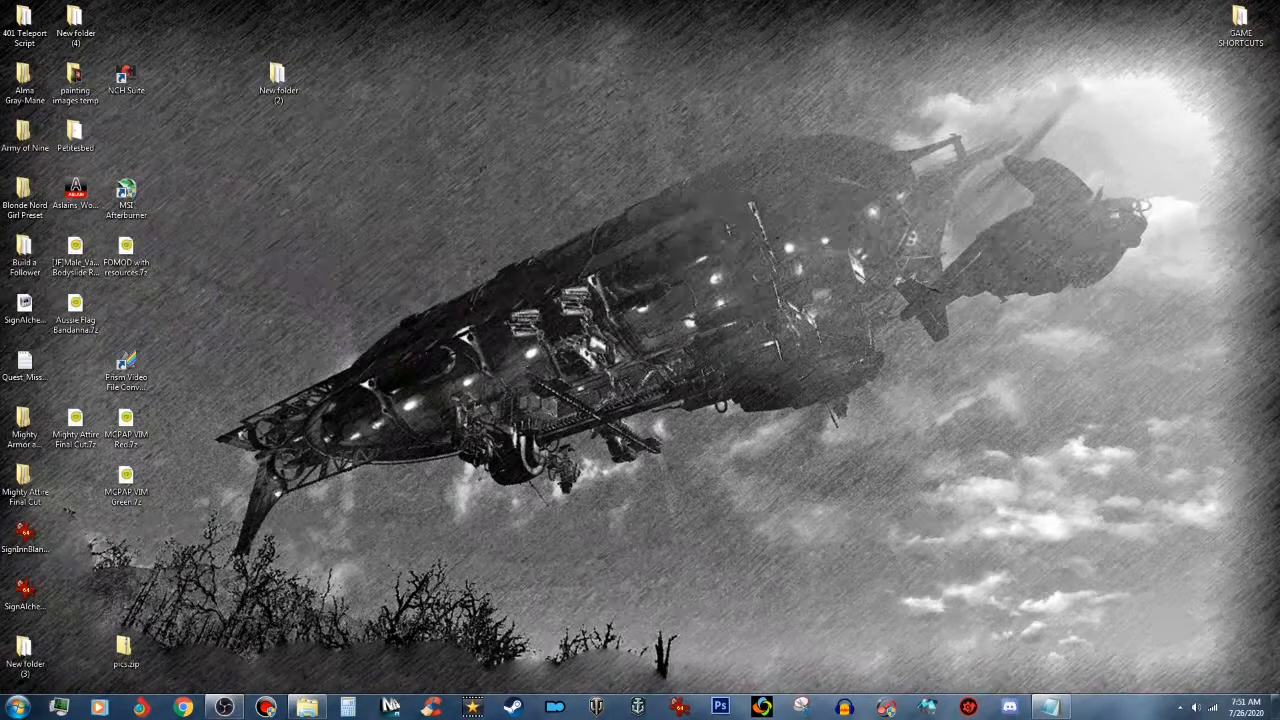
Step: Create a folder named Kek inside the materials folder of the Fallout 4 Data directory
{"action": "left_click", "coordinate": [307, 707]}
{"action": "left_click_drag", "start_coordinate": [690, 98], "coordinate": [712, 110]}
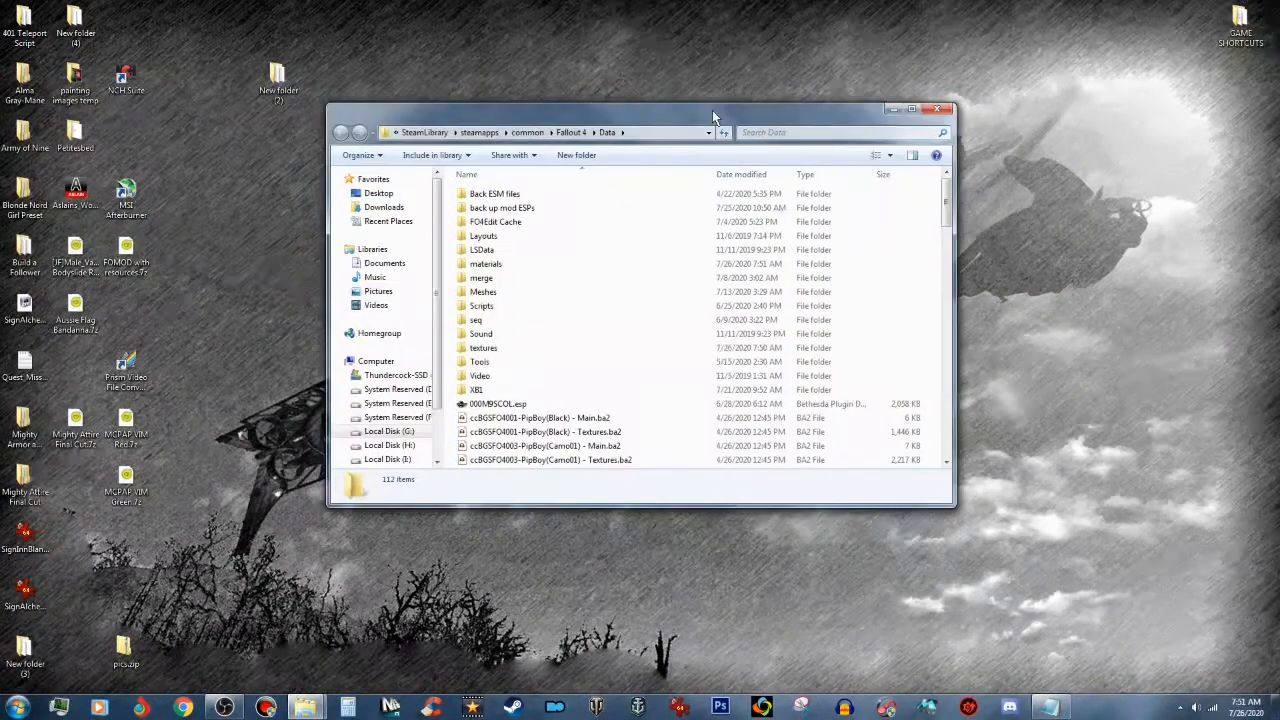
{"action": "left_click", "coordinate": [527, 267]}
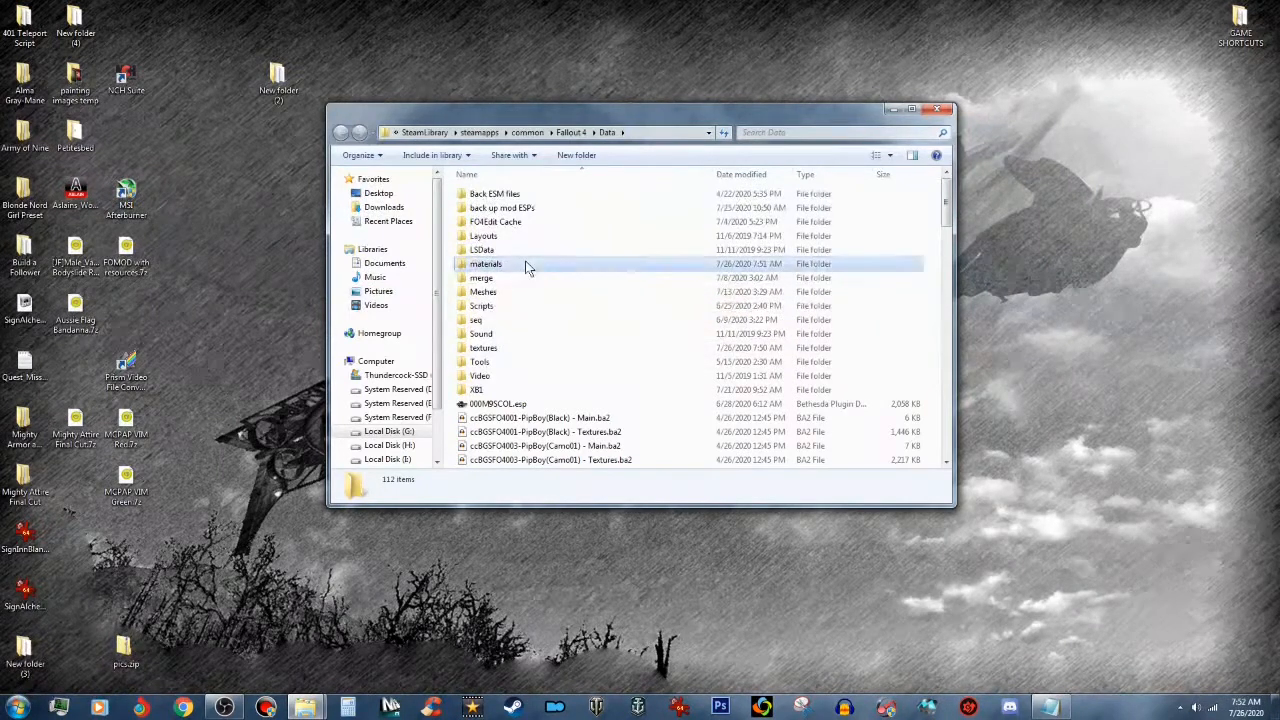
{"action": "double_click", "coordinate": [527, 267]}
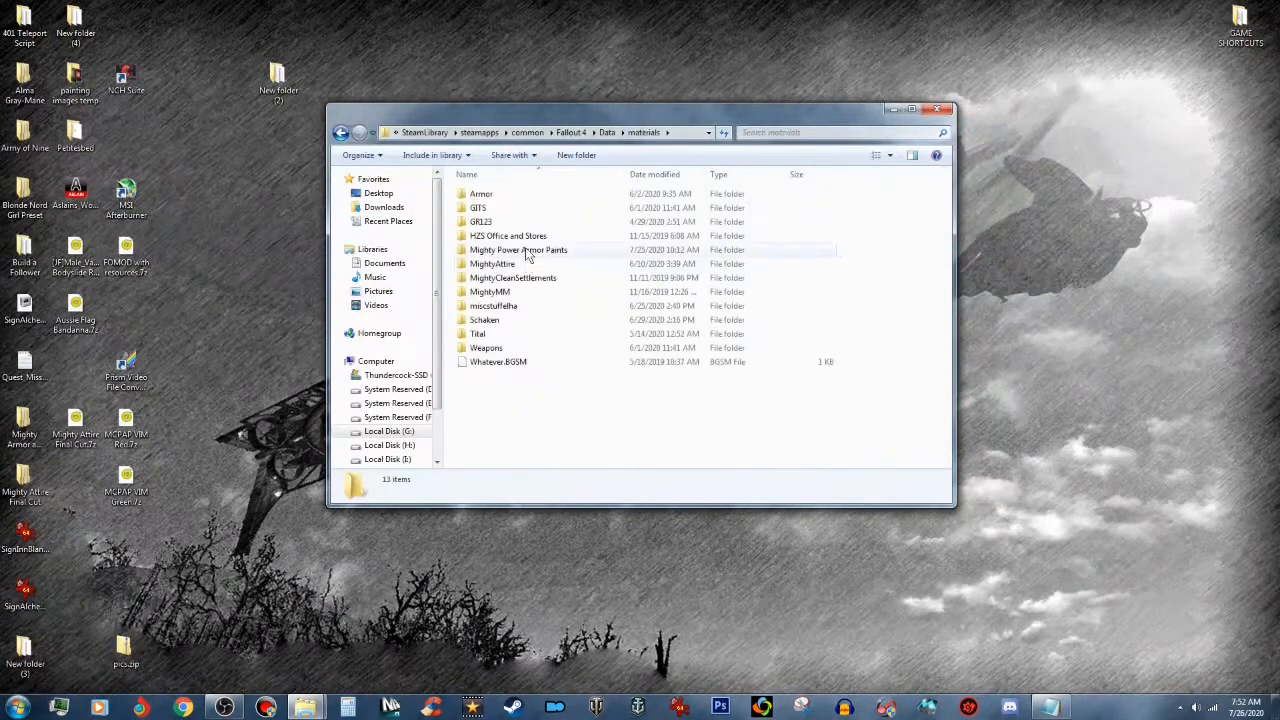
{"action": "left_click", "coordinate": [577, 157]}
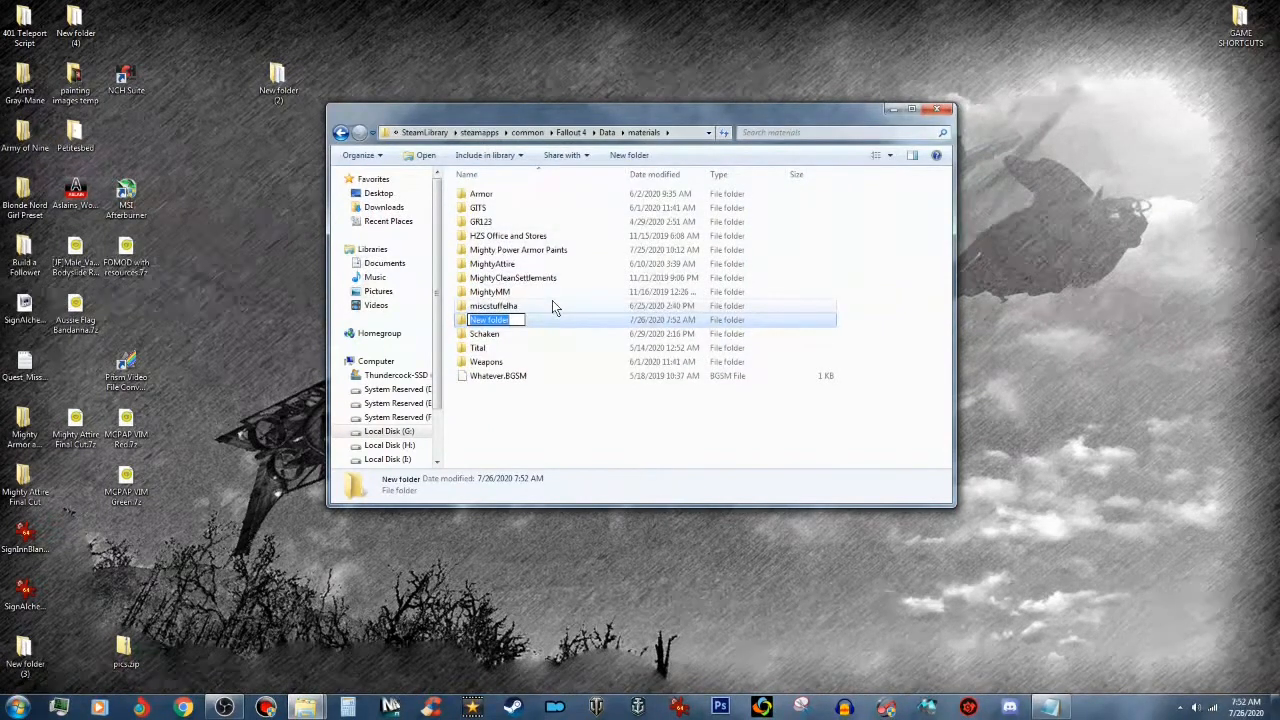
{"action": "type", "text": "Kek"}
{"action": "left_click", "coordinate": [632, 436]}
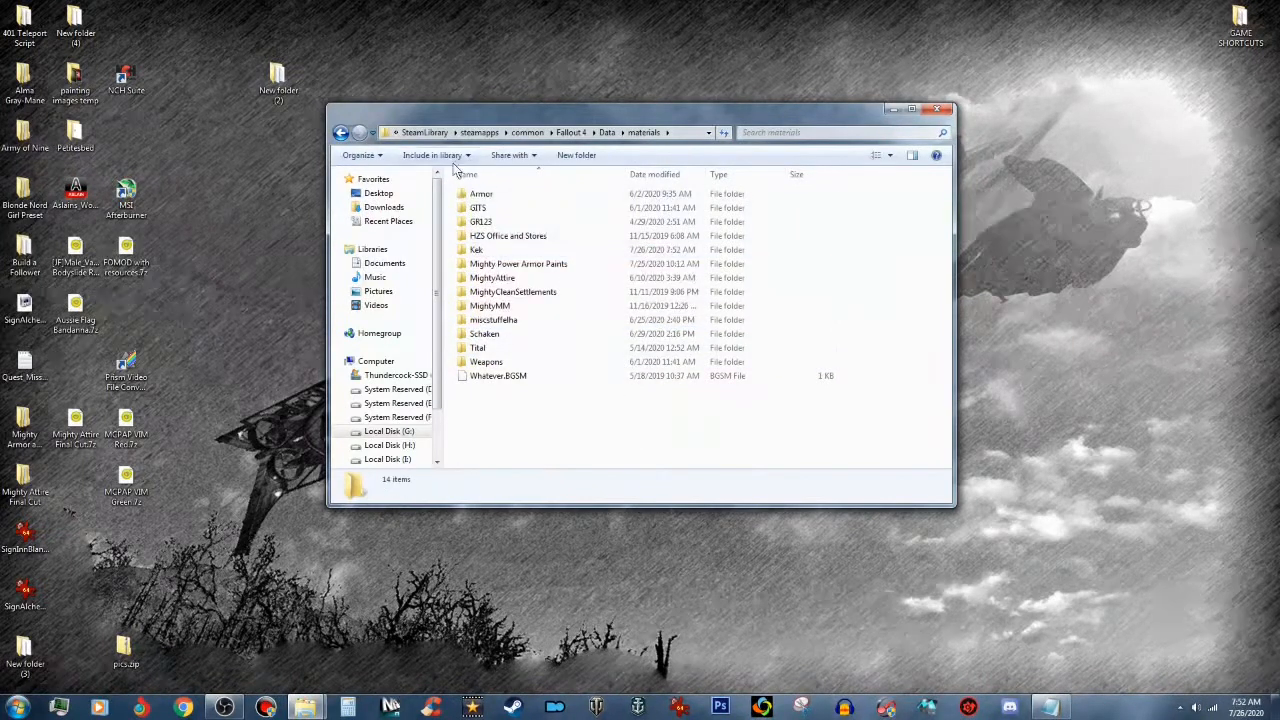
Step: Create the subfolders T-45 and T-51 inside the Kek materials folder
{"action": "double_click", "coordinate": [503, 254]}
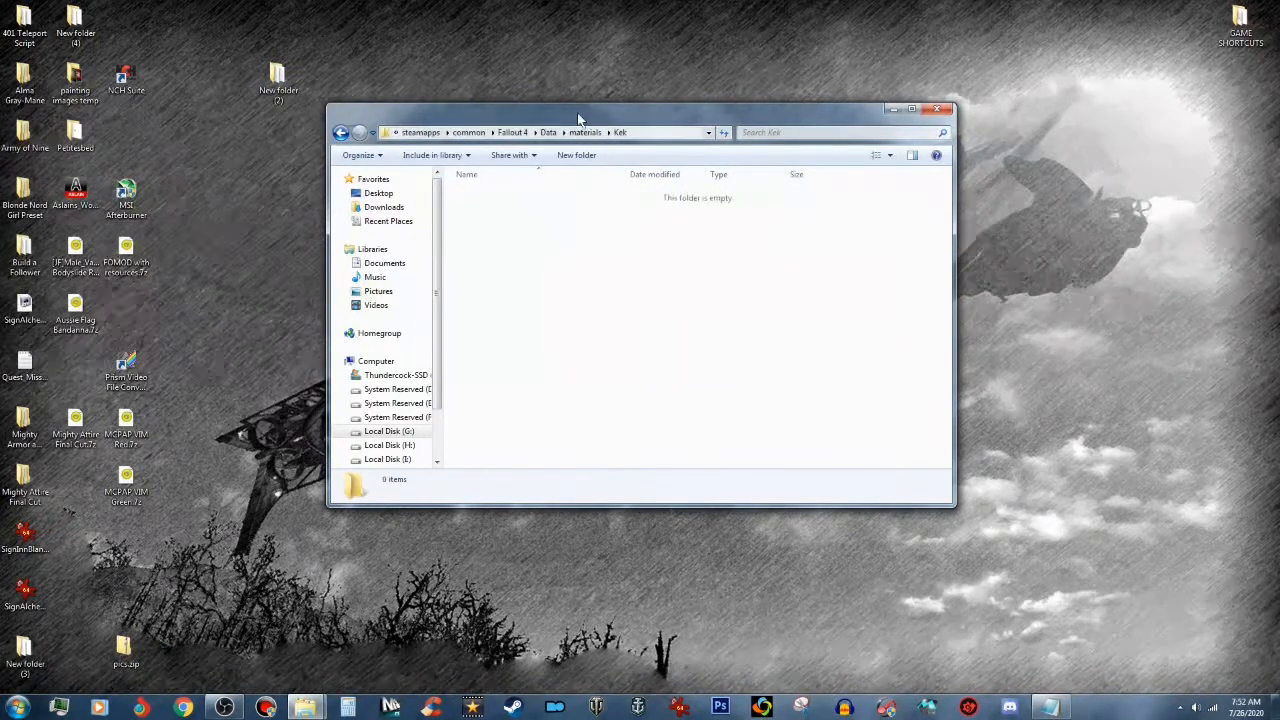
{"action": "left_click", "coordinate": [586, 157]}
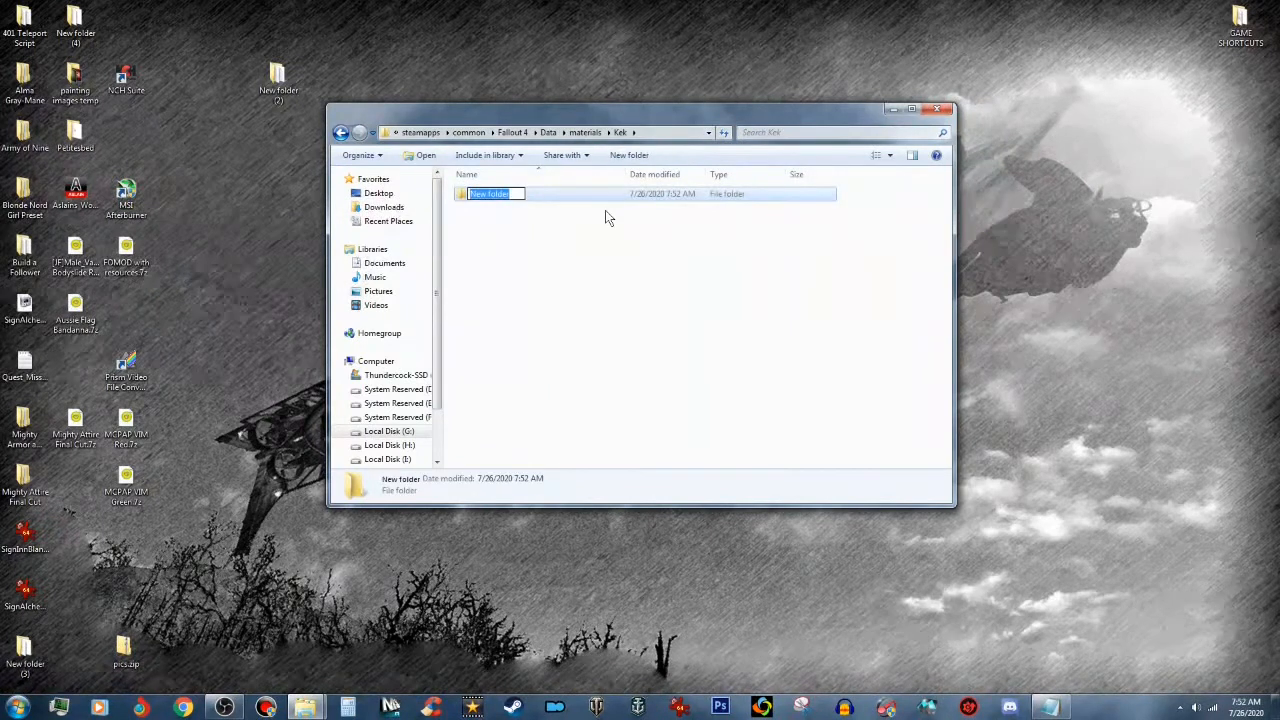
{"action": "type", "text": "T-45"}
{"action": "left_click", "coordinate": [675, 225]}
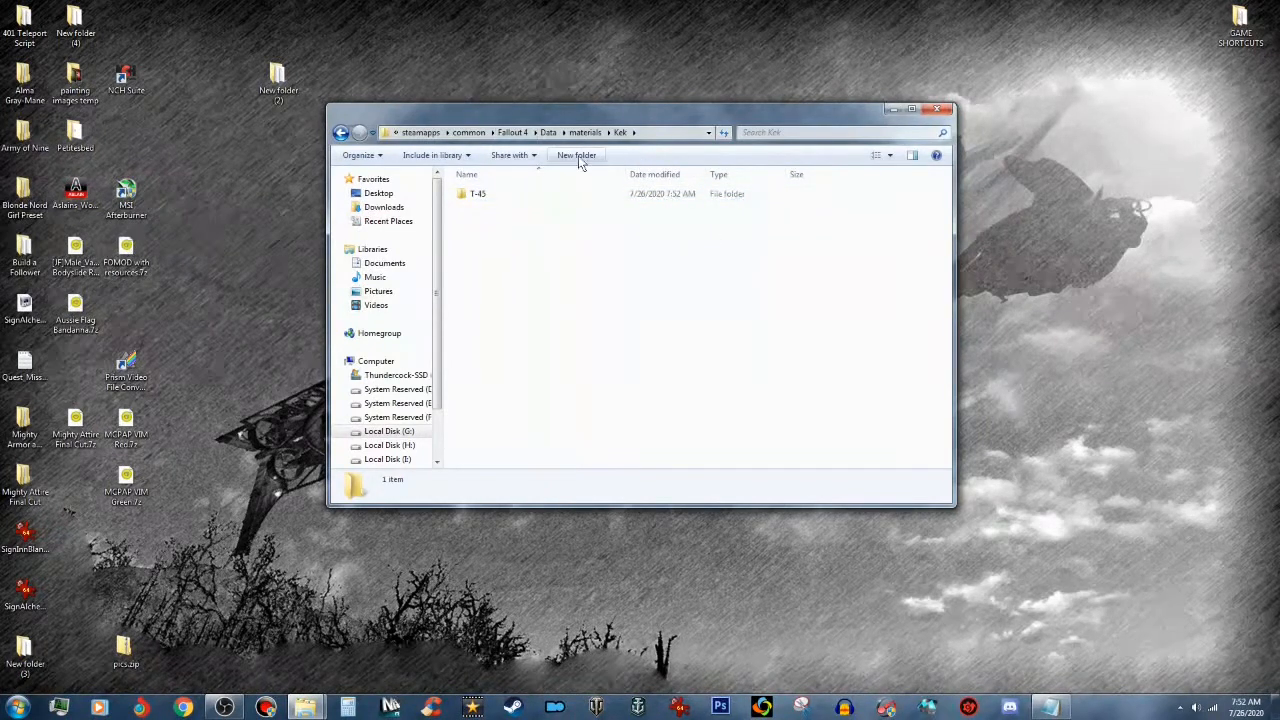
{"action": "left_click", "coordinate": [577, 156]}
{"action": "type", "text": "T-51"}
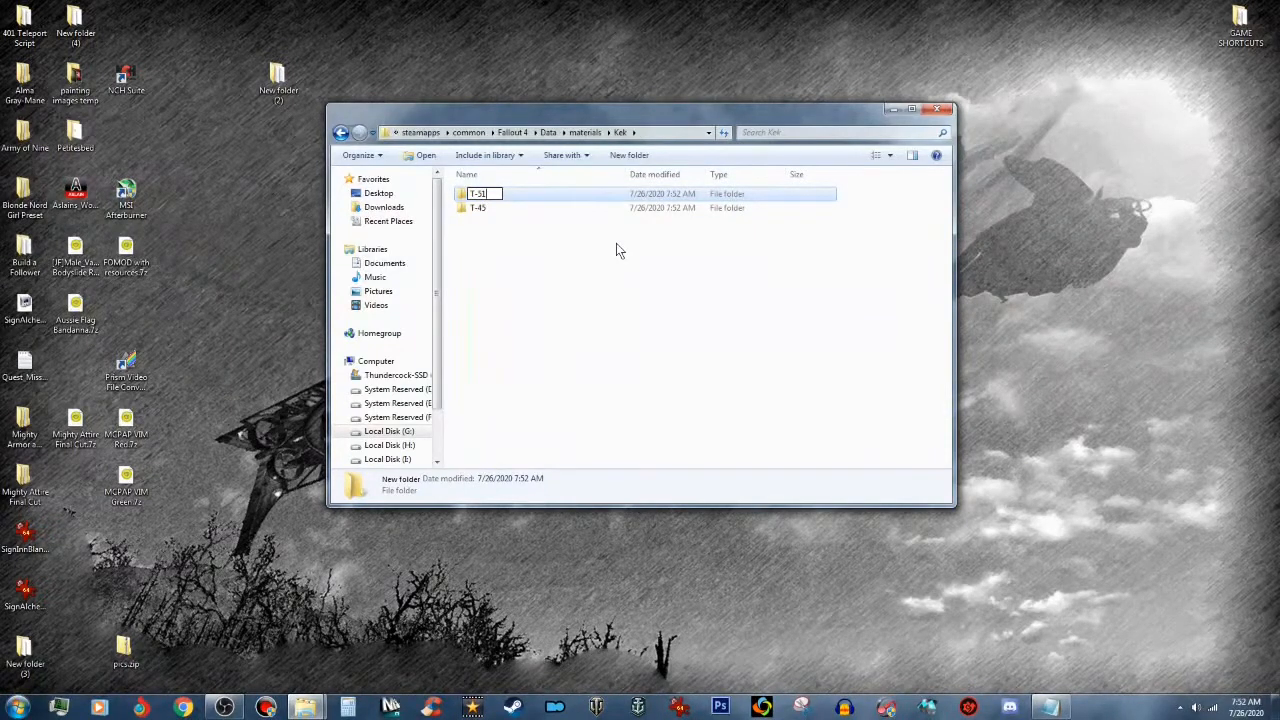
{"action": "left_click", "coordinate": [617, 246]}
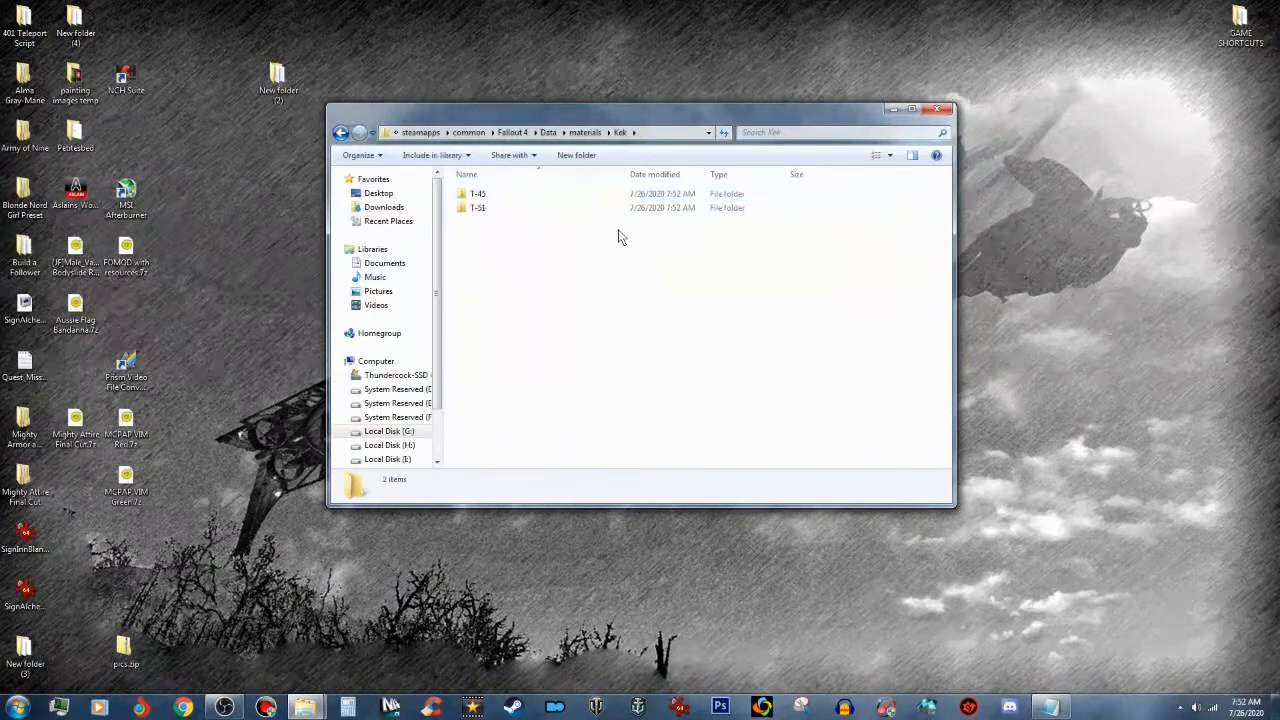
Step: Add three more subfolders named T-60, X-01 and Magazine to the Kek materials folder
{"action": "left_click", "coordinate": [579, 154]}
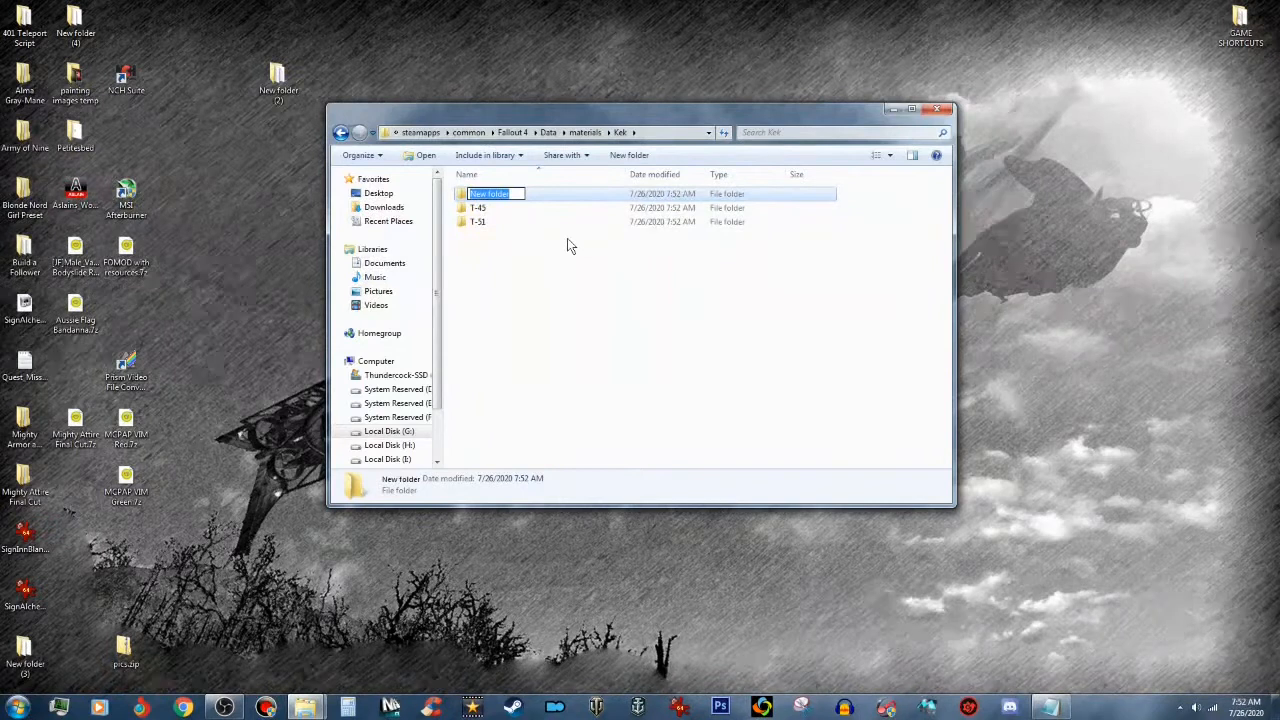
{"action": "type", "text": "T-60"}
{"action": "left_click", "coordinate": [614, 274]}
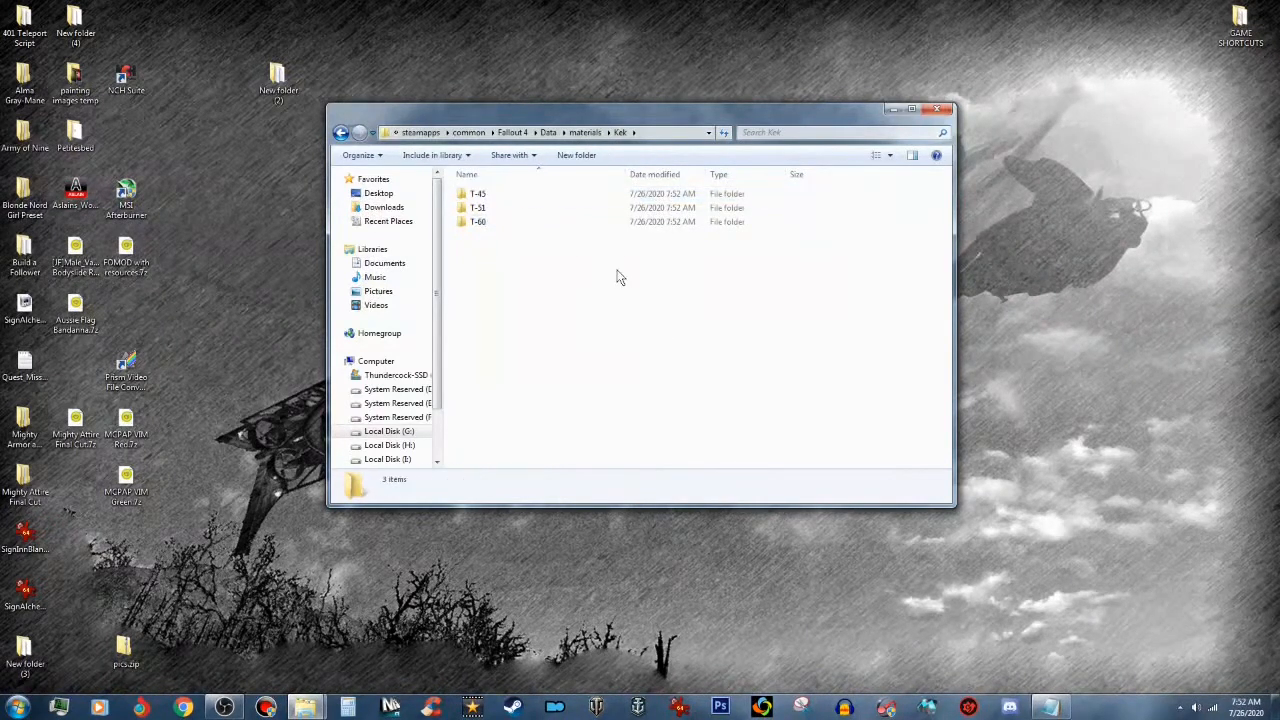
{"action": "left_click", "coordinate": [572, 155]}
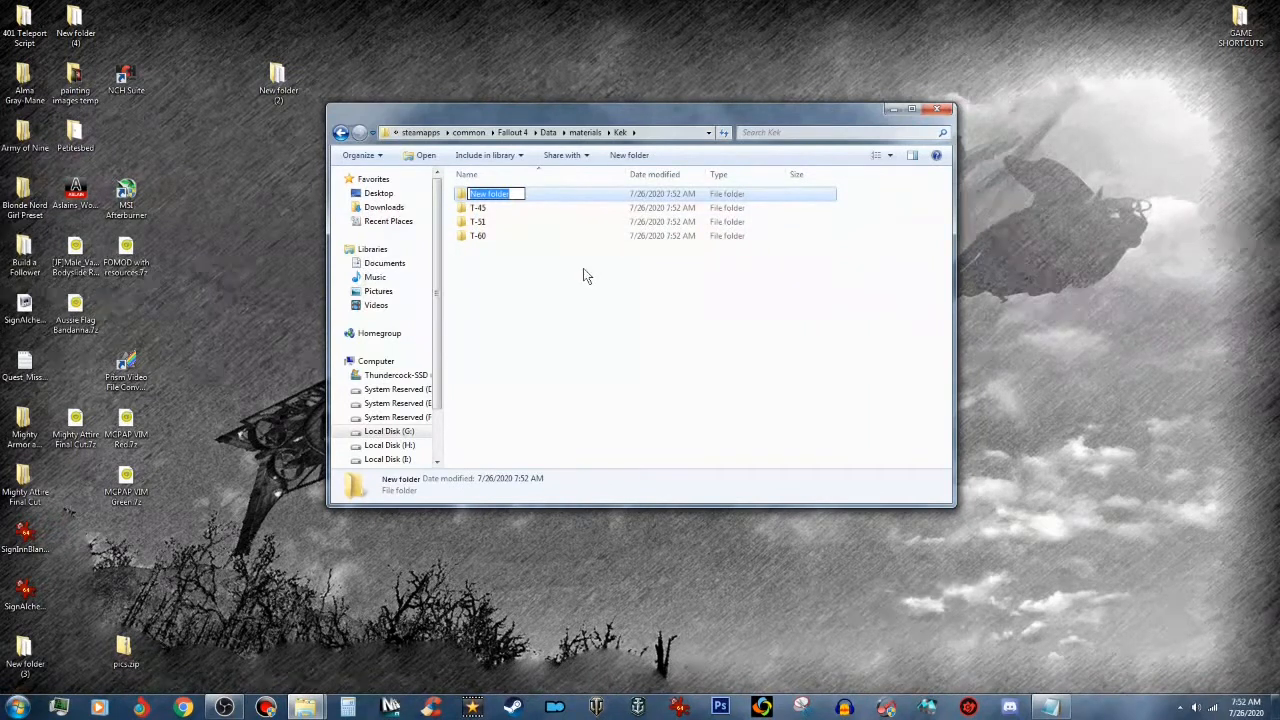
{"action": "type", "text": "X-01"}
{"action": "left_click", "coordinate": [602, 285]}
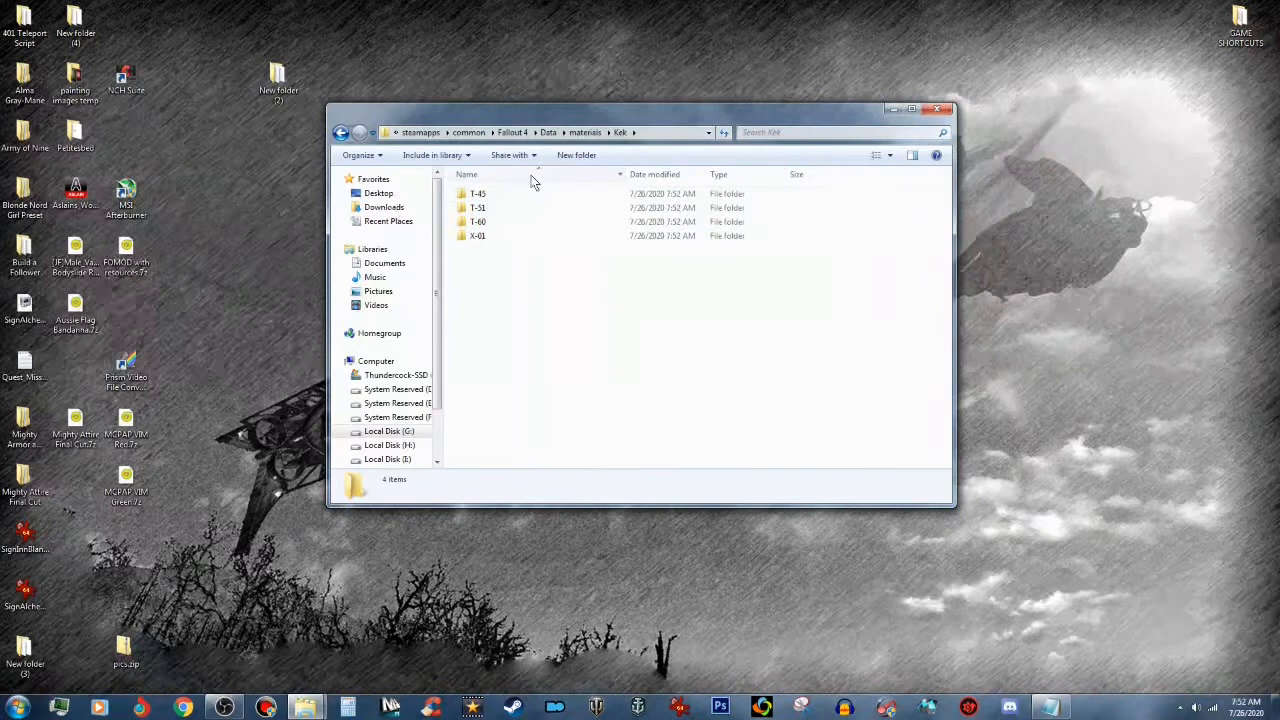
{"action": "left_click", "coordinate": [563, 158]}
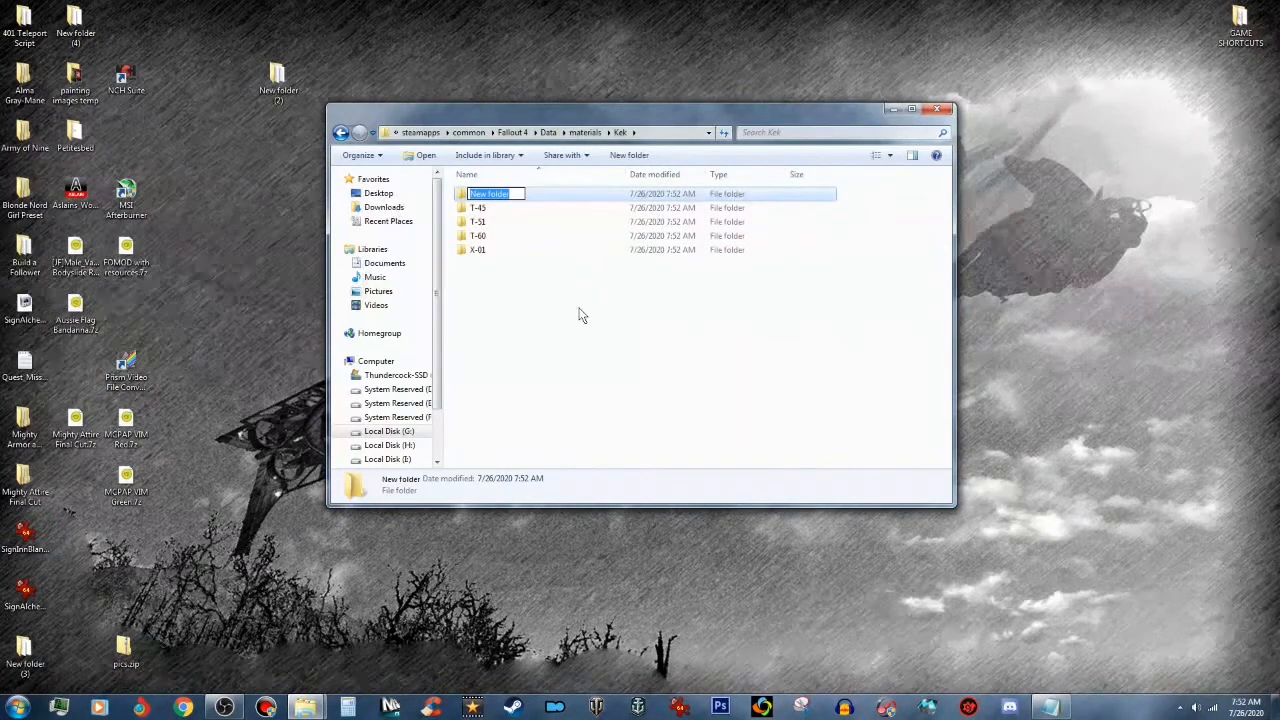
{"action": "type", "text": "Magazine"}
{"action": "left_click", "coordinate": [578, 316]}
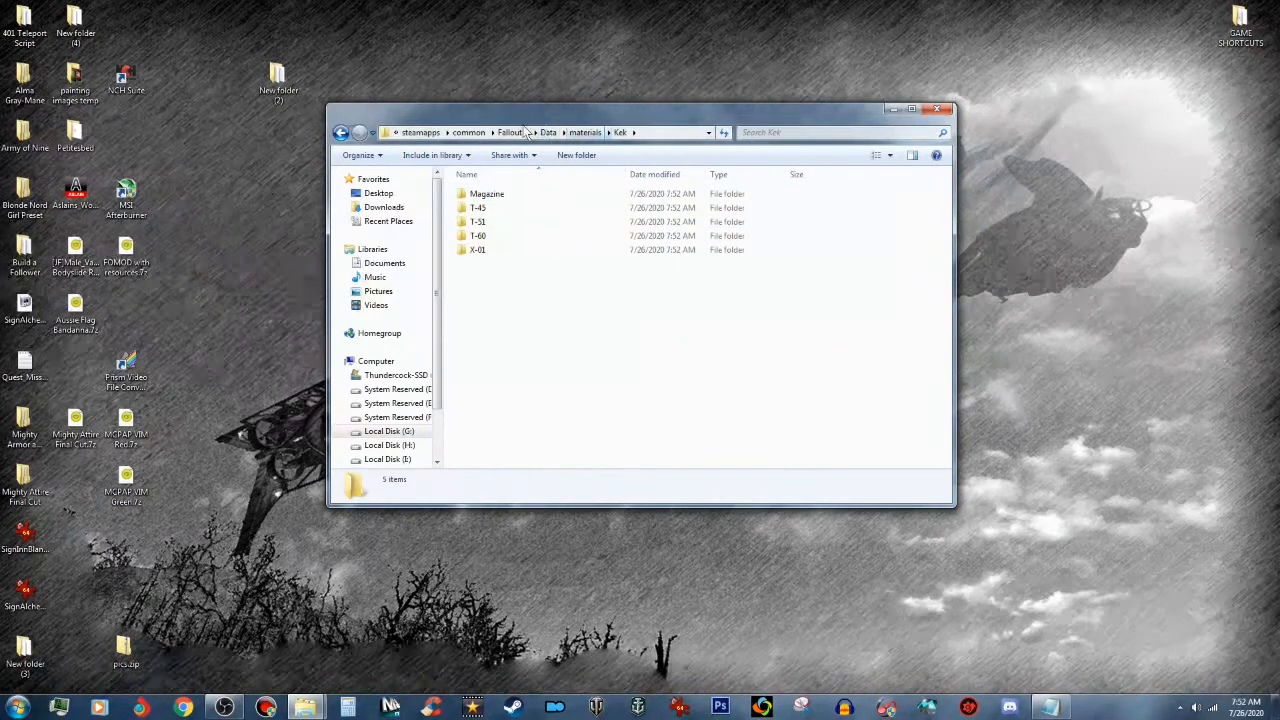
Step: Copy the Kek folder from materials into the Data textures folder and check the copied subfolders
{"action": "left_click", "coordinate": [585, 132]}
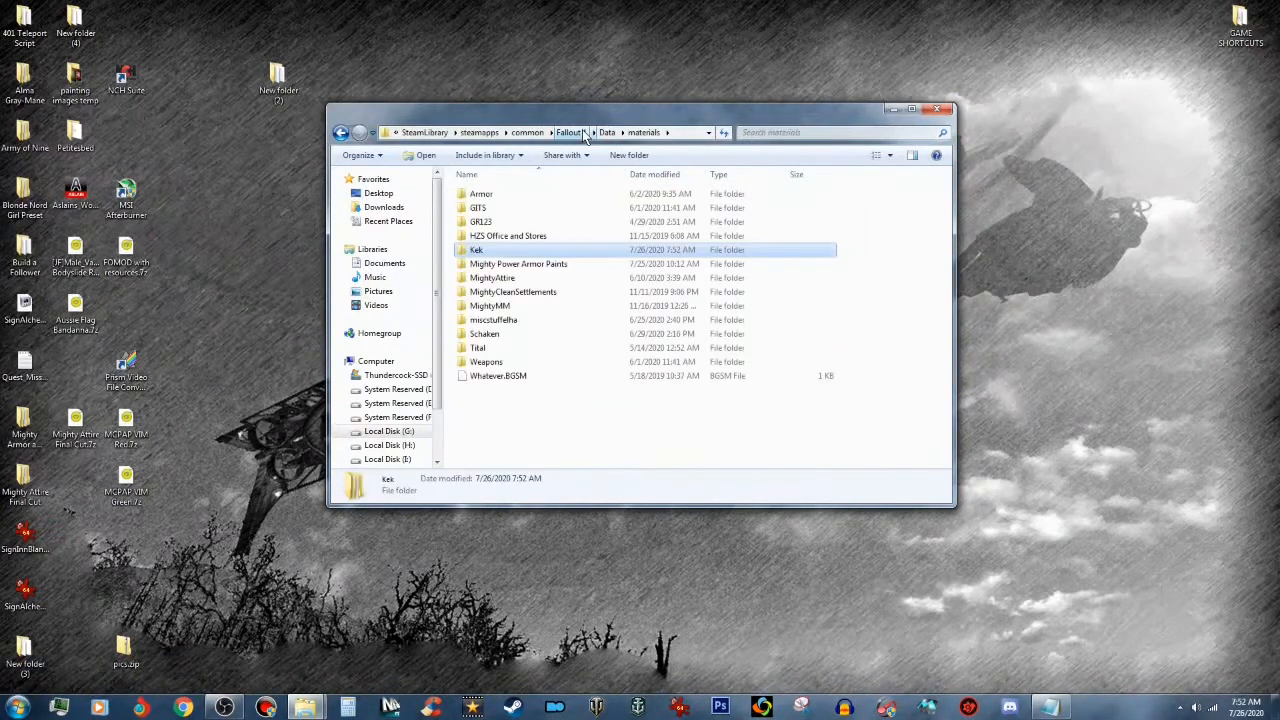
{"action": "right_click", "coordinate": [514, 251]}
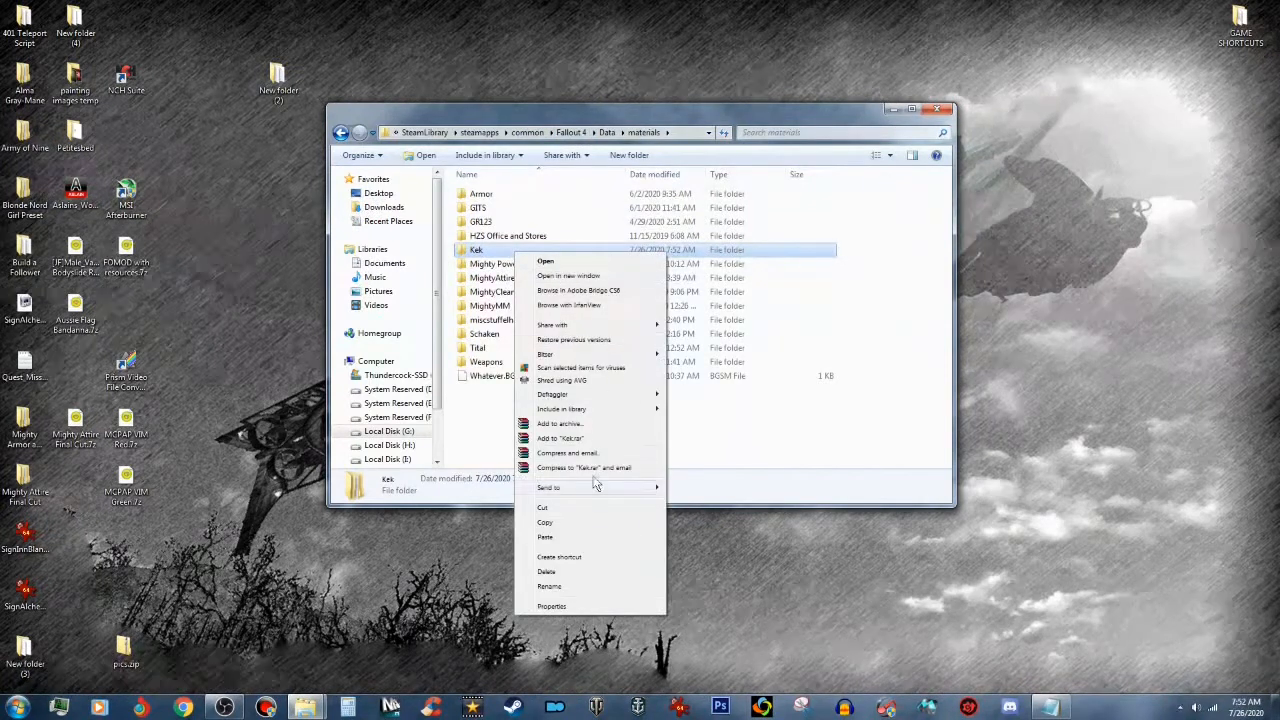
{"action": "left_click", "coordinate": [546, 523]}
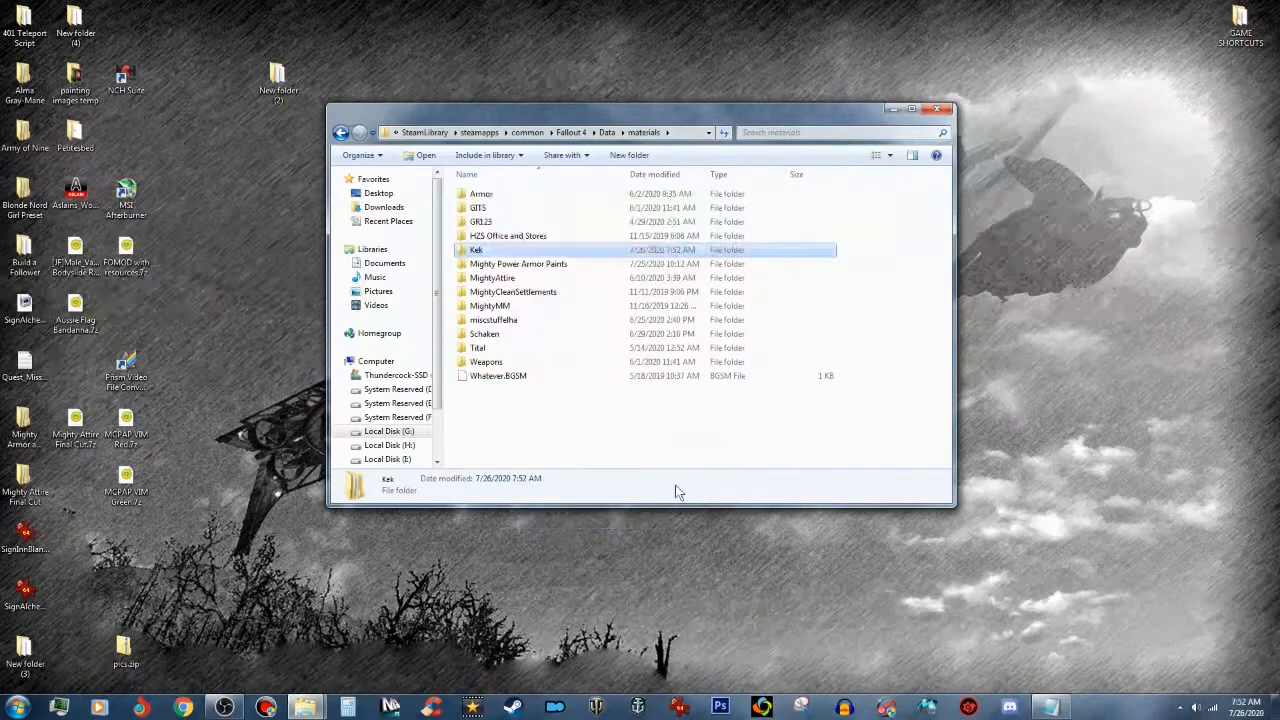
{"action": "left_click", "coordinate": [607, 133]}
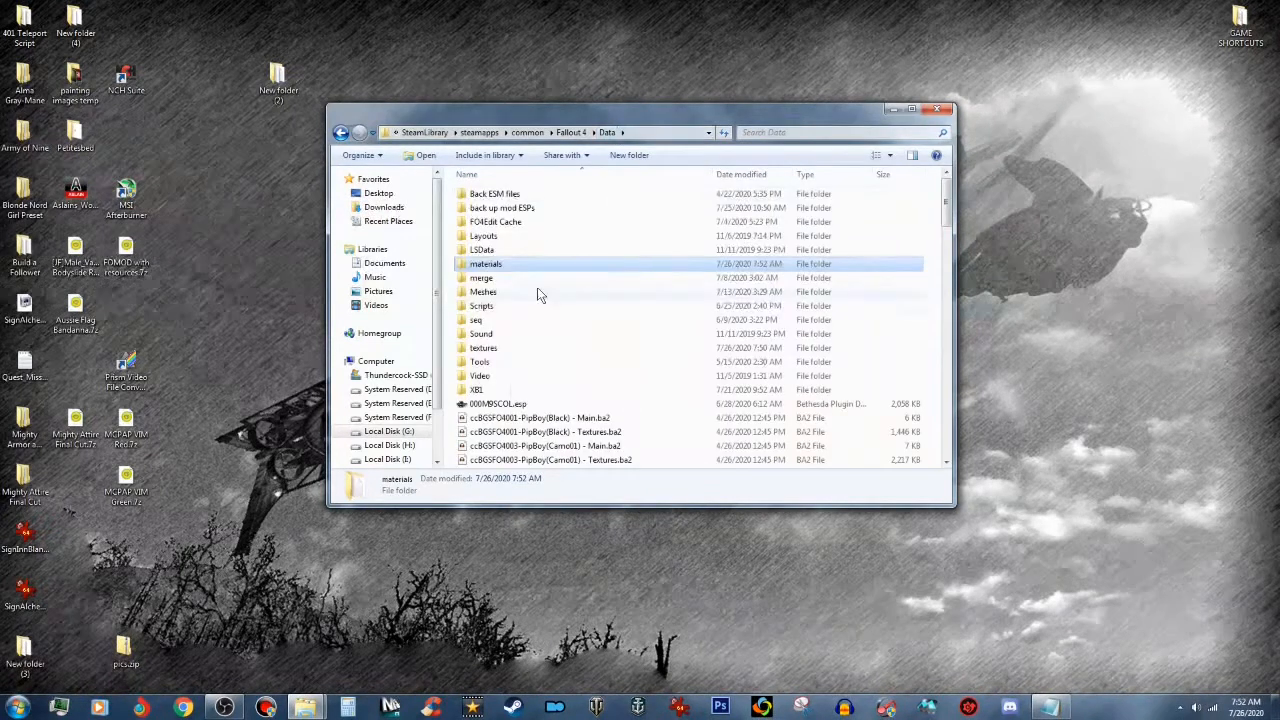
{"action": "double_click", "coordinate": [510, 350]}
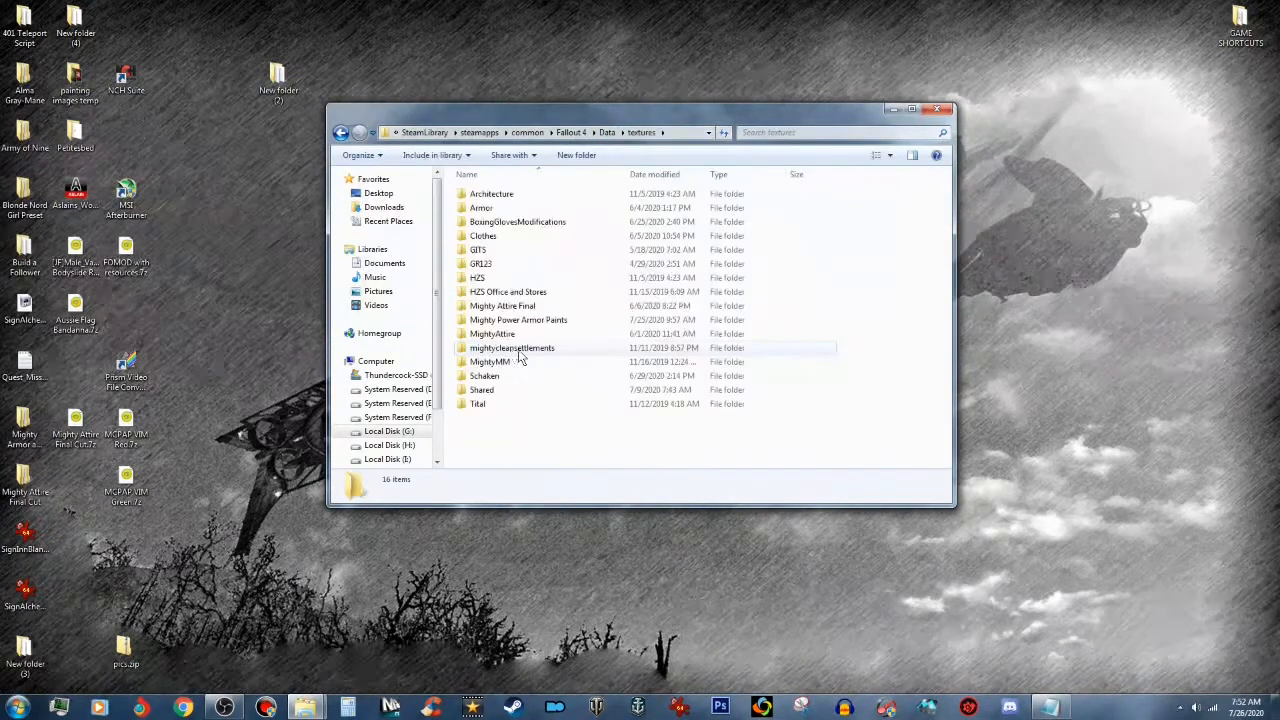
{"action": "right_click", "coordinate": [903, 443]}
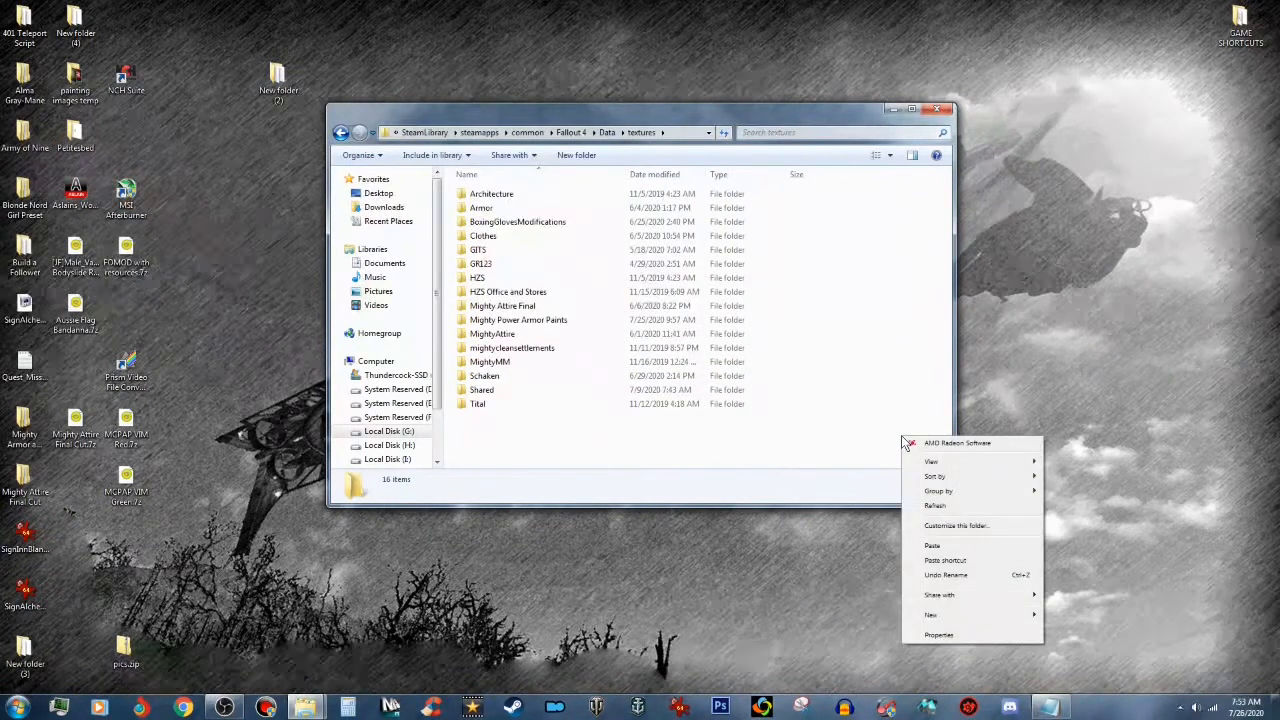
{"action": "left_click", "coordinate": [952, 545]}
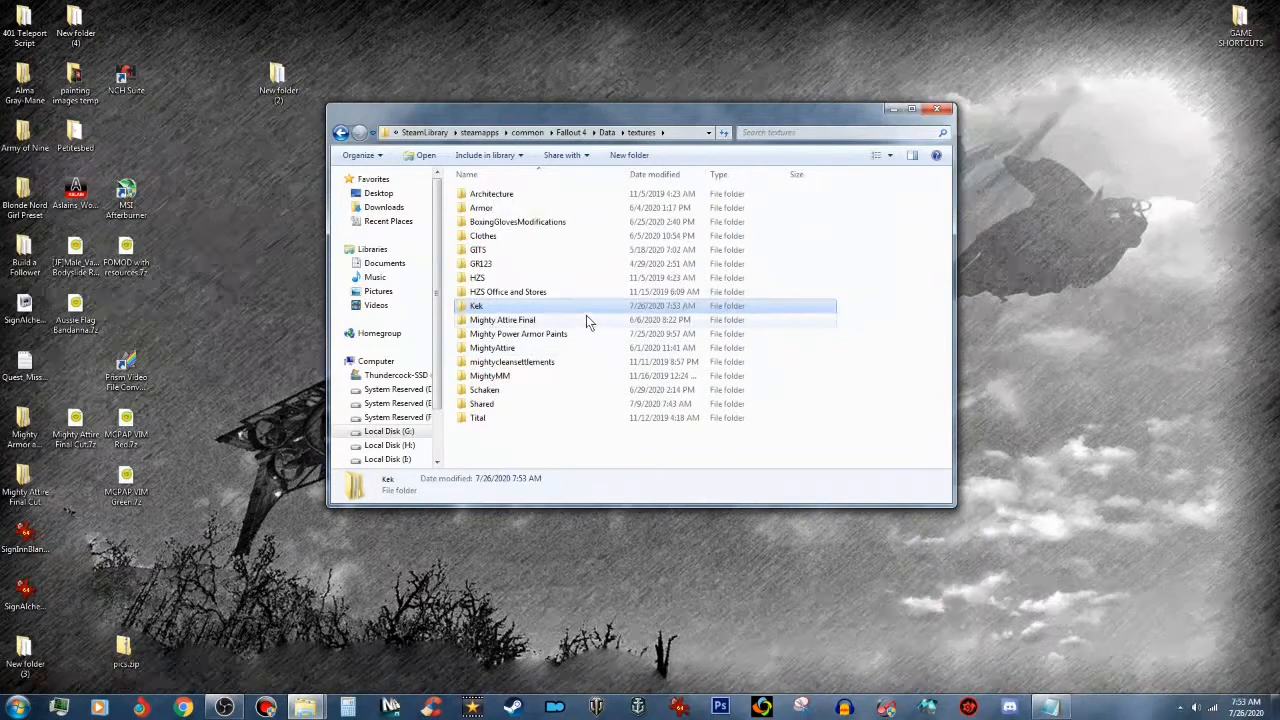
{"action": "double_click", "coordinate": [620, 305]}
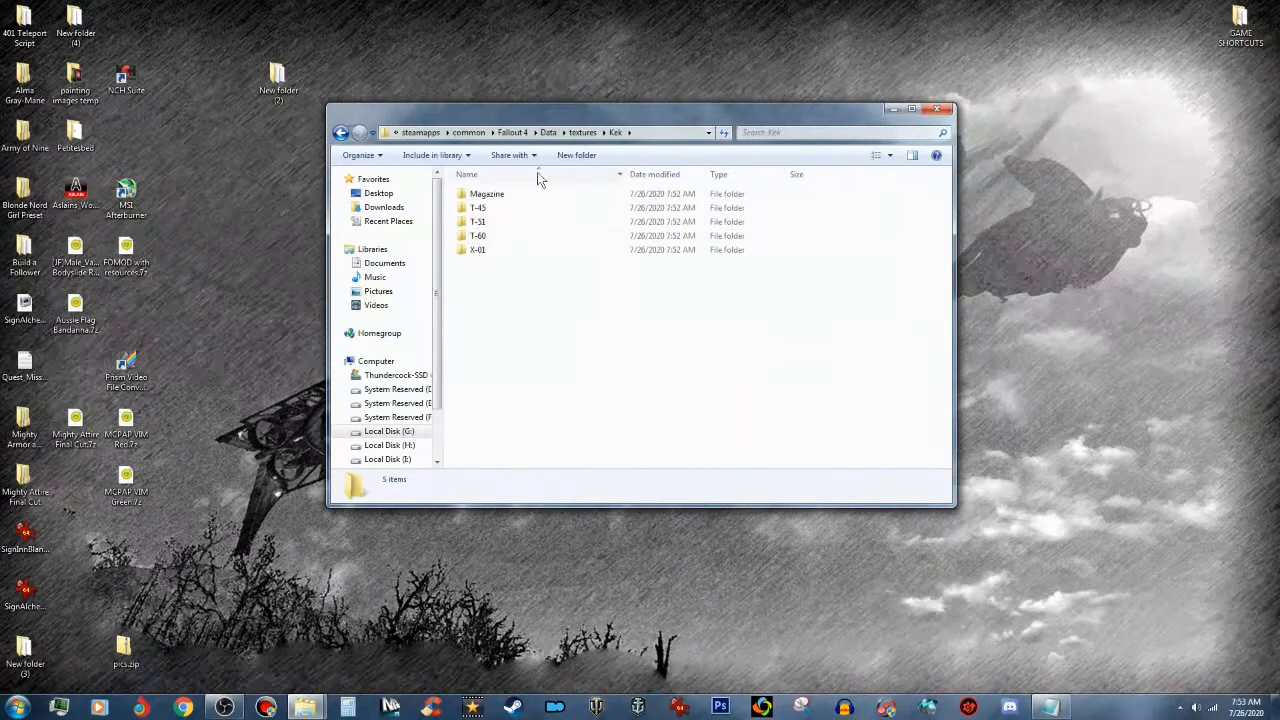
{"action": "double_click", "coordinate": [528, 198]}
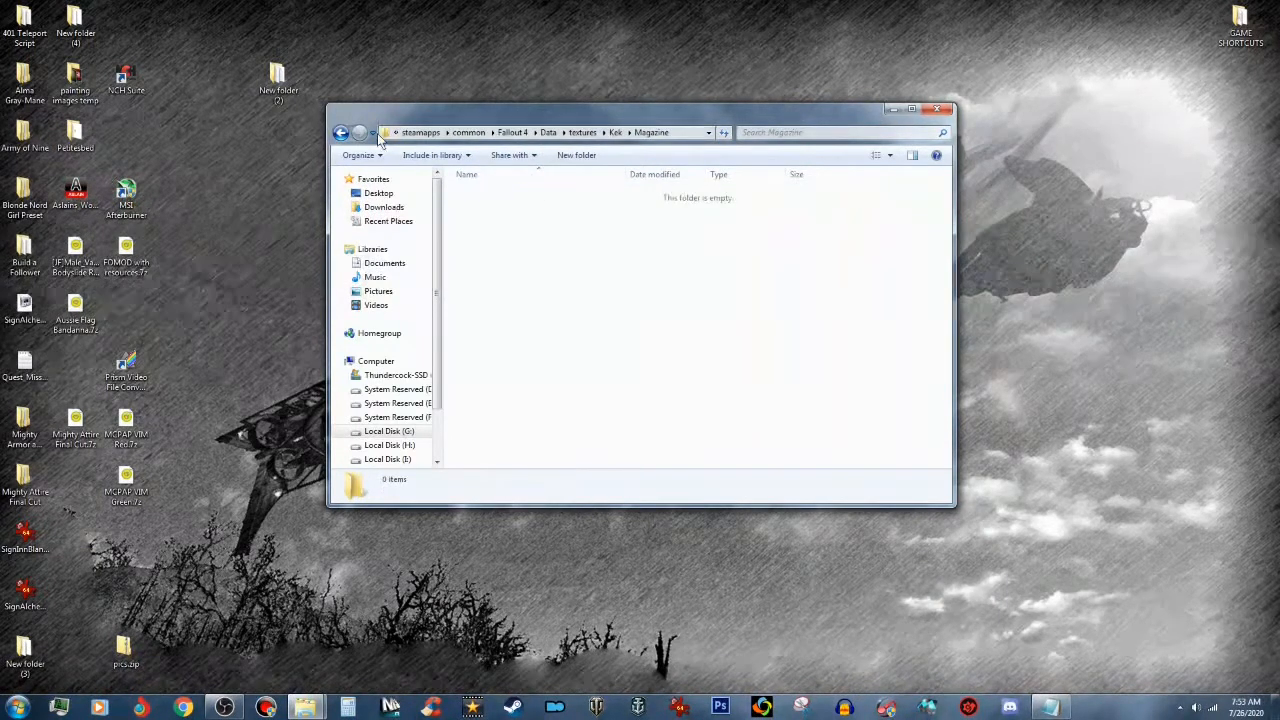
{"action": "left_click", "coordinate": [342, 133]}
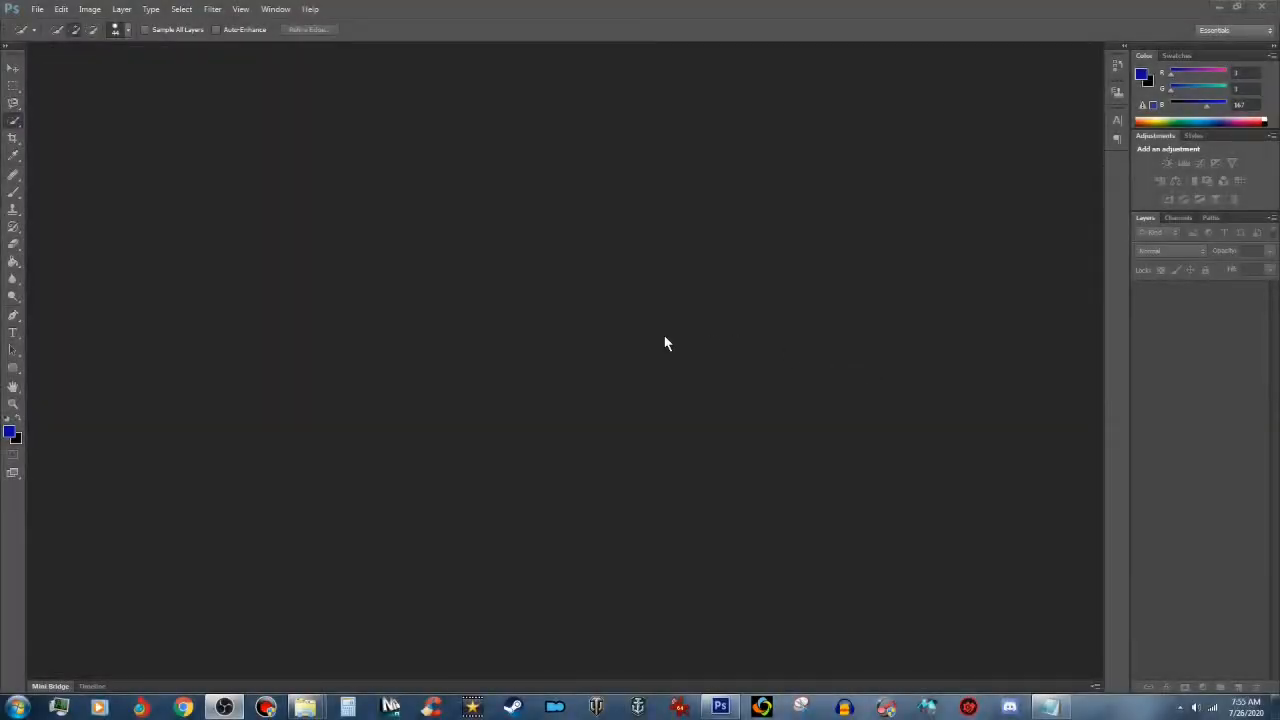
Step: In Photoshop, open T45armKek_d.psd from the T-45 folder within FO4 PSDs on Local Disk (I:)
{"action": "left_click", "coordinate": [38, 10]}
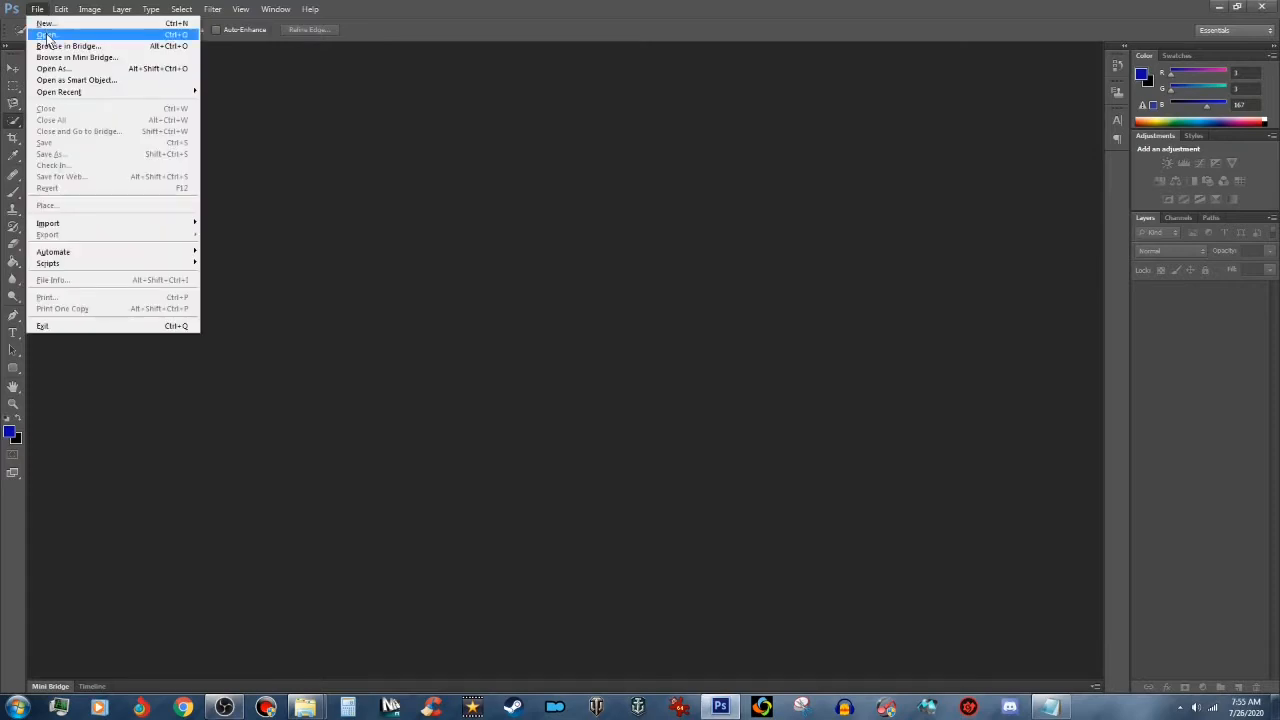
{"action": "left_click", "coordinate": [47, 37]}
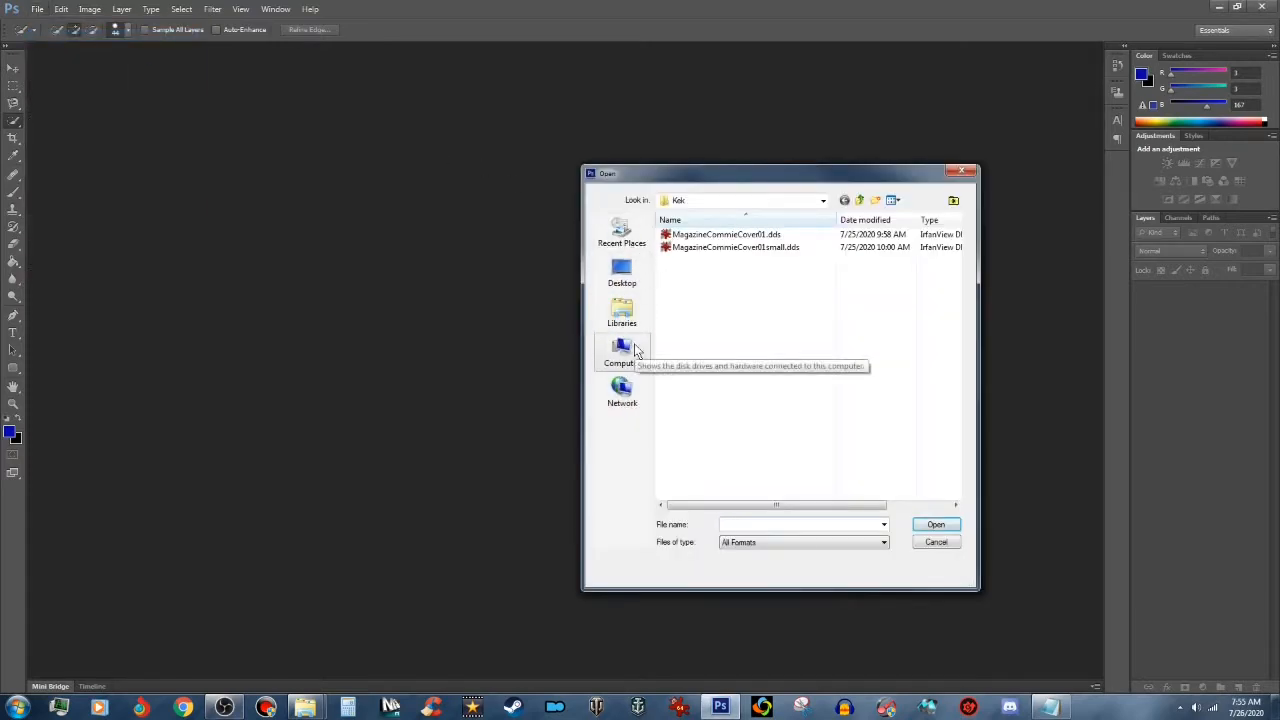
{"action": "left_click", "coordinate": [636, 351]}
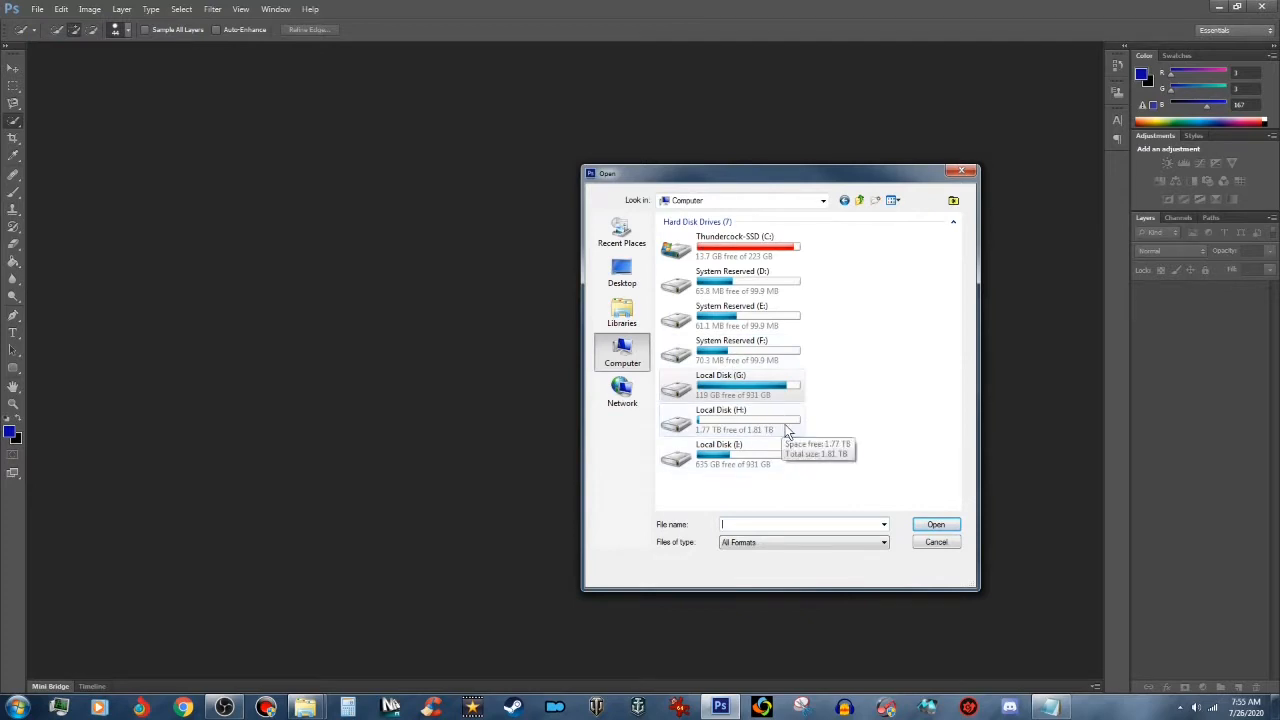
{"action": "left_click", "coordinate": [790, 451]}
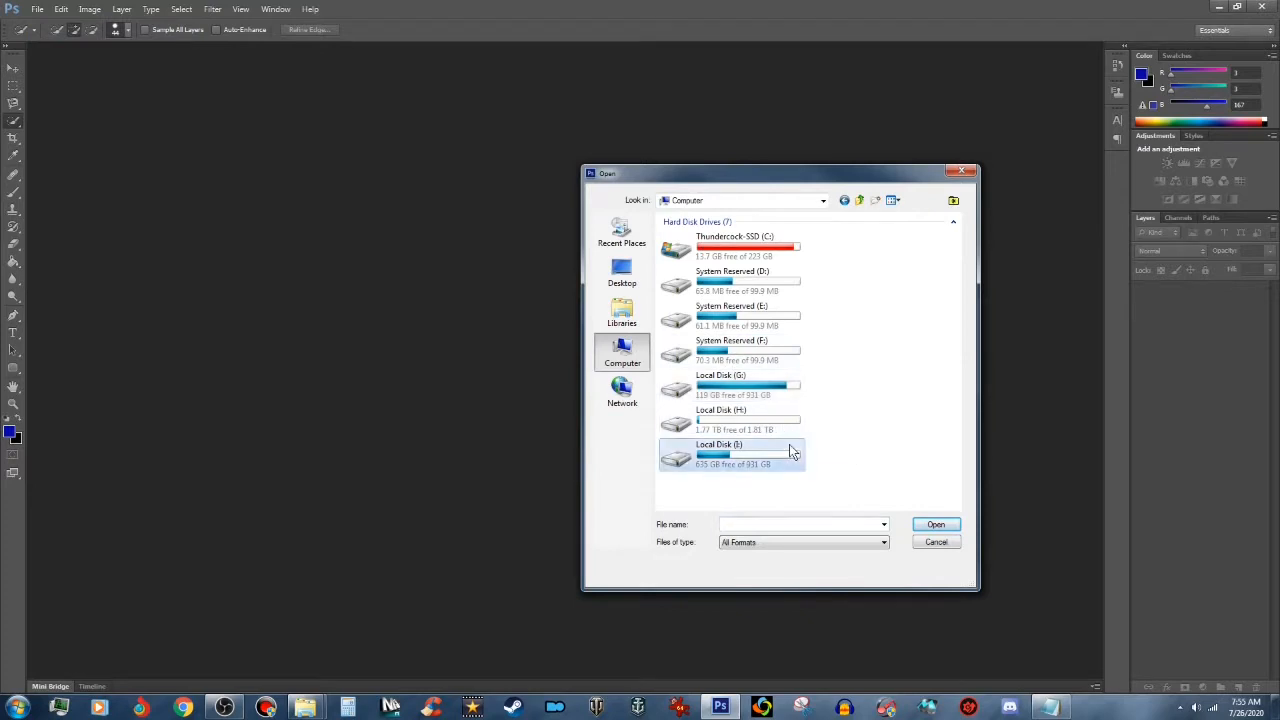
{"action": "double_click", "coordinate": [790, 451]}
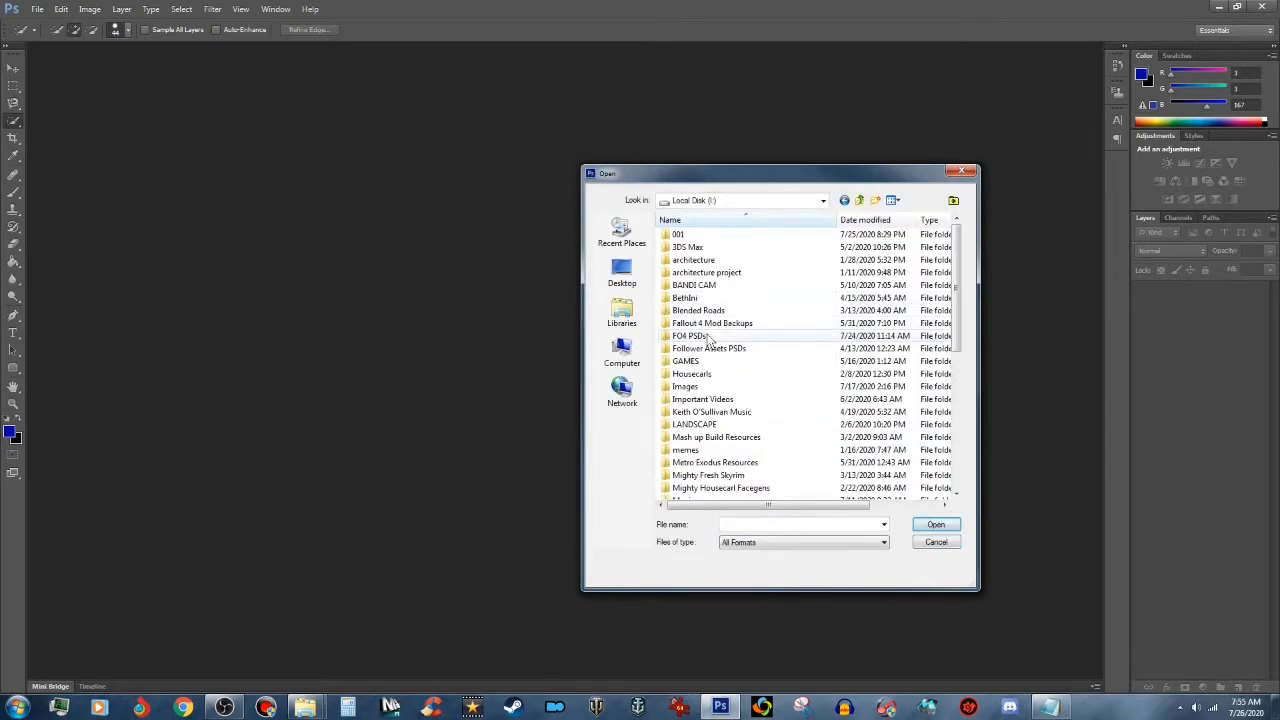
{"action": "double_click", "coordinate": [706, 337]}
{"action": "double_click", "coordinate": [698, 275]}
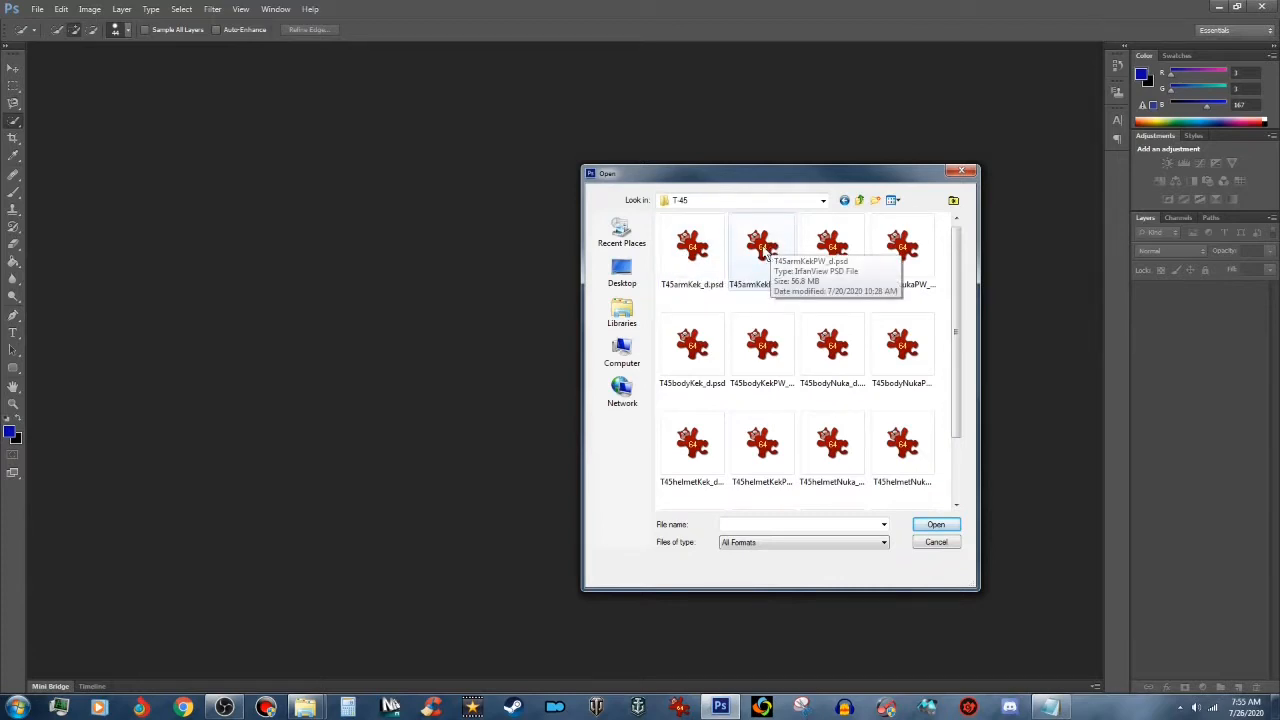
{"action": "left_click", "coordinate": [689, 256]}
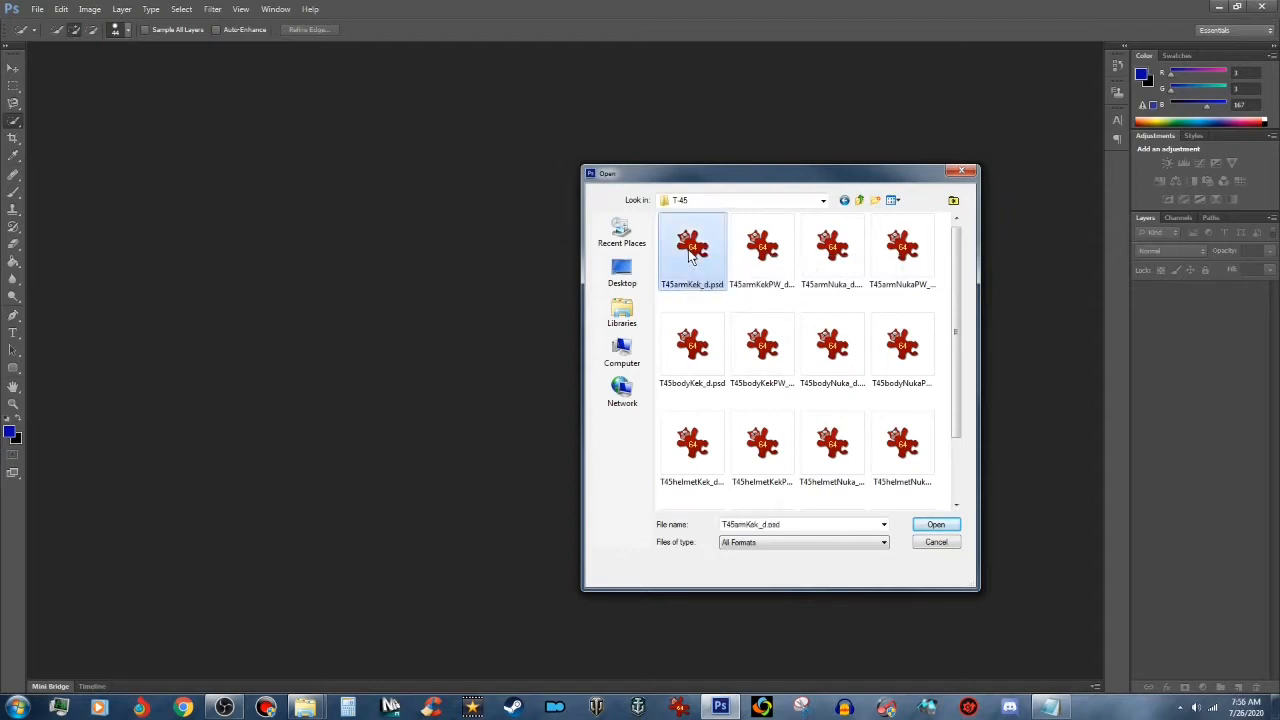
{"action": "left_click", "coordinate": [944, 527]}
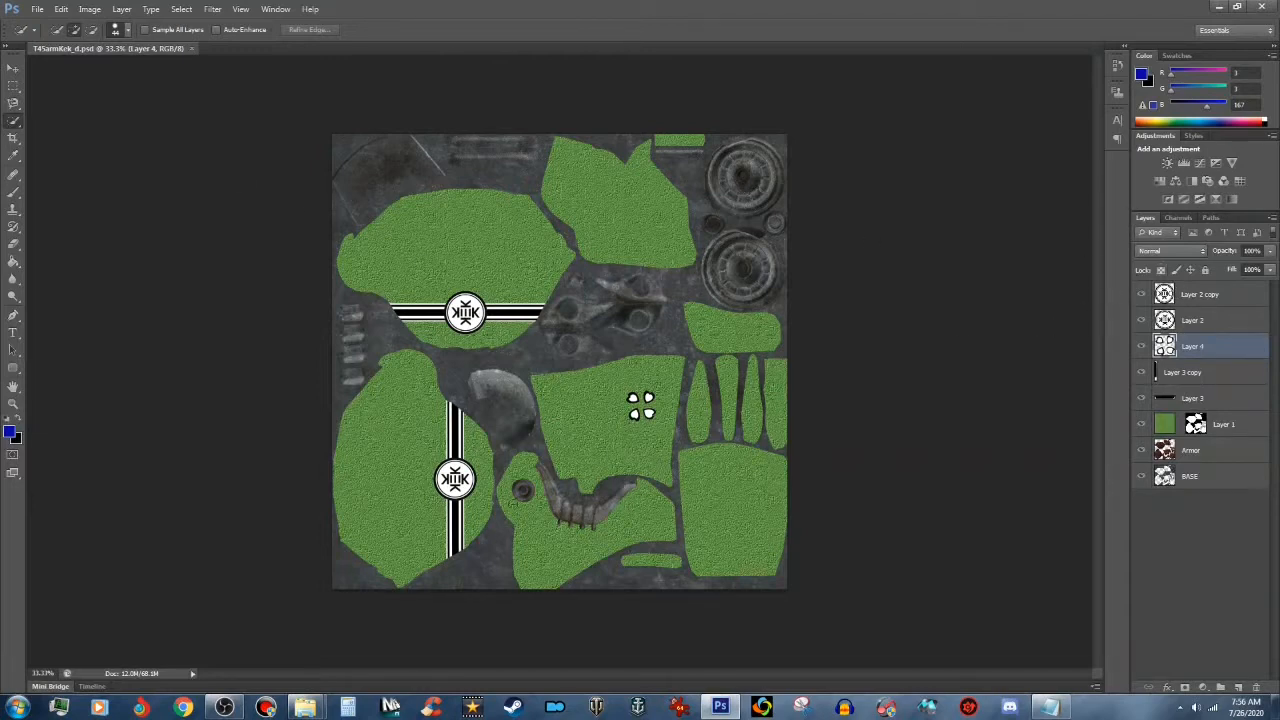
Step: Select the whole canvas of T45armKek_d.psd and copy the merged content of all its visible layers
{"action": "left_click", "coordinate": [38, 12]}
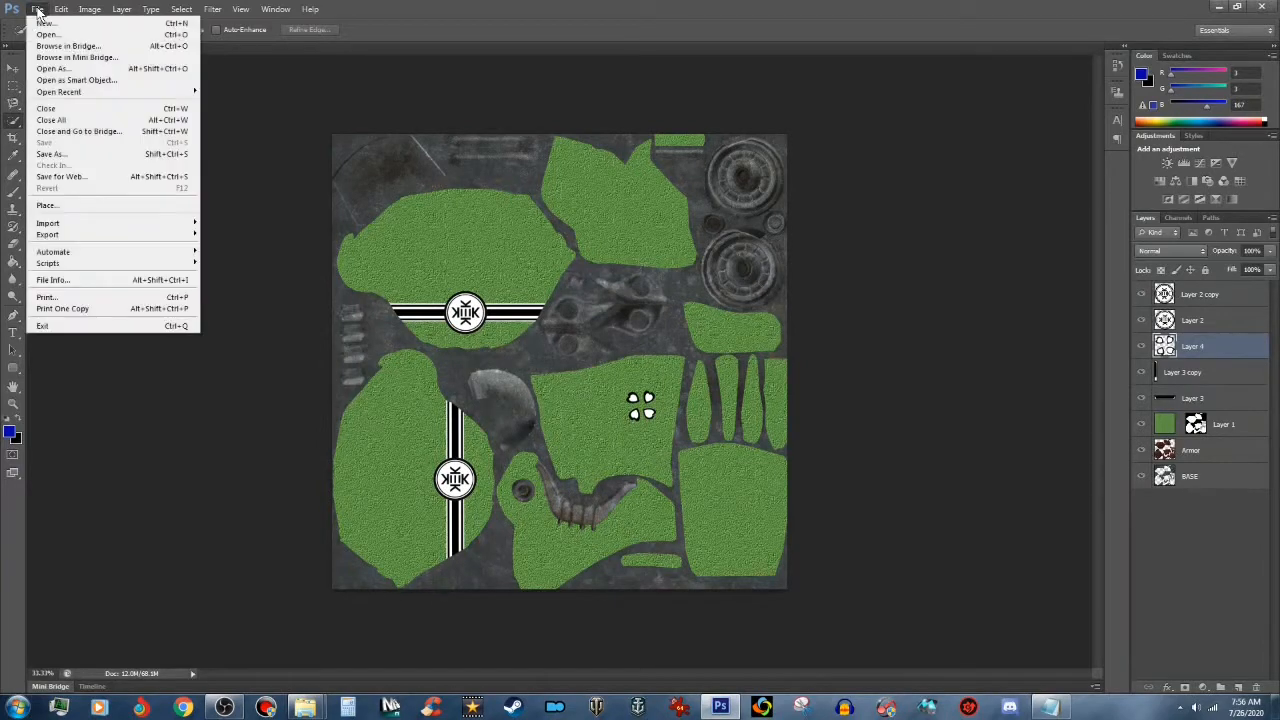
{"action": "left_click", "coordinate": [241, 80]}
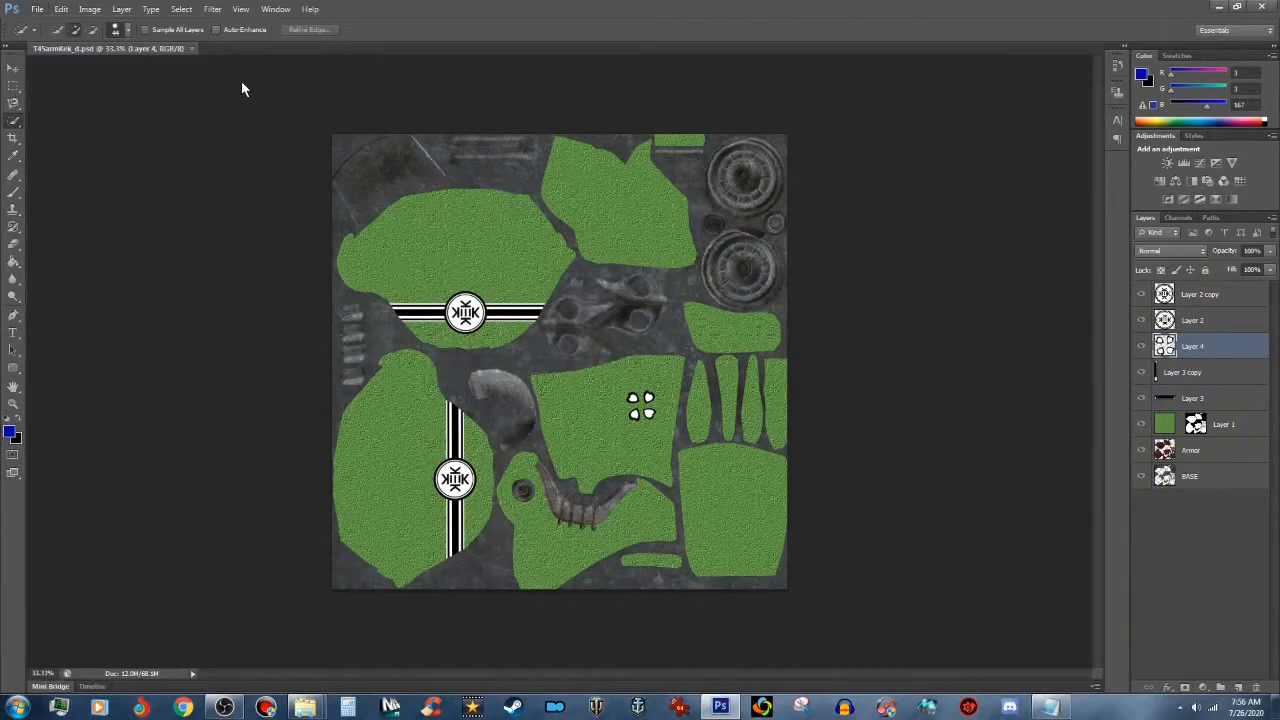
{"action": "left_click", "coordinate": [181, 10]}
{"action": "left_click", "coordinate": [195, 23]}
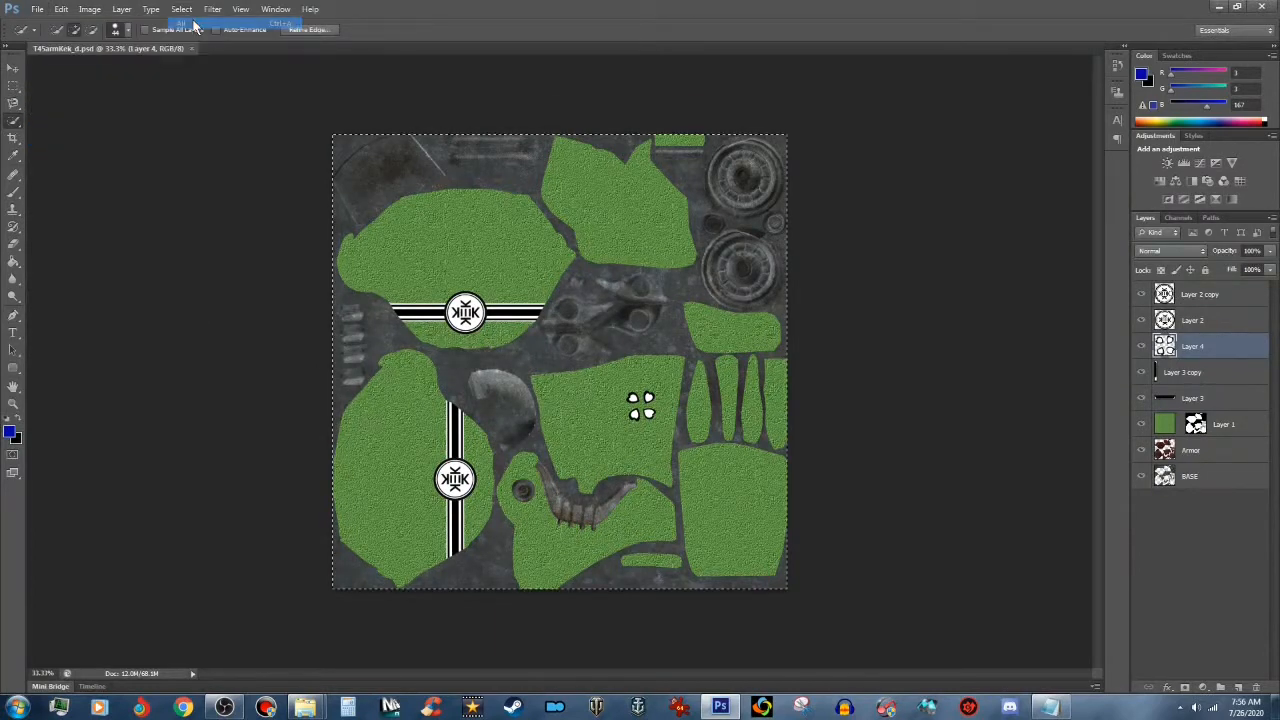
{"action": "left_click", "coordinate": [60, 10]}
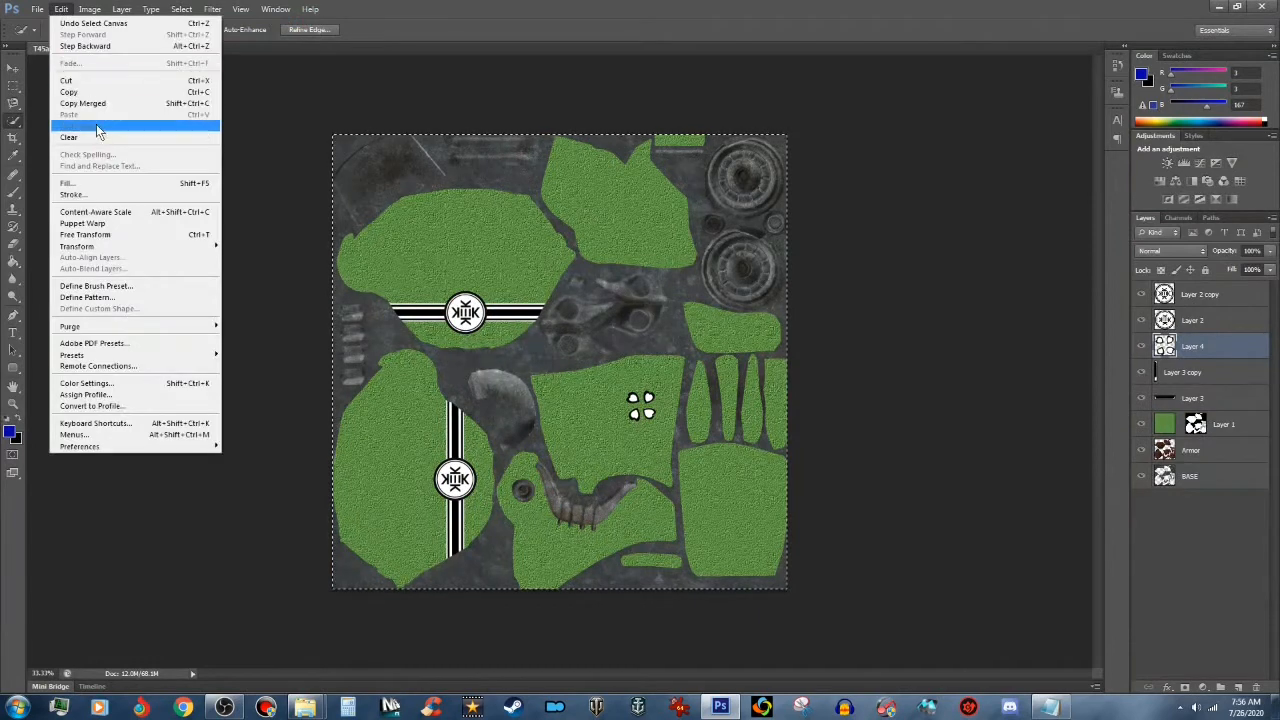
{"action": "left_click", "coordinate": [100, 104]}
Step: Paste the copied artwork into a new 2048 × 2048 pixel transparent document and flatten the image
{"action": "left_click", "coordinate": [37, 9]}
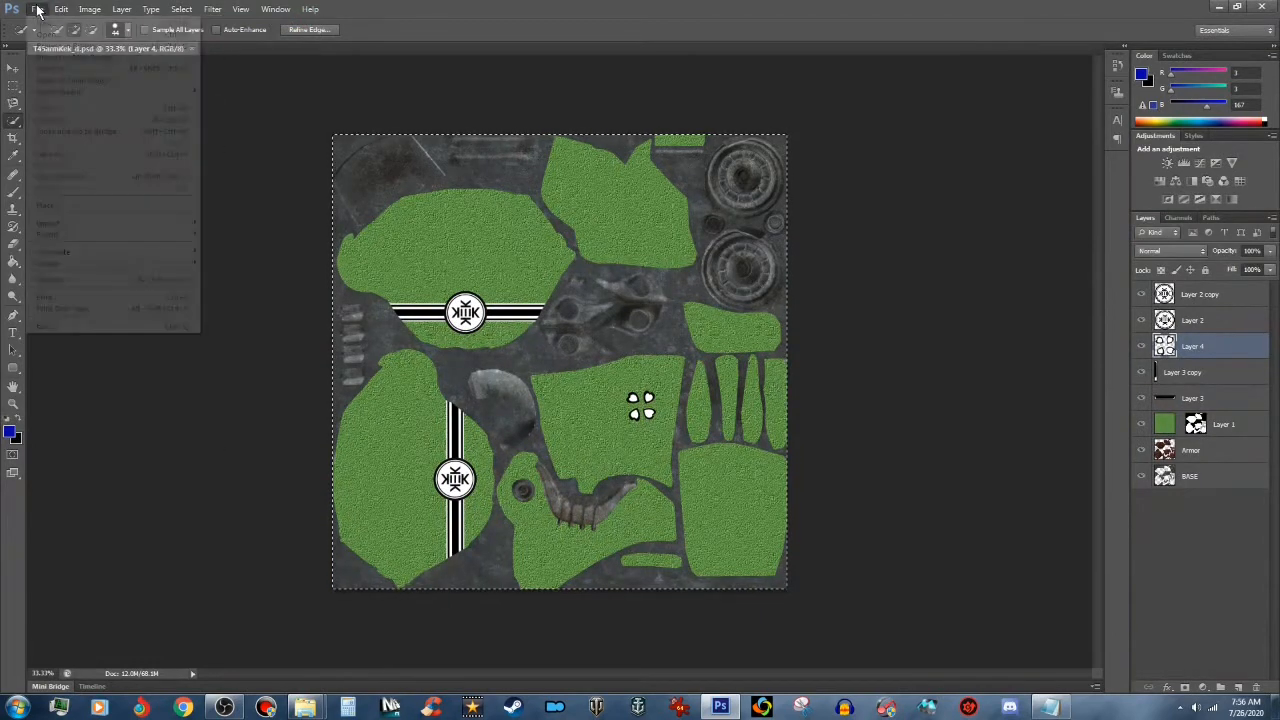
{"action": "left_click", "coordinate": [44, 24]}
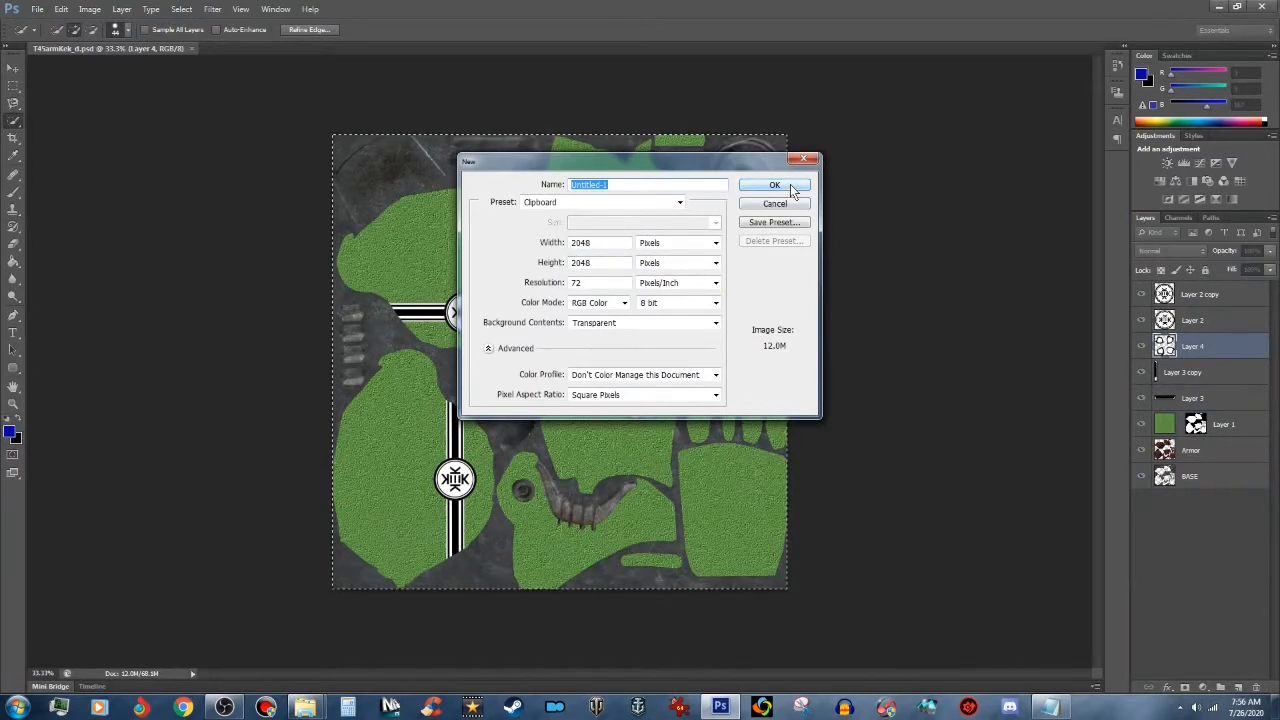
{"action": "left_click", "coordinate": [790, 184]}
{"action": "left_click", "coordinate": [60, 9]}
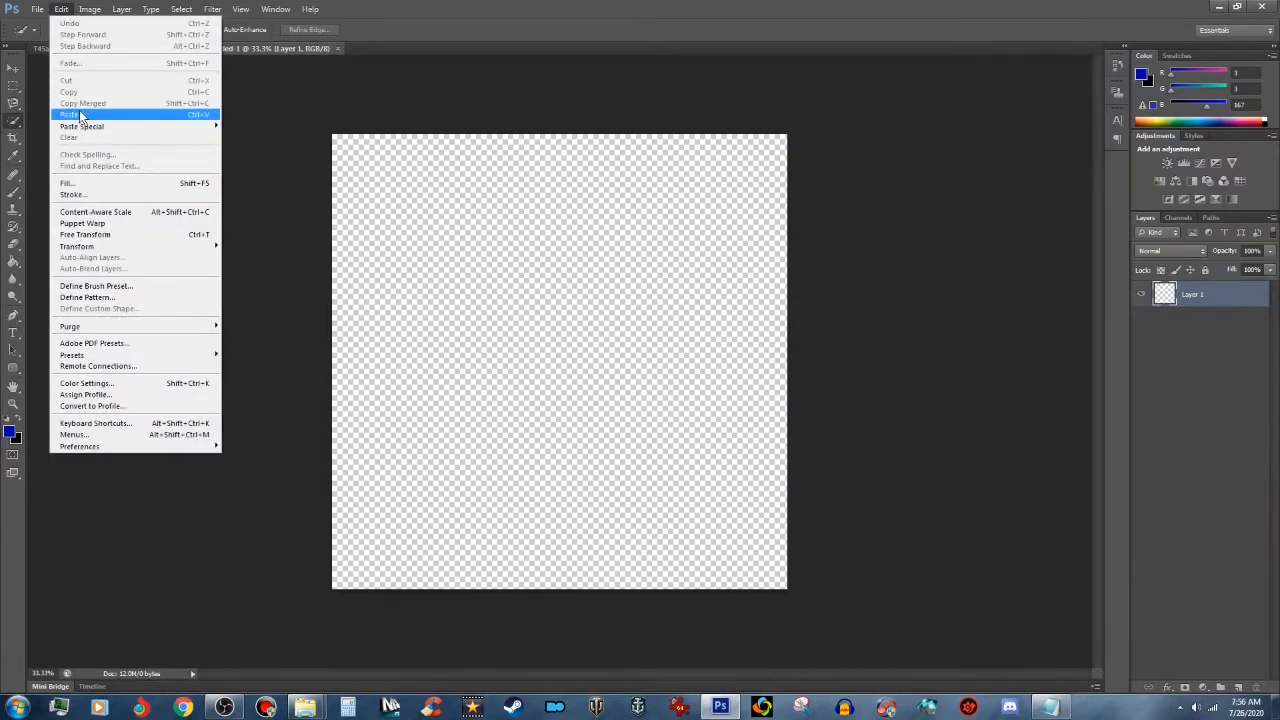
{"action": "left_click", "coordinate": [80, 117]}
{"action": "left_click", "coordinate": [122, 9]}
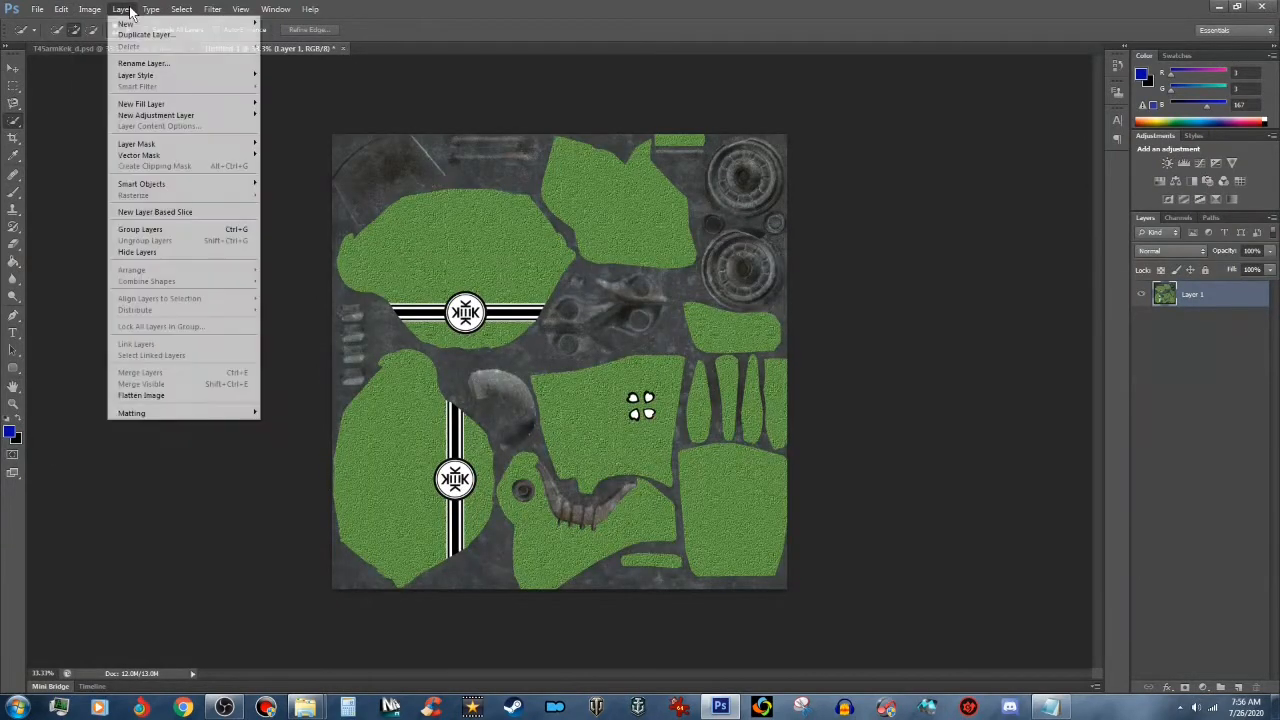
{"action": "left_click", "coordinate": [172, 397]}
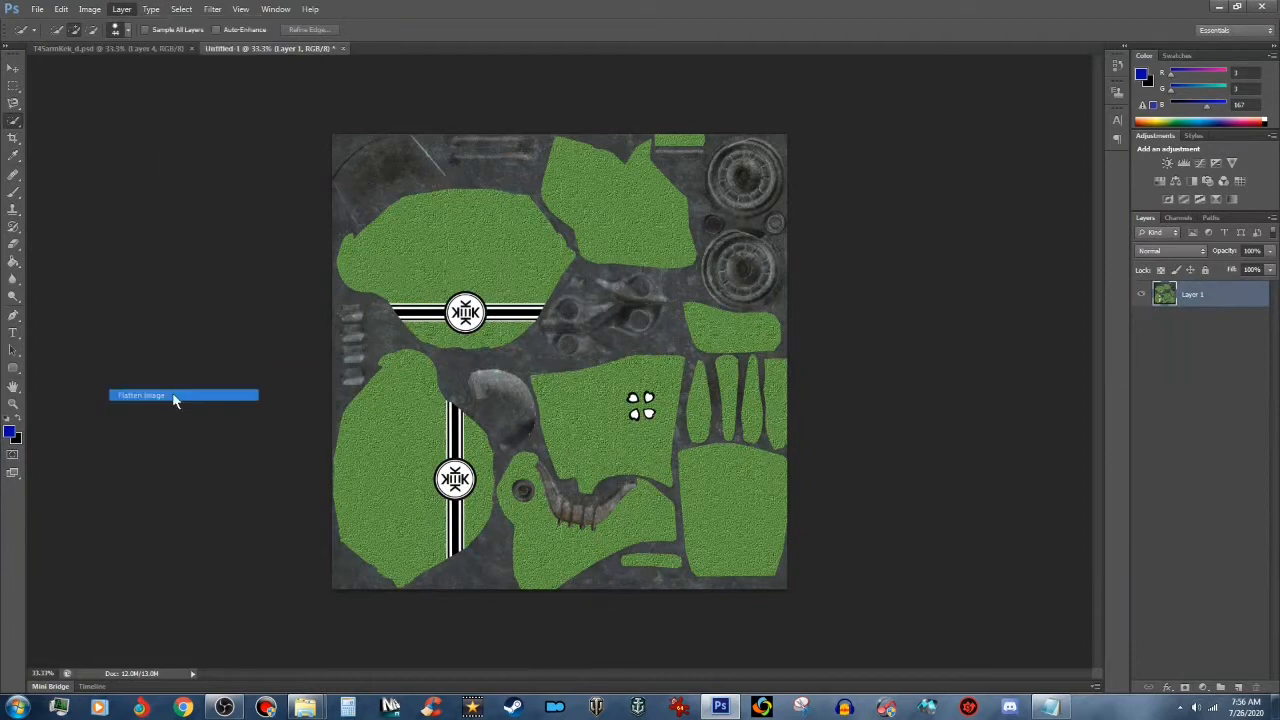
Step: Save the flattened image as T45armKek in D3D/DDS format in the textures\Kek\T-45 folder of Fallout 4 Data, using DXT1 without alpha and generated MIP maps
{"action": "left_click", "coordinate": [36, 10]}
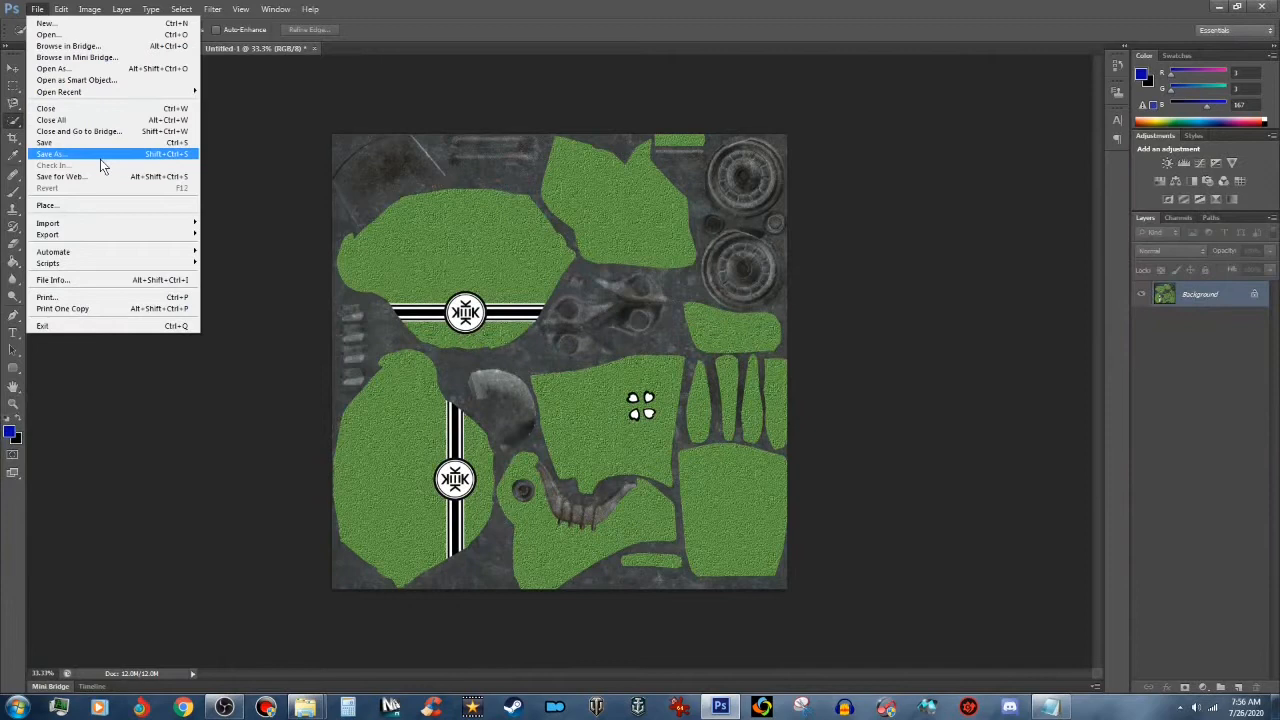
{"action": "left_click", "coordinate": [105, 156]}
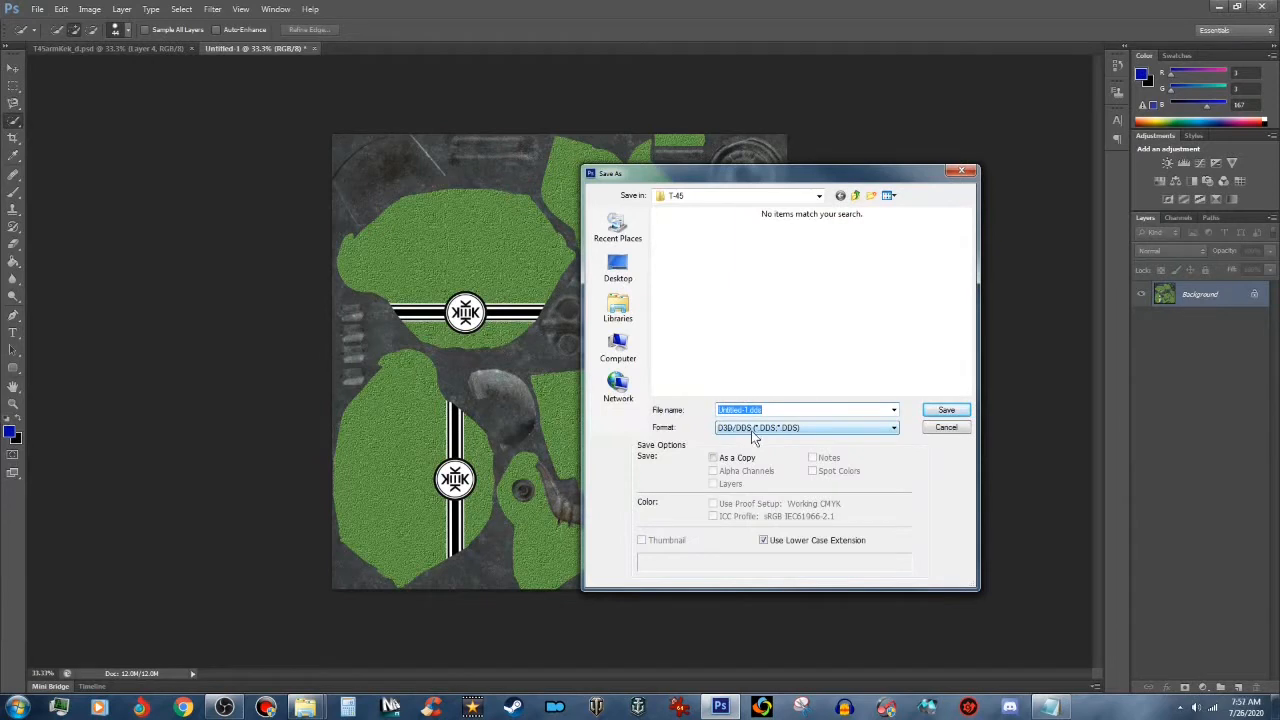
{"action": "left_click", "coordinate": [624, 274]}
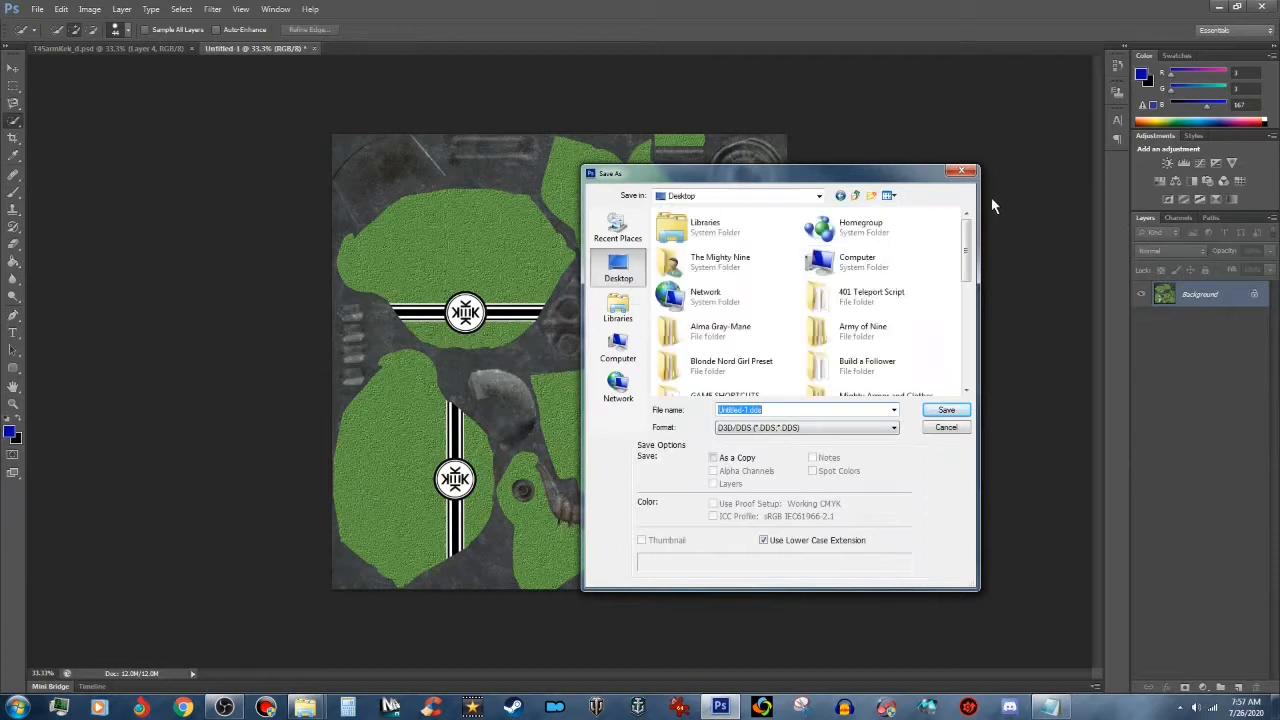
{"action": "scroll", "coordinate": [968, 231], "scroll_direction": "down", "scroll_amount": 4}
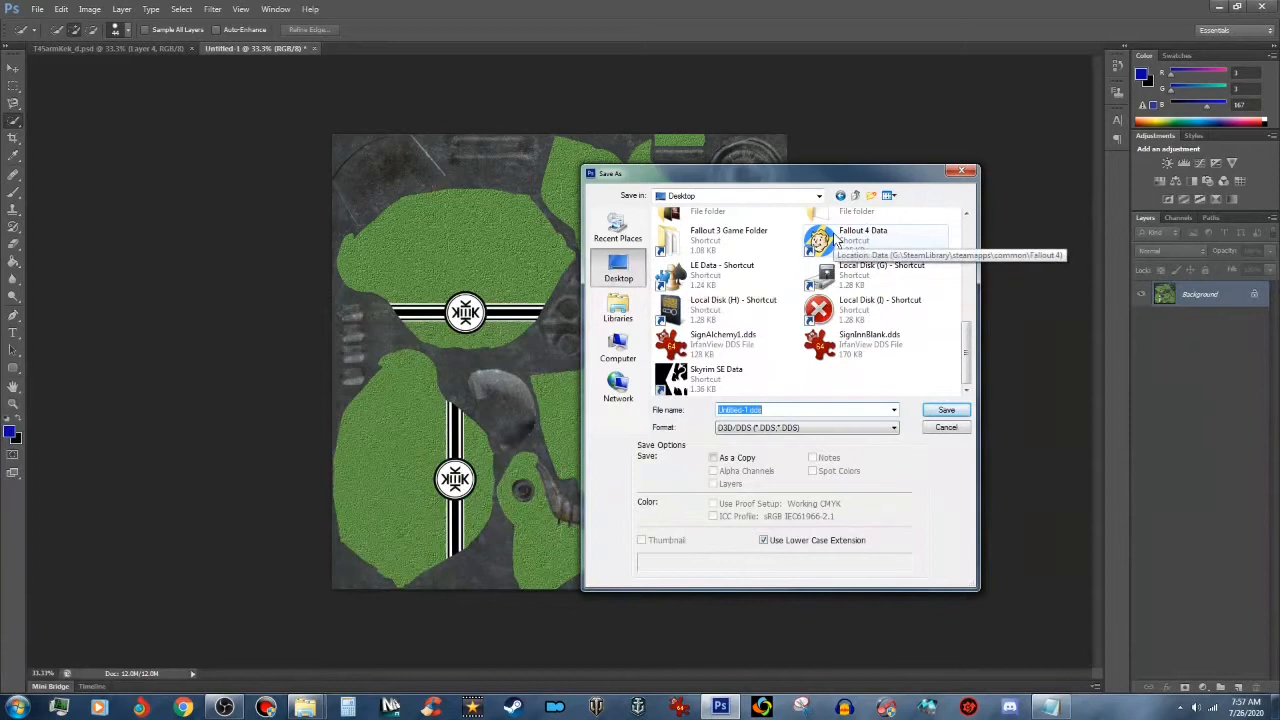
{"action": "double_click", "coordinate": [836, 238]}
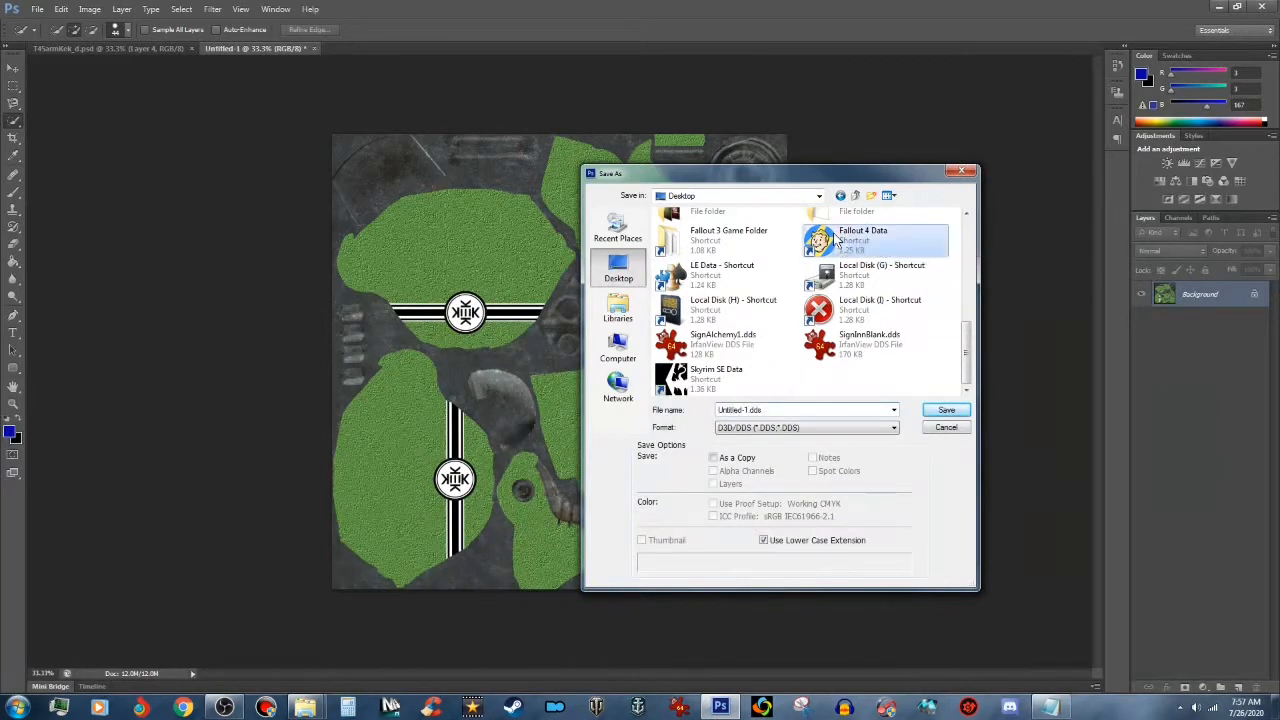
{"action": "double_click", "coordinate": [711, 369]}
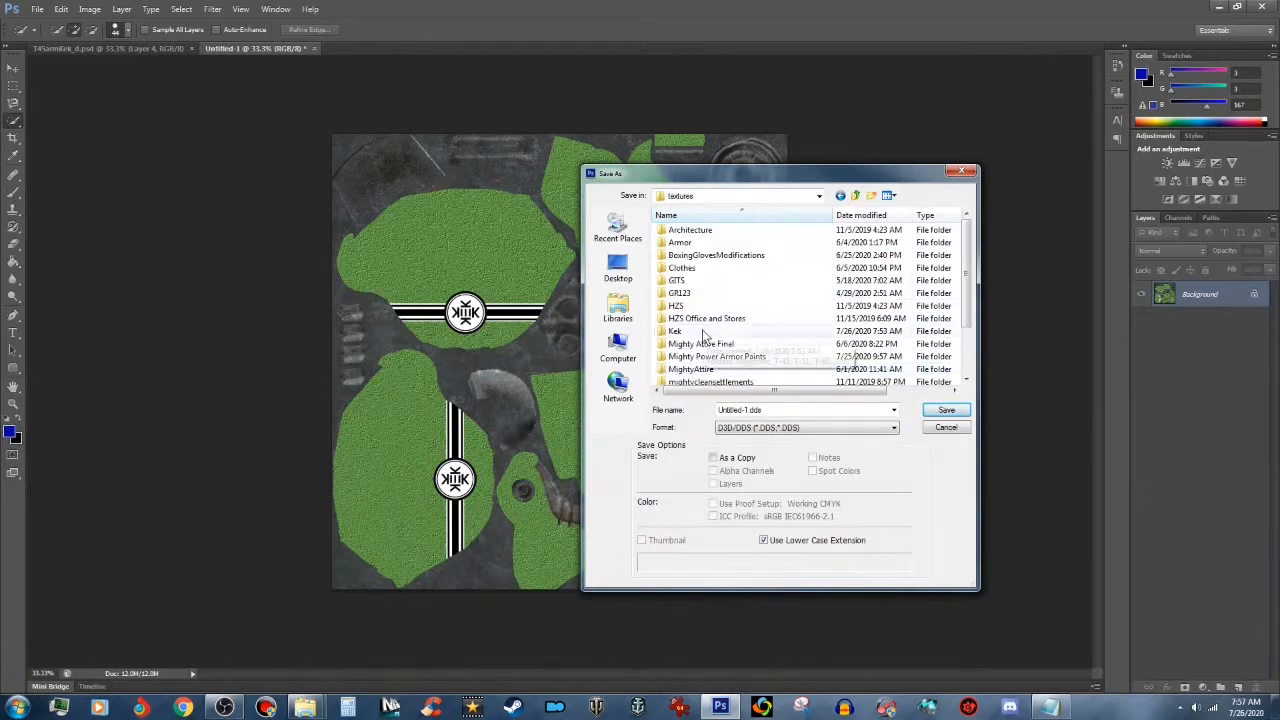
{"action": "double_click", "coordinate": [700, 332]}
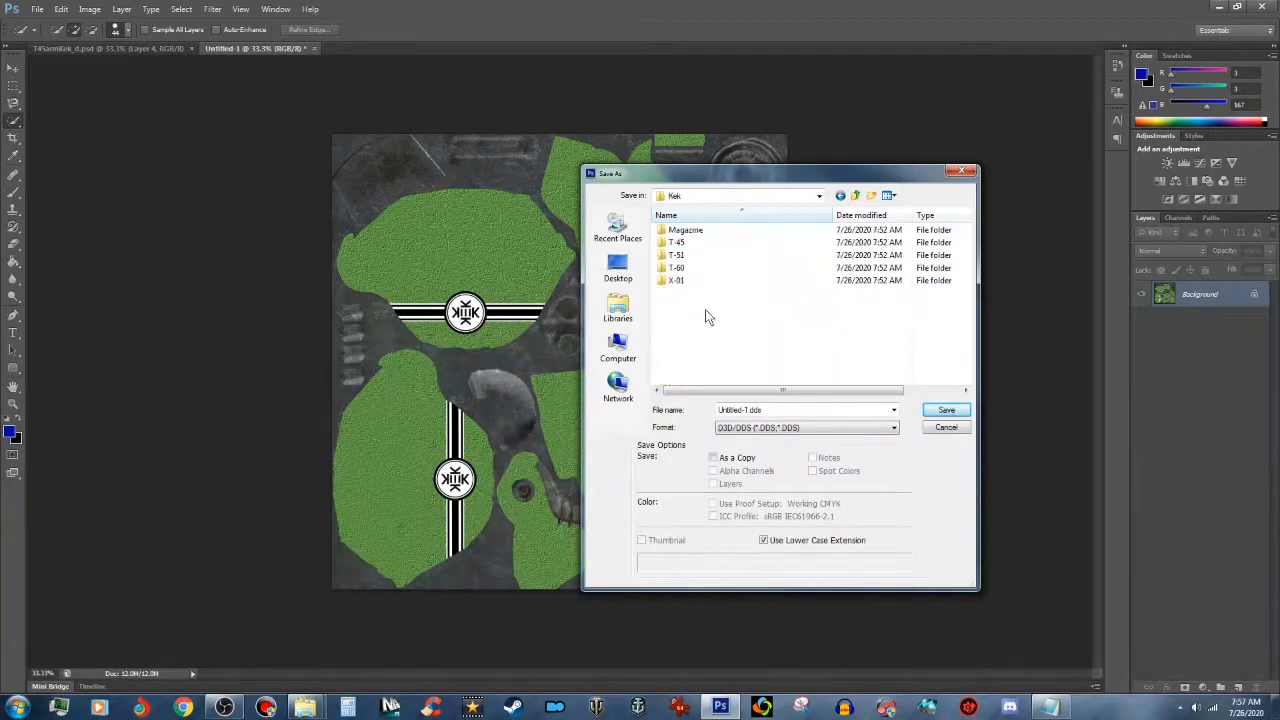
{"action": "double_click", "coordinate": [697, 245]}
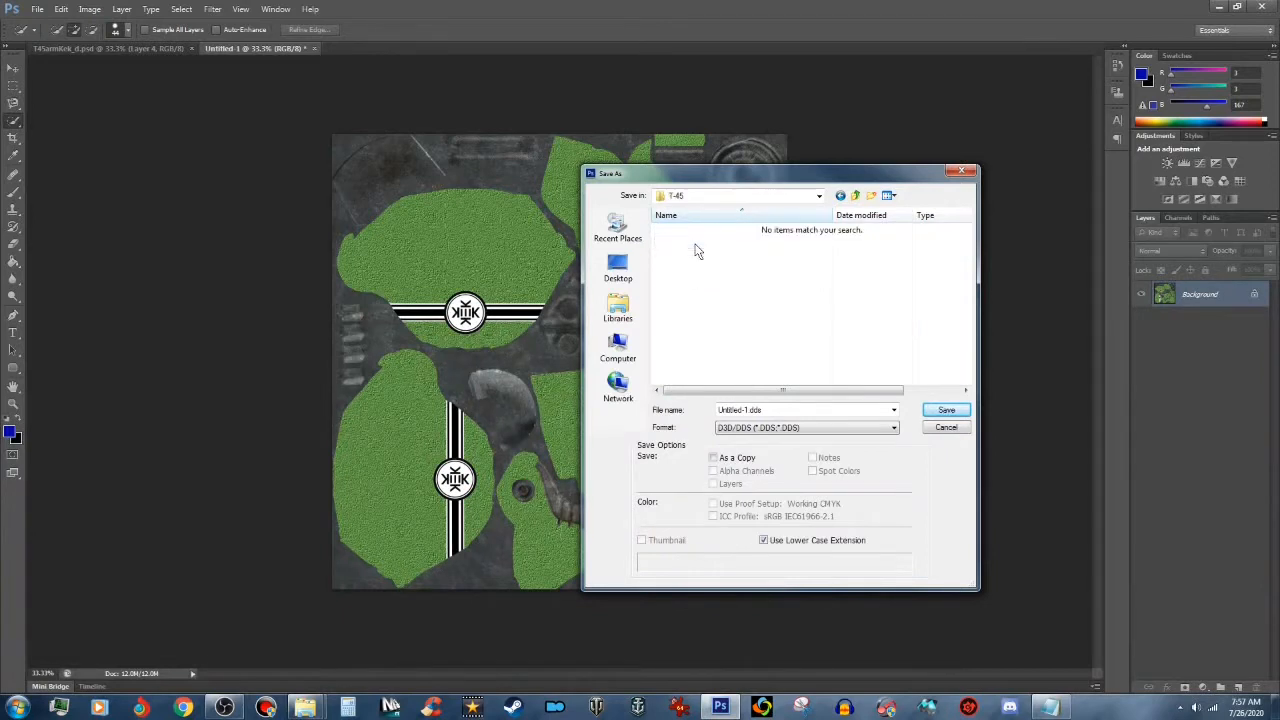
{"action": "left_click", "coordinate": [766, 411]}
{"action": "type", "text": "T45armKek"}
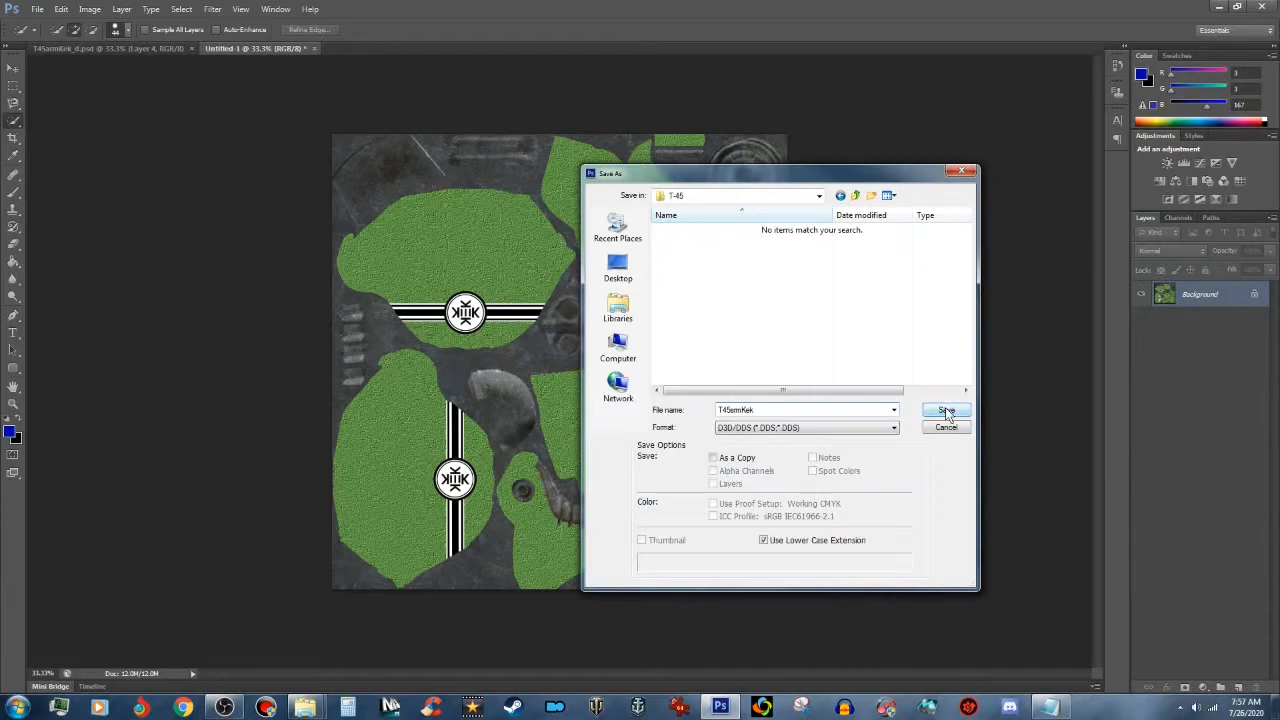
{"action": "left_click", "coordinate": [946, 412]}
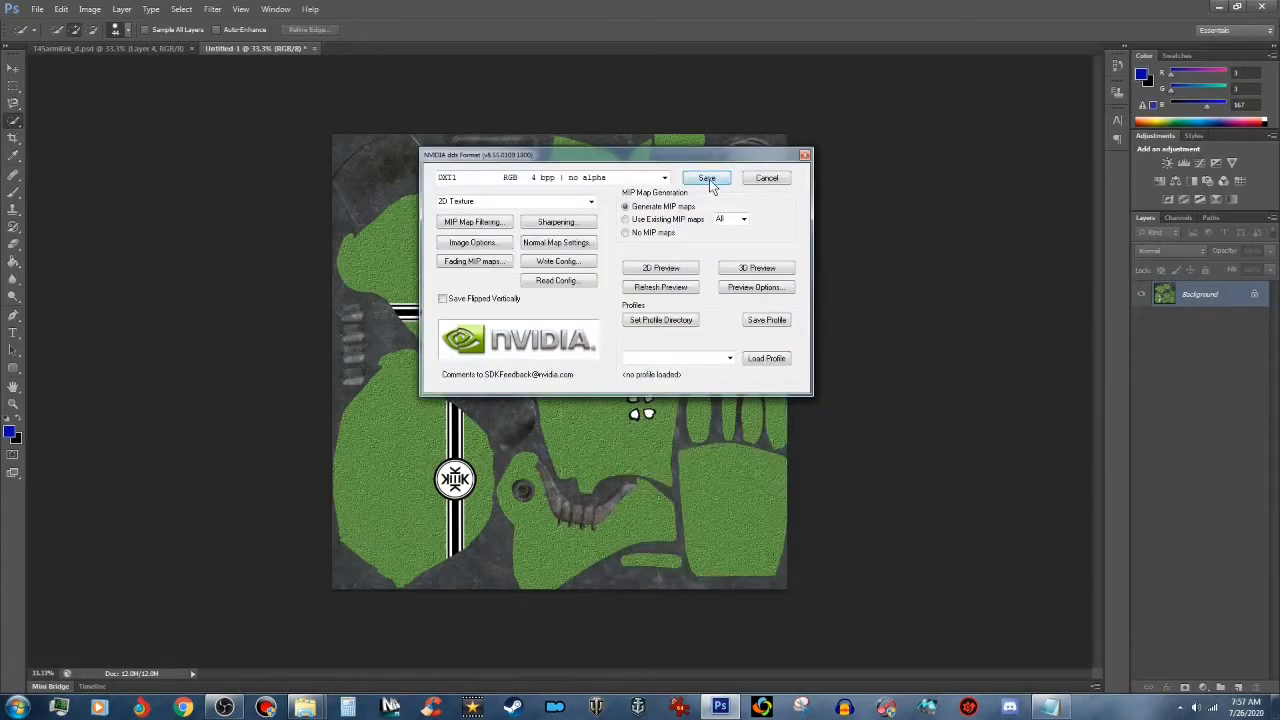
{"action": "left_click", "coordinate": [709, 179]}
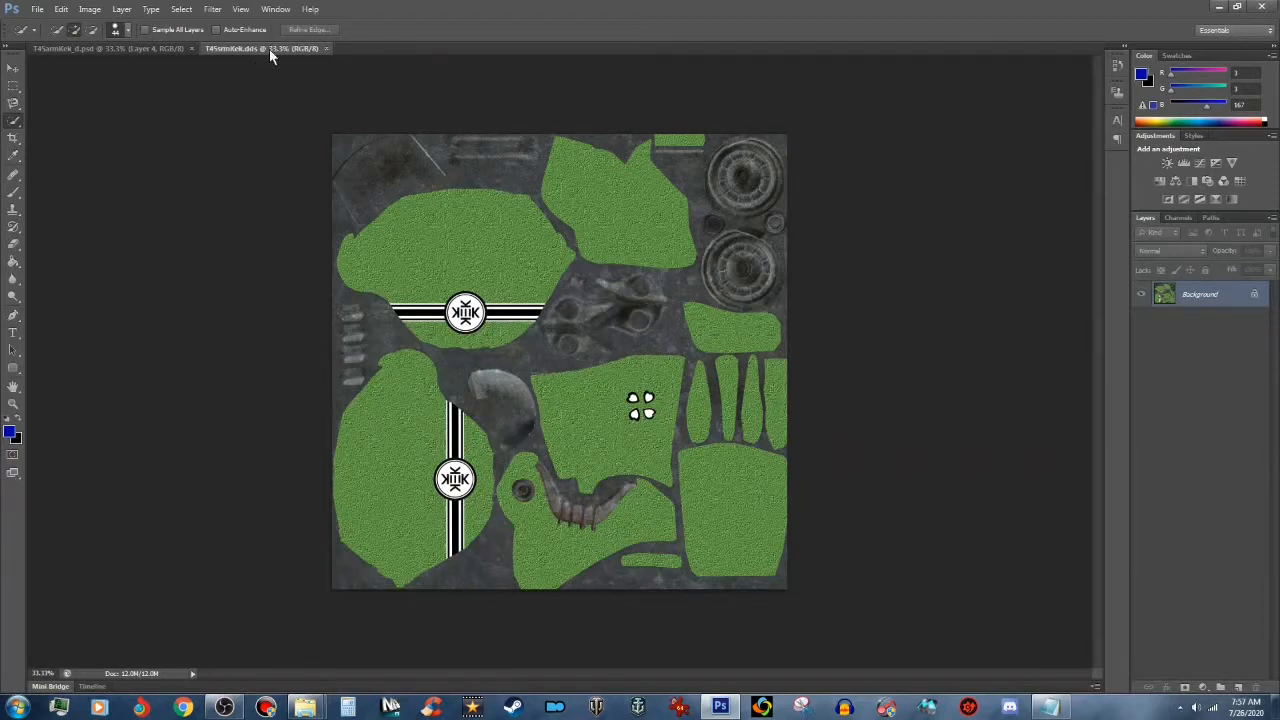
Step: Return to T45armKek_d.psd and open 000 FO4 Post War Weather Final.psd from the FO4 PSDs folder on Local Disk (I:)
{"action": "left_click", "coordinate": [100, 49]}
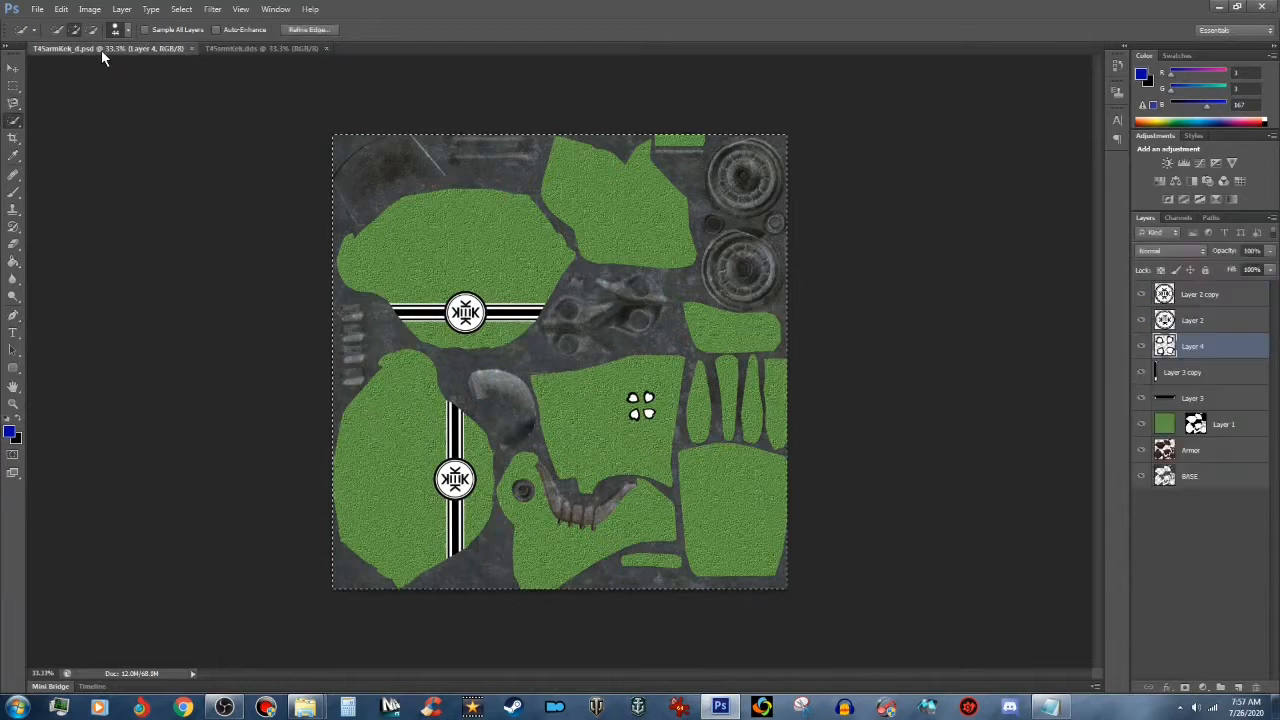
{"action": "left_click", "coordinate": [37, 9]}
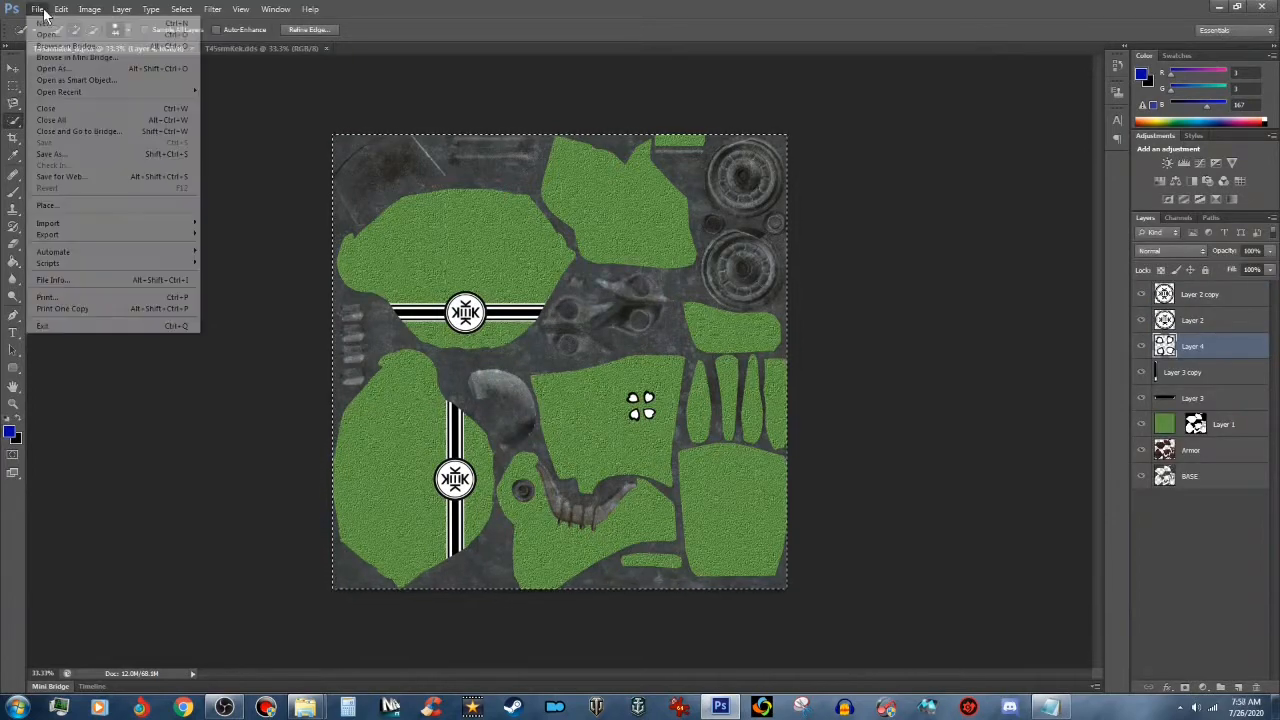
{"action": "left_click", "coordinate": [48, 34]}
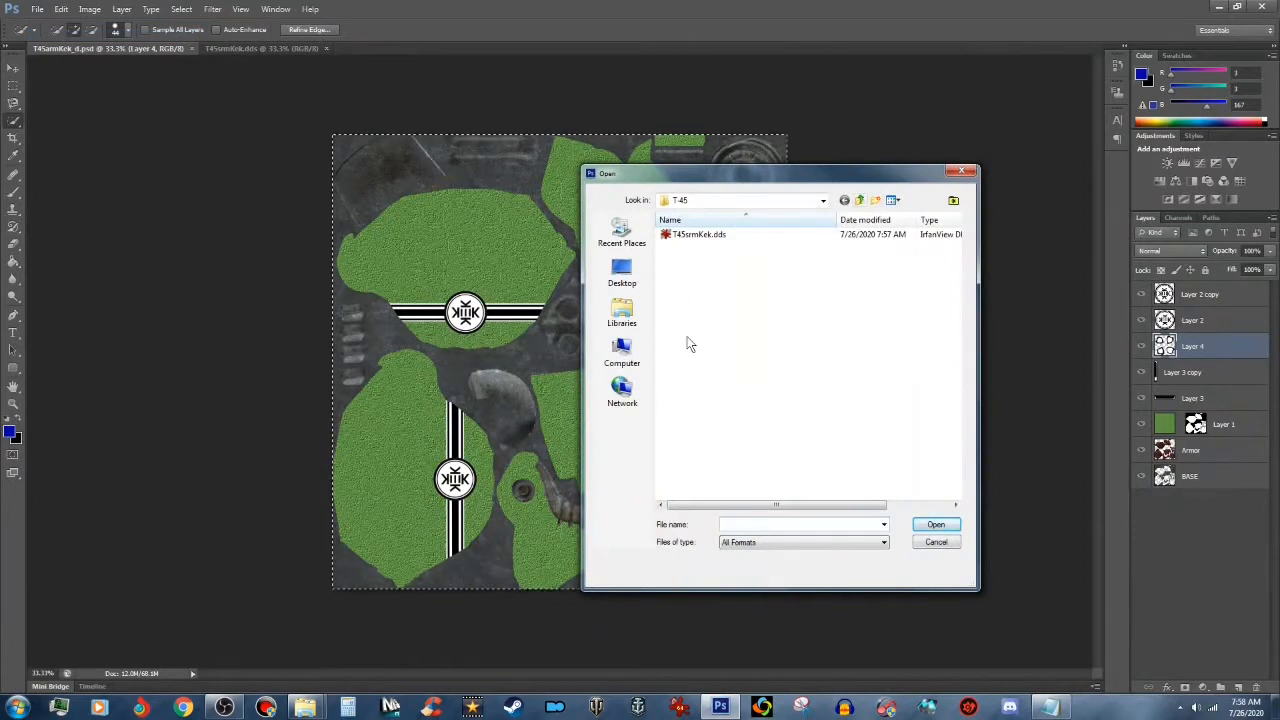
{"action": "left_click", "coordinate": [622, 350]}
{"action": "double_click", "coordinate": [791, 449]}
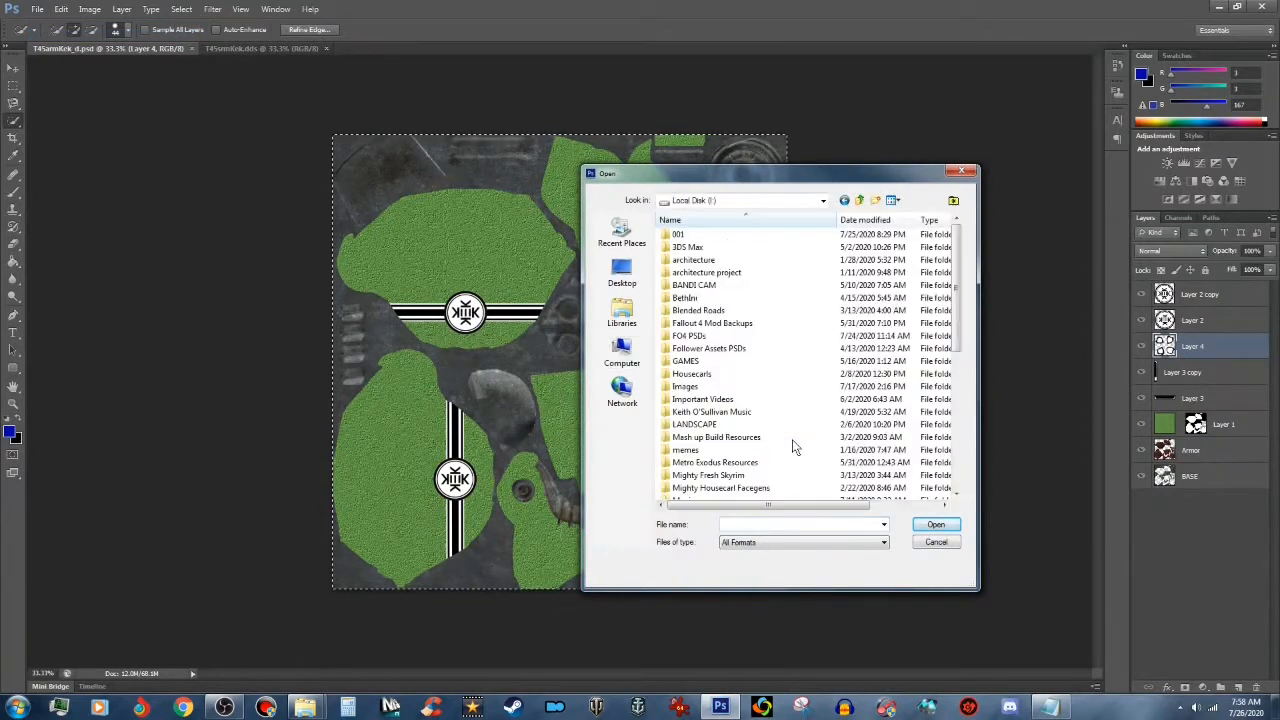
{"action": "double_click", "coordinate": [740, 337]}
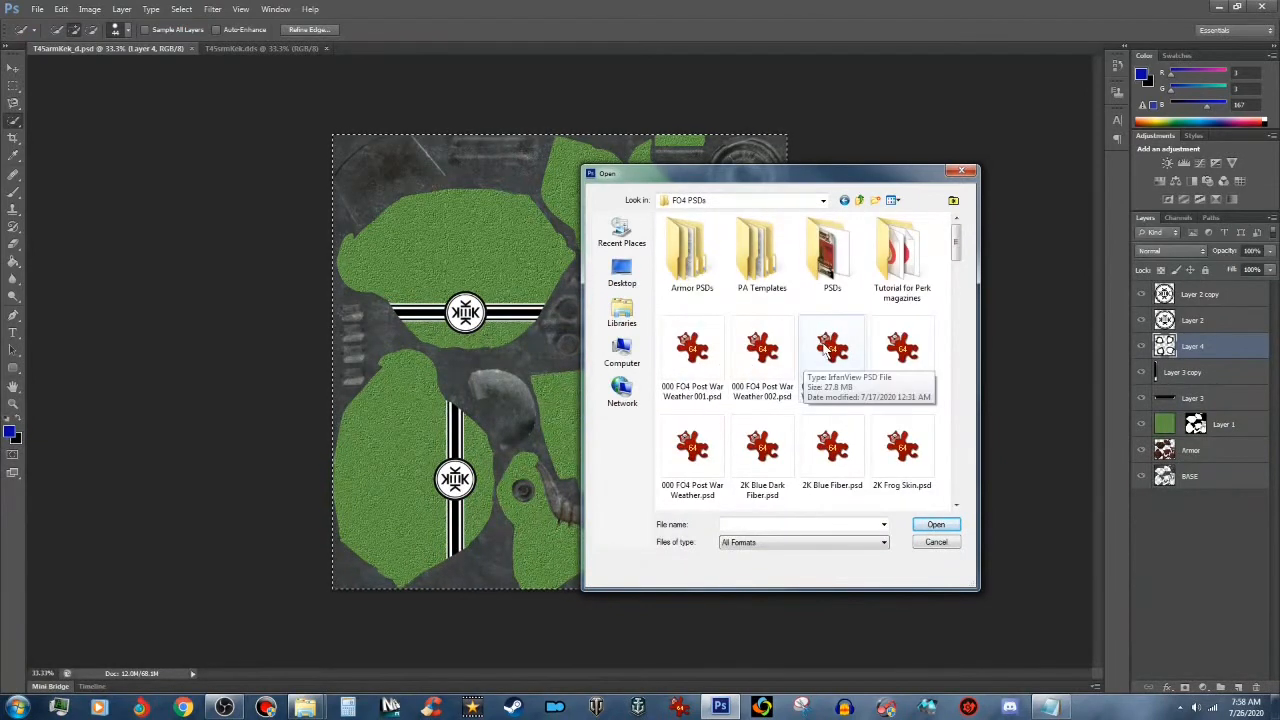
{"action": "left_click", "coordinate": [842, 358]}
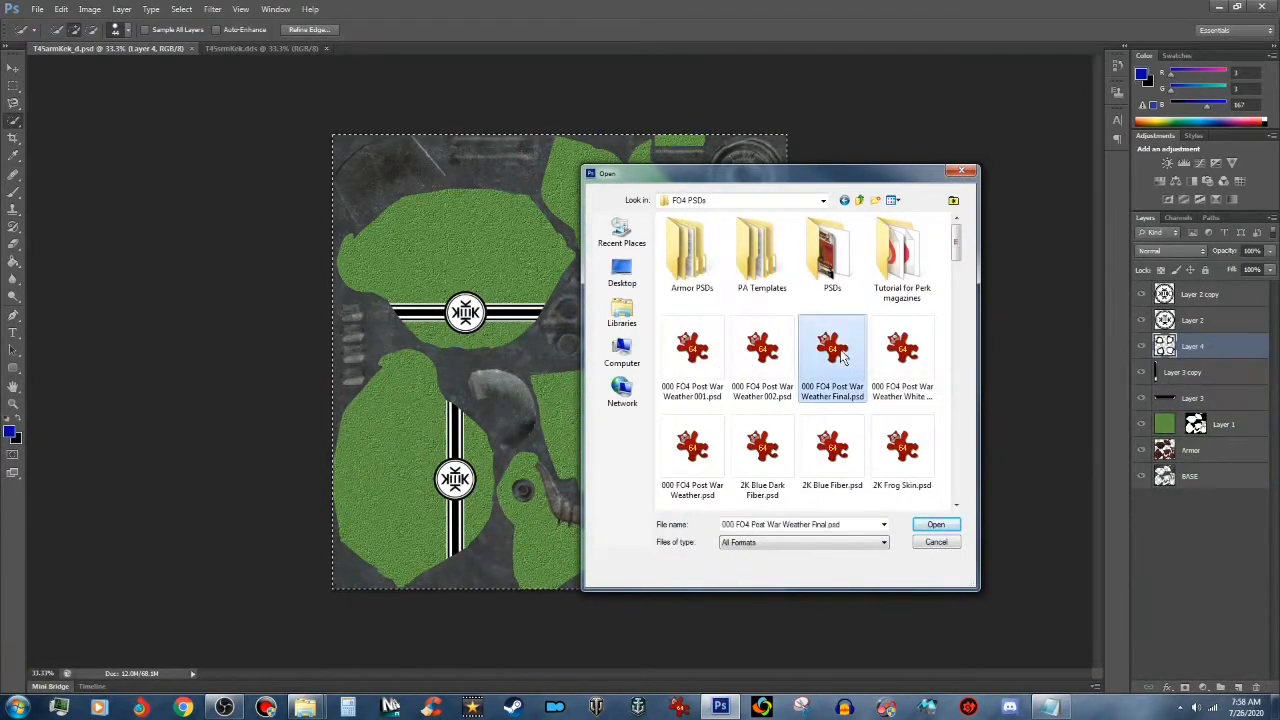
{"action": "left_click", "coordinate": [934, 528]}
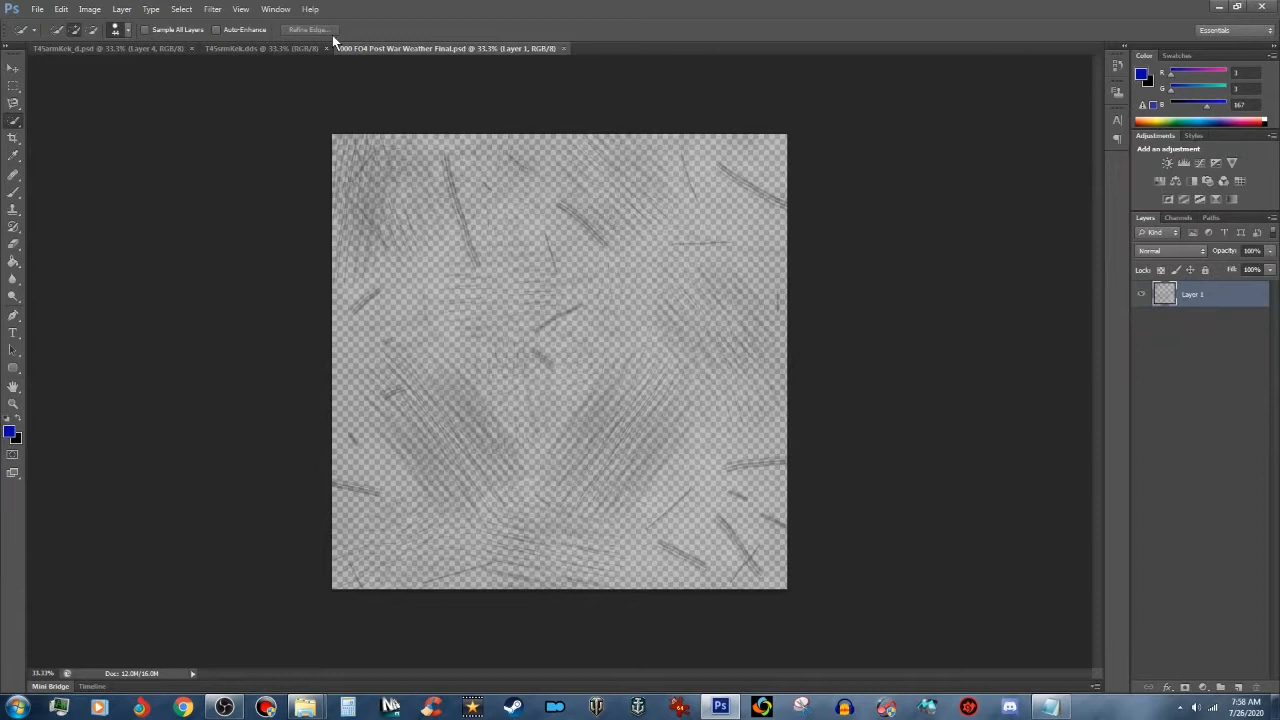
Step: Select the entire canvas of 000 FO4 Post War Weather Final.psd
{"action": "left_click", "coordinate": [181, 9]}
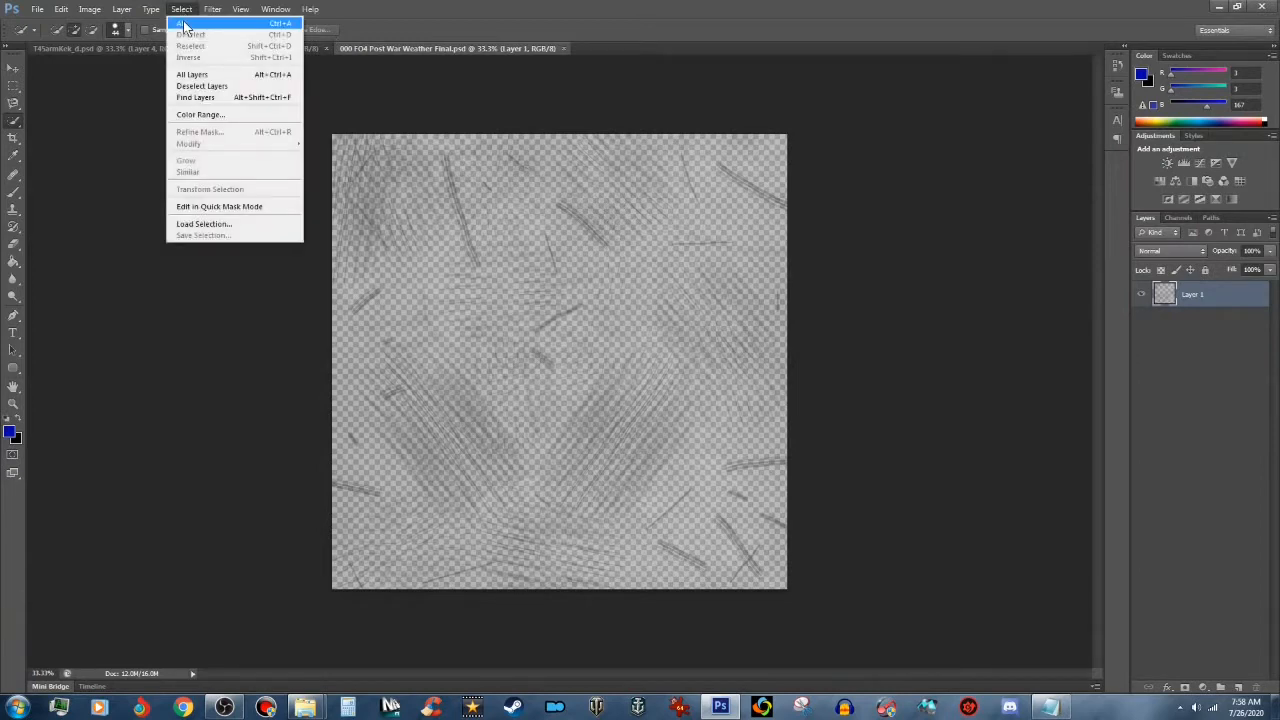
{"action": "left_click", "coordinate": [184, 23]}
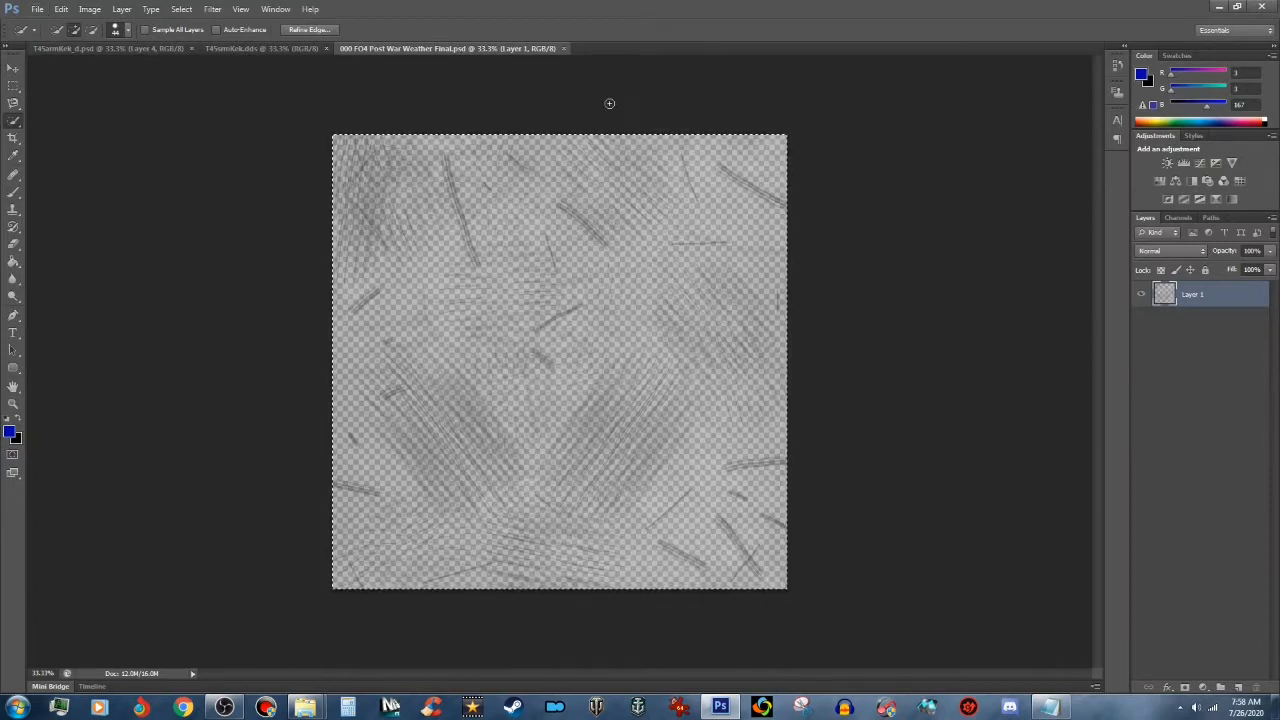
{"action": "left_click", "coordinate": [180, 9]}
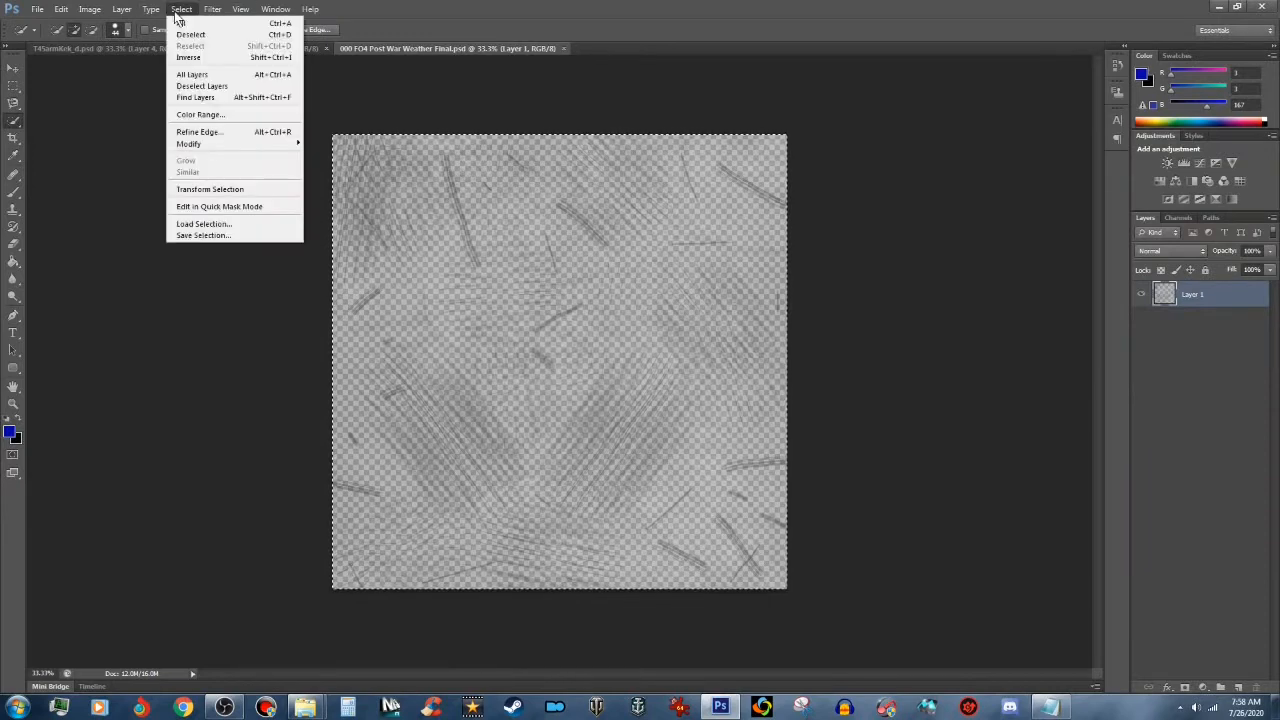
{"action": "left_click", "coordinate": [195, 27]}
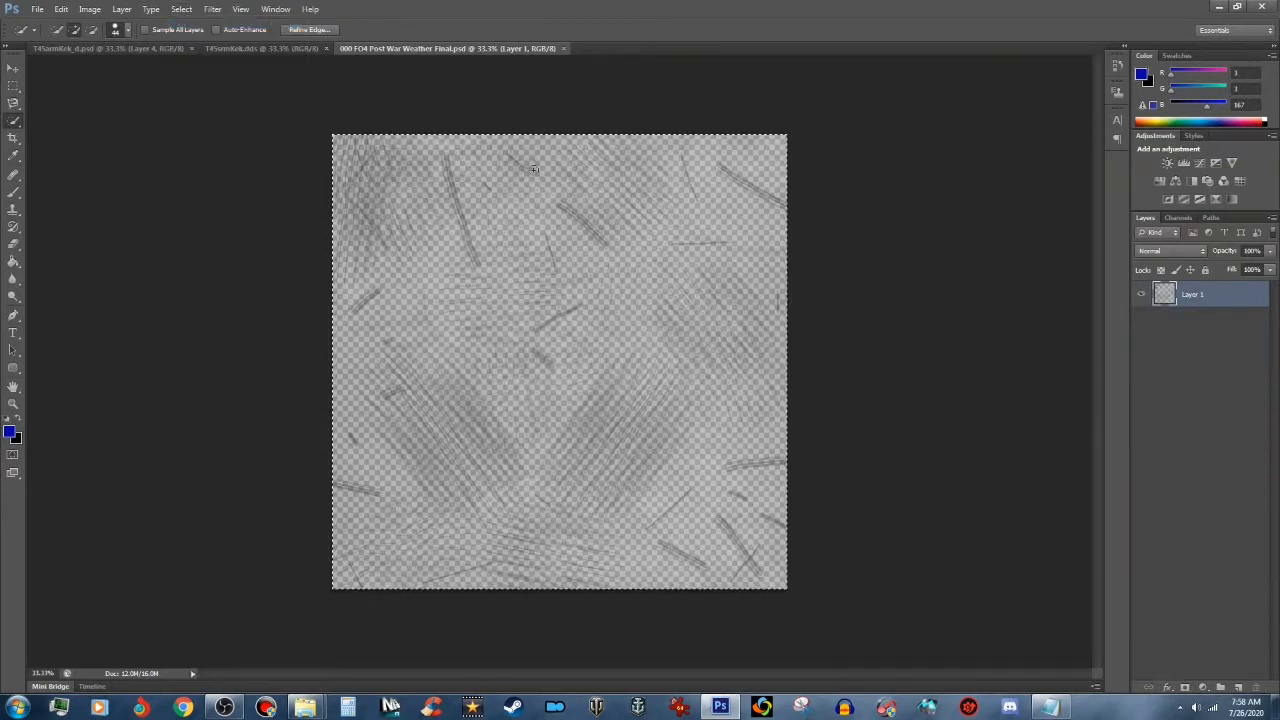
Step: Return to T45armKek_d.psd and deselect its canvas selection
{"action": "left_click", "coordinate": [122, 50]}
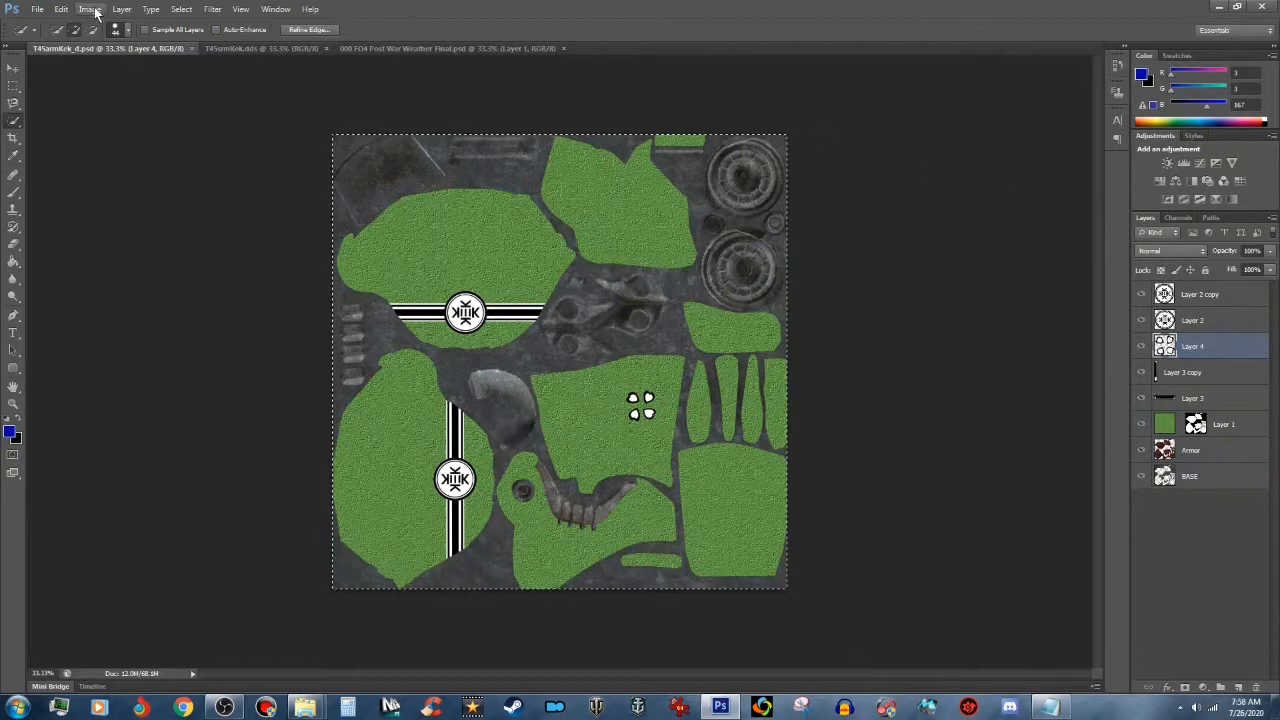
{"action": "left_click", "coordinate": [181, 10]}
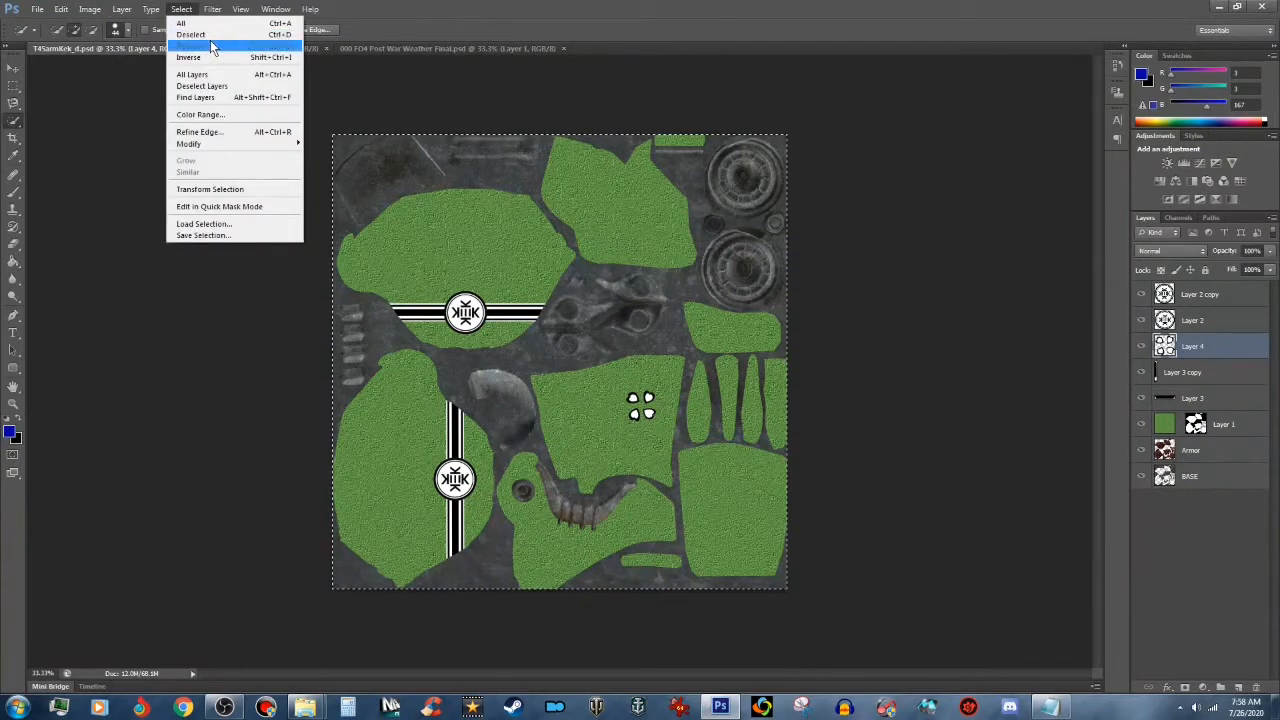
{"action": "left_click", "coordinate": [192, 34]}
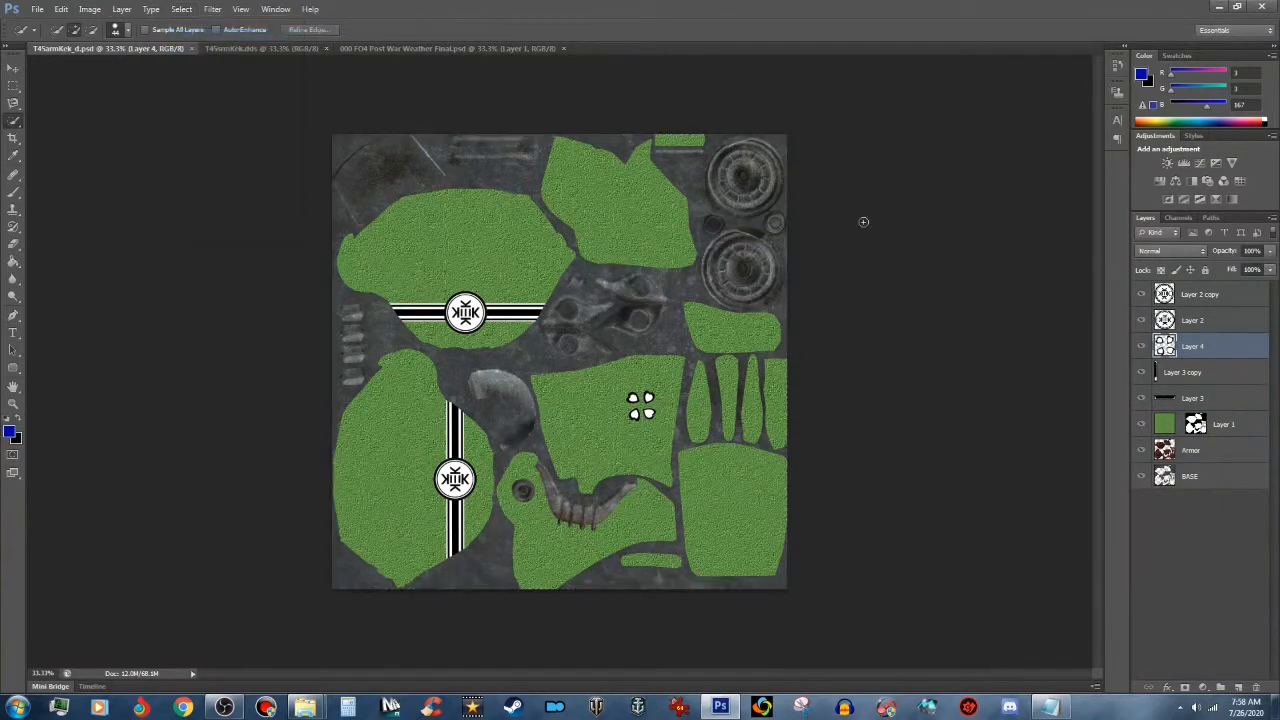
Step: Merge the six layers from Layer 2 copy down to Layer 1 into one, leaving Armor and BASE separate
{"action": "left_click", "coordinate": [1206, 291]}
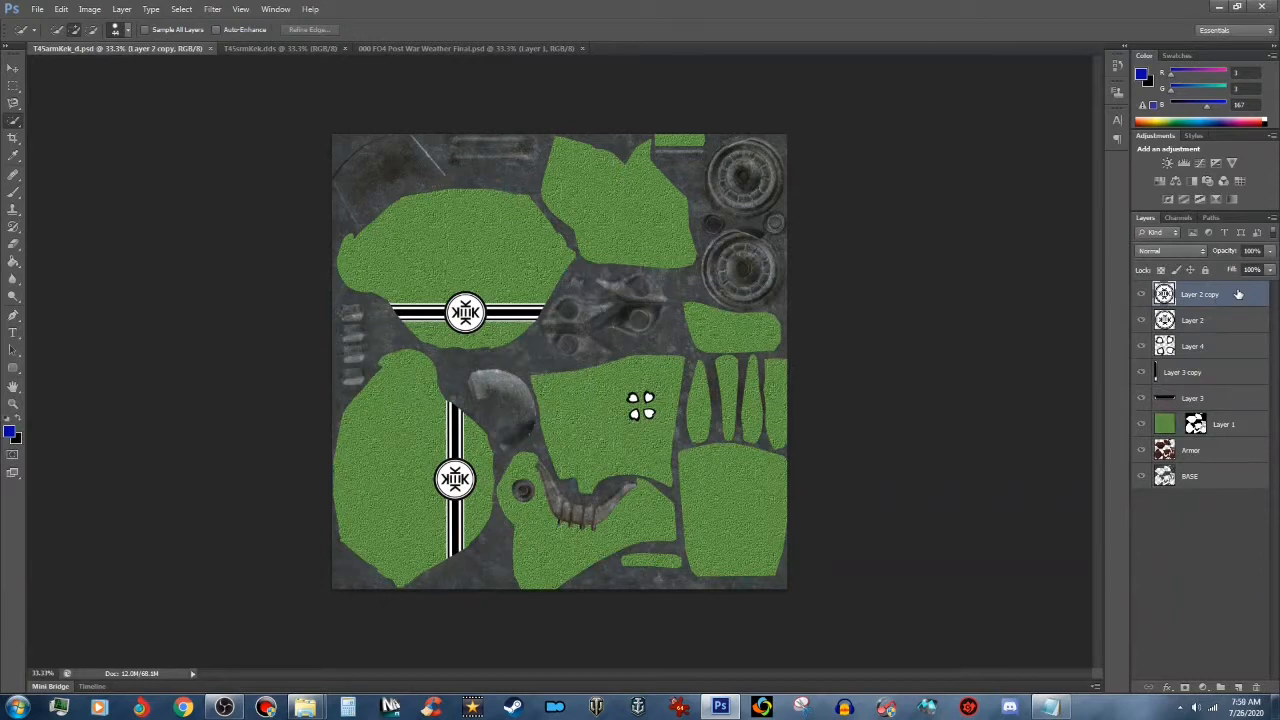
{"action": "left_click", "coordinate": [1238, 320], "text": "shift"}
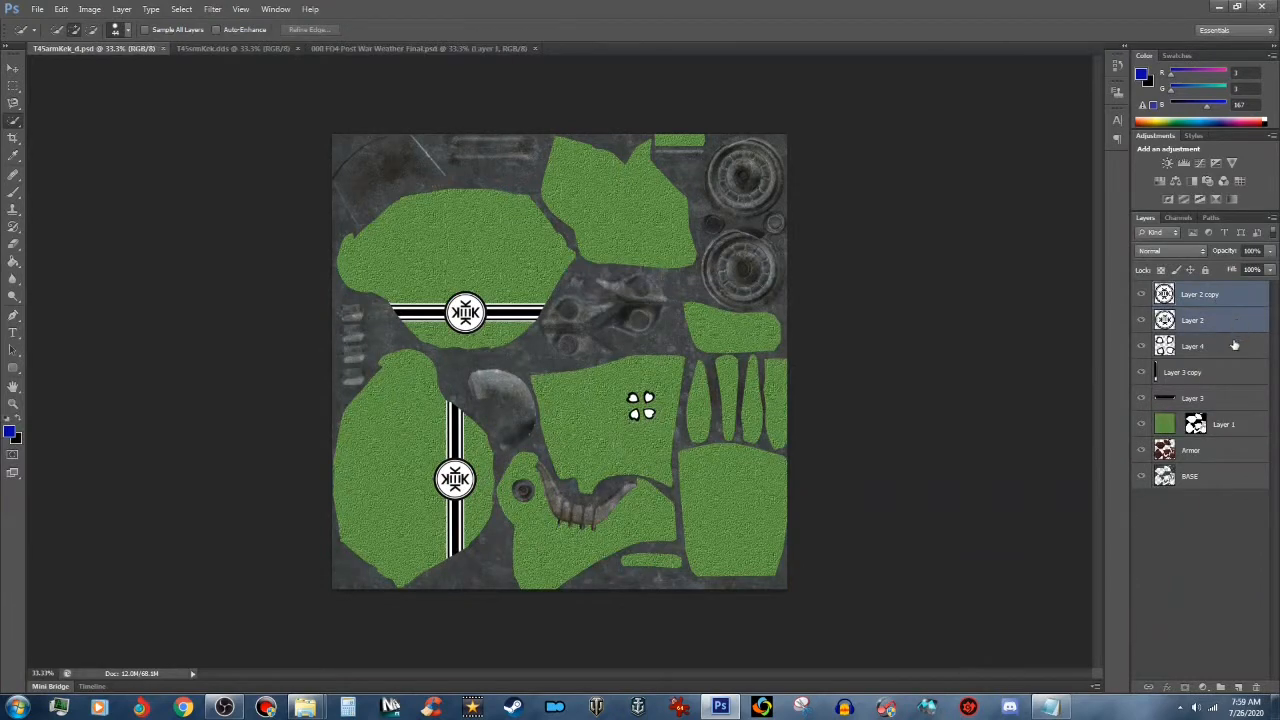
{"action": "left_click", "coordinate": [1236, 346], "text": "shift"}
{"action": "left_click", "coordinate": [1242, 372], "text": "shift"}
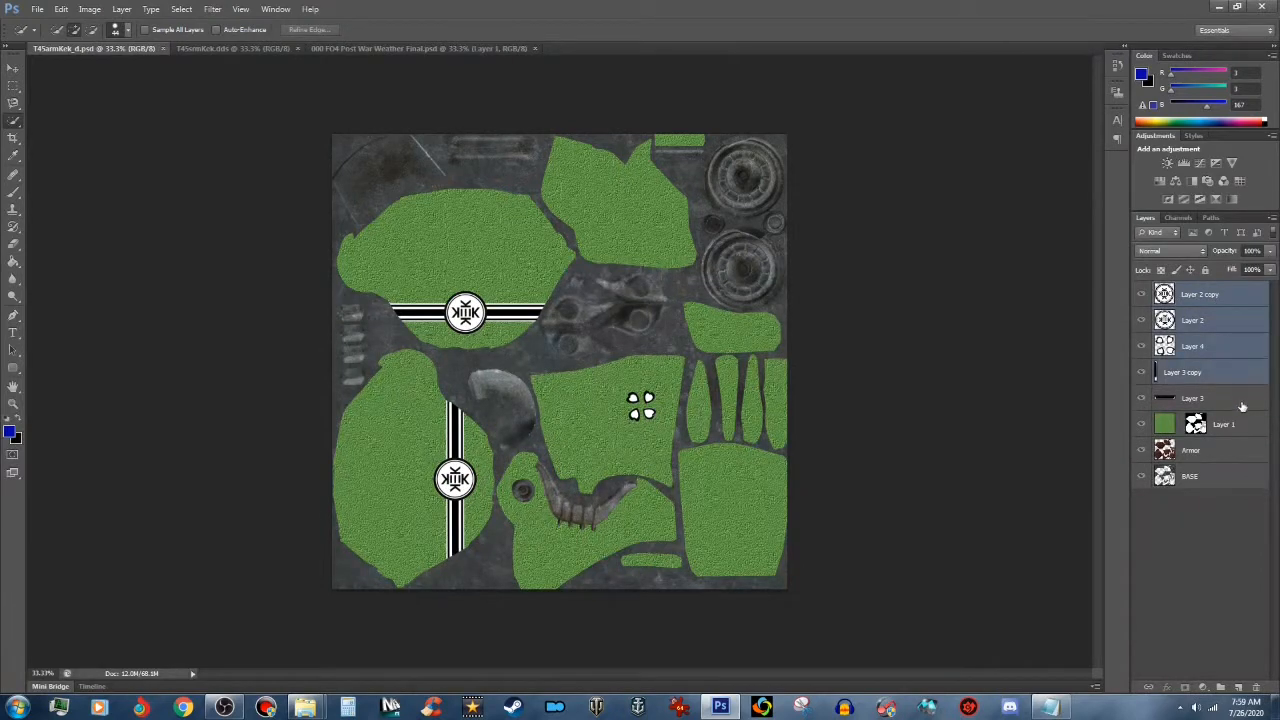
{"action": "left_click", "coordinate": [1242, 400], "text": "shift"}
{"action": "left_click", "coordinate": [1243, 421], "text": "shift"}
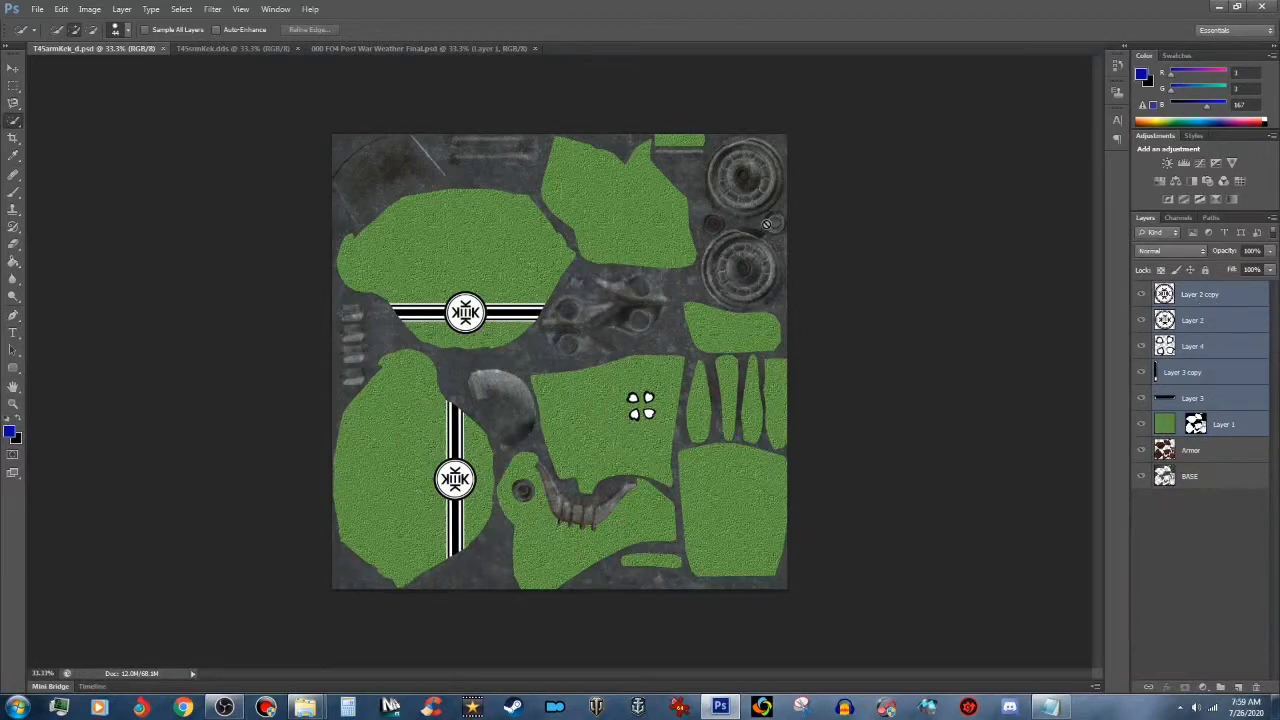
{"action": "left_click", "coordinate": [124, 10]}
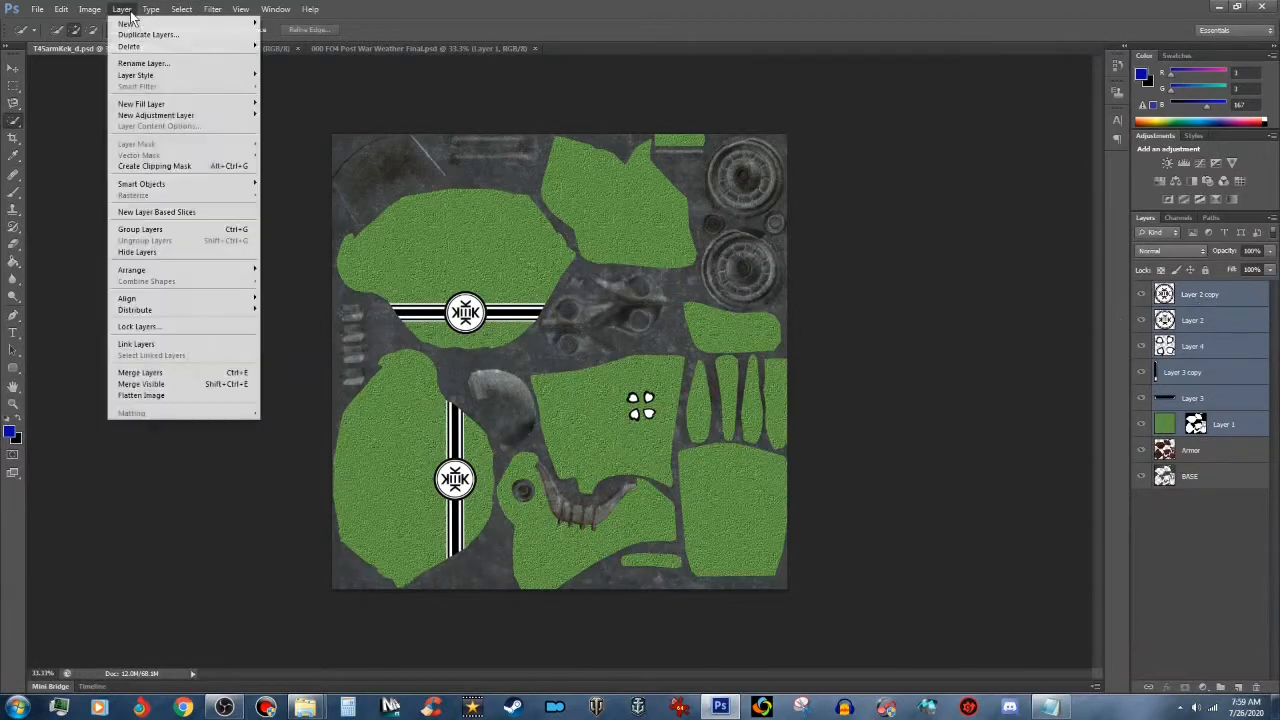
{"action": "left_click", "coordinate": [164, 373]}
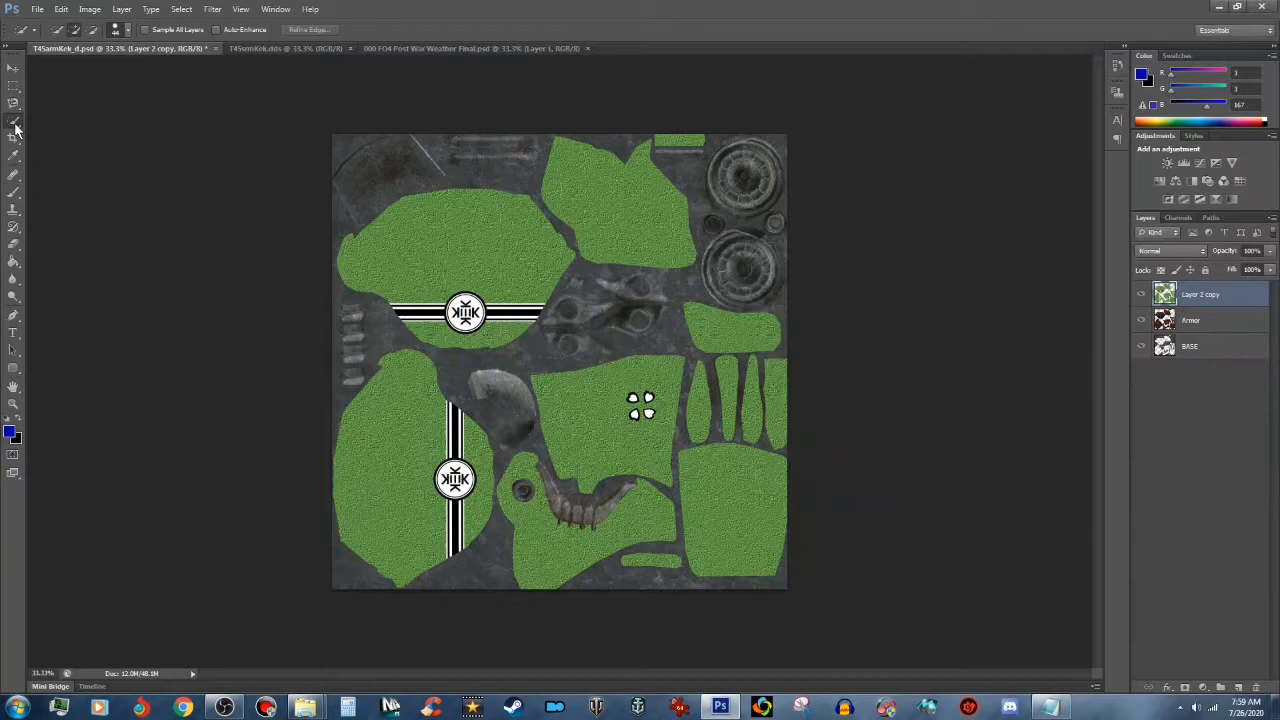
Step: Select all green painted armor panels on the merged Layer 2 copy with the Quick Selection tool
{"action": "left_click", "coordinate": [75, 30]}
{"action": "mouse_move", "coordinate": [323, 129]}
{"action": "left_mouse_down"}
{"action": "mouse_move", "coordinate": [550, 140]}
{"action": "mouse_move", "coordinate": [756, 190]}
{"action": "mouse_move", "coordinate": [766, 568]}
{"action": "mouse_move", "coordinate": [505, 578]}
{"action": "mouse_move", "coordinate": [353, 565]}
{"action": "mouse_move", "coordinate": [324, 325]}
{"action": "mouse_move", "coordinate": [340, 240]}
{"action": "mouse_move", "coordinate": [357, 309]}
{"action": "mouse_move", "coordinate": [388, 170]}
{"action": "mouse_move", "coordinate": [385, 290]}
{"action": "mouse_move", "coordinate": [420, 225]}
{"action": "mouse_move", "coordinate": [587, 320]}
{"action": "mouse_move", "coordinate": [642, 388]}
{"action": "left_mouse_up"}
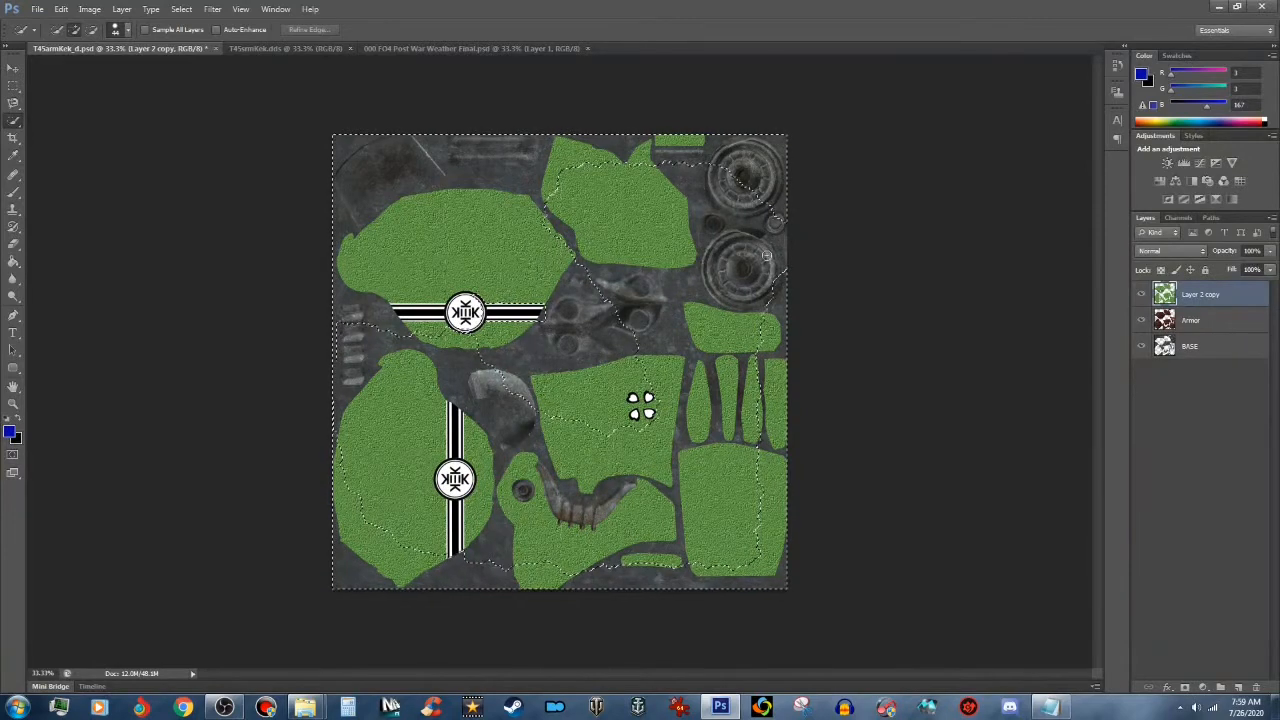
{"action": "mouse_move", "coordinate": [782, 194]}
{"action": "left_mouse_down"}
{"action": "mouse_move", "coordinate": [627, 234]}
{"action": "mouse_move", "coordinate": [645, 324]}
{"action": "mouse_move", "coordinate": [710, 345]}
{"action": "mouse_move", "coordinate": [753, 516]}
{"action": "mouse_move", "coordinate": [461, 476]}
{"action": "left_mouse_up"}
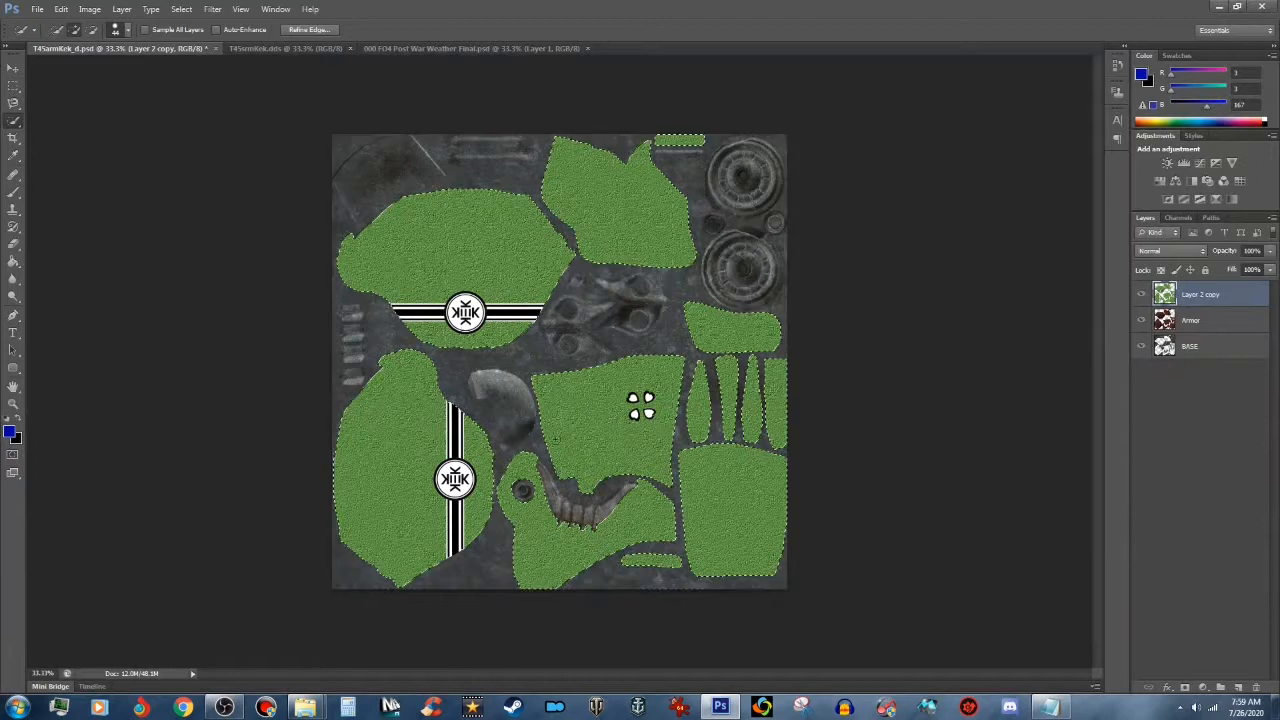
{"action": "key", "text": "ctrl+a"}
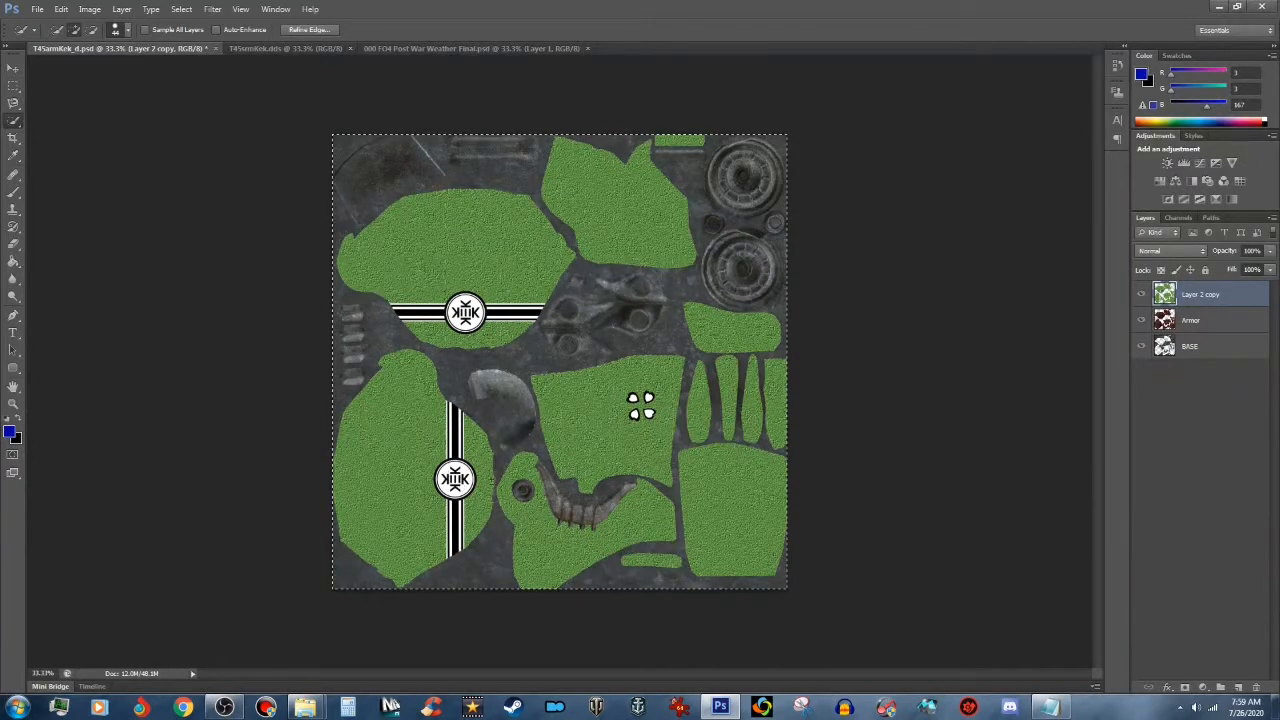
{"action": "key", "text": "ctrl+z"}
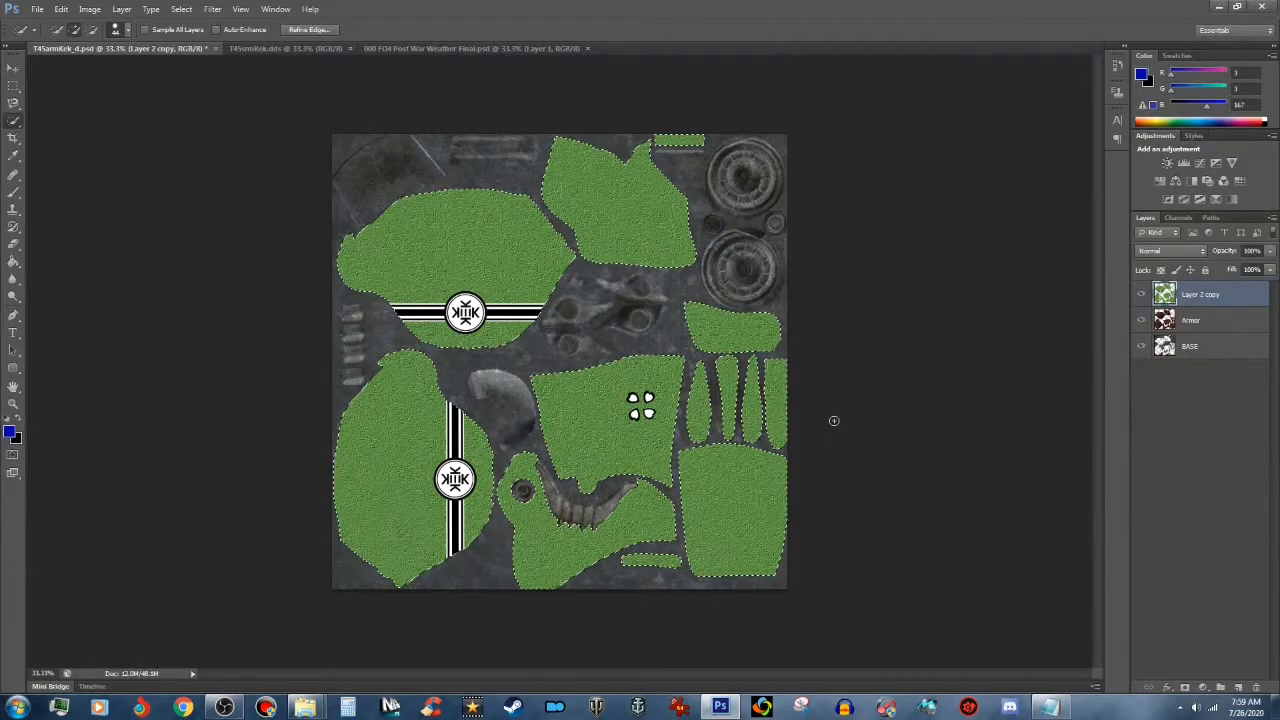
Step: Copy the weathering artwork from 000 FO4 Post War Weather Final.psd and paste it into the selected panels of T45armKek_d.psd
{"action": "left_click", "coordinate": [432, 47]}
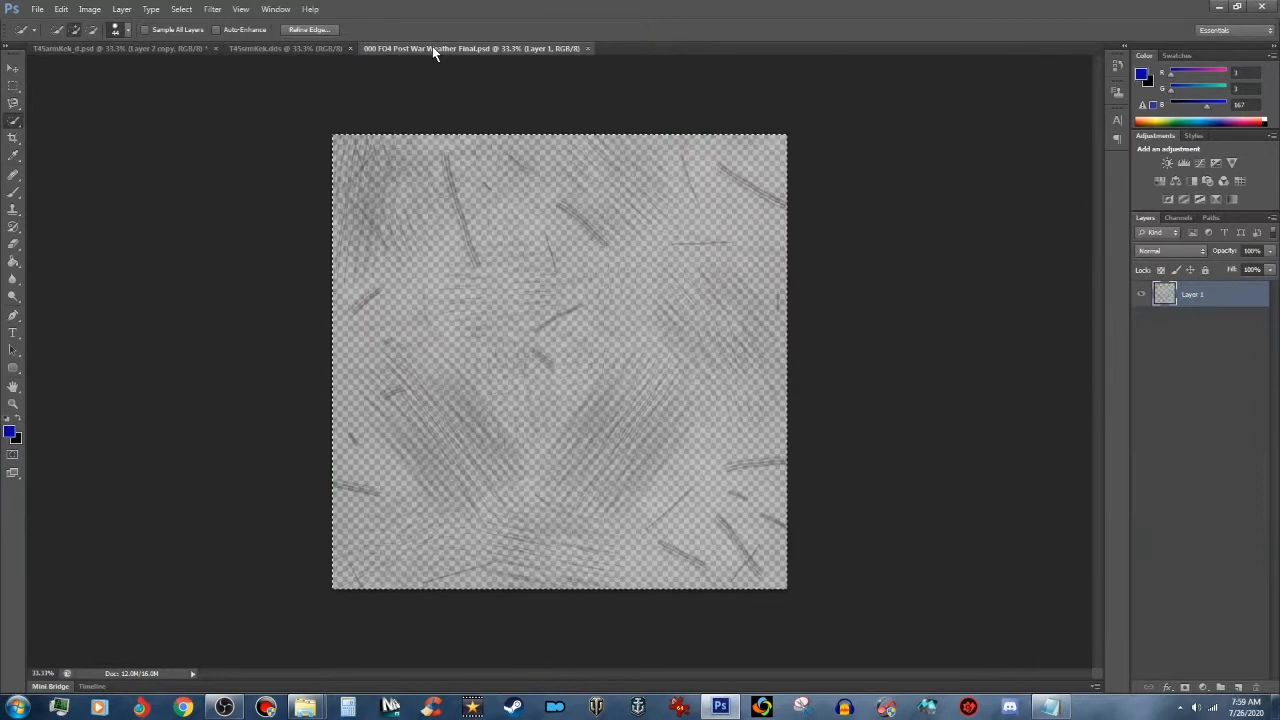
{"action": "left_click", "coordinate": [61, 9]}
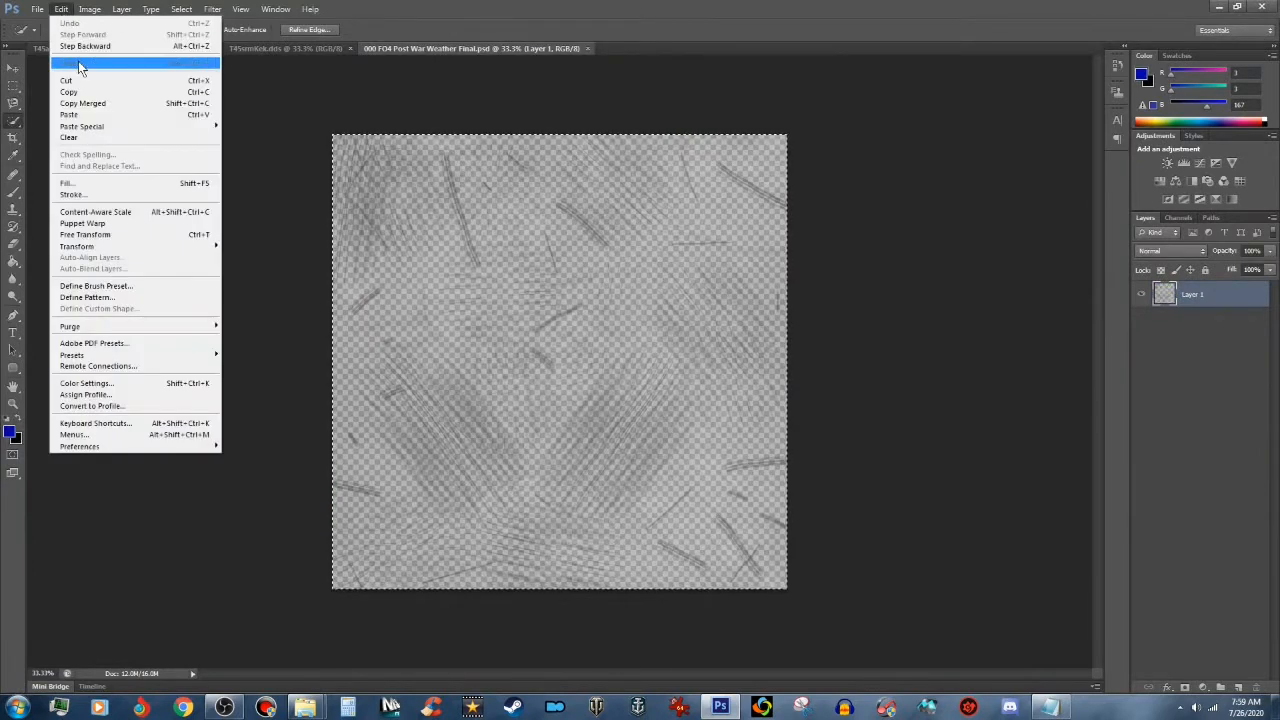
{"action": "left_click", "coordinate": [94, 103]}
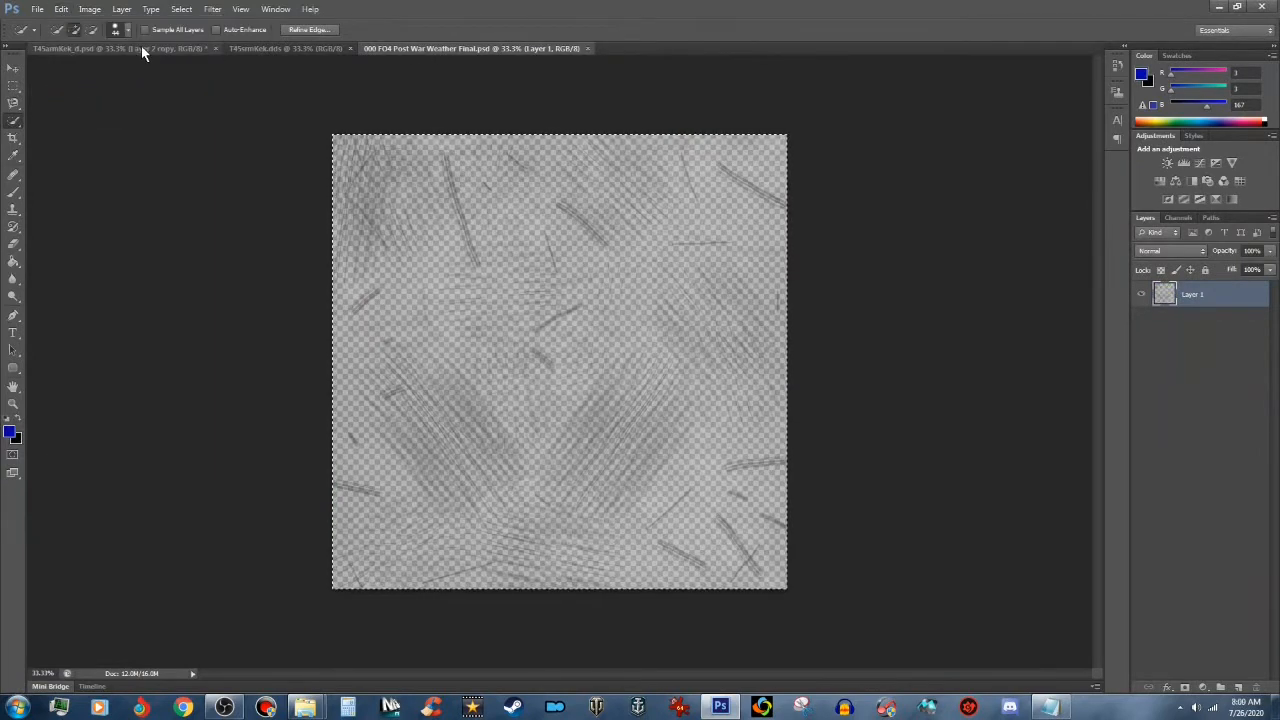
{"action": "left_click", "coordinate": [141, 49]}
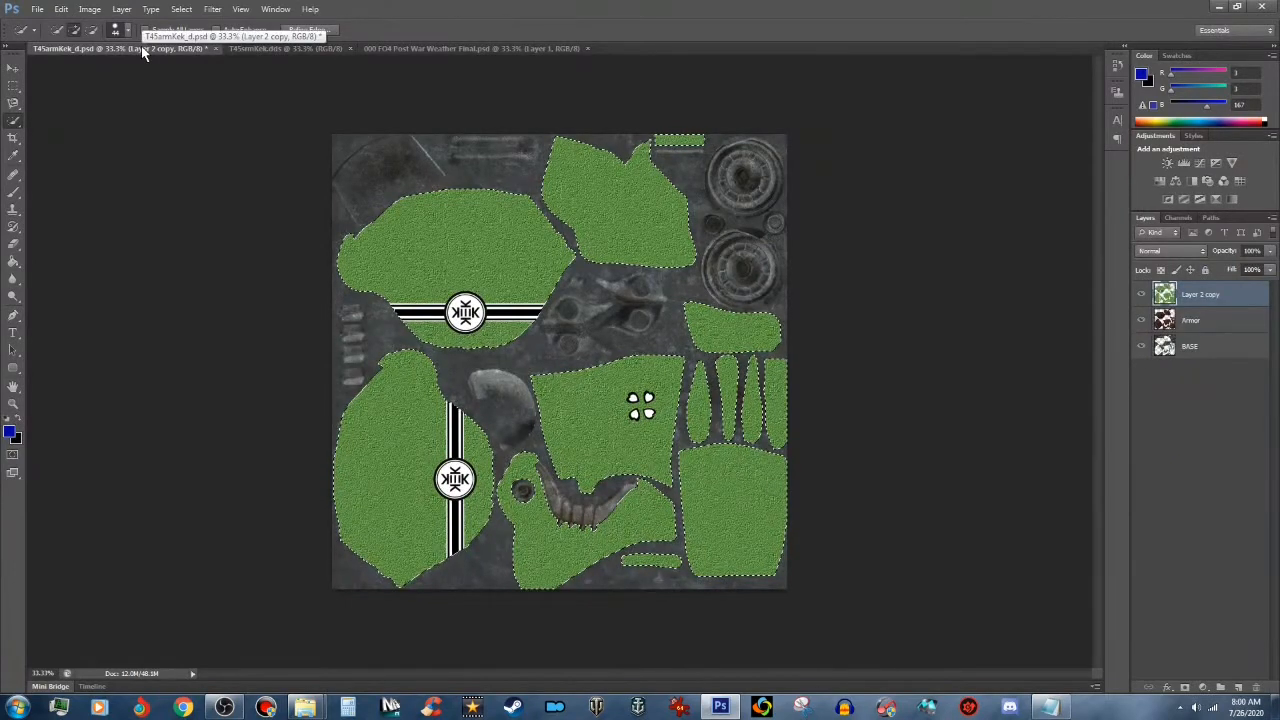
{"action": "left_click", "coordinate": [61, 9]}
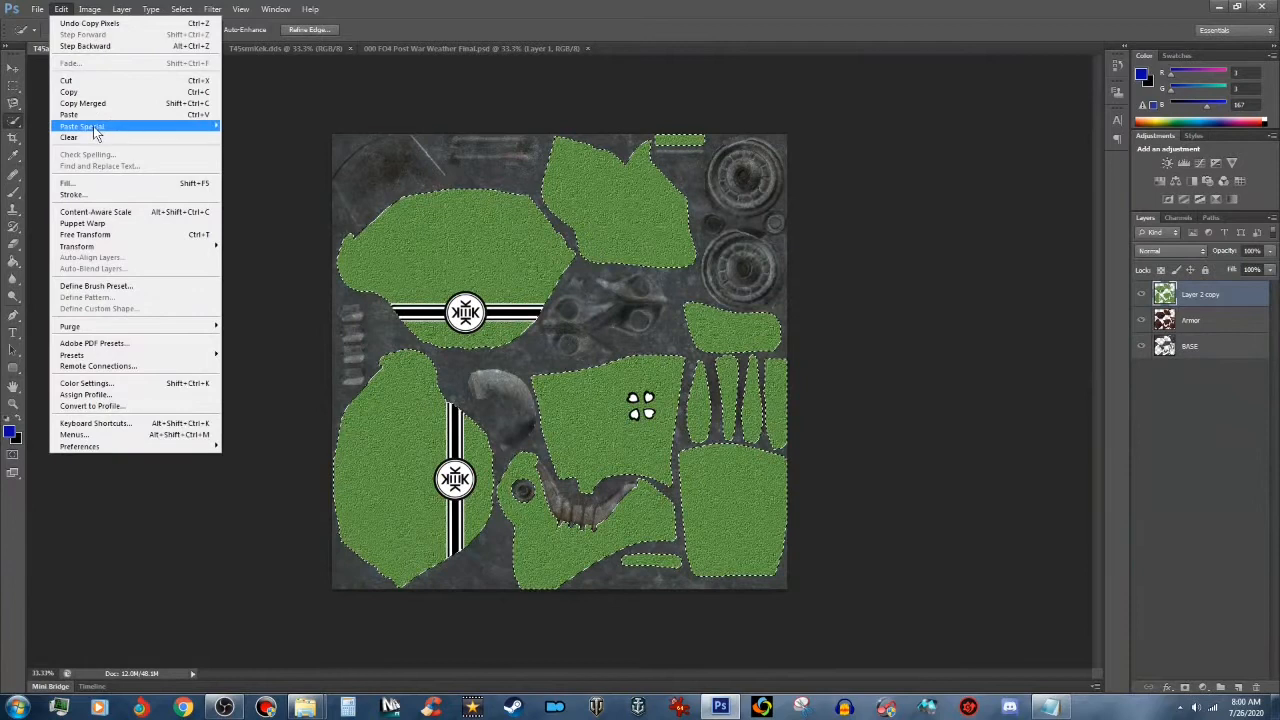
{"action": "mouse_move", "coordinate": [93, 126]}
{"action": "left_click", "coordinate": [292, 138]}
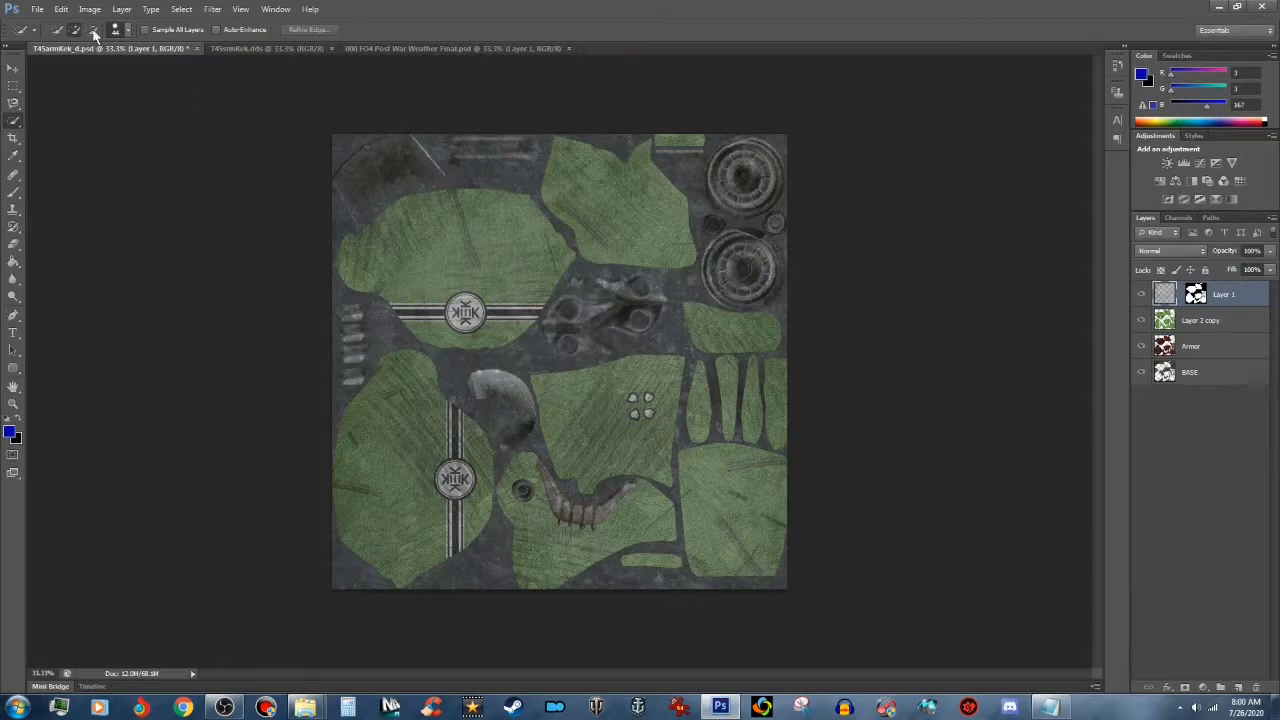
Step: Select the entire canvas of T45armKek_d.psd and copy the merged artwork of all visible layers
{"action": "left_click", "coordinate": [181, 9]}
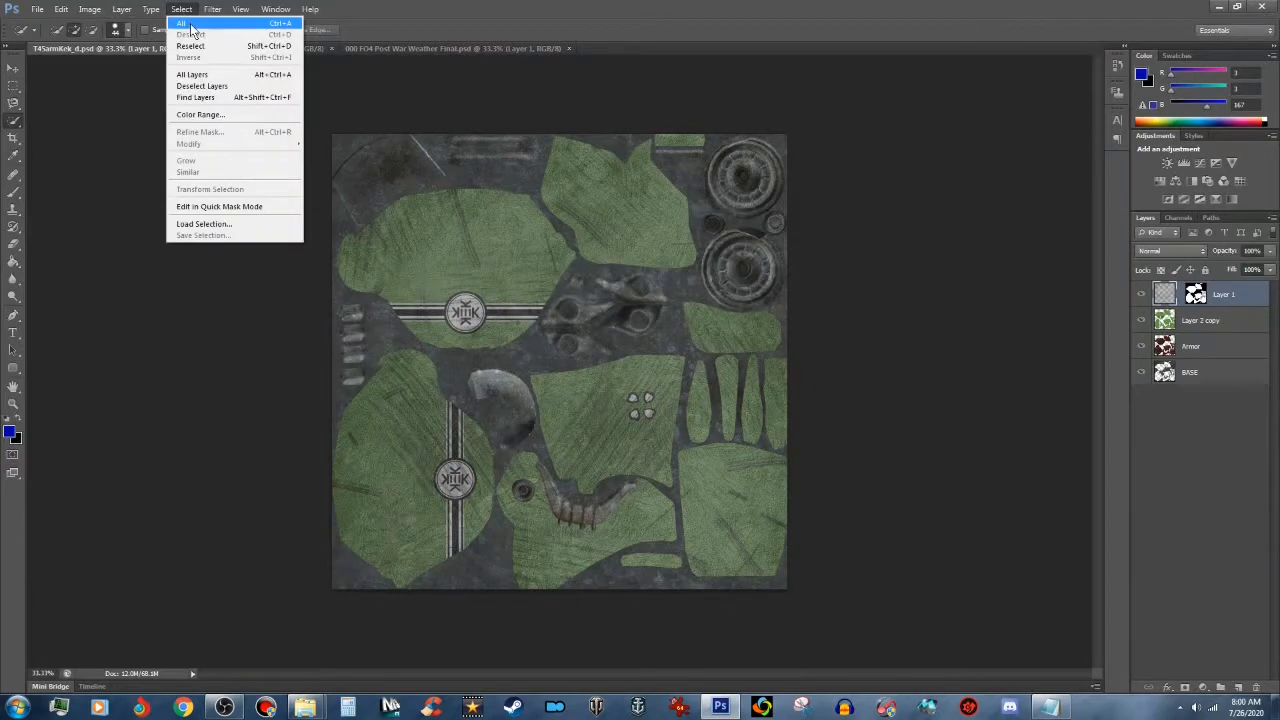
{"action": "left_click", "coordinate": [191, 27]}
{"action": "left_click", "coordinate": [61, 9]}
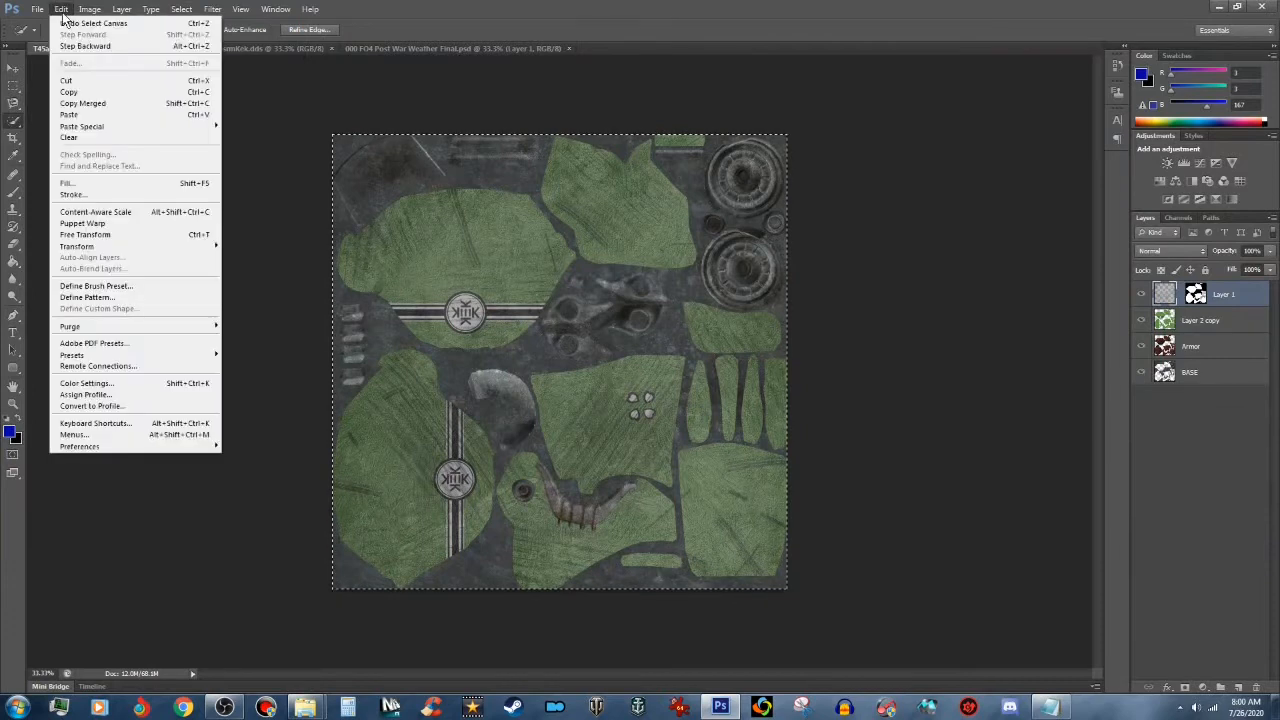
{"action": "left_click", "coordinate": [80, 114]}
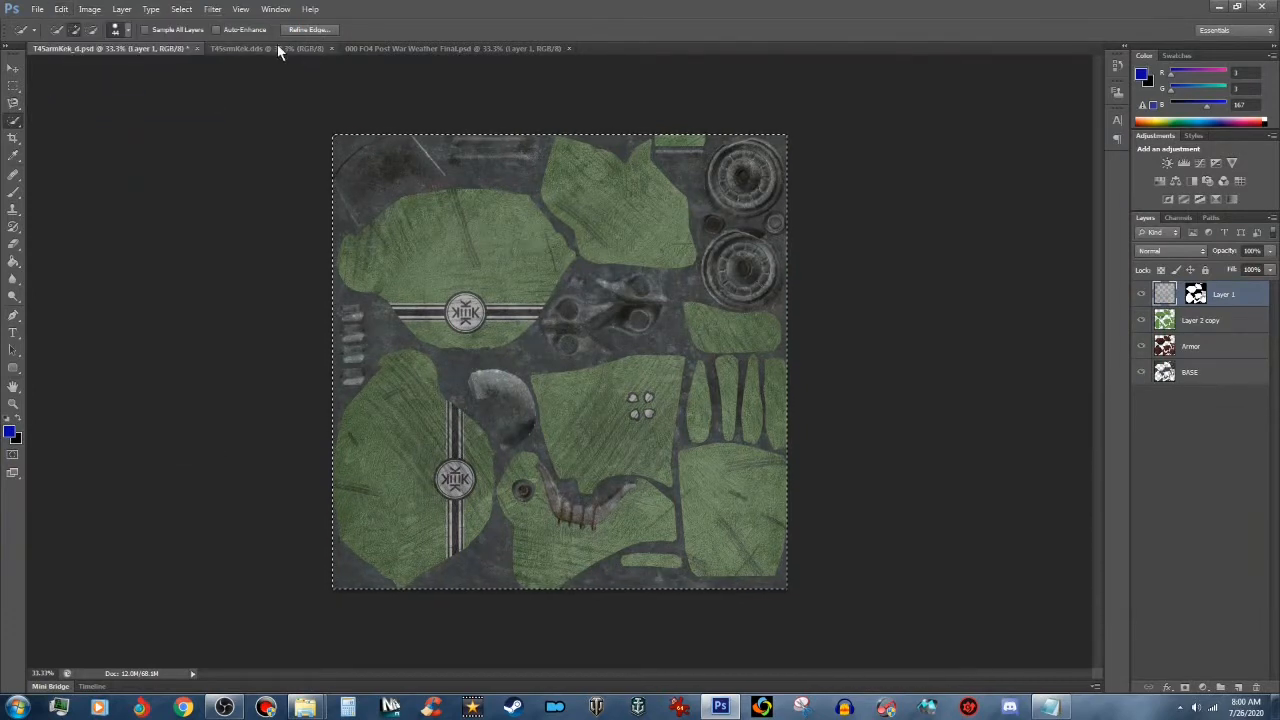
Step: Paste the weathered artwork into T45armKek.dds and flatten the image
{"action": "left_click", "coordinate": [277, 46]}
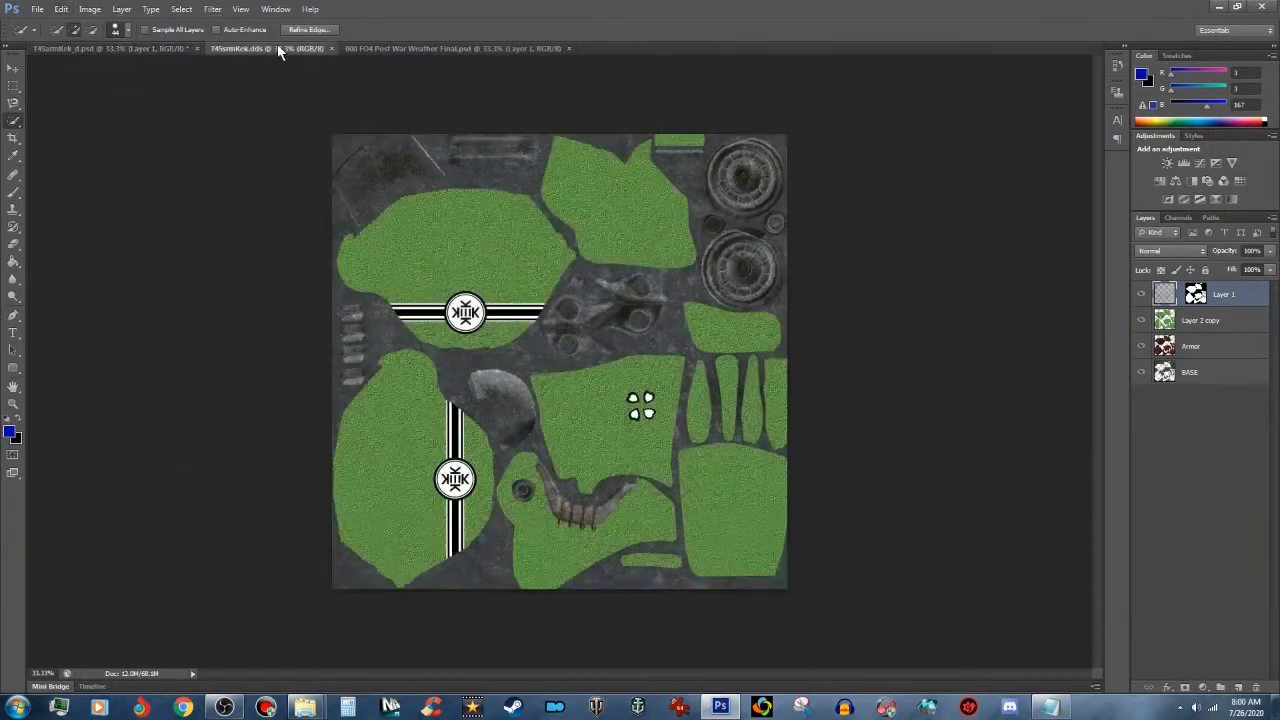
{"action": "left_click", "coordinate": [61, 9]}
{"action": "left_click", "coordinate": [85, 114]}
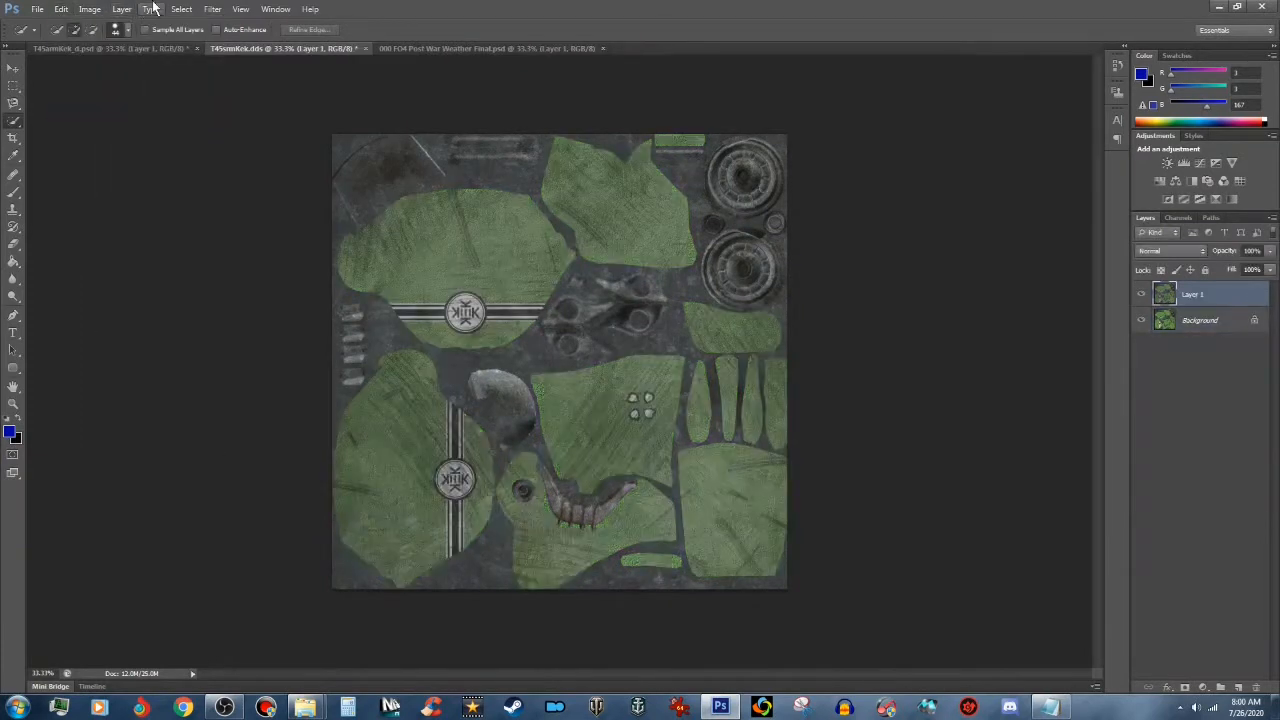
{"action": "left_click", "coordinate": [122, 9]}
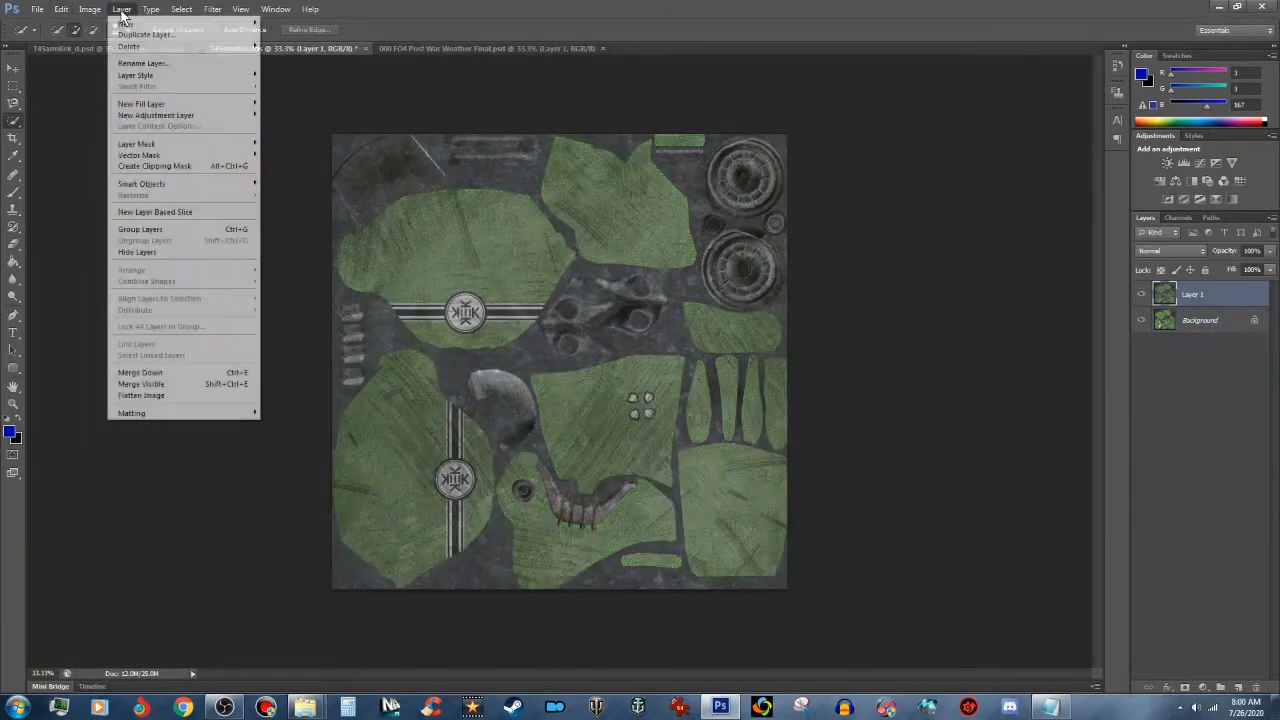
{"action": "left_click", "coordinate": [194, 396]}
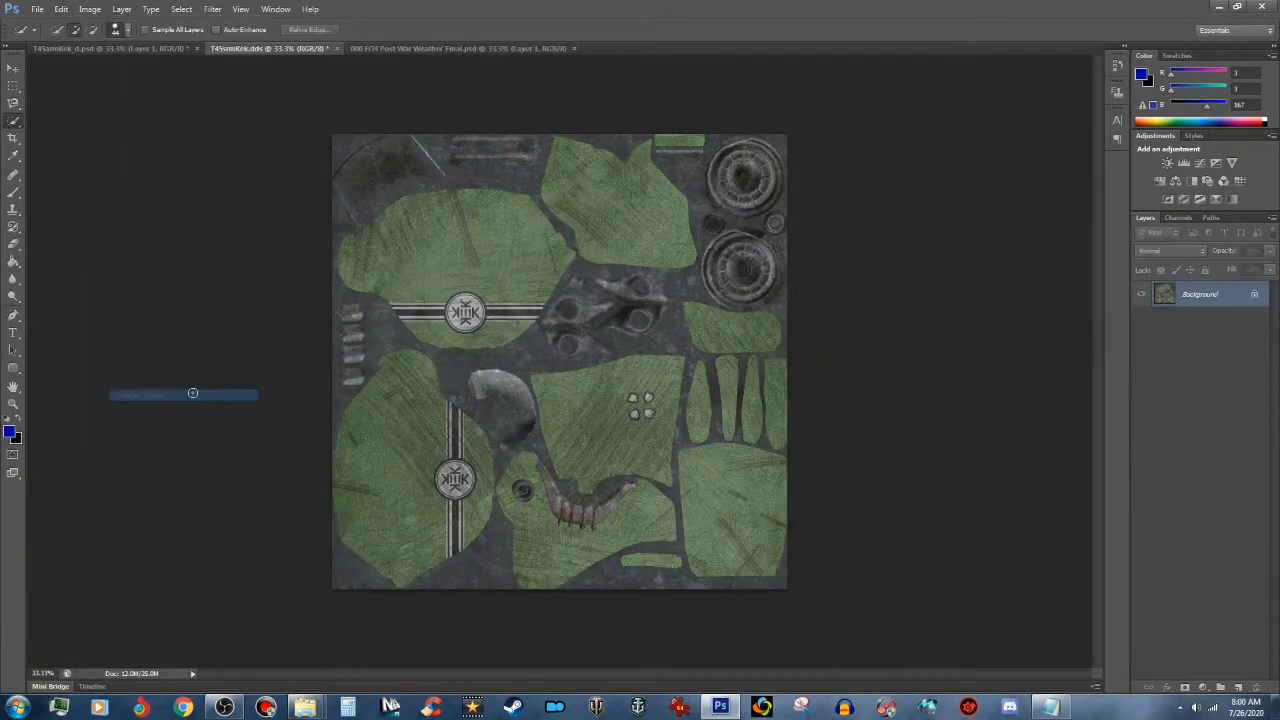
Step: Save the flattened image as T45armKekPW.dds in the T-45 folder, using DXT1 without alpha and generated MIP maps
{"action": "left_click", "coordinate": [36, 10]}
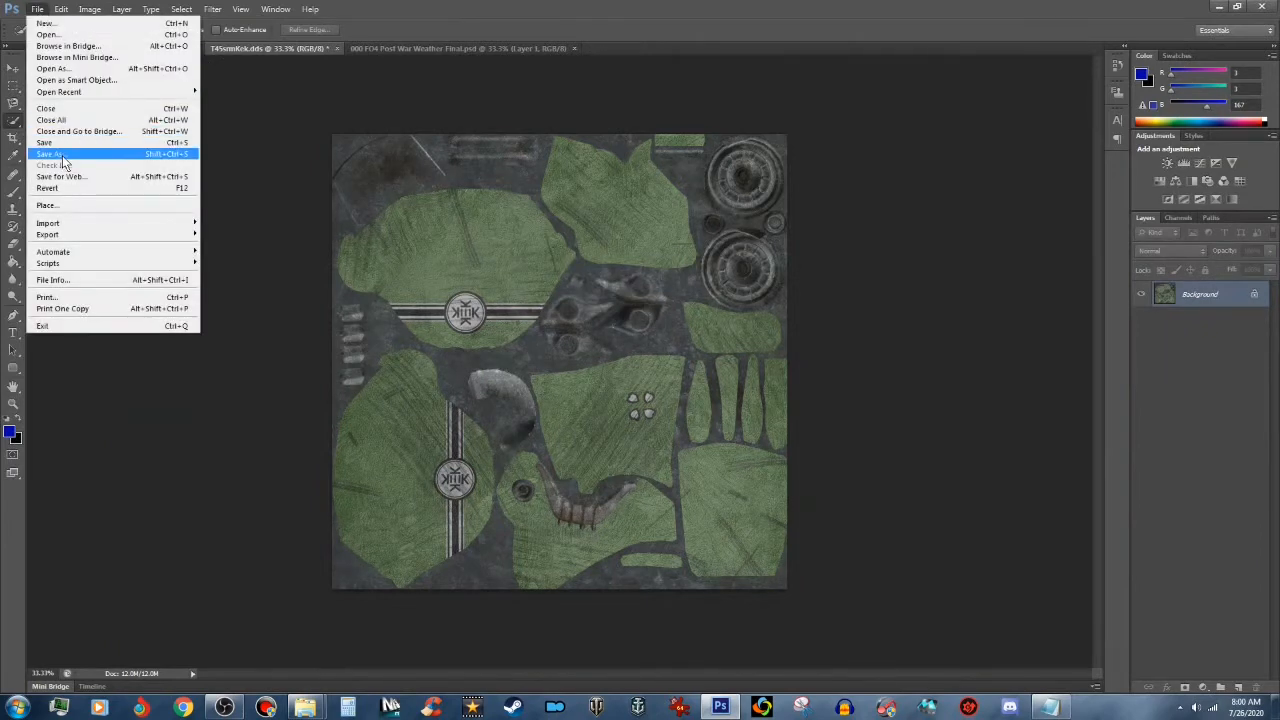
{"action": "left_click", "coordinate": [50, 154]}
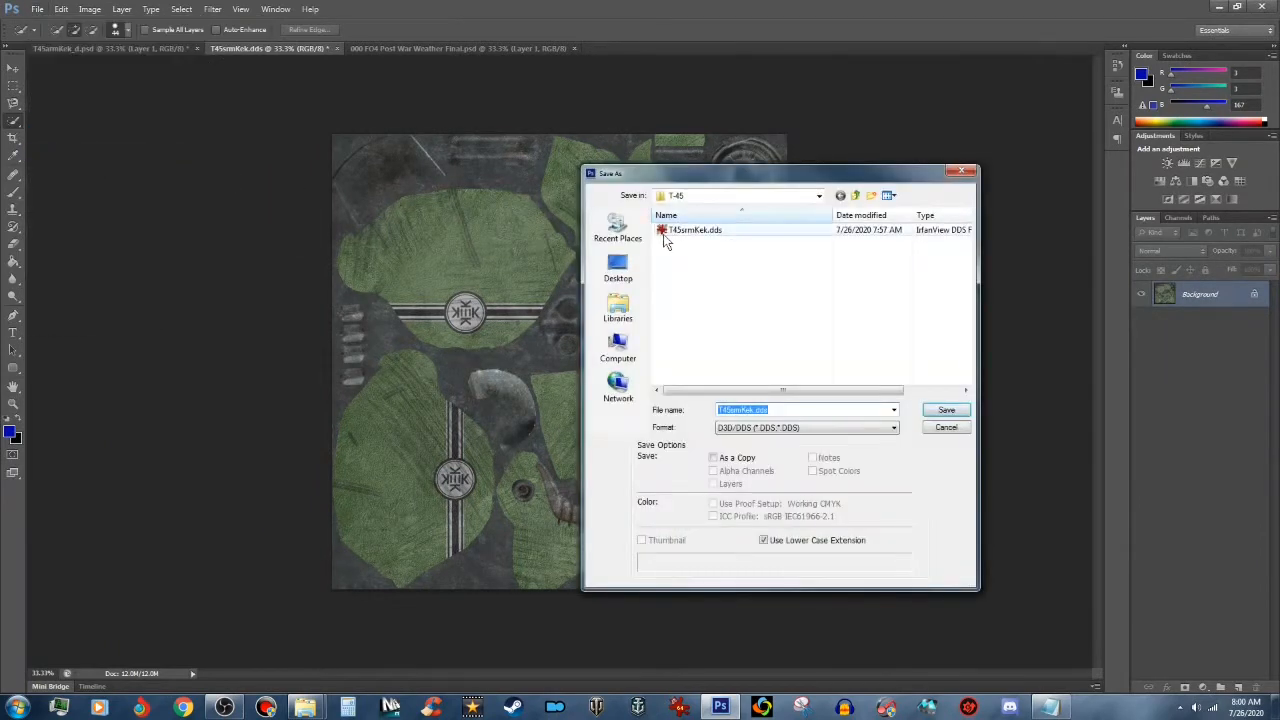
{"action": "left_click", "coordinate": [753, 412]}
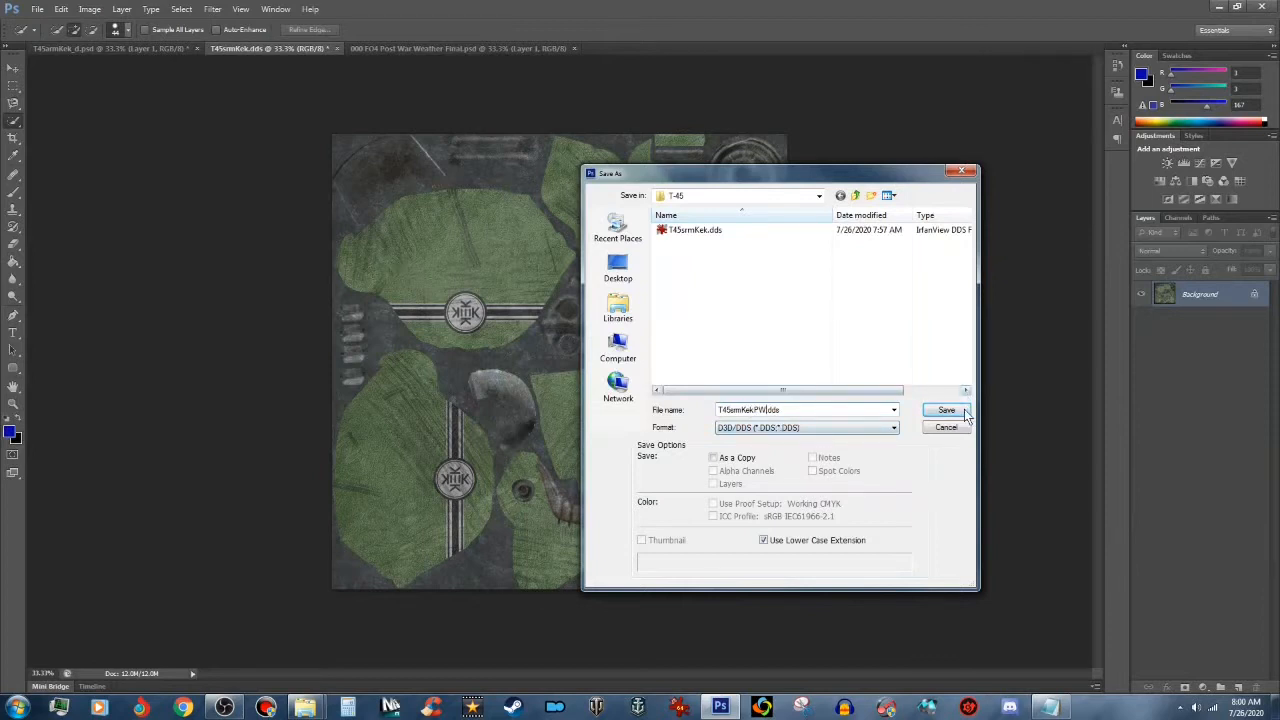
{"action": "left_click", "coordinate": [962, 412]}
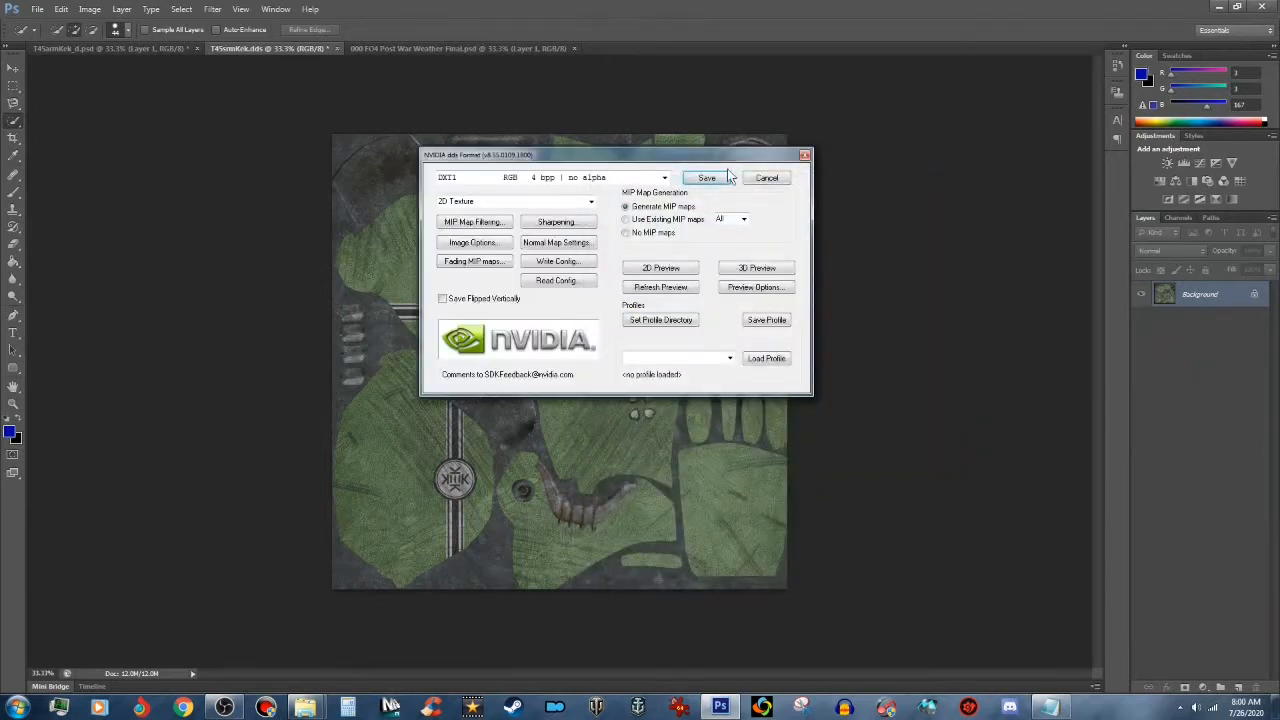
{"action": "left_click", "coordinate": [724, 178]}
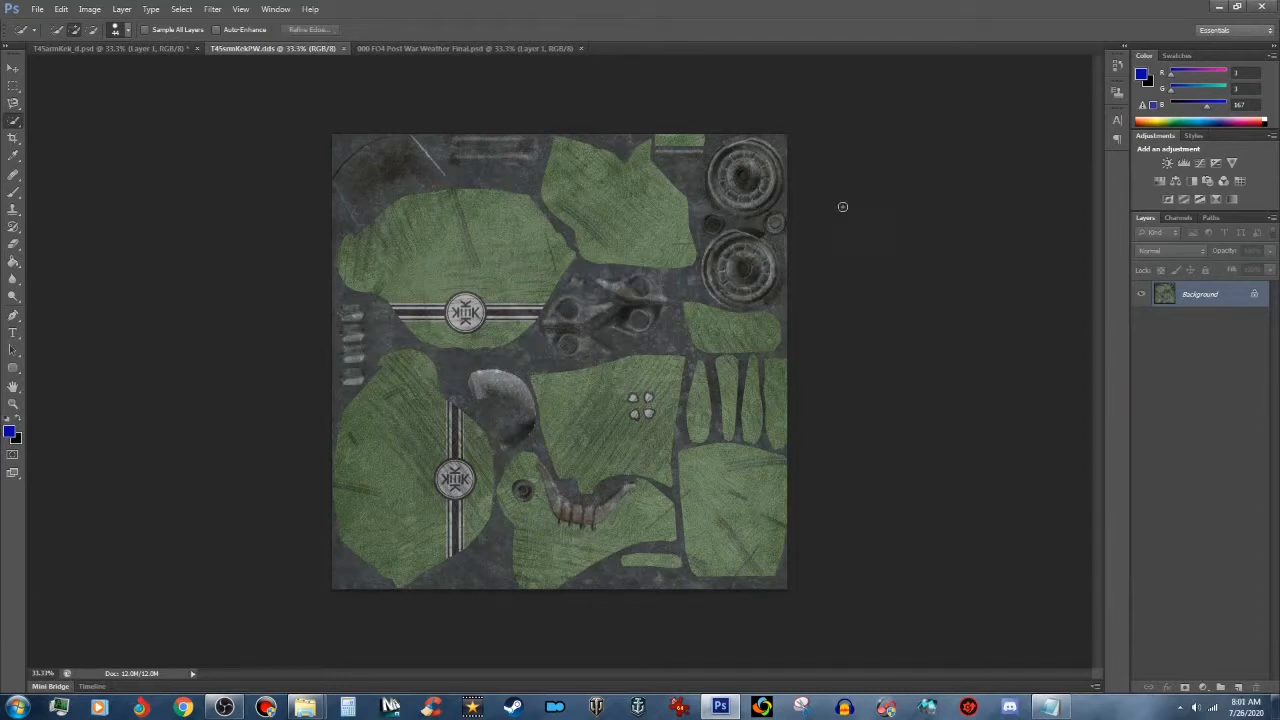
Step: Close T45armKek_d.psd without saving its changes
{"action": "left_click", "coordinate": [146, 46]}
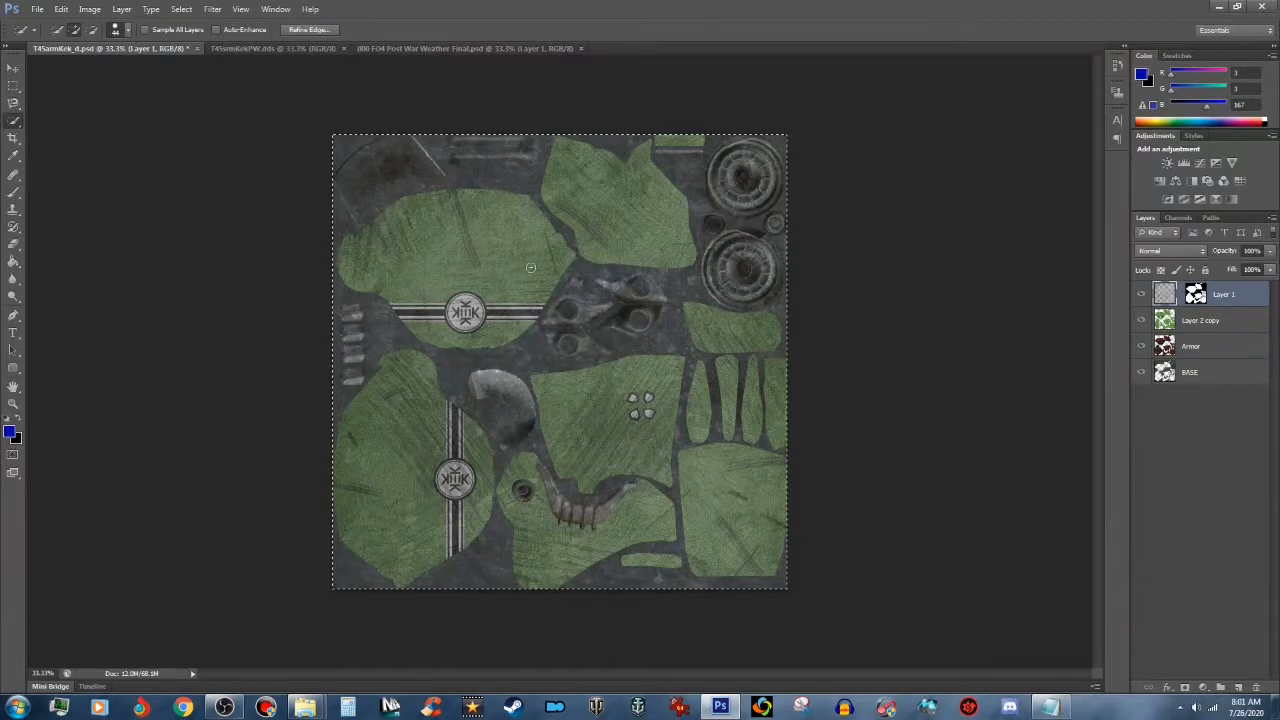
{"action": "left_click", "coordinate": [197, 48]}
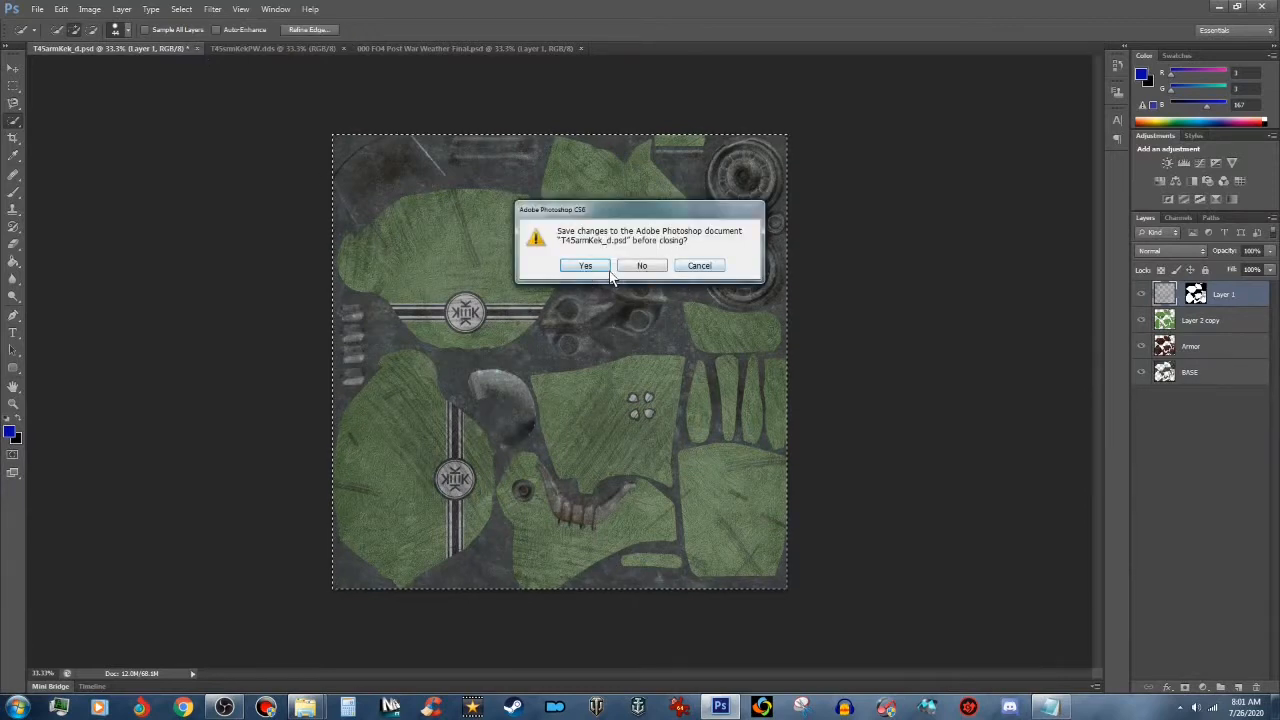
{"action": "left_click", "coordinate": [642, 265]}
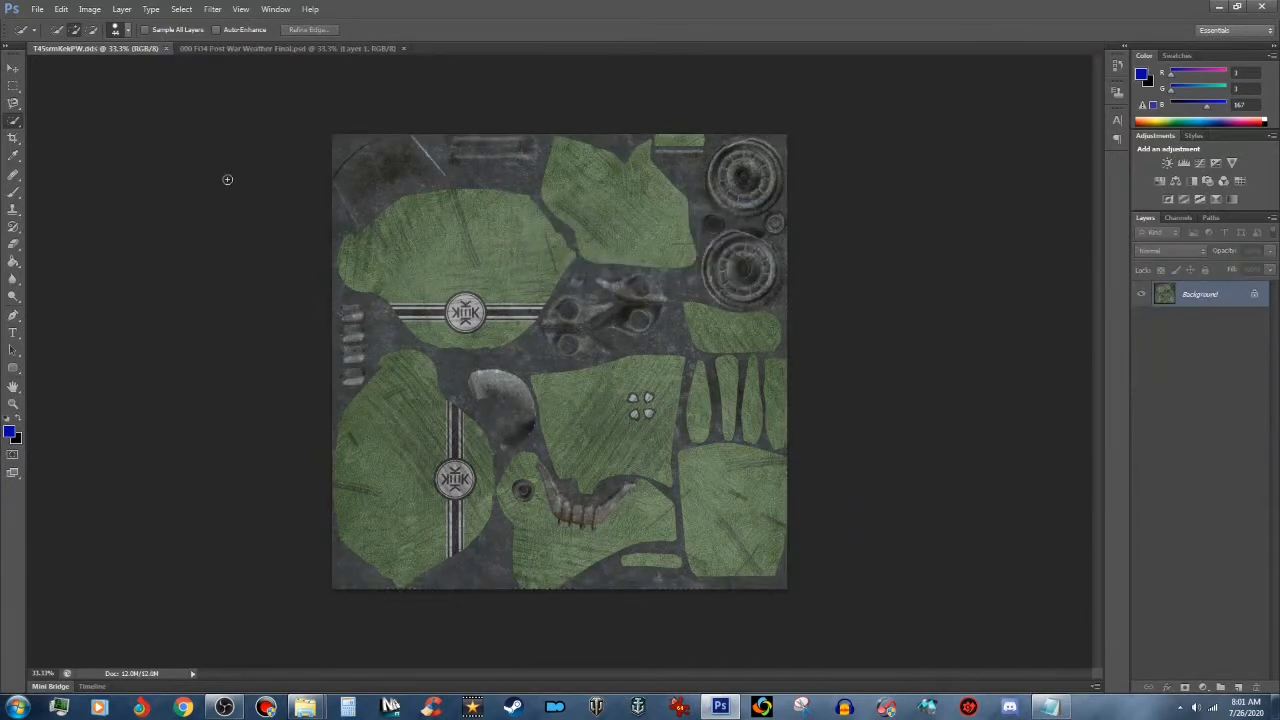
Step: Browse for files to open in the T-45 folder inside Armor PSDs, under FO4 PSDs on Local Disk (I:)
{"action": "left_click", "coordinate": [37, 10]}
{"action": "left_click", "coordinate": [59, 38]}
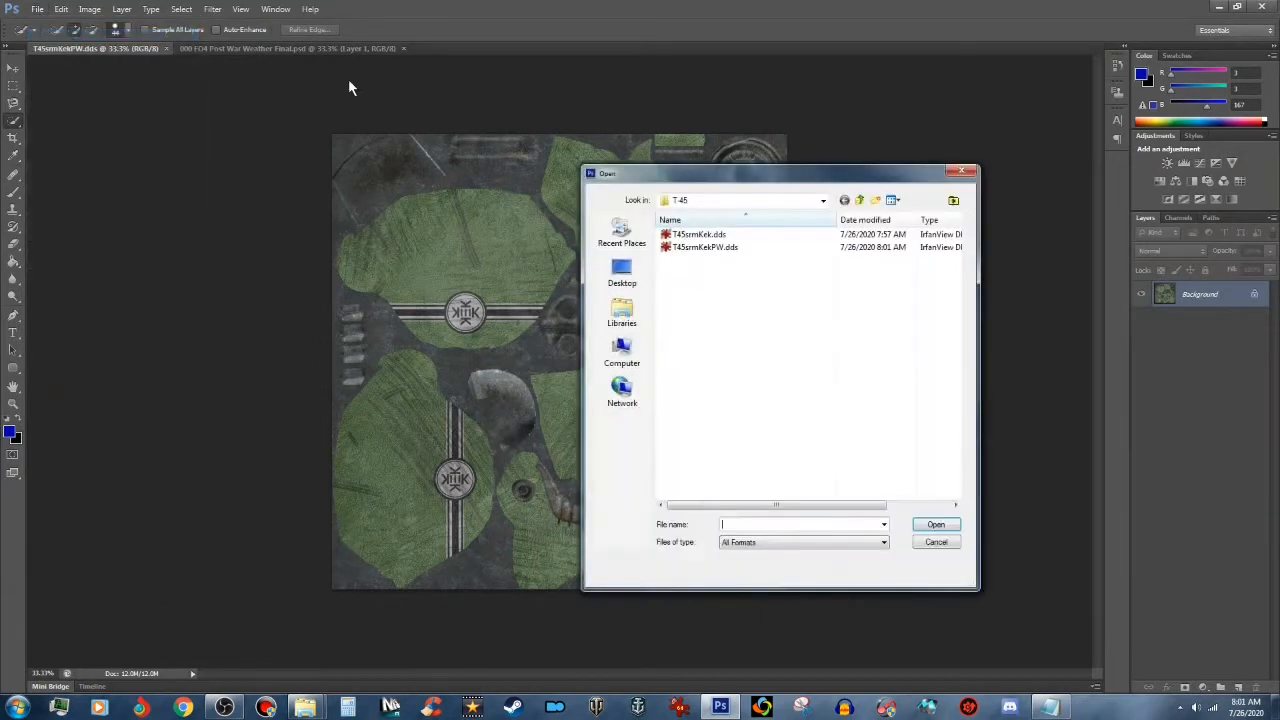
{"action": "left_click", "coordinate": [641, 343]}
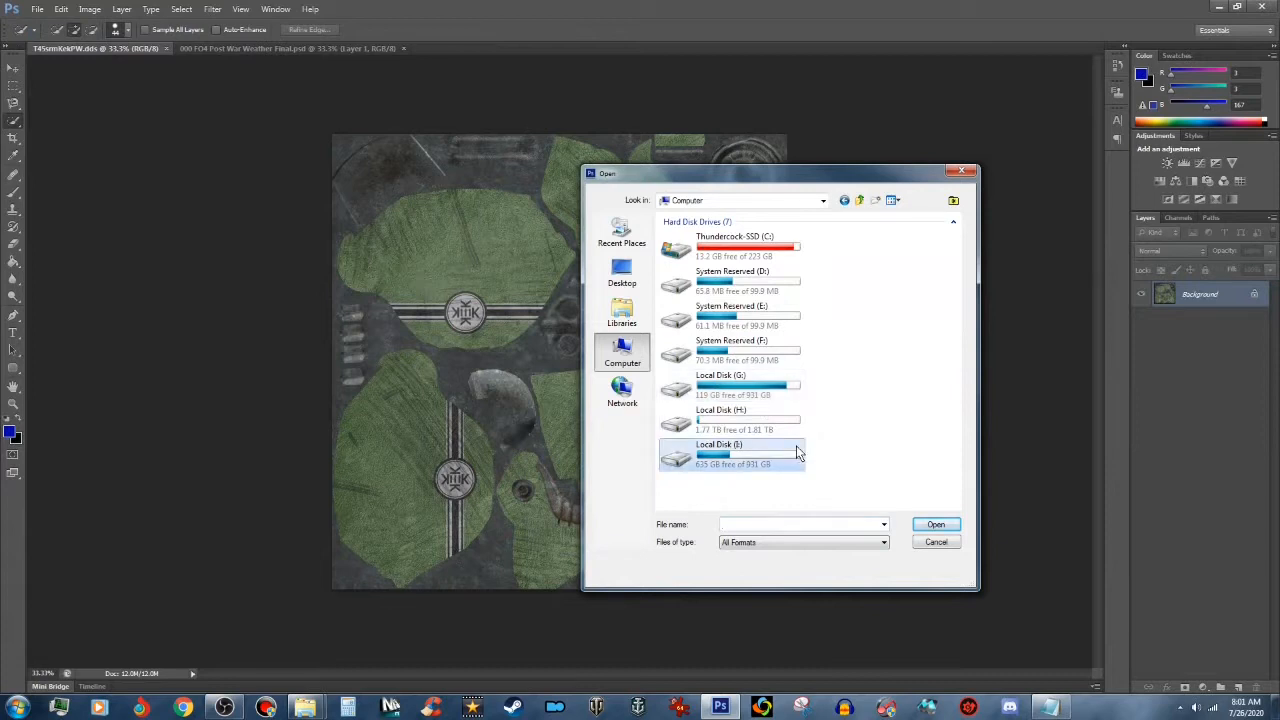
{"action": "double_click", "coordinate": [796, 446]}
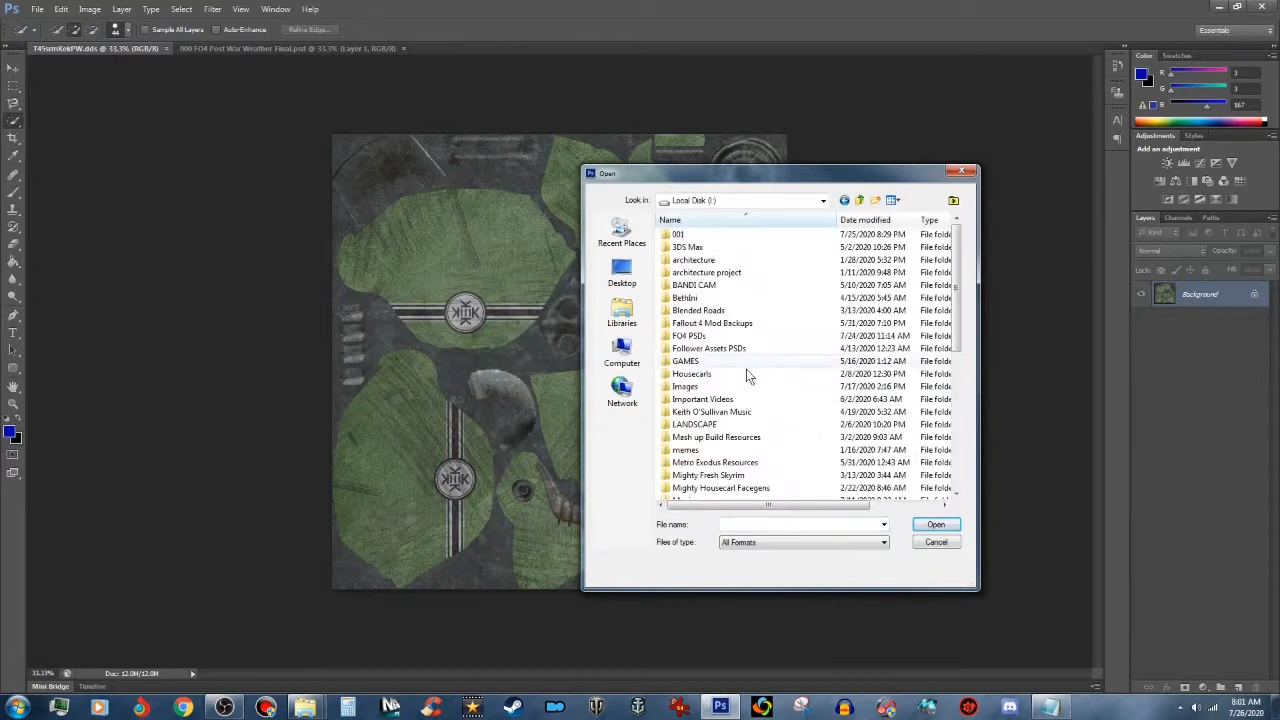
{"action": "double_click", "coordinate": [704, 341]}
{"action": "double_click", "coordinate": [694, 284]}
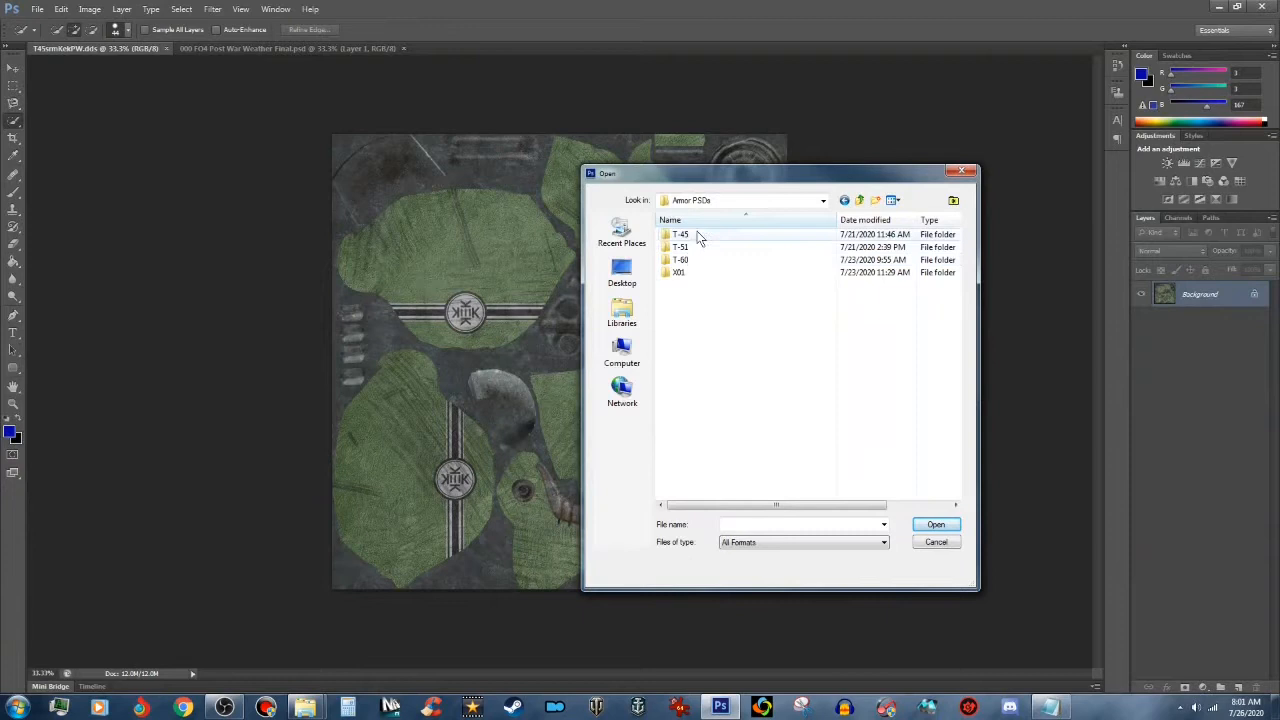
{"action": "double_click", "coordinate": [699, 236]}
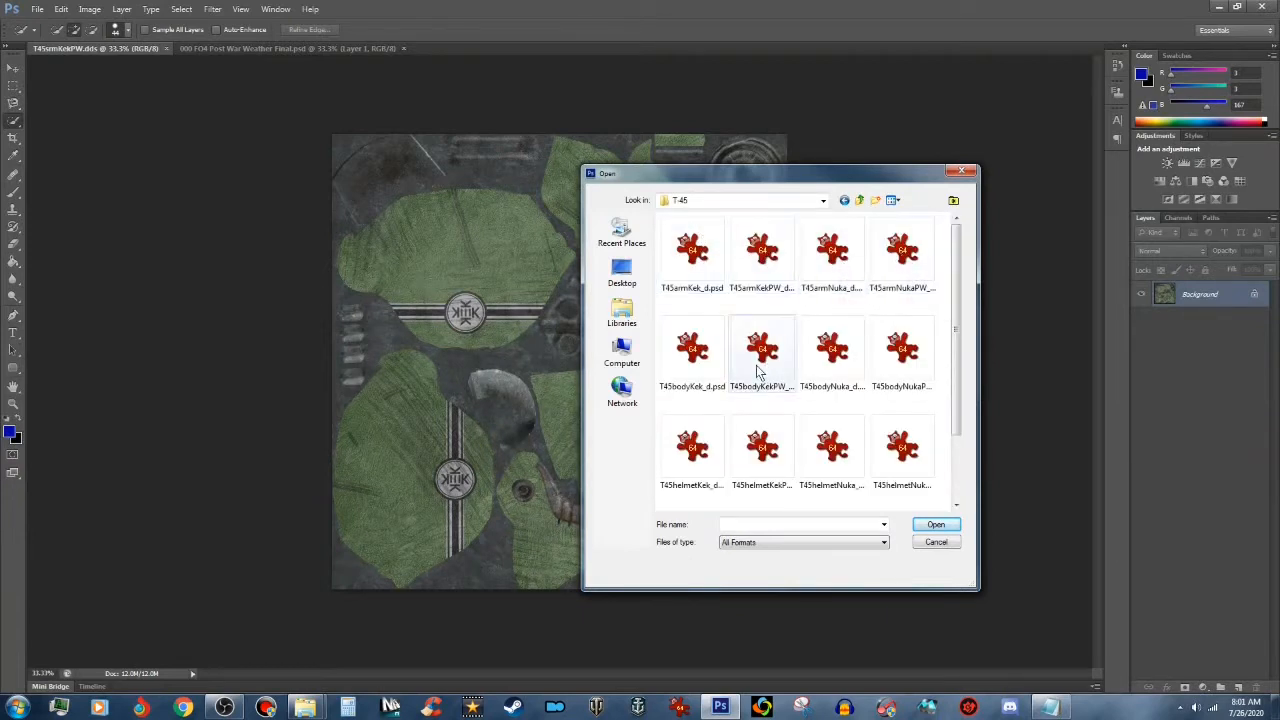
Step: Open T45bodyKek_d.psd and T45bodyKekPW_d.psd together
{"action": "left_click", "coordinate": [689, 358]}
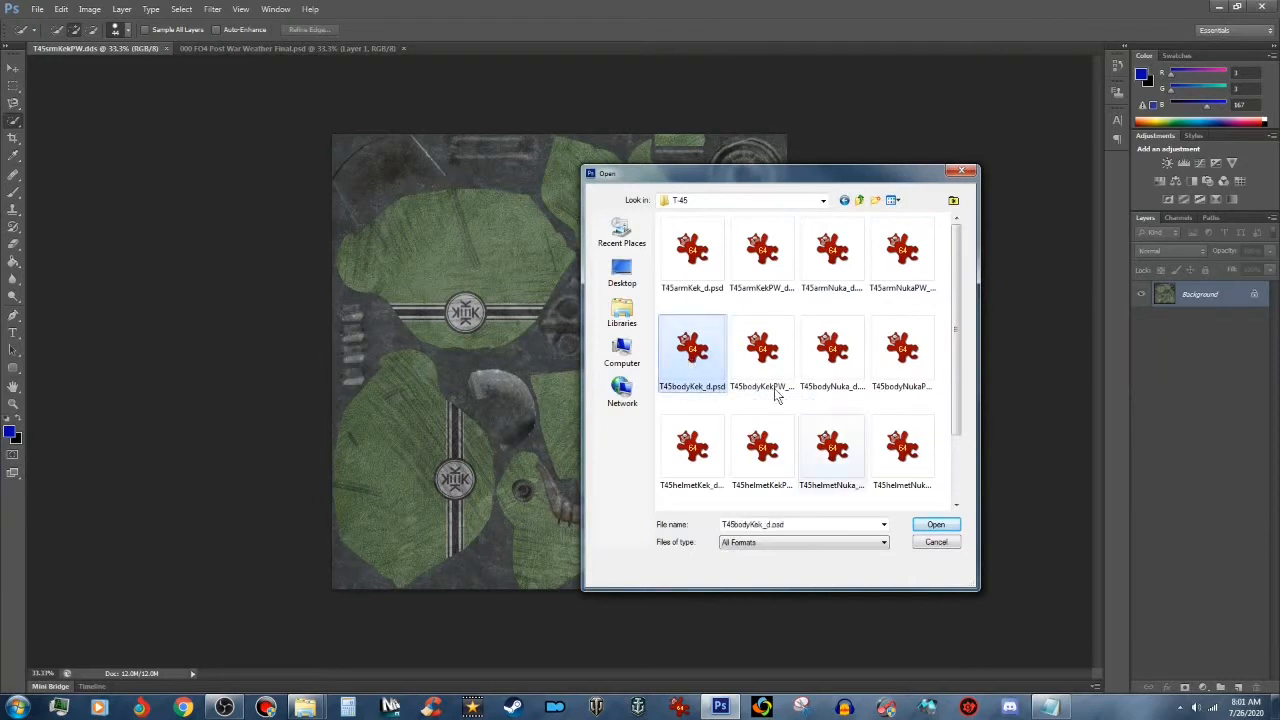
{"action": "left_click", "coordinate": [760, 360]}
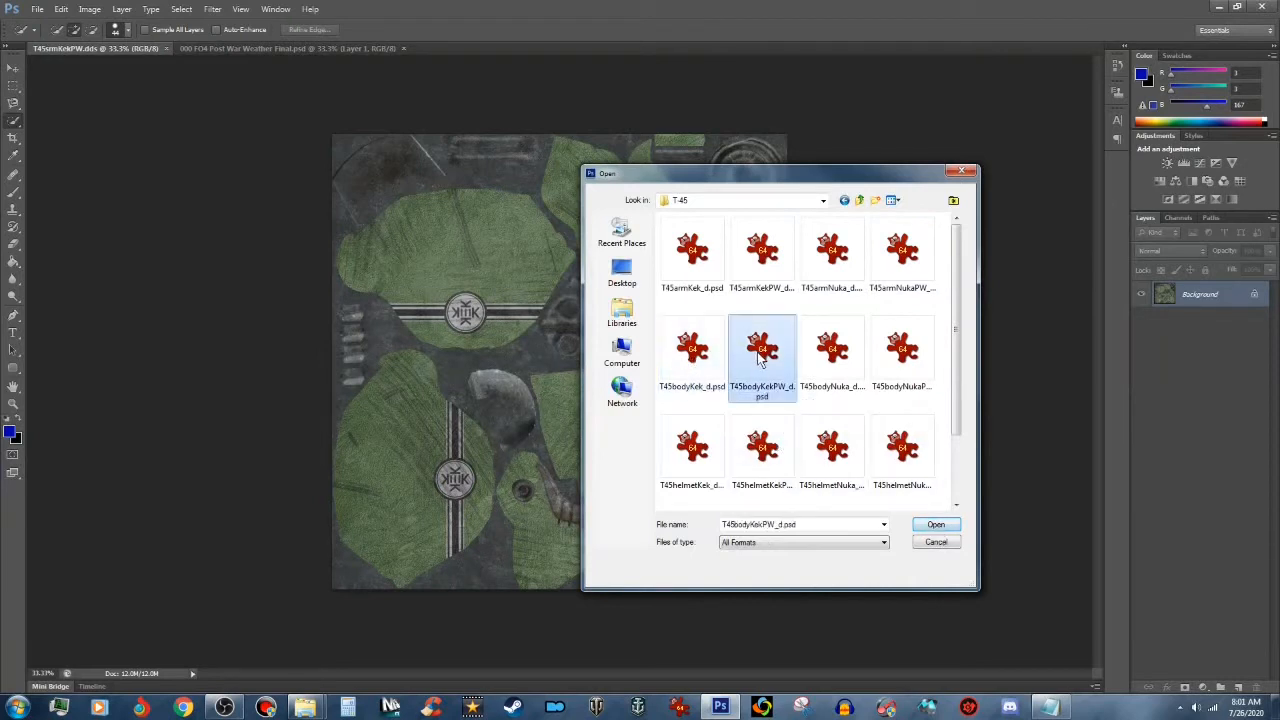
{"action": "left_click", "coordinate": [692, 358]}
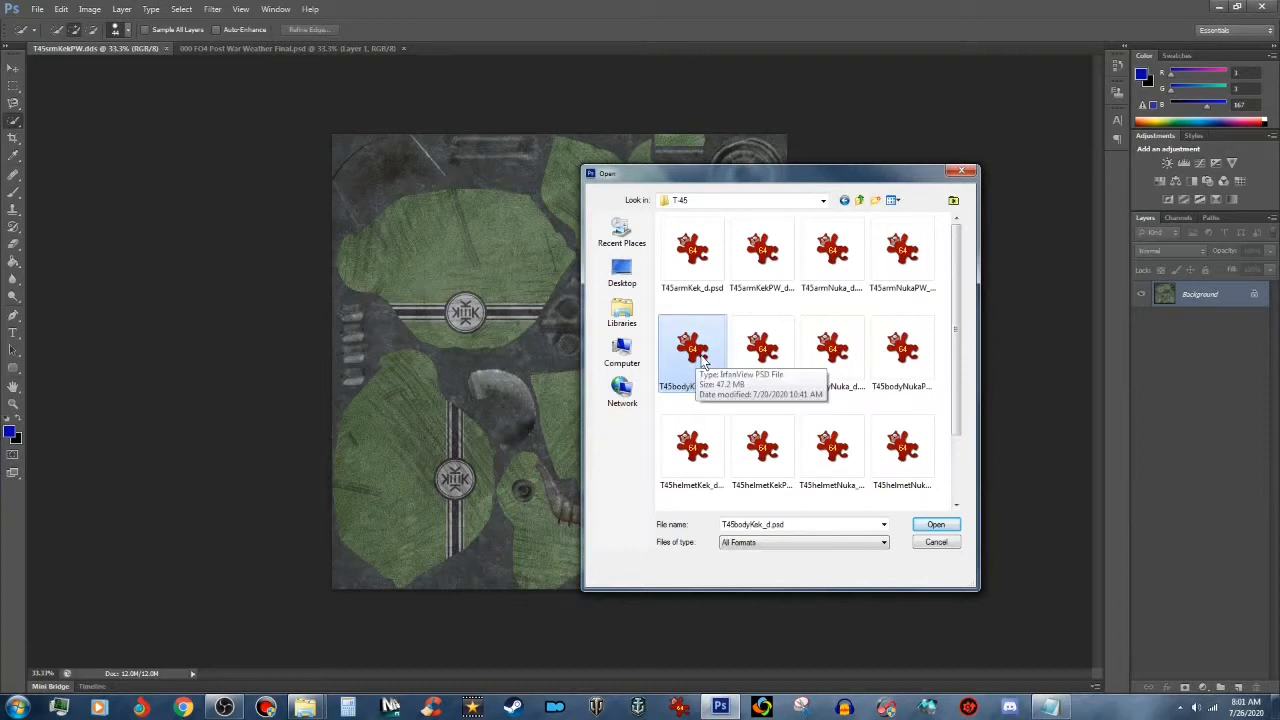
{"action": "left_click", "coordinate": [765, 368], "text": "ctrl"}
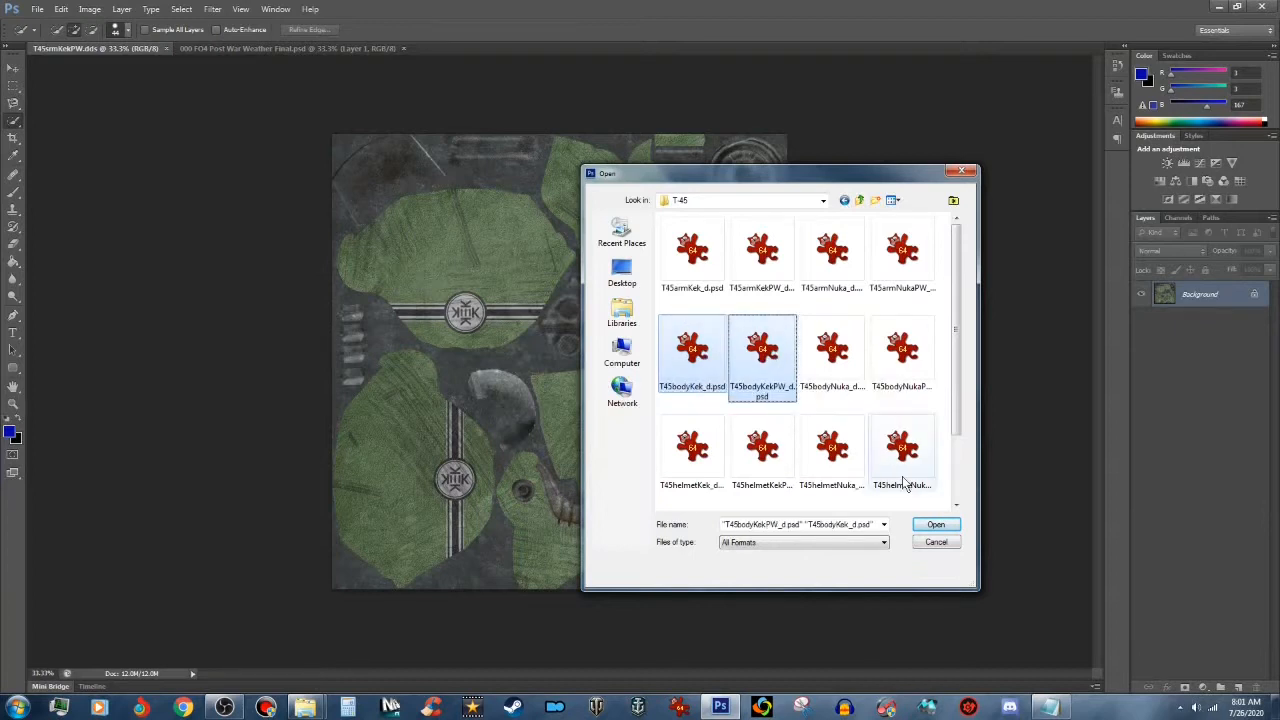
{"action": "left_click", "coordinate": [940, 525]}
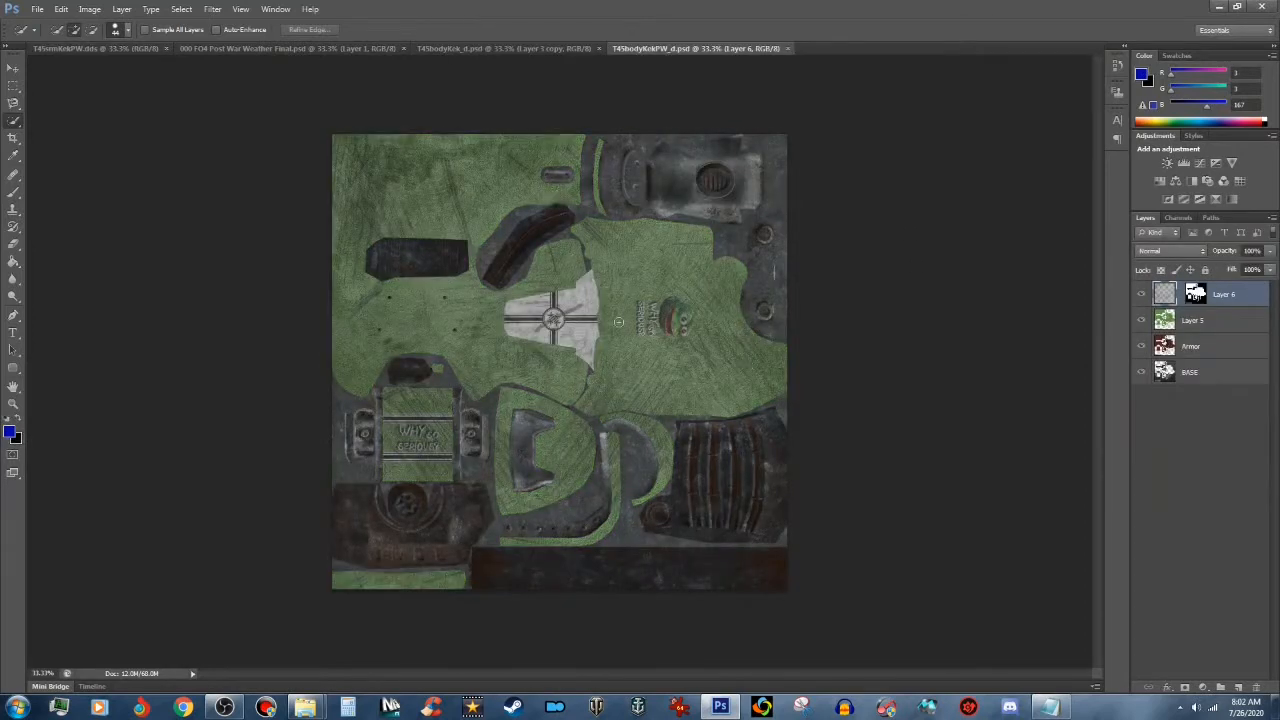
Step: Select the entire canvas of T45bodyKek_d.psd and copy the merged artwork of all visible layers
{"action": "left_click", "coordinate": [502, 47]}
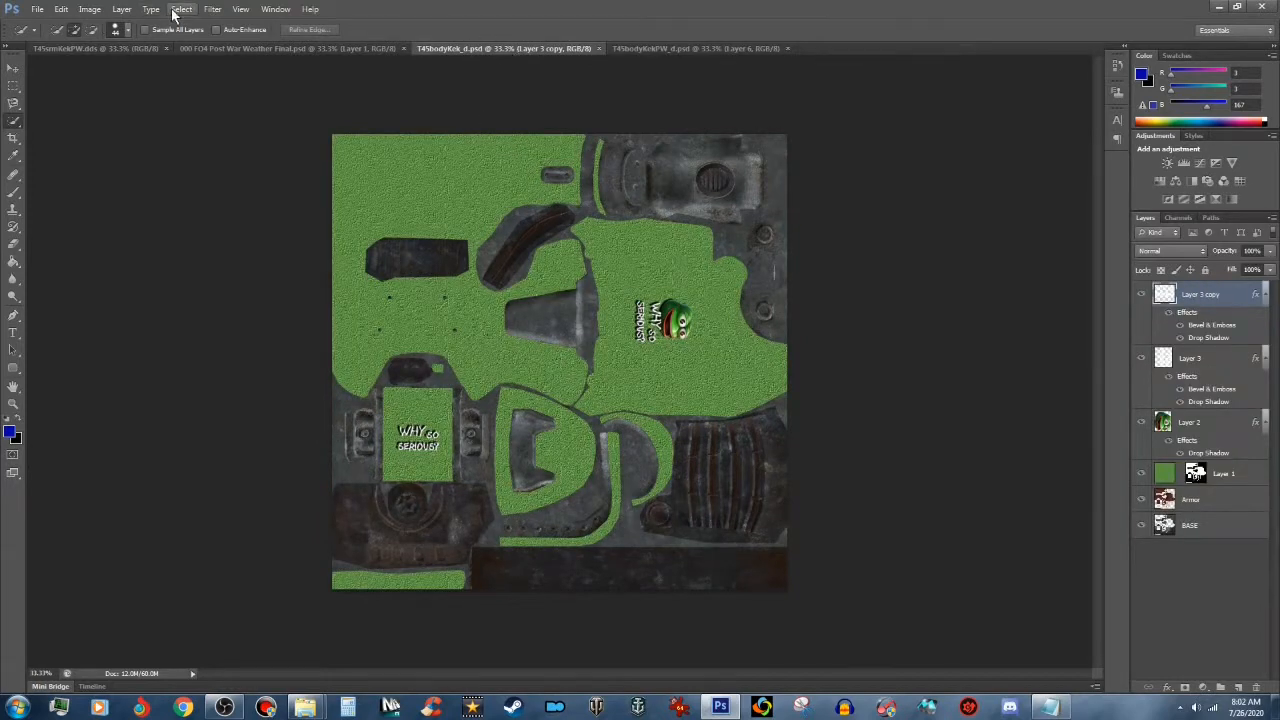
{"action": "left_click", "coordinate": [172, 12]}
{"action": "left_click", "coordinate": [186, 25]}
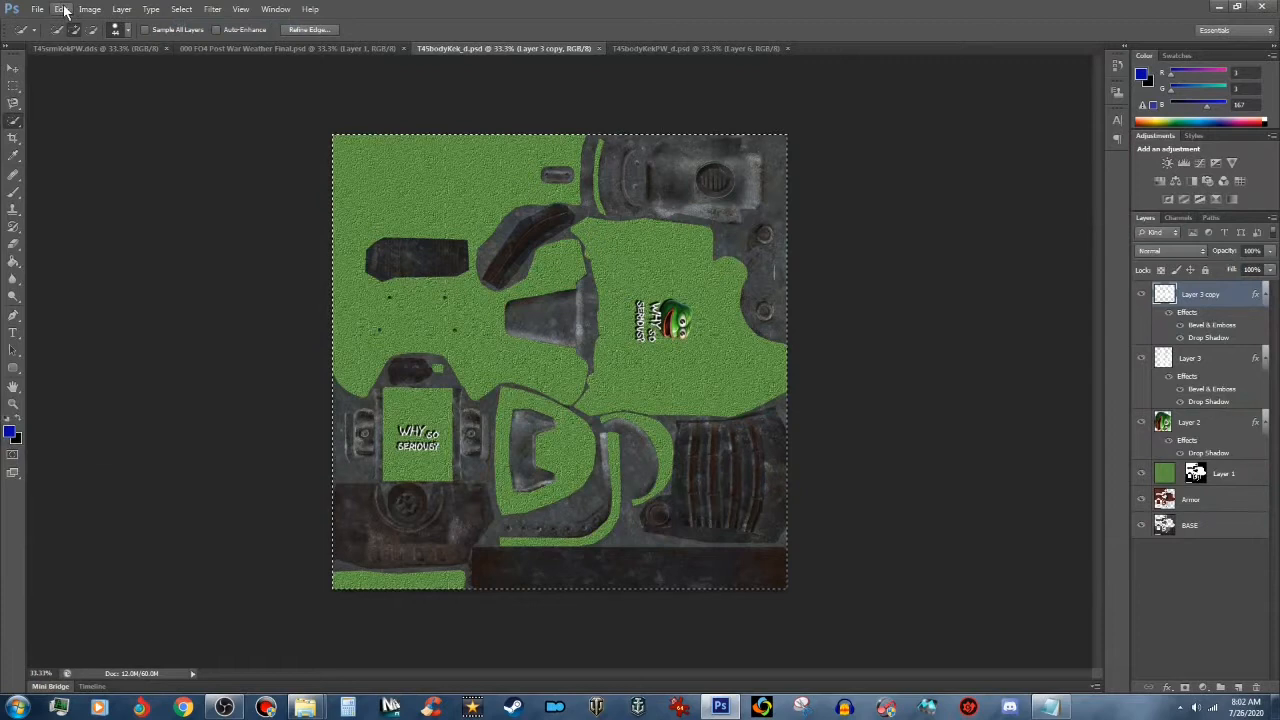
{"action": "left_click", "coordinate": [63, 10]}
{"action": "left_click", "coordinate": [72, 105]}
Step: Paste the clean body artwork into T45armKekPW.dds and flatten the image
{"action": "left_click", "coordinate": [113, 47]}
{"action": "left_click", "coordinate": [62, 10]}
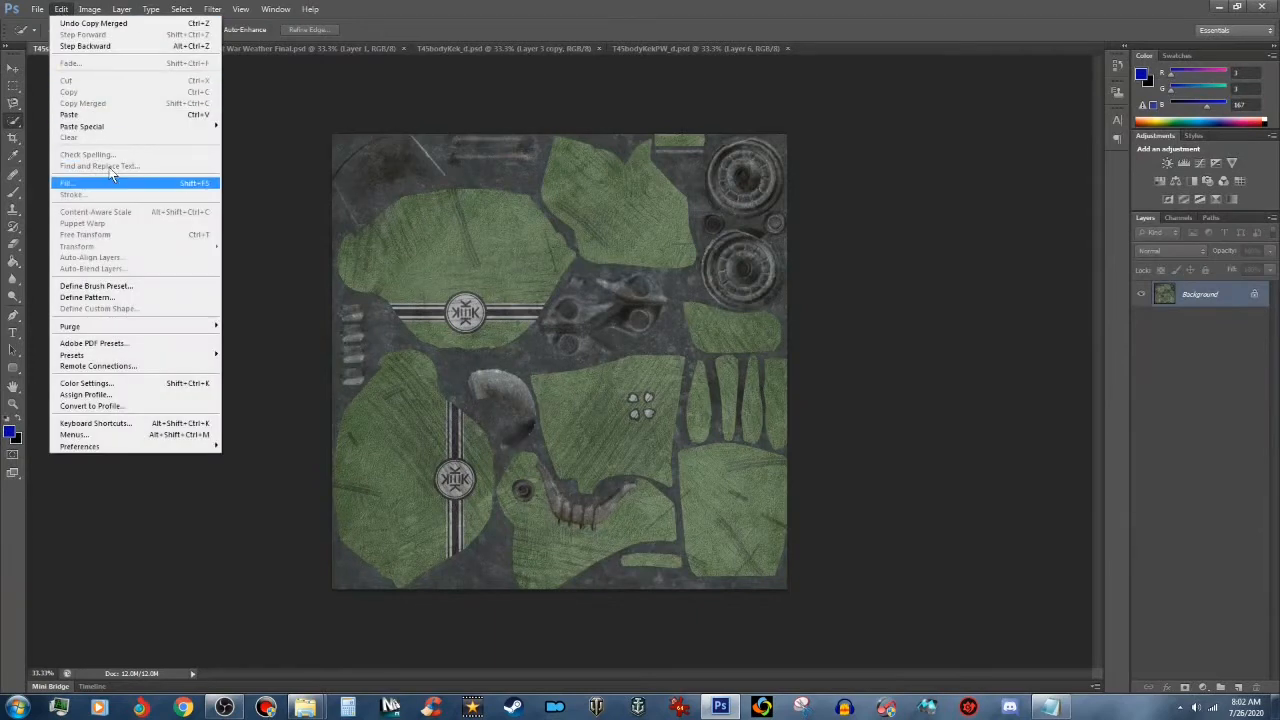
{"action": "left_click", "coordinate": [100, 115]}
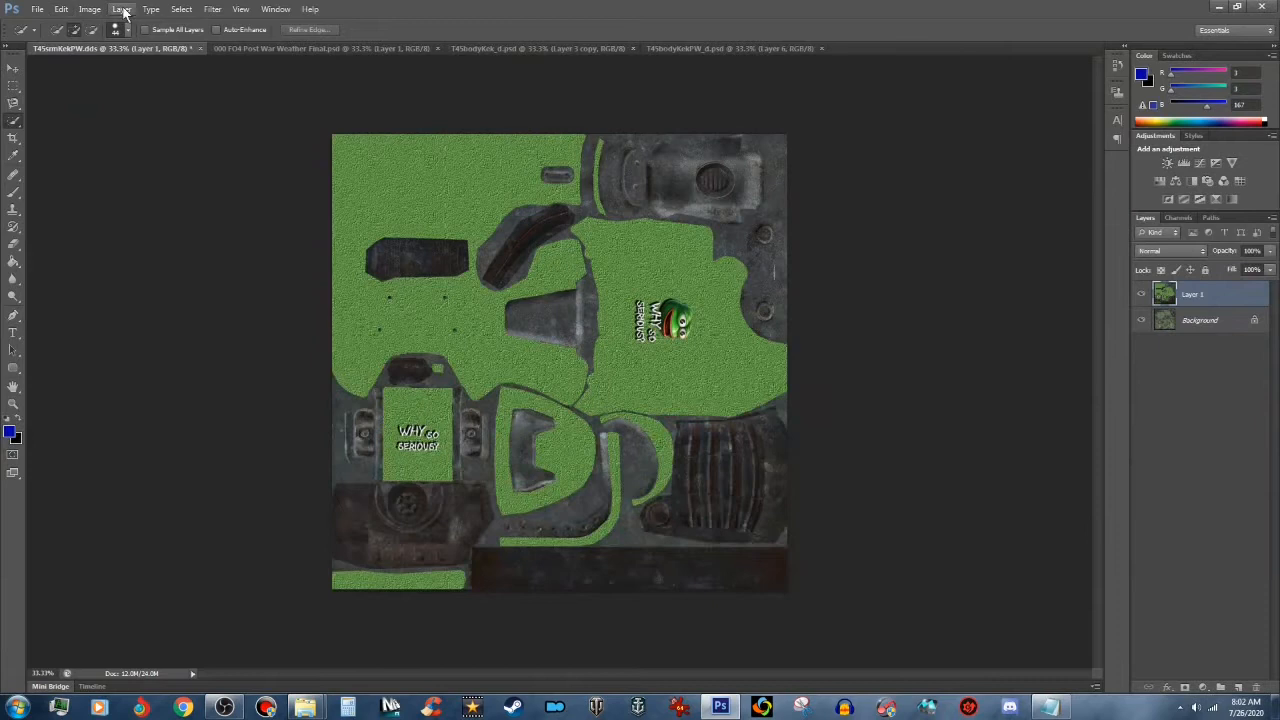
{"action": "left_click", "coordinate": [120, 10]}
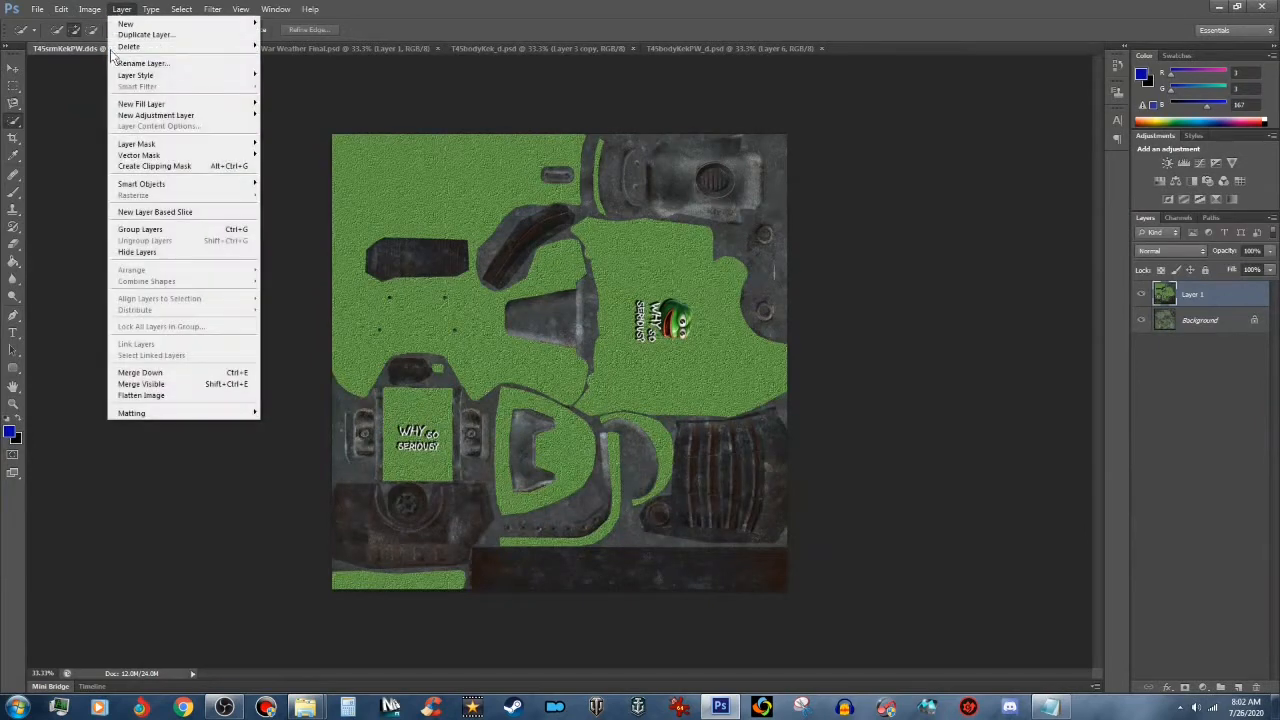
{"action": "left_click", "coordinate": [198, 396]}
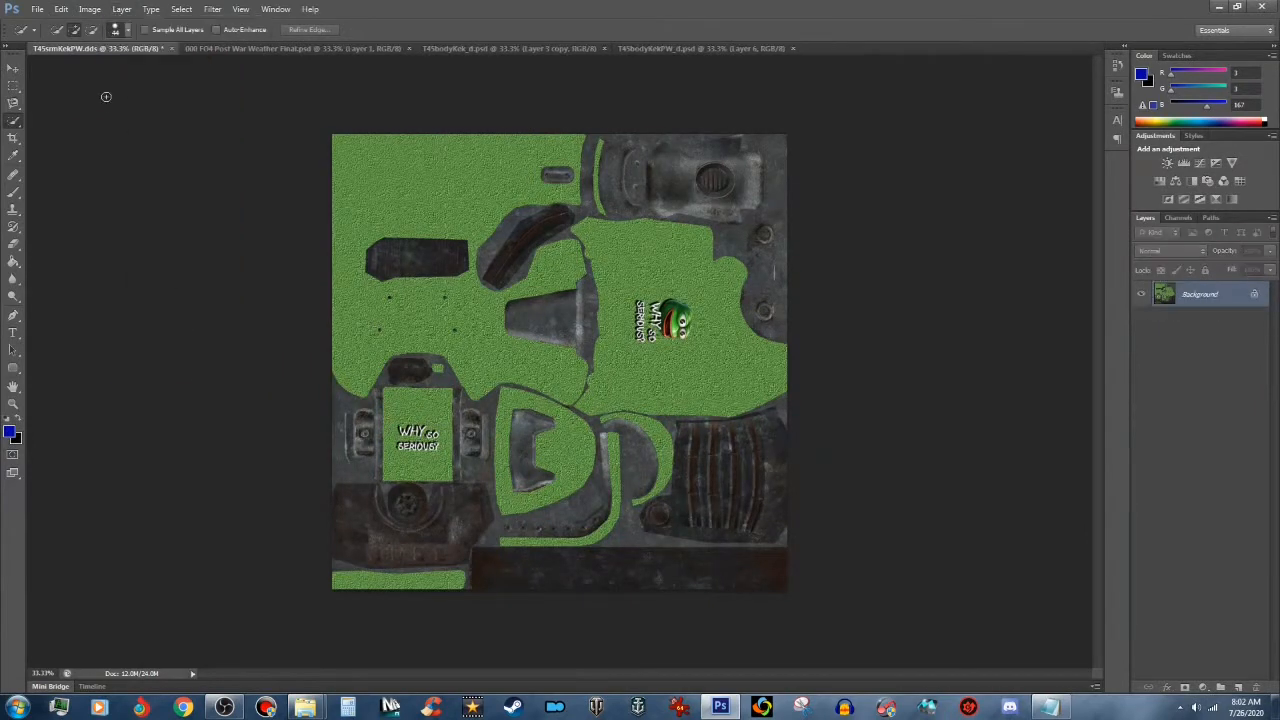
Step: Save the flattened image as T45bodyKek.dds in the T-45 folder, using DXT1 without alpha and generated MIP maps
{"action": "left_click", "coordinate": [40, 10]}
{"action": "left_click", "coordinate": [72, 156]}
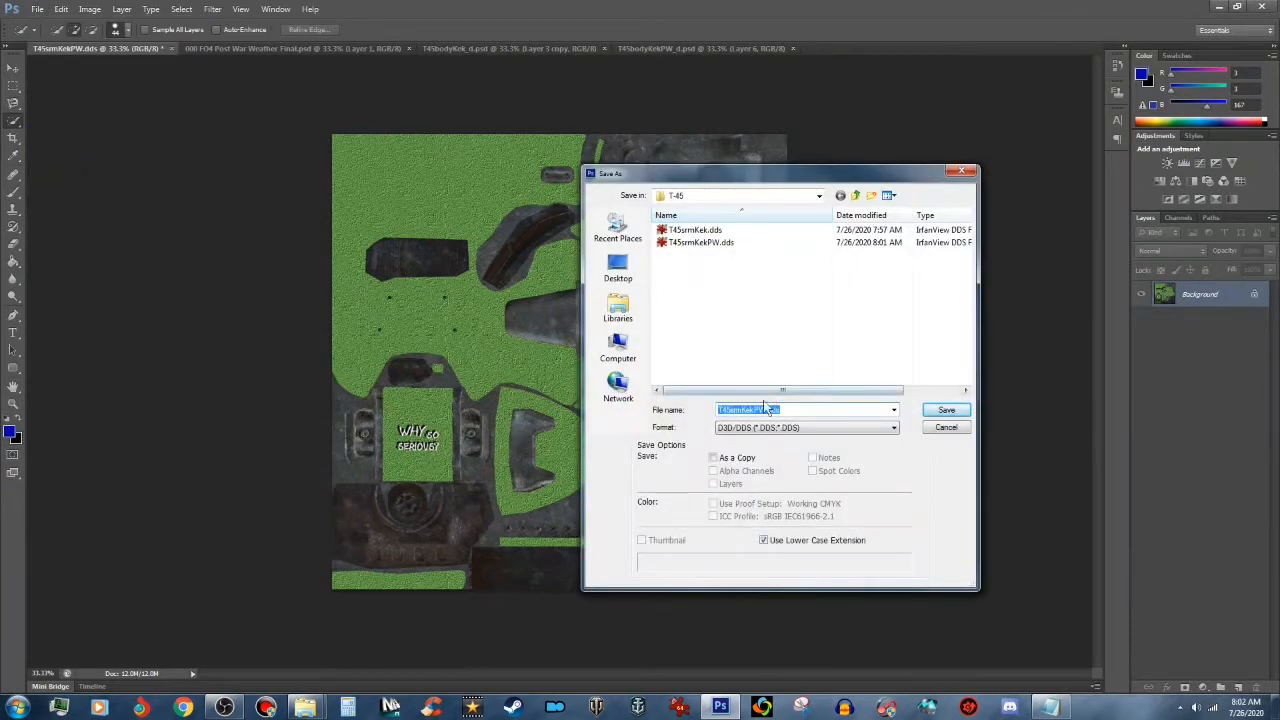
{"action": "left_click", "coordinate": [742, 409]}
{"action": "key", "text": "BackSpace"}
{"action": "key", "text": "BackSpace"}
{"action": "key", "text": "BackSpace"}
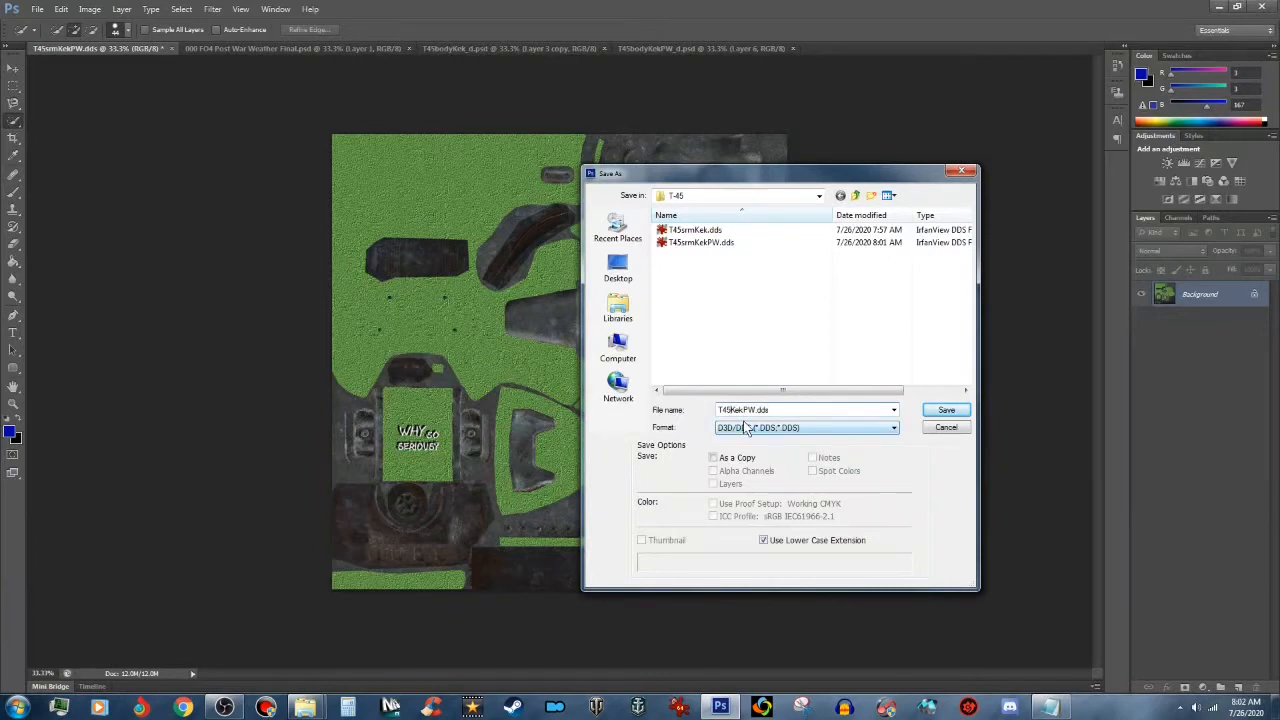
{"action": "type", "text": "body"}
{"action": "key", "text": "BackSpace"}
{"action": "key", "text": "BackSpace"}
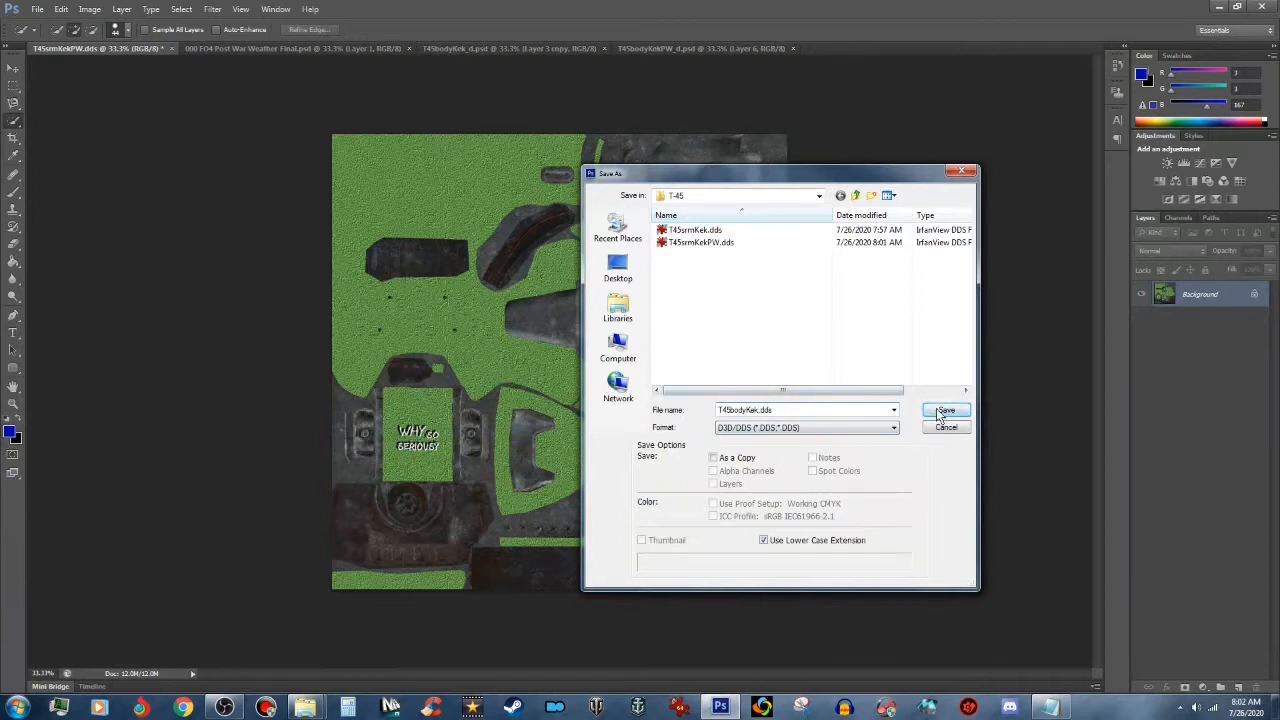
{"action": "left_click_drag", "start_coordinate": [760, 410], "coordinate": [789, 410]}
{"action": "key", "text": "BackSpace"}
{"action": "left_click", "coordinate": [960, 416]}
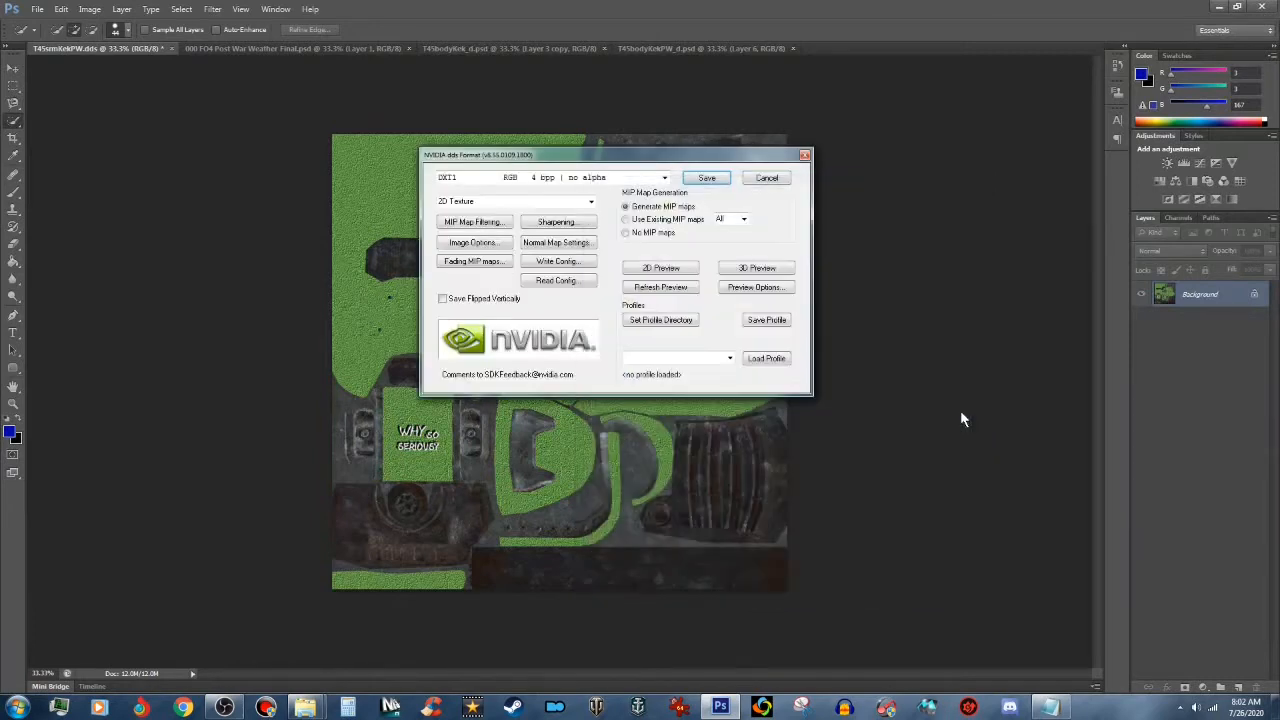
{"action": "left_click", "coordinate": [707, 180]}
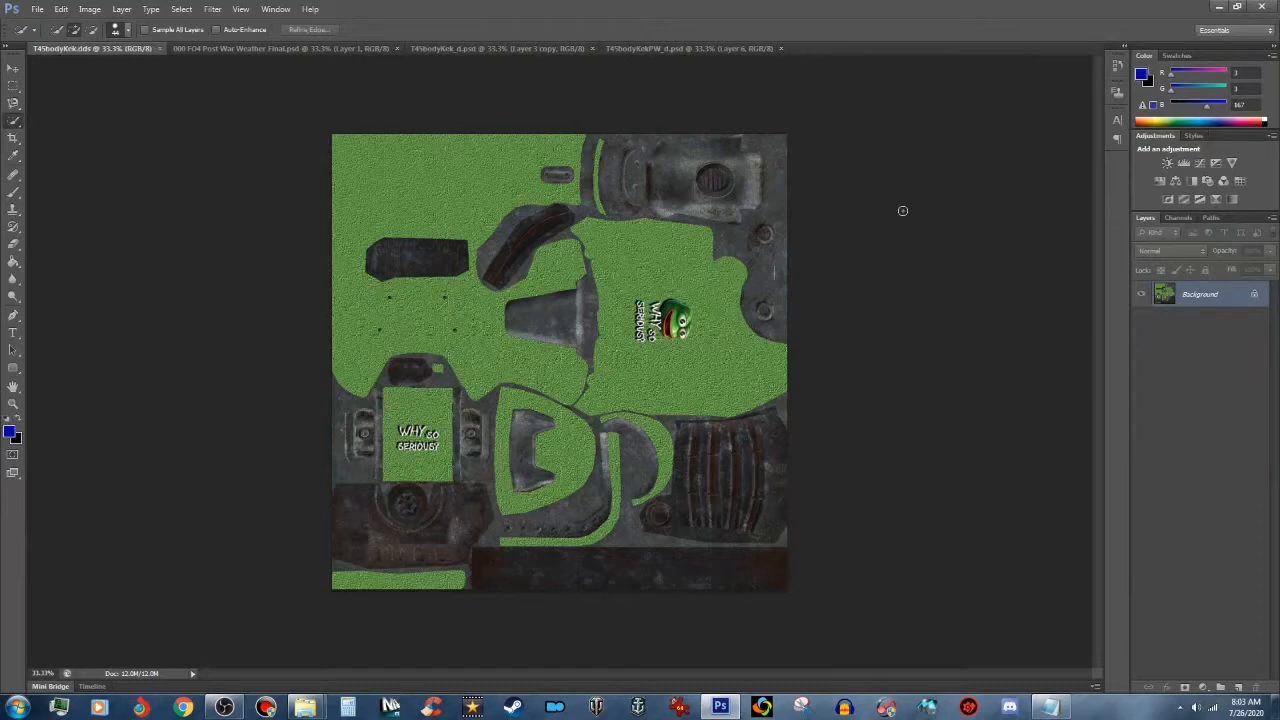
Step: Select the entire canvas of T45bodyKekPW_d.psd and copy the merged weathered artwork of all visible layers
{"action": "left_click", "coordinate": [675, 48]}
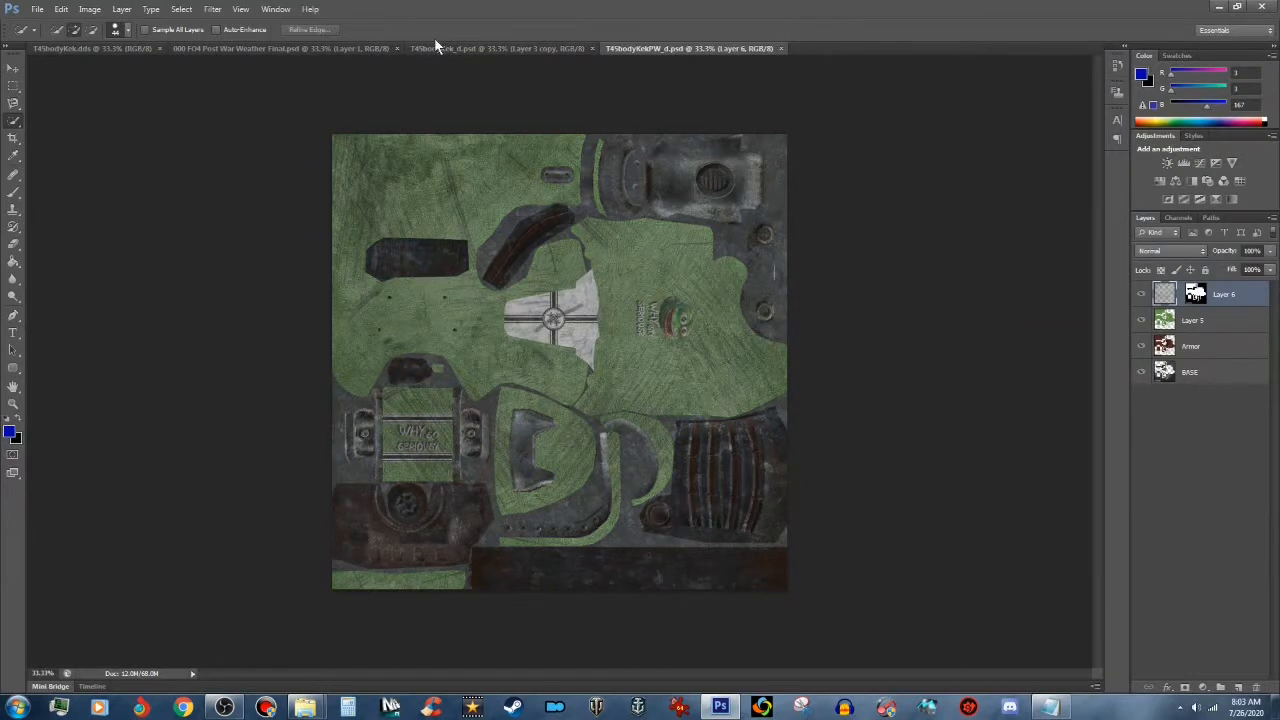
{"action": "left_click", "coordinate": [181, 9]}
{"action": "left_click", "coordinate": [190, 23]}
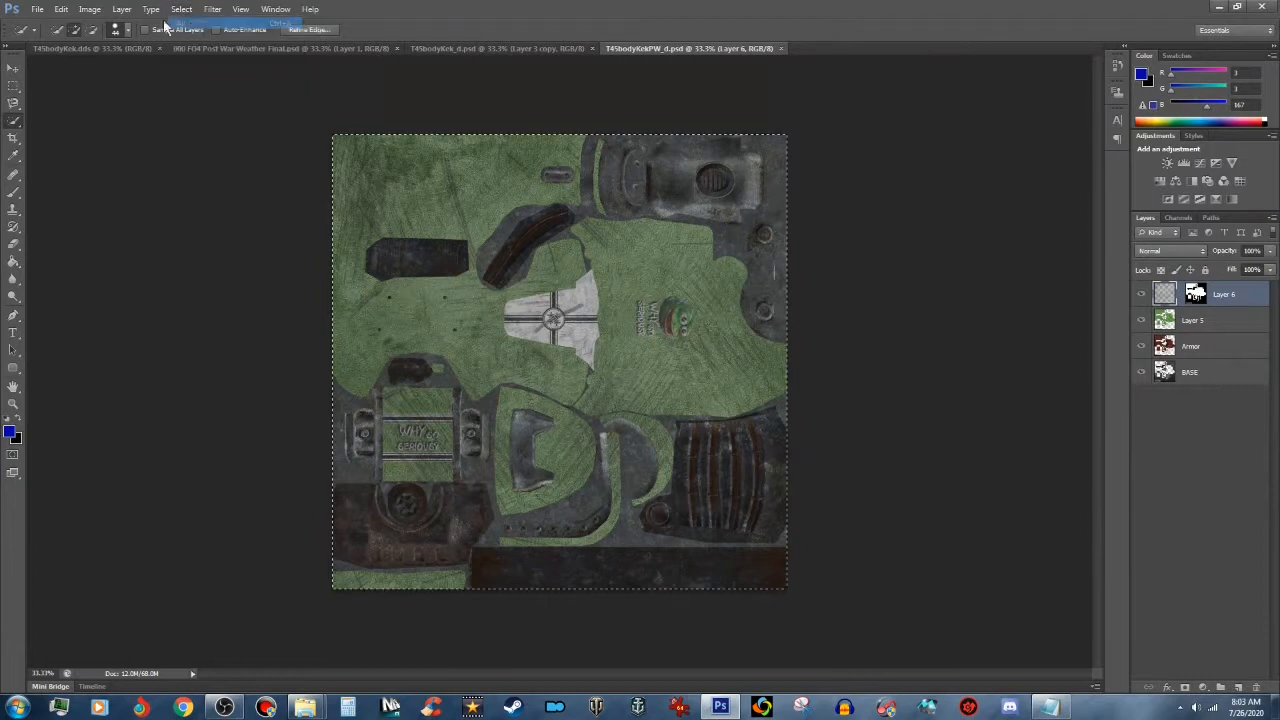
{"action": "left_click", "coordinate": [61, 9]}
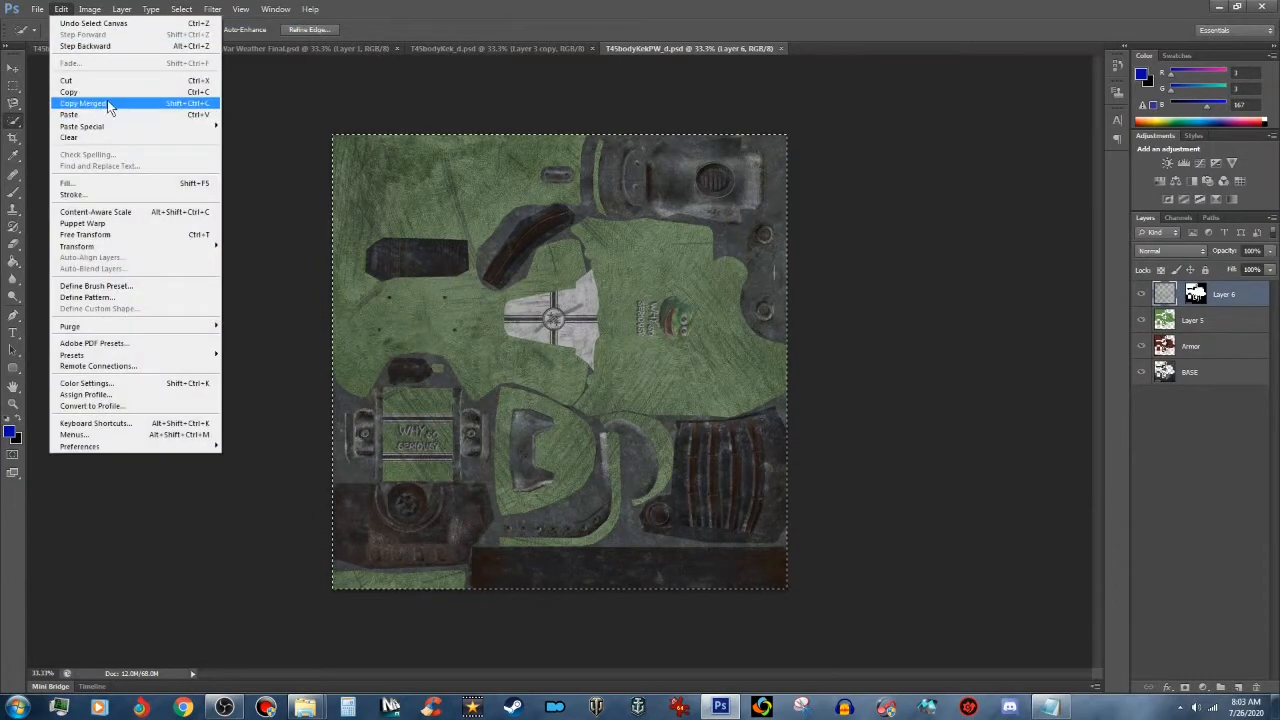
{"action": "left_click", "coordinate": [78, 103]}
Step: Paste the weathered body artwork into T45bodyKek.dds and flatten the image
{"action": "left_click", "coordinate": [112, 48]}
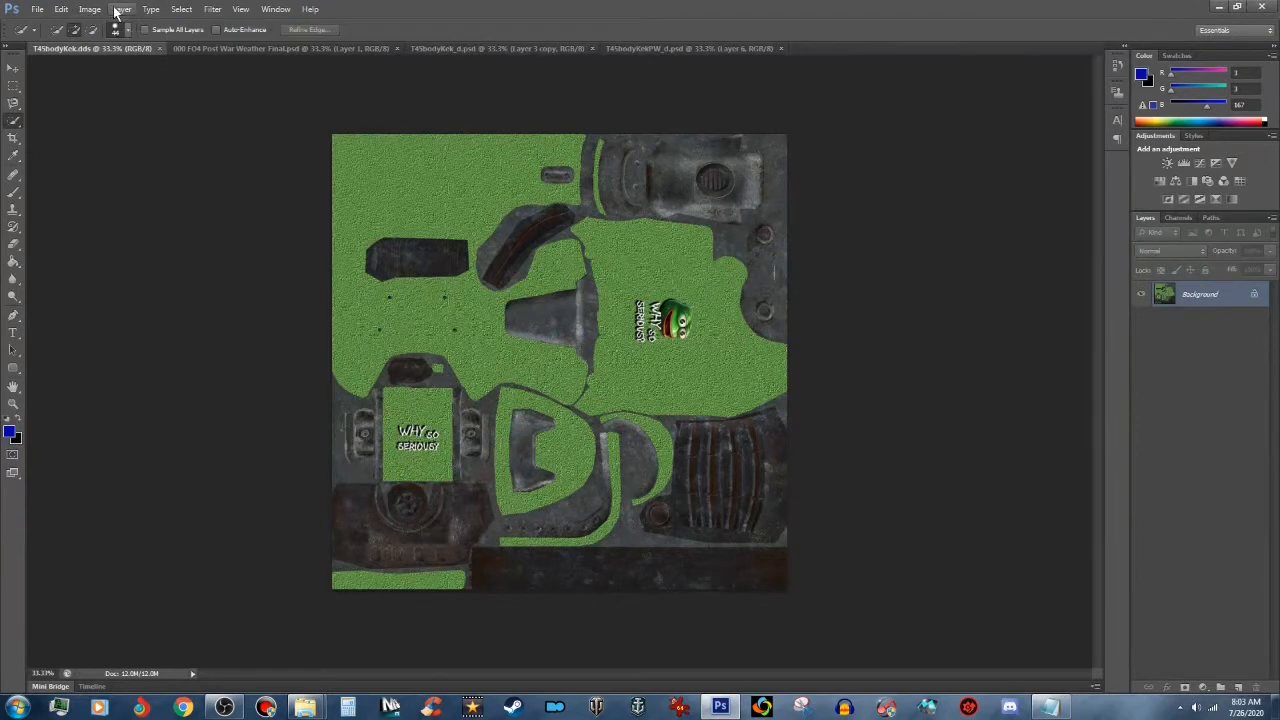
{"action": "left_click", "coordinate": [61, 9]}
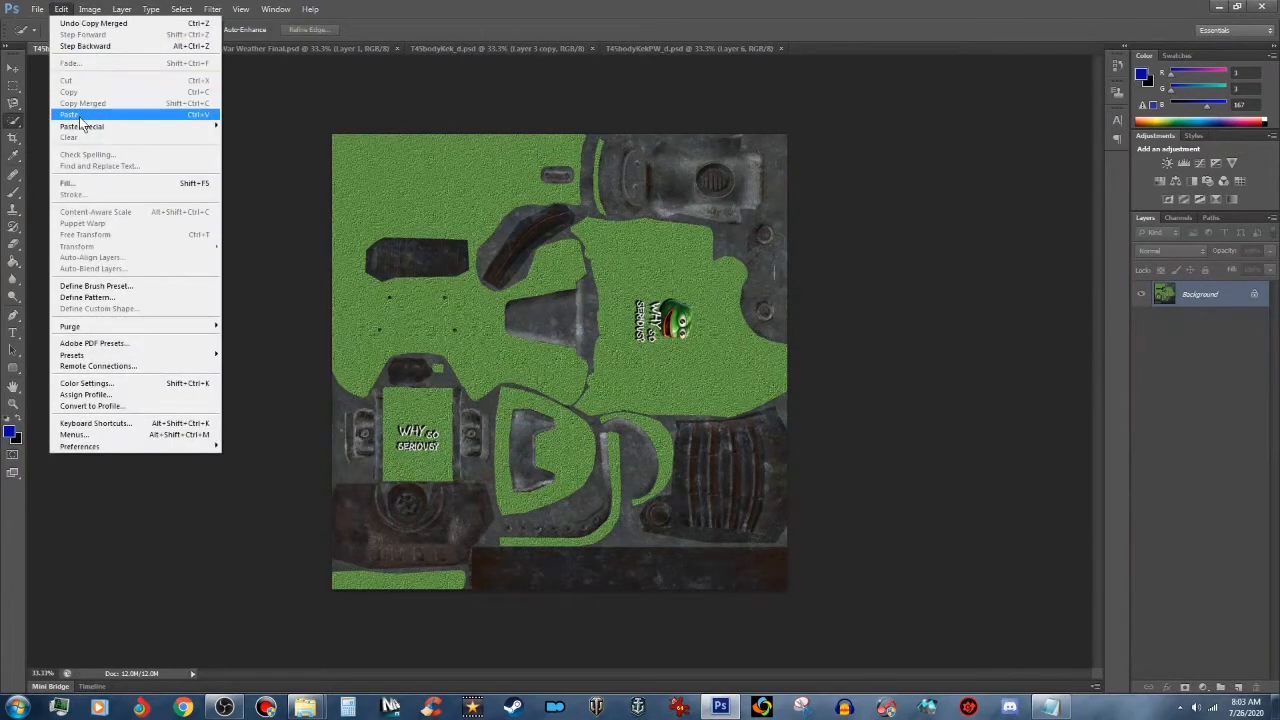
{"action": "left_click", "coordinate": [72, 115]}
{"action": "left_click", "coordinate": [121, 9]}
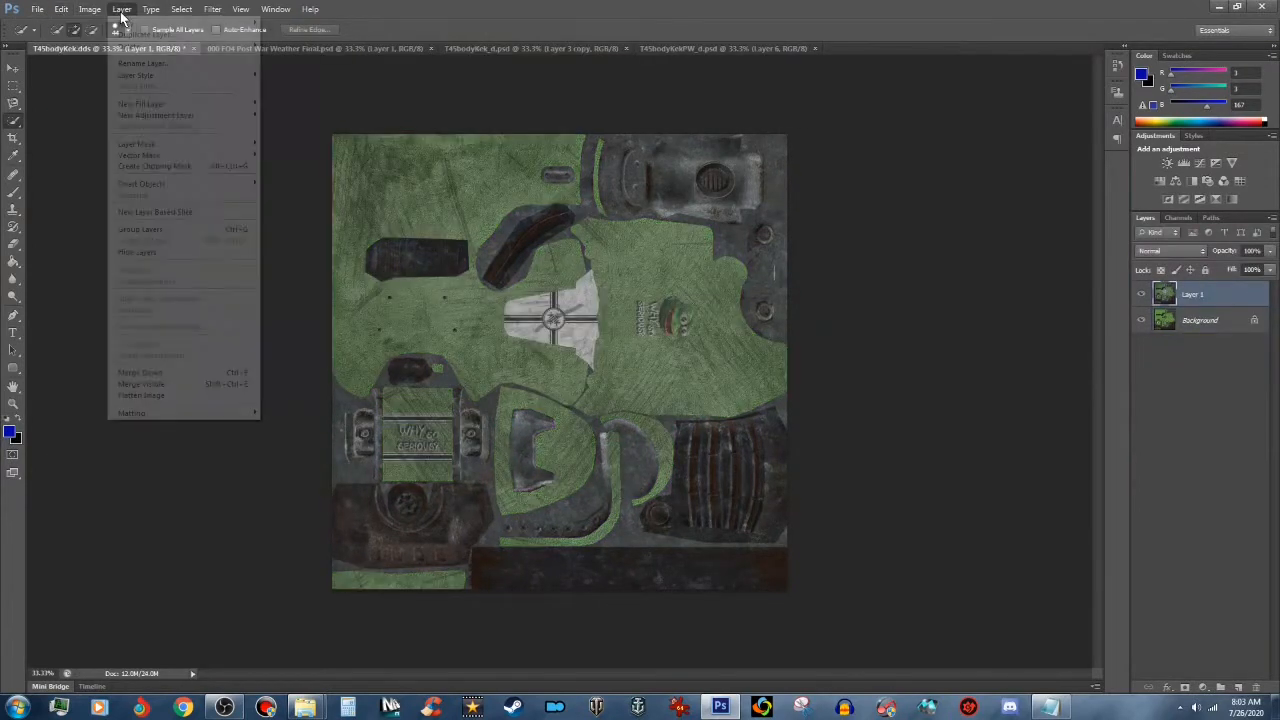
{"action": "left_click", "coordinate": [164, 398]}
Step: Save the flattened weathered image as T45bodyKekPW.dds in the T-45 folder, using DXT1 without alpha and generated MIP maps
{"action": "left_click", "coordinate": [42, 9]}
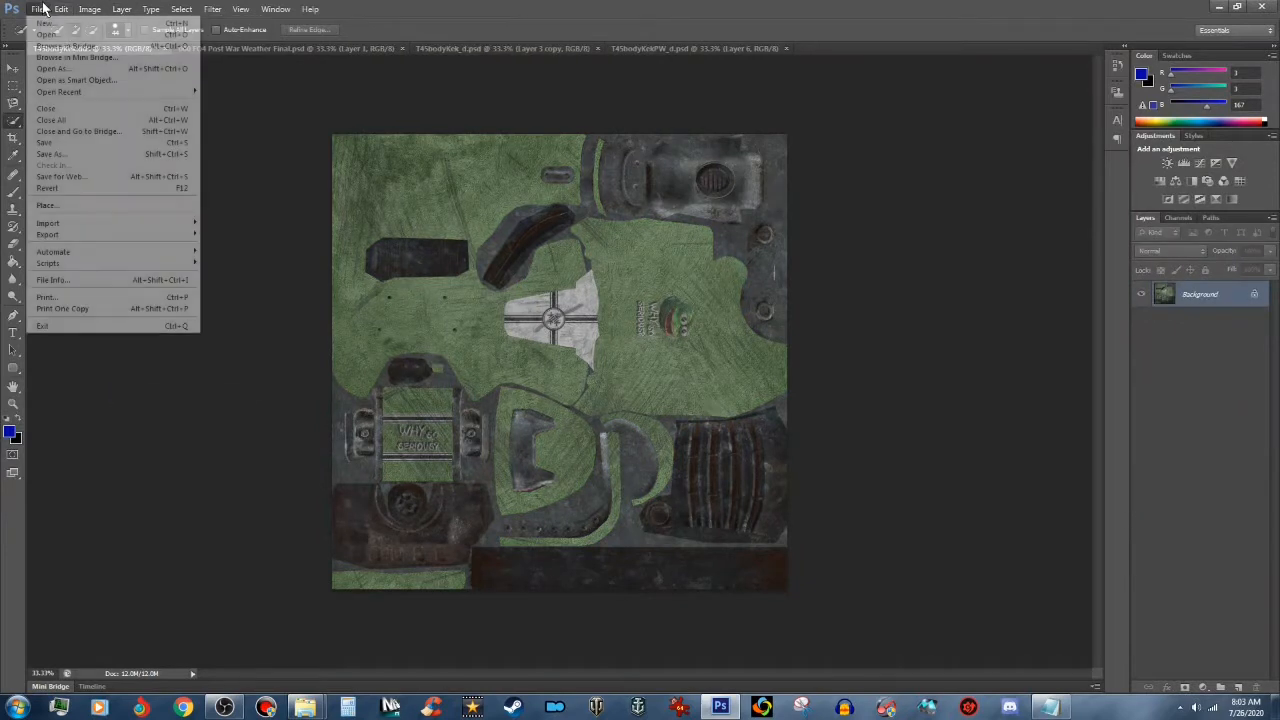
{"action": "left_click", "coordinate": [65, 153]}
{"action": "left_click", "coordinate": [758, 411]}
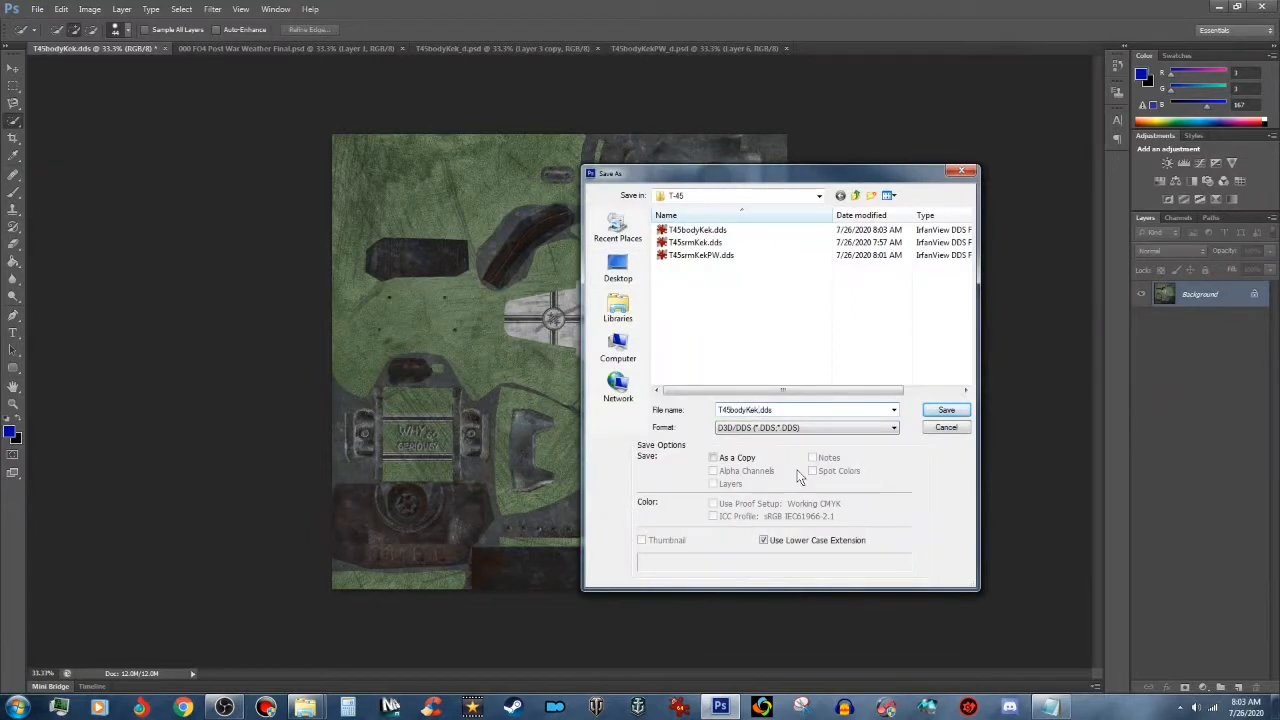
{"action": "type", "text": "PW"}
{"action": "left_click", "coordinate": [946, 410]}
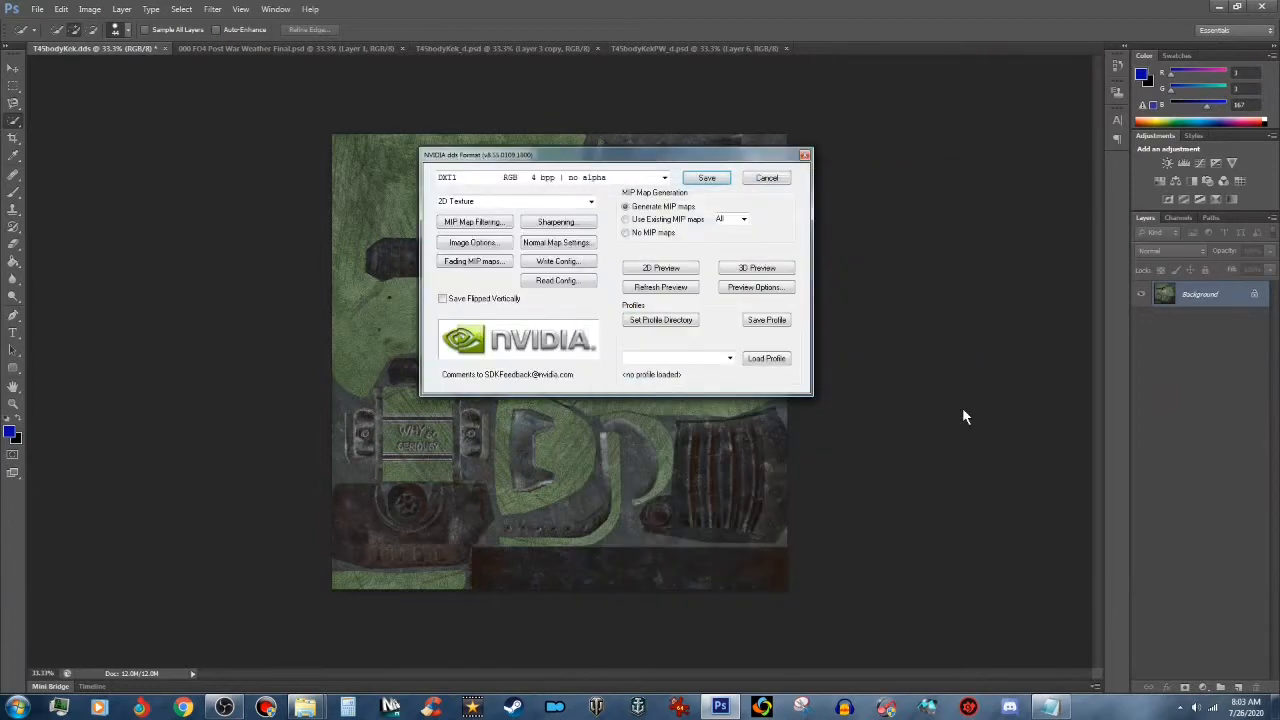
{"action": "left_click", "coordinate": [706, 178]}
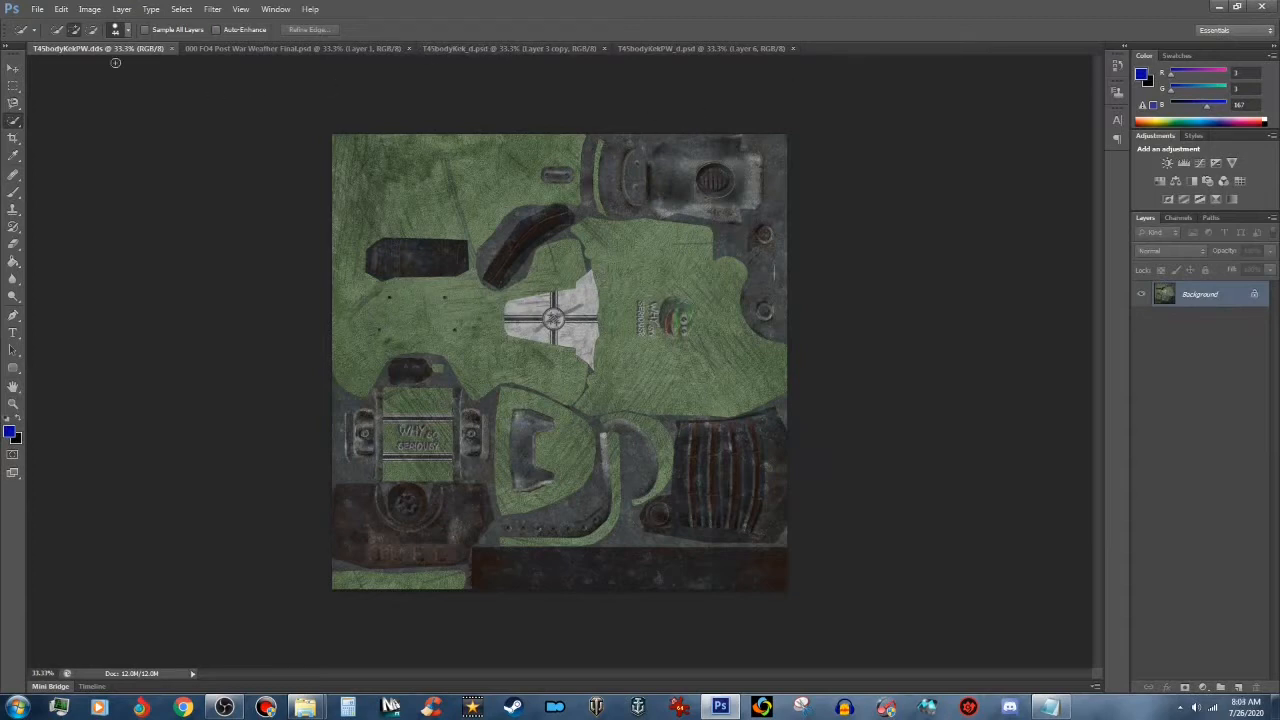
Step: Close the source files T45bodyKek_d.psd and T45bodyKekPW_d.psd
{"action": "left_click", "coordinate": [606, 47]}
{"action": "left_click", "coordinate": [600, 49]}
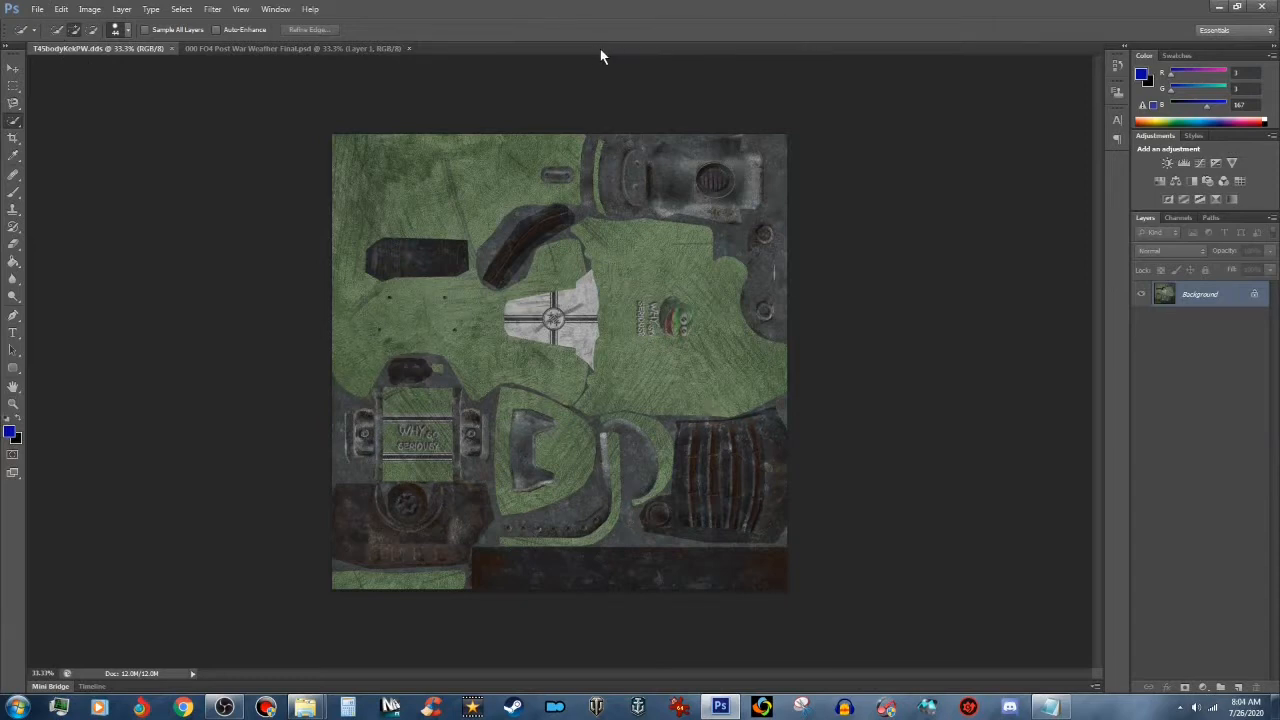
Step: Open T45helmetKek_d.psd and T45helmetKekPW_d.psd together from the T-45 folder of Armor PSDs, inside FO4 PSDs on Local Disk (I:)
{"action": "left_click", "coordinate": [48, 14]}
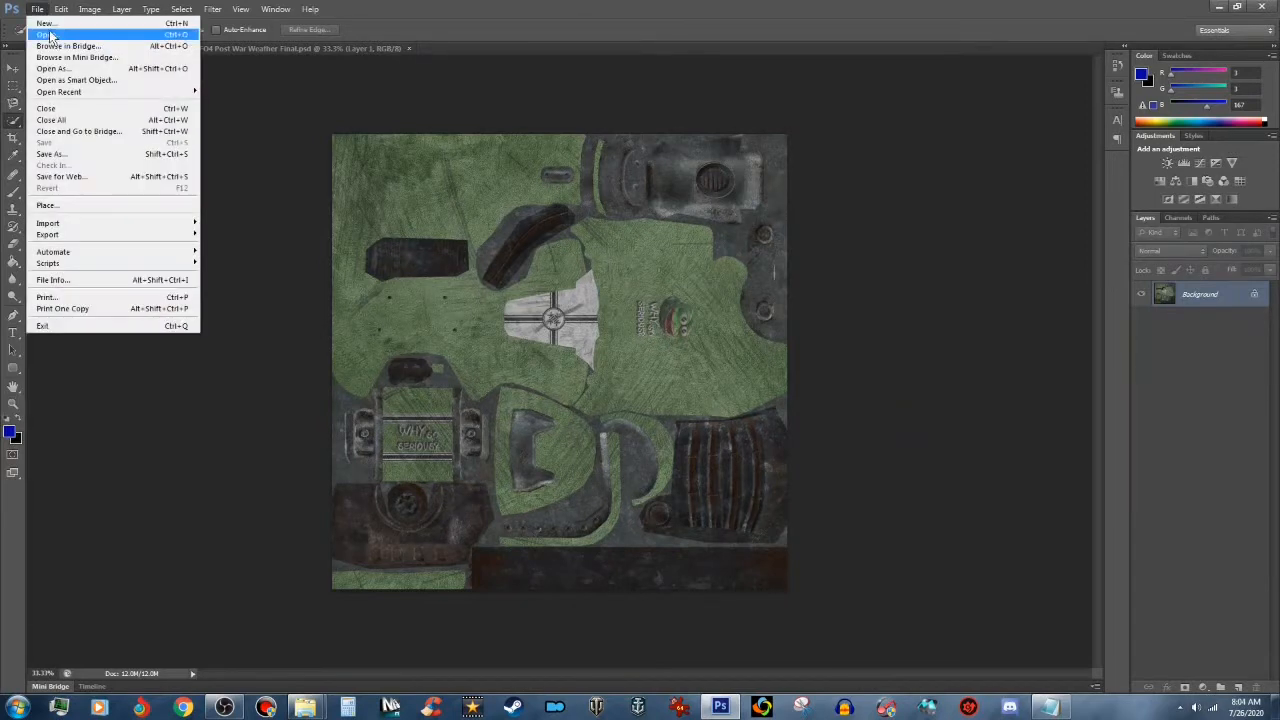
{"action": "left_click", "coordinate": [55, 35]}
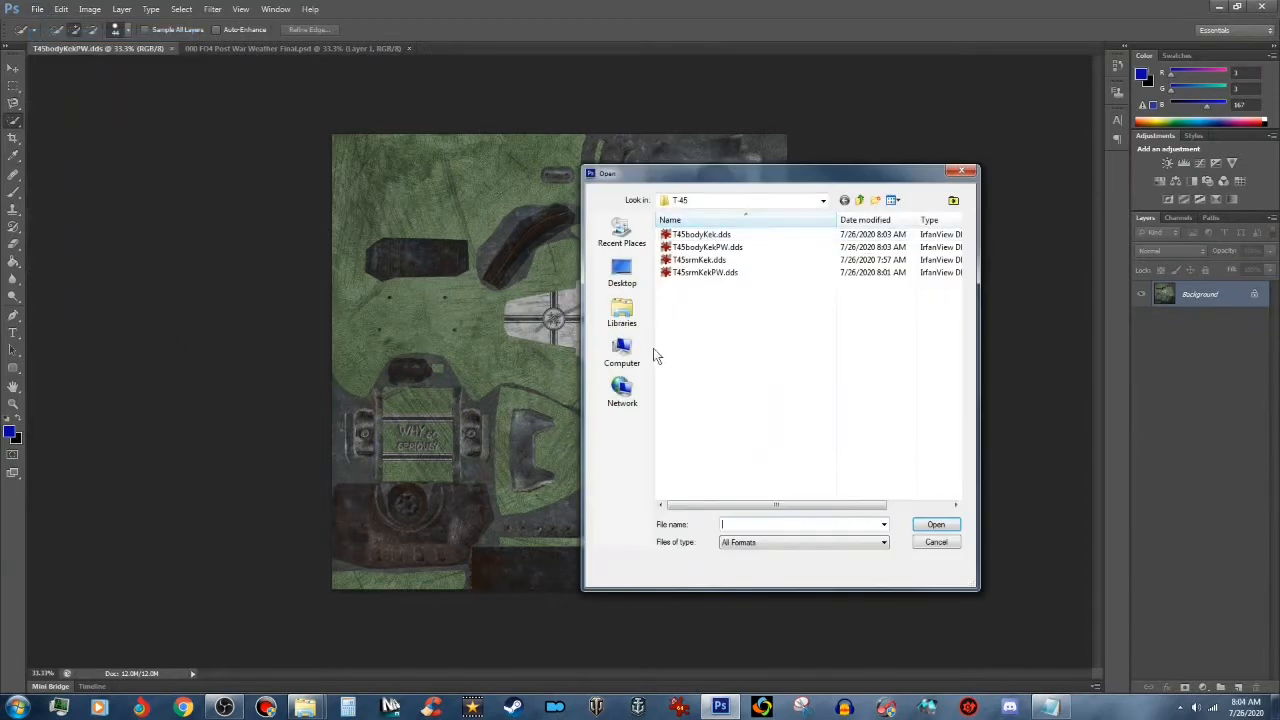
{"action": "left_click", "coordinate": [621, 352]}
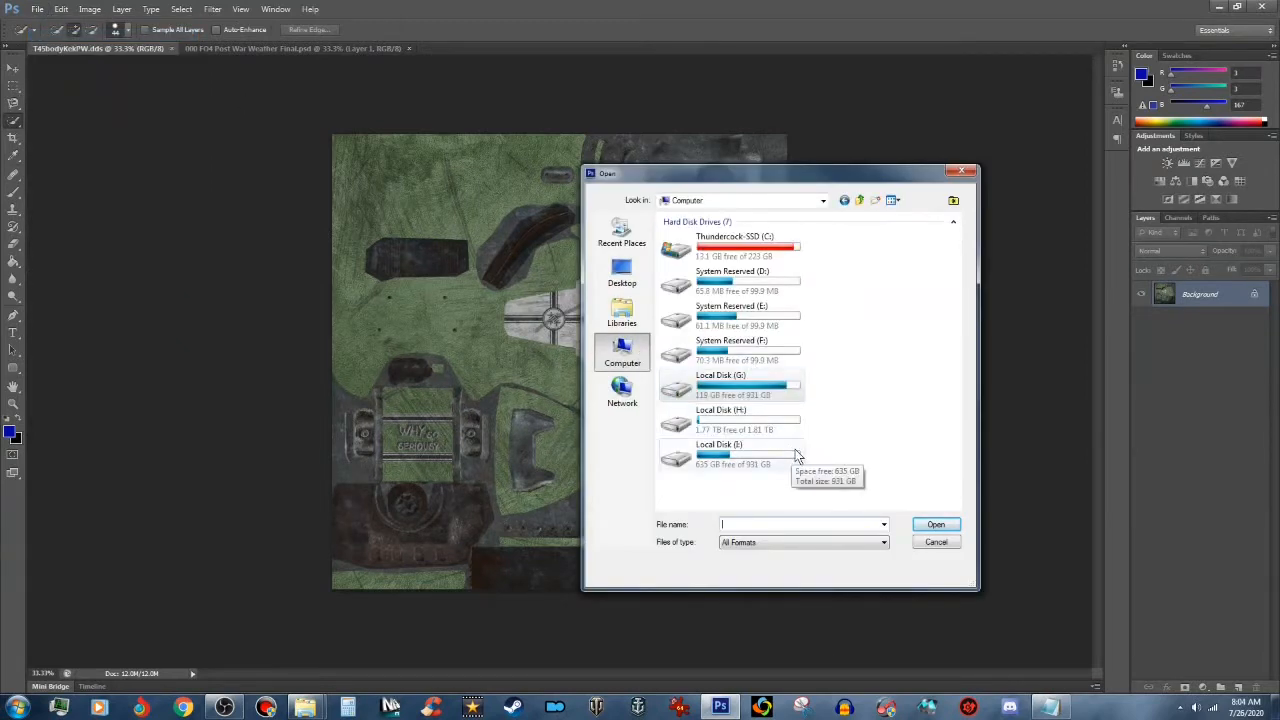
{"action": "double_click", "coordinate": [794, 448]}
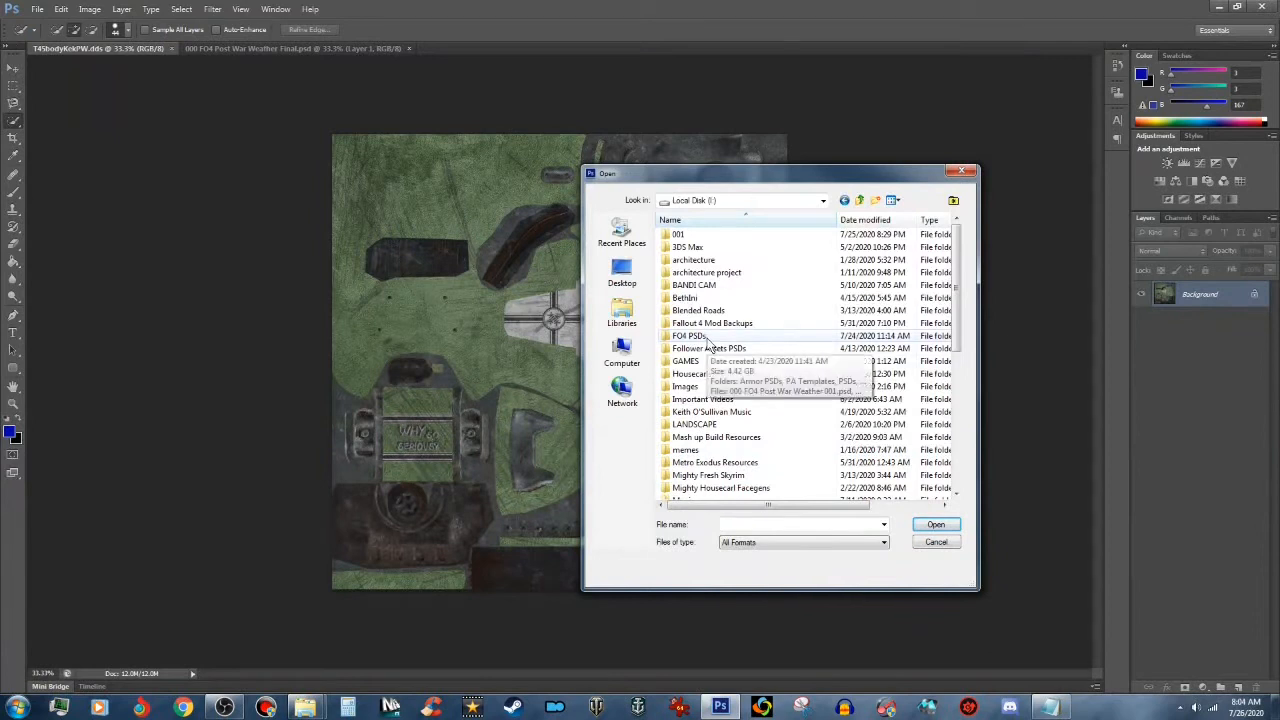
{"action": "double_click", "coordinate": [700, 336]}
{"action": "double_click", "coordinate": [694, 263]}
{"action": "double_click", "coordinate": [688, 236]}
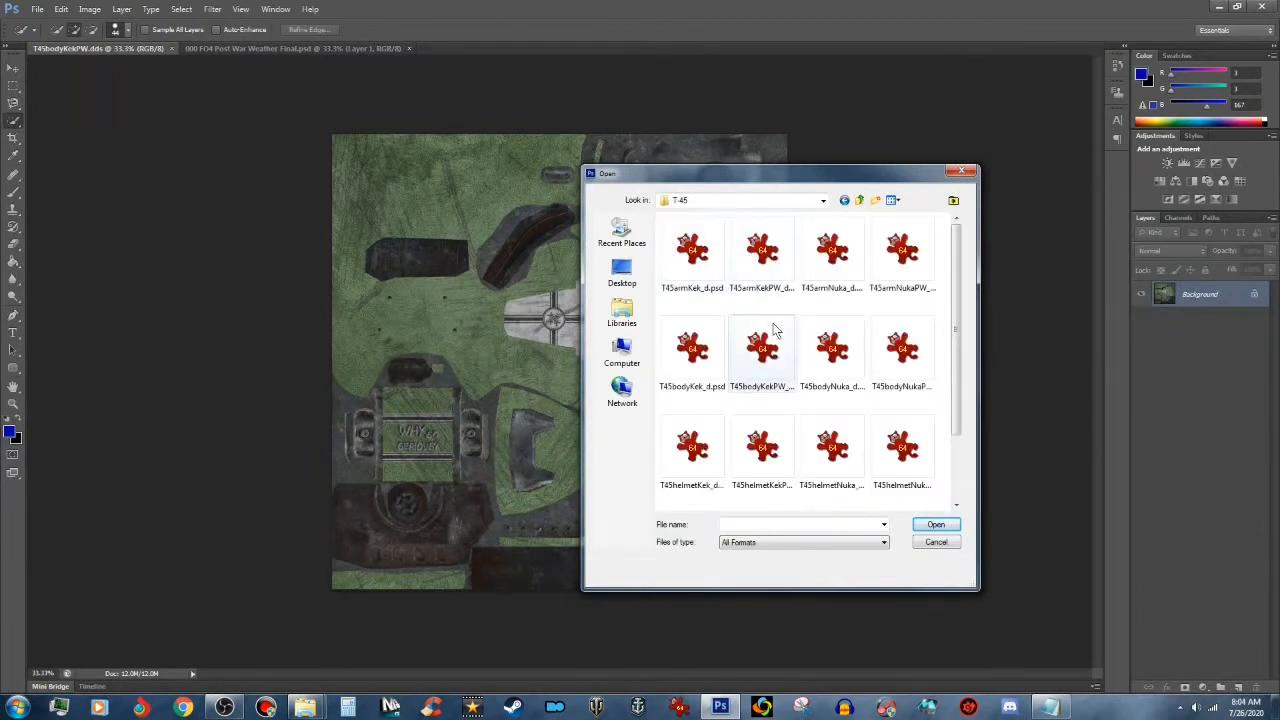
{"action": "left_click", "coordinate": [705, 450]}
{"action": "left_click", "coordinate": [776, 468], "text": "ctrl"}
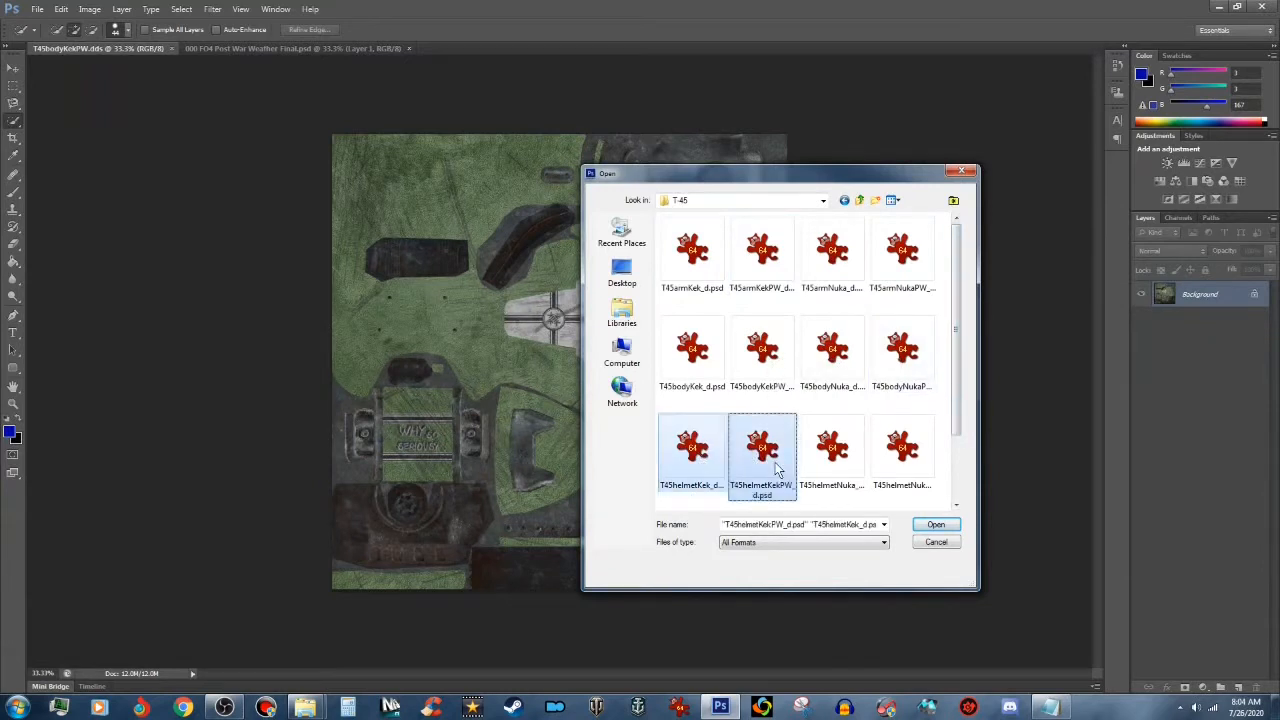
{"action": "left_click", "coordinate": [938, 526]}
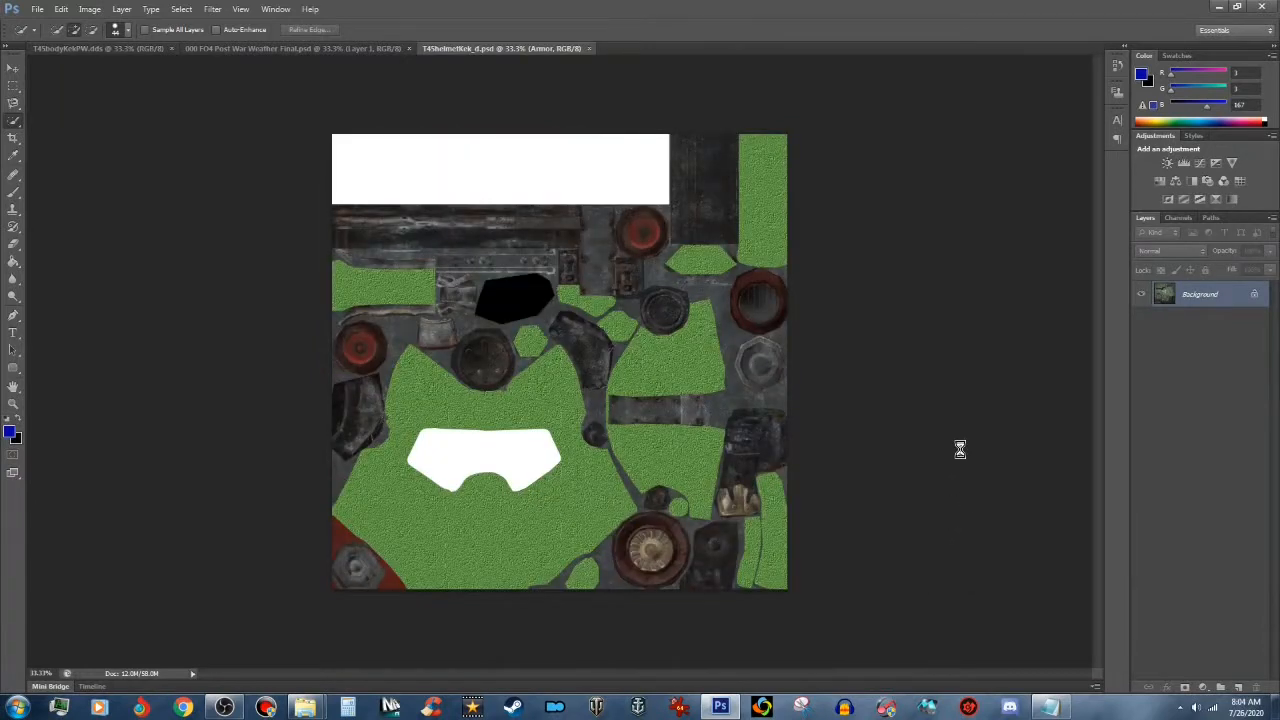
Step: Select the entire canvas of T45helmetKek_d.psd and copy the merged clean helmet artwork of all visible layers
{"action": "left_click", "coordinate": [528, 49]}
{"action": "left_click", "coordinate": [181, 10]}
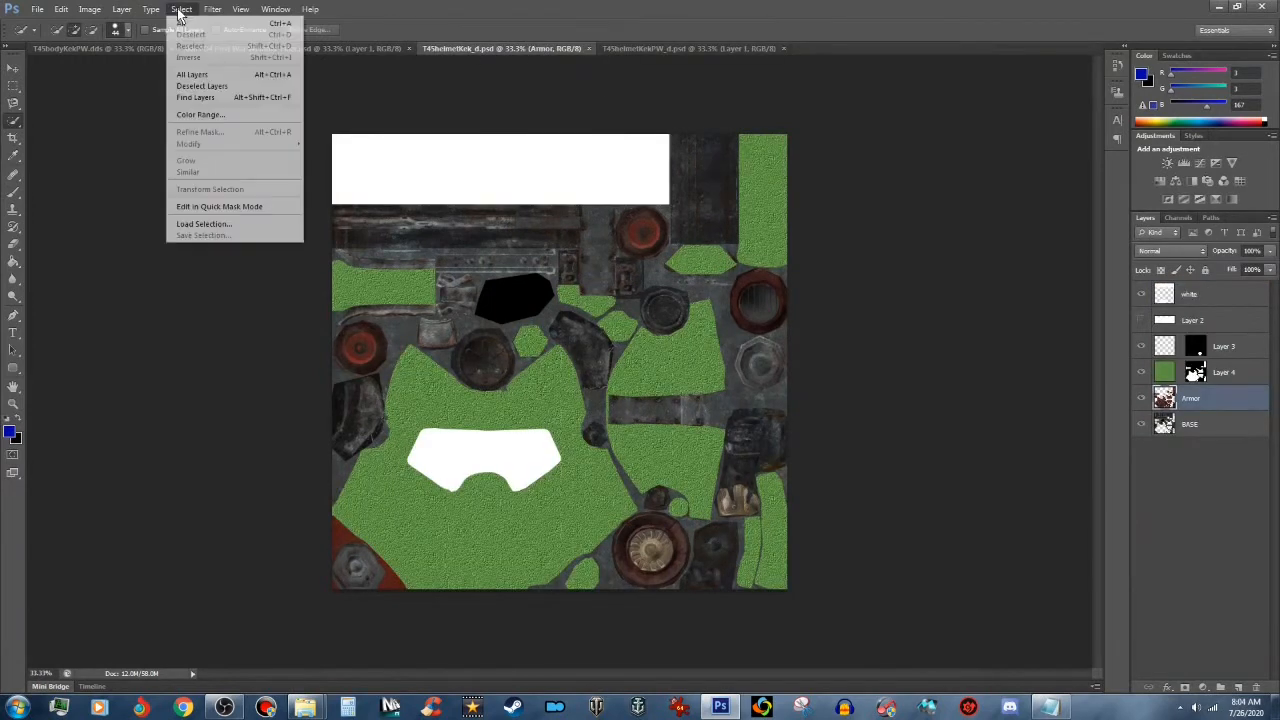
{"action": "left_click", "coordinate": [186, 23]}
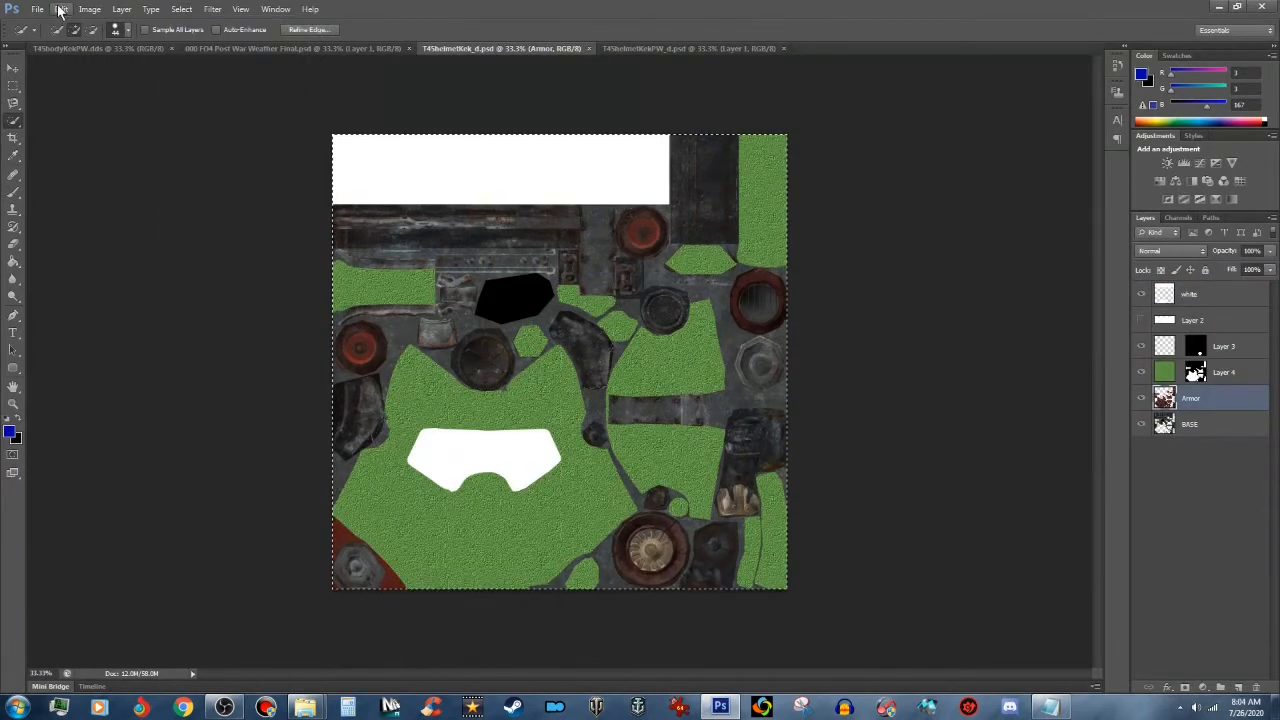
{"action": "left_click", "coordinate": [60, 10]}
{"action": "left_click", "coordinate": [111, 89]}
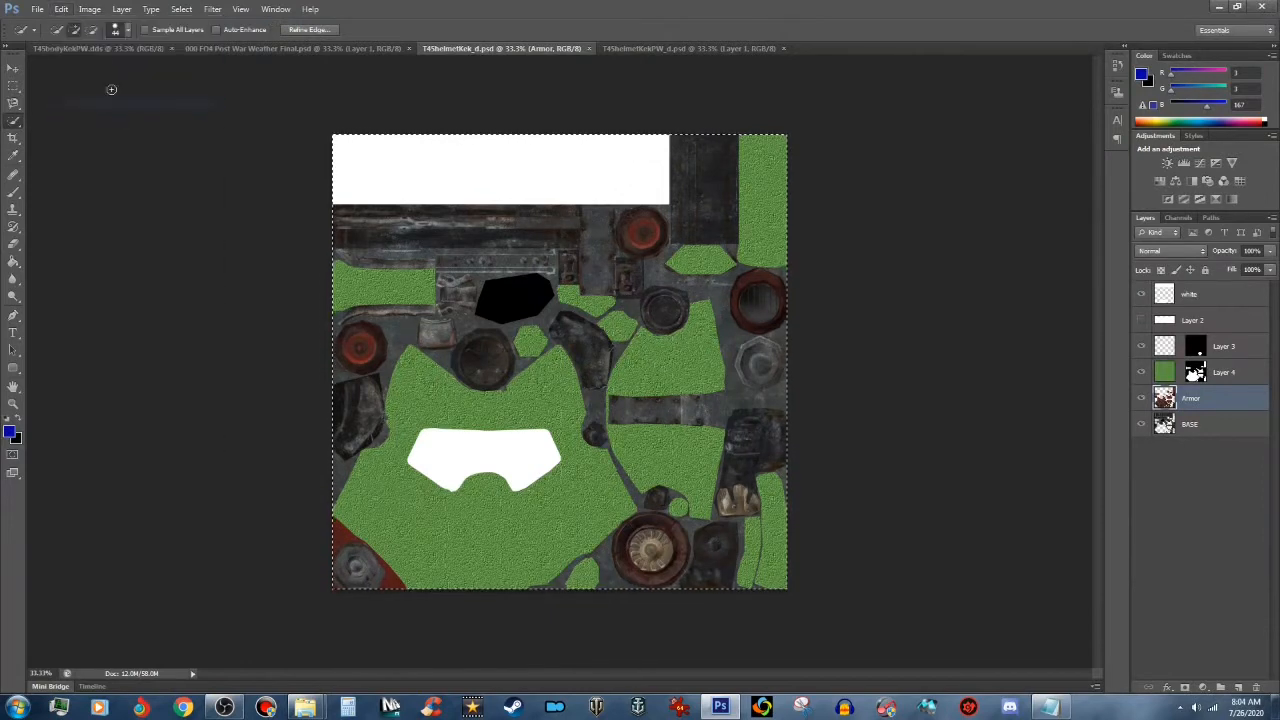
Step: Paste the clean helmet artwork into T45bodyKekPW.dds and flatten the image
{"action": "left_click", "coordinate": [117, 48]}
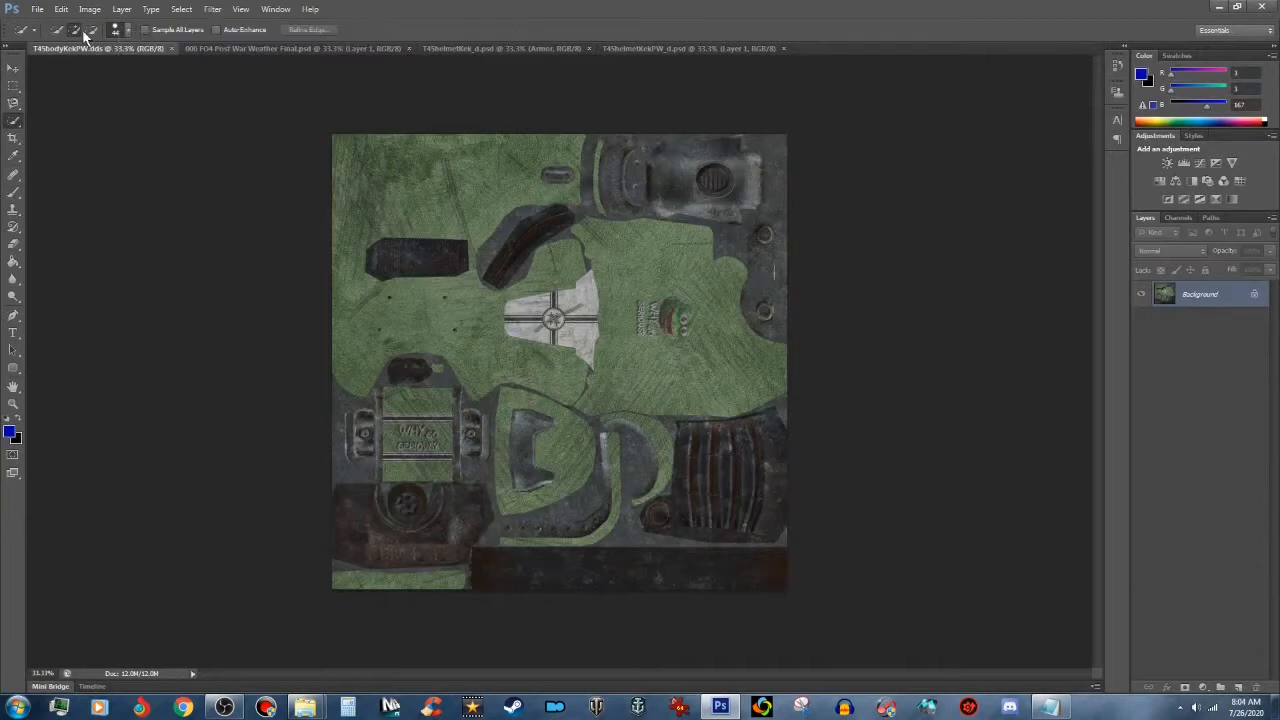
{"action": "left_click", "coordinate": [61, 9]}
{"action": "left_click", "coordinate": [82, 117]}
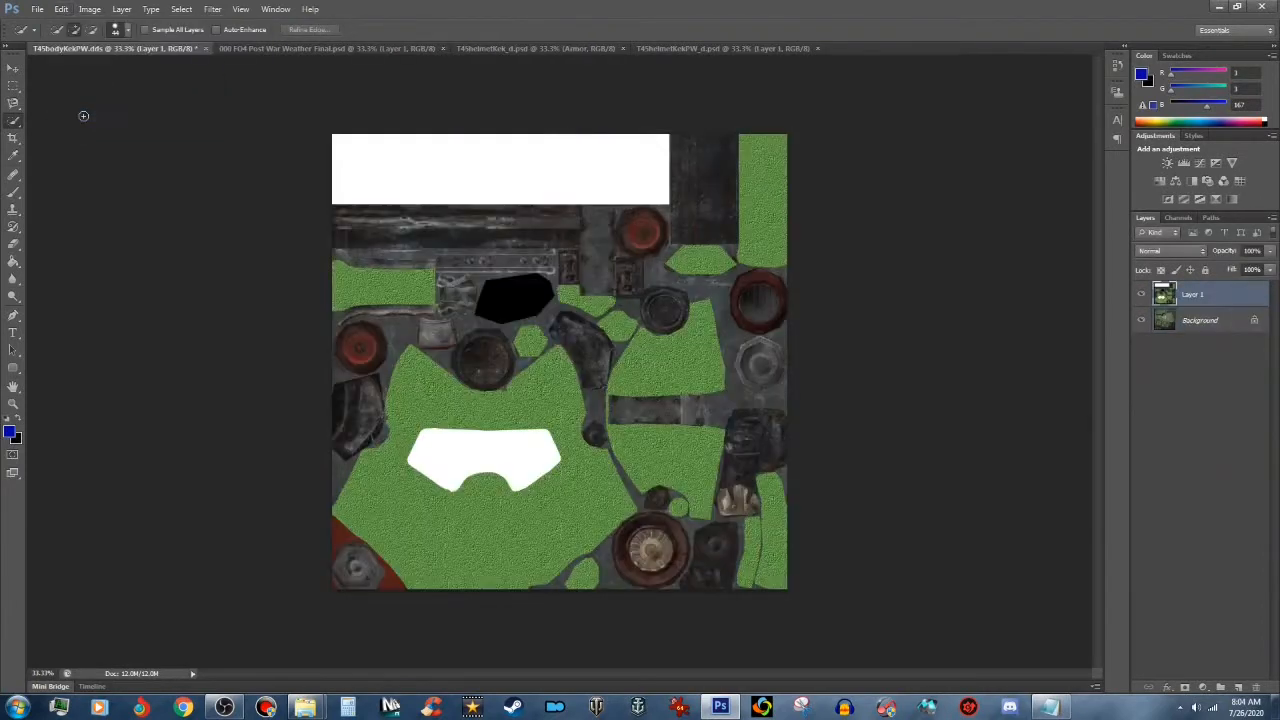
{"action": "left_click", "coordinate": [121, 9]}
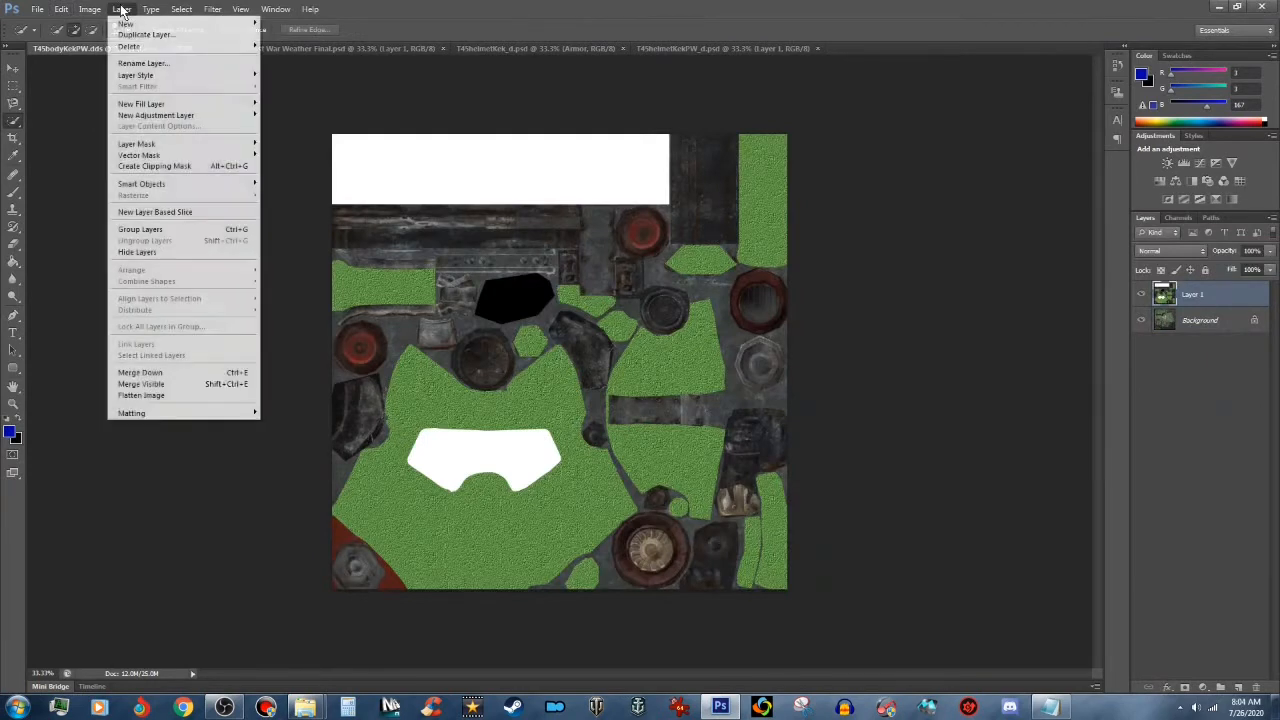
{"action": "left_click", "coordinate": [174, 396]}
Step: Save the flattened image as T45helmetKek.dds in the T-45 folder, with DXT1 without alpha and generated MIP maps, and close T45helmetKek_d.psd
{"action": "left_click", "coordinate": [40, 10]}
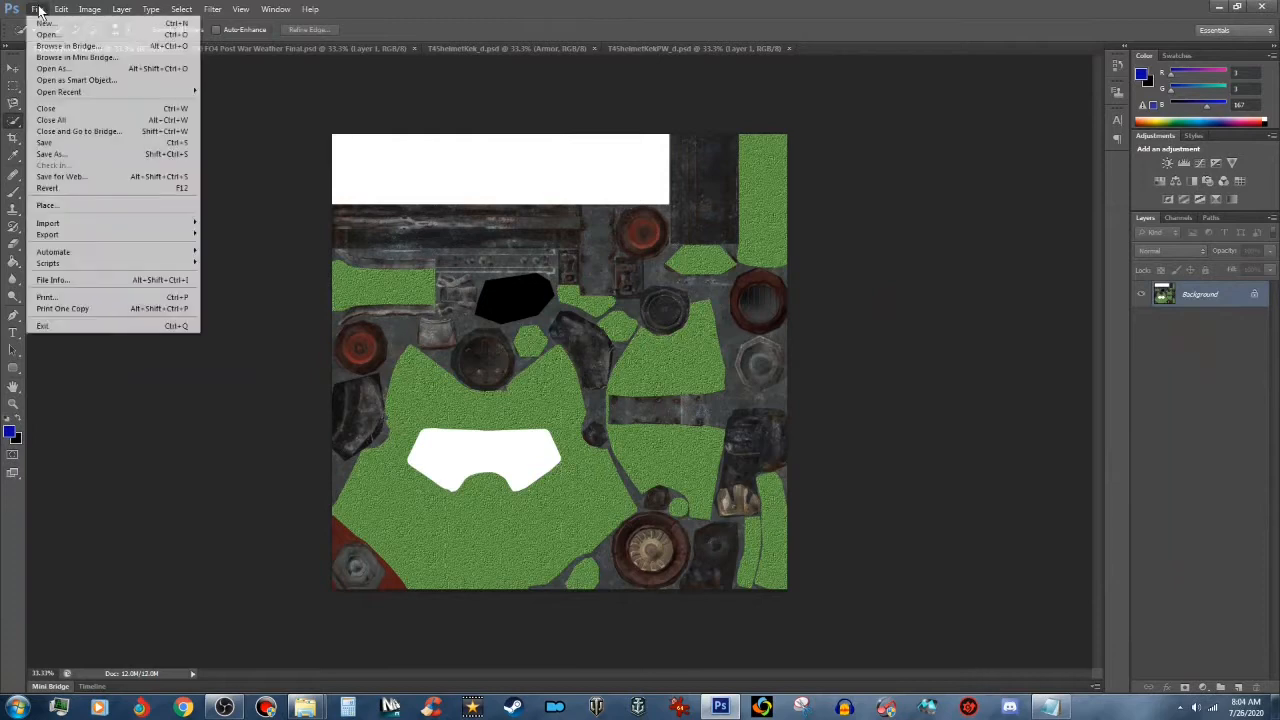
{"action": "left_click", "coordinate": [81, 155]}
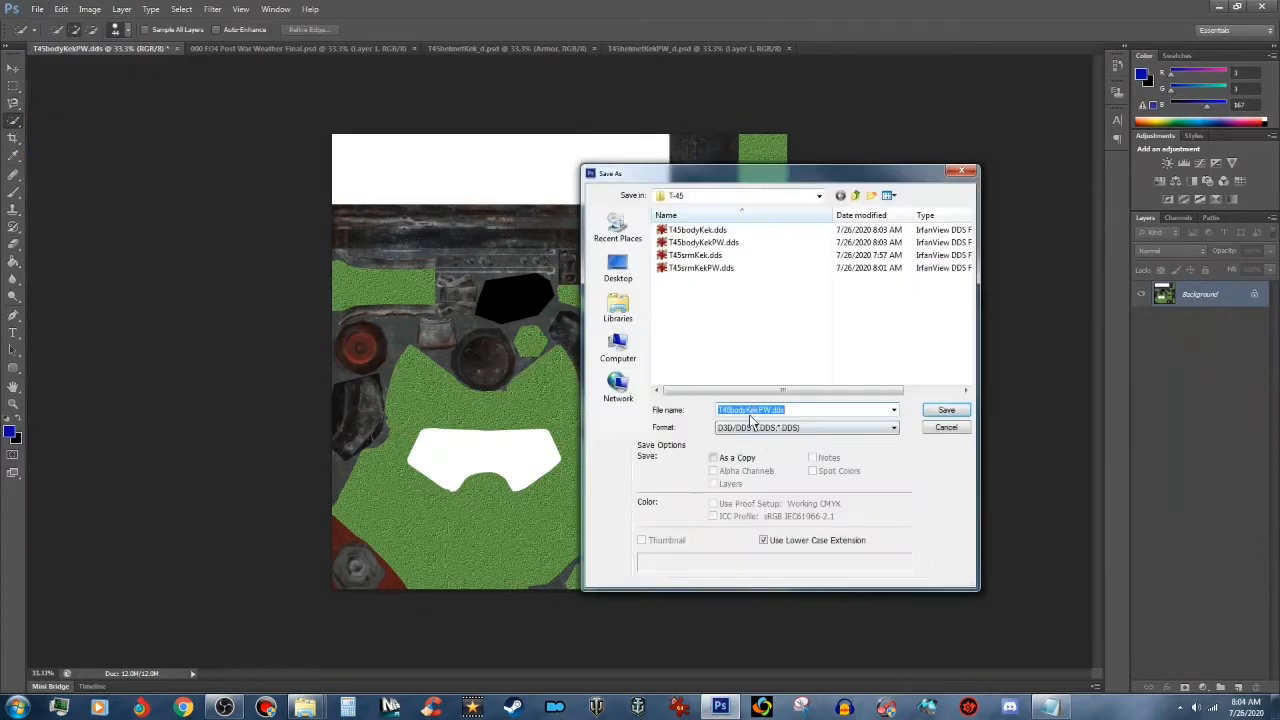
{"action": "left_click", "coordinate": [745, 411]}
{"action": "type", "text": "helmet"}
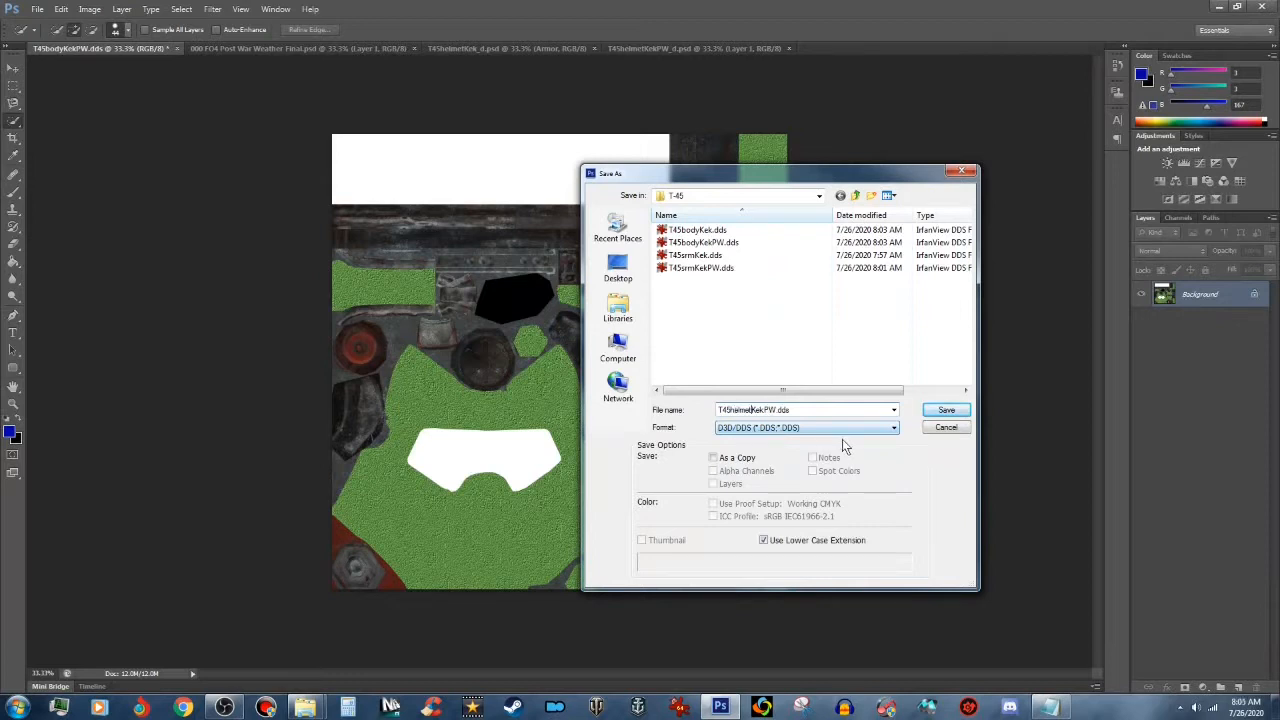
{"action": "left_click", "coordinate": [776, 410]}
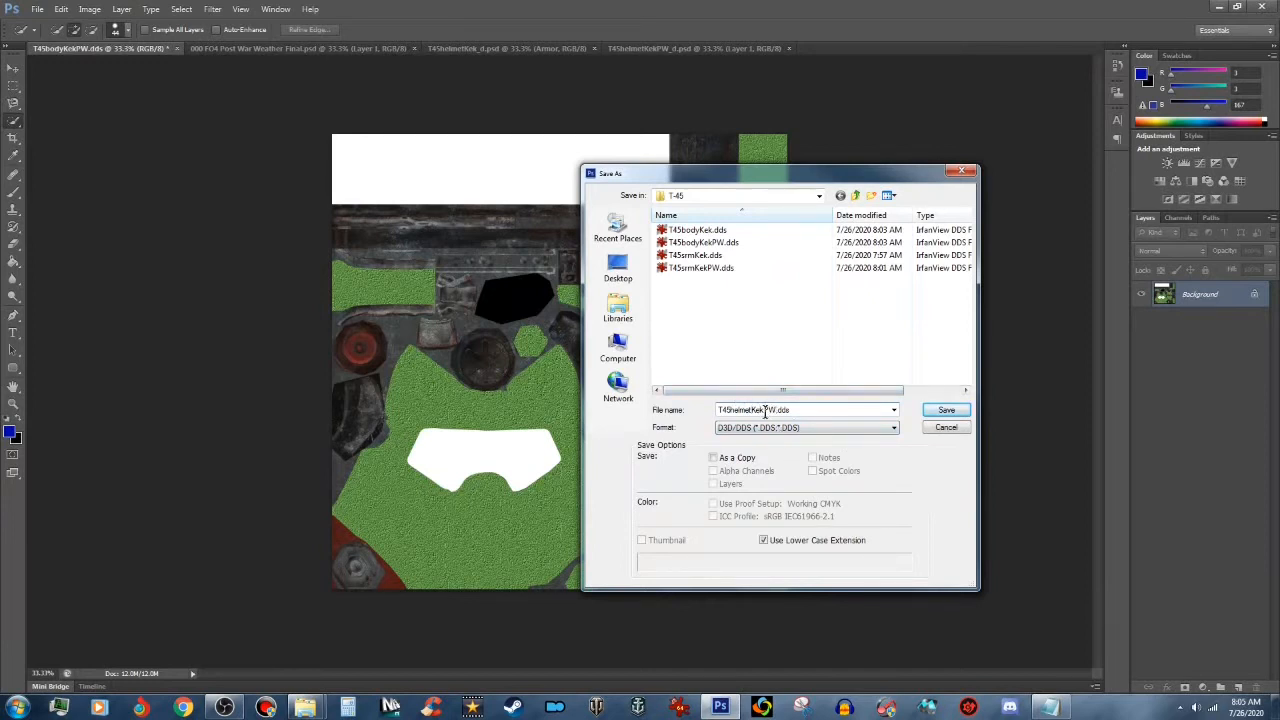
{"action": "left_click_drag", "start_coordinate": [766, 411], "coordinate": [810, 412]}
{"action": "key", "text": "BackSpace"}
{"action": "left_click", "coordinate": [946, 410]}
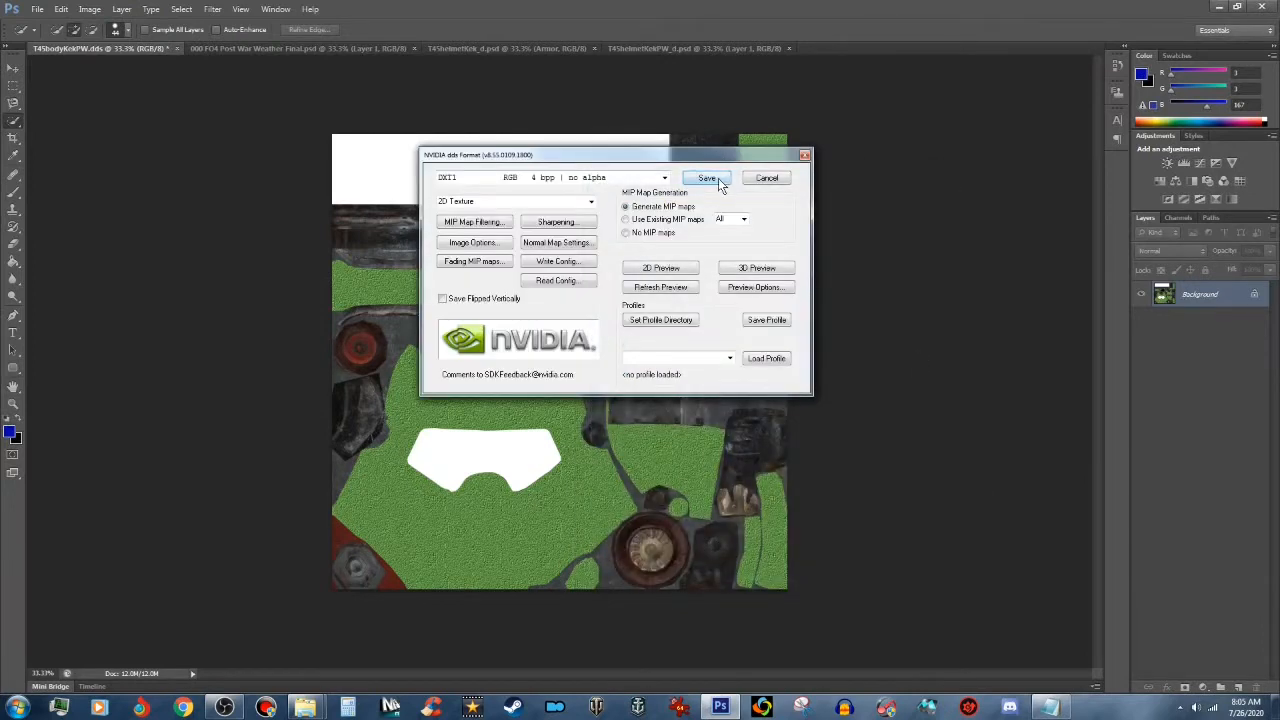
{"action": "left_click", "coordinate": [707, 178]}
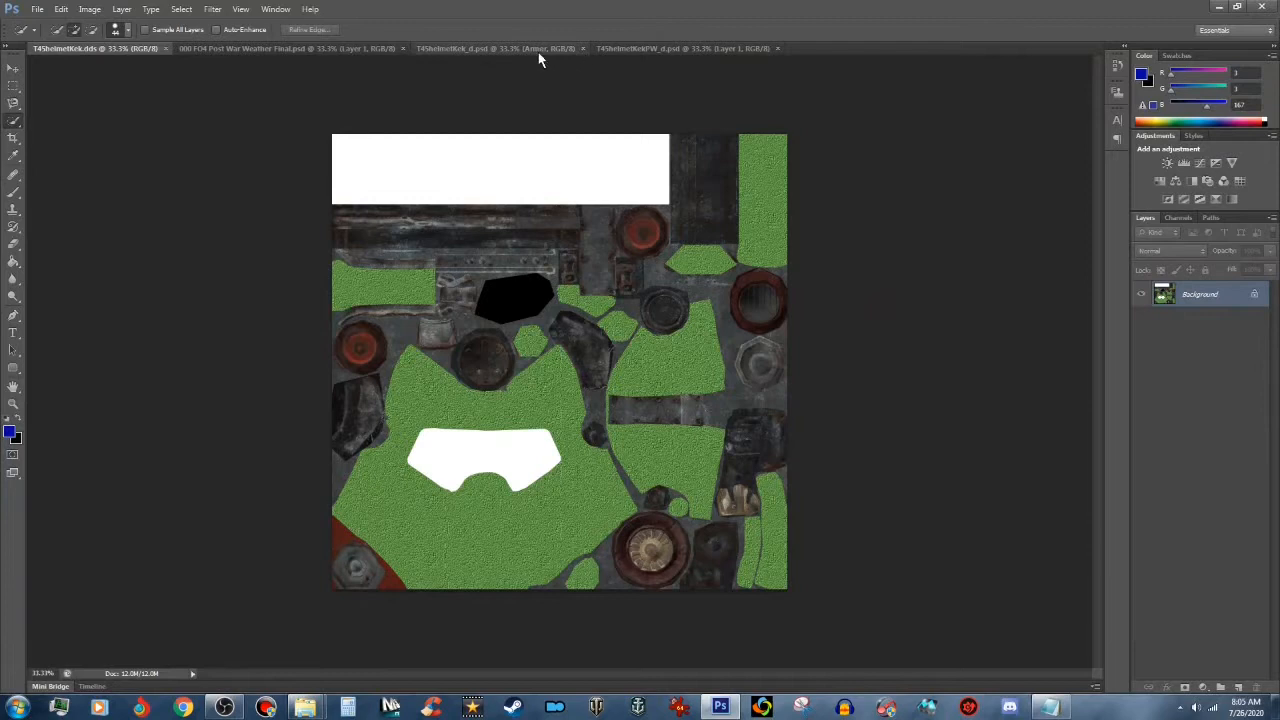
{"action": "left_click", "coordinate": [583, 48]}
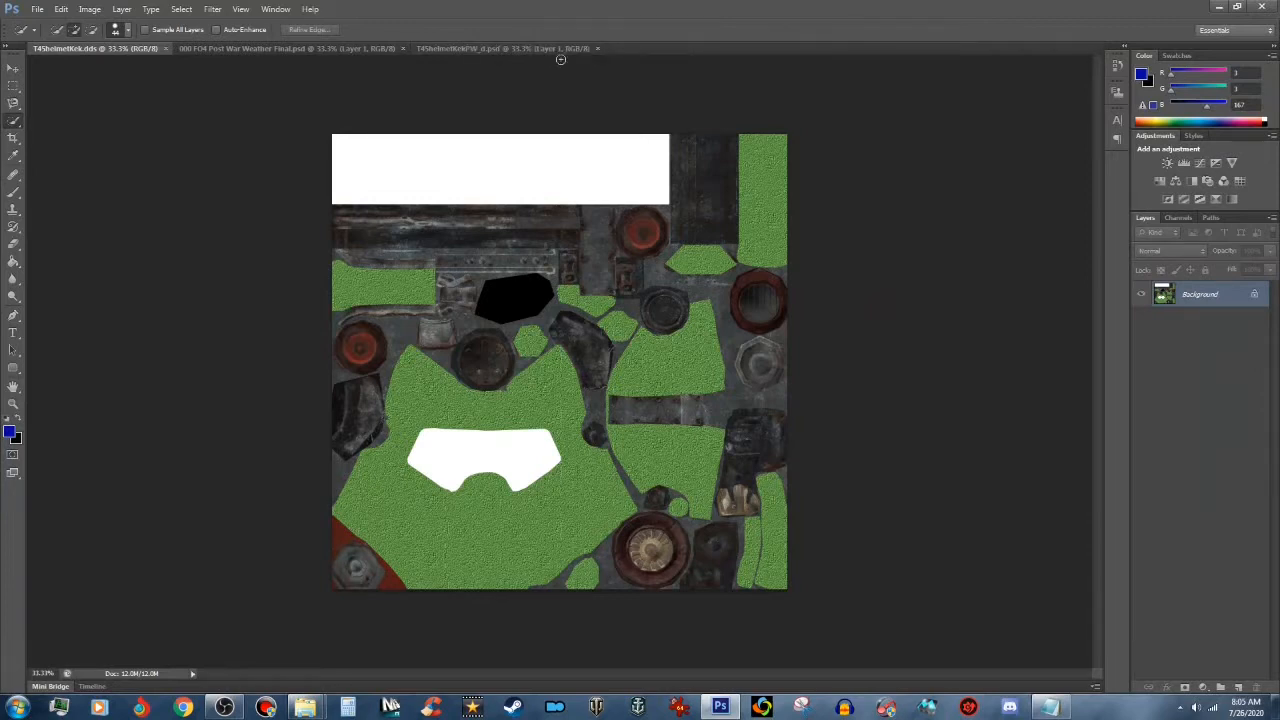
Step: Select the entire canvas of T45helmetKekPW_d.psd and copy the merged weathered helmet artwork of all visible layers
{"action": "left_click", "coordinate": [502, 50]}
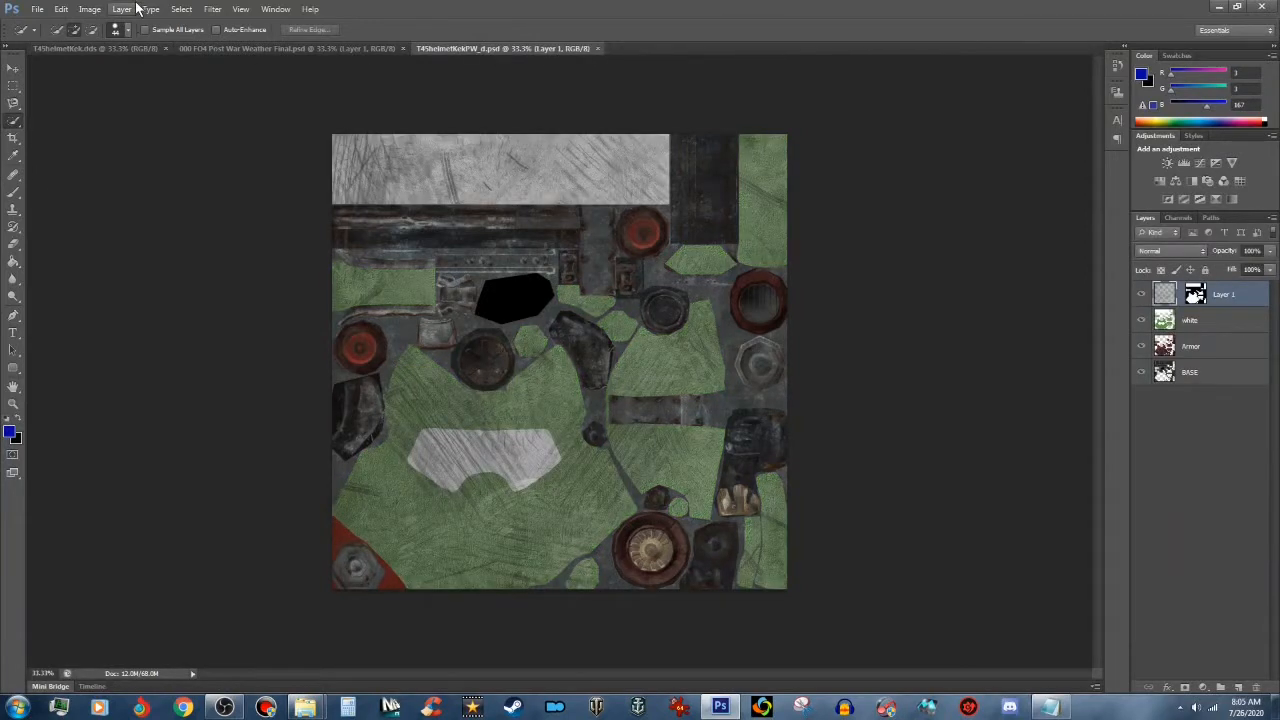
{"action": "left_click", "coordinate": [181, 9]}
{"action": "left_click", "coordinate": [181, 23]}
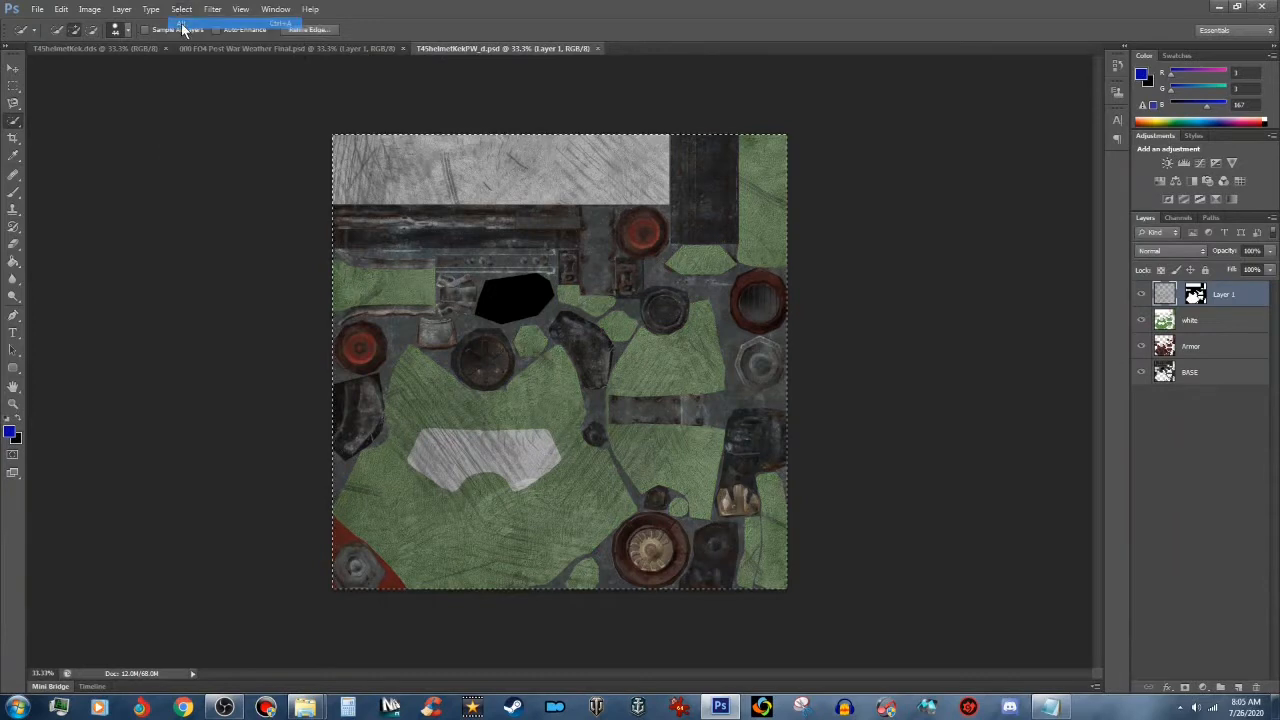
{"action": "left_click", "coordinate": [61, 9]}
{"action": "left_click", "coordinate": [97, 104]}
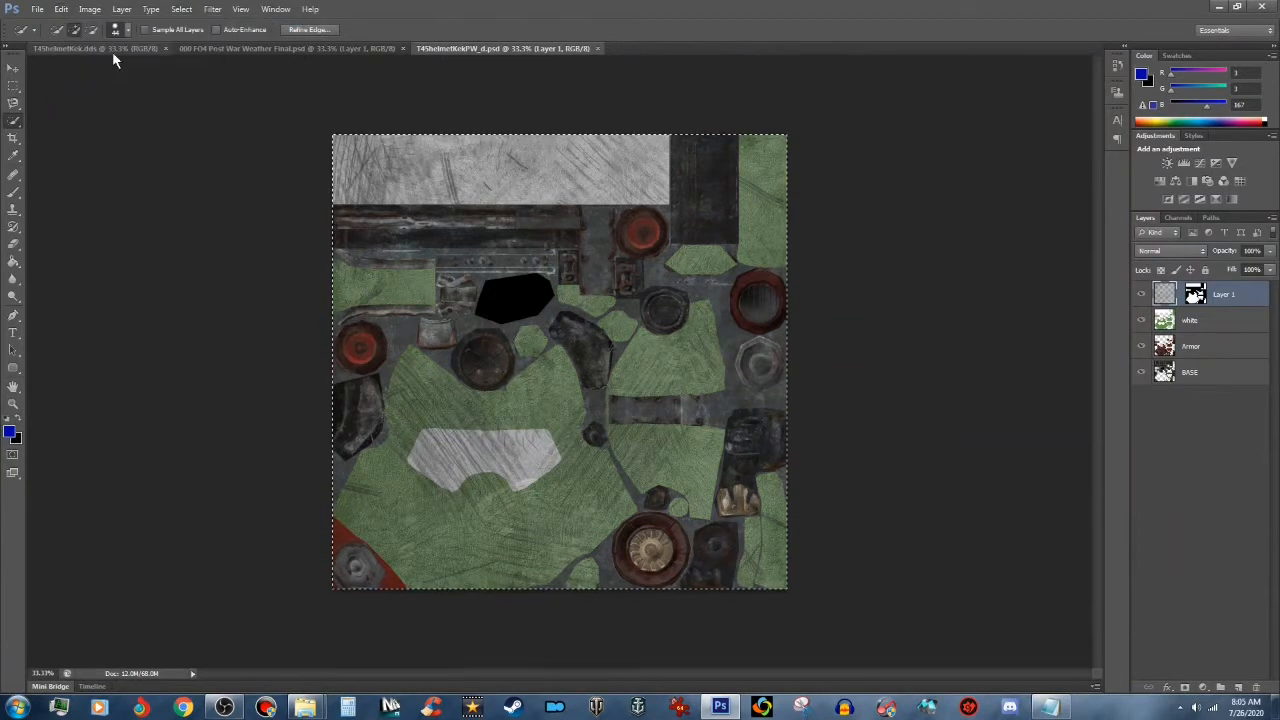
Step: Paste the weathered helmet artwork into T45helmetKek.dds and flatten the image
{"action": "left_click", "coordinate": [110, 50]}
{"action": "left_click", "coordinate": [61, 9]}
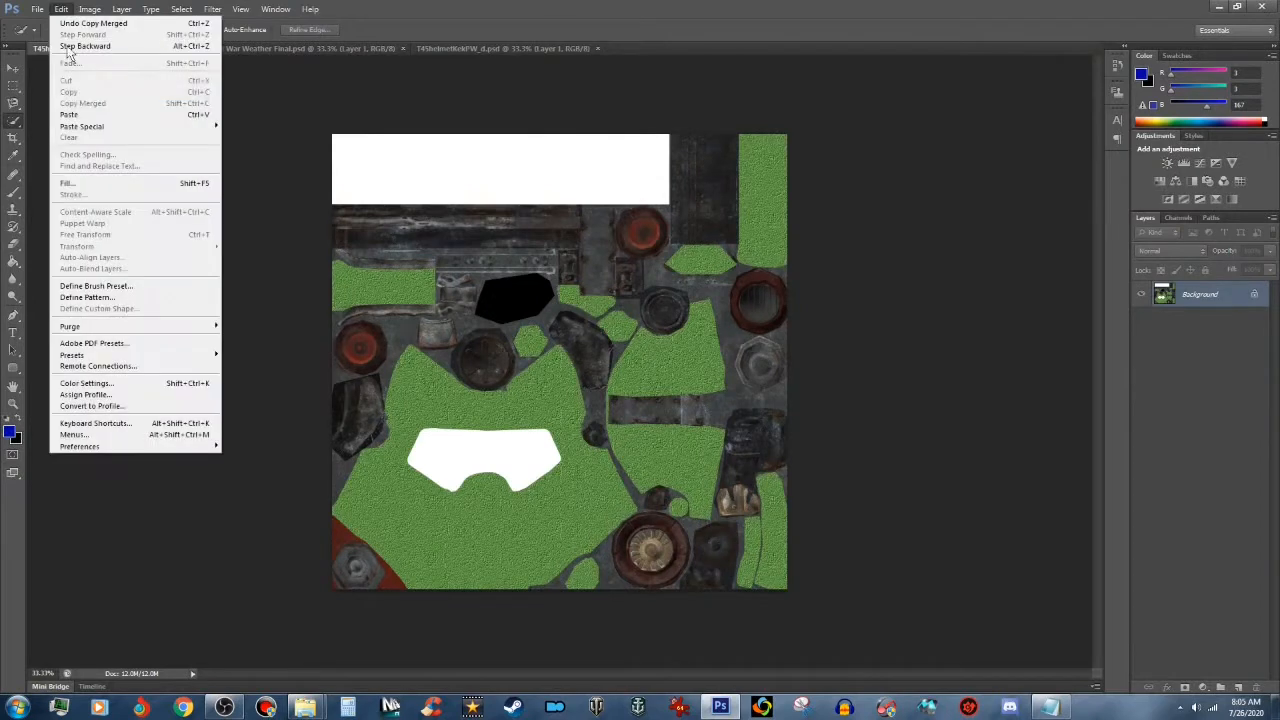
{"action": "left_click", "coordinate": [80, 114]}
{"action": "left_click", "coordinate": [121, 9]}
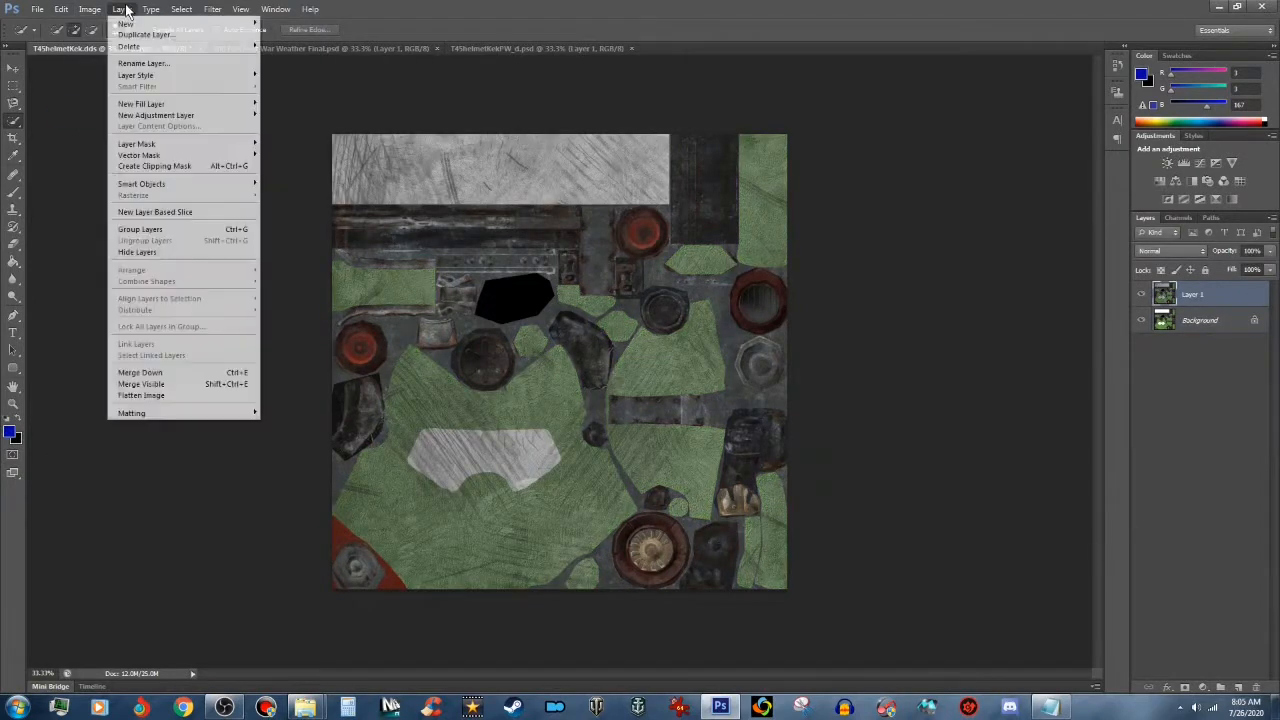
{"action": "left_click", "coordinate": [206, 396]}
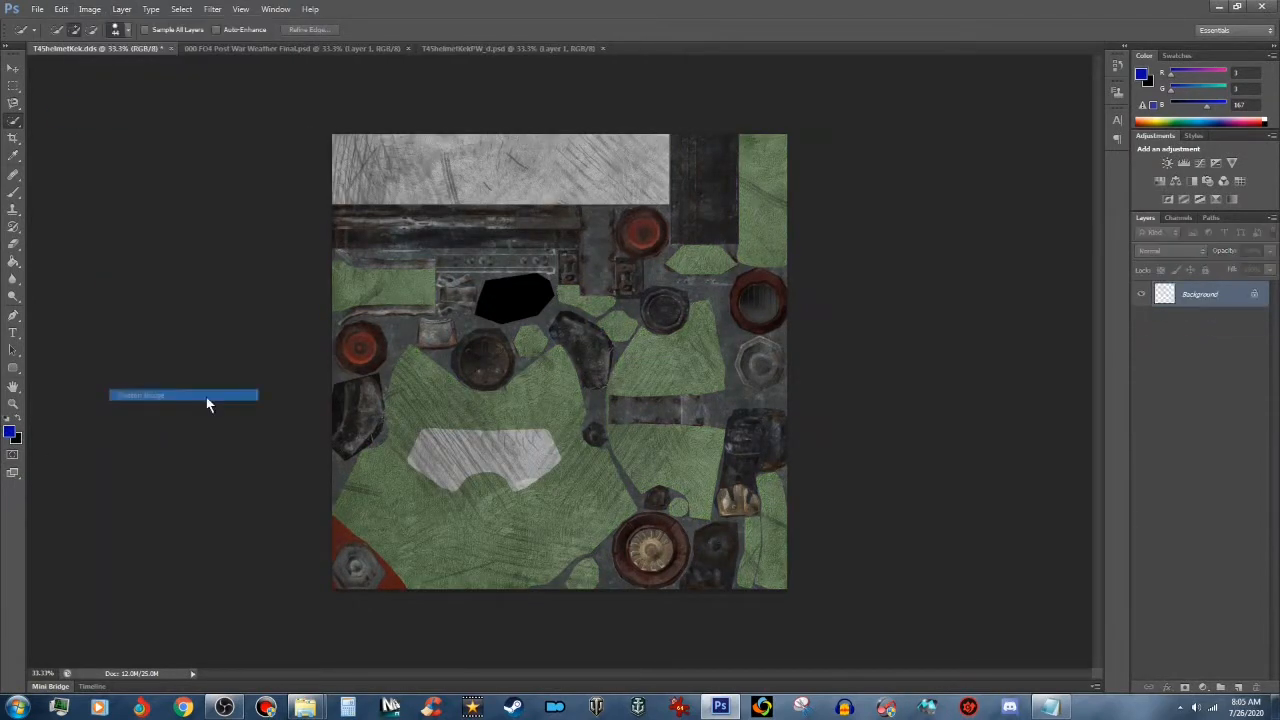
Step: Save the flattened weathered image as T45helmetKekPW.dds in the T-45 folder, with DXT1 without alpha and generated MIP maps, and close T45helmetKekPW_d.psd
{"action": "left_click", "coordinate": [36, 9]}
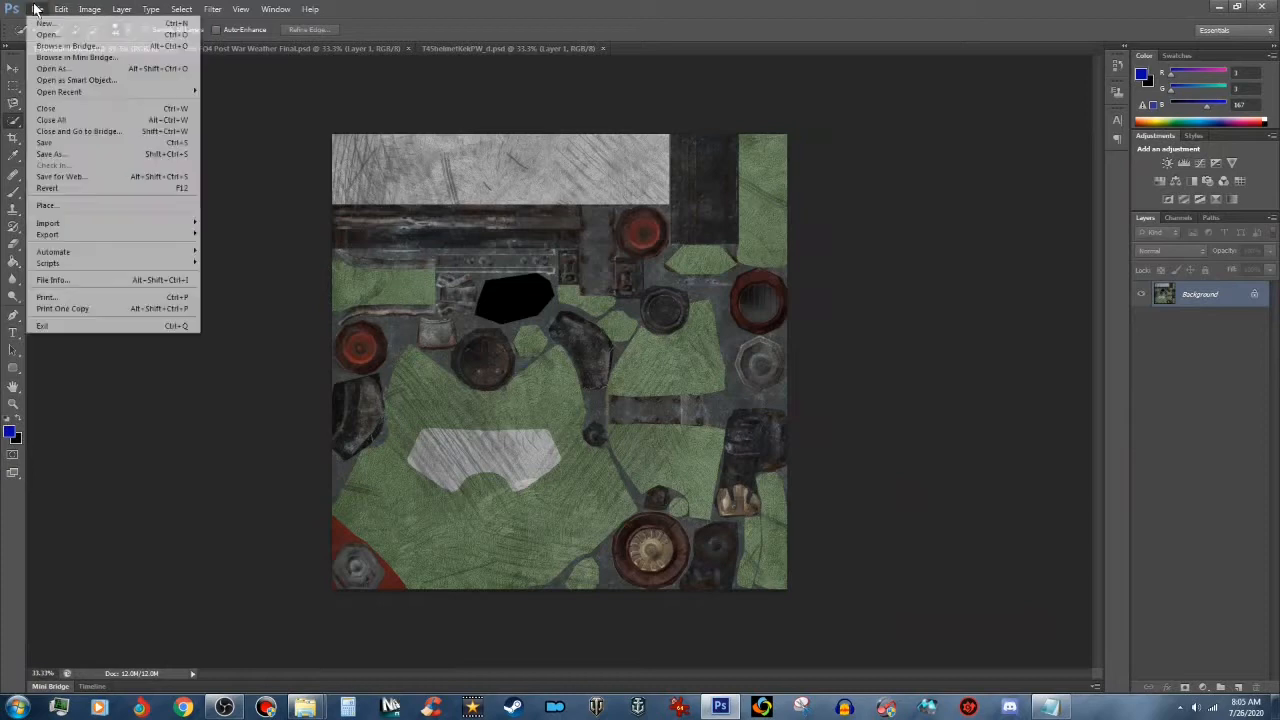
{"action": "left_click", "coordinate": [72, 157]}
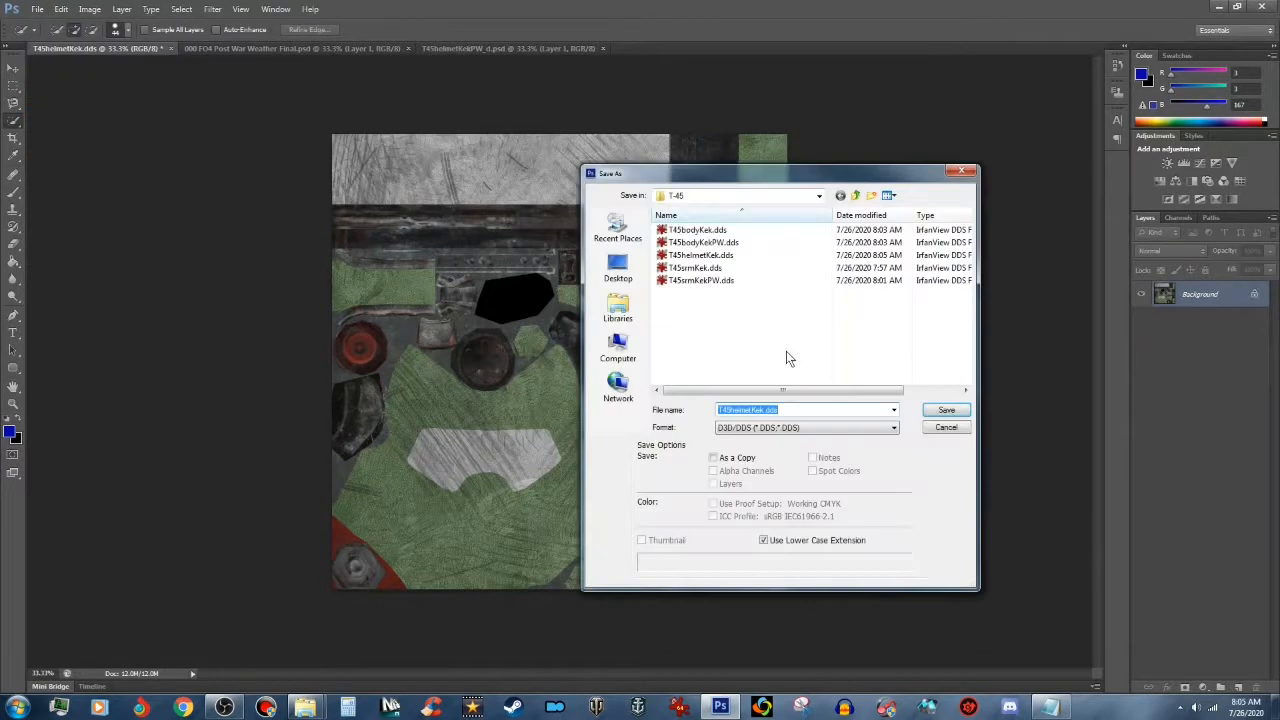
{"action": "left_click", "coordinate": [763, 413]}
{"action": "type", "text": "PW"}
{"action": "left_click", "coordinate": [945, 411]}
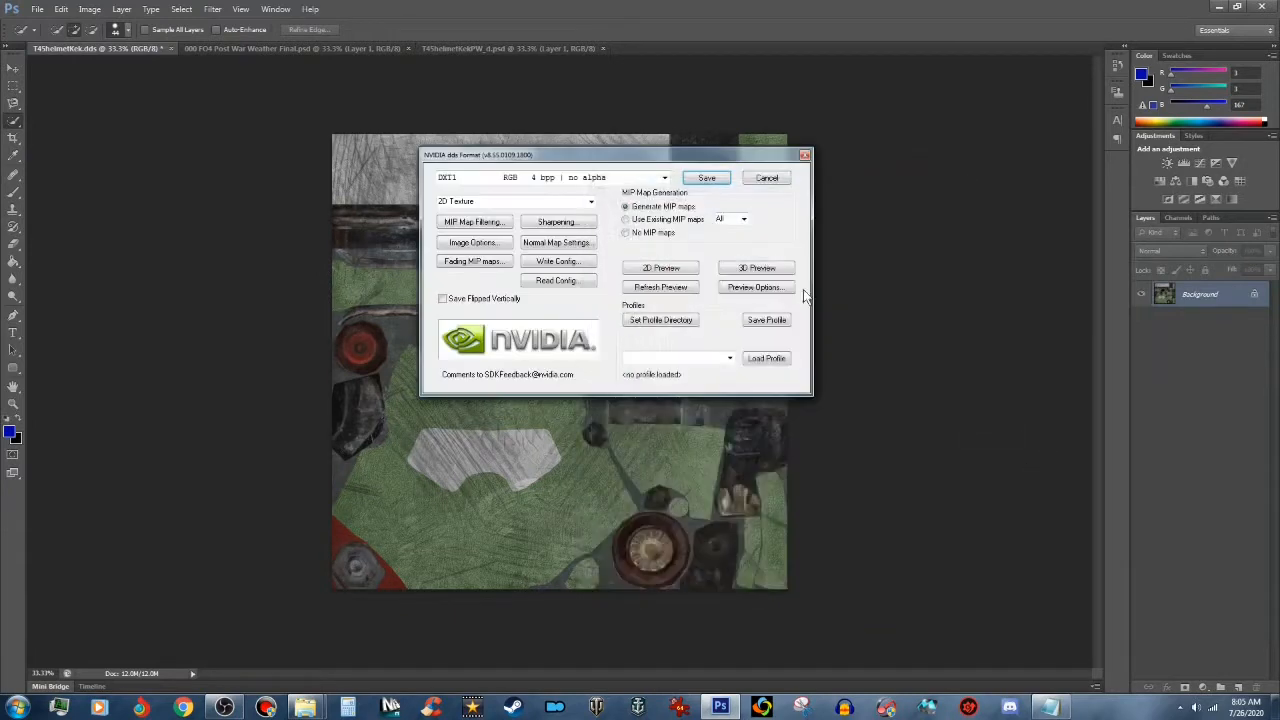
{"action": "left_click", "coordinate": [703, 177]}
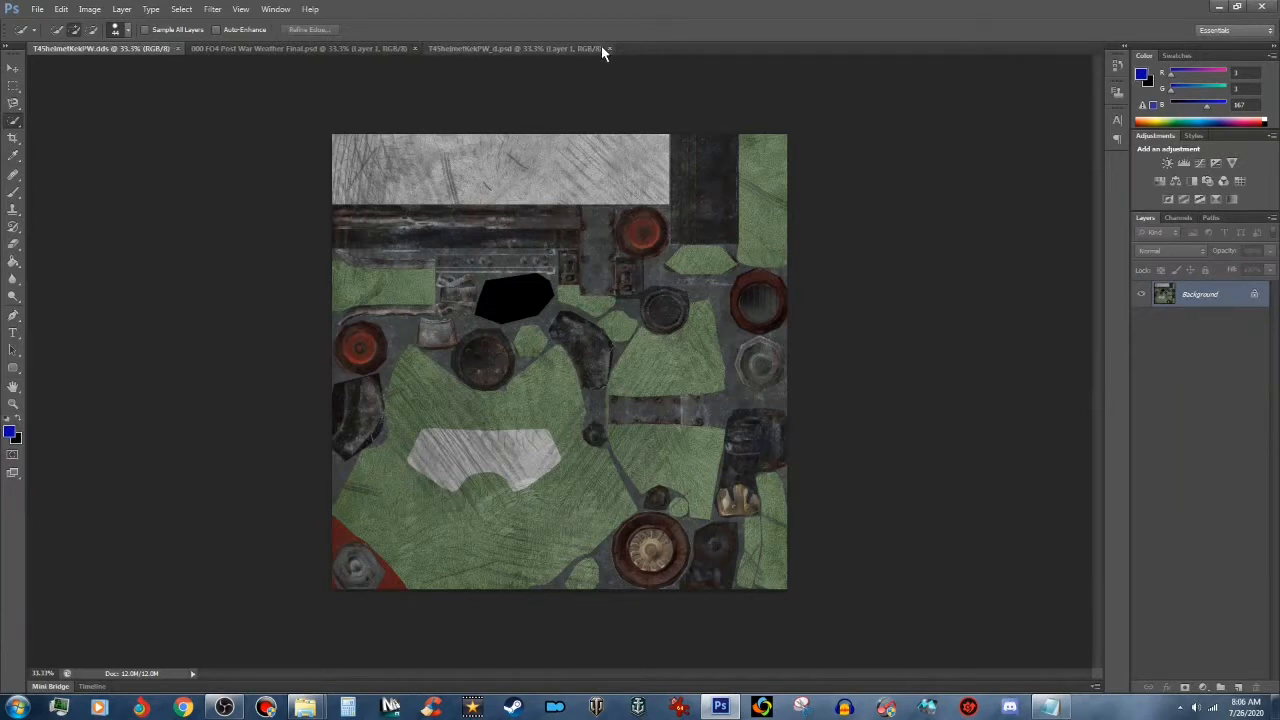
{"action": "left_click", "coordinate": [608, 48]}
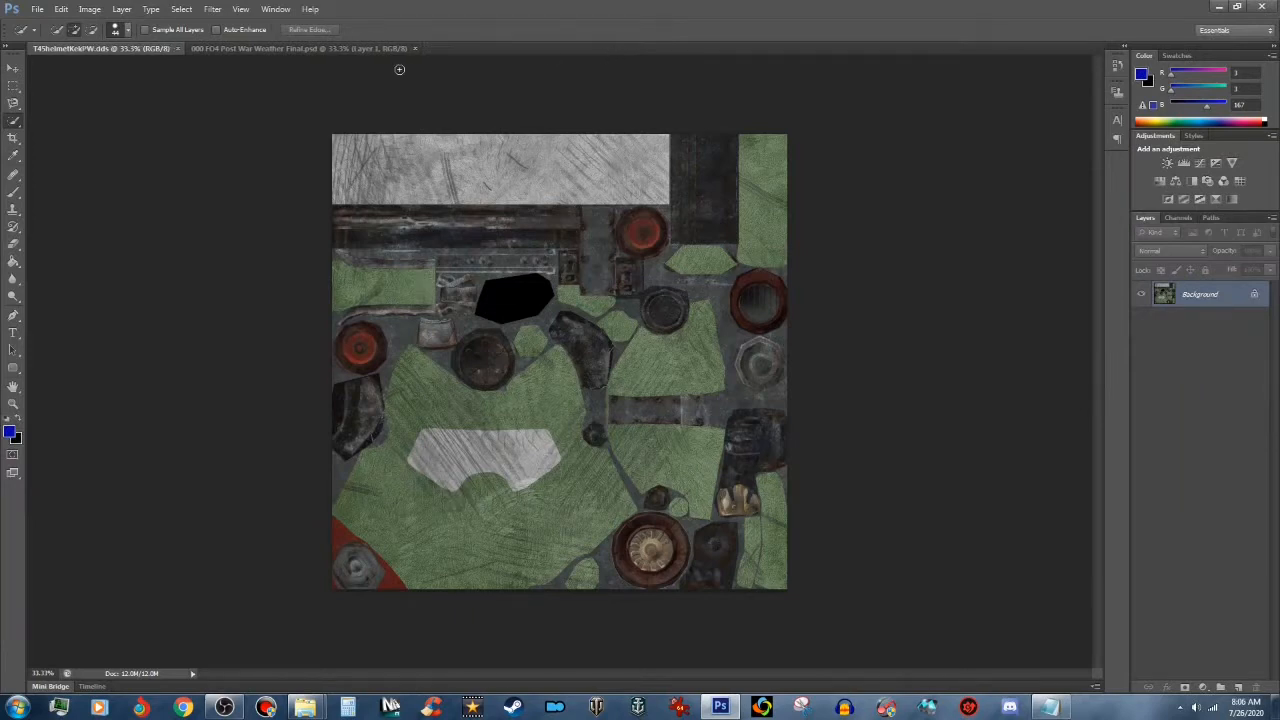
Step: Open T45legKek_d.psd and T45legKekPW_d.psd together from the T-45 folder inside Armor PSDs on Local Disk (I:)
{"action": "left_click", "coordinate": [37, 9]}
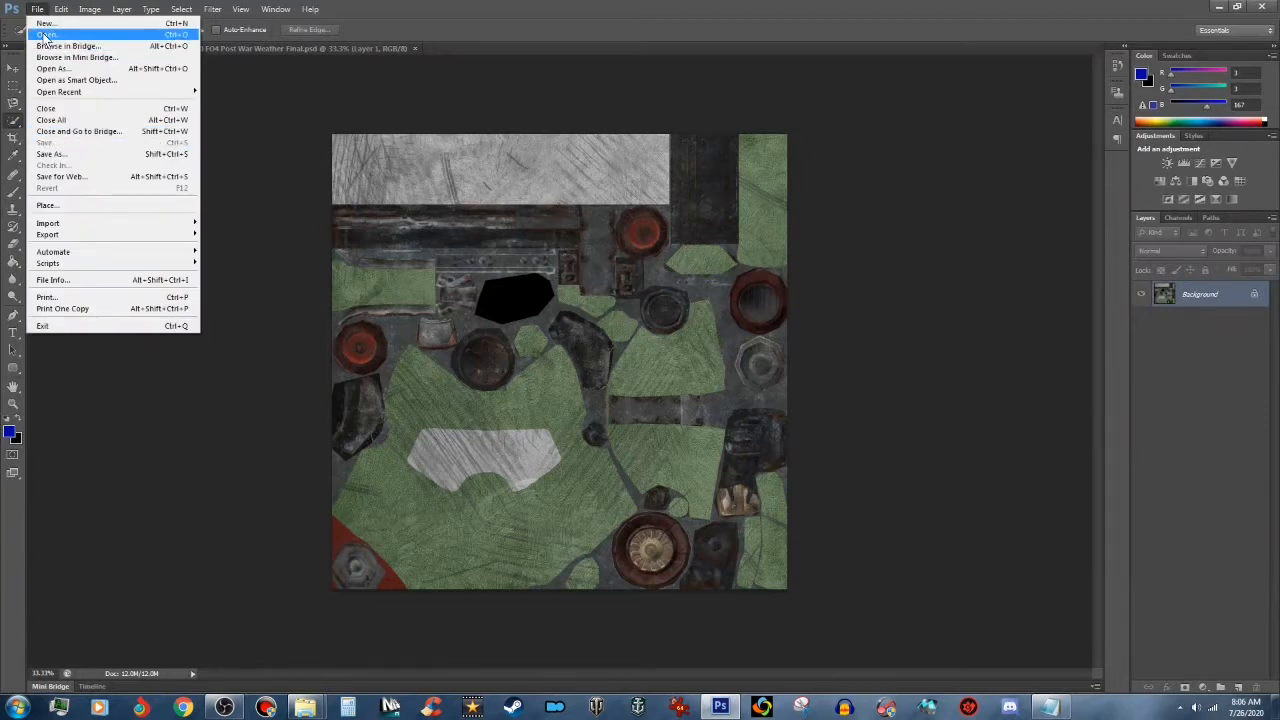
{"action": "left_click", "coordinate": [46, 34]}
{"action": "left_click", "coordinate": [622, 352]}
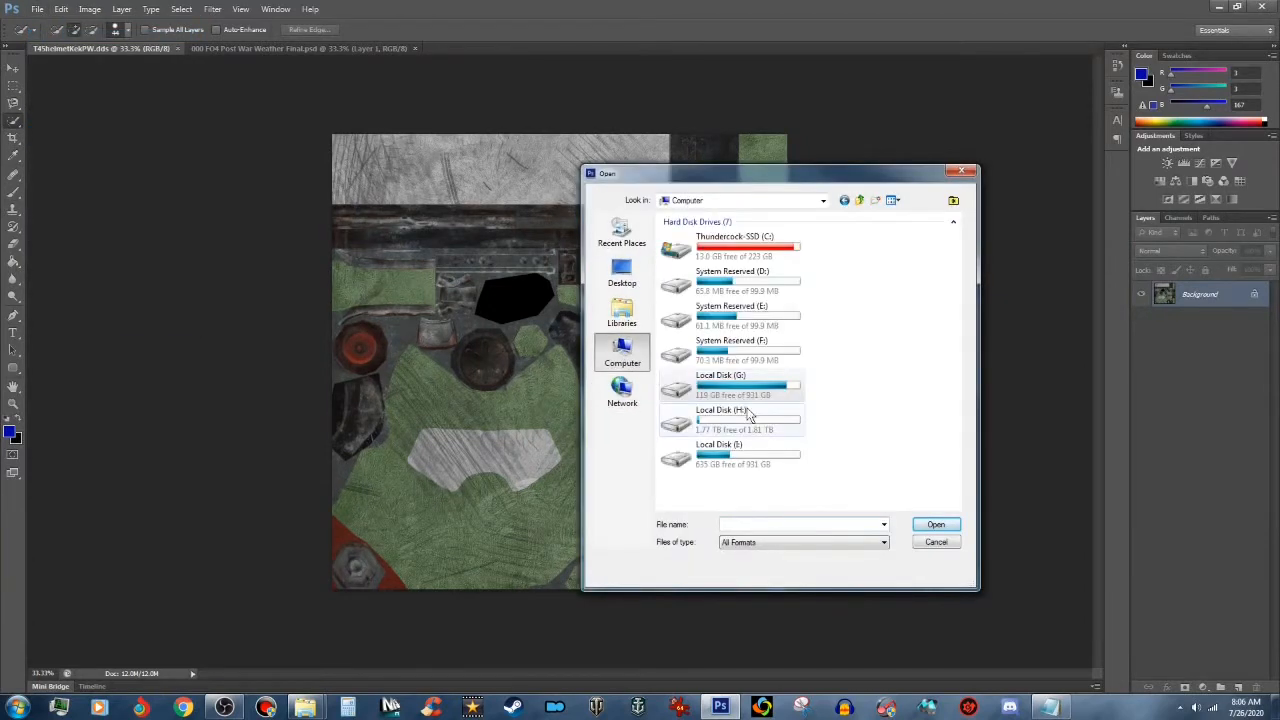
{"action": "double_click", "coordinate": [796, 451]}
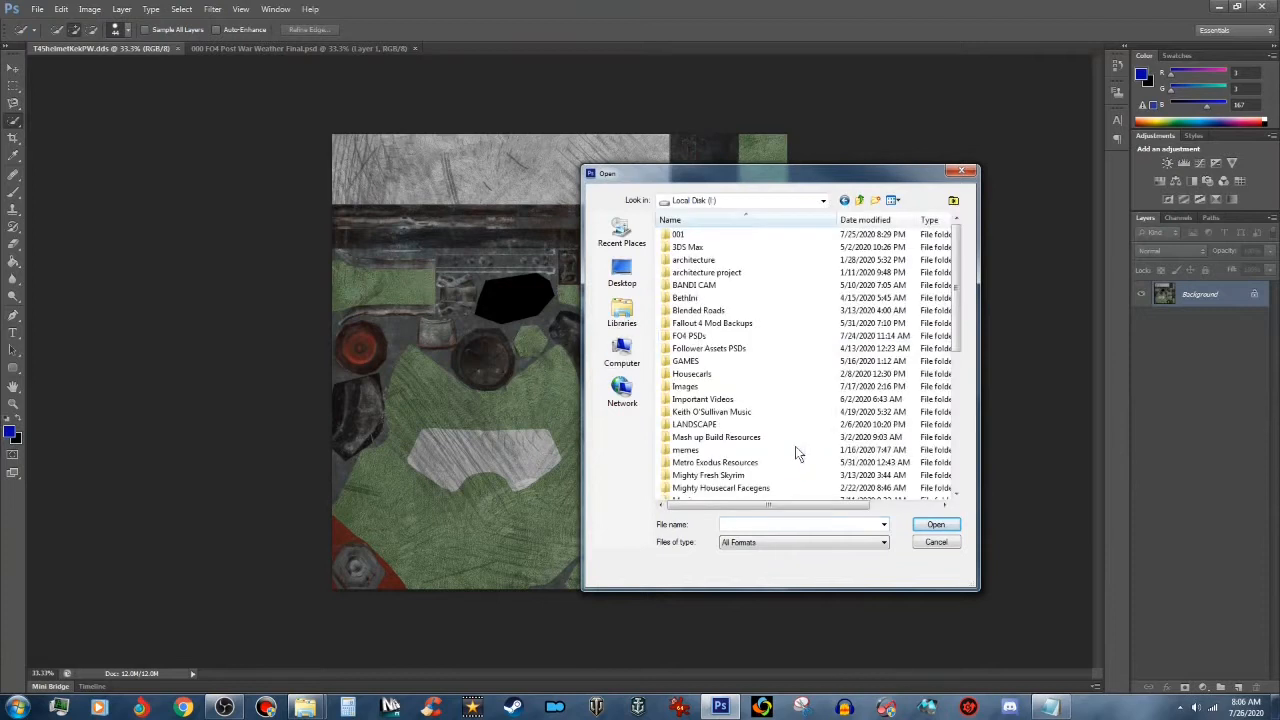
{"action": "double_click", "coordinate": [690, 336]}
{"action": "double_click", "coordinate": [684, 265]}
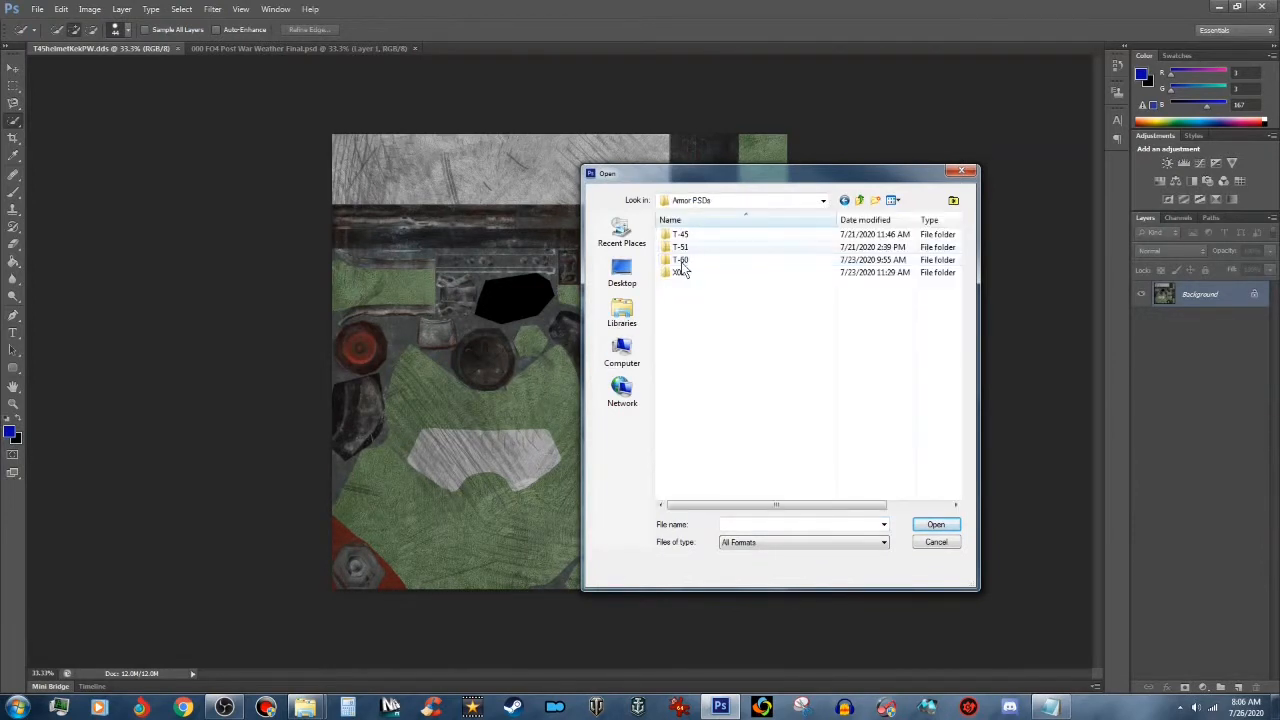
{"action": "double_click", "coordinate": [680, 235]}
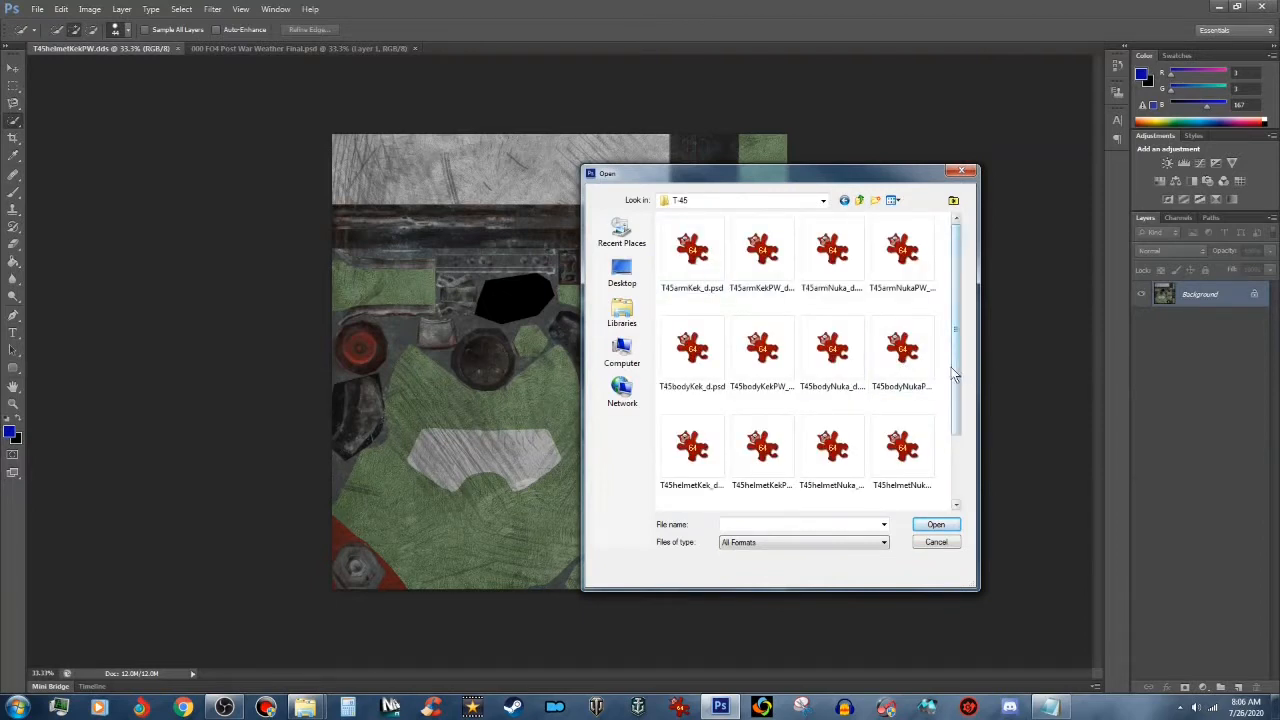
{"action": "left_click_drag", "start_coordinate": [959, 369], "coordinate": [959, 458]}
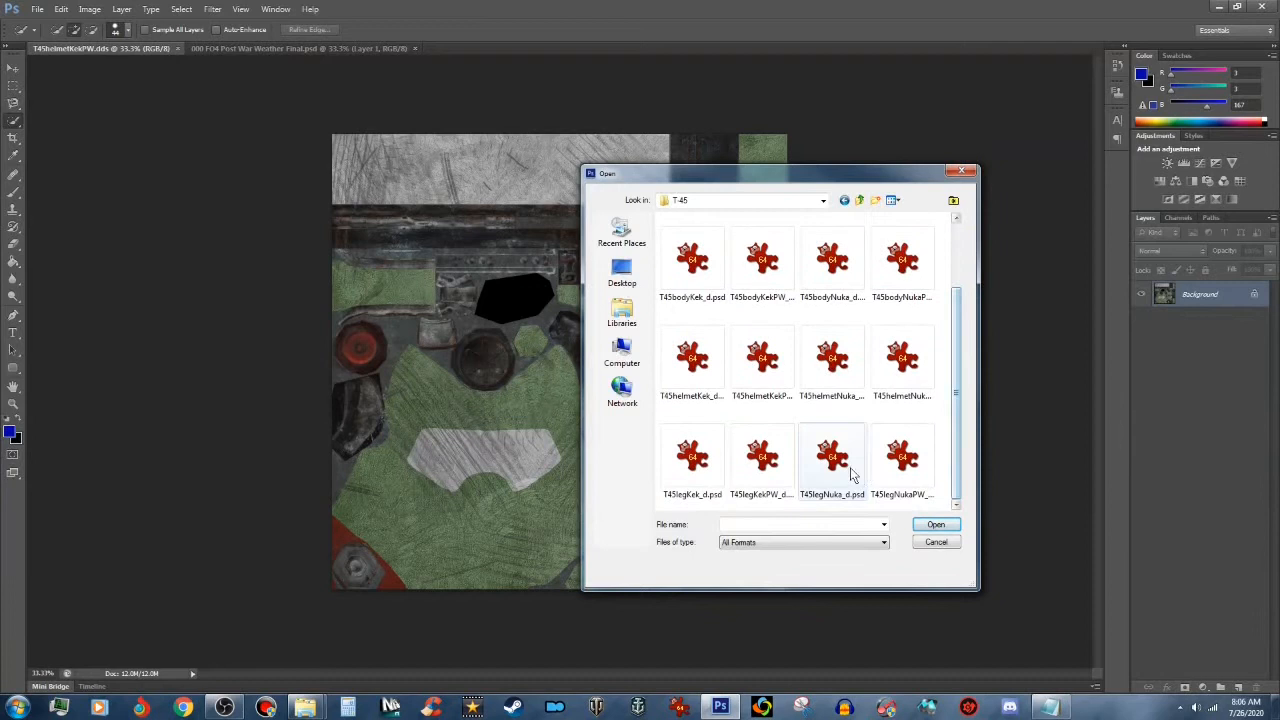
{"action": "left_click", "coordinate": [690, 462]}
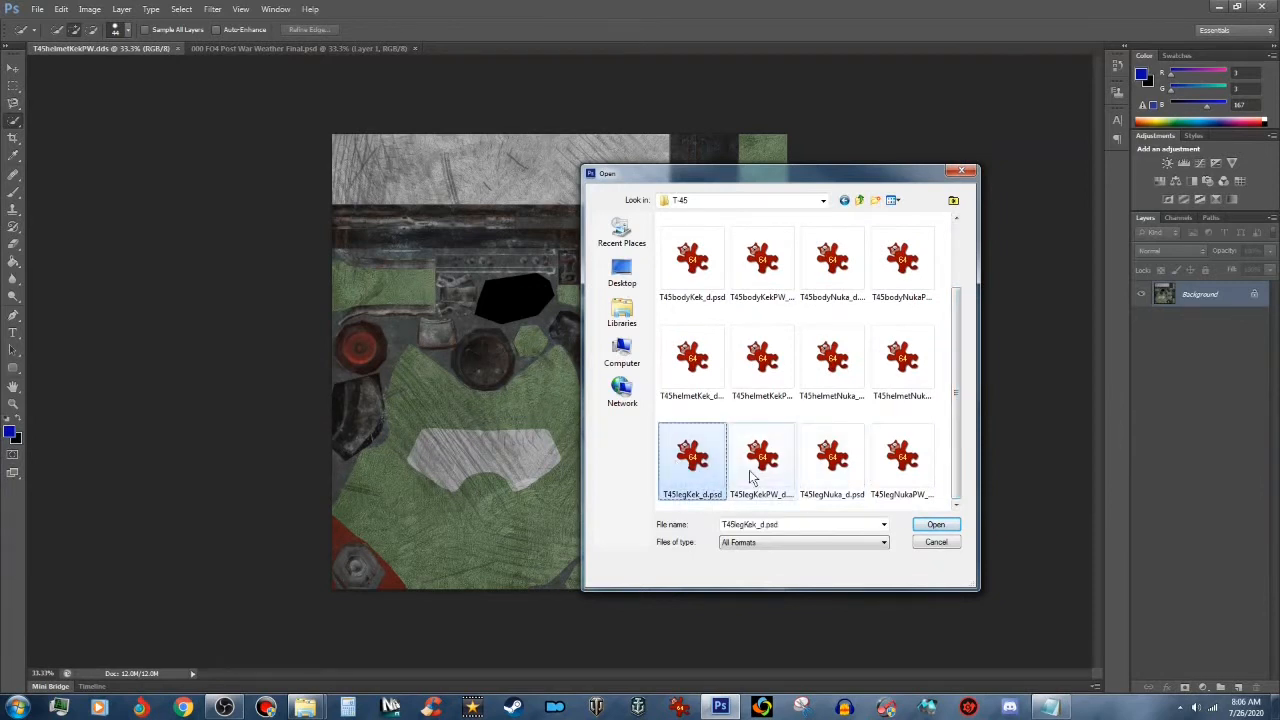
{"action": "left_click", "coordinate": [745, 470], "text": "ctrl"}
{"action": "left_click", "coordinate": [936, 524]}
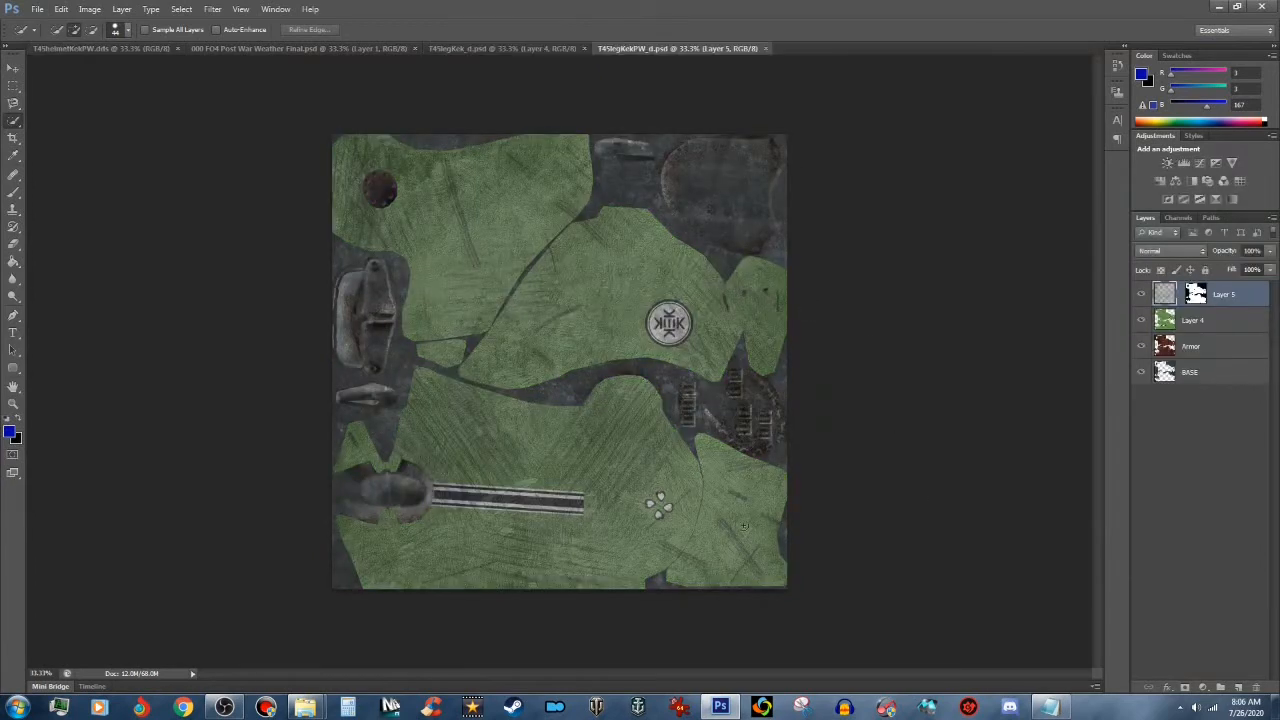
Step: Select the entire canvas of T45legKek_d.psd and copy the merged leg artwork of all visible layers
{"action": "left_click", "coordinate": [471, 47]}
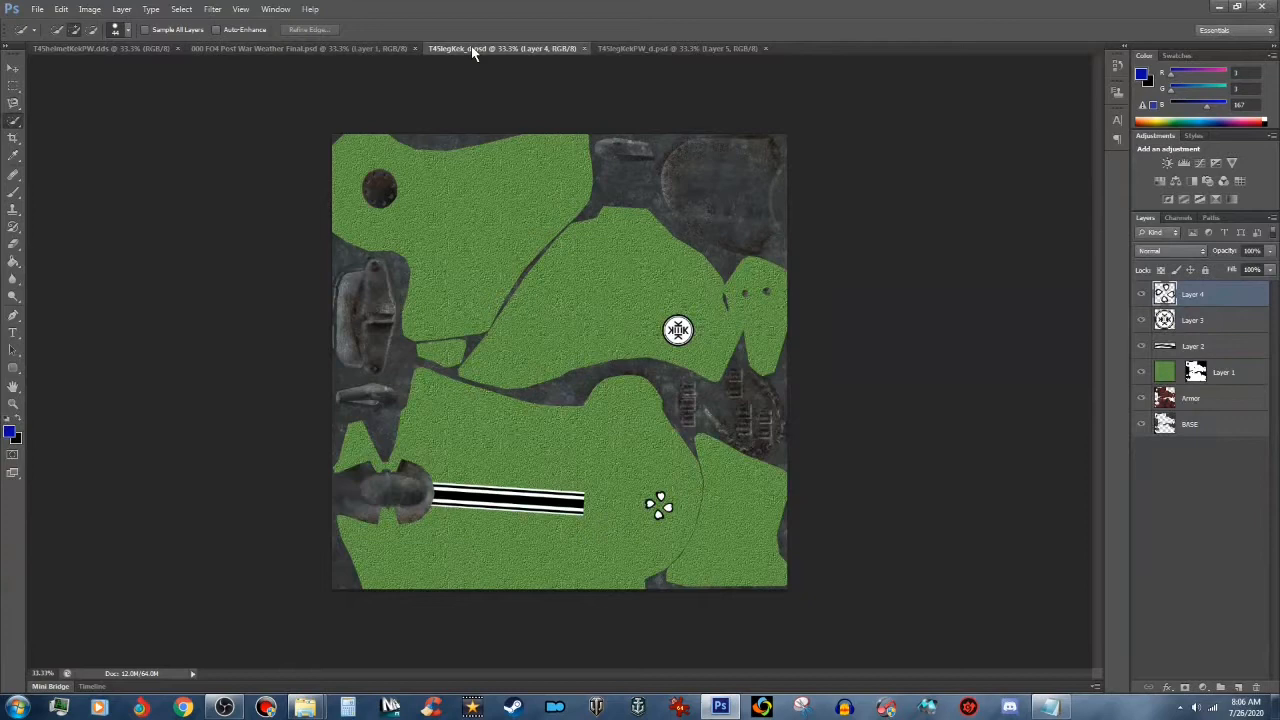
{"action": "left_click", "coordinate": [181, 9]}
{"action": "left_click", "coordinate": [190, 22]}
{"action": "left_click", "coordinate": [61, 9]}
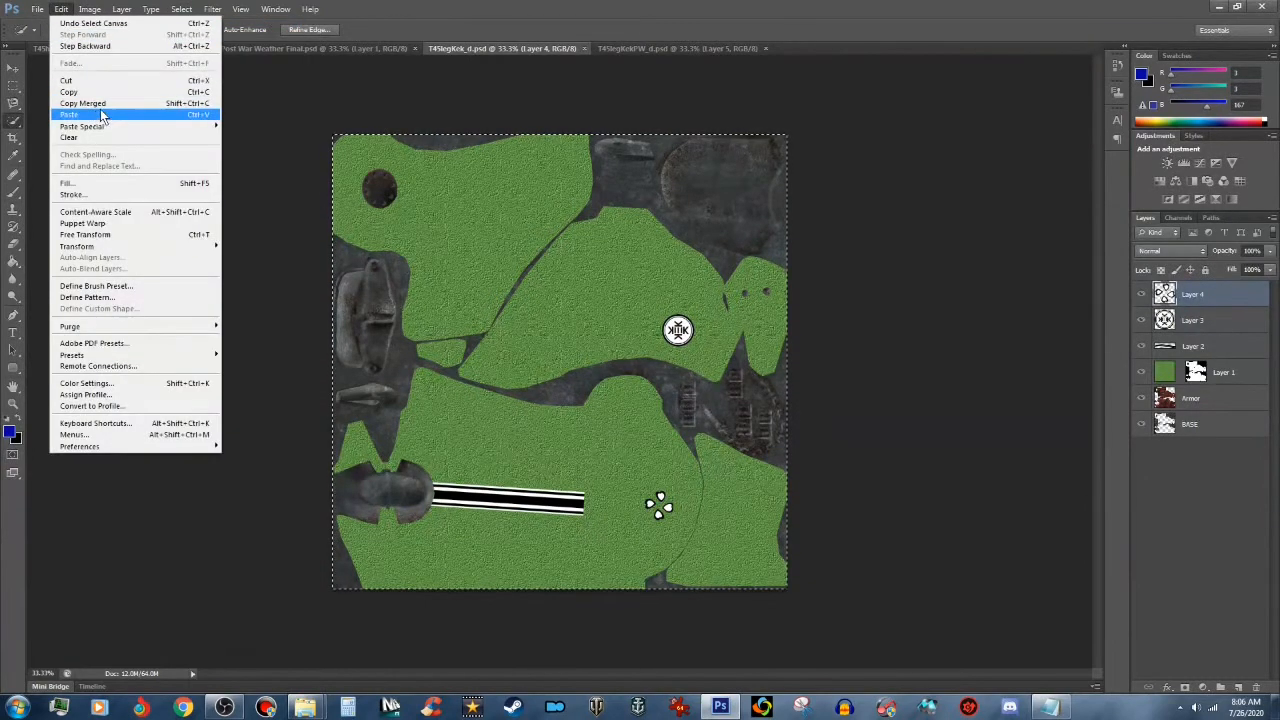
{"action": "left_click", "coordinate": [115, 104]}
Step: Paste the clean leg artwork into T45helmetKekPW.dds and flatten the image
{"action": "left_click", "coordinate": [95, 48]}
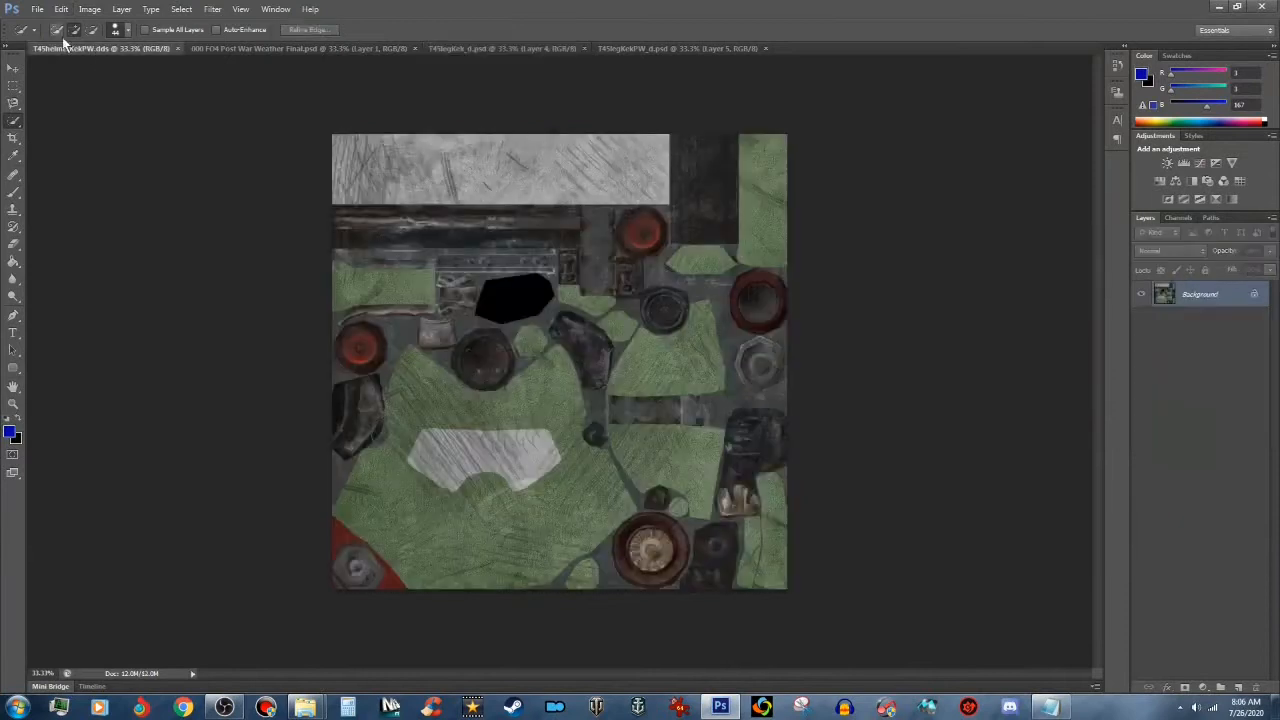
{"action": "left_click", "coordinate": [61, 9]}
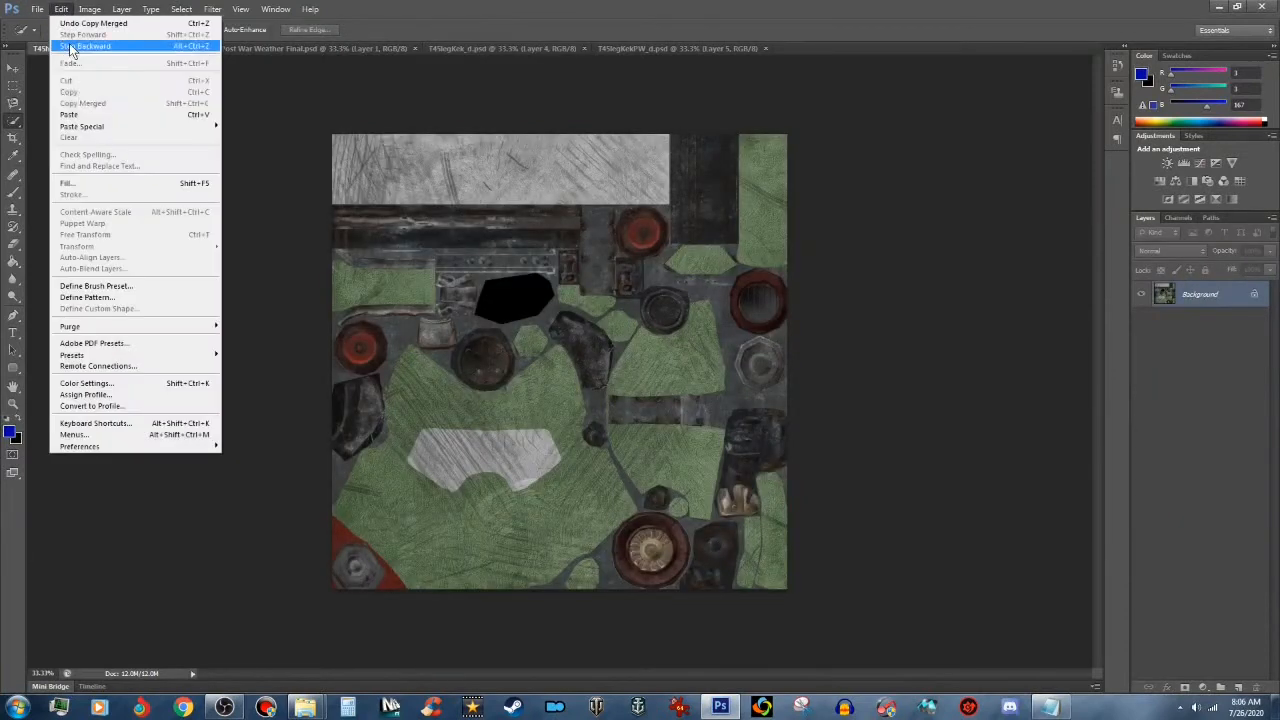
{"action": "left_click", "coordinate": [88, 116]}
{"action": "left_click", "coordinate": [121, 9]}
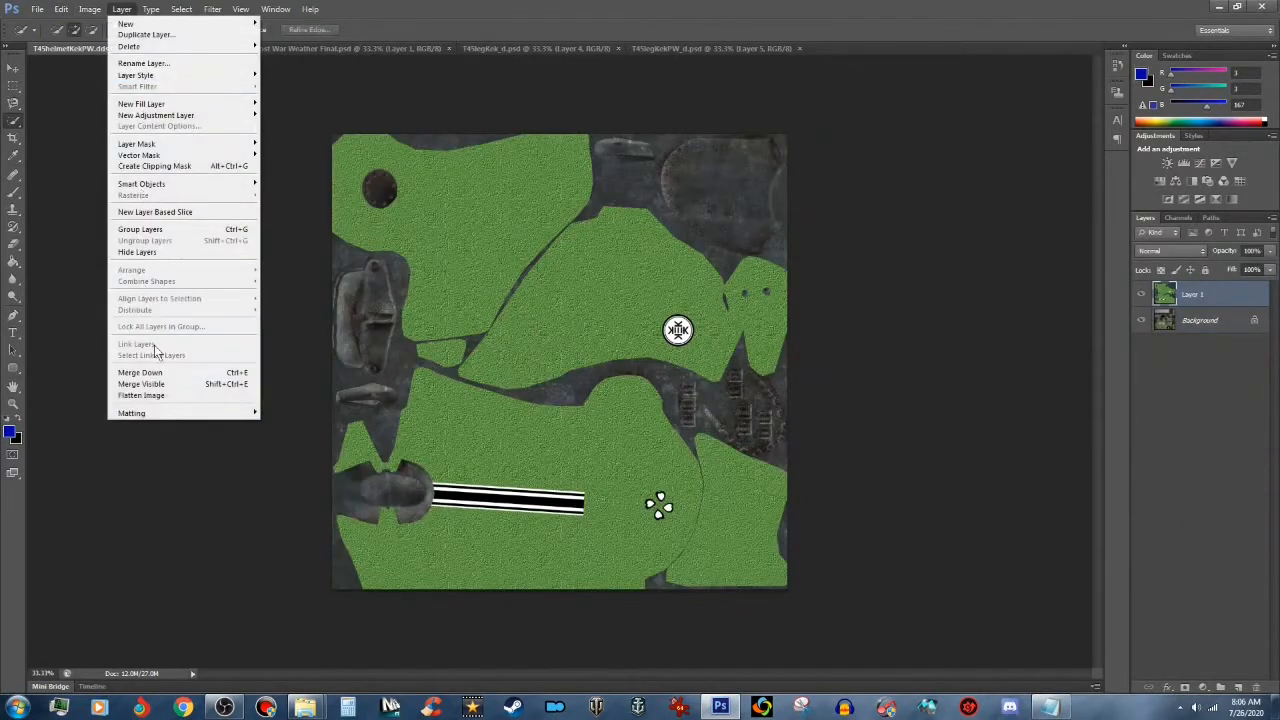
{"action": "left_click", "coordinate": [192, 396]}
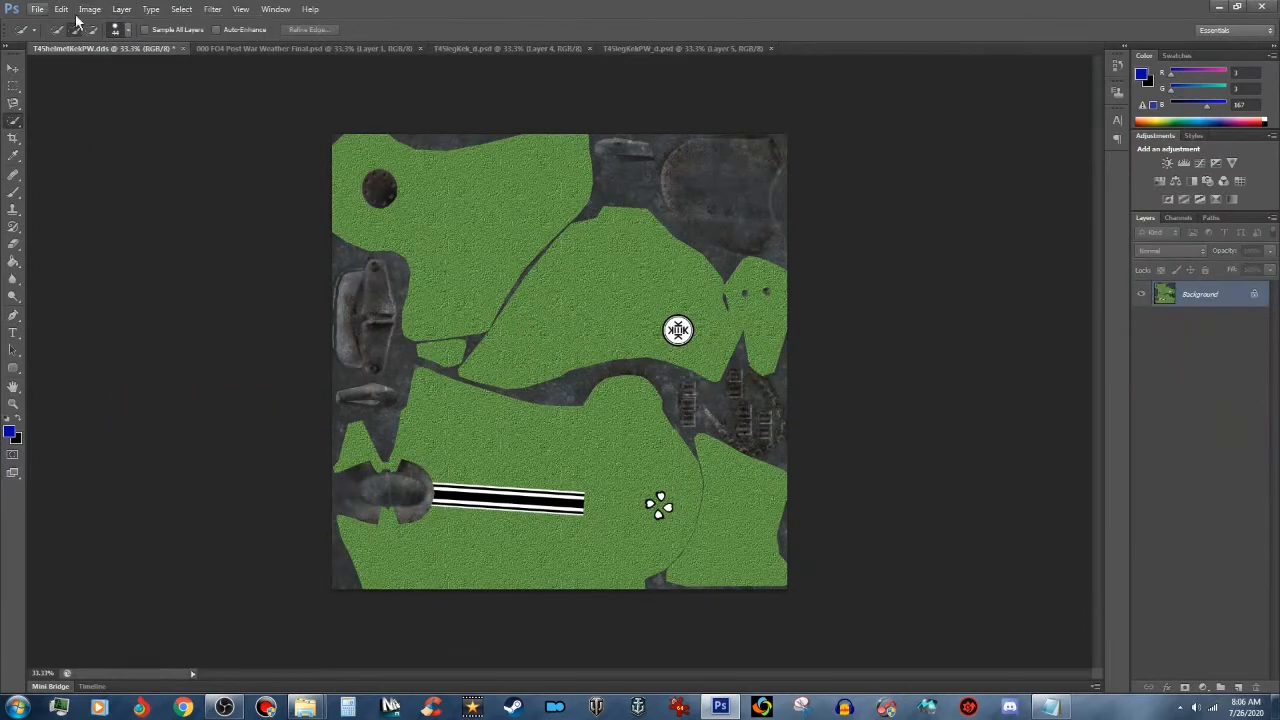
Step: Save the flattened image as T45legKek in D3D/DDS format in the T-45 folder, and close T45legKek_d.psd
{"action": "left_click", "coordinate": [38, 10]}
{"action": "left_click", "coordinate": [86, 157]}
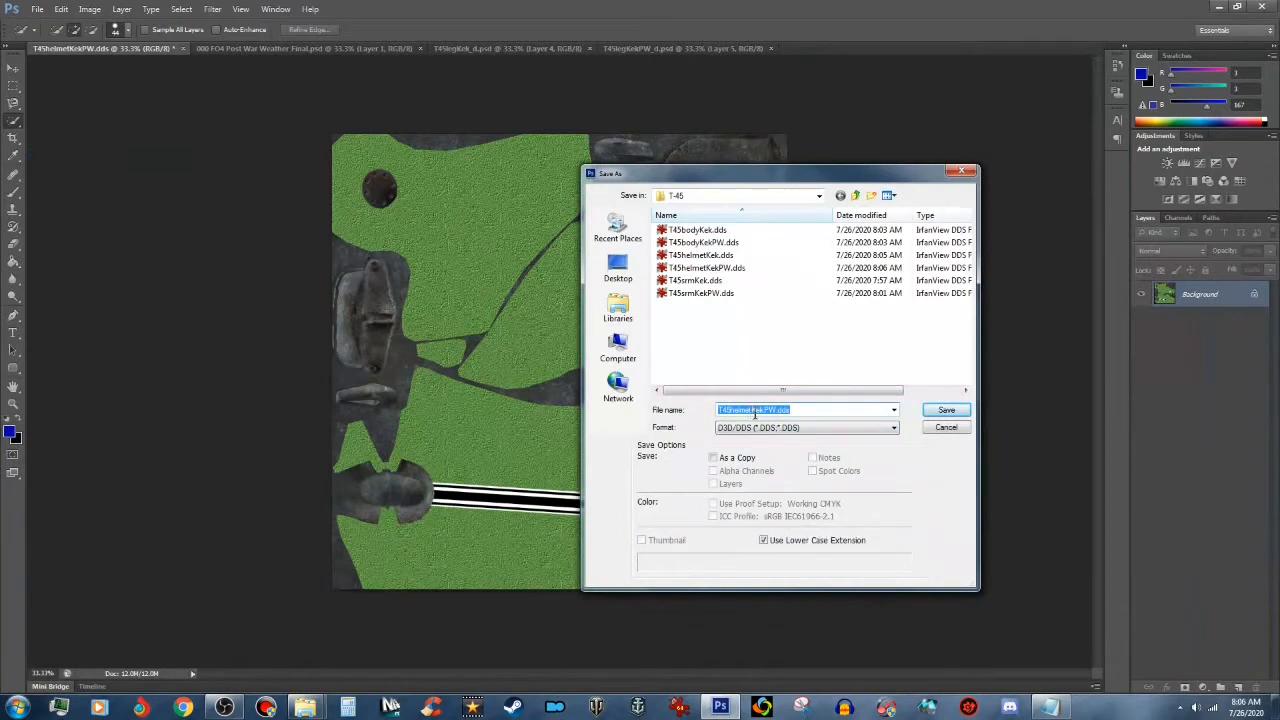
{"action": "left_click", "coordinate": [752, 410]}
{"action": "key", "text": "BackSpace"}
{"action": "key", "text": "BackSpace"}
{"action": "key", "text": "BackSpace"}
{"action": "key", "text": "BackSpace"}
{"action": "key", "text": "BackSpace"}
{"action": "key", "text": "BackSpace"}
{"action": "type", "text": "leg"}
{"action": "left_click_drag", "start_coordinate": [754, 410], "coordinate": [840, 420]}
{"action": "key", "text": "BackSpace"}
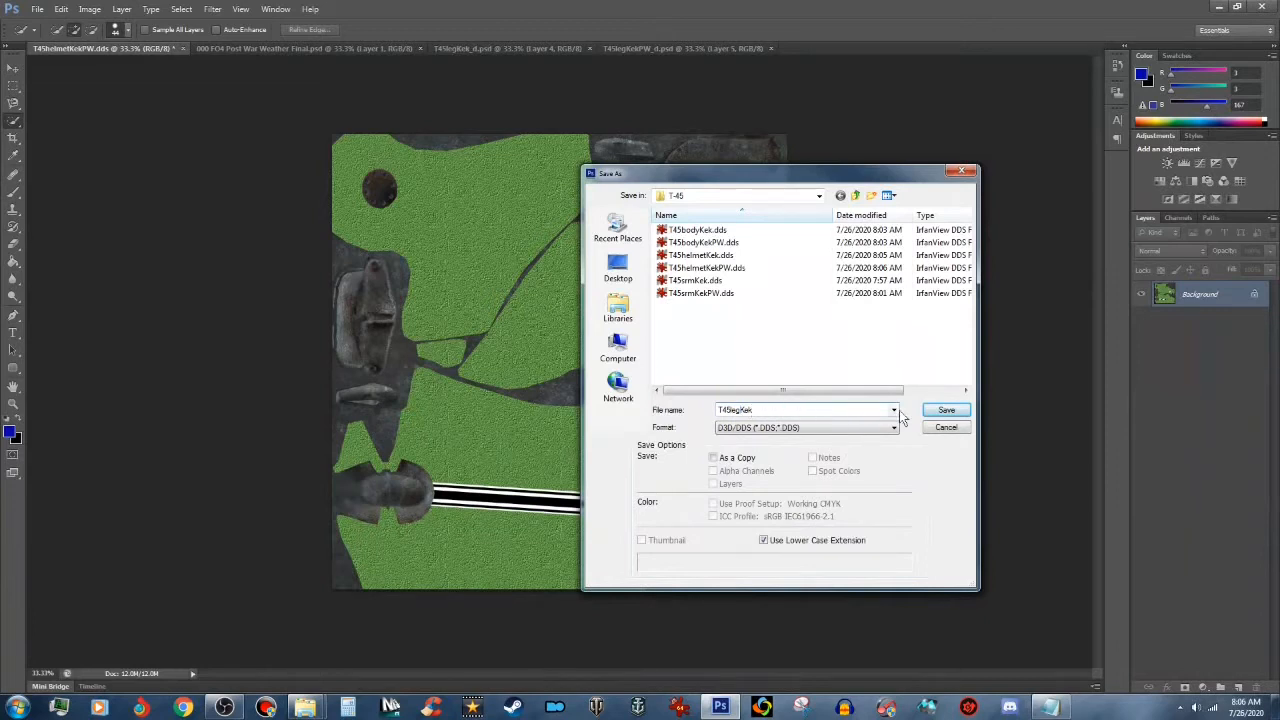
{"action": "left_click", "coordinate": [957, 412]}
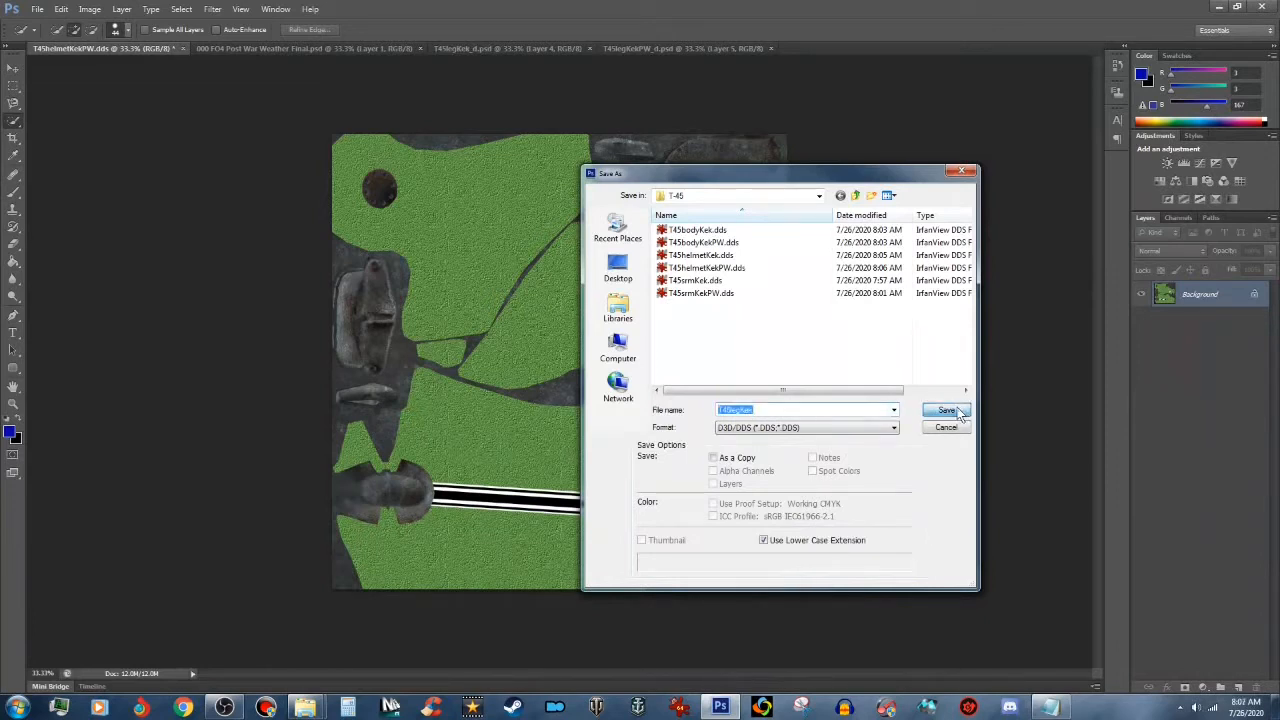
{"action": "left_click", "coordinate": [708, 180]}
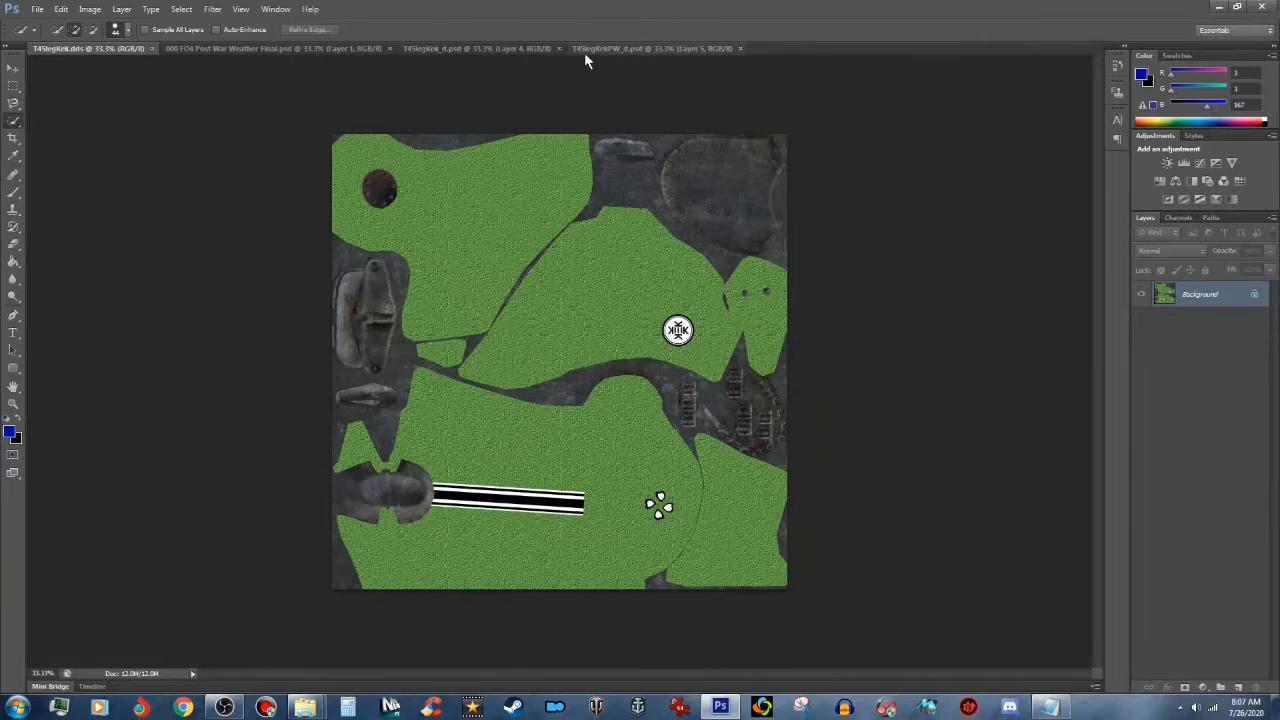
{"action": "left_click", "coordinate": [559, 49]}
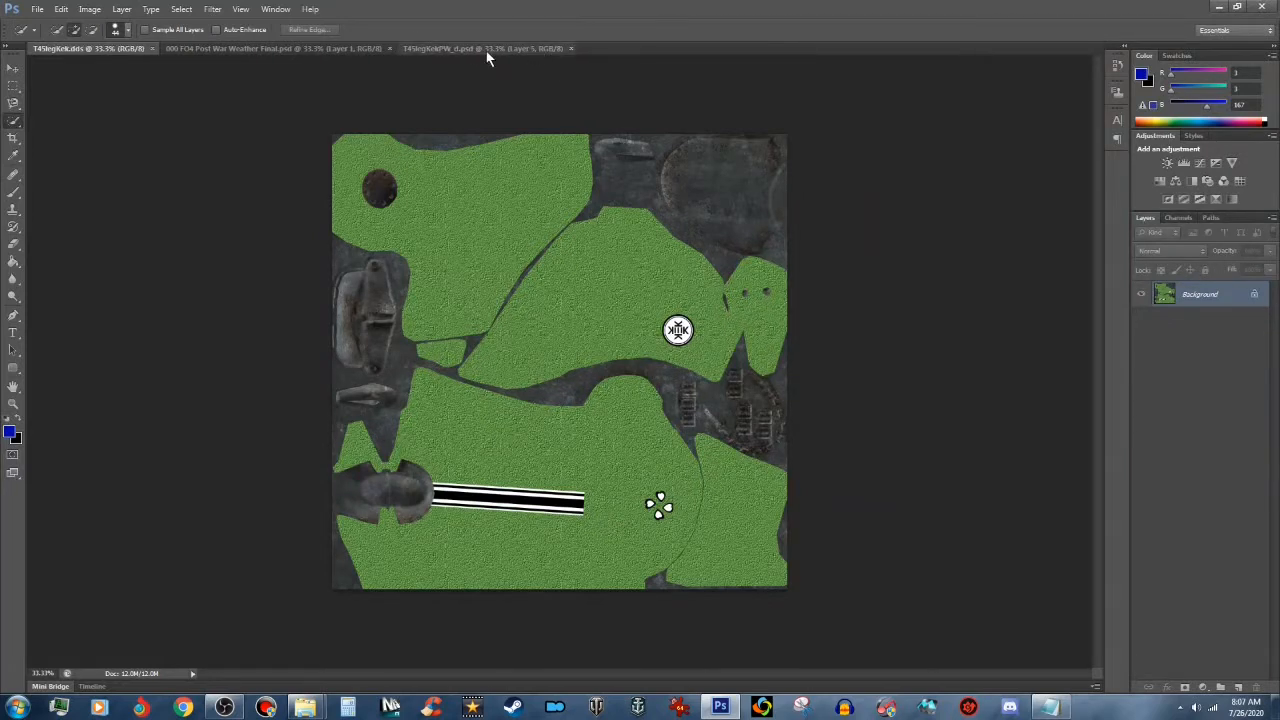
Step: Select the entire canvas of T45legKekPW_d.psd and copy the merged weathered leg artwork of all visible layers
{"action": "left_click", "coordinate": [496, 47]}
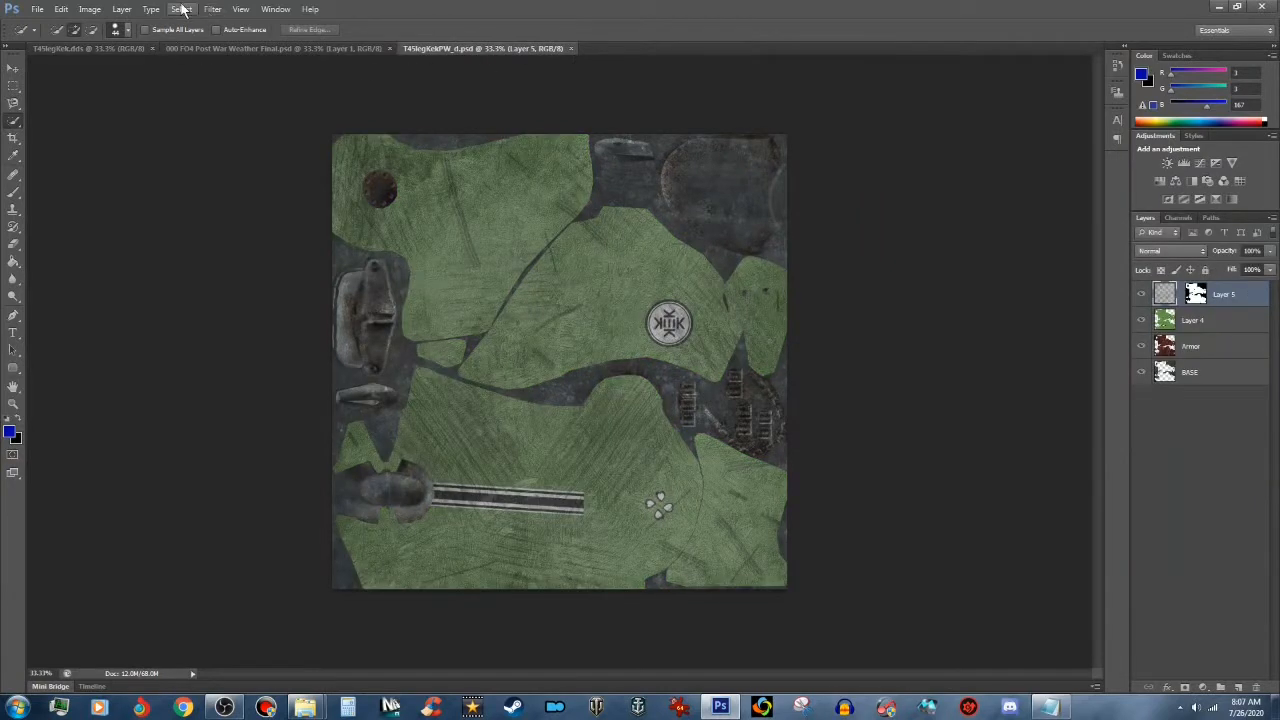
{"action": "left_click", "coordinate": [181, 9]}
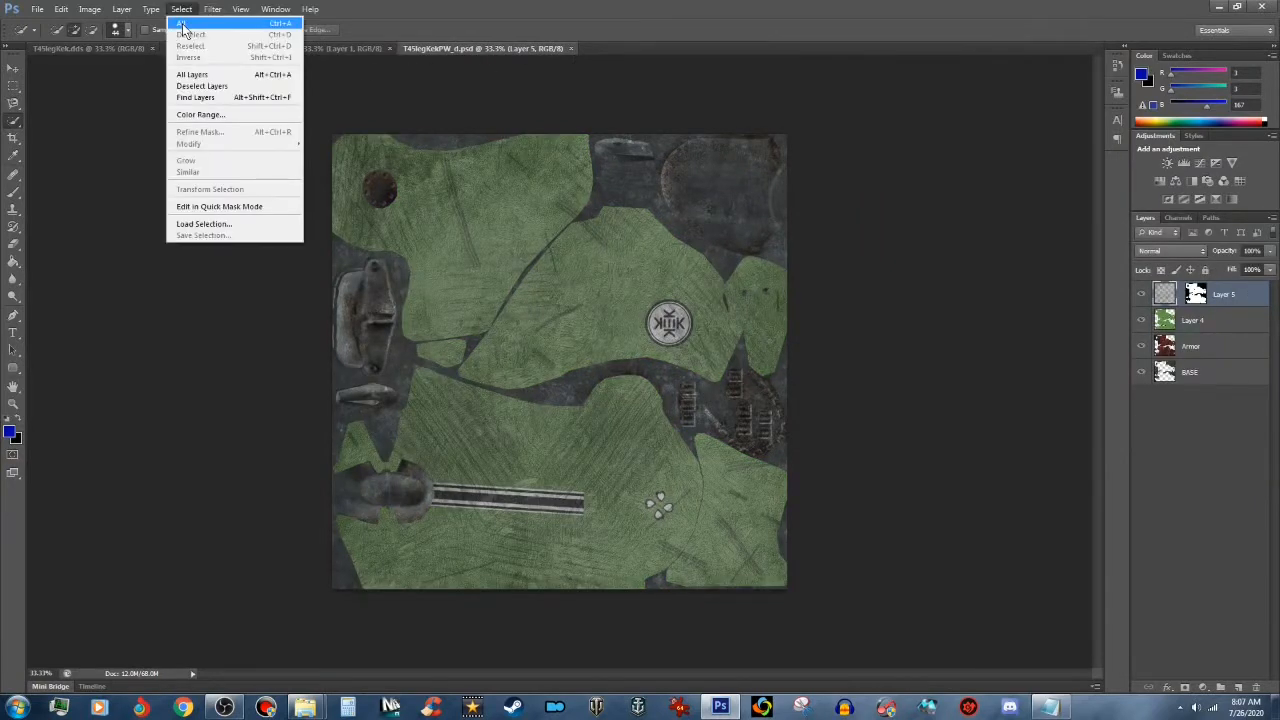
{"action": "left_click", "coordinate": [186, 24]}
{"action": "left_click", "coordinate": [61, 9]}
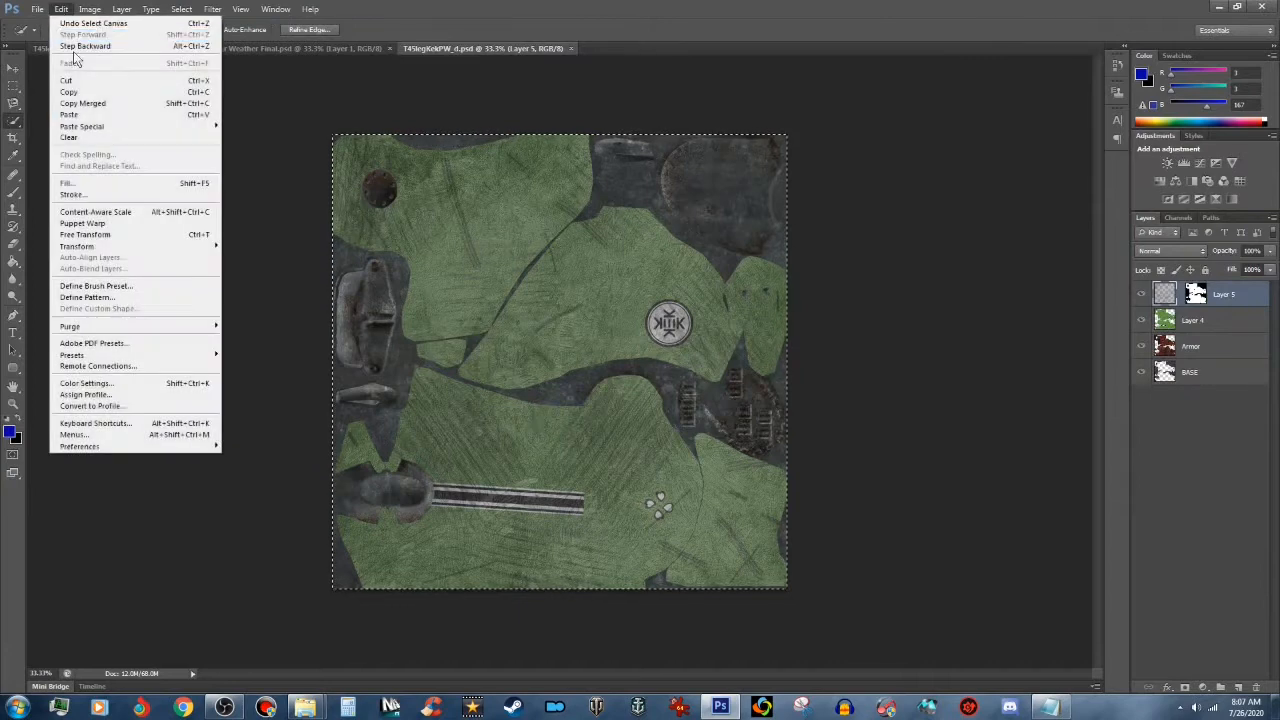
{"action": "left_click", "coordinate": [90, 105]}
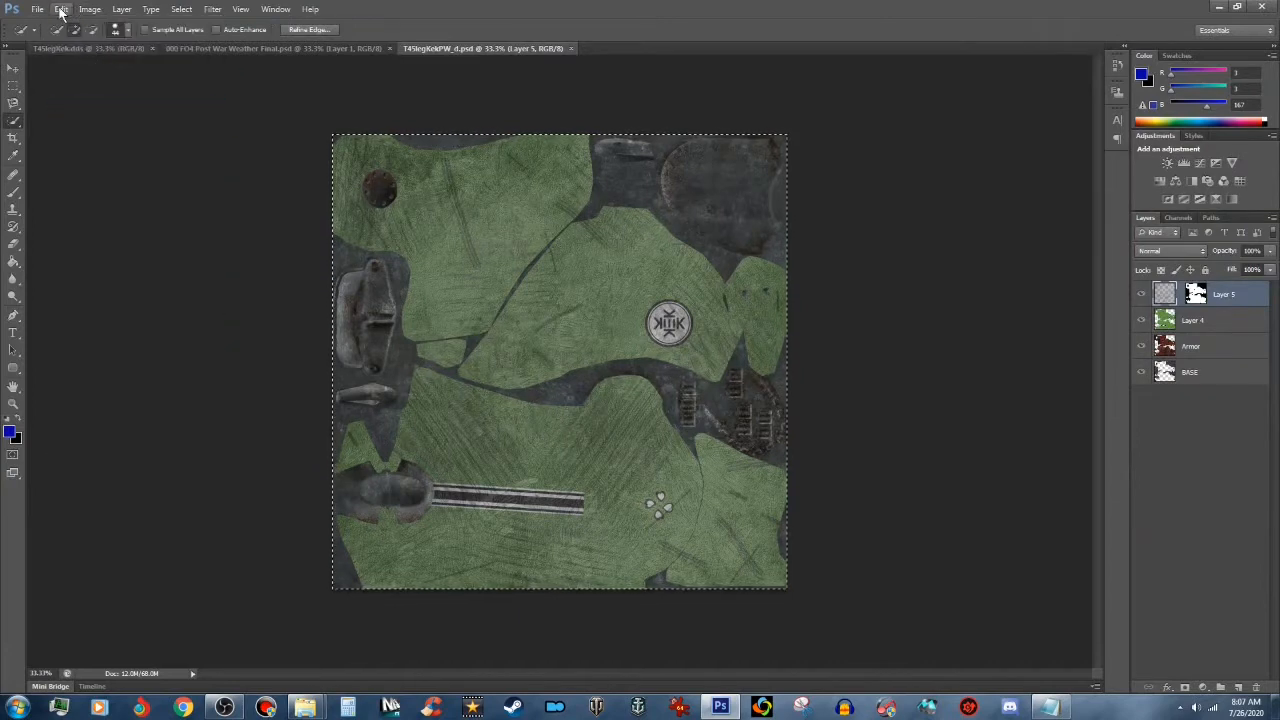
Step: Paste the weathered leg artwork into T45legKek.dds and flatten the image
{"action": "left_click", "coordinate": [111, 47]}
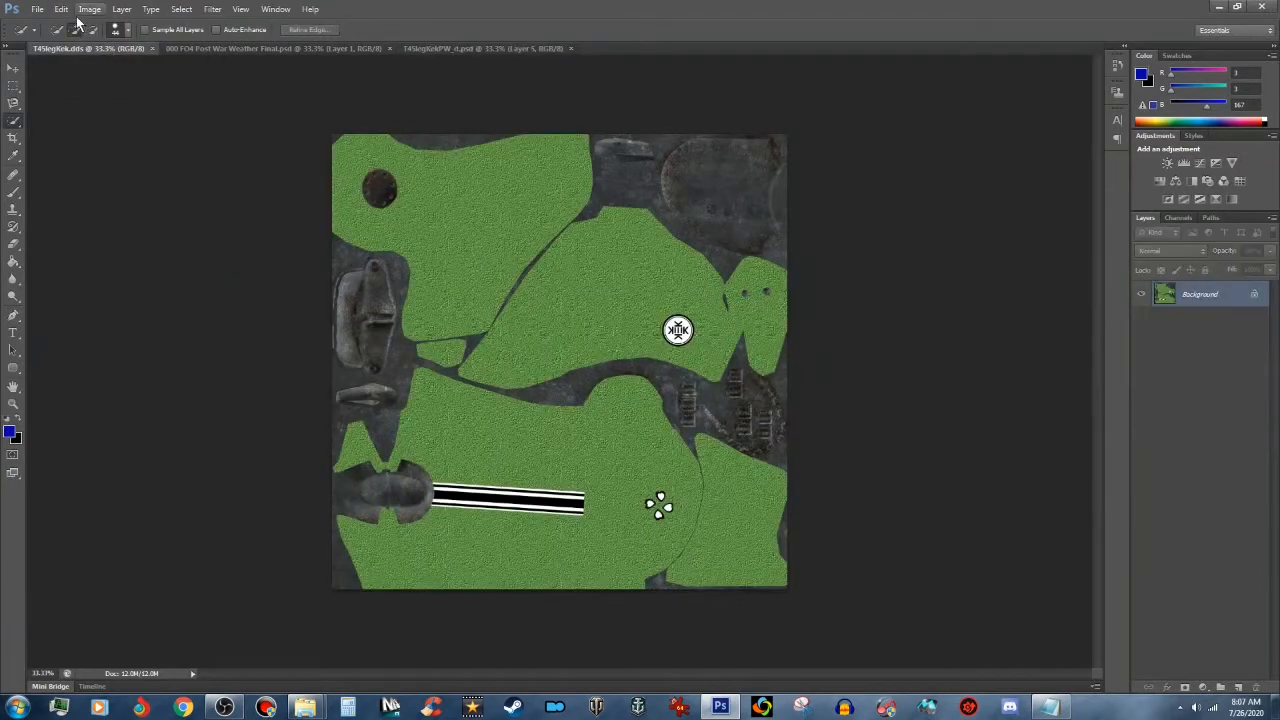
{"action": "left_click", "coordinate": [61, 9]}
{"action": "left_click", "coordinate": [84, 115]}
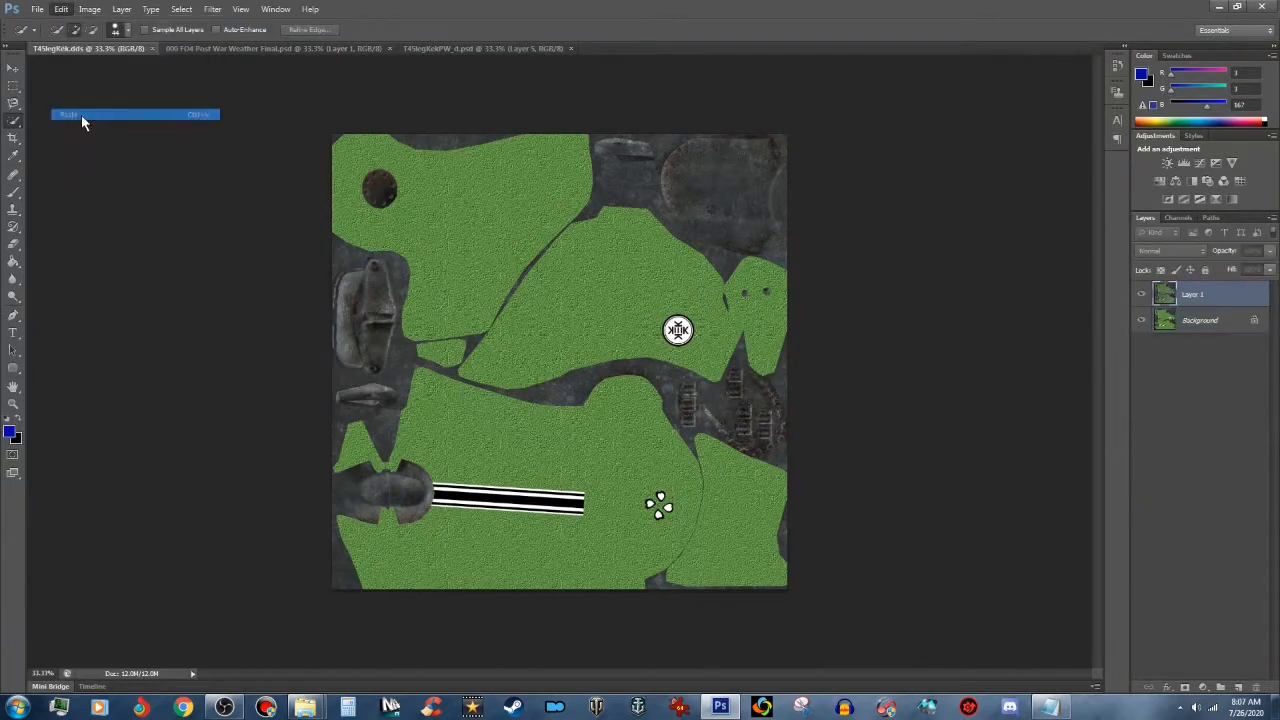
{"action": "left_click", "coordinate": [121, 9]}
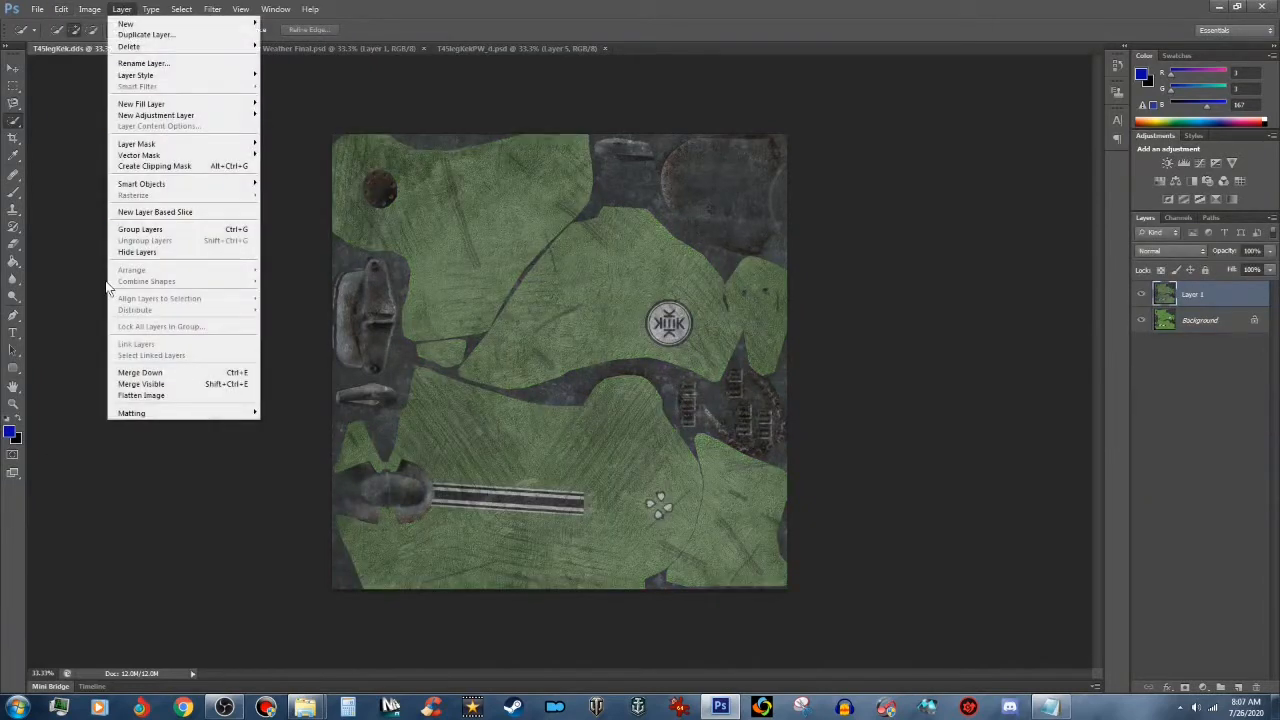
{"action": "left_click", "coordinate": [173, 395]}
Step: Save the flattened weathered image as T45legKekPW in the T-45 folder, with DXT1 without alpha and generated MIP maps
{"action": "left_click", "coordinate": [36, 9]}
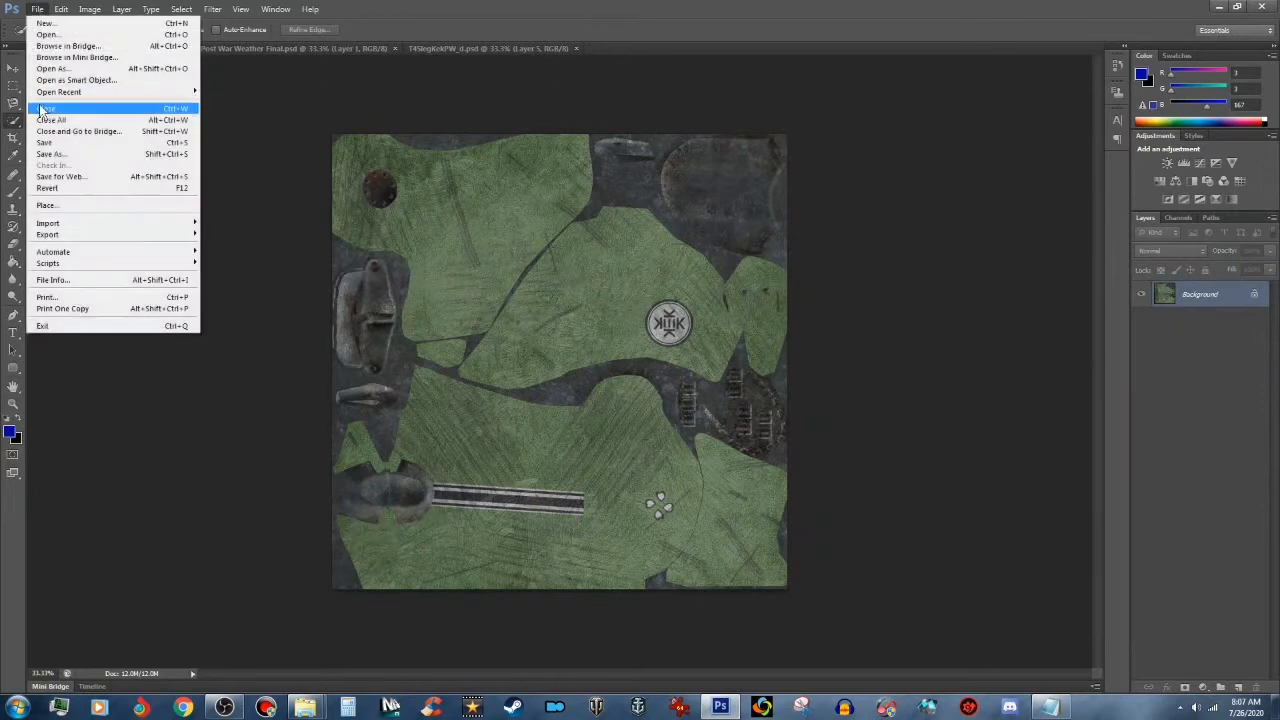
{"action": "left_click", "coordinate": [65, 156]}
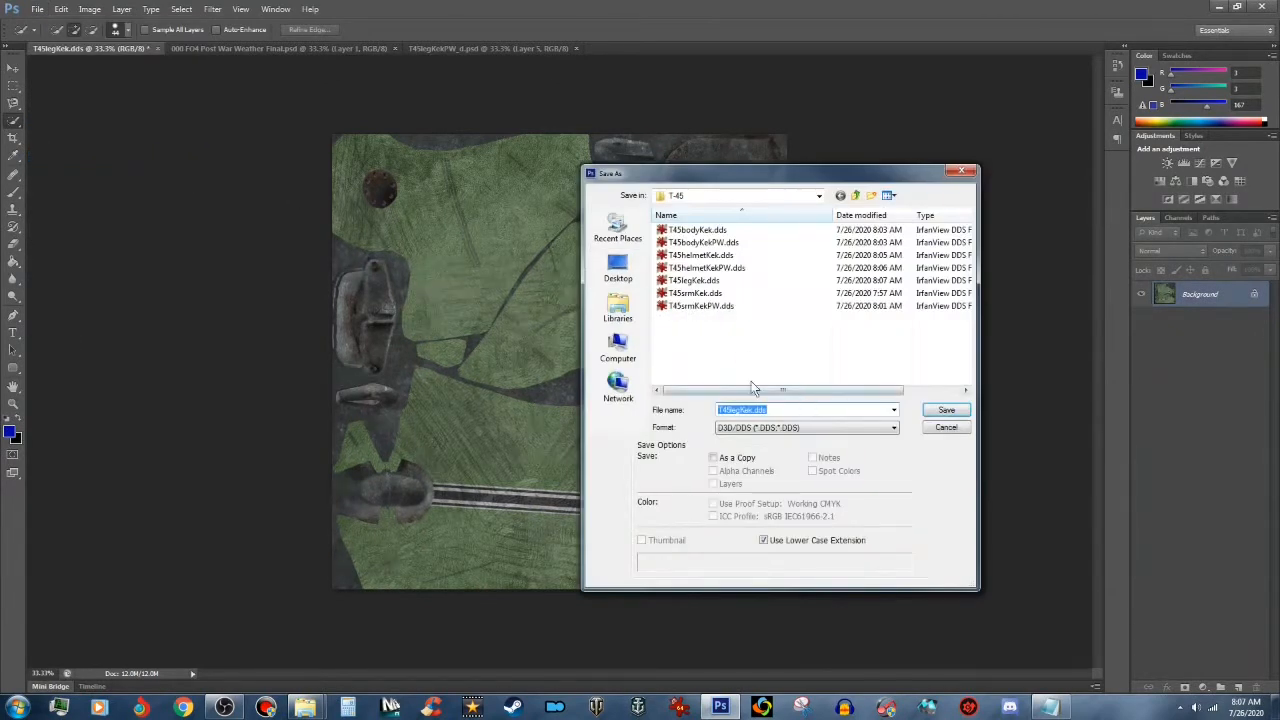
{"action": "left_click", "coordinate": [753, 409]}
{"action": "left_click_drag", "start_coordinate": [753, 409], "coordinate": [788, 411]}
{"action": "type", "text": "PW"}
{"action": "left_click", "coordinate": [946, 410]}
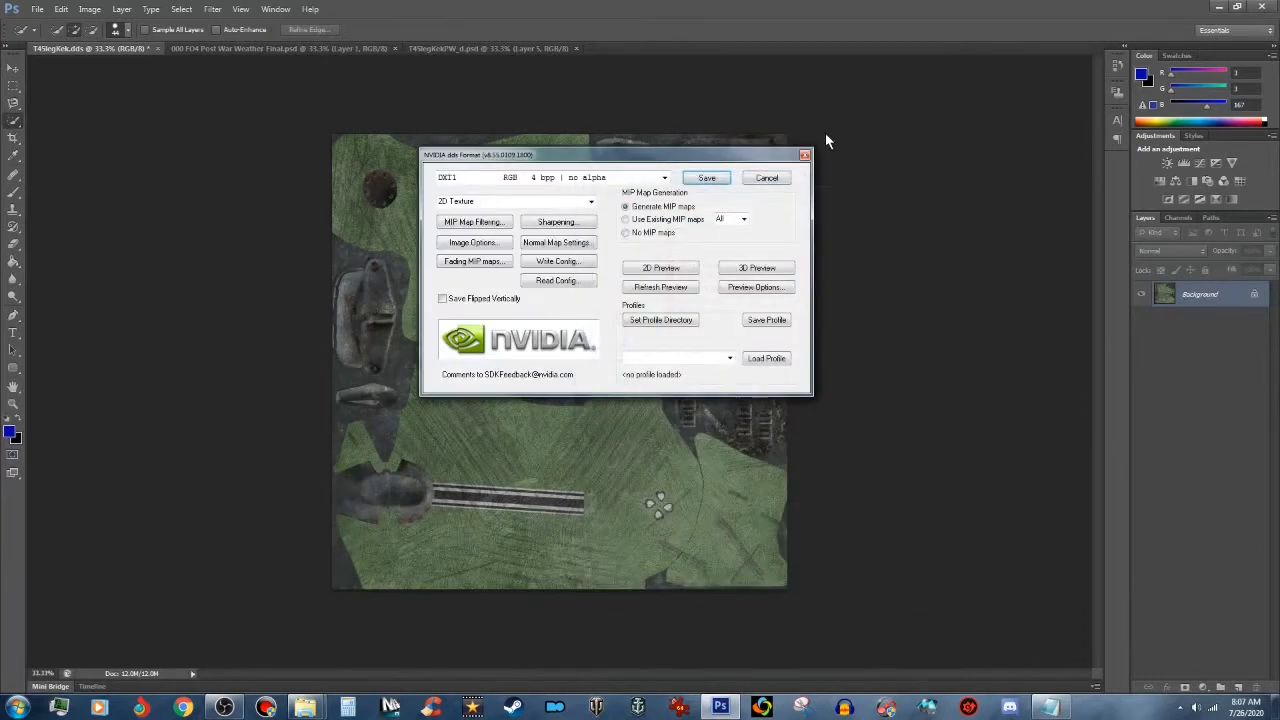
{"action": "left_click", "coordinate": [710, 178]}
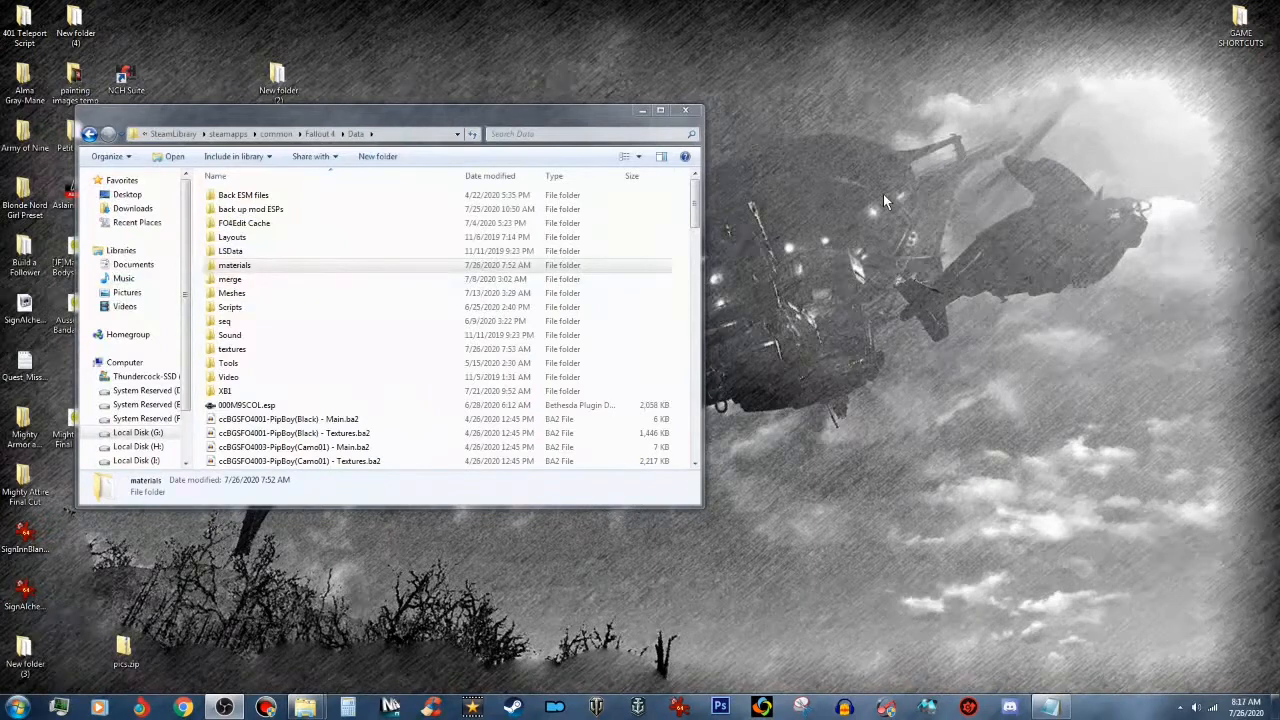
Step: Create a new folder named Tutorial on the desktop
{"action": "right_click", "coordinate": [898, 116]}
{"action": "mouse_move", "coordinate": [977, 240]}
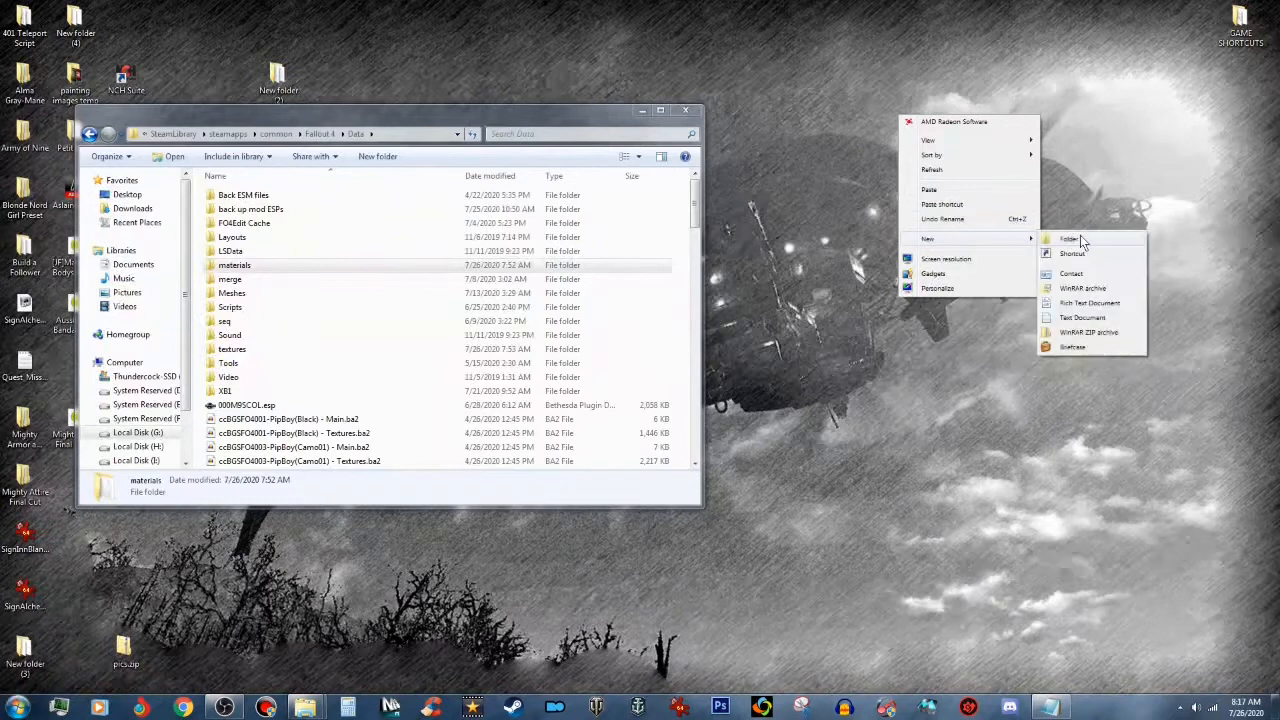
{"action": "left_click", "coordinate": [1082, 239]}
{"action": "type", "text": "Tutorial"}
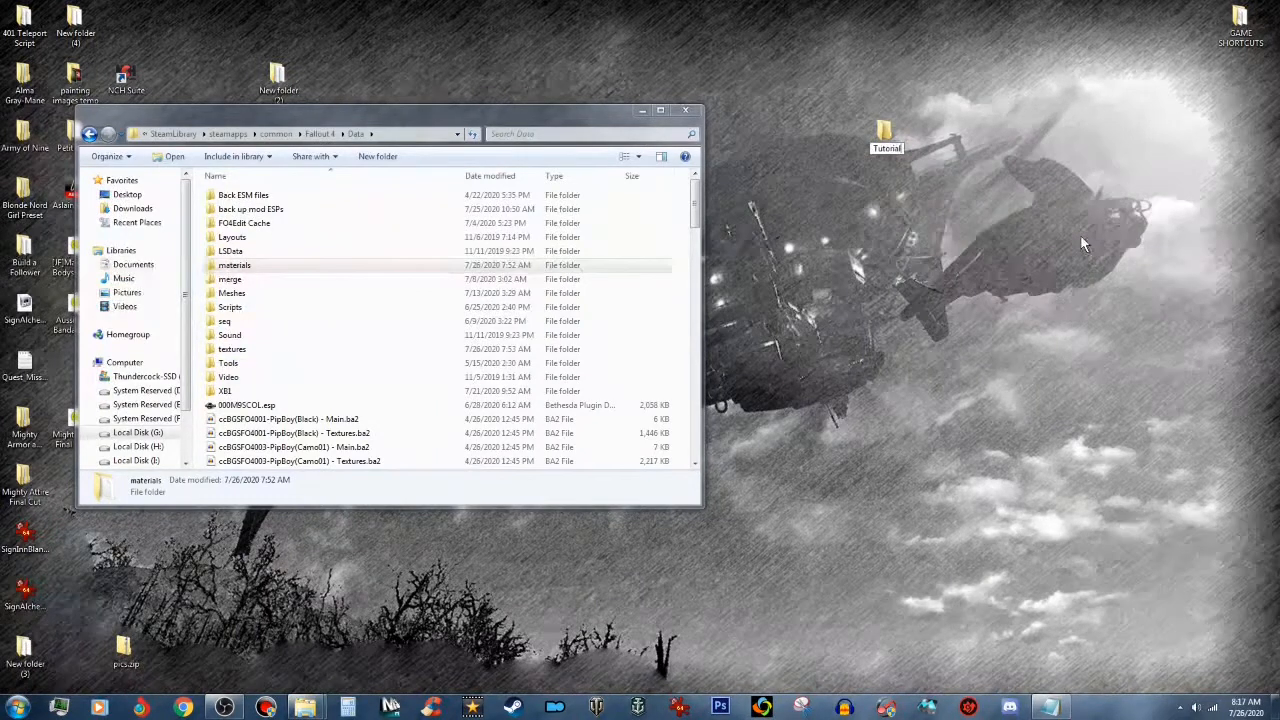
{"action": "key", "text": "Return"}
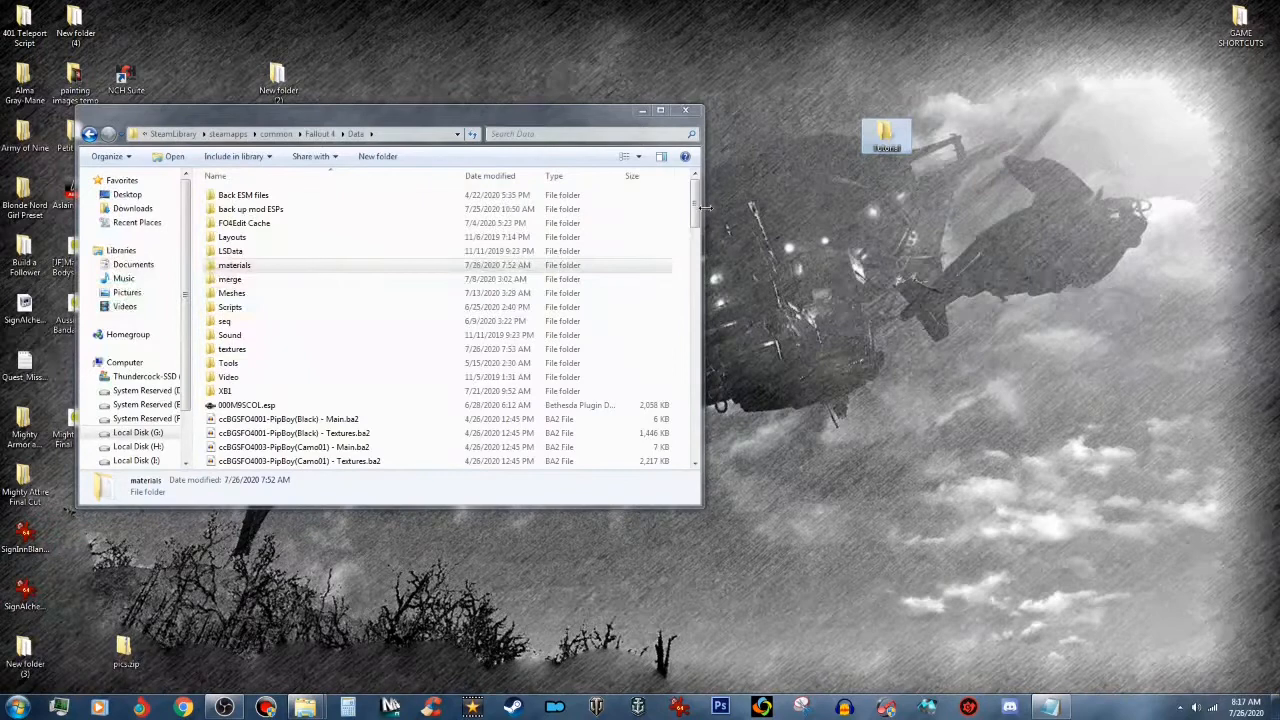
Step: Open the archive Fallout4 - Materials.ba2 from the Fallout 4 Data folder in B.A.E
{"action": "scroll", "coordinate": [698, 235], "scroll_direction": "down", "scroll_amount": 4}
{"action": "left_click_drag", "start_coordinate": [698, 245], "coordinate": [693, 380]}
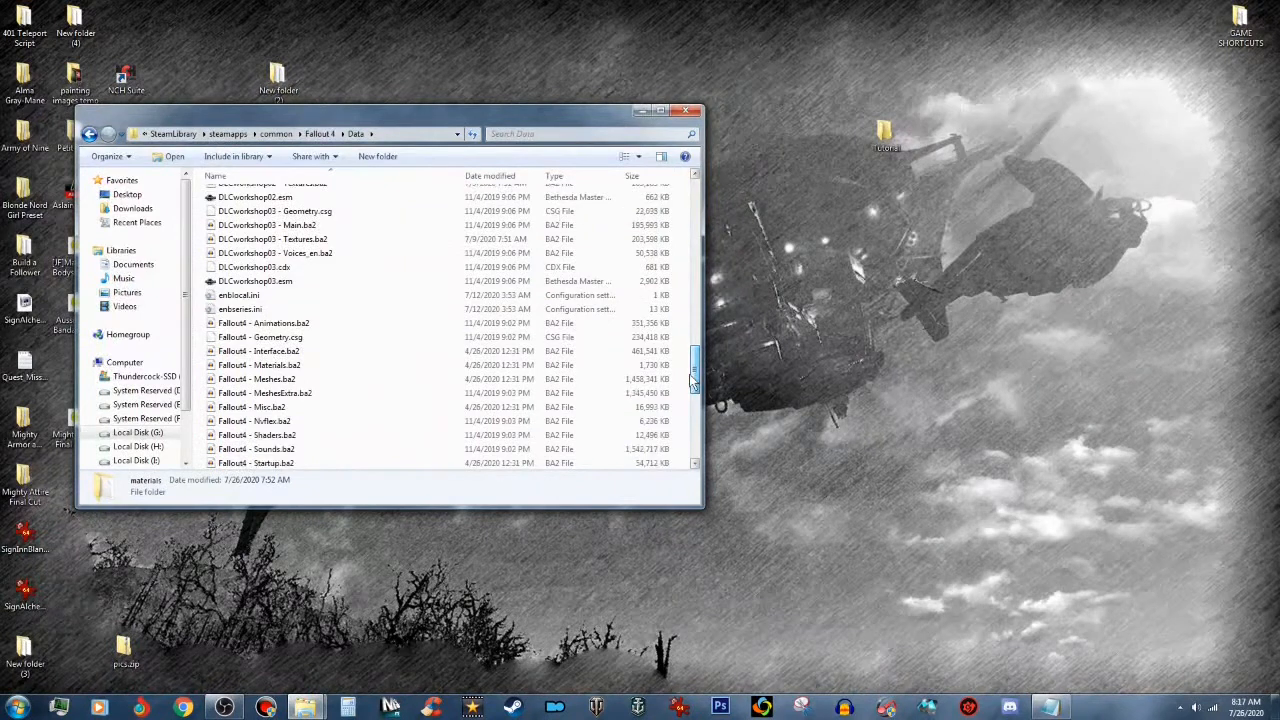
{"action": "left_click", "coordinate": [240, 366]}
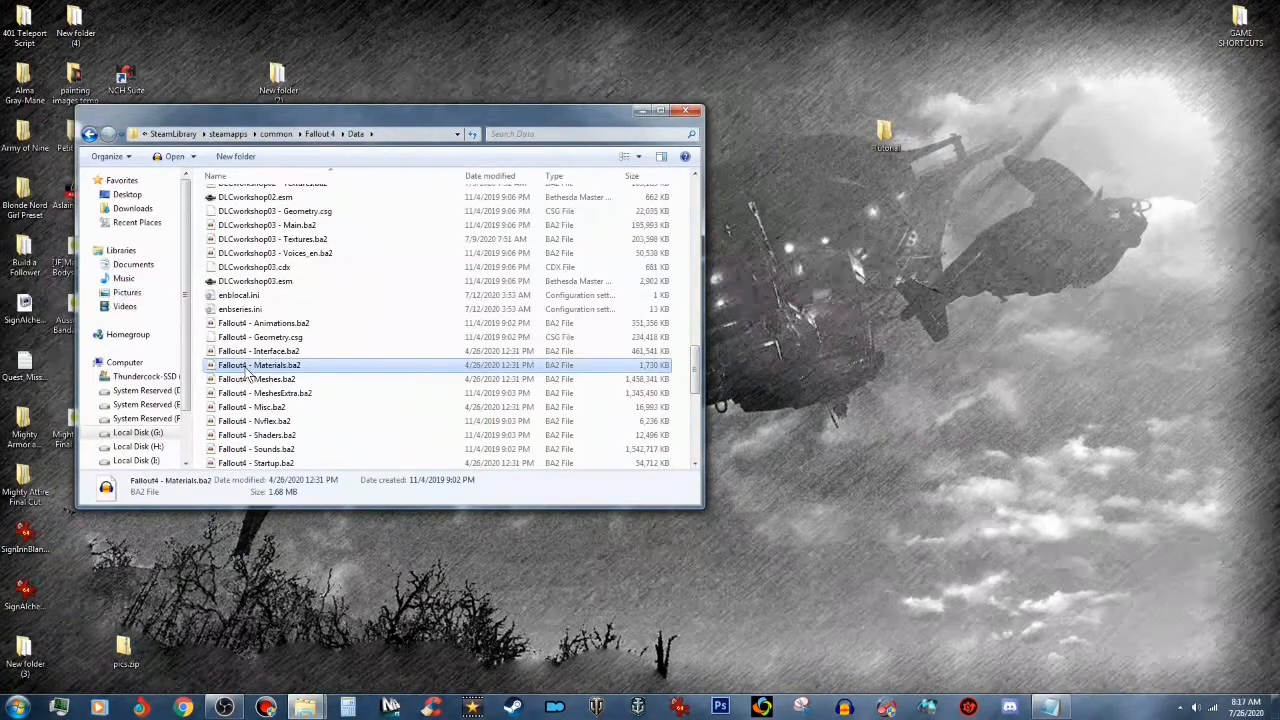
{"action": "left_click_drag", "start_coordinate": [248, 368], "coordinate": [1279, 340]}
{"action": "left_click", "coordinate": [1105, 714]}
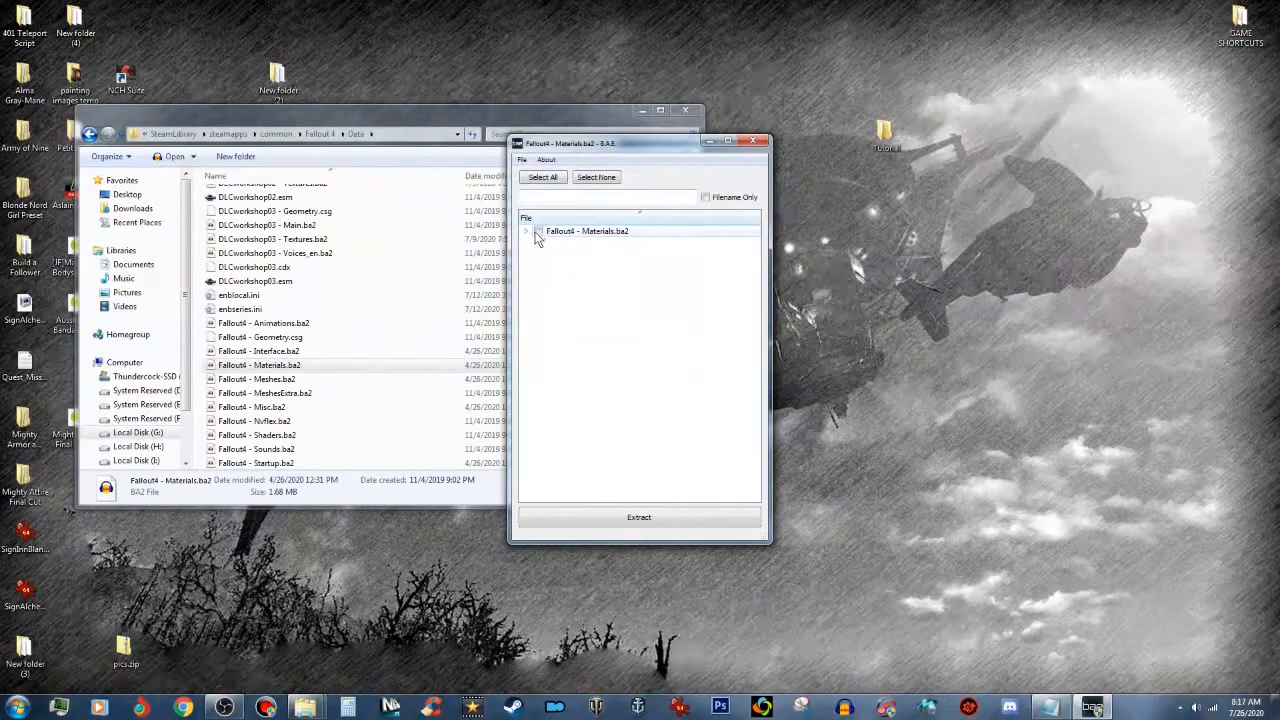
Step: Expand the archive tree down to the PowerArmor folder under Materials and actors
{"action": "left_click", "coordinate": [527, 232]}
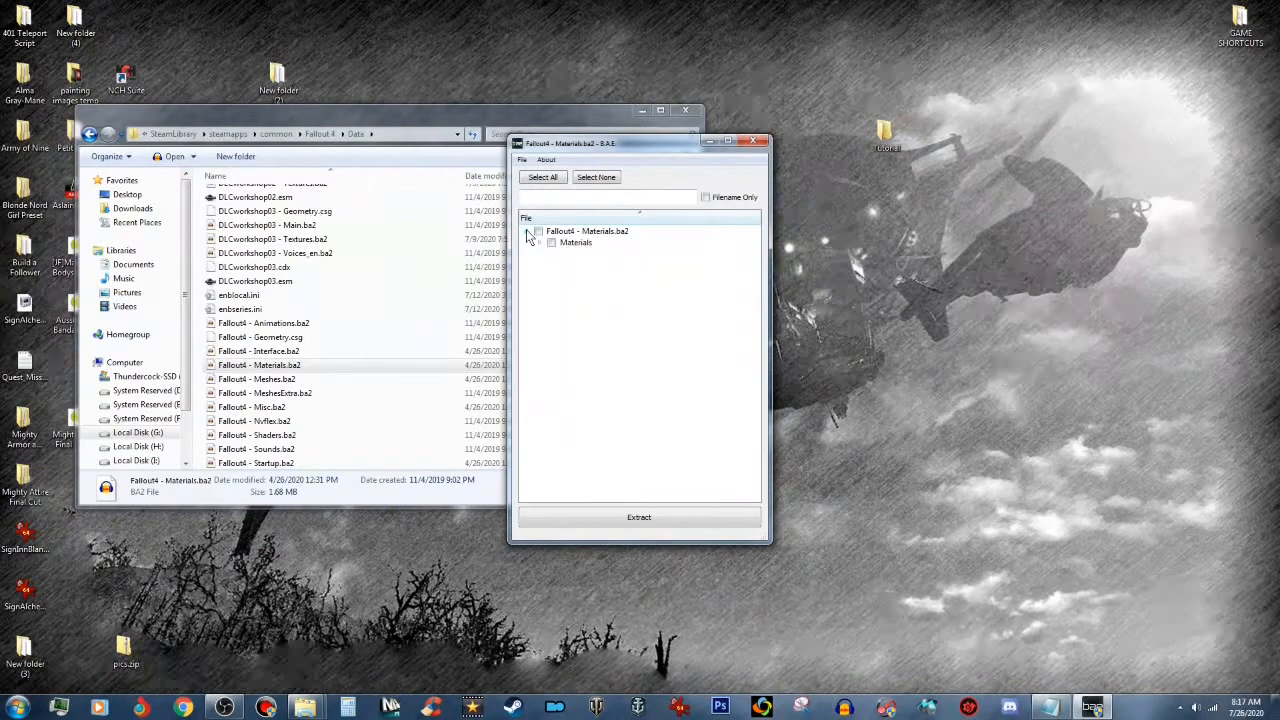
{"action": "left_click", "coordinate": [540, 244]}
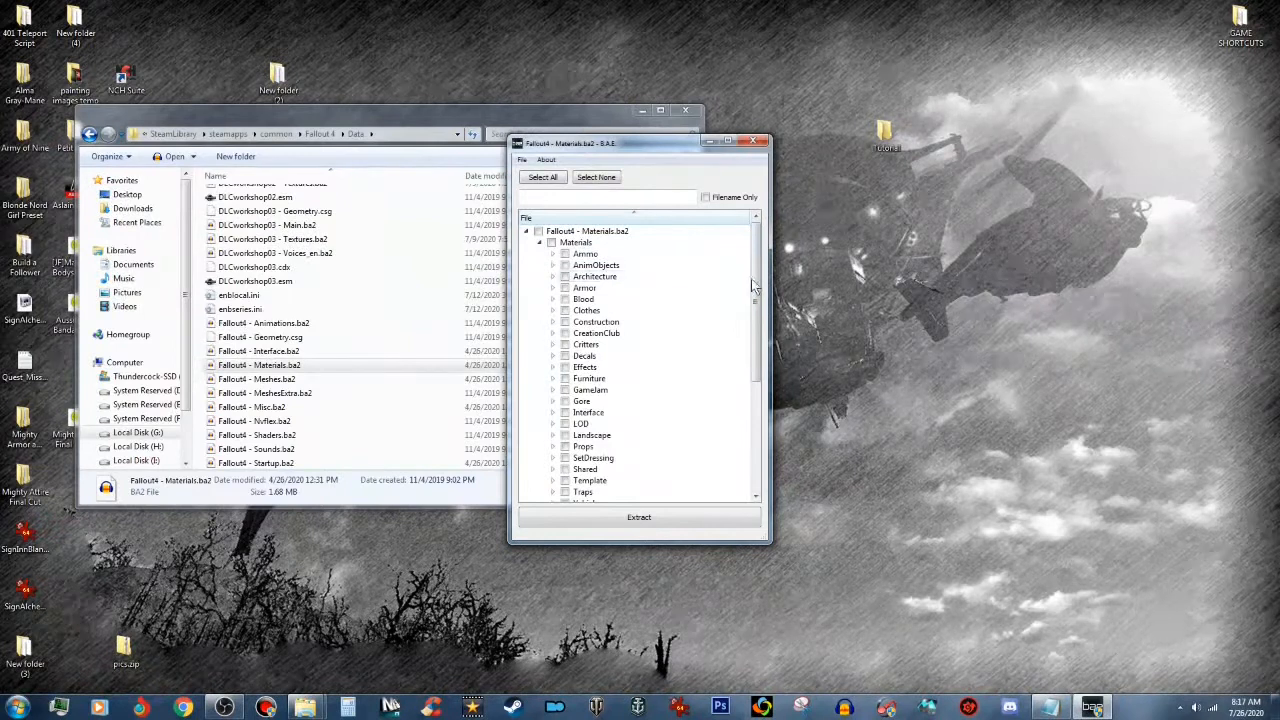
{"action": "left_click_drag", "start_coordinate": [755, 279], "coordinate": [755, 318]}
{"action": "left_click", "coordinate": [553, 469]}
{"action": "left_click_drag", "start_coordinate": [755, 330], "coordinate": [755, 403]}
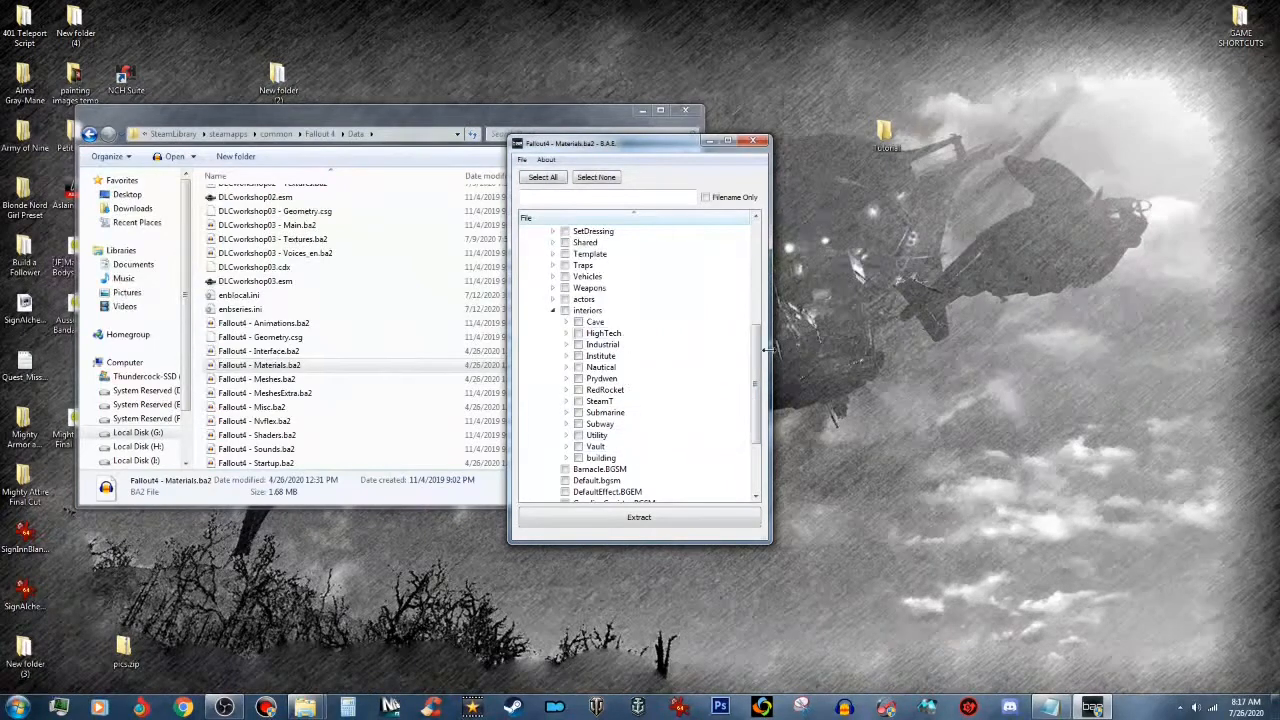
{"action": "left_click", "coordinate": [554, 311]}
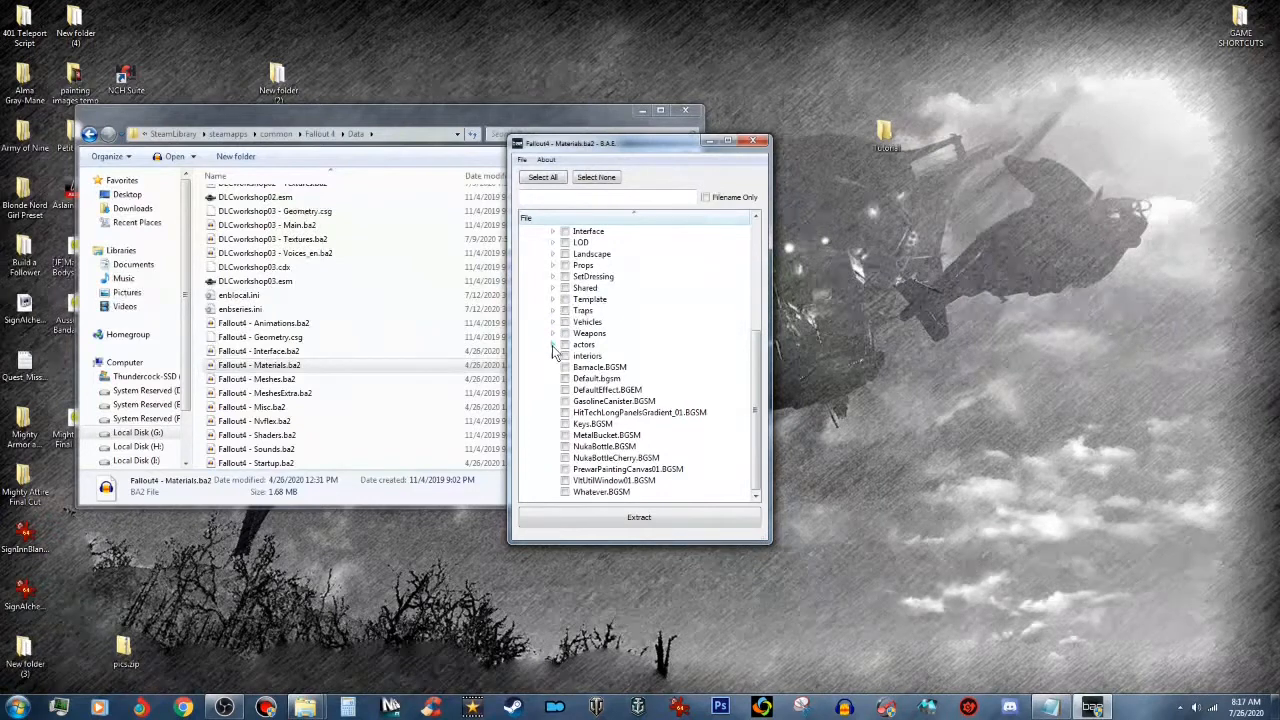
{"action": "left_click", "coordinate": [552, 345]}
{"action": "left_click_drag", "start_coordinate": [760, 311], "coordinate": [753, 367]}
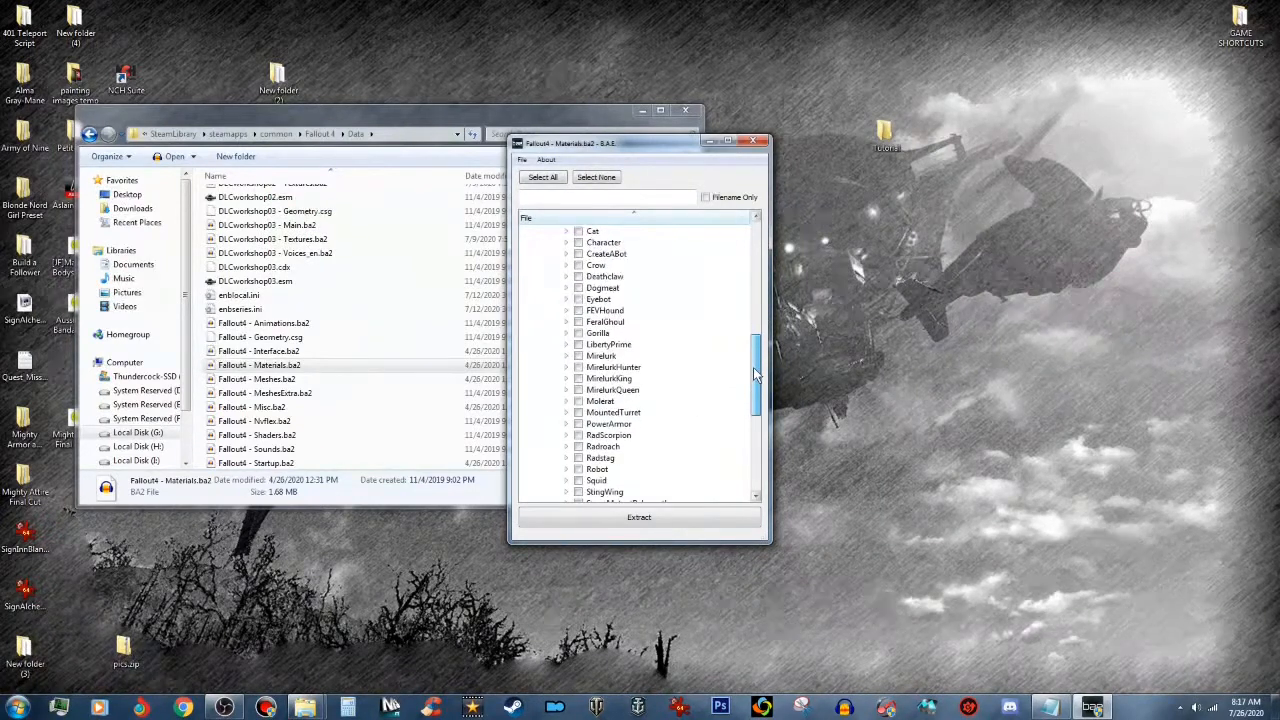
{"action": "left_click", "coordinate": [566, 424]}
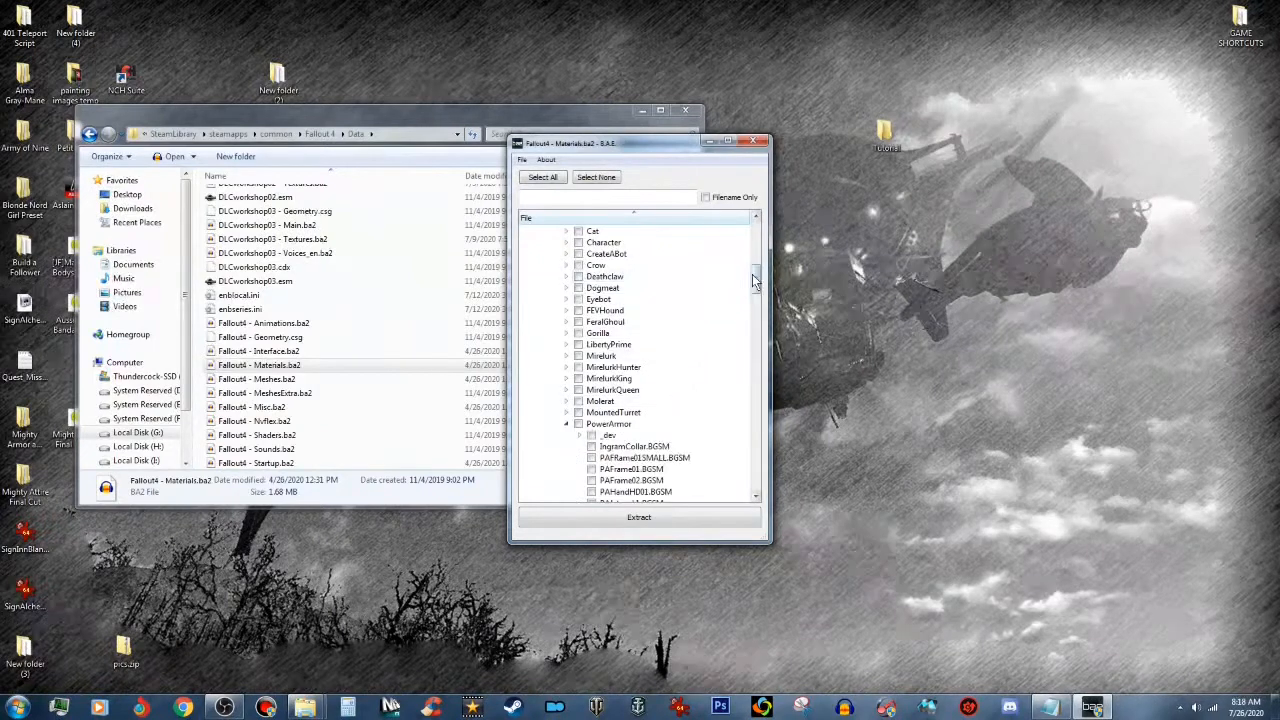
Step: Mark the T45 Flames material files for the arm, body, helmet and leg for extraction
{"action": "left_click_drag", "start_coordinate": [756, 274], "coordinate": [757, 311]}
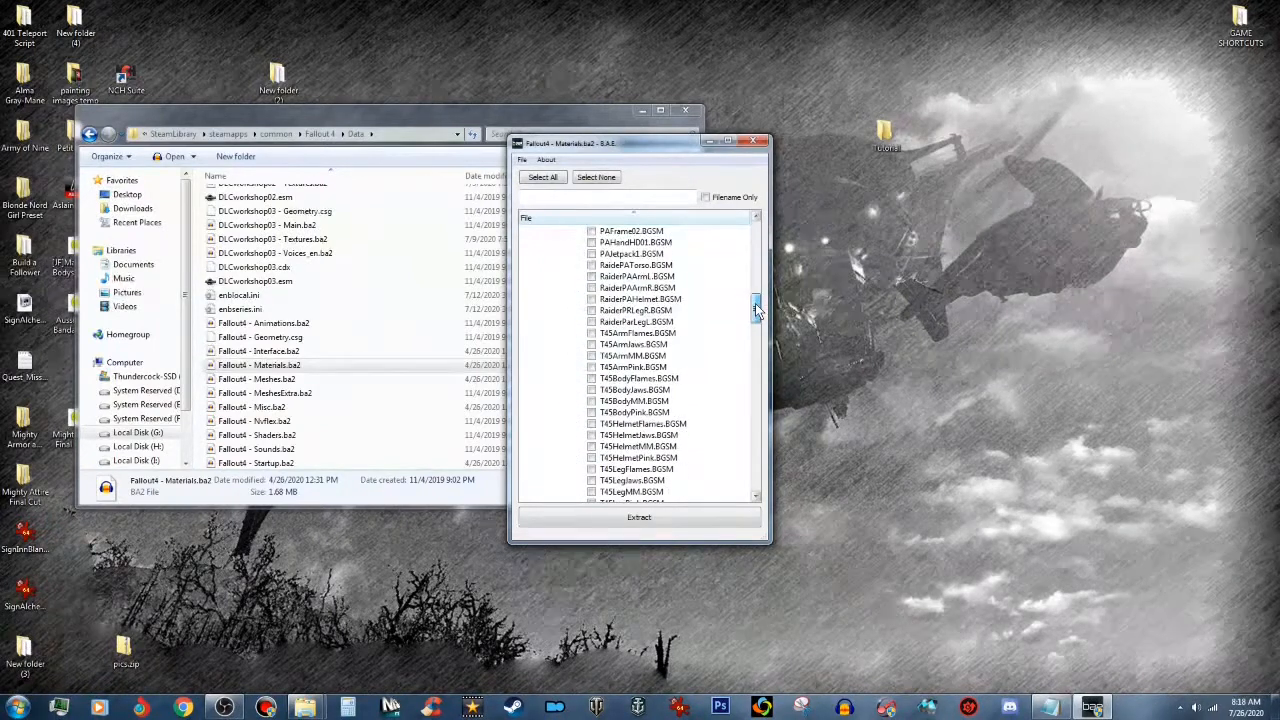
{"action": "left_click", "coordinate": [592, 335]}
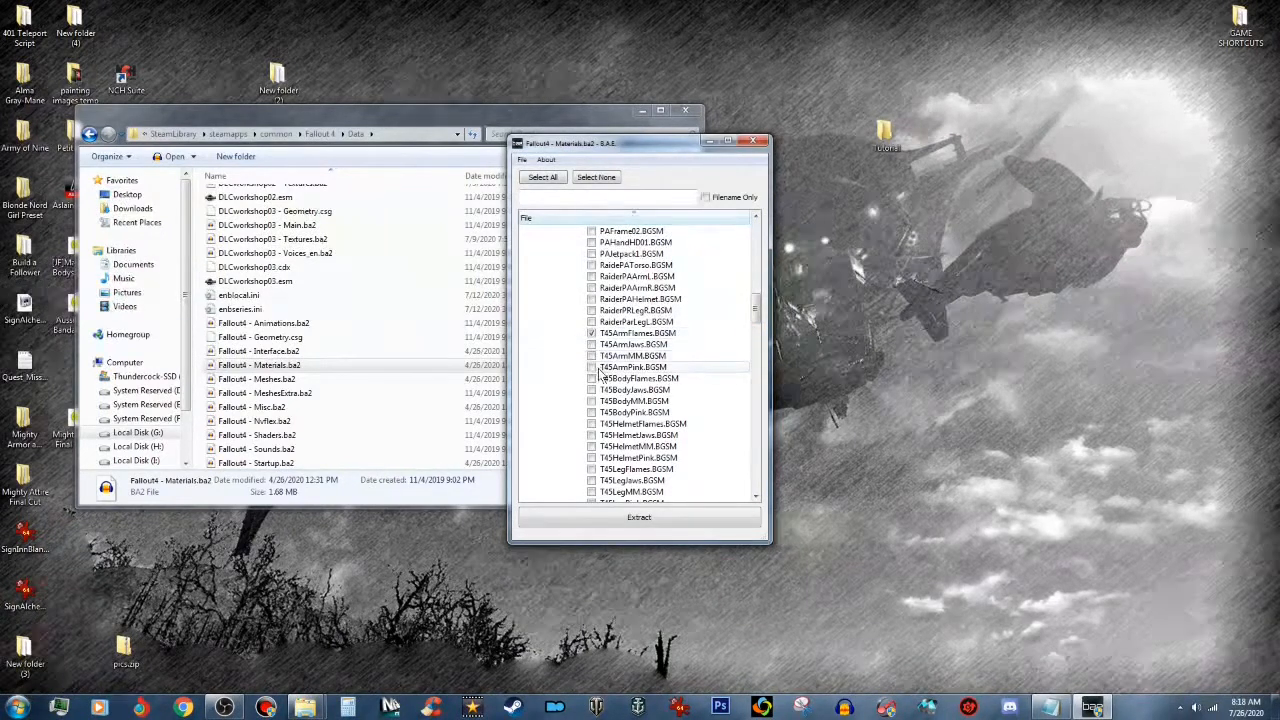
{"action": "left_click", "coordinate": [592, 379]}
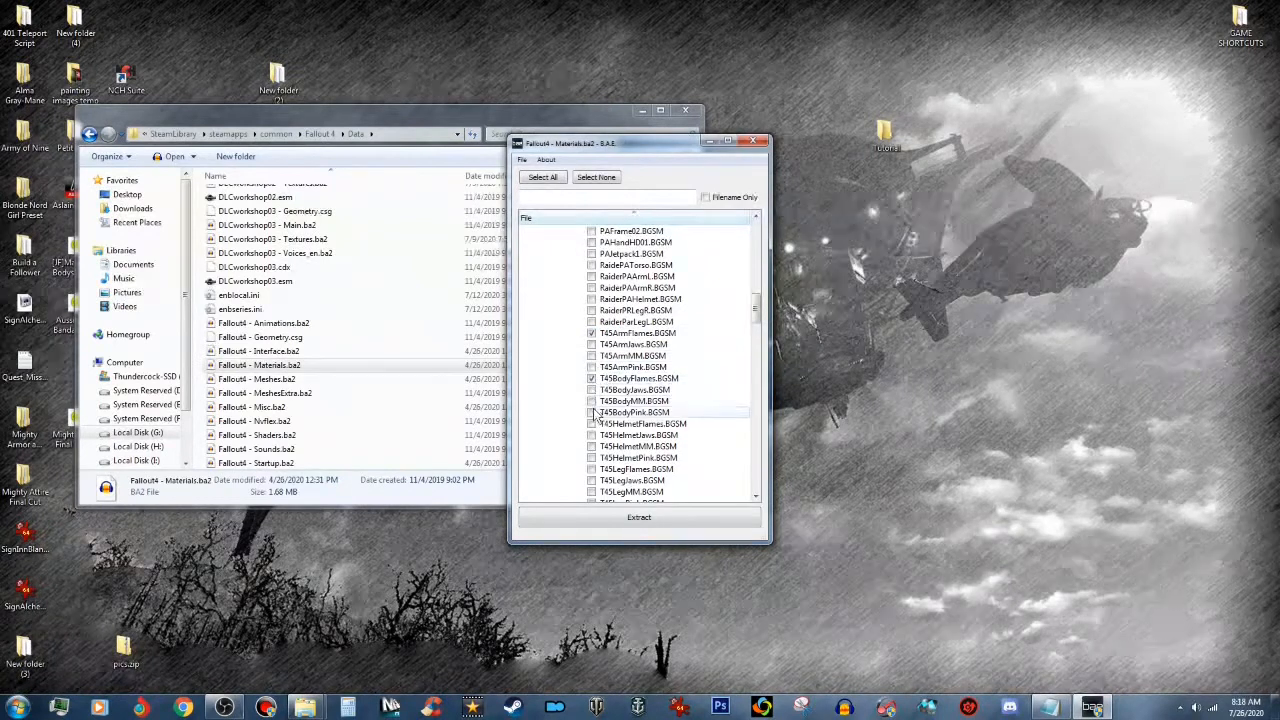
{"action": "left_click", "coordinate": [592, 424]}
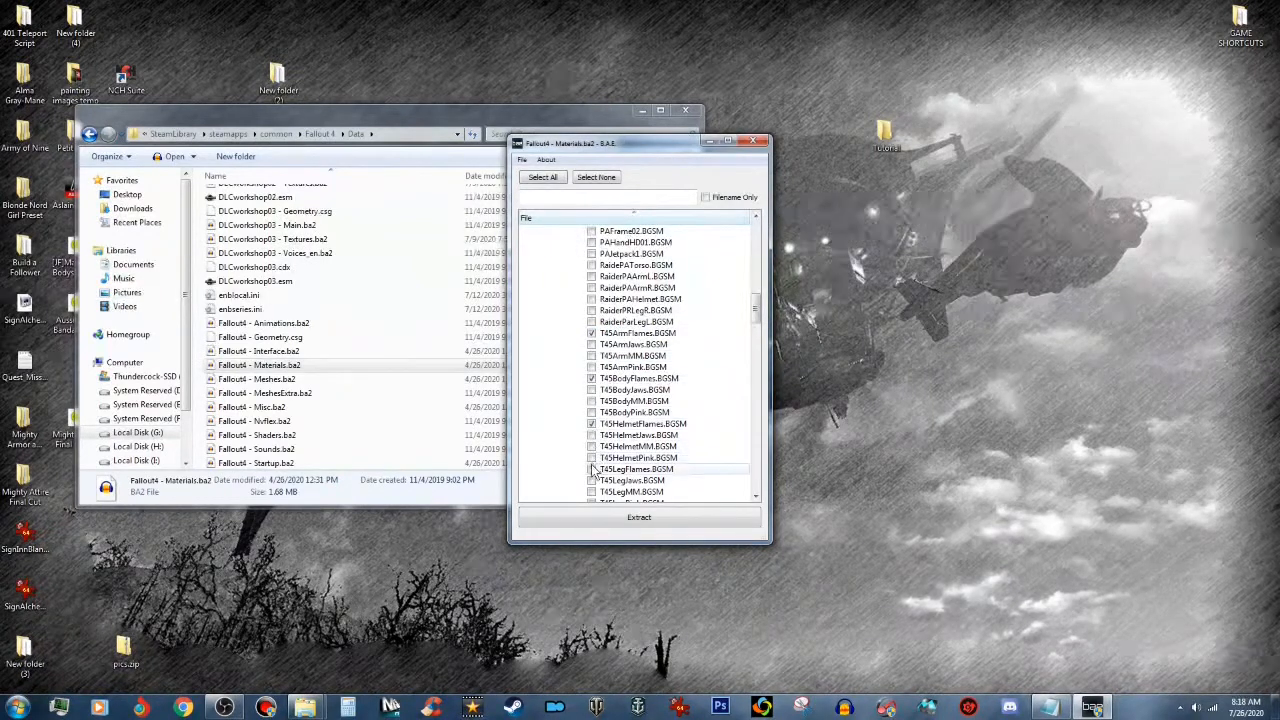
{"action": "left_click", "coordinate": [592, 469]}
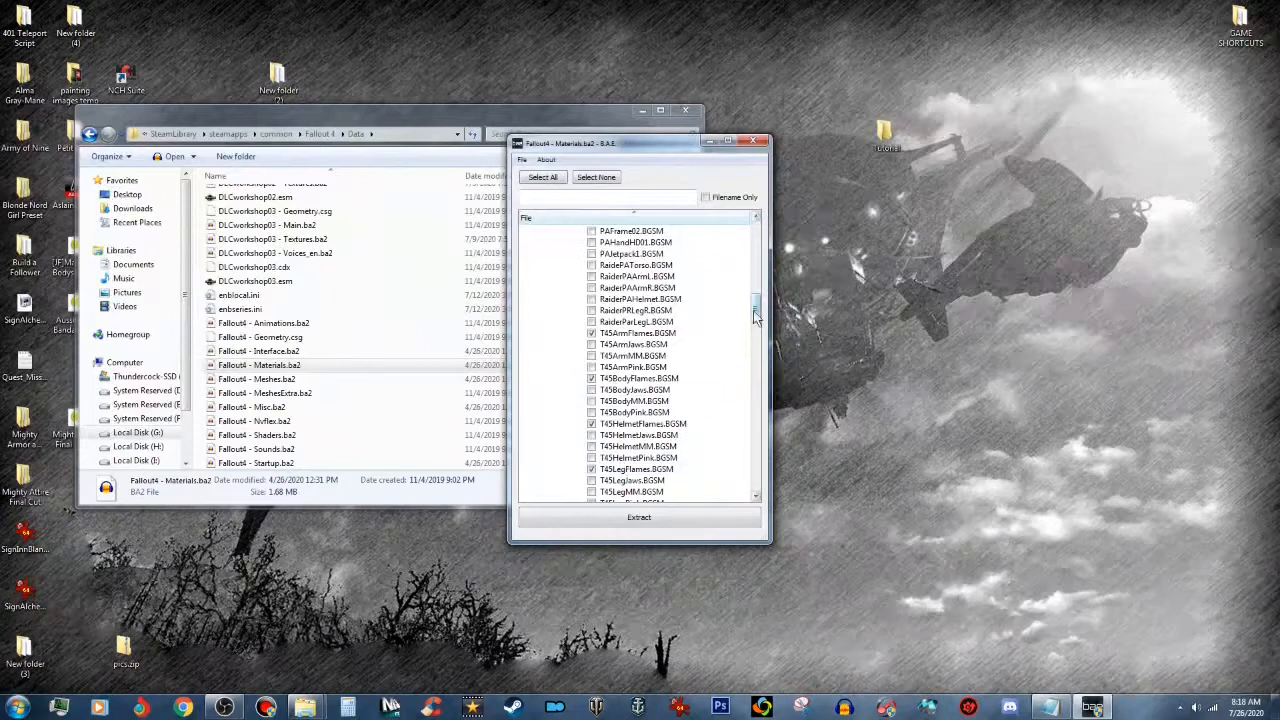
Step: Mark the T51 Flames material files for the arm, body, helmet and leg for extraction
{"action": "left_click_drag", "start_coordinate": [755, 315], "coordinate": [757, 341]}
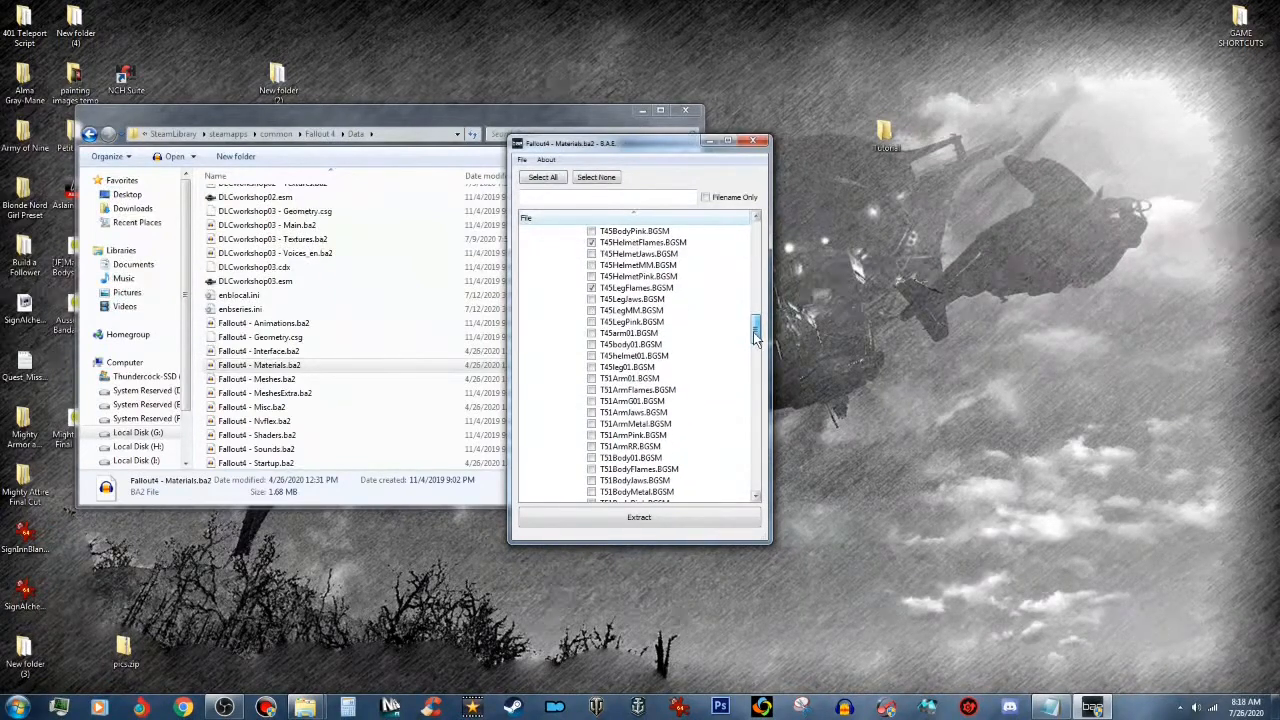
{"action": "left_click", "coordinate": [591, 389]}
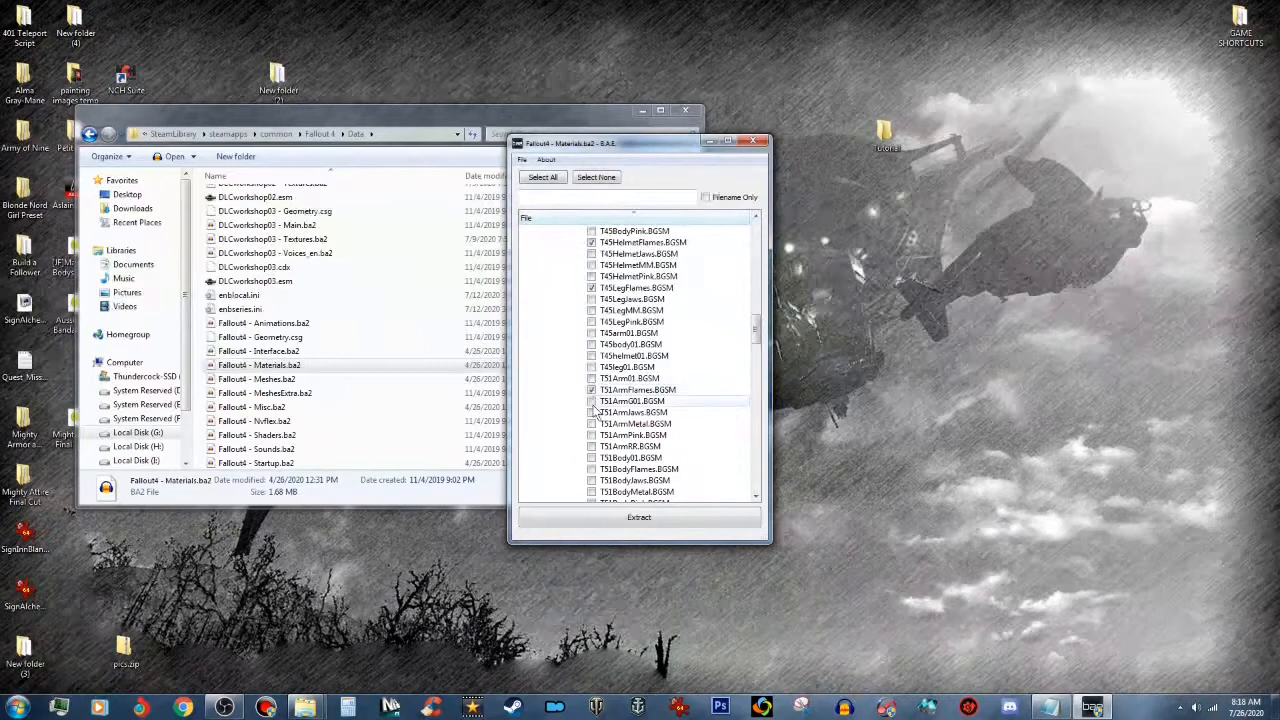
{"action": "left_click", "coordinate": [591, 470]}
{"action": "left_click_drag", "start_coordinate": [758, 338], "coordinate": [760, 358]}
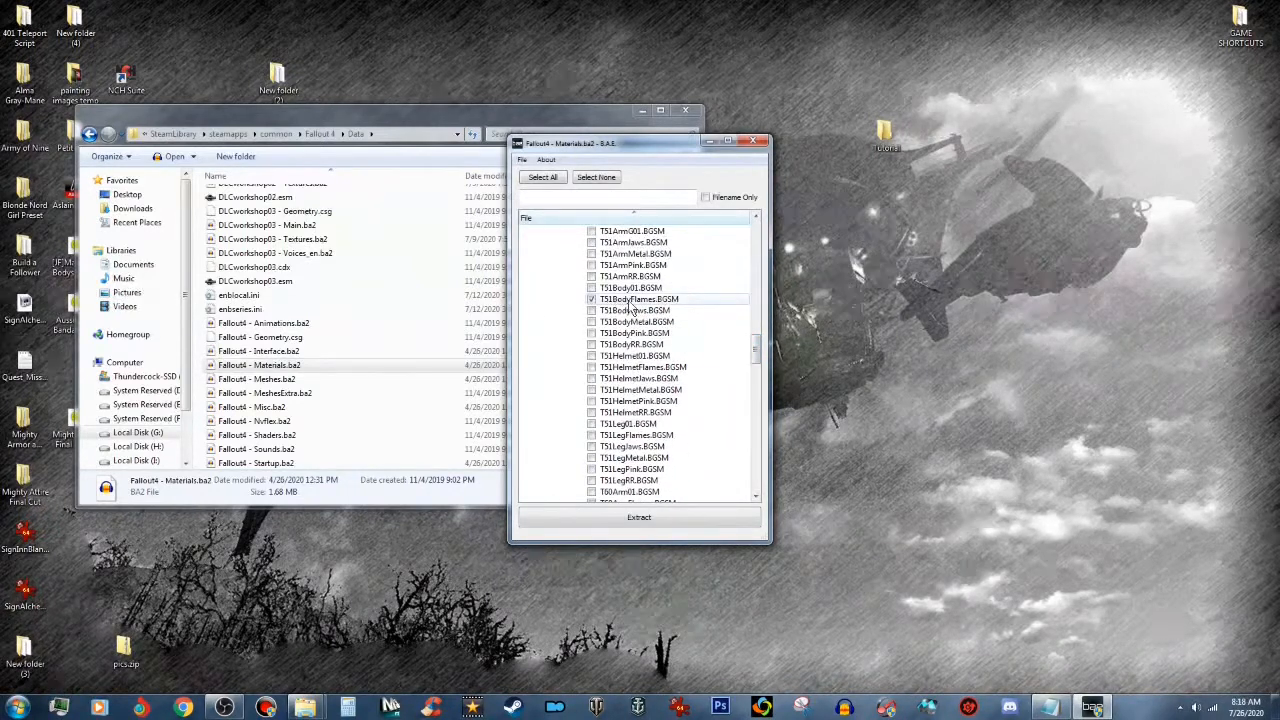
{"action": "left_click", "coordinate": [591, 367]}
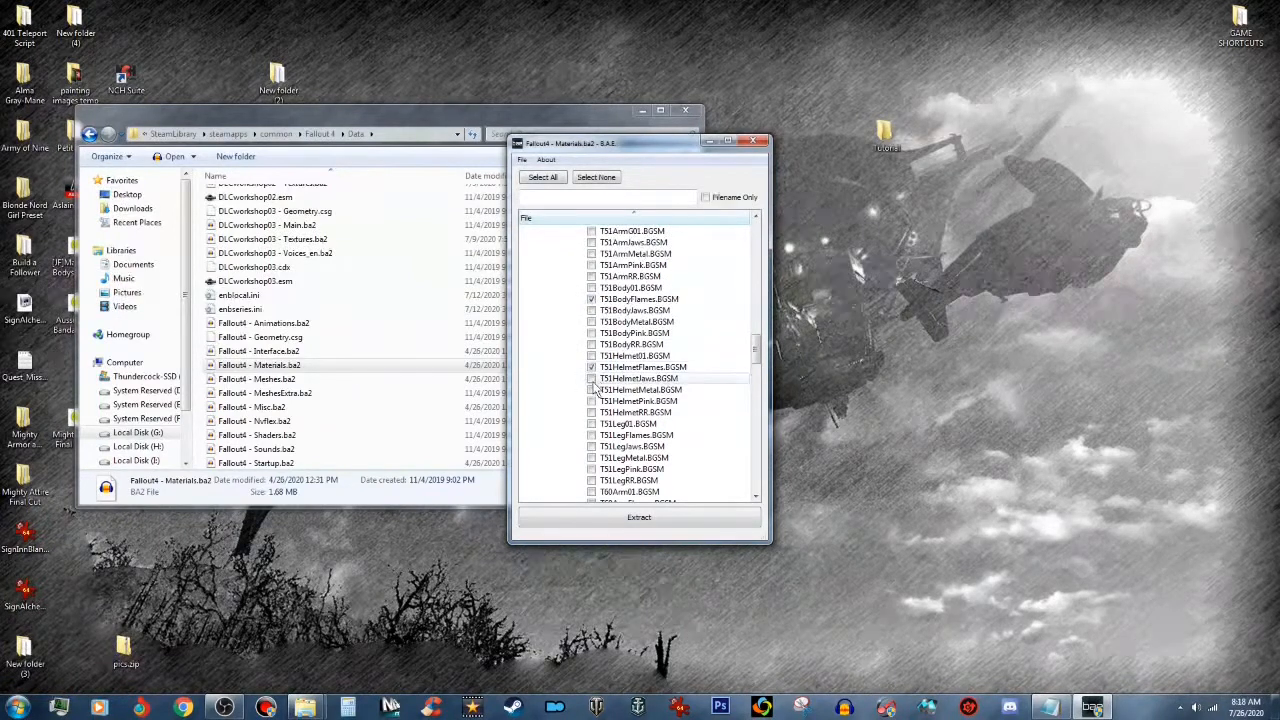
{"action": "left_click", "coordinate": [592, 436]}
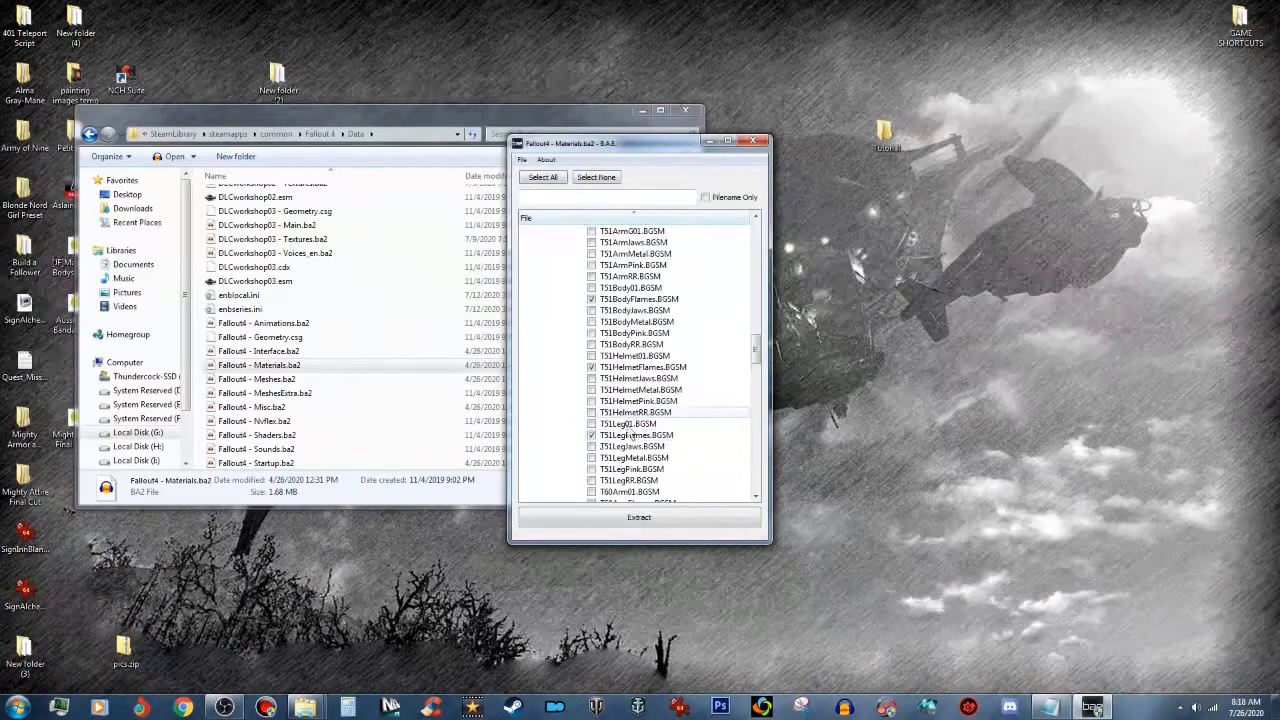
Step: Mark the T60 Flames material files for the arm, body, helmet and leg for extraction
{"action": "scroll", "coordinate": [757, 355], "scroll_direction": "down", "scroll_amount": 4}
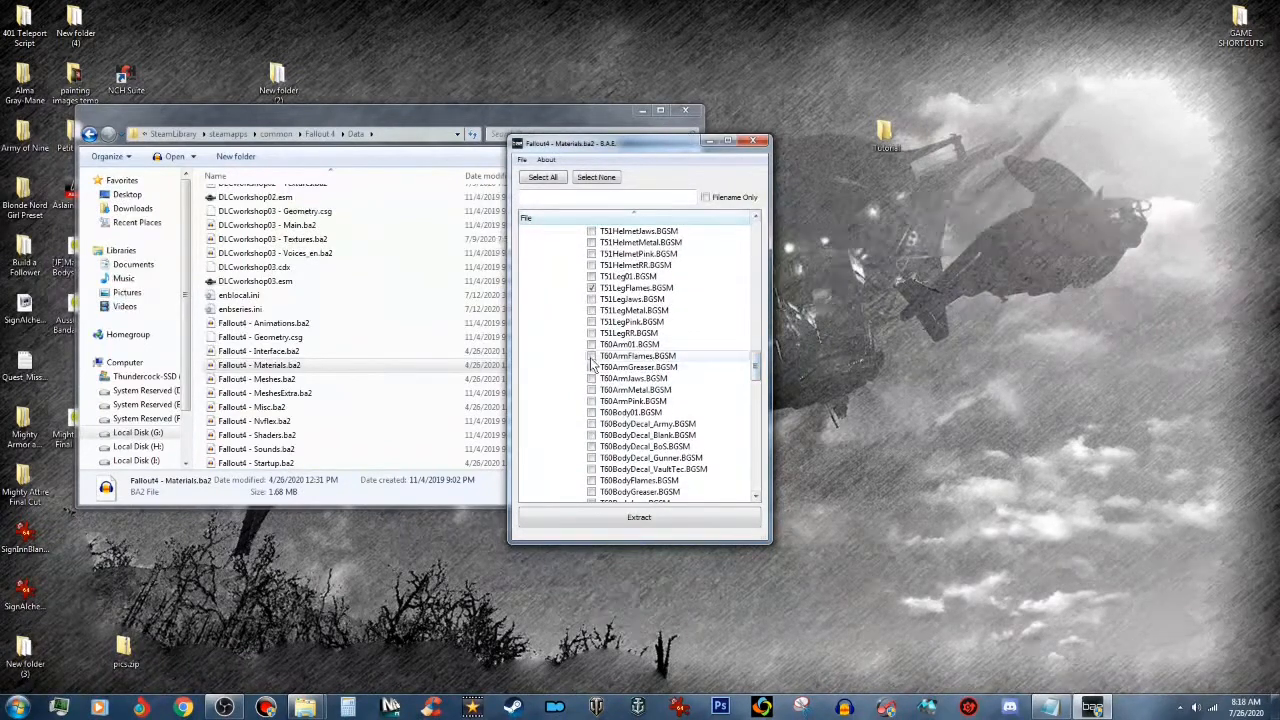
{"action": "left_click", "coordinate": [592, 357]}
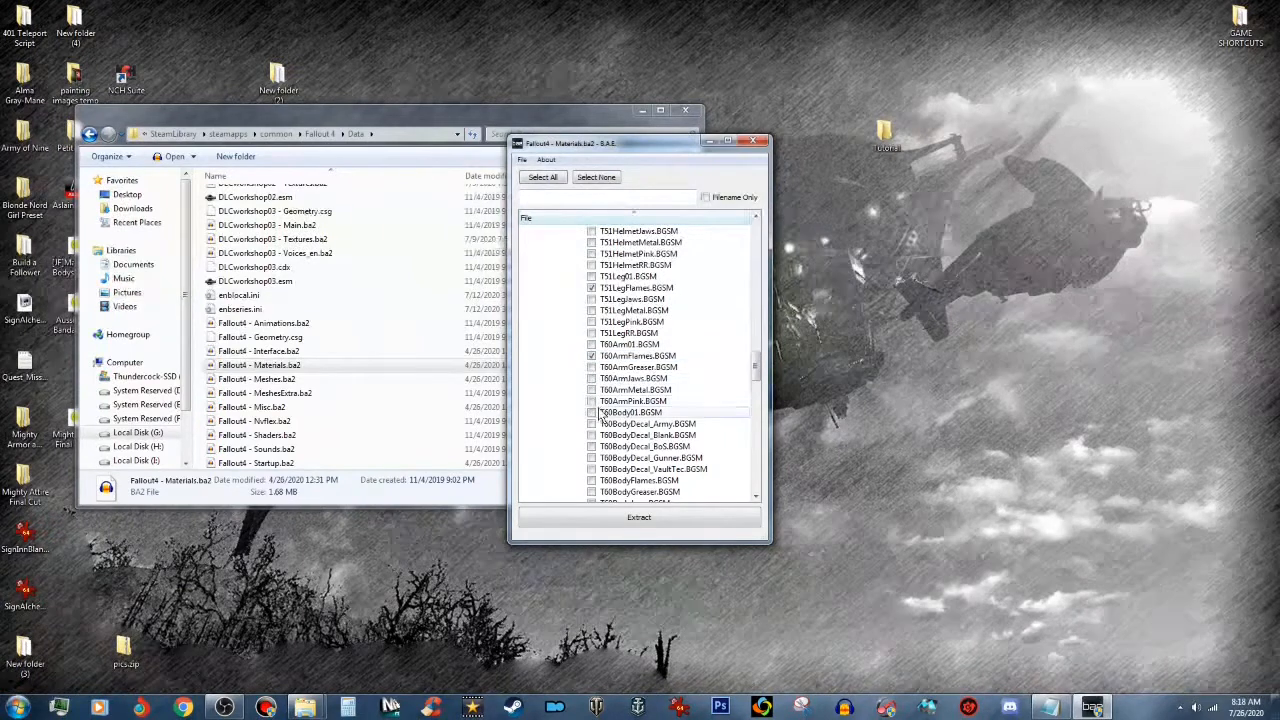
{"action": "left_click", "coordinate": [591, 482]}
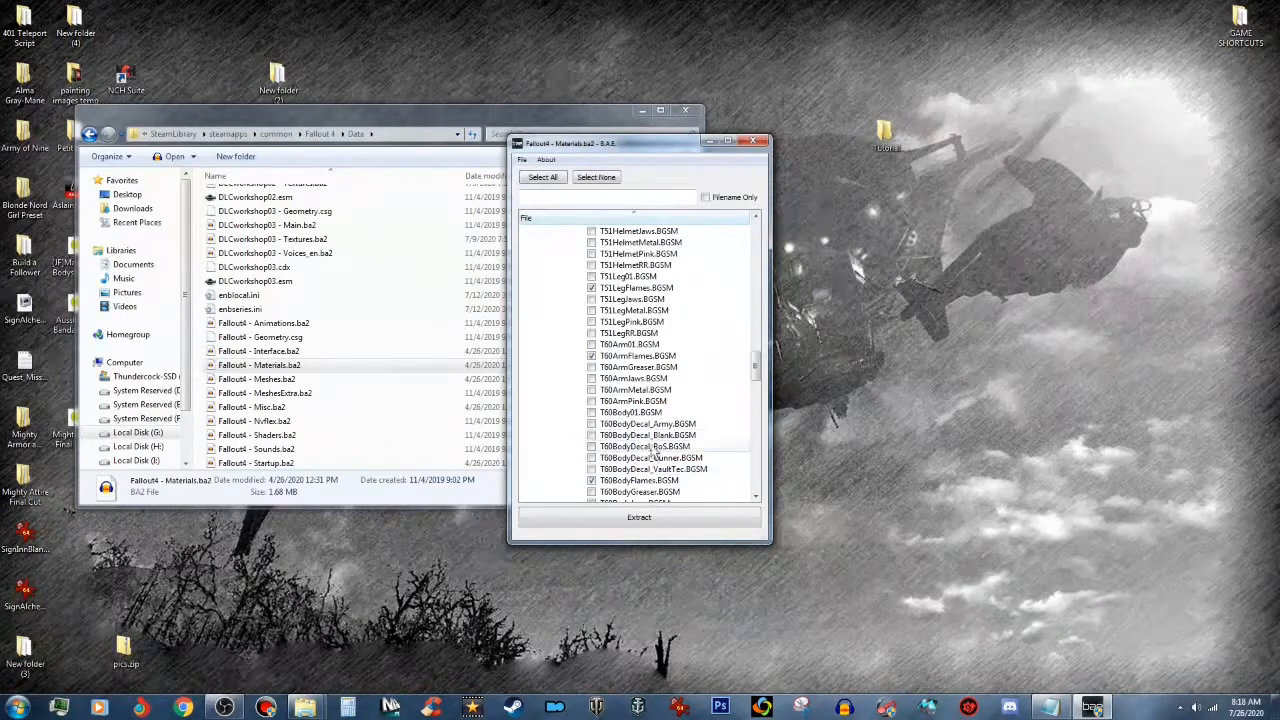
{"action": "left_click_drag", "start_coordinate": [757, 370], "coordinate": [757, 390]}
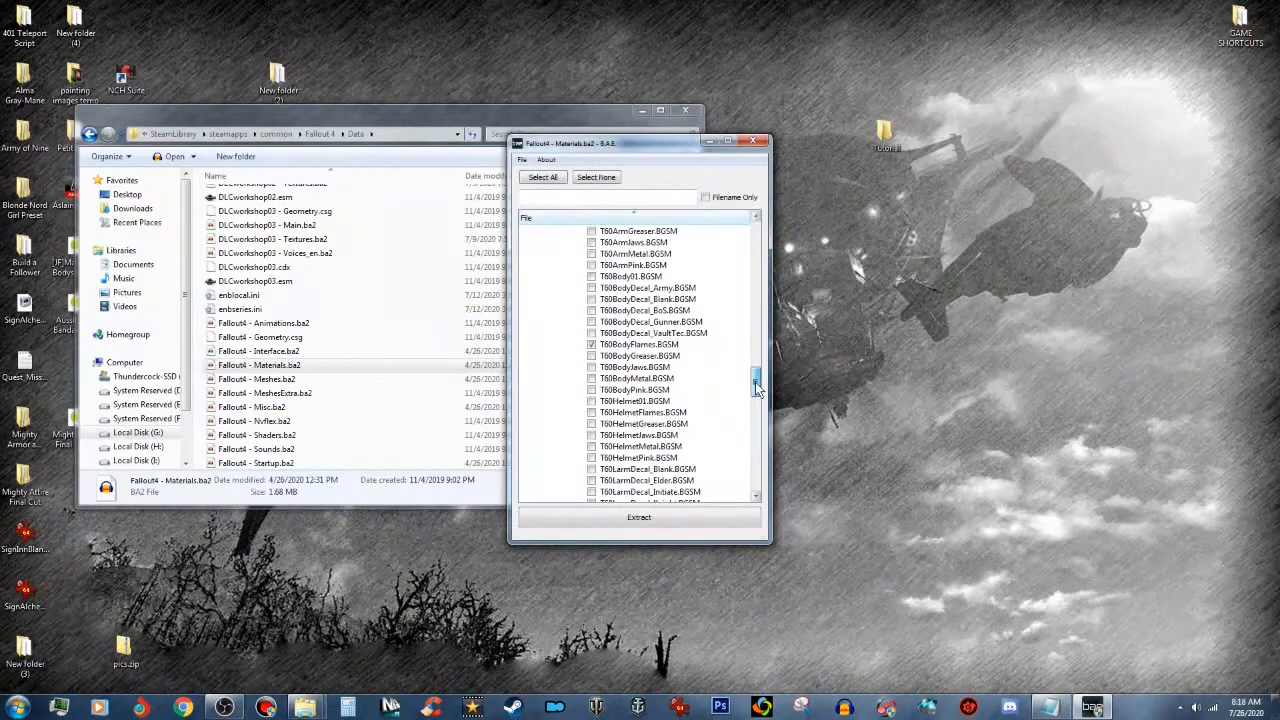
{"action": "left_click", "coordinate": [591, 413]}
{"action": "scroll", "coordinate": [758, 390], "scroll_direction": "down", "scroll_amount": 5}
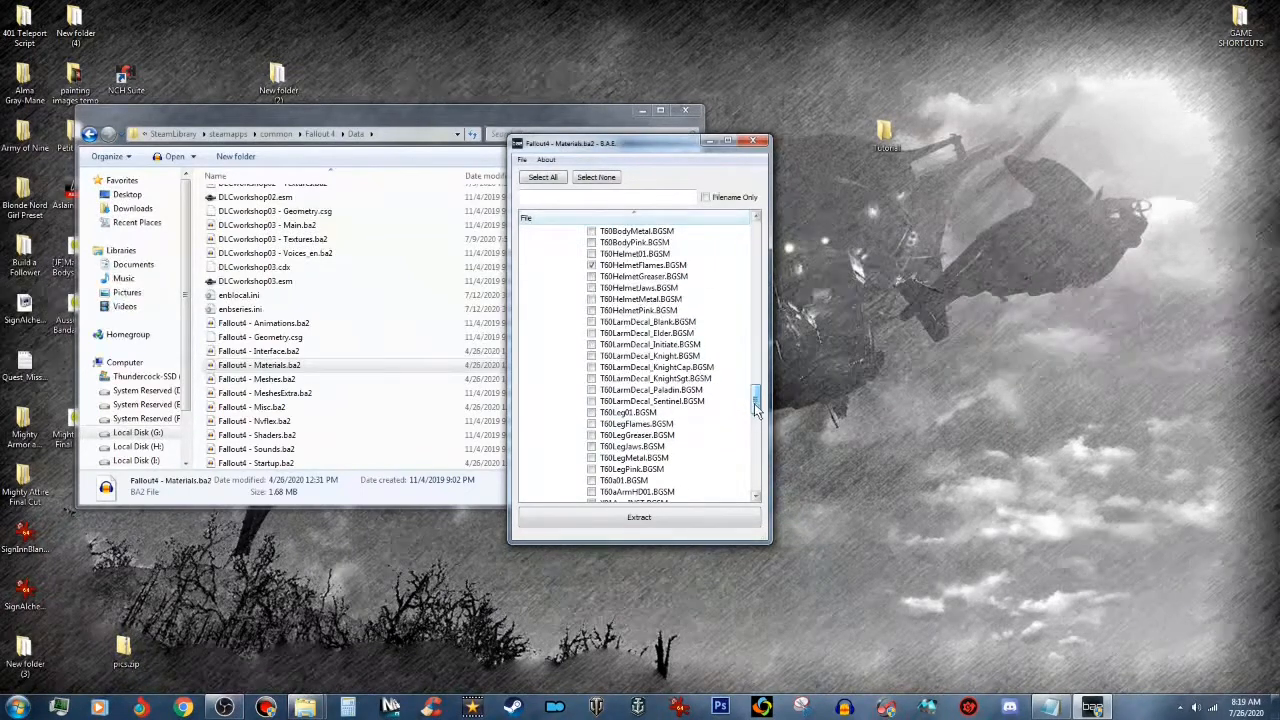
{"action": "left_click", "coordinate": [592, 425]}
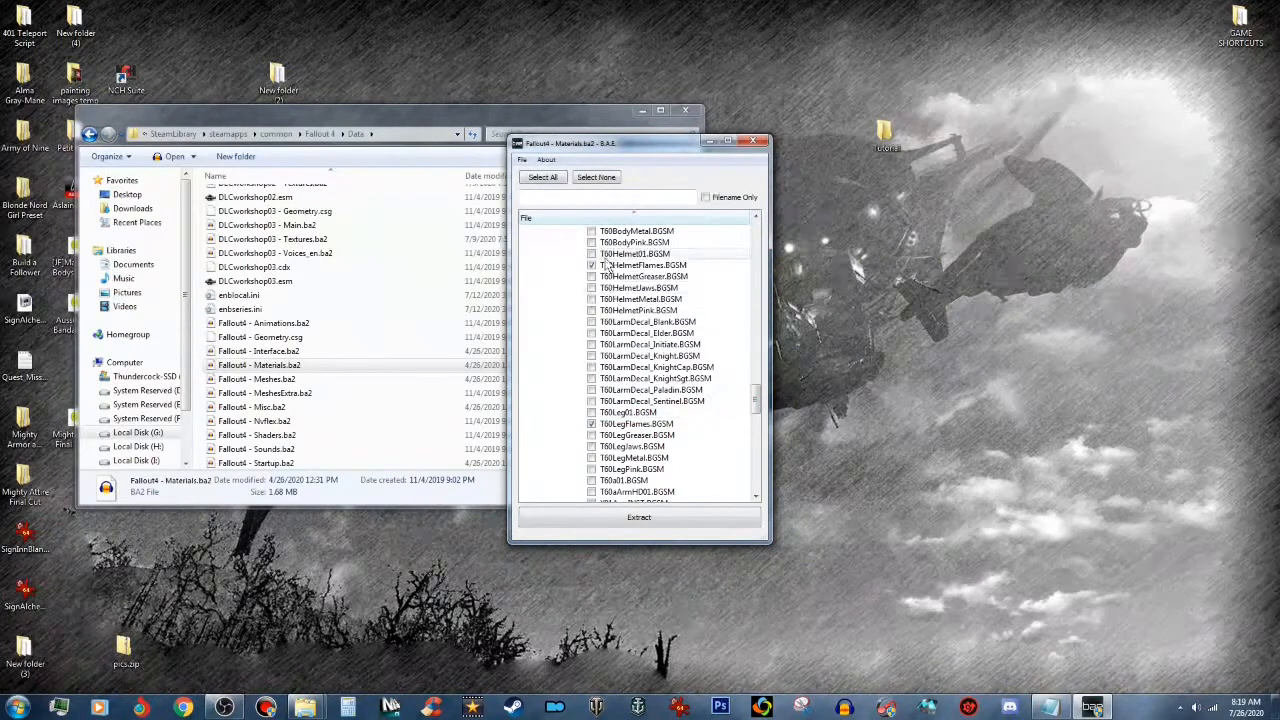
Step: Mark the X1 Flames material files for the arm, body, helmet and leg for extraction
{"action": "left_click_drag", "start_coordinate": [757, 395], "coordinate": [751, 418]}
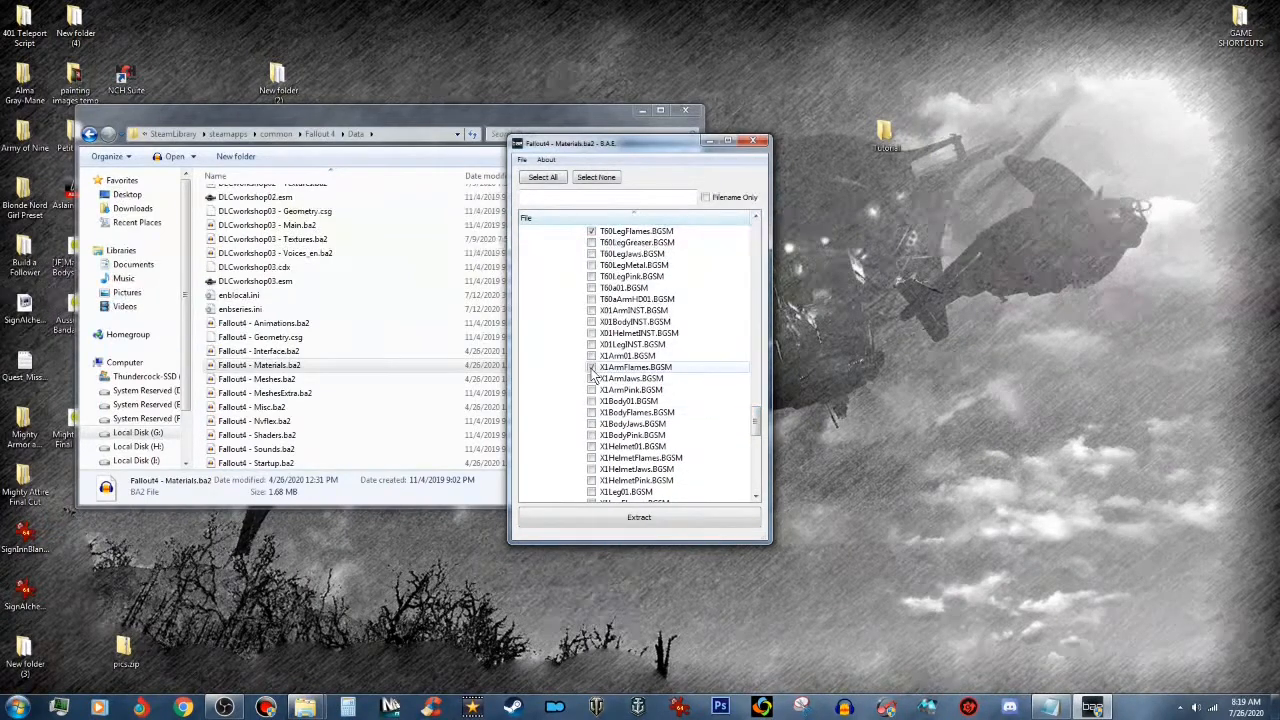
{"action": "left_click", "coordinate": [592, 412]}
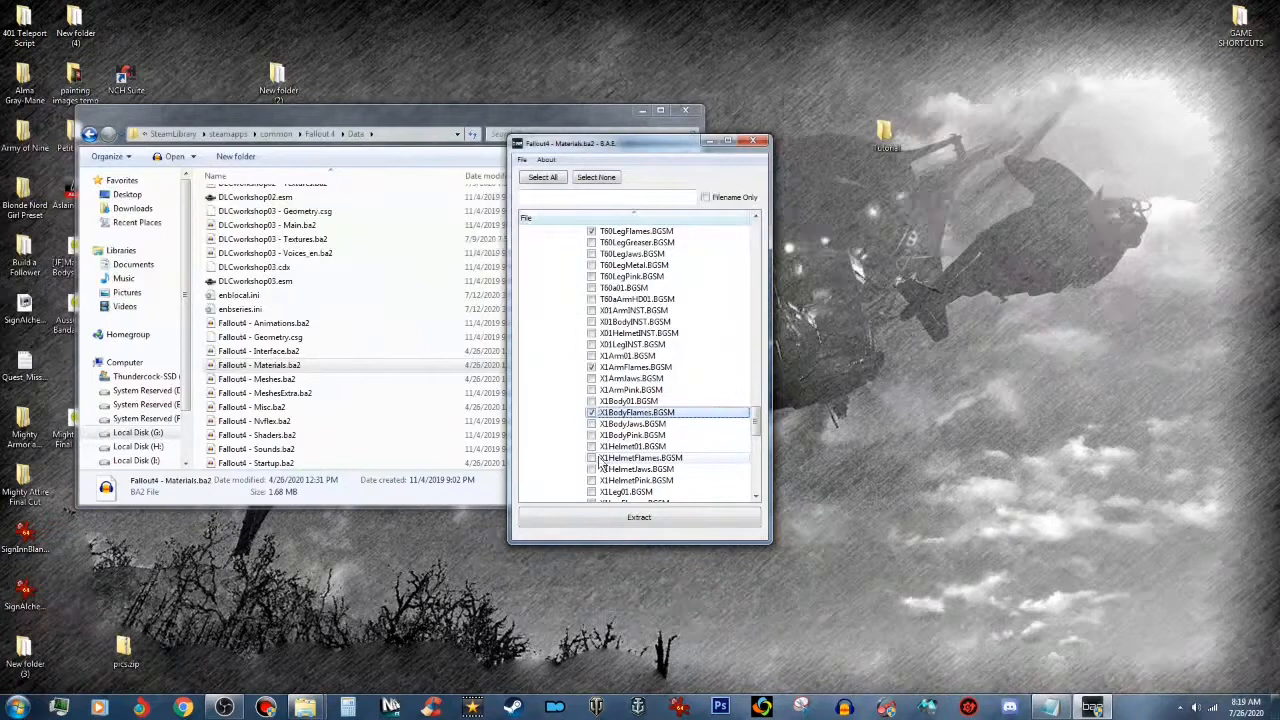
{"action": "left_click", "coordinate": [591, 458]}
{"action": "left_click_drag", "start_coordinate": [760, 418], "coordinate": [758, 436]}
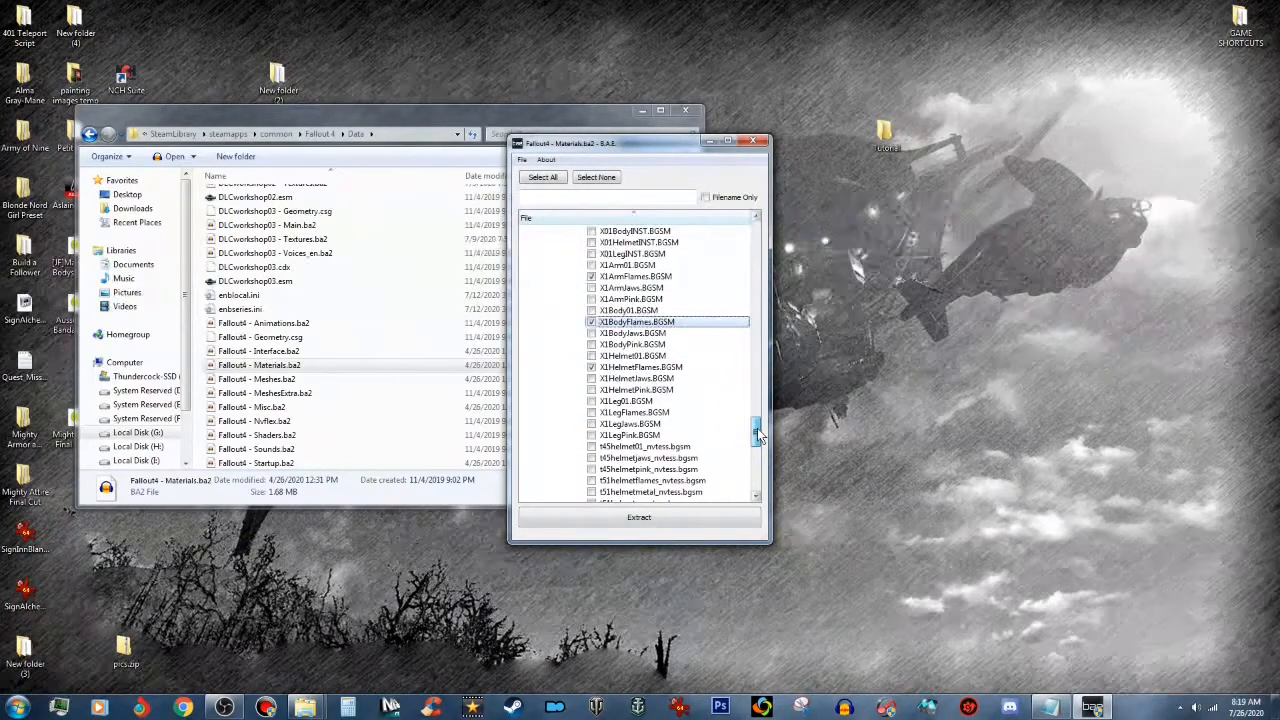
{"action": "left_click", "coordinate": [591, 412]}
Step: Extract the marked material files into the Tutorial folder on the desktop and close B.A.E
{"action": "left_click_drag", "start_coordinate": [758, 436], "coordinate": [757, 405]}
{"action": "left_click", "coordinate": [691, 516]}
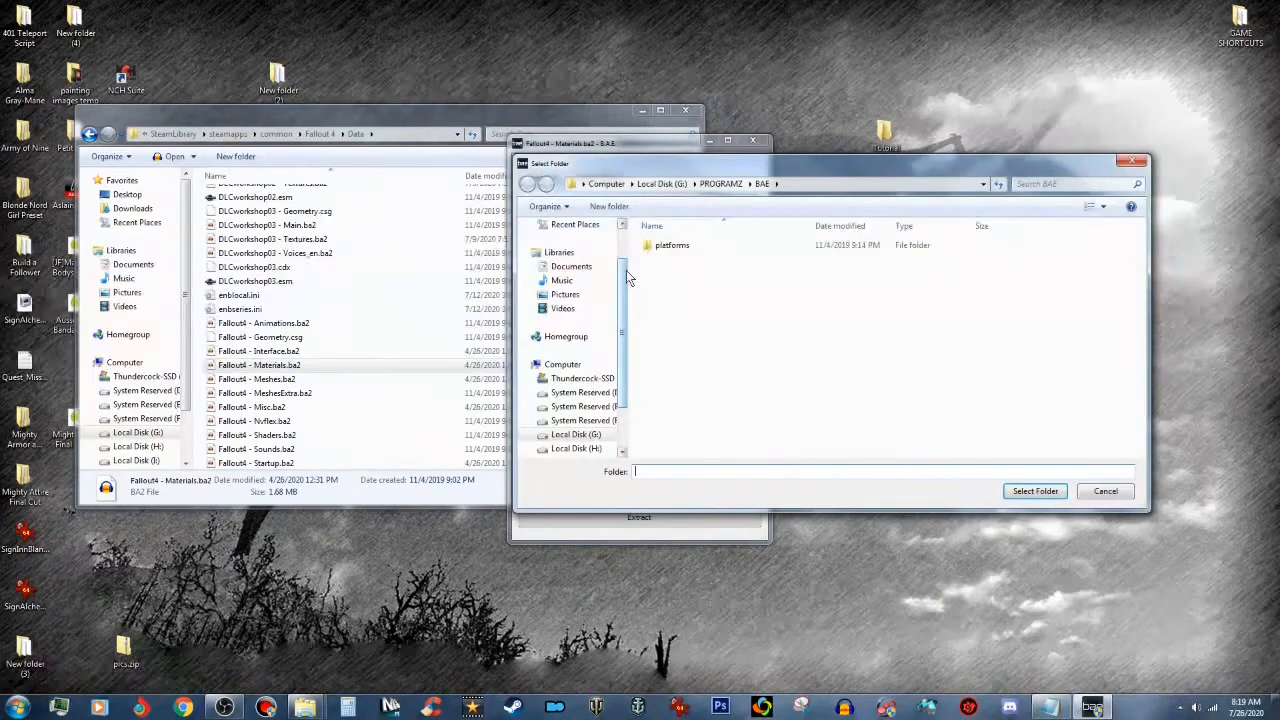
{"action": "left_click_drag", "start_coordinate": [626, 270], "coordinate": [625, 245]}
{"action": "left_click", "coordinate": [595, 248]}
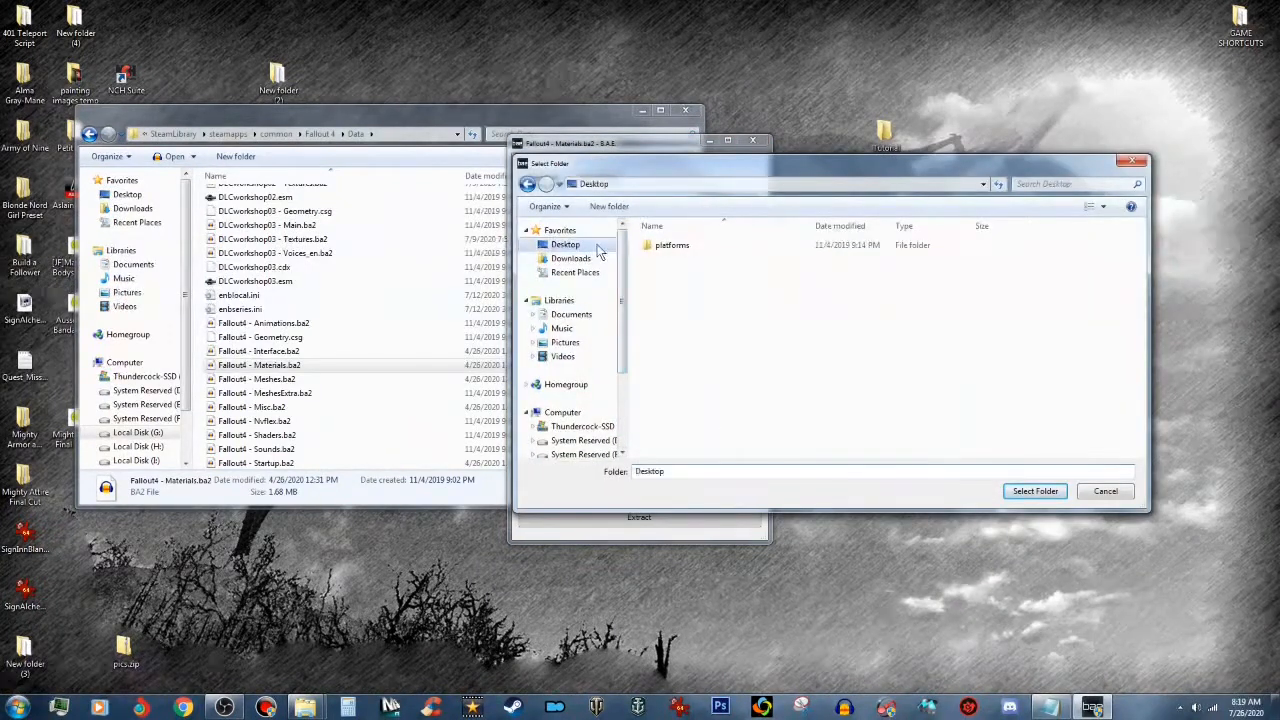
{"action": "left_click_drag", "start_coordinate": [1146, 255], "coordinate": [1146, 326]}
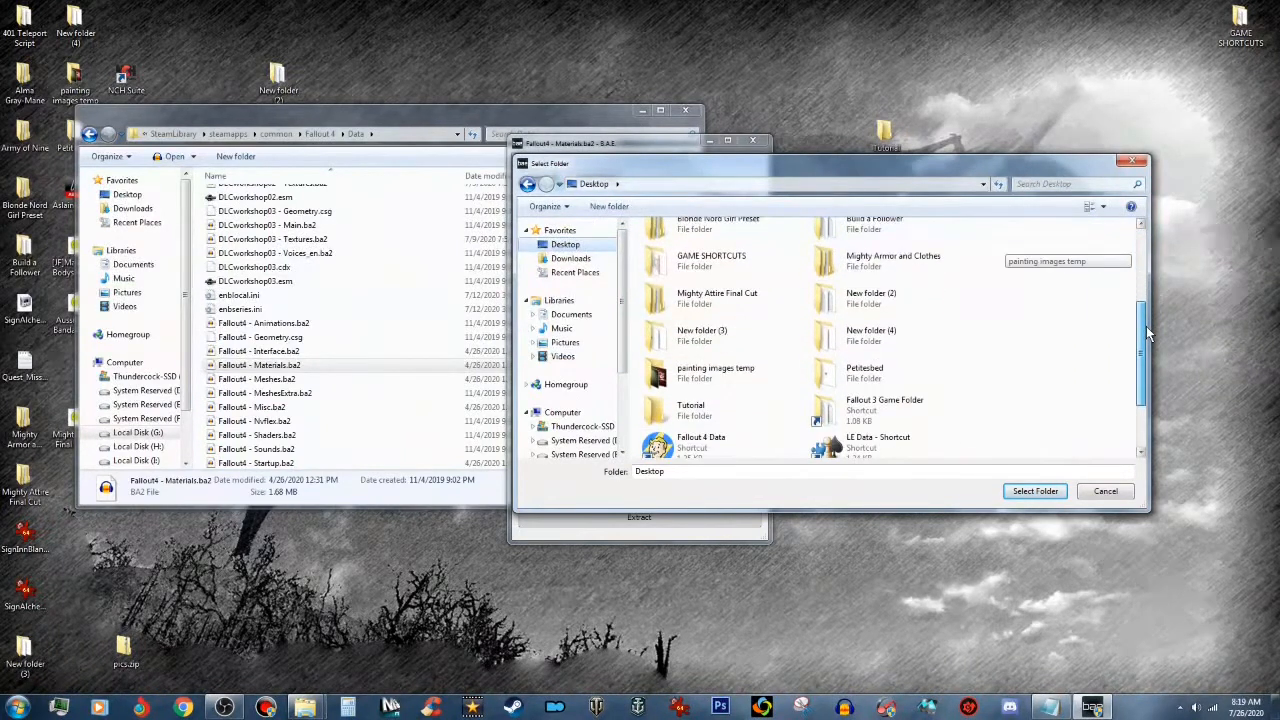
{"action": "left_click", "coordinate": [732, 415]}
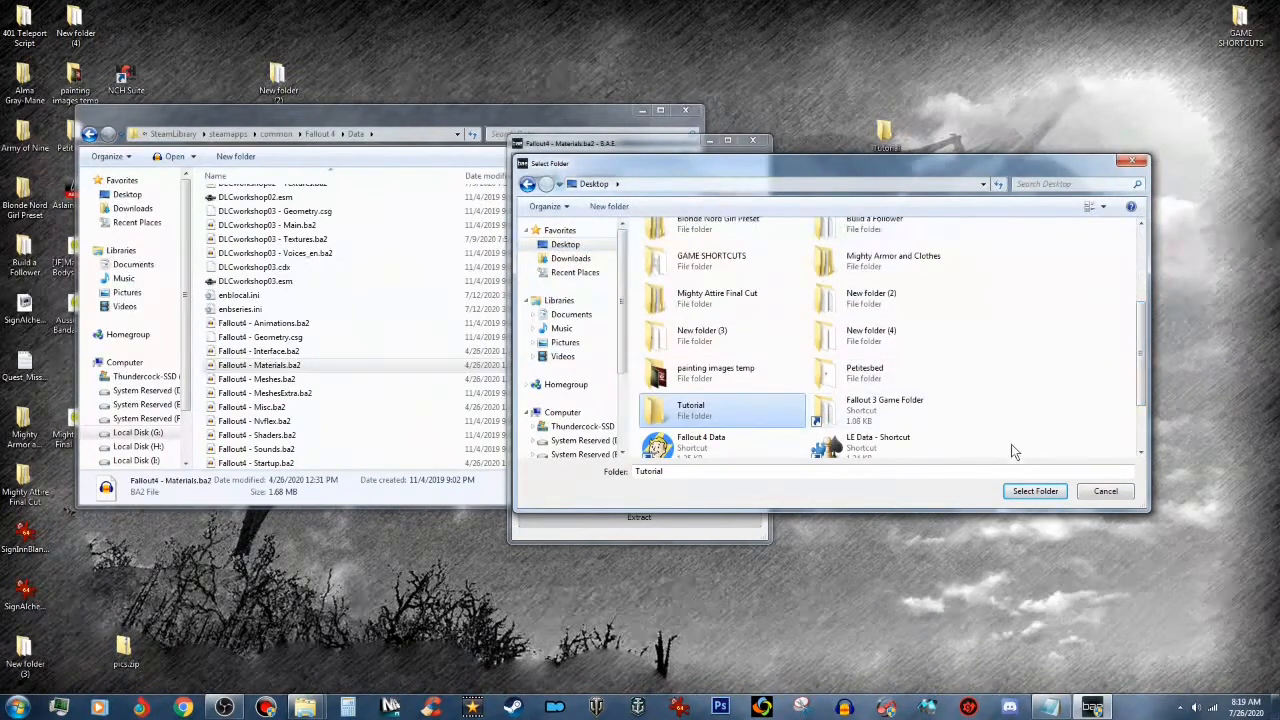
{"action": "left_click", "coordinate": [1038, 492]}
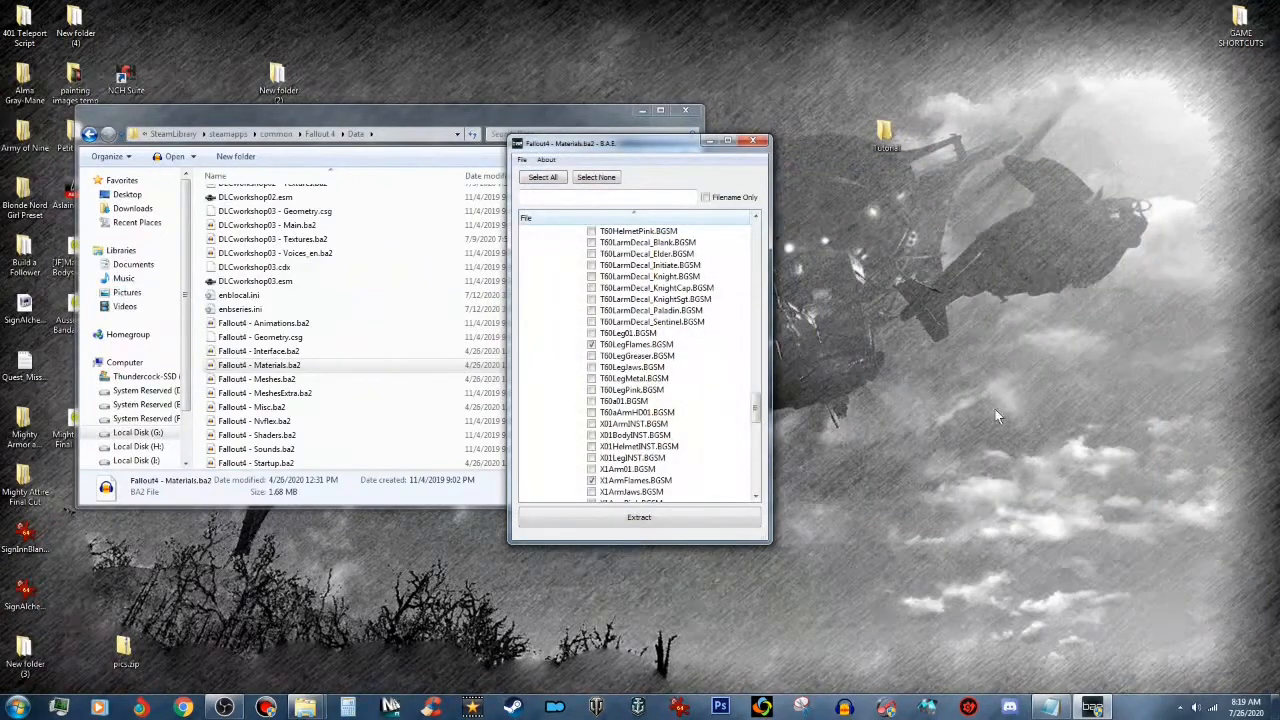
{"action": "left_click", "coordinate": [753, 141]}
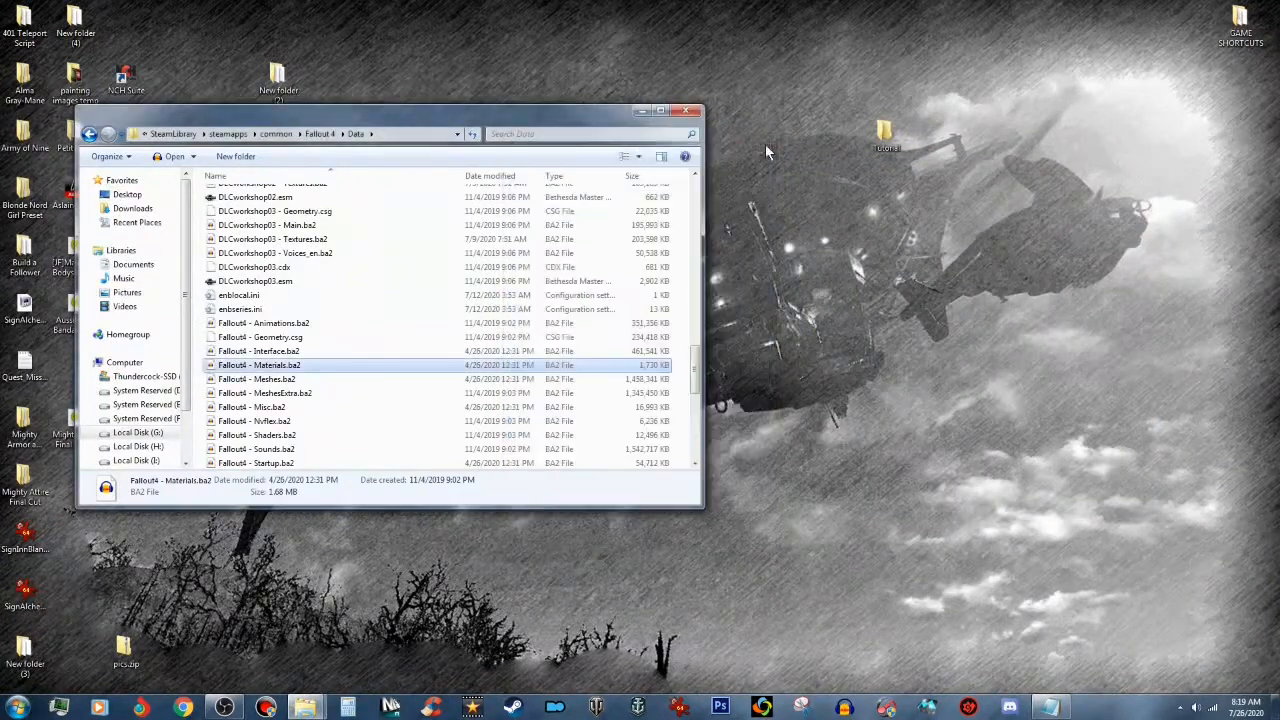
Step: Open the Tutorial folder from the desktop and arrange its window beside the Fallout 4 Data folder window
{"action": "left_click", "coordinate": [895, 145]}
{"action": "double_click", "coordinate": [897, 147]}
{"action": "left_click_drag", "start_coordinate": [567, 141], "coordinate": [604, 183]}
{"action": "left_click_drag", "start_coordinate": [594, 116], "coordinate": [1116, 141]}
{"action": "left_click", "coordinate": [533, 170]}
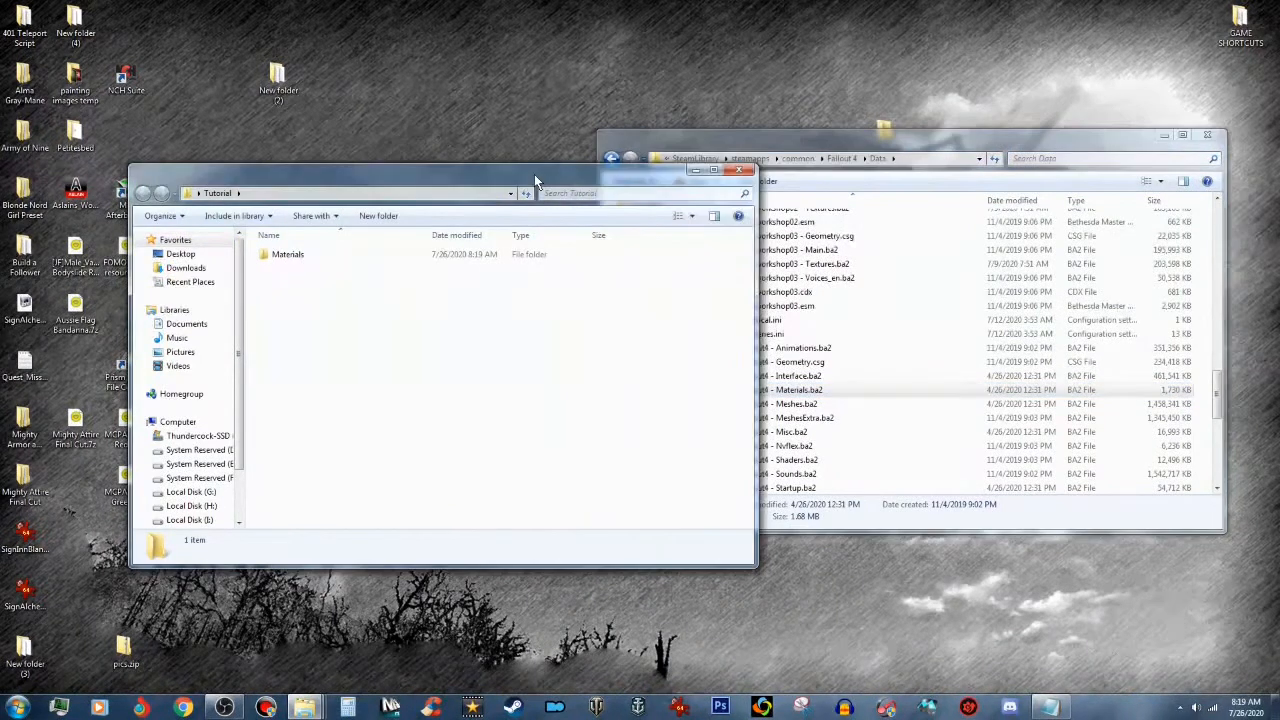
Step: Align the Tutorial folder window with the Data folder window and open its Materials\actors\PowerArmor subfolder
{"action": "left_click_drag", "start_coordinate": [539, 179], "coordinate": [542, 142]}
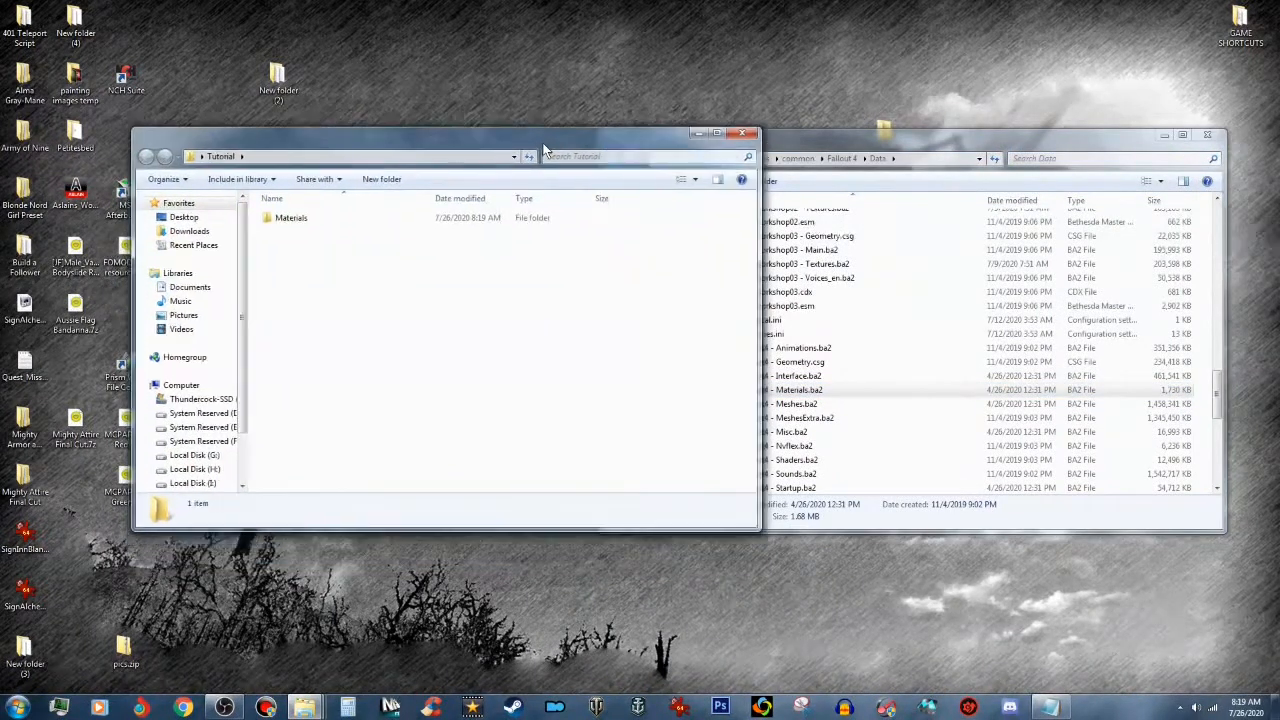
{"action": "double_click", "coordinate": [371, 224]}
{"action": "double_click", "coordinate": [371, 224]}
{"action": "double_click", "coordinate": [371, 224]}
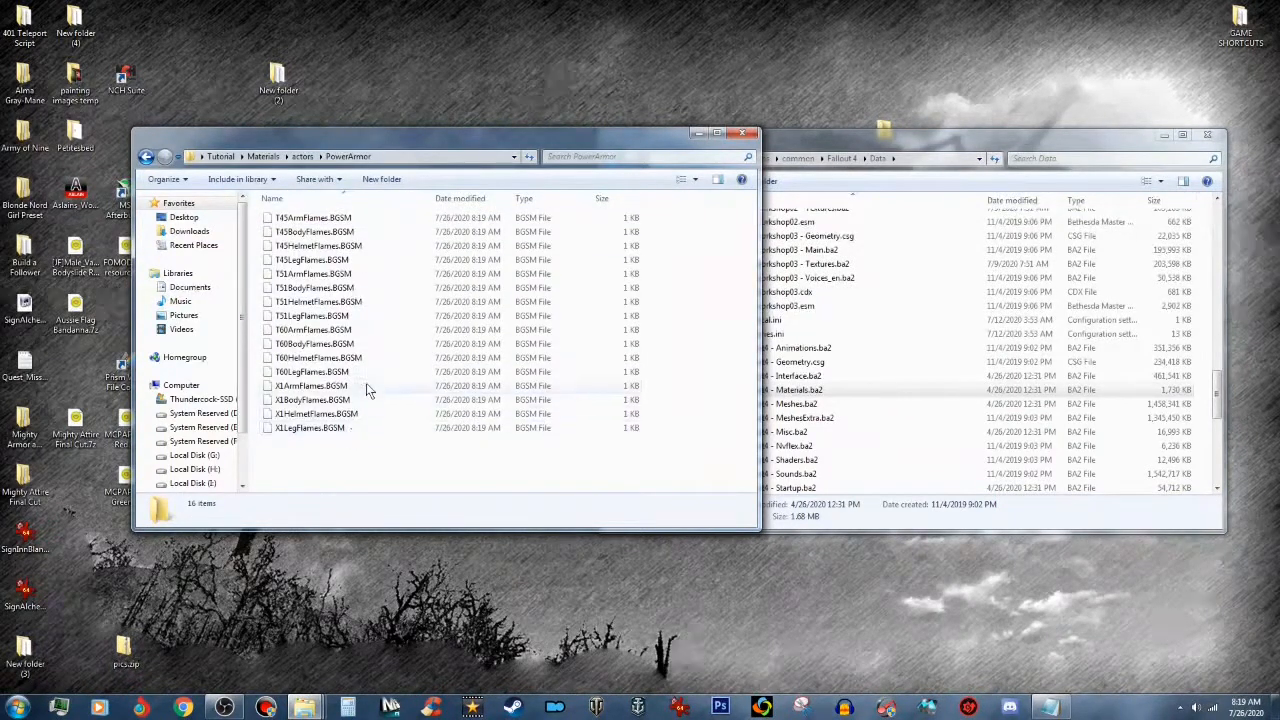
Step: Rename T45ArmFlames.BGSM as T45ArmKek.BGSM
{"action": "left_click", "coordinate": [315, 218]}
{"action": "left_click", "coordinate": [315, 218]}
{"action": "left_click", "coordinate": [312, 217]}
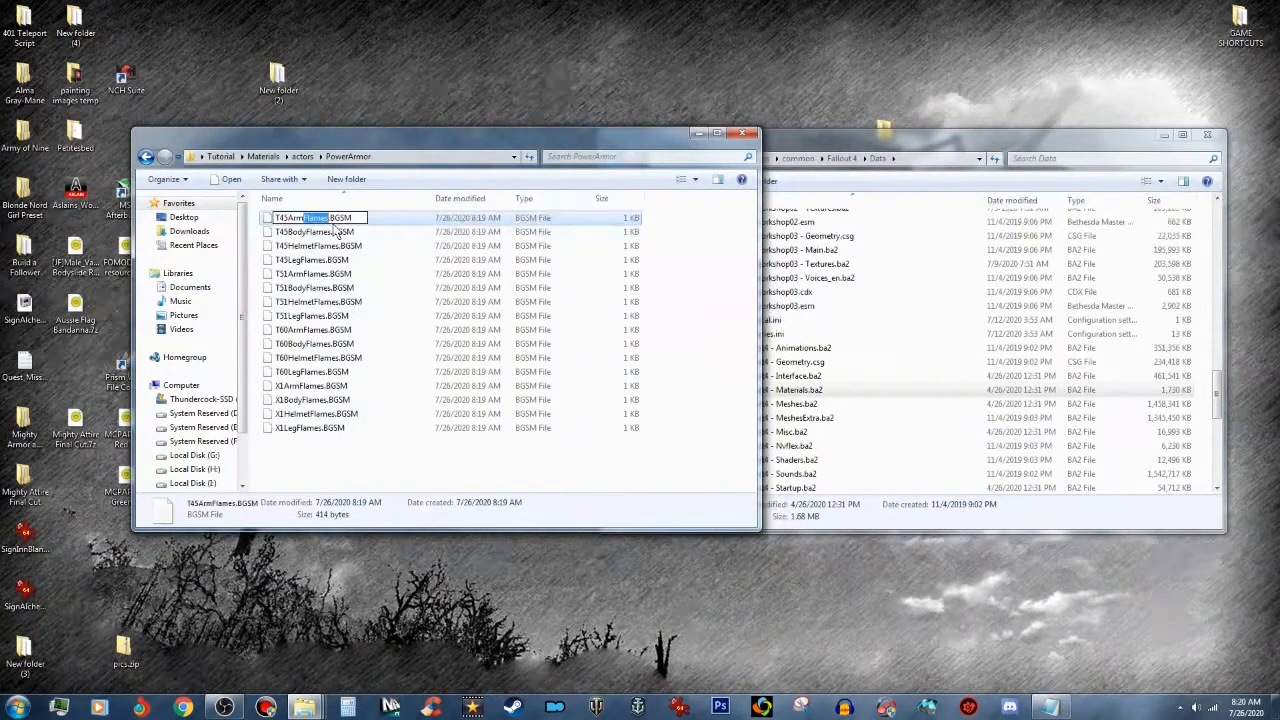
{"action": "type", "text": "Kek"}
{"action": "key", "text": "Return"}
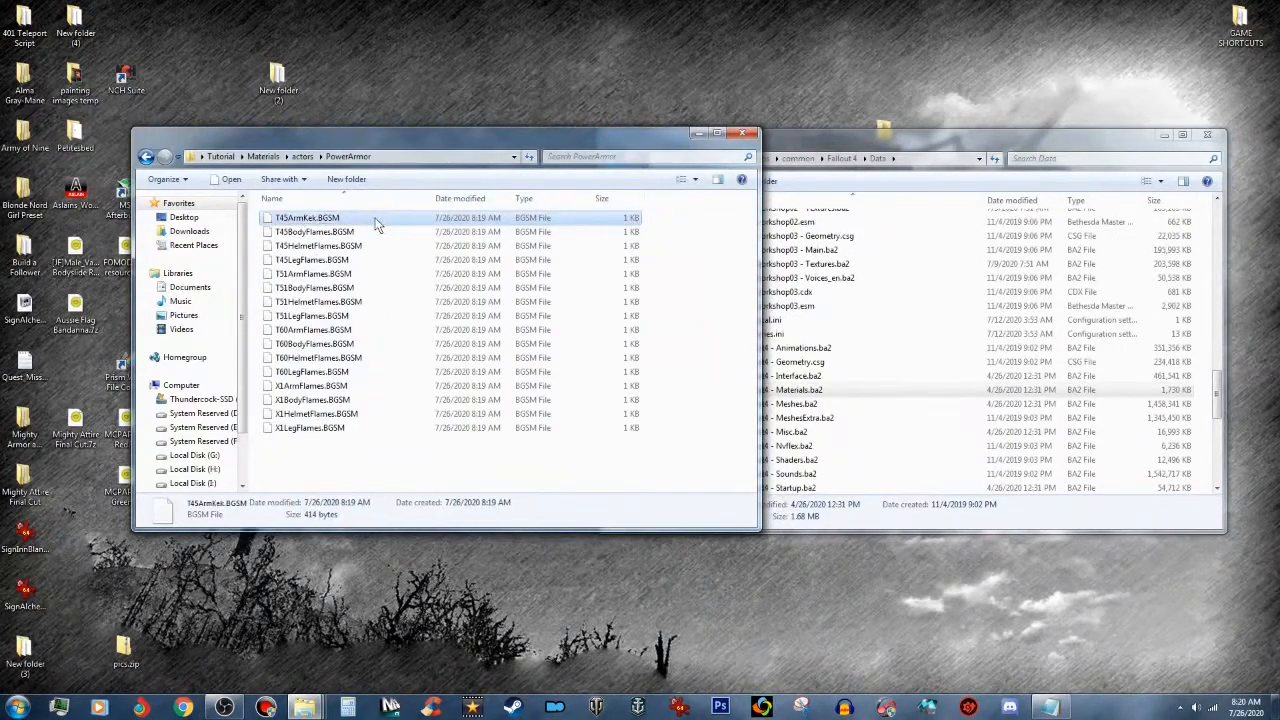
Step: Copy "Kek" from the T45ArmKek file name and paste it over "Flames" to rename T45BodyFlames.BGSM as T45BodyKek.BGSM
{"action": "left_click", "coordinate": [308, 222]}
{"action": "left_click_drag", "start_coordinate": [303, 217], "coordinate": [314, 219]}
{"action": "right_click", "coordinate": [308, 218]}
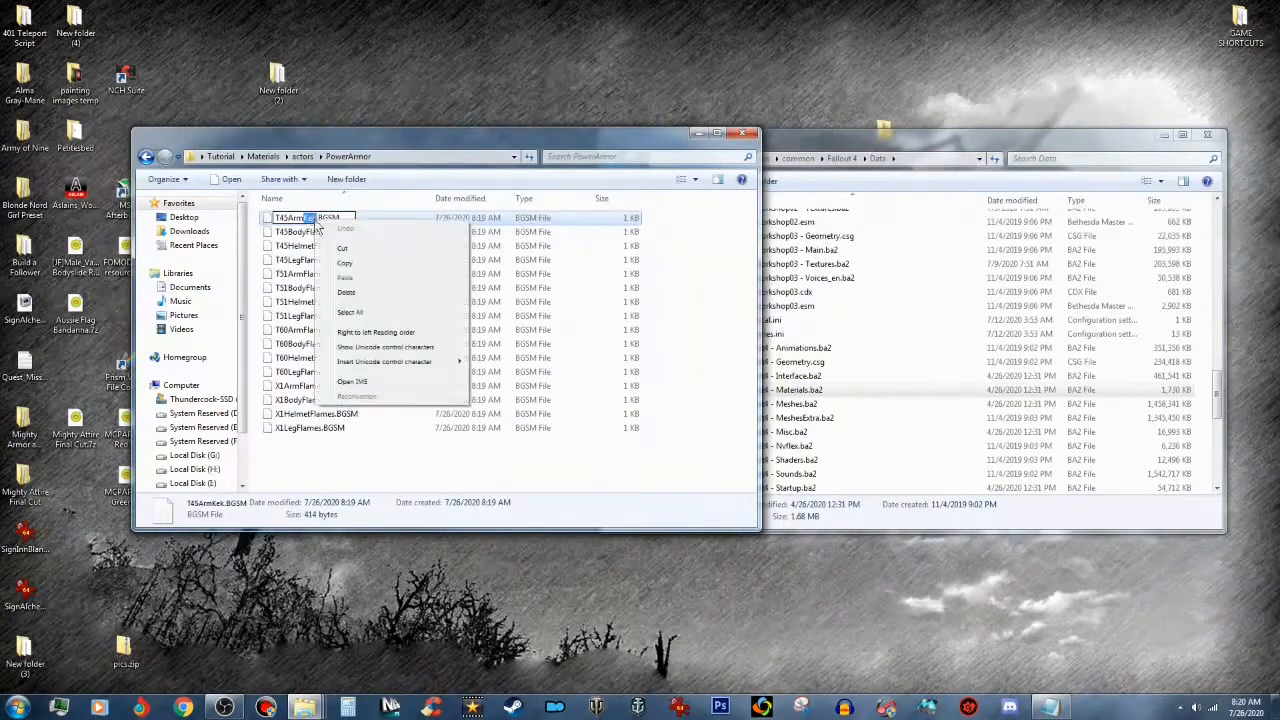
{"action": "left_click", "coordinate": [328, 270]}
{"action": "left_click", "coordinate": [330, 234]}
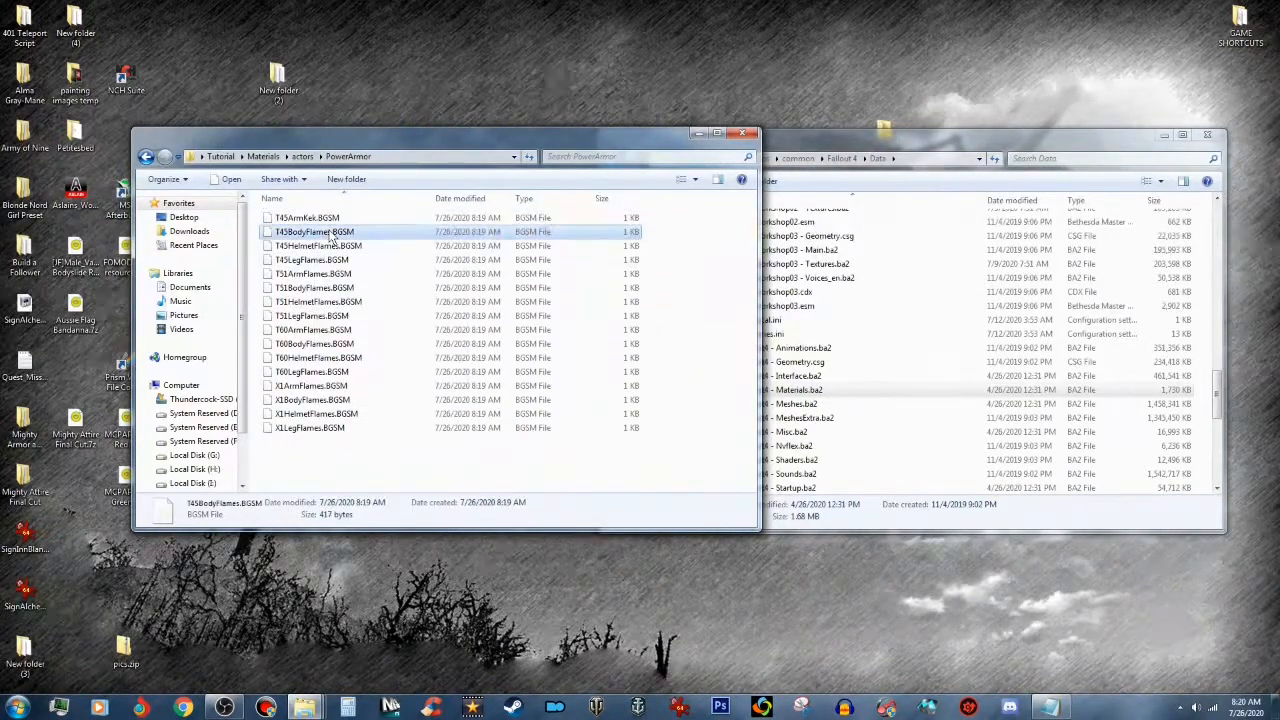
{"action": "left_click", "coordinate": [330, 236]}
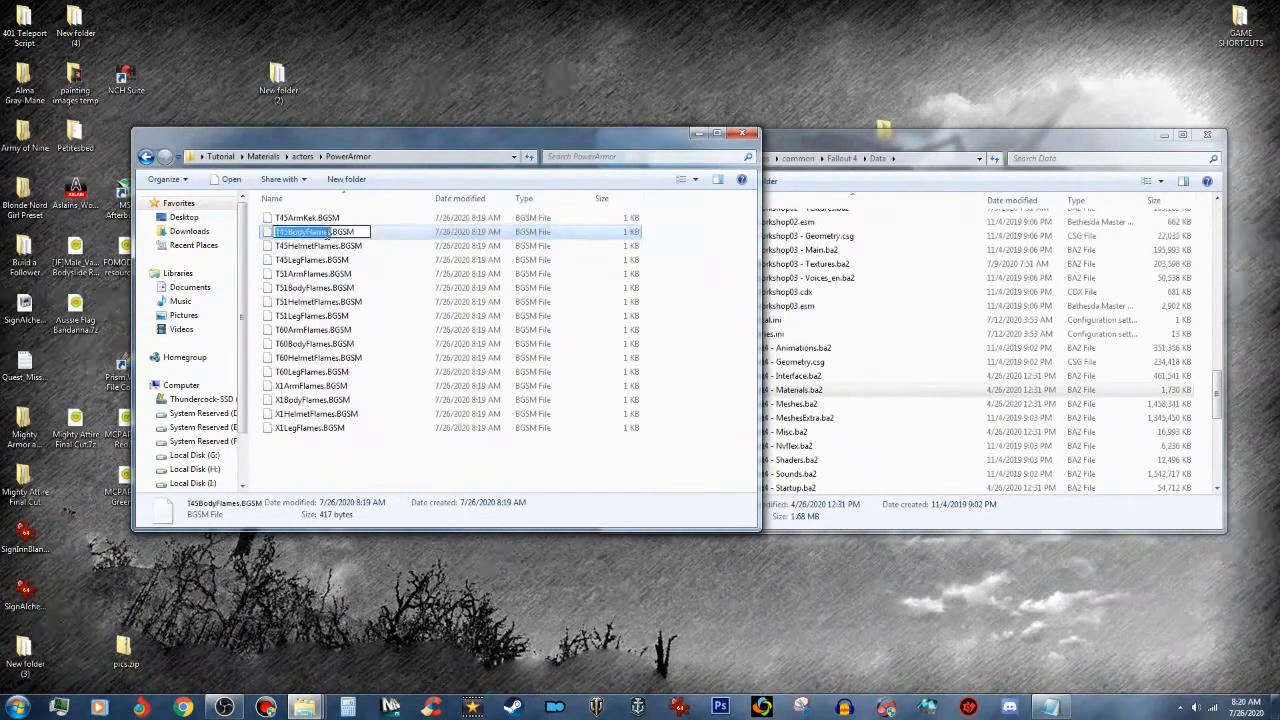
{"action": "left_click_drag", "start_coordinate": [306, 221], "coordinate": [317, 224]}
{"action": "right_click", "coordinate": [325, 232]}
{"action": "left_click", "coordinate": [368, 292]}
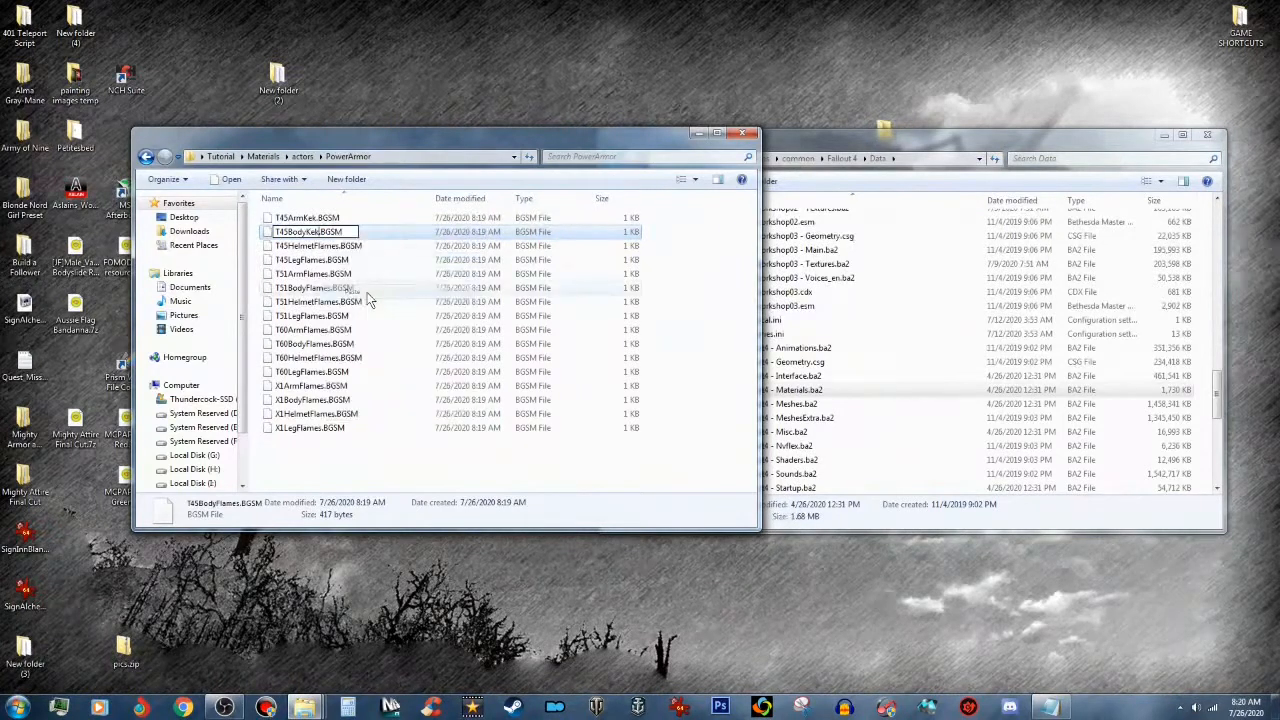
Step: Rename T45HelmetFlames.BGSM as T45HelmetKek.BGSM by pasting the copied "Kek" over "Flames"
{"action": "left_click", "coordinate": [346, 246]}
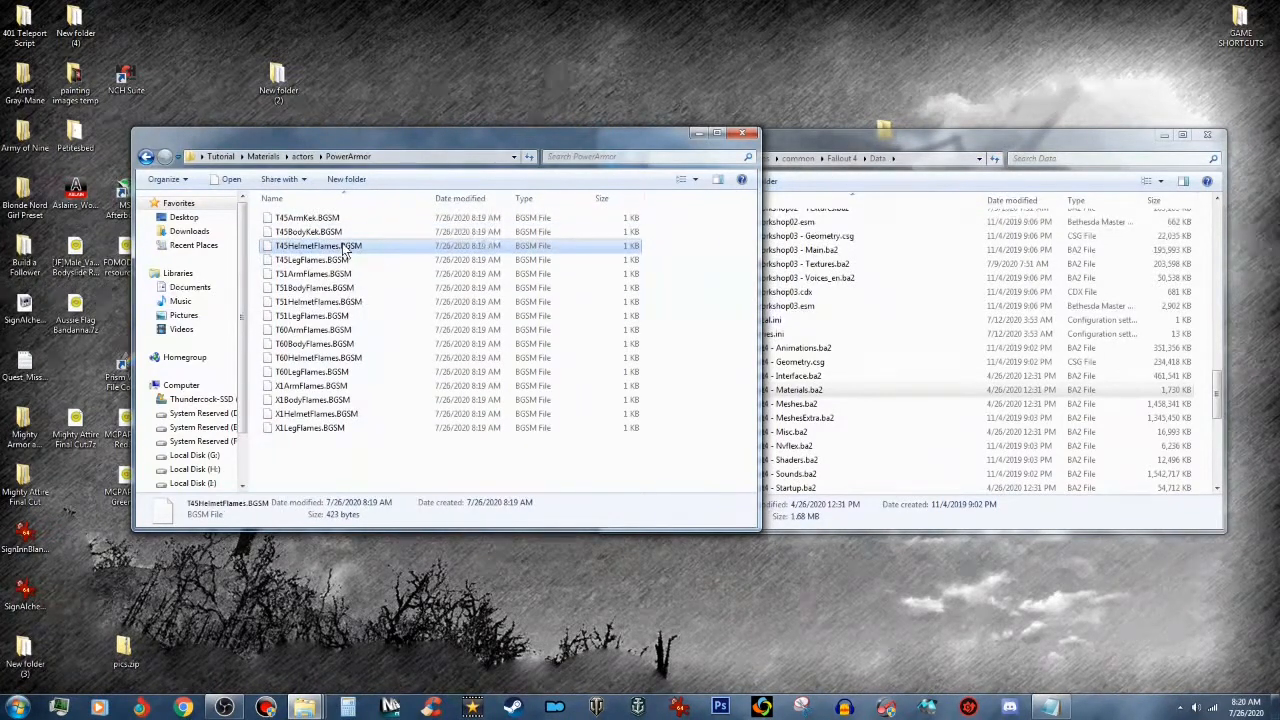
{"action": "right_click", "coordinate": [344, 247]}
{"action": "left_click", "coordinate": [420, 513]}
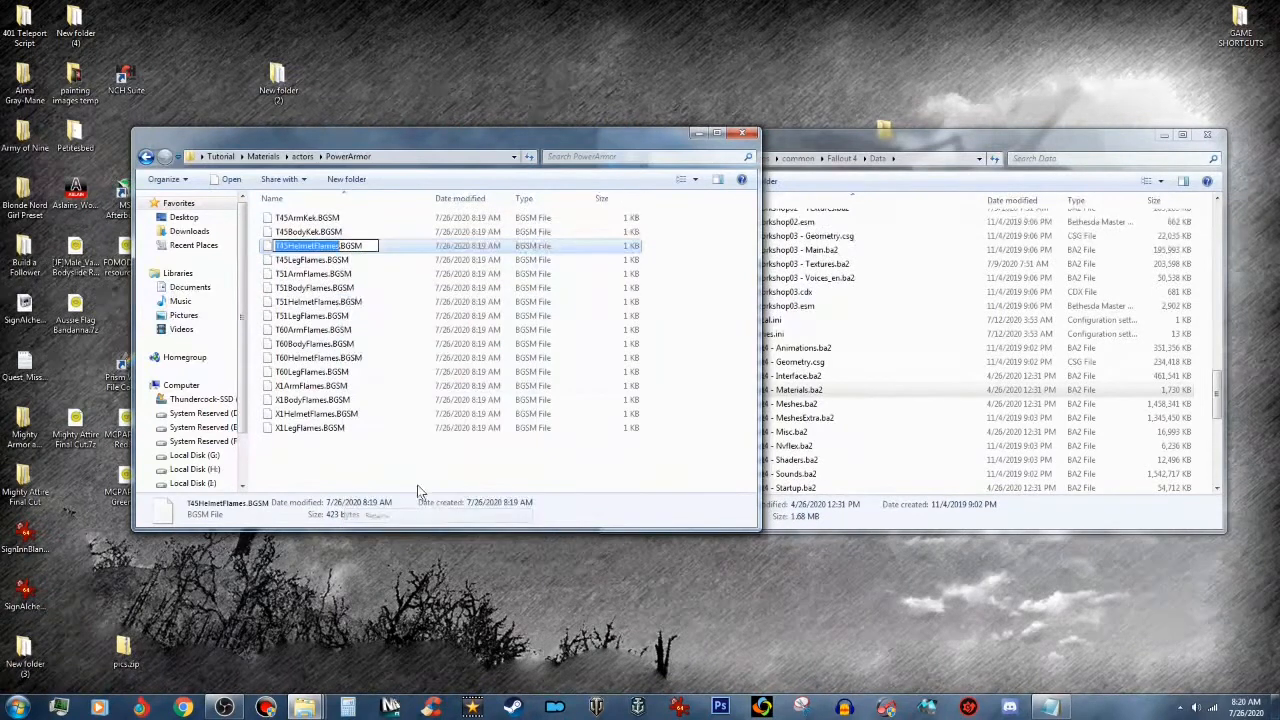
{"action": "left_click", "coordinate": [317, 246]}
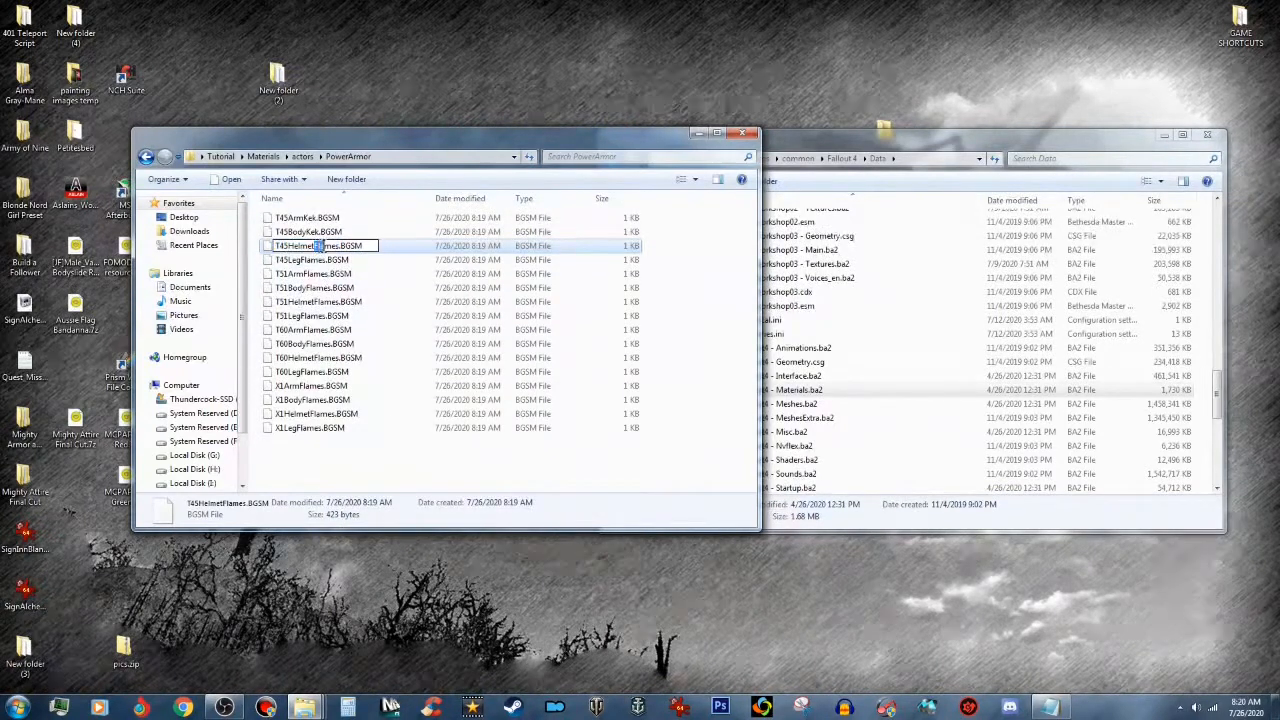
{"action": "right_click", "coordinate": [330, 246]}
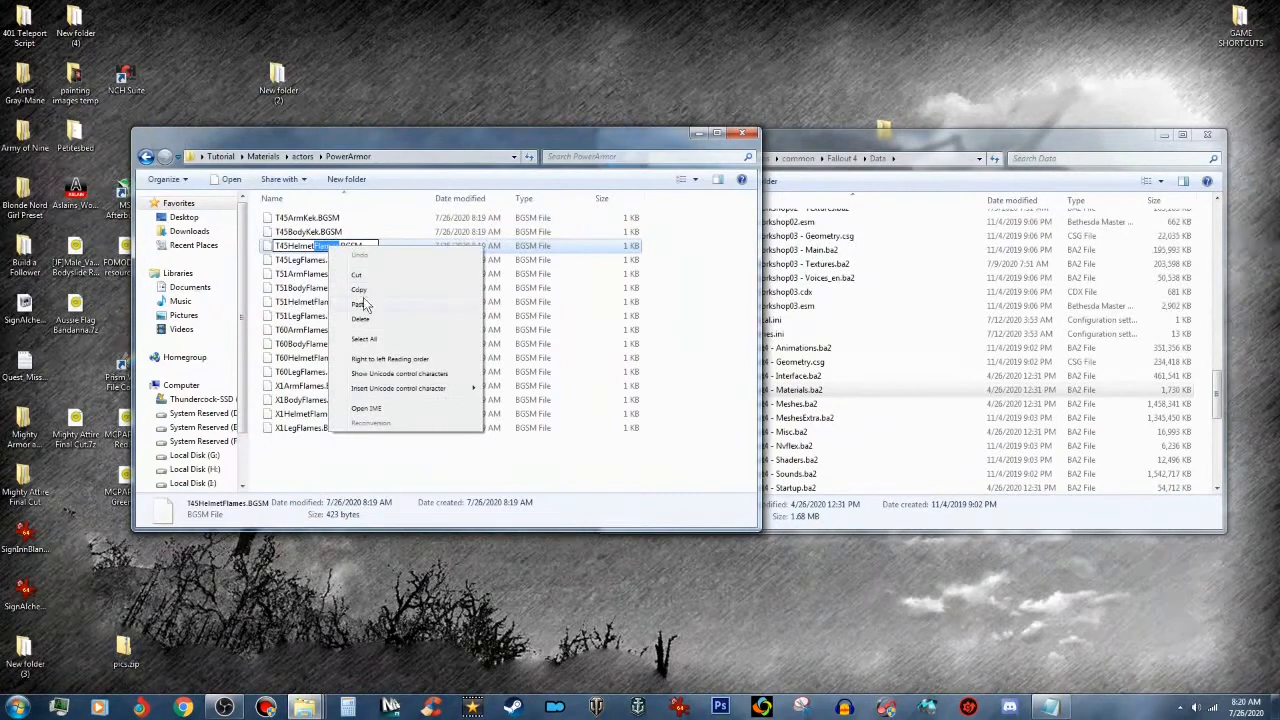
{"action": "left_click", "coordinate": [370, 306]}
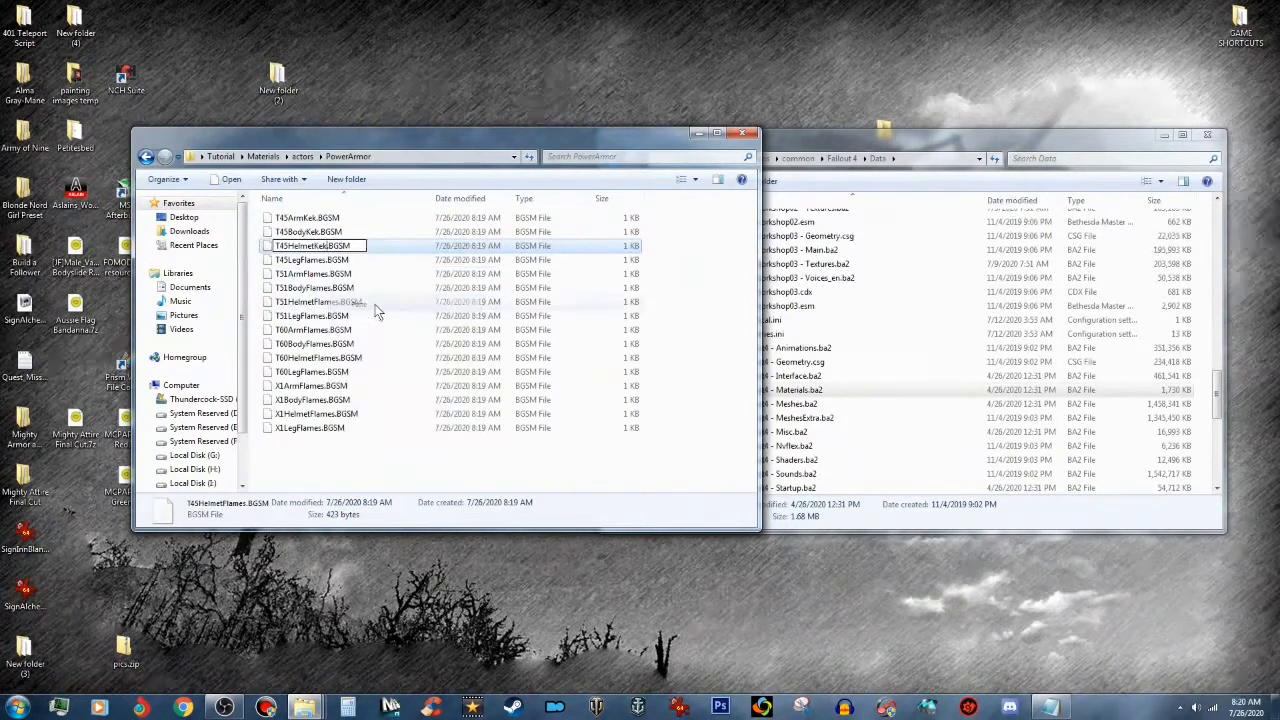
Step: Rename T45LegFlames.BGSM as T45LegKek.BGSM by pasting the copied "Kek" over "Flames"
{"action": "left_click", "coordinate": [338, 260]}
{"action": "left_click", "coordinate": [312, 261]}
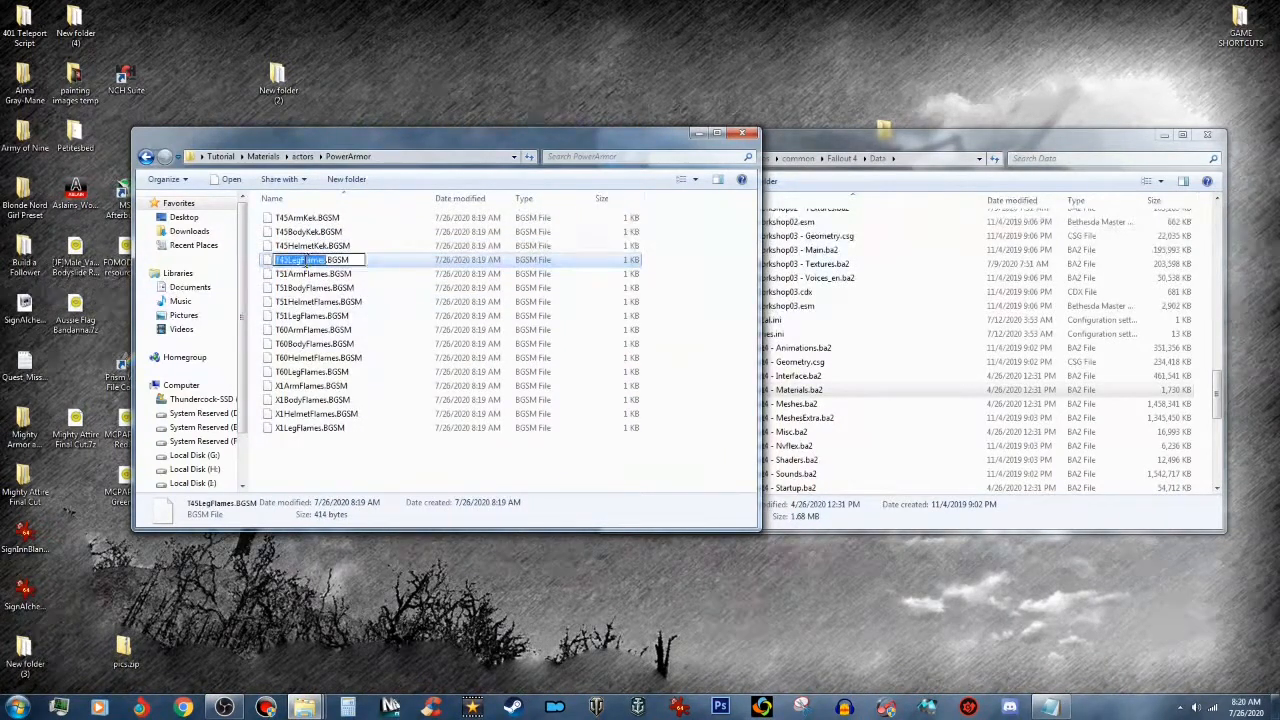
{"action": "left_click_drag", "start_coordinate": [299, 260], "coordinate": [325, 260]}
{"action": "right_click", "coordinate": [330, 261]}
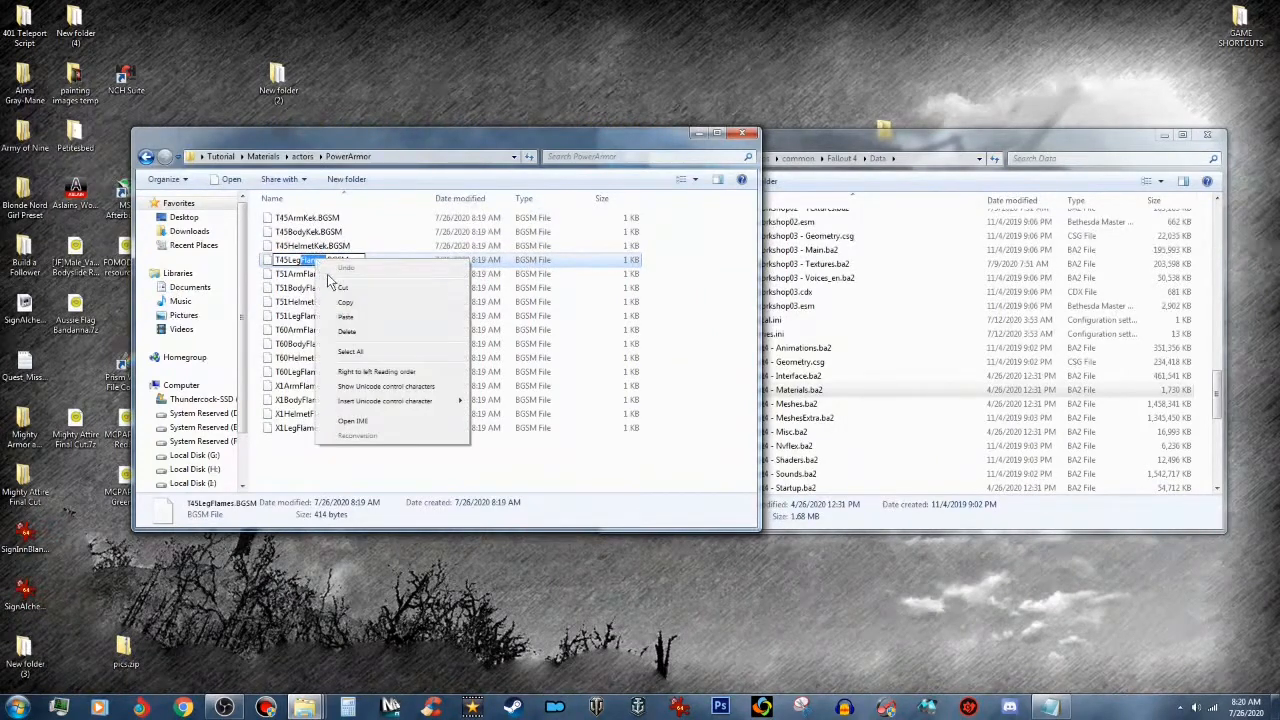
{"action": "left_click", "coordinate": [356, 320]}
Step: Rename T51ArmFlames.BGSM as T51ArmKek.BGSM by pasting the copied "Kek" over "Flames"
{"action": "left_click", "coordinate": [314, 275]}
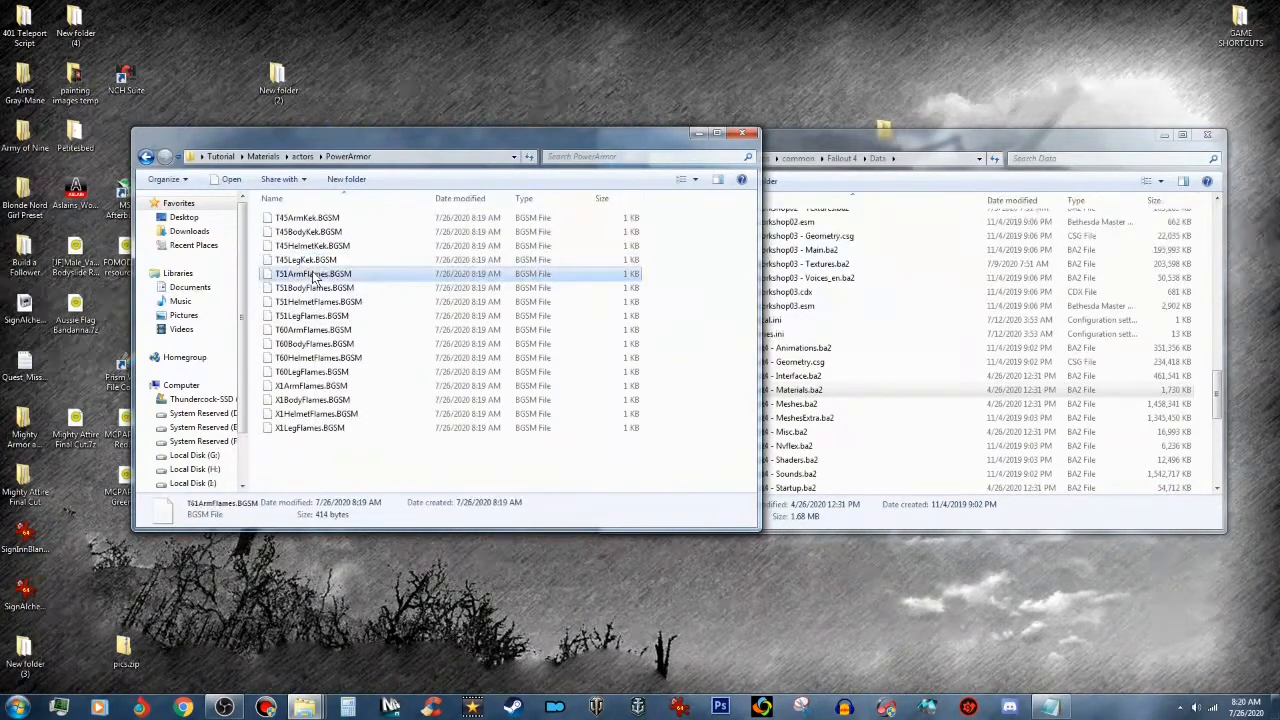
{"action": "left_click", "coordinate": [312, 275]}
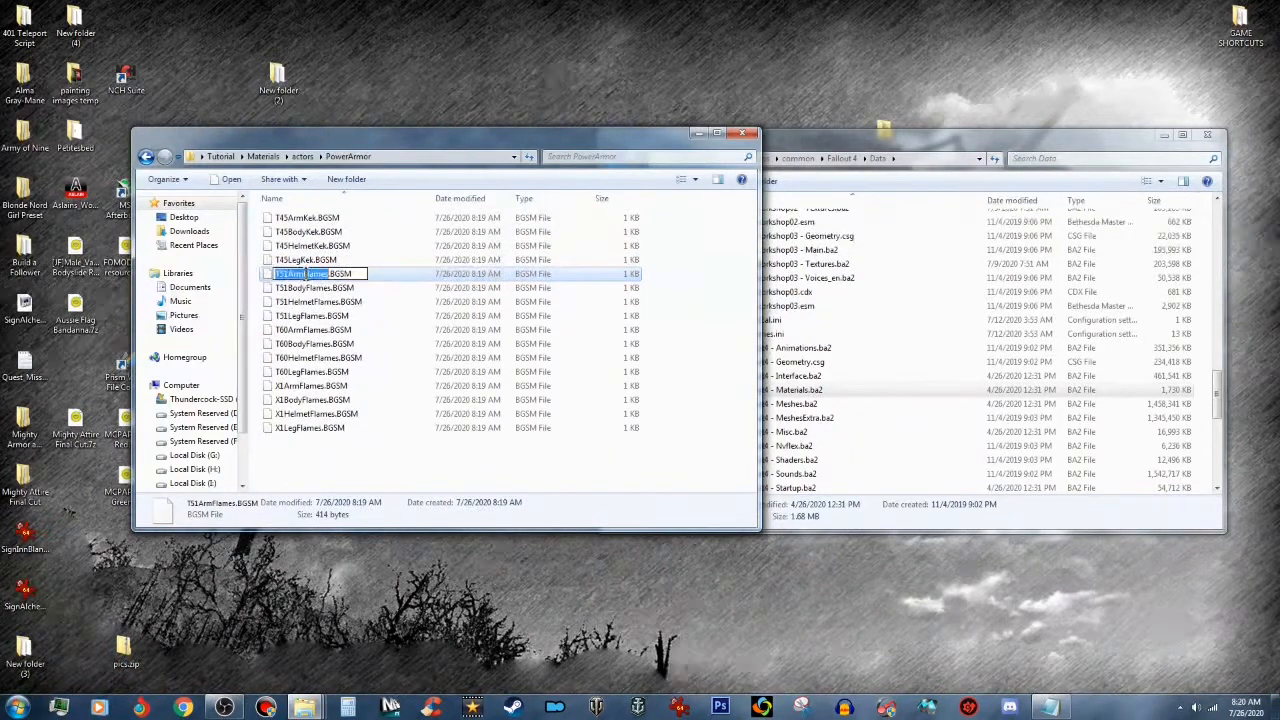
{"action": "left_click_drag", "start_coordinate": [304, 275], "coordinate": [318, 275]}
{"action": "right_click", "coordinate": [316, 275]}
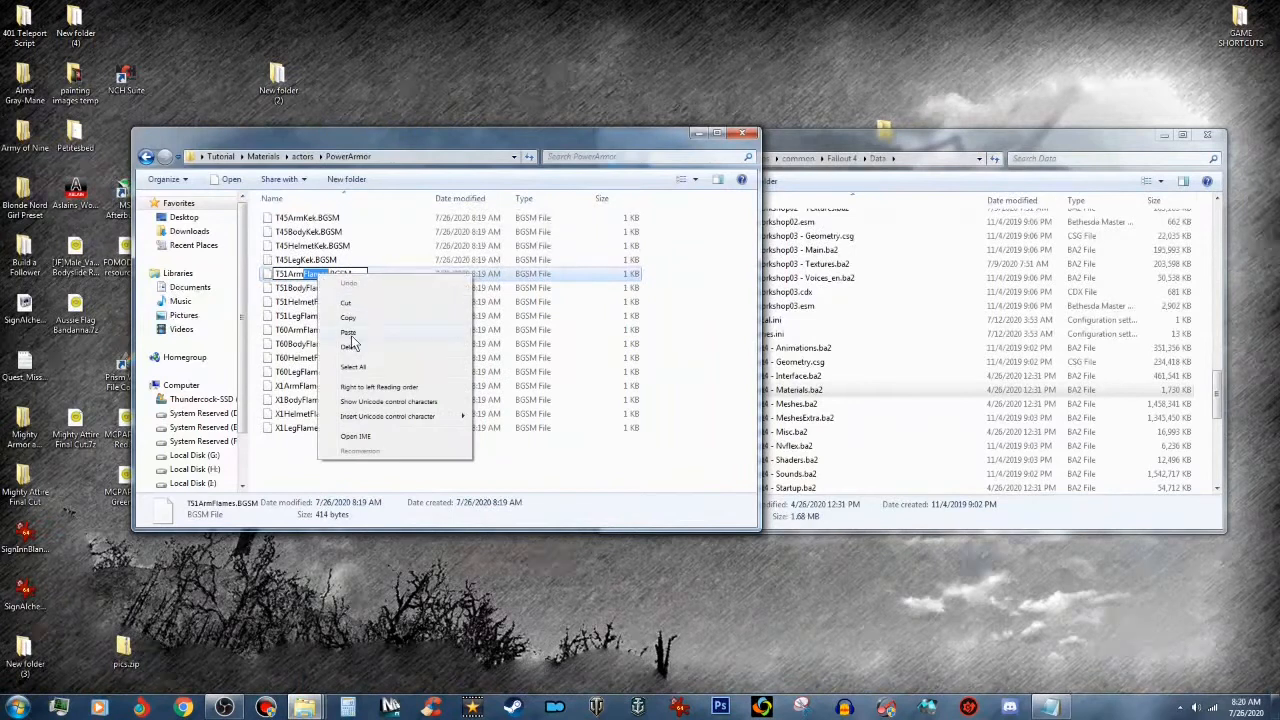
{"action": "left_click", "coordinate": [340, 333]}
Step: Rename T51BodyFlames.BGSM as T51BodyKek.BGSM by pasting the copied "Kek" over "Flames"
{"action": "left_click", "coordinate": [326, 289]}
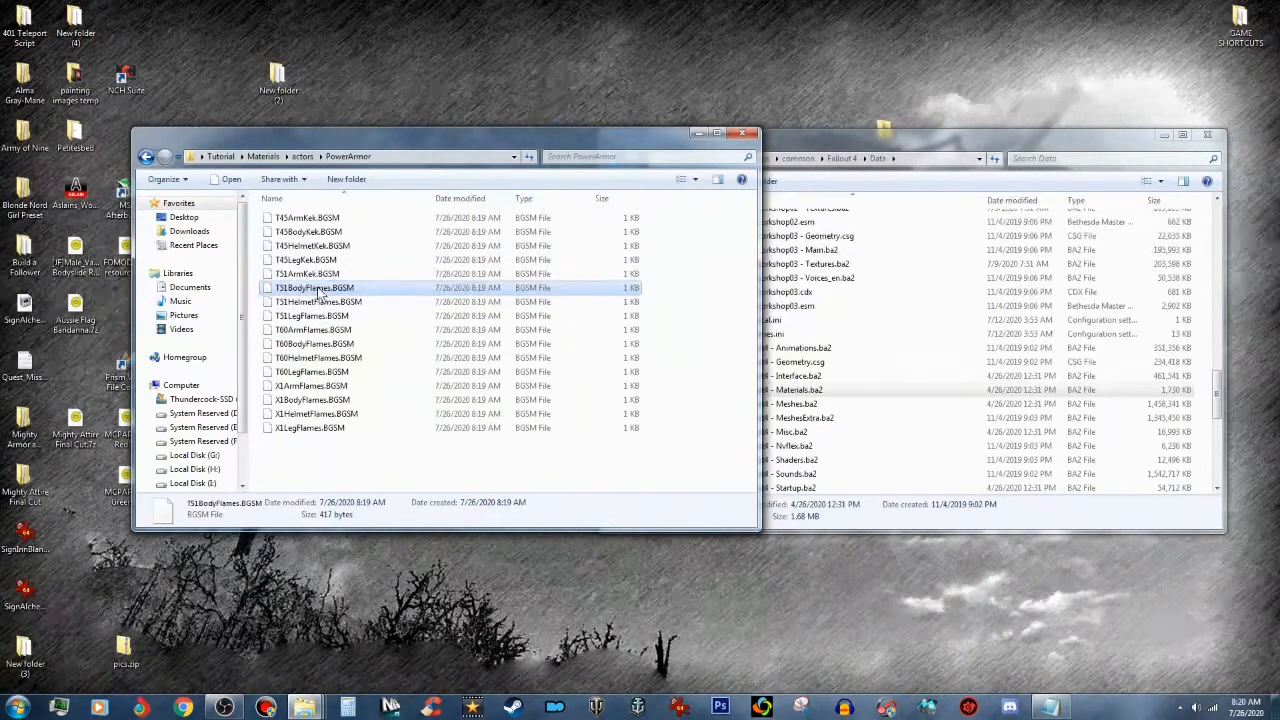
{"action": "left_click", "coordinate": [318, 289]}
{"action": "left_click", "coordinate": [309, 287]}
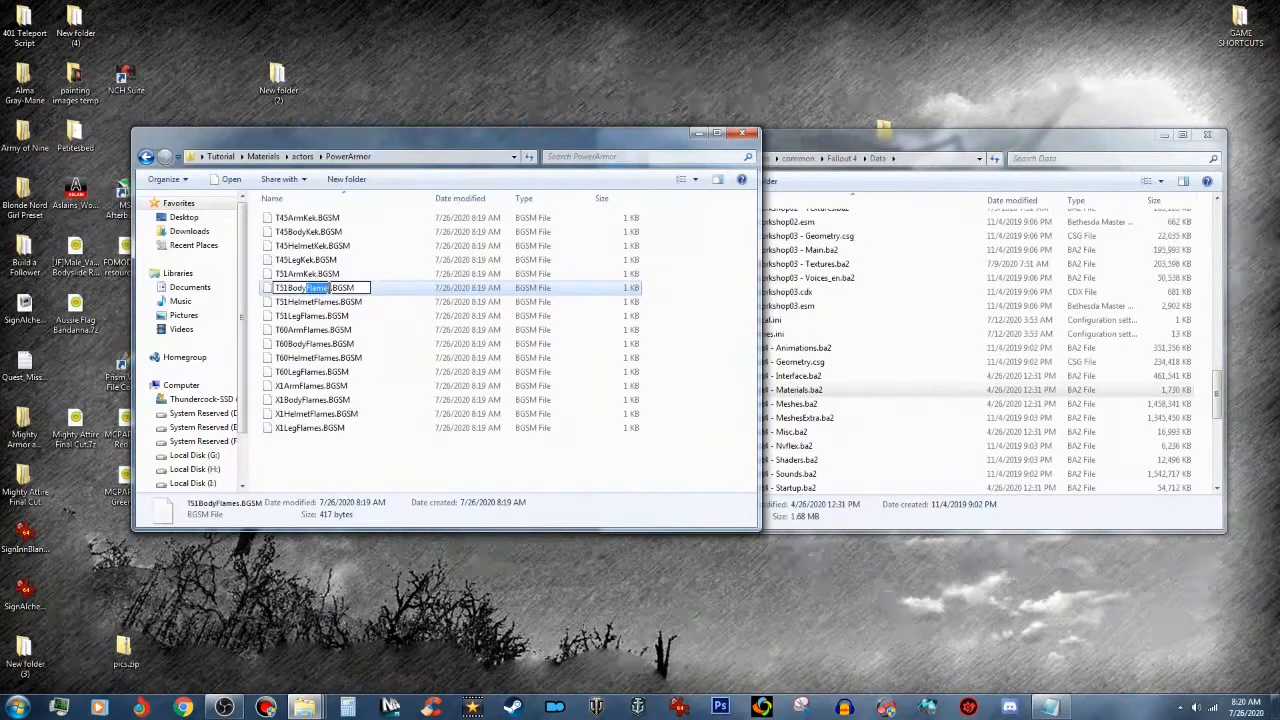
{"action": "right_click", "coordinate": [320, 288]}
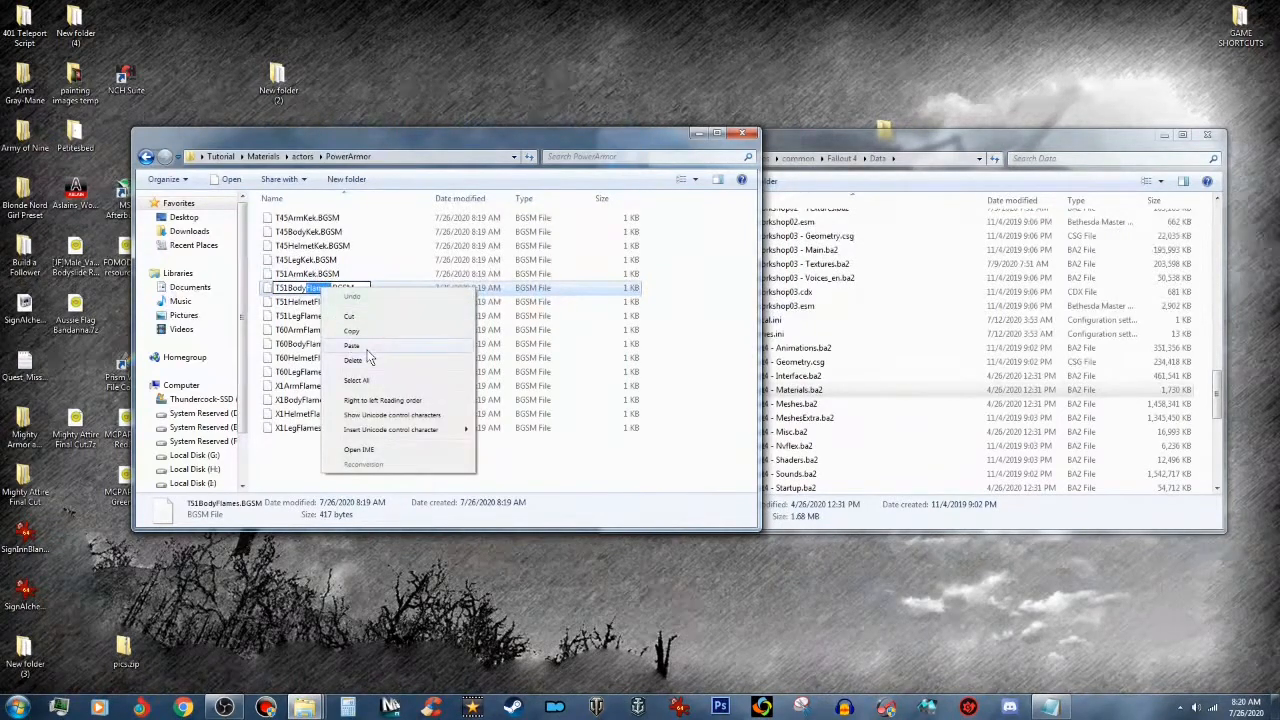
{"action": "left_click", "coordinate": [367, 349]}
{"action": "left_click", "coordinate": [365, 303]}
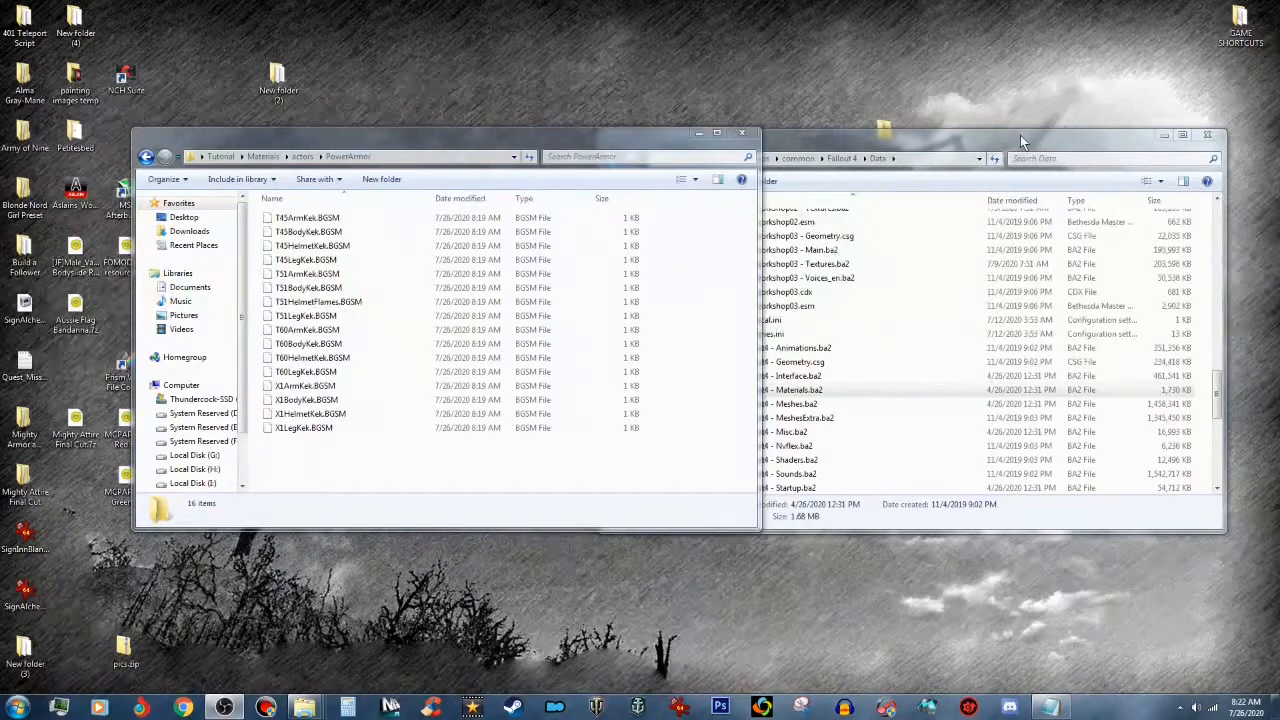
Step: Open T45ArmKek.BGSM in Material Editor and move its window over the PowerArmor folder window
{"action": "left_click", "coordinate": [318, 220]}
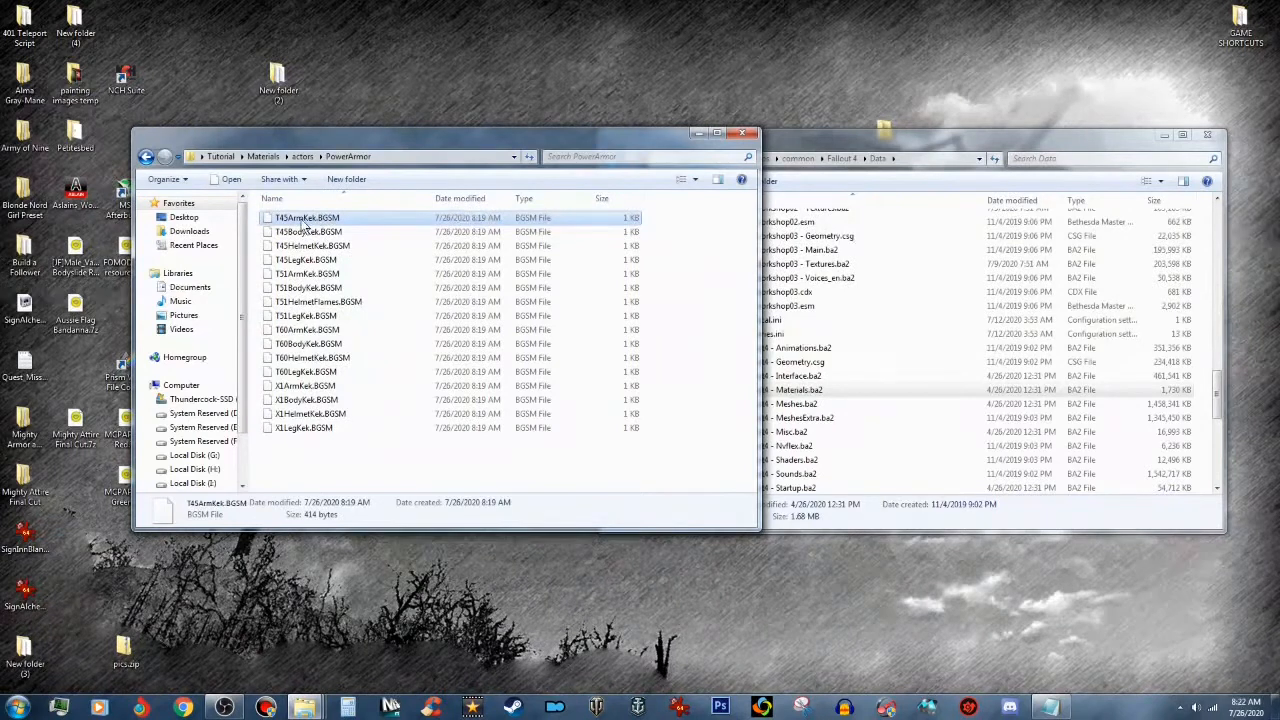
{"action": "left_click_drag", "start_coordinate": [302, 224], "coordinate": [1211, 386]}
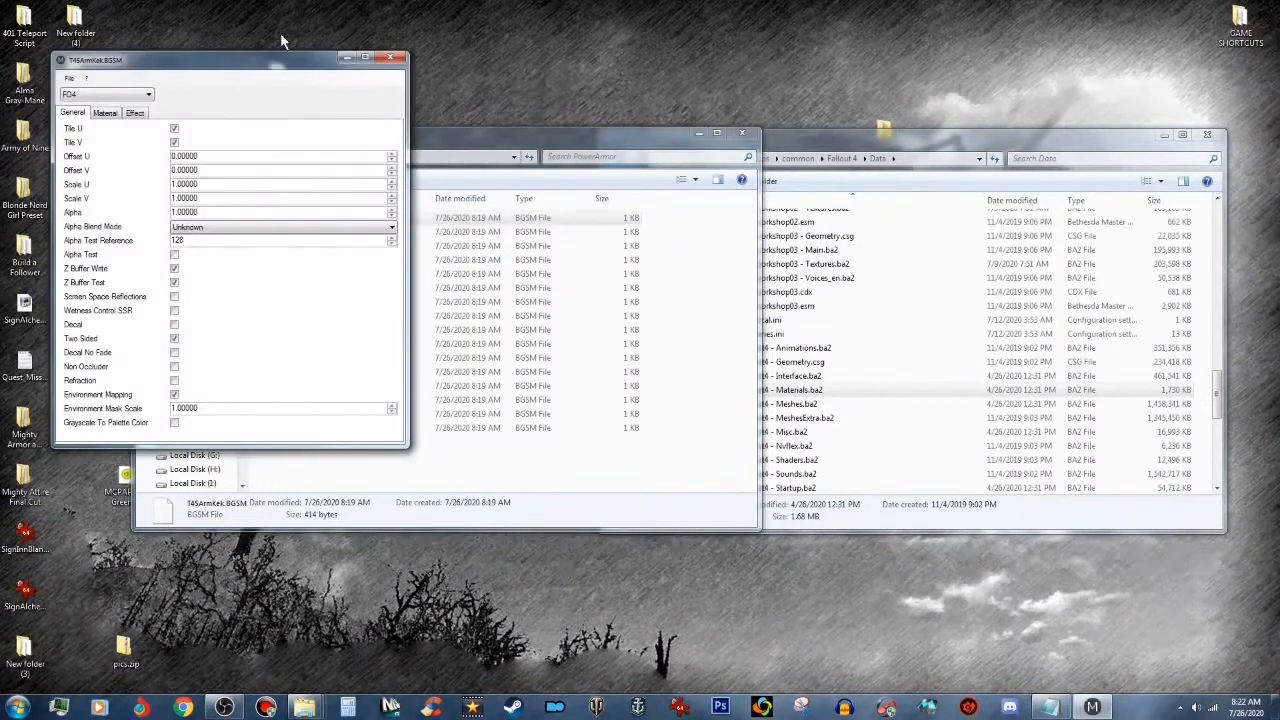
{"action": "left_click_drag", "start_coordinate": [286, 56], "coordinate": [555, 120]}
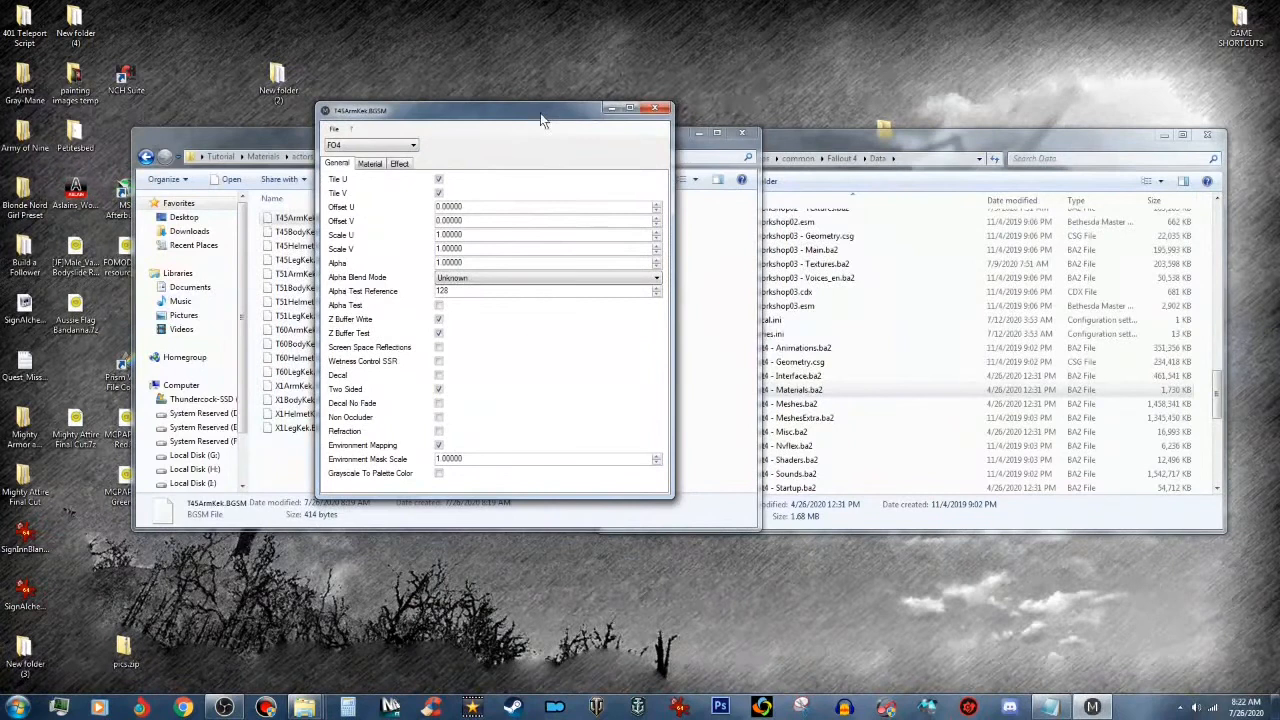
Step: Set the material's Diffuse texture to T45bodyKek.dds from the Data\textures\Kek\T-45 folder
{"action": "left_click", "coordinate": [370, 165]}
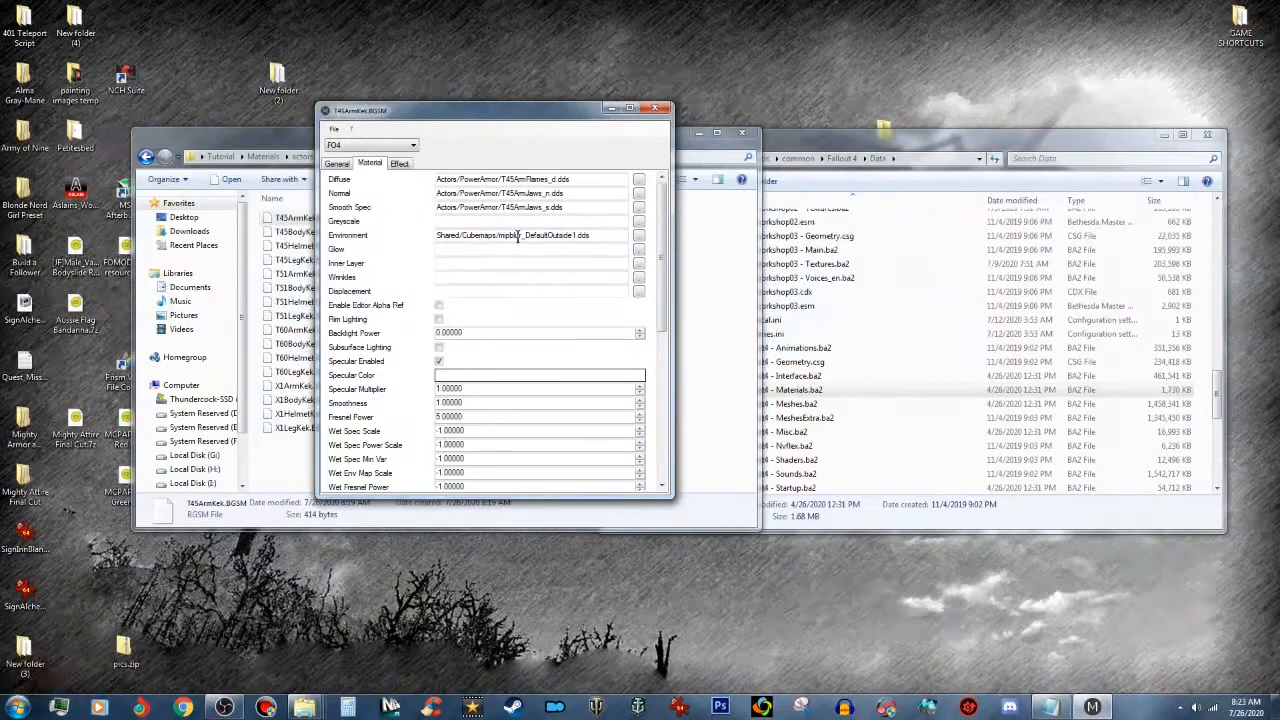
{"action": "left_click", "coordinate": [639, 181]}
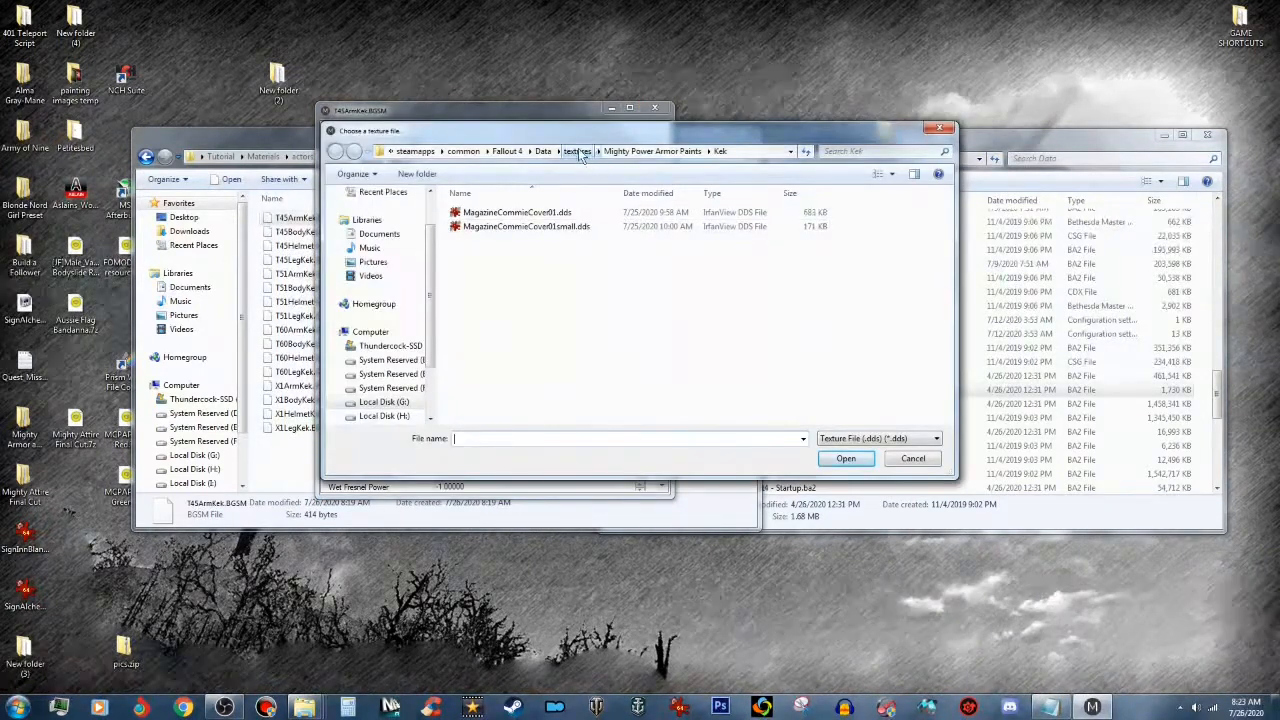
{"action": "left_click", "coordinate": [581, 152]}
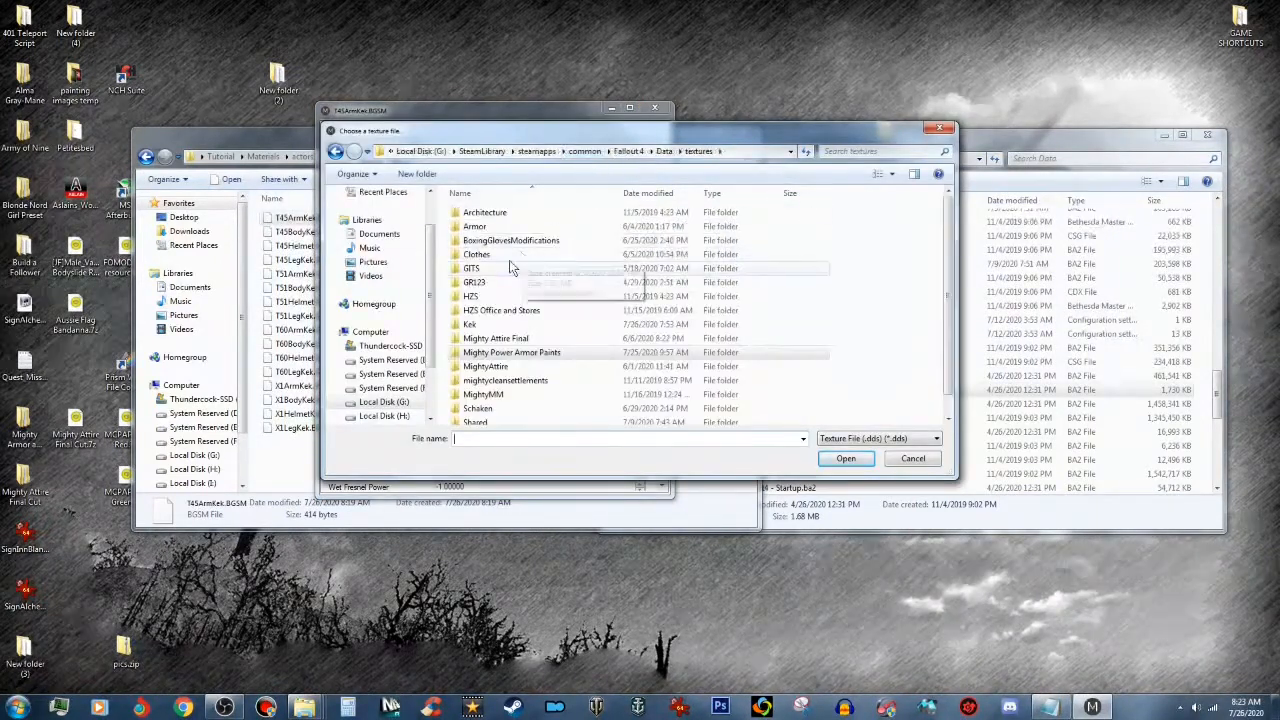
{"action": "double_click", "coordinate": [480, 324]}
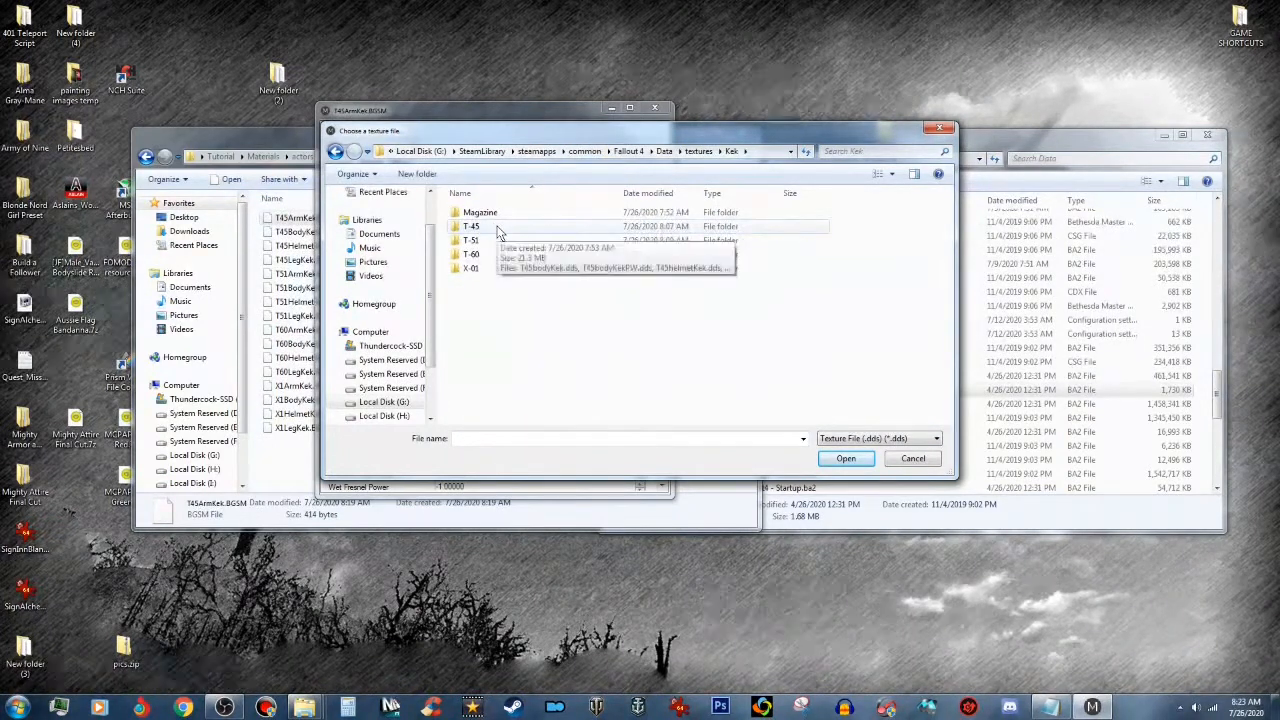
{"action": "double_click", "coordinate": [500, 229]}
{"action": "left_click", "coordinate": [500, 213]}
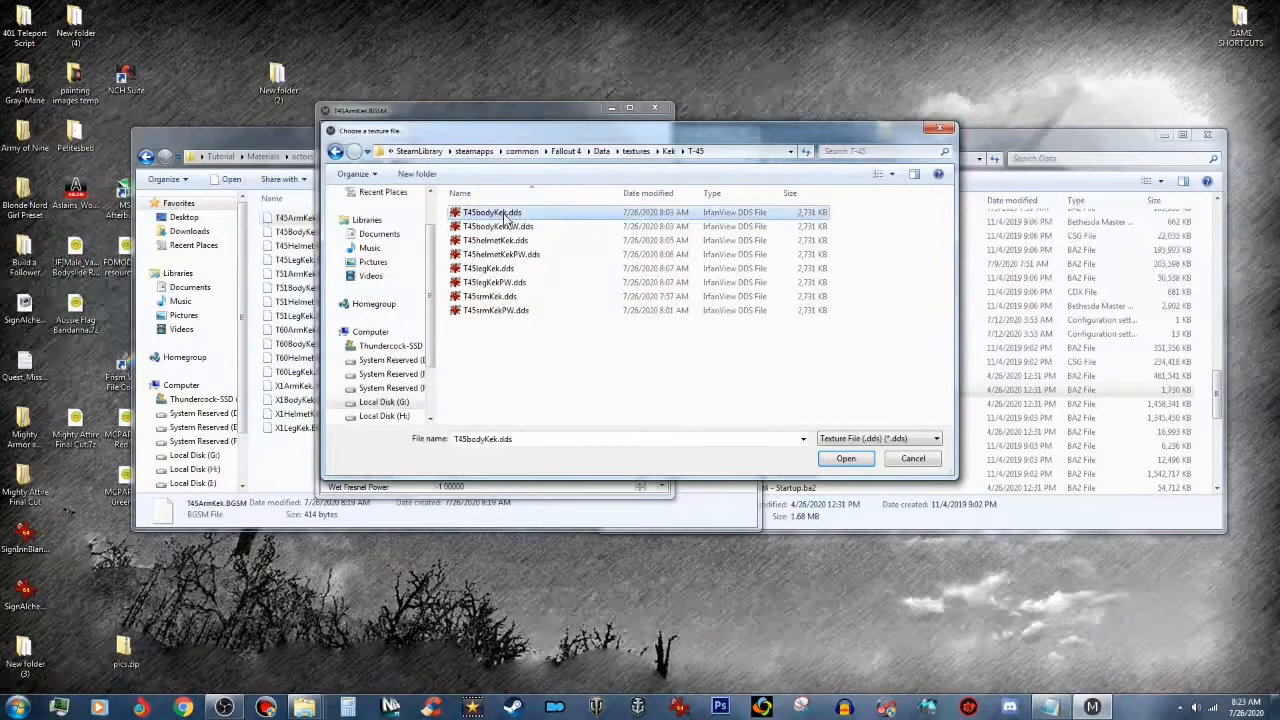
{"action": "left_click", "coordinate": [846, 459]}
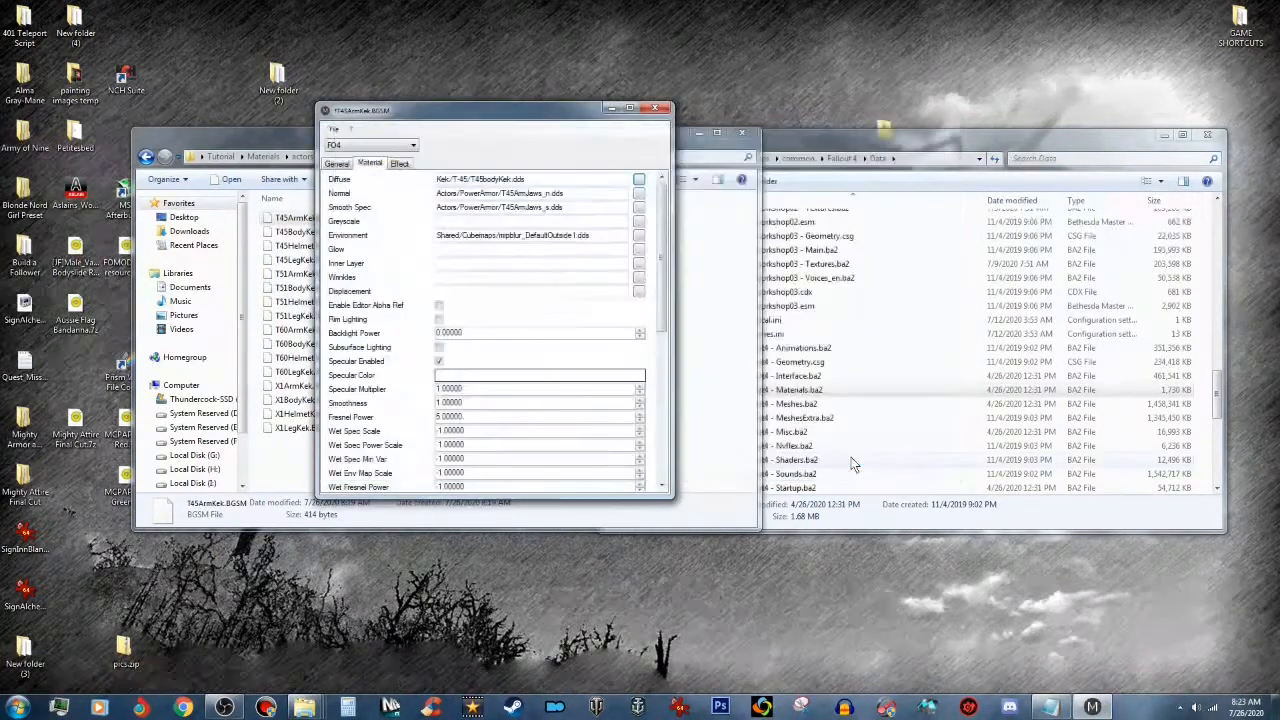
Step: Save the T45ArmKek.BGSM material and close Material Editor
{"action": "left_click", "coordinate": [334, 129]}
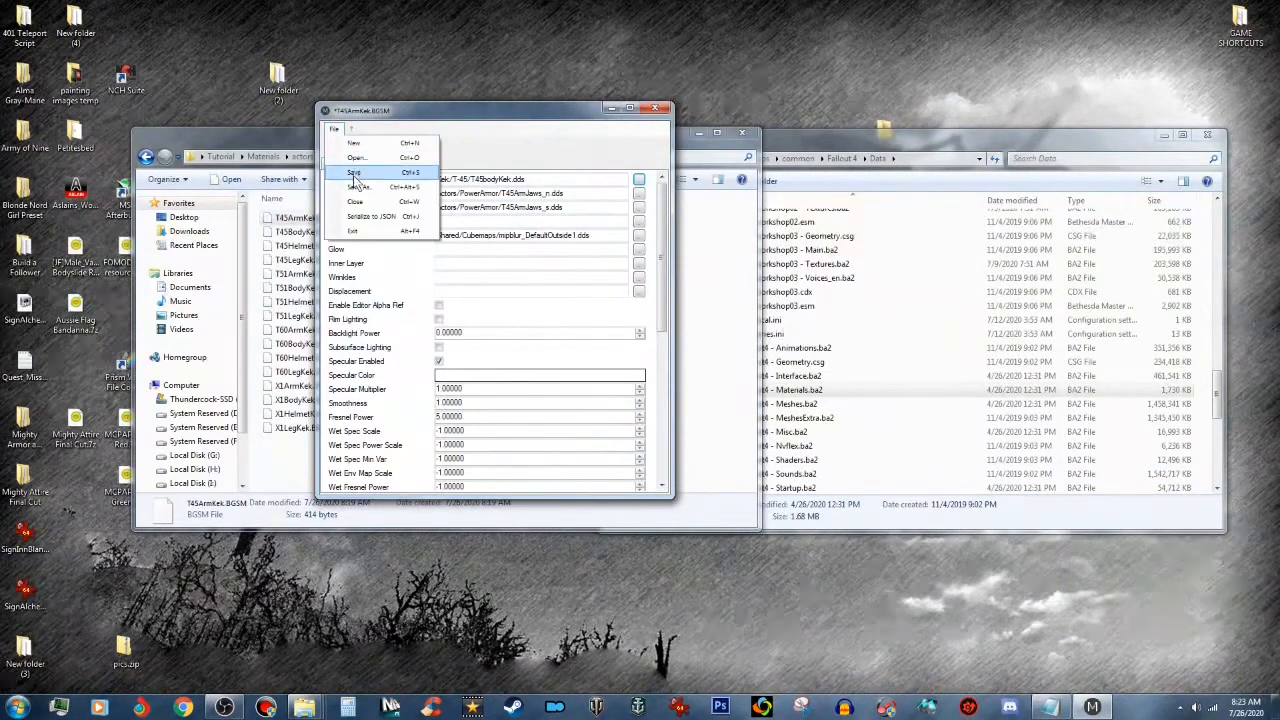
{"action": "left_click", "coordinate": [355, 176]}
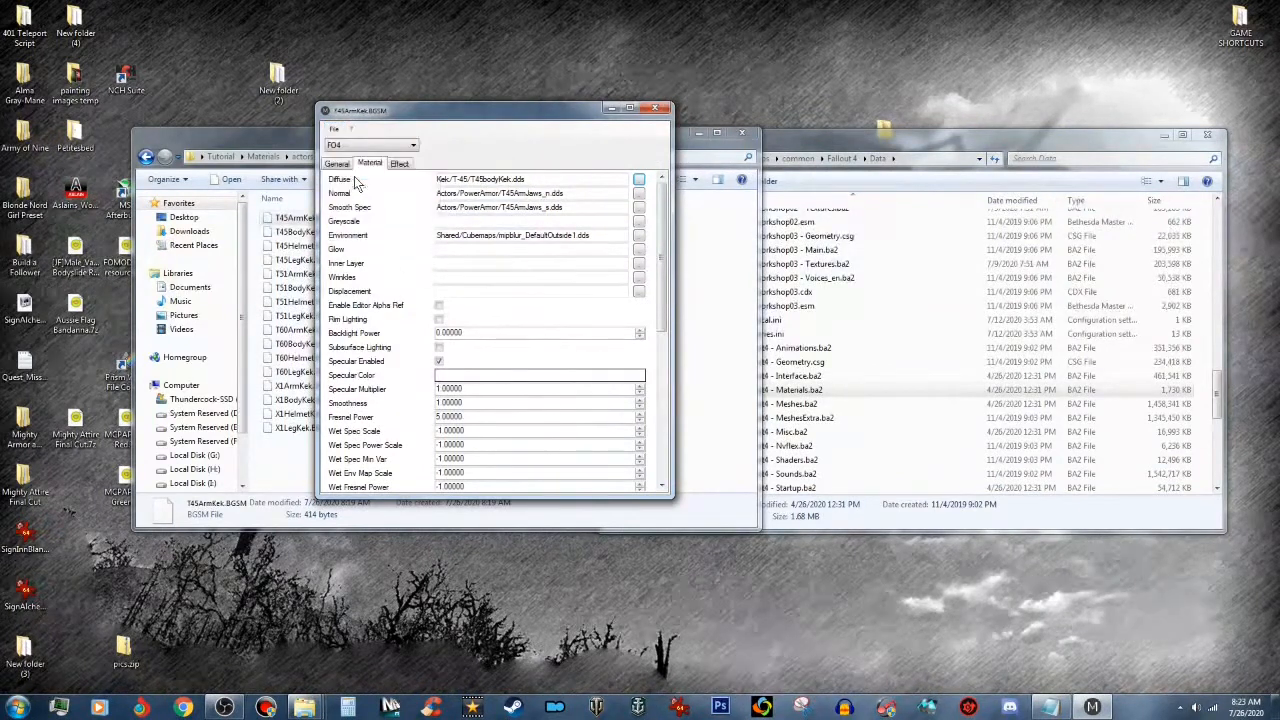
{"action": "left_click", "coordinate": [655, 110]}
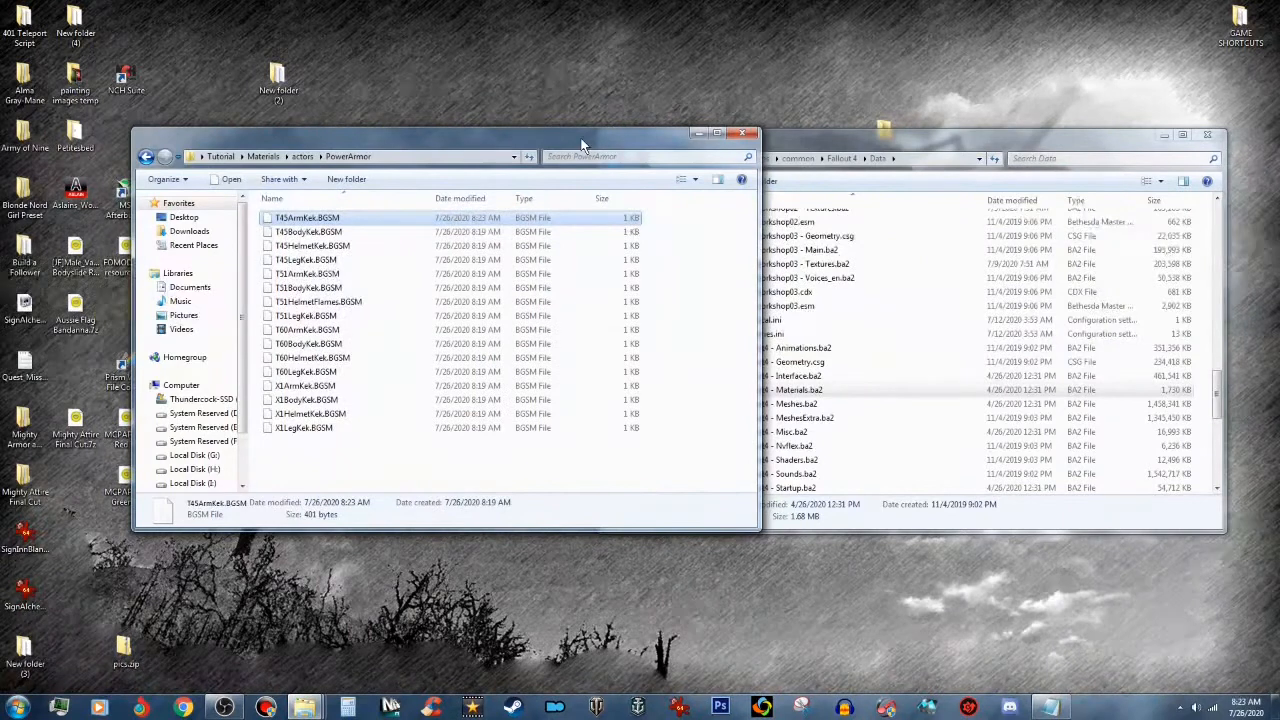
Step: Duplicate T45ArmKek.BGSM within the PowerArmor folder by copying and pasting it
{"action": "left_click", "coordinate": [330, 234]}
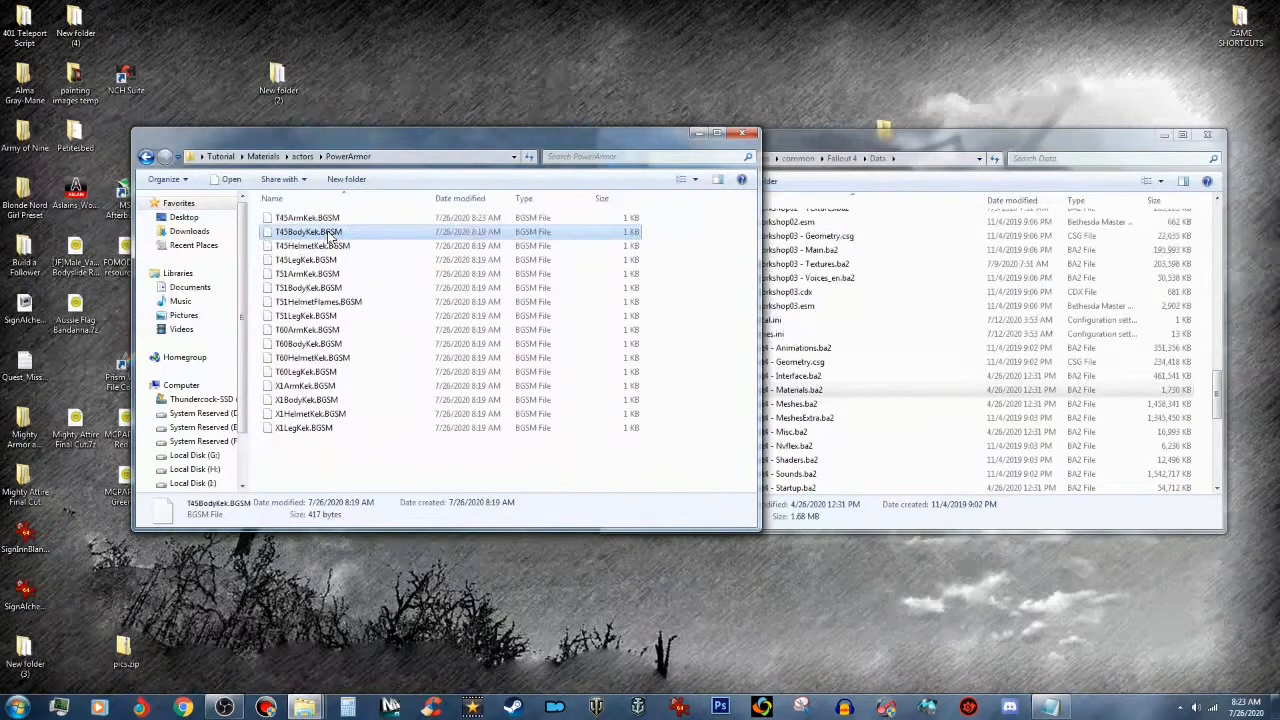
{"action": "left_click", "coordinate": [332, 219]}
{"action": "right_click", "coordinate": [330, 219]}
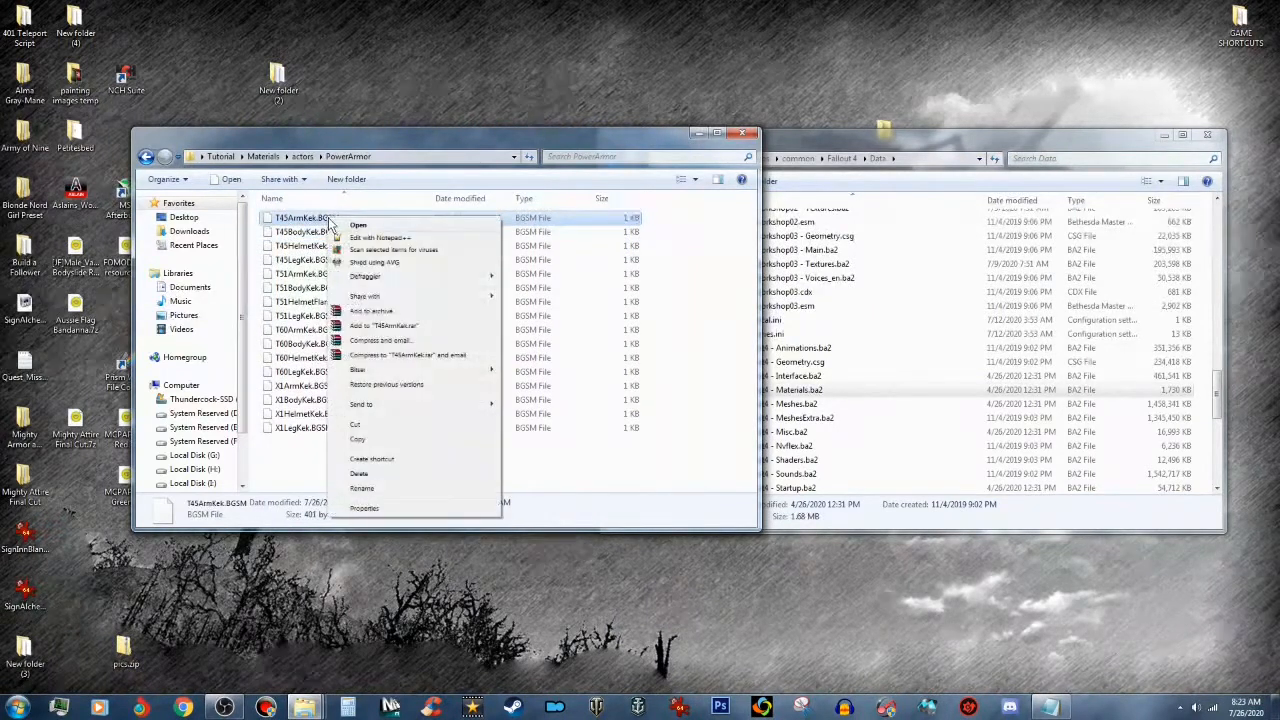
{"action": "left_click", "coordinate": [386, 441]}
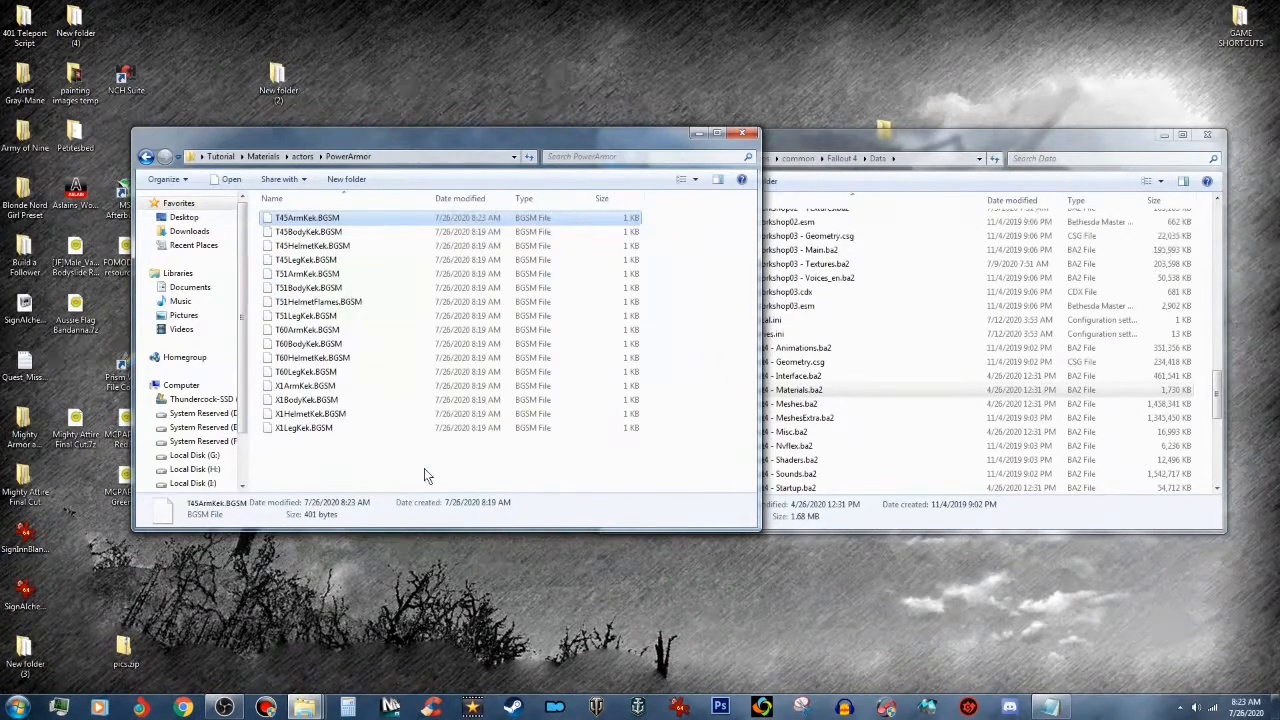
{"action": "right_click", "coordinate": [424, 469]}
{"action": "left_click", "coordinate": [455, 578]}
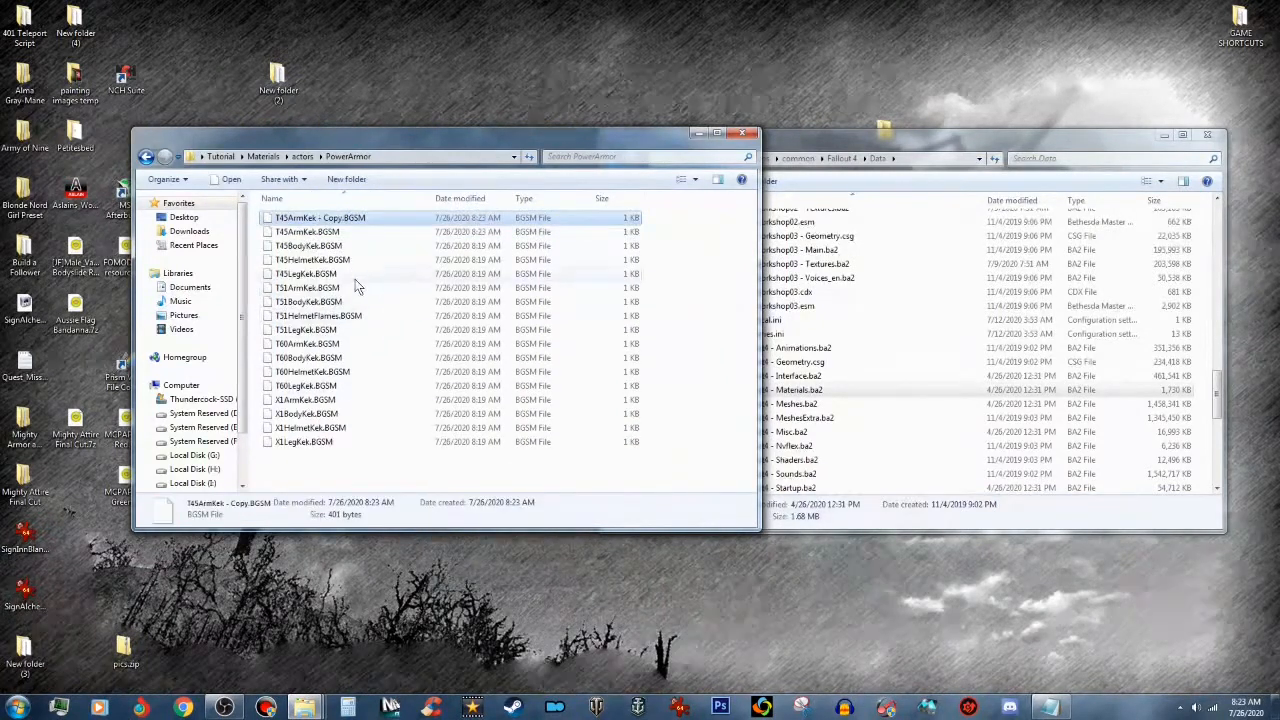
Step: Rename the duplicated T45 arm material as T45ArmKekPW.BGSM
{"action": "left_click", "coordinate": [333, 218]}
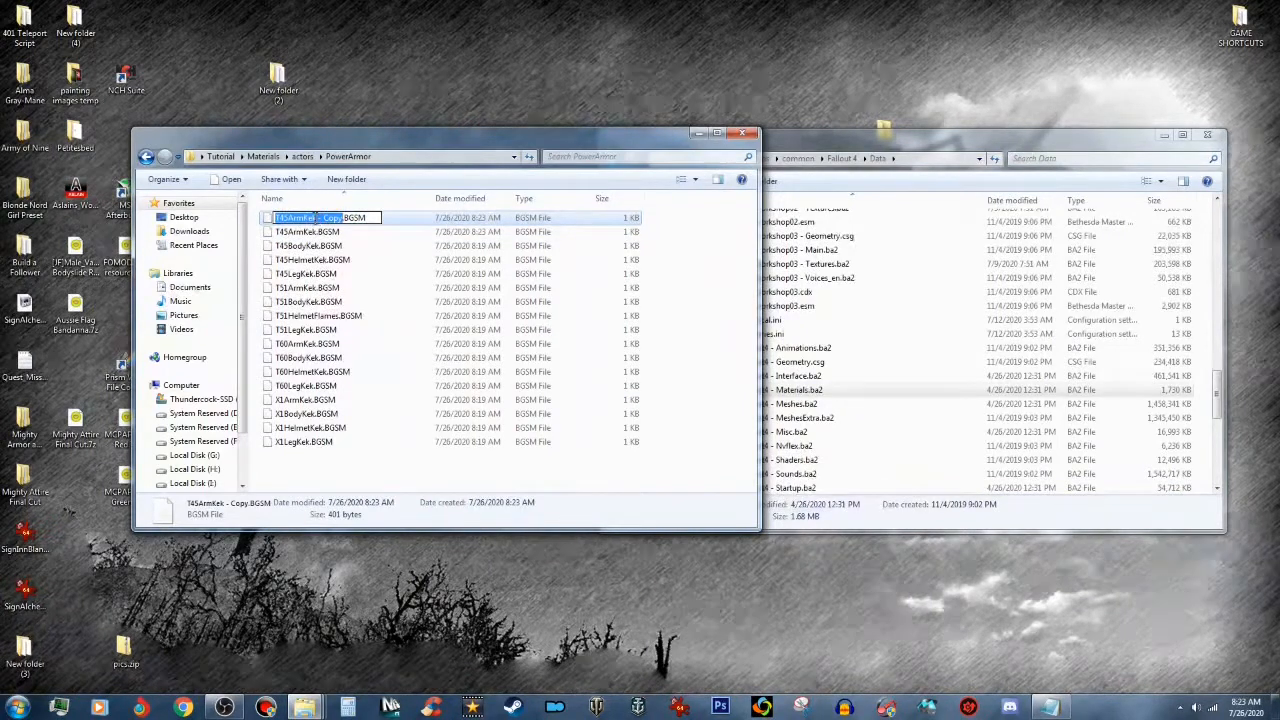
{"action": "left_click", "coordinate": [316, 217]}
{"action": "left_click_drag", "start_coordinate": [316, 217], "coordinate": [333, 216]}
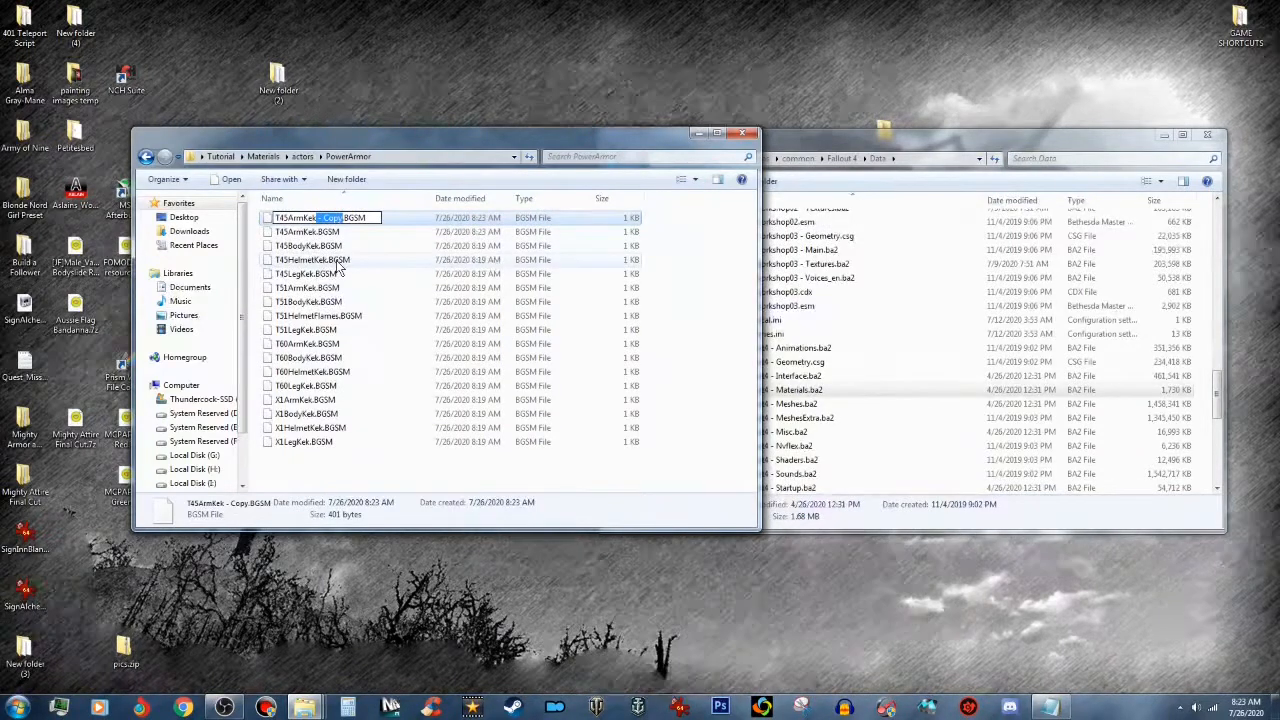
{"action": "type", "text": "PW"}
{"action": "key", "text": "Return"}
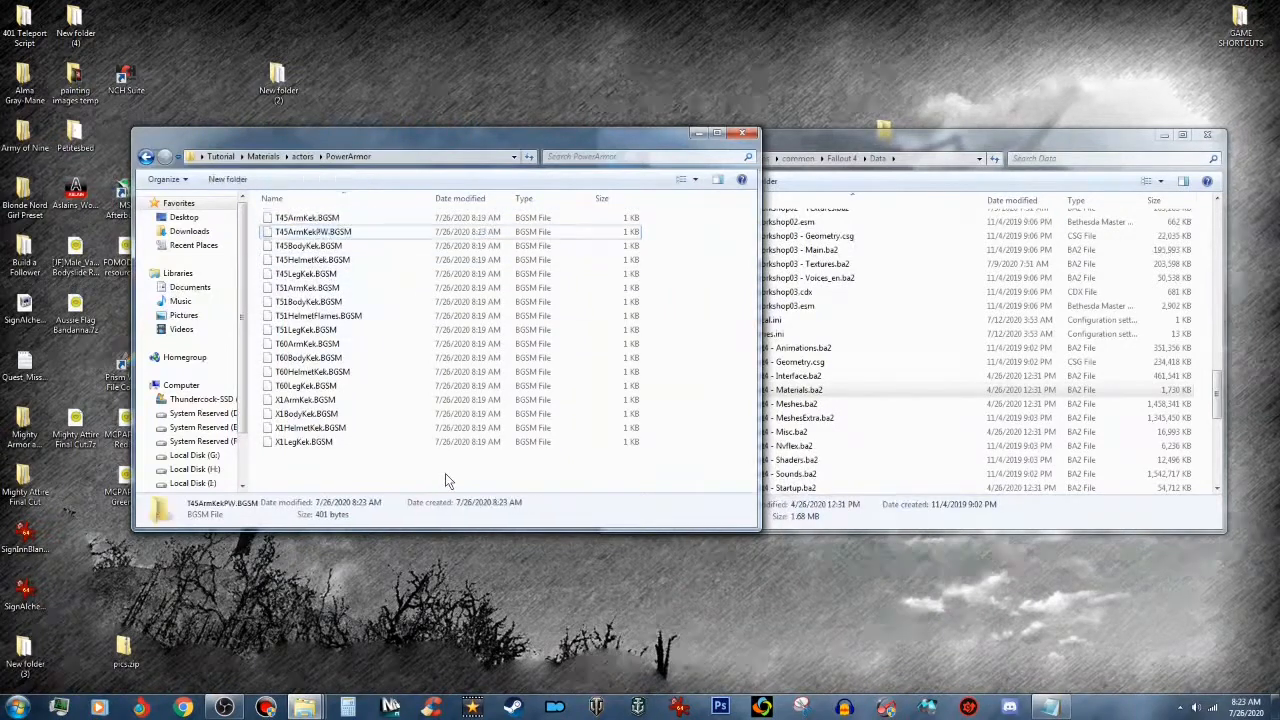
Step: Open T45ArmKekPW.BGSM in Material Editor and set its Diffuse texture to T45bodyKekPW.dds from the Data\textures\Kek\T-45 folder
{"action": "left_click_drag", "start_coordinate": [338, 236], "coordinate": [1279, 456]}
{"action": "left_click", "coordinate": [126, 130]}
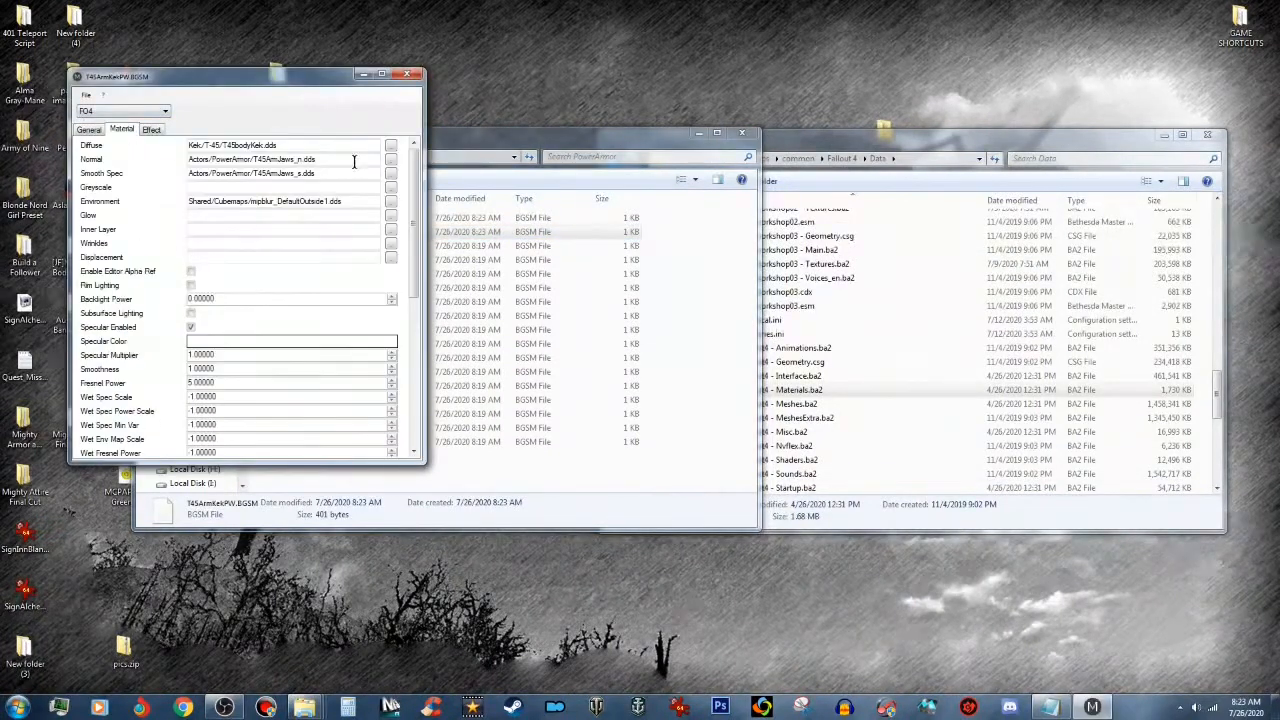
{"action": "left_click", "coordinate": [391, 147]}
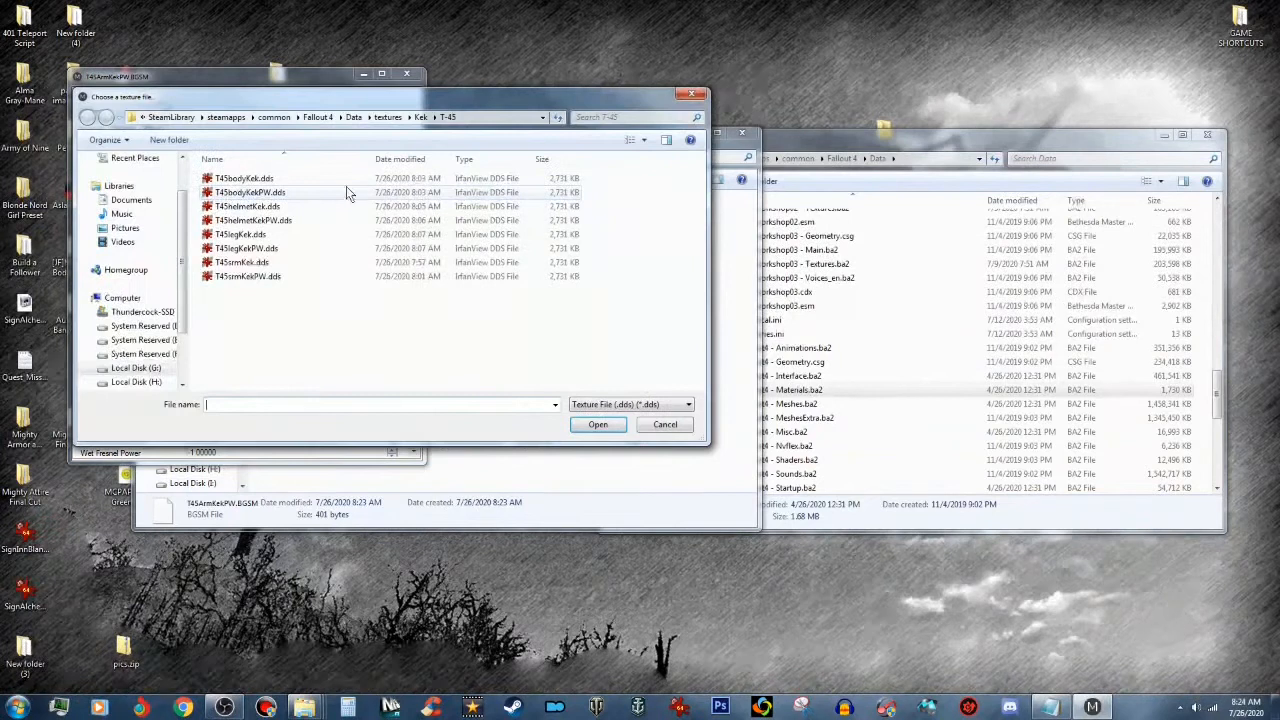
{"action": "left_click", "coordinate": [310, 192]}
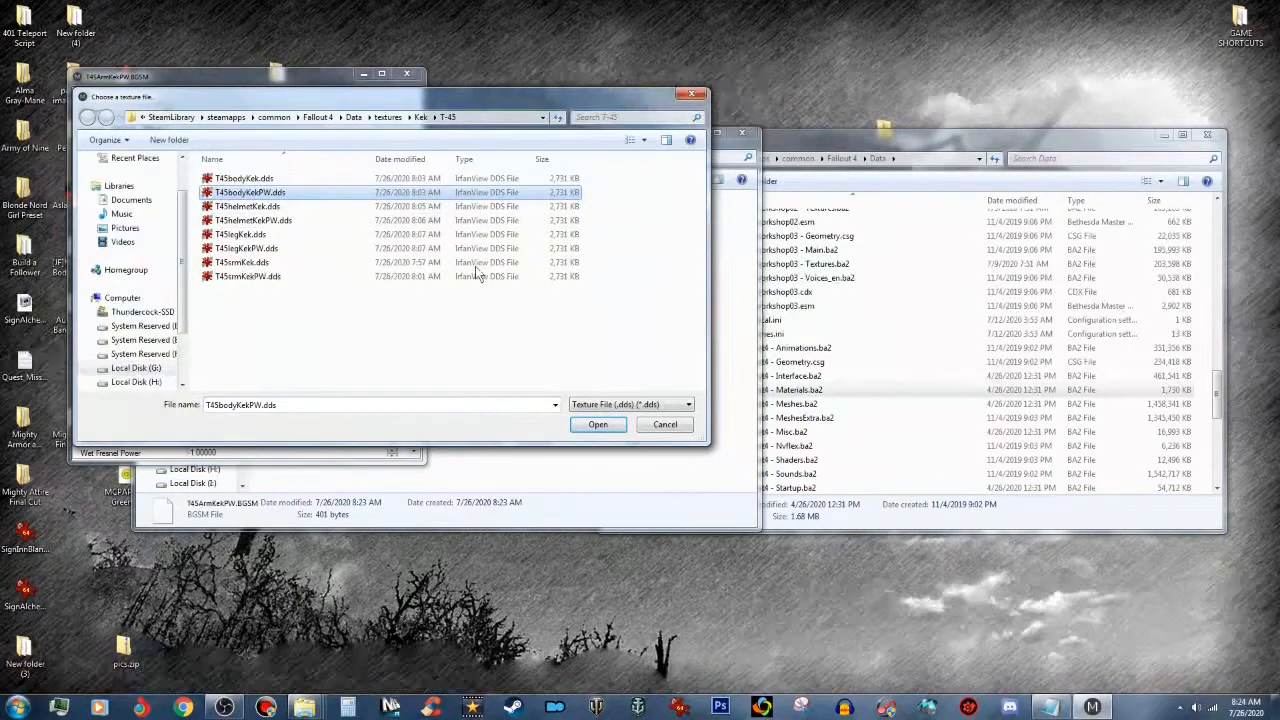
{"action": "left_click", "coordinate": [596, 428]}
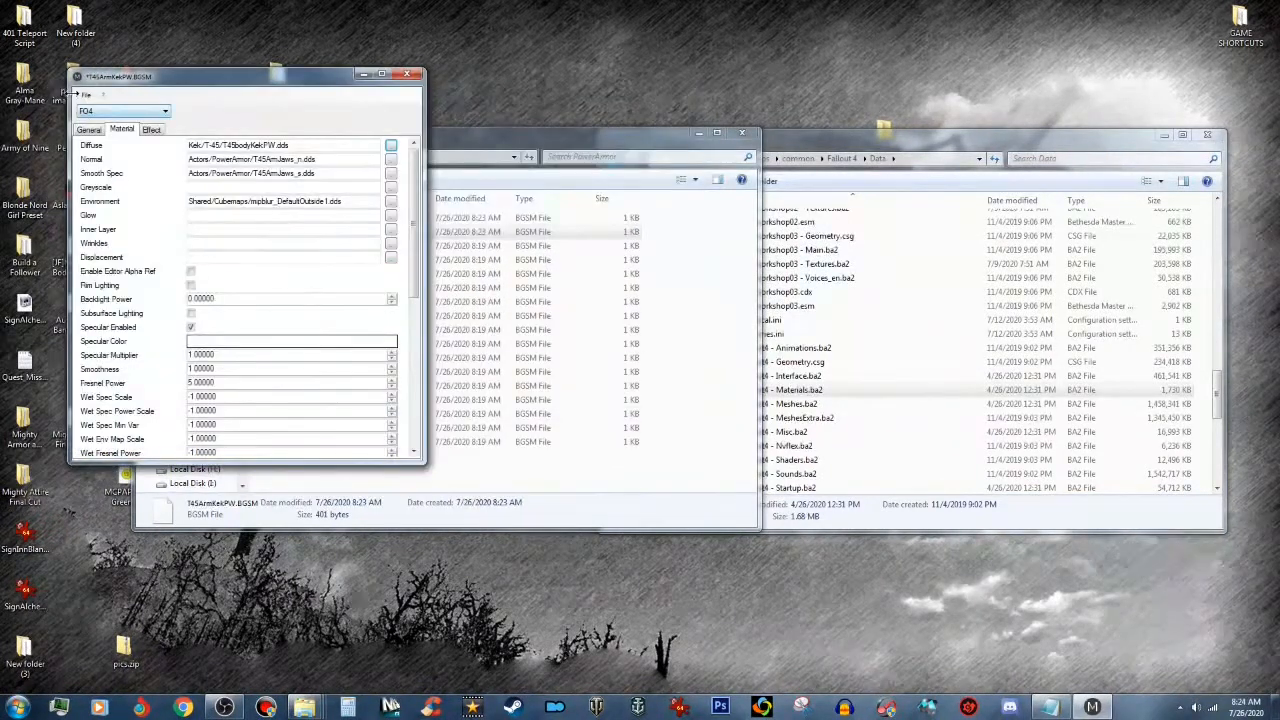
Step: Save the T45ArmKekPW.BGSM material and close Material Editor
{"action": "left_click", "coordinate": [86, 95]}
{"action": "left_click", "coordinate": [107, 140]}
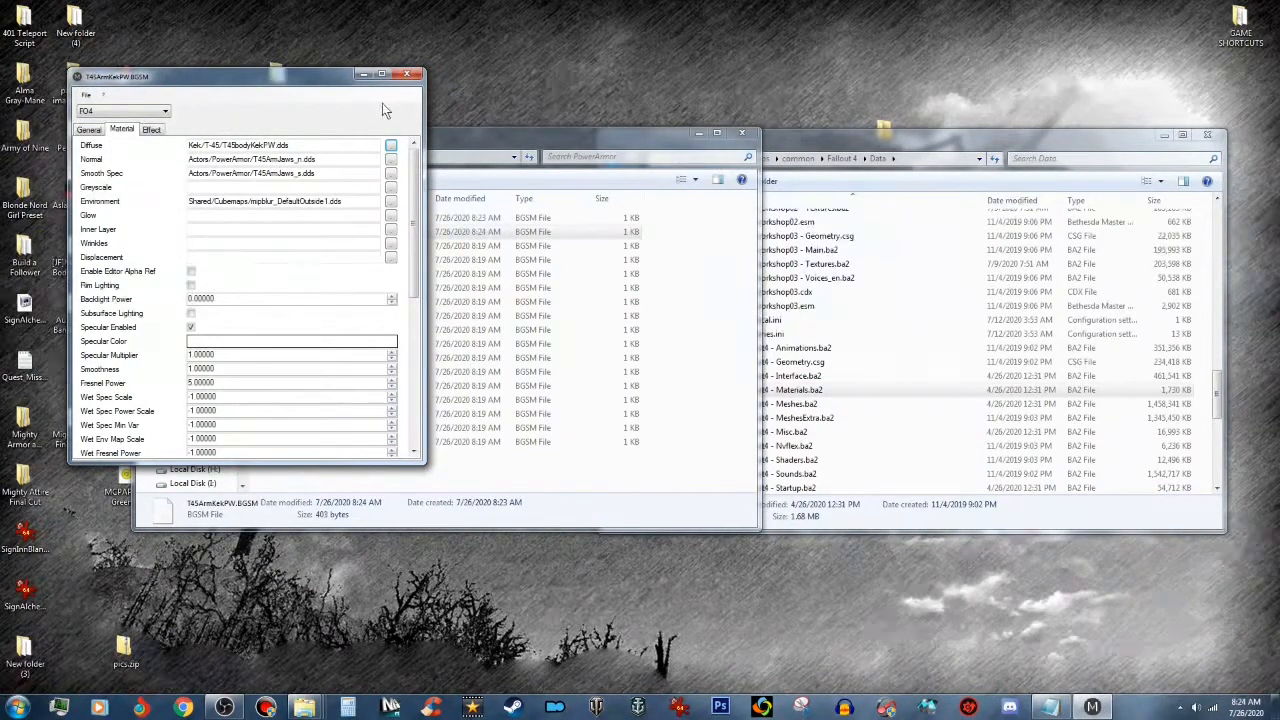
{"action": "left_click", "coordinate": [414, 82]}
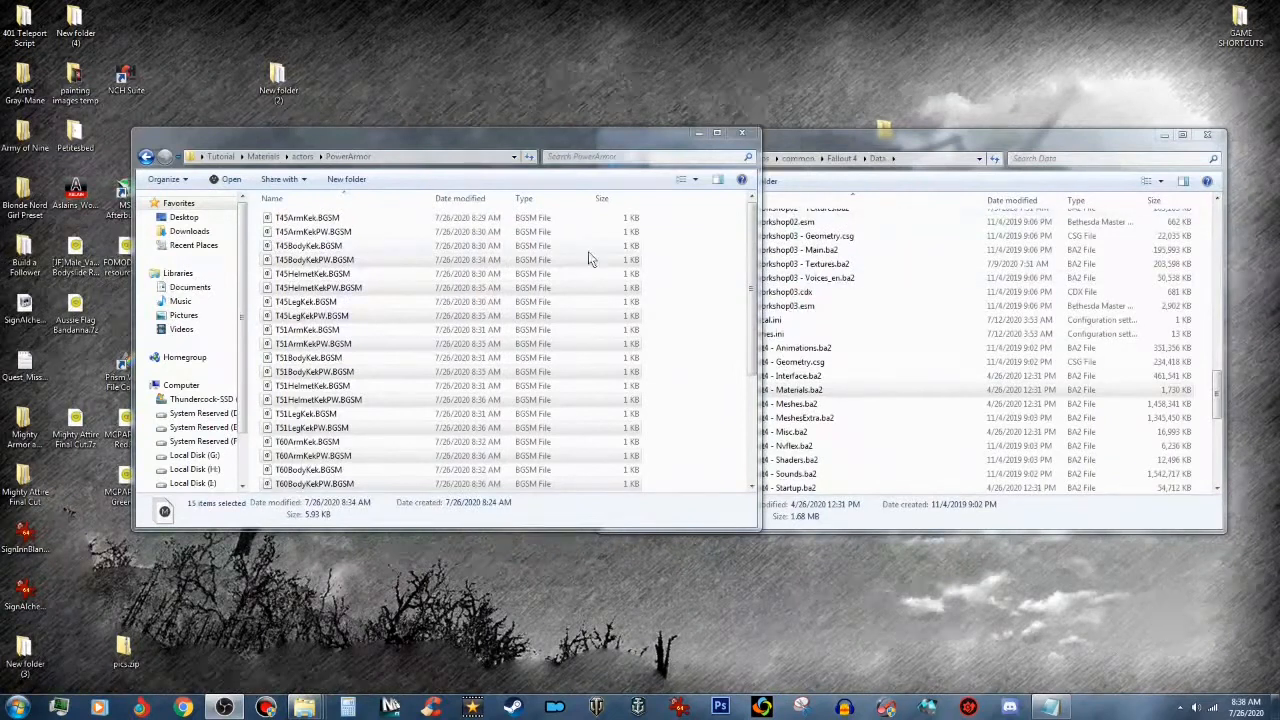
Step: Open T45ArmKek.BGSM in Material Editor to check its Diffuse texture path, and close it without changes
{"action": "double_click", "coordinate": [305, 219]}
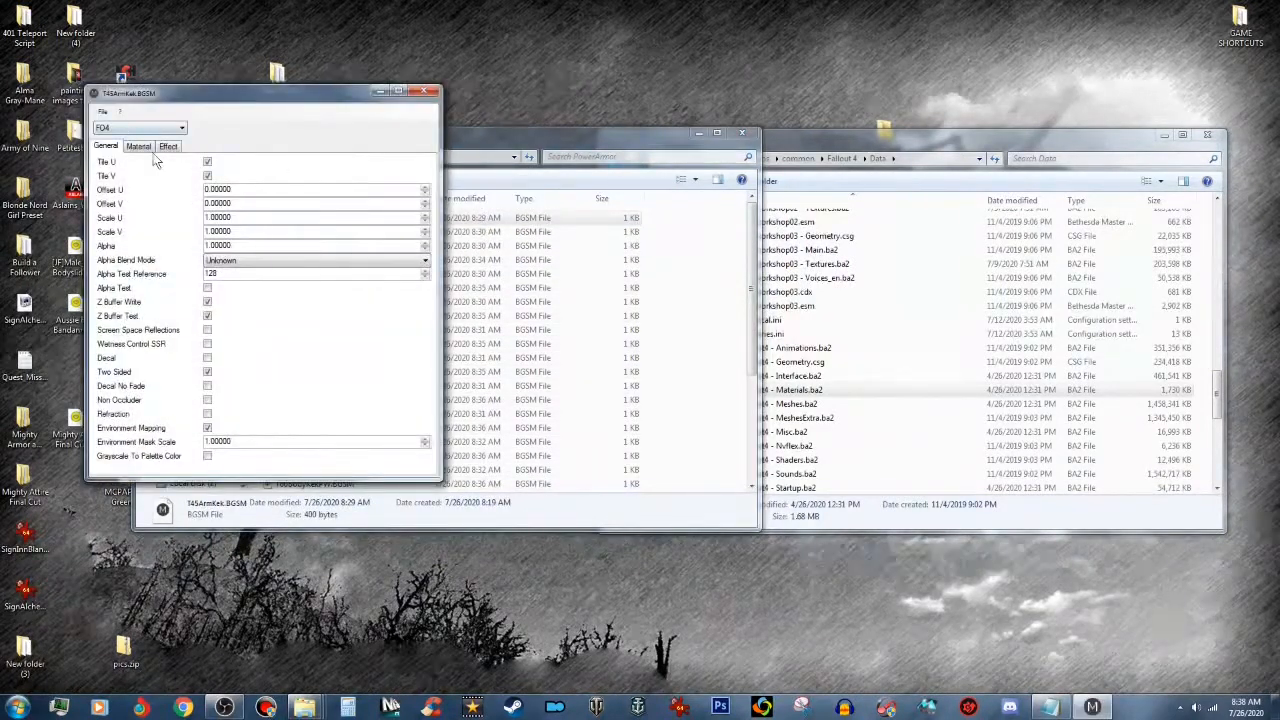
{"action": "left_click", "coordinate": [140, 147]}
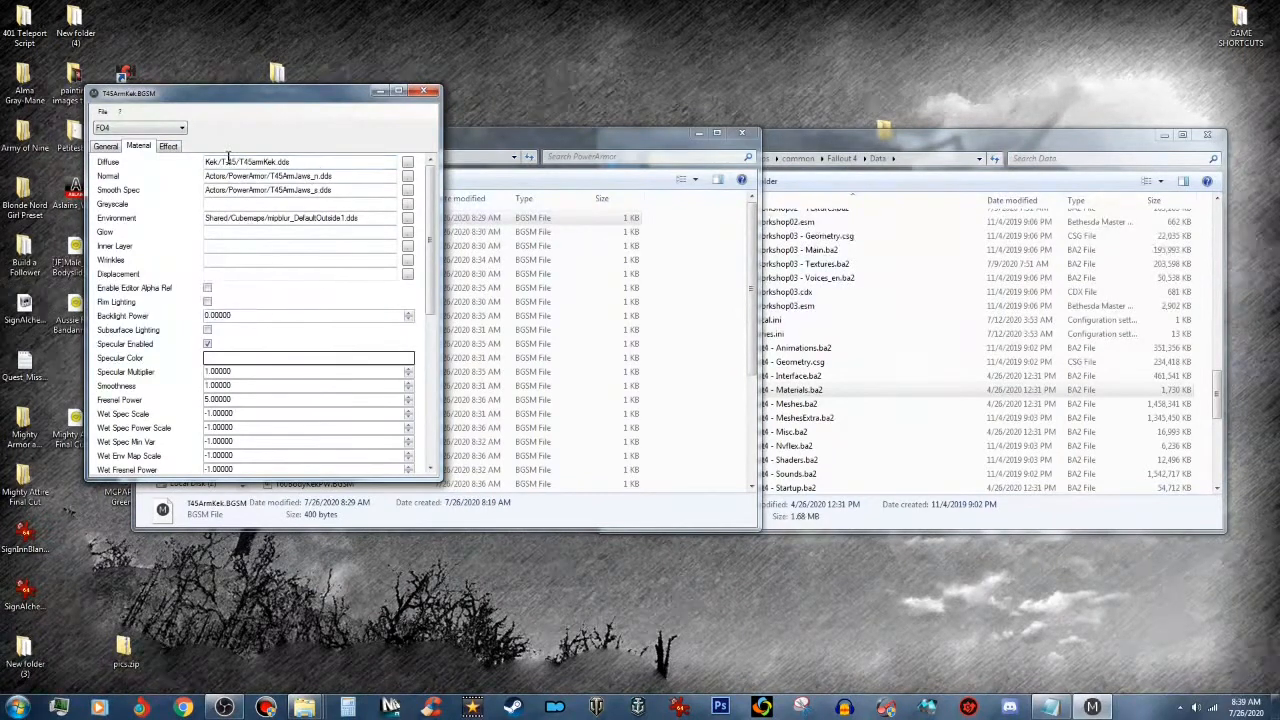
{"action": "left_click", "coordinate": [420, 92]}
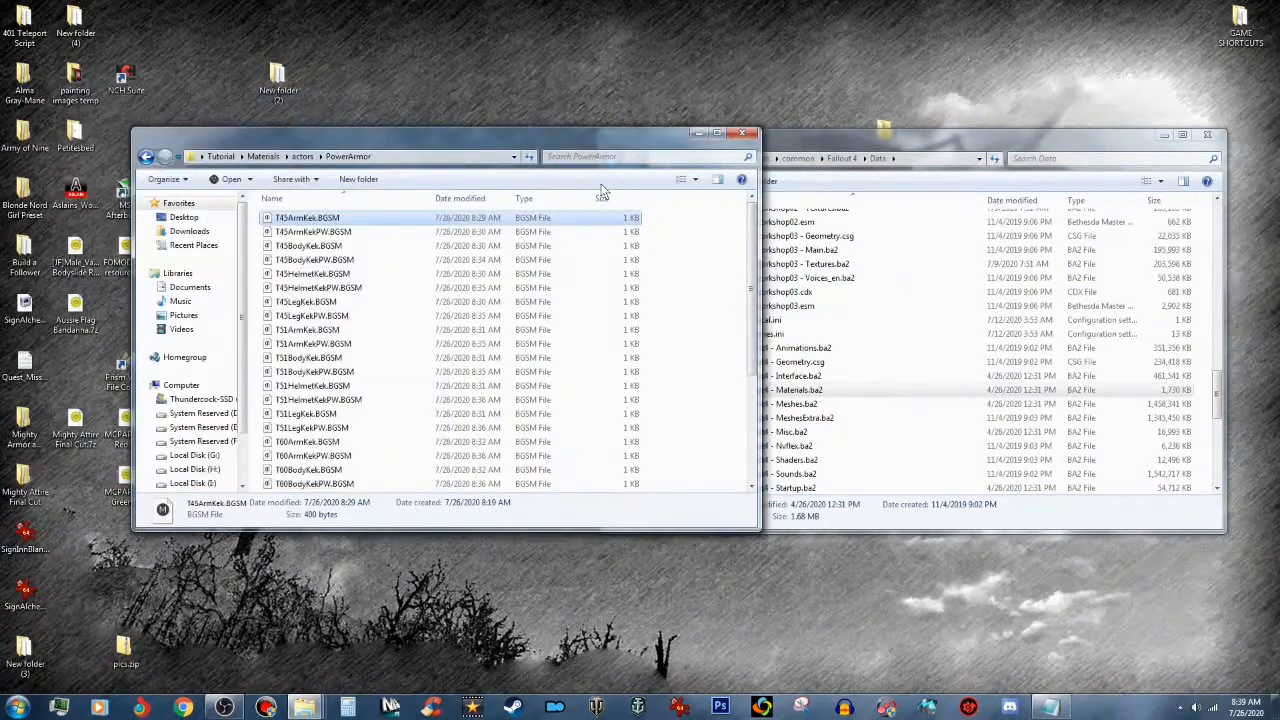
Step: Open the game's Data\materials\Kek\T-45 folder in the second File Explorer window
{"action": "left_click", "coordinate": [943, 136]}
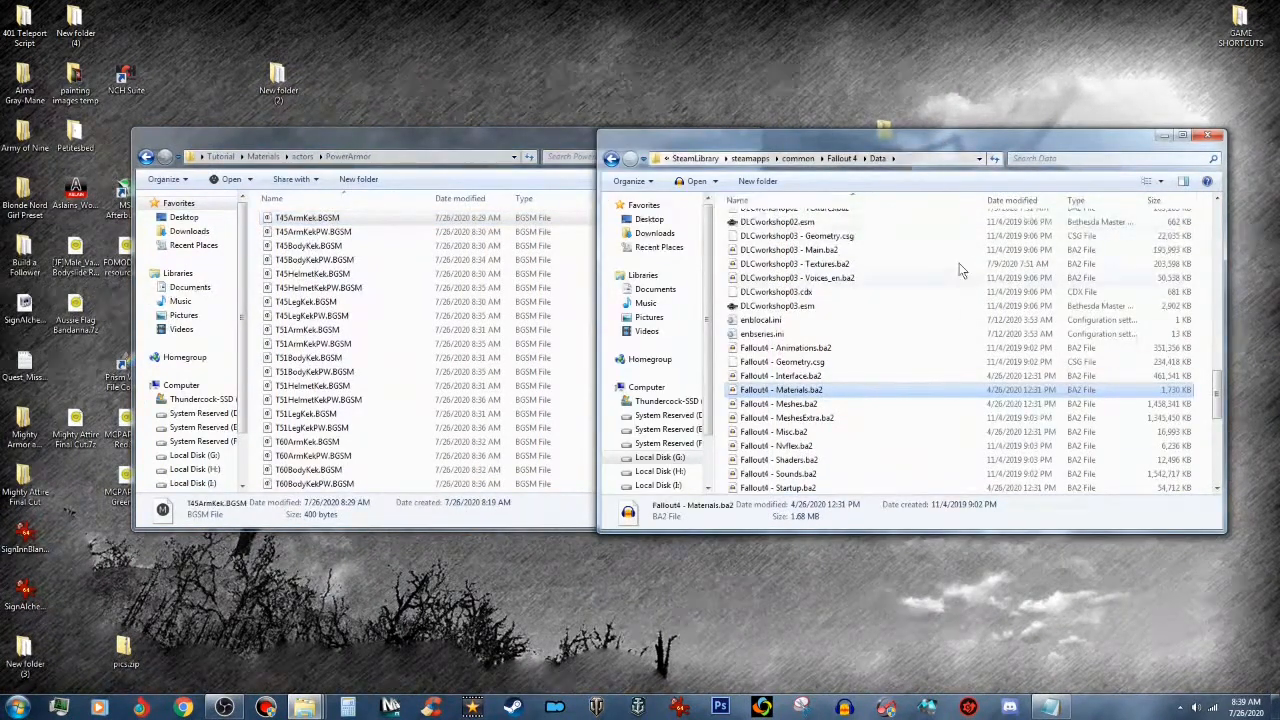
{"action": "left_click_drag", "start_coordinate": [1217, 392], "coordinate": [1228, 230]}
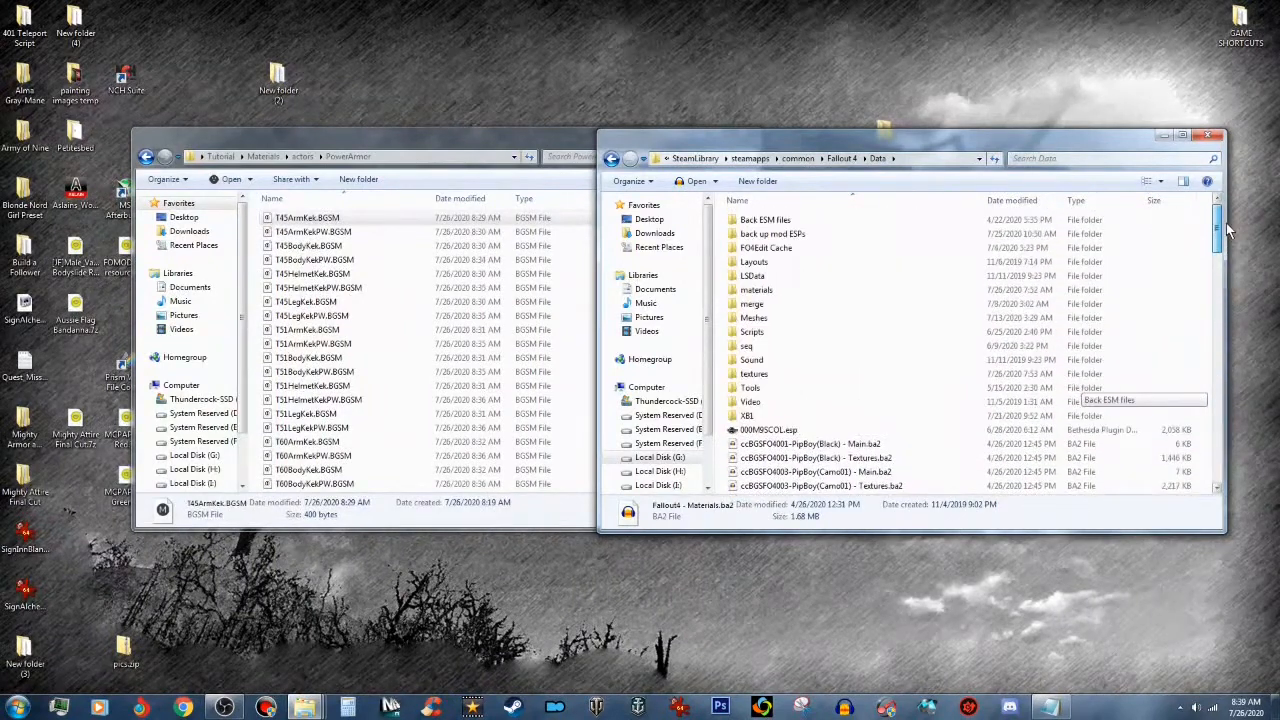
{"action": "double_click", "coordinate": [861, 290]}
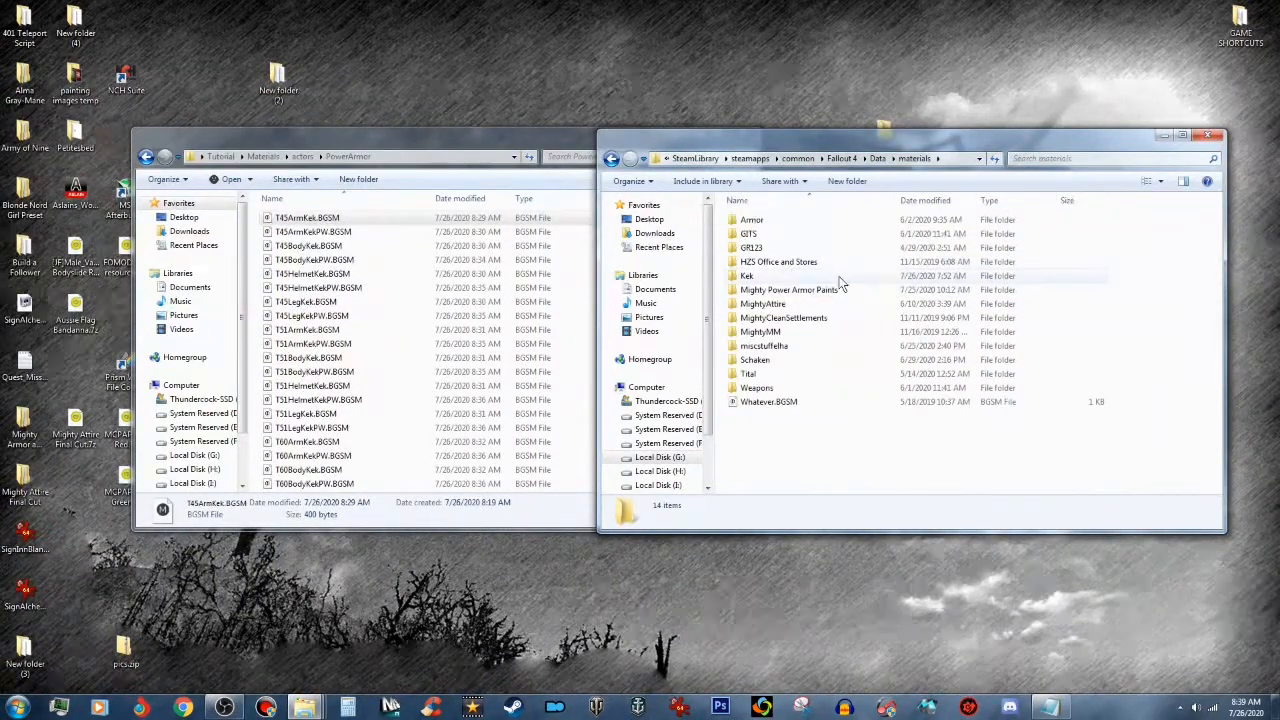
{"action": "double_click", "coordinate": [838, 277]}
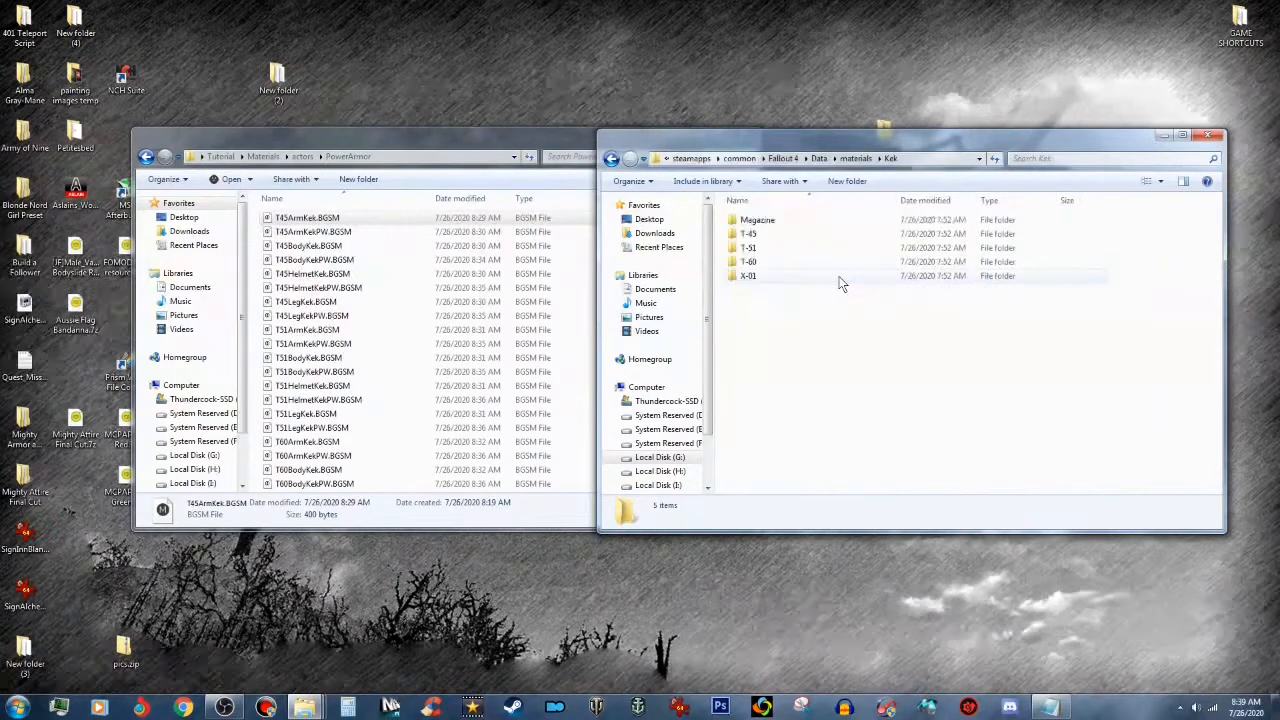
{"action": "double_click", "coordinate": [767, 232]}
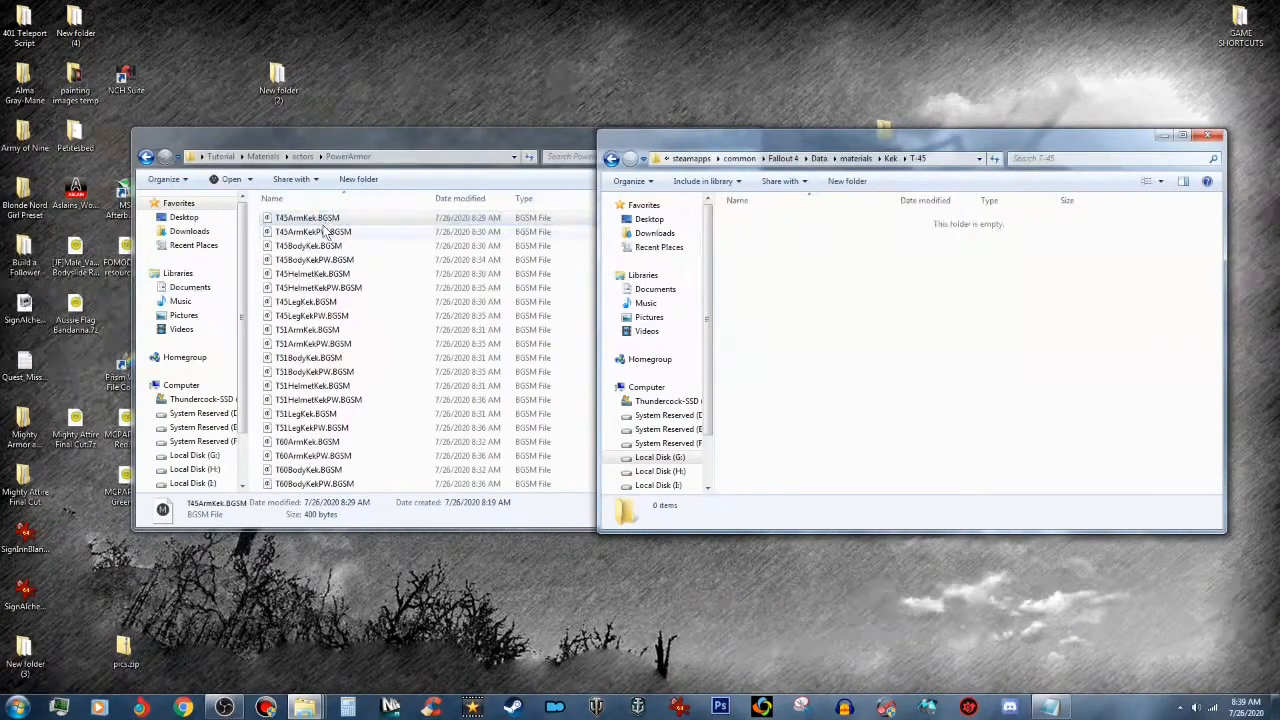
Step: Copy the eight T45 Kek and KekPW materials from the PowerArmor folder into Data\materials\Kek\T-45
{"action": "left_click", "coordinate": [329, 219]}
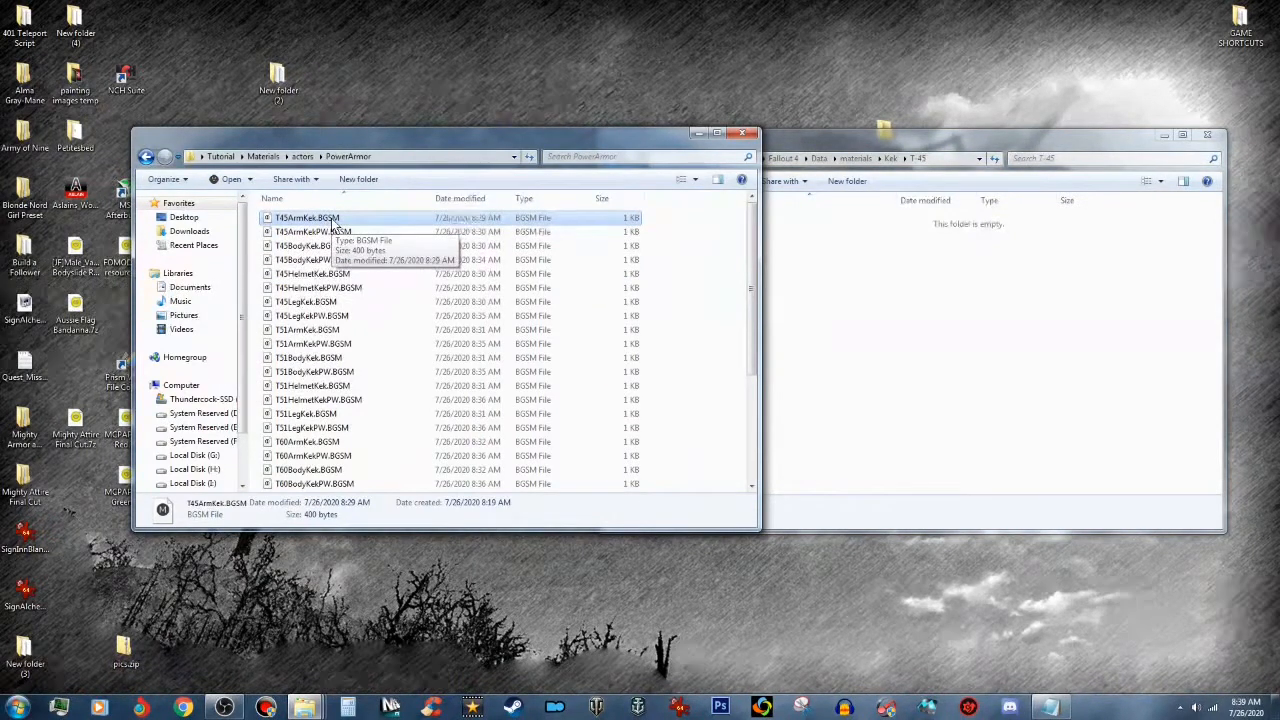
{"action": "key", "text": "shift+Down"}
{"action": "key", "text": "shift+Down"}
{"action": "key", "text": "shift+Down"}
{"action": "key", "text": "shift+Down"}
{"action": "key", "text": "shift+Down"}
{"action": "key", "text": "shift+Down"}
{"action": "key", "text": "shift+Down"}
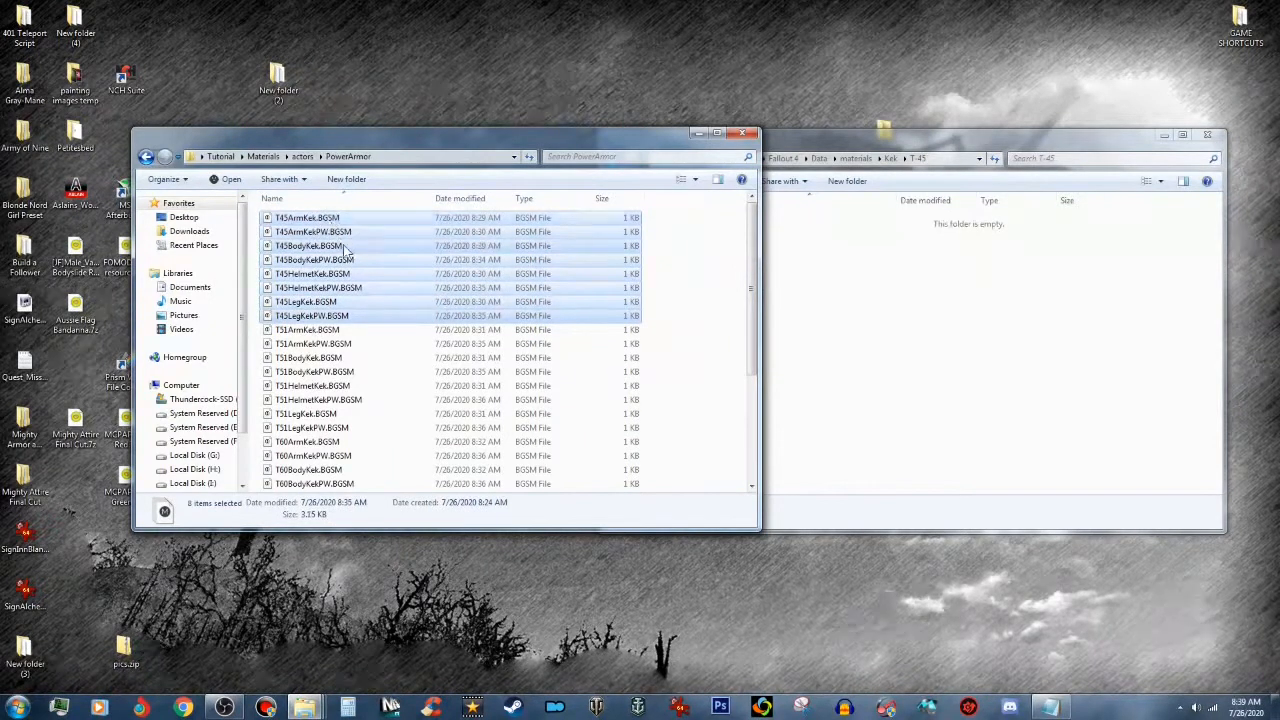
{"action": "left_click_drag", "start_coordinate": [345, 250], "coordinate": [1028, 356]}
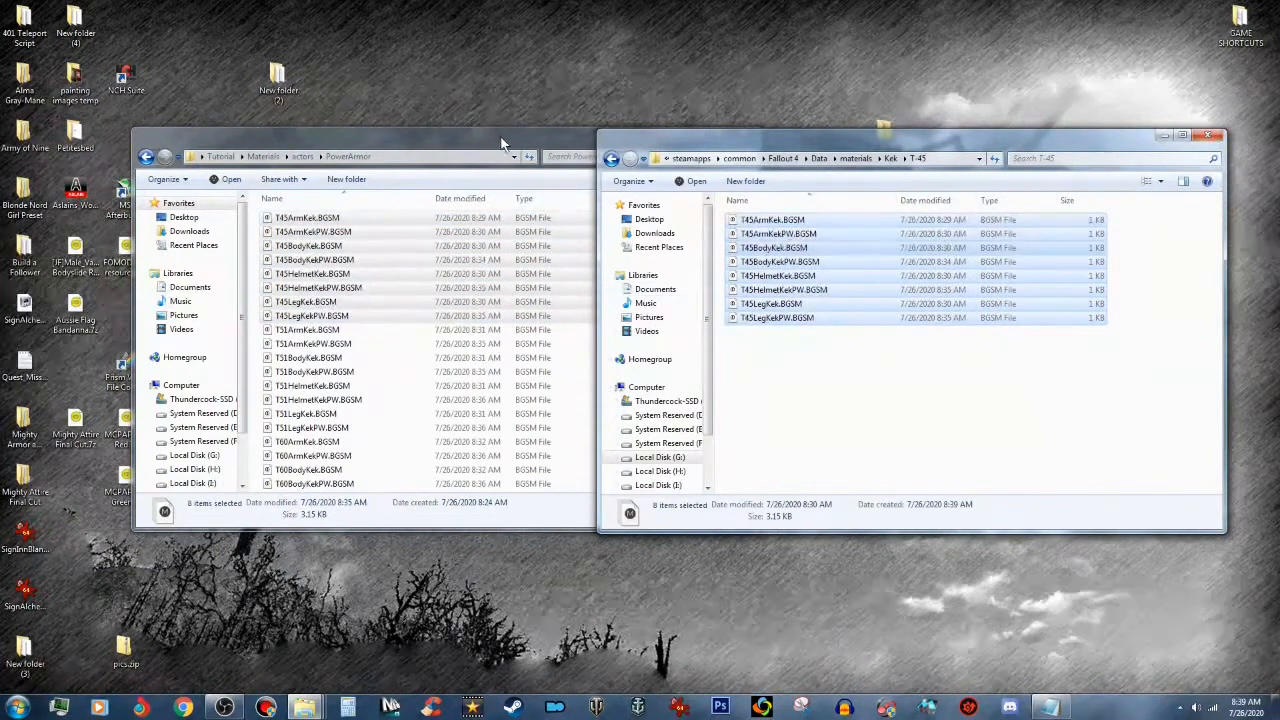
Step: Delete the eight copied T45 materials from the tutorial's PowerArmor folder
{"action": "left_click", "coordinate": [494, 137]}
{"action": "key", "text": "Delete"}
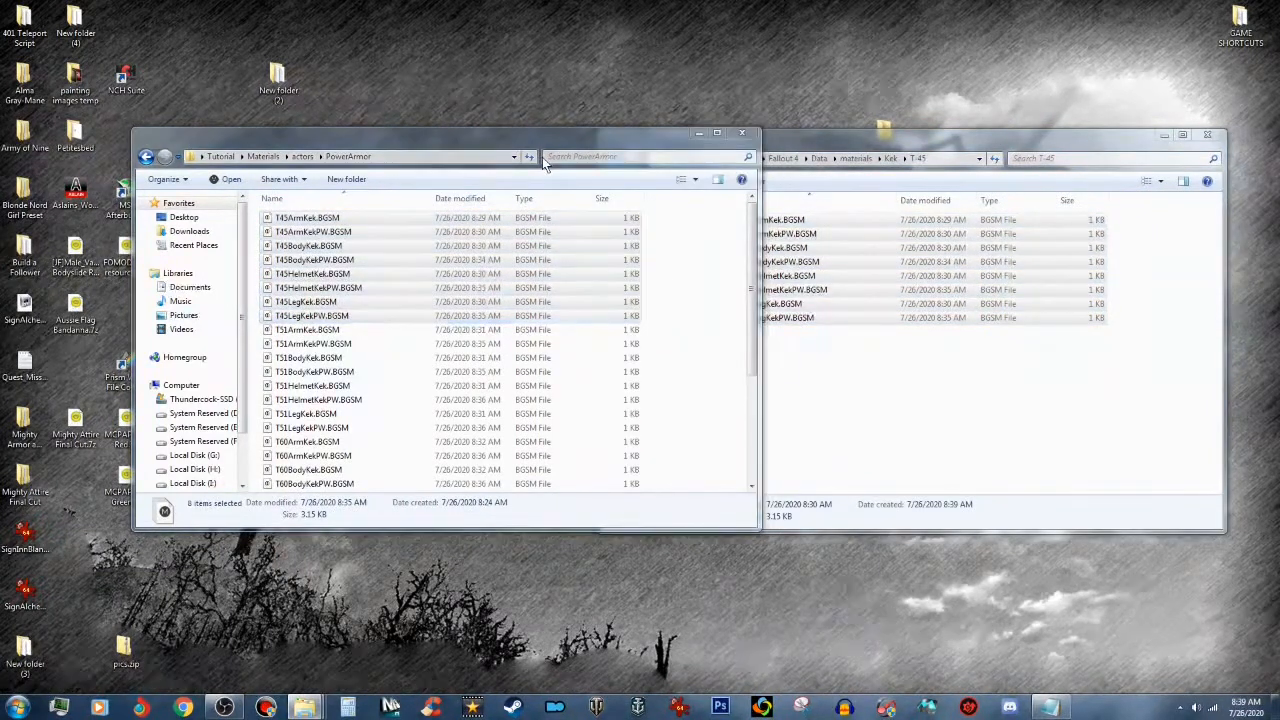
{"action": "left_click", "coordinate": [700, 364]}
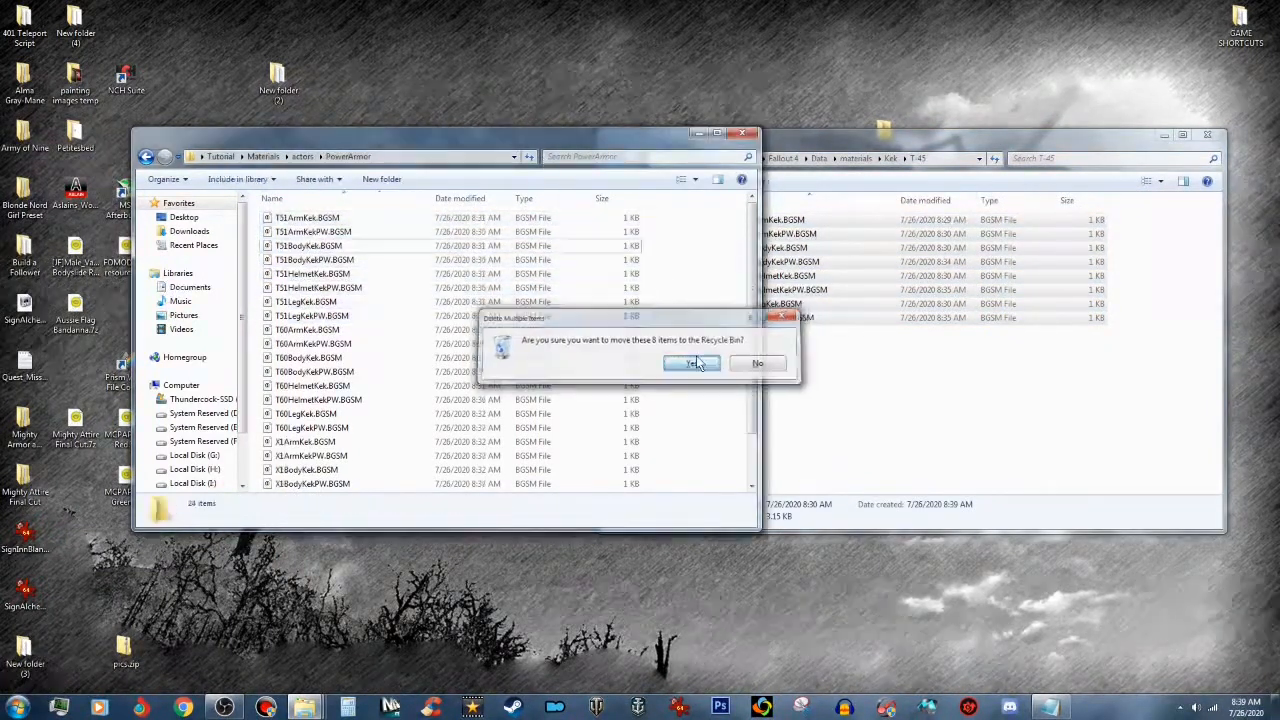
Step: Switch the game's materials window from the T-45 folder to Data\materials\Kek\T-51
{"action": "left_click", "coordinate": [930, 345]}
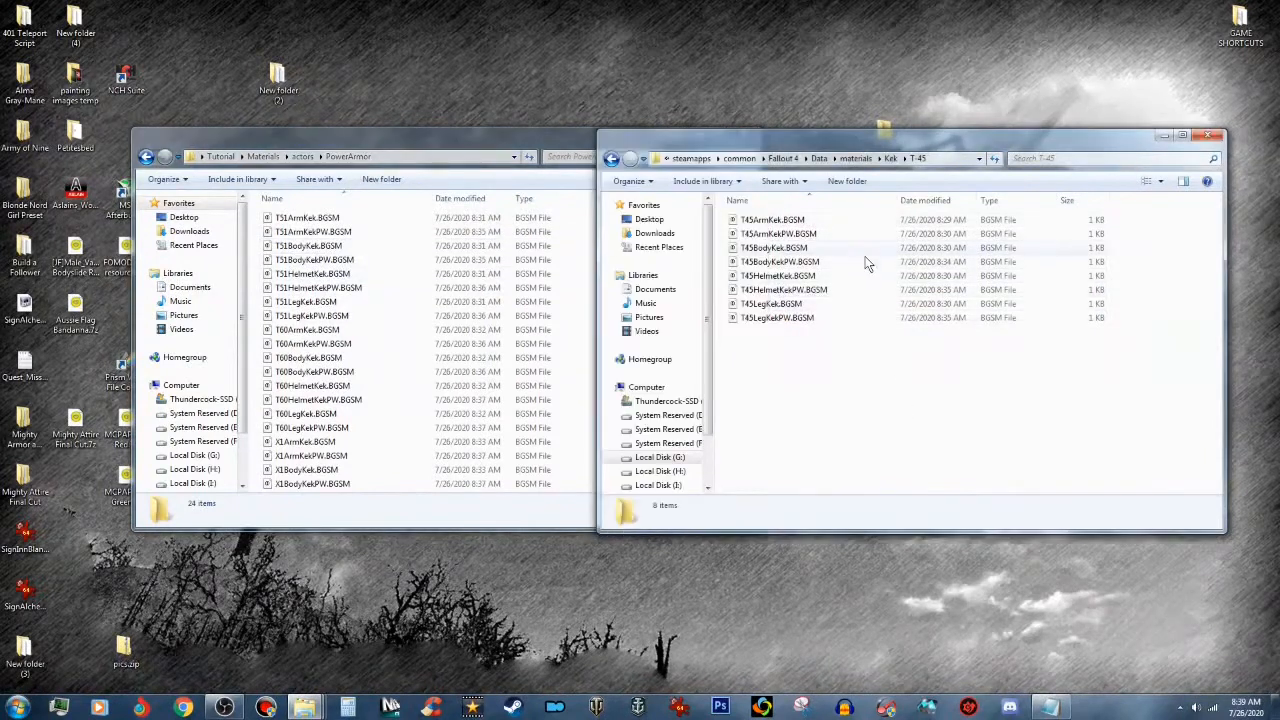
{"action": "left_click", "coordinate": [890, 160]}
{"action": "double_click", "coordinate": [782, 246]}
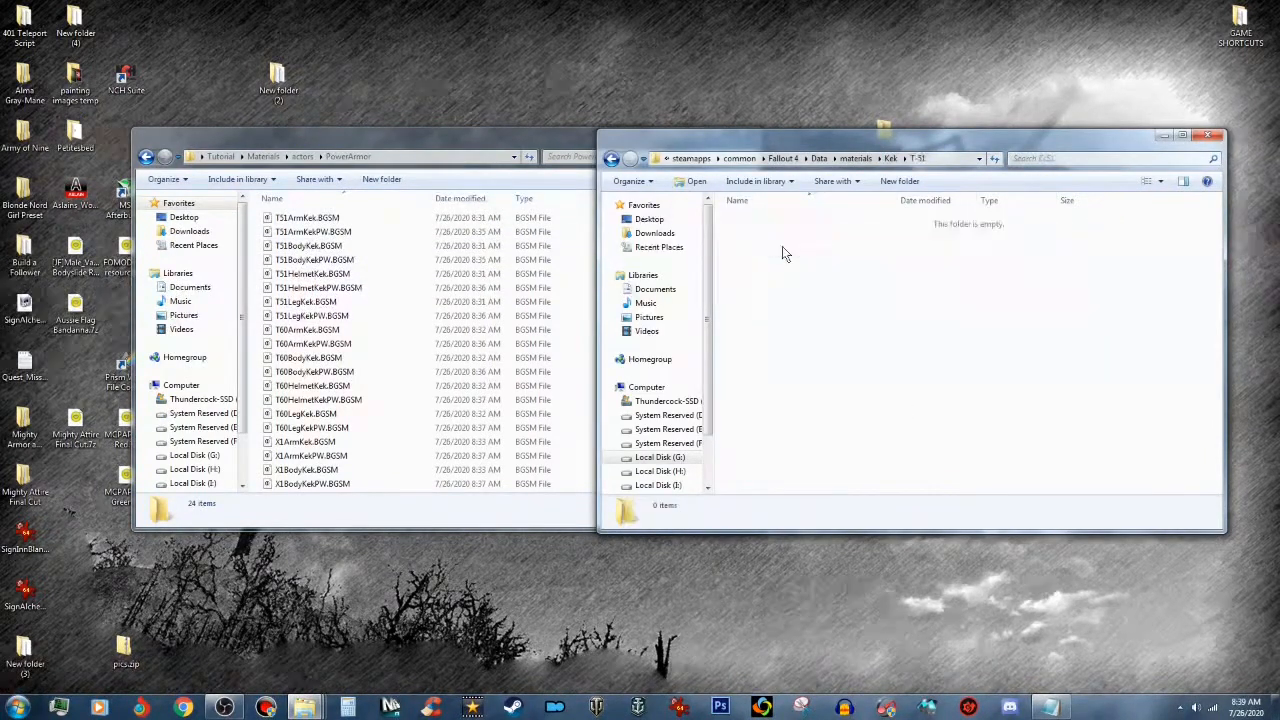
Step: Copy the eight T51 Kek and KekPW materials from the PowerArmor folder into Data\materials\Kek\T-51
{"action": "left_click", "coordinate": [345, 217]}
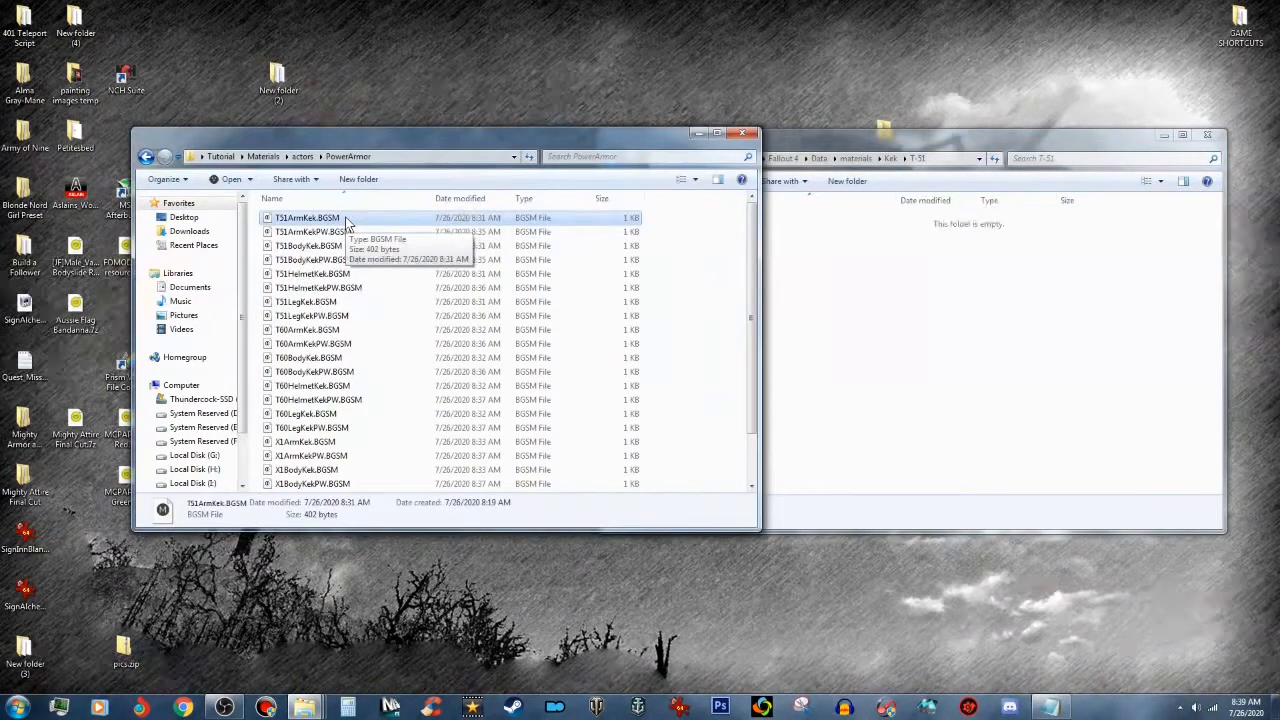
{"action": "key", "text": "shift+Down"}
{"action": "key", "text": "shift+Down"}
{"action": "key", "text": "shift+Down"}
{"action": "key", "text": "shift+Down"}
{"action": "key", "text": "shift+Down"}
{"action": "key", "text": "shift+Down"}
{"action": "key", "text": "shift+Down"}
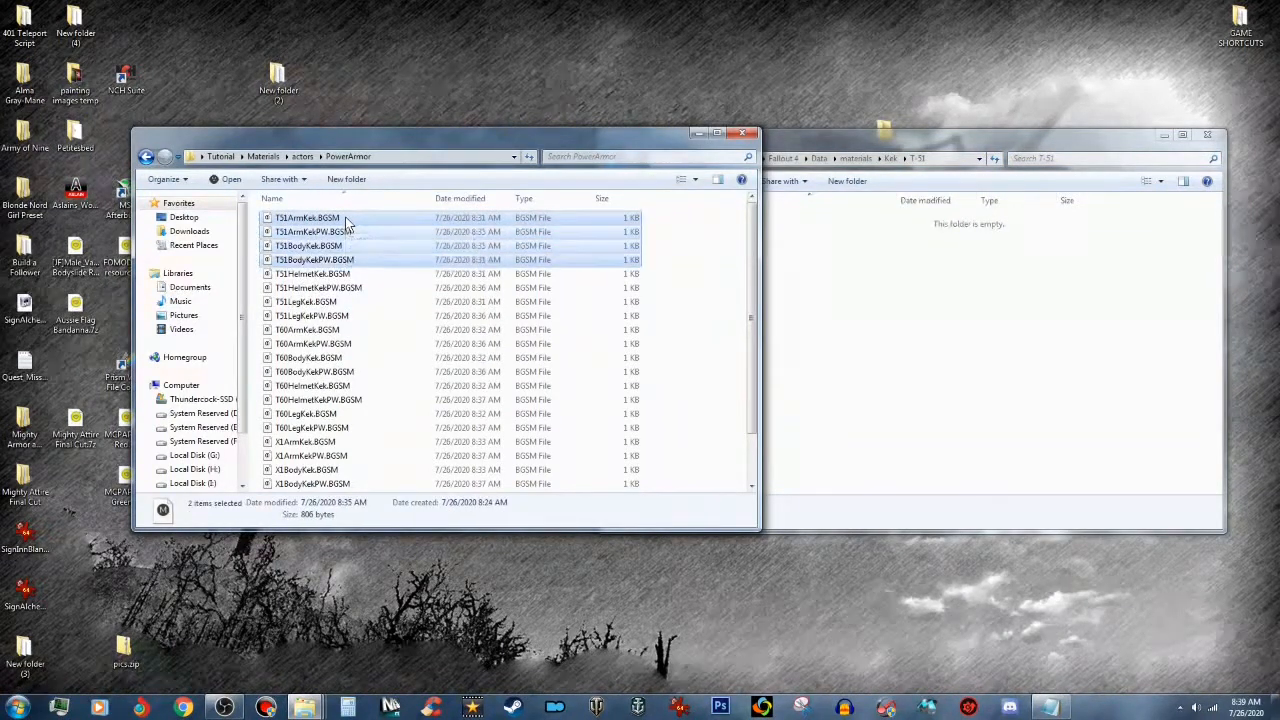
{"action": "left_click_drag", "start_coordinate": [346, 217], "coordinate": [901, 403]}
Step: Delete the eight copied T51 materials from the tutorial's PowerArmor folder
{"action": "left_click", "coordinate": [471, 137]}
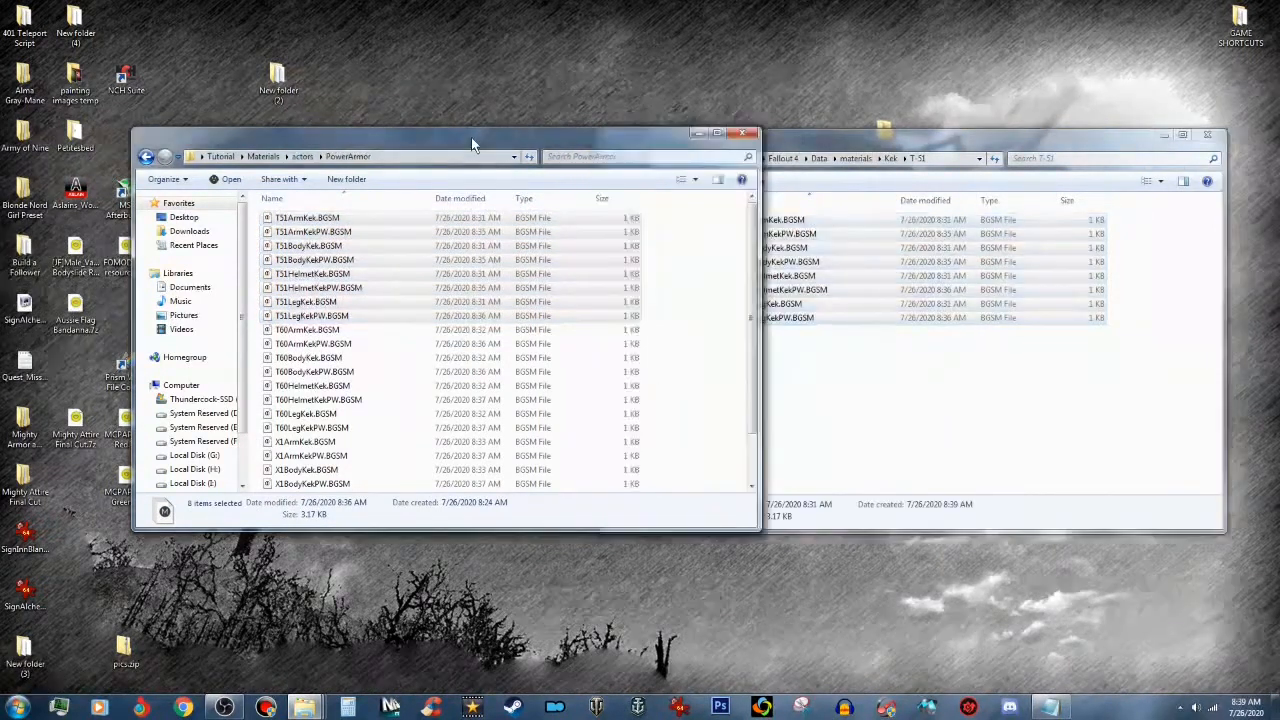
{"action": "key", "text": "Delete"}
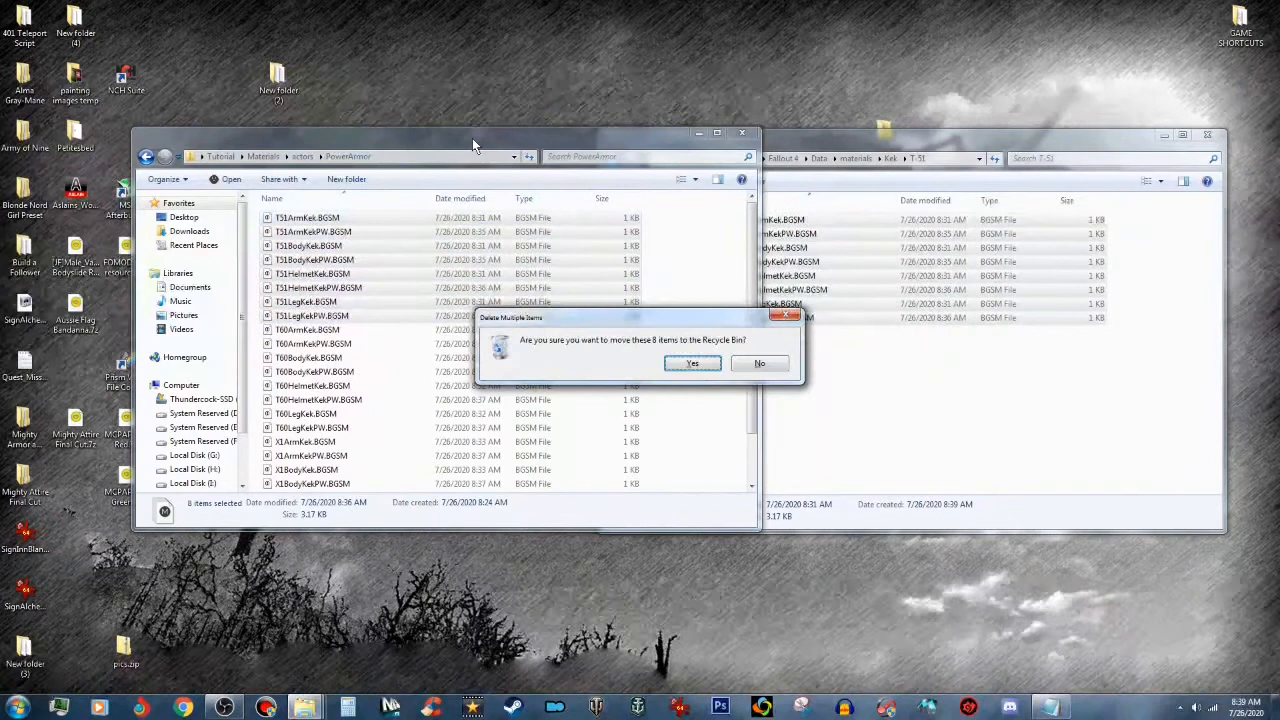
{"action": "key", "text": "Return"}
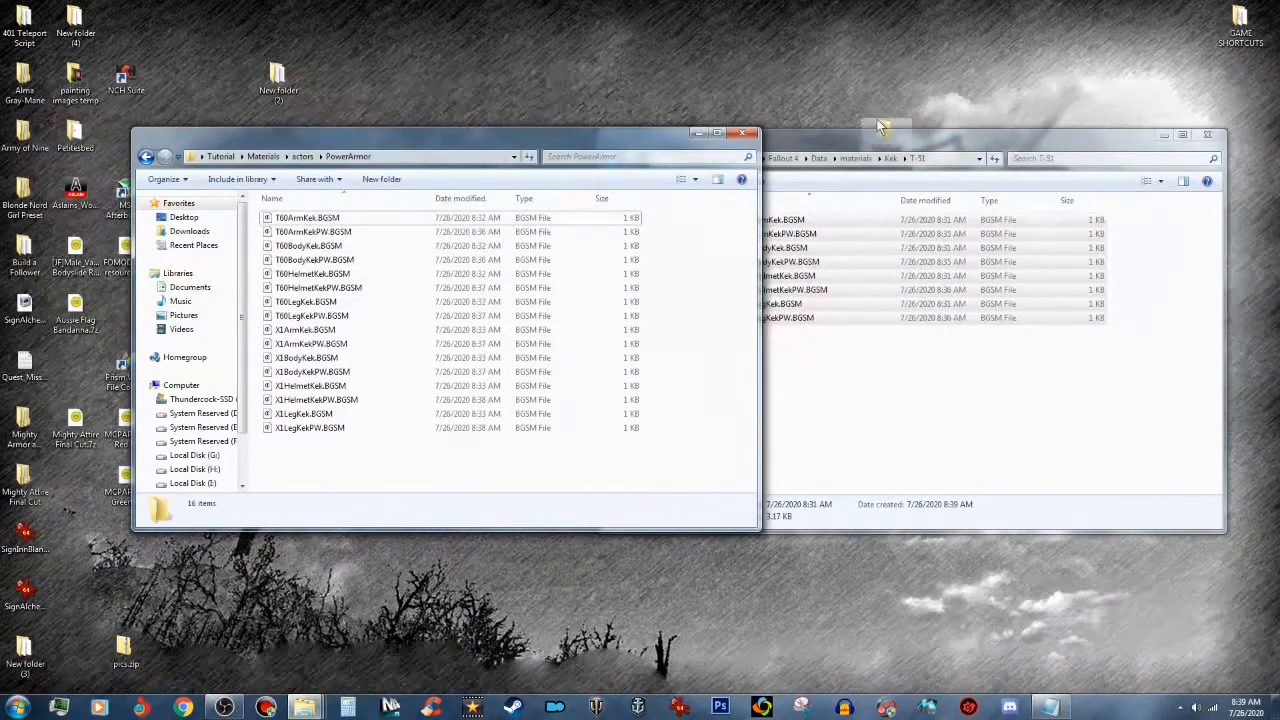
Step: Switch the game's materials window from the T-51 folder to Data\materials\Kek\T-60
{"action": "left_click", "coordinate": [890, 158]}
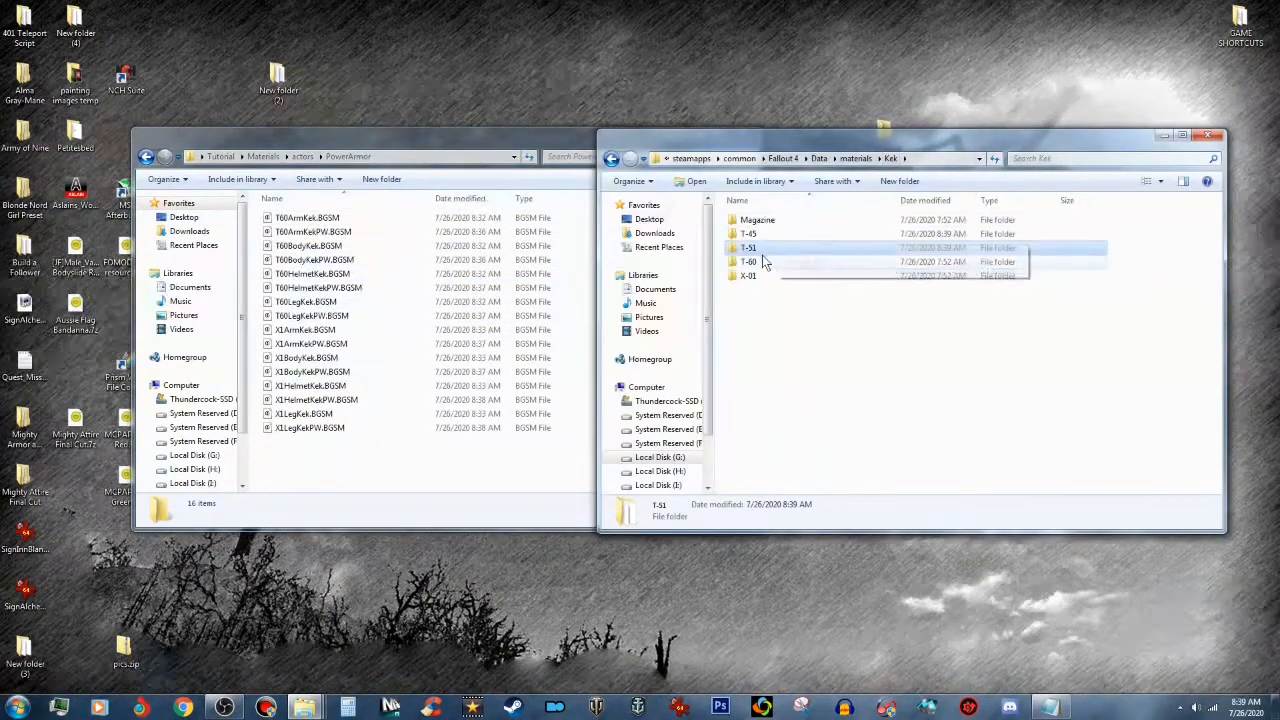
{"action": "double_click", "coordinate": [776, 260]}
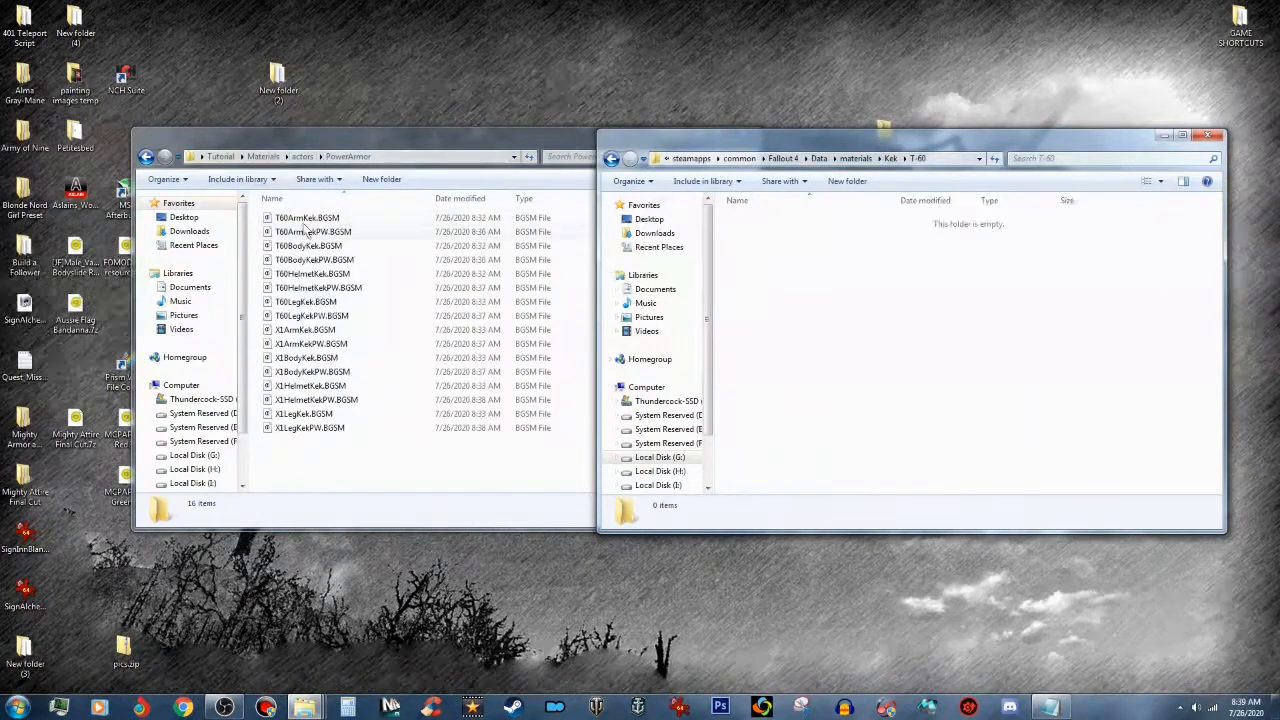
Step: Copy the eight T60 Kek and KekPW materials from the PowerArmor folder into Data\materials\Kek\T-60
{"action": "left_click", "coordinate": [330, 218]}
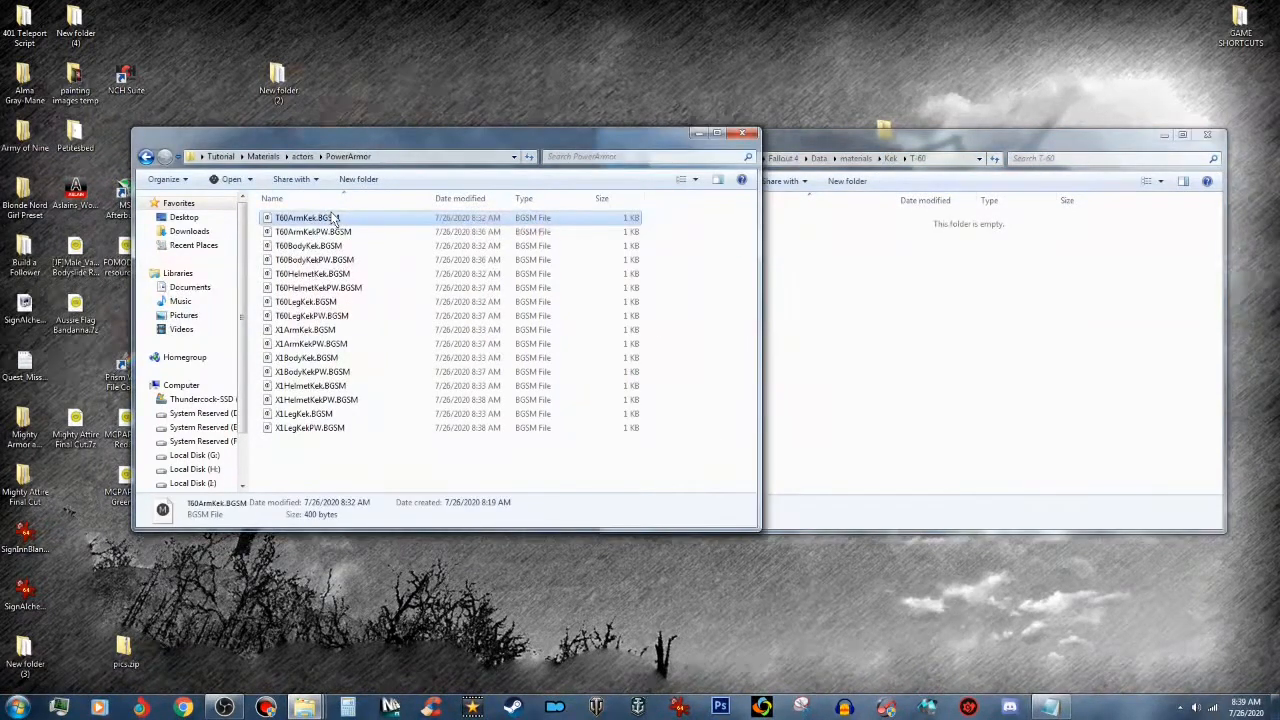
{"action": "key", "text": "shift+Down"}
{"action": "key", "text": "shift+Down"}
{"action": "key", "text": "shift+Down"}
{"action": "key", "text": "shift+Down"}
{"action": "key", "text": "shift+Down"}
{"action": "key", "text": "shift+Down"}
{"action": "key", "text": "shift+Down"}
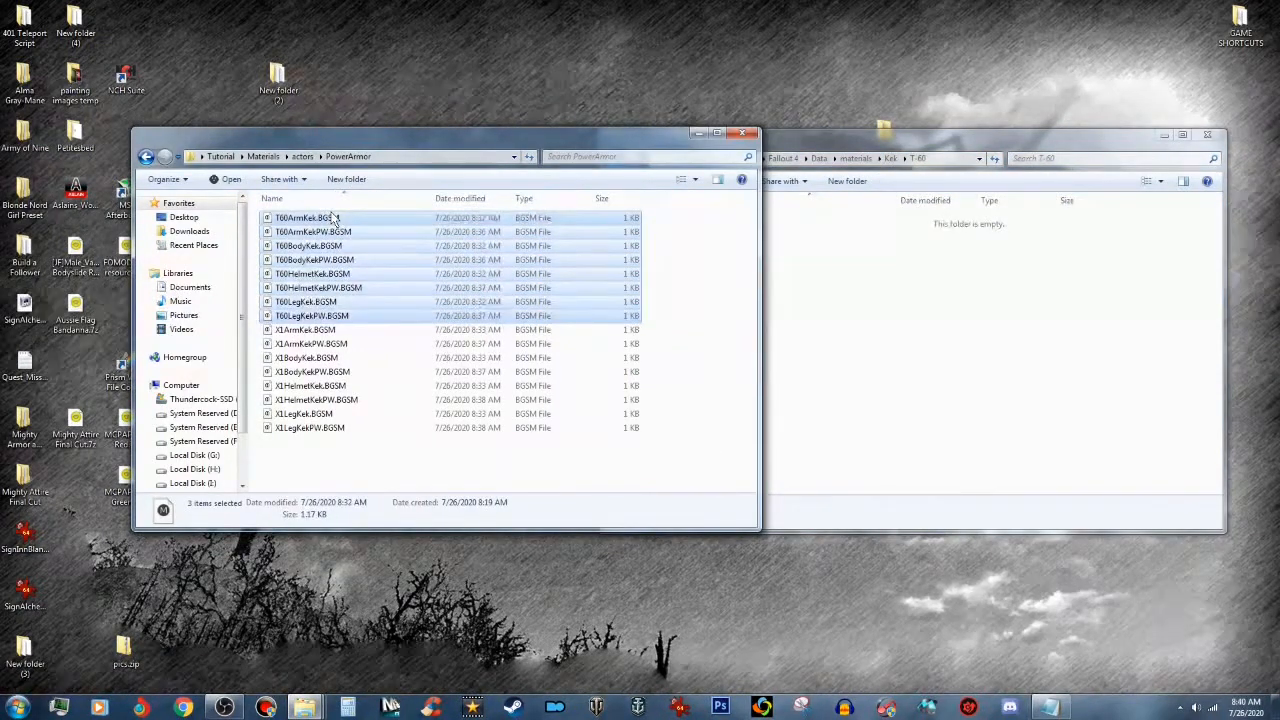
{"action": "left_click_drag", "start_coordinate": [333, 218], "coordinate": [931, 362]}
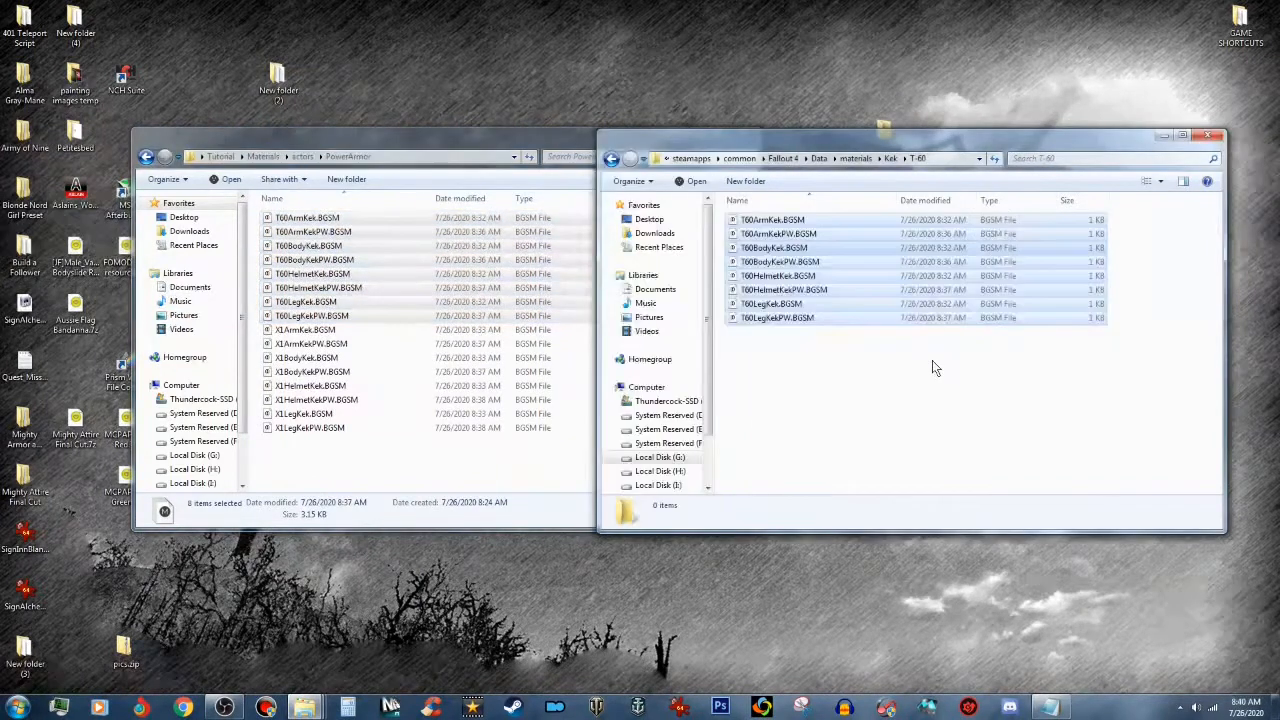
Step: Delete the eight copied T60 materials from the tutorial's PowerArmor folder
{"action": "left_click", "coordinate": [451, 136]}
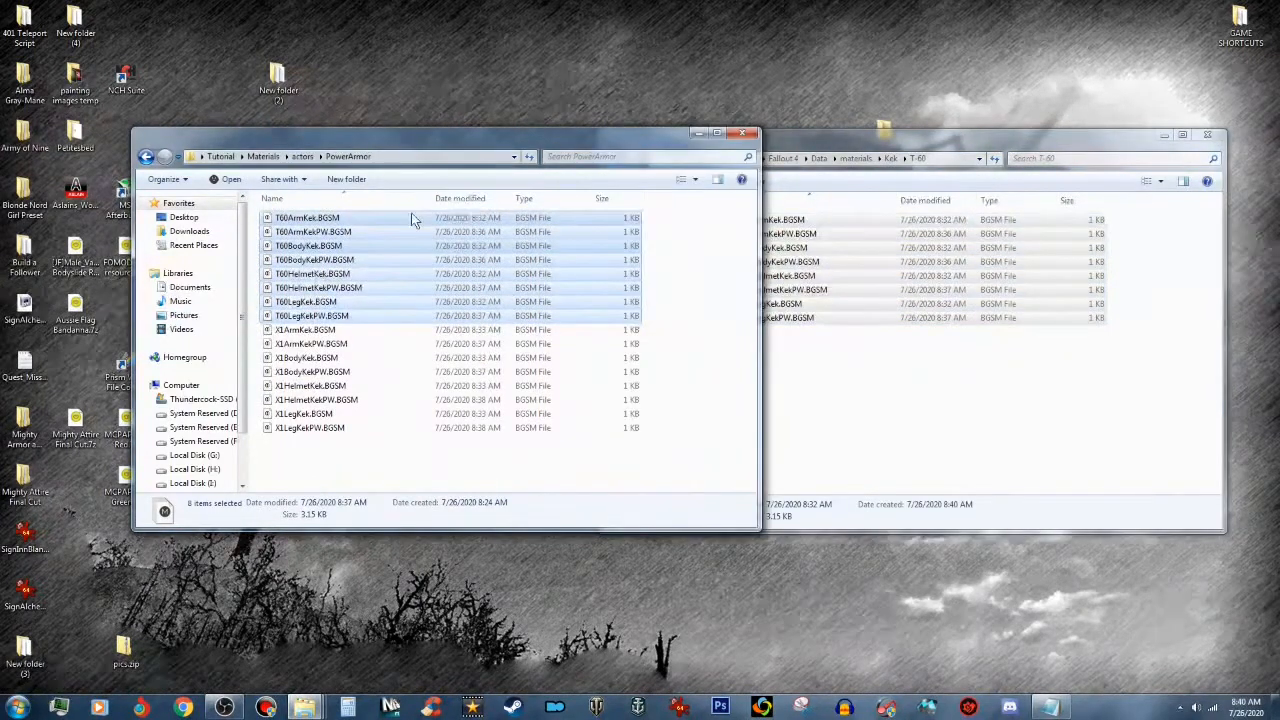
{"action": "key", "text": "Delete"}
{"action": "key", "text": "Return"}
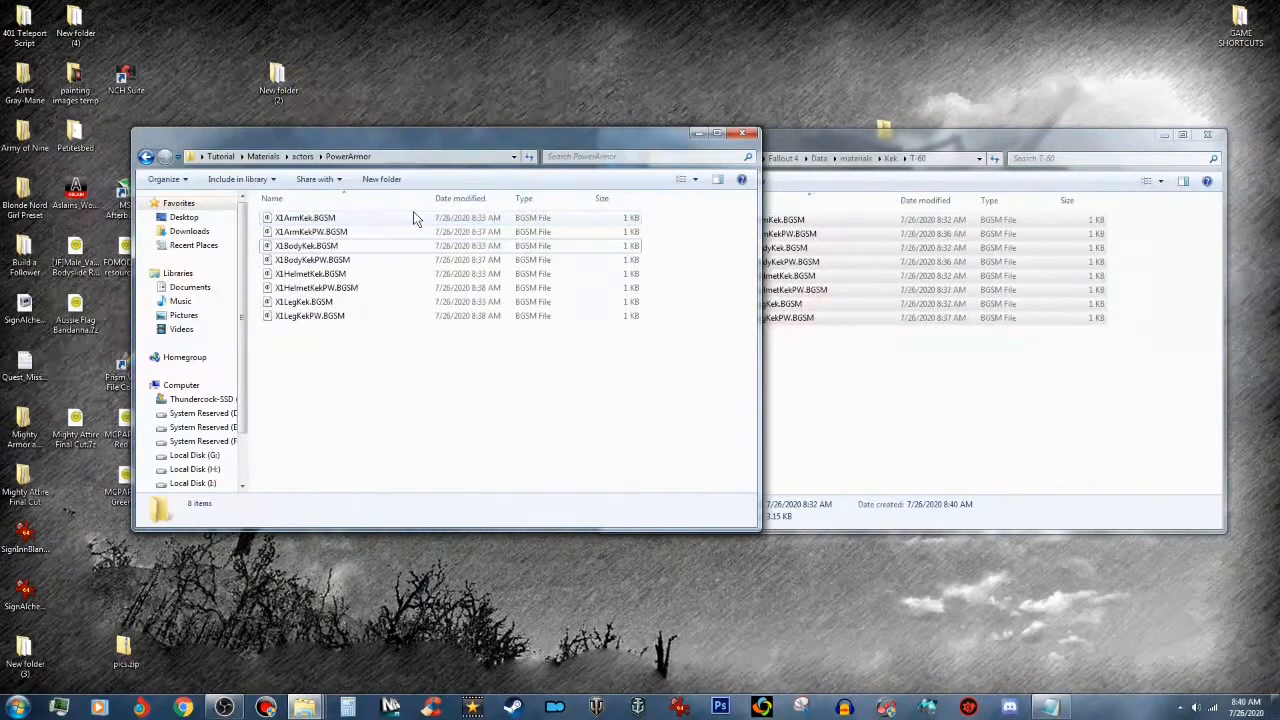
Step: Switch the game's materials window from the T-60 folder to Data\materials\Kek\X-01
{"action": "left_click", "coordinate": [872, 367]}
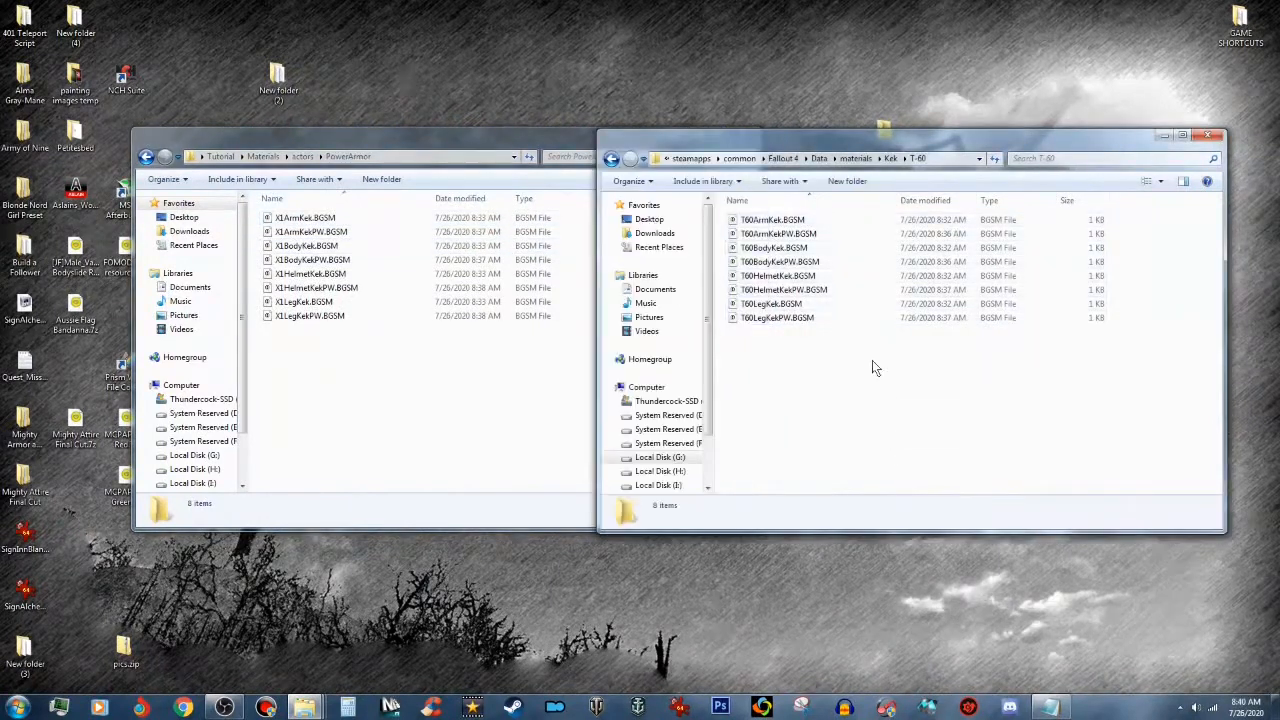
{"action": "left_click", "coordinate": [891, 160]}
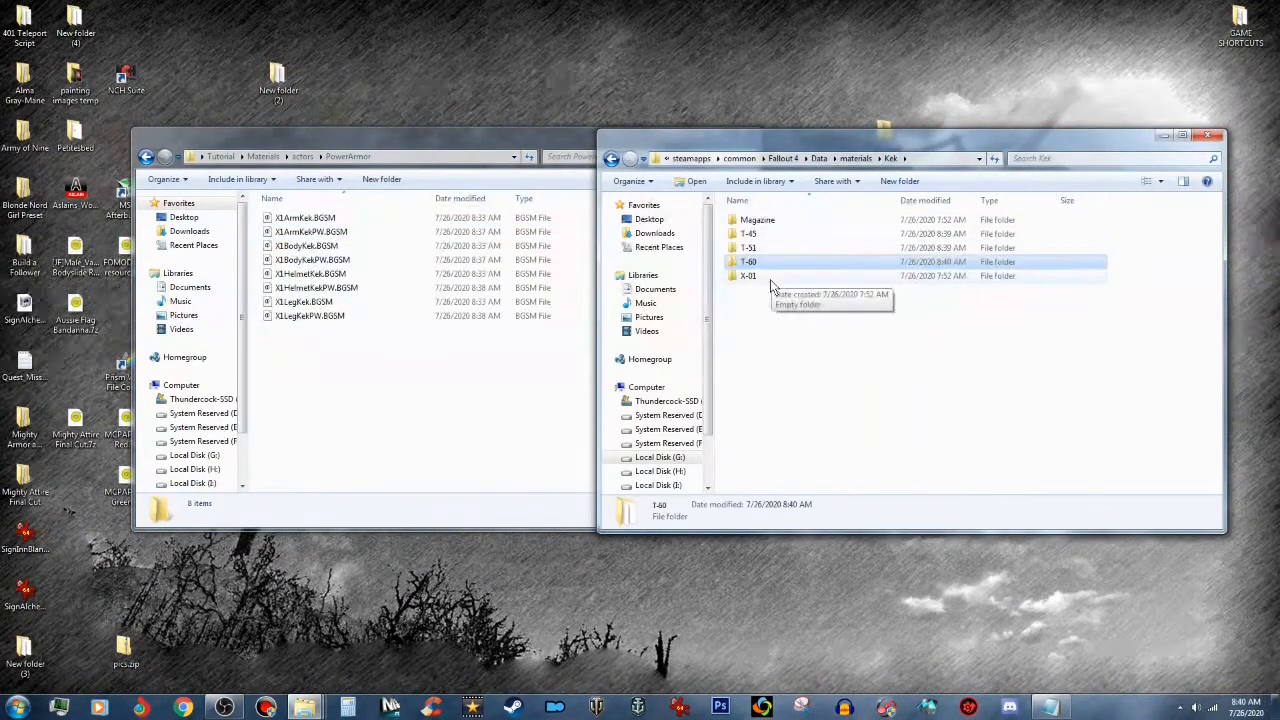
{"action": "double_click", "coordinate": [770, 279]}
Step: Copy the eight X1 Kek and KekPW materials from the PowerArmor folder into Data\materials\Kek\X-01
{"action": "left_click", "coordinate": [349, 217]}
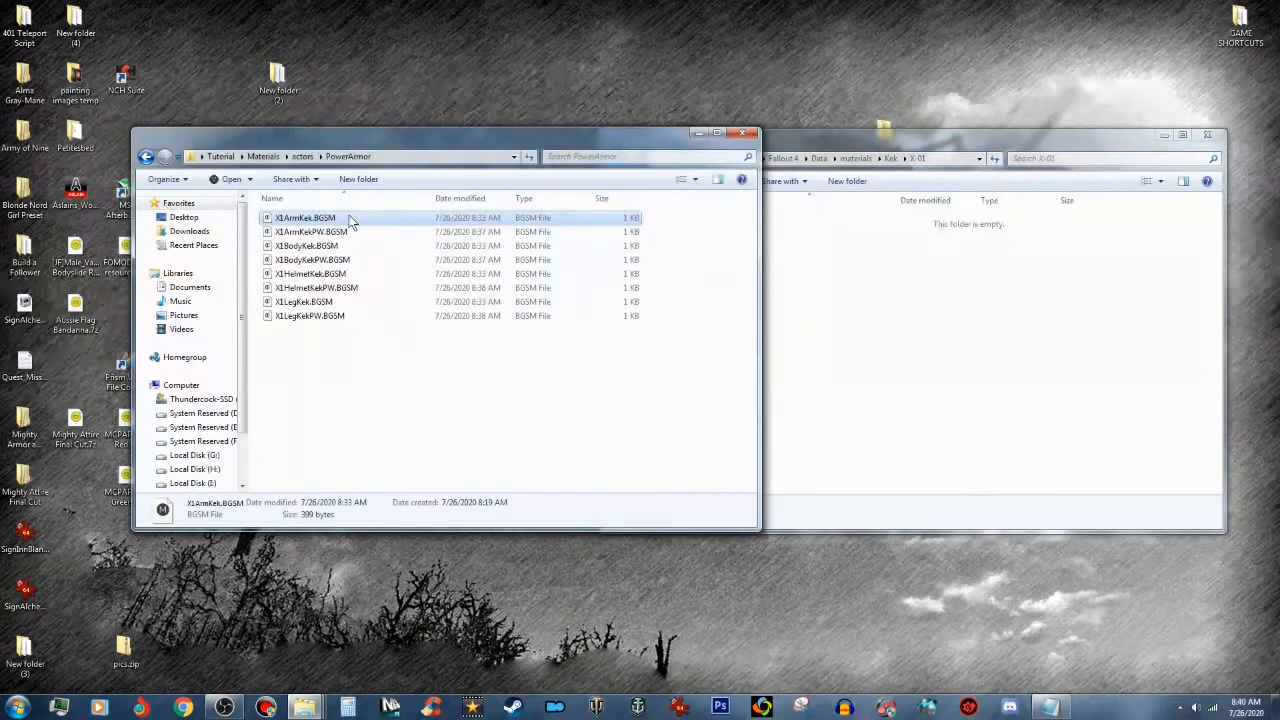
{"action": "key", "text": "shift+Down"}
{"action": "key", "text": "shift+Down"}
{"action": "key", "text": "shift+Down"}
{"action": "key", "text": "shift+Down"}
{"action": "key", "text": "shift+Down"}
{"action": "key", "text": "shift+Down"}
{"action": "key", "text": "shift+Down"}
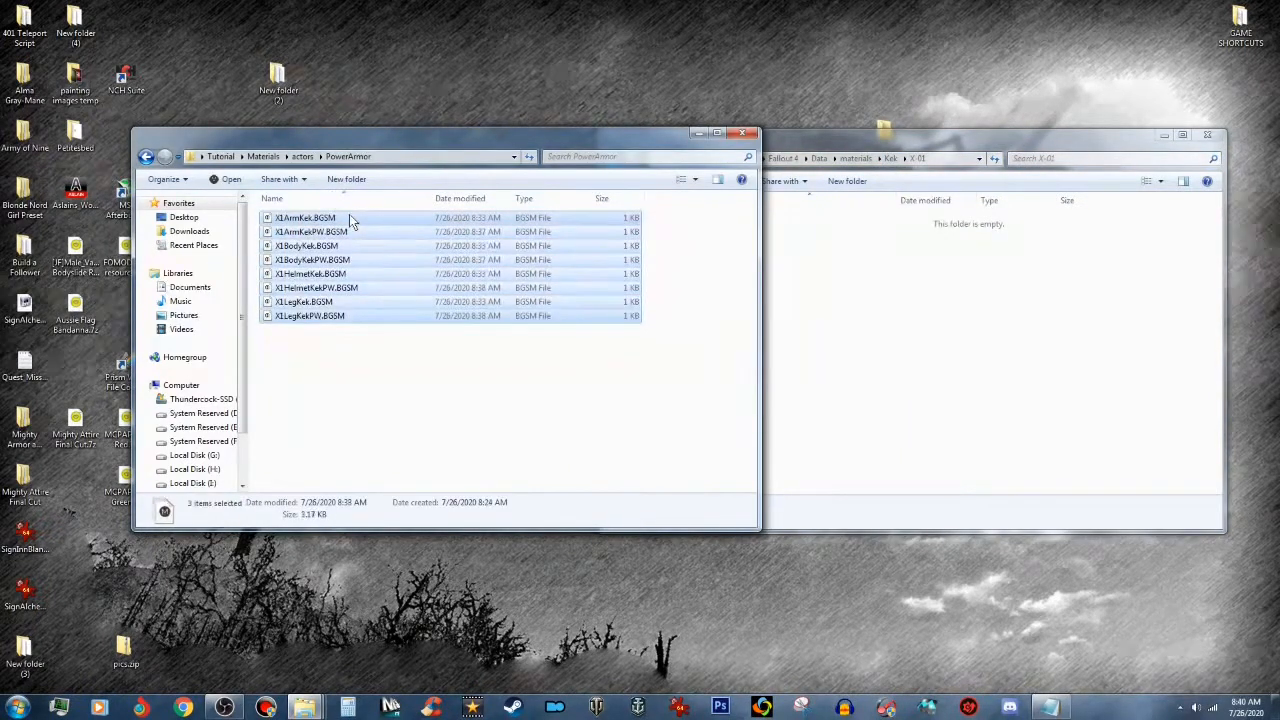
{"action": "left_click_drag", "start_coordinate": [349, 214], "coordinate": [1030, 430]}
Step: Close the tutorial's PowerArmor window and return the game's materials window to the Kek folder
{"action": "left_click", "coordinate": [561, 140]}
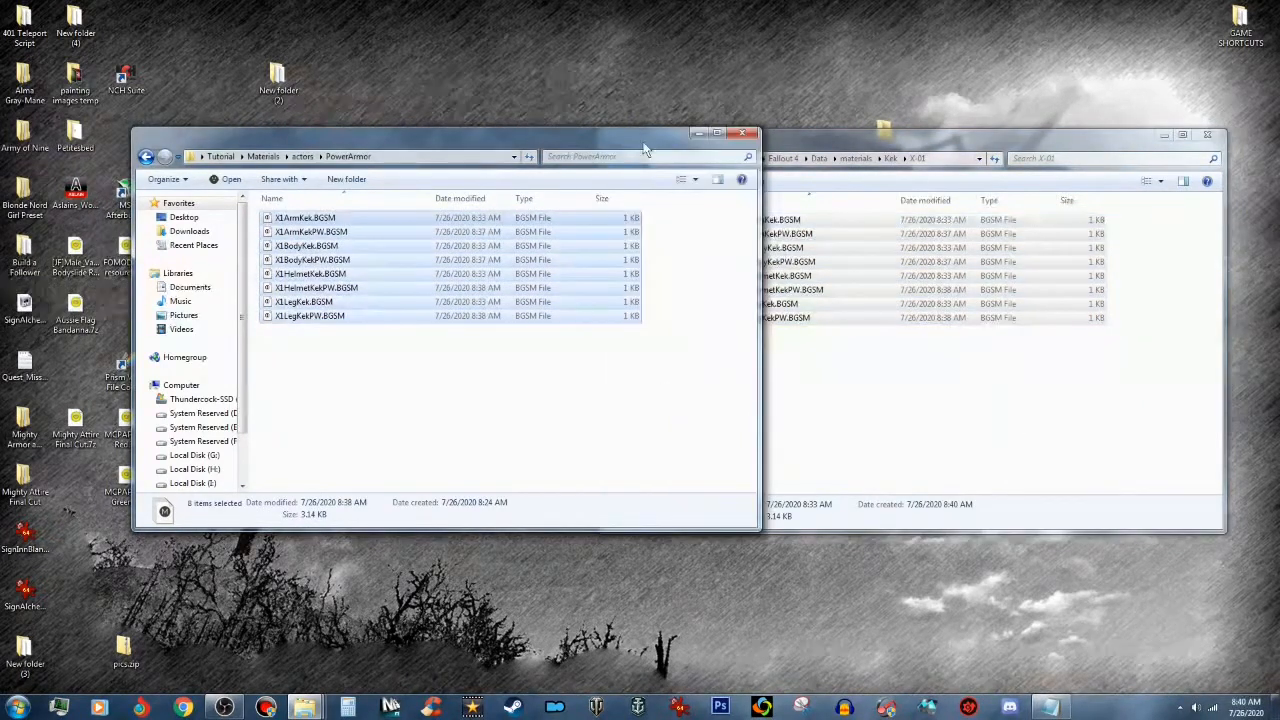
{"action": "left_click", "coordinate": [741, 133]}
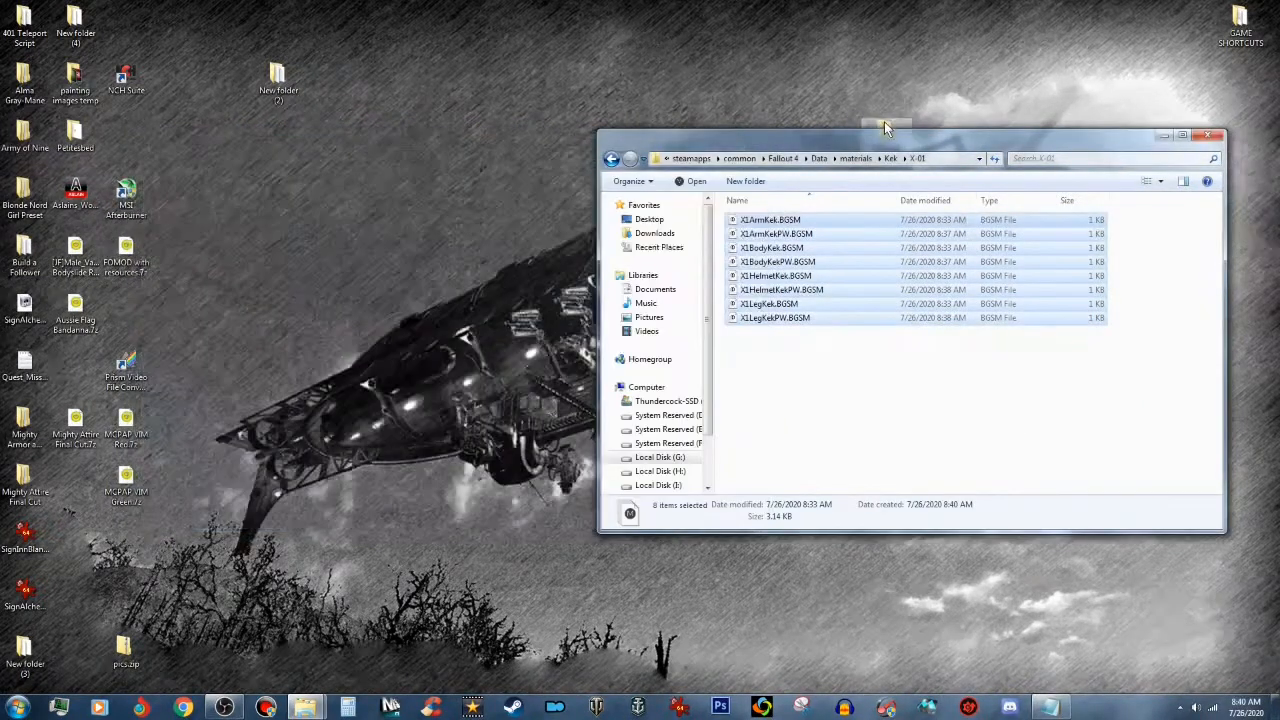
{"action": "left_click_drag", "start_coordinate": [922, 145], "coordinate": [886, 146]}
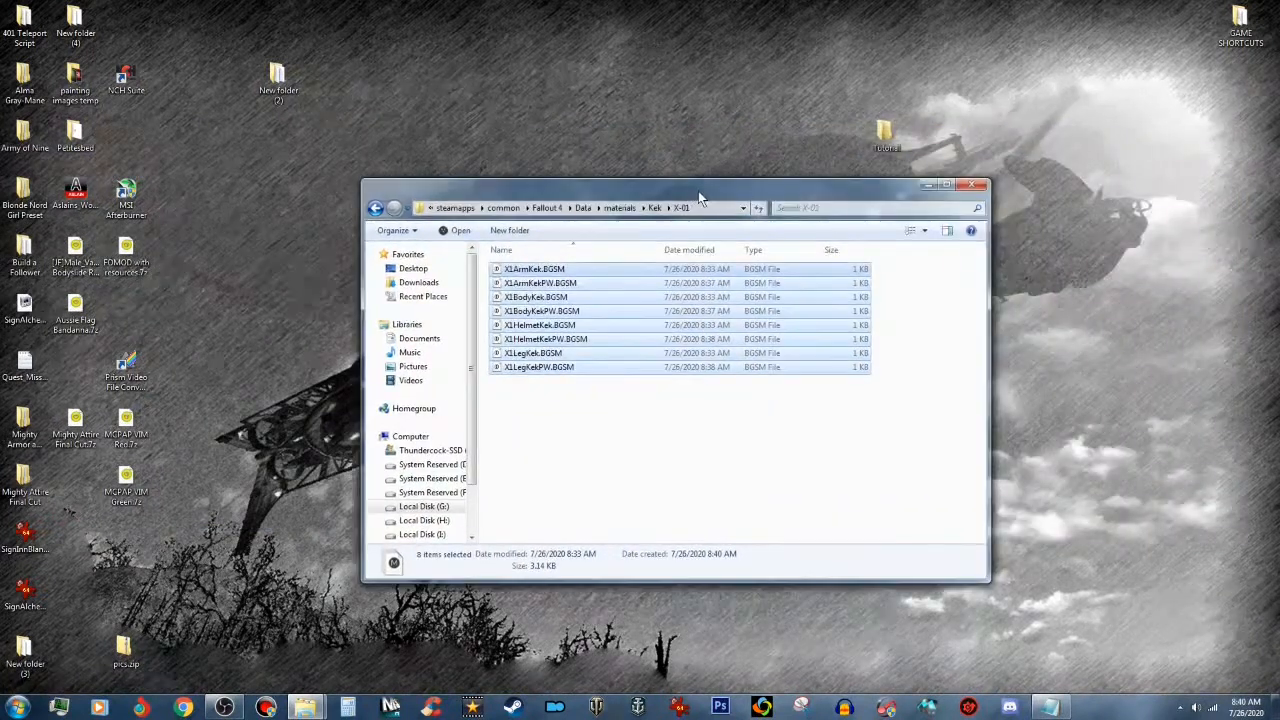
{"action": "left_click", "coordinate": [655, 207]}
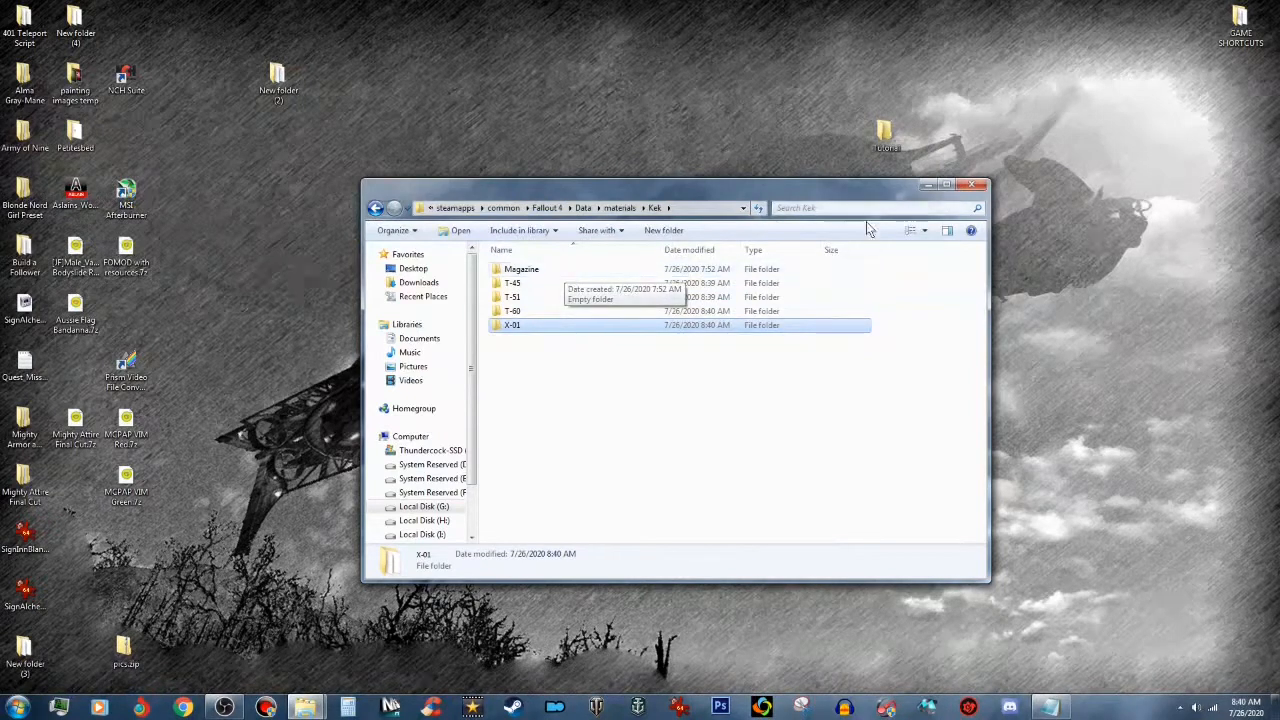
Step: Delete the Tutorial folder from the desktop, moving it to the Recycle Bin
{"action": "left_click", "coordinate": [893, 136]}
{"action": "right_click", "coordinate": [893, 134]}
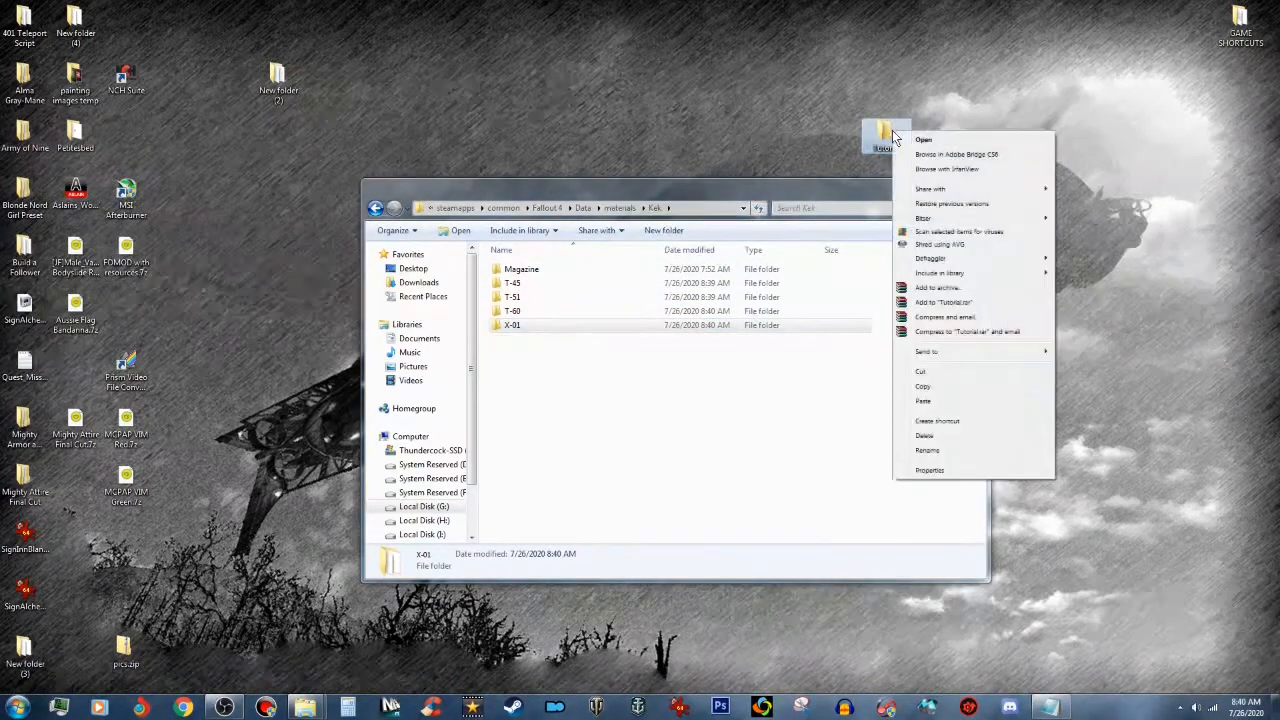
{"action": "left_click", "coordinate": [910, 436]}
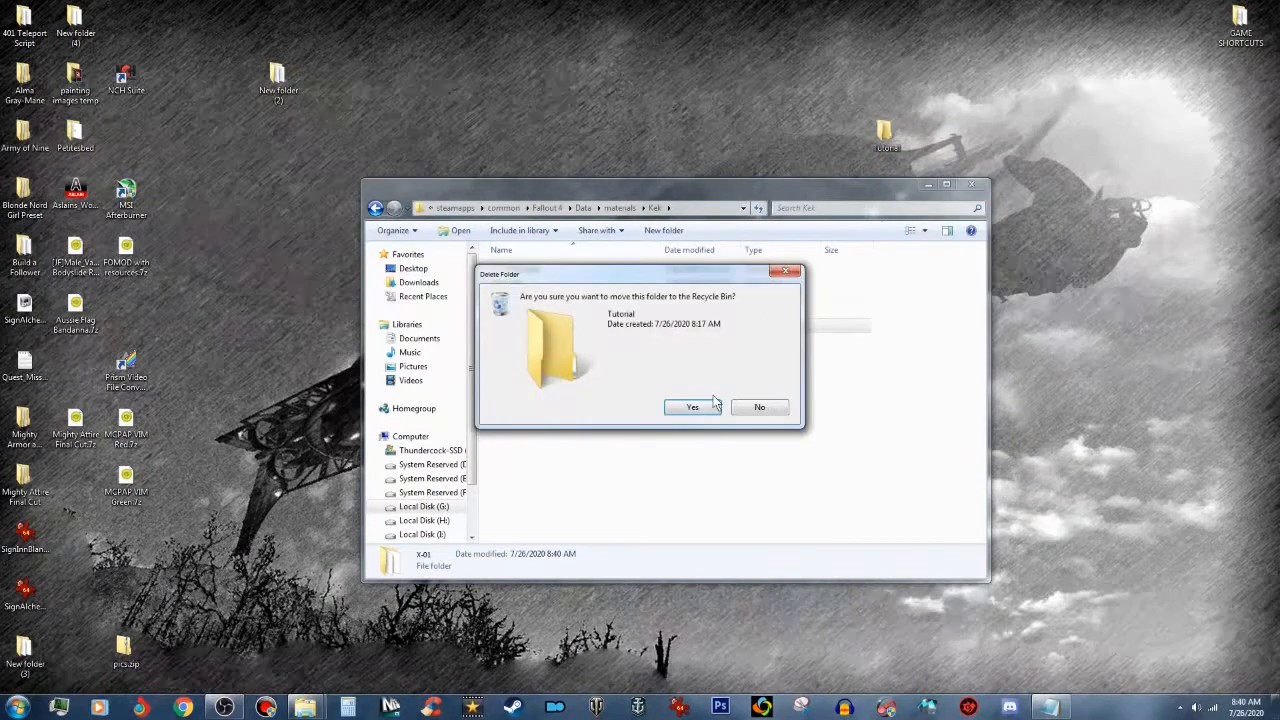
{"action": "left_click", "coordinate": [692, 410]}
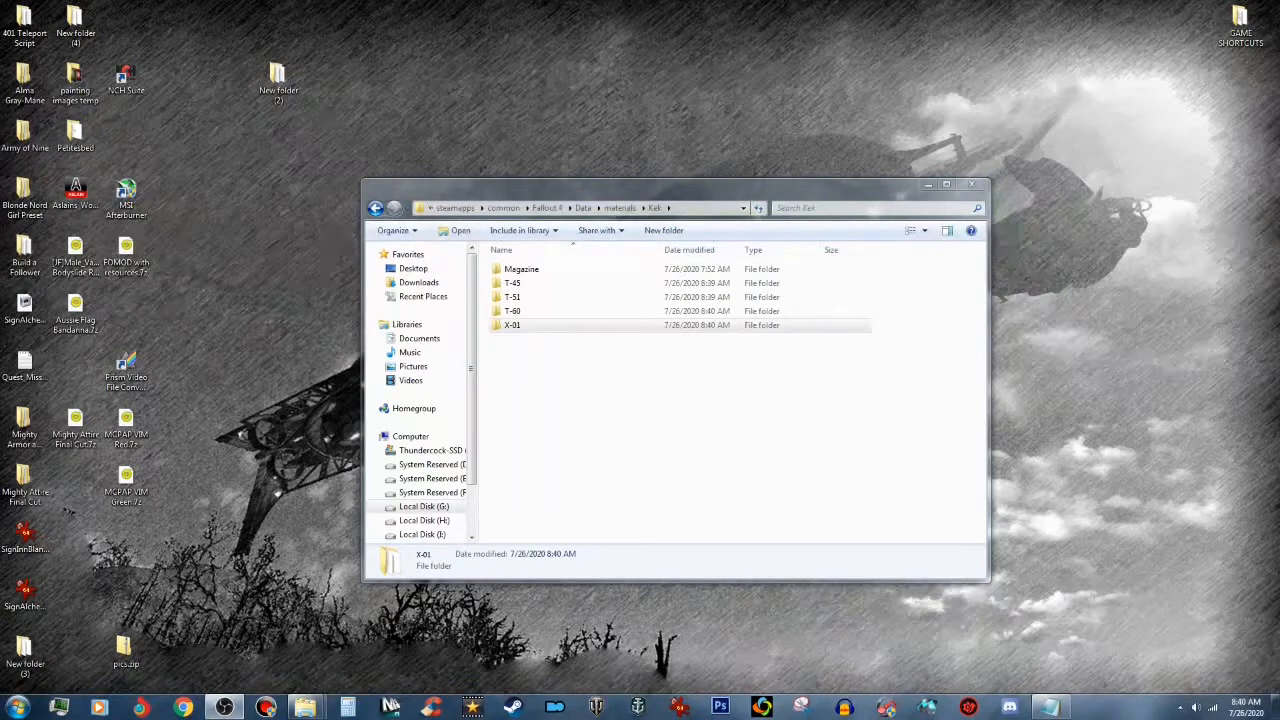
{"action": "left_click_drag", "start_coordinate": [834, 190], "coordinate": [720, 153]}
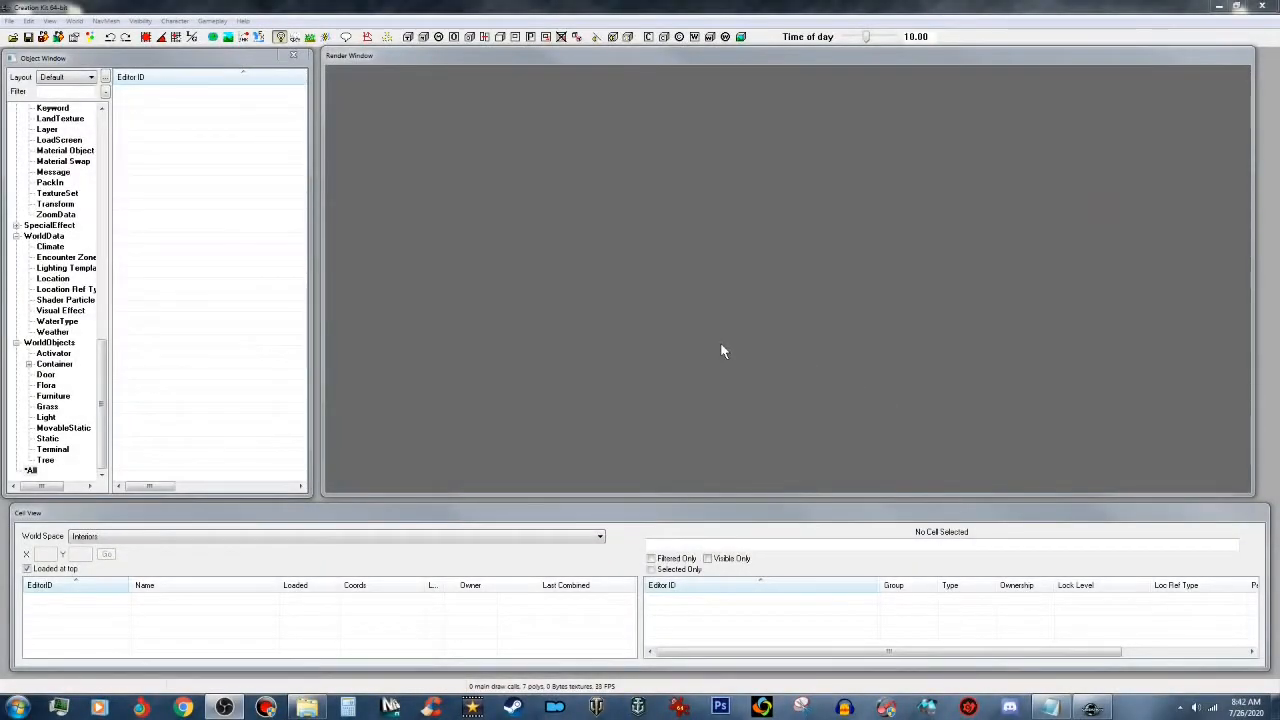
Step: Switch to the Creation Kit and load the Fallout4.esm master file
{"action": "left_click", "coordinate": [13, 38]}
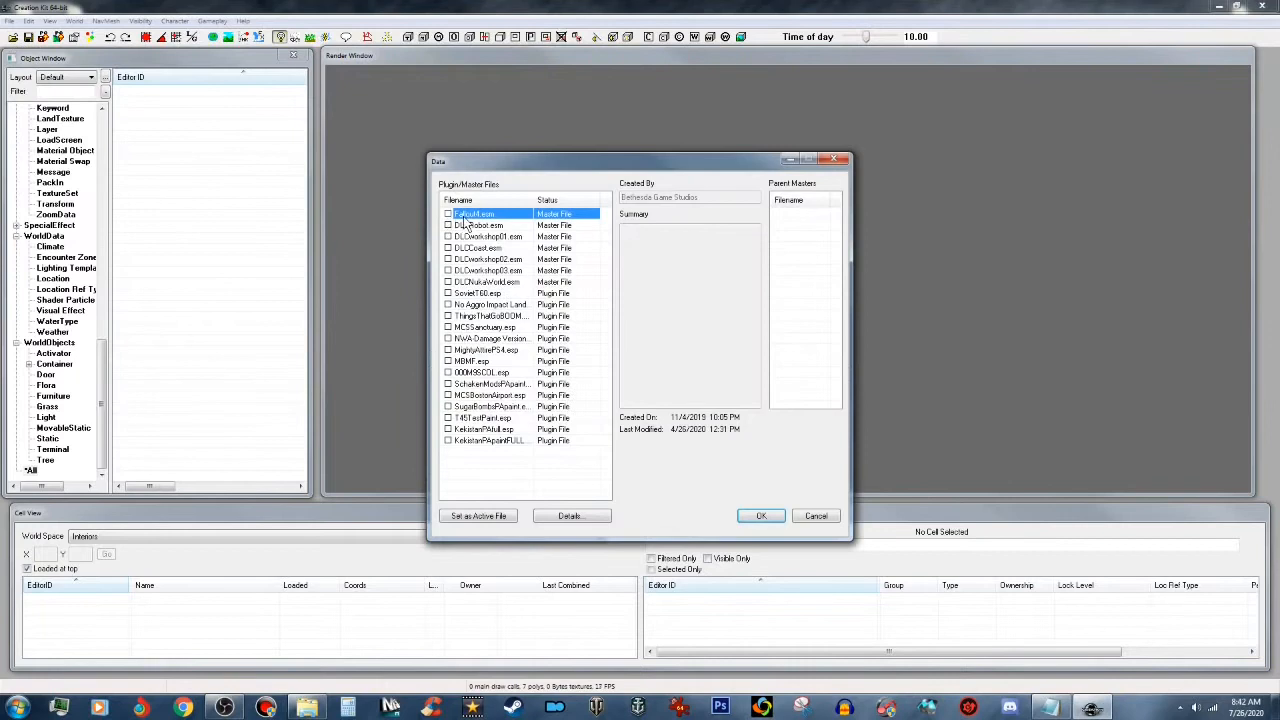
{"action": "double_click", "coordinate": [471, 217]}
{"action": "left_click", "coordinate": [768, 515]}
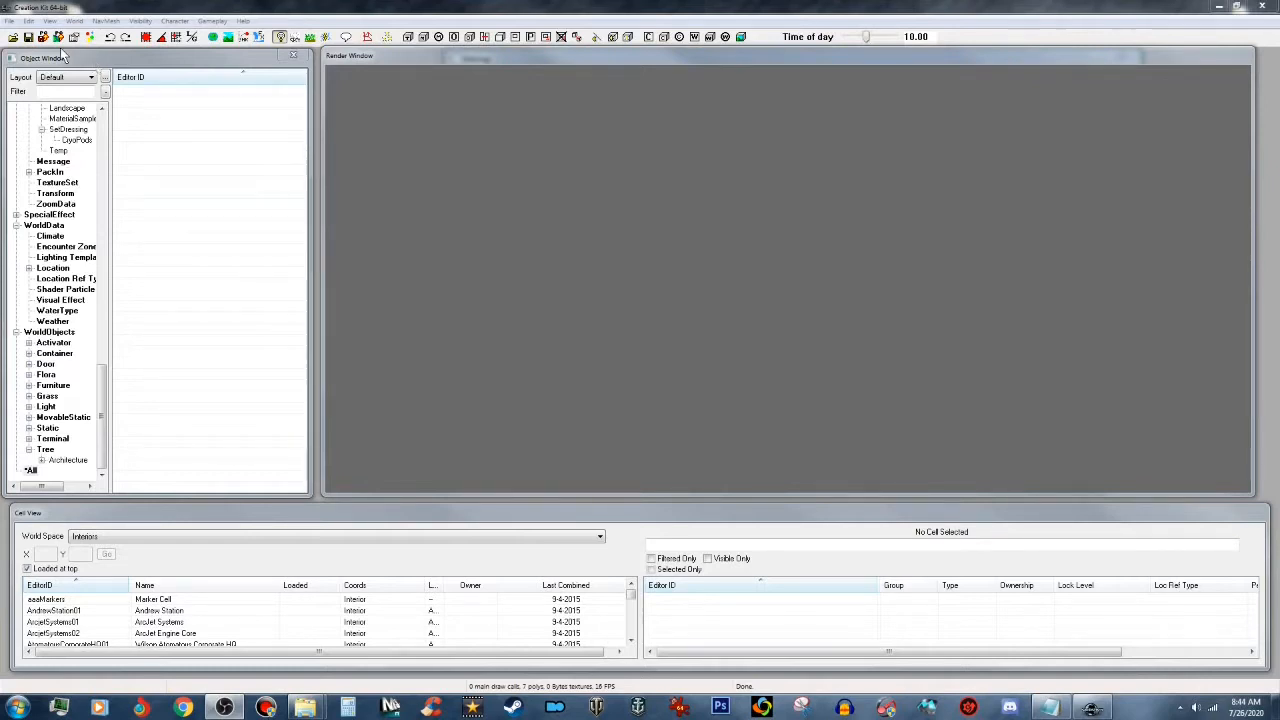
{"action": "left_click", "coordinate": [9, 21]}
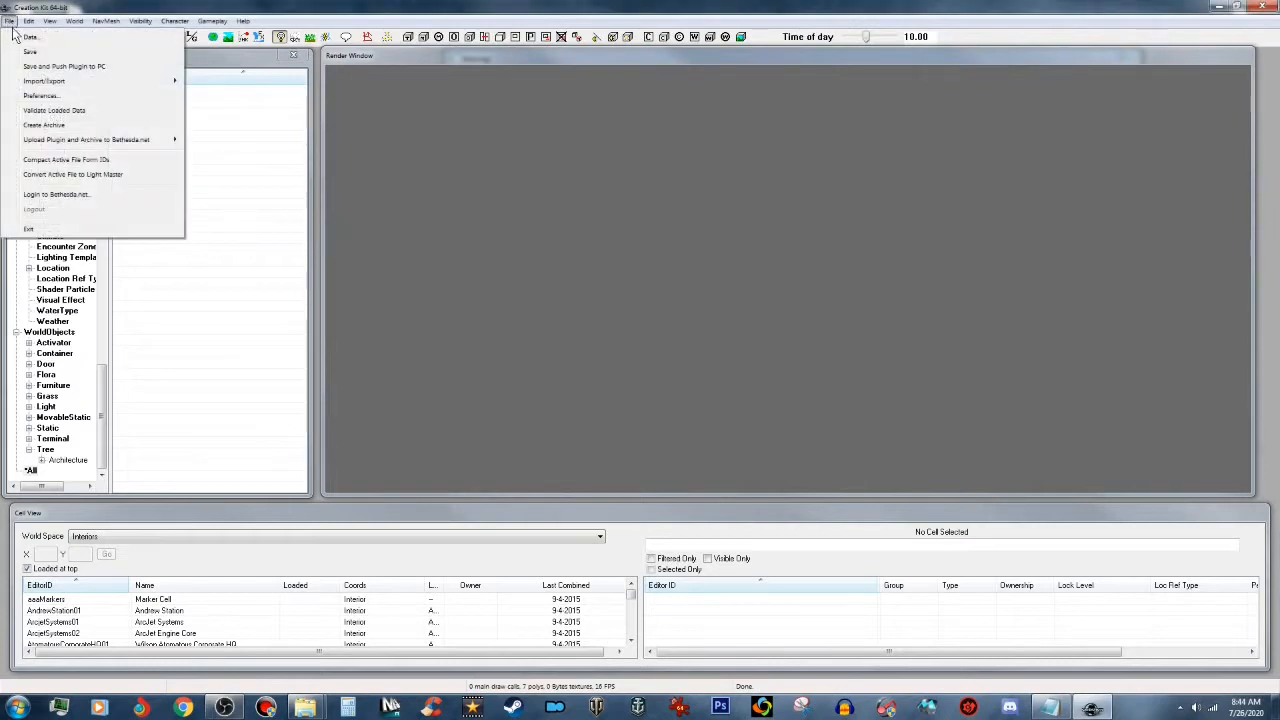
{"action": "left_click", "coordinate": [38, 53]}
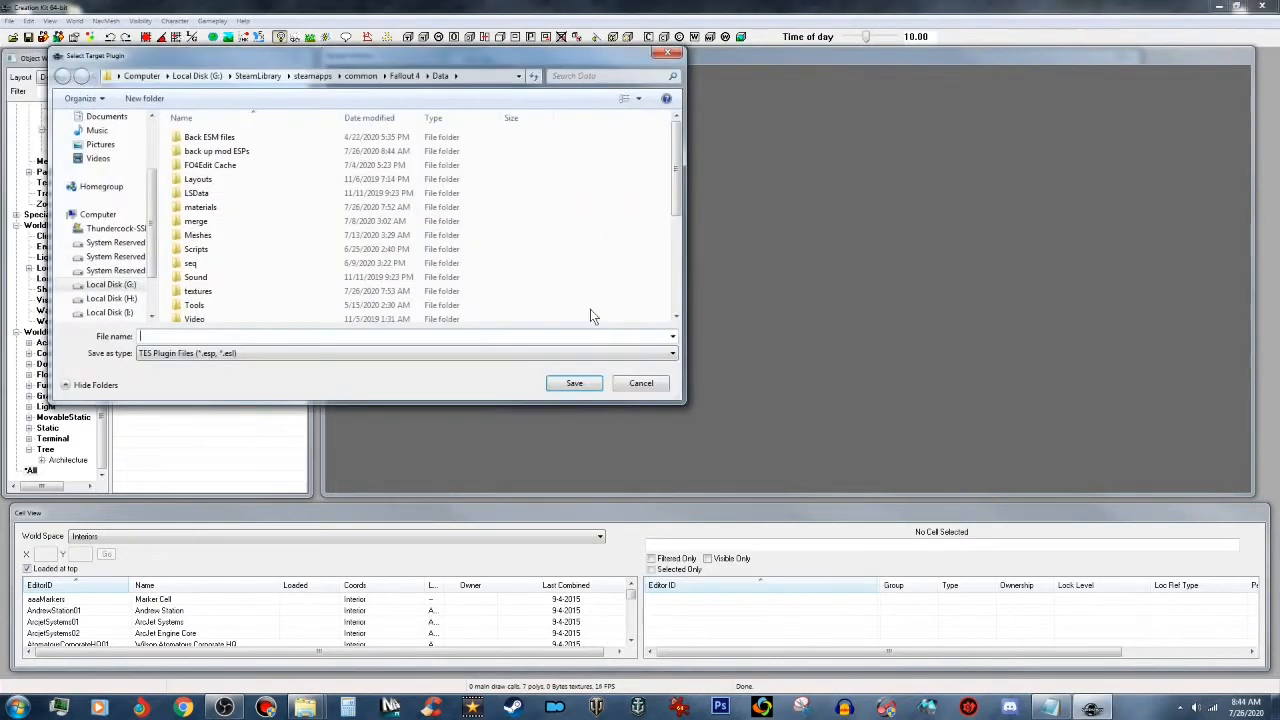
{"action": "left_click", "coordinate": [645, 386]}
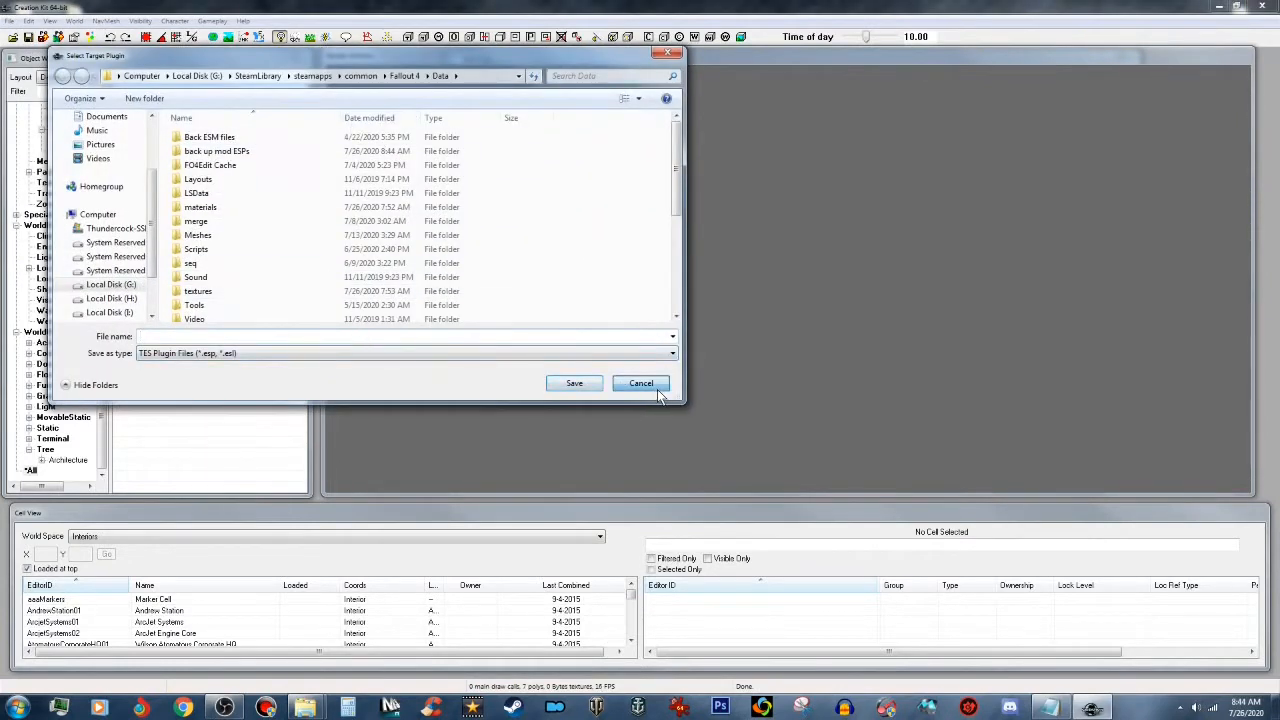
Step: Save the new plugin in the Fallout 4 Data folder as KekistanPaintFULL
{"action": "left_click", "coordinate": [29, 38]}
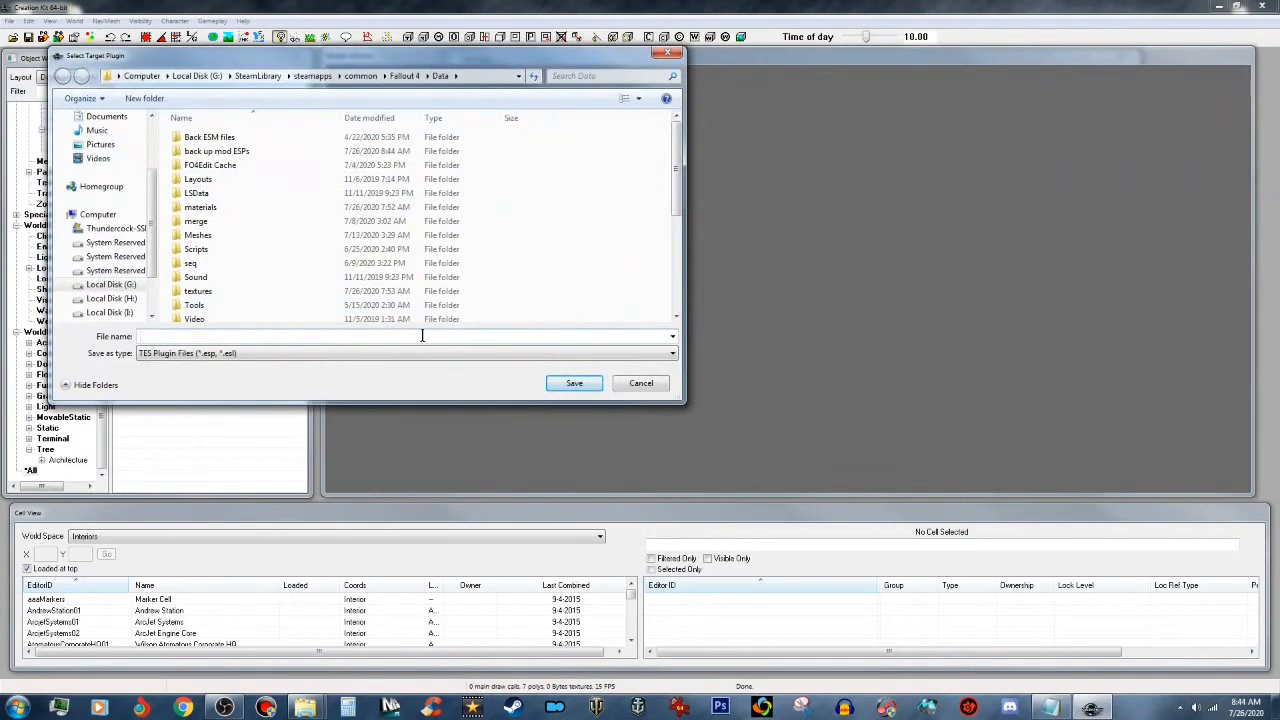
{"action": "type", "text": "KekistanPaintFULL"}
{"action": "left_click", "coordinate": [573, 382]}
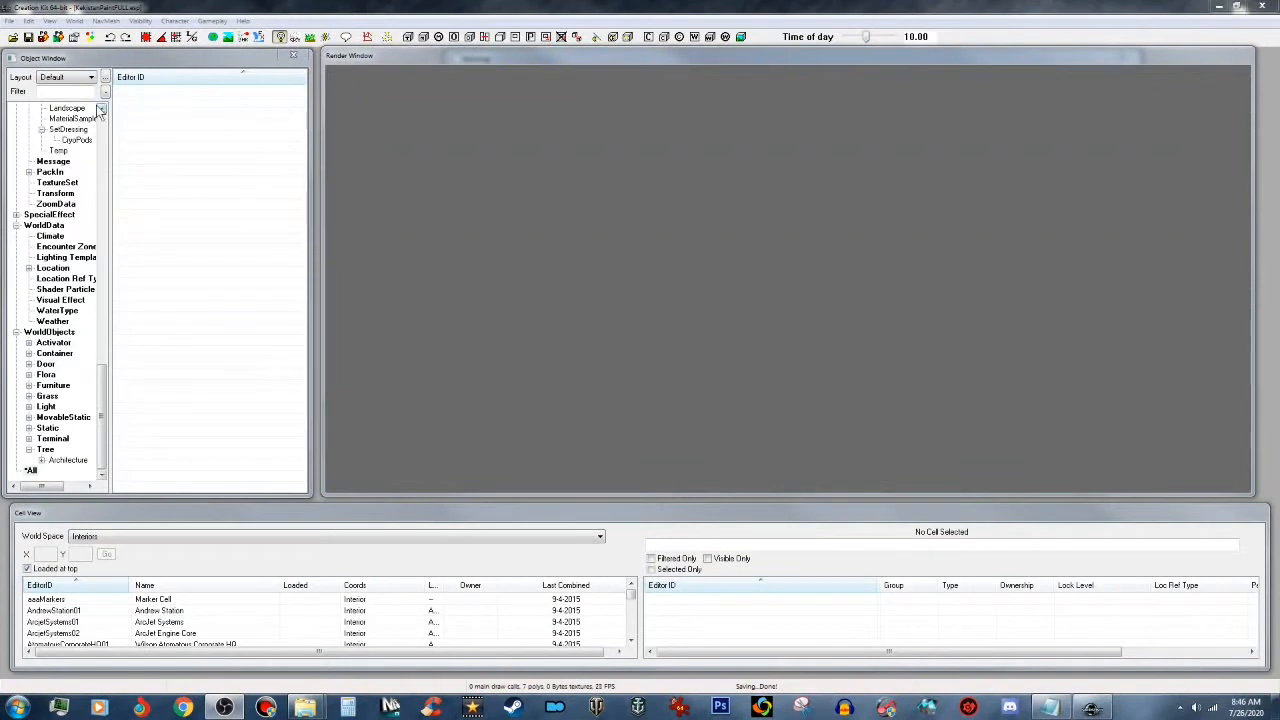
Step: Filter the object list by t45 and open the constructible object co_PA_T45_Material_Military for editing
{"action": "left_click", "coordinate": [64, 92]}
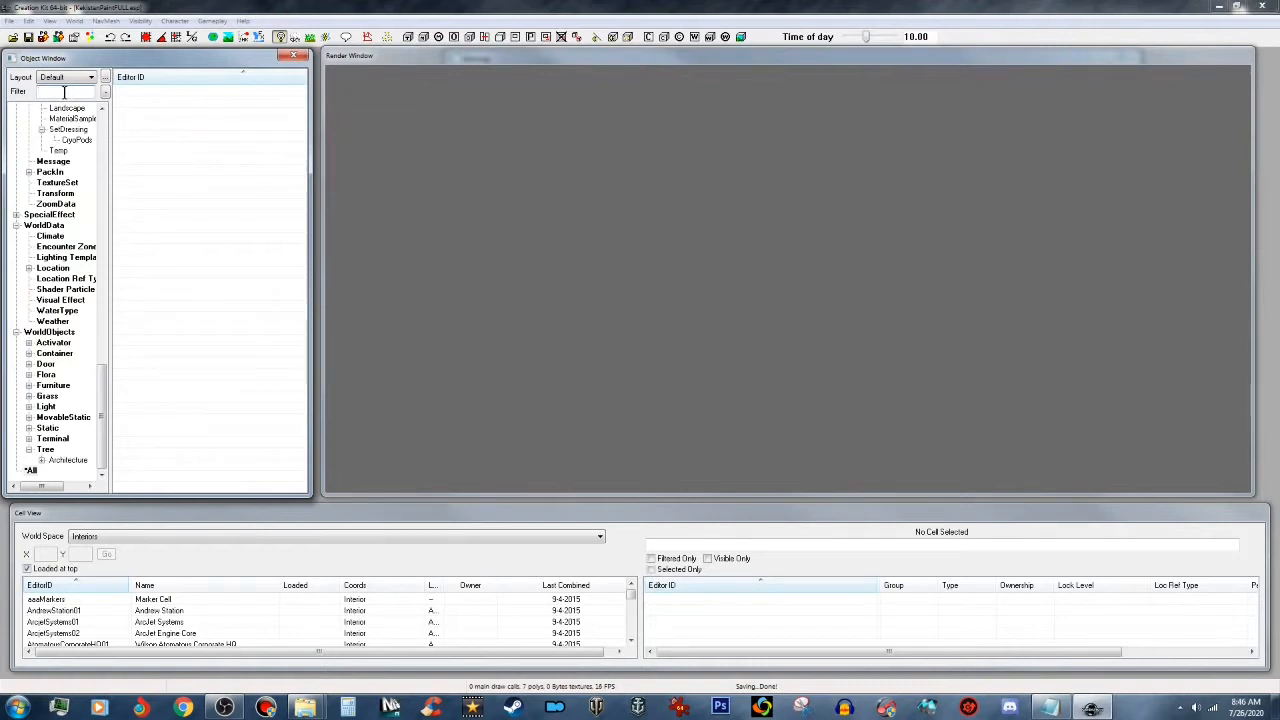
{"action": "type", "text": "t4"}
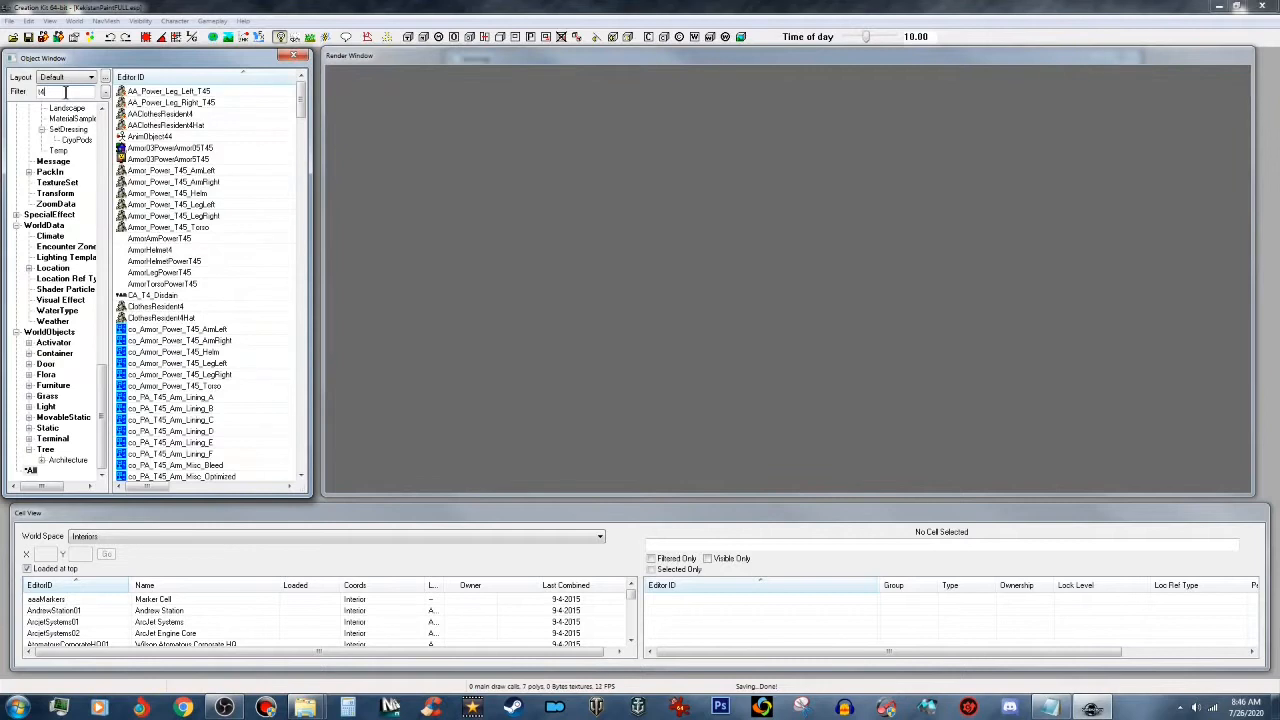
{"action": "type", "text": "5"}
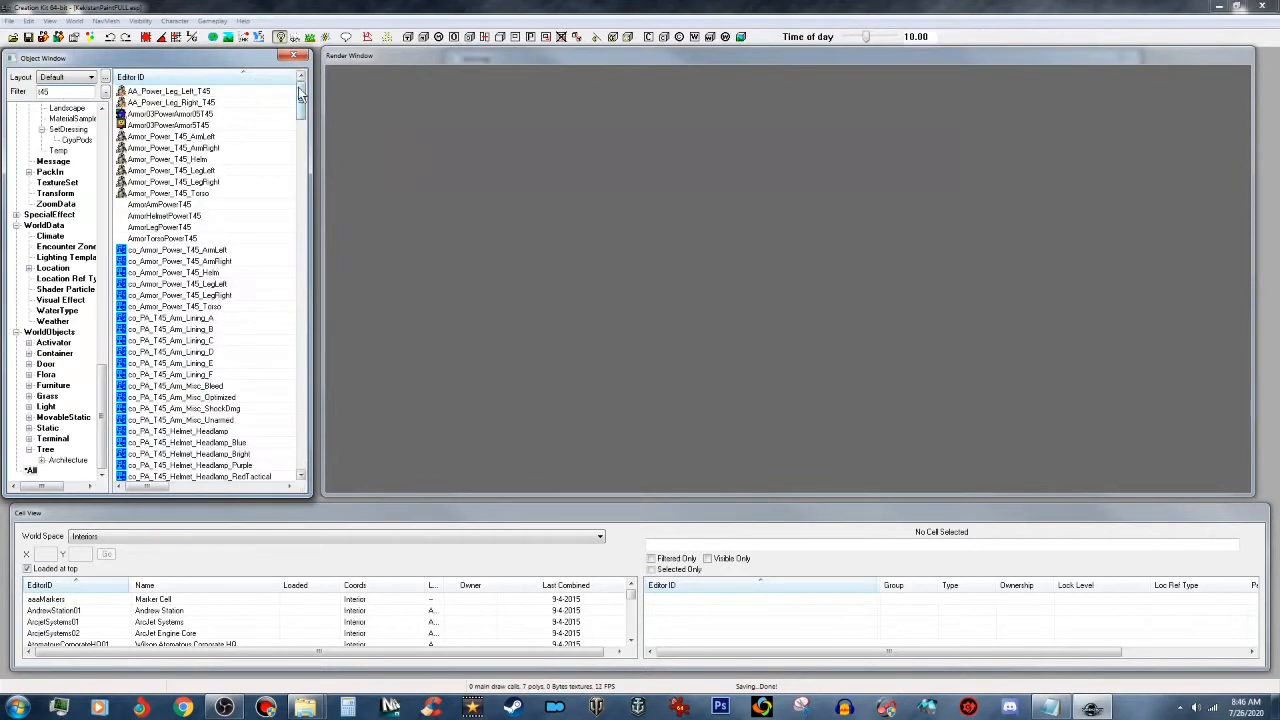
{"action": "scroll", "coordinate": [308, 103], "scroll_direction": "down", "scroll_amount": 2}
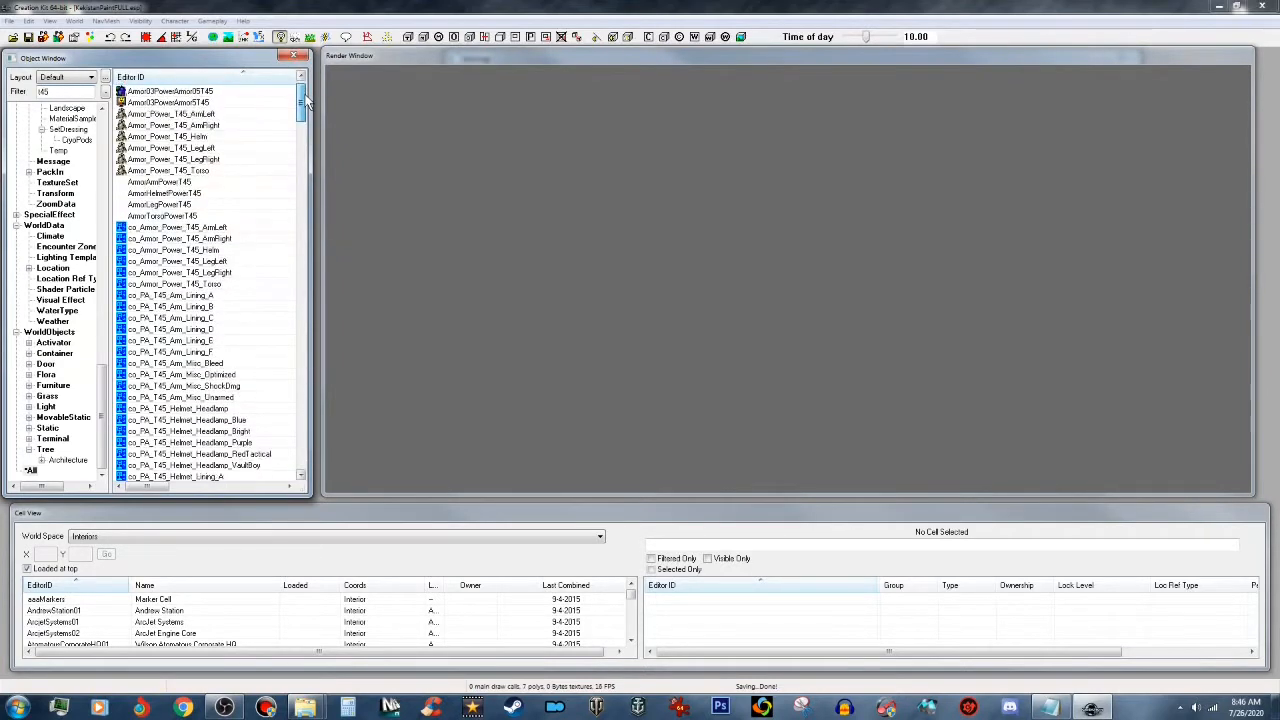
{"action": "scroll", "coordinate": [308, 103], "scroll_direction": "down", "scroll_amount": 3}
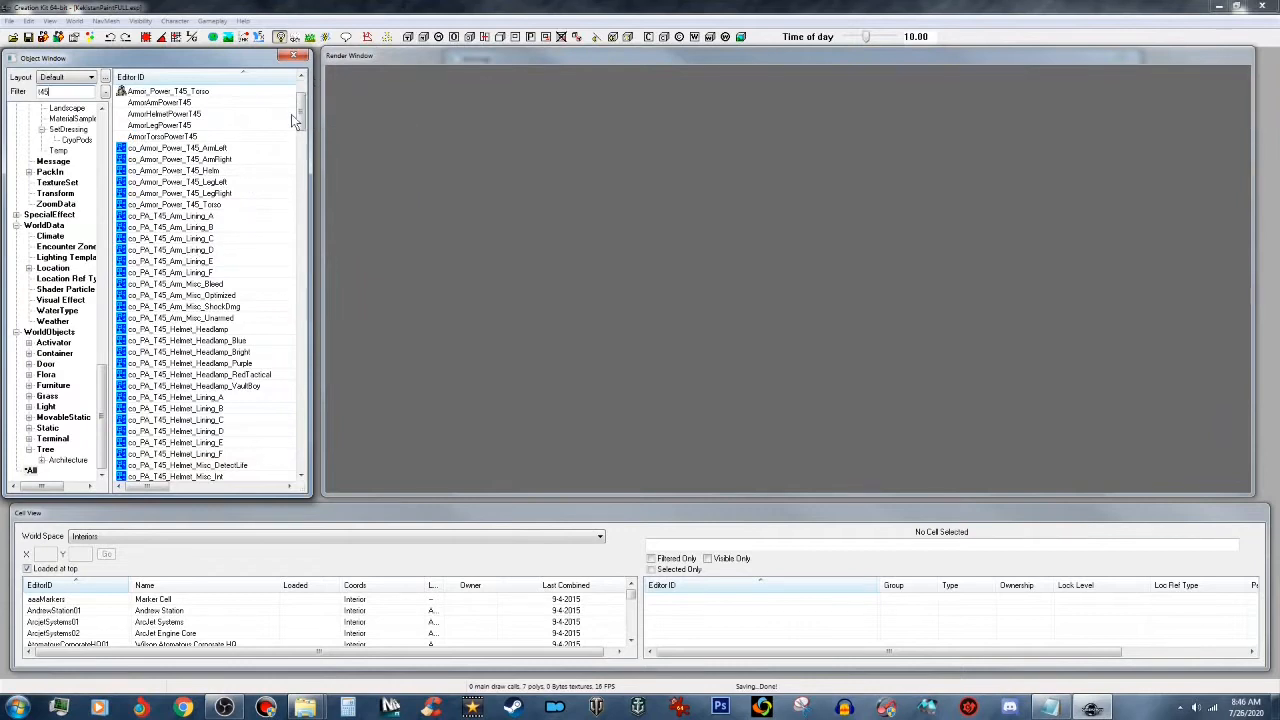
{"action": "left_click_drag", "start_coordinate": [304, 112], "coordinate": [304, 155]}
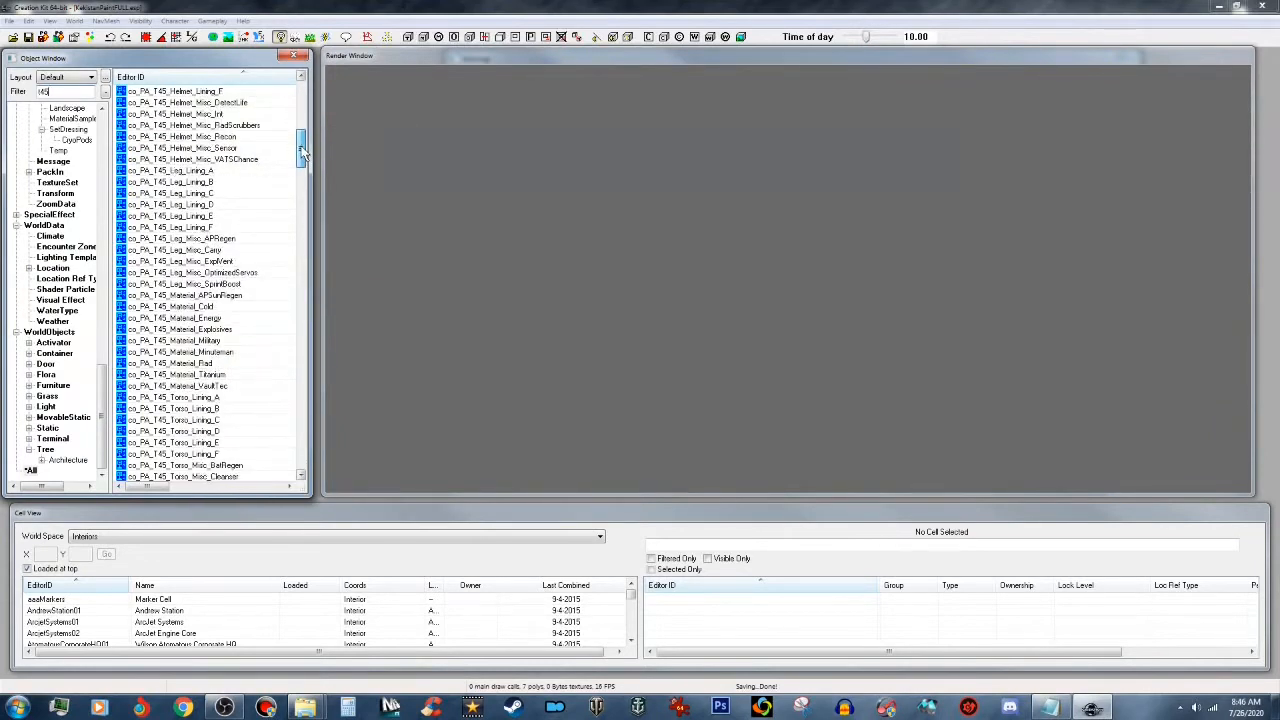
{"action": "left_click", "coordinate": [212, 343]}
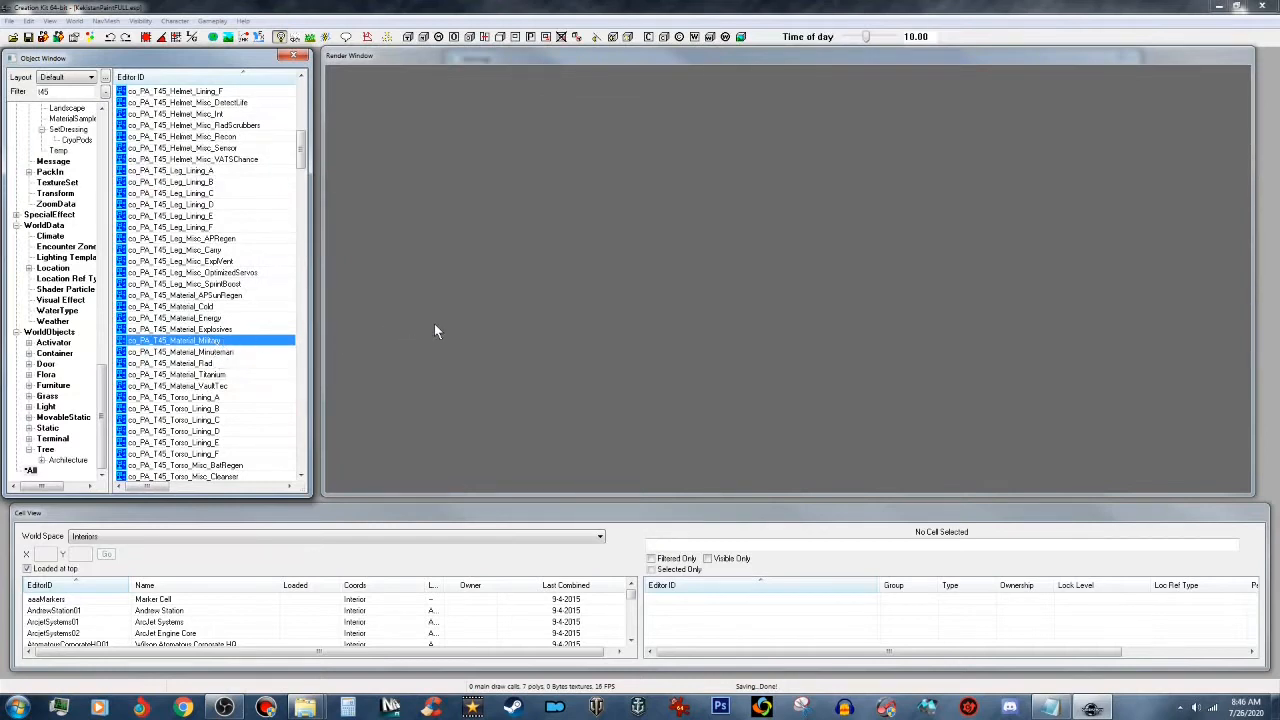
{"action": "key", "text": "Return"}
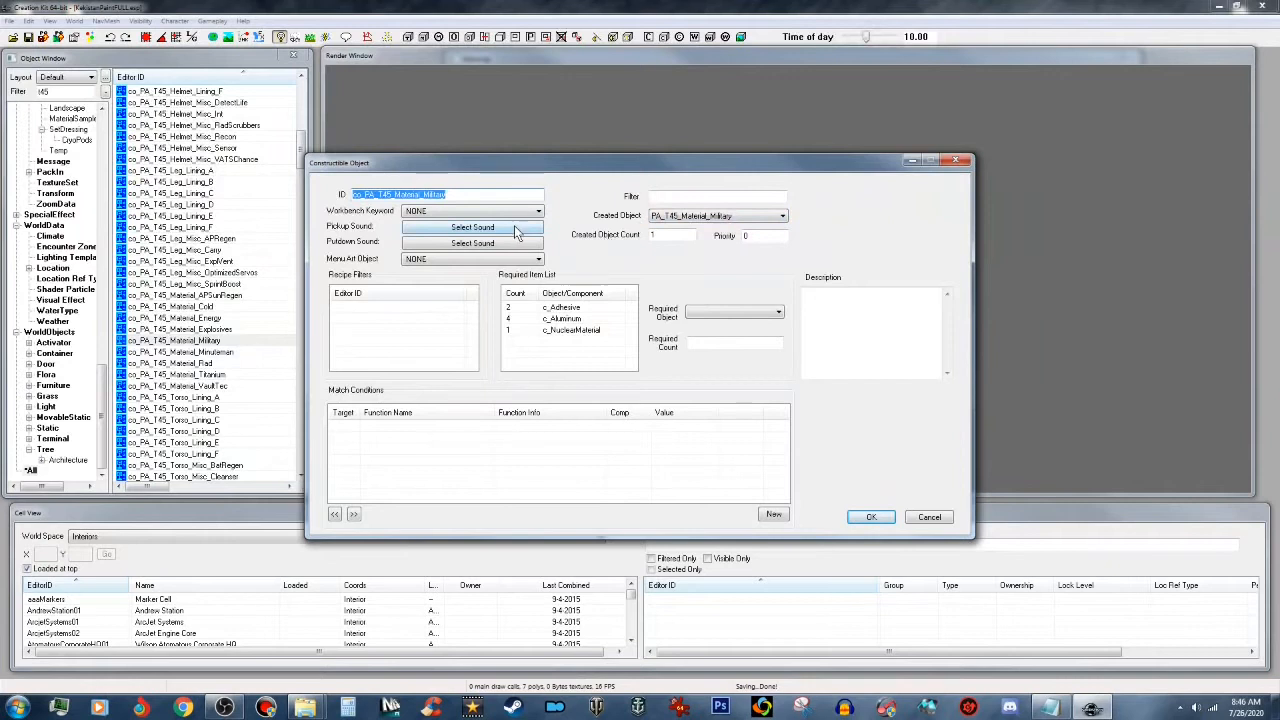
Step: Change the constructible object's ID to 000M9_co_PA_T45_Material_Kek and create it as a new form
{"action": "left_click", "coordinate": [352, 194]}
{"action": "type", "text": "000M"}
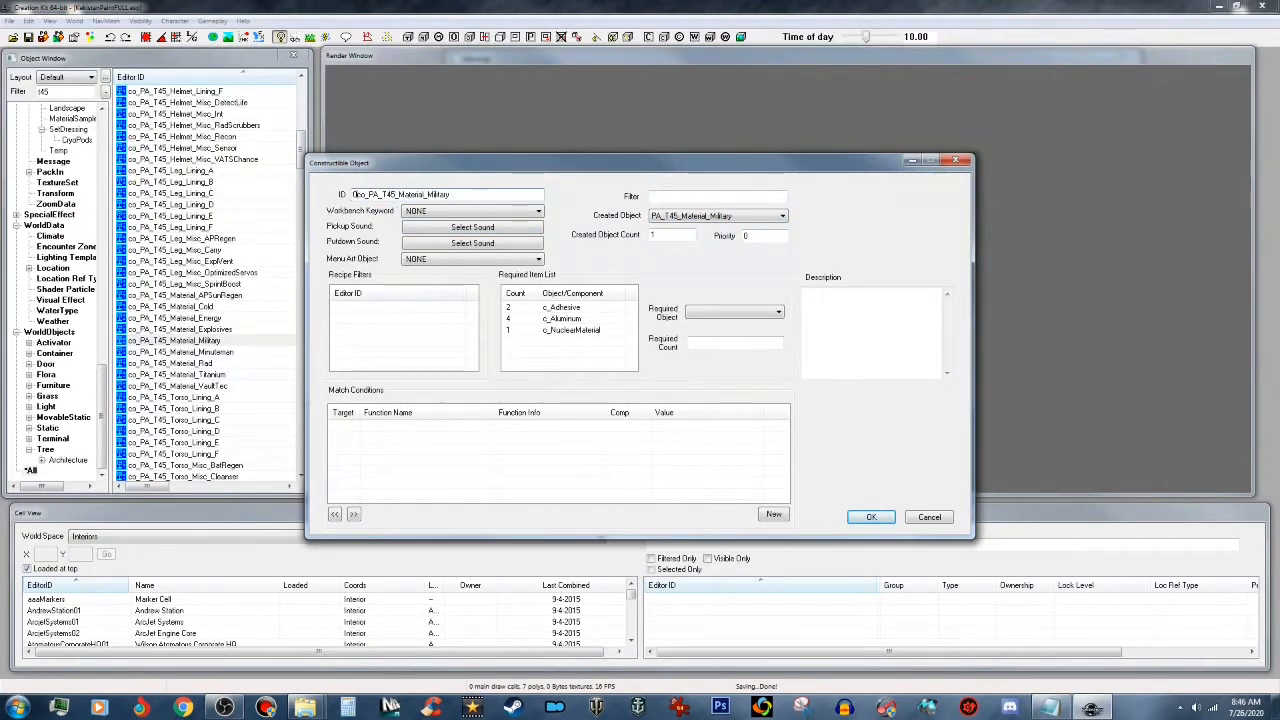
{"action": "type", "text": "9_"}
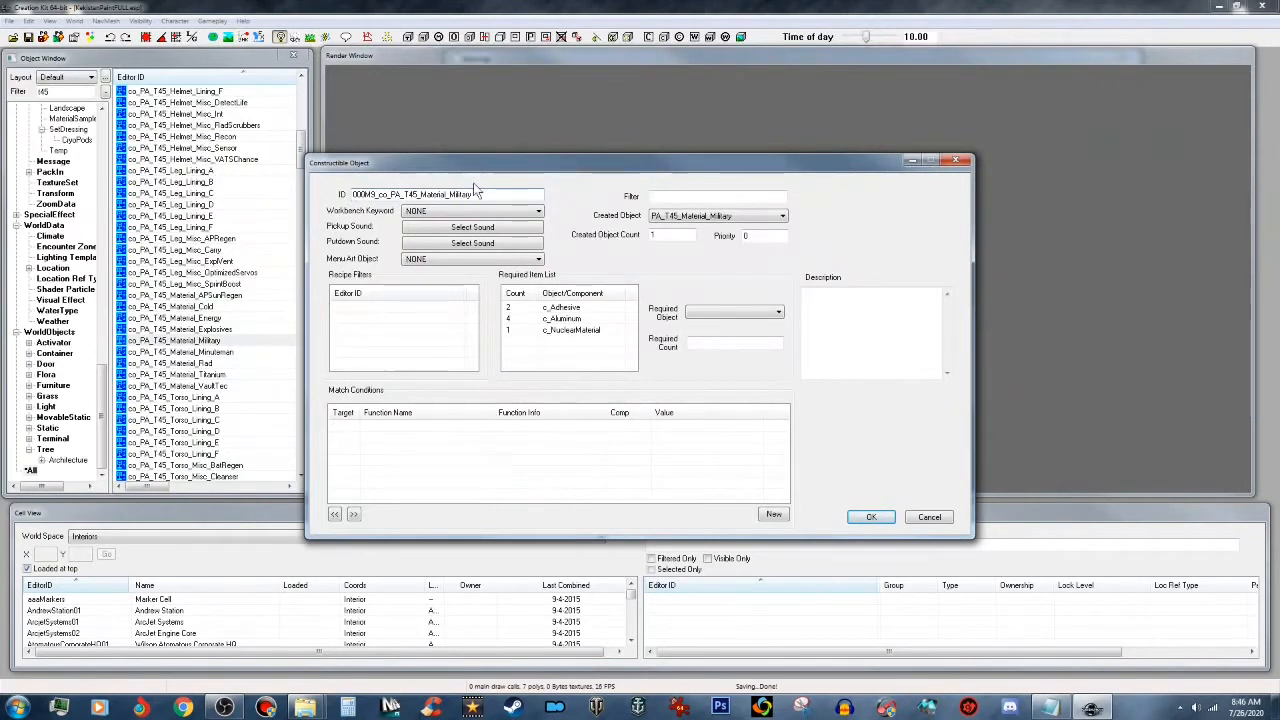
{"action": "left_click_drag", "start_coordinate": [451, 194], "coordinate": [473, 194]}
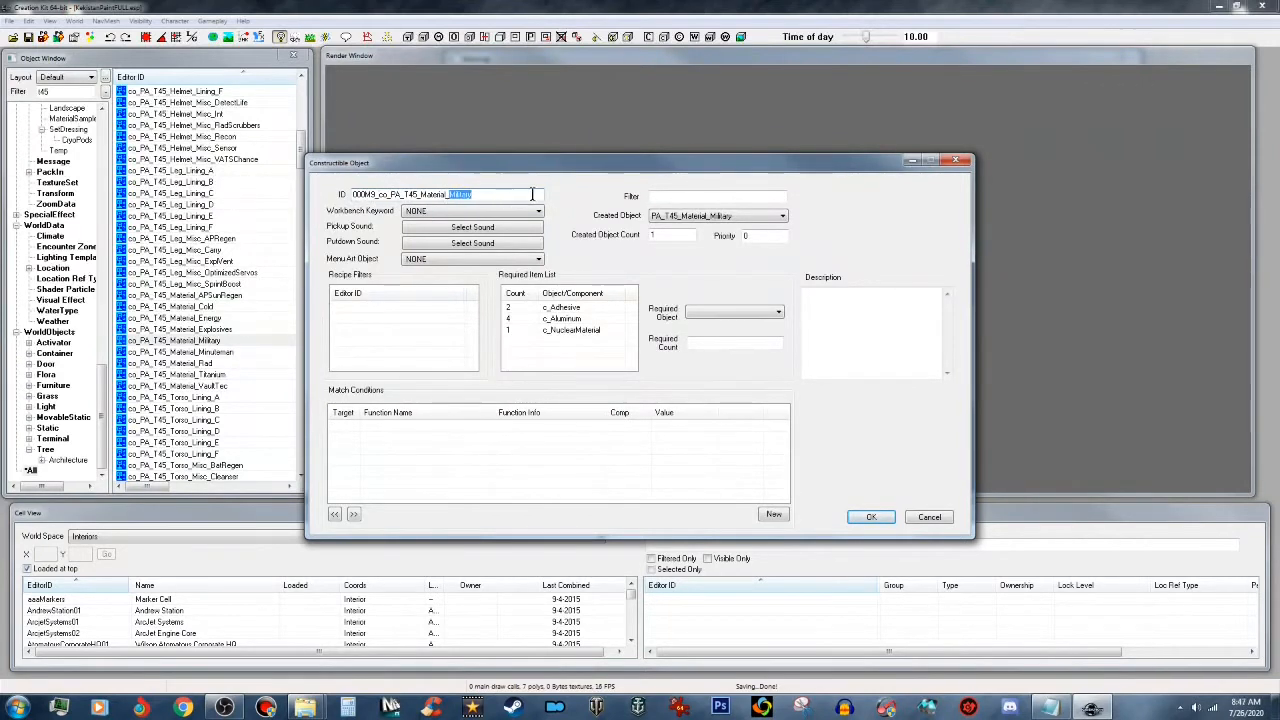
{"action": "type", "text": "Kel"}
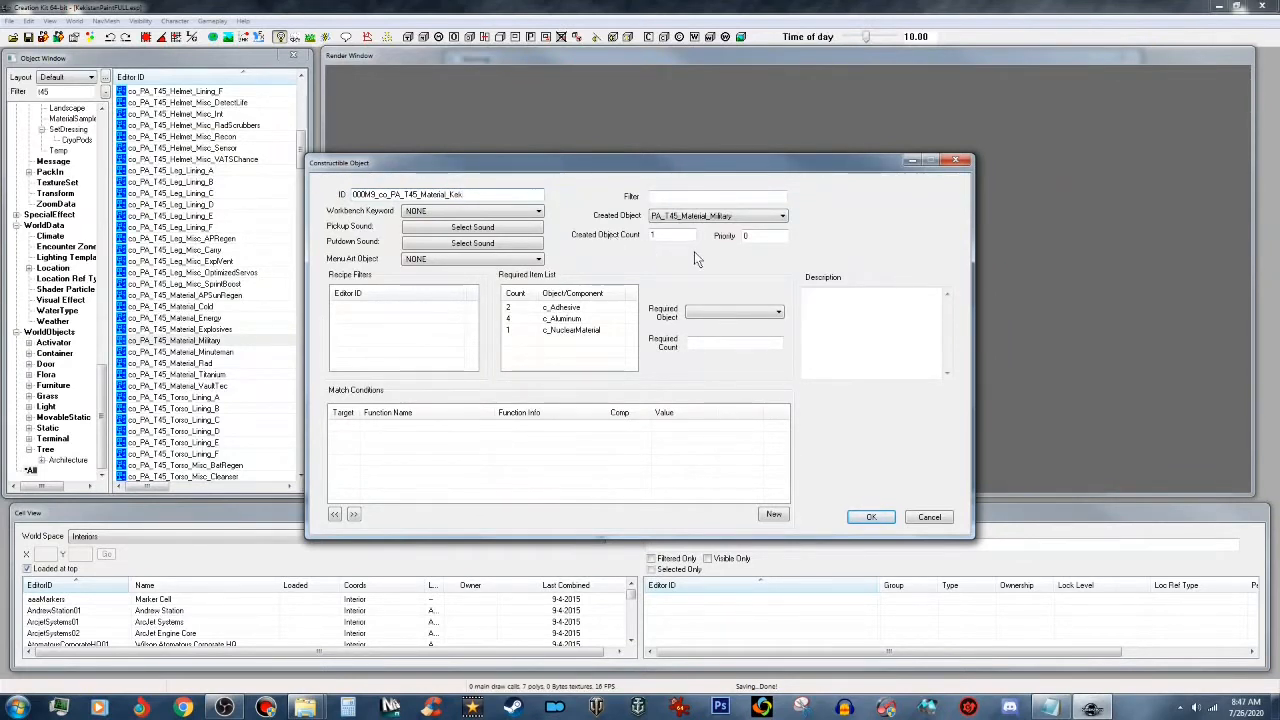
{"action": "left_click", "coordinate": [870, 518]}
{"action": "left_click", "coordinate": [654, 411]}
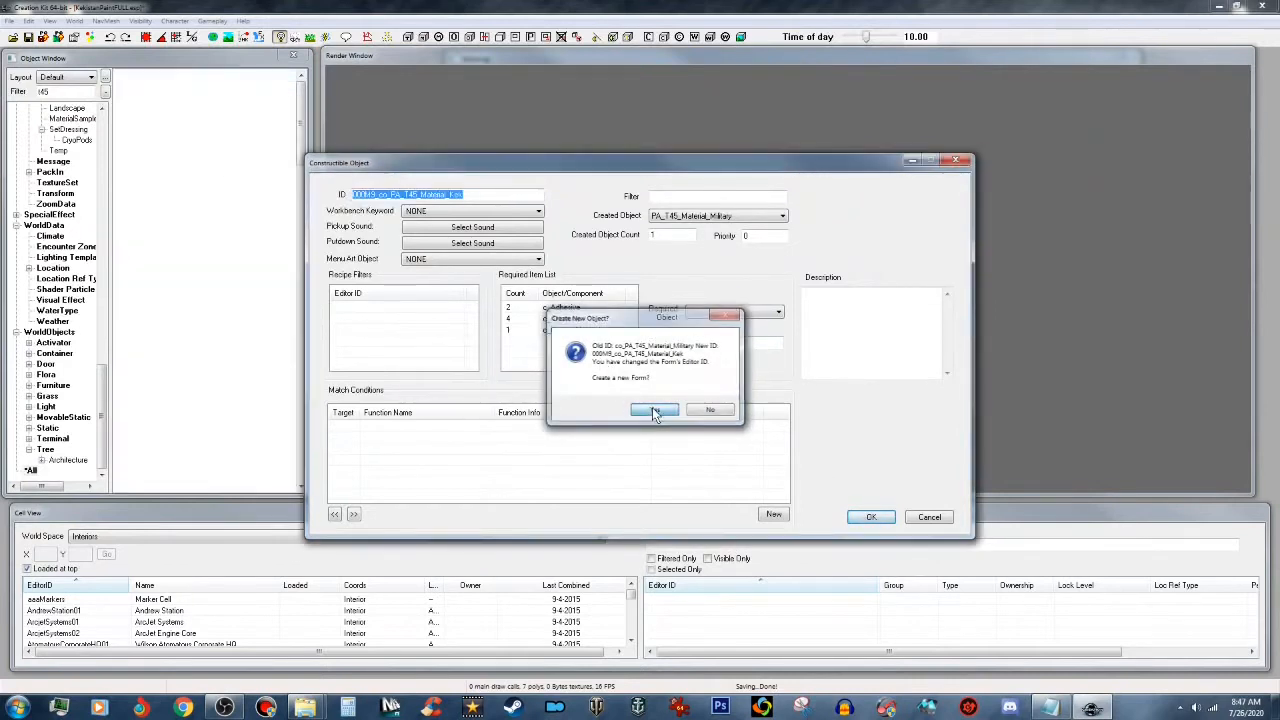
Step: Filter the object list by t51 to find the T-51 material constructible objects
{"action": "double_click", "coordinate": [43, 92]}
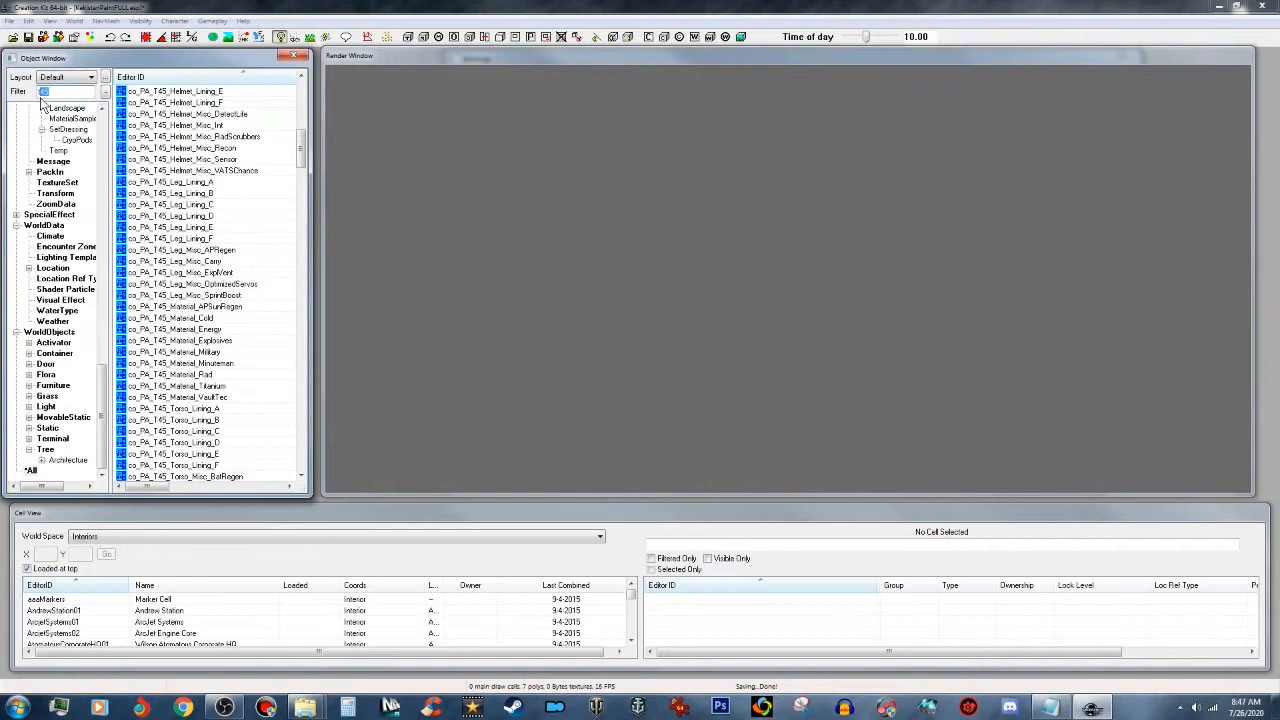
{"action": "type", "text": "t51"}
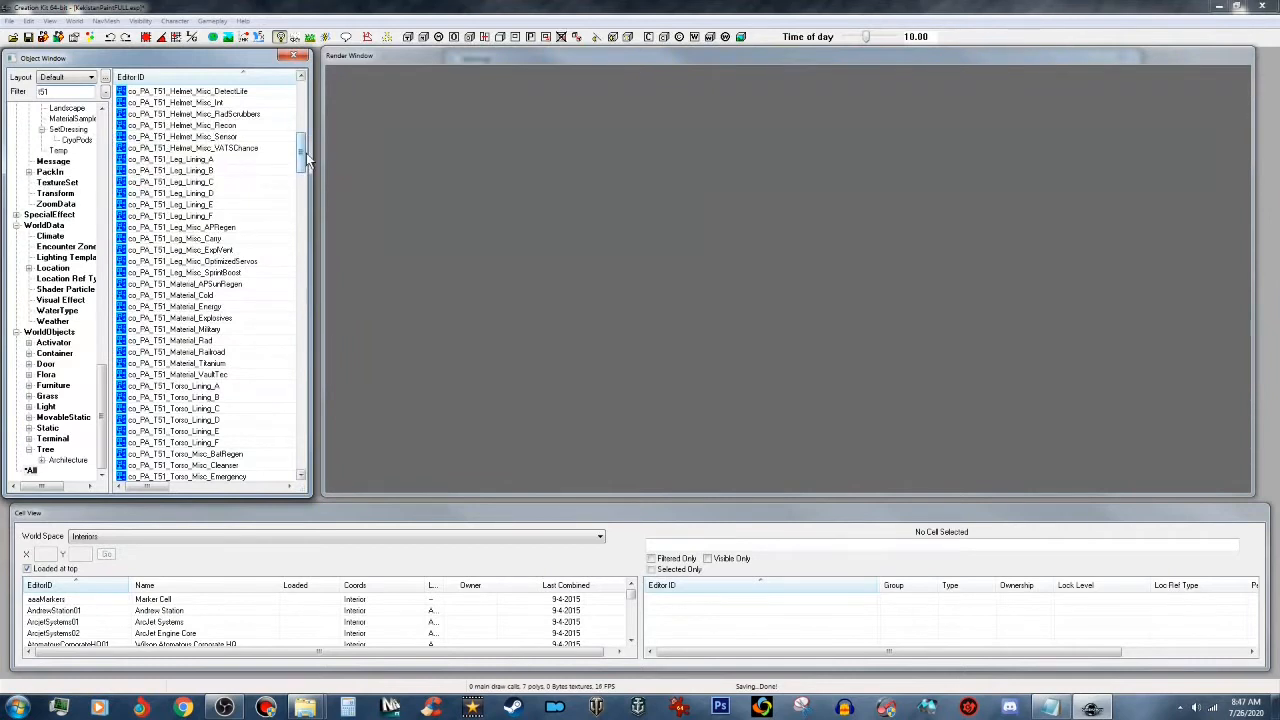
Step: Duplicate the constructible object co_PA_T51_Material_Military as a new form with the ID 000M9_co_PA_T51_Material_Kek
{"action": "mouse_move", "coordinate": [301, 158]}
{"action": "left_mouse_down"}
{"action": "mouse_move", "coordinate": [299, 210]}
{"action": "mouse_move", "coordinate": [297, 168]}
{"action": "left_mouse_up"}
{"action": "left_click", "coordinate": [221, 185]}
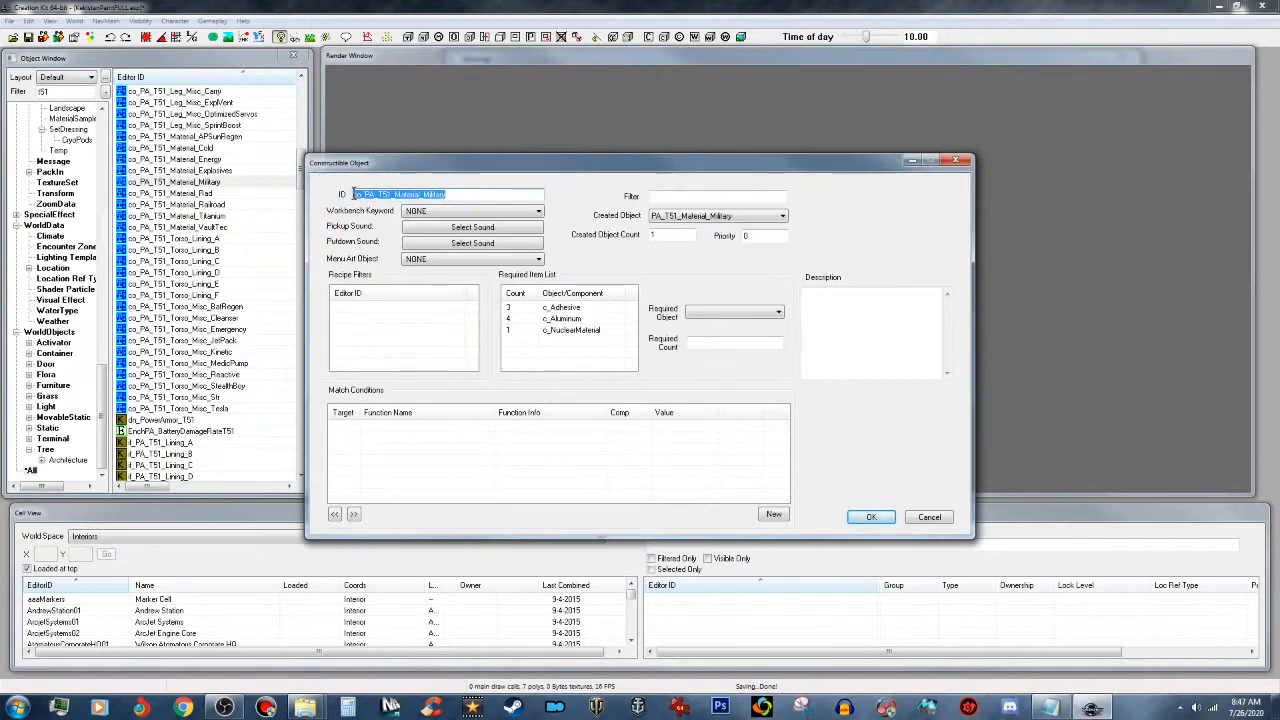
{"action": "left_click", "coordinate": [352, 194]}
{"action": "type", "text": "000"}
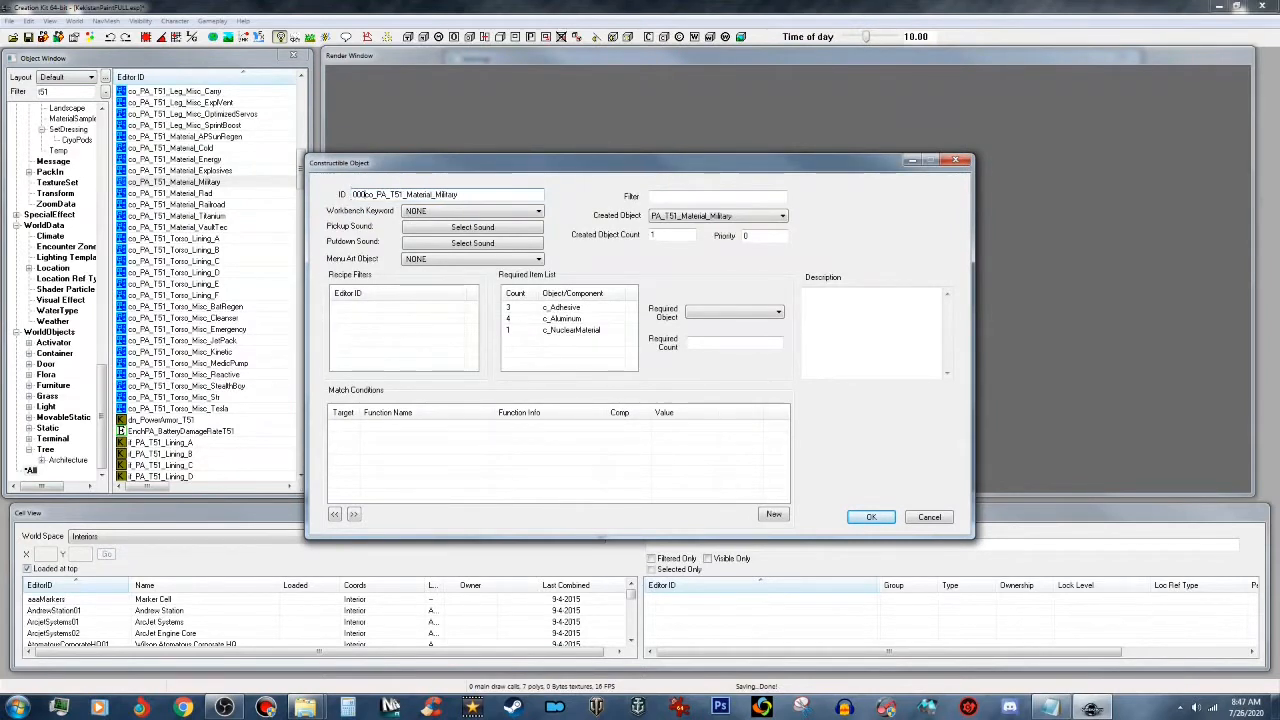
{"action": "type", "text": "MS"}
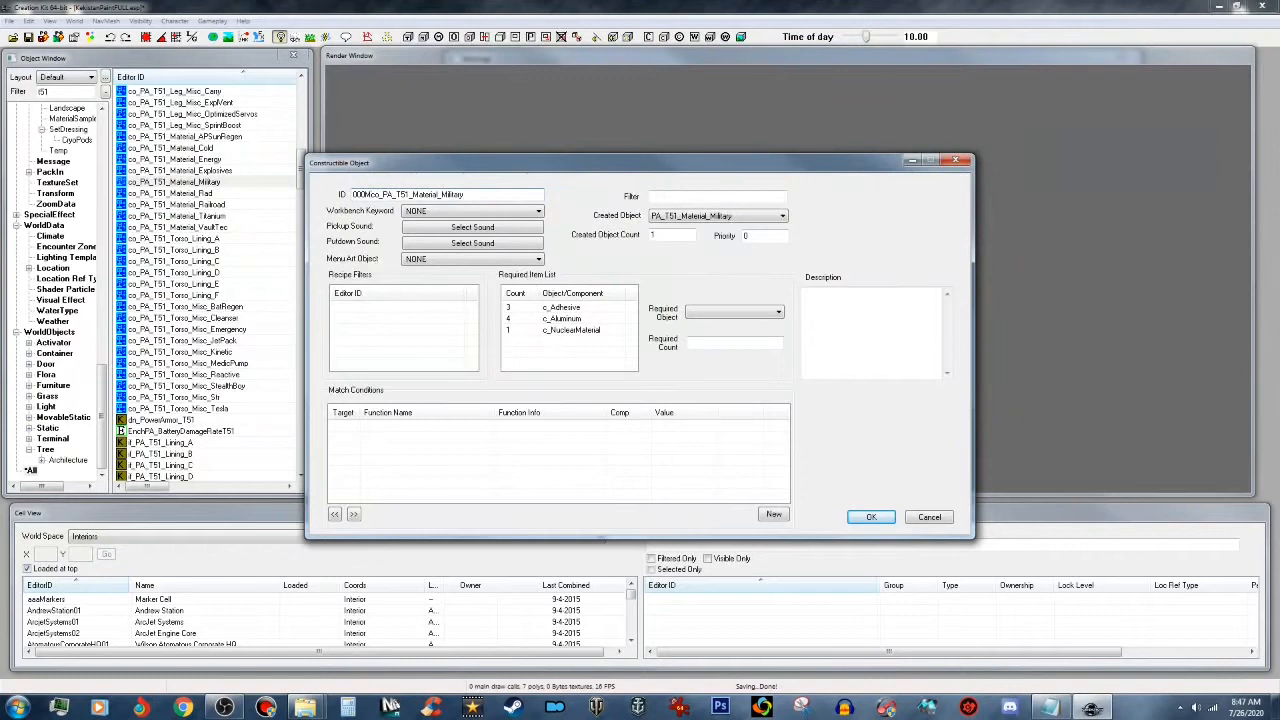
{"action": "type", "text": "_"}
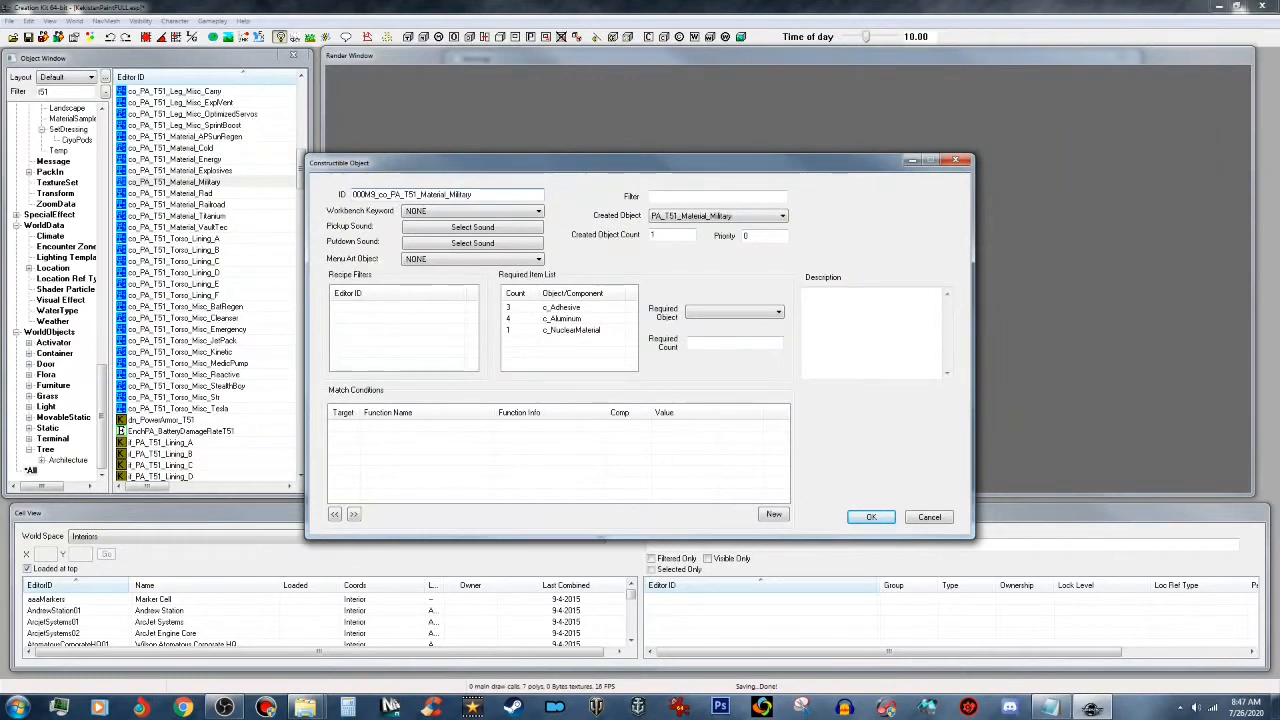
{"action": "left_click_drag", "start_coordinate": [451, 193], "coordinate": [473, 194]}
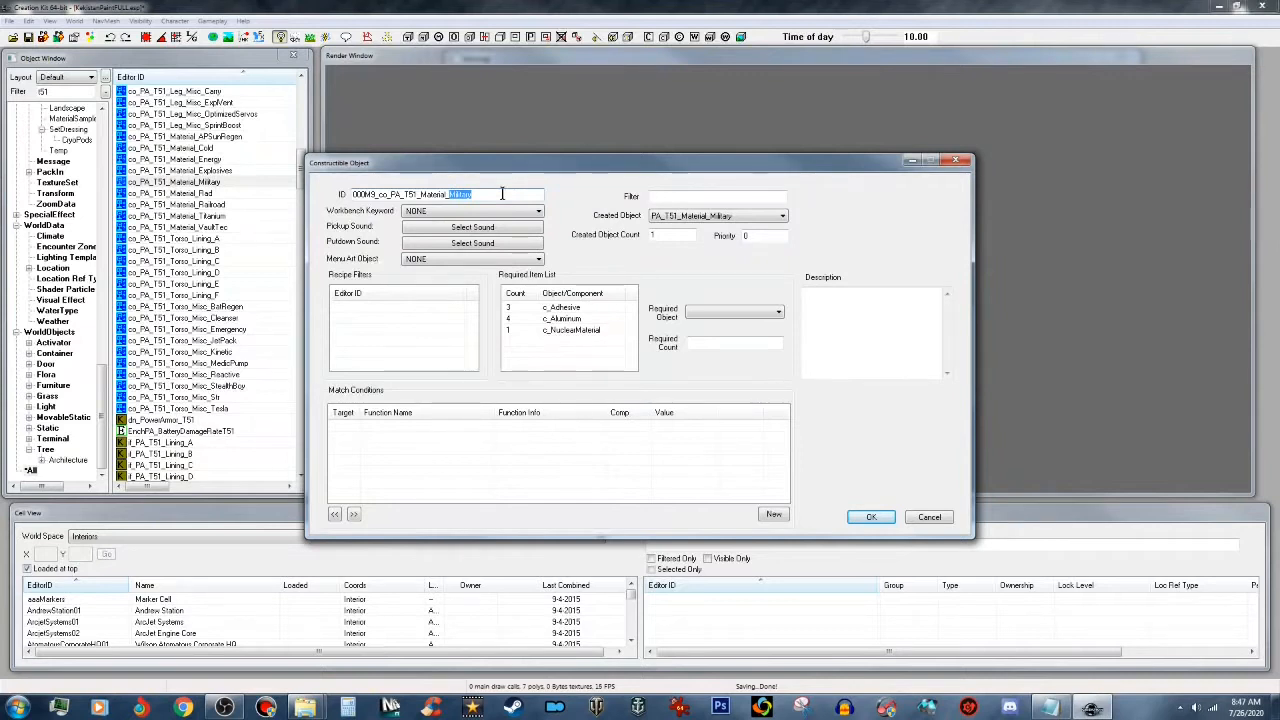
{"action": "type", "text": "Kak"}
{"action": "left_click", "coordinate": [878, 517]}
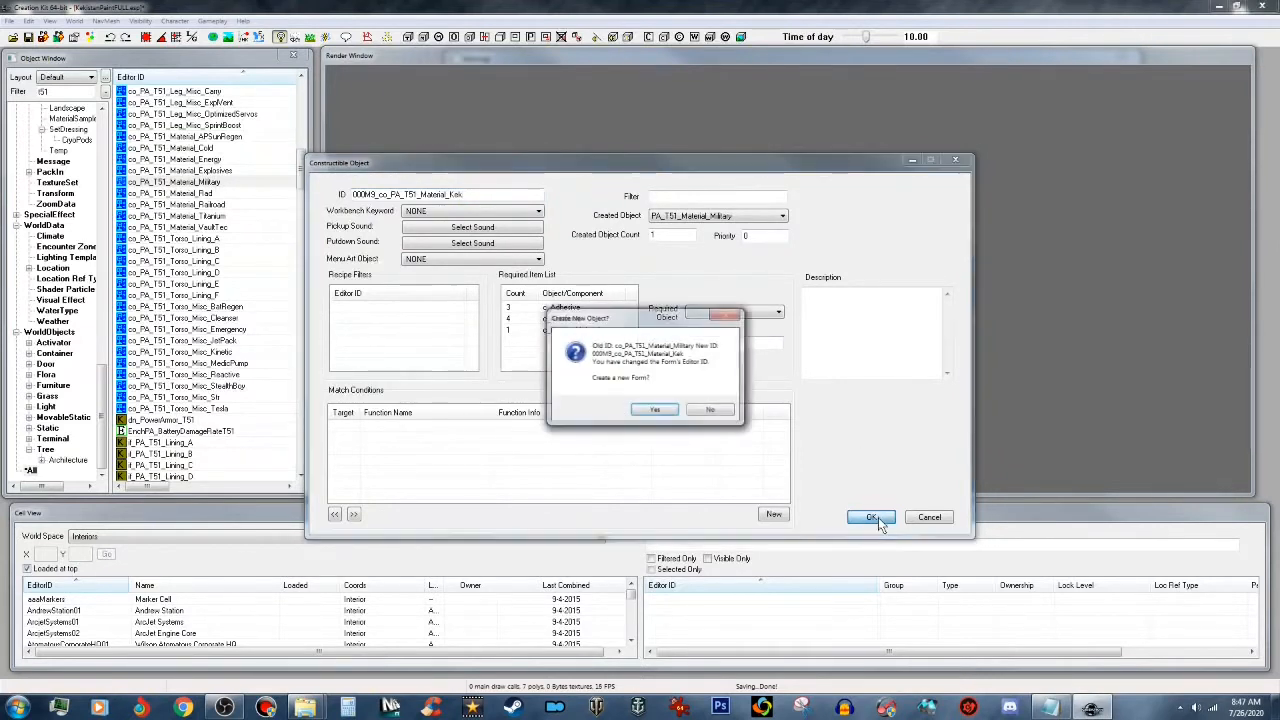
{"action": "left_click", "coordinate": [669, 412]}
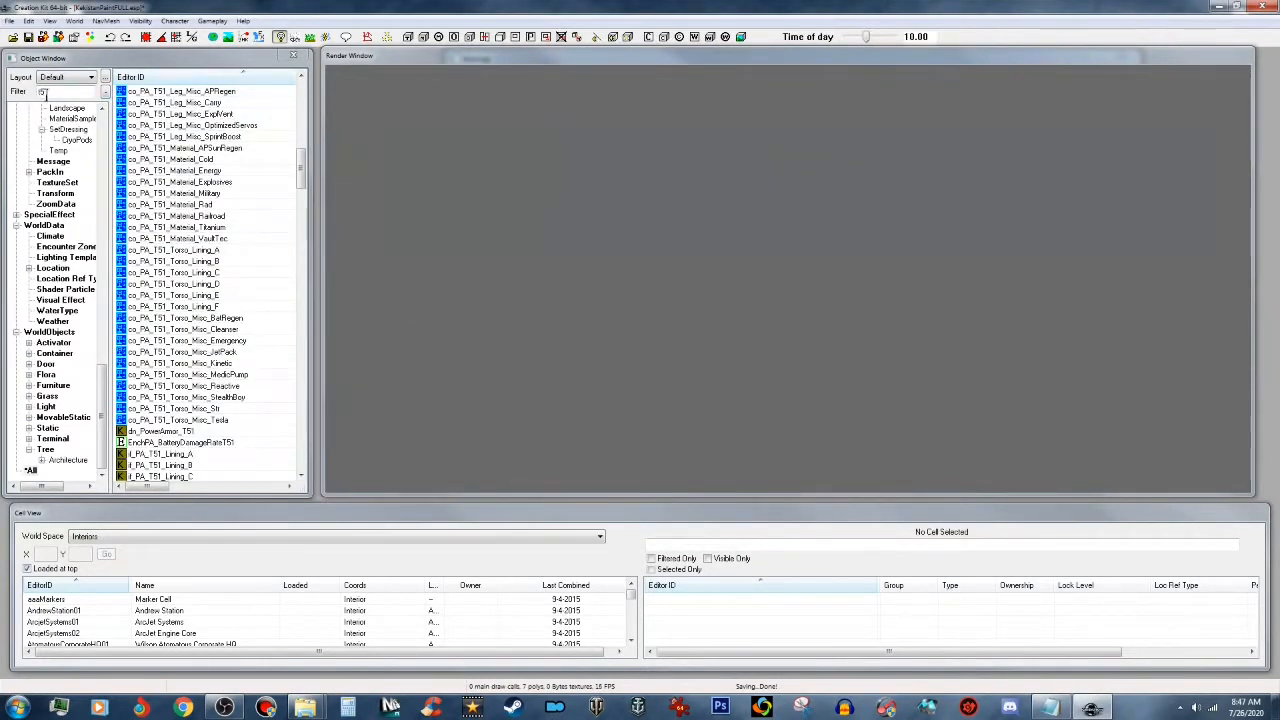
Step: Filter the objects by t60 and duplicate co_PA_T60_Material_Military as a new form with the ID 000M9_co_PA_T60_Material_Kek
{"action": "left_click_drag", "start_coordinate": [38, 92], "coordinate": [59, 92]}
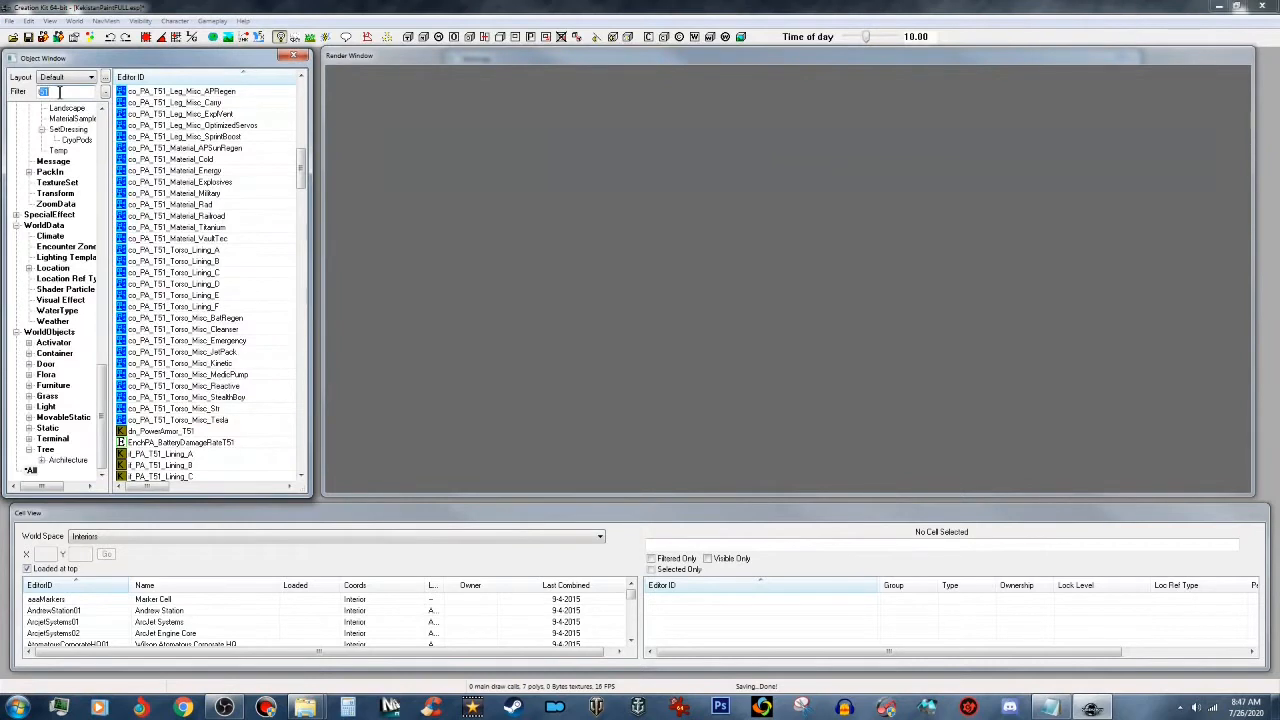
{"action": "type", "text": "t60"}
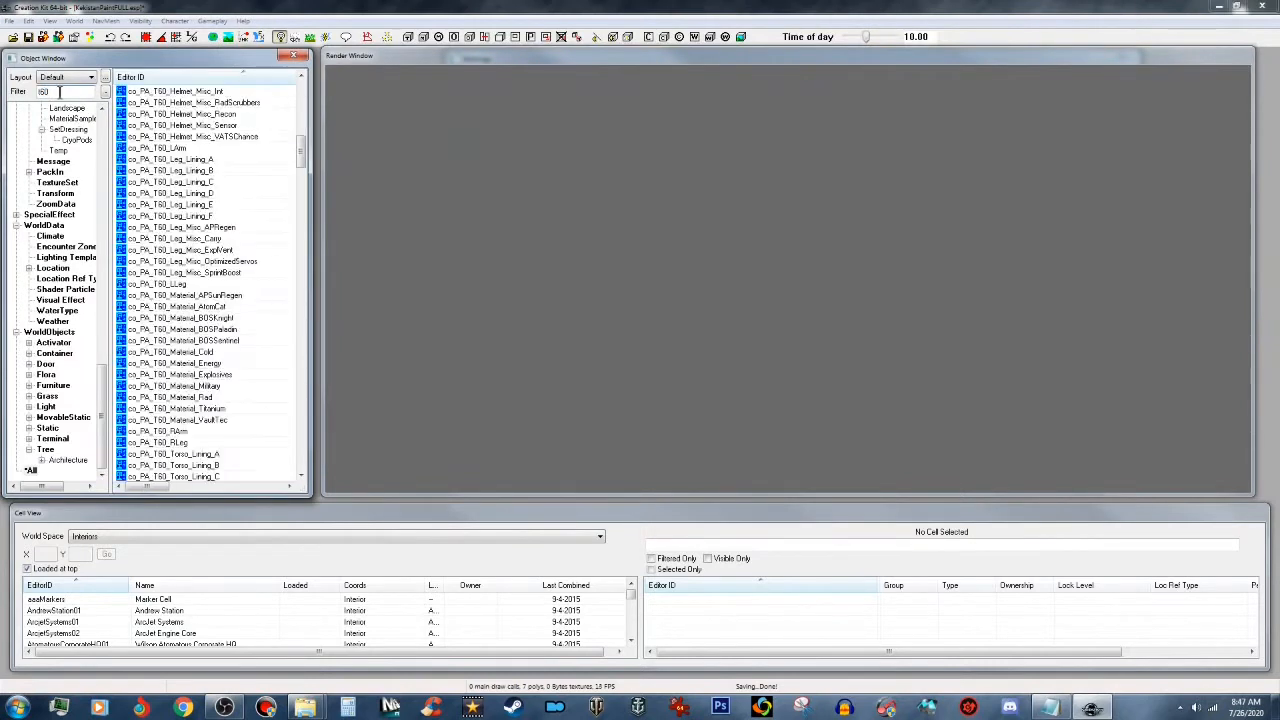
{"action": "left_click", "coordinate": [216, 387]}
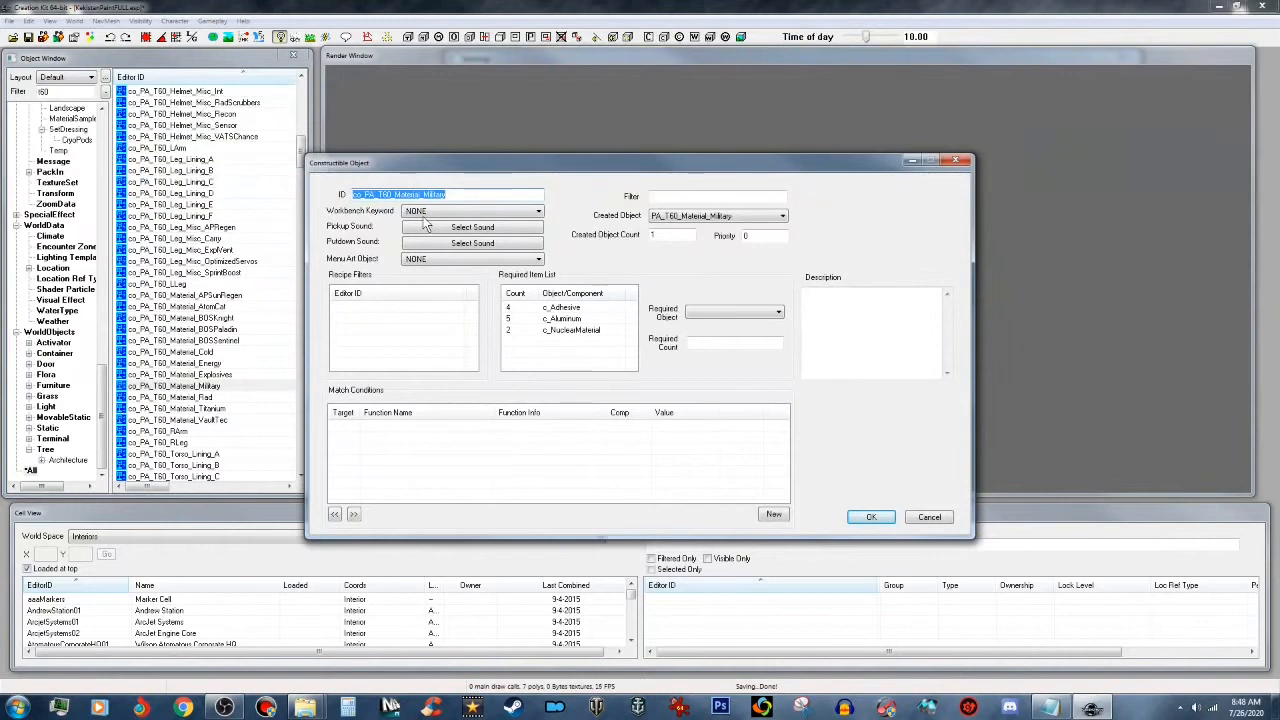
{"action": "left_click", "coordinate": [352, 196]}
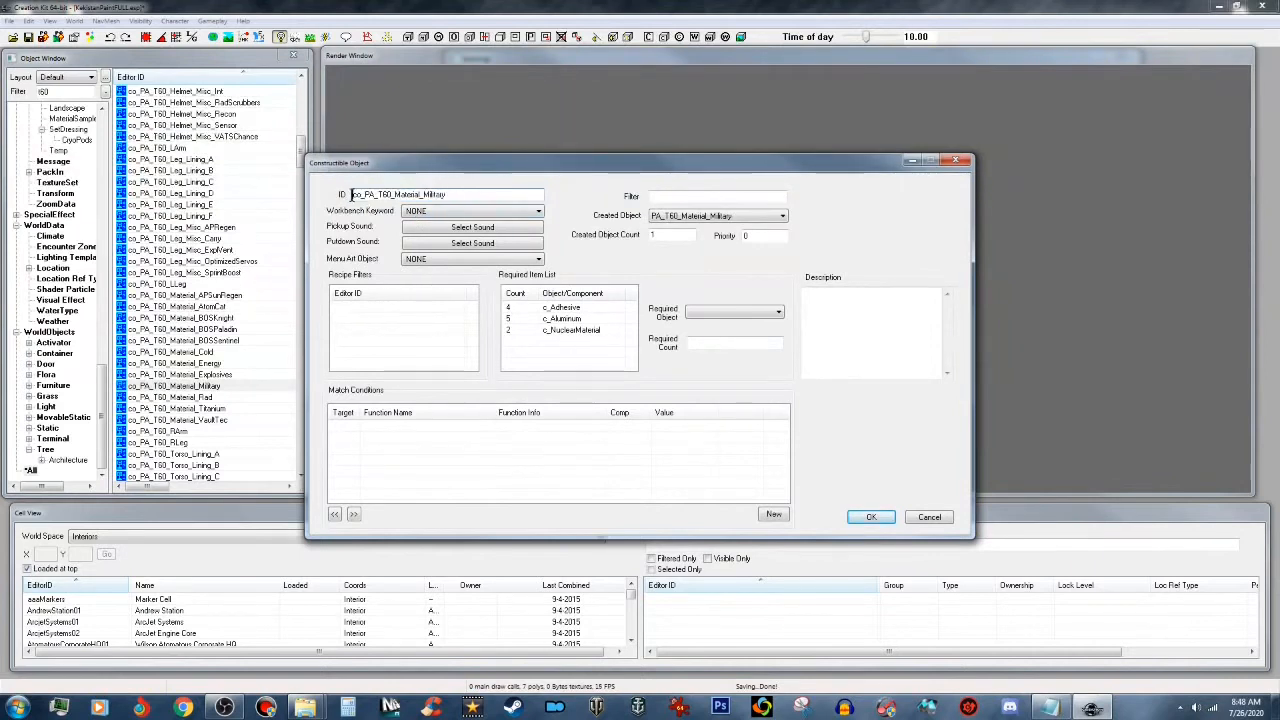
{"action": "type", "text": "000"}
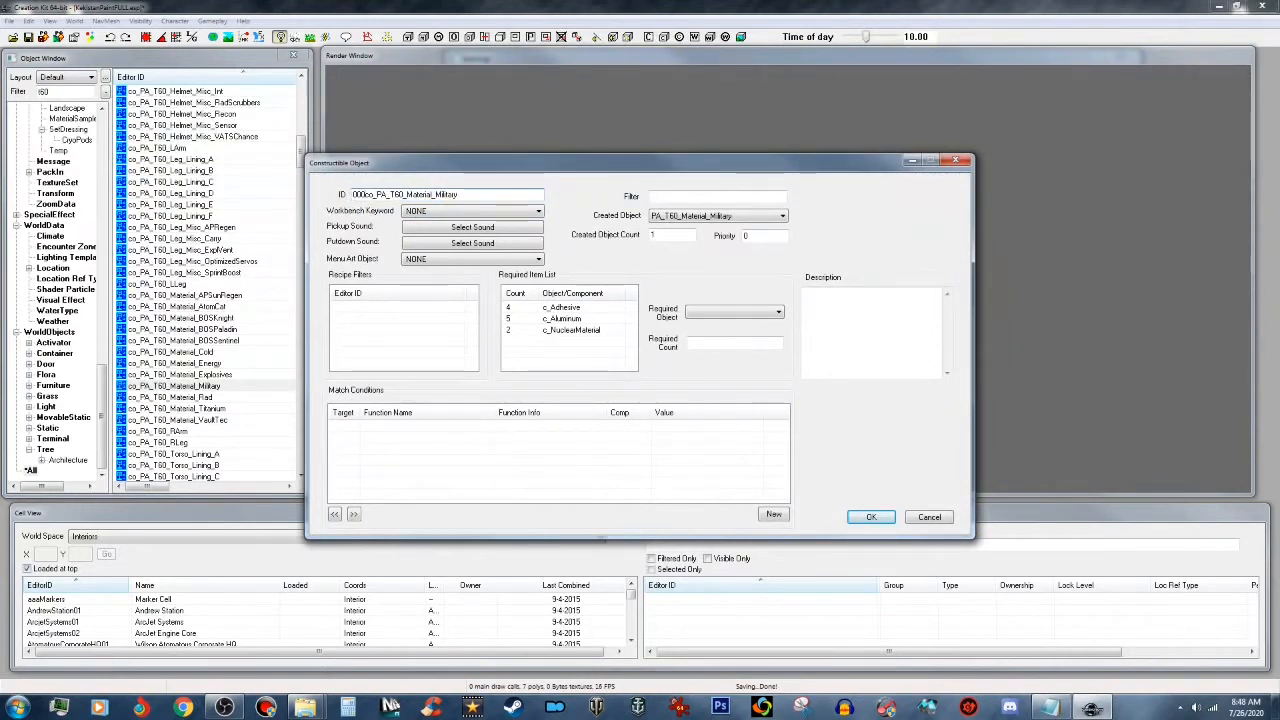
{"action": "type", "text": "M9_"}
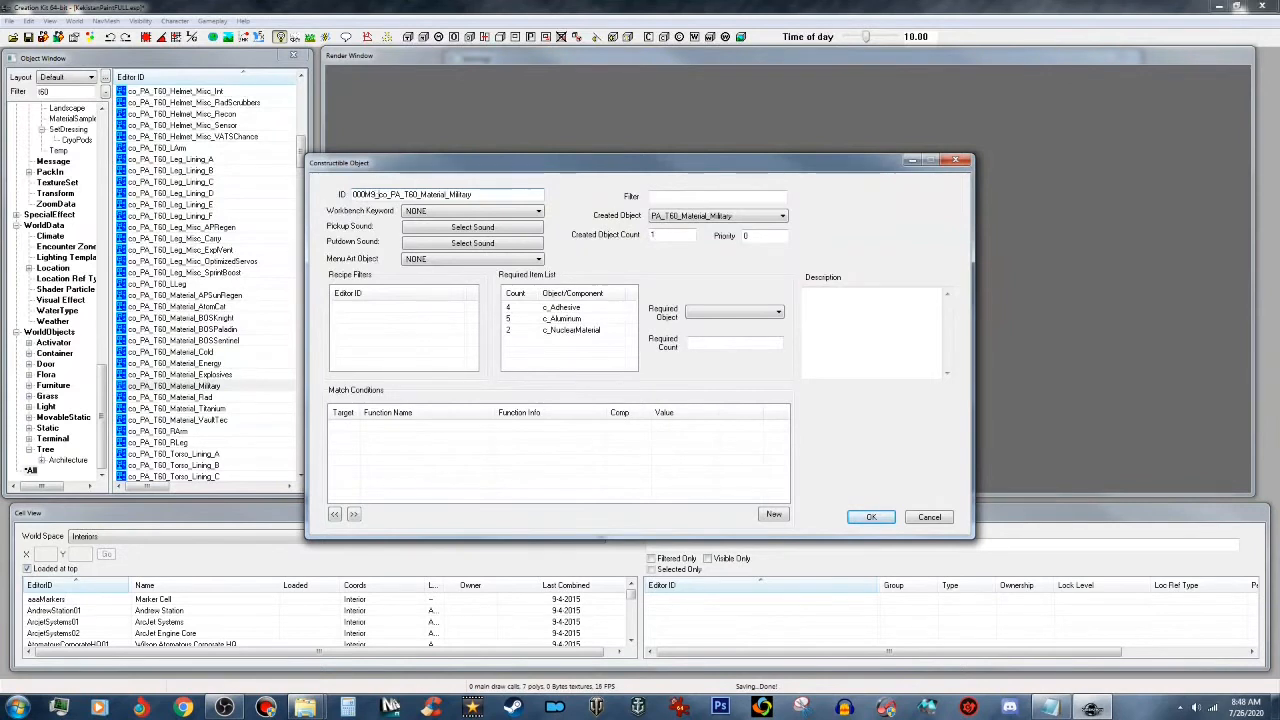
{"action": "left_click_drag", "start_coordinate": [447, 197], "coordinate": [519, 195]}
{"action": "type", "text": "Kel"}
{"action": "left_click", "coordinate": [872, 517]}
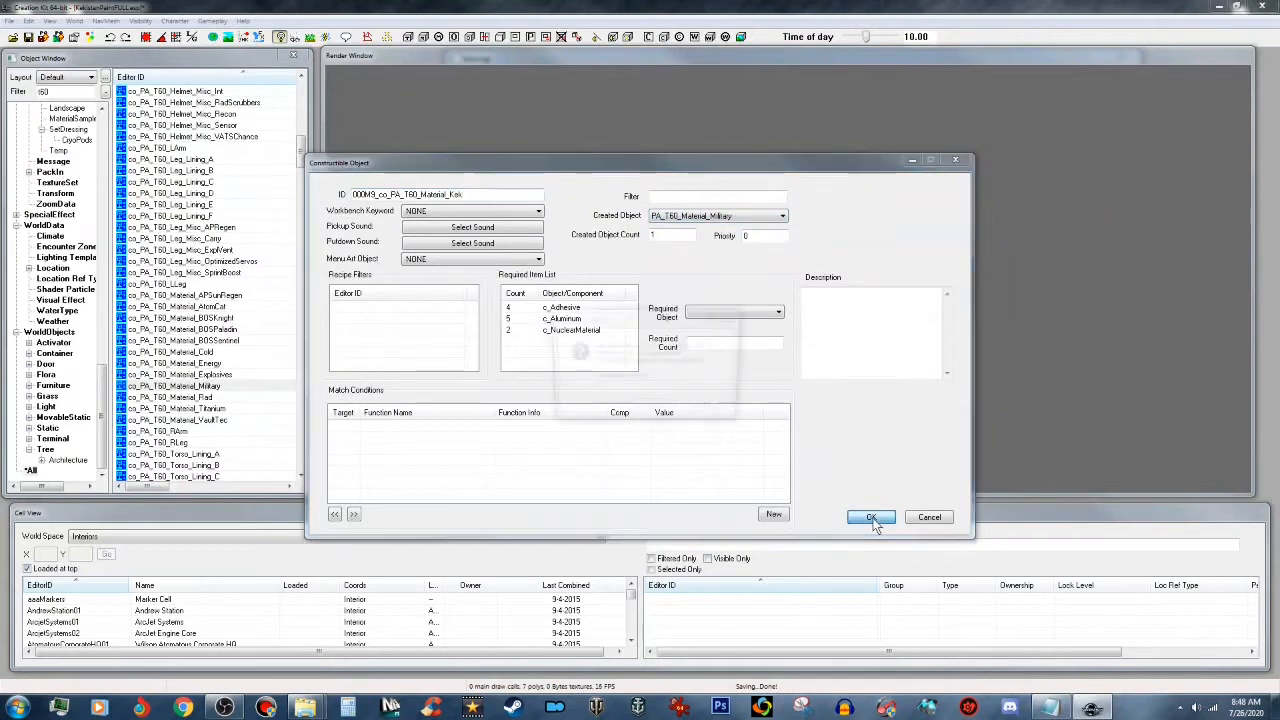
{"action": "left_click", "coordinate": [654, 411]}
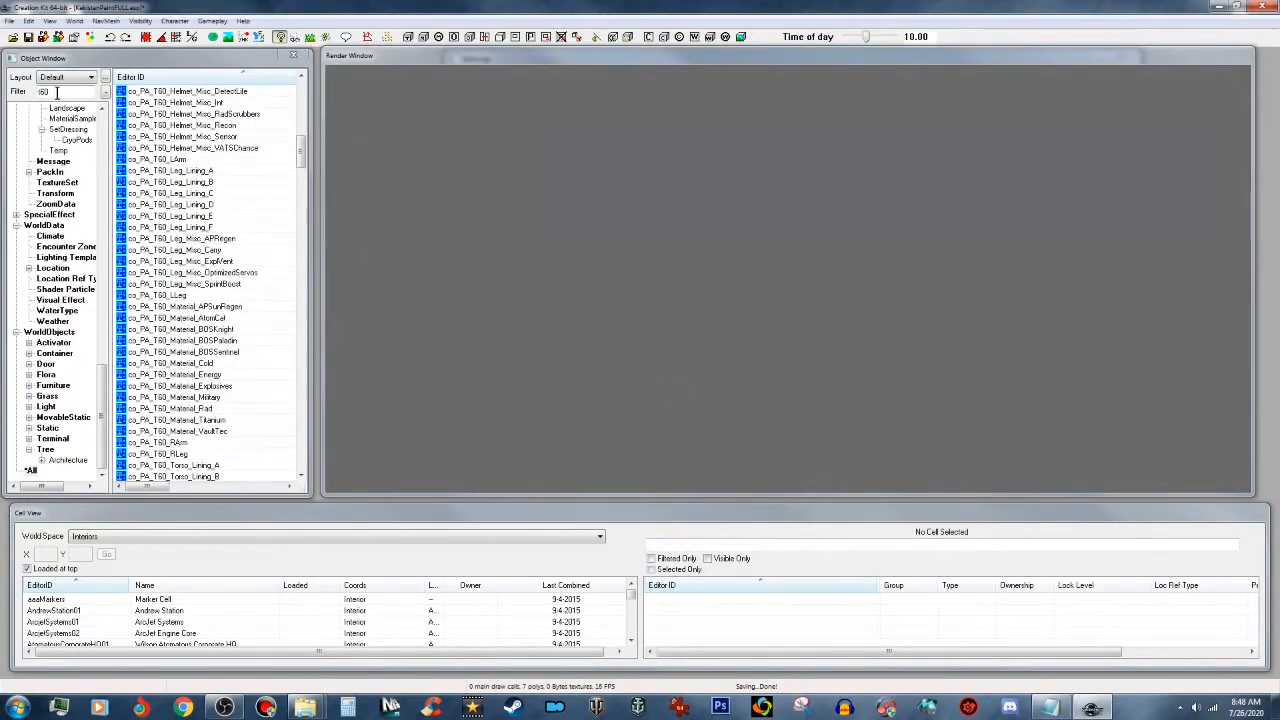
Step: Filter the objects by x01 and duplicate co_PA_X01_Material_Military as a new form with the ID 000M9_co_PA_X01_Material_Kek
{"action": "double_click", "coordinate": [57, 92]}
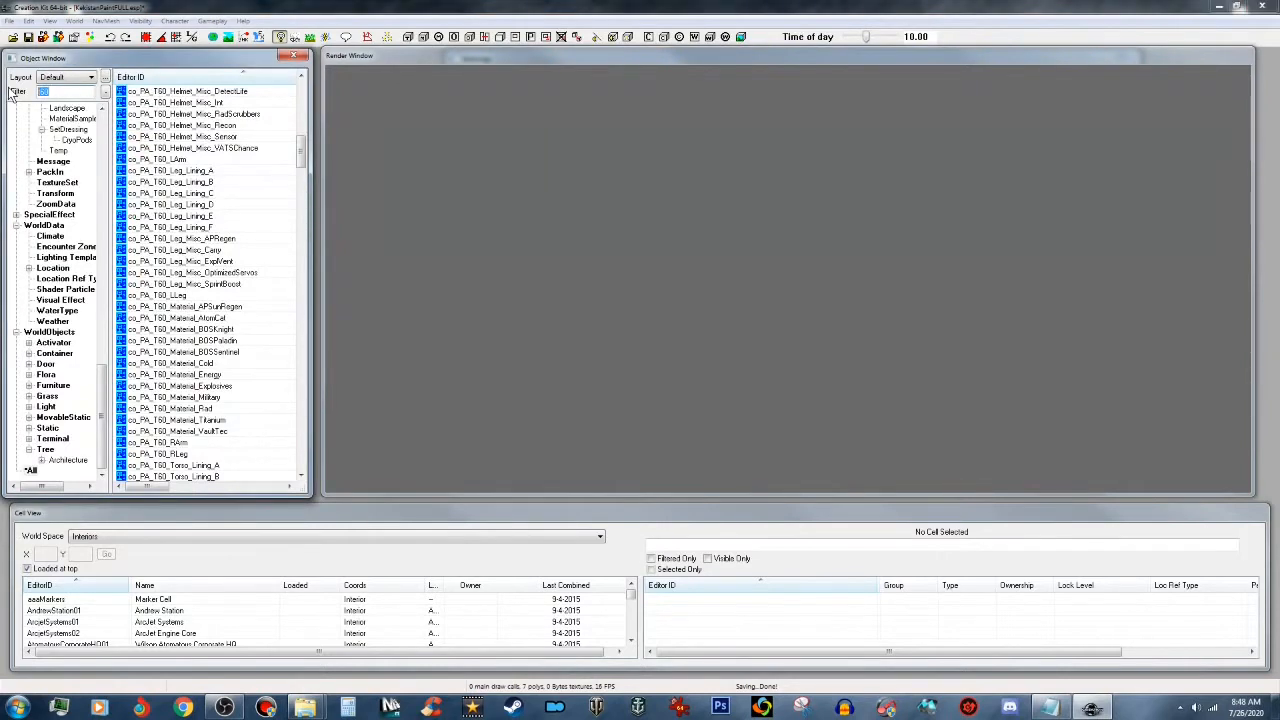
{"action": "type", "text": "i"}
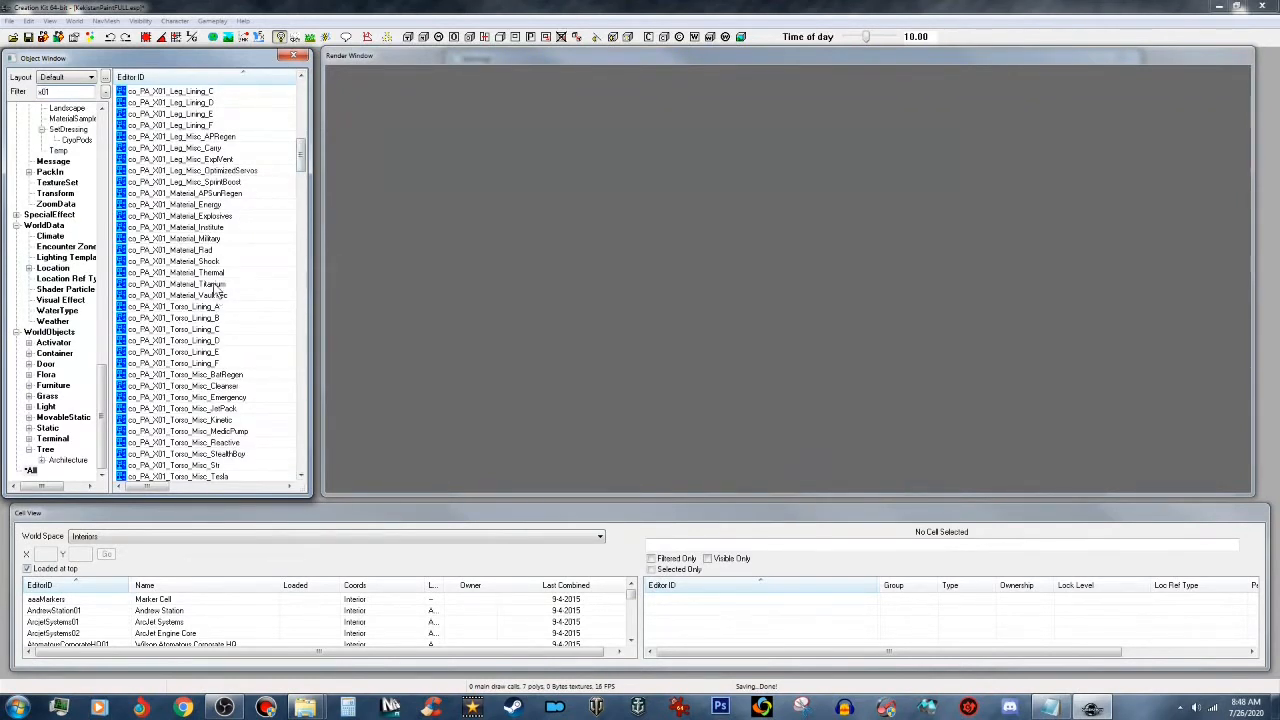
{"action": "left_click", "coordinate": [216, 242]}
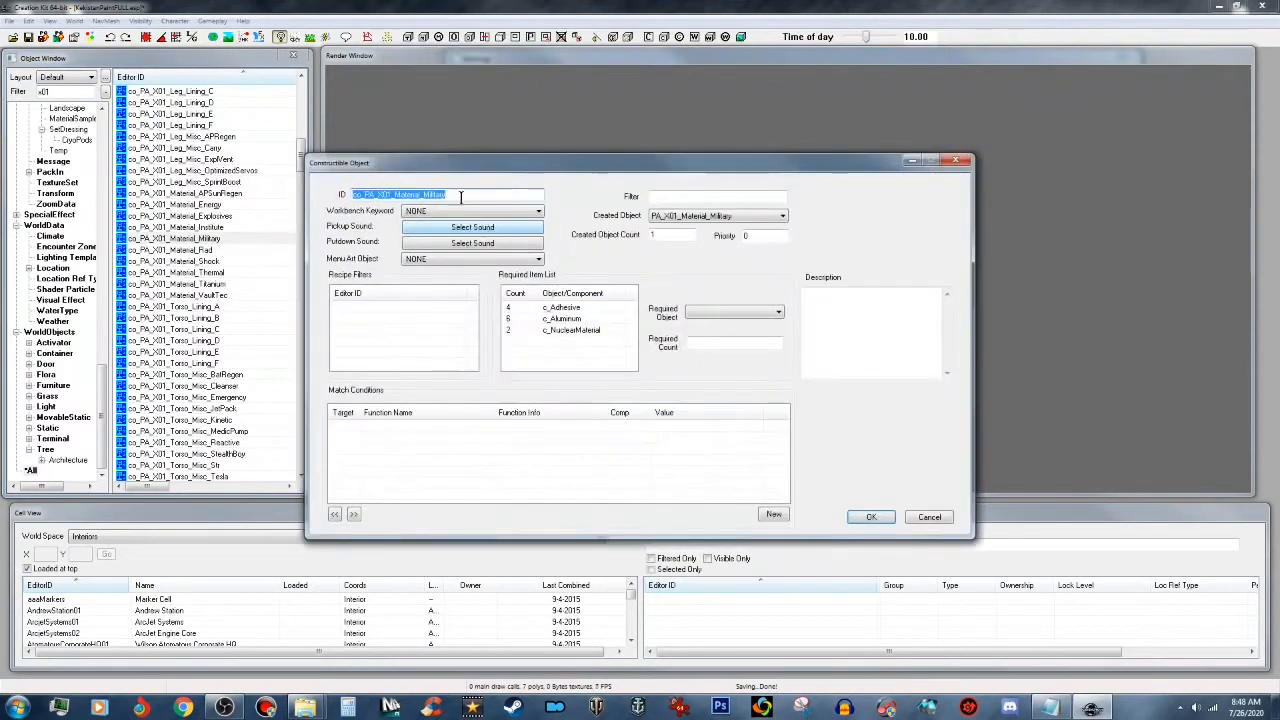
{"action": "left_click", "coordinate": [351, 195]}
{"action": "type", "text": "000M"}
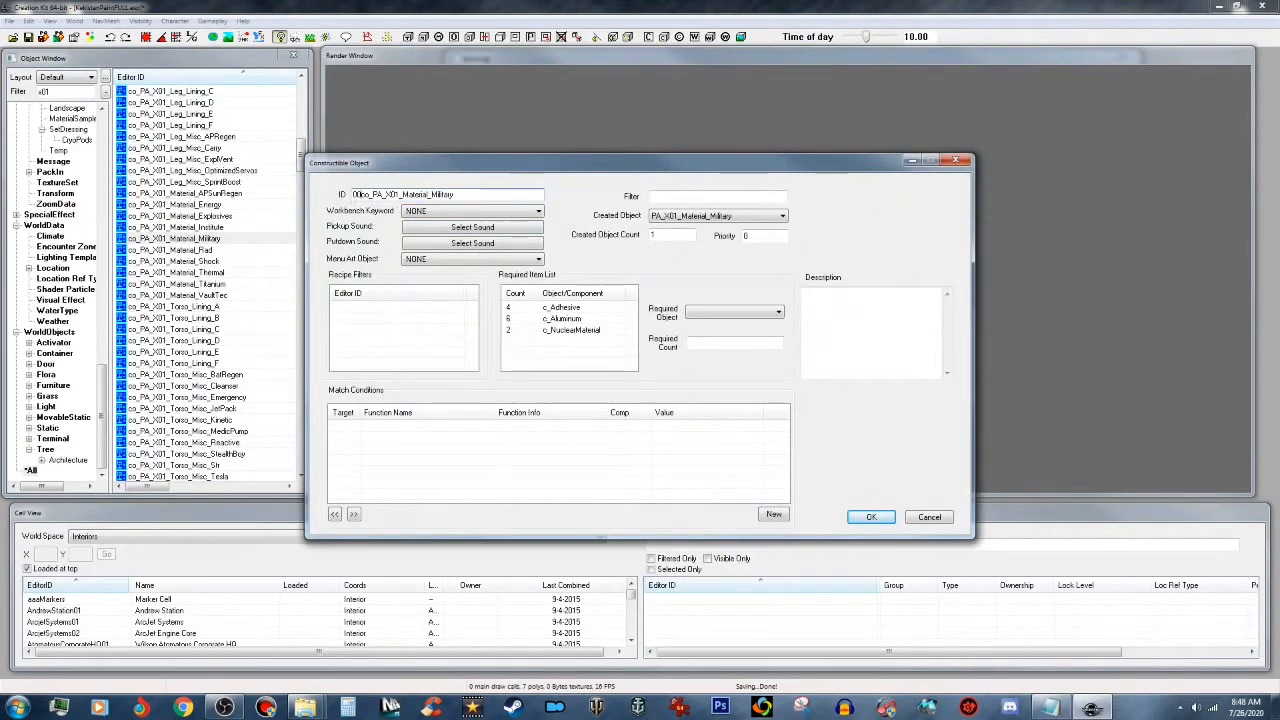
{"action": "type", "text": "9_"}
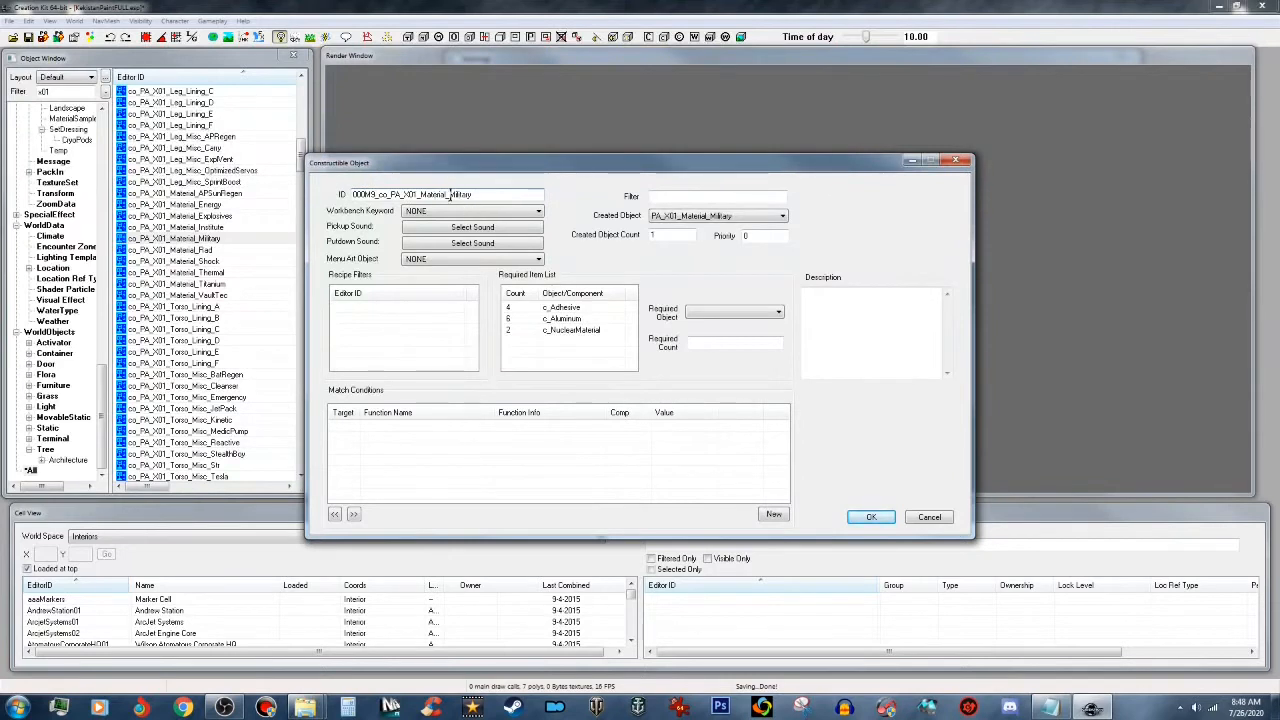
{"action": "left_click_drag", "start_coordinate": [447, 195], "coordinate": [474, 194]}
{"action": "type", "text": "Kel"}
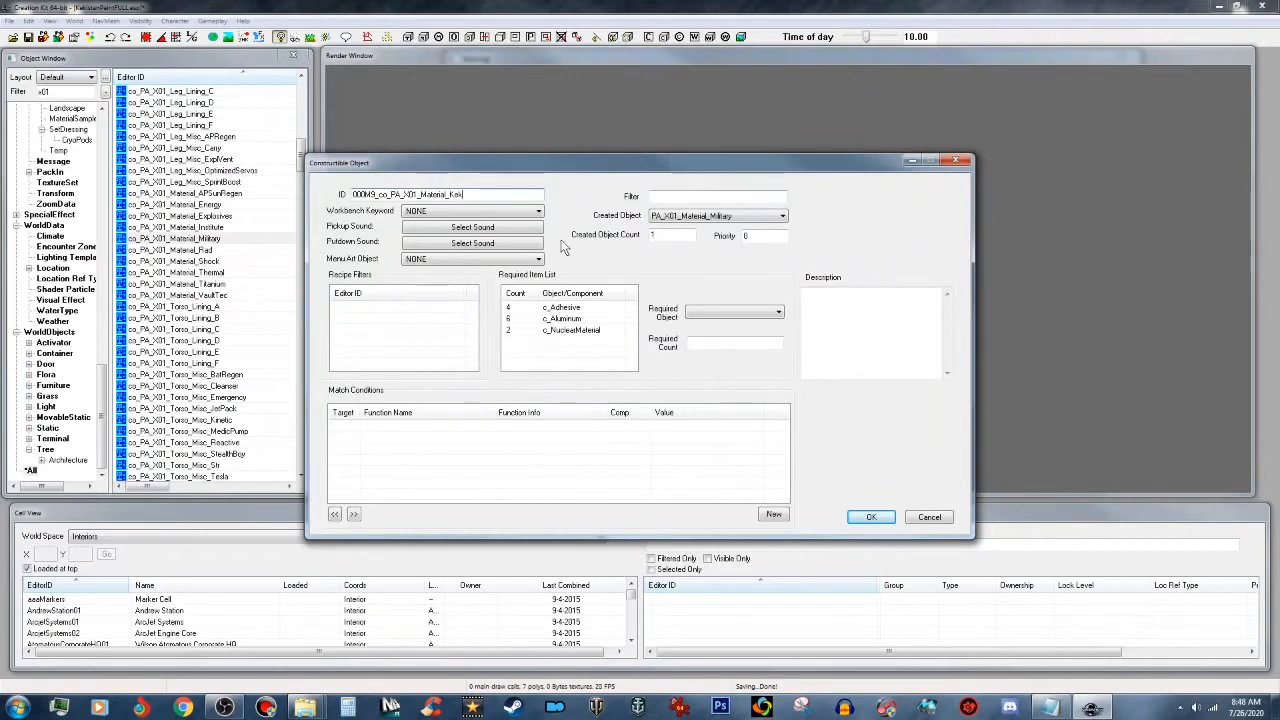
{"action": "left_click", "coordinate": [871, 516]}
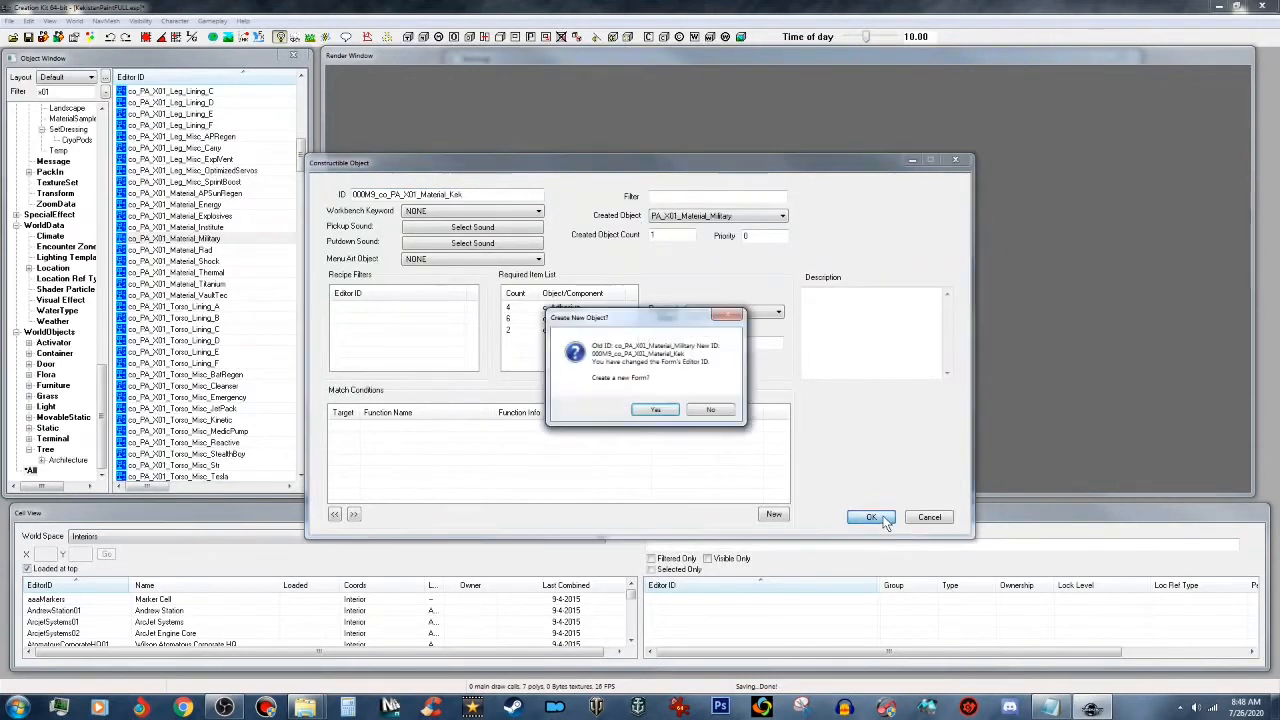
{"action": "left_click", "coordinate": [652, 410]}
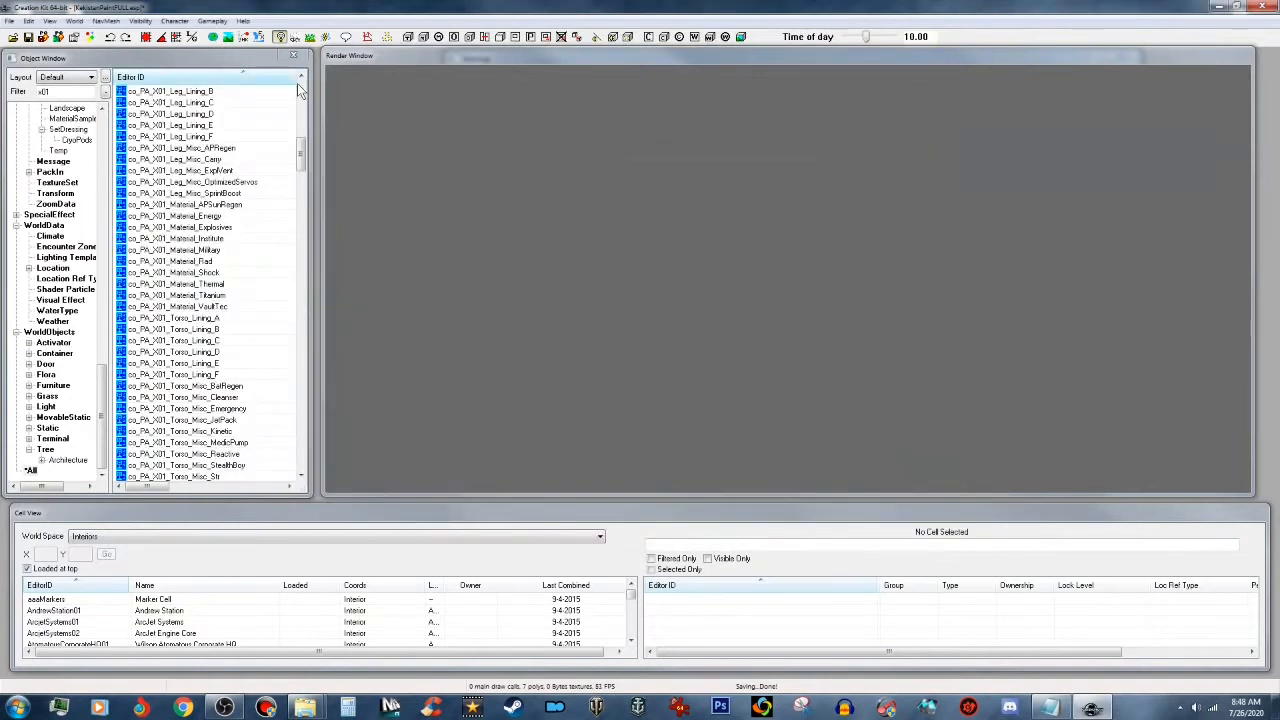
Step: Filter the object list by 00m9 to check the newly created constructible objects
{"action": "left_click", "coordinate": [48, 91]}
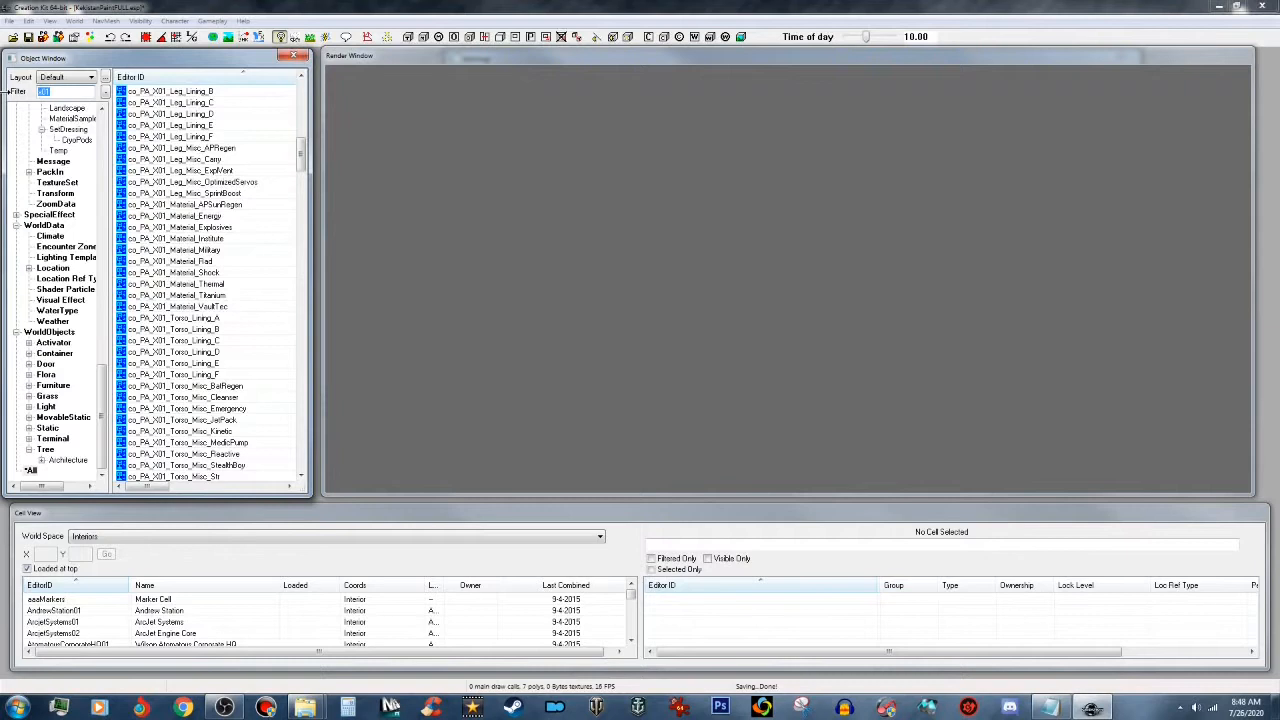
{"action": "type", "text": "00m9"}
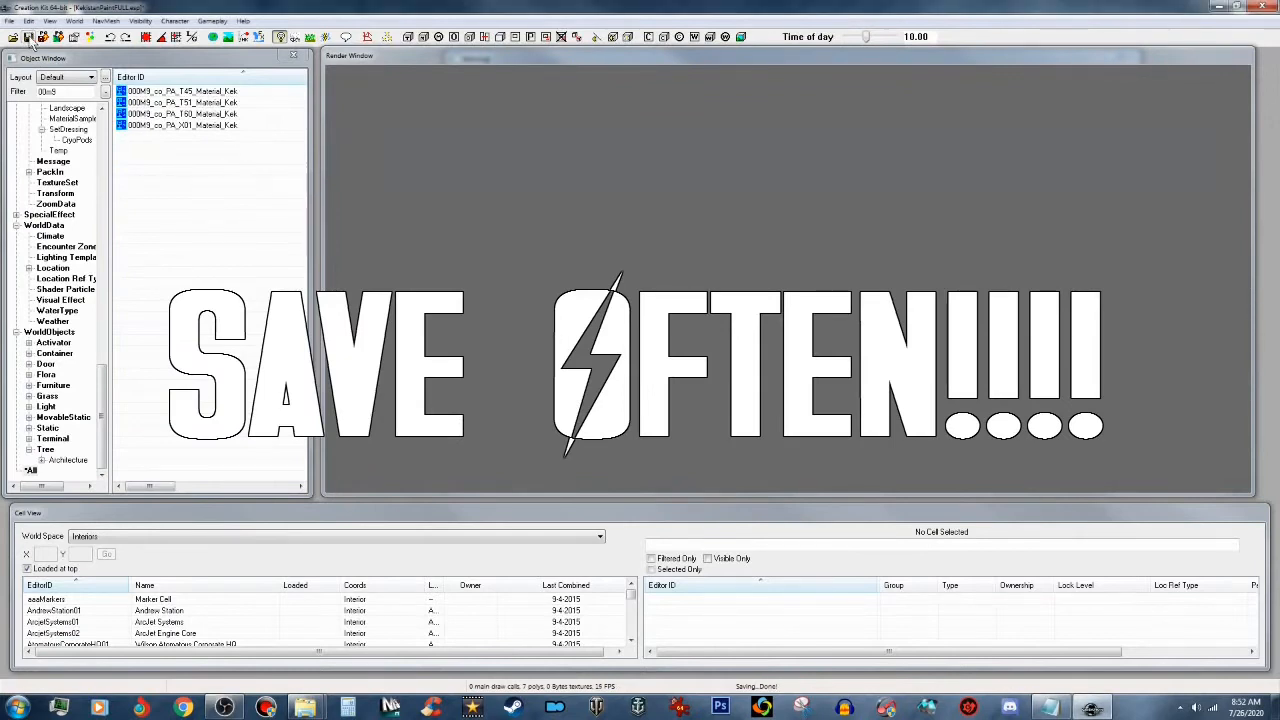
Step: Filter the objects by t45 and duplicate the material swap mat_PA_T45_HotRod_Flames as a new form with the ID 000M9_mat_PA_T45_Kek
{"action": "left_click_drag", "start_coordinate": [72, 91], "coordinate": [20, 95]}
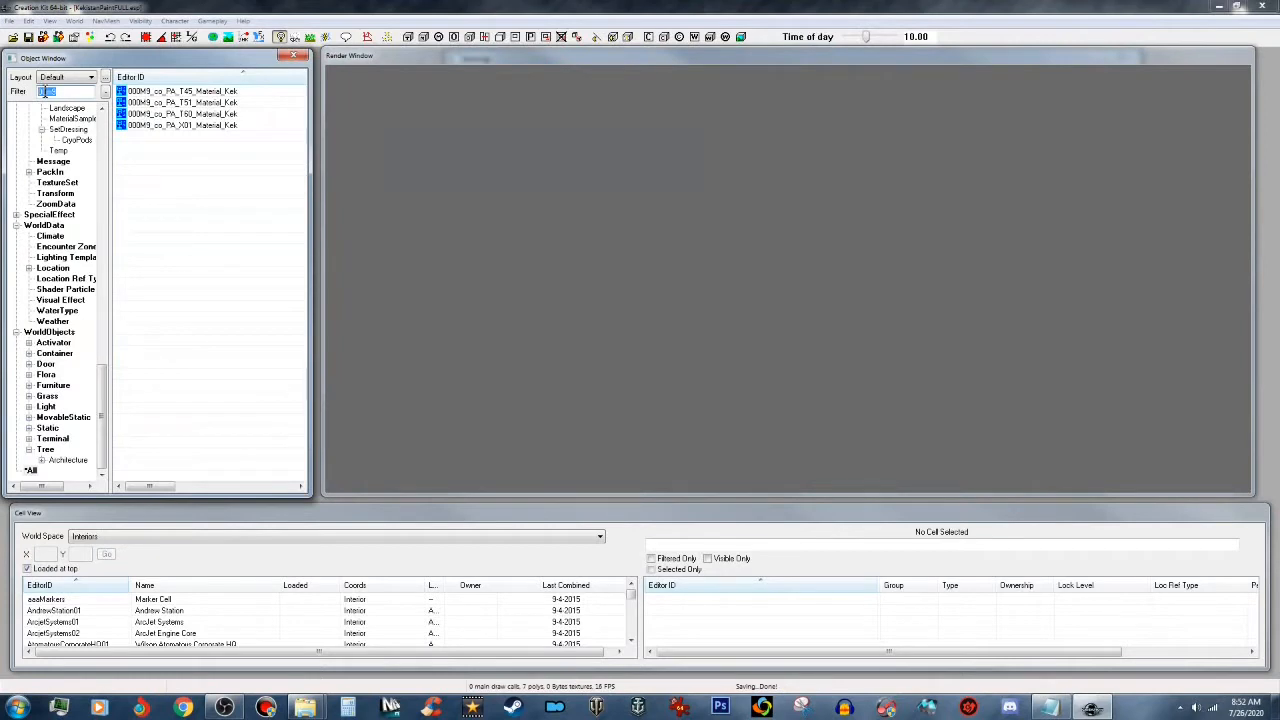
{"action": "type", "text": "W"}
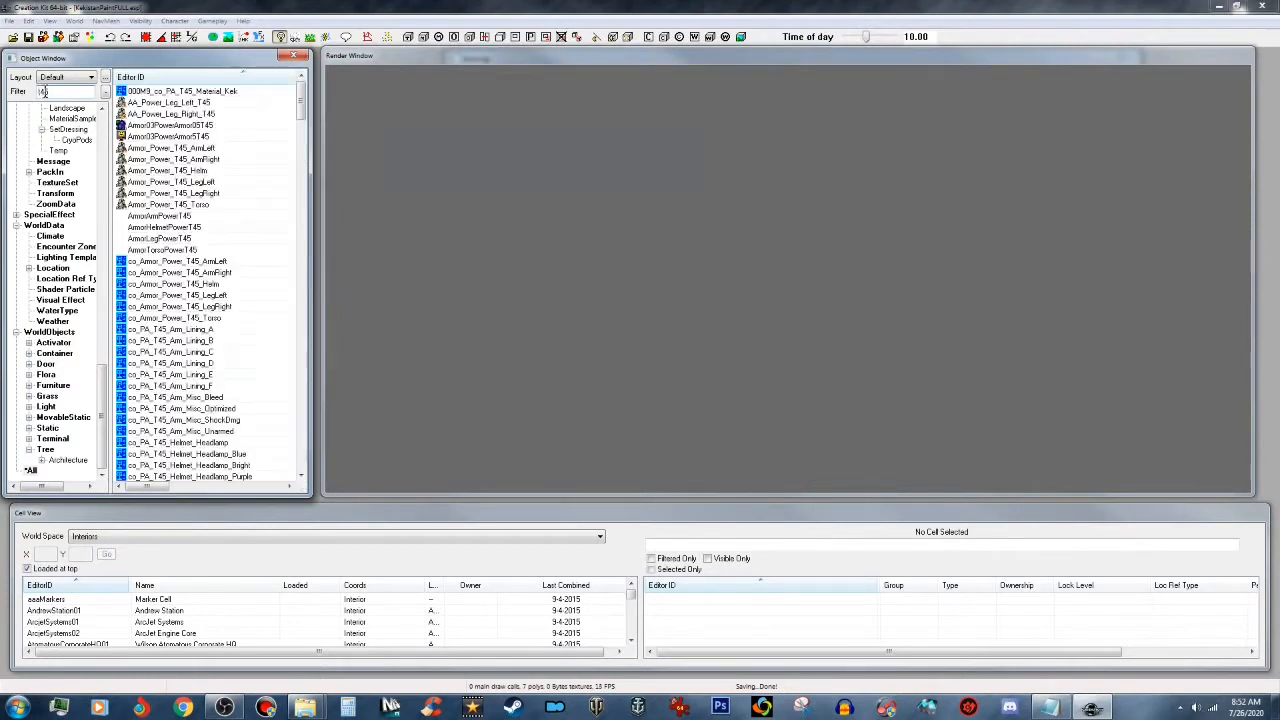
{"action": "left_click_drag", "start_coordinate": [301, 108], "coordinate": [305, 292]}
{"action": "left_click", "coordinate": [218, 297]}
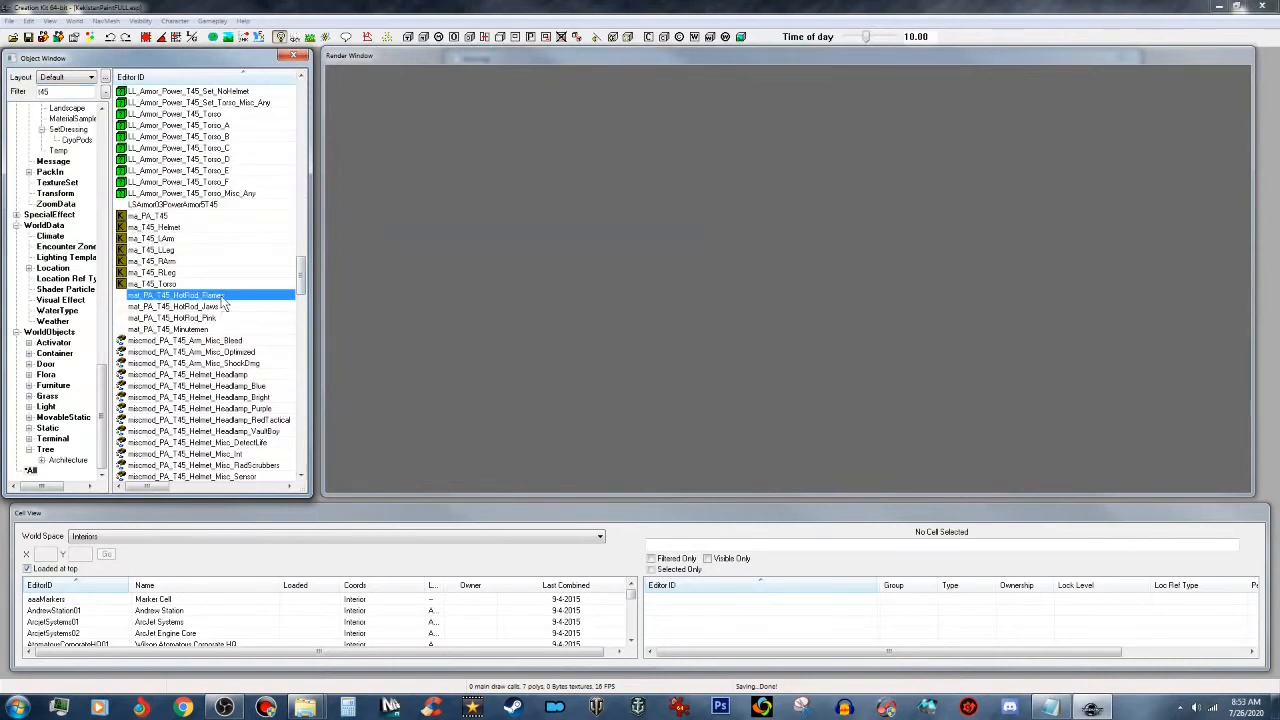
{"action": "double_click", "coordinate": [221, 298]}
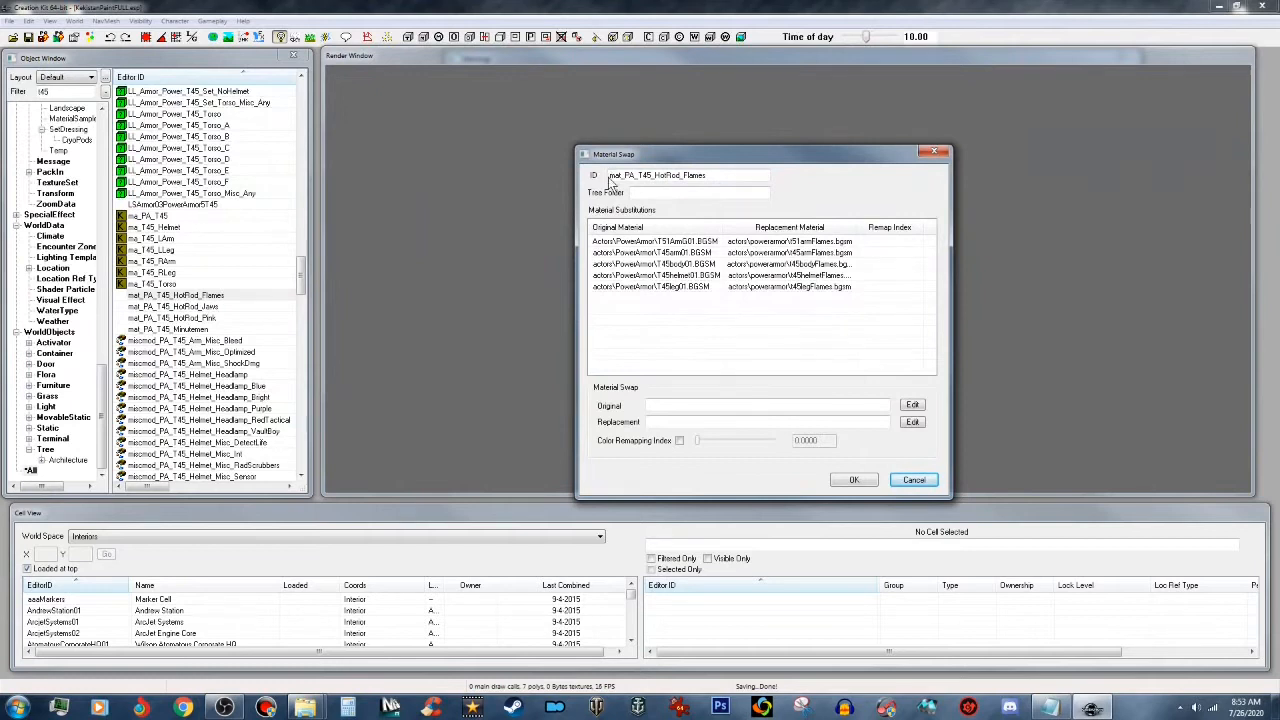
{"action": "left_click", "coordinate": [609, 176]}
{"action": "type", "text": "000MS"}
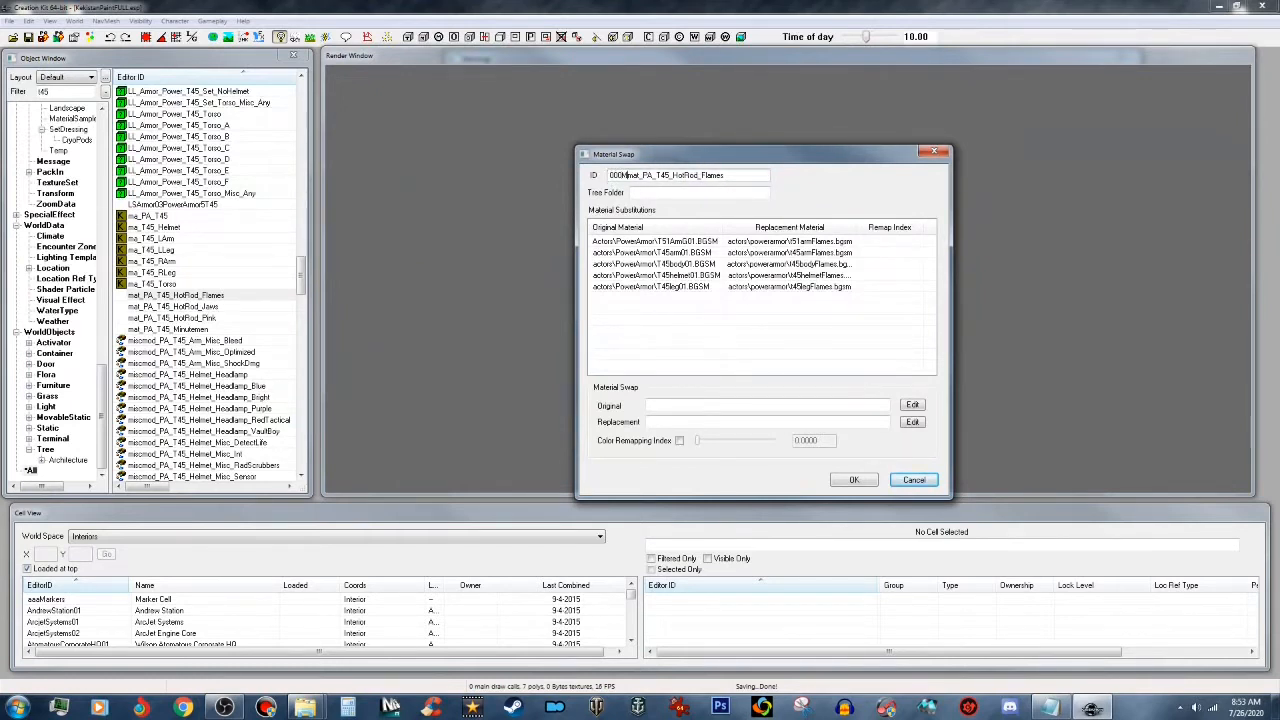
{"action": "type", "text": "_"}
{"action": "left_click_drag", "start_coordinate": [681, 175], "coordinate": [745, 182]}
{"action": "type", "text": "Kek"}
{"action": "left_click", "coordinate": [852, 481]}
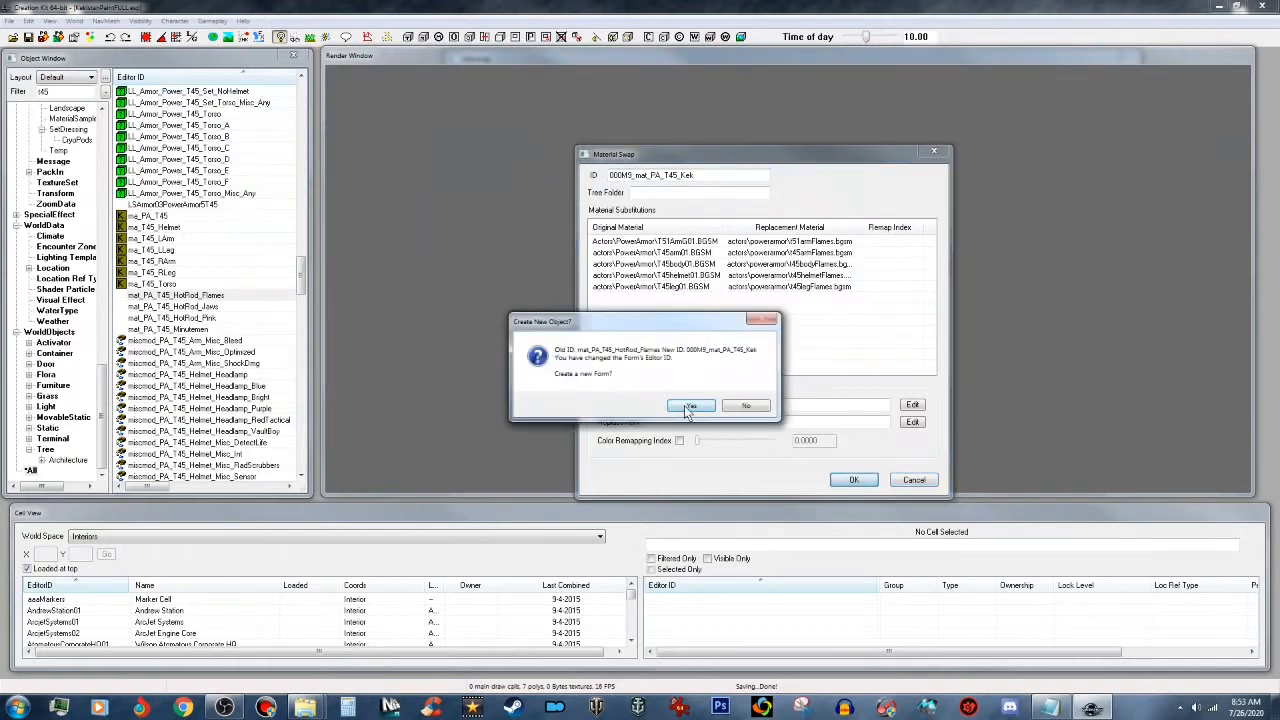
{"action": "left_click", "coordinate": [692, 405]}
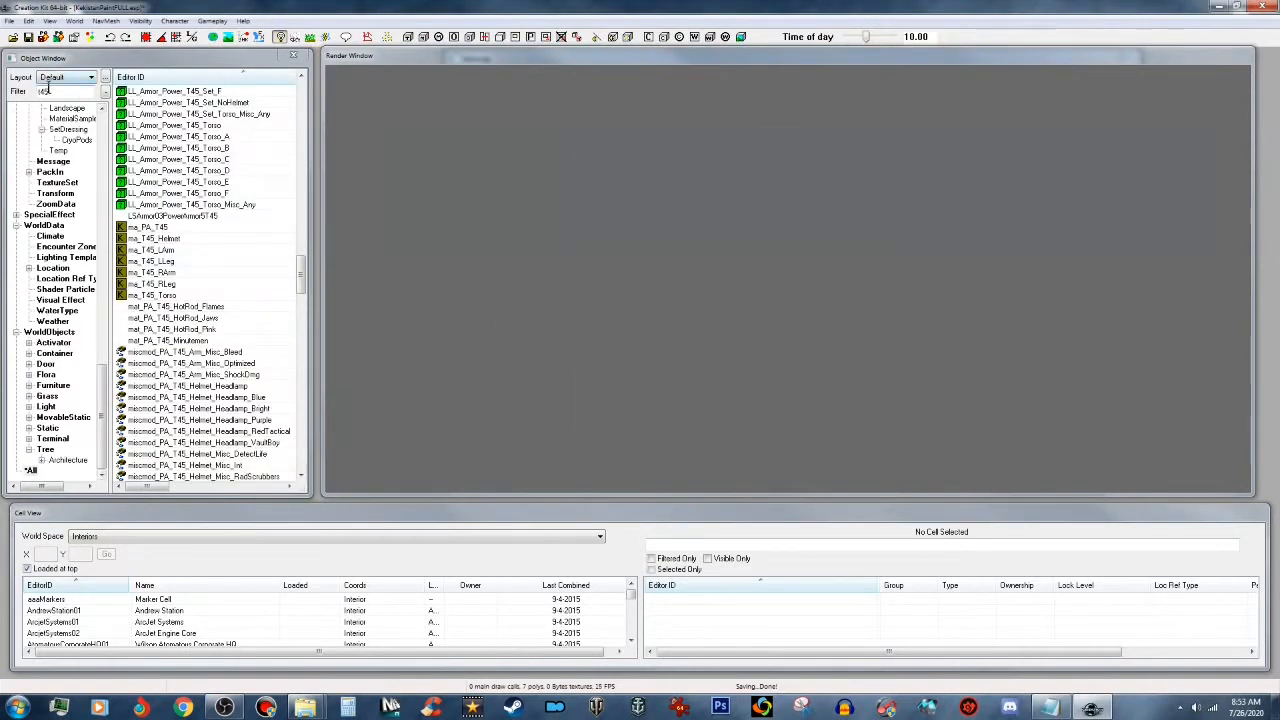
Step: Filter the objects by t51 and duplicate the material swap mat_PA_T51_HotRod_Flames as a new form with the ID 000M9_mat_PA_T51_Kek
{"action": "left_click", "coordinate": [50, 92]}
{"action": "left_click_drag", "start_coordinate": [50, 92], "coordinate": [43, 91]}
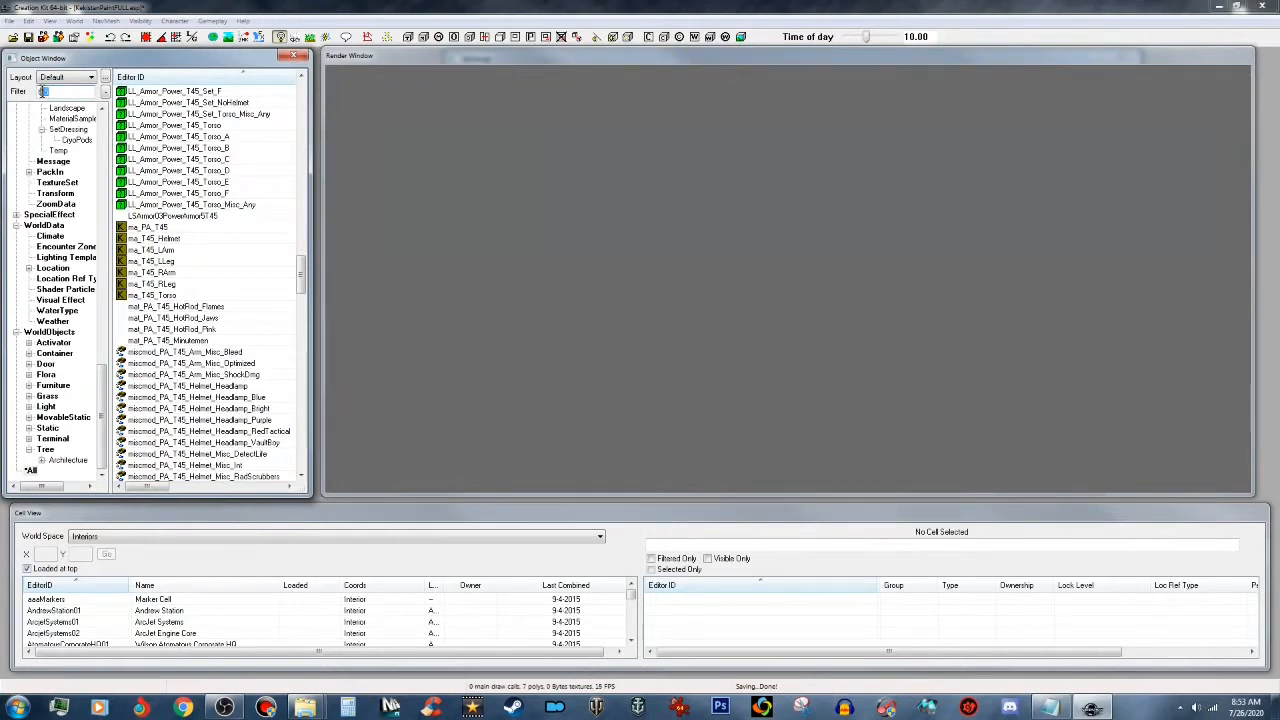
{"action": "type", "text": "51"}
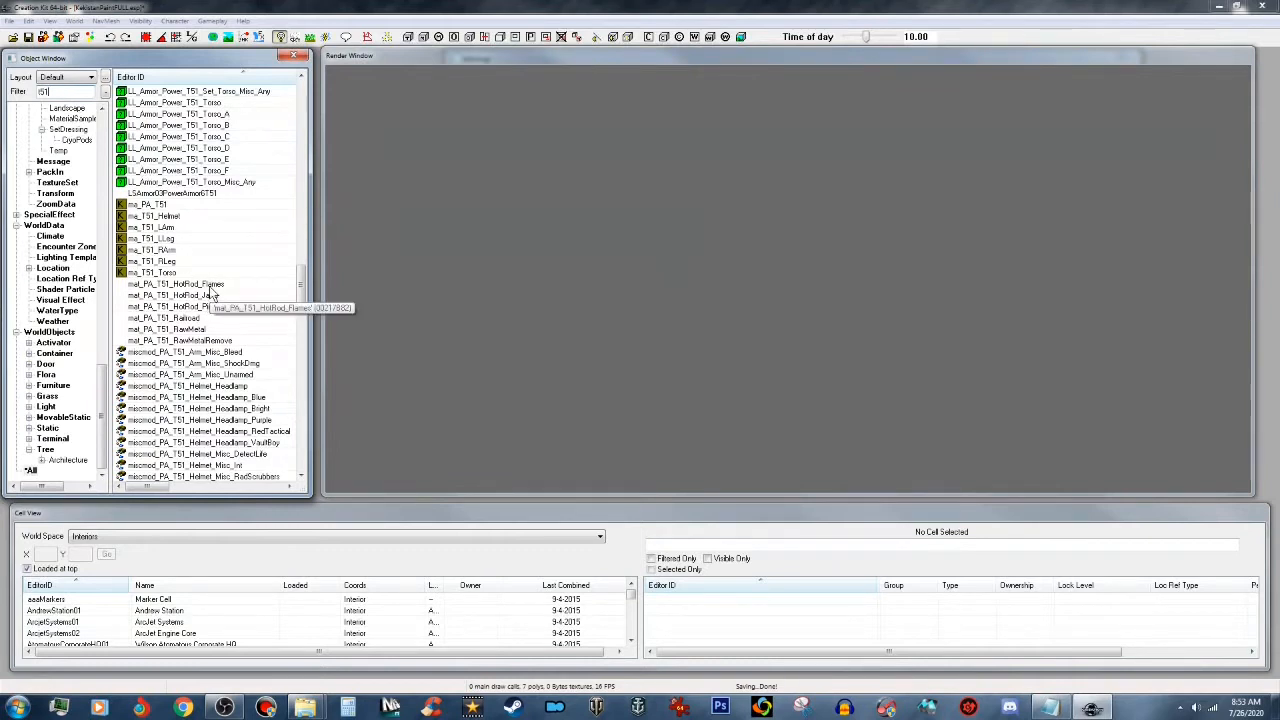
{"action": "left_click", "coordinate": [211, 287]}
{"action": "double_click", "coordinate": [211, 287]}
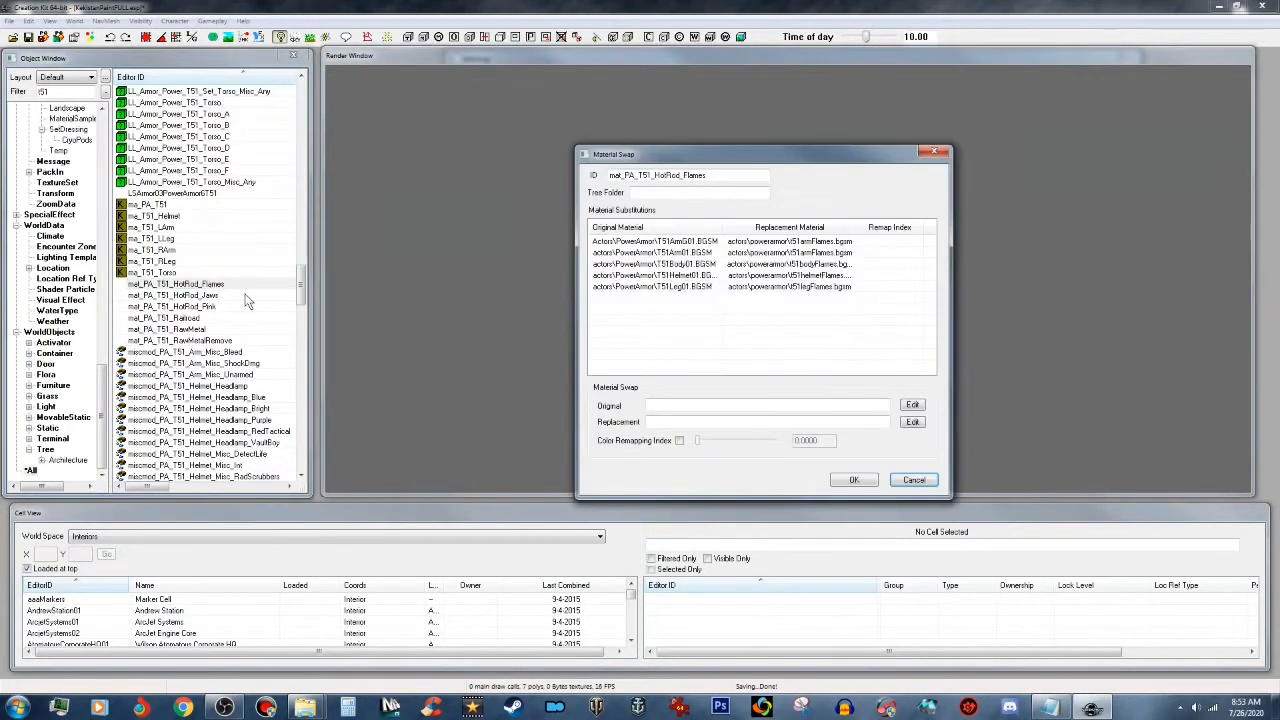
{"action": "left_click", "coordinate": [610, 175]}
{"action": "type", "text": "000MS_"}
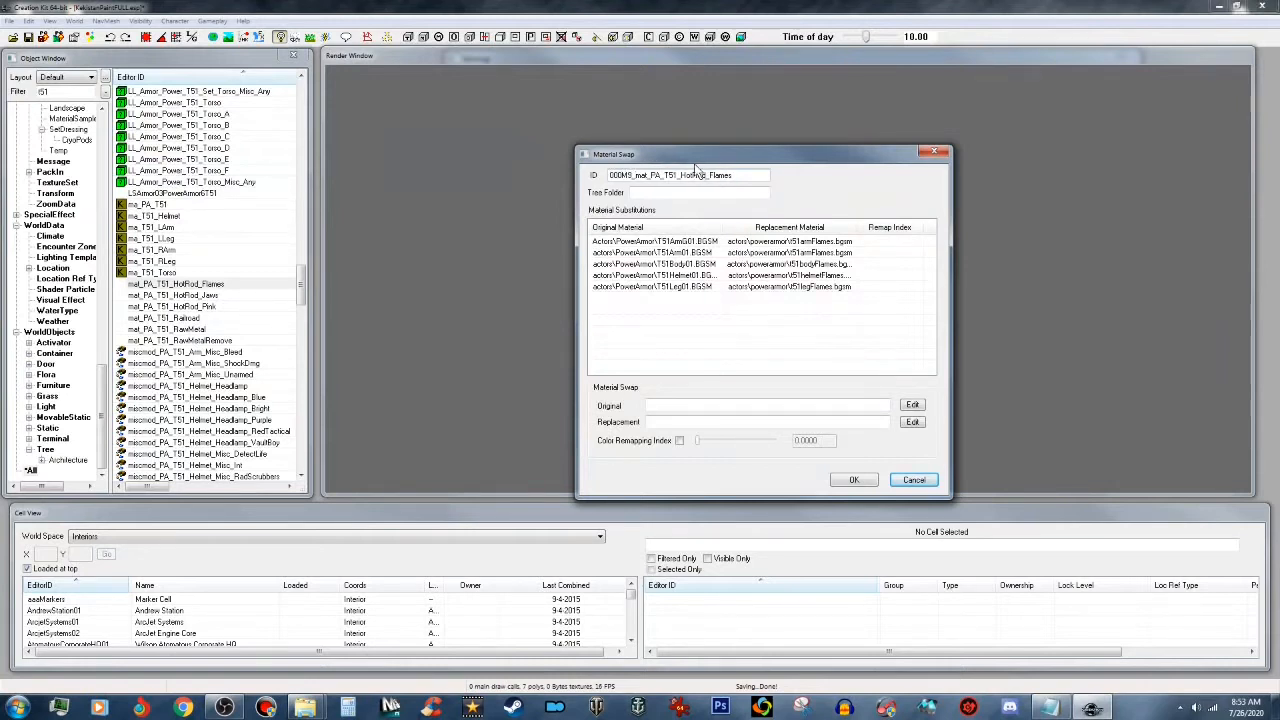
{"action": "left_click_drag", "start_coordinate": [680, 175], "coordinate": [737, 176]}
{"action": "type", "text": "Ke"}
{"action": "left_click", "coordinate": [854, 480]}
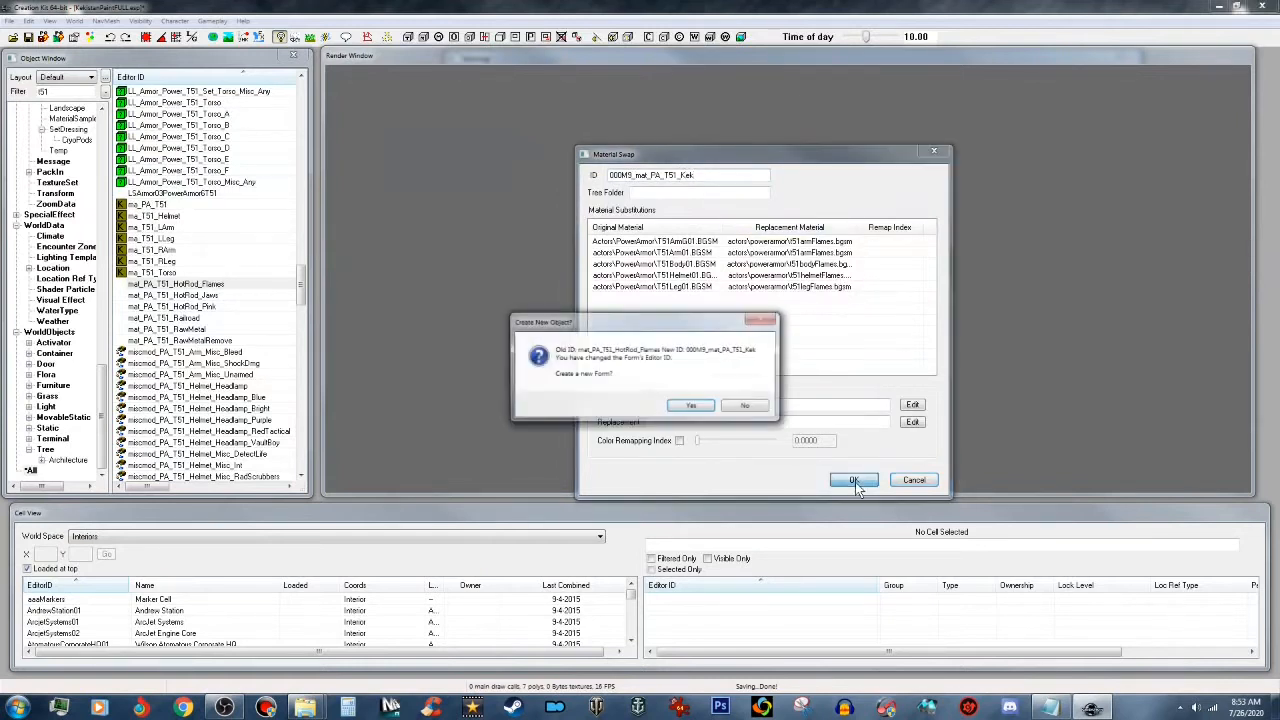
{"action": "left_click", "coordinate": [693, 407]}
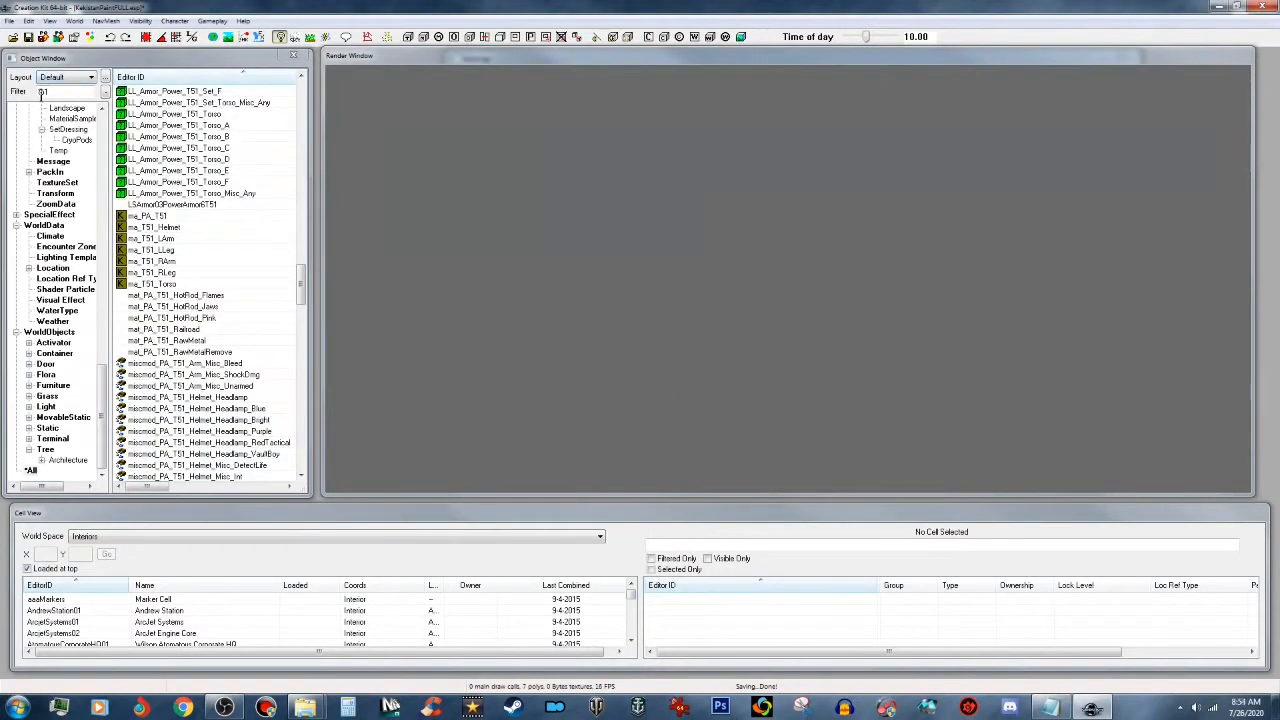
Step: Filter the objects by t60 and duplicate the material swap mat_PA_T60_HotRod_Flames as a new form with the ID 000M9_mat_PA_T60_Kek
{"action": "left_click_drag", "start_coordinate": [40, 91], "coordinate": [57, 93]}
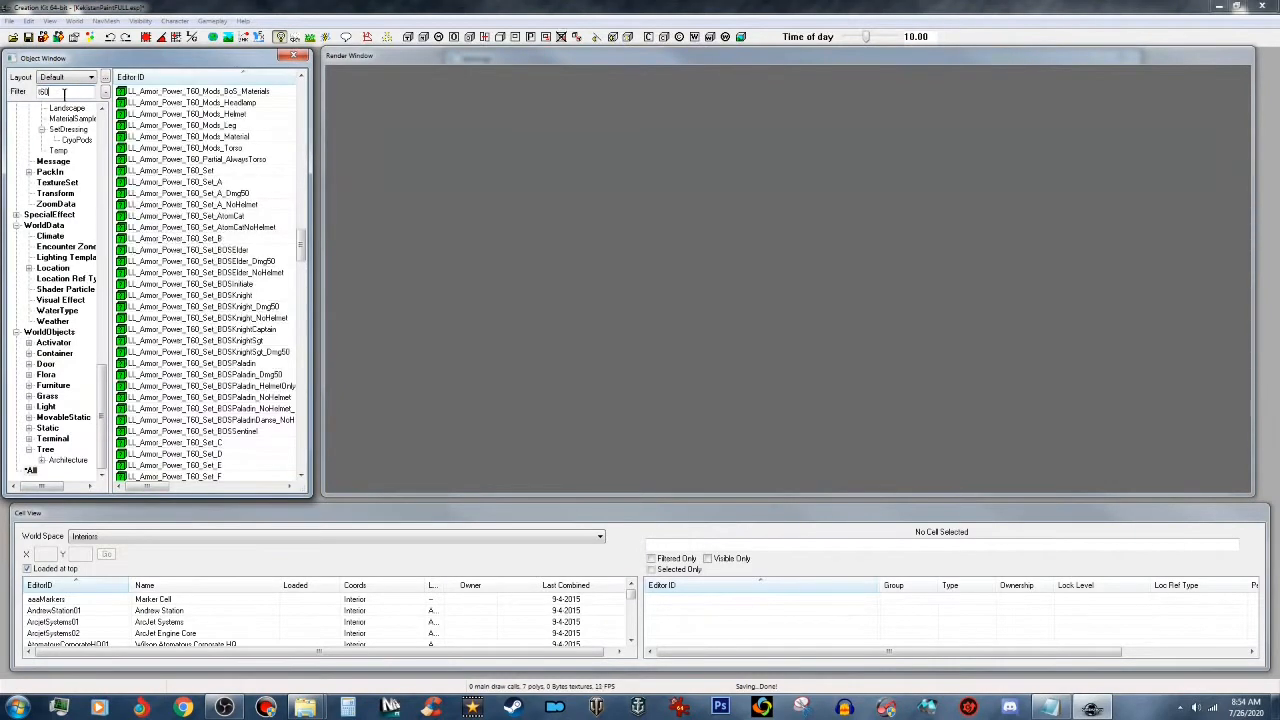
{"action": "left_click_drag", "start_coordinate": [304, 250], "coordinate": [306, 291]}
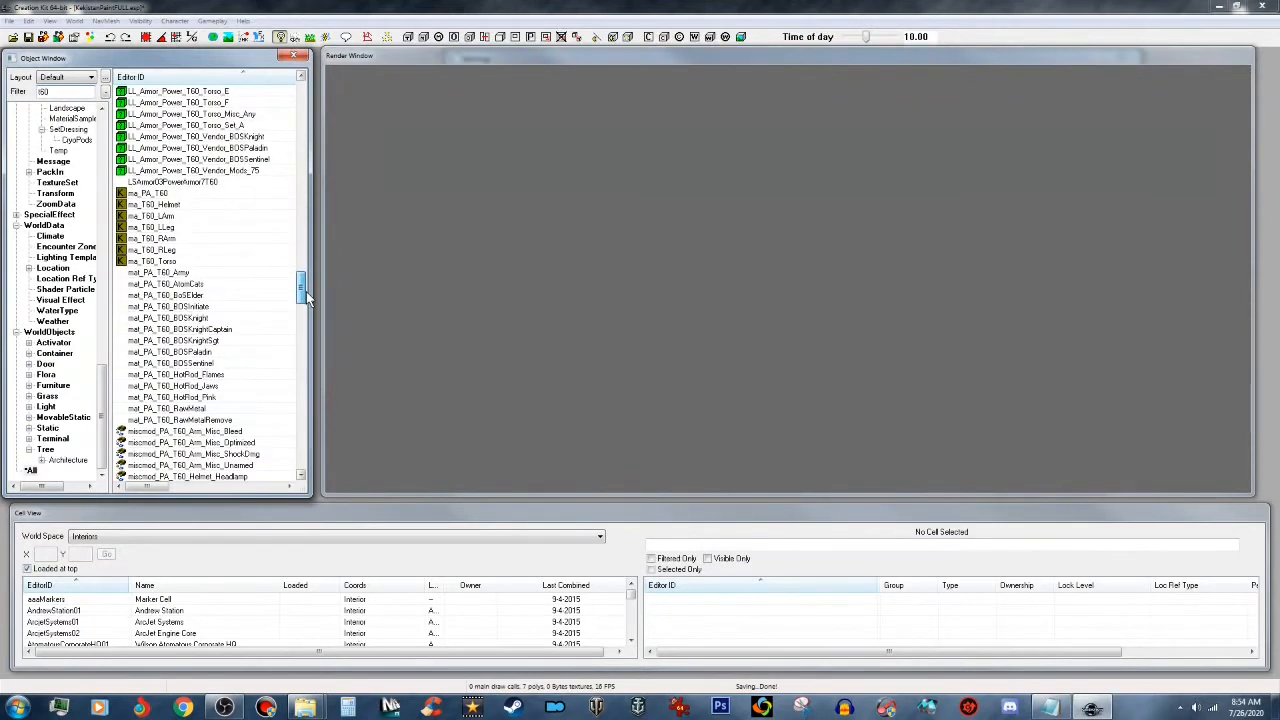
{"action": "double_click", "coordinate": [207, 374]}
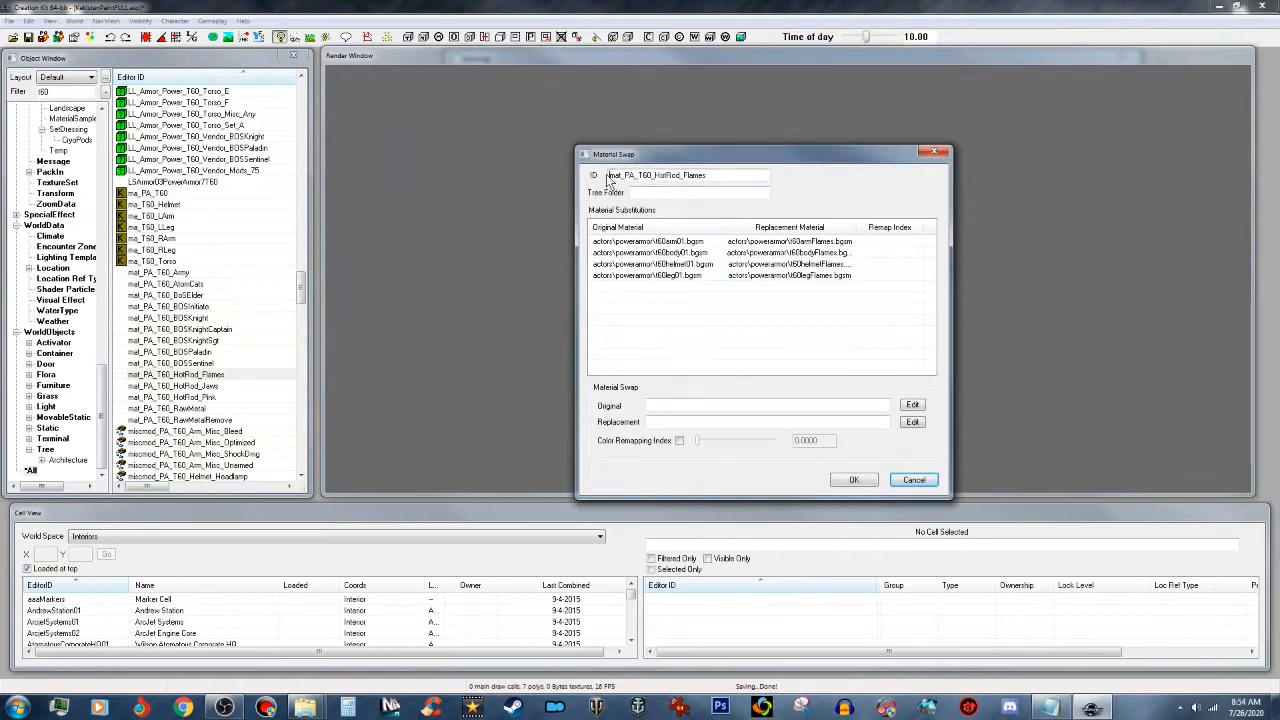
{"action": "left_click", "coordinate": [607, 177]}
{"action": "type", "text": "000MS_"}
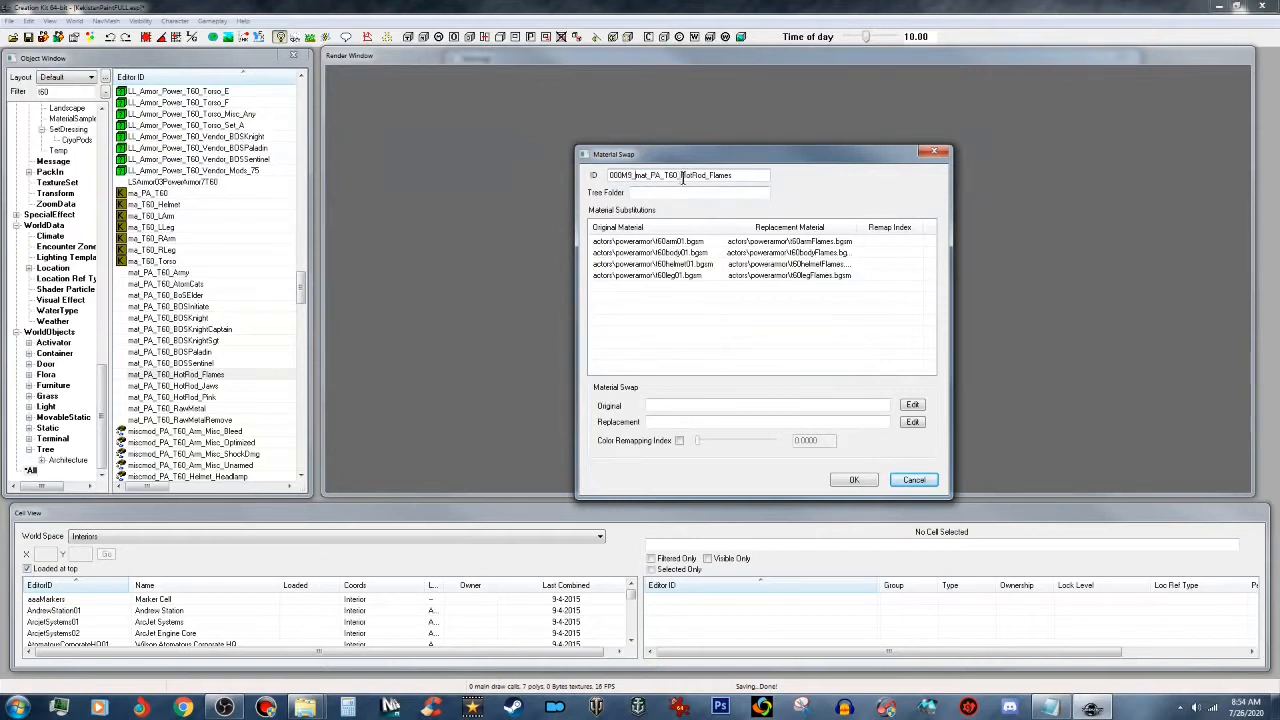
{"action": "left_click_drag", "start_coordinate": [681, 175], "coordinate": [731, 176]}
{"action": "type", "text": "Kek"}
{"action": "left_click", "coordinate": [854, 480]}
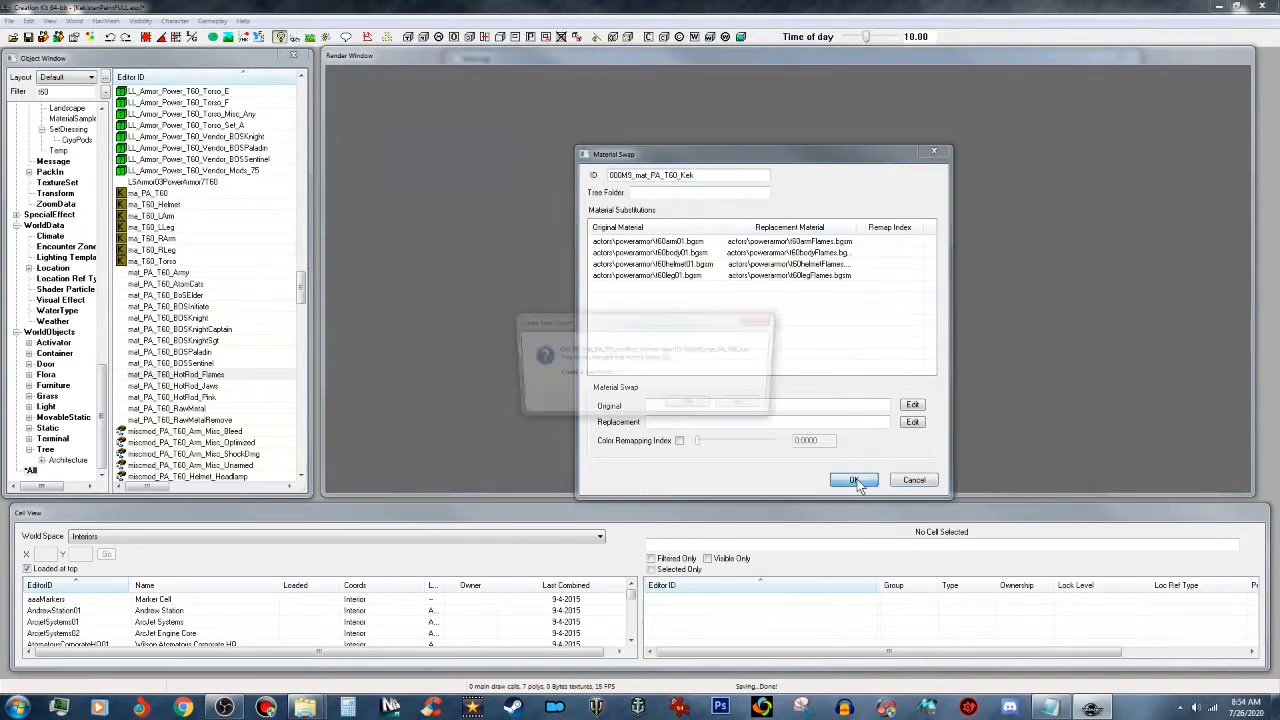
{"action": "left_click", "coordinate": [692, 406]}
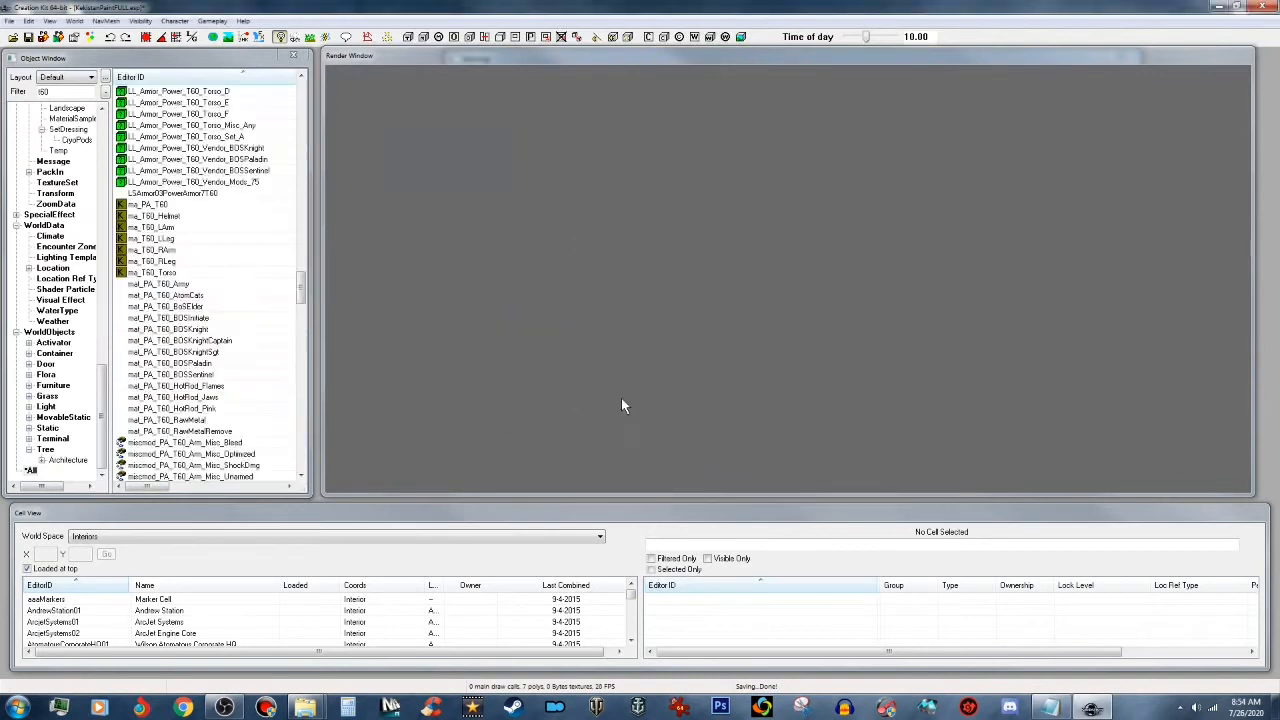
Step: Filter the object list by x01
{"action": "double_click", "coordinate": [50, 92]}
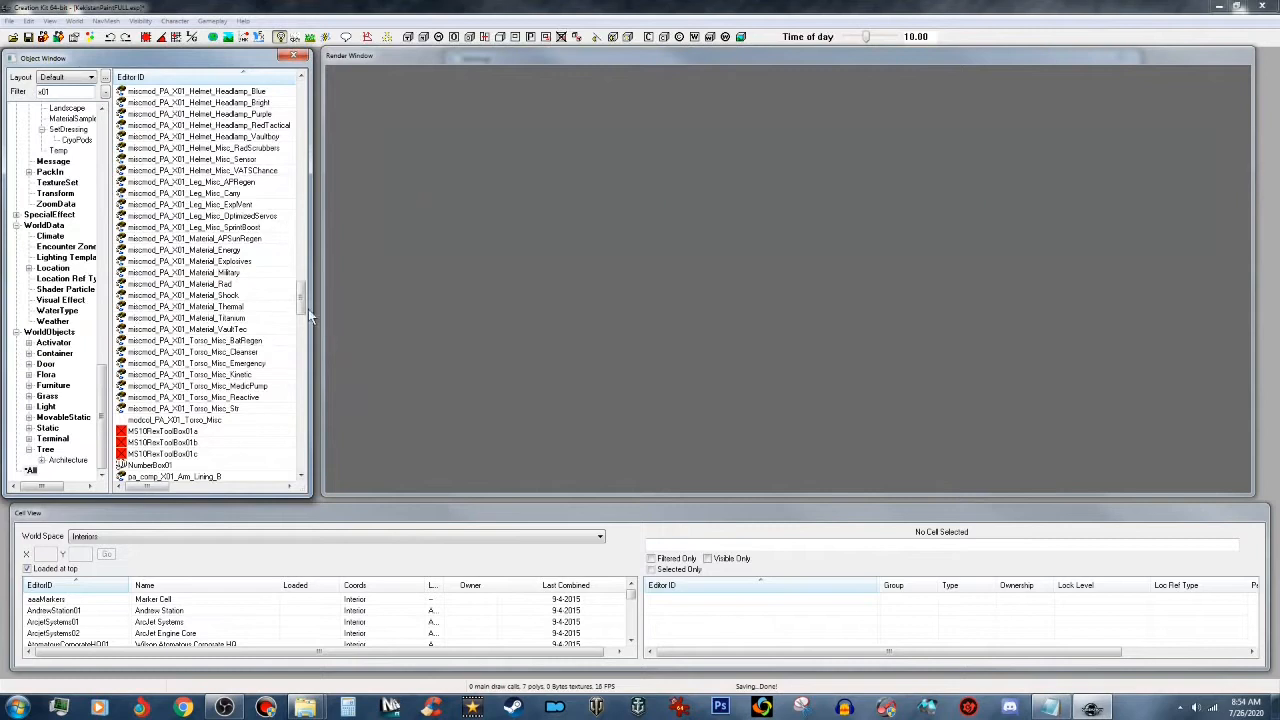
{"action": "scroll", "coordinate": [303, 300], "scroll_direction": "down", "scroll_amount": 8}
{"action": "left_click_drag", "start_coordinate": [305, 316], "coordinate": [309, 374]}
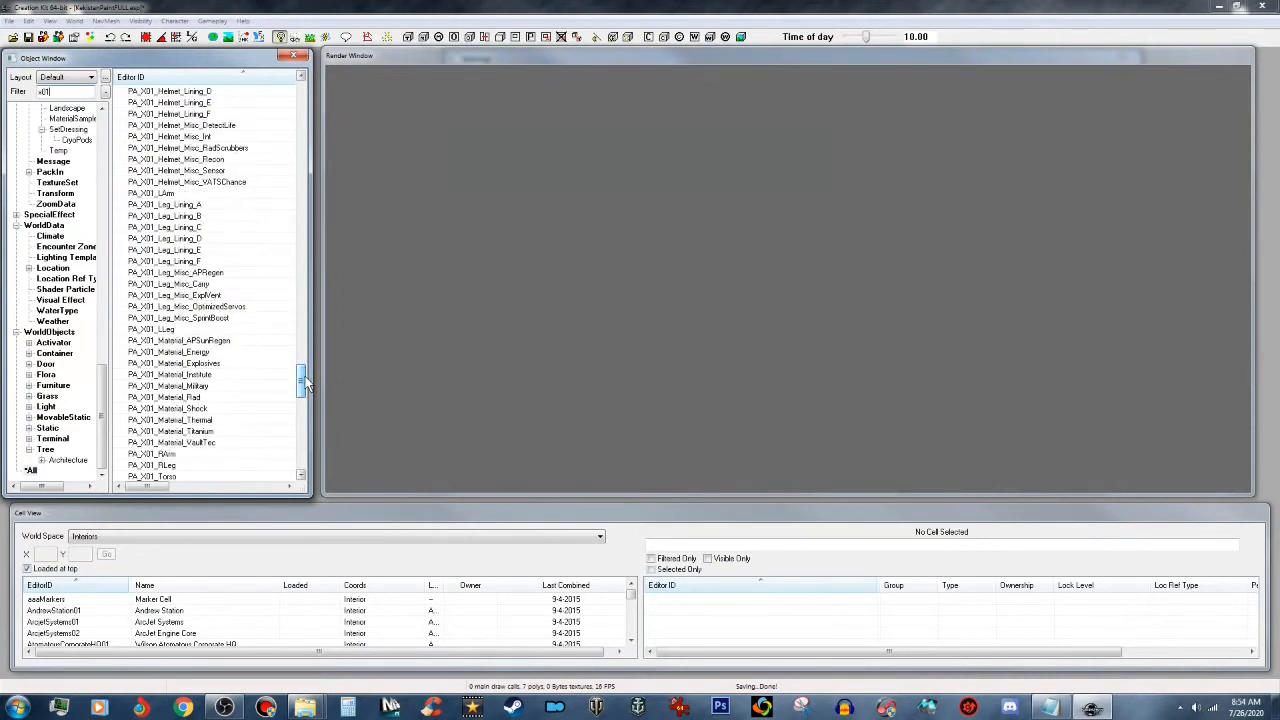
{"action": "left_click", "coordinate": [209, 445]}
{"action": "double_click", "coordinate": [227, 443]}
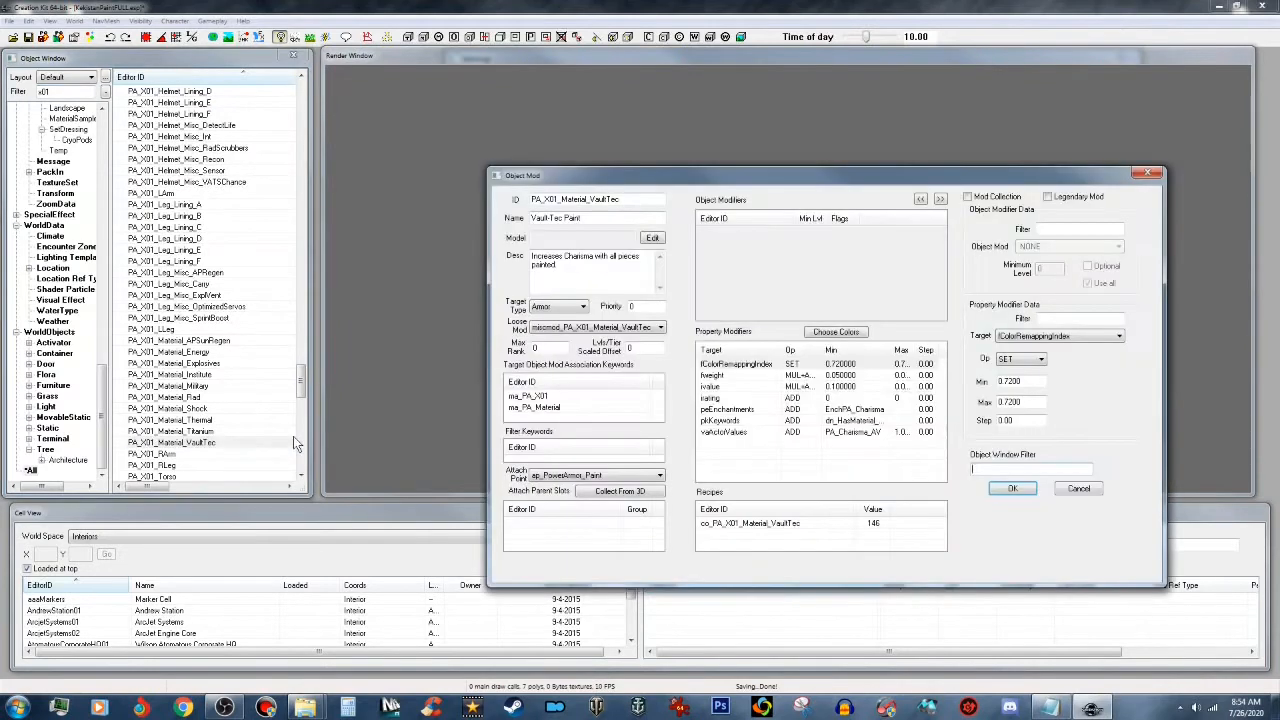
{"action": "left_click", "coordinate": [1078, 488]}
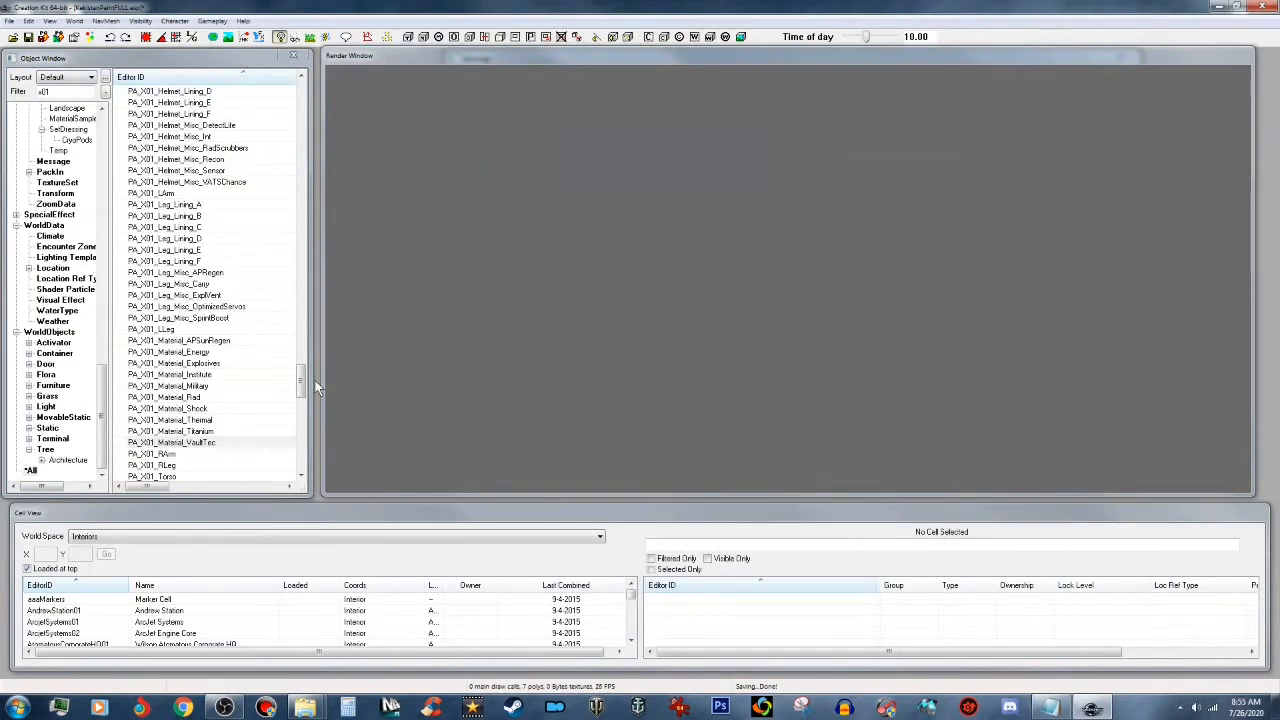
Step: Duplicate the material swap mat_PA_X01_Hotrod_Flames as a new form with the ID 000M9_mat_PA_X01_Kek
{"action": "left_click_drag", "start_coordinate": [303, 378], "coordinate": [315, 270]}
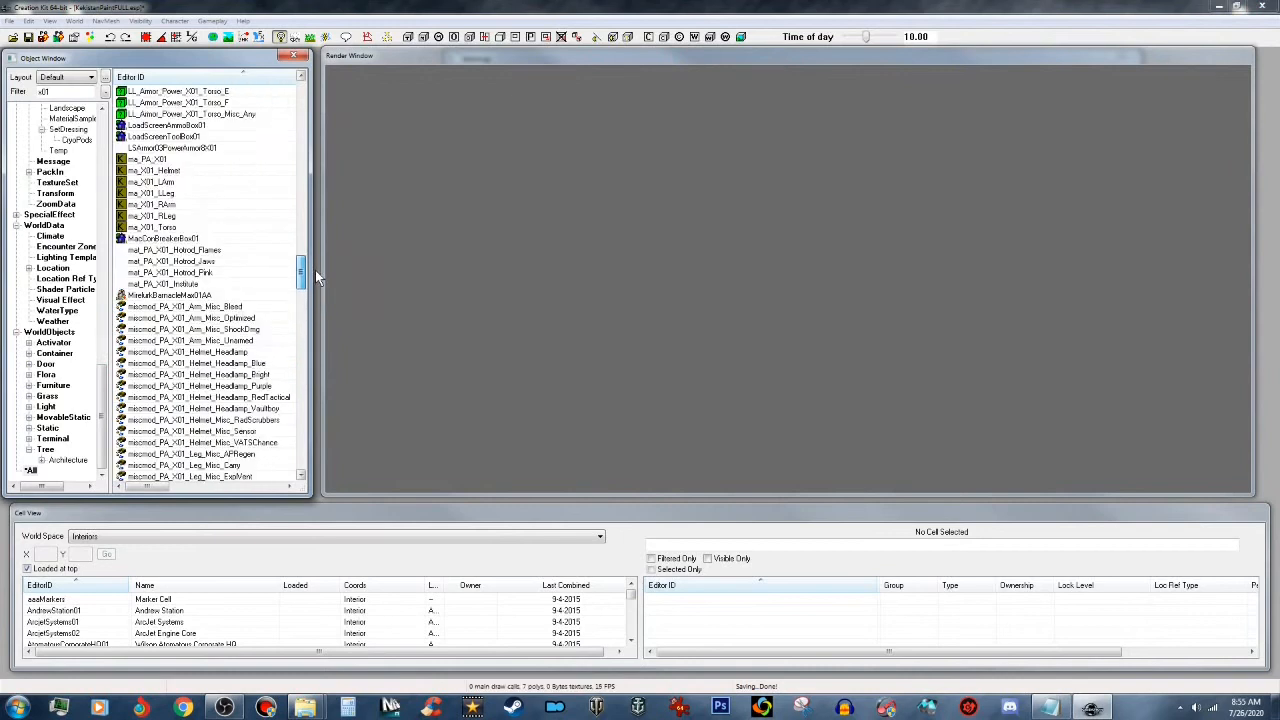
{"action": "double_click", "coordinate": [208, 251]}
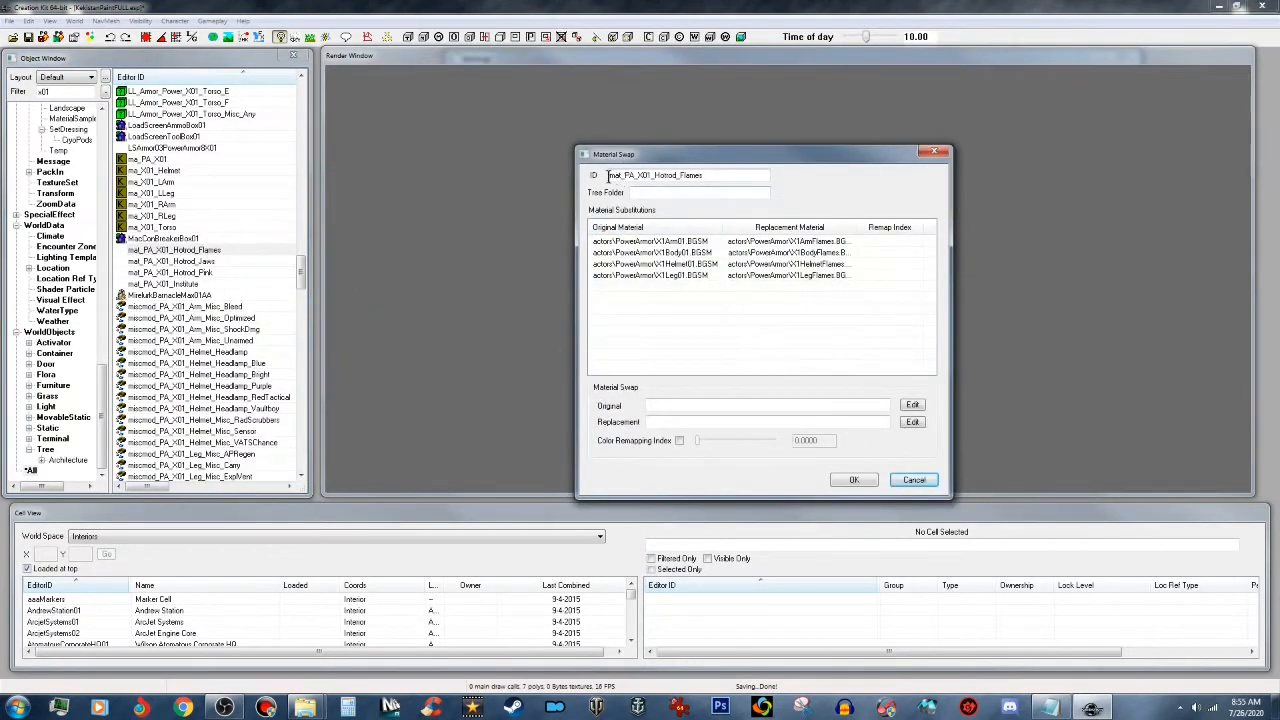
{"action": "type", "text": "000MS_"}
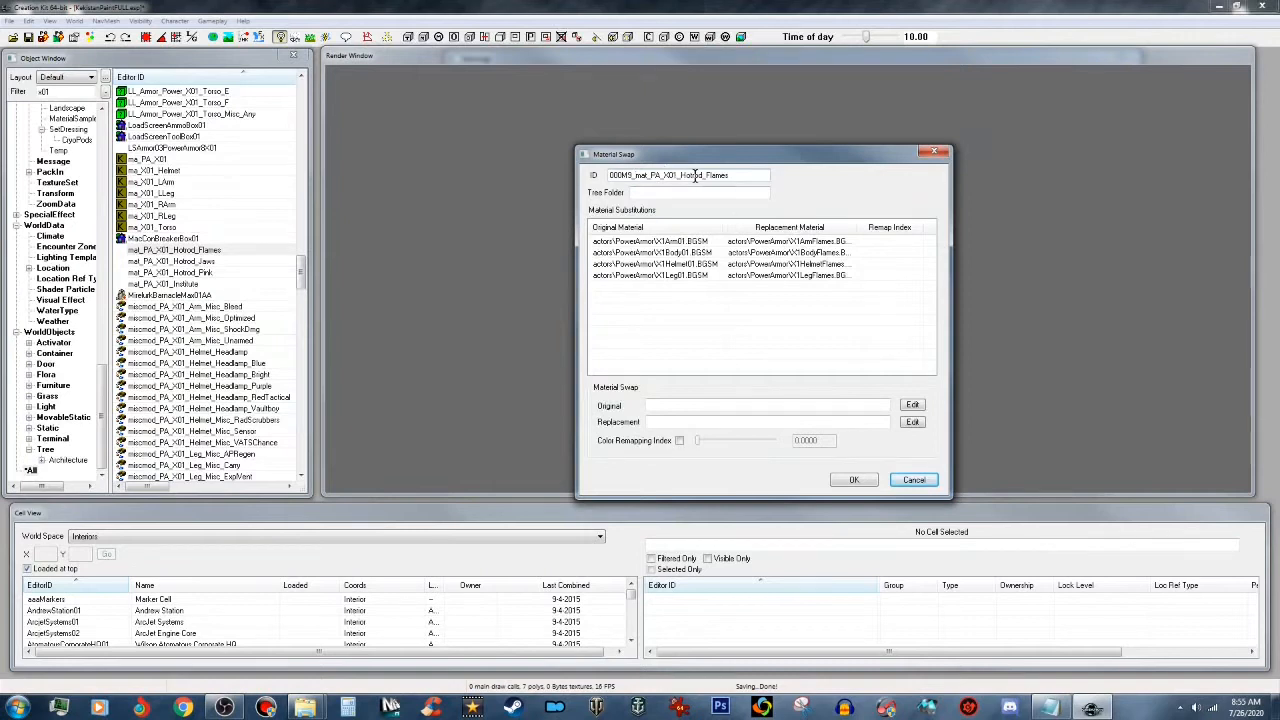
{"action": "left_click_drag", "start_coordinate": [680, 175], "coordinate": [775, 179]}
{"action": "type", "text": "Kak"}
{"action": "left_click", "coordinate": [854, 480]}
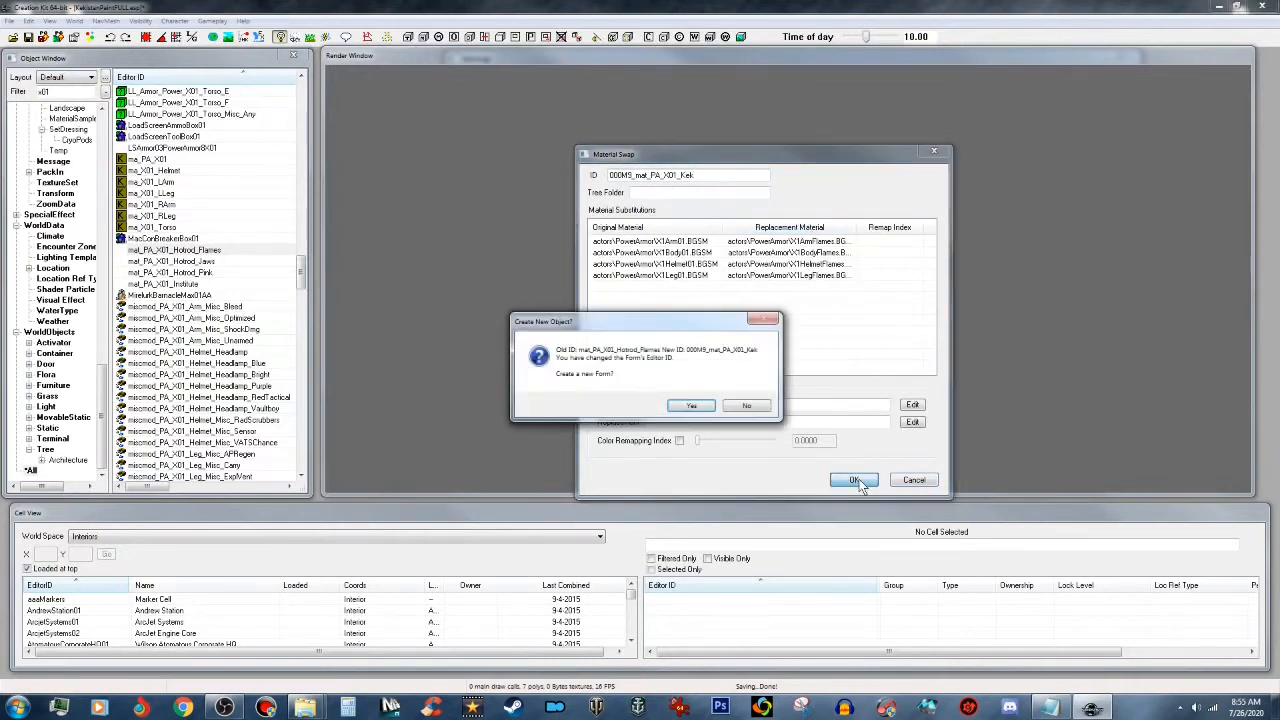
{"action": "left_click", "coordinate": [694, 406]}
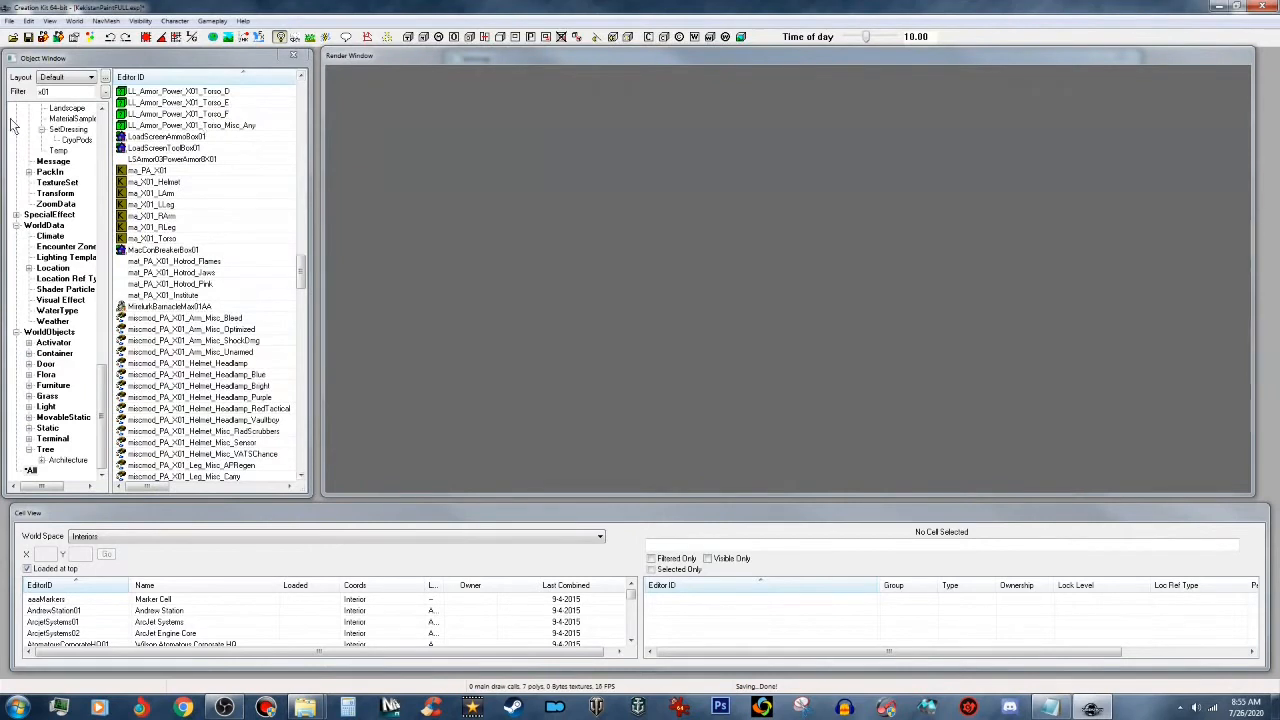
Step: Filter the objects by 000m9, open the material swap 000M9_mat_PA_T45_Kek and select its T51ArmG01.BGSM substitution
{"action": "double_click", "coordinate": [62, 90]}
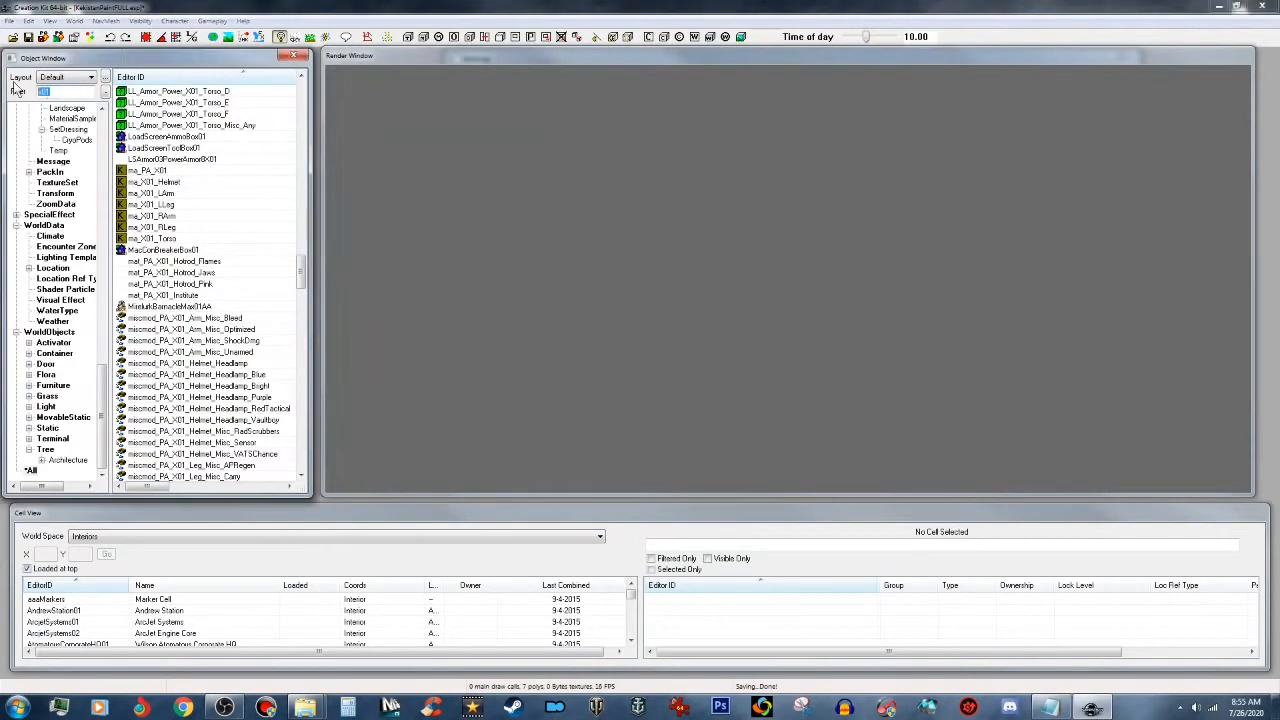
{"action": "type", "text": "000m9"}
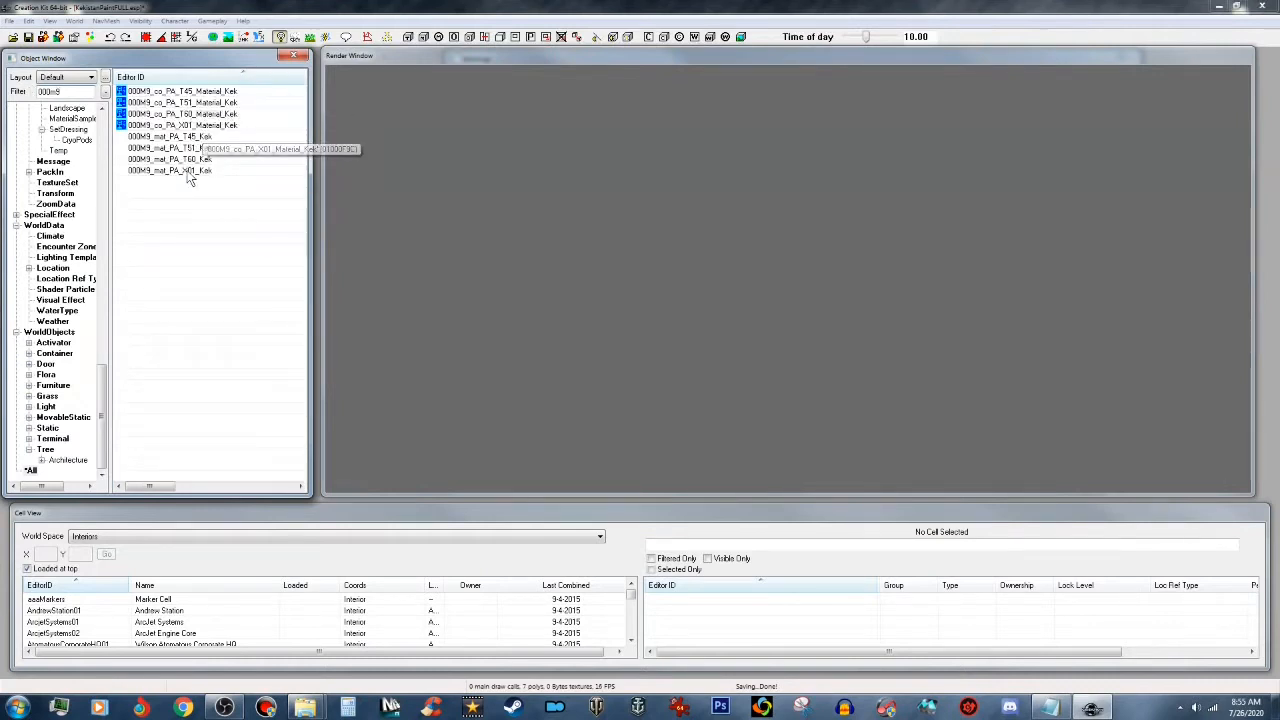
{"action": "left_click", "coordinate": [202, 137]}
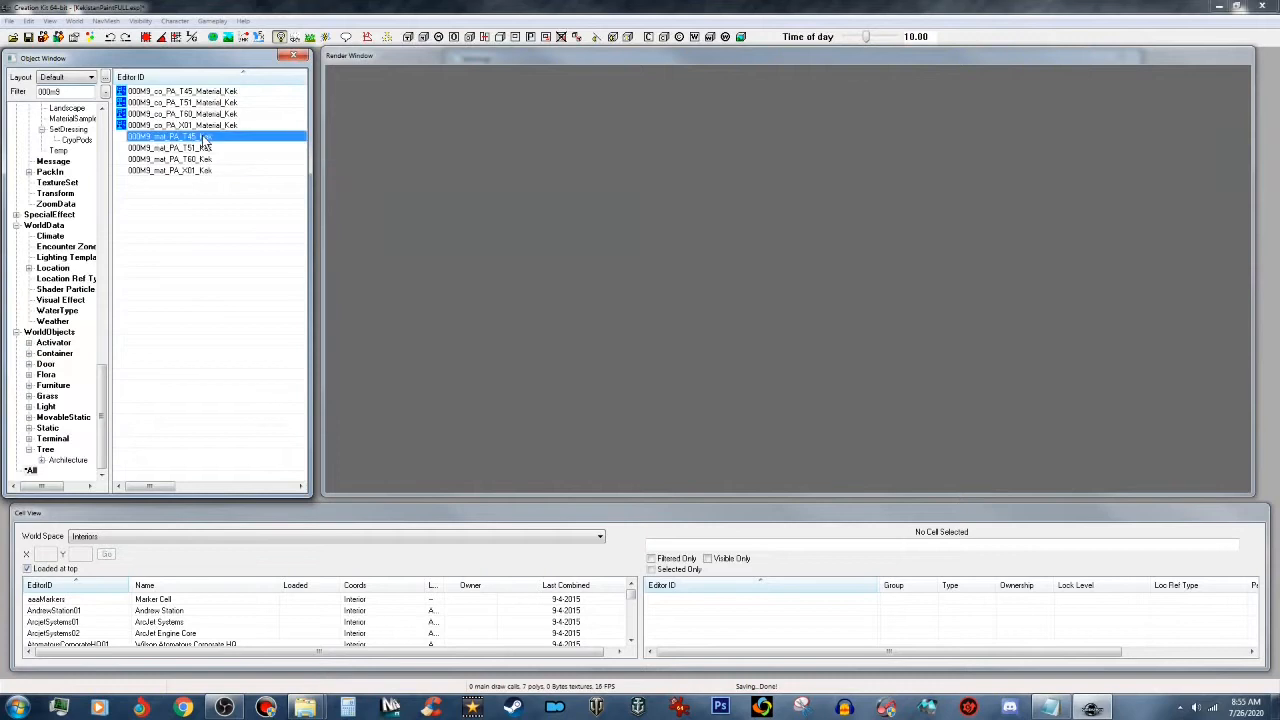
{"action": "double_click", "coordinate": [202, 139]}
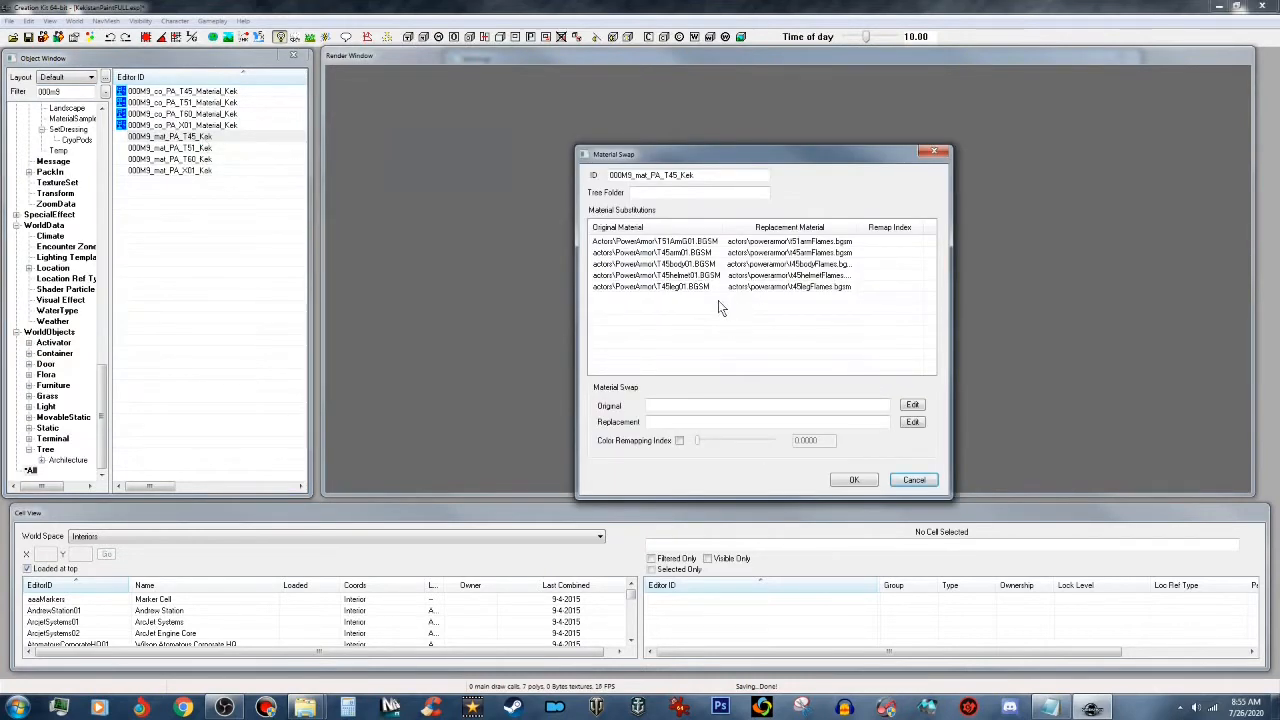
{"action": "left_click", "coordinate": [790, 243]}
{"action": "left_click", "coordinate": [790, 243]}
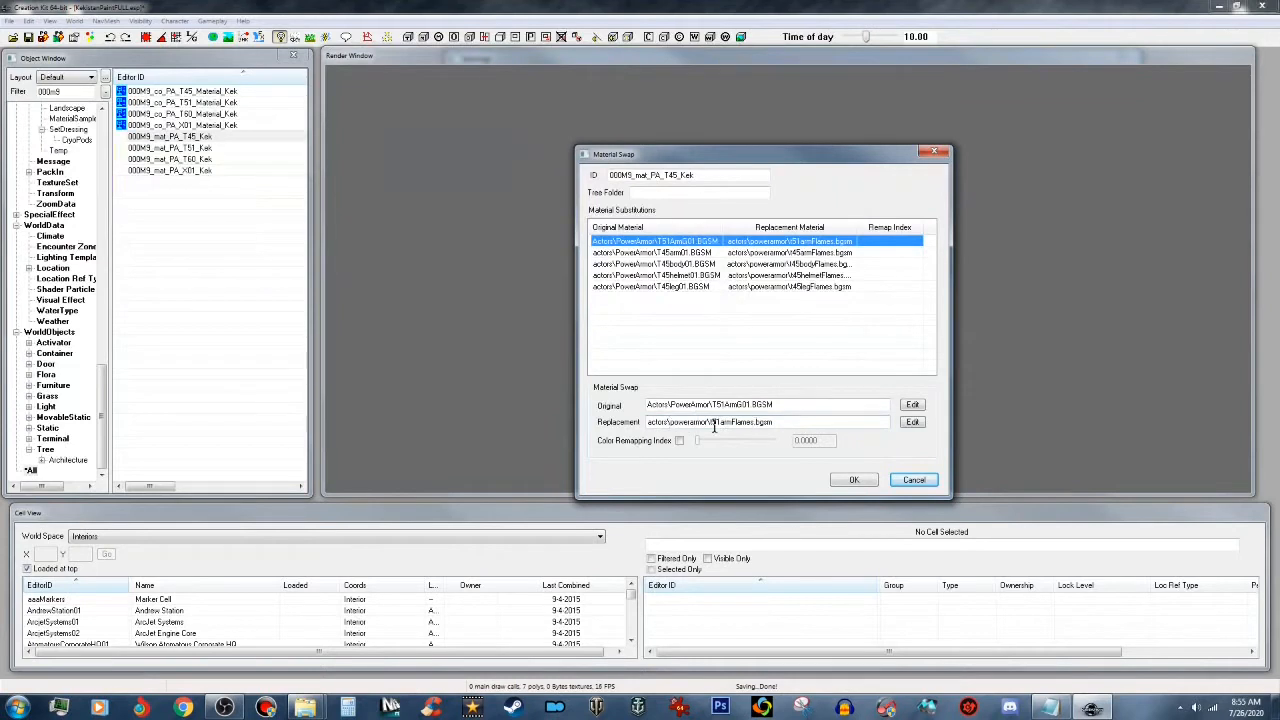
{"action": "left_click", "coordinate": [912, 422]}
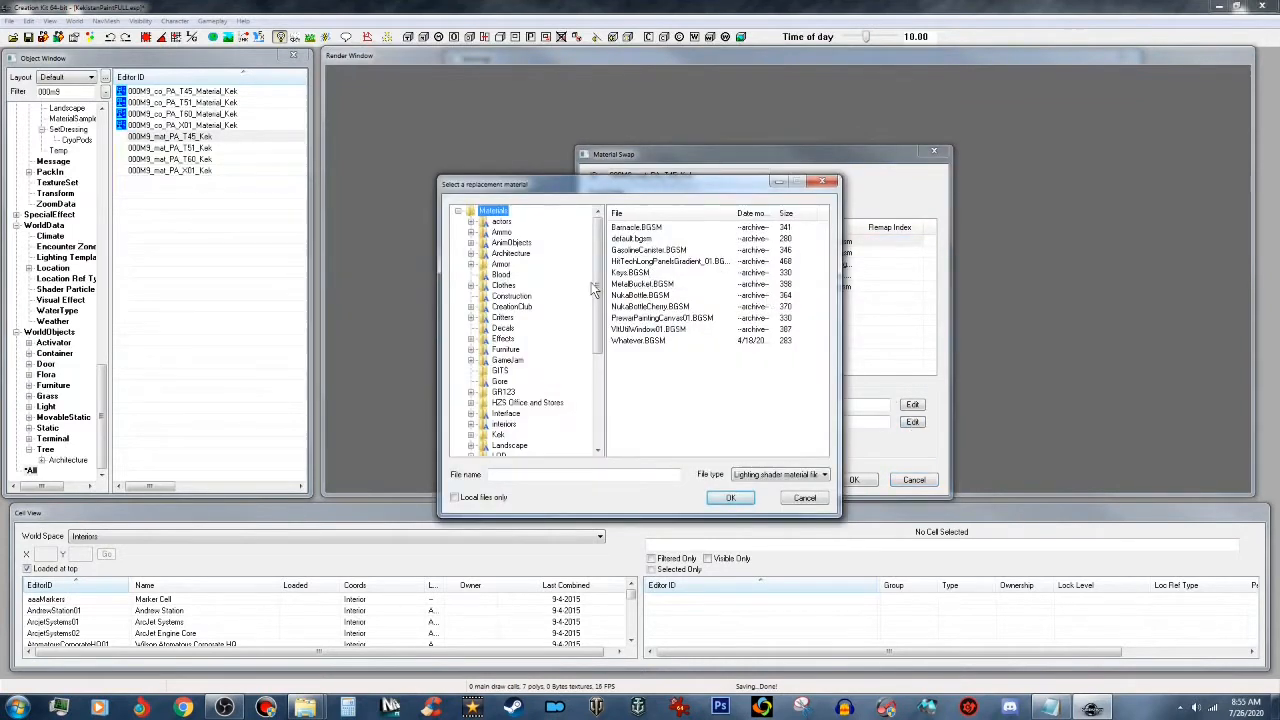
{"action": "left_click_drag", "start_coordinate": [598, 290], "coordinate": [599, 362]}
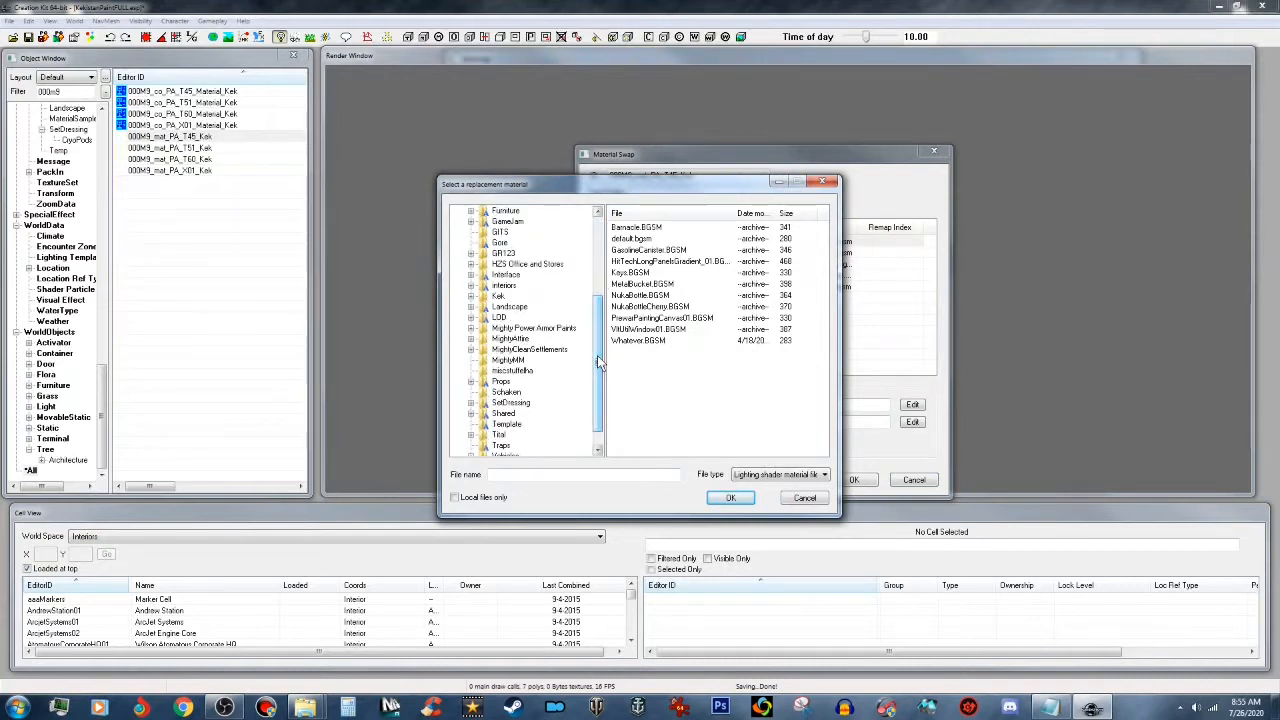
{"action": "left_click", "coordinate": [809, 498]}
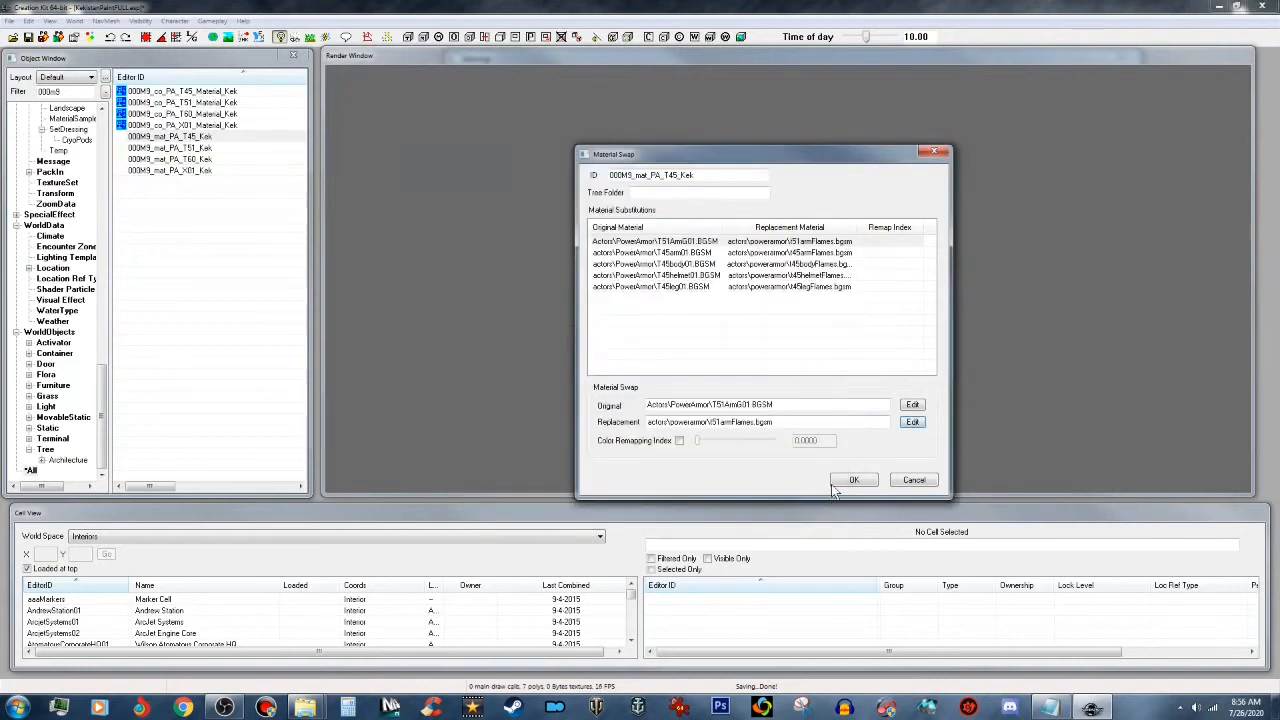
Step: Set the replacement material of the T51ArmG01.BGSM substitution to T45ArmKek.BGSM from the Kek\T-45 folder
{"action": "left_click", "coordinate": [915, 422]}
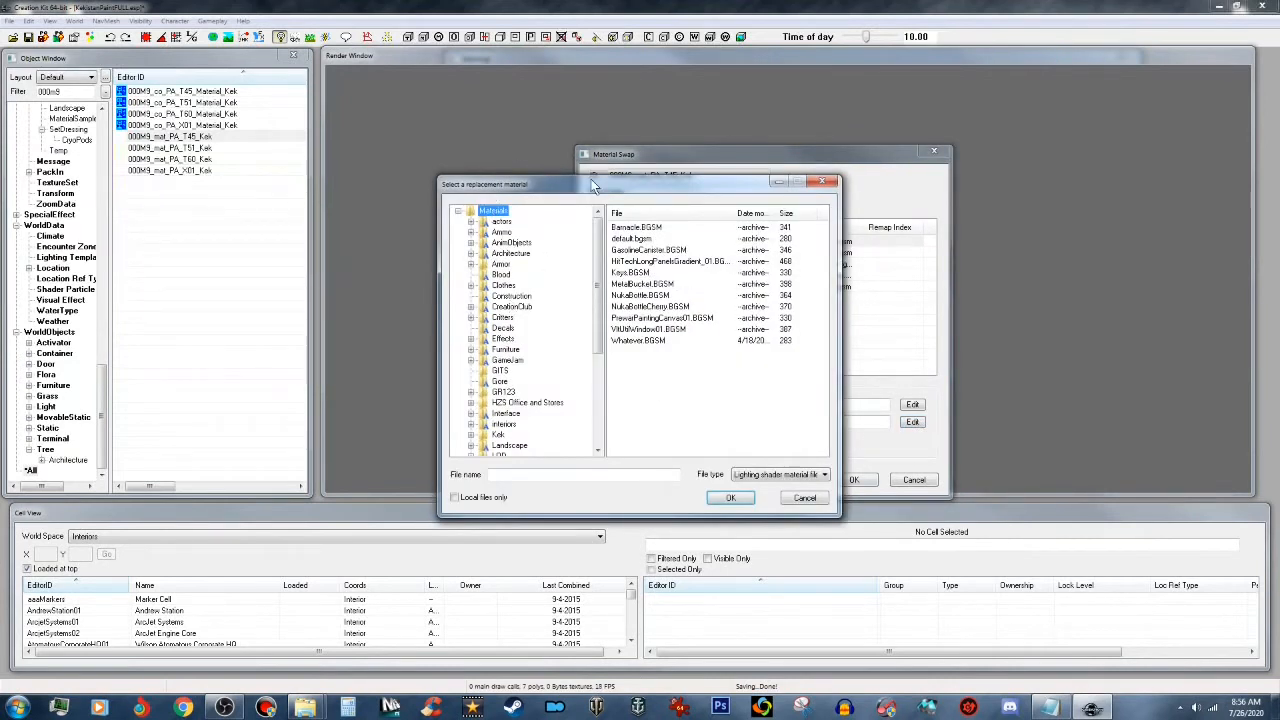
{"action": "left_click_drag", "start_coordinate": [600, 298], "coordinate": [600, 316]}
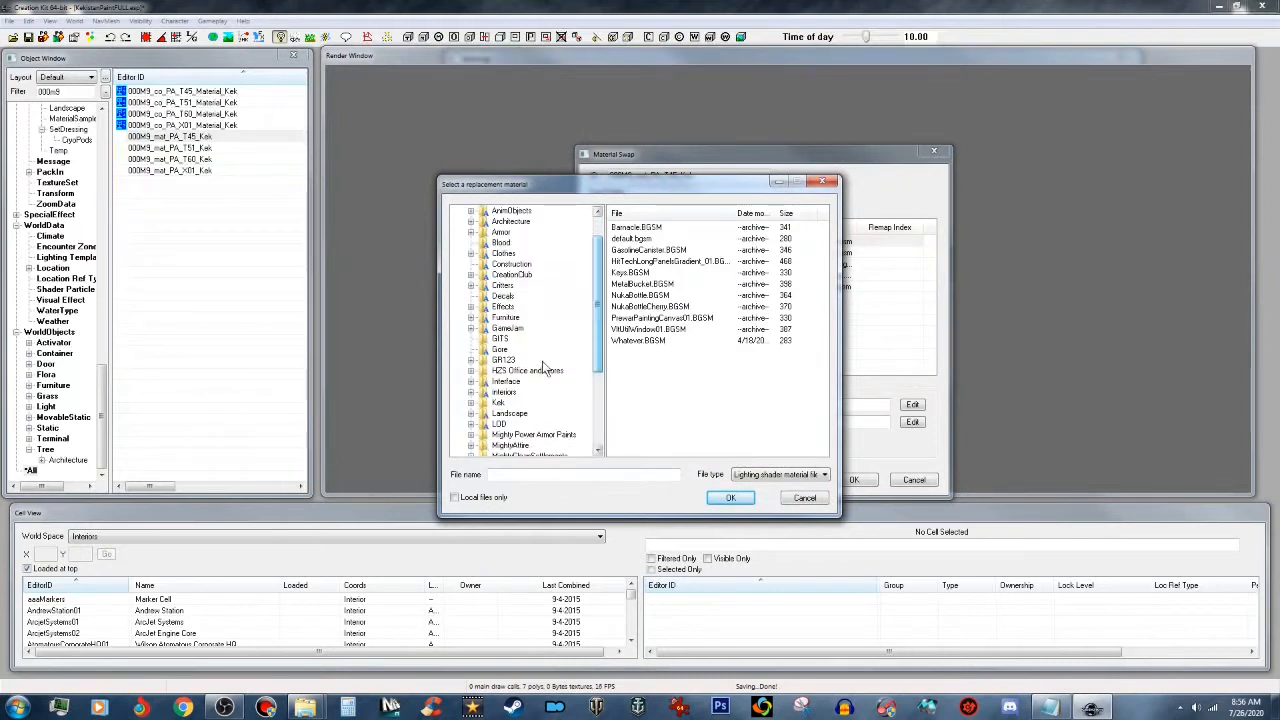
{"action": "left_click", "coordinate": [471, 402]}
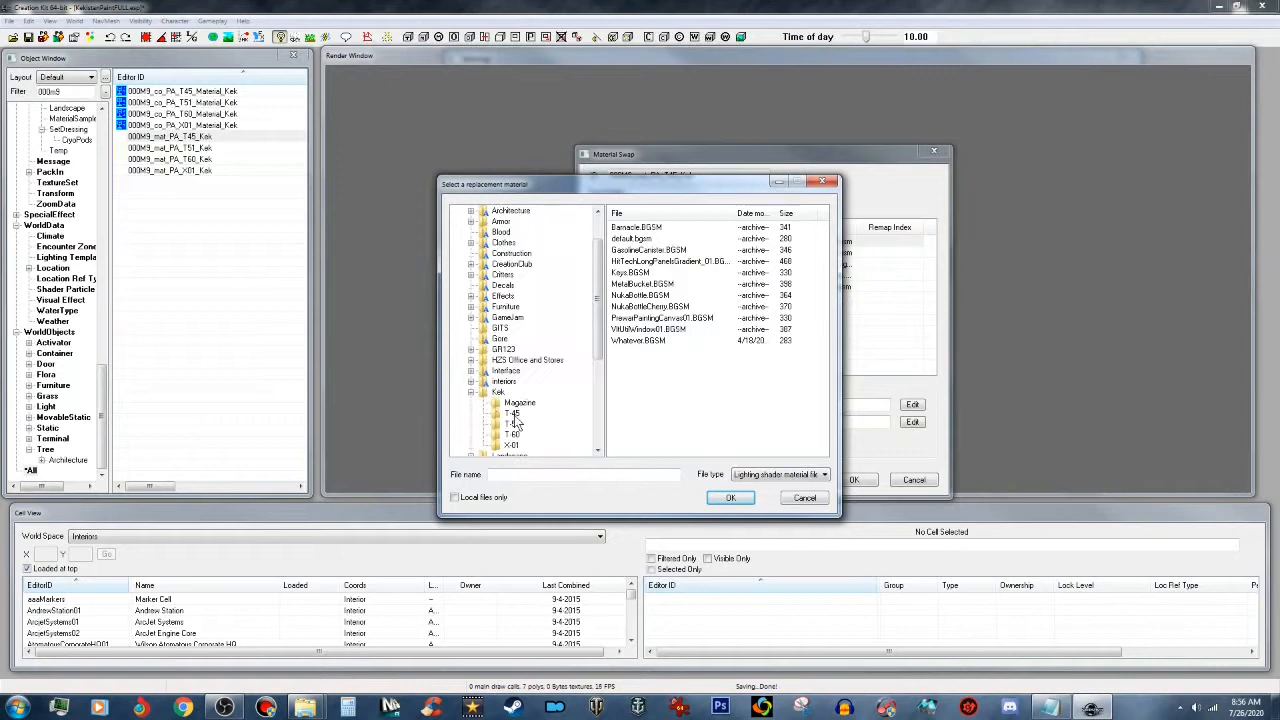
{"action": "left_click", "coordinate": [513, 415]}
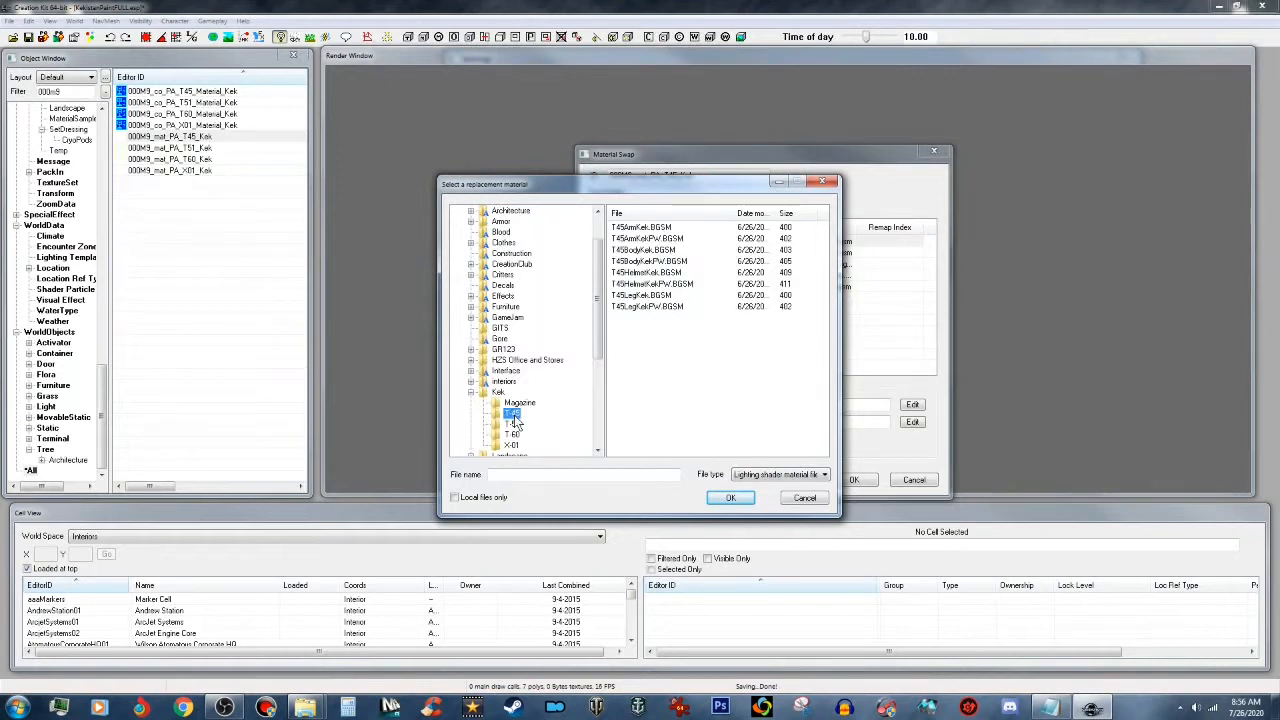
{"action": "left_click", "coordinate": [660, 228]}
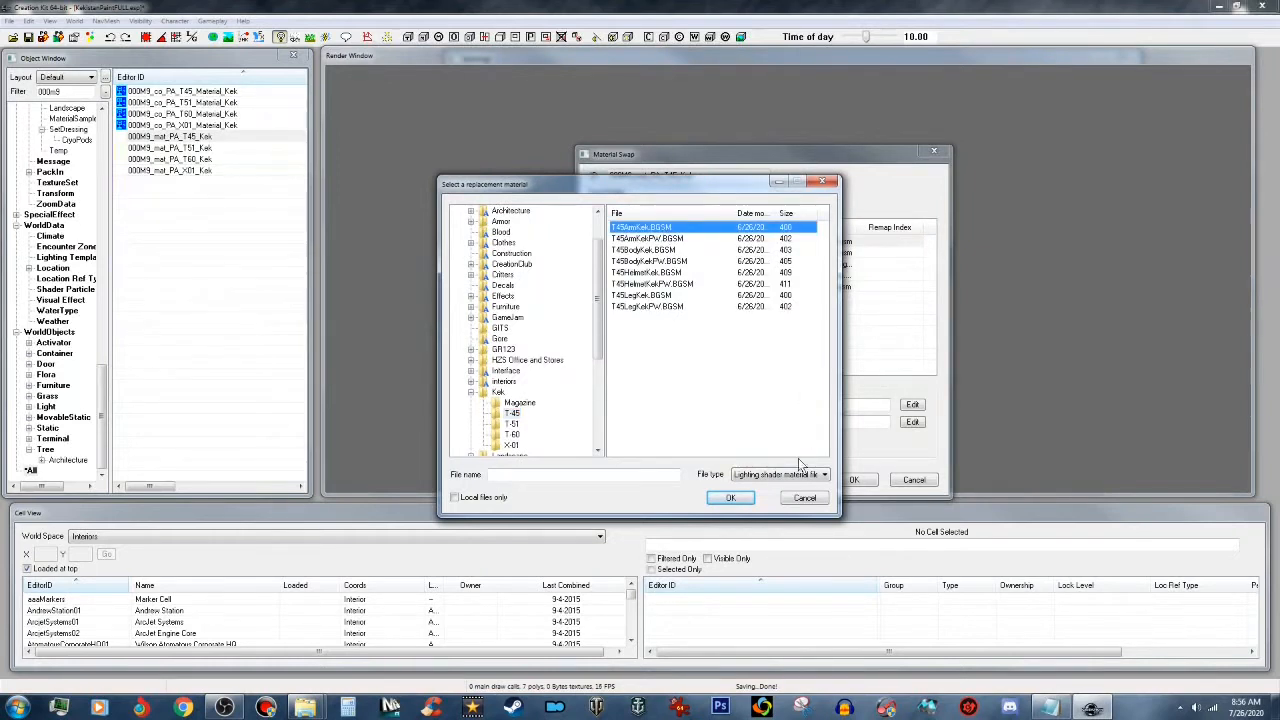
{"action": "left_click", "coordinate": [730, 498]}
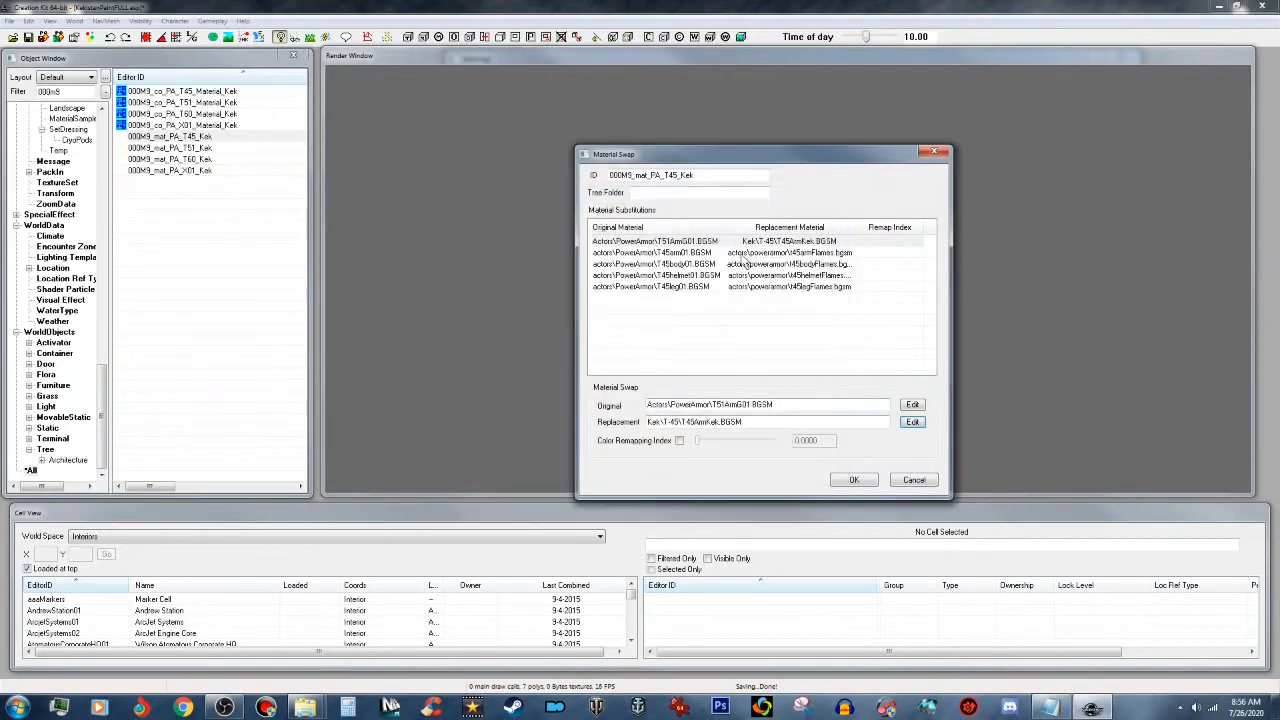
Step: Set the replacement material of the T45arm01.BGSM substitution to T45ArmKek.BGSM from the Kek\T-45 folder
{"action": "left_click", "coordinate": [820, 254]}
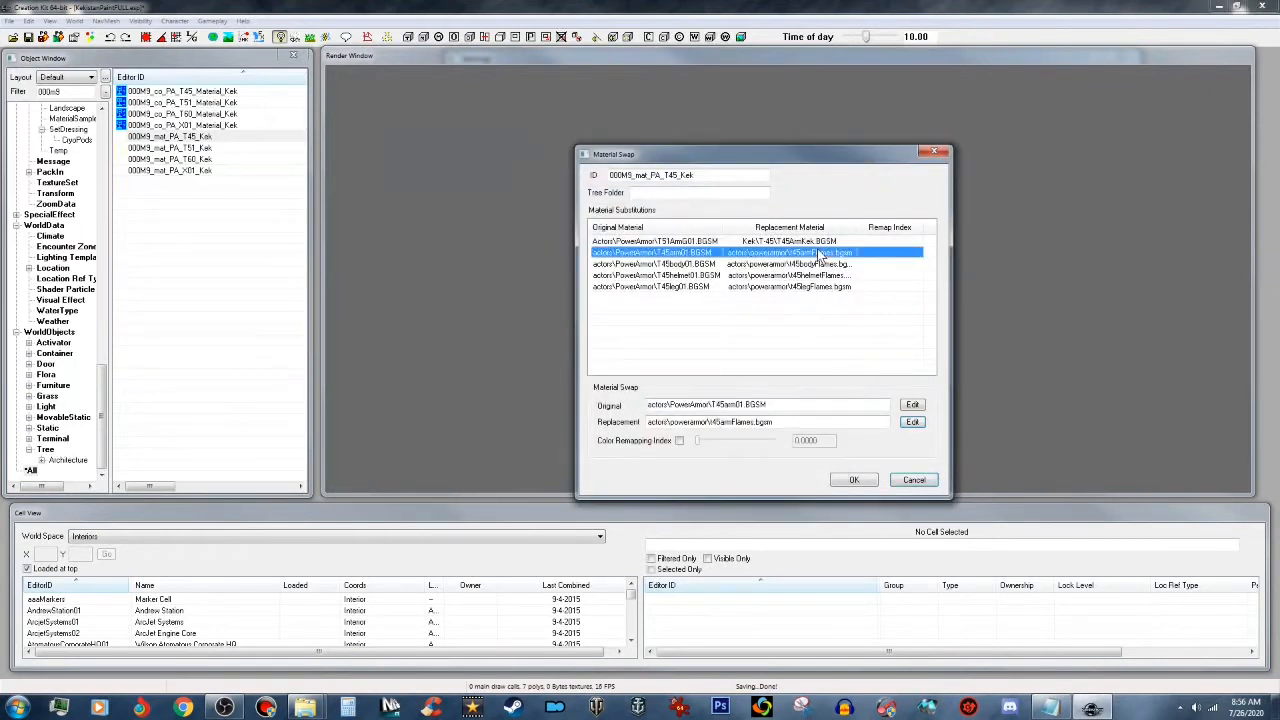
{"action": "left_click", "coordinate": [912, 422]}
{"action": "left_click", "coordinate": [660, 228]}
{"action": "left_click", "coordinate": [730, 499]}
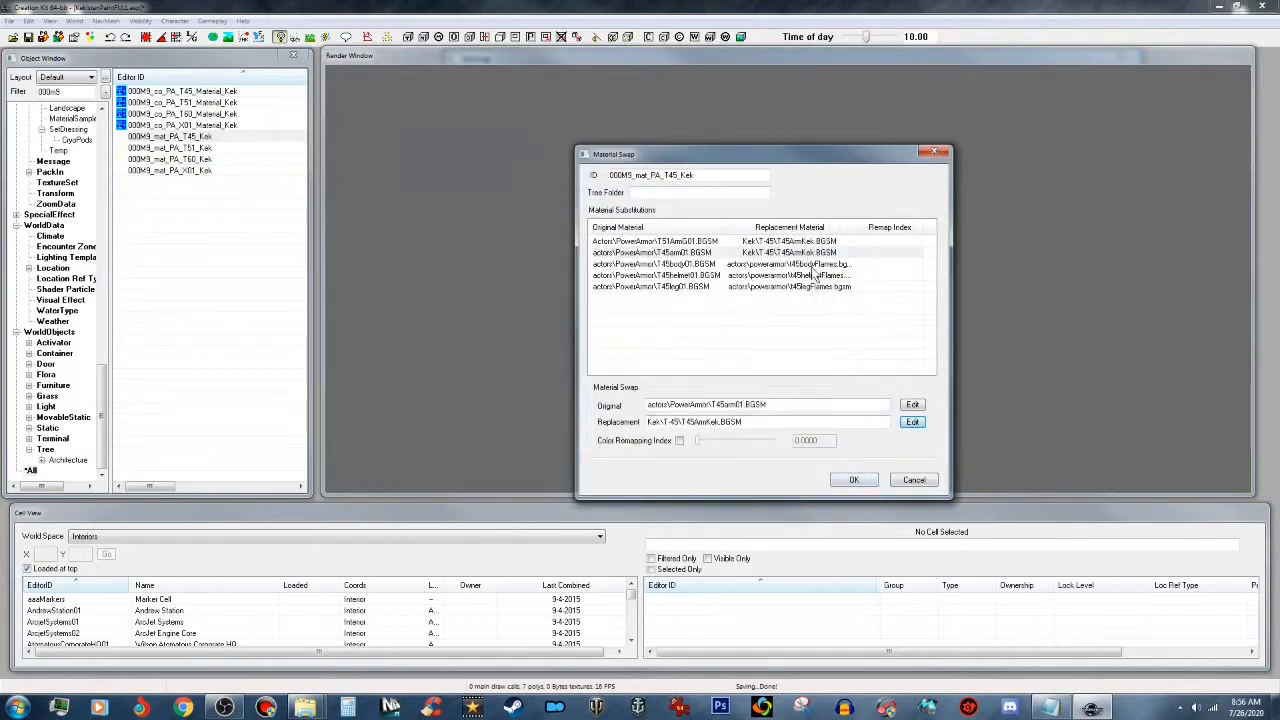
Step: Set the replacement material of the T45body01.BGSM substitution to T45BodyKek.BGSM from the Kek\T-45 folder
{"action": "left_click", "coordinate": [814, 265]}
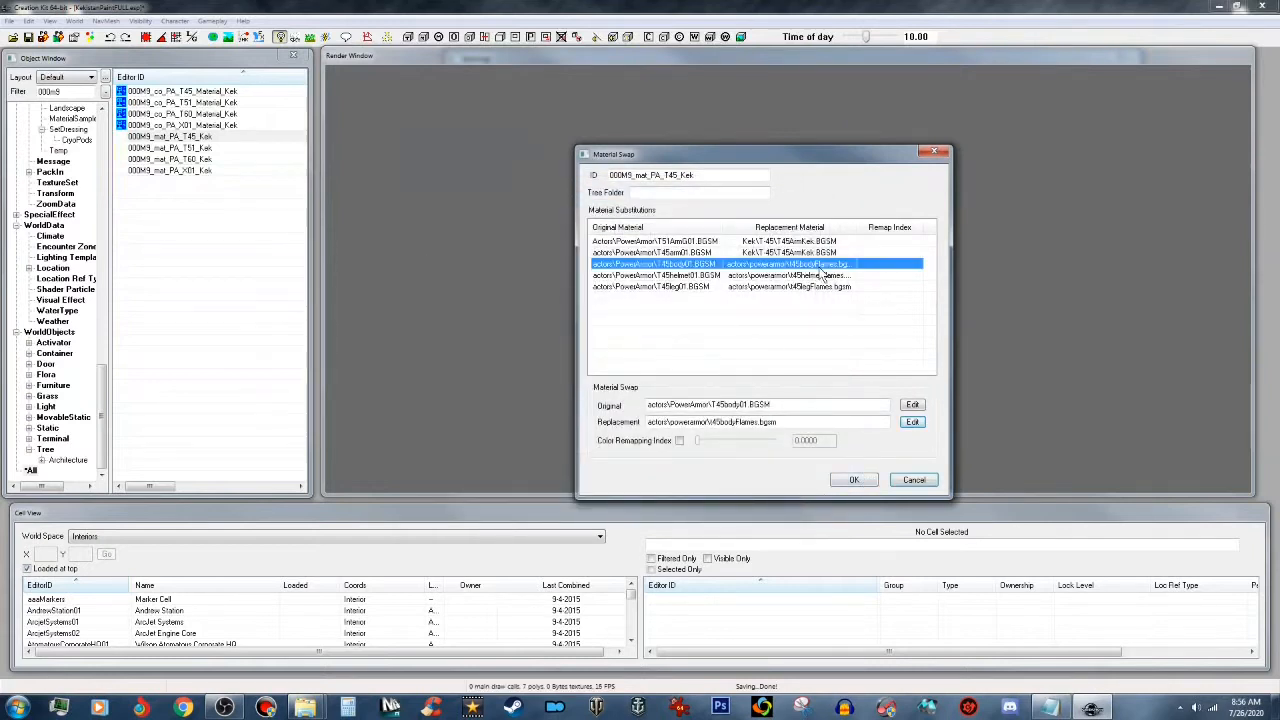
{"action": "left_click", "coordinate": [919, 423]}
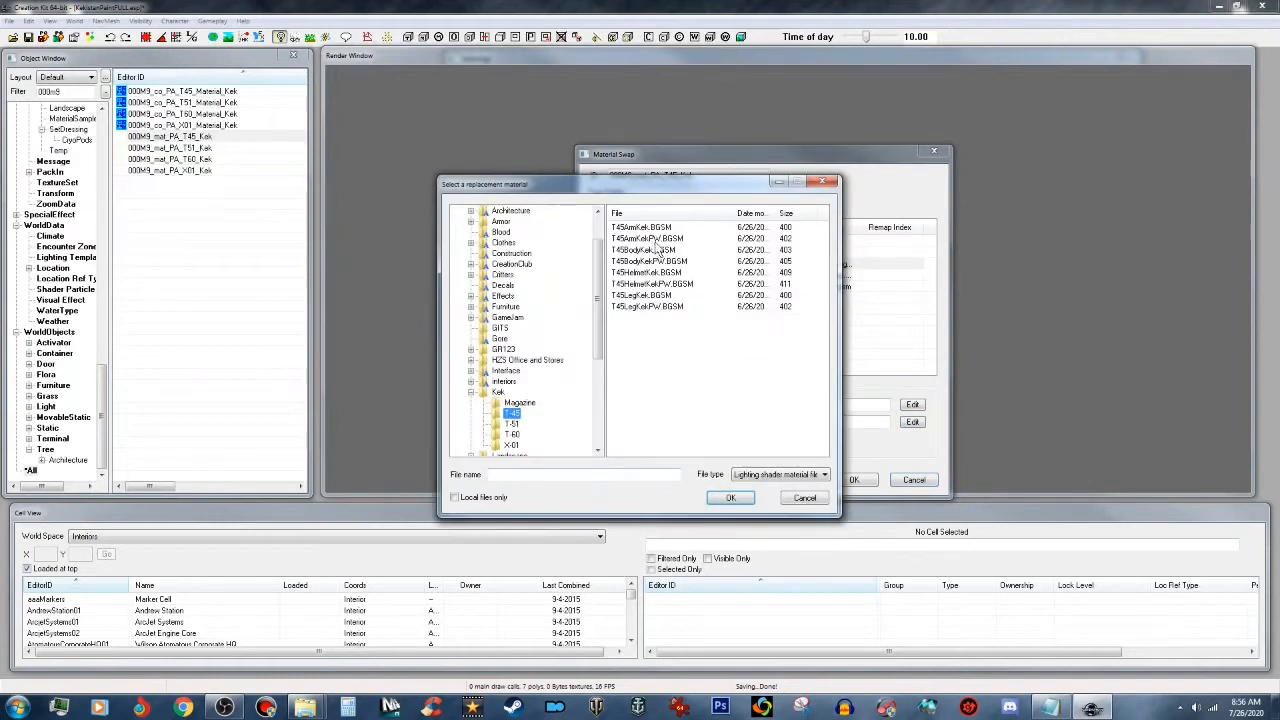
{"action": "left_click", "coordinate": [668, 252]}
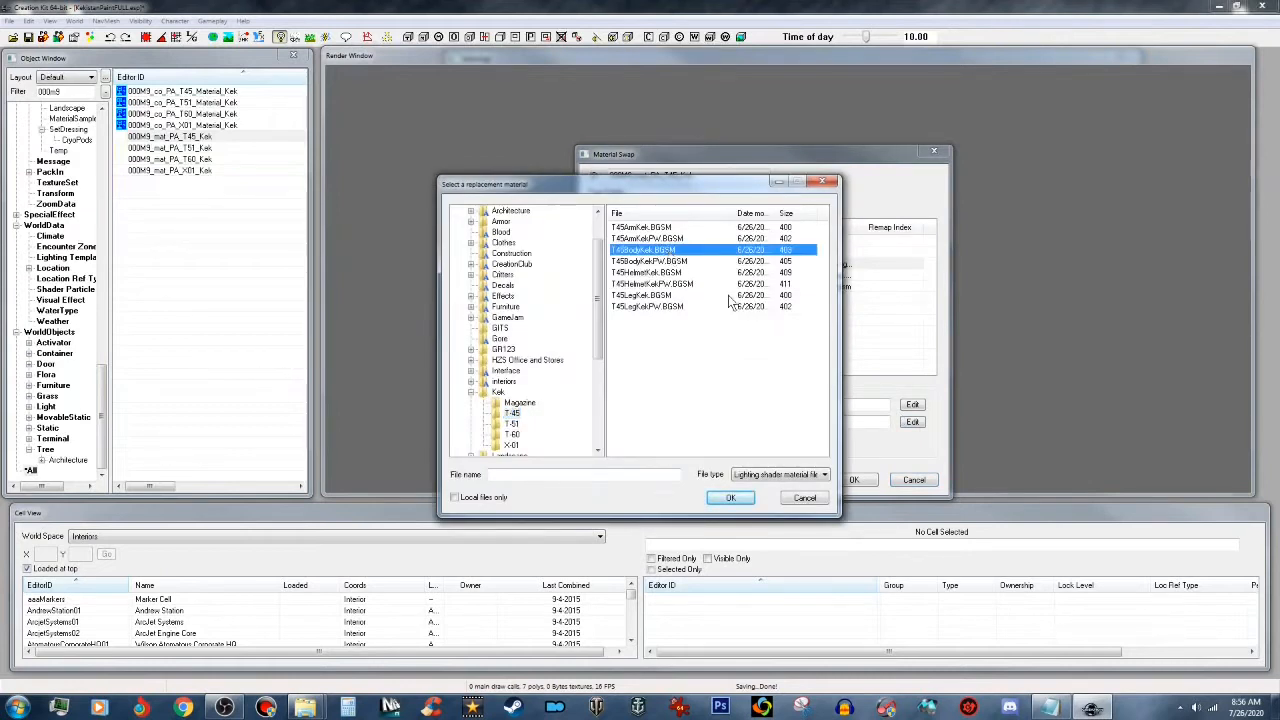
{"action": "left_click", "coordinate": [731, 497]}
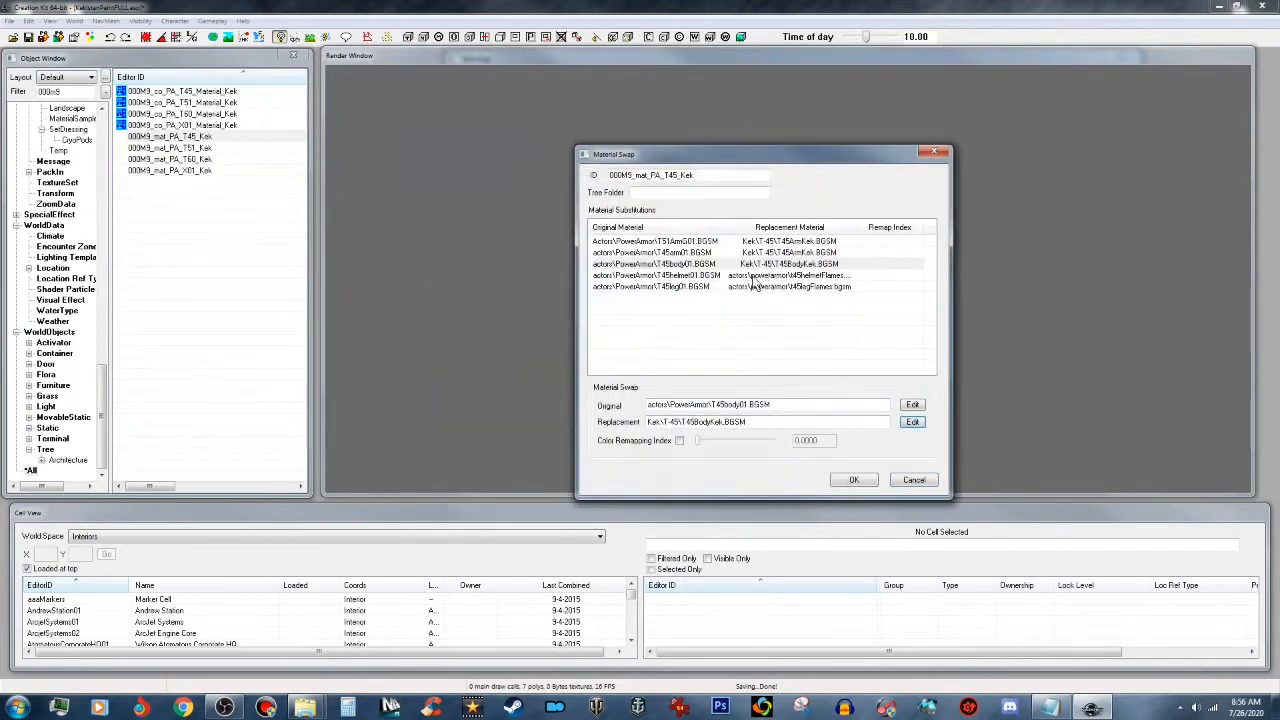
Step: Set the replacement material of the T45helmet01.BGSM substitution to T45HelmetKek.BGSM from the Kek\T-45 folder
{"action": "left_click", "coordinate": [758, 279]}
{"action": "left_click", "coordinate": [917, 423]}
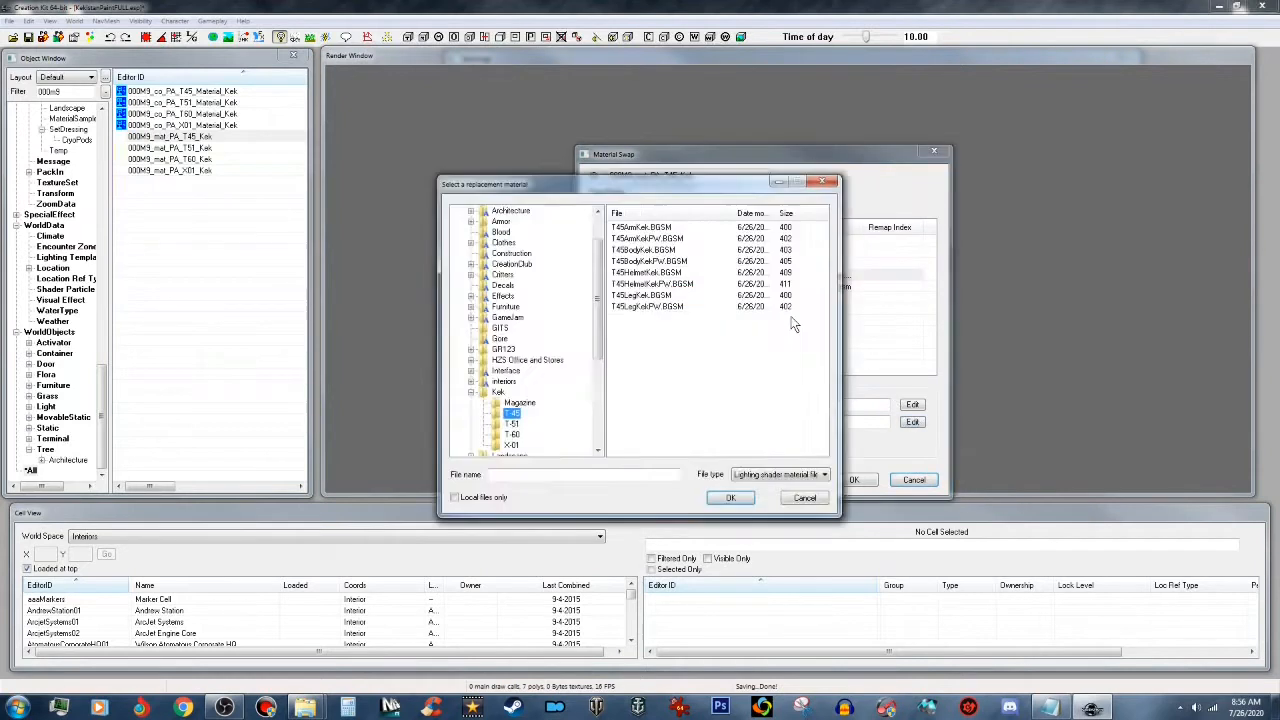
{"action": "left_click", "coordinate": [678, 273]}
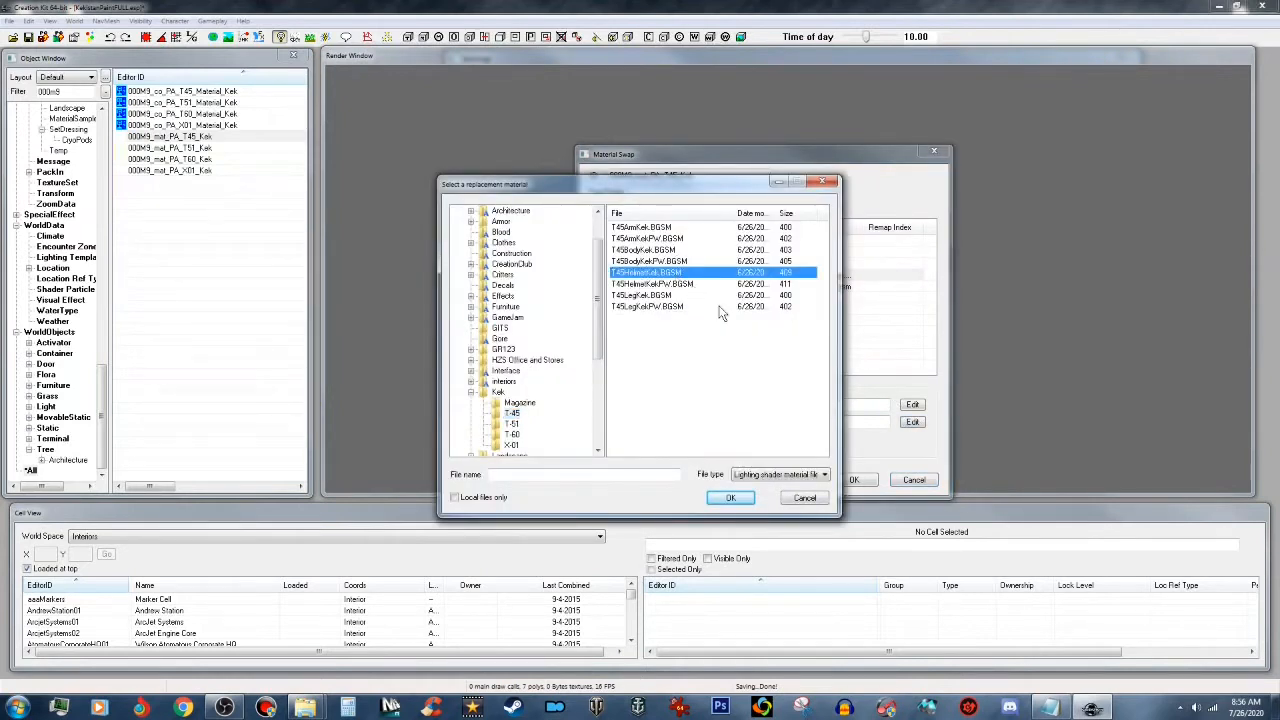
{"action": "left_click", "coordinate": [732, 498]}
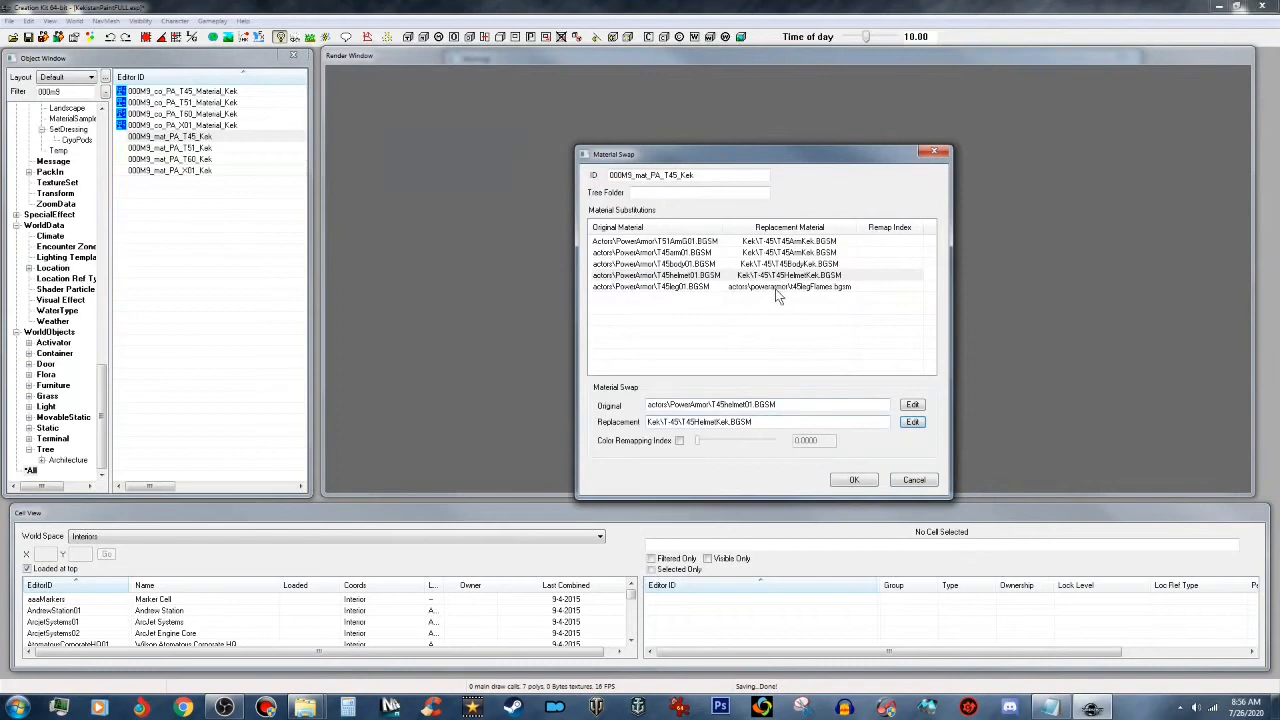
Step: Set the replacement material of the T45leg01.BGSM substitution to T45LegKek.BGSM and save the material swap
{"action": "left_click", "coordinate": [785, 288]}
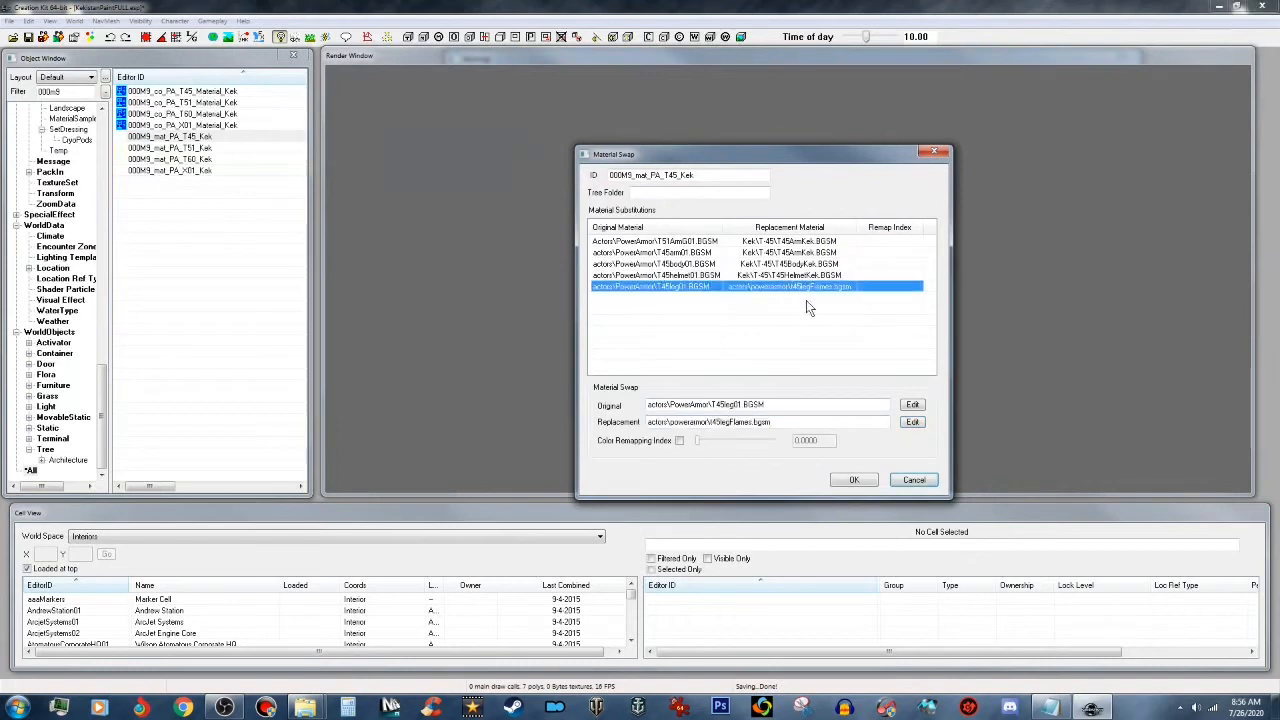
{"action": "left_click", "coordinate": [913, 423]}
{"action": "left_click", "coordinate": [658, 297]}
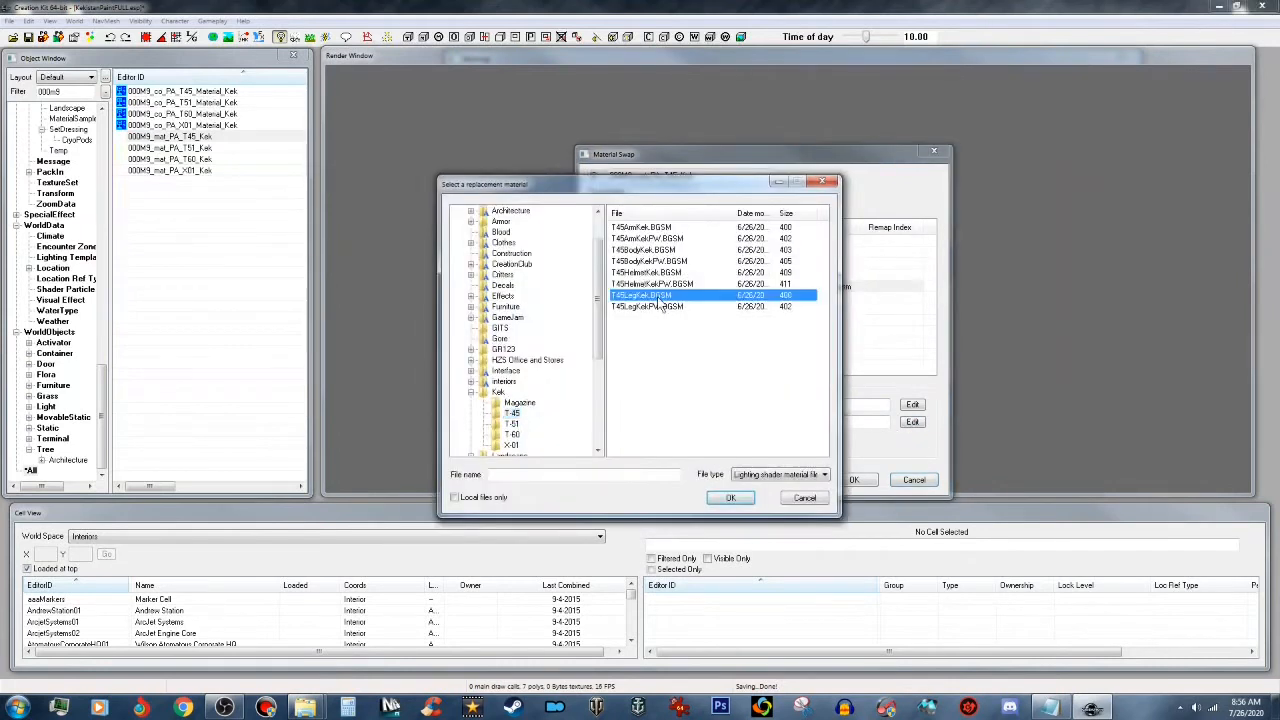
{"action": "left_click", "coordinate": [731, 498]}
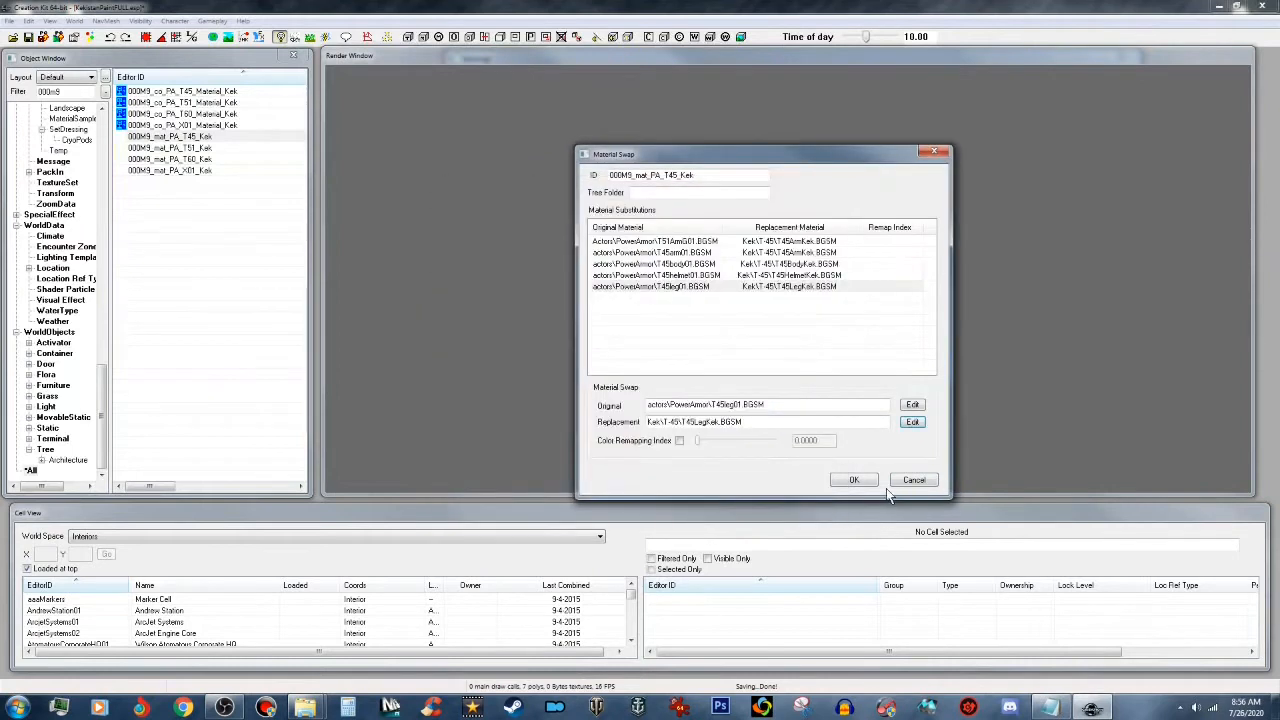
{"action": "left_click", "coordinate": [851, 481]}
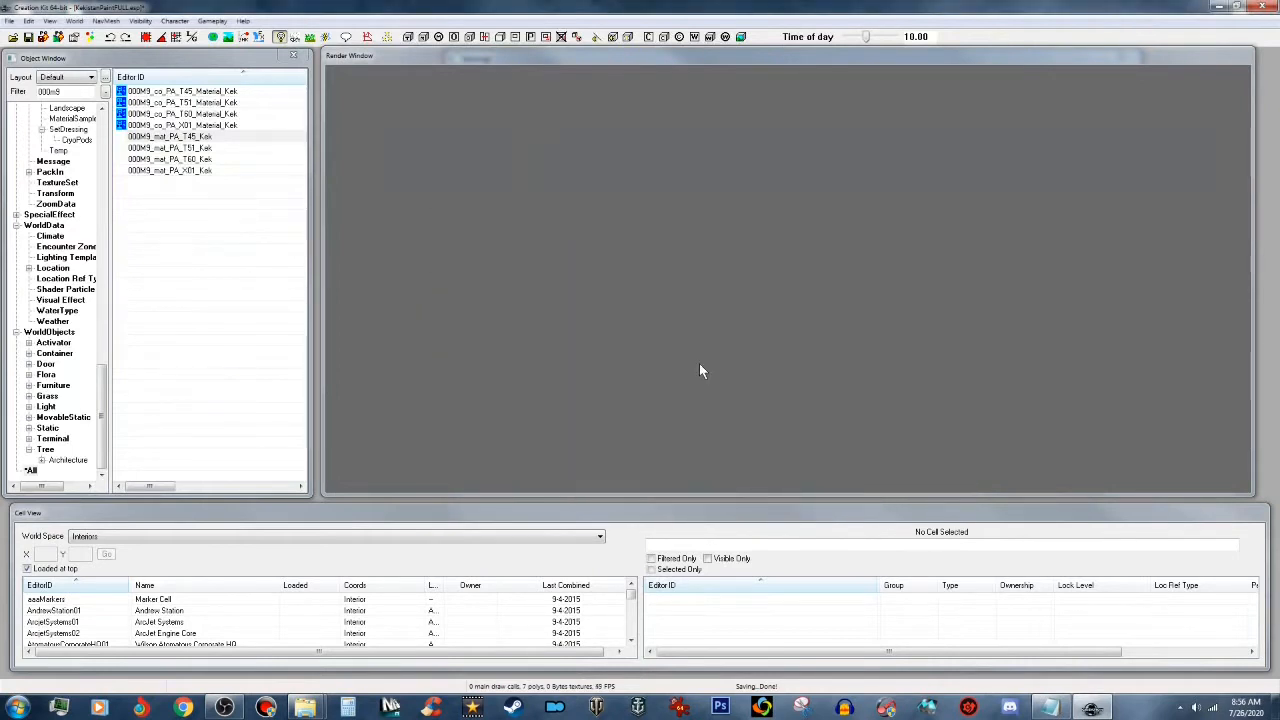
Step: Open the material swap 000M9_mat_PA_T51_Kek to review its substitutions, and close it without saving
{"action": "double_click", "coordinate": [205, 148]}
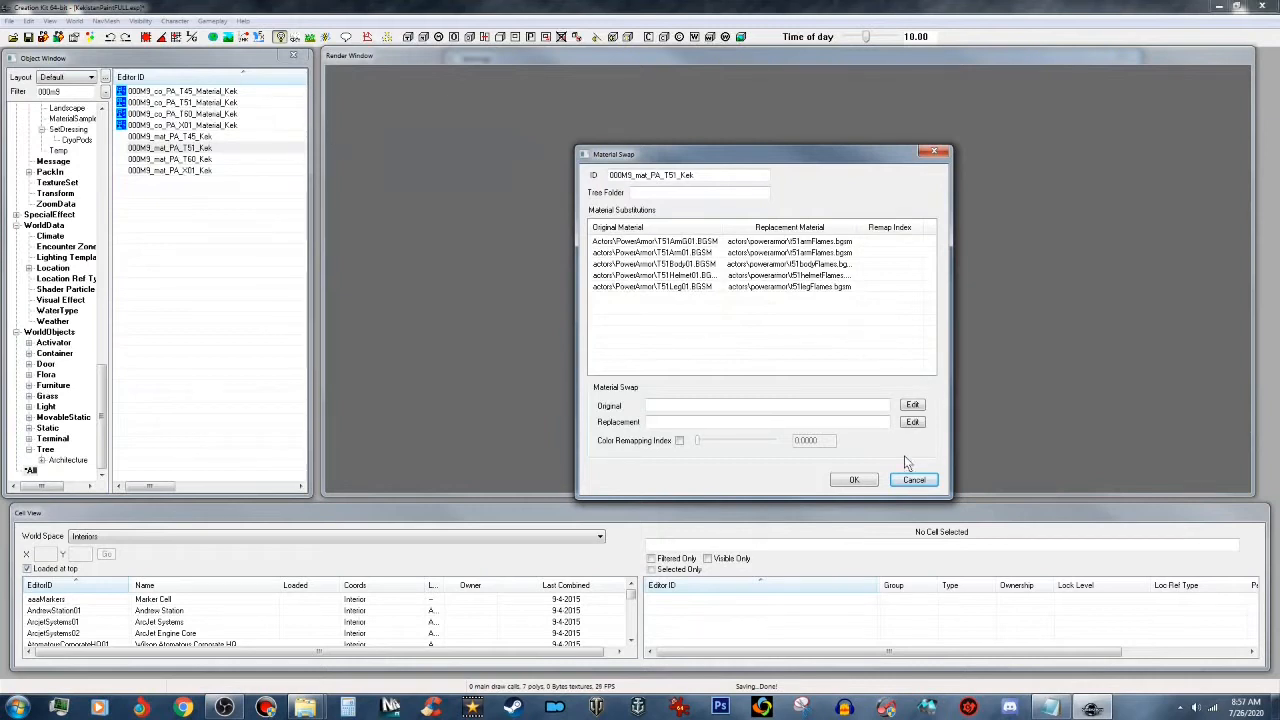
{"action": "left_click", "coordinate": [913, 480]}
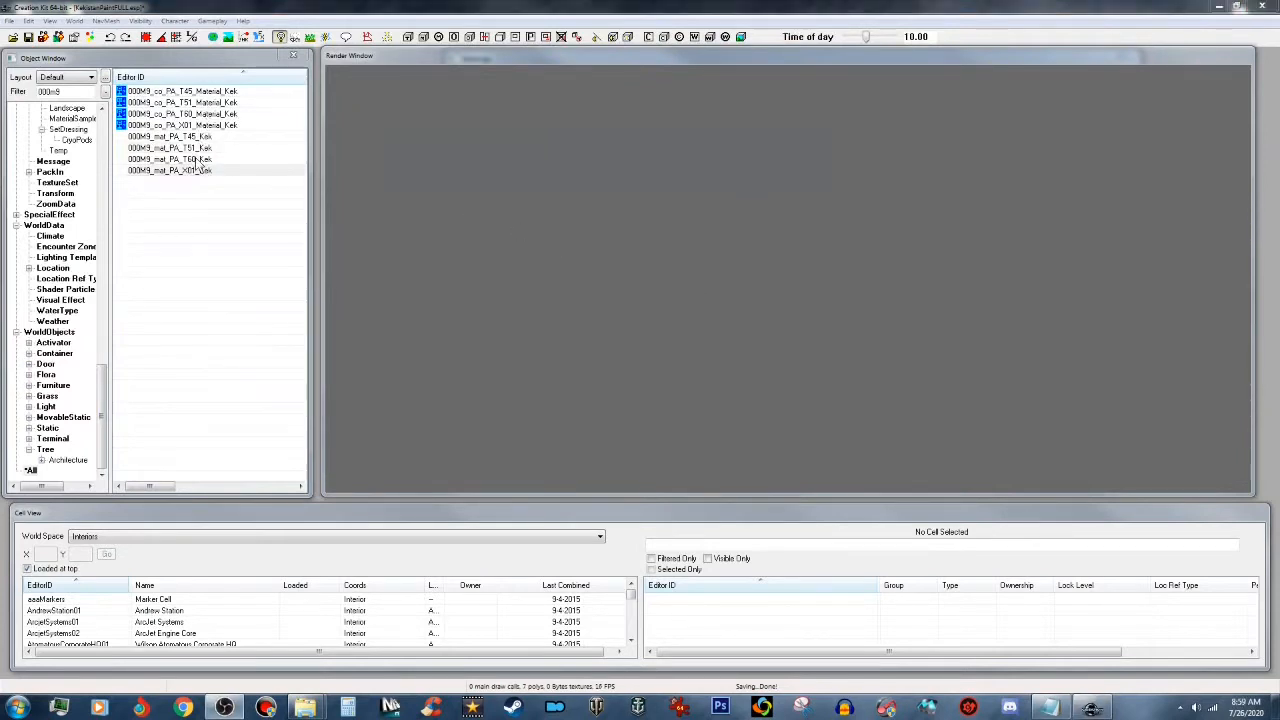
Step: Duplicate the constructible object 000M9_co_PA_T45_Material_Kek as a new form with the ID 000M9_co_PA_T45_Material_KekPW
{"action": "left_click", "coordinate": [212, 93]}
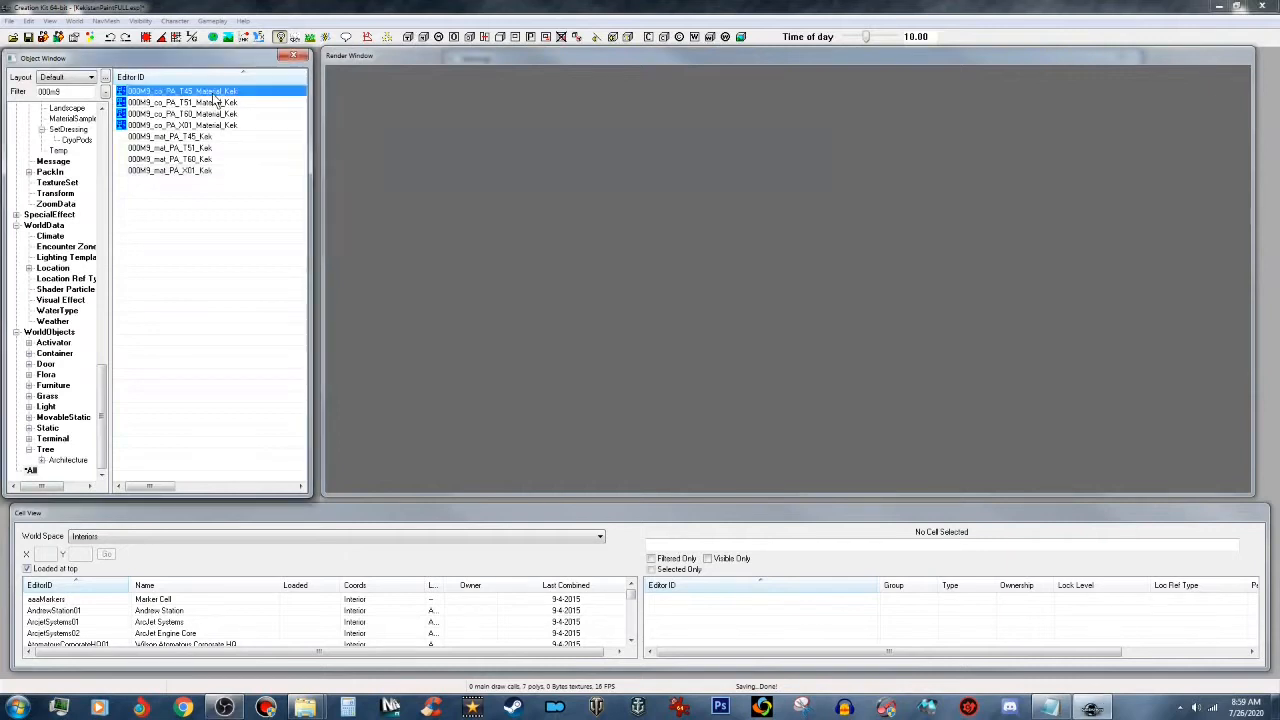
{"action": "key", "text": "Return"}
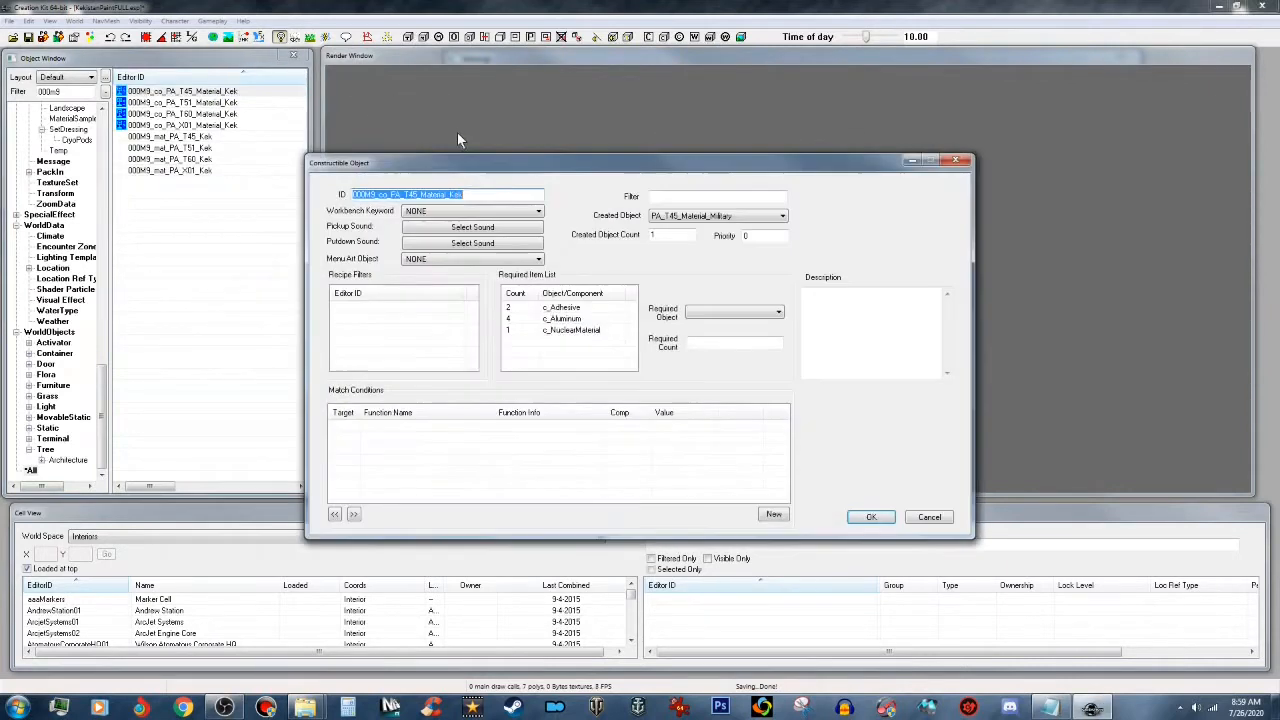
{"action": "left_click", "coordinate": [871, 517]}
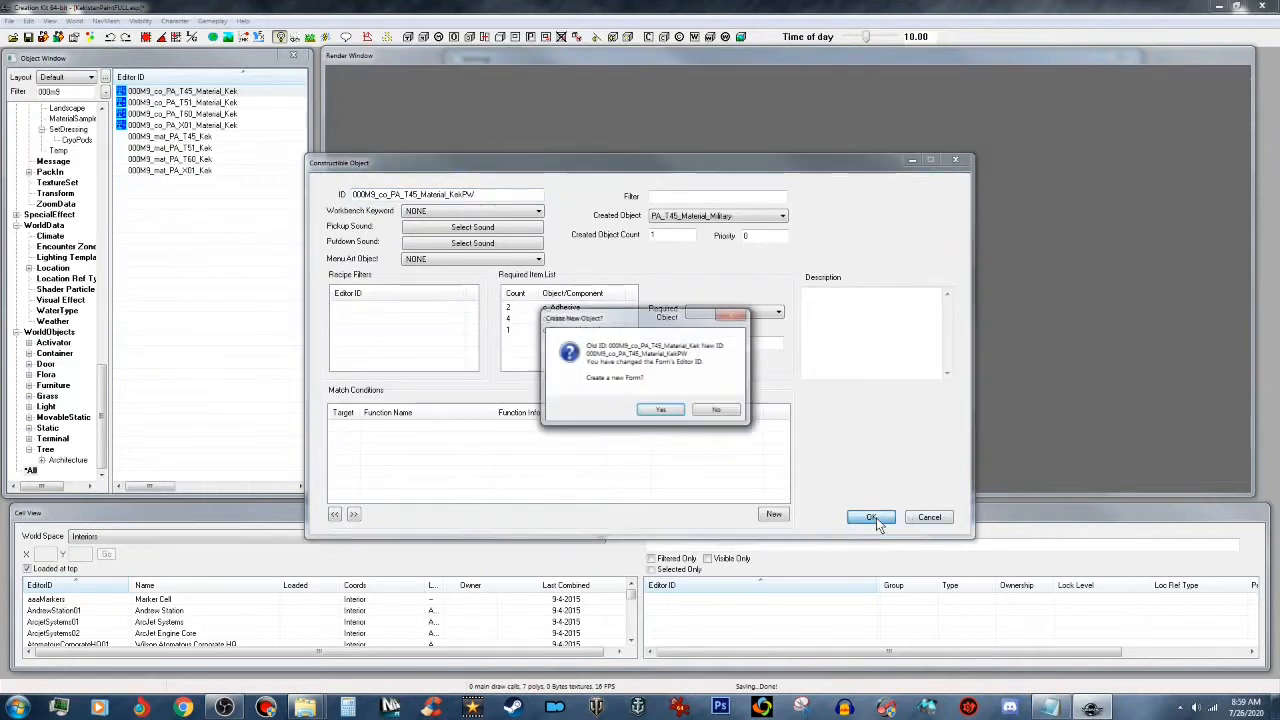
{"action": "left_click", "coordinate": [662, 412]}
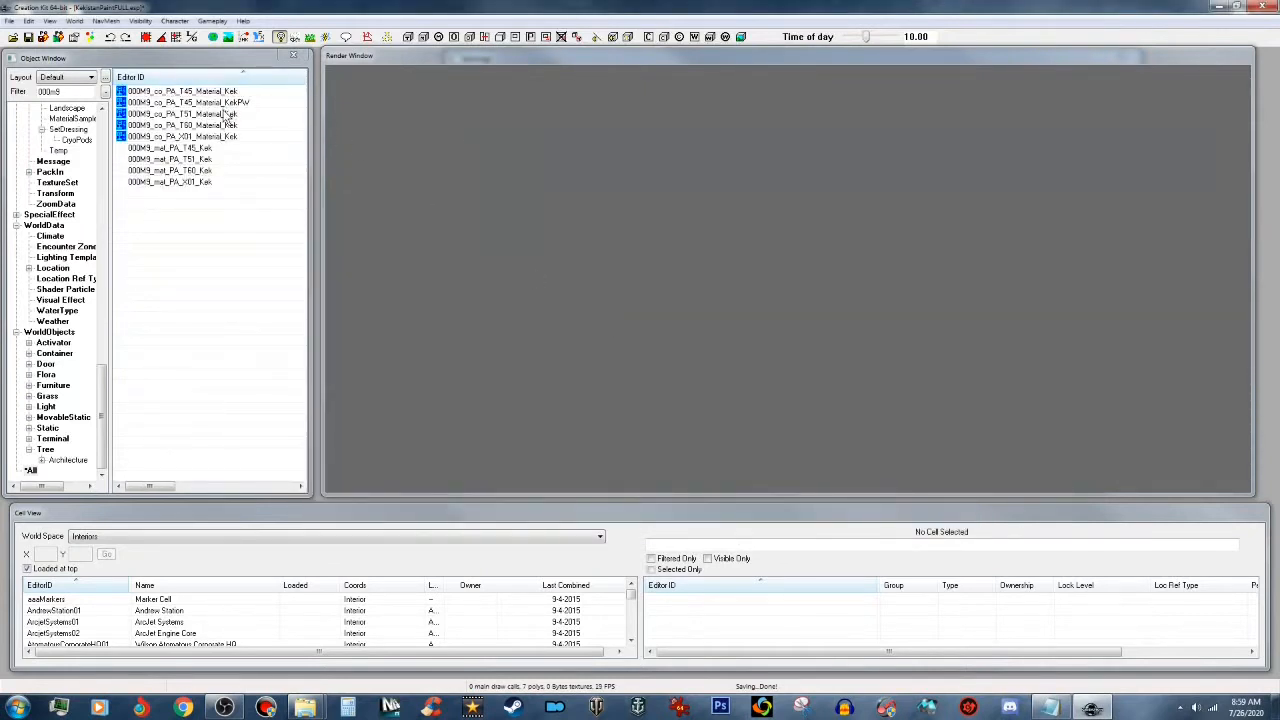
Step: Duplicate the constructible object 000M9_co_PA_T51_Material_Kek as a new form with the ID 000M9_co_PA_T51_Material_KekPW
{"action": "left_click", "coordinate": [226, 115]}
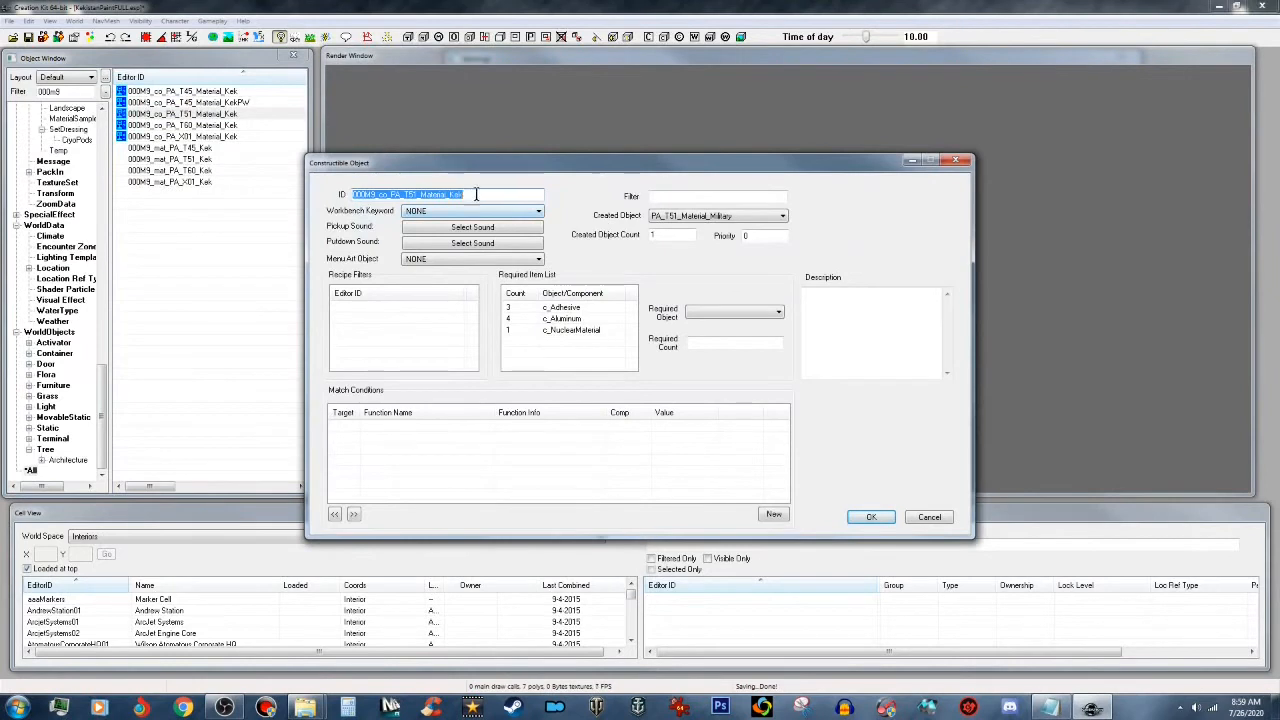
{"action": "left_click", "coordinate": [476, 195]}
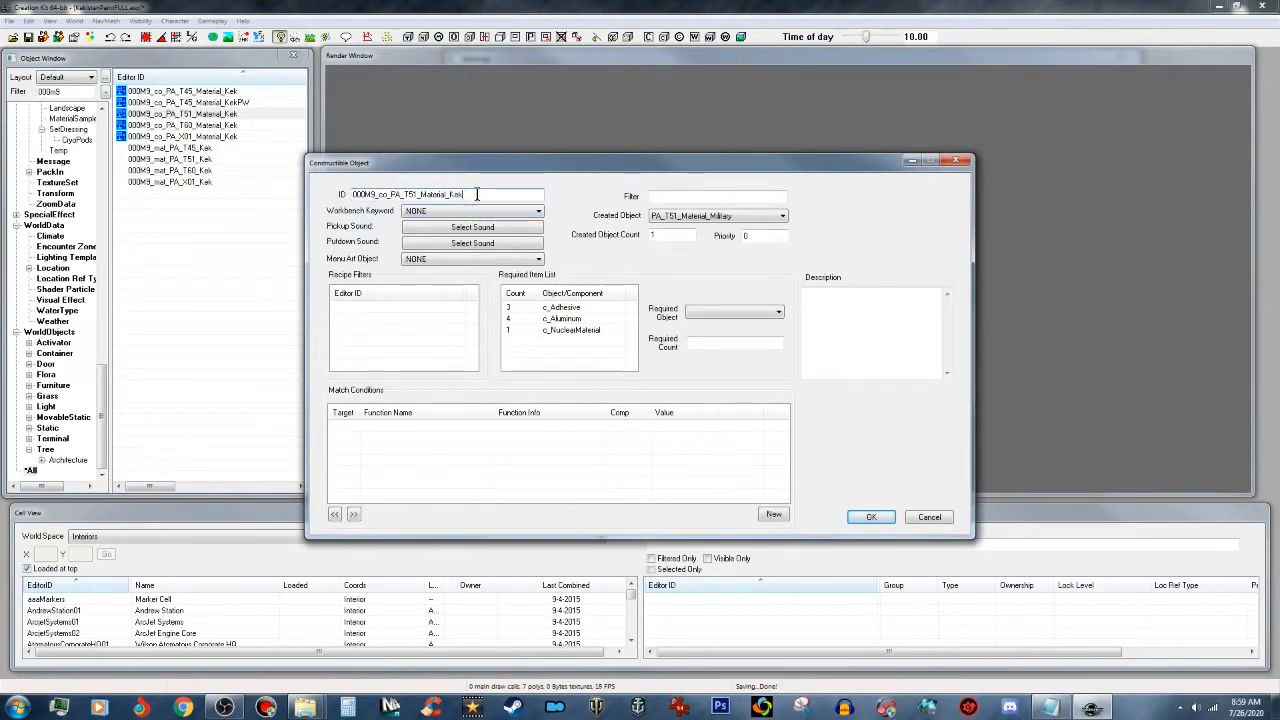
{"action": "type", "text": "PW"}
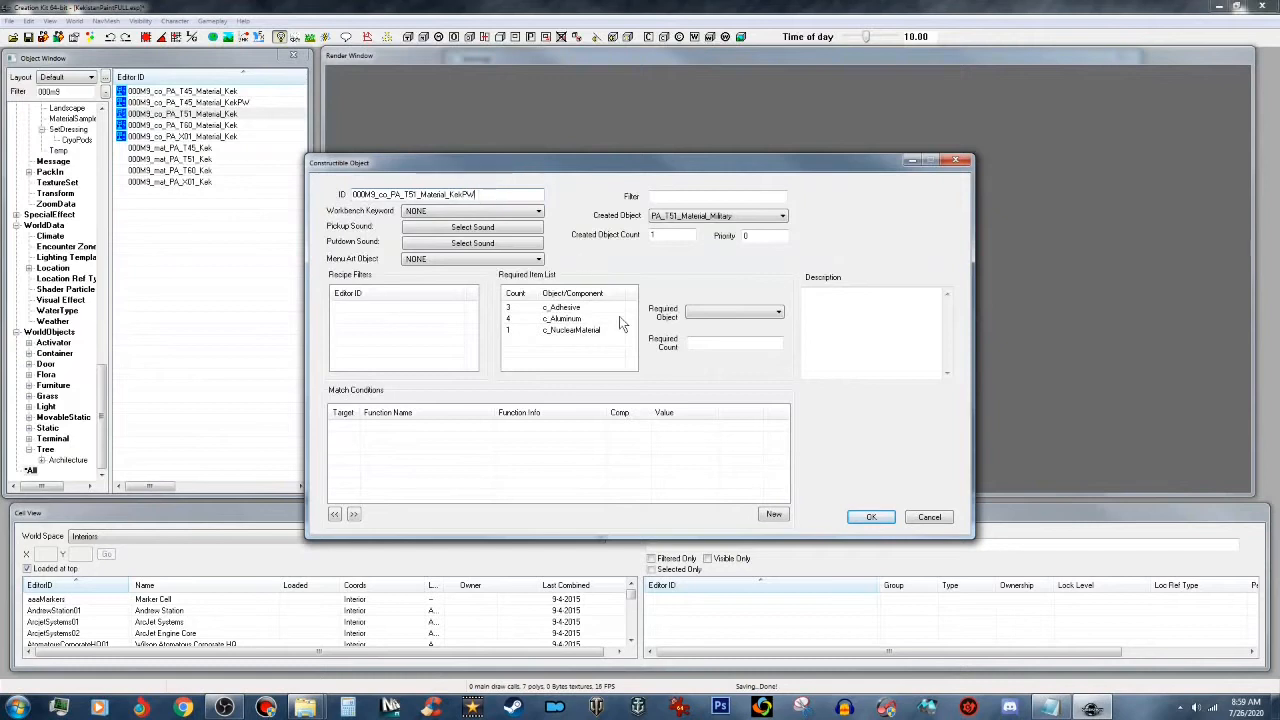
{"action": "left_click", "coordinate": [871, 517]}
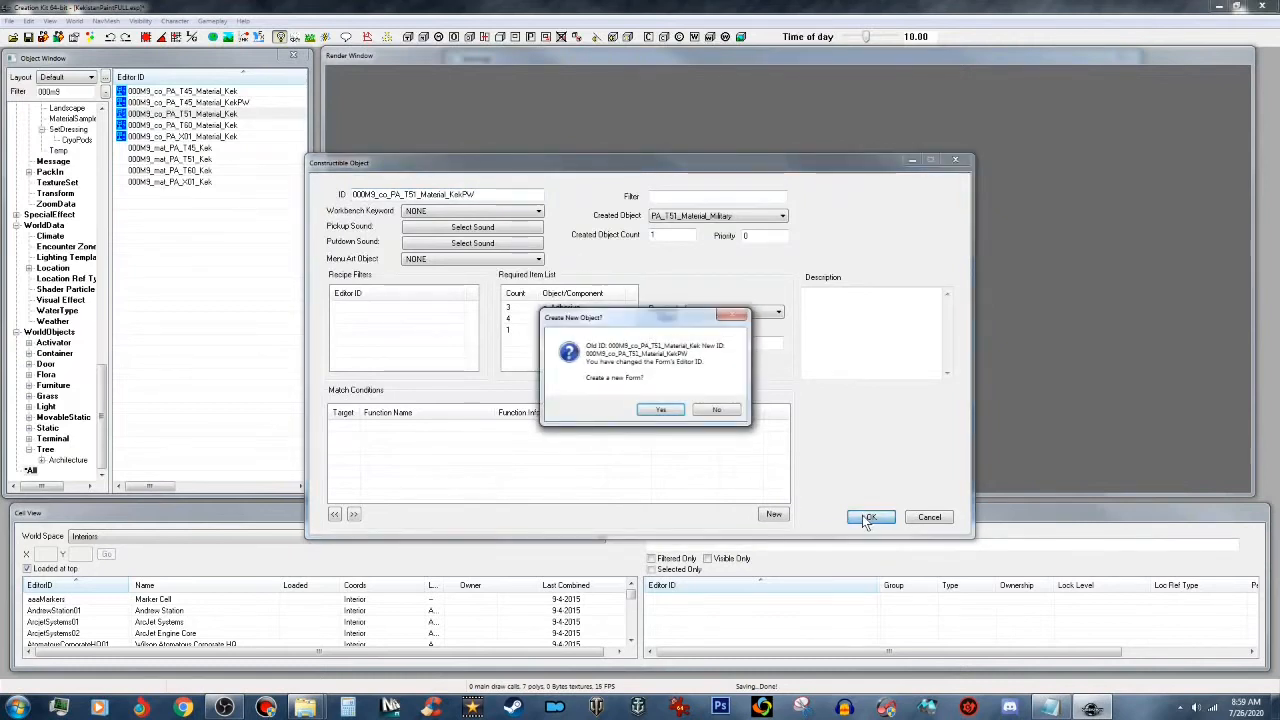
{"action": "left_click", "coordinate": [664, 411]}
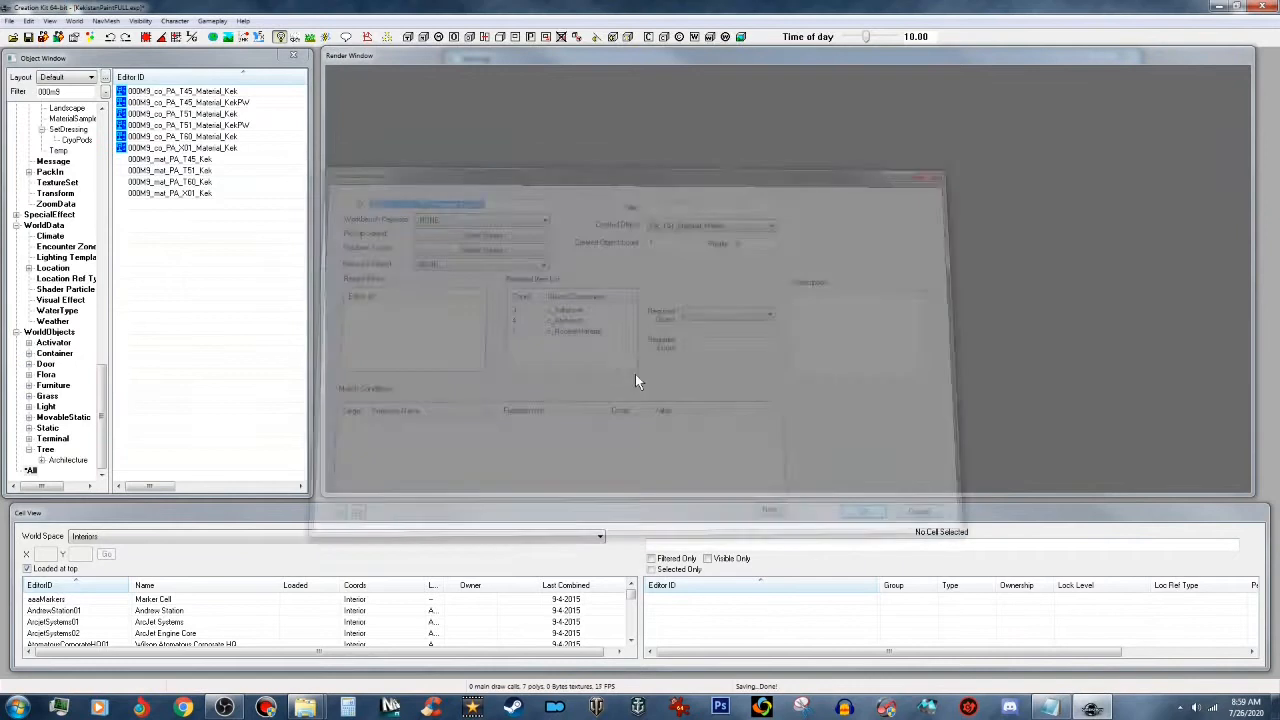
Step: Duplicate the constructible object 000M9_co_PA_T60_Material_Kek as a new form with the ID 000M9_co_PA_T60_Material_KekPW
{"action": "left_click", "coordinate": [227, 142]}
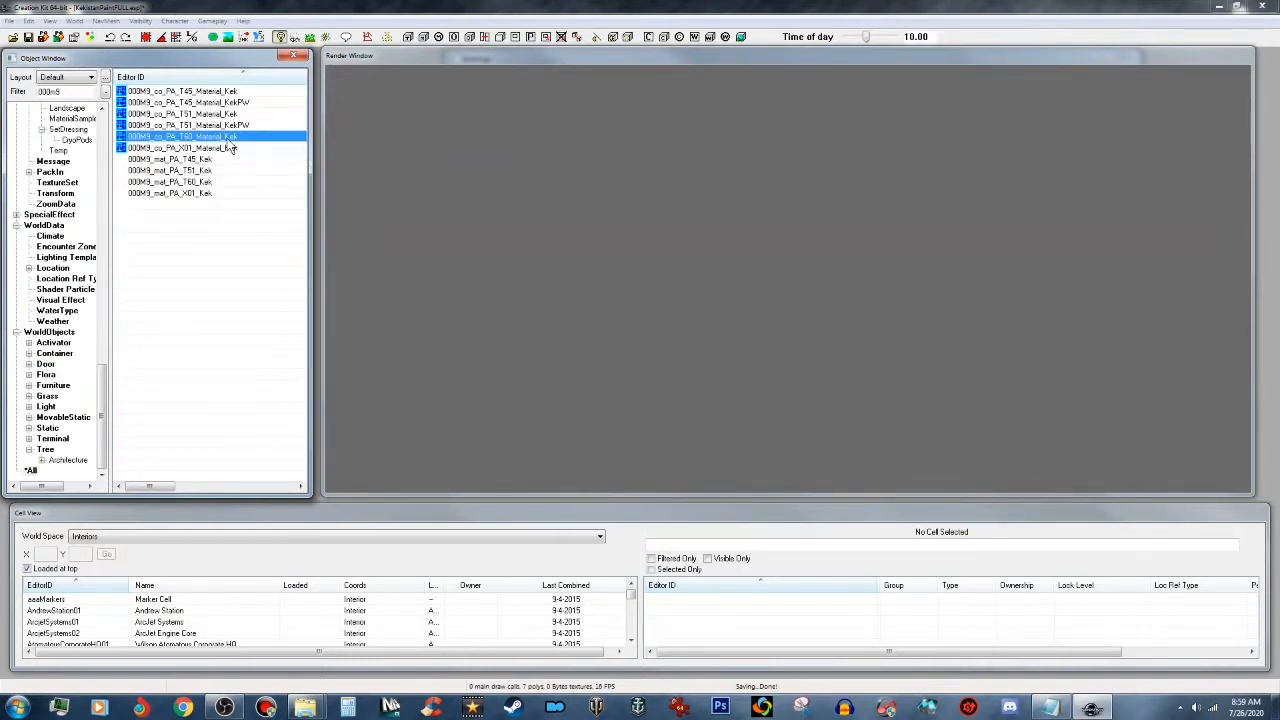
{"action": "double_click", "coordinate": [228, 138]}
{"action": "left_click", "coordinate": [492, 197]}
{"action": "type", "text": "PW"}
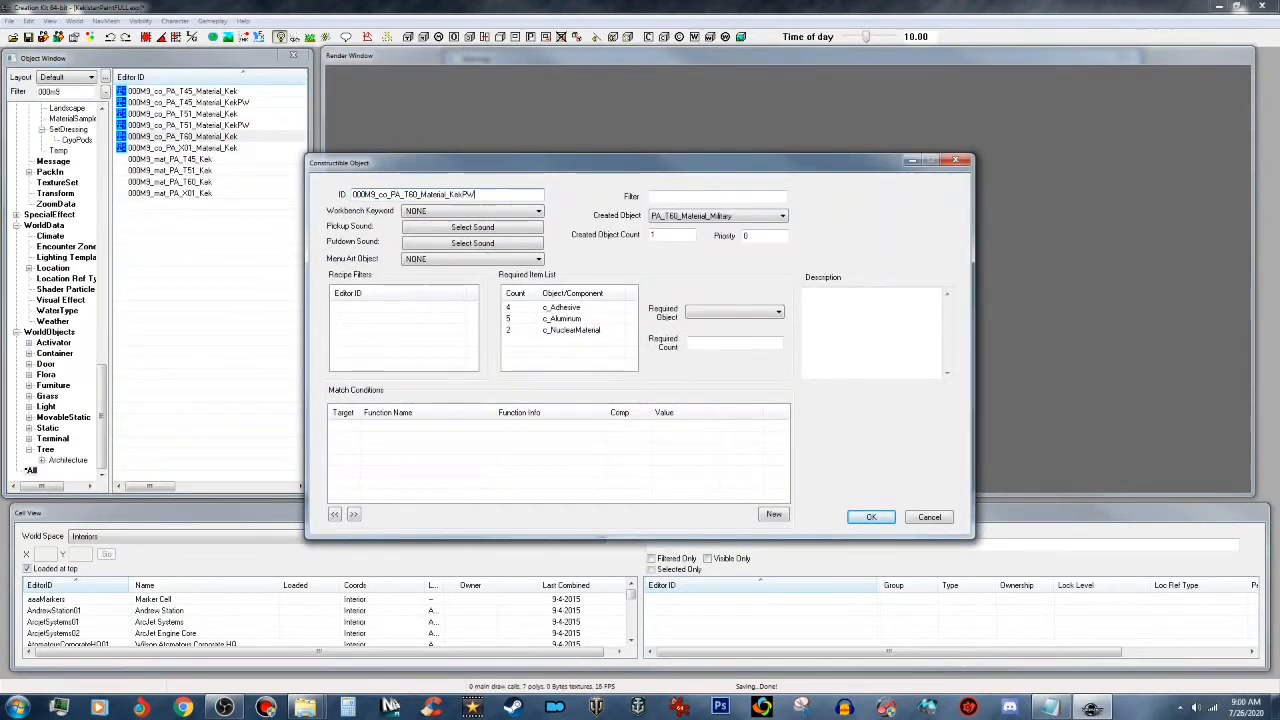
{"action": "left_click", "coordinate": [870, 517]}
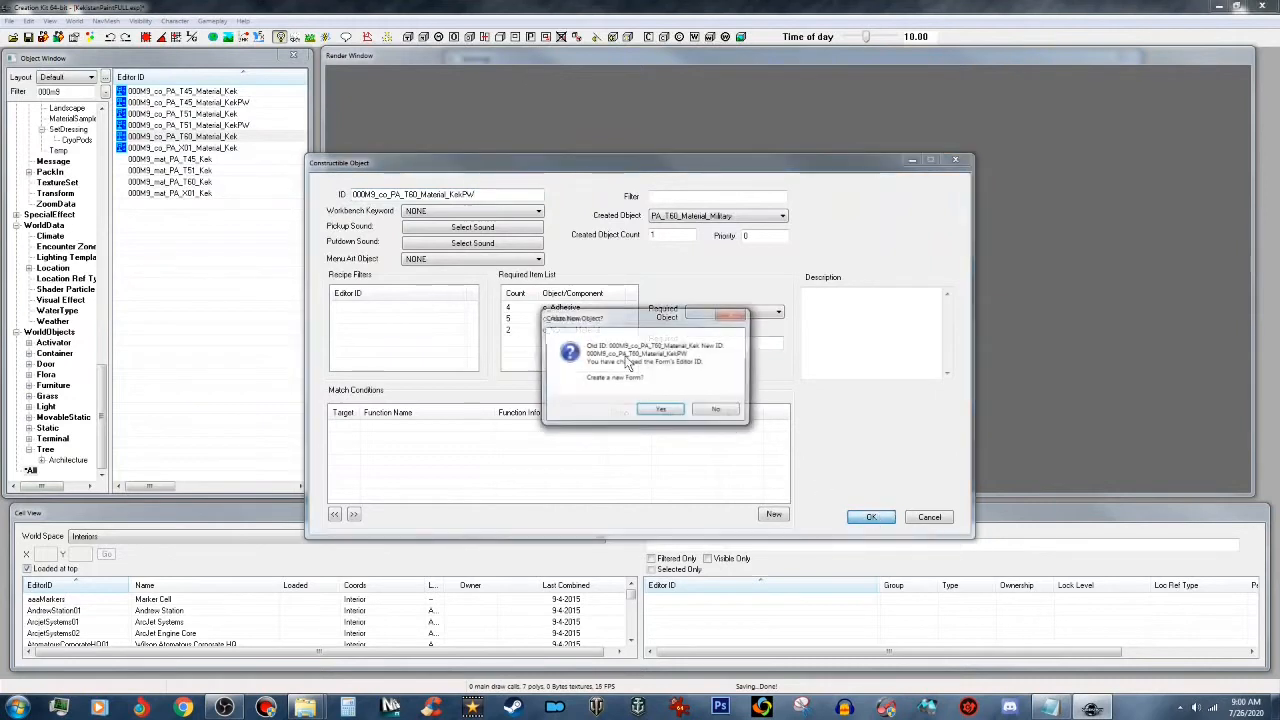
{"action": "left_click", "coordinate": [657, 409]}
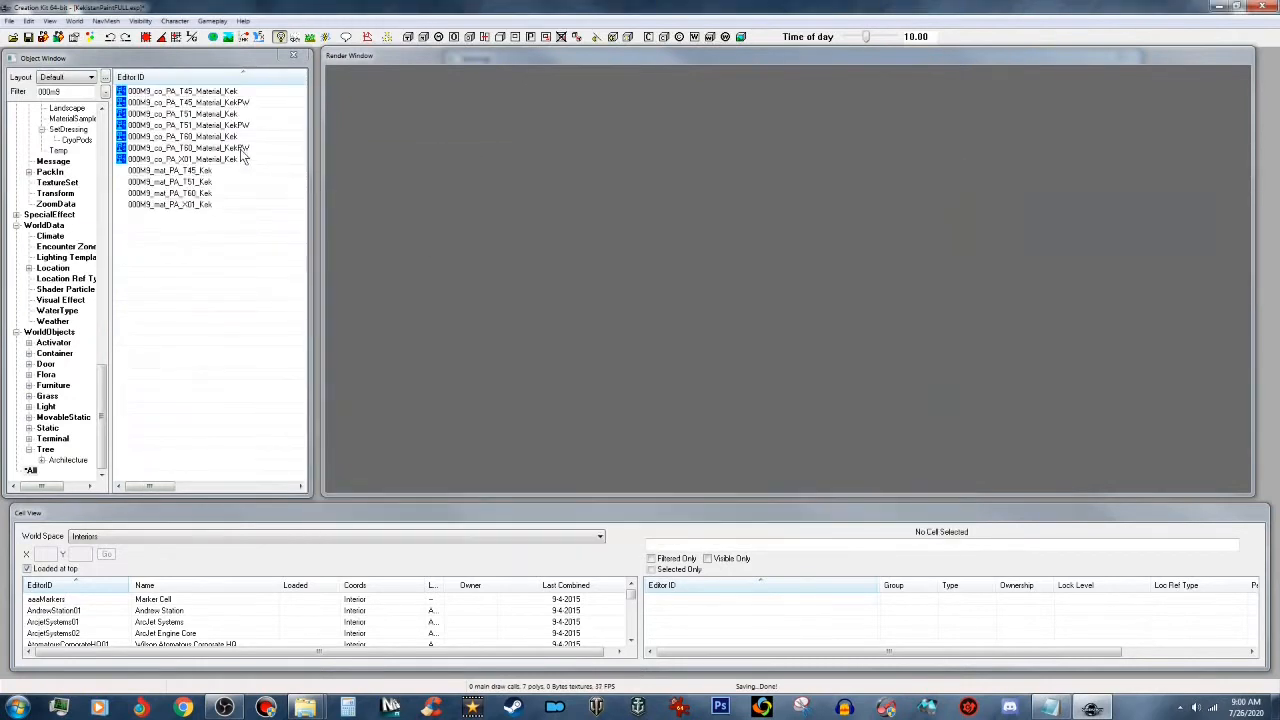
Step: Duplicate the constructible object 000M9_co_PA_X01_Material_Kek as a new form with the ID 000M9_co_PA_X01_Material_KekPW
{"action": "left_click", "coordinate": [227, 160]}
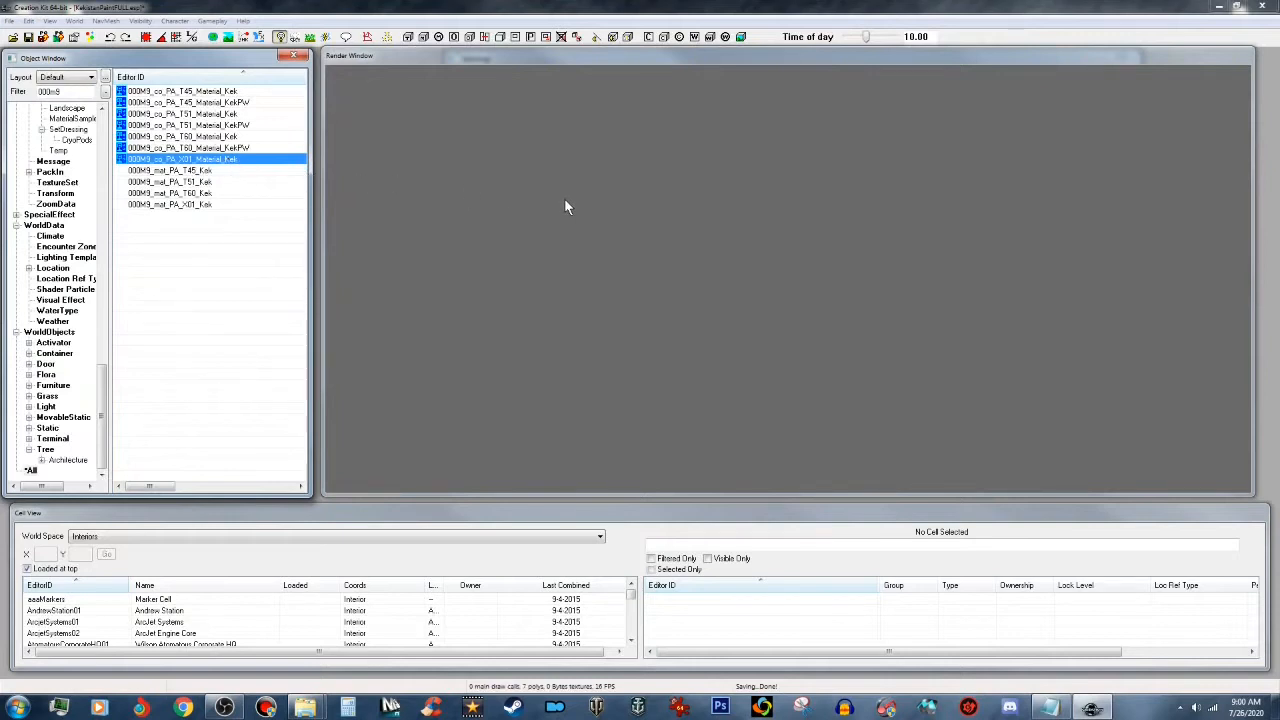
{"action": "key", "text": "Return"}
{"action": "left_click", "coordinate": [505, 196]}
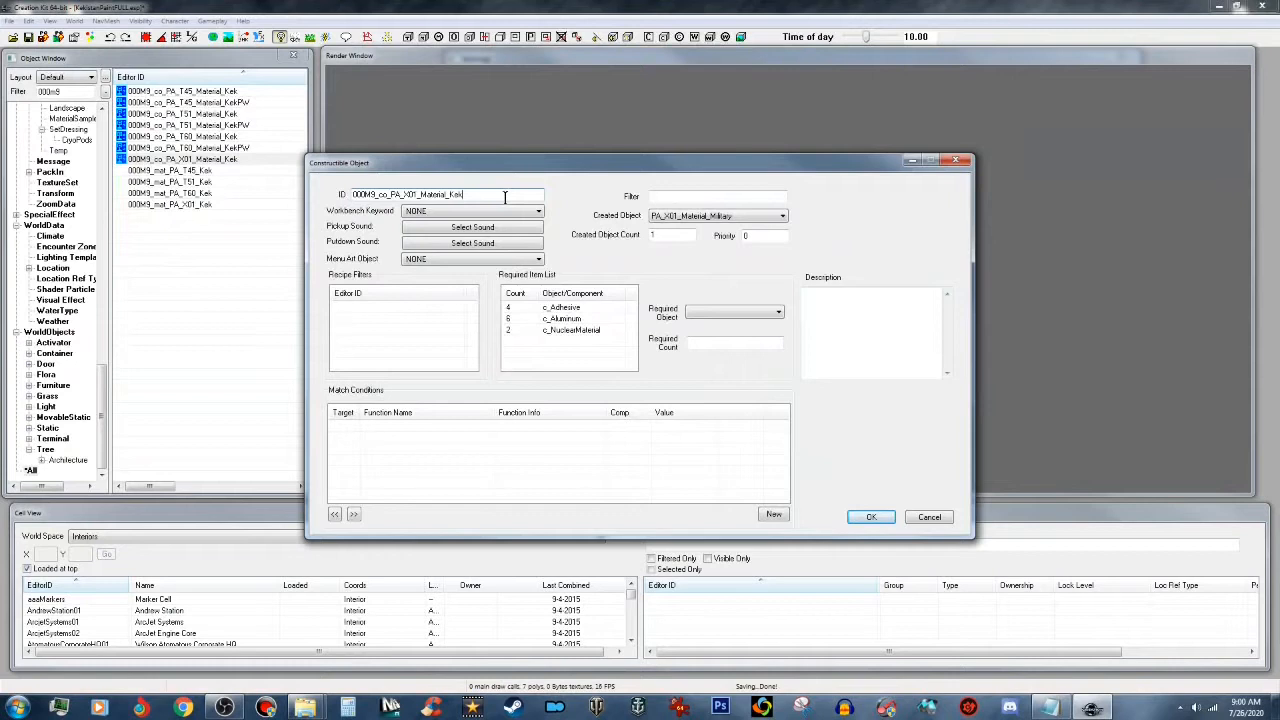
{"action": "left_click", "coordinate": [872, 516]}
{"action": "left_click", "coordinate": [668, 413]}
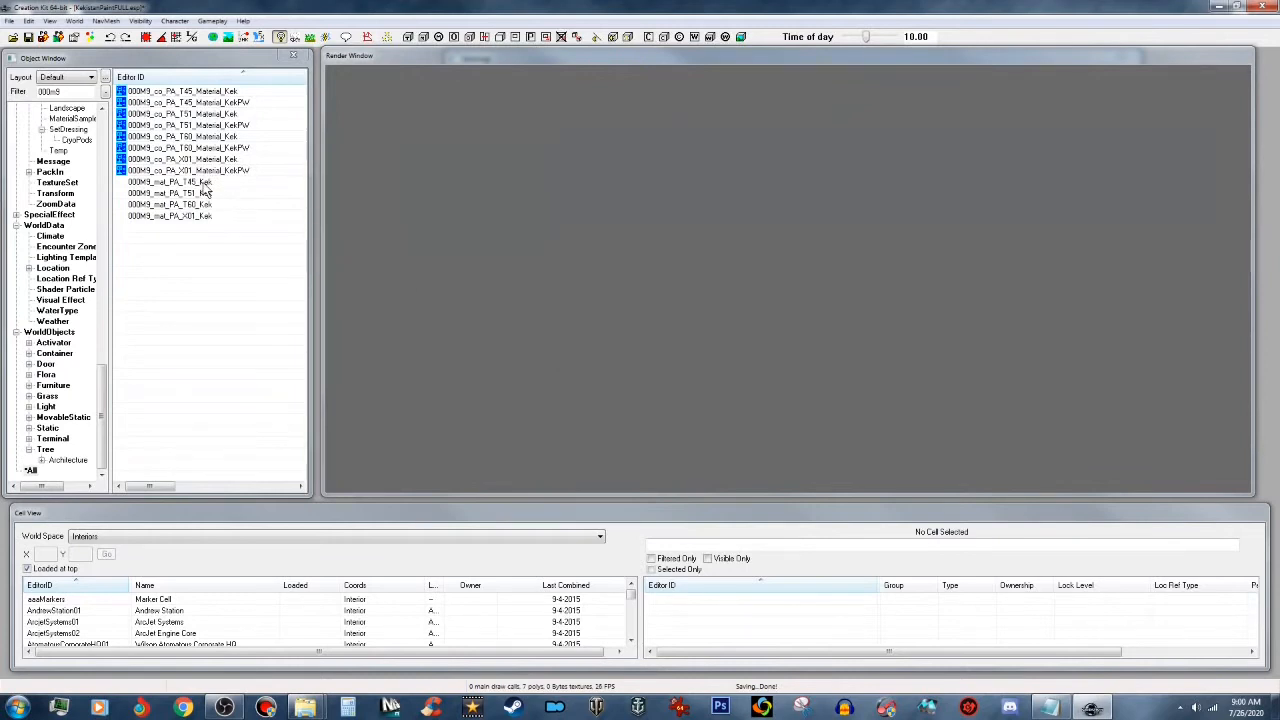
Step: Change the T45 Kek material swap's ID to 000M9_mat_PA_T45_KekPW and set the T51ArmG01 replacement to Kek\T-45\T45ArmKekPW.BGSM
{"action": "double_click", "coordinate": [204, 183]}
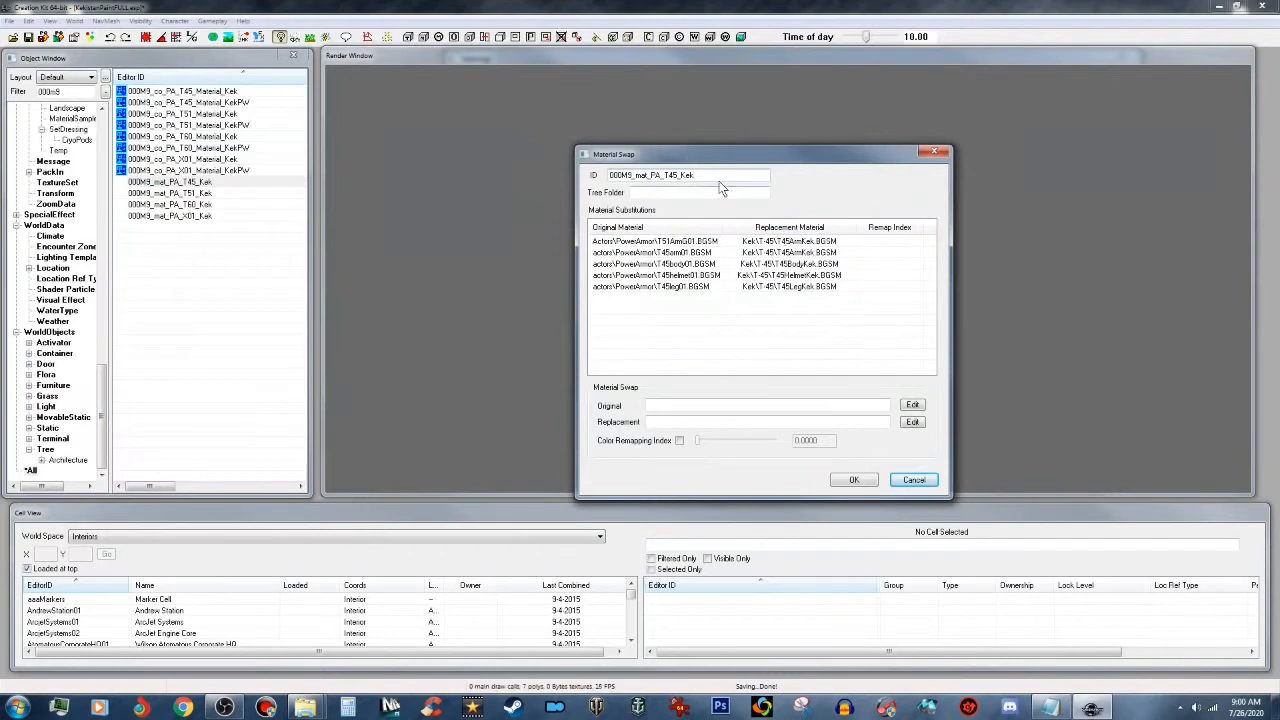
{"action": "type", "text": "PW"}
{"action": "left_click", "coordinate": [806, 242]}
{"action": "left_click", "coordinate": [912, 423]}
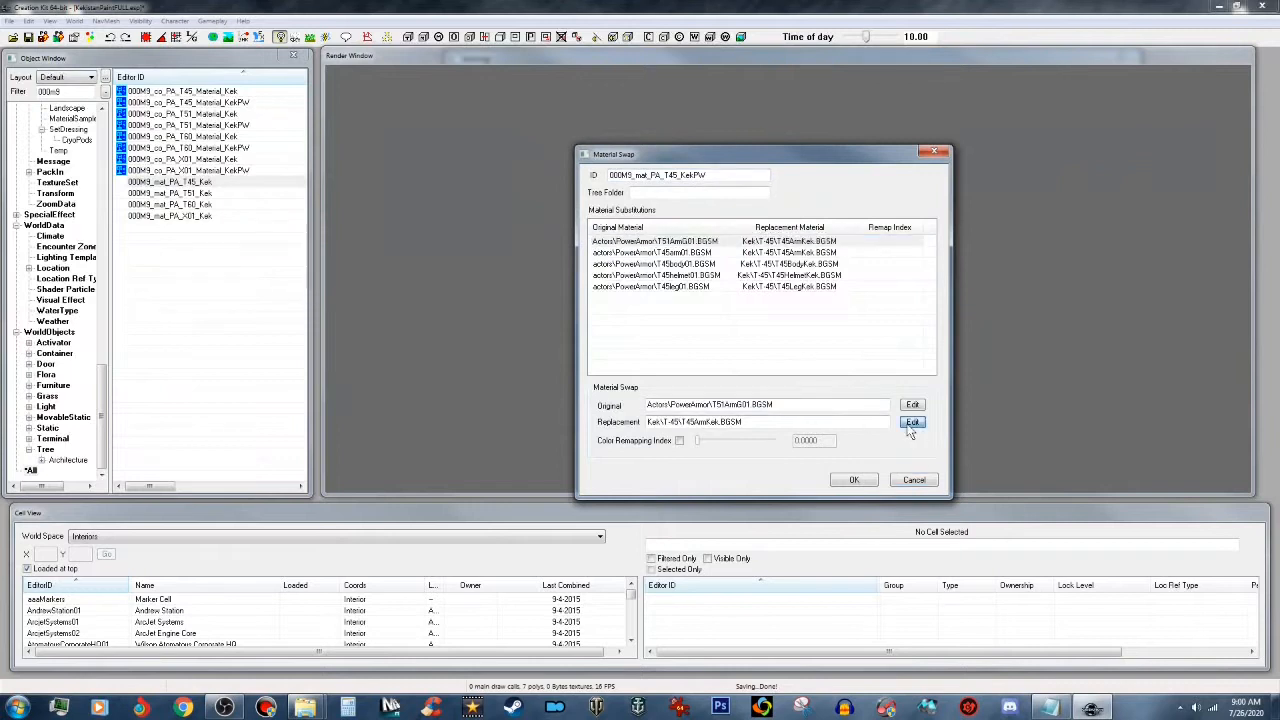
{"action": "left_click", "coordinate": [512, 413]}
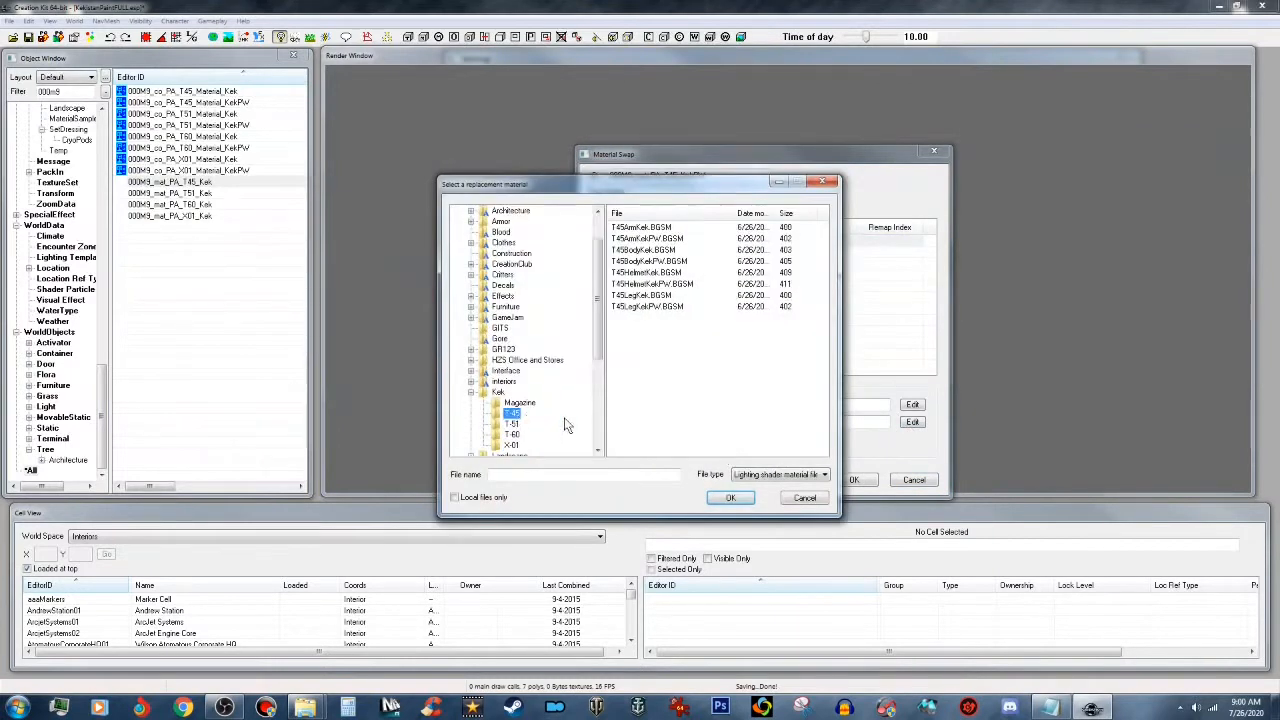
{"action": "left_click", "coordinate": [666, 240]}
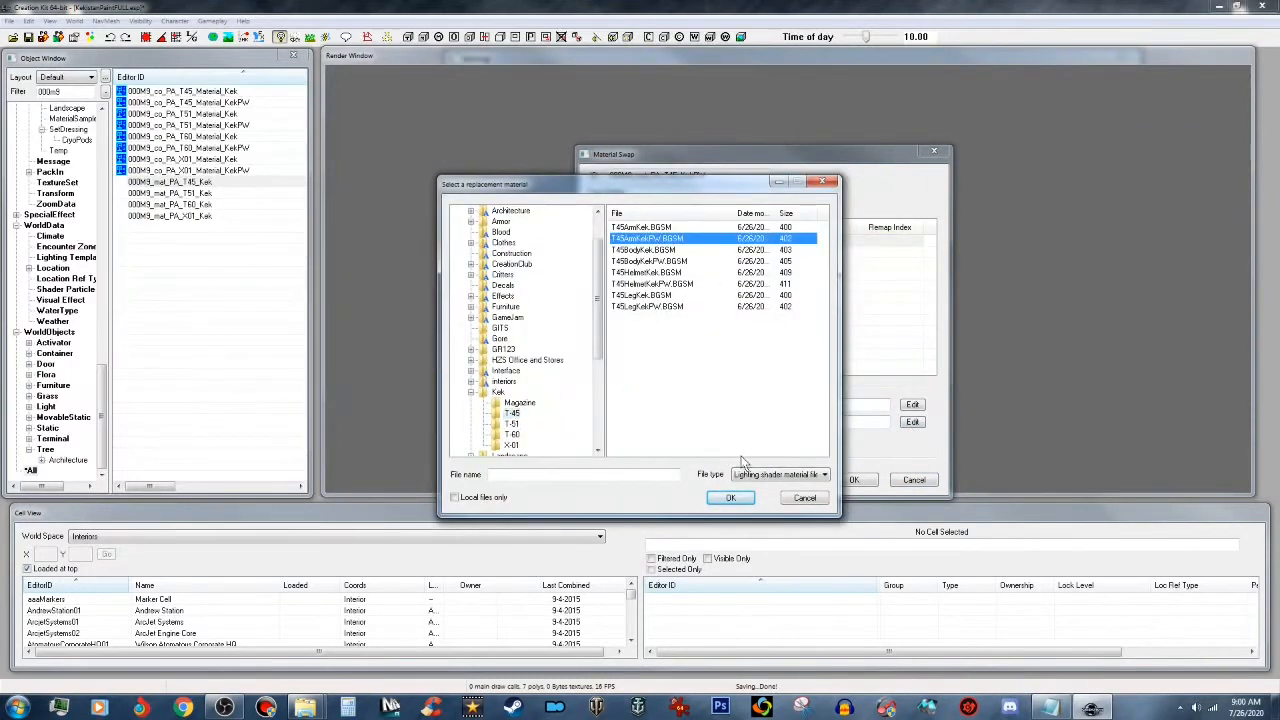
{"action": "left_click", "coordinate": [732, 497]}
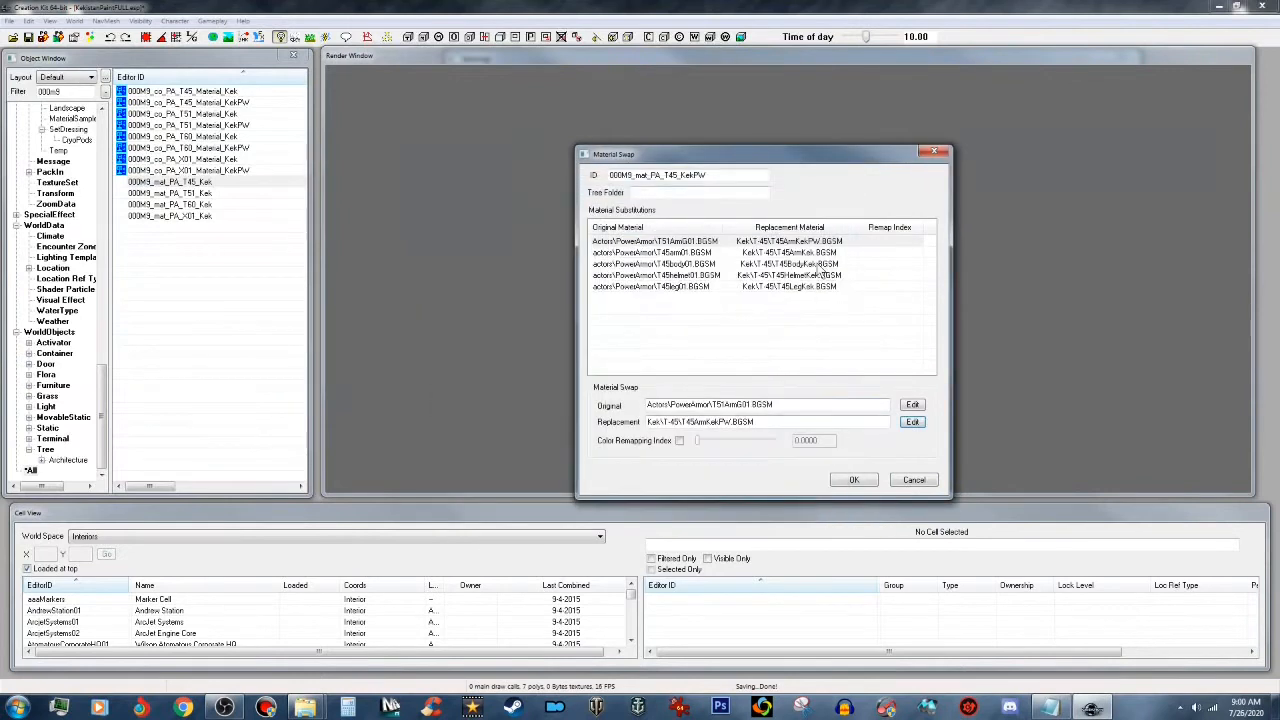
Step: Set the replacement material for T45arm01.BGSM to T45ArmKekPW.BGSM from the Kek T-45 folder
{"action": "left_click", "coordinate": [824, 253]}
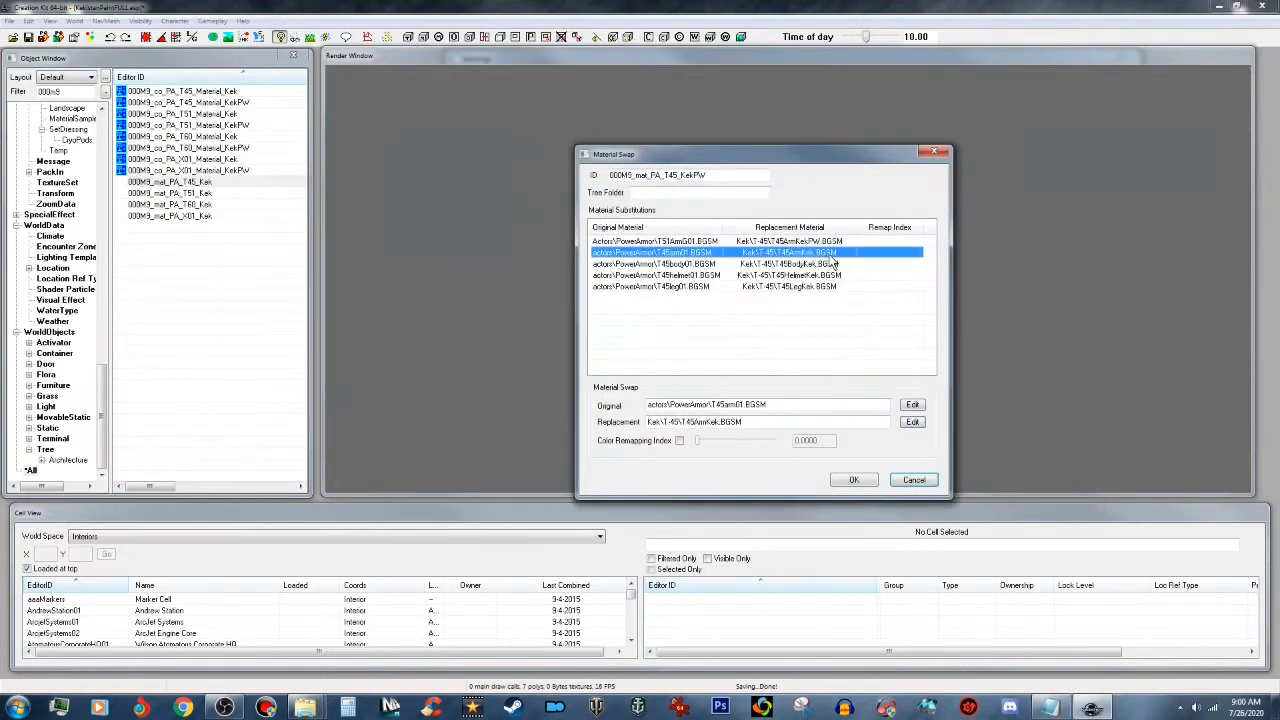
{"action": "left_click", "coordinate": [912, 421]}
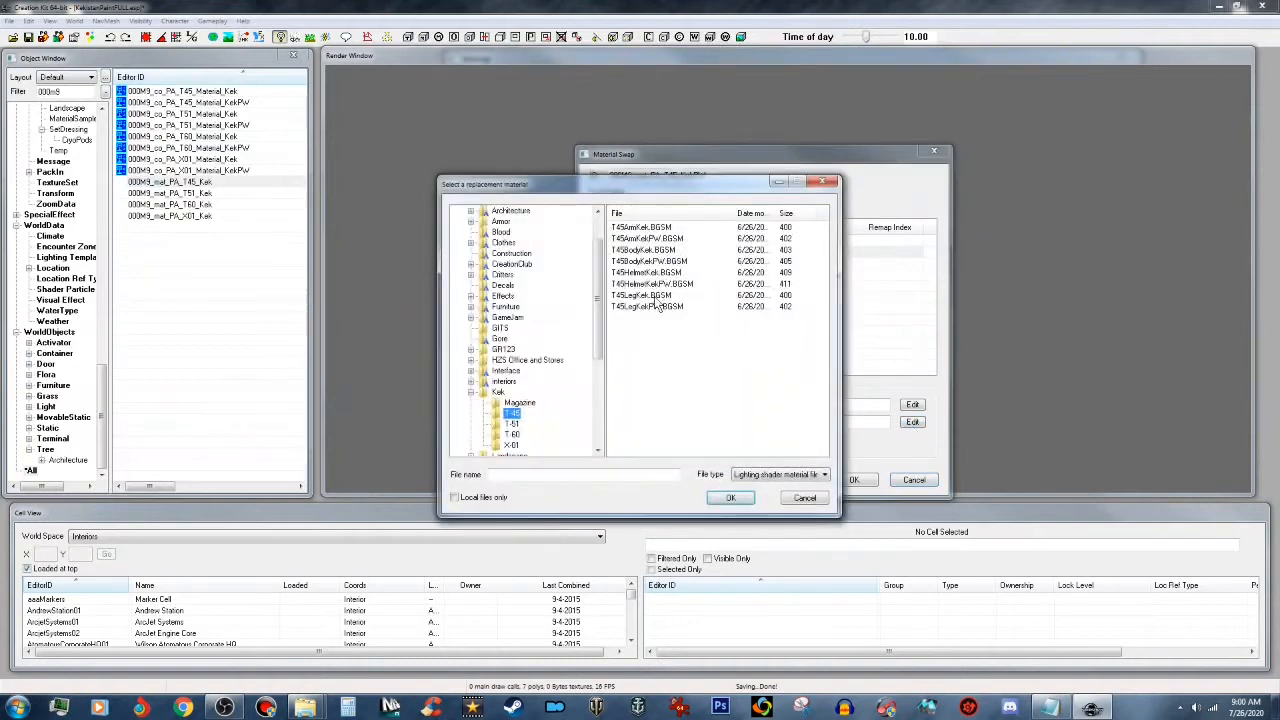
{"action": "left_click", "coordinate": [665, 239]}
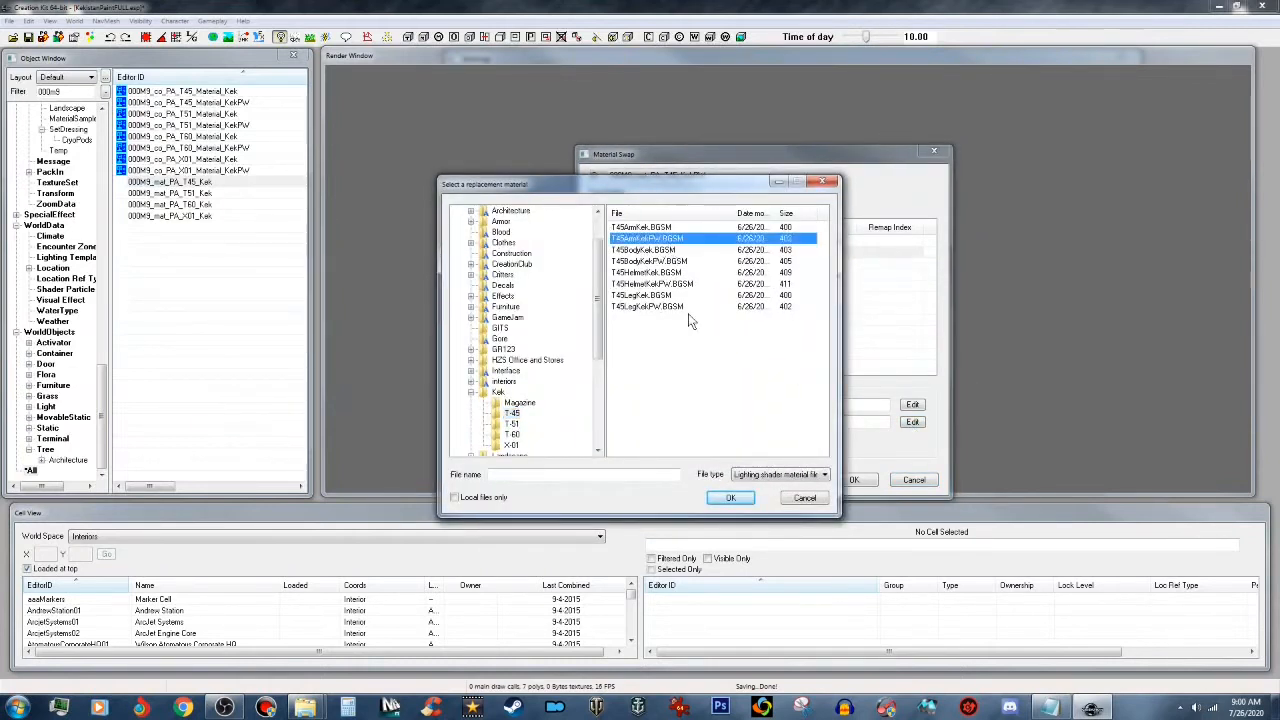
{"action": "left_click", "coordinate": [730, 497]}
Step: Set the replacement material for T45body01.BGSM to T45BodyKekPW.BGSM from the Kek T-45 folder
{"action": "left_click", "coordinate": [766, 264]}
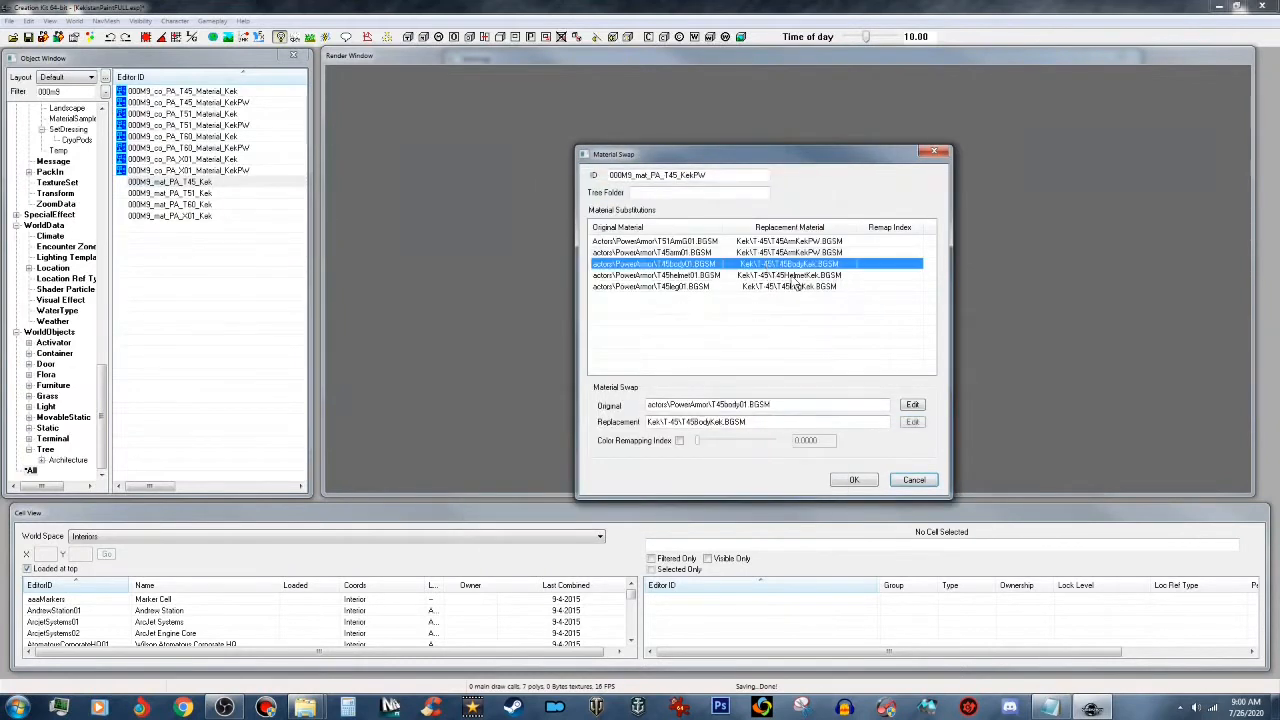
{"action": "left_click", "coordinate": [912, 421]}
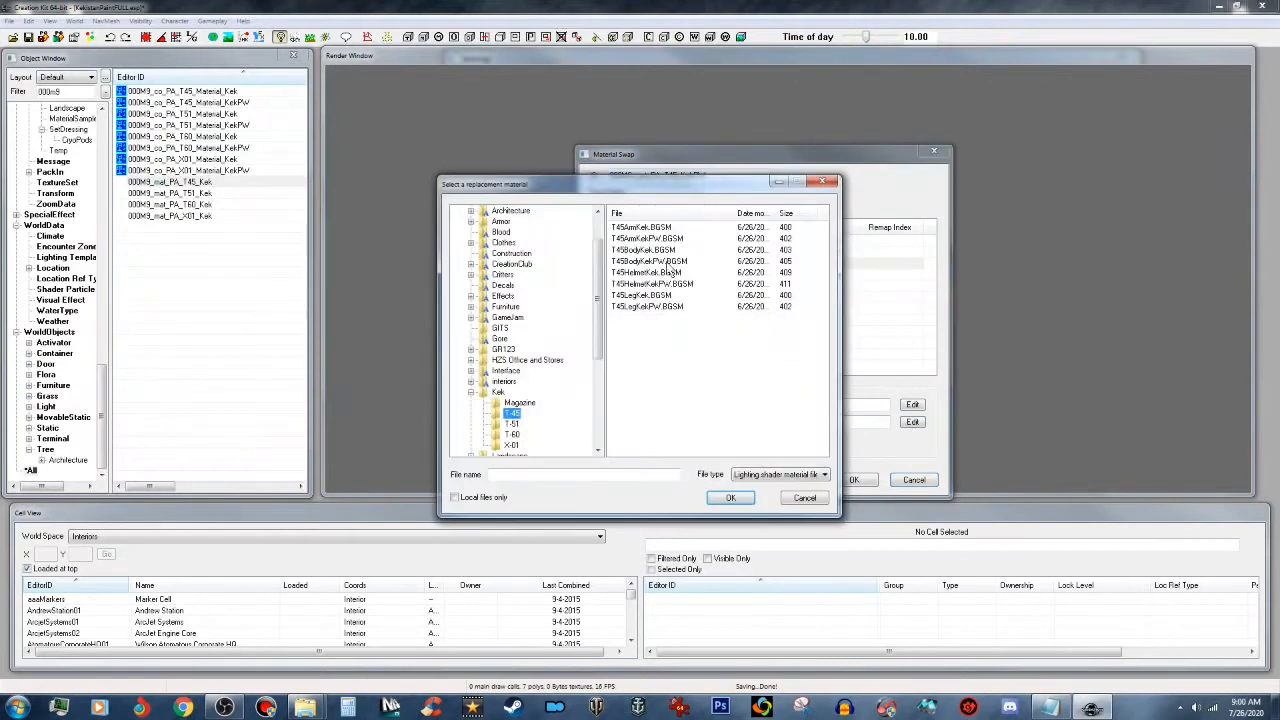
{"action": "left_click", "coordinate": [668, 261]}
{"action": "left_click", "coordinate": [731, 497]}
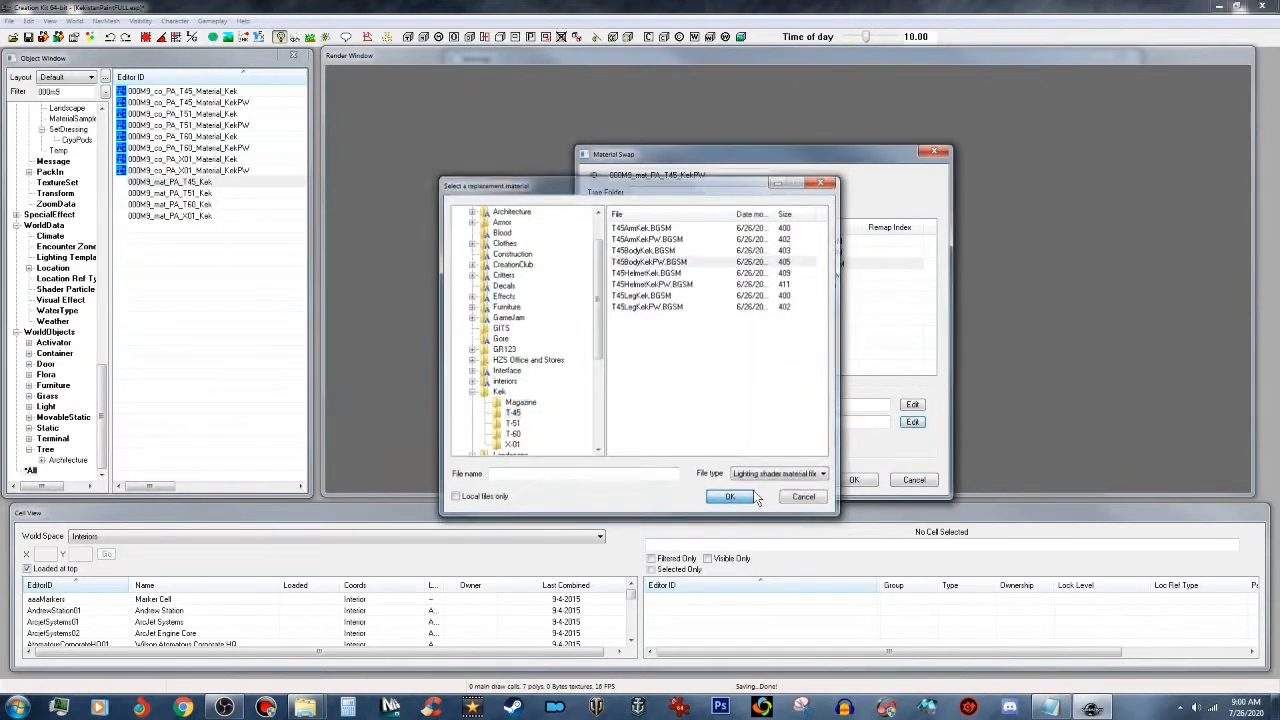
Step: Set the replacement material for T45helmet01.BGSM to T45HelmetKekPW.BGSM from the Kek T-45 folder
{"action": "left_click", "coordinate": [799, 276]}
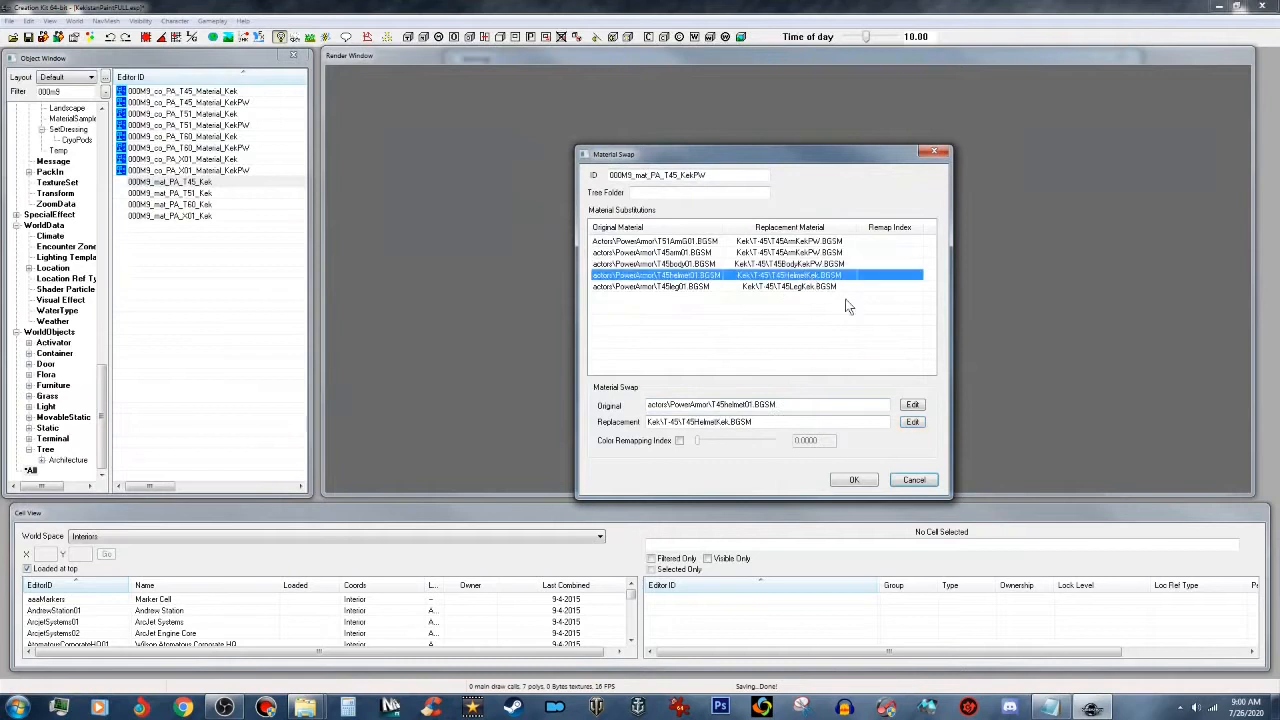
{"action": "left_click", "coordinate": [913, 421]}
{"action": "left_click", "coordinate": [668, 284]}
{"action": "left_click", "coordinate": [731, 497]}
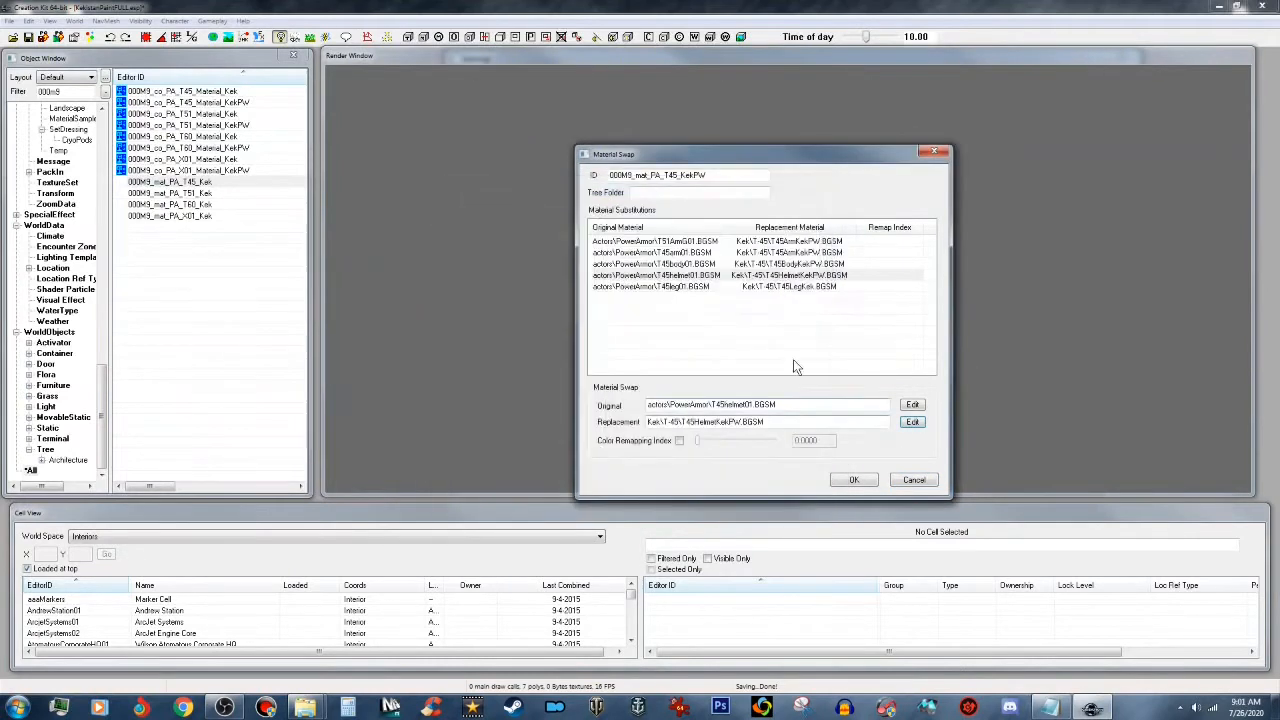
Step: Set the replacement material for T45leg01.BGSM to T45LegKekPW.BGSM from the Kek T-45 folder
{"action": "left_click", "coordinate": [810, 287]}
{"action": "left_click", "coordinate": [913, 422]}
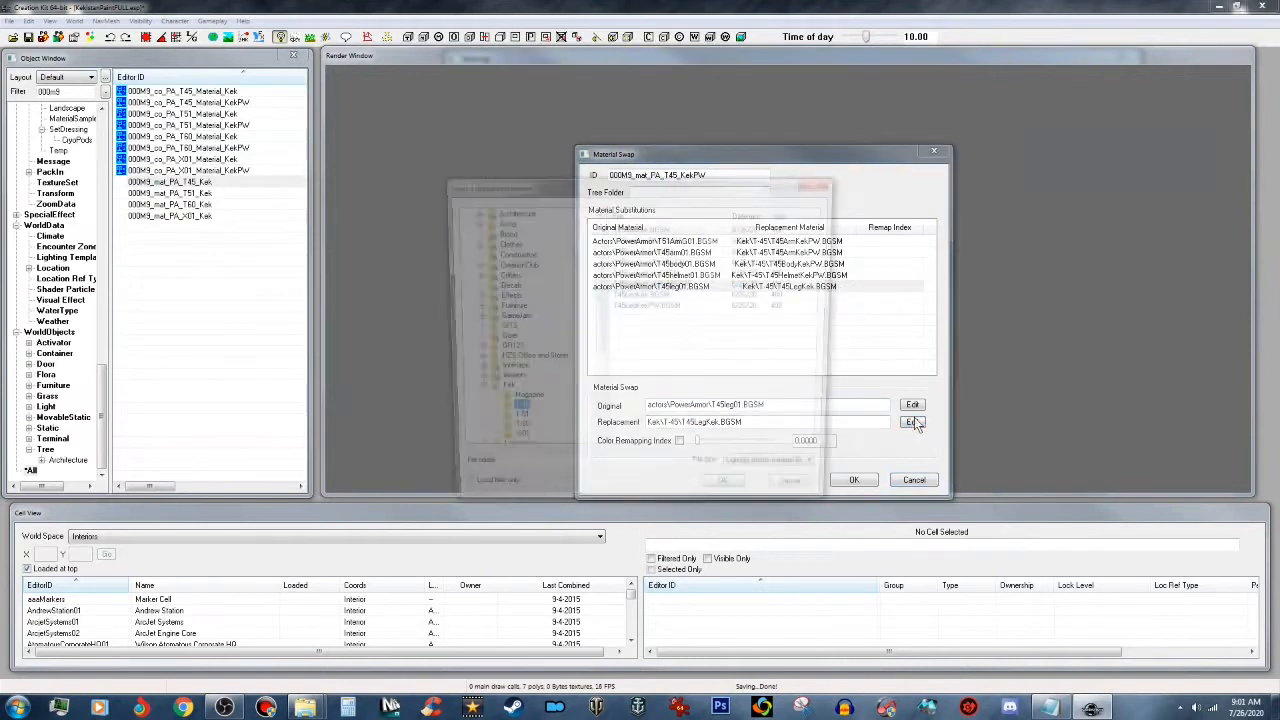
{"action": "left_click", "coordinate": [673, 306]}
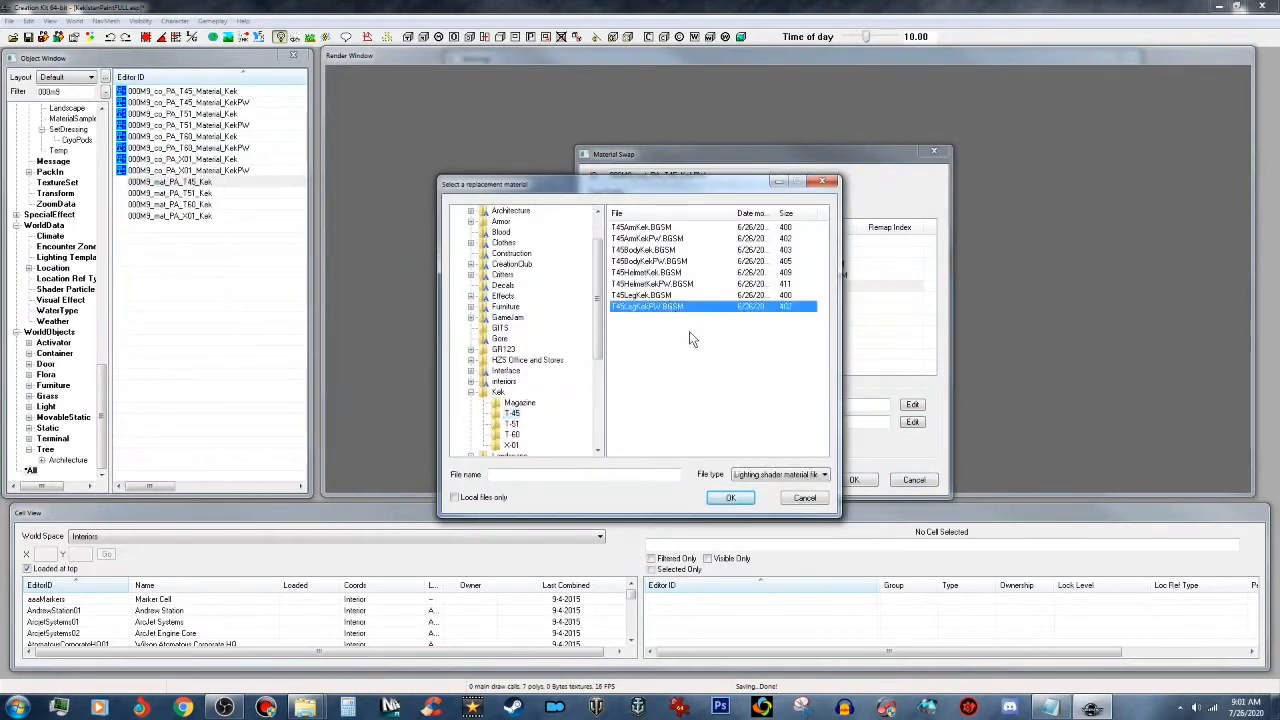
{"action": "left_click", "coordinate": [731, 497]}
Step: Create the edited T45 KekPW material swap as a new form and save the plugin
{"action": "left_click", "coordinate": [854, 481]}
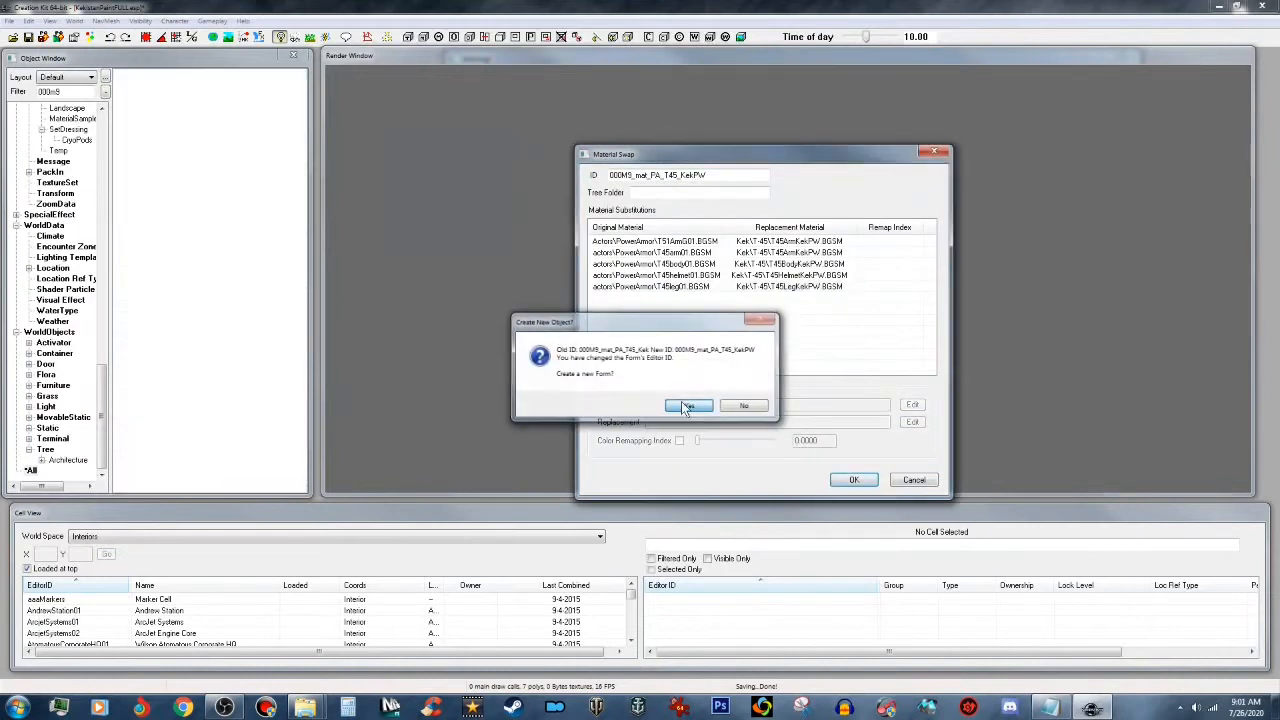
{"action": "left_click", "coordinate": [688, 406]}
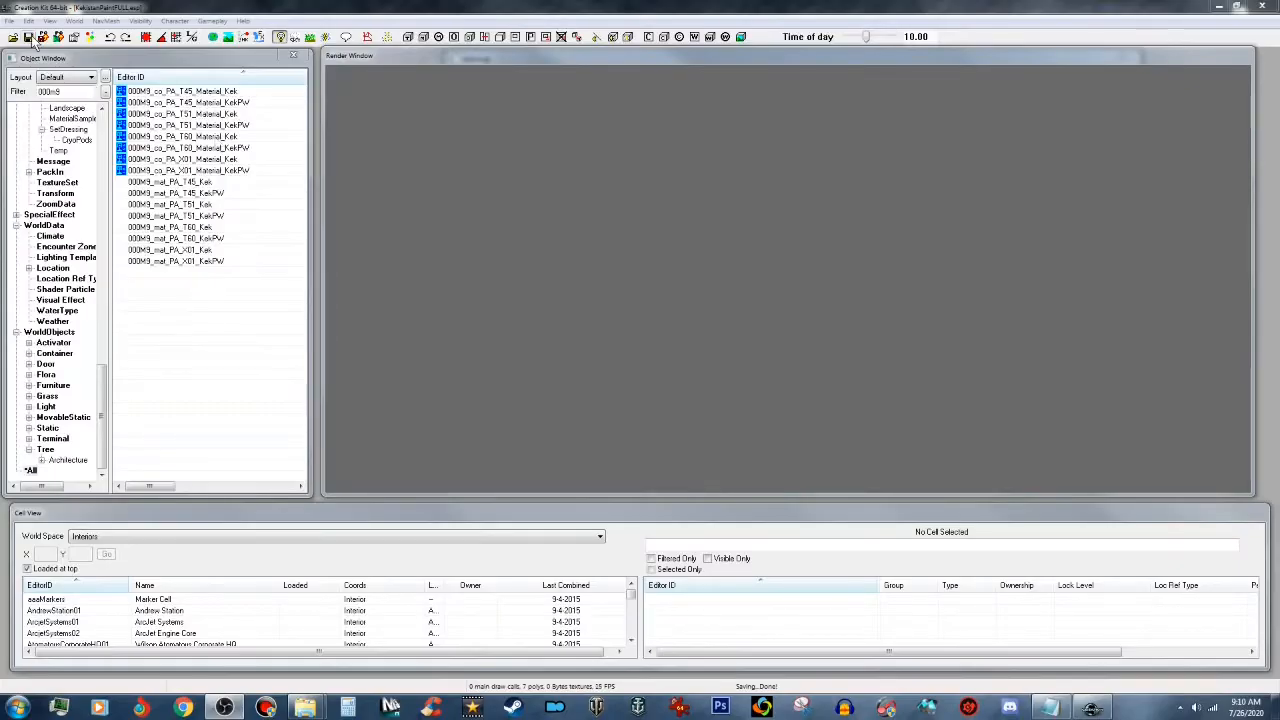
{"action": "left_click", "coordinate": [29, 38]}
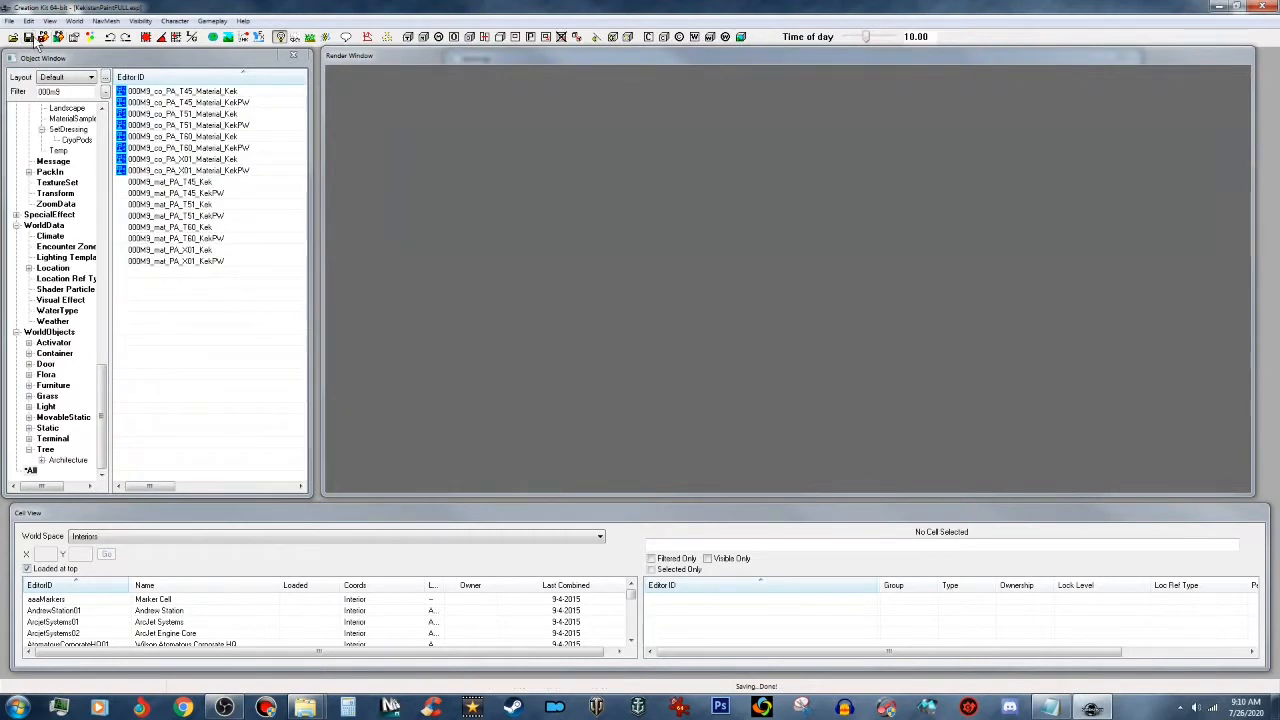
Step: Filter the object list by T45 instead of the 000m9 prefix
{"action": "left_click", "coordinate": [65, 91]}
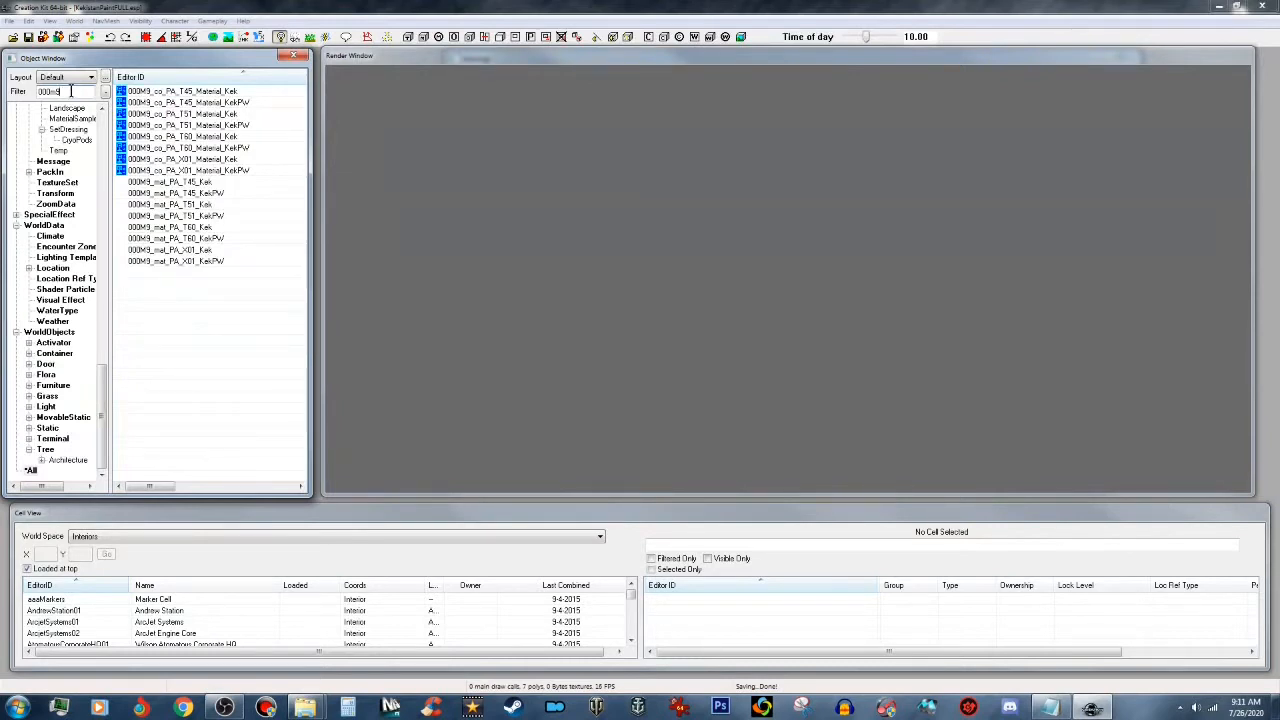
{"action": "left_click_drag", "start_coordinate": [71, 91], "coordinate": [28, 93]}
{"action": "type", "text": "T51"}
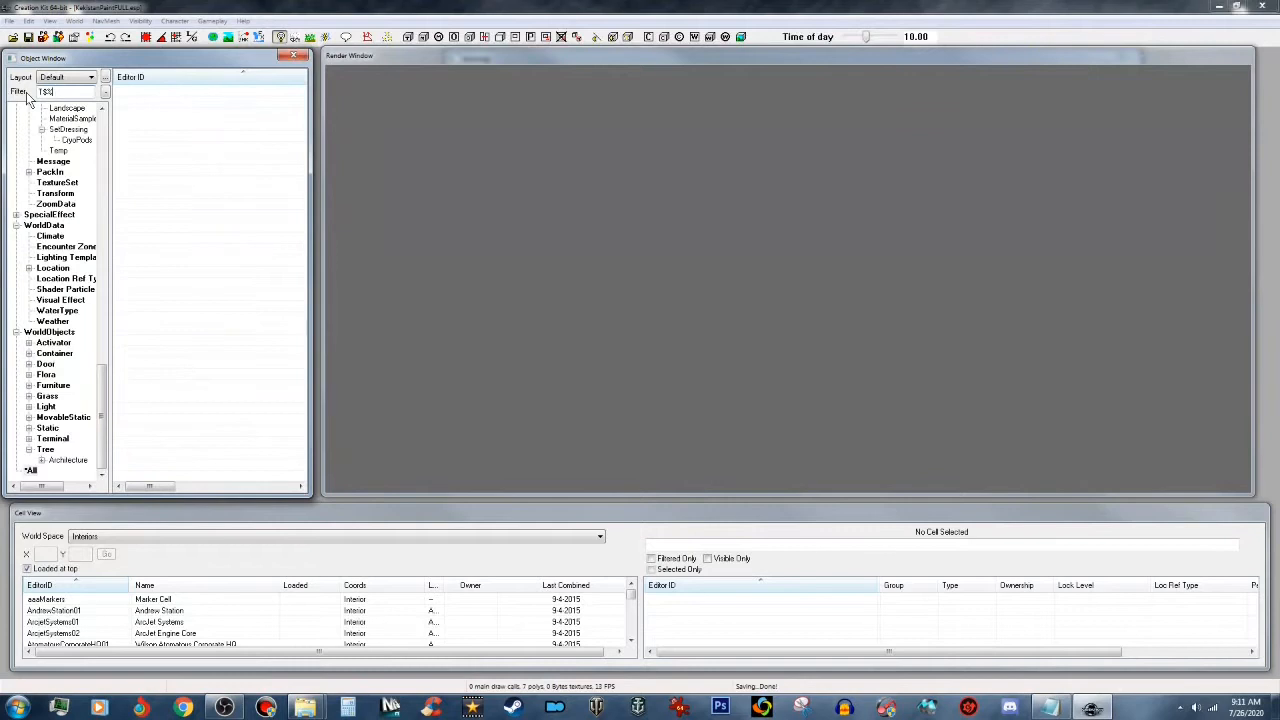
{"action": "type", "text": "$%"}
{"action": "key", "text": "BackSpace"}
{"action": "key", "text": "BackSpace"}
{"action": "type", "text": "45"}
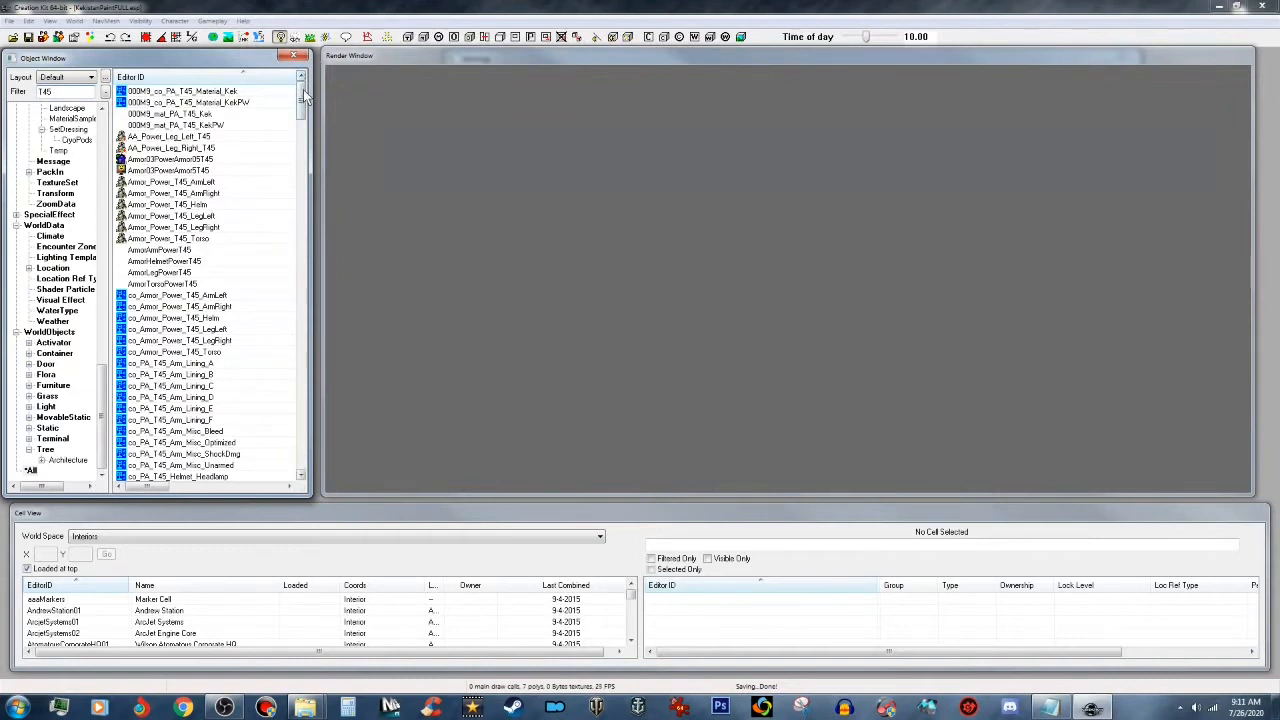
Step: Open the object mod PA_T45_Material_Minuteman and change its ID to 000M9_PA_T45_Material_Kek
{"action": "left_click_drag", "start_coordinate": [303, 95], "coordinate": [302, 377]}
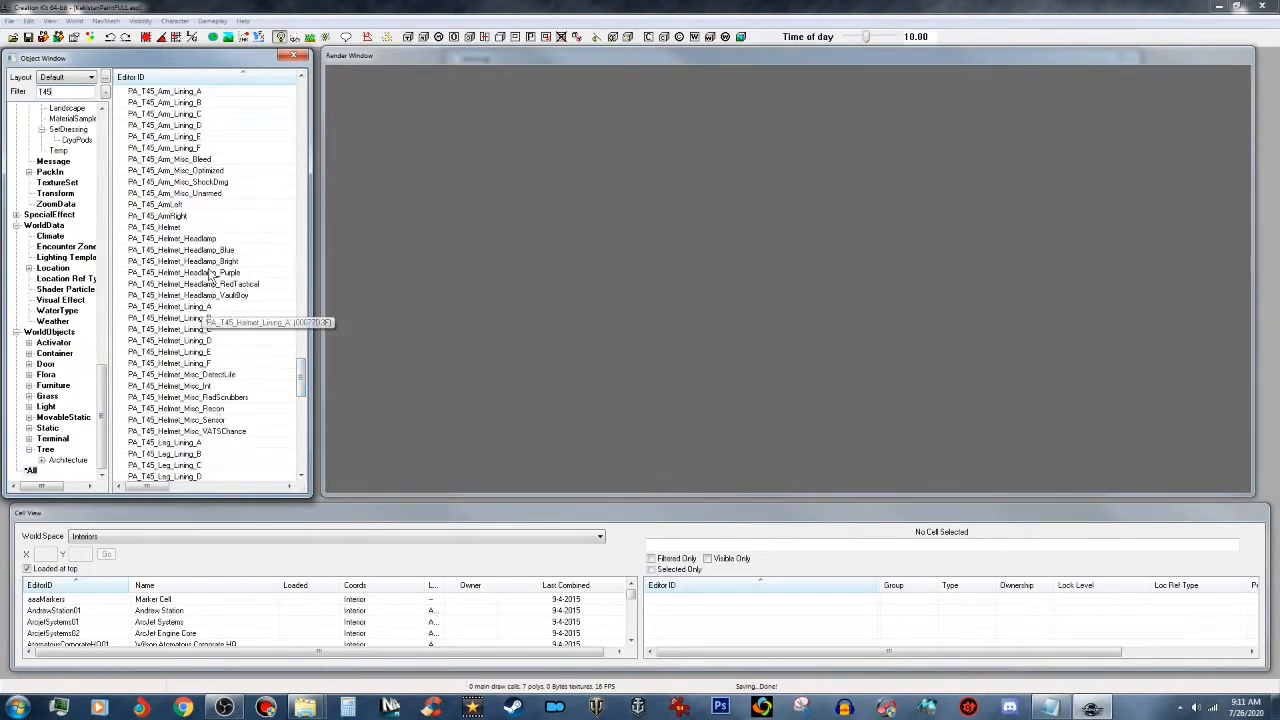
{"action": "left_click_drag", "start_coordinate": [303, 375], "coordinate": [304, 401]}
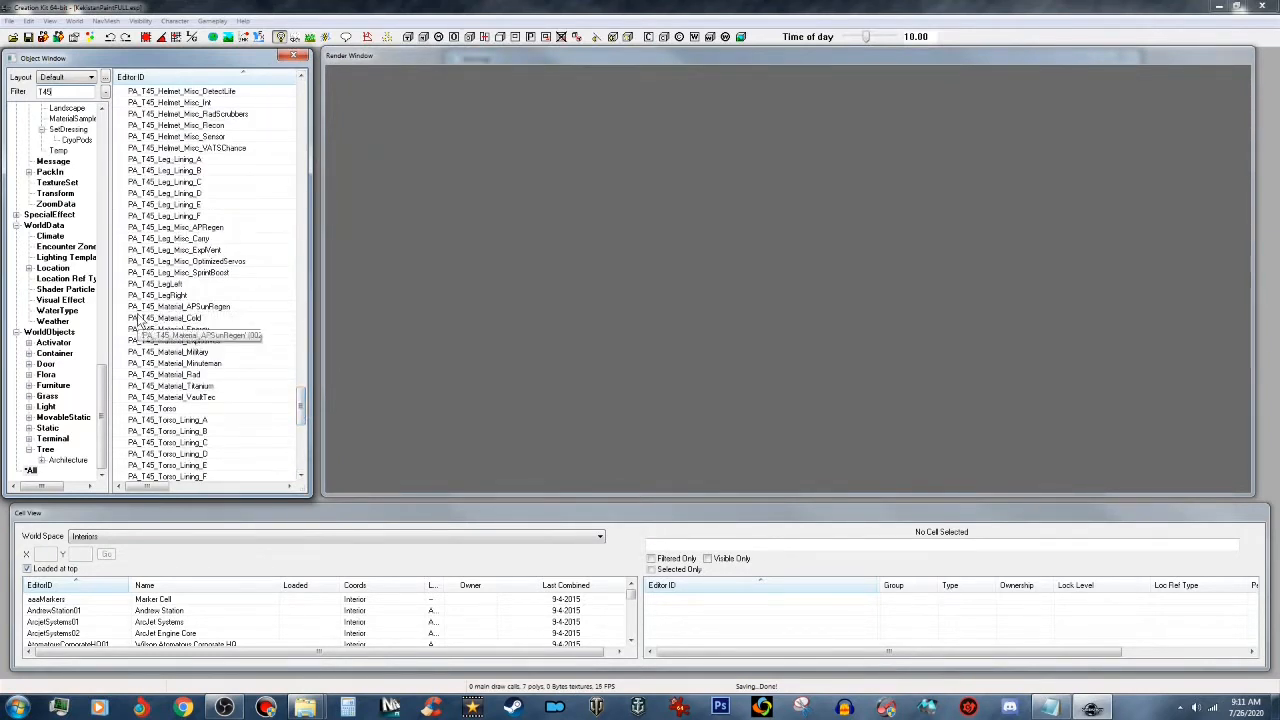
{"action": "left_click", "coordinate": [218, 366]}
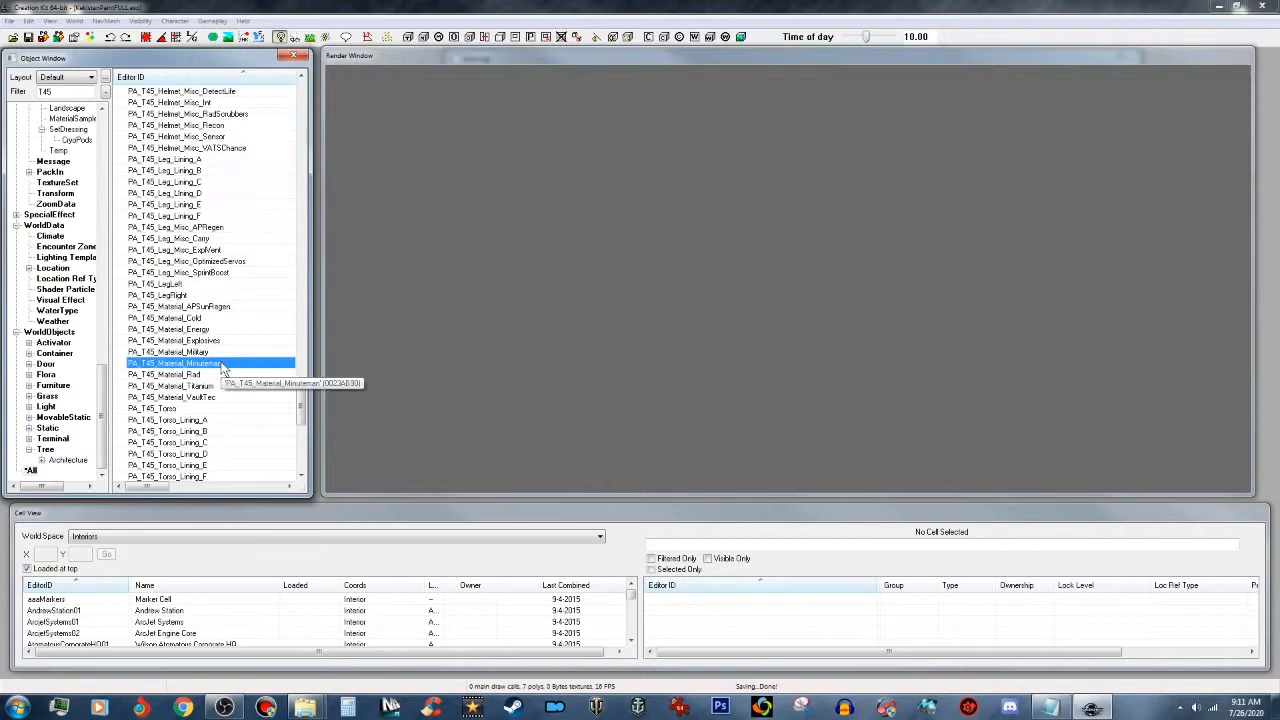
{"action": "double_click", "coordinate": [224, 365]}
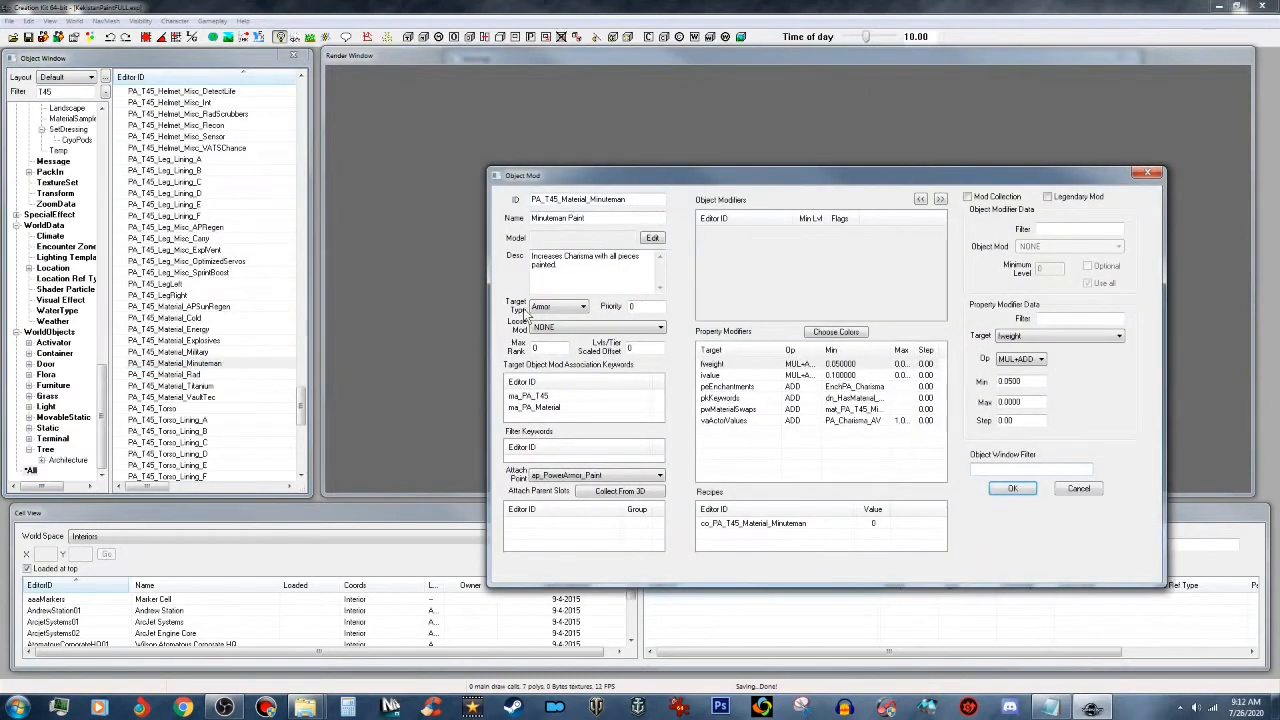
{"action": "left_click", "coordinate": [532, 197]}
{"action": "type", "text": "000"}
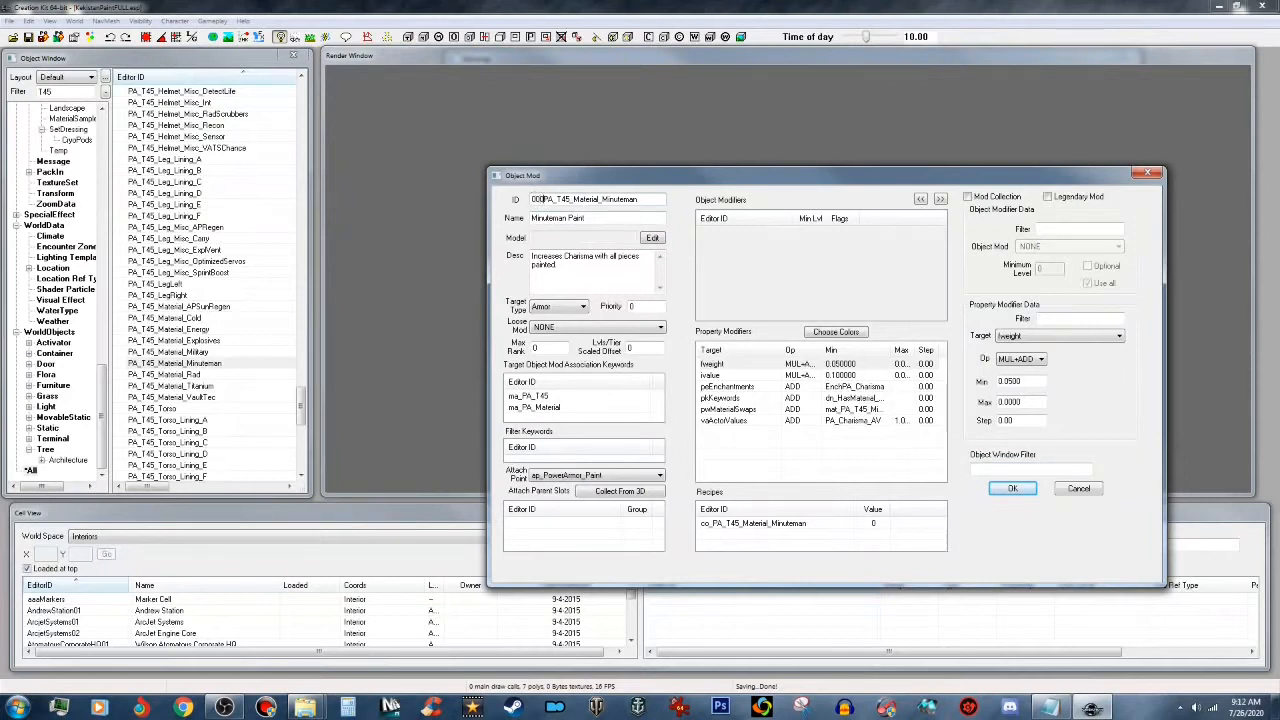
{"action": "type", "text": "MS_"}
{"action": "left_click_drag", "start_coordinate": [617, 199], "coordinate": [651, 199]}
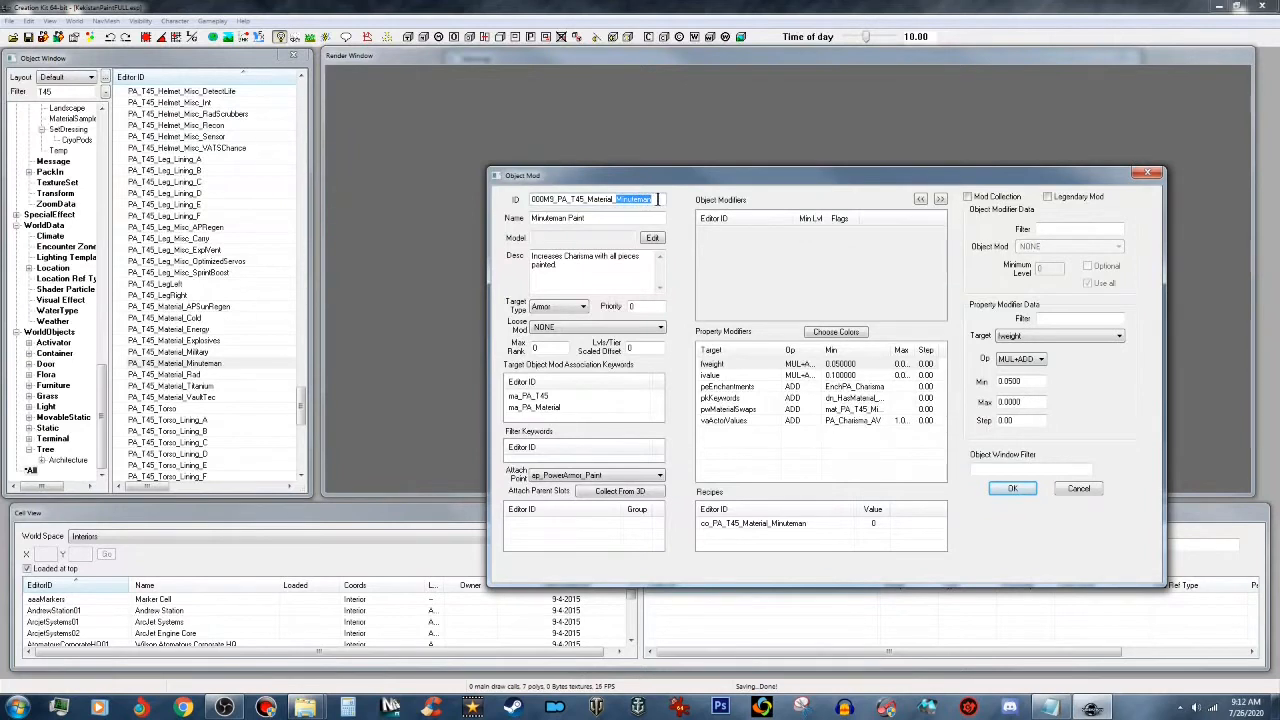
{"action": "type", "text": "Kek"}
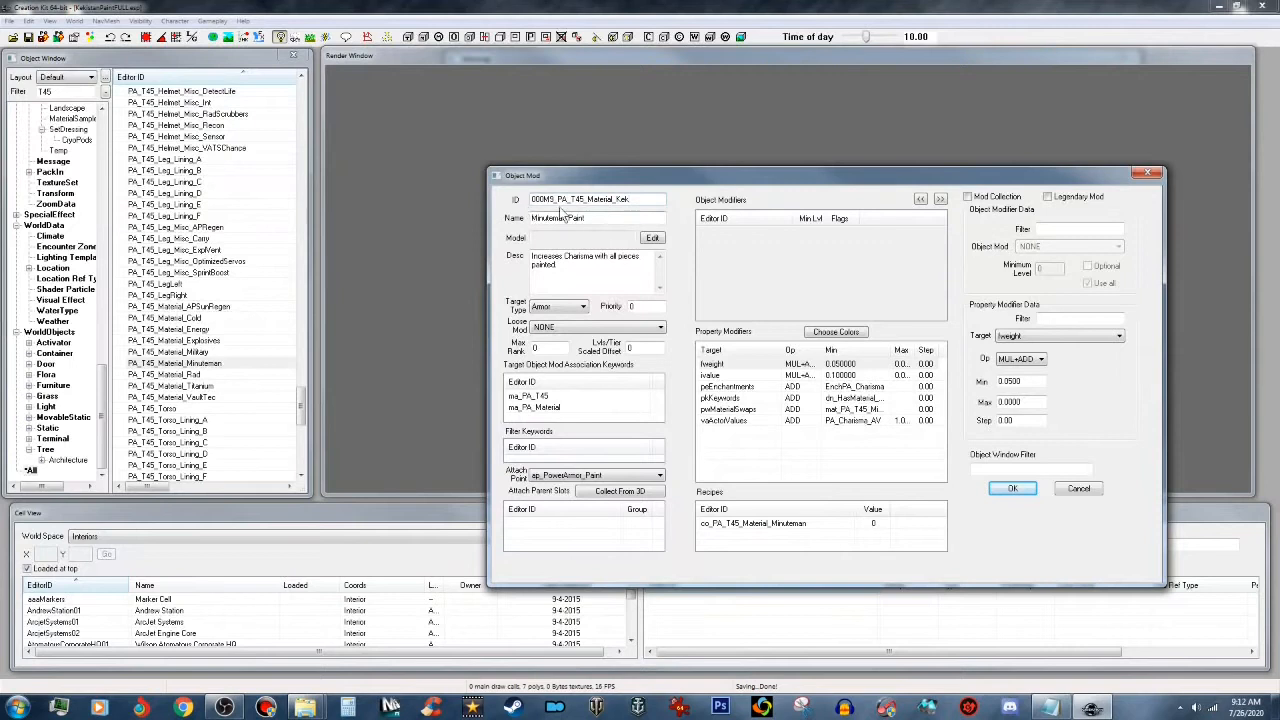
Step: Change the object mod's name to T-45 Kekistan Paint
{"action": "left_click_drag", "start_coordinate": [567, 219], "coordinate": [524, 218]}
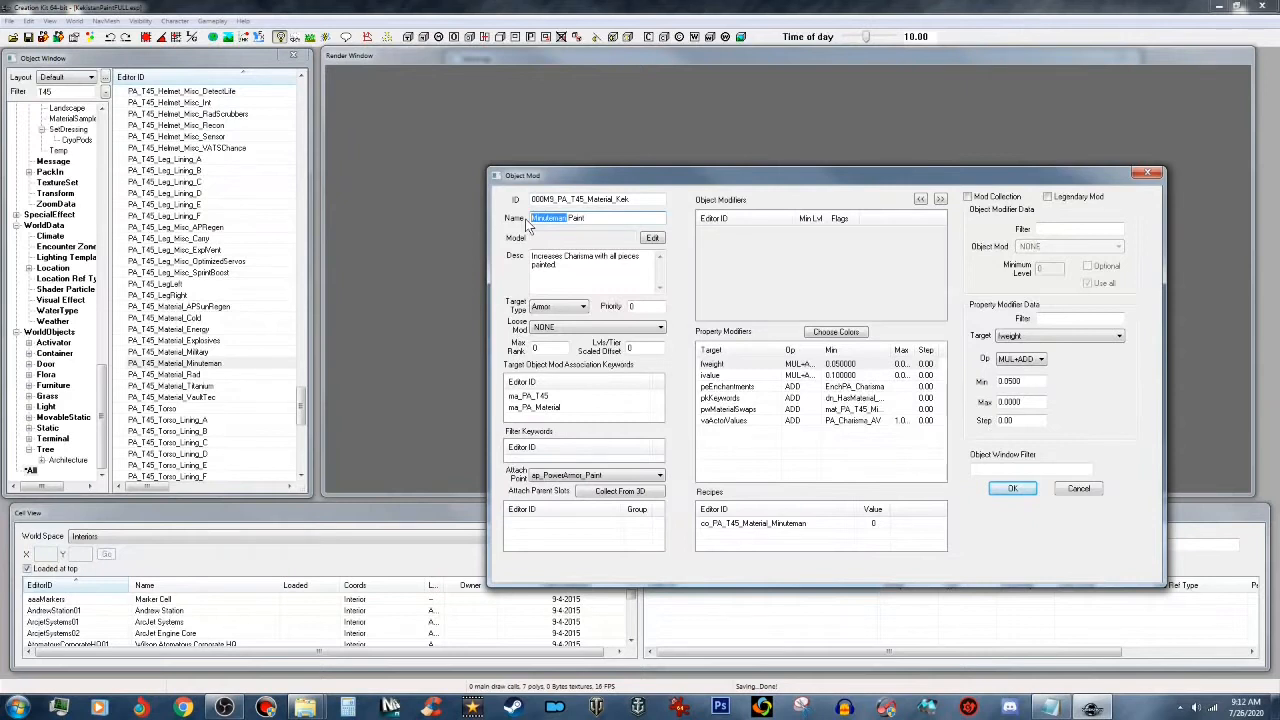
{"action": "type", "text": "T-45 "}
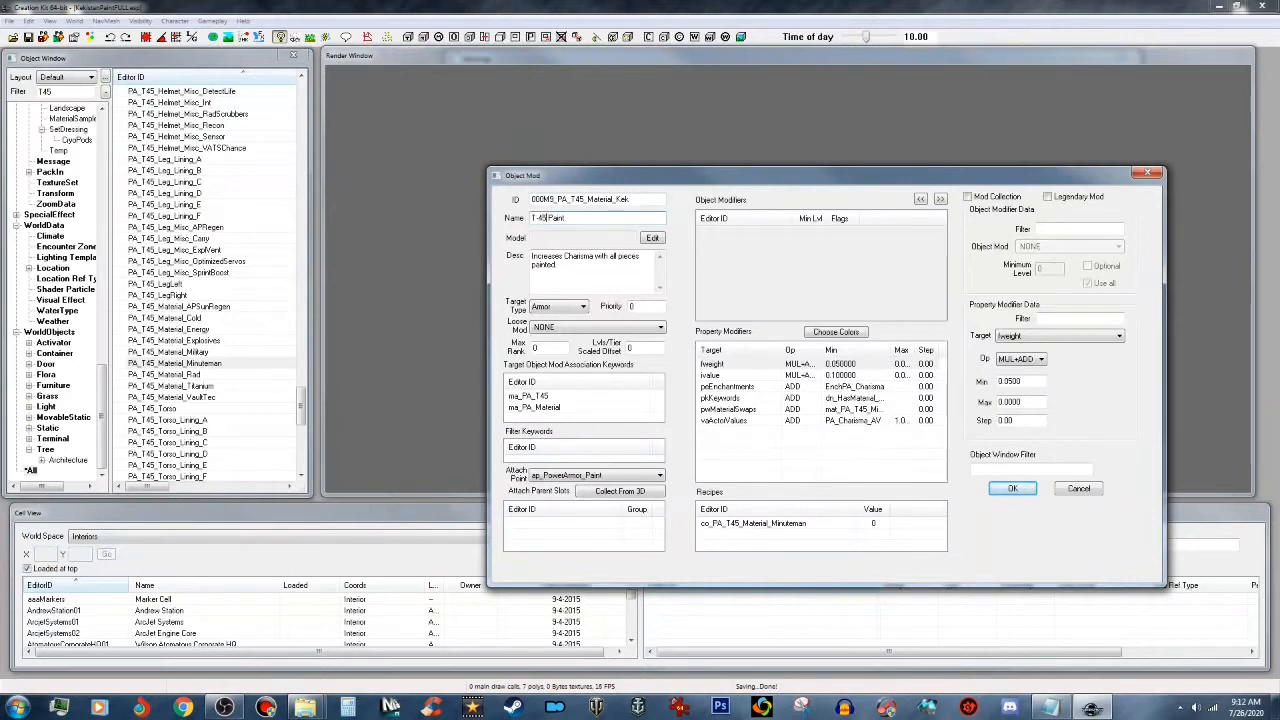
{"action": "type", "text": "Kekistan"}
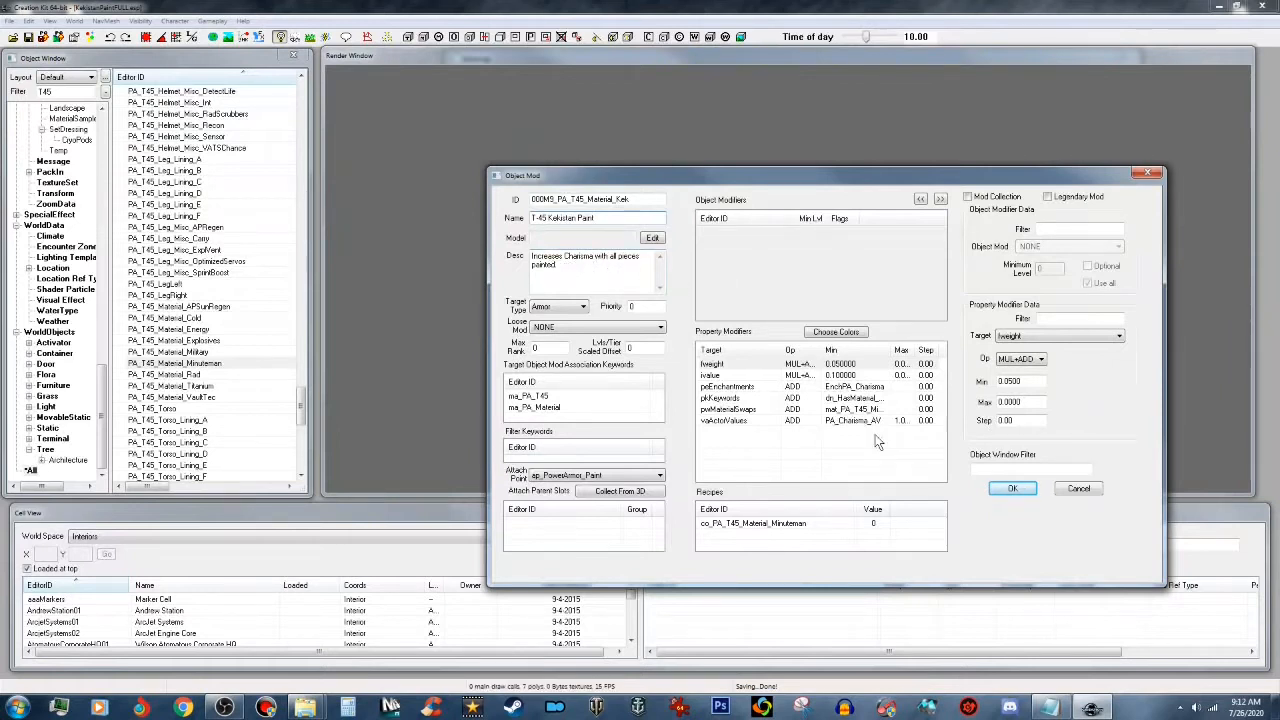
Step: Examine the available forms for the peEnchantments property modifier without choosing a different one
{"action": "left_click", "coordinate": [872, 388]}
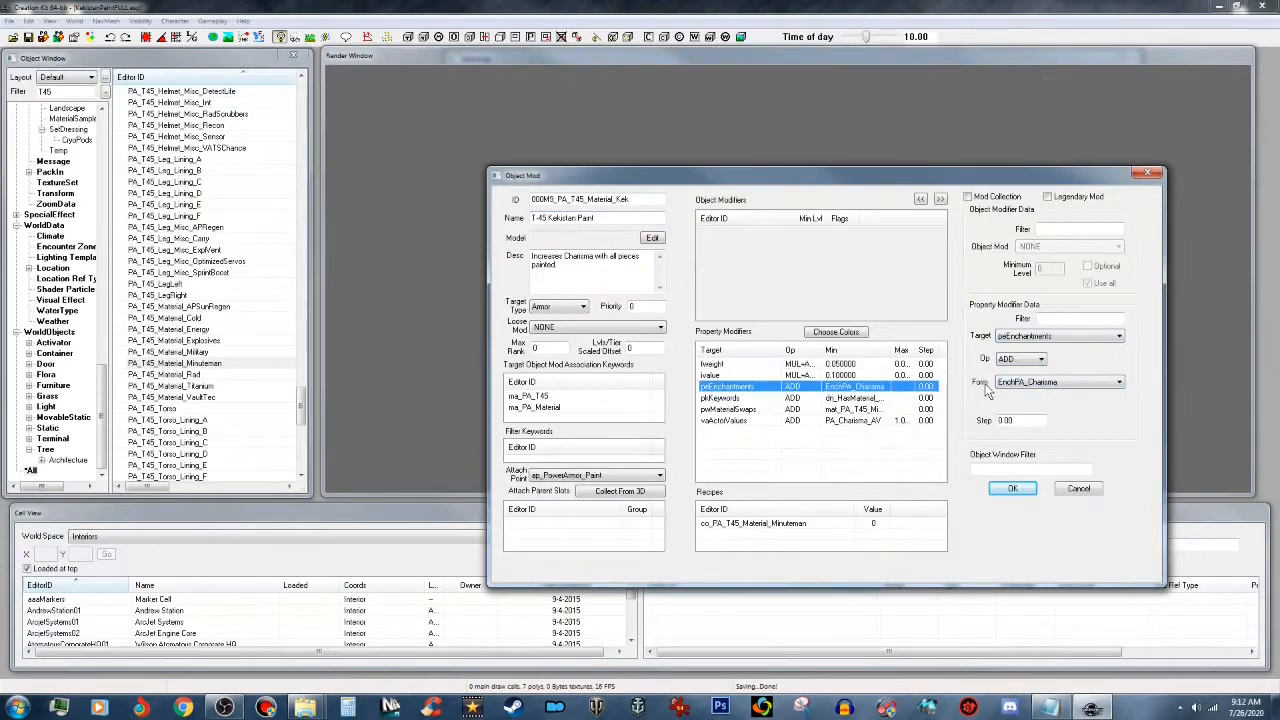
{"action": "left_click", "coordinate": [1082, 382]}
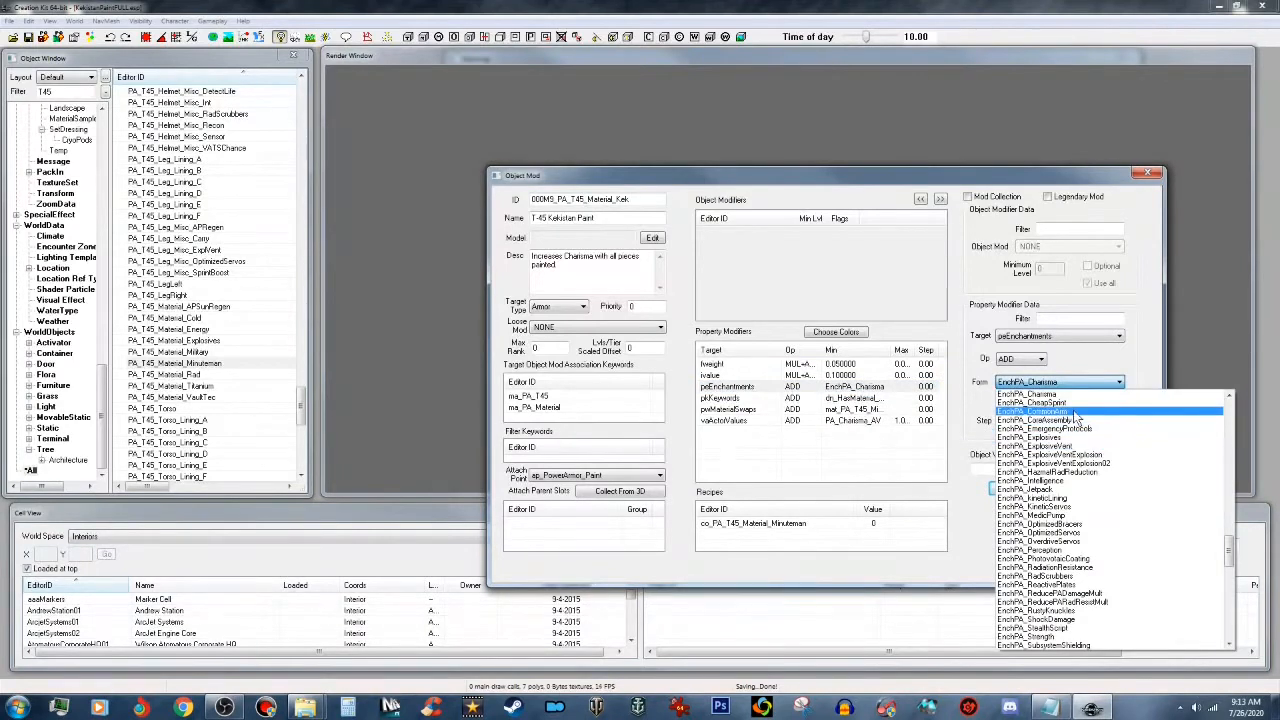
{"action": "left_click", "coordinate": [967, 380]}
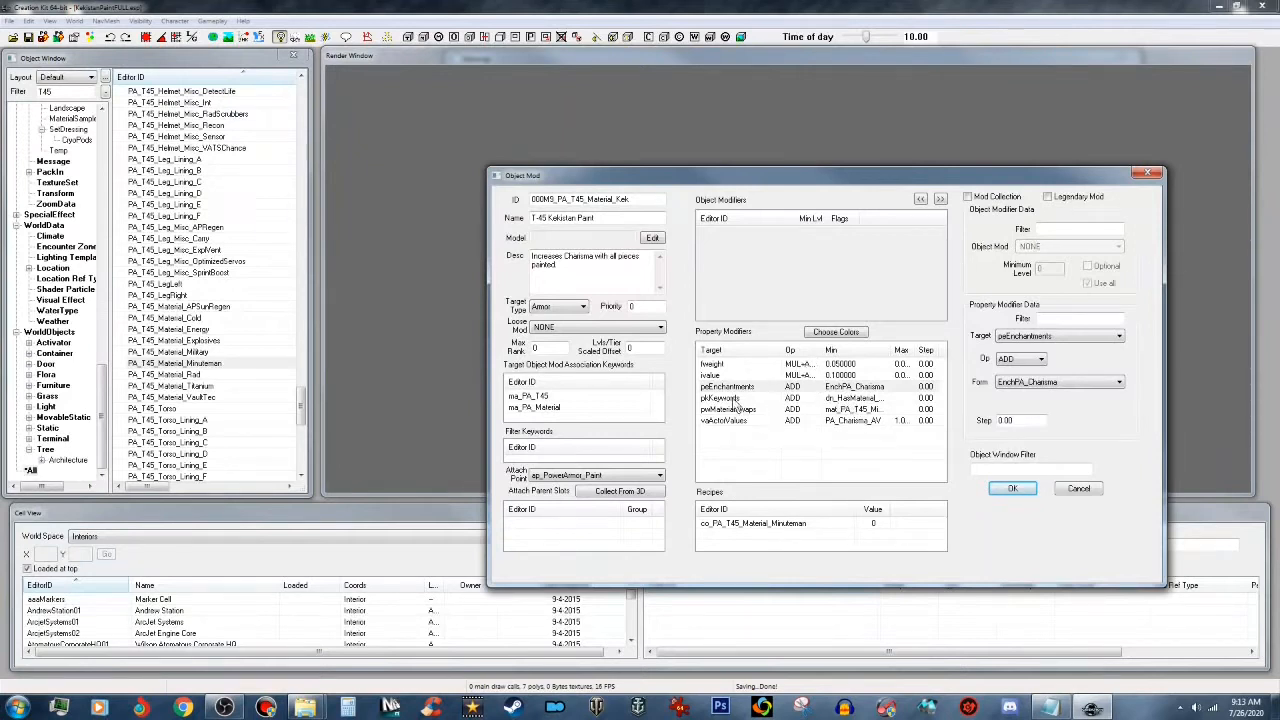
Step: Save the renamed T45 Kek object mod as a new form and filter the object list by 000m9
{"action": "left_click", "coordinate": [1013, 489]}
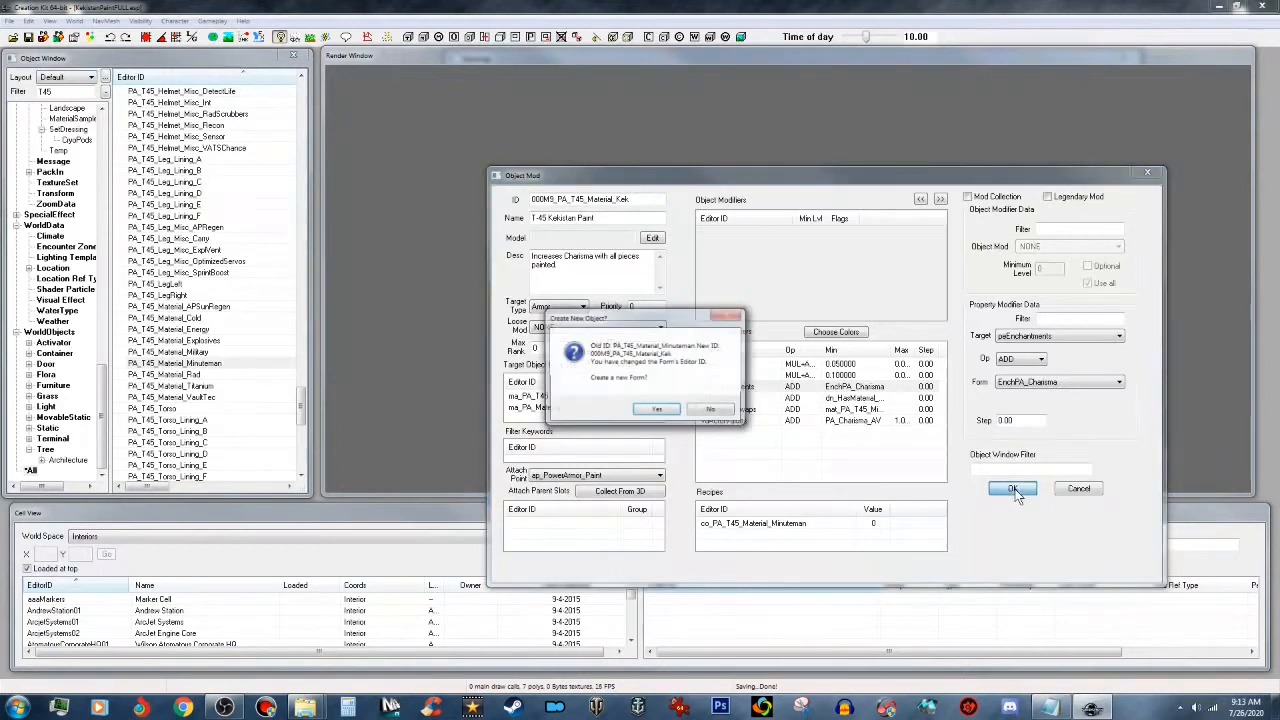
{"action": "left_click", "coordinate": [656, 410]}
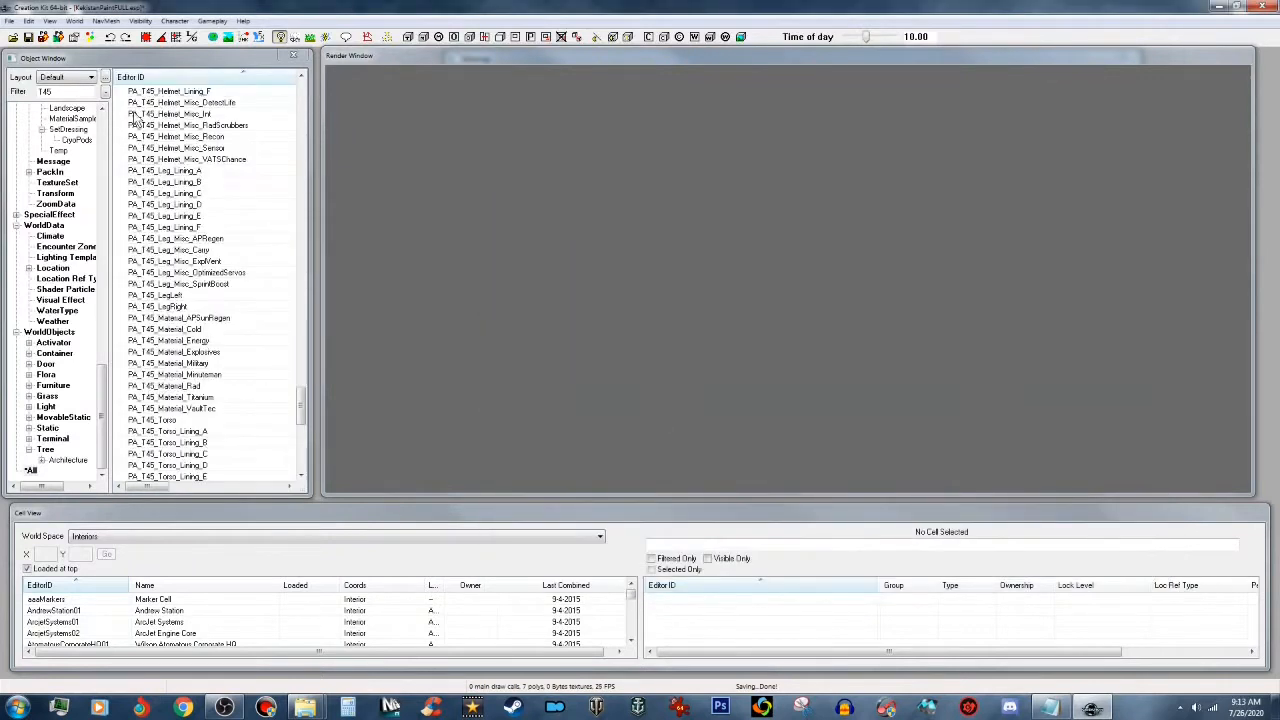
{"action": "double_click", "coordinate": [58, 91]}
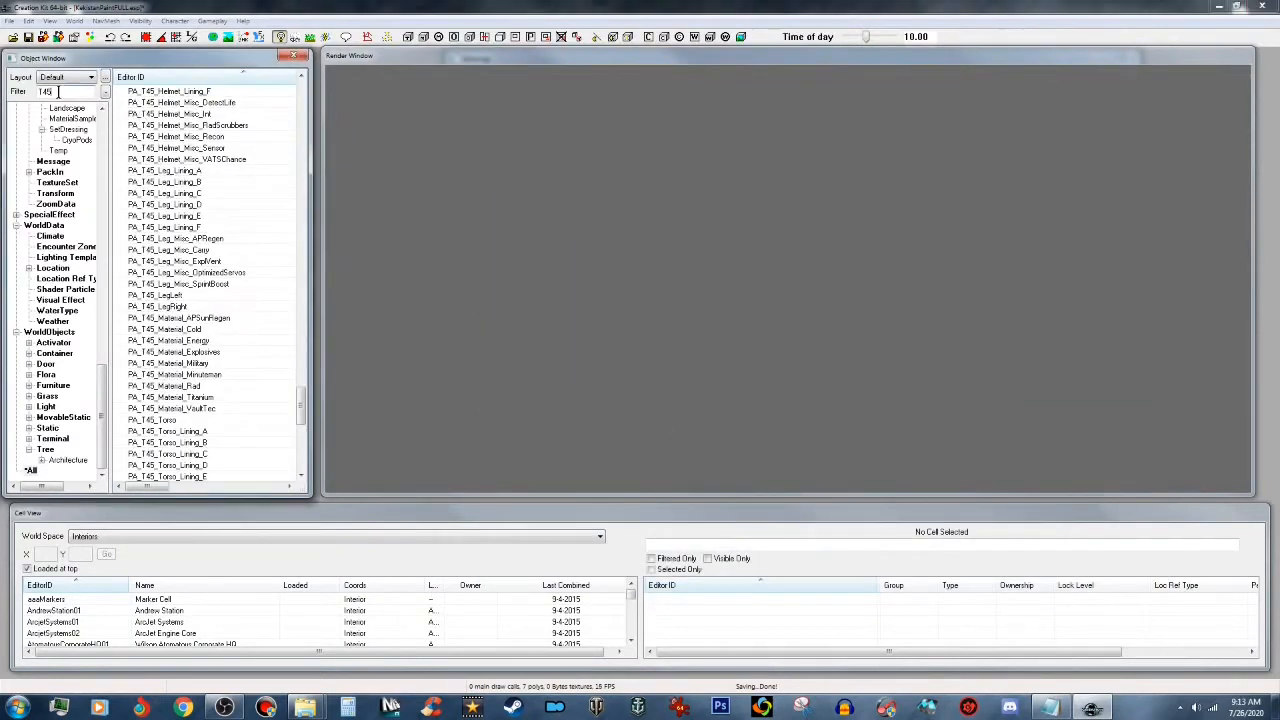
{"action": "type", "text": "000m9"}
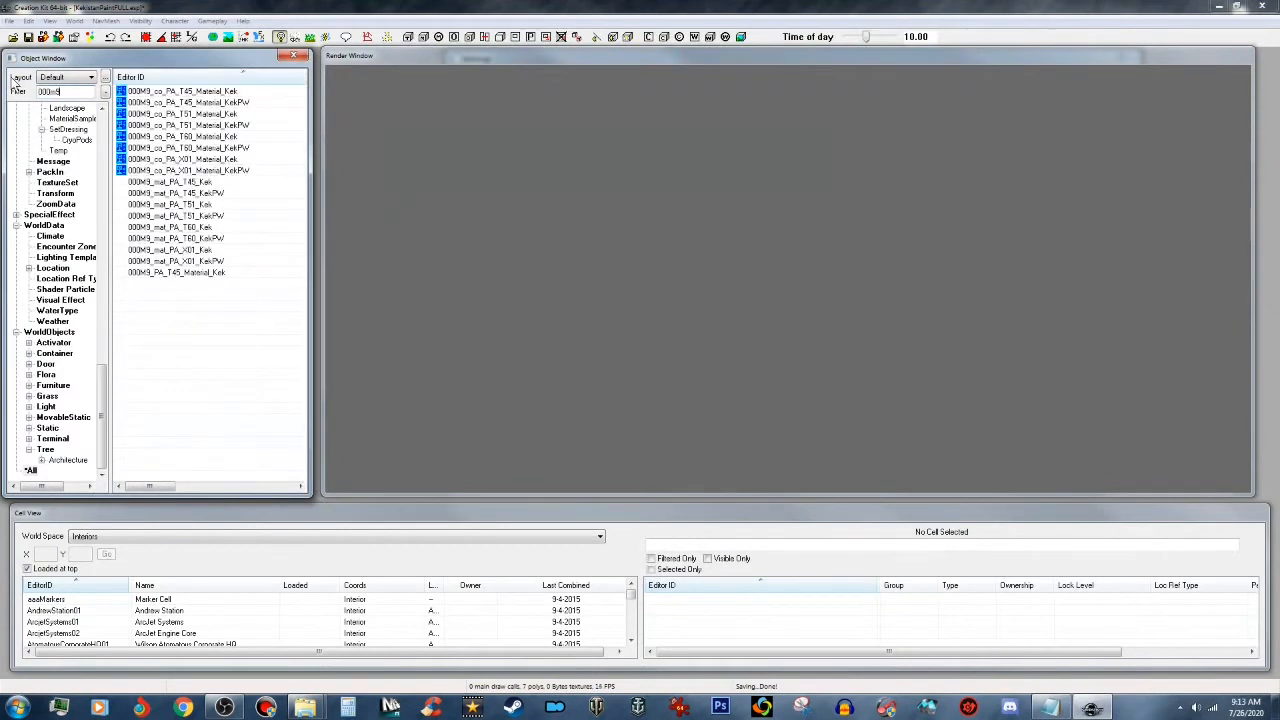
Step: Change the name of object mod 000M9_PA_T45_Material_Kek to T-45 Kekistan Paint Clean
{"action": "left_click", "coordinate": [212, 273]}
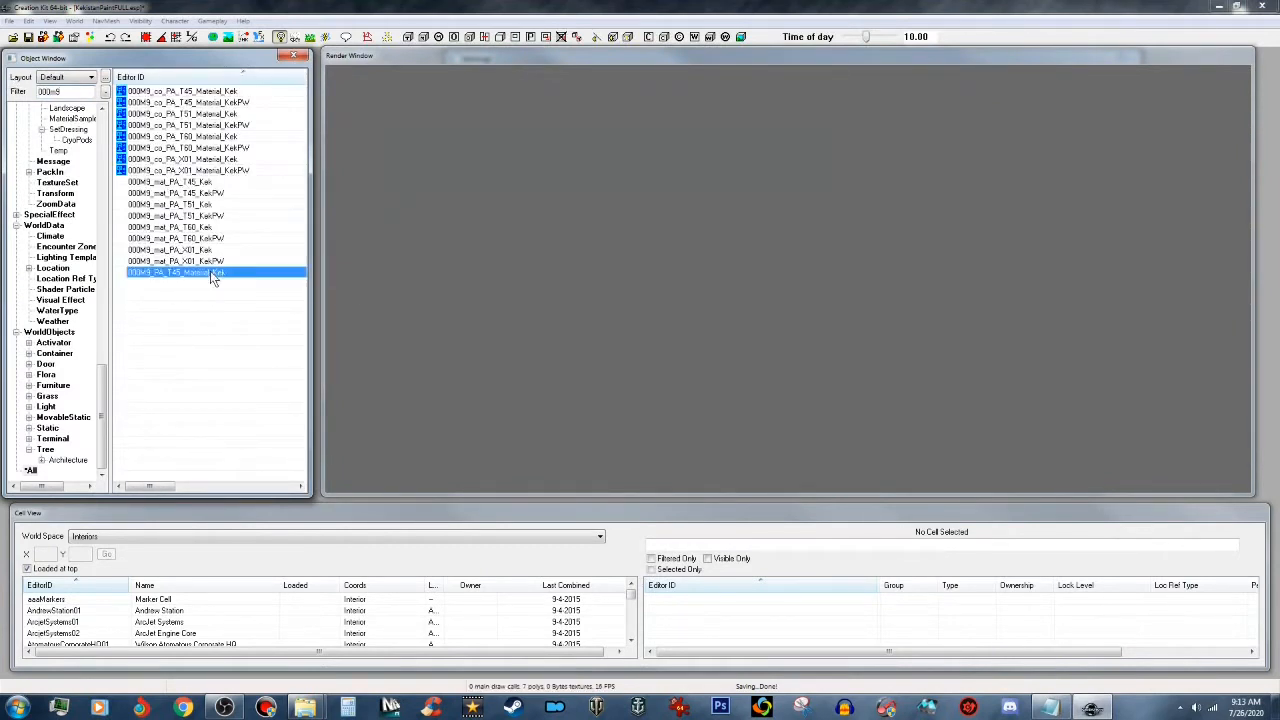
{"action": "double_click", "coordinate": [210, 271]}
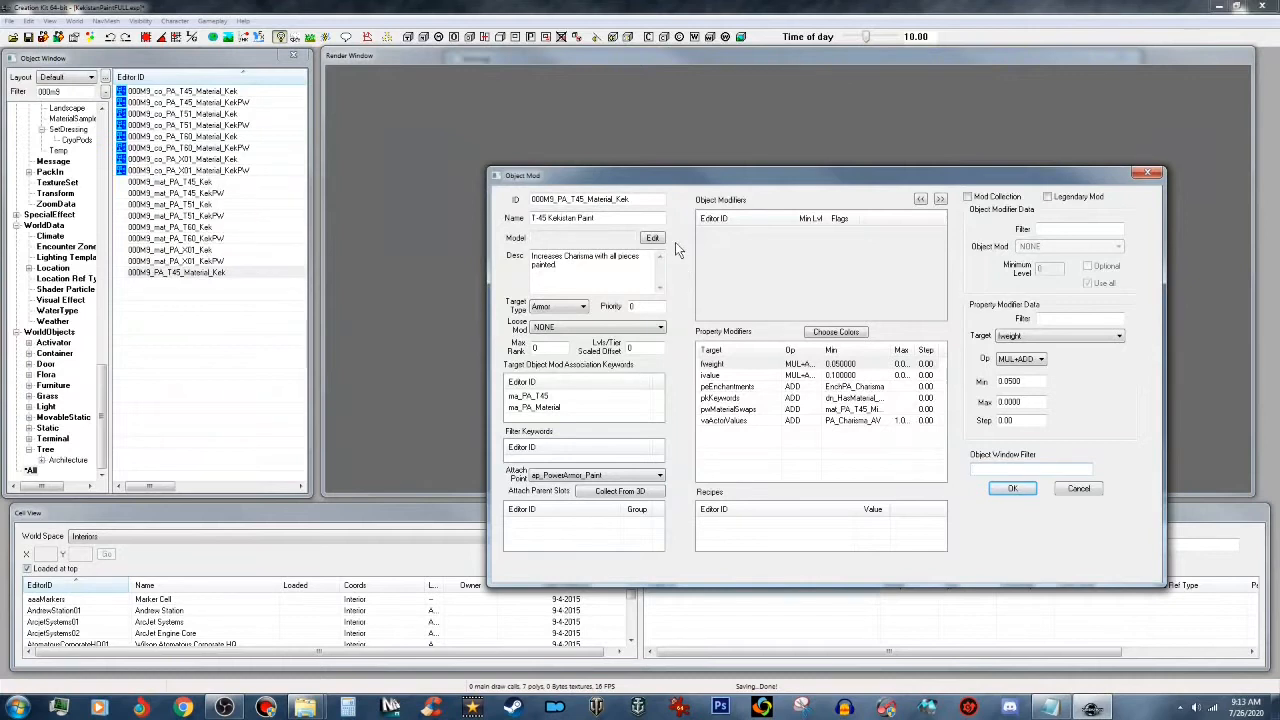
{"action": "left_click", "coordinate": [609, 220]}
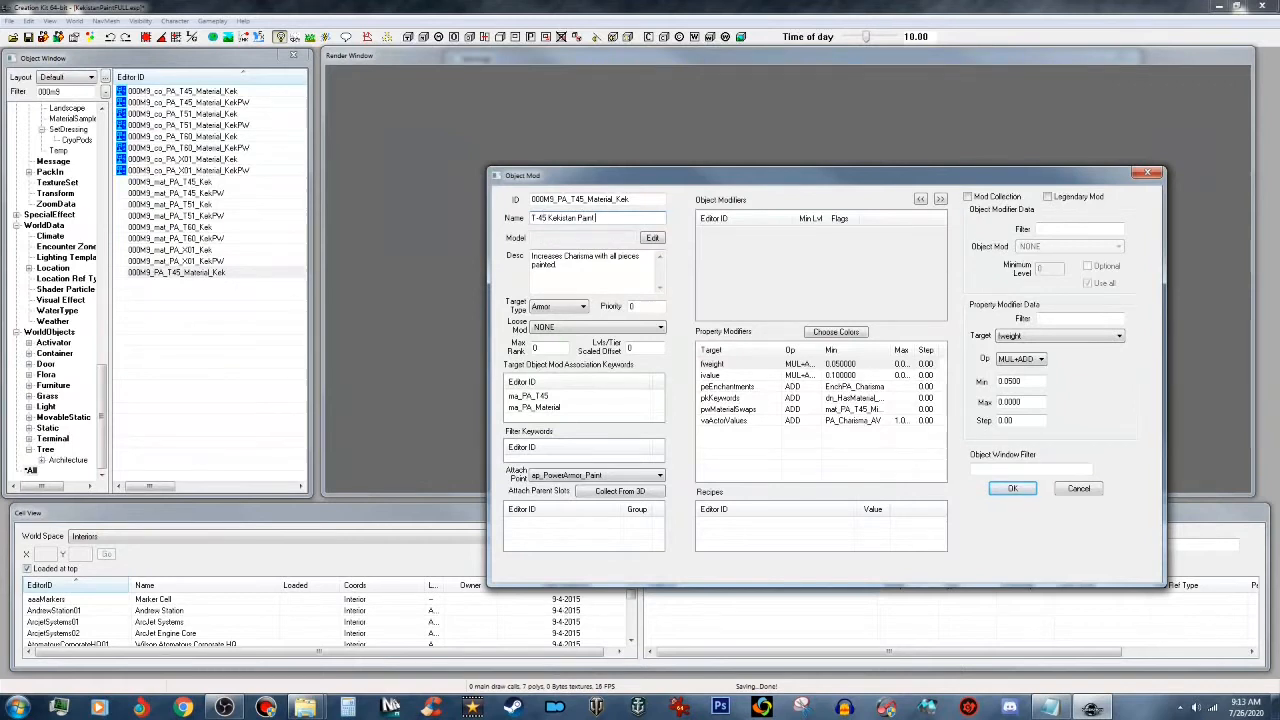
{"action": "type", "text": "Clean"}
{"action": "left_click", "coordinate": [1024, 485]}
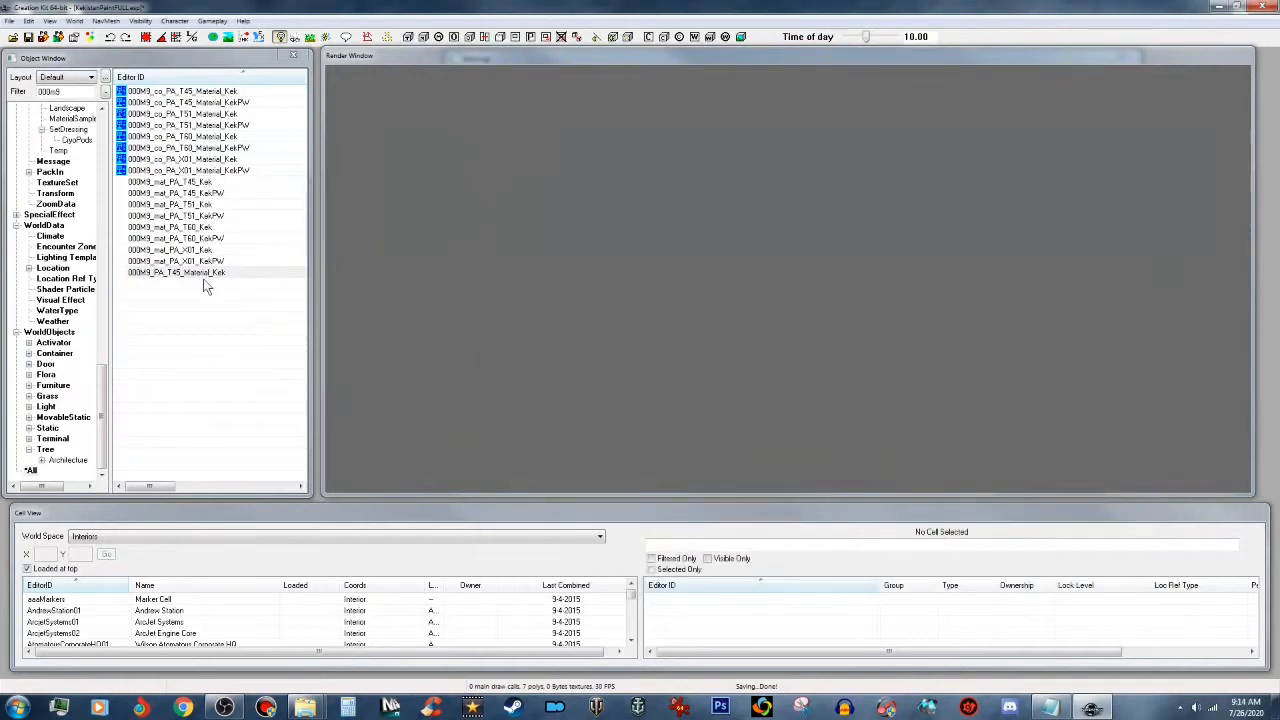
Step: Duplicate 000M9_PA_T45_Material_Kek as a new form with ID 000M9_PA_T45_Material_KekPW and name T-45 Kekistan Paint Post War
{"action": "double_click", "coordinate": [206, 273]}
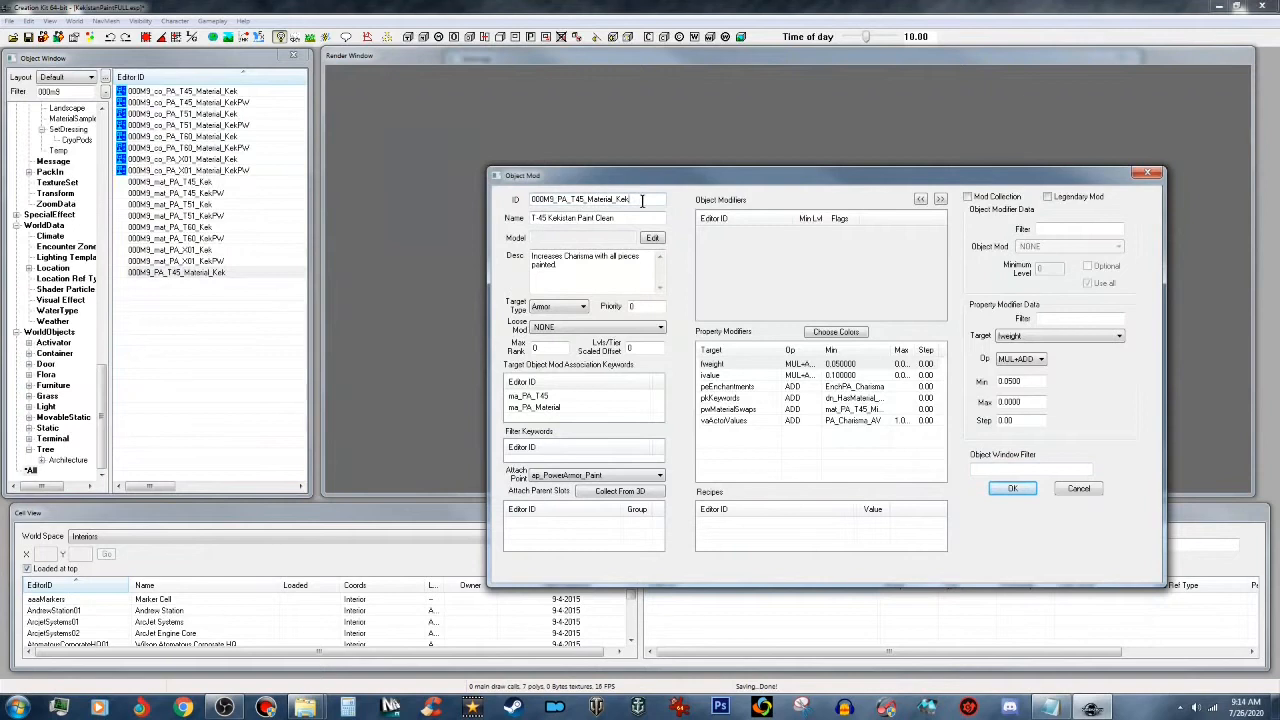
{"action": "left_click_drag", "start_coordinate": [595, 219], "coordinate": [620, 219]}
{"action": "type", "text": "P"}
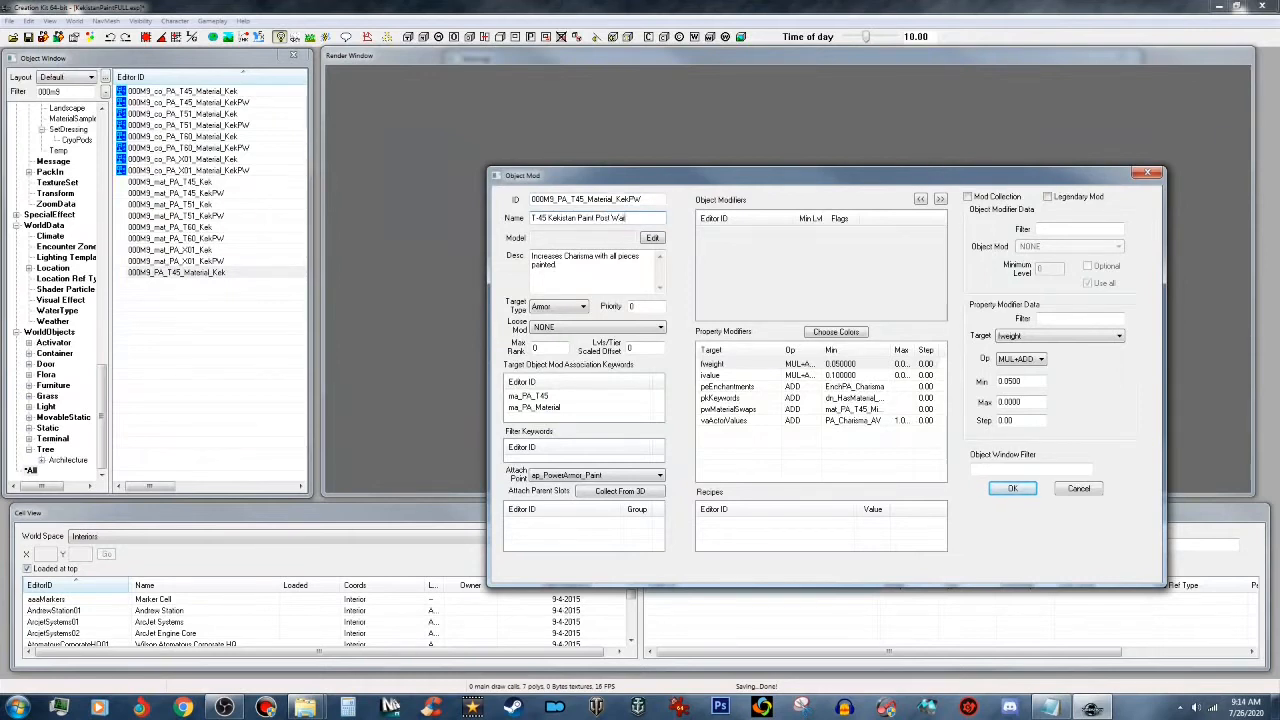
{"action": "type", "text": "ost War"}
{"action": "left_click", "coordinate": [1010, 489]}
{"action": "left_click", "coordinate": [657, 409]}
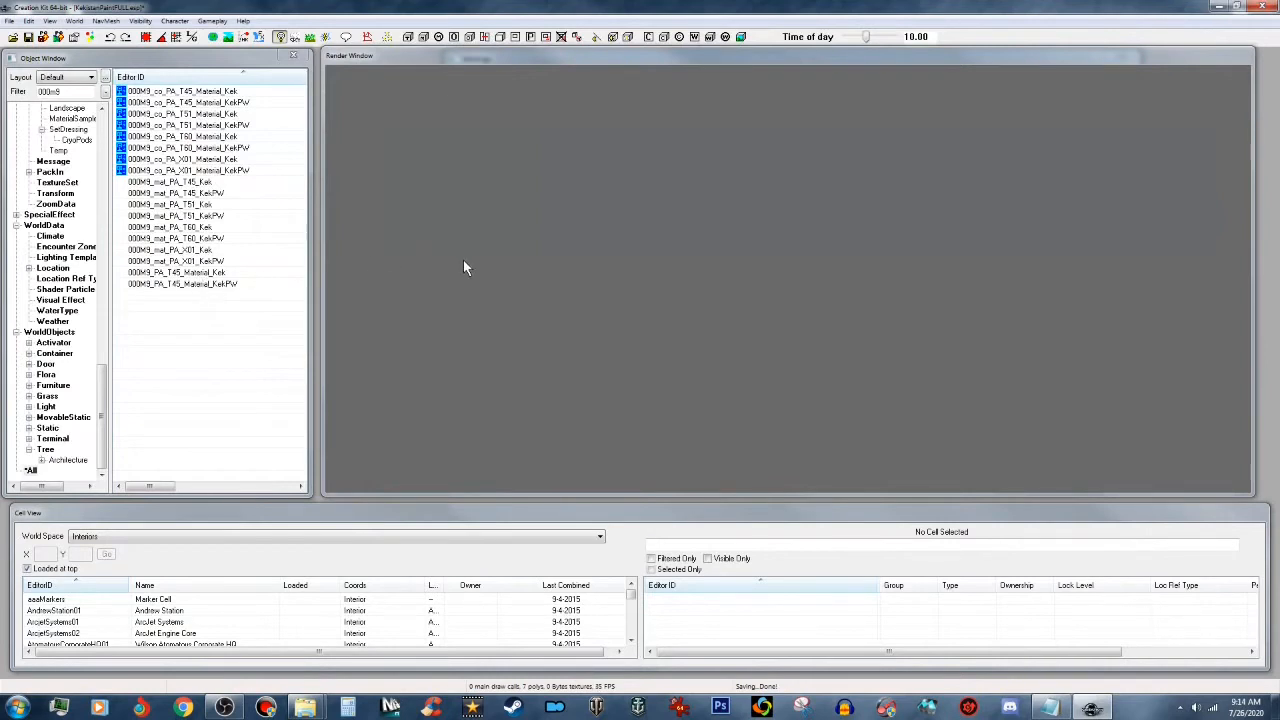
Step: Filter the object list by t51, open PA_T51_Material_Railroad and change its ID to 000M9_PA_T51_Material_Kek
{"action": "double_click", "coordinate": [53, 91]}
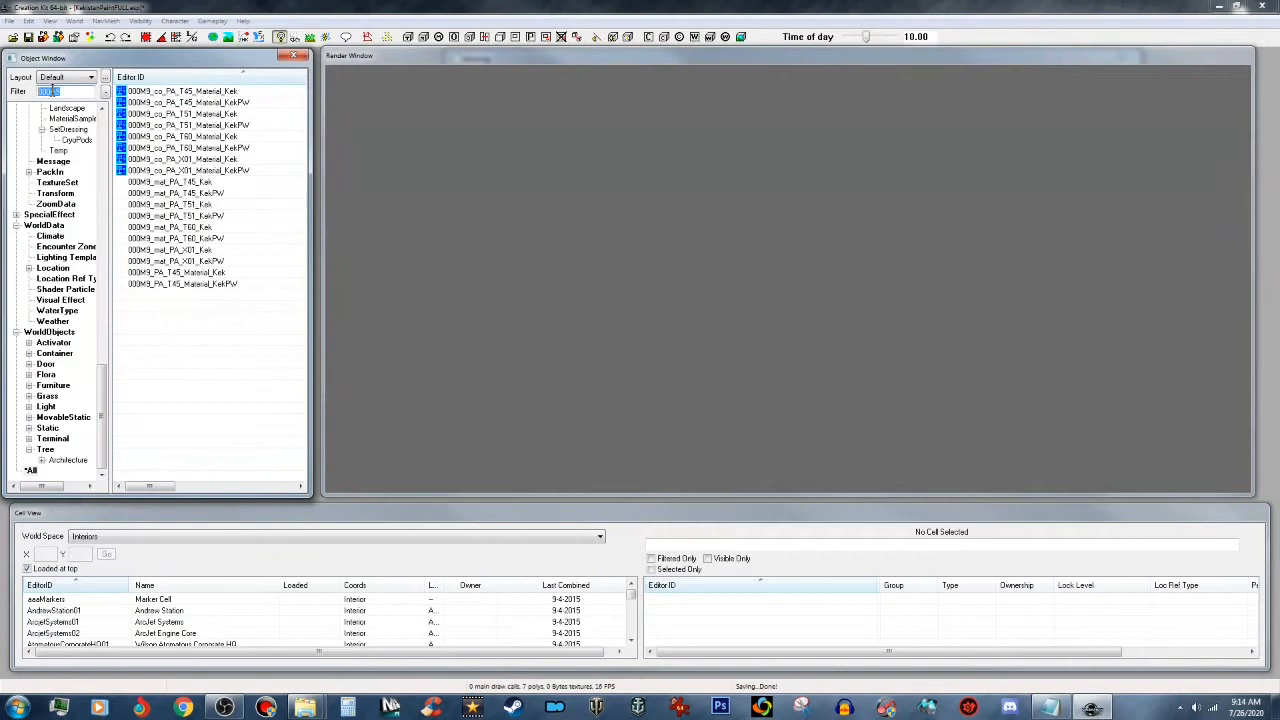
{"action": "type", "text": "t51"}
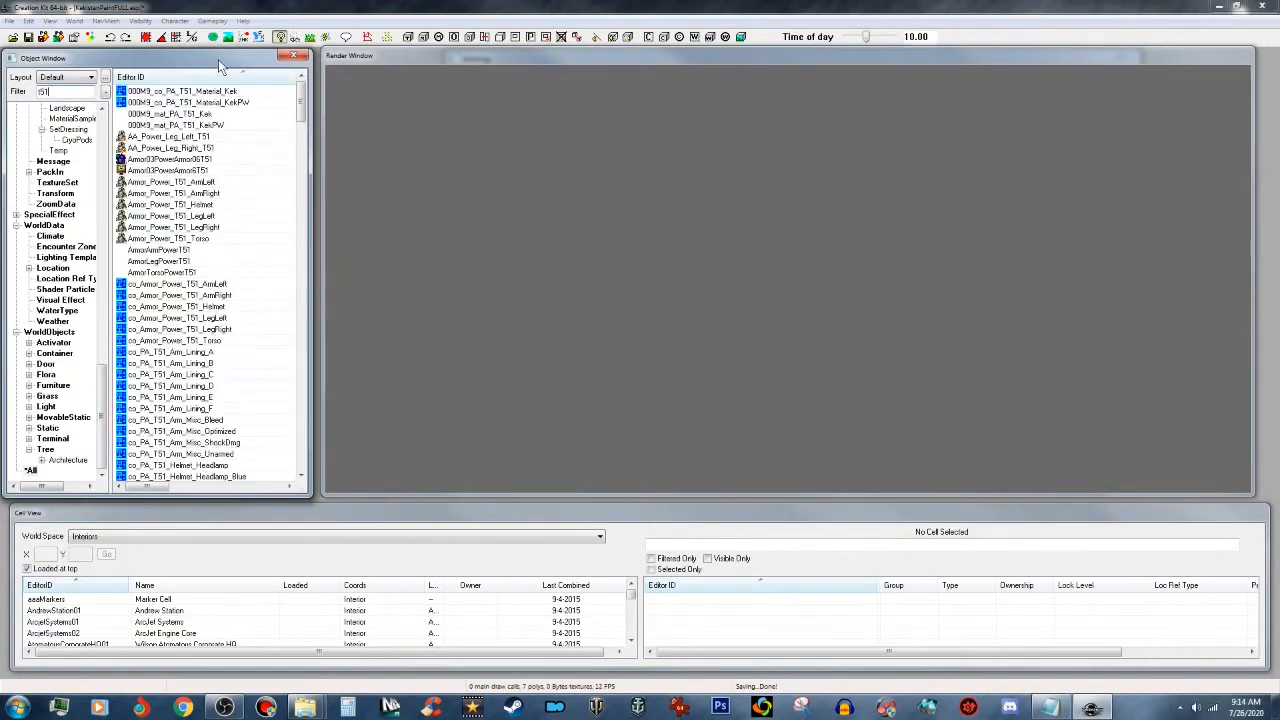
{"action": "left_click_drag", "start_coordinate": [301, 118], "coordinate": [295, 417]}
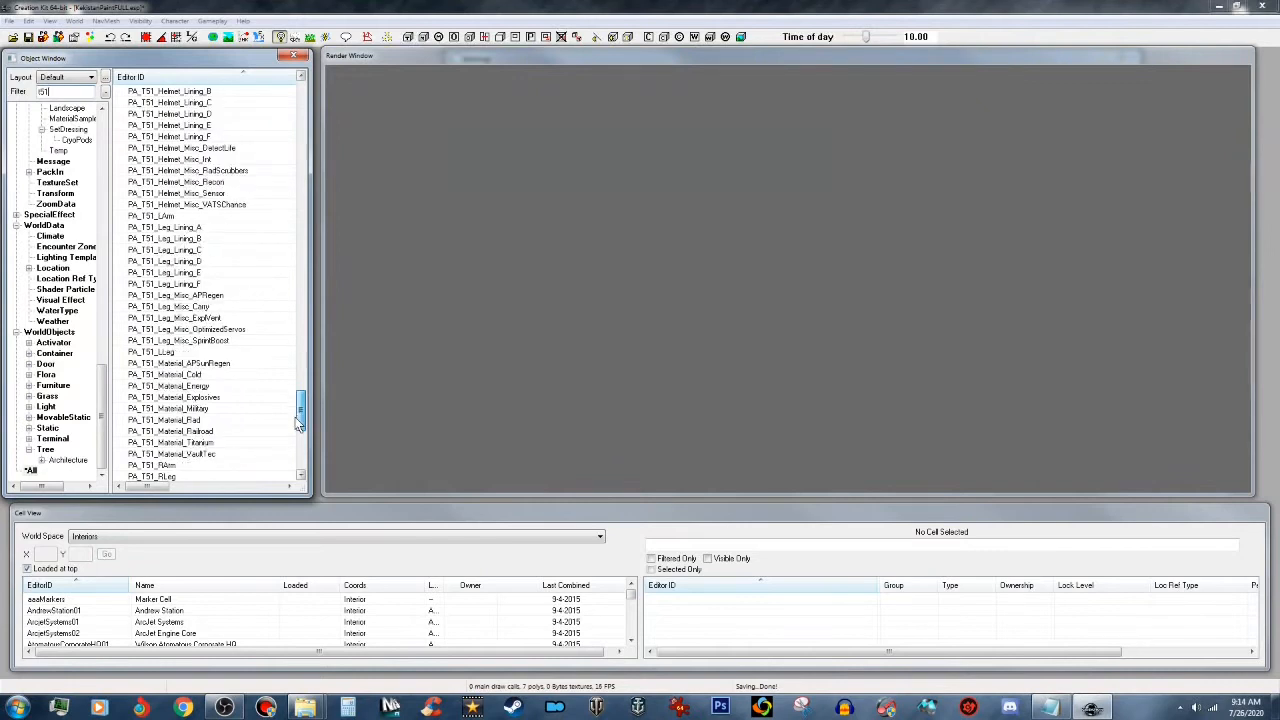
{"action": "double_click", "coordinate": [209, 433]}
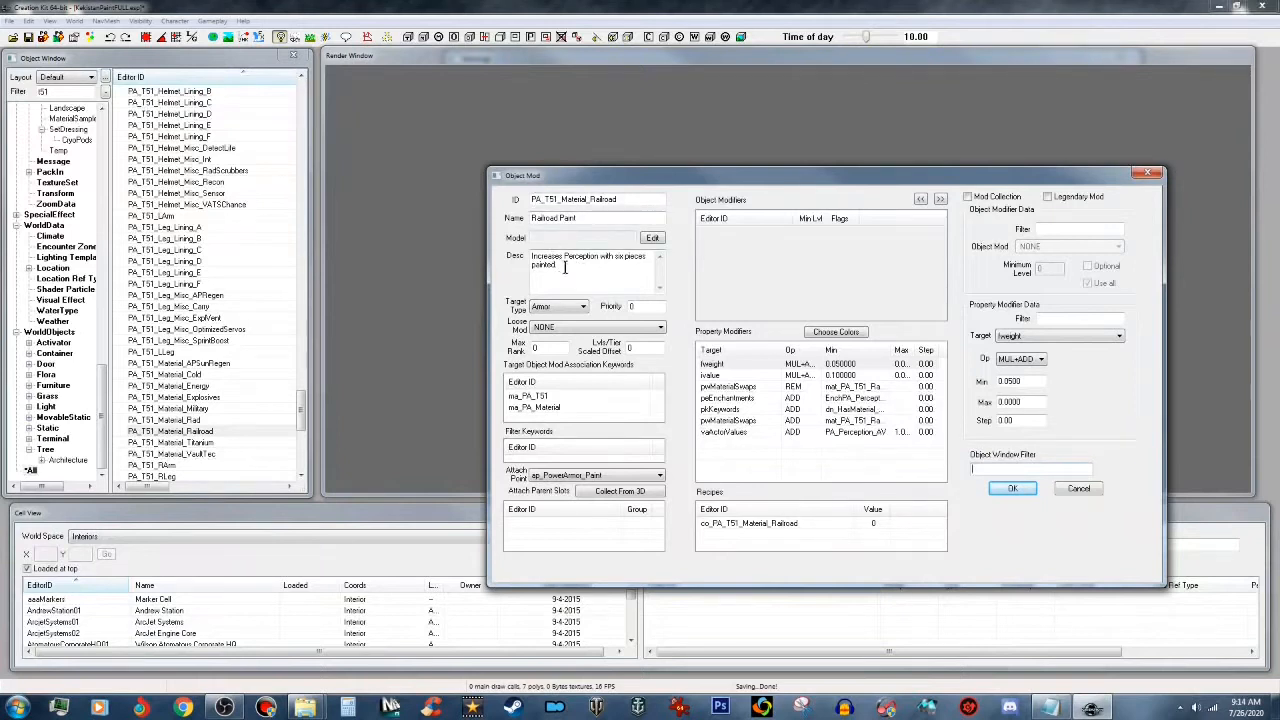
{"action": "left_click", "coordinate": [533, 199]}
{"action": "type", "text": "000MS_"}
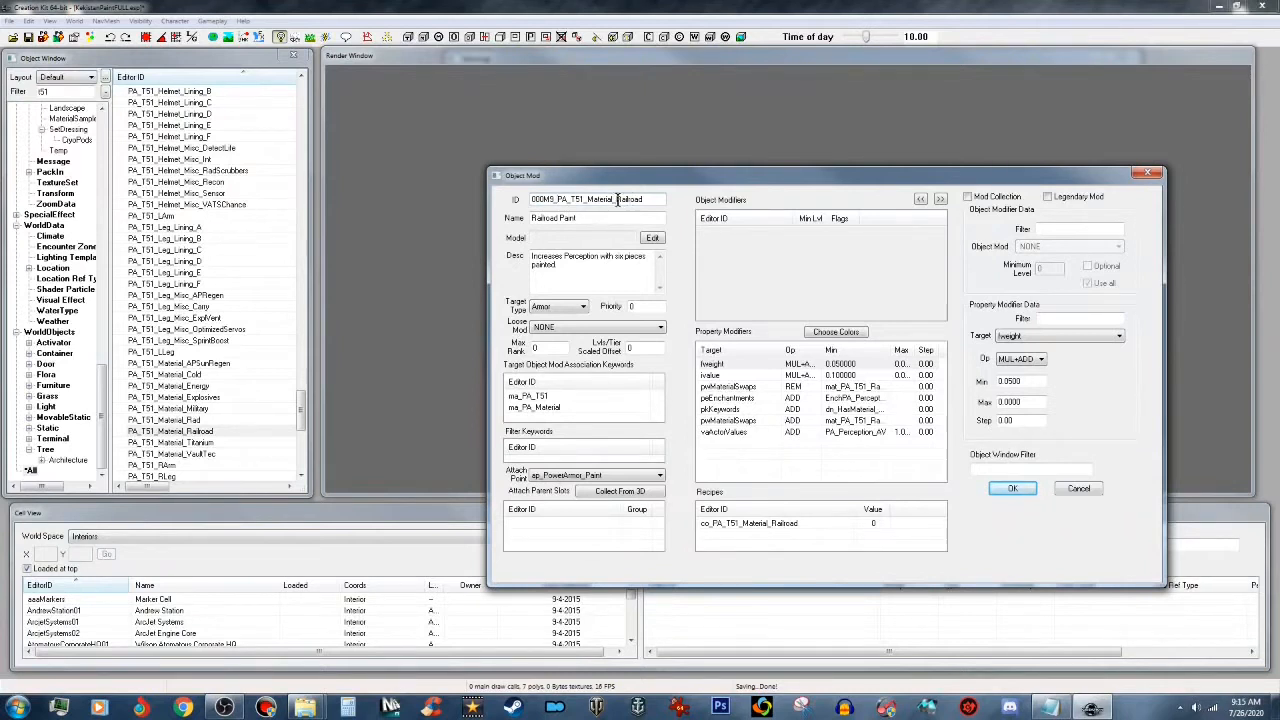
{"action": "left_click_drag", "start_coordinate": [614, 199], "coordinate": [659, 201]}
{"action": "type", "text": "Kek"}
Step: Change the T51 object mod's name to T-51 Kekistan Paint Clean
{"action": "double_click", "coordinate": [555, 220]}
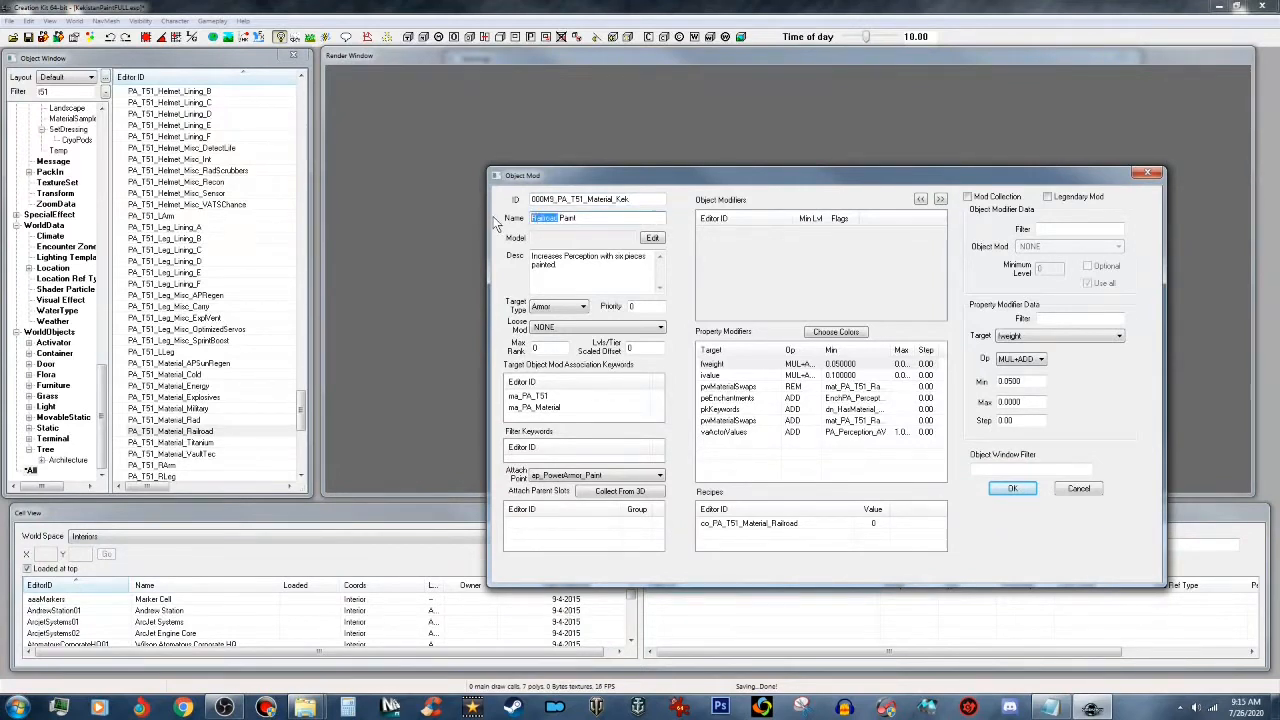
{"action": "type", "text": "T-51 Kek"}
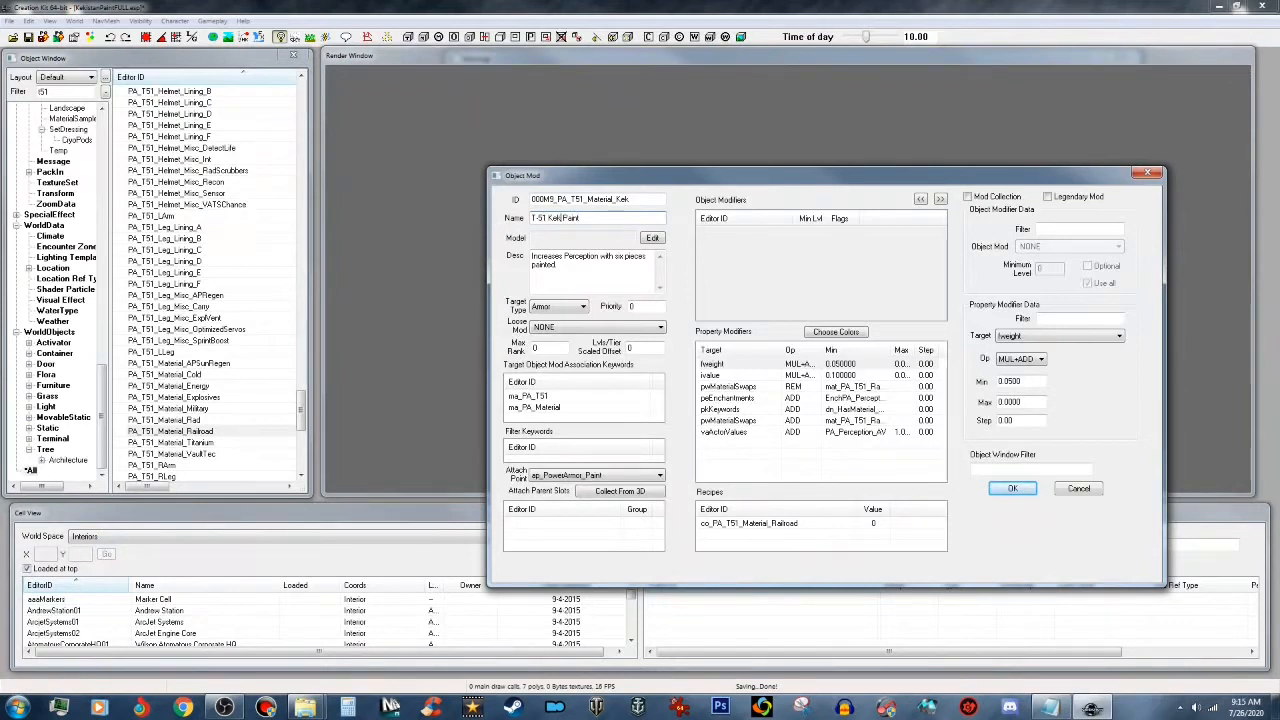
{"action": "type", "text": "stan"}
{"action": "type", "text": "Clean"}
Step: Replace Perception with Charisma in the T51 object mod's description
{"action": "left_click_drag", "start_coordinate": [597, 257], "coordinate": [564, 260]}
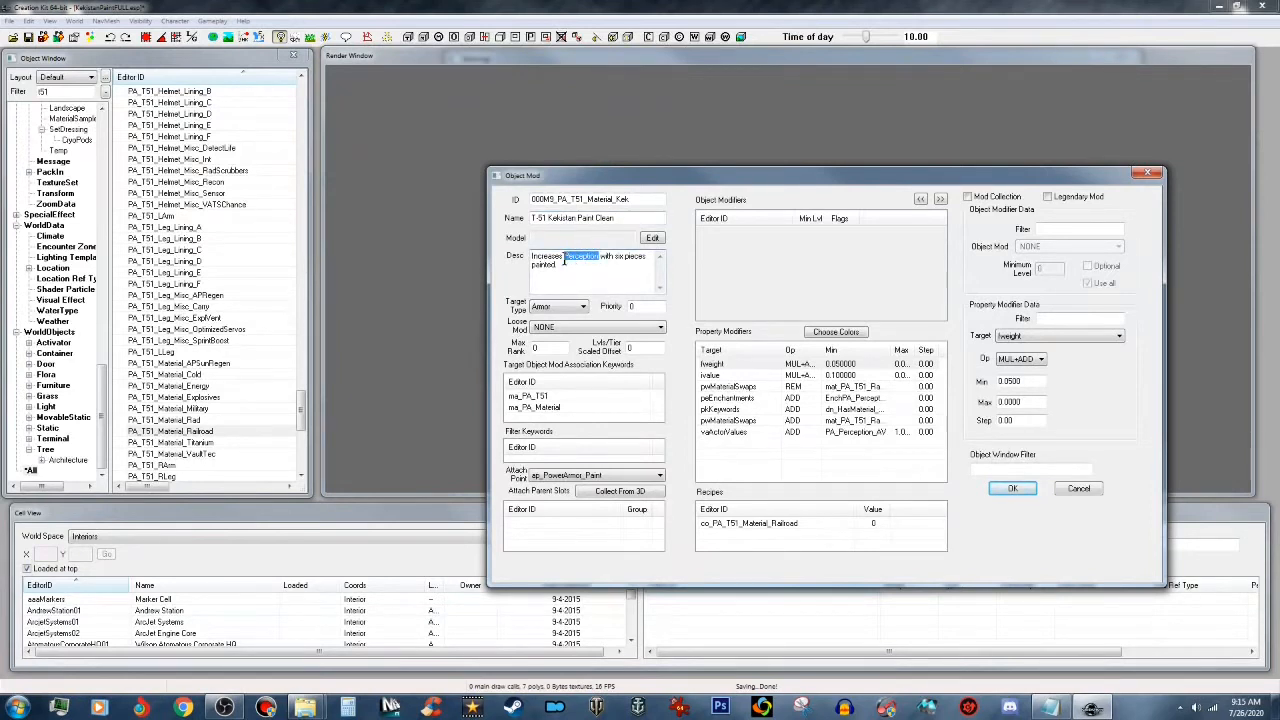
{"action": "type", "text": "Charisma"}
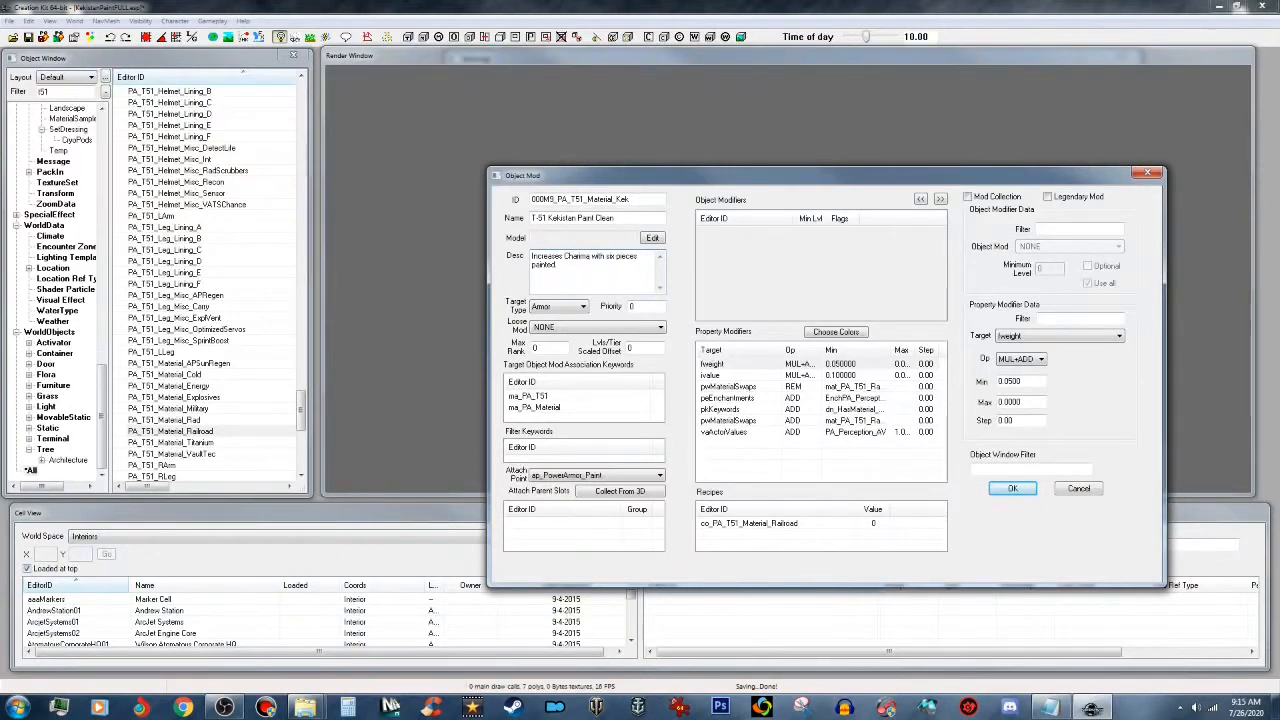
{"action": "key", "text": "BackSpace"}
{"action": "key", "text": "BackSpace"}
{"action": "key", "text": "BackSpace"}
{"action": "type", "text": "sma"}
Step: Set the form of the peEnchantments property modifier to EnchPA_Charisma
{"action": "left_click", "coordinate": [866, 399]}
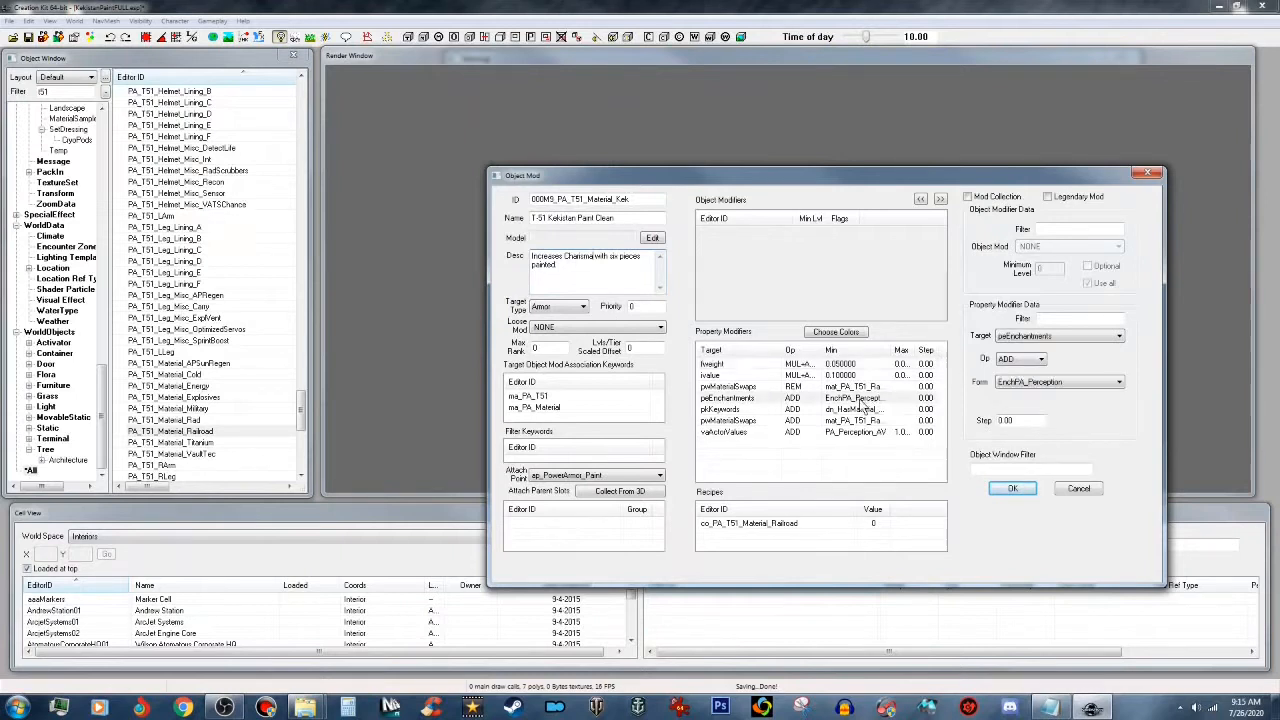
{"action": "left_click", "coordinate": [864, 400]}
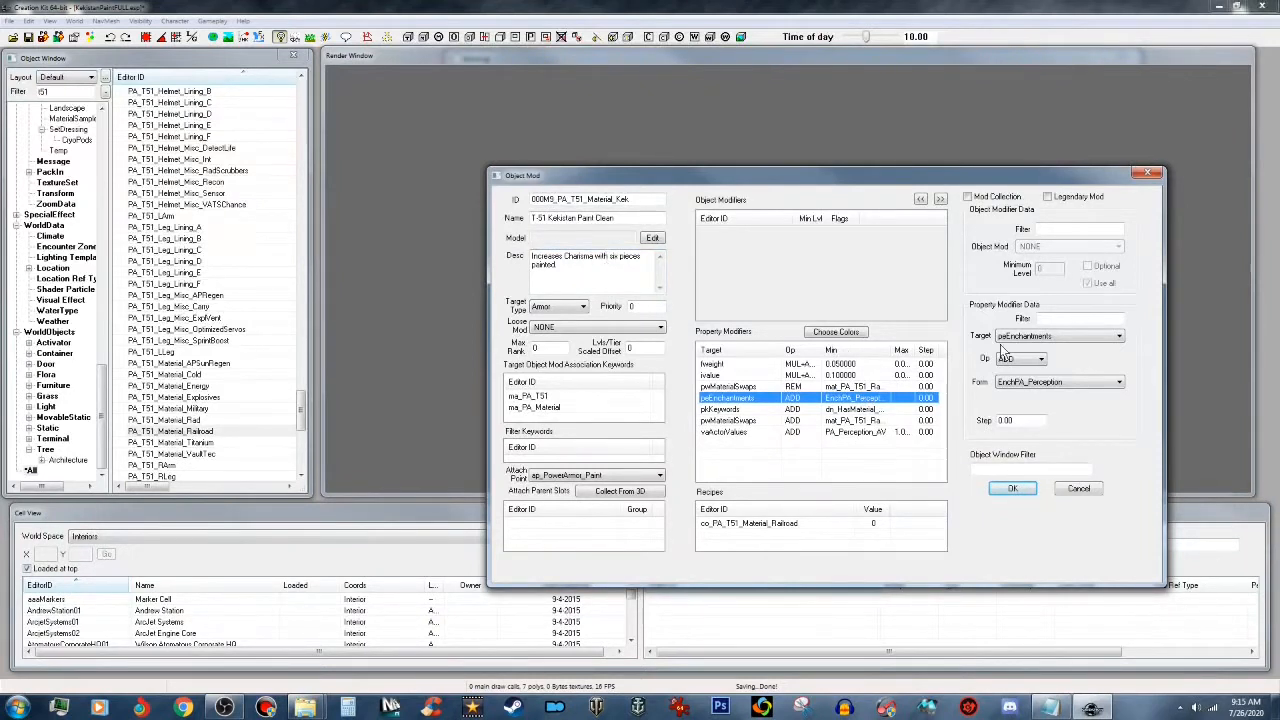
{"action": "left_click", "coordinate": [1068, 380]}
{"action": "scroll", "coordinate": [1087, 427], "scroll_direction": "up", "scroll_amount": 3}
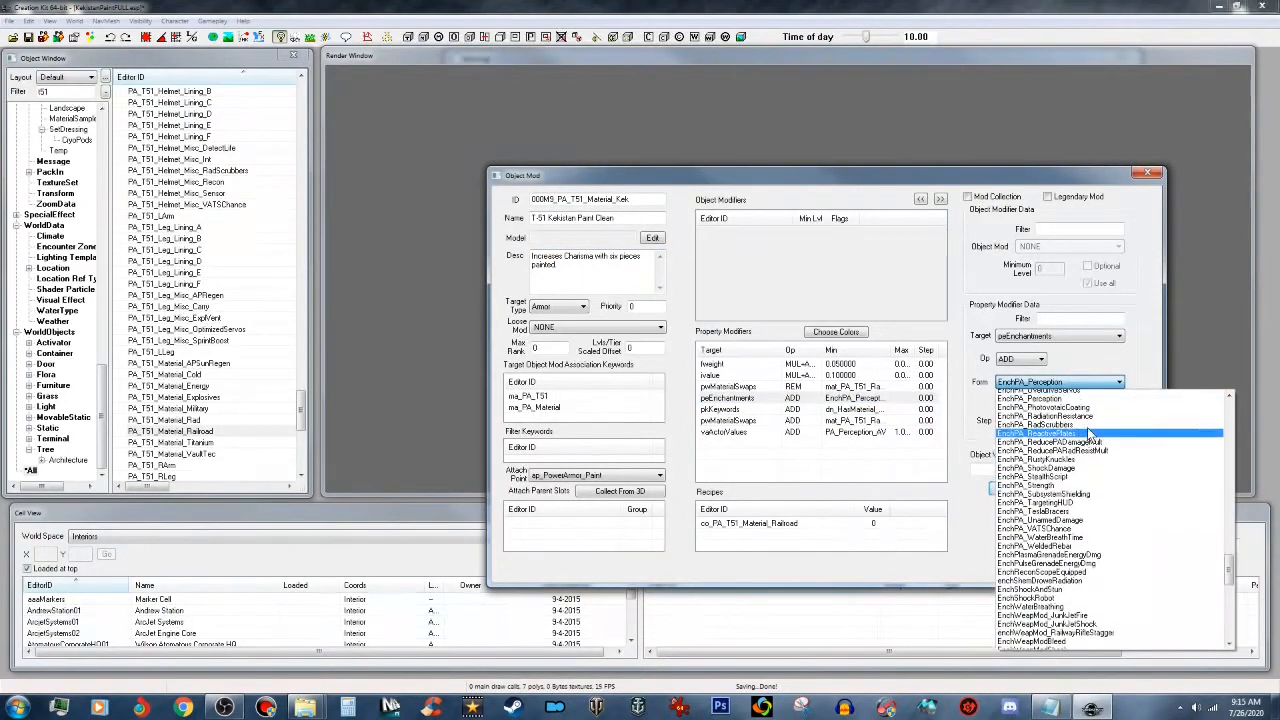
{"action": "scroll", "coordinate": [1087, 427], "scroll_direction": "up", "scroll_amount": 3}
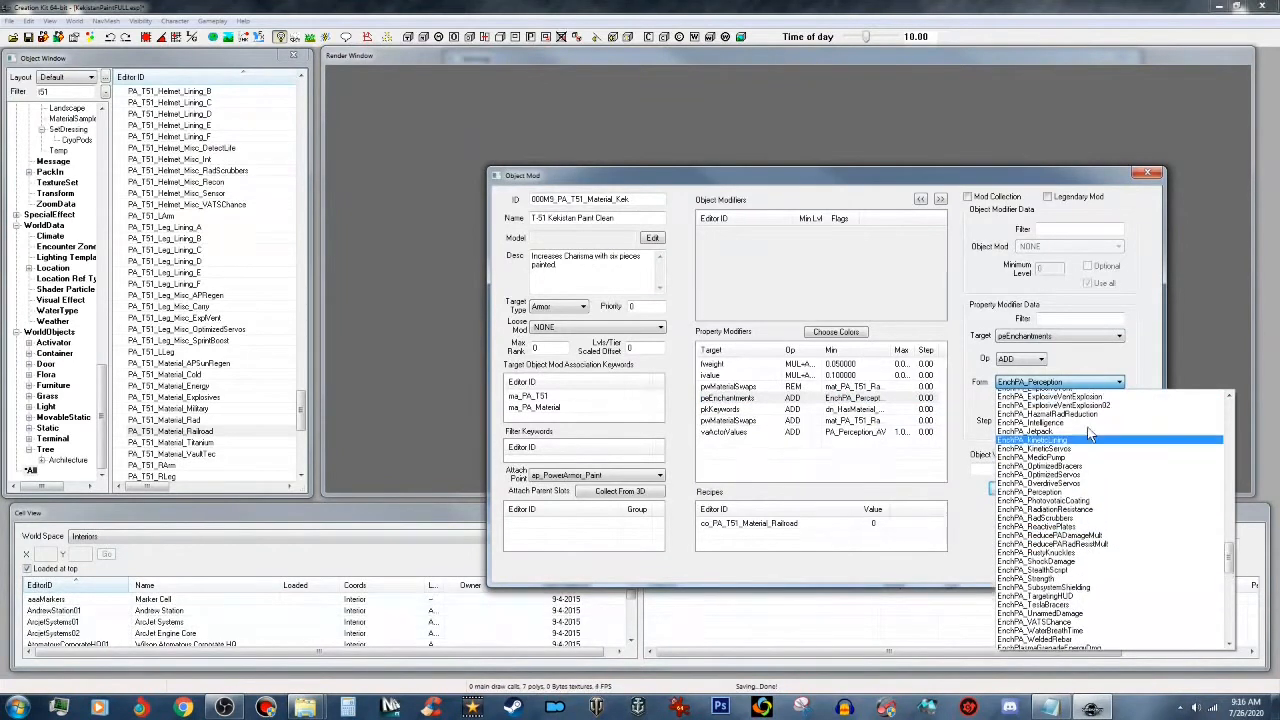
{"action": "scroll", "coordinate": [1090, 433], "scroll_direction": "up", "scroll_amount": 3}
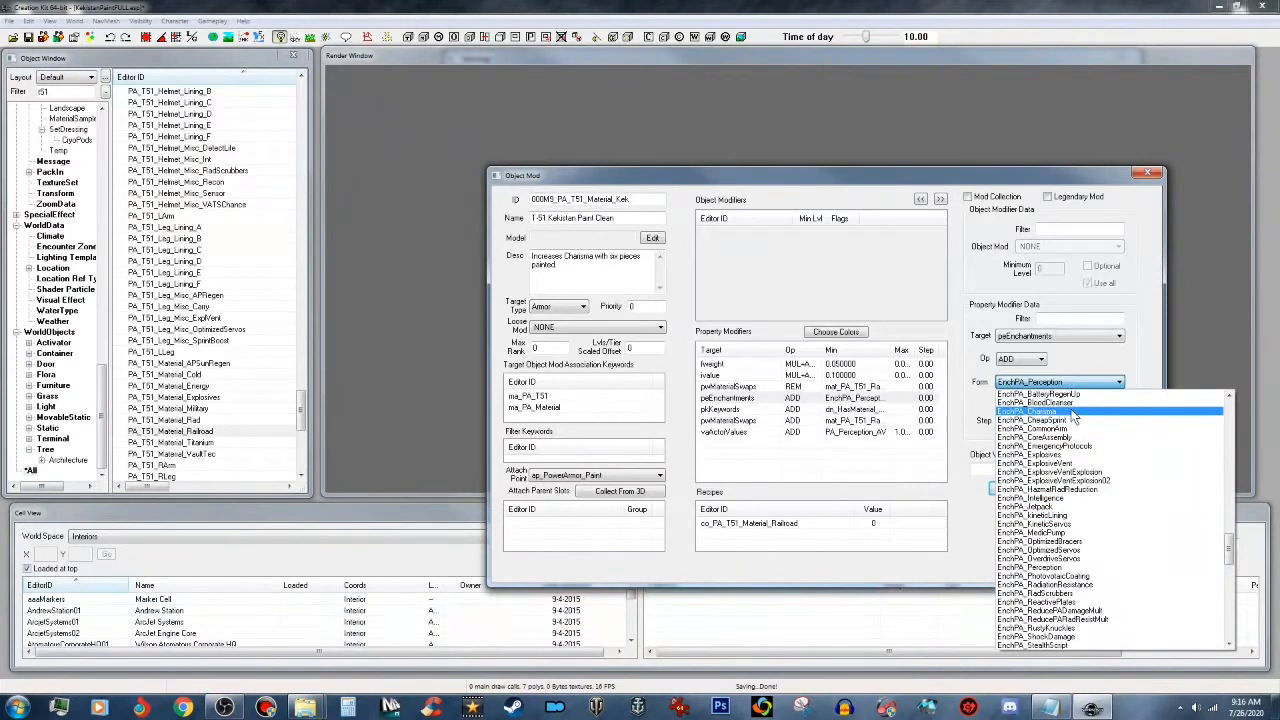
{"action": "left_click", "coordinate": [1031, 411]}
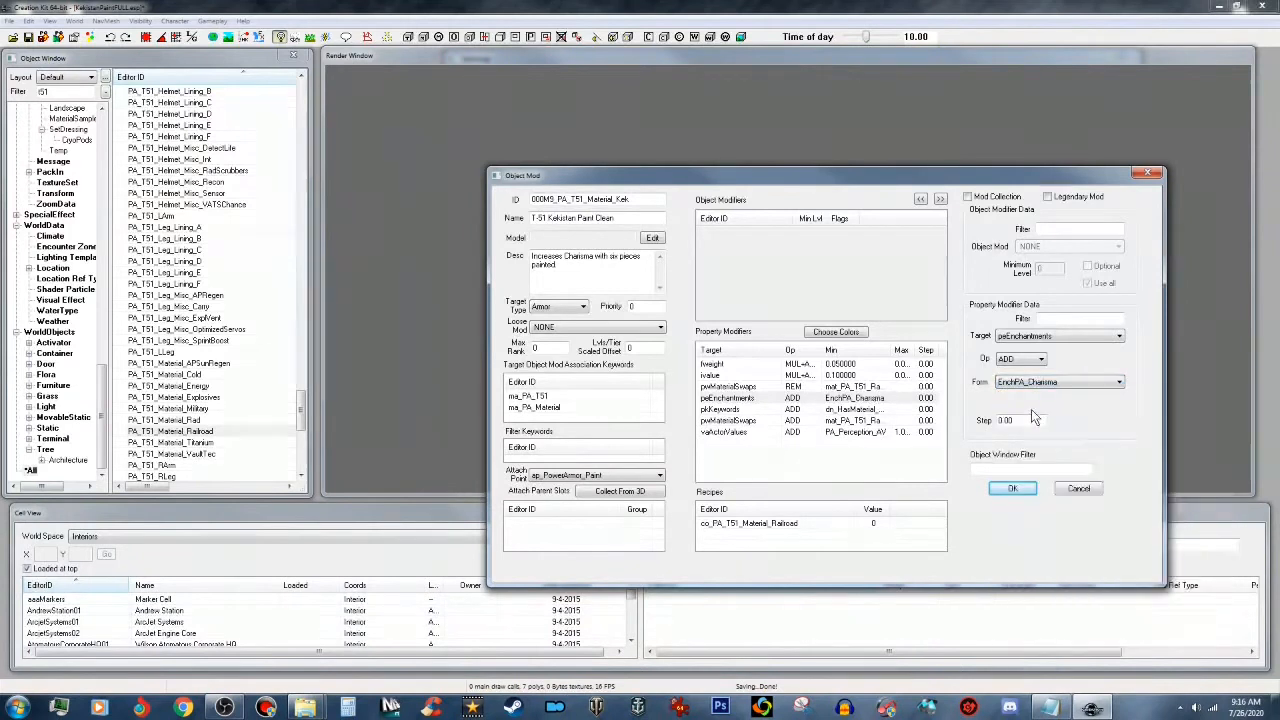
Step: Set the form of the vaActorValues property modifier to PA_Charisma_AV
{"action": "left_click", "coordinate": [737, 399]}
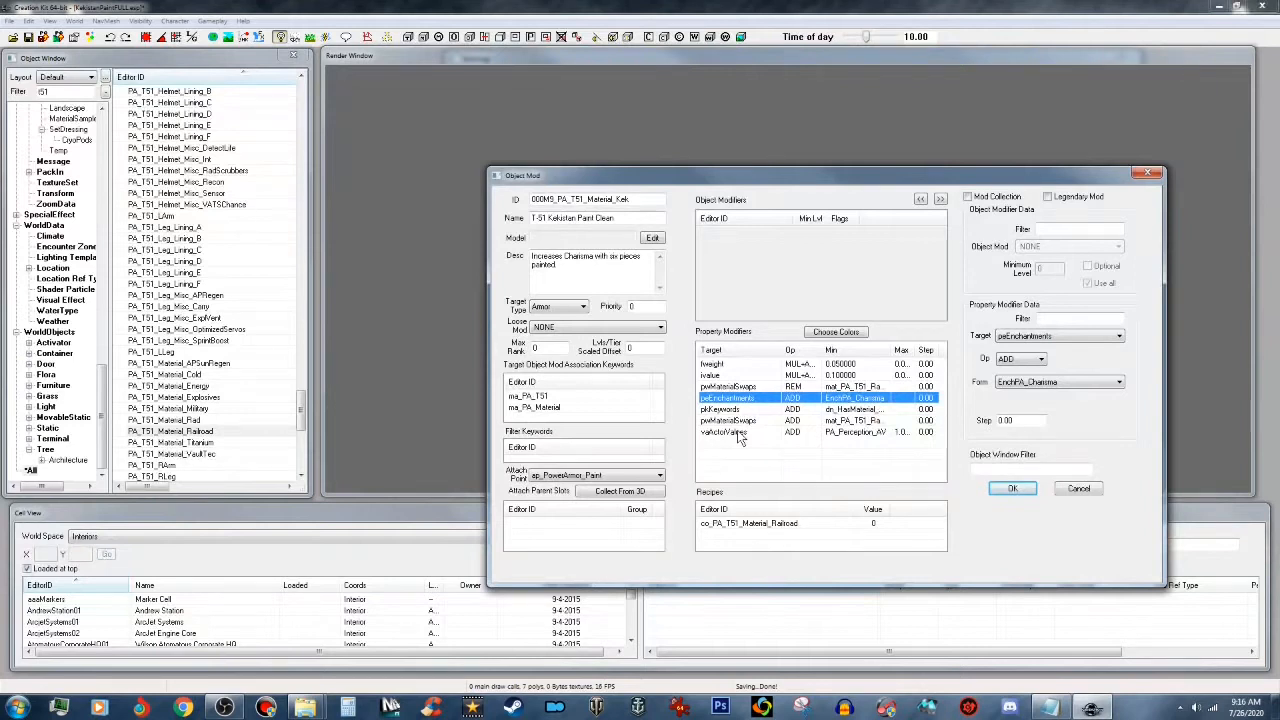
{"action": "left_click", "coordinate": [738, 436]}
{"action": "left_click", "coordinate": [1093, 384]}
{"action": "scroll", "coordinate": [1090, 410], "scroll_direction": "up", "scroll_amount": 3}
{"action": "scroll", "coordinate": [1088, 416], "scroll_direction": "up", "scroll_amount": 3}
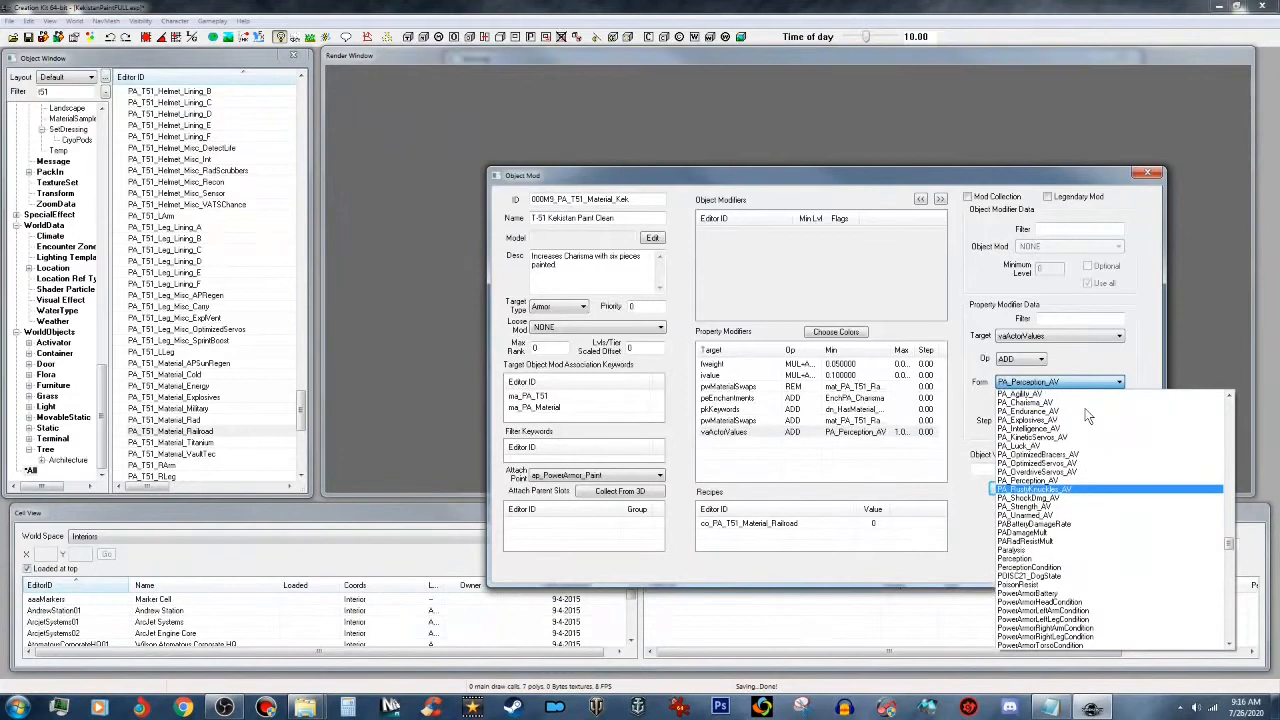
{"action": "left_click", "coordinate": [1063, 404]}
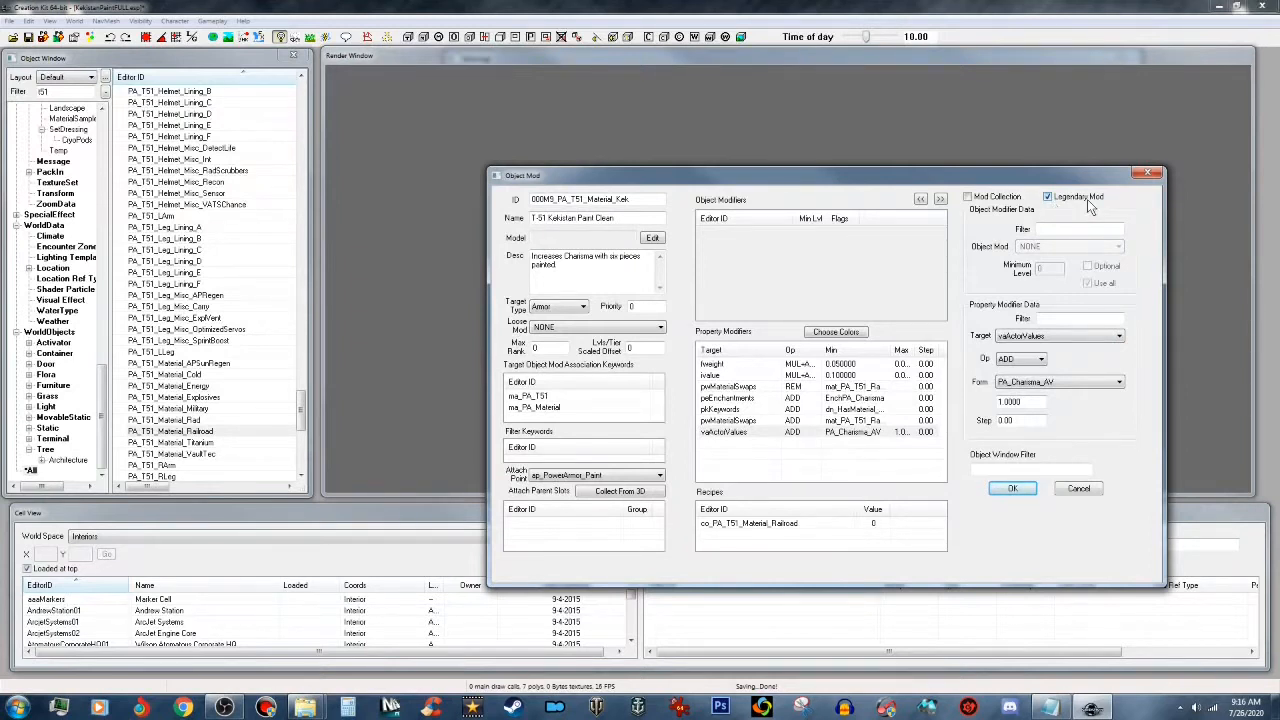
Step: Flag the T51 Kek object mod as a Legendary Mod and save it as a new form
{"action": "left_click", "coordinate": [1013, 489]}
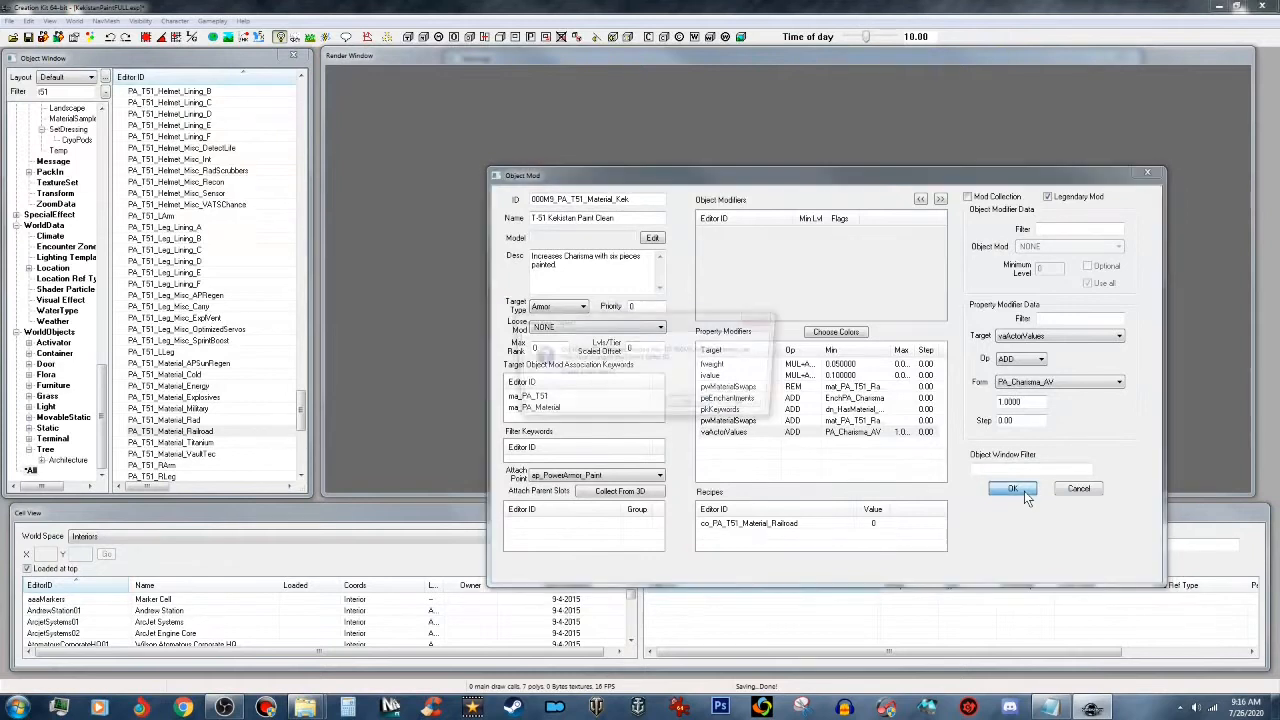
{"action": "left_click", "coordinate": [695, 406]}
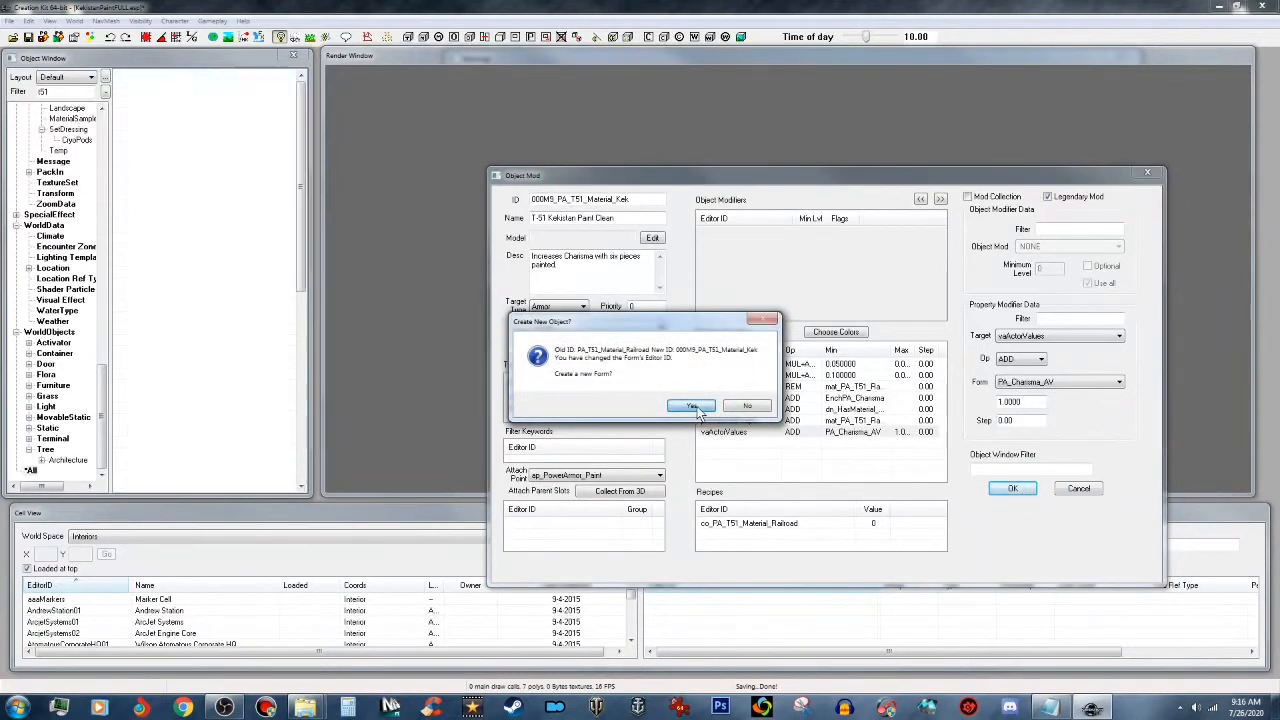
Step: Filter the object list by 000m9 and flag 000M9_PA_T45_Material_Kek as a Legendary Mod
{"action": "left_click_drag", "start_coordinate": [57, 92], "coordinate": [4, 85]}
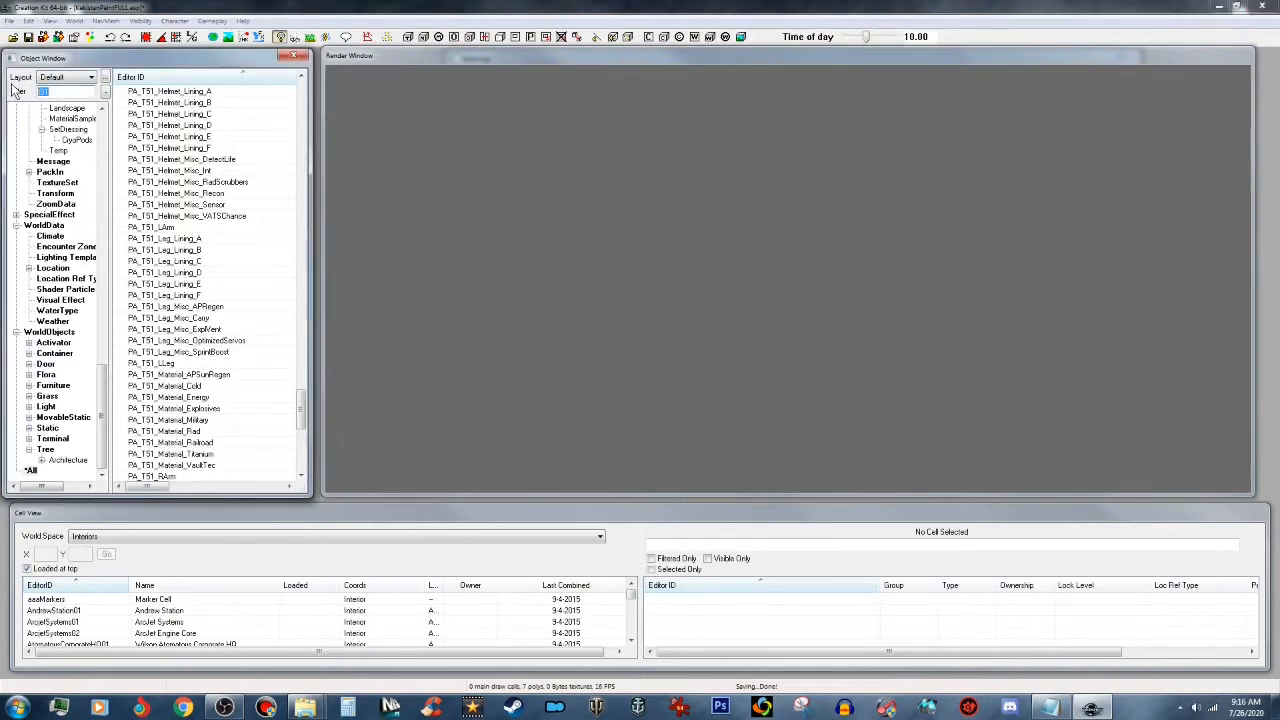
{"action": "type", "text": "000m9"}
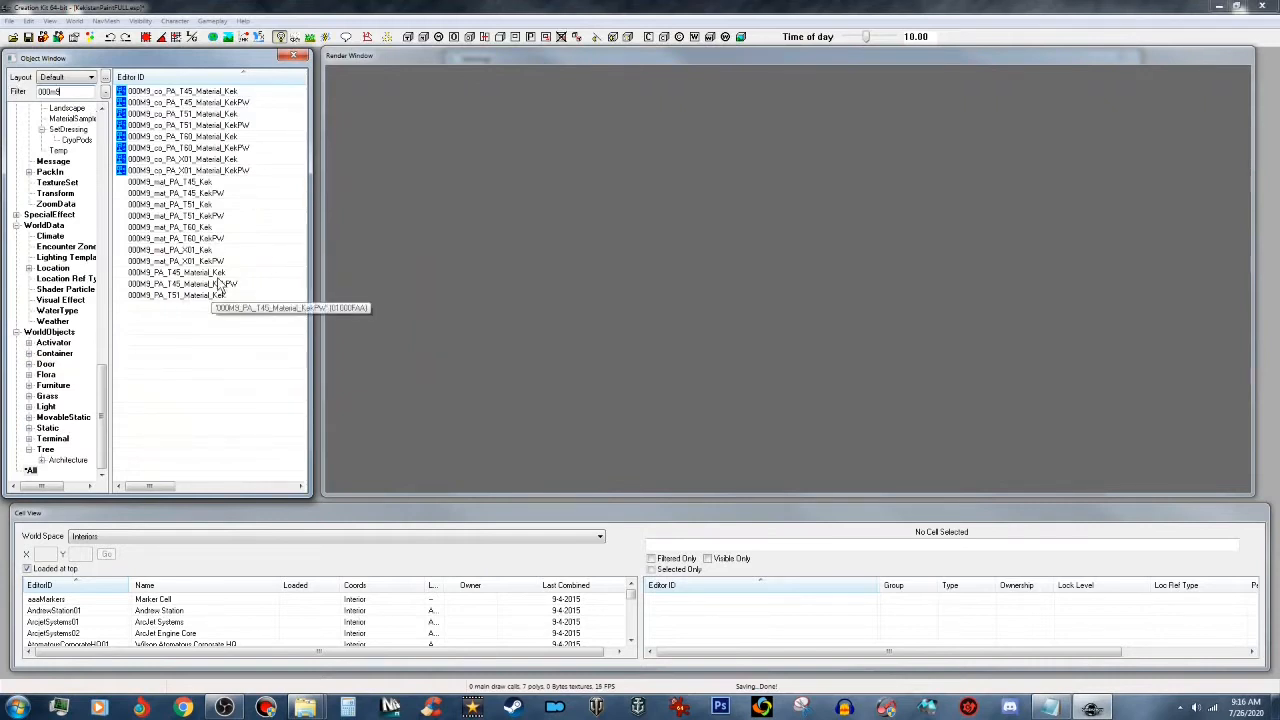
{"action": "double_click", "coordinate": [220, 273]}
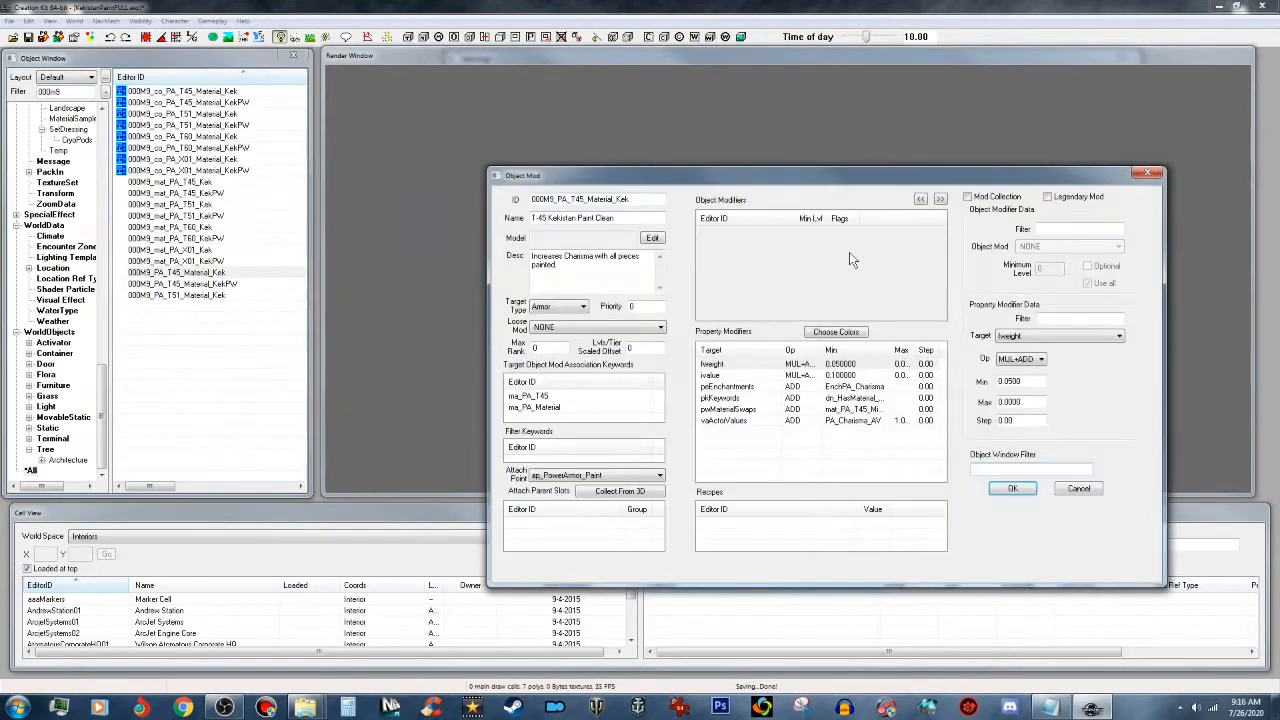
{"action": "left_click", "coordinate": [1047, 197]}
{"action": "left_click", "coordinate": [1013, 488]}
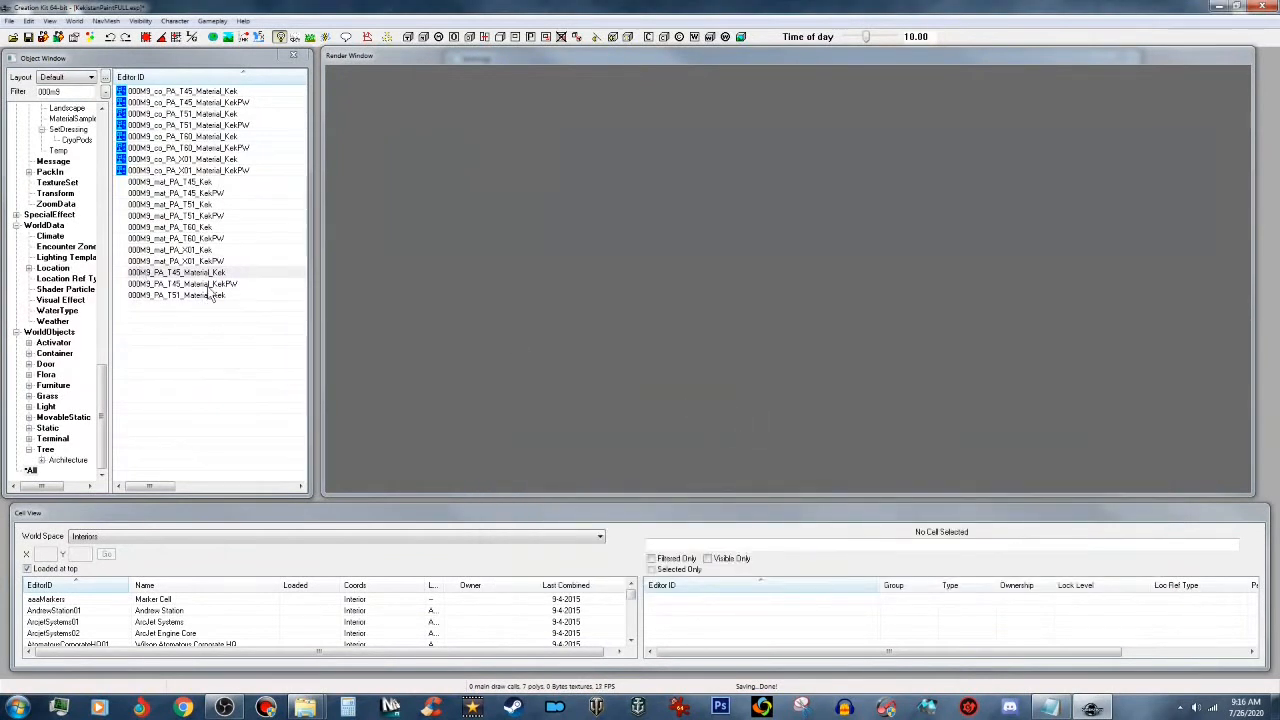
Step: Flag the 000M9_PA_T45_Material_KekPW object mod as a Legendary Mod and save it
{"action": "double_click", "coordinate": [213, 284]}
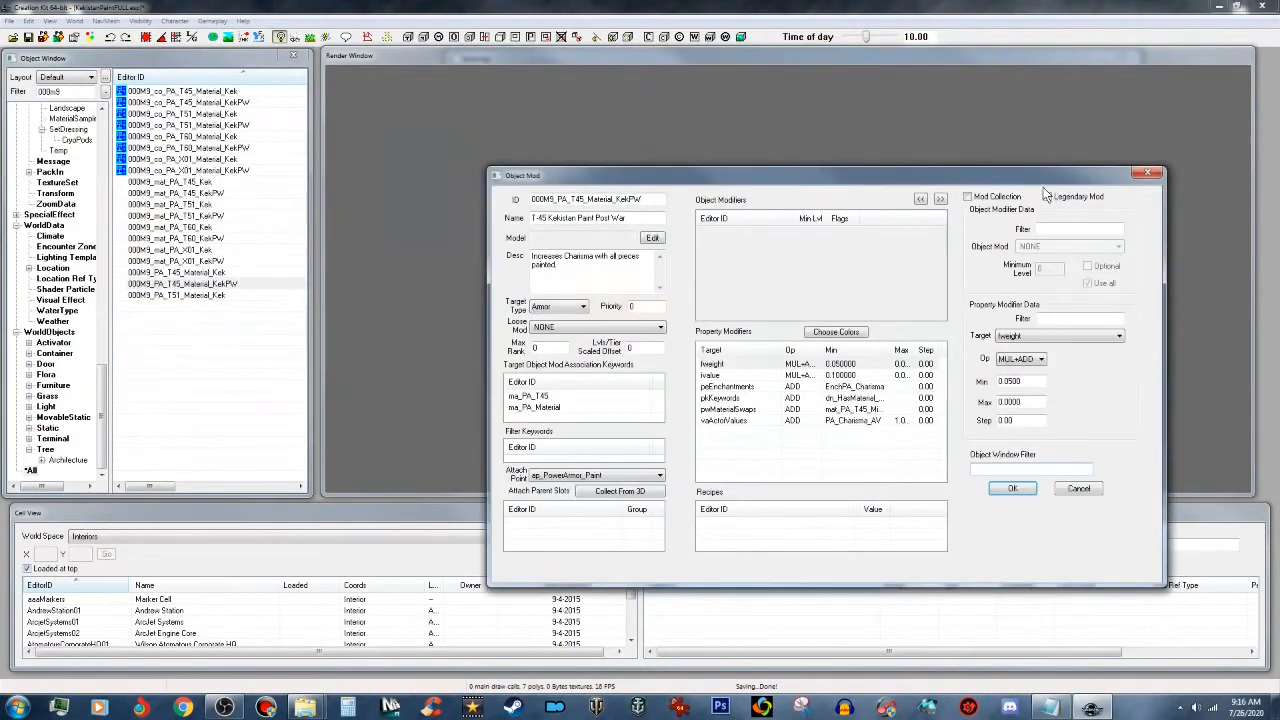
{"action": "left_click", "coordinate": [1050, 196]}
{"action": "left_click", "coordinate": [1017, 488]}
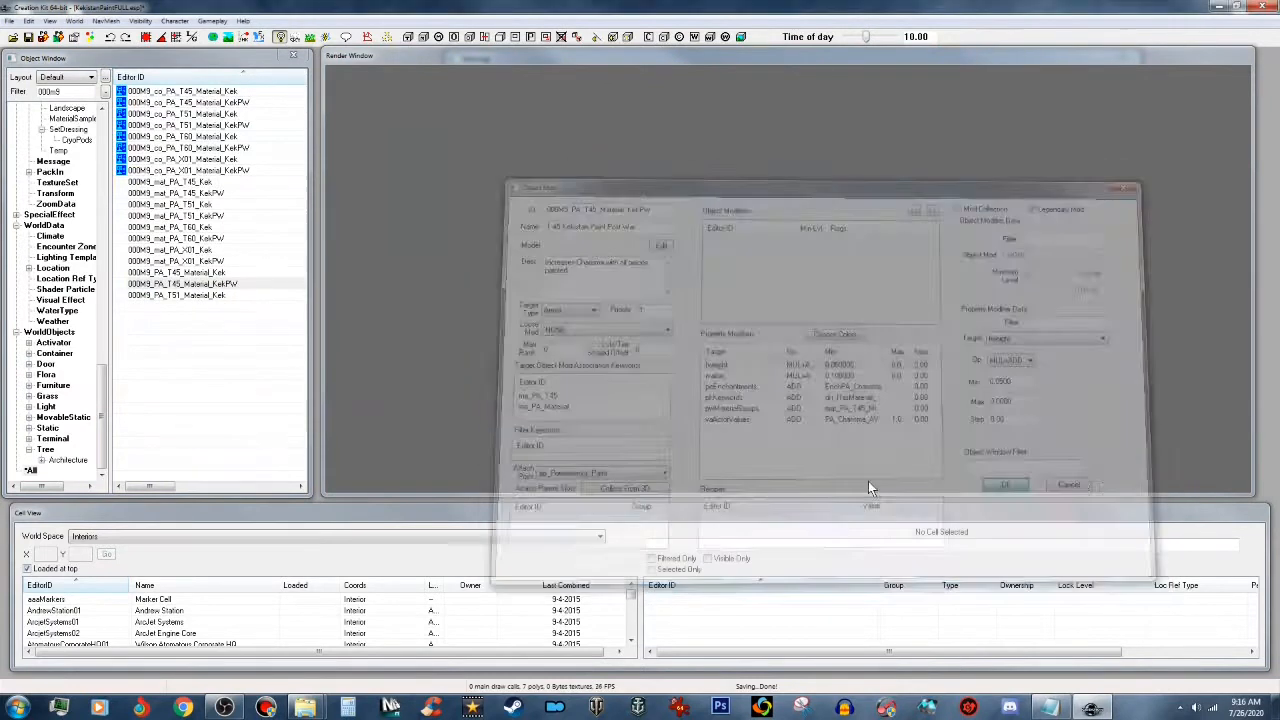
Step: Duplicate the T51 Kek object mod as new form 000M9_PA_T51_Material_KekPW, named T-51 Kekistan Paint Post War
{"action": "left_click", "coordinate": [190, 297]}
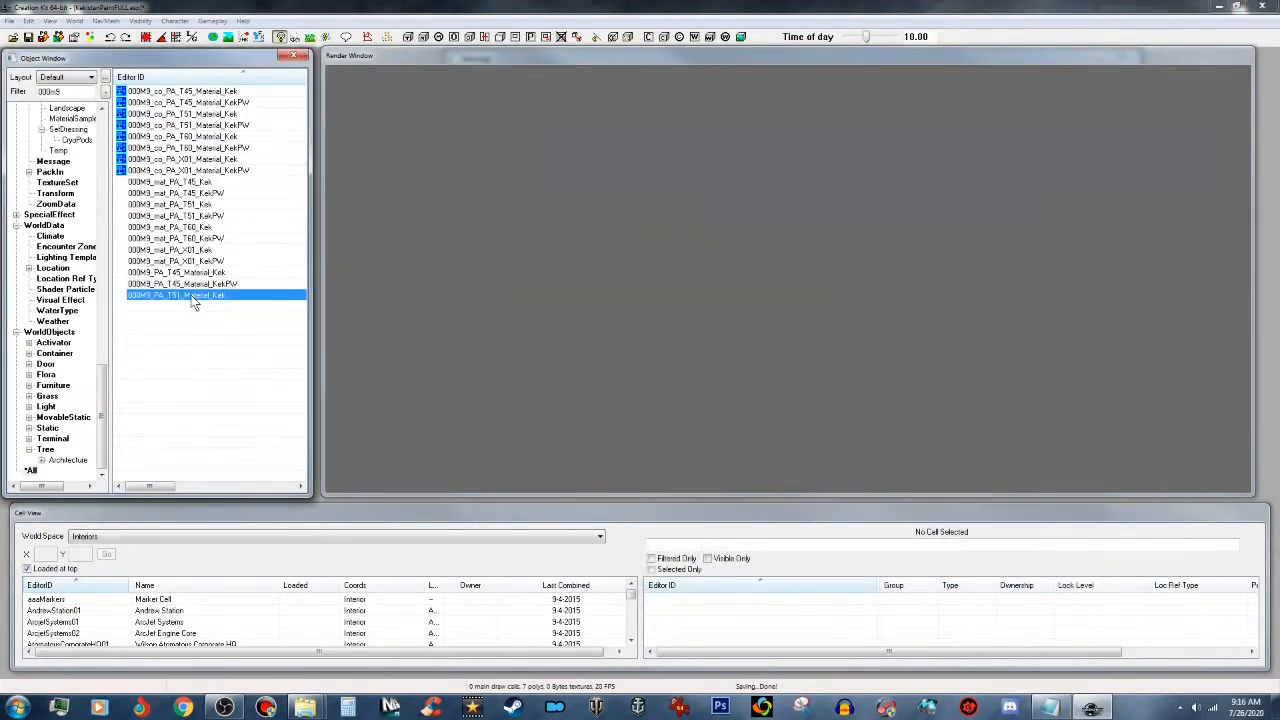
{"action": "left_click", "coordinate": [638, 202]}
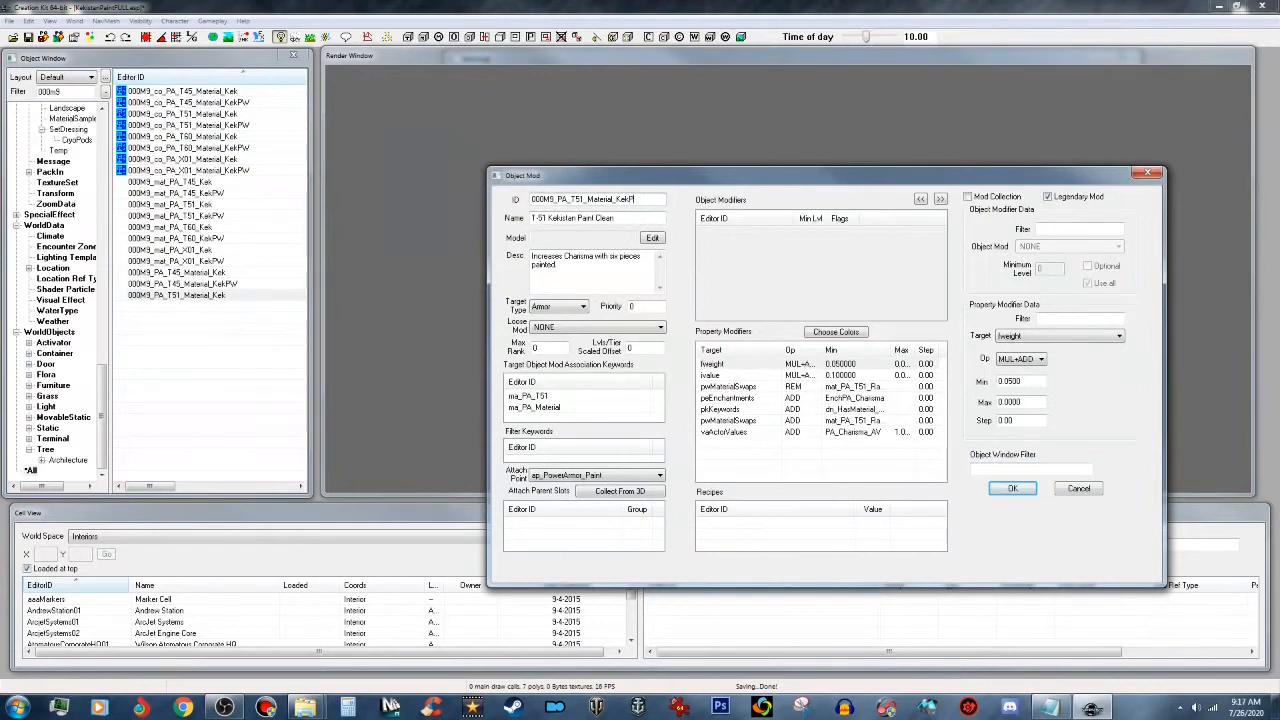
{"action": "double_click", "coordinate": [602, 218]}
{"action": "type", "text": "Paint Post War"}
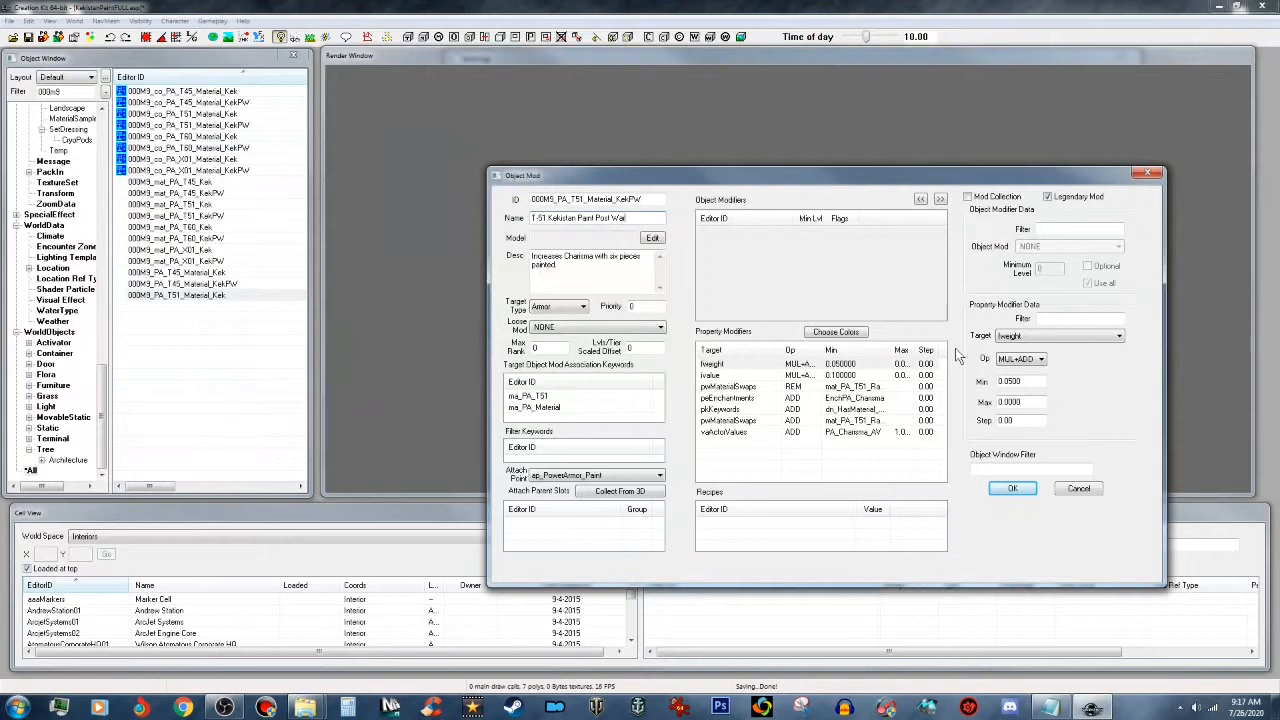
{"action": "left_click", "coordinate": [1017, 490]}
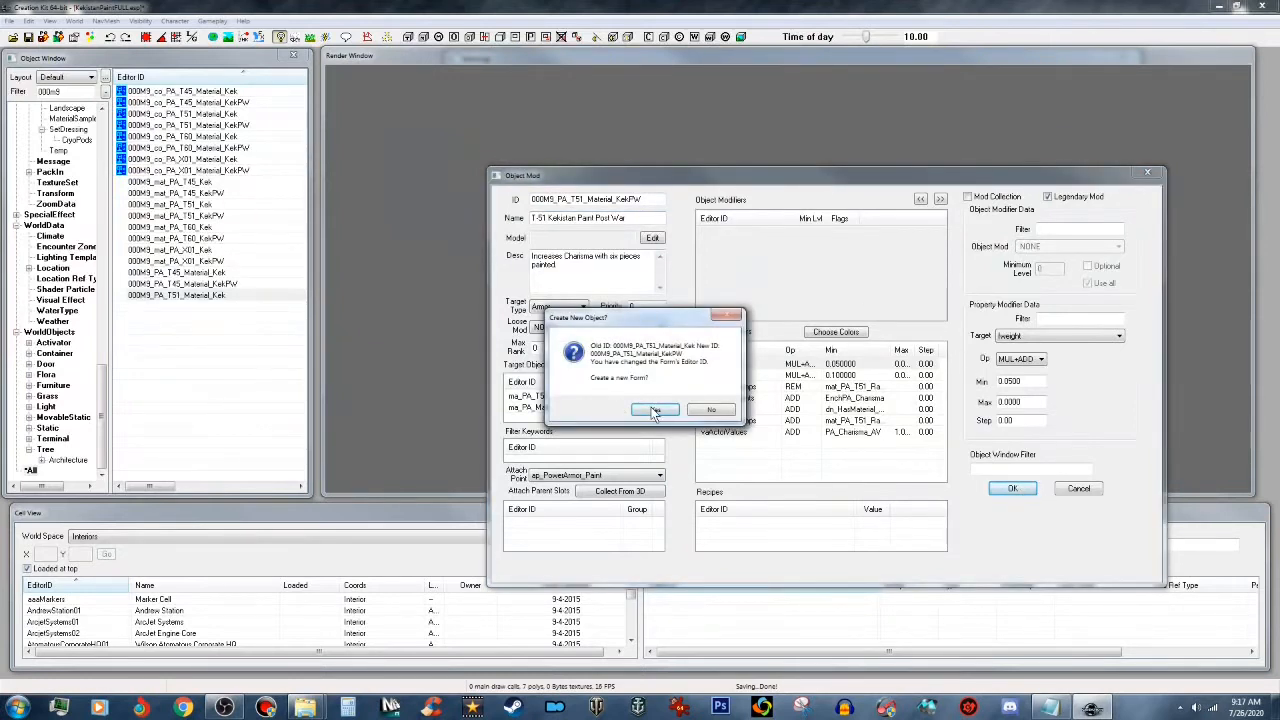
{"action": "left_click", "coordinate": [653, 411]}
Step: Review the settings of the new 000M9_PA_T51_Material_KekPW object mod and close it without changes
{"action": "left_click", "coordinate": [194, 306]}
{"action": "double_click", "coordinate": [194, 304]}
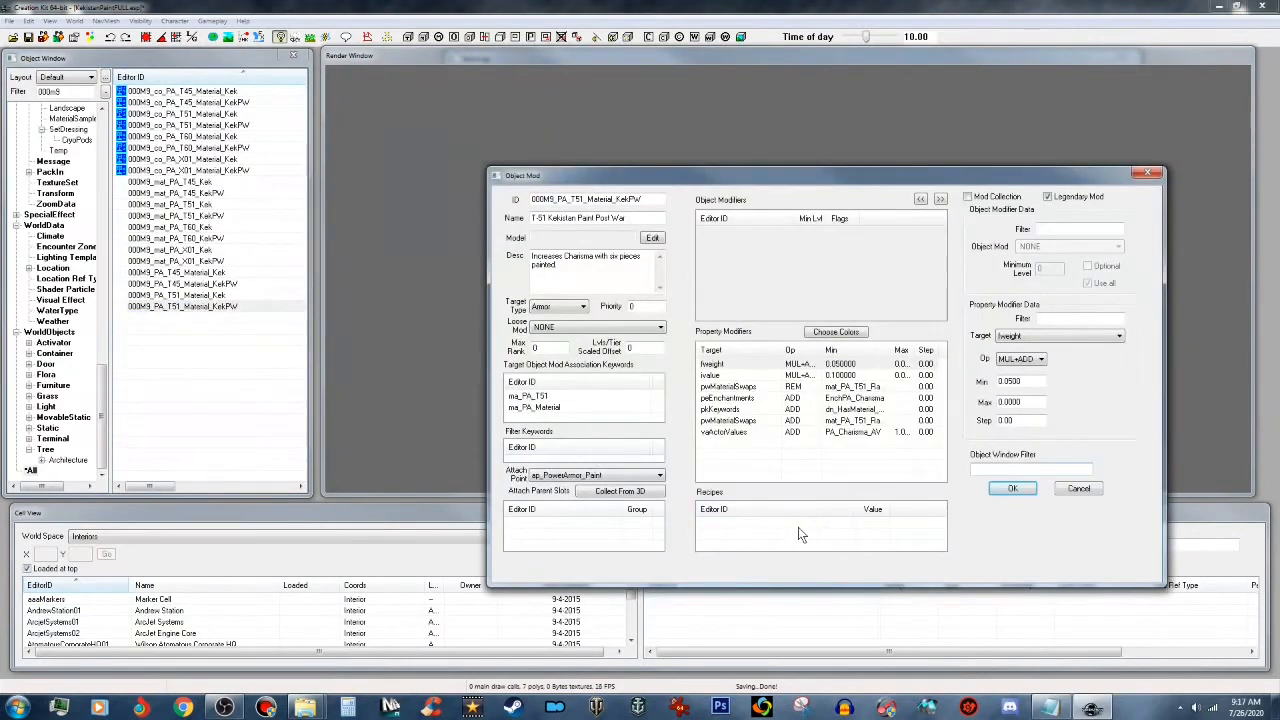
{"action": "left_click", "coordinate": [1080, 489]}
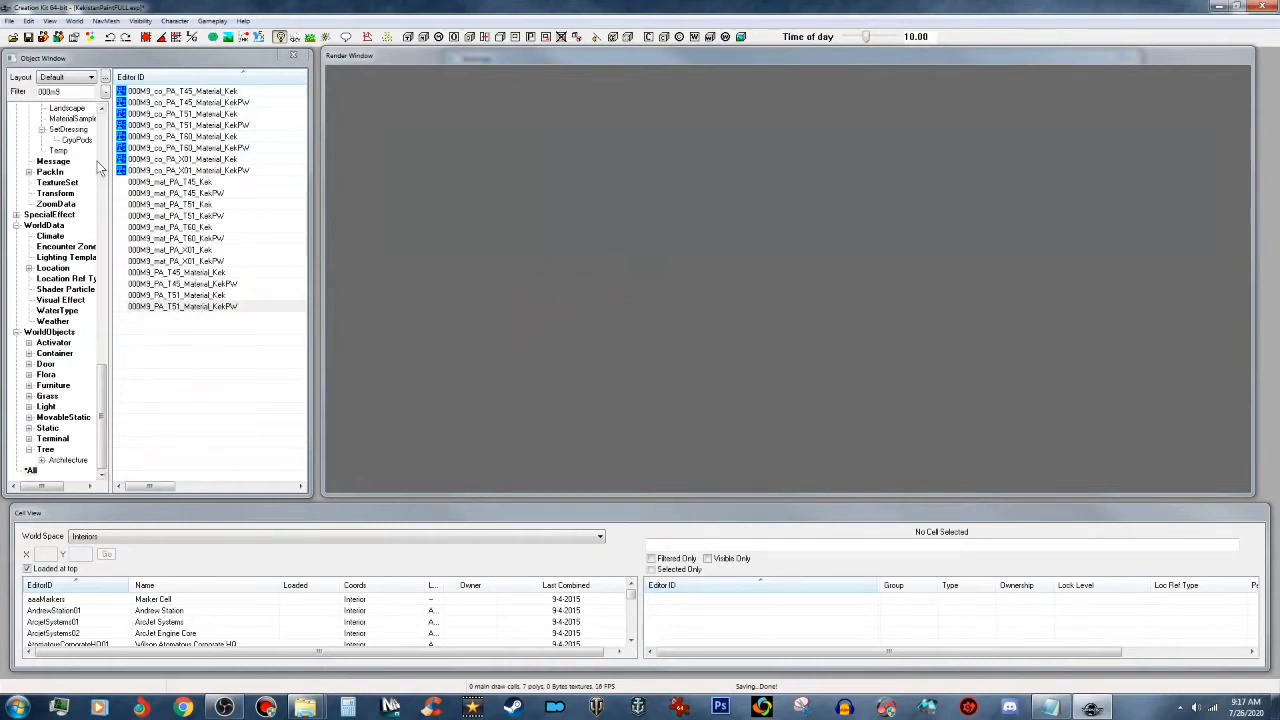
Step: Filter the object list by T60 and examine the AtomCat, VaultTec, Titanium, Rad and Military material object mods
{"action": "double_click", "coordinate": [60, 91]}
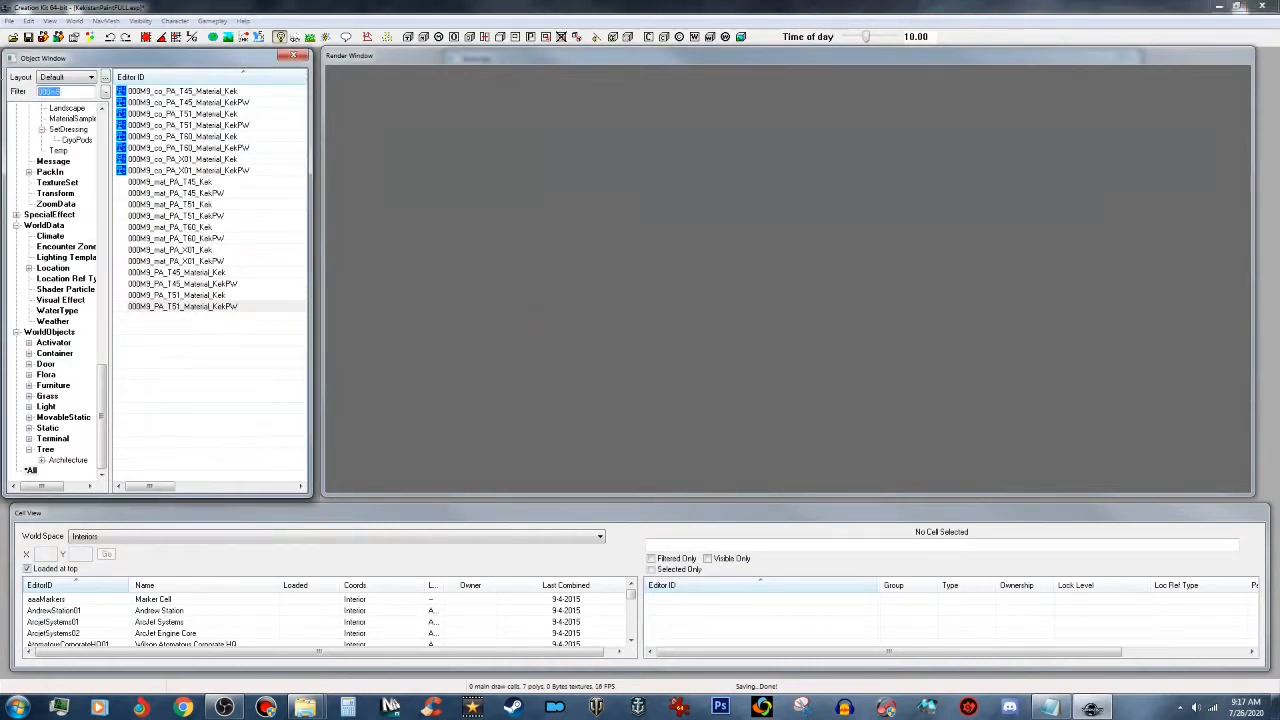
{"action": "type", "text": "T60"}
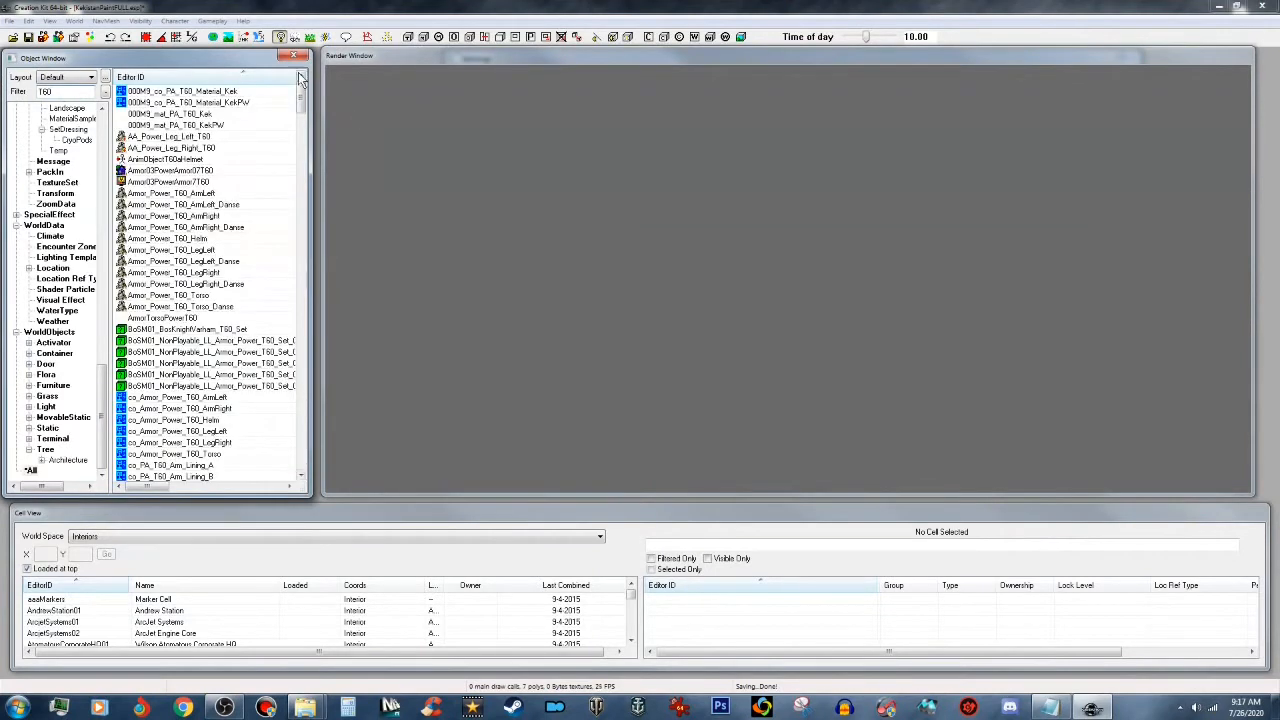
{"action": "left_click_drag", "start_coordinate": [308, 100], "coordinate": [306, 416]}
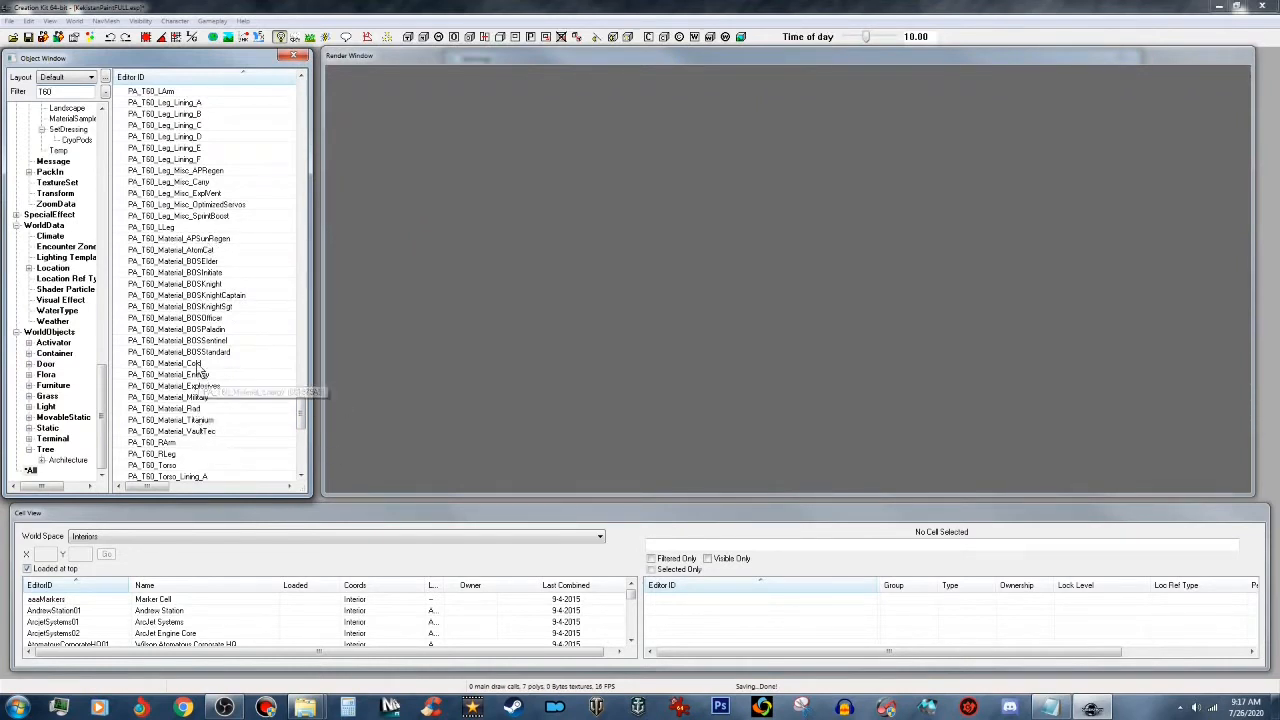
{"action": "left_click", "coordinate": [205, 251]}
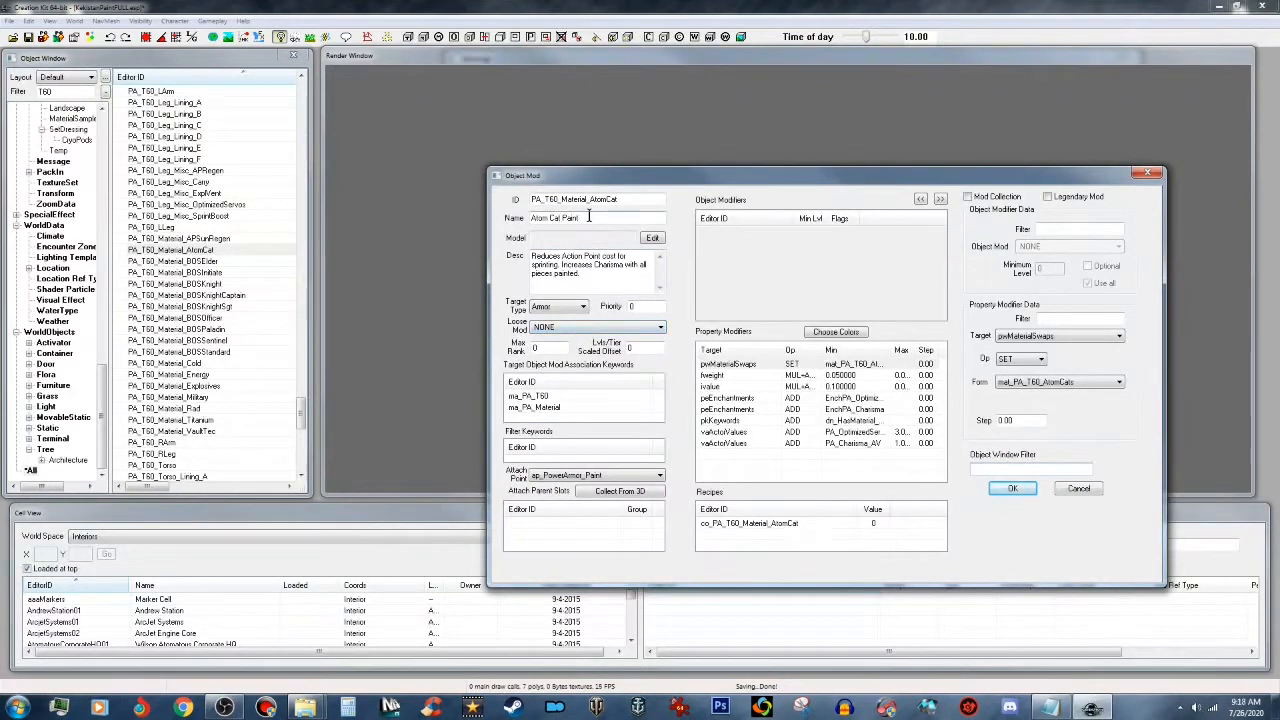
{"action": "left_click", "coordinate": [1077, 487]}
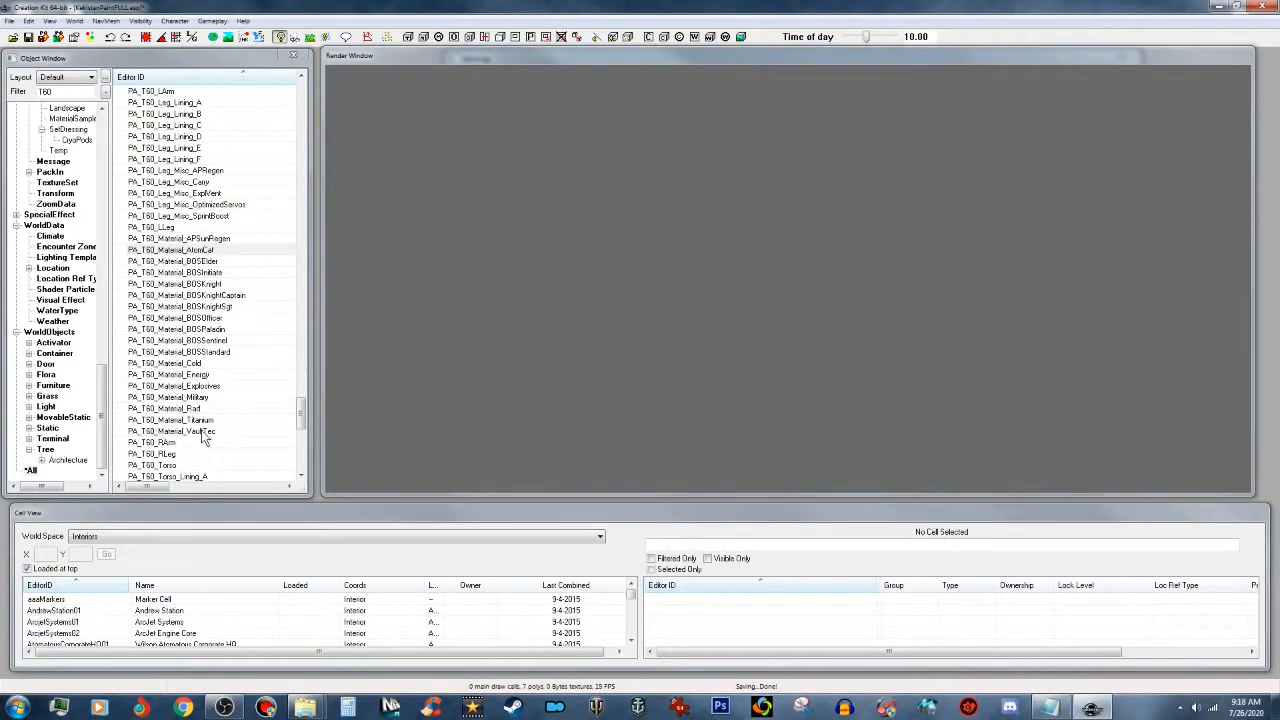
{"action": "double_click", "coordinate": [201, 430]}
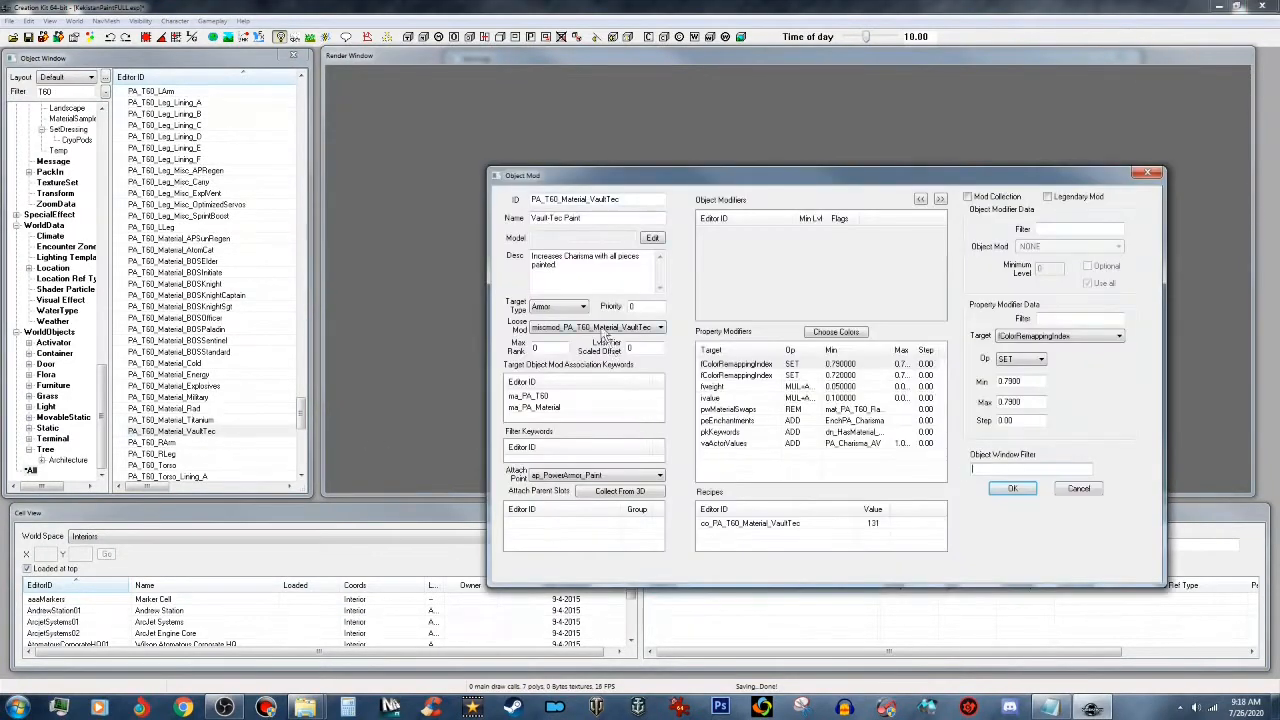
{"action": "left_click", "coordinate": [1086, 490]}
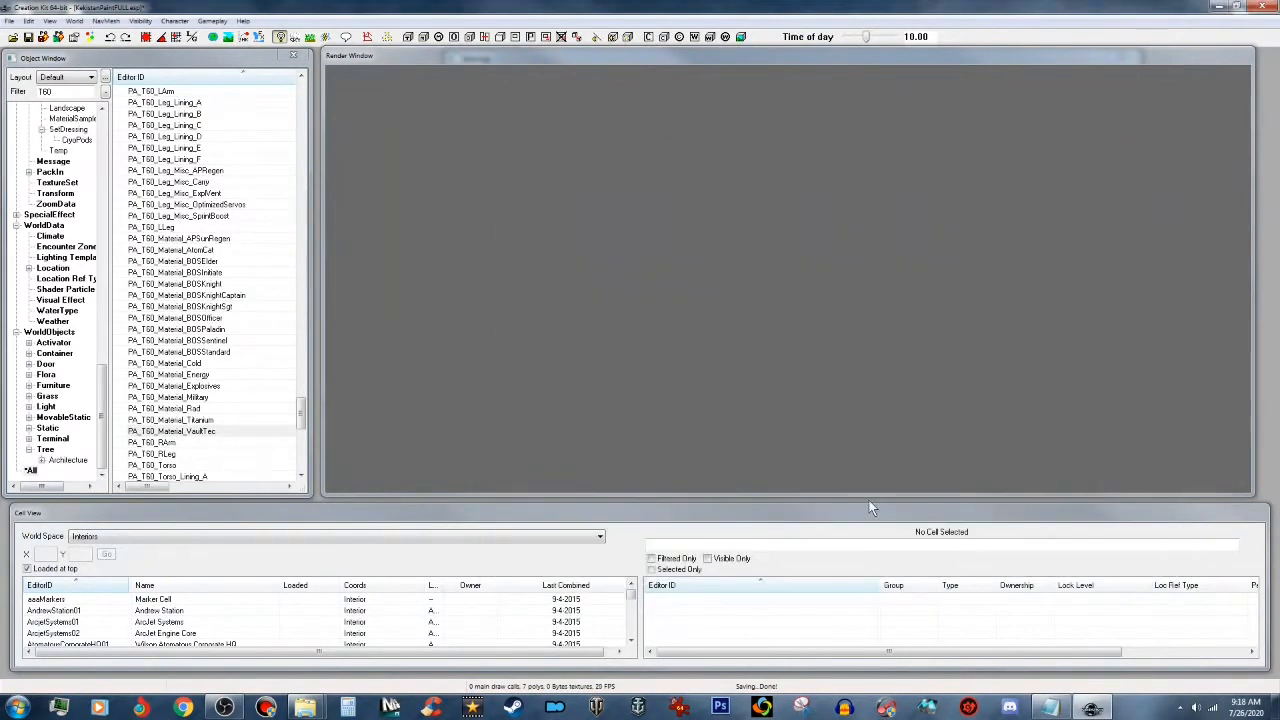
{"action": "double_click", "coordinate": [210, 421]}
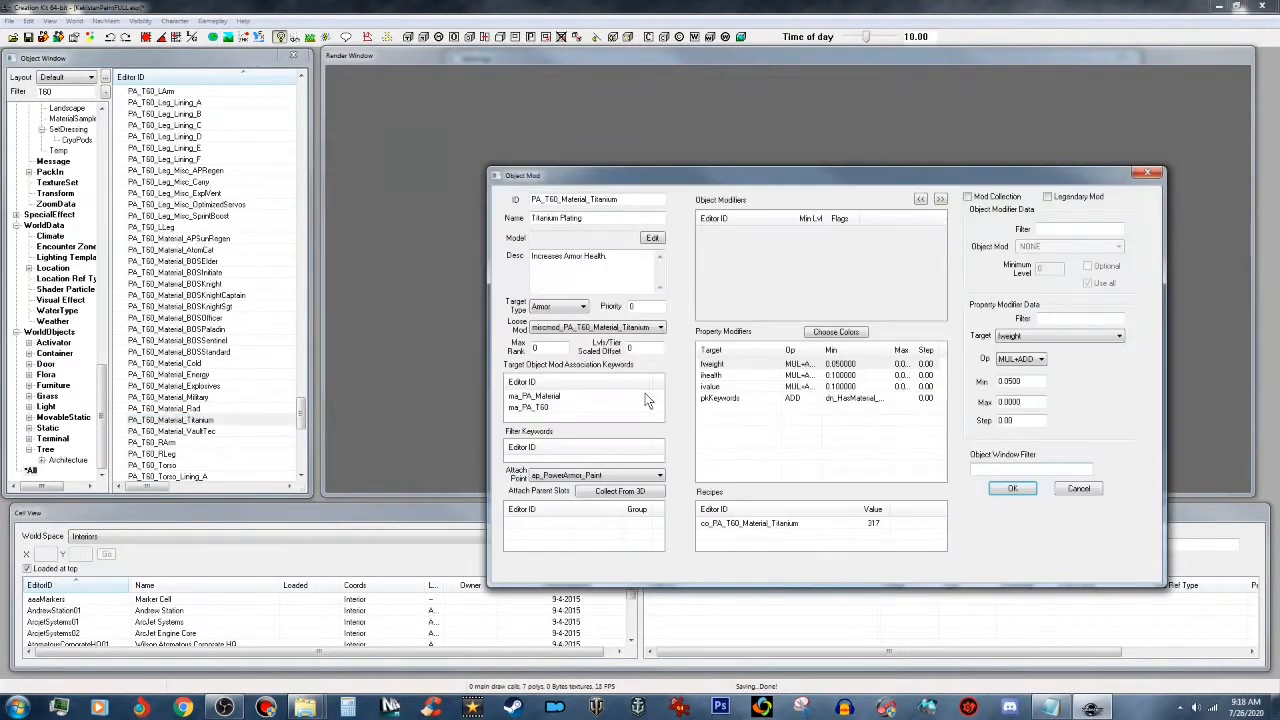
{"action": "left_click", "coordinate": [1086, 490]}
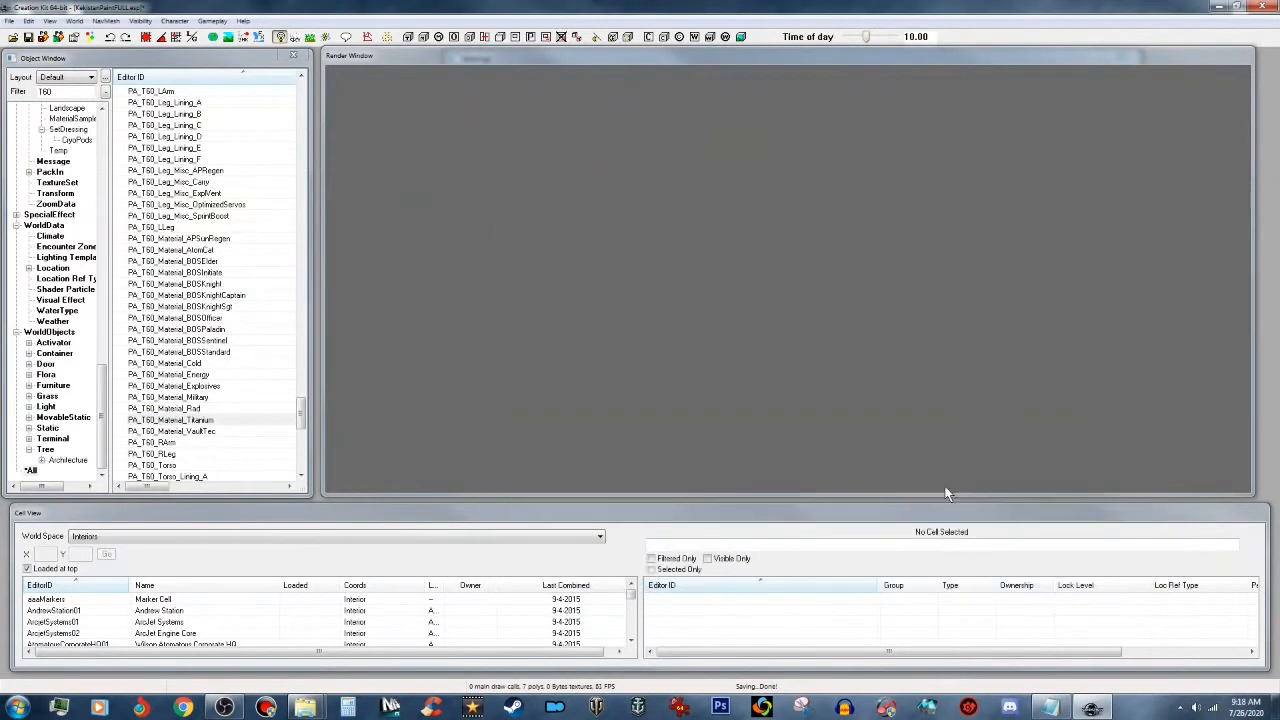
{"action": "double_click", "coordinate": [190, 409]}
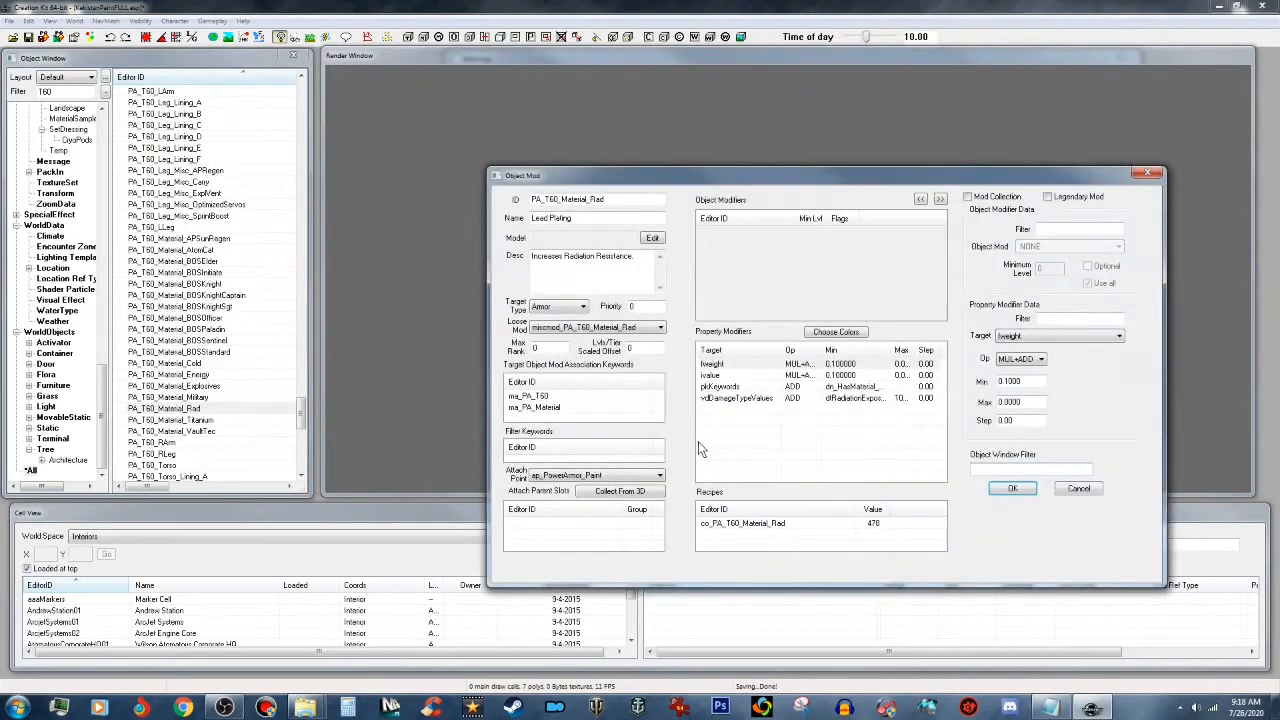
{"action": "left_click", "coordinate": [1078, 491]}
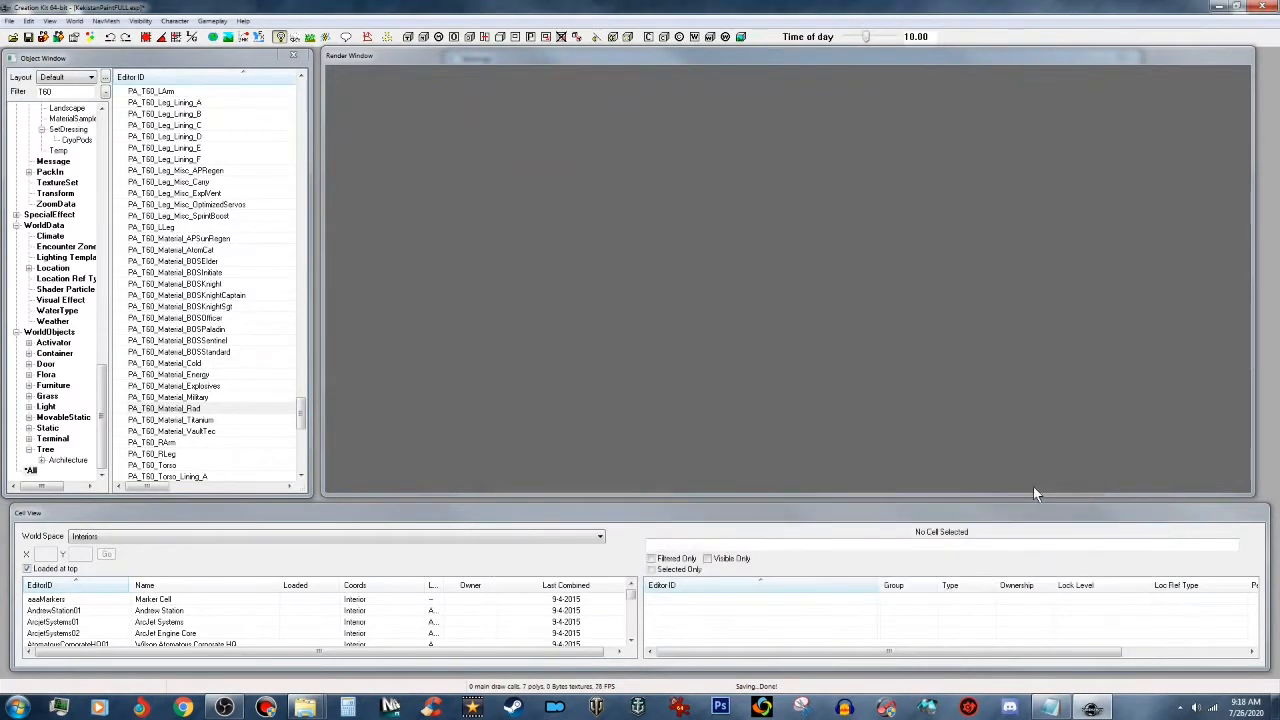
{"action": "left_click", "coordinate": [214, 398]}
{"action": "double_click", "coordinate": [226, 398]}
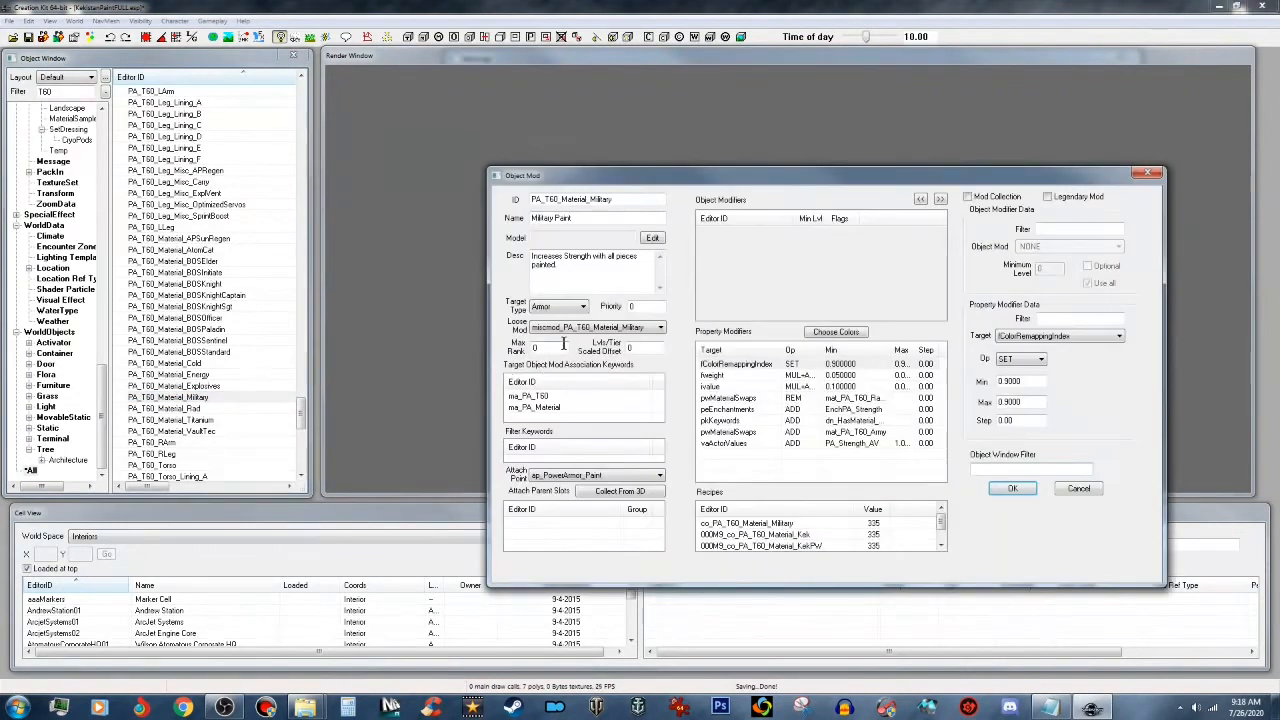
{"action": "left_click", "coordinate": [1078, 489]}
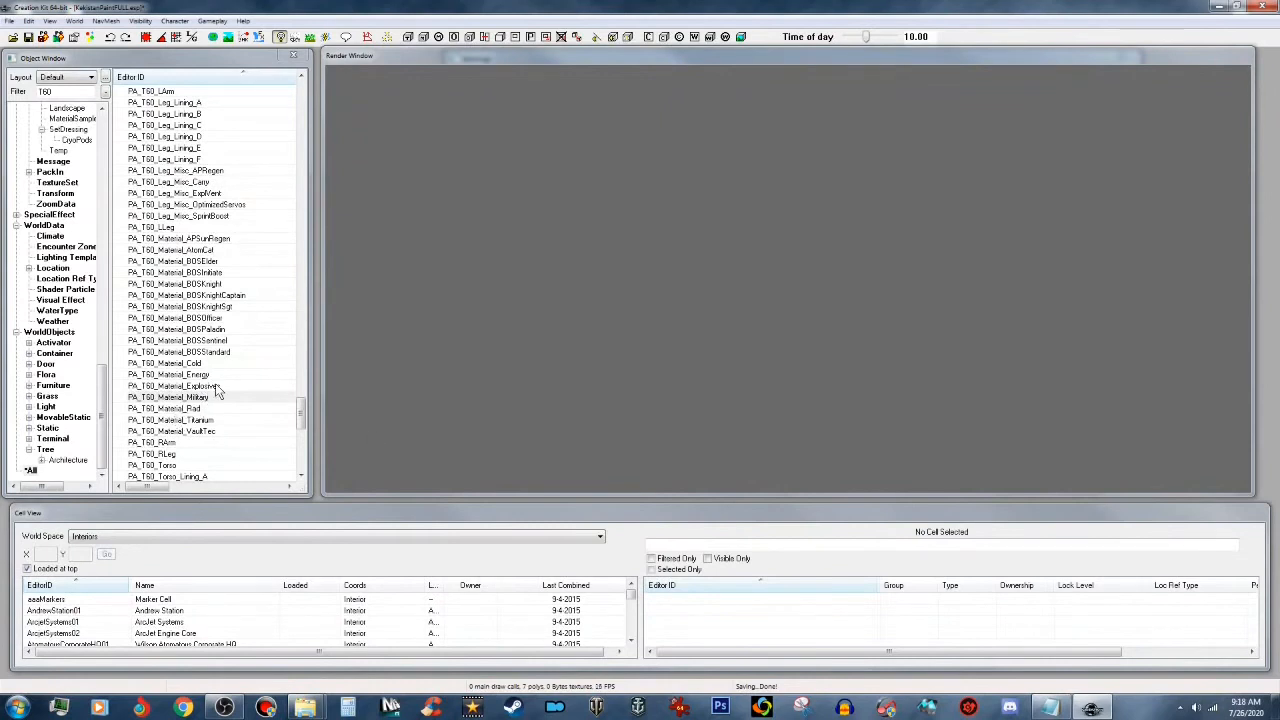
Step: Open the PA_T60_Material_AtomCat object mod and change its ID to 000M9_PA_T60_Material_Kek
{"action": "double_click", "coordinate": [210, 251]}
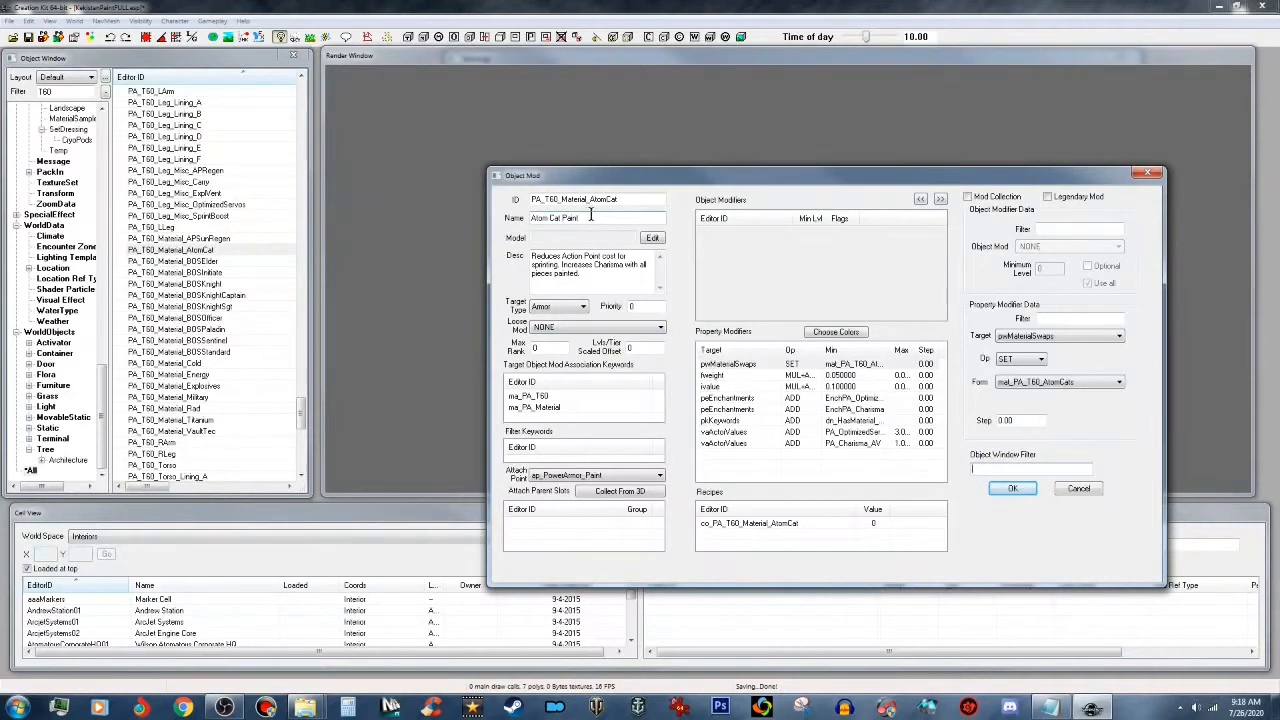
{"action": "left_click", "coordinate": [533, 199]}
{"action": "type", "text": "000MS_"}
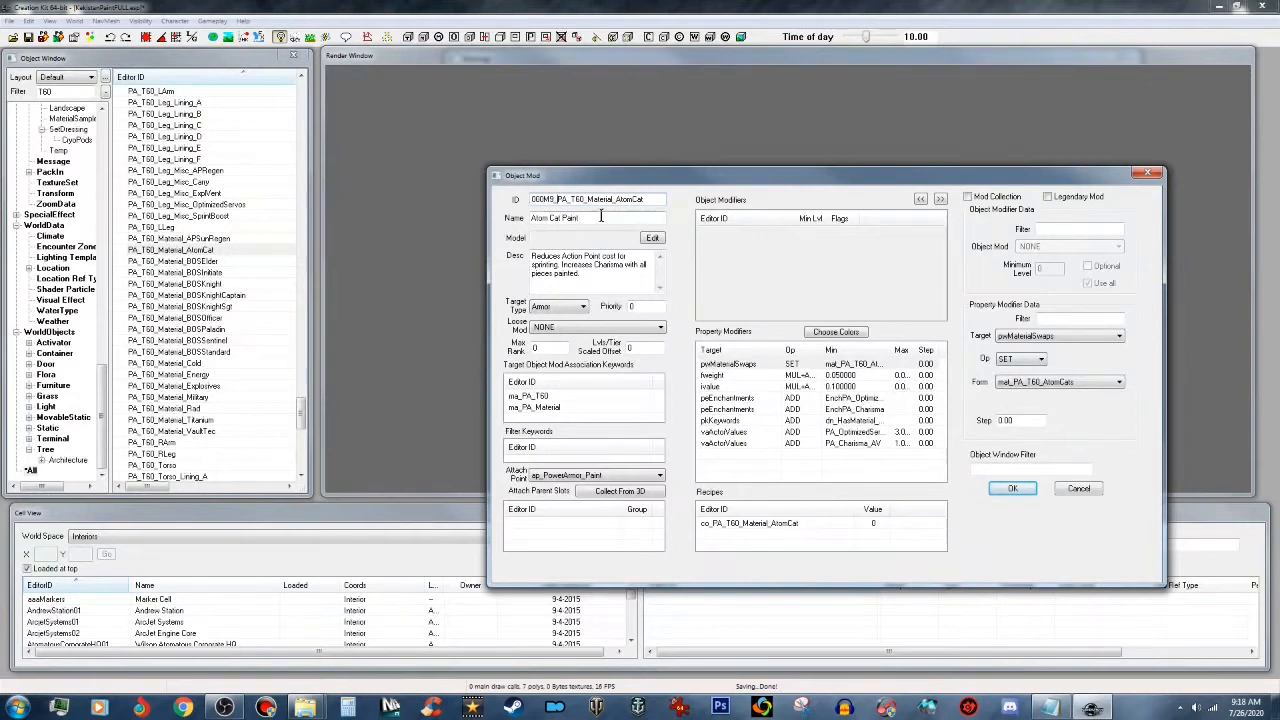
{"action": "left_click_drag", "start_coordinate": [616, 199], "coordinate": [665, 199]}
{"action": "type", "text": "Kek"}
Step: Set the T60 object mod's name to T-60 Kekistan Paint clean and remove the Action Point sentence from its description
{"action": "left_click_drag", "start_coordinate": [561, 217], "coordinate": [510, 224]}
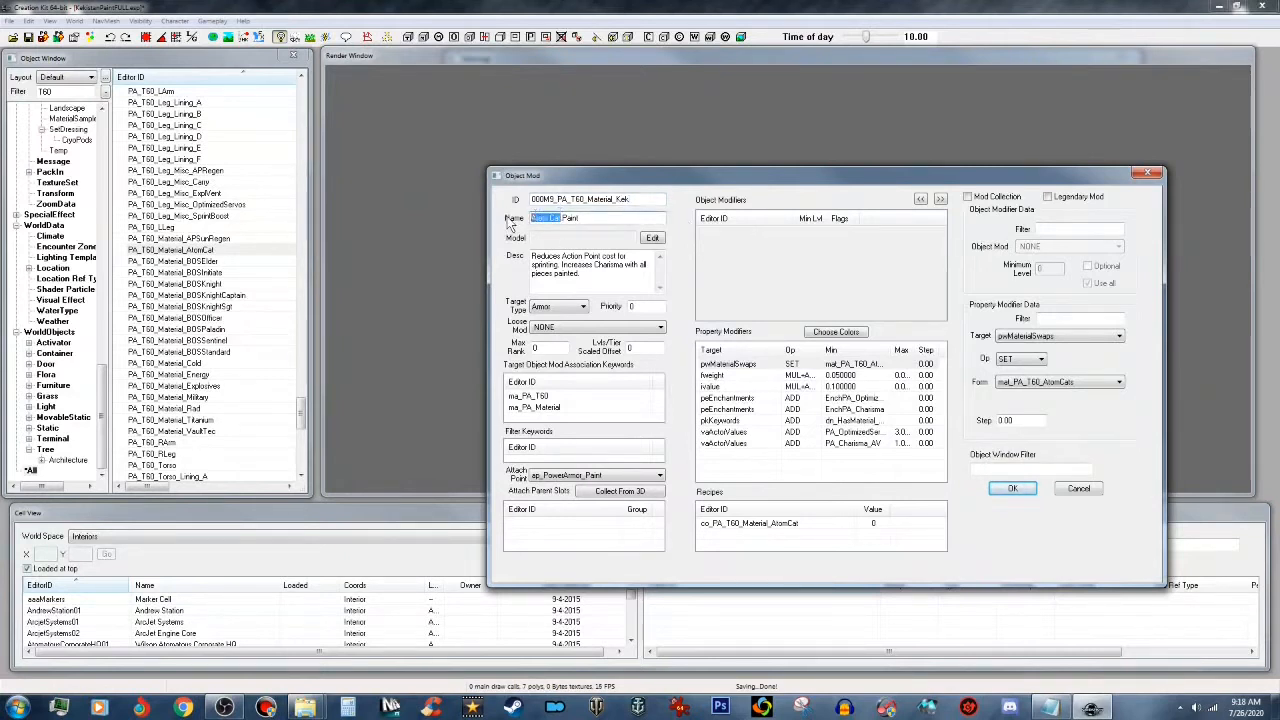
{"action": "type", "text": "T-60 Kekistan"}
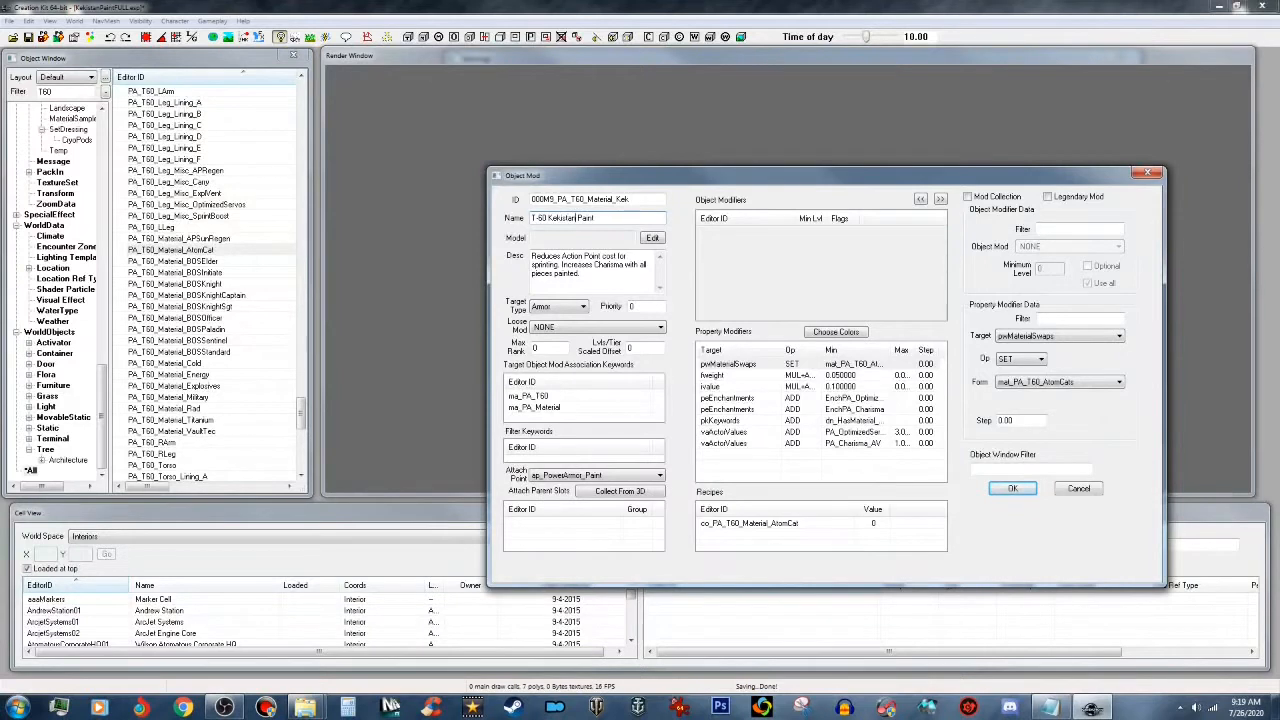
{"action": "left_click", "coordinate": [616, 217]}
{"action": "type", "text": "cla"}
{"action": "left_click_drag", "start_coordinate": [561, 265], "coordinate": [523, 247]}
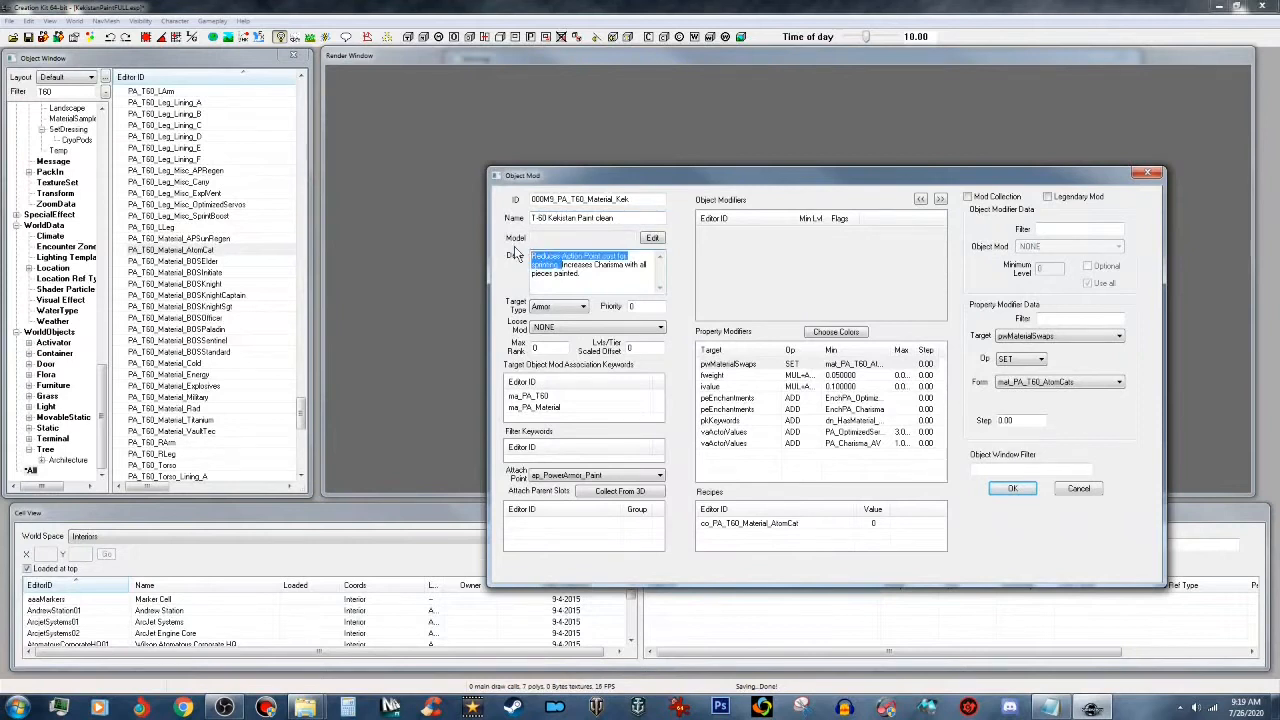
{"action": "key", "text": "Delete"}
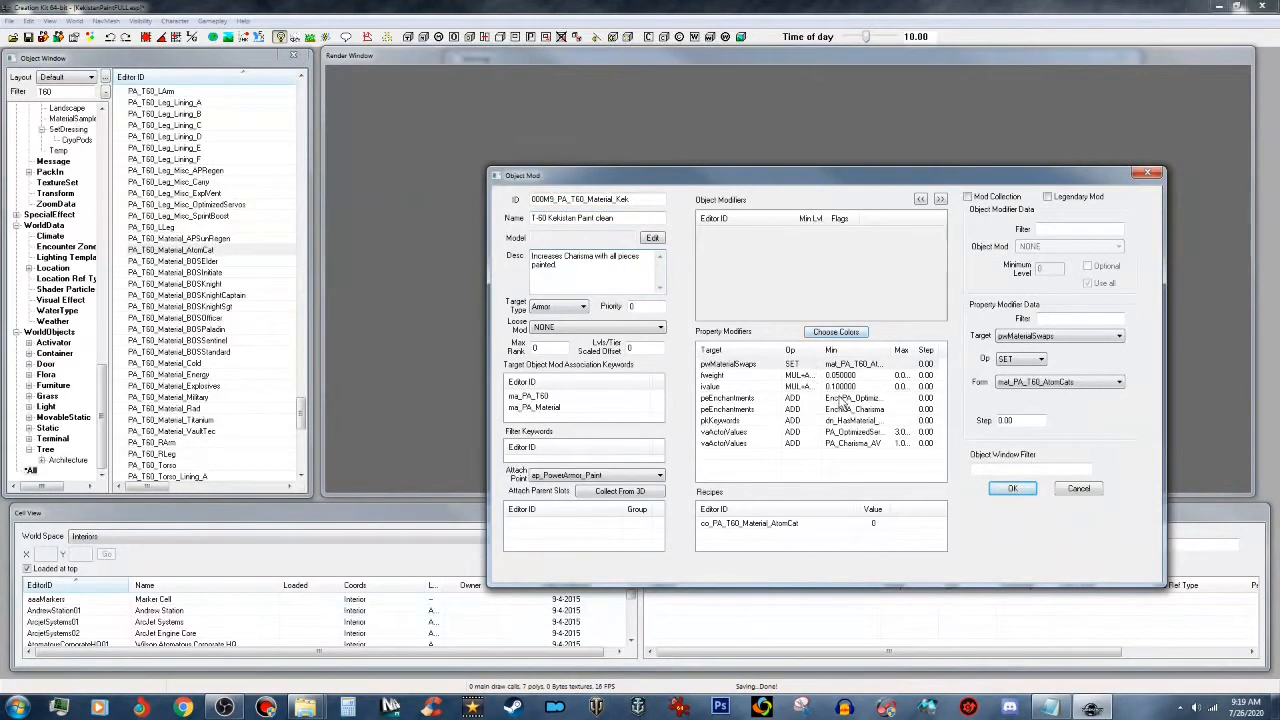
Step: Delete the peEnchantments modifier for EnchPA_OptimizedServos and the vaActorValues modifier for PA_OptimizedServos_AV
{"action": "left_click", "coordinate": [747, 399]}
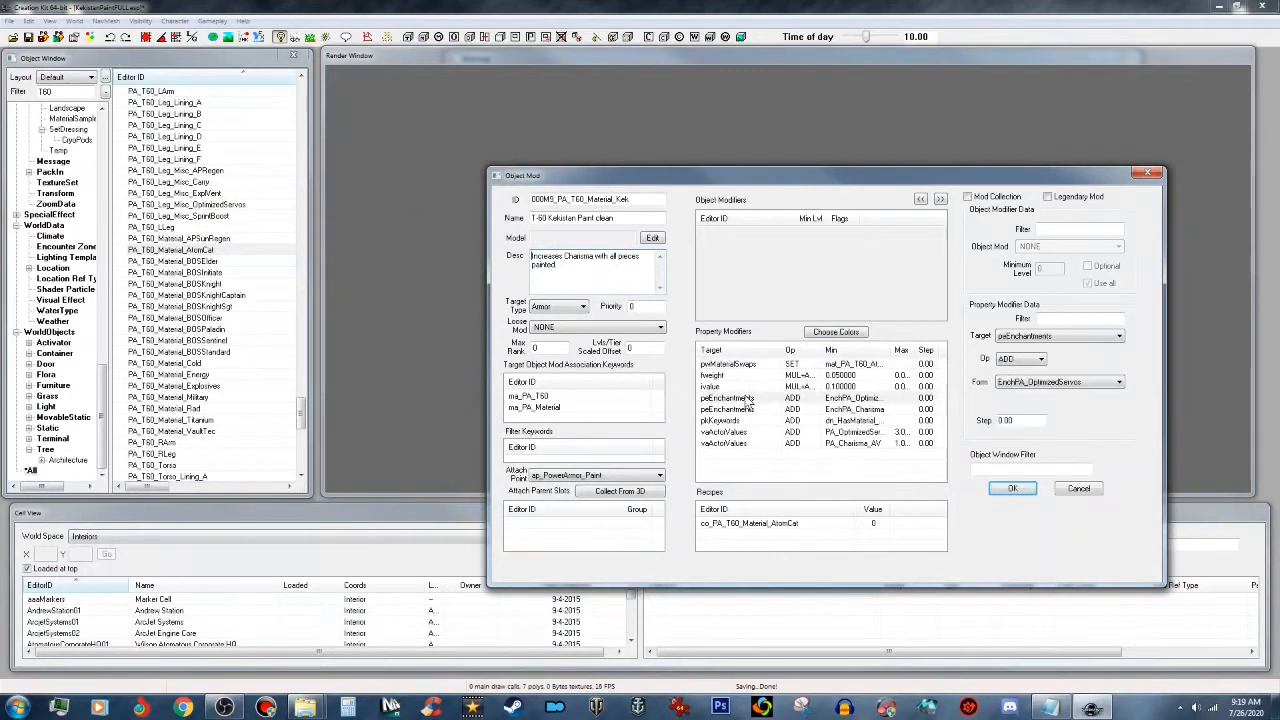
{"action": "left_click", "coordinate": [749, 401]}
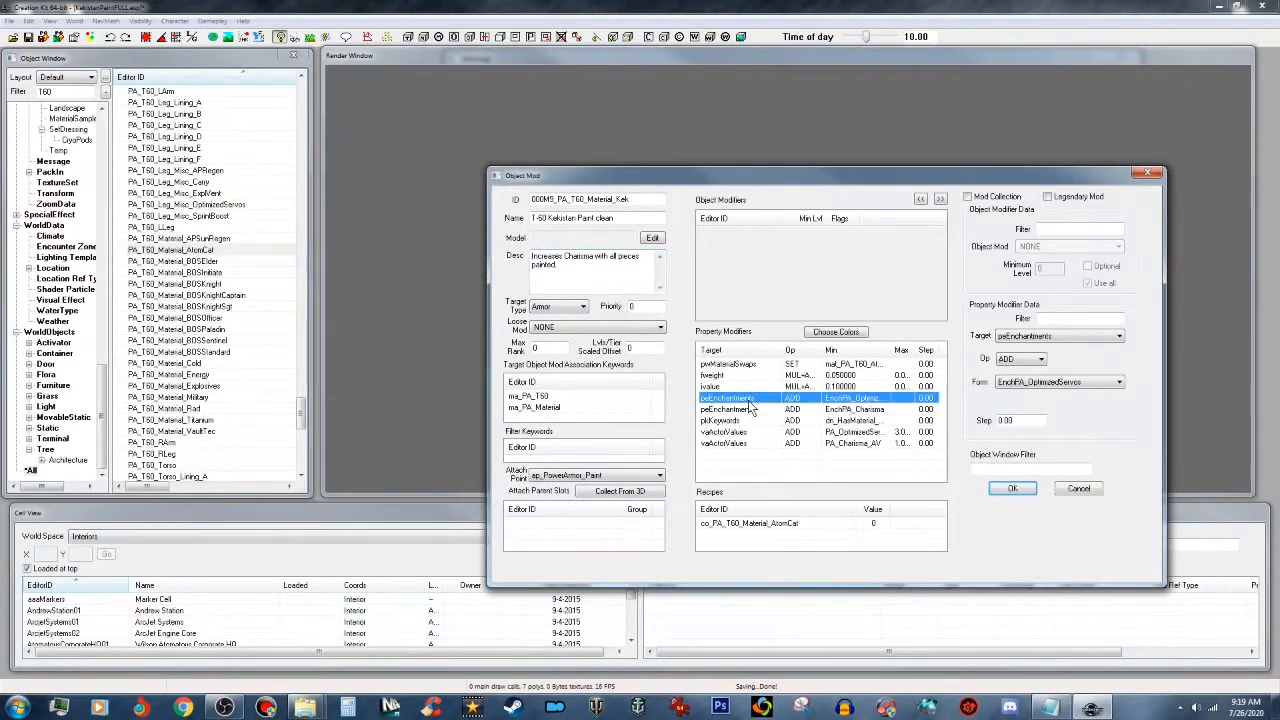
{"action": "left_click", "coordinate": [752, 410]}
{"action": "left_click", "coordinate": [750, 401]}
{"action": "key", "text": "Delete"}
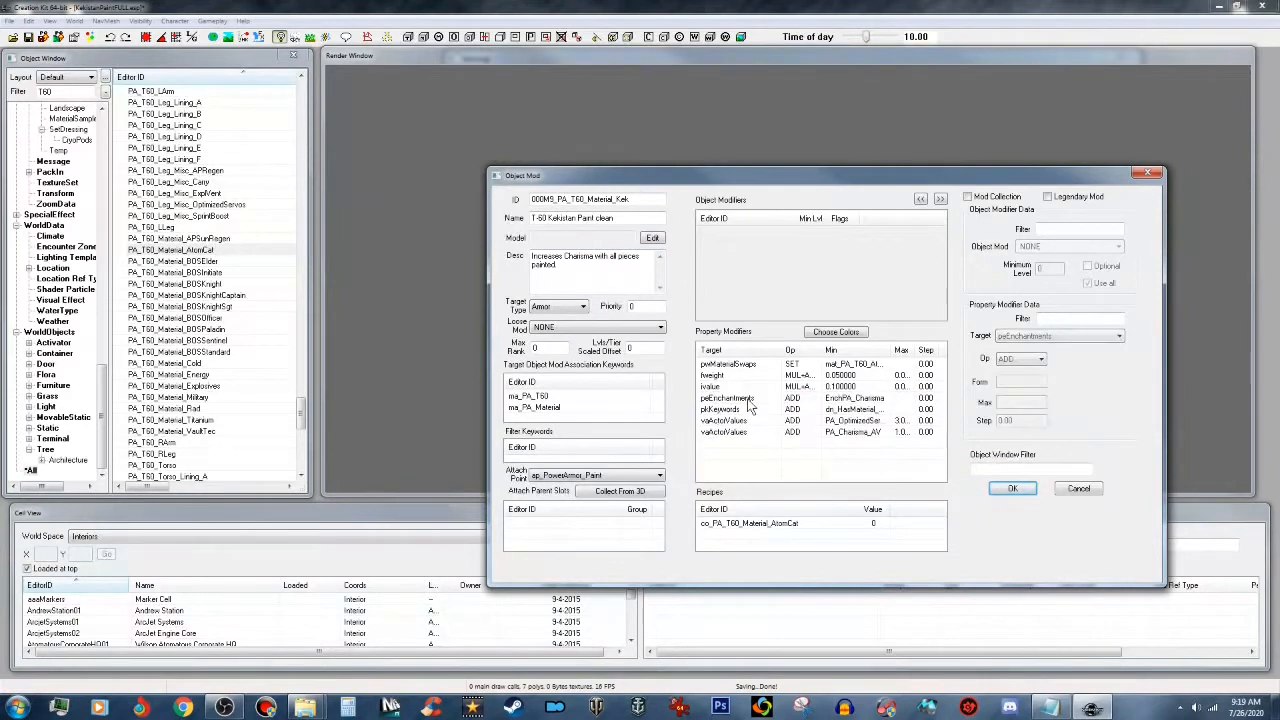
{"action": "left_click", "coordinate": [749, 399]}
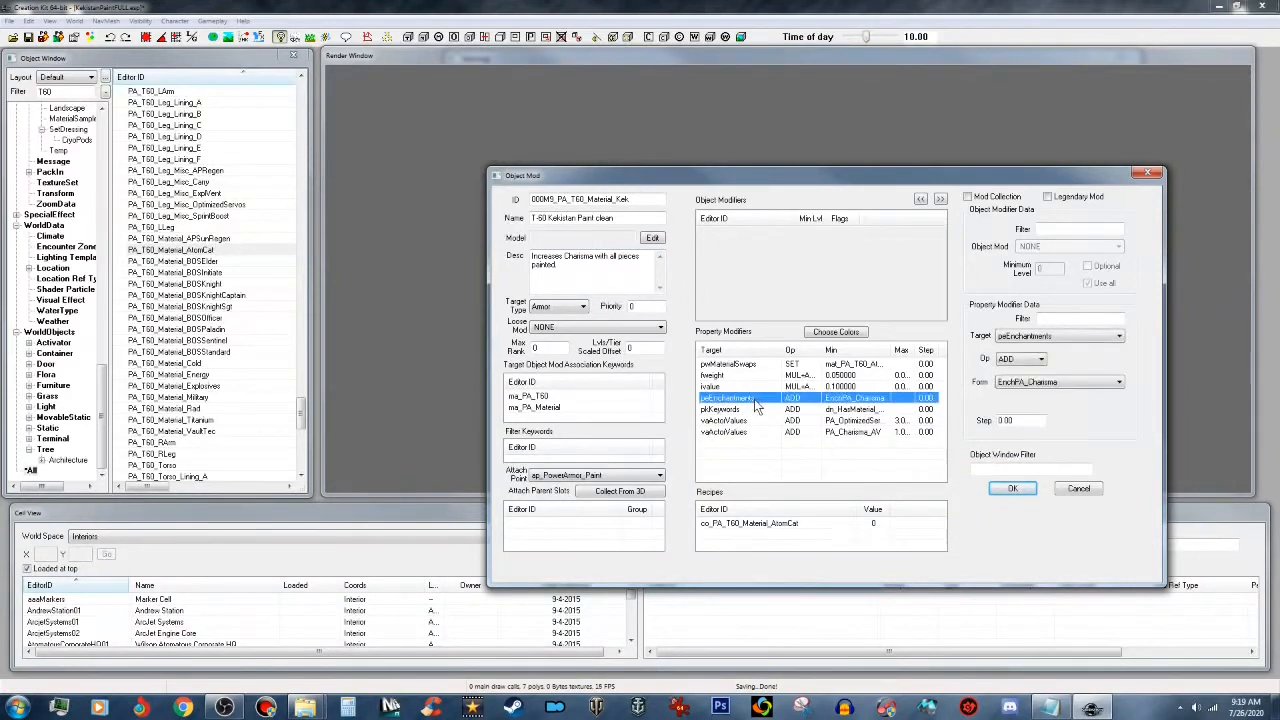
{"action": "left_click", "coordinate": [732, 422]}
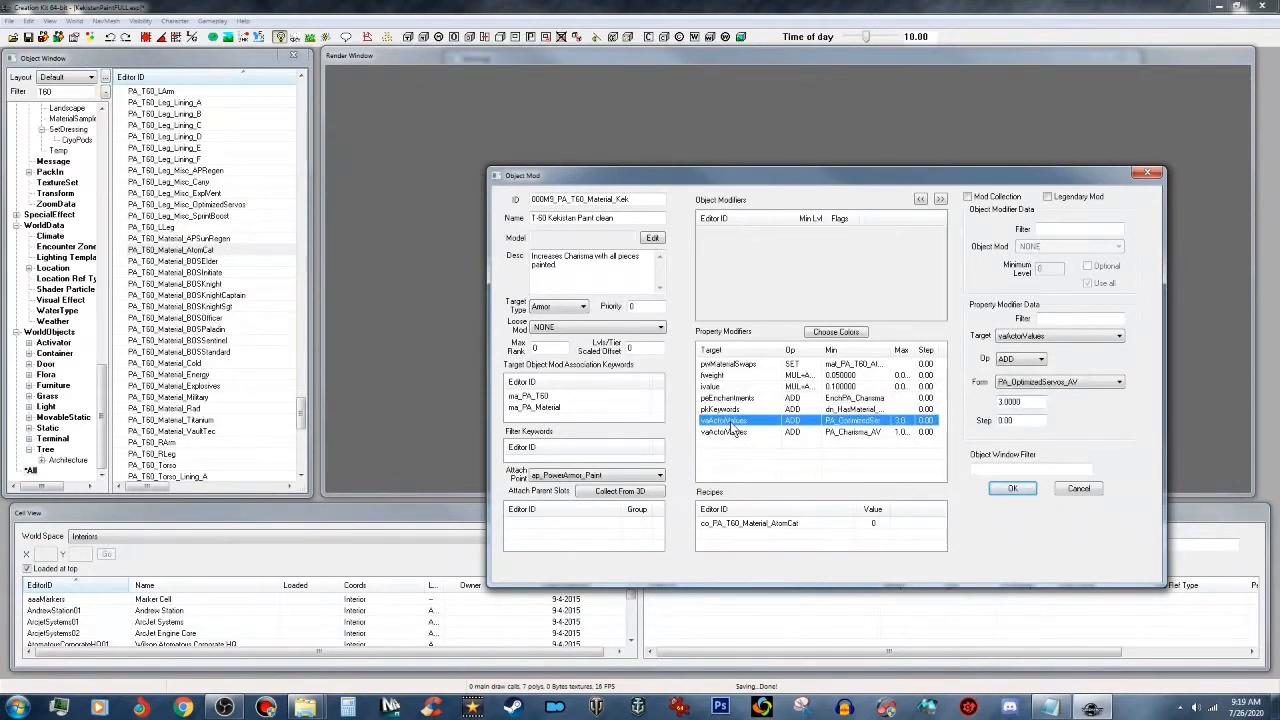
{"action": "key", "text": "Delete"}
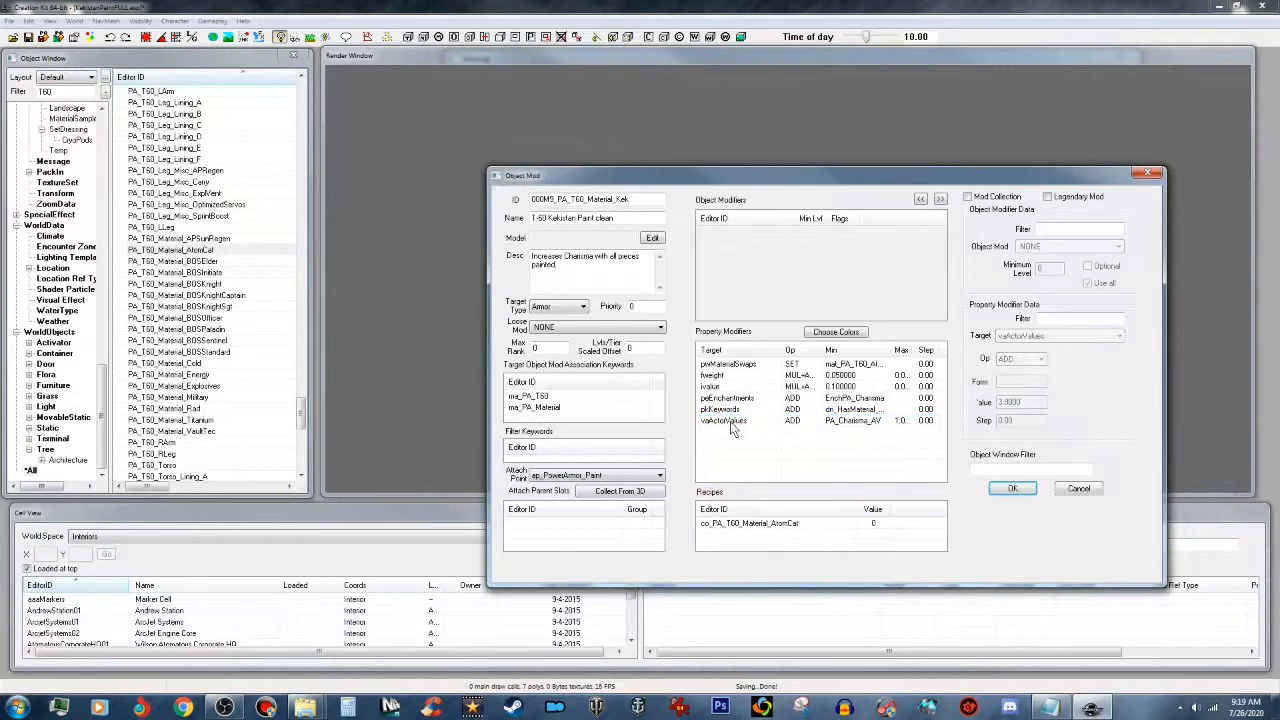
Step: Review the vaActorValues and pkKeywords modifiers, mark the T60 Kek object mod as a Legendary Mod, and save it as a new form
{"action": "left_click", "coordinate": [830, 422]}
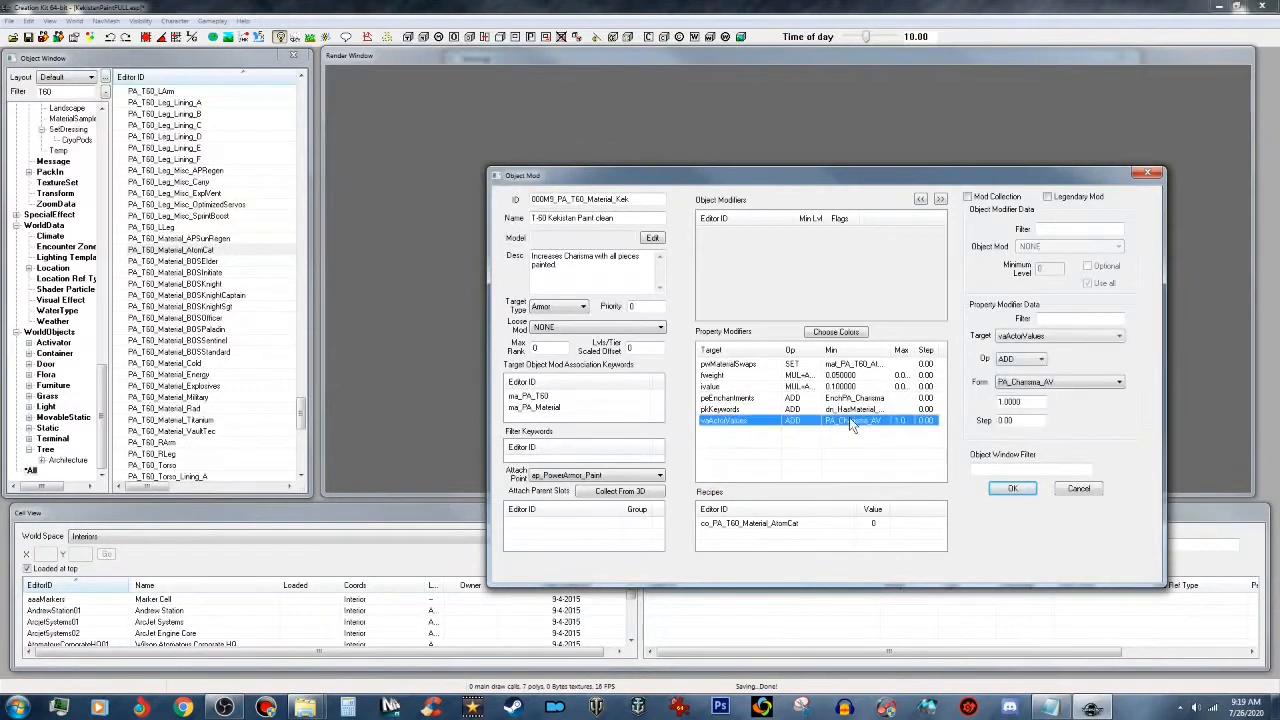
{"action": "left_click", "coordinate": [863, 410]}
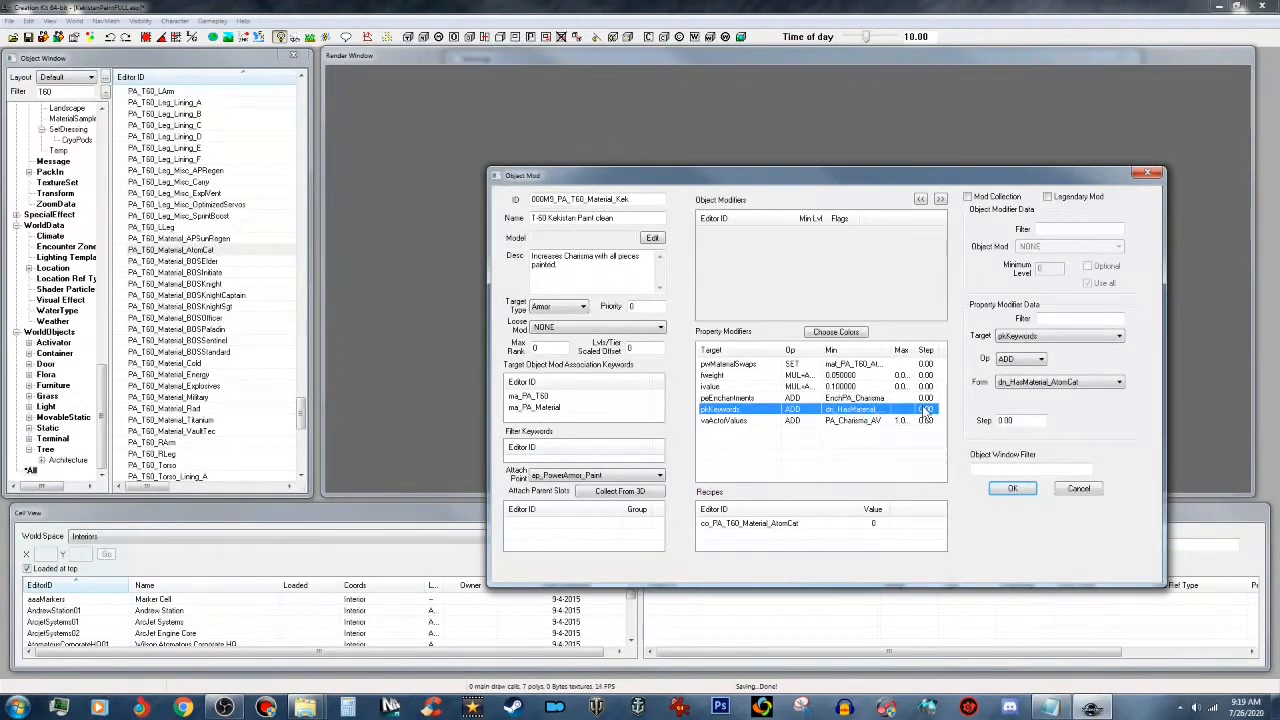
{"action": "left_click", "coordinate": [1048, 197]}
{"action": "left_click", "coordinate": [1011, 489]}
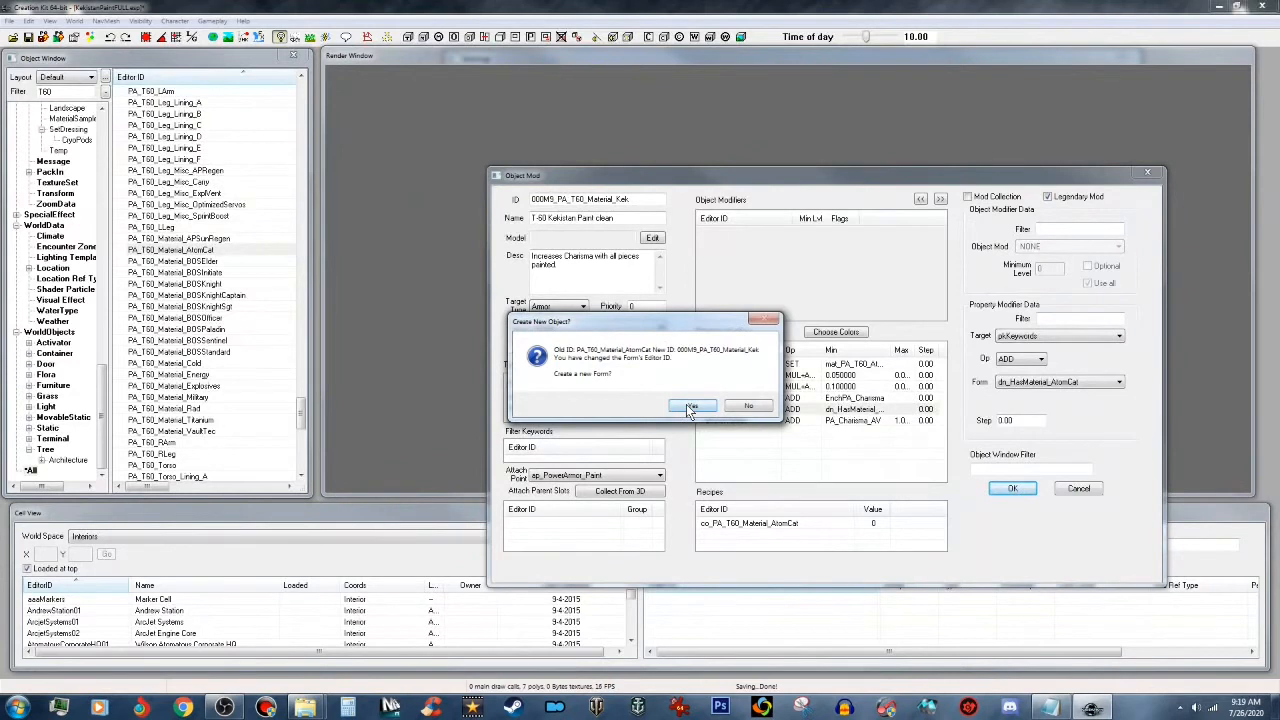
{"action": "left_click", "coordinate": [690, 407]}
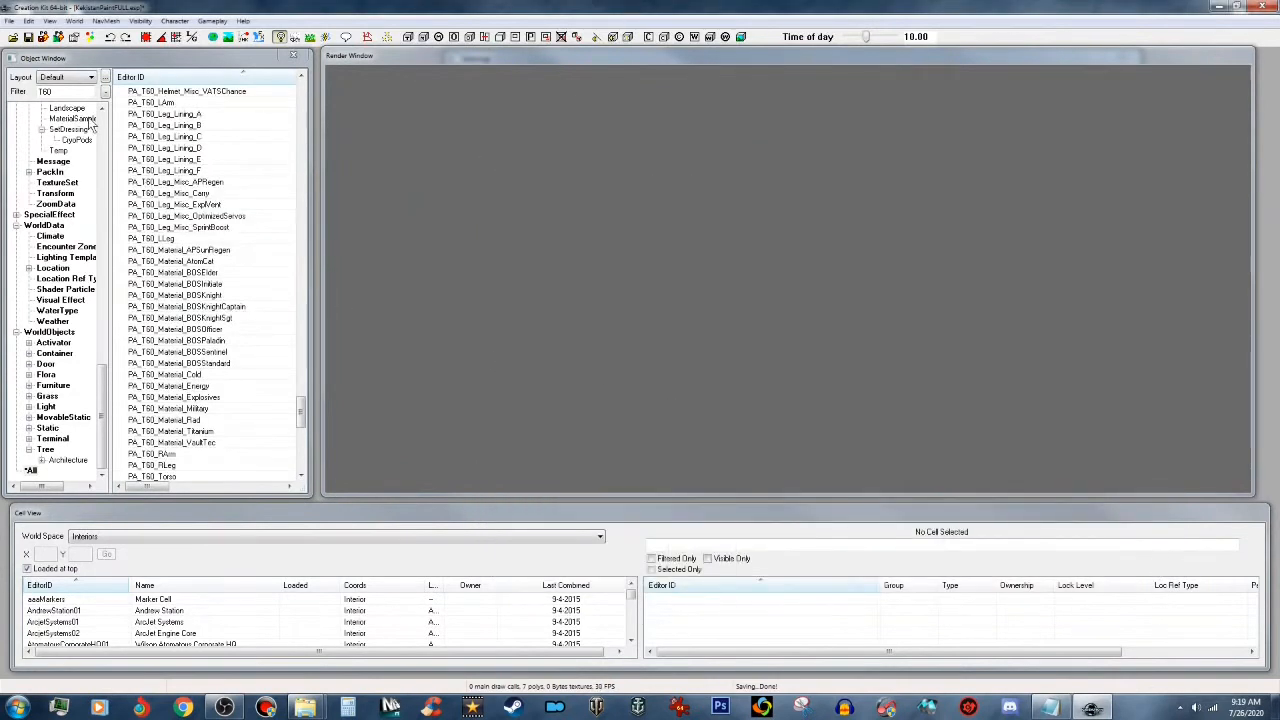
Step: Filter the object list by 000m9 and open the 000M9_PA_T60_Material_Kek object mod
{"action": "double_click", "coordinate": [64, 90]}
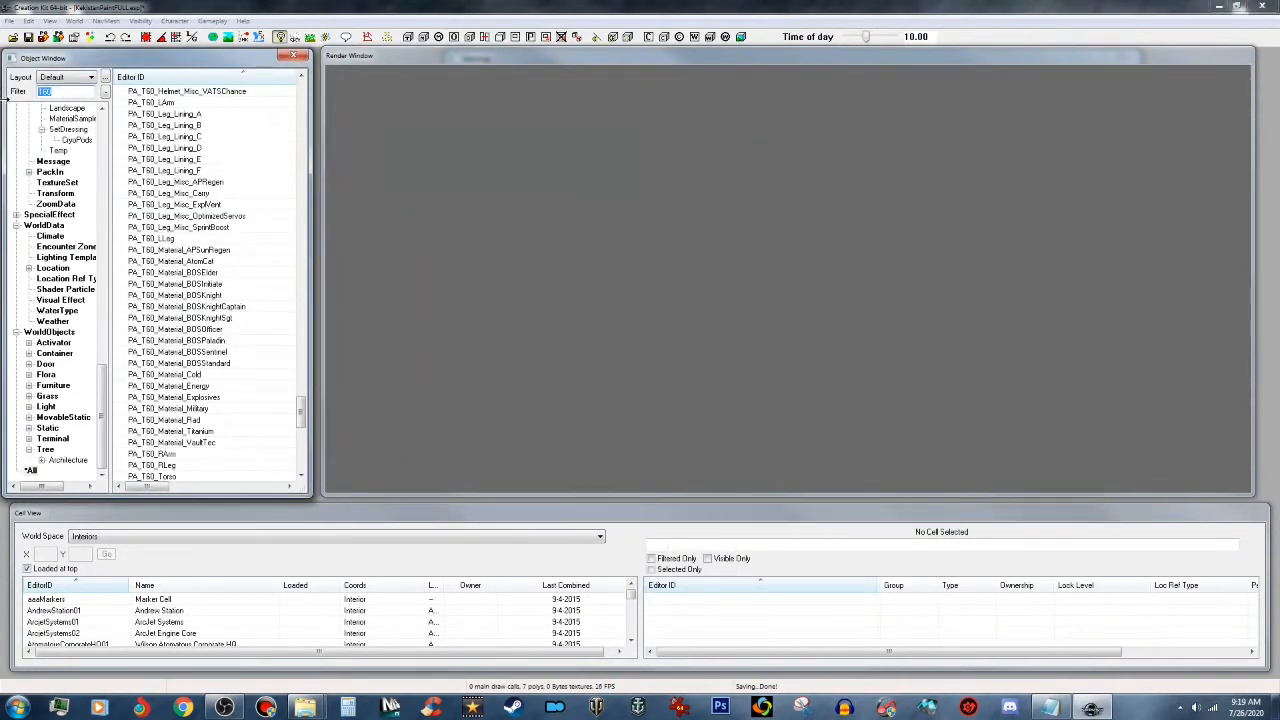
{"action": "type", "text": "000MS"}
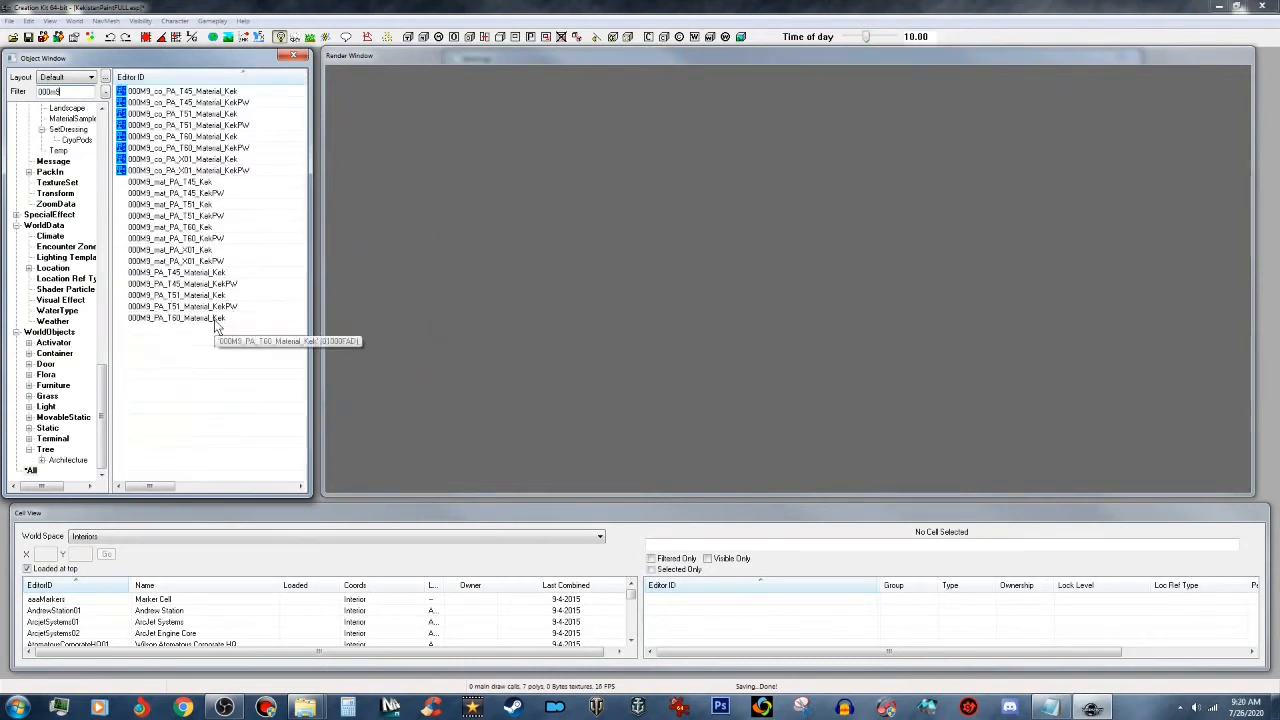
{"action": "double_click", "coordinate": [214, 319]}
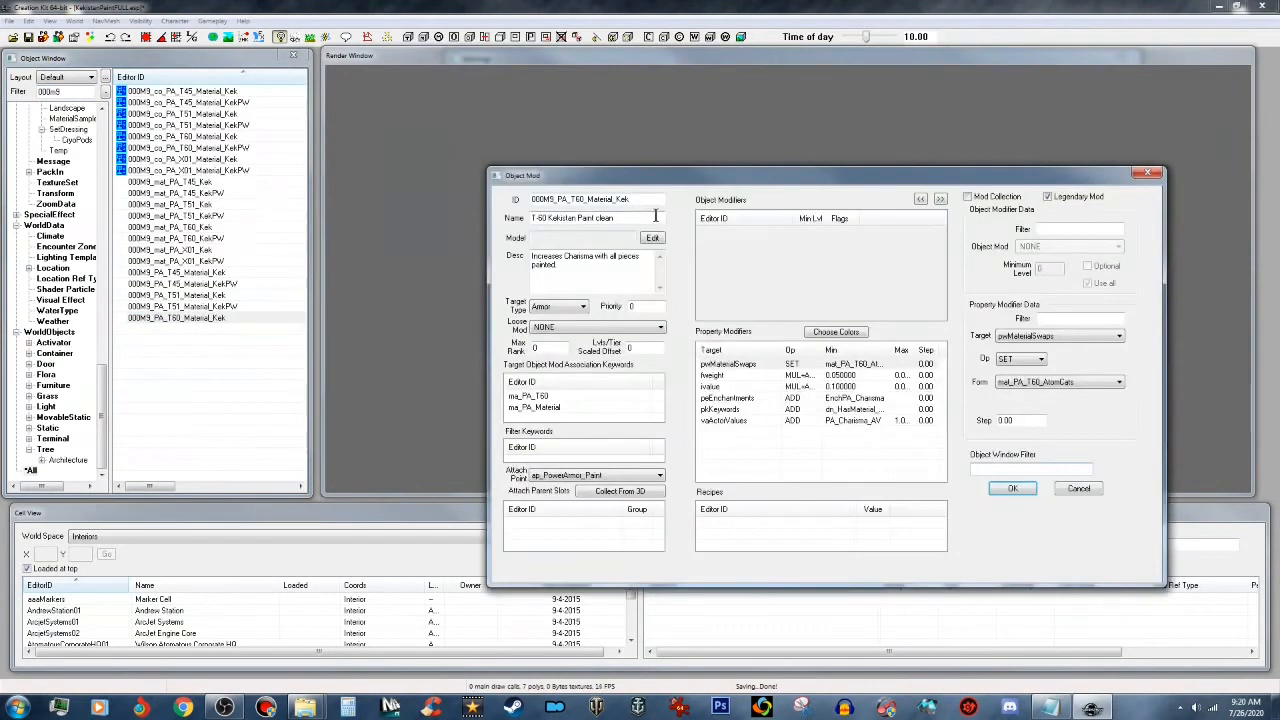
Step: Set the ID to 000M9_PA_T60_Material_KekPW and the name to T-60 Kekistan Paint Post War, saving it as a new form
{"action": "left_click", "coordinate": [644, 199]}
{"action": "left_click", "coordinate": [600, 219]}
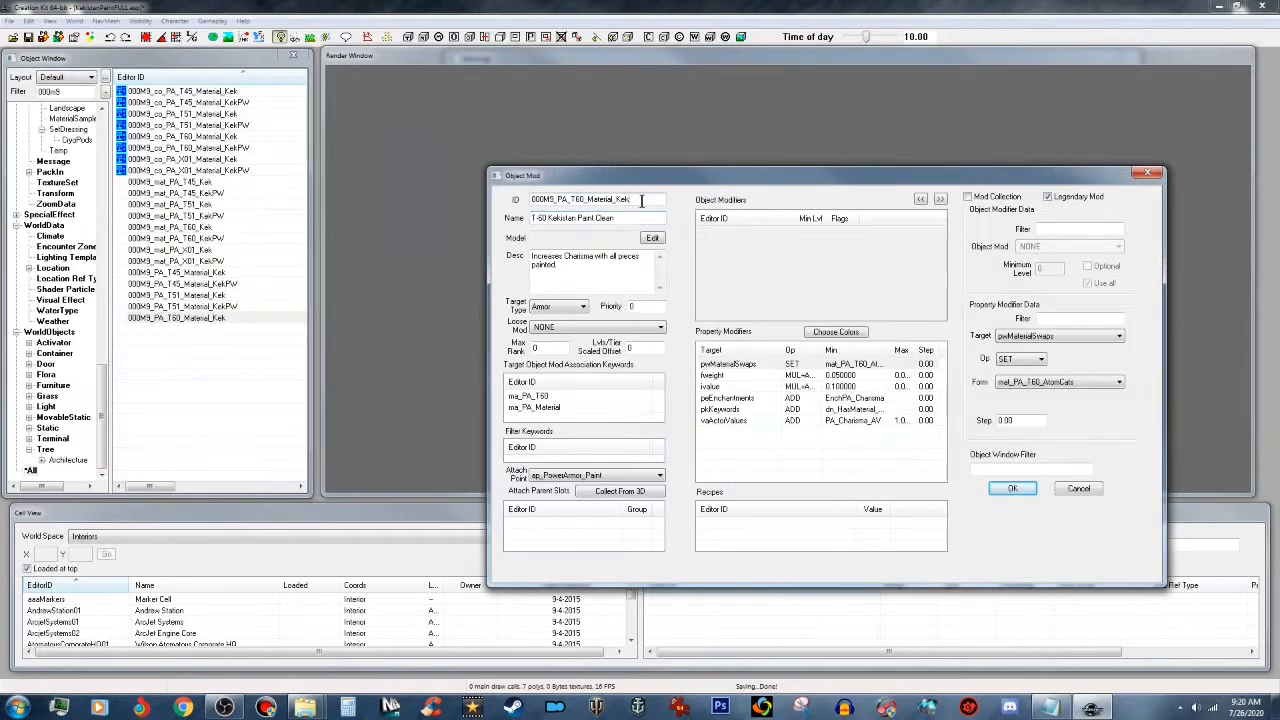
{"action": "left_click", "coordinate": [634, 199]}
{"action": "type", "text": "W"}
{"action": "left_click_drag", "start_coordinate": [613, 218], "coordinate": [597, 219]}
{"action": "type", "text": "Pa"}
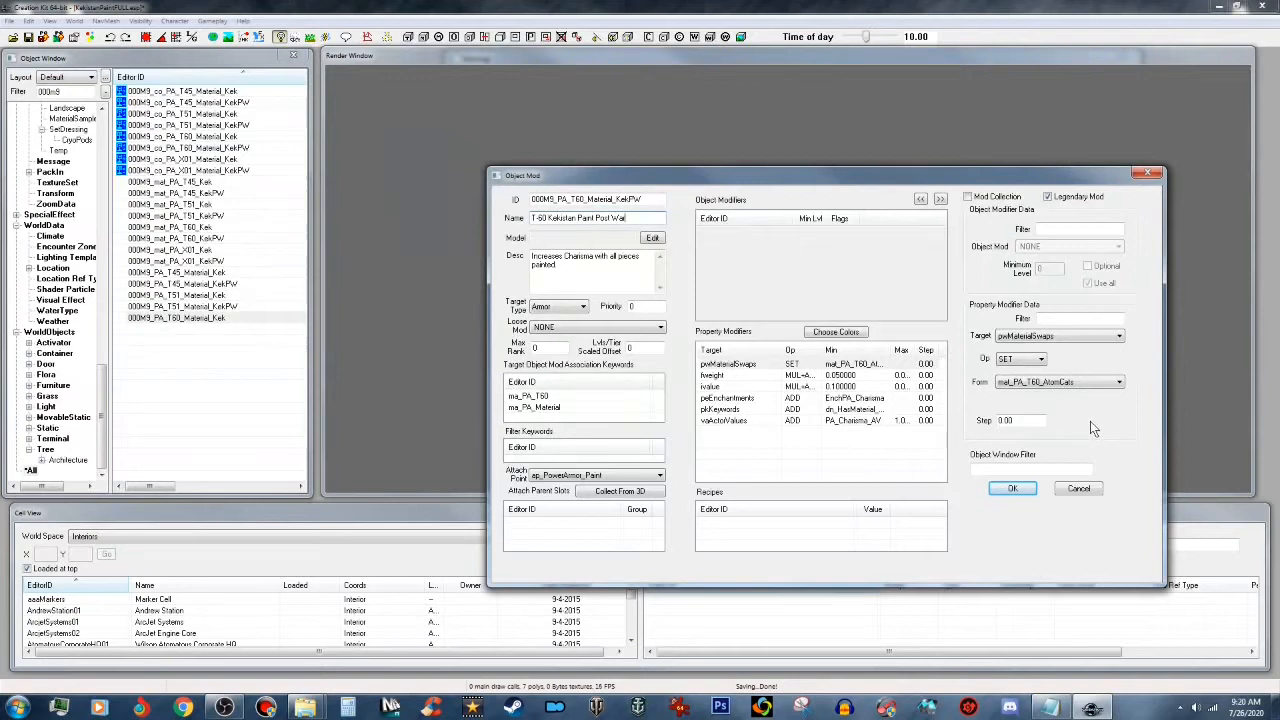
{"action": "left_click", "coordinate": [1015, 488]}
{"action": "left_click", "coordinate": [657, 410]}
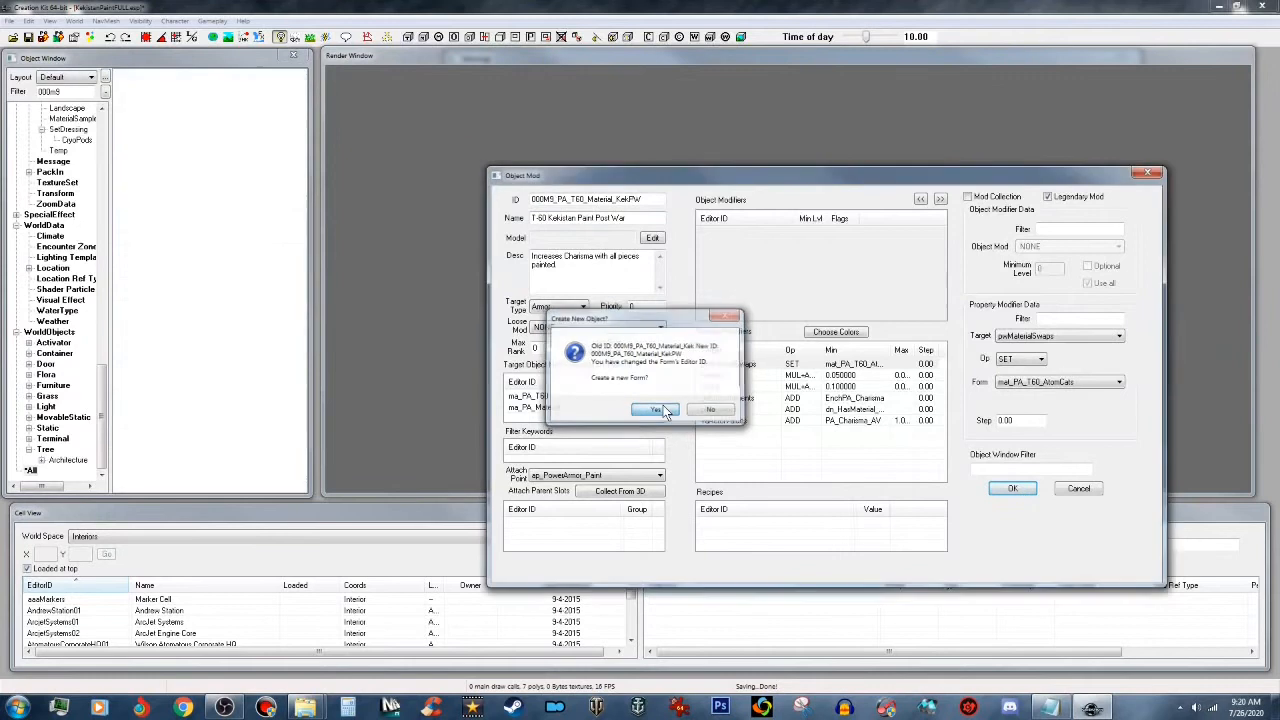
Step: Filter the object list by x01 and examine the PA_X01_Material_Institute and PA_X01_Material_VaultTec object mods
{"action": "double_click", "coordinate": [42, 92]}
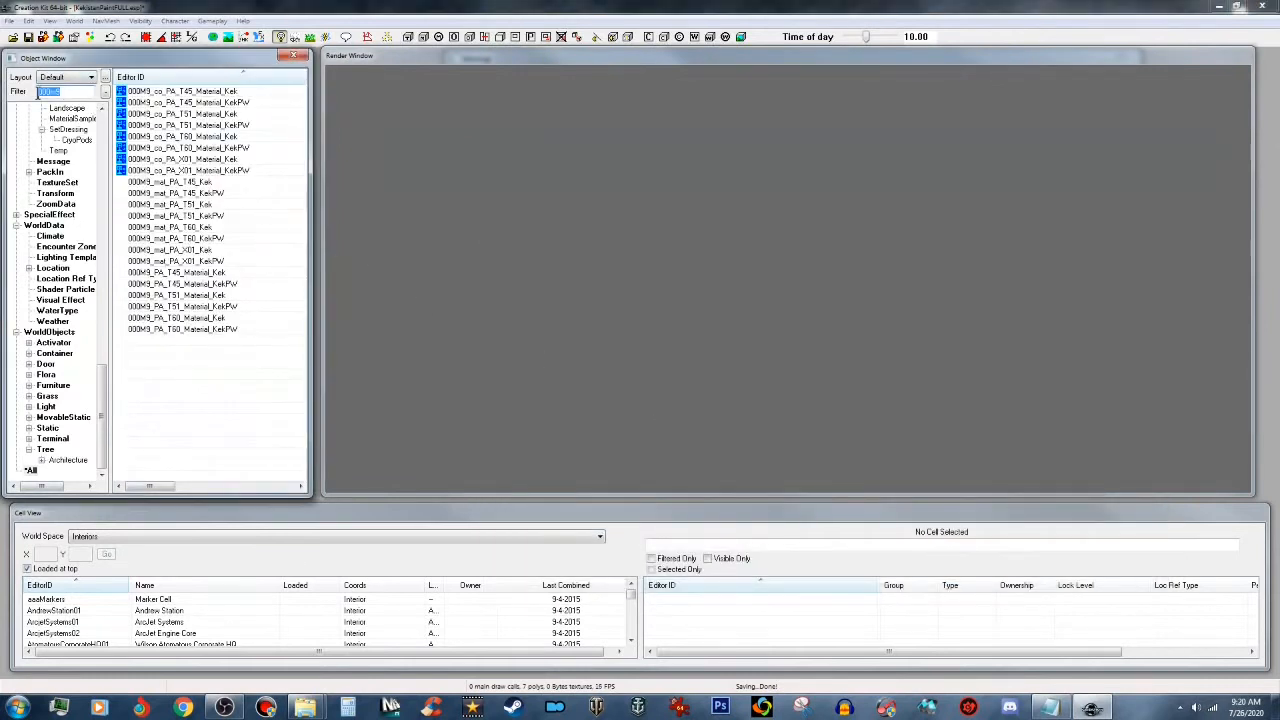
{"action": "type", "text": "x01"}
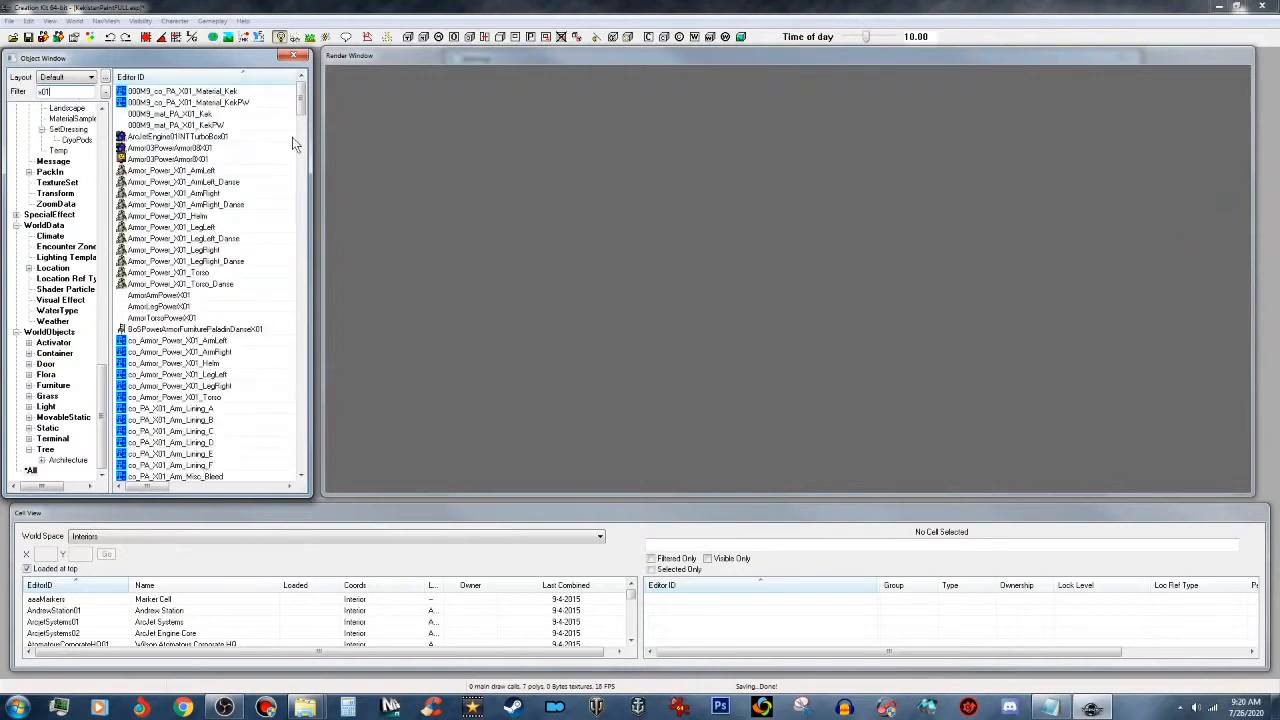
{"action": "left_click_drag", "start_coordinate": [301, 98], "coordinate": [324, 387]}
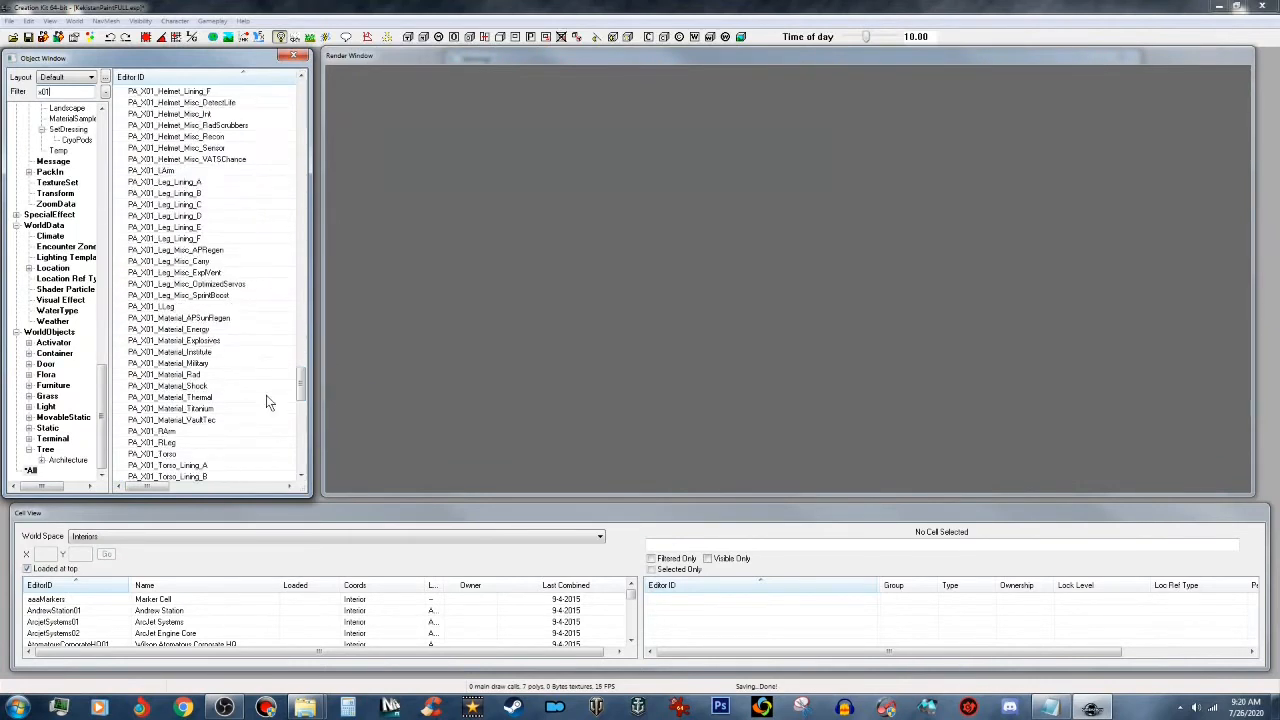
{"action": "double_click", "coordinate": [206, 353]}
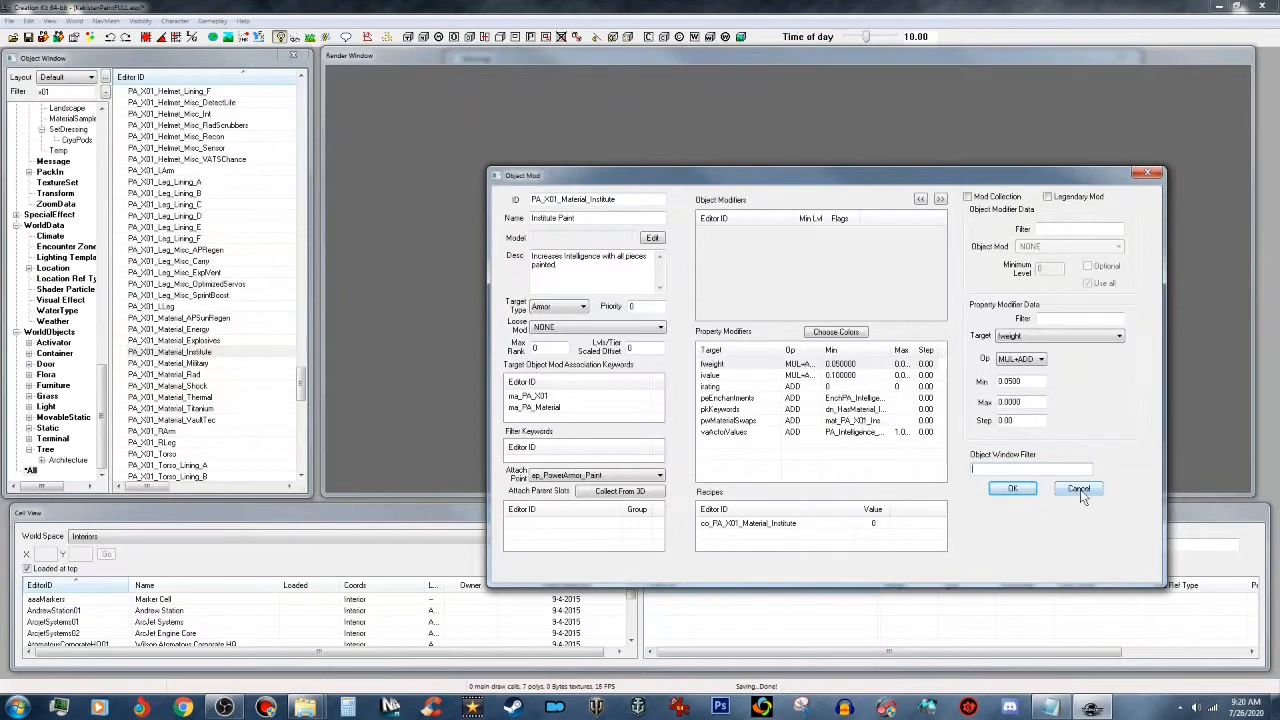
{"action": "double_click", "coordinate": [205, 421]}
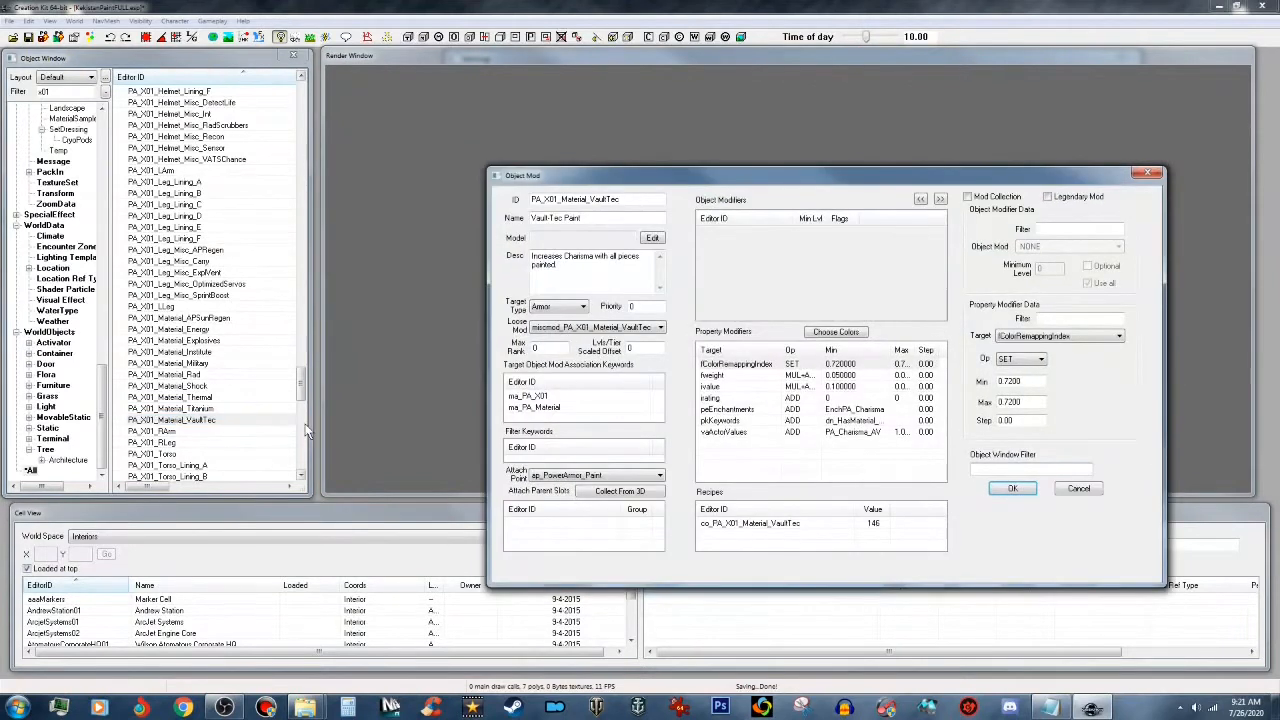
{"action": "left_click", "coordinate": [1085, 489]}
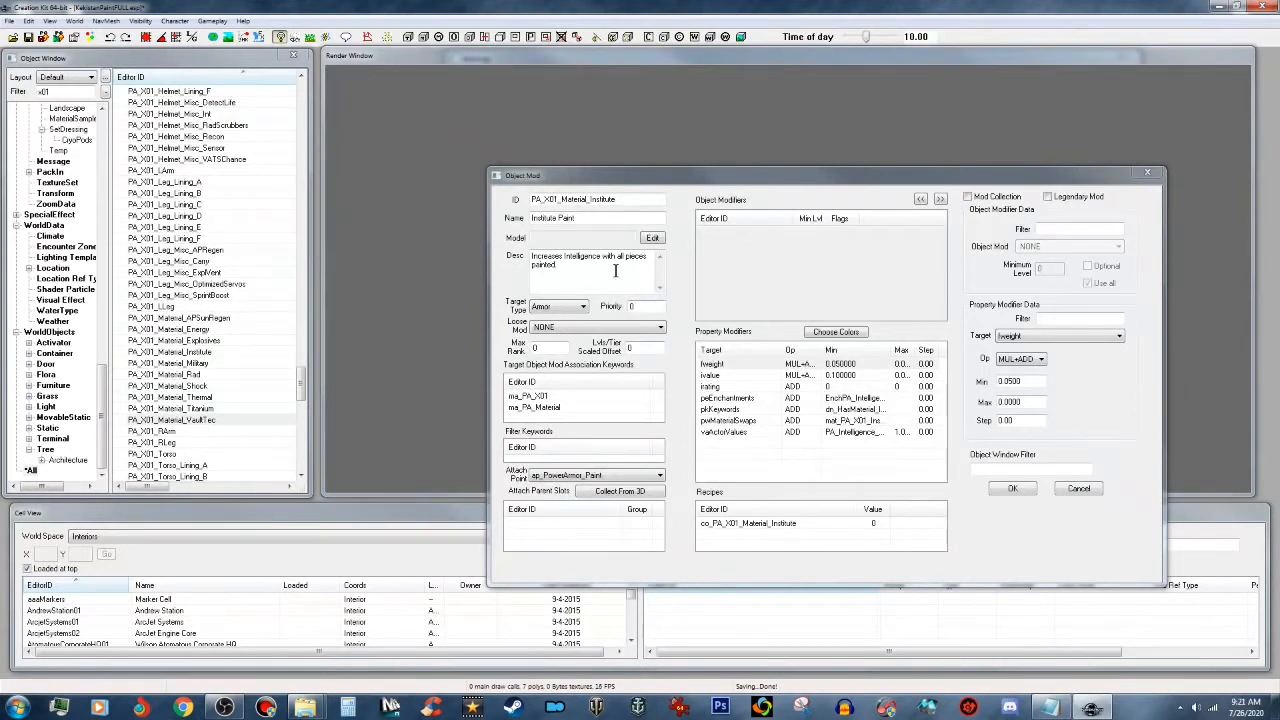
Step: Change the ID of the PA_X01_Material_Institute object mod to 000M9_PA_X01_Material_Kek
{"action": "left_click", "coordinate": [531, 198]}
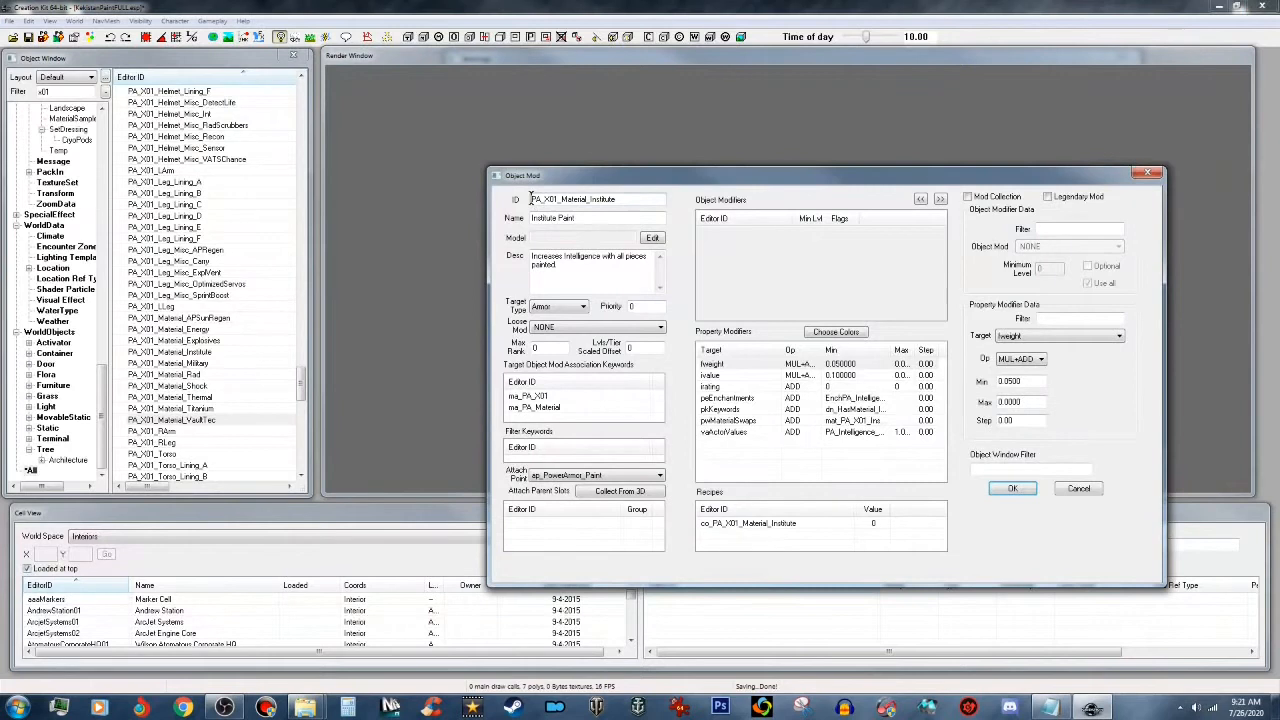
{"action": "type", "text": "000MS_"}
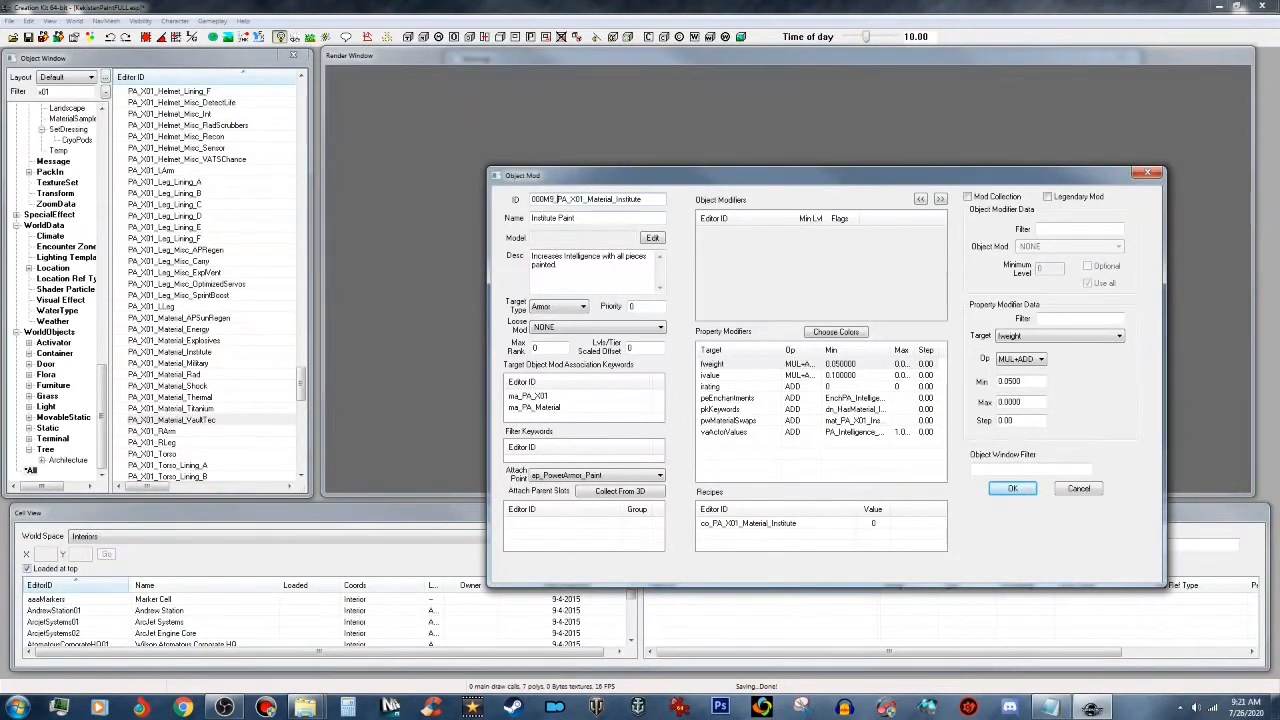
{"action": "double_click", "coordinate": [617, 199]}
{"action": "key", "text": "BackSpace"}
{"action": "type", "text": "Kek"}
Step: Set the X01 object mod's name to X-01 Kekistan Paint Clean
{"action": "left_click", "coordinate": [533, 217]}
{"action": "type", "text": "X"}
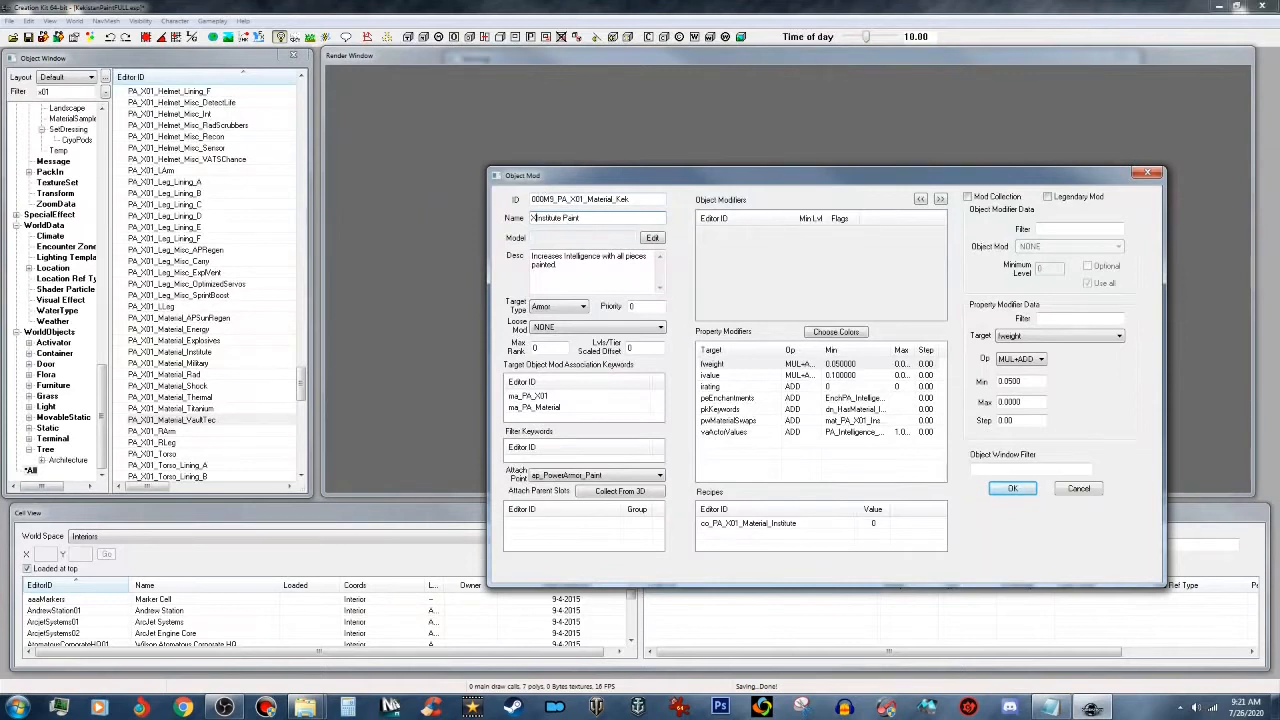
{"action": "type", "text": "-01"}
{"action": "left_click", "coordinate": [573, 218]}
{"action": "key", "text": "BackSpace"}
{"action": "key", "text": "BackSpace"}
{"action": "key", "text": "BackSpace"}
{"action": "key", "text": "BackSpace"}
{"action": "key", "text": "BackSpace"}
{"action": "key", "text": "BackSpace"}
{"action": "key", "text": "BackSpace"}
{"action": "key", "text": "BackSpace"}
{"action": "key", "text": "BackSpace"}
{"action": "key", "text": "BackSpace"}
{"action": "type", "text": "Kekistan Paint Clean"}
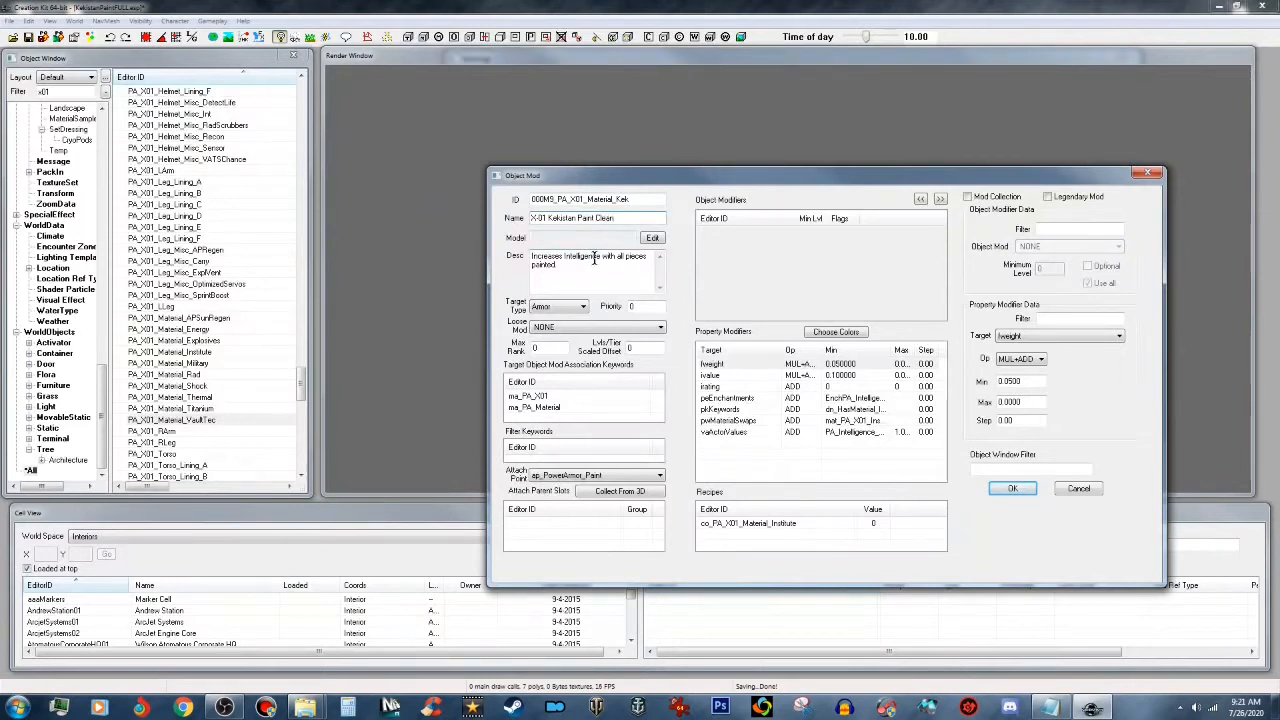
Step: Replace Intelligence with Charisma in the X01 object mod's description
{"action": "left_click", "coordinate": [599, 256]}
{"action": "key", "text": "BackSpace"}
{"action": "key", "text": "BackSpace"}
{"action": "key", "text": "BackSpace"}
{"action": "key", "text": "BackSpace"}
{"action": "key", "text": "BackSpace"}
{"action": "key", "text": "BackSpace"}
{"action": "key", "text": "BackSpace"}
{"action": "key", "text": "BackSpace"}
{"action": "key", "text": "BackSpace"}
{"action": "key", "text": "BackSpace"}
{"action": "key", "text": "BackSpace"}
{"action": "type", "text": "char"}
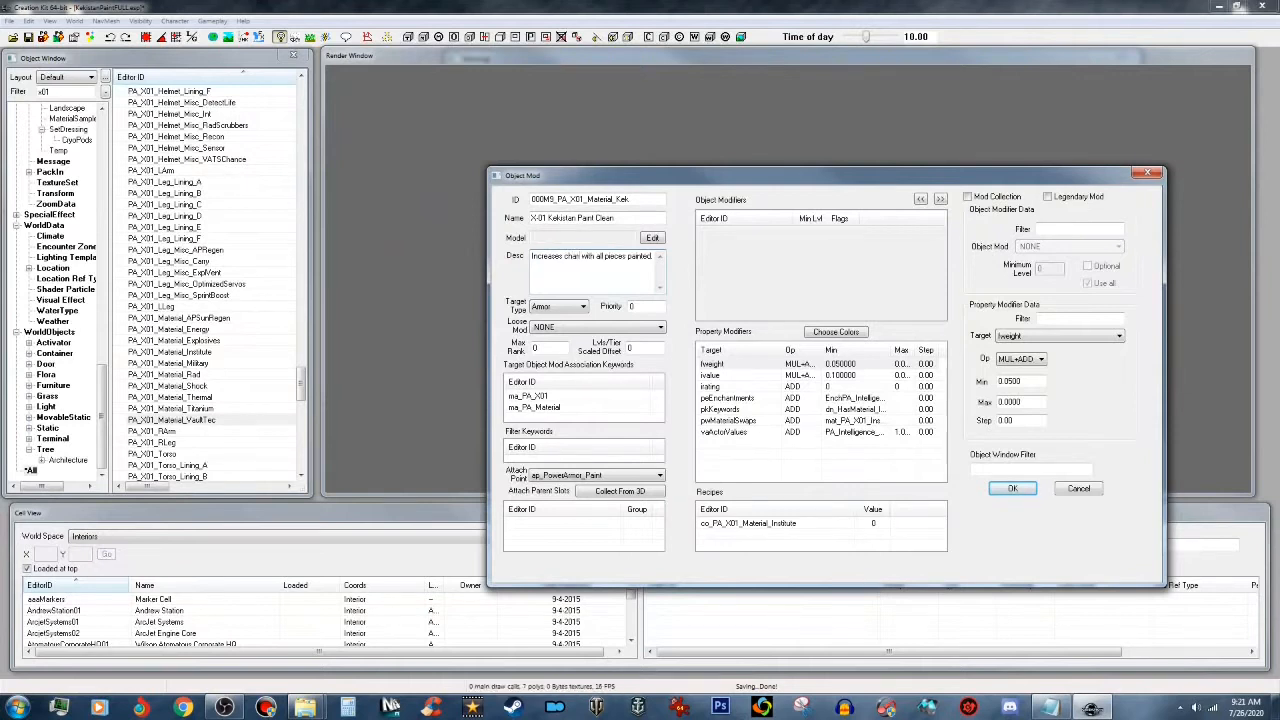
{"action": "type", "text": "isma"}
{"action": "key", "text": "BackSpace"}
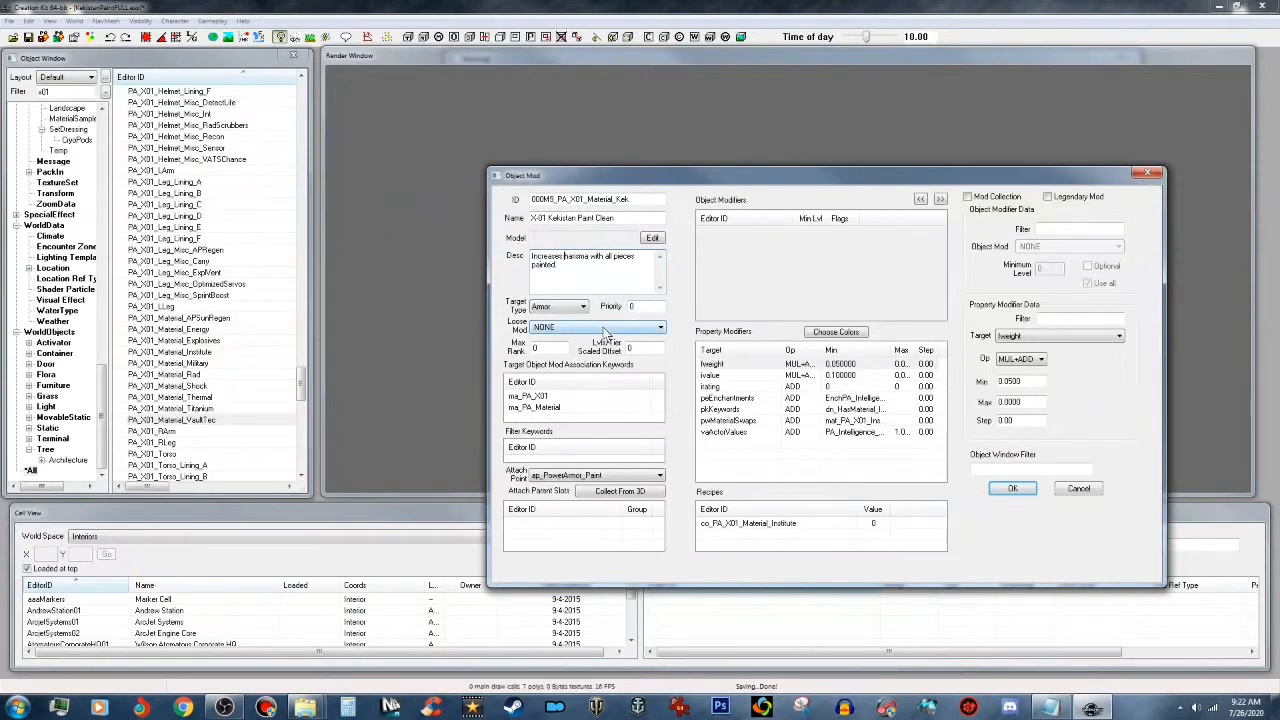
{"action": "type", "text": "C"}
Step: Set the form of the peEnchantments property modifier to EnchPA_Charisma
{"action": "left_click", "coordinate": [855, 400]}
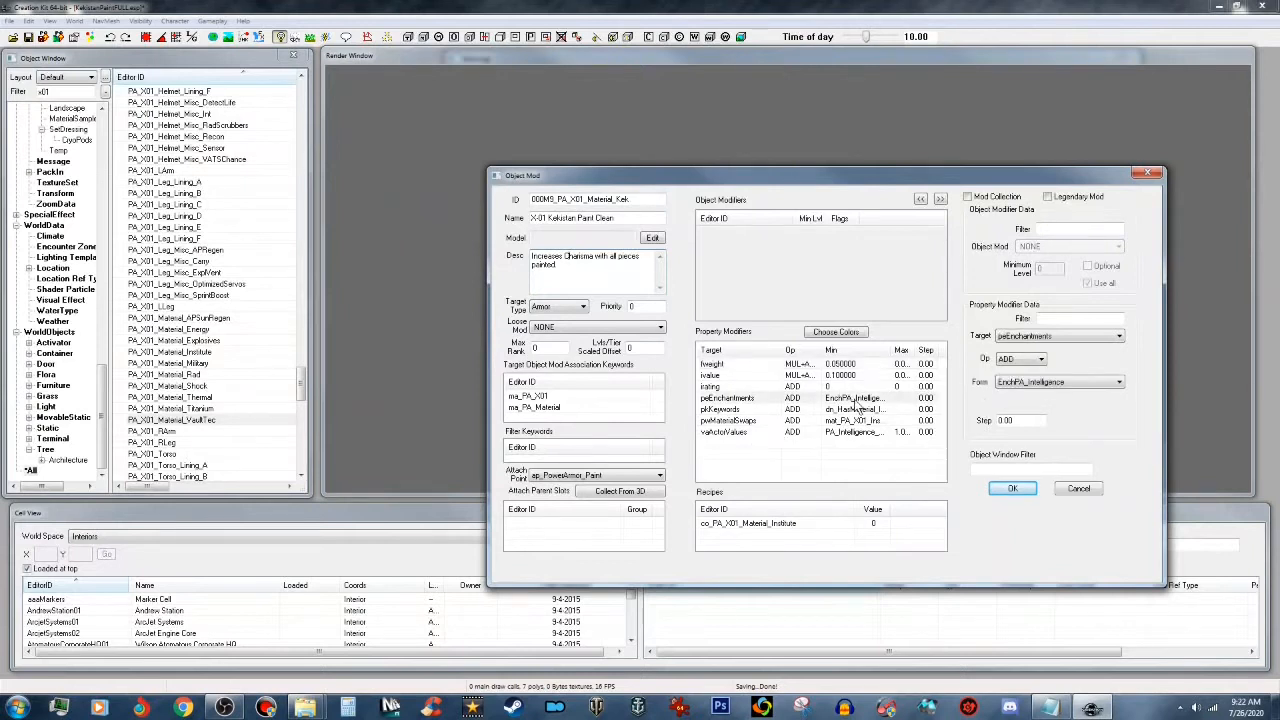
{"action": "left_click", "coordinate": [1090, 381]}
{"action": "scroll", "coordinate": [1082, 465], "scroll_direction": "up", "scroll_amount": 1}
{"action": "scroll", "coordinate": [1082, 465], "scroll_direction": "up", "scroll_amount": 4}
{"action": "scroll", "coordinate": [1080, 460], "scroll_direction": "up", "scroll_amount": 1}
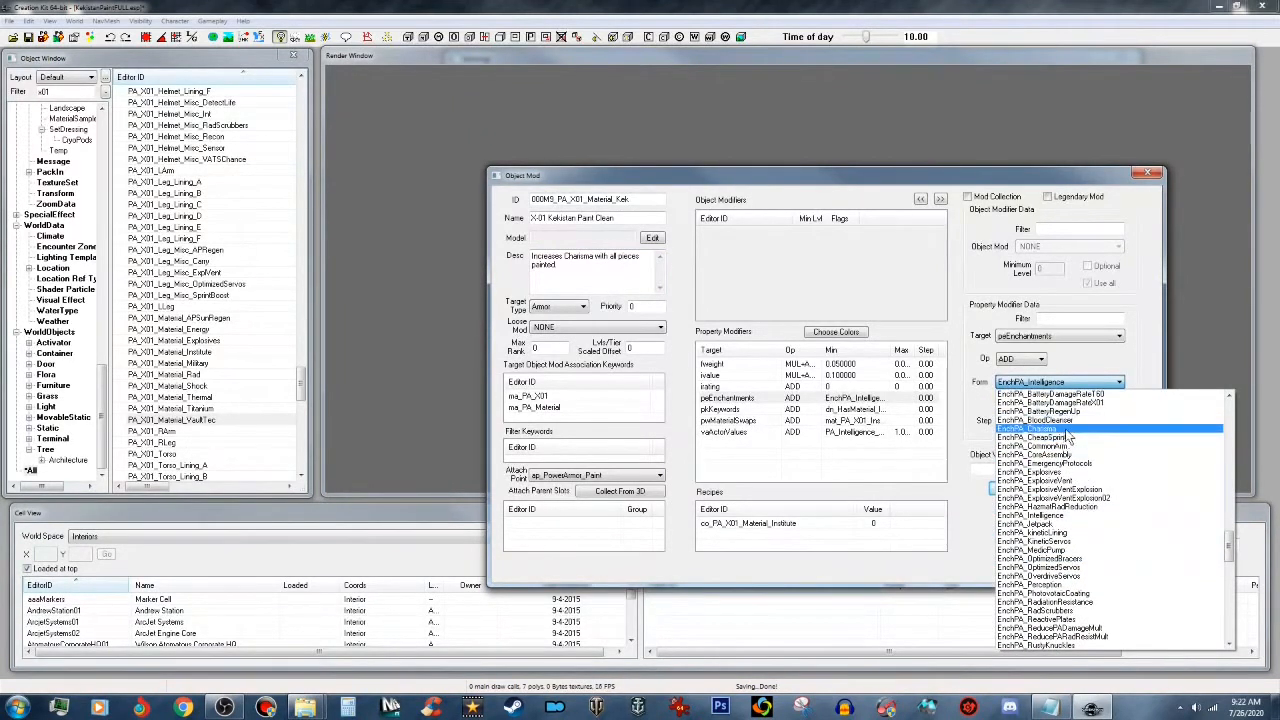
{"action": "left_click", "coordinate": [1066, 429]}
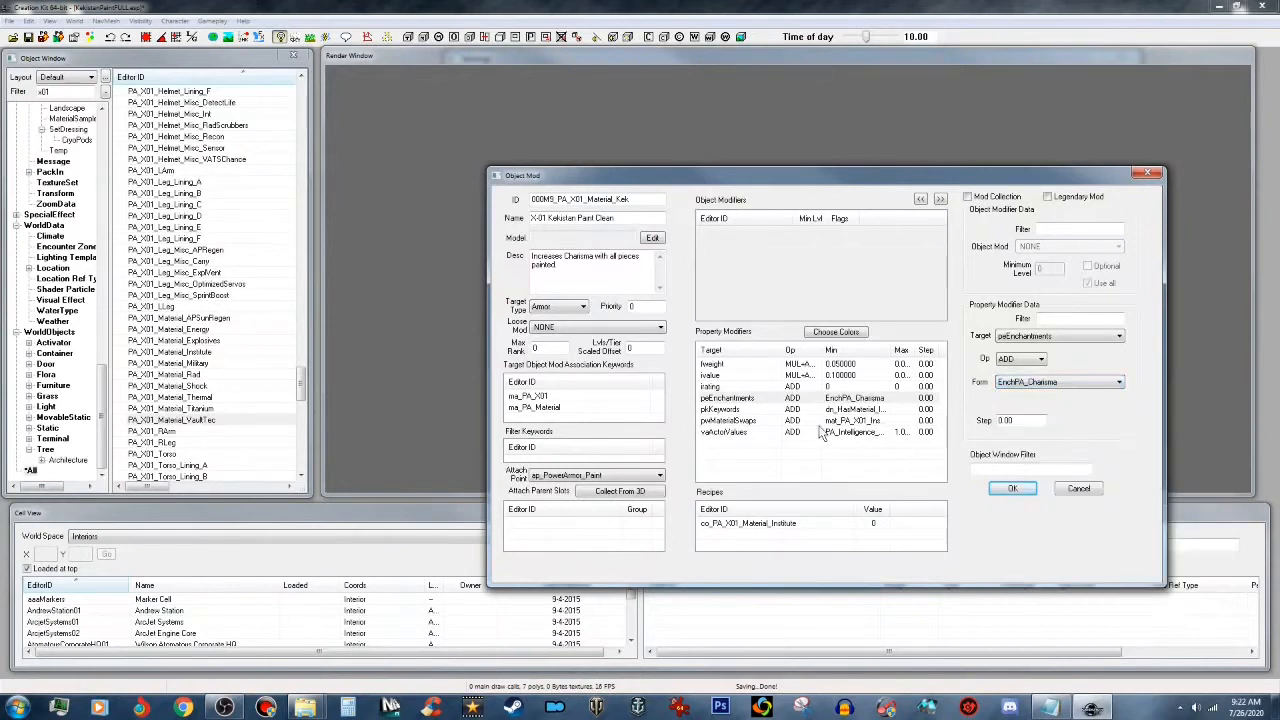
Step: Set the vaActorValues modifier's form to PA_Charisma_AV and save the X01 record as a new form marked Legendary Mod
{"action": "left_click", "coordinate": [749, 436]}
{"action": "left_click", "coordinate": [1050, 390]}
{"action": "scroll", "coordinate": [1056, 430], "scroll_direction": "up", "scroll_amount": 3}
{"action": "scroll", "coordinate": [1058, 434], "scroll_direction": "up", "scroll_amount": 1}
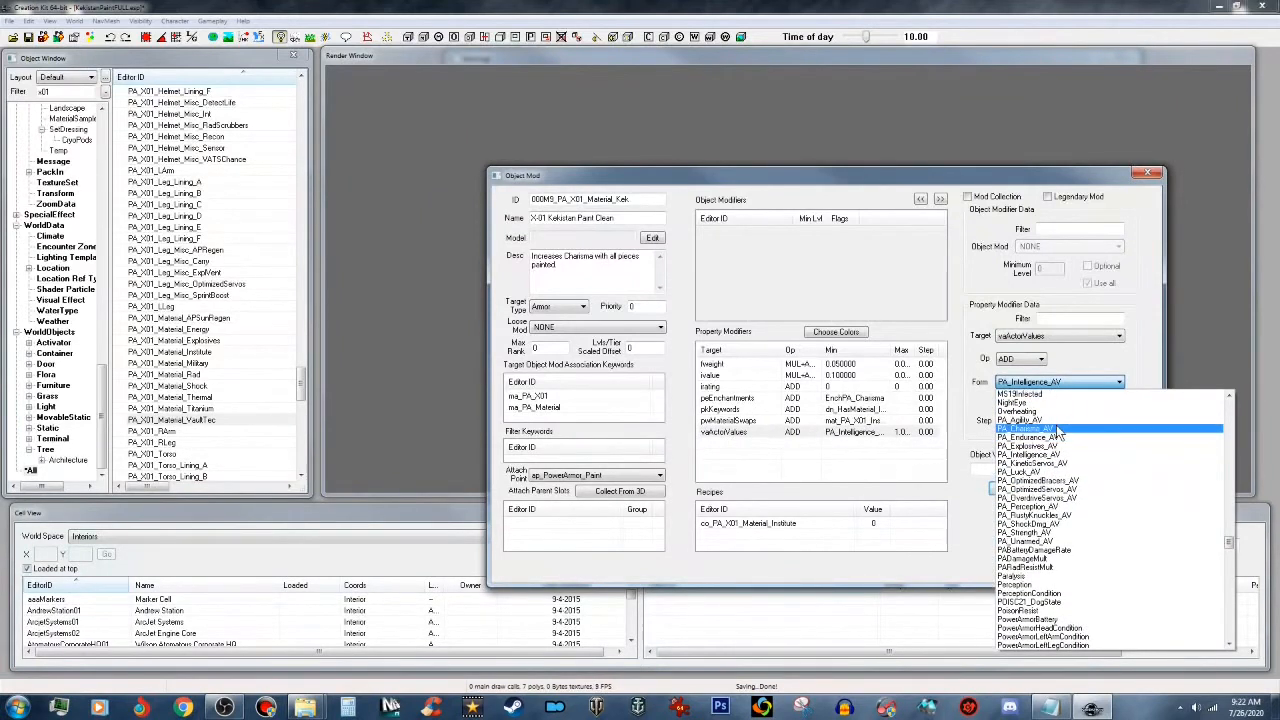
{"action": "left_click", "coordinate": [1058, 430]}
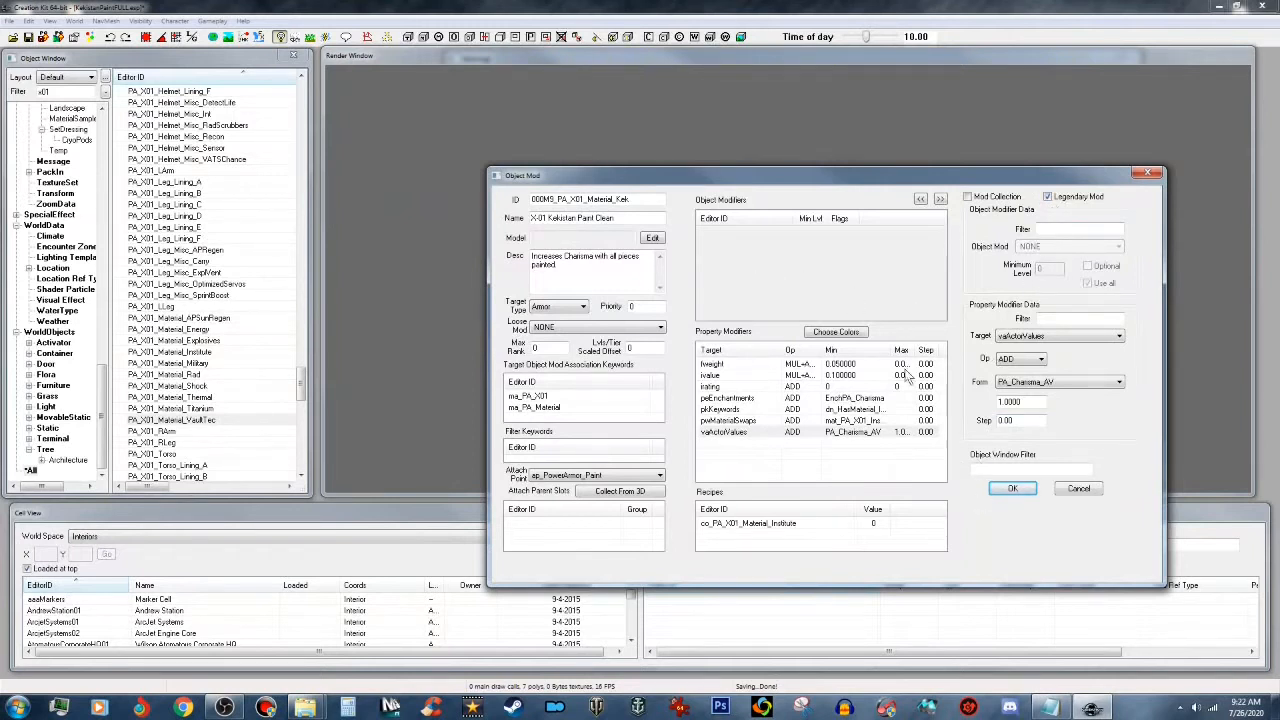
{"action": "left_click", "coordinate": [1012, 488]}
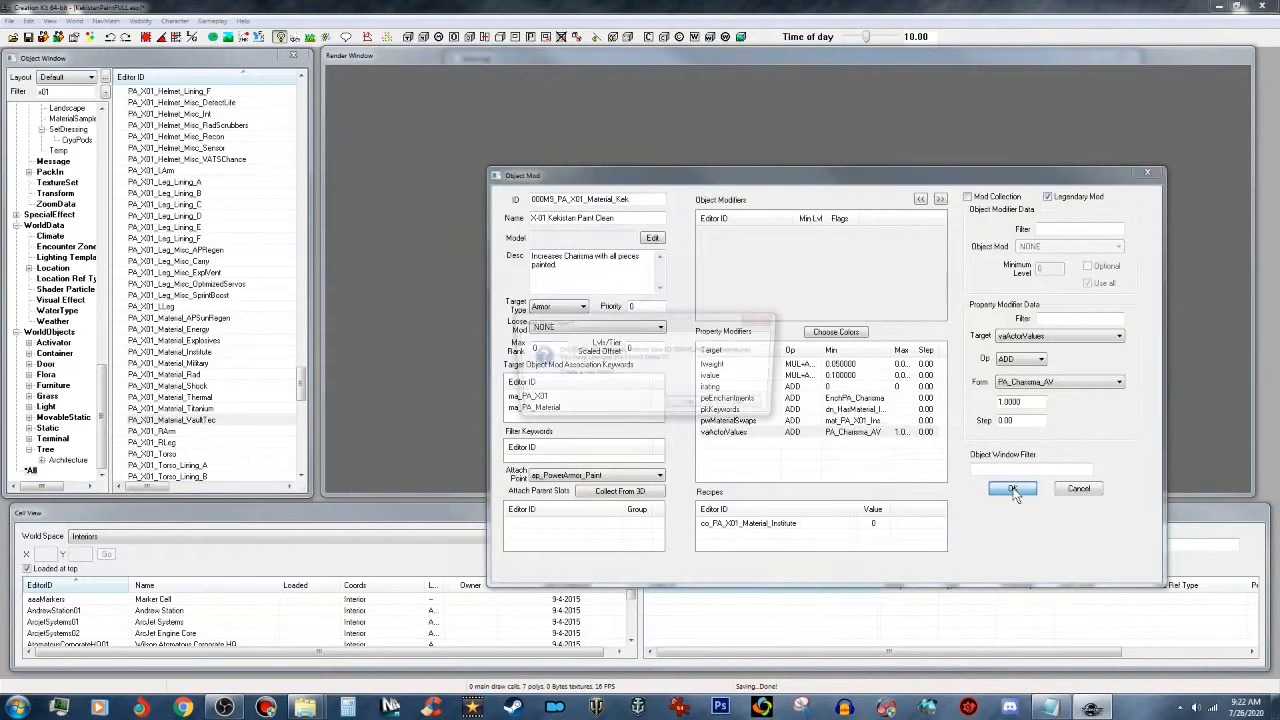
{"action": "left_click", "coordinate": [692, 406]}
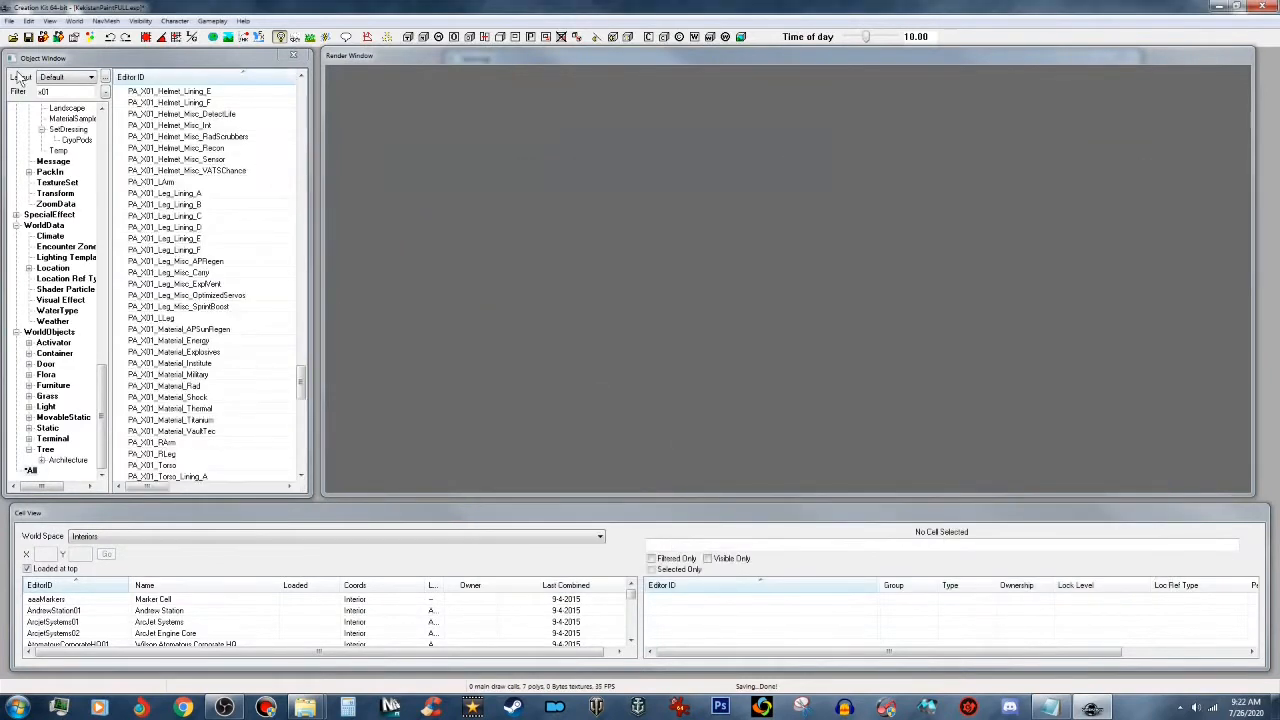
Step: Filter the object list by 000m9 and correct the 000M9_PA_T60_Material_Kek object mod's name to T-60 Kekistan Paint Clean
{"action": "double_click", "coordinate": [60, 92]}
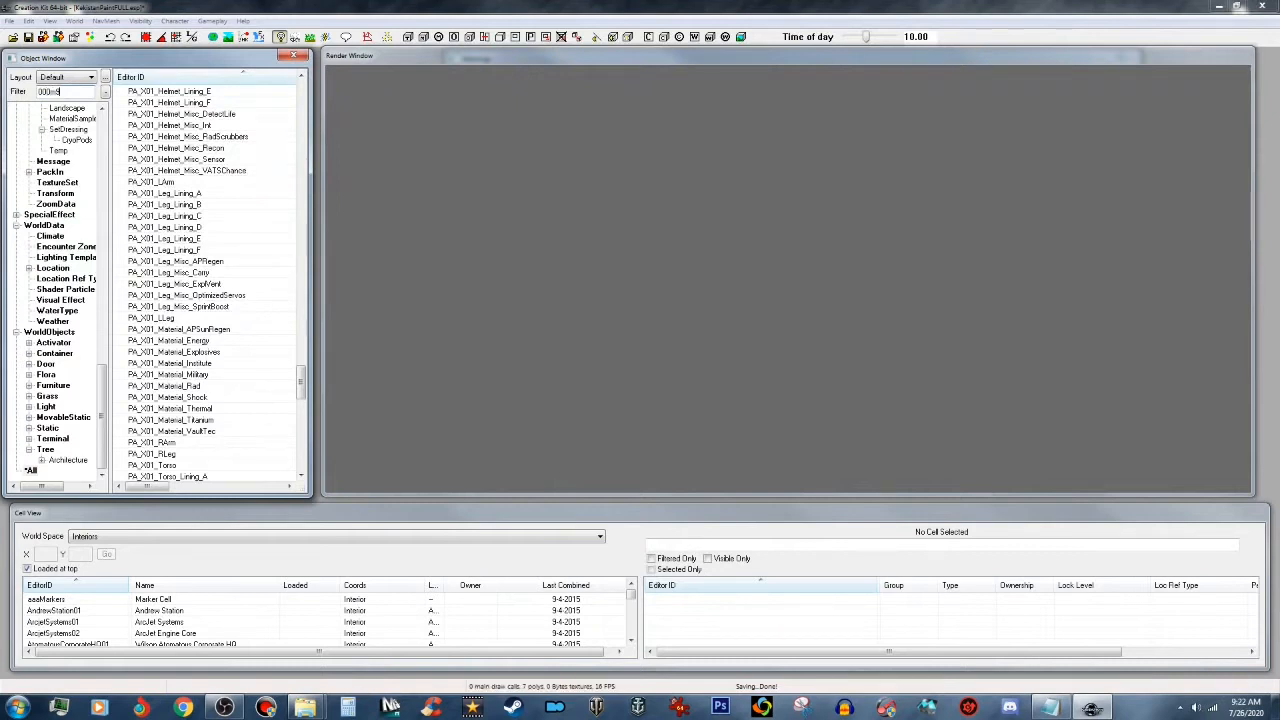
{"action": "left_click", "coordinate": [207, 341]}
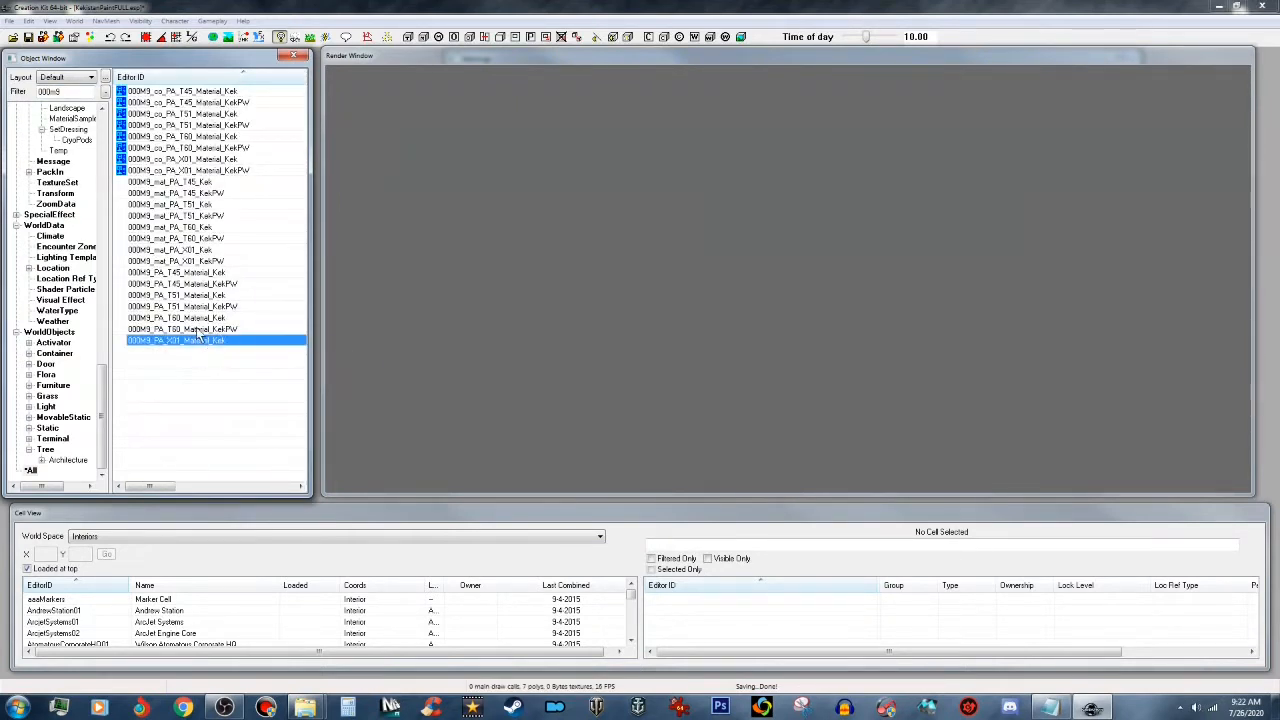
{"action": "left_click", "coordinate": [204, 320]}
{"action": "double_click", "coordinate": [205, 322]}
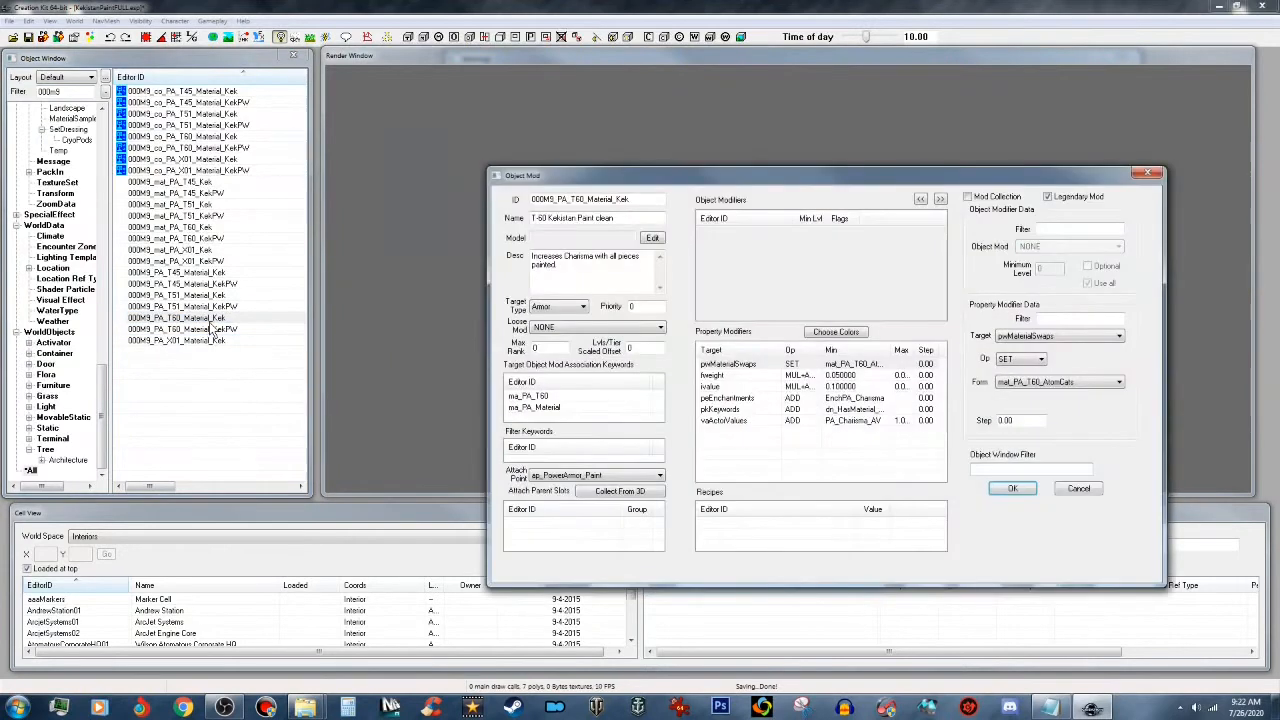
{"action": "left_click", "coordinate": [1012, 488]}
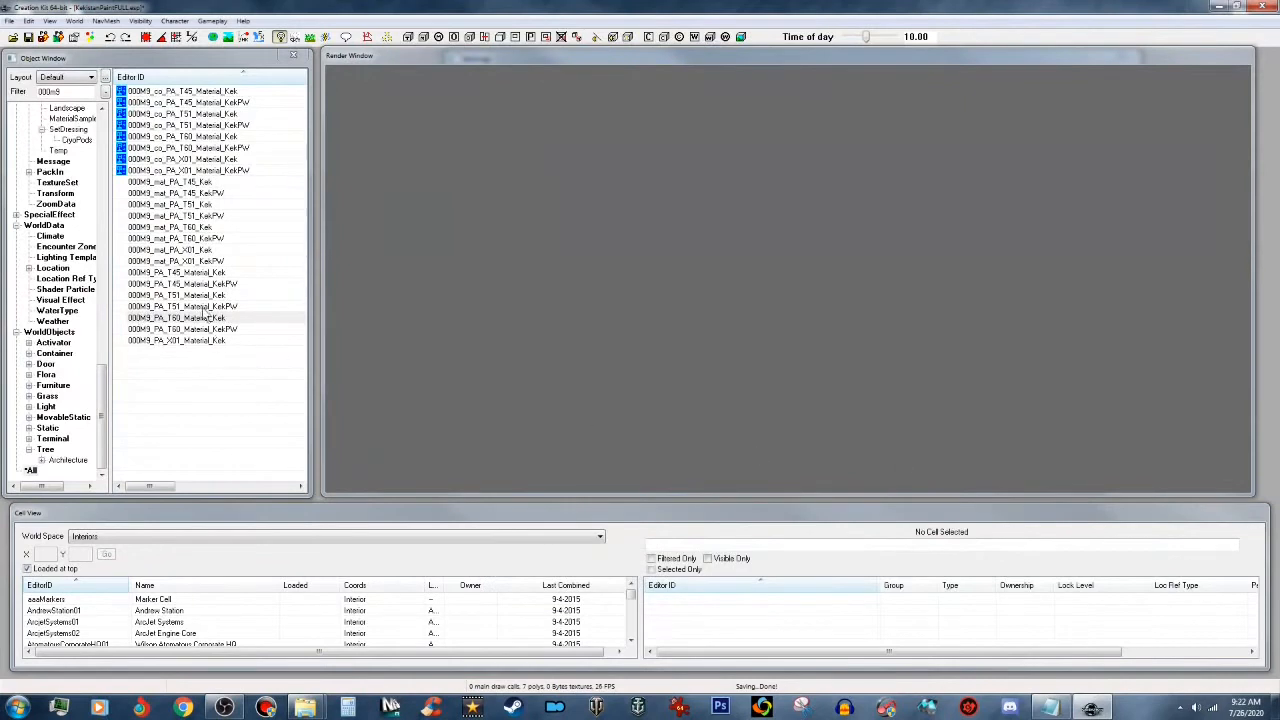
{"action": "double_click", "coordinate": [205, 318]}
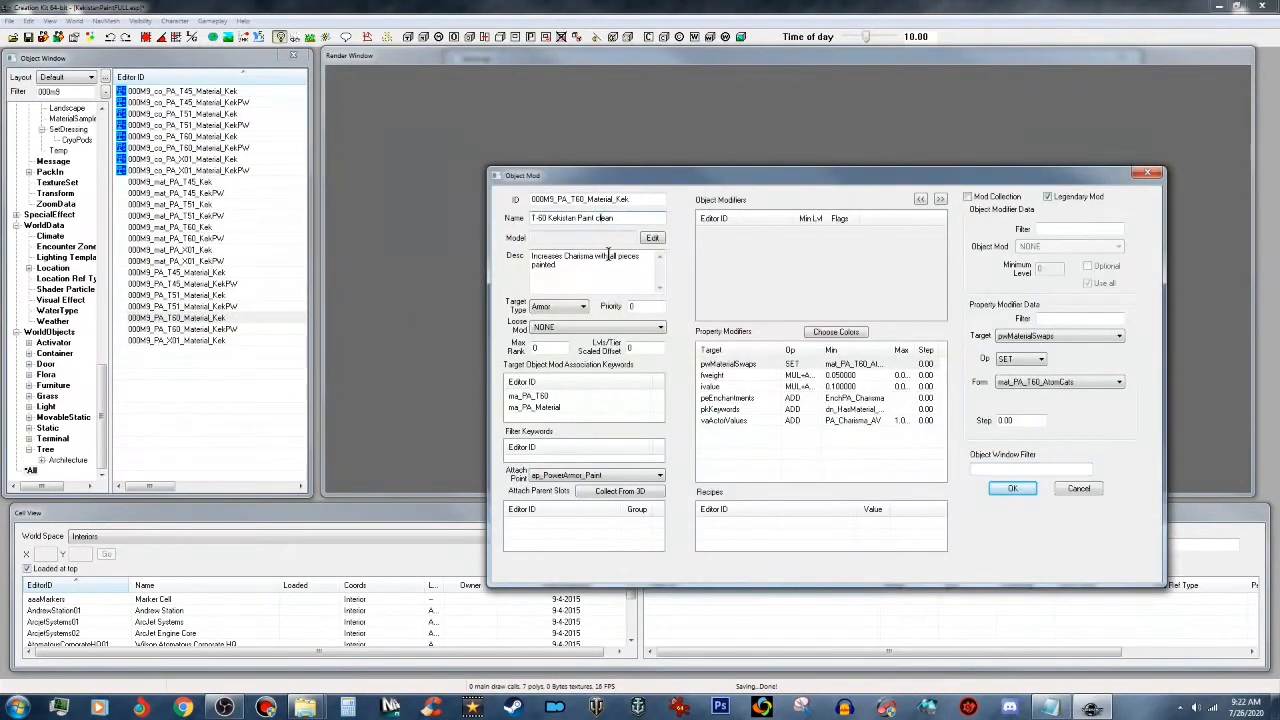
{"action": "key", "text": "BackSpace"}
{"action": "left_click", "coordinate": [1012, 489]}
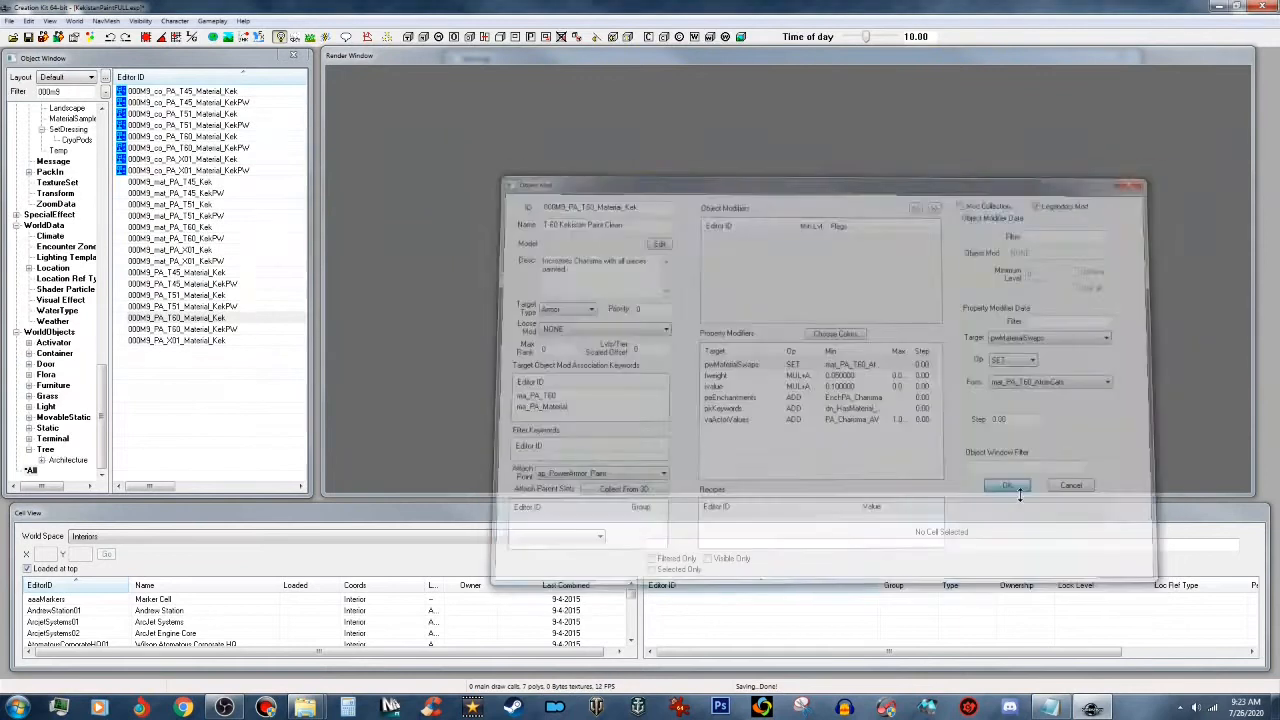
Step: Check the T51 Kek object mod, and duplicate the X01 Kek object mod as 000M9_PA_X01_Material_KekPW, named X-01 Kekistan Paint Post War
{"action": "double_click", "coordinate": [210, 296]}
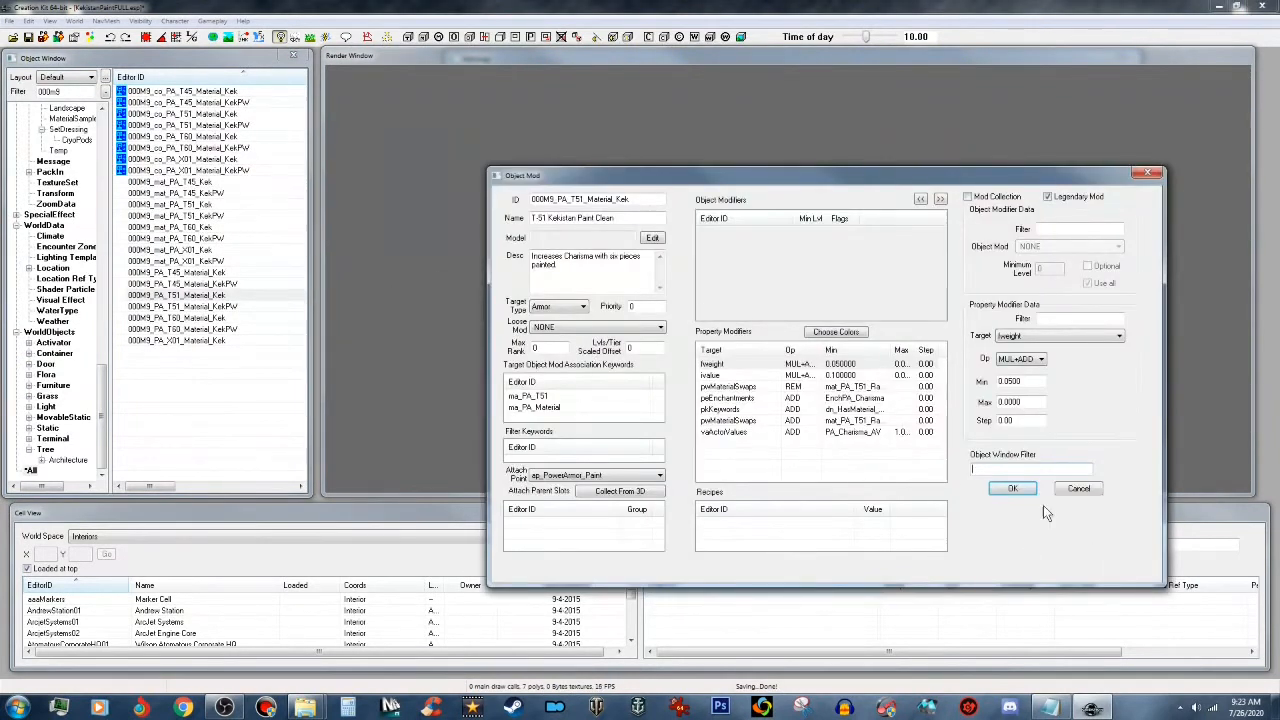
{"action": "left_click", "coordinate": [1015, 488]}
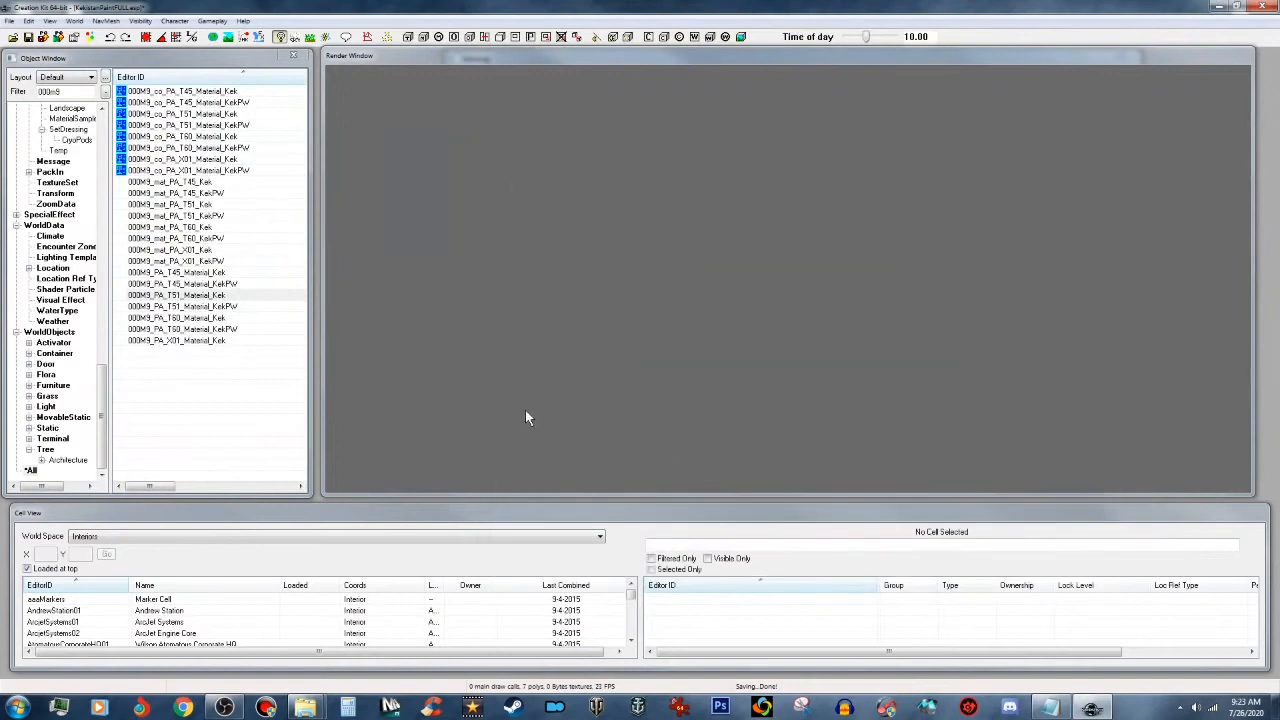
{"action": "left_click", "coordinate": [205, 342]}
{"action": "double_click", "coordinate": [298, 342]}
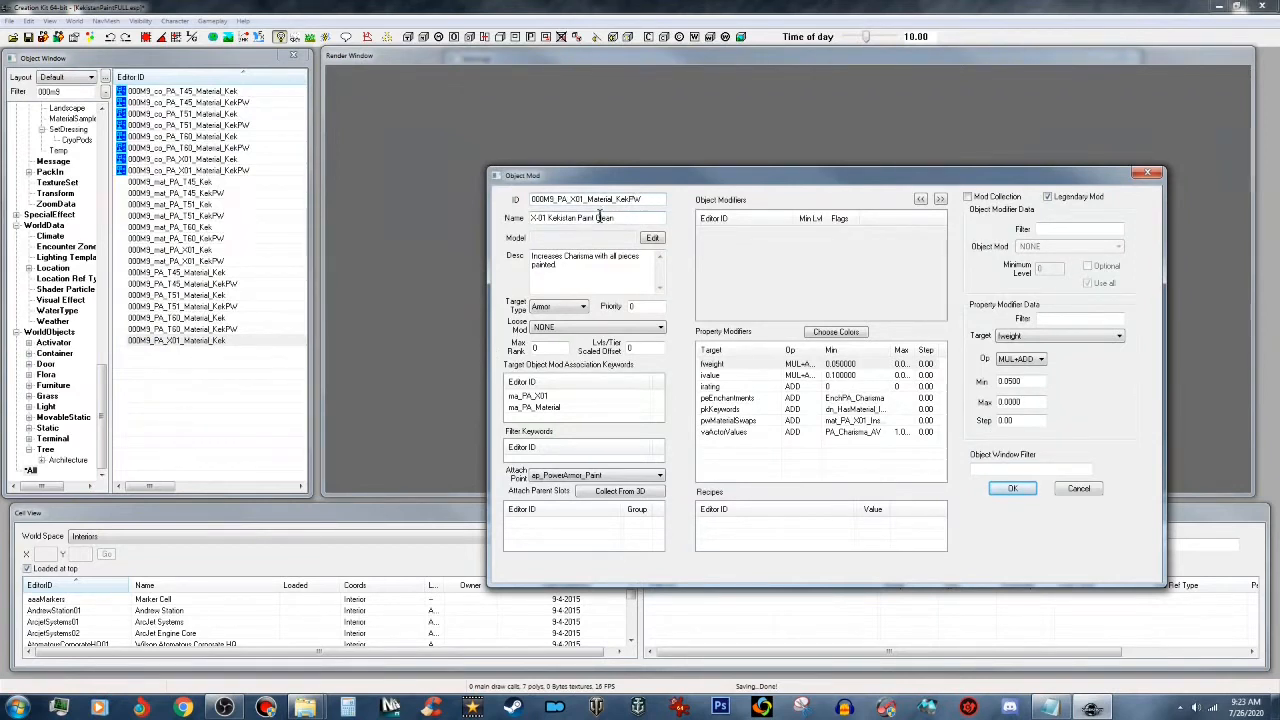
{"action": "left_click_drag", "start_coordinate": [597, 218], "coordinate": [621, 217]}
{"action": "type", "text": "Paint Post War"}
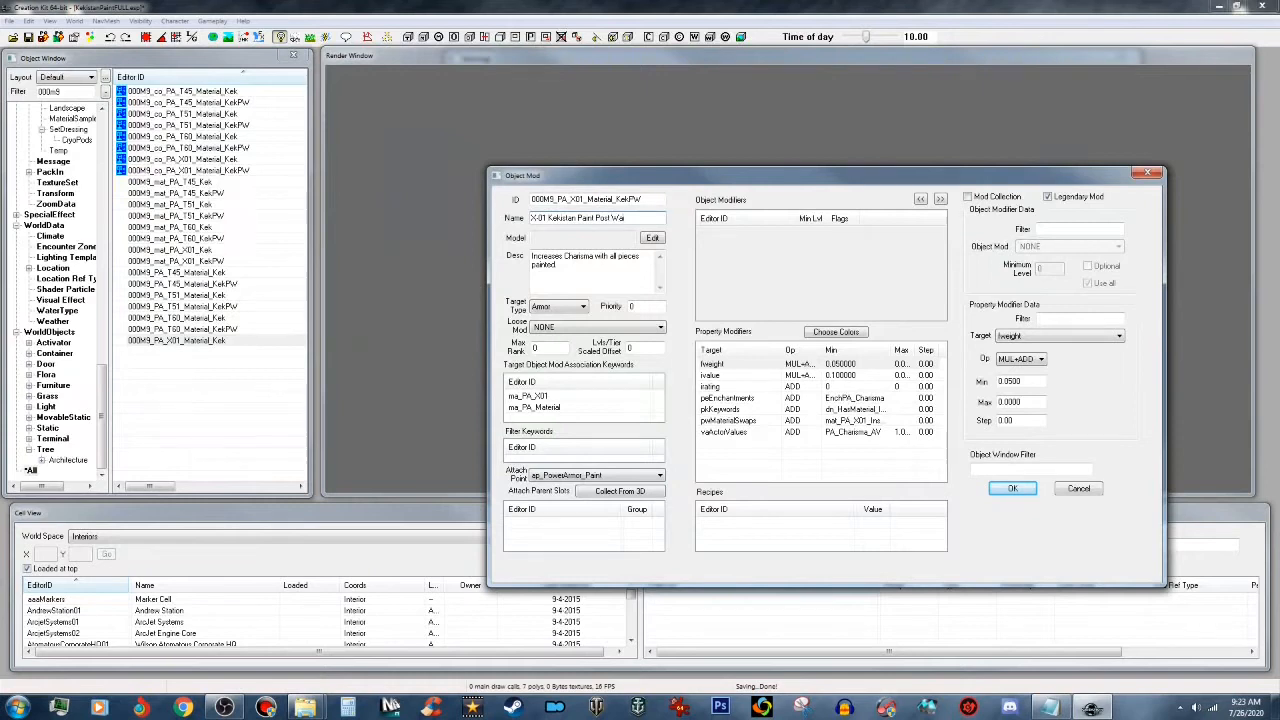
{"action": "type", "text": "all"}
{"action": "left_click", "coordinate": [1014, 489]}
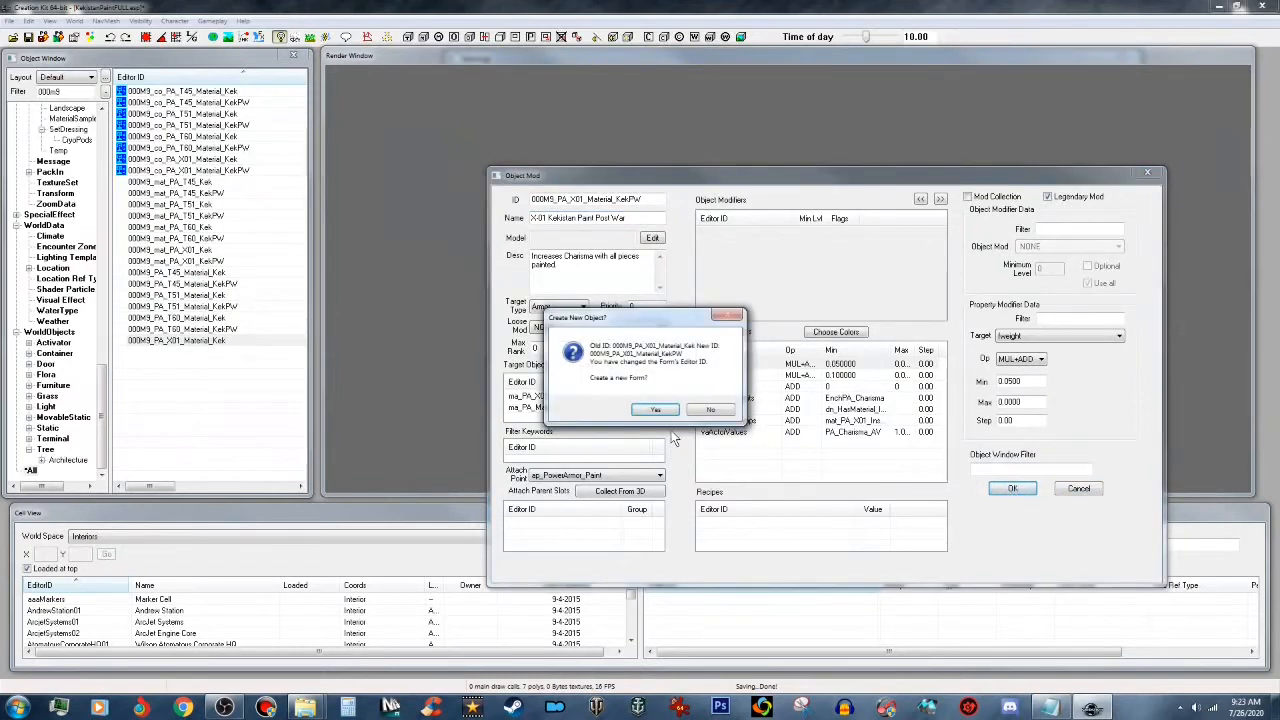
{"action": "left_click", "coordinate": [660, 409]}
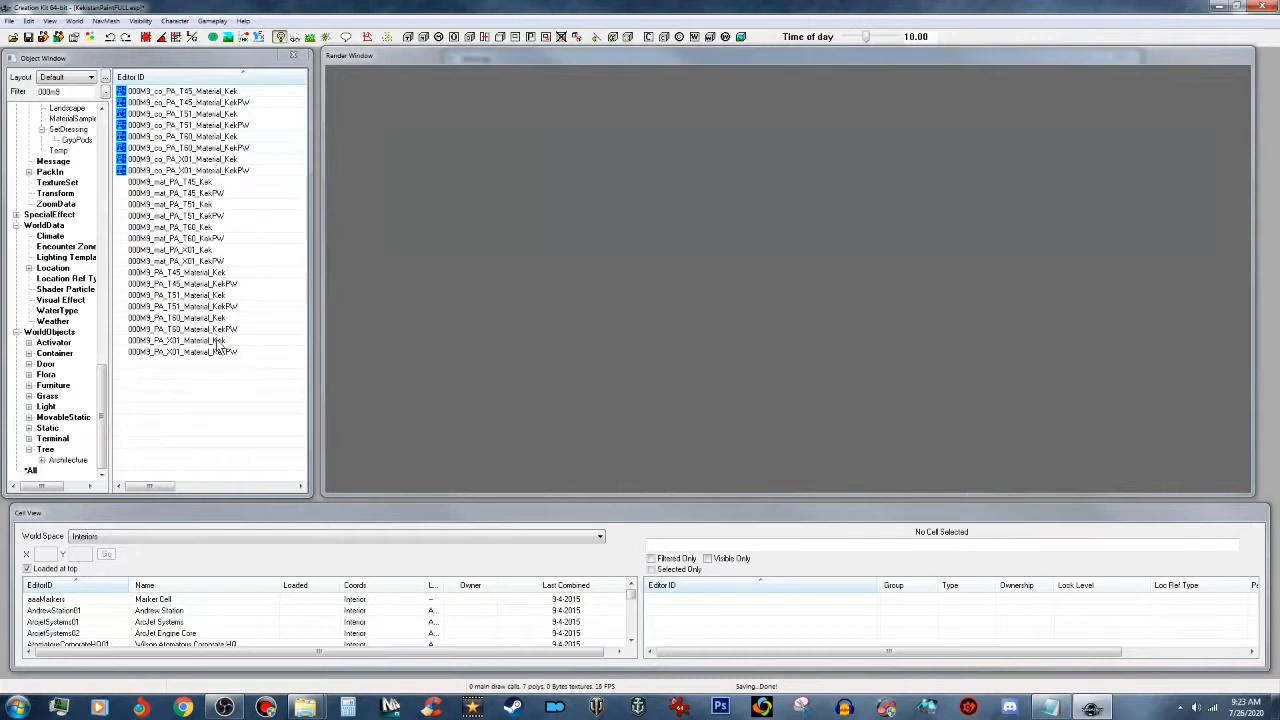
Step: Set the created object of the 000M9_co_PA_T45_Material_Kek constructible object to 000M9_PA_T45_Material_Kek
{"action": "left_click", "coordinate": [205, 91]}
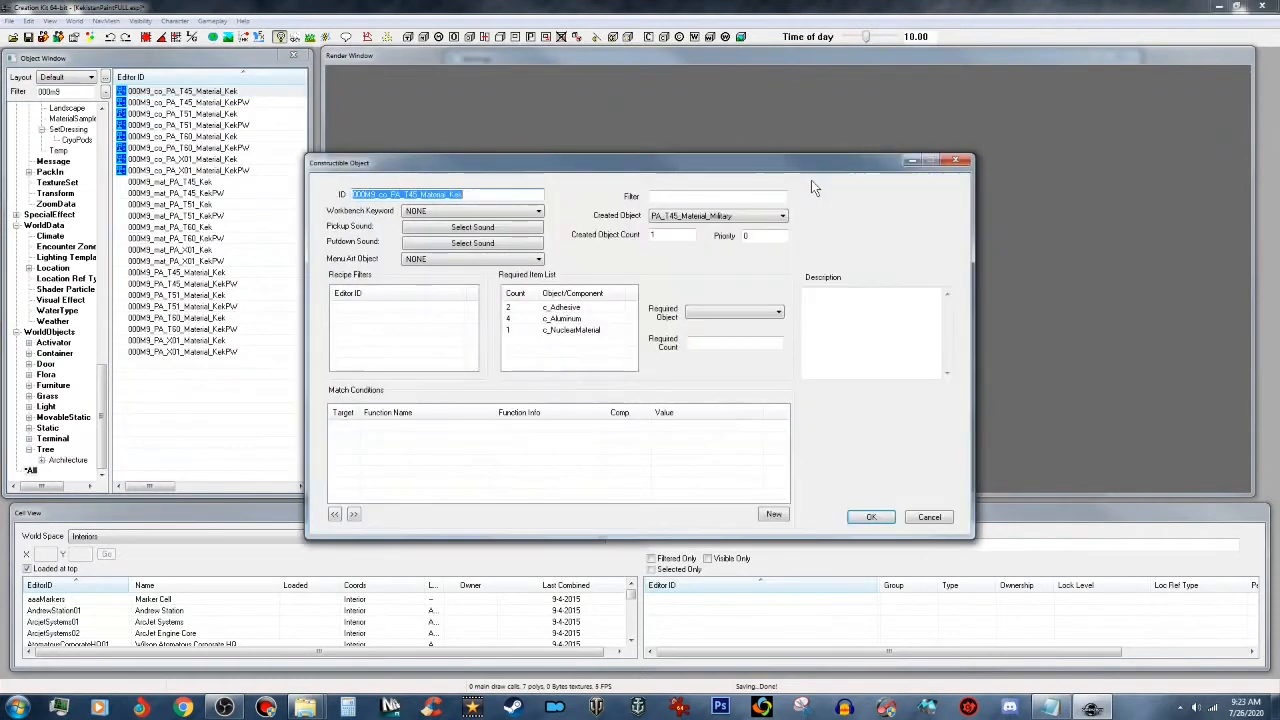
{"action": "left_click", "coordinate": [779, 216]}
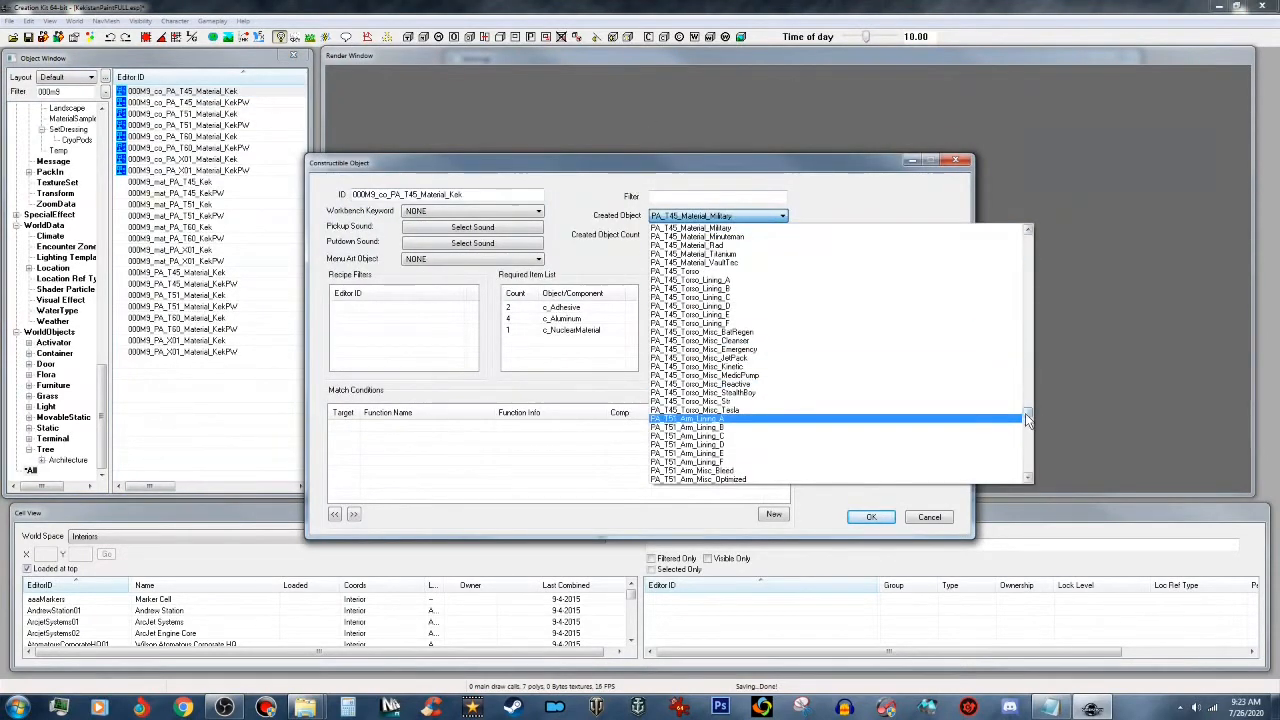
{"action": "left_click_drag", "start_coordinate": [1030, 418], "coordinate": [1028, 240]}
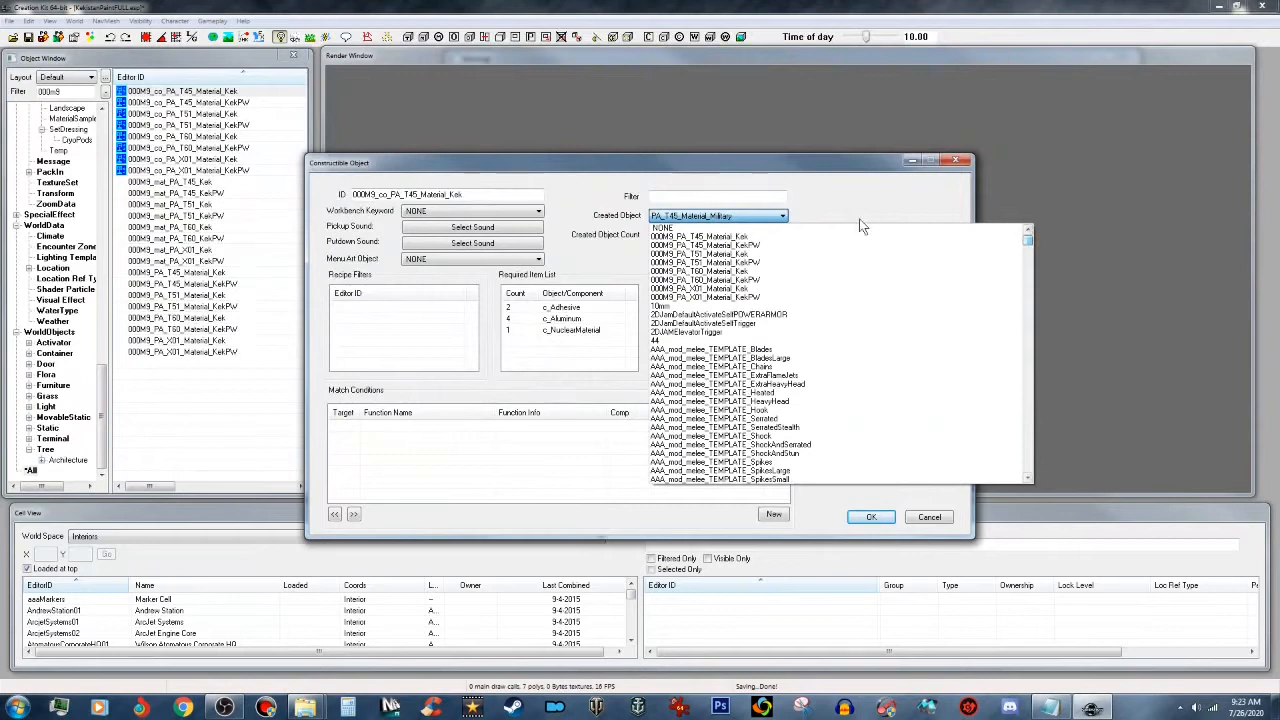
{"action": "left_click", "coordinate": [740, 237]}
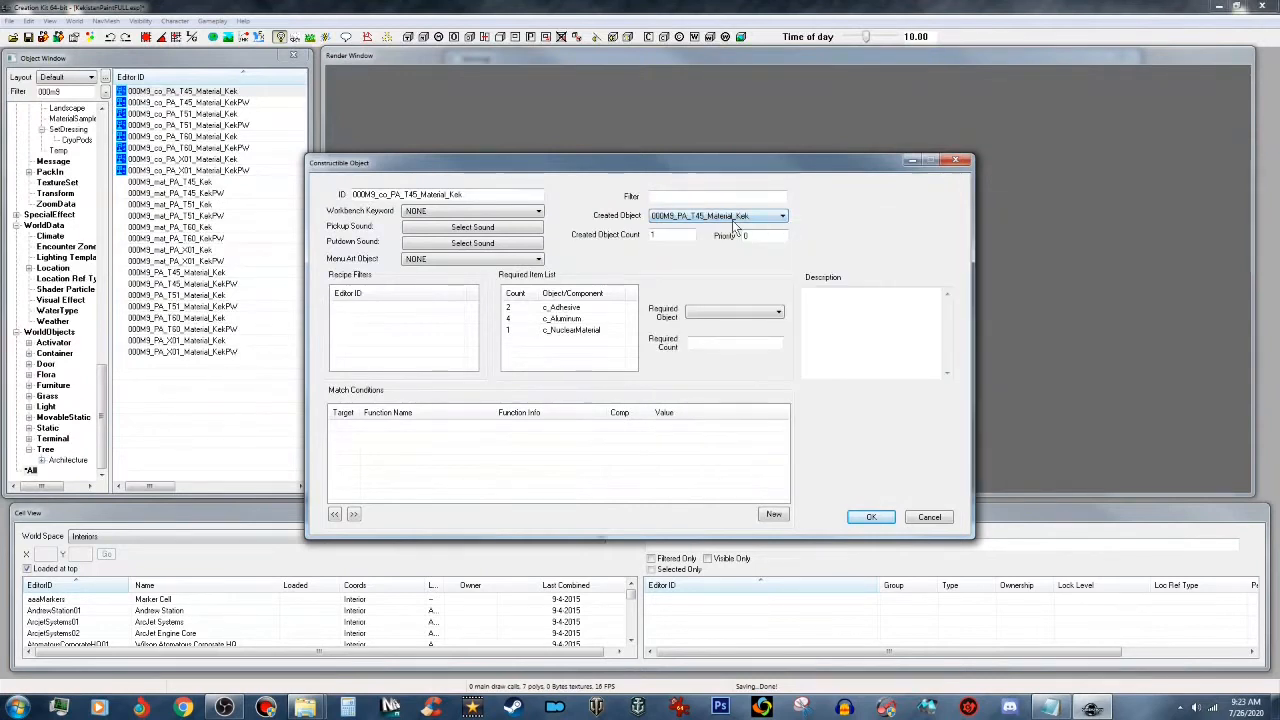
{"action": "left_click", "coordinate": [871, 516]}
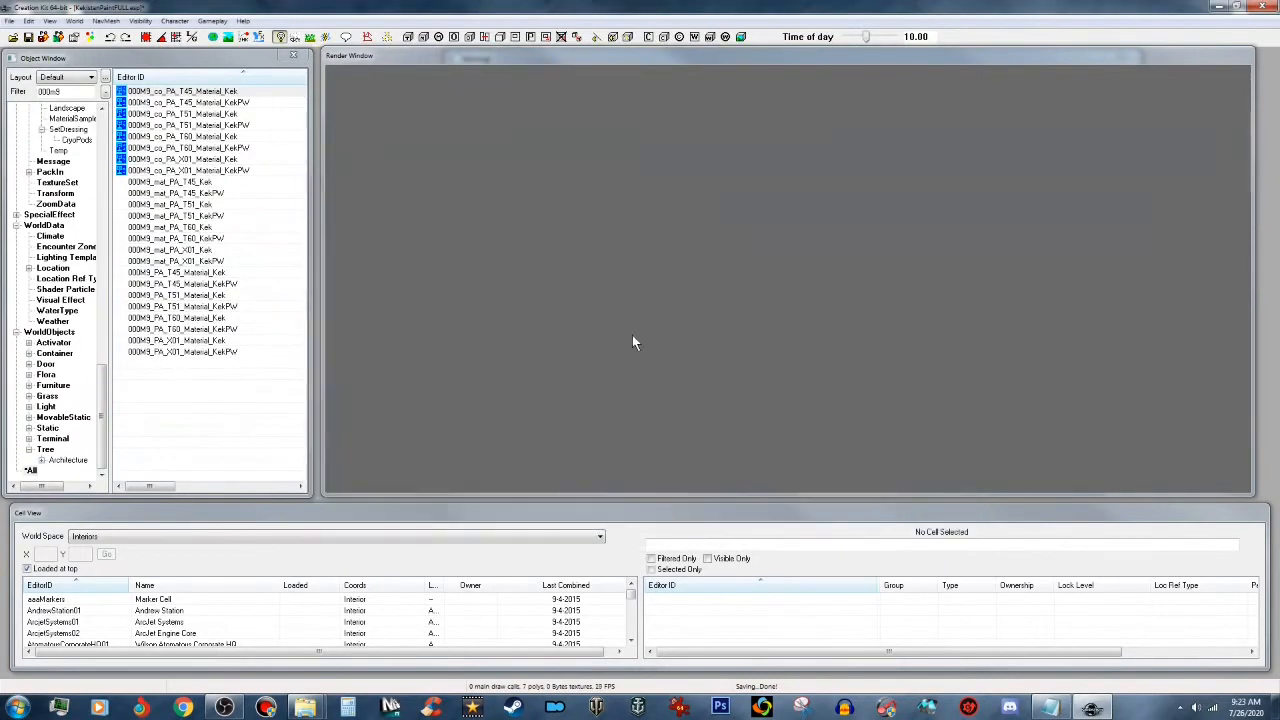
Step: Set the created object of the 000M9_co_PA_T45_Material_KekPW constructible object to 000M9_PA_T45_Material_KekPW
{"action": "left_click", "coordinate": [246, 103]}
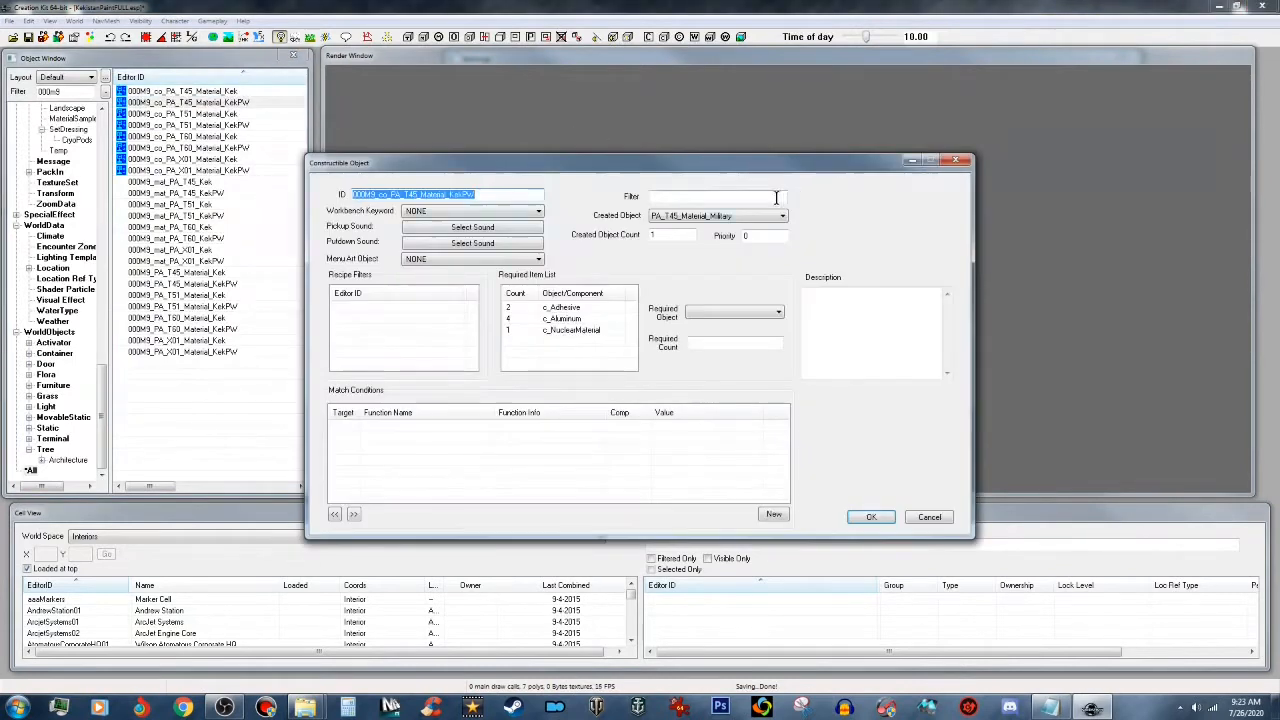
{"action": "left_click", "coordinate": [781, 216]}
{"action": "left_click_drag", "start_coordinate": [1028, 420], "coordinate": [1032, 230]}
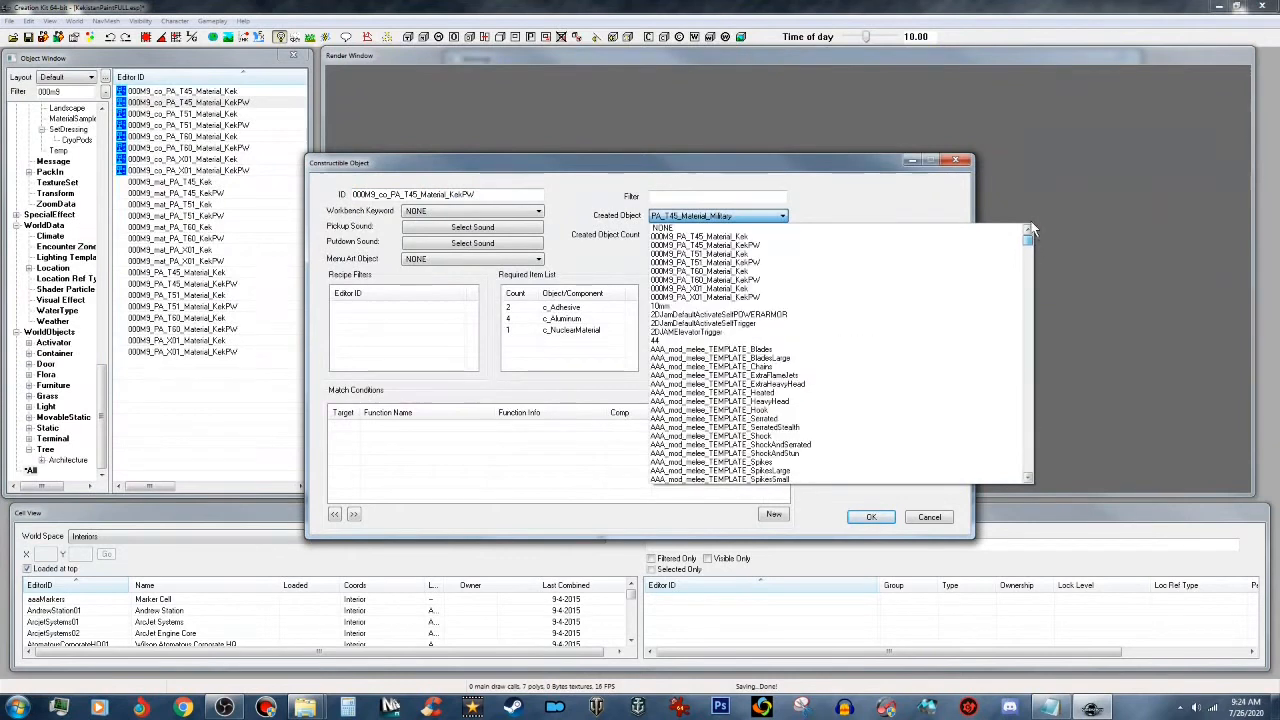
{"action": "left_click", "coordinate": [809, 244]}
{"action": "left_click", "coordinate": [871, 516]}
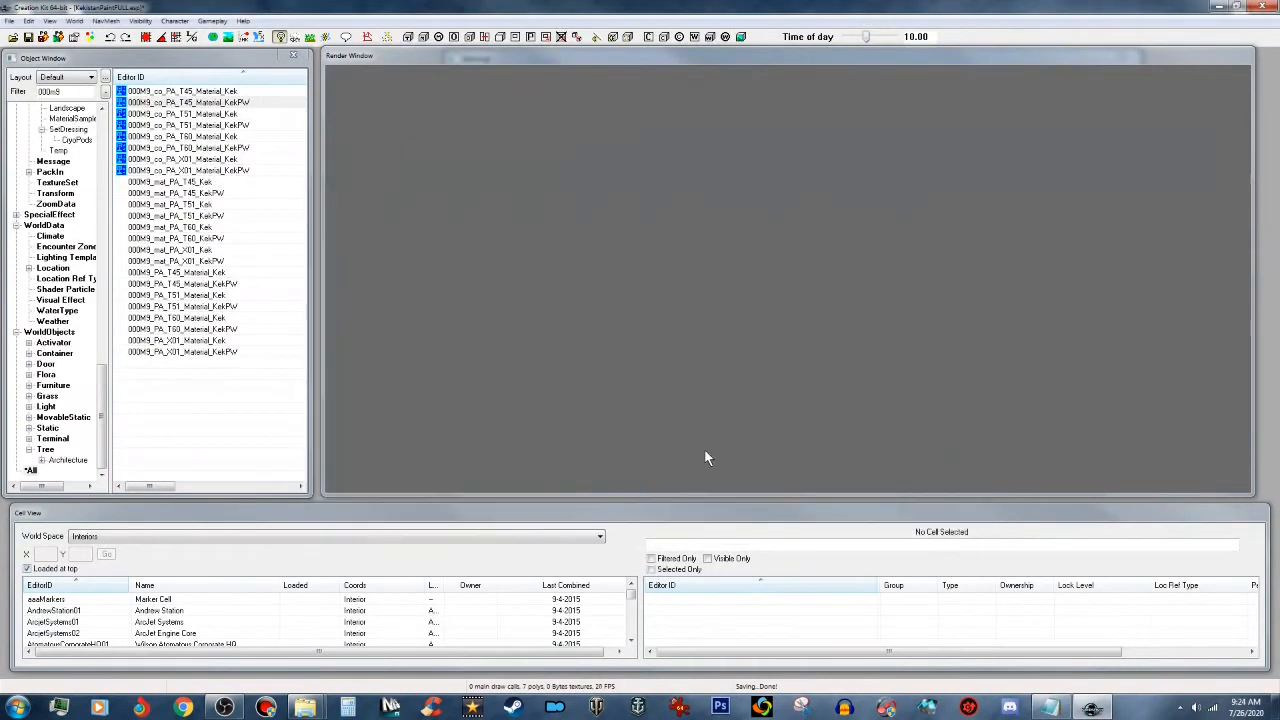
Step: Set the created object of the 000M9_co_PA_T51_Material_Kek constructible object to 000M9_PA_T51_Material_Kek
{"action": "left_click", "coordinate": [227, 114]}
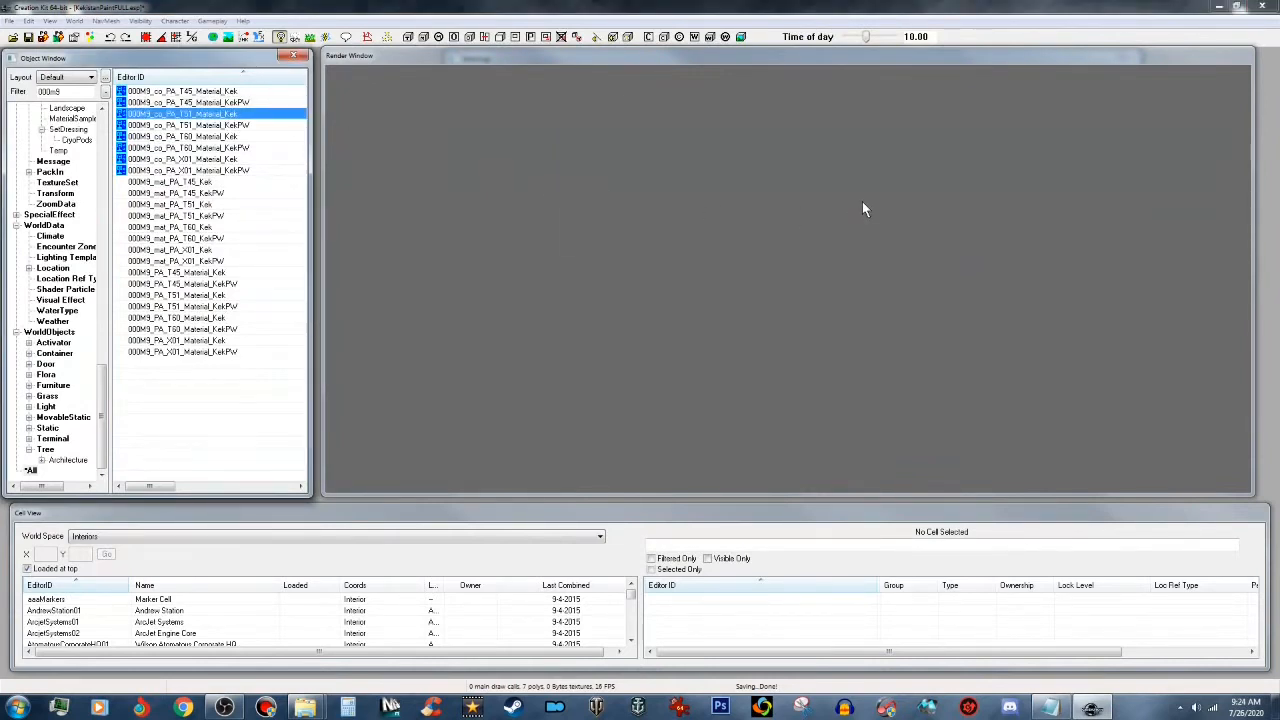
{"action": "left_click", "coordinate": [780, 216]}
{"action": "left_click_drag", "start_coordinate": [1028, 411], "coordinate": [1024, 210]}
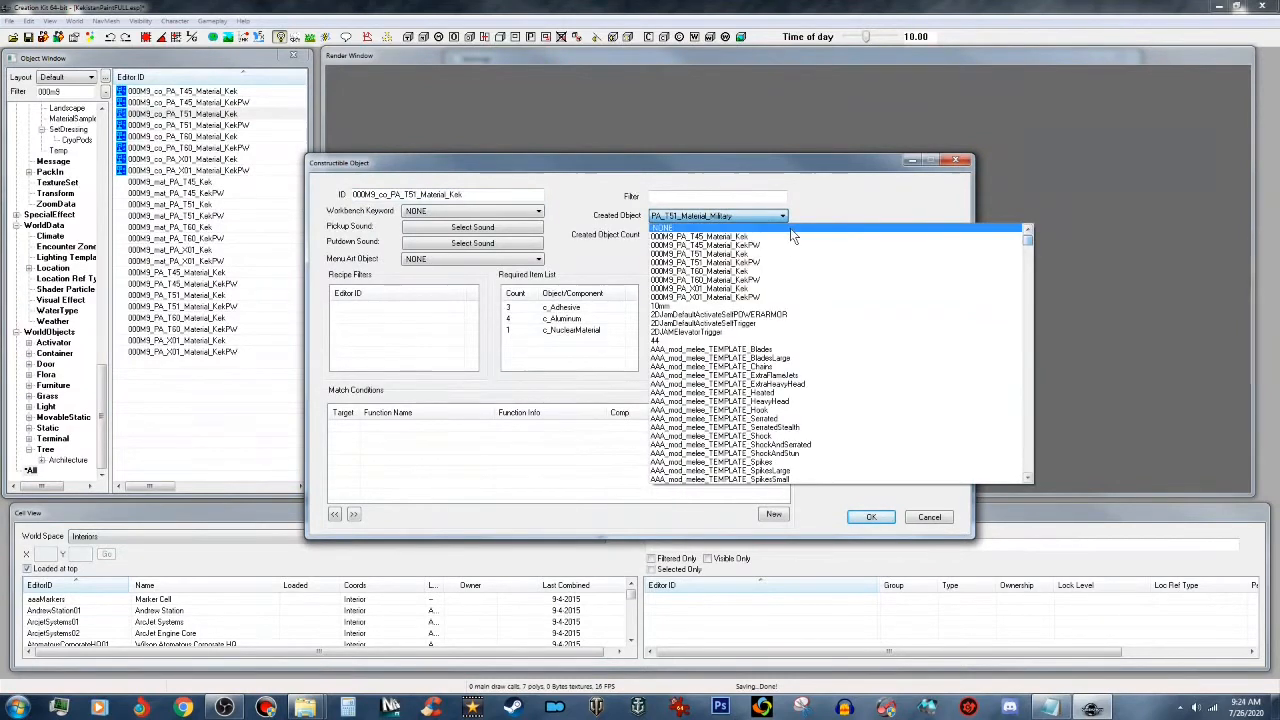
{"action": "left_click", "coordinate": [752, 254]}
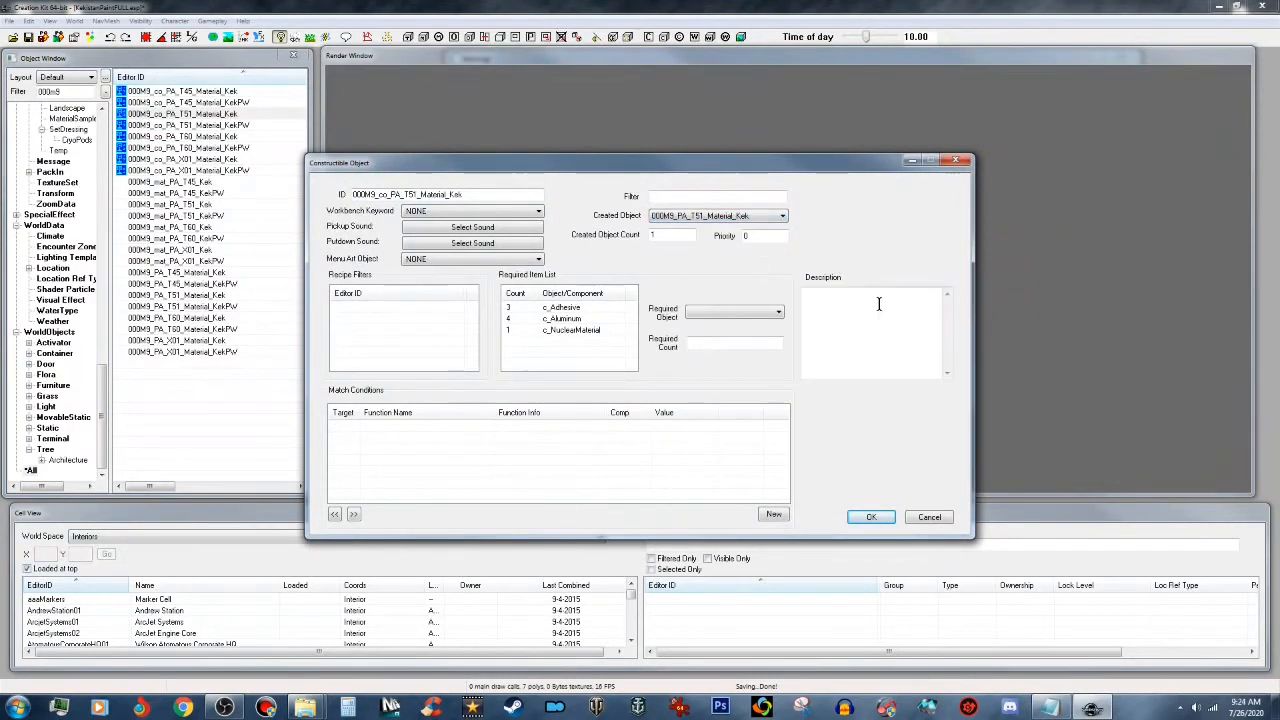
{"action": "left_click", "coordinate": [872, 518]}
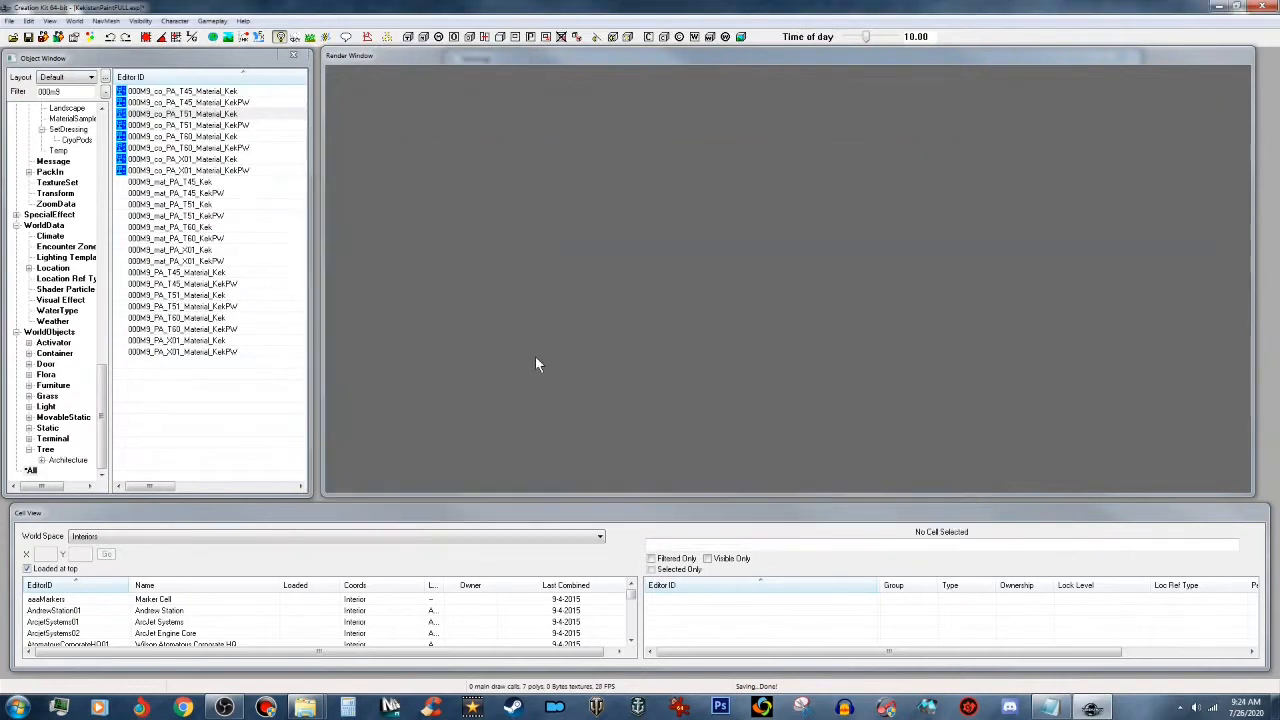
Step: Set the created object of the 000M9_co_PA_T51_Material_KekPW constructible object to 000M9_PA_T51_Material_KekPW
{"action": "left_click", "coordinate": [225, 126]}
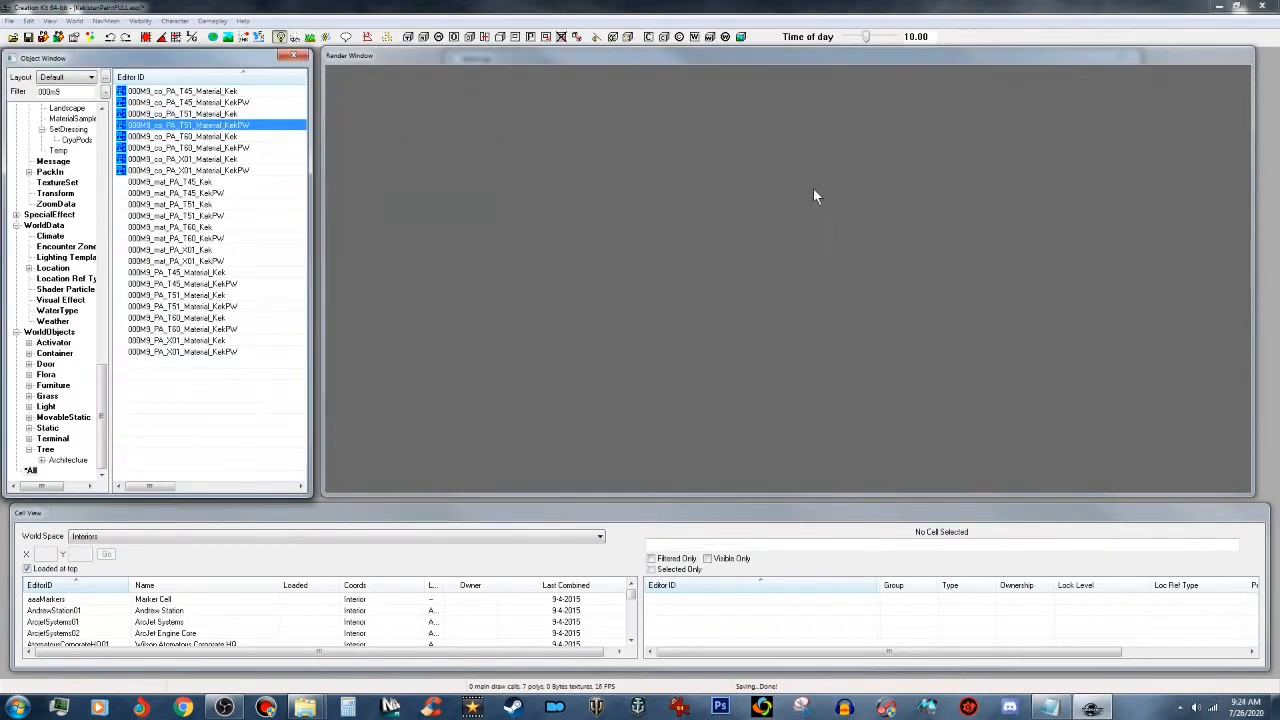
{"action": "left_click", "coordinate": [763, 220]}
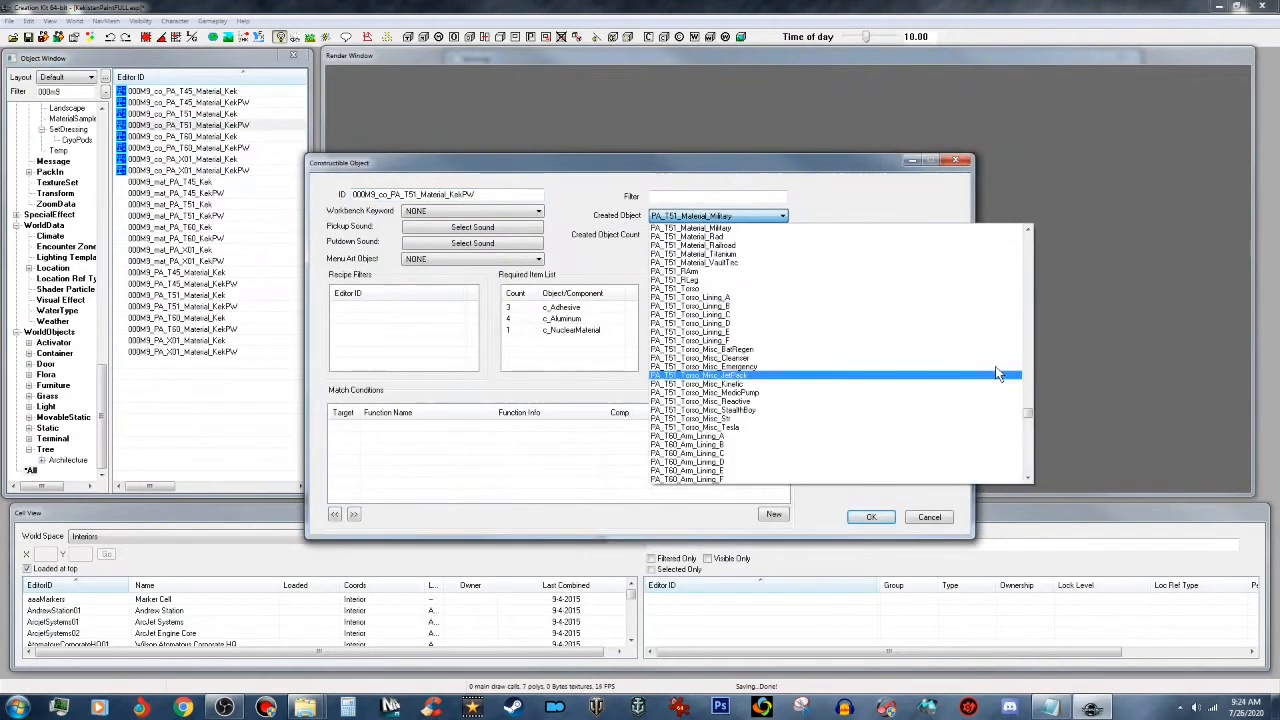
{"action": "left_click_drag", "start_coordinate": [1029, 417], "coordinate": [1039, 240]}
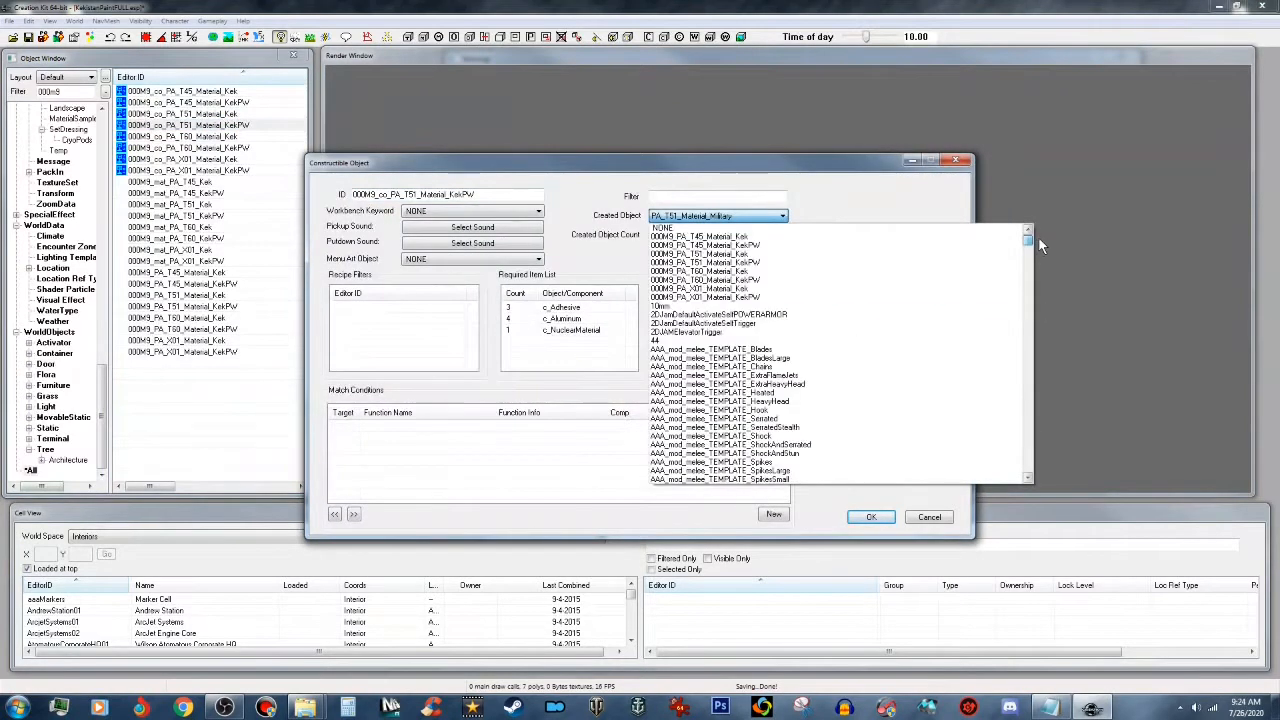
{"action": "left_click", "coordinate": [796, 261]}
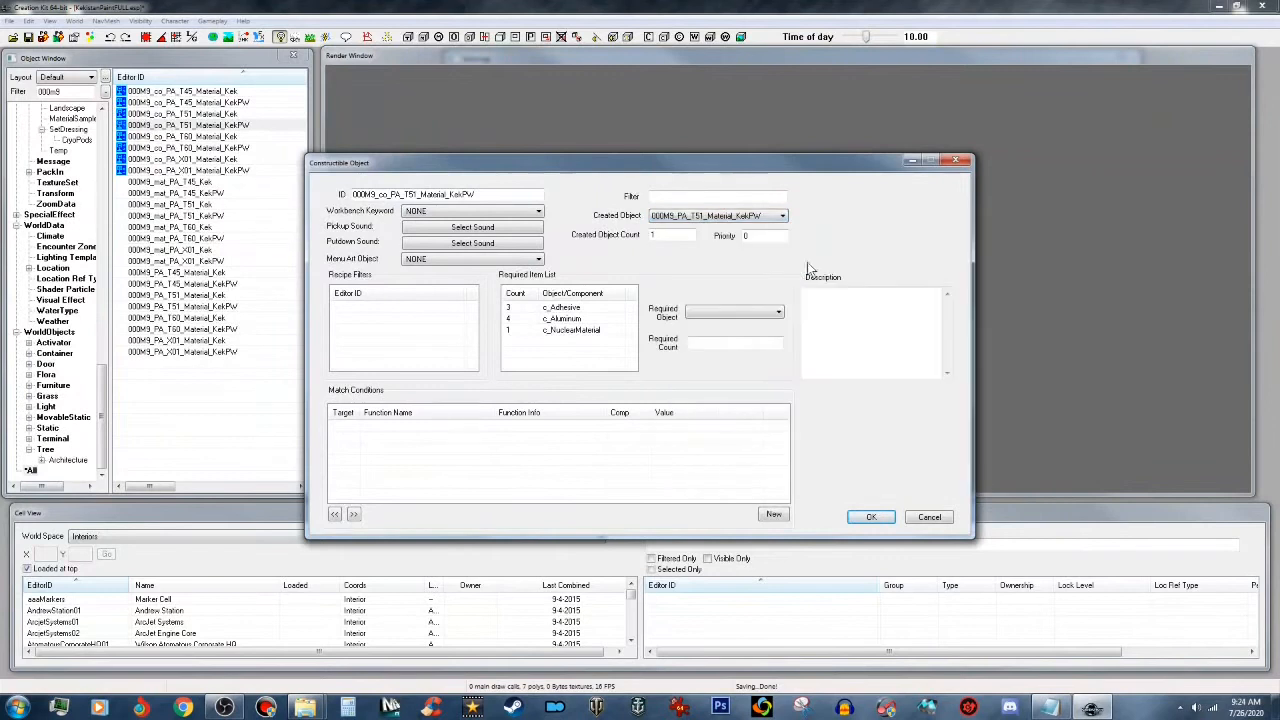
{"action": "left_click", "coordinate": [860, 515]}
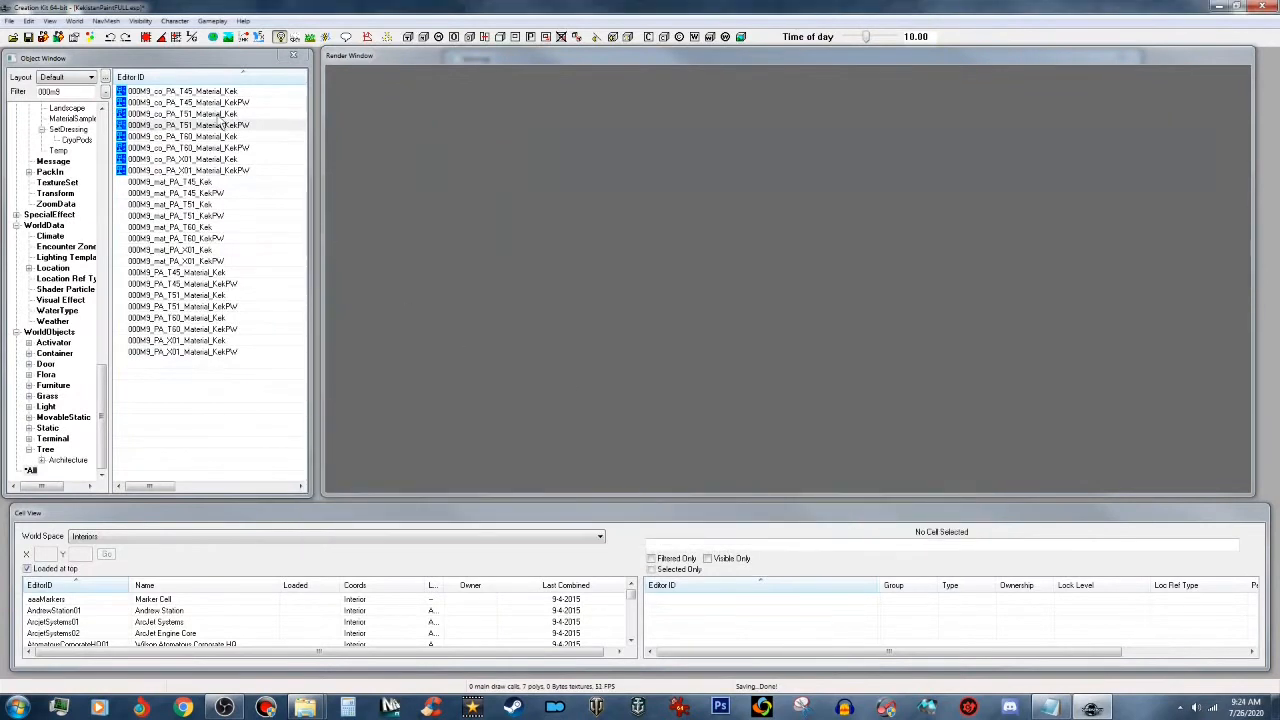
Step: Set the created object of the 000M9_co_PA_T60_Material_Kek constructible object to 000M9_PA_T60_Material_Kek
{"action": "left_click", "coordinate": [223, 138]}
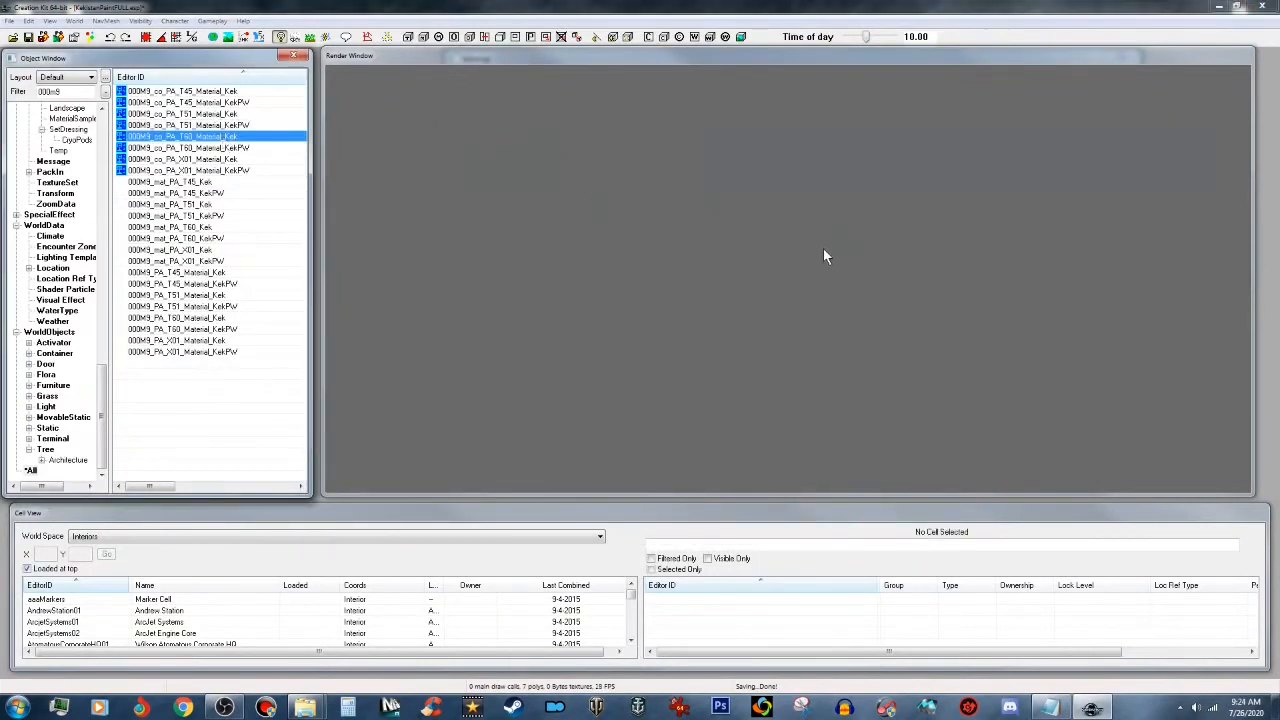
{"action": "key", "text": "Return"}
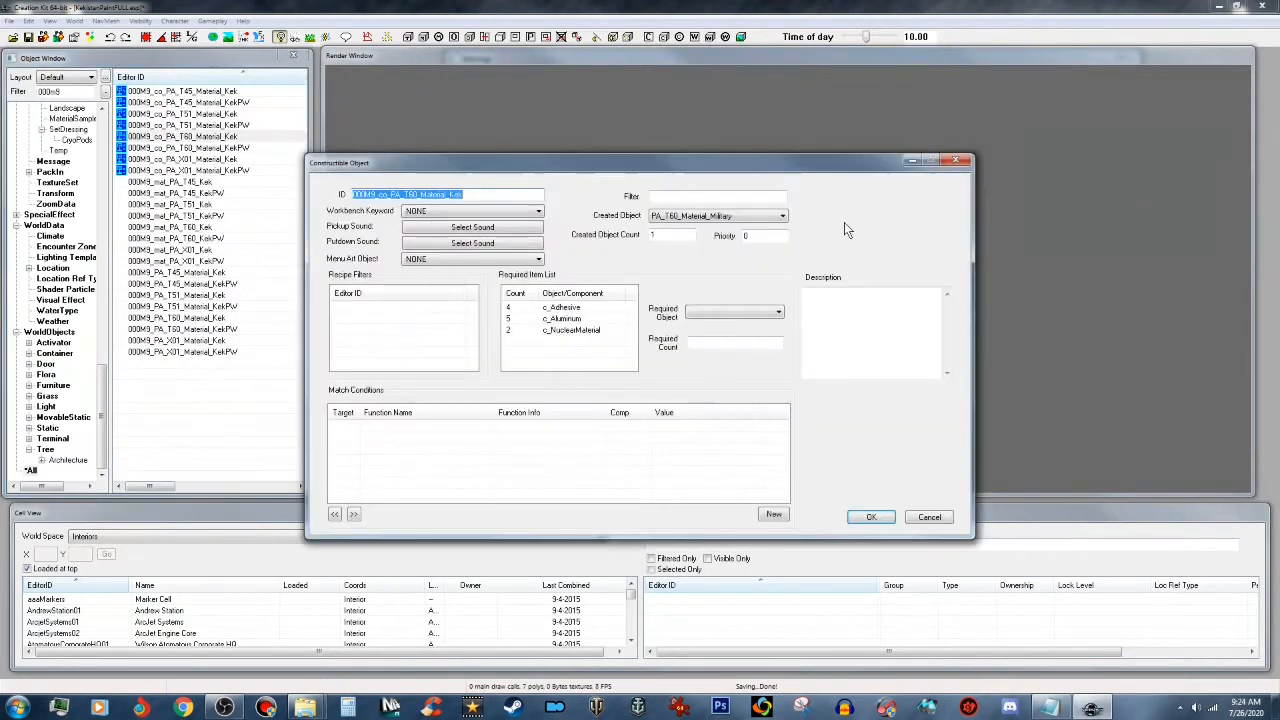
{"action": "left_click", "coordinate": [782, 218]}
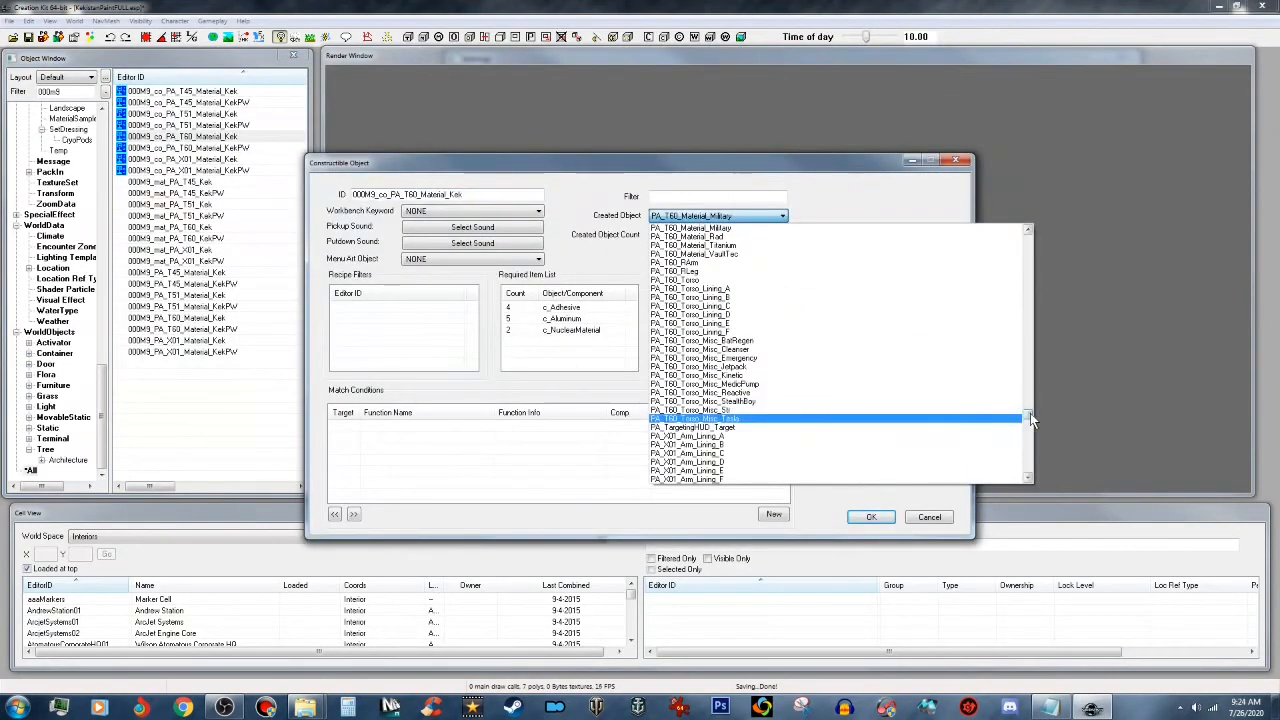
{"action": "left_click_drag", "start_coordinate": [1032, 420], "coordinate": [1035, 233]}
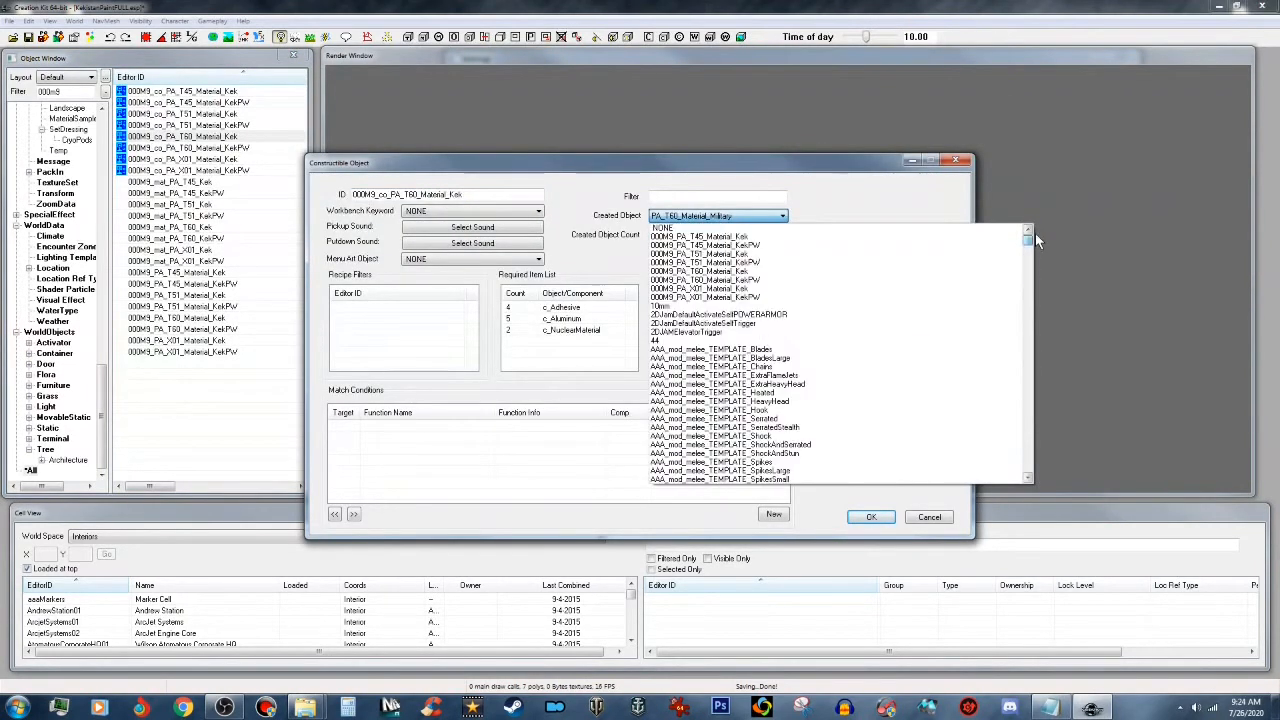
{"action": "left_click", "coordinate": [752, 272]}
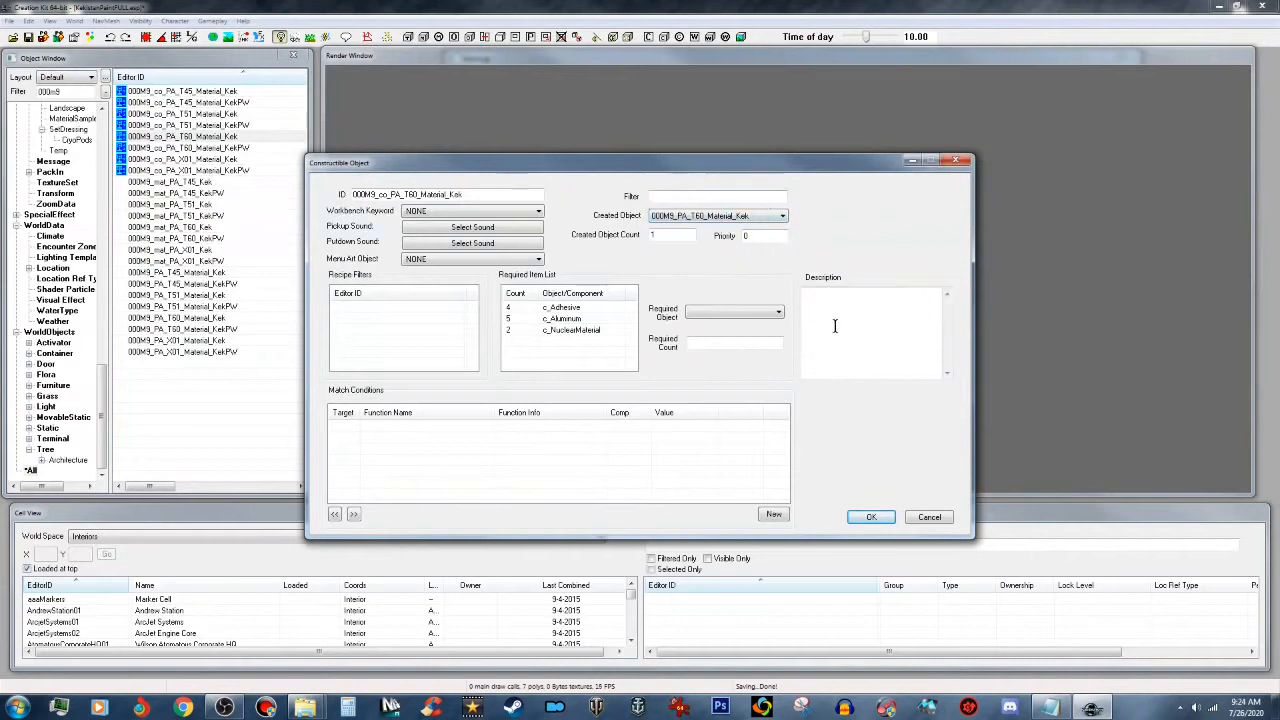
{"action": "left_click", "coordinate": [871, 517]}
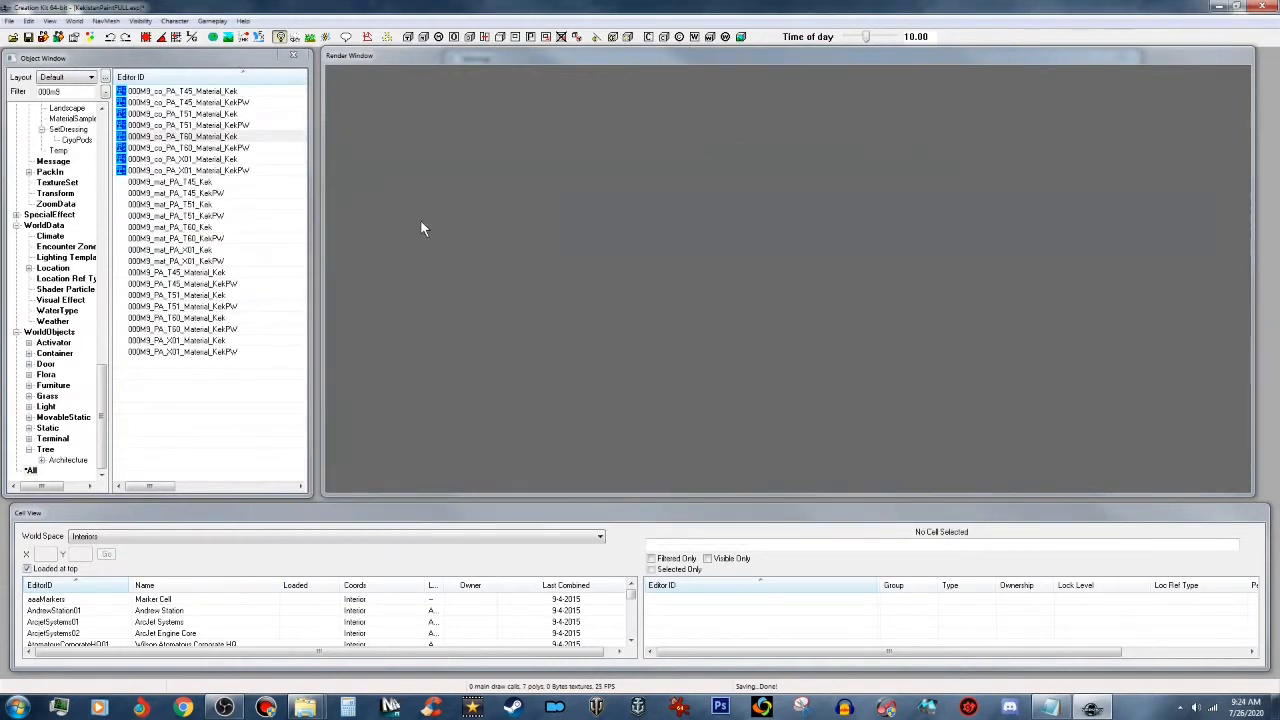
Step: Set the created object of the 000M9_co_PA_T60_Material_KekPW constructible object to 000M9_PA_T60_Material_KekPW
{"action": "left_click", "coordinate": [246, 150]}
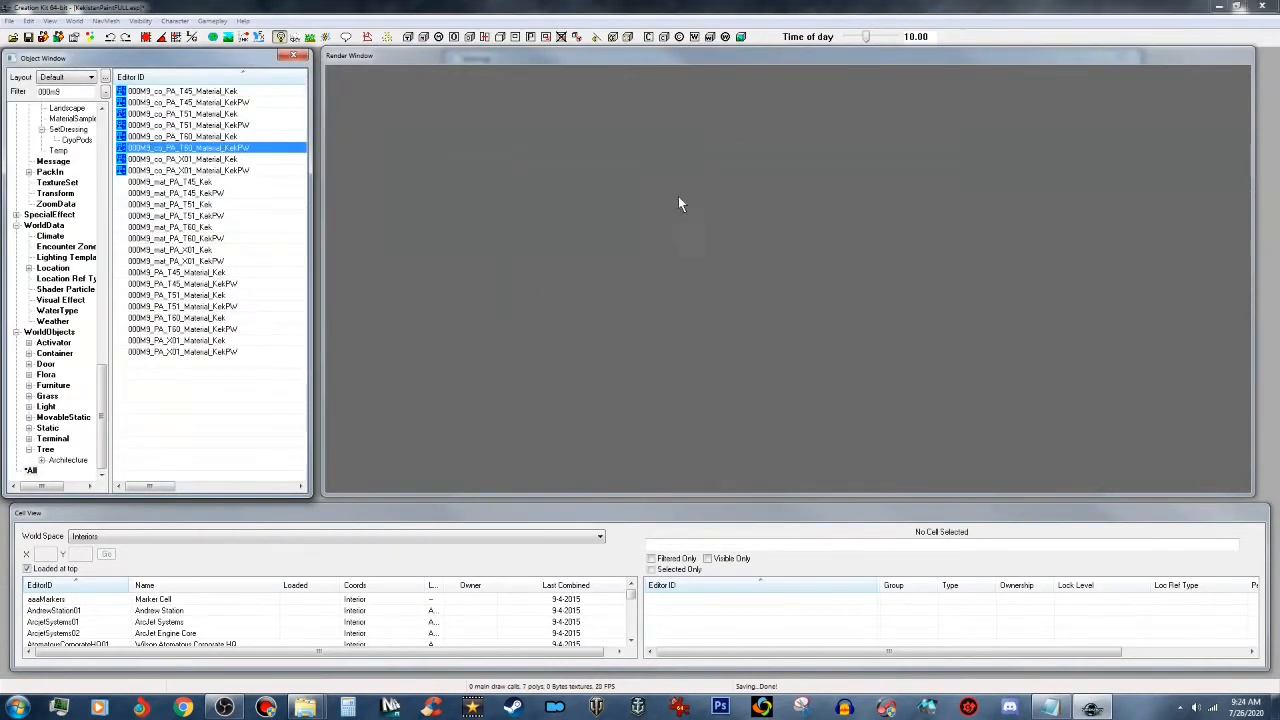
{"action": "key", "text": "Return"}
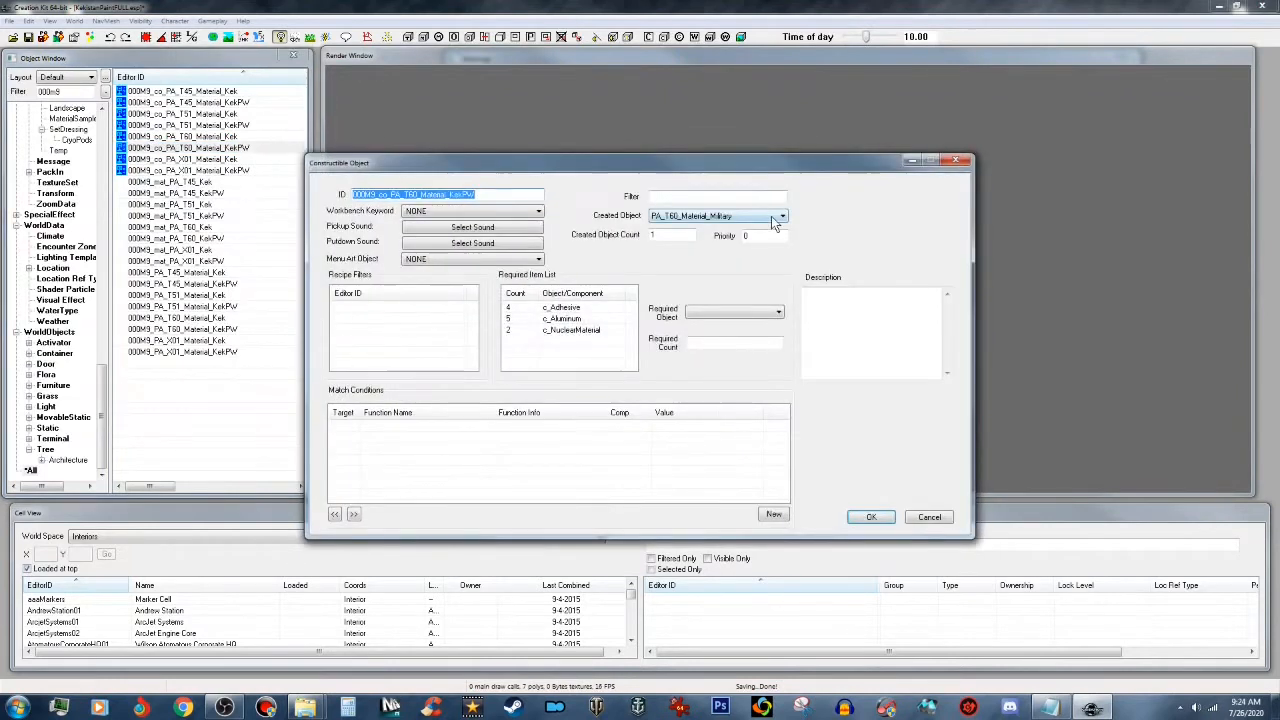
{"action": "left_click", "coordinate": [771, 216]}
{"action": "left_click_drag", "start_coordinate": [1030, 410], "coordinate": [1030, 245]}
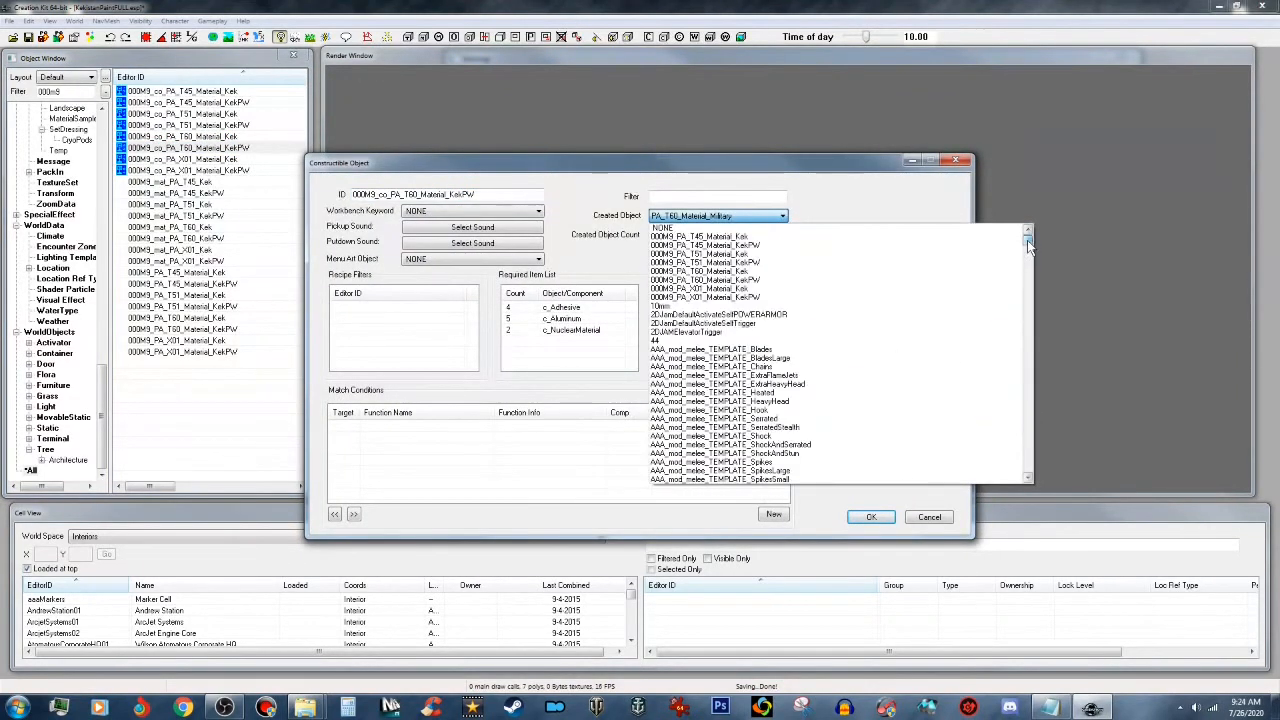
{"action": "left_click", "coordinate": [765, 280]}
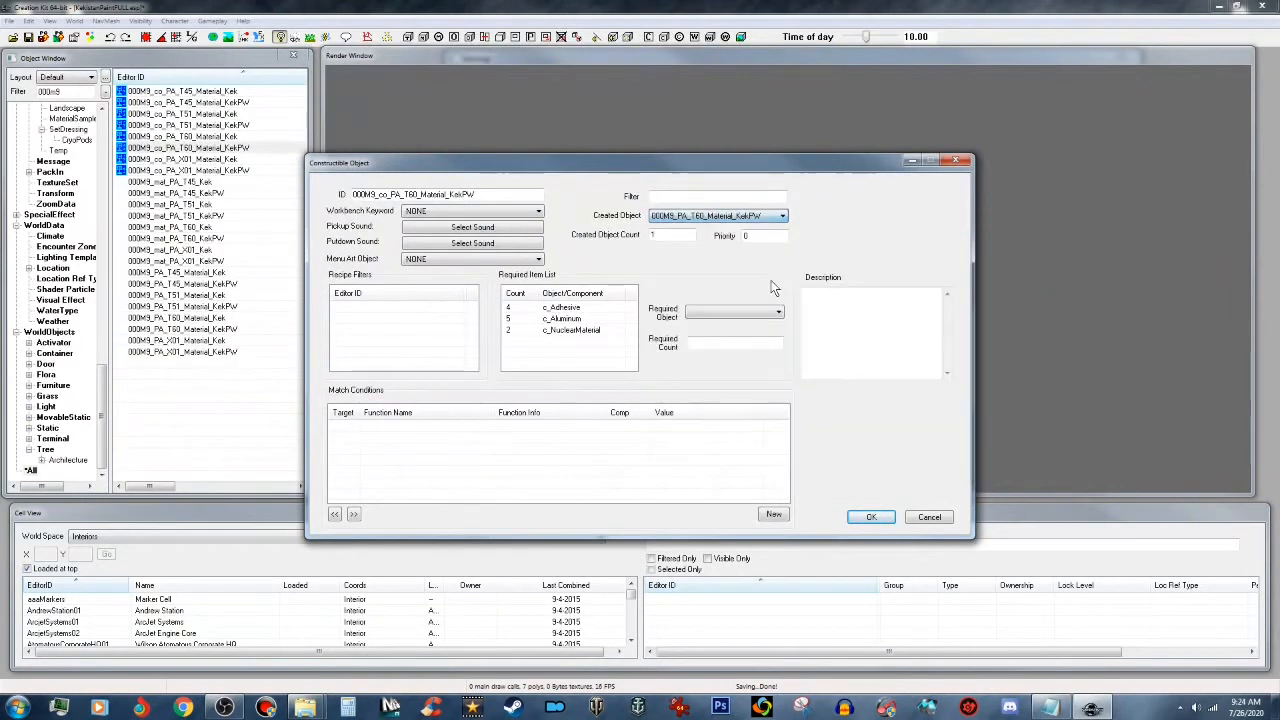
{"action": "left_click", "coordinate": [876, 515]}
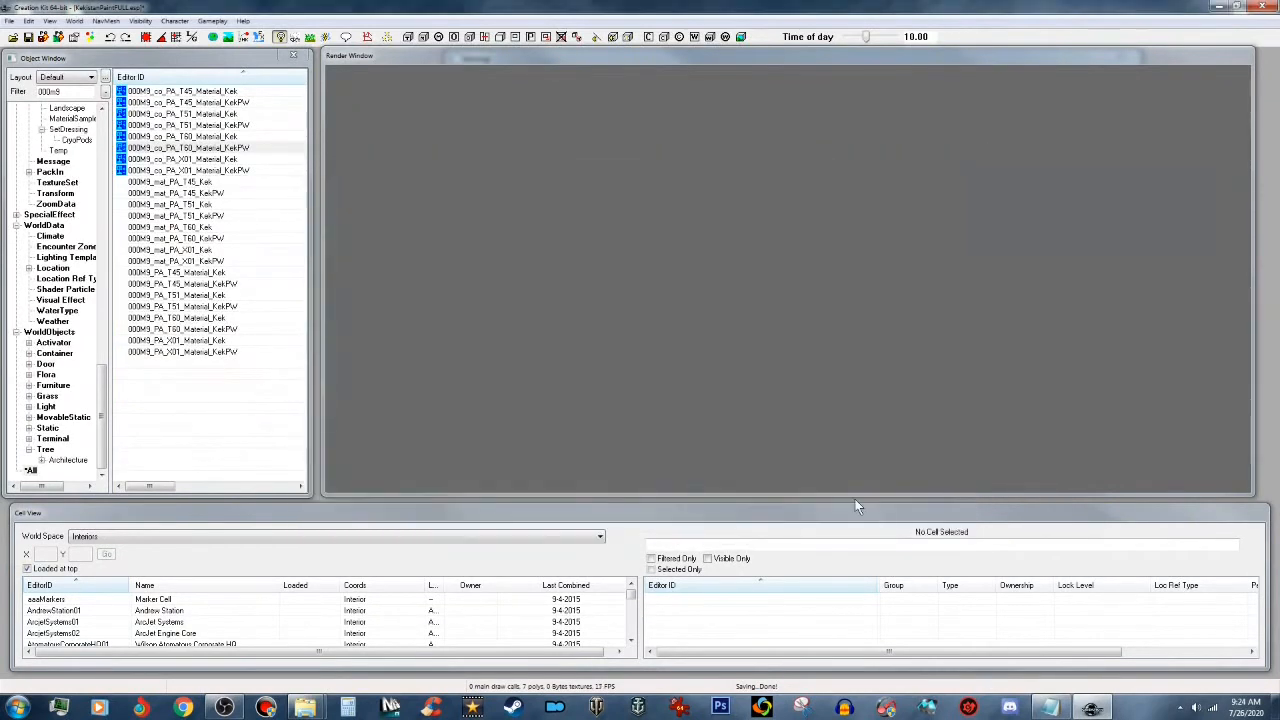
Step: Set the created object of the 000M9_co_PA_X01_Material_Kek constructible object to 000M9_PA_X01_Material_Kek
{"action": "left_click", "coordinate": [219, 160]}
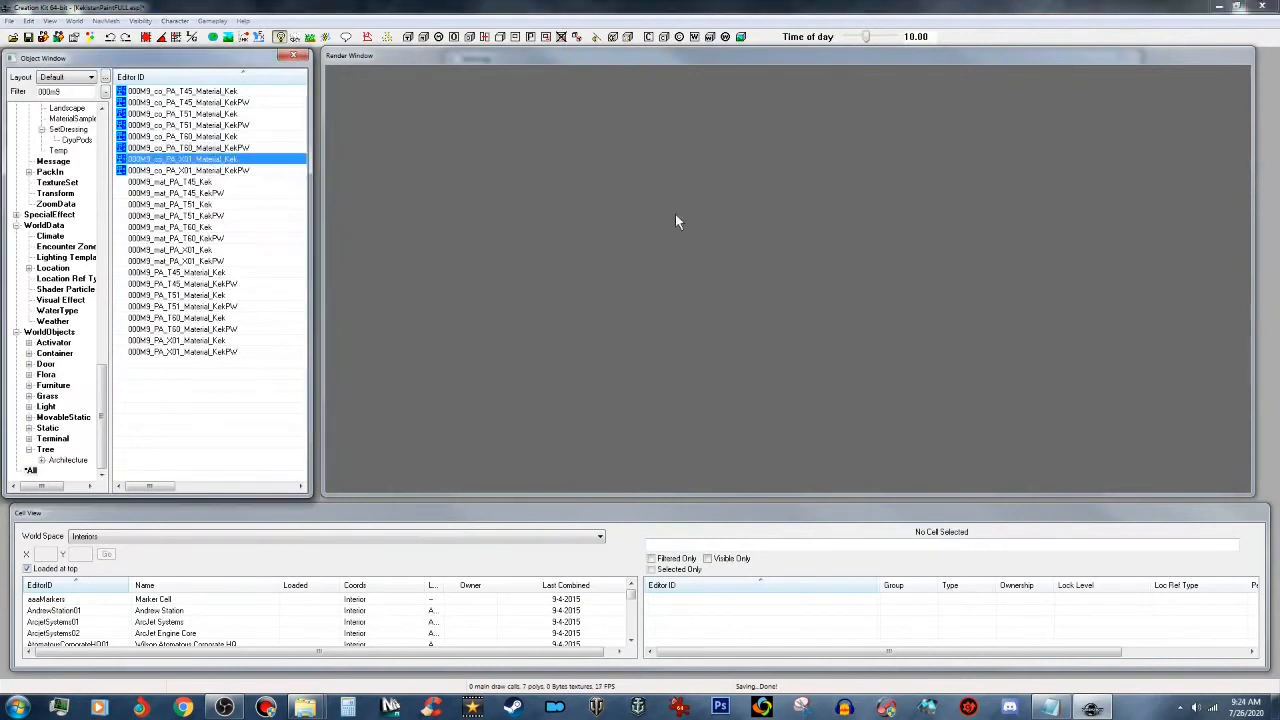
{"action": "key", "text": "Return"}
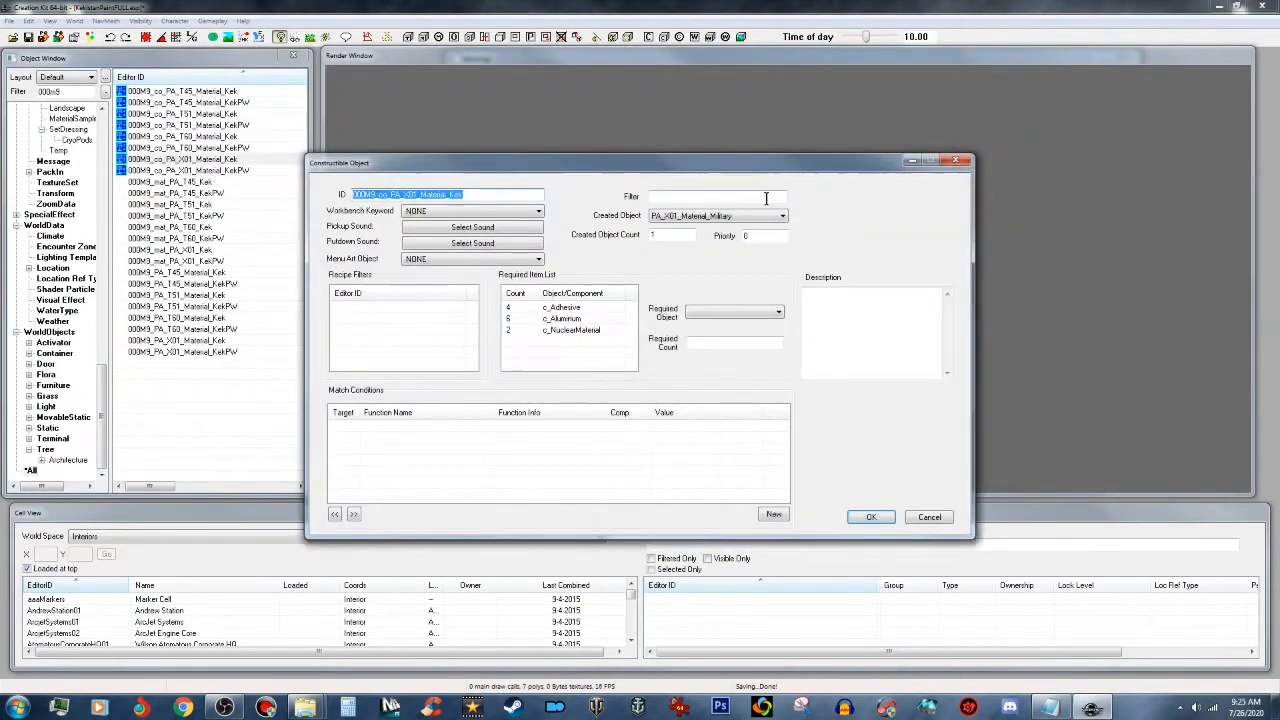
{"action": "left_click", "coordinate": [784, 217]}
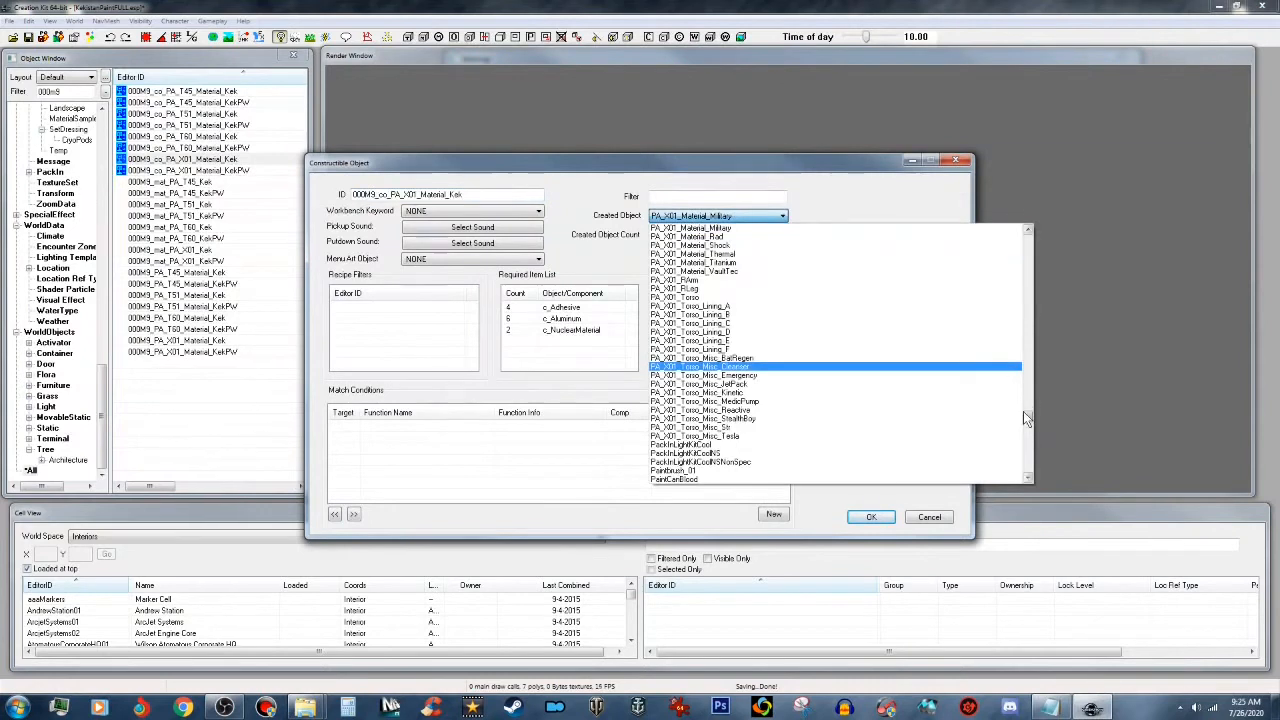
{"action": "left_click_drag", "start_coordinate": [1025, 418], "coordinate": [1030, 240]}
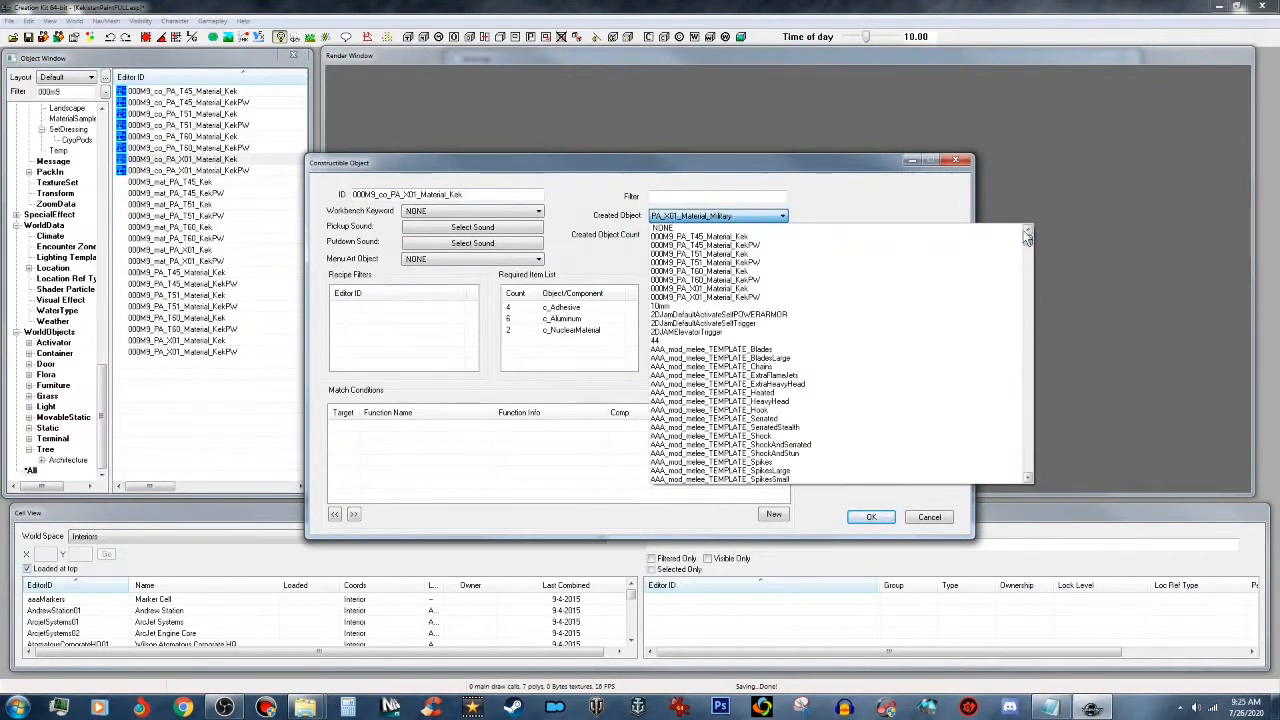
{"action": "left_click", "coordinate": [766, 289]}
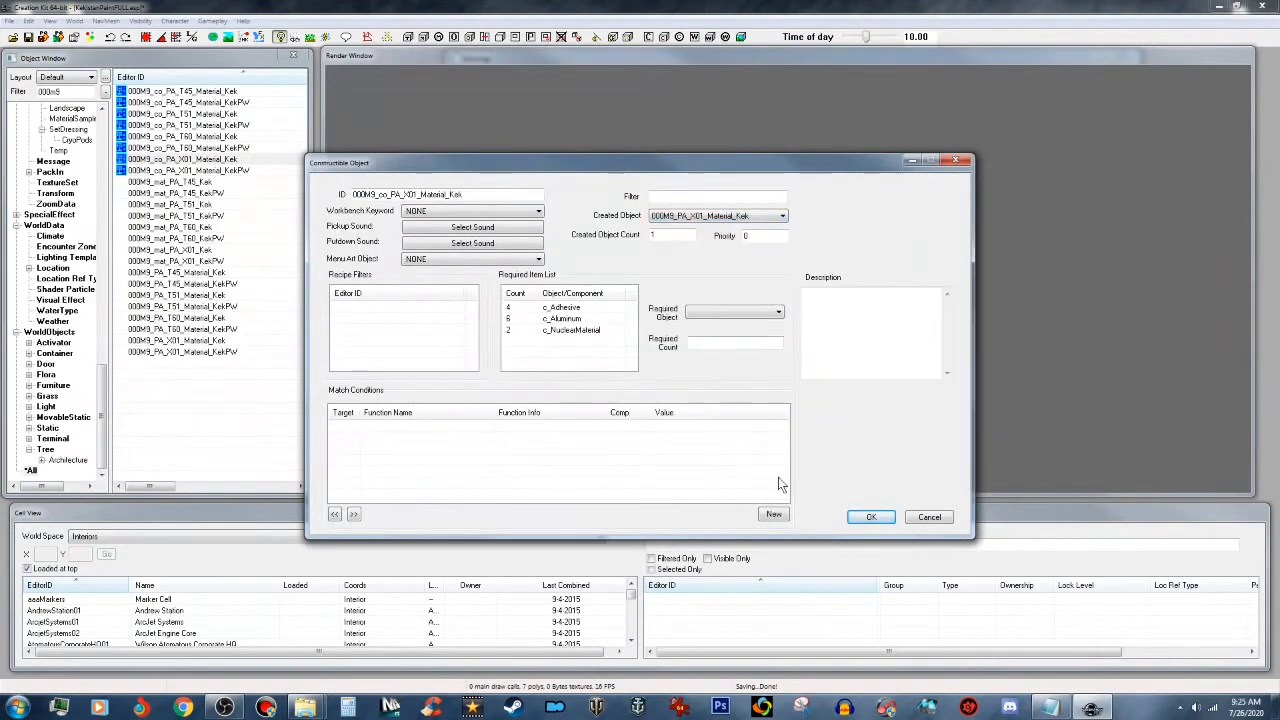
{"action": "left_click", "coordinate": [870, 516]}
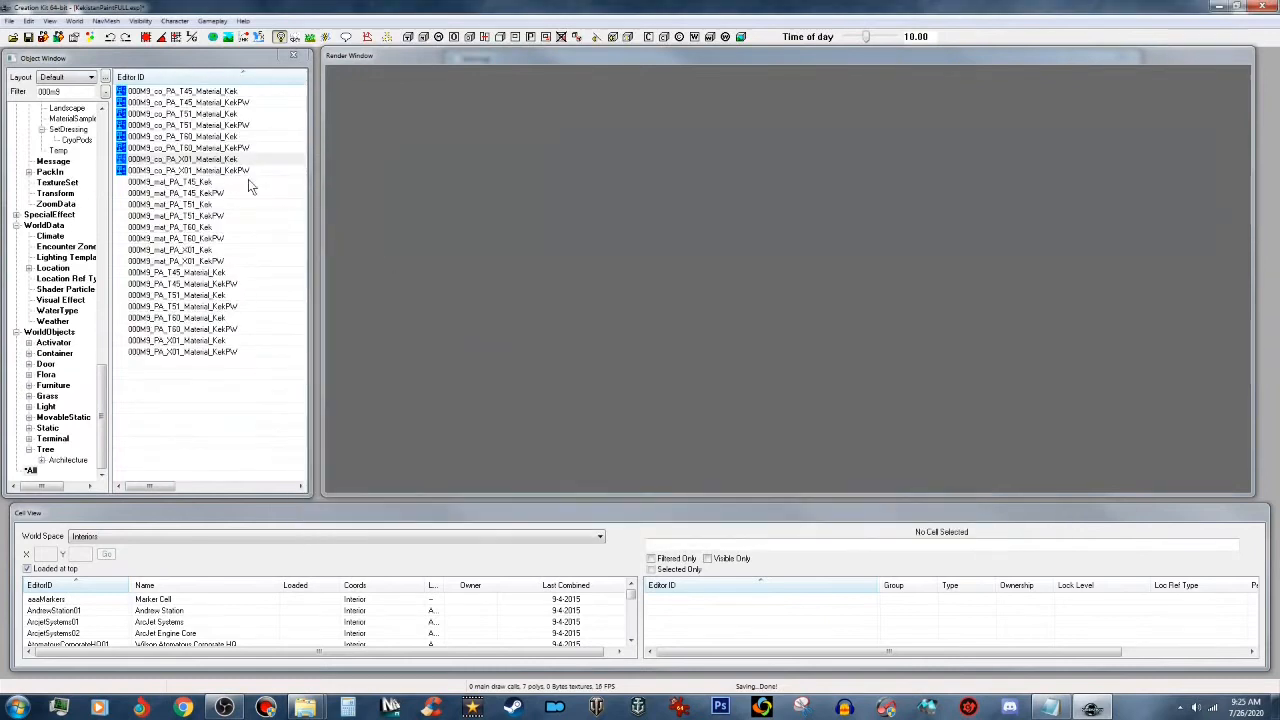
Step: Set the created object of the 000M9_co_PA_X01_Material_KekPW constructible object to 000M9_PA_X01_Material_KekPW
{"action": "left_click", "coordinate": [245, 171]}
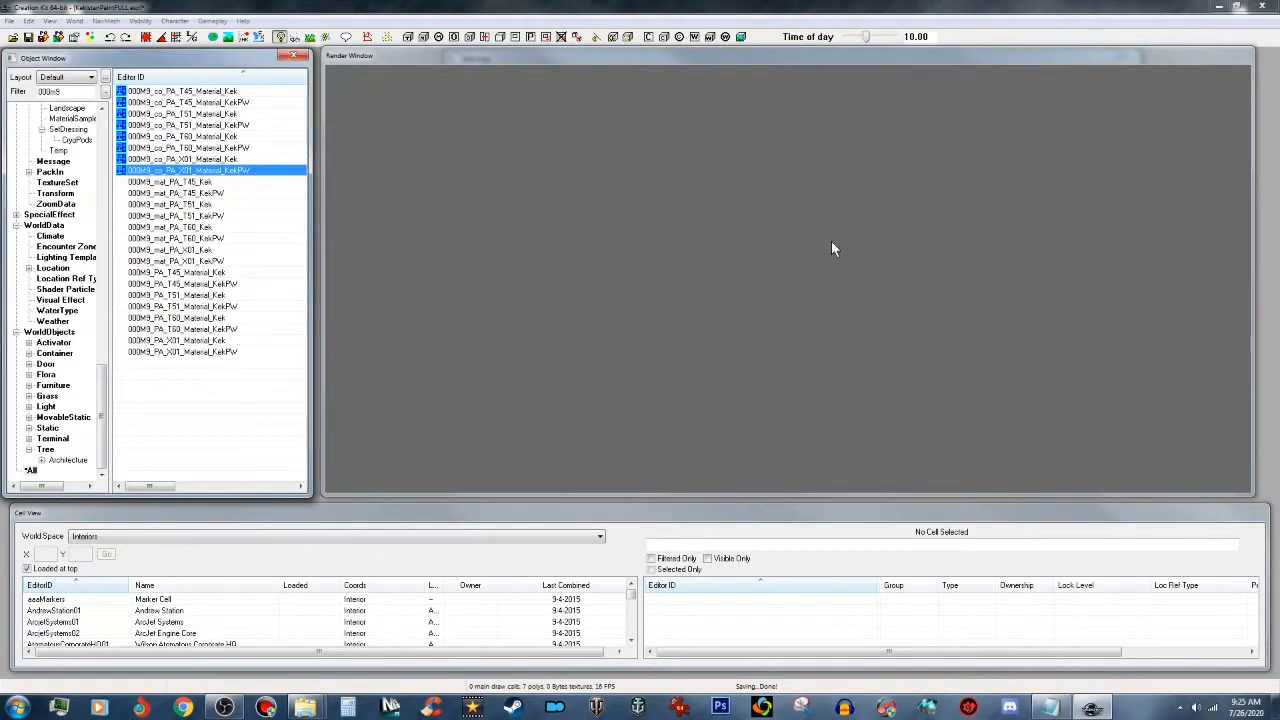
{"action": "key", "text": "Return"}
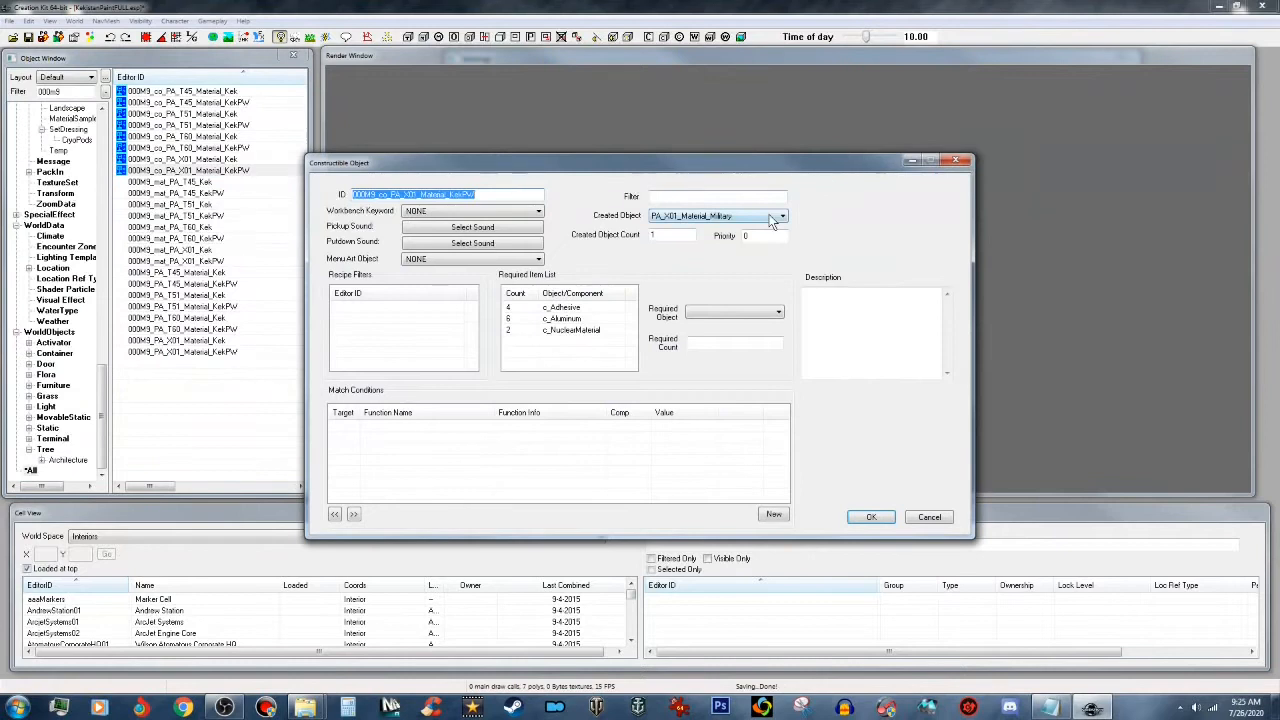
{"action": "left_click", "coordinate": [782, 215]}
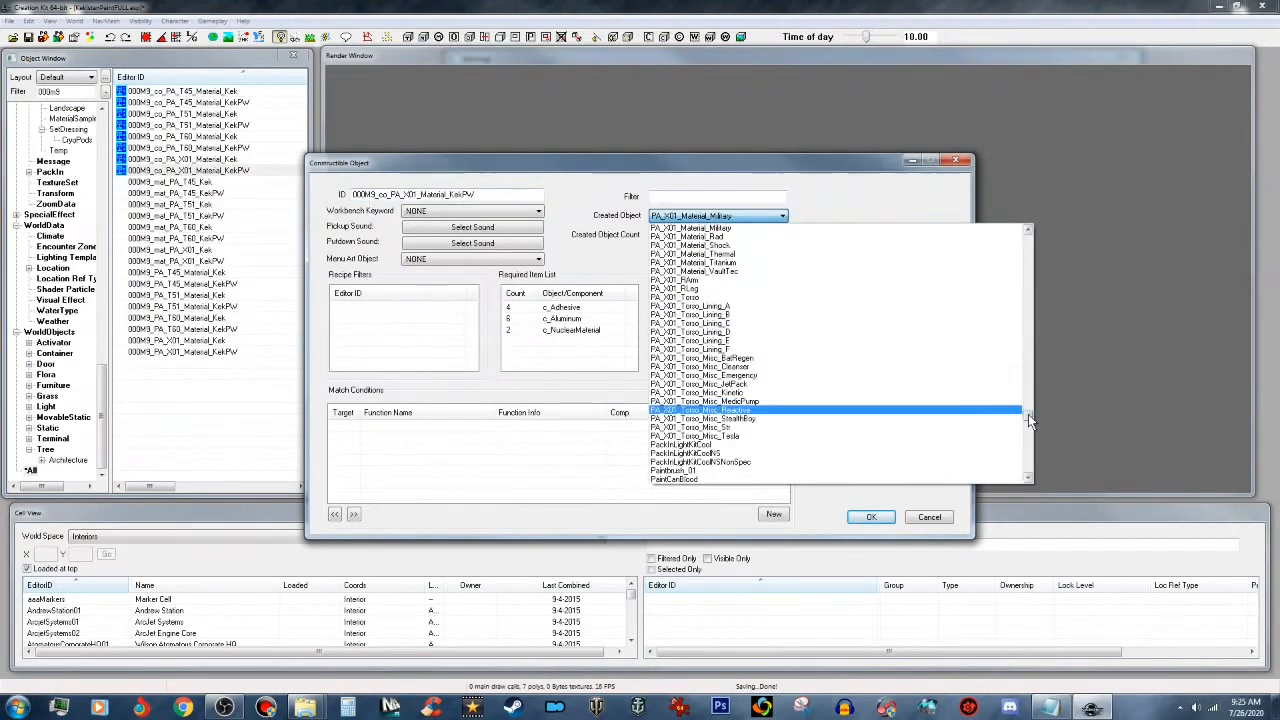
{"action": "left_click_drag", "start_coordinate": [1028, 414], "coordinate": [1034, 238]}
{"action": "left_click", "coordinate": [773, 298]}
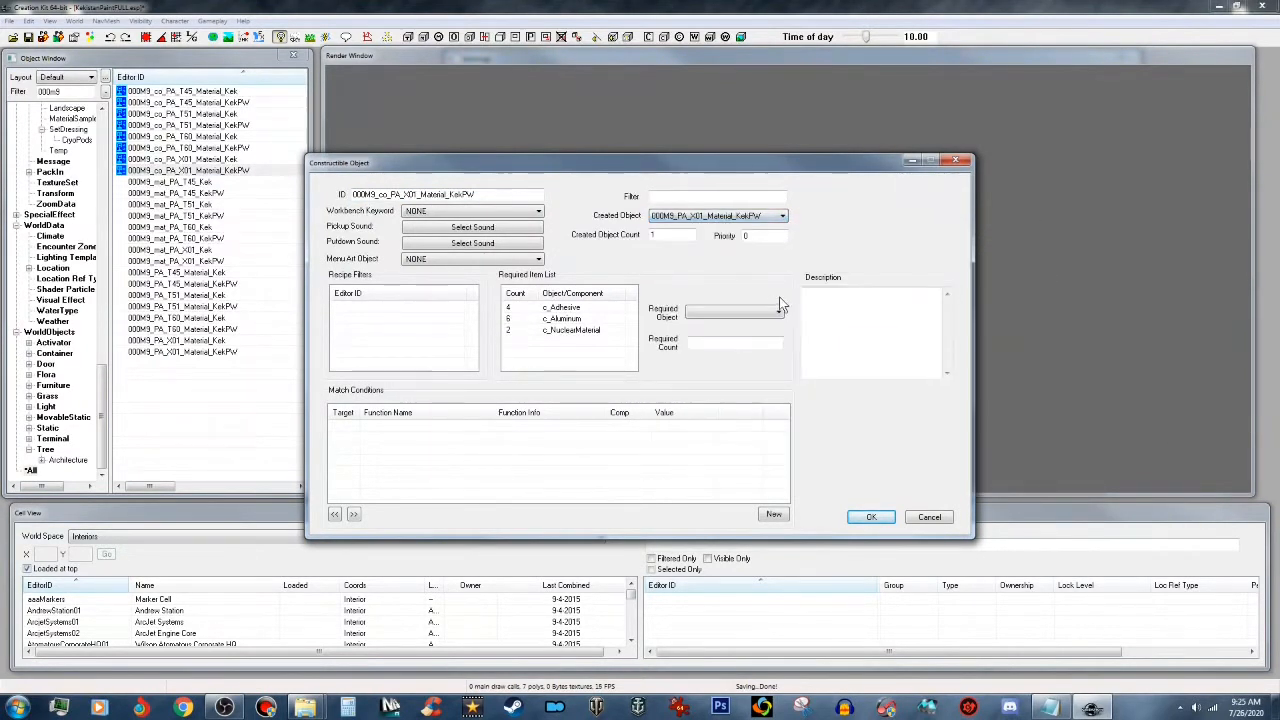
{"action": "left_click", "coordinate": [871, 516]}
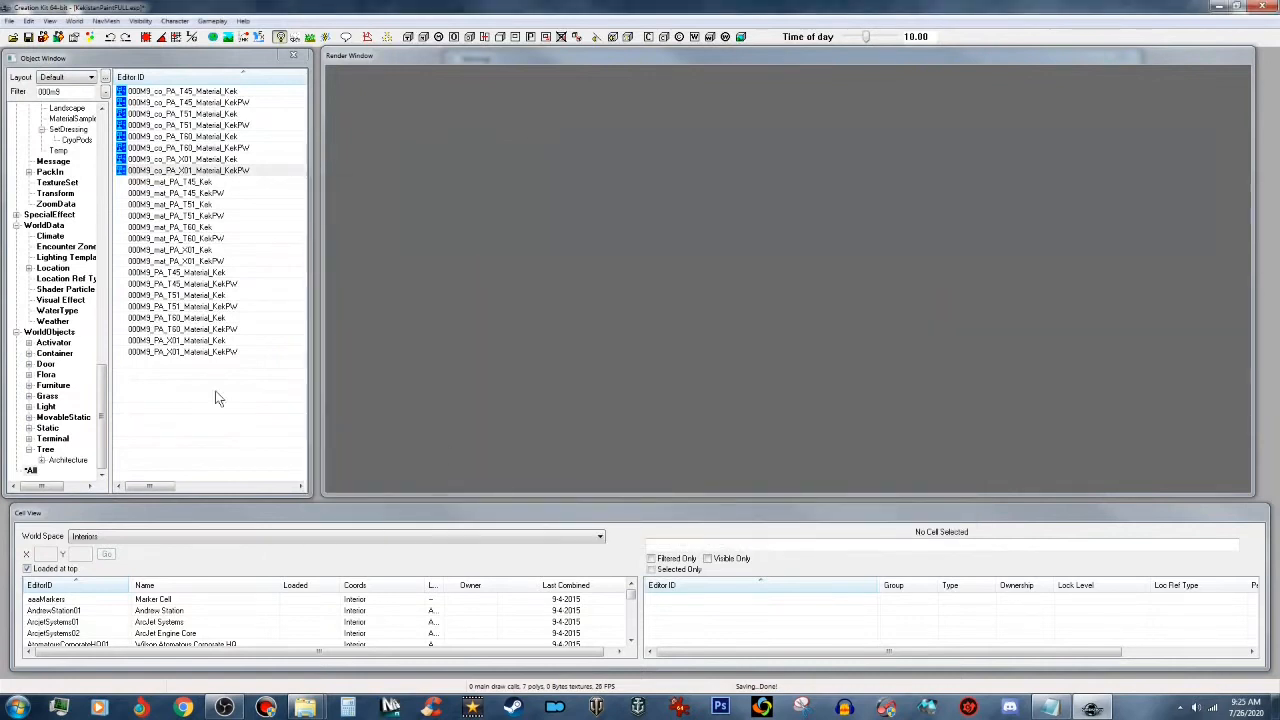
Step: Check the pkKeywords property modifier of the 000M9_PA_X01_Material_KekPW object mod without changing it, and save the plugin
{"action": "left_click", "coordinate": [213, 353]}
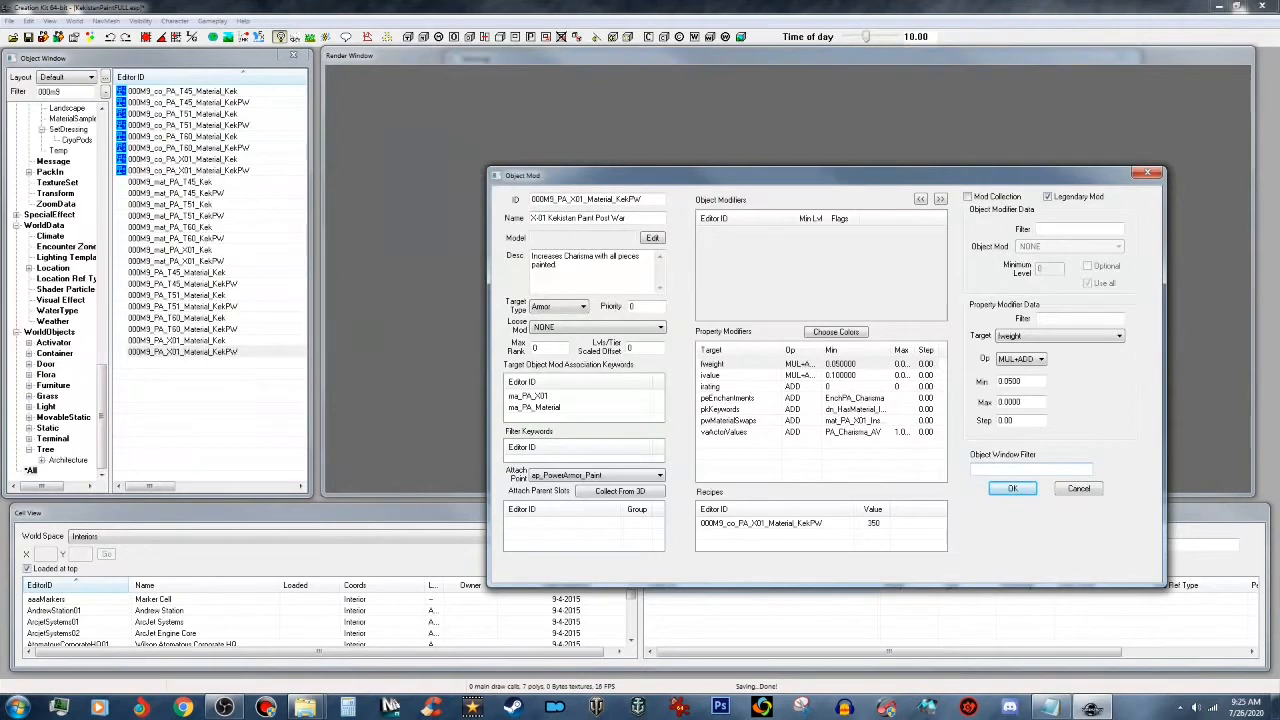
{"action": "left_click", "coordinate": [1012, 488]}
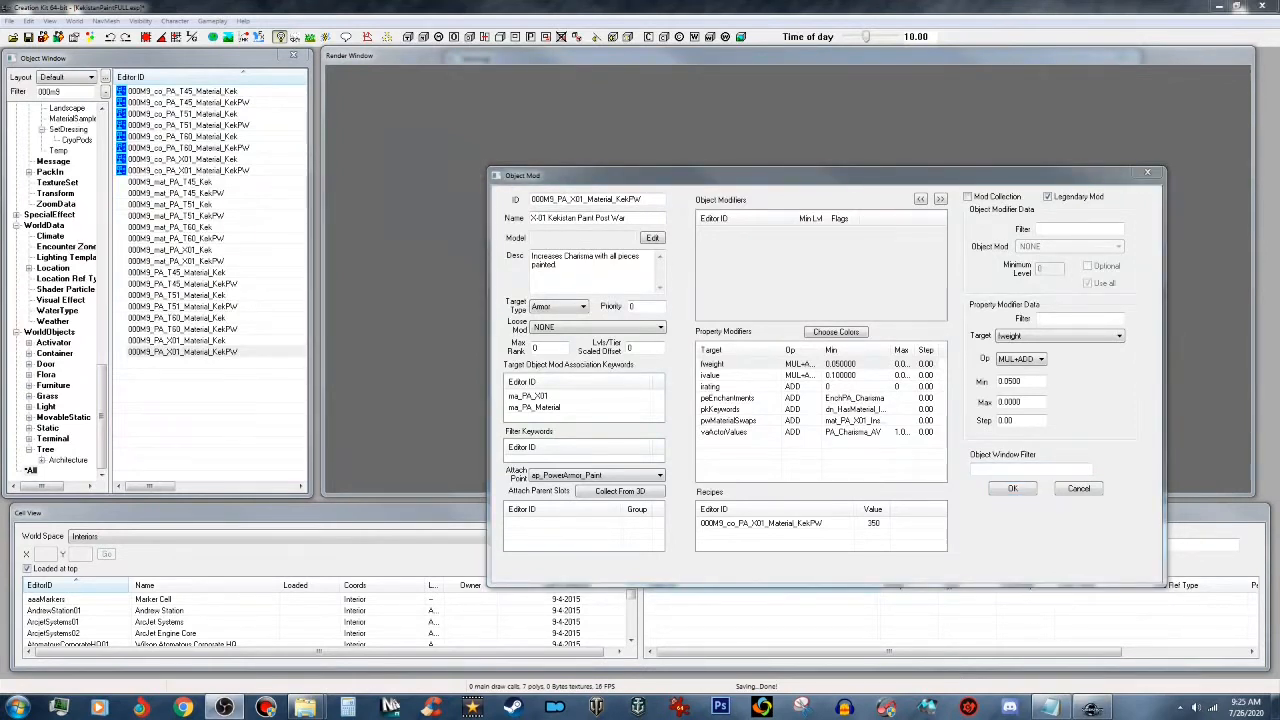
{"action": "left_click", "coordinate": [733, 410]}
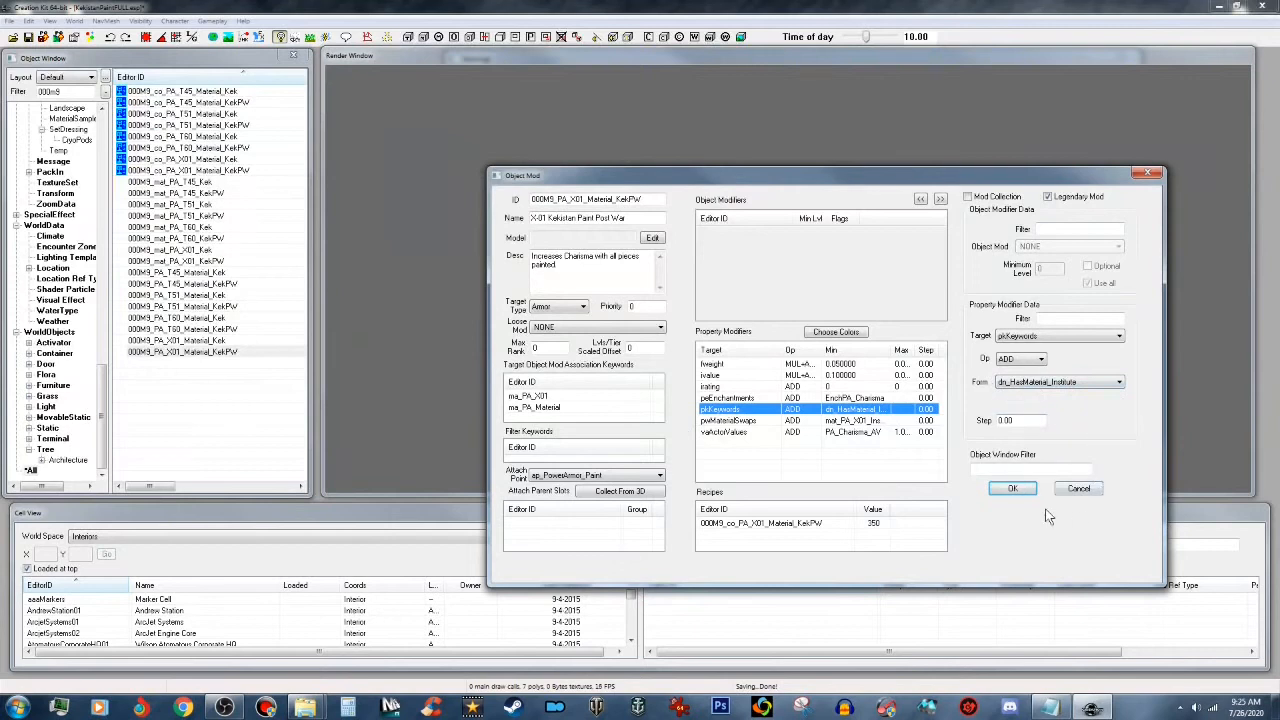
{"action": "left_click", "coordinate": [1078, 489]}
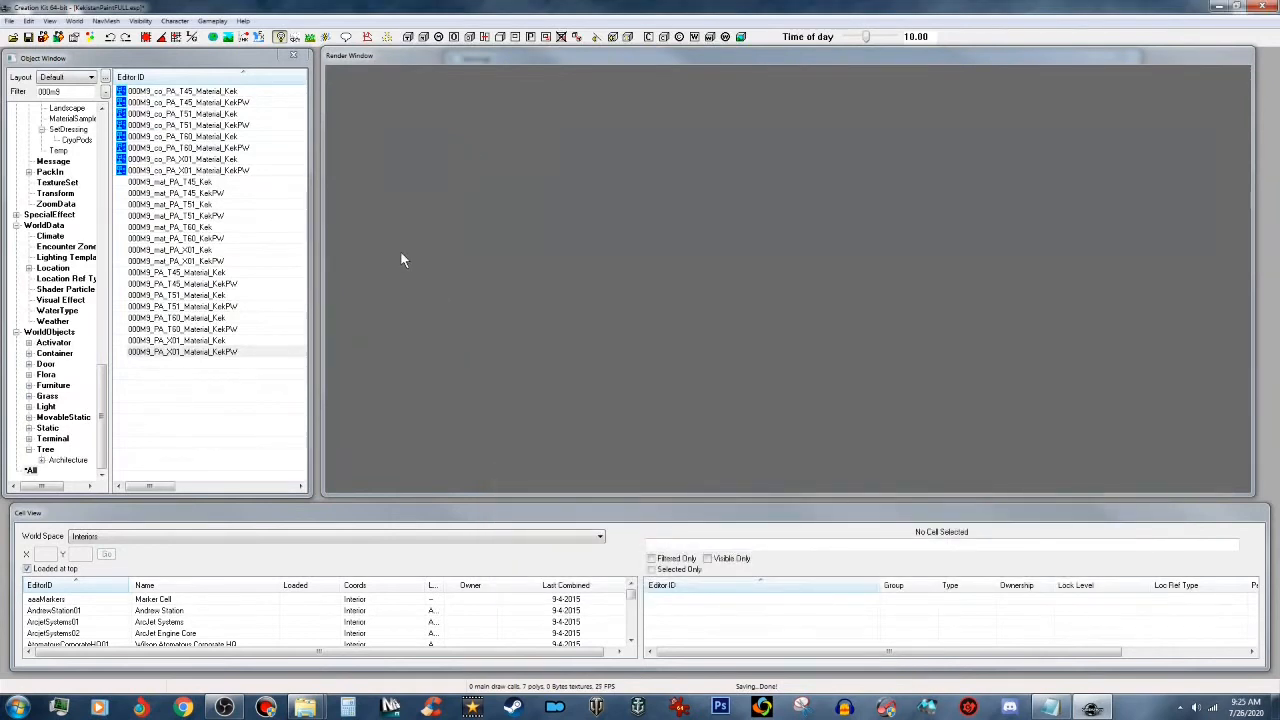
{"action": "left_click", "coordinate": [30, 38]}
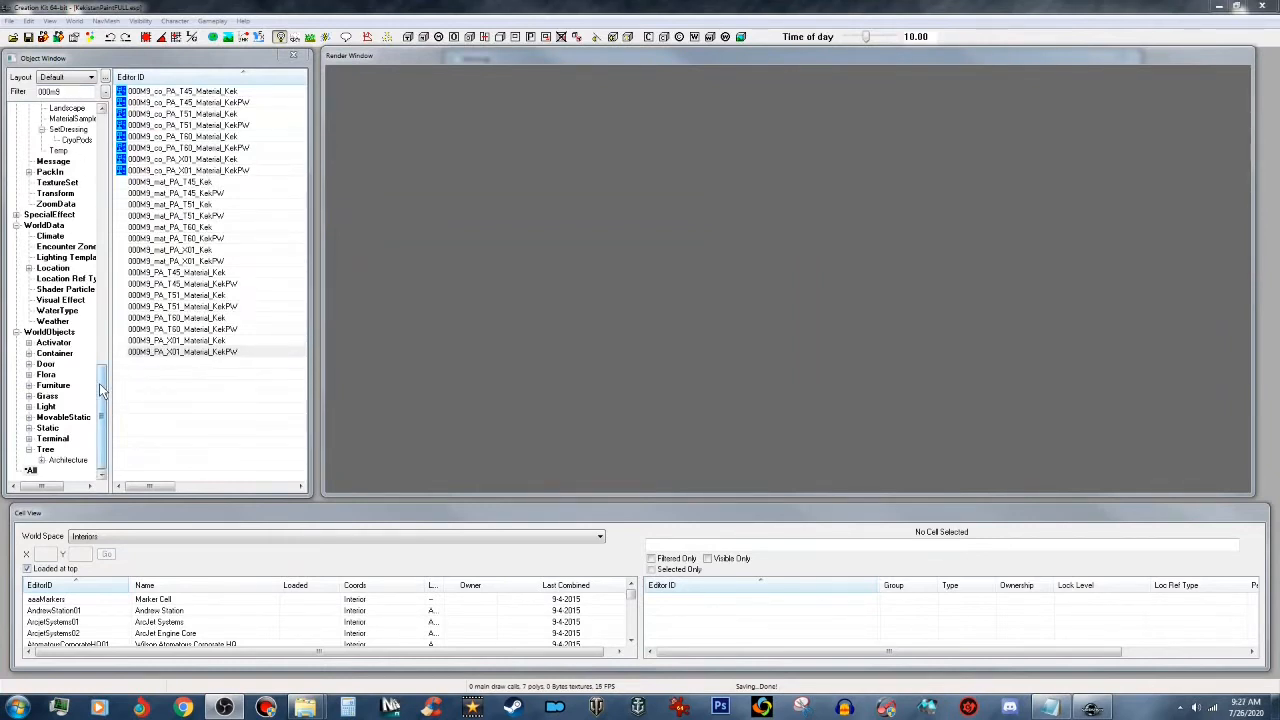
{"action": "left_click_drag", "start_coordinate": [100, 390], "coordinate": [110, 311]}
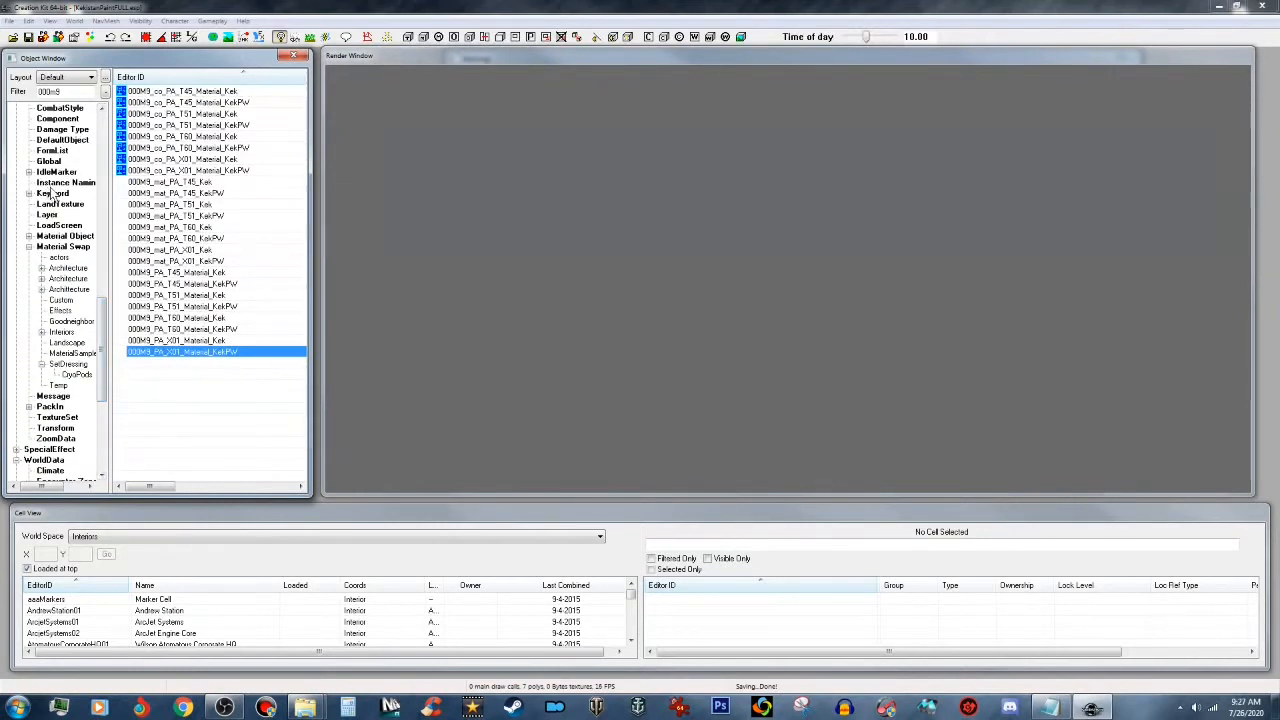
{"action": "left_click_drag", "start_coordinate": [103, 317], "coordinate": [108, 272]}
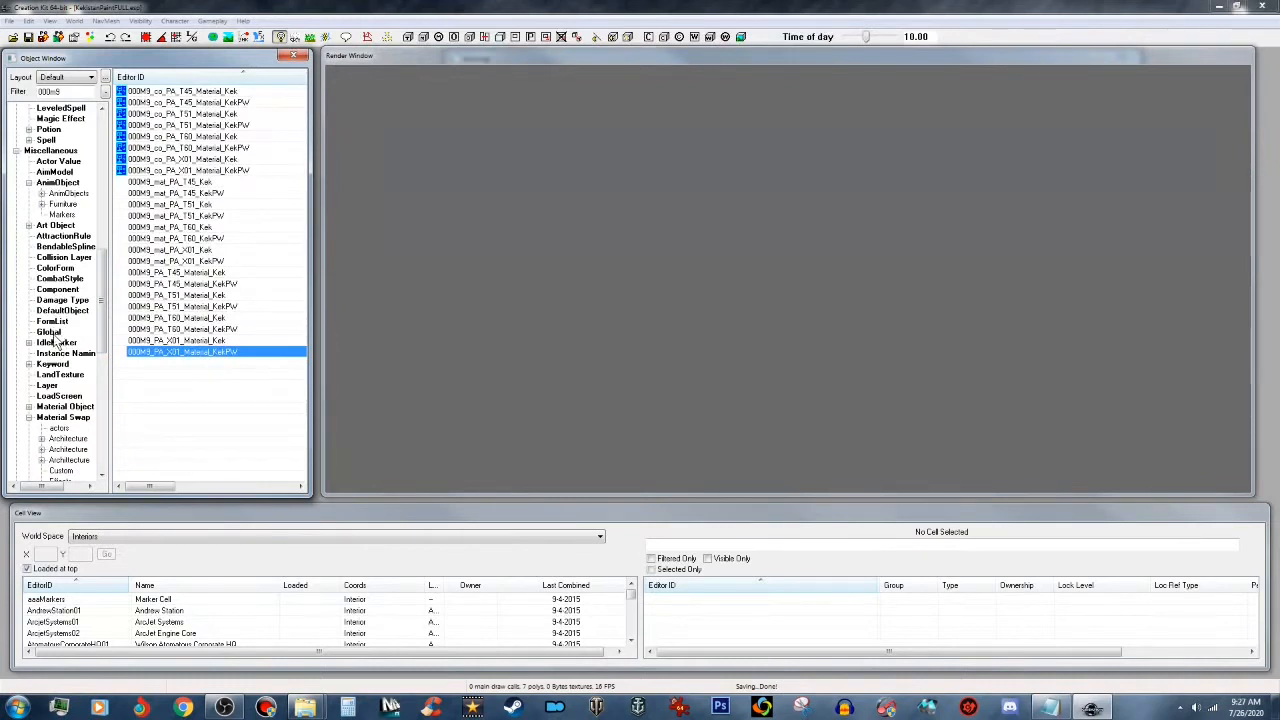
{"action": "left_click", "coordinate": [54, 366]}
{"action": "double_click", "coordinate": [62, 91]}
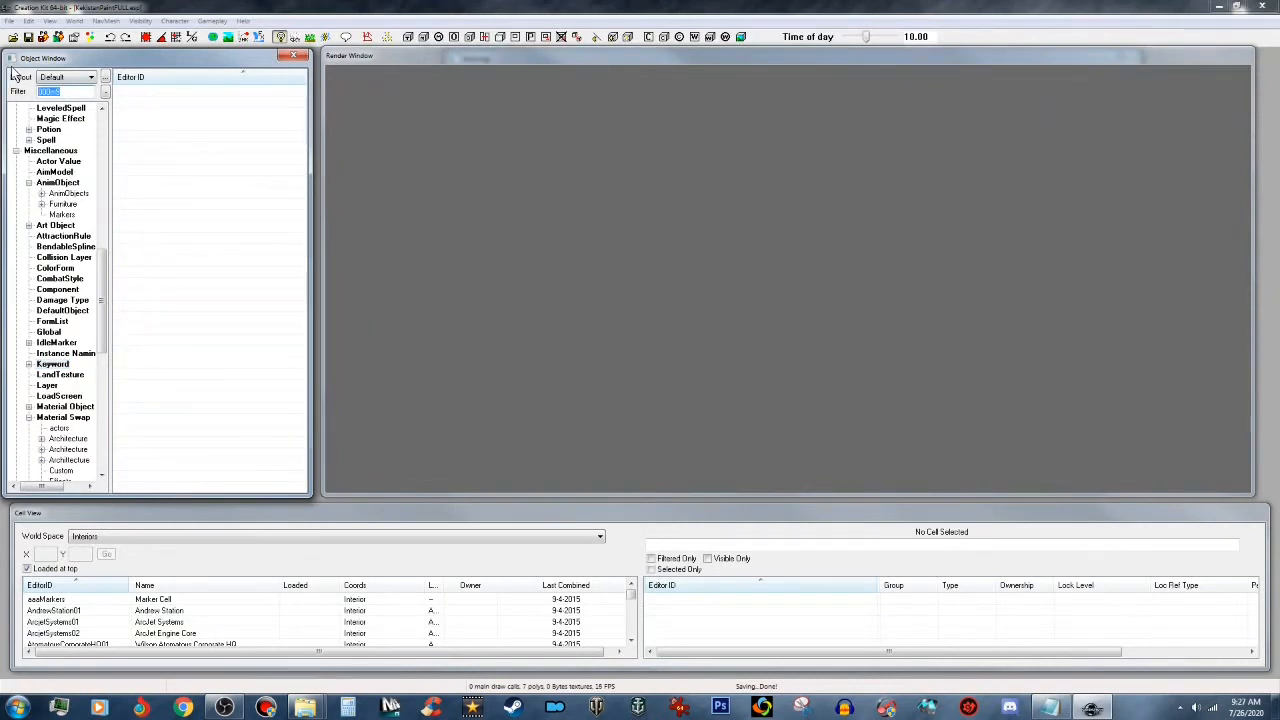
{"action": "left_click_drag", "start_coordinate": [104, 284], "coordinate": [111, 443]}
{"action": "left_click", "coordinate": [35, 472]}
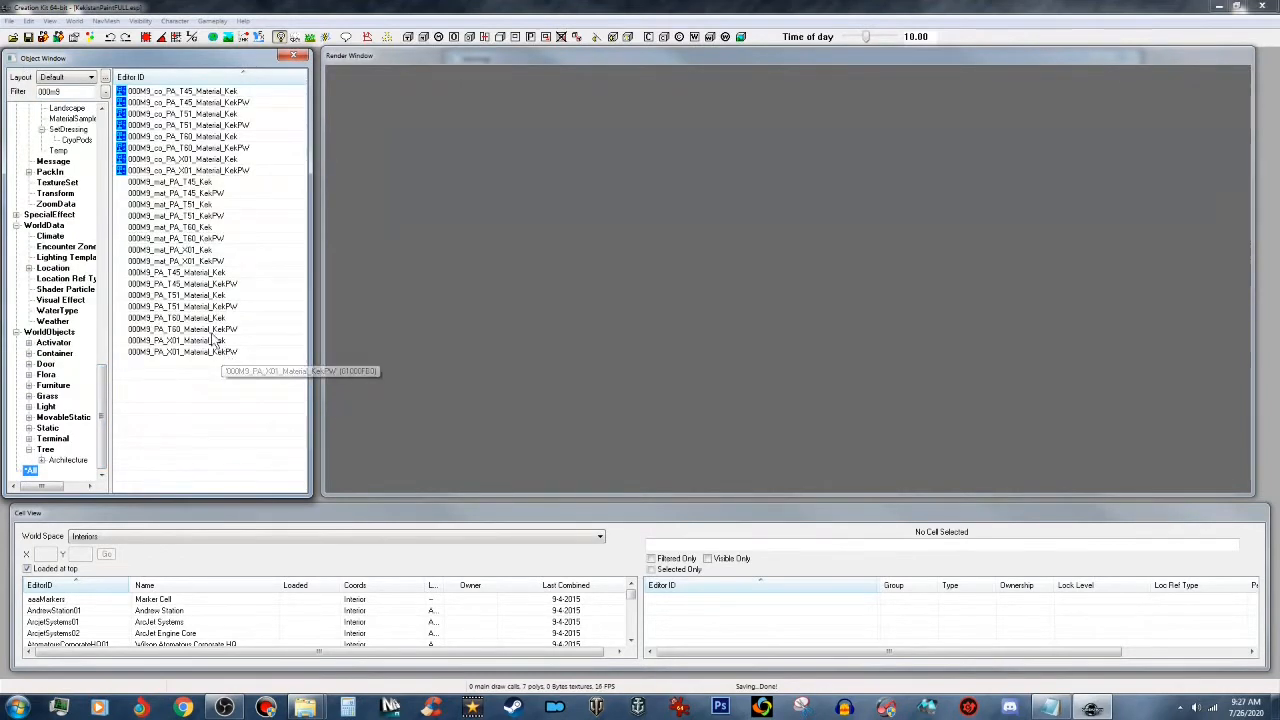
Step: Inspect the 000M9_mat_PA_T45_Kek material swap and the pkKeywords property modifier of the 000M9_PA_T45_Material_KekPW object mod
{"action": "double_click", "coordinate": [205, 182]}
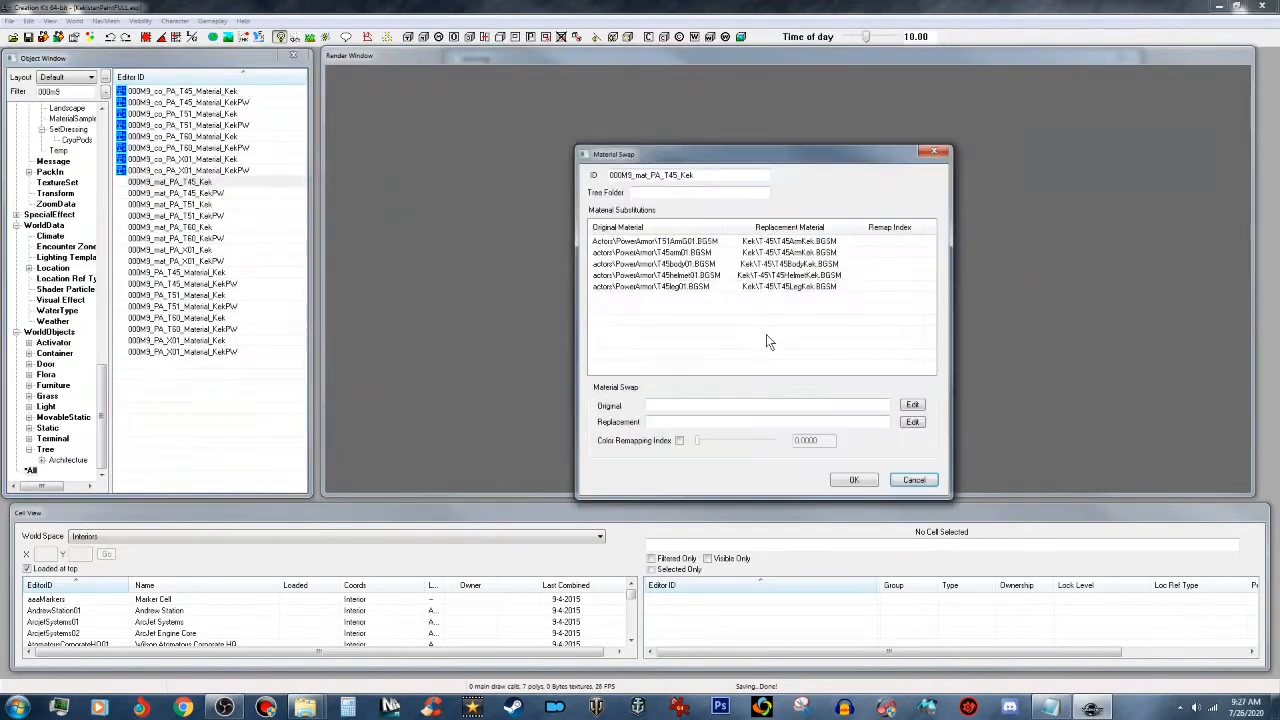
{"action": "left_click", "coordinate": [914, 479]}
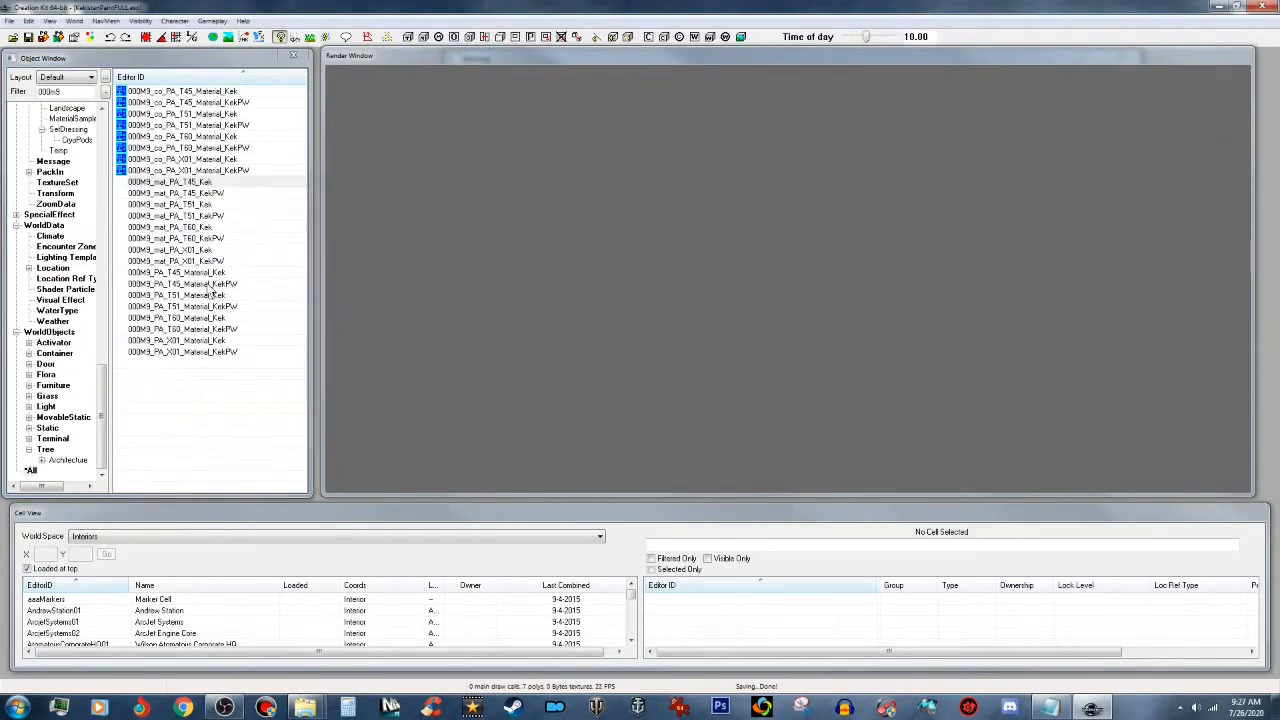
{"action": "double_click", "coordinate": [205, 284]}
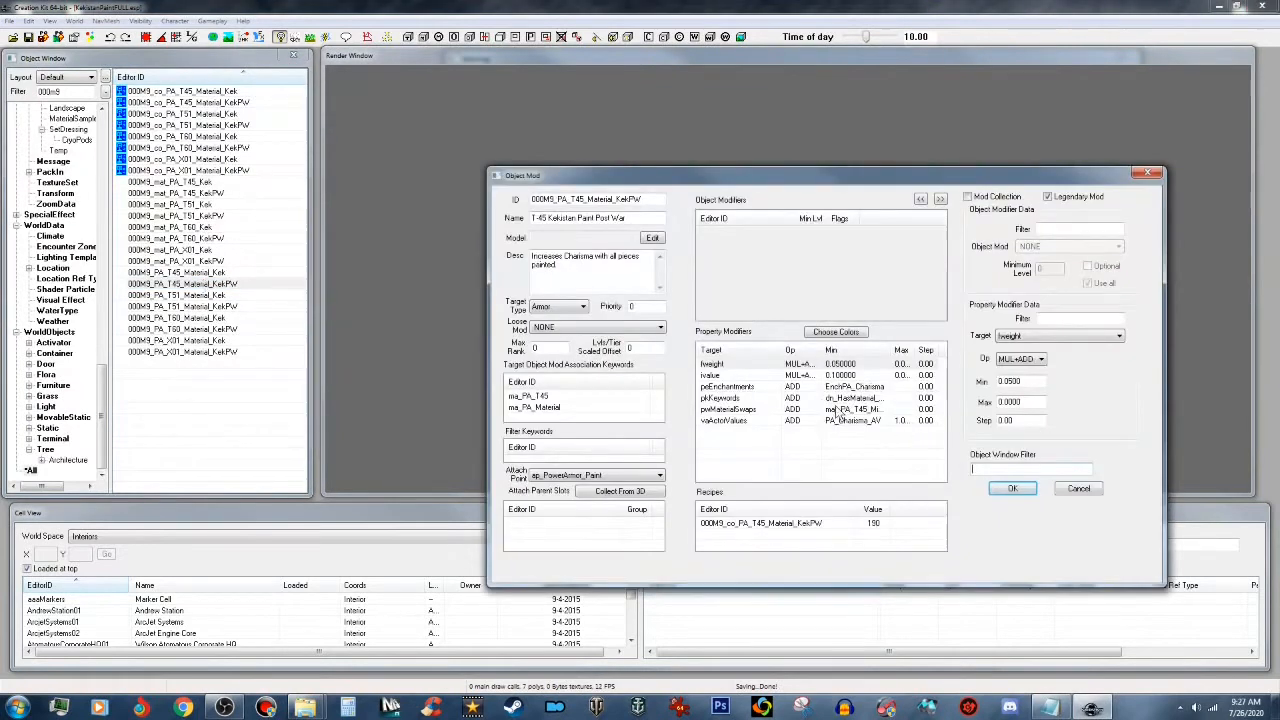
{"action": "left_click", "coordinate": [848, 398]}
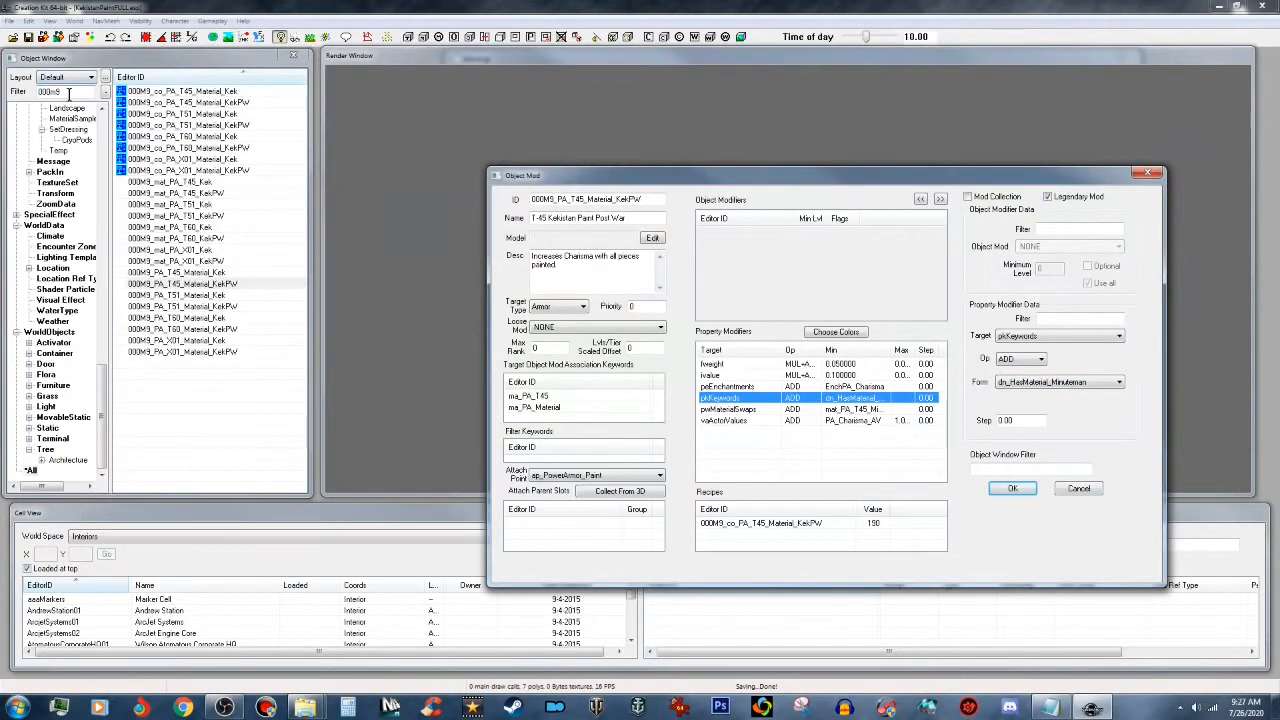
Step: Filter the Keyword records by dn_Hasmaterial_, browse the matches, and close the T45 KekPW object mod without changes
{"action": "left_click", "coordinate": [105, 415]}
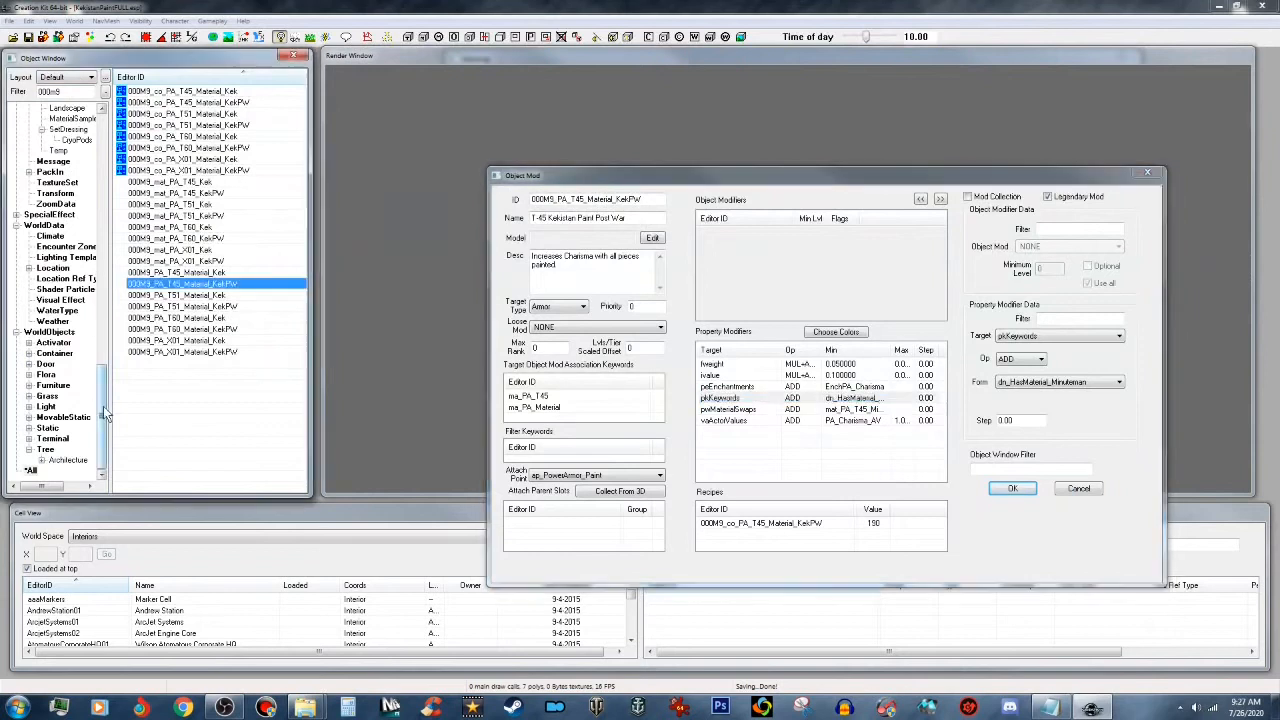
{"action": "scroll", "coordinate": [109, 376], "scroll_direction": "up", "scroll_amount": 9}
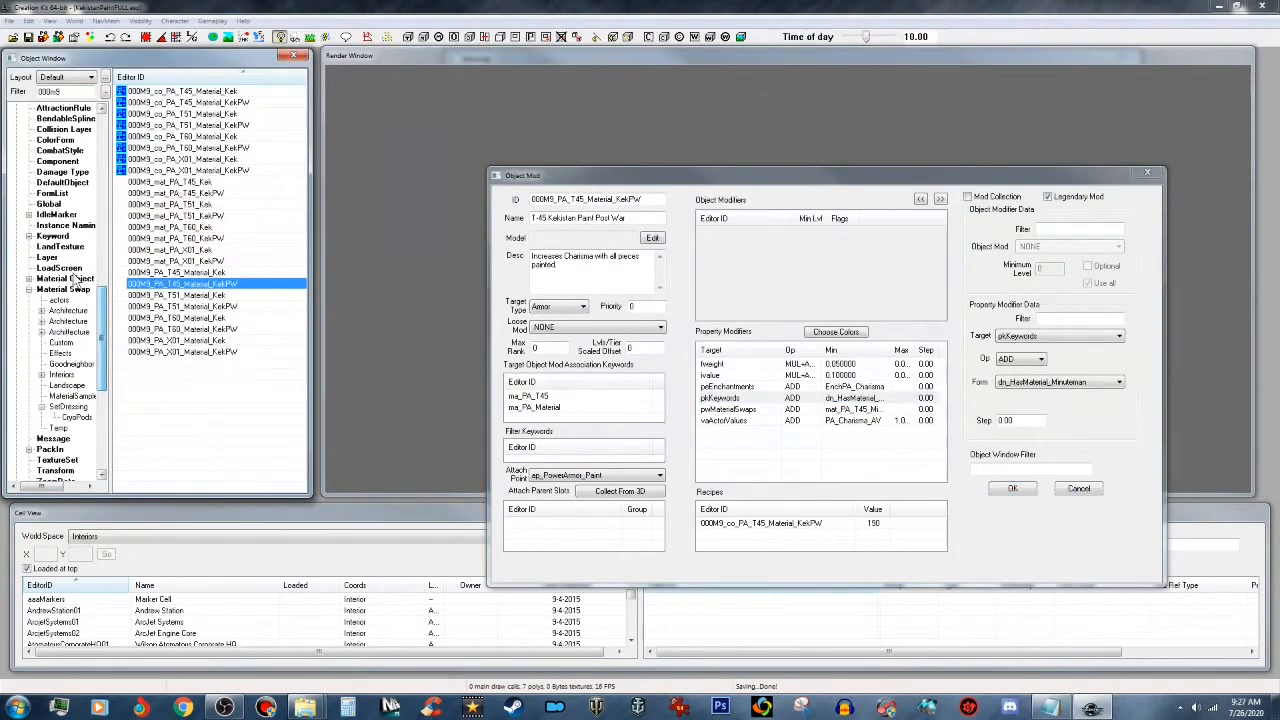
{"action": "left_click", "coordinate": [52, 237]}
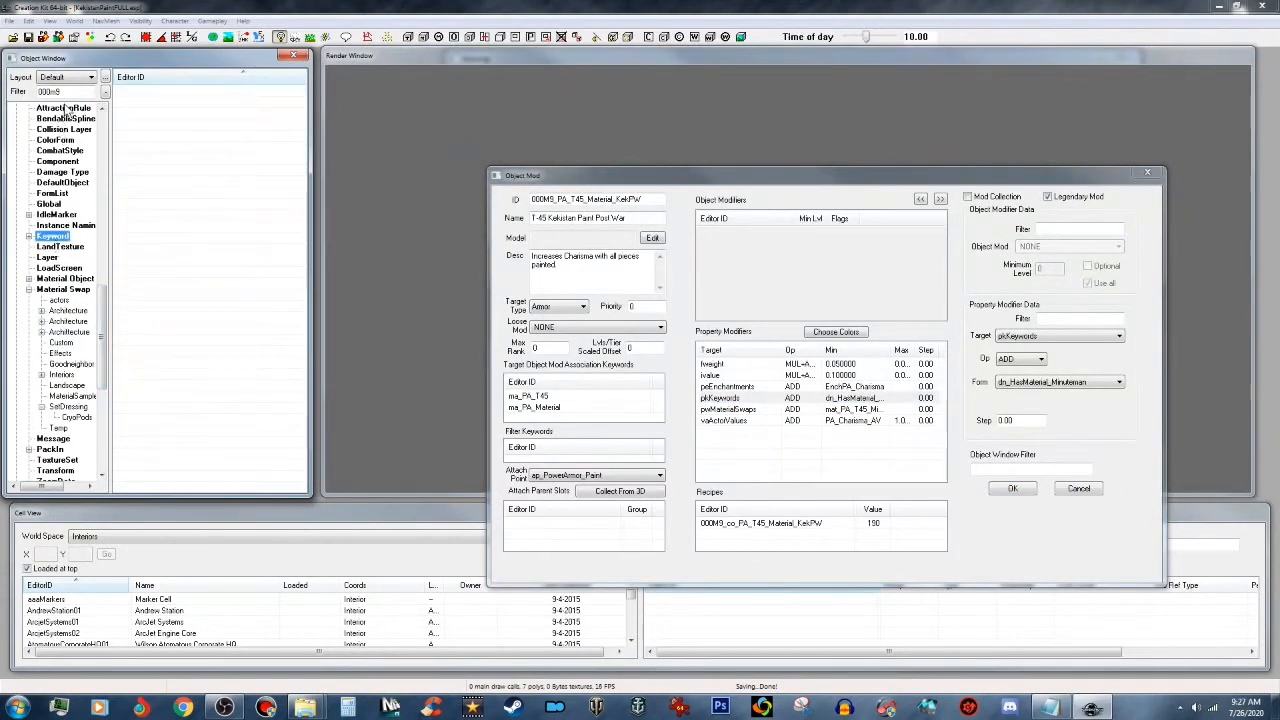
{"action": "left_click_drag", "start_coordinate": [66, 91], "coordinate": [17, 91]}
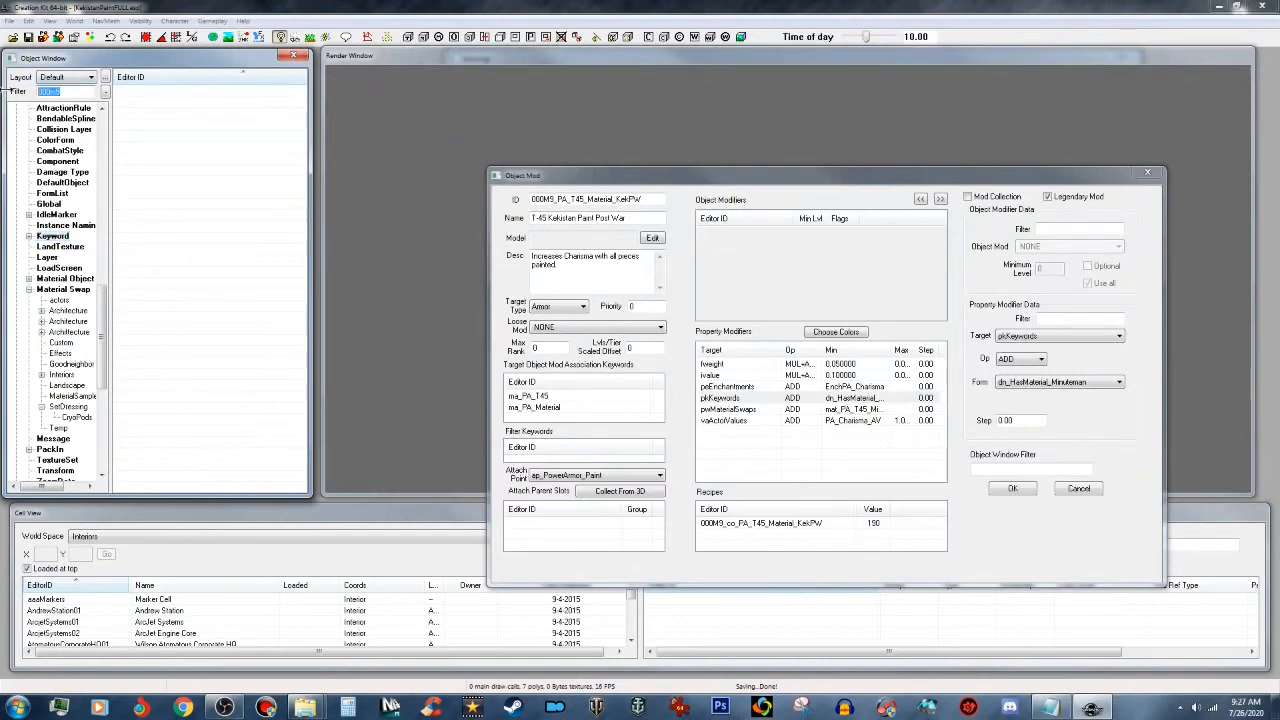
{"action": "type", "text": "dn_"}
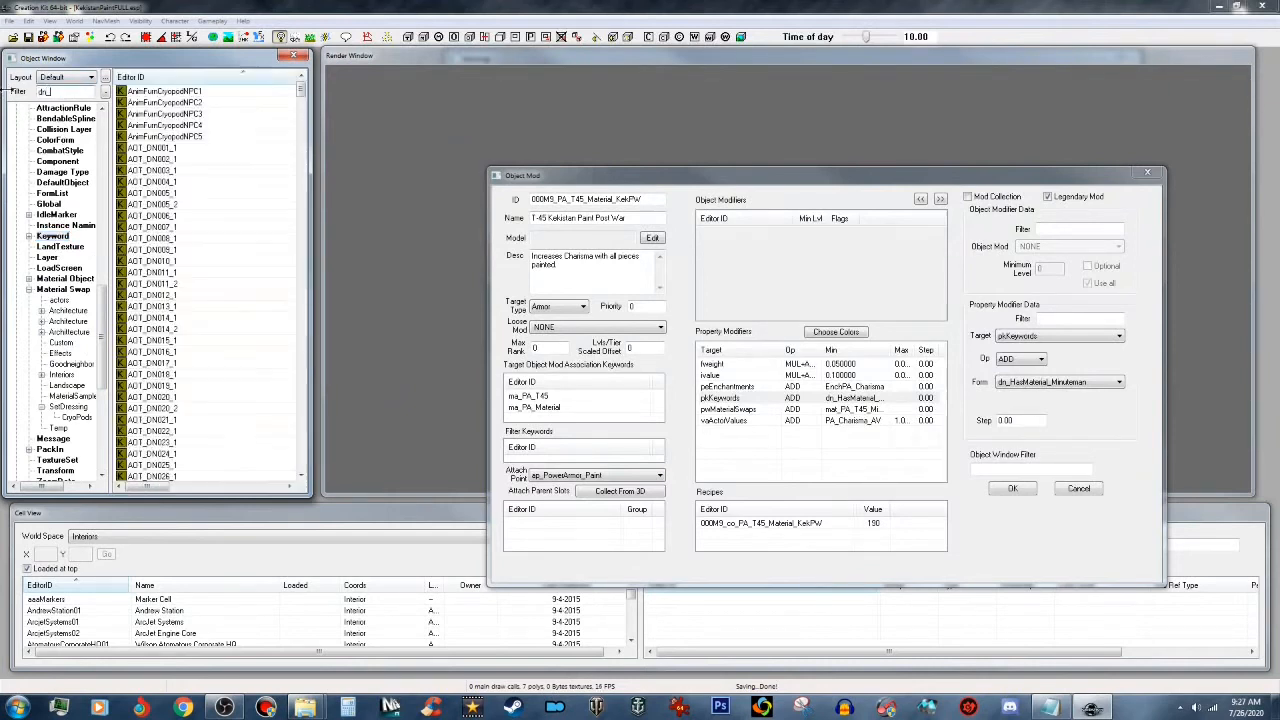
{"action": "type", "text": "Has"}
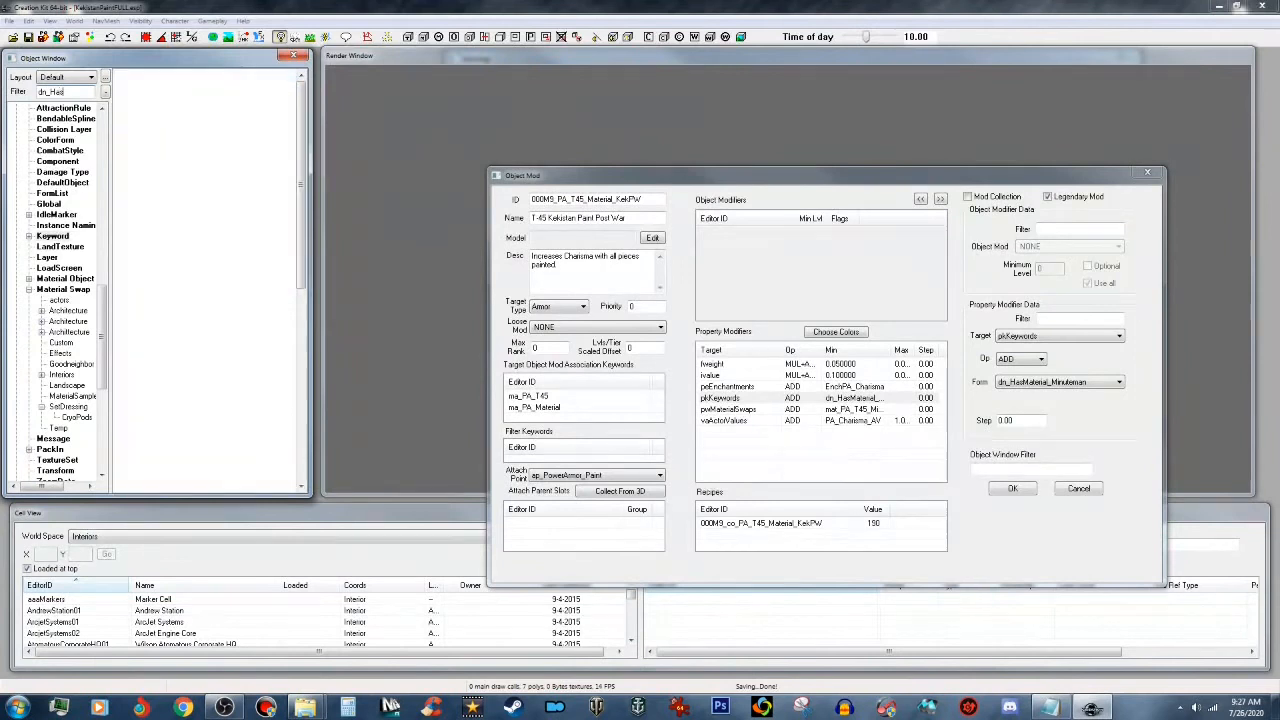
{"action": "type", "text": "material_"}
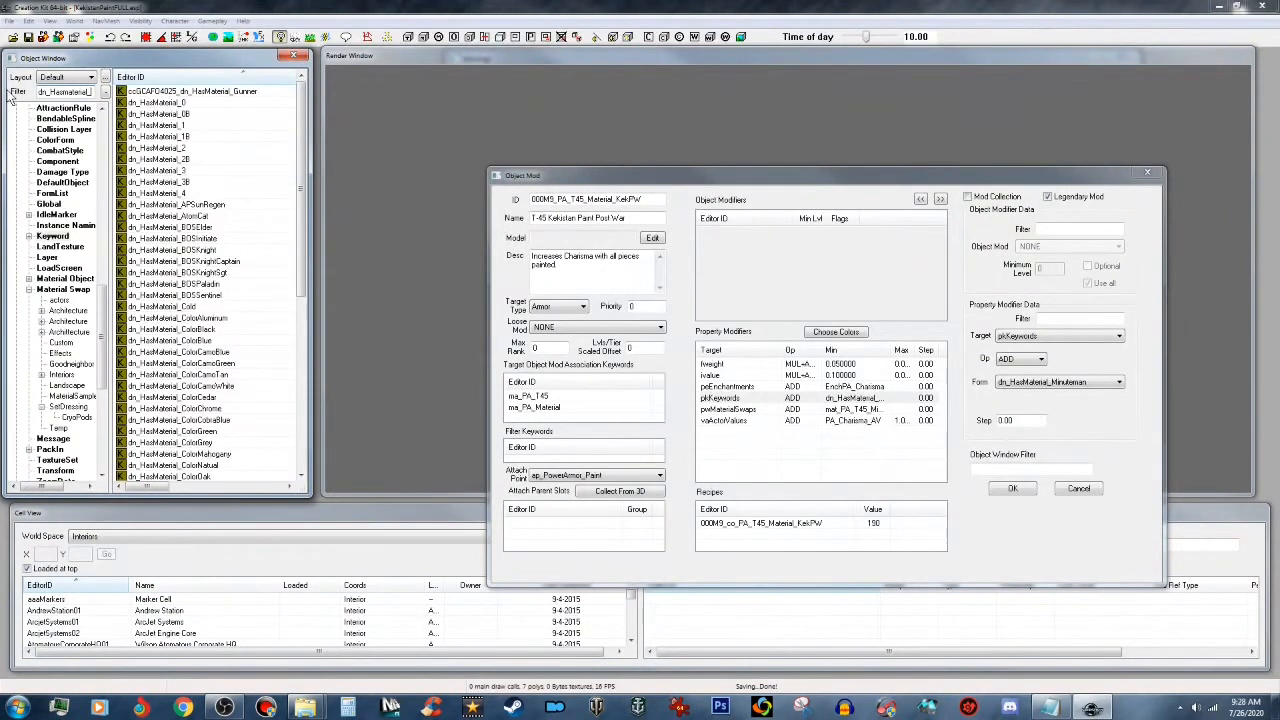
{"action": "left_click_drag", "start_coordinate": [299, 227], "coordinate": [298, 426]}
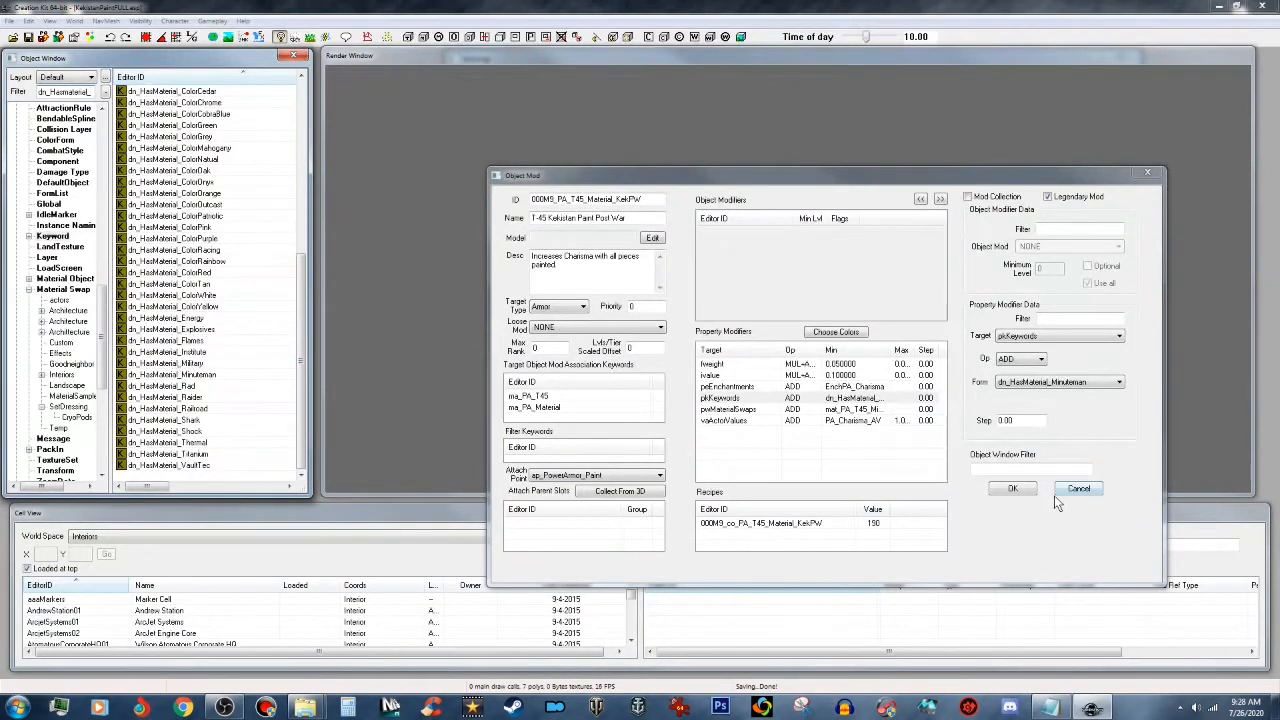
{"action": "left_click", "coordinate": [1080, 489]}
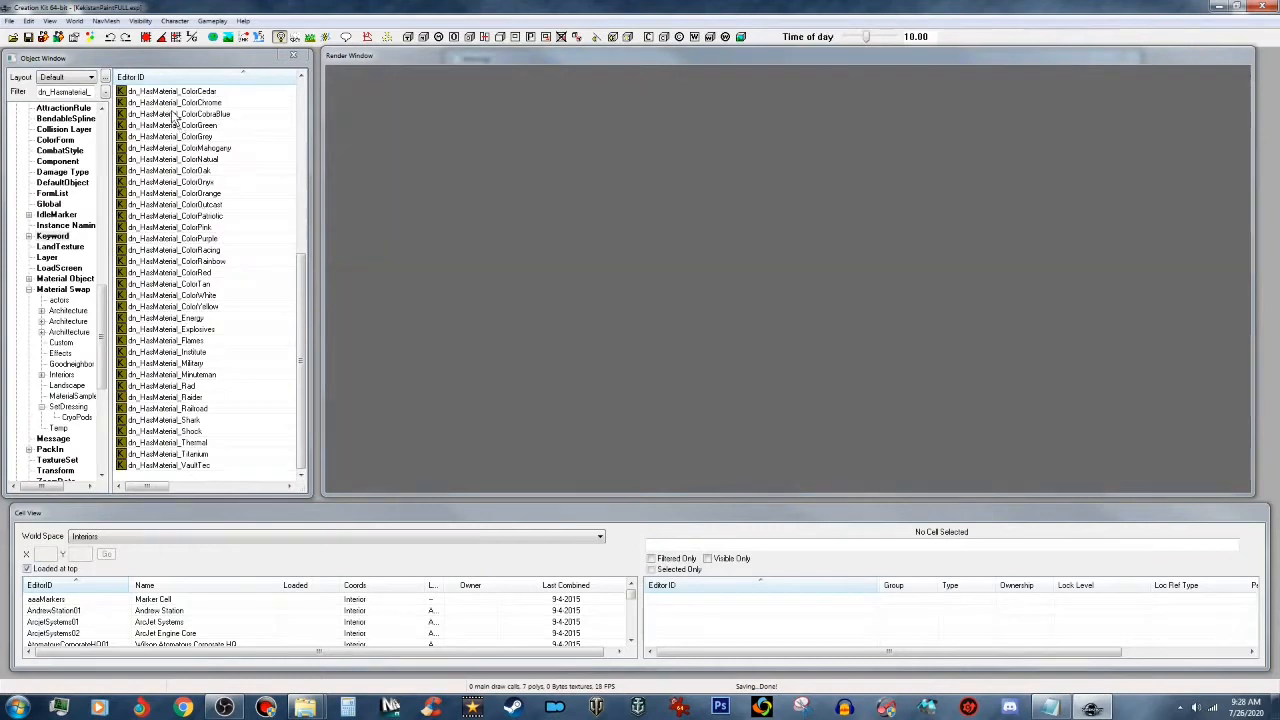
Step: Create a new keyword 000M9_dn_HasMaterial_Kekistan from dn_HasMaterial_Flames and select it in the keyword list
{"action": "double_click", "coordinate": [190, 341]}
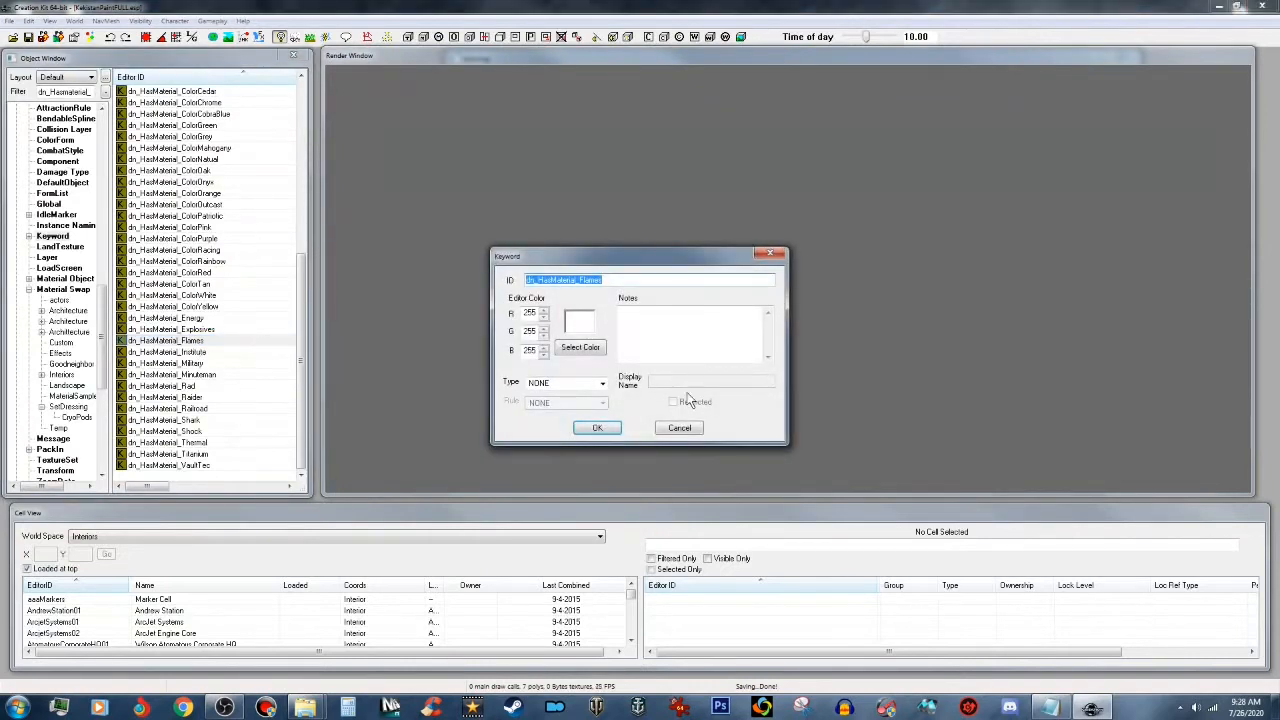
{"action": "left_click", "coordinate": [526, 281]}
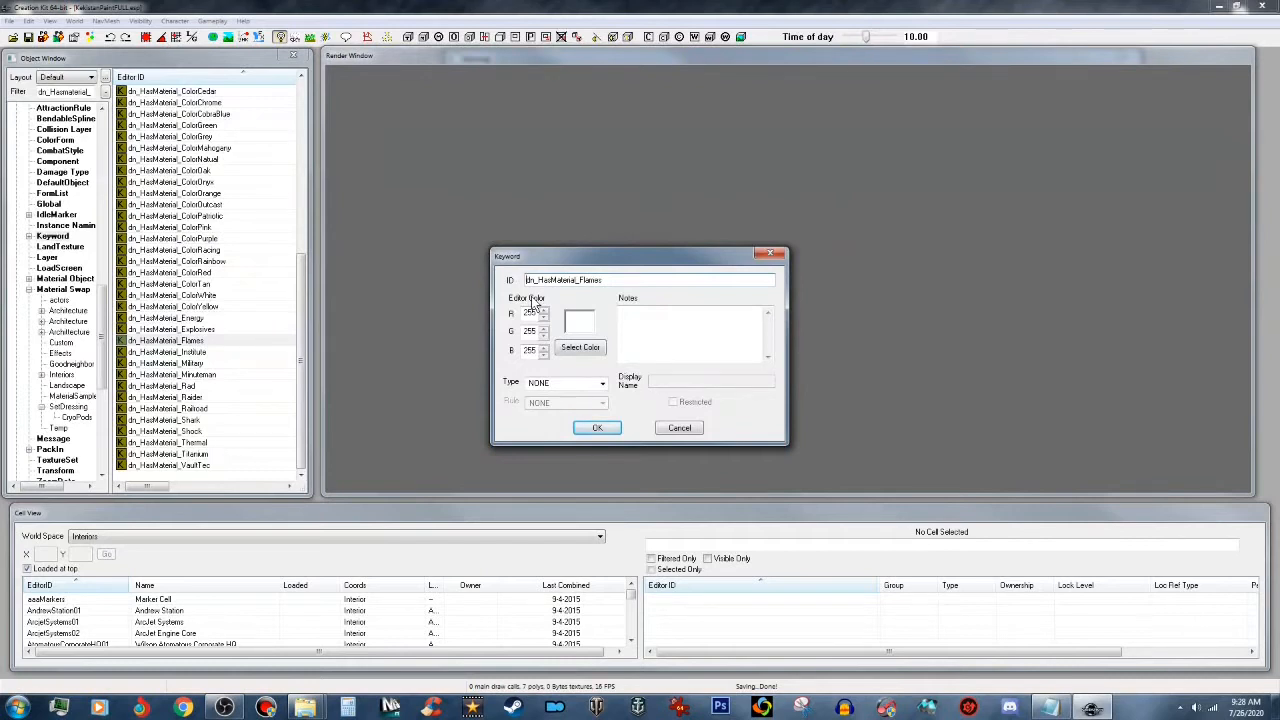
{"action": "type", "text": "000M9_"}
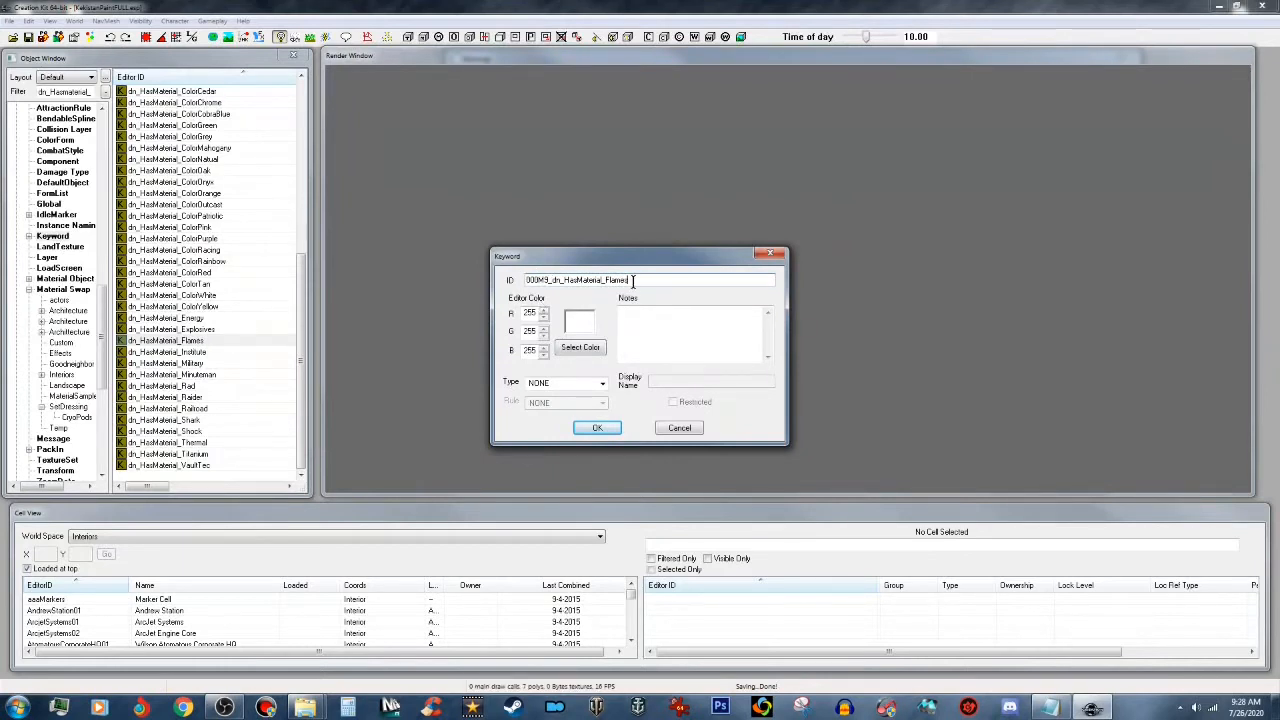
{"action": "left_click_drag", "start_coordinate": [605, 280], "coordinate": [639, 285]}
{"action": "type", "text": "K"}
{"action": "left_click", "coordinate": [598, 428]}
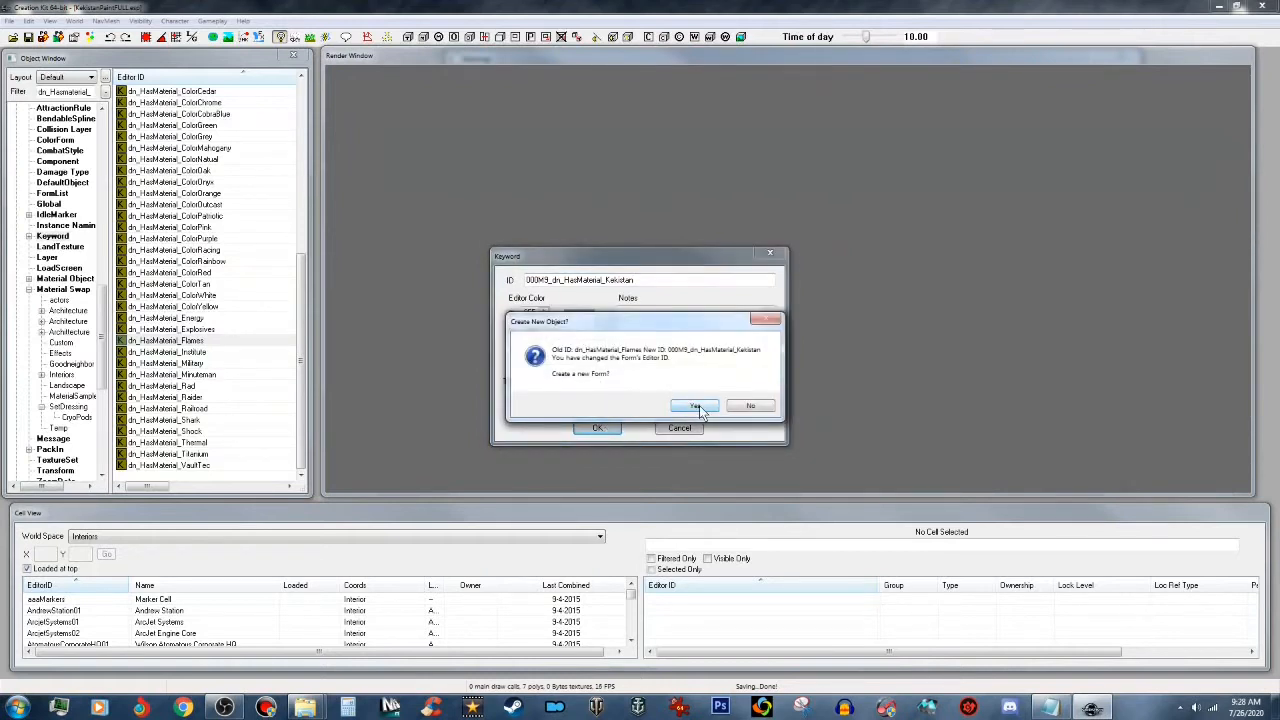
{"action": "left_click", "coordinate": [699, 405]}
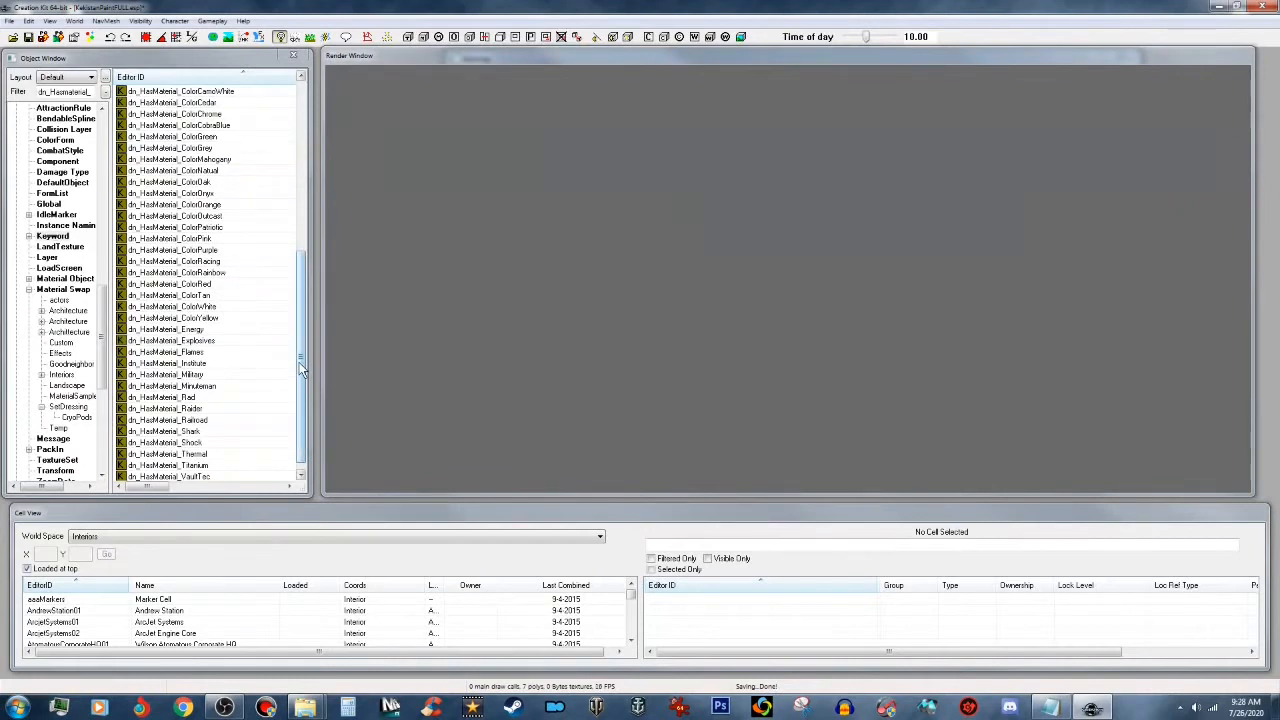
{"action": "left_click_drag", "start_coordinate": [298, 364], "coordinate": [312, 139]}
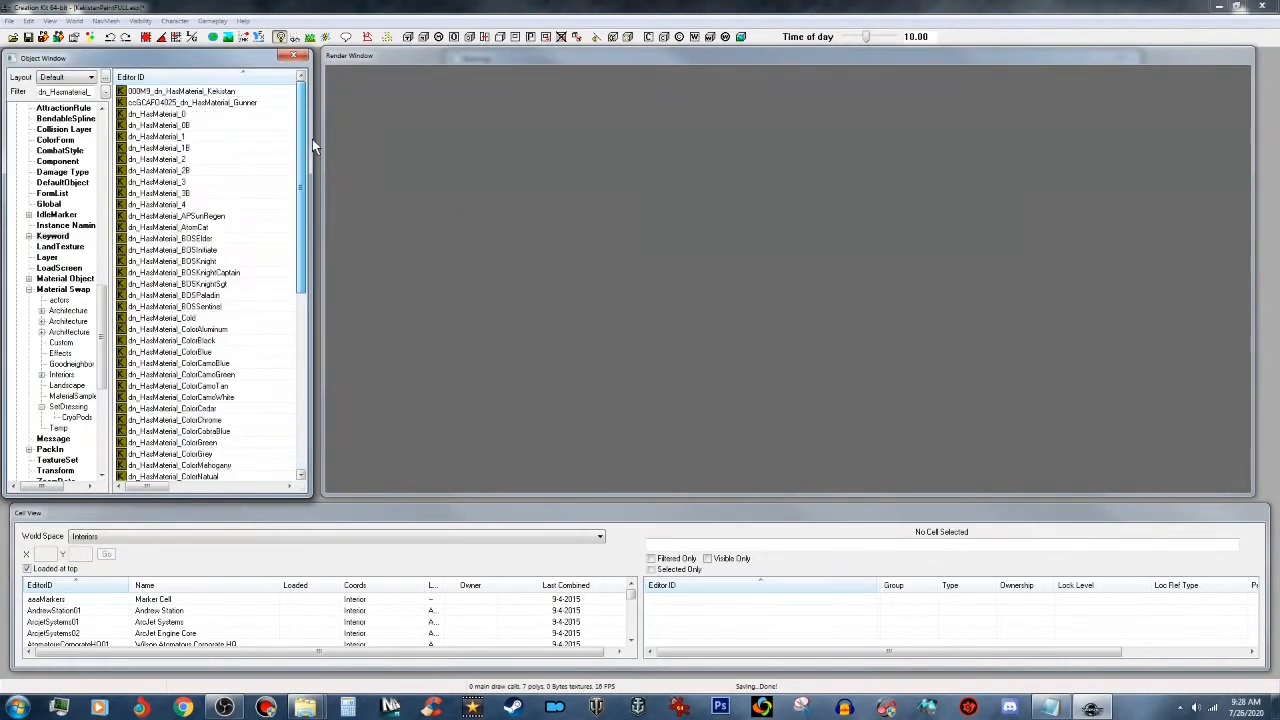
{"action": "left_click", "coordinate": [225, 92]}
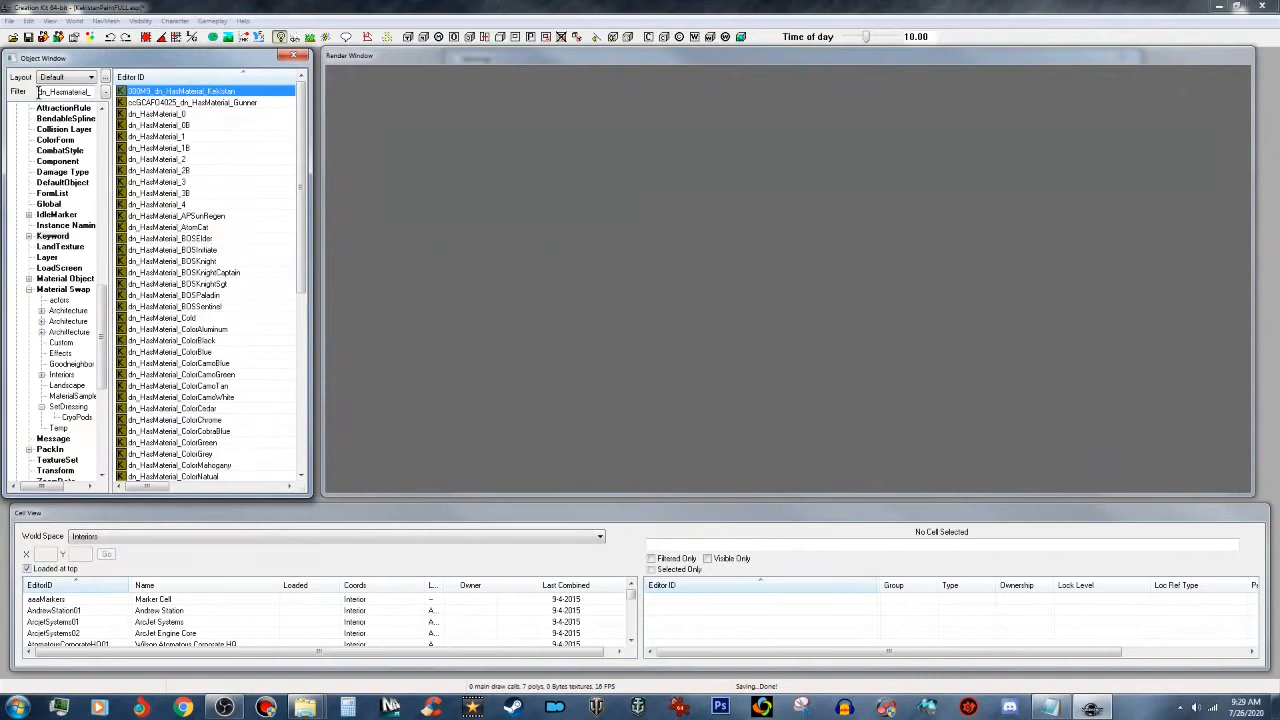
Step: Filter the object list by 000m9 across all record categories
{"action": "double_click", "coordinate": [38, 92]}
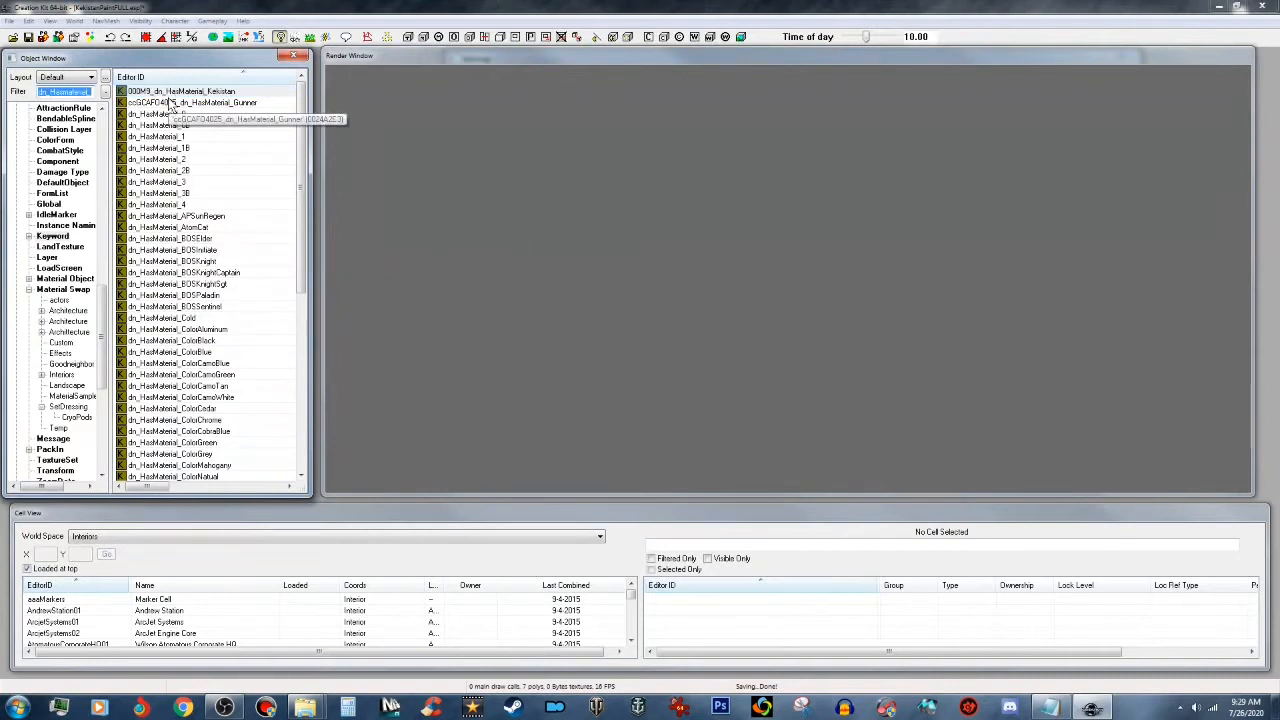
{"action": "type", "text": "000m9"}
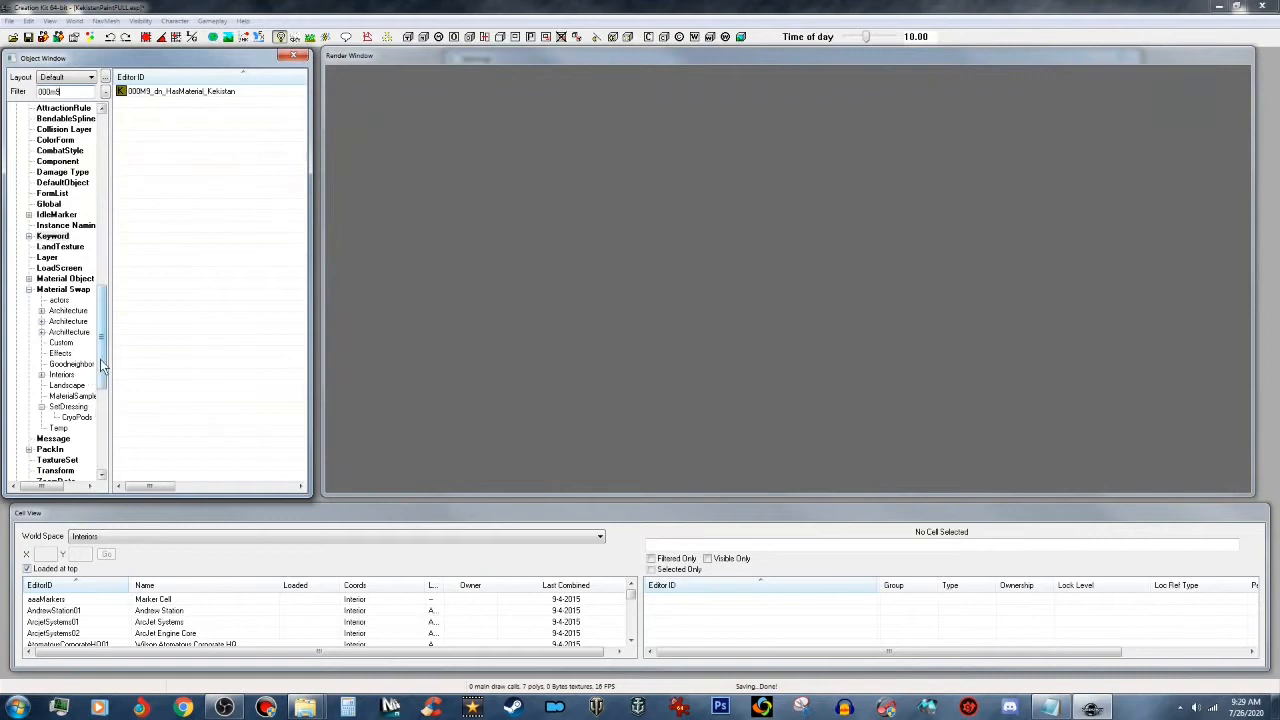
{"action": "scroll", "coordinate": [105, 456], "scroll_direction": "down", "scroll_amount": 9}
{"action": "left_click", "coordinate": [31, 470]}
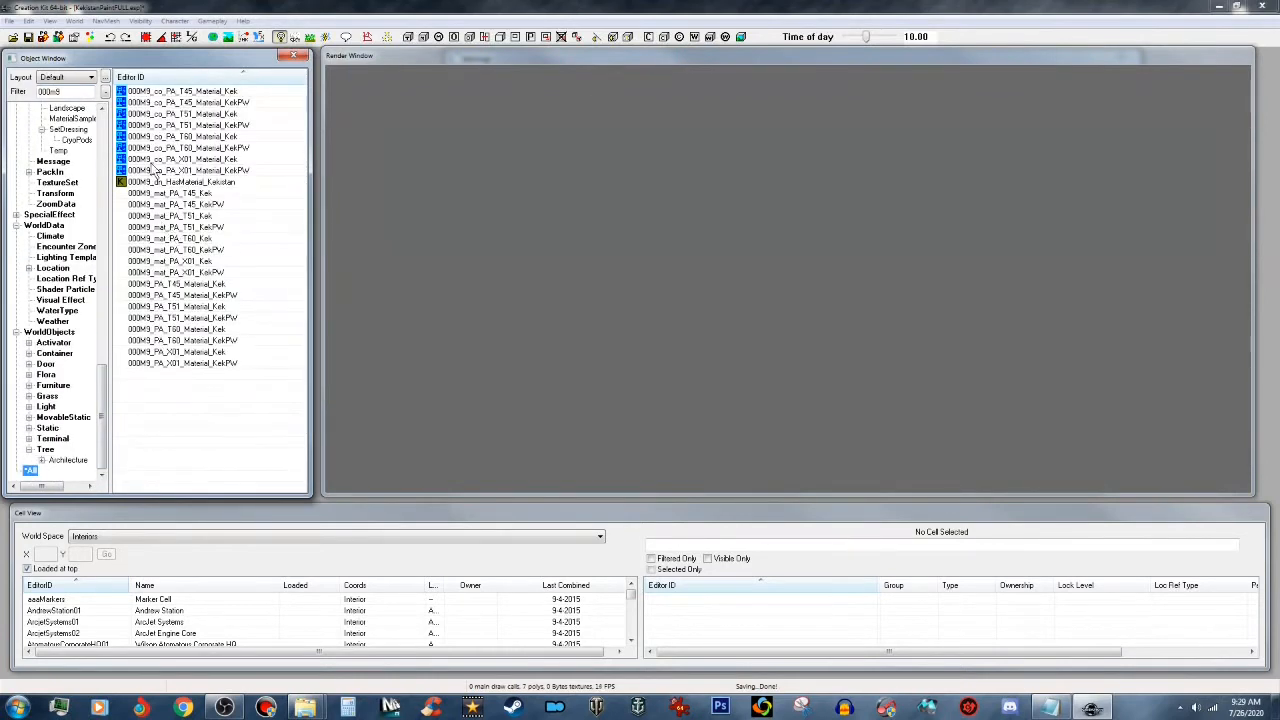
Step: Set the pkKeywords property modifier of the 000M9_PA_T45_Material_Kek object mod to 000M9_dn_HasMaterial_Kekistan
{"action": "double_click", "coordinate": [217, 286]}
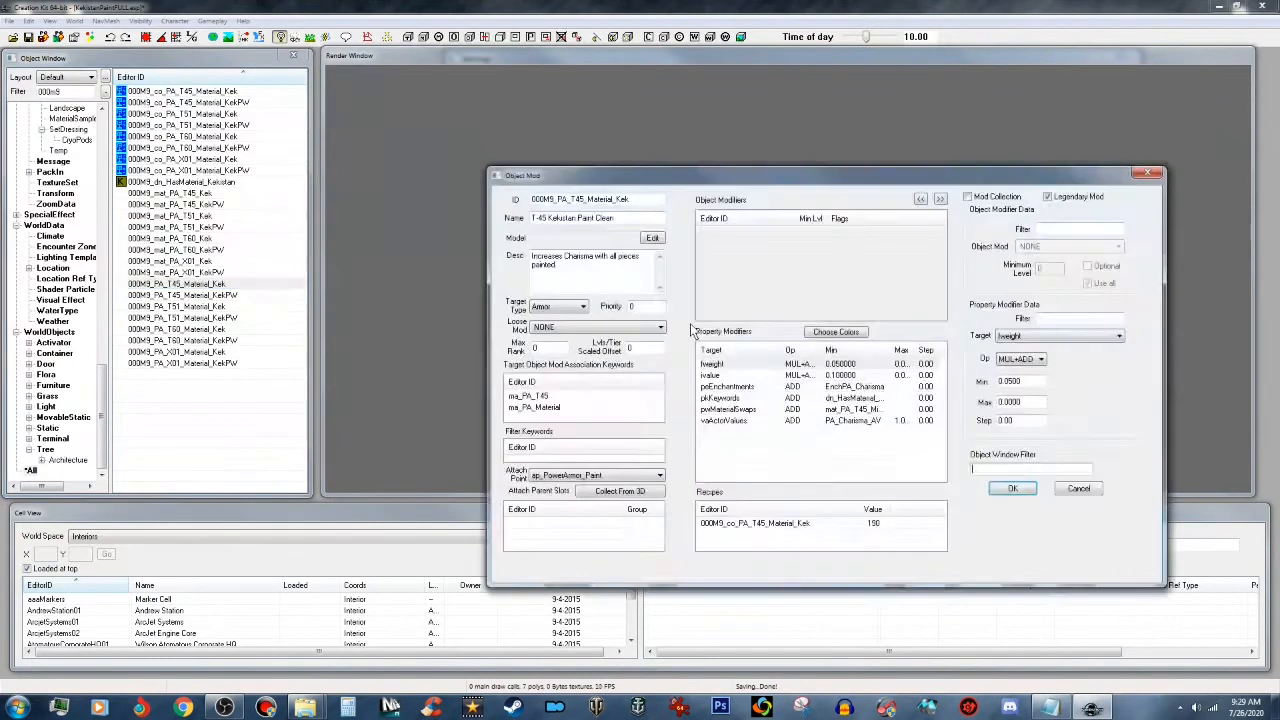
{"action": "left_click", "coordinate": [729, 399]}
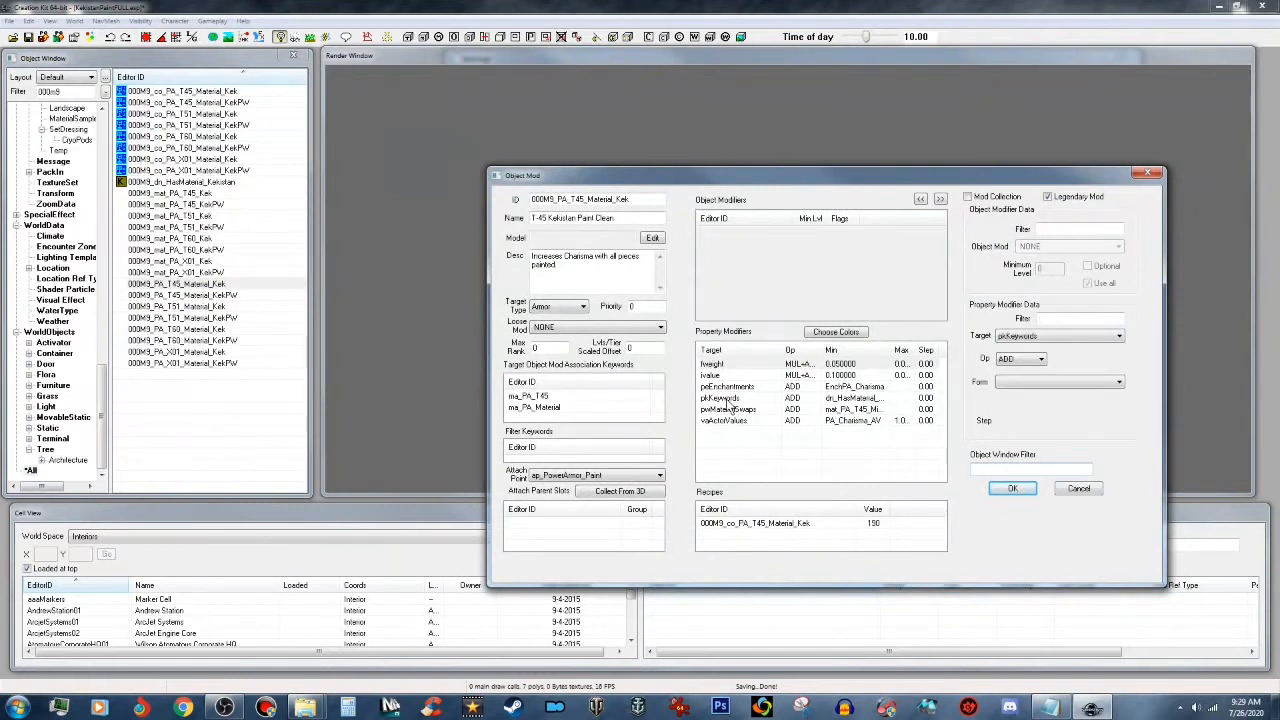
{"action": "left_click", "coordinate": [1106, 387]}
{"action": "left_click_drag", "start_coordinate": [1254, 526], "coordinate": [1256, 400]}
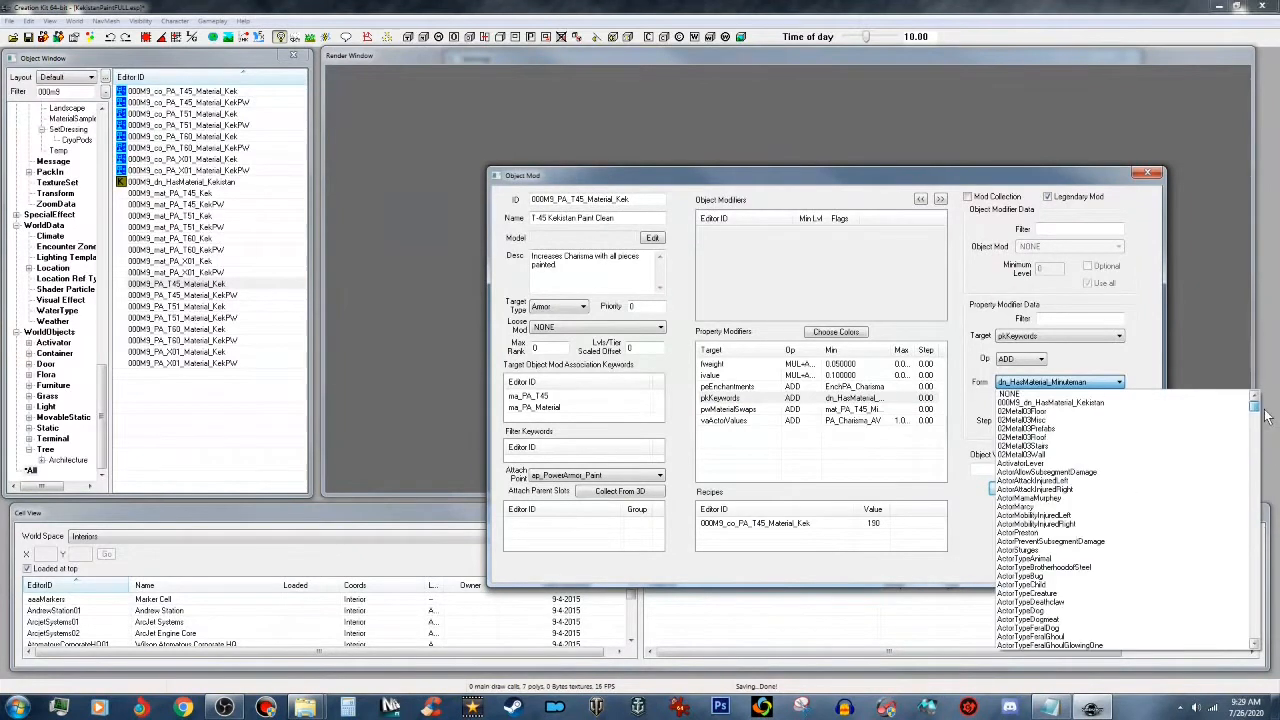
{"action": "left_click", "coordinate": [1132, 403]}
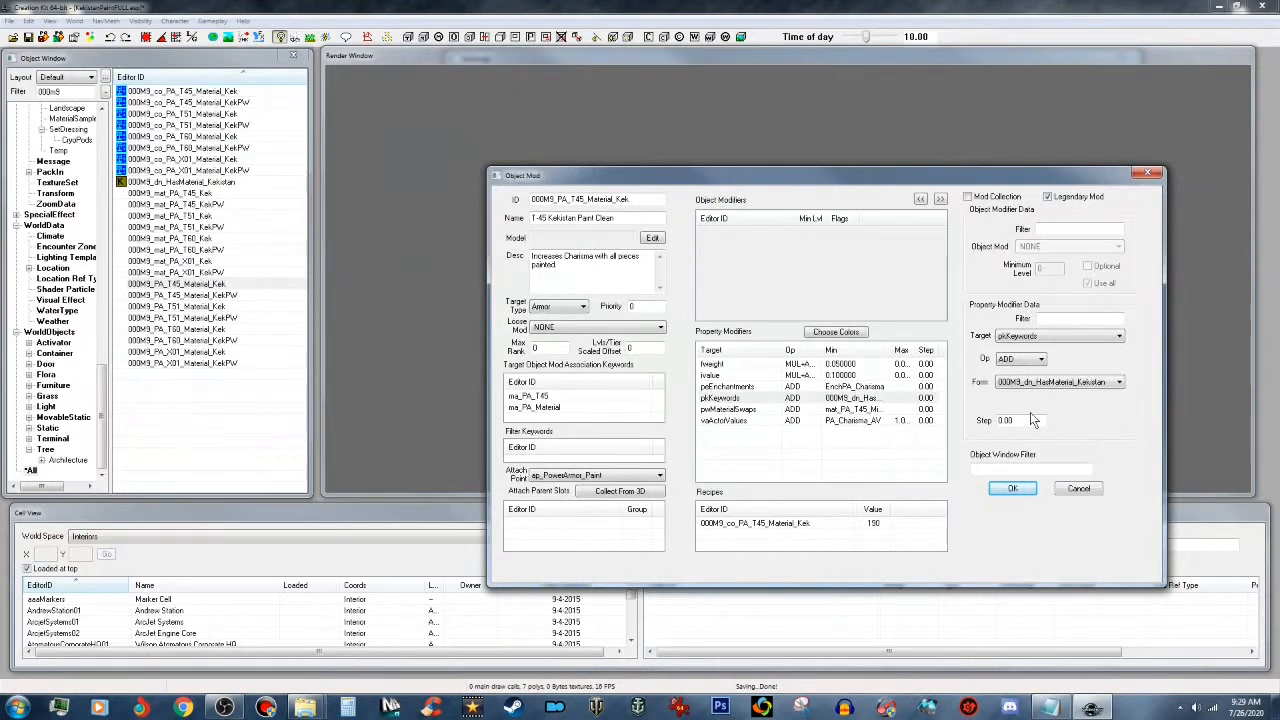
Step: Set the pwMaterialSwaps modifier of the T45 Kek object mod to 000M9_mat_PA_T45_Kek and accept the changes
{"action": "left_click", "coordinate": [863, 410]}
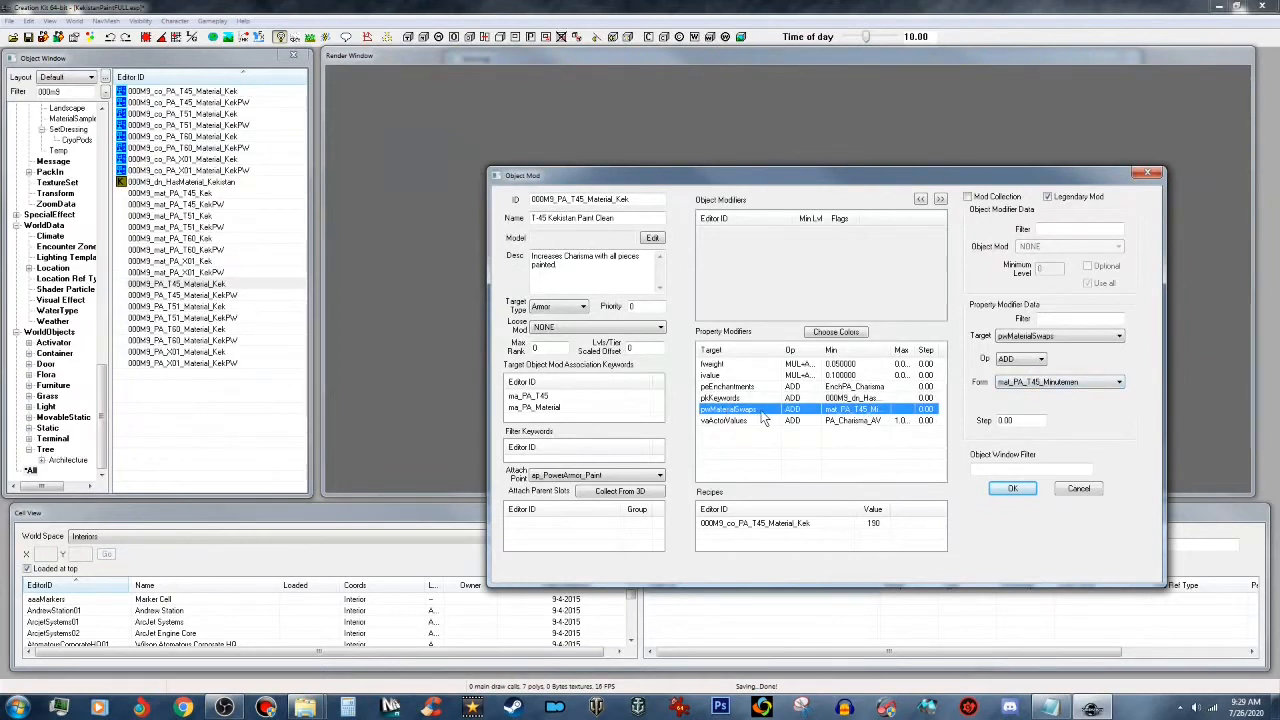
{"action": "left_click", "coordinate": [1120, 382]}
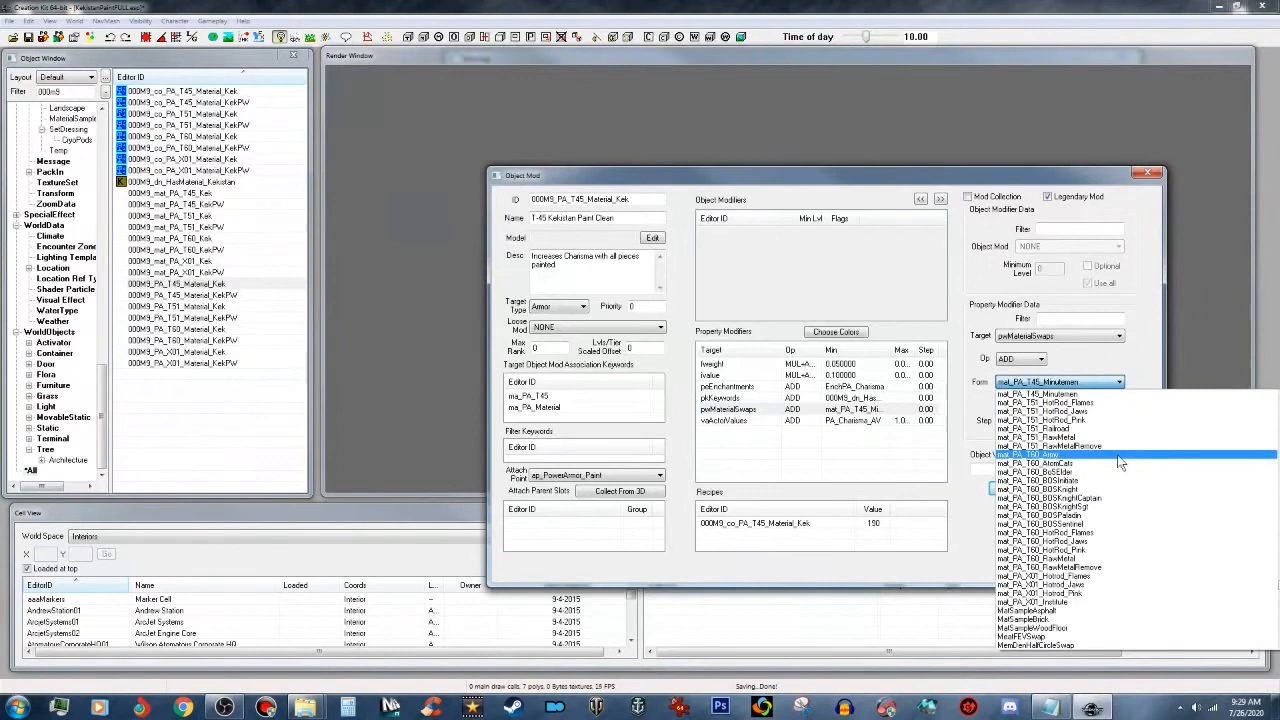
{"action": "left_click", "coordinate": [1132, 358]}
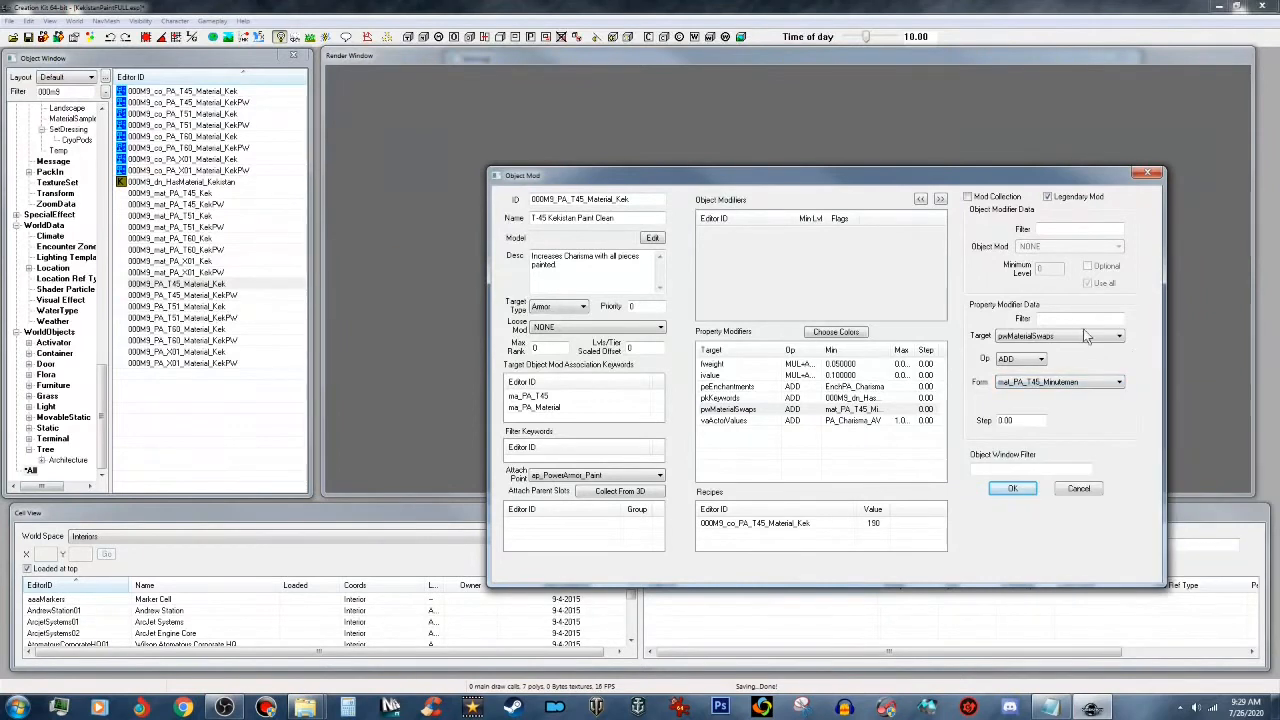
{"action": "left_click_drag", "start_coordinate": [993, 184], "coordinate": [738, 133]}
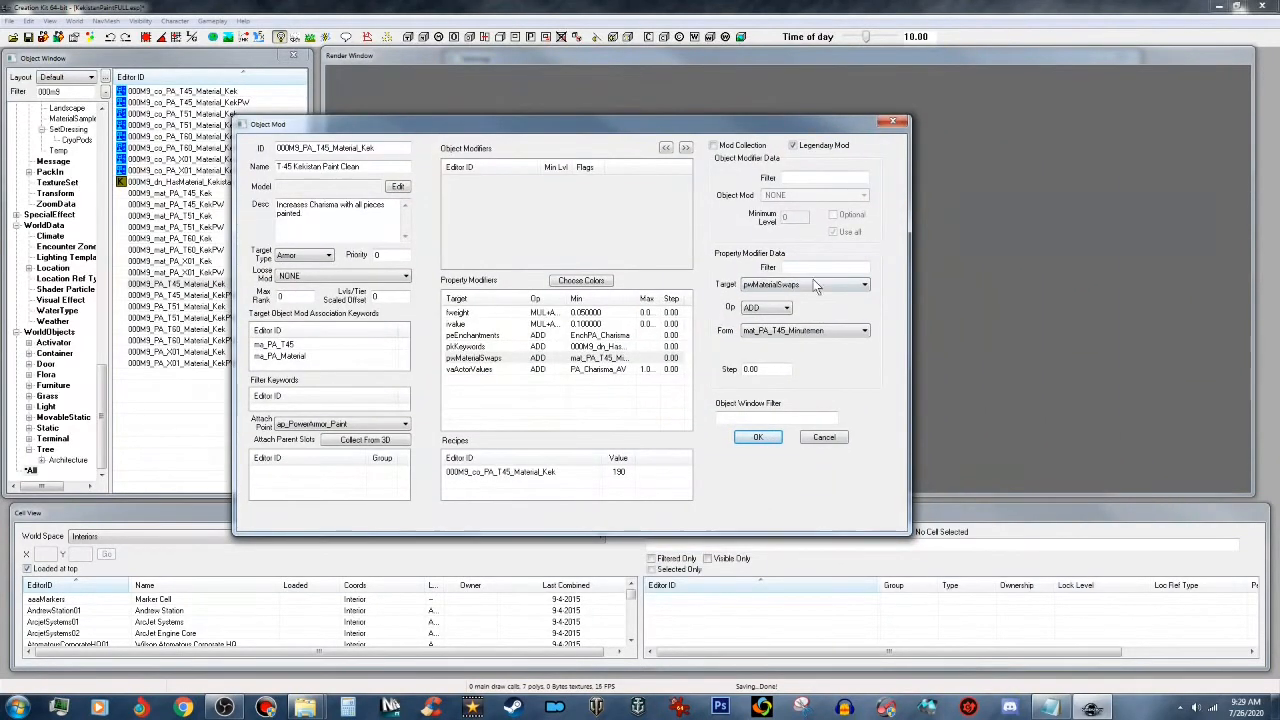
{"action": "left_click", "coordinate": [840, 331]}
{"action": "left_click_drag", "start_coordinate": [1029, 536], "coordinate": [1029, 345]}
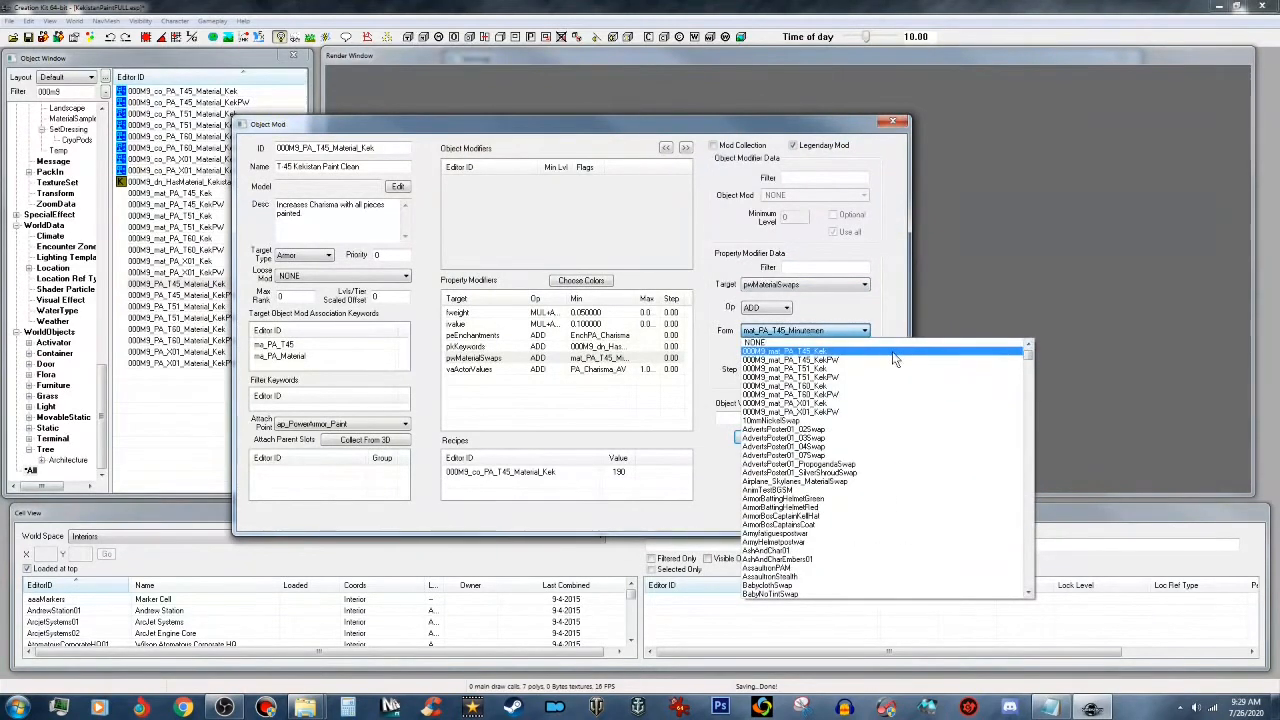
{"action": "left_click", "coordinate": [892, 352]}
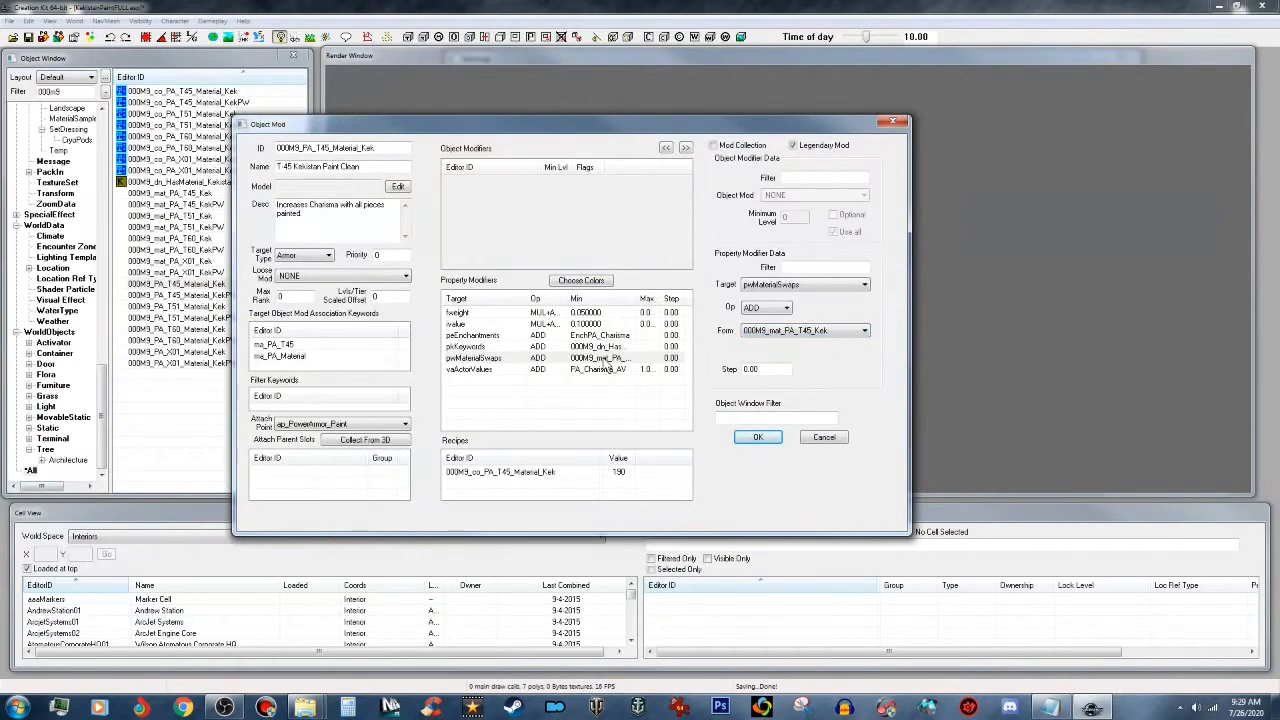
{"action": "left_click", "coordinate": [755, 440]}
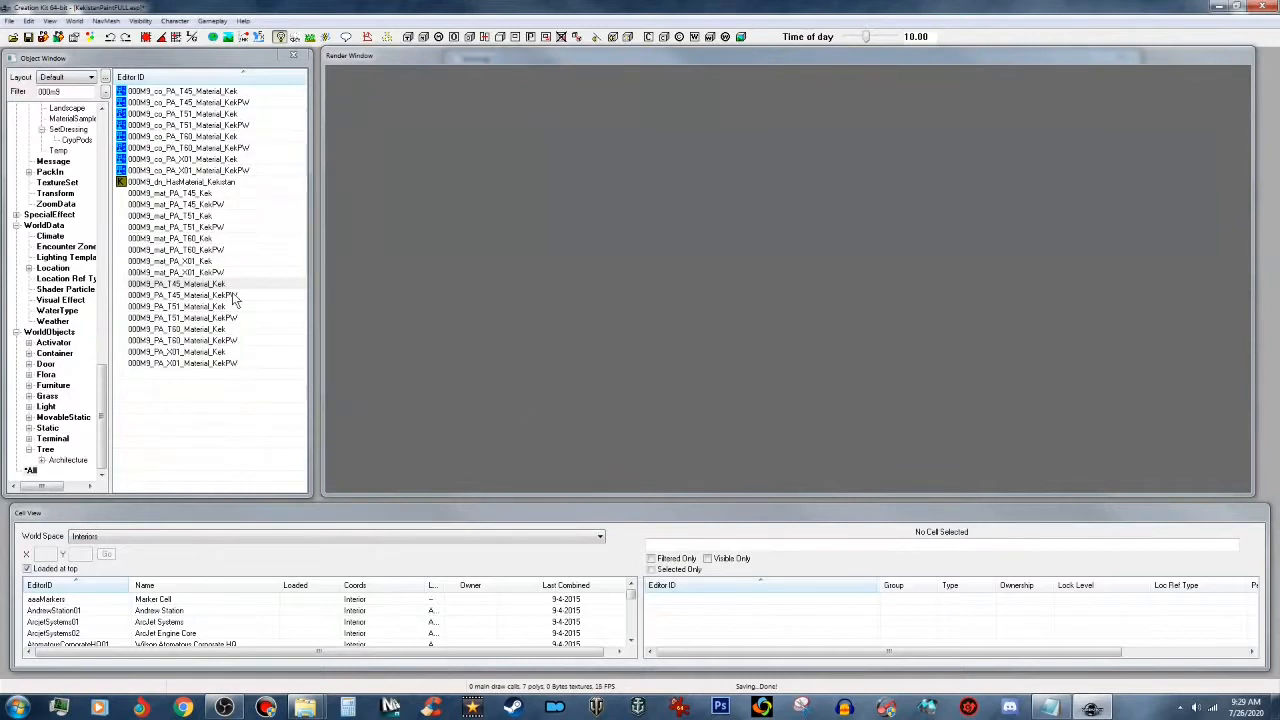
Step: Set the pkKeywords property modifier of the 000M9_PA_T45_Material_KekPW object mod to 000M9_dn_HasMaterial_Kekistan
{"action": "double_click", "coordinate": [224, 298]}
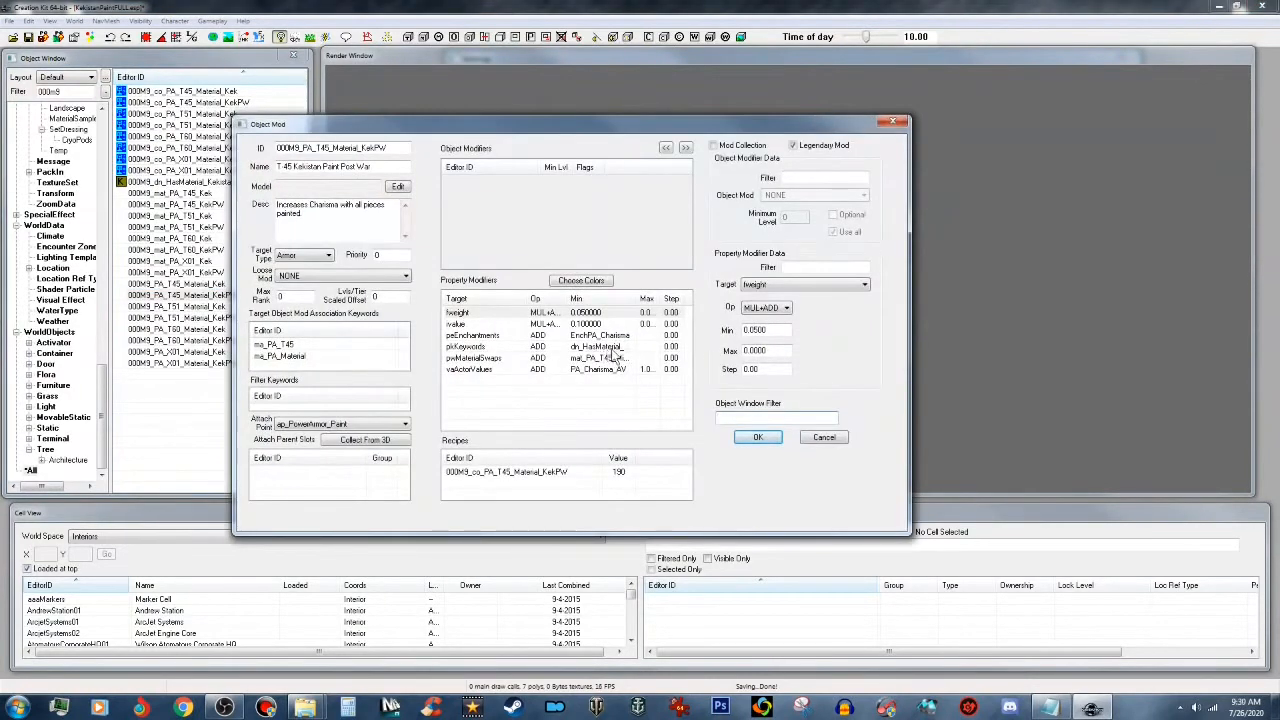
{"action": "left_click", "coordinate": [610, 347]}
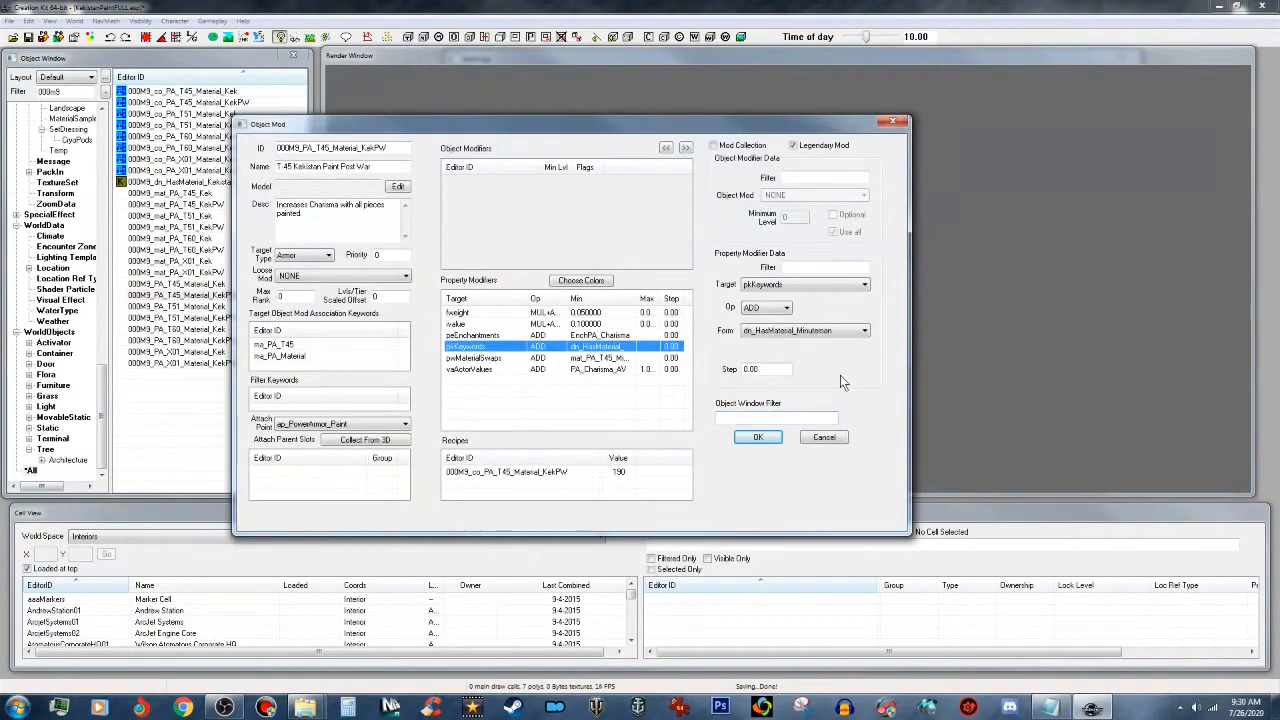
{"action": "left_click", "coordinate": [865, 330]}
{"action": "left_click_drag", "start_coordinate": [1001, 470], "coordinate": [1000, 345]}
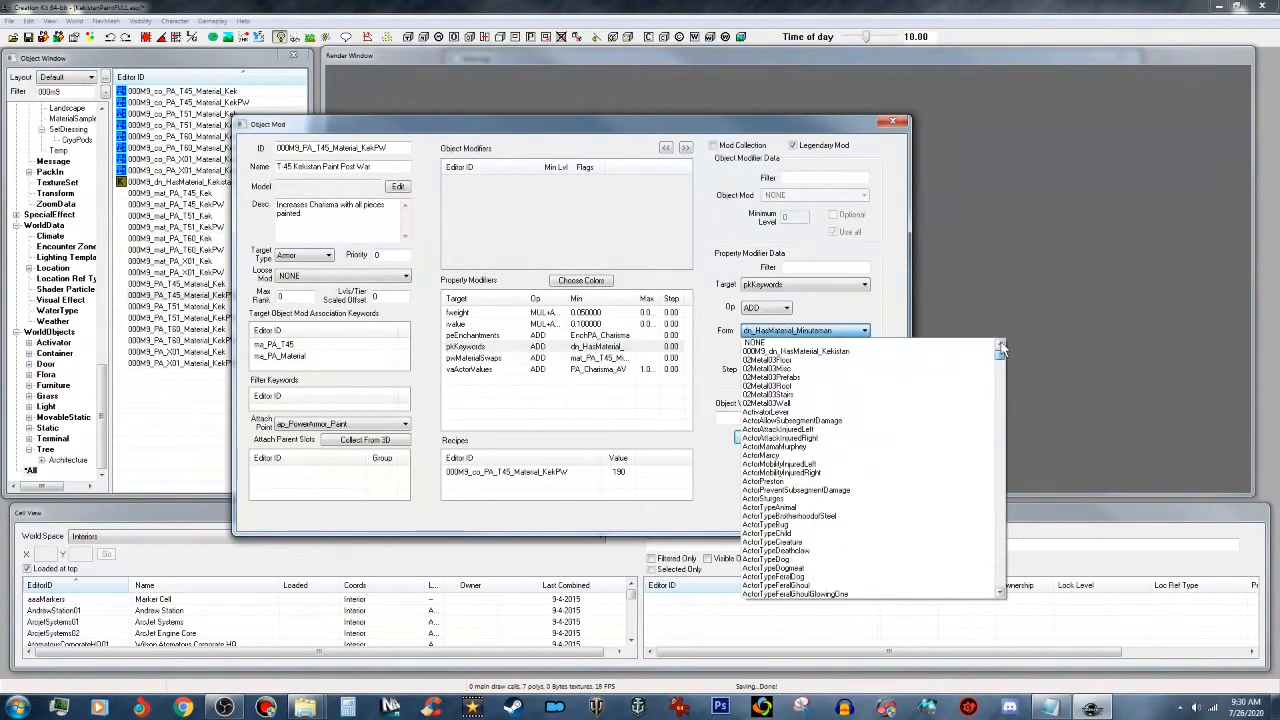
{"action": "left_click", "coordinate": [930, 350]}
Step: Set the pwMaterialSwaps modifier of the T45 KekPW object mod to 000M9_mat_PA_T45_KekPW and accept the changes
{"action": "left_click", "coordinate": [607, 358]}
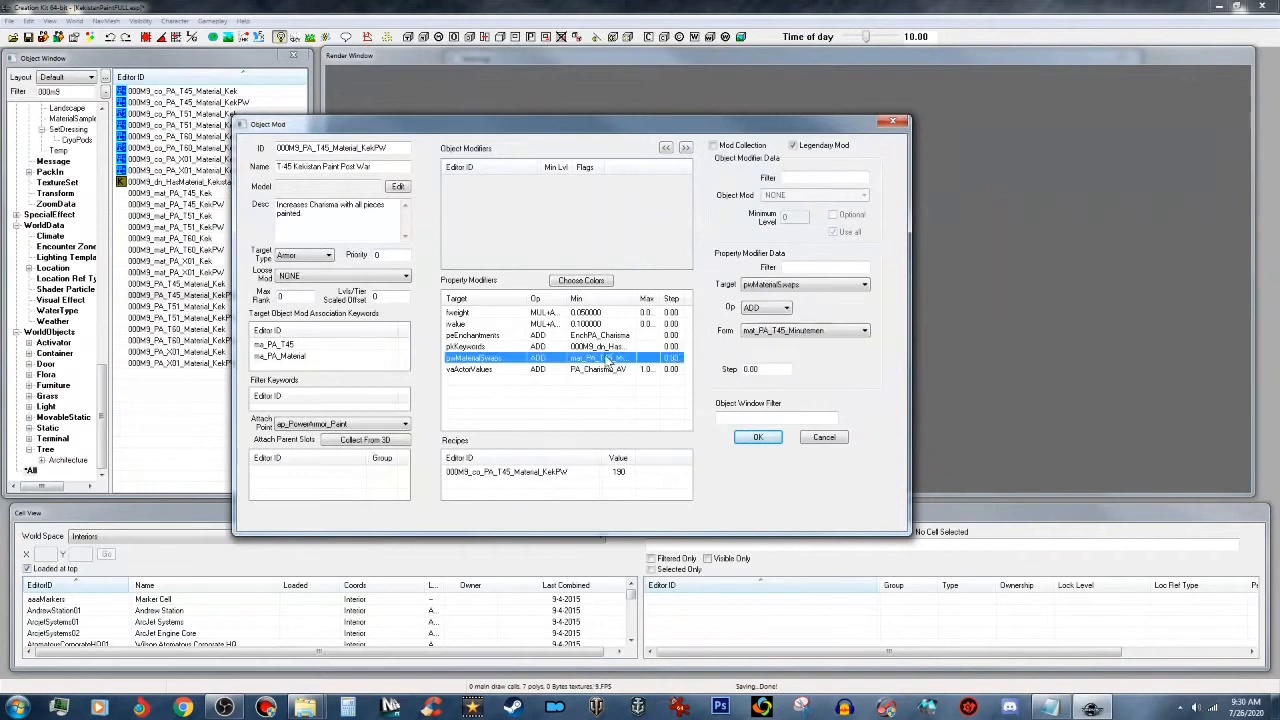
{"action": "left_click", "coordinate": [790, 331]}
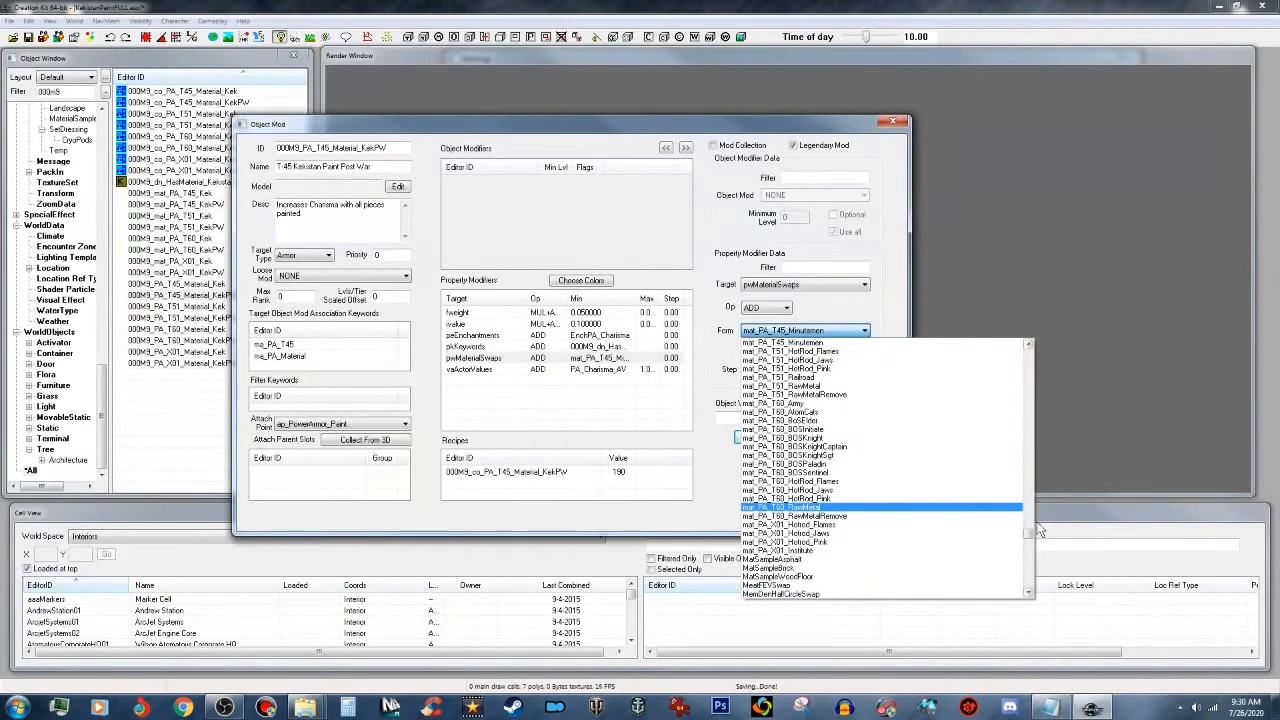
{"action": "left_click_drag", "start_coordinate": [1031, 536], "coordinate": [1025, 343]}
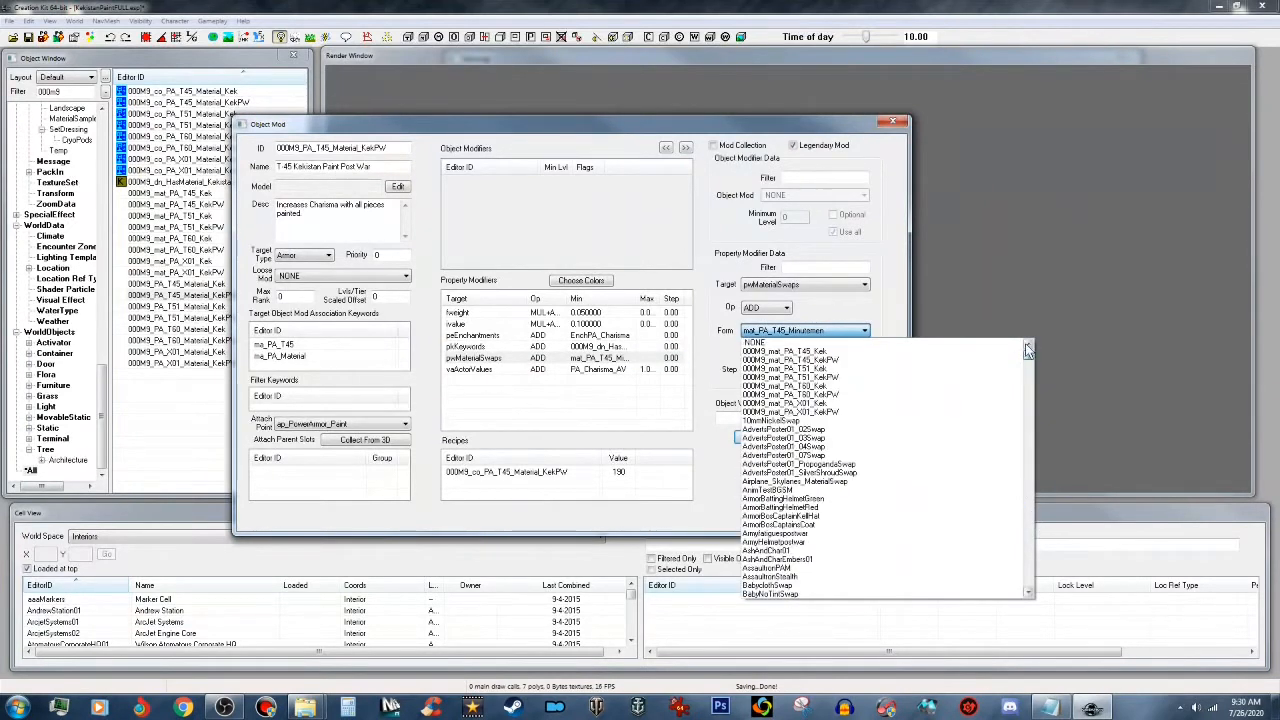
{"action": "left_click", "coordinate": [897, 360]}
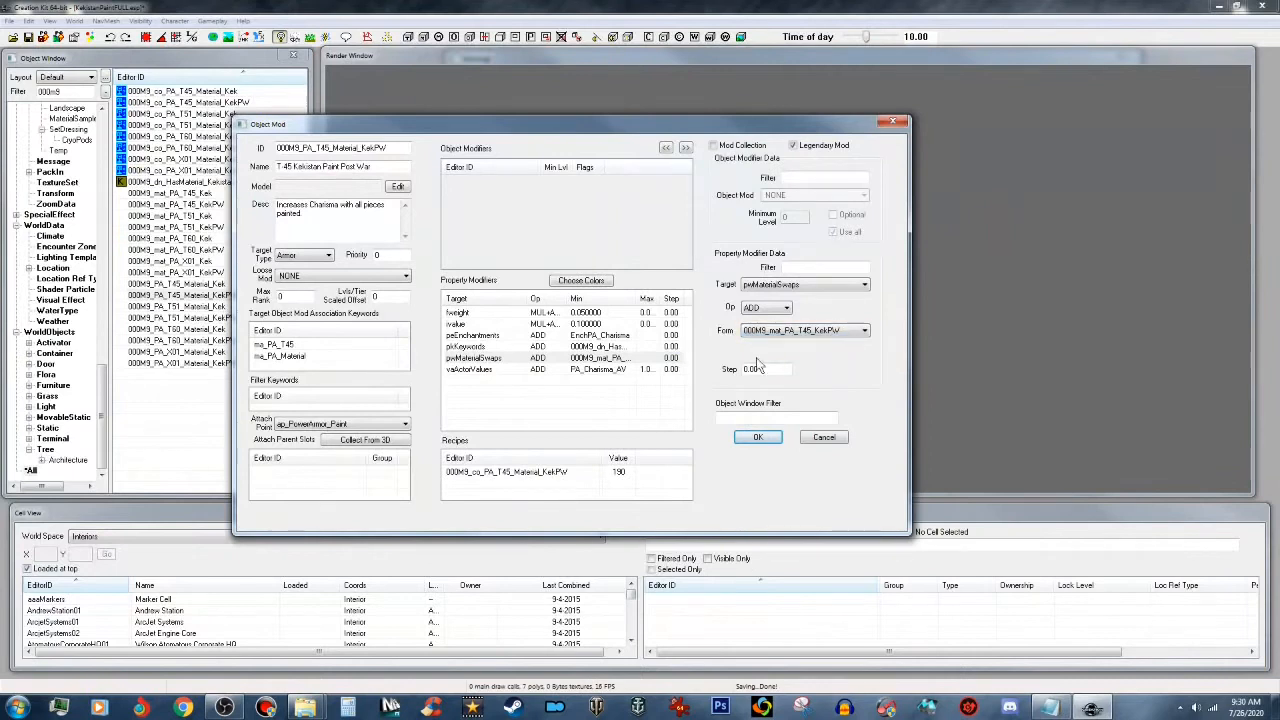
{"action": "left_click", "coordinate": [768, 437]}
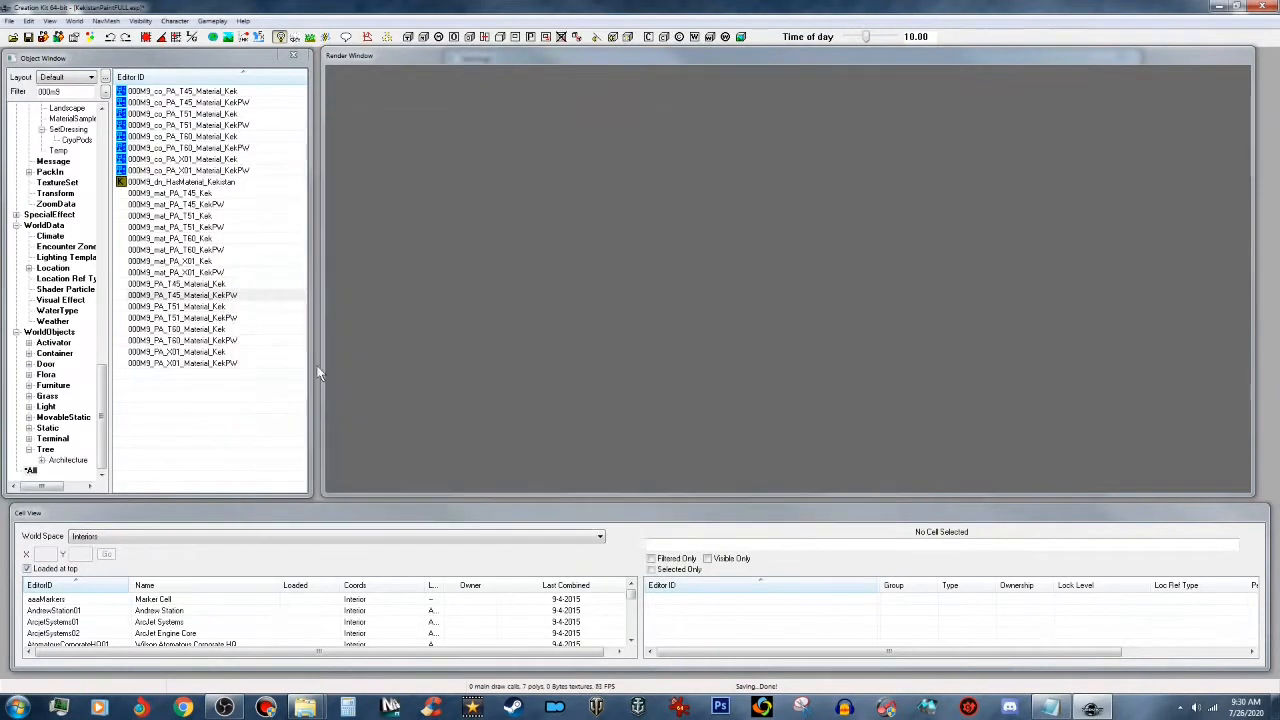
Step: Set the pkKeywords property modifier of the 000M9_PA_T51_Material_Kek object mod to 000M9_dn_HasMaterial_Kekistan
{"action": "double_click", "coordinate": [210, 308]}
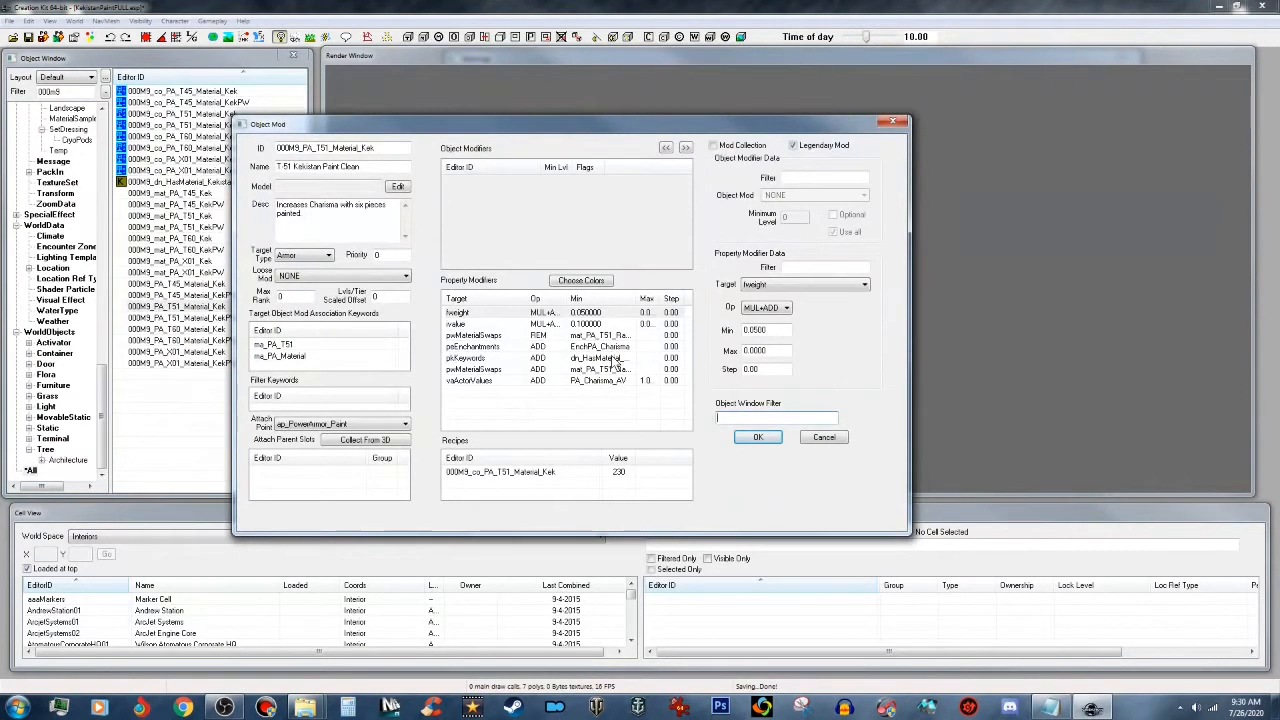
{"action": "left_click", "coordinate": [615, 360]}
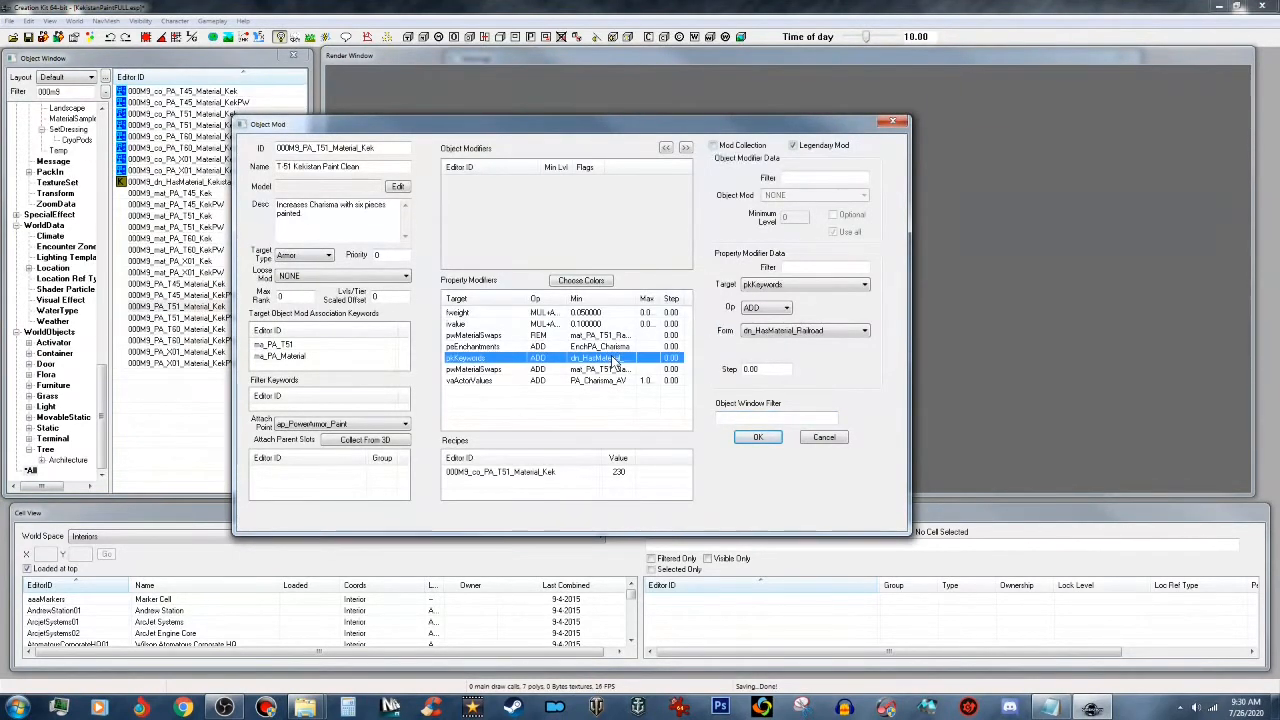
{"action": "left_click", "coordinate": [865, 331]}
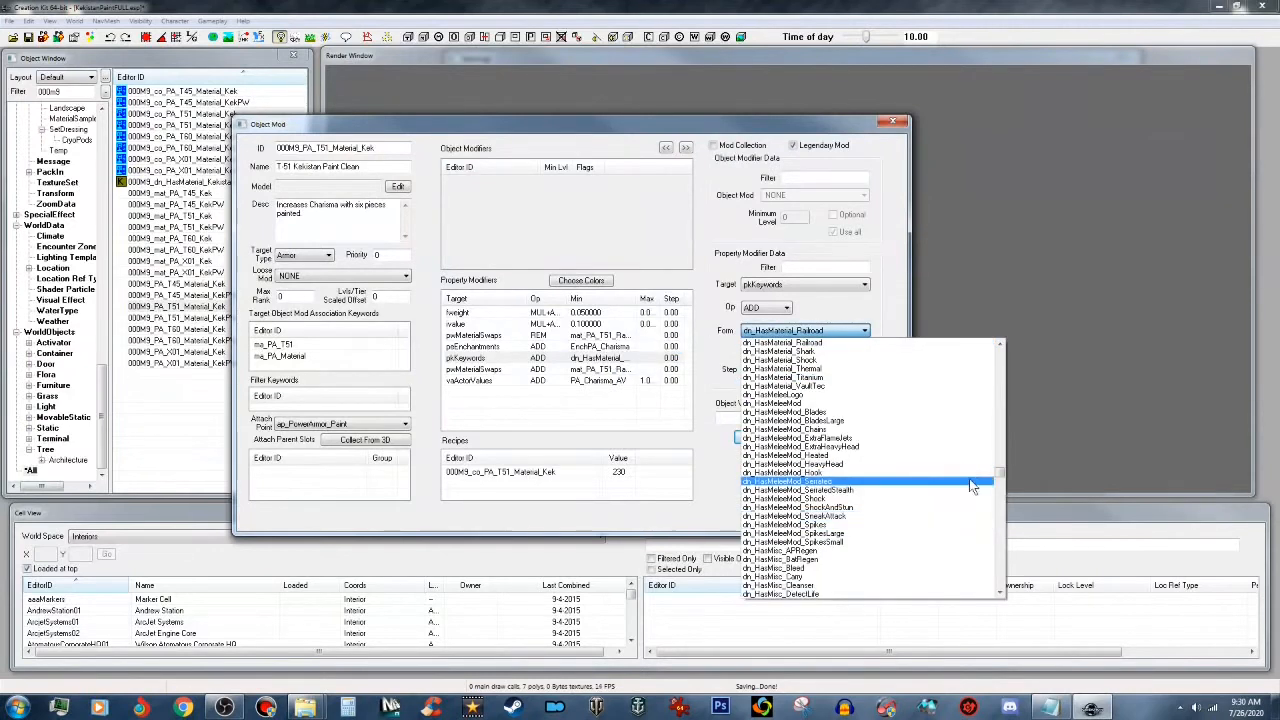
{"action": "left_click_drag", "start_coordinate": [1000, 481], "coordinate": [1000, 347]}
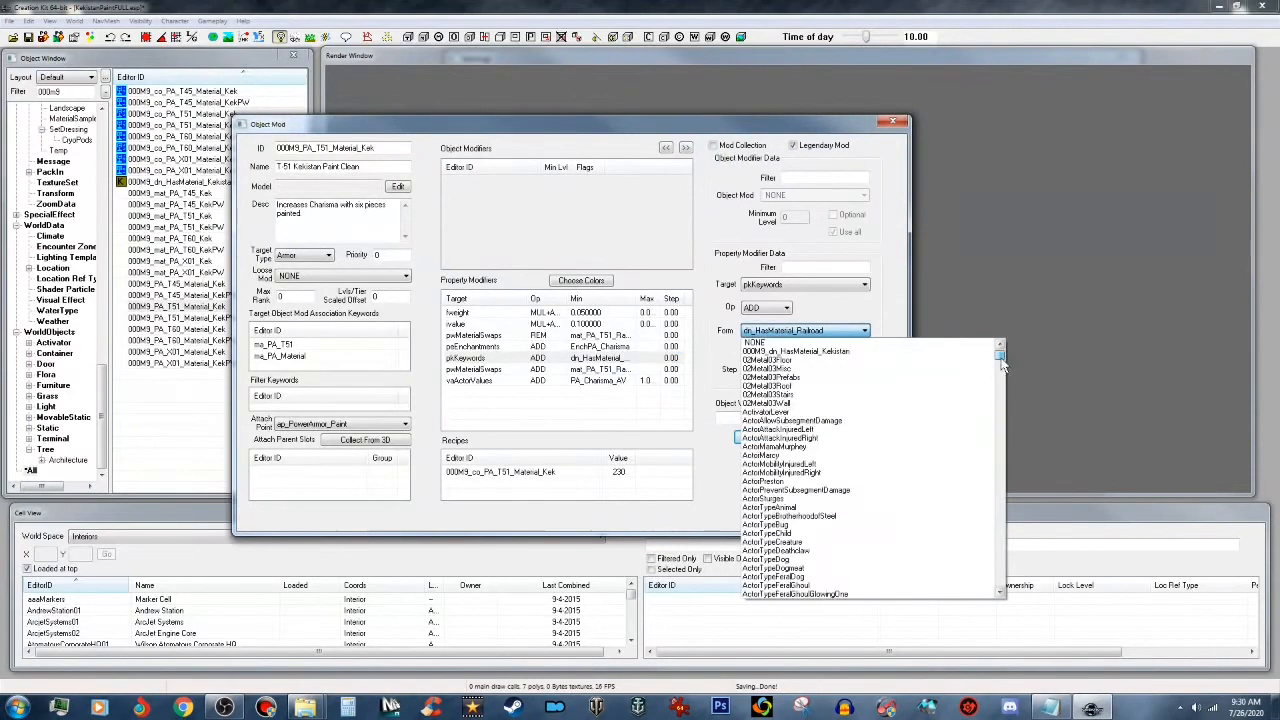
{"action": "left_click", "coordinate": [941, 347]}
Step: Bring up the custom 000M9 material swaps as form choices for the ADD pwMaterialSwaps modifier of the T51 Kek object mod
{"action": "left_click", "coordinate": [612, 370]}
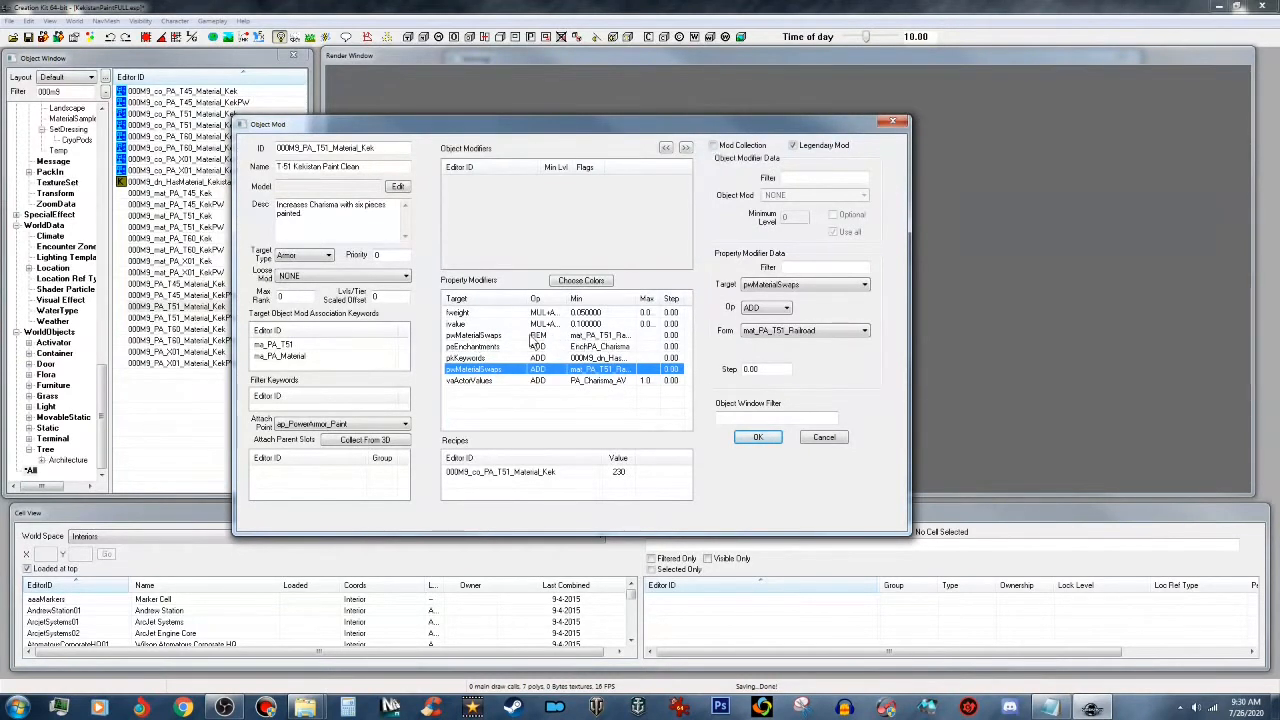
{"action": "left_click", "coordinate": [865, 333]}
{"action": "left_click", "coordinate": [866, 333]}
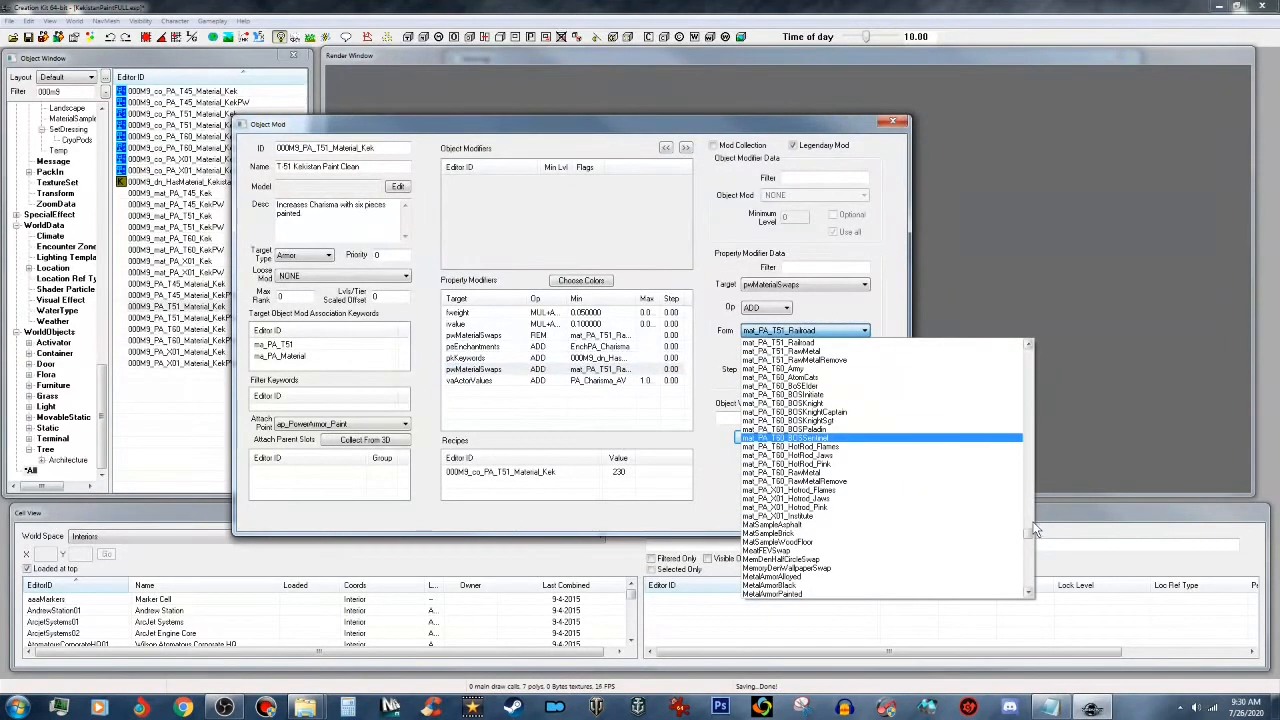
{"action": "left_click_drag", "start_coordinate": [1035, 529], "coordinate": [1035, 350]}
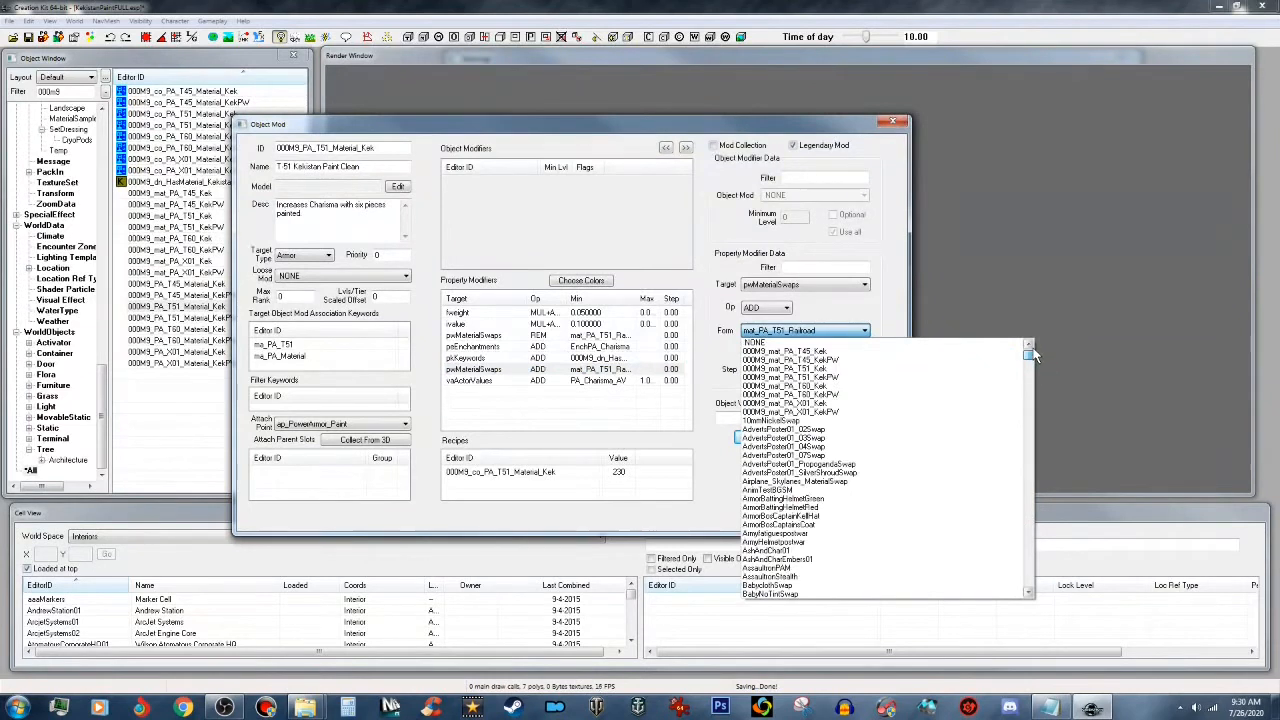
Step: Set the ADD pwMaterialSwaps form of 000M9_PA_T51_Material_Kek to 000M9_mat_PA_T51_Kek and accept the object mod
{"action": "left_click", "coordinate": [865, 370]}
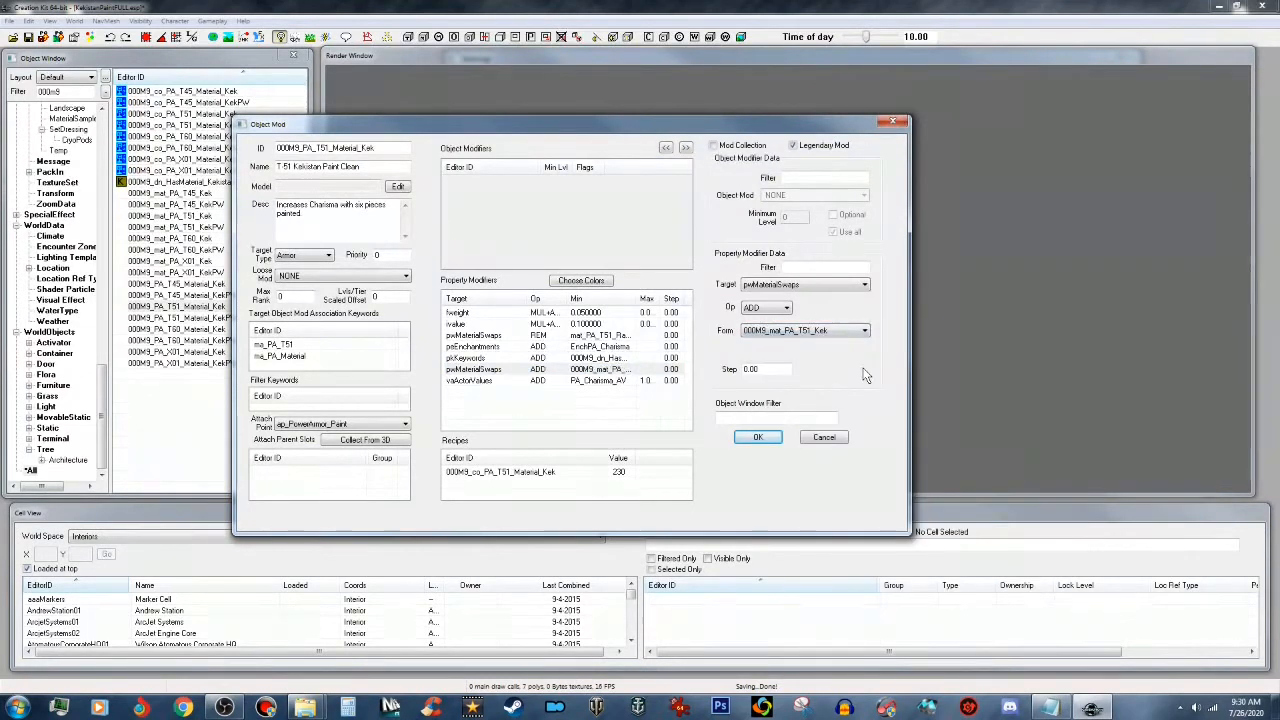
{"action": "left_click", "coordinate": [760, 439]}
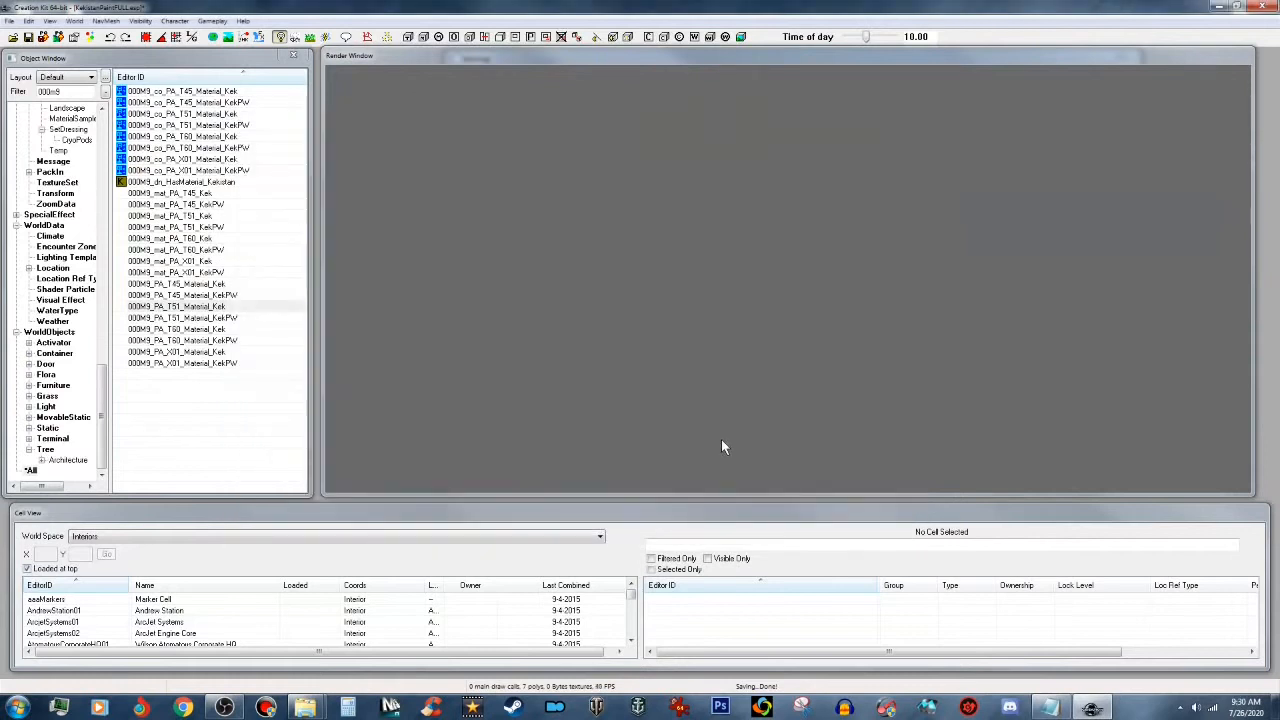
Step: Review the keyword and material swap modifiers of 000M9_PA_T51_Material_Kek after a brief look at the KekPW variant
{"action": "double_click", "coordinate": [230, 318]}
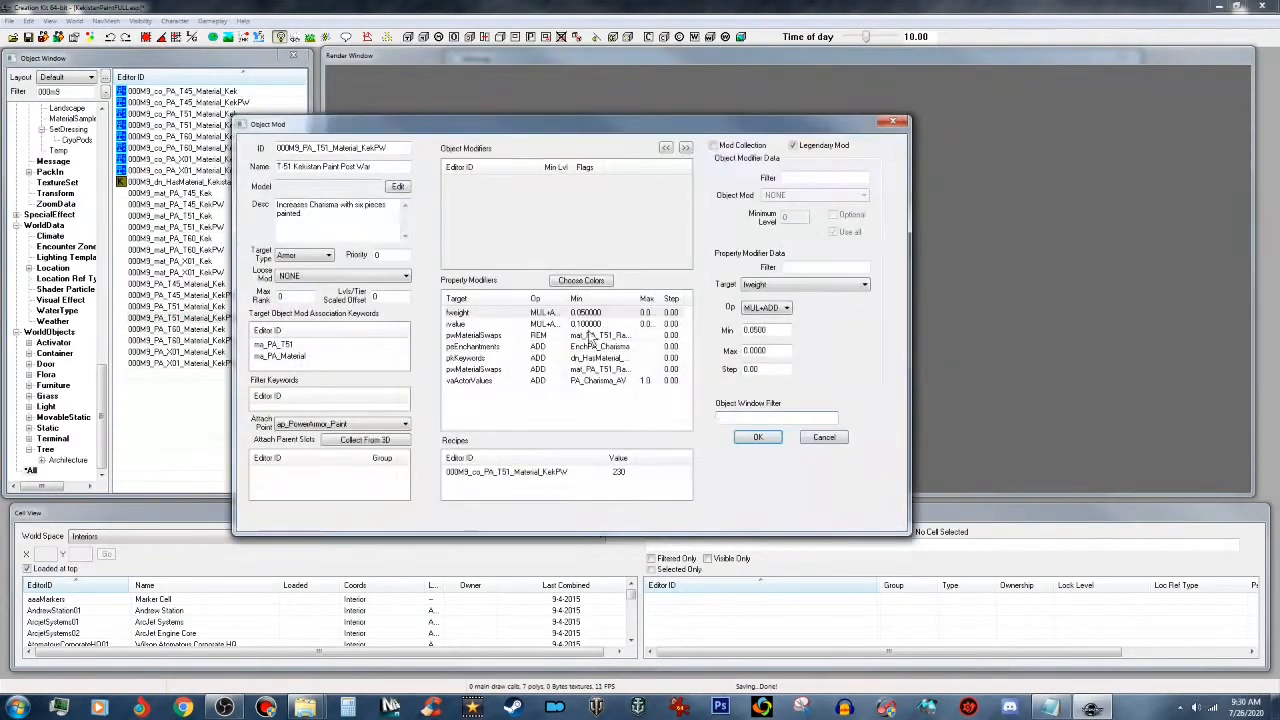
{"action": "left_click", "coordinate": [820, 438]}
{"action": "double_click", "coordinate": [213, 308]}
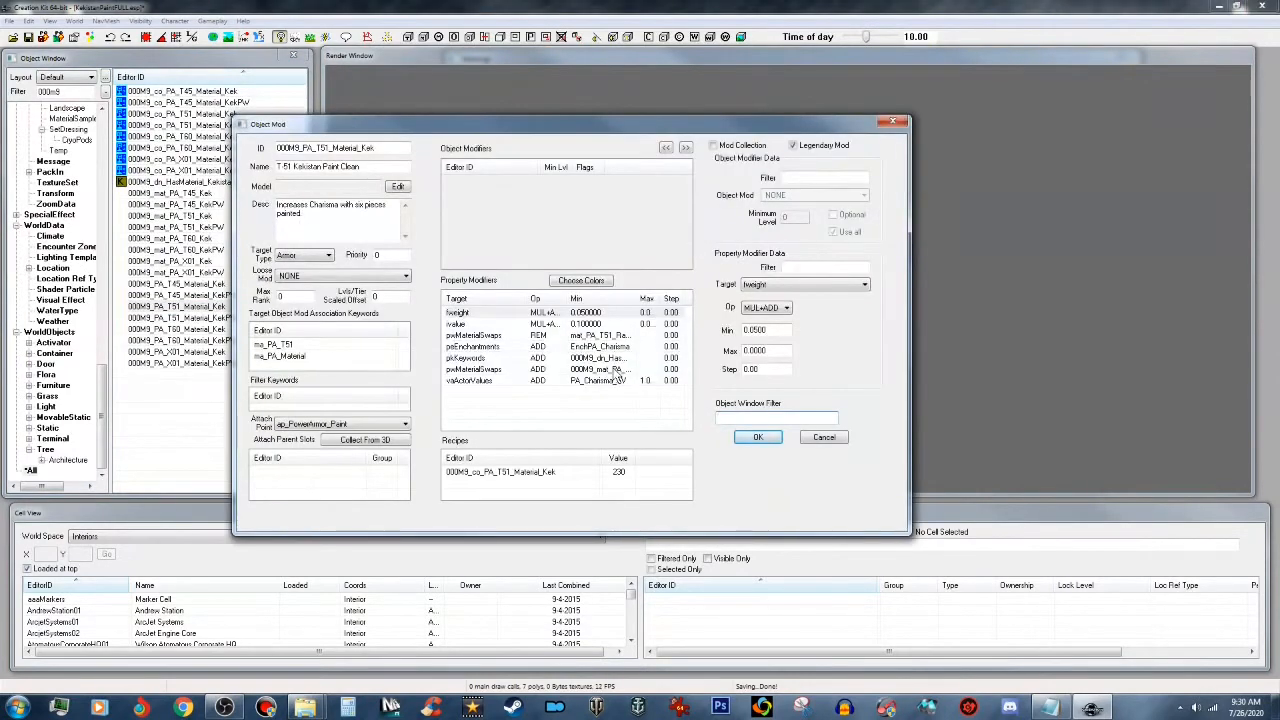
{"action": "left_click", "coordinate": [618, 371]}
{"action": "left_click", "coordinate": [610, 359]}
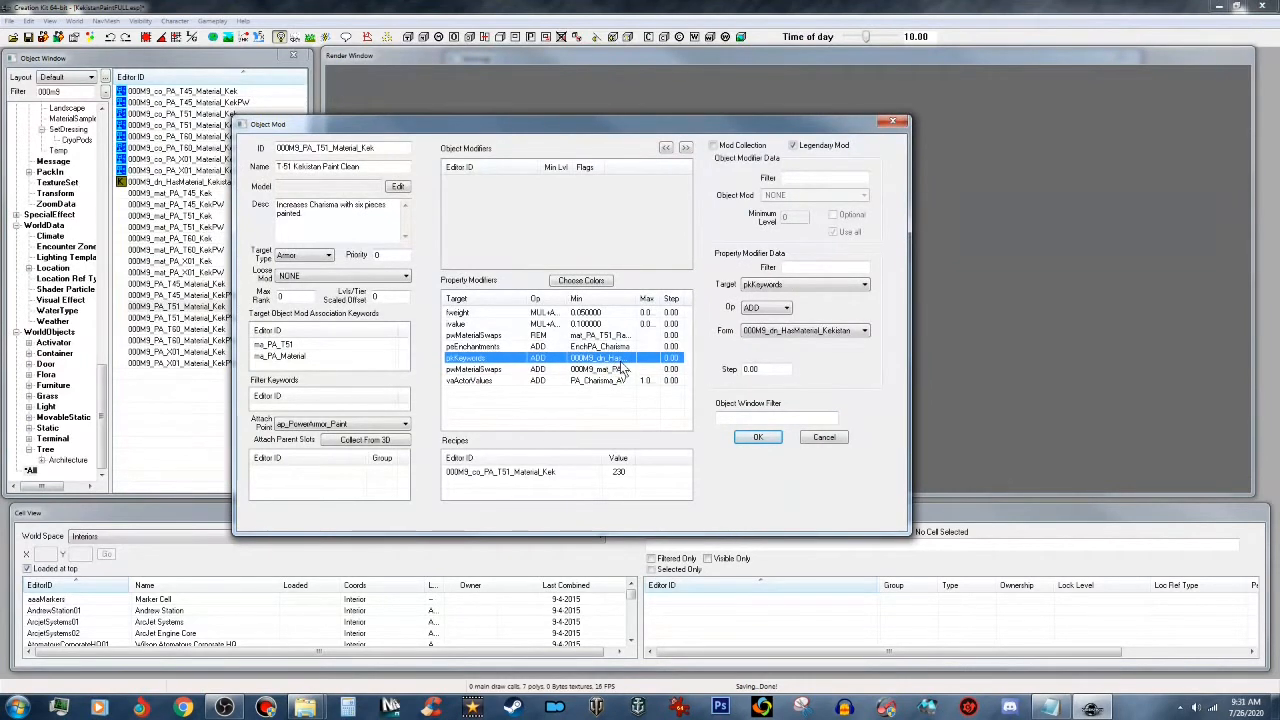
{"action": "left_click", "coordinate": [757, 439]}
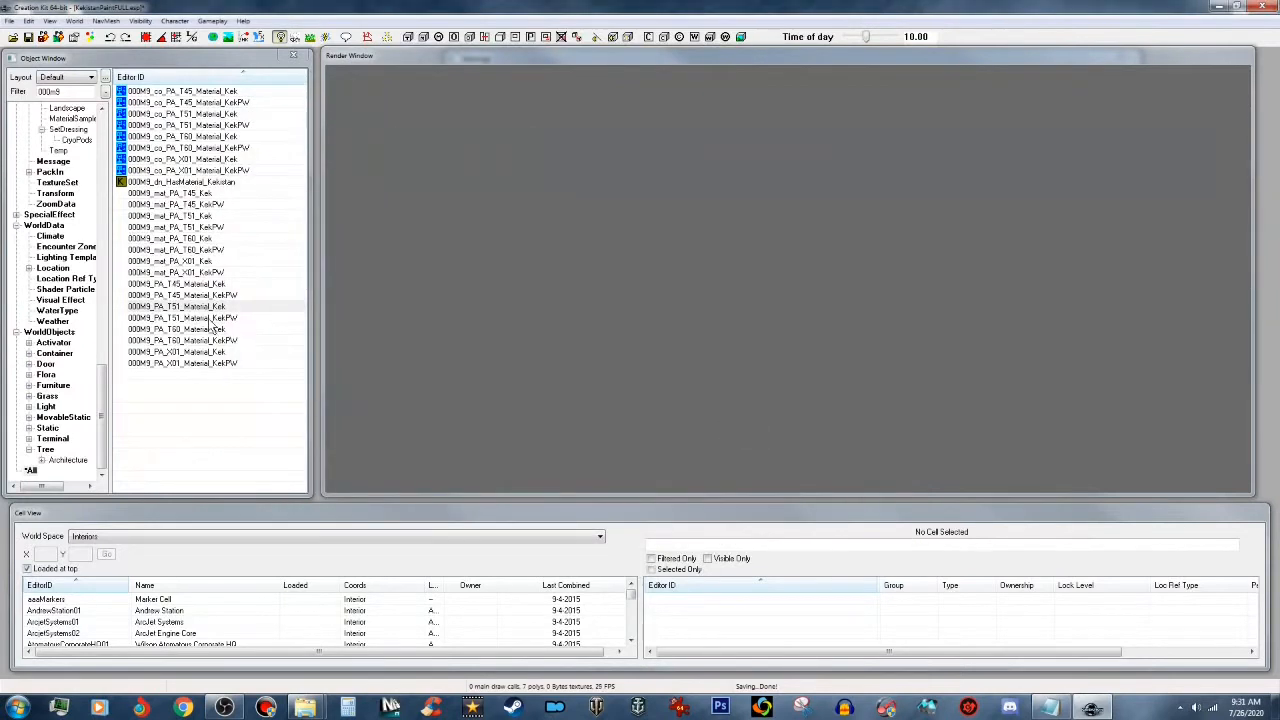
Step: Set the pkKeywords form of object mod 000M9_PA_T51_Material_KekPW to 000M9_dn_HasMaterial_Kekistan
{"action": "double_click", "coordinate": [226, 318]}
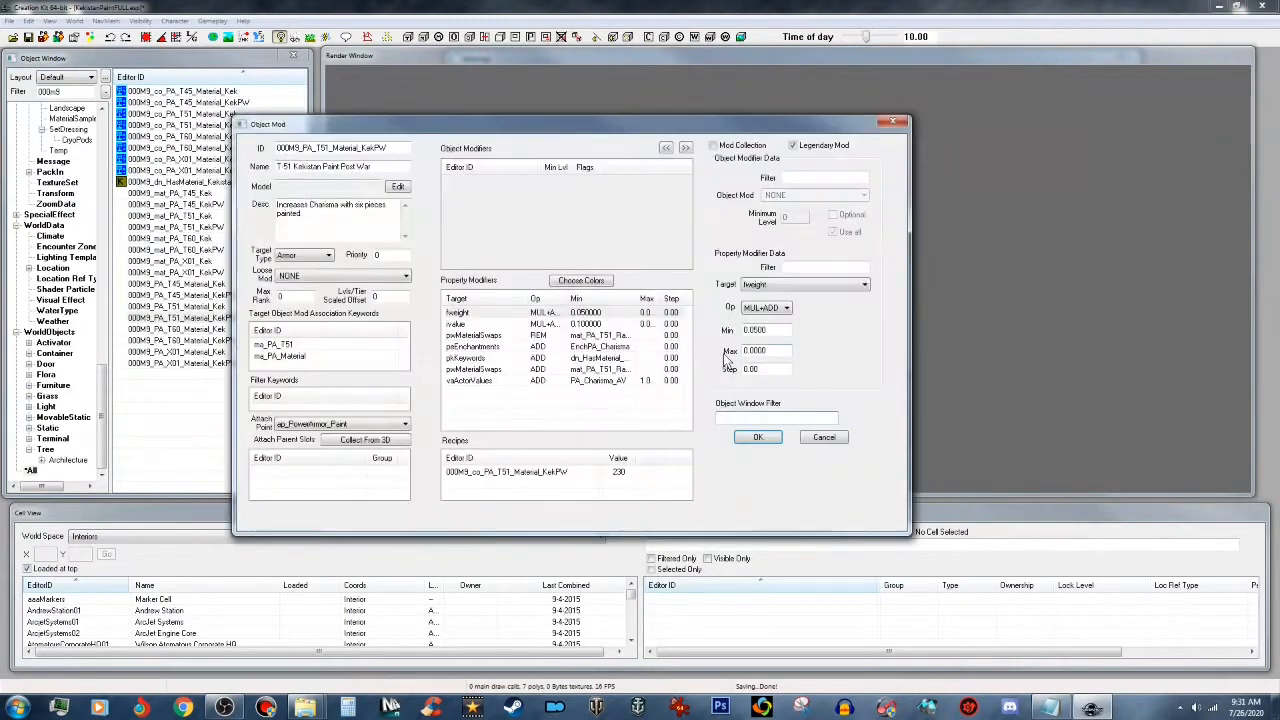
{"action": "left_click", "coordinate": [618, 369]}
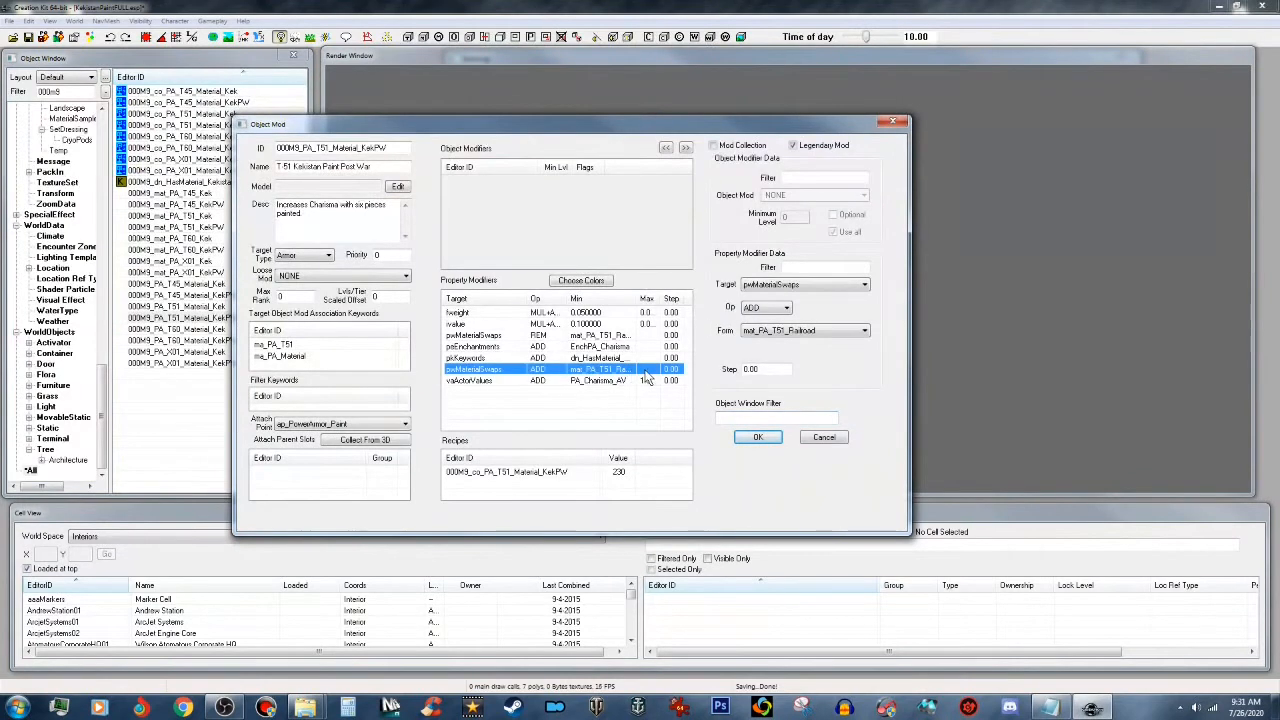
{"action": "left_click", "coordinate": [612, 358]}
{"action": "left_click", "coordinate": [843, 330]}
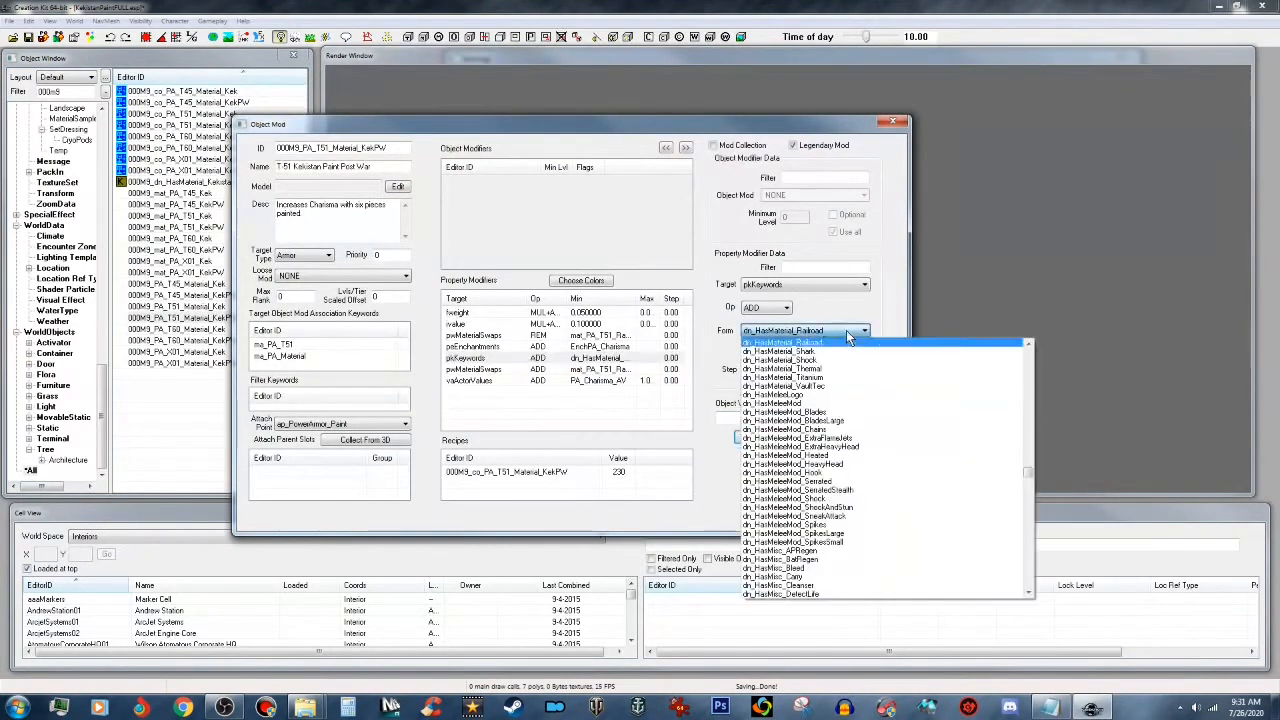
{"action": "left_click_drag", "start_coordinate": [1027, 473], "coordinate": [1029, 345]}
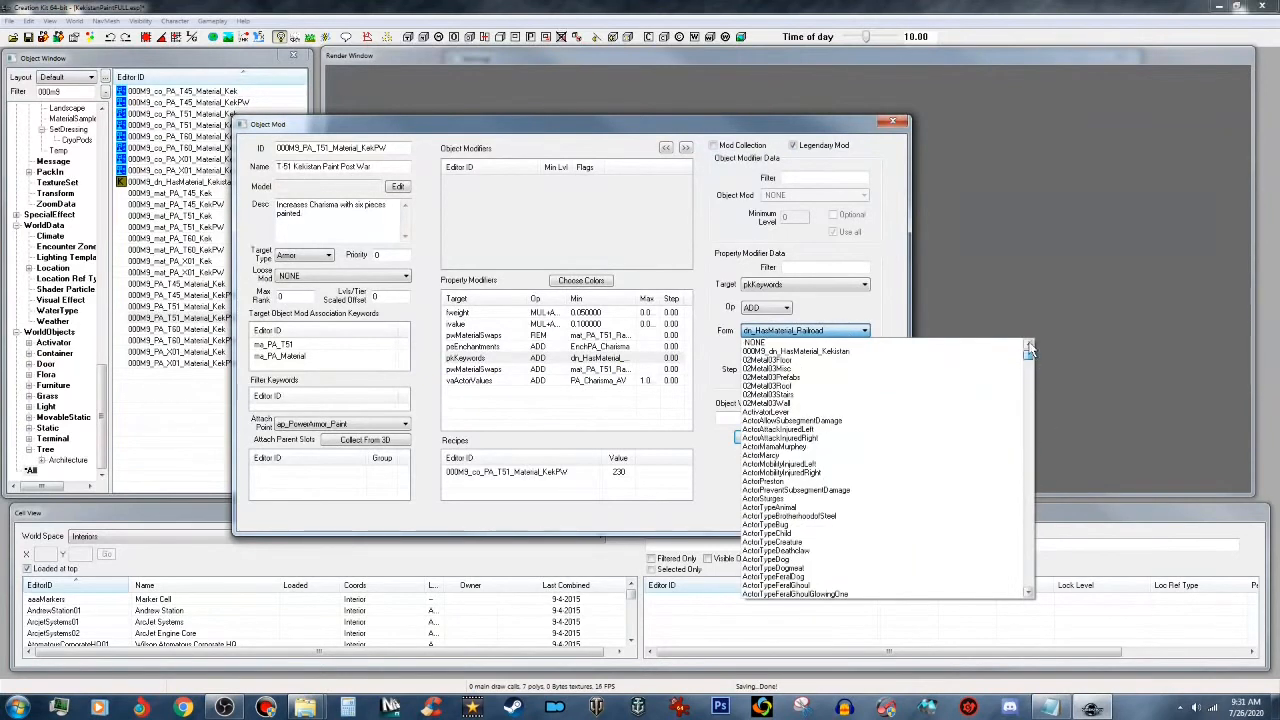
{"action": "left_click", "coordinate": [873, 352]}
Step: Set the ADD pwMaterialSwaps form of the T-51 post-war paint to 000M9_mat_PA_T51_KekPW and accept the object mod
{"action": "left_click", "coordinate": [665, 370]}
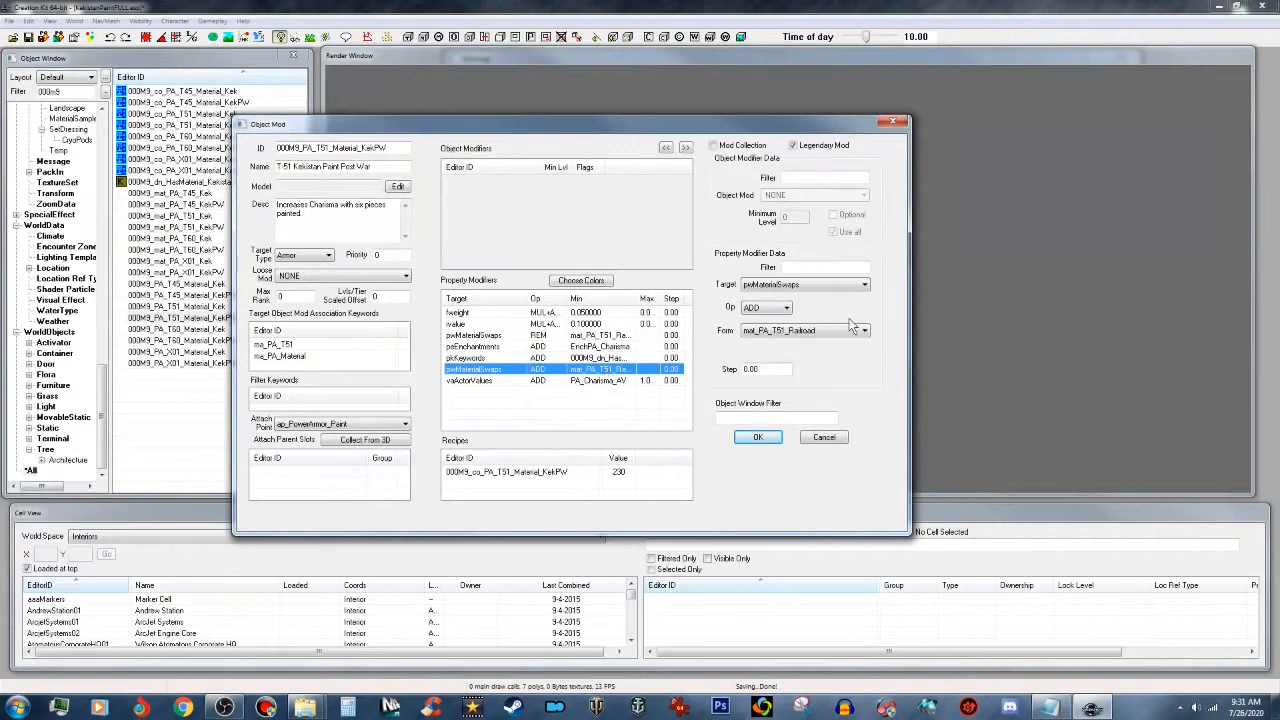
{"action": "left_click", "coordinate": [866, 332]}
{"action": "left_click_drag", "start_coordinate": [1029, 525], "coordinate": [1029, 358]}
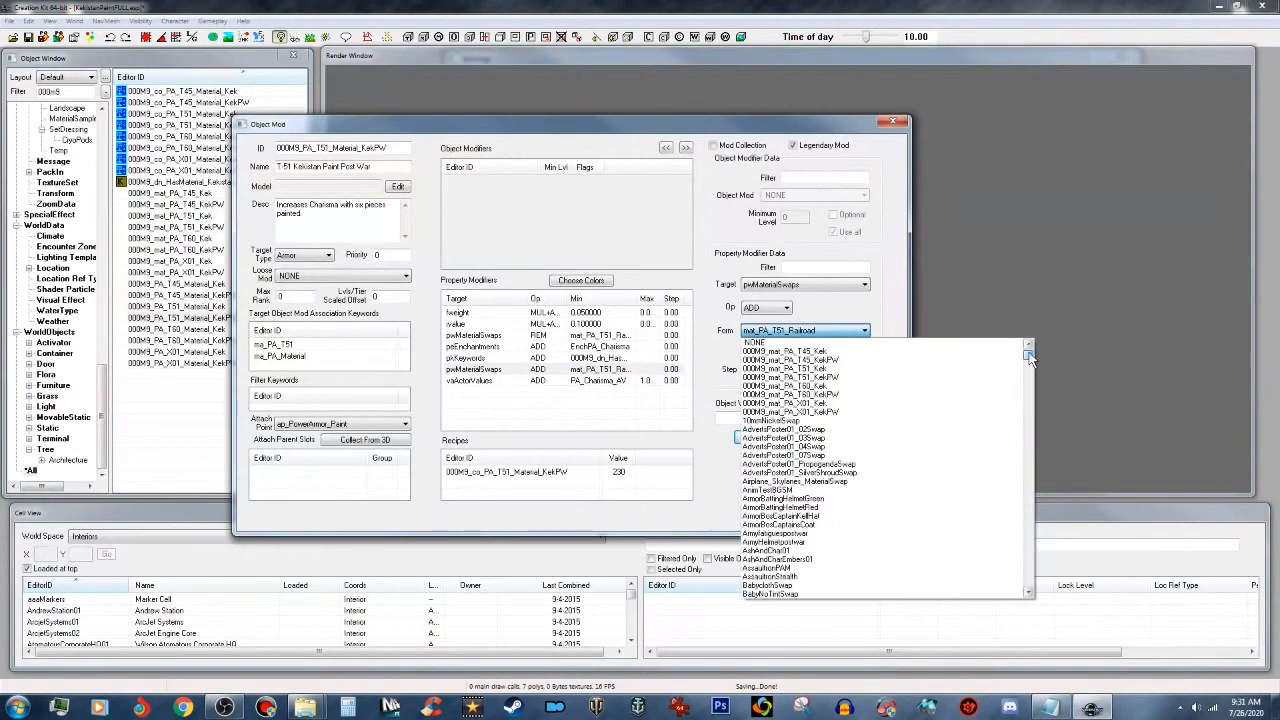
{"action": "left_click", "coordinate": [890, 378]}
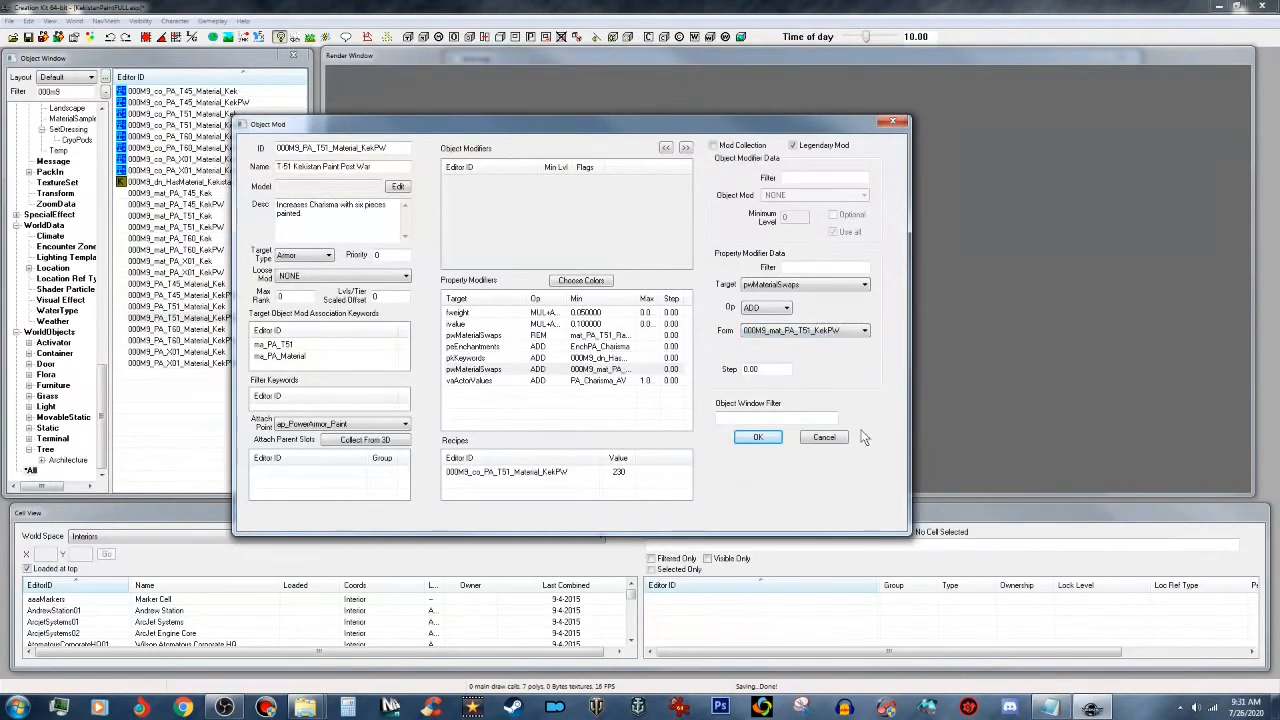
{"action": "left_click", "coordinate": [763, 436]}
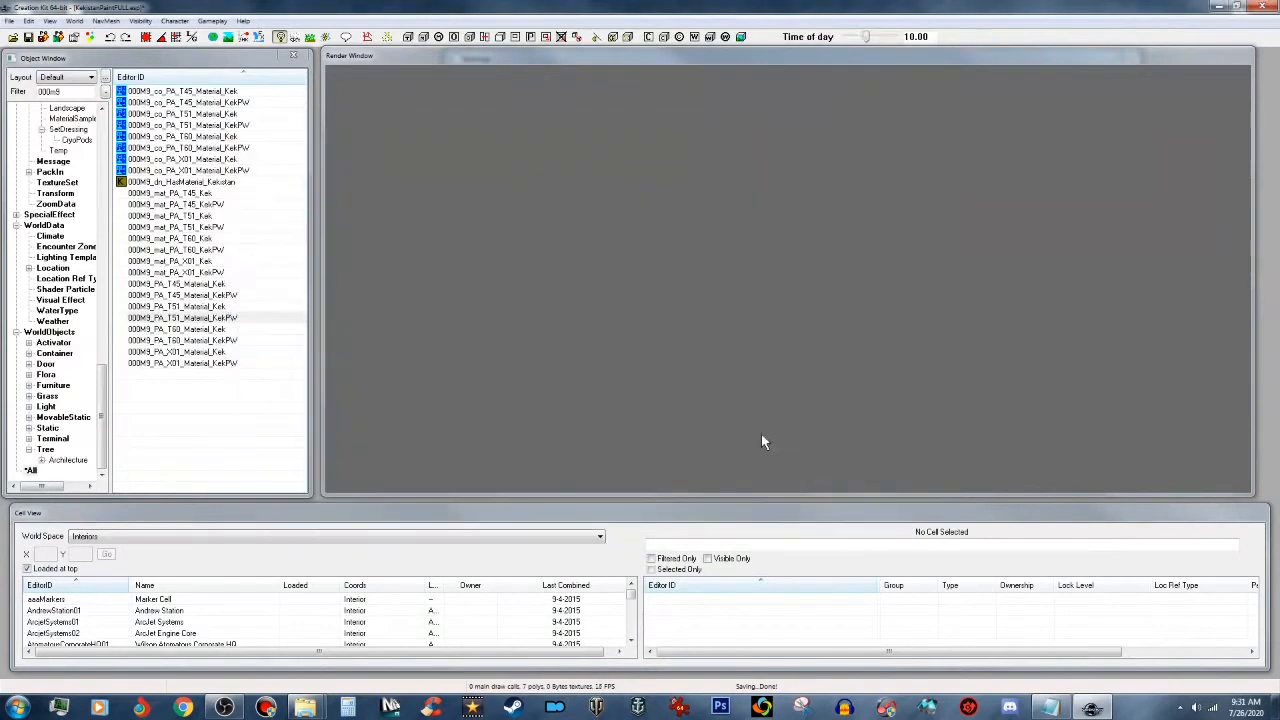
Step: Set the pkKeywords form of object mod 000M9_PA_T60_Material_Kek to 000M9_dn_HasMaterial_Kekistan
{"action": "double_click", "coordinate": [207, 330]}
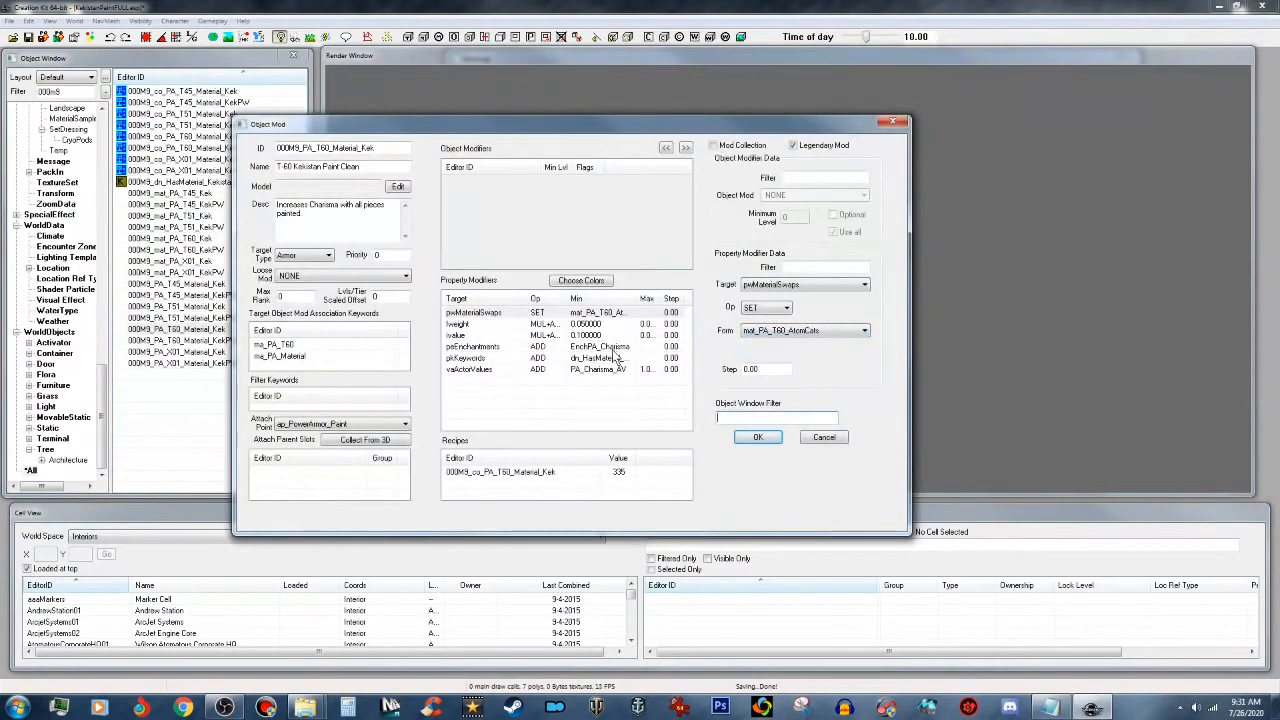
{"action": "left_click", "coordinate": [609, 359]}
{"action": "left_click", "coordinate": [829, 331]}
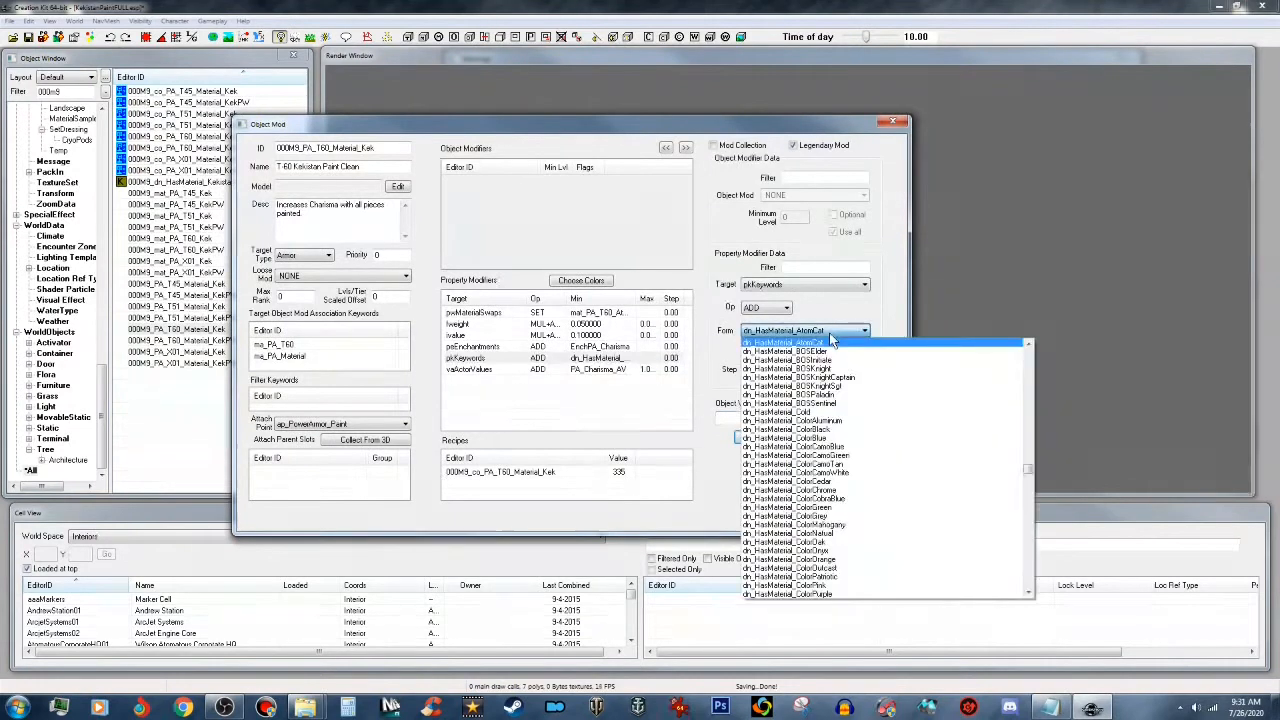
{"action": "left_click_drag", "start_coordinate": [1035, 476], "coordinate": [1025, 346]}
{"action": "left_click", "coordinate": [879, 355]}
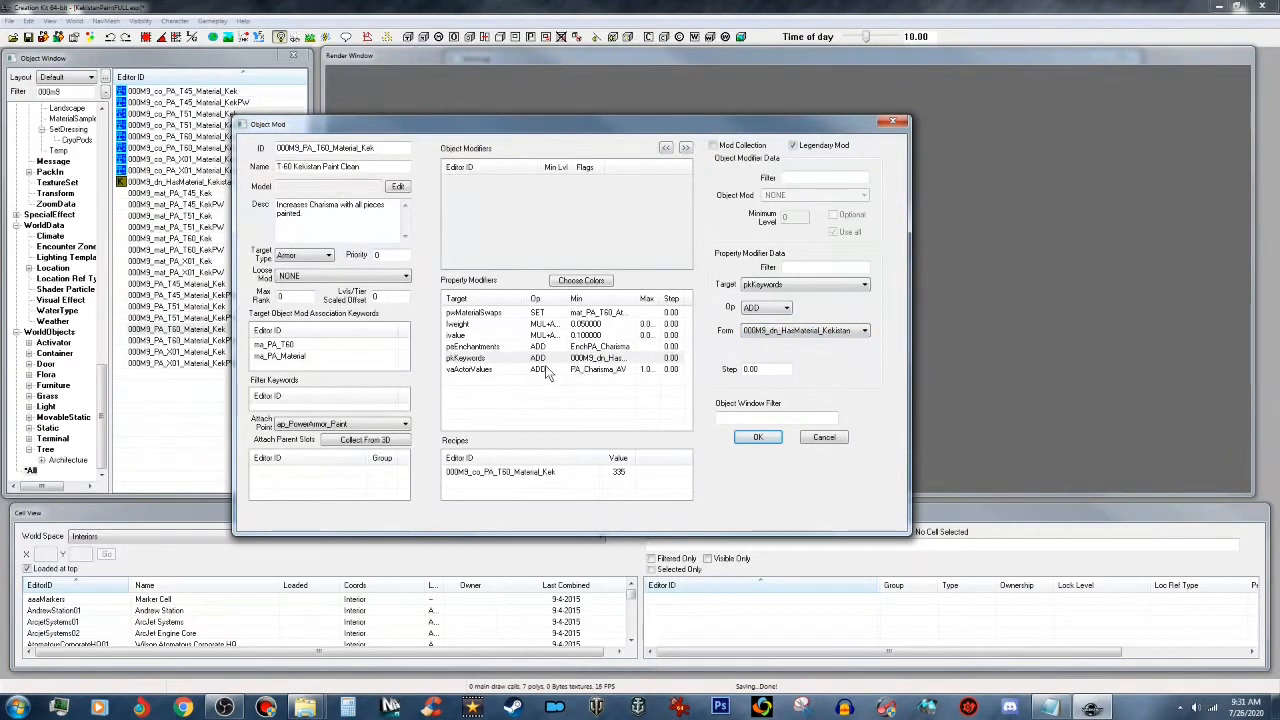
Step: Set the pwMaterialSwaps form of the T-60 clean paint to 000M9_mat_PA_T60_Kek and accept the object mod
{"action": "left_click", "coordinate": [608, 313]}
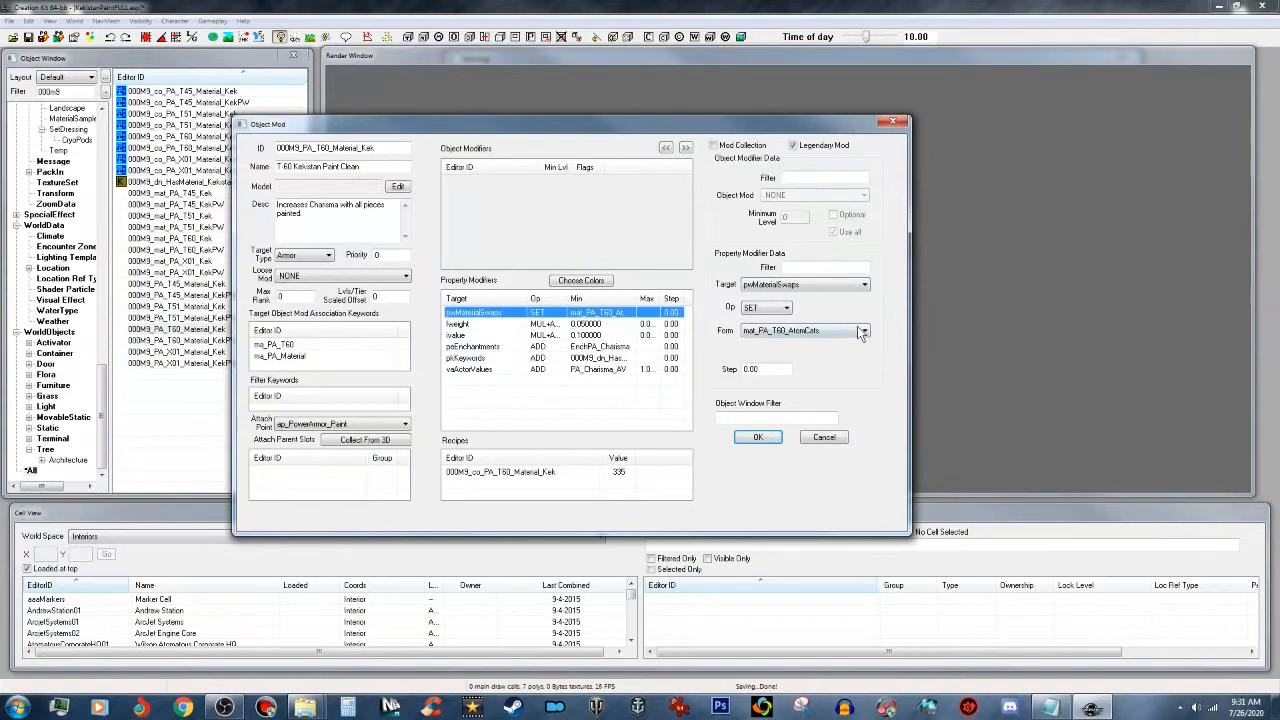
{"action": "left_click", "coordinate": [857, 330]}
{"action": "left_click_drag", "start_coordinate": [1031, 534], "coordinate": [1046, 357]}
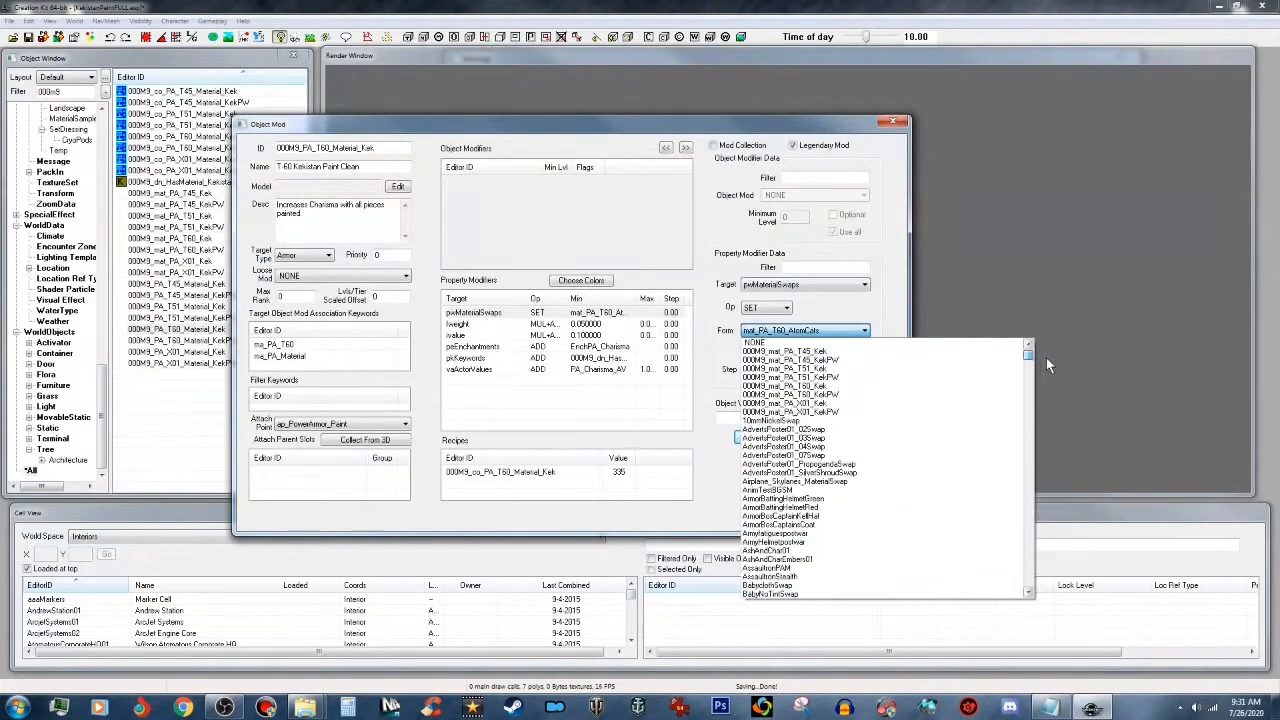
{"action": "left_click", "coordinate": [862, 387]}
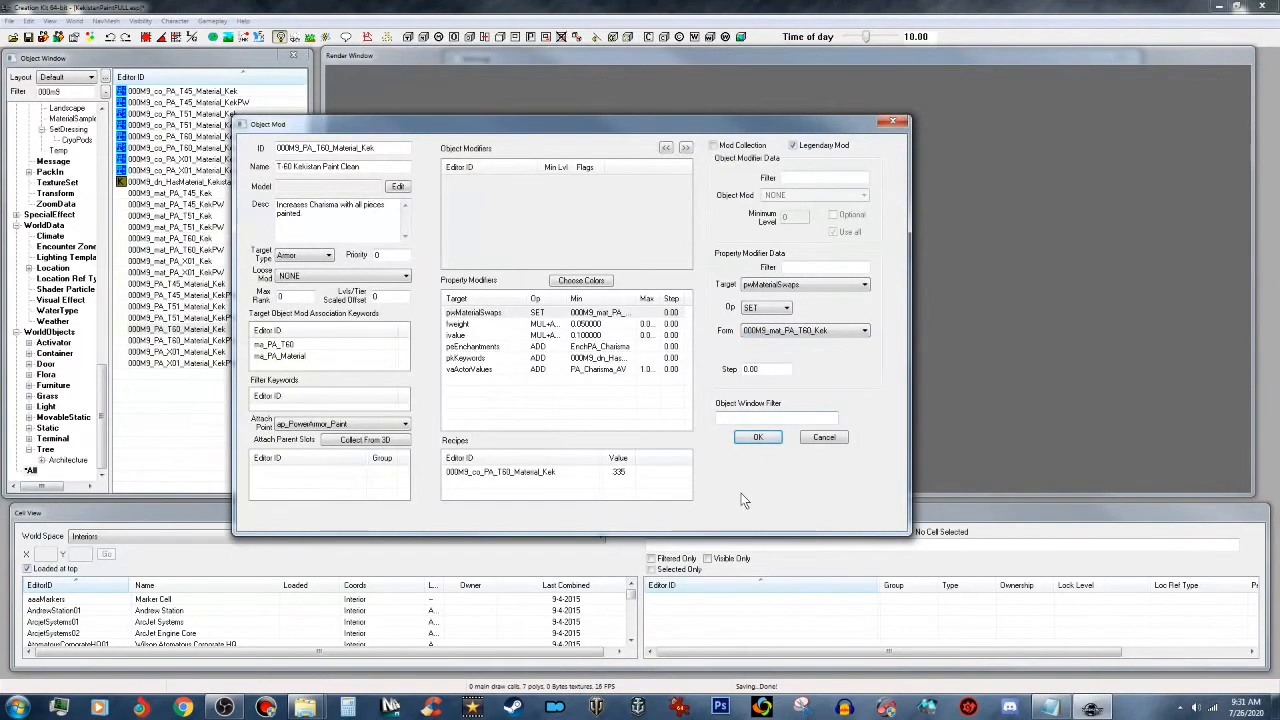
{"action": "left_click", "coordinate": [759, 438]}
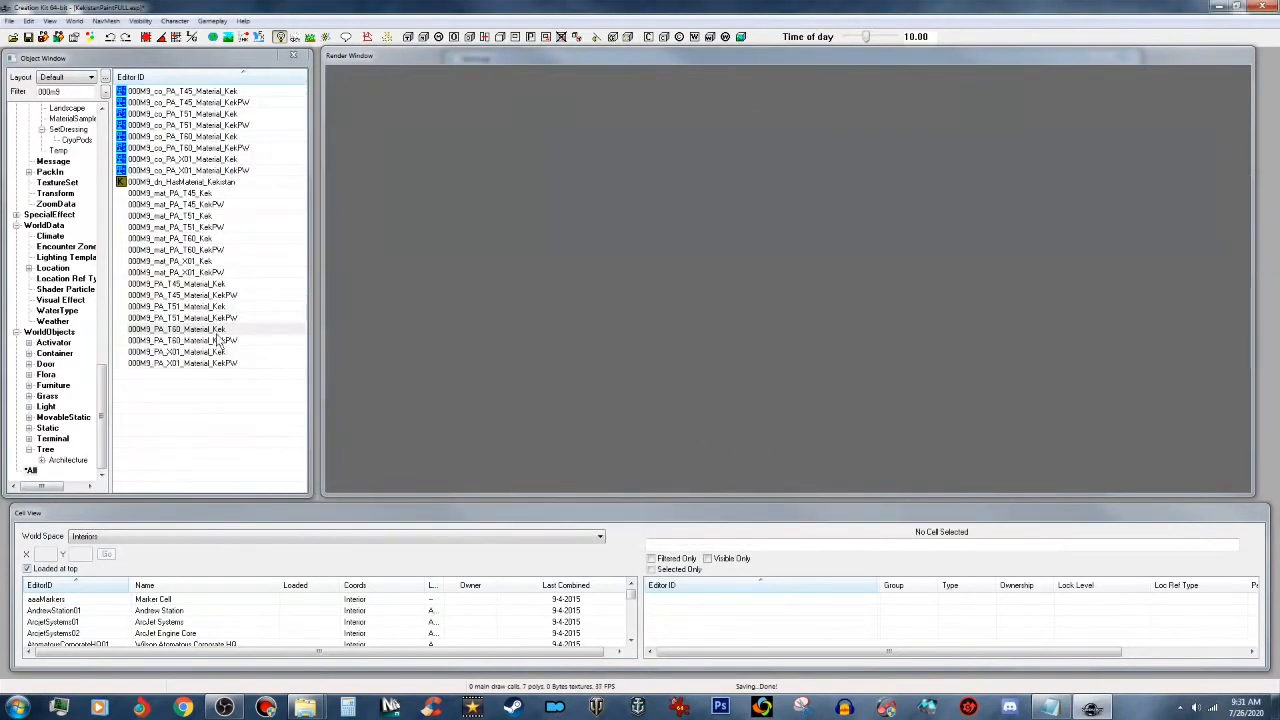
Step: Reopen 000M9_PA_T60_Material_Kek to check its property modifiers, then close it
{"action": "left_click", "coordinate": [225, 330]}
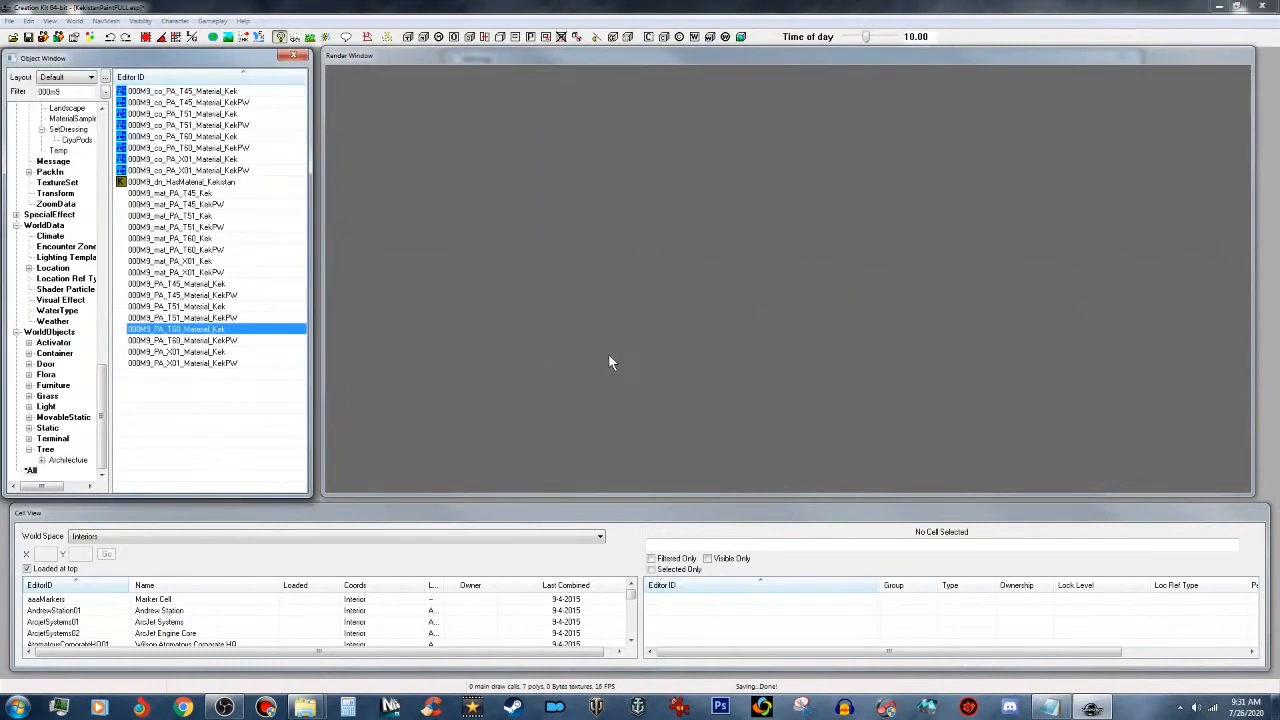
{"action": "key", "text": "Return"}
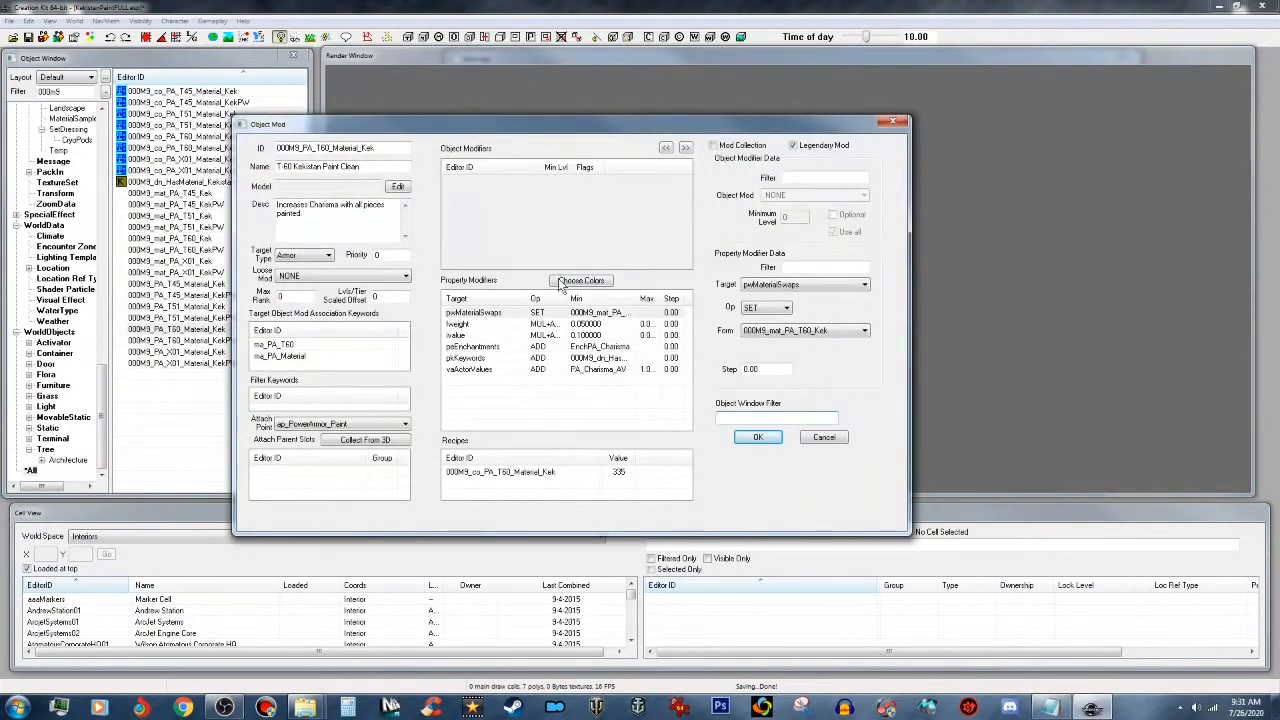
{"action": "left_click", "coordinate": [762, 437]}
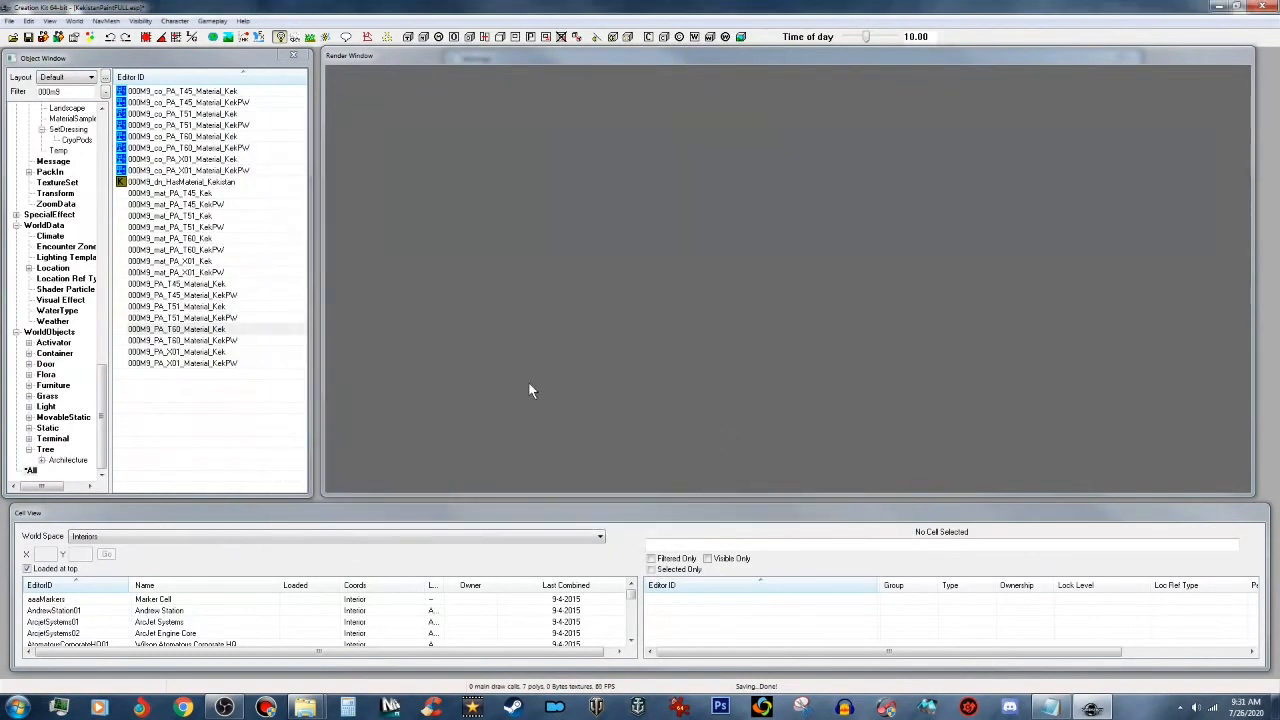
Step: Set the pkKeywords form of object mod 000M9_PA_T60_Material_KekPW to 000M9_dn_HasMaterial_Kekistan
{"action": "double_click", "coordinate": [221, 340]}
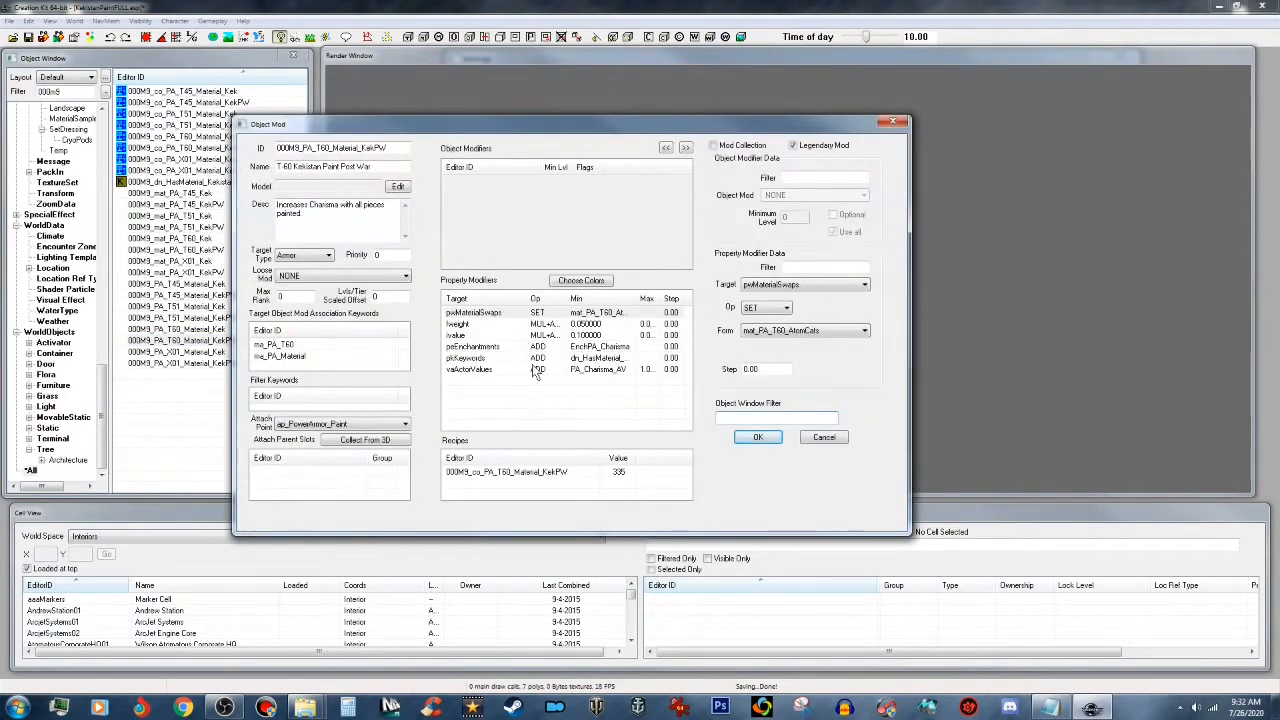
{"action": "left_click", "coordinate": [600, 358]}
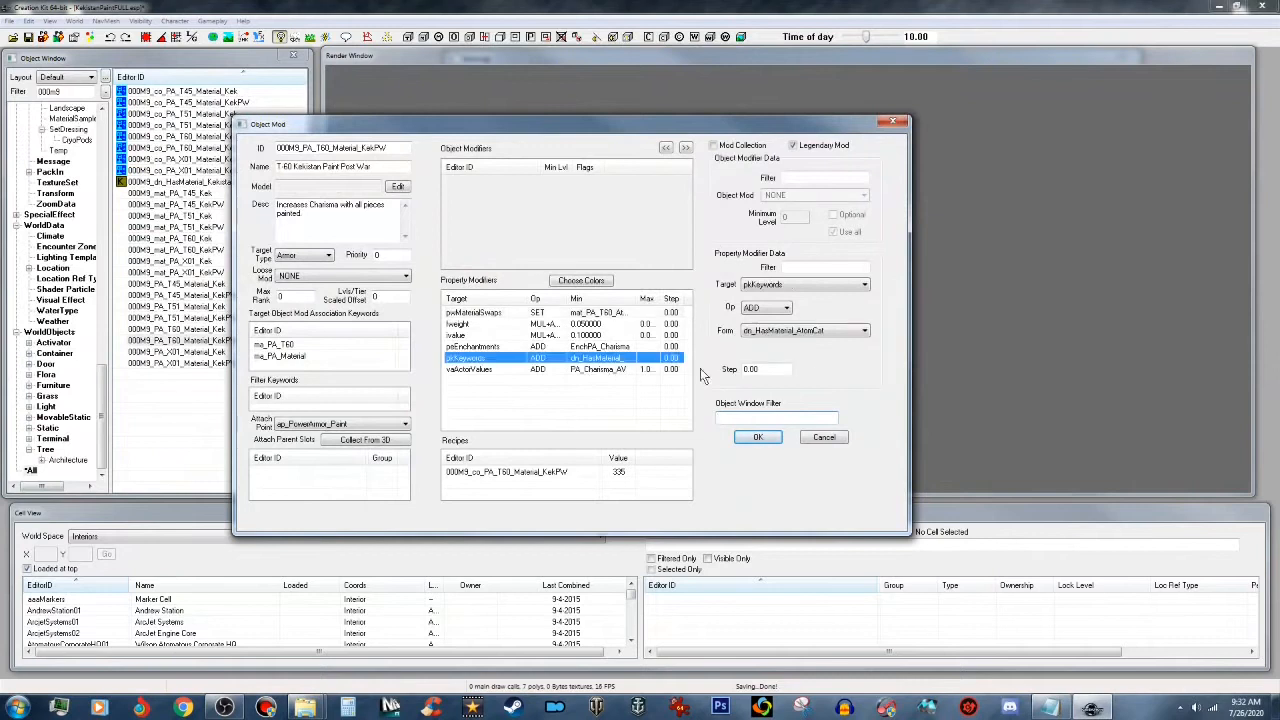
{"action": "left_click", "coordinate": [852, 333]}
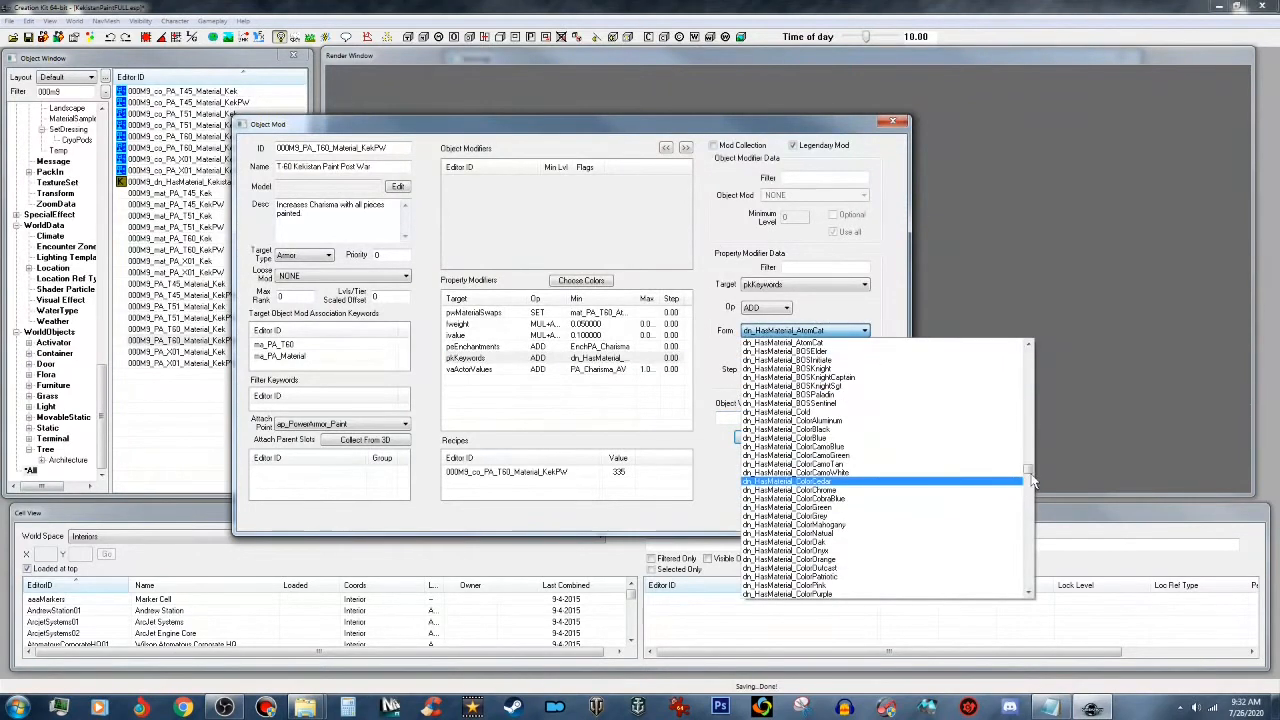
{"action": "left_click_drag", "start_coordinate": [1030, 468], "coordinate": [1032, 349]}
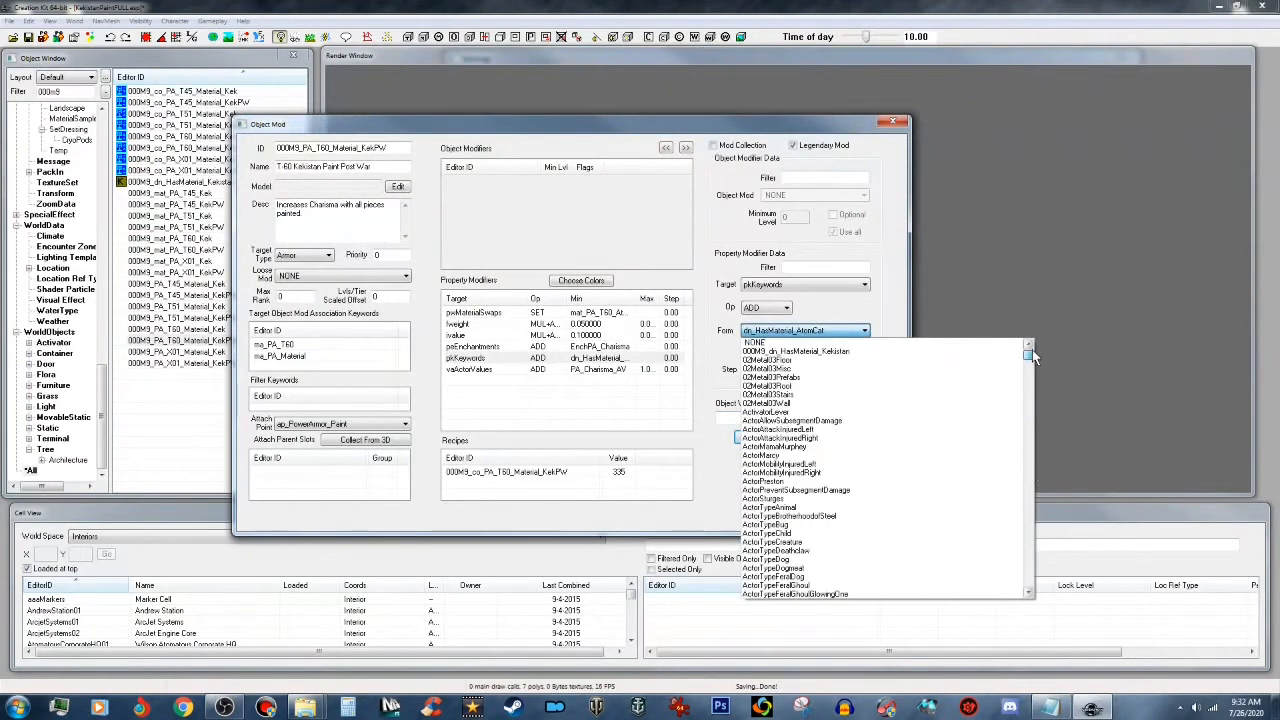
{"action": "left_click", "coordinate": [913, 352]}
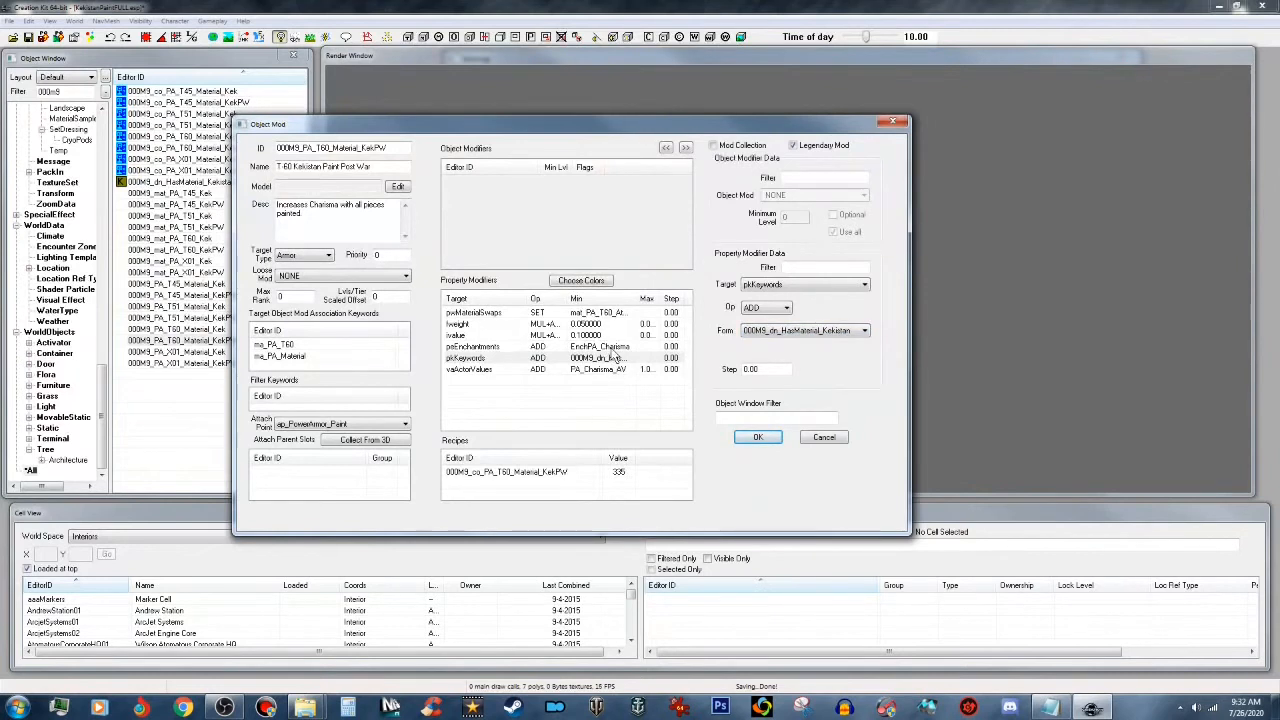
Step: Set the pwMaterialSwaps form of the T-60 post-war paint to 000M9_mat_PA_T60_KekPW and accept the object mod
{"action": "left_click", "coordinate": [598, 313]}
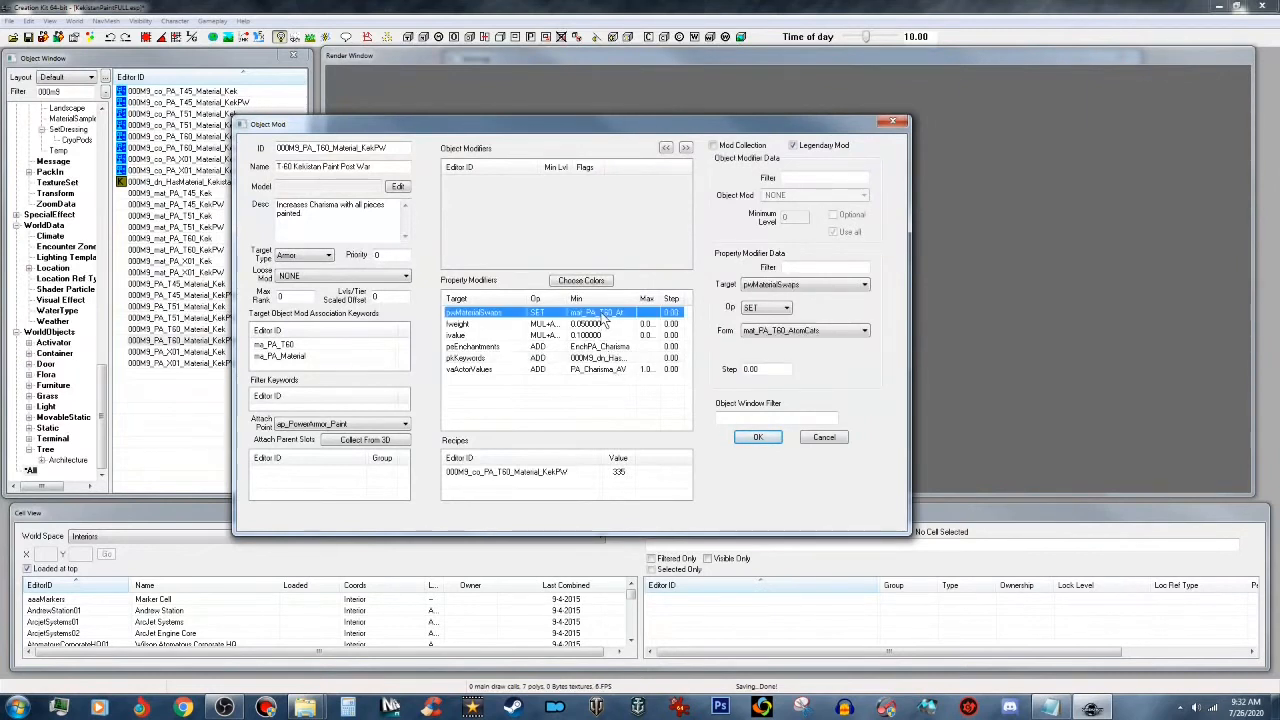
{"action": "left_click", "coordinate": [818, 331]}
{"action": "left_click_drag", "start_coordinate": [1030, 535], "coordinate": [1030, 350]}
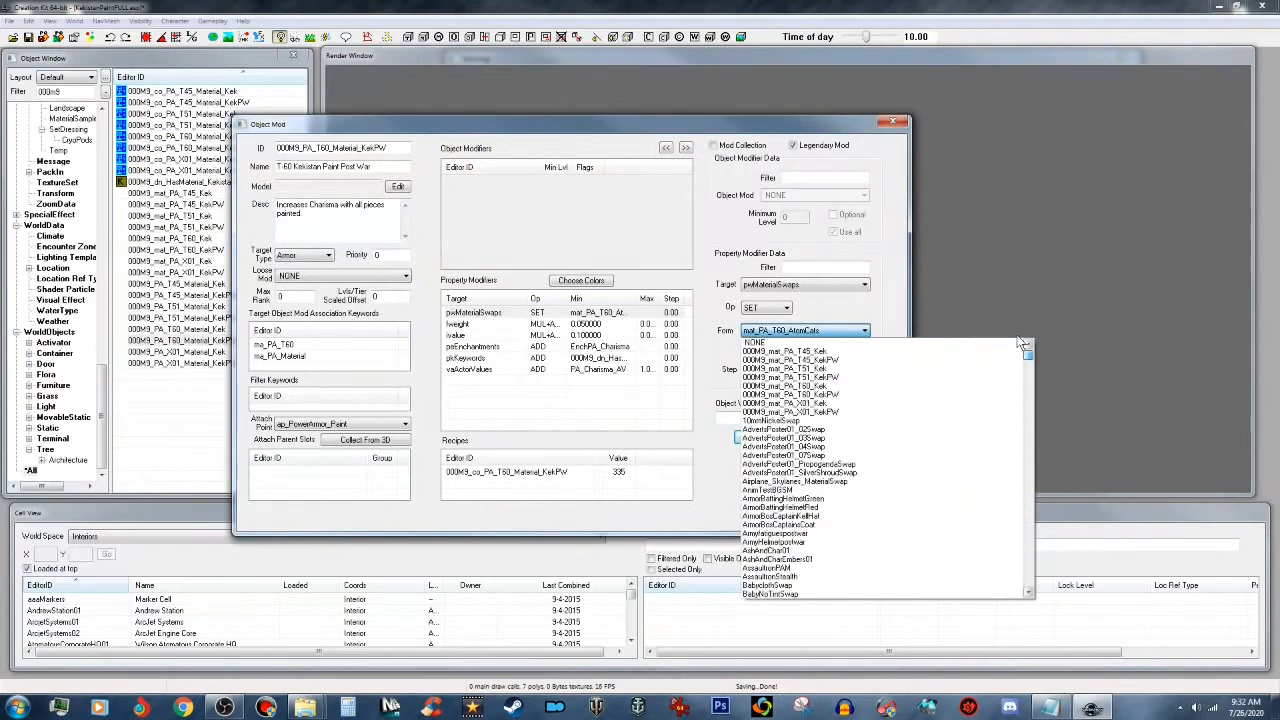
{"action": "left_click", "coordinate": [891, 396]}
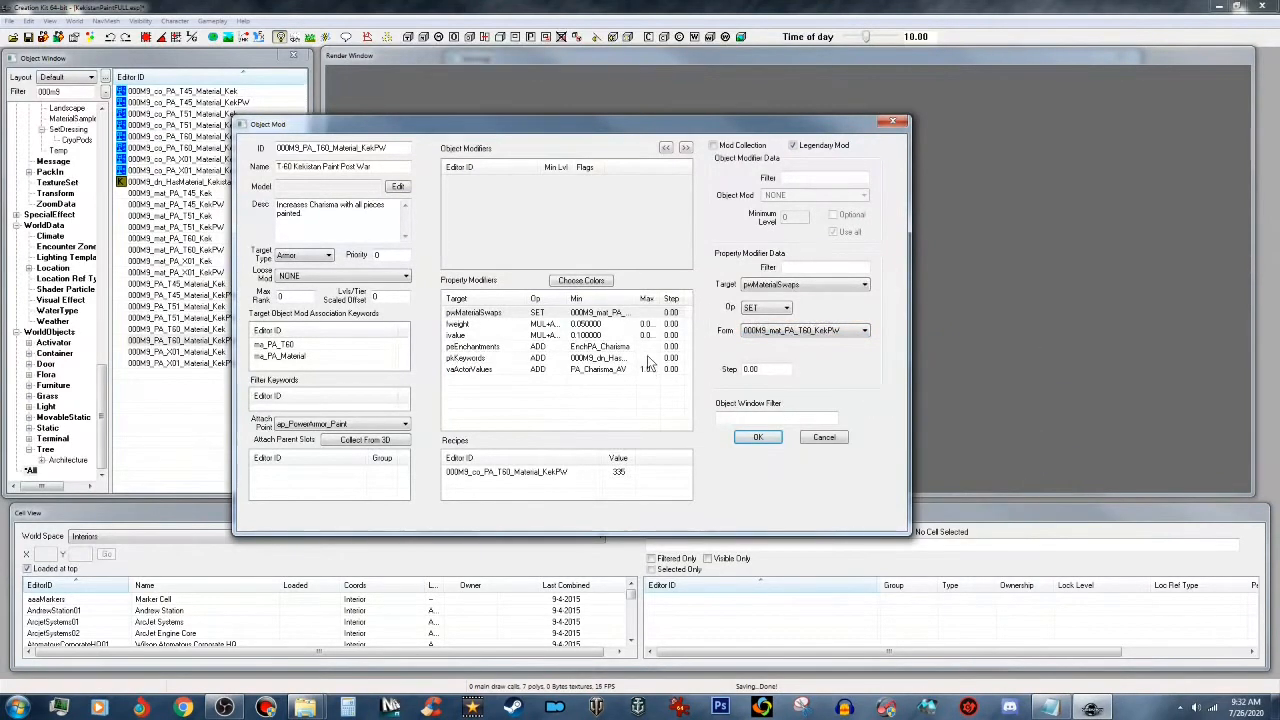
{"action": "left_click", "coordinate": [758, 439]}
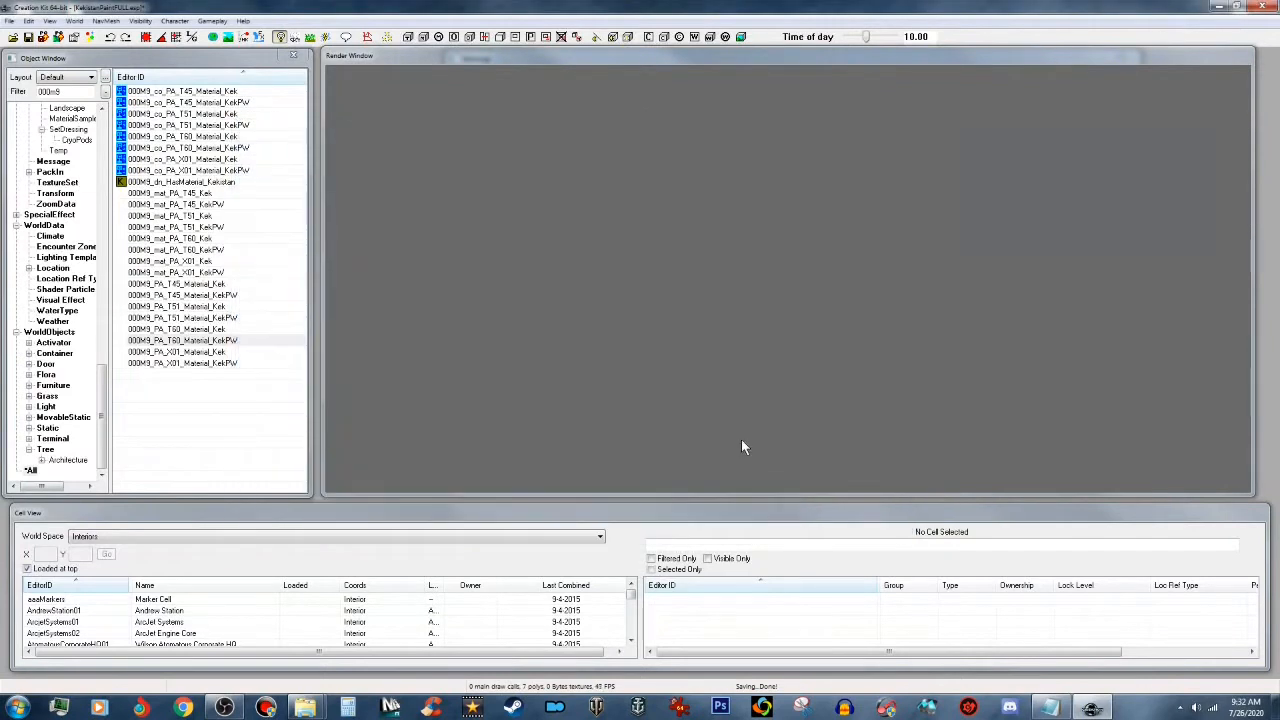
Step: Set the pkKeywords form of object mod 000M9_PA_X01_Material_Kek to 000M9_dn_HasMaterial_Kekistan
{"action": "double_click", "coordinate": [212, 354]}
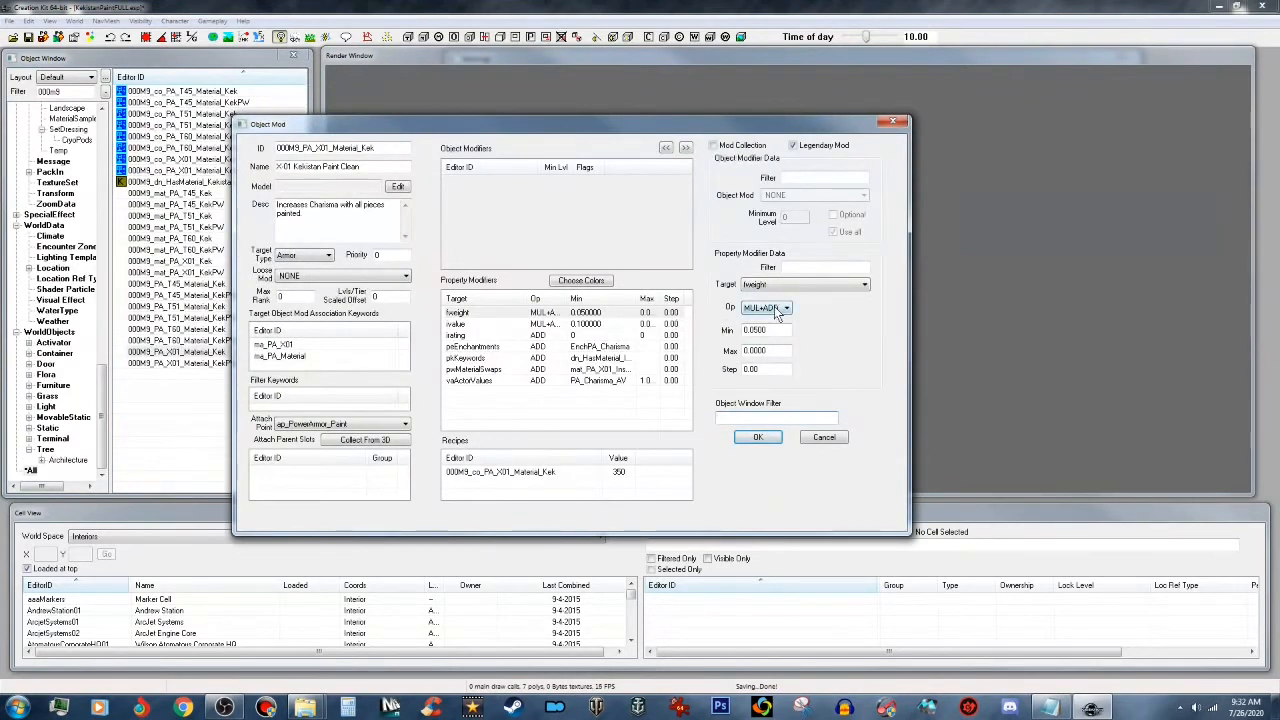
{"action": "left_click", "coordinate": [606, 359]}
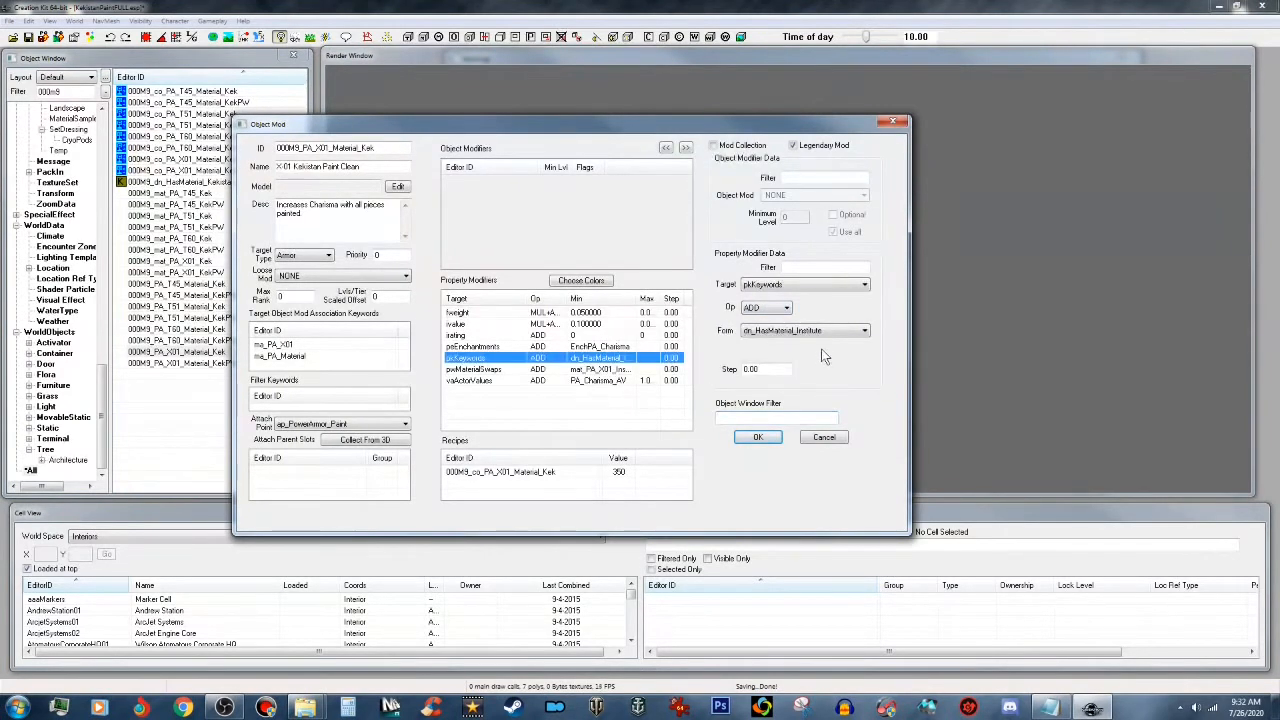
{"action": "left_click", "coordinate": [851, 337]}
{"action": "scroll", "coordinate": [1000, 350], "scroll_direction": "up", "scroll_amount": 10}
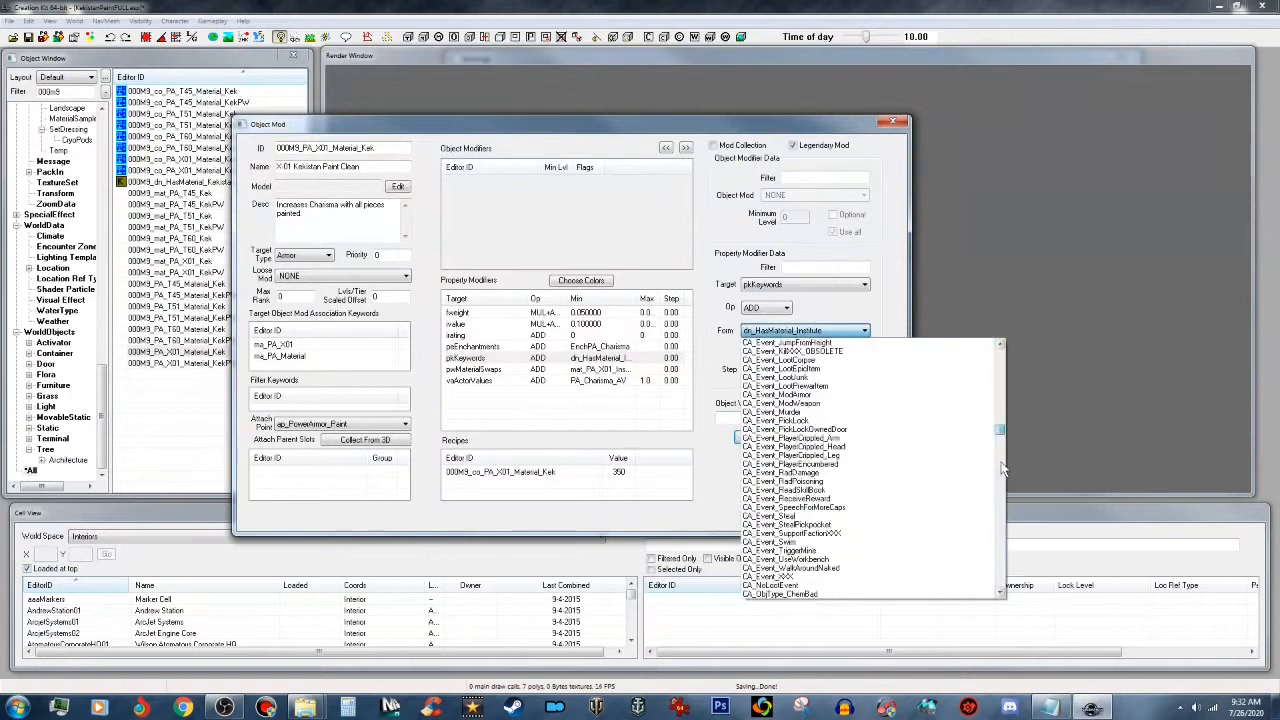
{"action": "left_click", "coordinate": [911, 351]}
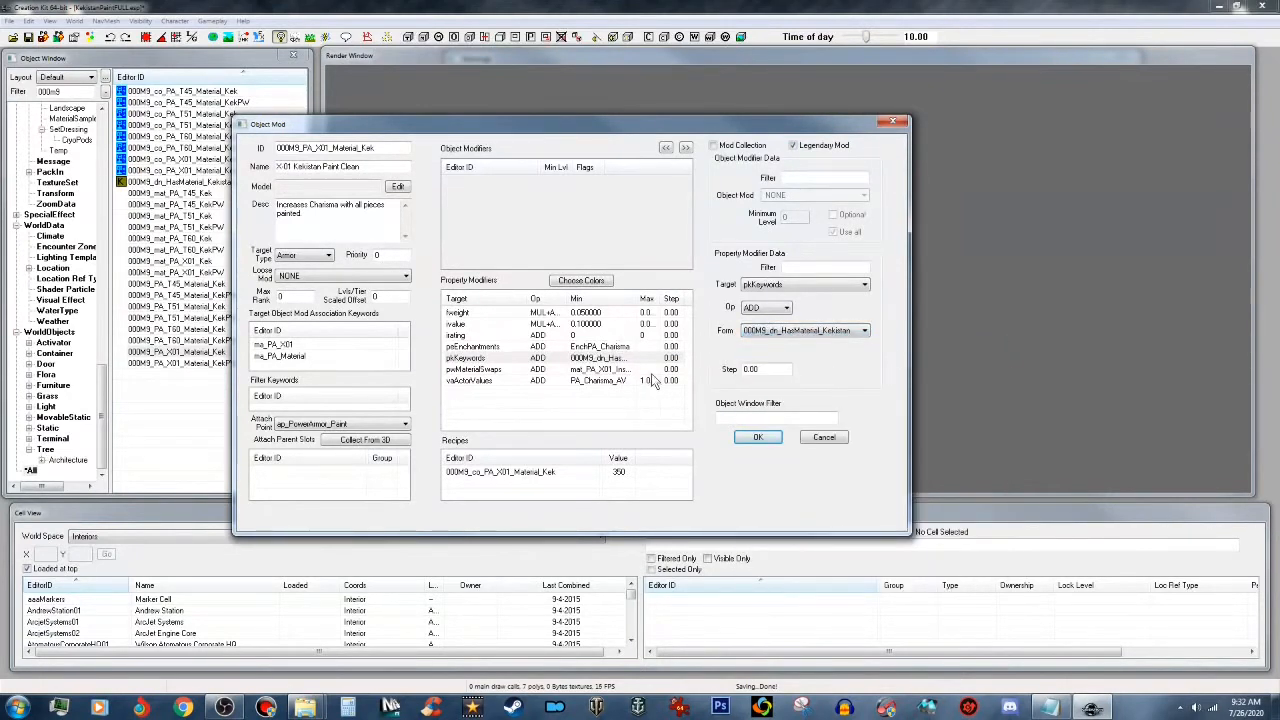
Step: Set the pwMaterialSwaps form of the X-01 clean paint to 000M9_mat_PA_X01_Kek and accept the object mod
{"action": "left_click", "coordinate": [590, 369]}
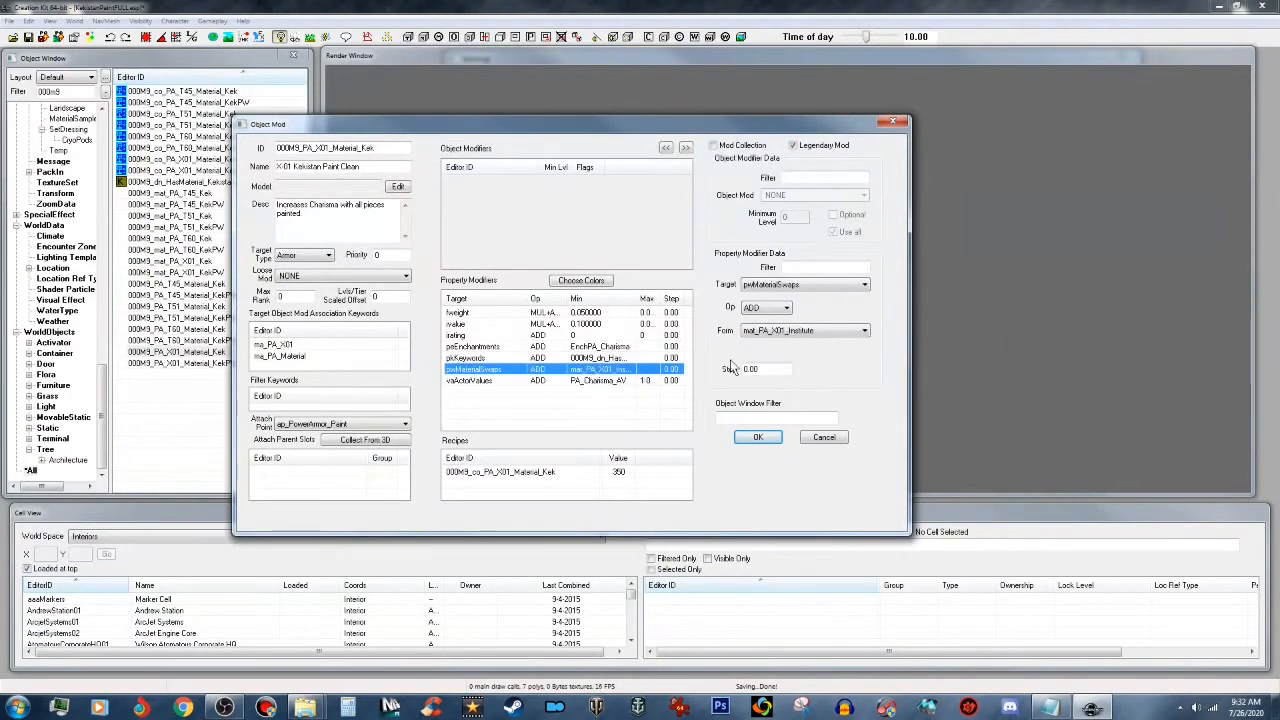
{"action": "left_click", "coordinate": [865, 331]}
{"action": "left_click_drag", "start_coordinate": [1031, 531], "coordinate": [1024, 350]}
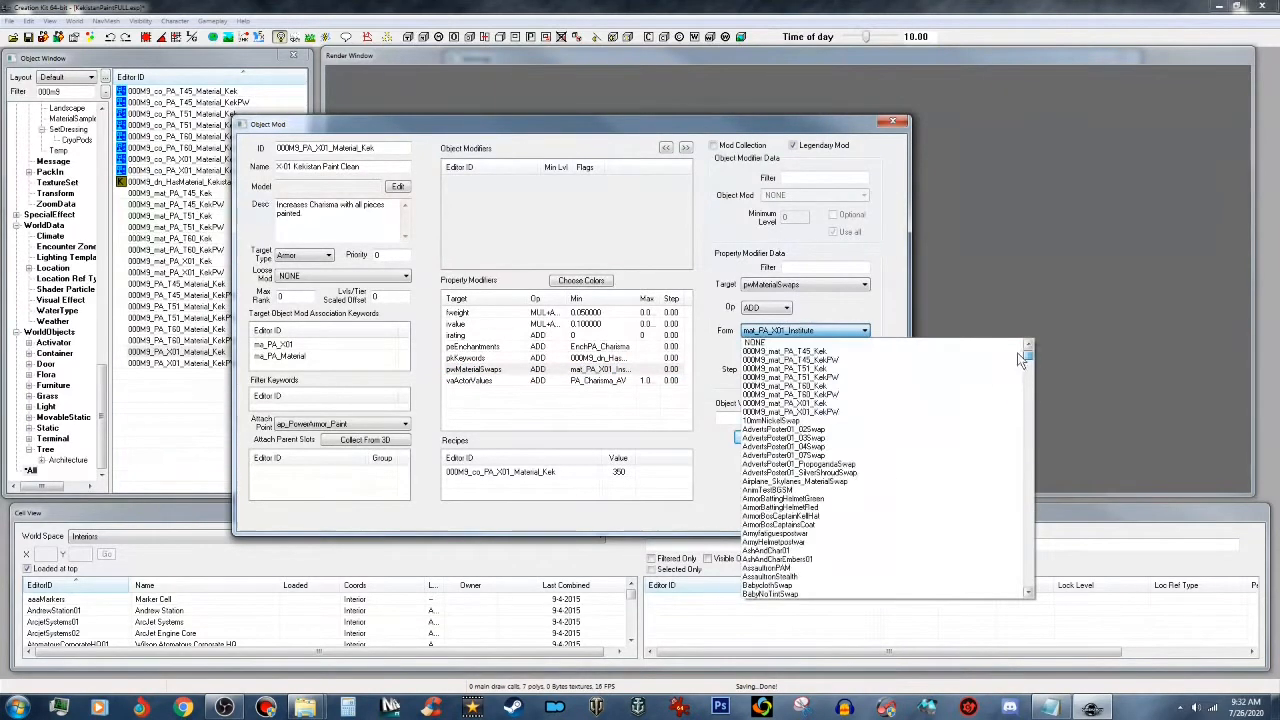
{"action": "left_click", "coordinate": [880, 404]}
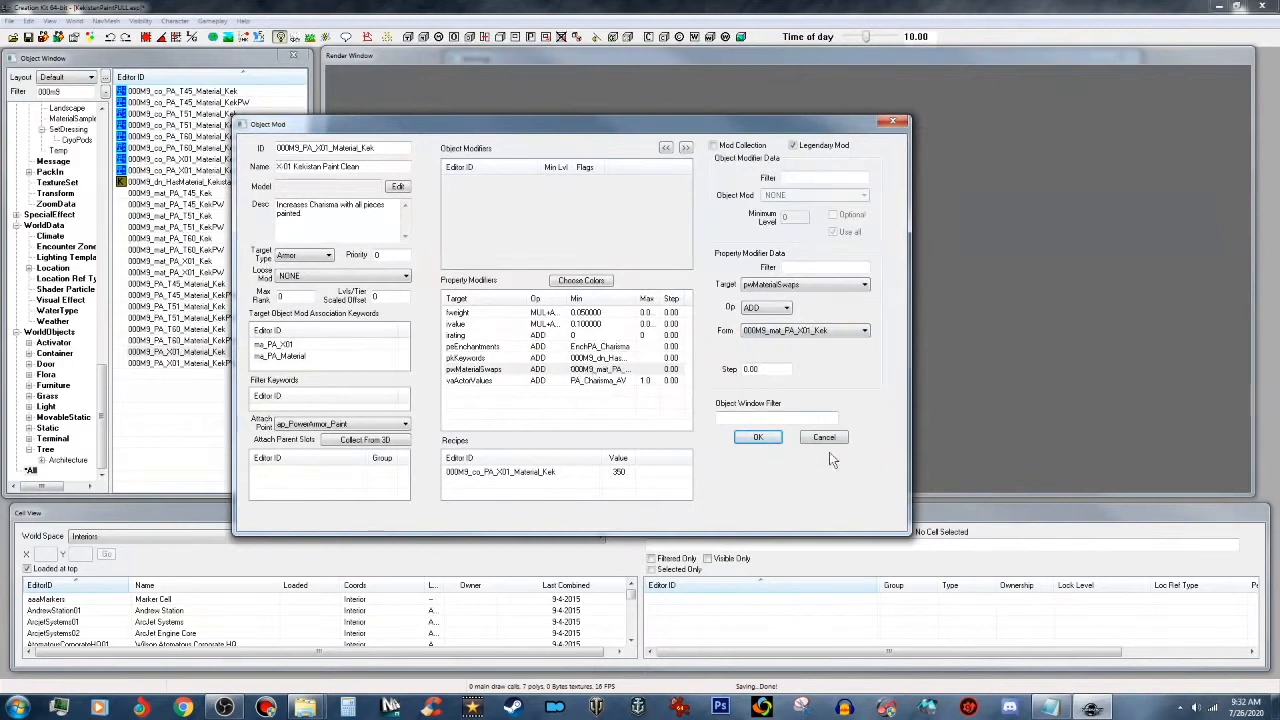
{"action": "left_click", "coordinate": [763, 439]}
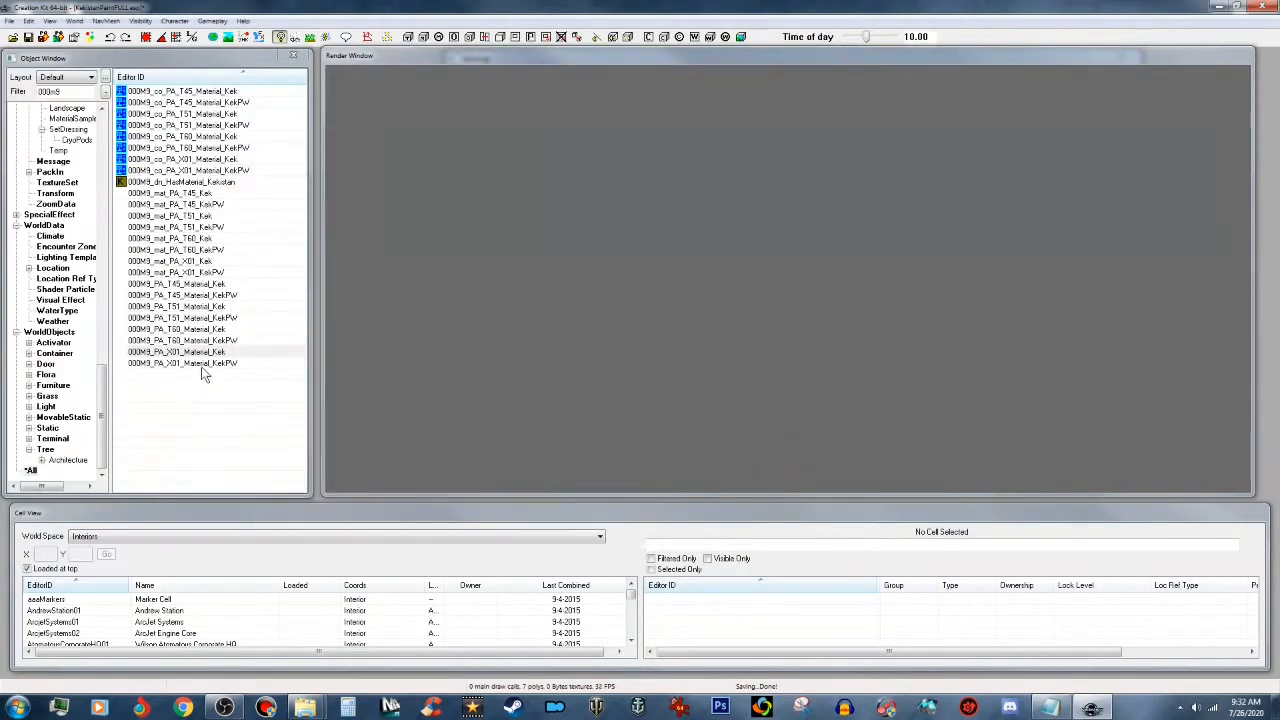
Step: Set the pkKeywords form of object mod 000M9_PA_X01_Material_KekPW to 000M9_dn_HasMaterial_Kekistan
{"action": "left_click", "coordinate": [204, 364]}
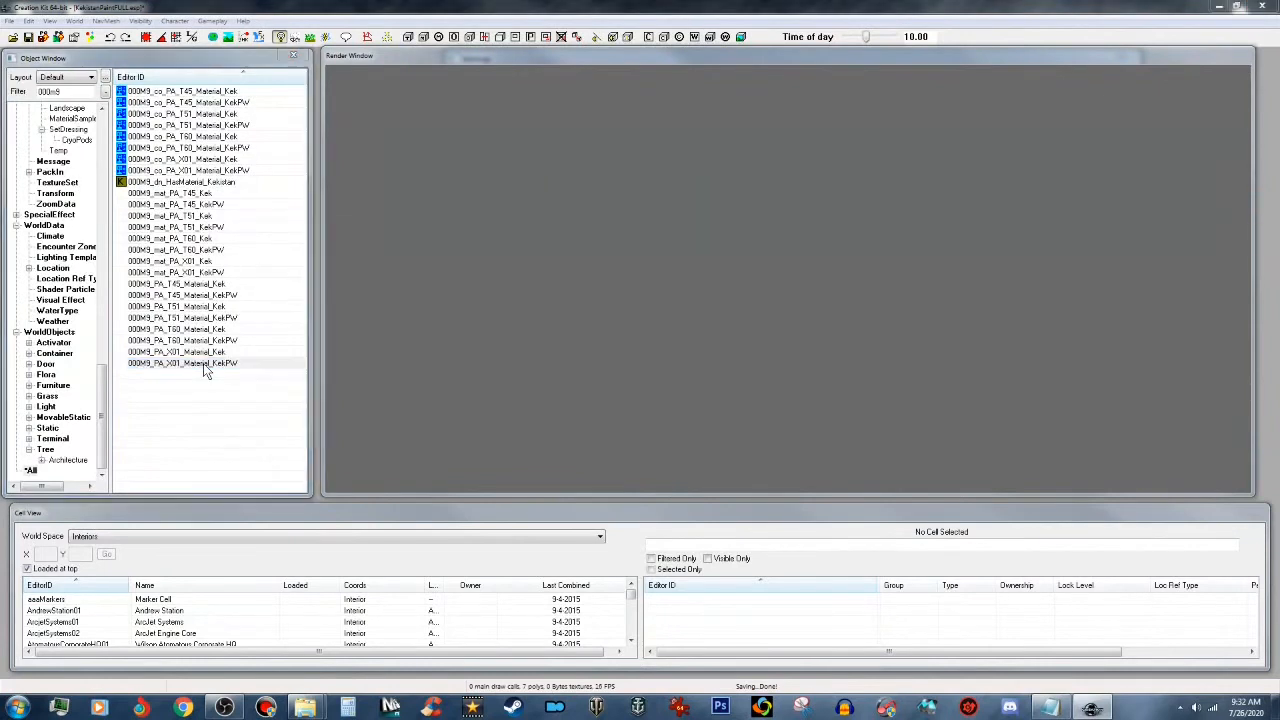
{"action": "double_click", "coordinate": [203, 363]}
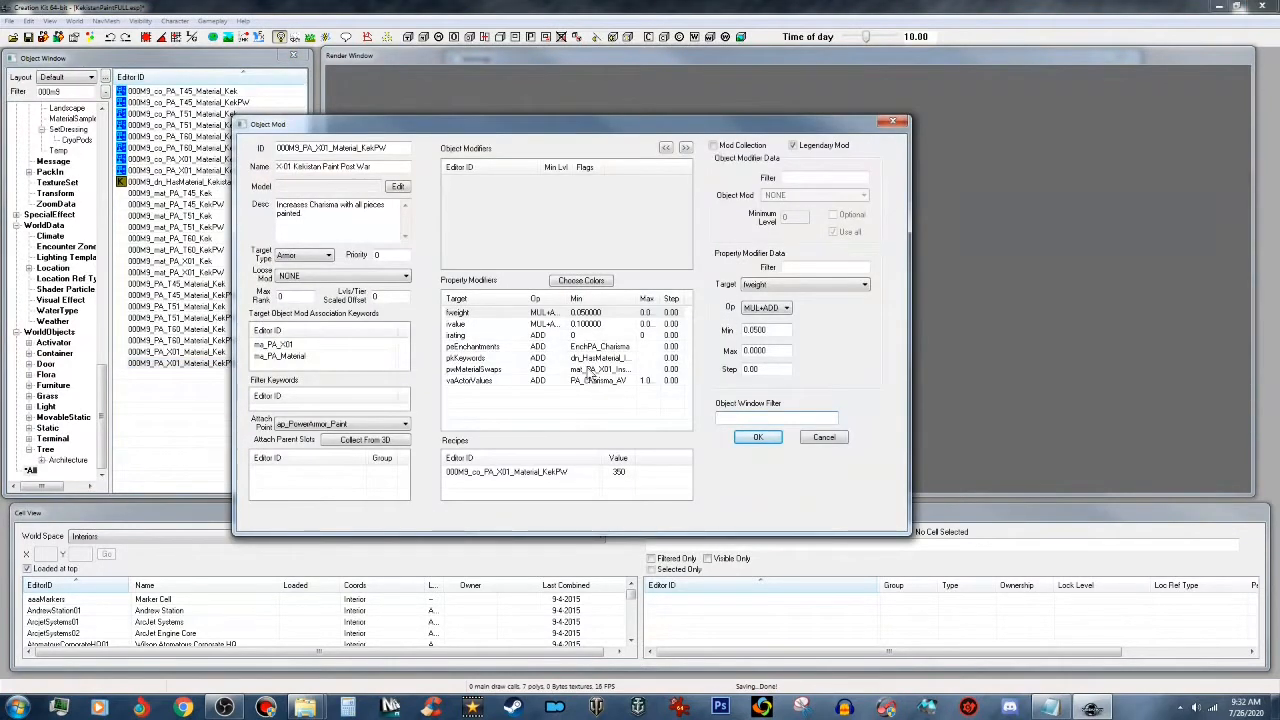
{"action": "left_click", "coordinate": [597, 358]}
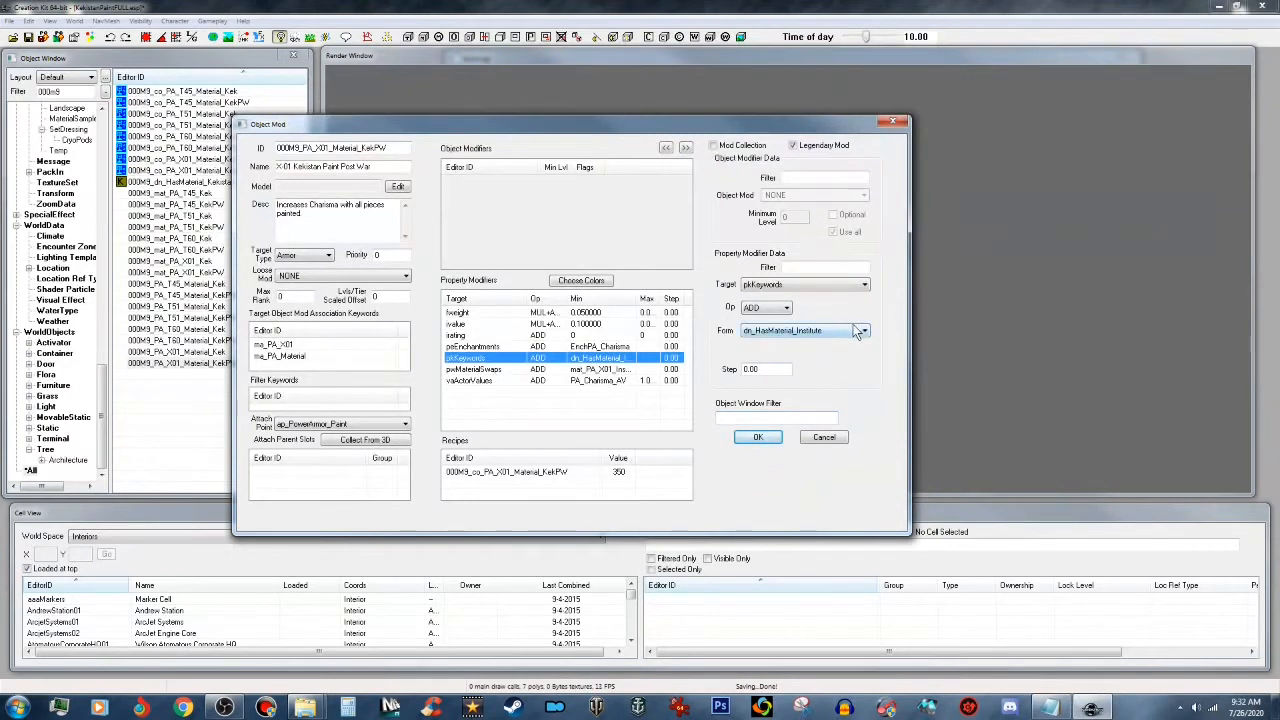
{"action": "left_click", "coordinate": [857, 331]}
{"action": "left_click_drag", "start_coordinate": [996, 471], "coordinate": [995, 343]}
{"action": "left_click", "coordinate": [926, 351]}
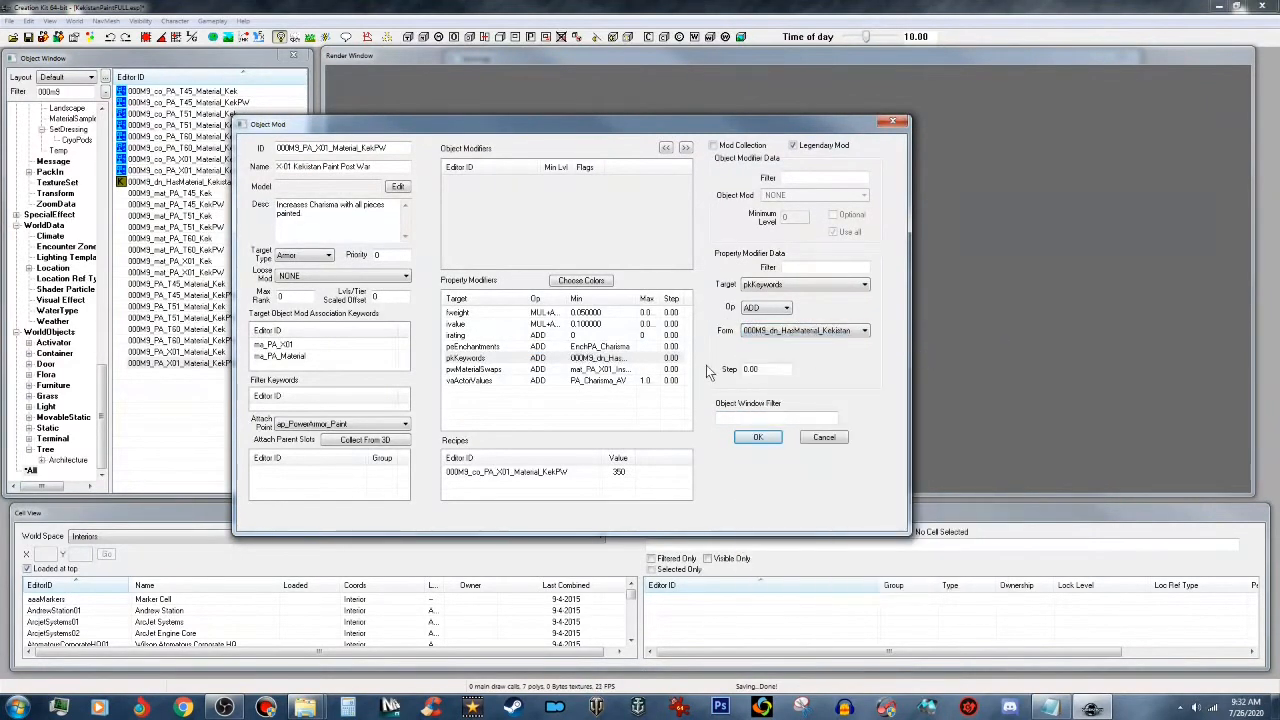
Step: Set the pwMaterialSwaps form of the X-01 post-war paint to 000M9_mat_PA_X01_KekPW and accept the object mod
{"action": "left_click", "coordinate": [600, 369]}
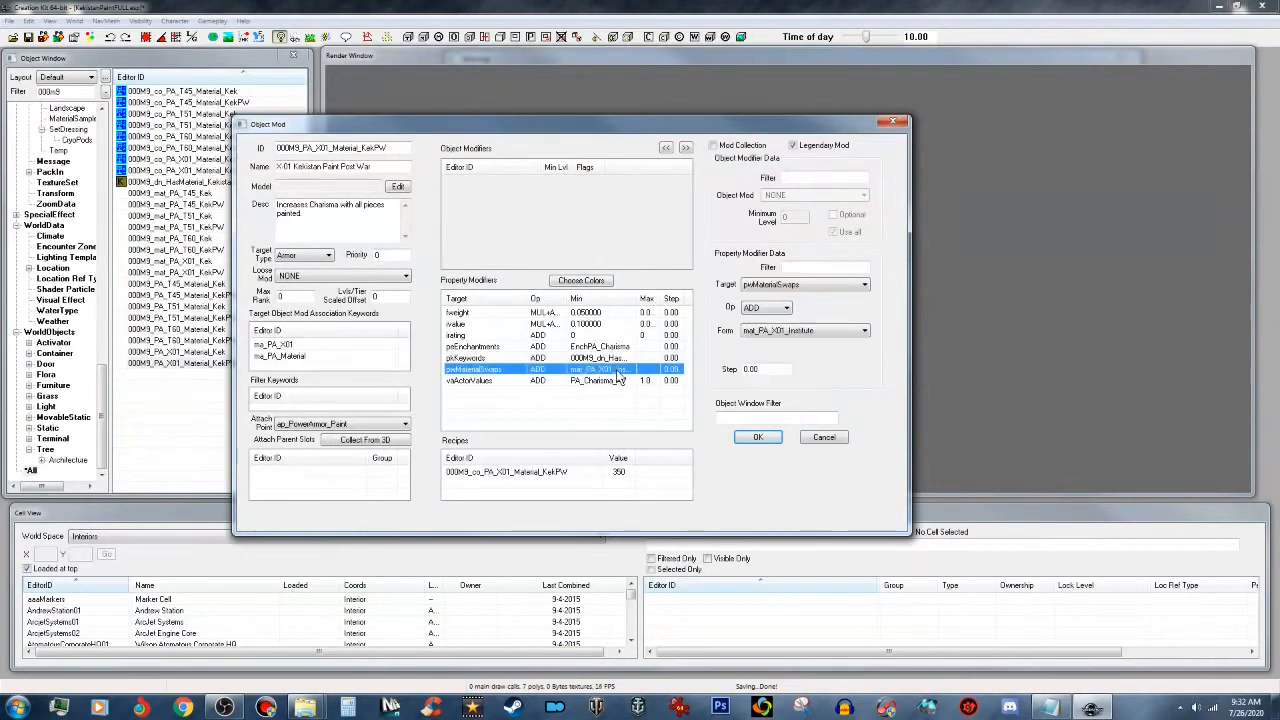
{"action": "left_click", "coordinate": [845, 331]}
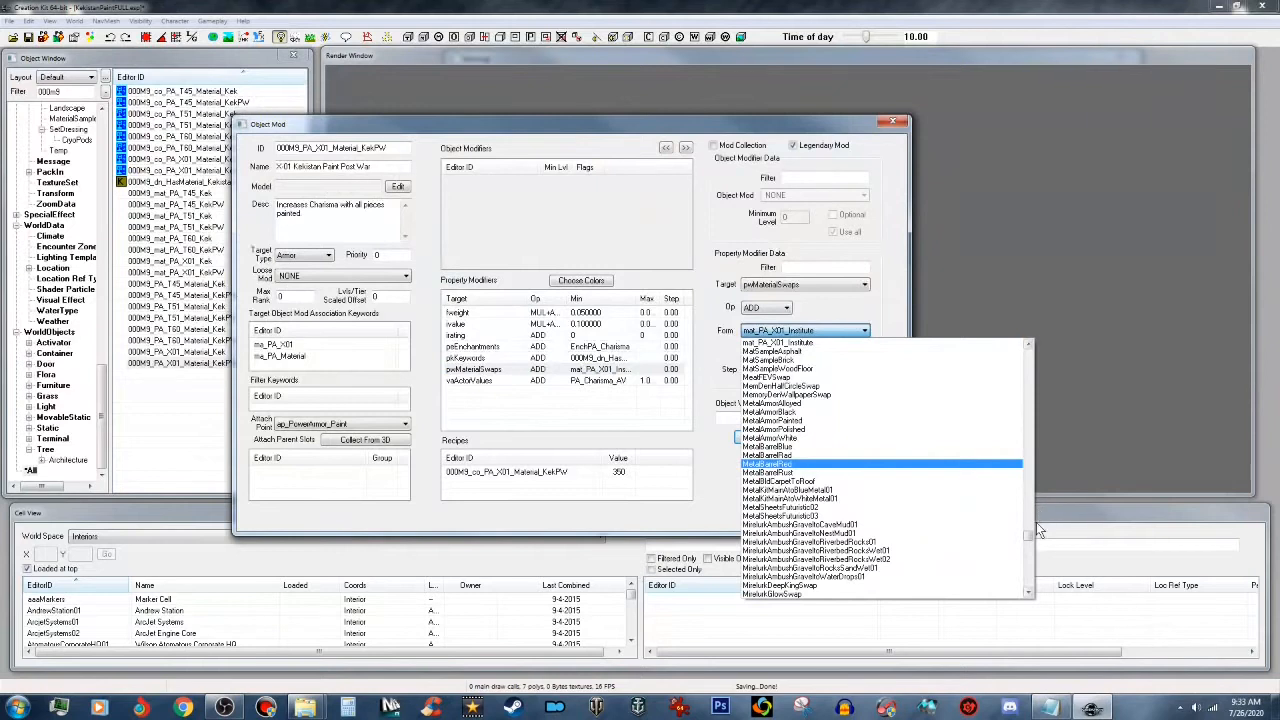
{"action": "left_click_drag", "start_coordinate": [1026, 539], "coordinate": [1028, 352]}
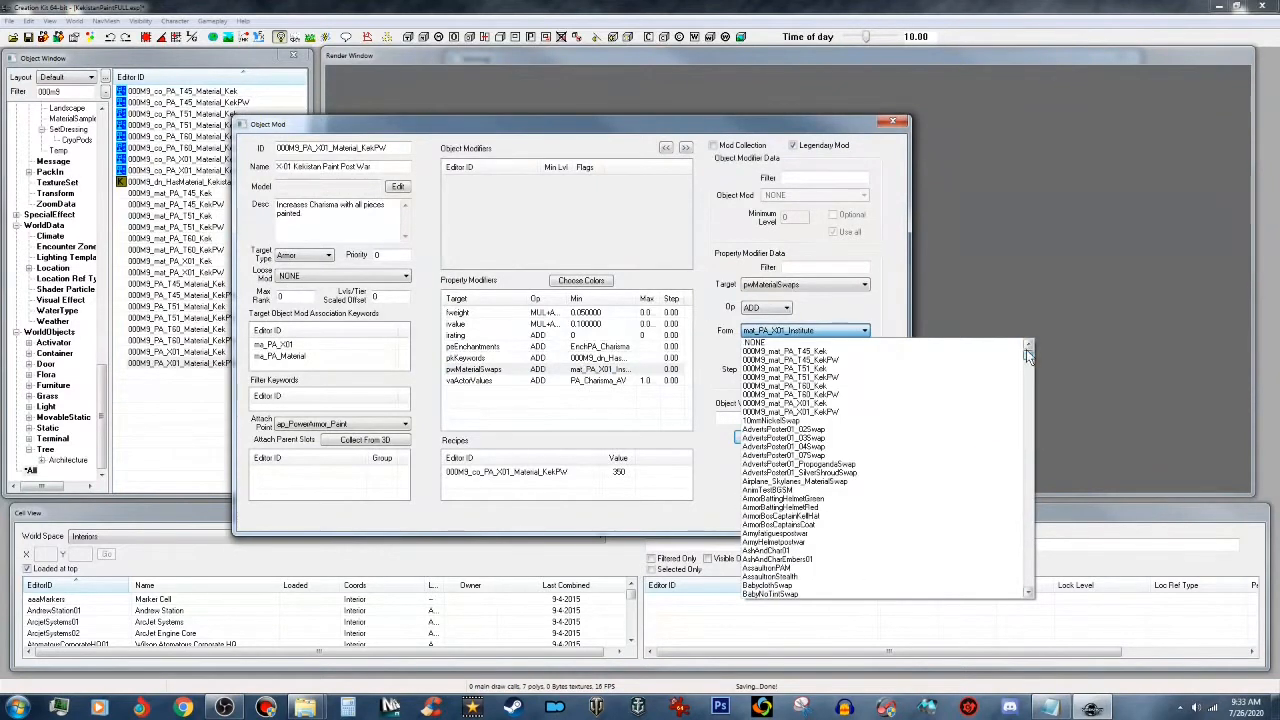
{"action": "left_click", "coordinate": [866, 413]}
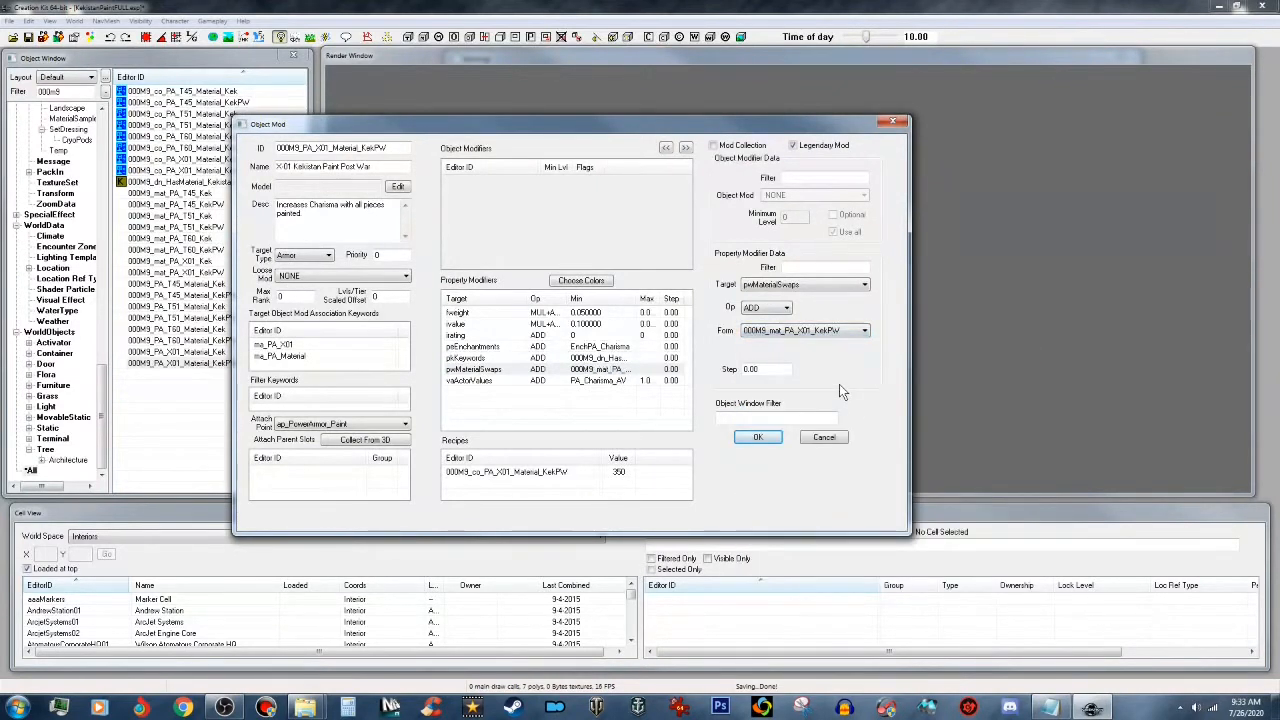
{"action": "left_click", "coordinate": [762, 437]}
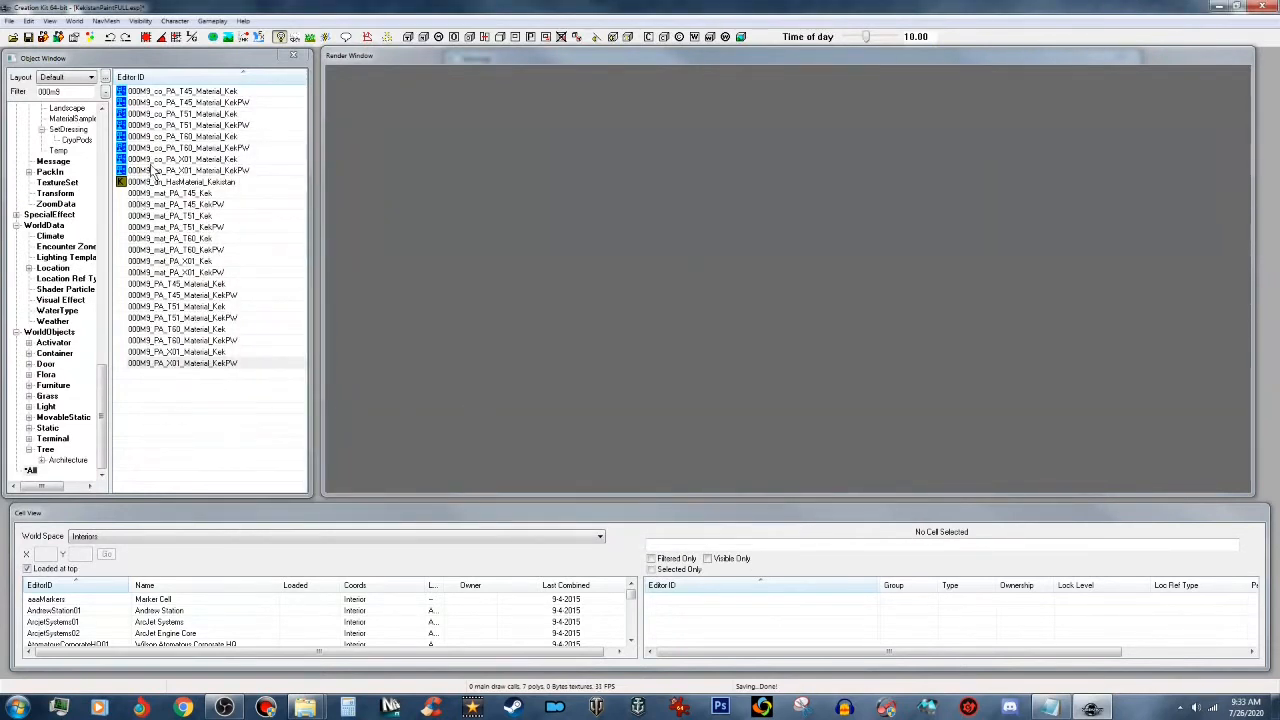
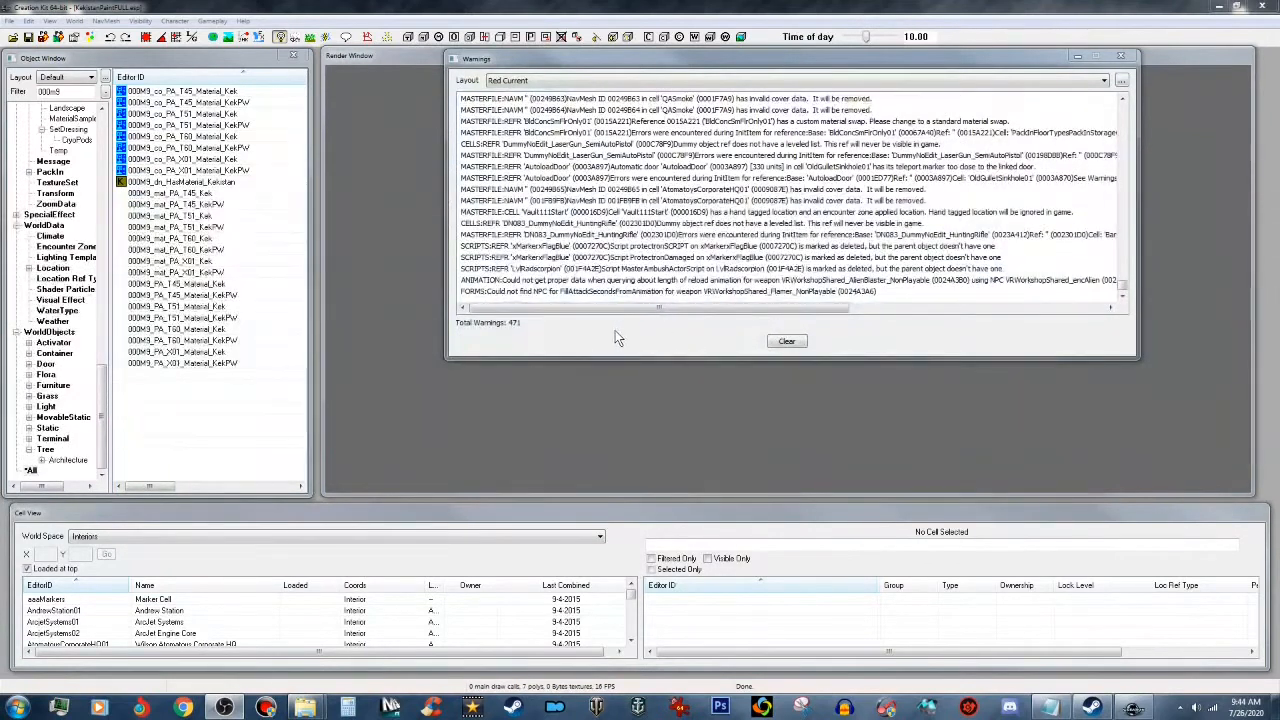
Step: Try to find the power armor enchantment by filtering the Enchantment category with PA_enchal
{"action": "left_click", "coordinate": [105, 385]}
{"action": "left_click_drag", "start_coordinate": [108, 392], "coordinate": [115, 223]}
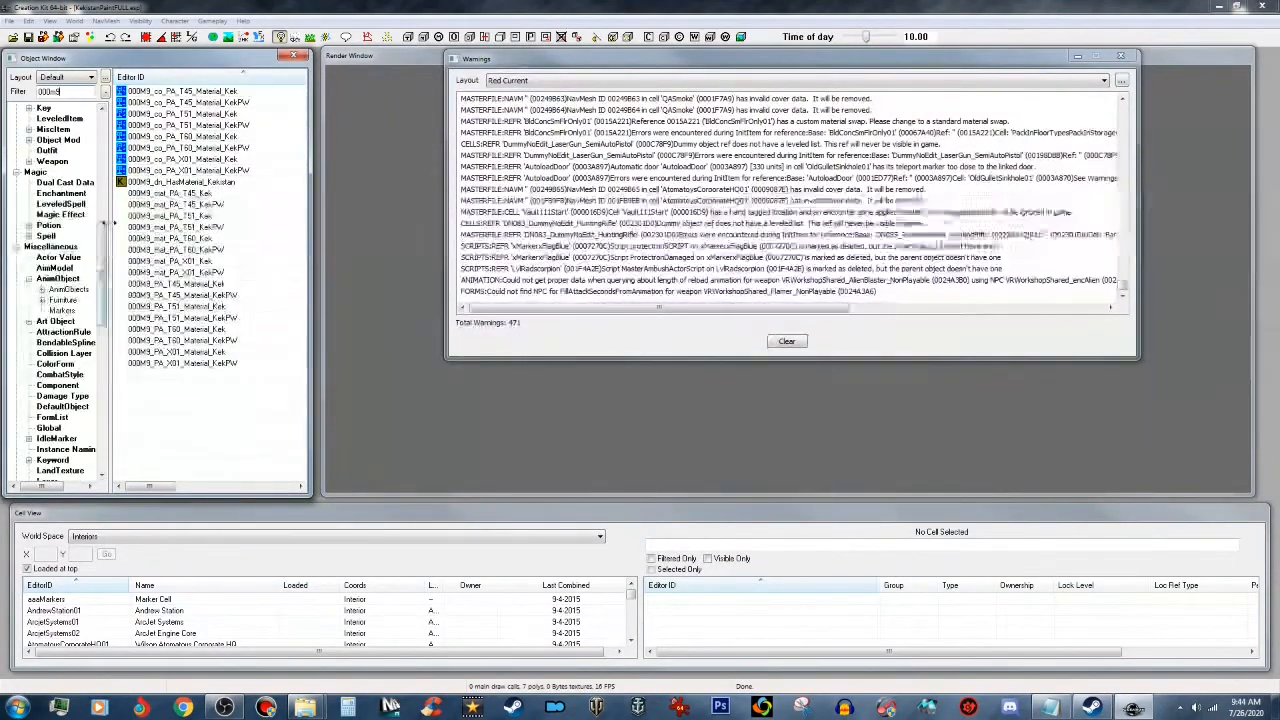
{"action": "left_click", "coordinate": [64, 193]}
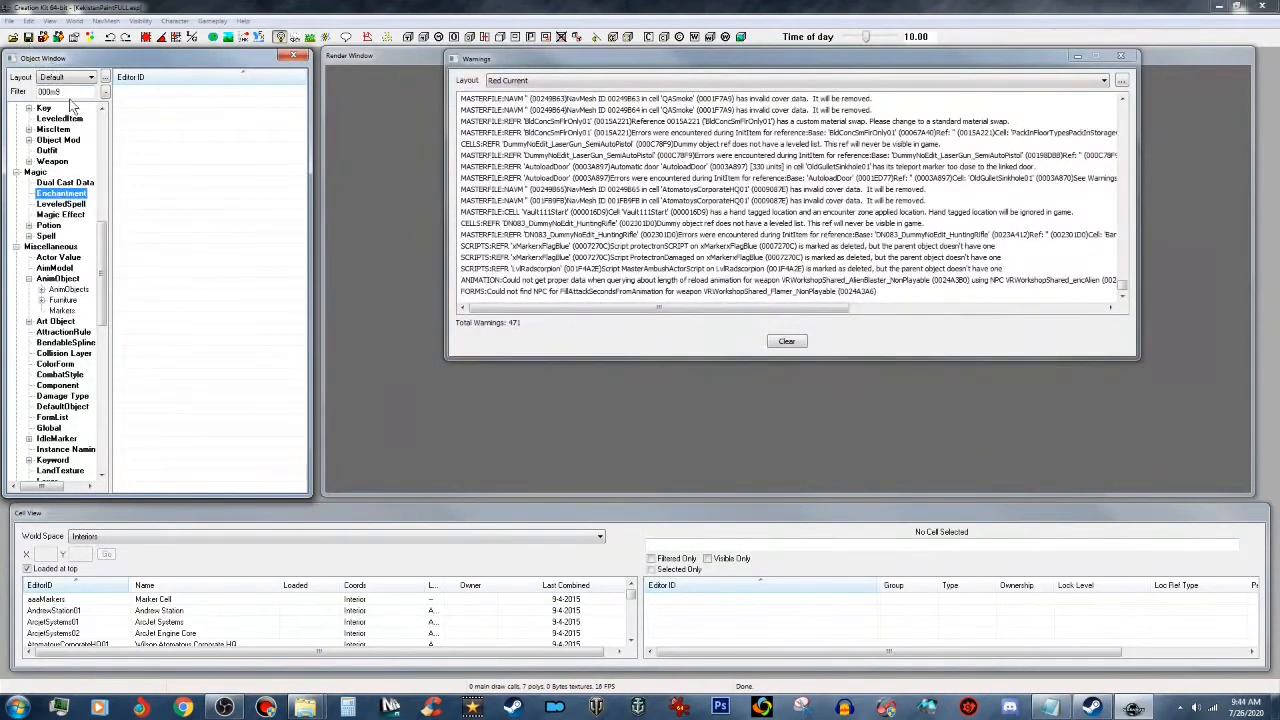
{"action": "left_click_drag", "start_coordinate": [68, 92], "coordinate": [12, 94]}
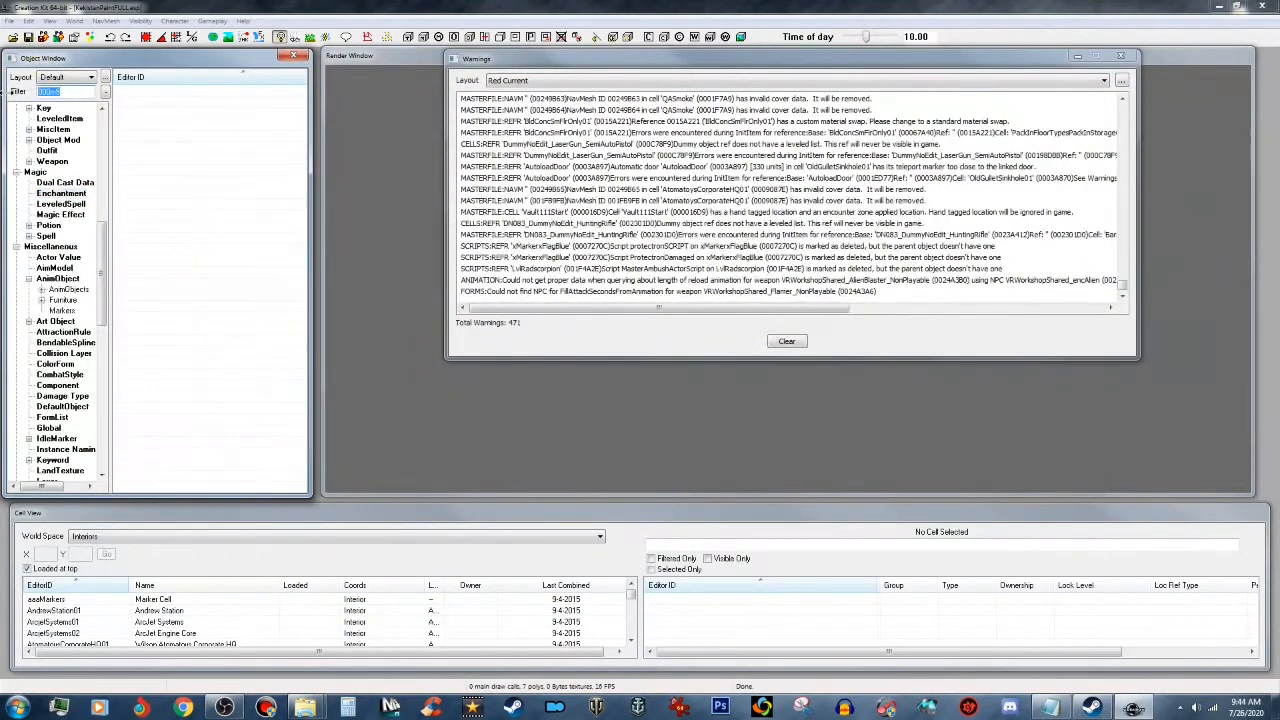
{"action": "type", "text": "PA_enchal"}
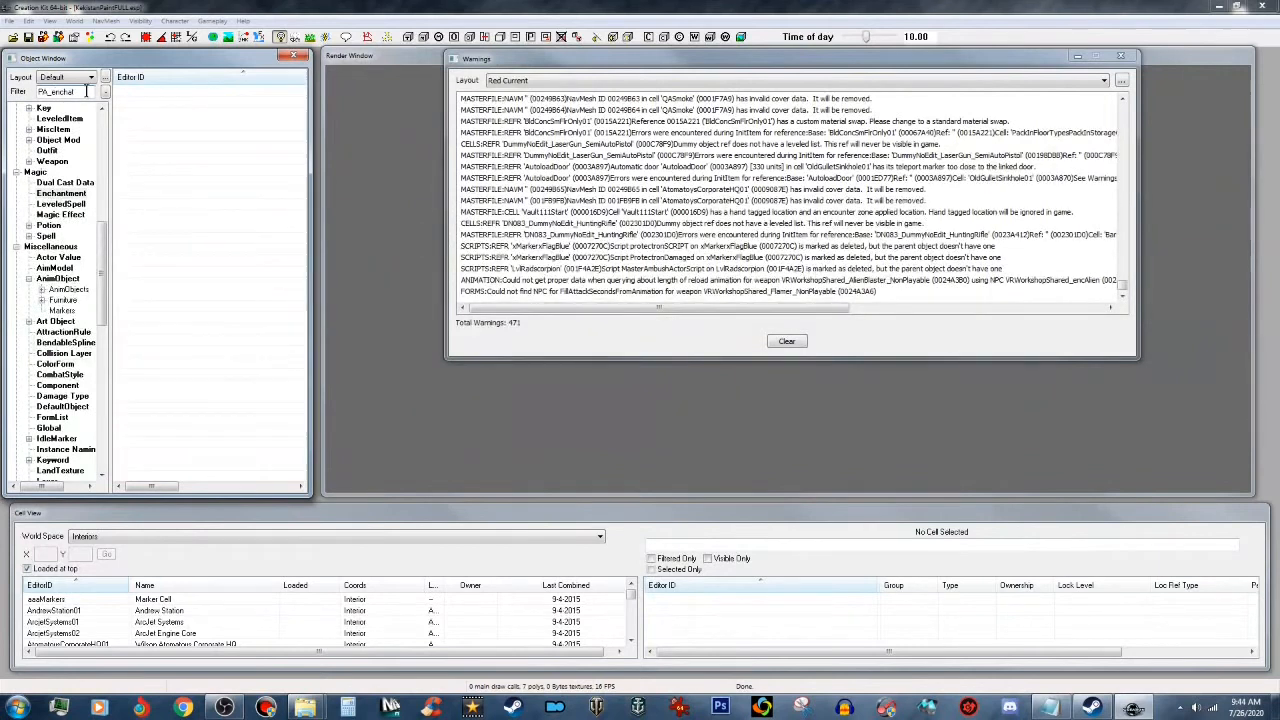
Step: Filter the objects of all categories by 000m9
{"action": "double_click", "coordinate": [62, 92]}
{"action": "type", "text": "000m9"}
{"action": "left_click_drag", "start_coordinate": [106, 237], "coordinate": [111, 382]}
{"action": "left_click", "coordinate": [33, 470]}
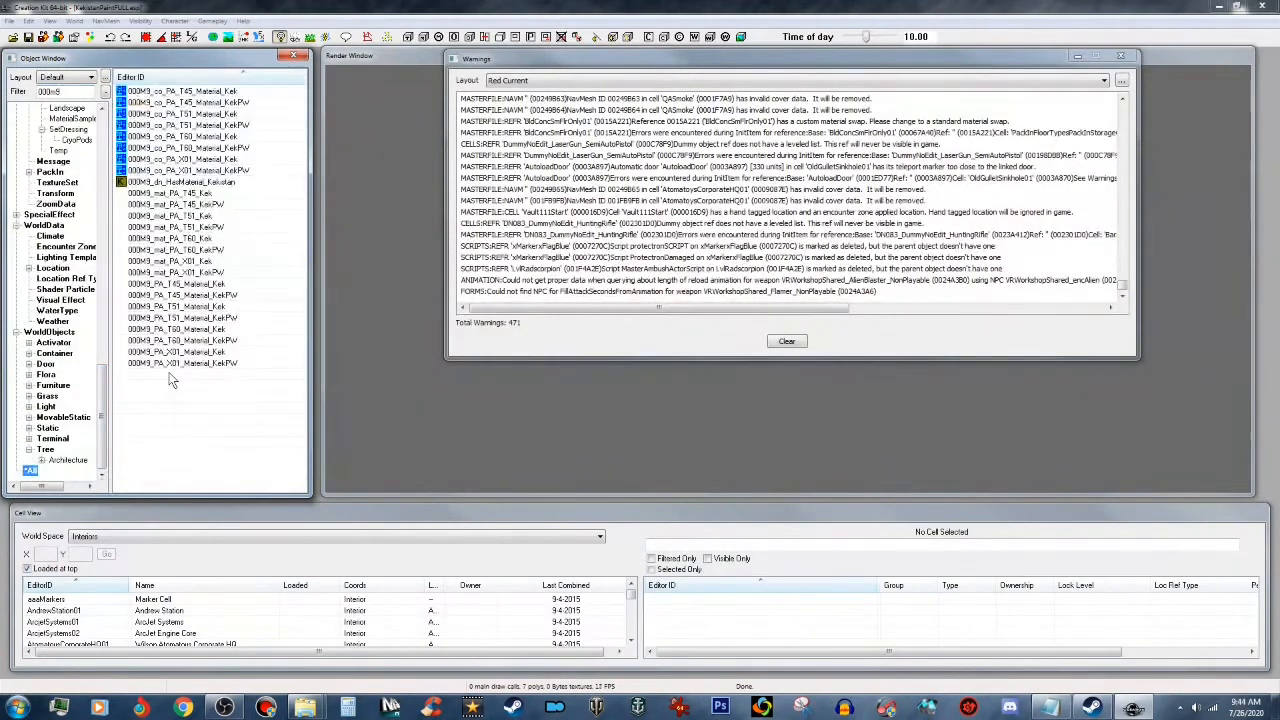
Step: Check which form the peEnchantments modifier of 000M9_PA_X01_Material_KekPW uses, then close the object mod without changes
{"action": "left_click", "coordinate": [200, 363]}
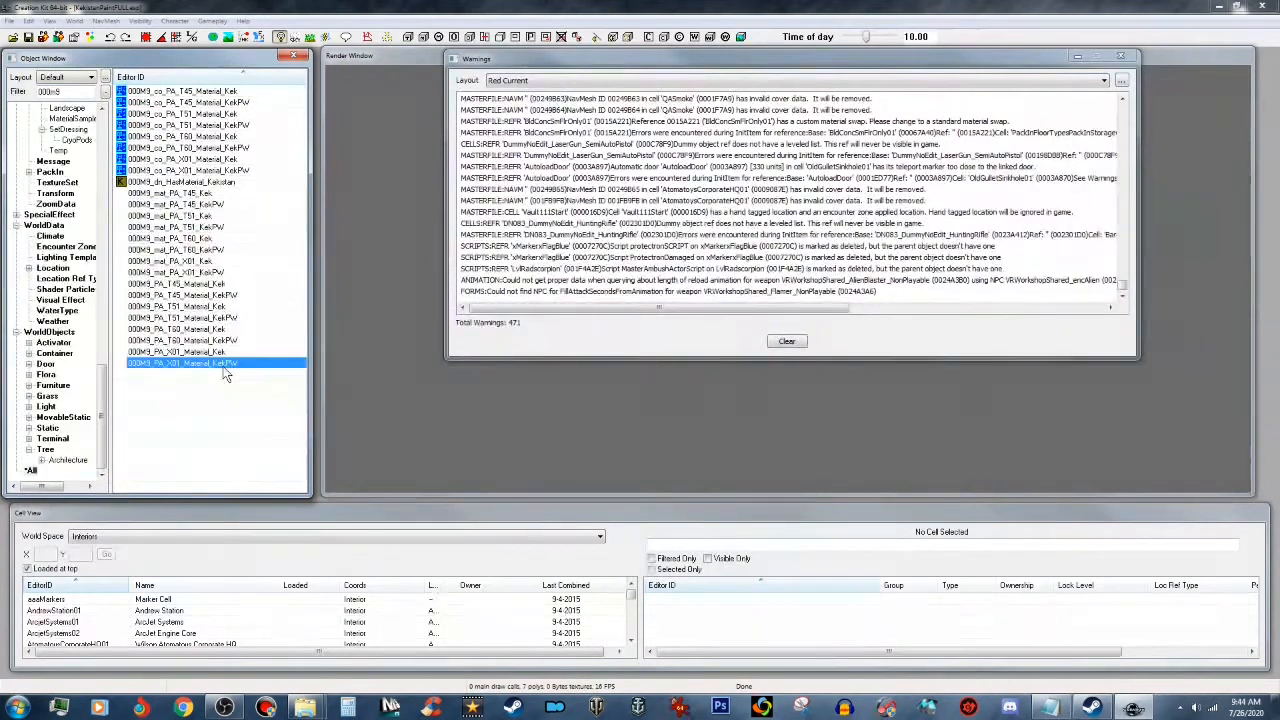
{"action": "double_click", "coordinate": [200, 363]}
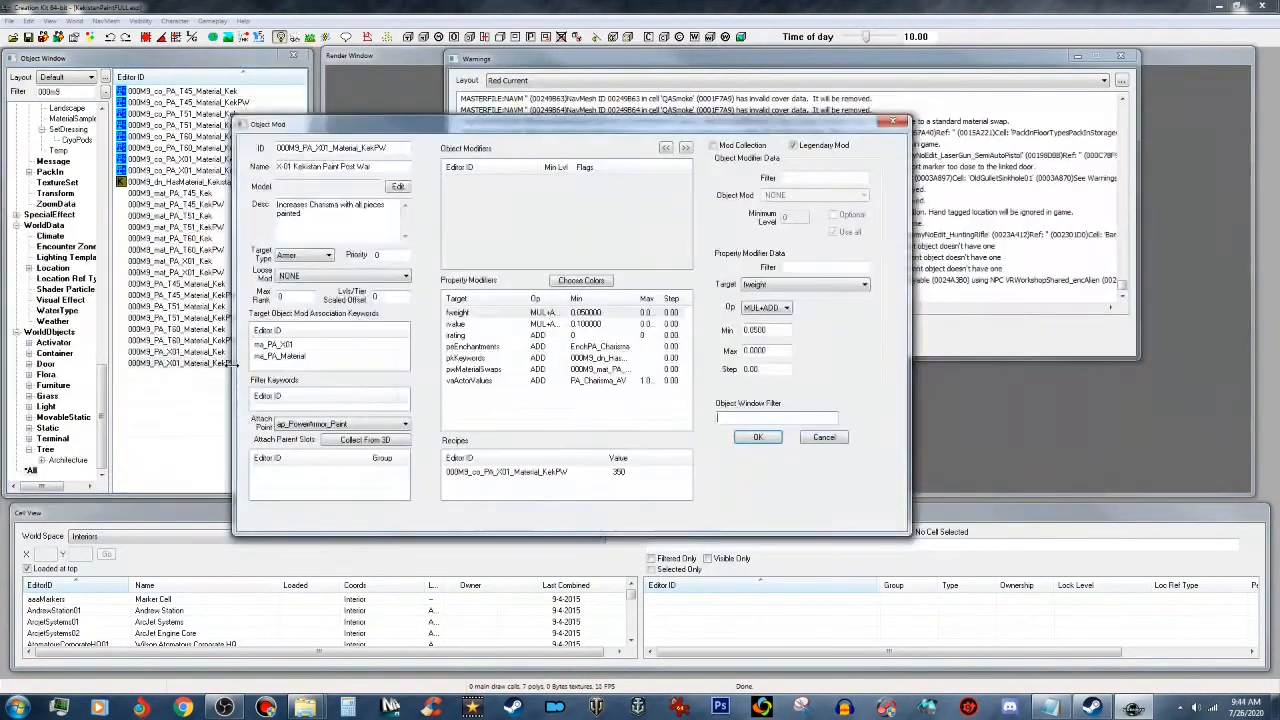
{"action": "left_click", "coordinate": [492, 347]}
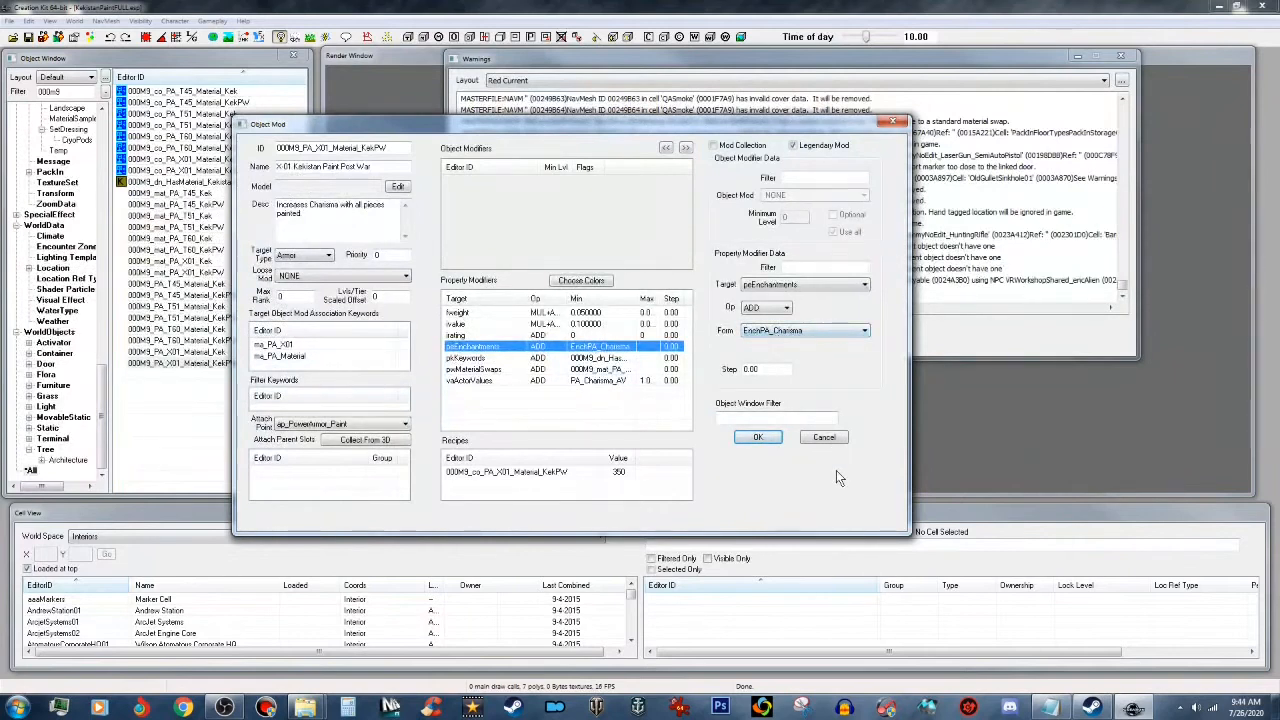
{"action": "left_click", "coordinate": [838, 439]}
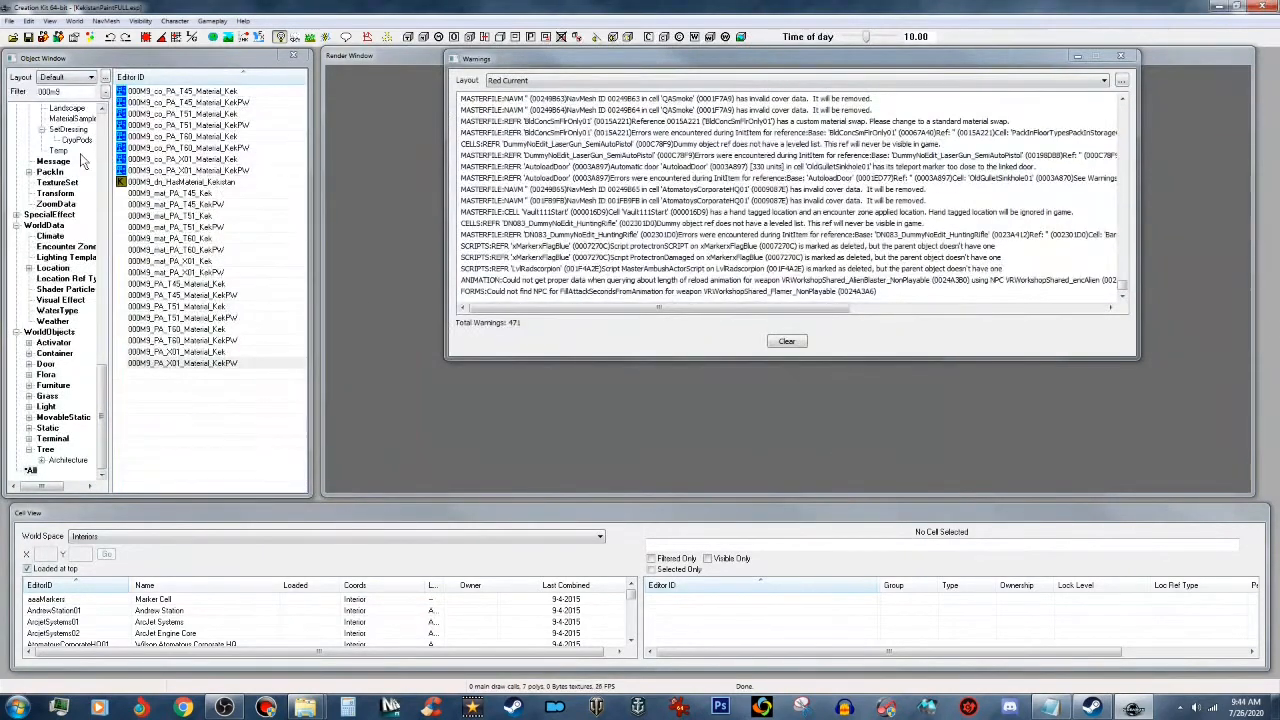
Step: Filter the Enchantment category by enchPA_ and open EnchPA_Charisma, moving its window clear of the object list
{"action": "left_click_drag", "start_coordinate": [100, 386], "coordinate": [110, 240]}
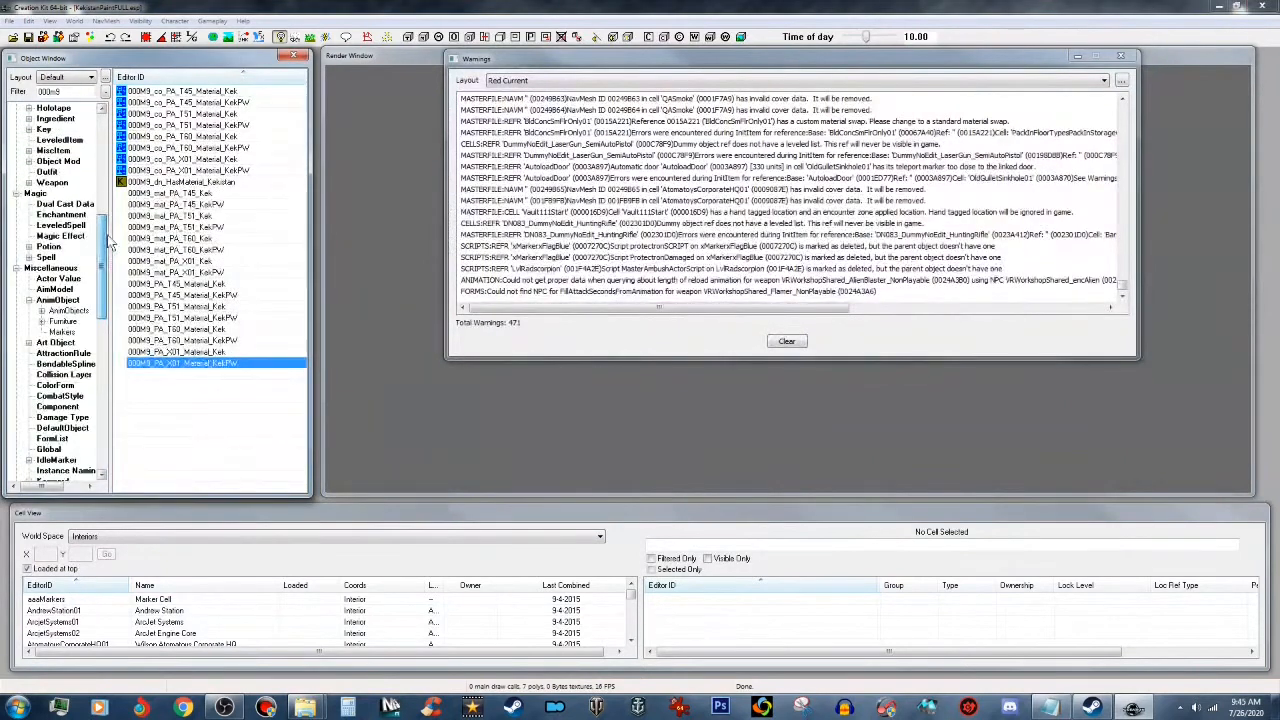
{"action": "left_click", "coordinate": [63, 214]}
{"action": "left_click", "coordinate": [70, 91]}
{"action": "double_click", "coordinate": [70, 92]}
{"action": "type", "text": "e"}
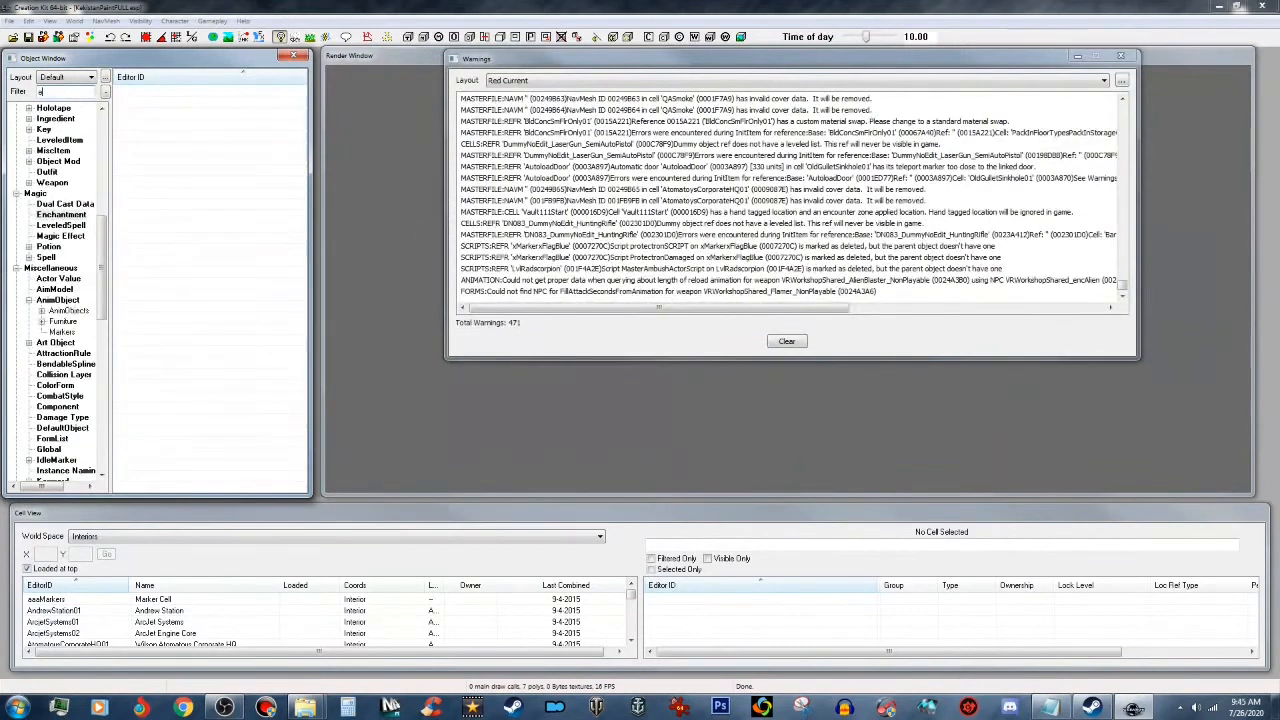
{"action": "type", "text": "nchPA_"}
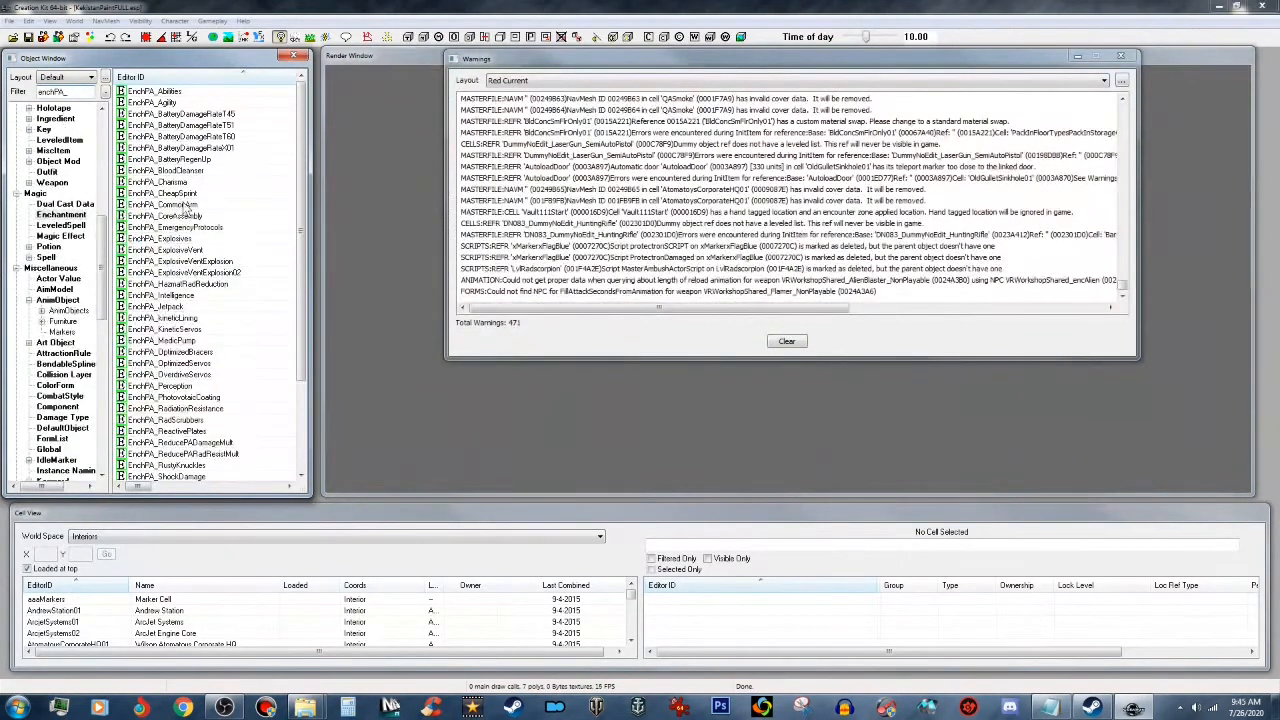
{"action": "double_click", "coordinate": [165, 182]}
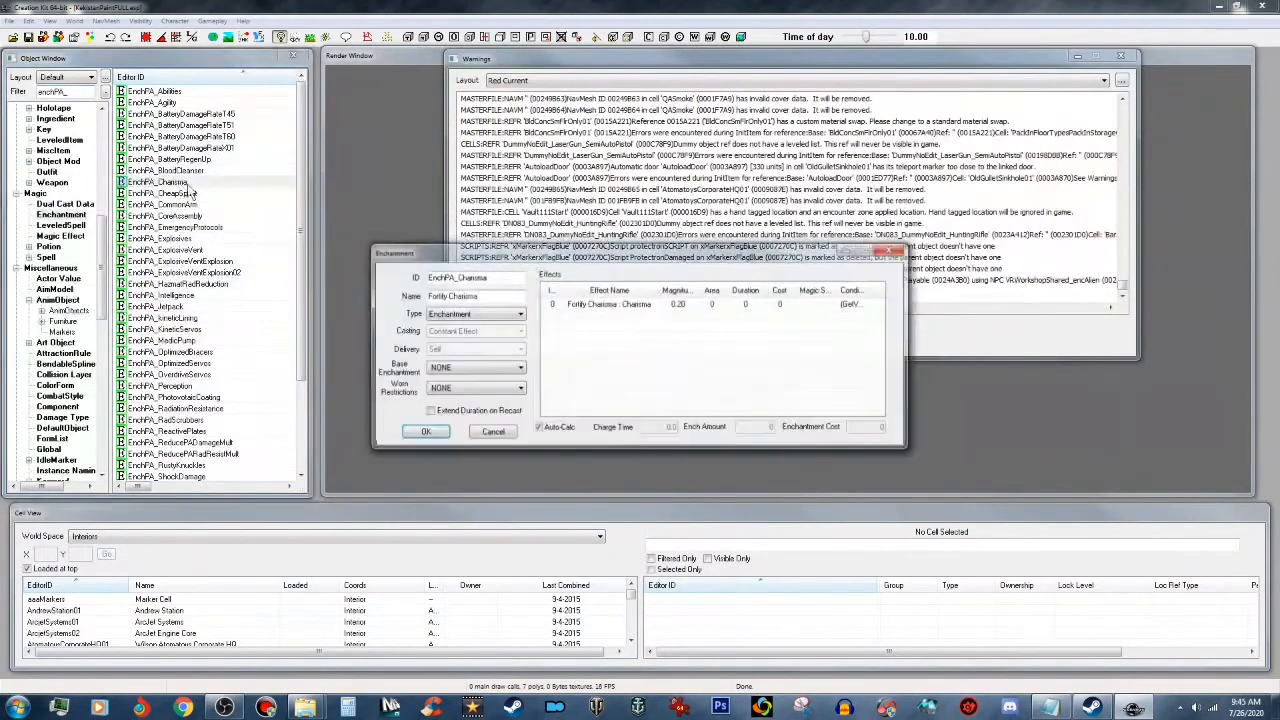
{"action": "left_click_drag", "start_coordinate": [624, 257], "coordinate": [903, 343]}
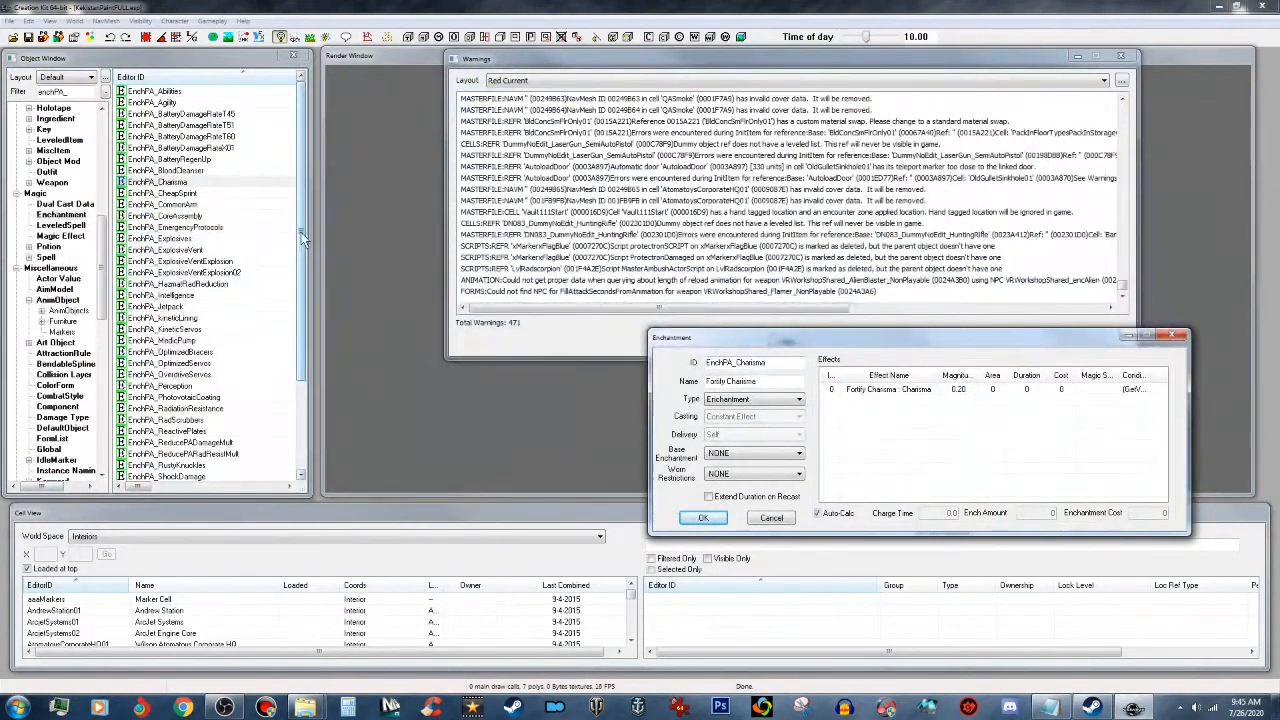
Step: Broaden the enchantment filter to ench and open the legendary armor Chameleon enchantment
{"action": "left_click", "coordinate": [52, 89]}
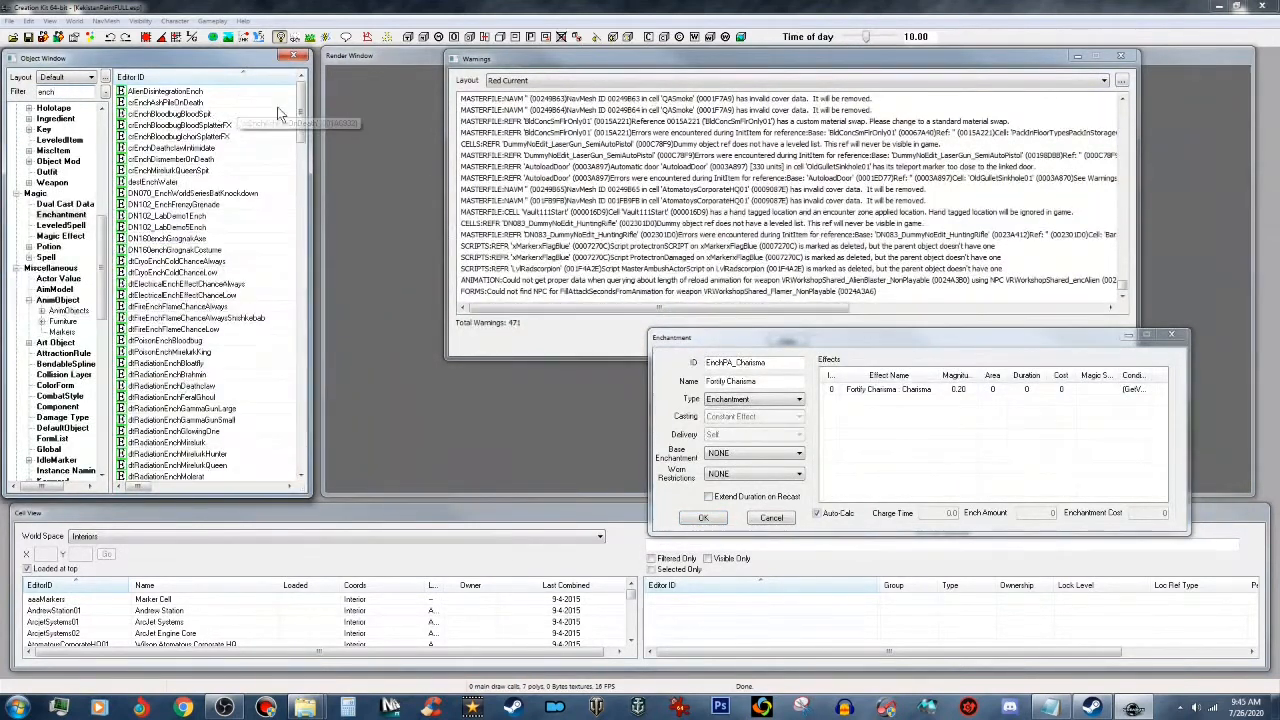
{"action": "left_click_drag", "start_coordinate": [301, 110], "coordinate": [296, 175]}
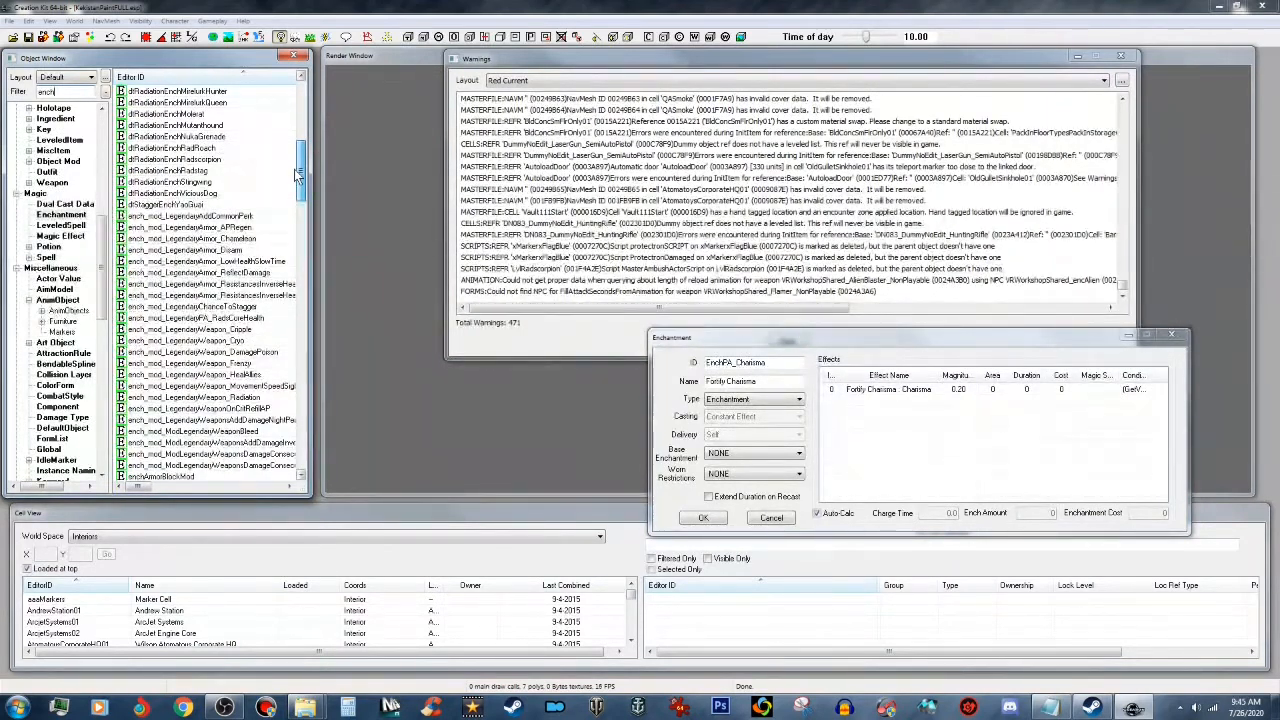
{"action": "double_click", "coordinate": [243, 240]}
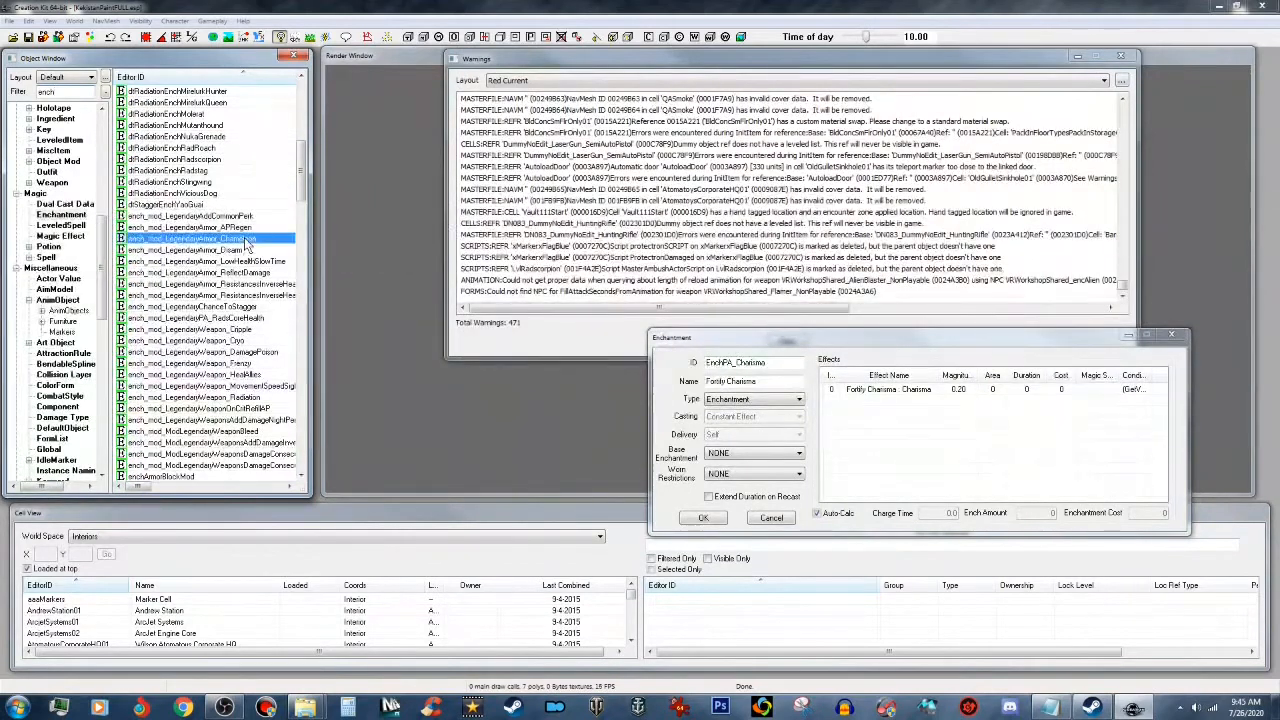
Step: Move the Chameleon enchantment window clear of EnchPA_Charisma and copy its Stealth Field effect
{"action": "left_click_drag", "start_coordinate": [600, 260], "coordinate": [384, 228]}
{"action": "double_click", "coordinate": [390, 272]}
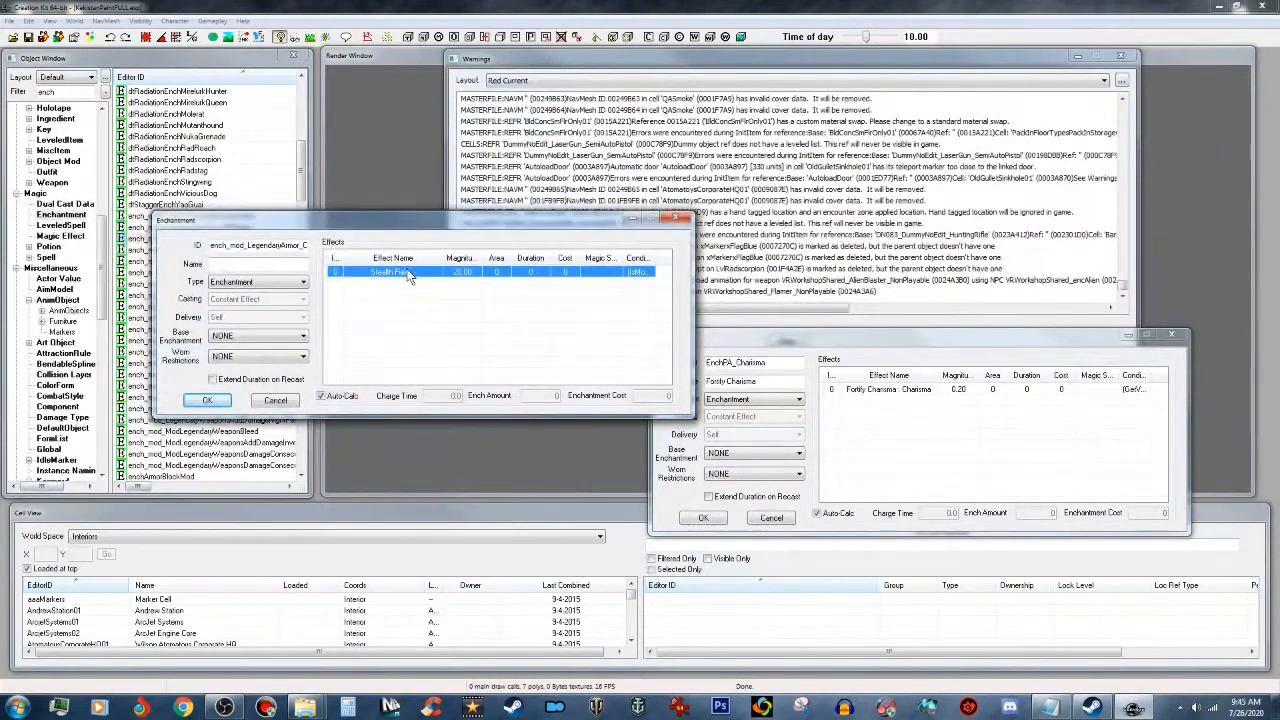
{"action": "right_click", "coordinate": [406, 270]}
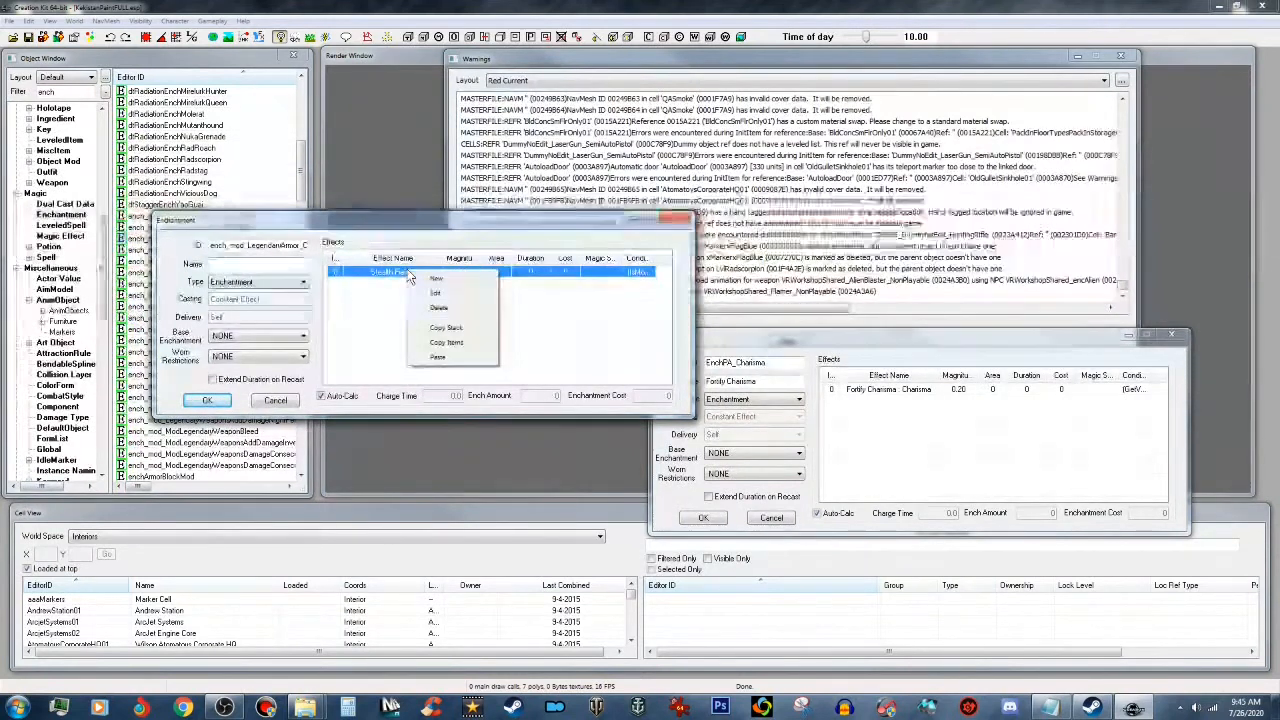
{"action": "left_click", "coordinate": [452, 342]}
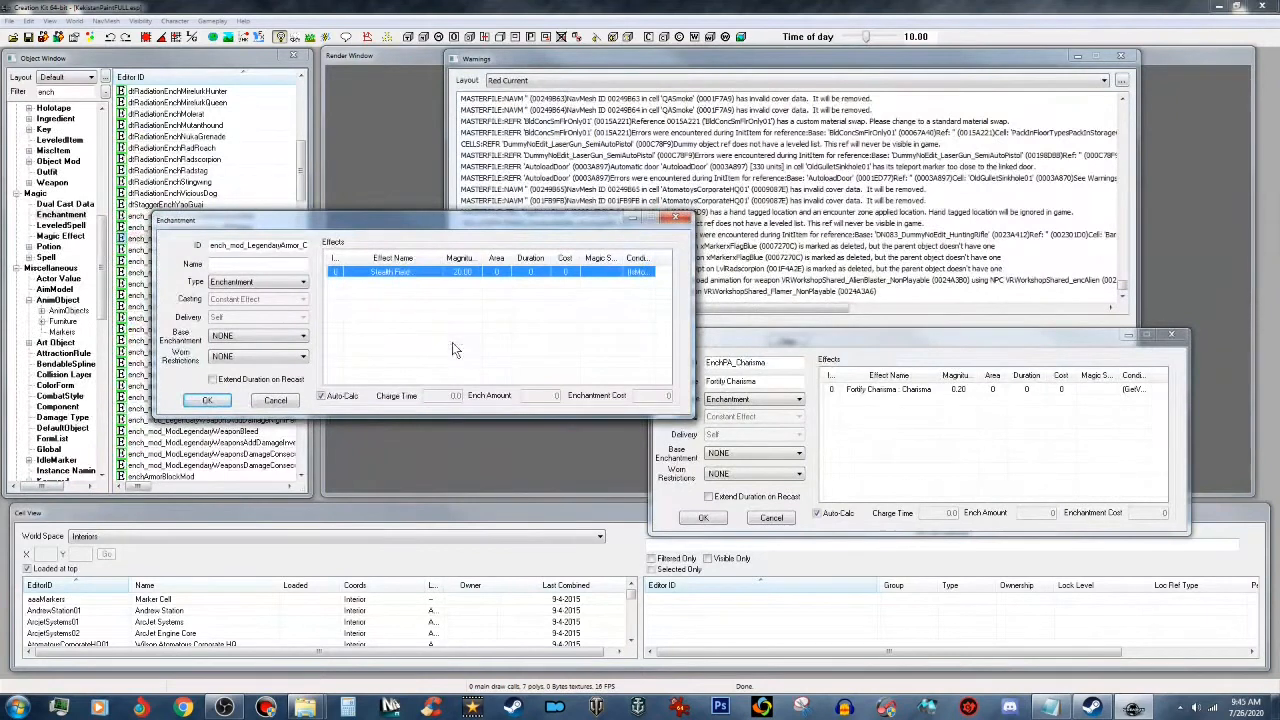
Step: Add the prefix 000M9_ to the ID of the EnchPA_Charisma enchantment
{"action": "left_click", "coordinate": [922, 336]}
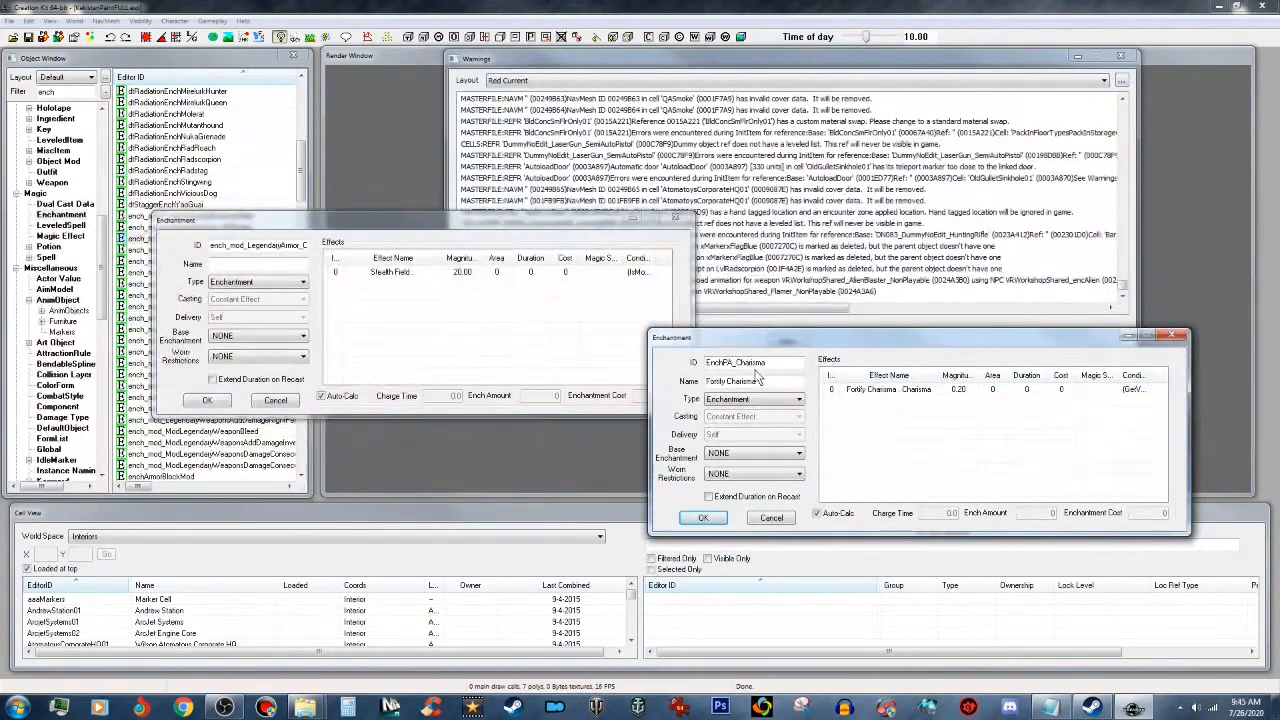
{"action": "left_click", "coordinate": [707, 363]}
{"action": "type", "text": "000MS"}
{"action": "type", "text": "_"}
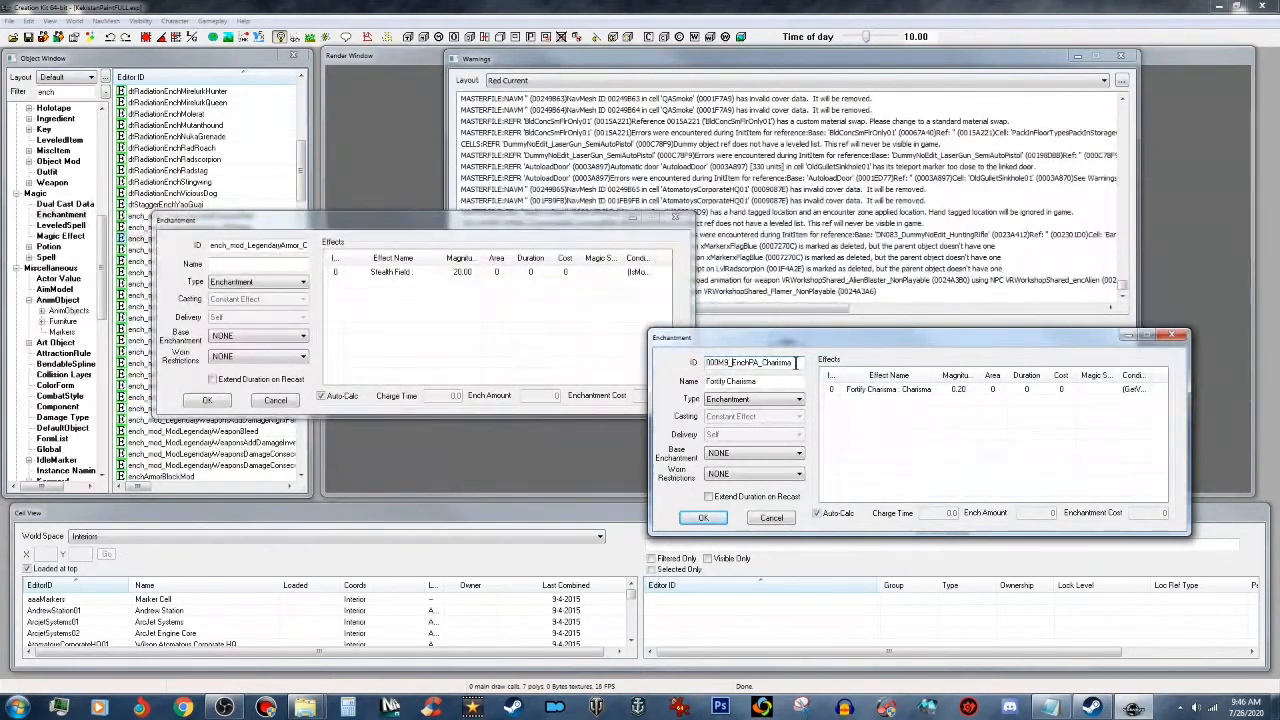
Step: Copy the Chameleon enchantment's Stealth Field effect into the effects of 000M9_EnchPA_Charisma, then close the Chameleon window
{"action": "left_click", "coordinate": [411, 270]}
{"action": "right_click", "coordinate": [407, 270]}
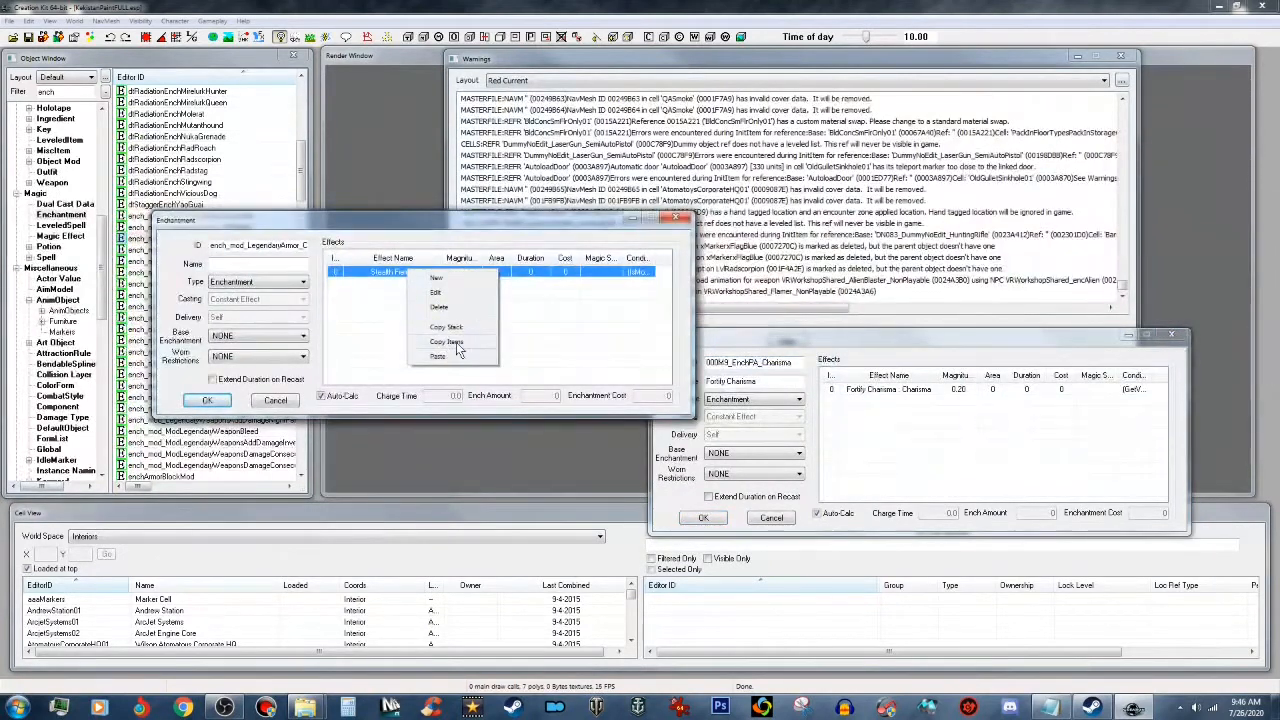
{"action": "left_click", "coordinate": [447, 341]}
{"action": "left_click", "coordinate": [897, 446]}
{"action": "right_click", "coordinate": [909, 429]}
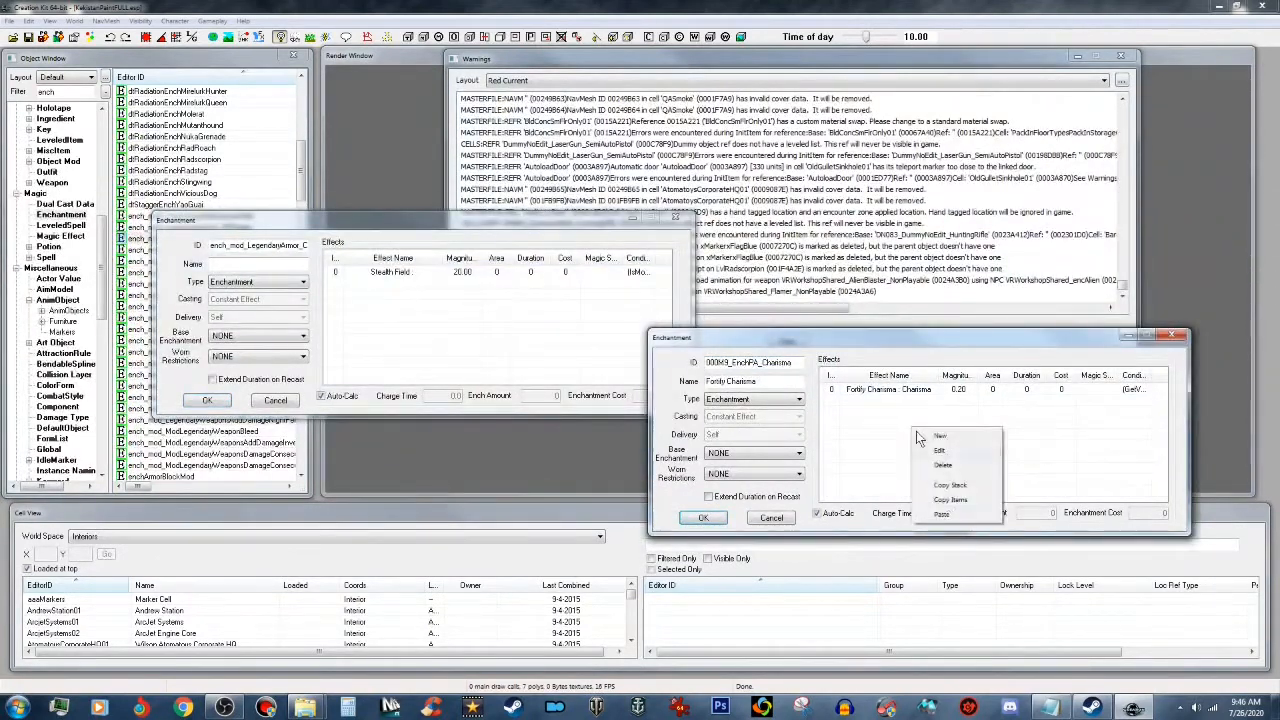
{"action": "left_click", "coordinate": [945, 515]}
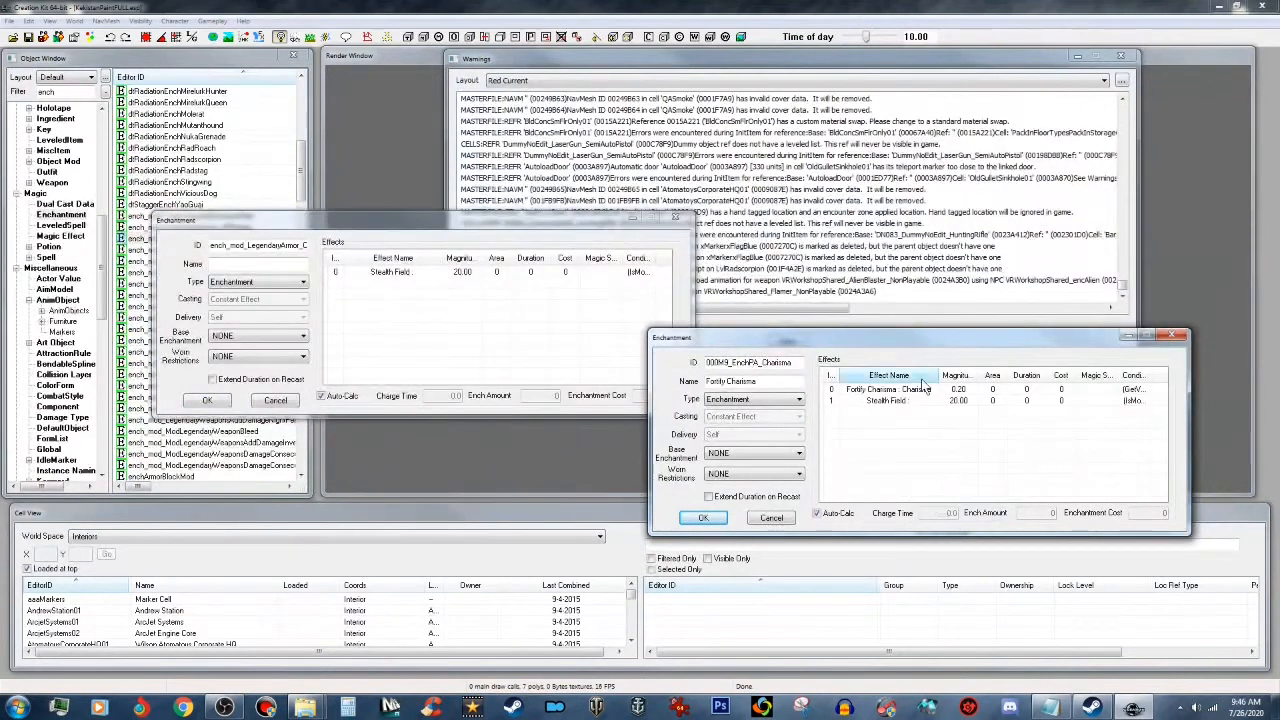
{"action": "left_click", "coordinate": [674, 220]}
Step: Set the Stealth Field effect's magnitude to 1000 and delete its IsMoving condition
{"action": "left_click", "coordinate": [906, 400]}
{"action": "double_click", "coordinate": [906, 400]}
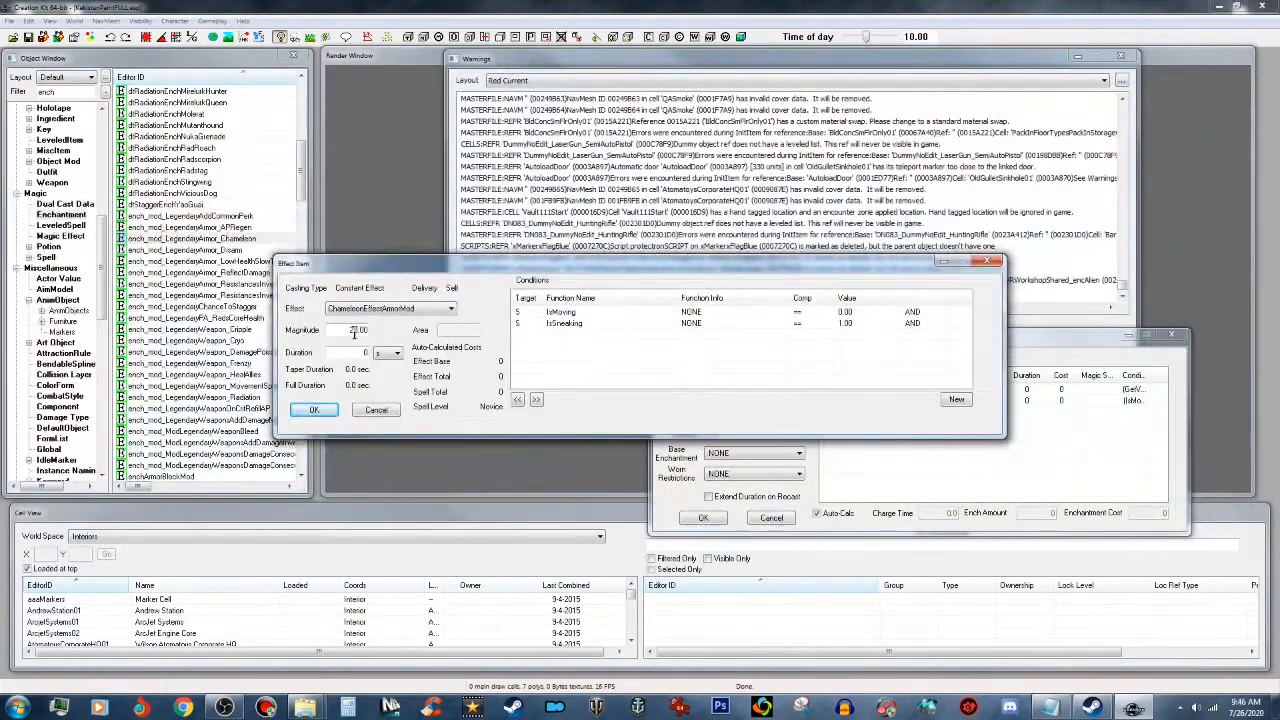
{"action": "left_click_drag", "start_coordinate": [354, 330], "coordinate": [327, 331]}
{"action": "type", "text": "100"}
{"action": "left_click", "coordinate": [585, 313]}
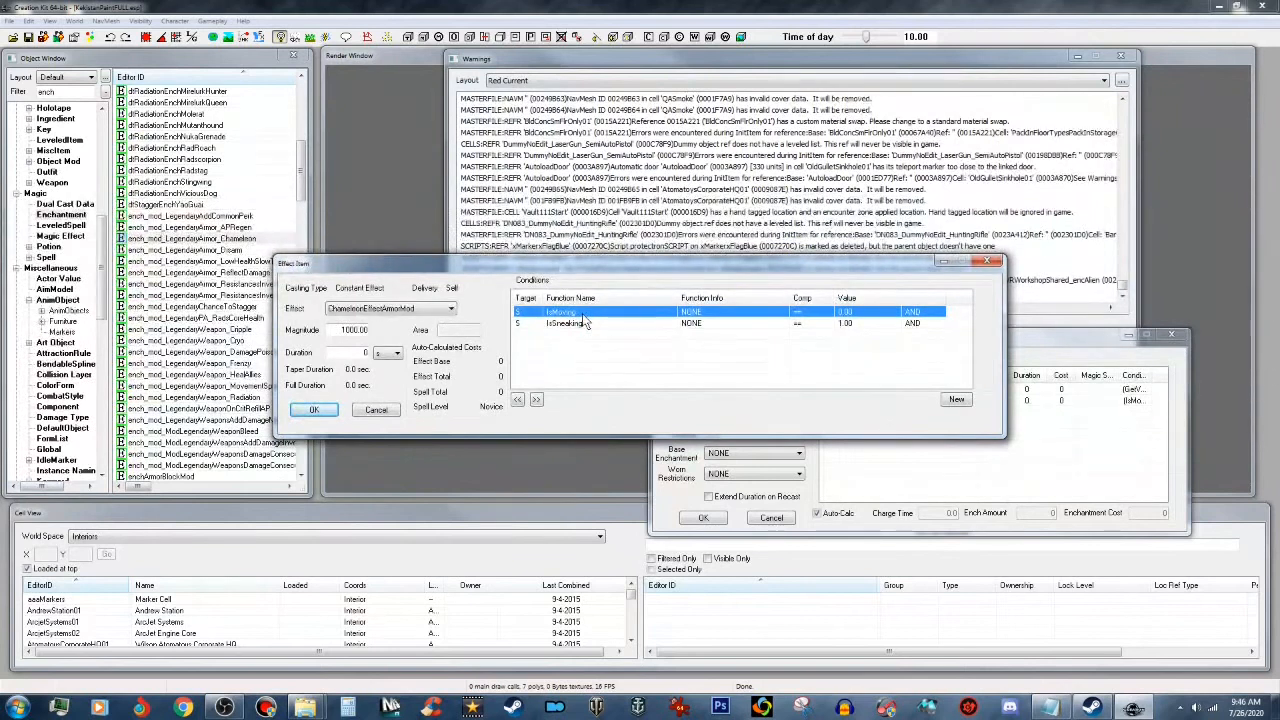
{"action": "key", "text": "Delete"}
{"action": "left_click", "coordinate": [313, 410]}
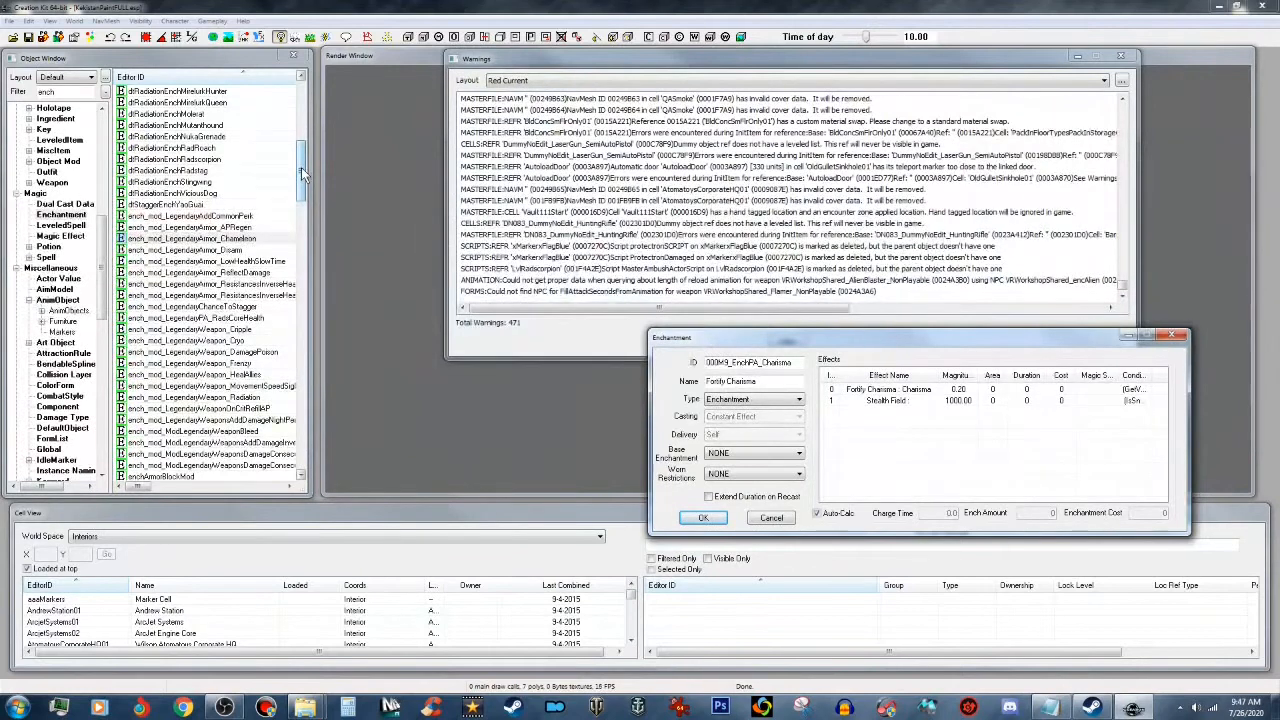
Step: Copy the Fortify Carry Weight effect from EnchClothingCarryWeight into 000M9_EnchPA_Charisma, closing the source enchantment without changes
{"action": "left_click_drag", "start_coordinate": [303, 175], "coordinate": [303, 207]}
{"action": "double_click", "coordinate": [201, 443]}
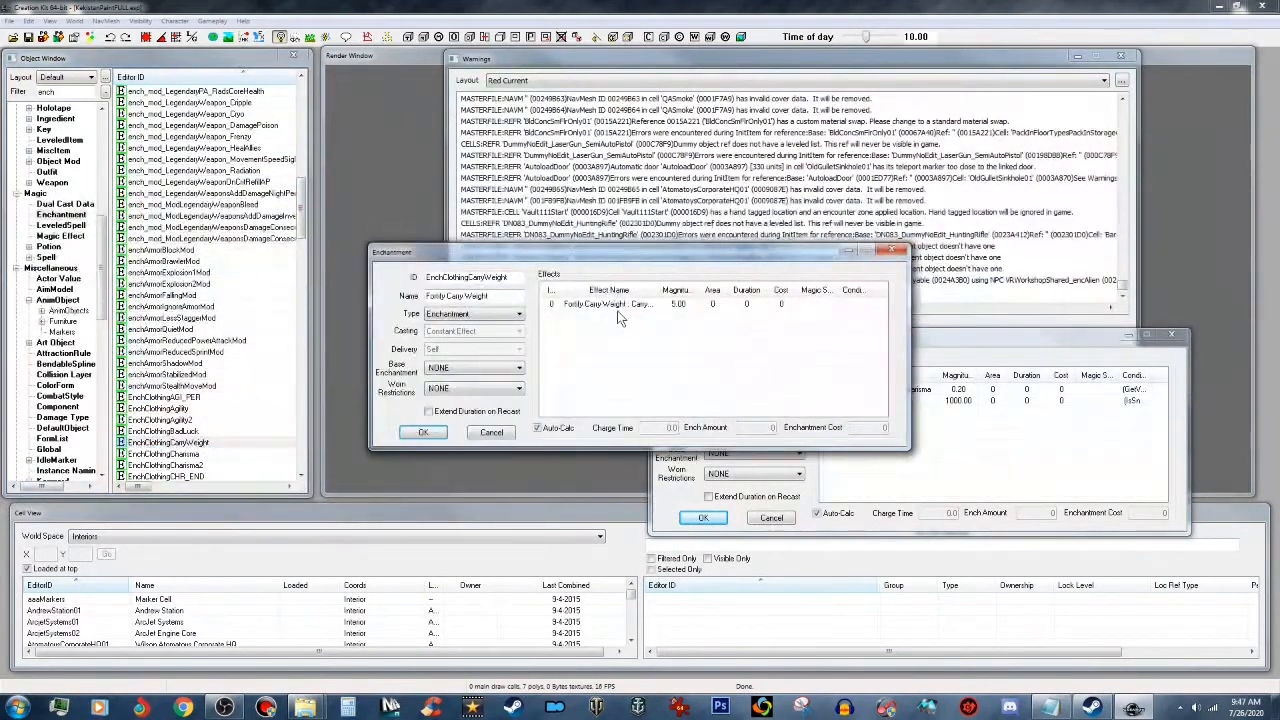
{"action": "left_click", "coordinate": [628, 305]}
{"action": "right_click", "coordinate": [629, 306]}
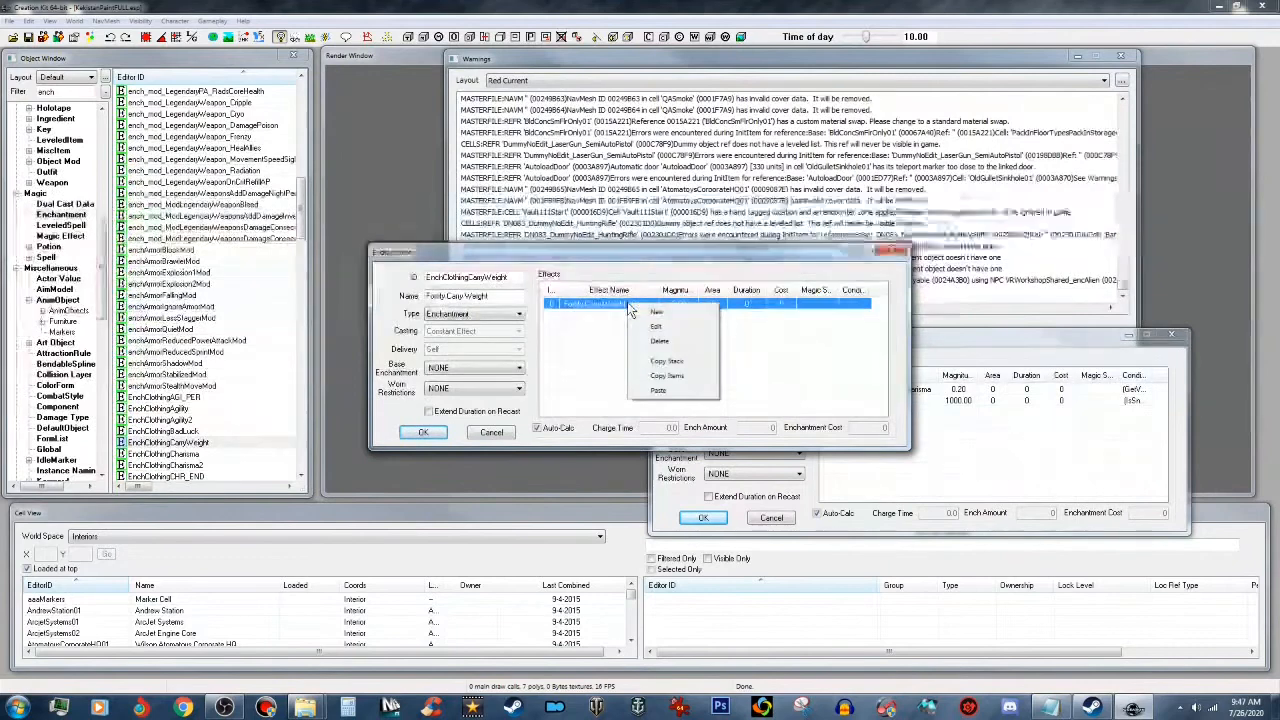
{"action": "left_click", "coordinate": [680, 374]}
{"action": "left_click", "coordinate": [491, 432]}
{"action": "right_click", "coordinate": [868, 438]}
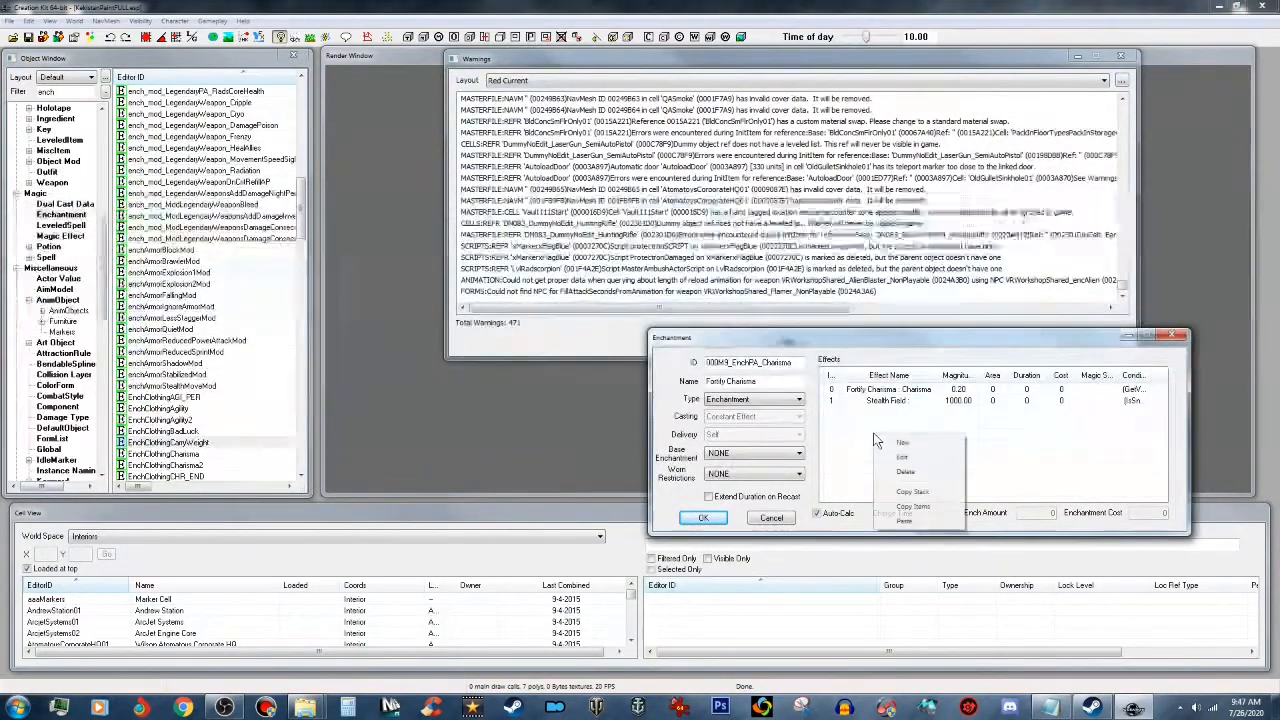
{"action": "left_click", "coordinate": [903, 521]}
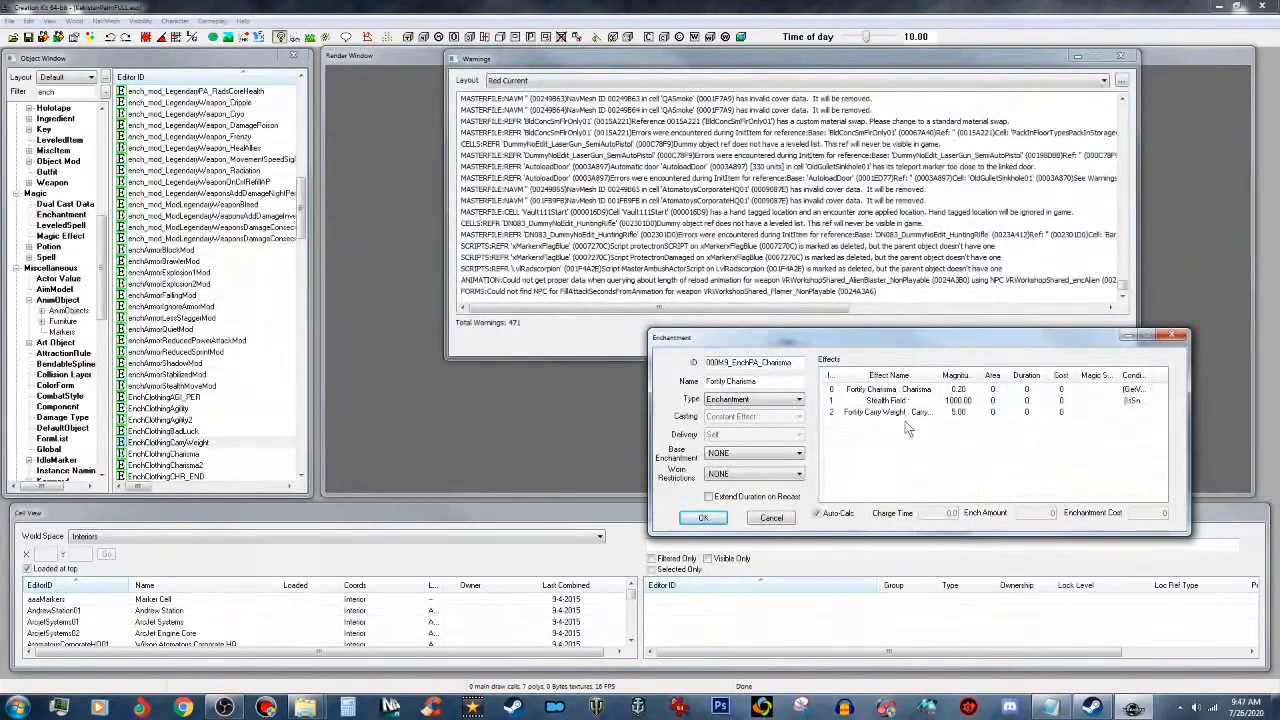
Step: Set the magnitude of the added Fortify Carry Weight effect to 250
{"action": "double_click", "coordinate": [905, 411]}
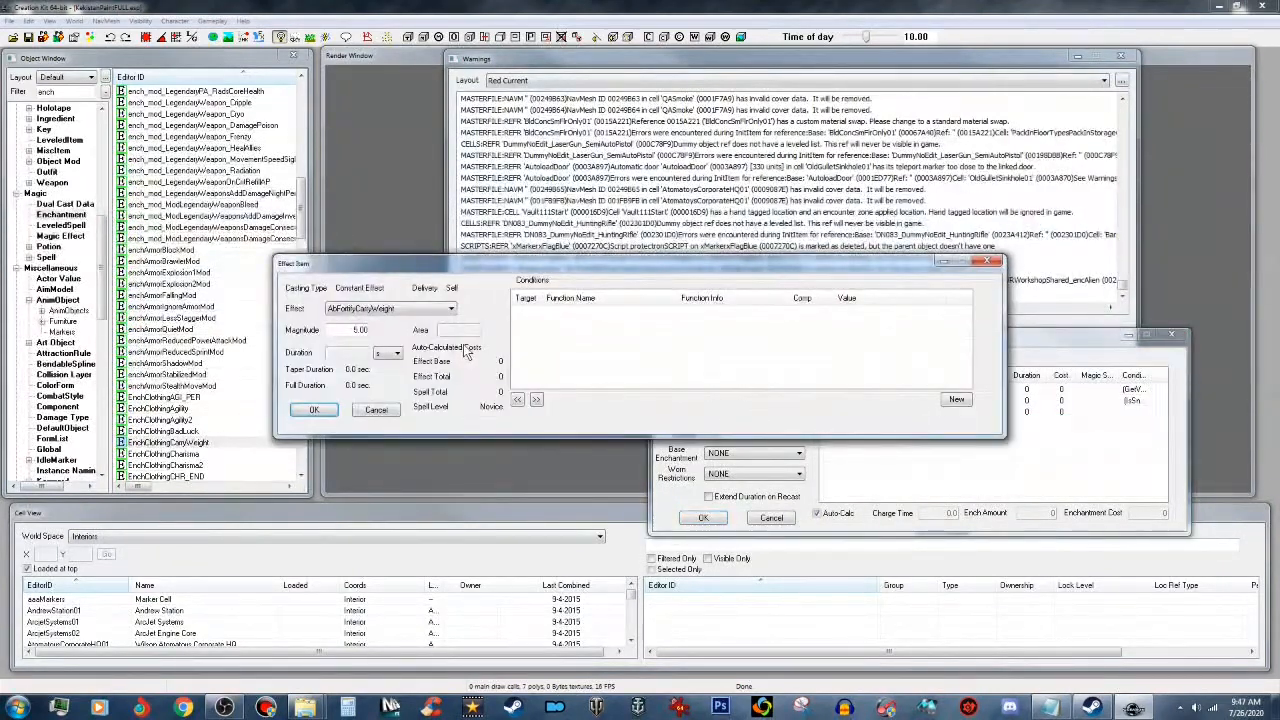
{"action": "left_click", "coordinate": [355, 331]}
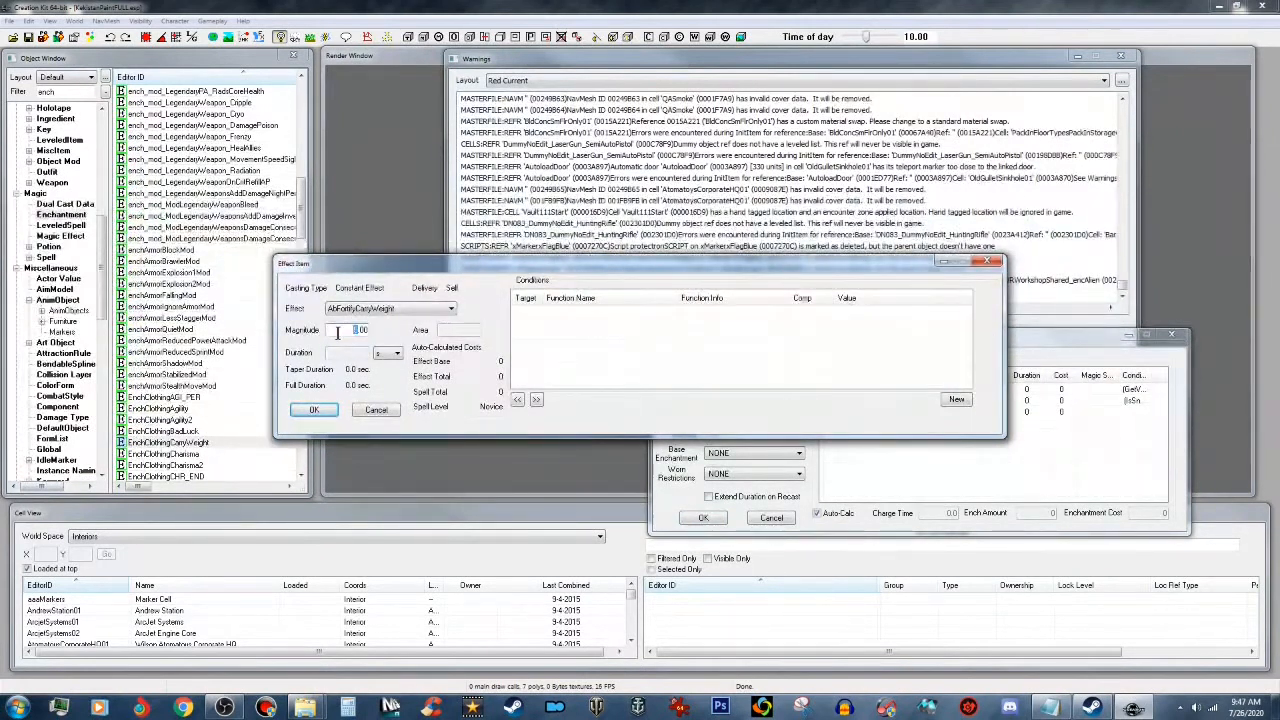
{"action": "type", "text": "25"}
{"action": "left_click", "coordinate": [326, 411]}
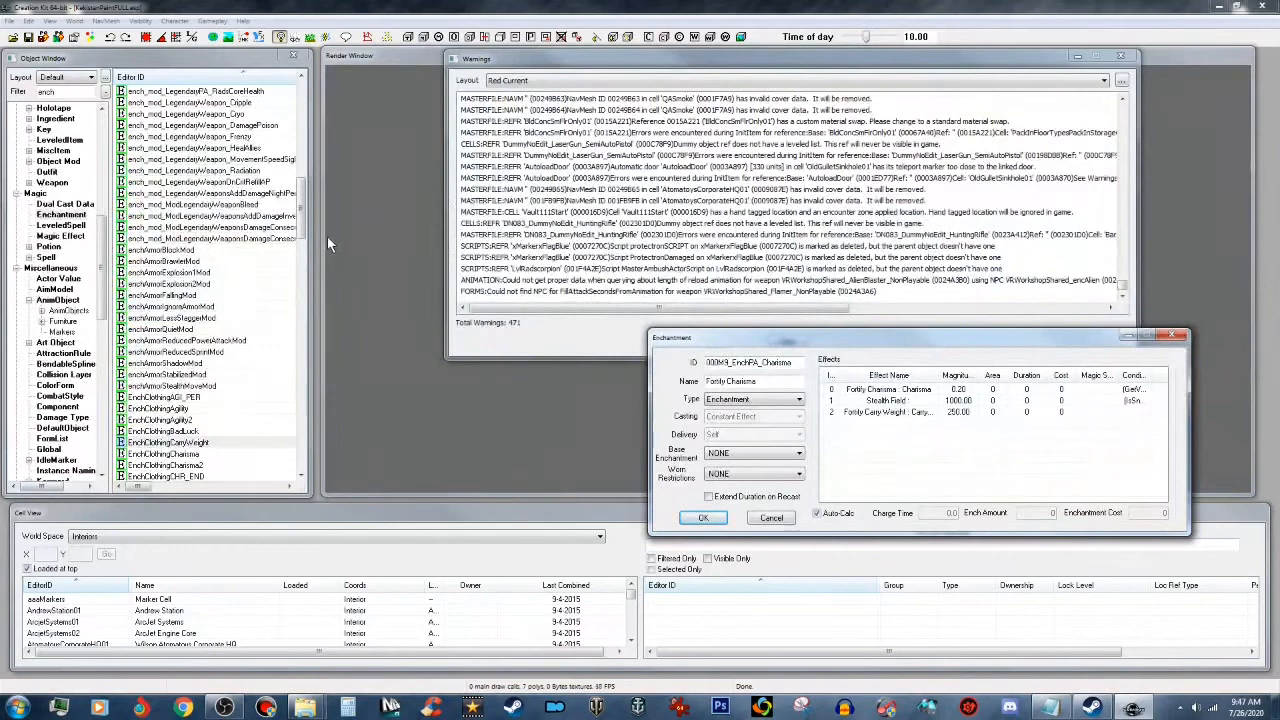
Step: Copy the Fortify Luck effect from EnchClothingLuck2 into the effects of 000M9_EnchPA_Charisma
{"action": "left_click_drag", "start_coordinate": [308, 206], "coordinate": [304, 231]}
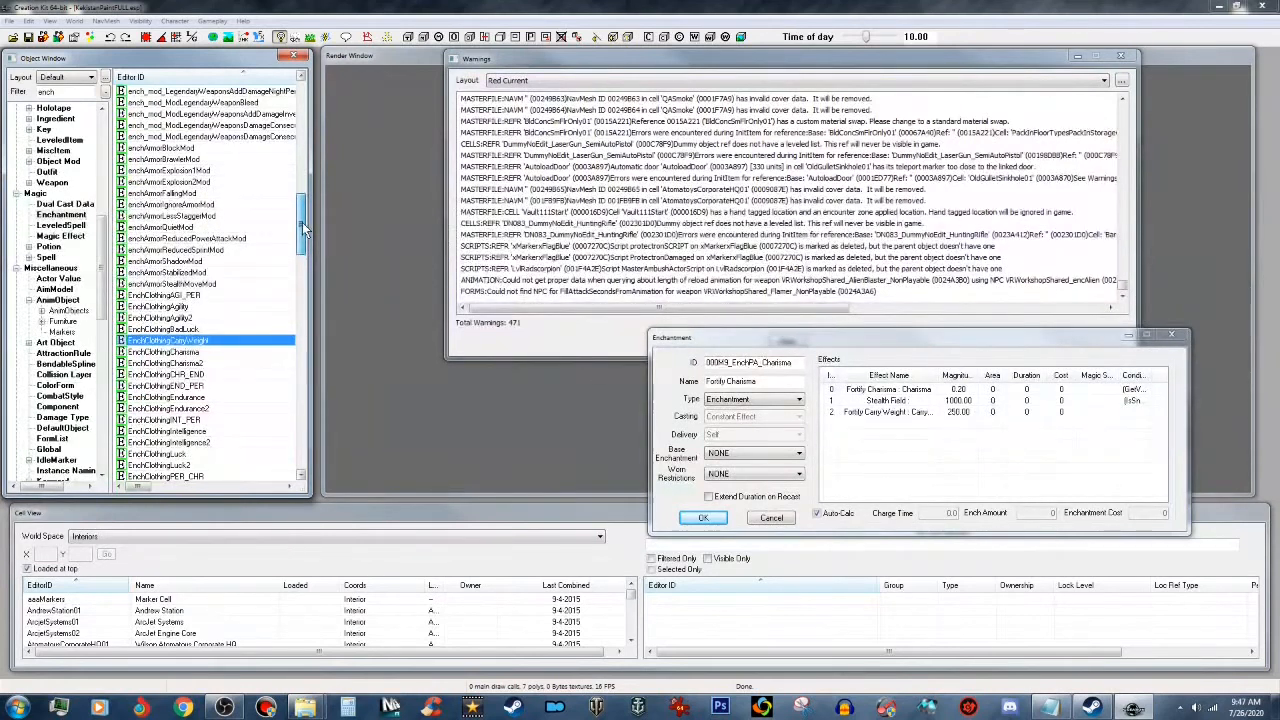
{"action": "left_click_drag", "start_coordinate": [302, 222], "coordinate": [306, 250]}
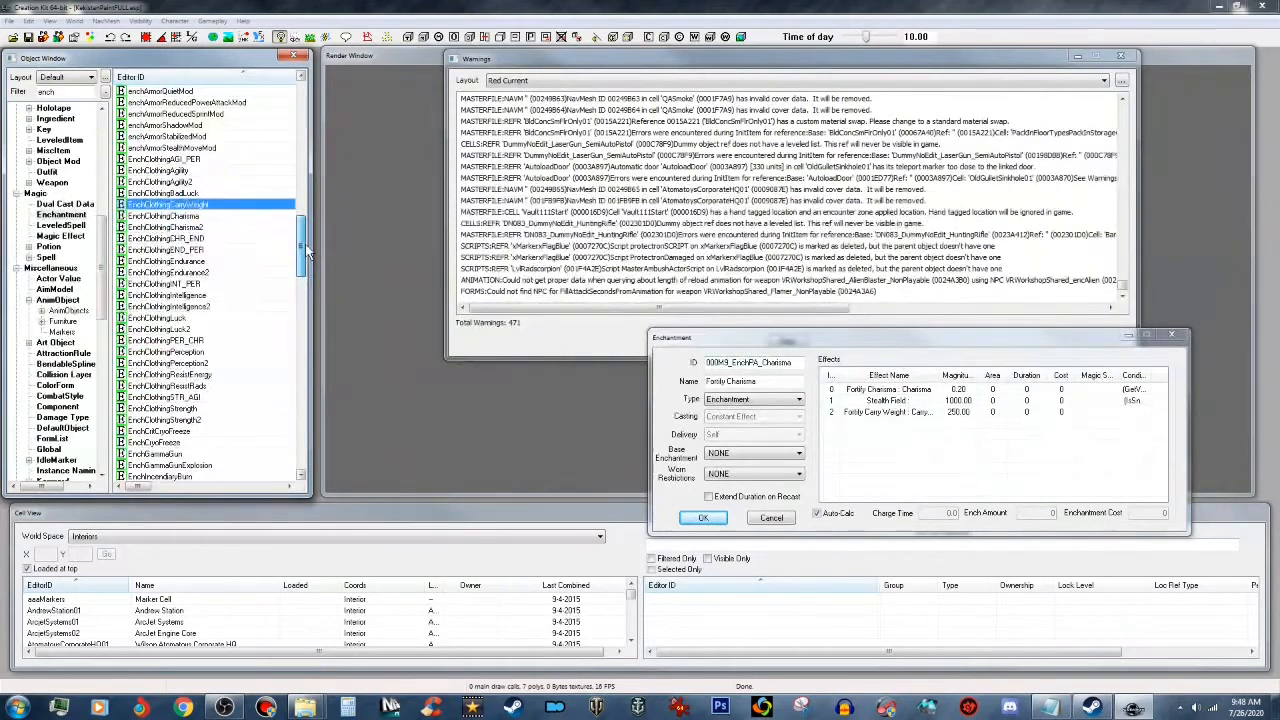
{"action": "double_click", "coordinate": [190, 332]}
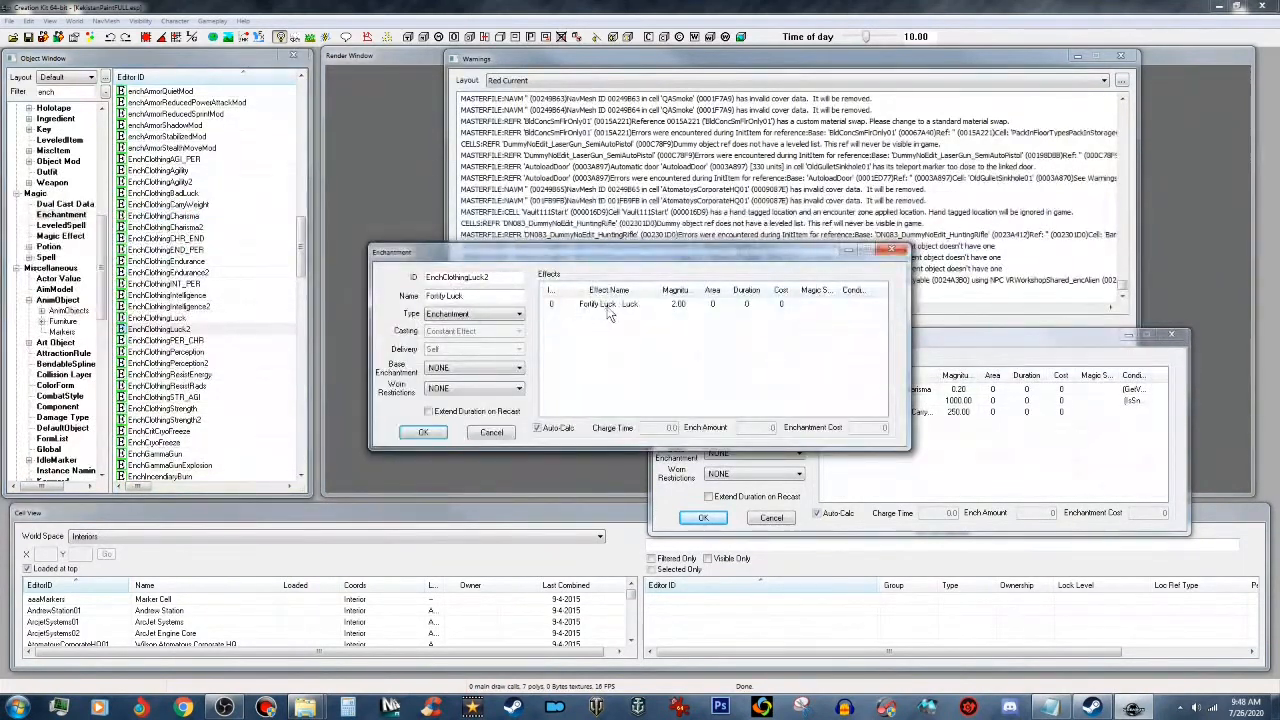
{"action": "left_click", "coordinate": [613, 305]}
{"action": "right_click", "coordinate": [617, 310]}
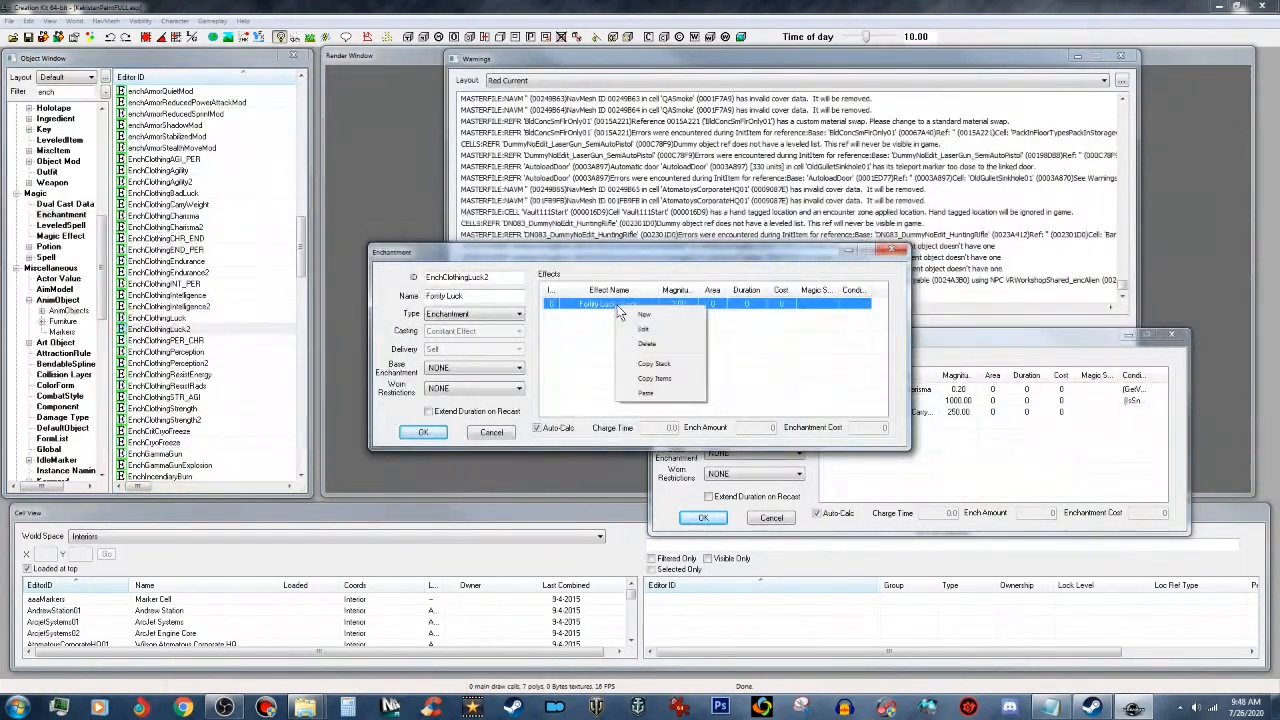
{"action": "left_click", "coordinate": [658, 379]}
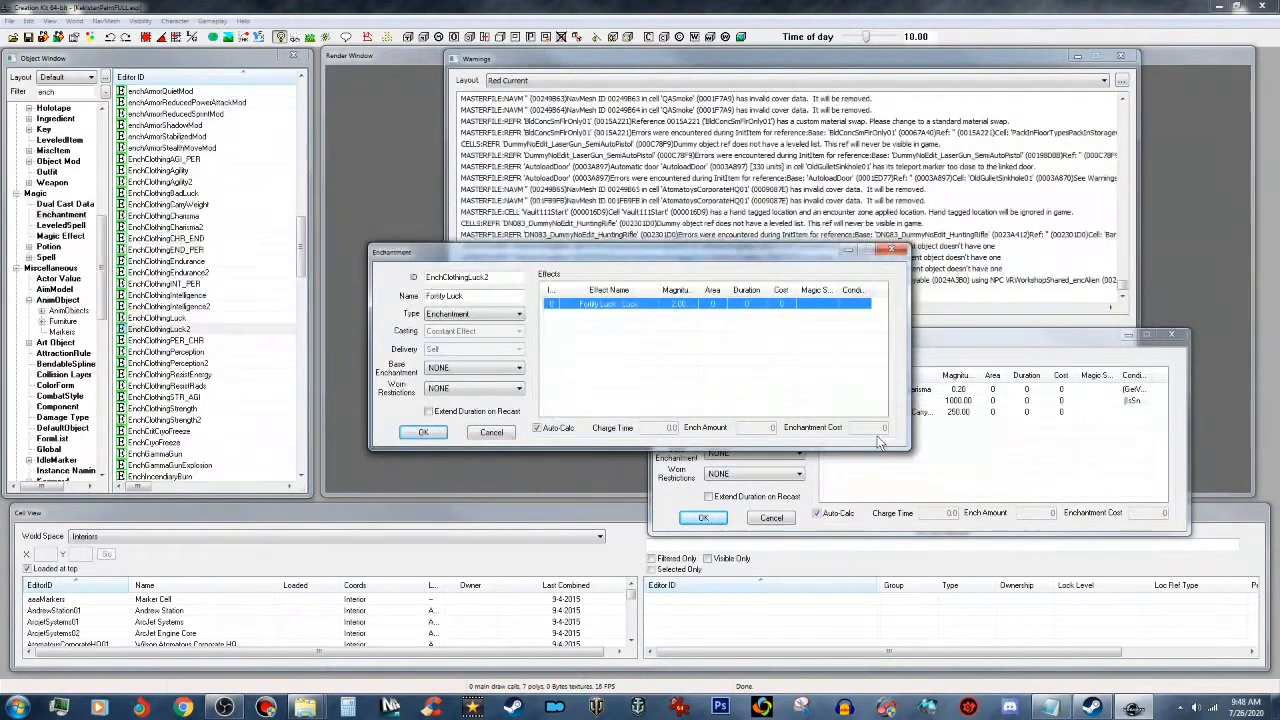
{"action": "left_click", "coordinate": [1045, 333]}
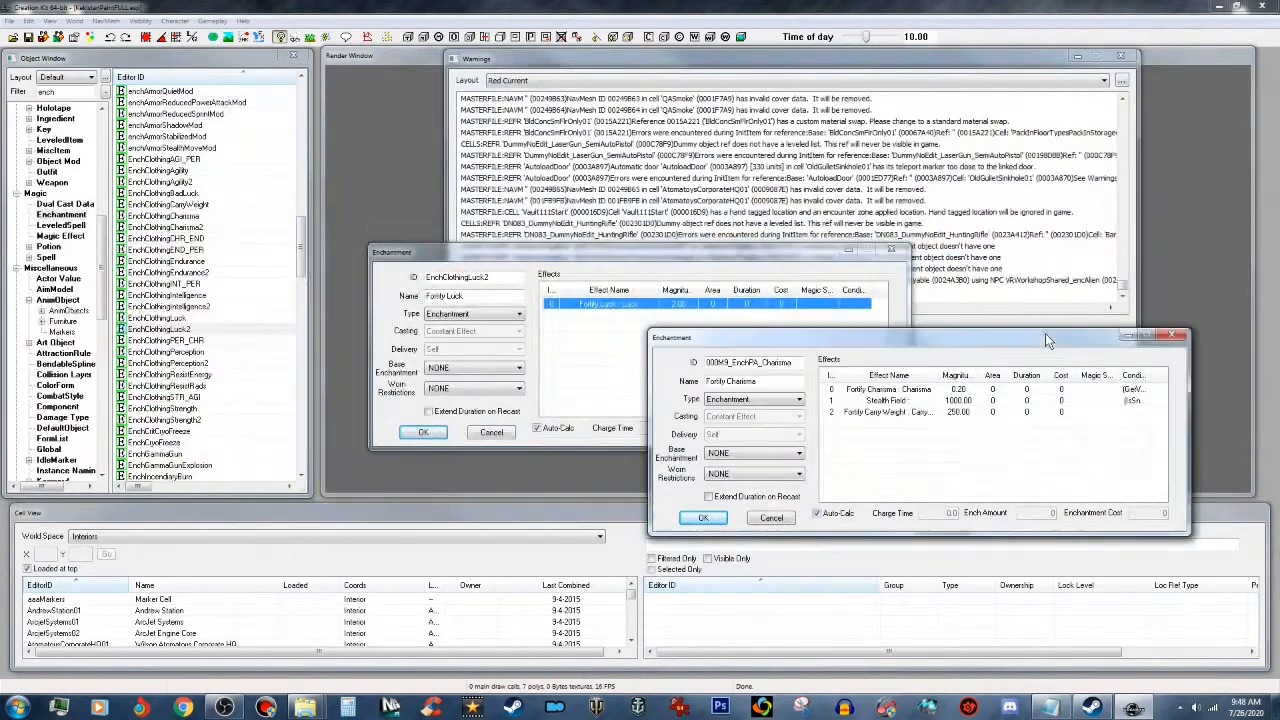
{"action": "right_click", "coordinate": [898, 477]}
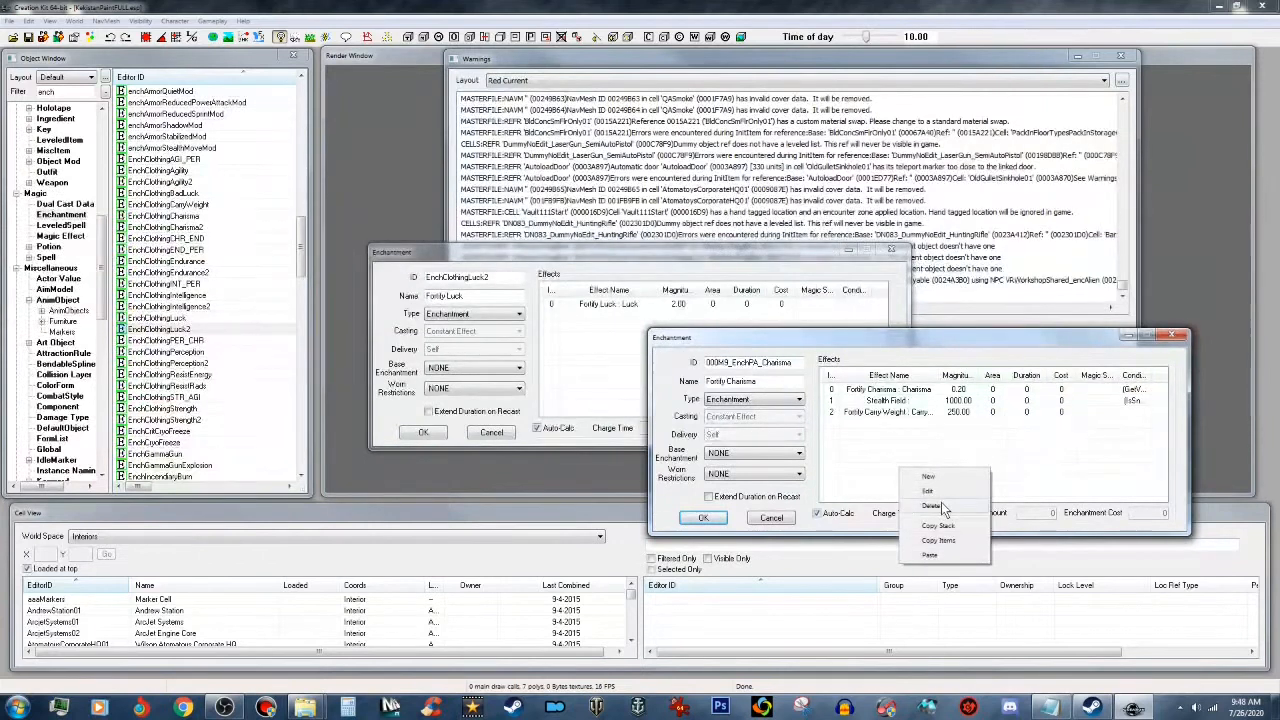
{"action": "left_click", "coordinate": [938, 556]}
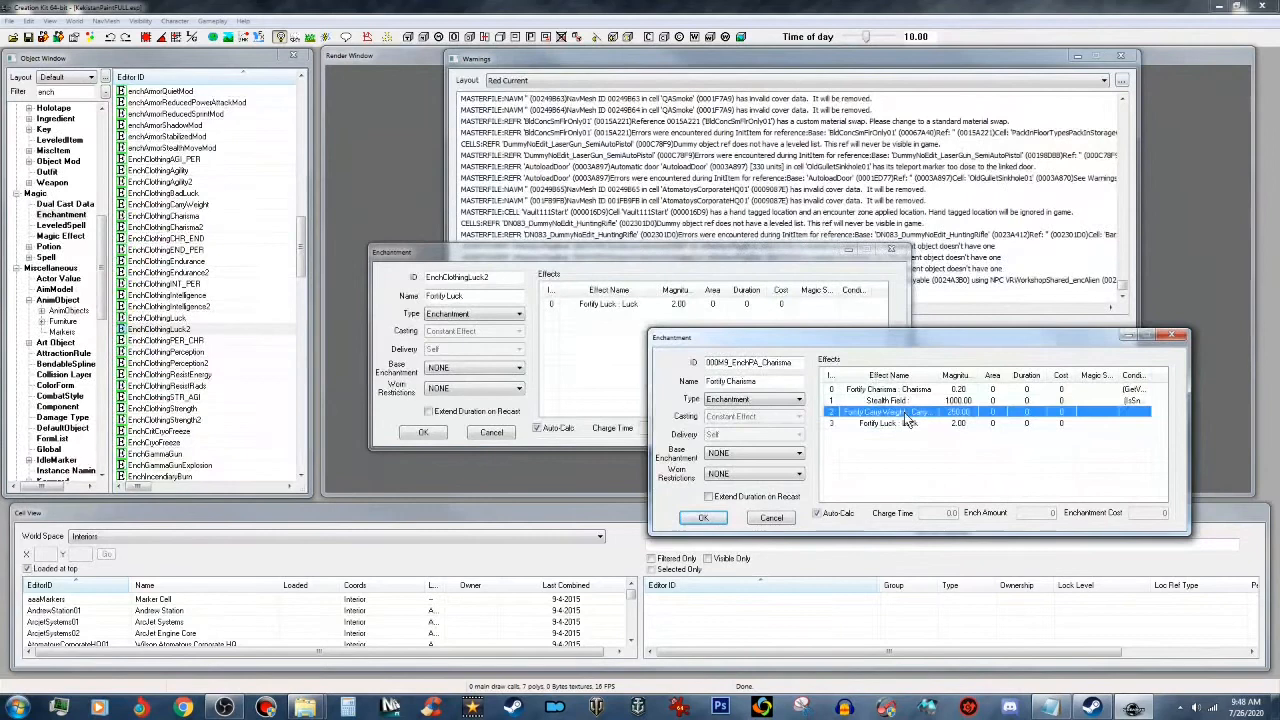
Step: Review the settings of the Fortify Carry Weight and Fortify Luck effects, then close the EnchClothingLuck2 window
{"action": "double_click", "coordinate": [904, 412]}
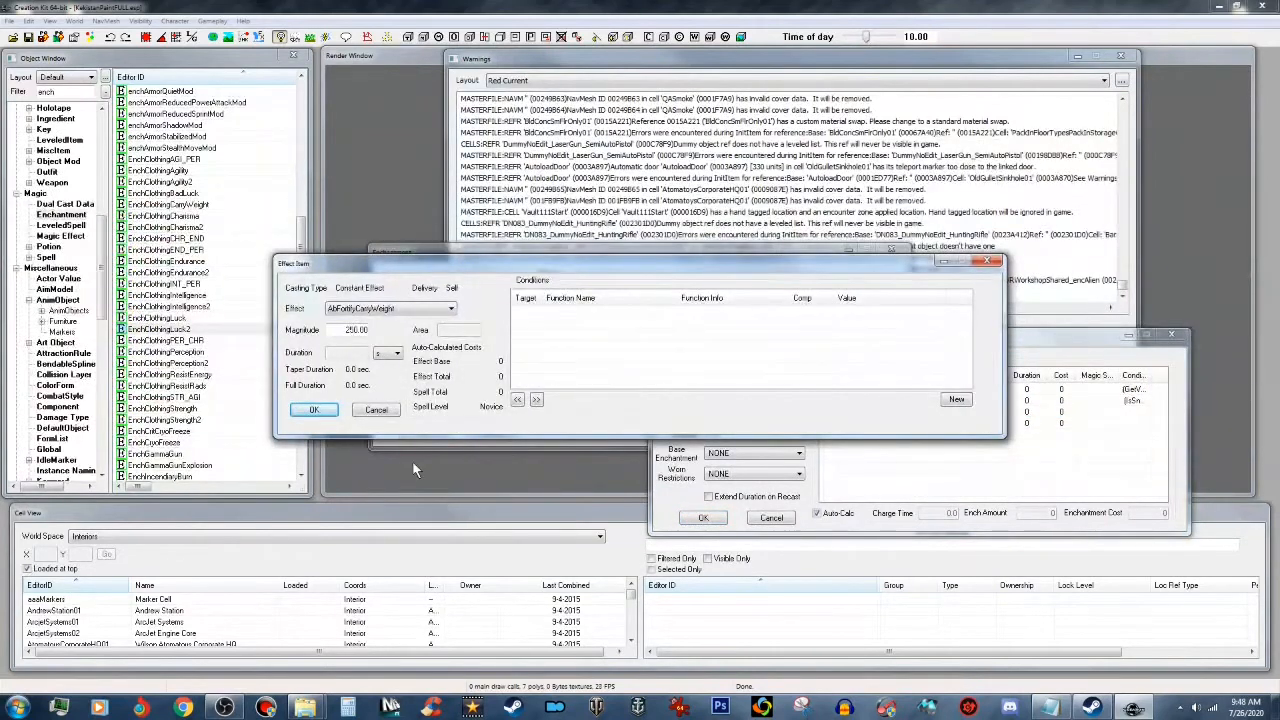
{"action": "left_click", "coordinate": [302, 413]}
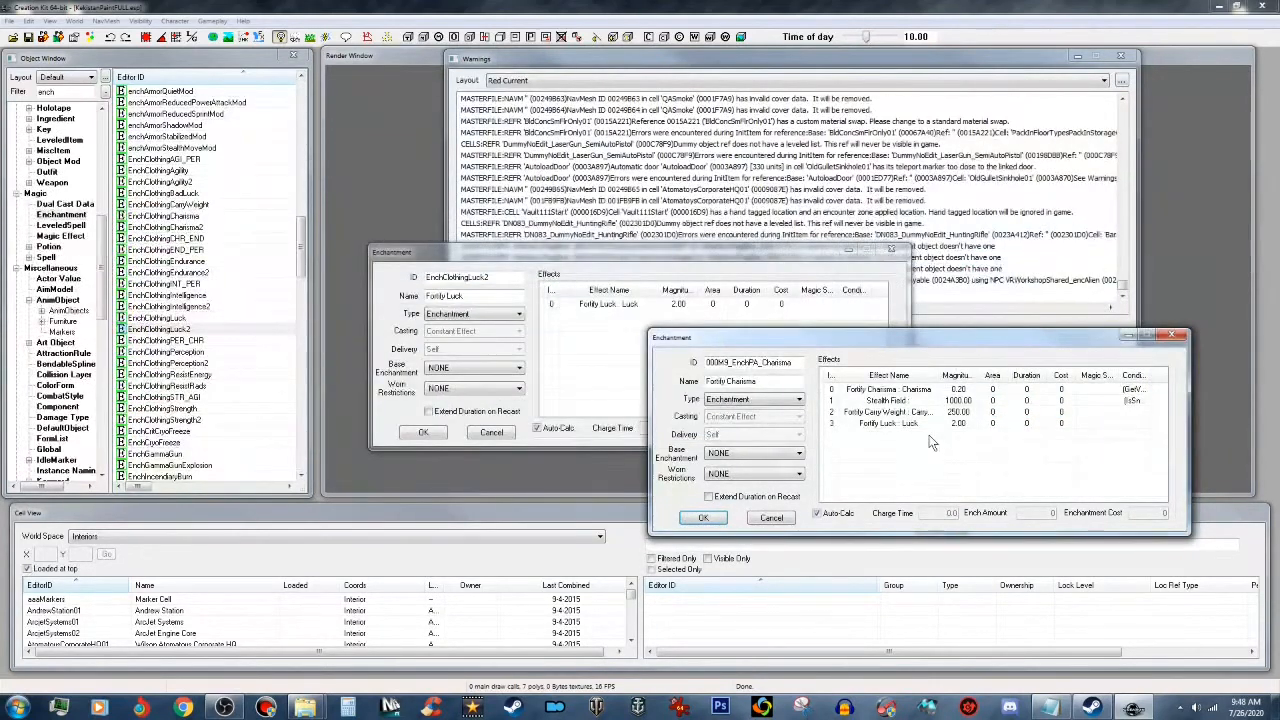
{"action": "double_click", "coordinate": [889, 424]}
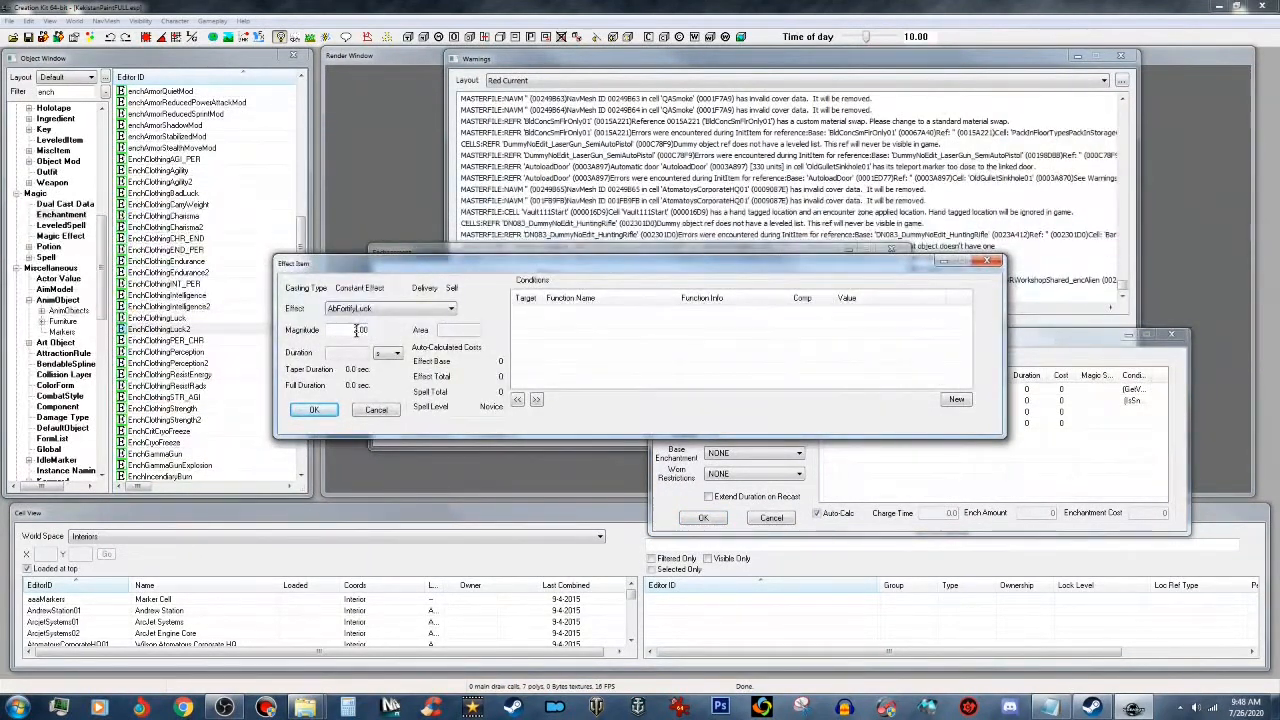
{"action": "left_click", "coordinate": [314, 411]}
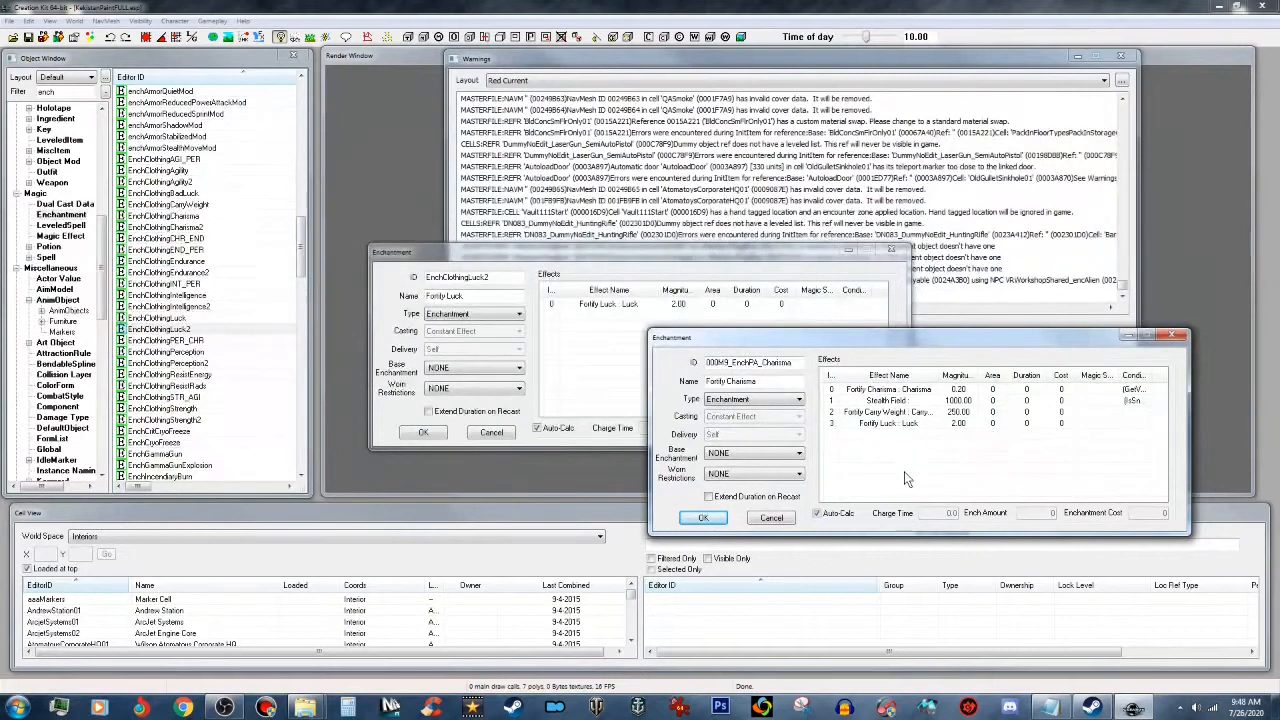
{"action": "left_click", "coordinate": [778, 253]}
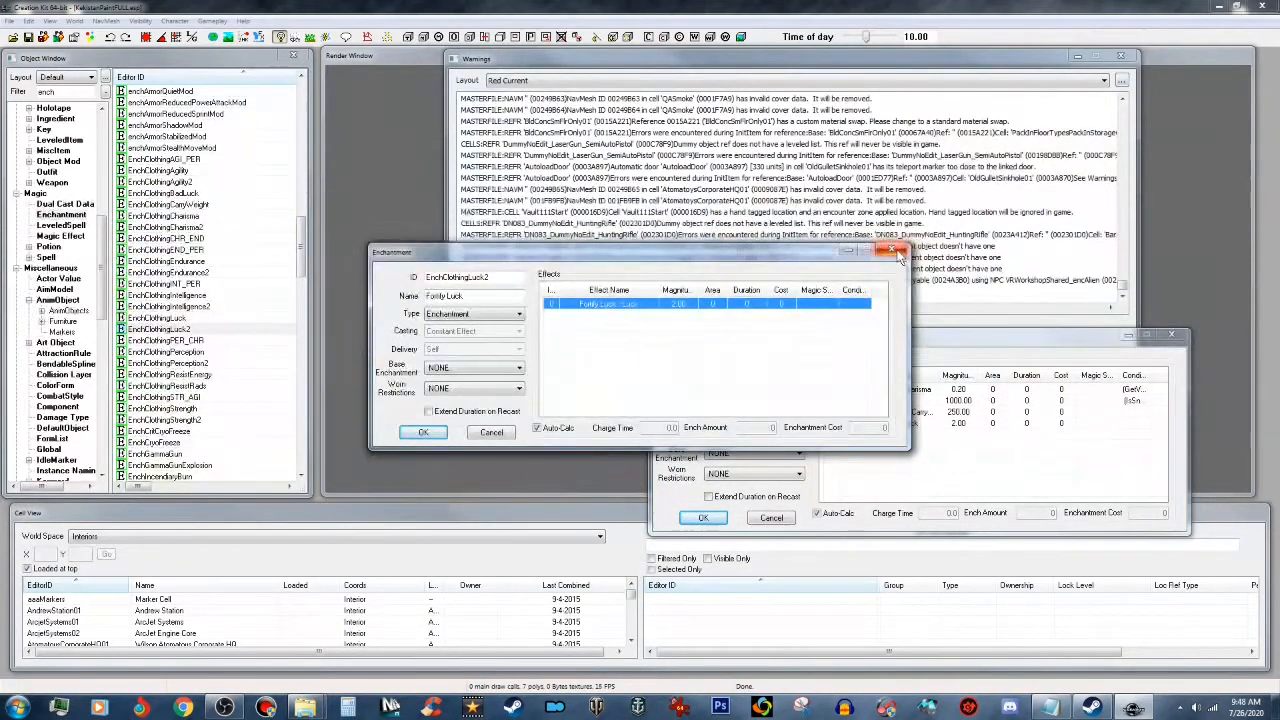
{"action": "left_click", "coordinate": [897, 250]}
Step: Look through the remaining enchantments for further effects, then filter the Enchantment category by health
{"action": "left_click_drag", "start_coordinate": [301, 234], "coordinate": [297, 425]}
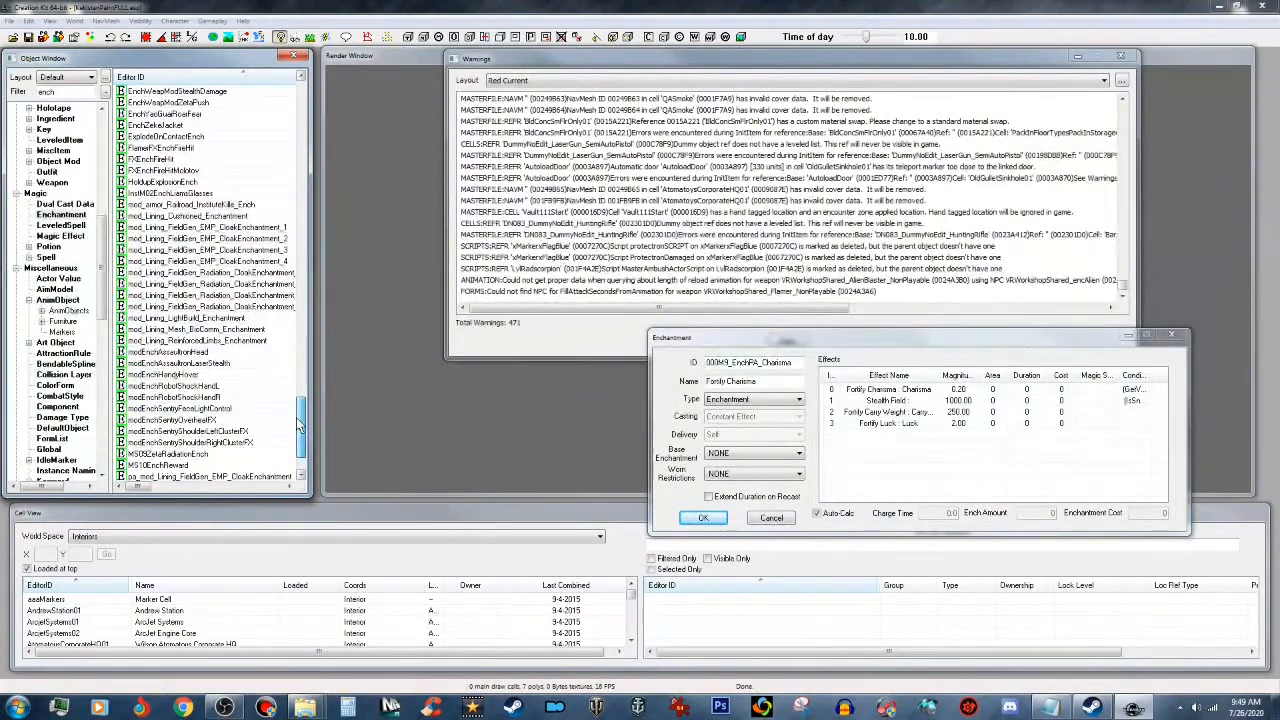
{"action": "left_click_drag", "start_coordinate": [299, 425], "coordinate": [305, 440]}
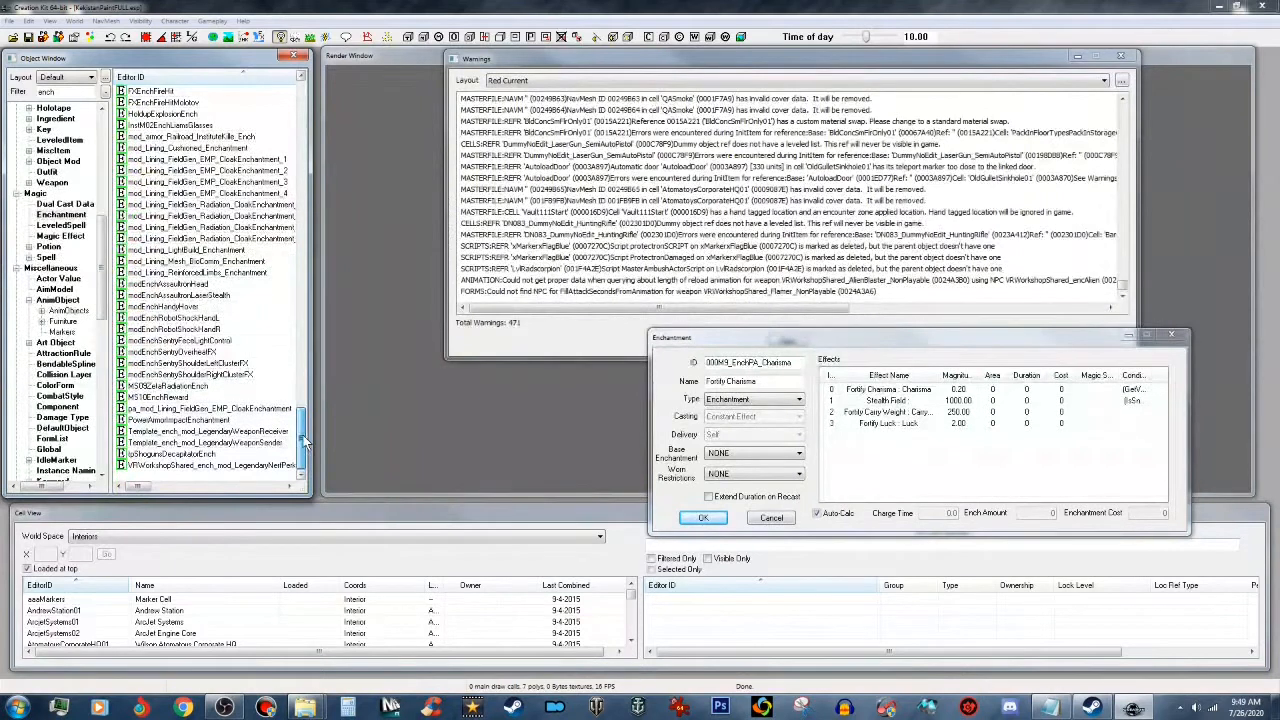
{"action": "left_click_drag", "start_coordinate": [62, 91], "coordinate": [27, 95]}
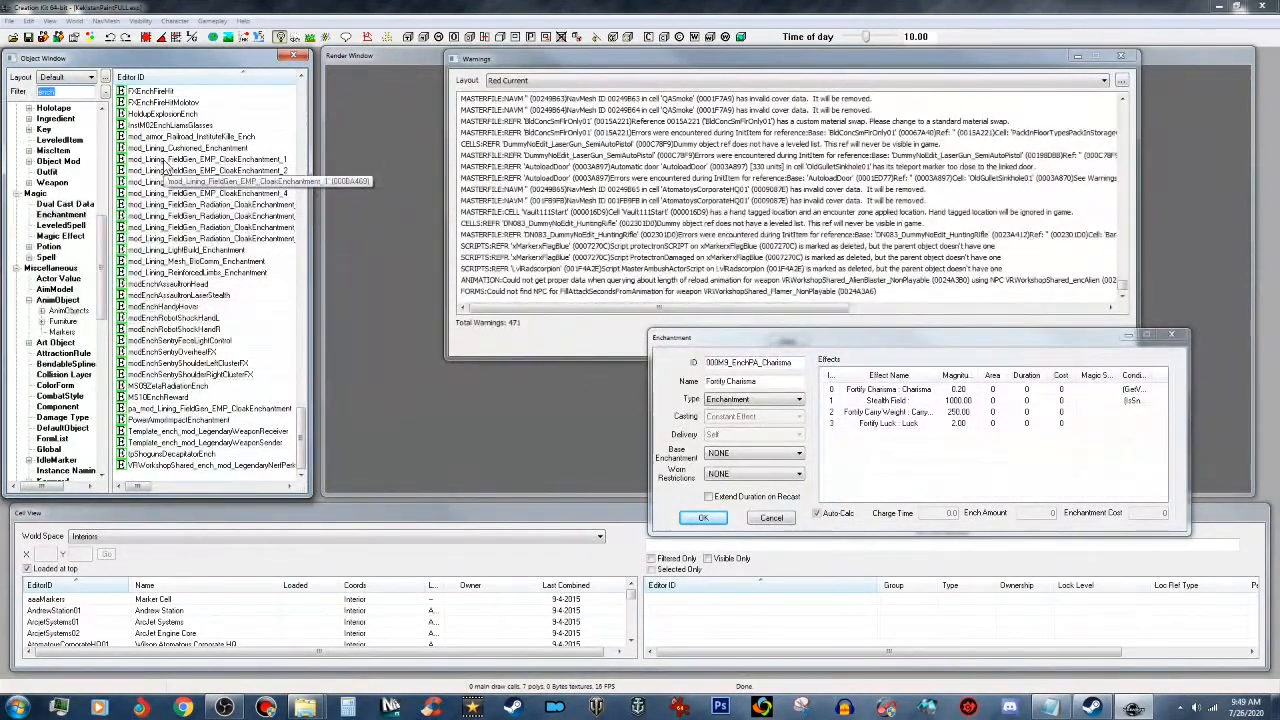
{"action": "type", "text": "fortify"}
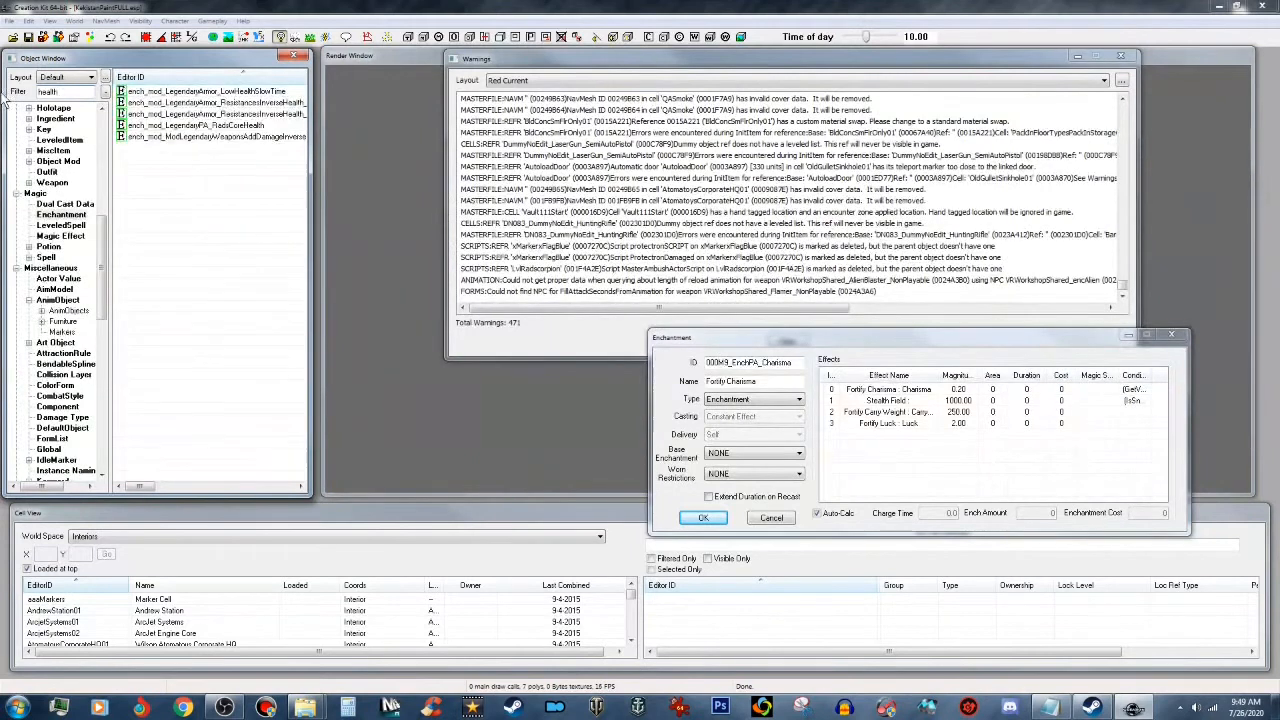
Step: Inspect the effects of ench_mod_LegendaryPA_RadsCoreHealth and the first ResistancesInverseHealth legendary armor enchantment, closing both without changes
{"action": "double_click", "coordinate": [230, 126]}
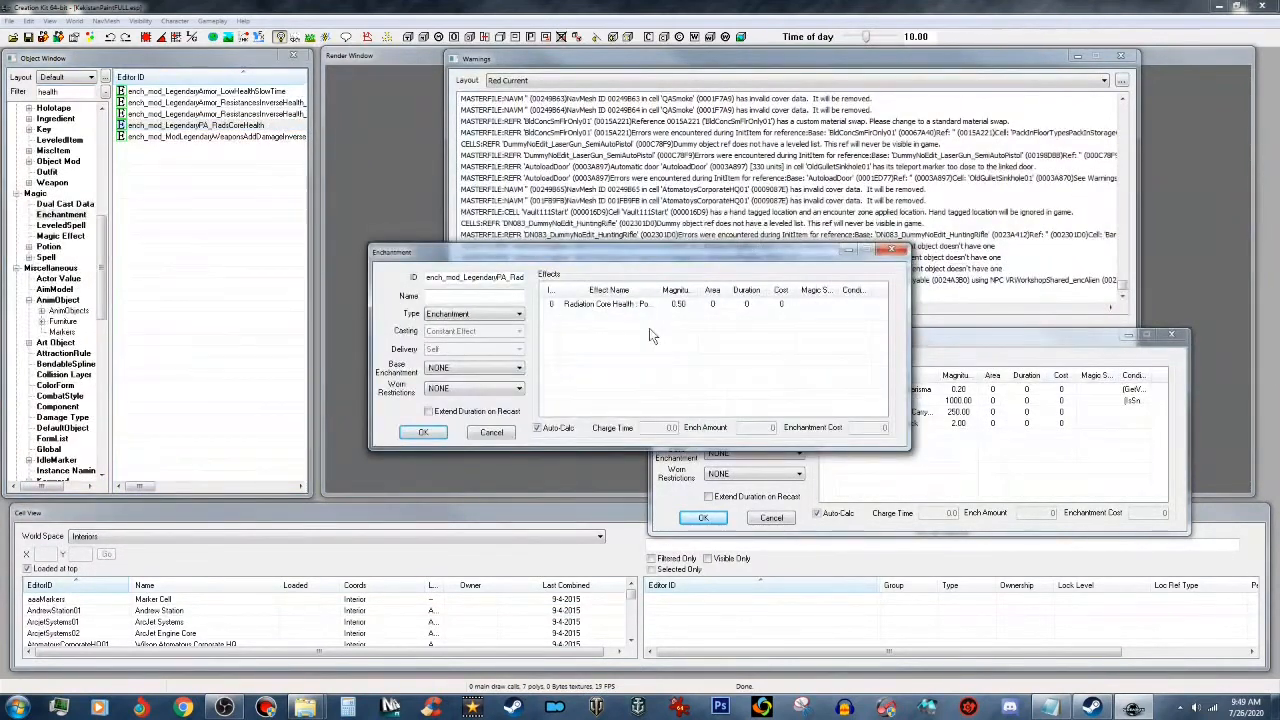
{"action": "left_click", "coordinate": [492, 432]}
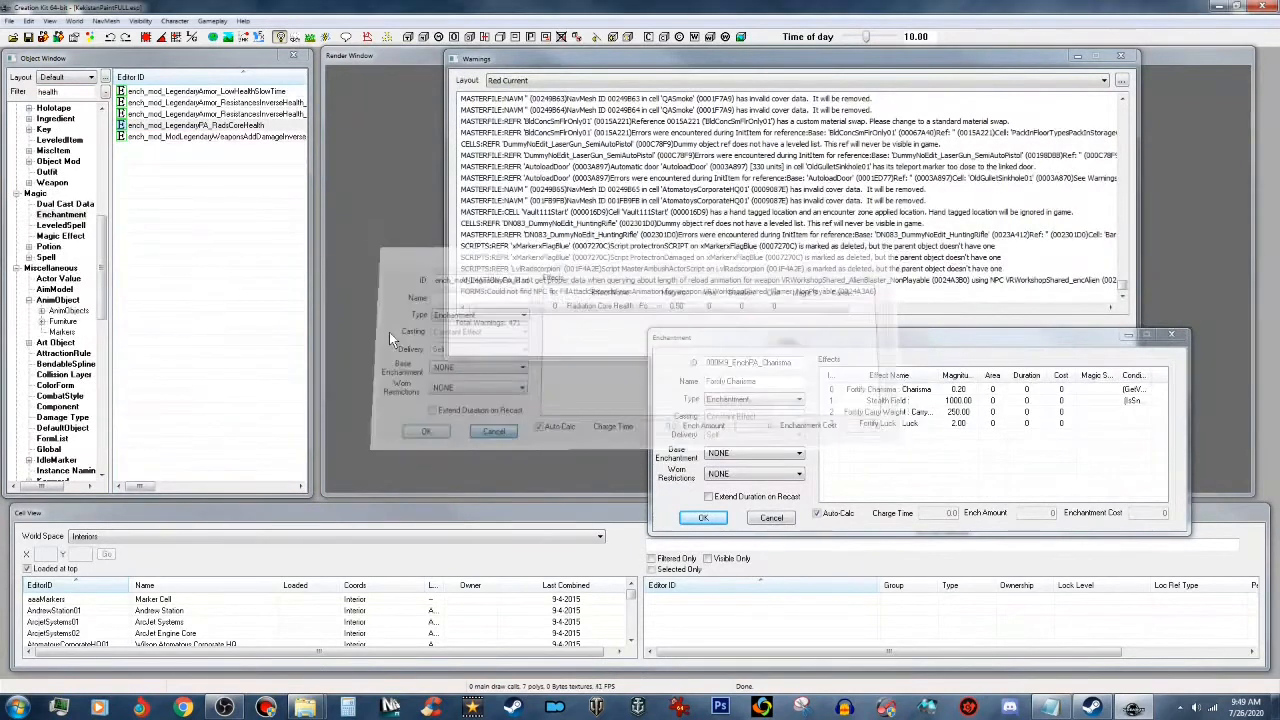
{"action": "double_click", "coordinate": [240, 106]}
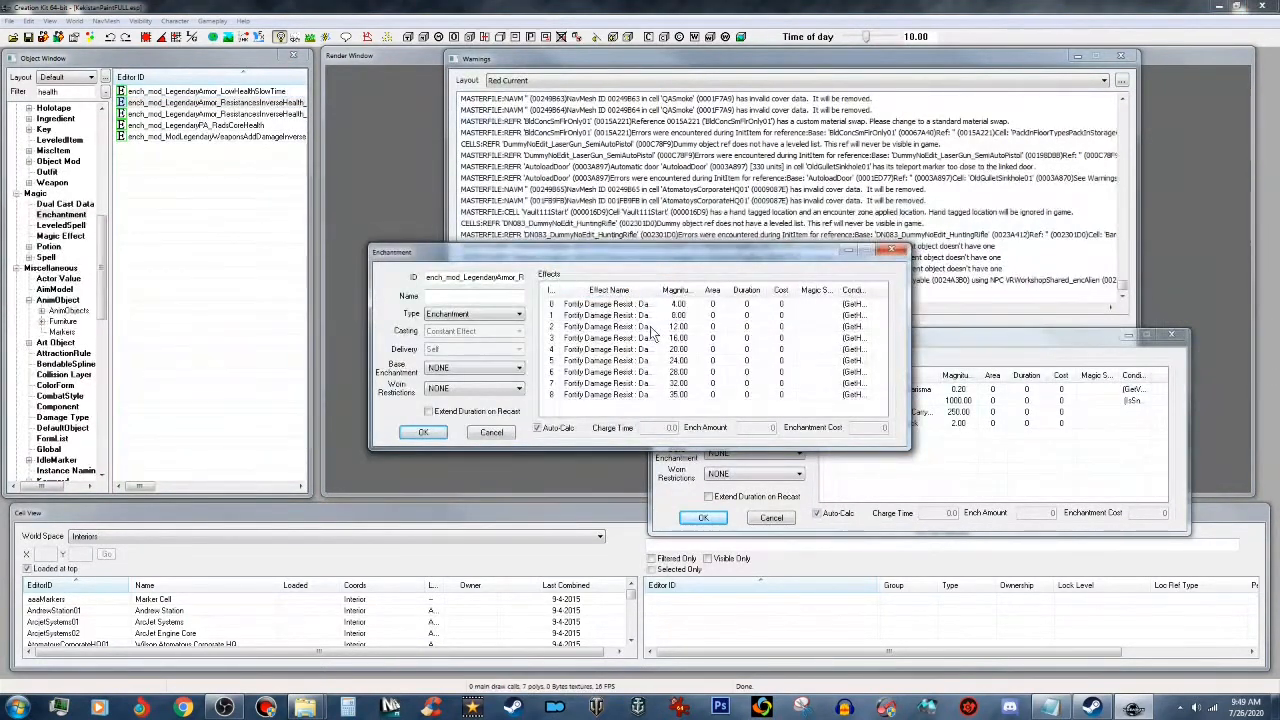
{"action": "left_click", "coordinate": [503, 436]}
Step: Filter the enchantments by FortifyHealth and by HP, then browse the list for a health-related power armor enchantment
{"action": "double_click", "coordinate": [63, 90]}
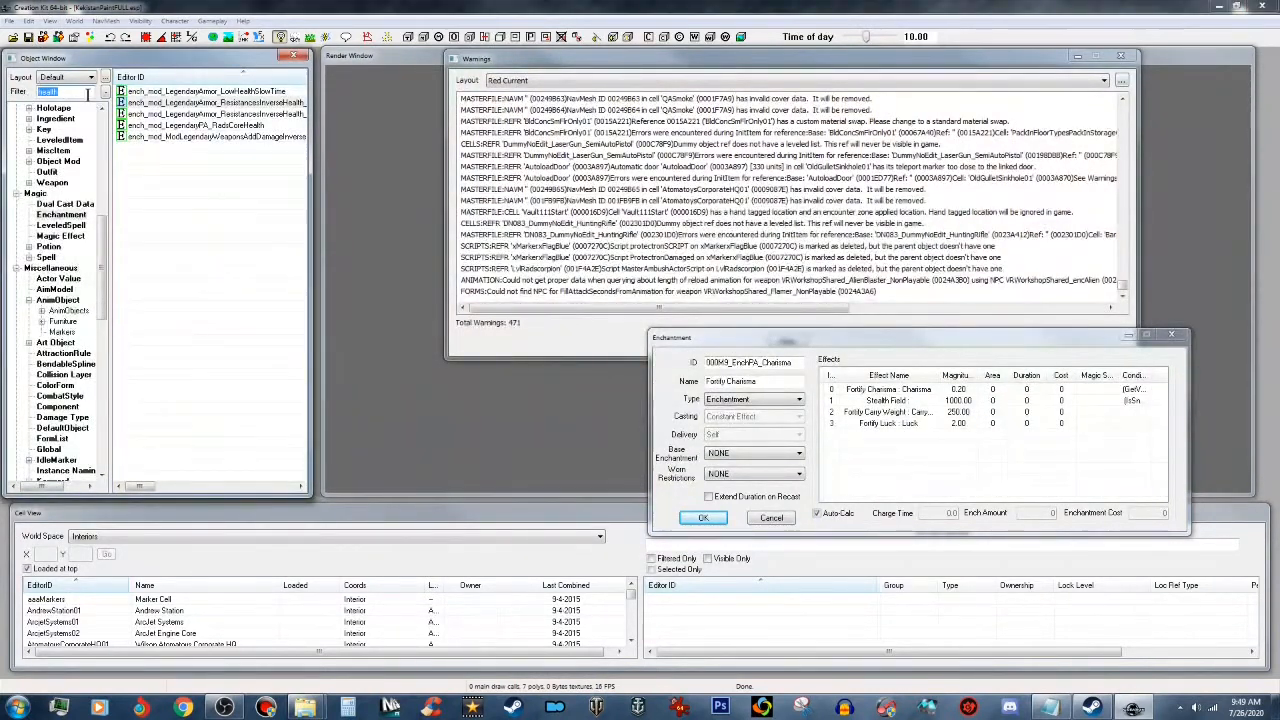
{"action": "type", "text": "FortifyHe"}
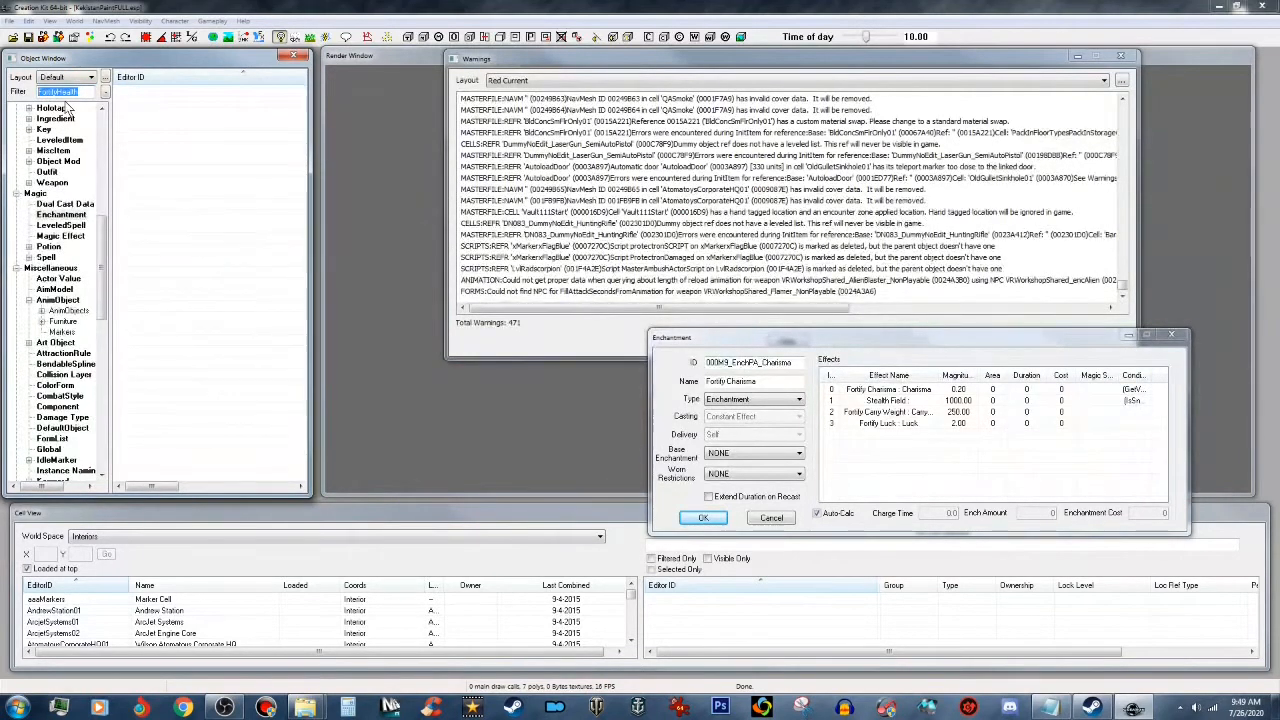
{"action": "type", "text": "HP"}
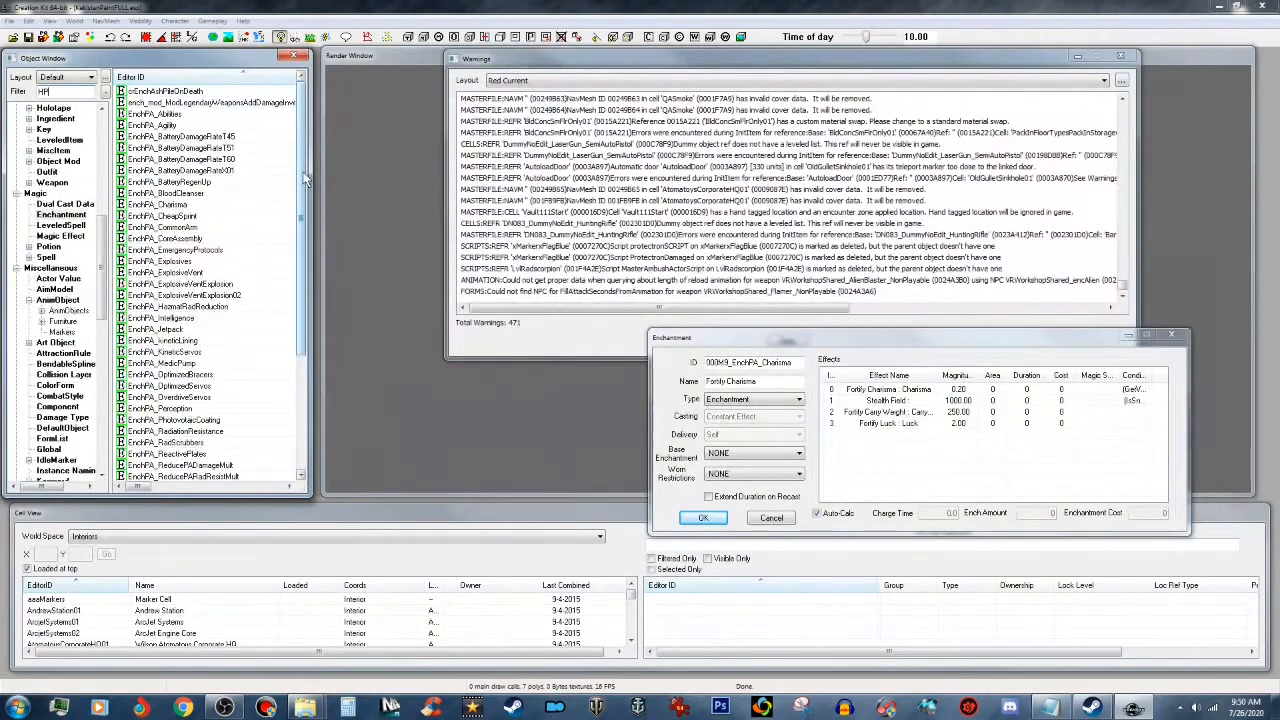
{"action": "scroll", "coordinate": [305, 178], "scroll_direction": "down", "scroll_amount": 1}
{"action": "scroll", "coordinate": [305, 178], "scroll_direction": "down", "scroll_amount": 5}
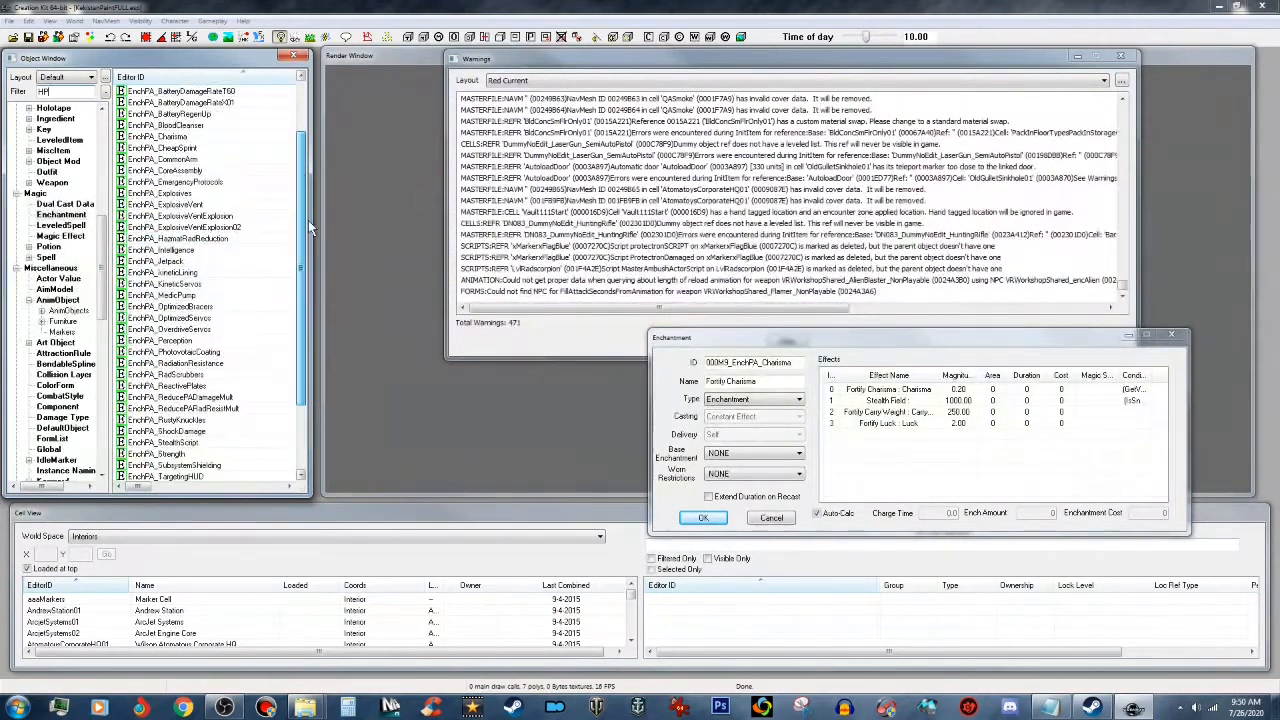
{"action": "scroll", "coordinate": [305, 255], "scroll_direction": "down", "scroll_amount": 2}
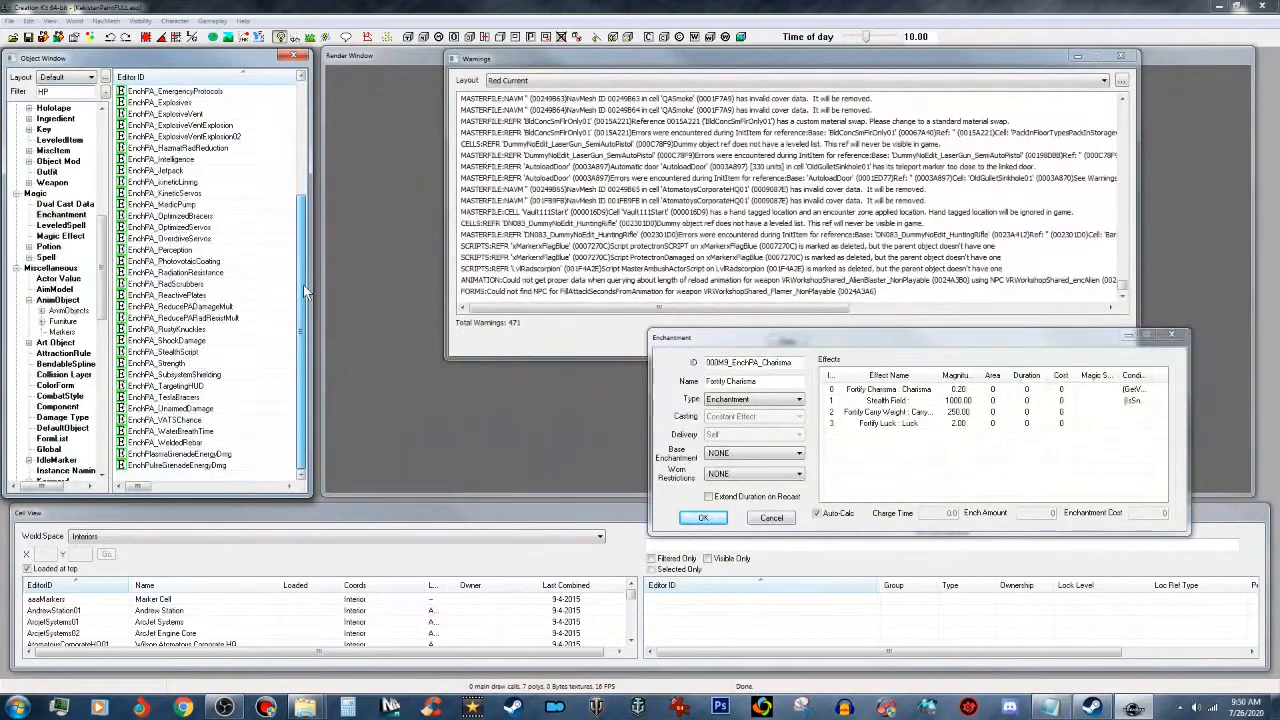
{"action": "left_click_drag", "start_coordinate": [297, 287], "coordinate": [304, 213]}
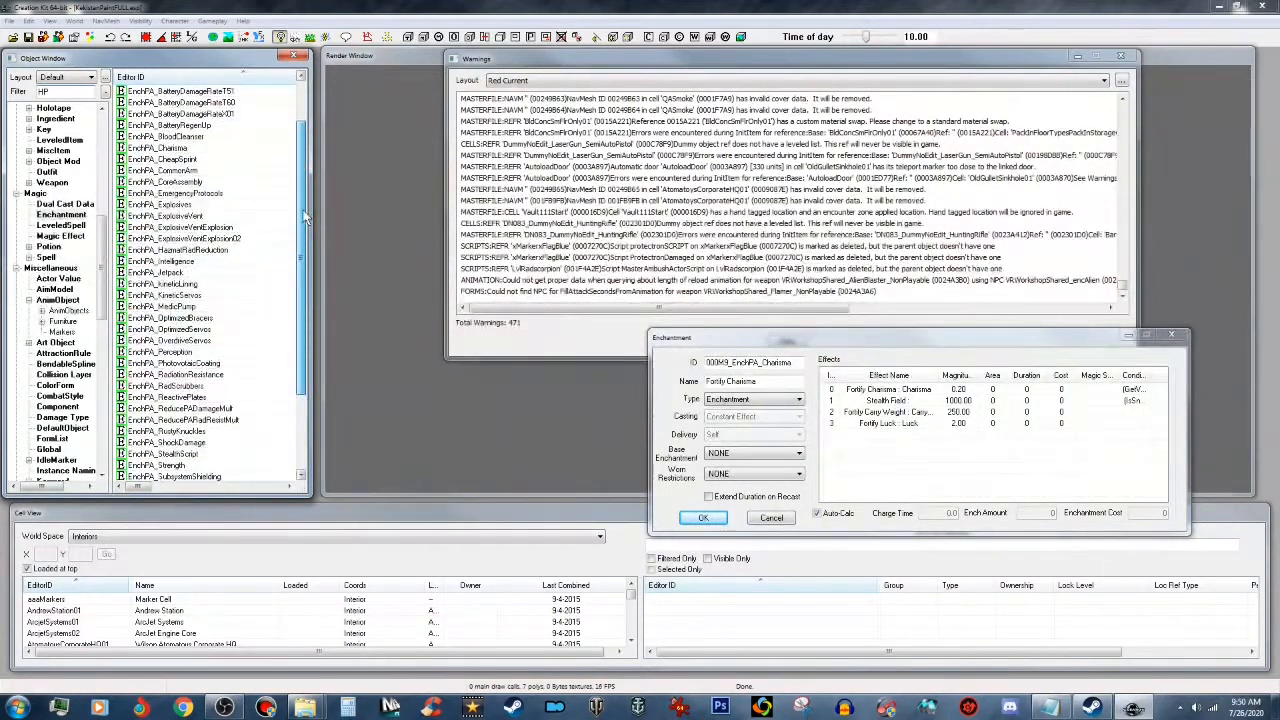
Step: Copy the Power Armor Medic Pump effect from EnchPA_MedicPump into the effects of 000M9_EnchPA_Charisma
{"action": "double_click", "coordinate": [178, 307]}
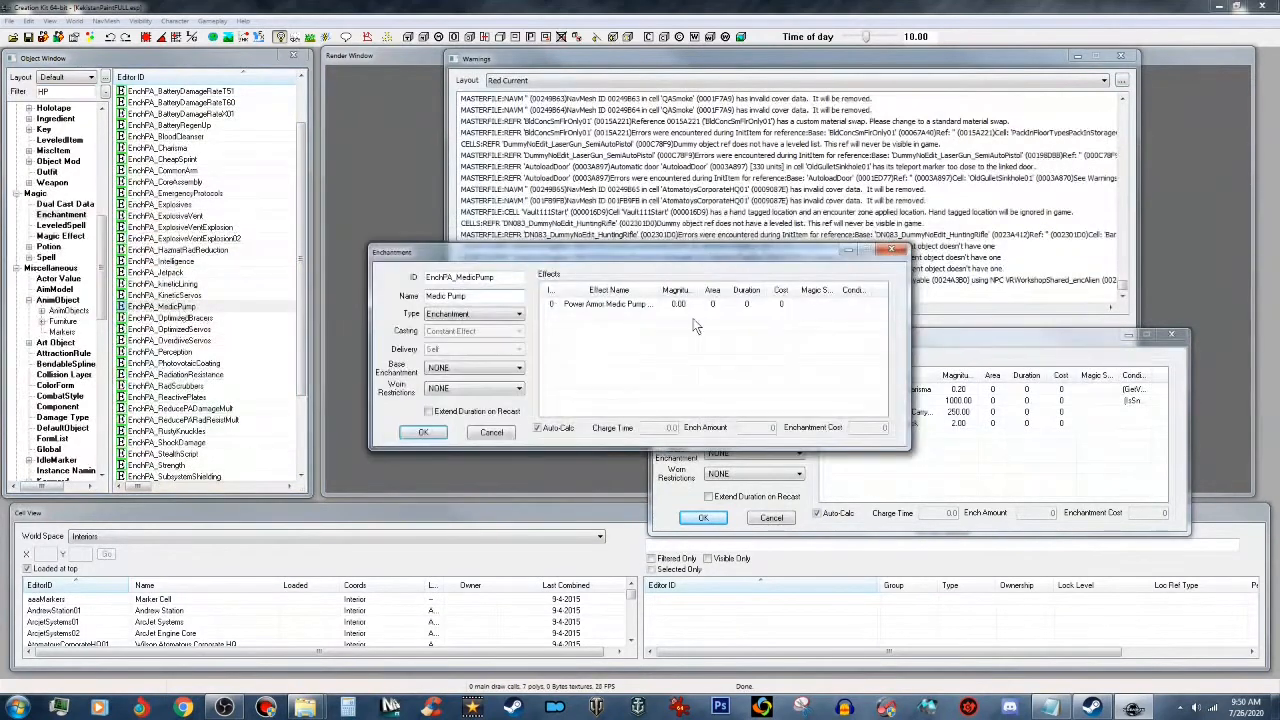
{"action": "double_click", "coordinate": [630, 304]}
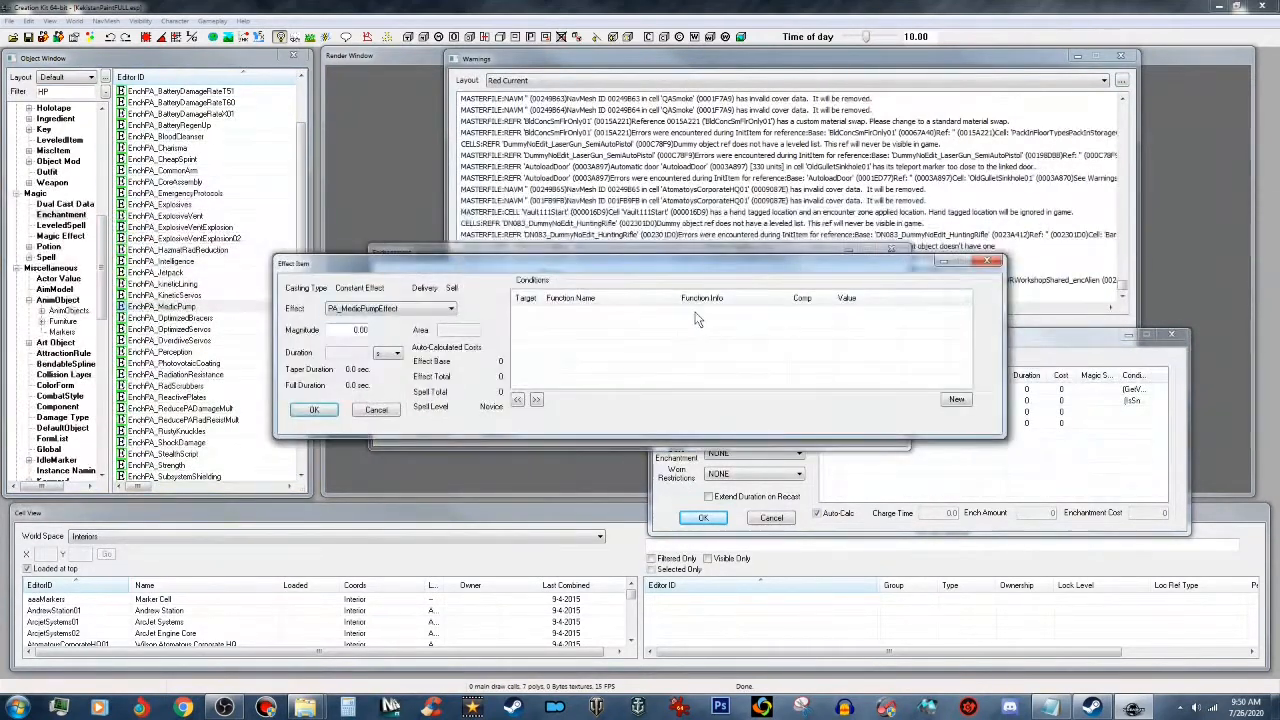
{"action": "left_click", "coordinate": [388, 409]}
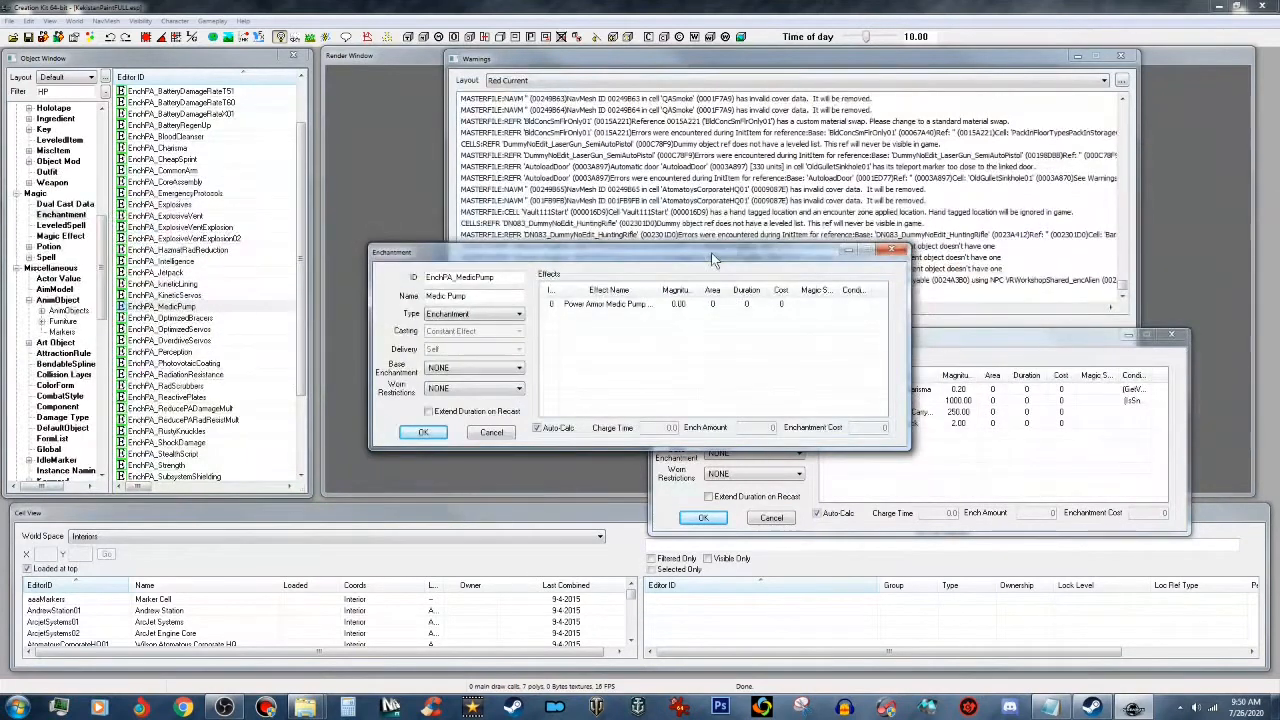
{"action": "left_click", "coordinate": [642, 304]}
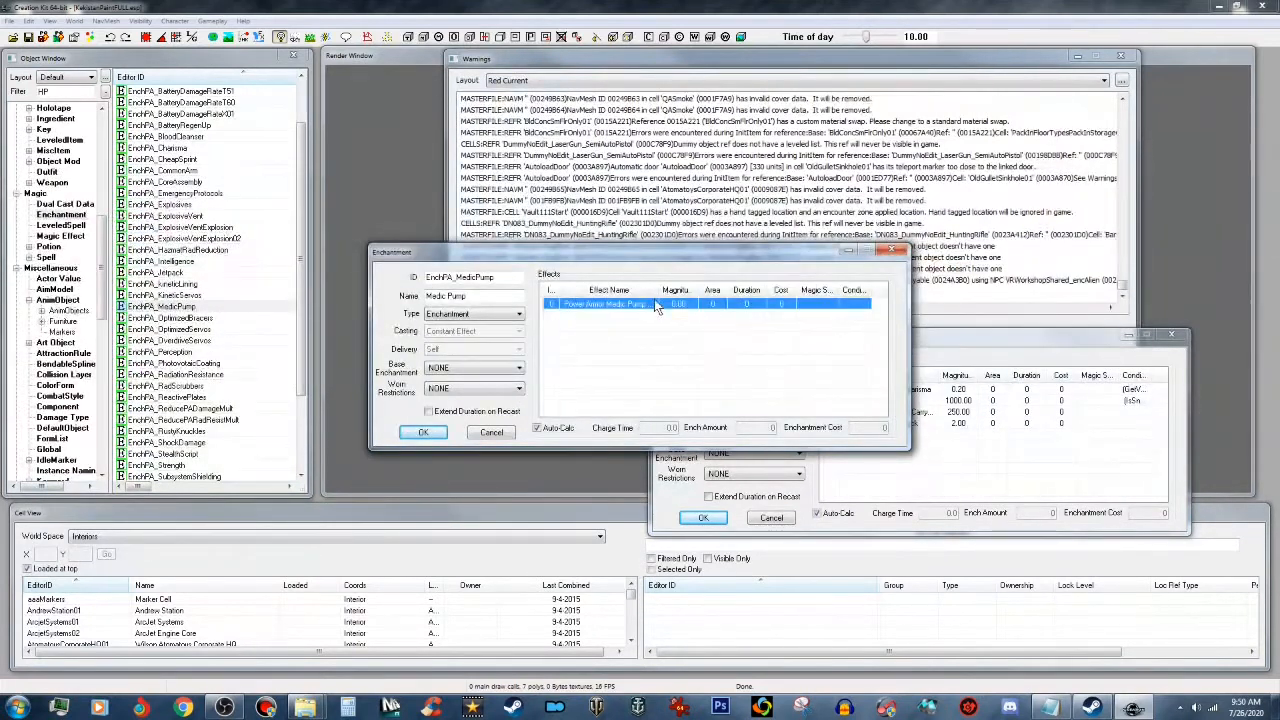
{"action": "right_click", "coordinate": [656, 305]}
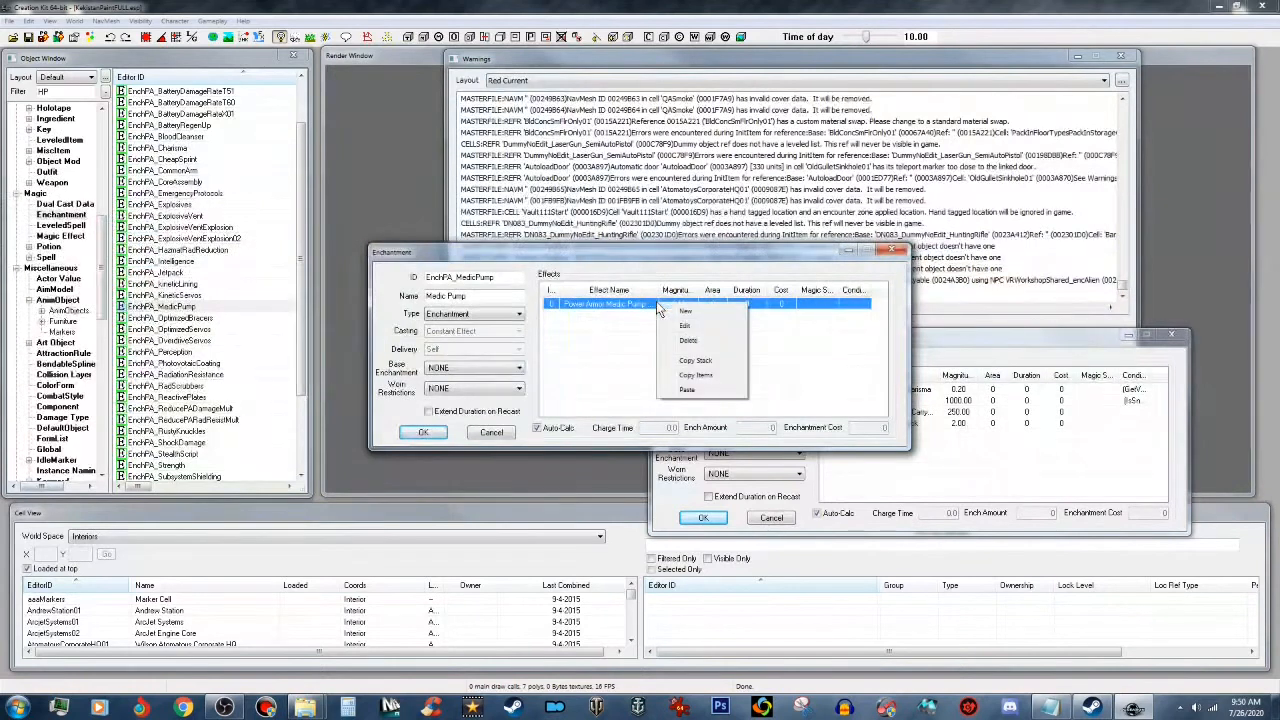
{"action": "left_click", "coordinate": [706, 376]}
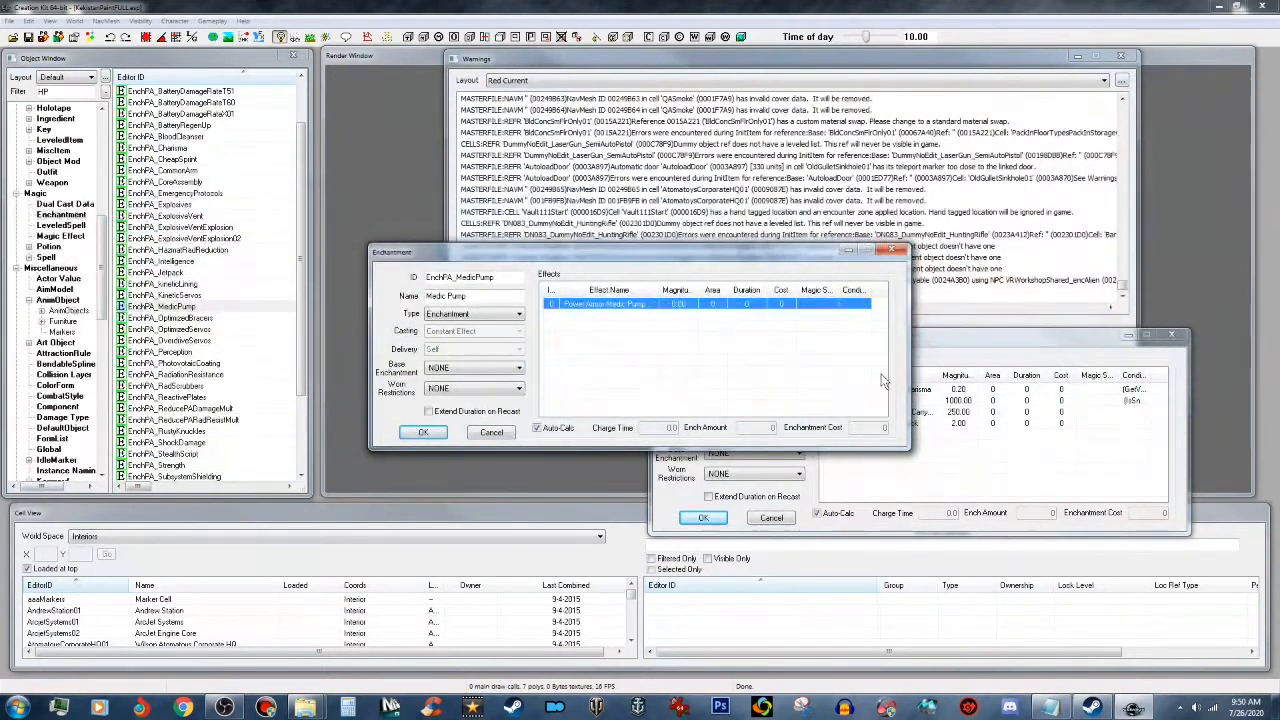
{"action": "left_click", "coordinate": [510, 436]}
{"action": "right_click", "coordinate": [912, 459]}
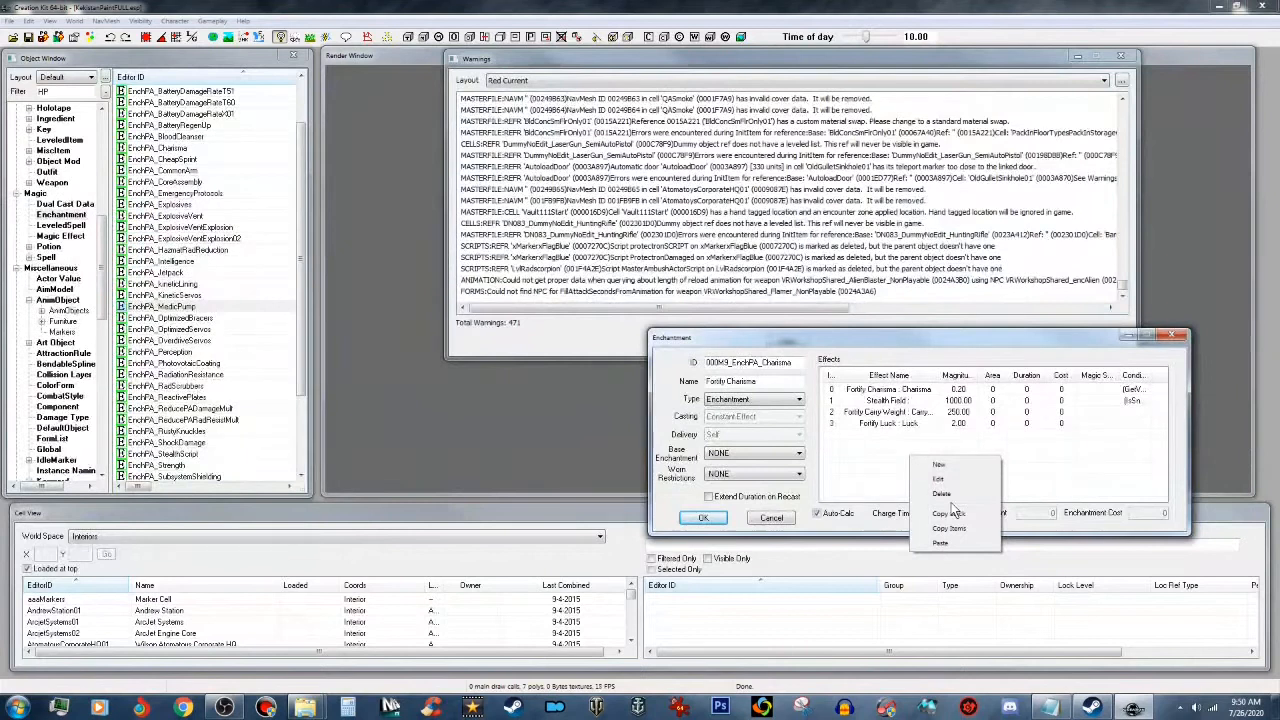
{"action": "left_click", "coordinate": [945, 543]}
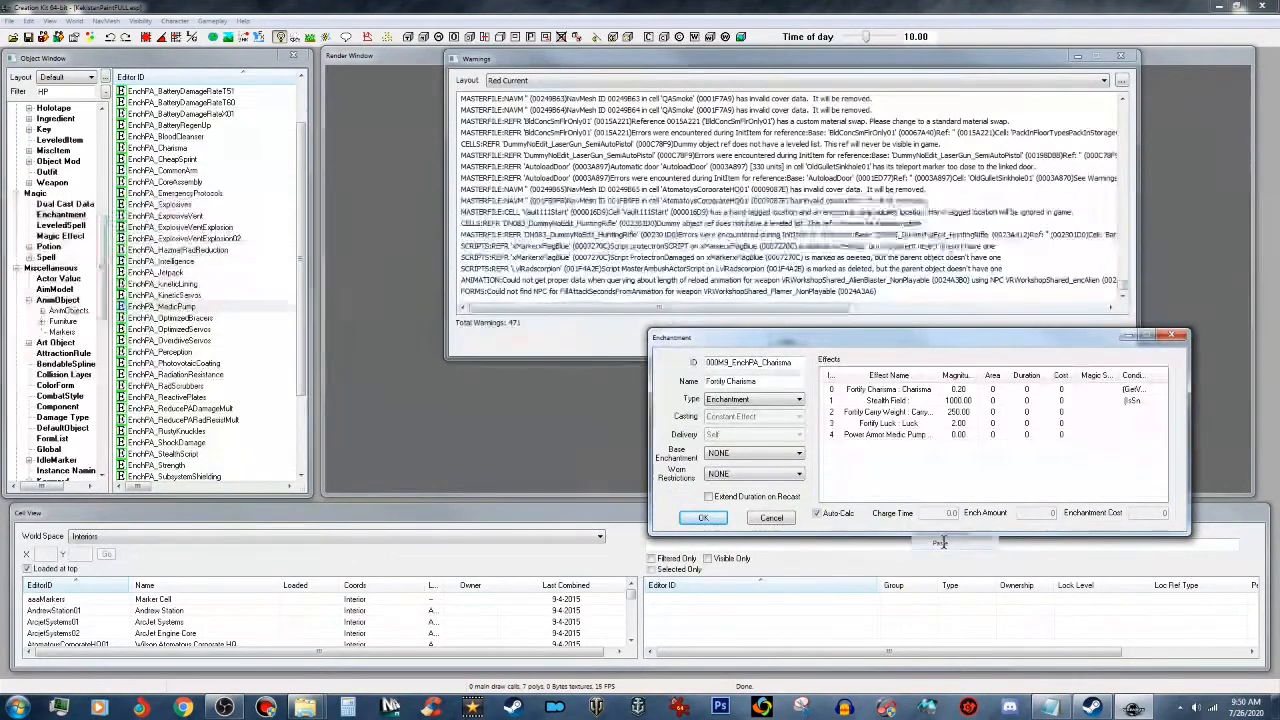
Step: Check the settings of the added Medic Pump effect, then filter the Magic Effect category by PA_Medi
{"action": "double_click", "coordinate": [930, 434]}
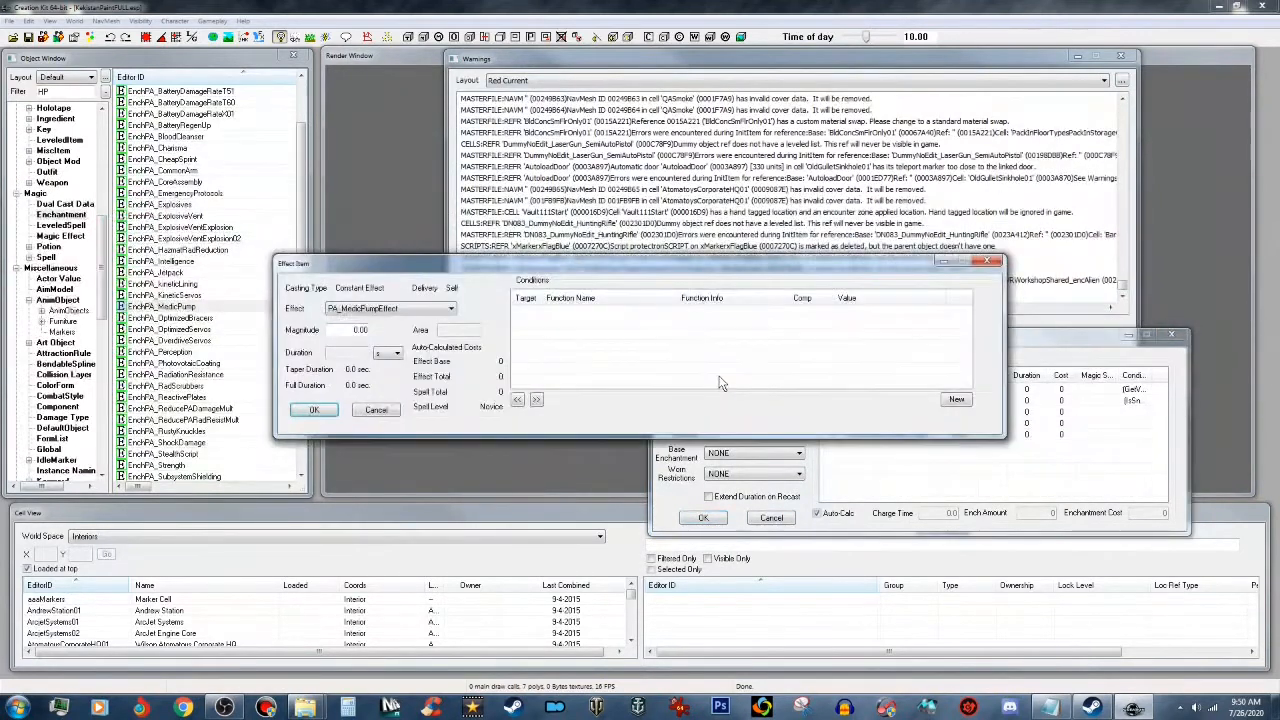
{"action": "left_click", "coordinate": [393, 410]}
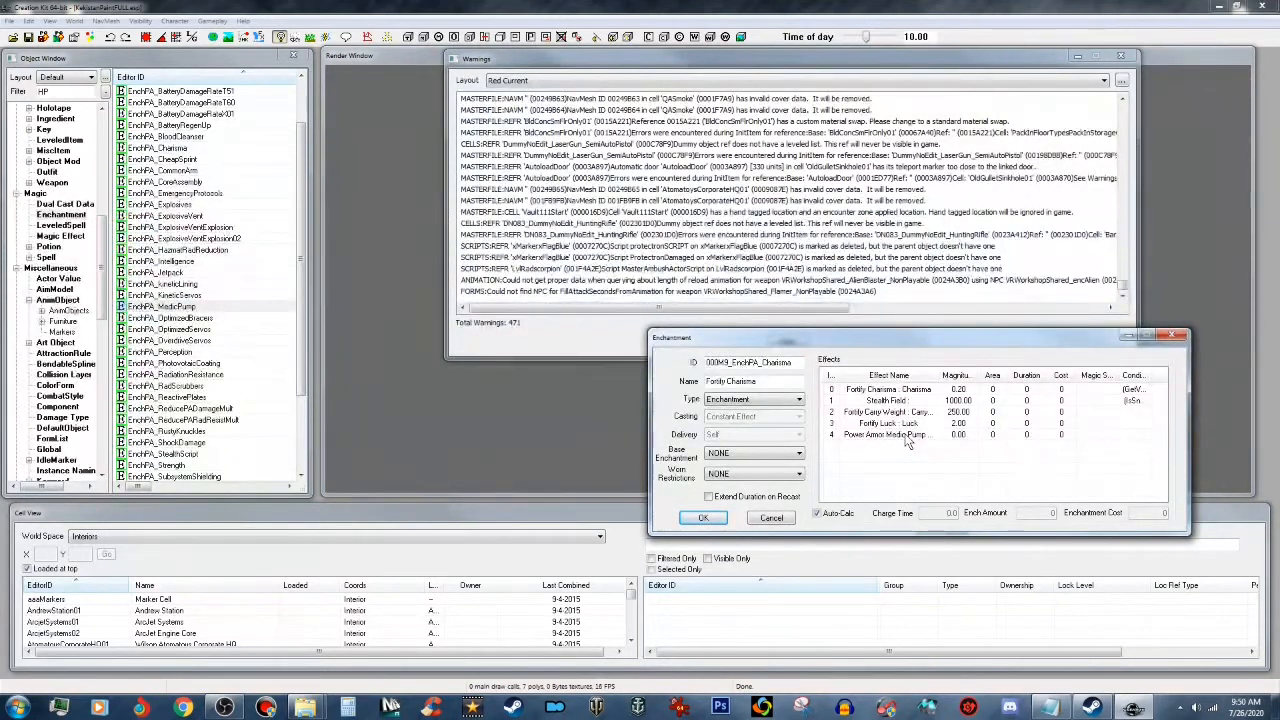
{"action": "left_click", "coordinate": [60, 235]}
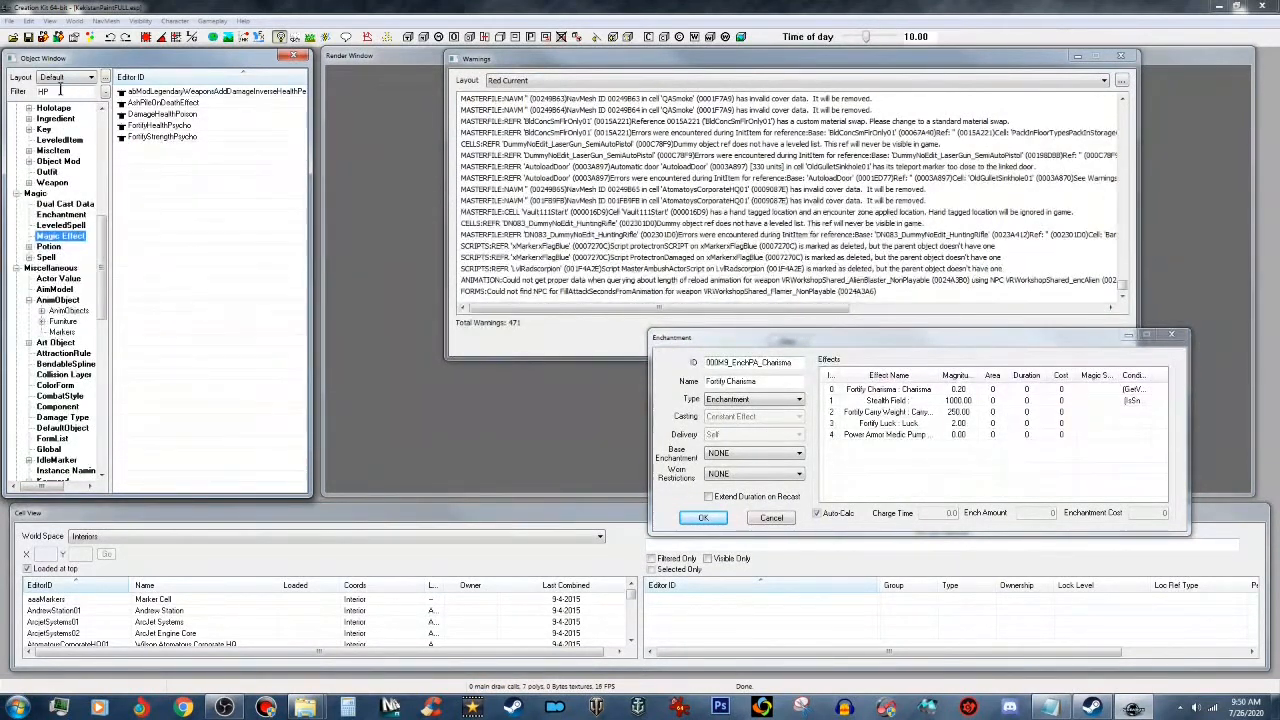
{"action": "left_click_drag", "start_coordinate": [78, 92], "coordinate": [8, 82]}
{"action": "type", "text": "PA"}
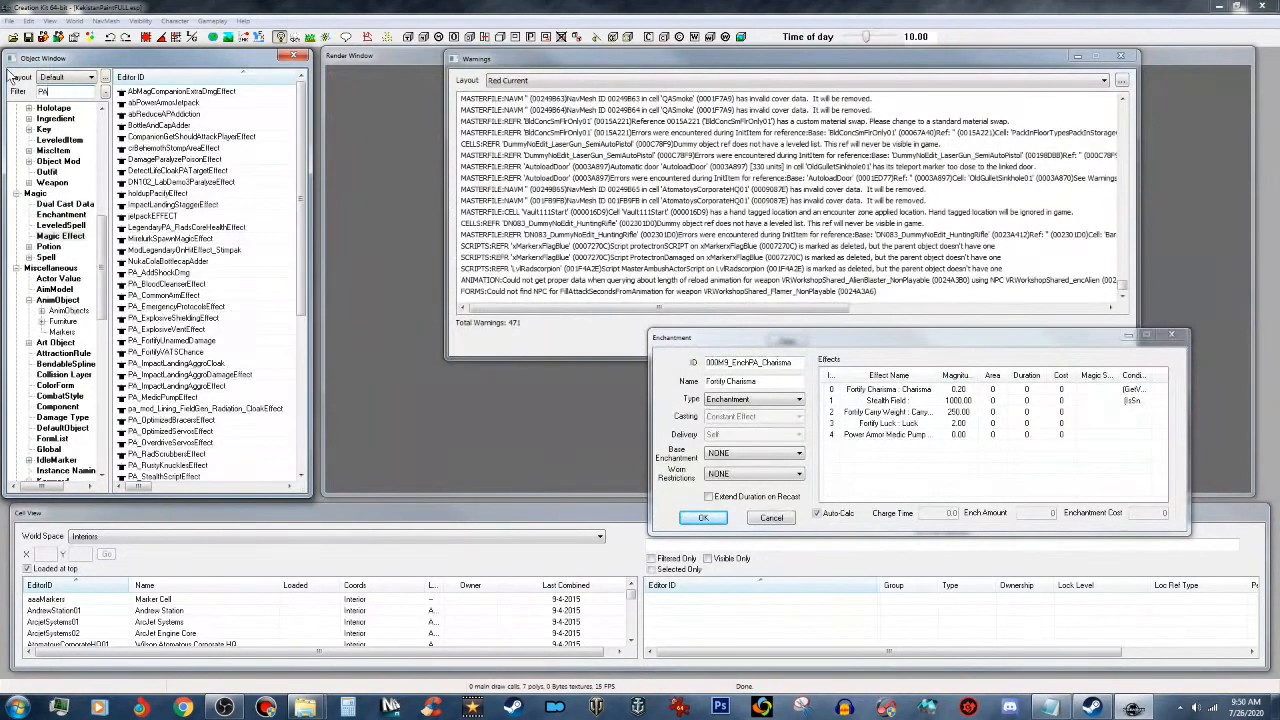
{"action": "type", "text": "_"}
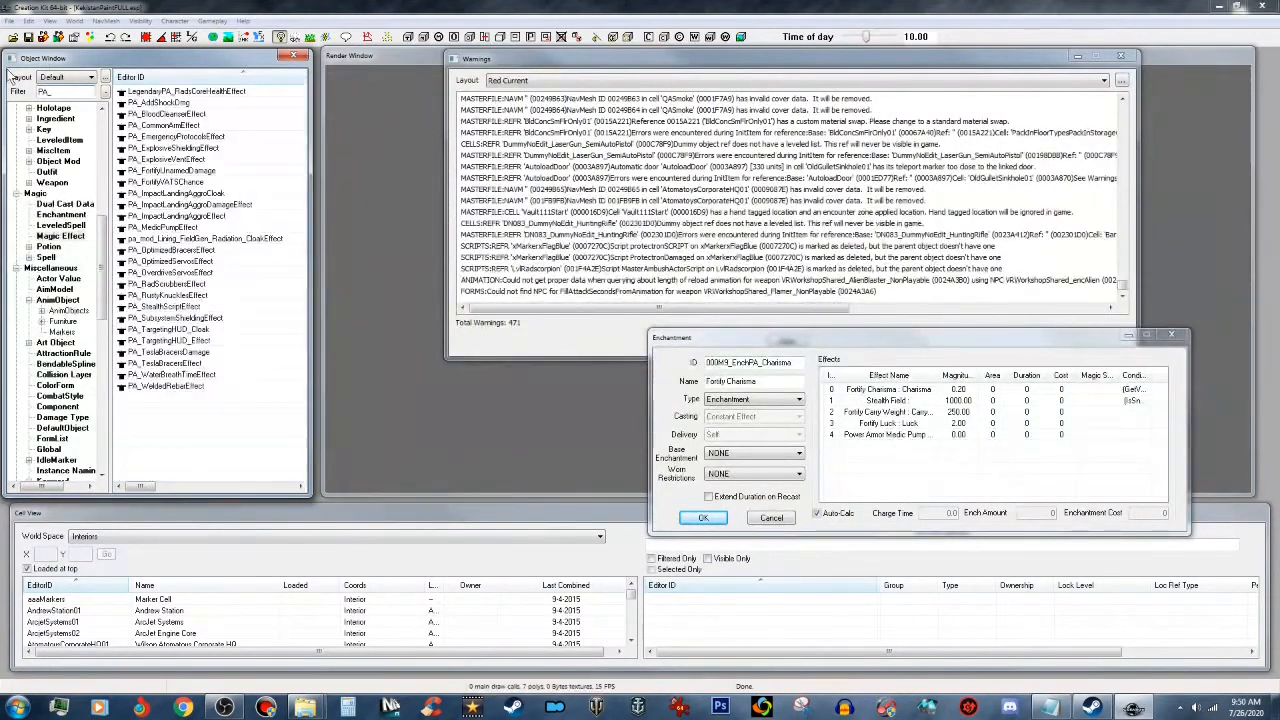
{"action": "type", "text": "Medi"}
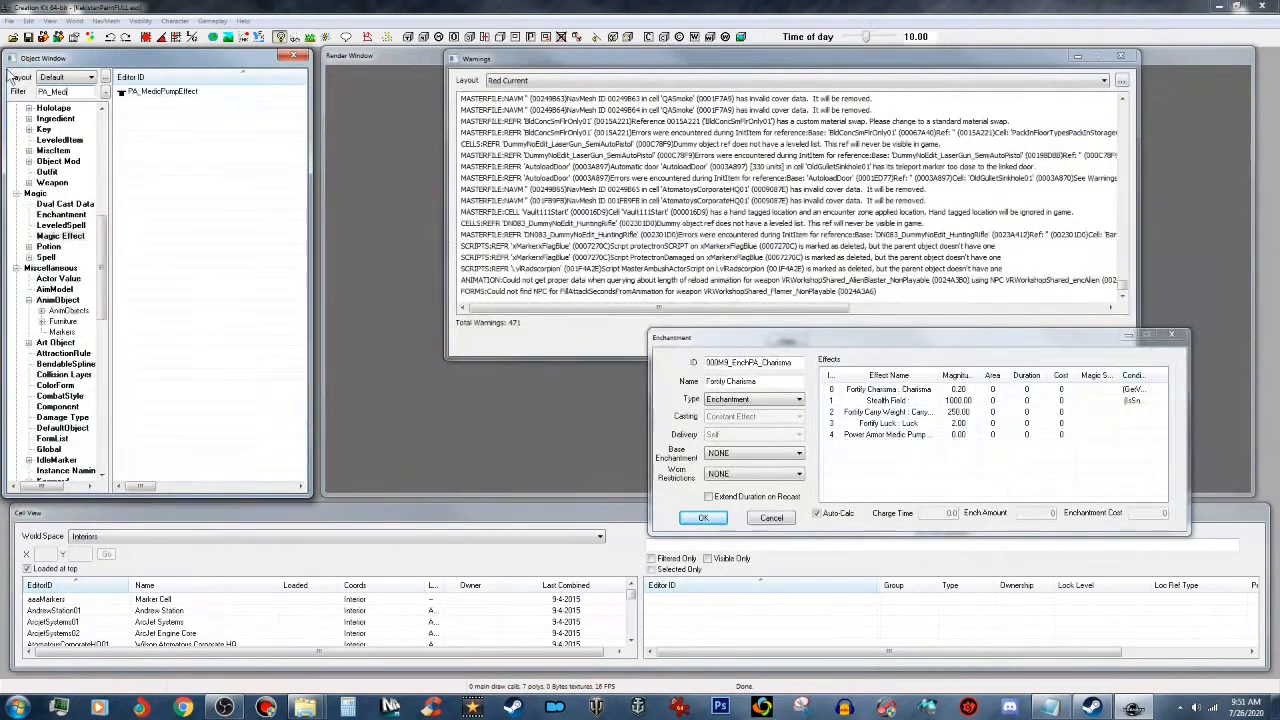
Step: Examine the Health and minHealthPercent properties of PA_MedicPumpScript in PA_MedicPumpEffect, then close the effect without changes
{"action": "left_click", "coordinate": [186, 92]}
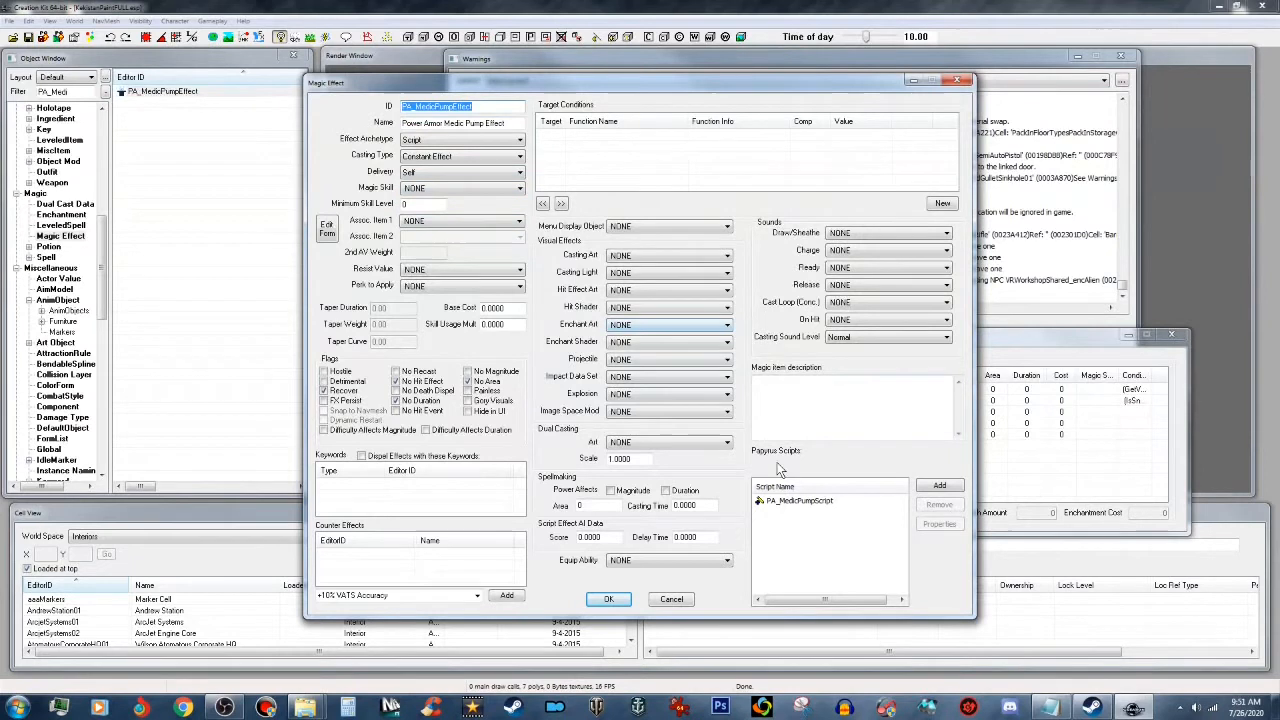
{"action": "left_click", "coordinate": [812, 503]}
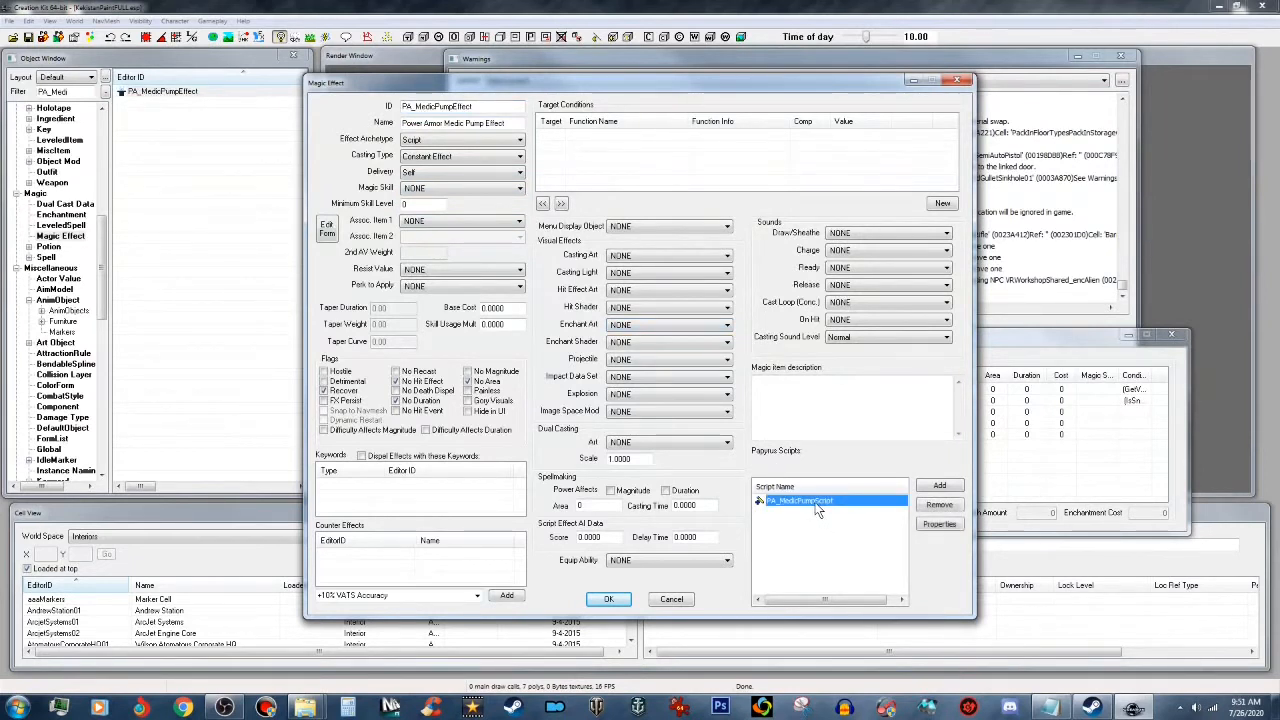
{"action": "left_click", "coordinate": [940, 526]}
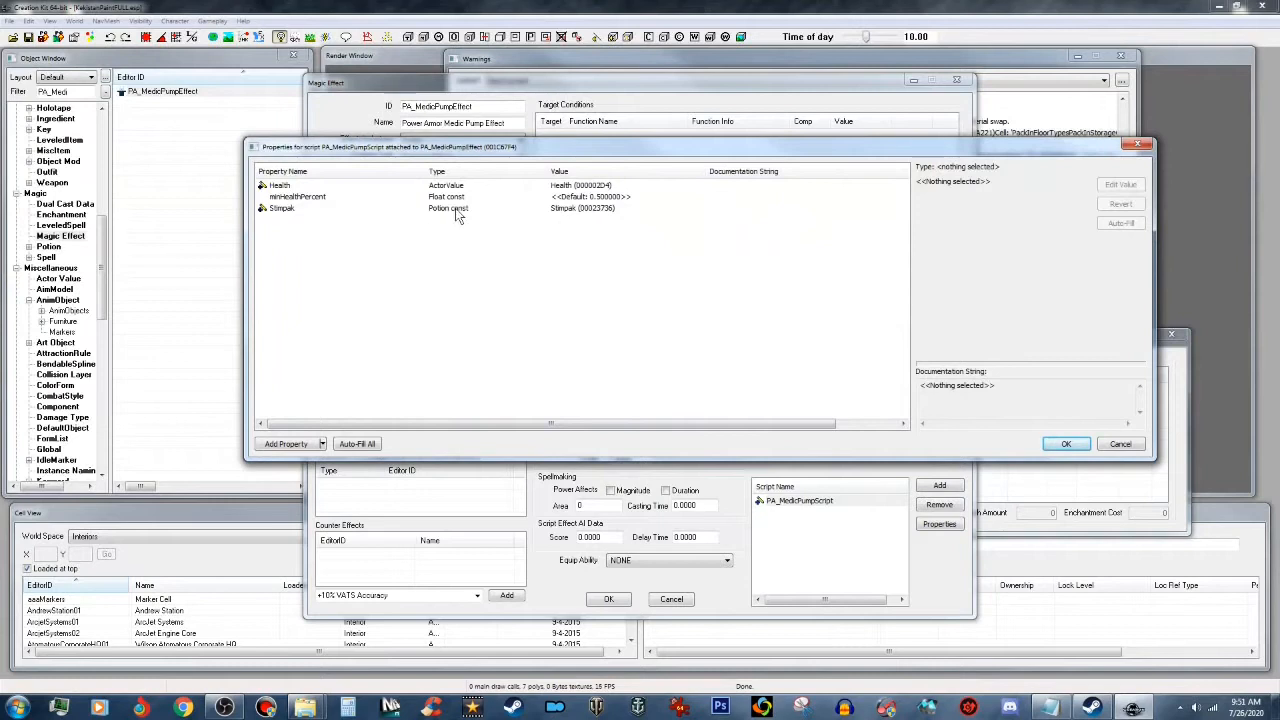
{"action": "left_click", "coordinate": [576, 190]}
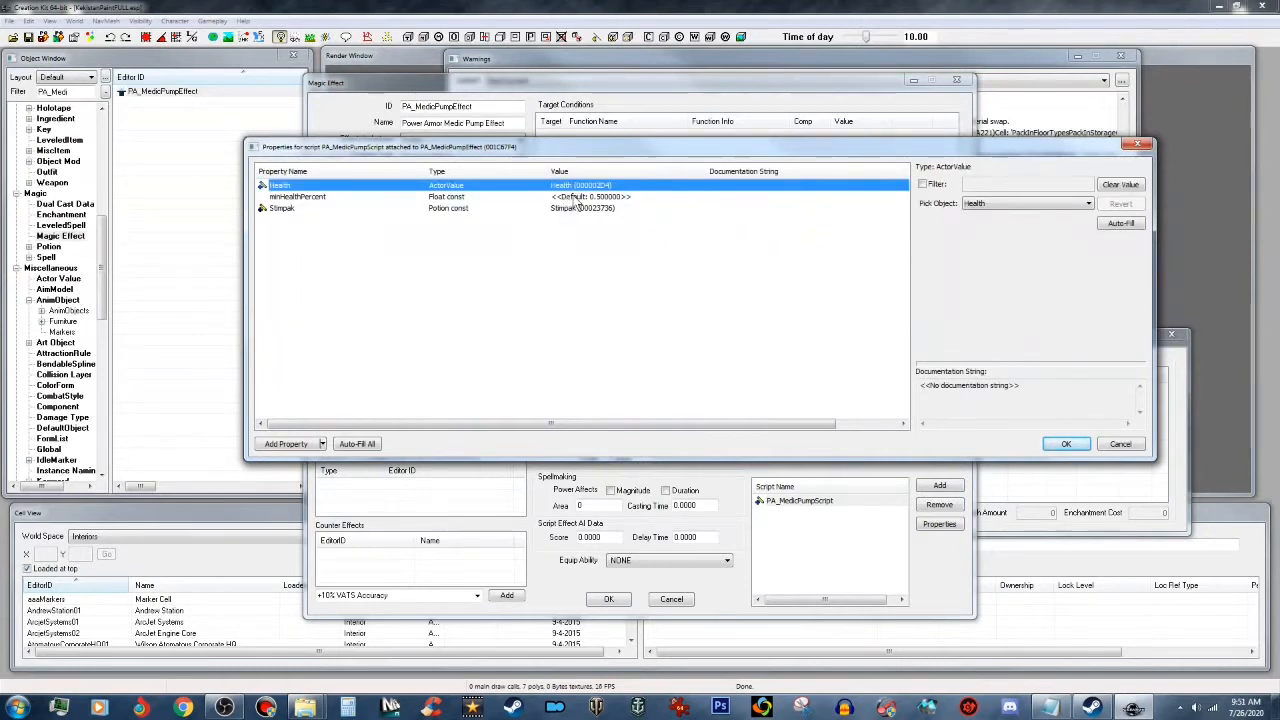
{"action": "left_click", "coordinate": [590, 198]}
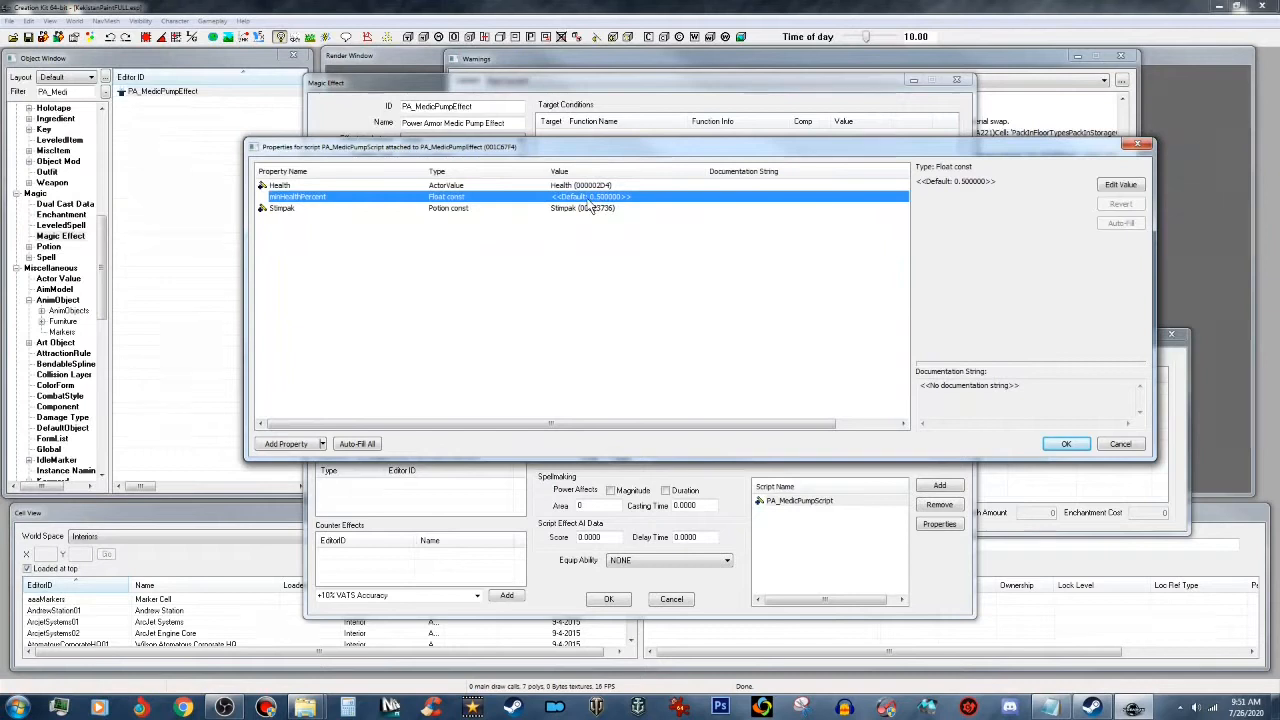
{"action": "left_click", "coordinate": [1122, 445]}
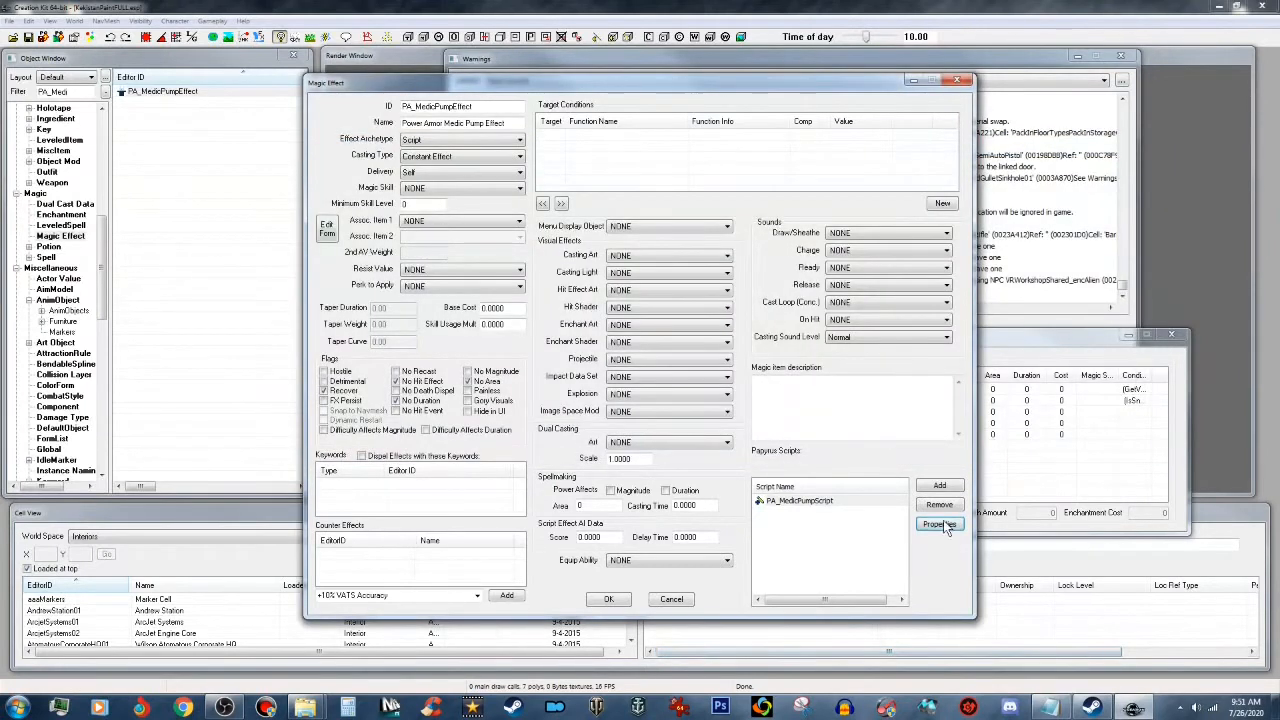
{"action": "left_click", "coordinate": [671, 599]}
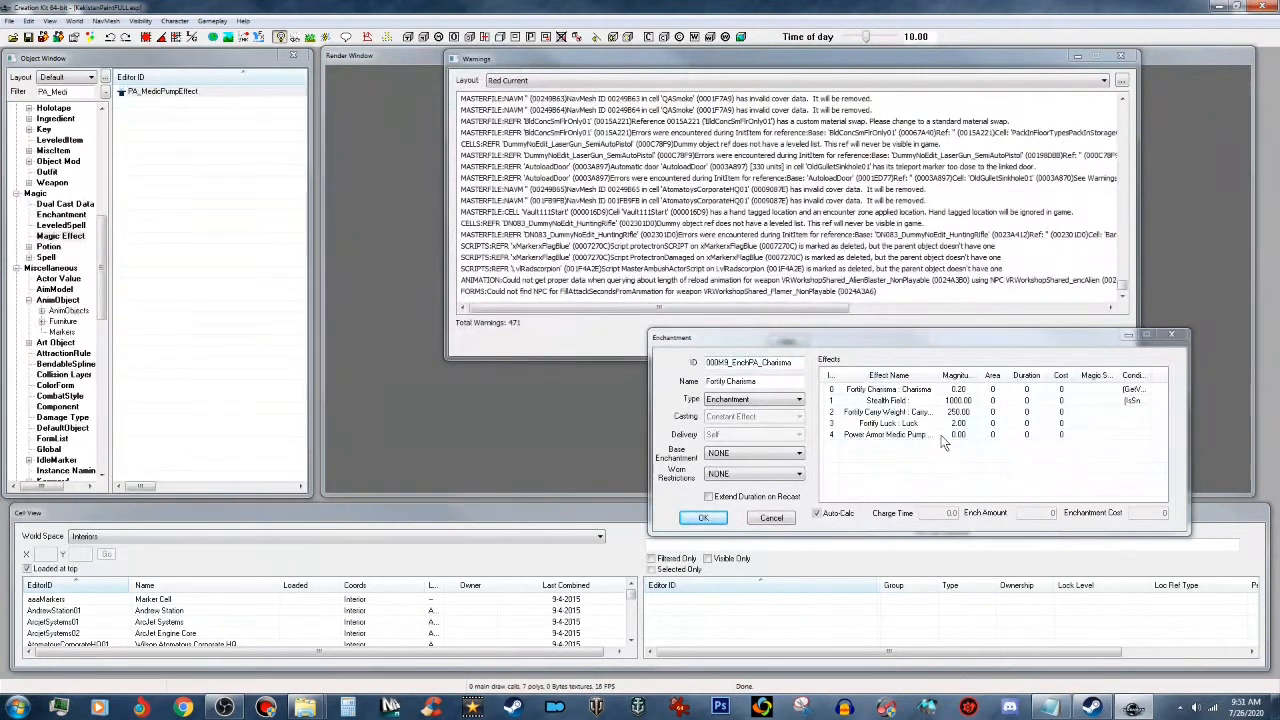
Step: Change the enchantment's ID to 000M9_EnchPA_CharismaT45 and save it as a new form
{"action": "left_click", "coordinate": [955, 341]}
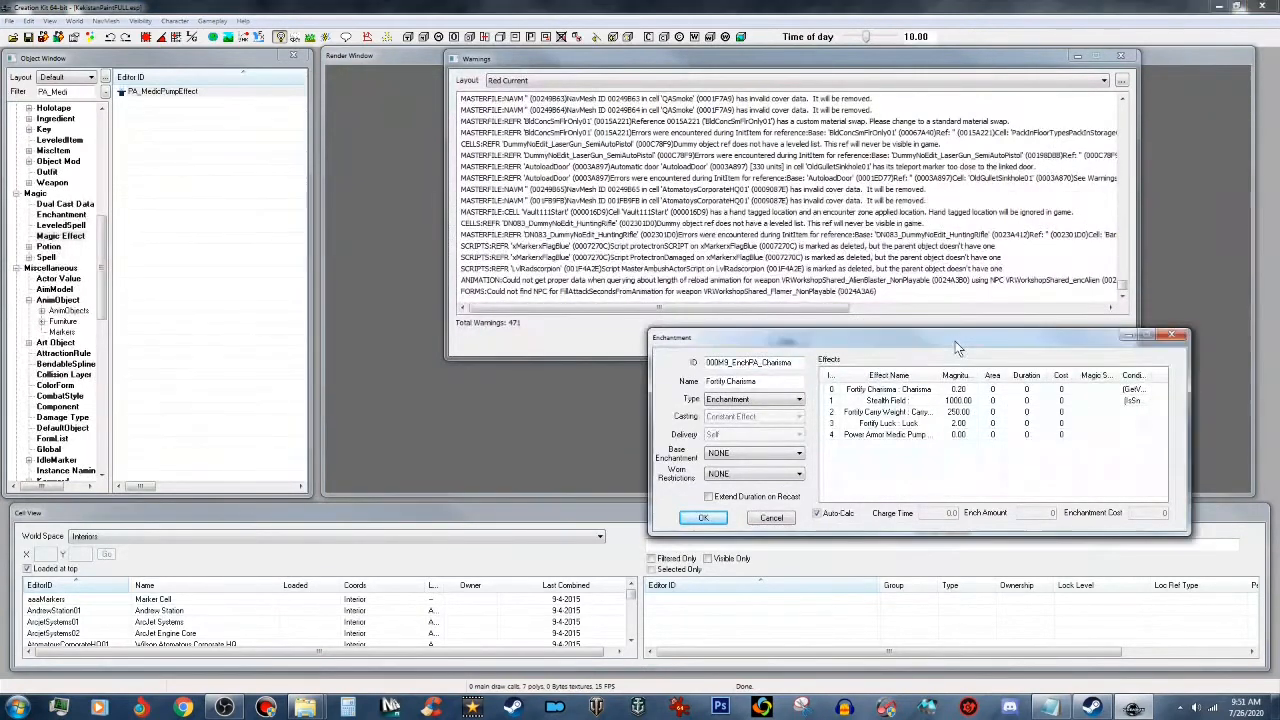
{"action": "left_click_drag", "start_coordinate": [955, 341], "coordinate": [770, 347]}
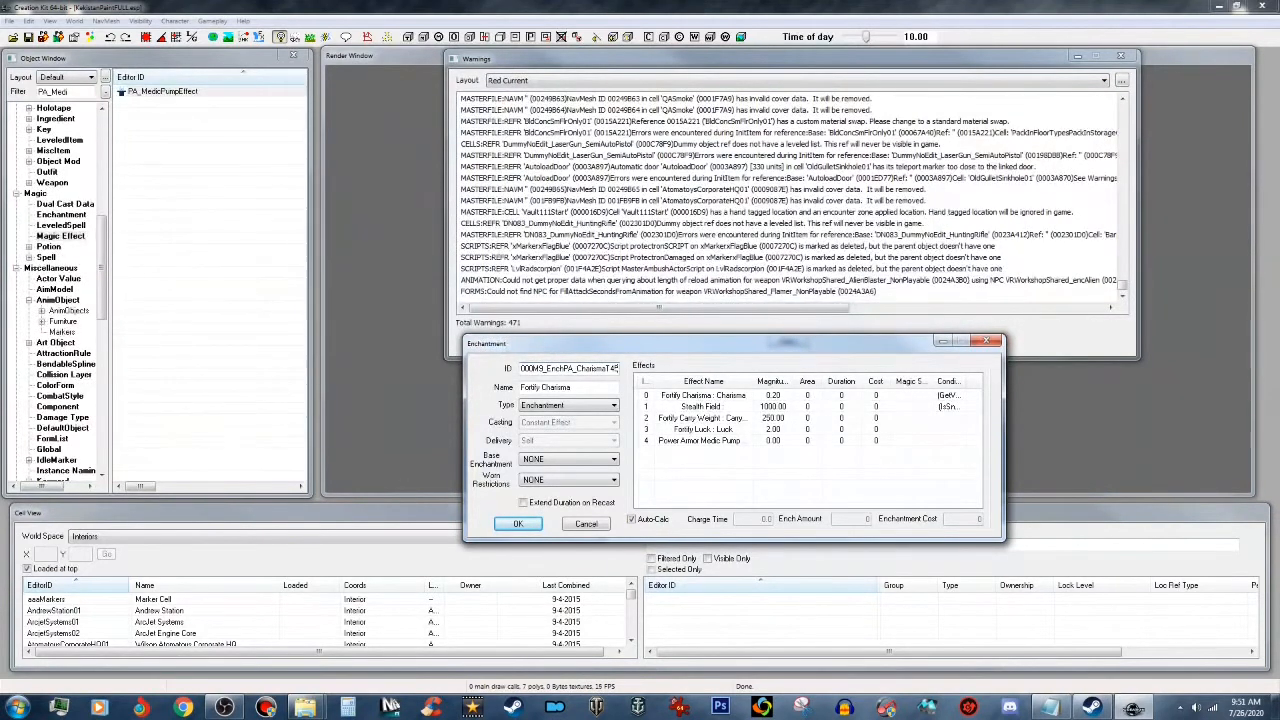
{"action": "left_click", "coordinate": [520, 525]}
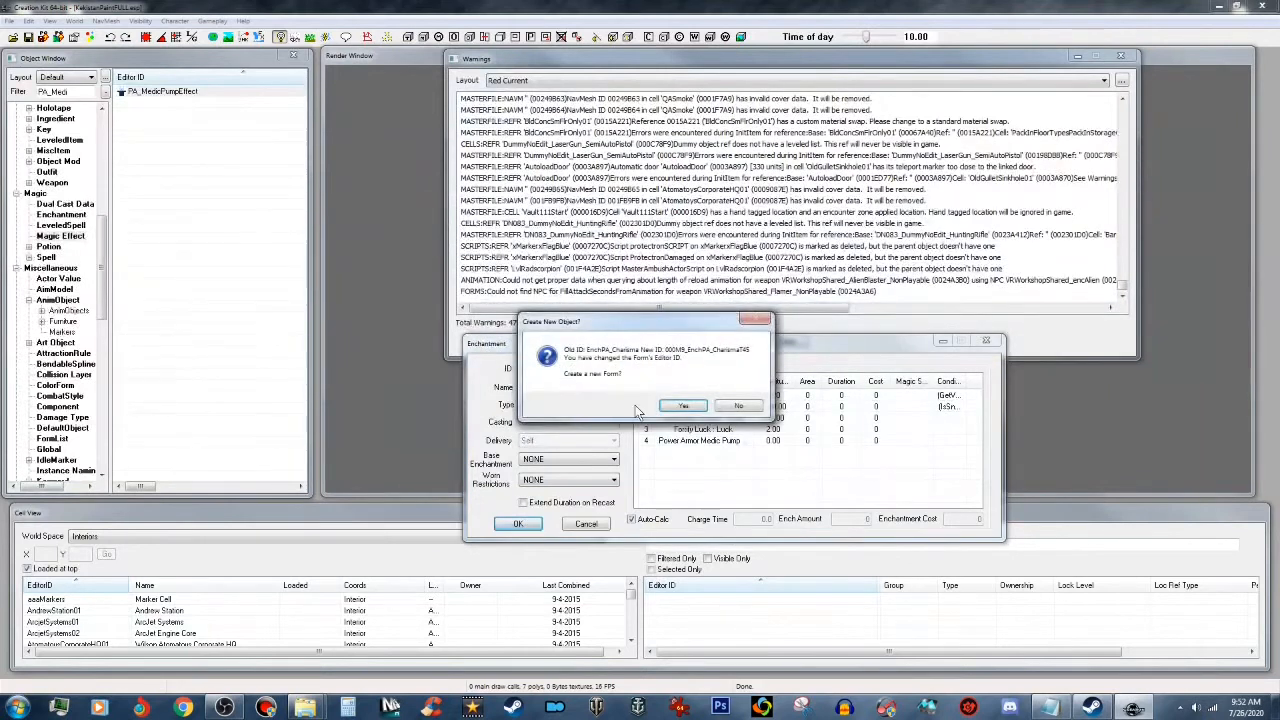
{"action": "left_click", "coordinate": [683, 405]}
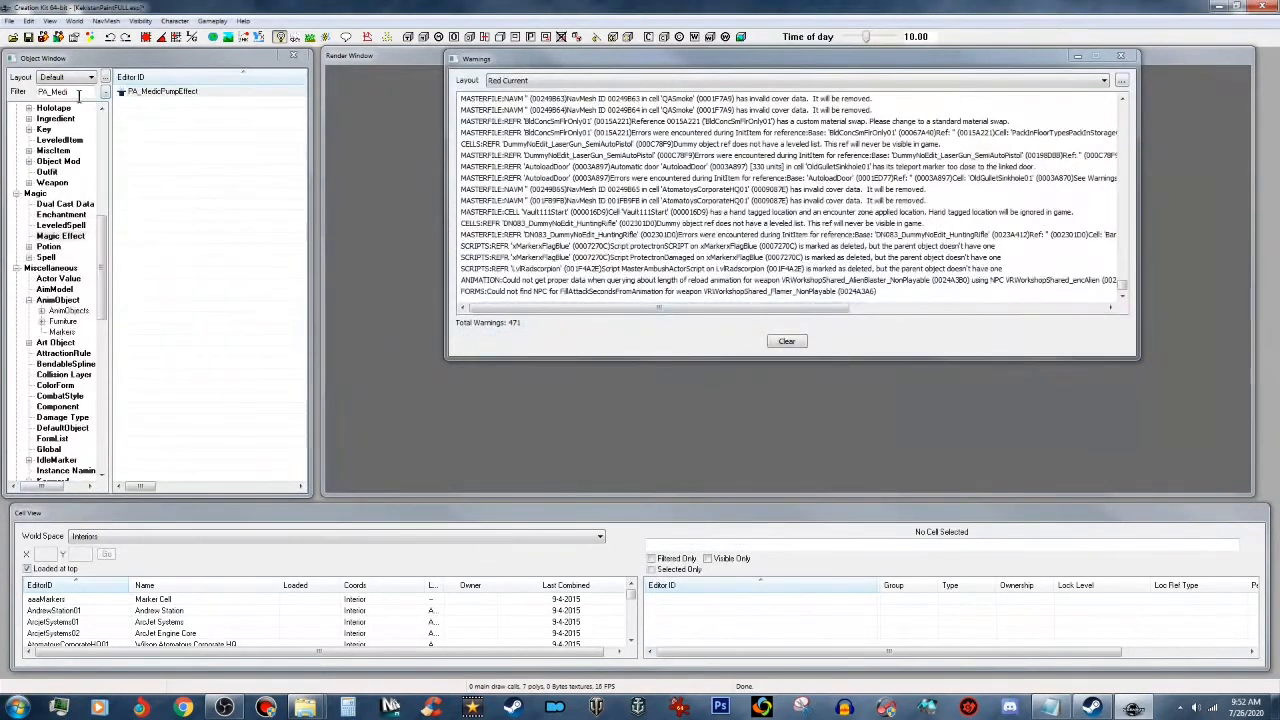
Step: Filter the object list by 000m9 and show the matching forms from all categories
{"action": "left_click_drag", "start_coordinate": [78, 96], "coordinate": [46, 95]}
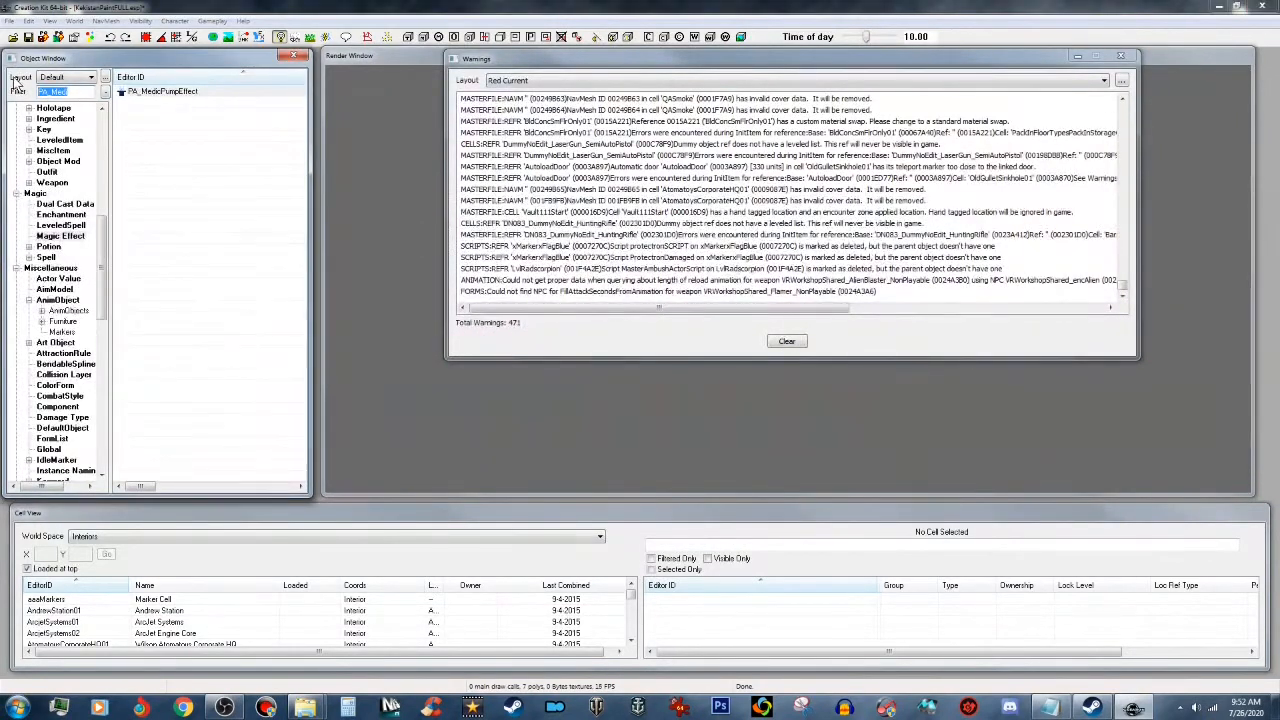
{"action": "type", "text": "000mS"}
{"action": "left_click_drag", "start_coordinate": [100, 253], "coordinate": [102, 451]}
{"action": "left_click", "coordinate": [31, 471]}
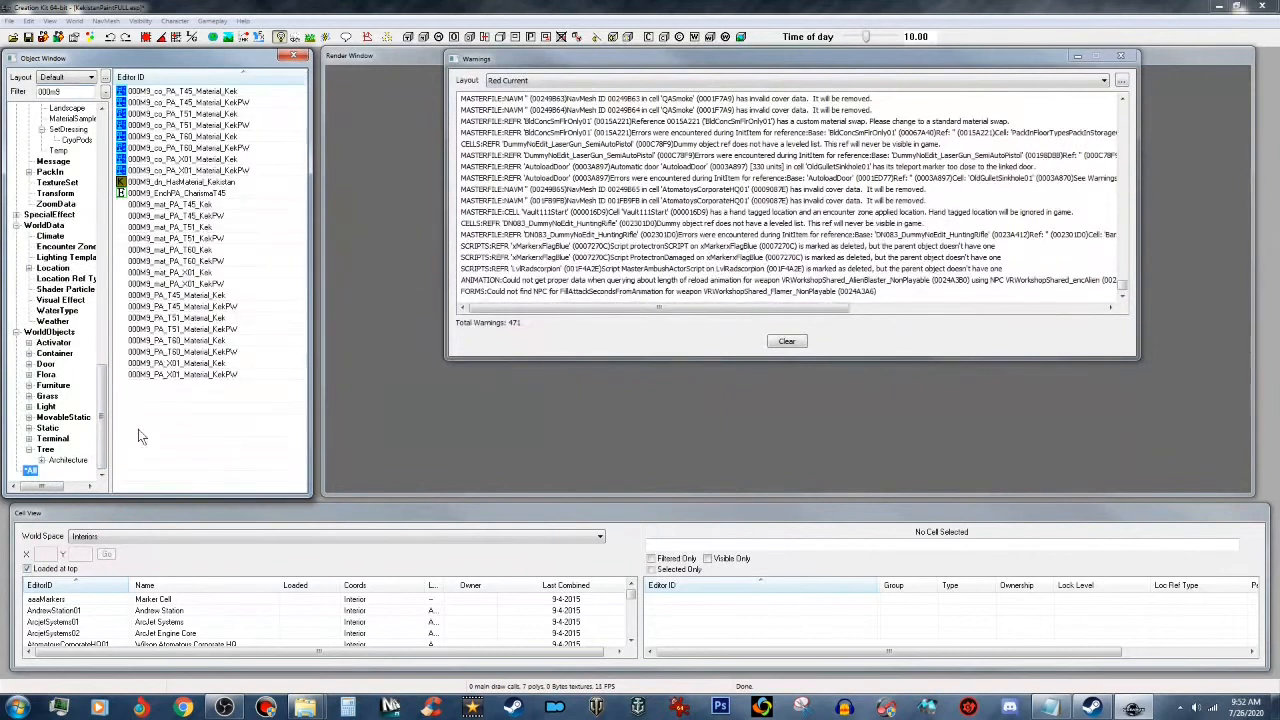
Step: Create a new enchantment form 000M9_EnchPA_CharismaT51 from 000M9_EnchPA_CharismaT45, with the Fortify Carry Weight magnitude set to 500
{"action": "double_click", "coordinate": [170, 193]}
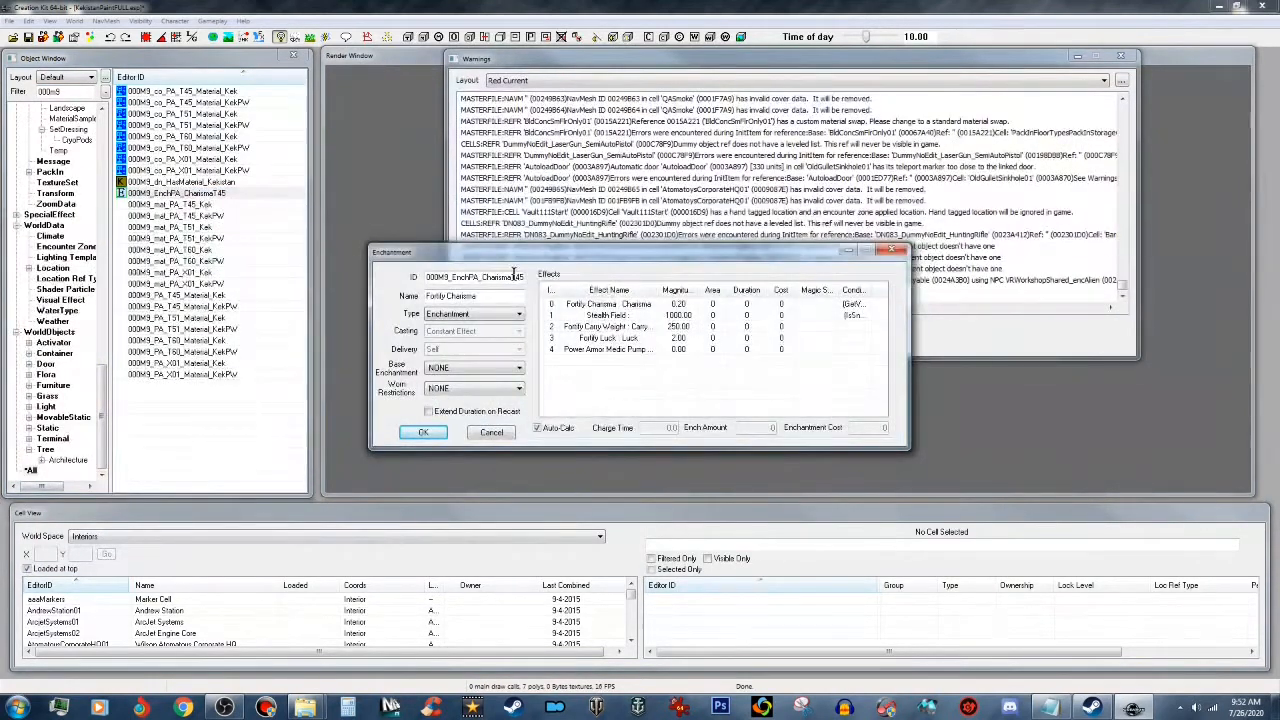
{"action": "left_click_drag", "start_coordinate": [515, 277], "coordinate": [557, 284]}
{"action": "double_click", "coordinate": [621, 328]}
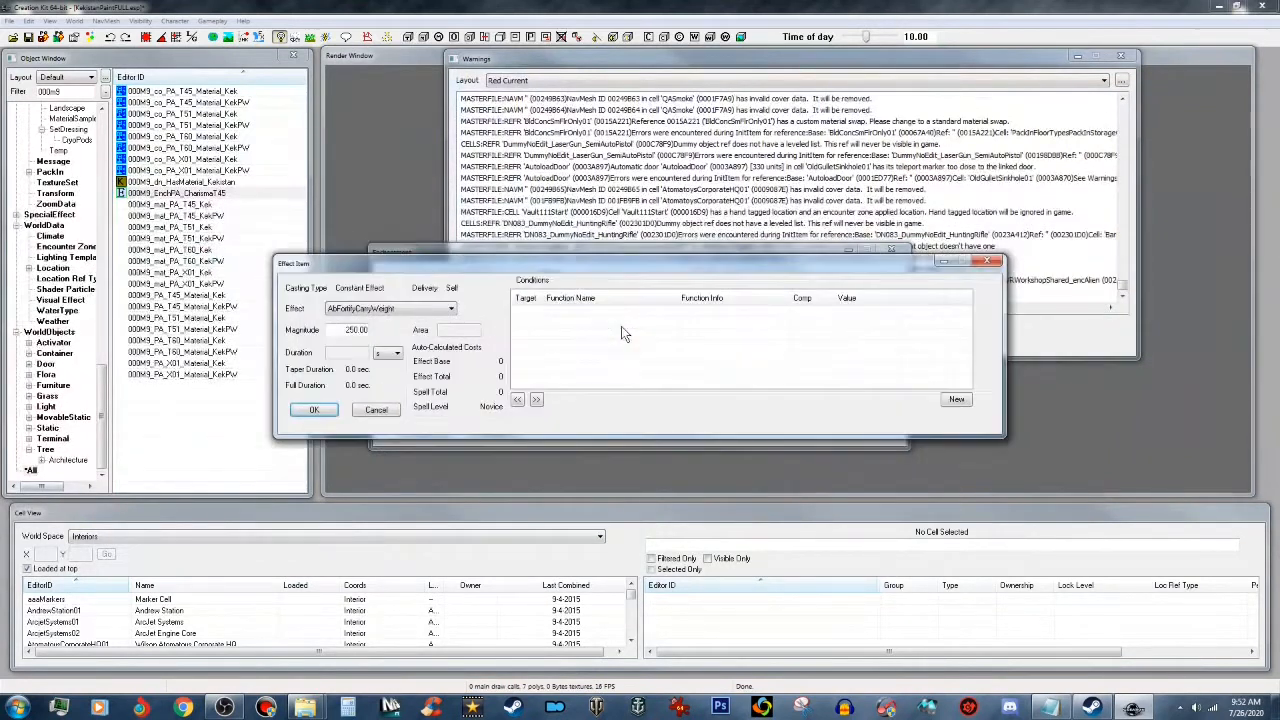
{"action": "double_click", "coordinate": [336, 330]}
{"action": "type", "text": "500"}
{"action": "left_click", "coordinate": [318, 409]}
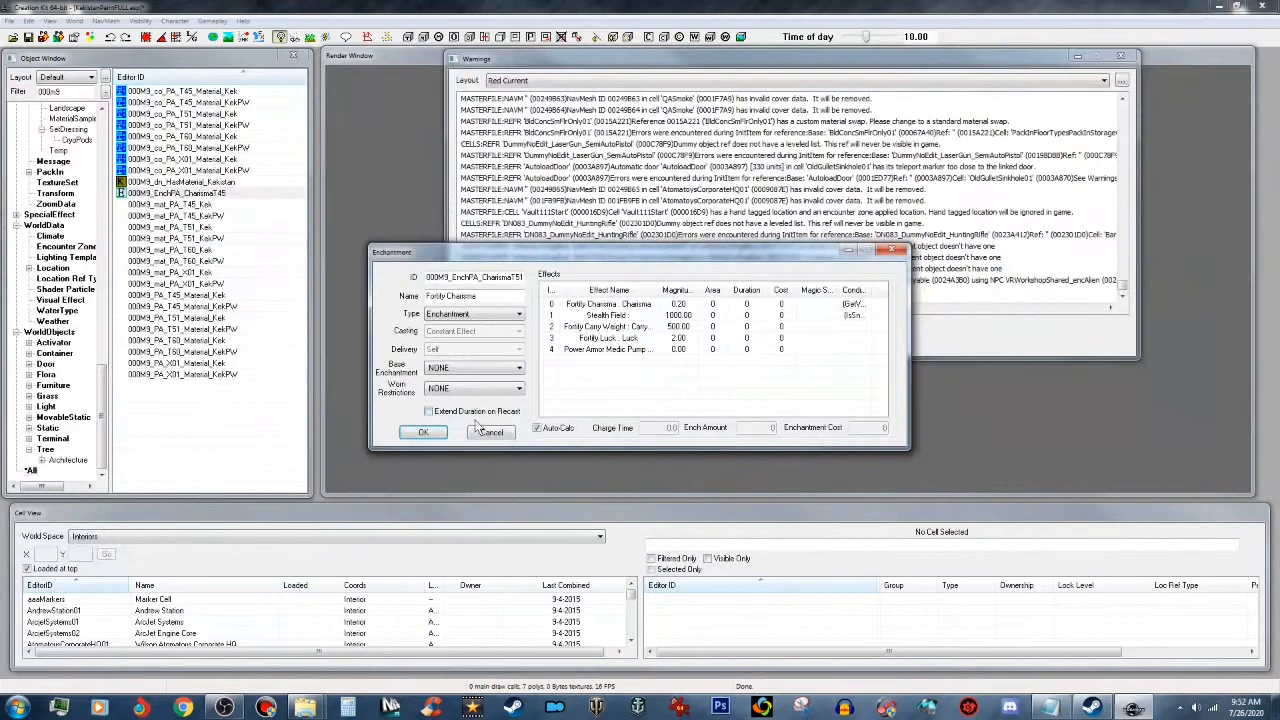
{"action": "left_click", "coordinate": [425, 433]}
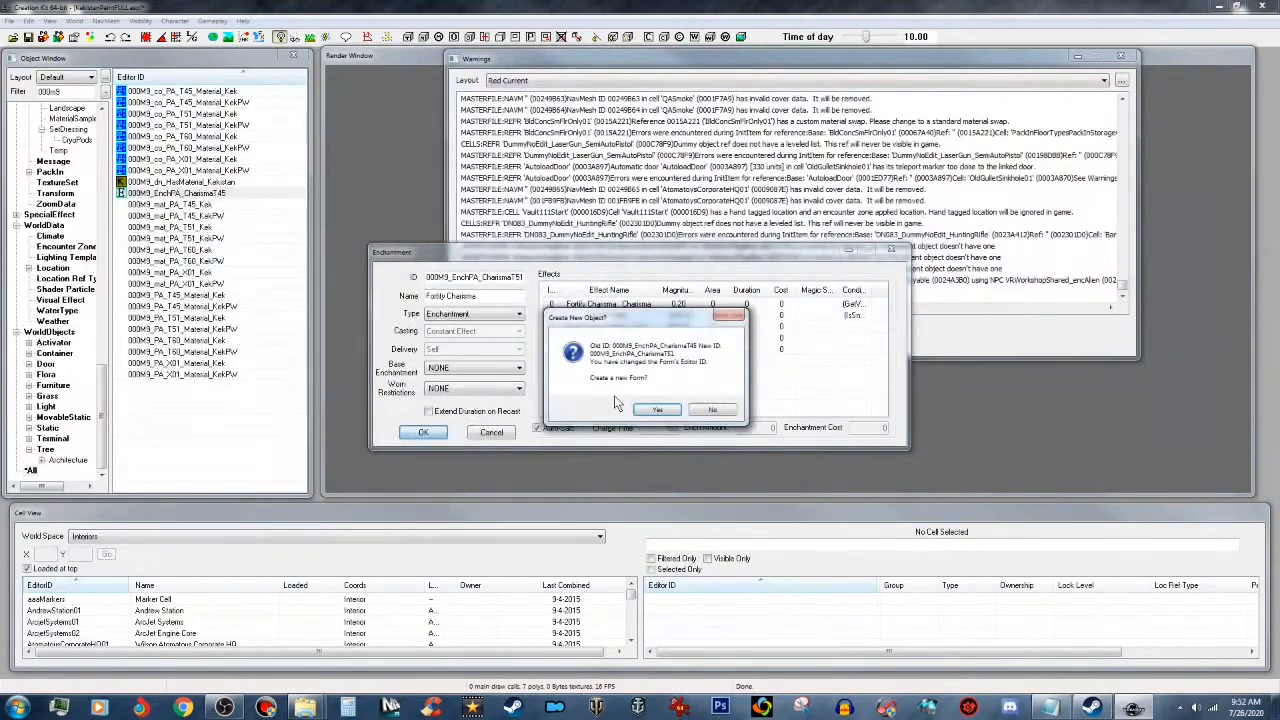
{"action": "left_click", "coordinate": [665, 414]}
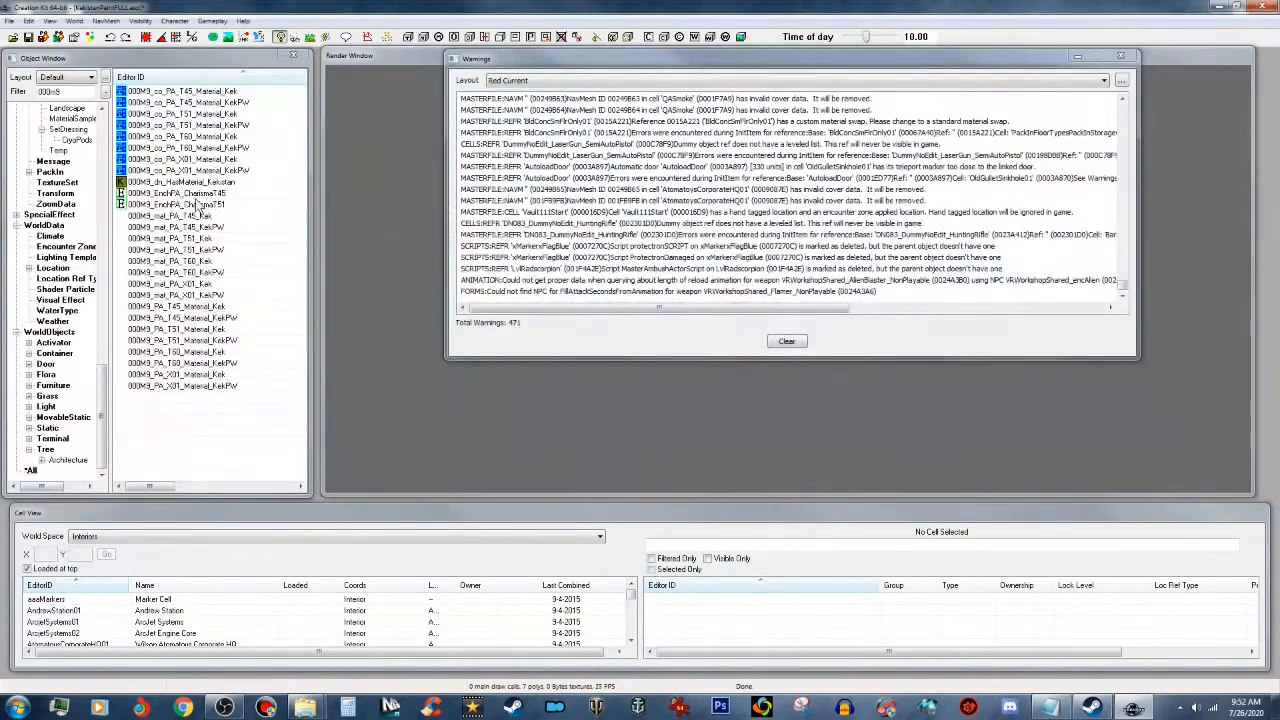
Step: Create a new enchantment form 000M9_EnchPA_CharismaT60 from 000M9_EnchPA_CharismaT51, with the Fortify Carry Weight magnitude set to 750
{"action": "double_click", "coordinate": [213, 204]}
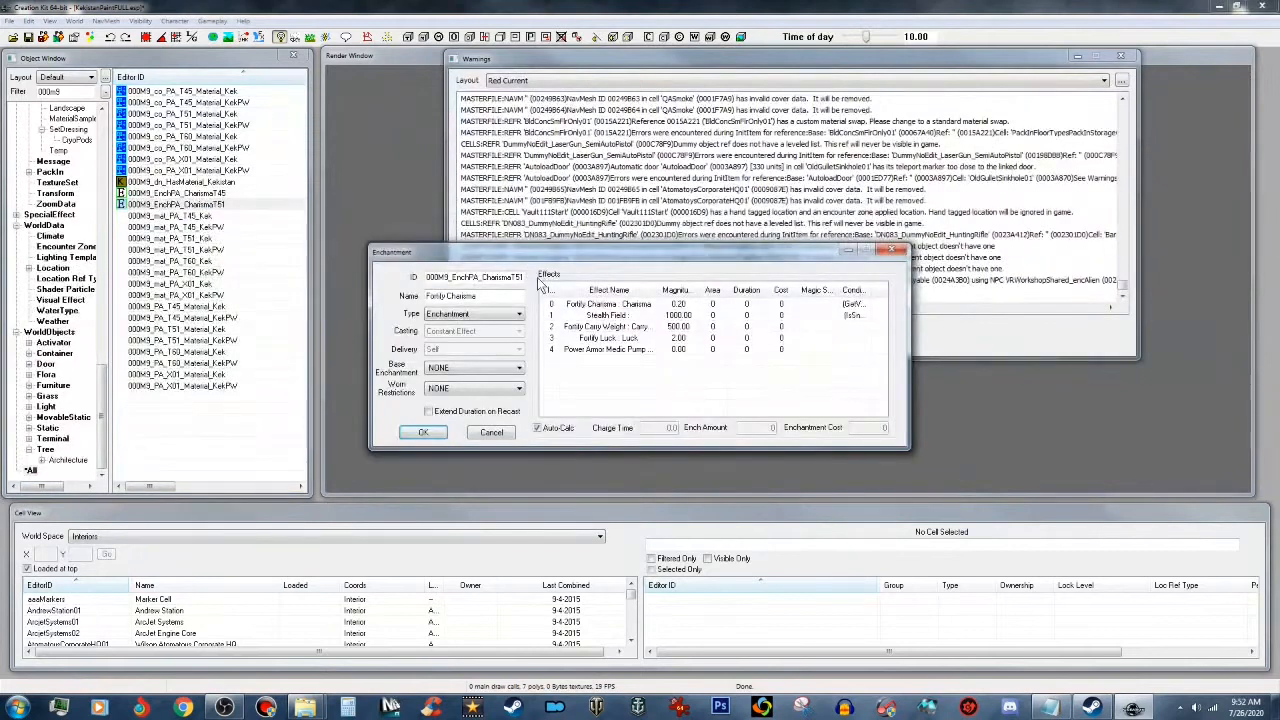
{"action": "left_click_drag", "start_coordinate": [515, 278], "coordinate": [533, 279]}
{"action": "type", "text": "60"}
{"action": "double_click", "coordinate": [650, 327]}
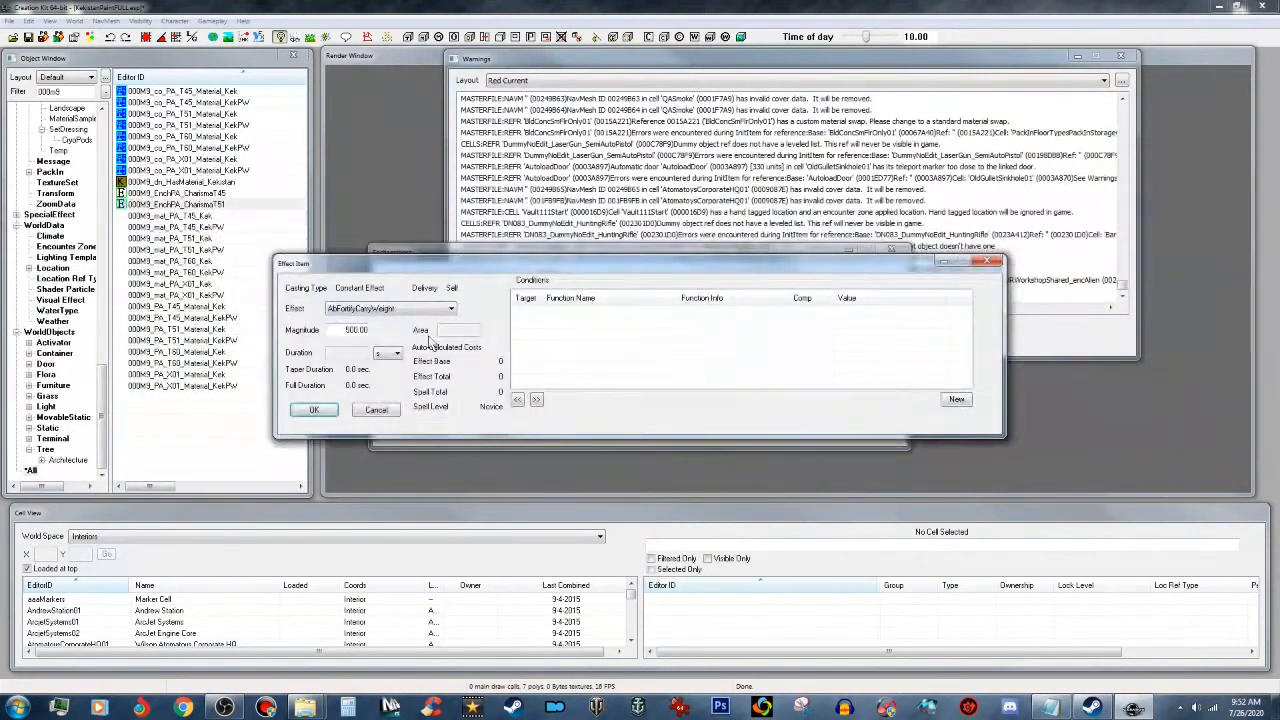
{"action": "double_click", "coordinate": [352, 329]}
{"action": "left_click", "coordinate": [316, 410]}
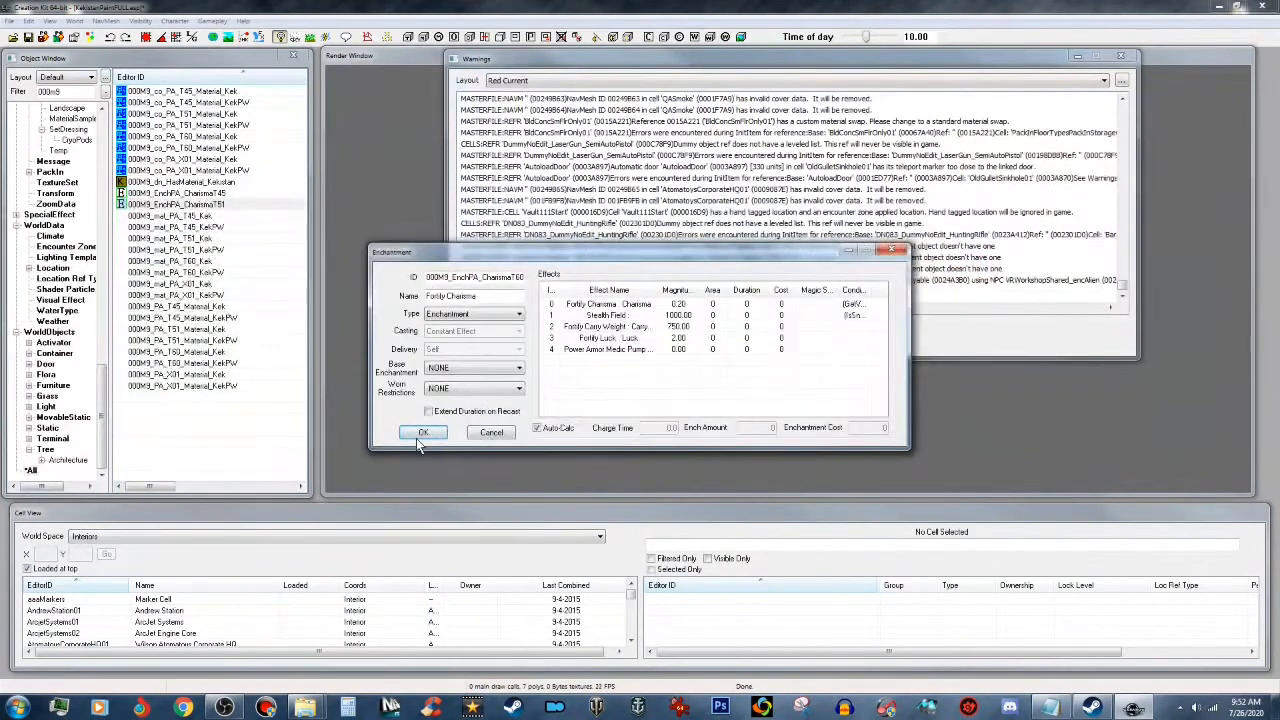
{"action": "left_click", "coordinate": [423, 434]}
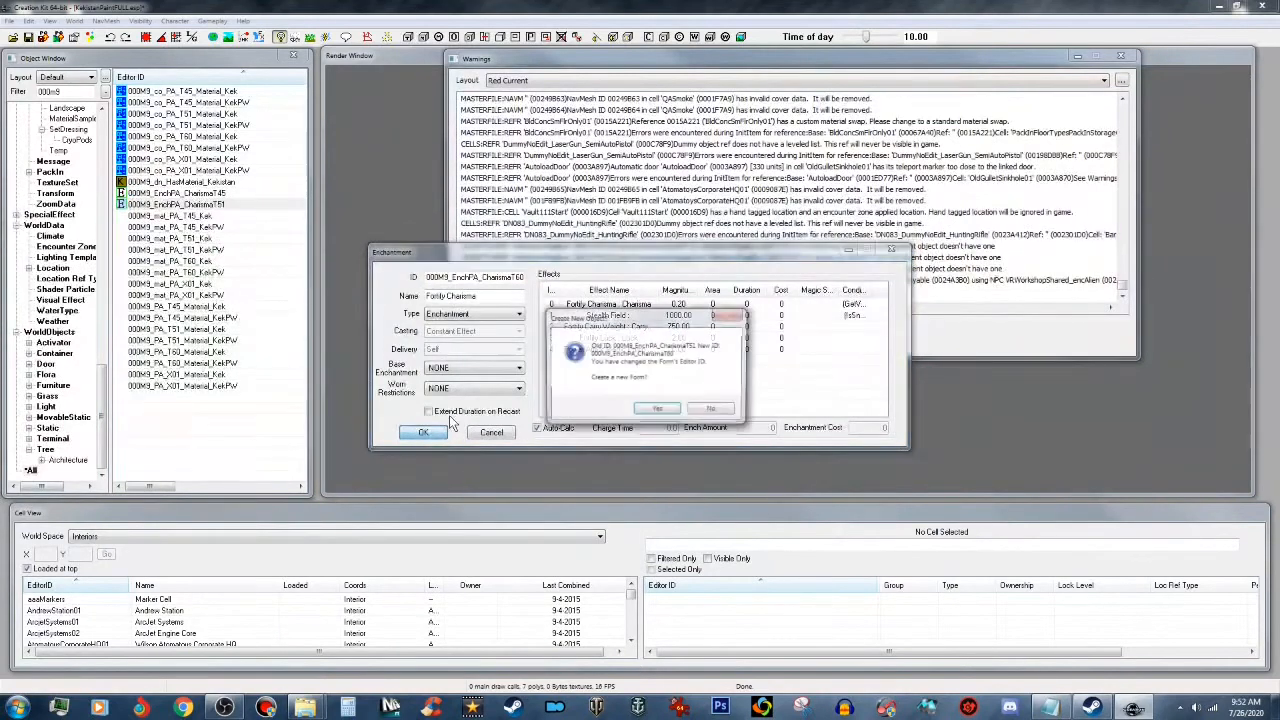
{"action": "left_click", "coordinate": [658, 412]}
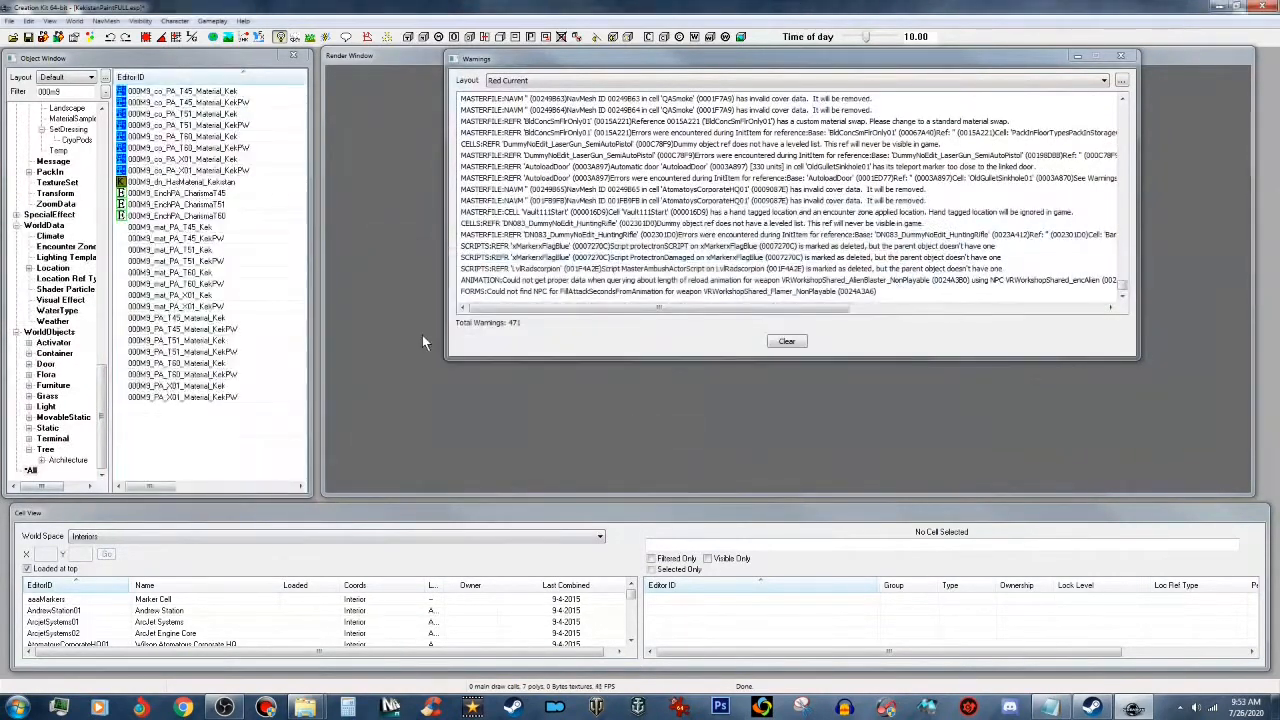
Step: Create a new form 000M9_EnchPA_CharismaX01 from 000M9_EnchPA_CharismaT60 with Fortify Carry Weight magnitude 1000, and save the plugin
{"action": "double_click", "coordinate": [212, 218]}
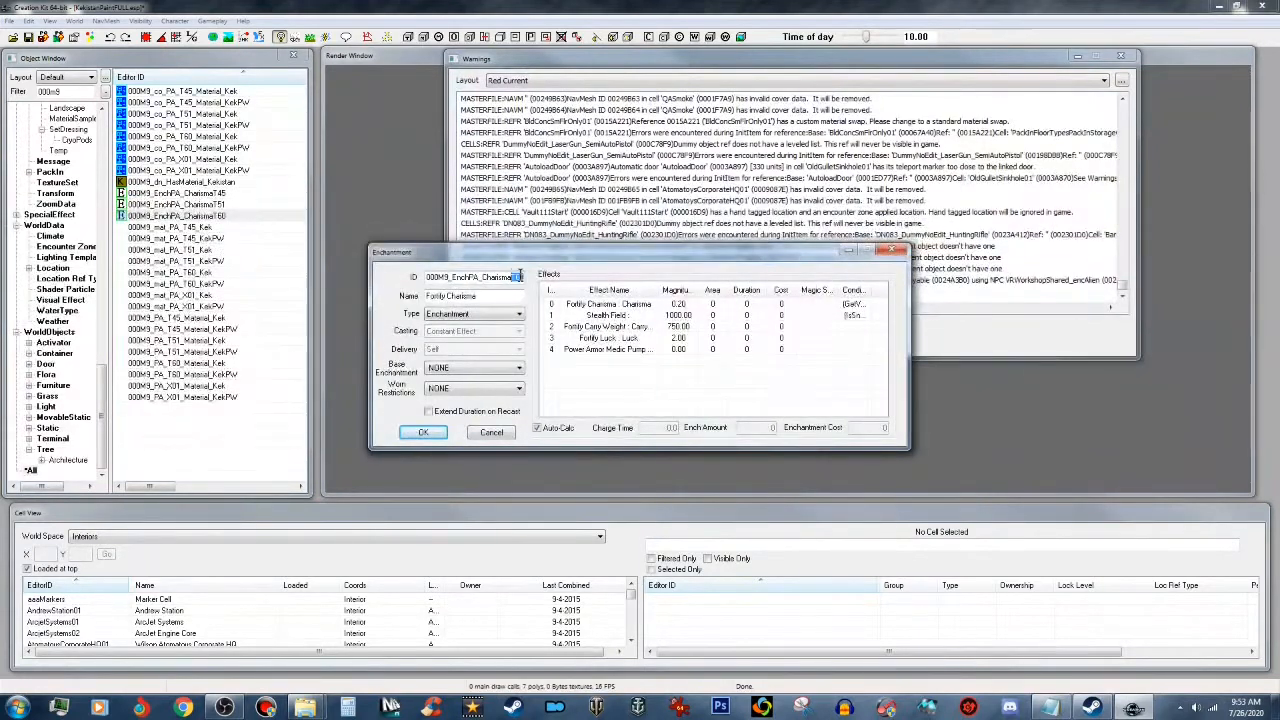
{"action": "type", "text": "X01"}
{"action": "double_click", "coordinate": [620, 327]}
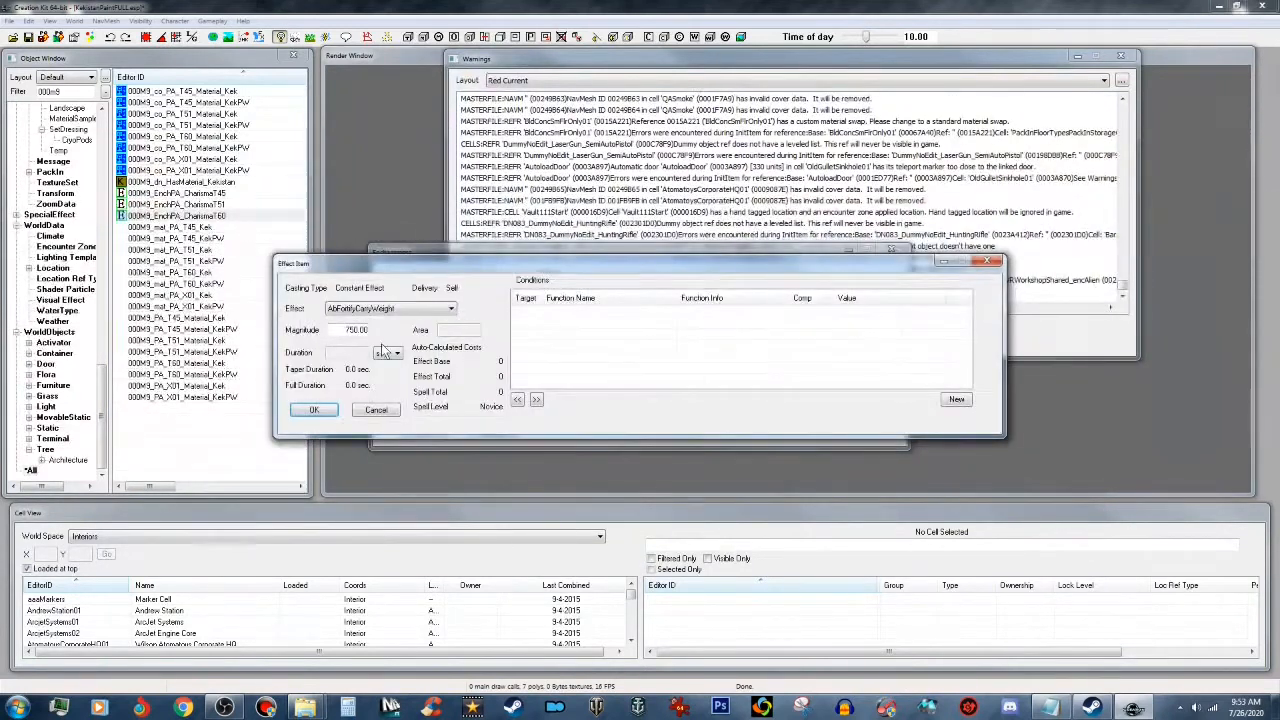
{"action": "left_click_drag", "start_coordinate": [354, 331], "coordinate": [306, 335]}
{"action": "type", "text": "100"}
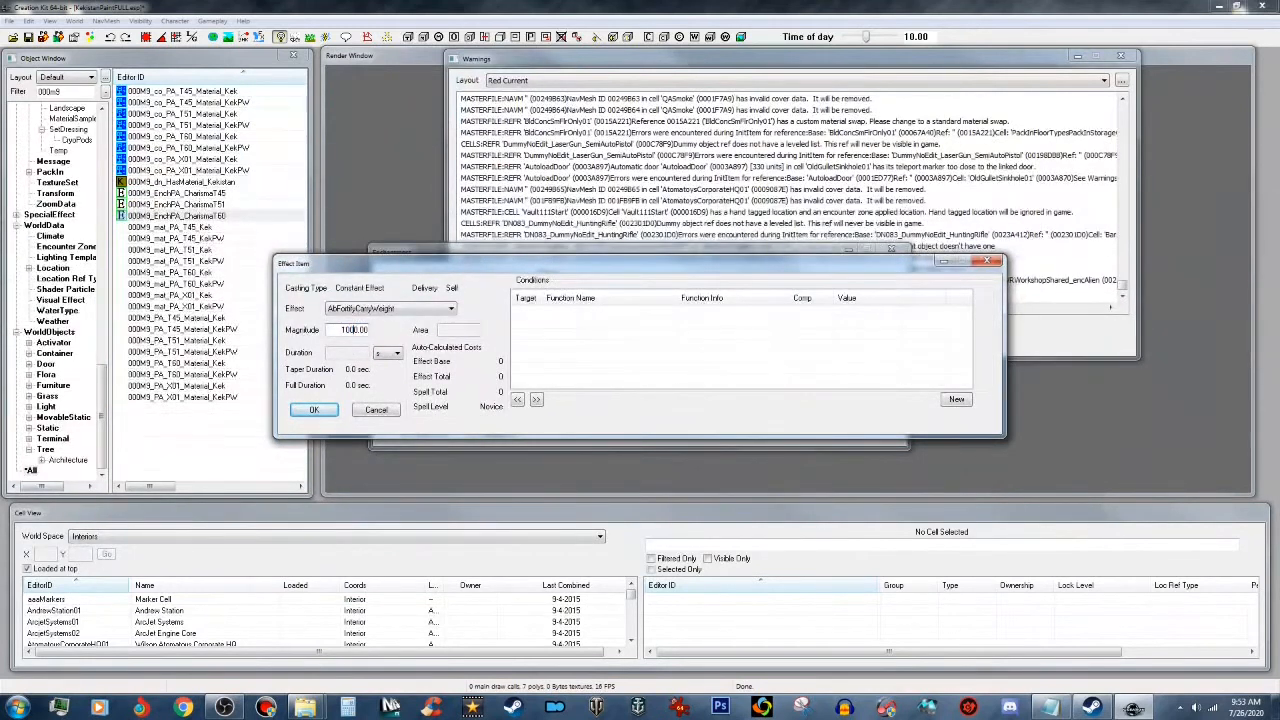
{"action": "left_click", "coordinate": [313, 409]}
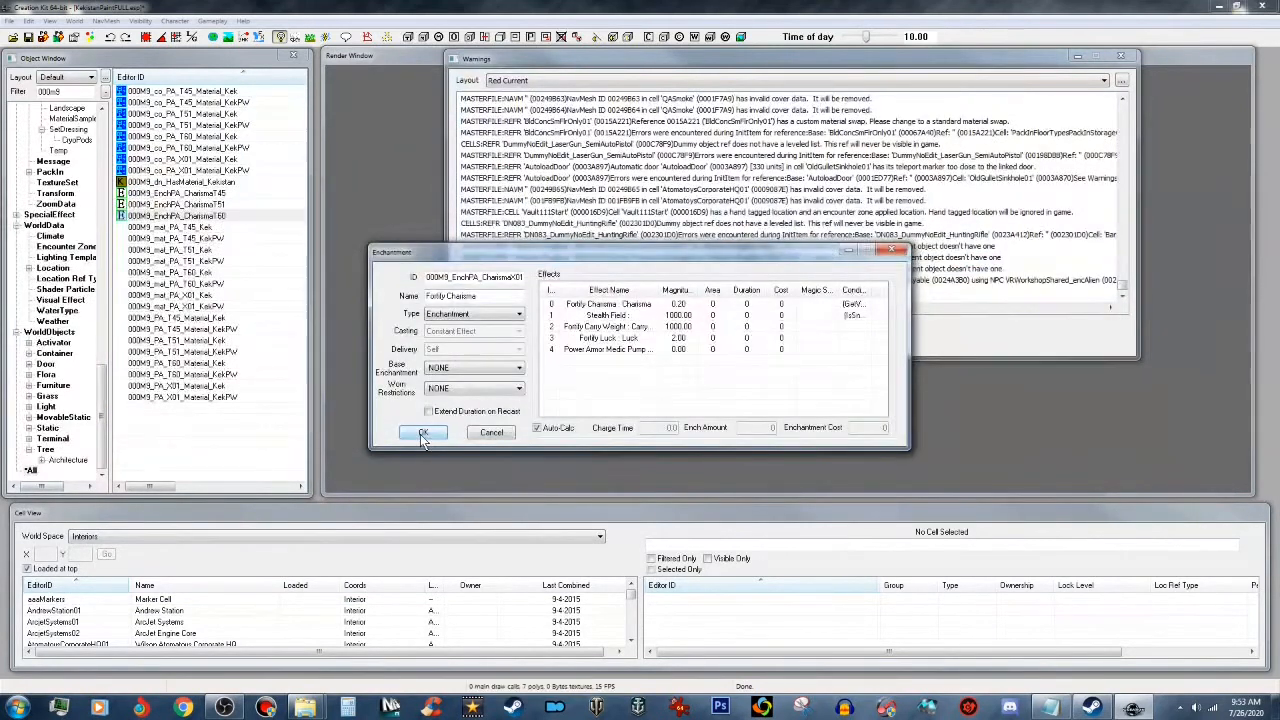
{"action": "left_click", "coordinate": [422, 434]}
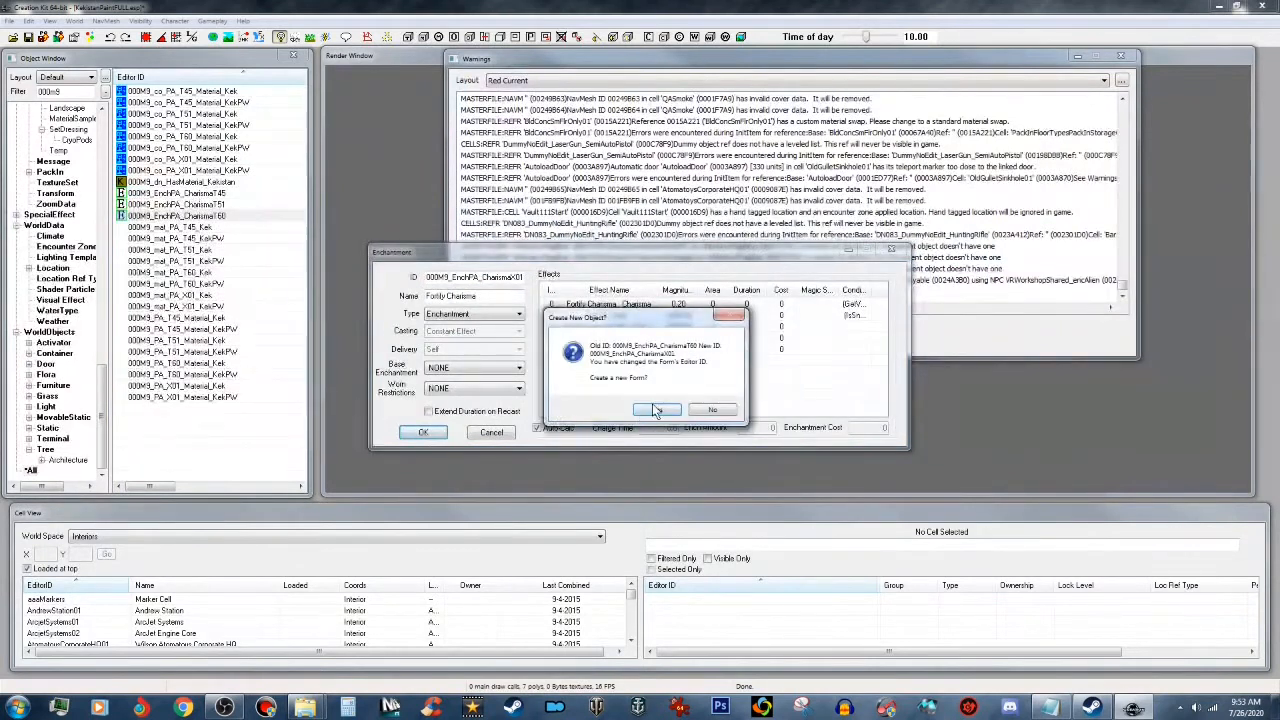
{"action": "left_click", "coordinate": [643, 412]}
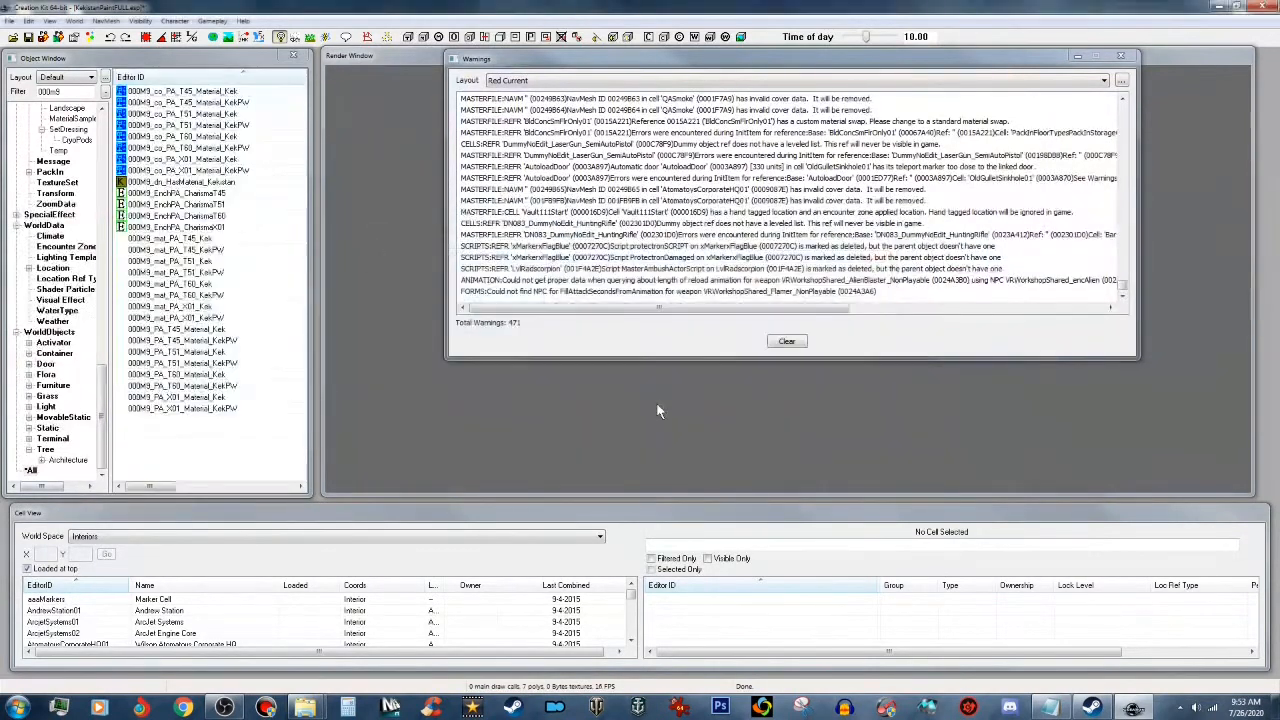
{"action": "left_click", "coordinate": [27, 39]}
Step: Set the peEnchantments property of object mod 000M9_PA_T45_Material_Kek to 000M9_EnchPA_CharismaT45
{"action": "left_click", "coordinate": [225, 329]}
{"action": "double_click", "coordinate": [227, 332]}
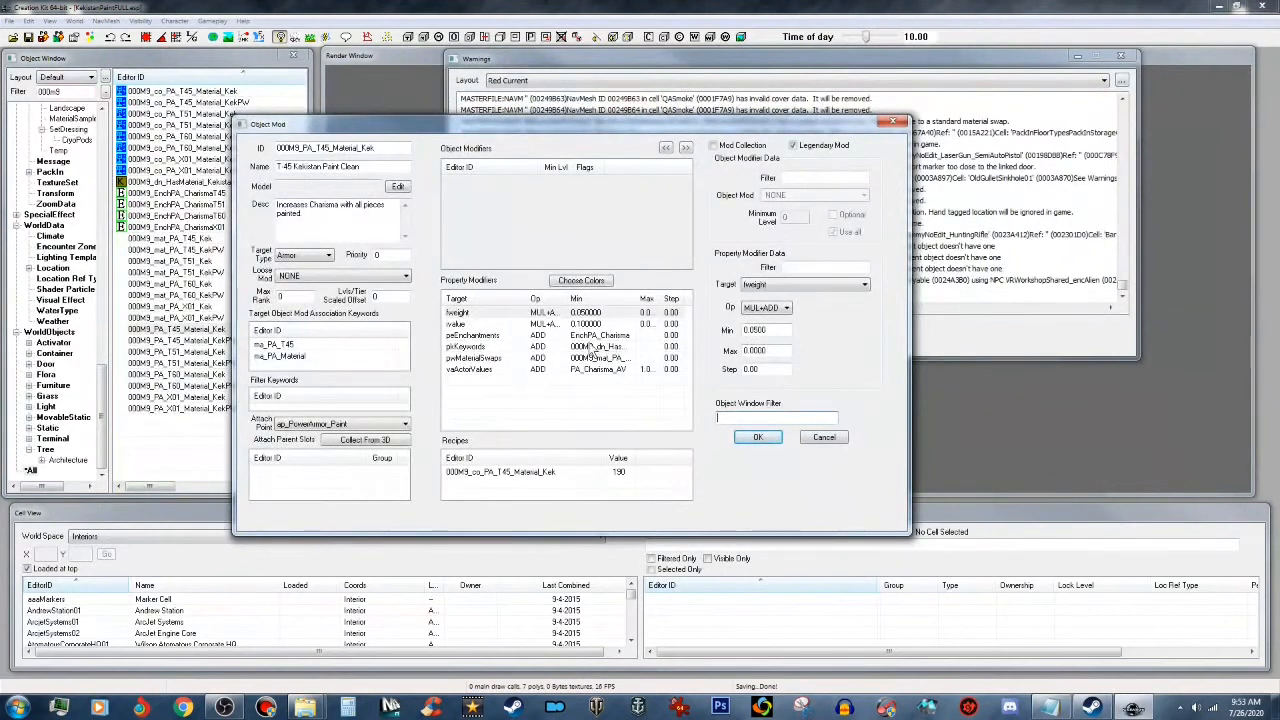
{"action": "left_click", "coordinate": [472, 336]}
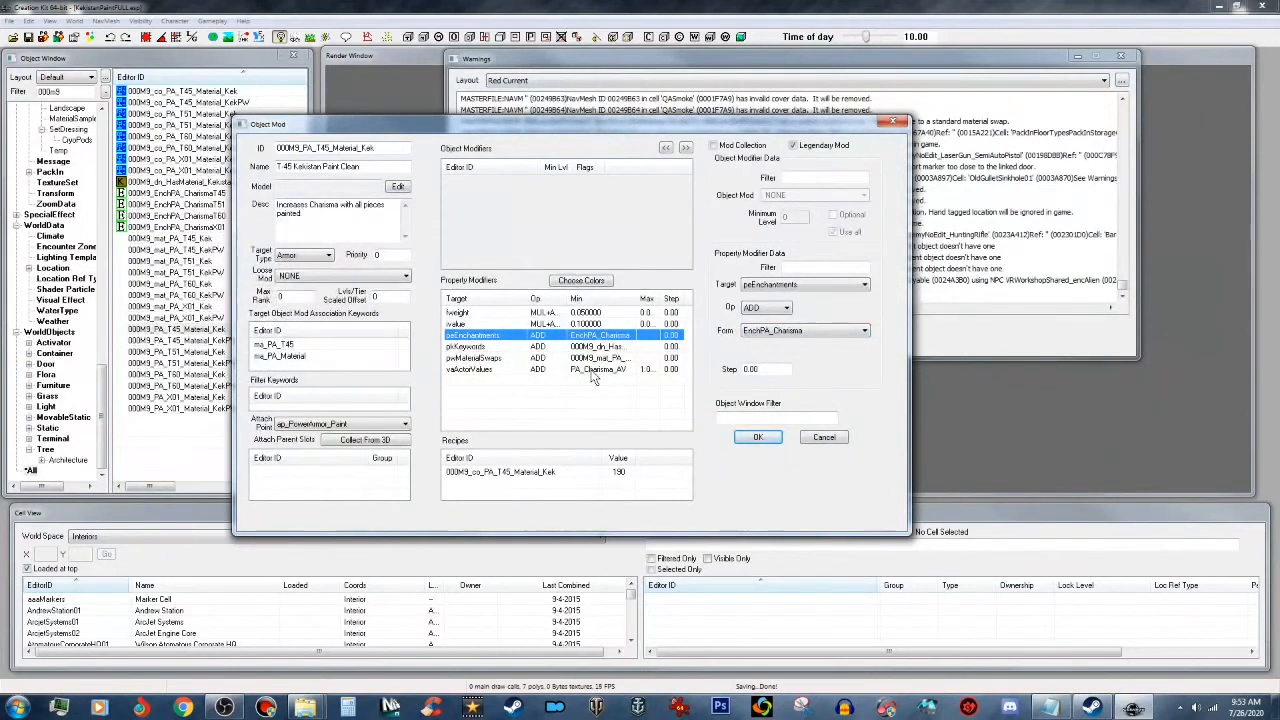
{"action": "left_click", "coordinate": [842, 336]}
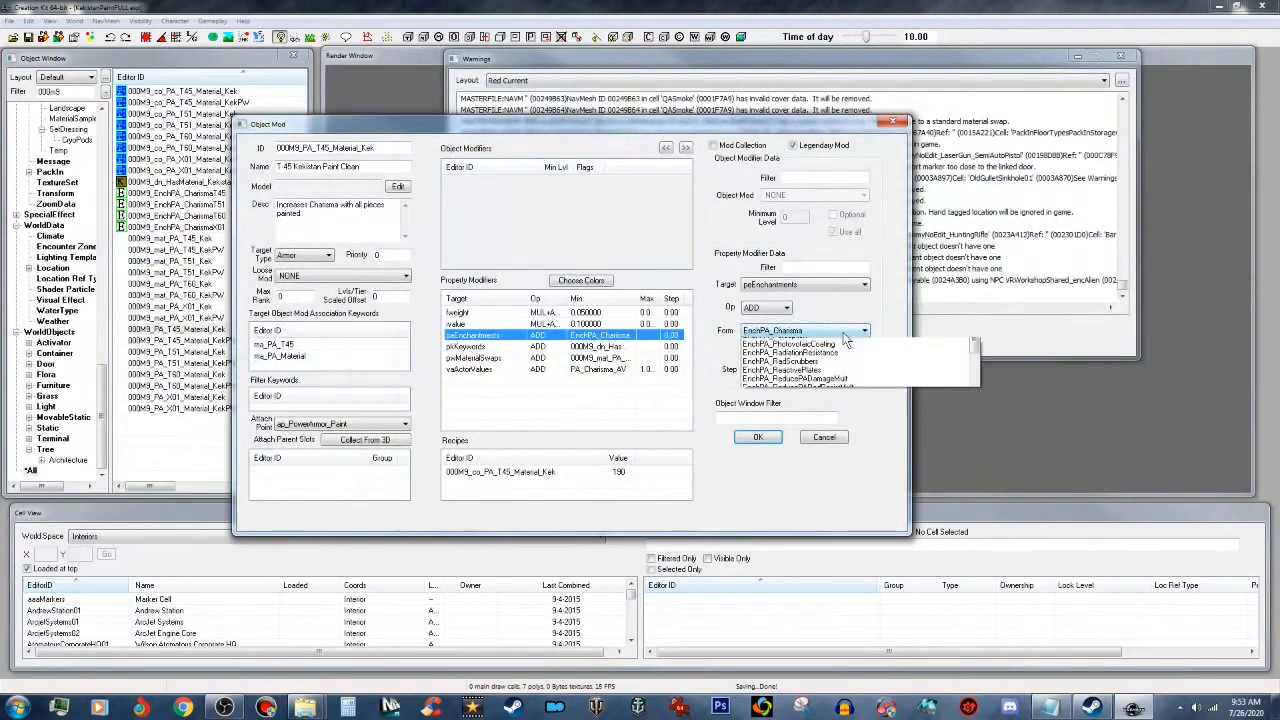
{"action": "left_click_drag", "start_coordinate": [977, 512], "coordinate": [975, 365]}
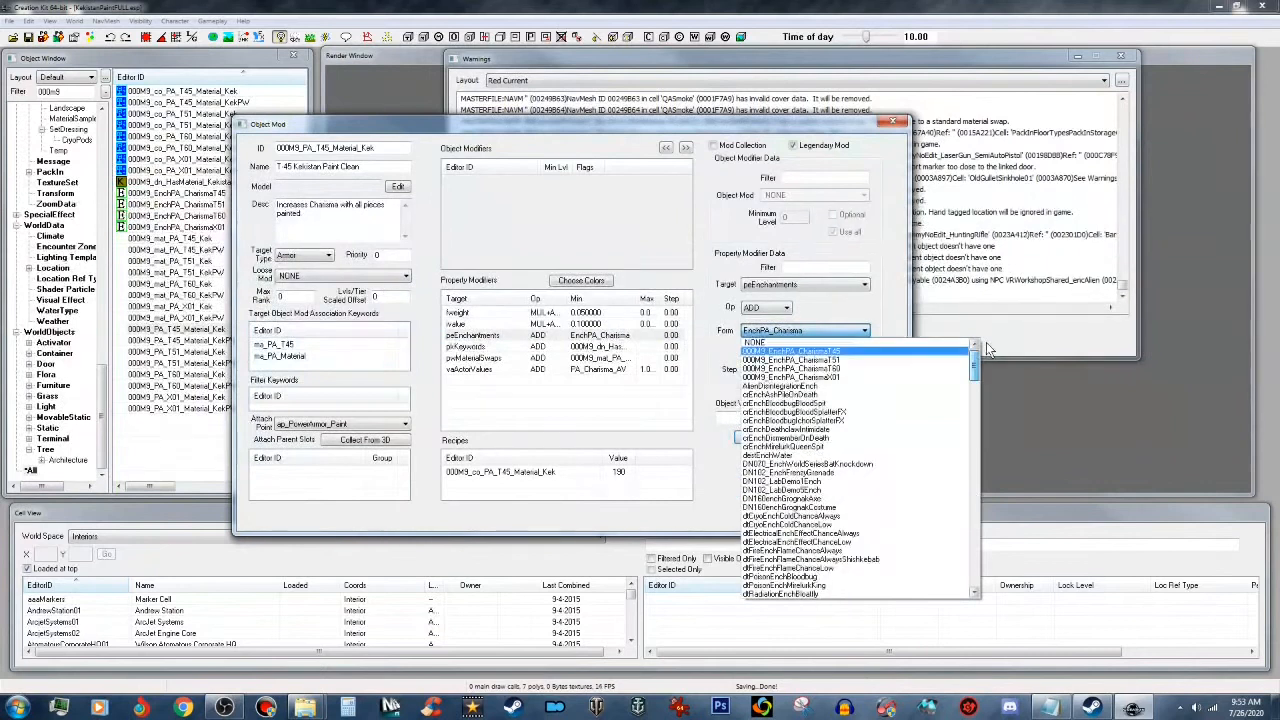
{"action": "left_click", "coordinate": [853, 351]}
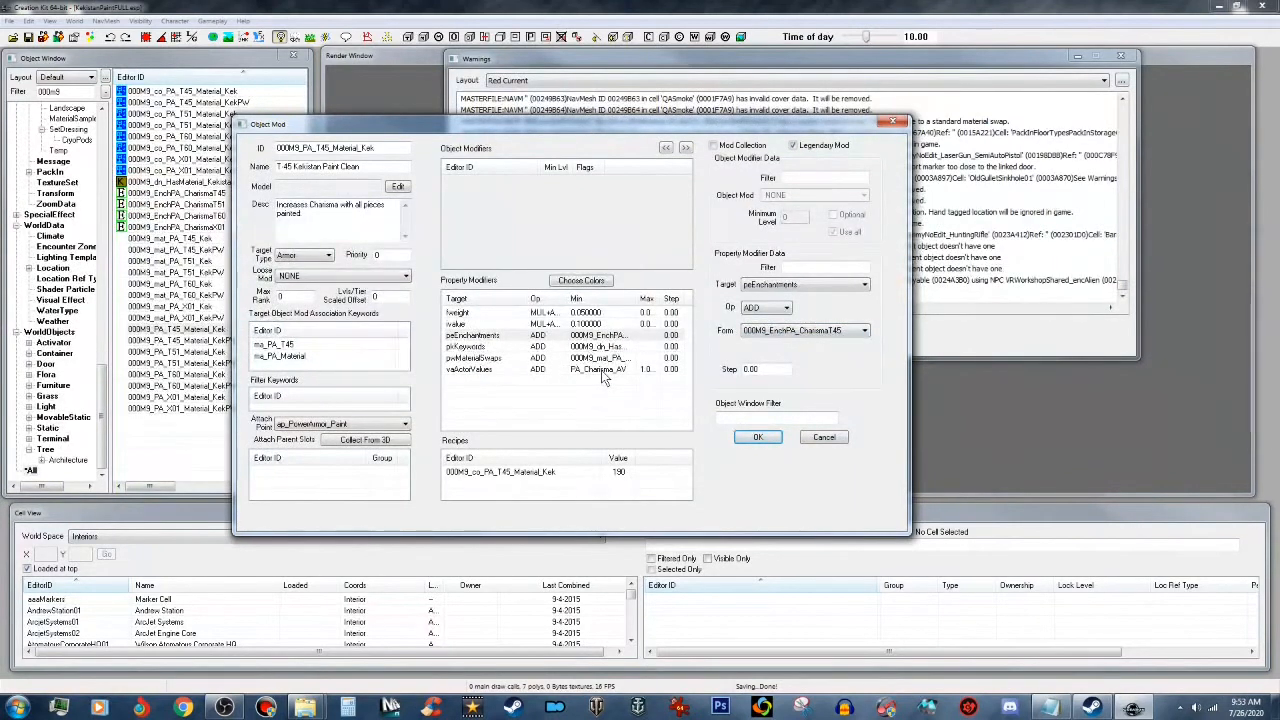
{"action": "left_click", "coordinate": [755, 437]}
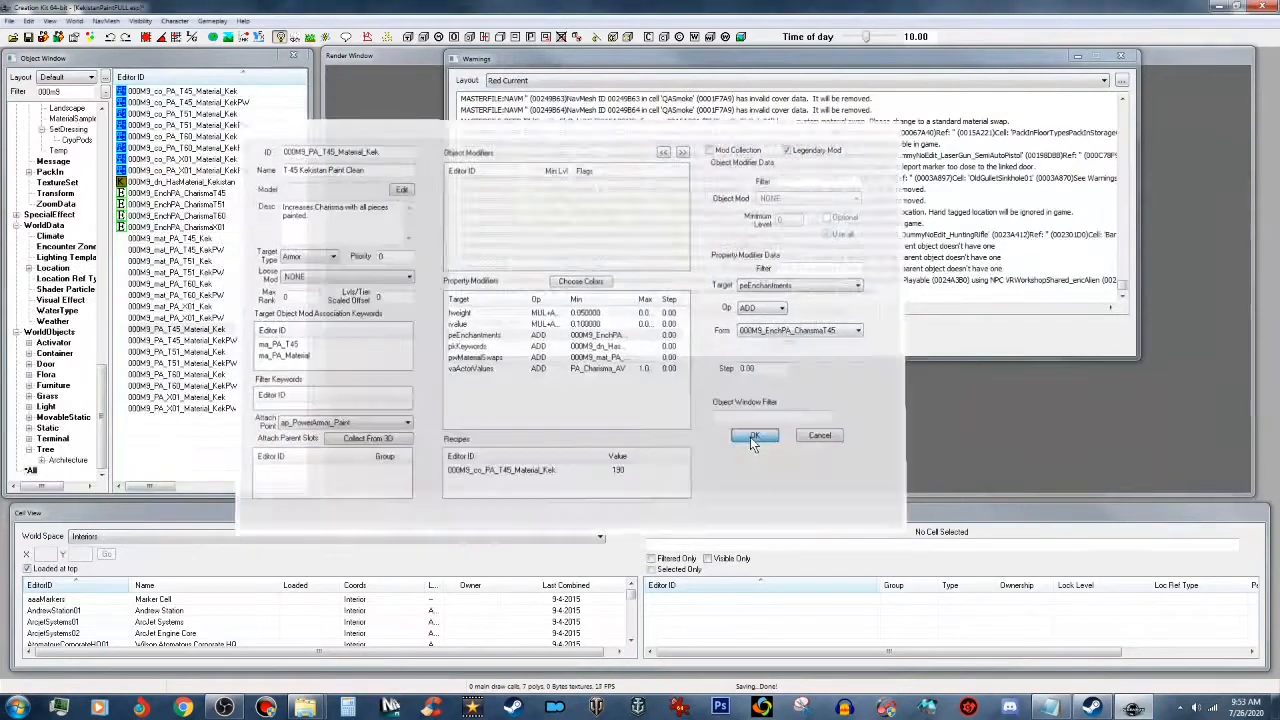
Step: Set the peEnchantments property of object mod 000M9_PA_T45_Material_KekPW to 000M9_EnchPA_CharismaT45
{"action": "double_click", "coordinate": [200, 340]}
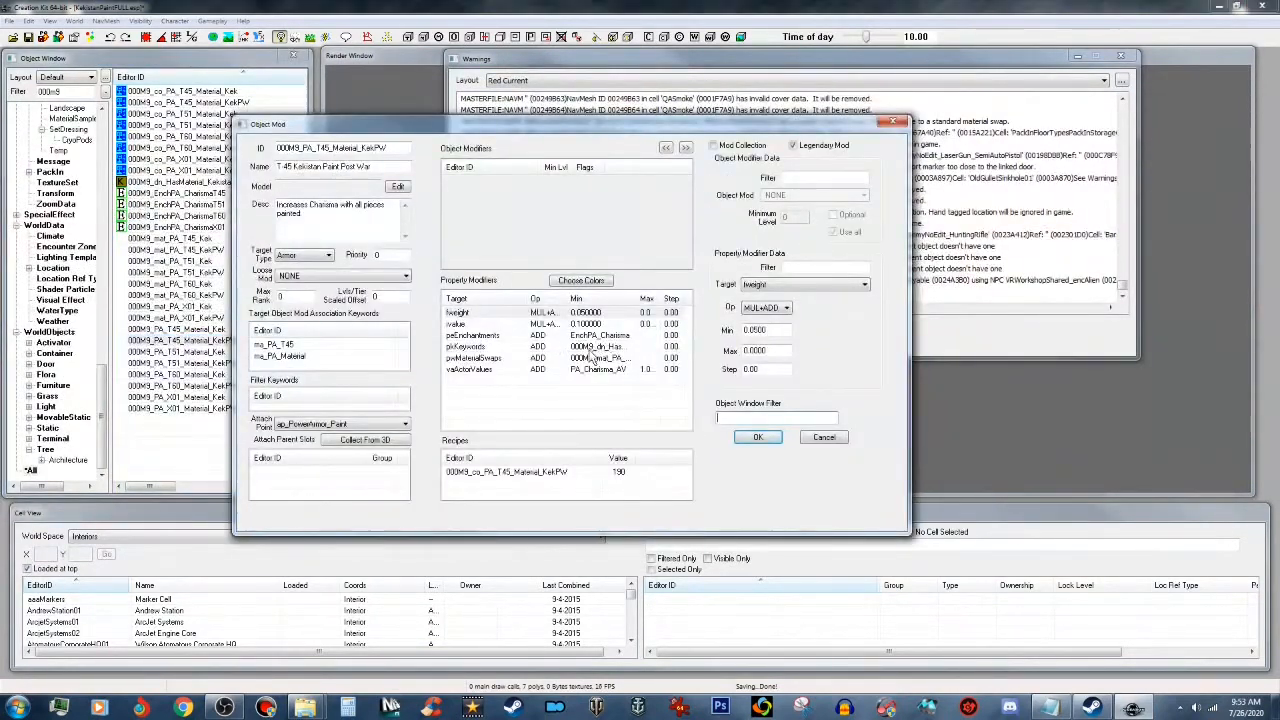
{"action": "left_click", "coordinate": [490, 335]}
{"action": "left_click", "coordinate": [822, 330]}
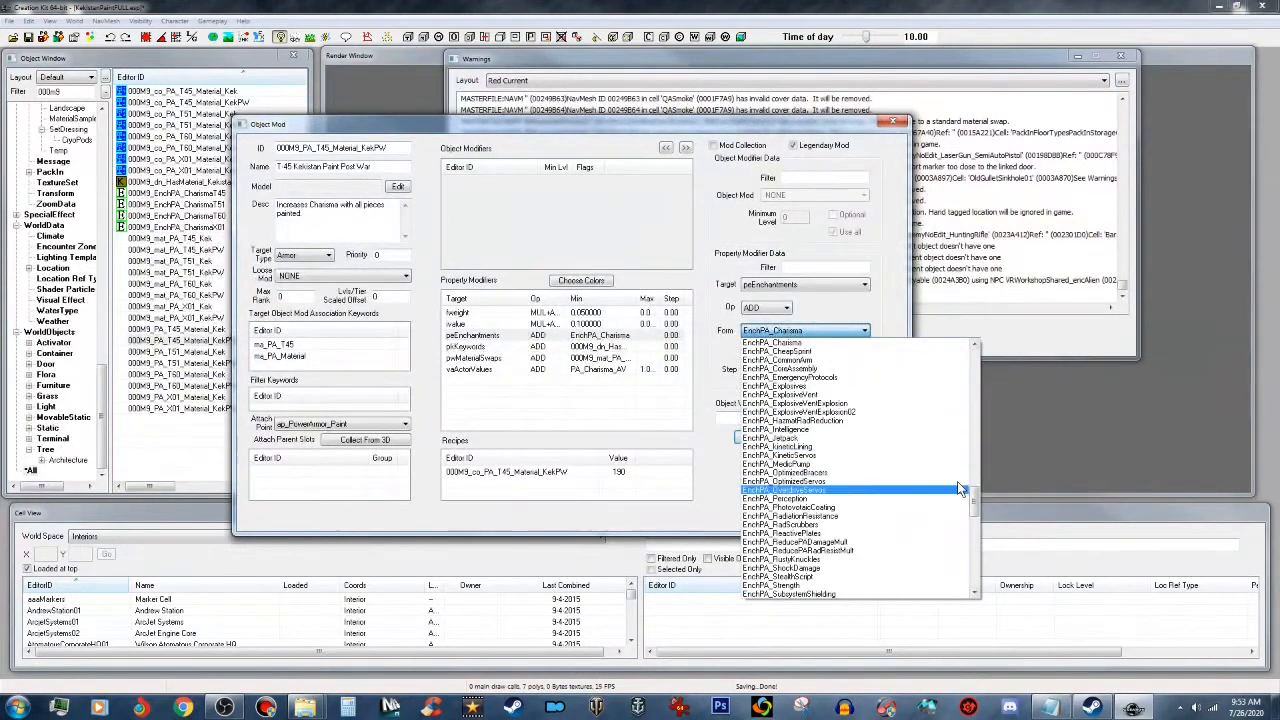
{"action": "left_click_drag", "start_coordinate": [975, 507], "coordinate": [974, 350]}
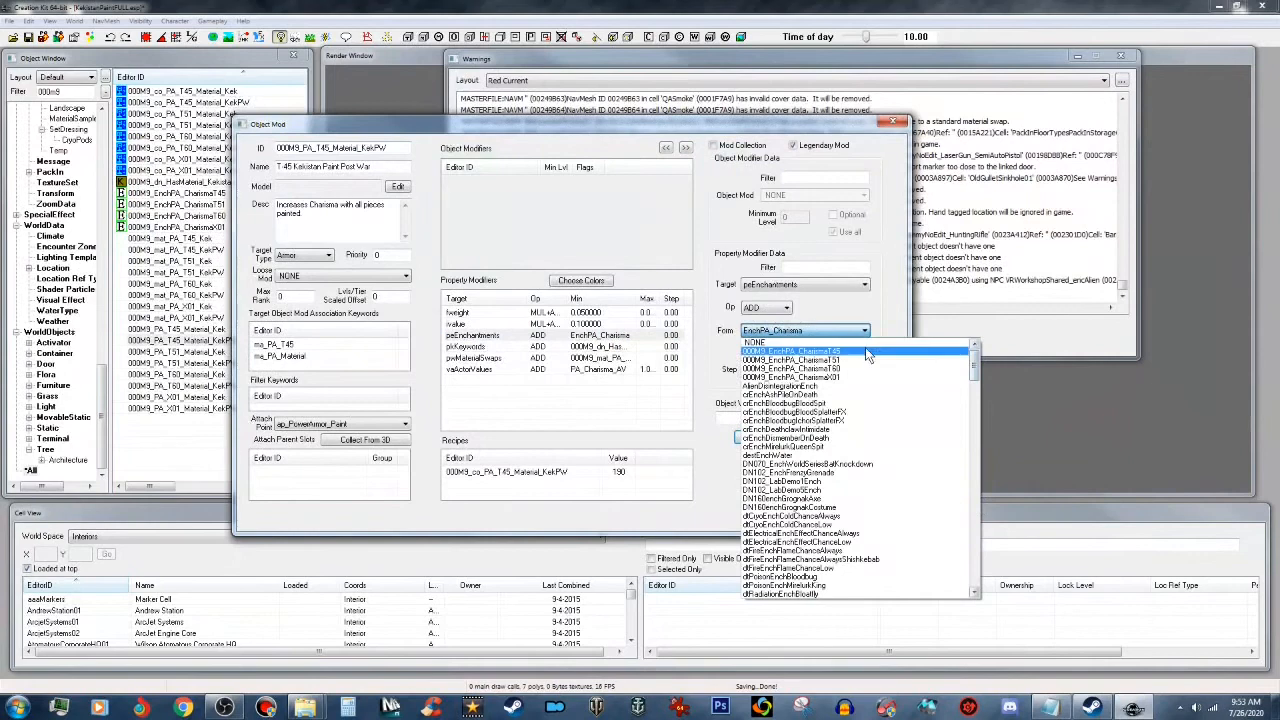
{"action": "left_click", "coordinate": [851, 351]}
{"action": "left_click", "coordinate": [759, 440]}
Step: Set the peEnchantments property of object mod 000M9_PA_T51_Material_Kek to 000M9_EnchPA_CharismaT51
{"action": "double_click", "coordinate": [240, 352]}
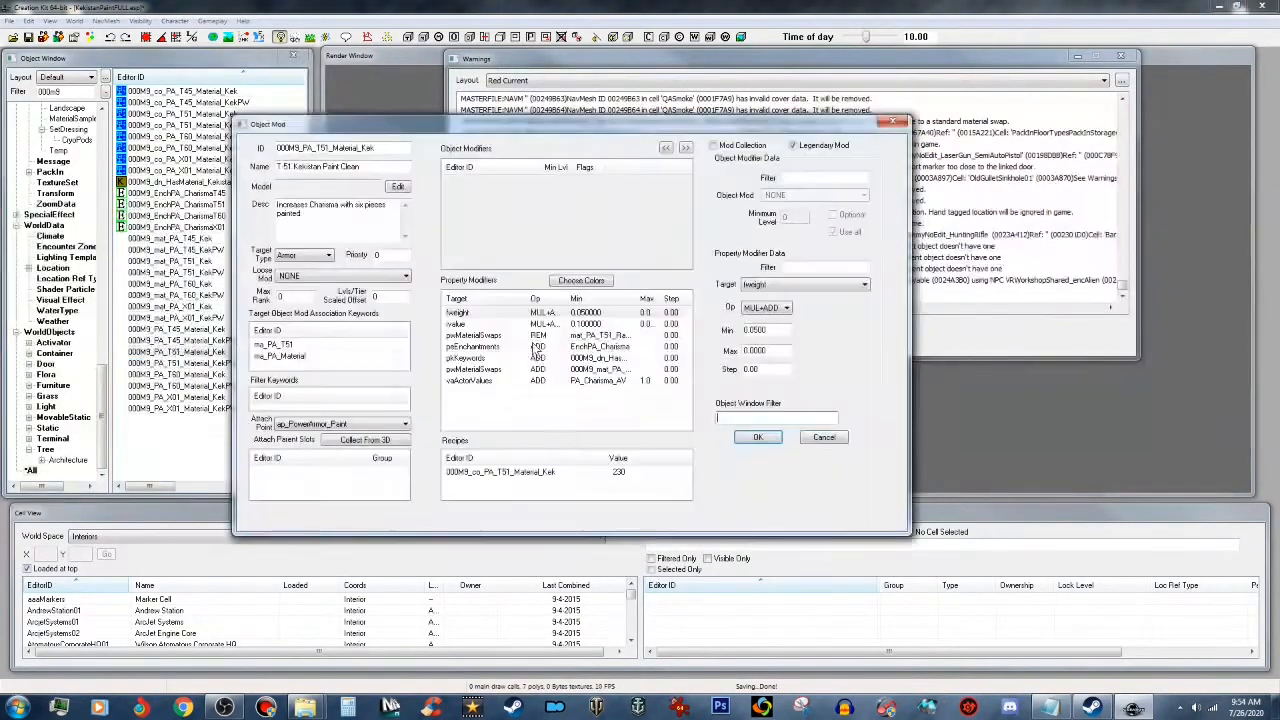
{"action": "left_click", "coordinate": [460, 347]}
{"action": "left_click", "coordinate": [823, 328]}
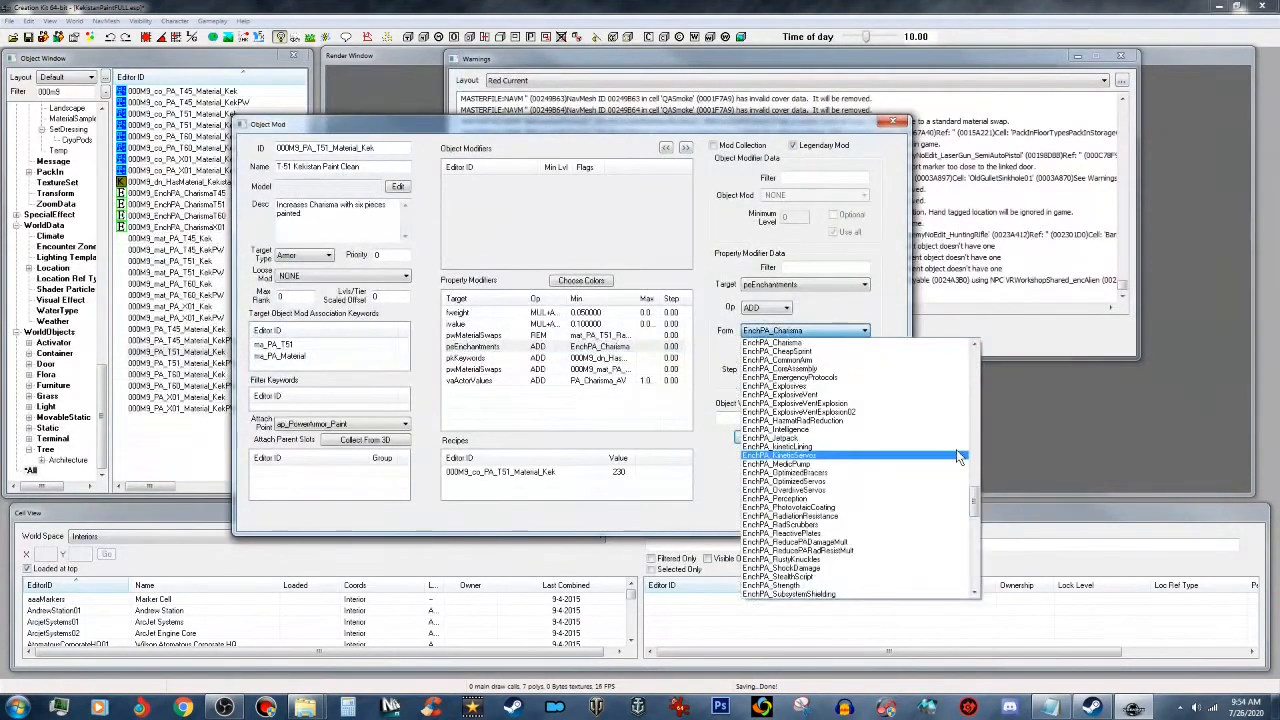
{"action": "left_click_drag", "start_coordinate": [975, 494], "coordinate": [980, 350]}
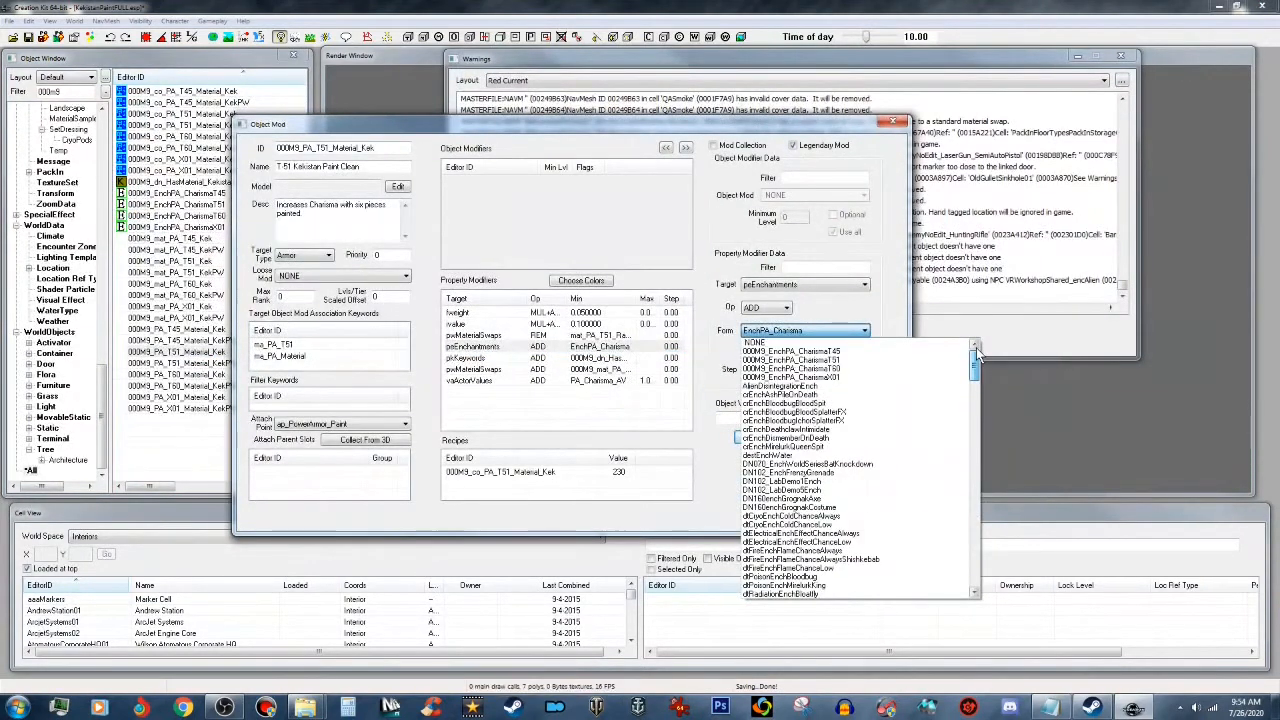
{"action": "left_click", "coordinate": [846, 360]}
{"action": "left_click", "coordinate": [757, 438]}
Step: Set the peEnchantments property of object mod 000M9_PA_T51_Material_KekPW to 000M9_EnchPA_CharismaT51
{"action": "left_click", "coordinate": [222, 364]}
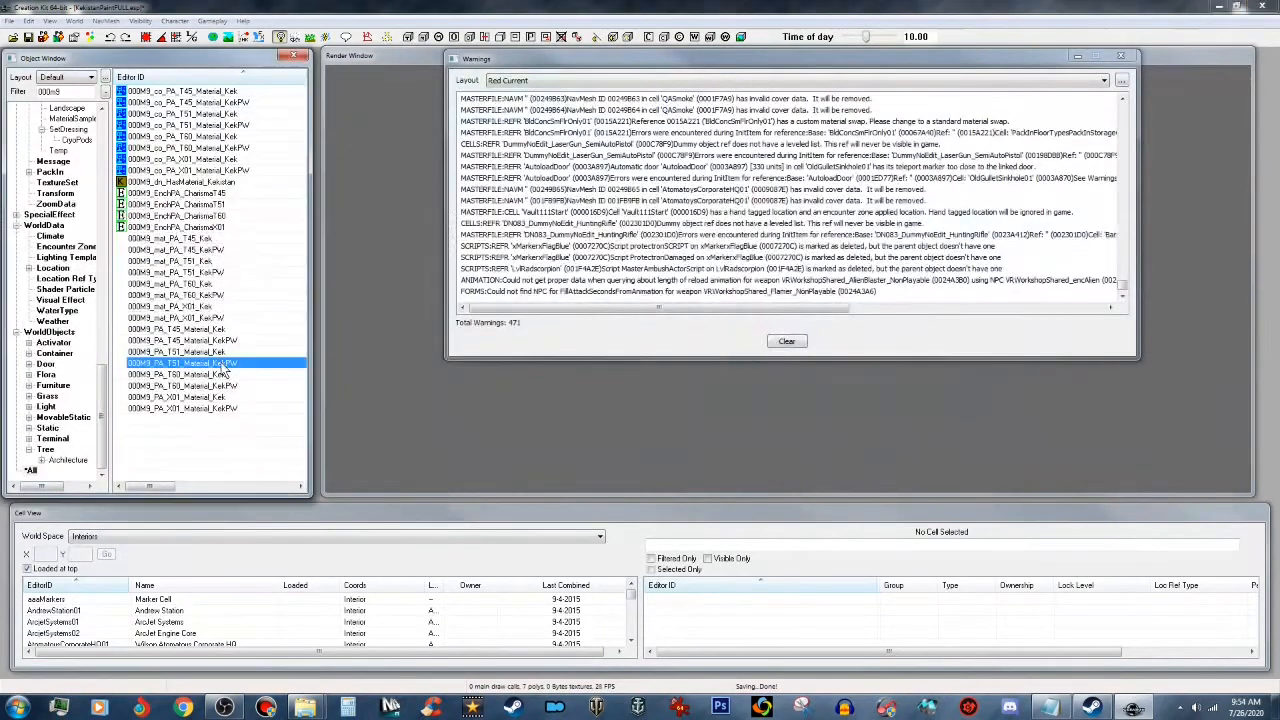
{"action": "double_click", "coordinate": [257, 369]}
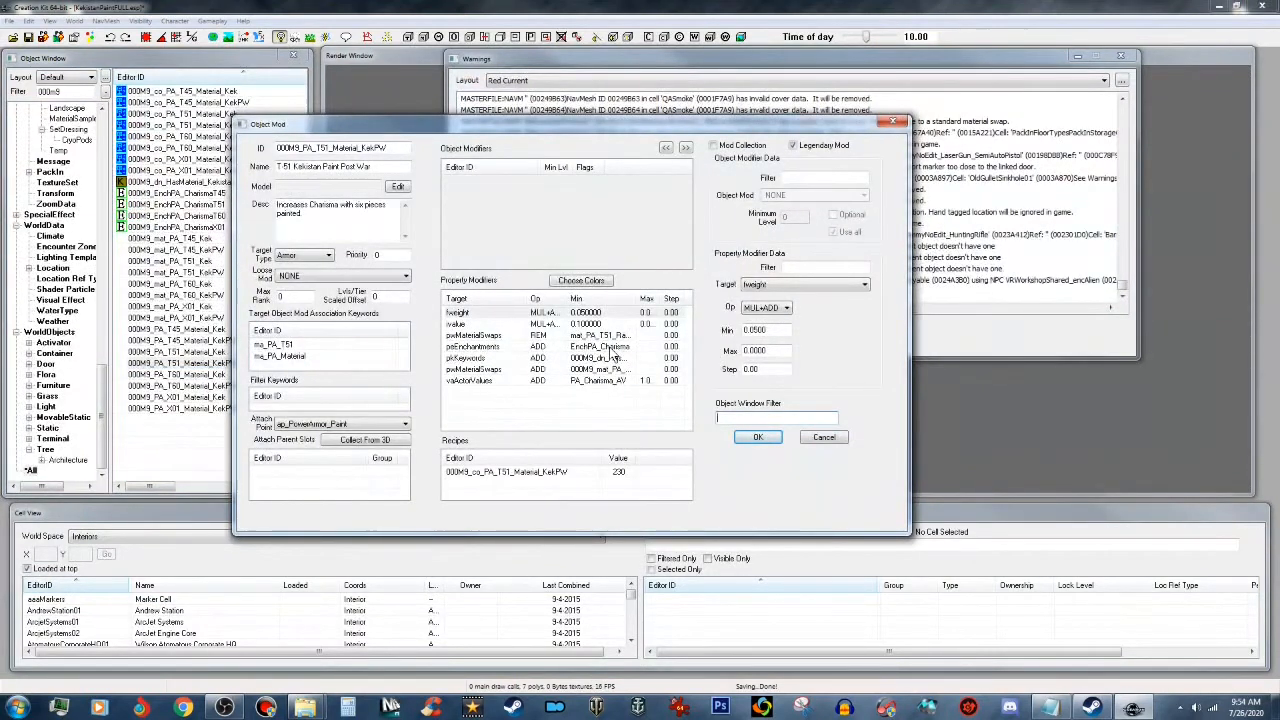
{"action": "left_click", "coordinate": [600, 346]}
{"action": "left_click", "coordinate": [862, 330]}
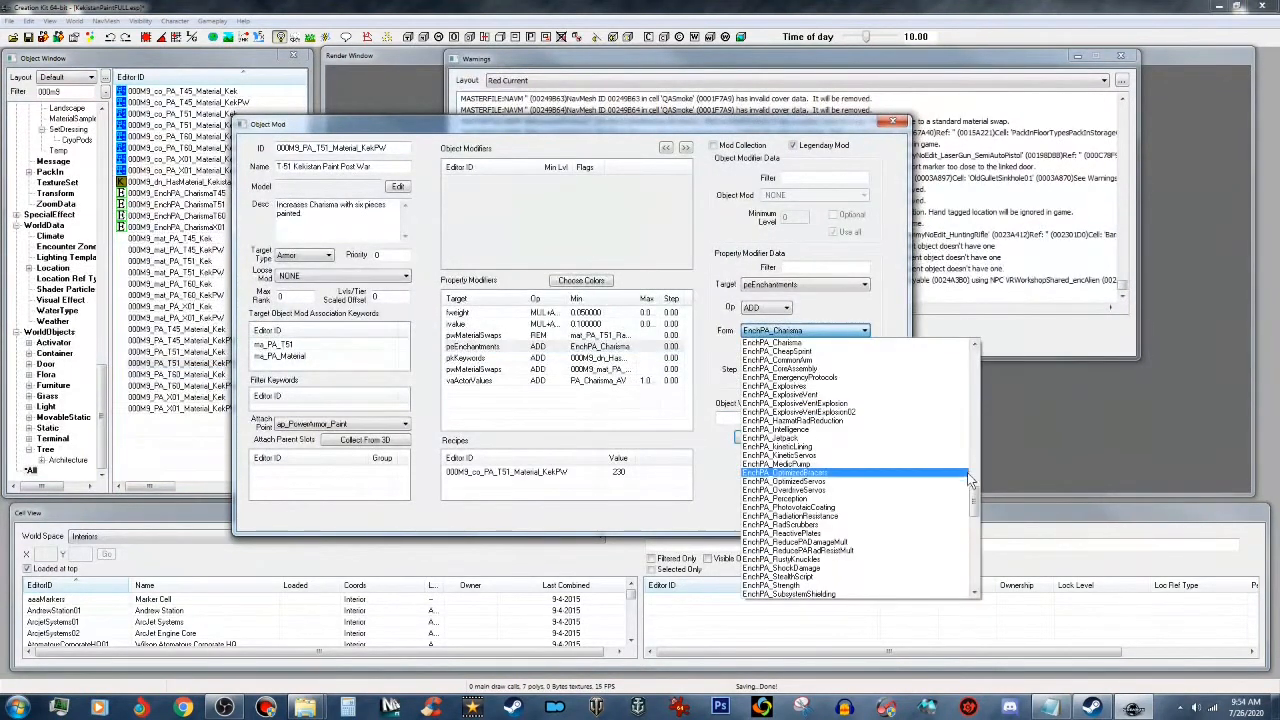
{"action": "scroll", "coordinate": [971, 495], "scroll_direction": "up", "scroll_amount": 15}
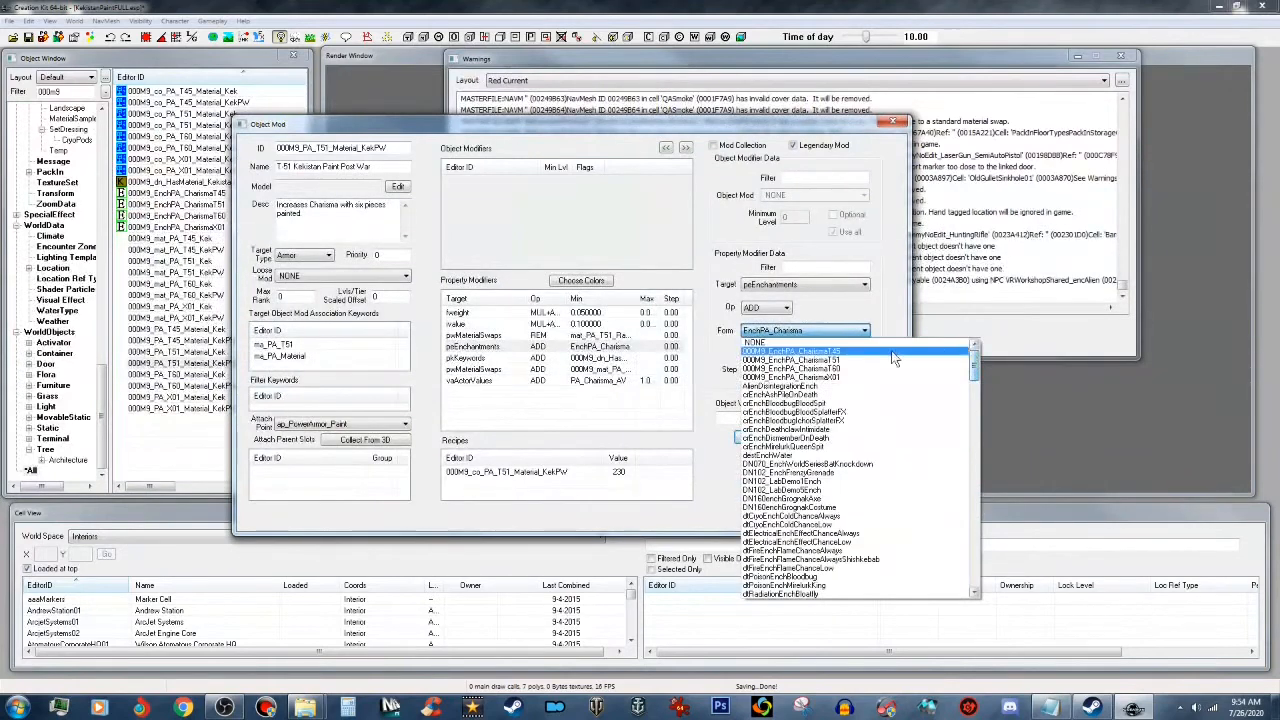
{"action": "left_click", "coordinate": [865, 360]}
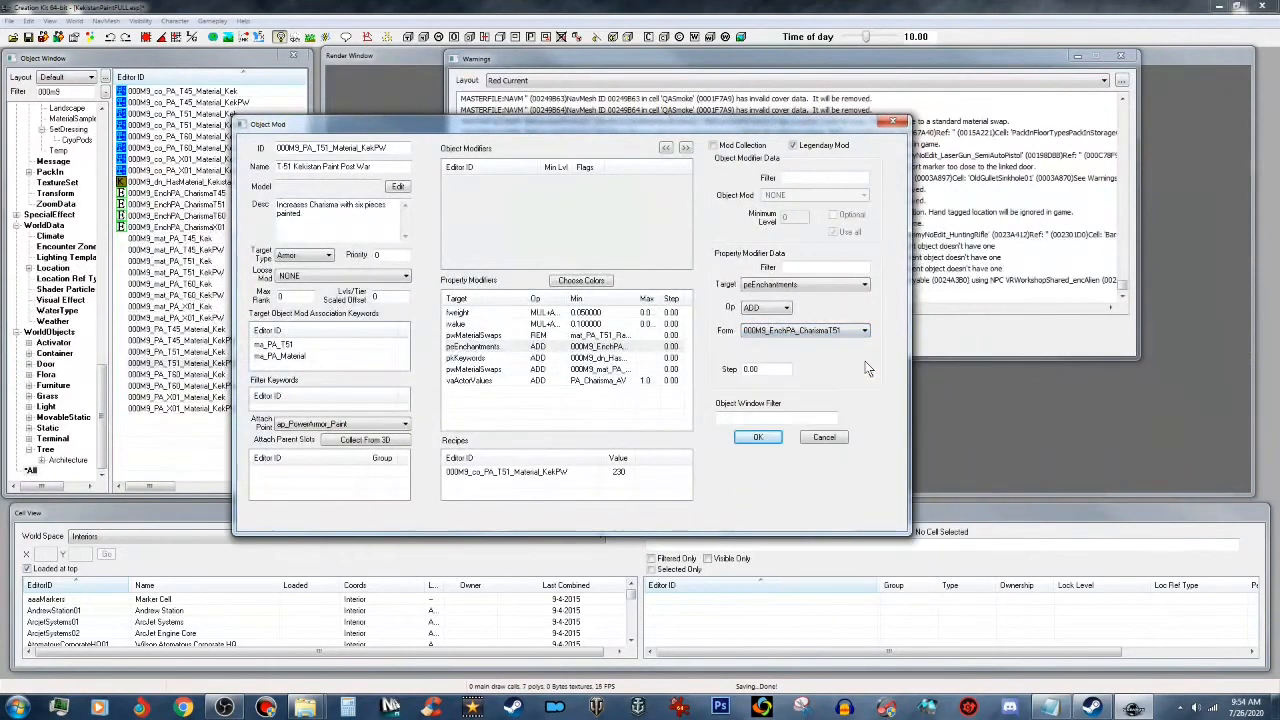
{"action": "left_click", "coordinate": [759, 438]}
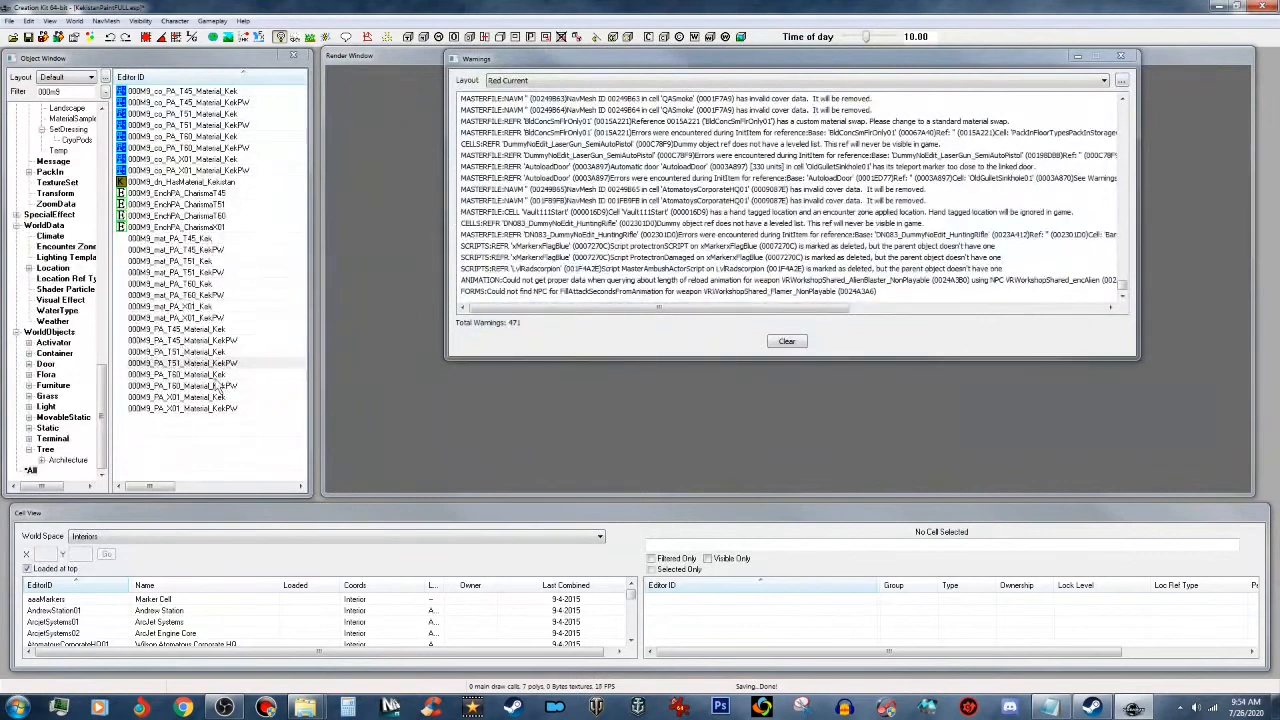
Step: Set the peEnchantments property of object mod 000M9_PA_T60_Material_Kek to 000M9_EnchPA_CharismaT60
{"action": "double_click", "coordinate": [200, 374]}
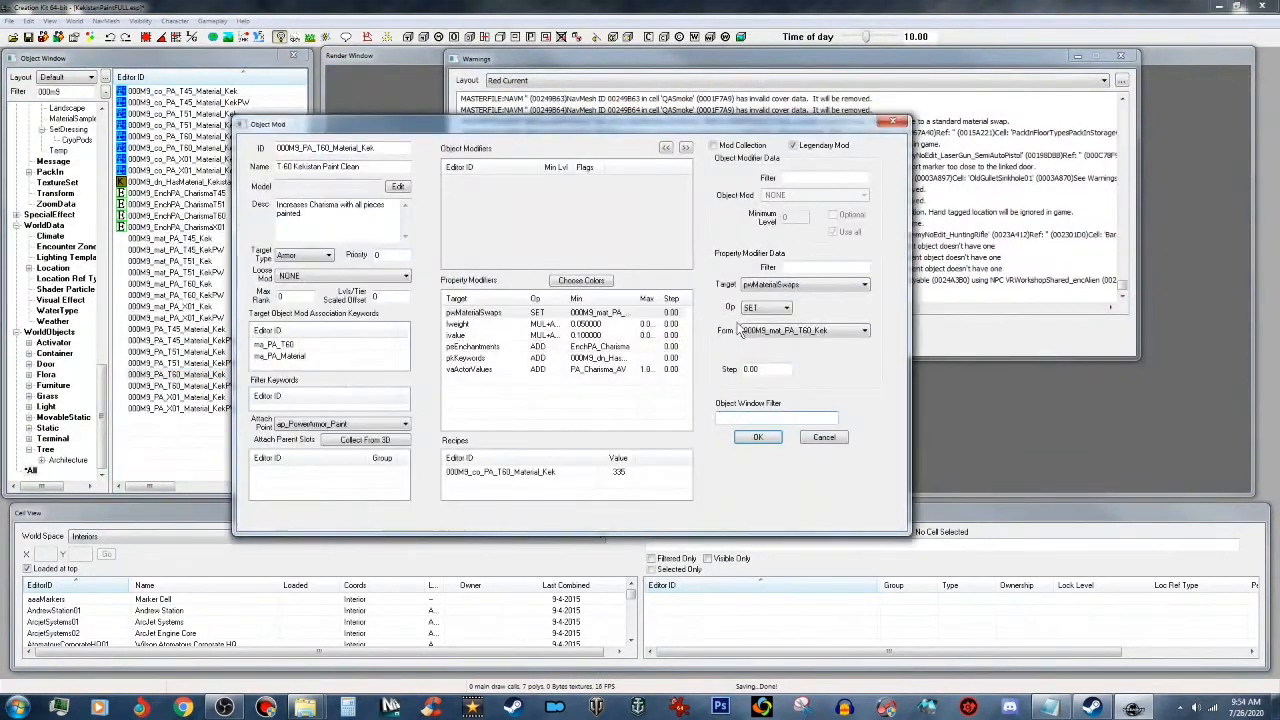
{"action": "left_click", "coordinate": [618, 346]}
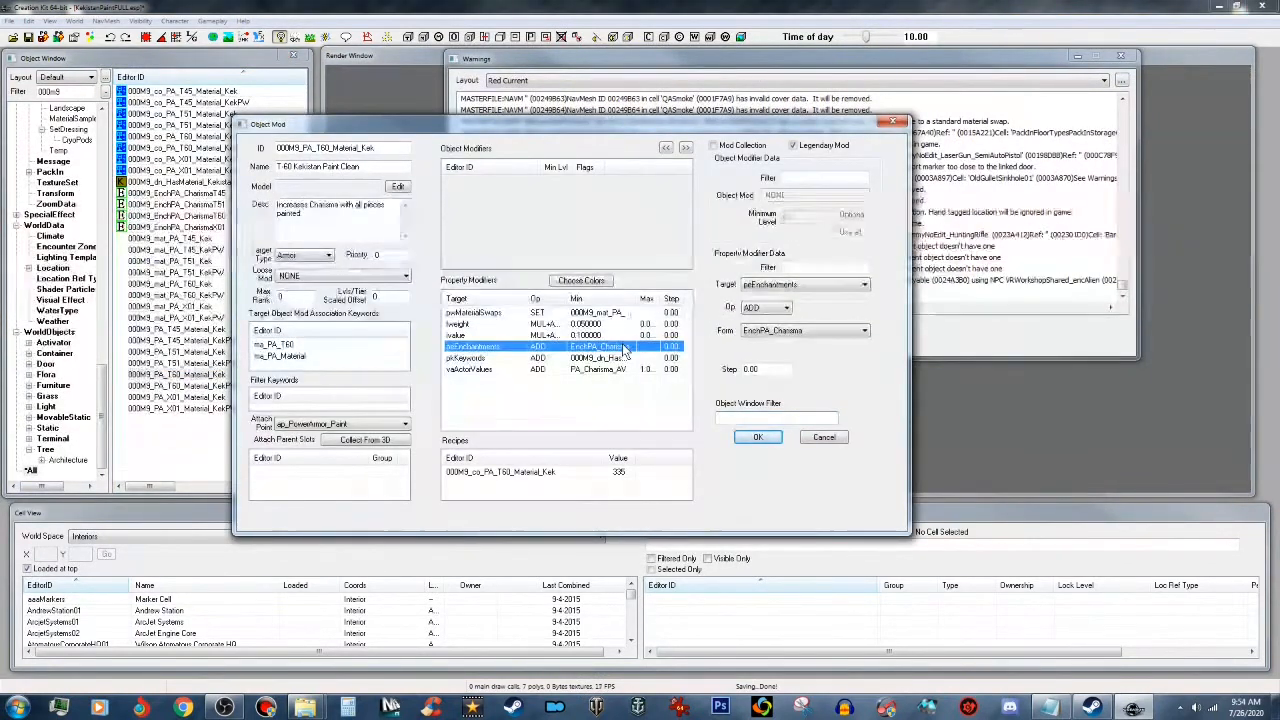
{"action": "left_click", "coordinate": [861, 332]}
{"action": "left_click_drag", "start_coordinate": [1028, 495], "coordinate": [1029, 358]}
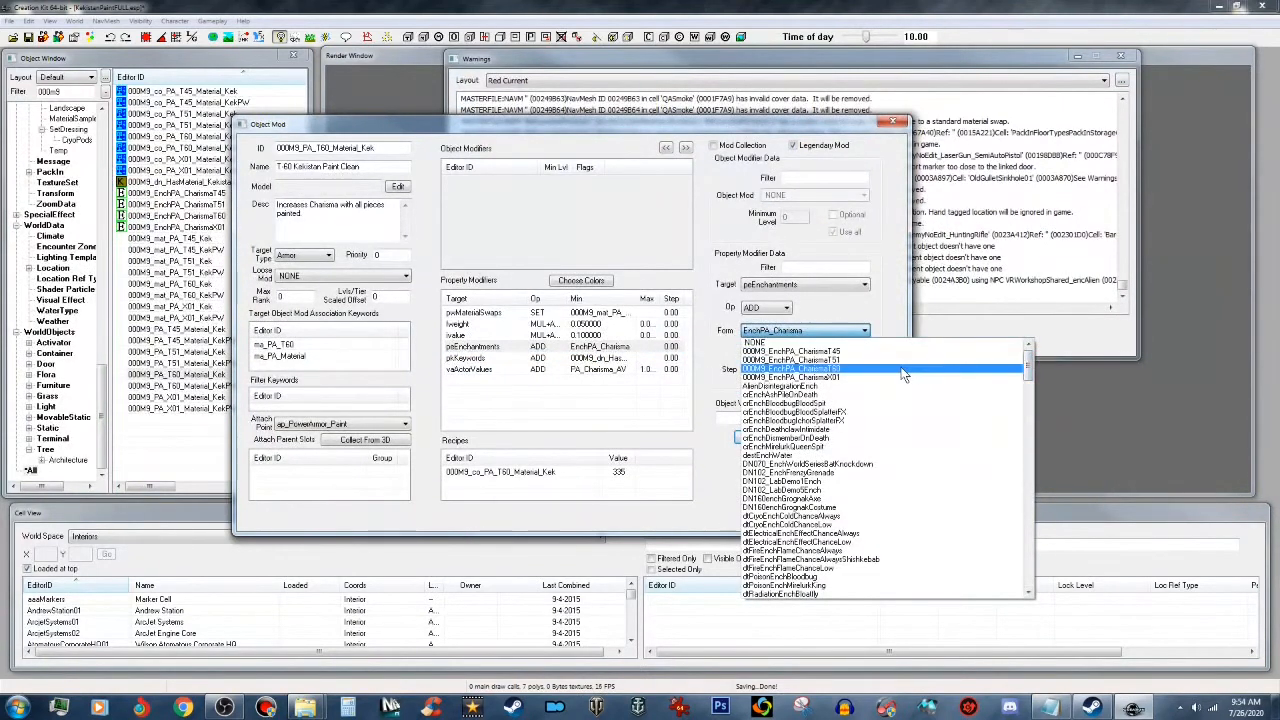
{"action": "left_click", "coordinate": [901, 369]}
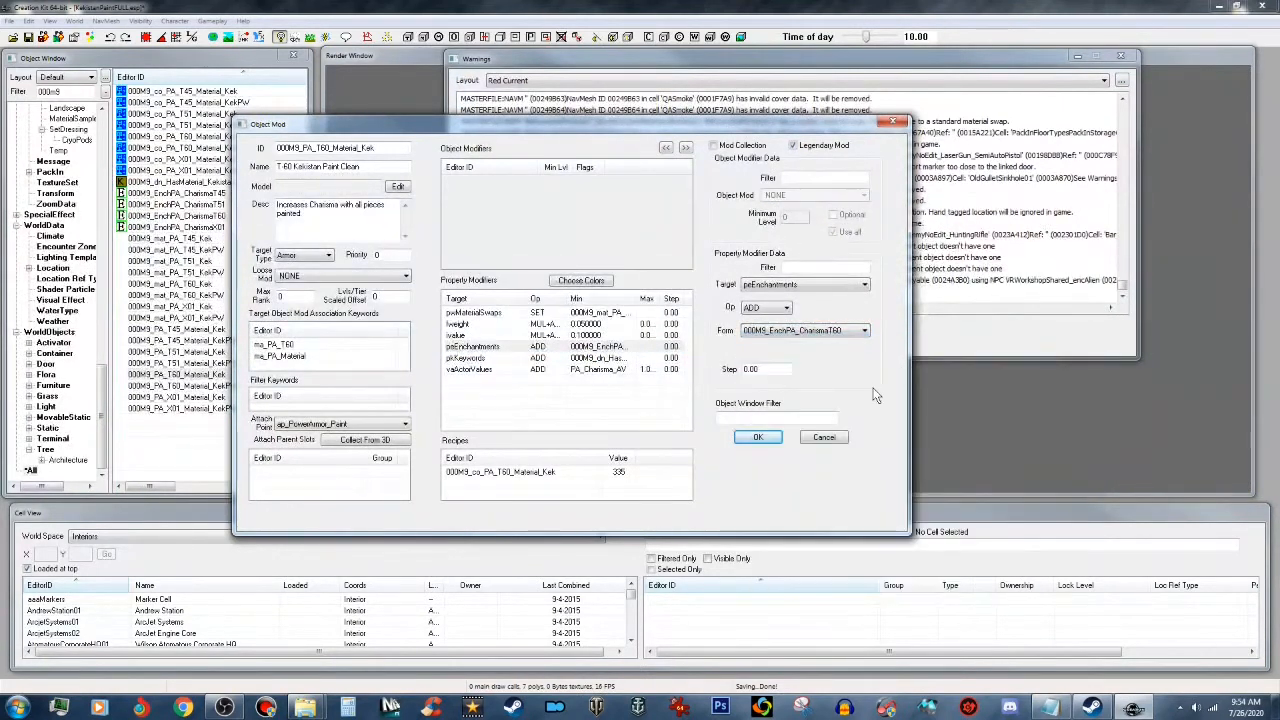
{"action": "left_click", "coordinate": [760, 438]}
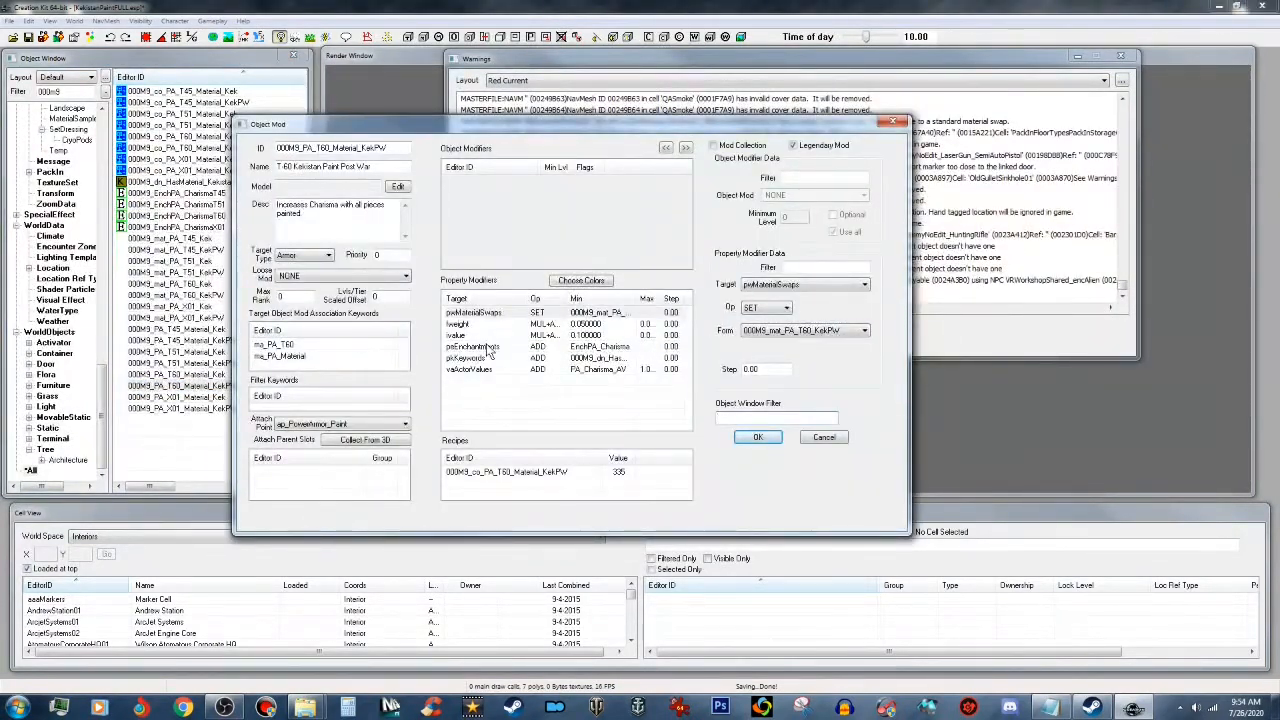
Step: Set the peEnchantments property of object mod 000M9_PA_T60_Material_KekPW to 000M9_EnchPA_CharismaT60
{"action": "left_click", "coordinate": [475, 346]}
{"action": "left_click", "coordinate": [864, 330]}
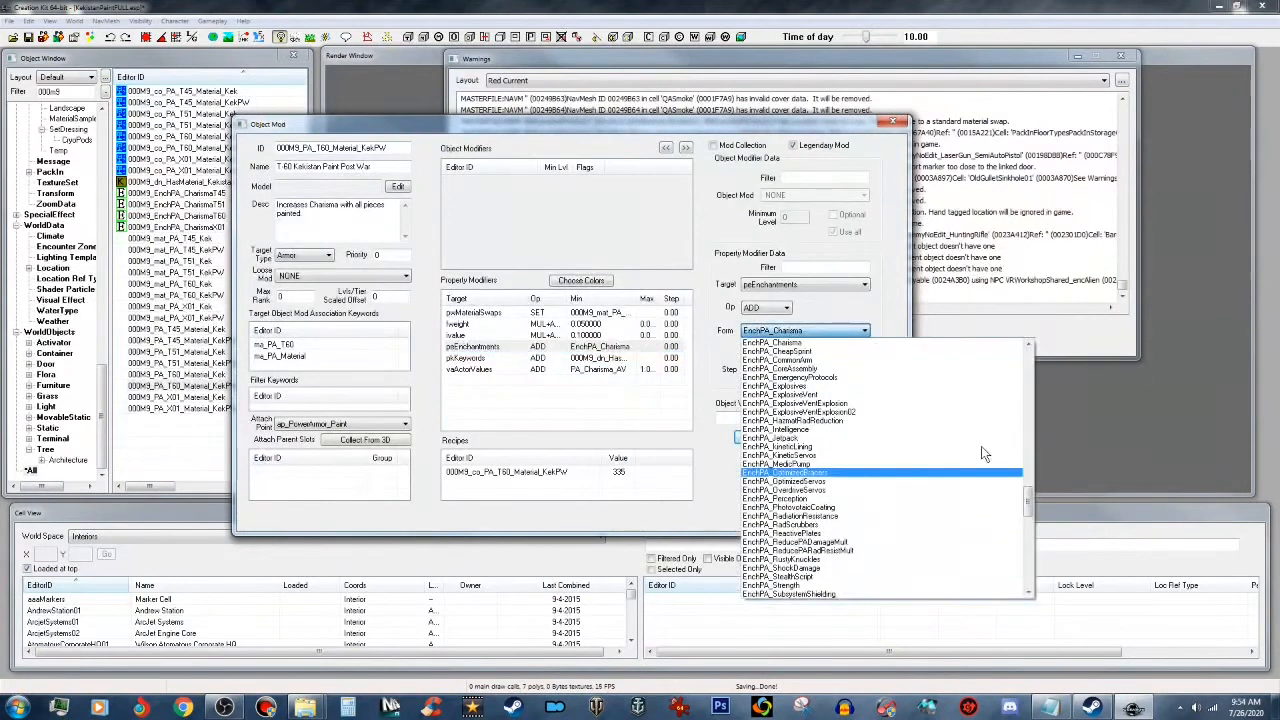
{"action": "left_click_drag", "start_coordinate": [1029, 501], "coordinate": [1050, 334]}
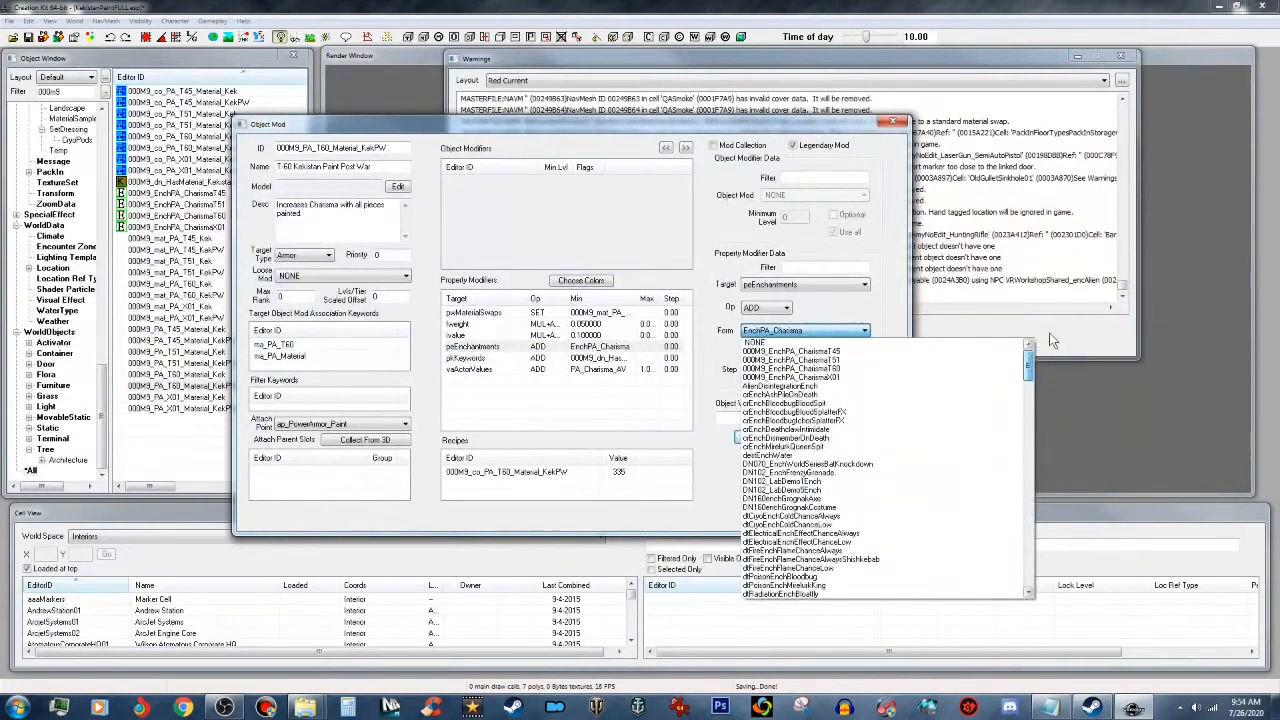
{"action": "left_click", "coordinate": [868, 369]}
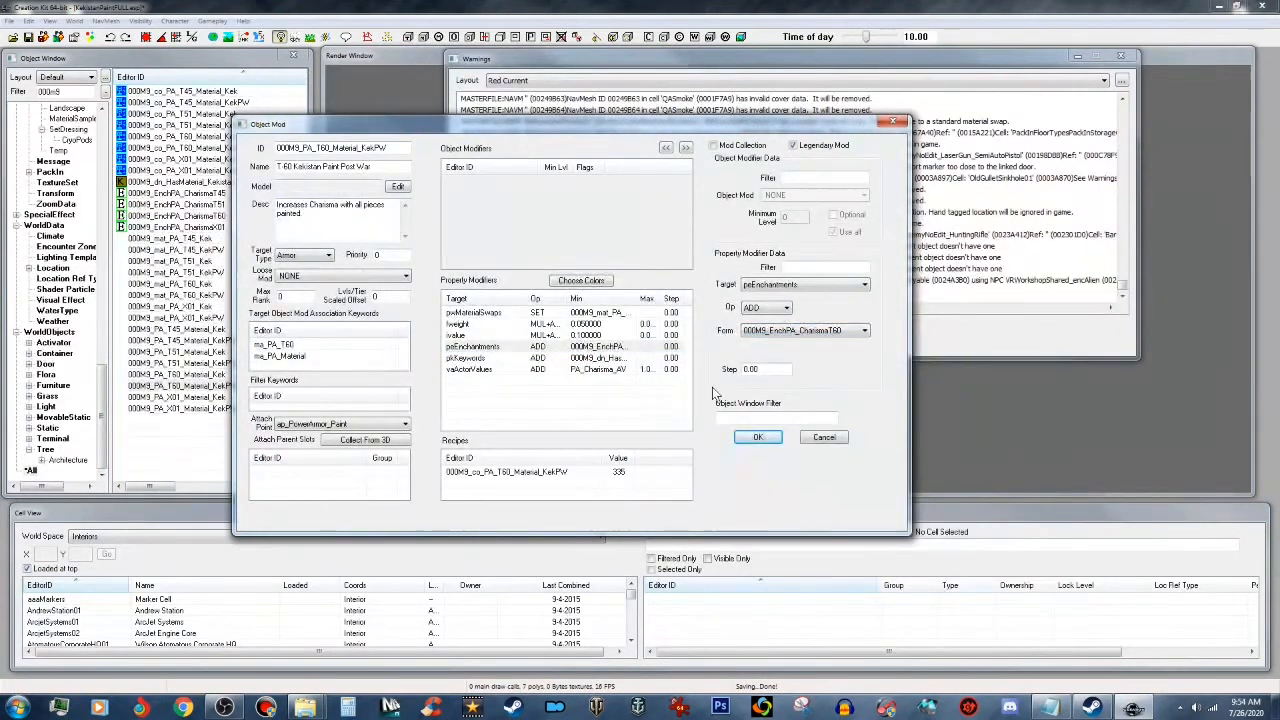
{"action": "left_click", "coordinate": [757, 437]}
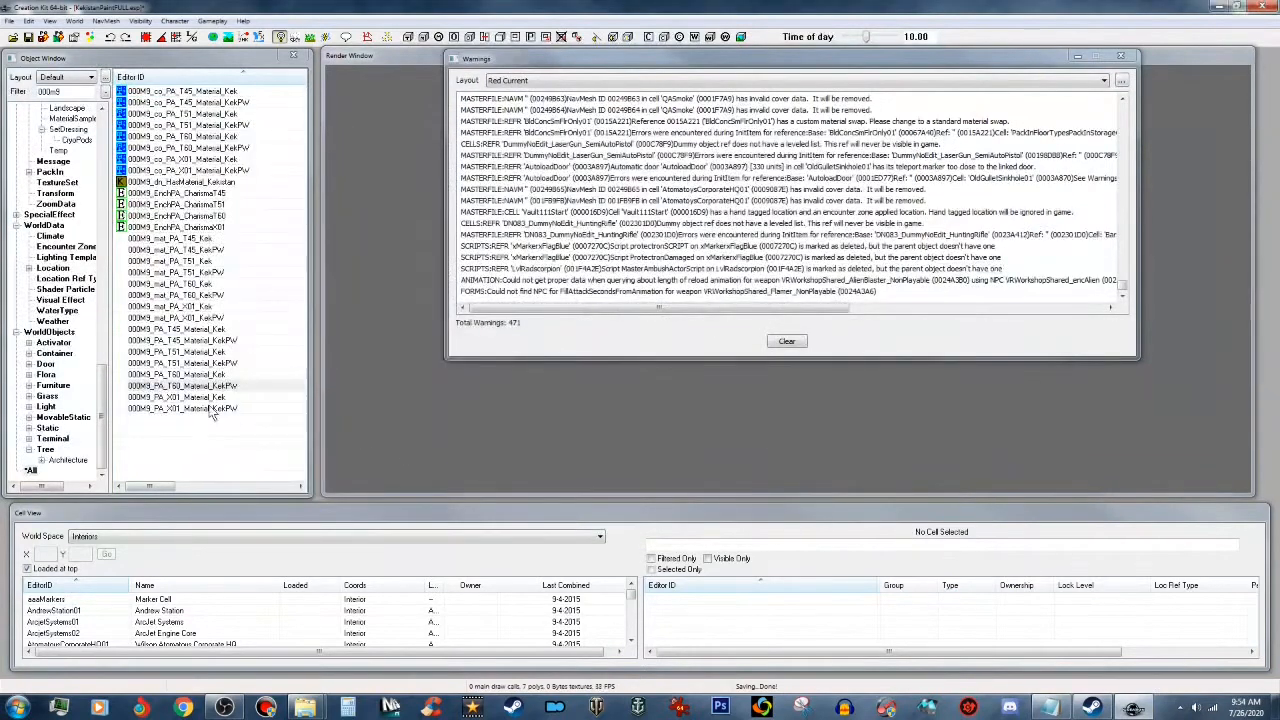
Step: Set the peEnchantments property of object mod 000M9_PA_X01_Material_Kek to 000M9_EnchPA_CharismaX01
{"action": "left_click", "coordinate": [218, 397]}
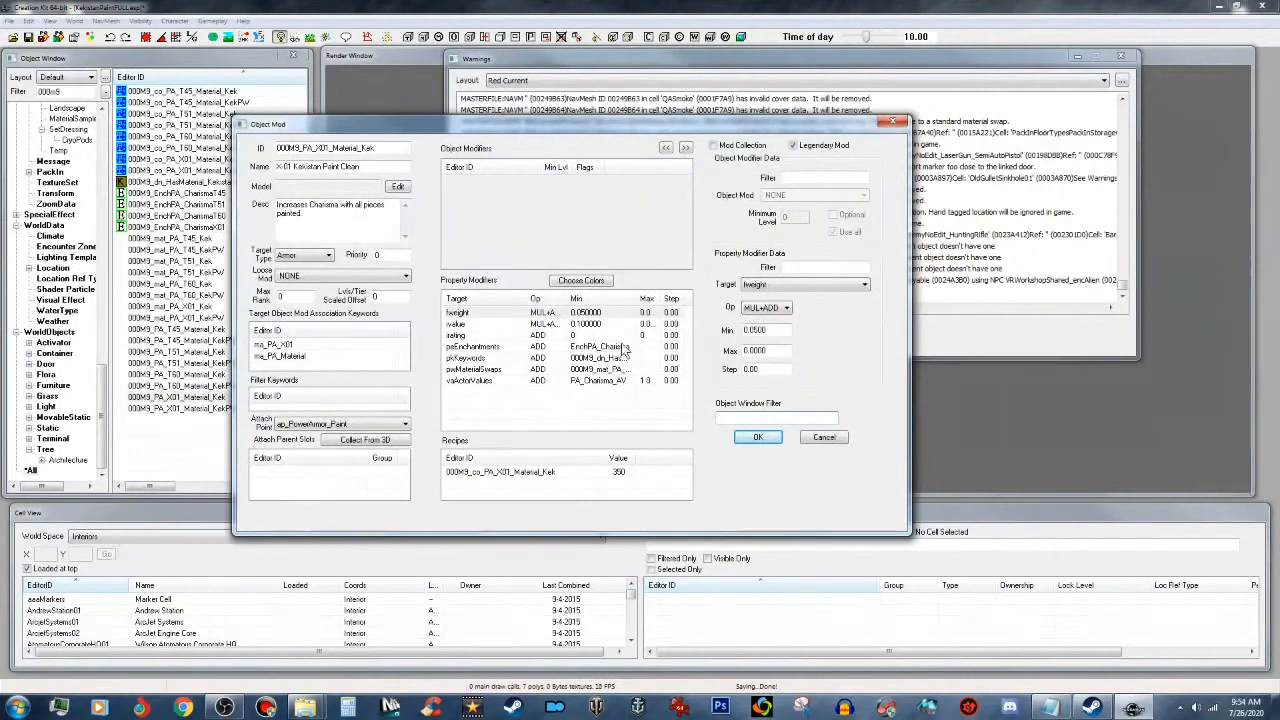
{"action": "left_click", "coordinate": [626, 347]}
{"action": "left_click", "coordinate": [860, 327]}
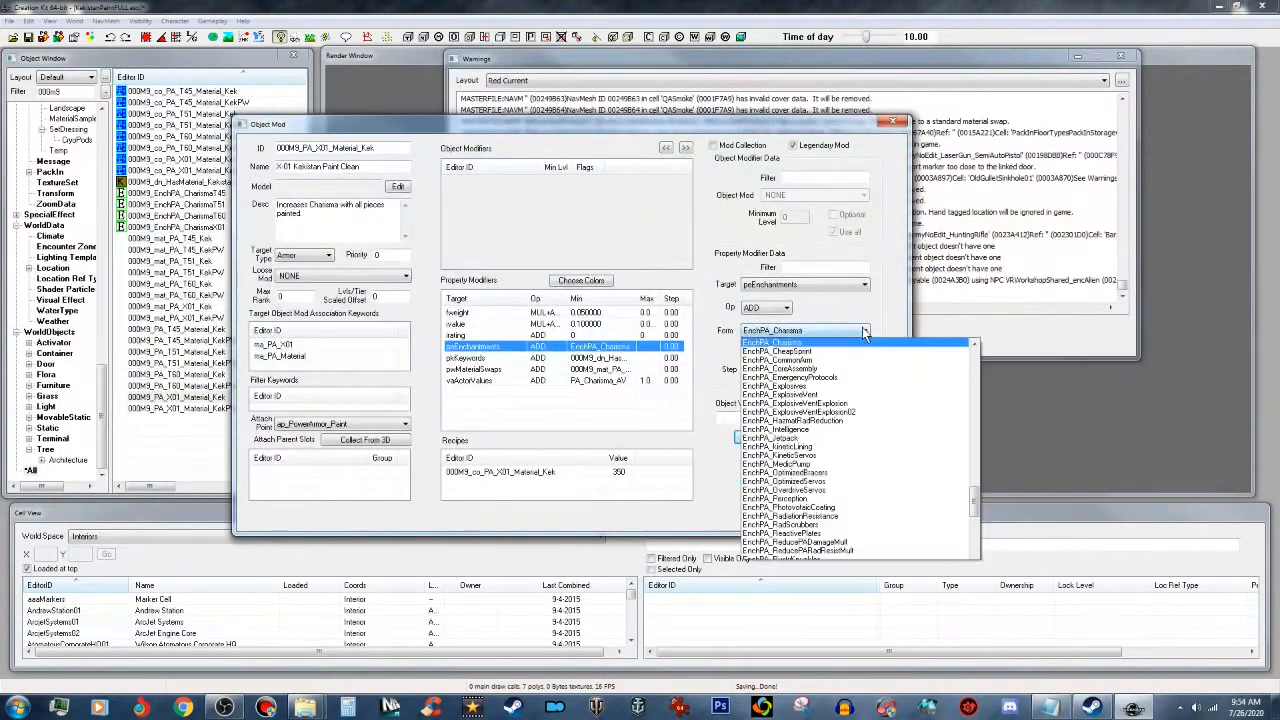
{"action": "left_click_drag", "start_coordinate": [975, 506], "coordinate": [976, 359]}
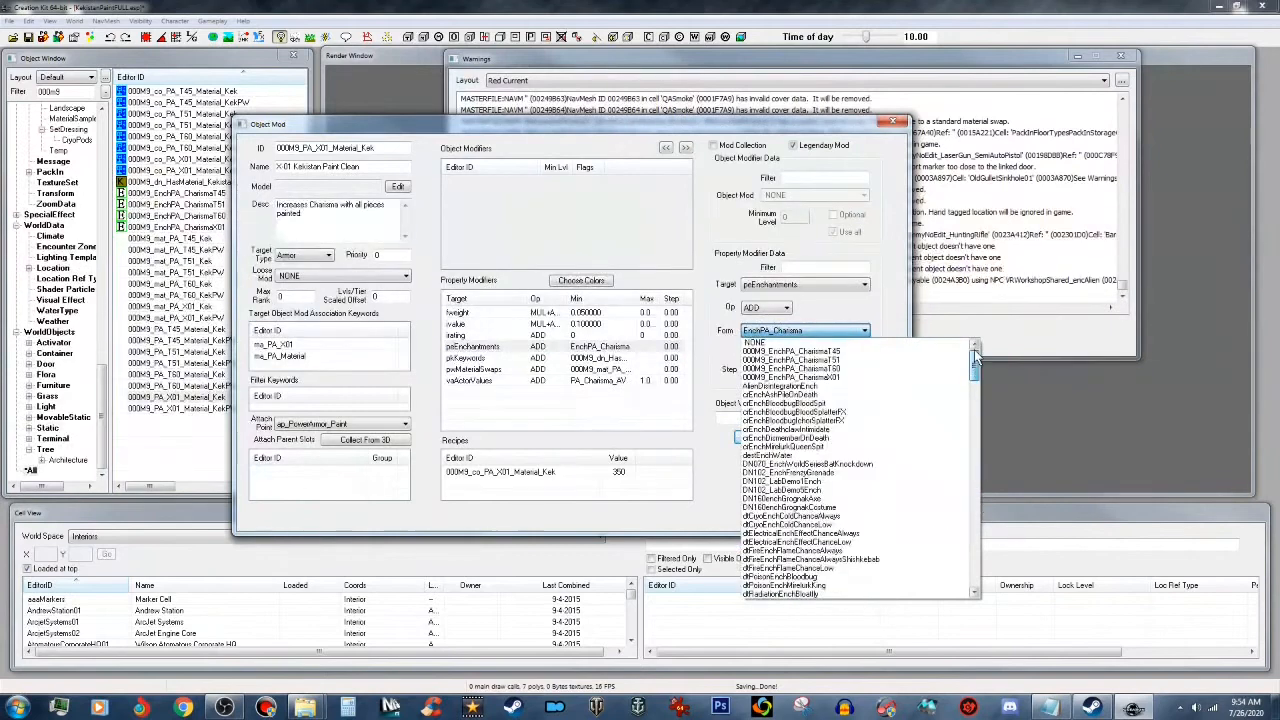
{"action": "left_click", "coordinate": [858, 377]}
{"action": "left_click", "coordinate": [765, 441]}
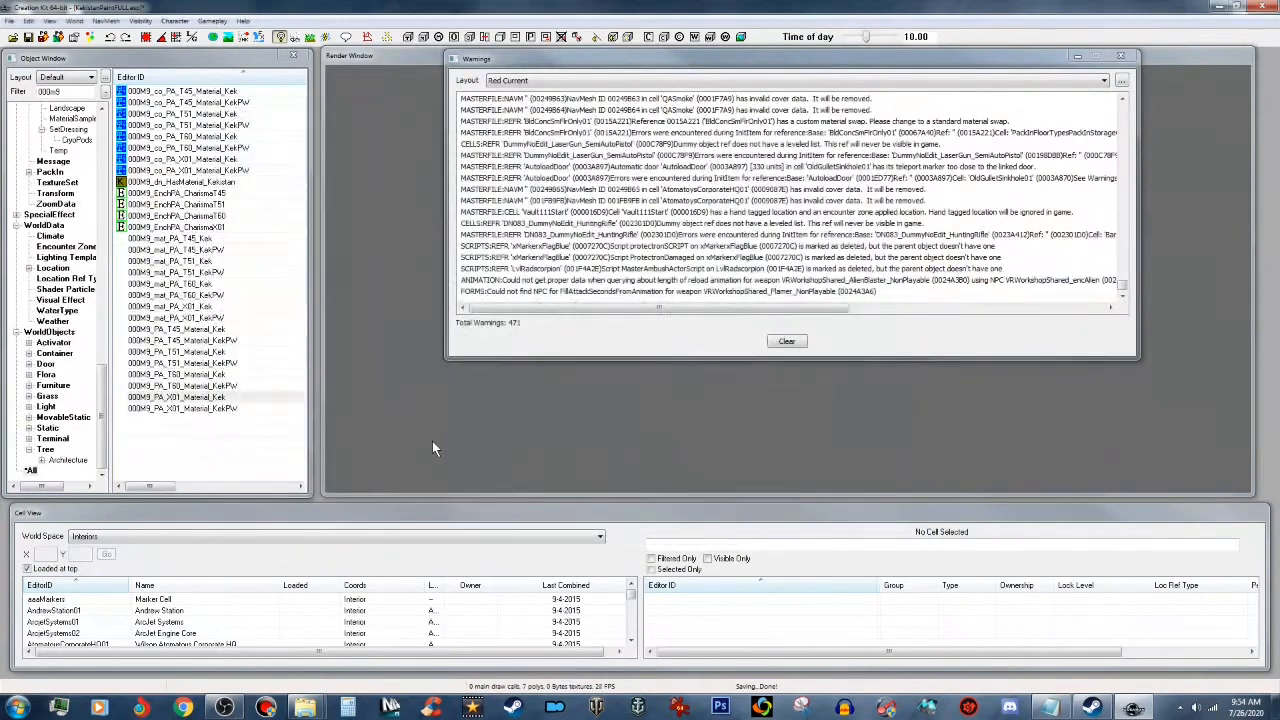
Step: Set the peEnchantments property of object mod 000M9_PA_X01_Material_KekPW to 000M9_EnchPA_CharismaX01
{"action": "left_click", "coordinate": [229, 409]}
{"action": "double_click", "coordinate": [229, 409]}
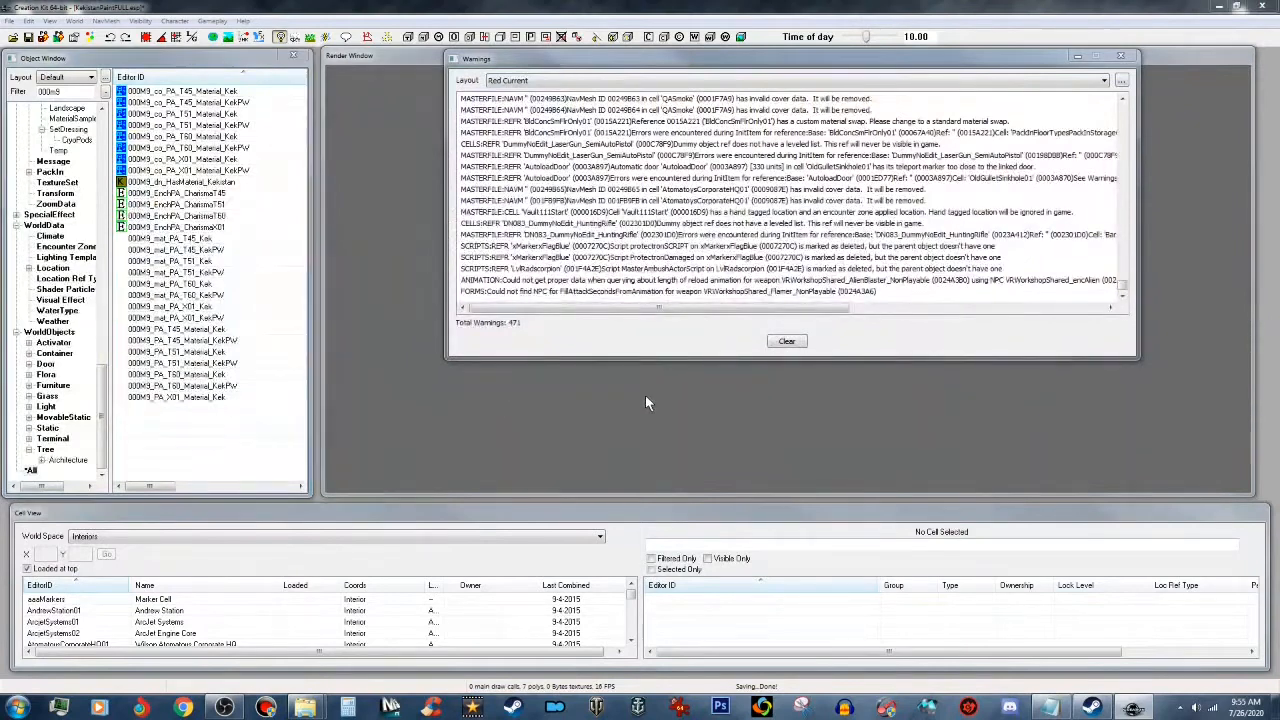
{"action": "left_click", "coordinate": [620, 347]}
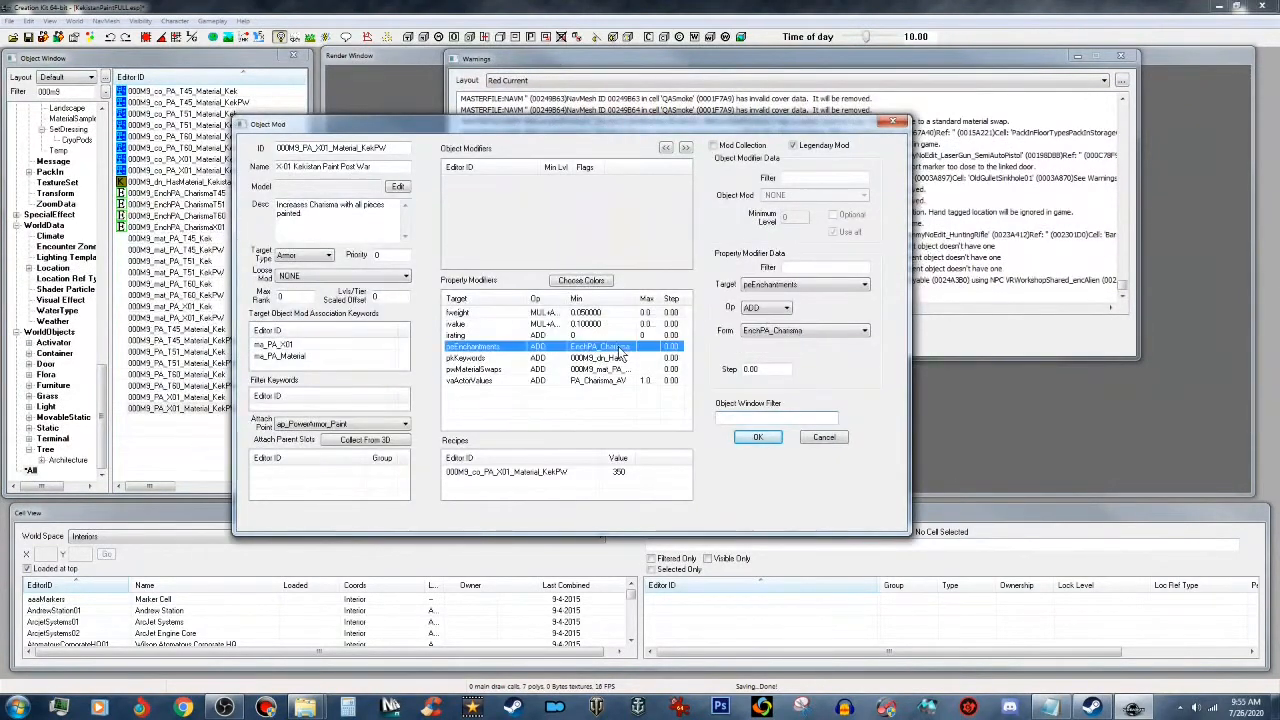
{"action": "left_click", "coordinate": [858, 331]}
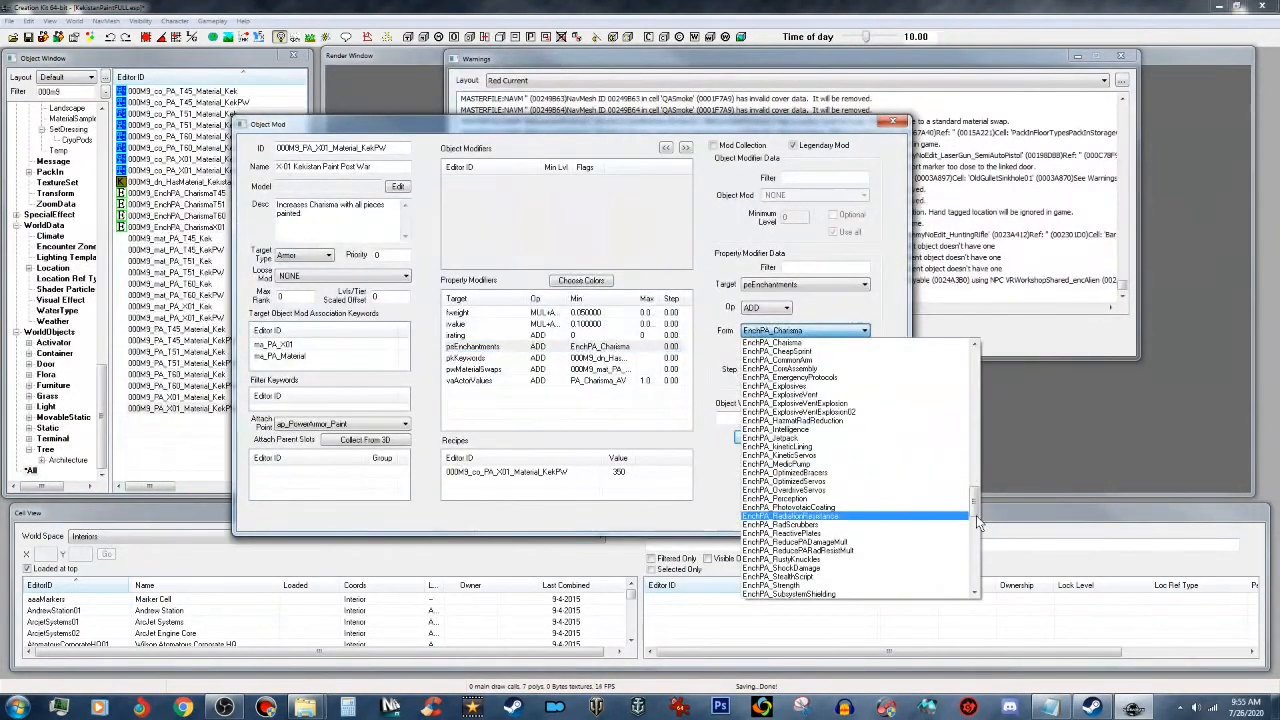
{"action": "left_click_drag", "start_coordinate": [975, 512], "coordinate": [975, 360]}
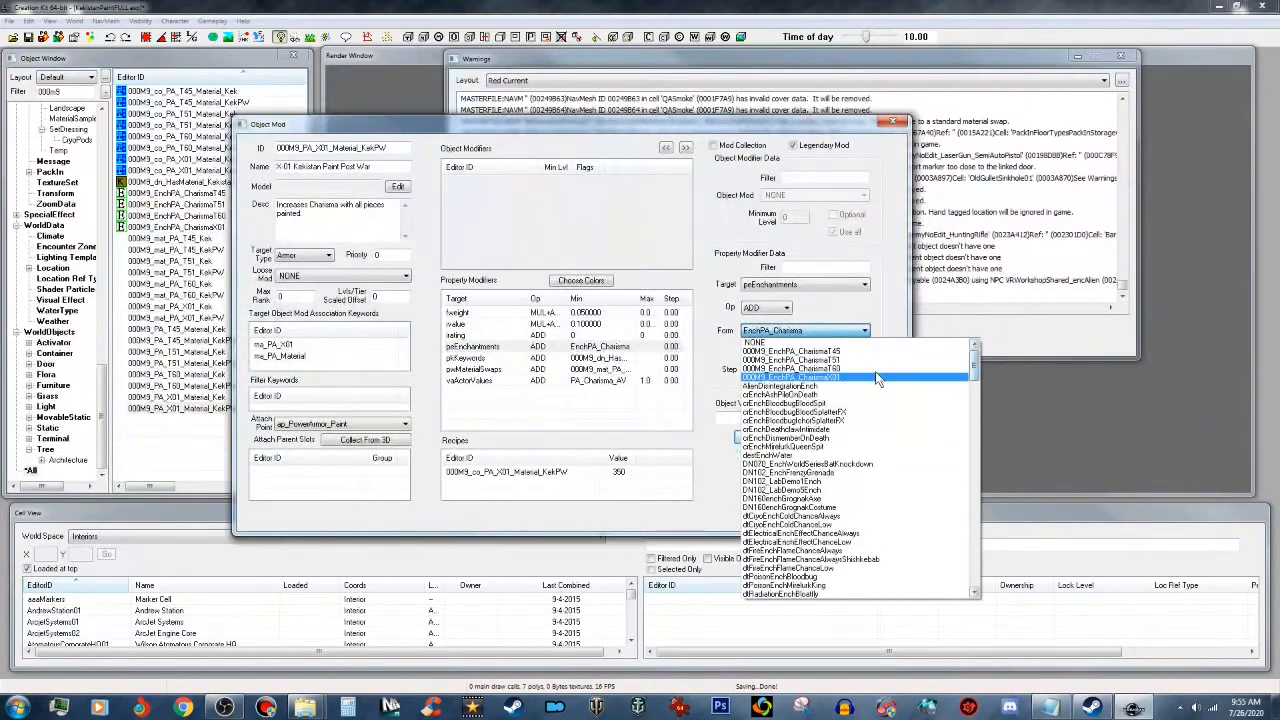
{"action": "left_click", "coordinate": [870, 374]}
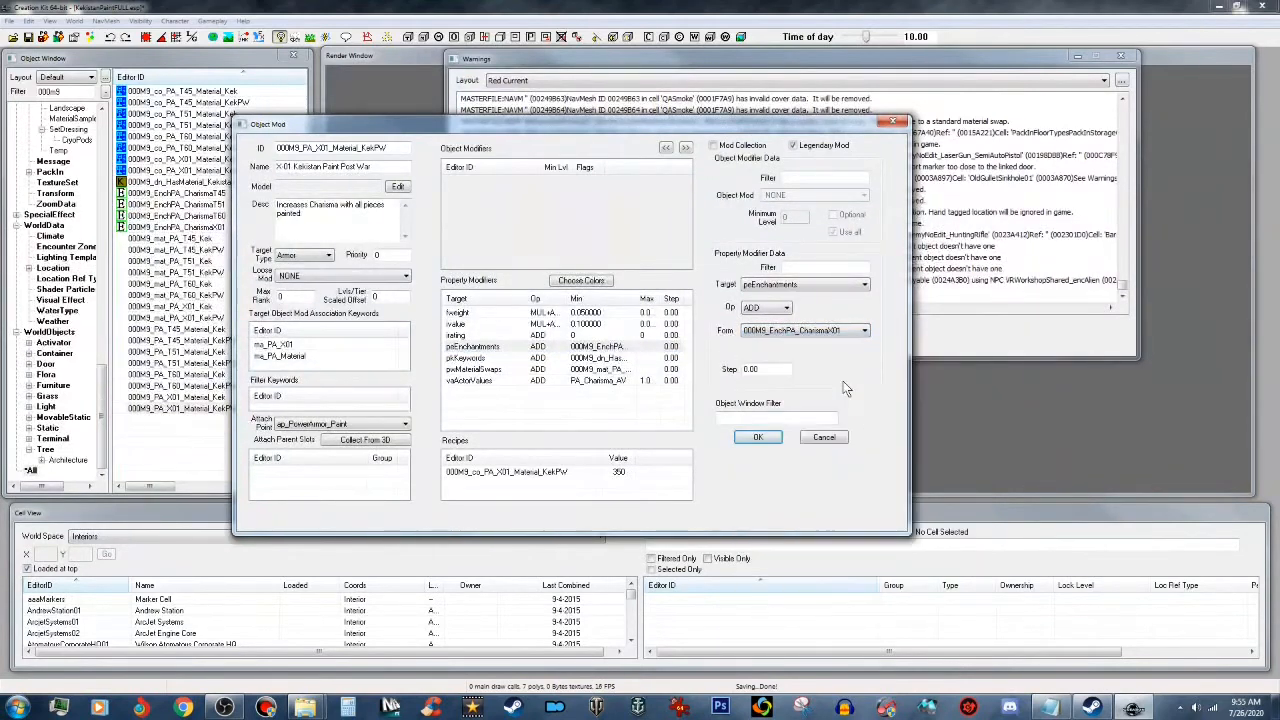
{"action": "left_click", "coordinate": [758, 437]}
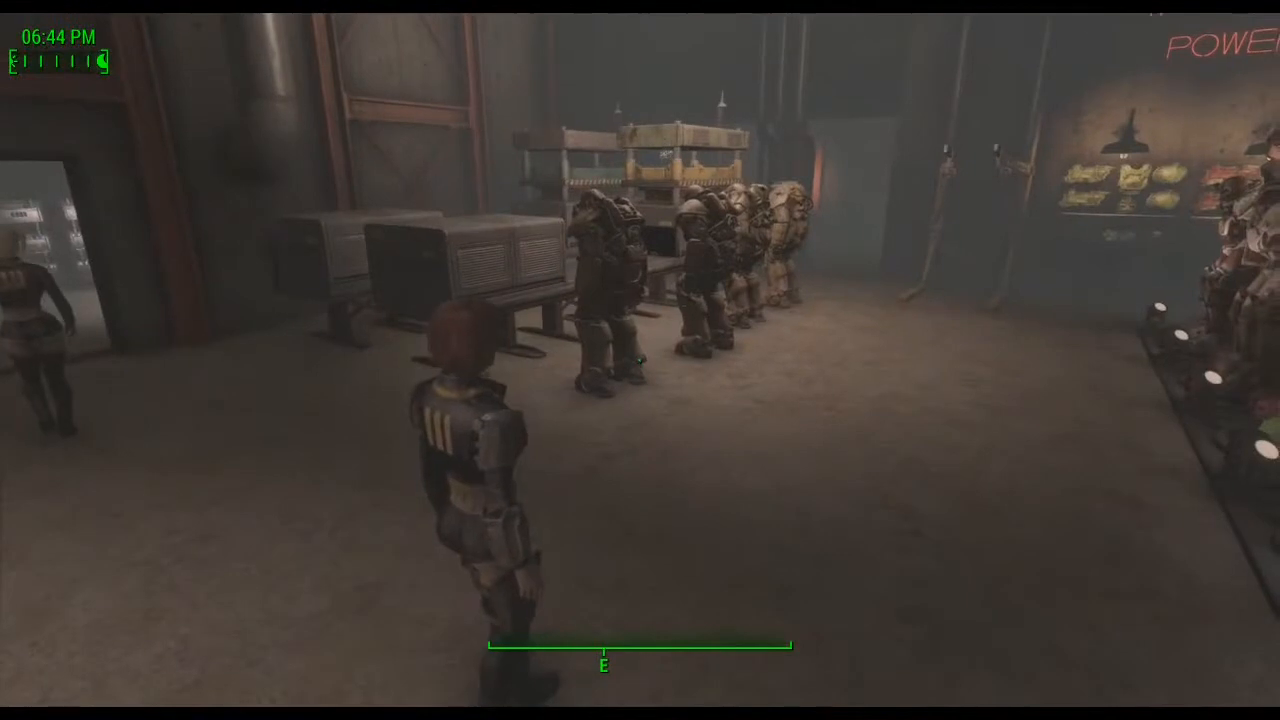
Step: In Fallout 4, enter the T-45 power armor, walk it to the Power Armor Station and exit it there
{"action": "key", "text": "w"}
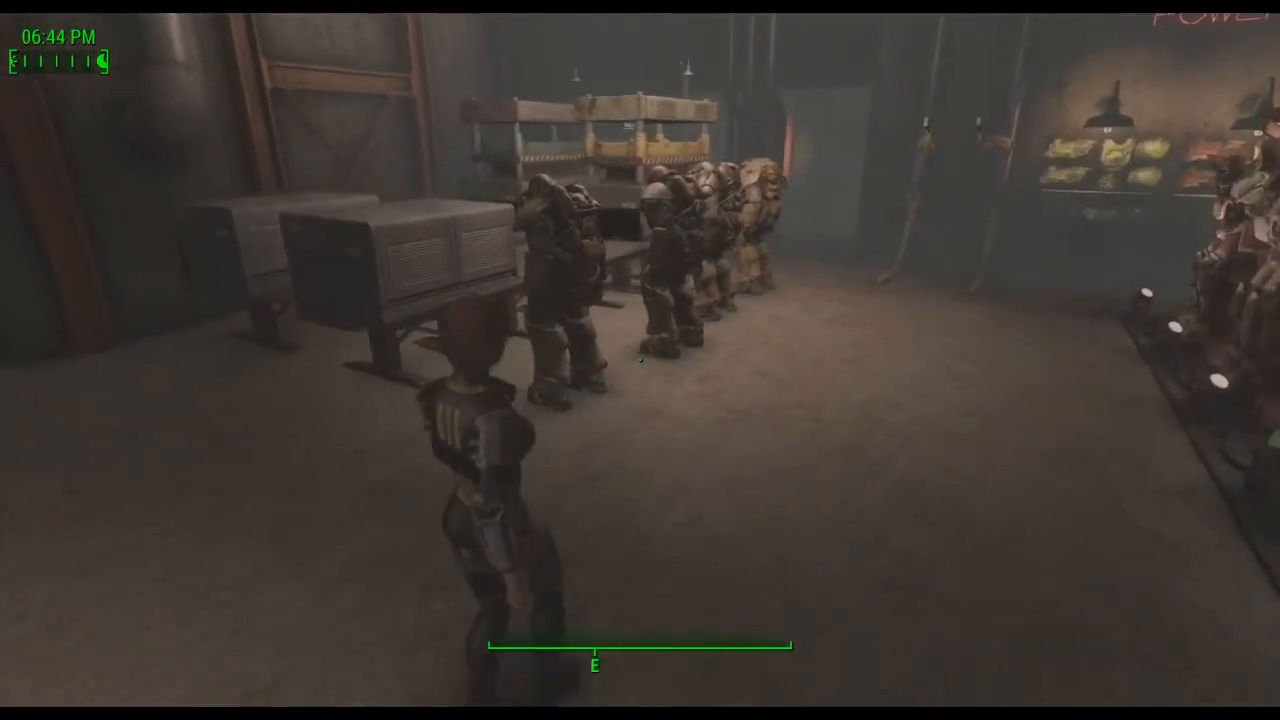
{"action": "key", "text": "d"}
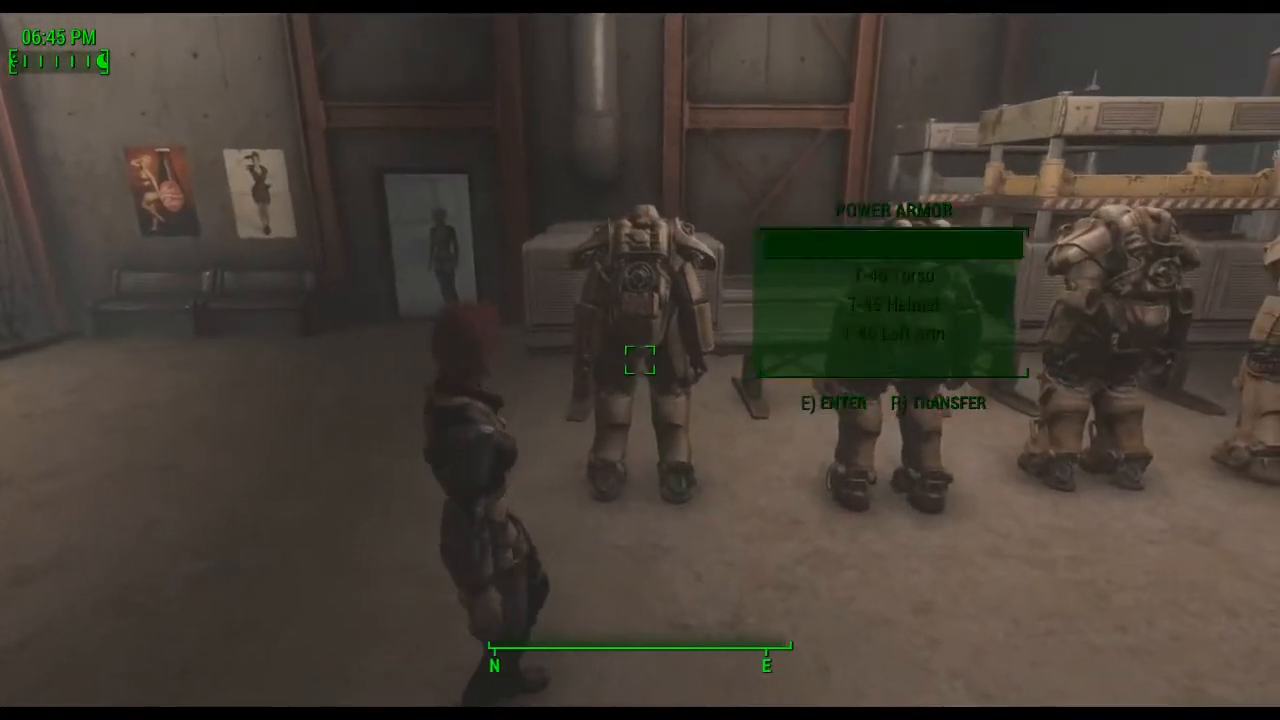
{"action": "key", "text": "w"}
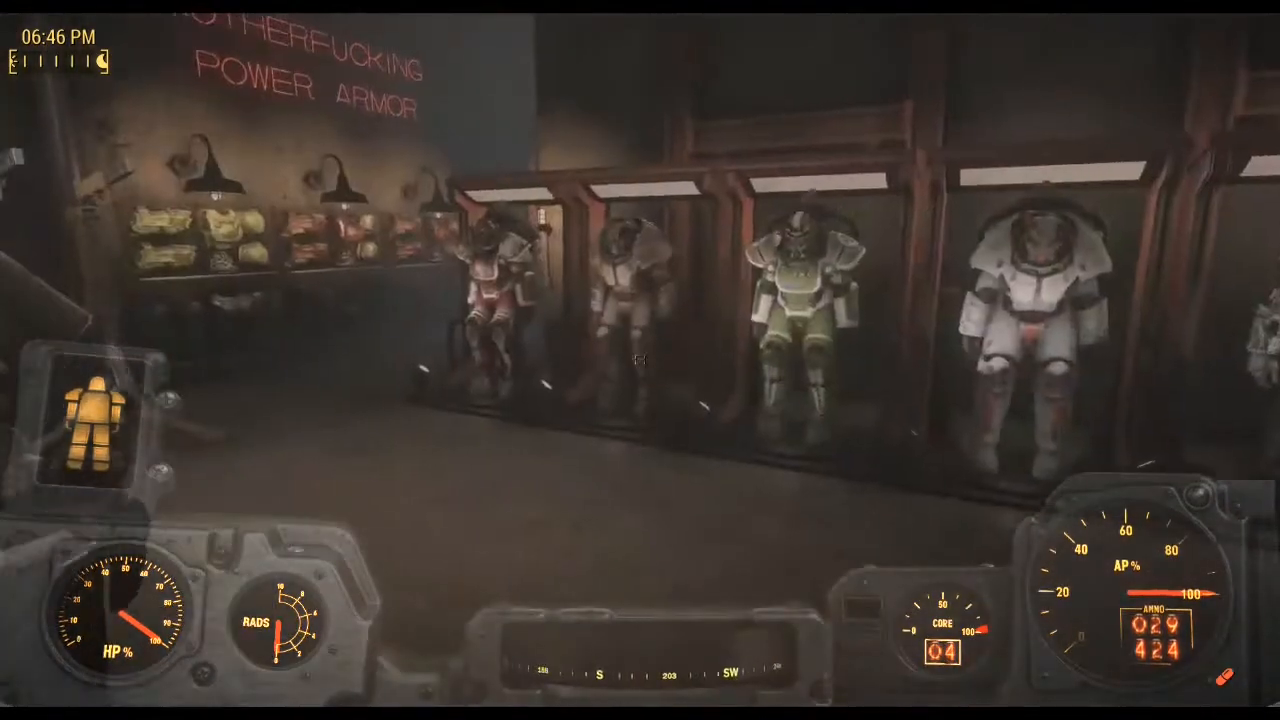
{"action": "key", "text": "w"}
{"action": "key", "text": "w"}
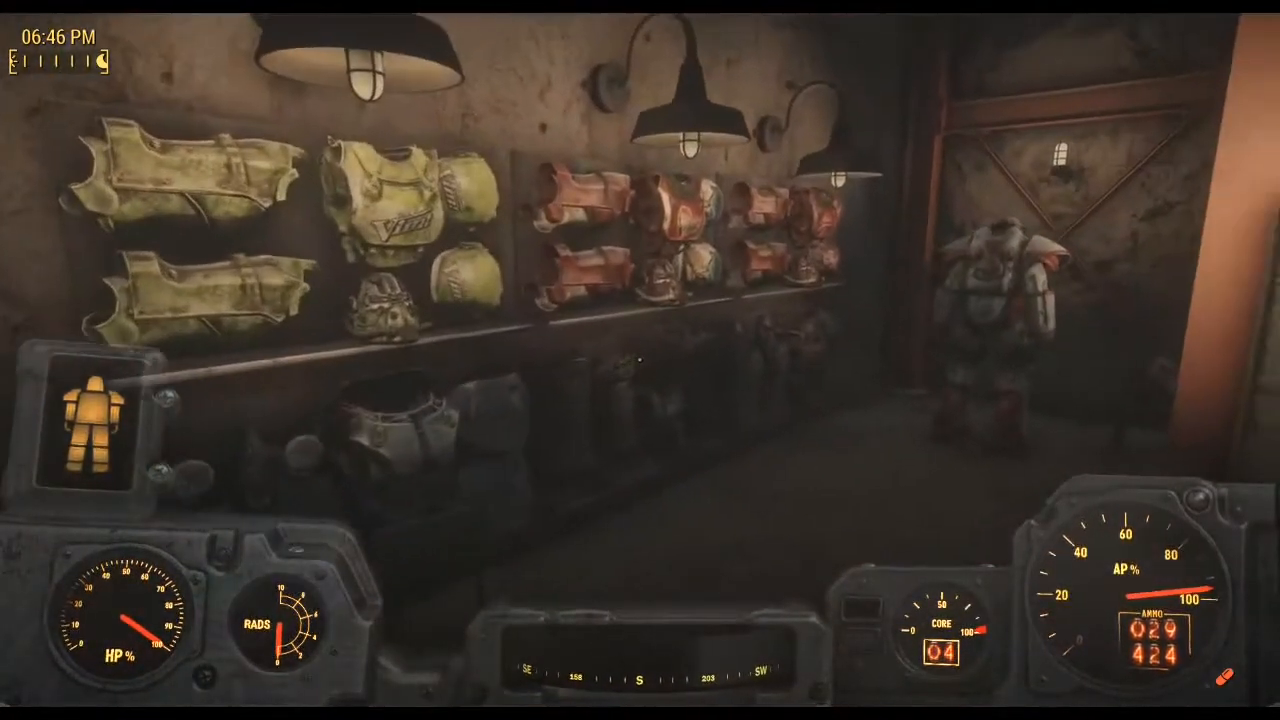
{"action": "key", "text": "e"}
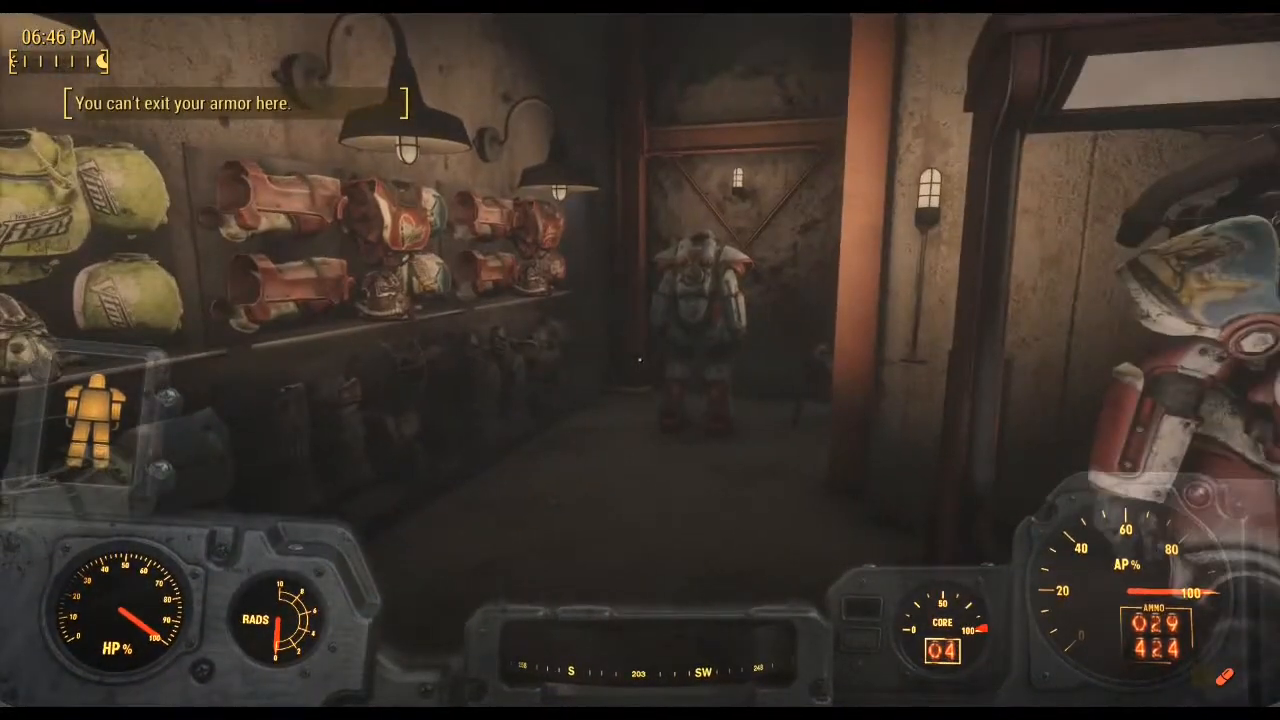
{"action": "key", "text": "d"}
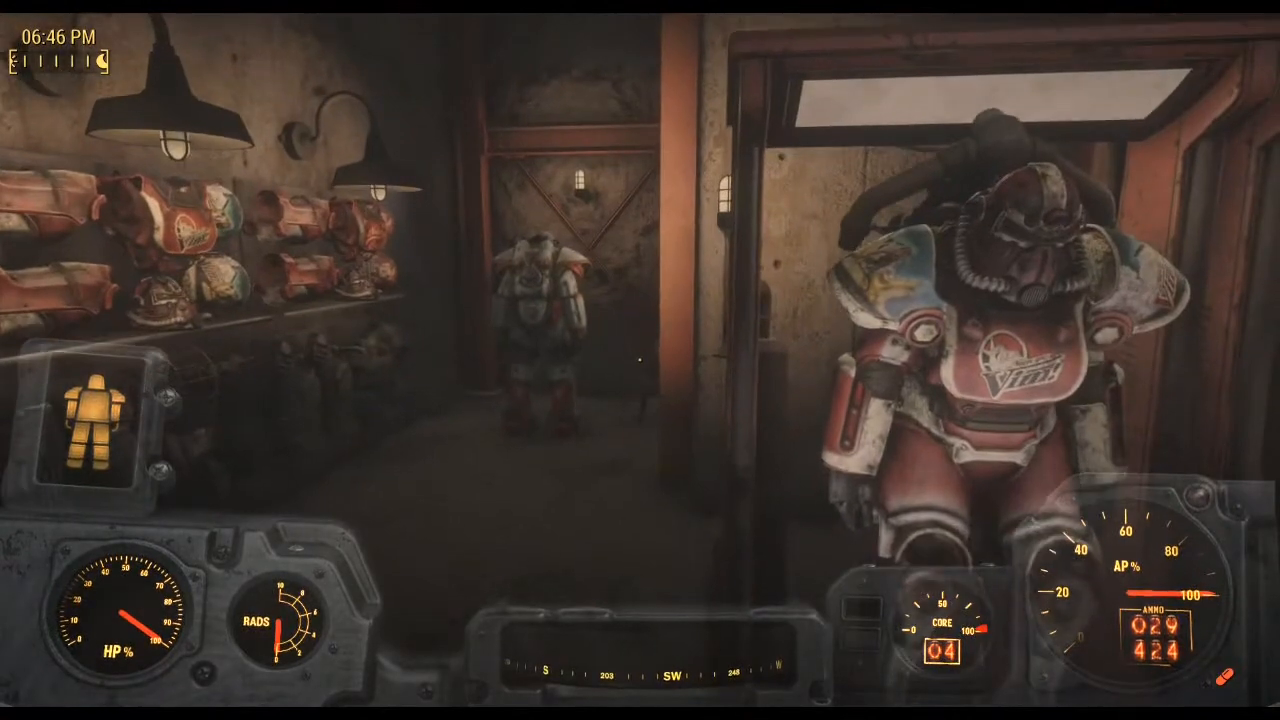
{"action": "key", "text": "e"}
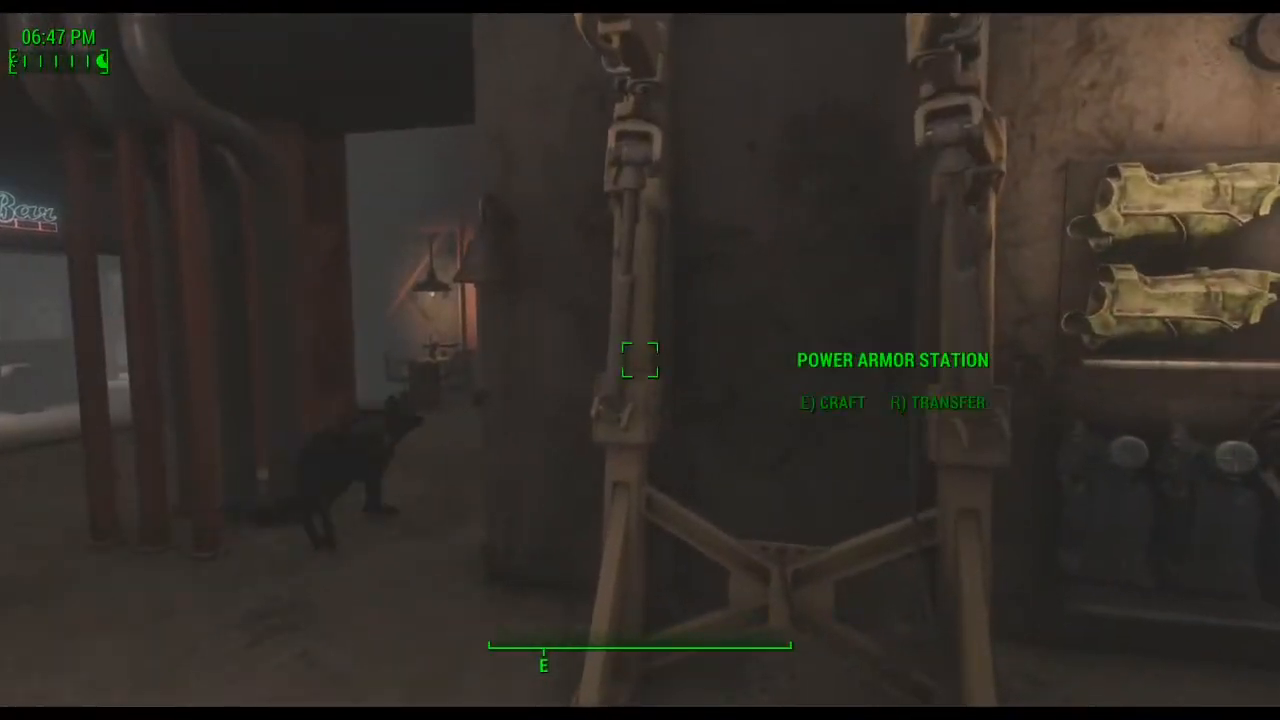
Step: At the Power Armor Station, build the T-45 Kekistan Paint Clean material mod on the T-45 Helmet
{"action": "key", "text": "e"}
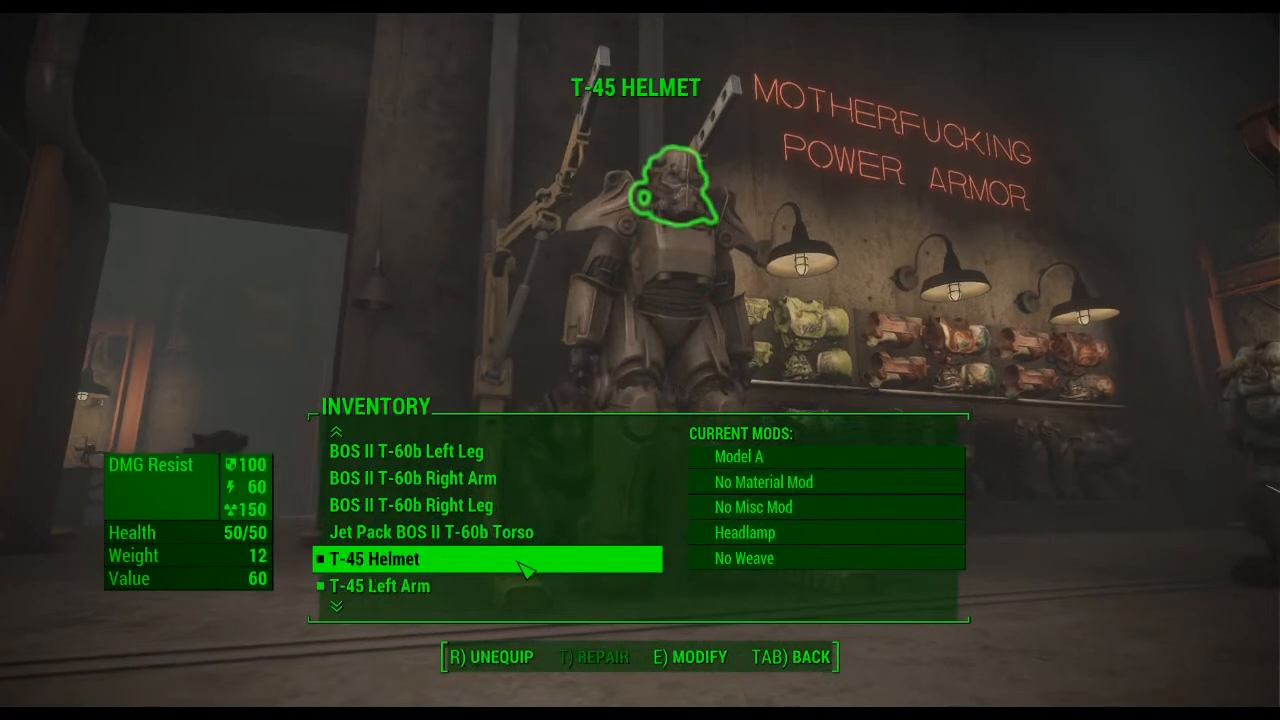
{"action": "left_click", "coordinate": [525, 565]}
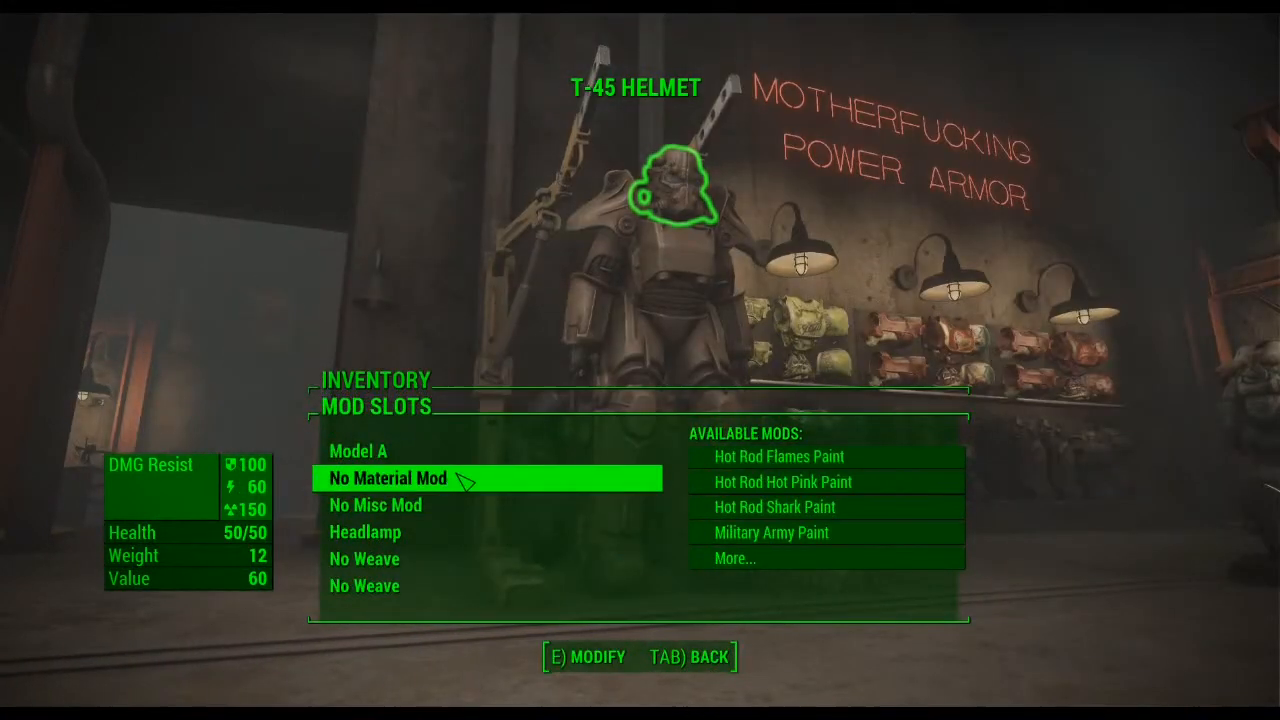
{"action": "left_click", "coordinate": [463, 478]}
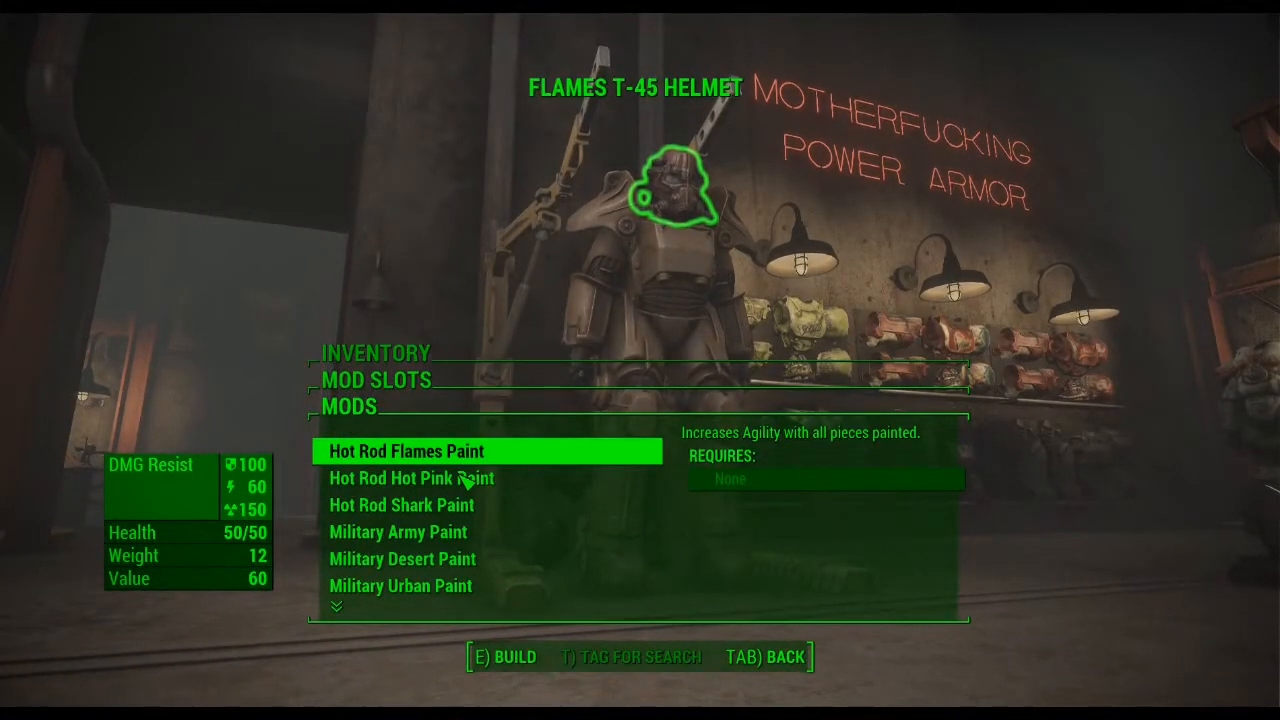
{"action": "scroll", "coordinate": [465, 480], "scroll_direction": "down", "scroll_amount": 15}
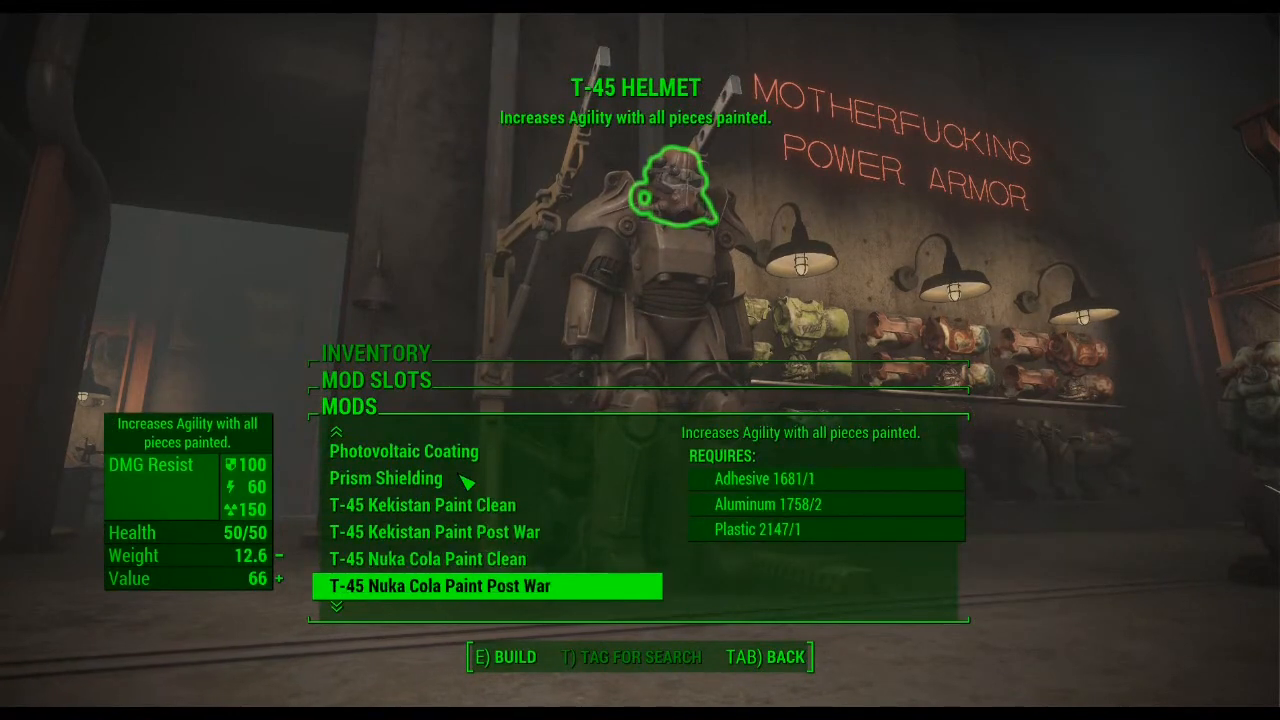
{"action": "scroll", "coordinate": [465, 481], "scroll_direction": "up", "scroll_amount": 3}
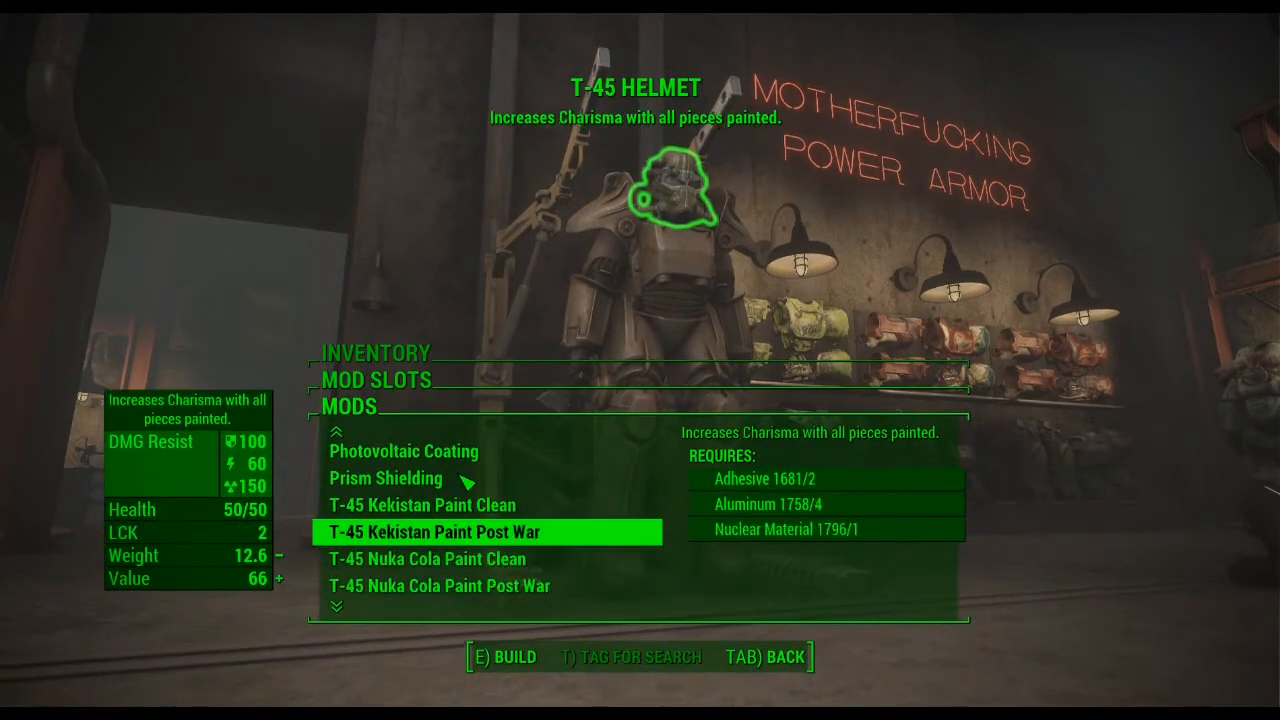
{"action": "key", "text": "e"}
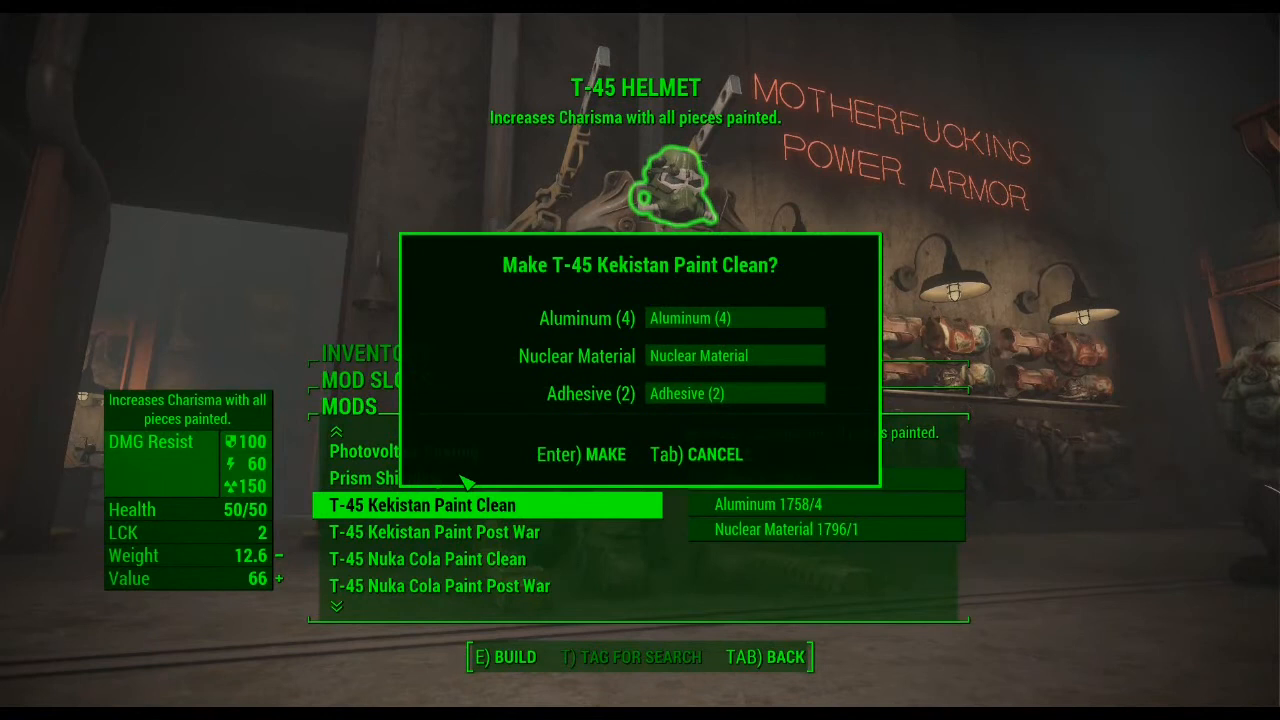
{"action": "key", "text": "Return"}
{"action": "key", "text": "Tab"}
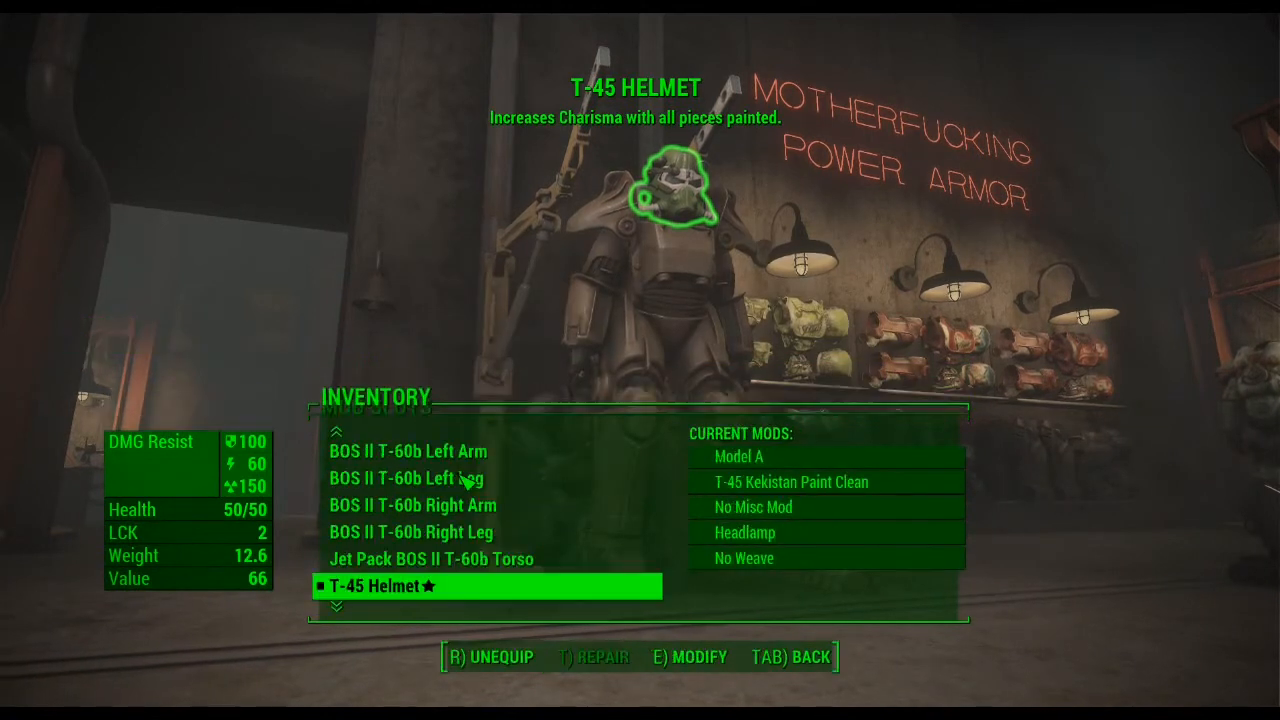
Step: Build the T-45 Kekistan Paint Clean material mod on the T-45 Left Arm and return to the armor inventory
{"action": "scroll", "coordinate": [484, 597], "scroll_direction": "down", "scroll_amount": 1}
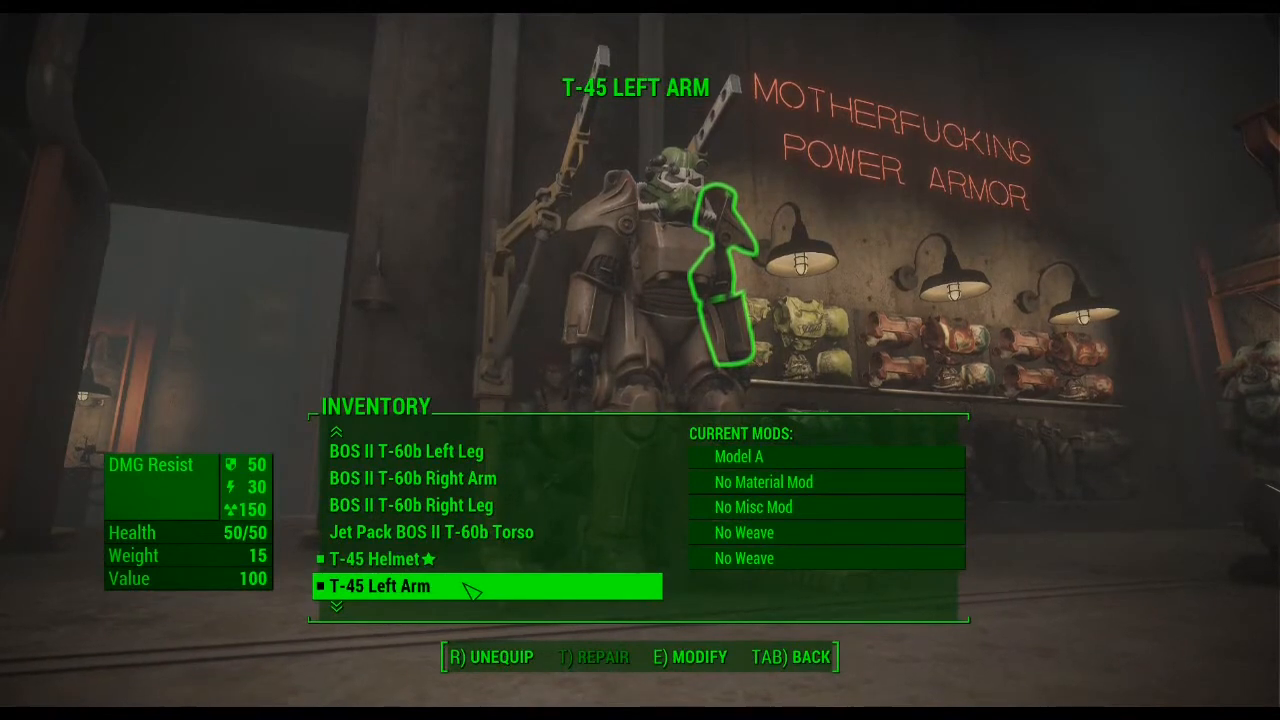
{"action": "left_click", "coordinate": [472, 590]}
{"action": "left_click", "coordinate": [489, 480]}
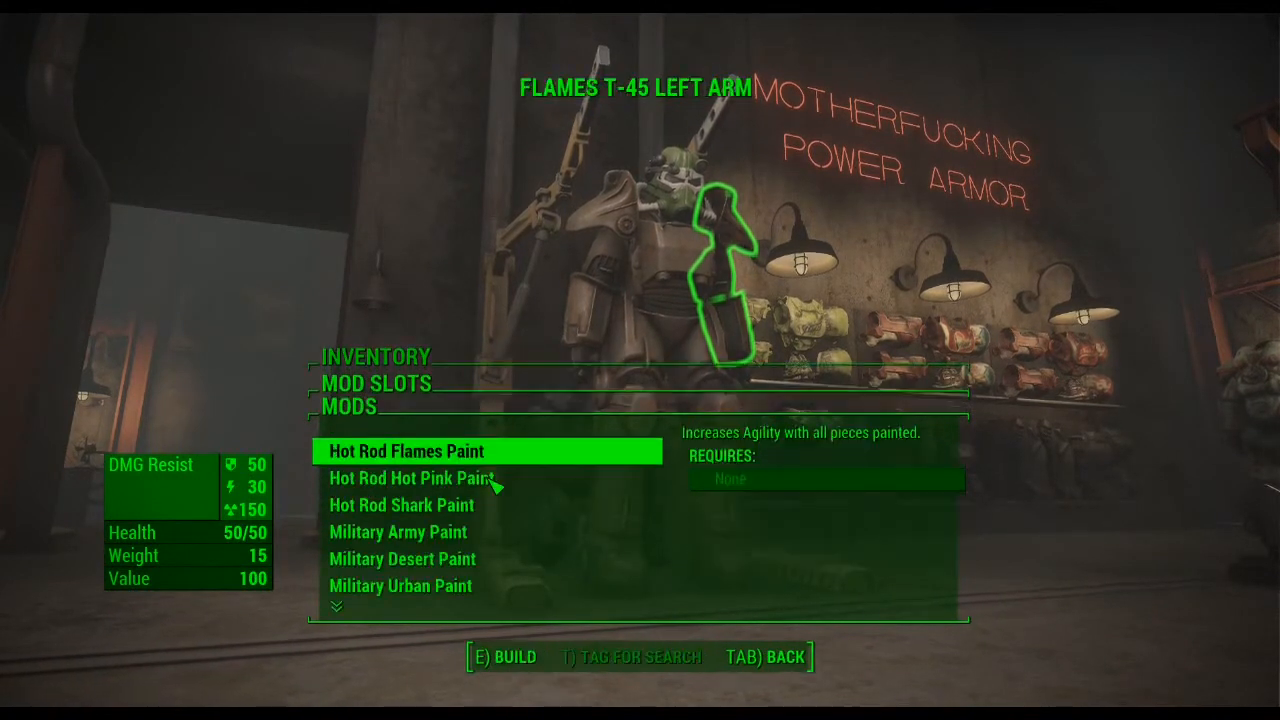
{"action": "scroll", "coordinate": [494, 484], "scroll_direction": "down", "scroll_amount": 13}
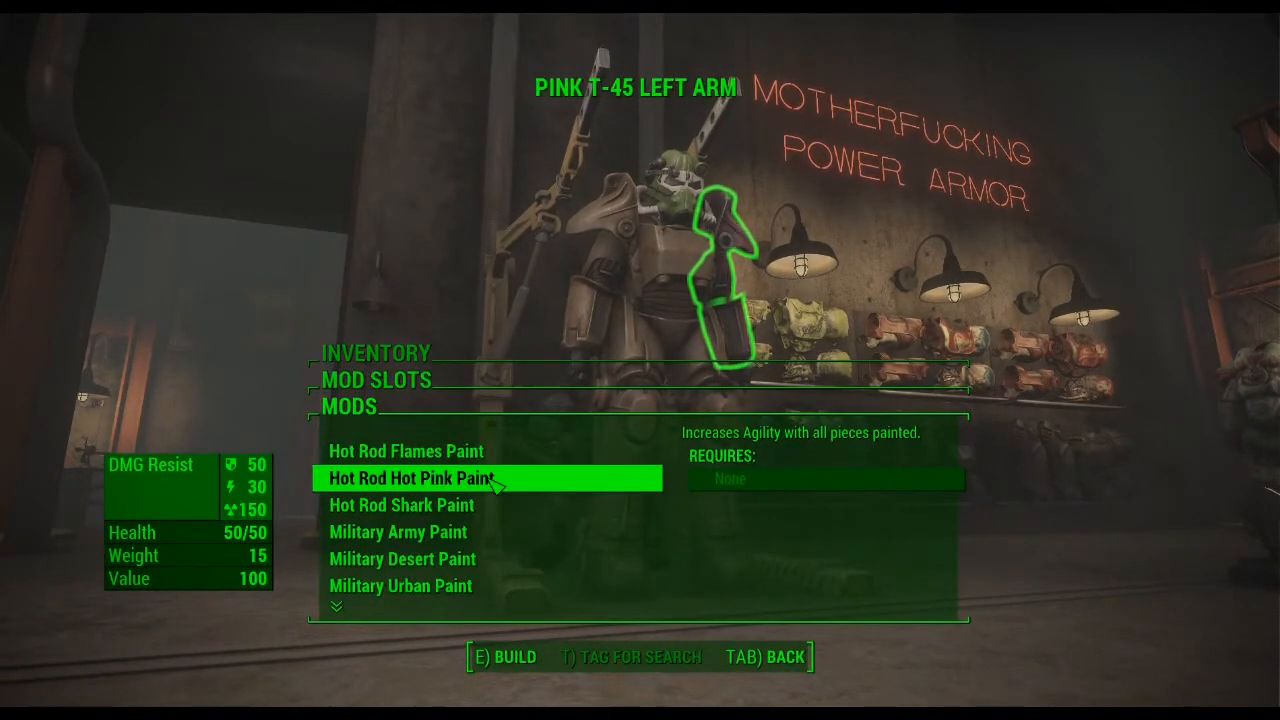
{"action": "scroll", "coordinate": [494, 484], "scroll_direction": "up", "scroll_amount": 1}
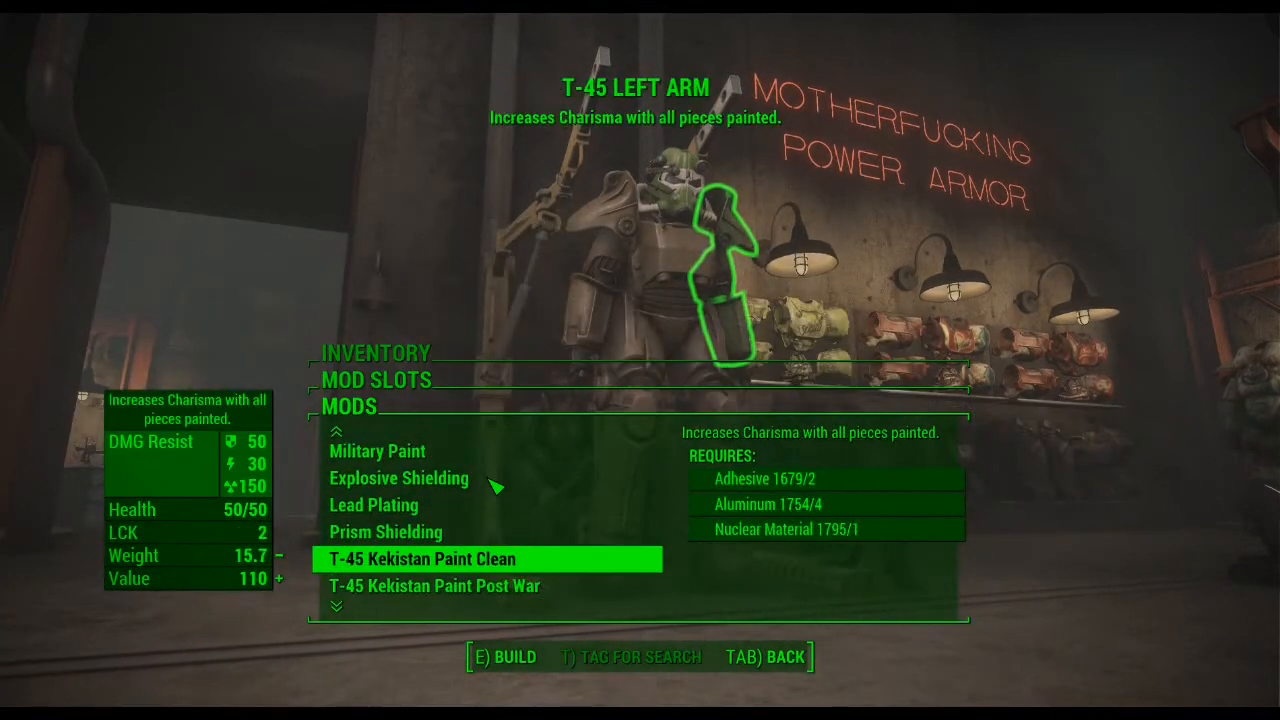
{"action": "key", "text": "e"}
{"action": "key", "text": "Return"}
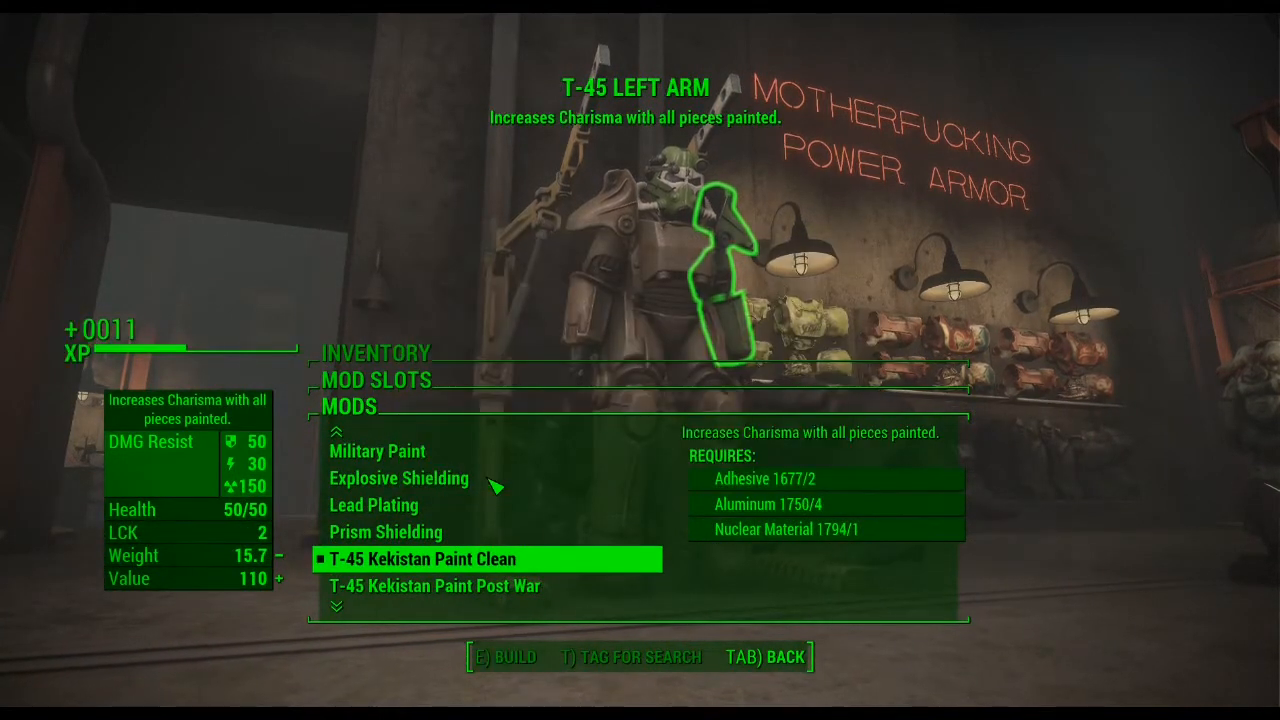
{"action": "key", "text": "Tab"}
{"action": "key", "text": "Tab"}
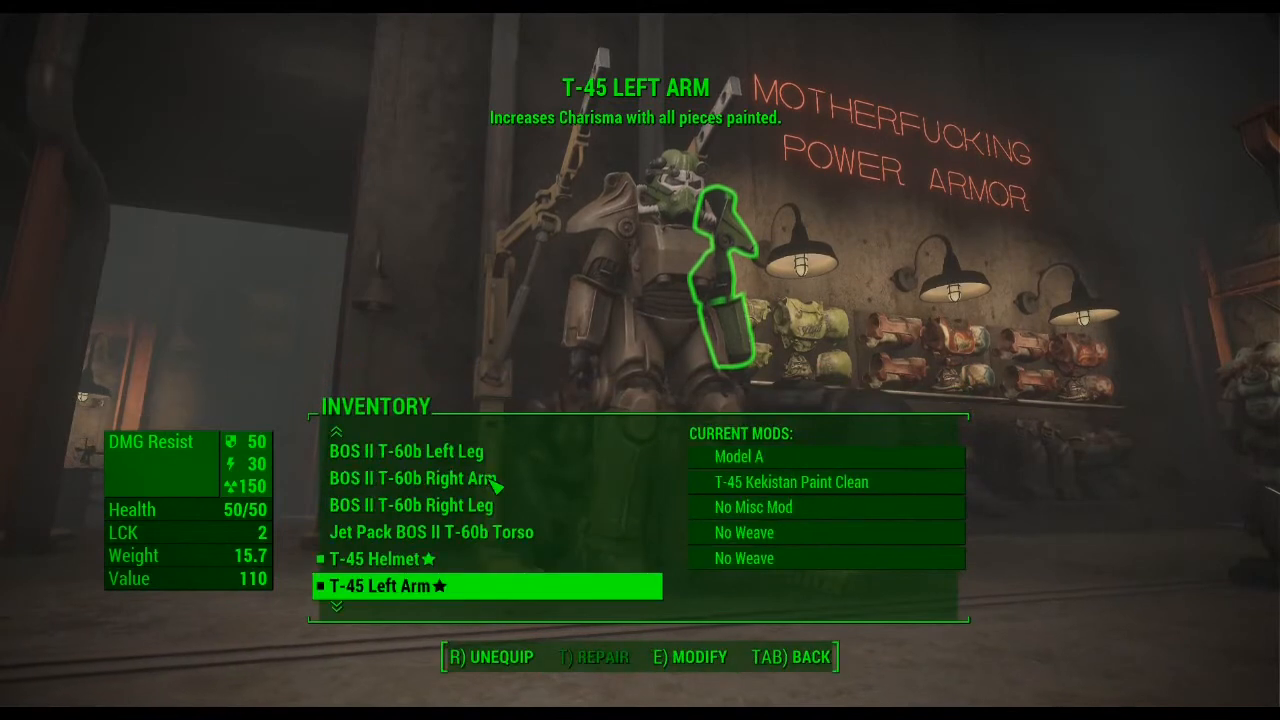
Step: Build the T-45 Kekistan Paint Clean material mod on the T-45 Left Leg and return to the armor inventory
{"action": "scroll", "coordinate": [491, 484], "scroll_direction": "down", "scroll_amount": 1}
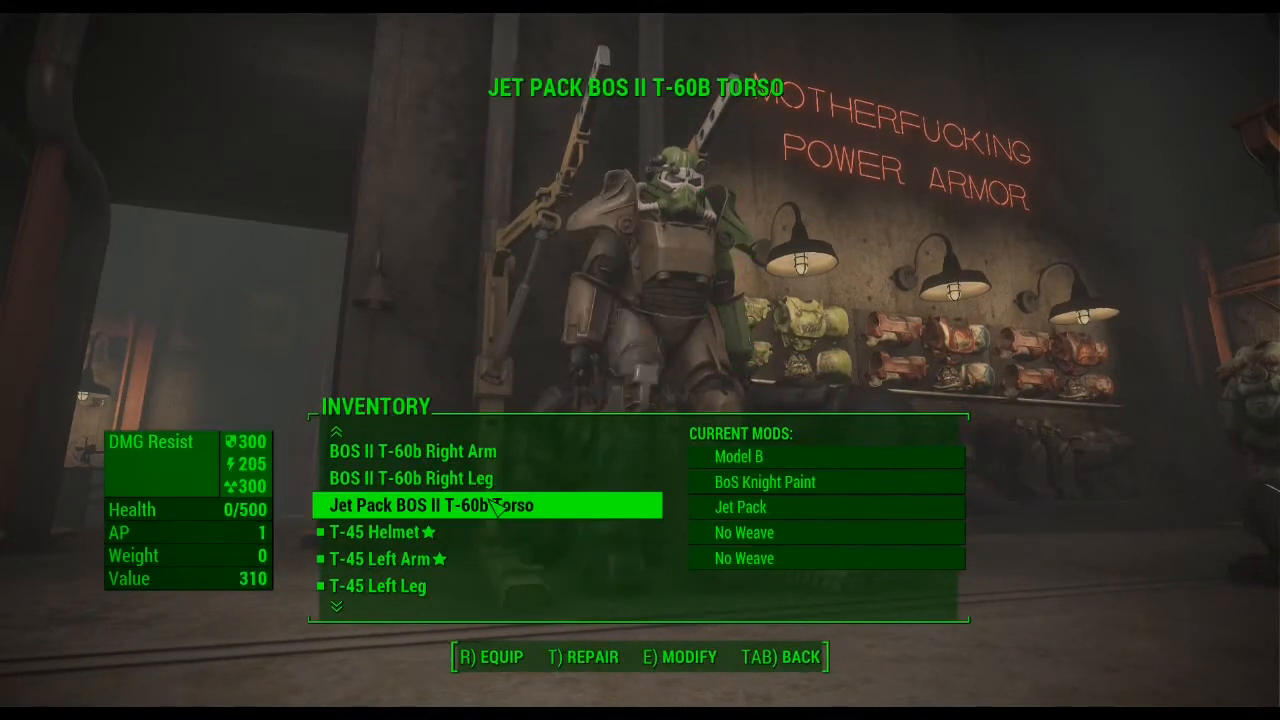
{"action": "left_click", "coordinate": [470, 598]}
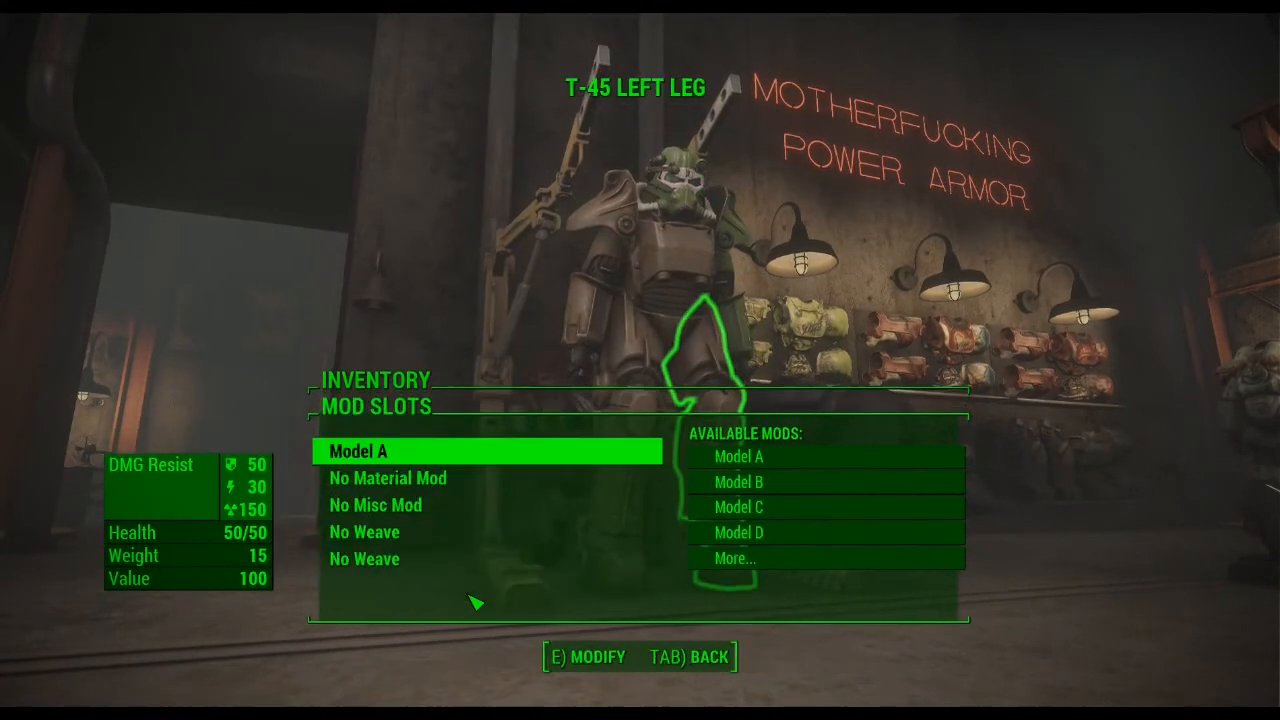
{"action": "left_click", "coordinate": [462, 480]}
{"action": "scroll", "coordinate": [466, 482], "scroll_direction": "down", "scroll_amount": 17}
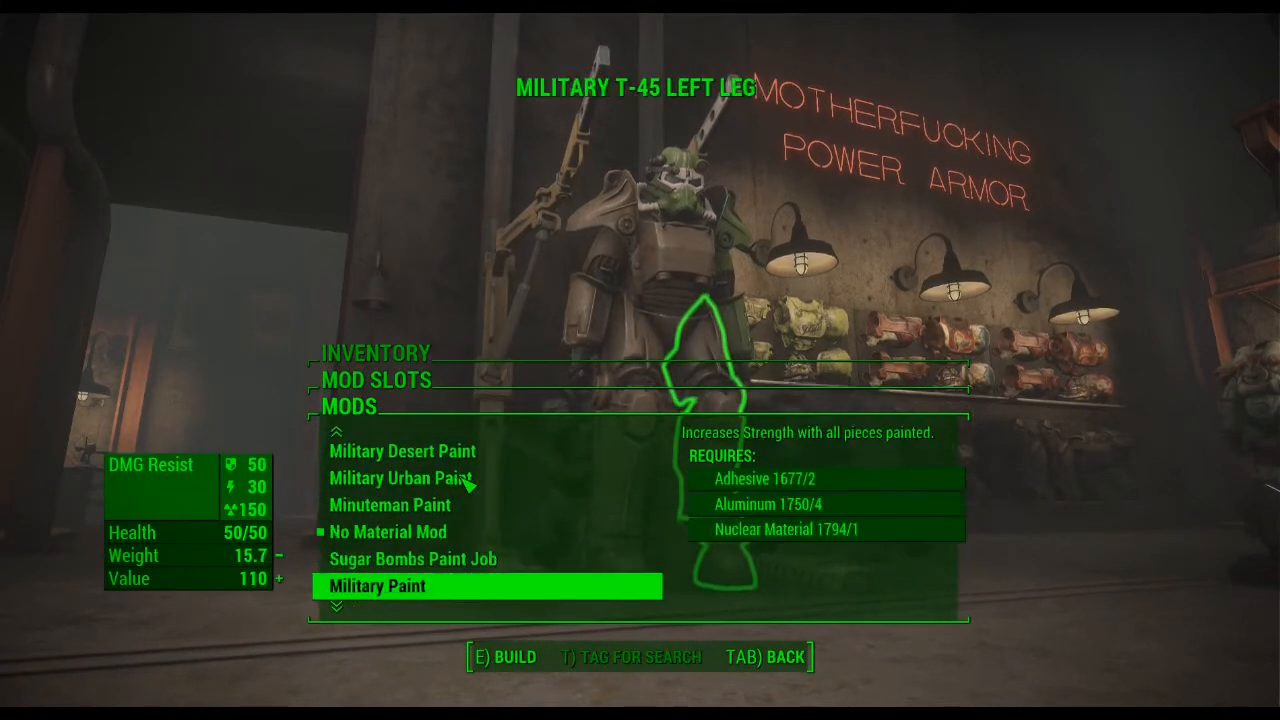
{"action": "scroll", "coordinate": [466, 483], "scroll_direction": "up", "scroll_amount": 5}
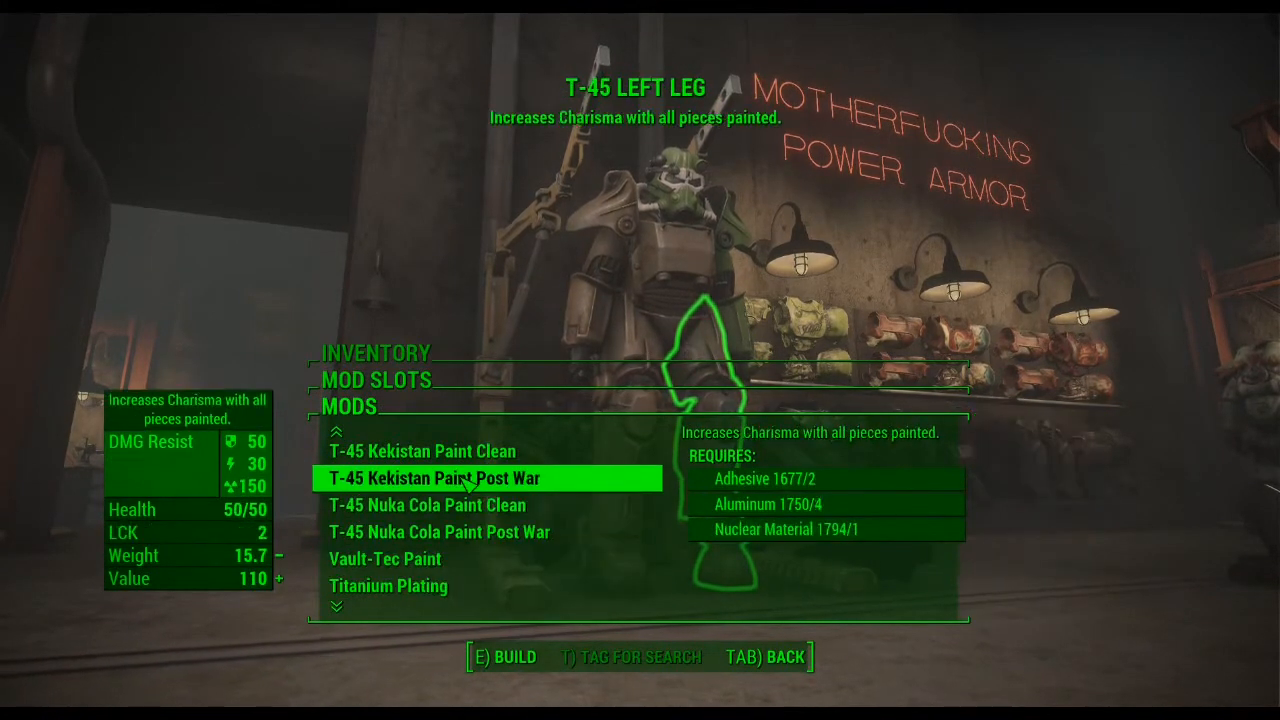
{"action": "scroll", "coordinate": [466, 483], "scroll_direction": "down", "scroll_amount": 1}
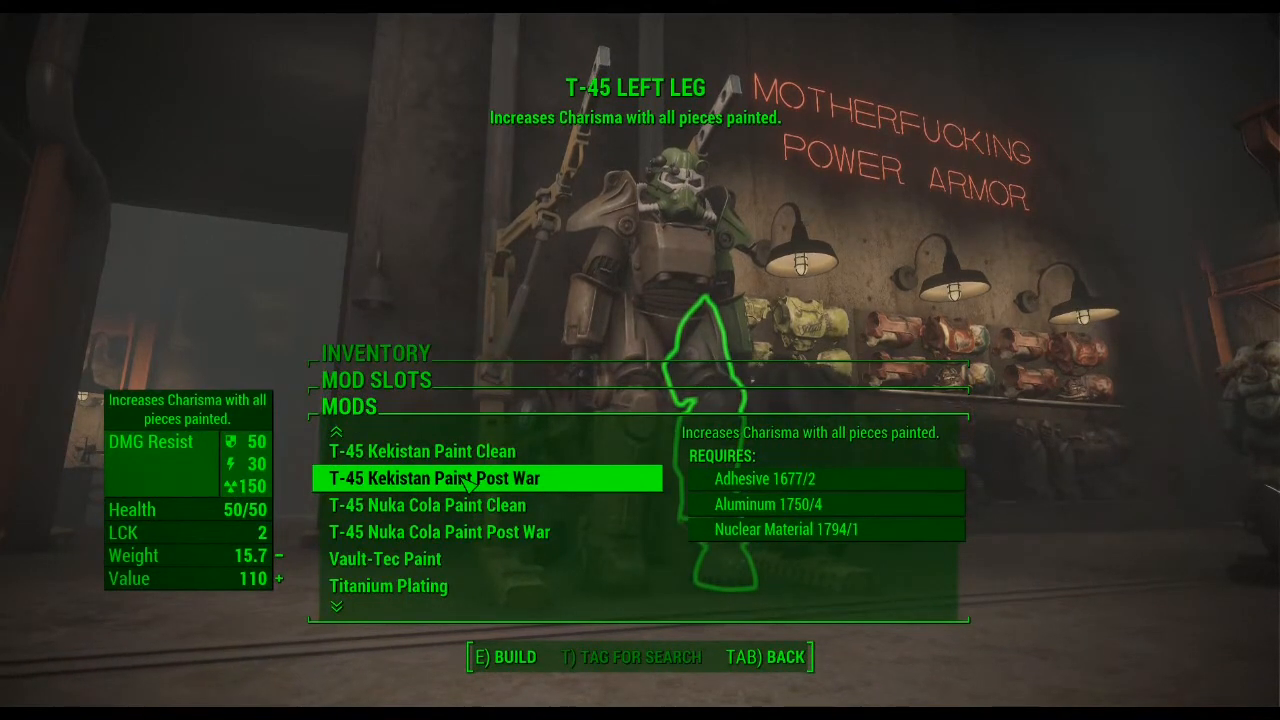
{"action": "scroll", "coordinate": [466, 483], "scroll_direction": "up", "scroll_amount": 1}
{"action": "key", "text": "e"}
{"action": "key", "text": "Return"}
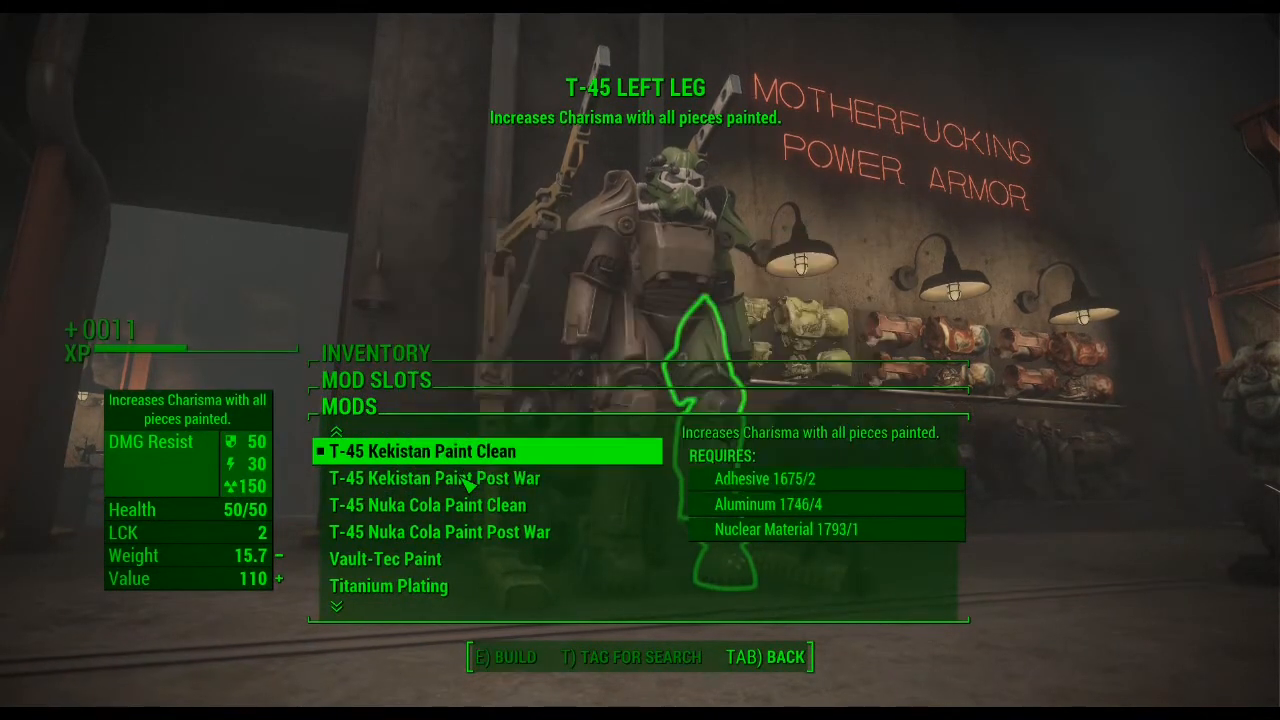
{"action": "key", "text": "Tab"}
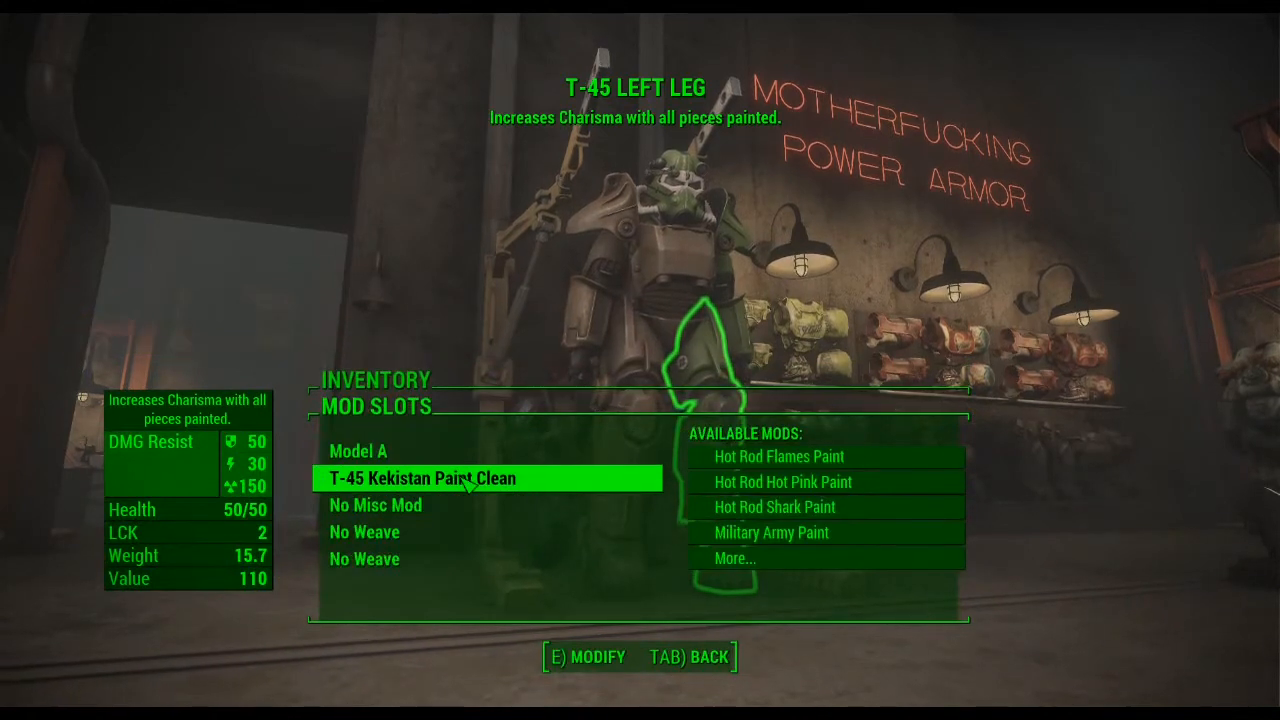
{"action": "key", "text": "Tab"}
Step: Build the T-45 Kekistan Paint Clean material mod on the T-45 Right Arm and return to the armor inventory
{"action": "scroll", "coordinate": [466, 495], "scroll_direction": "down", "scroll_amount": 3}
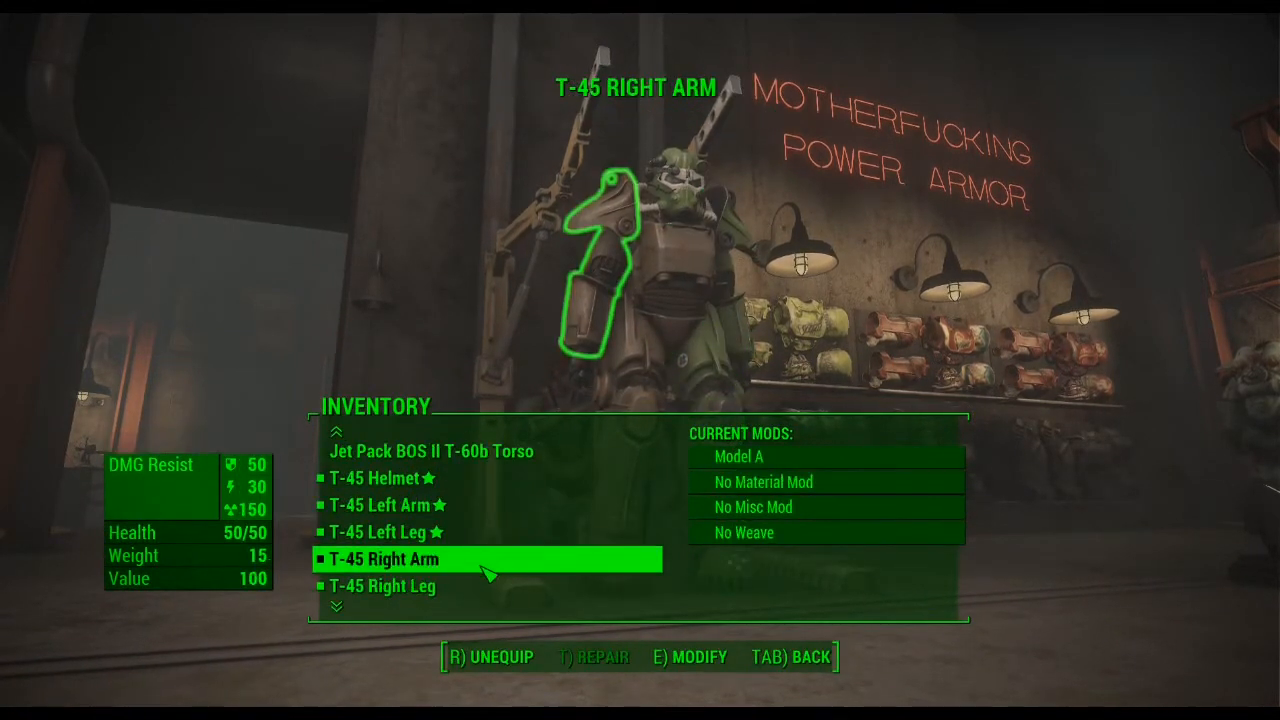
{"action": "left_click", "coordinate": [483, 564]}
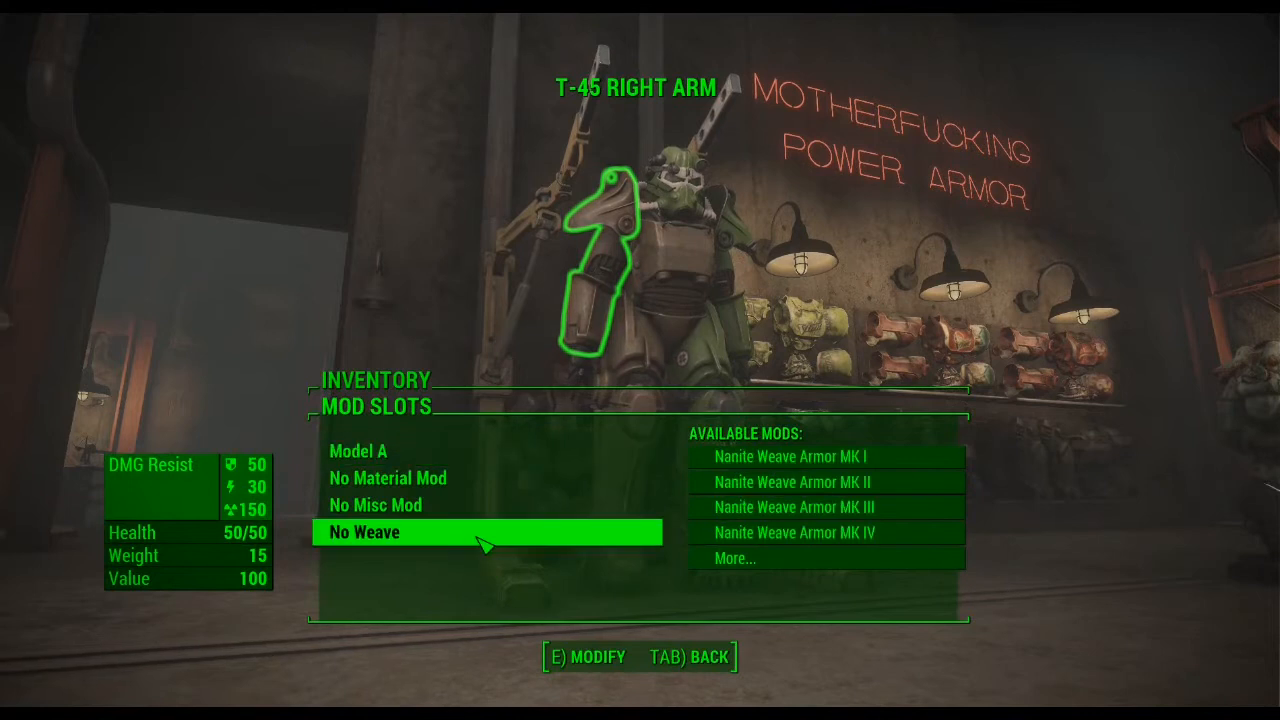
{"action": "left_click", "coordinate": [489, 479]}
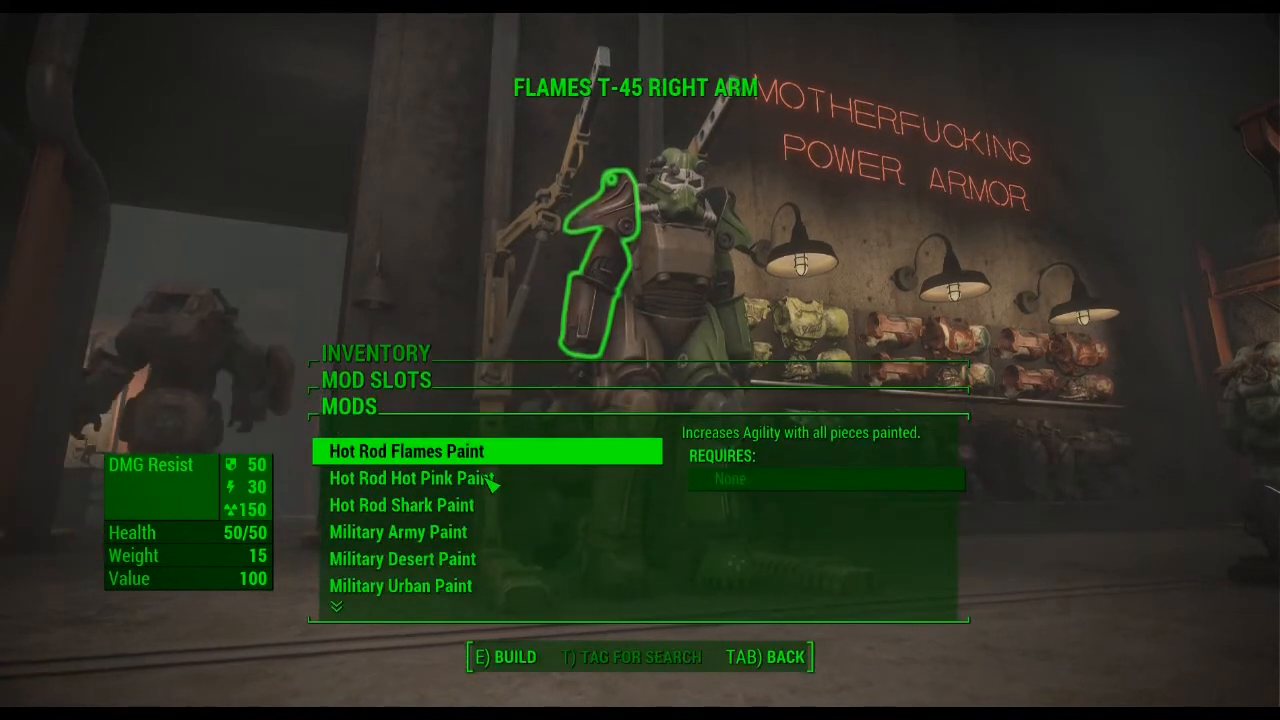
{"action": "scroll", "coordinate": [491, 483], "scroll_direction": "down", "scroll_amount": 12}
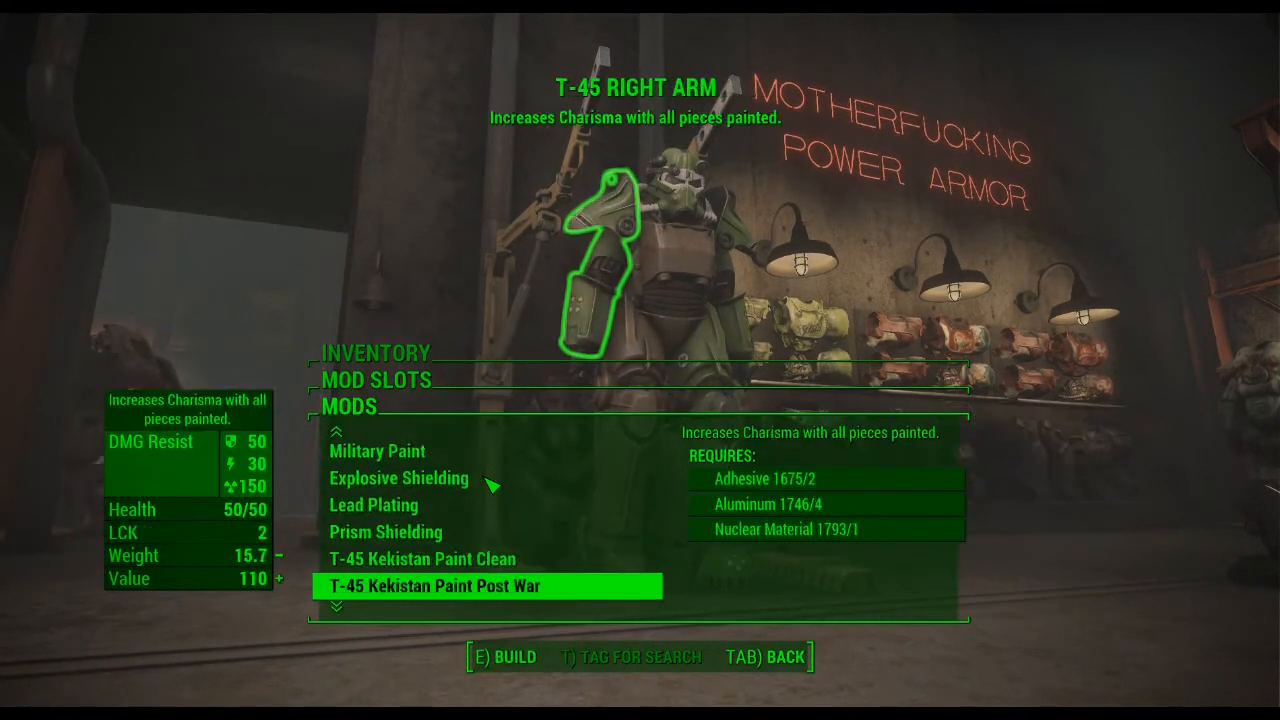
{"action": "scroll", "coordinate": [491, 483], "scroll_direction": "down", "scroll_amount": 3}
{"action": "scroll", "coordinate": [491, 482], "scroll_direction": "up", "scroll_amount": 3}
{"action": "left_click", "coordinate": [491, 479]}
{"action": "key", "text": "Return"}
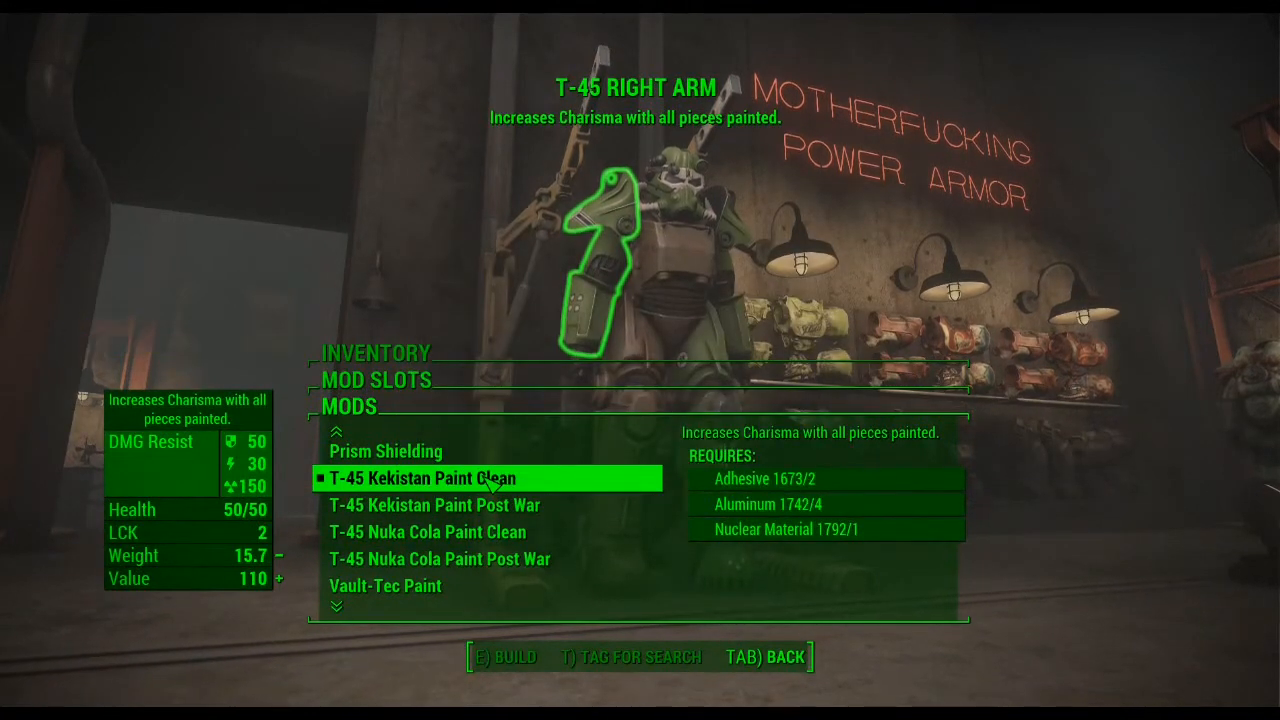
{"action": "key", "text": "Tab"}
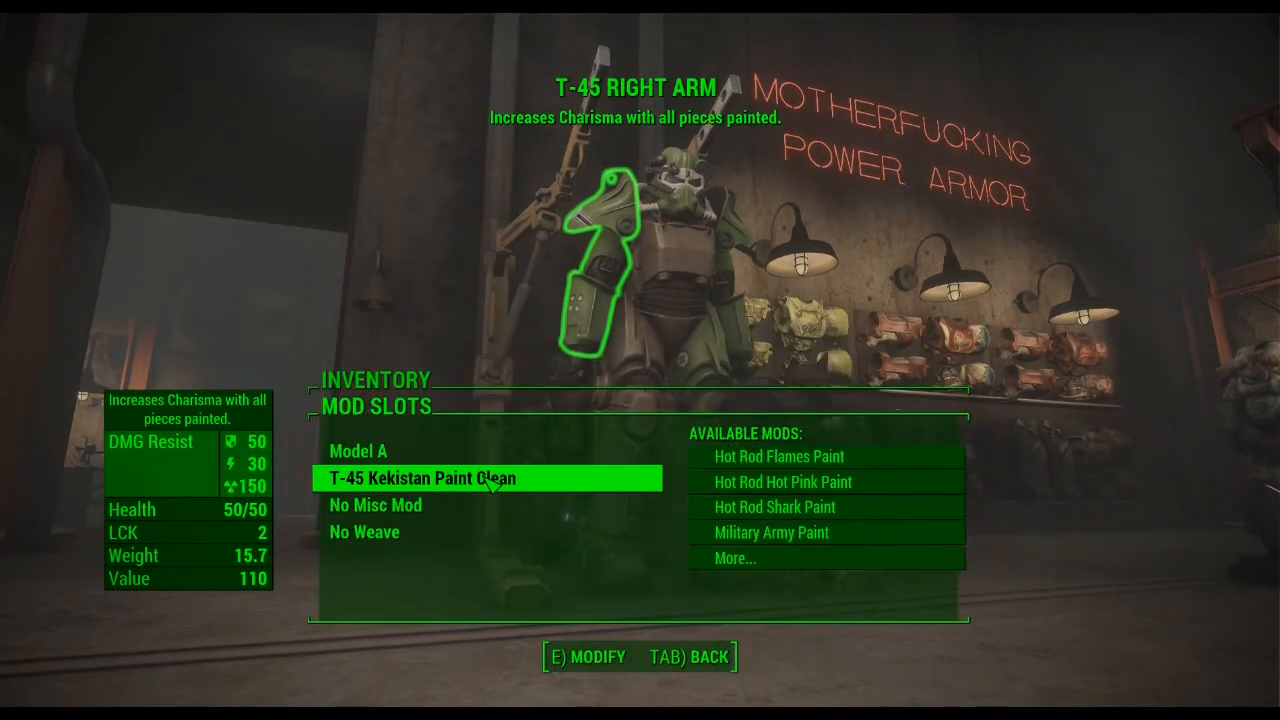
{"action": "key", "text": "Tab"}
Step: Build the T-45 Kekistan Paint Clean material mod on the T-45 Right Leg and return to the armor inventory
{"action": "key", "text": "Down"}
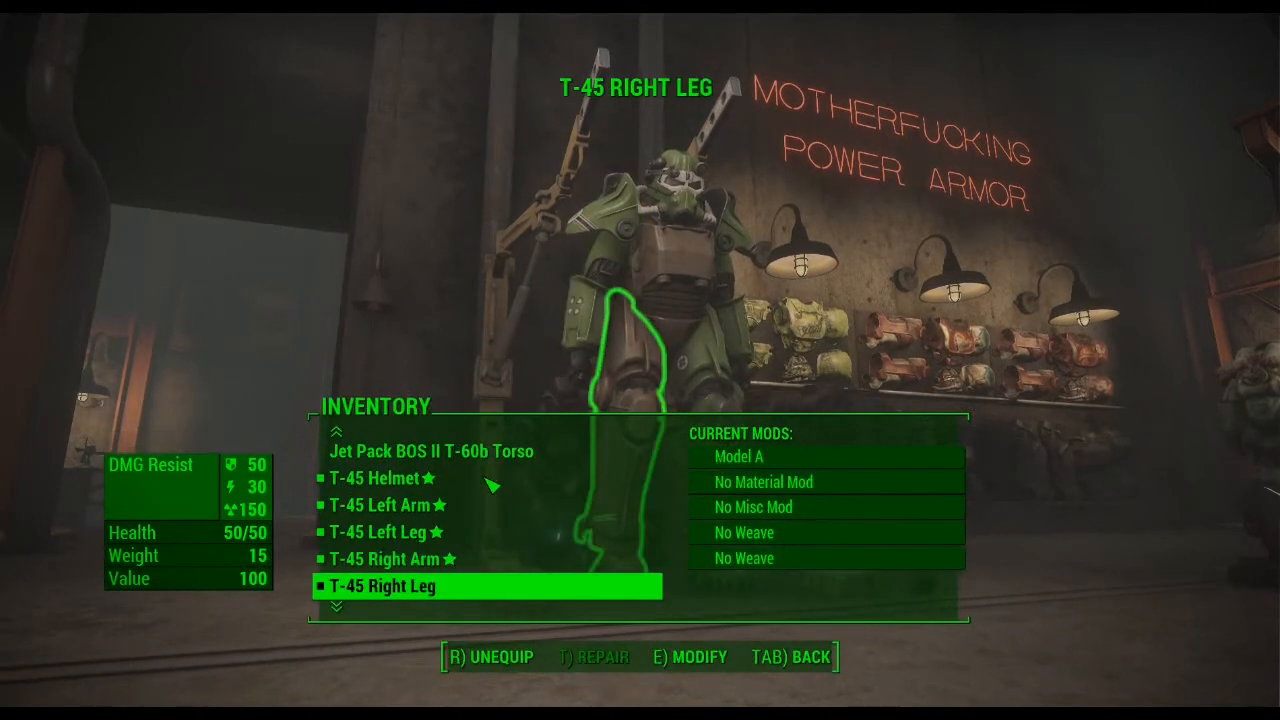
{"action": "key", "text": "e"}
{"action": "key", "text": "Down"}
{"action": "key", "text": "Up"}
{"action": "key", "text": "Down"}
{"action": "key", "text": "e"}
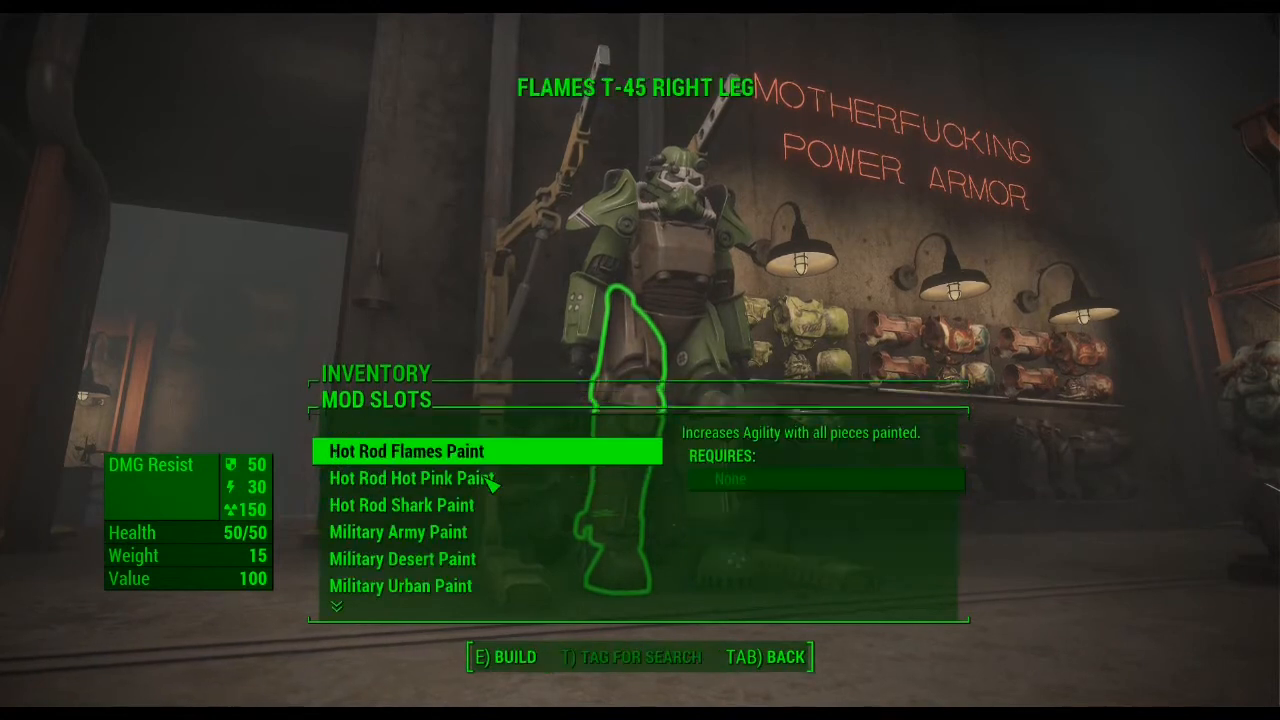
{"action": "key", "text": "Down"}
{"action": "key", "text": "Down"}
{"action": "key", "text": "Down"}
{"action": "key", "text": "Down"}
{"action": "key", "text": "Down"}
{"action": "key", "text": "Down"}
{"action": "key", "text": "Down"}
{"action": "key", "text": "Down"}
{"action": "key", "text": "Down"}
{"action": "key", "text": "Down"}
{"action": "key", "text": "Down"}
{"action": "key", "text": "Down"}
{"action": "key", "text": "Down"}
{"action": "key", "text": "Down"}
{"action": "key", "text": "Down"}
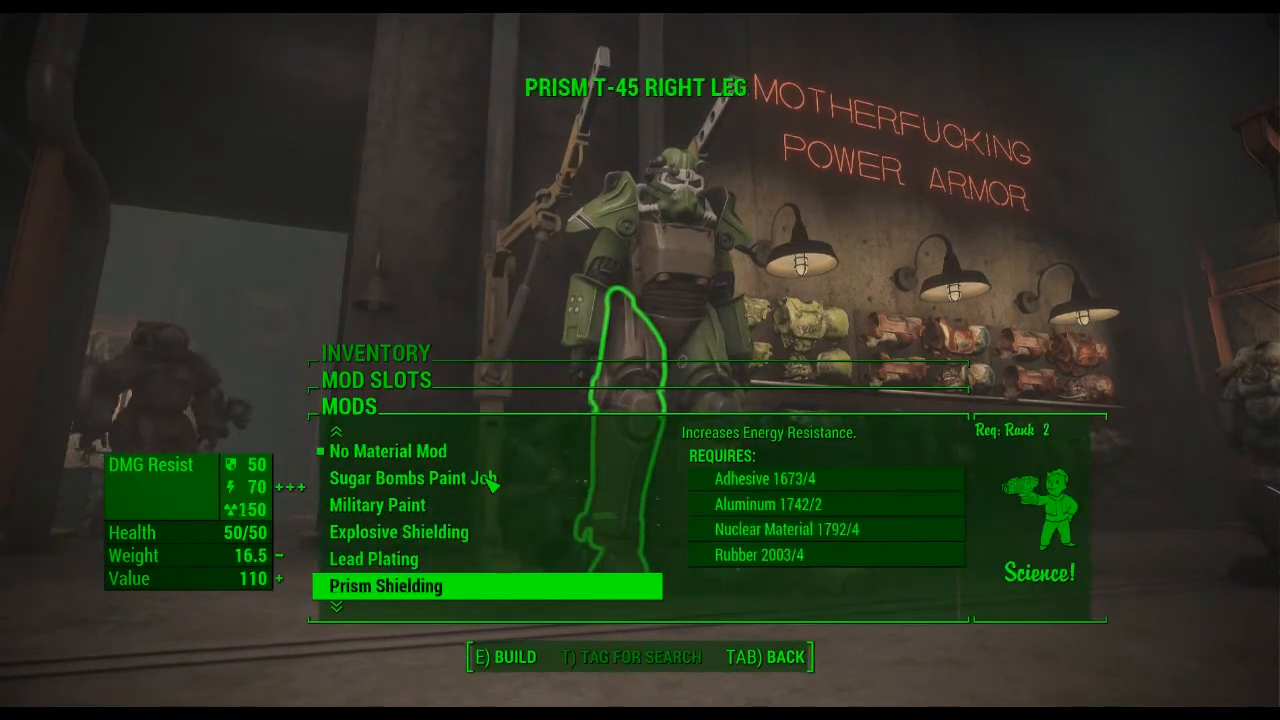
{"action": "key", "text": "Up"}
{"action": "key", "text": "Up"}
{"action": "key", "text": "e"}
{"action": "key", "text": "Return"}
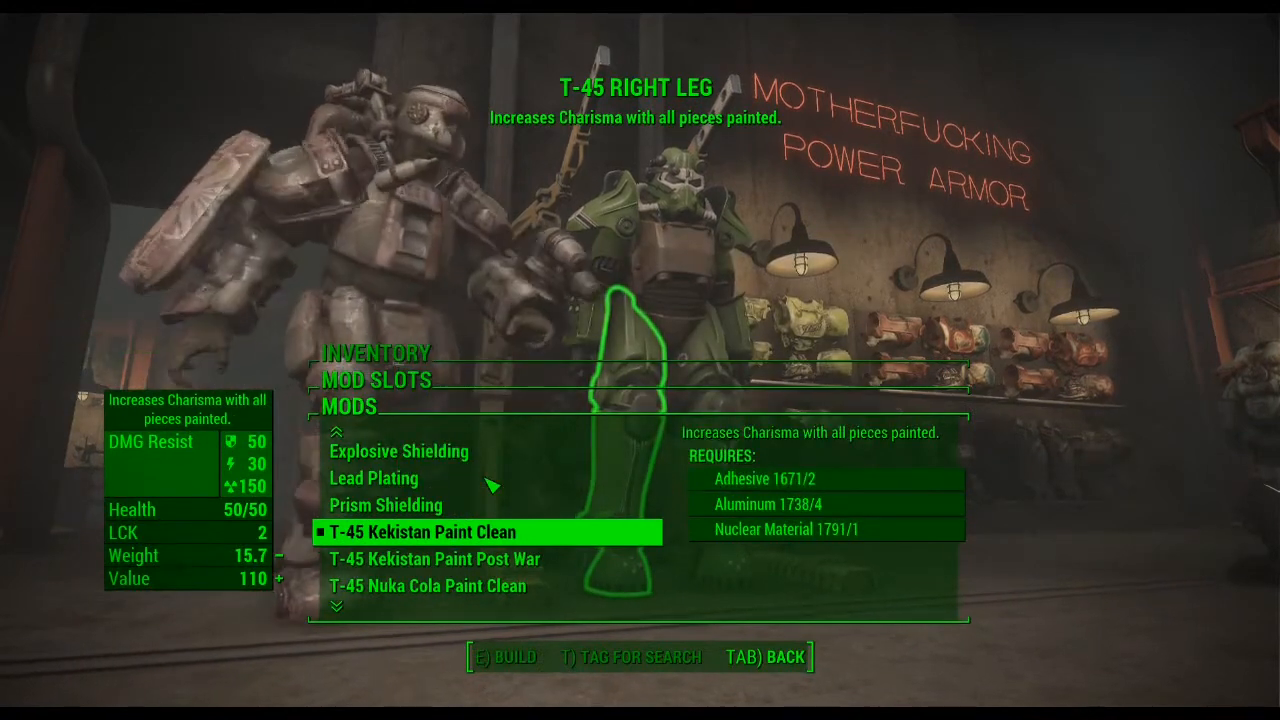
{"action": "key", "text": "Tab"}
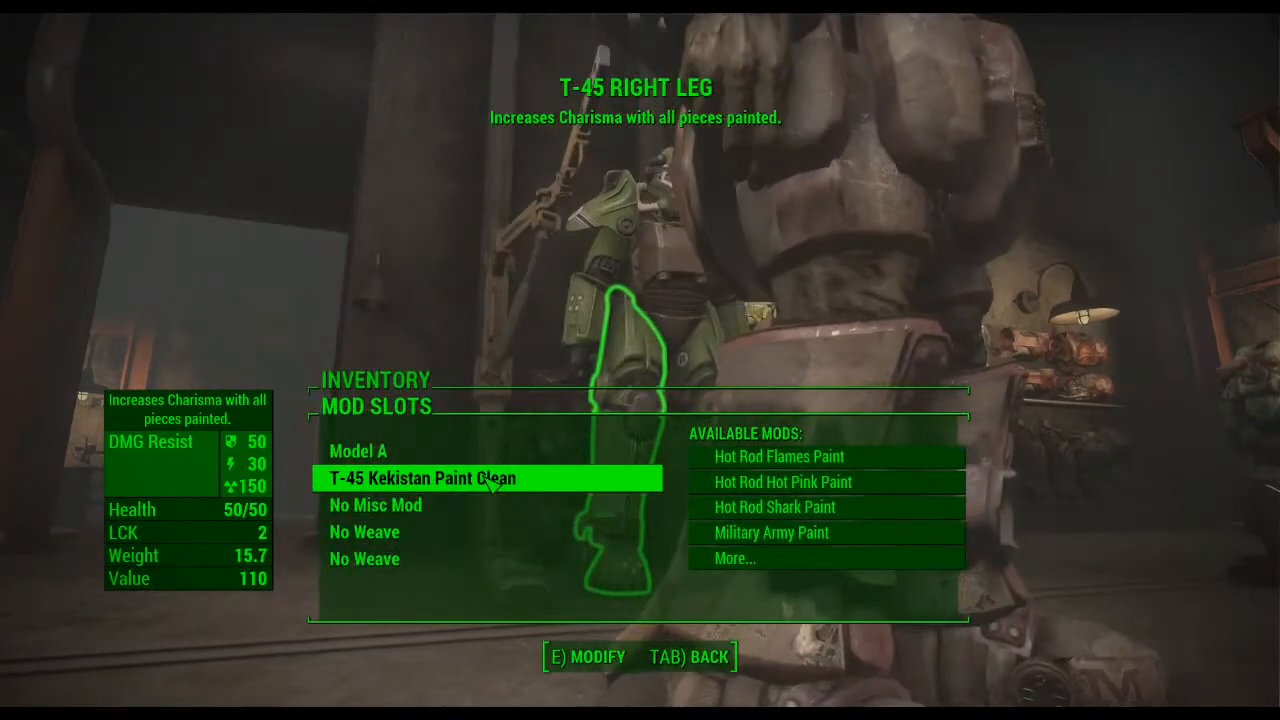
{"action": "key", "text": "Tab"}
Step: Open the T-45 Torso's material mods and highlight T-45 Kekistan Paint Clean
{"action": "key", "text": "Down"}
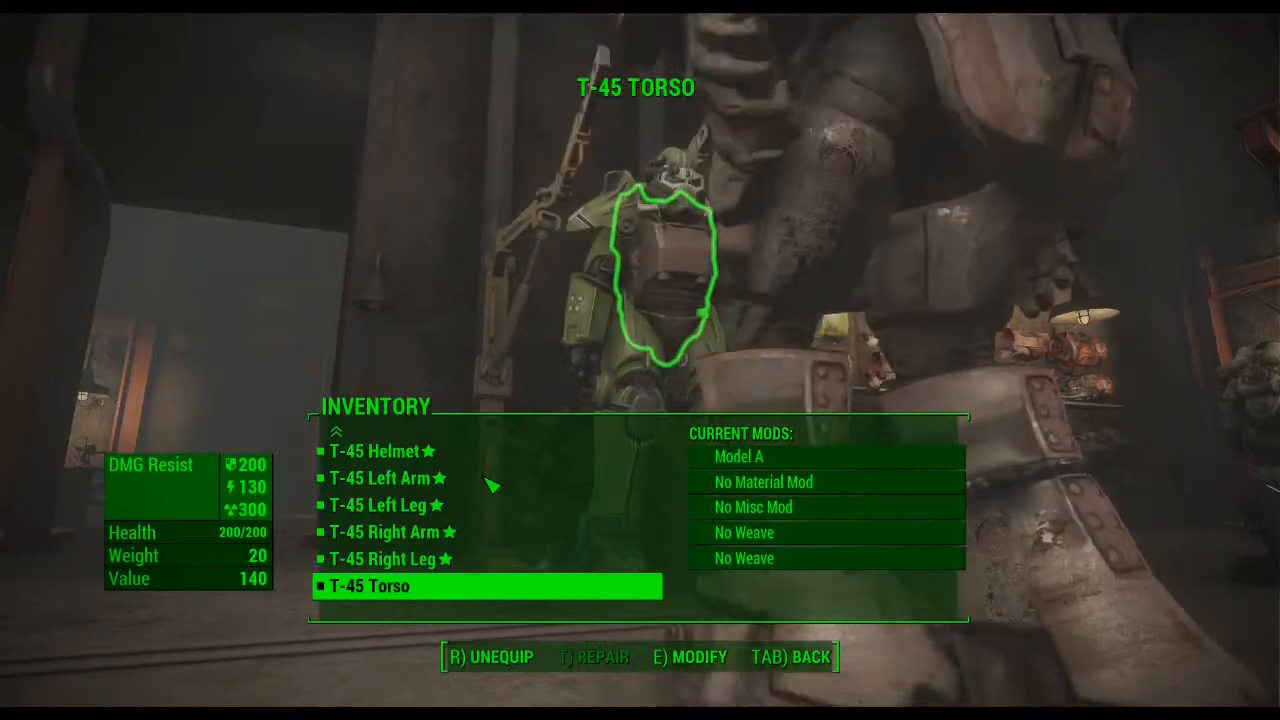
{"action": "key", "text": "e"}
{"action": "key", "text": "Down"}
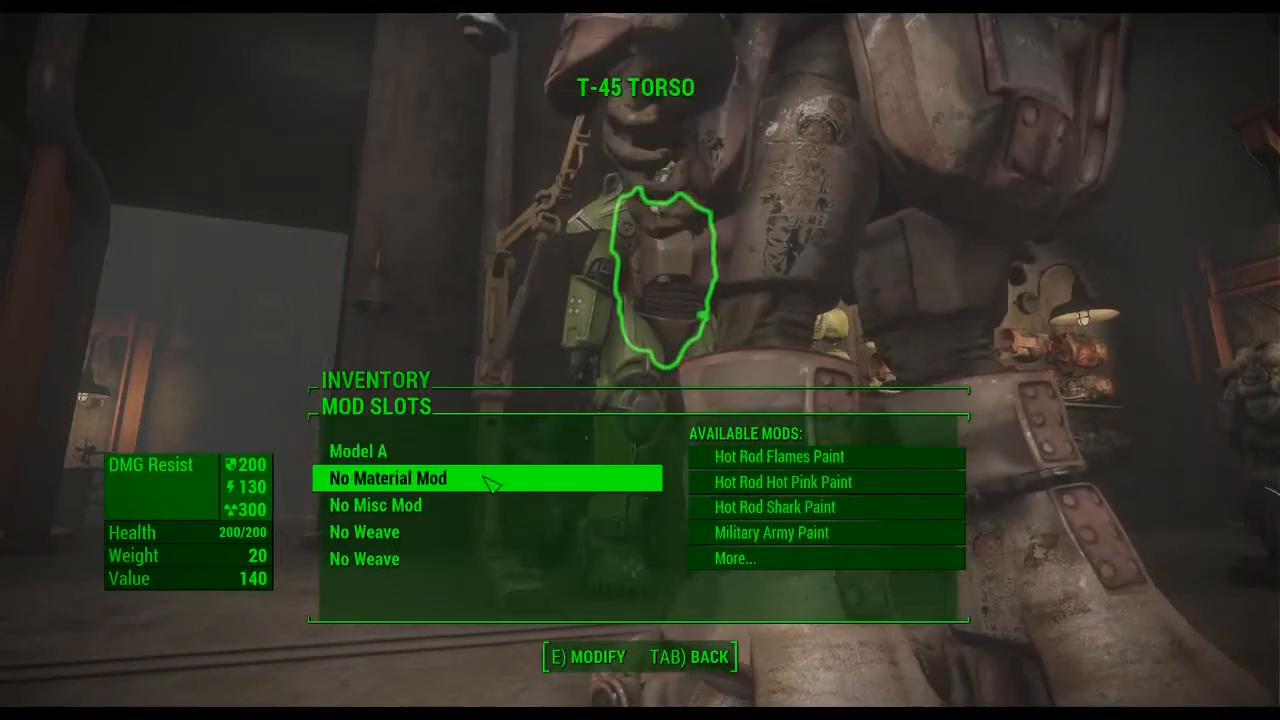
{"action": "key", "text": "e"}
{"action": "key", "text": "Down"}
{"action": "key", "text": "Down"}
{"action": "key", "text": "Down"}
{"action": "key", "text": "Down"}
{"action": "key", "text": "Down"}
{"action": "key", "text": "Down"}
{"action": "key", "text": "Down"}
{"action": "key", "text": "Down"}
{"action": "key", "text": "Down"}
{"action": "key", "text": "Down"}
{"action": "key", "text": "Down"}
{"action": "key", "text": "Down"}
{"action": "key", "text": "Down"}
{"action": "key", "text": "Down"}
{"action": "key", "text": "Down"}
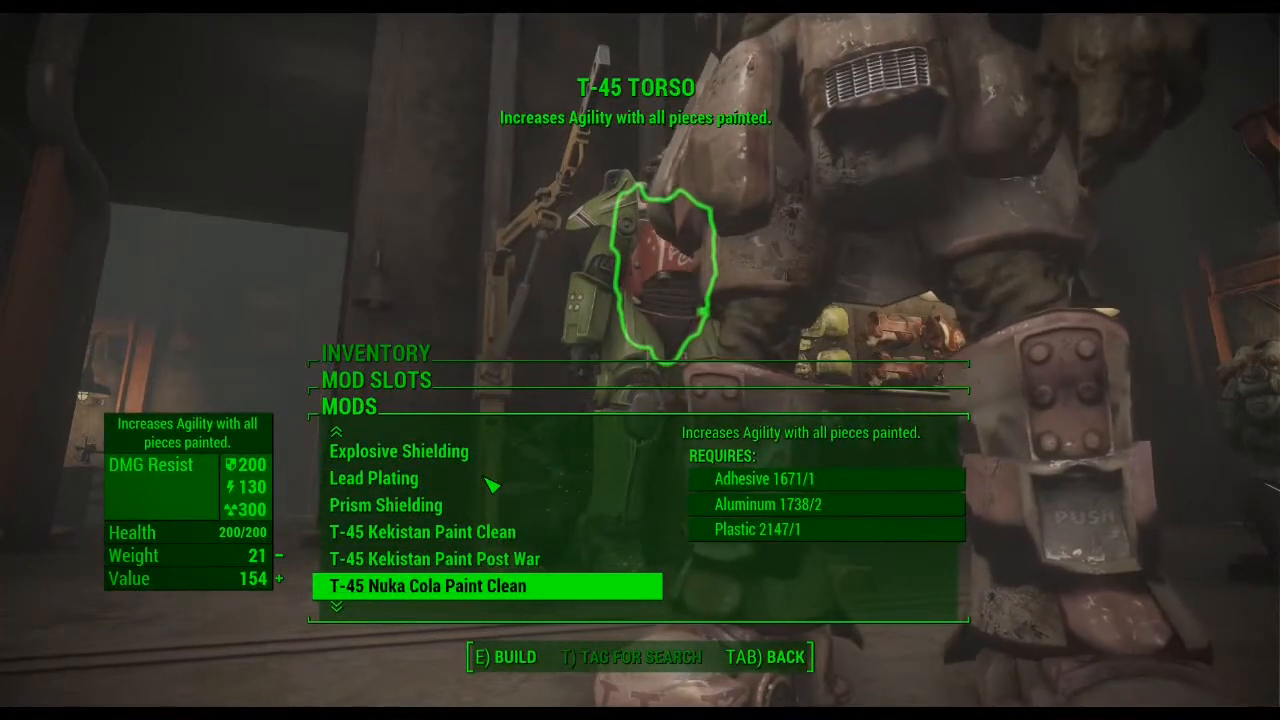
{"action": "key", "text": "Up"}
{"action": "key", "text": "Up"}
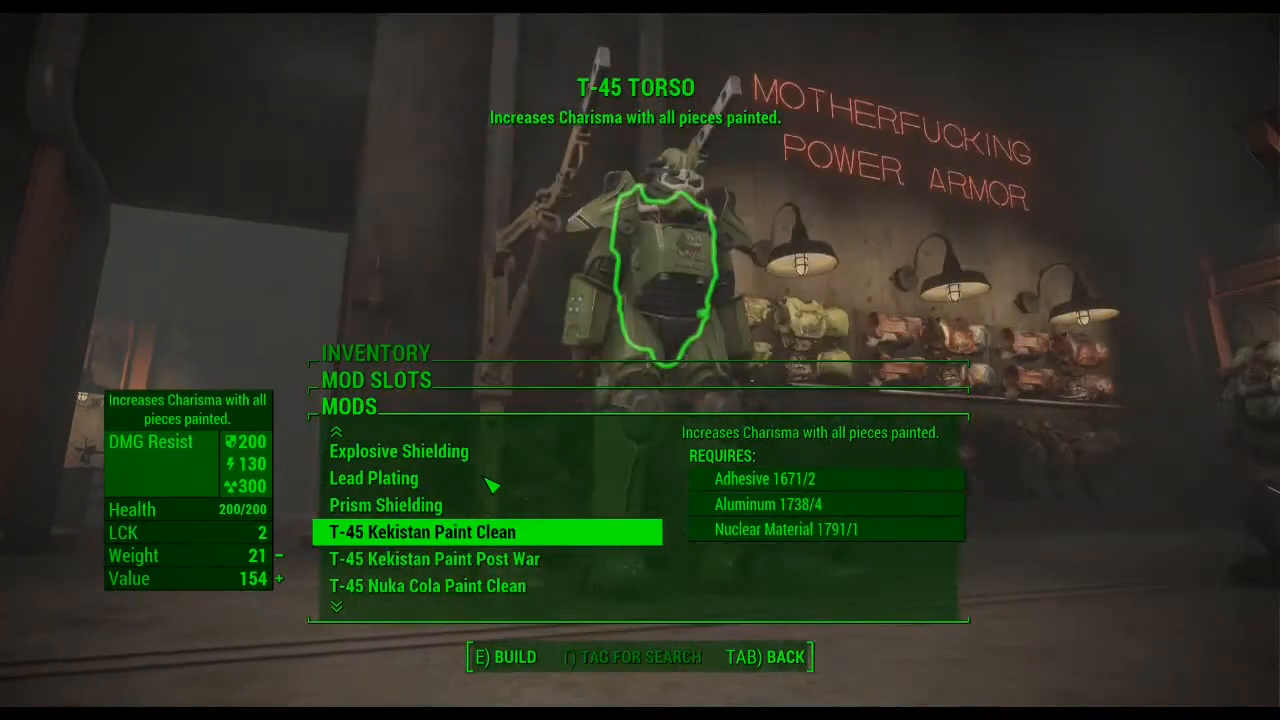
Step: Compare the previews of T-45 Kekistan Paint Clean and T-45 Kekistan Paint Post War on the T-45 Torso
{"action": "key", "text": "Down"}
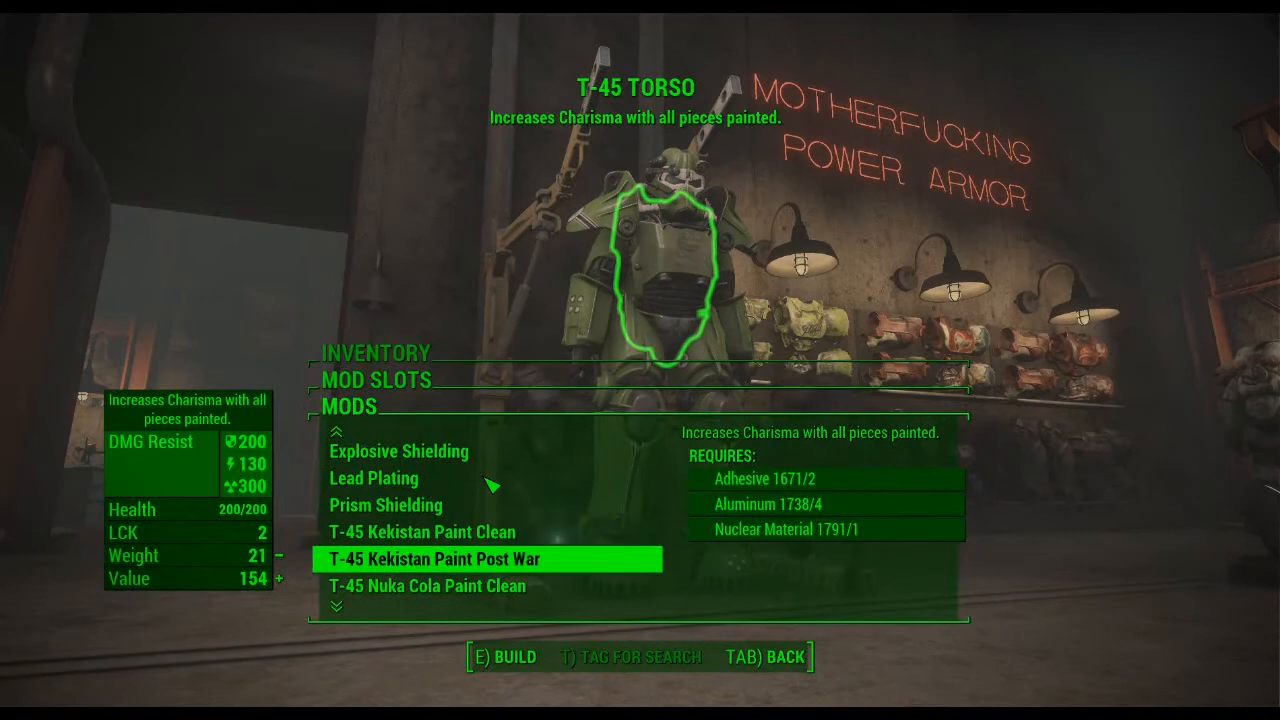
{"action": "key", "text": "Up"}
{"action": "key", "text": "Down"}
{"action": "key", "text": "Up"}
{"action": "key", "text": "Down"}
{"action": "key", "text": "Up"}
{"action": "key", "text": "Down"}
{"action": "key", "text": "Up"}
{"action": "key", "text": "Down"}
{"action": "key", "text": "Up"}
{"action": "key", "text": "Down"}
{"action": "key", "text": "Up"}
{"action": "key", "text": "Down"}
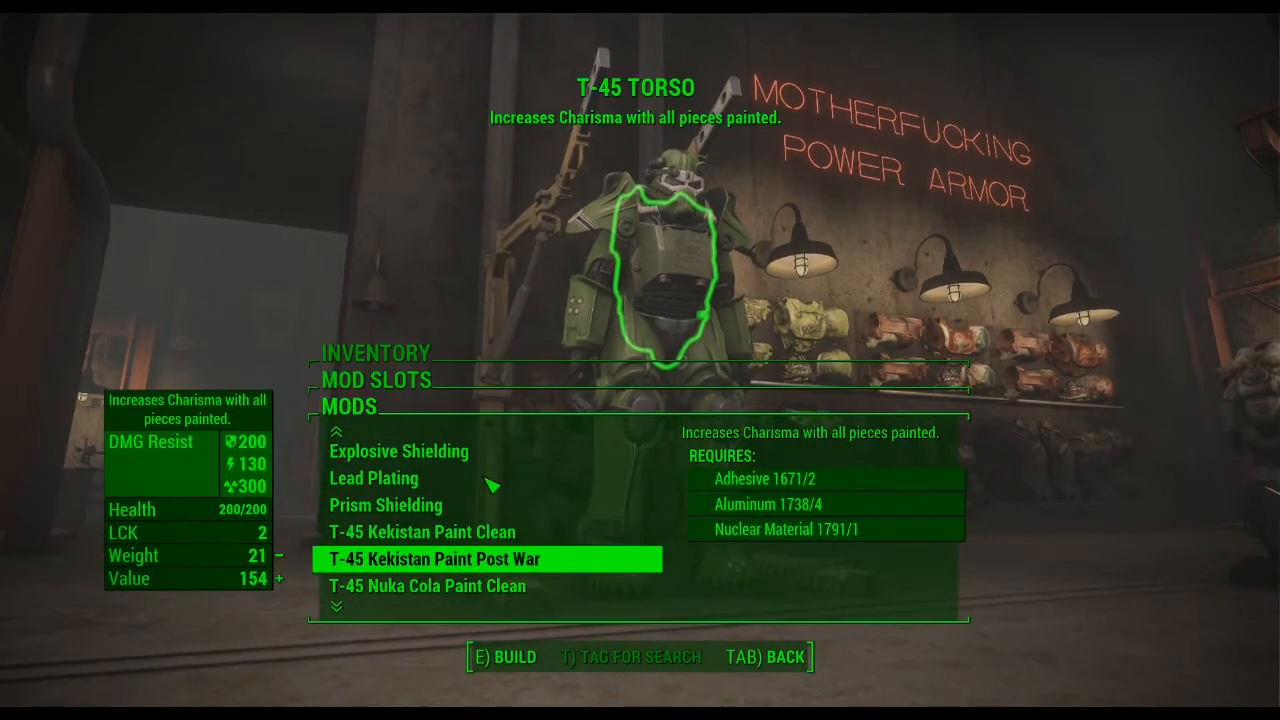
{"action": "key", "text": "Up"}
{"action": "key", "text": "Down"}
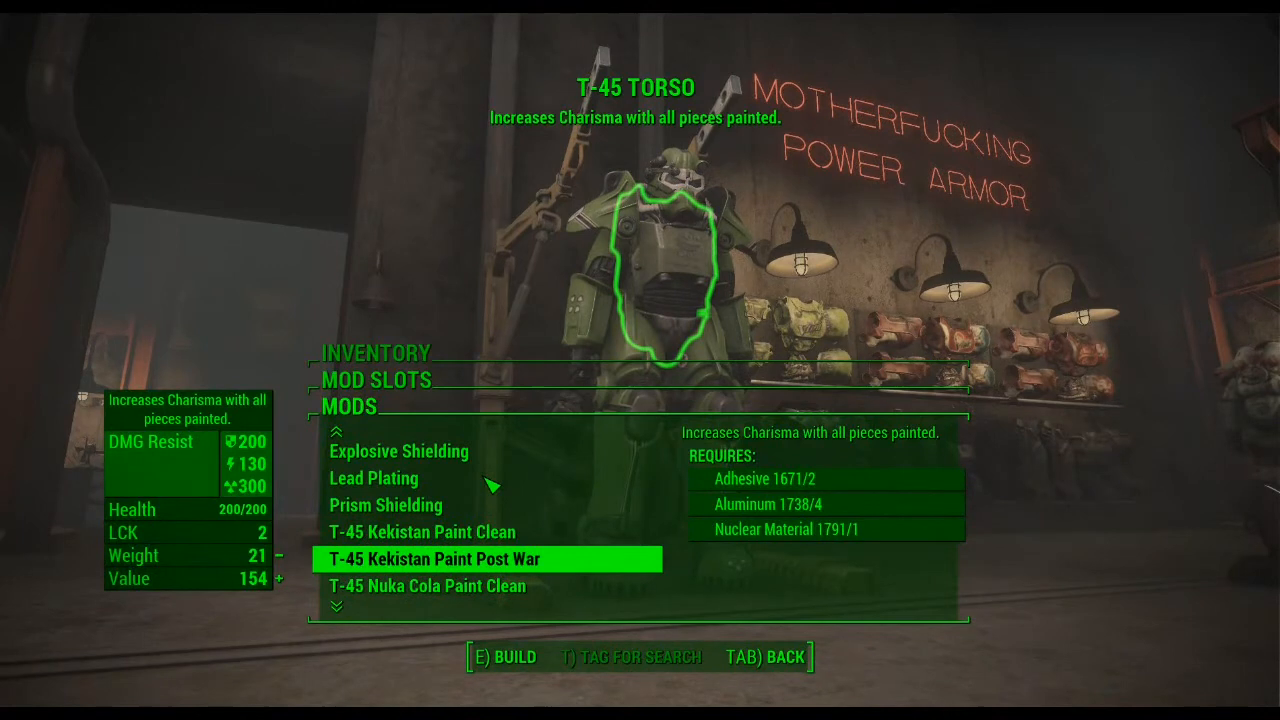
Step: Build the T-45 Kekistan Paint Clean mod on the T-45 Torso and exit the power armor station
{"action": "key", "text": "Up"}
{"action": "key", "text": "e"}
{"action": "key", "text": "Return"}
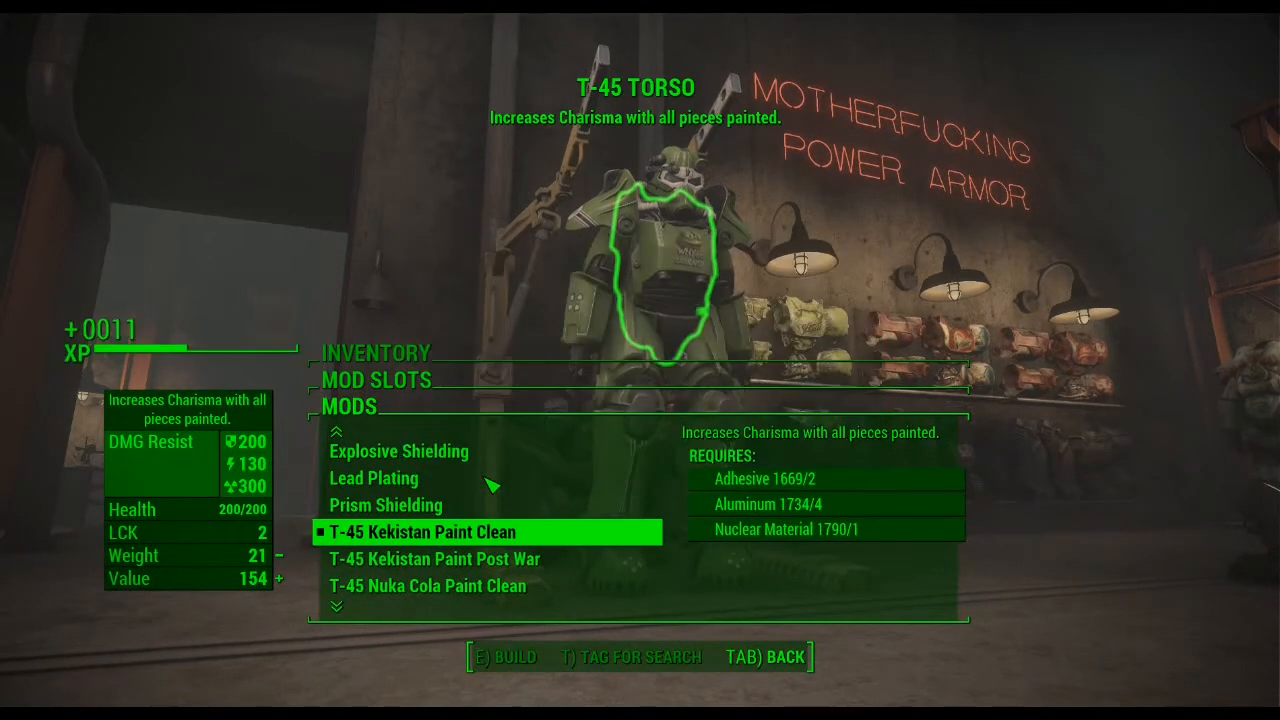
{"action": "key", "text": "Tab"}
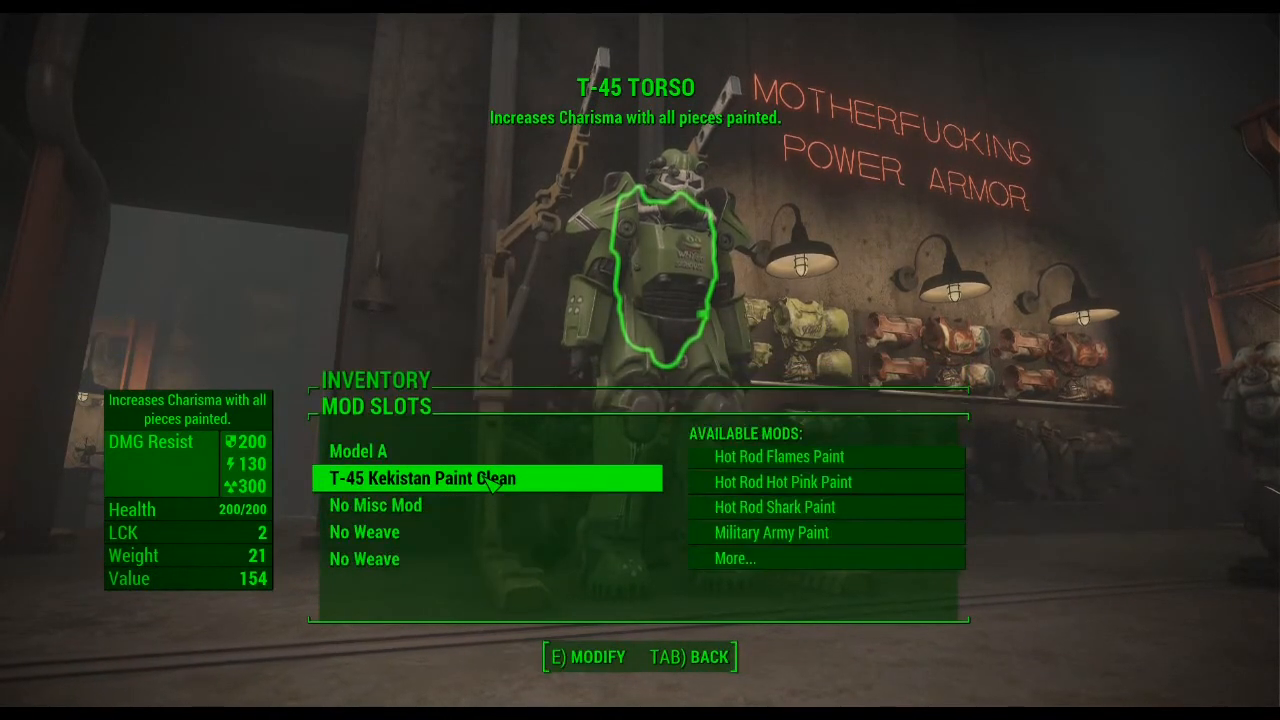
{"action": "key", "text": "Tab"}
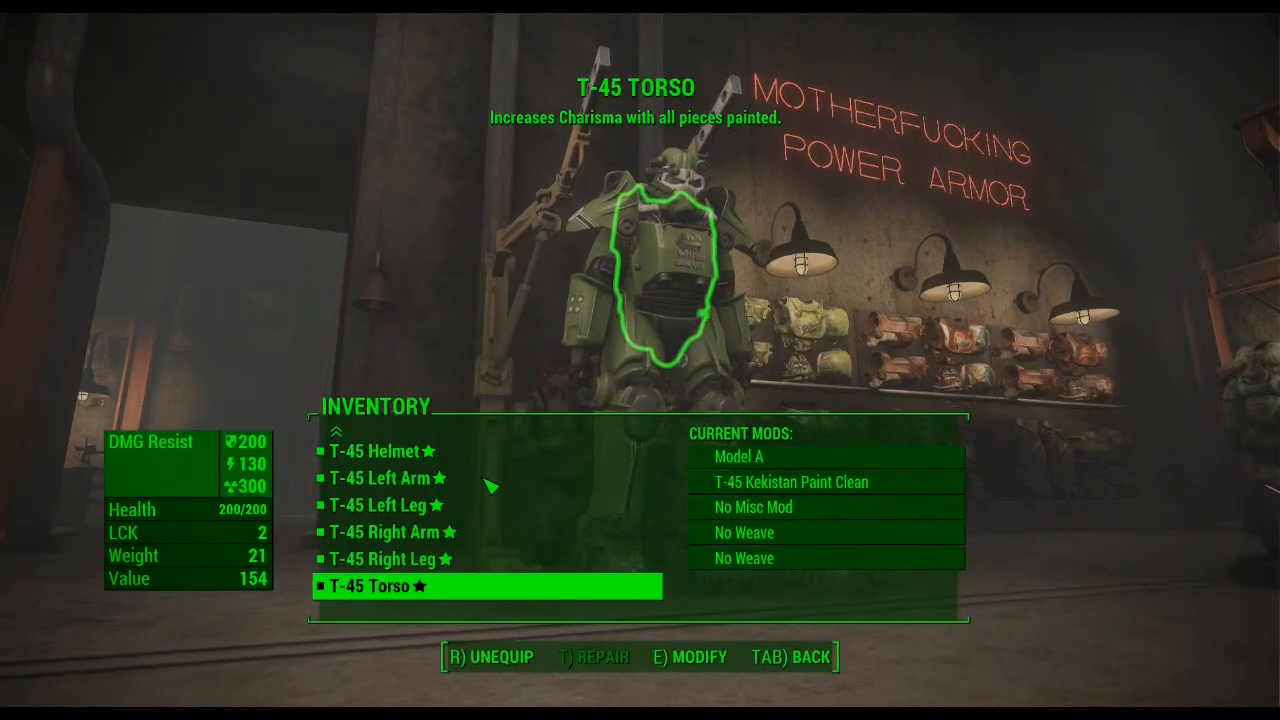
{"action": "key", "text": "Tab"}
{"action": "key", "text": "Tab"}
{"action": "key", "text": "Tab"}
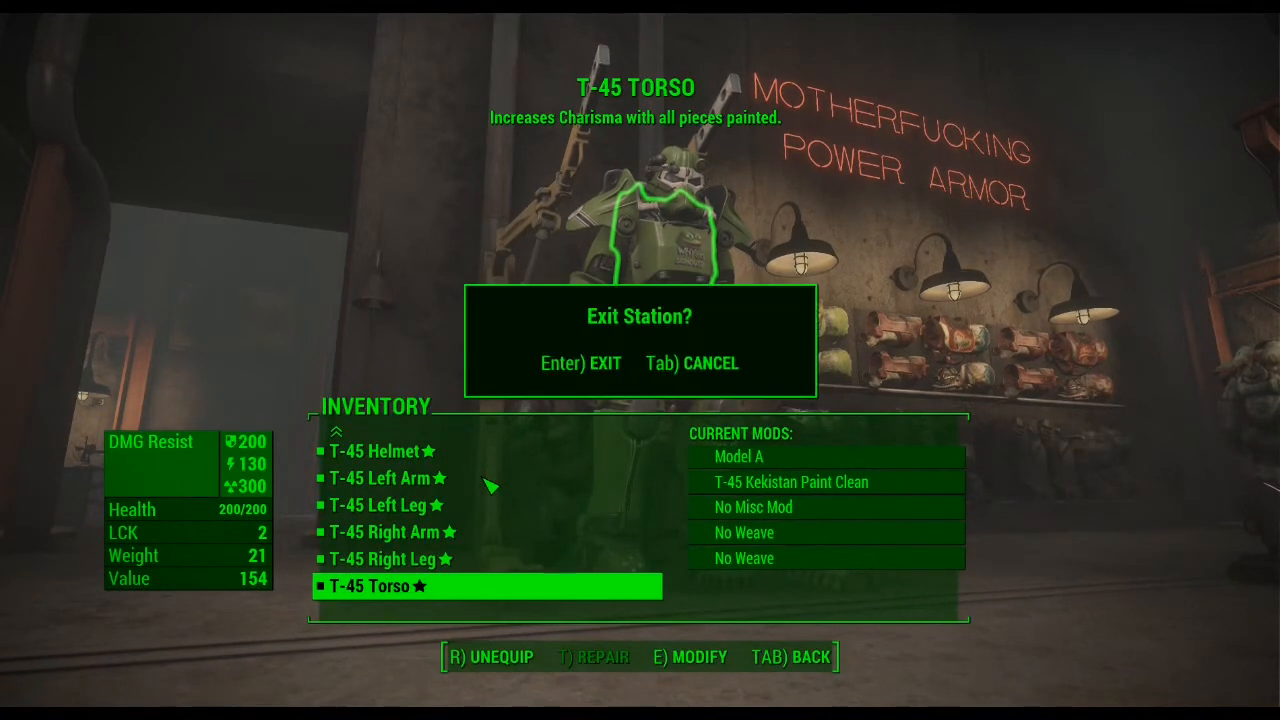
{"action": "key", "text": "Return"}
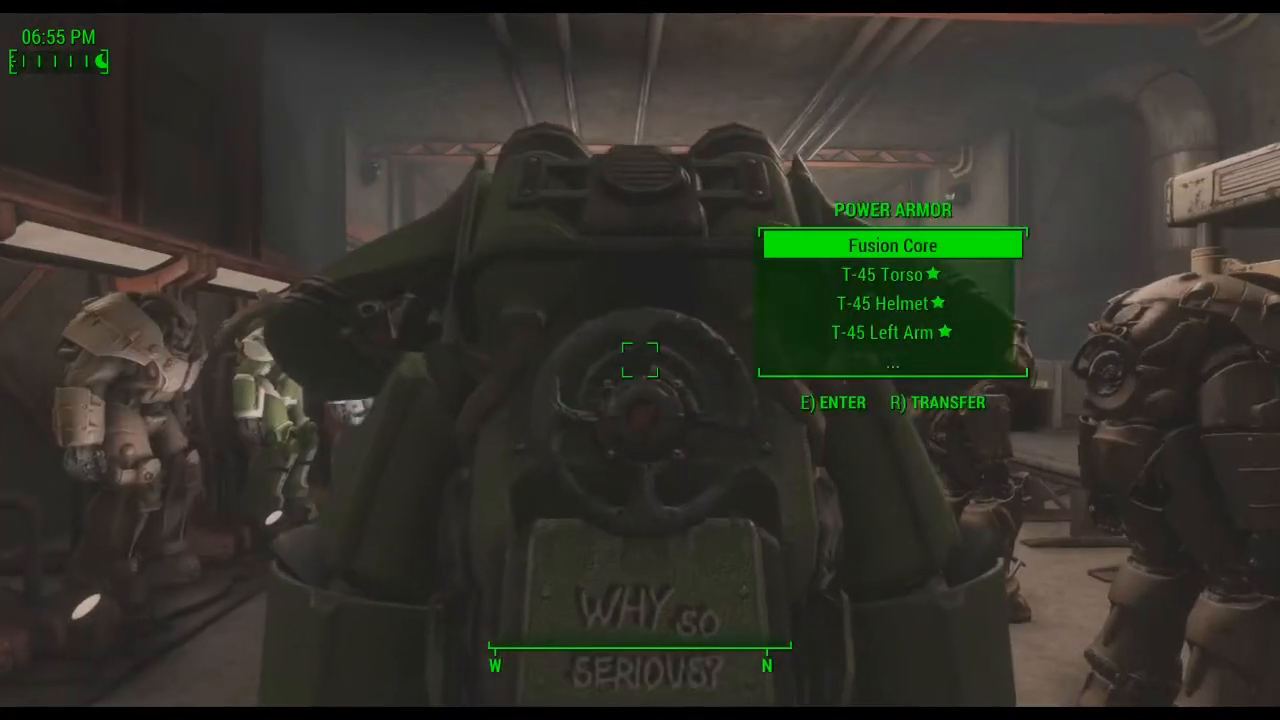
Step: Enter the painted T-45 power armor and look through the apparel list in the Pip-Boy
{"action": "key", "text": "e"}
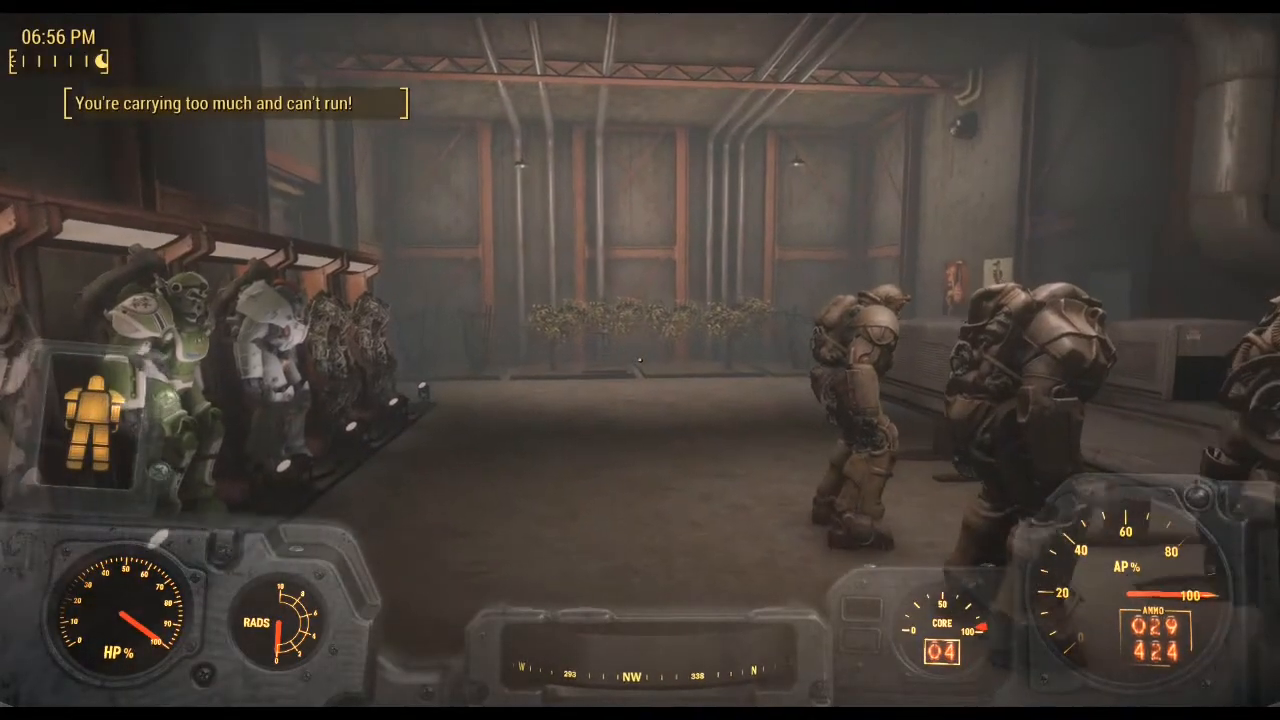
{"action": "key", "text": "Tab"}
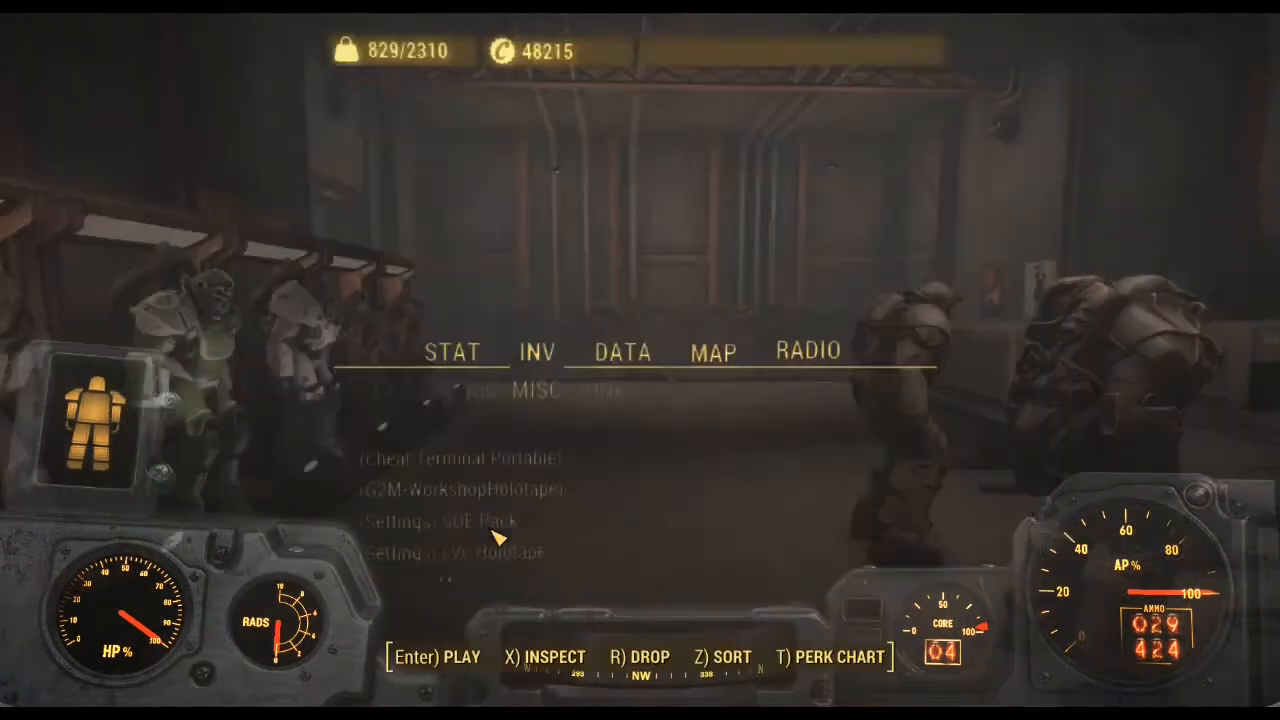
{"action": "key", "text": "Tab"}
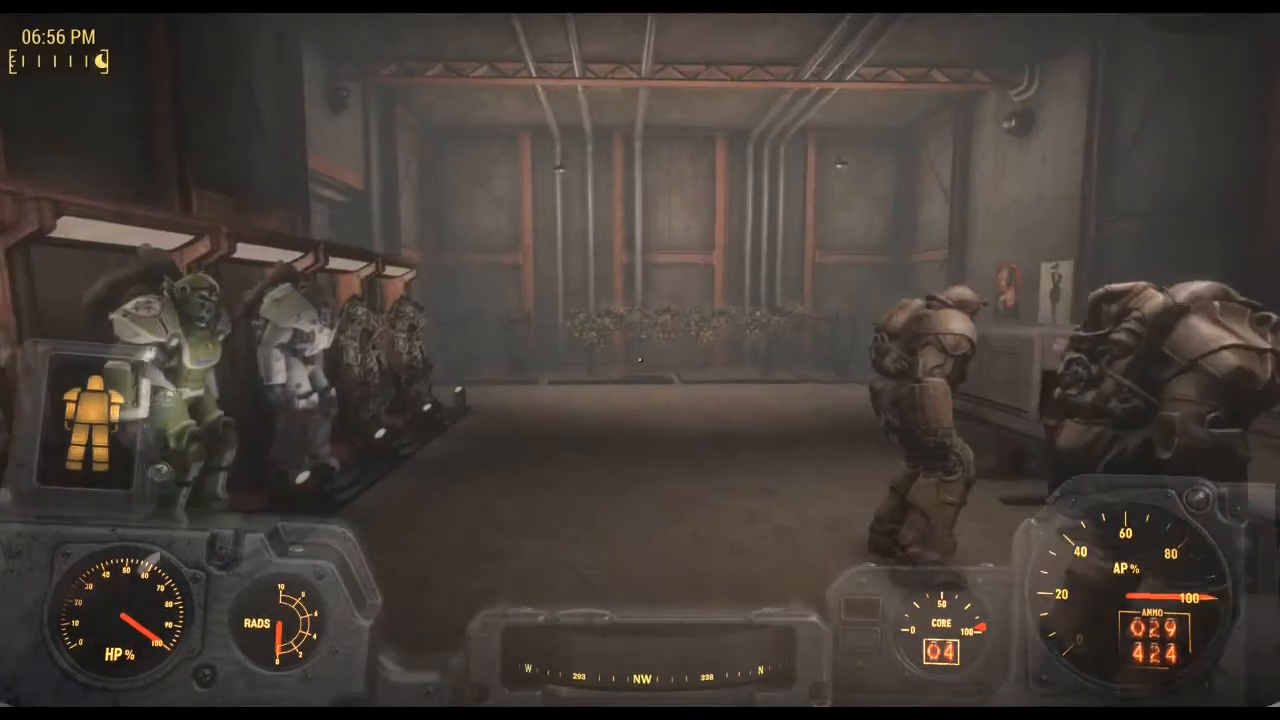
{"action": "key", "text": "s"}
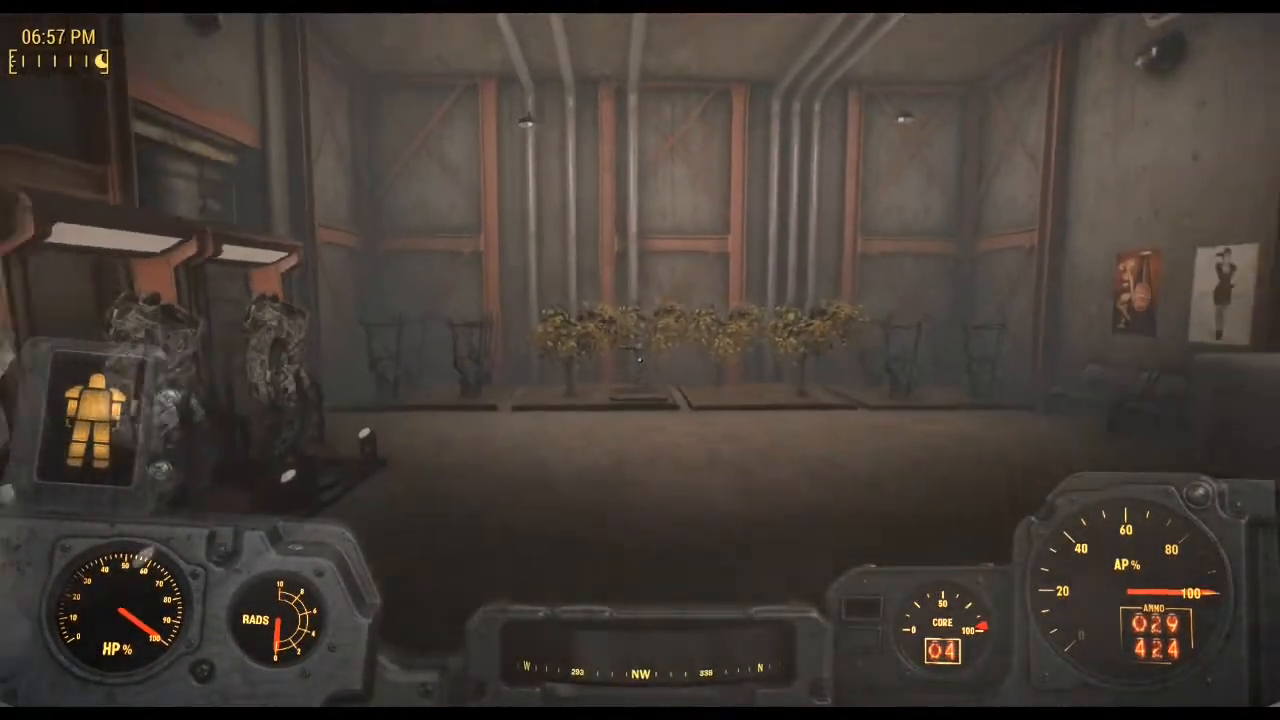
{"action": "key", "text": "Tab"}
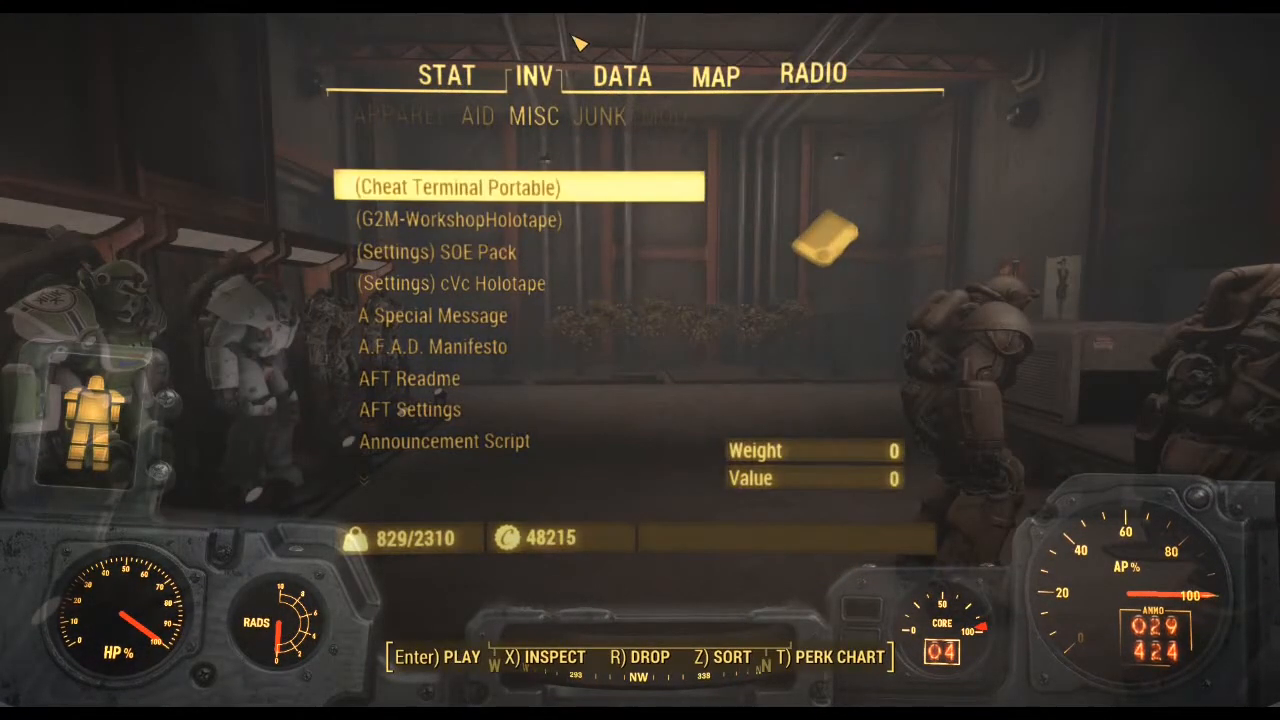
{"action": "left_click", "coordinate": [393, 121]}
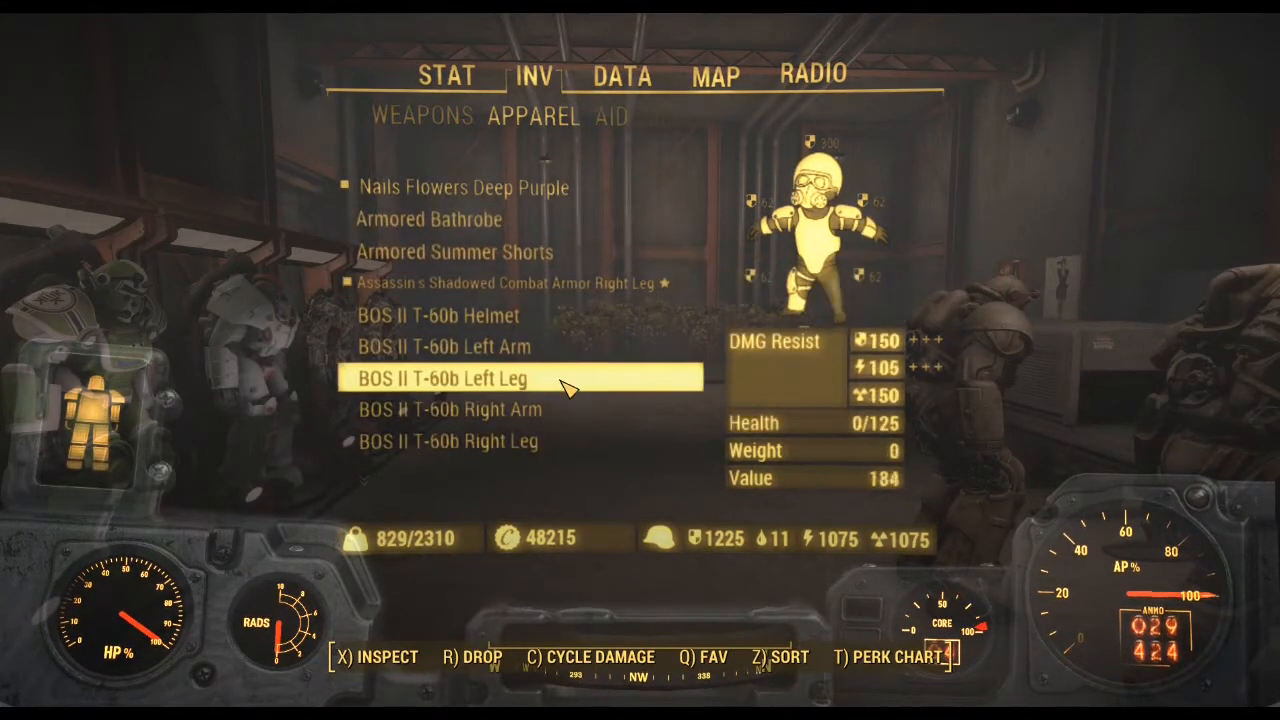
{"action": "key", "text": "Tab"}
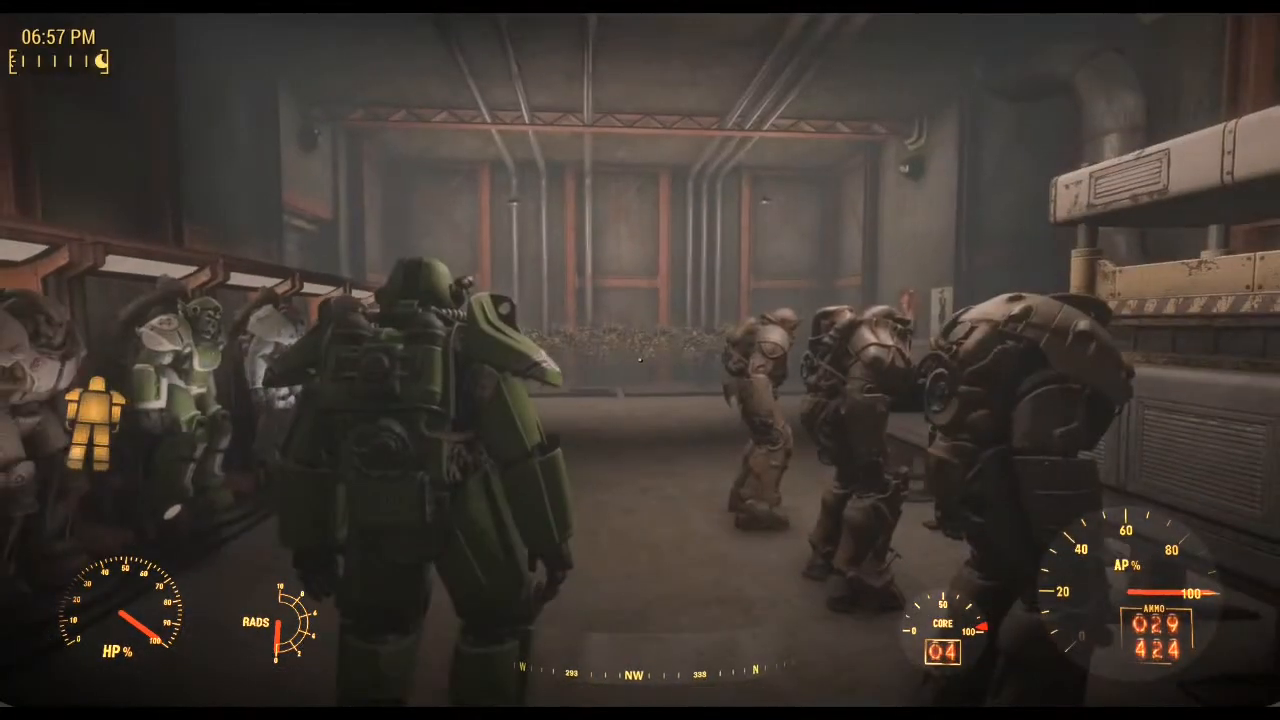
Step: Walk around the garage in the T-45 armor and examine its Kekistan paint in third person from several sides
{"action": "key", "text": "ctrl"}
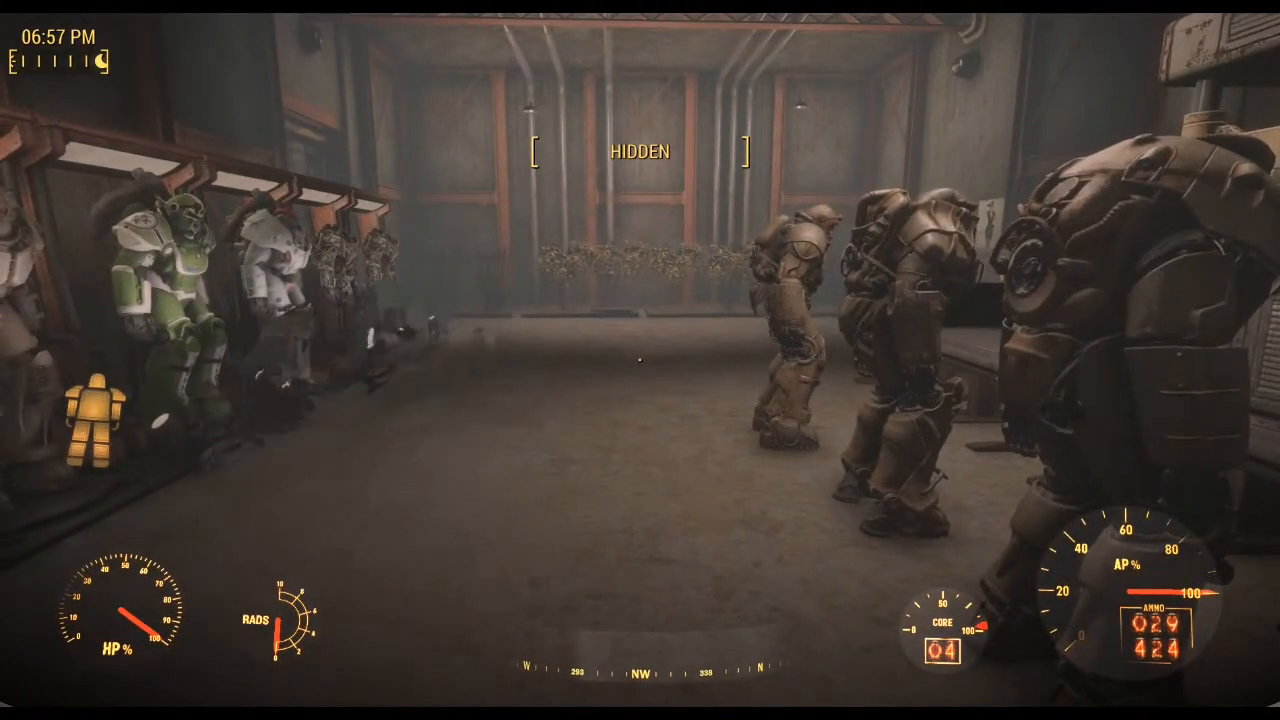
{"action": "key", "text": "w"}
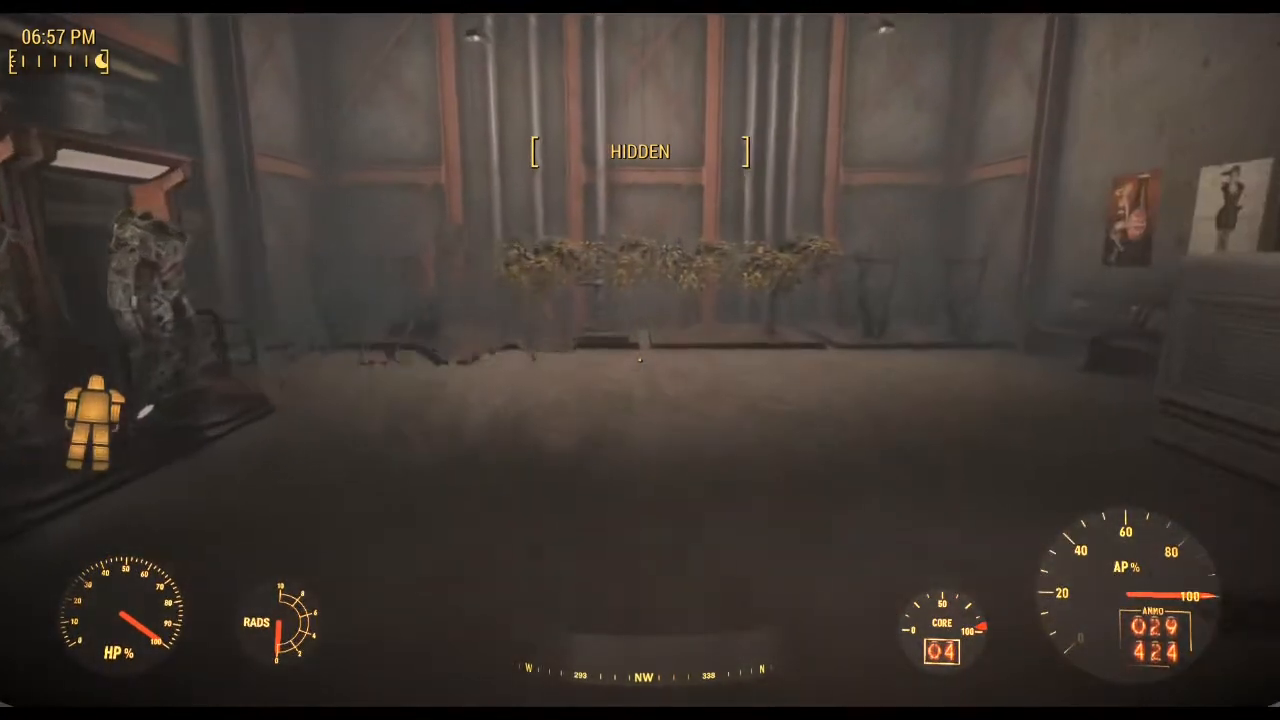
{"action": "key", "text": "w"}
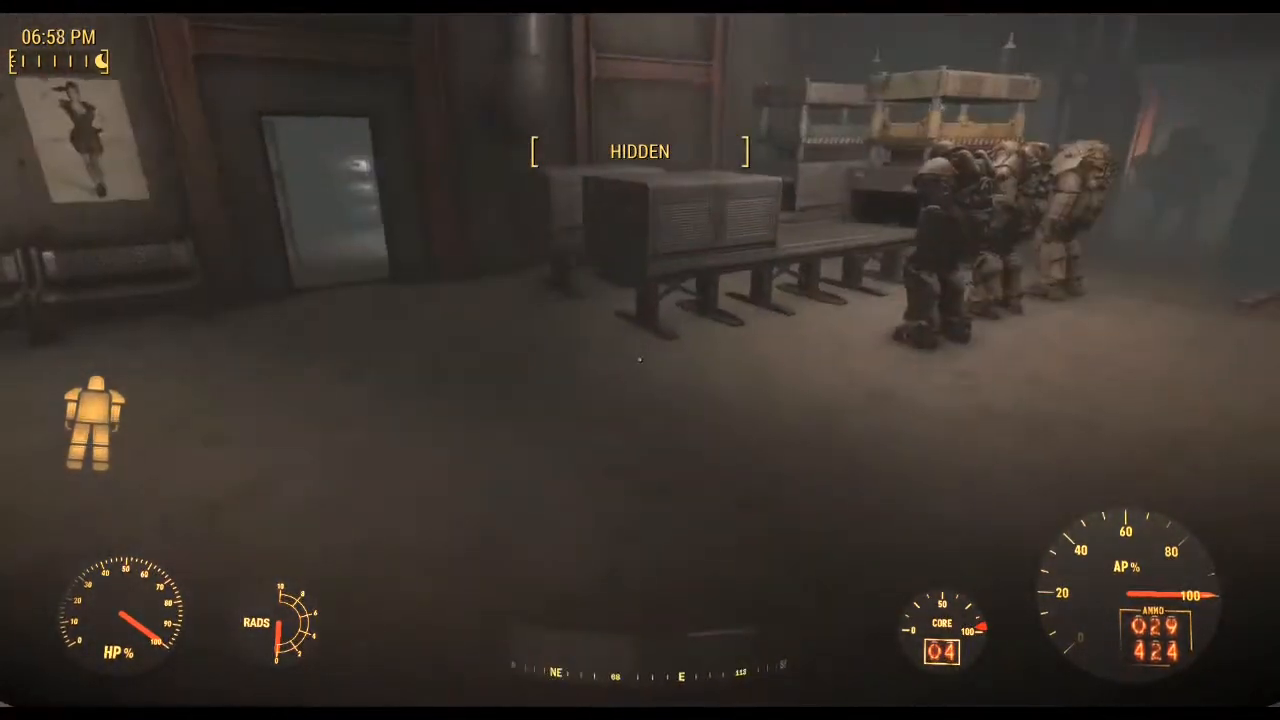
{"action": "key", "text": "w"}
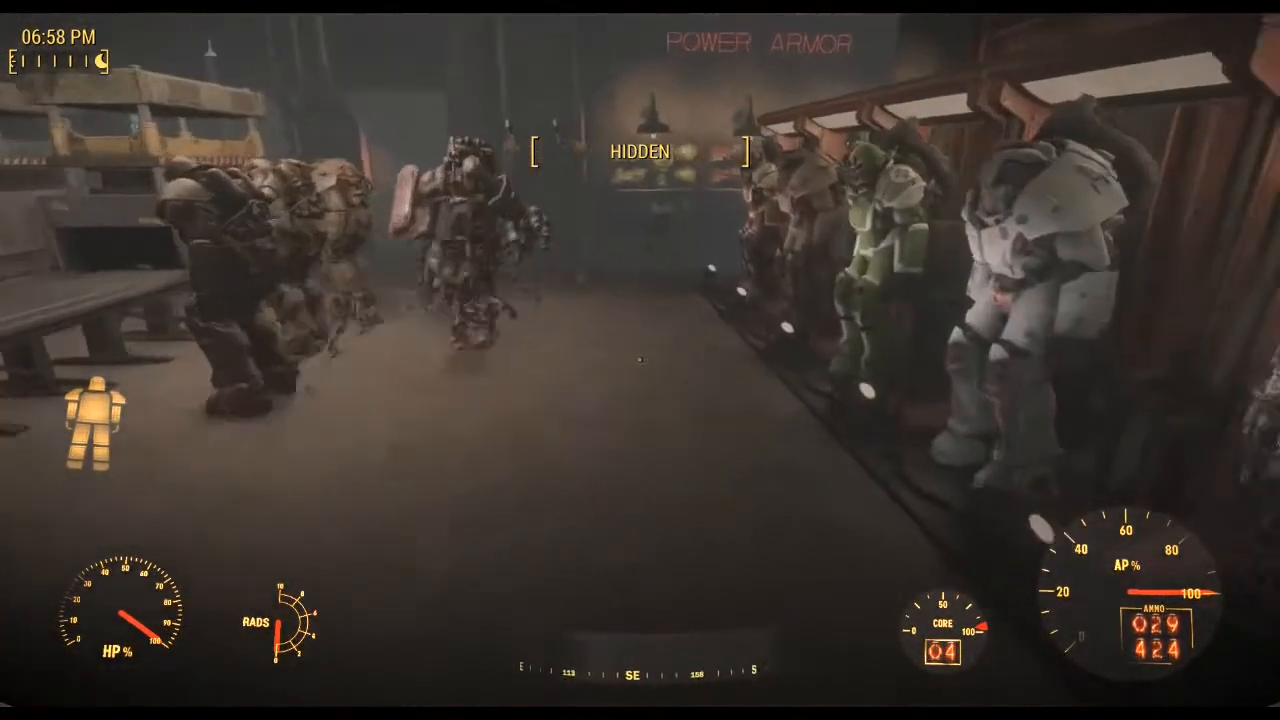
{"action": "key", "text": "v"}
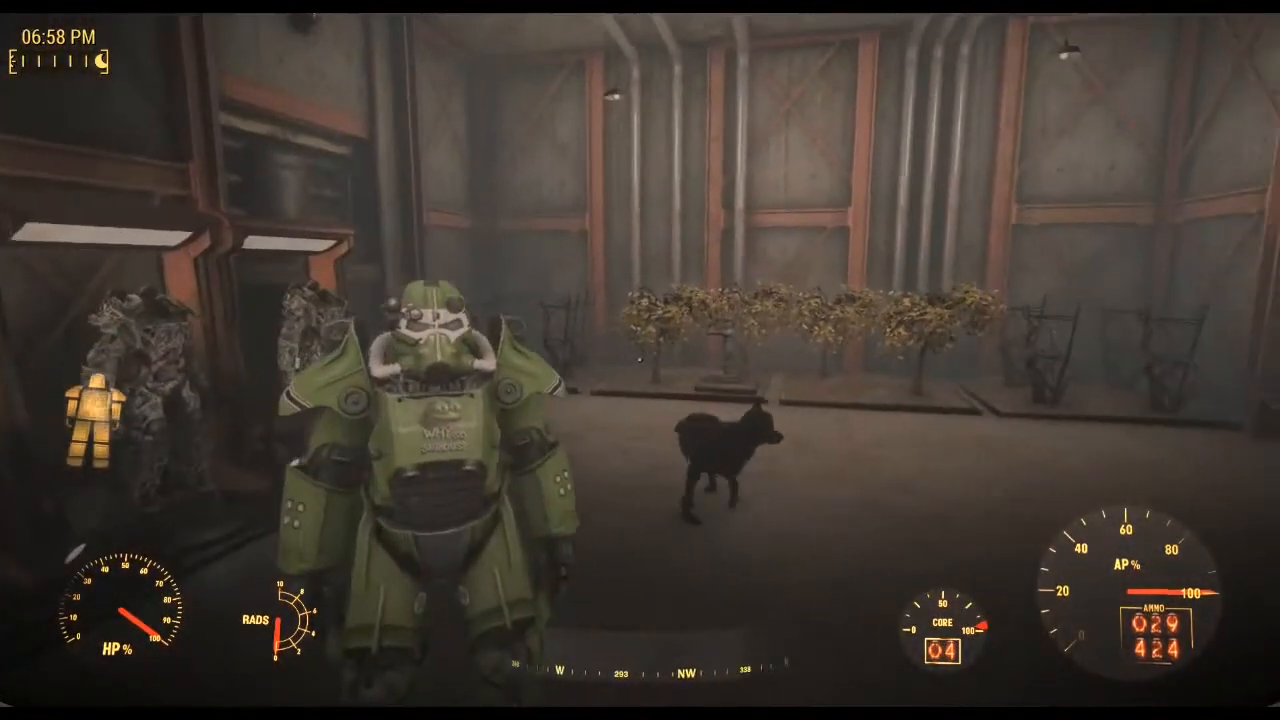
{"action": "key", "text": "w"}
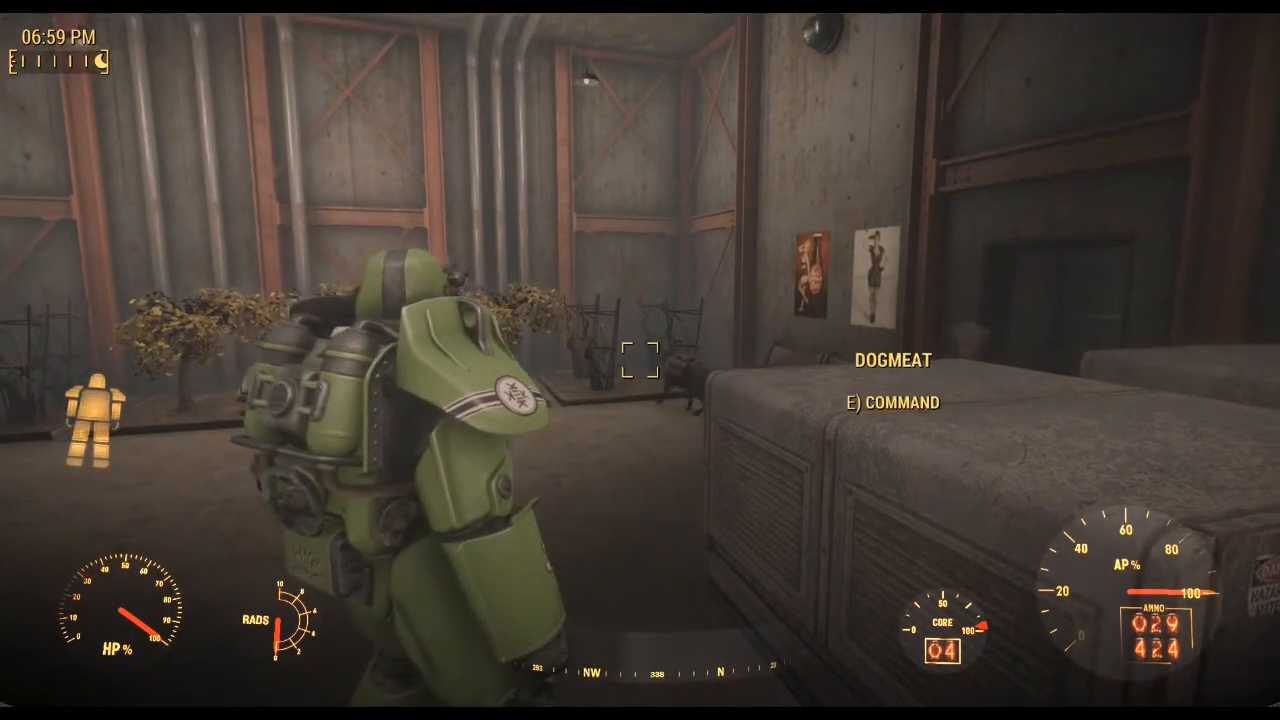
Step: Exit the T-45 power armor and start crafting at the power armor station holding the X-01 suit
{"action": "key", "text": "e"}
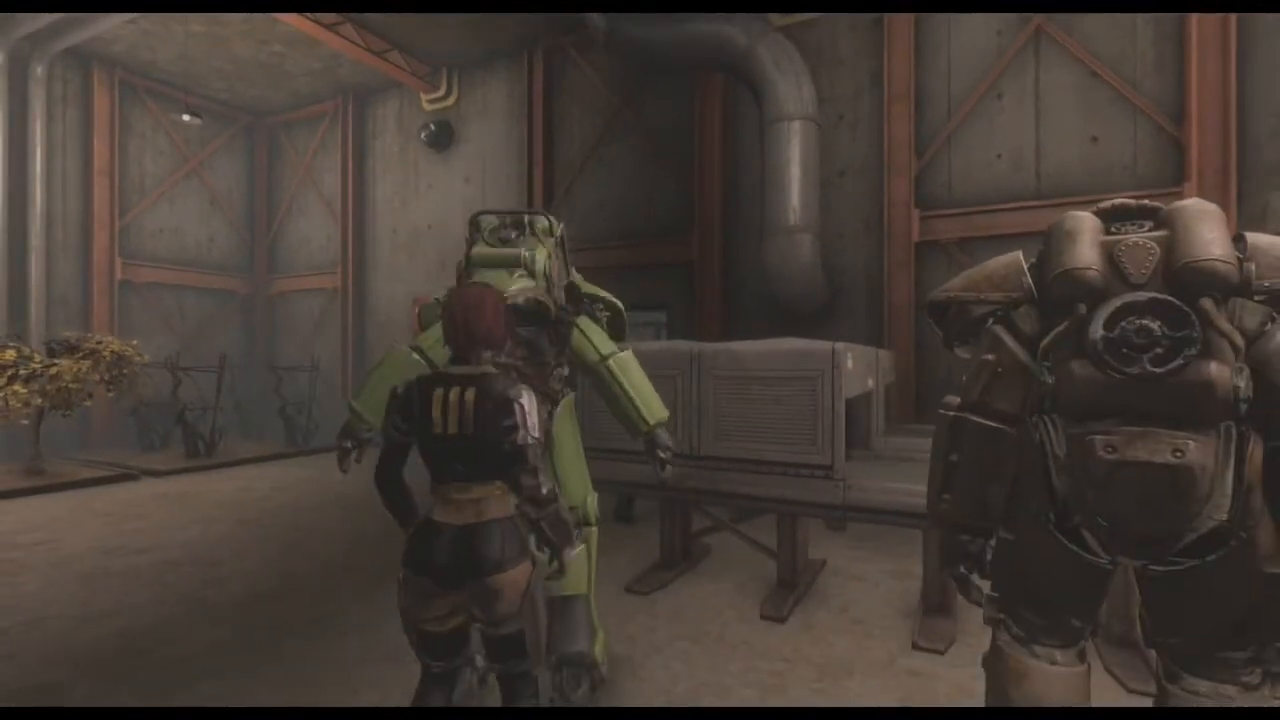
{"action": "key", "text": "w"}
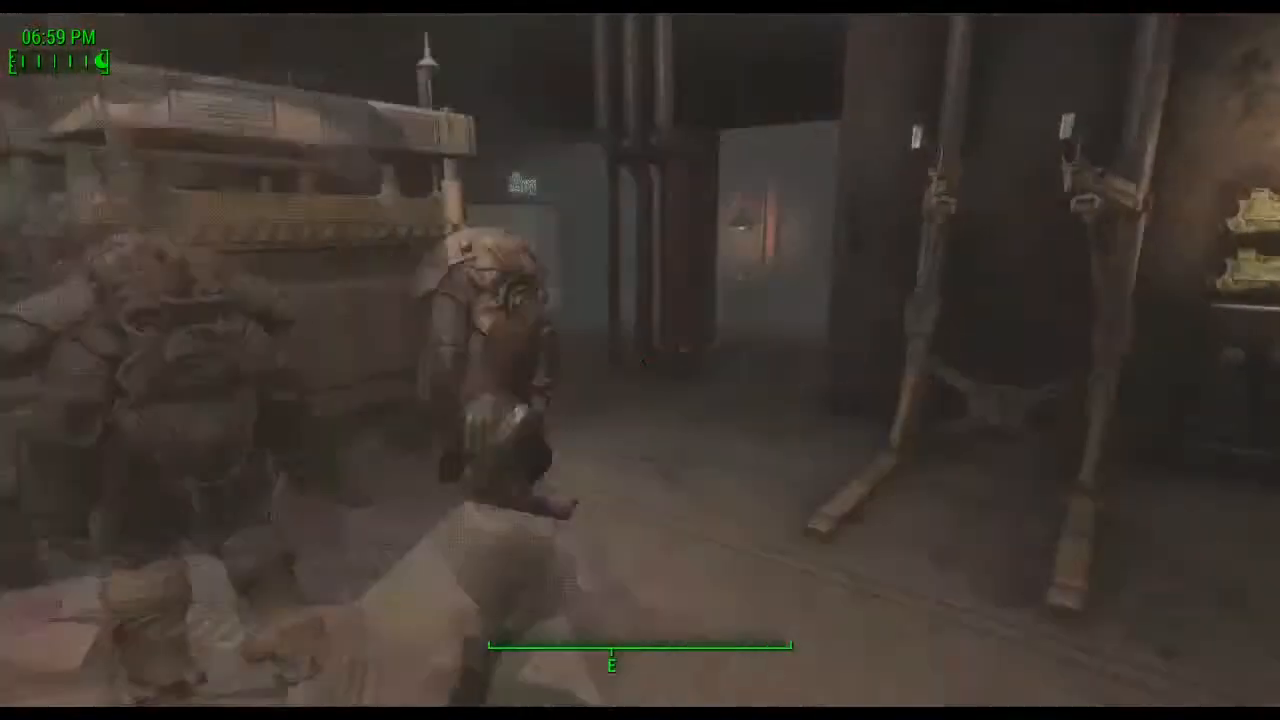
{"action": "key", "text": "e"}
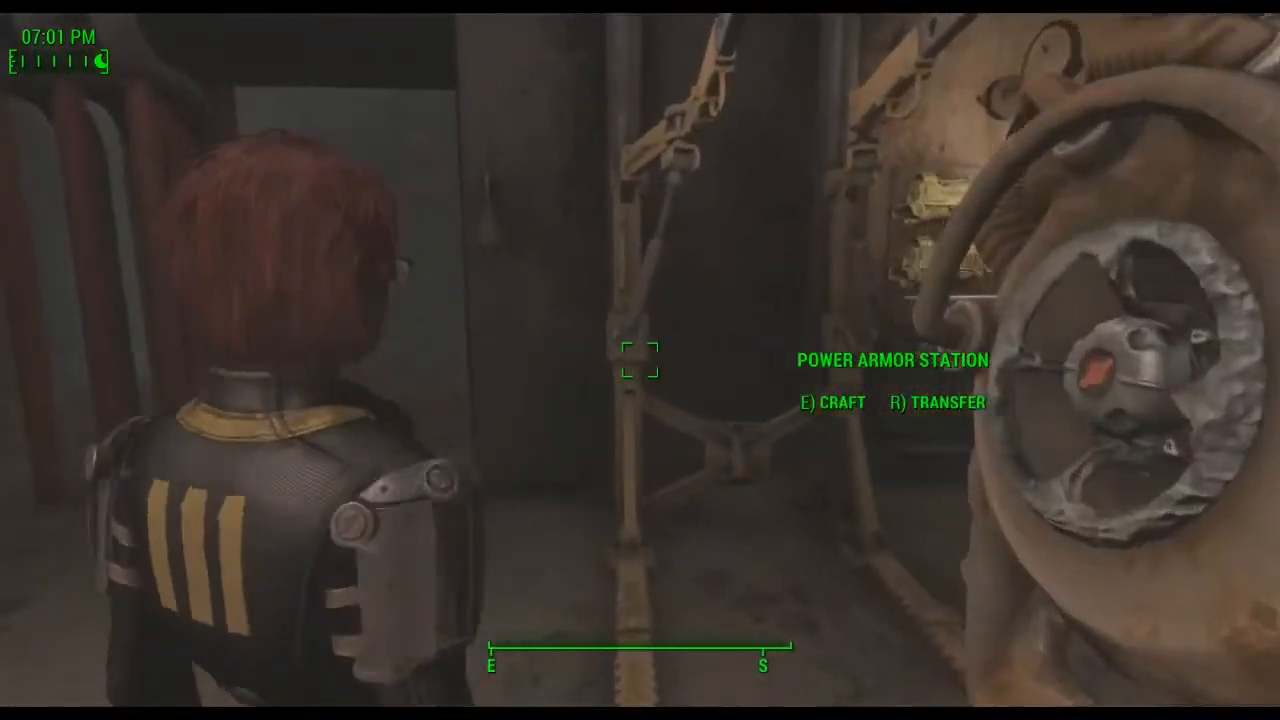
{"action": "key", "text": "e"}
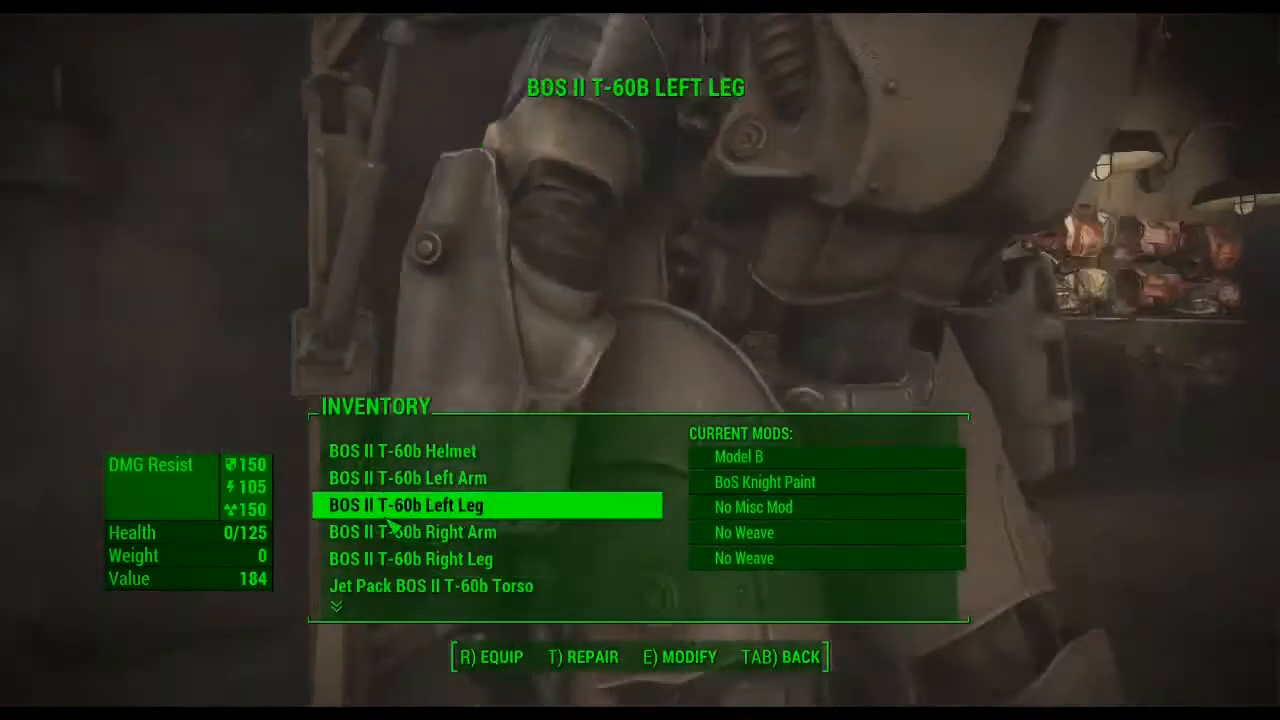
Step: Build the X-01 Kekistan Paint Clean material mod on the X-01 Helmet and return to its mod slots
{"action": "scroll", "coordinate": [495, 514], "scroll_direction": "down", "scroll_amount": 3}
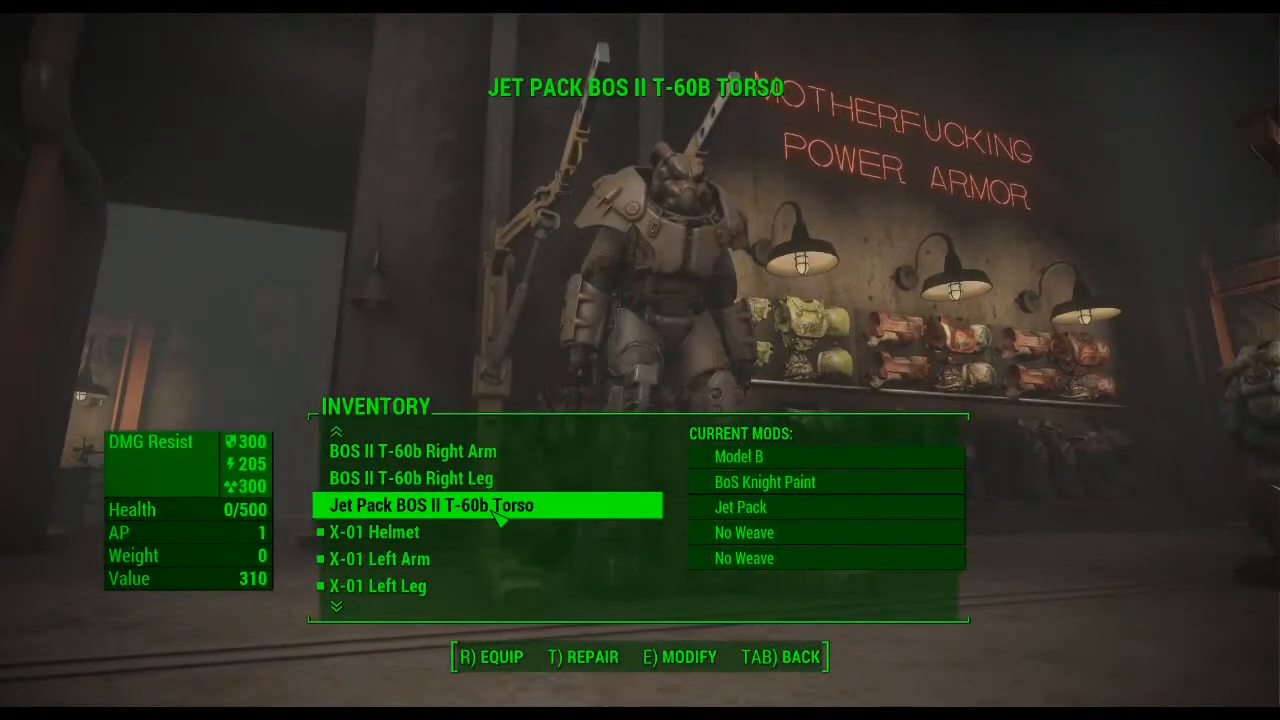
{"action": "left_click", "coordinate": [479, 536]}
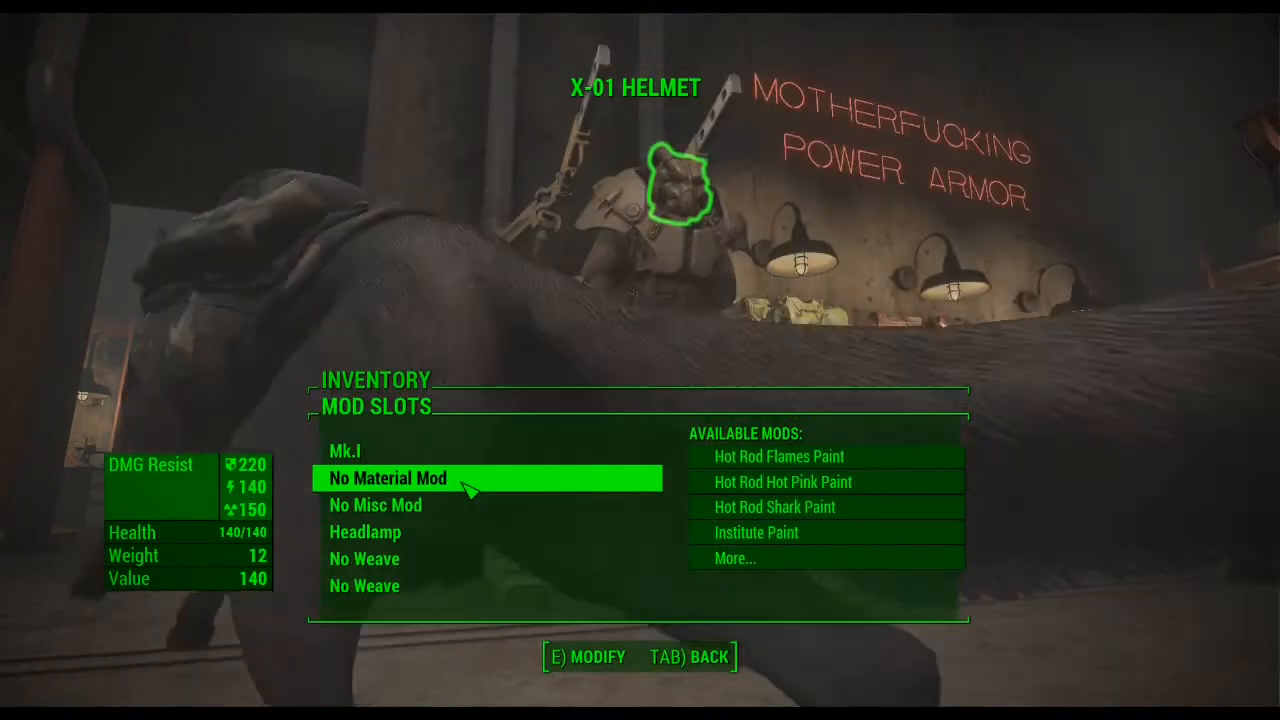
{"action": "left_click", "coordinate": [467, 484]}
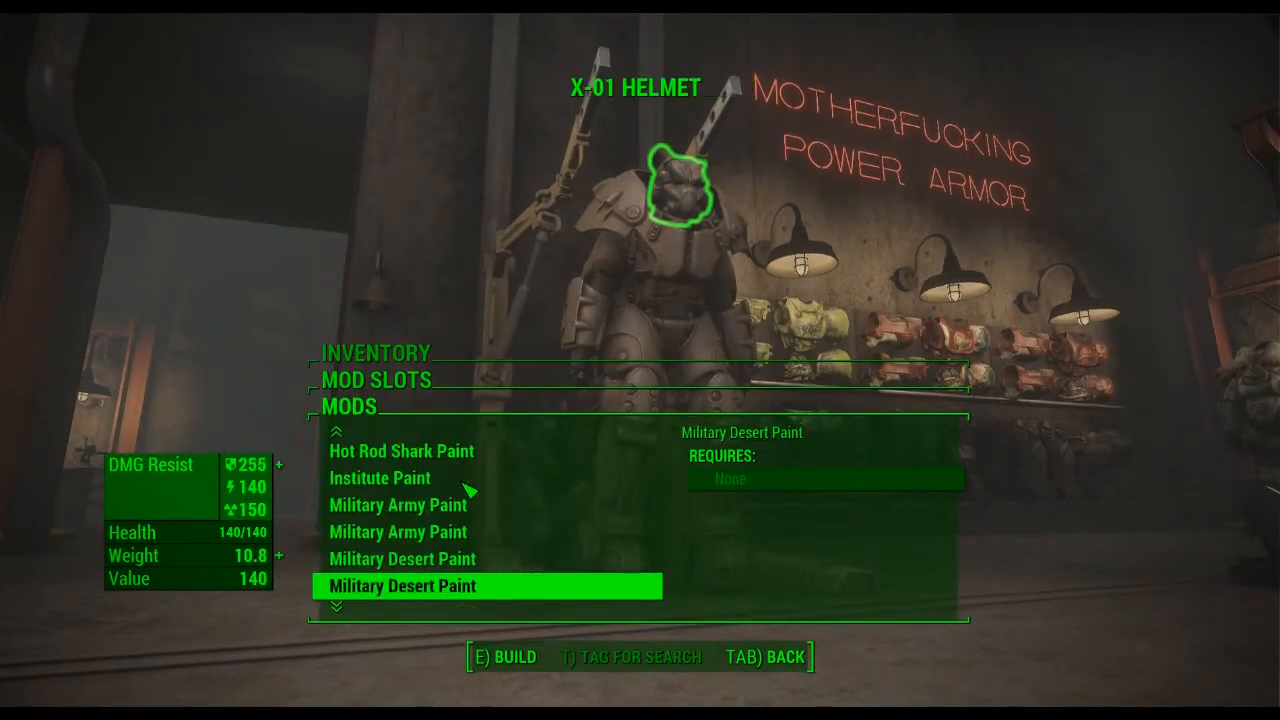
{"action": "scroll", "coordinate": [468, 488], "scroll_direction": "down", "scroll_amount": 10}
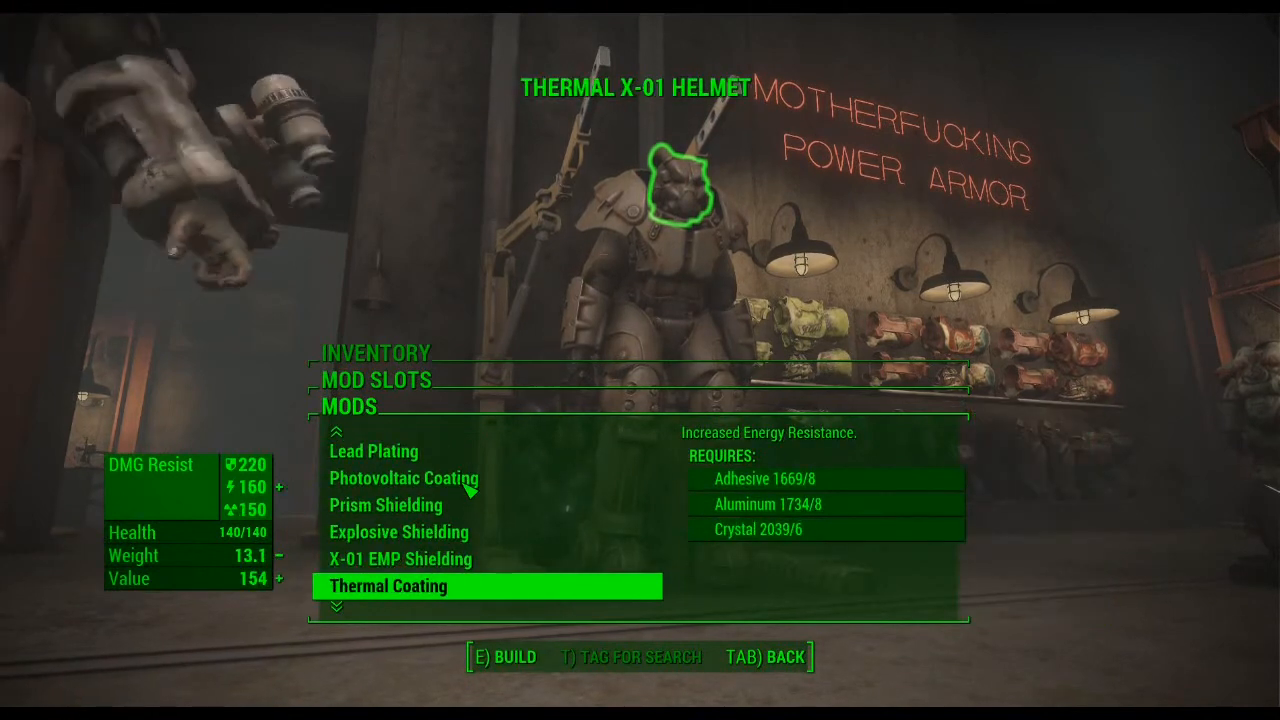
{"action": "scroll", "coordinate": [468, 488], "scroll_direction": "down", "scroll_amount": 3}
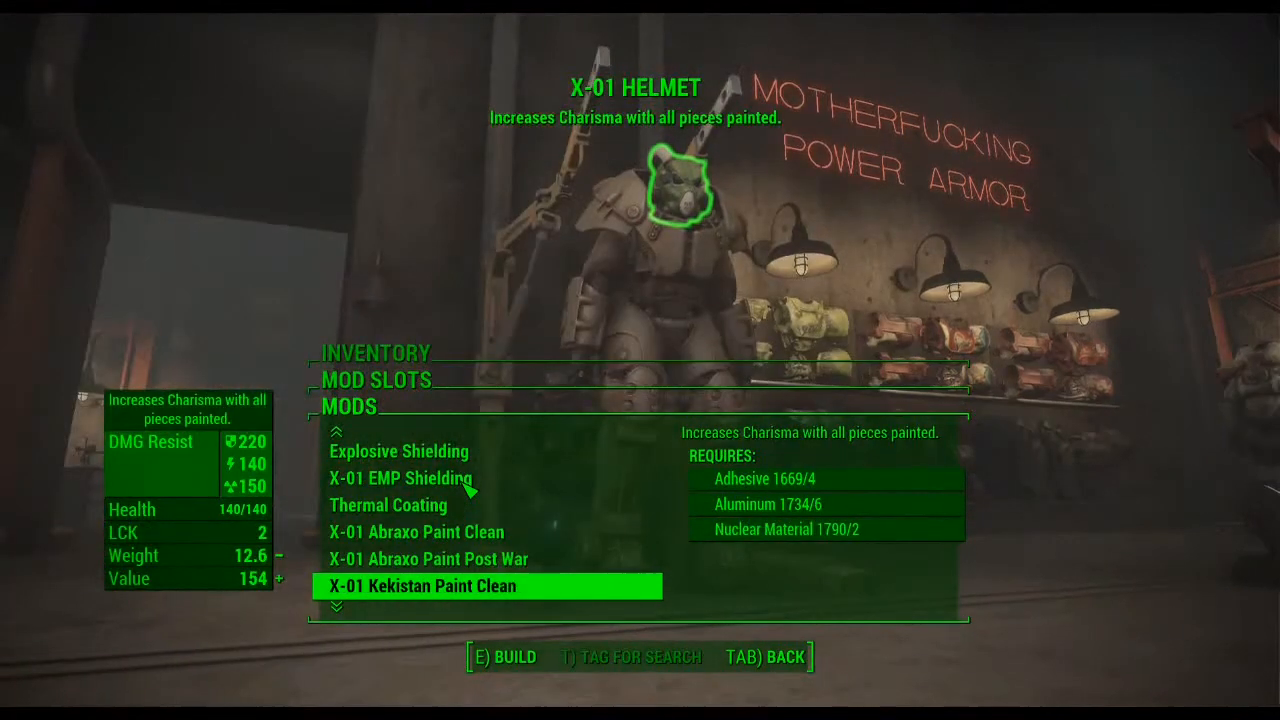
{"action": "key", "text": "e"}
{"action": "key", "text": "Return"}
{"action": "key", "text": "Tab"}
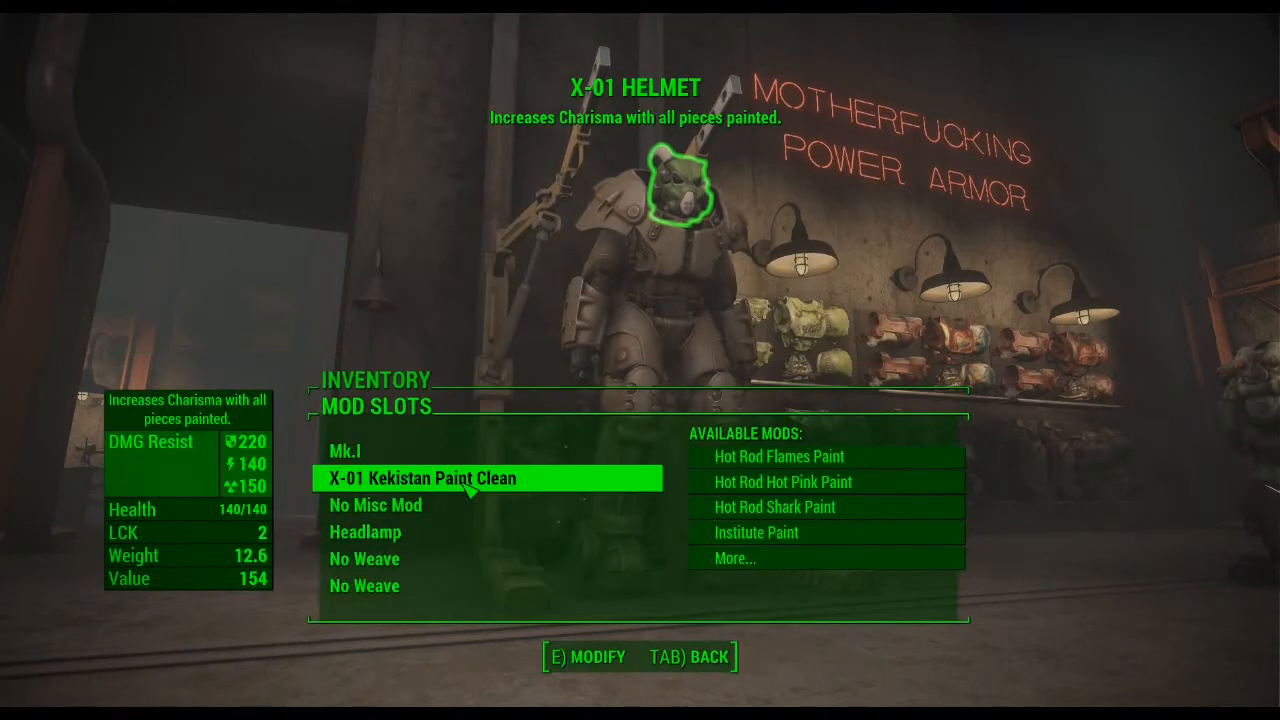
Step: Build the X-01 Kekistan Paint Clean material mod on the X-01 Left Arm and return to the armor piece list
{"action": "key", "text": "Tab"}
{"action": "scroll", "coordinate": [468, 487], "scroll_direction": "down", "scroll_amount": 1}
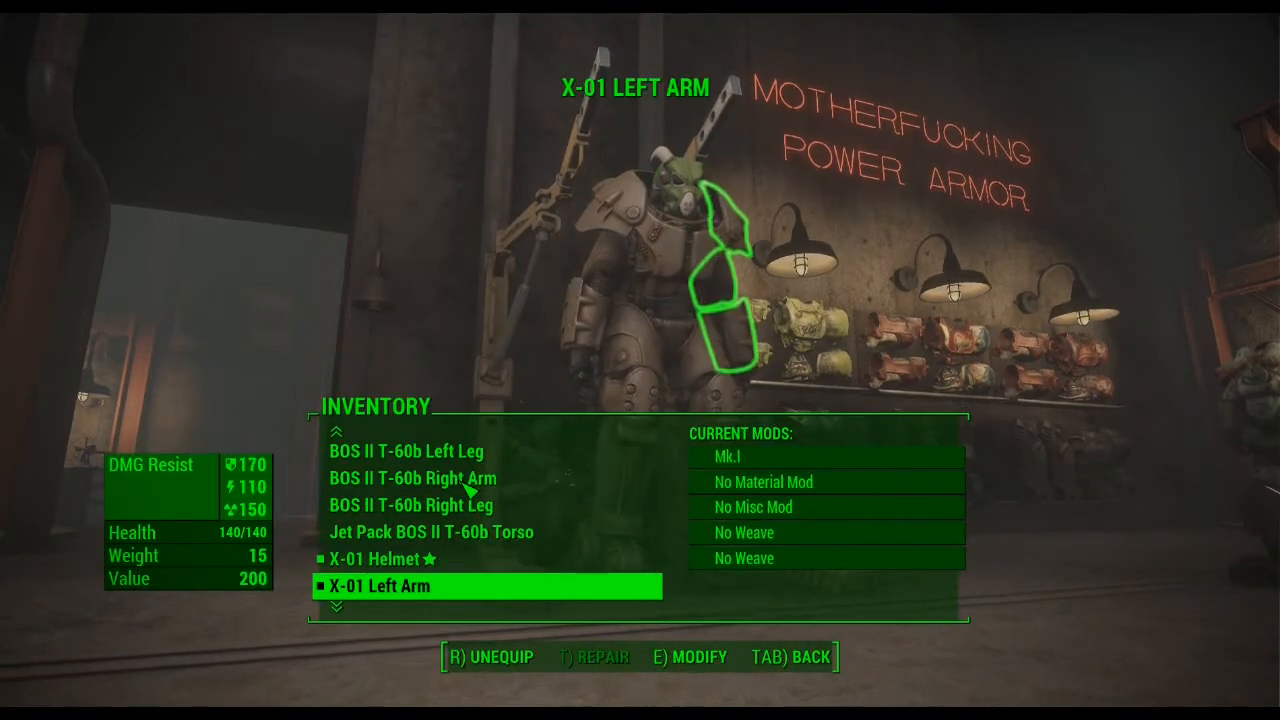
{"action": "key", "text": "e"}
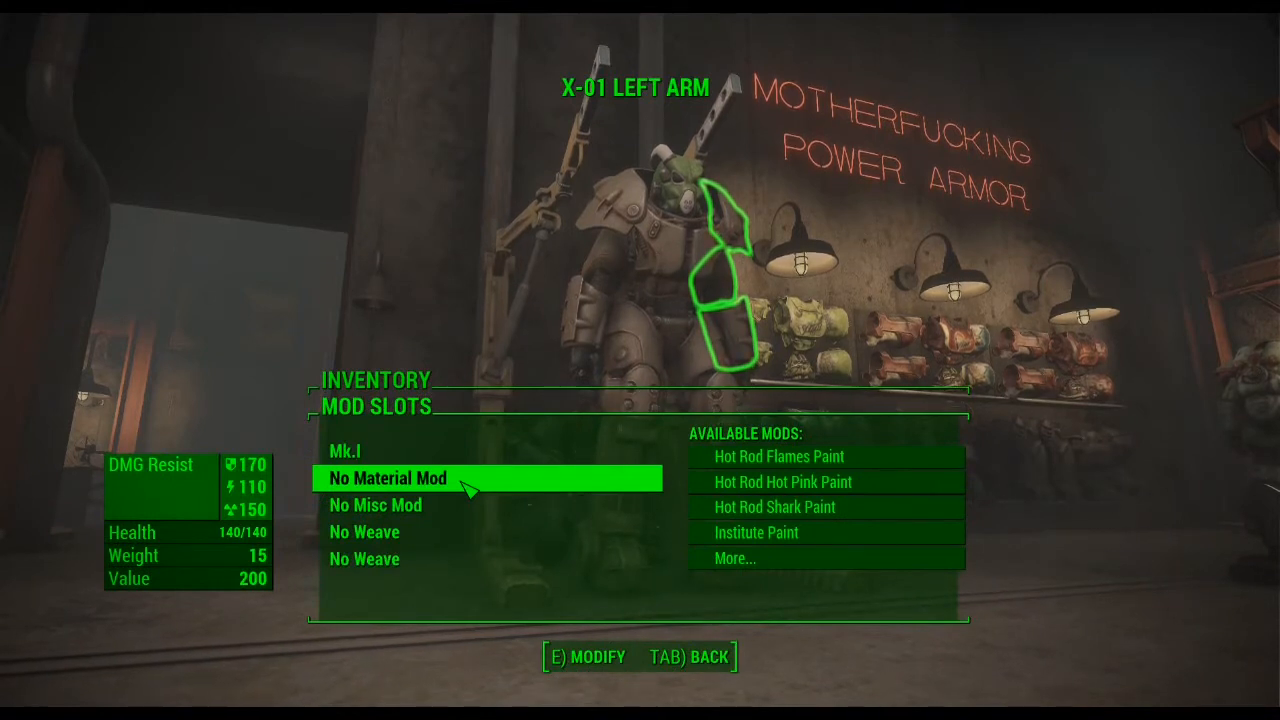
{"action": "key", "text": "e"}
{"action": "scroll", "coordinate": [468, 487], "scroll_direction": "down", "scroll_amount": 20}
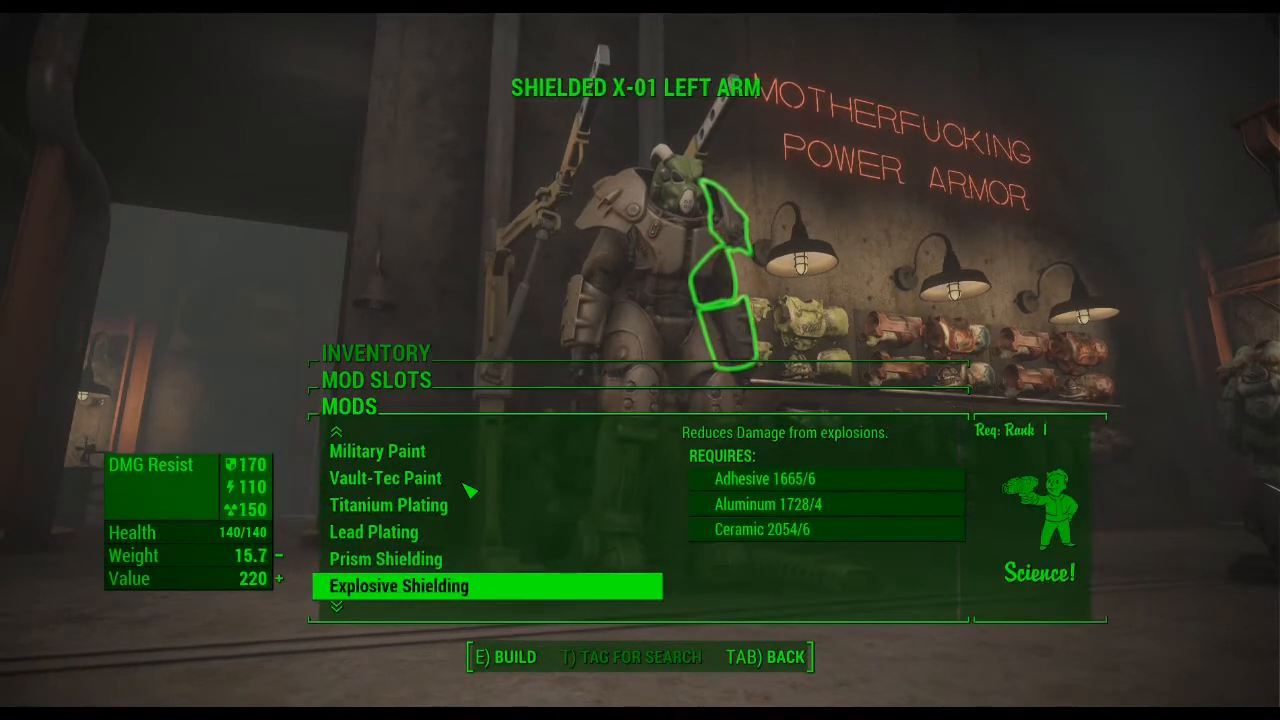
{"action": "scroll", "coordinate": [468, 487], "scroll_direction": "down", "scroll_amount": 4}
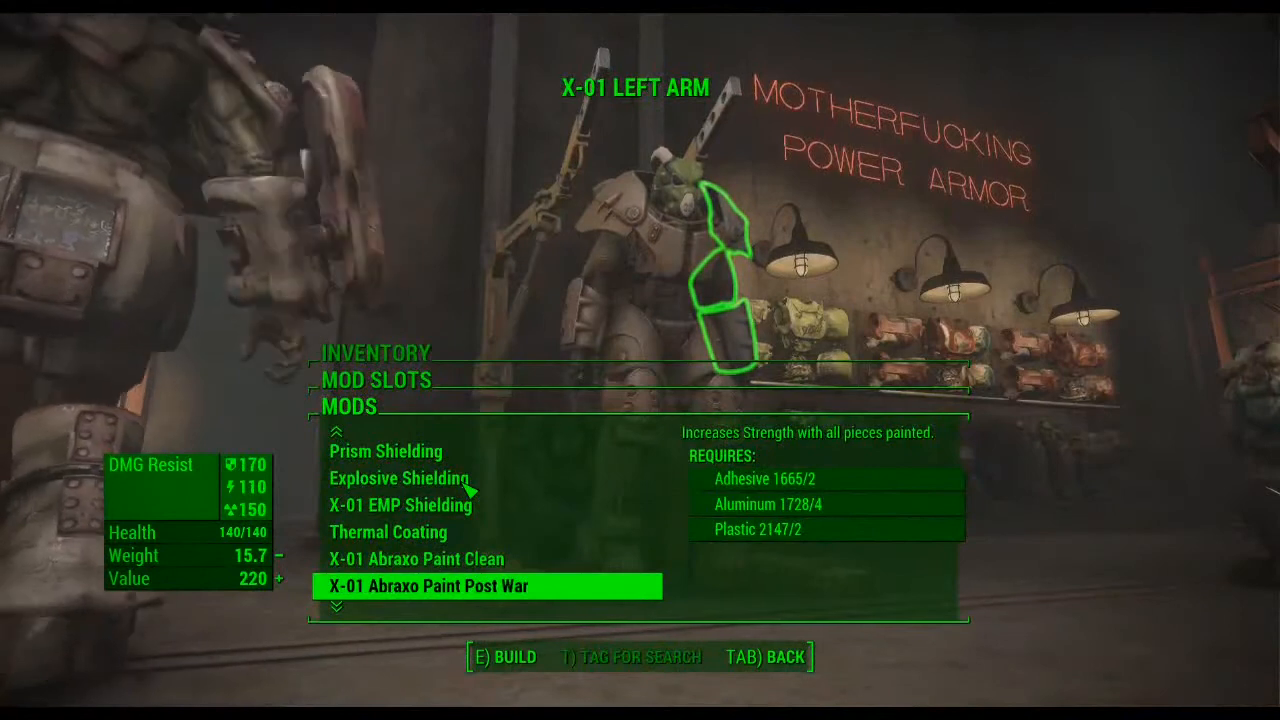
{"action": "scroll", "coordinate": [468, 487], "scroll_direction": "up", "scroll_amount": 1}
{"action": "scroll", "coordinate": [468, 487], "scroll_direction": "down", "scroll_amount": 2}
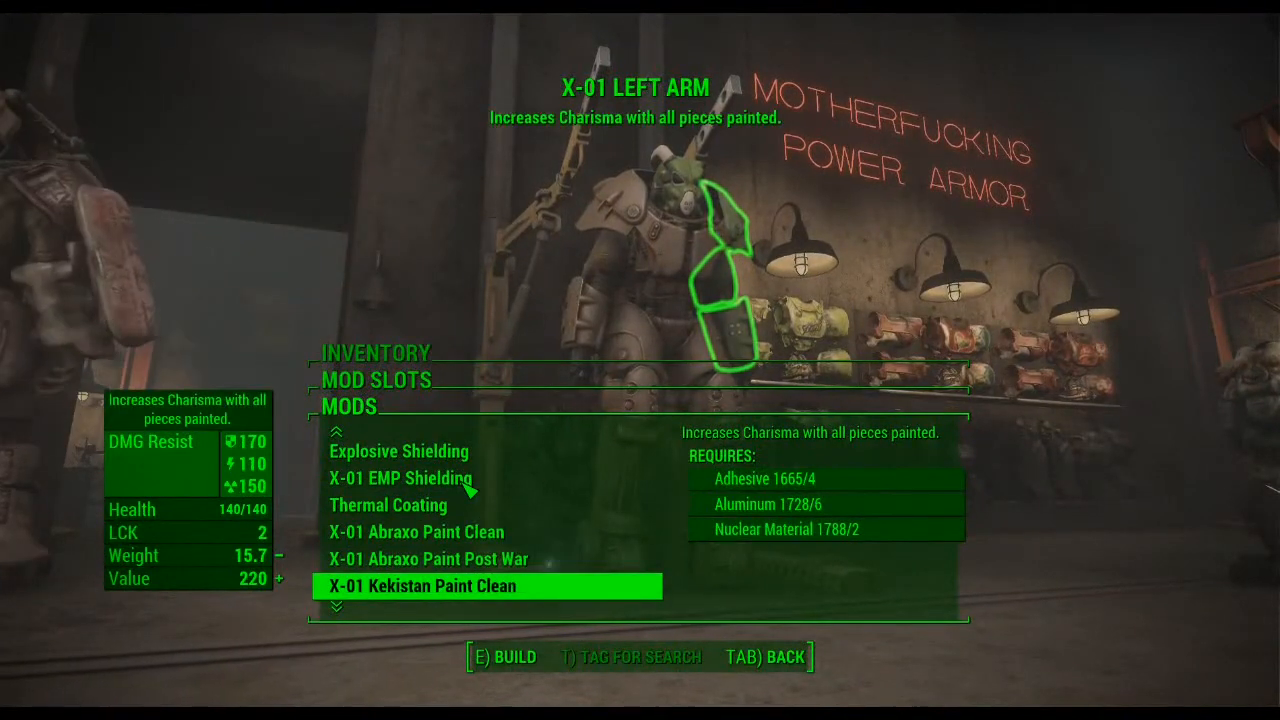
{"action": "key", "text": "e"}
{"action": "key", "text": "Return"}
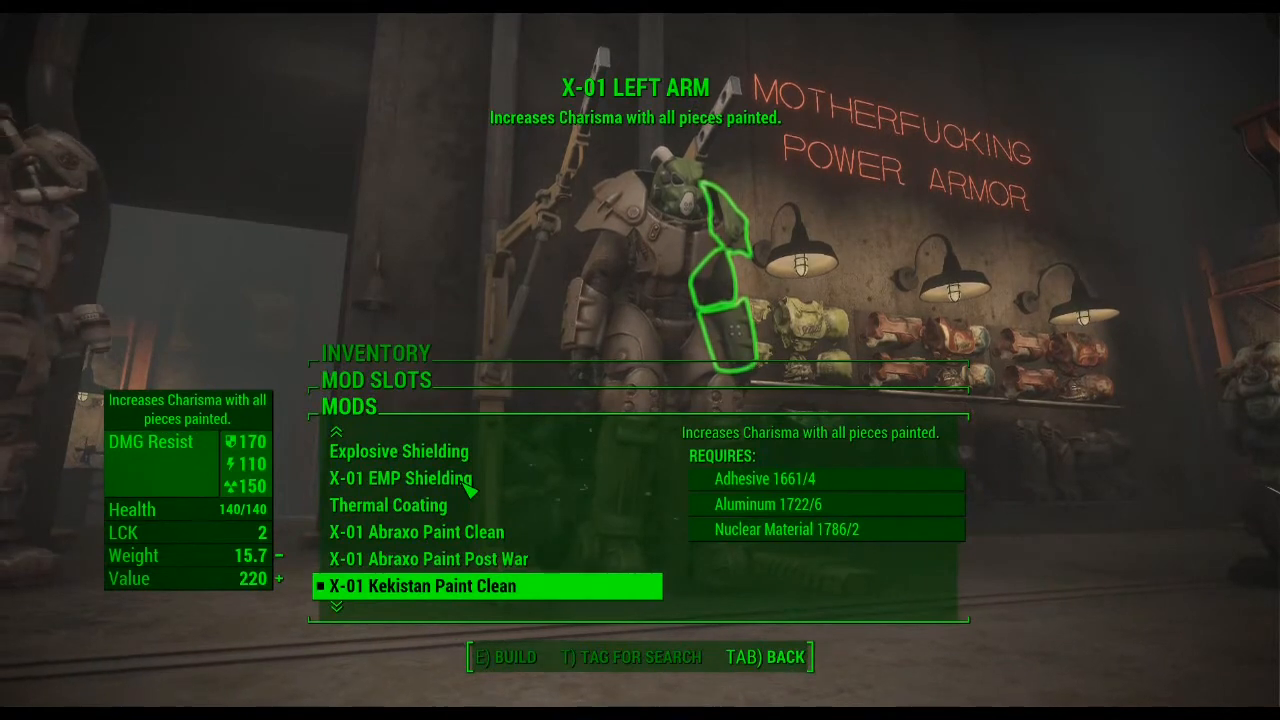
{"action": "key", "text": "Tab"}
{"action": "key", "text": "Tab"}
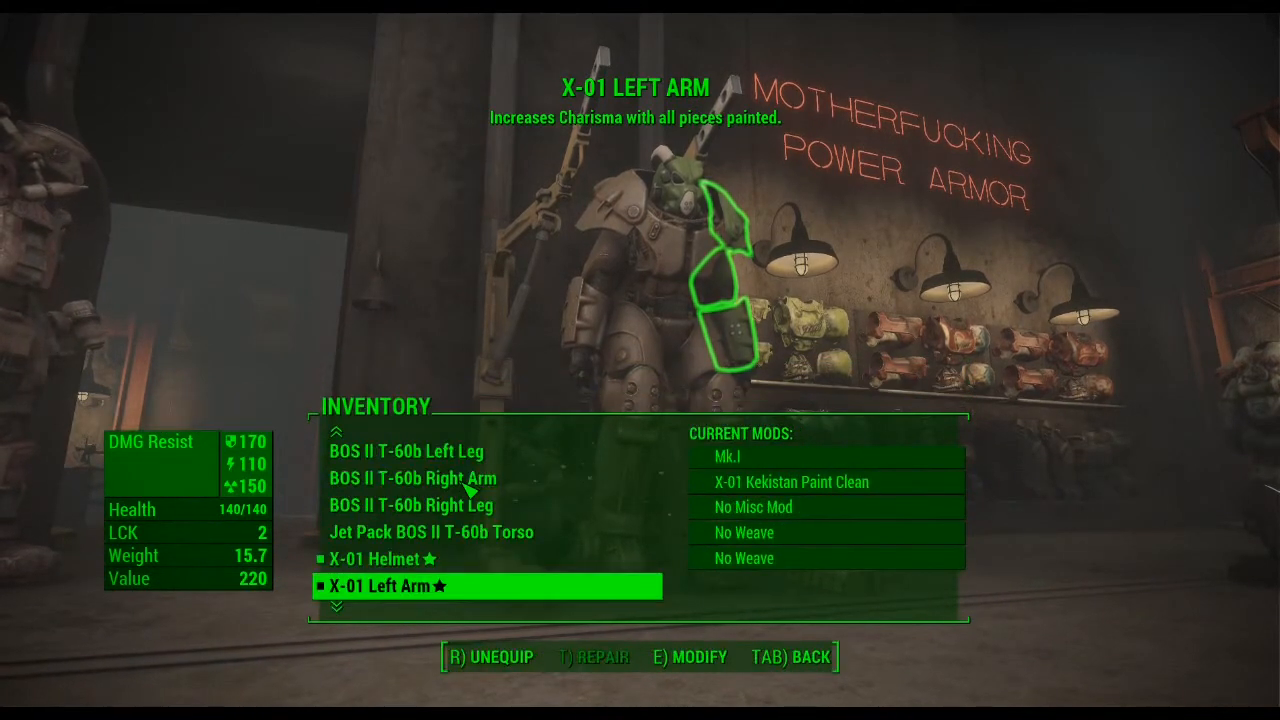
Step: Build the X-01 Kekistan Paint Clean material mod on the X-01 Left Leg and return to the armor piece list
{"action": "key", "text": "Down"}
{"action": "key", "text": "e"}
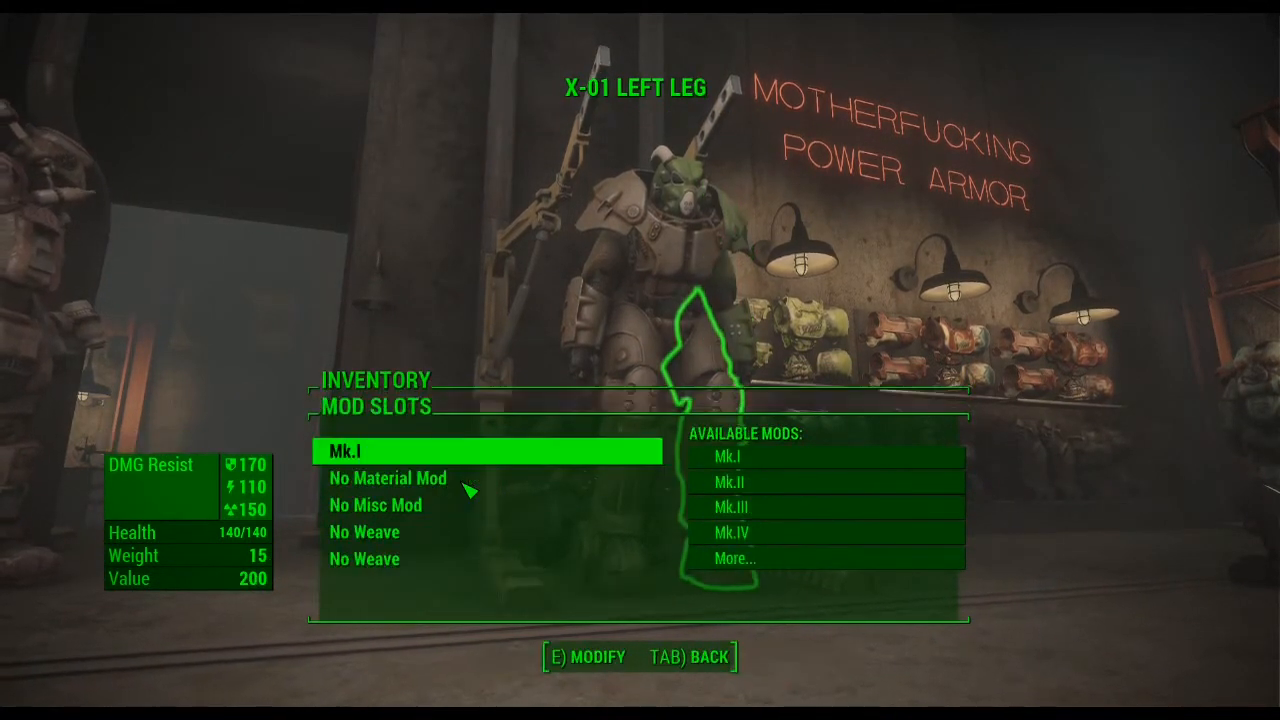
{"action": "key", "text": "Down"}
{"action": "key", "text": "e"}
{"action": "key", "text": "Down"}
{"action": "key", "text": "Down"}
{"action": "key", "text": "Down"}
{"action": "key", "text": "Down"}
{"action": "key", "text": "Down"}
{"action": "key", "text": "Down"}
{"action": "key", "text": "Down"}
{"action": "key", "text": "Down"}
{"action": "key", "text": "Down"}
{"action": "key", "text": "Down"}
{"action": "key", "text": "Down"}
{"action": "key", "text": "Down"}
{"action": "key", "text": "Down"}
{"action": "key", "text": "Down"}
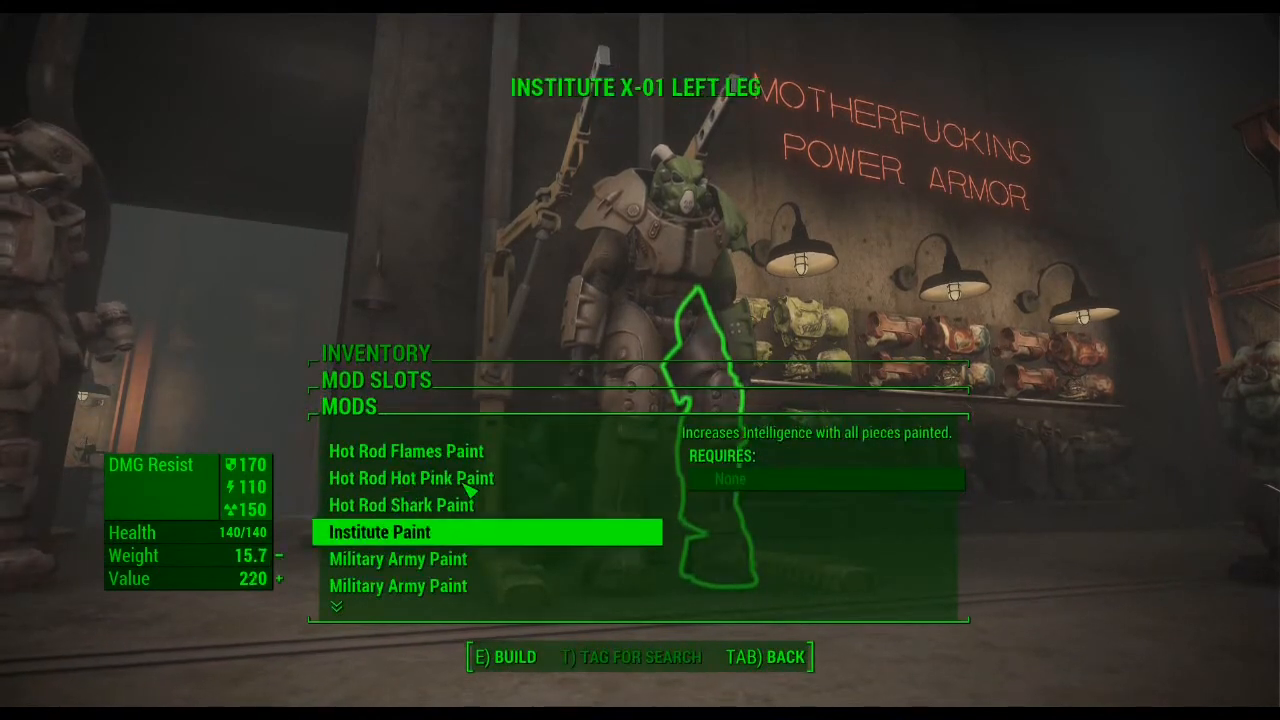
{"action": "key", "text": "Down"}
{"action": "key", "text": "Down"}
{"action": "key", "text": "Down"}
{"action": "key", "text": "Down"}
{"action": "key", "text": "Down"}
{"action": "key", "text": "Down"}
{"action": "key", "text": "Down"}
{"action": "key", "text": "Down"}
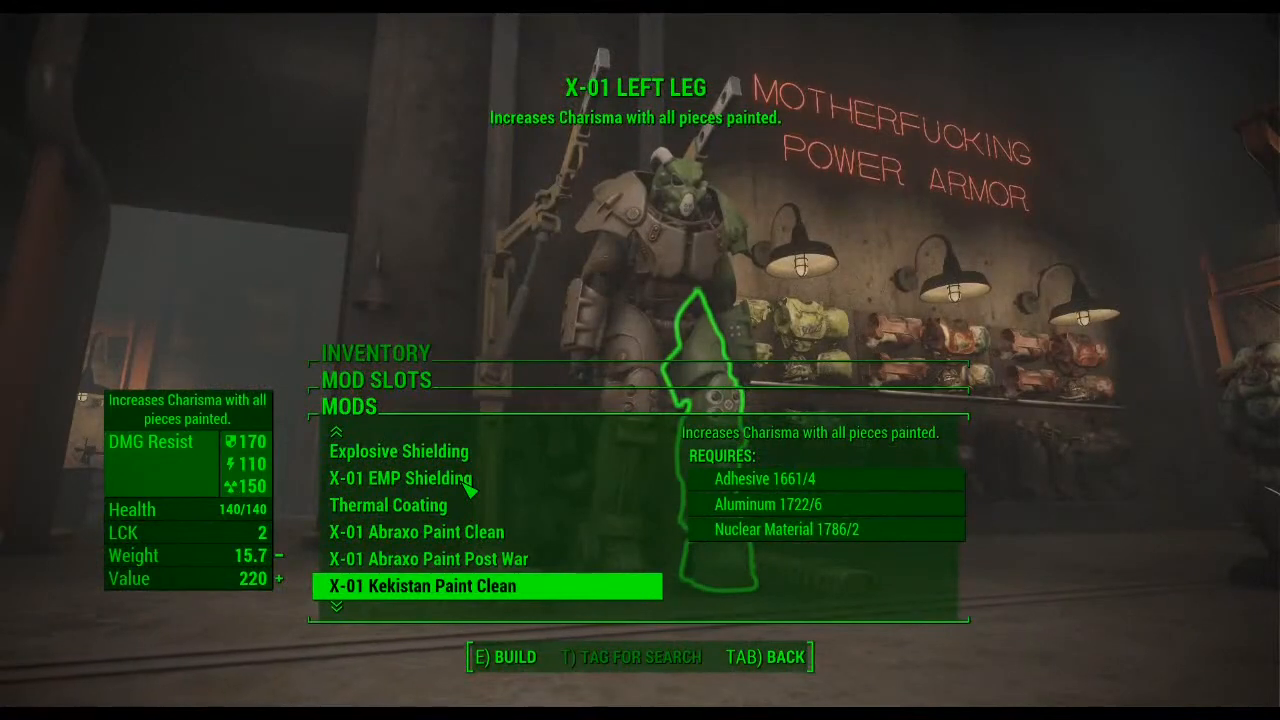
{"action": "key", "text": "e"}
{"action": "key", "text": "Return"}
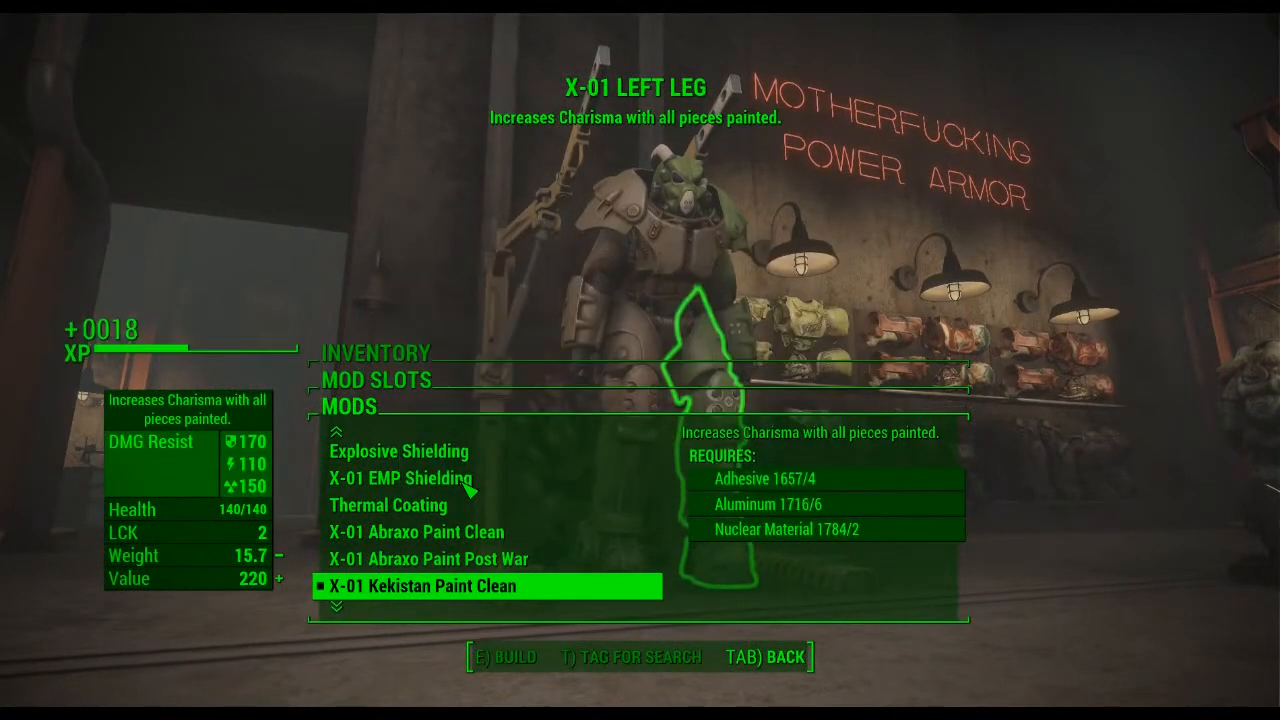
{"action": "key", "text": "Tab"}
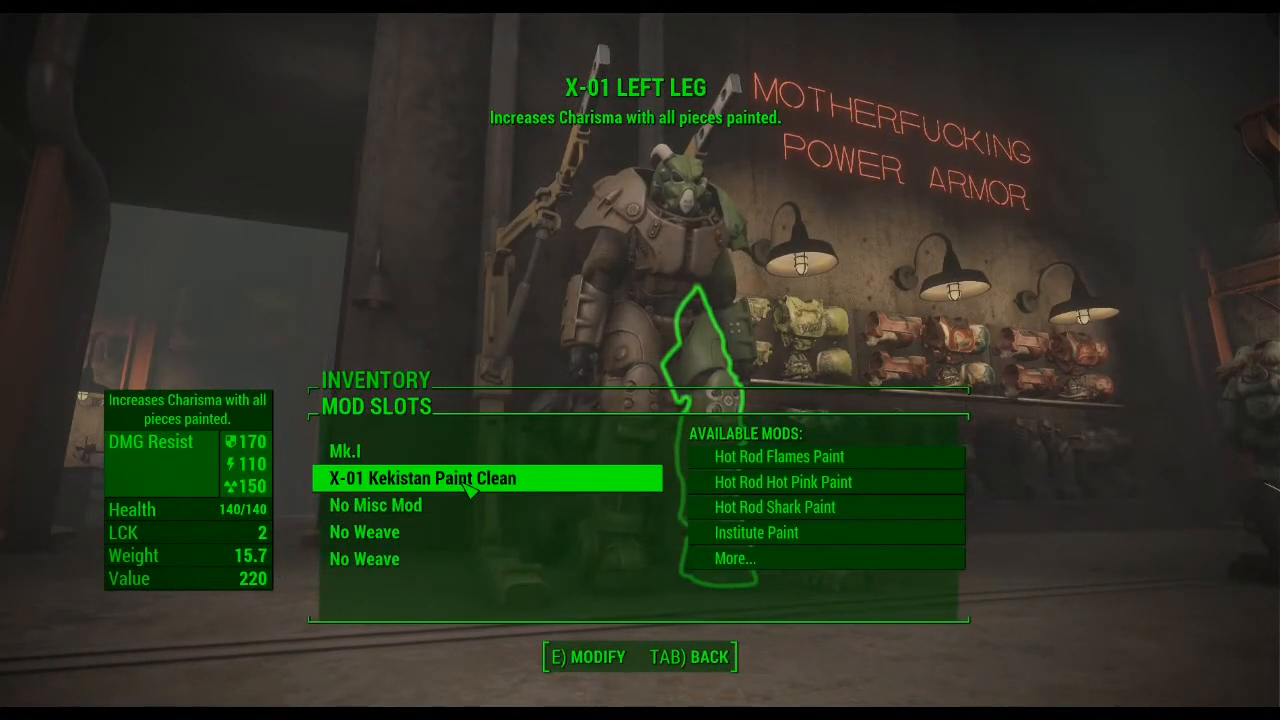
{"action": "key", "text": "Tab"}
Step: Build the X-01 Kekistan Paint Clean material mod on the X-01 Right Arm and return to the armor piece list
{"action": "key", "text": "Down"}
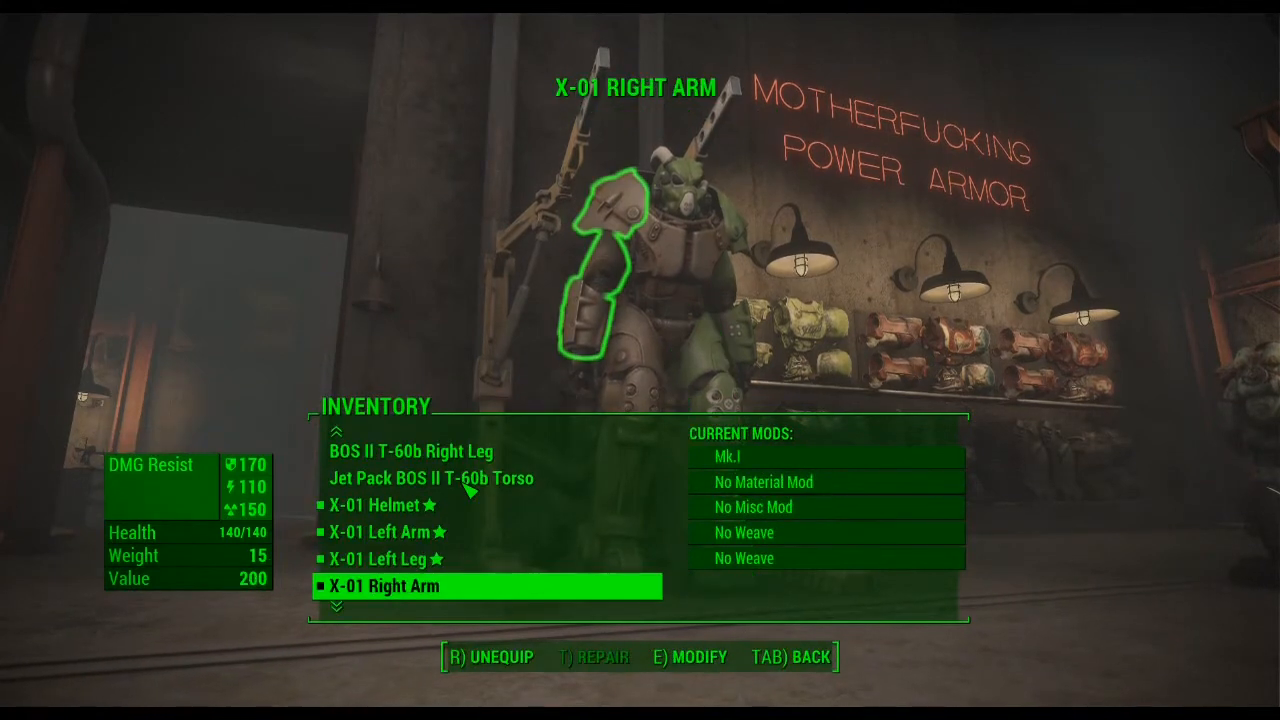
{"action": "key", "text": "e"}
{"action": "key", "text": "Down"}
{"action": "key", "text": "e"}
{"action": "key", "text": "Down"}
{"action": "key", "text": "Down"}
{"action": "key", "text": "Down"}
{"action": "key", "text": "Down"}
{"action": "key", "text": "Down"}
{"action": "key", "text": "Down"}
{"action": "key", "text": "Down"}
{"action": "key", "text": "Down"}
{"action": "key", "text": "Down"}
{"action": "key", "text": "Down"}
{"action": "key", "text": "Down"}
{"action": "key", "text": "Down"}
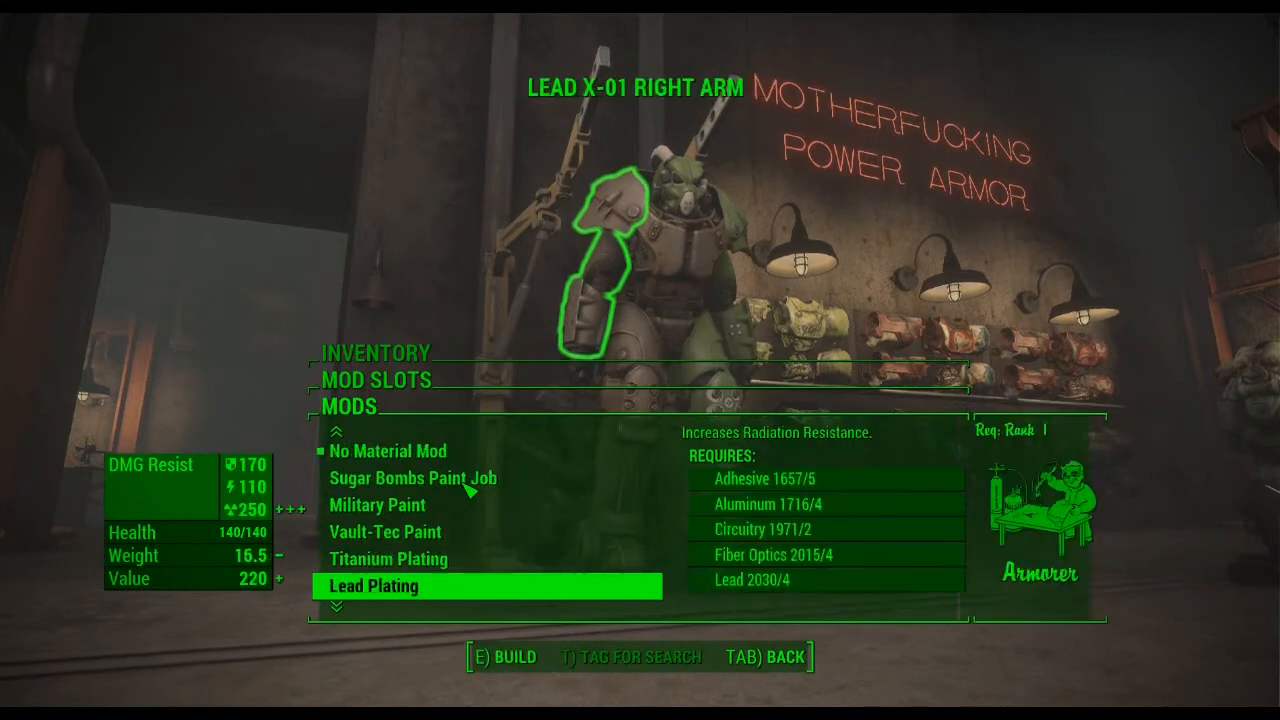
{"action": "key", "text": "Down"}
{"action": "key", "text": "Down"}
{"action": "key", "text": "Down"}
{"action": "key", "text": "Down"}
{"action": "key", "text": "Down"}
{"action": "key", "text": "Down"}
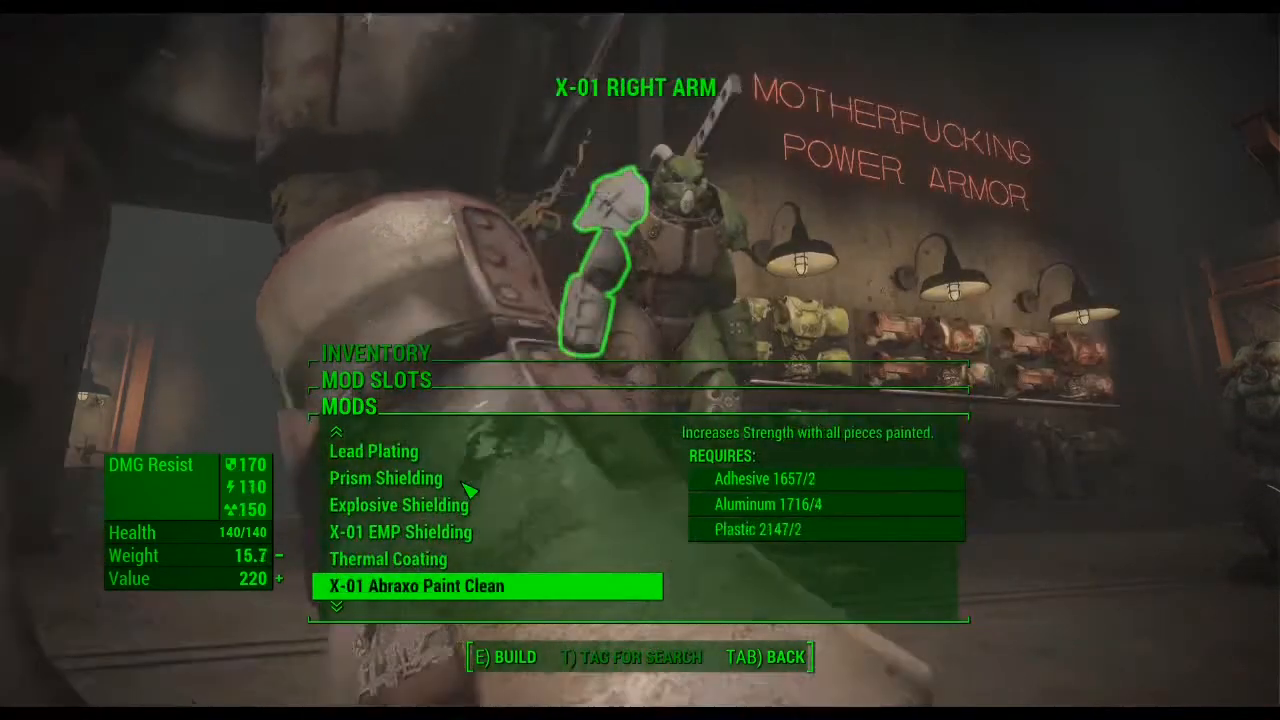
{"action": "key", "text": "Down"}
{"action": "key", "text": "e"}
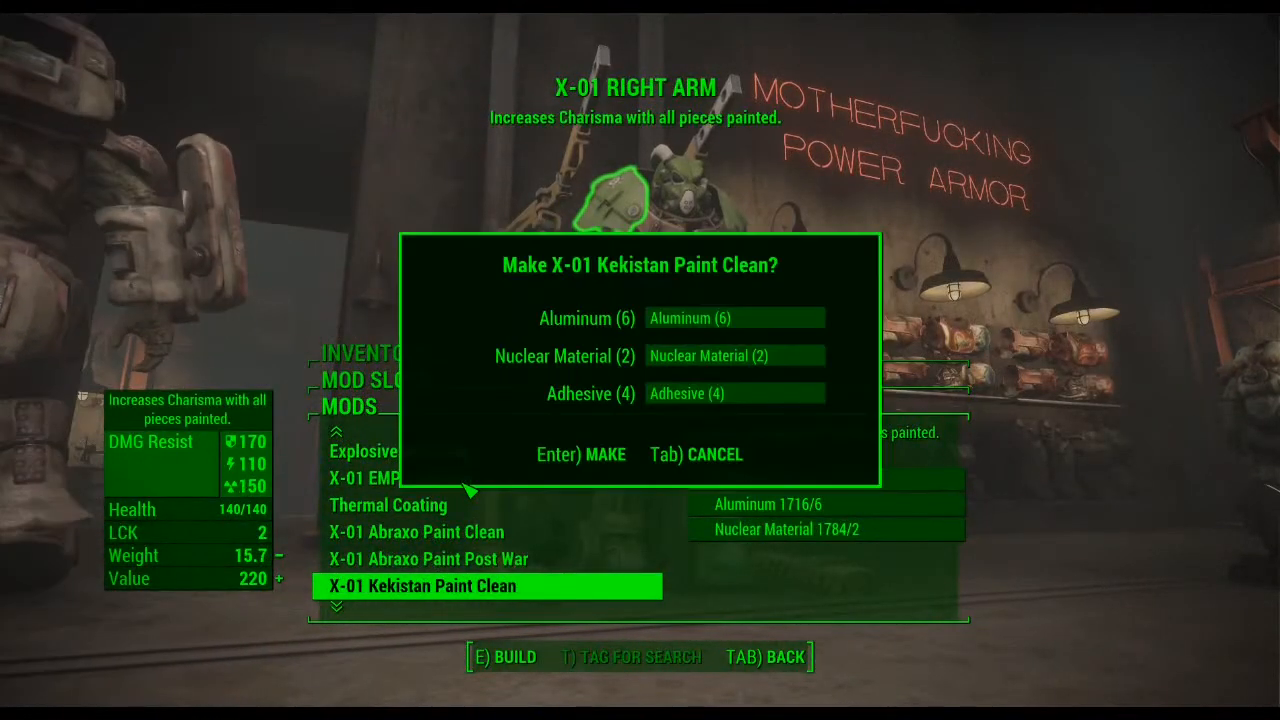
{"action": "key", "text": "Return"}
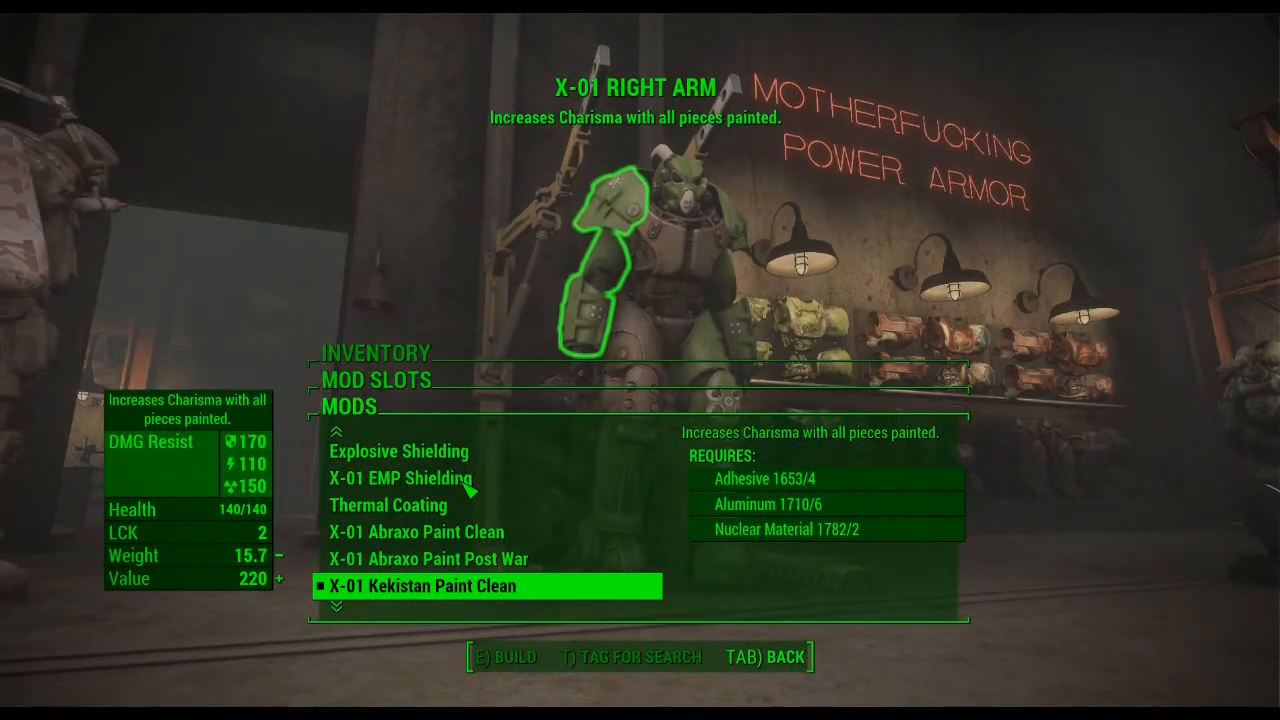
{"action": "key", "text": "Tab"}
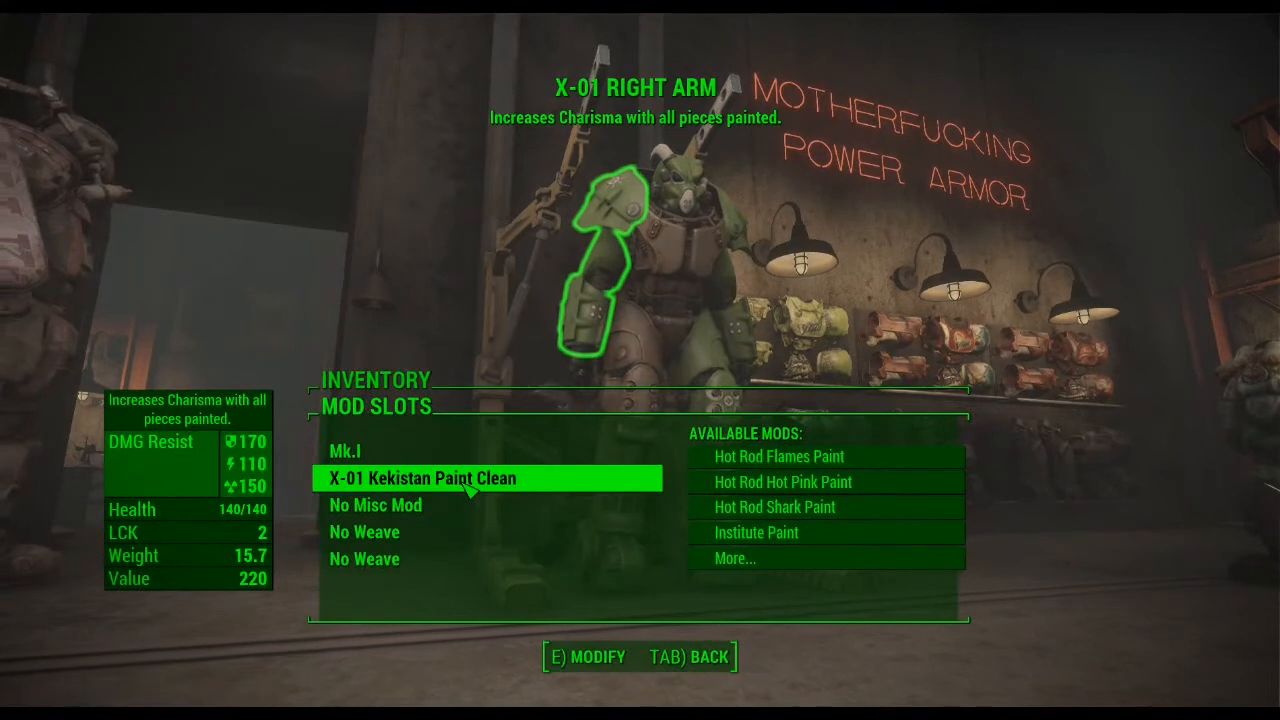
{"action": "key", "text": "Tab"}
Step: Build the X-01 Kekistan Paint Clean material mod on the X-01 Right Leg and return to the armor piece list
{"action": "key", "text": "Down"}
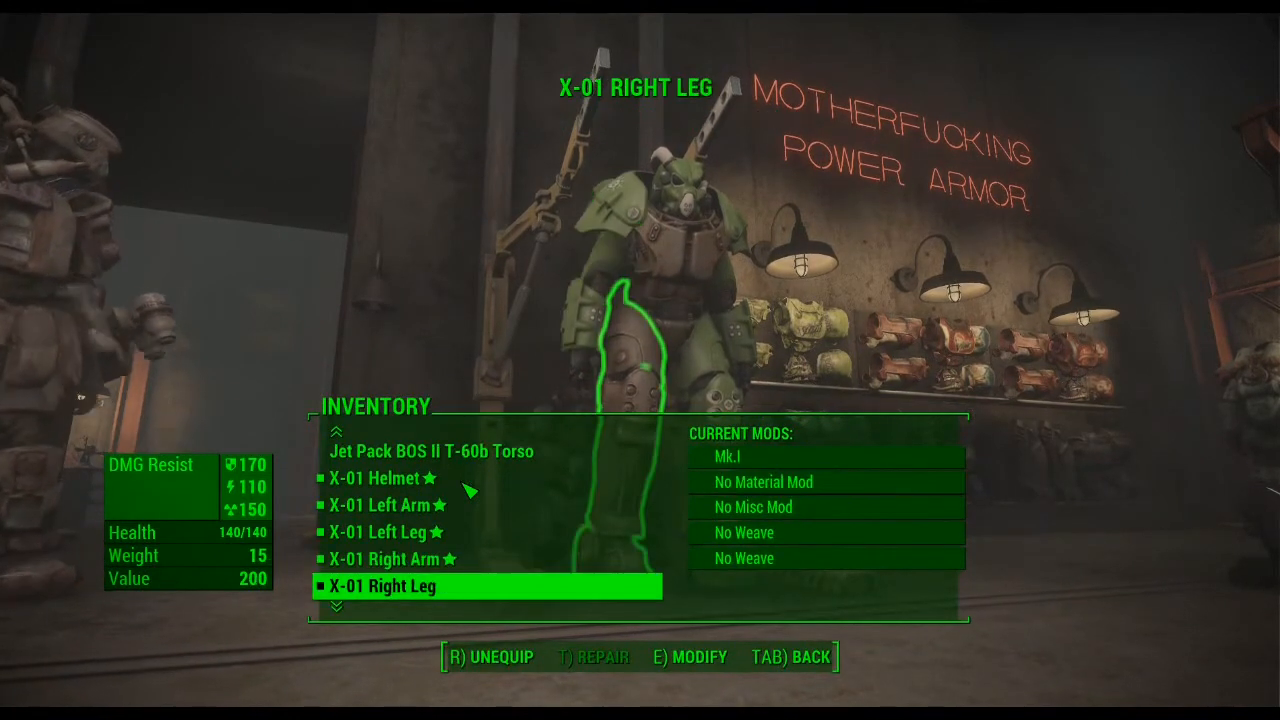
{"action": "key", "text": "e"}
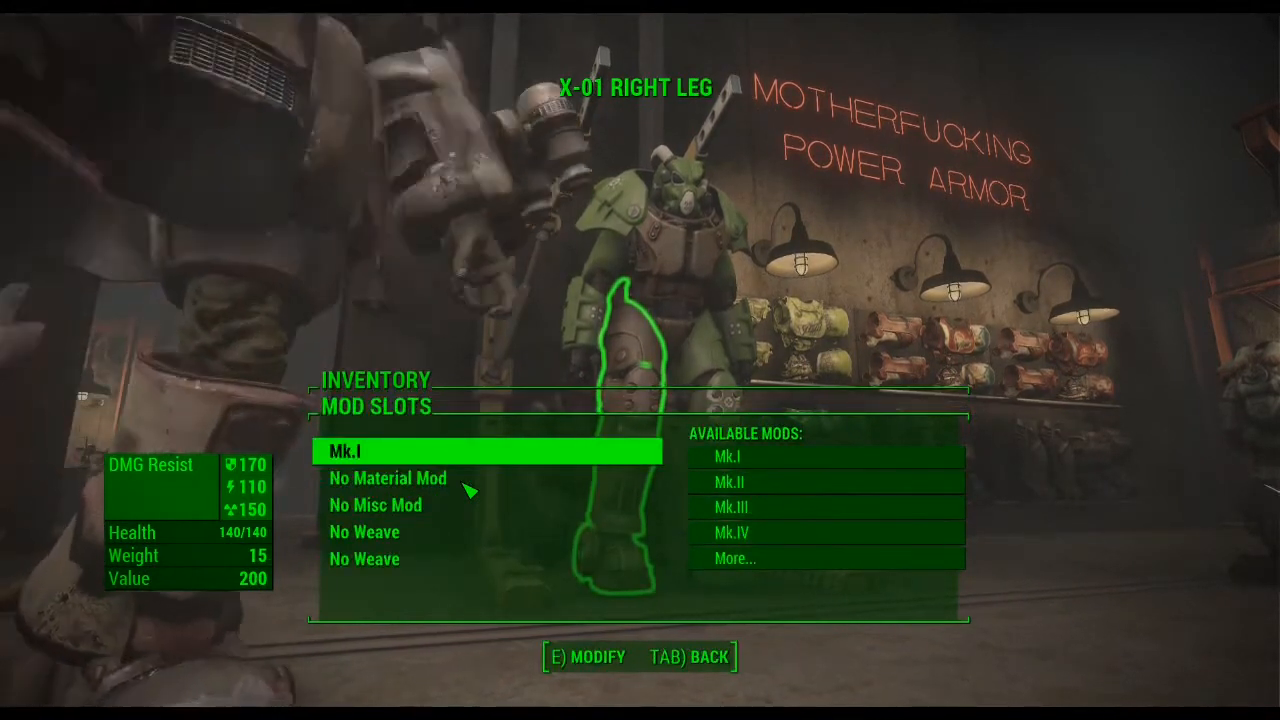
{"action": "key", "text": "Down"}
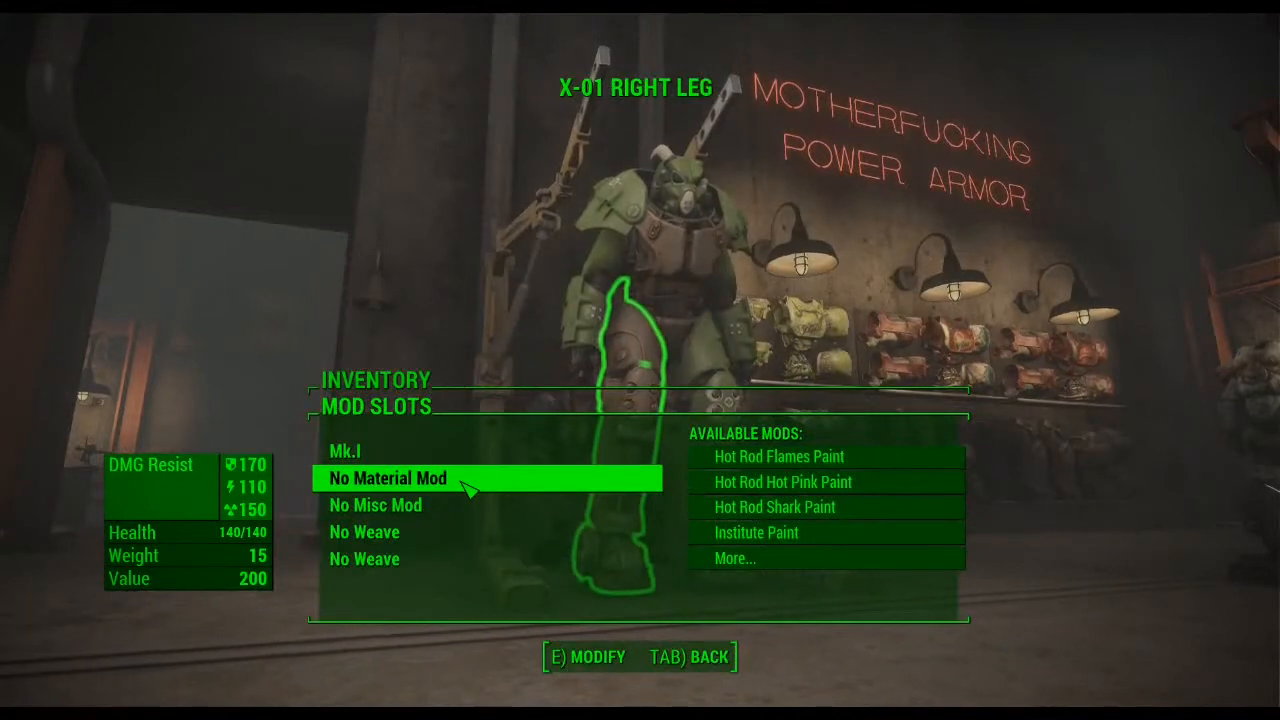
{"action": "key", "text": "e"}
{"action": "key", "text": "Down"}
{"action": "key", "text": "Down"}
{"action": "key", "text": "Down"}
{"action": "key", "text": "Down"}
{"action": "key", "text": "Down"}
{"action": "key", "text": "Down"}
{"action": "key", "text": "Down"}
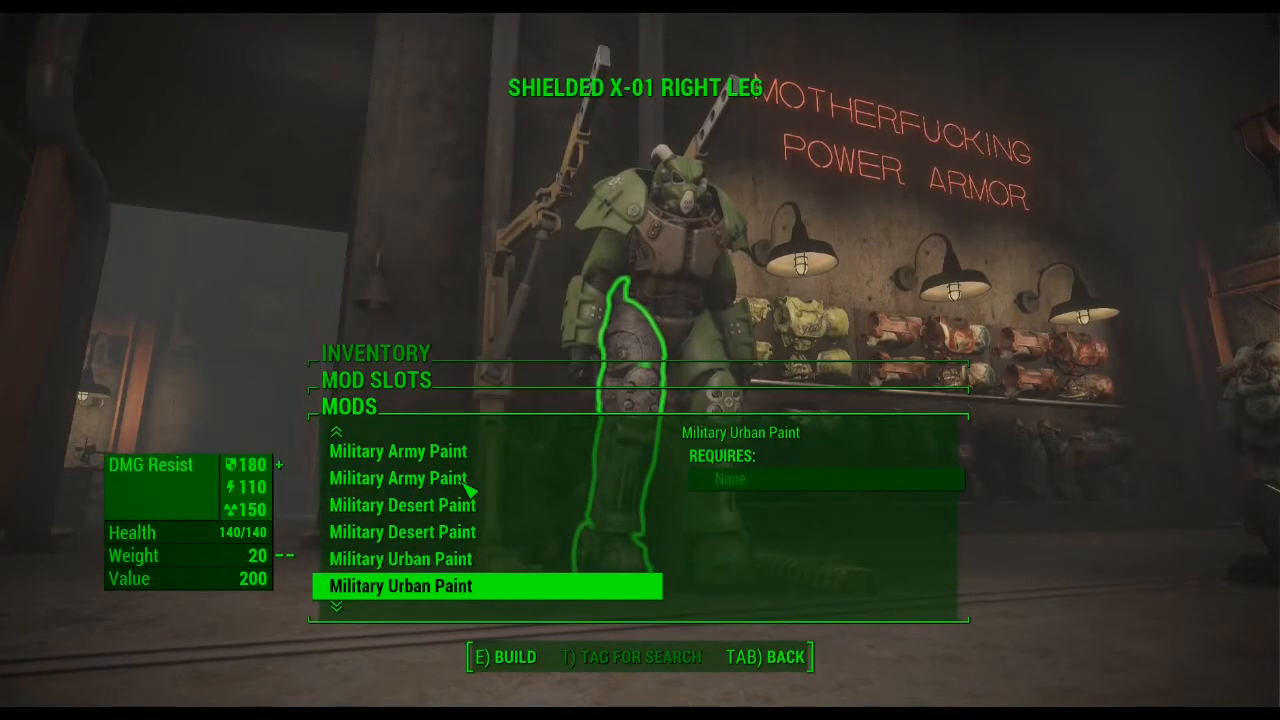
{"action": "key", "text": "Down"}
{"action": "key", "text": "Down"}
{"action": "key", "text": "Down"}
{"action": "key", "text": "Down"}
{"action": "key", "text": "Down"}
{"action": "key", "text": "Down"}
{"action": "key", "text": "Down"}
{"action": "key", "text": "Down"}
{"action": "key", "text": "Down"}
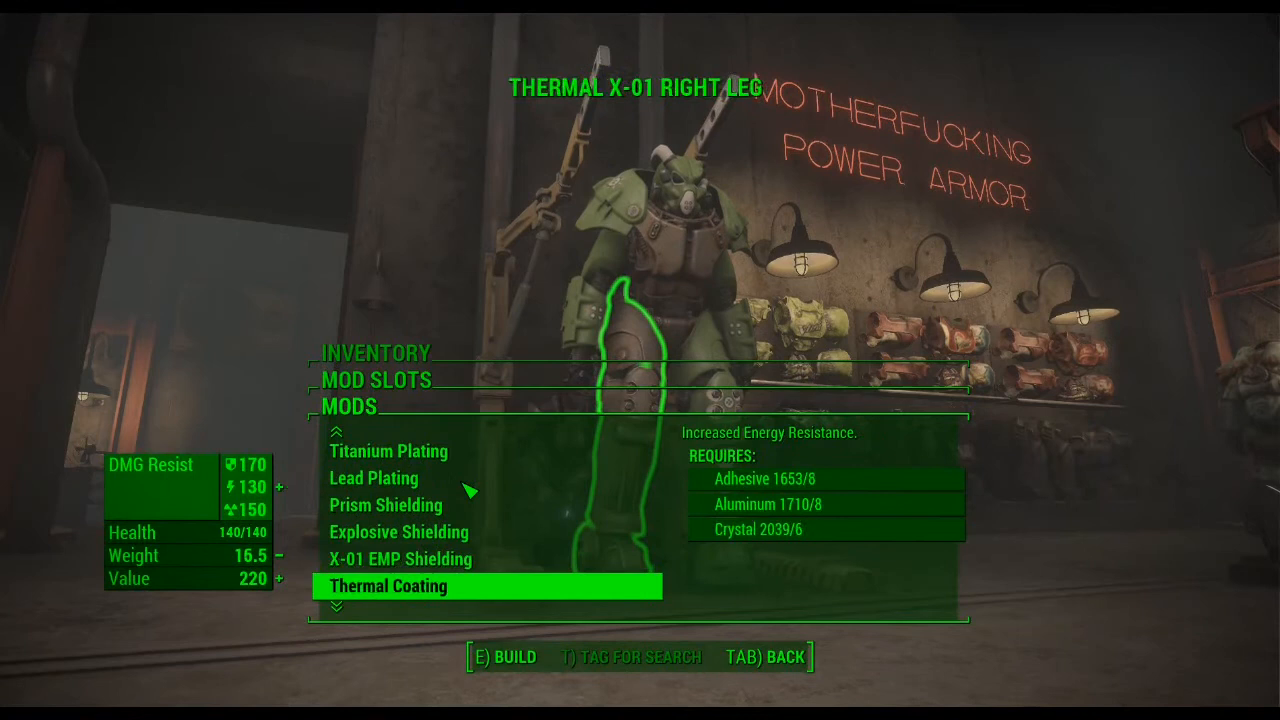
{"action": "key", "text": "Down"}
{"action": "key", "text": "Down"}
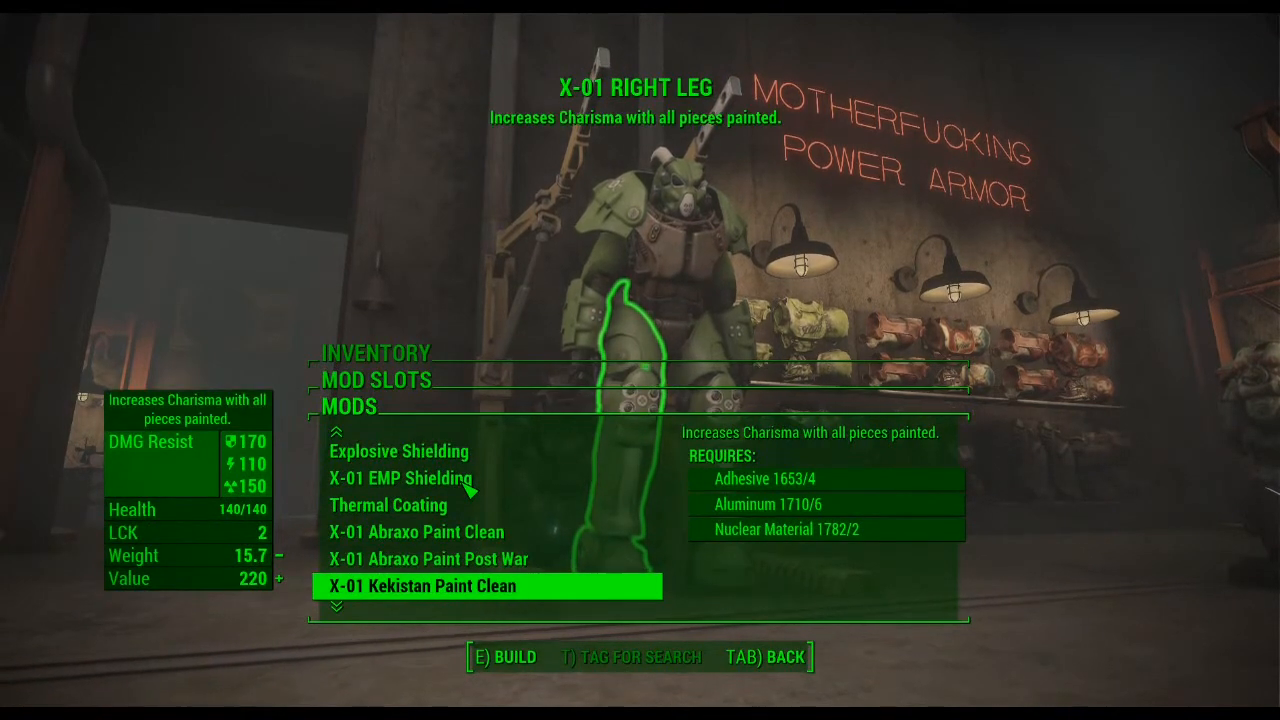
{"action": "key", "text": "e"}
{"action": "key", "text": "Return"}
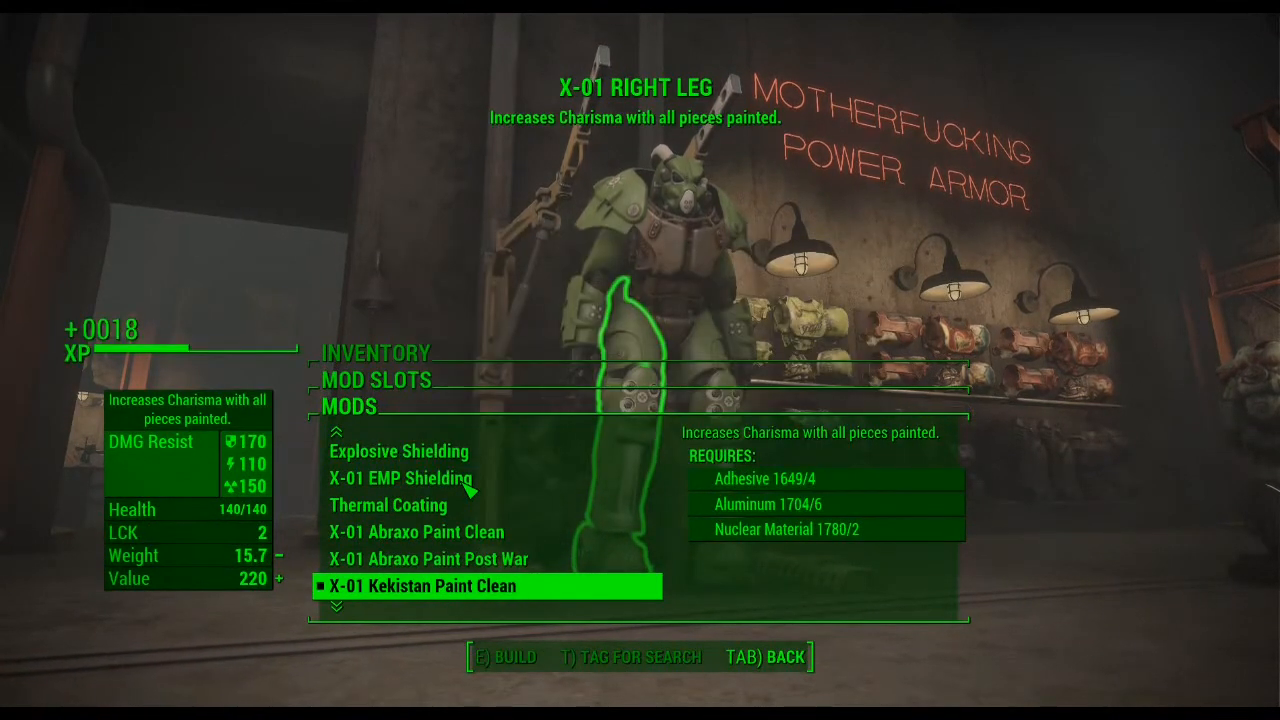
{"action": "key", "text": "Tab"}
{"action": "key", "text": "Tab"}
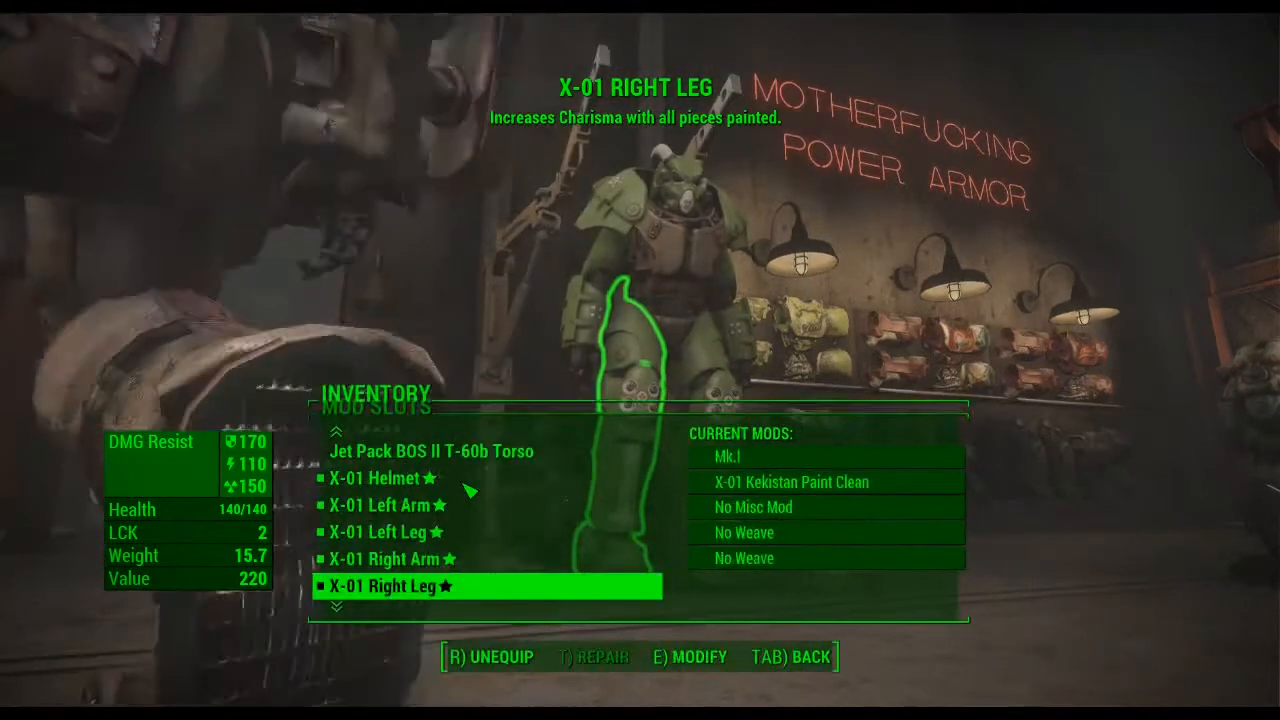
Step: Build the X-01 Kekistan Paint Clean material mod on the X-01 Torso and return to the armor piece list
{"action": "key", "text": "Down"}
{"action": "key", "text": "e"}
{"action": "key", "text": "Down"}
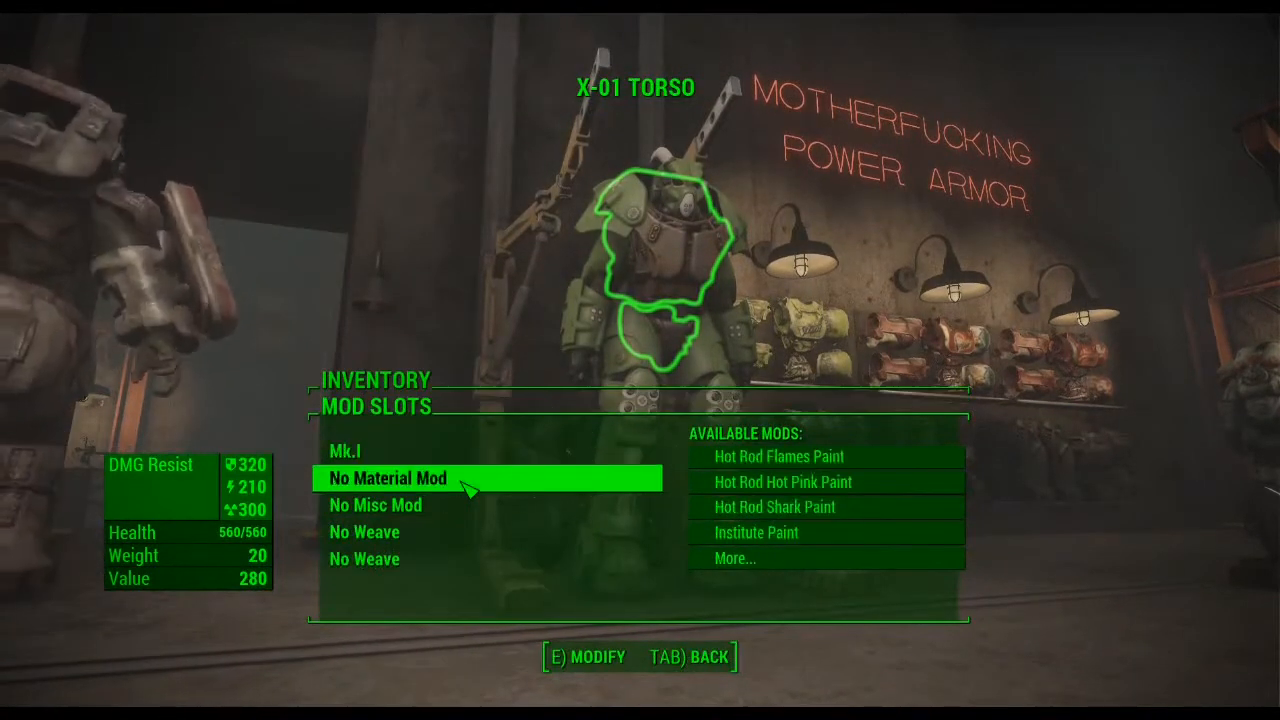
{"action": "key", "text": "Down"}
{"action": "key", "text": "Down"}
{"action": "key", "text": "Down"}
{"action": "key", "text": "Up"}
{"action": "key", "text": "Up"}
{"action": "key", "text": "Up"}
{"action": "key", "text": "e"}
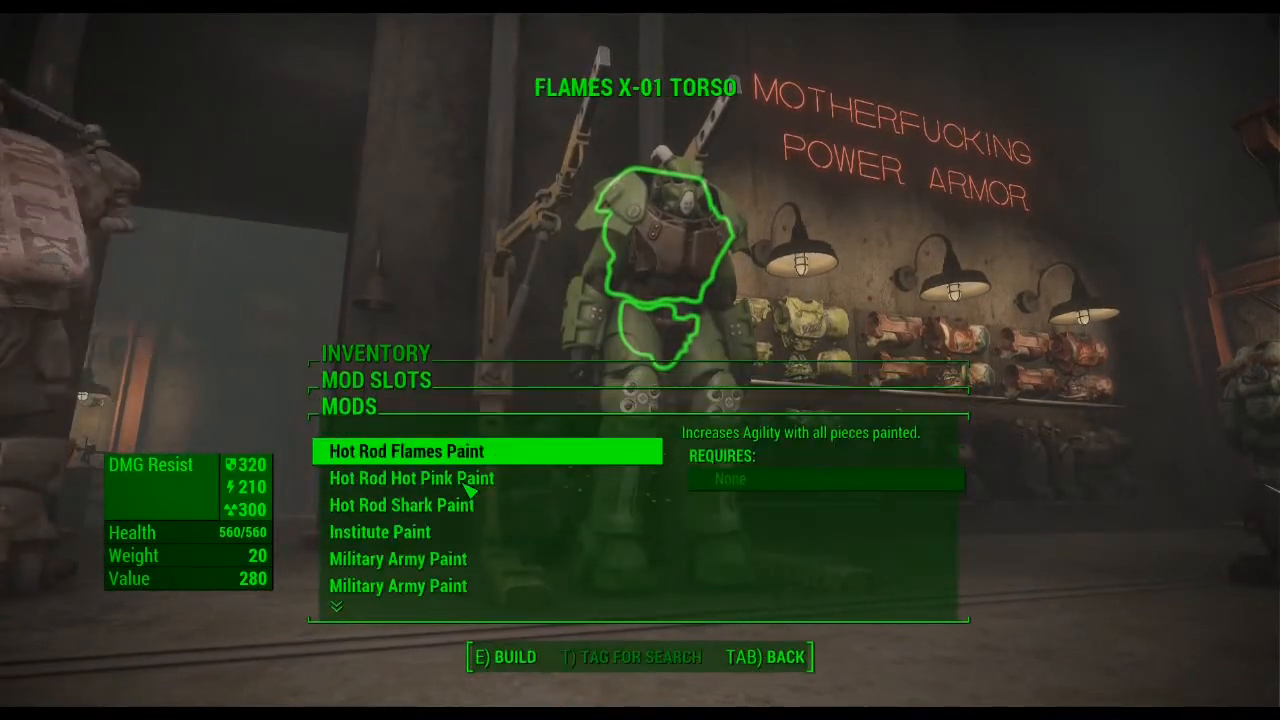
{"action": "key", "text": "Down"}
{"action": "key", "text": "Down"}
{"action": "key", "text": "Down"}
{"action": "key", "text": "Down"}
{"action": "key", "text": "Down"}
{"action": "key", "text": "Down"}
{"action": "key", "text": "Down"}
{"action": "key", "text": "Down"}
{"action": "key", "text": "Down"}
{"action": "key", "text": "Down"}
{"action": "key", "text": "Down"}
{"action": "key", "text": "Down"}
{"action": "key", "text": "Down"}
{"action": "key", "text": "Down"}
{"action": "key", "text": "Down"}
{"action": "key", "text": "Down"}
{"action": "key", "text": "Down"}
{"action": "key", "text": "Down"}
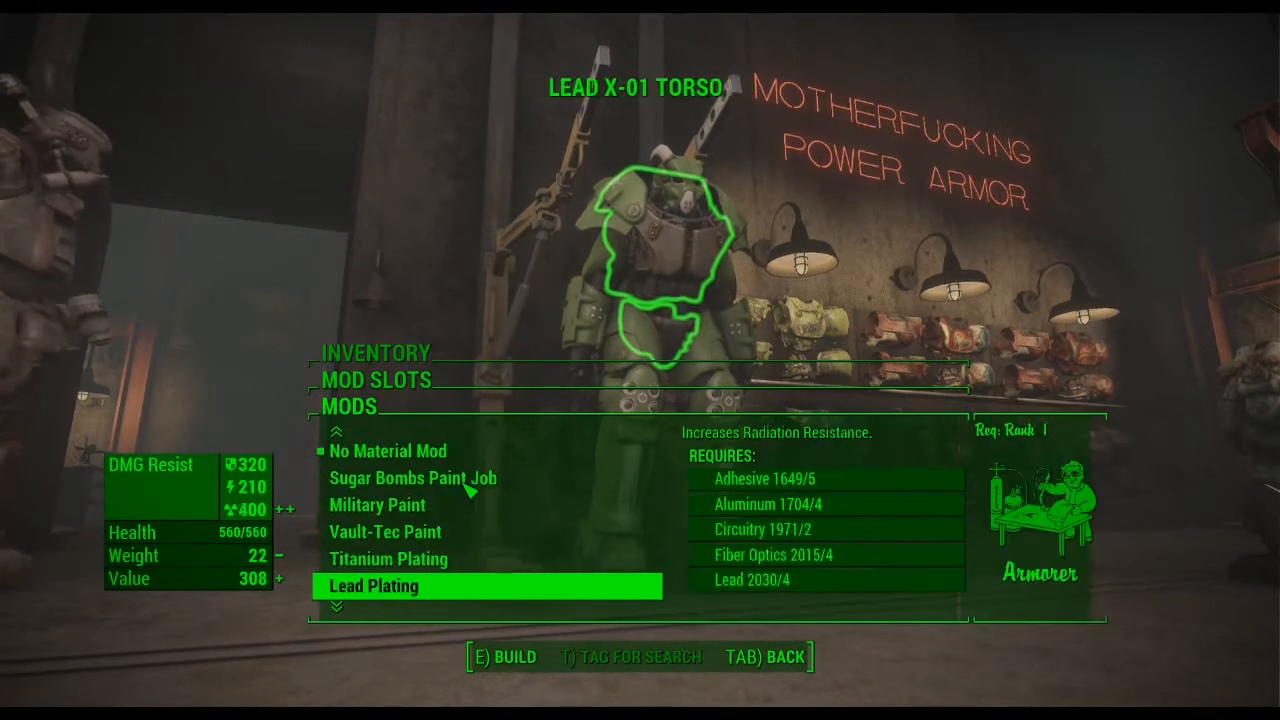
{"action": "key", "text": "Down"}
{"action": "key", "text": "Down"}
{"action": "key", "text": "Down"}
{"action": "key", "text": "Down"}
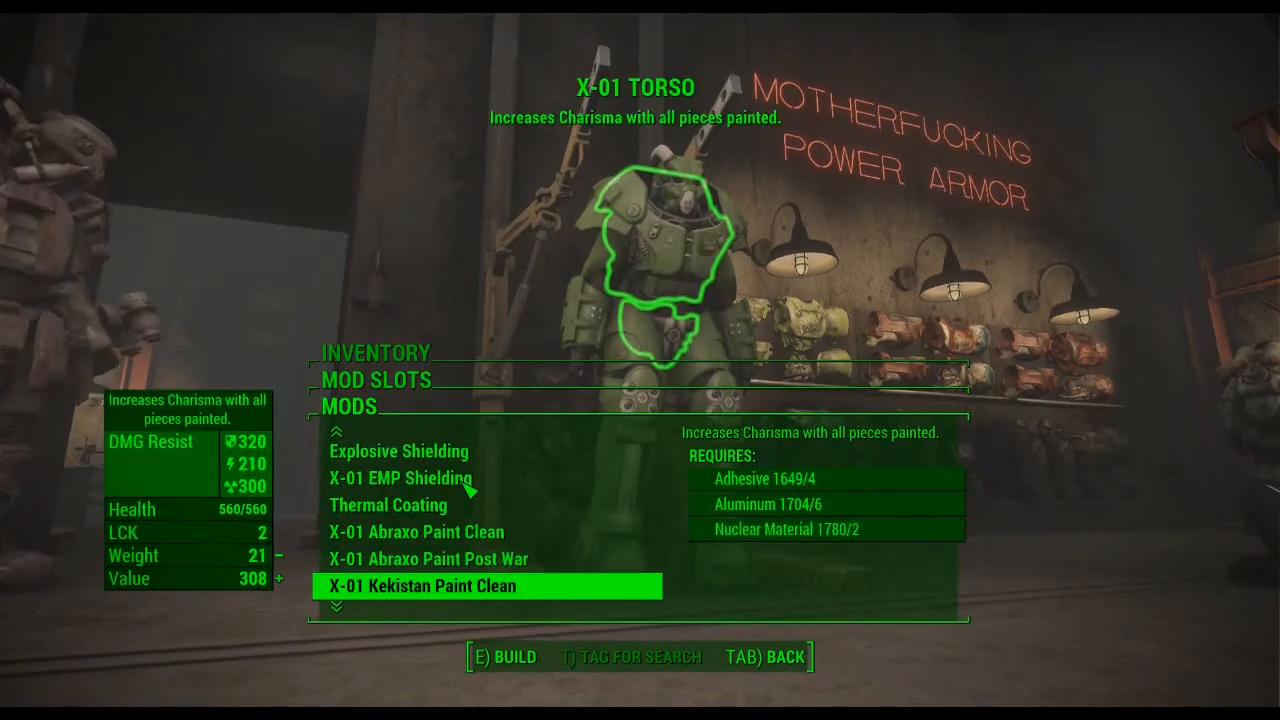
{"action": "key", "text": "e"}
{"action": "key", "text": "Return"}
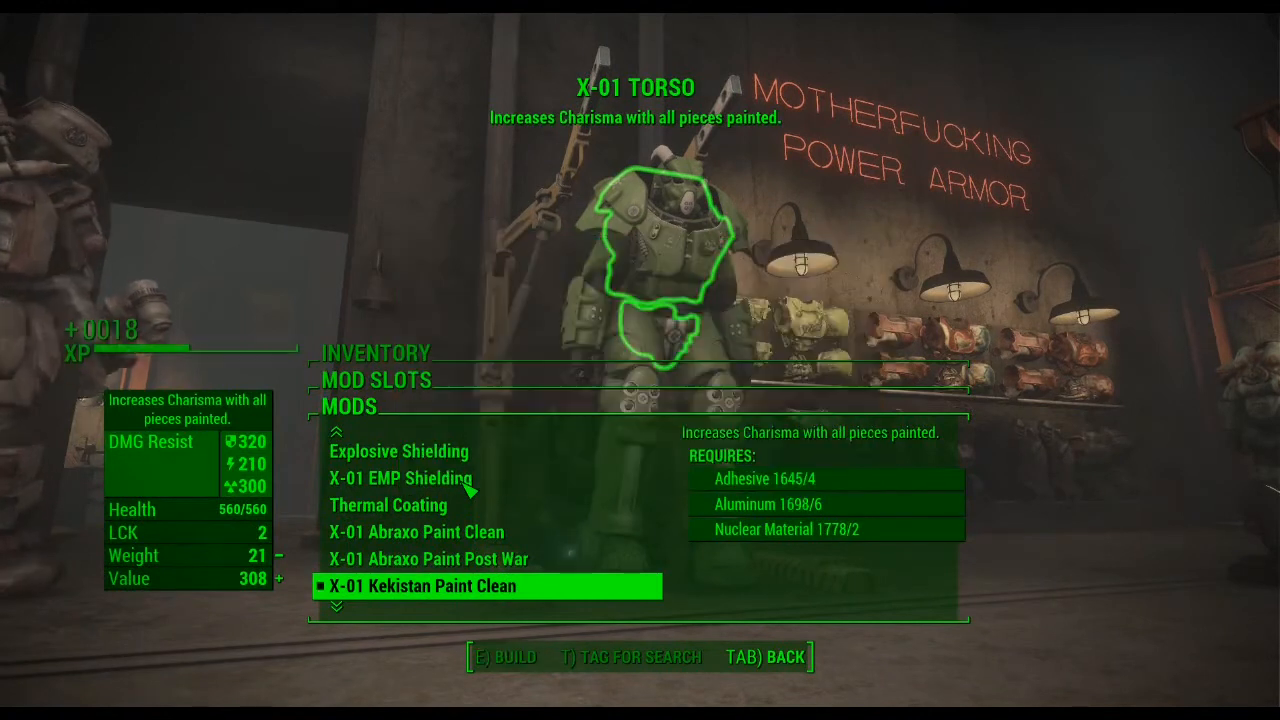
{"action": "key", "text": "Tab"}
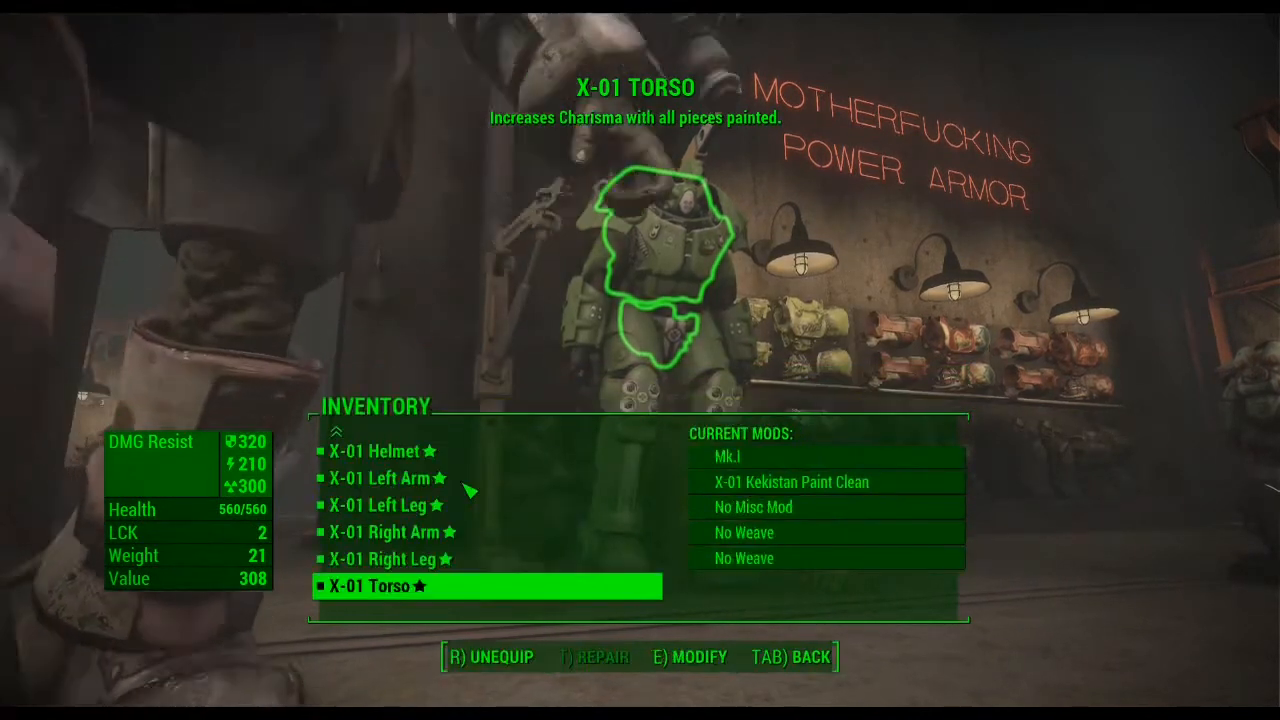
Step: Exit the power armor station, check the apparel list in the Pip-Boy and sneak through the armor hangar
{"action": "key", "text": "Tab"}
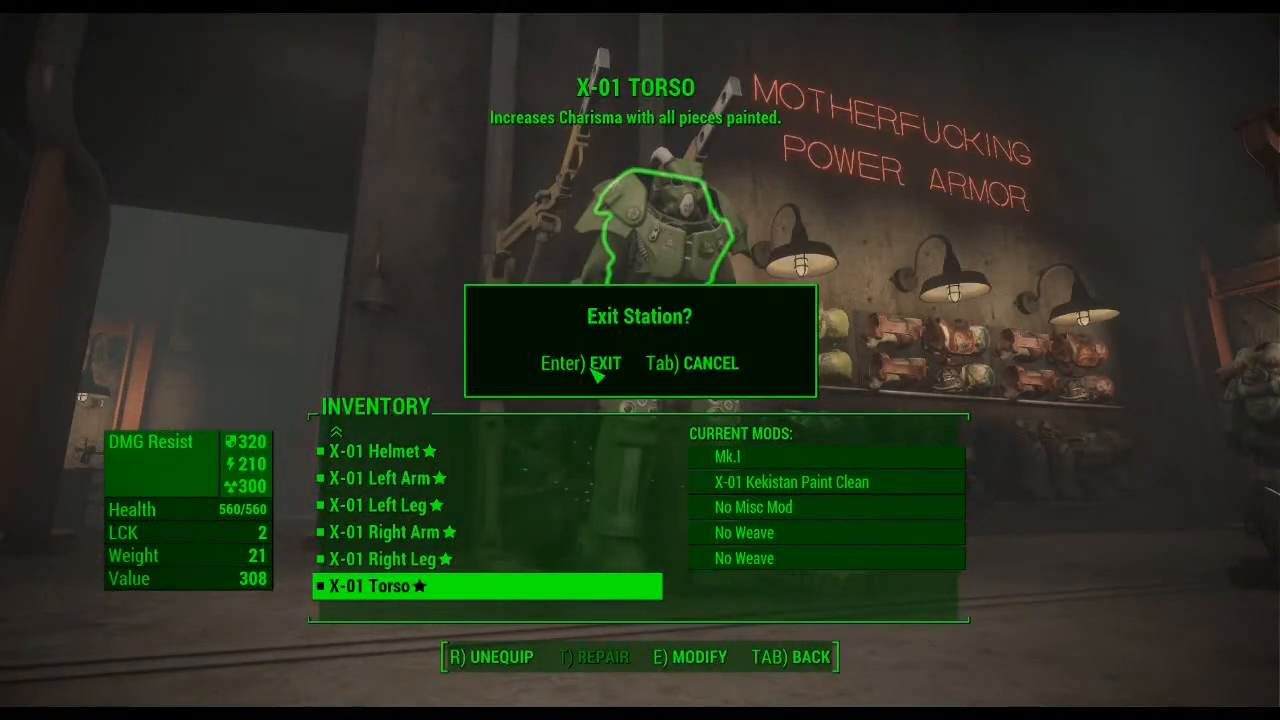
{"action": "key", "text": "Return"}
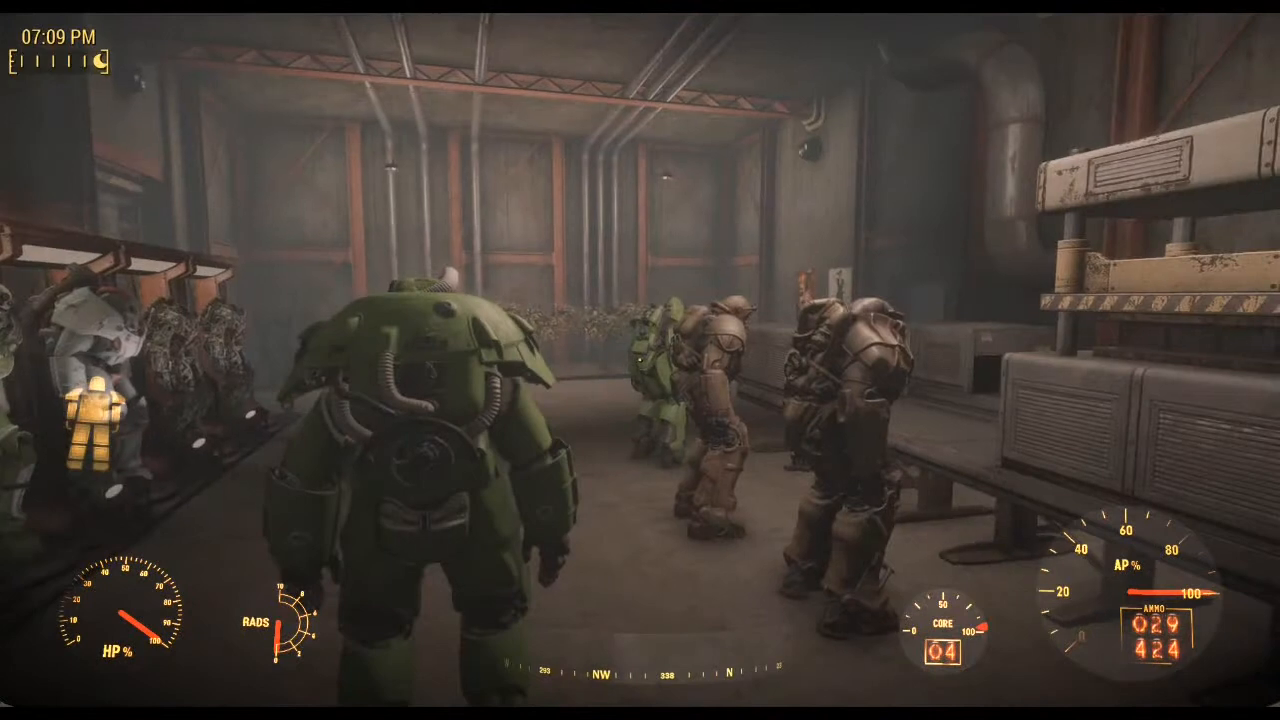
{"action": "key", "text": "Tab"}
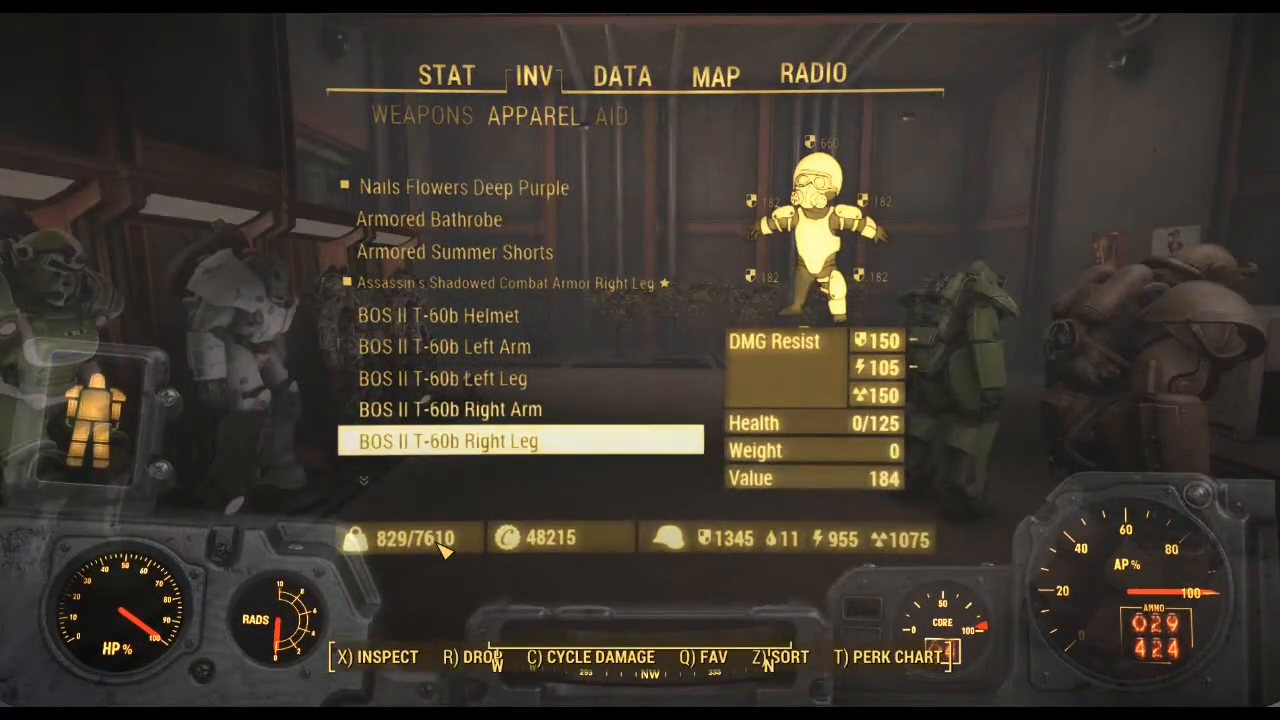
{"action": "key", "text": "Tab"}
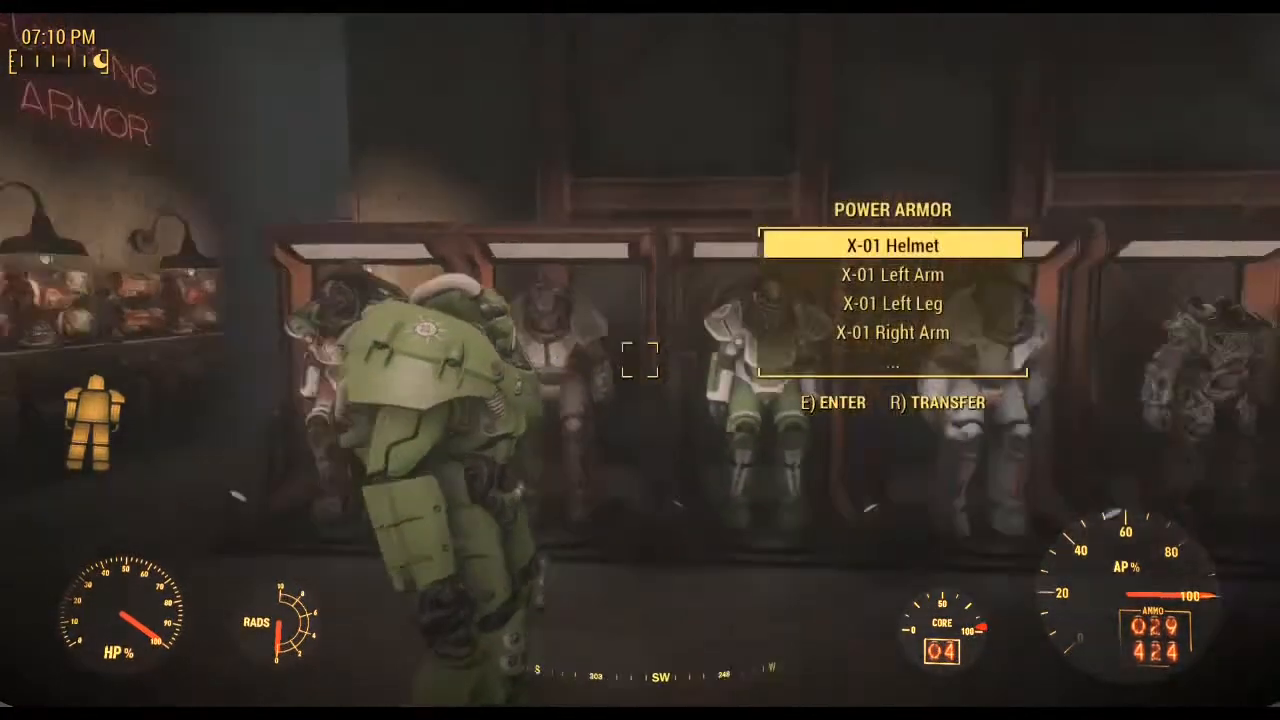
{"action": "key", "text": "ctrl"}
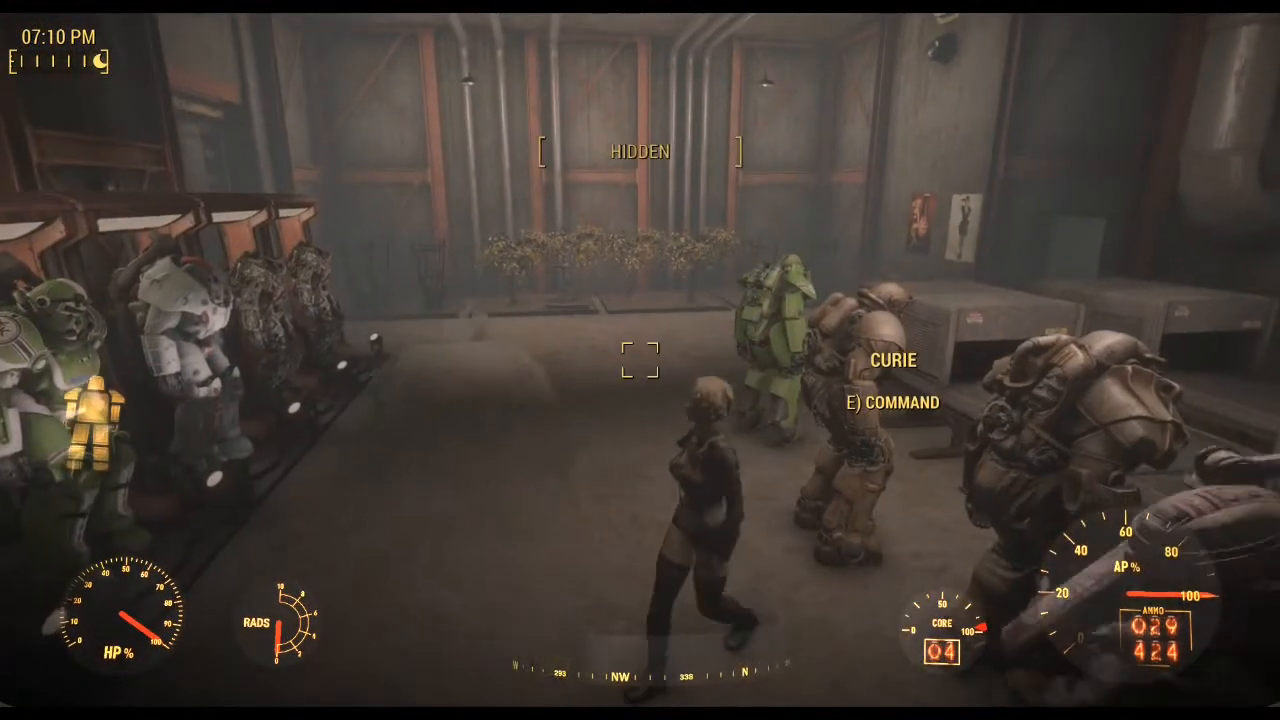
{"action": "key", "text": "w"}
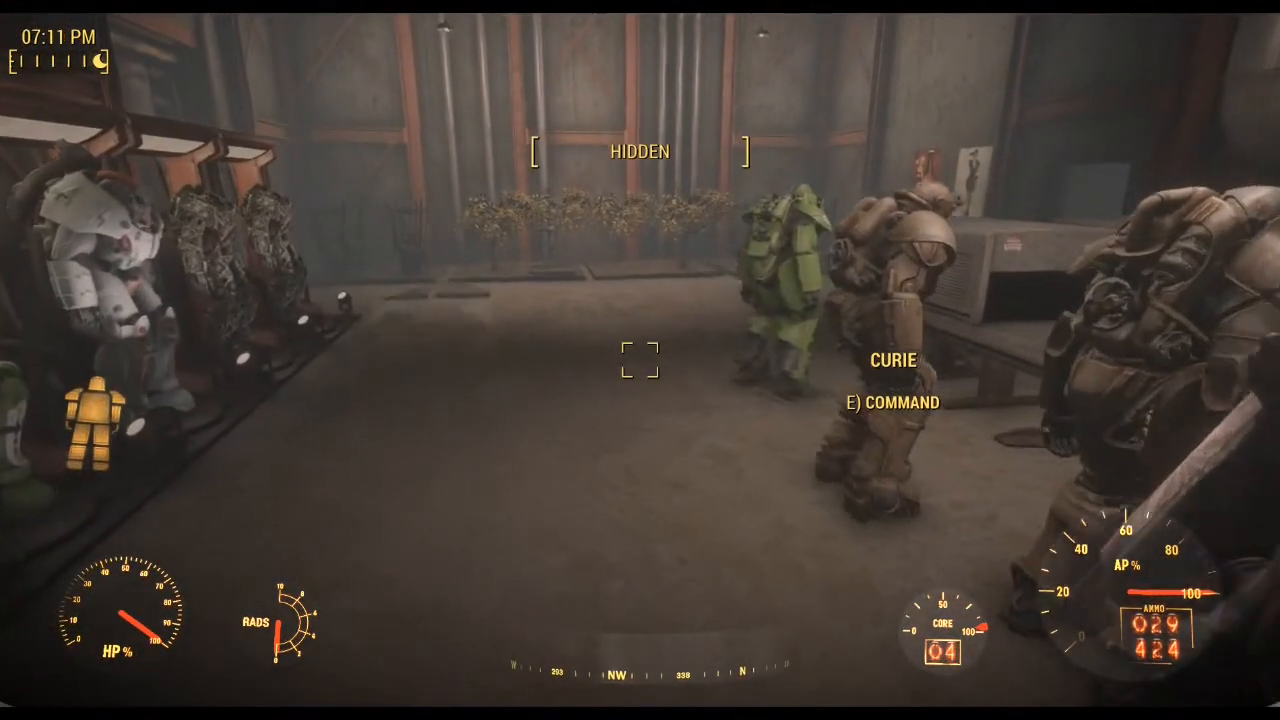
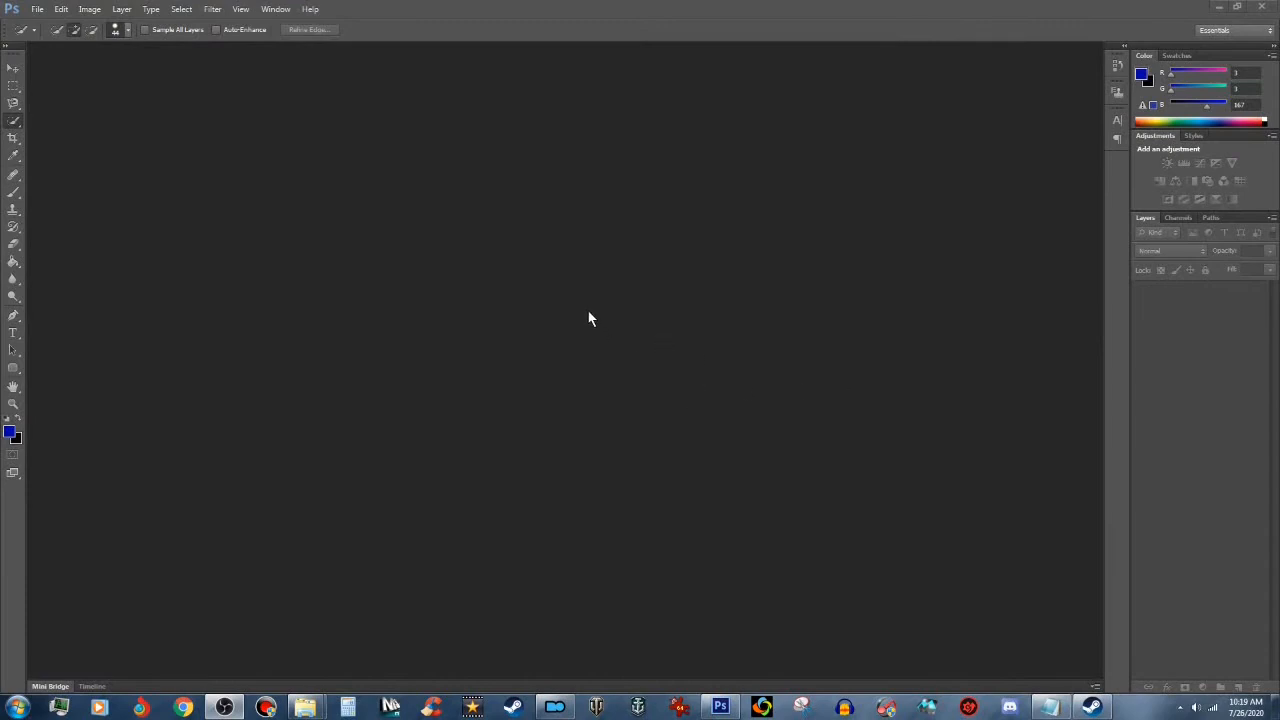
Step: Switch to Photoshop and open MagazineCommieCover01.psd from the PSDs folder inside FO4 PSDs on Local Disk (I:)
{"action": "left_click", "coordinate": [37, 10]}
{"action": "left_click", "coordinate": [50, 36]}
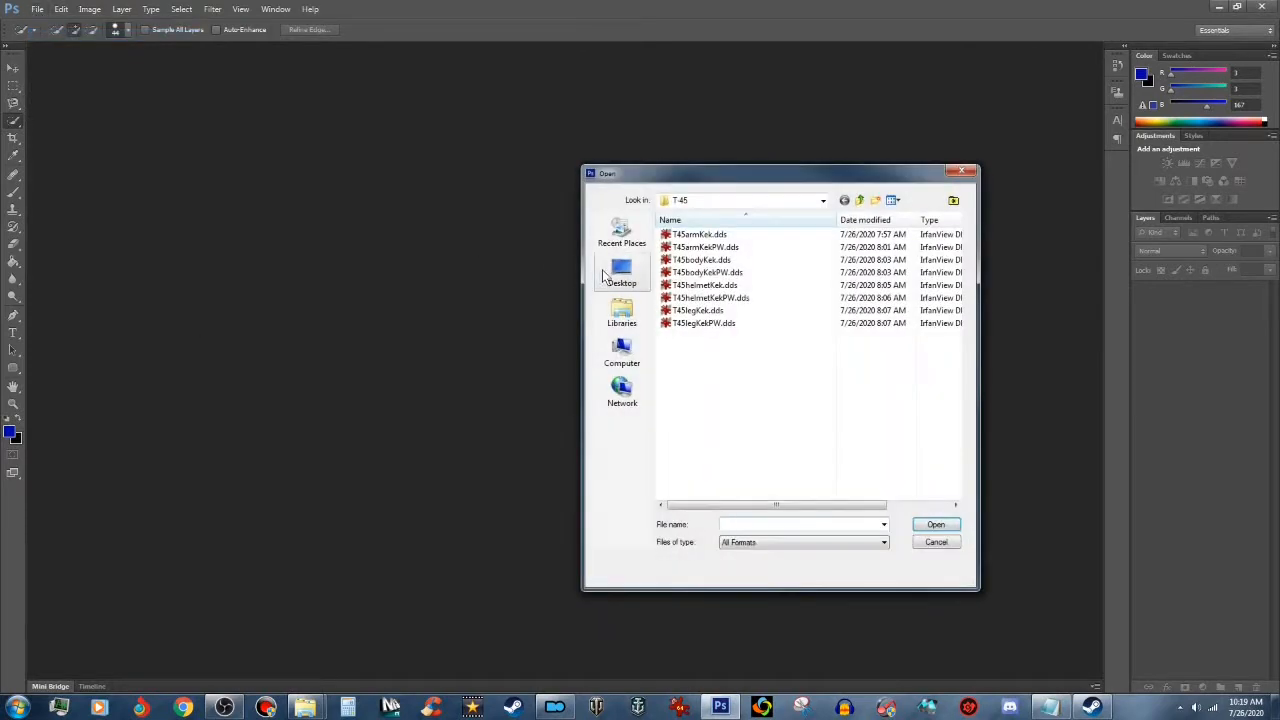
{"action": "left_click", "coordinate": [626, 365]}
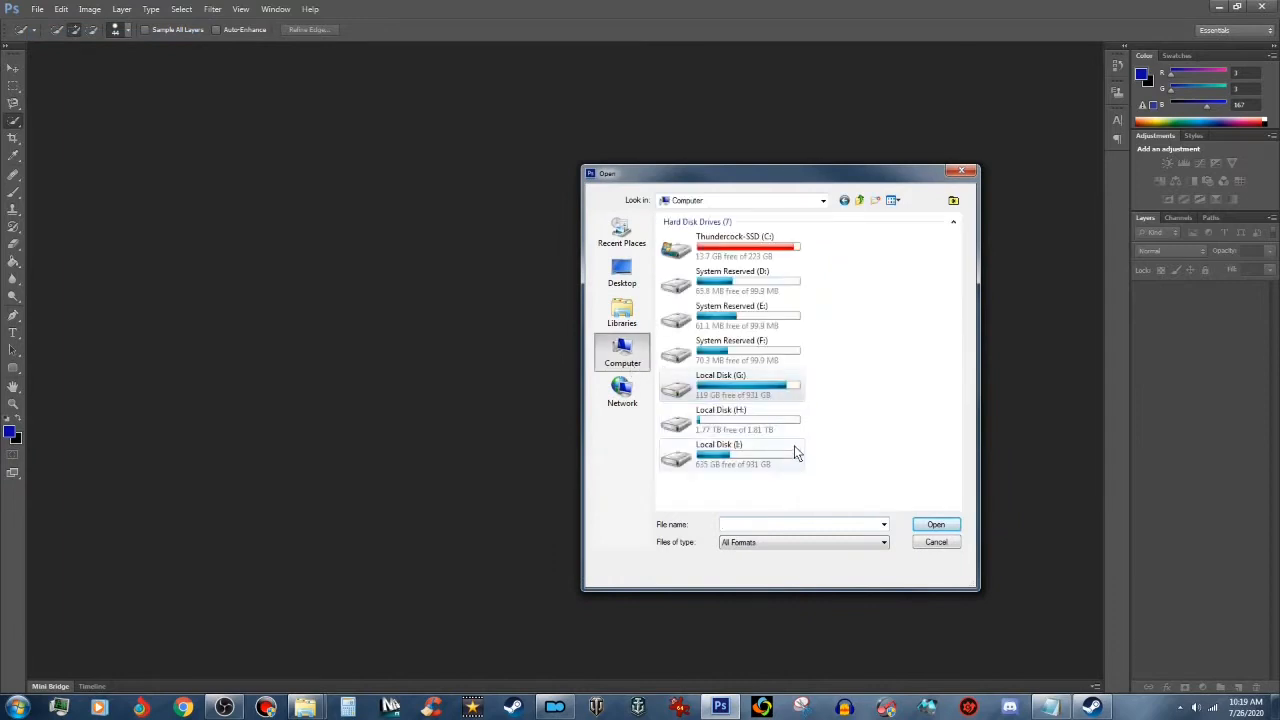
{"action": "double_click", "coordinate": [794, 452]}
{"action": "double_click", "coordinate": [690, 336]}
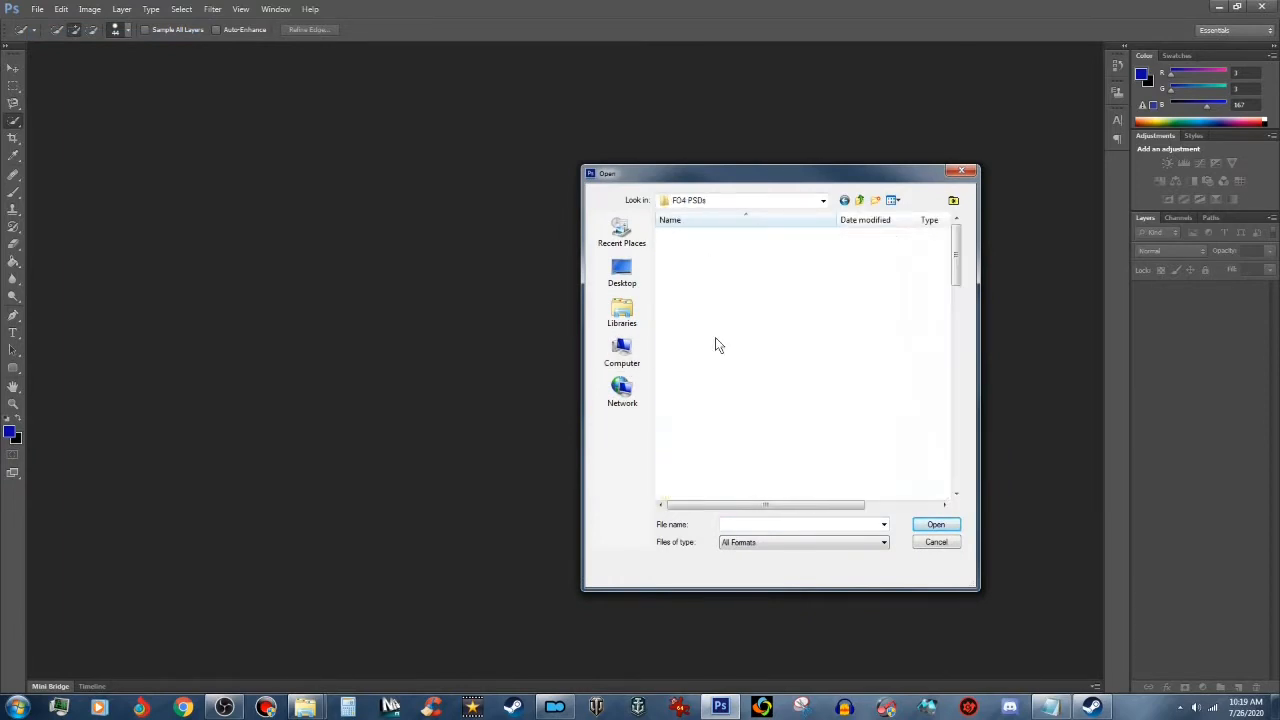
{"action": "double_click", "coordinate": [828, 262]}
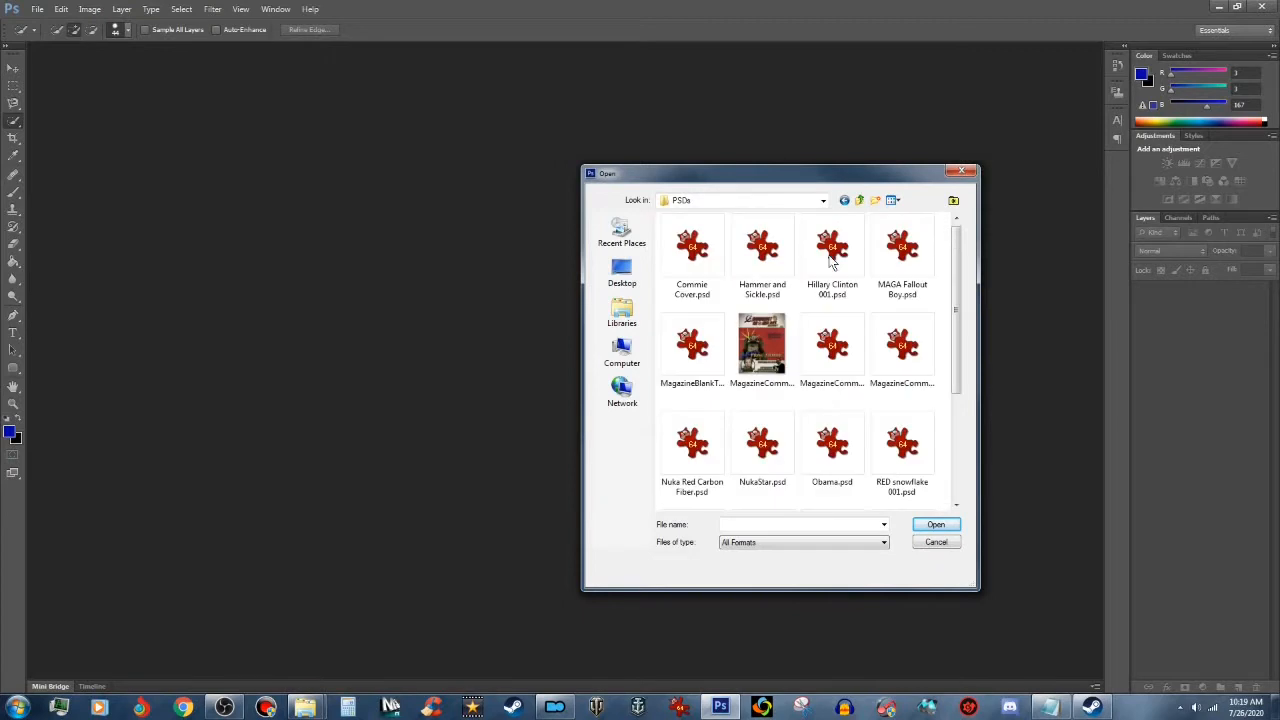
{"action": "left_click", "coordinate": [845, 340]}
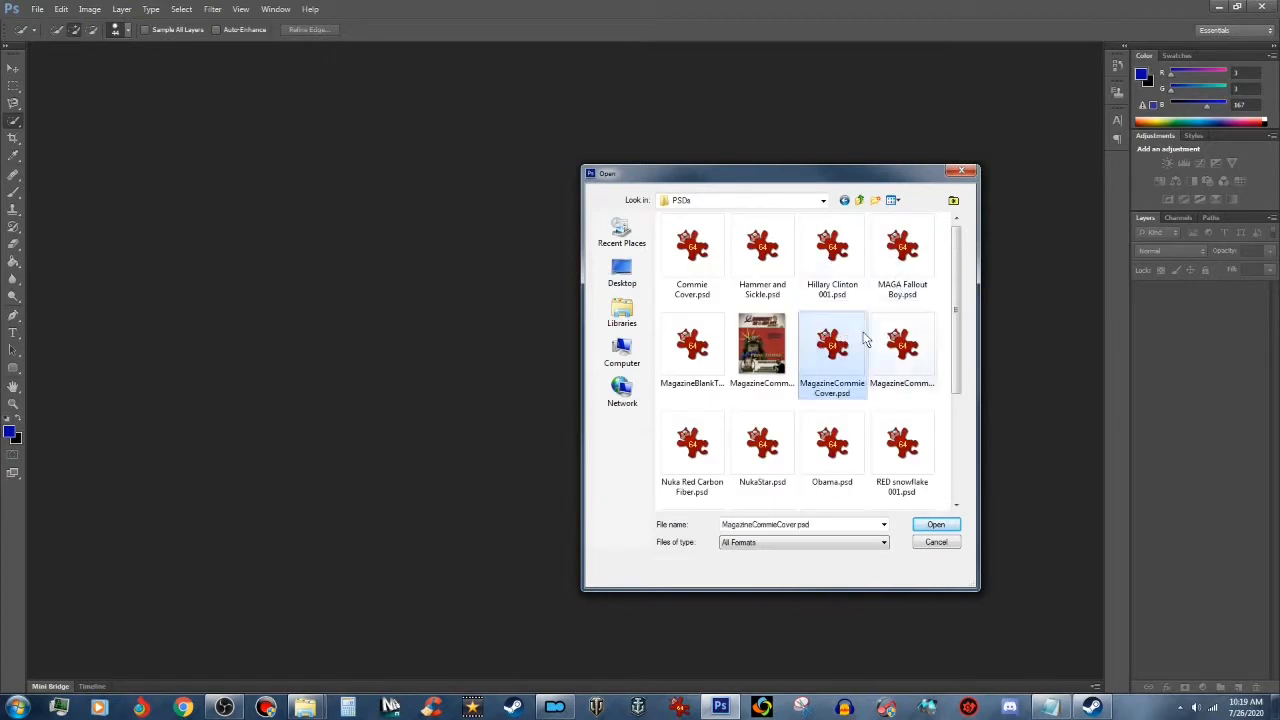
{"action": "left_click", "coordinate": [906, 342]}
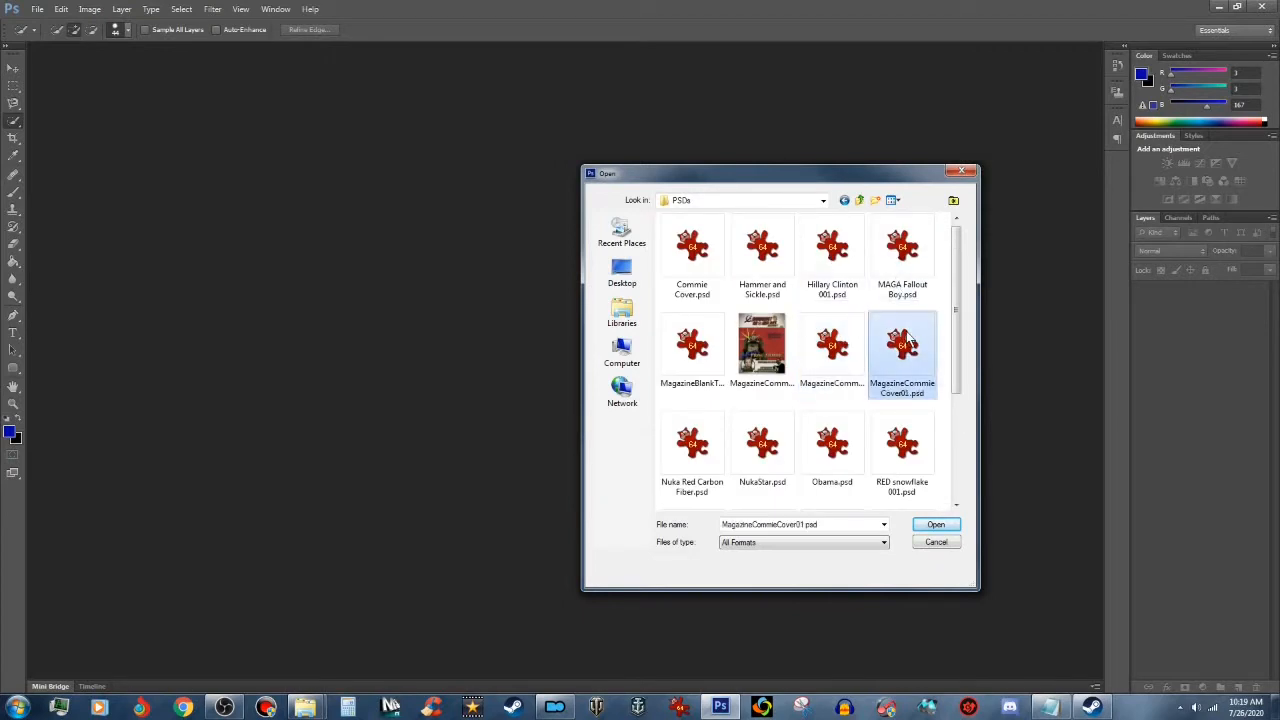
{"action": "left_click", "coordinate": [938, 526]}
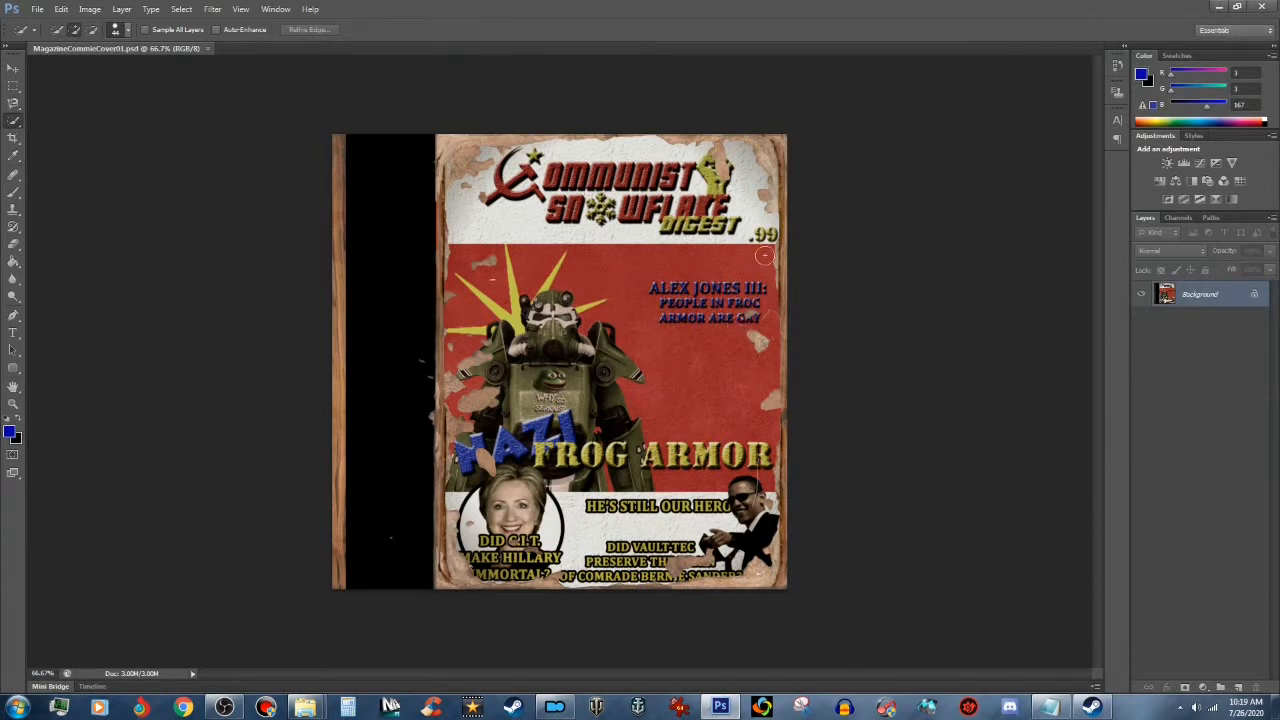
Step: Start saving the magazine cover in D3D/DDS format into the textures\Kek\Magazine folder of the Fallout 4 Data directory
{"action": "left_click", "coordinate": [38, 12]}
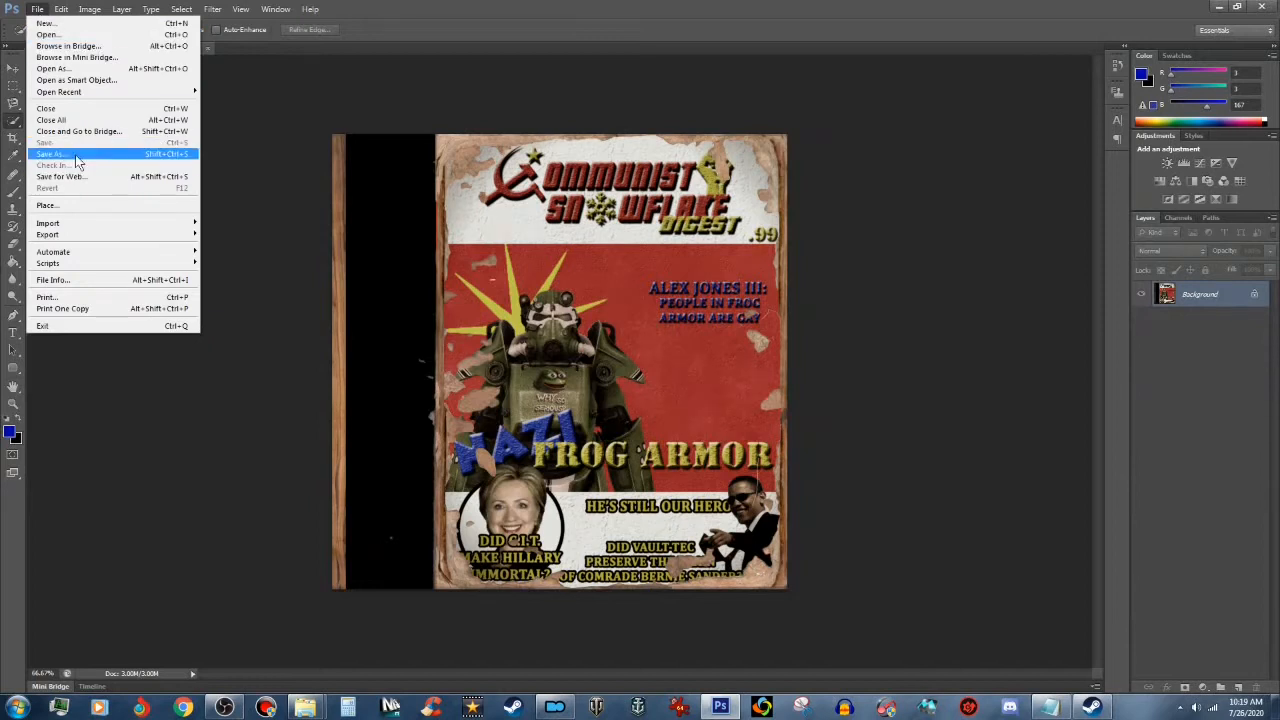
{"action": "left_click", "coordinate": [77, 157]}
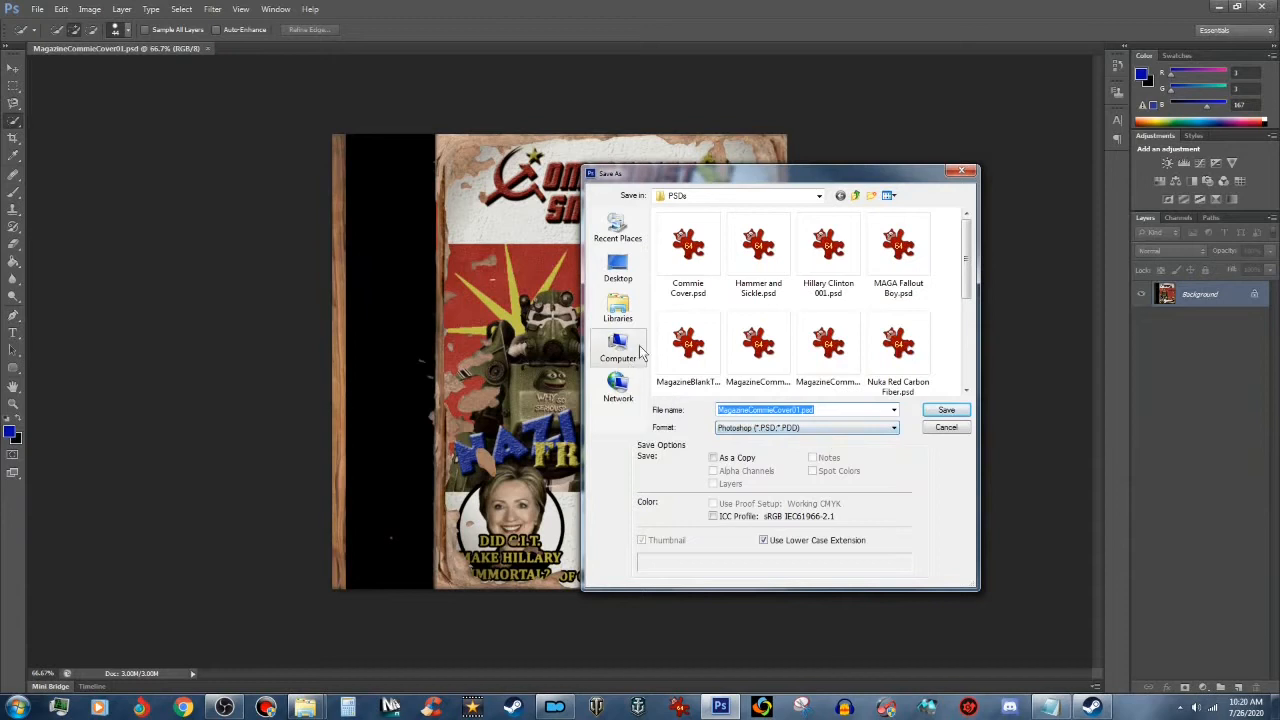
{"action": "left_click", "coordinate": [622, 275]}
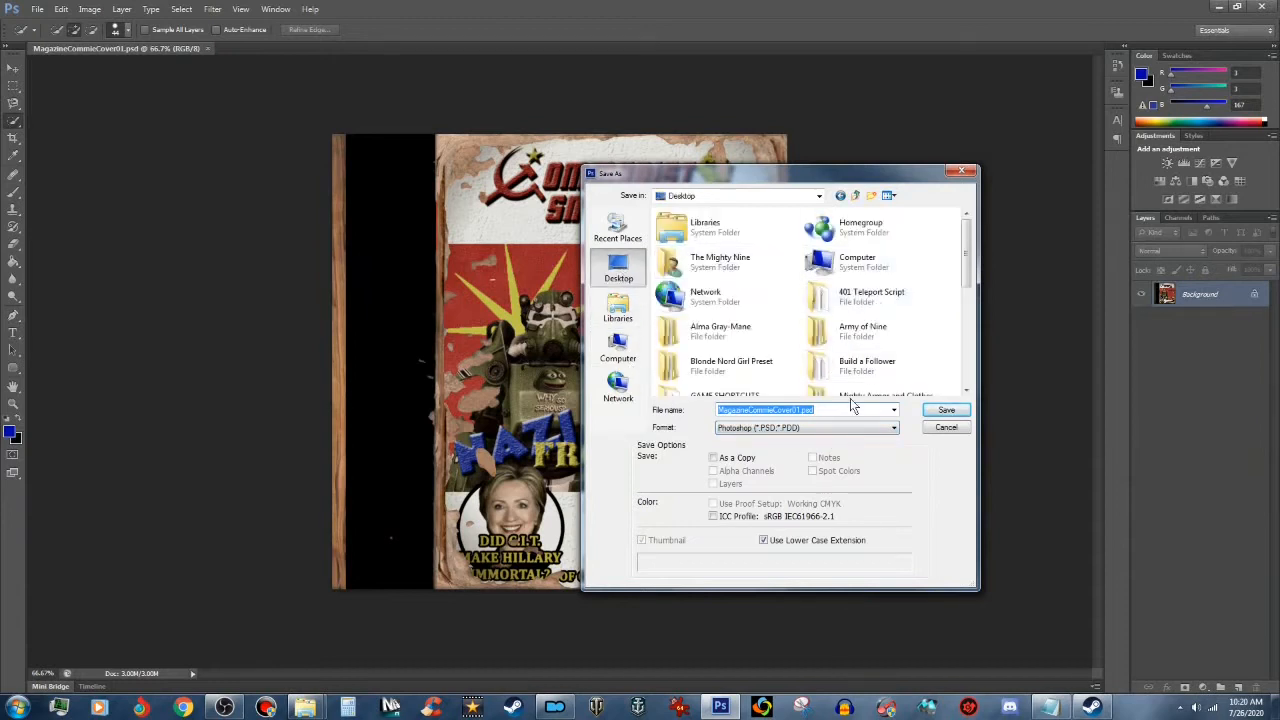
{"action": "left_click", "coordinate": [884, 427]}
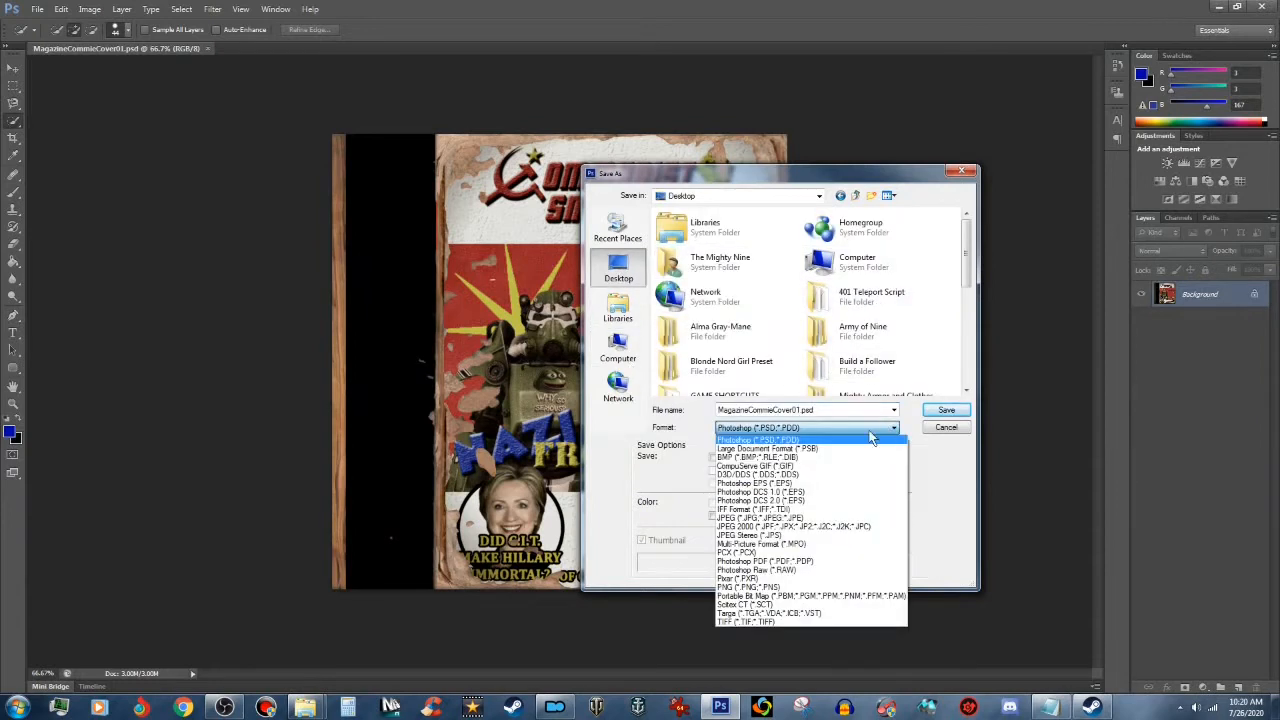
{"action": "left_click", "coordinate": [810, 474]}
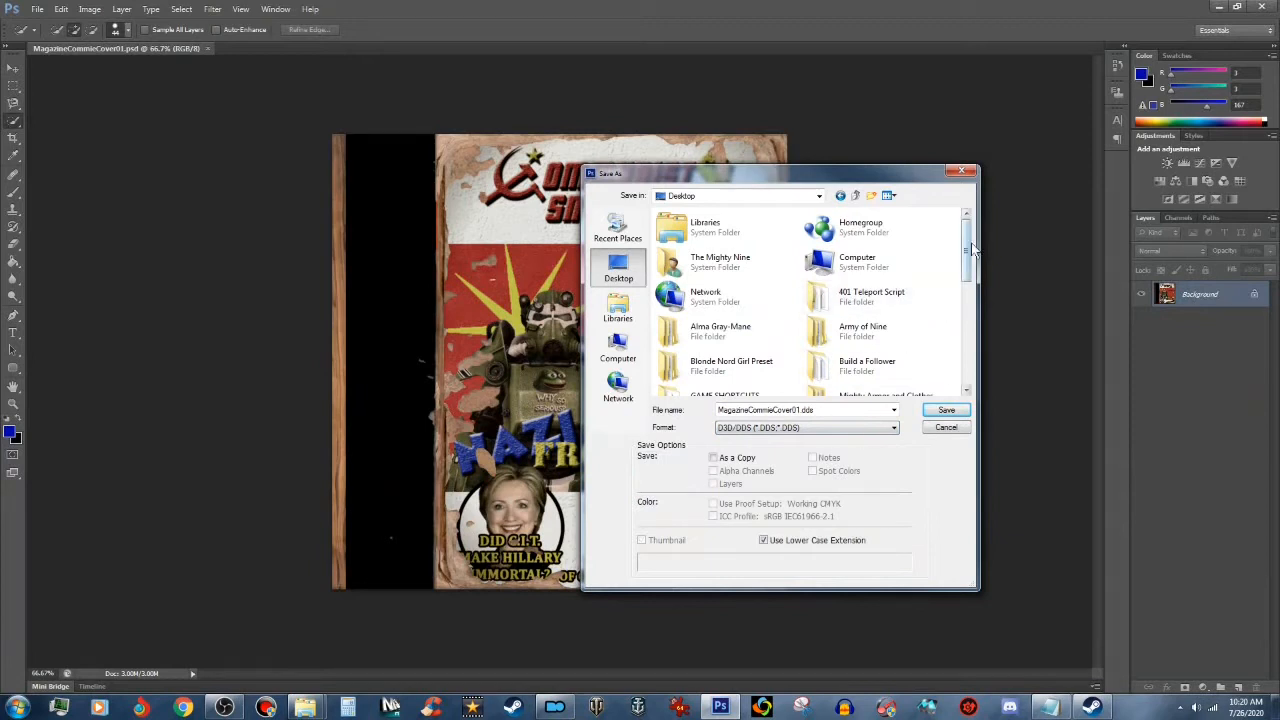
{"action": "left_click_drag", "start_coordinate": [968, 255], "coordinate": [968, 368]}
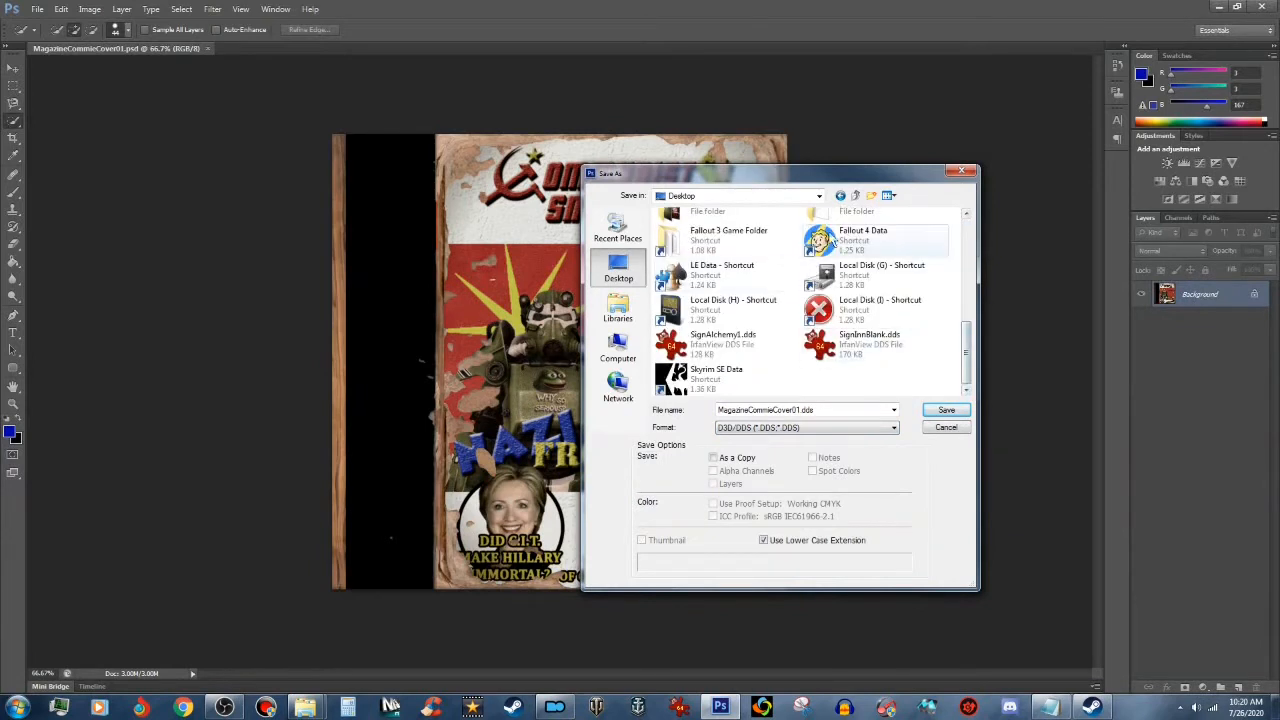
{"action": "double_click", "coordinate": [843, 232]}
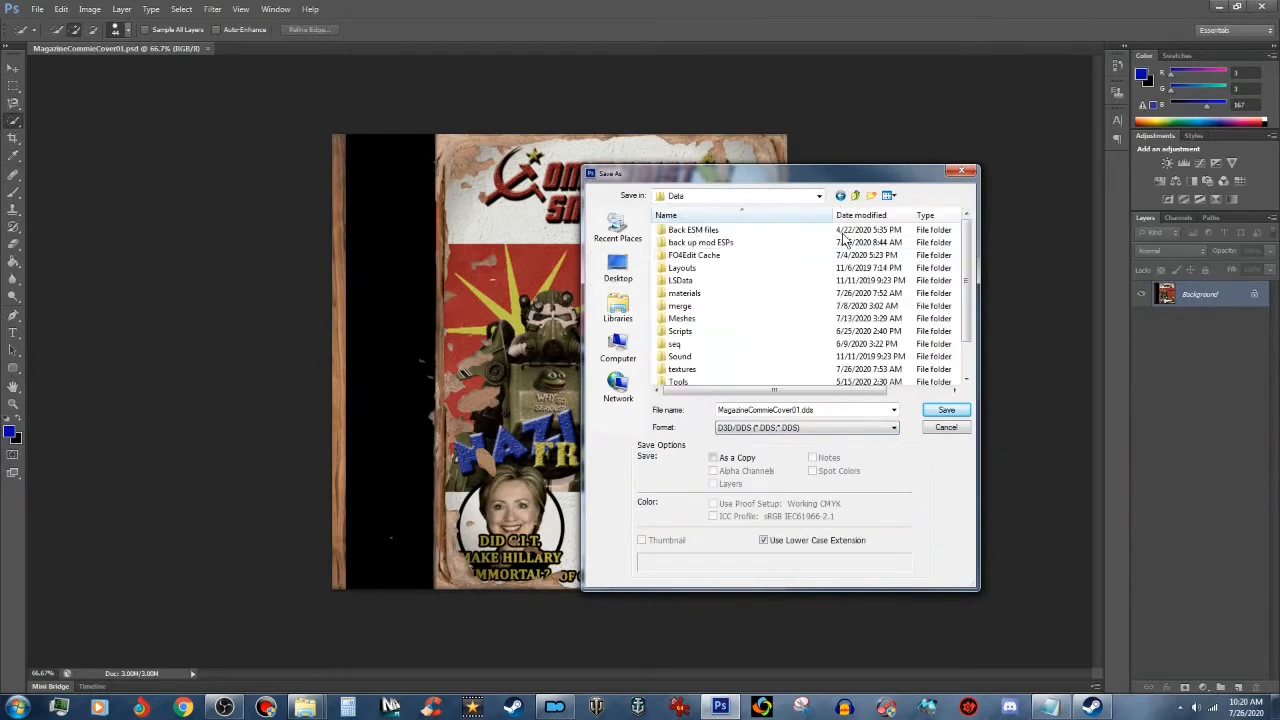
{"action": "double_click", "coordinate": [743, 371]}
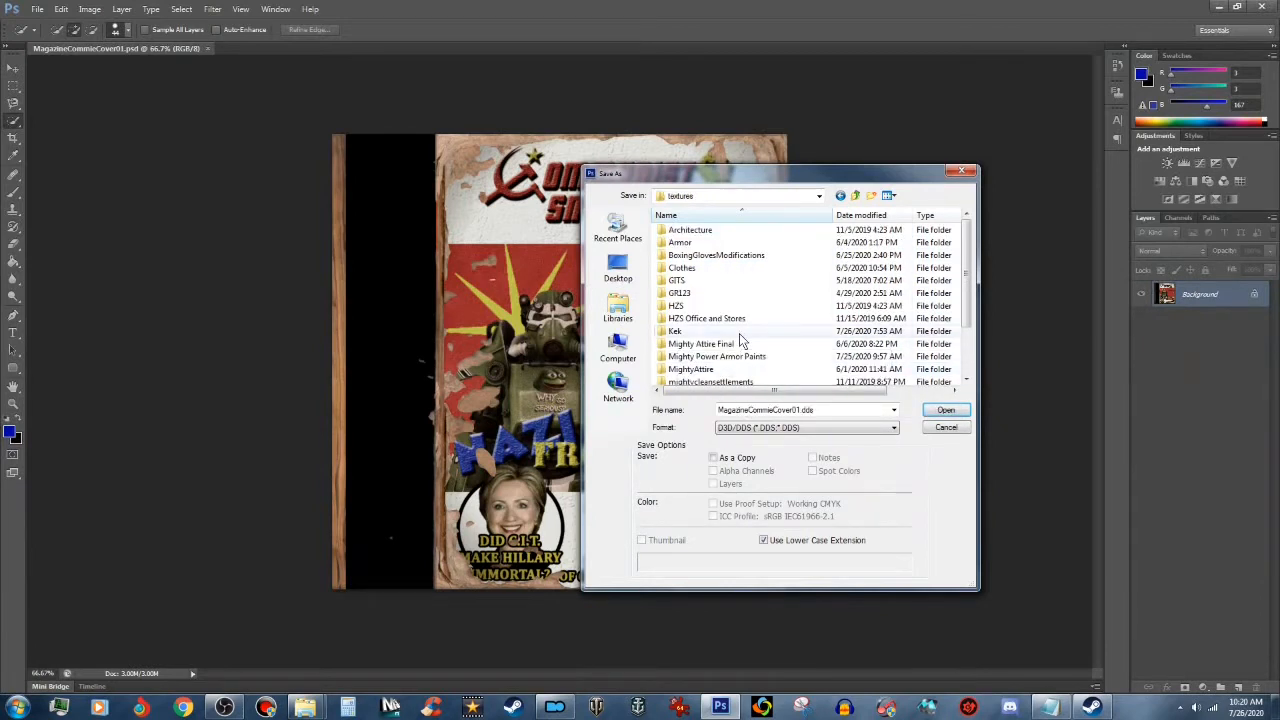
{"action": "double_click", "coordinate": [739, 332]}
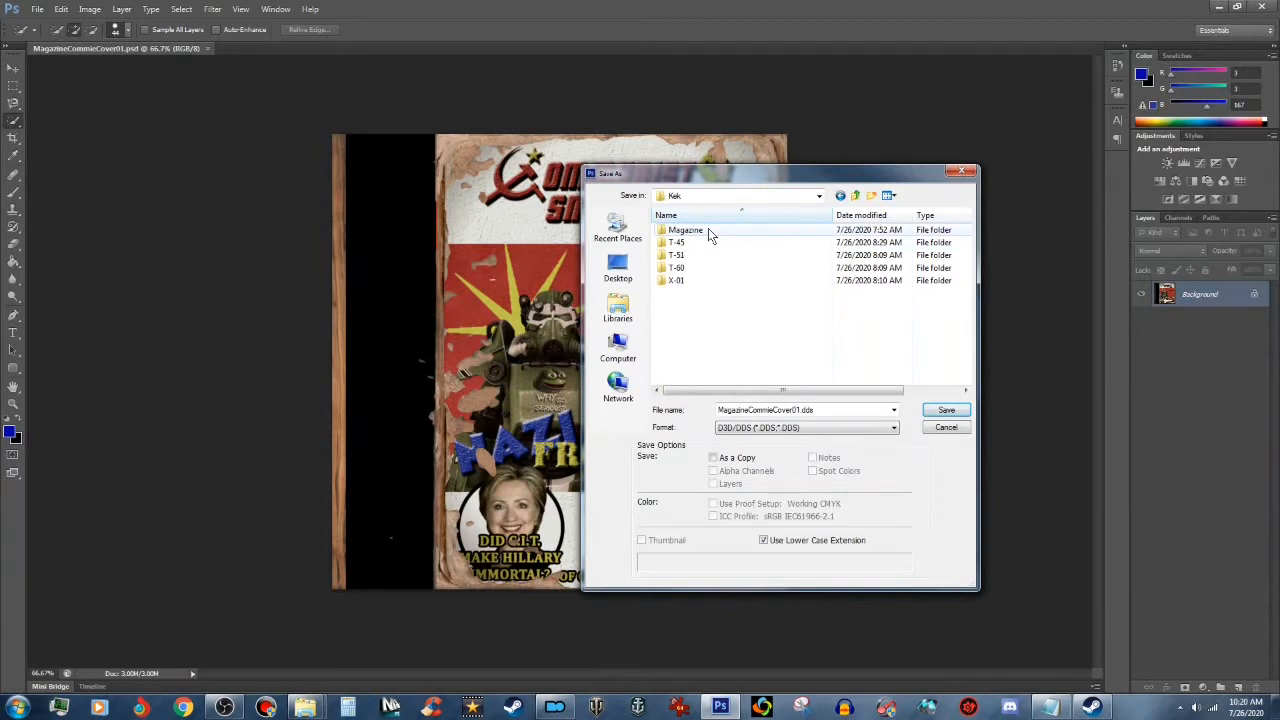
{"action": "double_click", "coordinate": [708, 230]}
Step: Name the file MagazineCommieCover01HiRes.dds and save it as DXT1 RGB without alpha, with generated MIP maps
{"action": "double_click", "coordinate": [816, 410]}
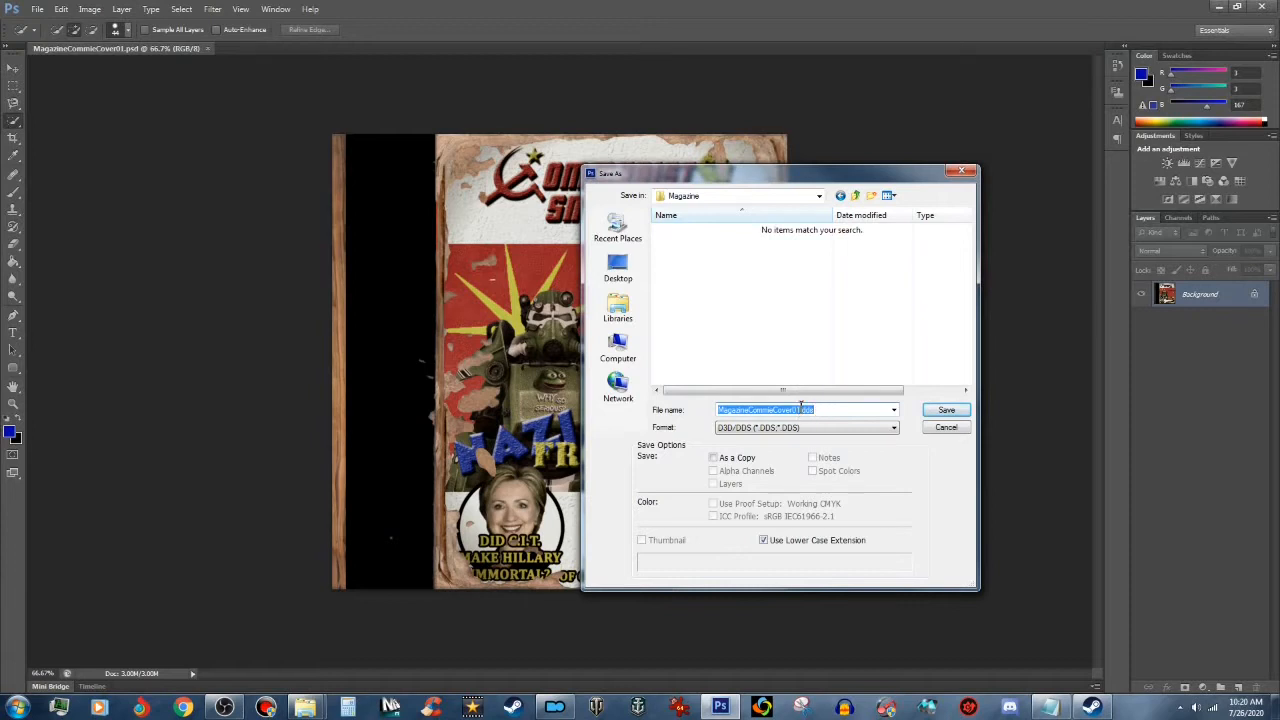
{"action": "left_click", "coordinate": [801, 409]}
{"action": "type", "text": "HiRes"}
{"action": "left_click", "coordinate": [950, 410]}
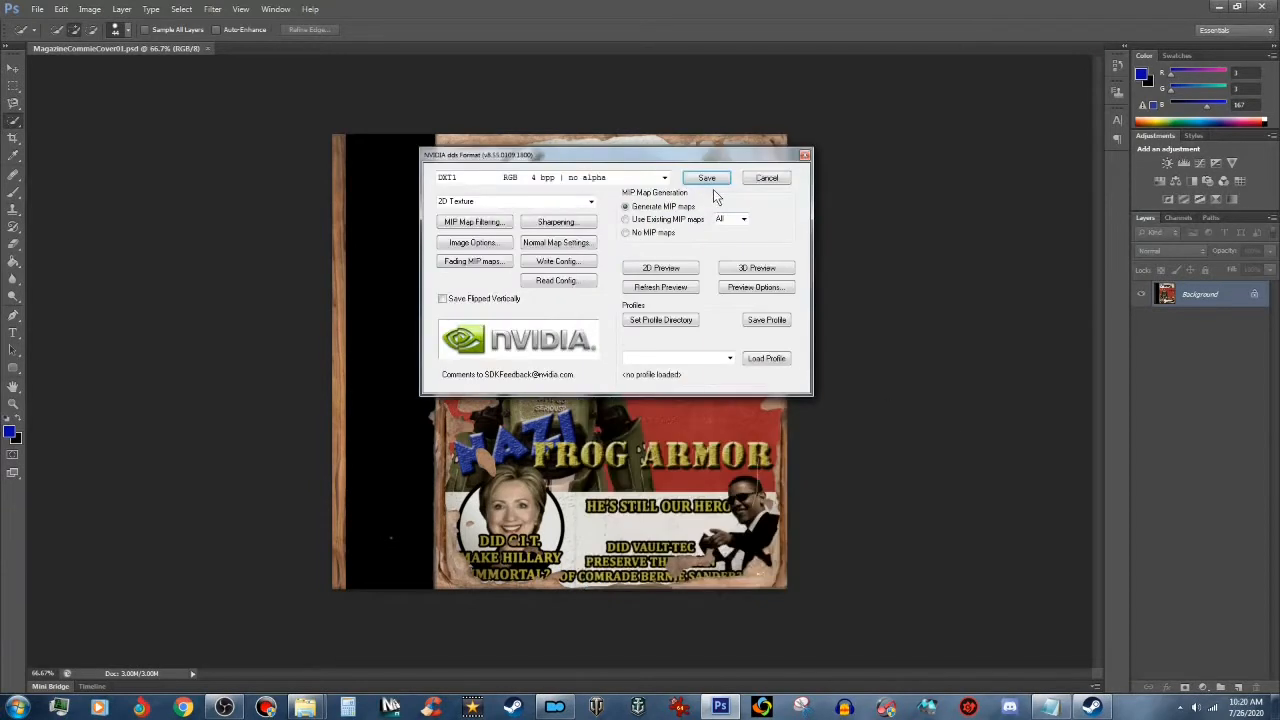
{"action": "left_click", "coordinate": [707, 178]}
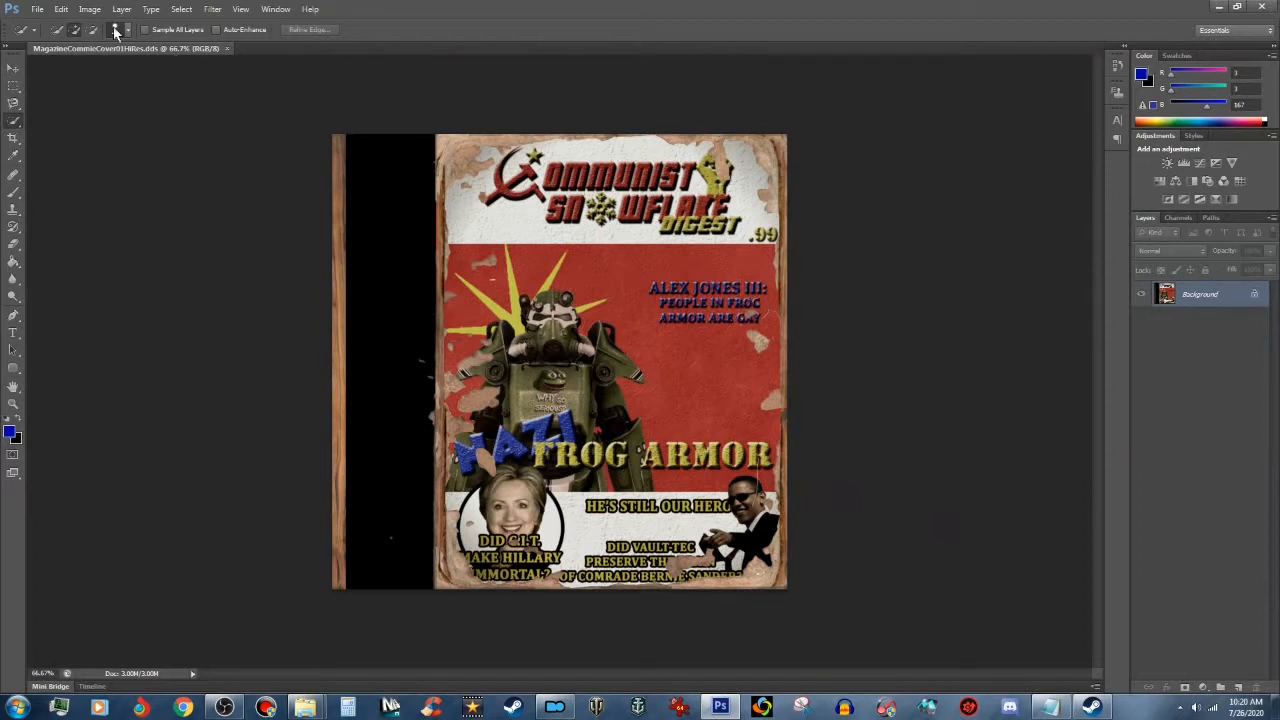
Step: Resize the magazine cover image to 512 x 512 pixels with constrained proportions
{"action": "left_click", "coordinate": [89, 9]}
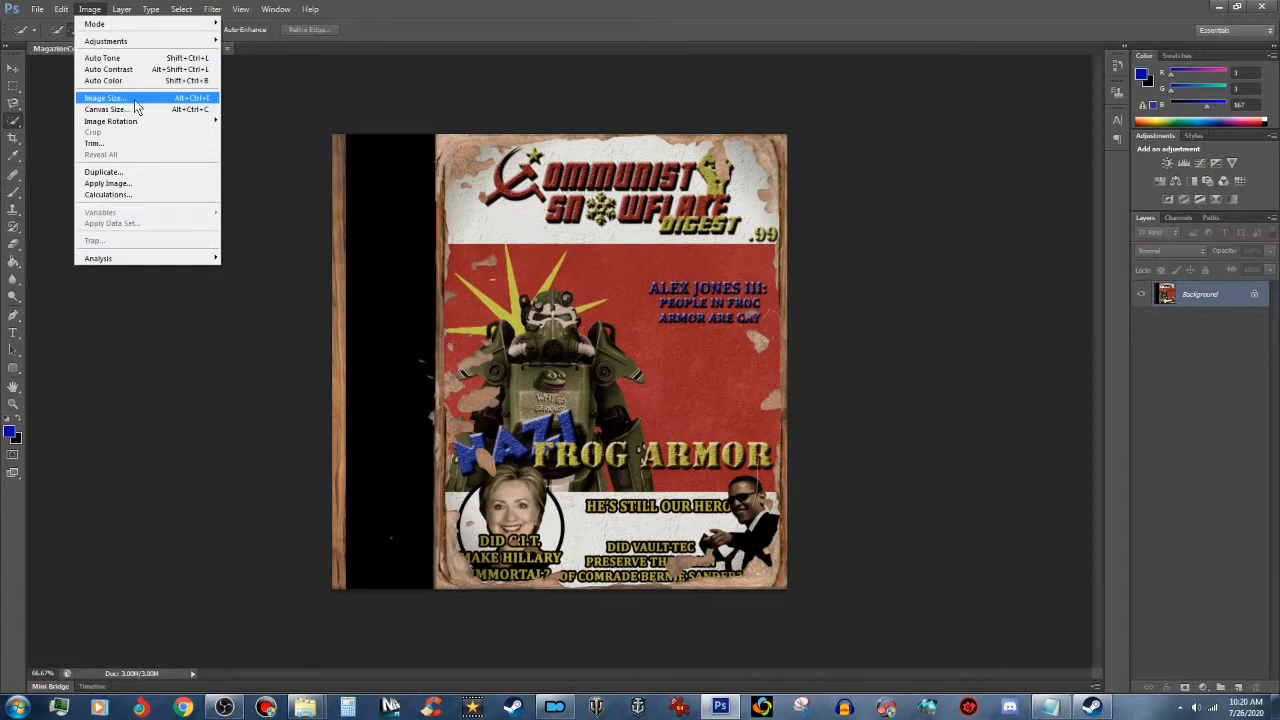
{"action": "left_click", "coordinate": [136, 100]}
{"action": "double_click", "coordinate": [581, 198]}
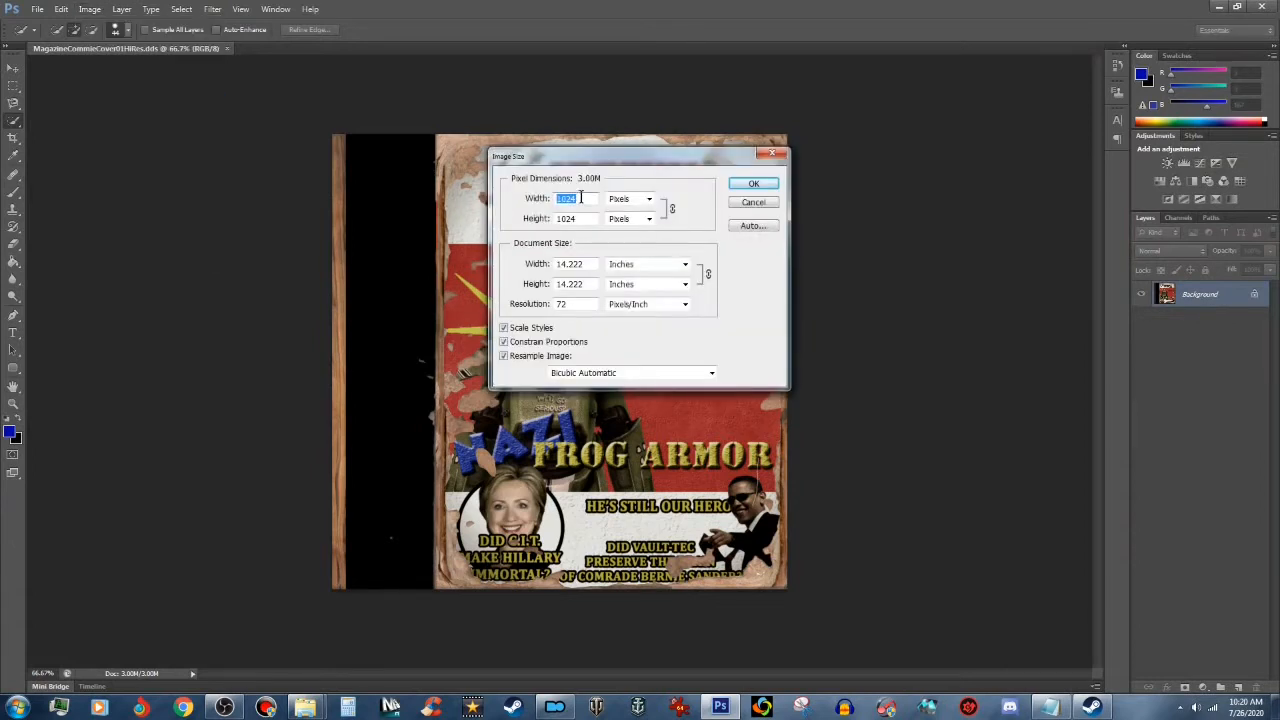
{"action": "type", "text": "512"}
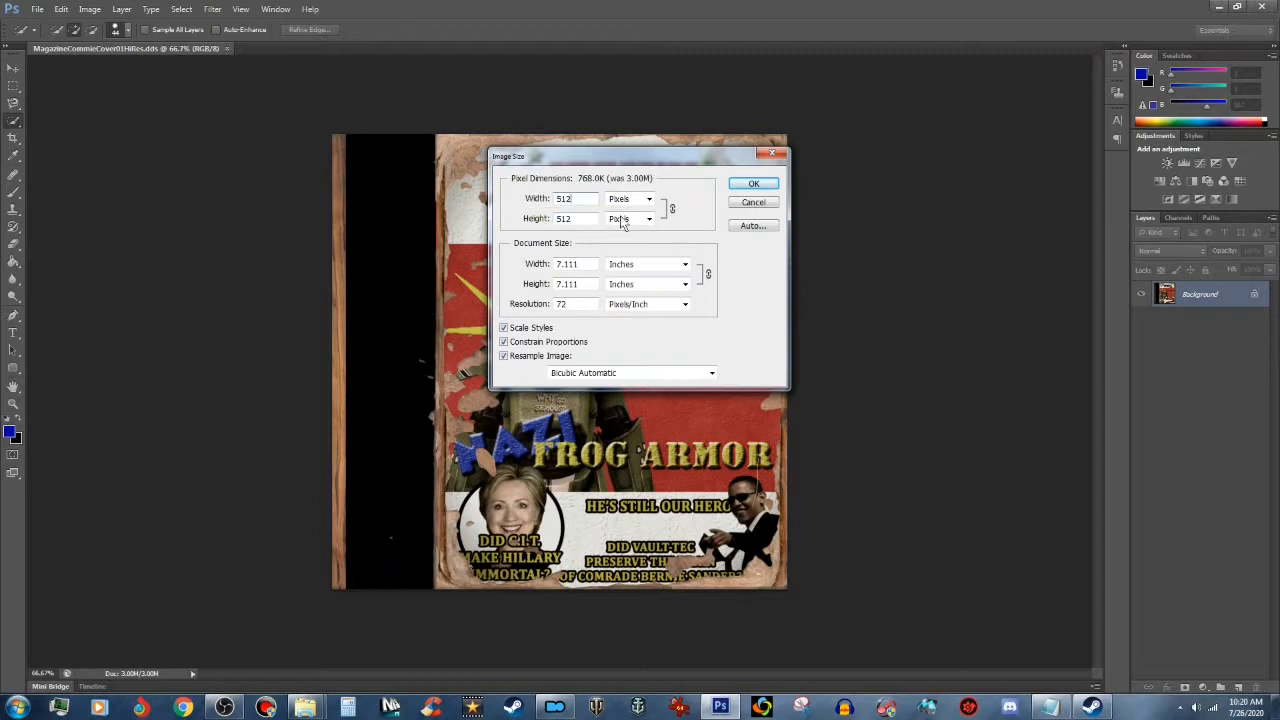
{"action": "left_click", "coordinate": [754, 185]}
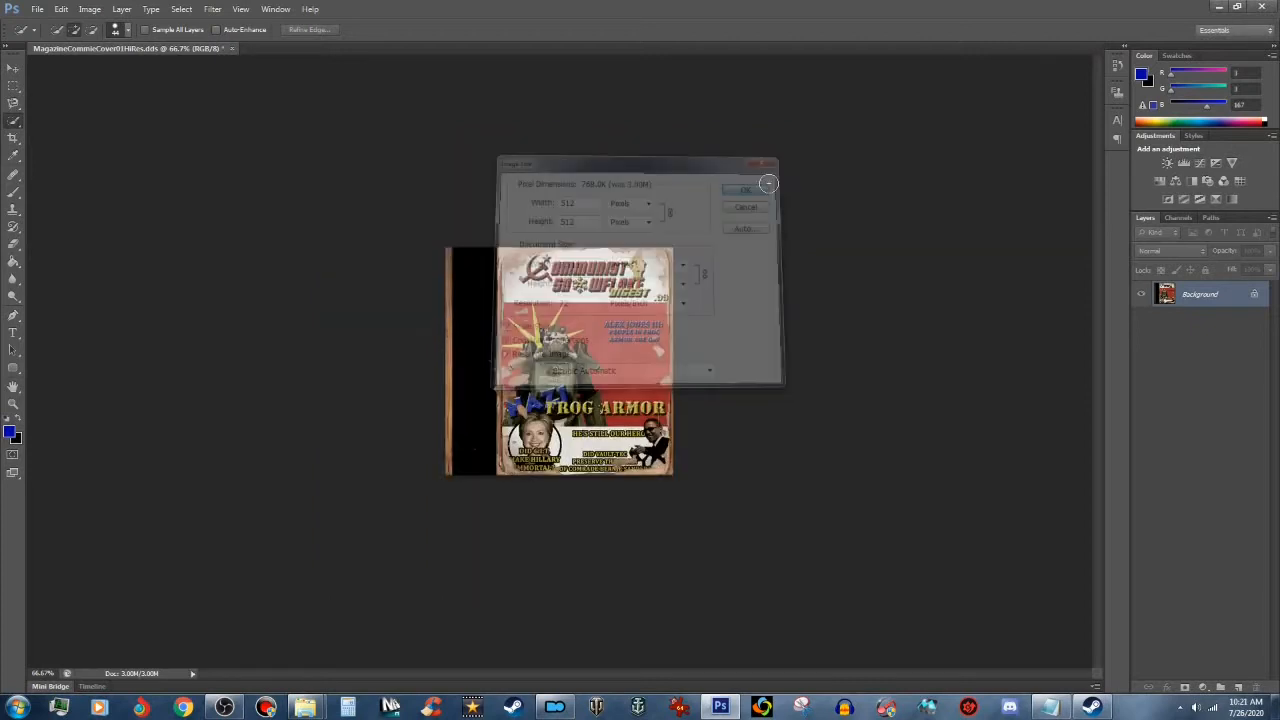
Step: Save the resized cover as MagazineCommieCover01small.dds in the Magazine folder, using DXT1 without alpha
{"action": "left_click", "coordinate": [37, 9]}
{"action": "left_click", "coordinate": [78, 157]}
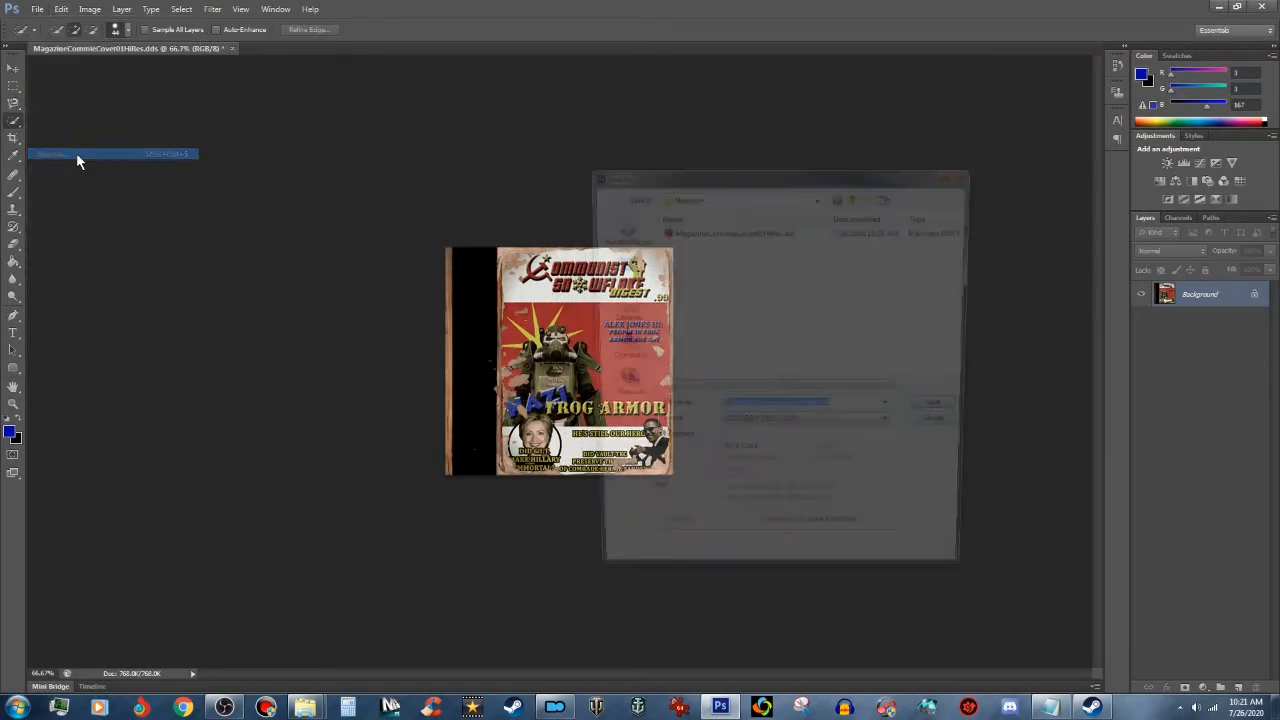
{"action": "left_click", "coordinate": [808, 410]}
{"action": "left_click_drag", "start_coordinate": [801, 410], "coordinate": [814, 410]}
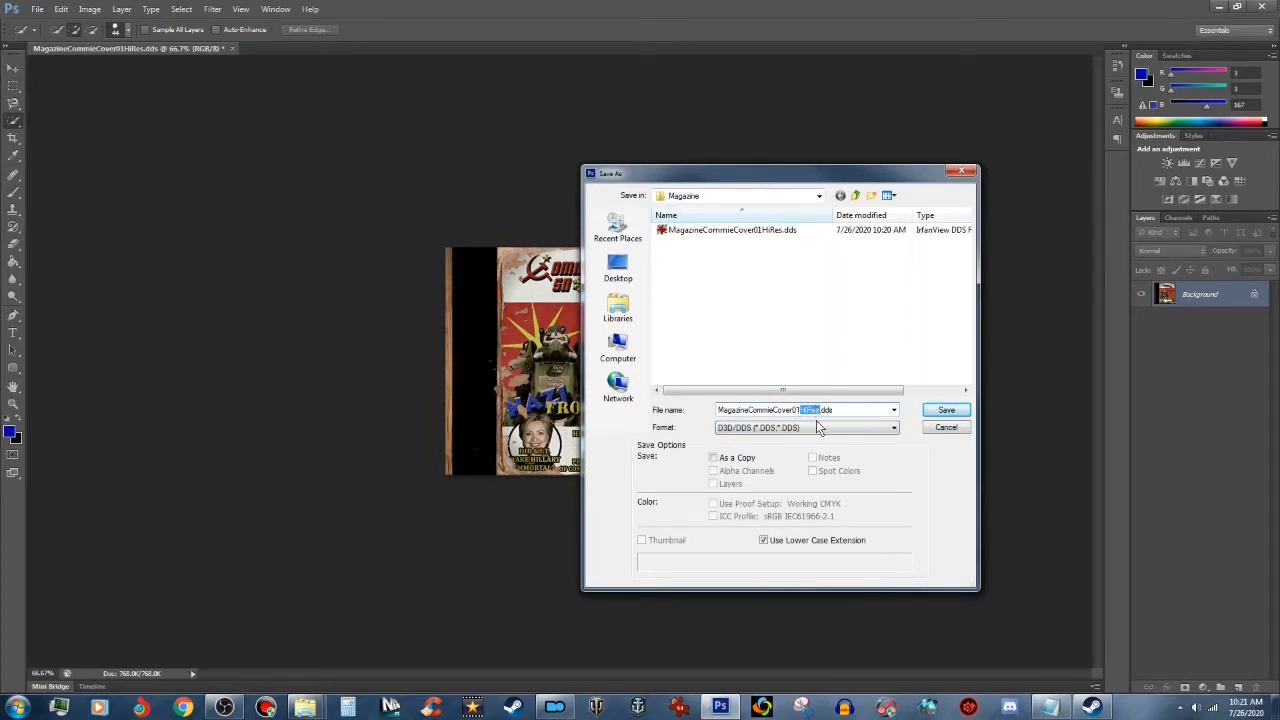
{"action": "type", "text": "am"}
{"action": "left_click", "coordinate": [960, 410]}
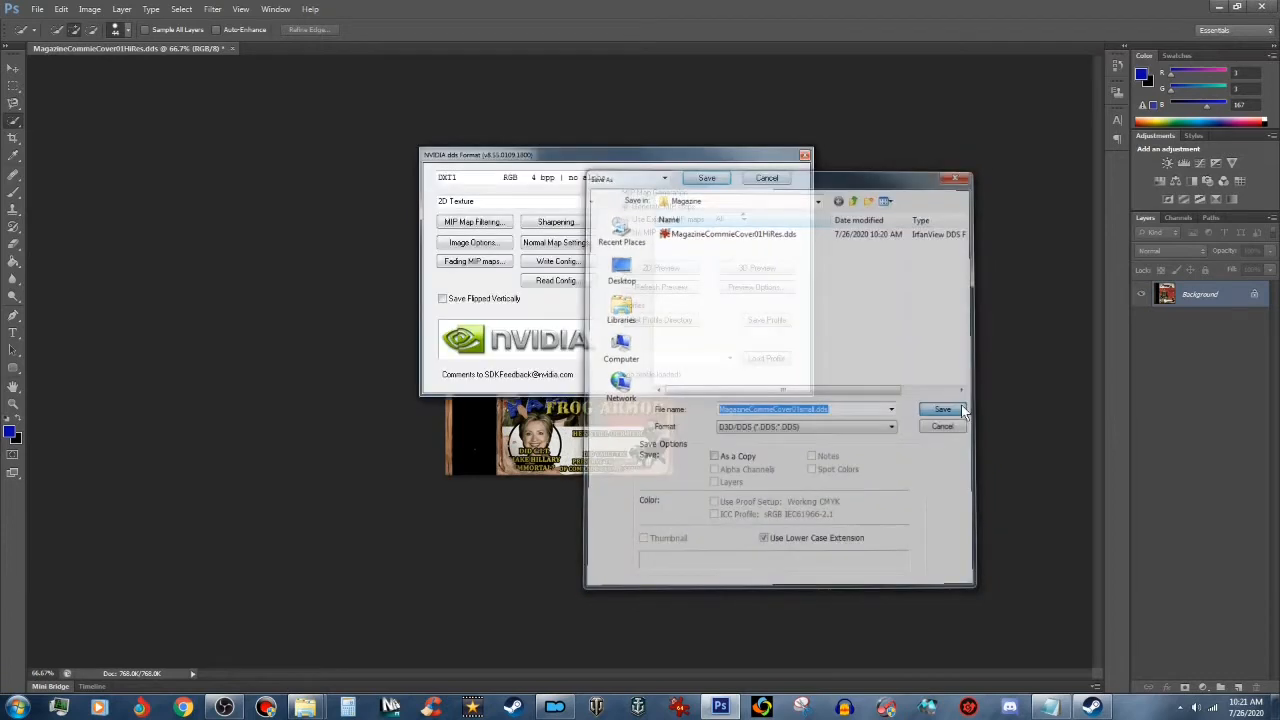
{"action": "left_click", "coordinate": [707, 178]}
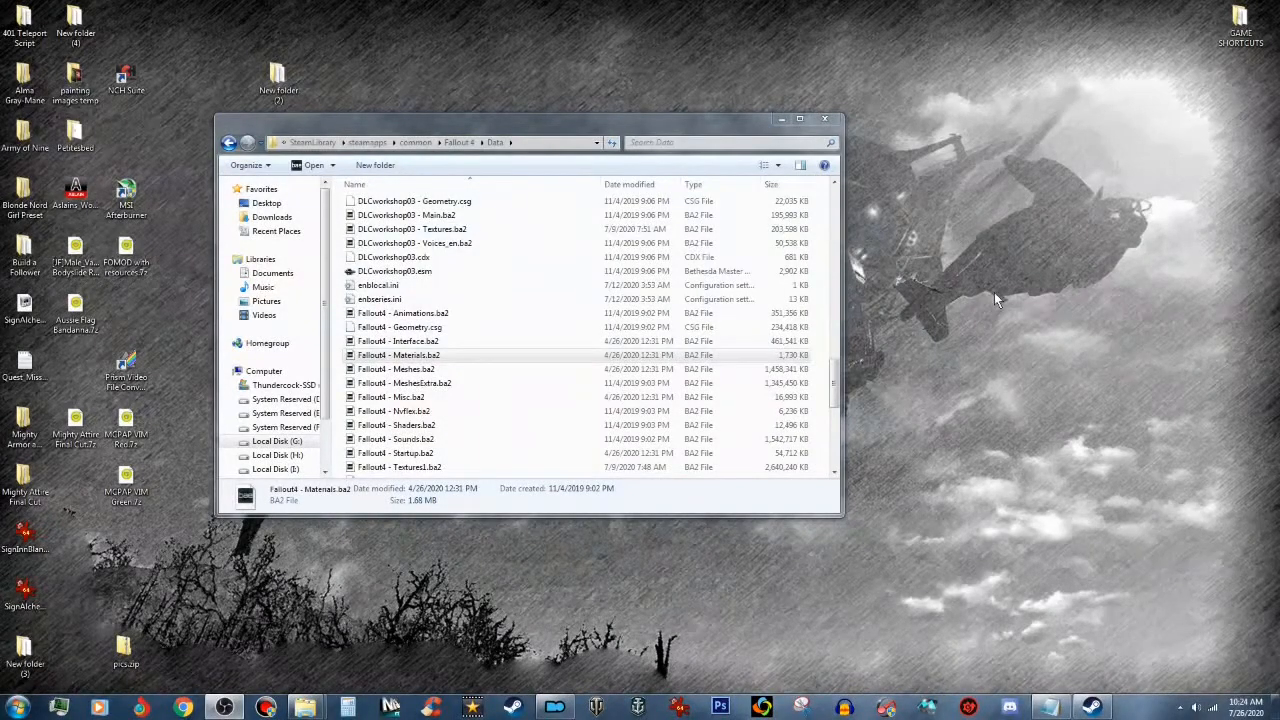
Step: Create a new folder on the desktop and name it Tutorial
{"action": "right_click", "coordinate": [975, 212]}
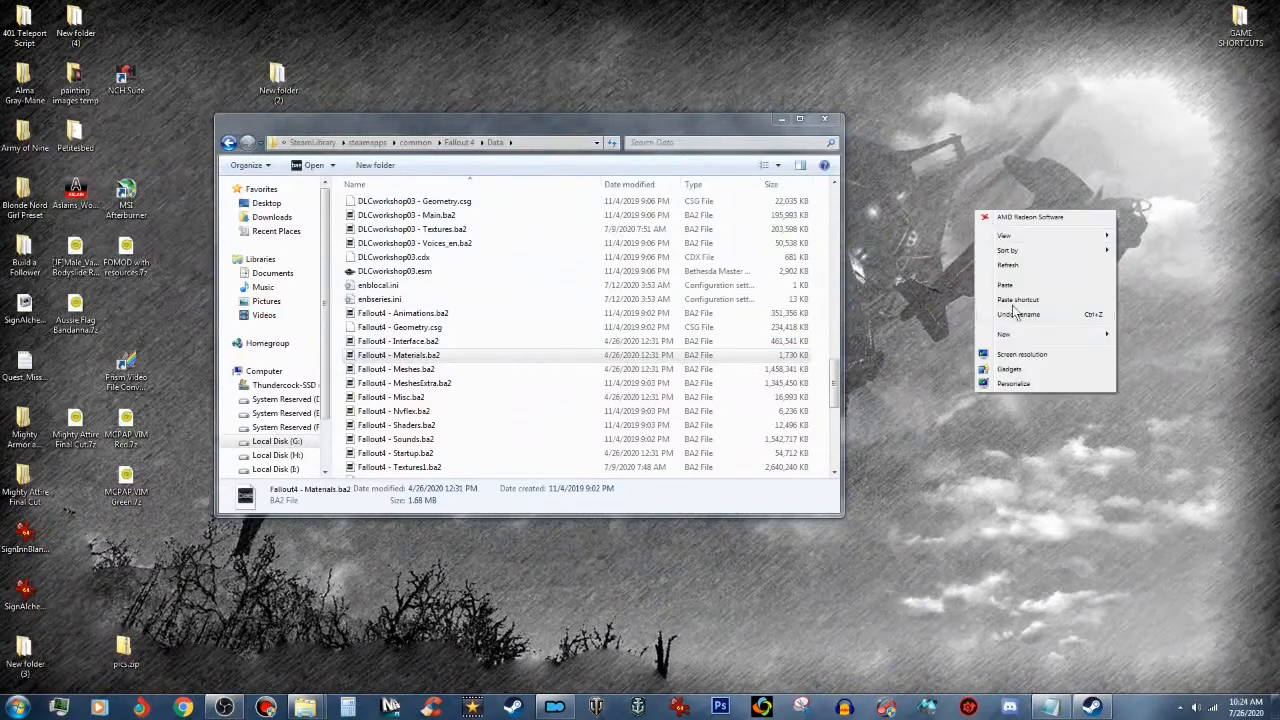
{"action": "mouse_move", "coordinate": [1020, 338]}
{"action": "left_click", "coordinate": [1172, 335]}
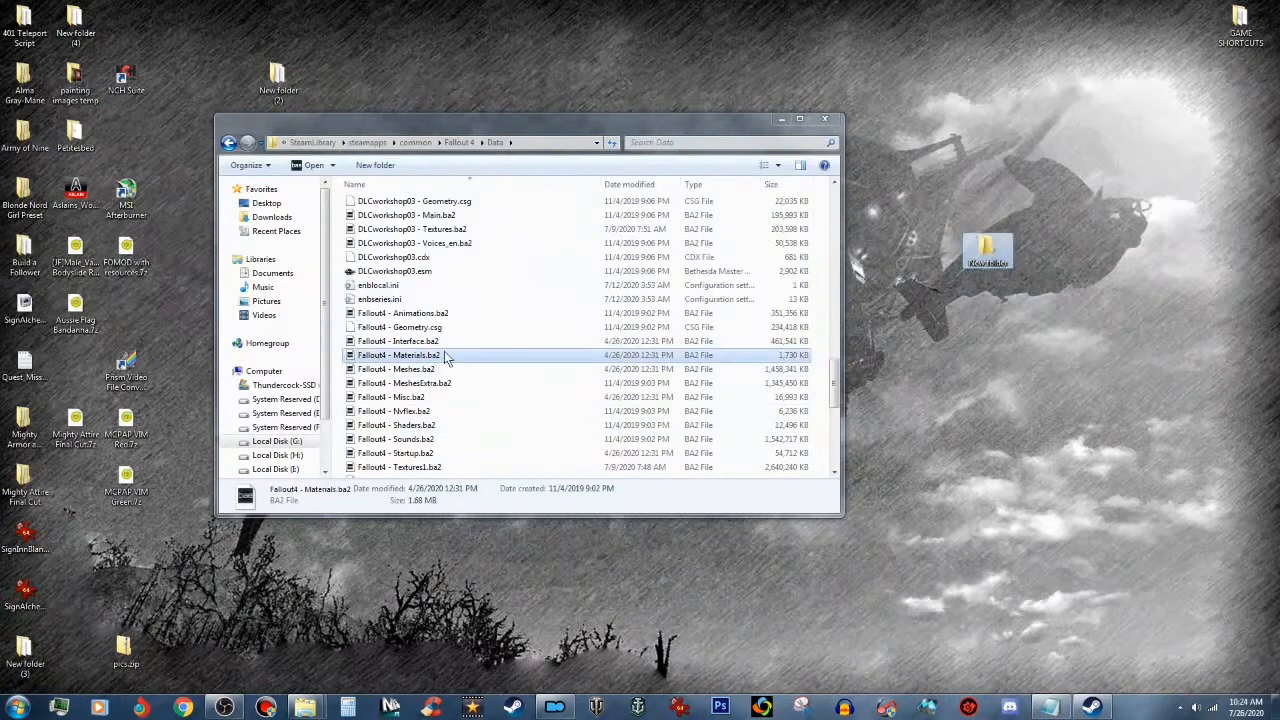
{"action": "right_click", "coordinate": [985, 263]}
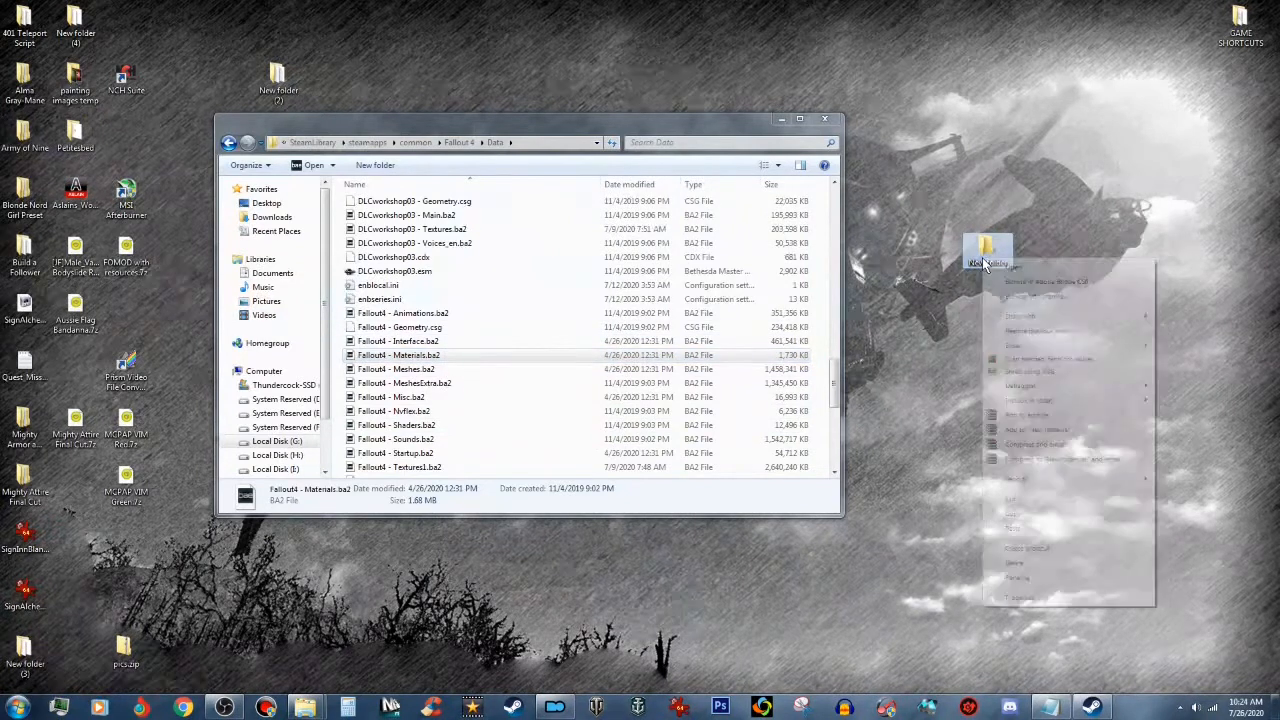
{"action": "left_click", "coordinate": [1033, 580]}
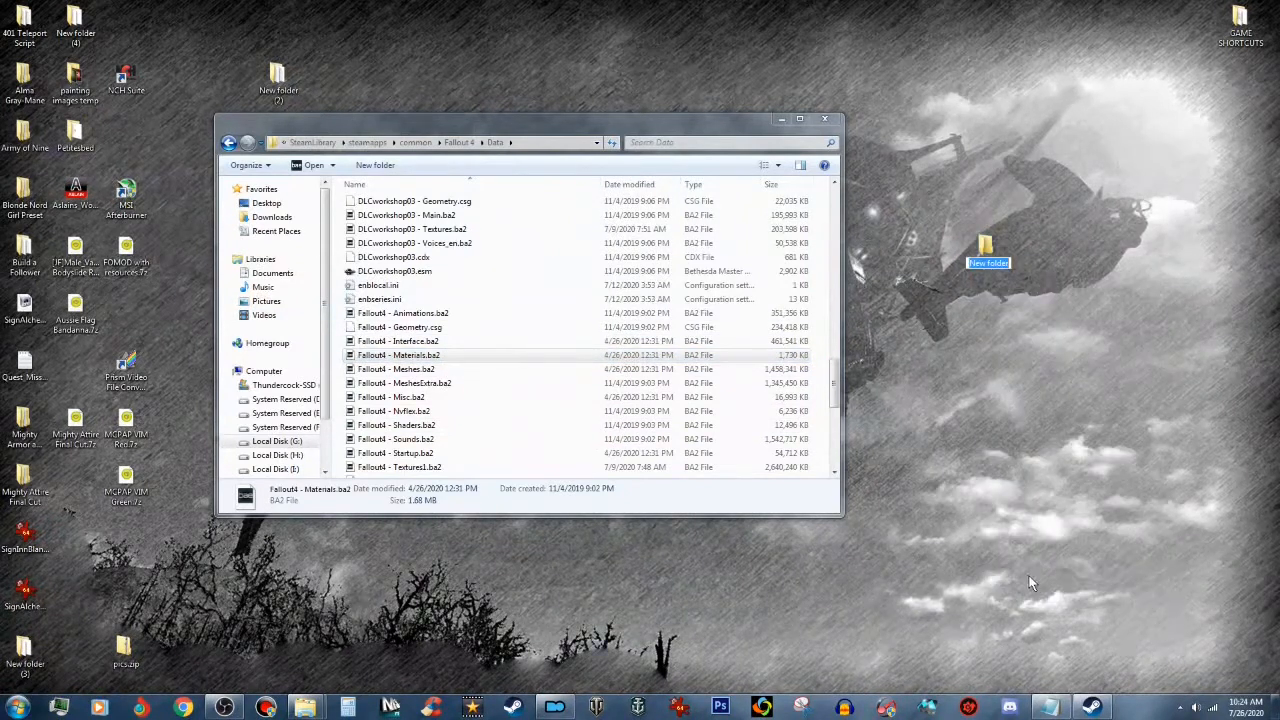
{"action": "type", "text": "Tutorial"}
{"action": "key", "text": "Return"}
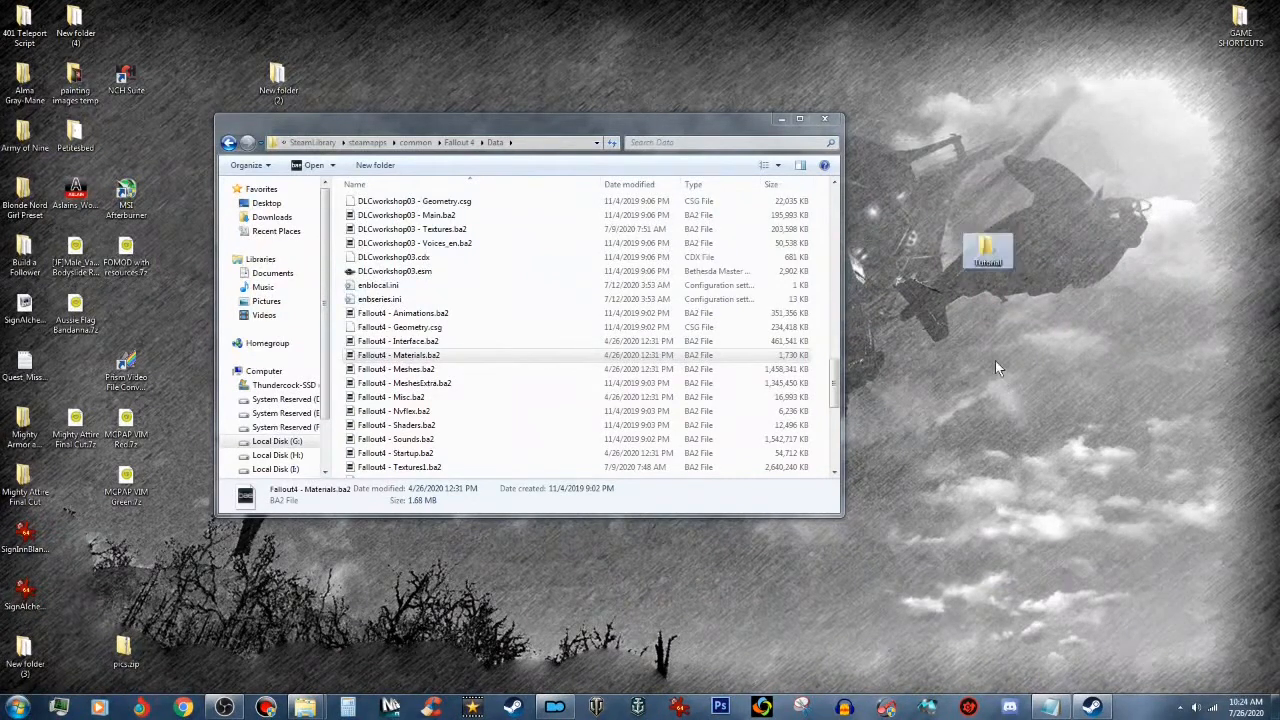
Step: Open Fallout4 - Materials.ba2 in B.A.E., filter its files by "comics", and browse the ComicsAndMagazines and ComicsAndMagazinesHighRes material files
{"action": "left_click", "coordinate": [427, 360]}
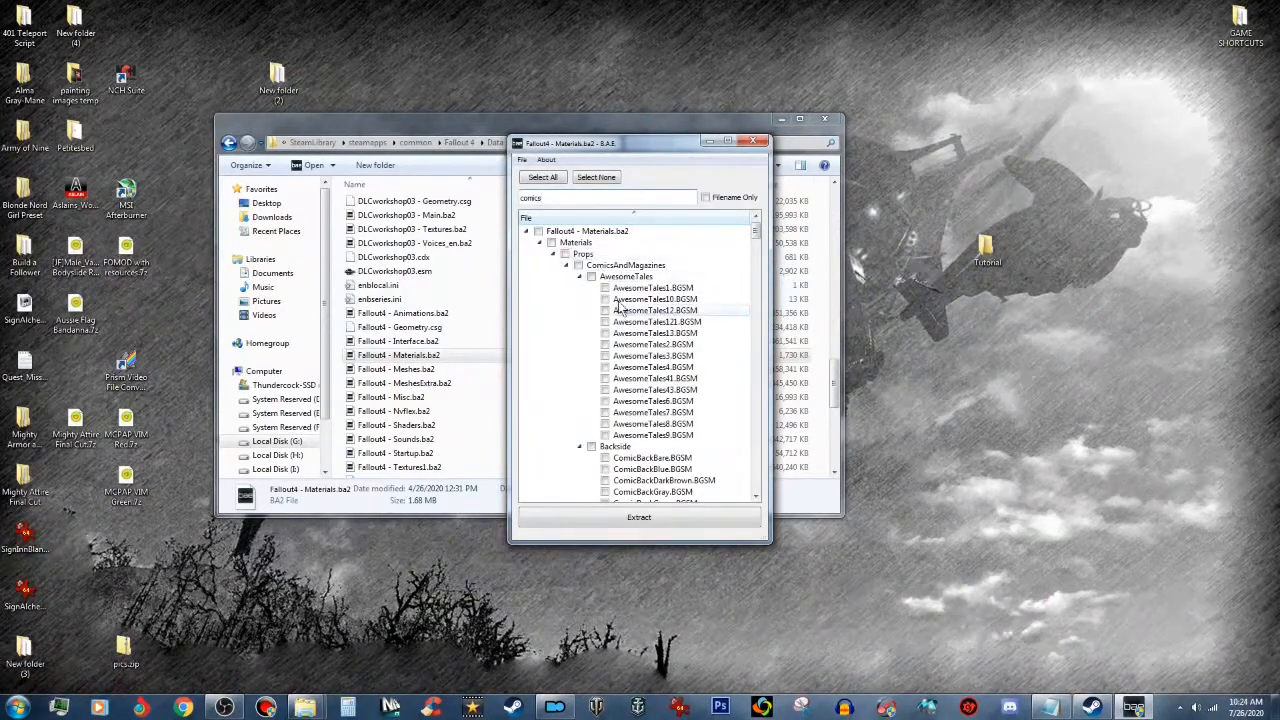
{"action": "left_click_drag", "start_coordinate": [758, 235], "coordinate": [762, 357]}
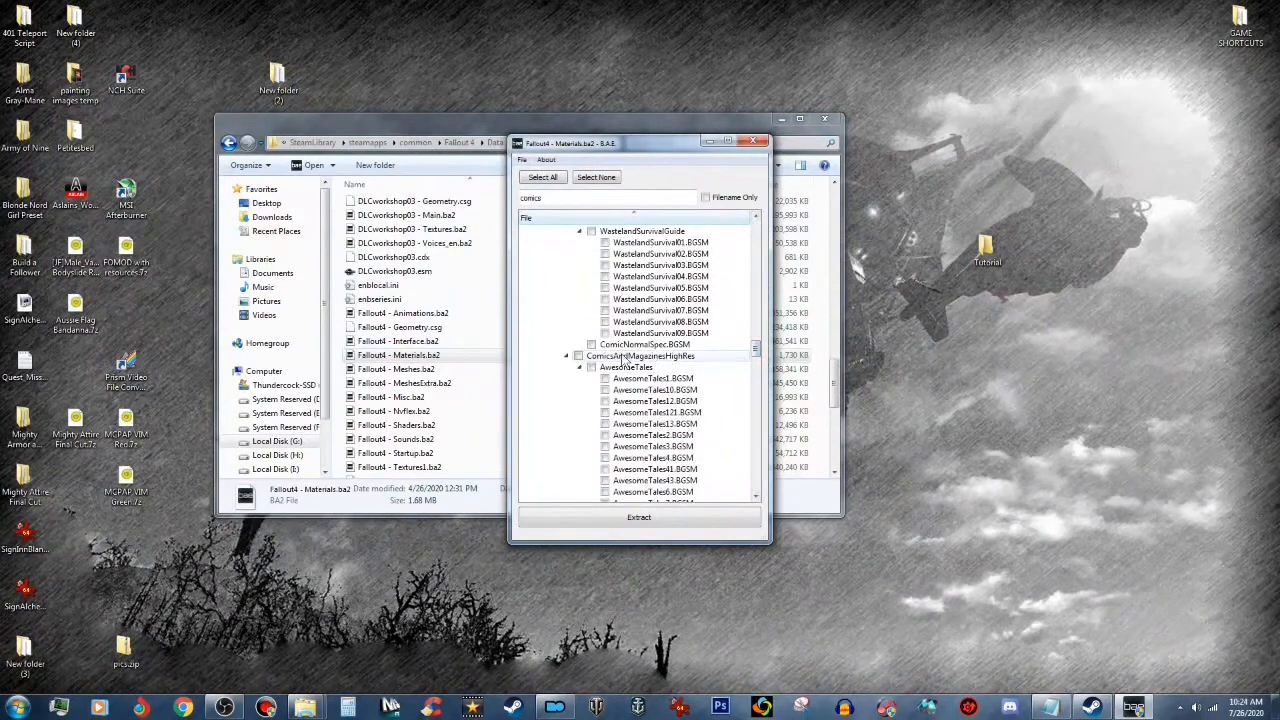
{"action": "left_click_drag", "start_coordinate": [758, 348], "coordinate": [760, 264]}
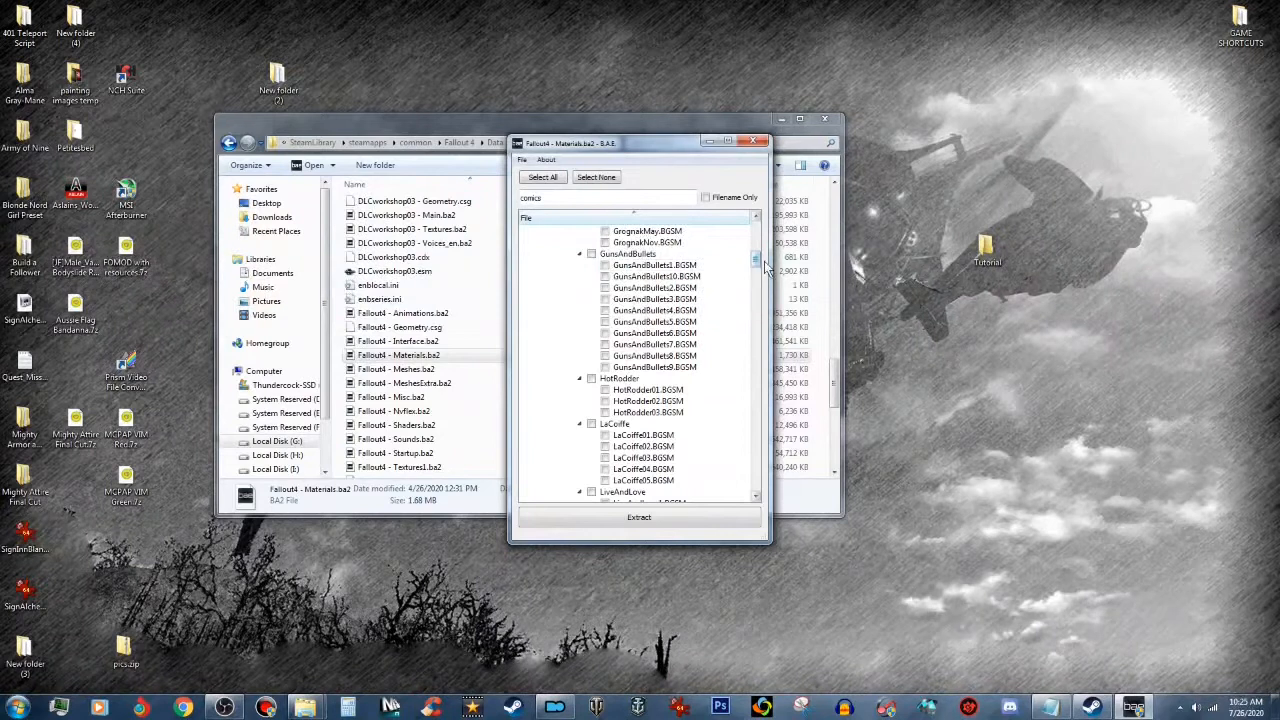
Step: Mark HotRodder01.BGSM for extraction in the HotRodder folders of both the standard and ComicsAndMagazinesHighRes material sets
{"action": "left_click", "coordinate": [605, 390]}
{"action": "left_click_drag", "start_coordinate": [757, 262], "coordinate": [769, 402]}
{"action": "left_click", "coordinate": [604, 469]}
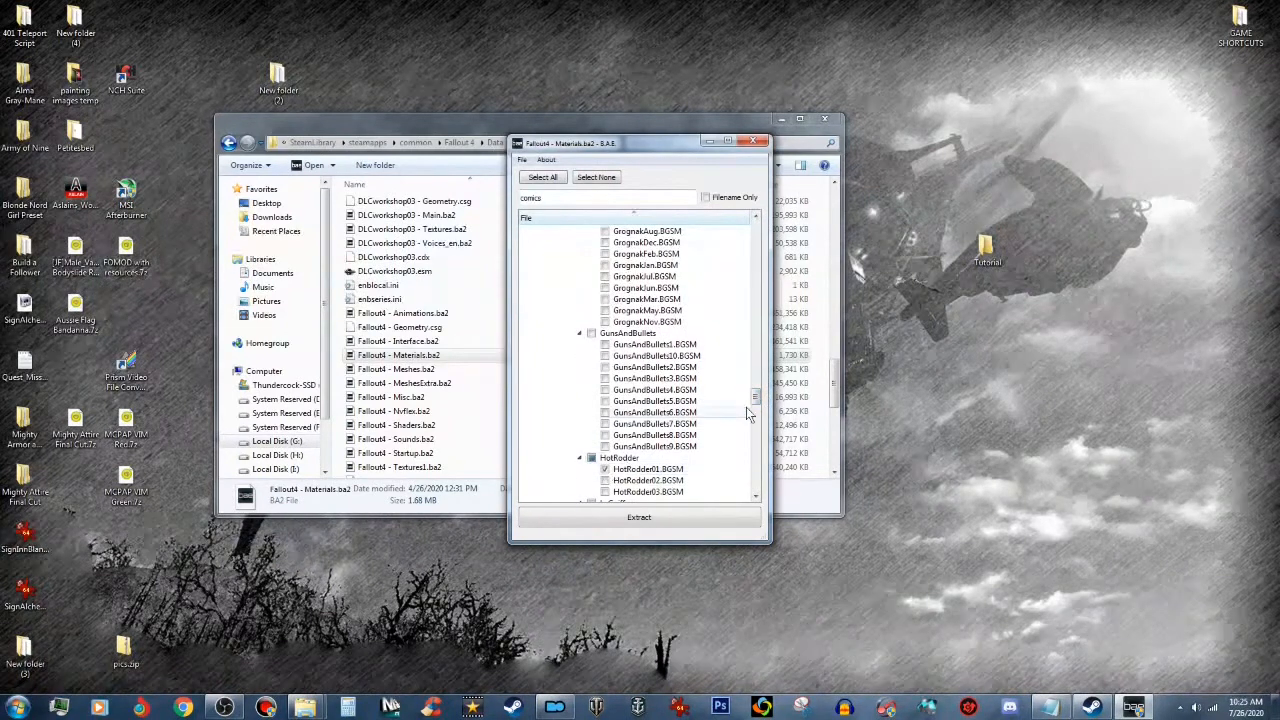
{"action": "left_click_drag", "start_coordinate": [758, 403], "coordinate": [757, 350]}
Step: Extract the marked material files into the Tutorial folder on the Desktop and close the archive extractor
{"action": "left_click", "coordinate": [694, 518]}
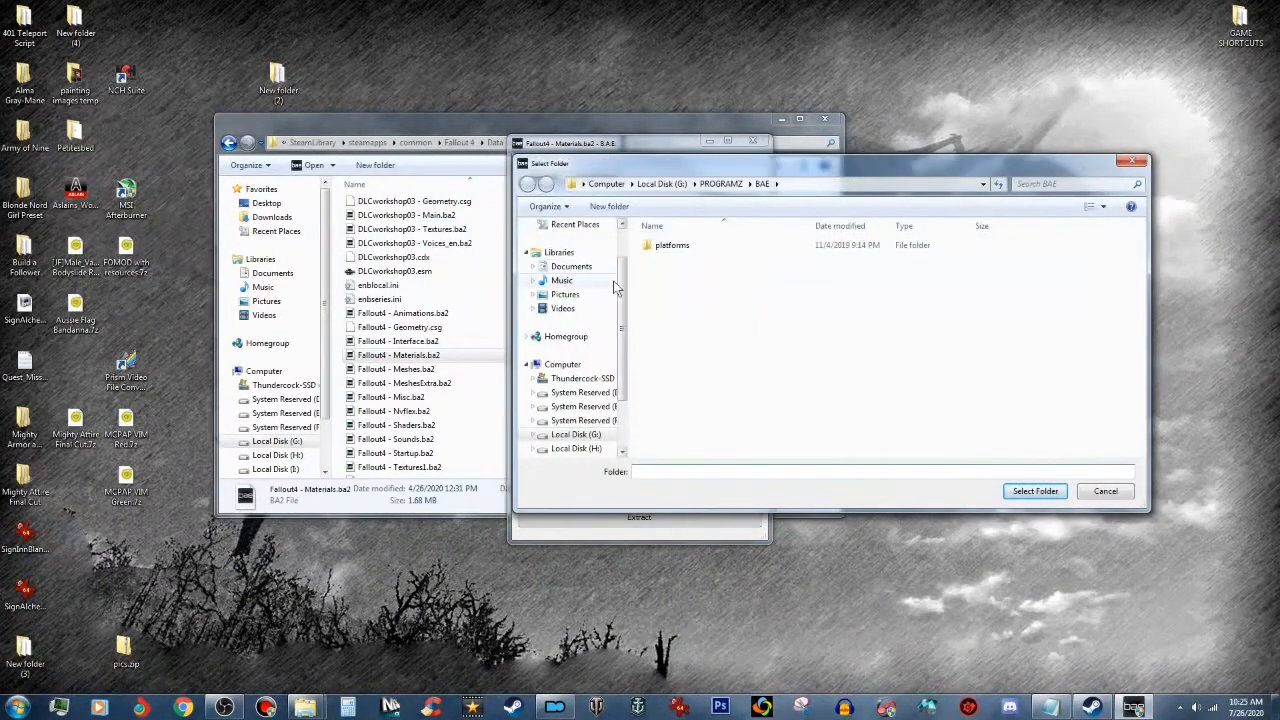
{"action": "scroll", "coordinate": [620, 281], "scroll_direction": "up", "scroll_amount": 2}
{"action": "left_click", "coordinate": [598, 247]}
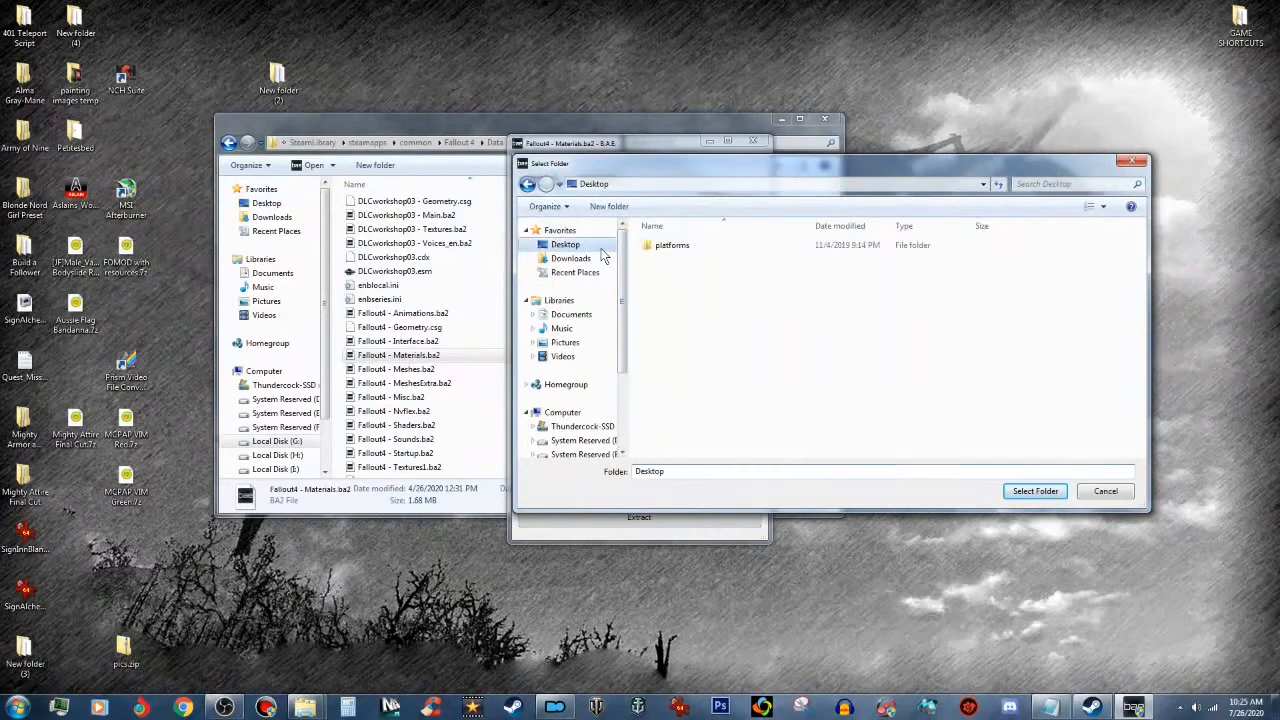
{"action": "left_click_drag", "start_coordinate": [1141, 271], "coordinate": [1152, 340]}
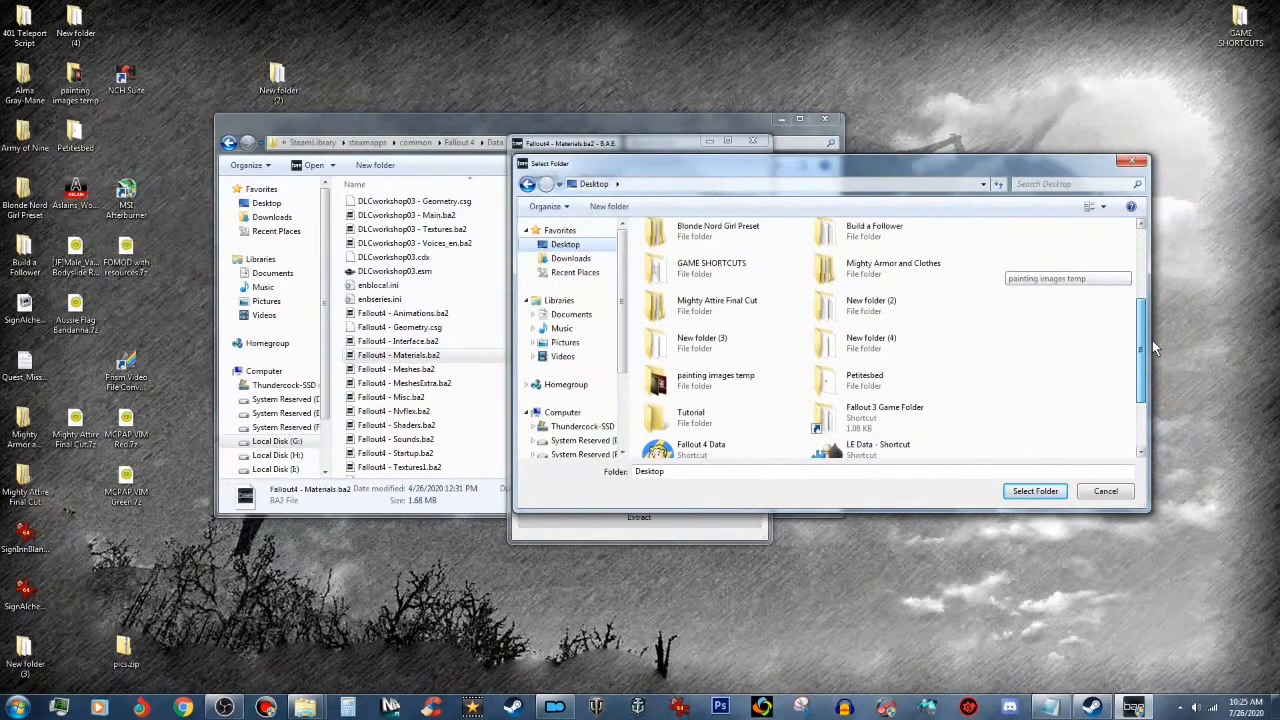
{"action": "left_click", "coordinate": [705, 415]}
{"action": "left_click", "coordinate": [1034, 491]}
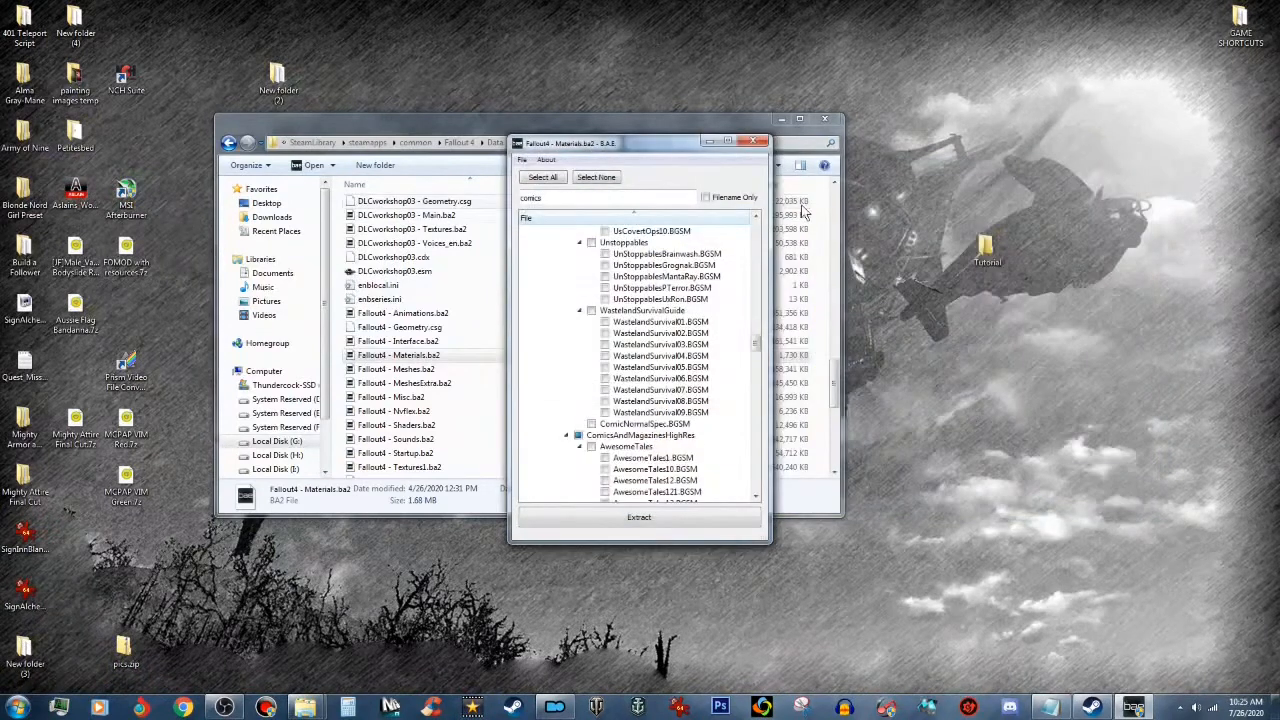
{"action": "left_click", "coordinate": [760, 141]}
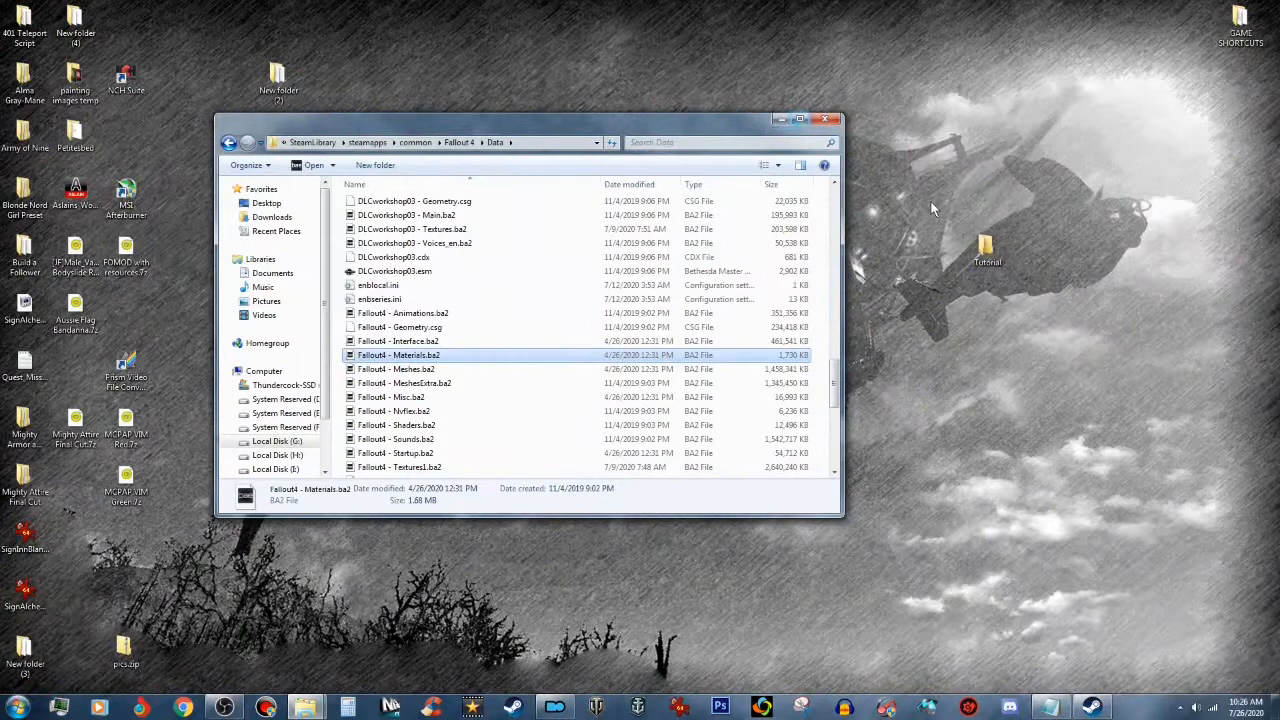
Step: Open the desktop Tutorial folder and go to Materials, Props, ComicsAndMagazinesHighRes, HotRodder
{"action": "double_click", "coordinate": [985, 248]}
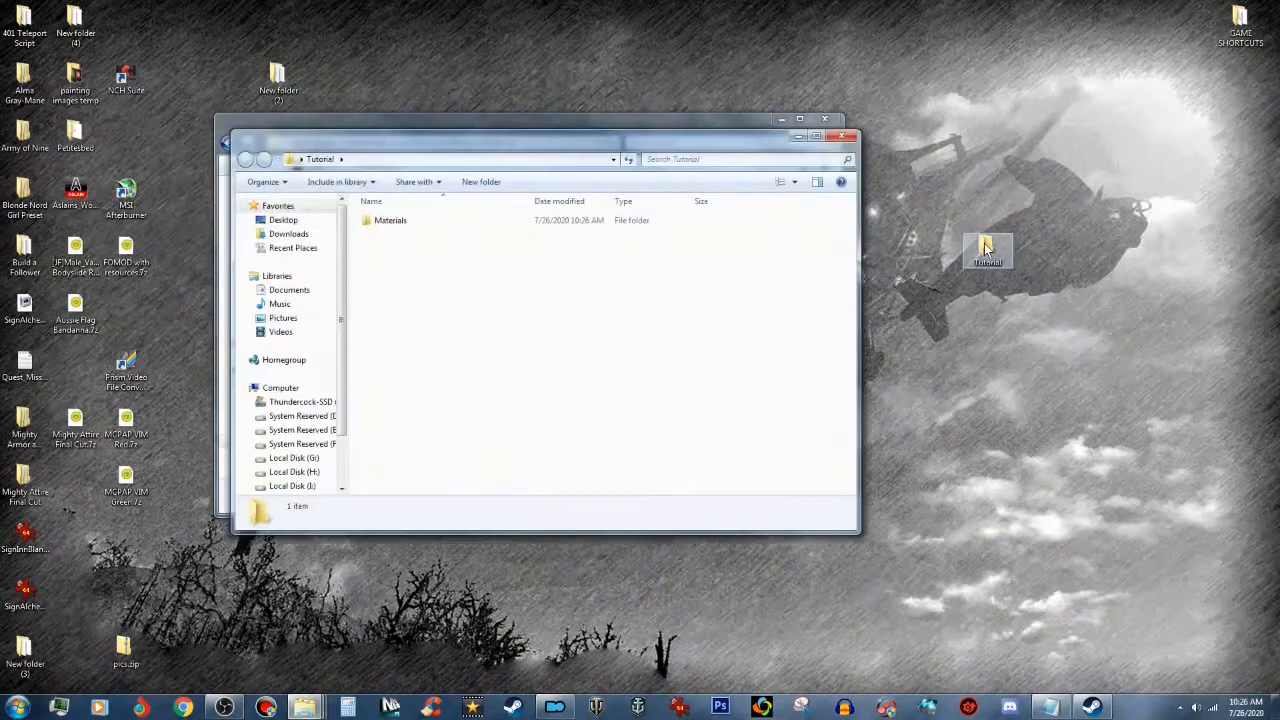
{"action": "double_click", "coordinate": [513, 222]}
{"action": "double_click", "coordinate": [513, 222]}
{"action": "left_click", "coordinate": [431, 224]}
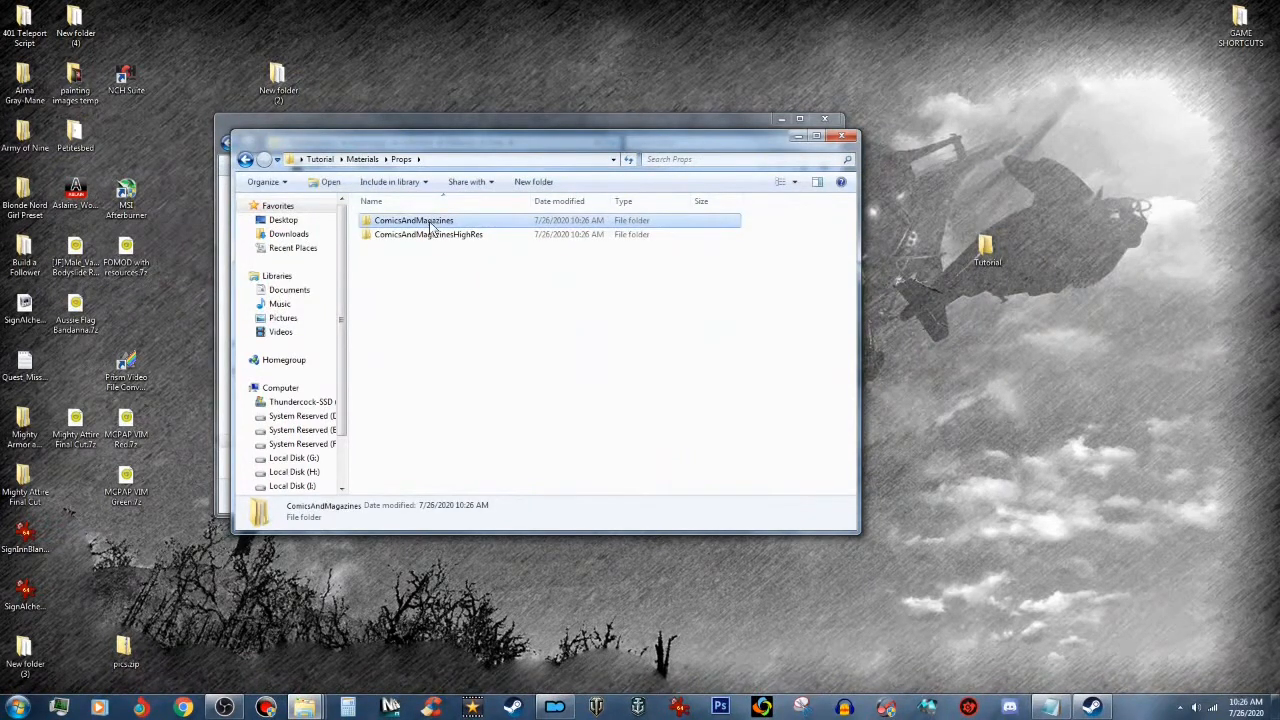
{"action": "double_click", "coordinate": [445, 233]}
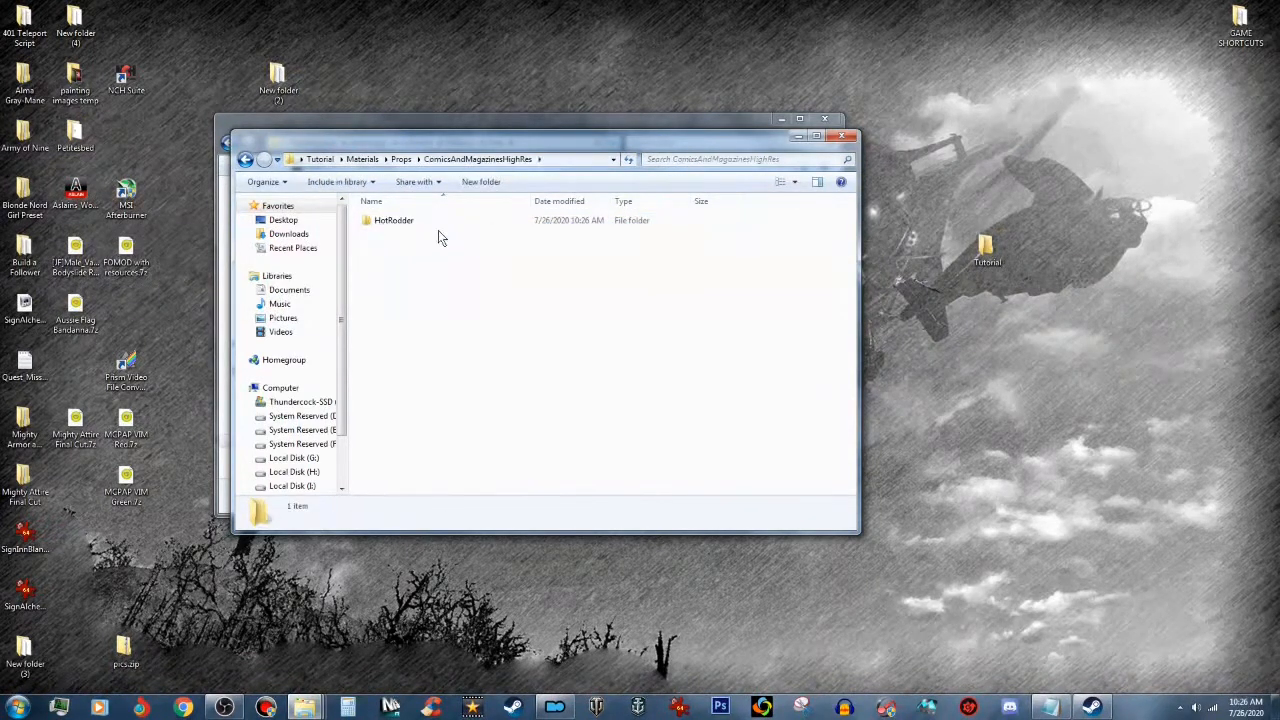
{"action": "double_click", "coordinate": [414, 220]}
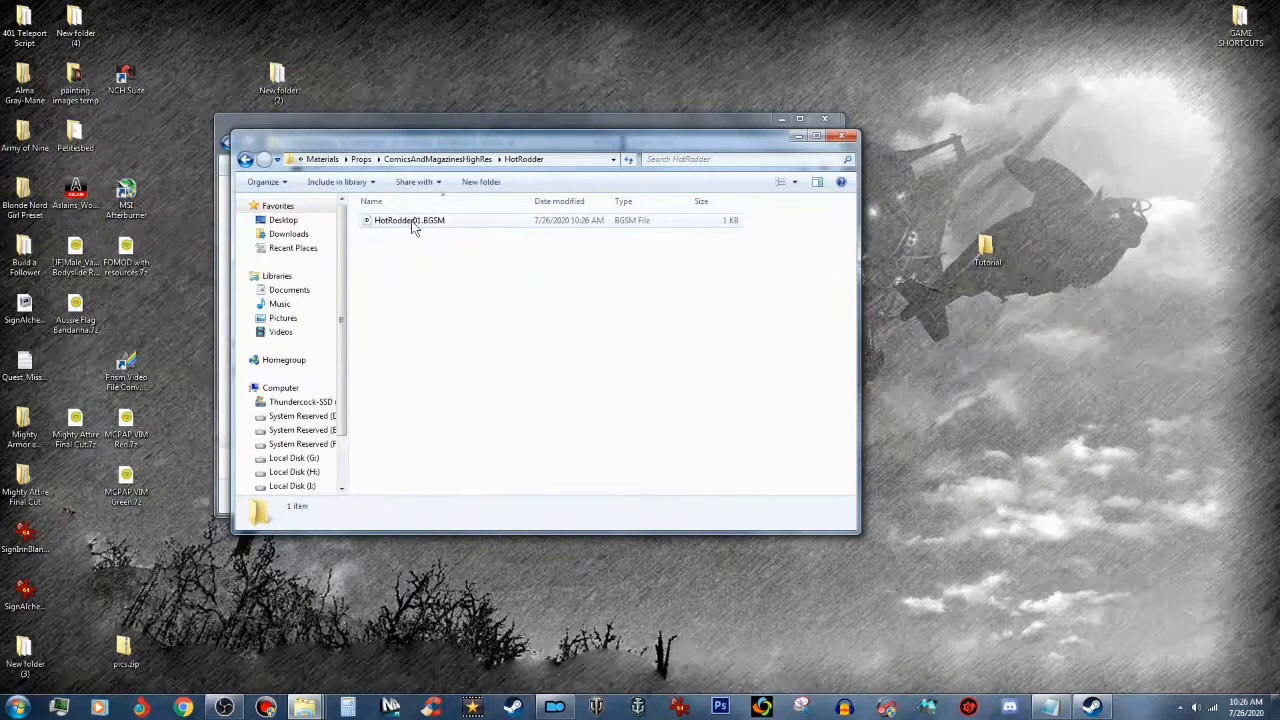
Step: Rename the high-resolution HotRodder01.BGSM file as KekMagHiRes.BGSM
{"action": "left_click", "coordinate": [413, 224]}
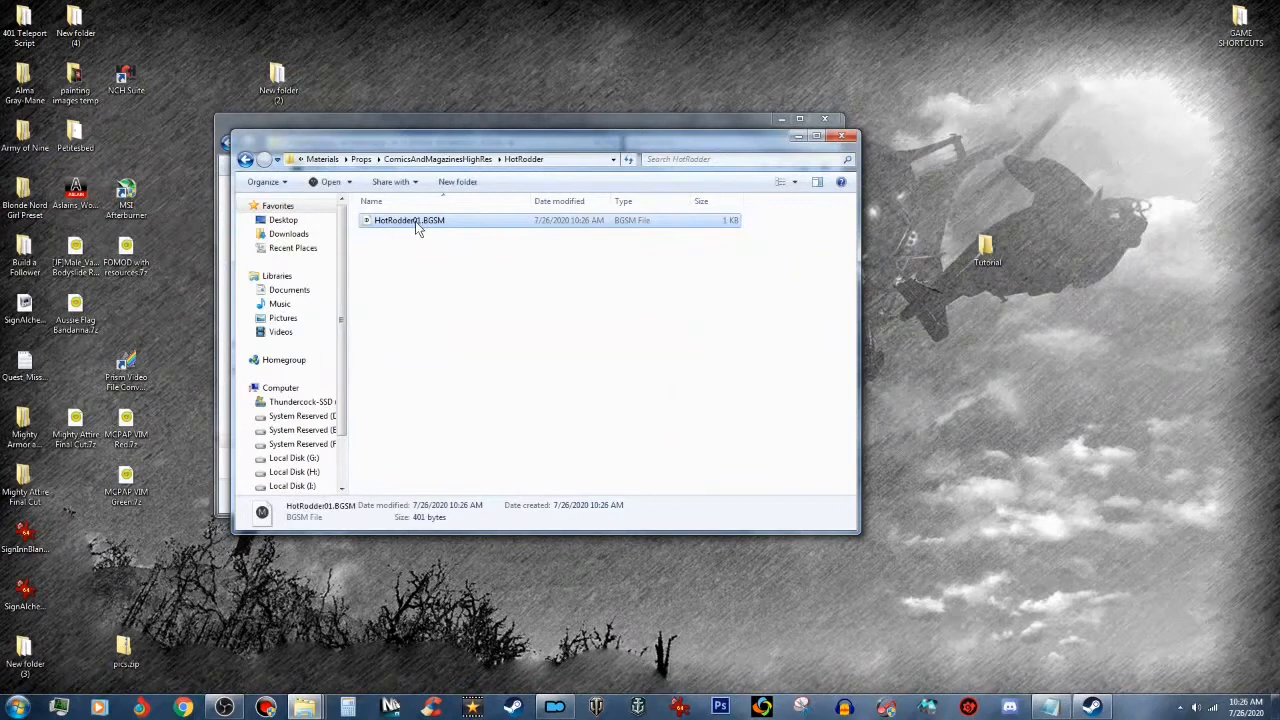
{"action": "left_click", "coordinate": [414, 221]}
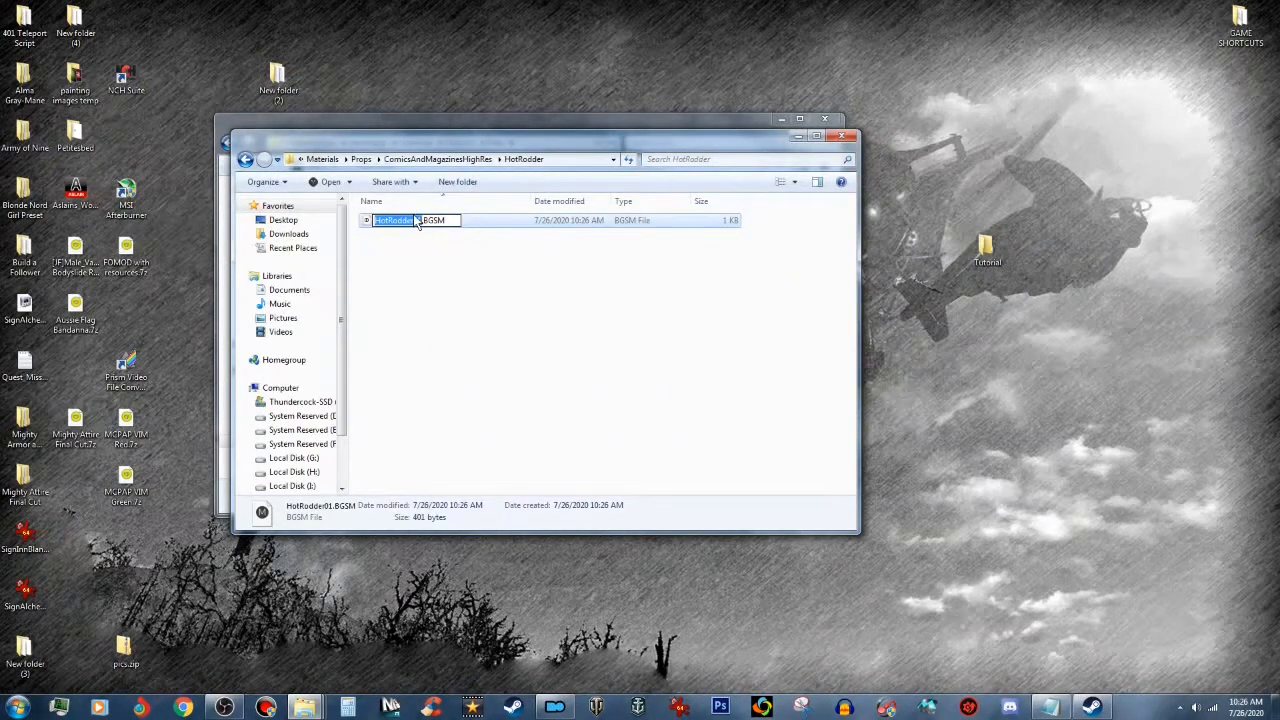
{"action": "type", "text": "K"}
{"action": "type", "text": "ek"}
{"action": "type", "text": "M"}
{"action": "type", "text": "agHi"}
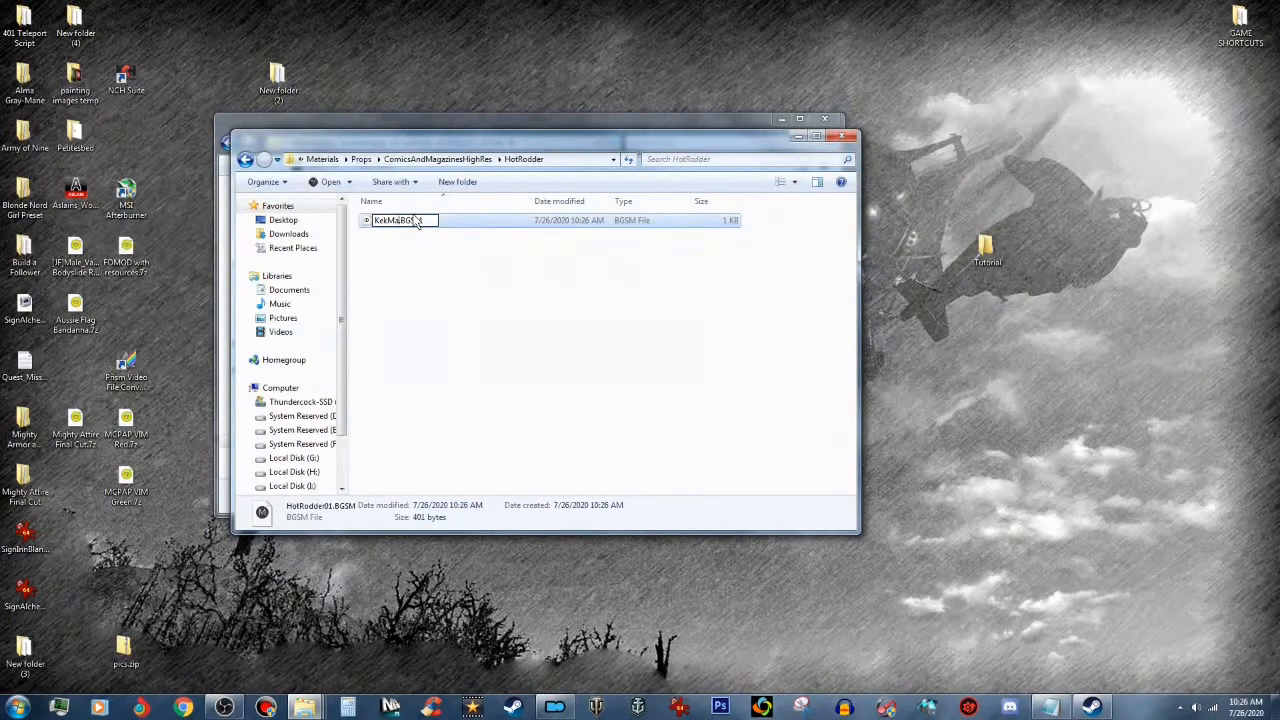
{"action": "type", "text": "gh"}
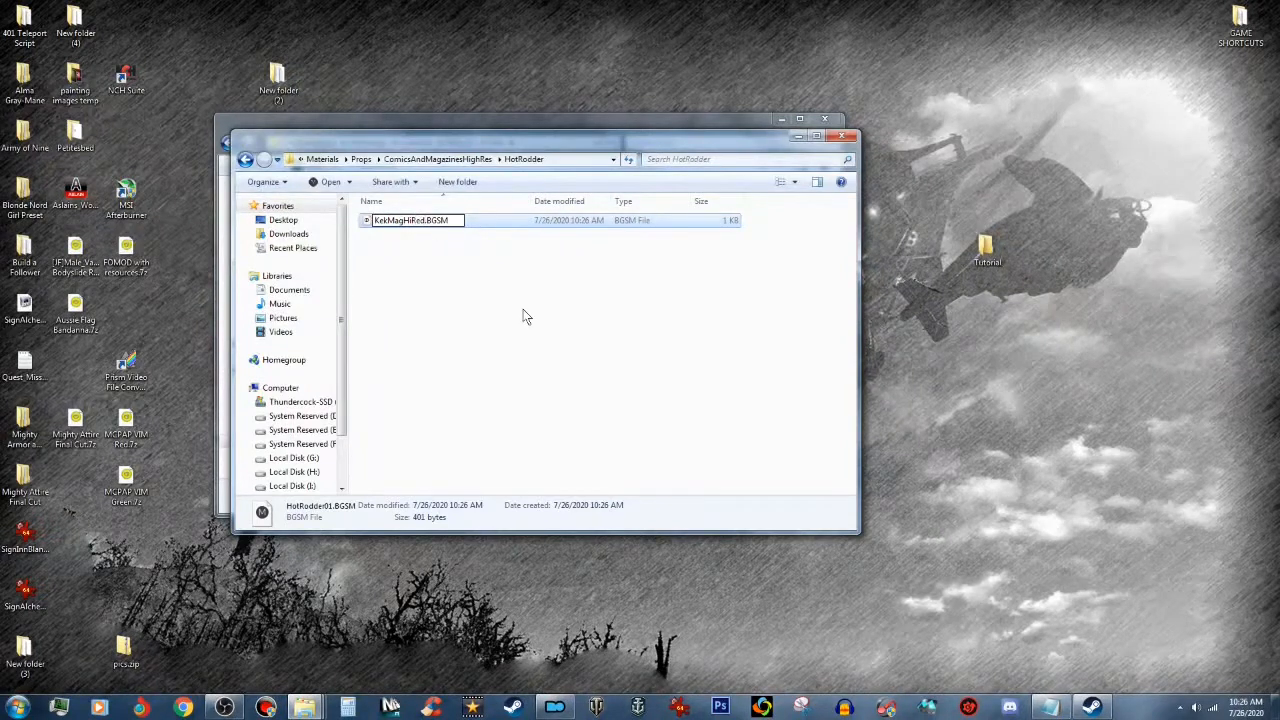
{"action": "type", "text": "d"}
{"action": "key", "text": "BackSpace"}
{"action": "type", "text": "s"}
{"action": "left_click", "coordinate": [528, 306]}
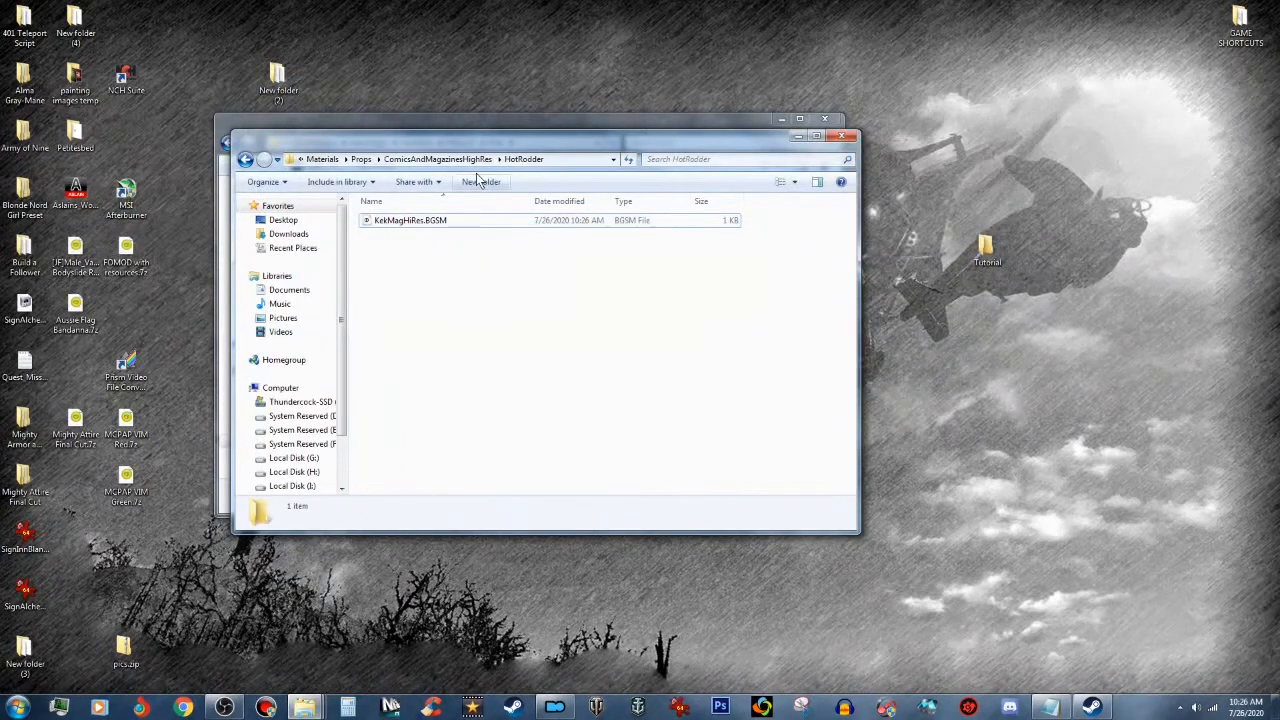
Step: Copy KekMagHiRes.BGSM into the main Tutorial folder
{"action": "left_click", "coordinate": [448, 226]}
{"action": "right_click", "coordinate": [451, 229]}
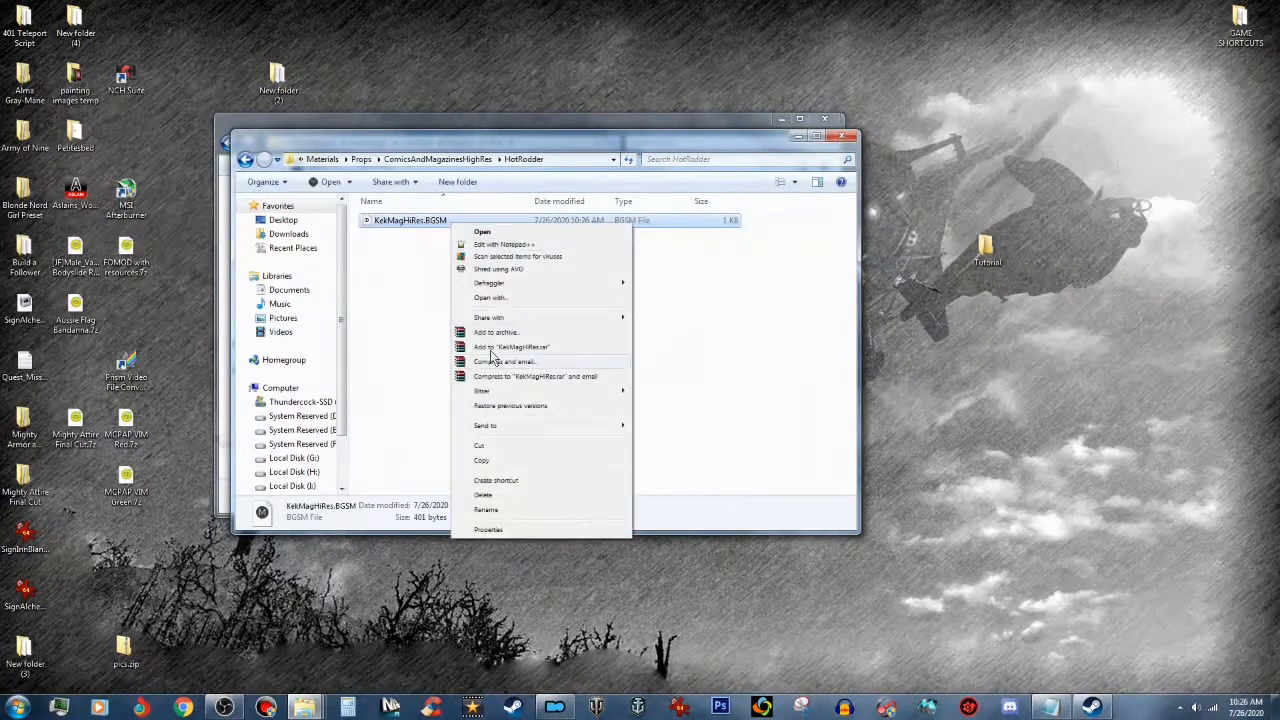
{"action": "left_click", "coordinate": [482, 461]}
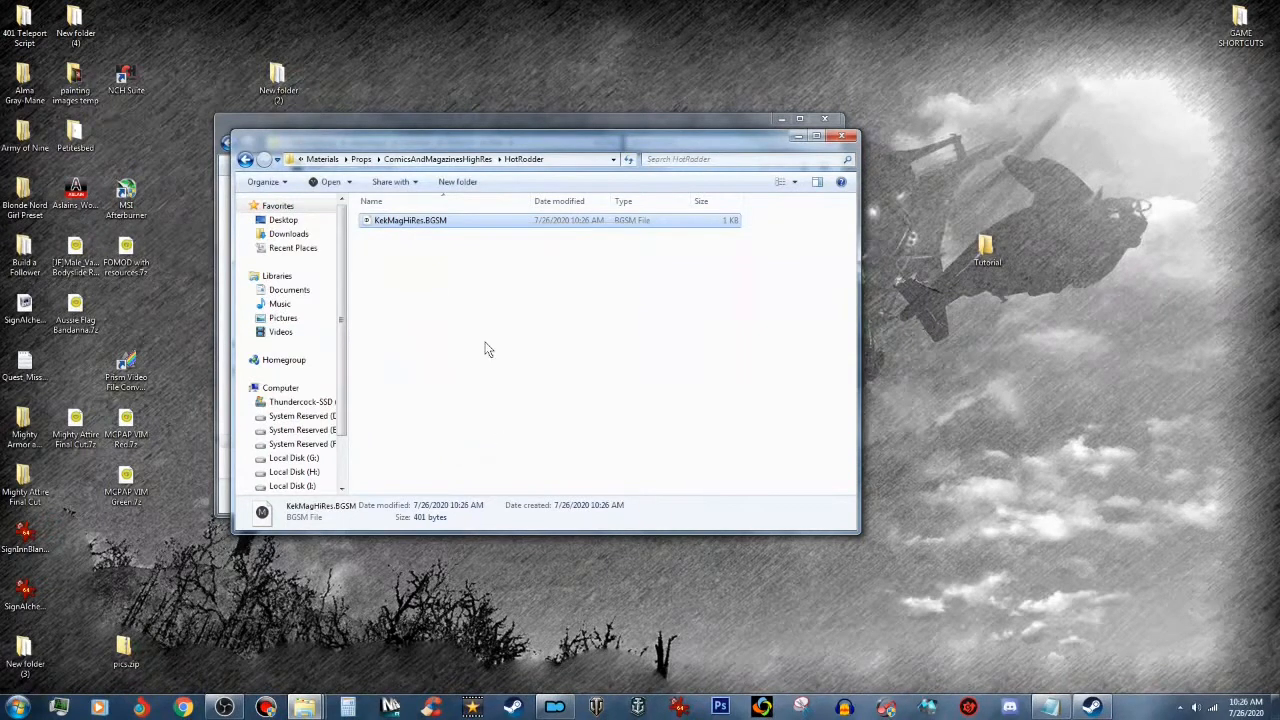
{"action": "left_click", "coordinate": [322, 159]}
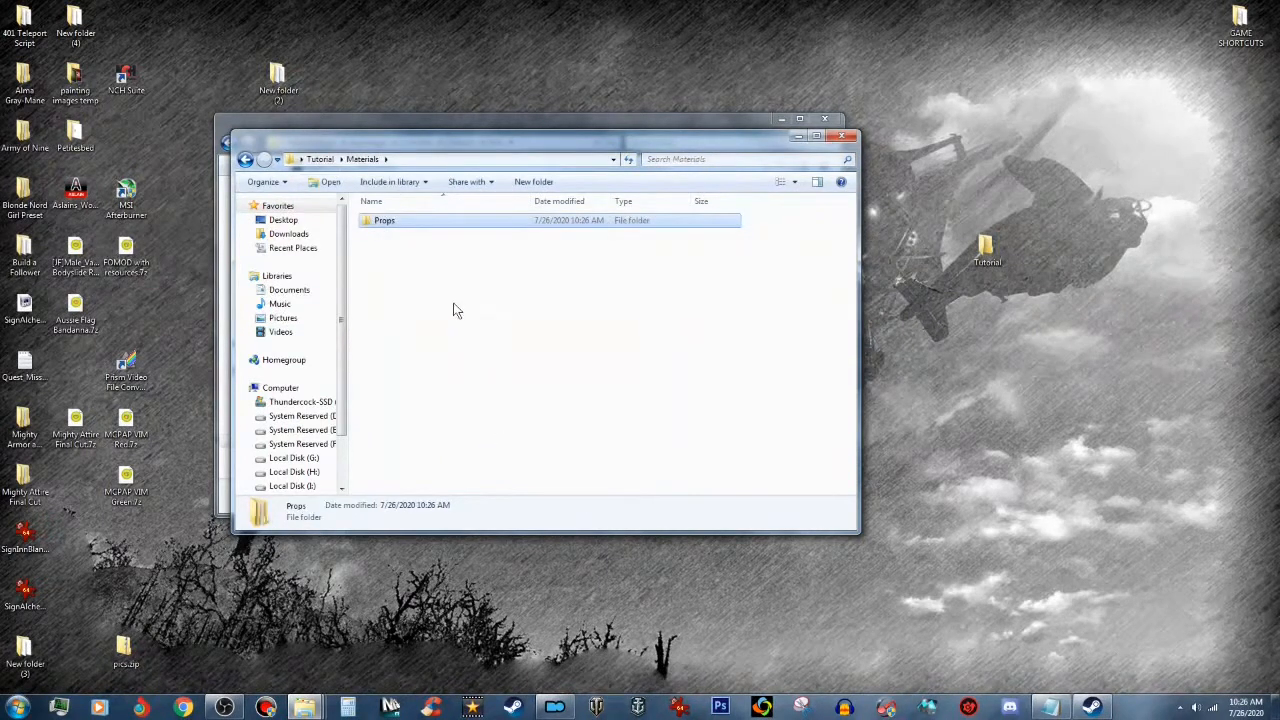
{"action": "left_click", "coordinate": [320, 159]}
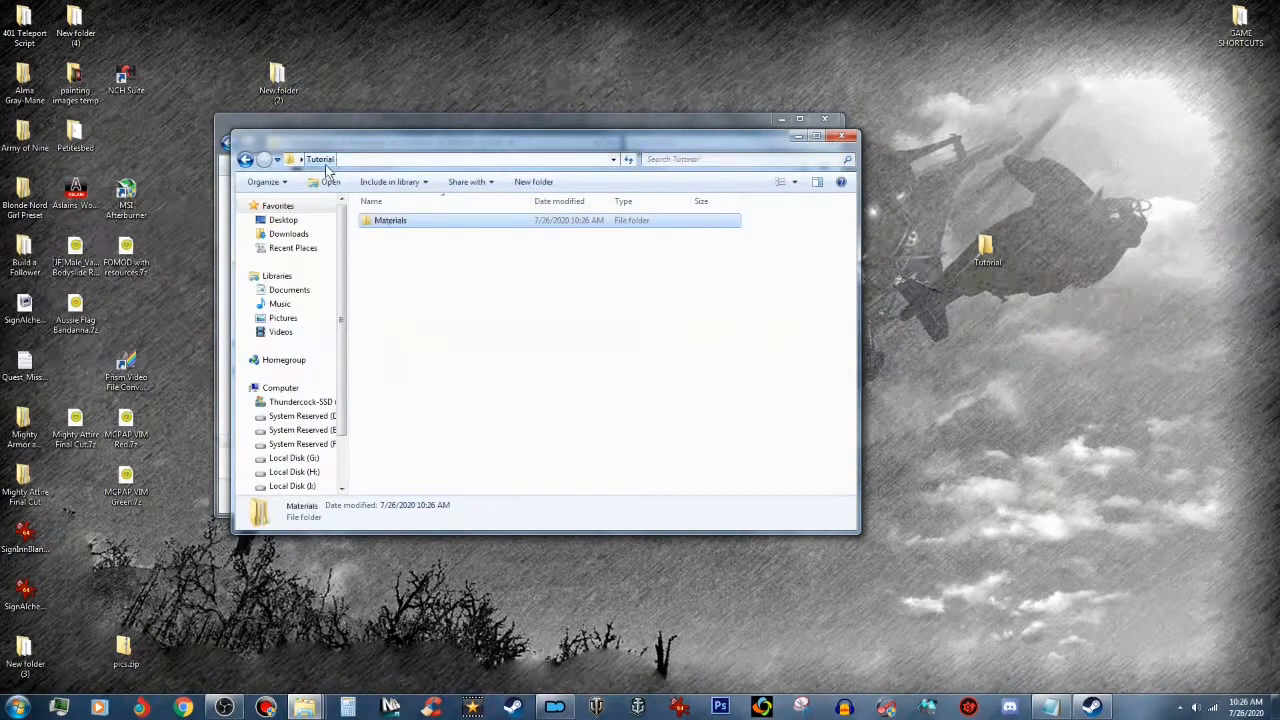
{"action": "right_click", "coordinate": [481, 327]}
{"action": "left_click", "coordinate": [535, 430]}
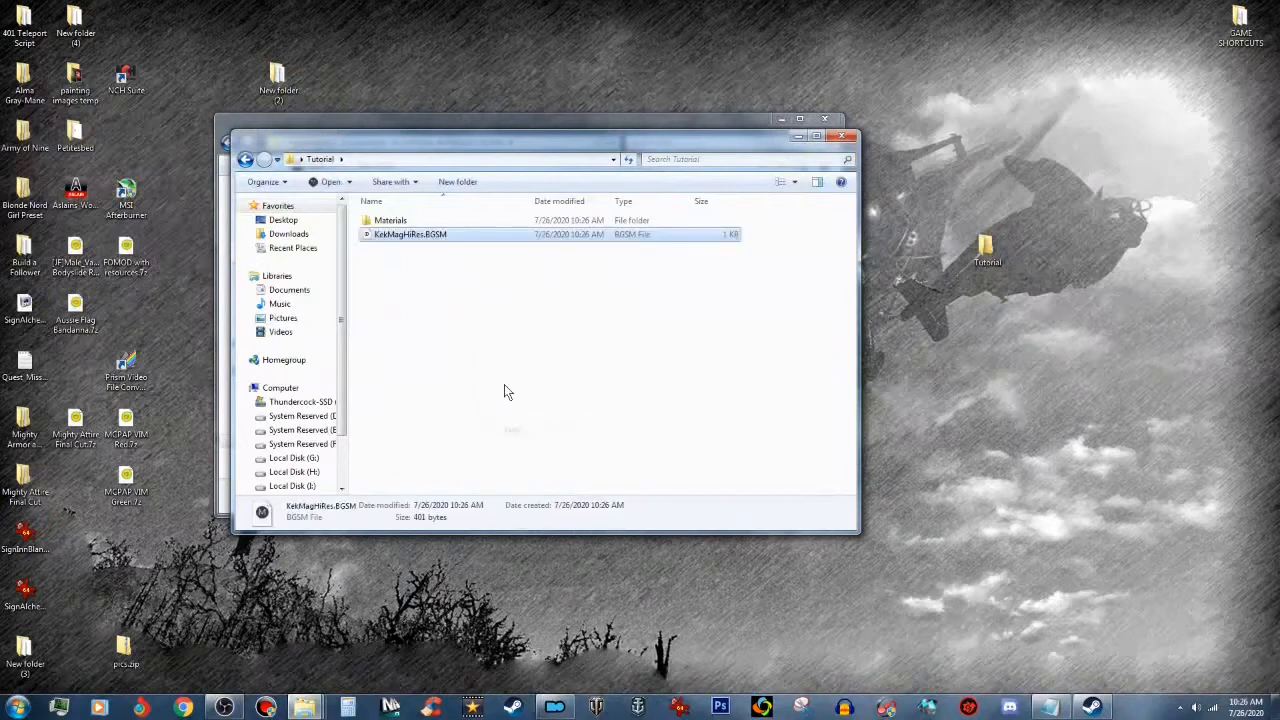
Step: In Materials, Props, ComicsAndMagazines, HotRodder, rename HotRodder01.BGSM as KekMag.BGSM
{"action": "double_click", "coordinate": [390, 221]}
{"action": "double_click", "coordinate": [392, 221]}
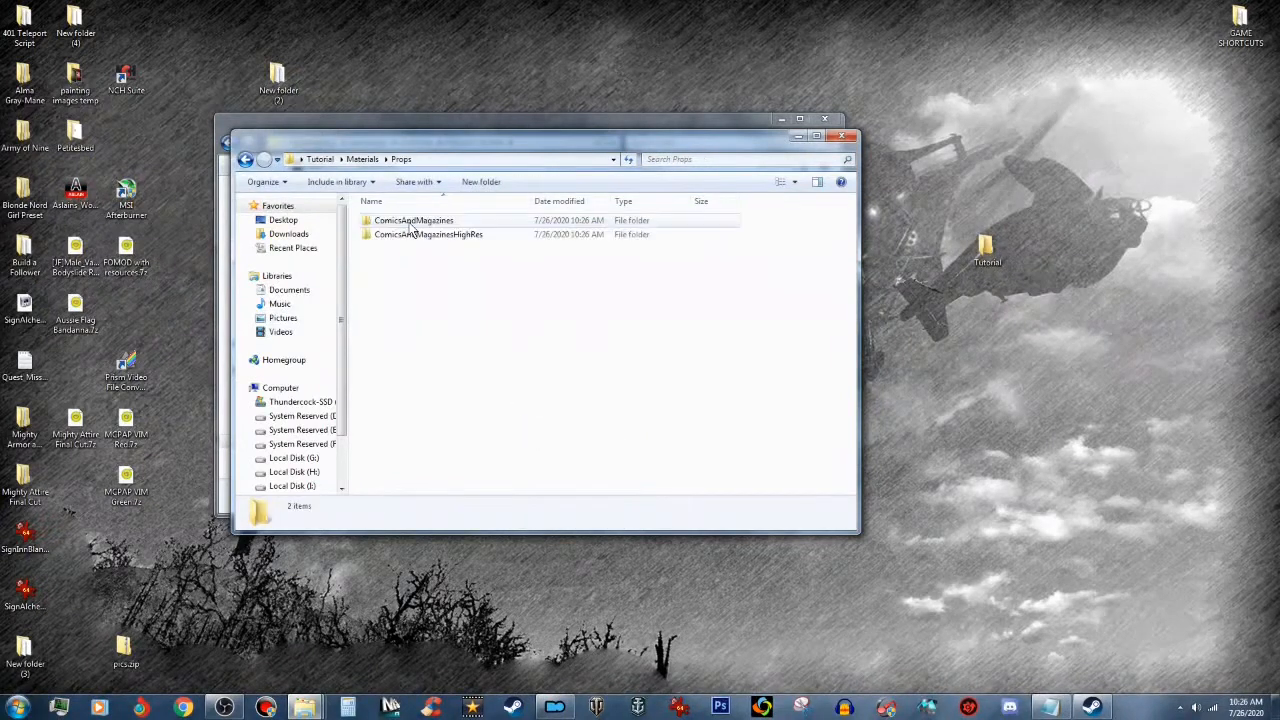
{"action": "double_click", "coordinate": [409, 221]}
{"action": "double_click", "coordinate": [412, 223]}
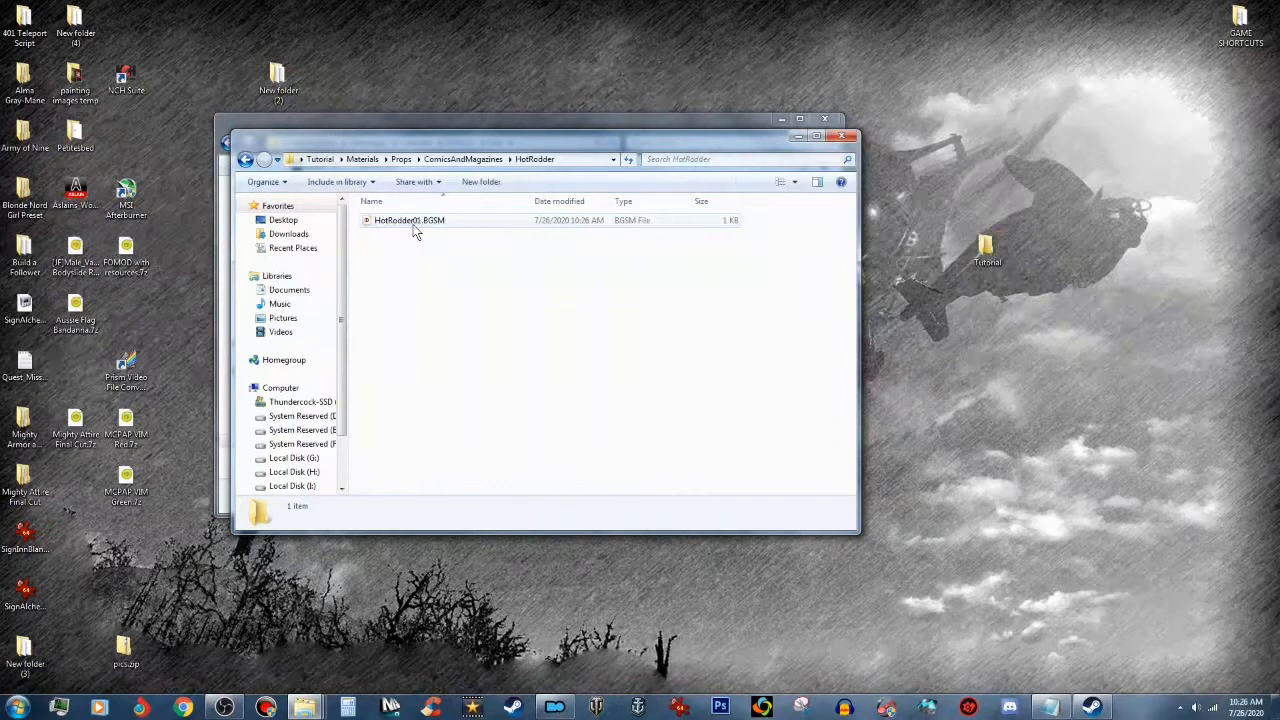
{"action": "left_click", "coordinate": [400, 223]}
{"action": "left_click", "coordinate": [400, 221]}
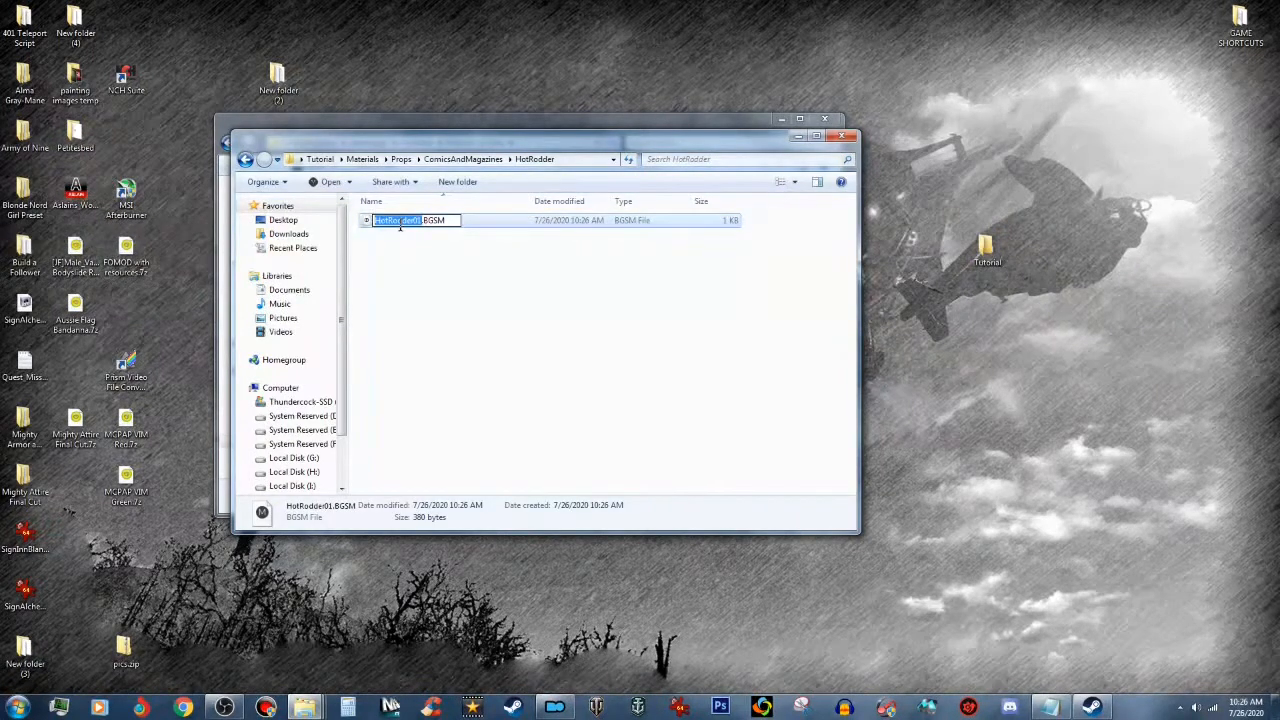
{"action": "type", "text": "Kek"}
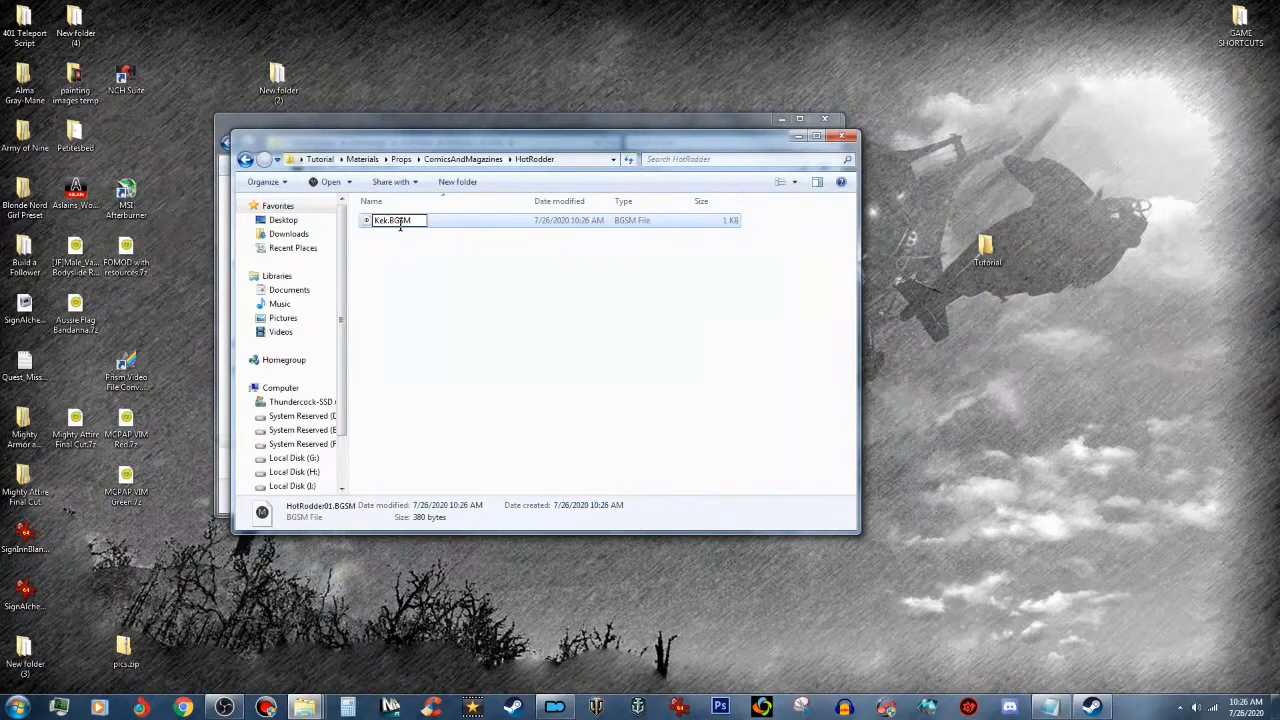
{"action": "type", "text": "mat"}
{"action": "left_click", "coordinate": [435, 257]}
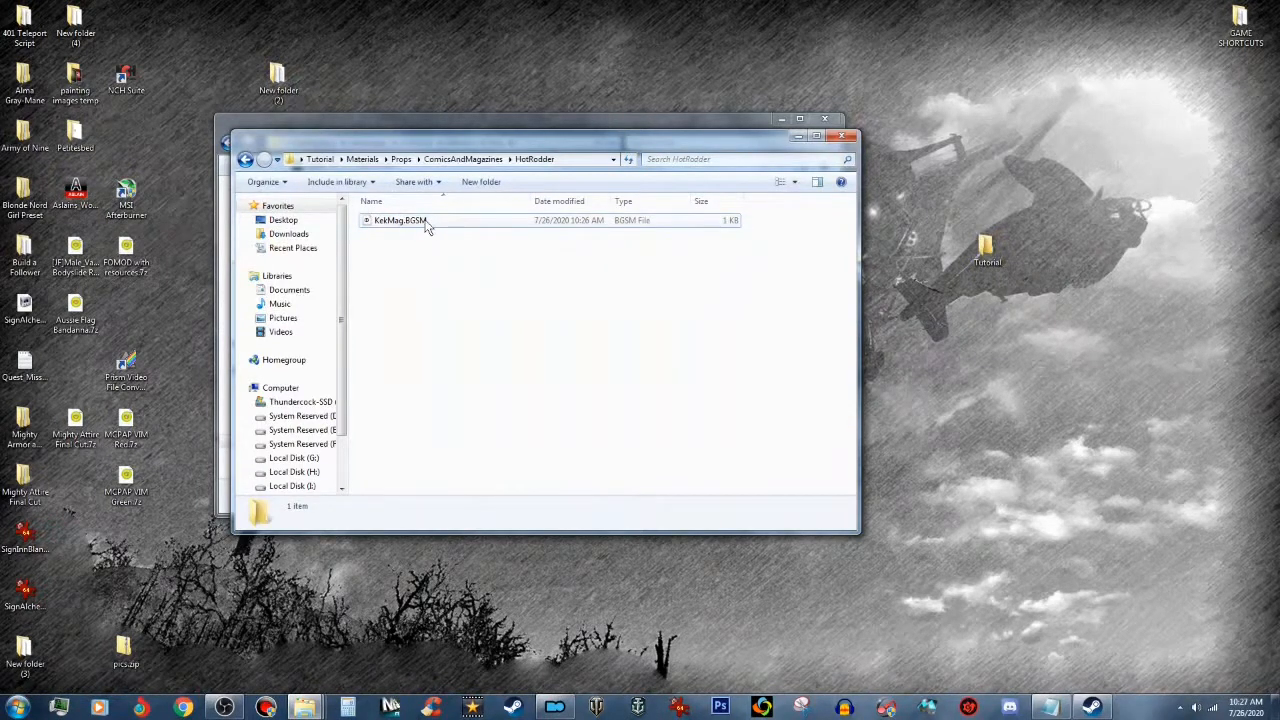
Step: Copy KekMag.BGSM into the main Tutorial folder beside the high-resolution material file
{"action": "right_click", "coordinate": [425, 227]}
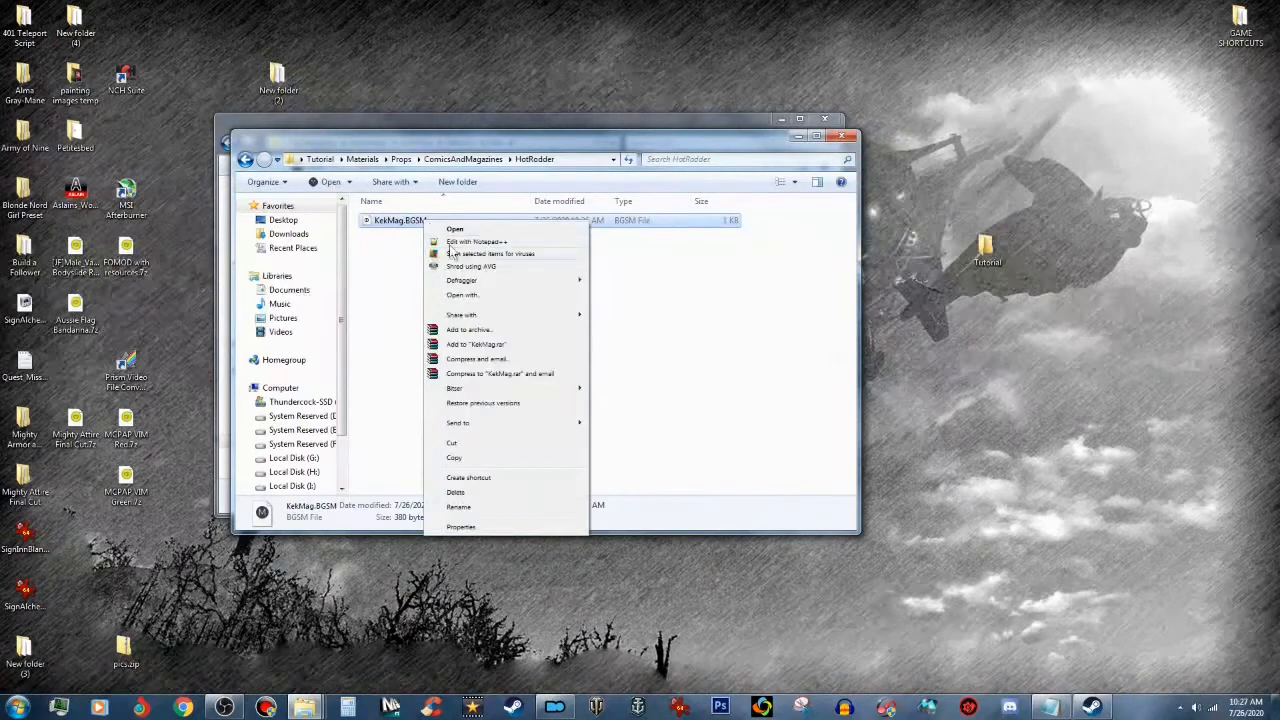
{"action": "left_click", "coordinate": [455, 458]}
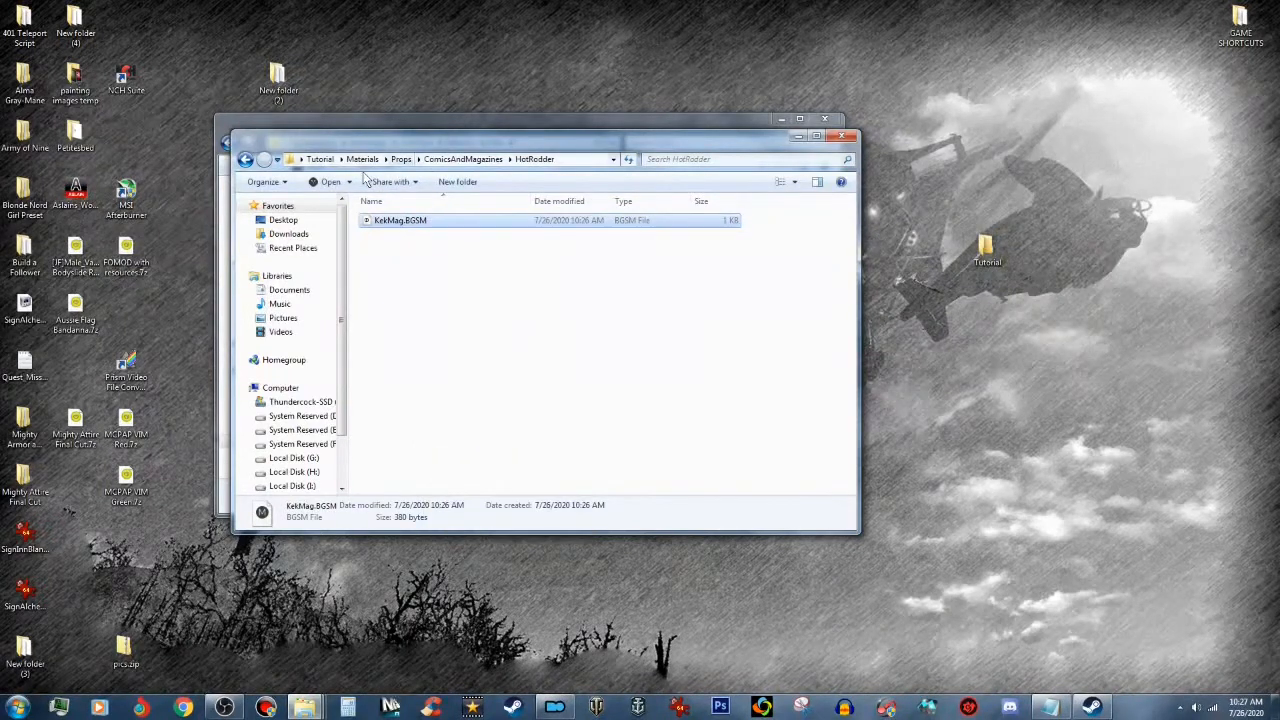
{"action": "left_click", "coordinate": [320, 159]}
{"action": "right_click", "coordinate": [500, 367]}
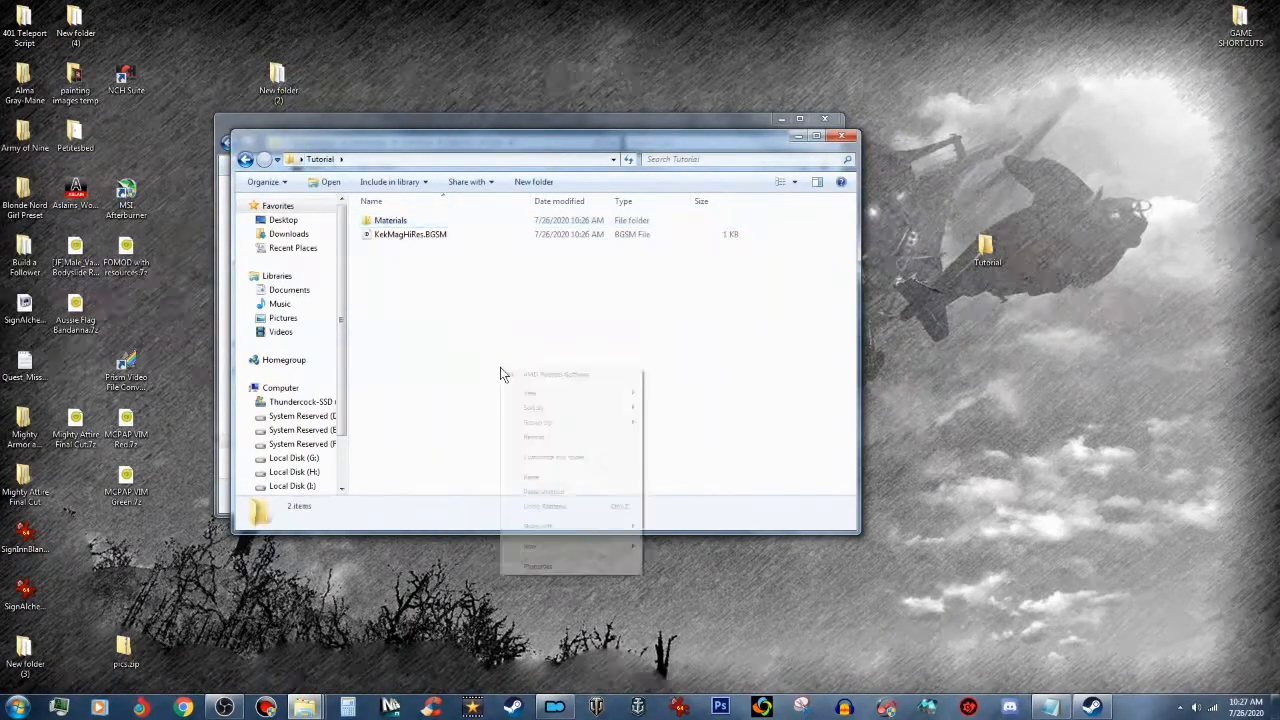
{"action": "left_click", "coordinate": [530, 472]}
{"action": "left_click", "coordinate": [493, 291]}
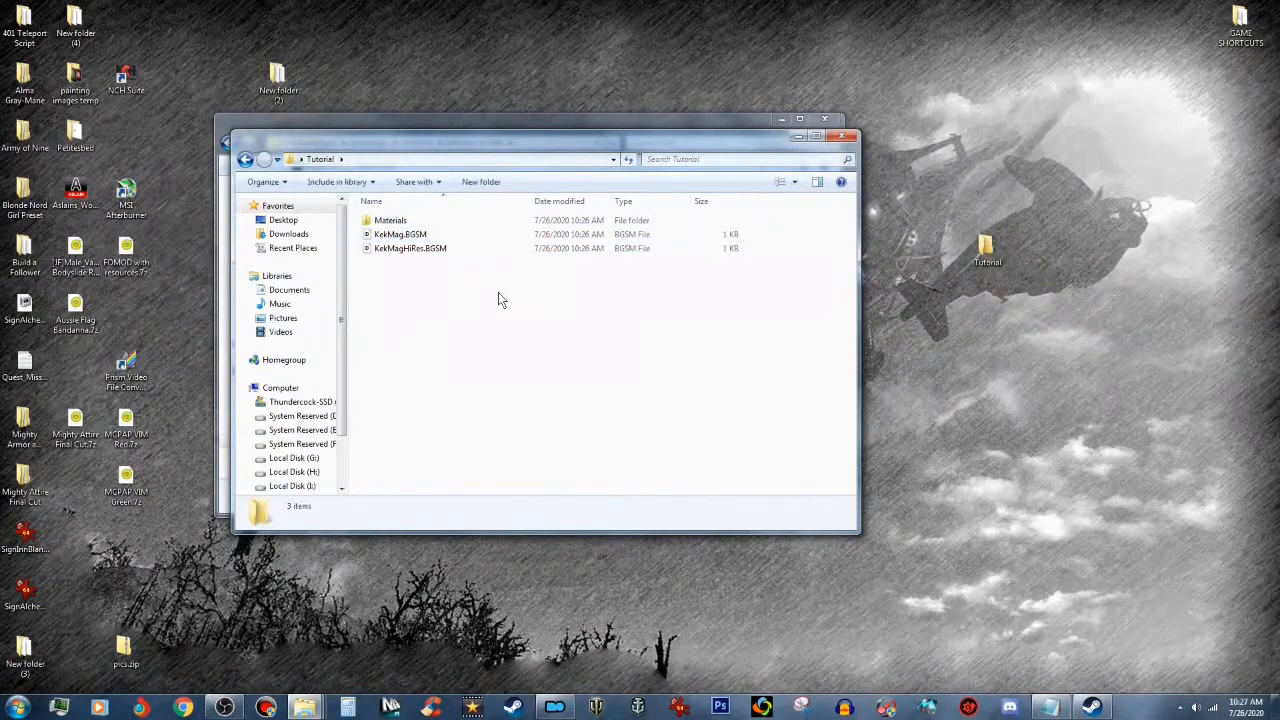
Step: Open KekMag.BGSM from the Tutorial folder in Material Editor and display its material texture settings
{"action": "left_click", "coordinate": [409, 238]}
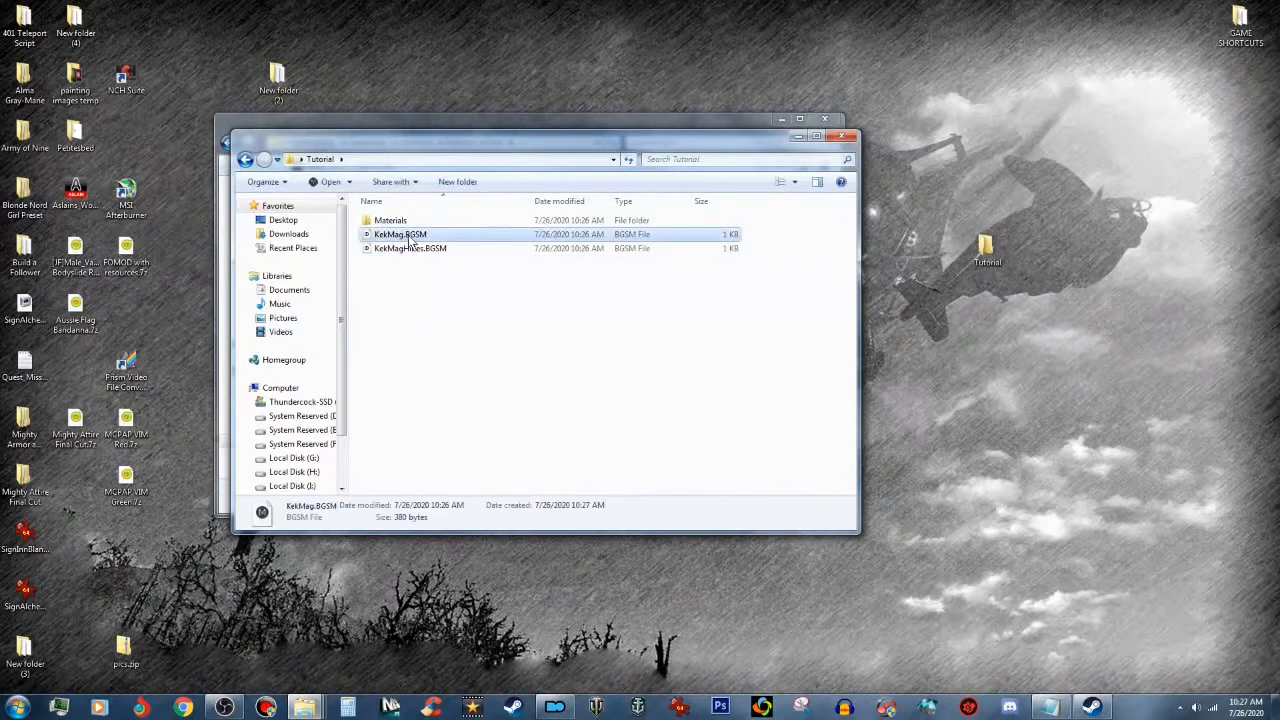
{"action": "double_click", "coordinate": [409, 236]}
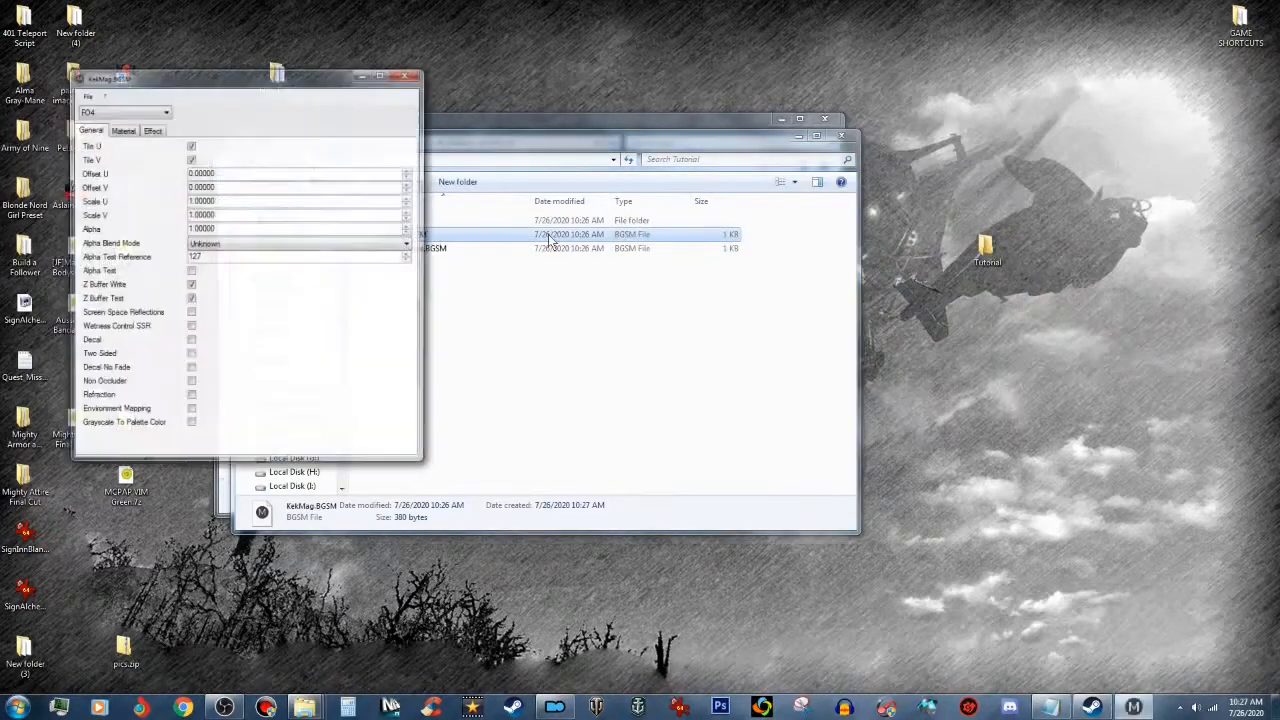
{"action": "left_click", "coordinate": [121, 131]}
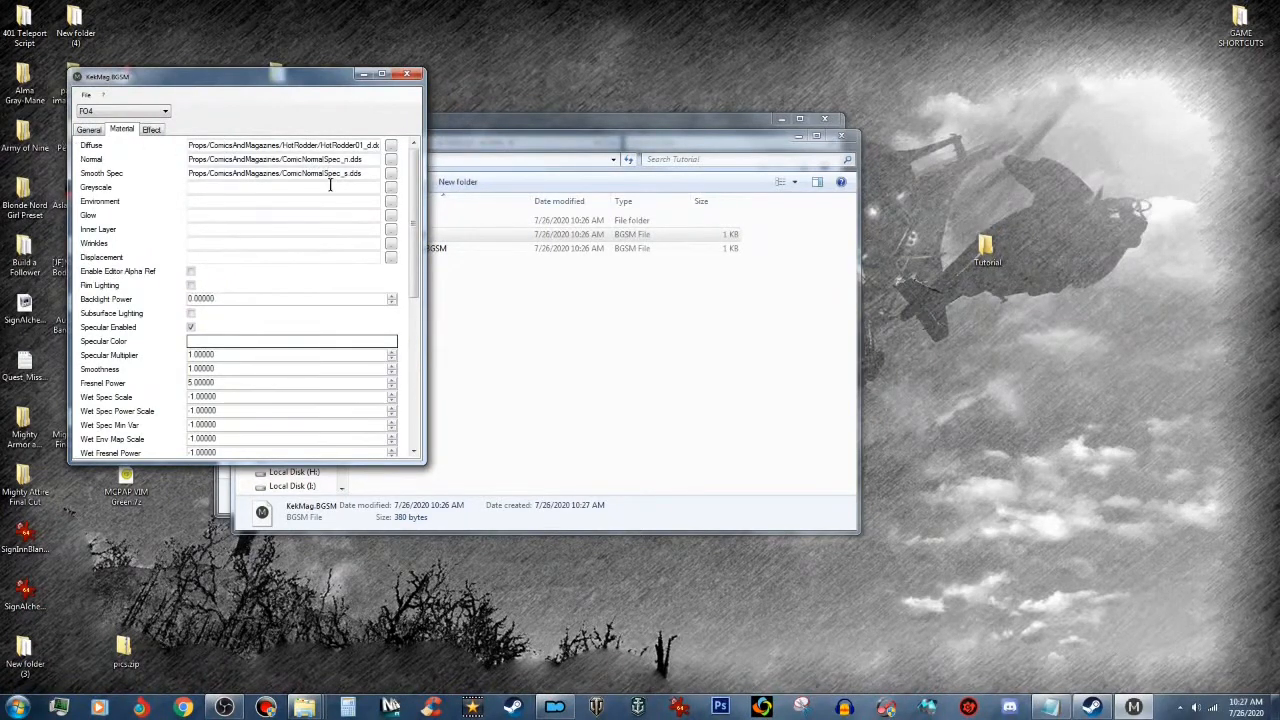
{"action": "mouse_move", "coordinate": [92, 150]}
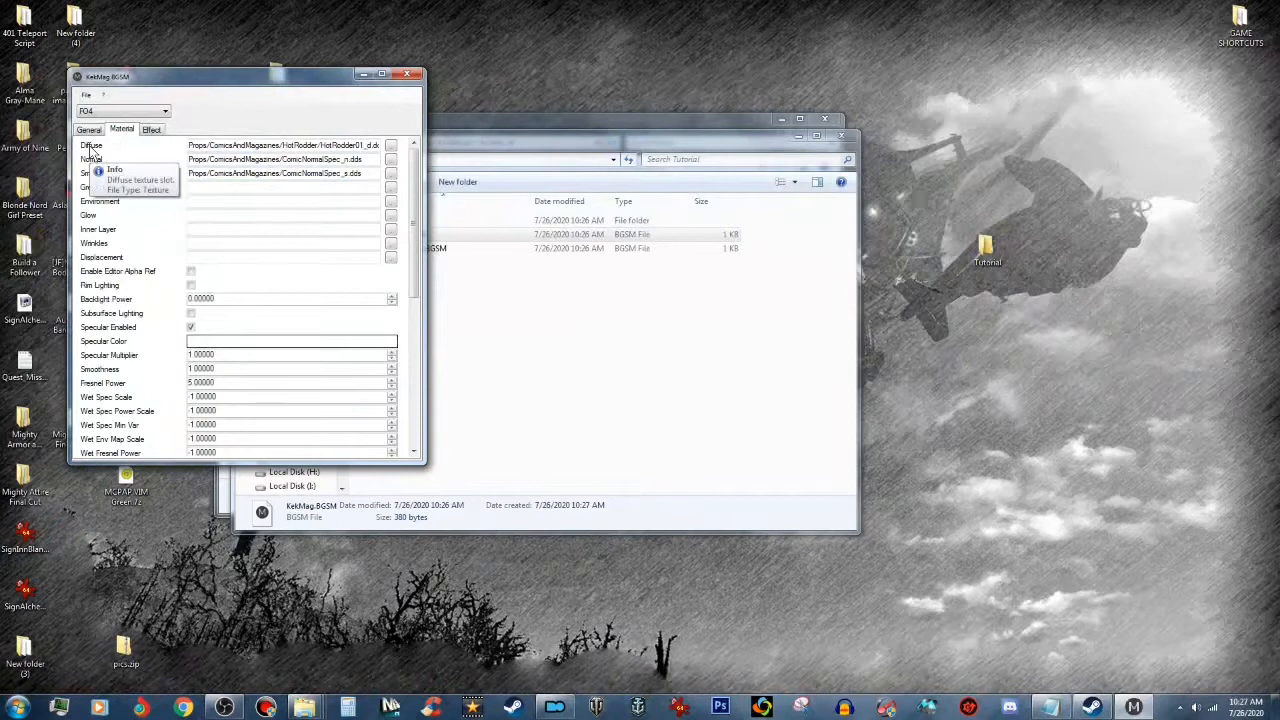
Step: Set KekMag.BGSM's Diffuse texture to MagazineCommieCover01small.dds from the textures Kek Magazine folder, then save and close the material
{"action": "left_click", "coordinate": [391, 147]}
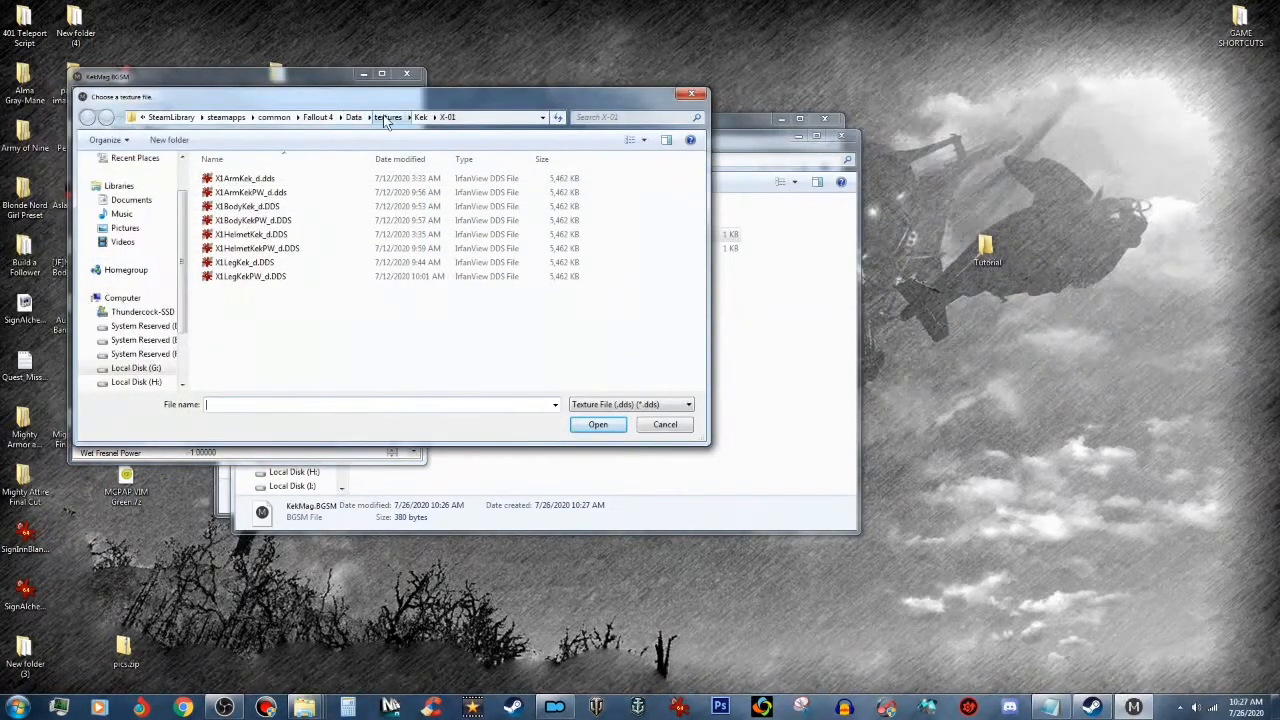
{"action": "left_click", "coordinate": [420, 117]}
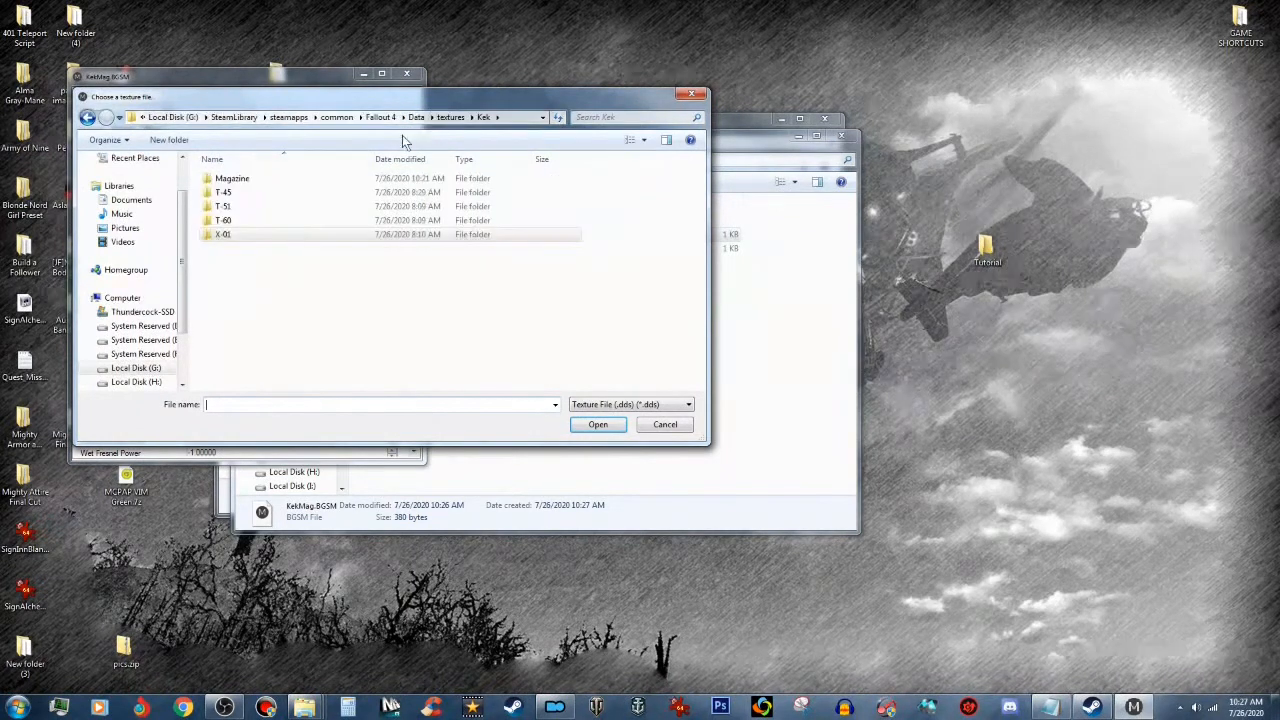
{"action": "double_click", "coordinate": [312, 179]}
{"action": "left_click", "coordinate": [300, 192]}
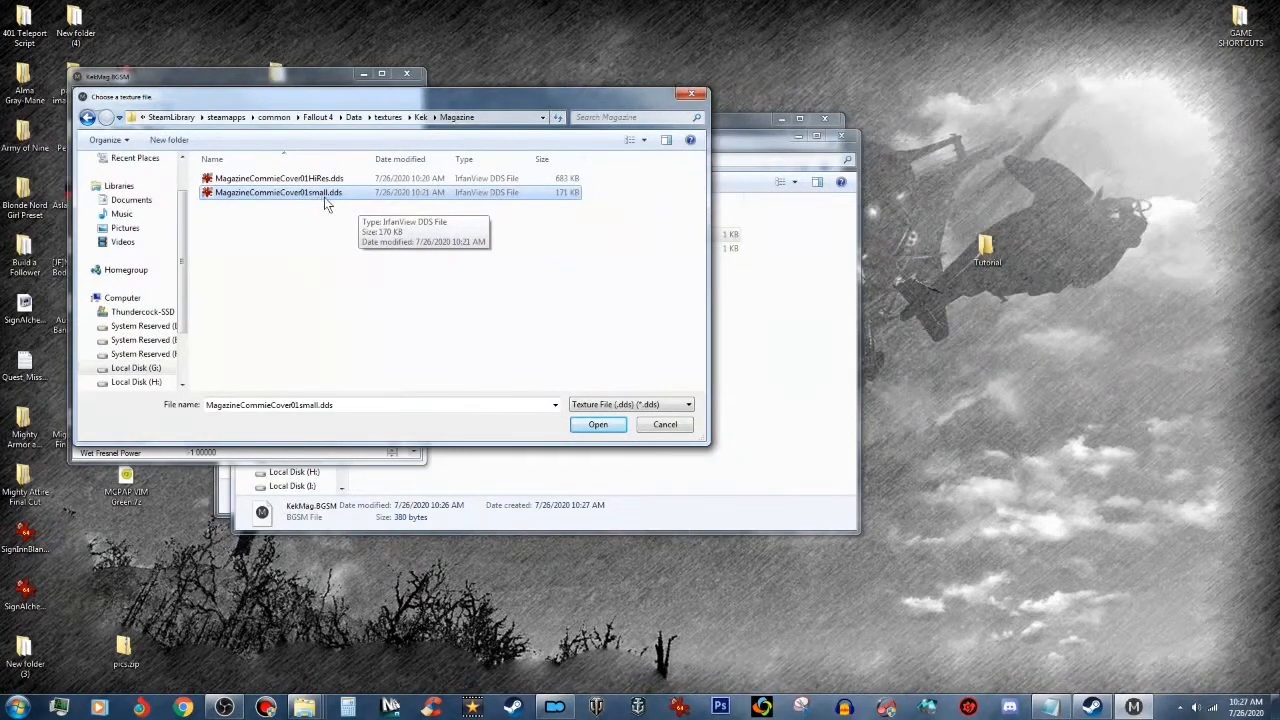
{"action": "left_click", "coordinate": [598, 425]}
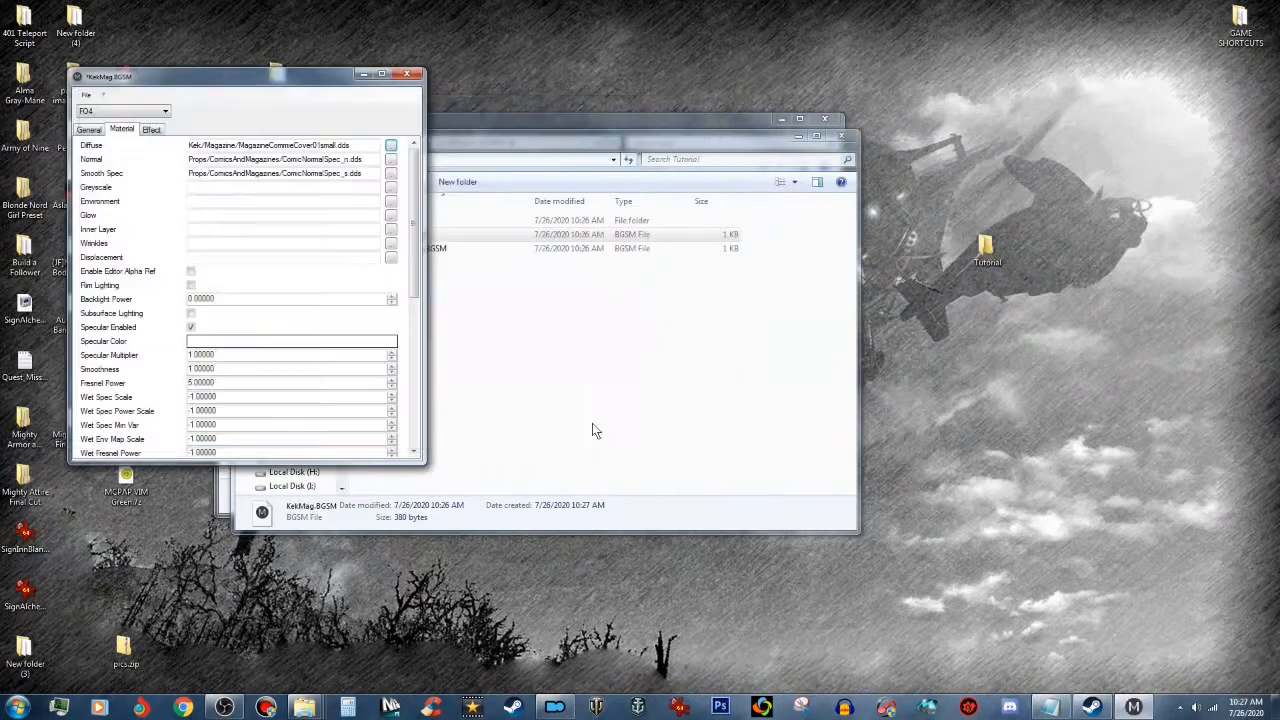
{"action": "left_click", "coordinate": [86, 96]}
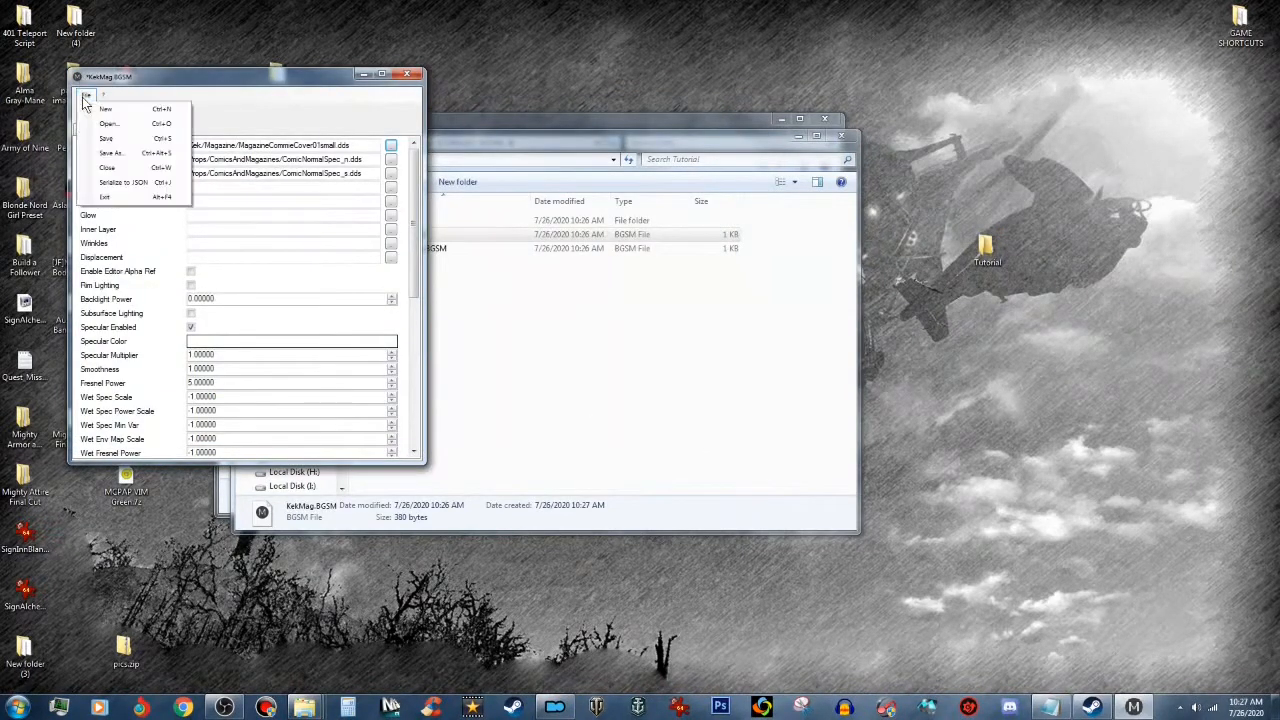
{"action": "left_click", "coordinate": [110, 140]}
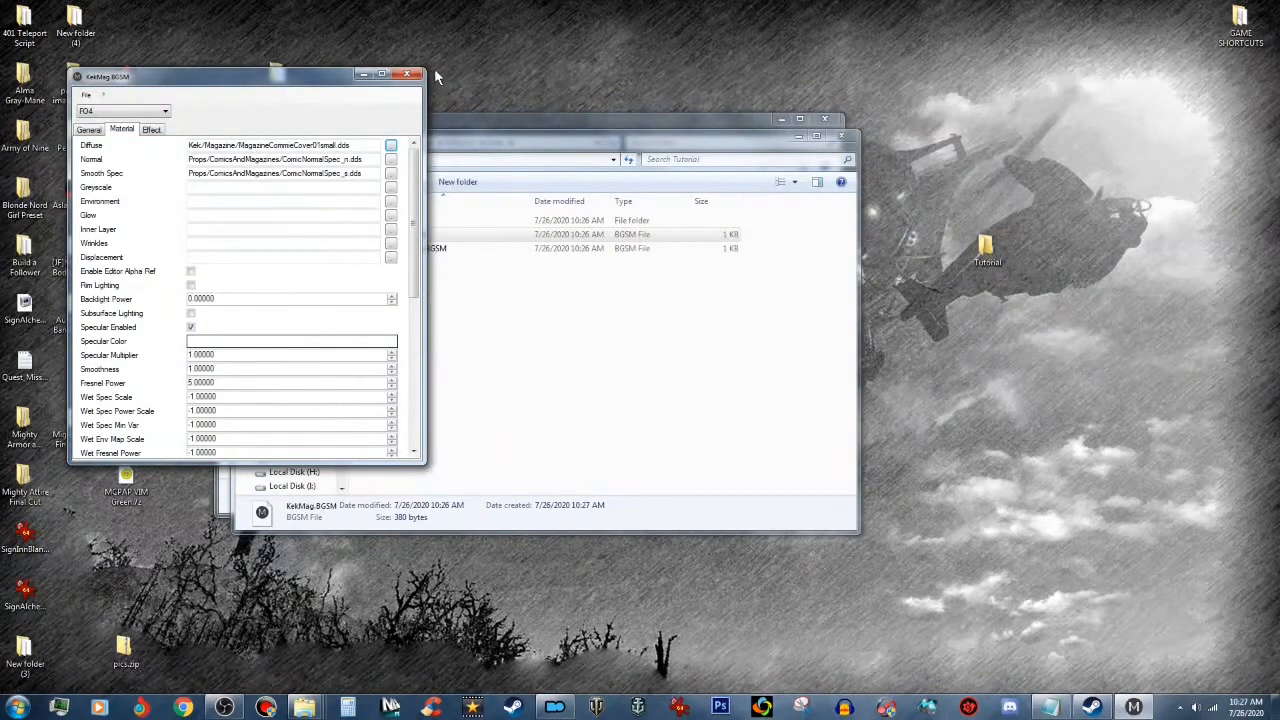
{"action": "left_click", "coordinate": [407, 74]}
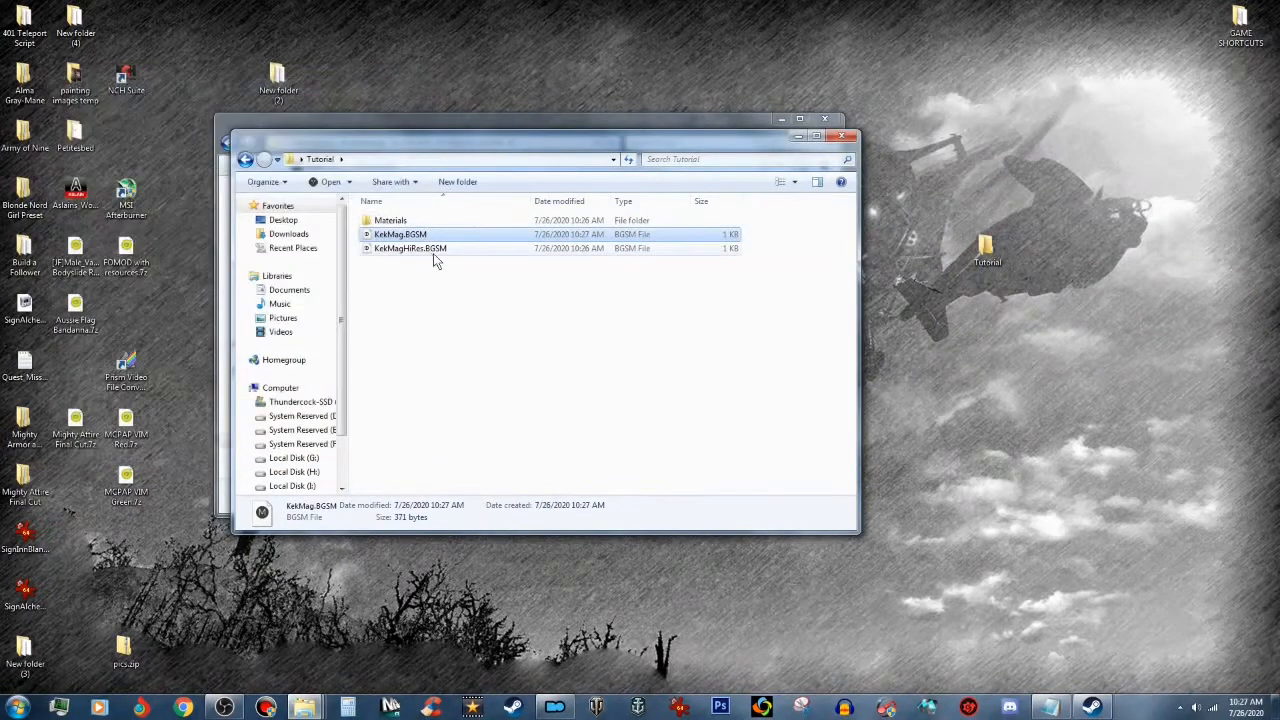
Step: Open KekMagHiRes.BGSM, set its Diffuse texture to MagazineCommieCover01HiRes.dds from the Kek Magazine folder, and save and close it
{"action": "double_click", "coordinate": [439, 249]}
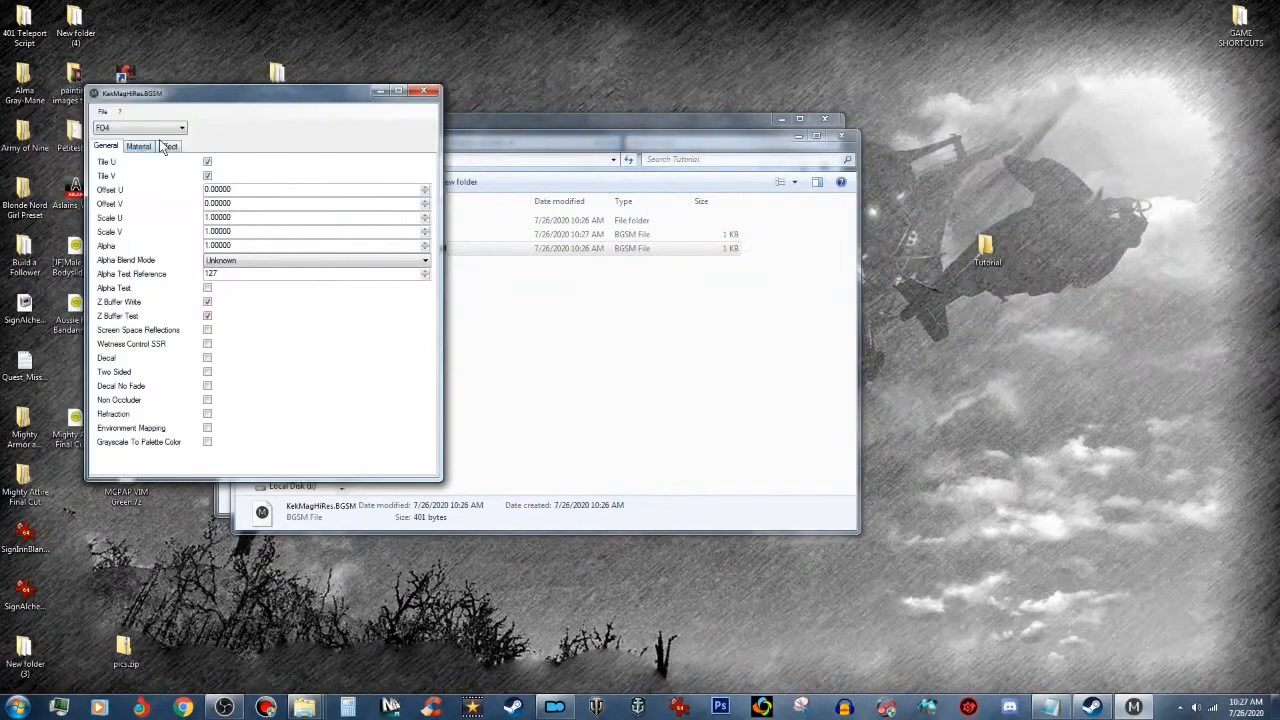
{"action": "left_click", "coordinate": [140, 146]}
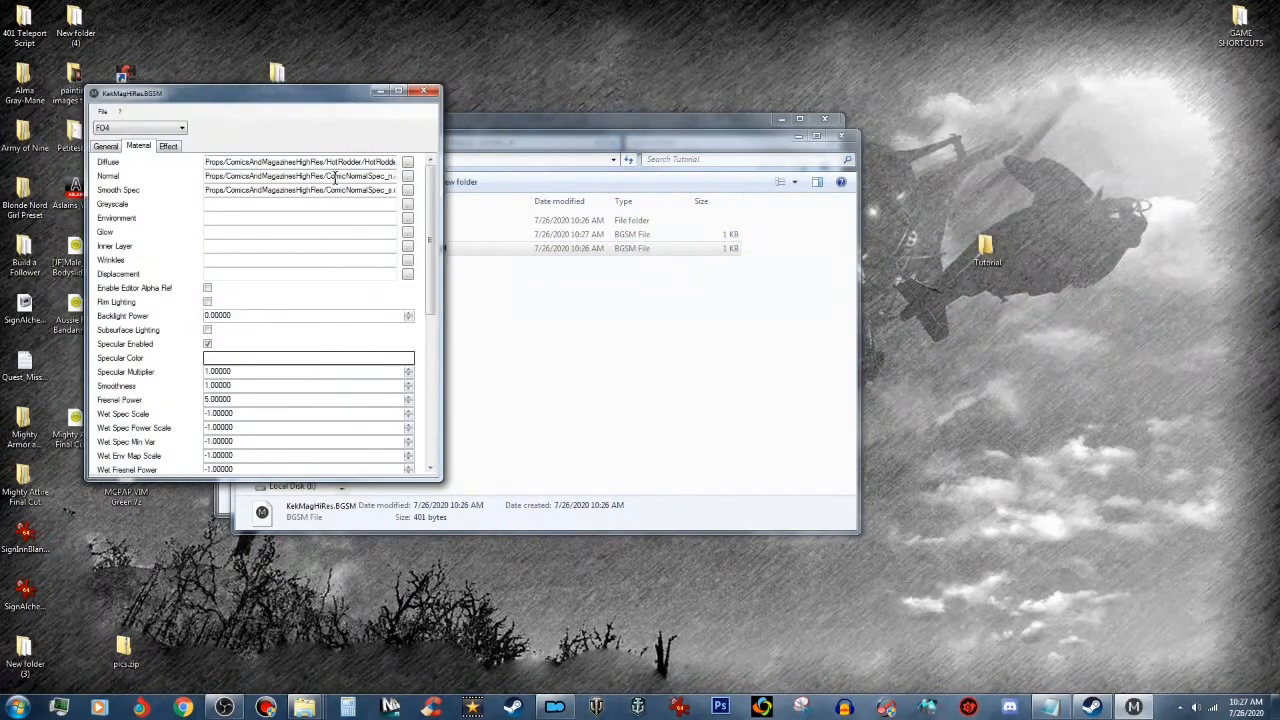
{"action": "left_click", "coordinate": [409, 163]}
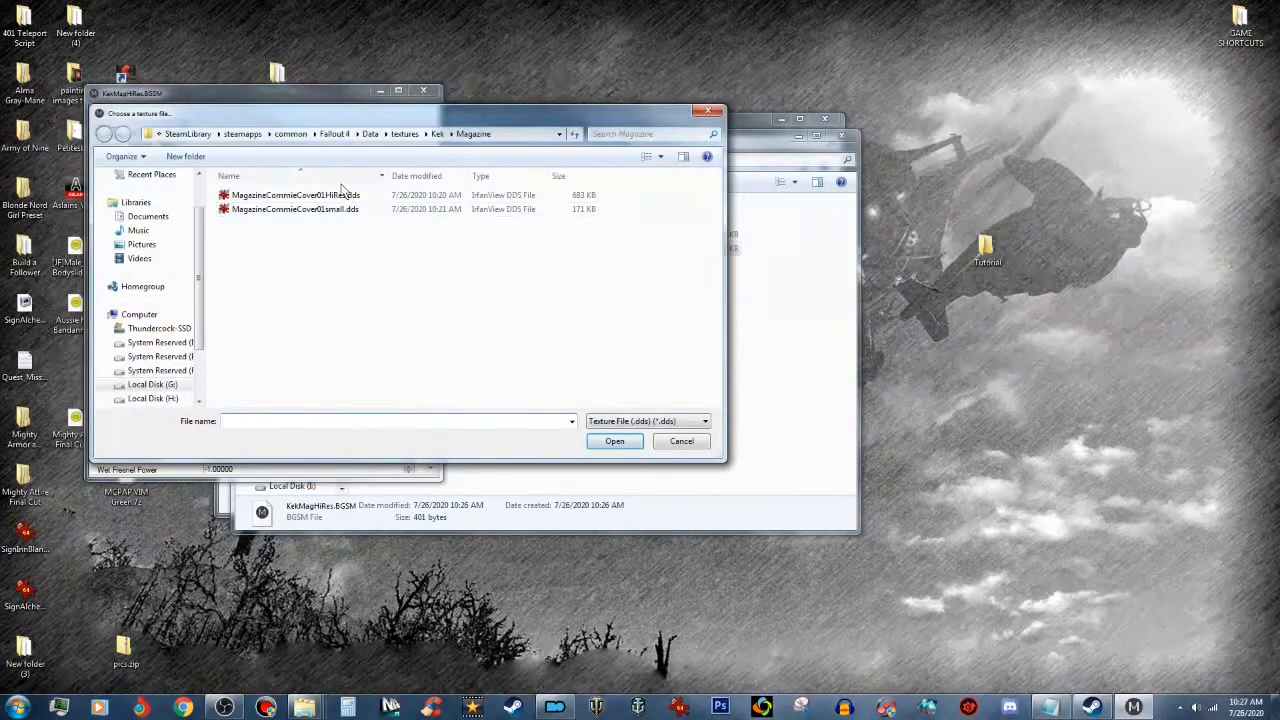
{"action": "left_click", "coordinate": [340, 195]}
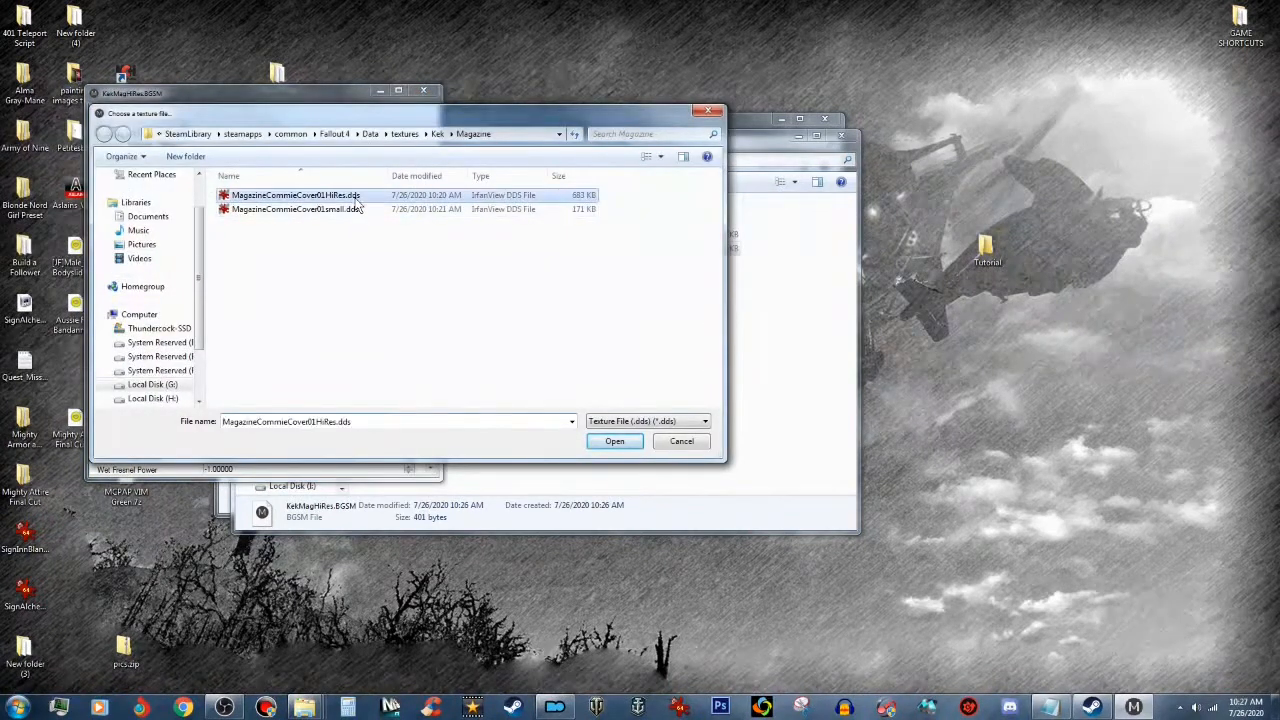
{"action": "left_click", "coordinate": [615, 441]}
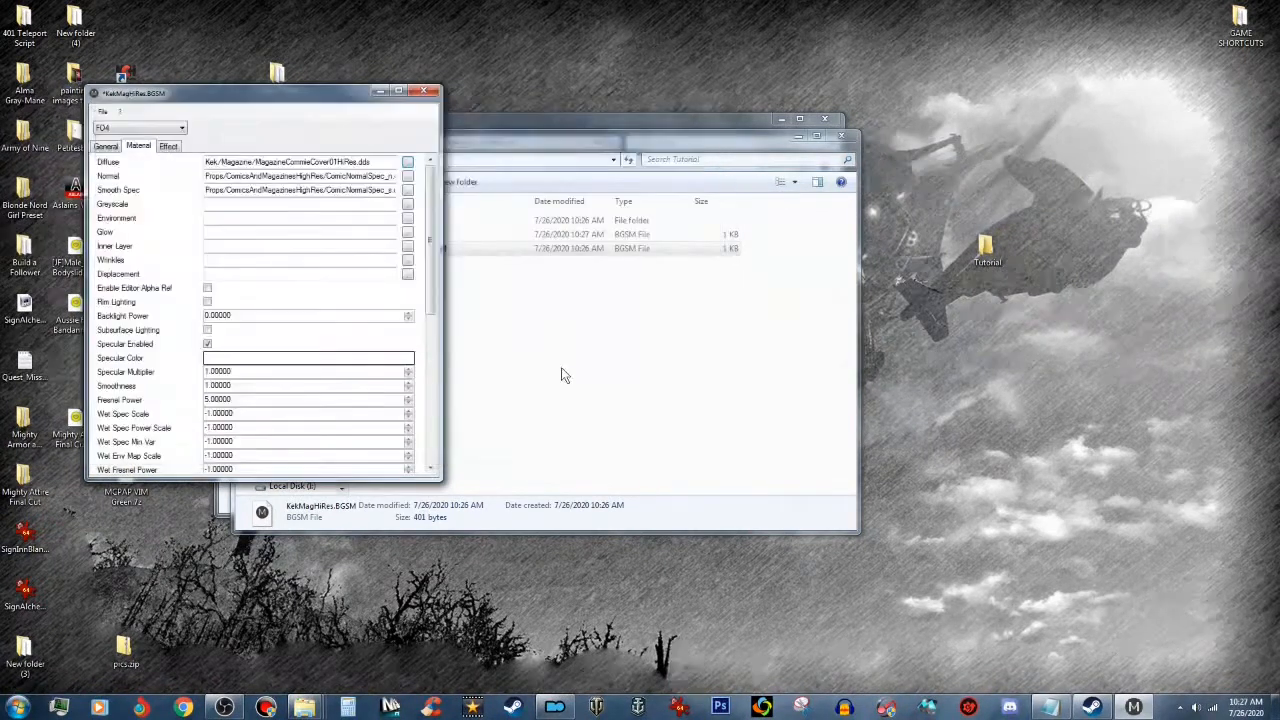
{"action": "left_click", "coordinate": [102, 111]}
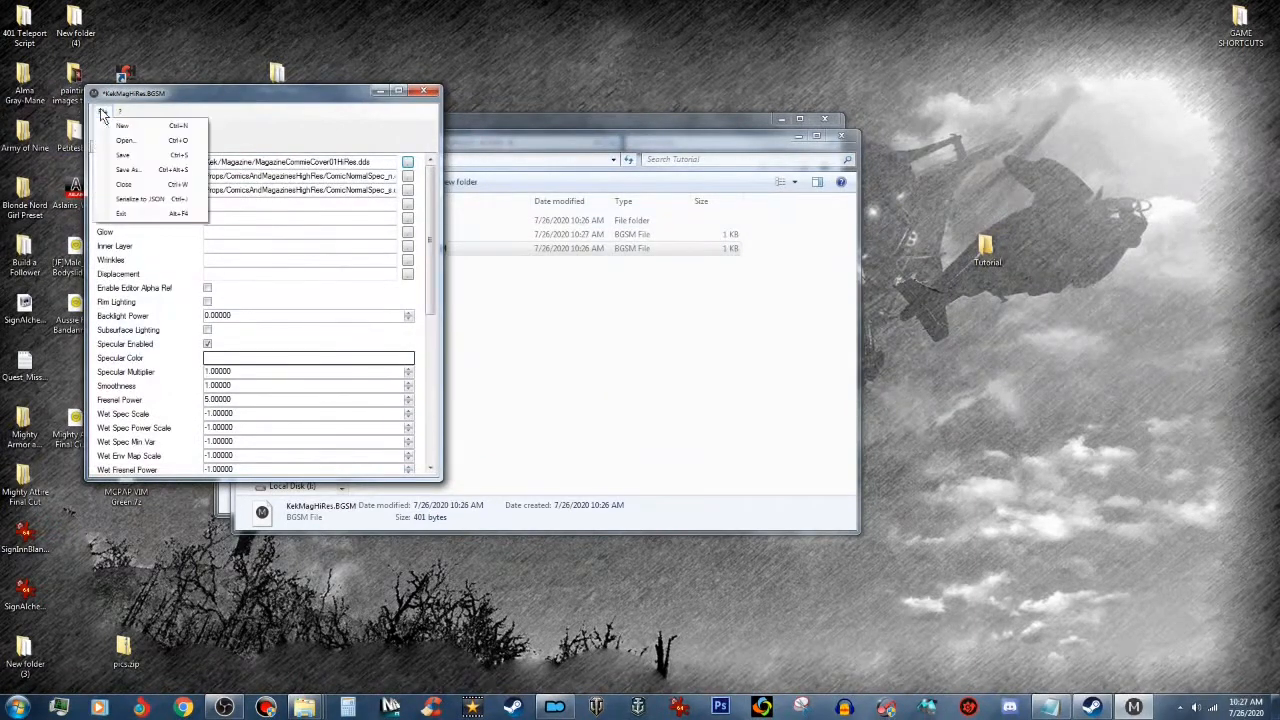
{"action": "left_click", "coordinate": [123, 156]}
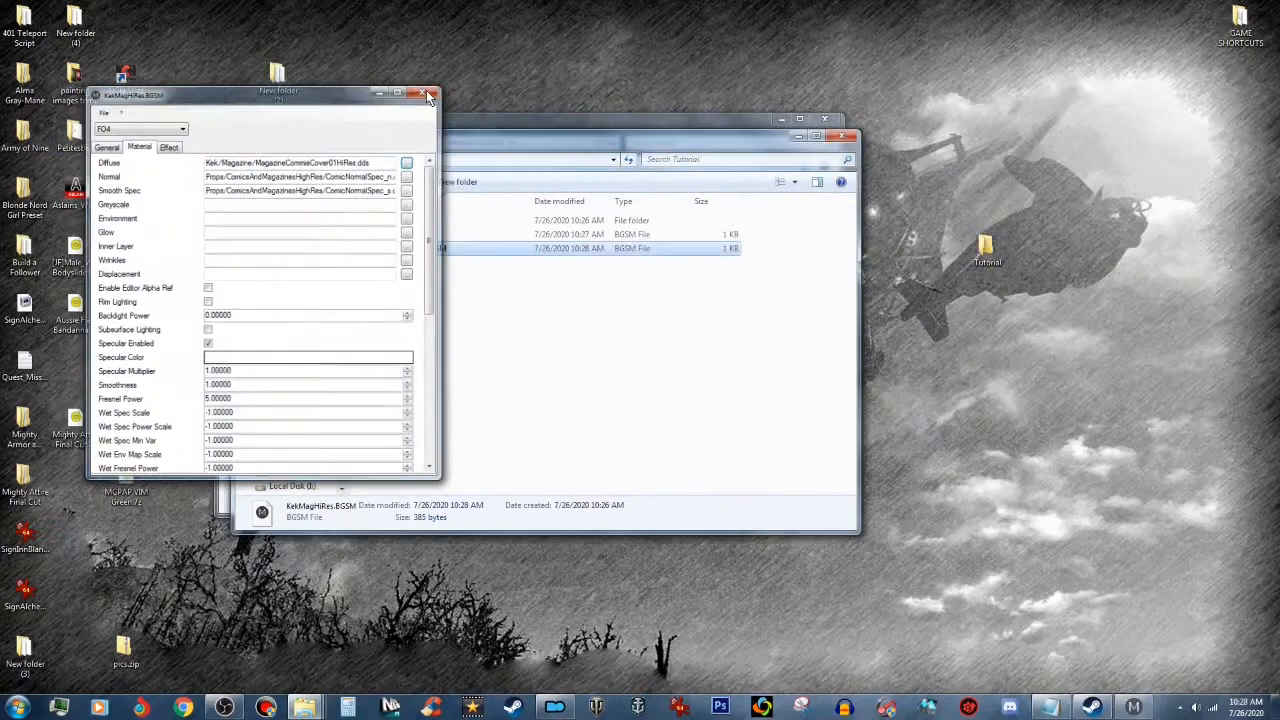
{"action": "left_click", "coordinate": [425, 91]}
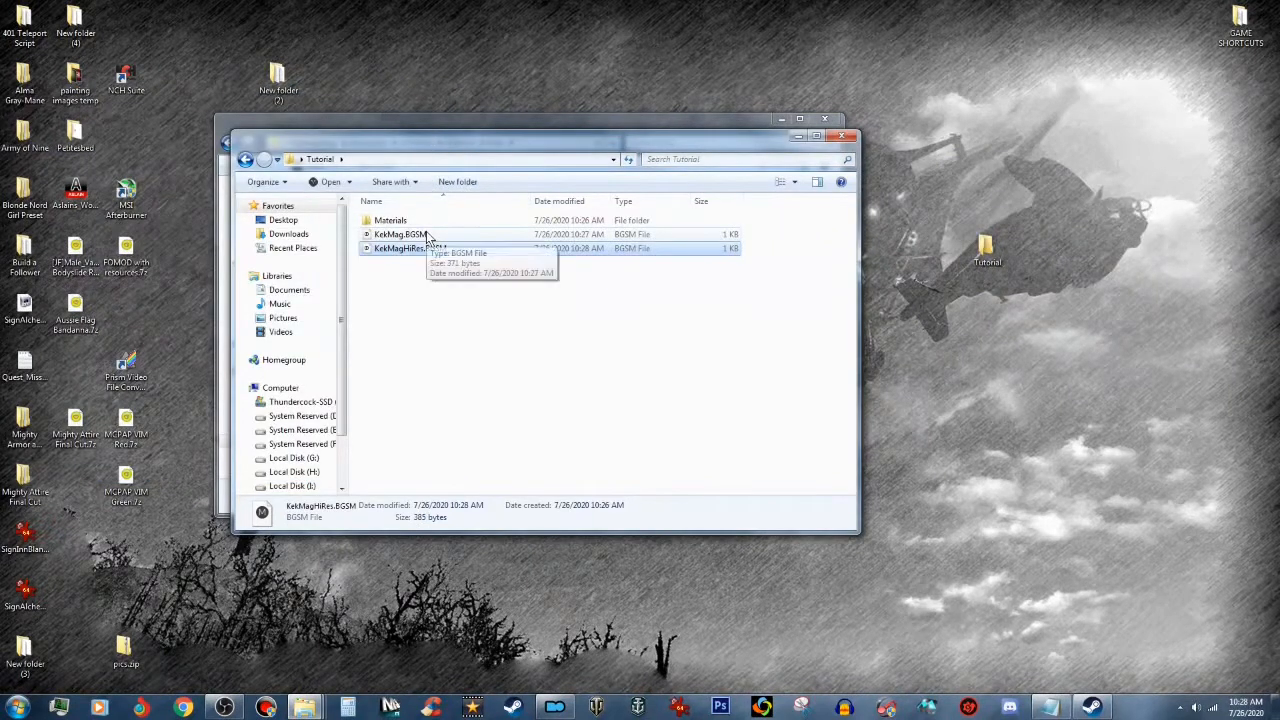
Step: Copy KekMag.BGSM and KekMagHiRes.BGSM from the Tutorial folder into Fallout 4's Data, materials, Kek, Magazine folder
{"action": "left_click", "coordinate": [427, 236], "text": "ctrl"}
{"action": "right_click", "coordinate": [428, 240]}
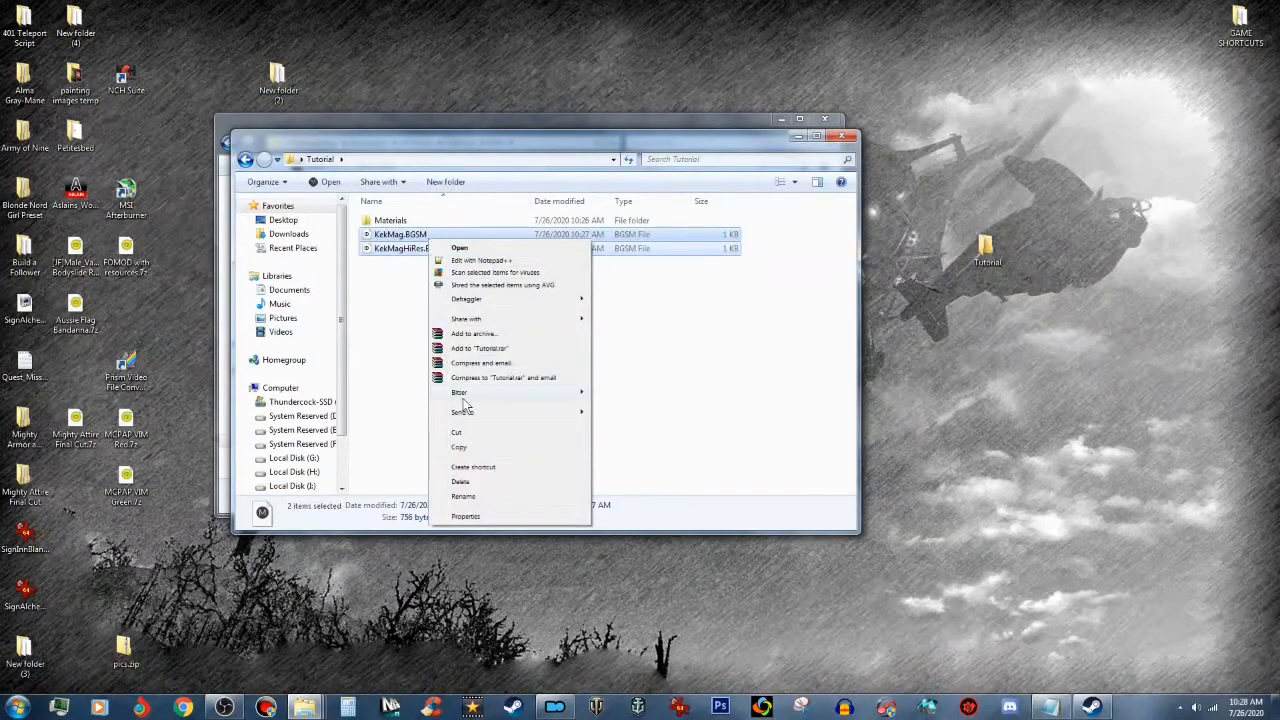
{"action": "left_click", "coordinate": [462, 455]}
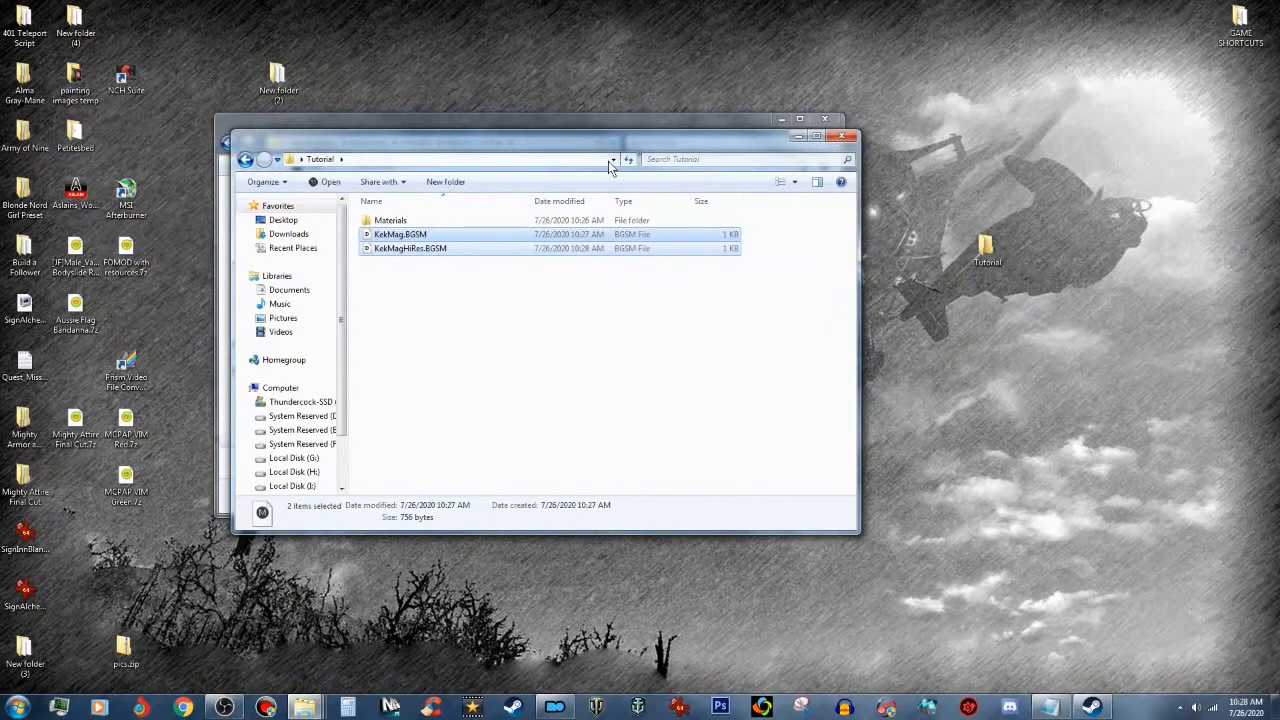
{"action": "left_click_drag", "start_coordinate": [618, 142], "coordinate": [856, 177]}
{"action": "left_click", "coordinate": [608, 120]}
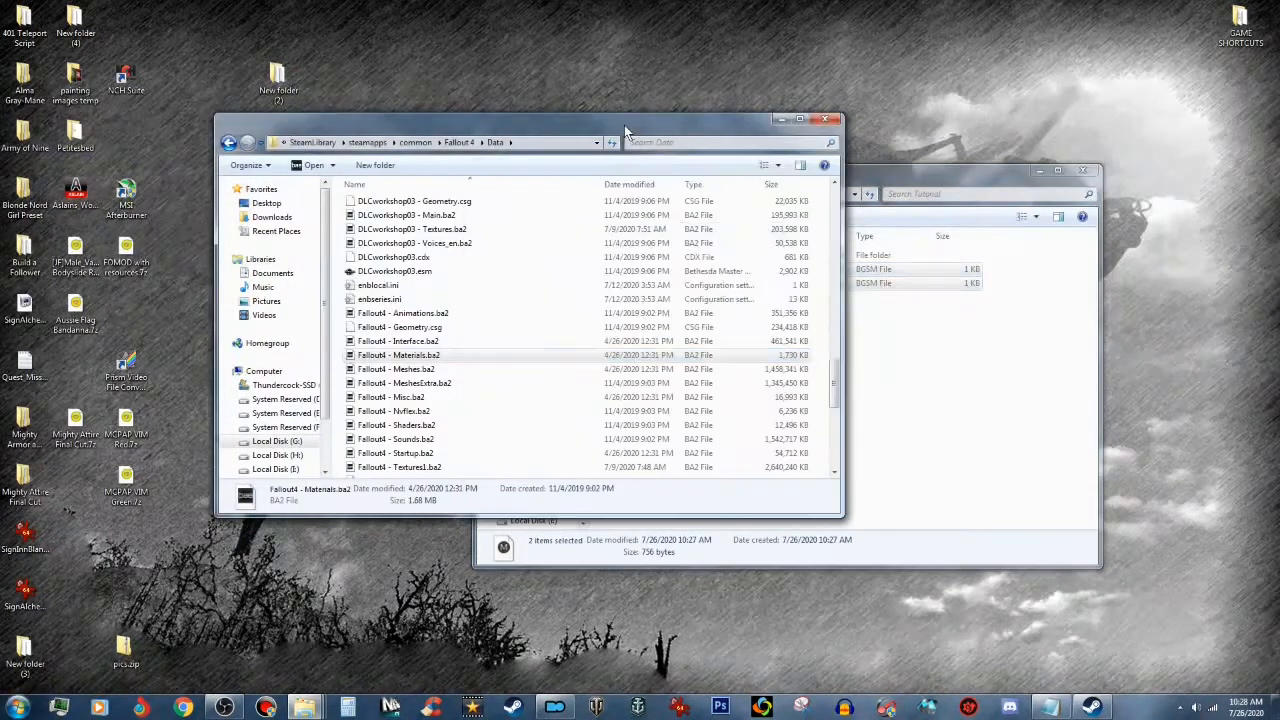
{"action": "left_click_drag", "start_coordinate": [836, 378], "coordinate": [852, 208]}
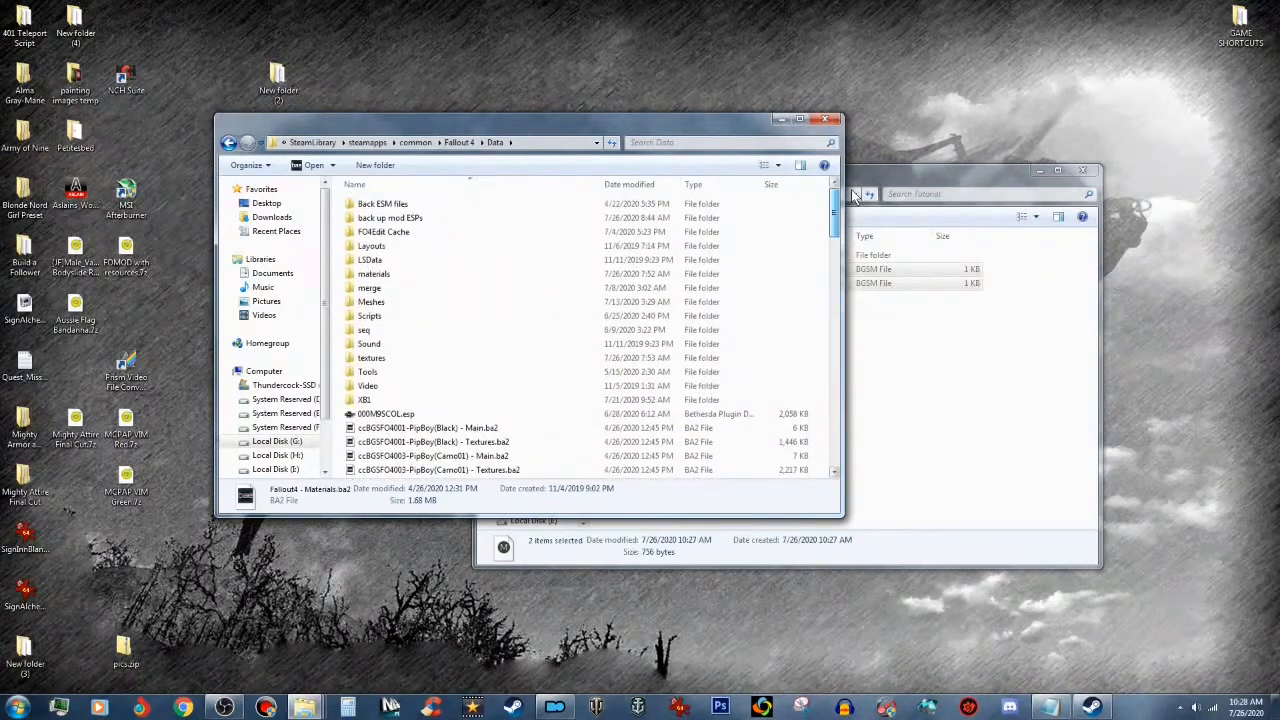
{"action": "double_click", "coordinate": [398, 271]}
{"action": "double_click", "coordinate": [379, 260]}
{"action": "double_click", "coordinate": [395, 204]}
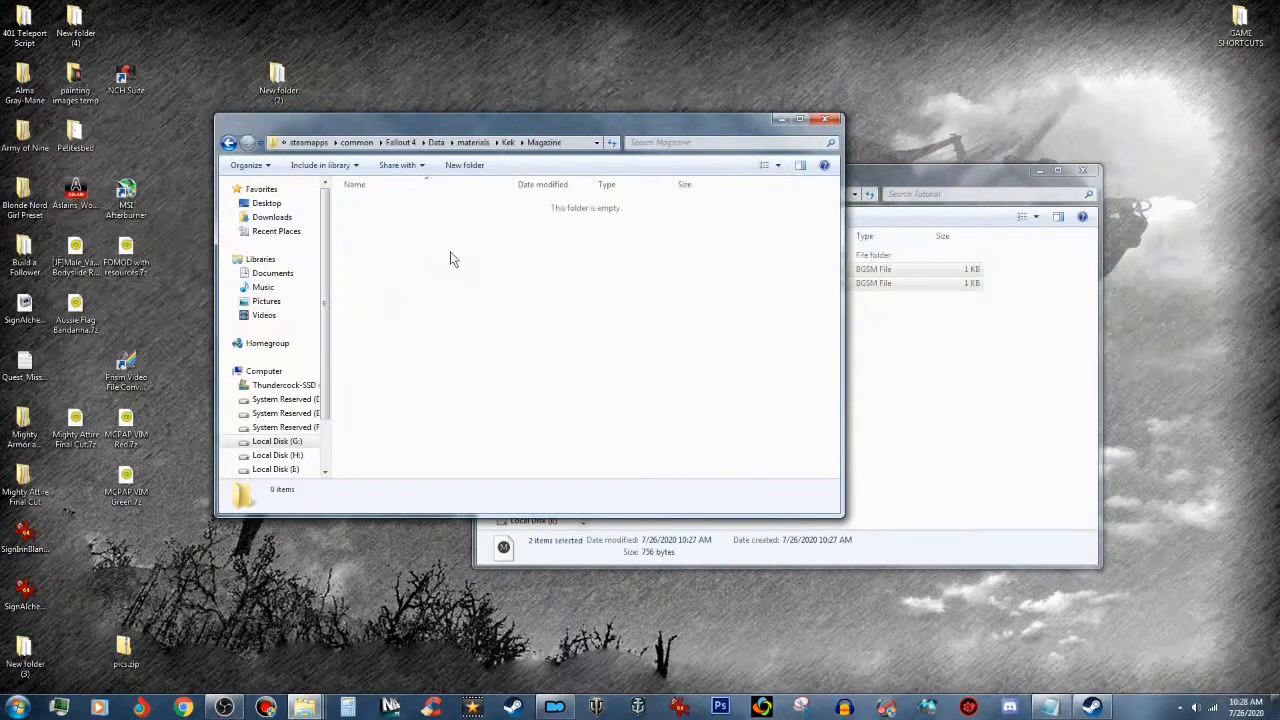
{"action": "right_click", "coordinate": [450, 254]}
{"action": "left_click", "coordinate": [516, 366]}
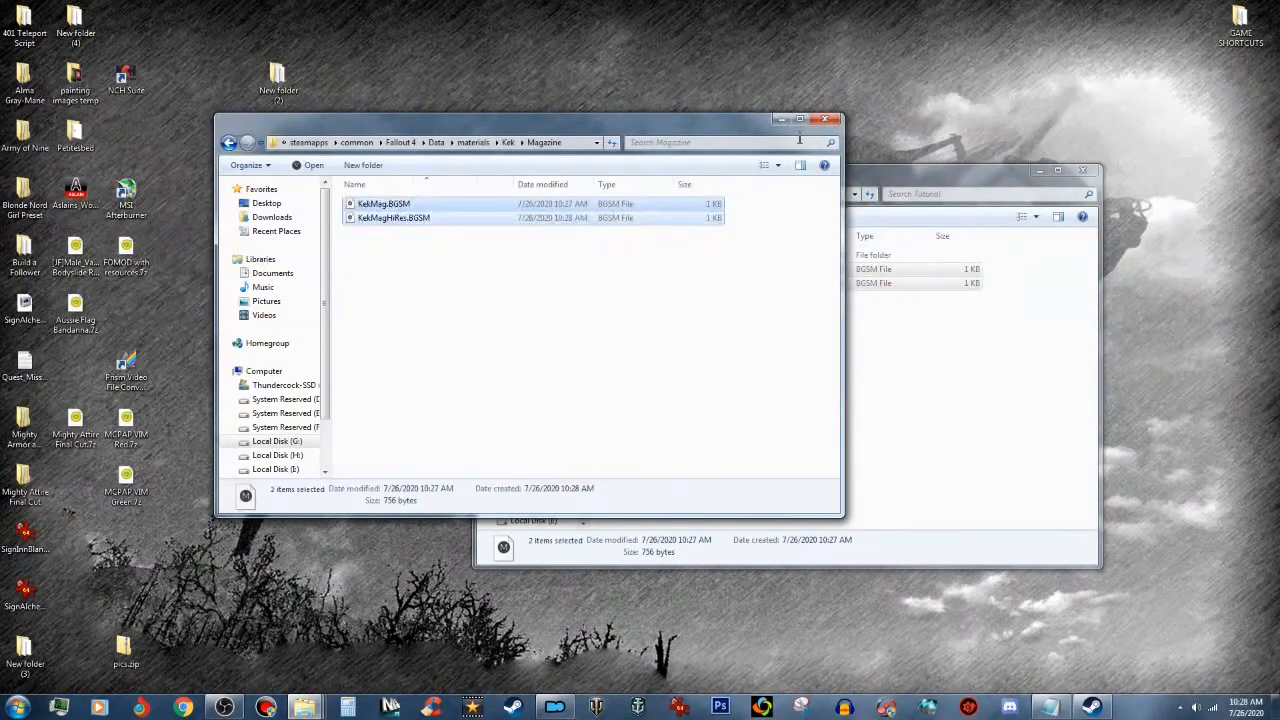
Step: Close the Tutorial folder window and delete the Tutorial folder from the desktop
{"action": "left_click", "coordinate": [1083, 170]}
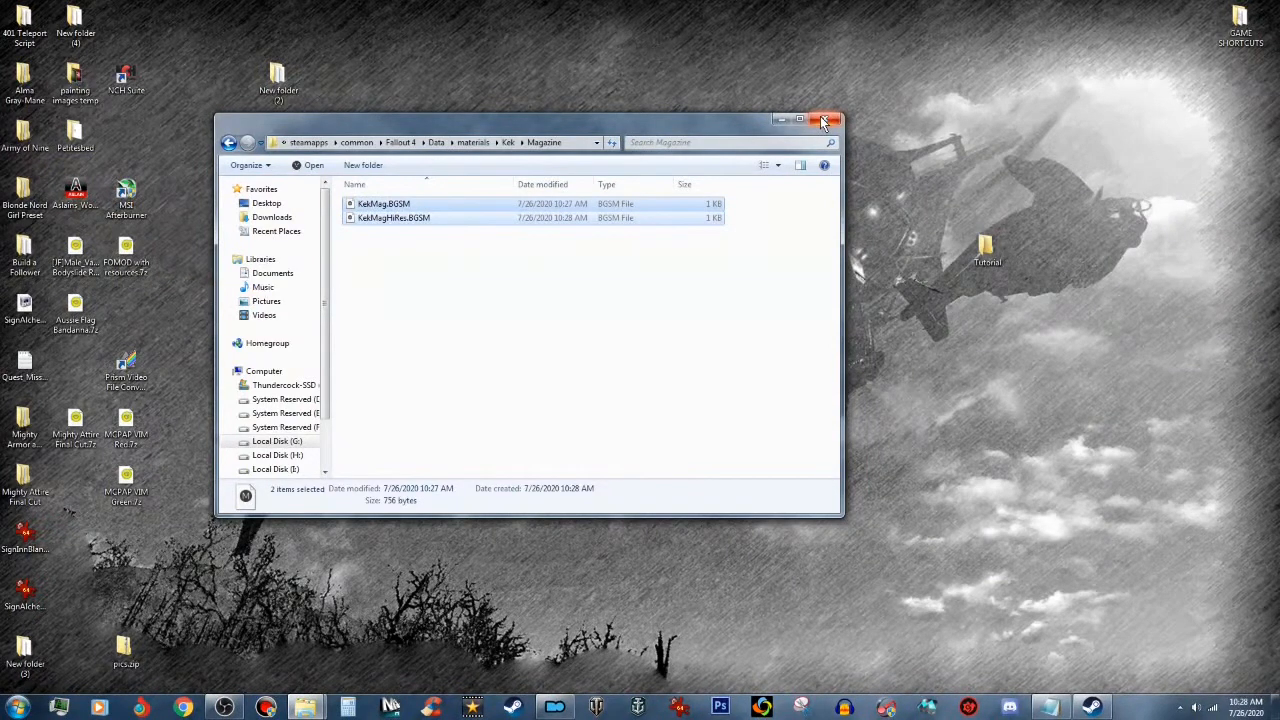
{"action": "right_click", "coordinate": [990, 254]}
{"action": "left_click", "coordinate": [1030, 560]}
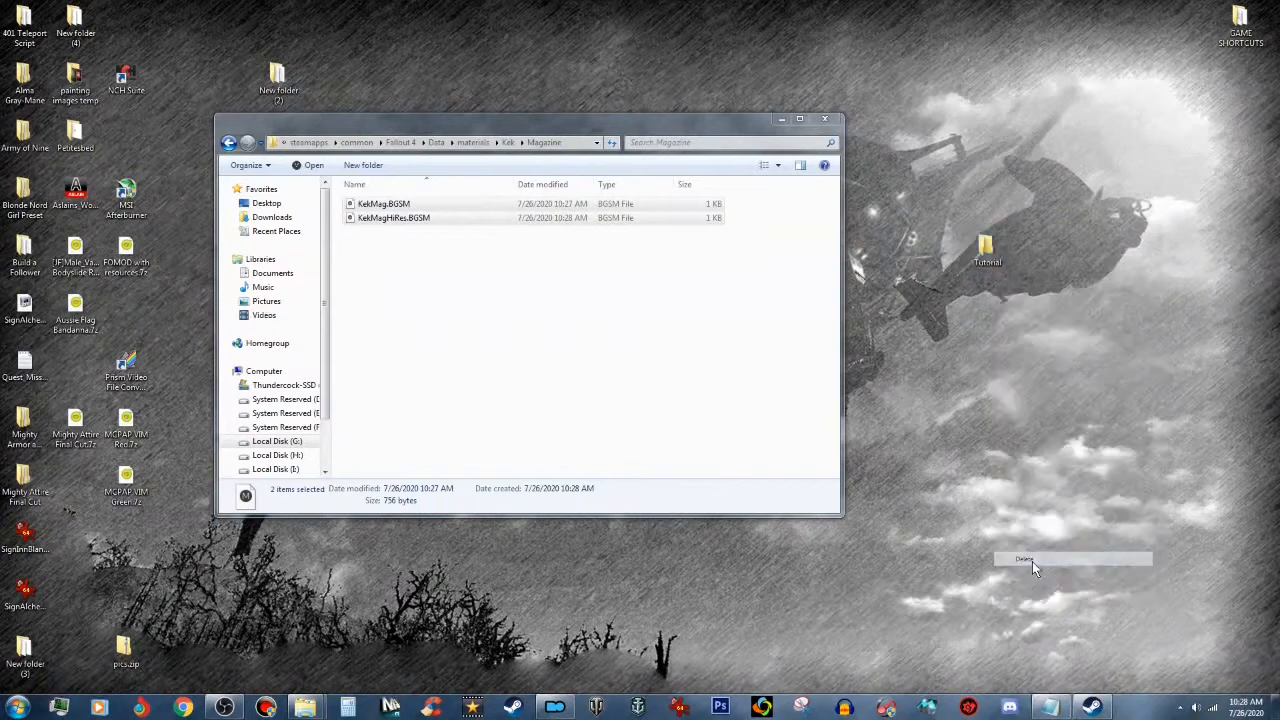
{"action": "left_click", "coordinate": [691, 408]}
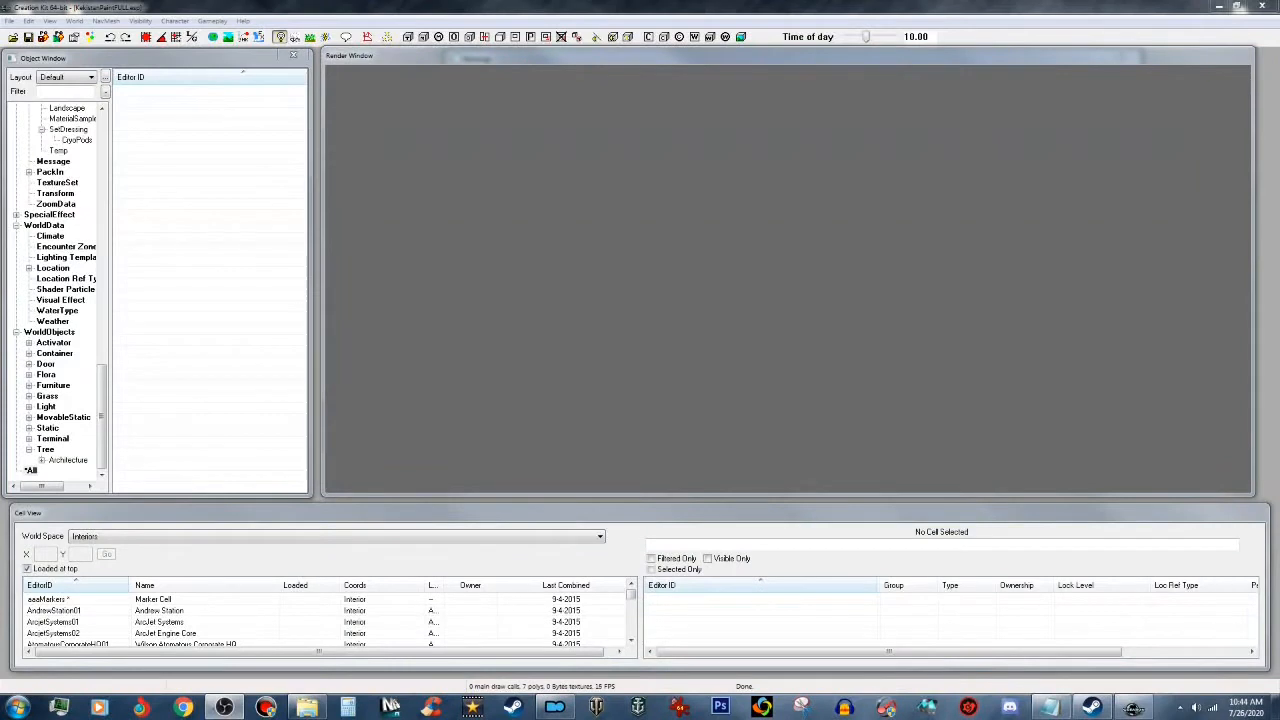
Step: In Creation Kit, filter all objects by HighPoly and open the HighPoly_HotRod01 static for editing
{"action": "left_click", "coordinate": [229, 54]}
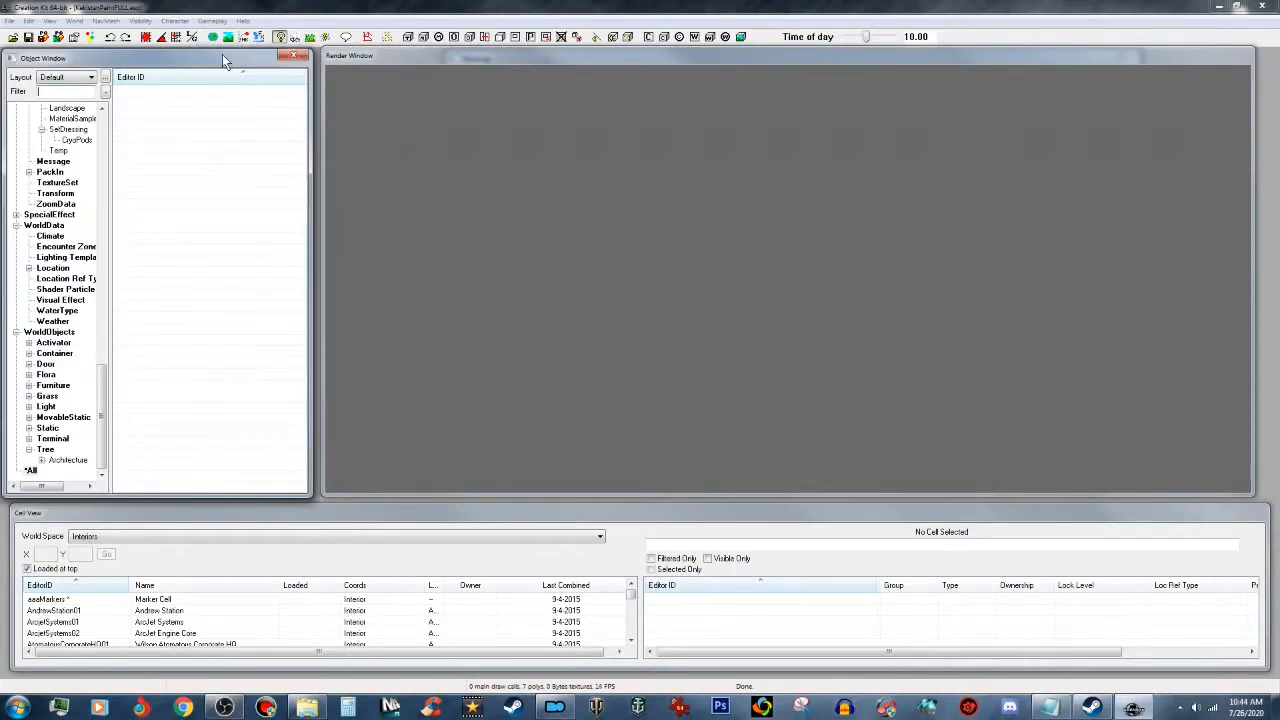
{"action": "left_click", "coordinate": [72, 89]}
{"action": "type", "text": "High"}
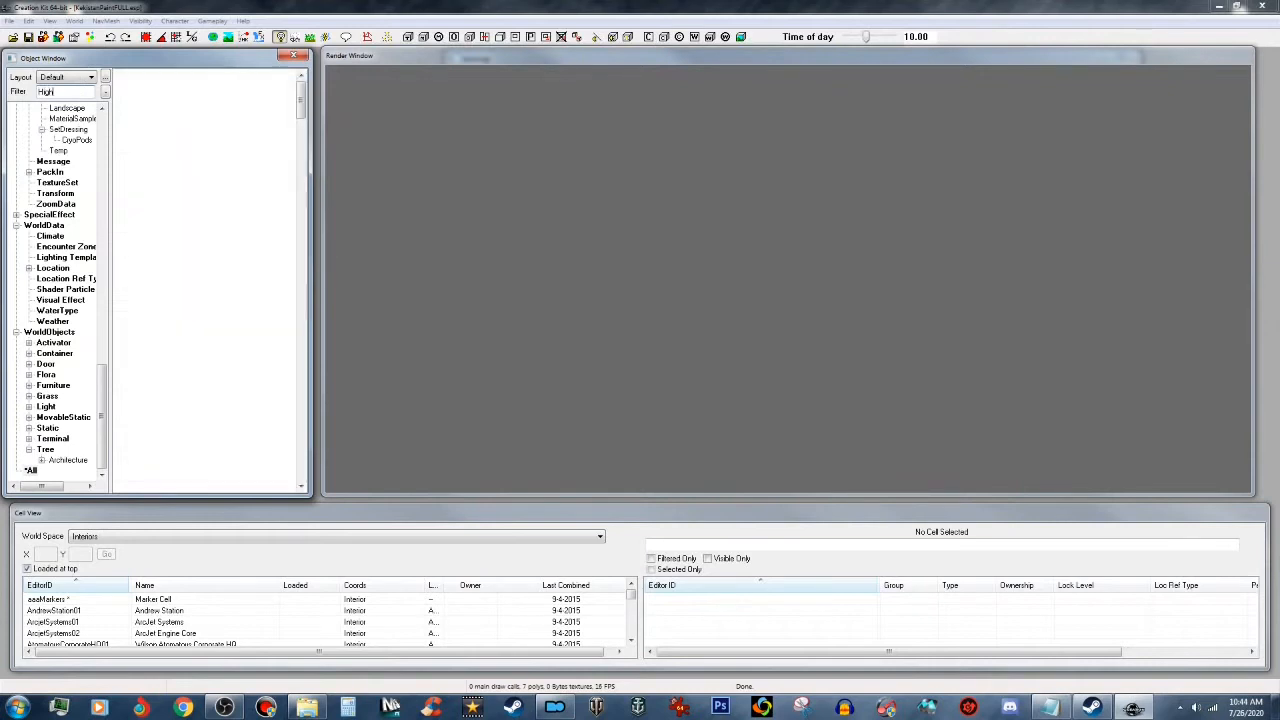
{"action": "type", "text": "p"}
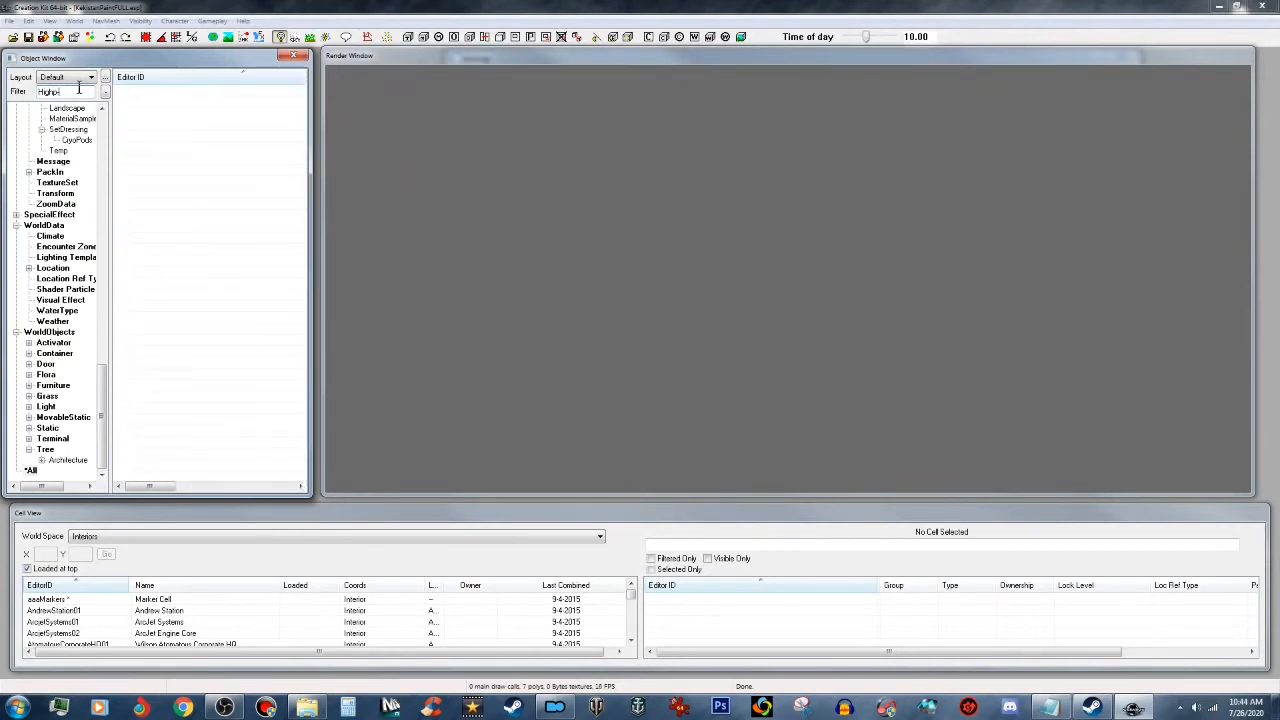
{"action": "type", "text": "Poly"}
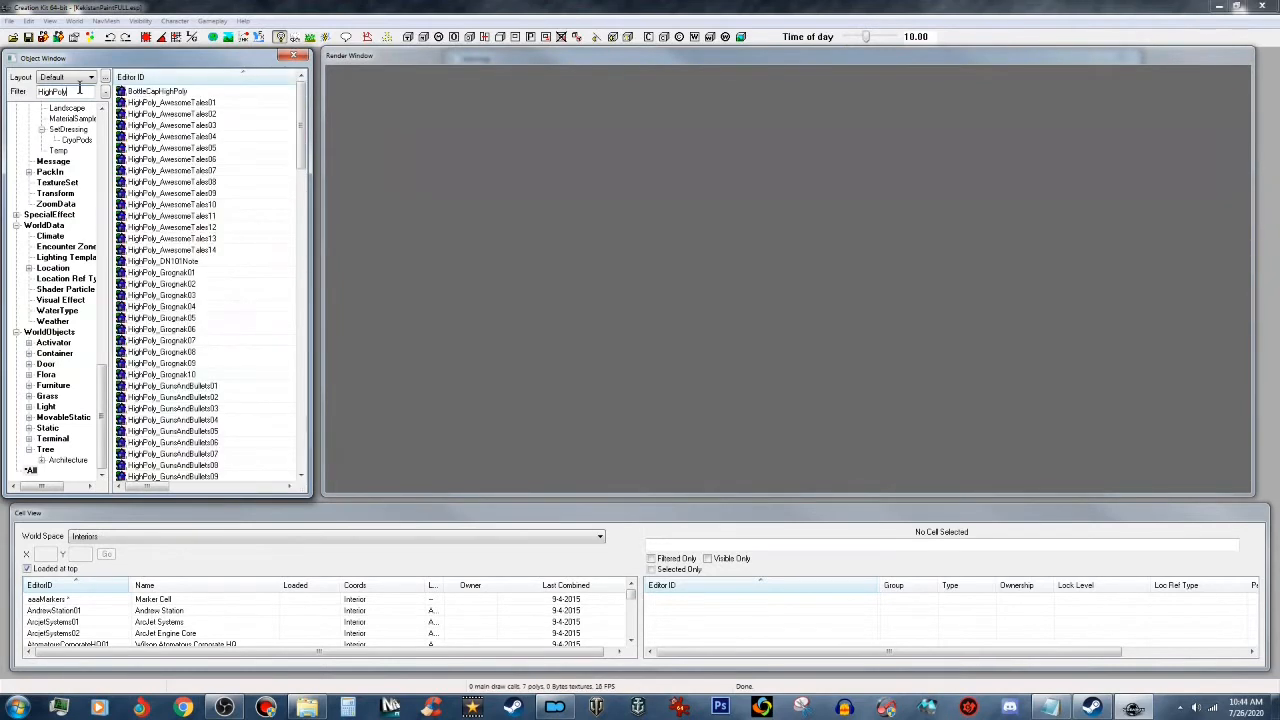
{"action": "left_click_drag", "start_coordinate": [301, 135], "coordinate": [308, 157]}
{"action": "left_click", "coordinate": [185, 409]}
{"action": "double_click", "coordinate": [188, 412]}
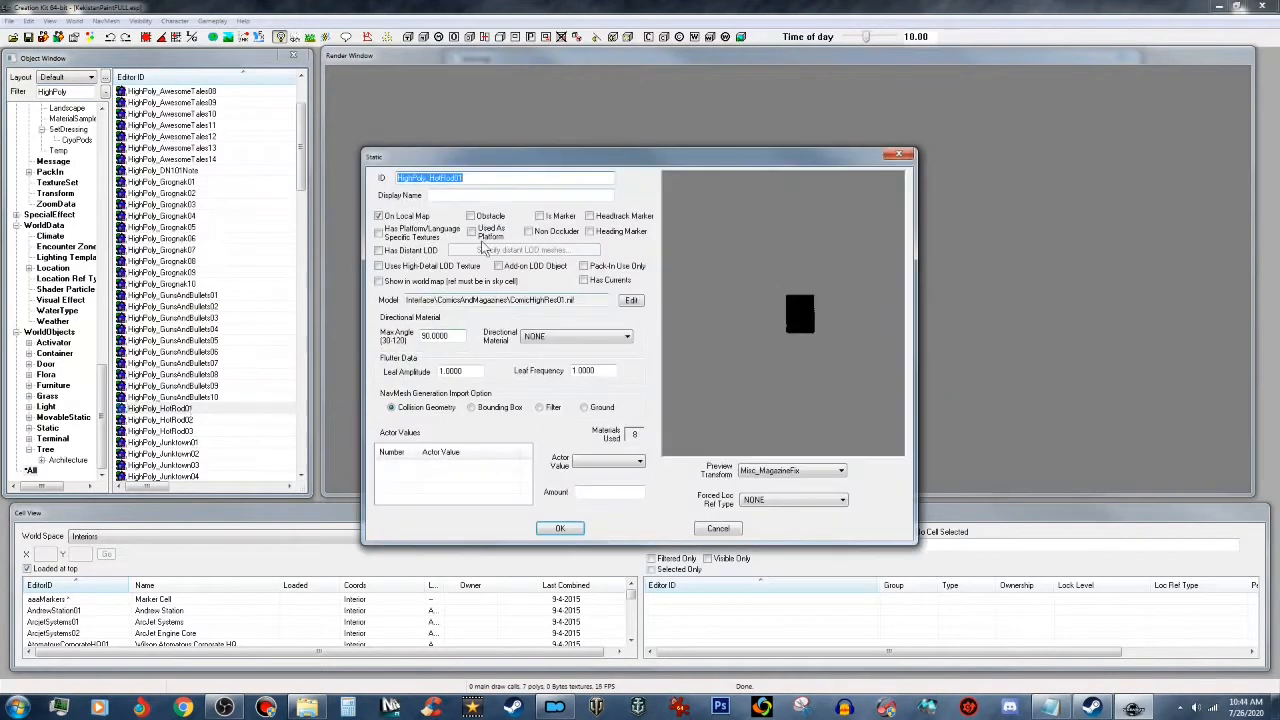
Step: Prefix the static's ID with 000MS_ and replace its HotRod01 ending with the custom magazine's name
{"action": "left_click", "coordinate": [397, 178]}
{"action": "type", "text": "000MS_"}
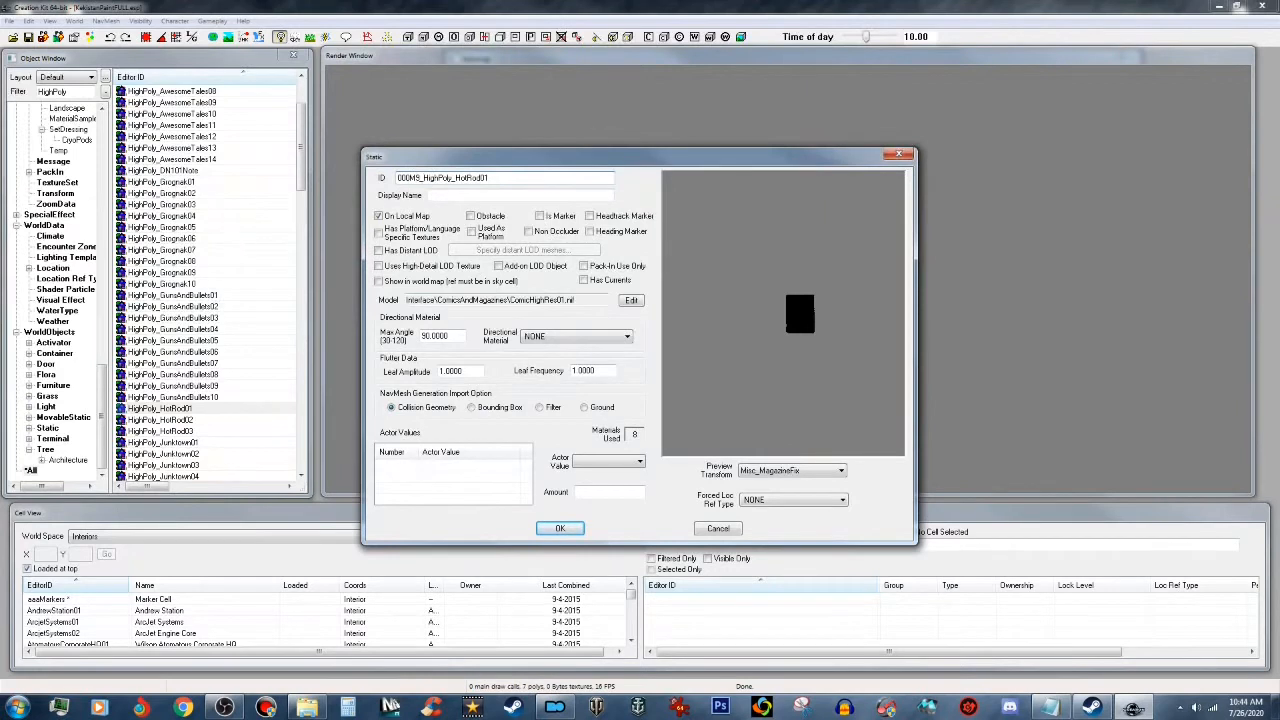
{"action": "left_click_drag", "start_coordinate": [455, 178], "coordinate": [545, 188]}
{"action": "type", "text": "H"}
{"action": "type", "text": "ak"}
Step: In the static's model data, replace the AwesomeTales1.BGSM swap material with KekMagHiRes.BGSM from the Kek Magazine folder and accept it
{"action": "left_click", "coordinate": [631, 300]}
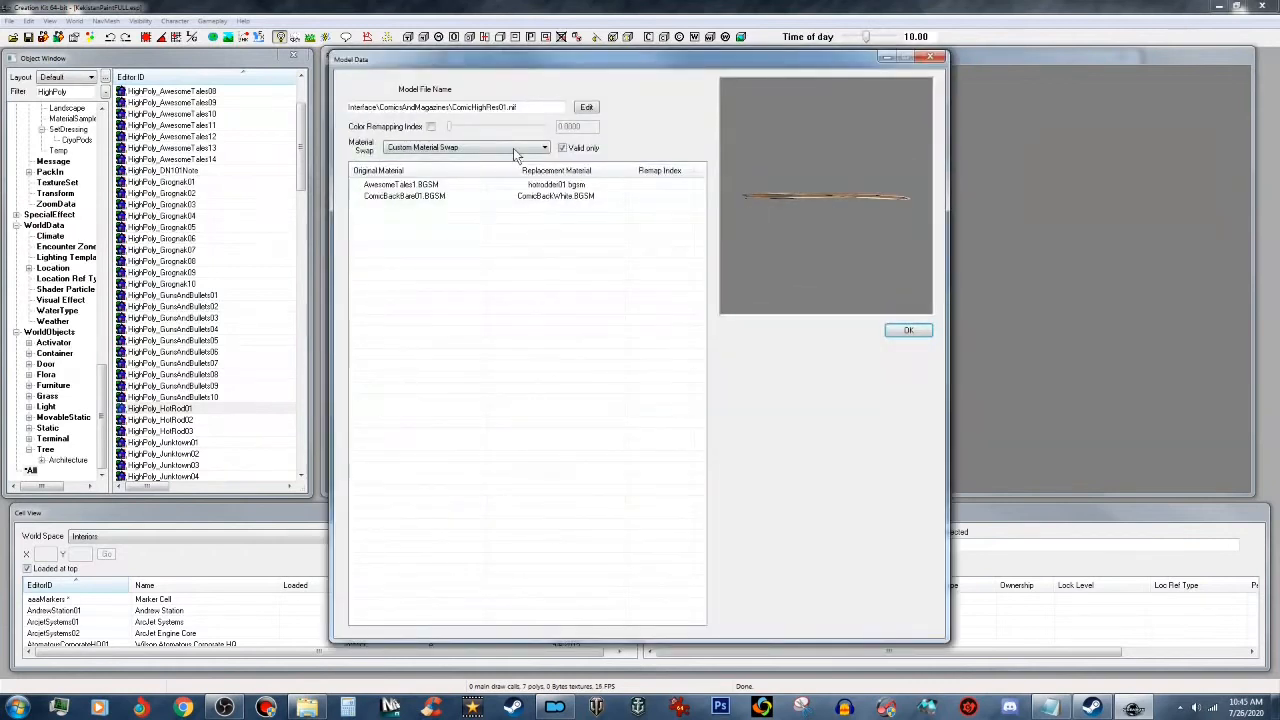
{"action": "left_click", "coordinate": [575, 185]}
{"action": "left_click", "coordinate": [578, 186]}
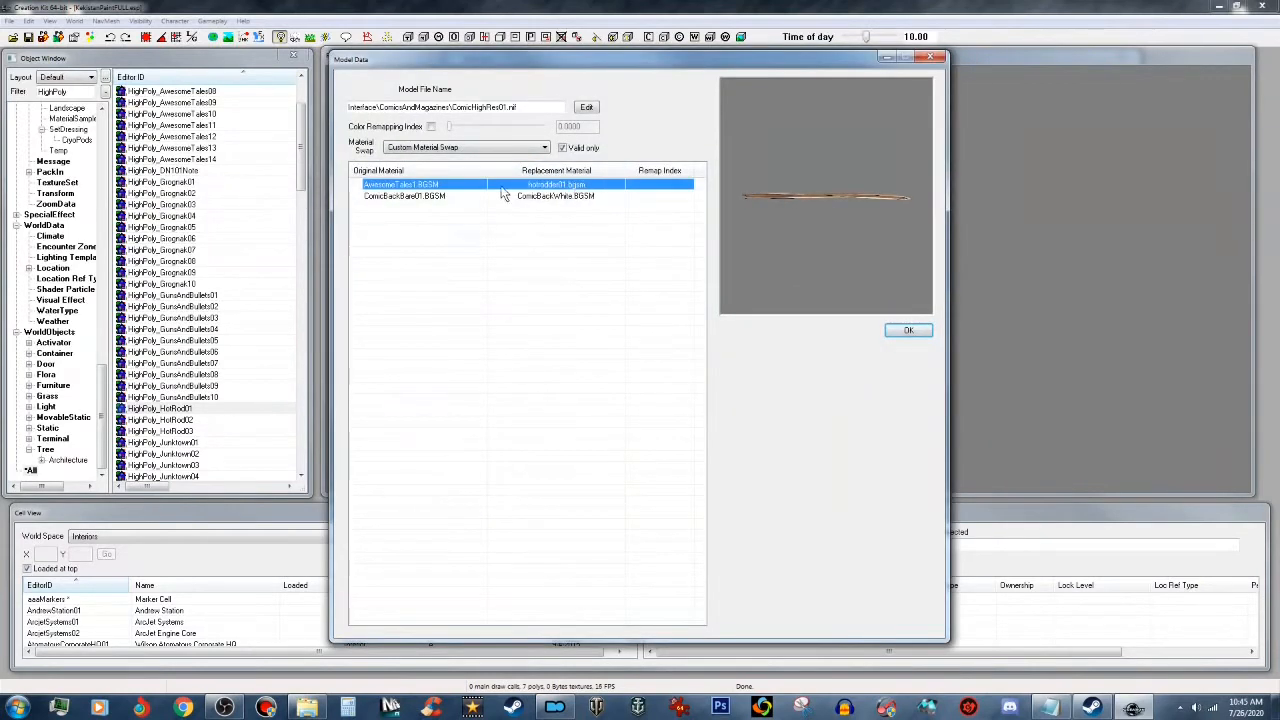
{"action": "double_click", "coordinate": [565, 190]}
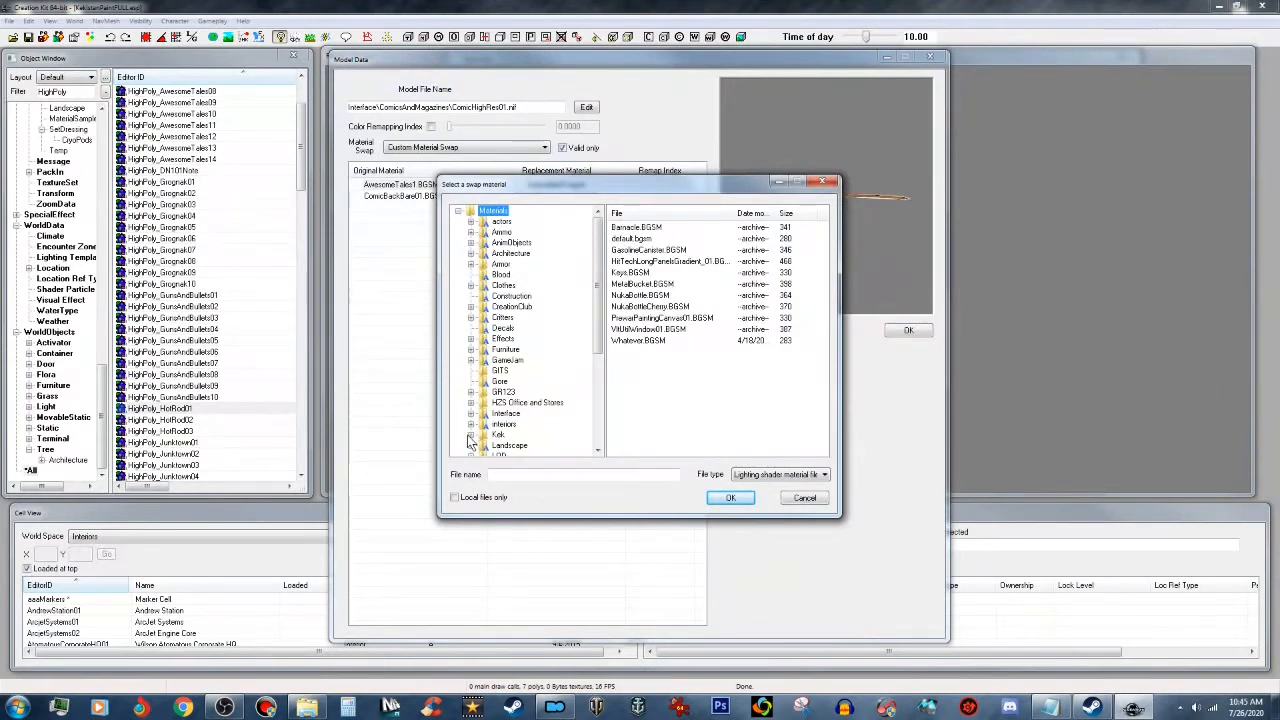
{"action": "left_click_drag", "start_coordinate": [597, 318], "coordinate": [600, 331]}
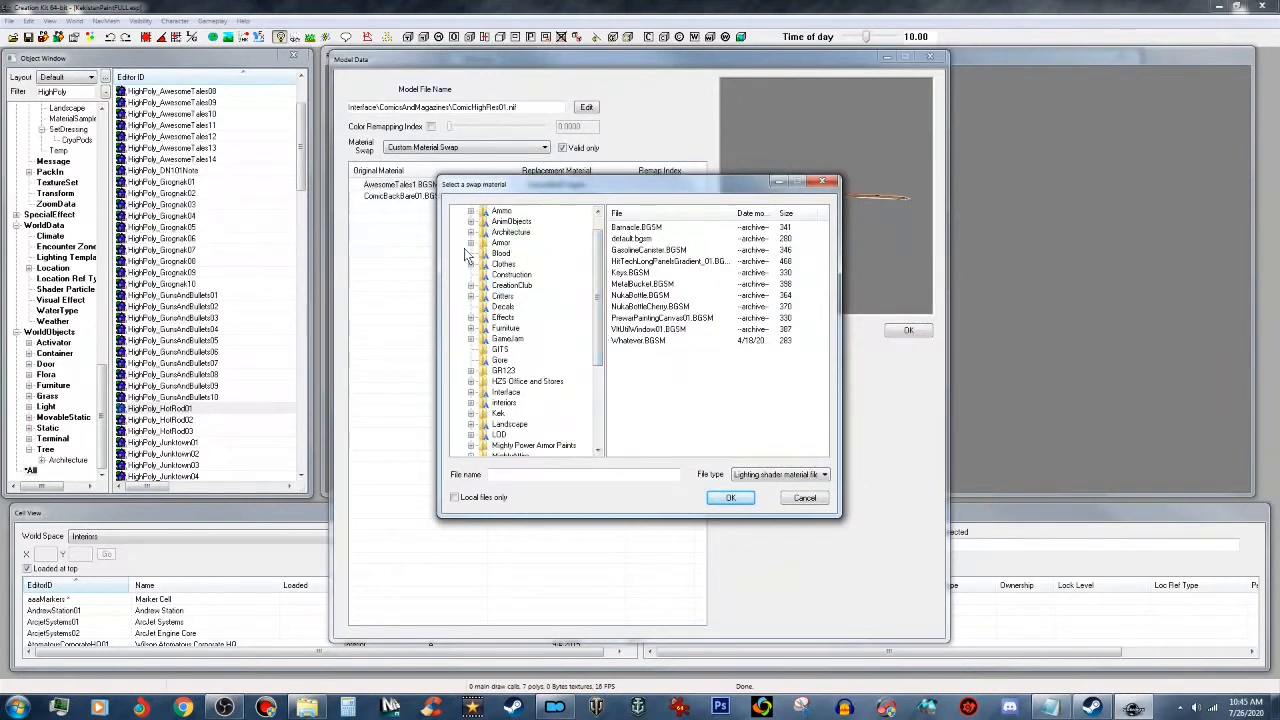
{"action": "left_click", "coordinate": [472, 414]}
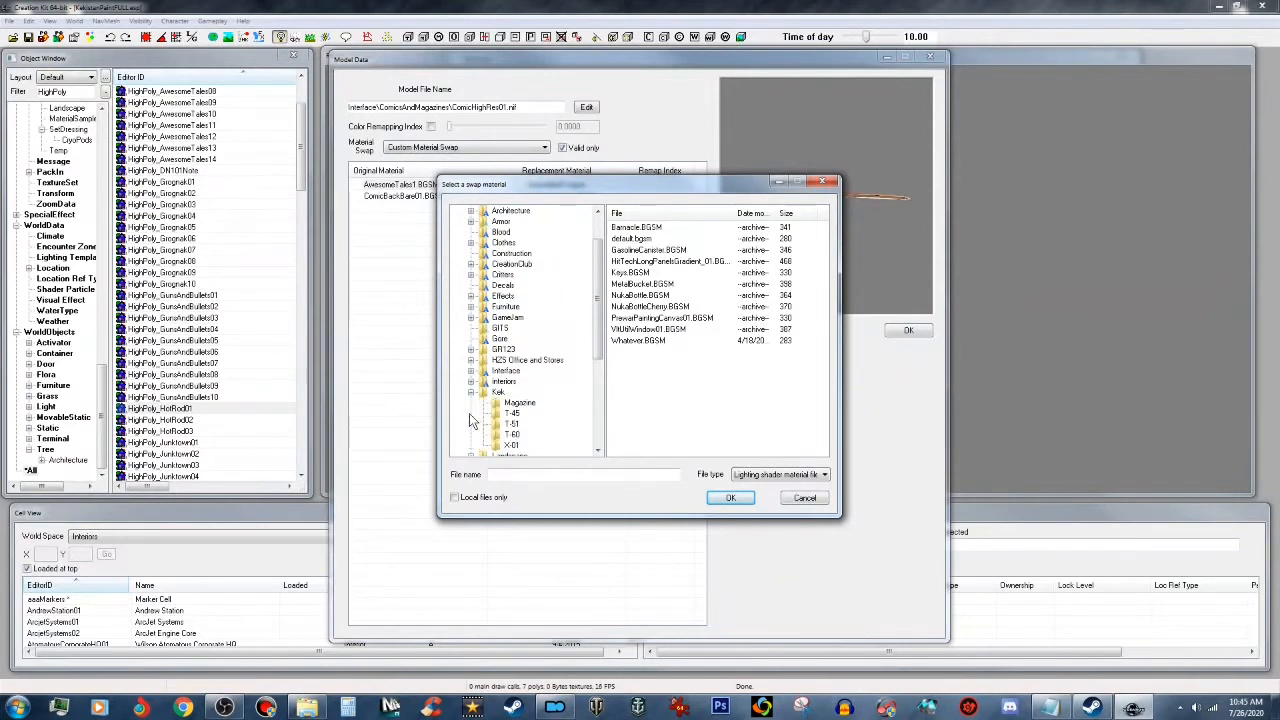
{"action": "left_click", "coordinate": [522, 405]}
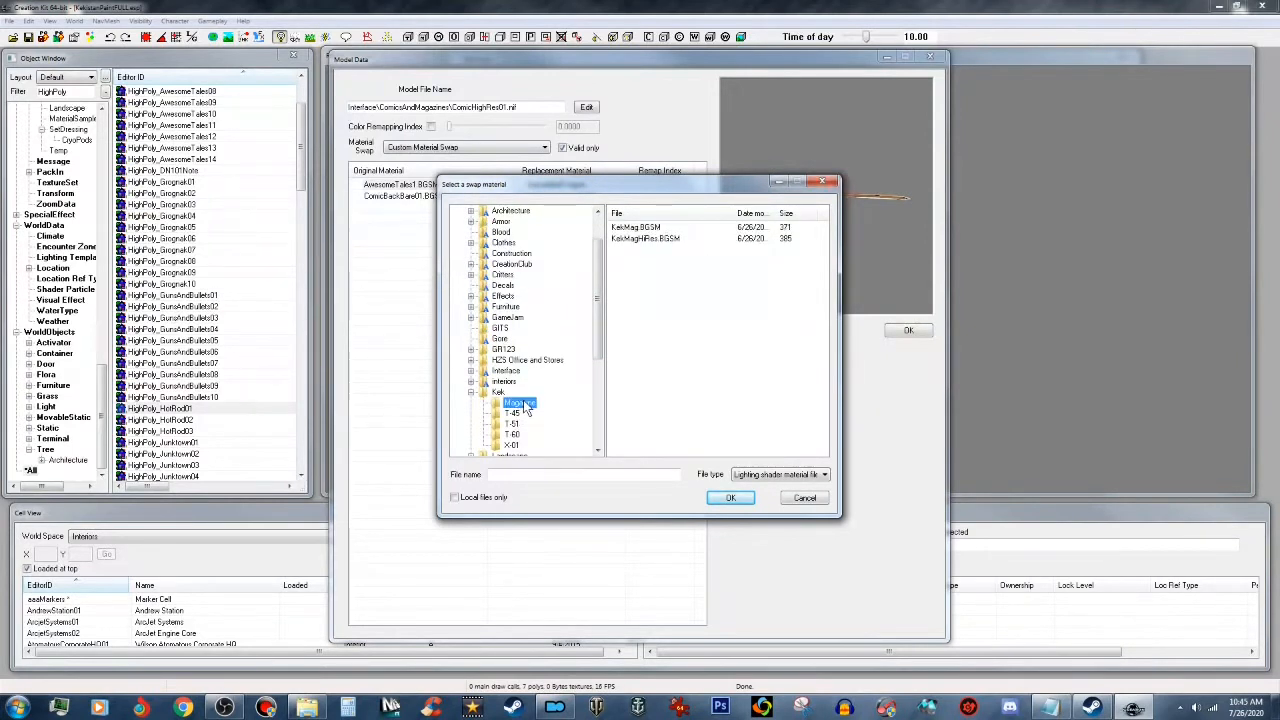
{"action": "left_click", "coordinate": [660, 238]}
{"action": "left_click", "coordinate": [731, 498]}
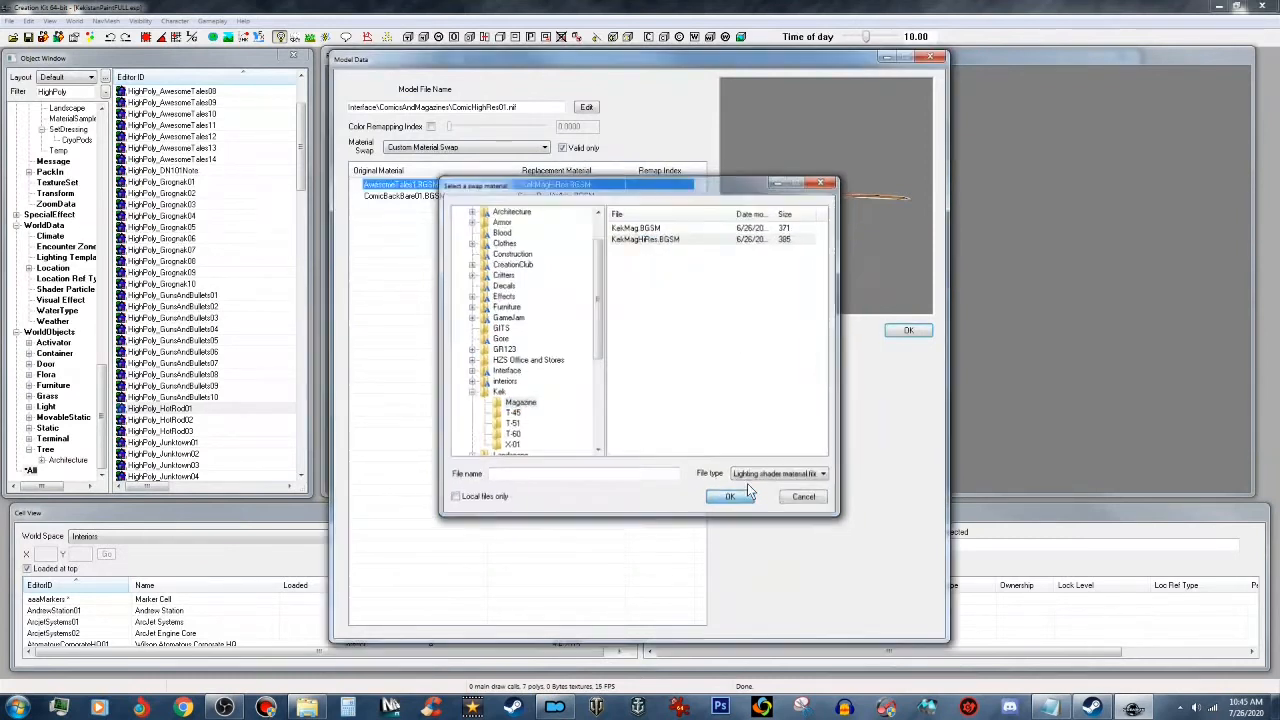
{"action": "left_click_drag", "start_coordinate": [837, 196], "coordinate": [837, 255]}
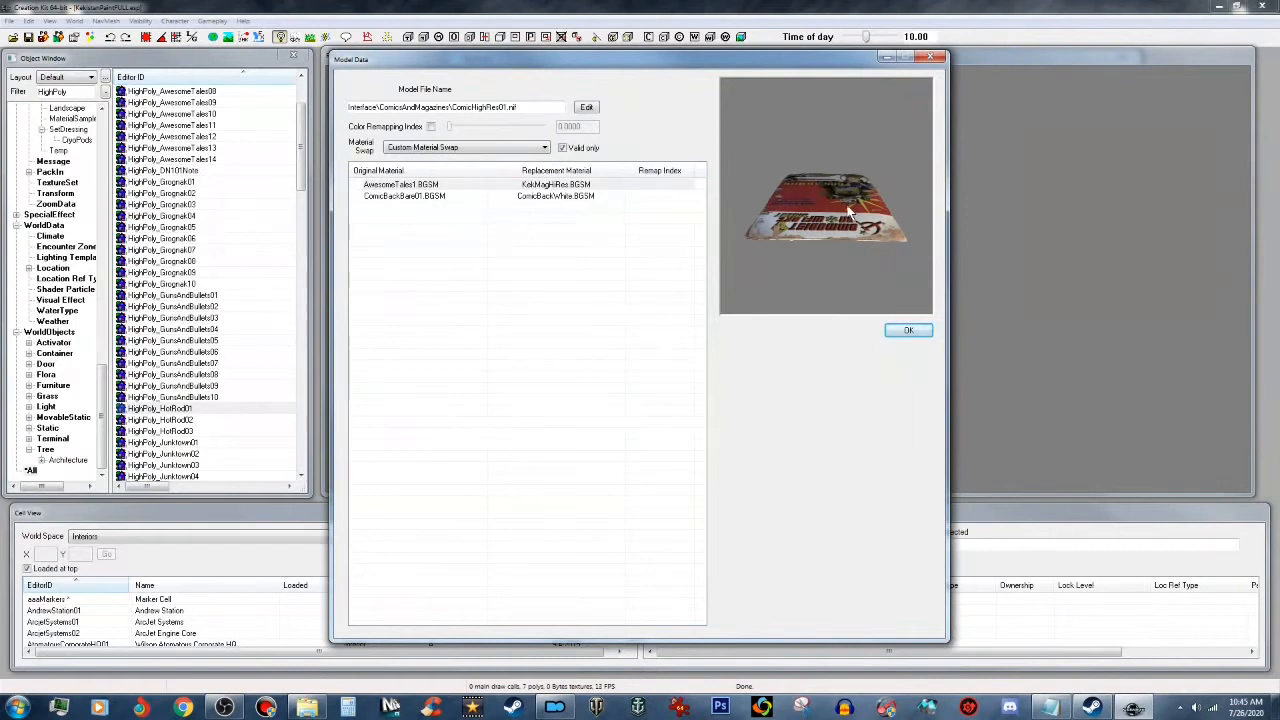
{"action": "left_click", "coordinate": [906, 332]}
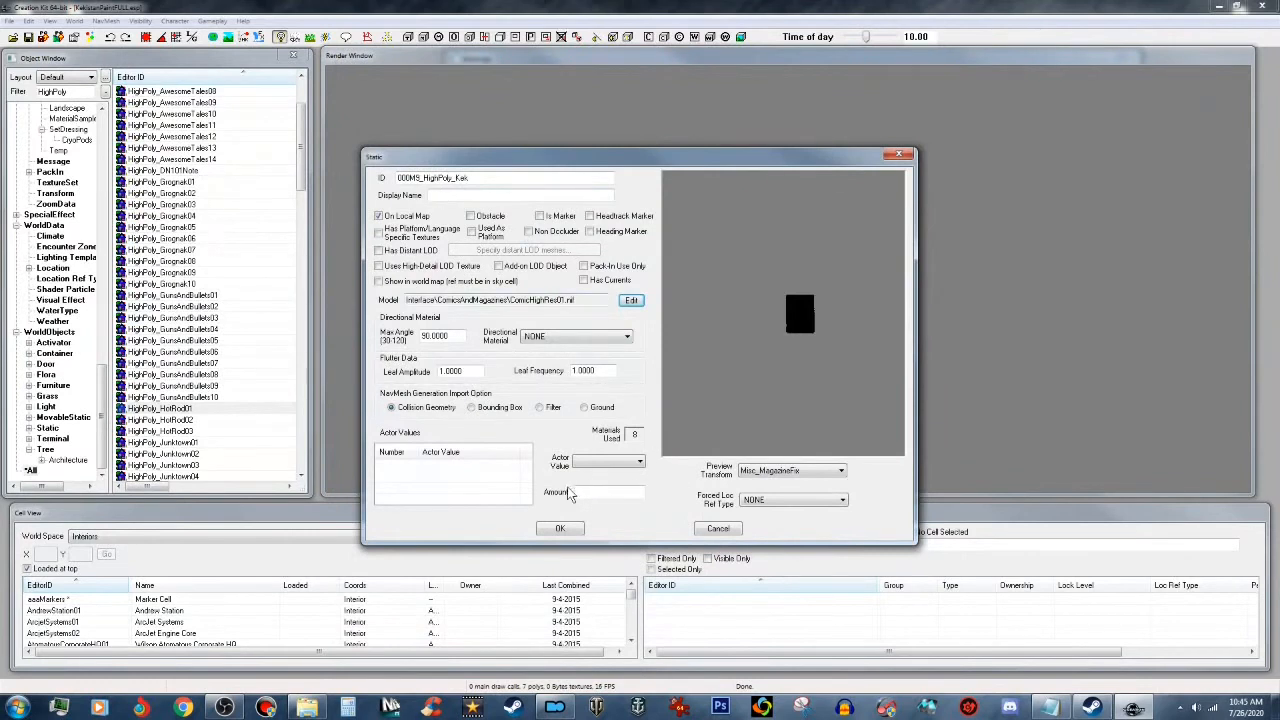
Step: Accept the edited static as a new form and save the plugin
{"action": "left_click", "coordinate": [566, 529]}
{"action": "left_click", "coordinate": [676, 406]}
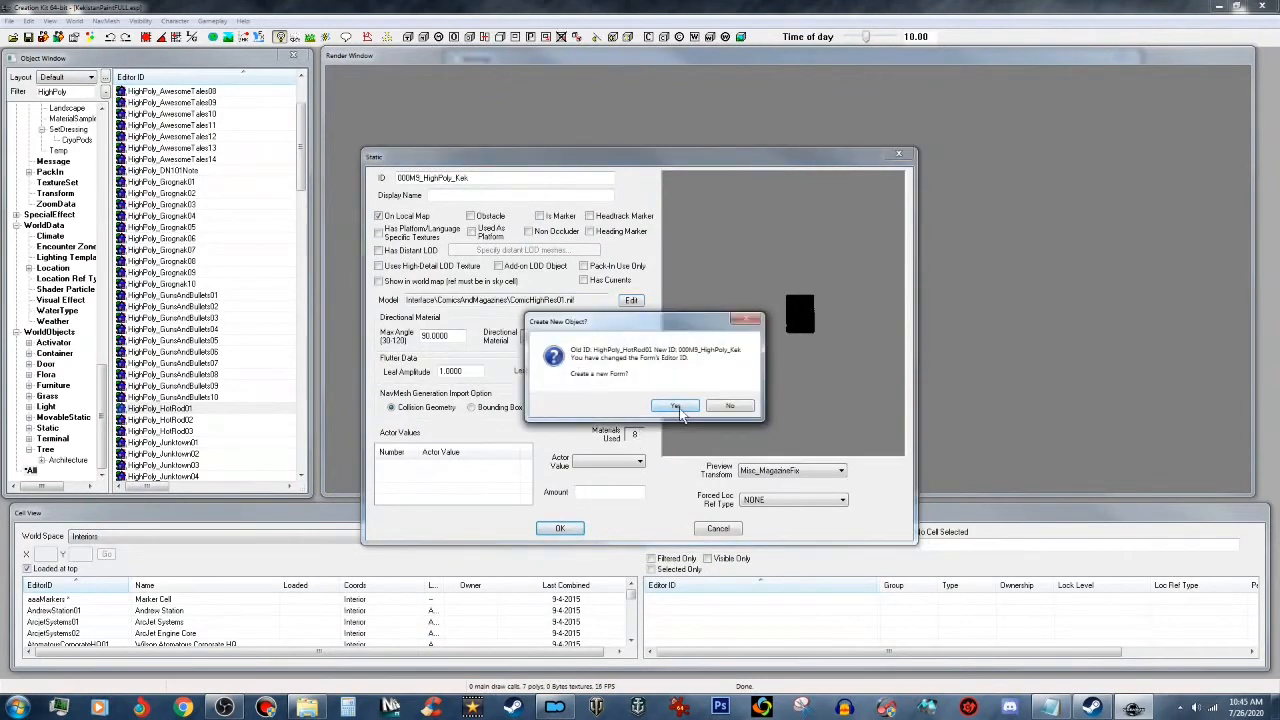
{"action": "left_click", "coordinate": [28, 37]}
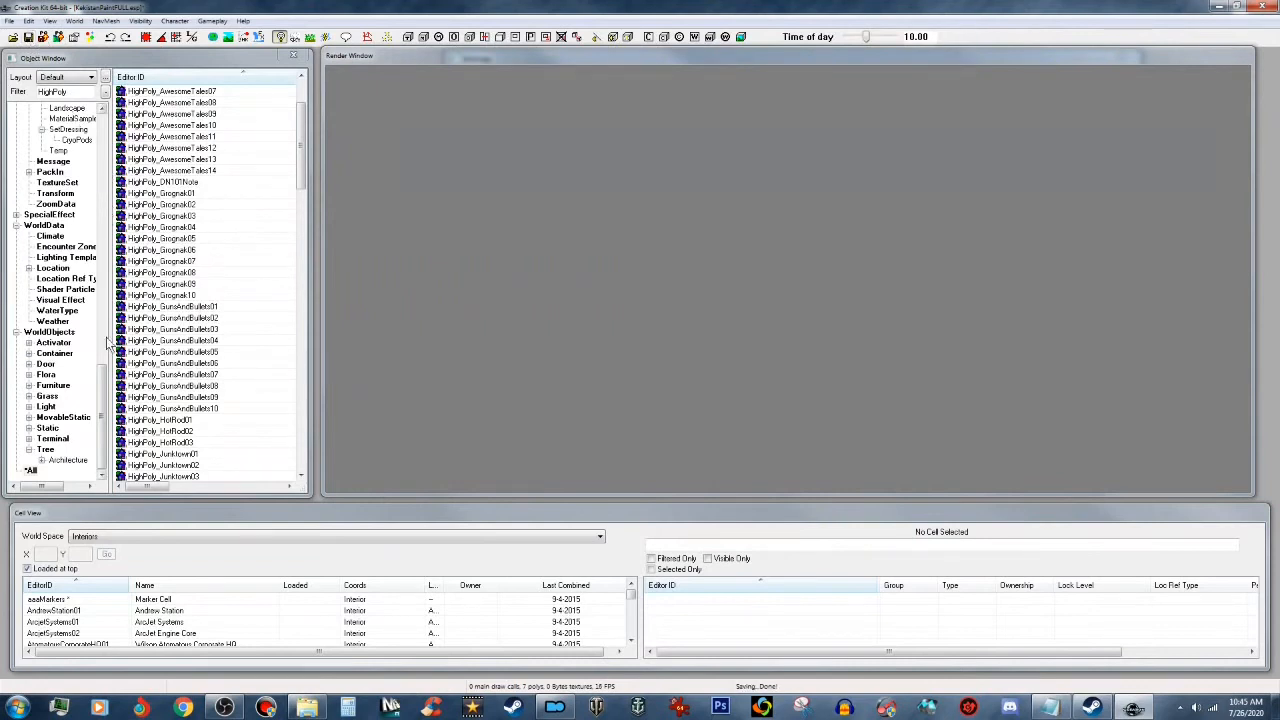
Step: Filter the Book items by perk and open PerkMagHotRod01 for editing
{"action": "left_click_drag", "start_coordinate": [102, 410], "coordinate": [115, 219]}
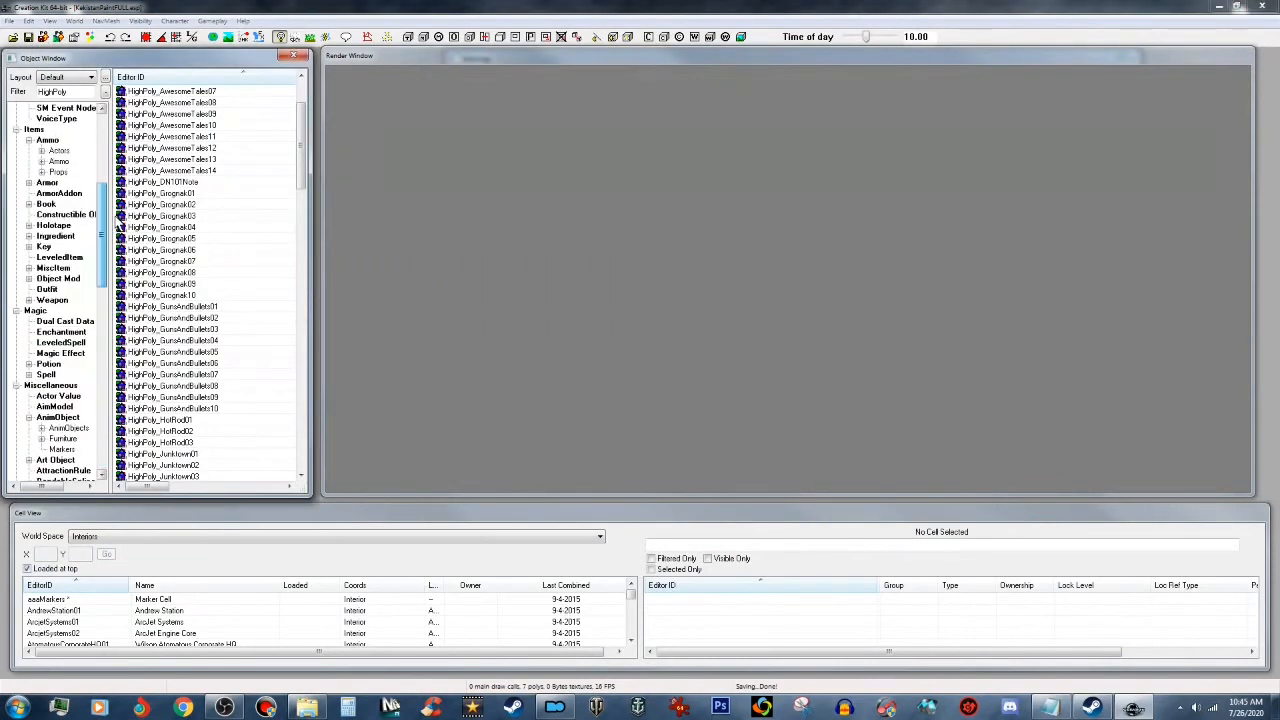
{"action": "left_click", "coordinate": [52, 204]}
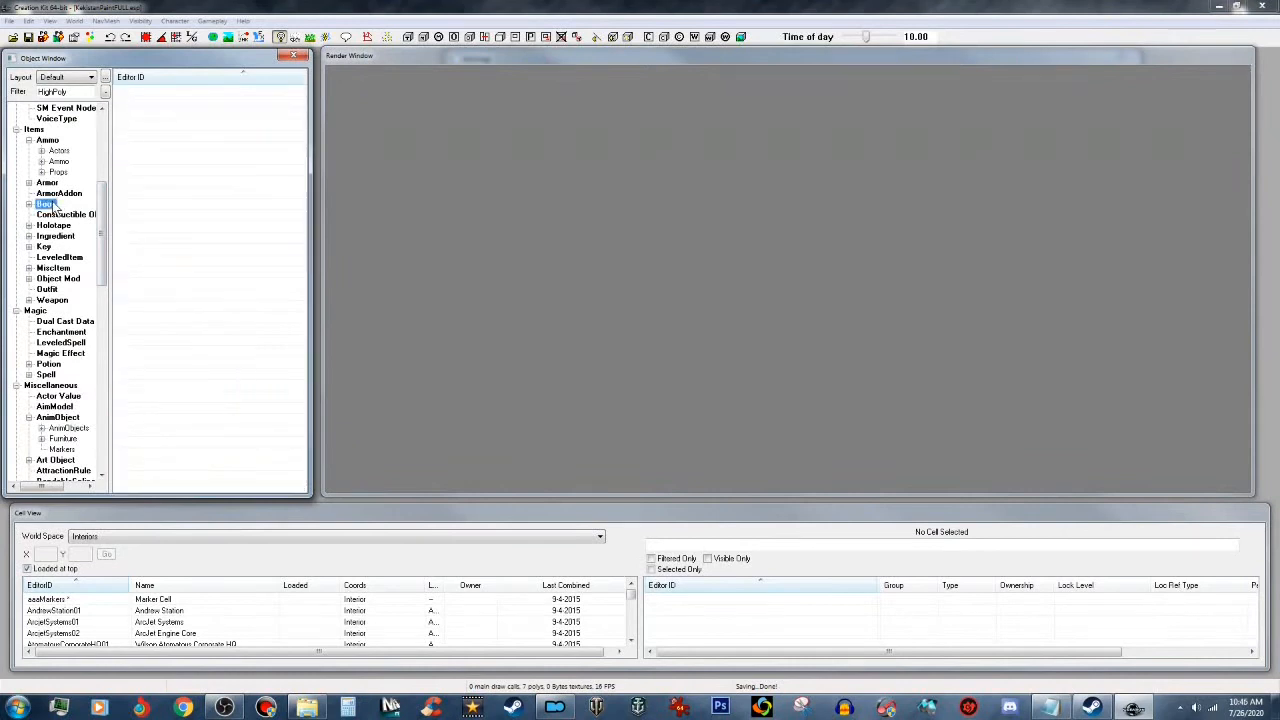
{"action": "double_click", "coordinate": [70, 92]}
{"action": "type", "text": "perk"}
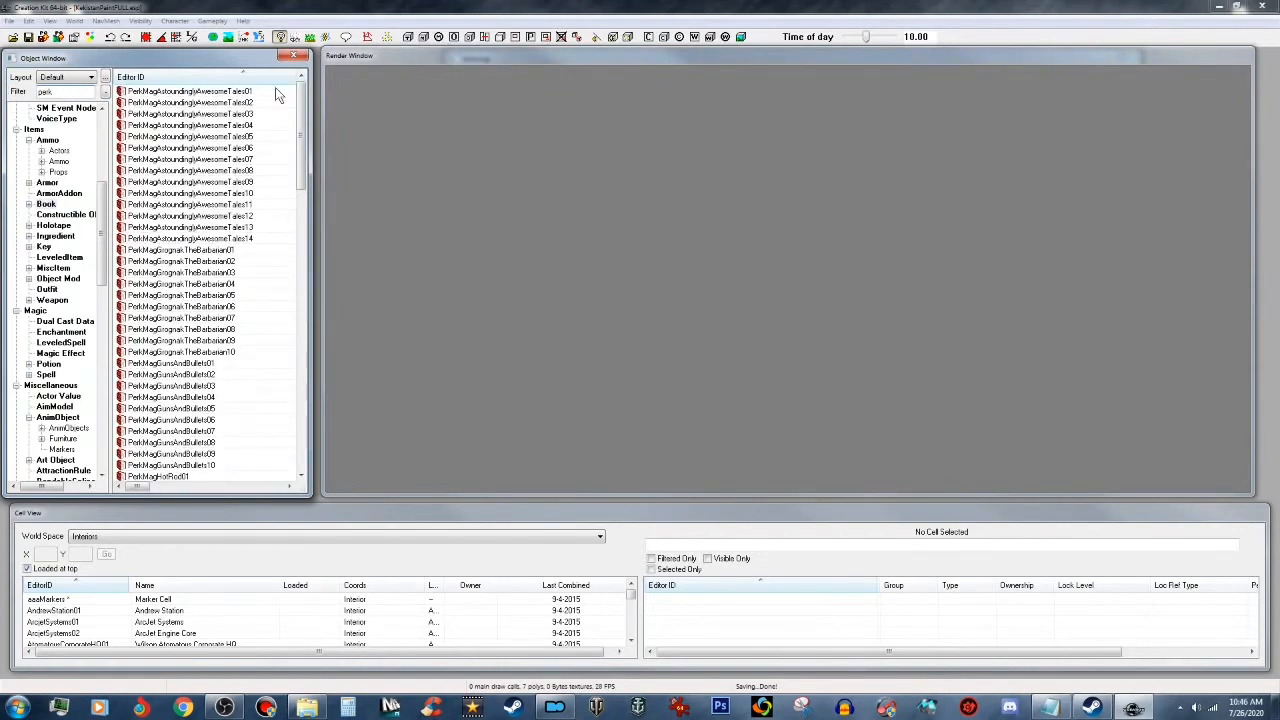
{"action": "left_click_drag", "start_coordinate": [300, 120], "coordinate": [303, 198]}
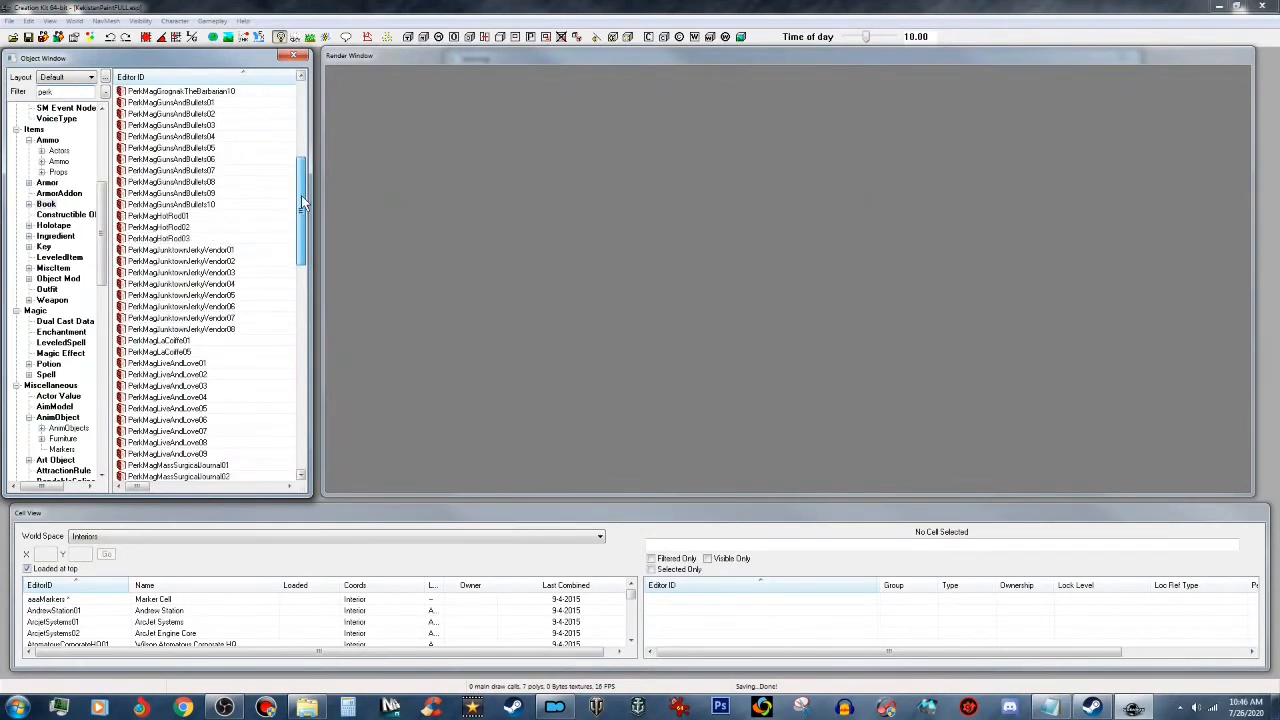
{"action": "left_click", "coordinate": [174, 216]}
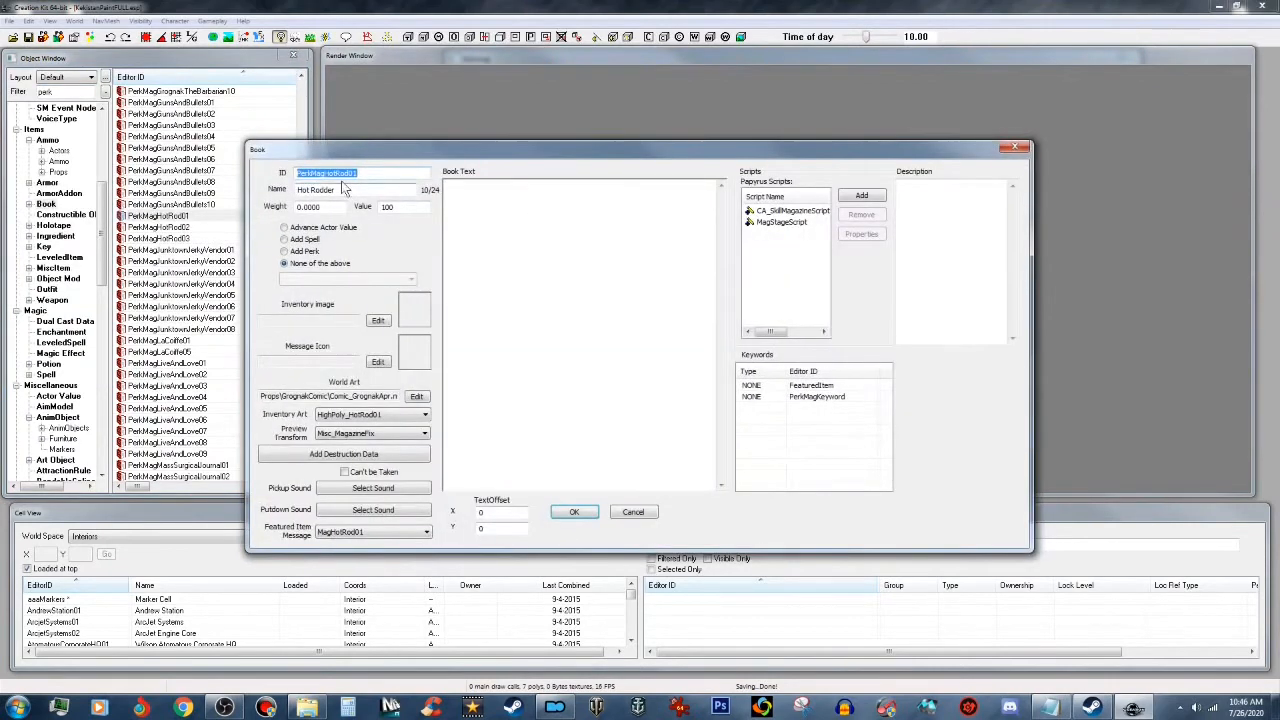
Step: Set the book's ID to 000M9_PerkMagKek and its name to Communist Snowflake Digest
{"action": "left_click", "coordinate": [296, 173]}
{"action": "type", "text": "000M9_"}
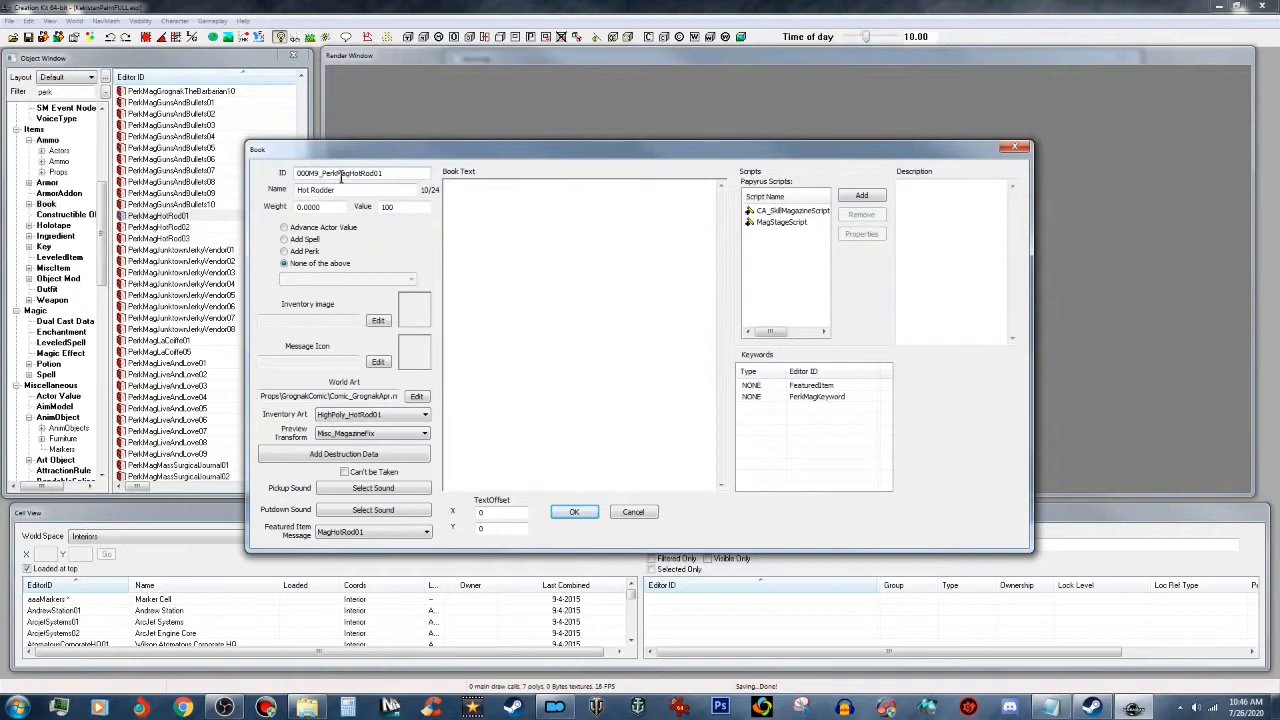
{"action": "left_click_drag", "start_coordinate": [349, 175], "coordinate": [412, 181]}
{"action": "type", "text": "Kek"}
{"action": "left_click_drag", "start_coordinate": [352, 188], "coordinate": [222, 197]}
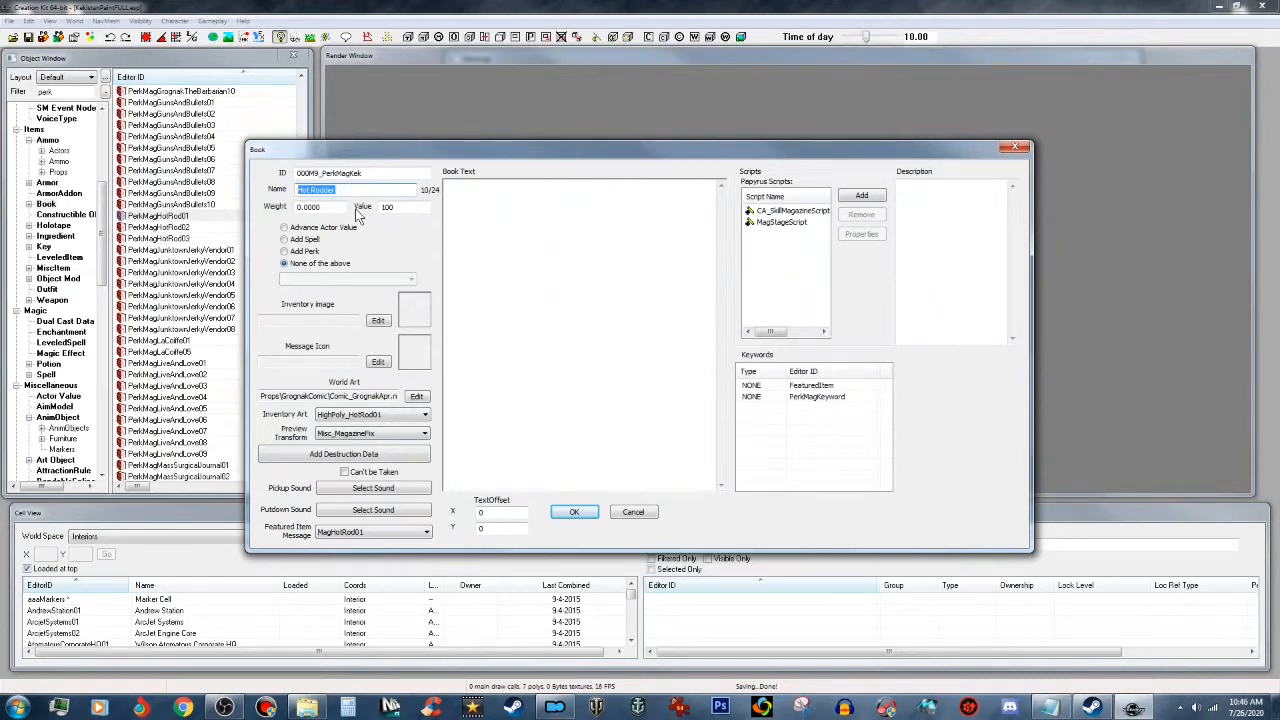
{"action": "type", "text": "Communist Snowflake Digest"}
Step: Set the book's inventory art to the 000M9_HighPoly_Kek static
{"action": "left_click", "coordinate": [425, 415]}
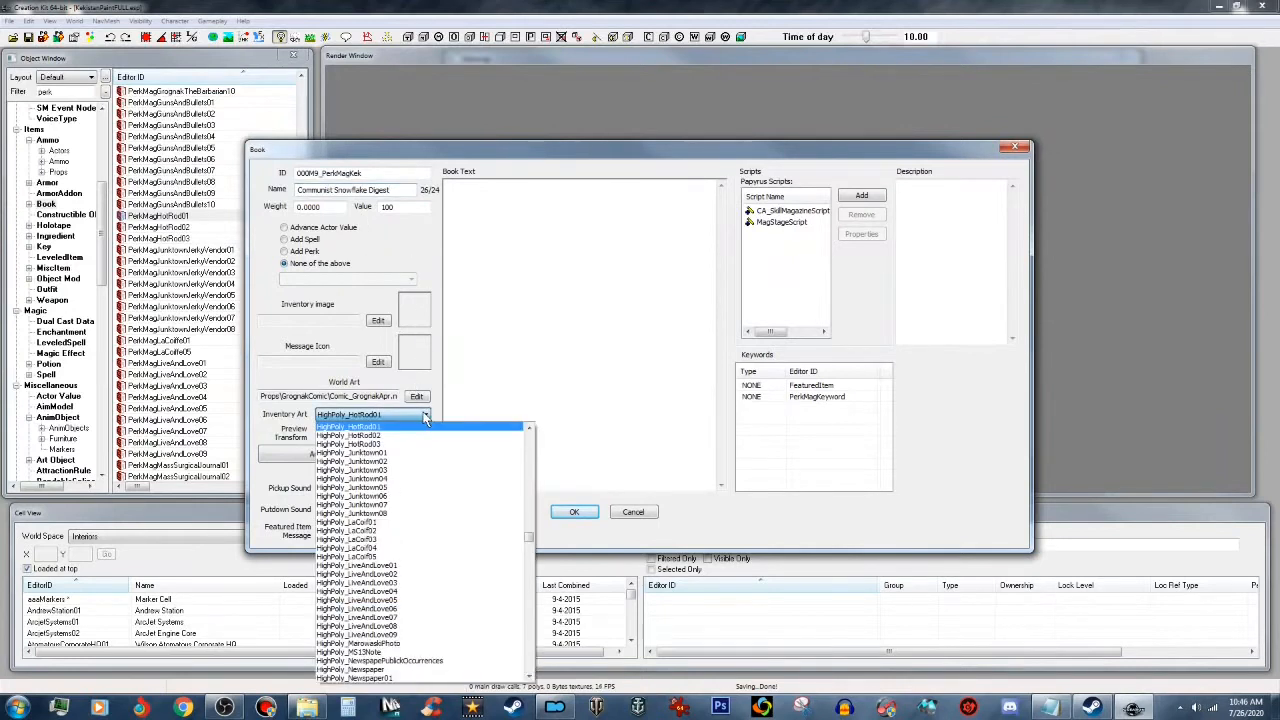
{"action": "left_click_drag", "start_coordinate": [531, 537], "coordinate": [538, 430]}
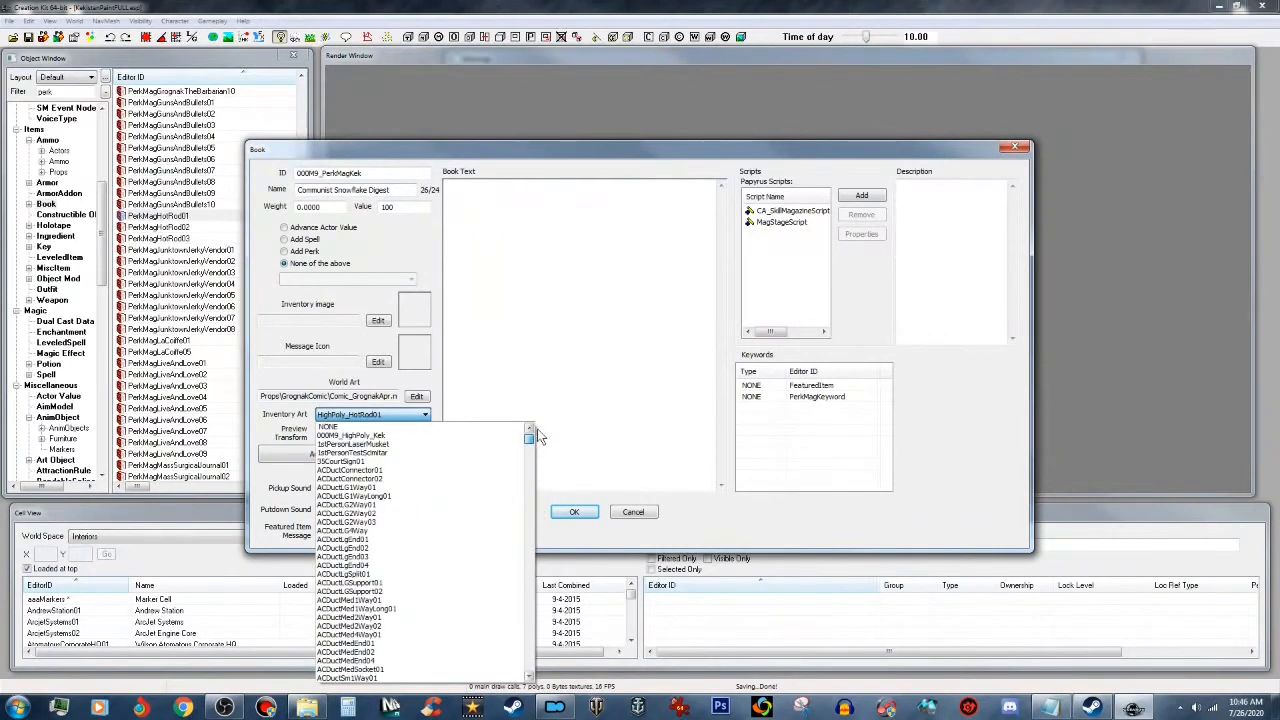
{"action": "left_click", "coordinate": [450, 436]}
Step: In the book's world art model, swap the GrognakApril.BGSM replacement material to KekMag.BGSM from the Kek Magazine folder
{"action": "left_click", "coordinate": [424, 397]}
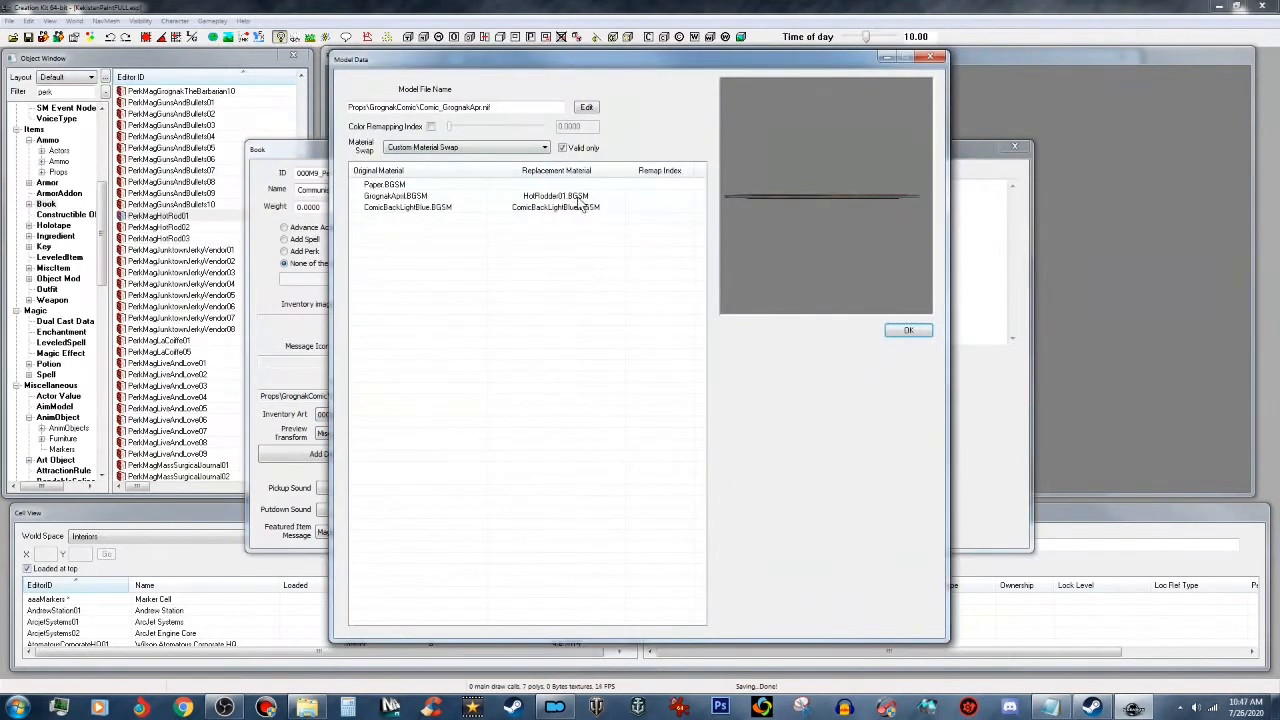
{"action": "left_click", "coordinate": [575, 197]}
{"action": "left_click_drag", "start_coordinate": [785, 192], "coordinate": [797, 262]}
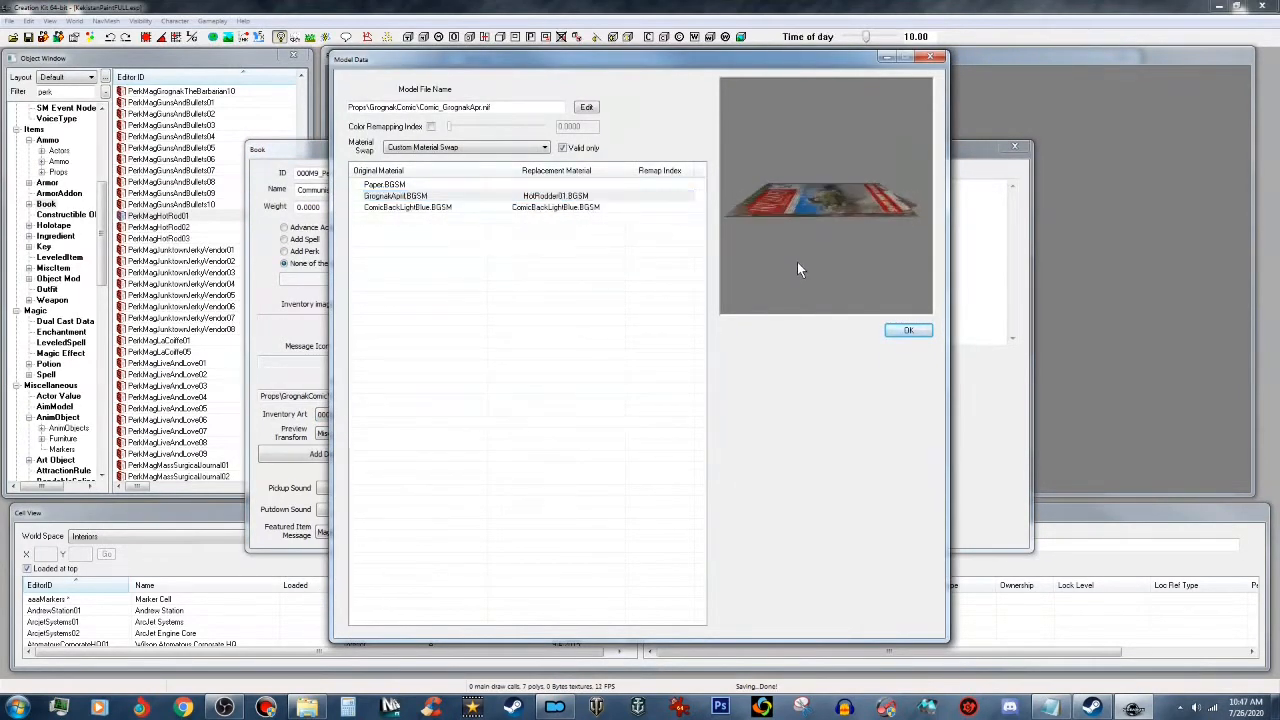
{"action": "left_click", "coordinate": [567, 197]}
{"action": "double_click", "coordinate": [567, 197]}
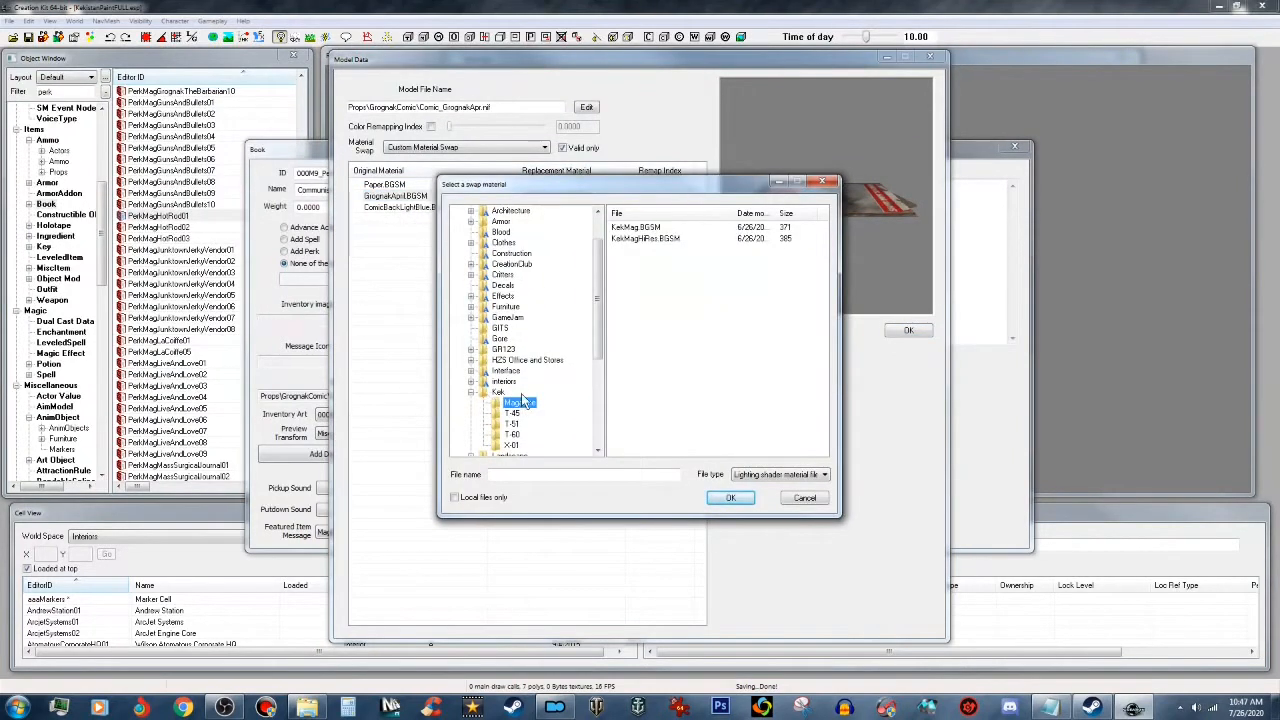
{"action": "left_click", "coordinate": [659, 228]}
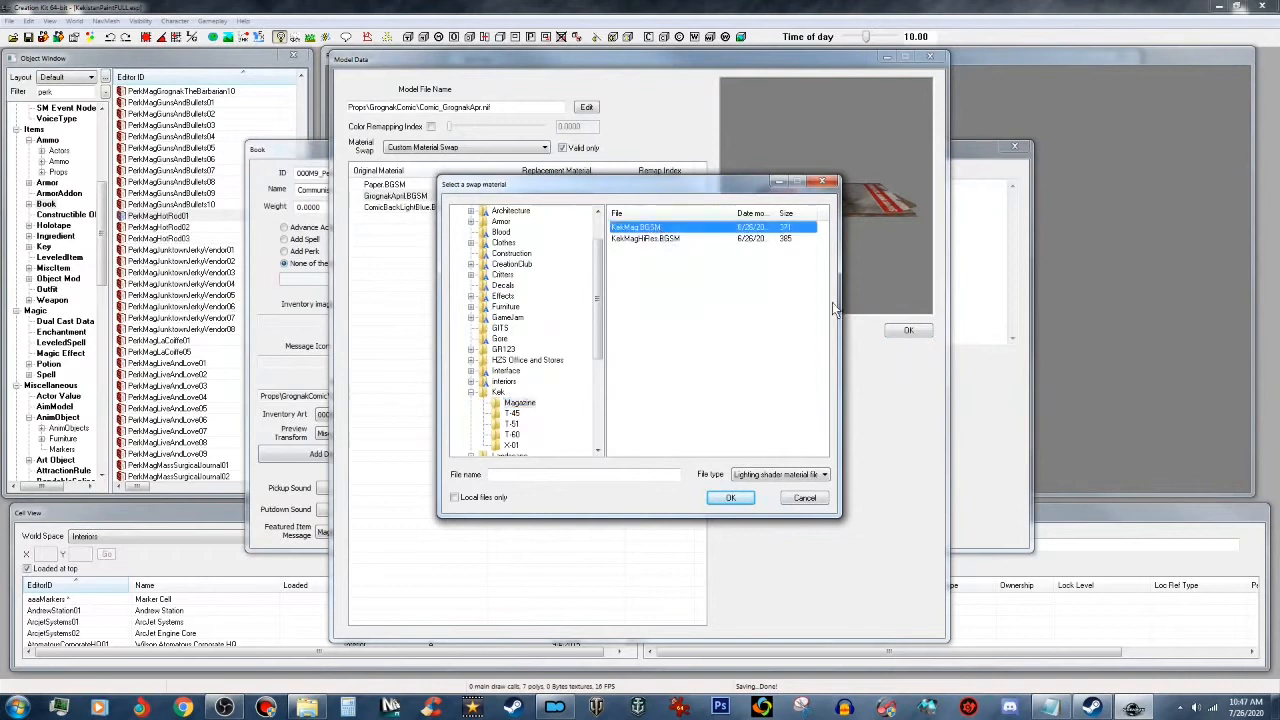
{"action": "left_click", "coordinate": [730, 497]}
{"action": "left_click_drag", "start_coordinate": [859, 191], "coordinate": [841, 274]}
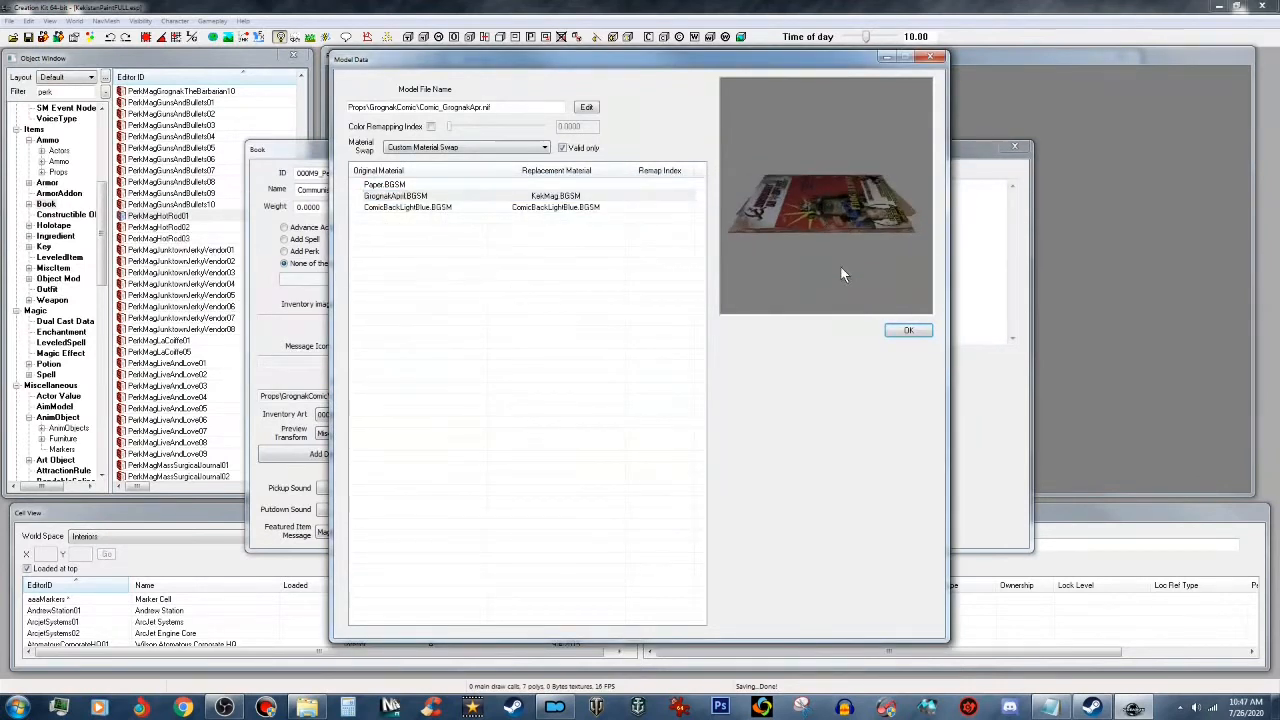
{"action": "left_click", "coordinate": [909, 331]}
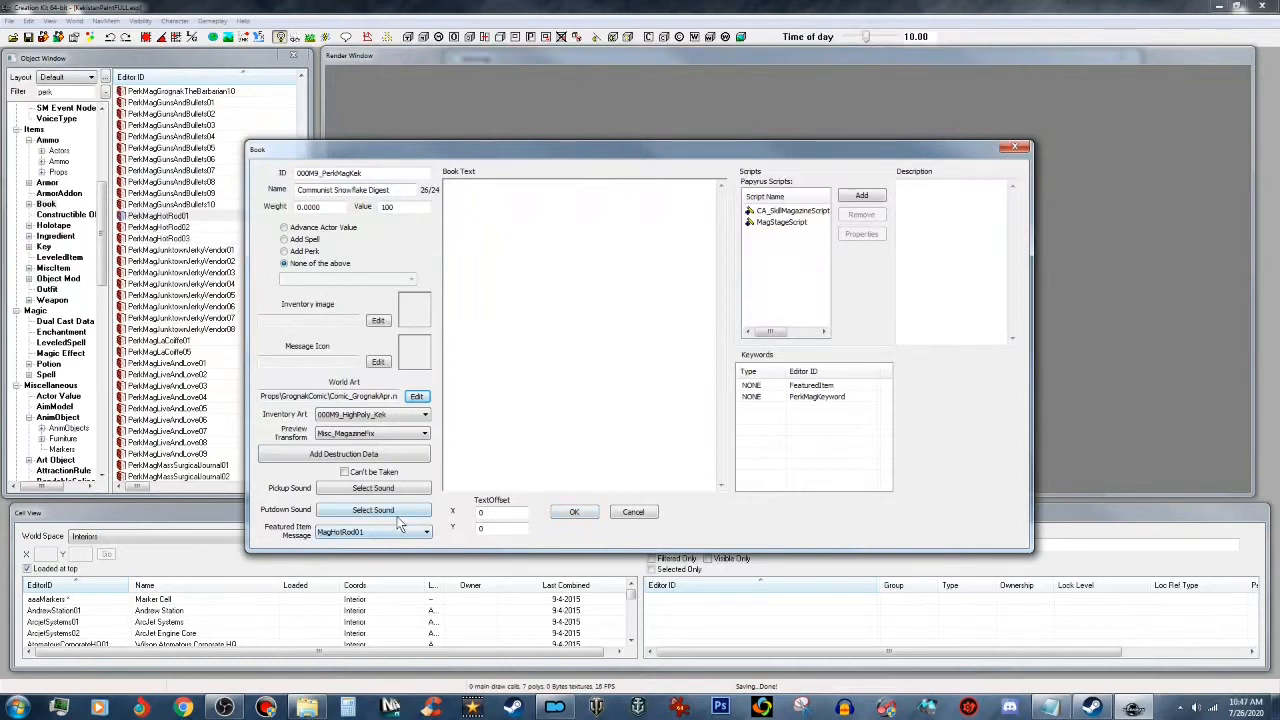
Step: Accept the edited book as a new form and locate it in the book list
{"action": "left_click", "coordinate": [572, 516]}
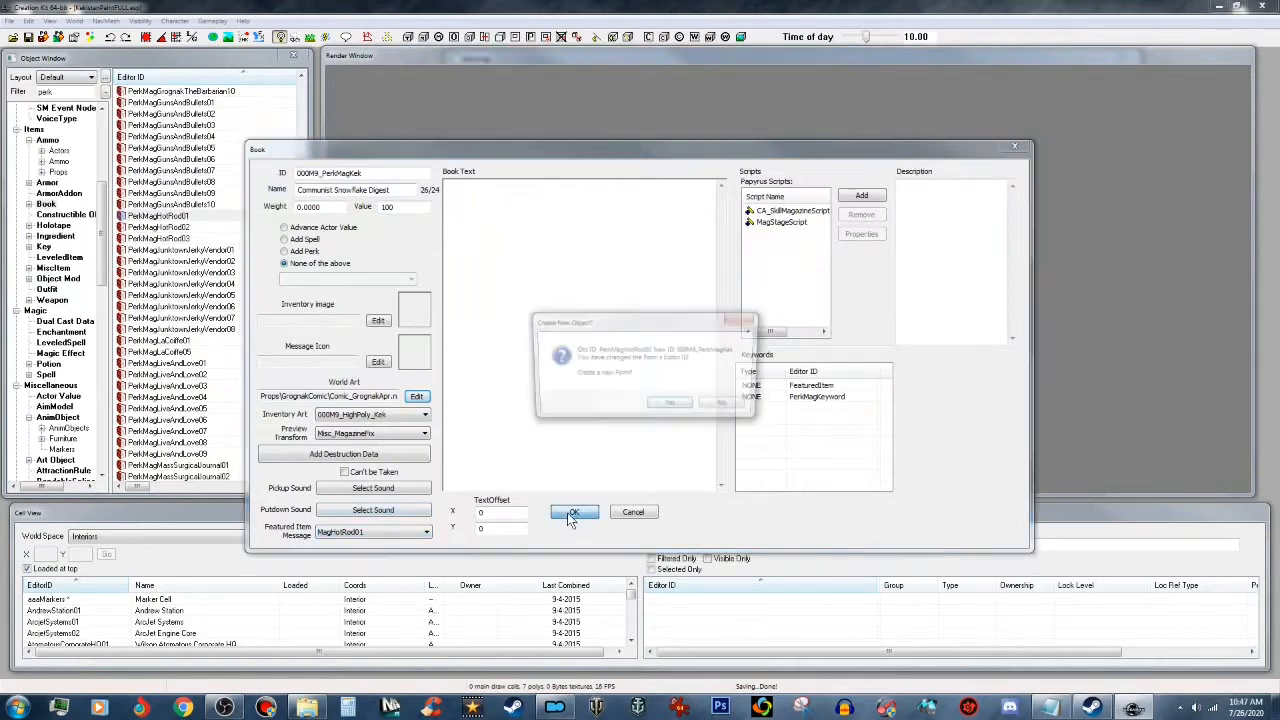
{"action": "left_click", "coordinate": [669, 408]}
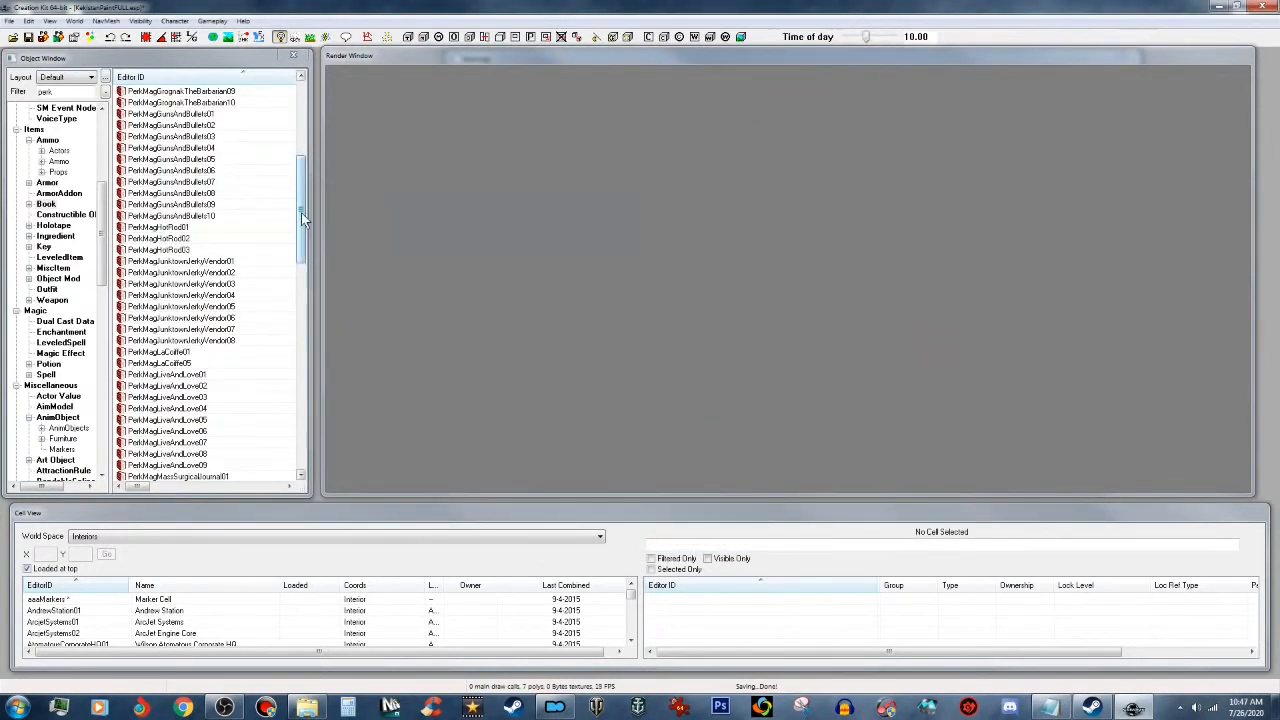
{"action": "left_click_drag", "start_coordinate": [301, 212], "coordinate": [303, 102]}
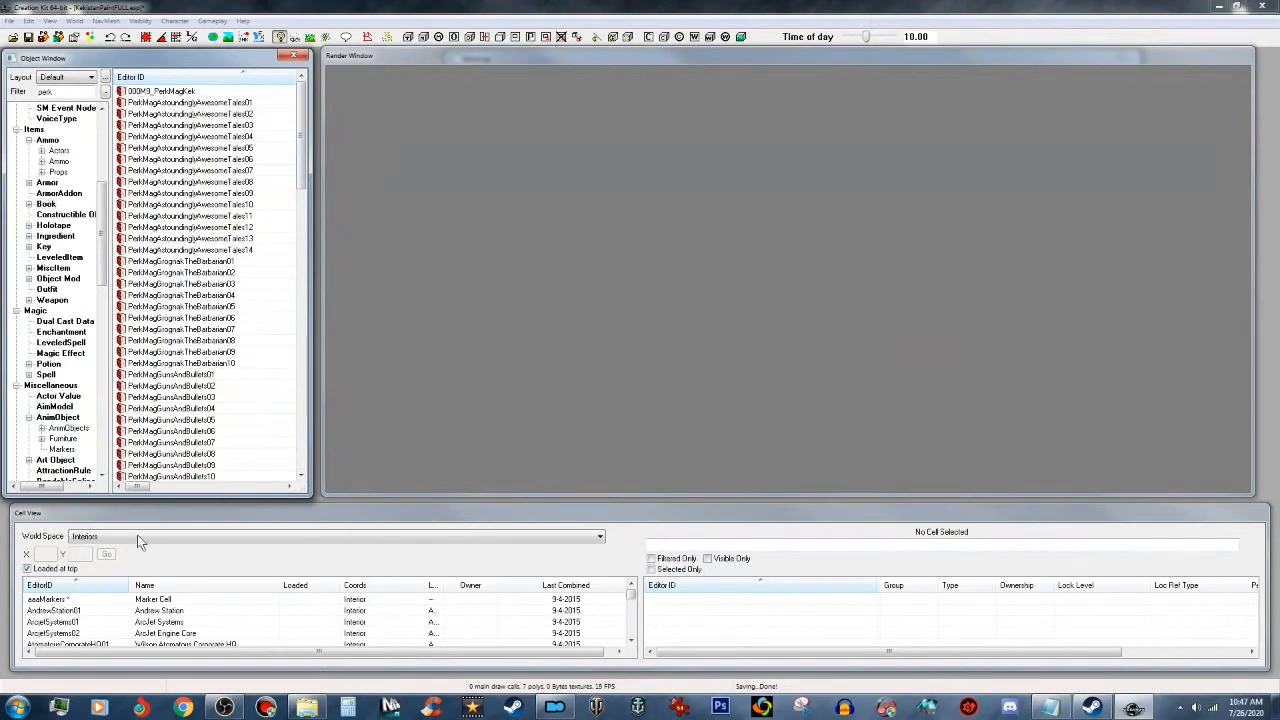
Step: Load the aaaMarkers interior cell and place the 000M9_PerkMagKek book on the floor near its corner
{"action": "double_click", "coordinate": [170, 601]}
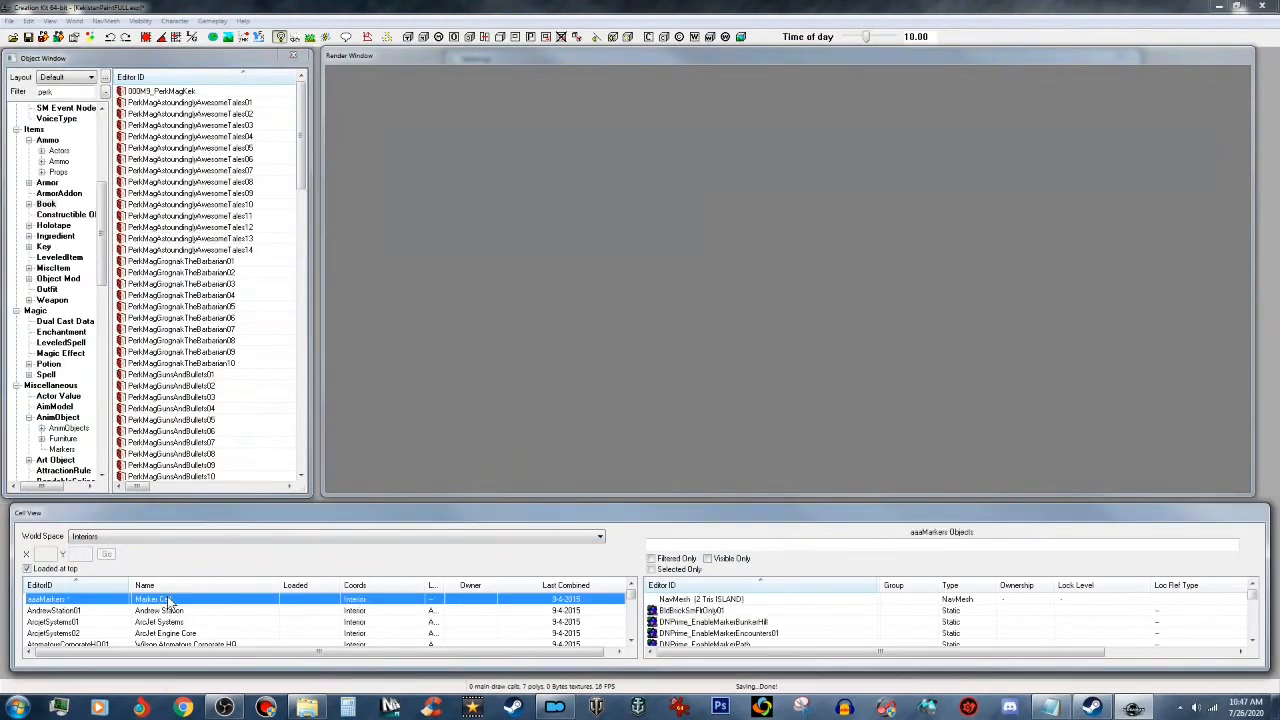
{"action": "middle_click_drag", "start_coordinate": [669, 337], "coordinate": [662, 307]}
{"action": "scroll", "coordinate": [660, 310], "scroll_direction": "up", "scroll_amount": 5}
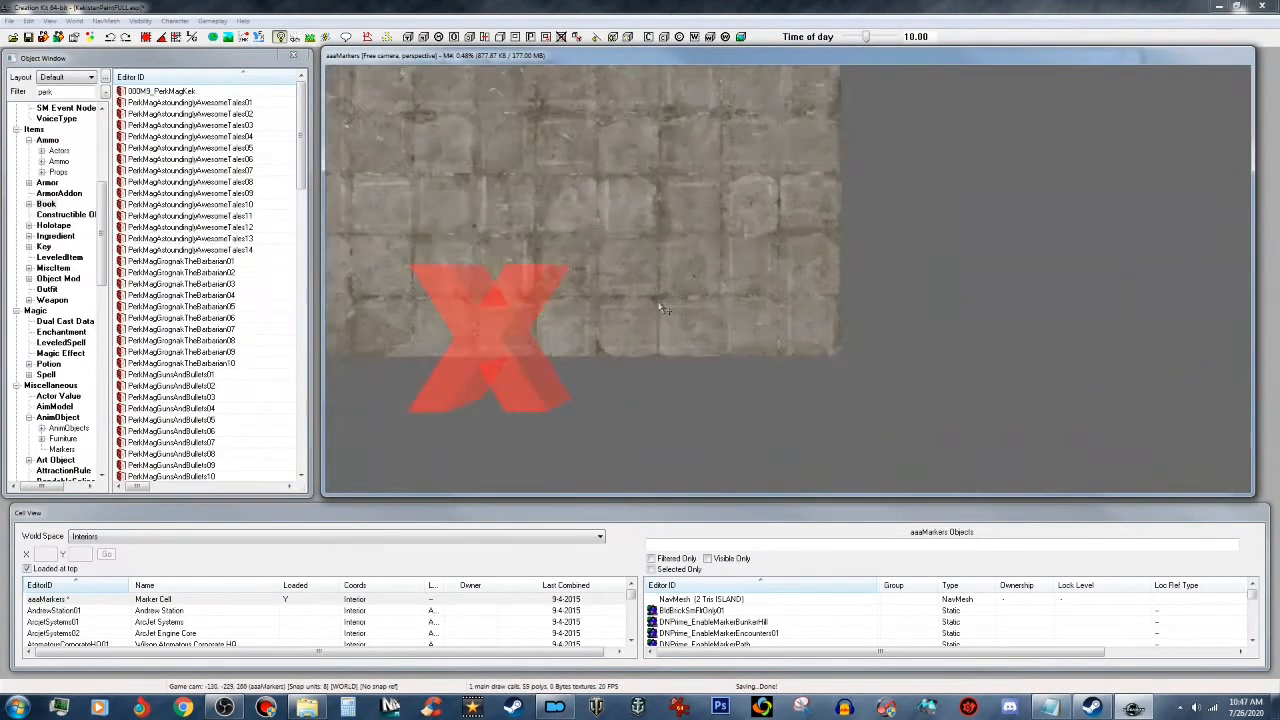
{"action": "left_click_drag", "start_coordinate": [160, 92], "coordinate": [792, 340]}
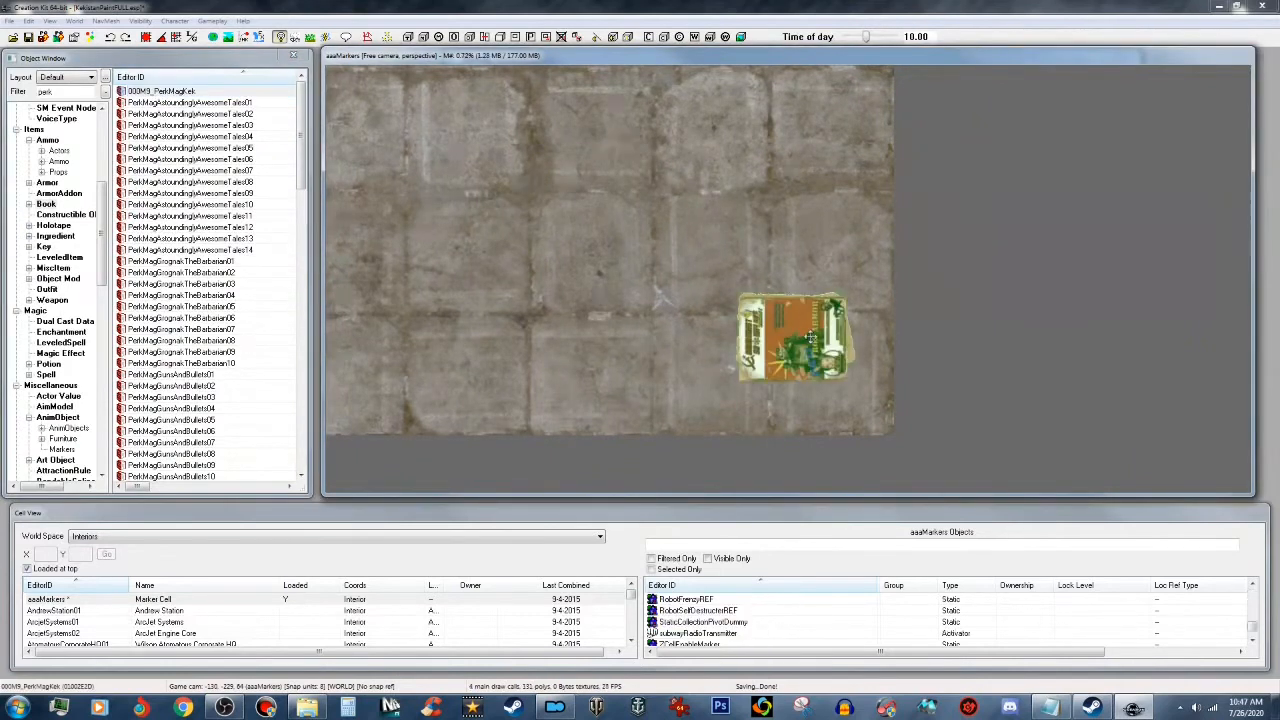
Step: Examine the placed magazine's cover texture up close from several angles in the aaaMarkers cell
{"action": "left_click", "coordinate": [796, 352]}
{"action": "middle_click_drag", "start_coordinate": [798, 366], "coordinate": [876, 338], "text": "shift"}
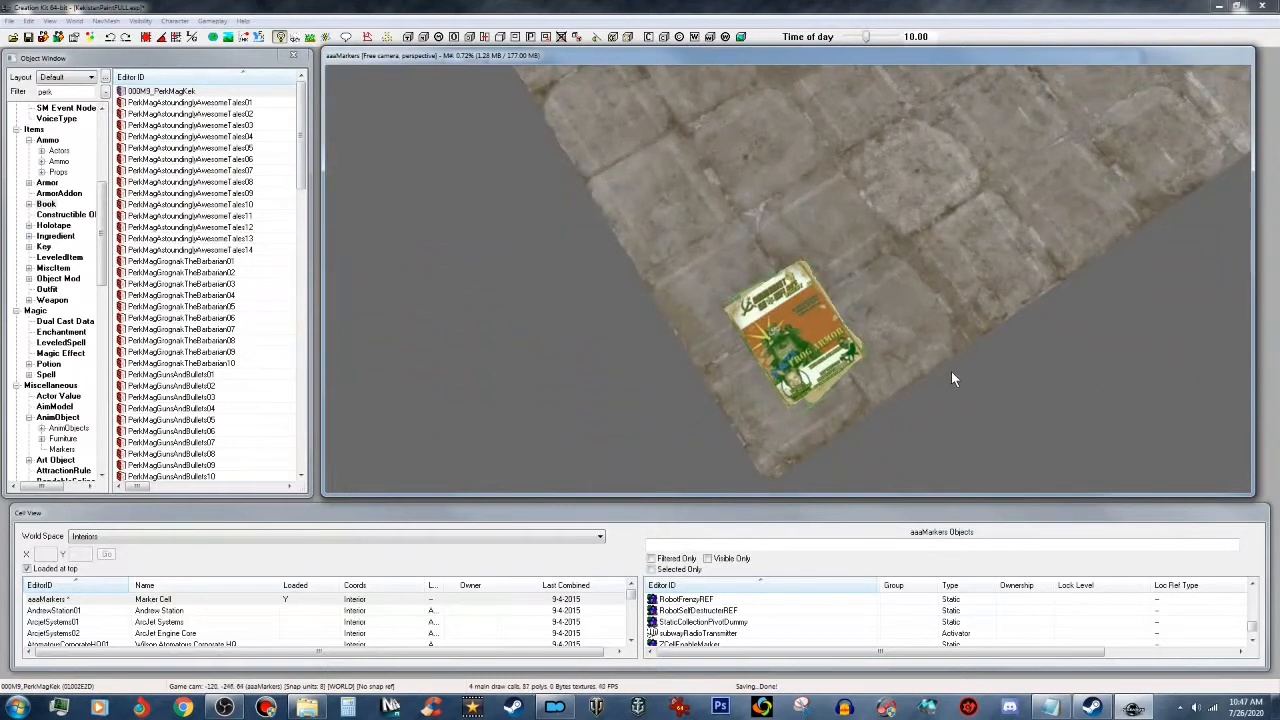
{"action": "left_click", "coordinate": [1137, 295]}
{"action": "middle_click_drag", "start_coordinate": [1133, 301], "coordinate": [880, 296], "text": "shift"}
{"action": "scroll", "coordinate": [886, 299], "scroll_direction": "up", "scroll_amount": 3}
{"action": "scroll", "coordinate": [883, 298], "scroll_direction": "up", "scroll_amount": 3}
{"action": "scroll", "coordinate": [883, 298], "scroll_direction": "down", "scroll_amount": 5}
{"action": "scroll", "coordinate": [883, 298], "scroll_direction": "up", "scroll_amount": 5}
{"action": "scroll", "coordinate": [880, 297], "scroll_direction": "down", "scroll_amount": 5}
{"action": "scroll", "coordinate": [884, 298], "scroll_direction": "up", "scroll_amount": 3}
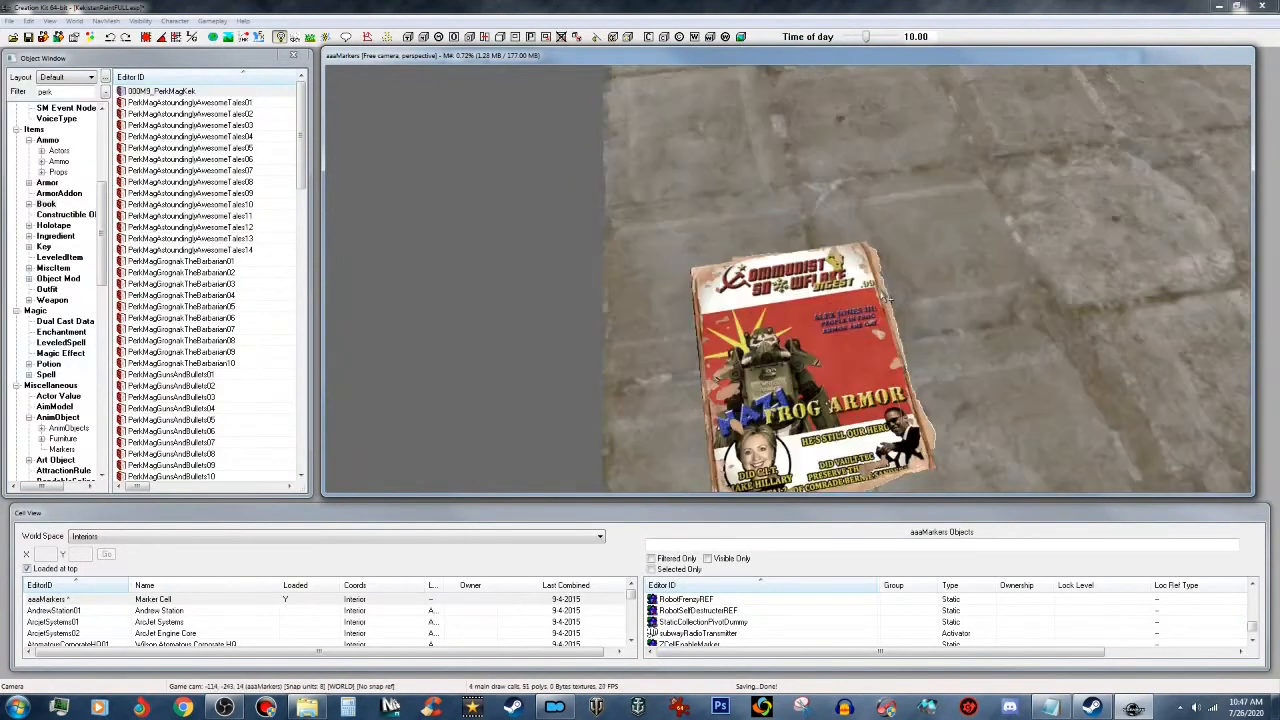
{"action": "middle_click_drag", "start_coordinate": [891, 322], "coordinate": [875, 286], "text": "shift"}
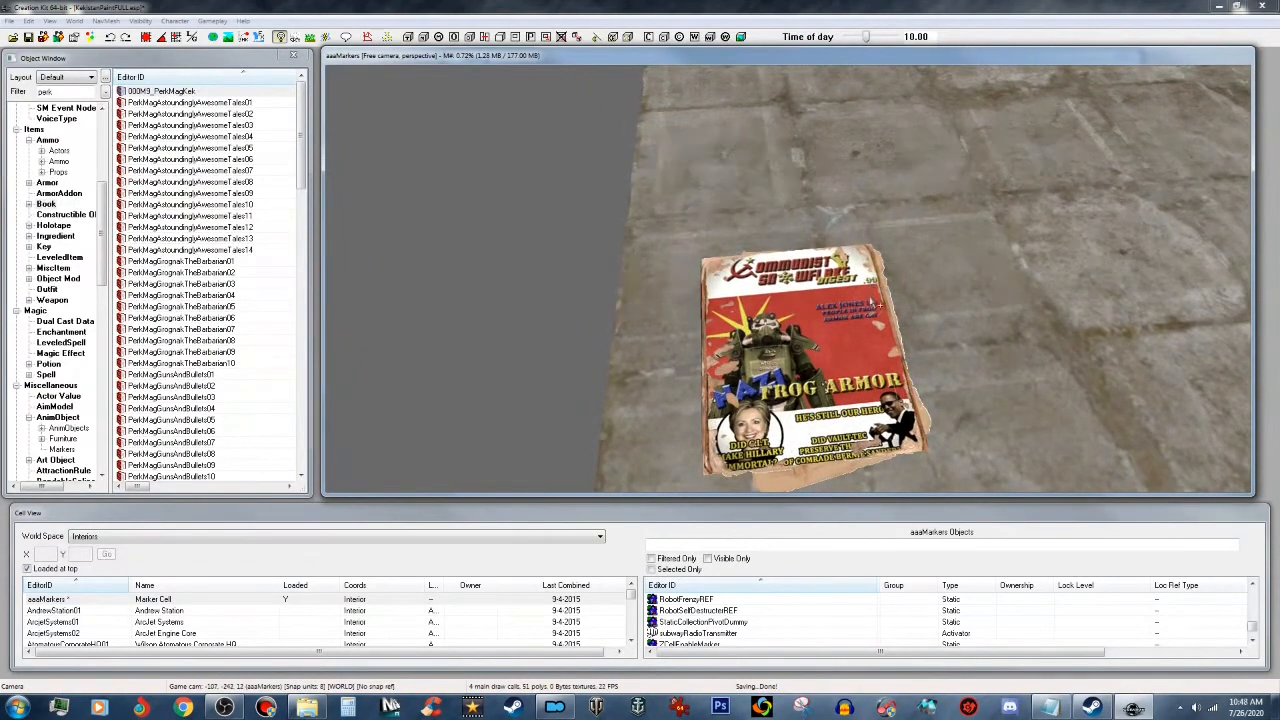
Step: Delete the placed Kek magazine from the aaaMarkers cell floor and save the plugin
{"action": "middle_click_drag", "start_coordinate": [876, 290], "coordinate": [1050, 345], "text": "shift"}
{"action": "left_click", "coordinate": [772, 360]}
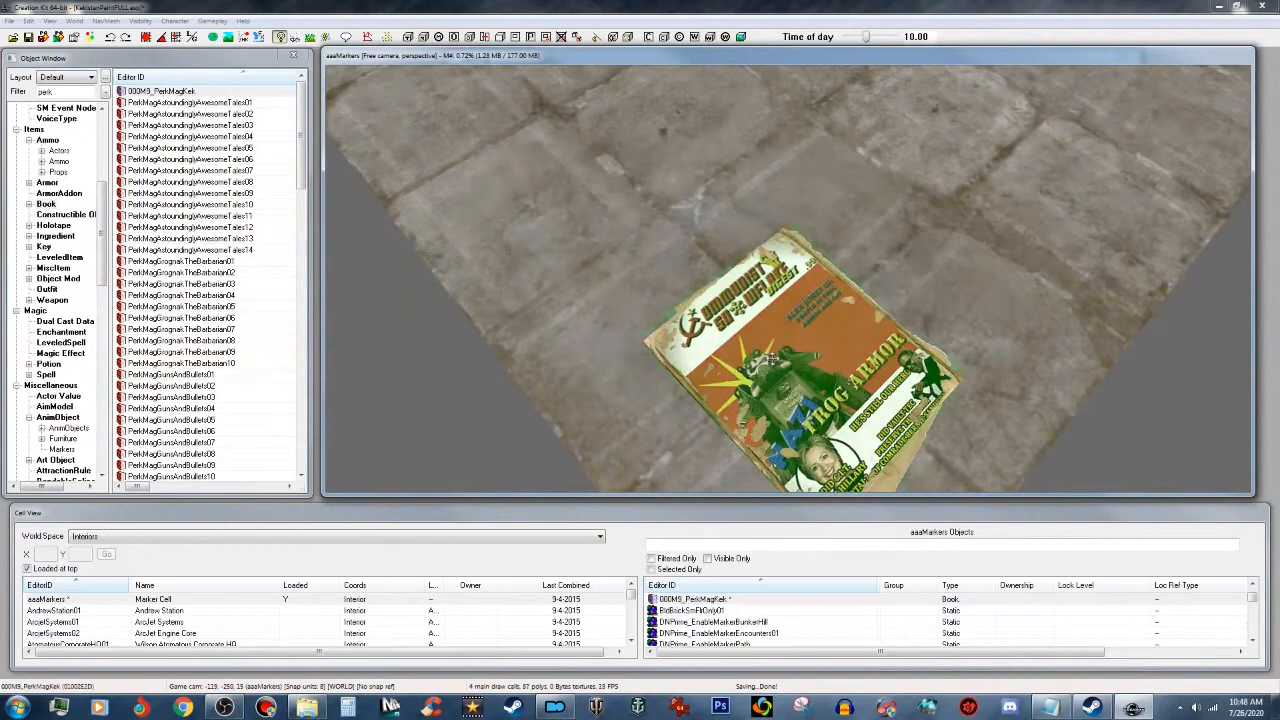
{"action": "key", "text": "Delete"}
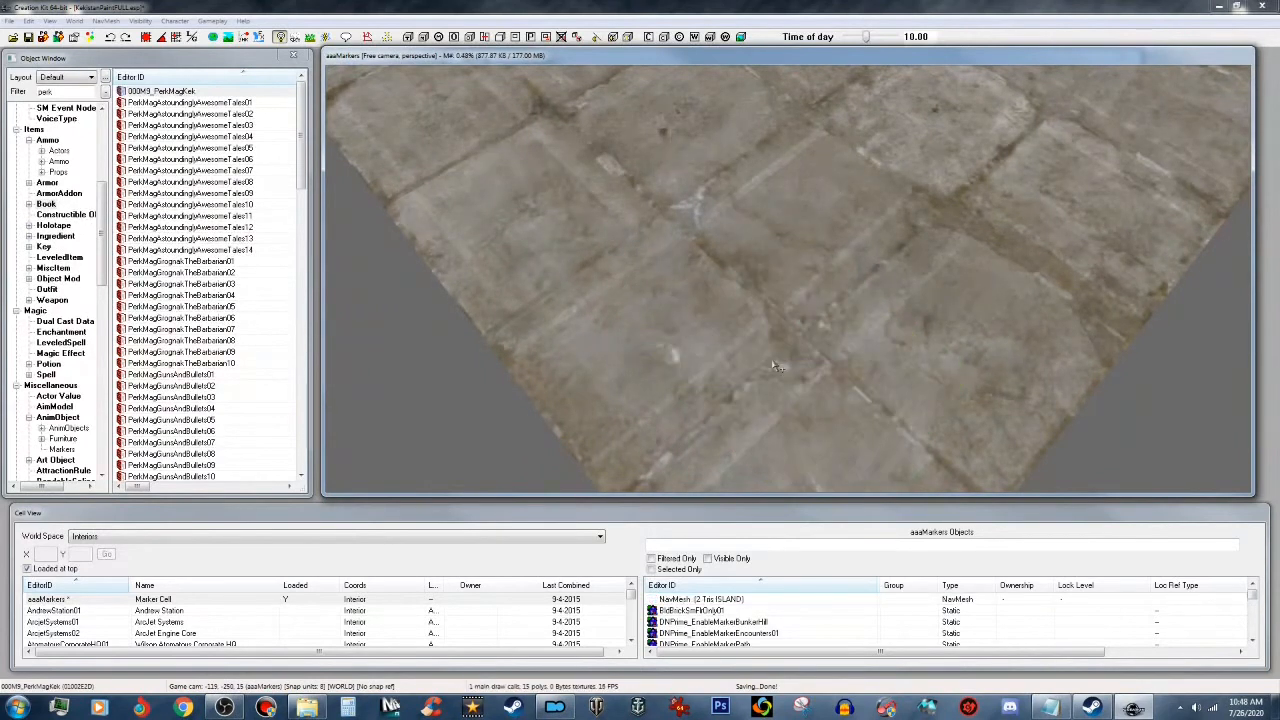
{"action": "left_click", "coordinate": [29, 40]}
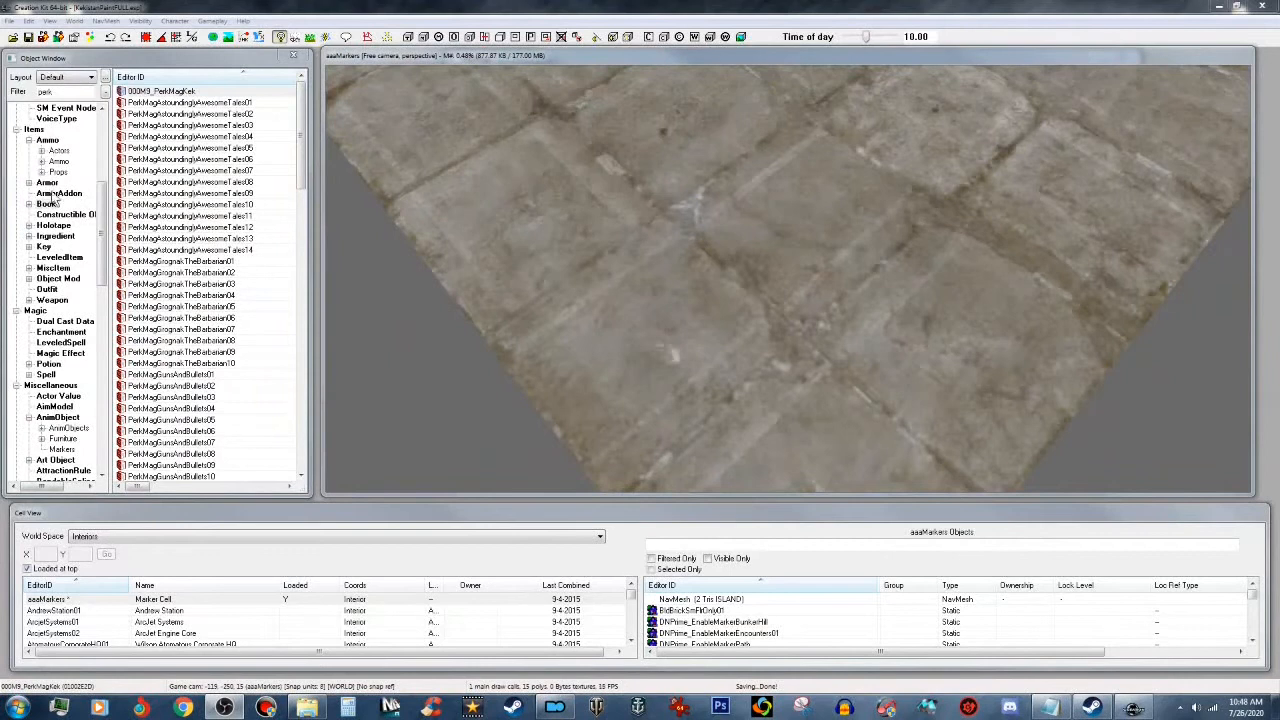
Step: List all quest forms in the Character category with the "perk" filter cleared
{"action": "left_click_drag", "start_coordinate": [102, 208], "coordinate": [106, 130]}
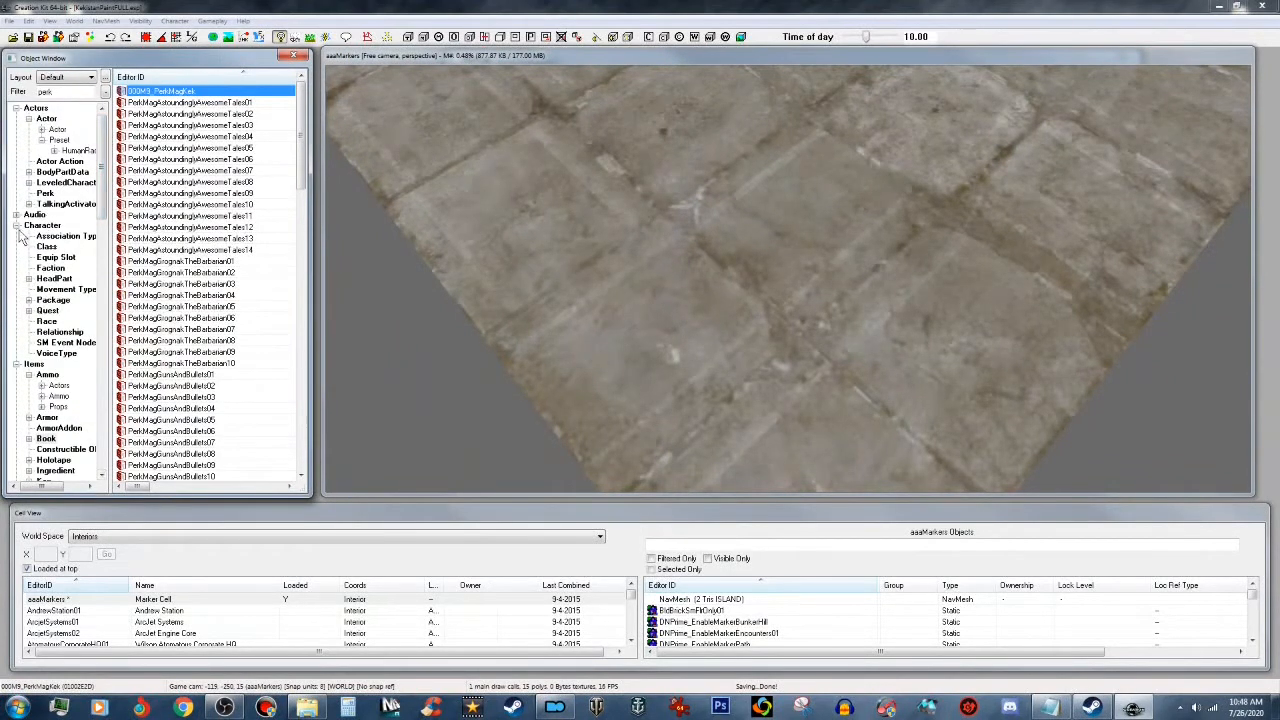
{"action": "left_click", "coordinate": [50, 312]}
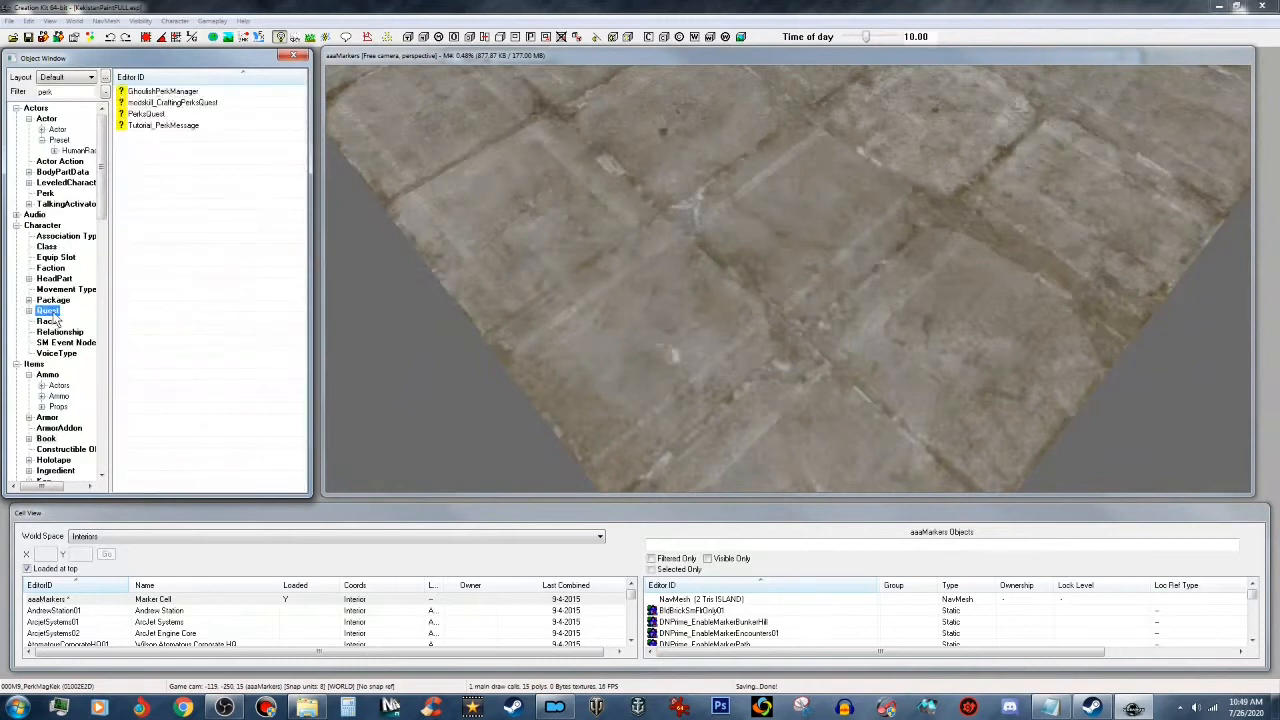
{"action": "double_click", "coordinate": [66, 92]}
{"action": "key", "text": "BackSpace"}
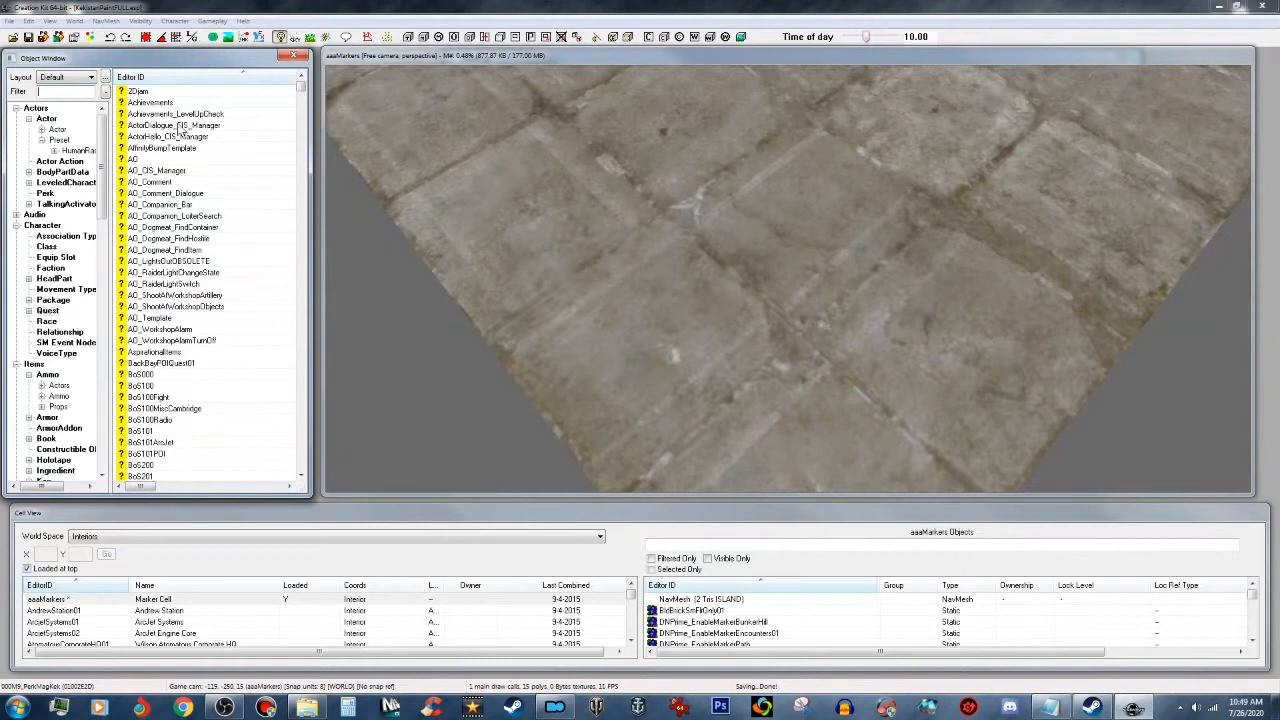
Step: Create a quest with ID 000M9_KekistanMagazineQST, name it "Kekistan Magazine Quest", and allow repeated stages
{"action": "right_click", "coordinate": [277, 139]}
{"action": "left_click", "coordinate": [306, 152]}
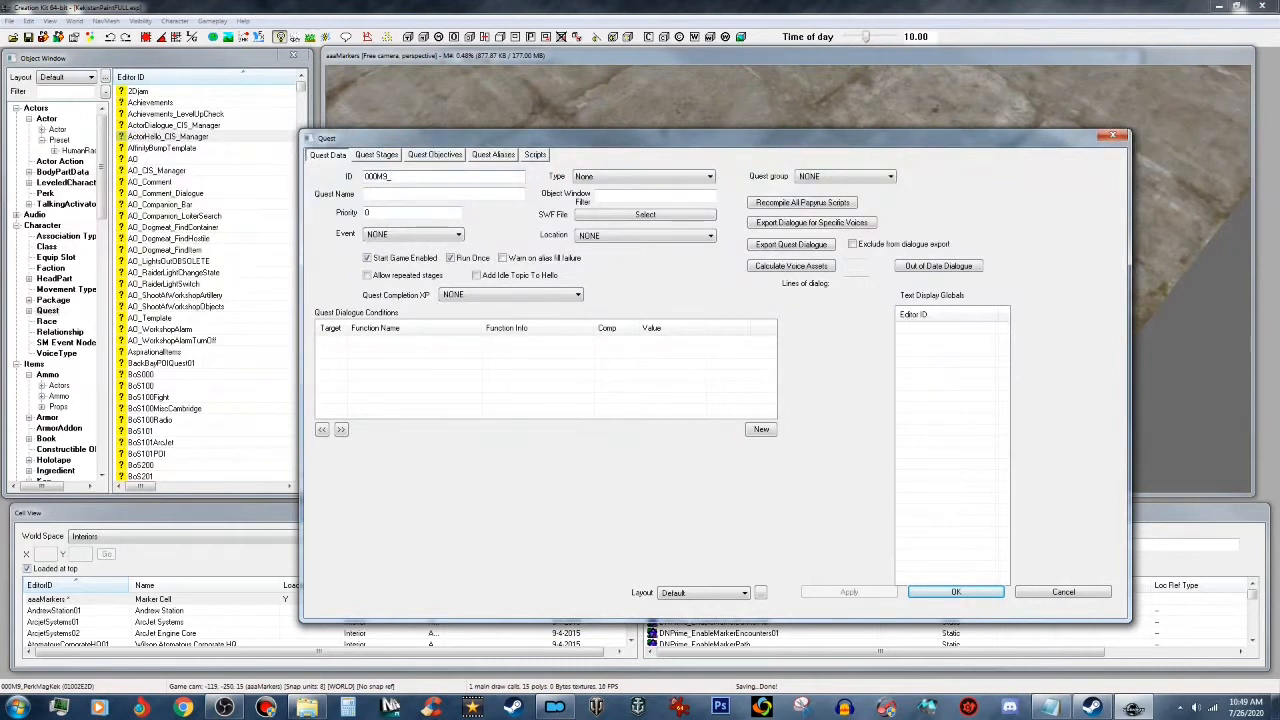
{"action": "type", "text": "tanMagazineQST"}
{"action": "left_click", "coordinate": [416, 195]}
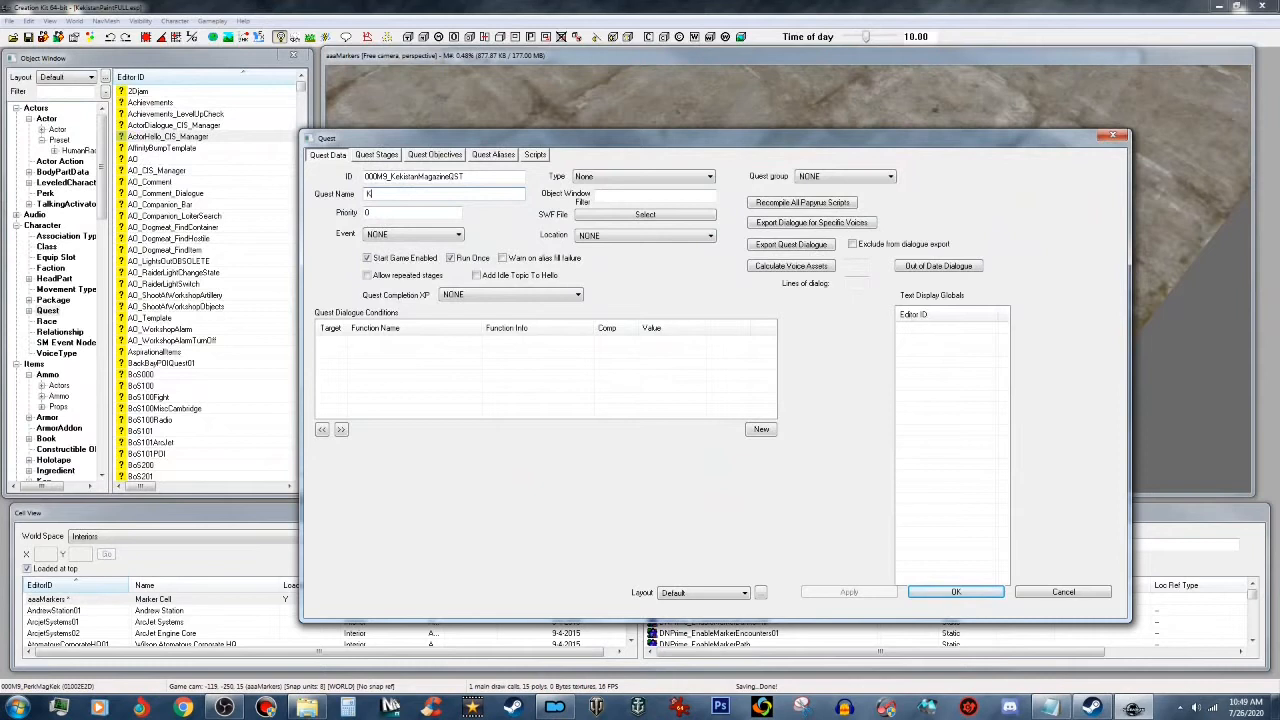
{"action": "type", "text": "Kekistan Magazine Quest"}
{"action": "left_click", "coordinate": [401, 281]}
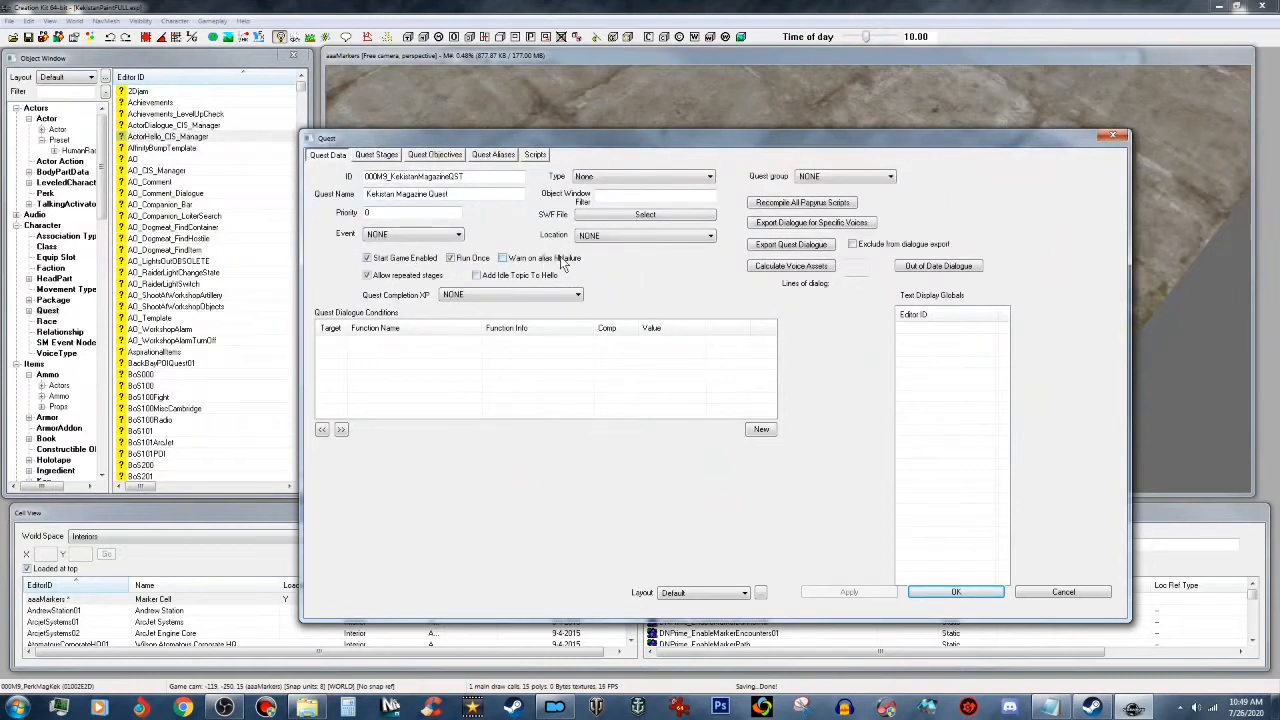
{"action": "left_click", "coordinate": [993, 595]}
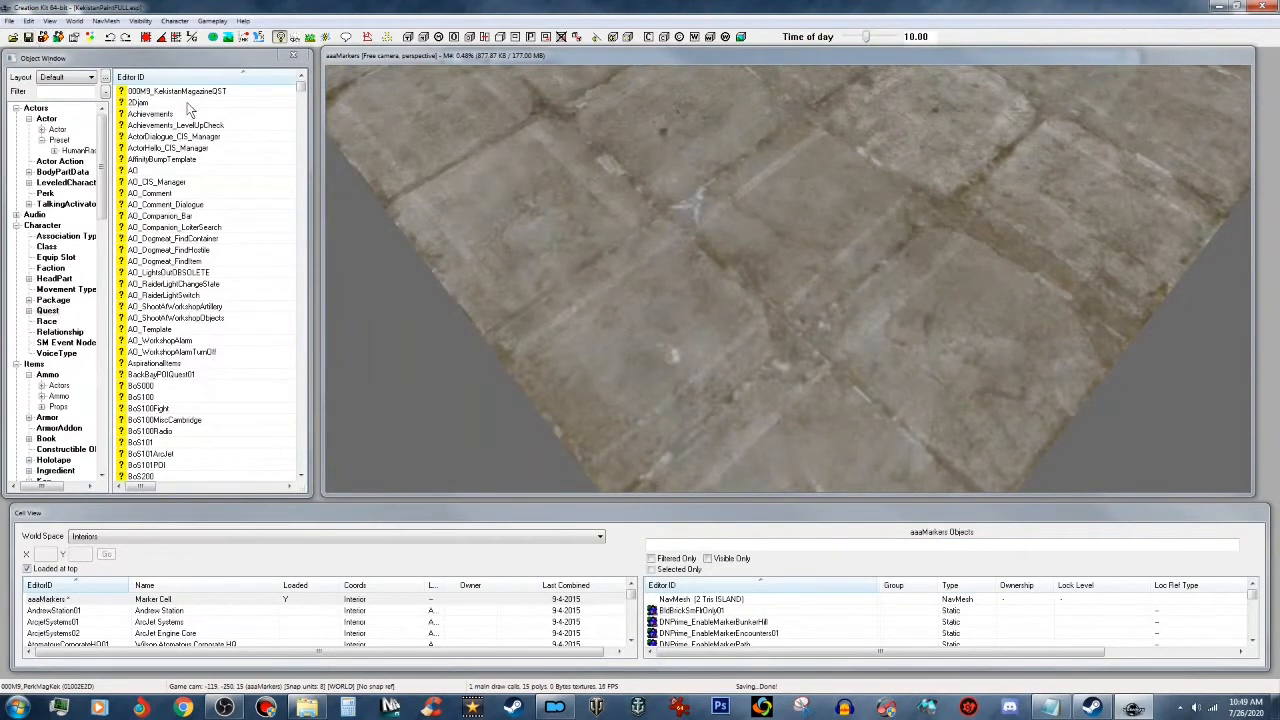
Step: Reopen the 000M9_KekistanMagazineQST quest and add a quest stage with index 10
{"action": "double_click", "coordinate": [211, 91]}
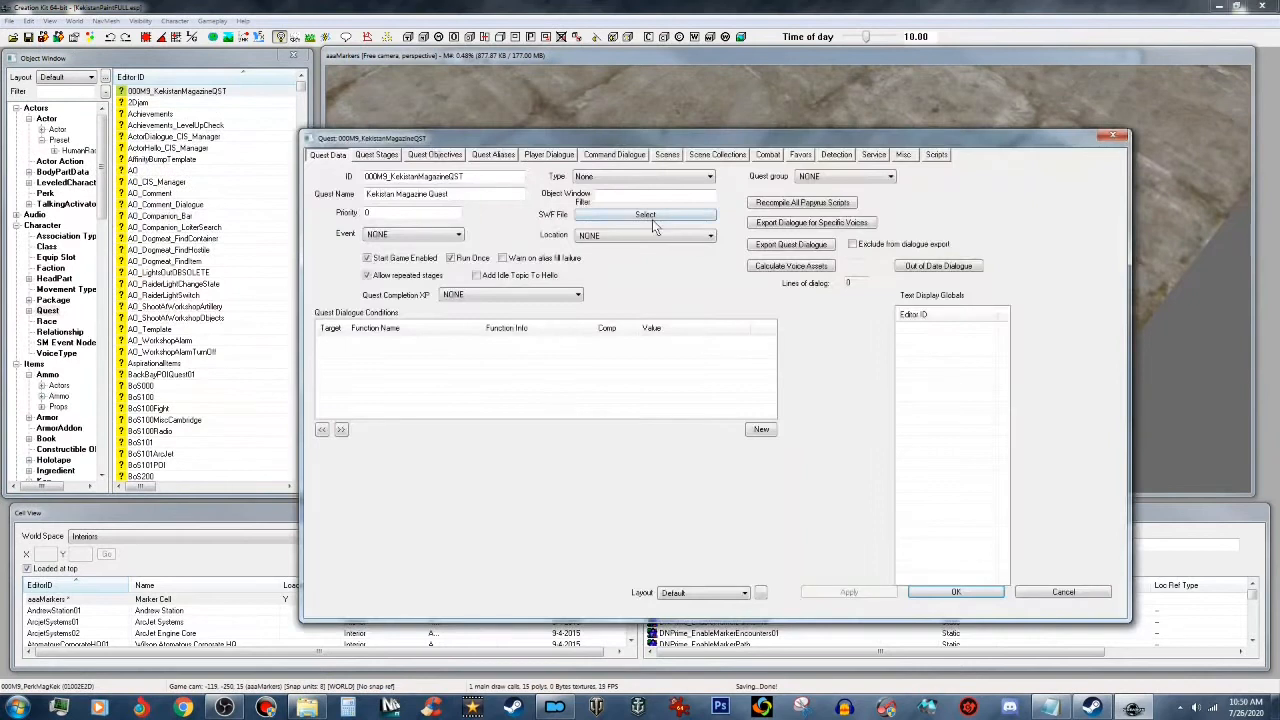
{"action": "left_click", "coordinate": [389, 160]}
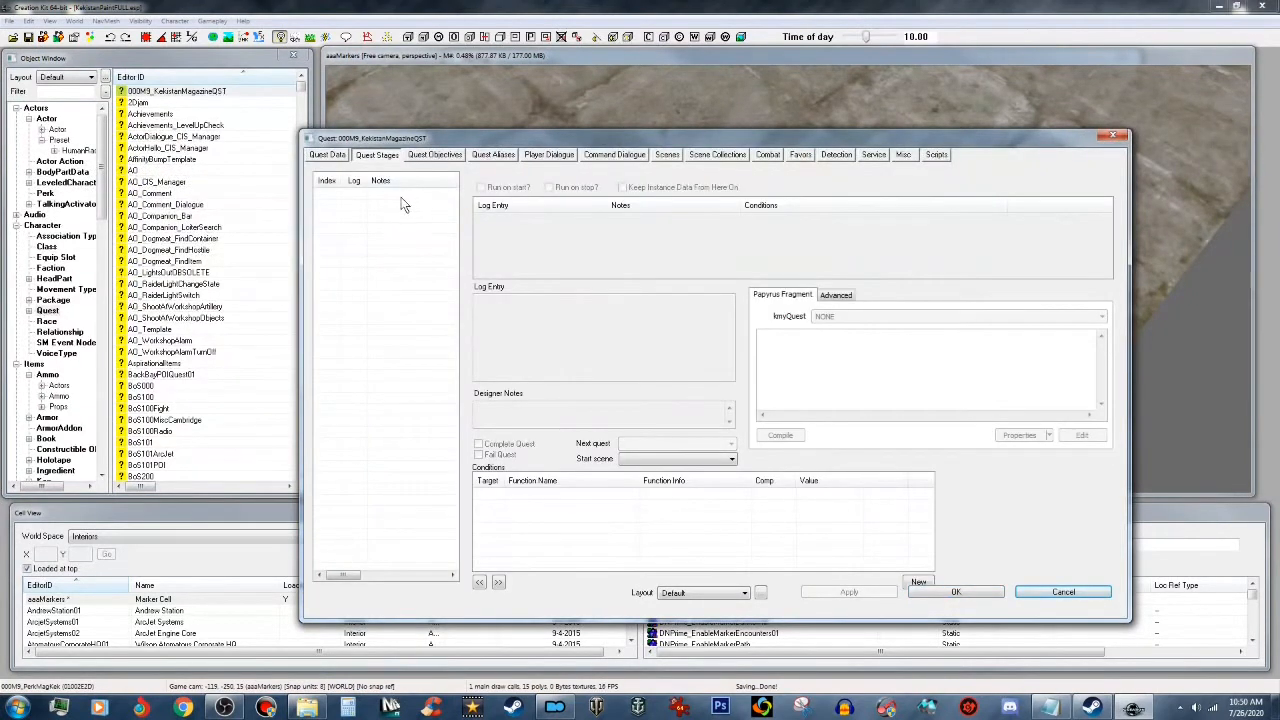
{"action": "right_click", "coordinate": [388, 203]}
{"action": "left_click", "coordinate": [414, 211]}
{"action": "type", "text": "10"}
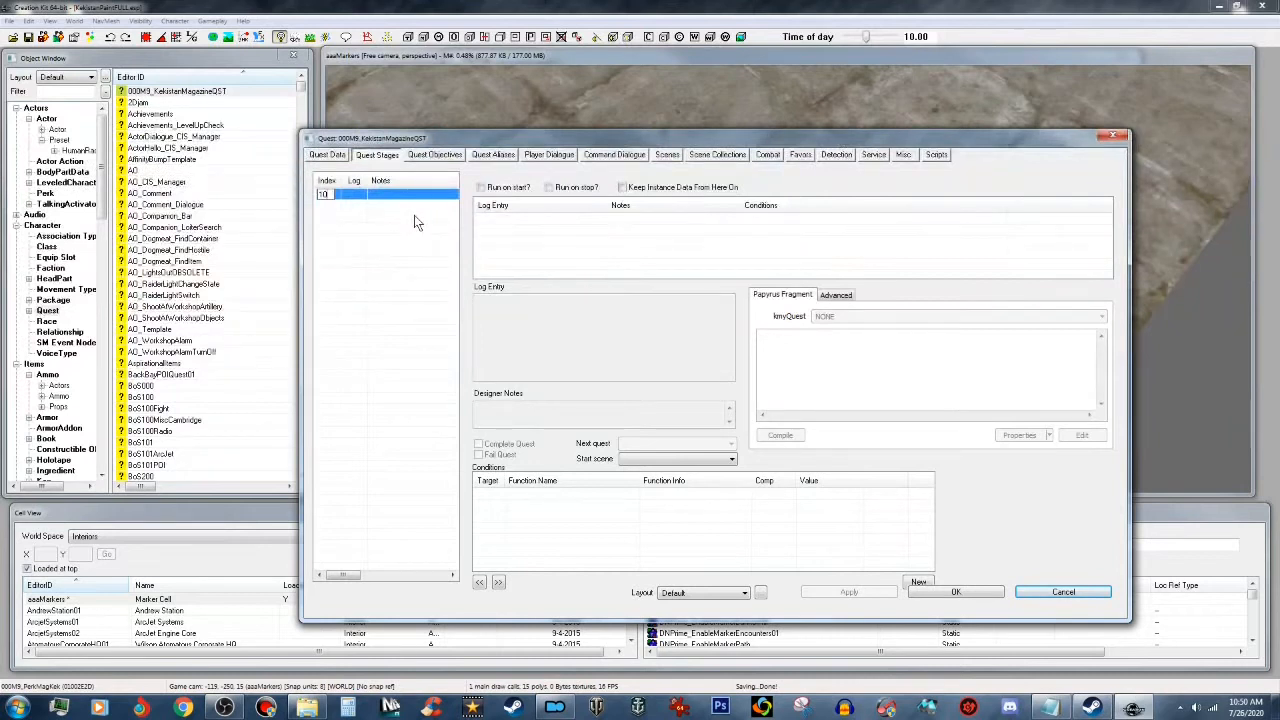
{"action": "left_click", "coordinate": [414, 215]}
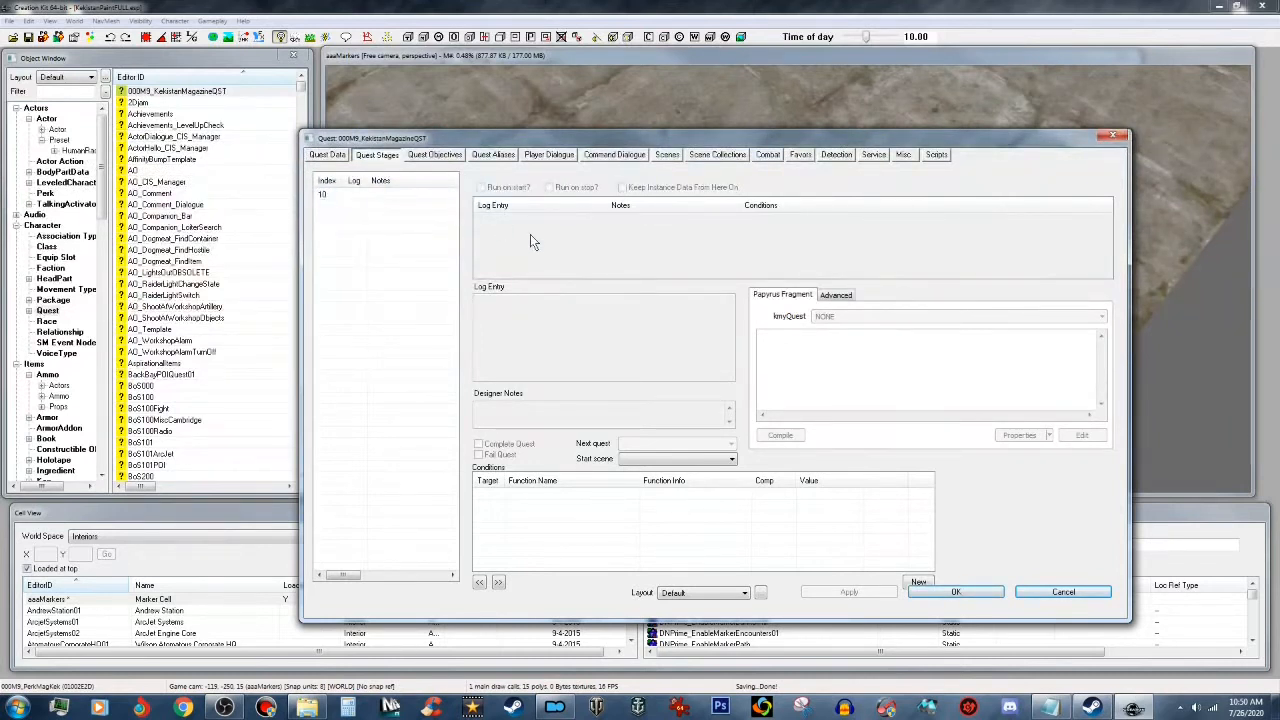
Step: Add a log entry to stage 10 with the designer note "Kekistan Magazine Quest", accept the quest, and save the plugin
{"action": "left_click", "coordinate": [358, 196]}
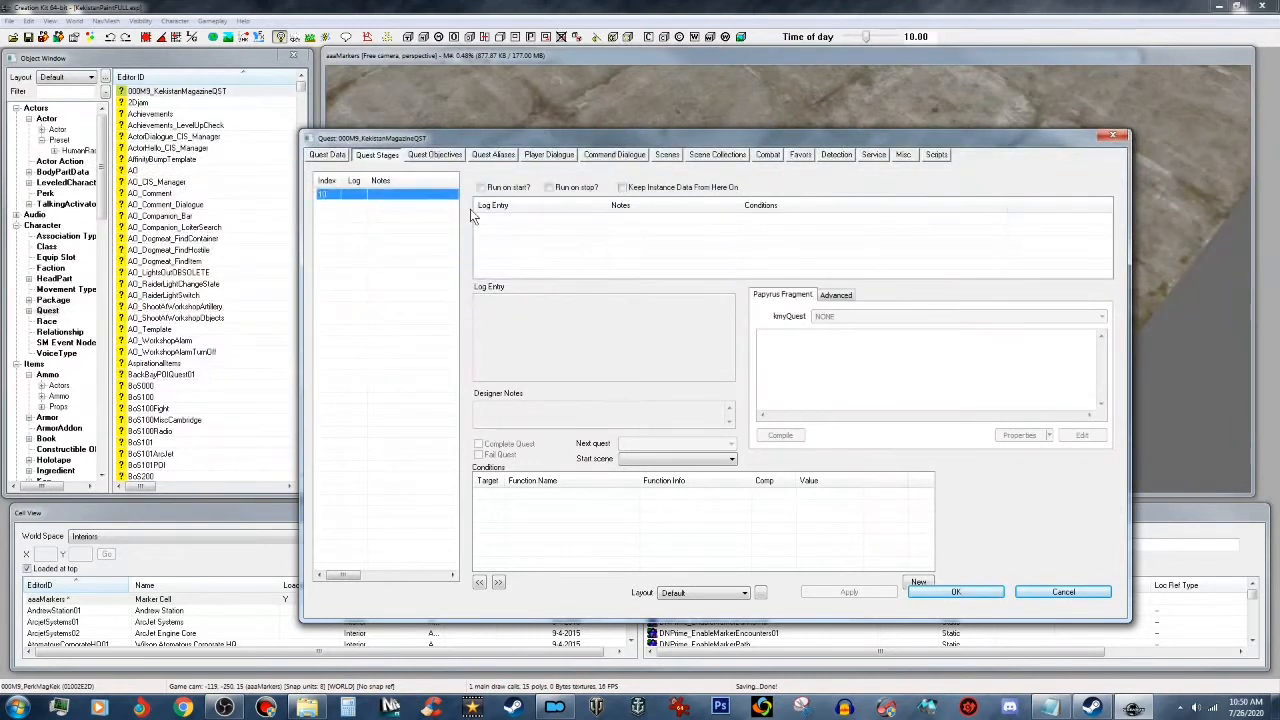
{"action": "left_click", "coordinate": [620, 229]}
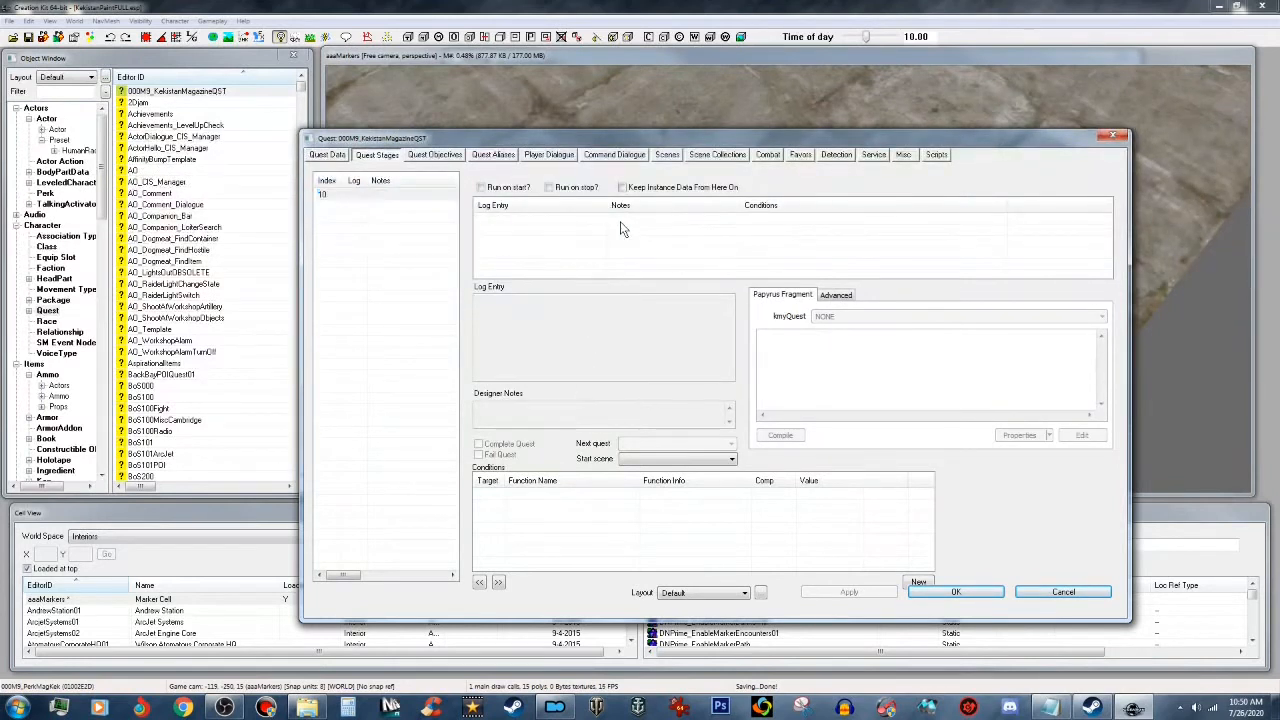
{"action": "right_click", "coordinate": [620, 229]}
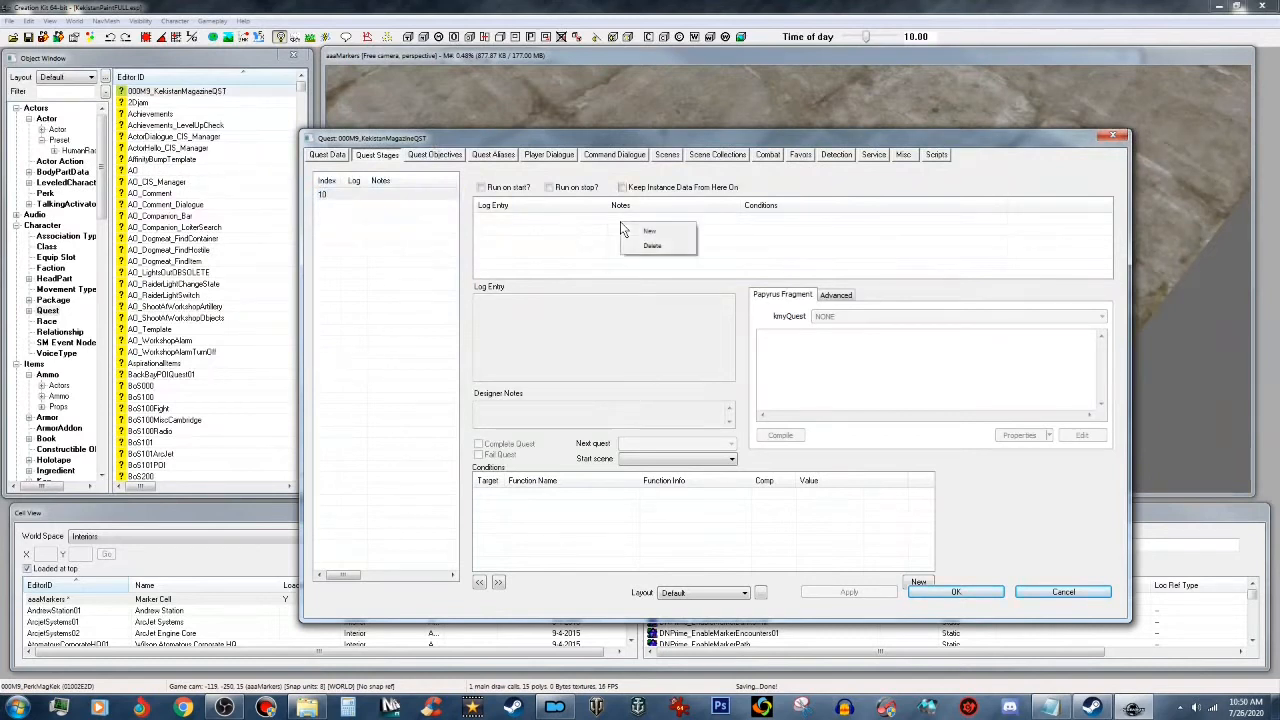
{"action": "left_click", "coordinate": [645, 238]}
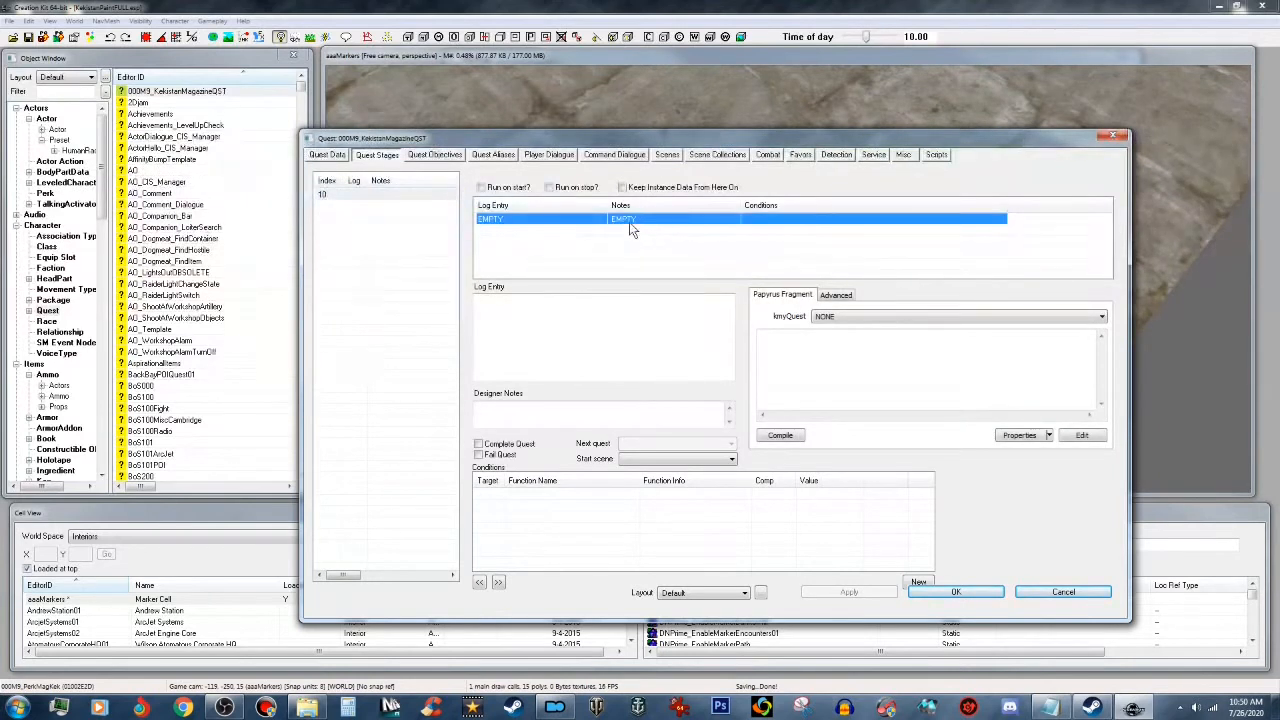
{"action": "left_click", "coordinate": [558, 411]}
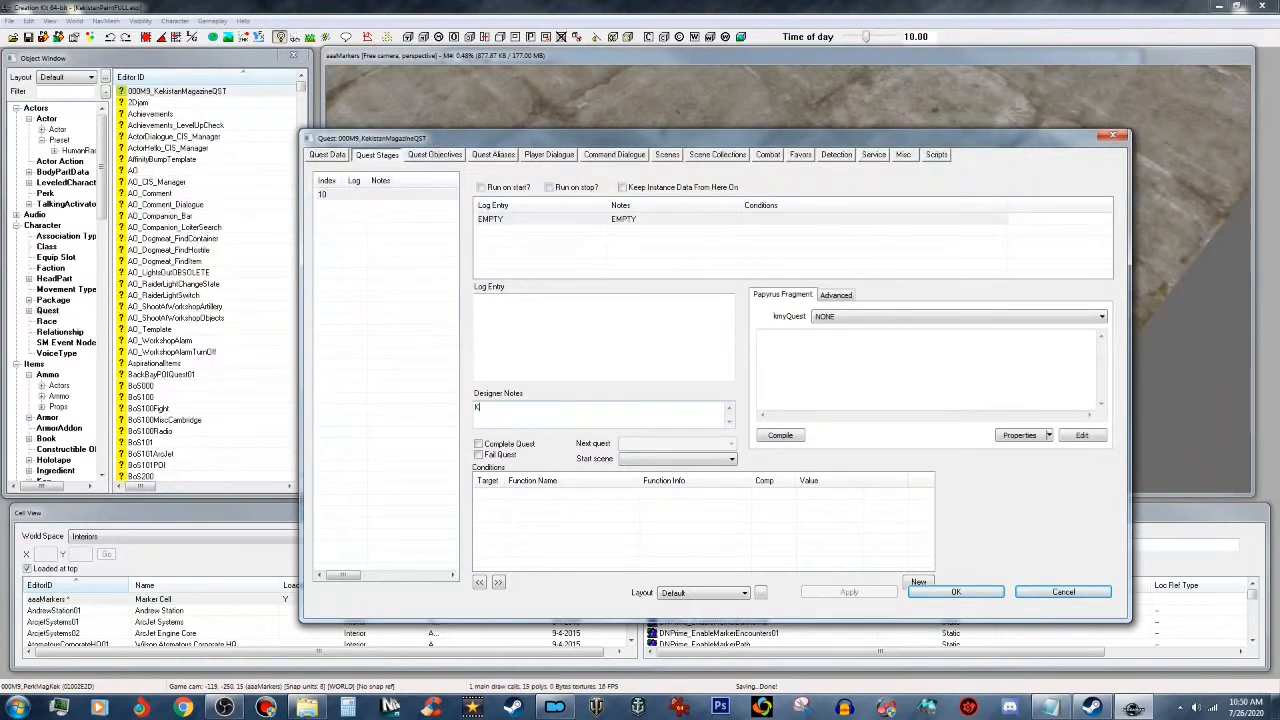
{"action": "type", "text": "Kekistan Magazine"}
{"action": "left_click", "coordinate": [644, 244]}
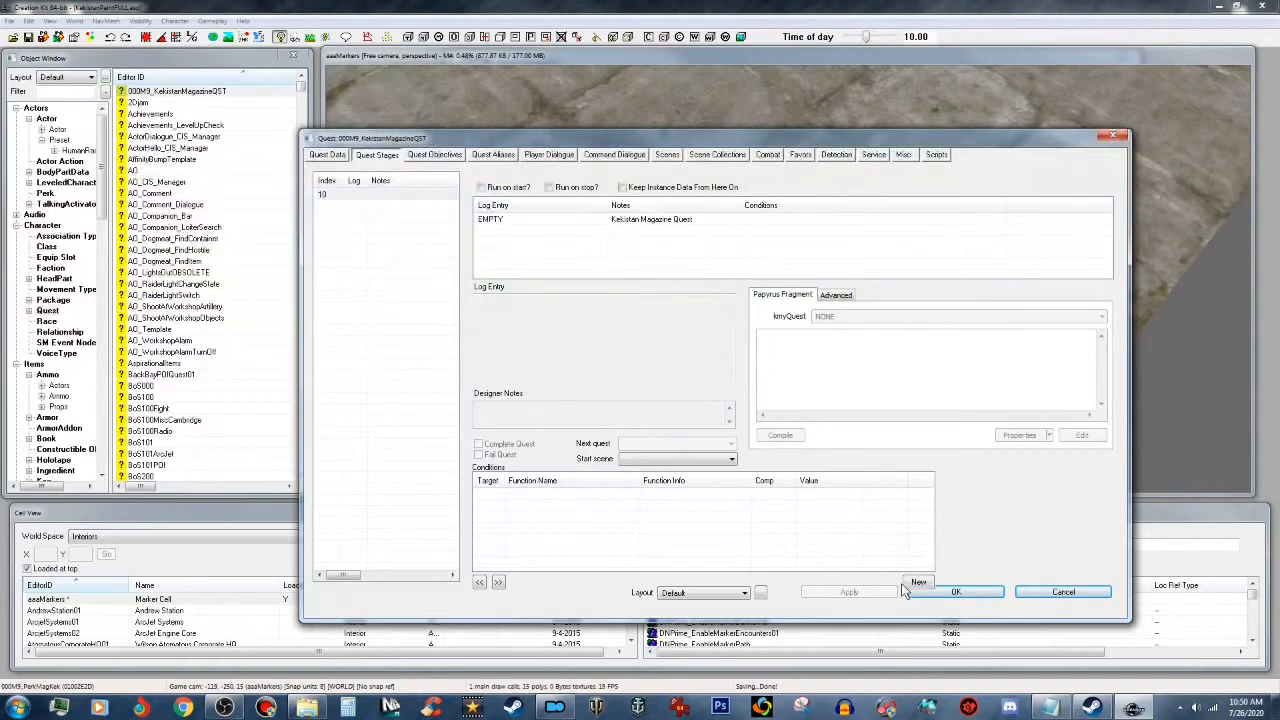
{"action": "left_click", "coordinate": [982, 596]}
{"action": "left_click", "coordinate": [29, 37]}
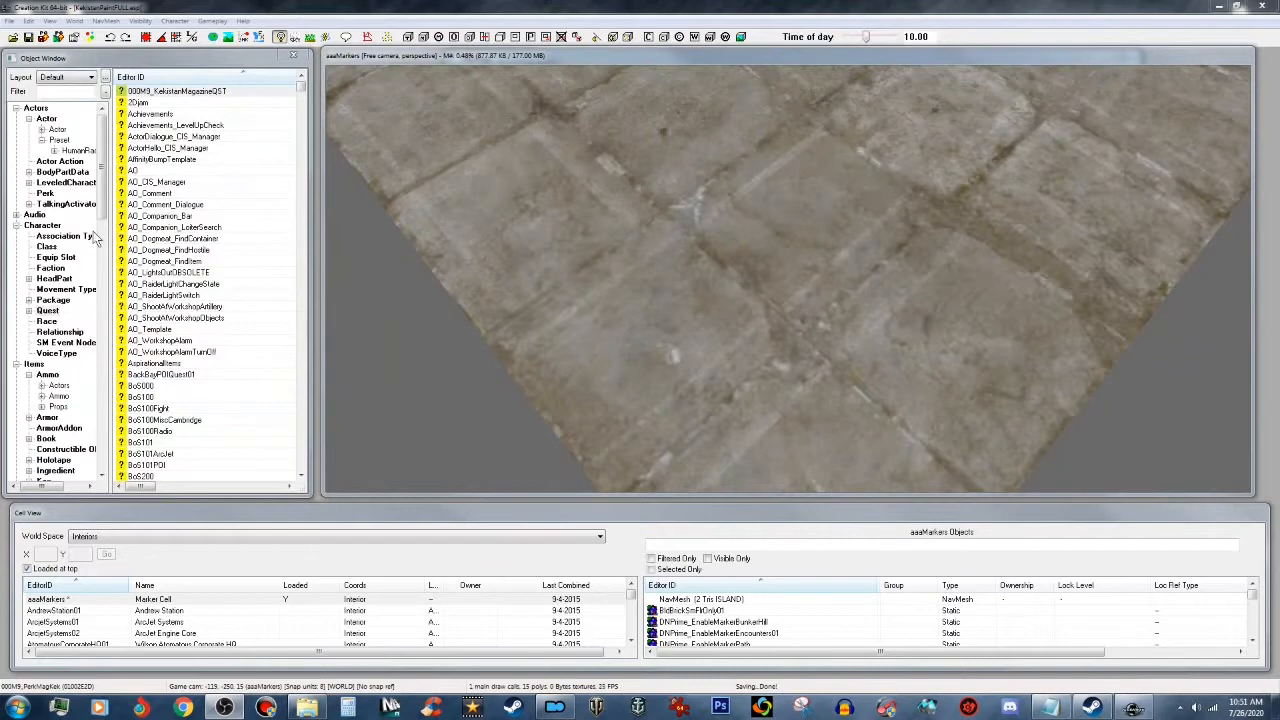
Step: Filter the Message forms by "hot" and open the MagHotRod01 message for editing
{"action": "left_click_drag", "start_coordinate": [100, 185], "coordinate": [105, 363]}
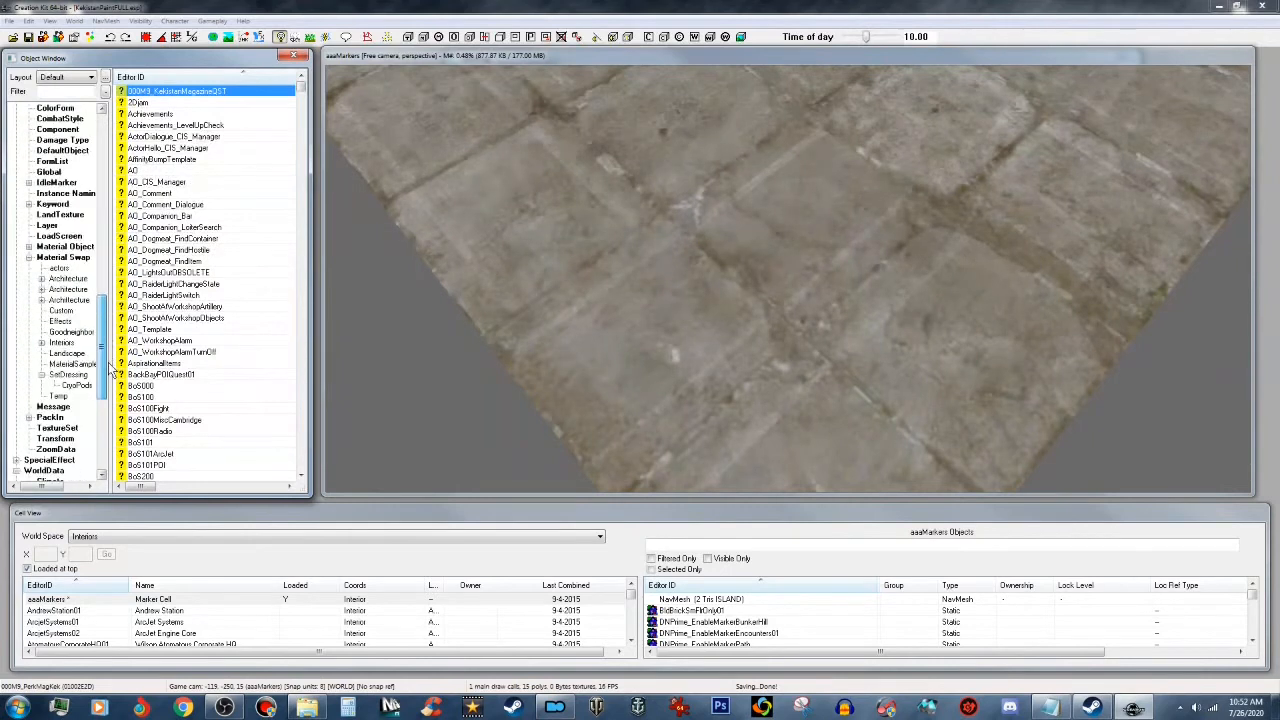
{"action": "left_click", "coordinate": [62, 406]}
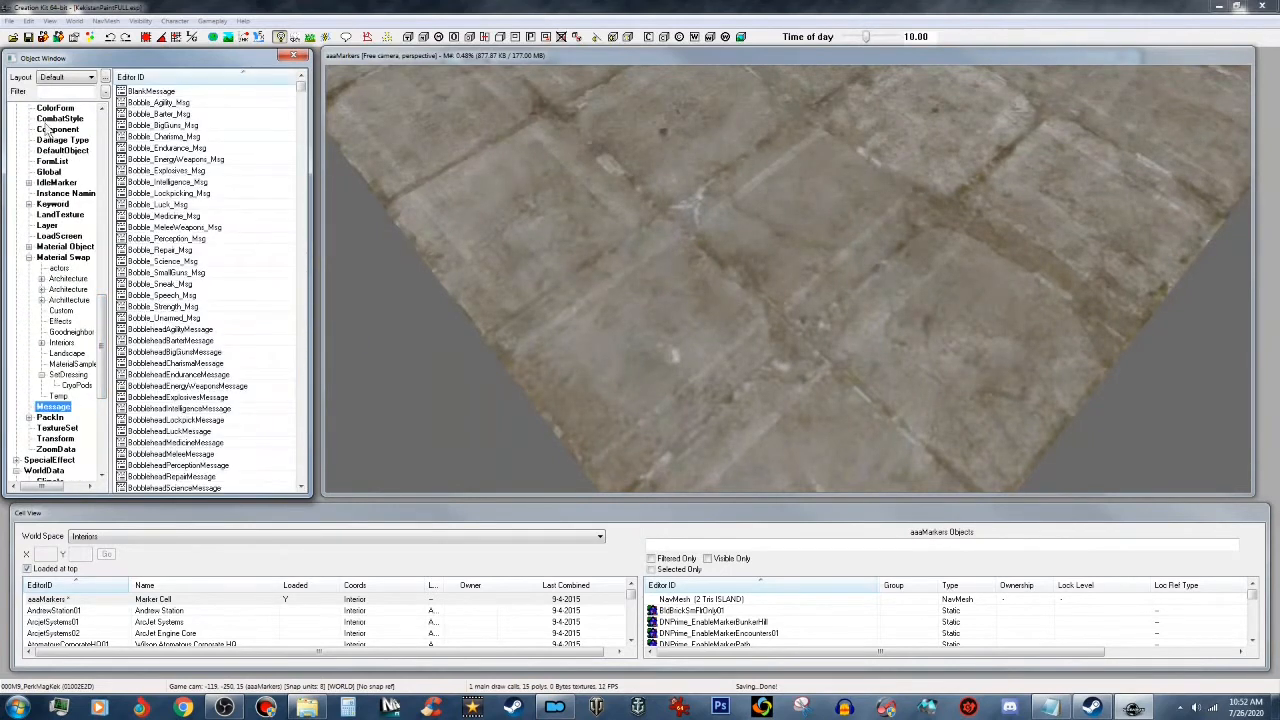
{"action": "left_click", "coordinate": [67, 92]}
{"action": "type", "text": "hot"}
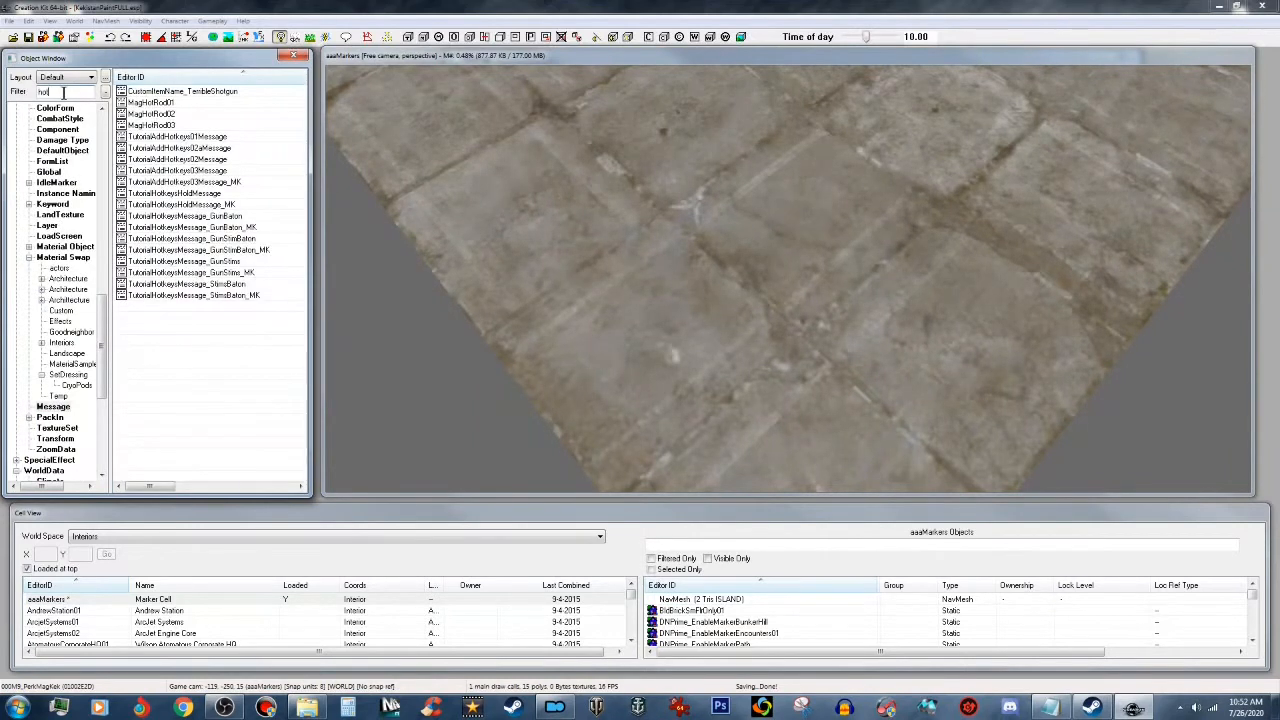
{"action": "double_click", "coordinate": [152, 102]}
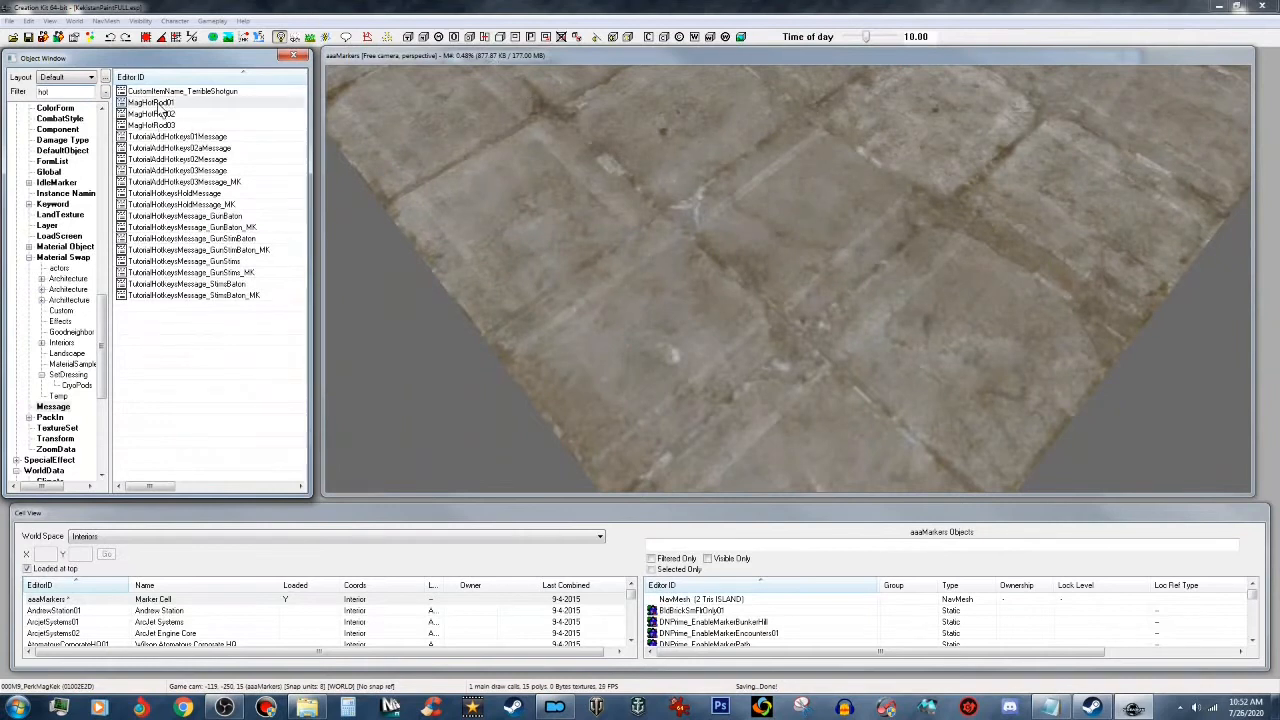
Step: Change the message's ID to 000M9_MagKek
{"action": "left_click_drag", "start_coordinate": [288, 43], "coordinate": [707, 113]}
{"action": "left_click", "coordinate": [481, 130]}
{"action": "type", "text": "000M"}
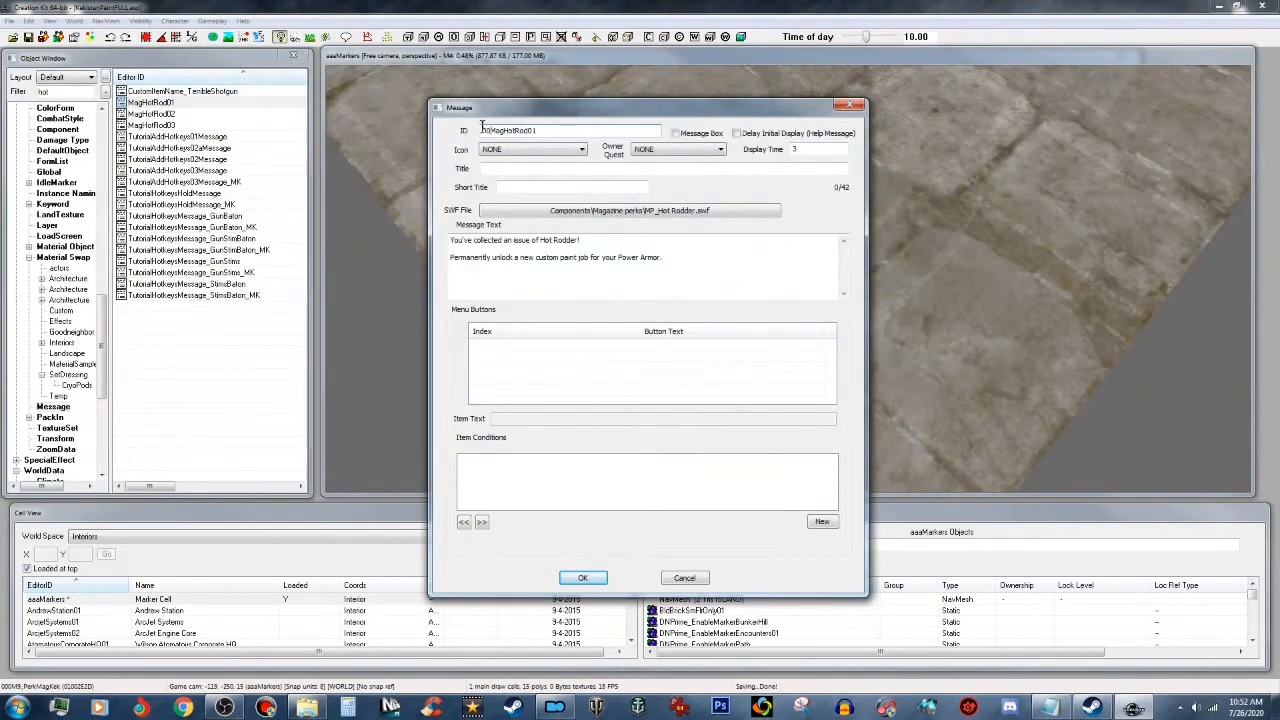
{"action": "type", "text": "_"}
{"action": "left_click_drag", "start_coordinate": [518, 131], "coordinate": [624, 128]}
{"action": "type", "text": "Kek"}
Step: Set the message's opening to "You've collected the last known remaining copy of Communist Snowflake Digest. Don't lose this piece of Yellow Journalism!"
{"action": "left_click", "coordinate": [708, 266]}
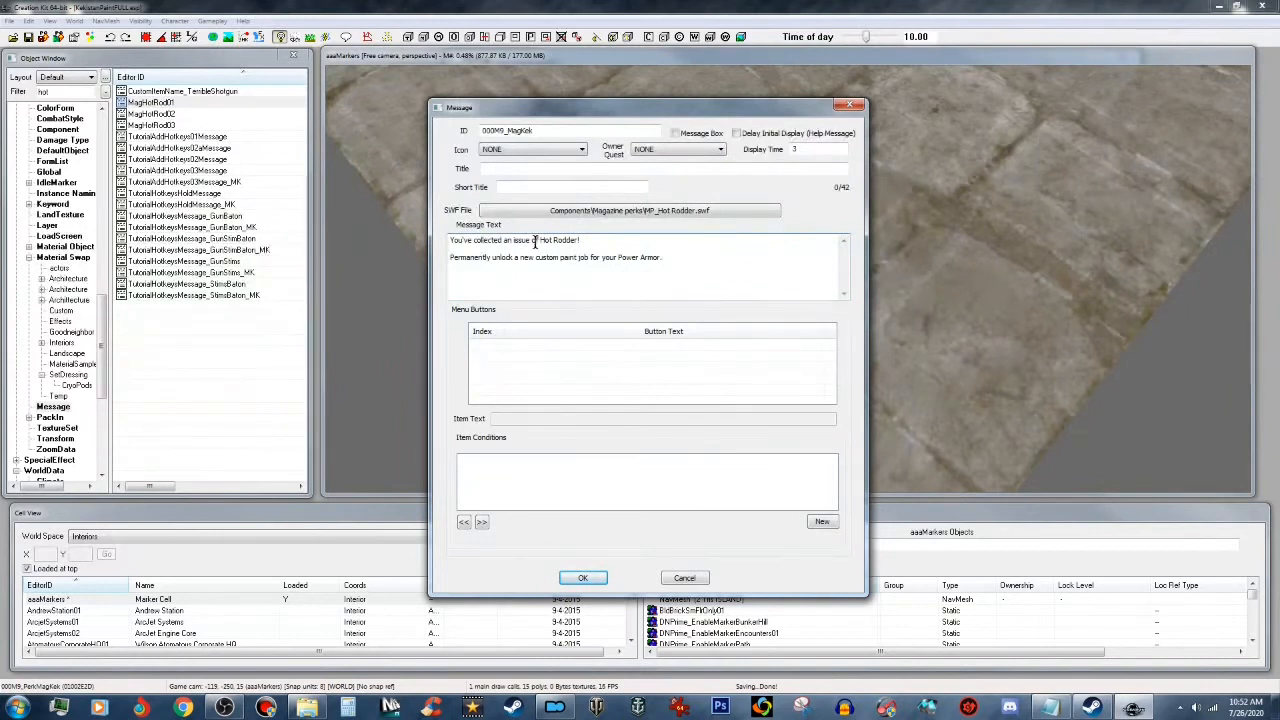
{"action": "left_click_drag", "start_coordinate": [504, 242], "coordinate": [593, 241]}
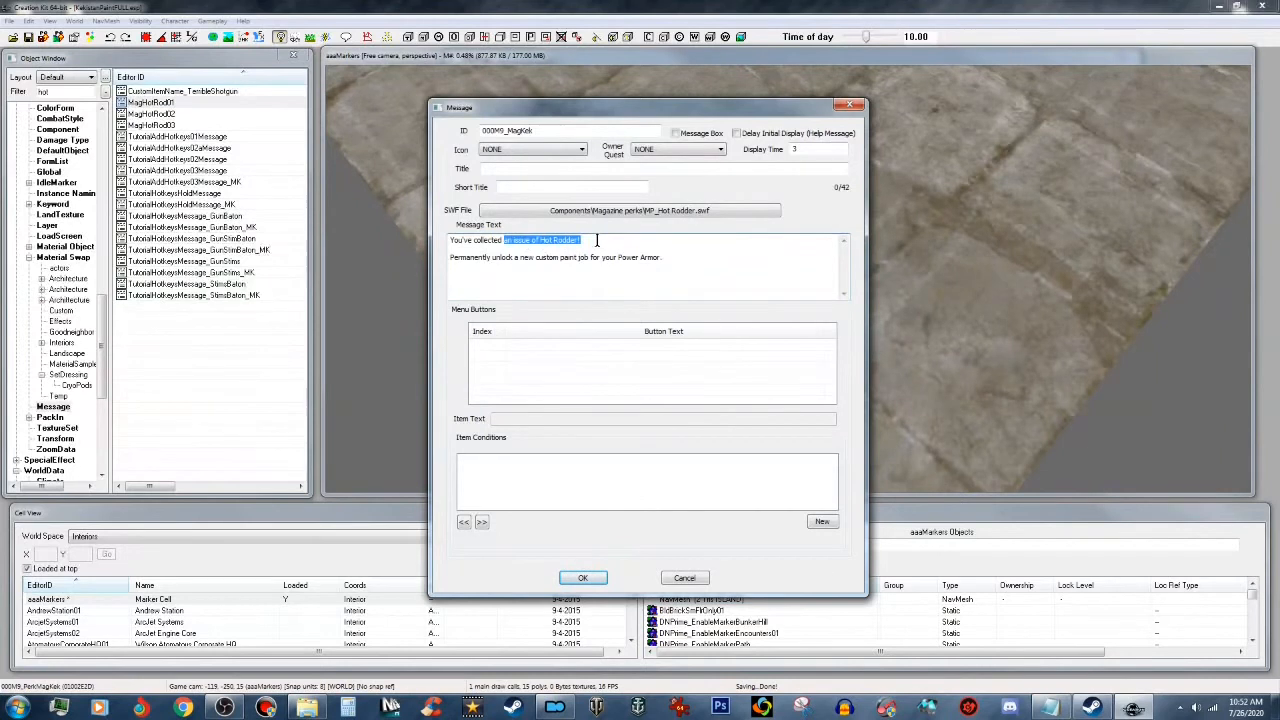
{"action": "type", "text": "the last known remainin"}
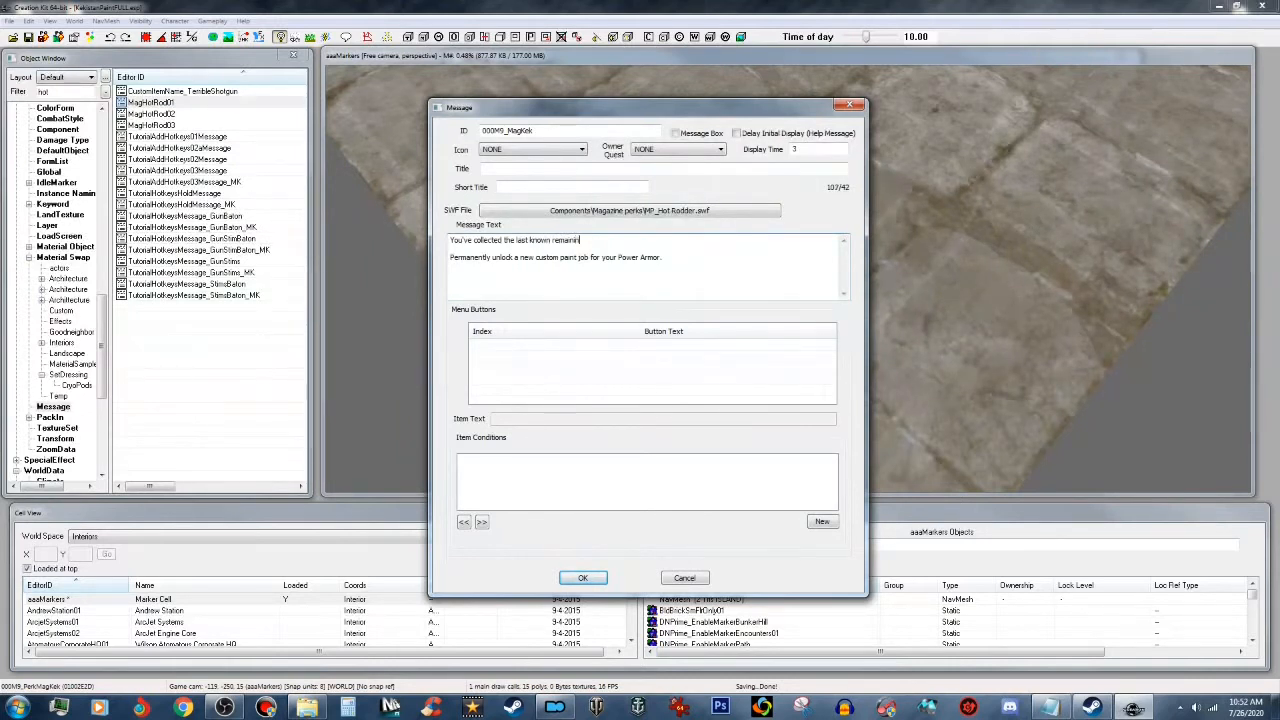
{"action": "type", "text": "g coo"}
{"action": "type", "text": "y of Communist Snowflake Digest"}
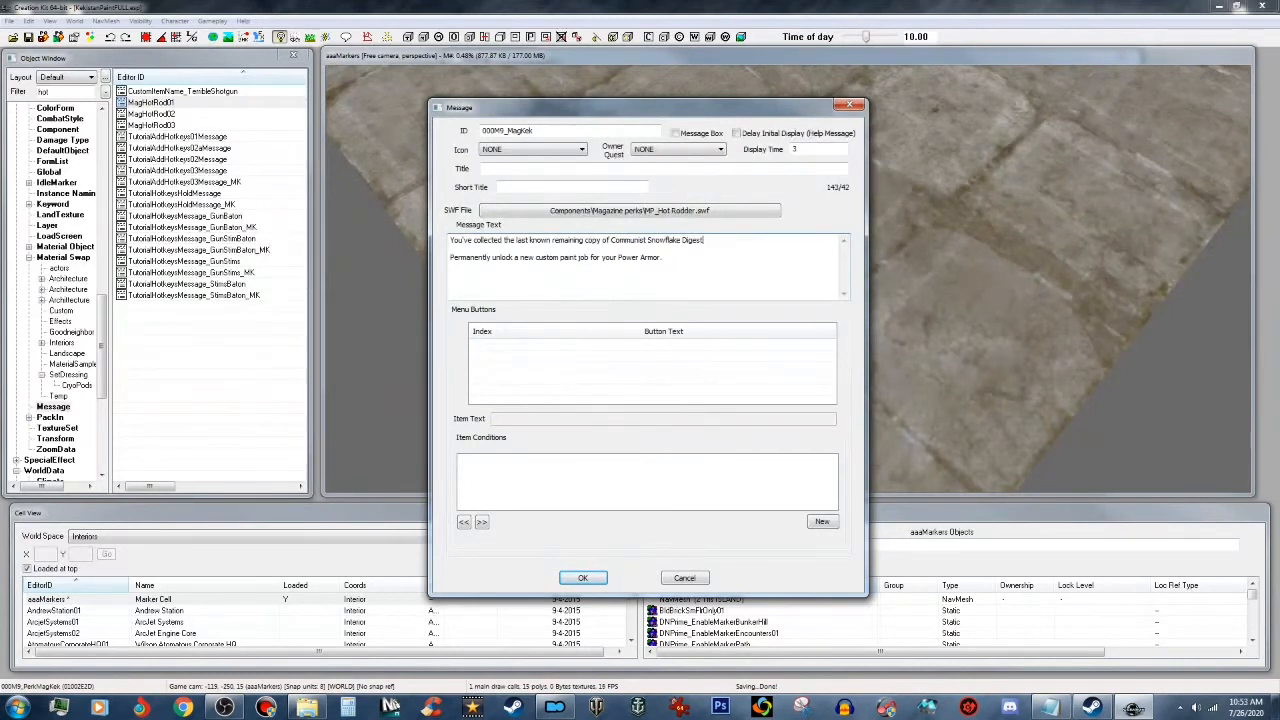
{"action": "type", "text": ". Don"}
{"action": "key", "text": "BackSpace"}
{"action": "type", "text": "e this"}
{"action": "type", "text": "piece of Yellow Journalism!"}
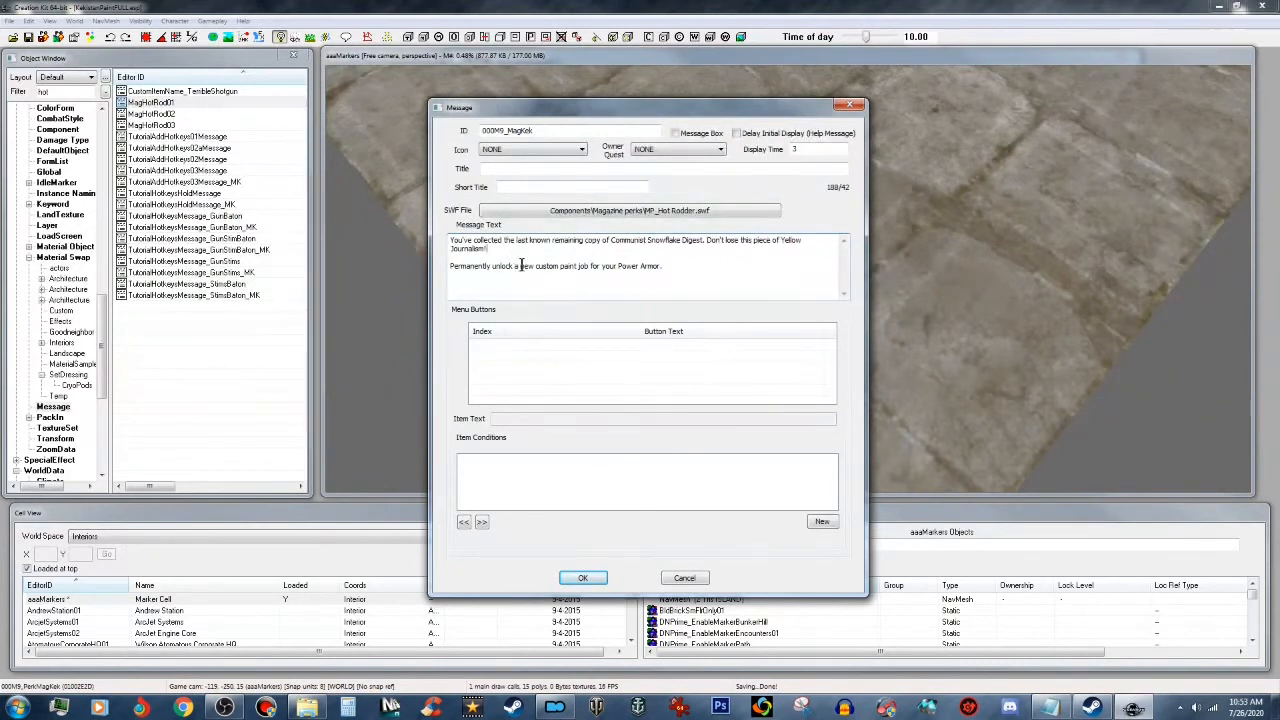
Step: Change the unlock line to "Permanently unlock the Kekistan Power Armor Paints for ALL Power Armors" and submit the message form
{"action": "left_click_drag", "start_coordinate": [514, 267], "coordinate": [659, 269]}
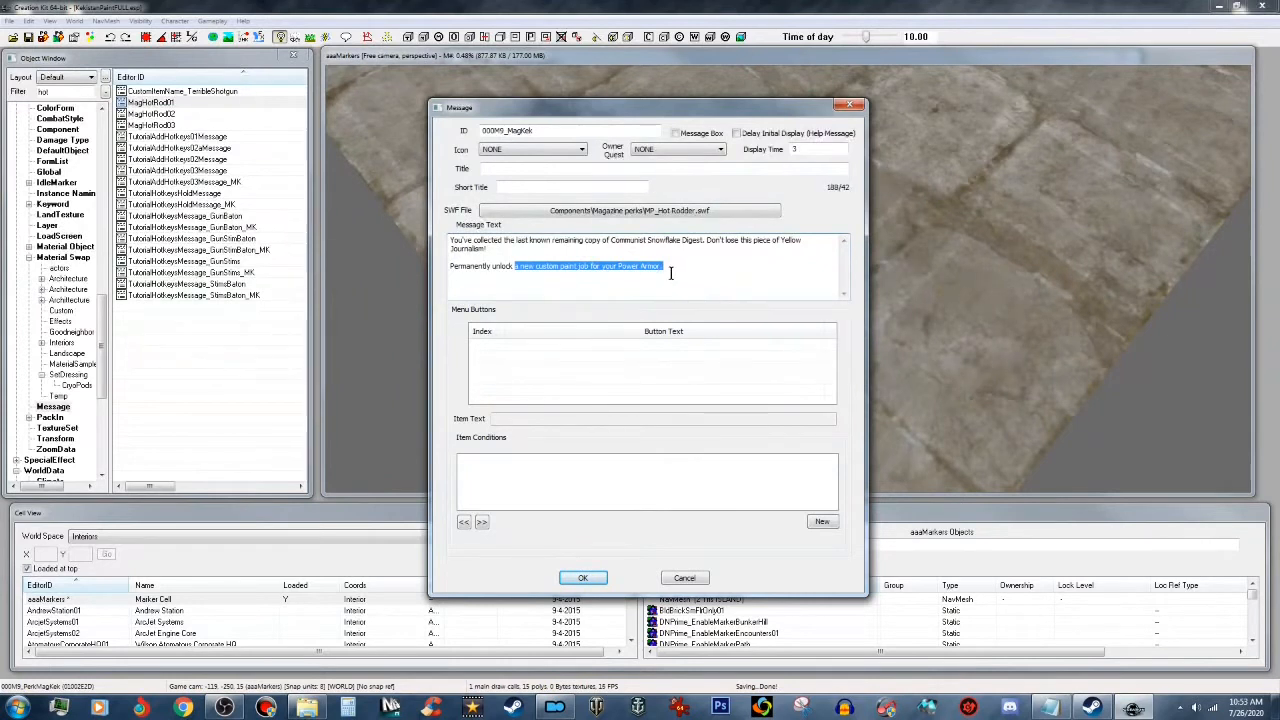
{"action": "type", "text": "tly unlock the"}
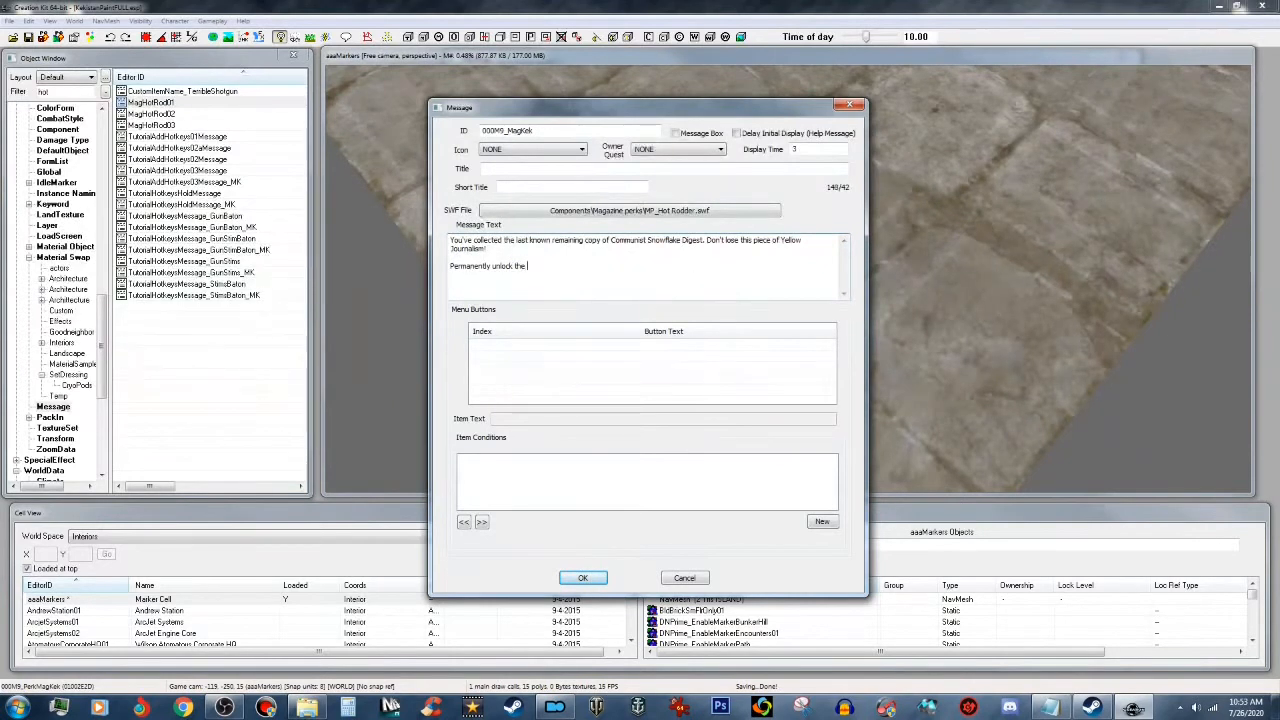
{"action": "type", "text": " Kekistan Power Armor Paints for ALL Power Armor"}
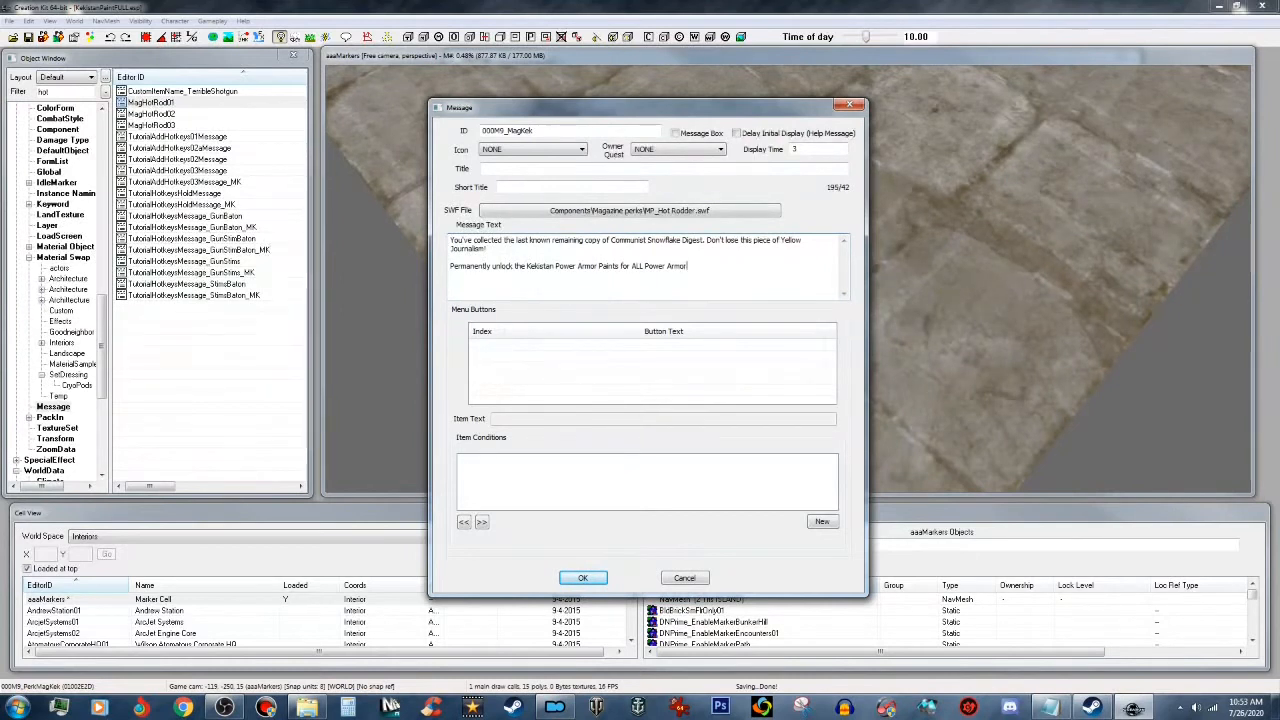
{"action": "type", "text": "s"}
{"action": "left_click", "coordinate": [604, 575]}
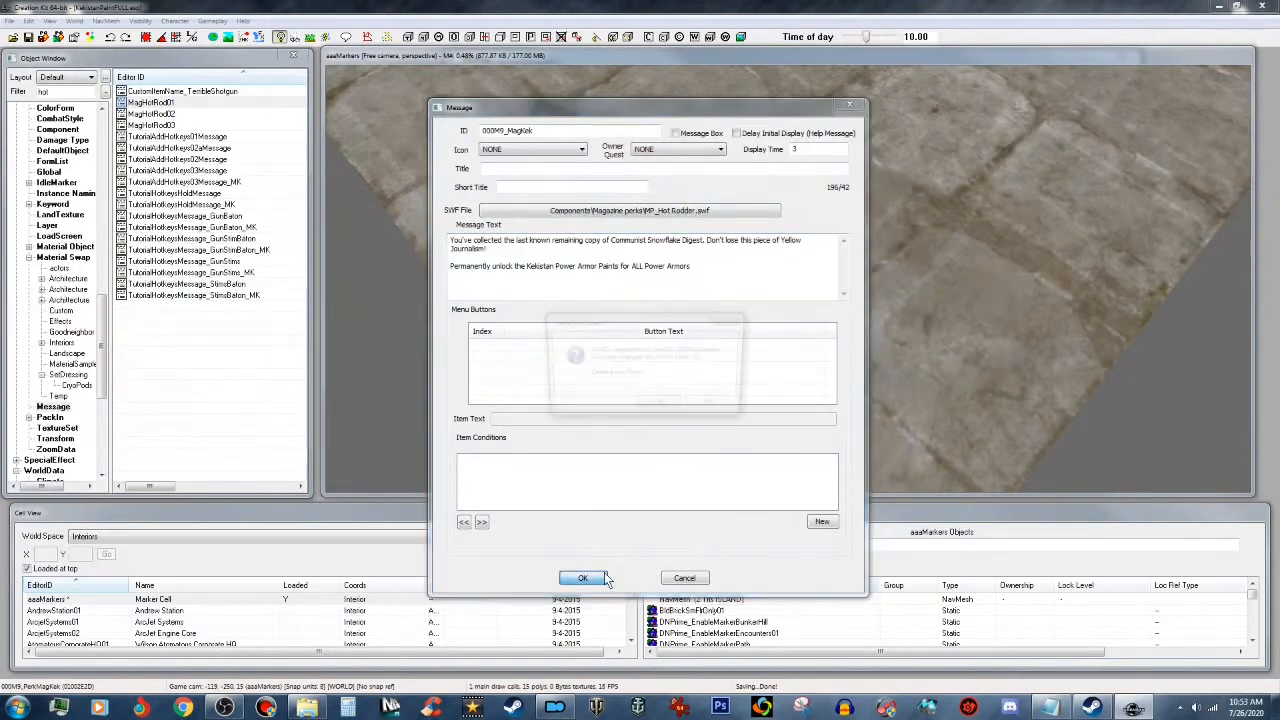
Step: Accept creating the message as a new form and filter all object types by "000m9"
{"action": "left_click", "coordinate": [664, 411]}
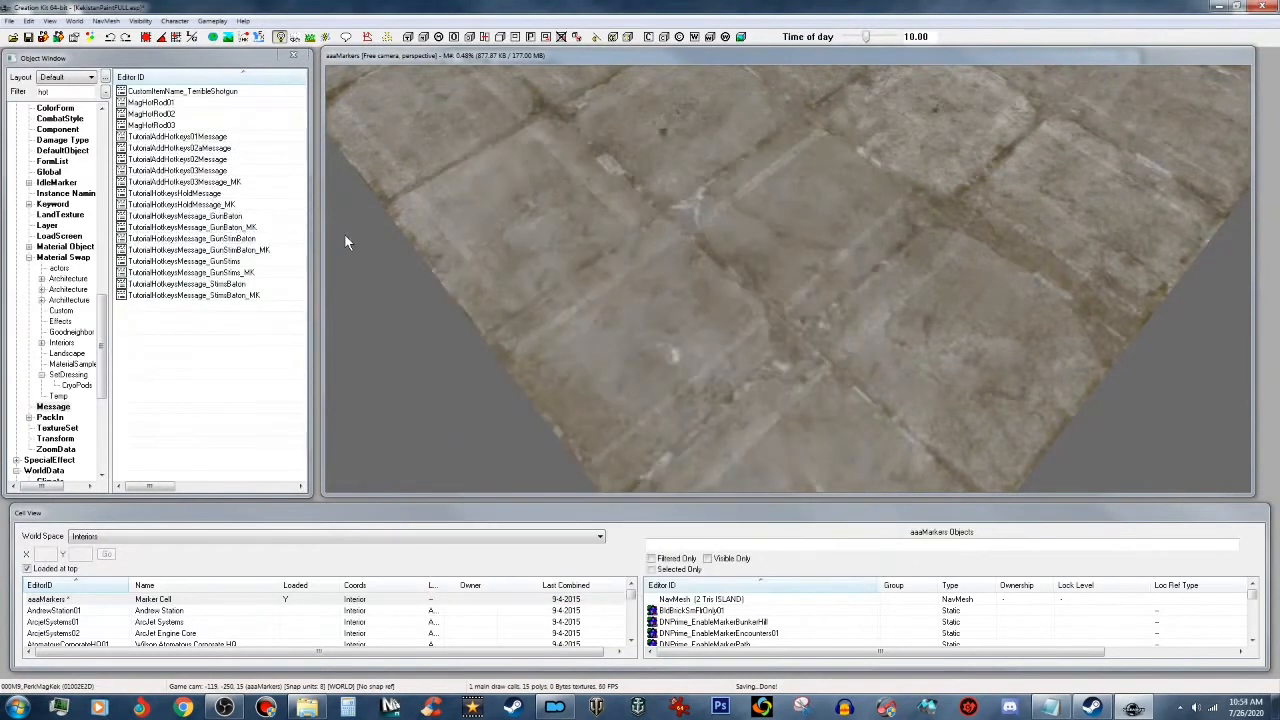
{"action": "left_click", "coordinate": [8, 86]}
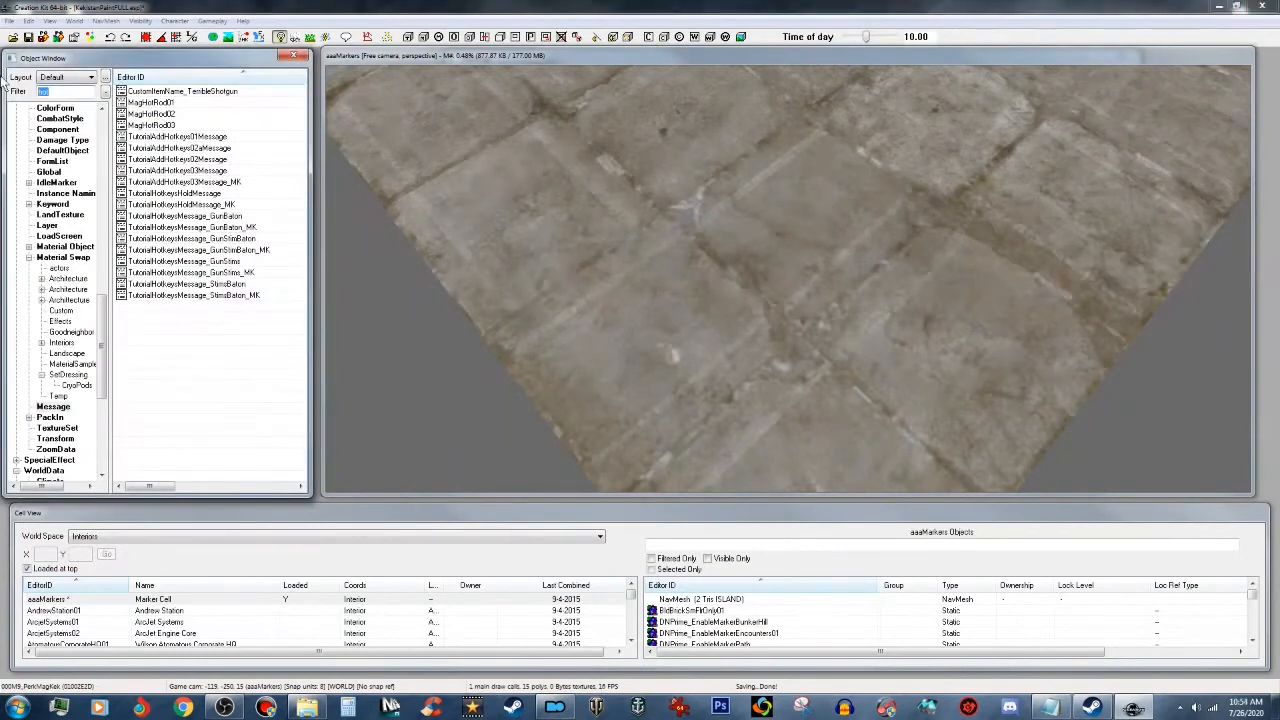
{"action": "type", "text": "000m9"}
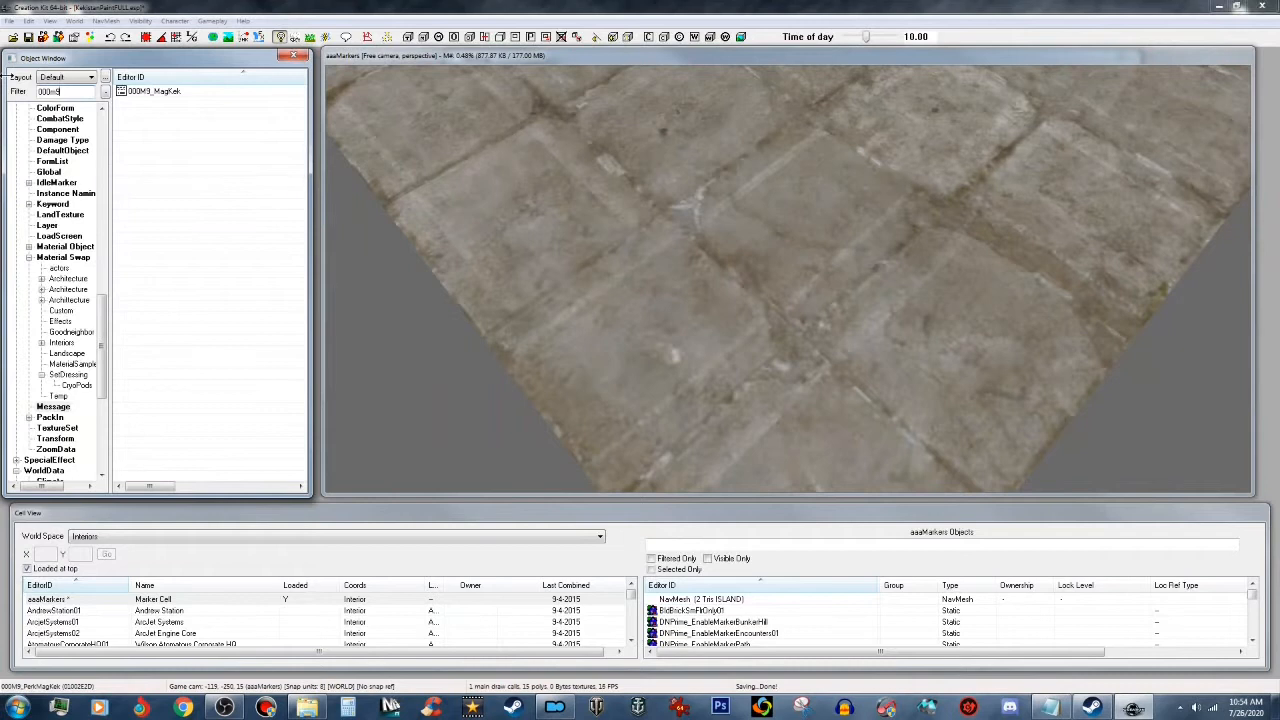
{"action": "left_click_drag", "start_coordinate": [103, 333], "coordinate": [111, 421]}
{"action": "left_click", "coordinate": [31, 470]}
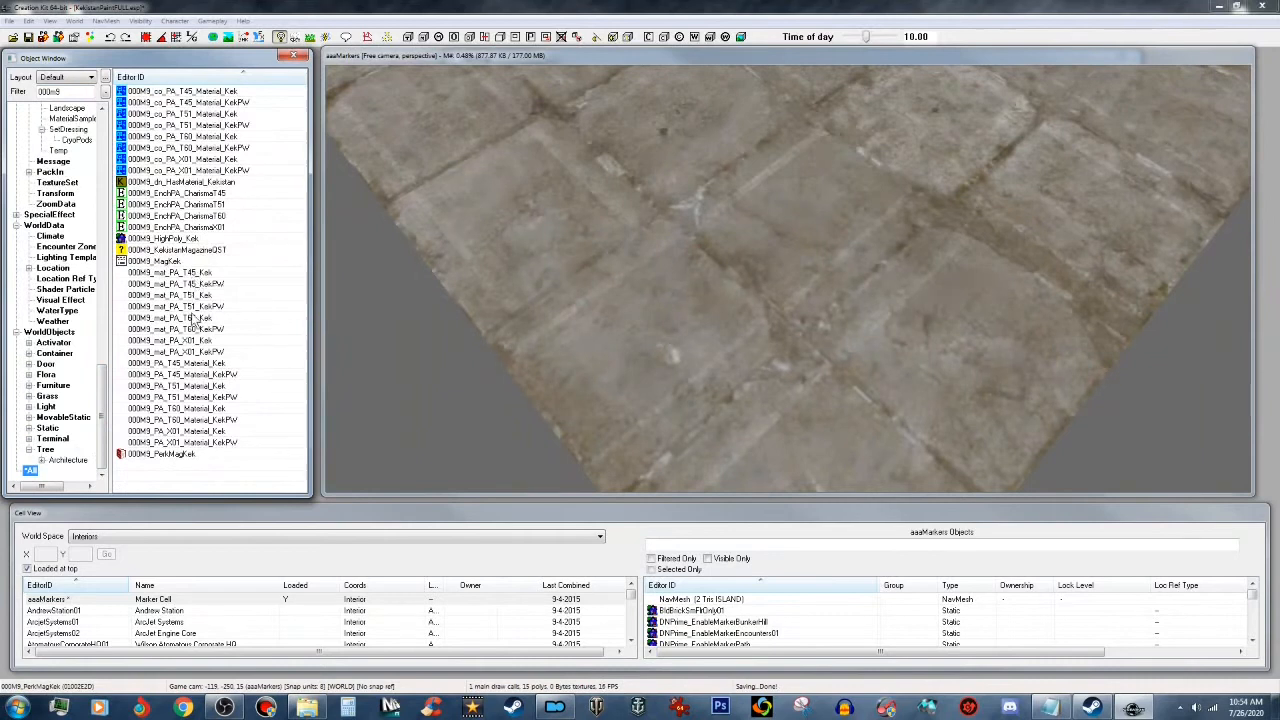
Step: Open the 000M9_PerkMagKek book and set its featured item message to 000M9_MagKek
{"action": "left_click", "coordinate": [190, 455]}
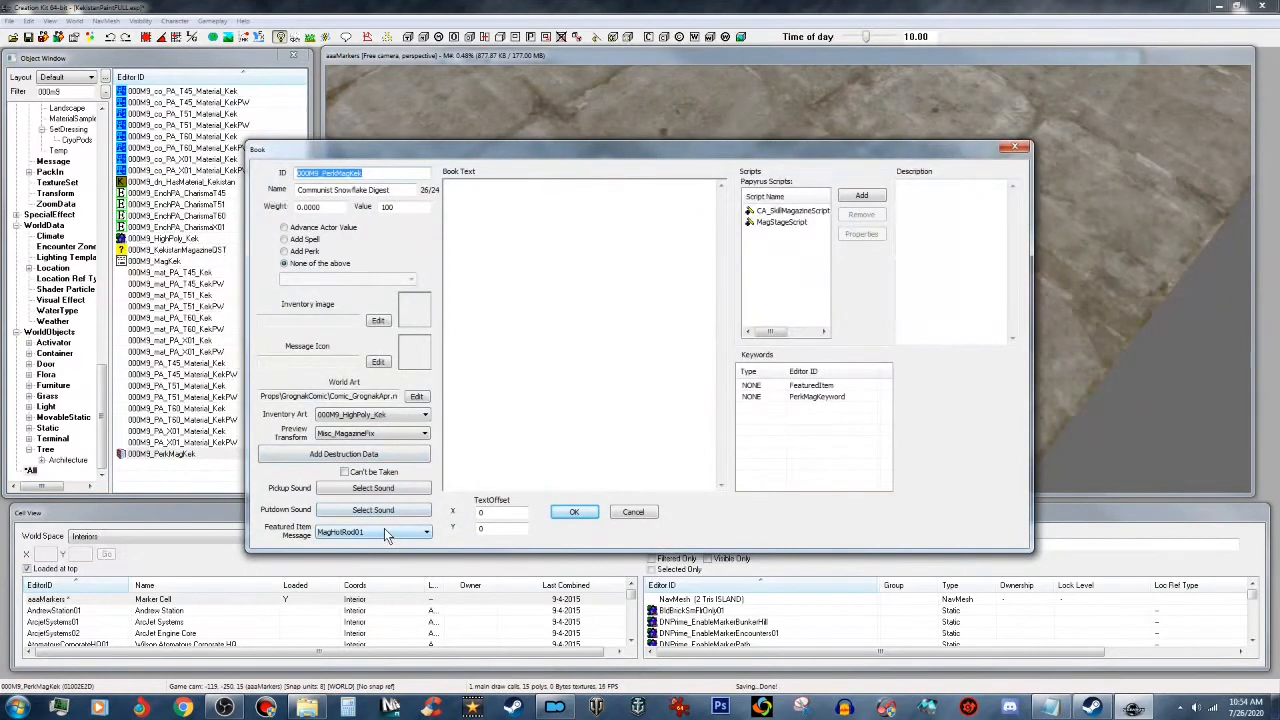
{"action": "left_click", "coordinate": [384, 532]}
{"action": "left_click_drag", "start_coordinate": [524, 400], "coordinate": [528, 267]}
{"action": "left_click", "coordinate": [437, 281]}
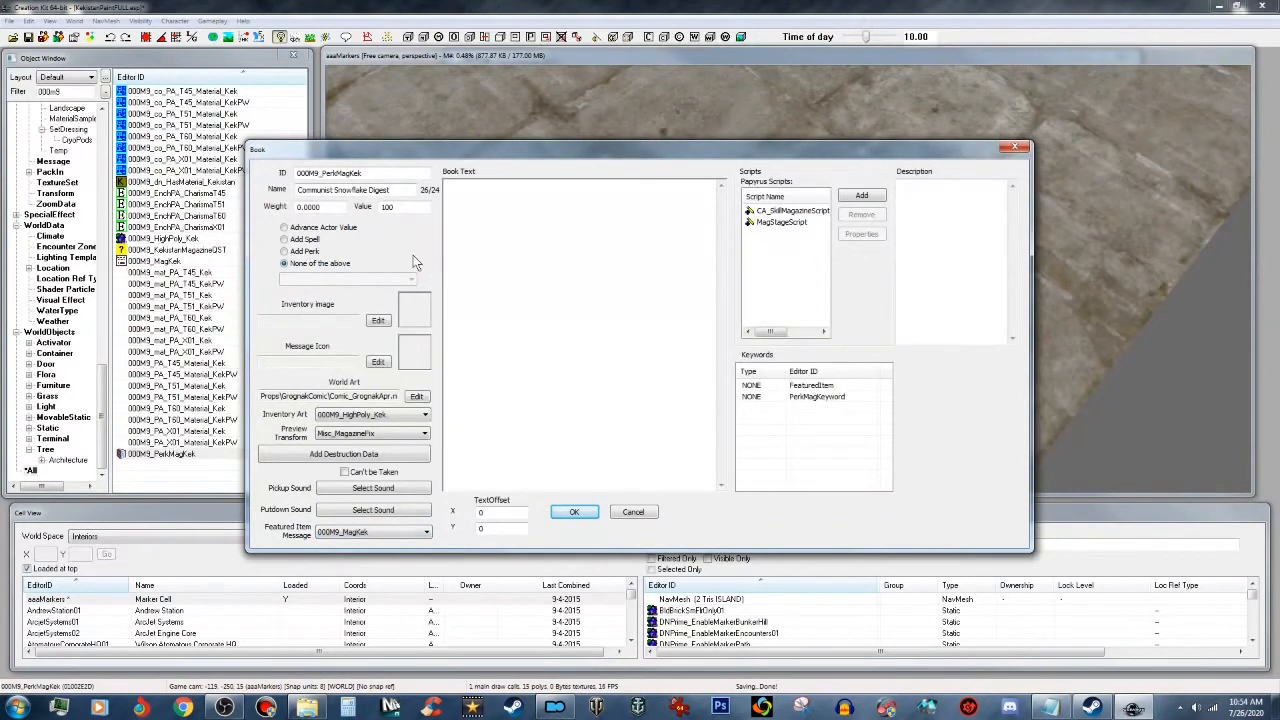
Step: In the book's MagStageScript properties, point PerksQuest to the 000M9_KekistanMagazineQST quest
{"action": "left_click", "coordinate": [790, 222]}
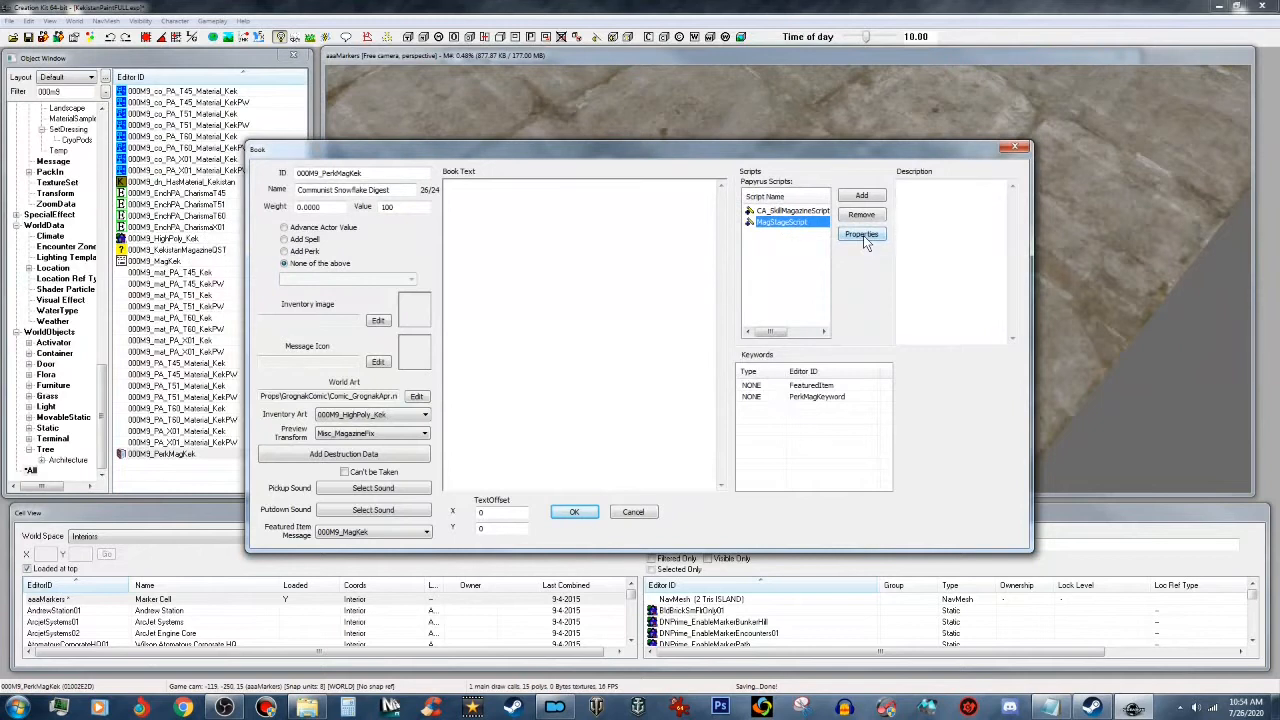
{"action": "left_click", "coordinate": [863, 235]}
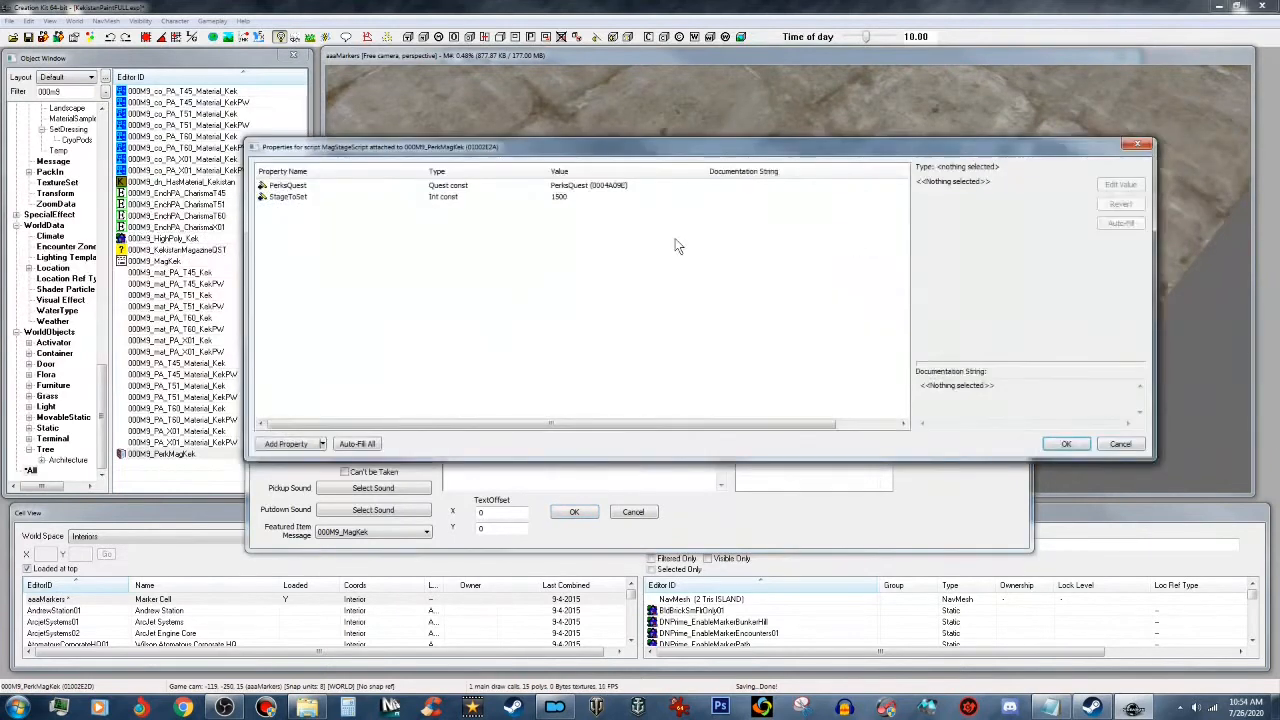
{"action": "left_click", "coordinate": [302, 187]}
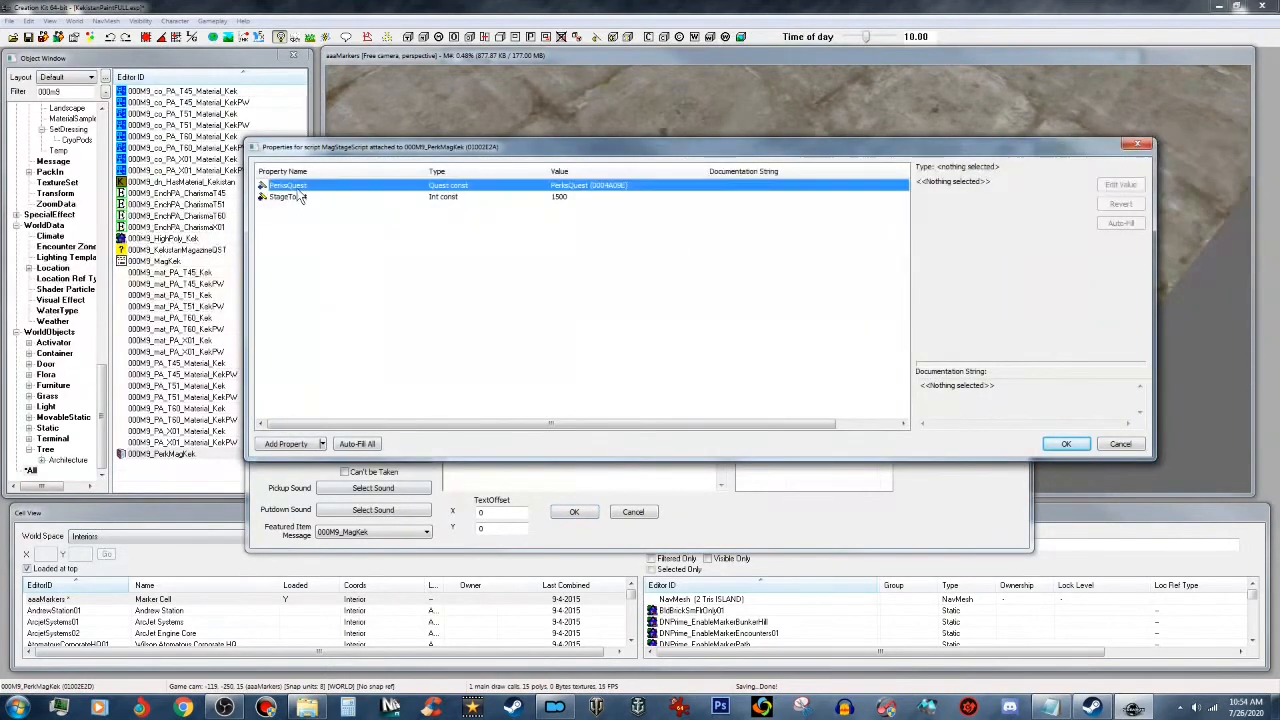
{"action": "left_click", "coordinate": [1005, 203]}
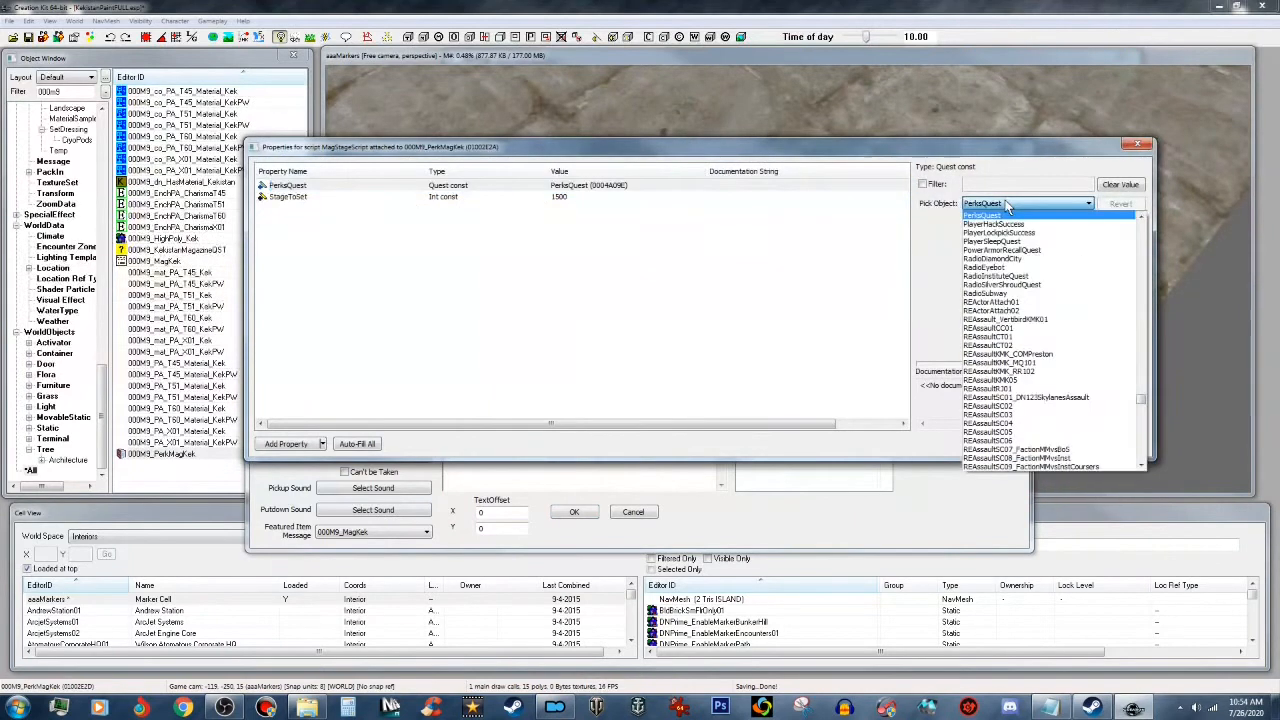
{"action": "left_click_drag", "start_coordinate": [1140, 399], "coordinate": [1142, 222]}
{"action": "left_click", "coordinate": [1054, 226]}
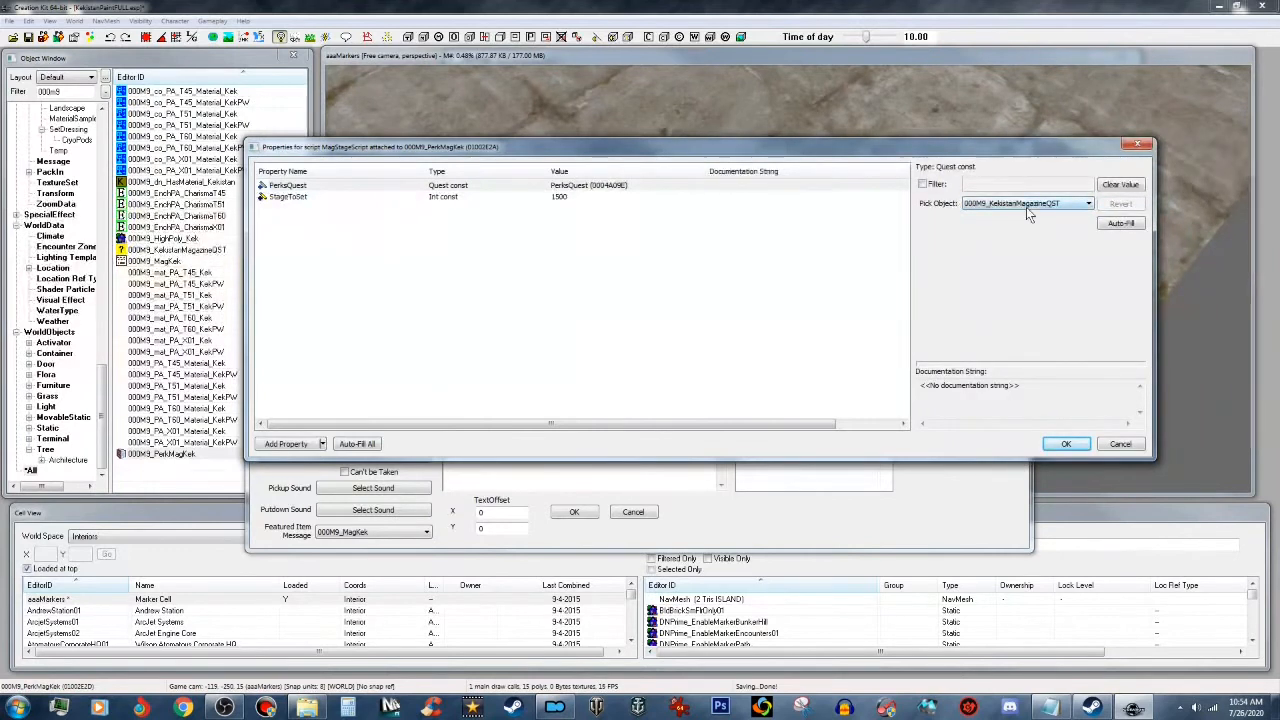
Step: Set the StageToSet property to 10, then accept the script properties and the book form
{"action": "left_click", "coordinate": [566, 197]}
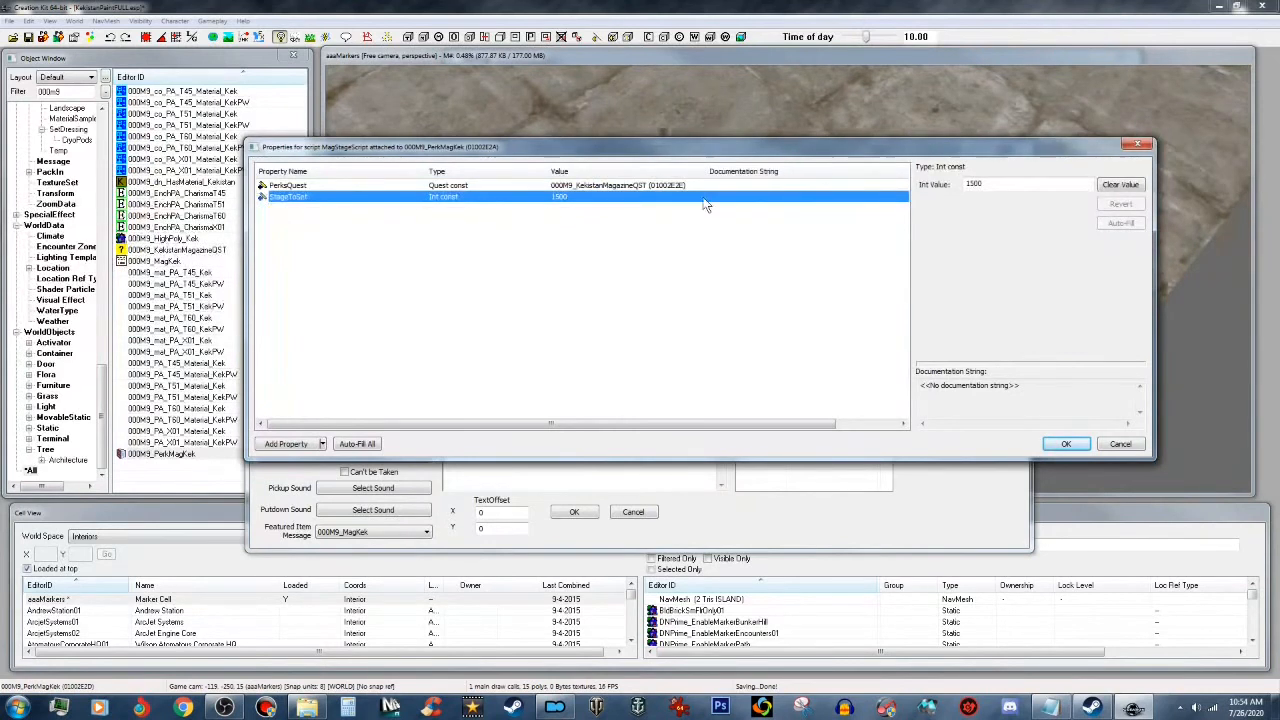
{"action": "double_click", "coordinate": [991, 181]}
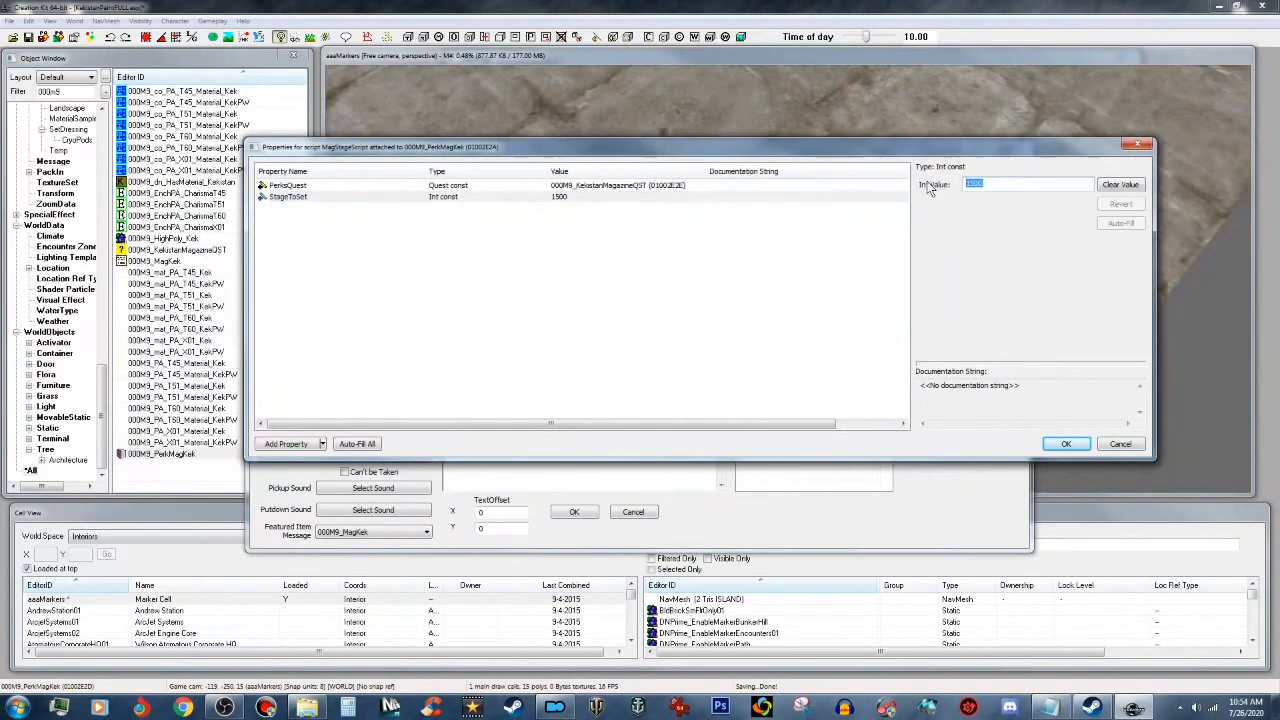
{"action": "type", "text": "10"}
{"action": "left_click", "coordinate": [636, 186]}
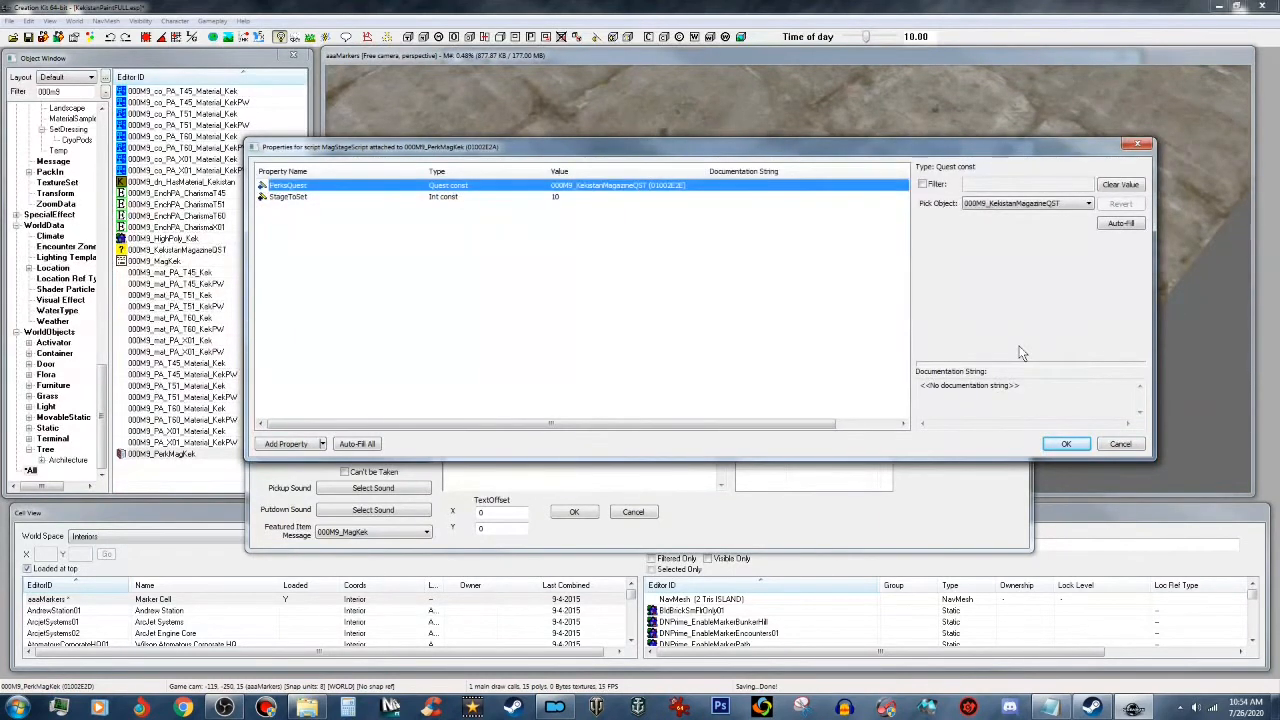
{"action": "left_click", "coordinate": [1066, 444]}
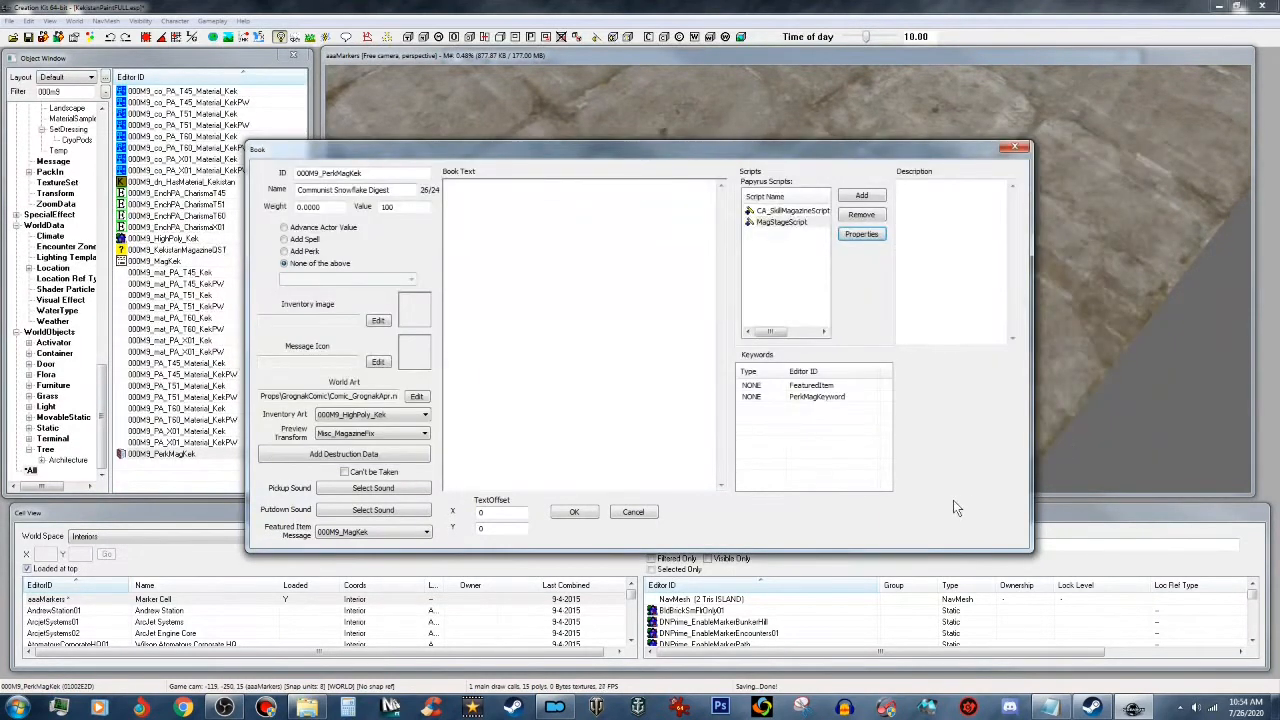
{"action": "left_click", "coordinate": [578, 516]}
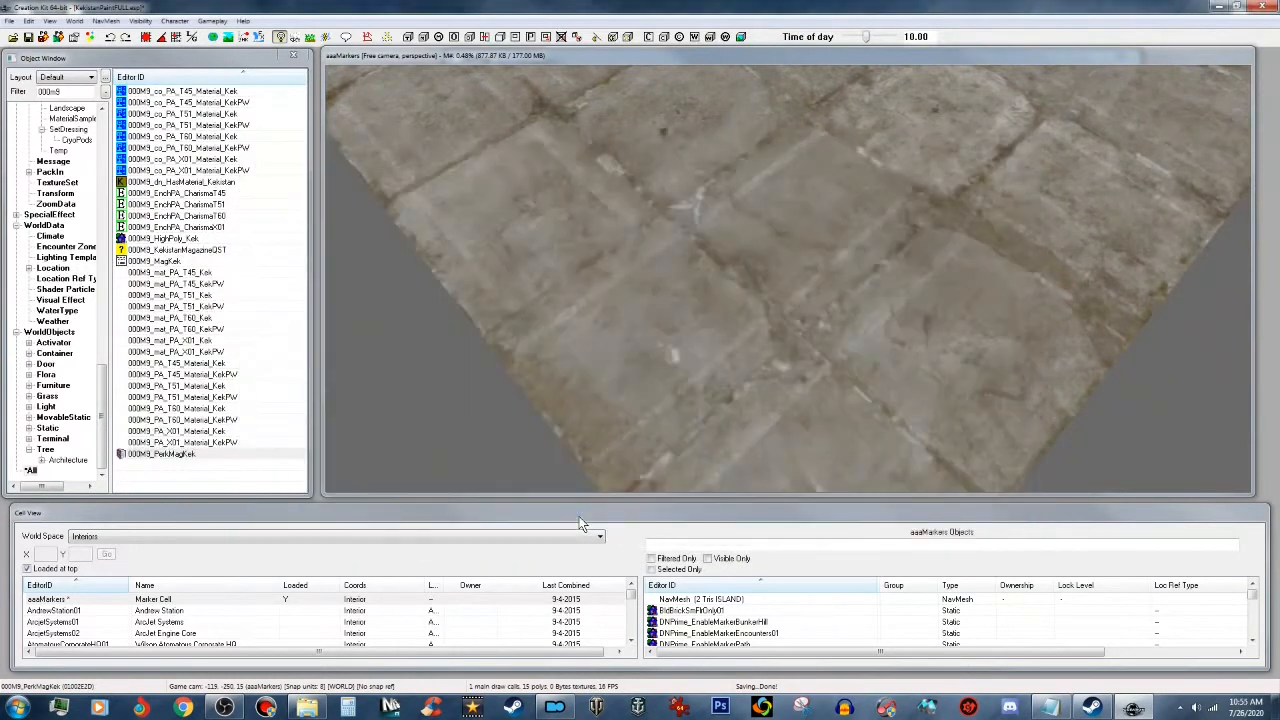
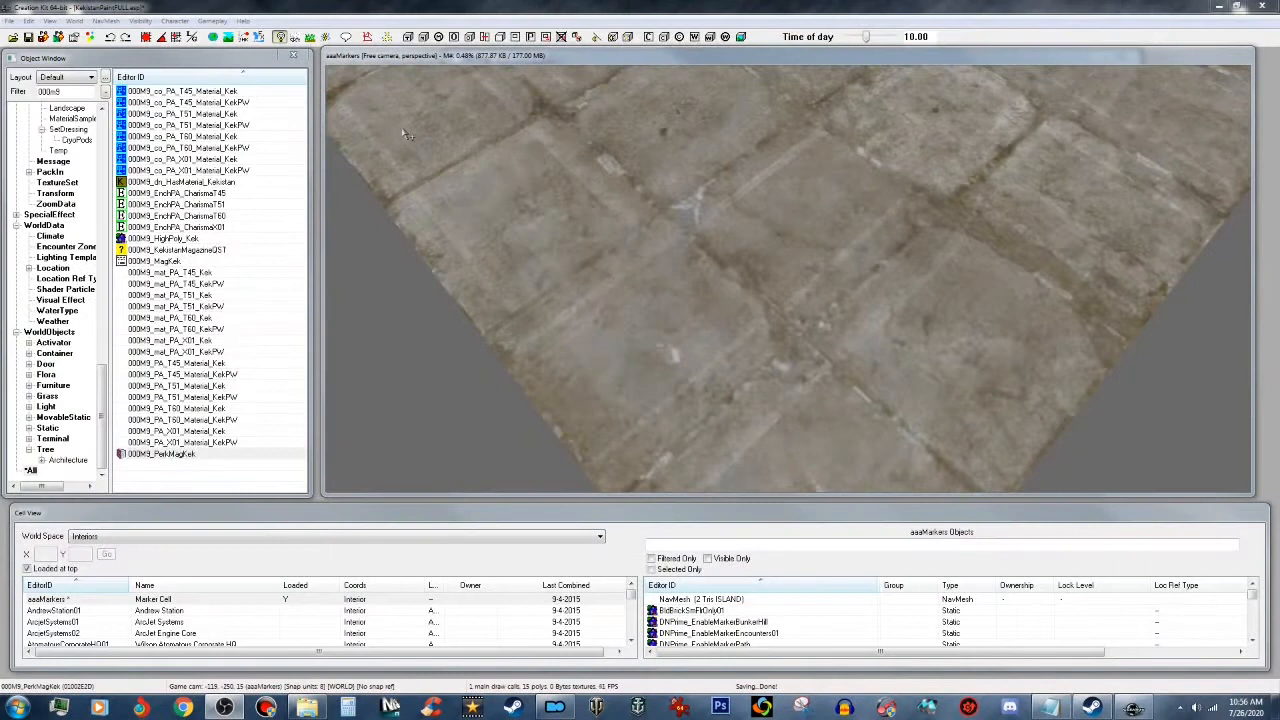
Step: Add a match condition using the GetStageDone function to the 000M9_co_PA_T45_Material_Kek constructible object
{"action": "left_click", "coordinate": [198, 92]}
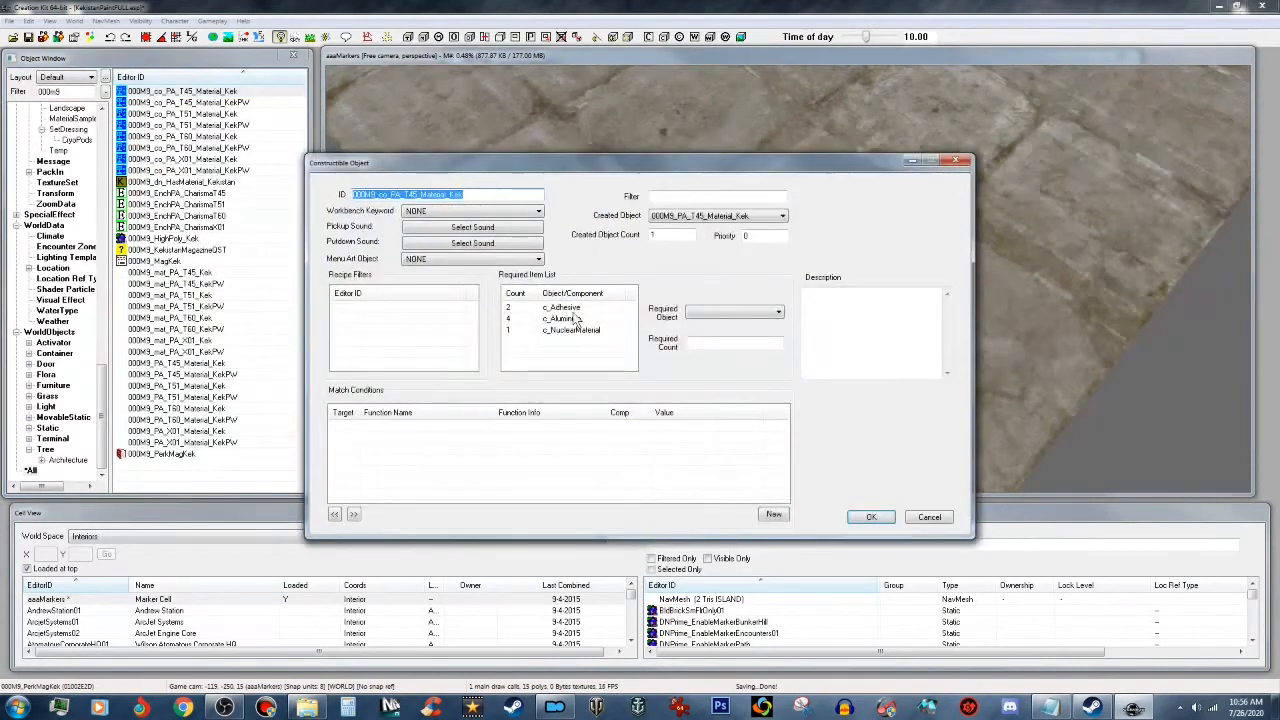
{"action": "right_click", "coordinate": [520, 457]}
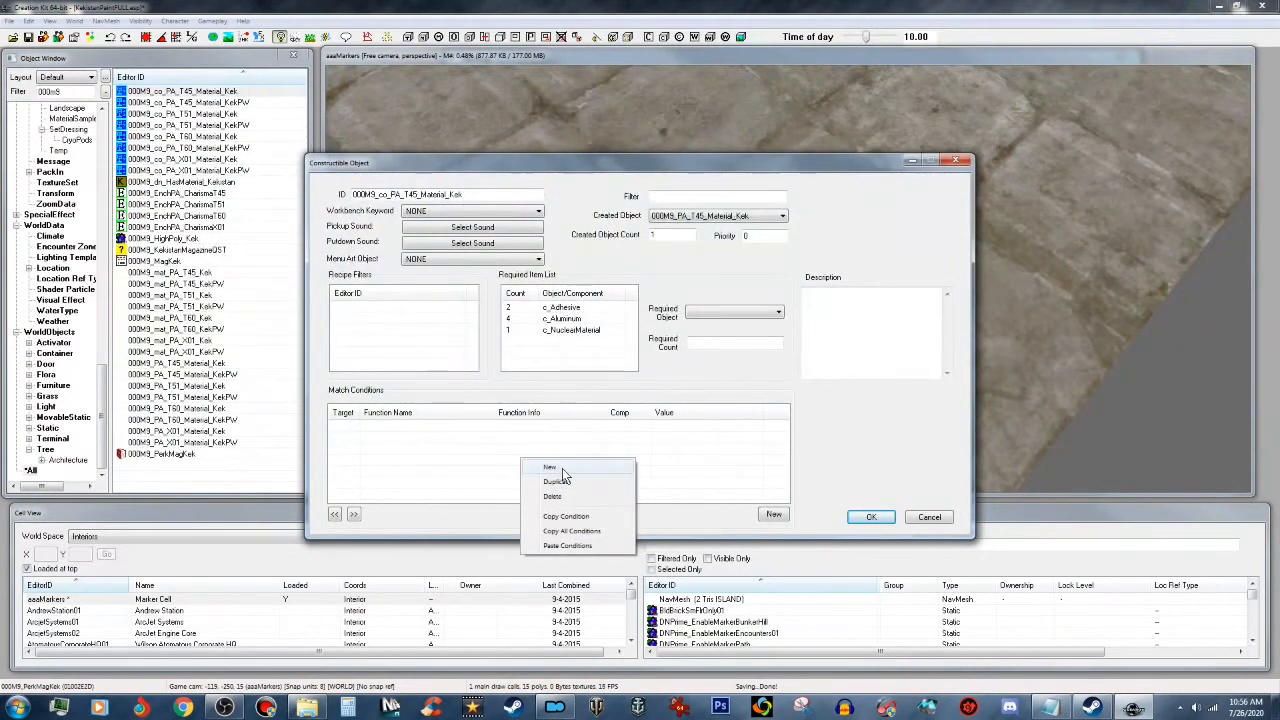
{"action": "left_click", "coordinate": [550, 467]}
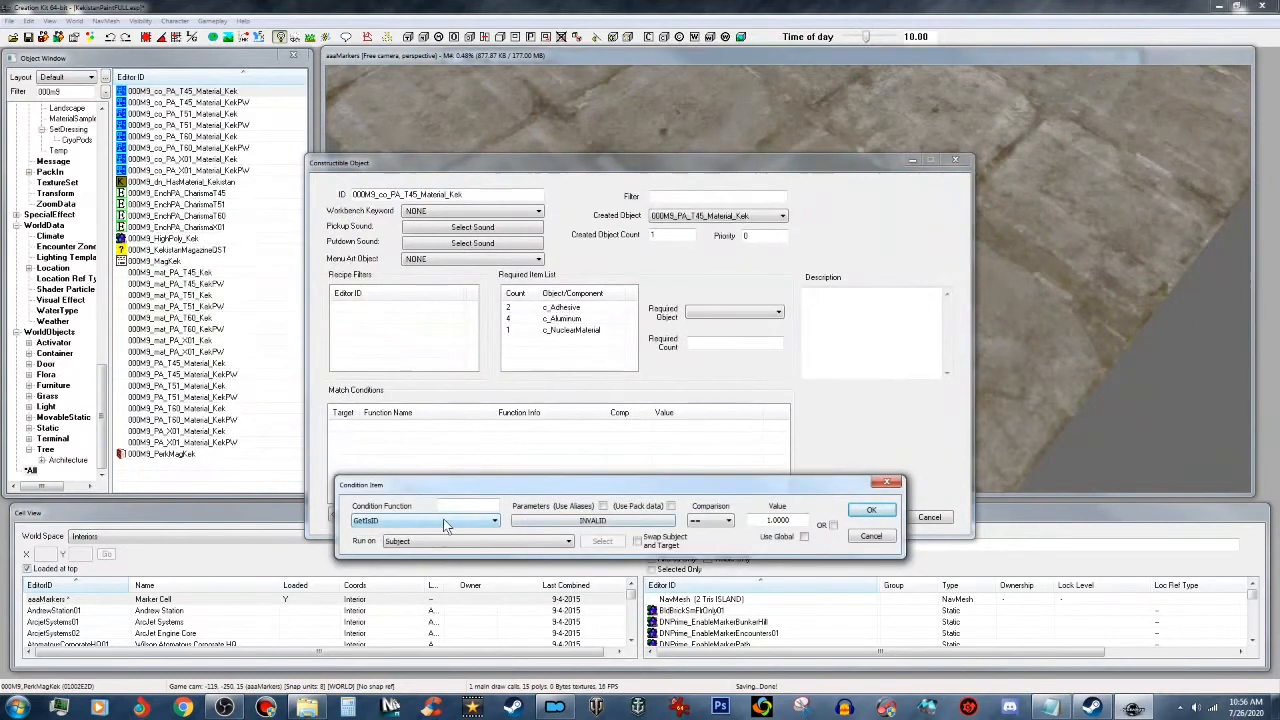
{"action": "left_click_drag", "start_coordinate": [525, 485], "coordinate": [567, 401]}
{"action": "left_click_drag", "start_coordinate": [618, 173], "coordinate": [619, 148]}
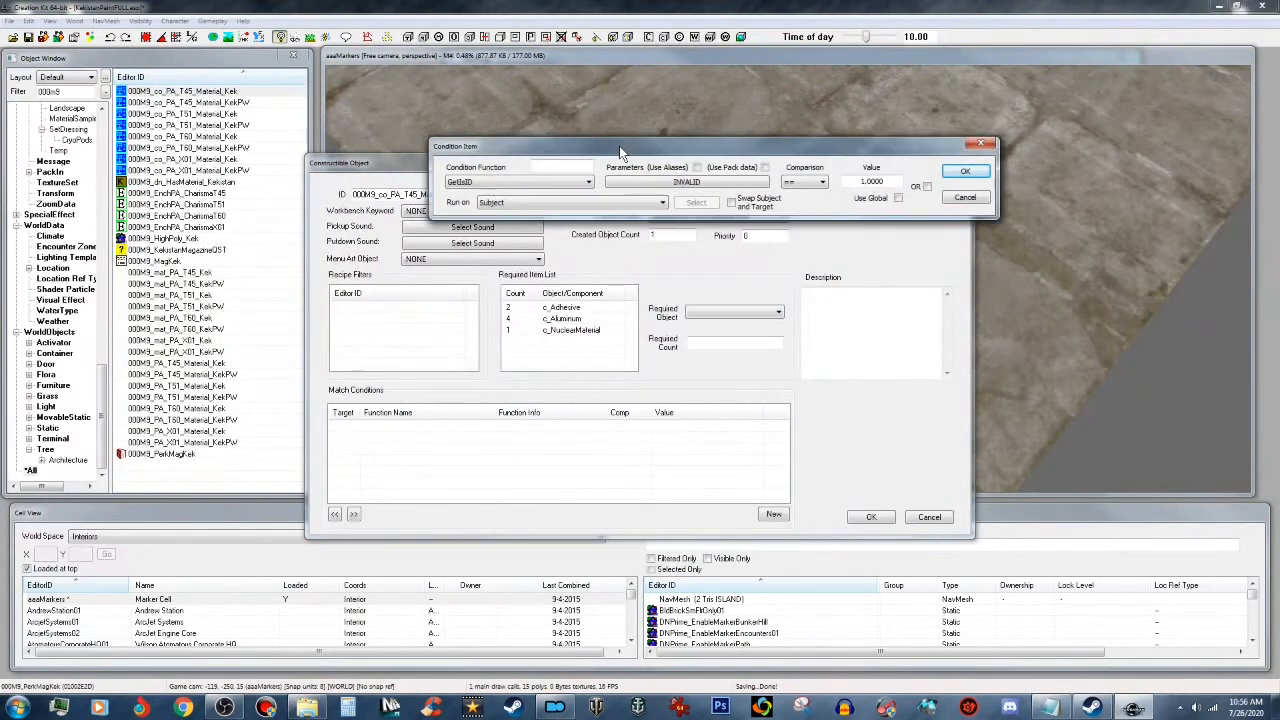
{"action": "left_click", "coordinate": [547, 178]}
{"action": "scroll", "coordinate": [522, 379], "scroll_direction": "down", "scroll_amount": 3}
{"action": "scroll", "coordinate": [522, 379], "scroll_direction": "down", "scroll_amount": 2}
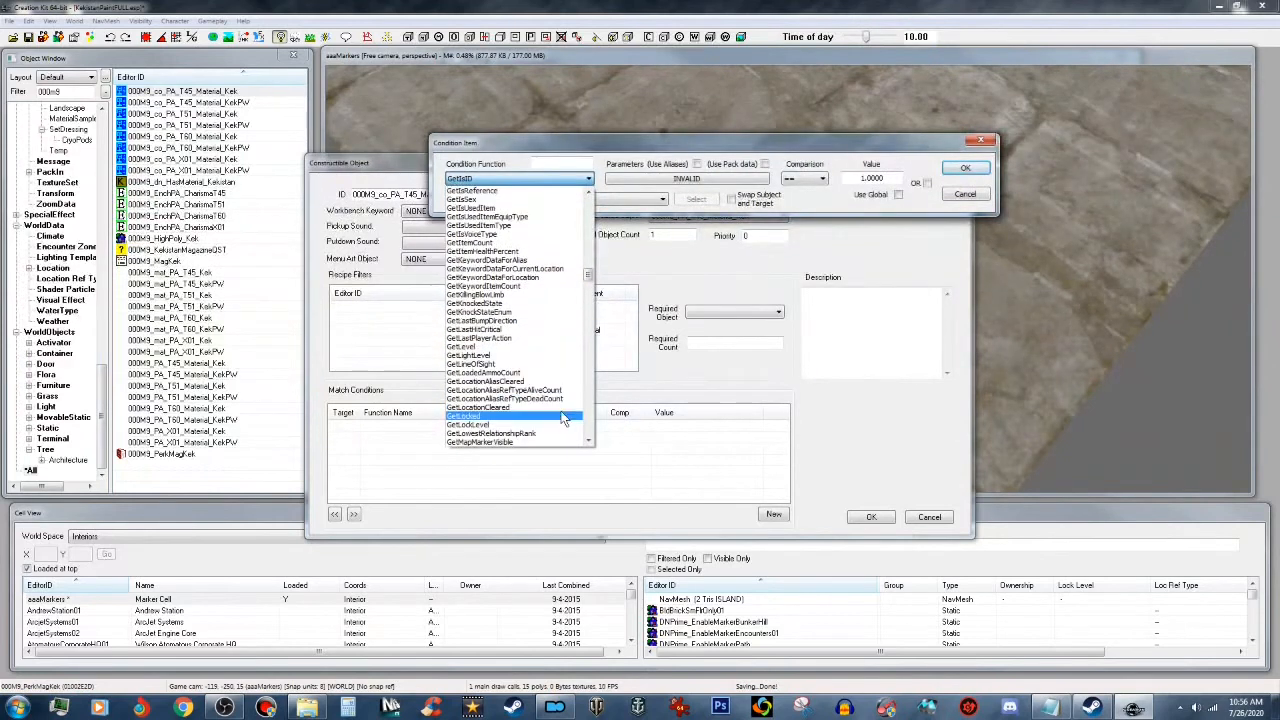
{"action": "left_click", "coordinate": [589, 442]}
{"action": "left_click_drag", "start_coordinate": [589, 444], "coordinate": [589, 444]}
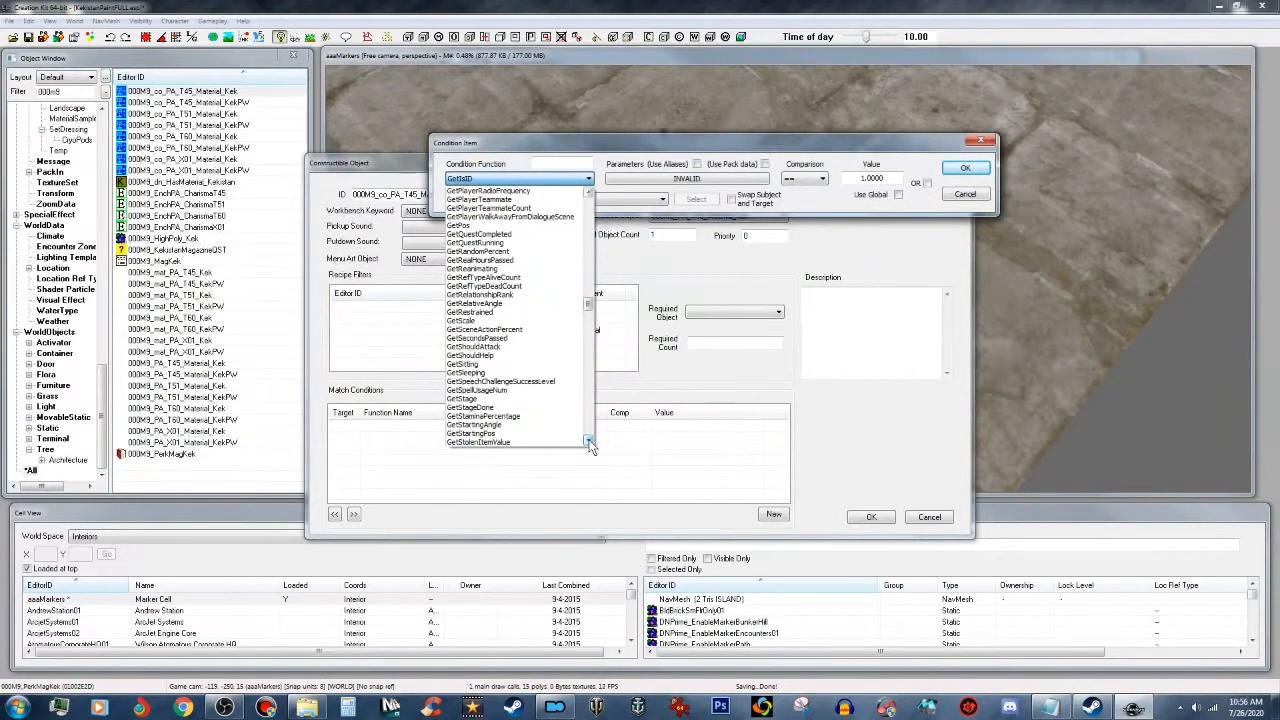
{"action": "left_click", "coordinate": [500, 409]}
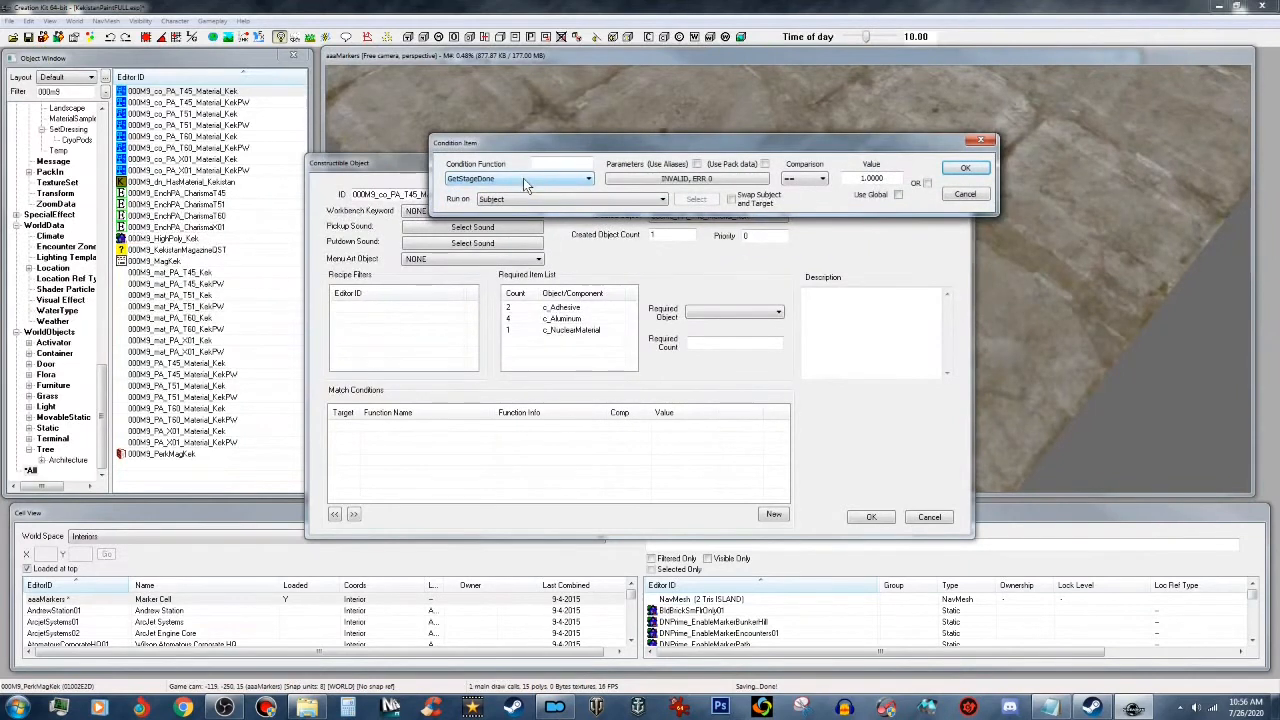
Step: Set the condition's parameters to quest 000M9_KekistanMagazineQST and stage 10 - Kekistan Magazine Quest, and accept the condition
{"action": "left_click", "coordinate": [679, 177]}
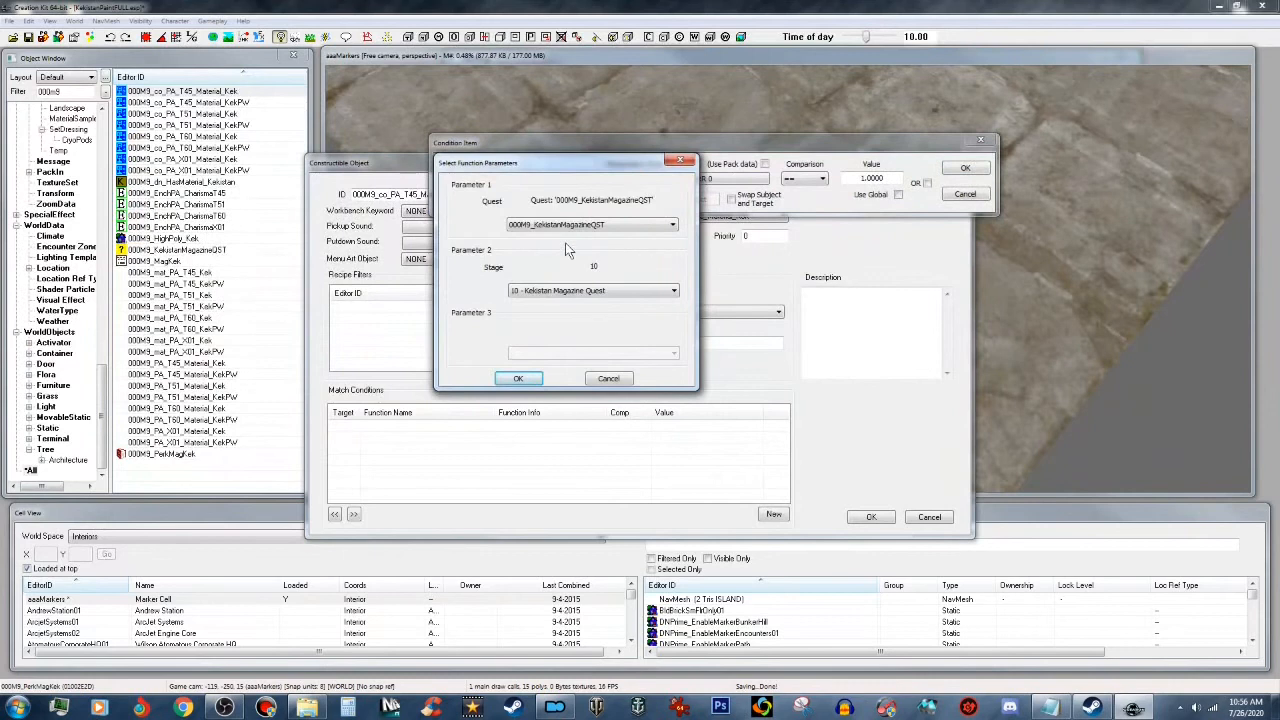
{"action": "left_click", "coordinate": [669, 227]}
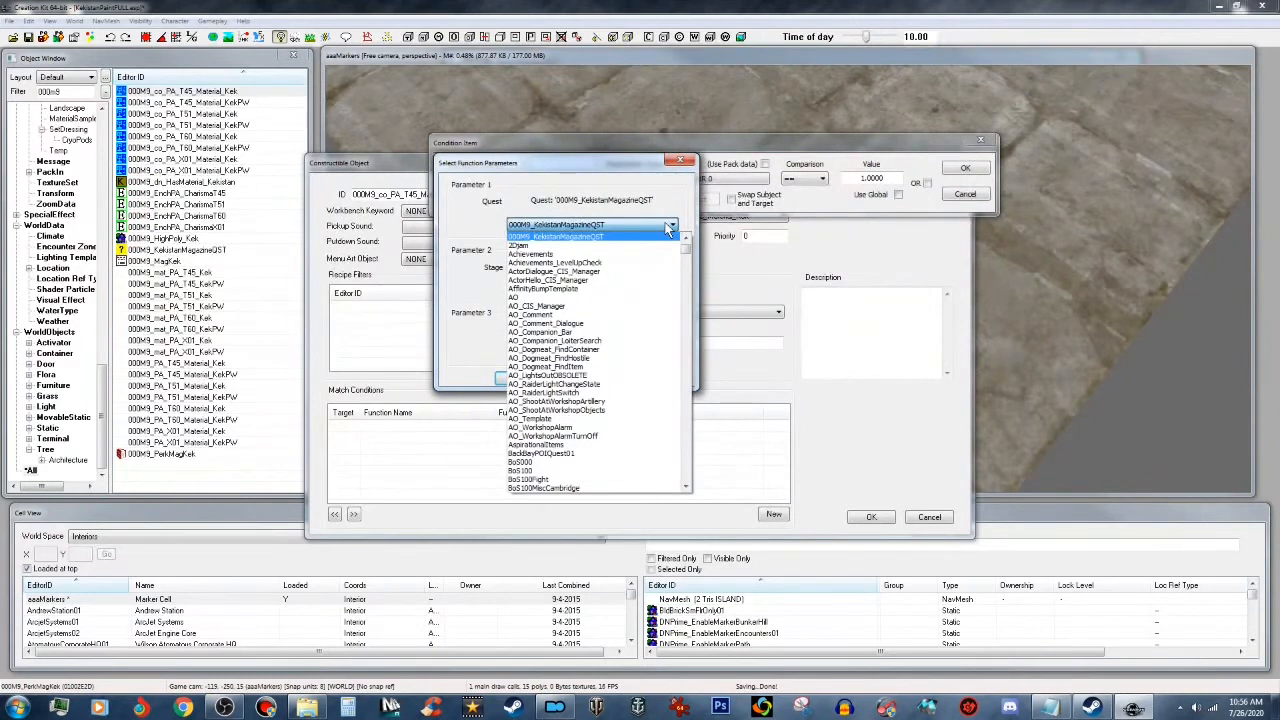
{"action": "left_click", "coordinate": [669, 228]}
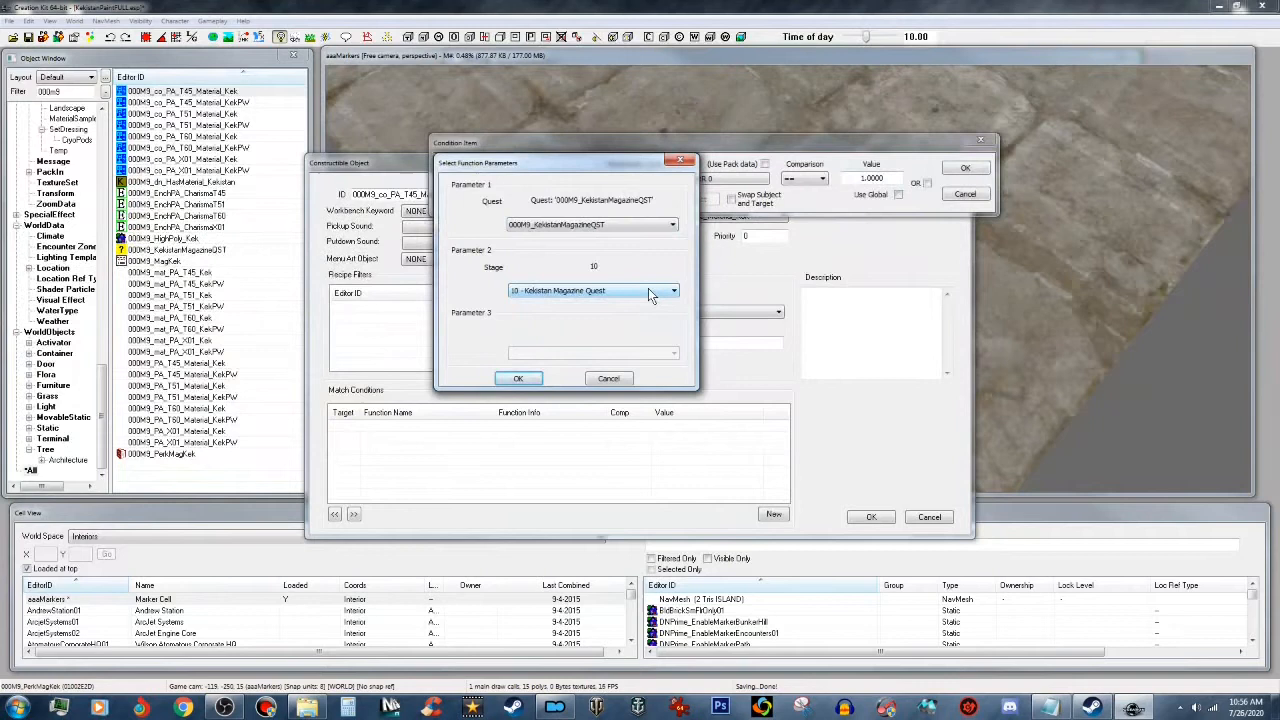
{"action": "left_click", "coordinate": [518, 379]}
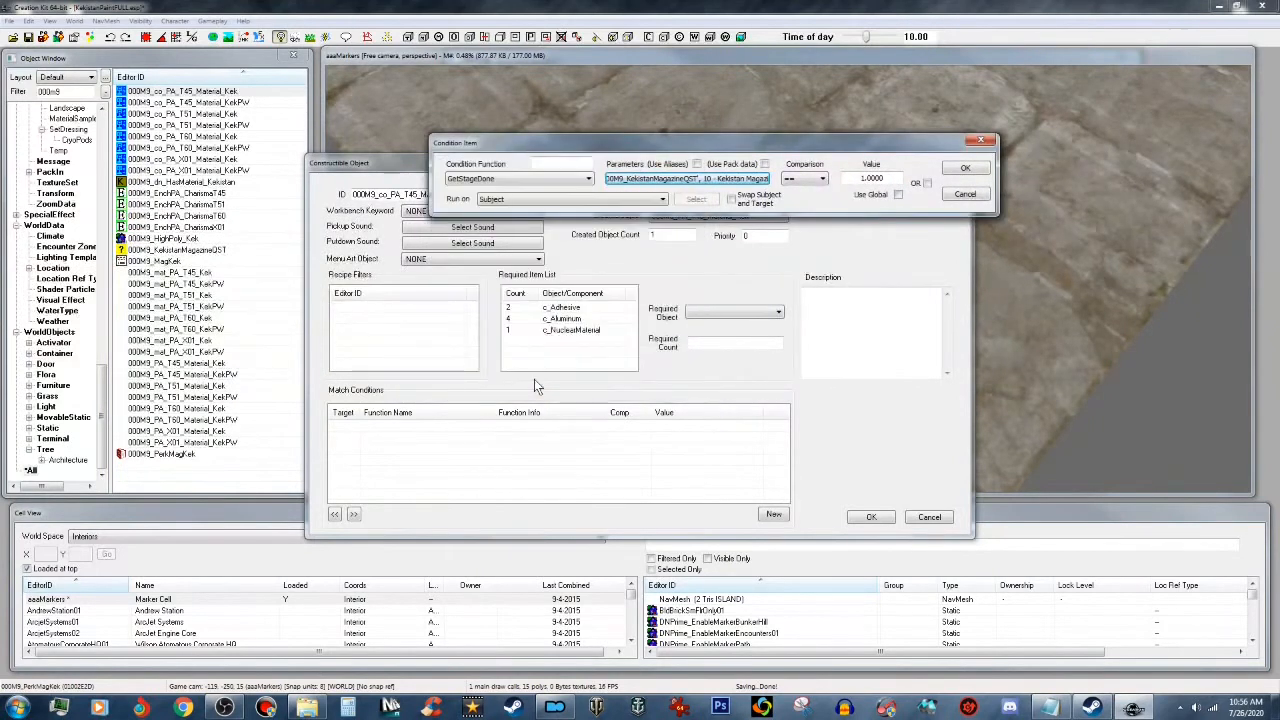
{"action": "left_click", "coordinate": [966, 172]}
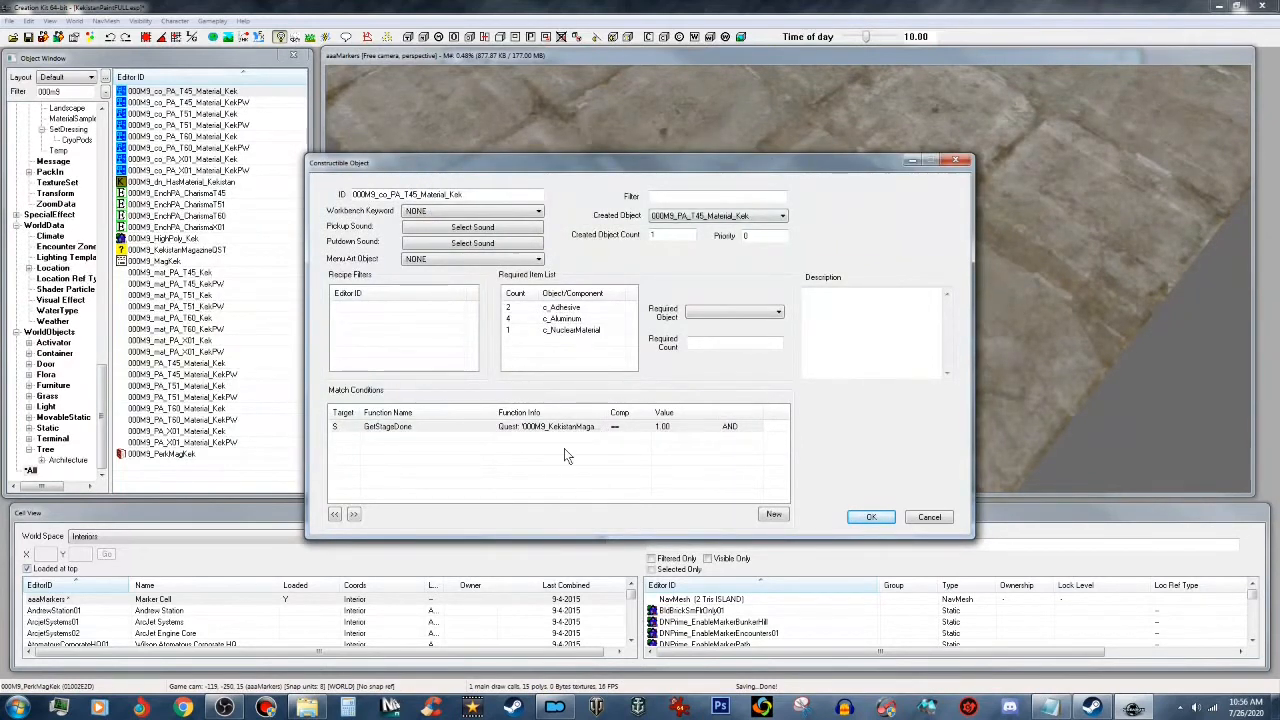
Step: Copy the GetStageDone condition and save the T45 Kek constructible object
{"action": "left_click", "coordinate": [572, 426]}
{"action": "right_click", "coordinate": [572, 426]}
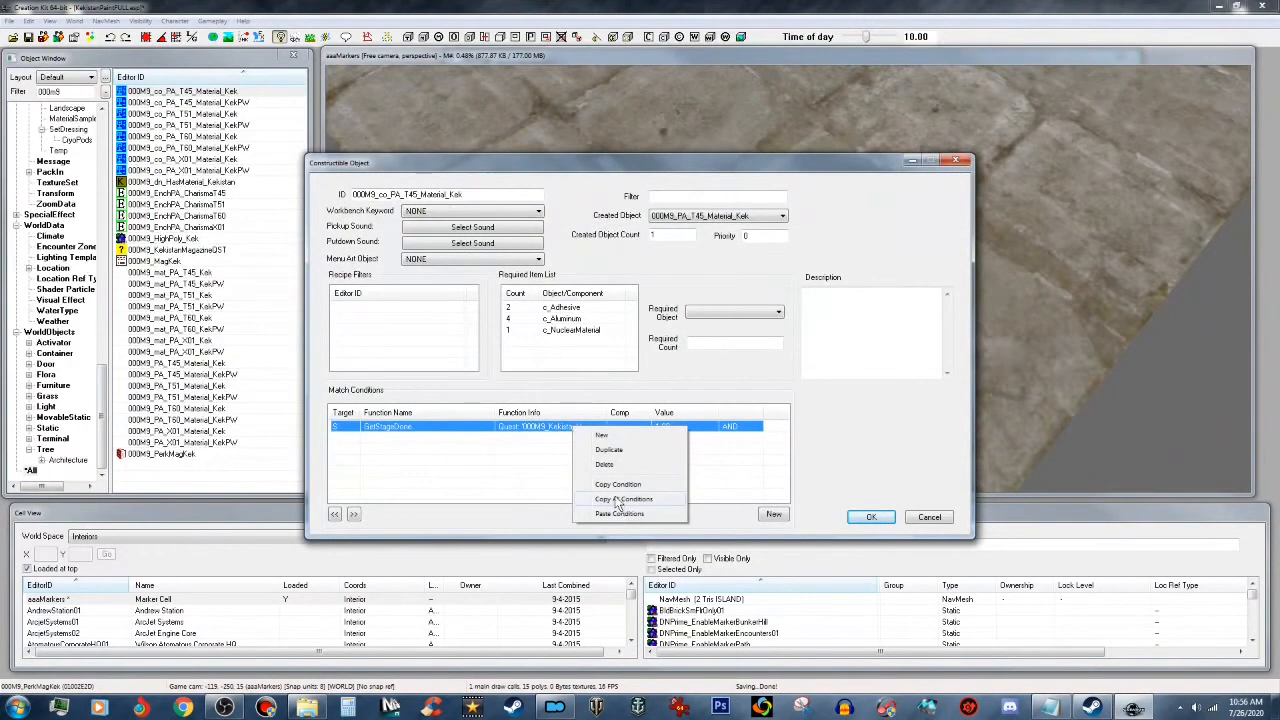
{"action": "left_click", "coordinate": [628, 485]}
{"action": "left_click", "coordinate": [871, 516]}
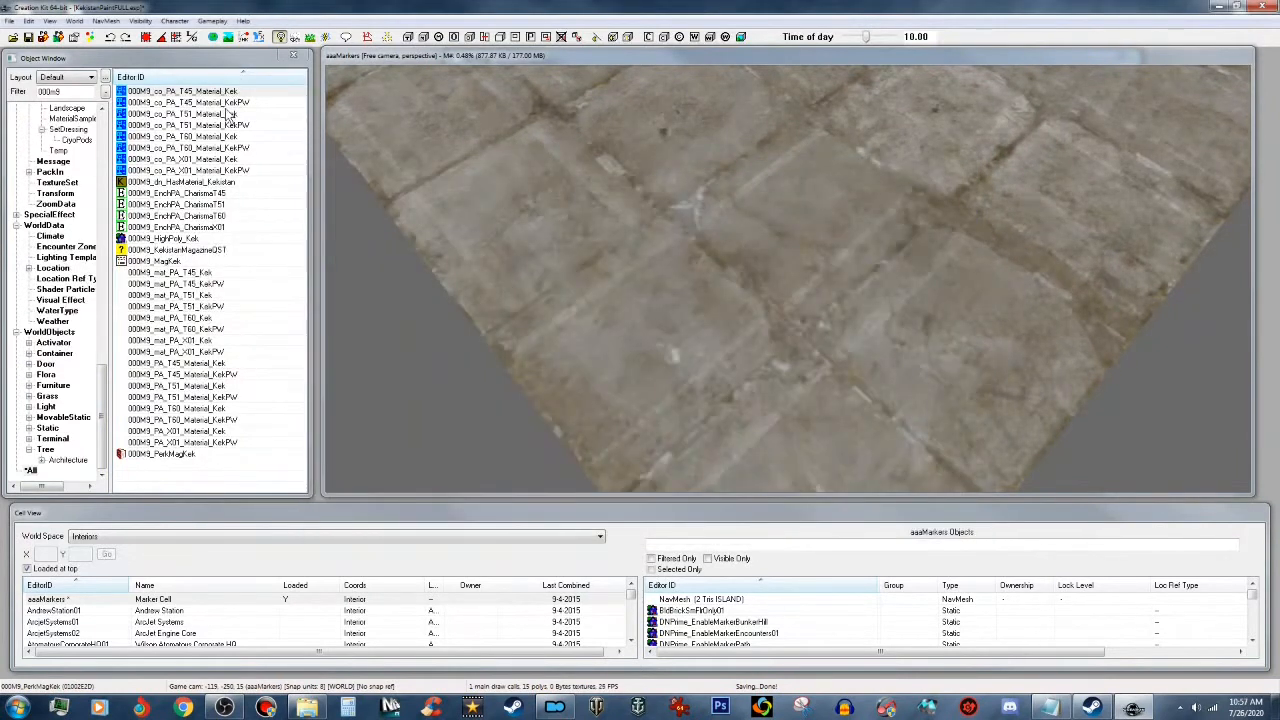
Step: Paste the copied condition into 000M9_co_PA_T45_Material_KekPW and save that recipe
{"action": "left_click", "coordinate": [234, 103]}
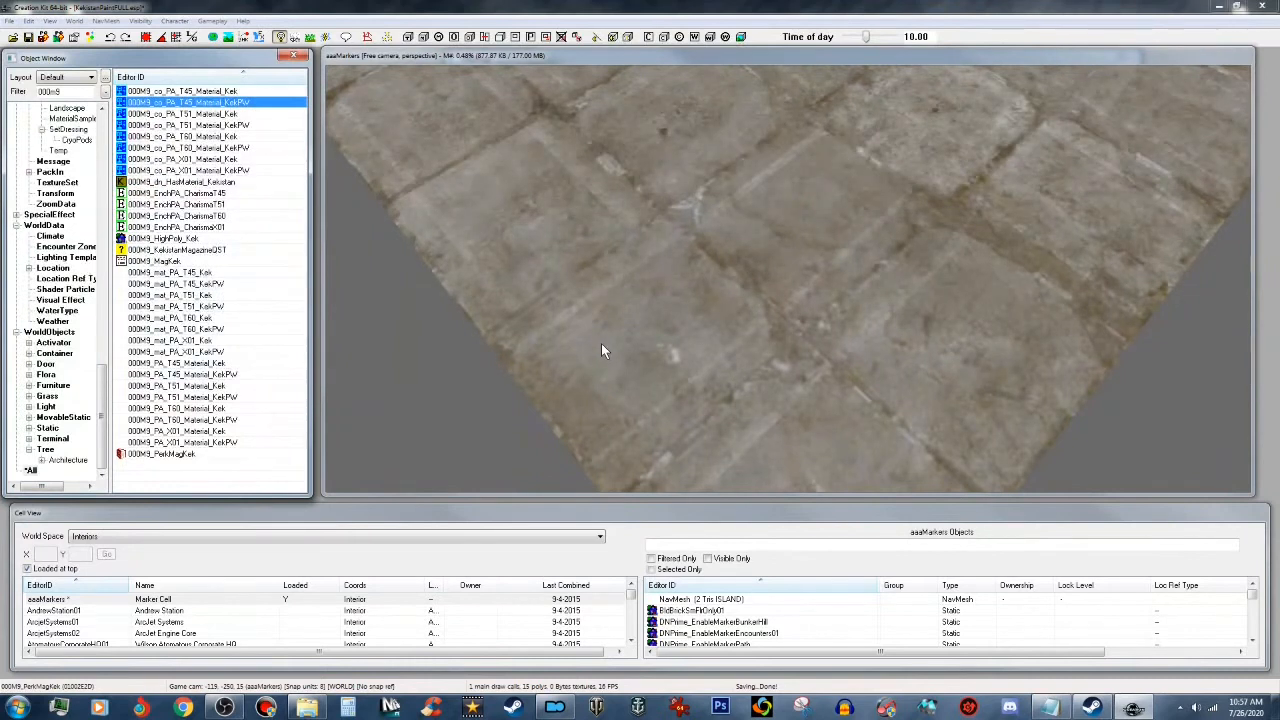
{"action": "right_click", "coordinate": [554, 469]}
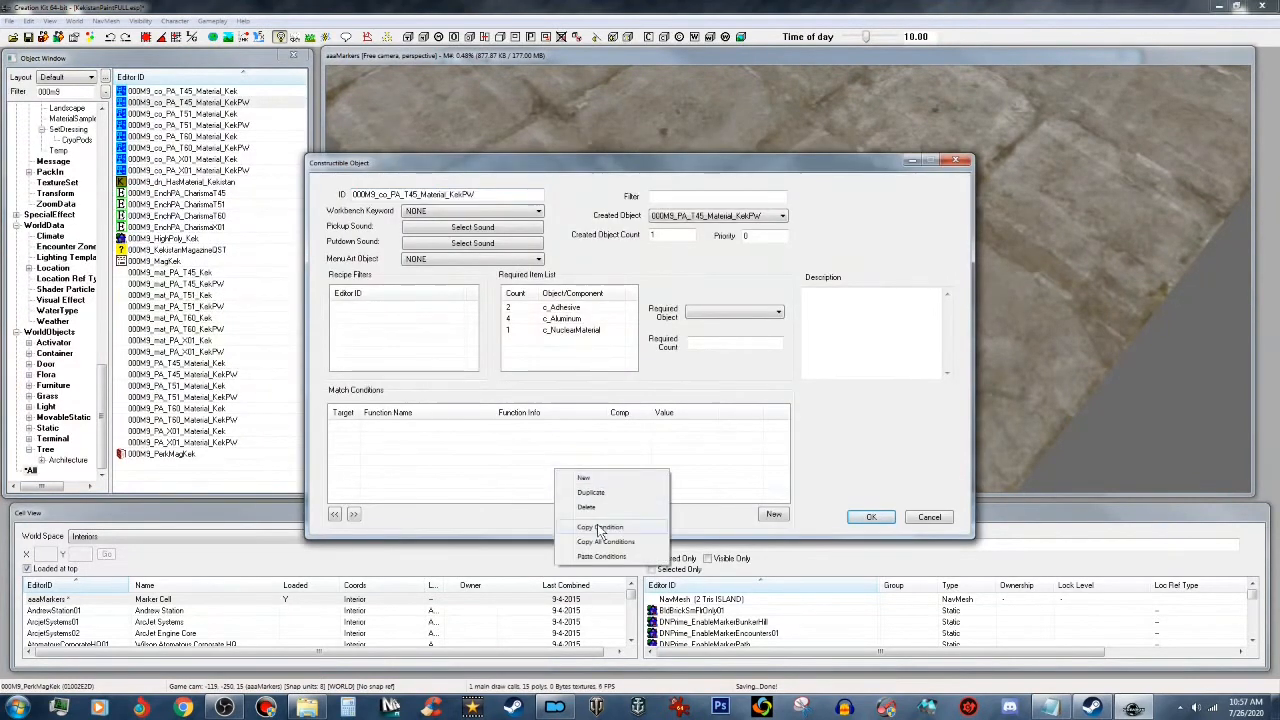
{"action": "left_click", "coordinate": [604, 557]}
{"action": "left_click", "coordinate": [873, 517]}
Step: Paste the copied GetStageDone condition into the 000M9_co_PA_T51_Material_Kek recipe and save it
{"action": "left_click", "coordinate": [238, 114]}
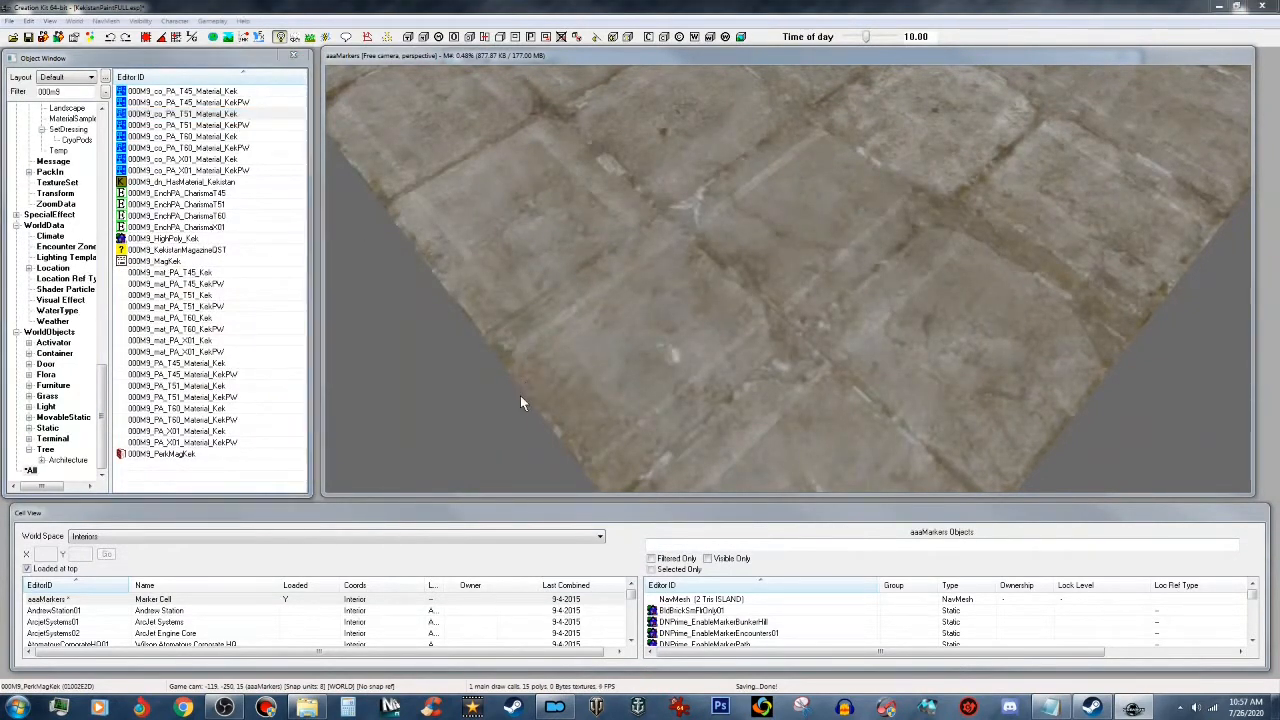
{"action": "key", "text": "Return"}
{"action": "right_click", "coordinate": [531, 461]}
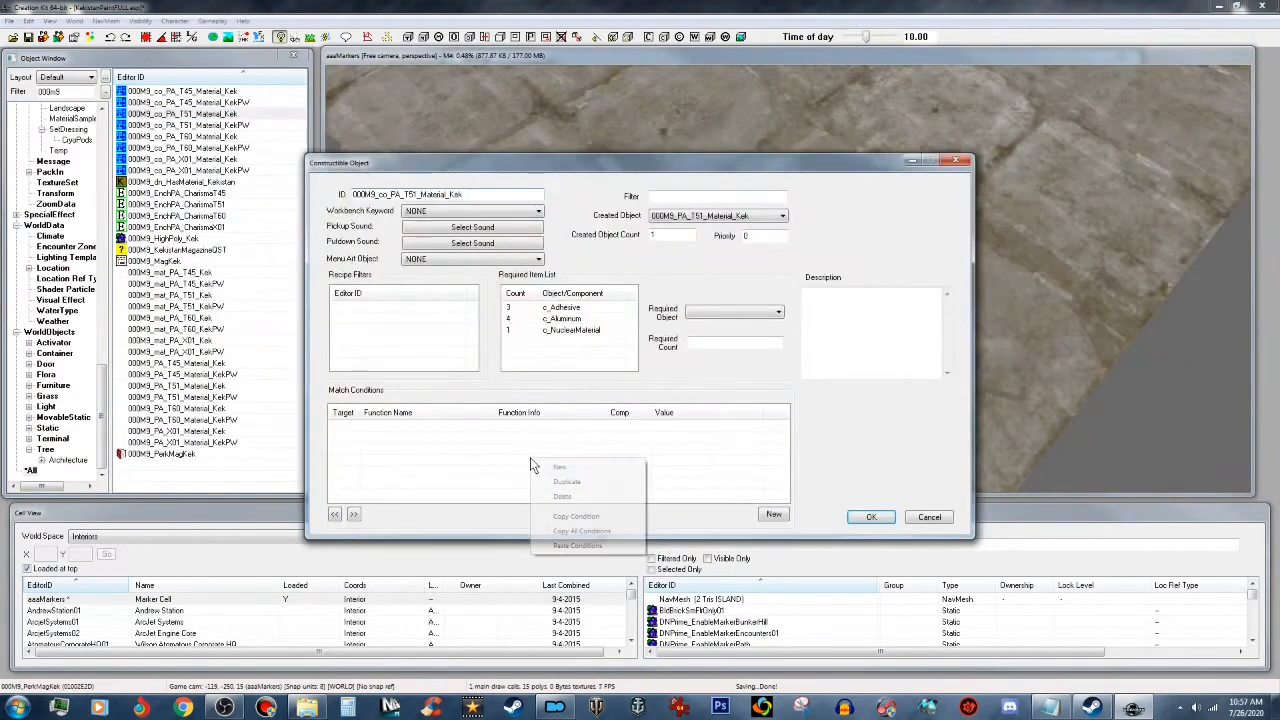
{"action": "left_click", "coordinate": [577, 545]}
{"action": "left_click", "coordinate": [871, 516]}
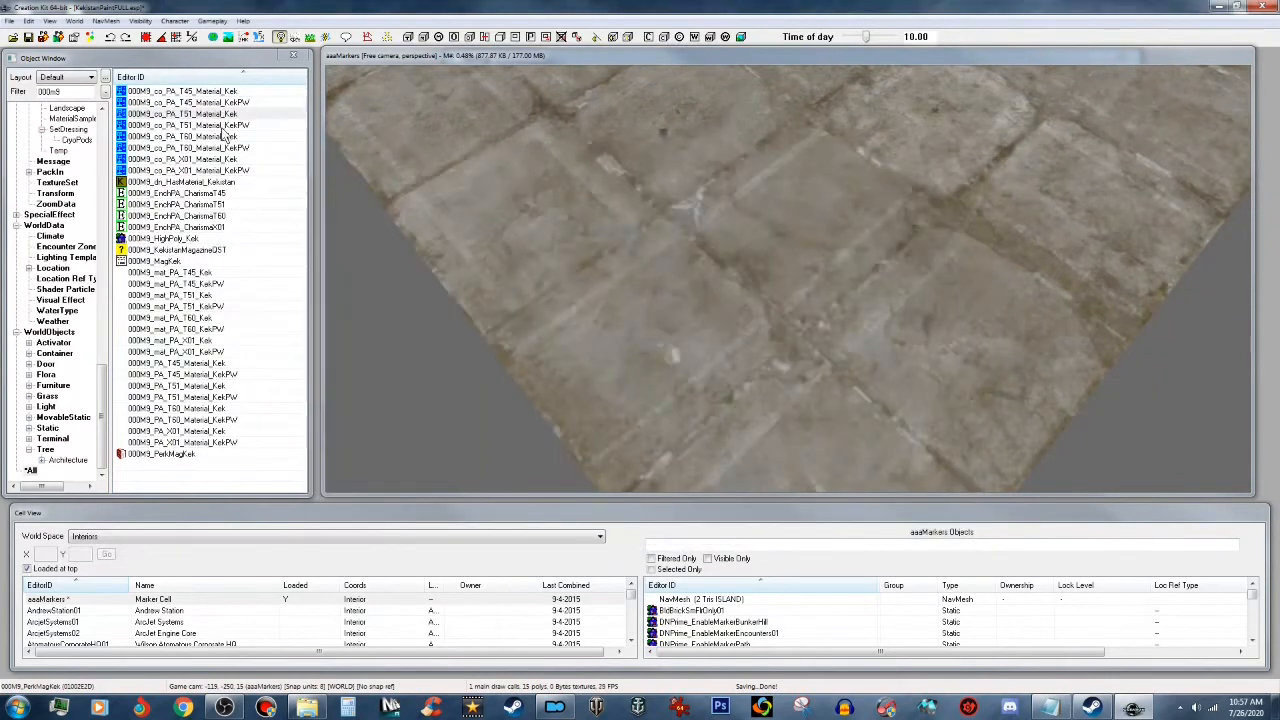
Step: Paste the copied GetStageDone condition into the 000M9_co_PA_T51_Material_KekPW recipe and save it
{"action": "left_click", "coordinate": [227, 128]}
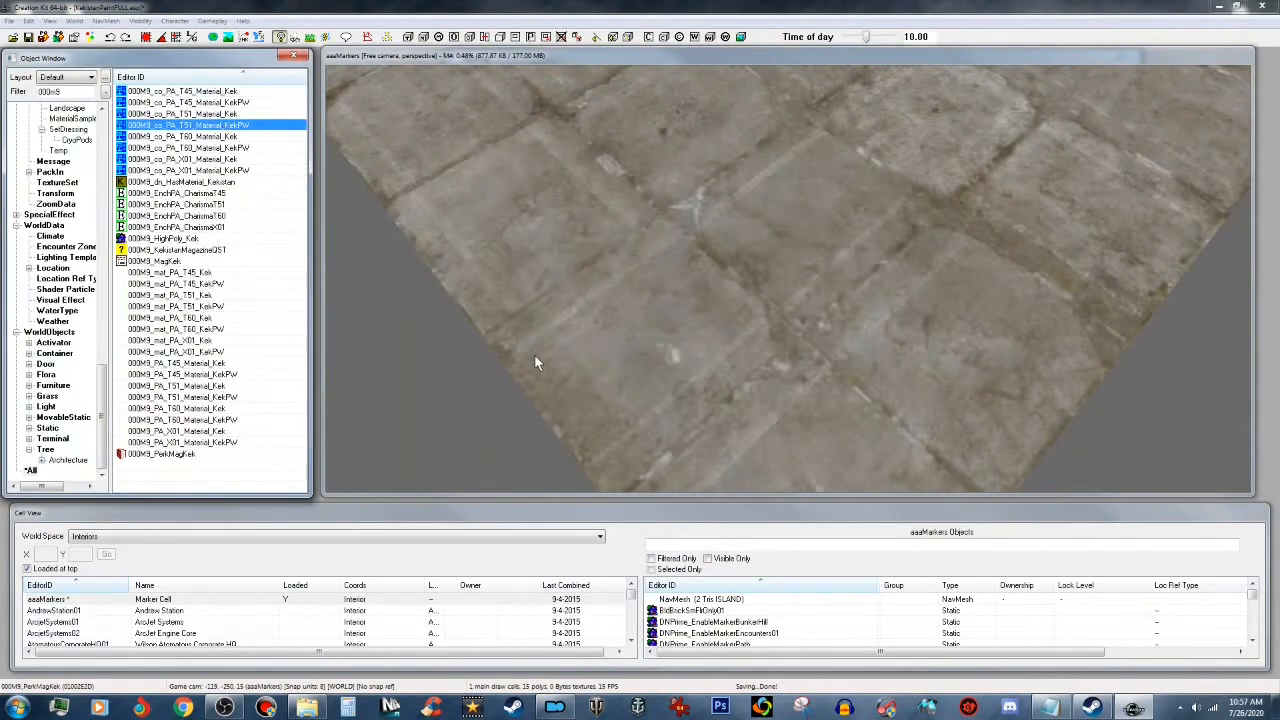
{"action": "key", "text": "Return"}
{"action": "right_click", "coordinate": [526, 465]}
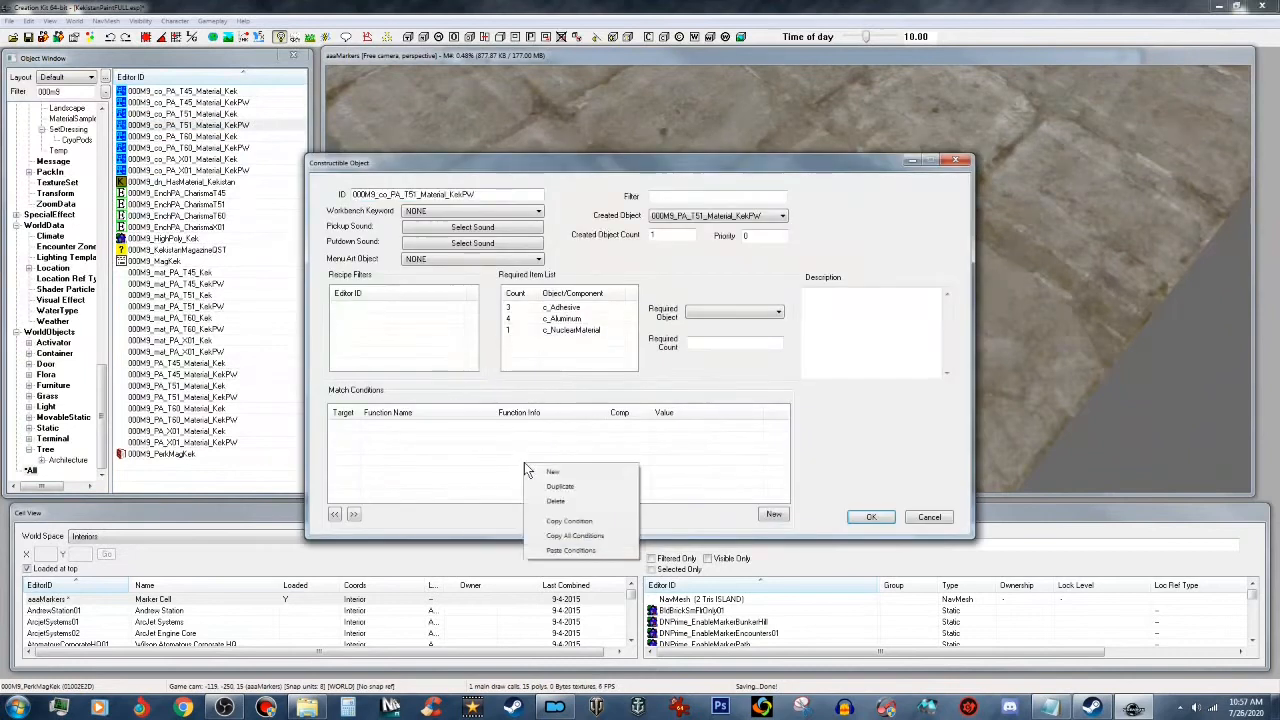
{"action": "left_click", "coordinate": [572, 550]}
{"action": "left_click", "coordinate": [874, 518]}
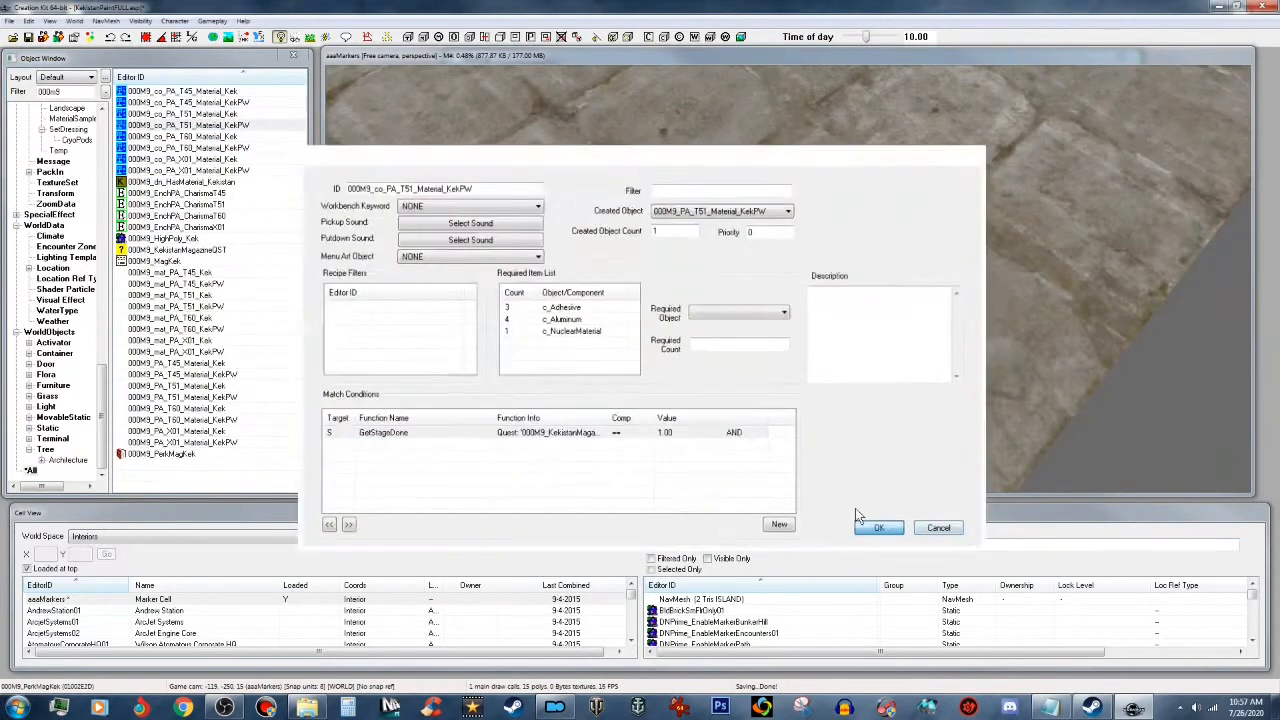
Step: Paste the copied GetStageDone condition into the 000M9_co_PA_T60_Material_Kek recipe and save it
{"action": "left_click", "coordinate": [216, 137]}
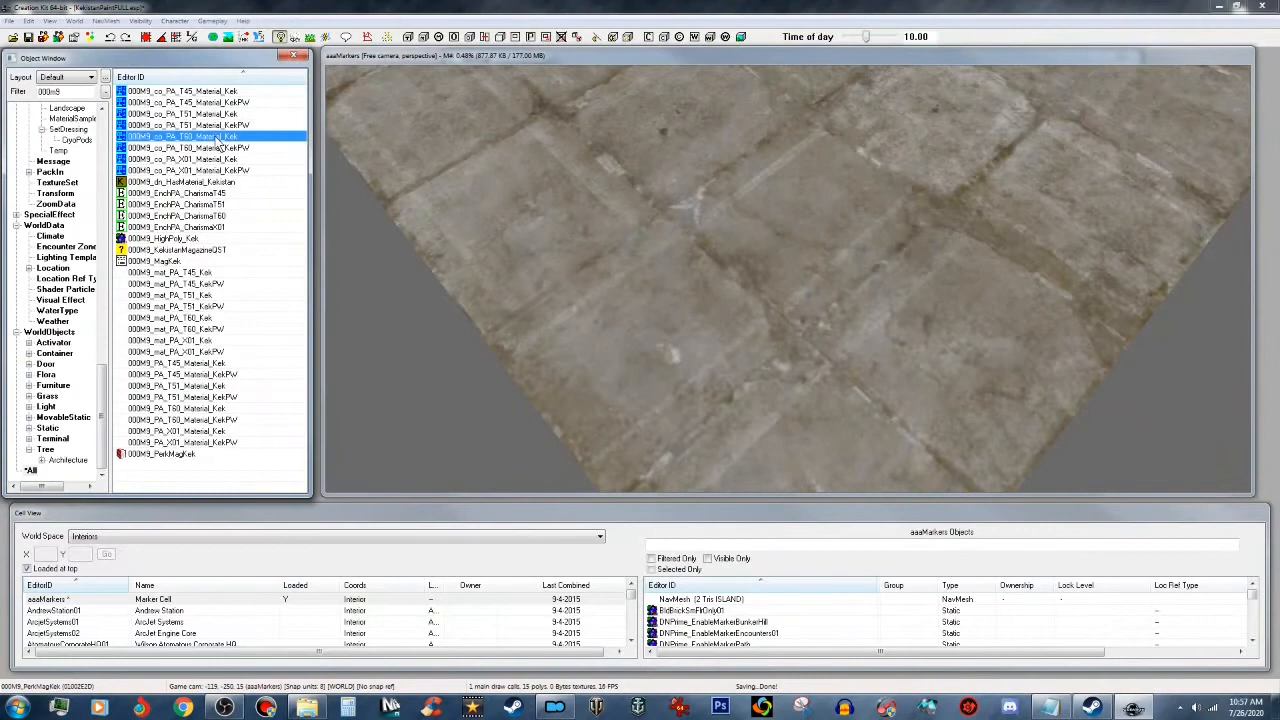
{"action": "key", "text": "Return"}
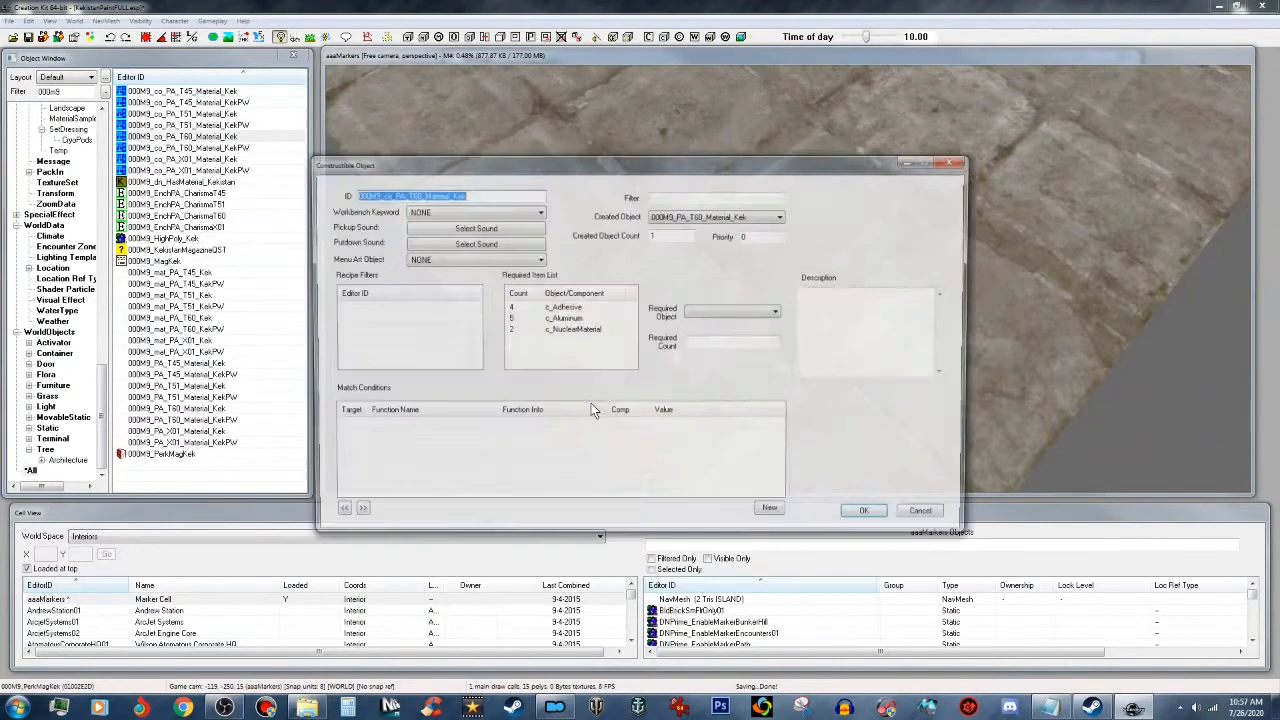
{"action": "right_click", "coordinate": [560, 443]}
{"action": "left_click", "coordinate": [608, 530]}
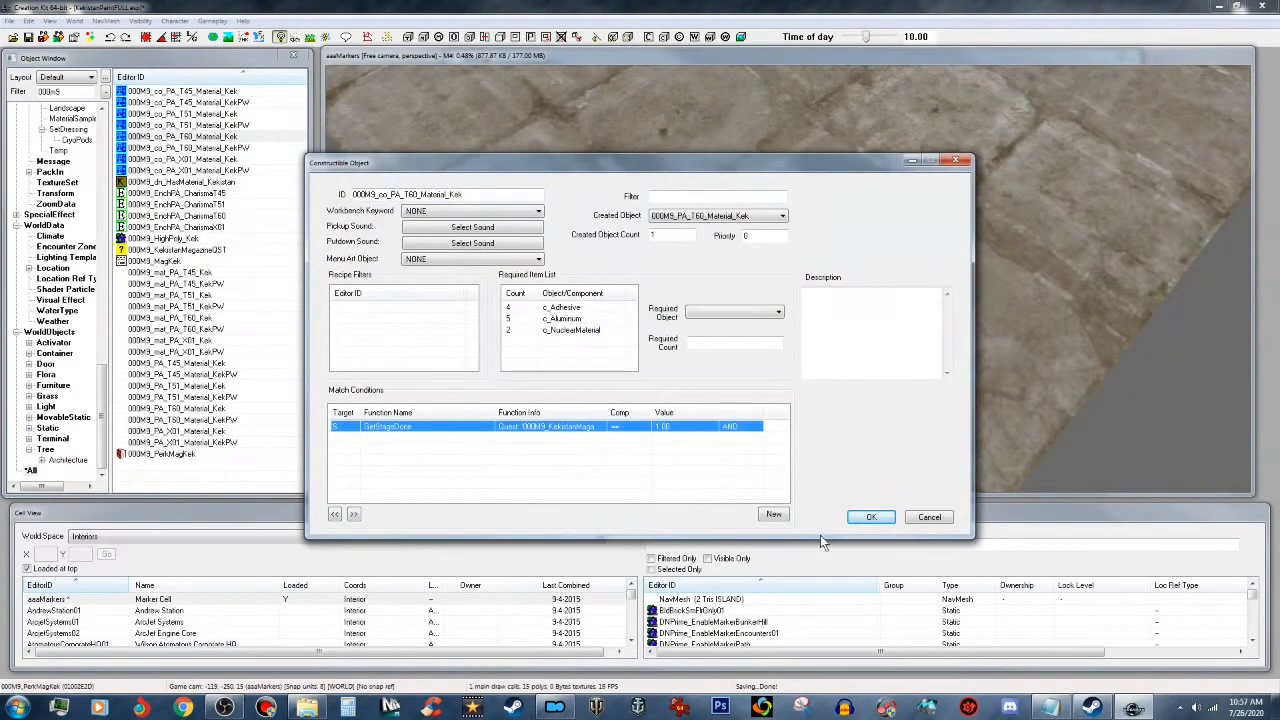
{"action": "left_click", "coordinate": [872, 517]}
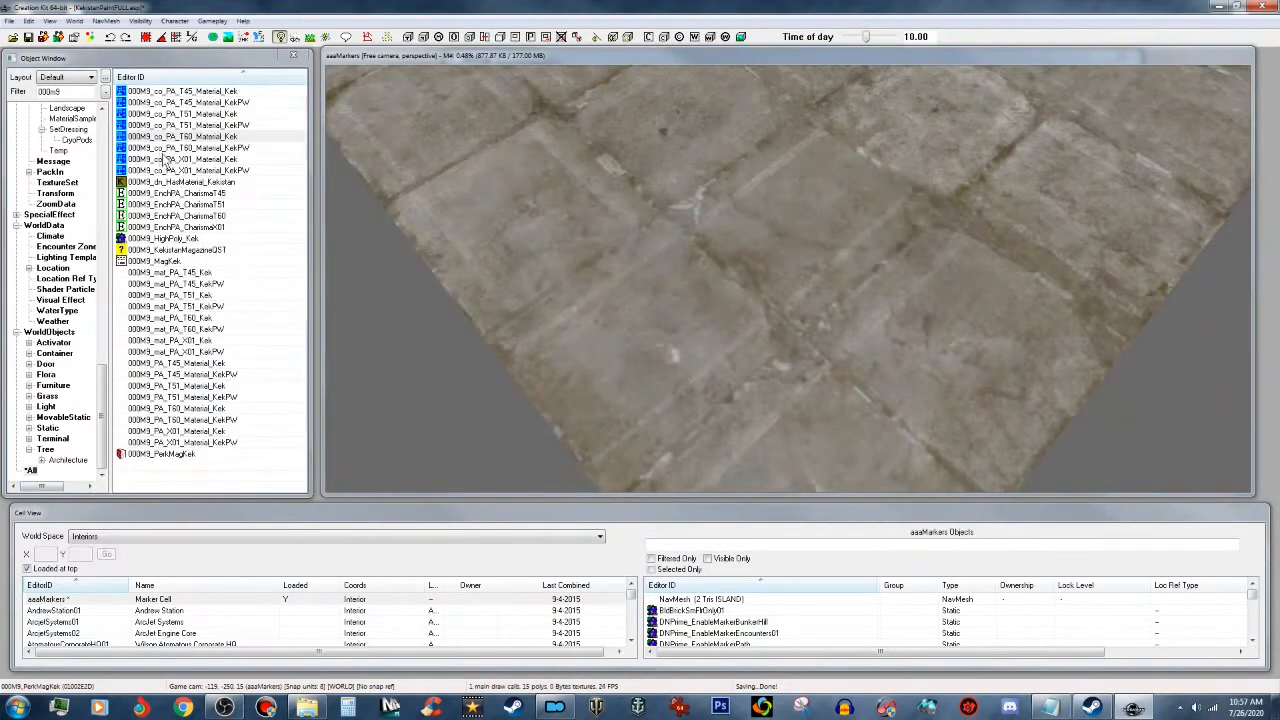
Step: Paste the copied GetStageDone condition into the 000M9_co_PA_T60_Material_KekPW recipe and save it
{"action": "key", "text": "Down"}
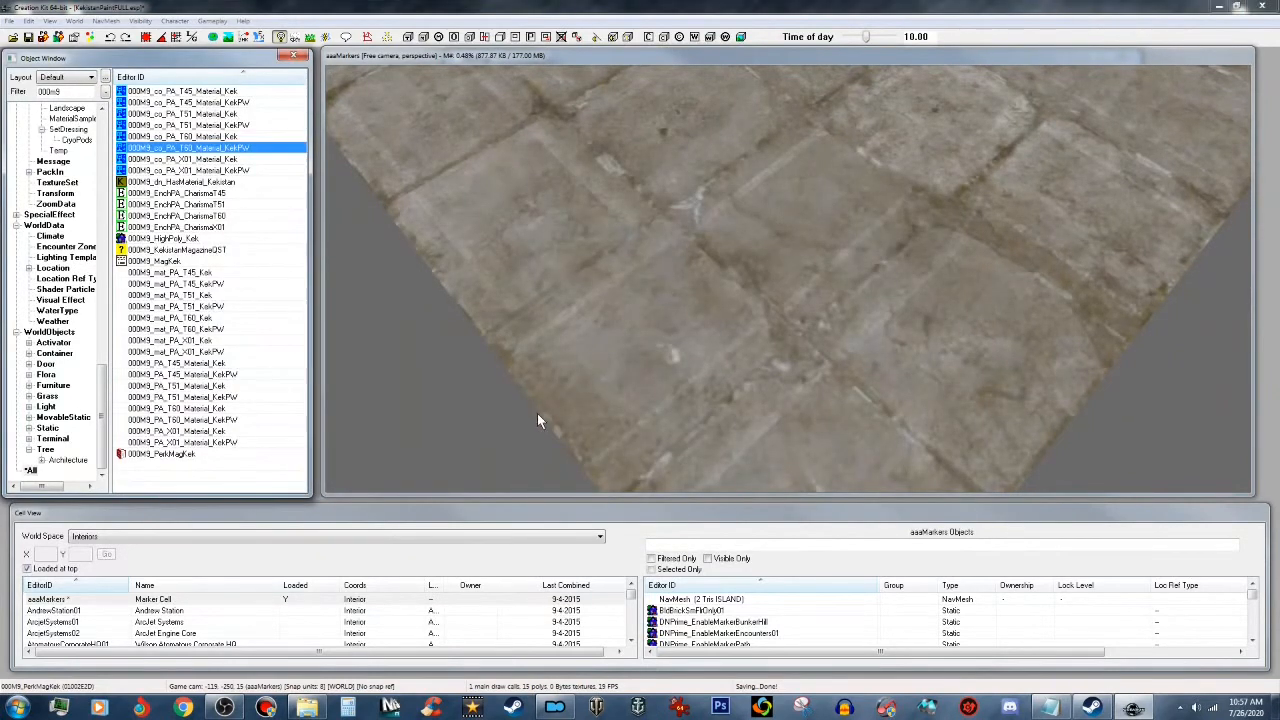
{"action": "key", "text": "Return"}
{"action": "right_click", "coordinate": [531, 458]}
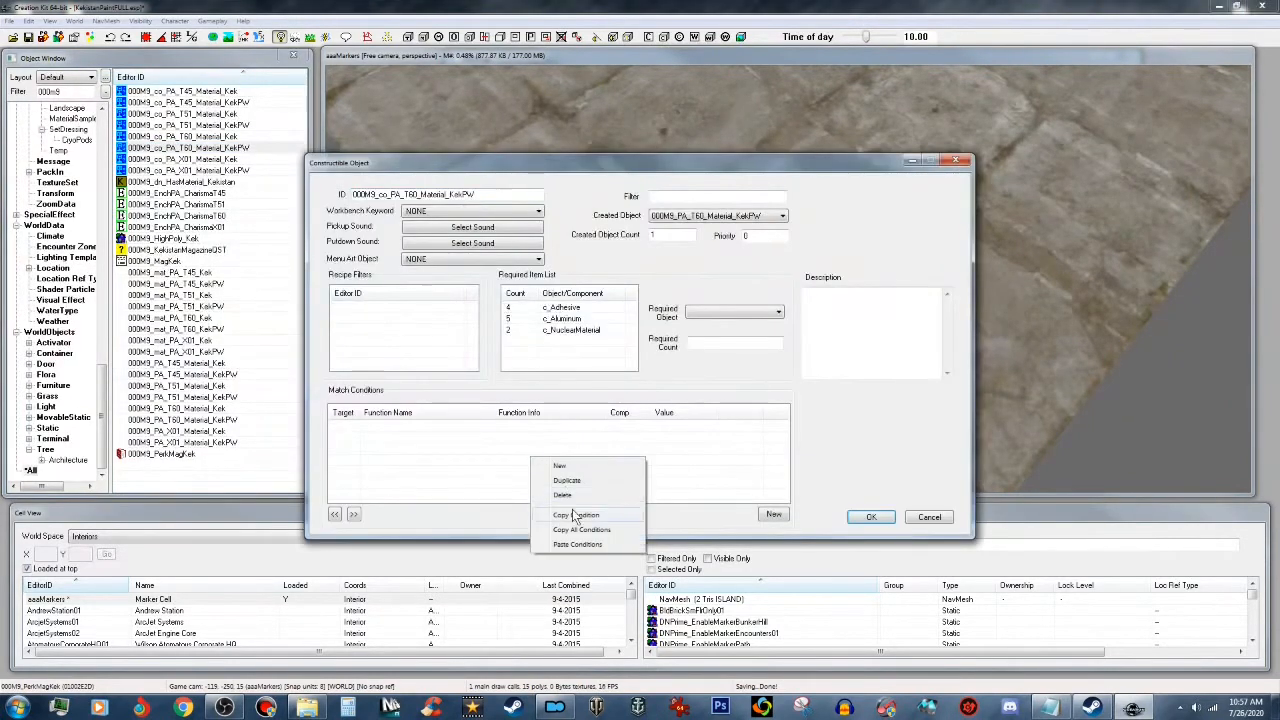
{"action": "left_click", "coordinate": [579, 547]}
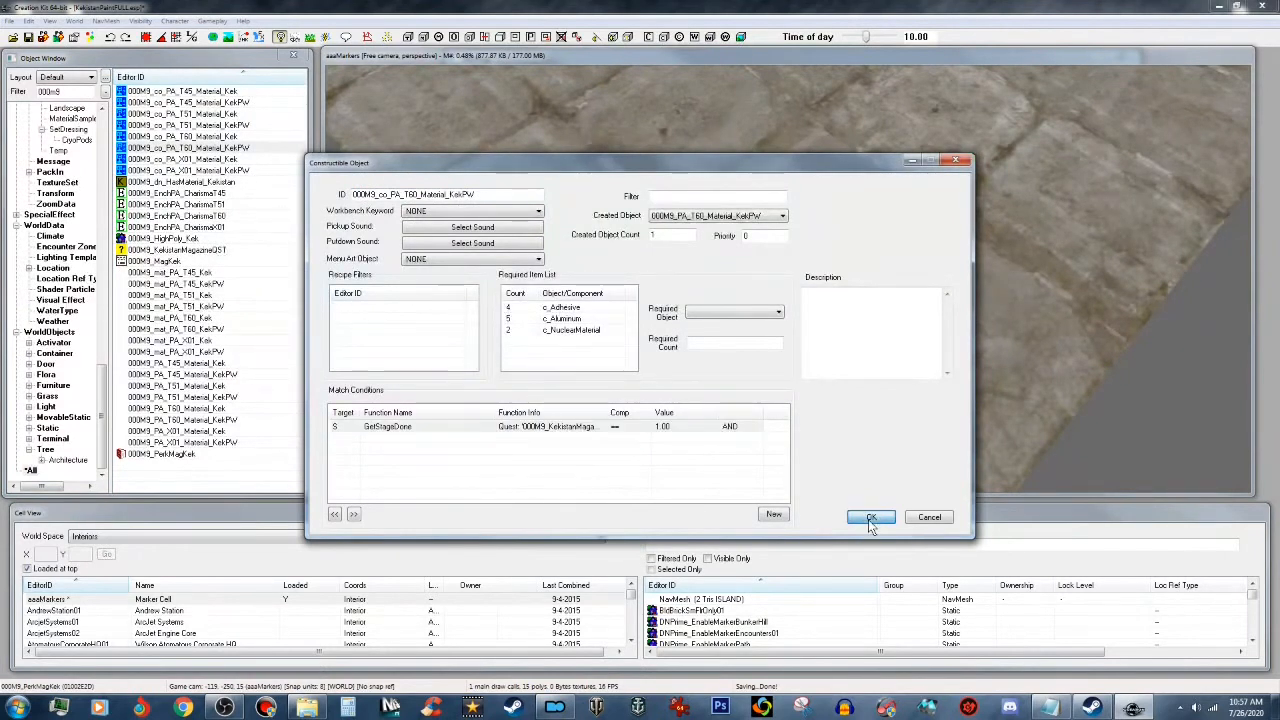
{"action": "left_click", "coordinate": [871, 517]}
Step: Paste the copied GetStageDone condition into the 000M9_co_PA_X01_Material_Kek recipe and save it
{"action": "left_click", "coordinate": [207, 160]}
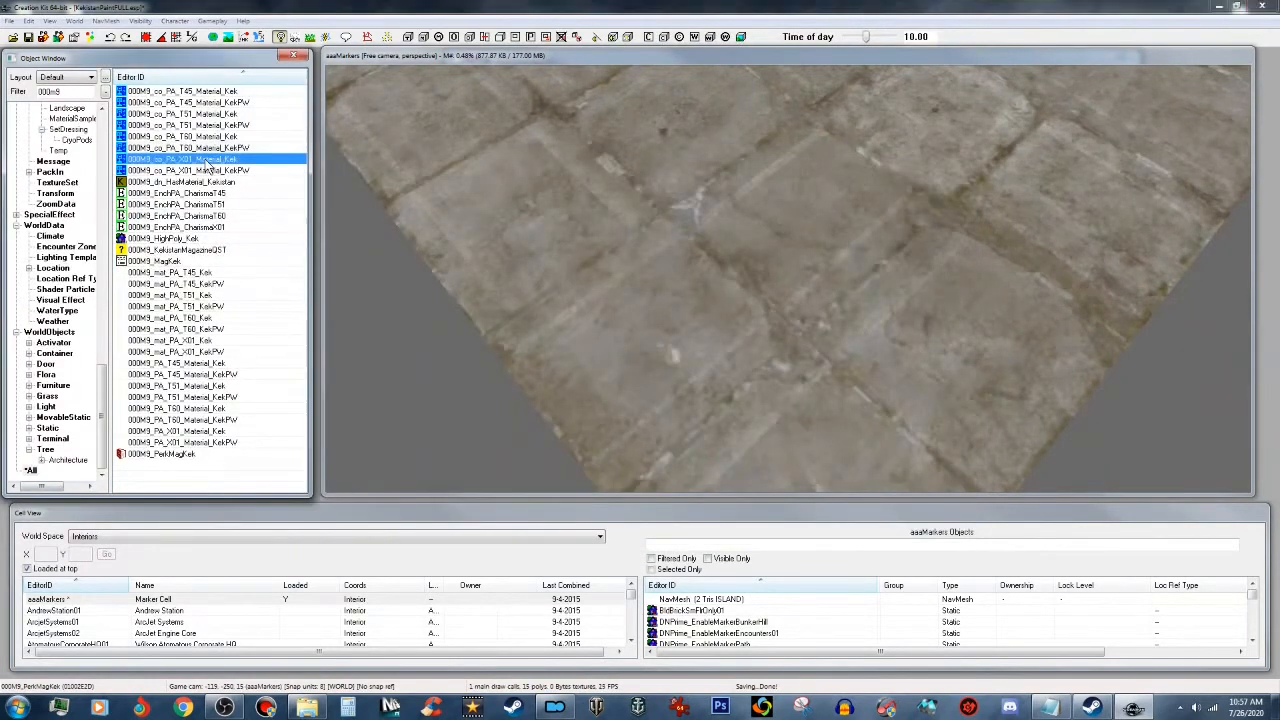
{"action": "key", "text": "Return"}
{"action": "right_click", "coordinate": [530, 450]}
{"action": "left_click", "coordinate": [584, 536]}
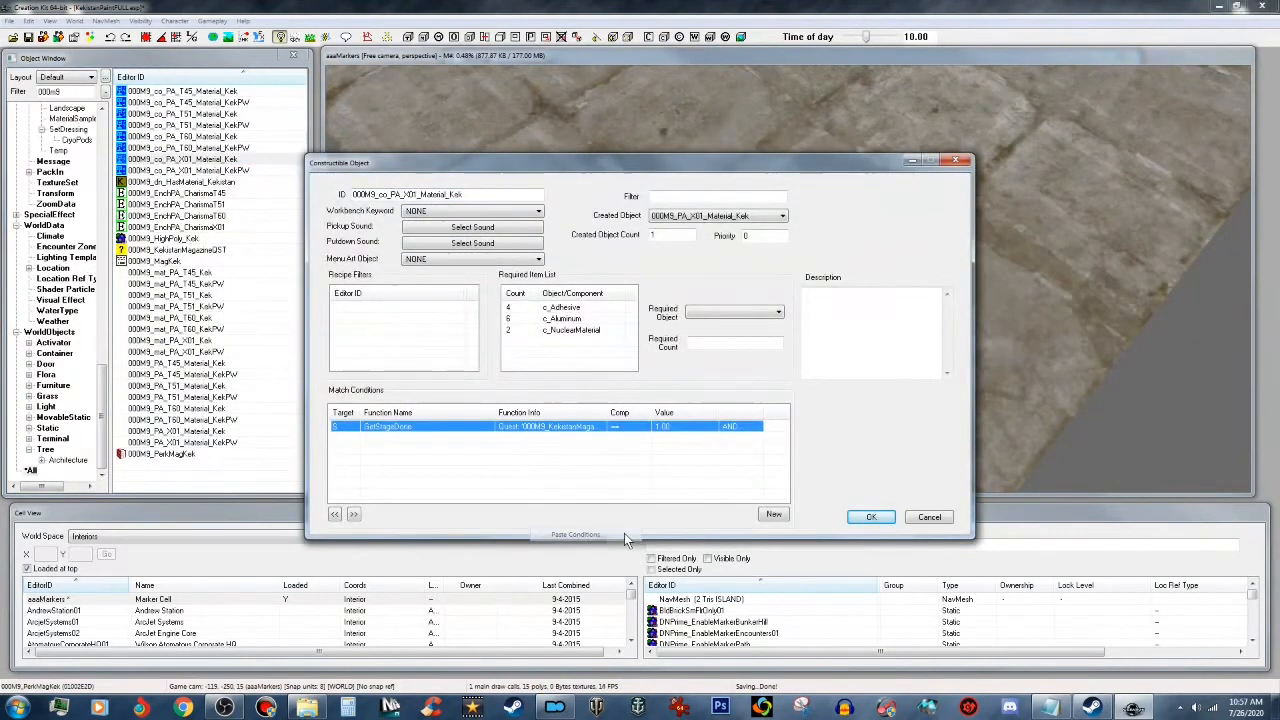
{"action": "left_click", "coordinate": [869, 517]}
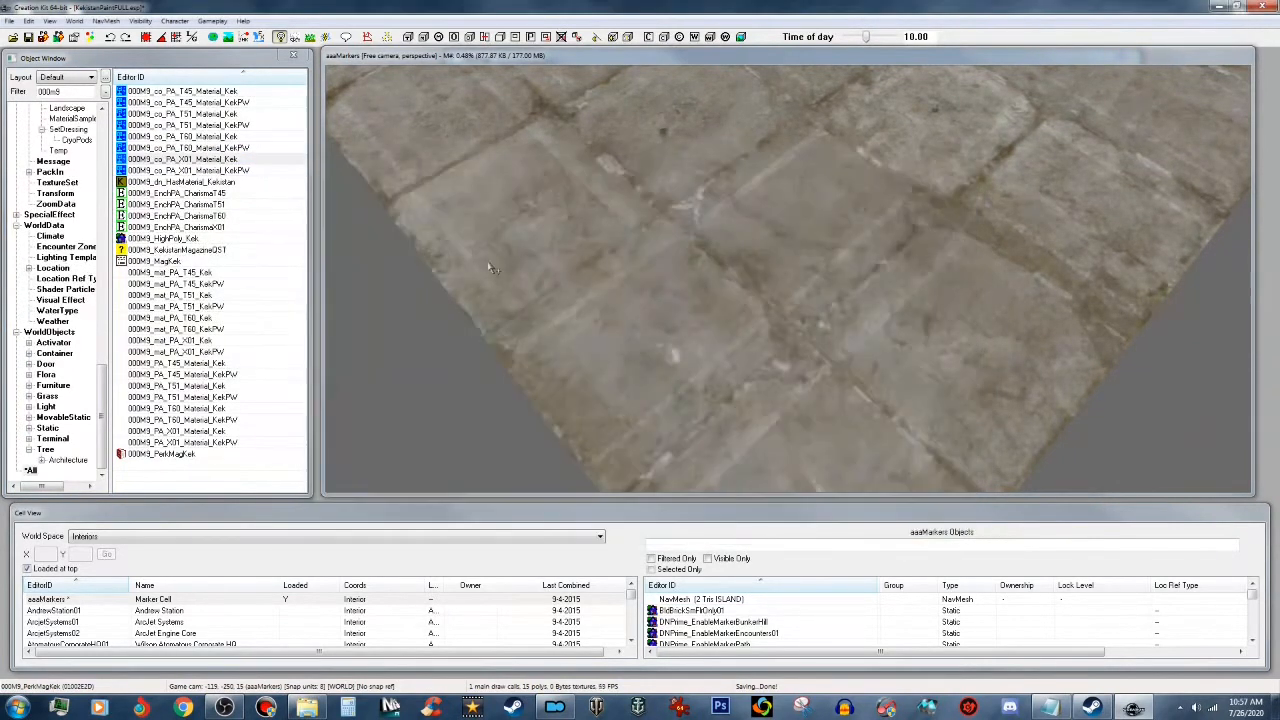
Step: Paste the copied GetStageDone condition into the 000M9_co_PA_X01_Material_KekPW recipe and save it
{"action": "left_click", "coordinate": [234, 172]}
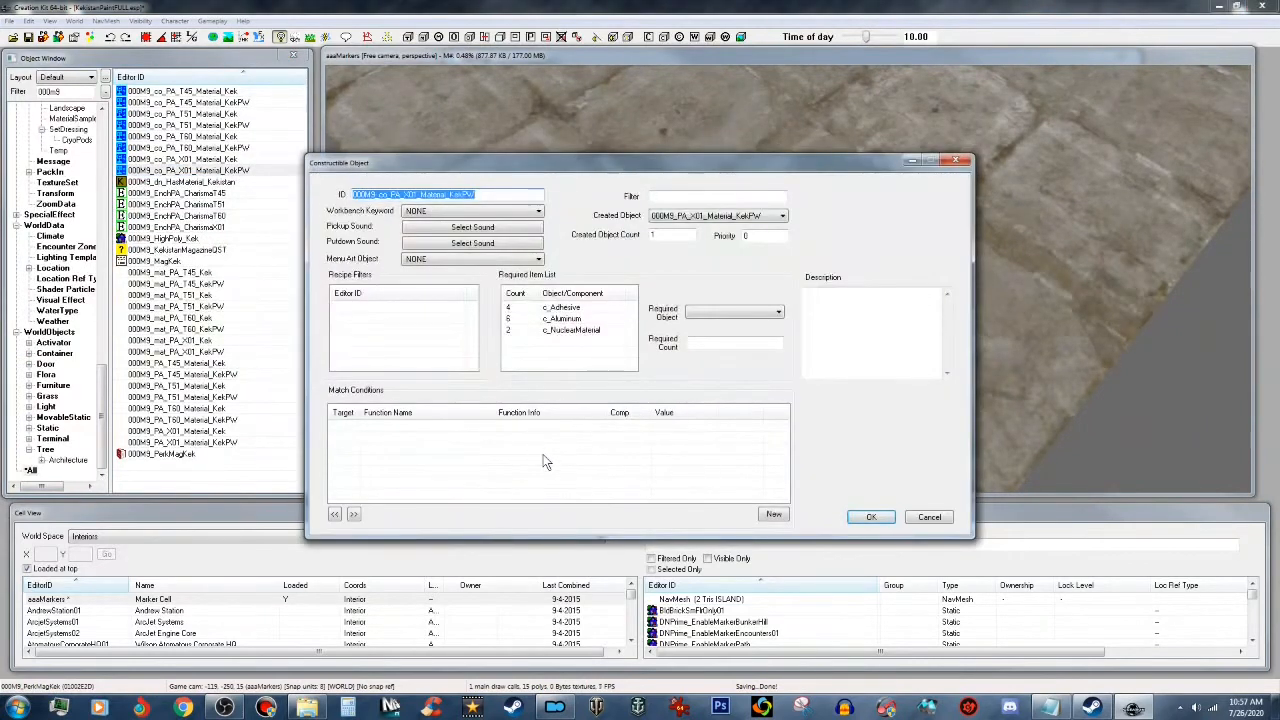
{"action": "right_click", "coordinate": [546, 462]}
{"action": "left_click", "coordinate": [591, 542]}
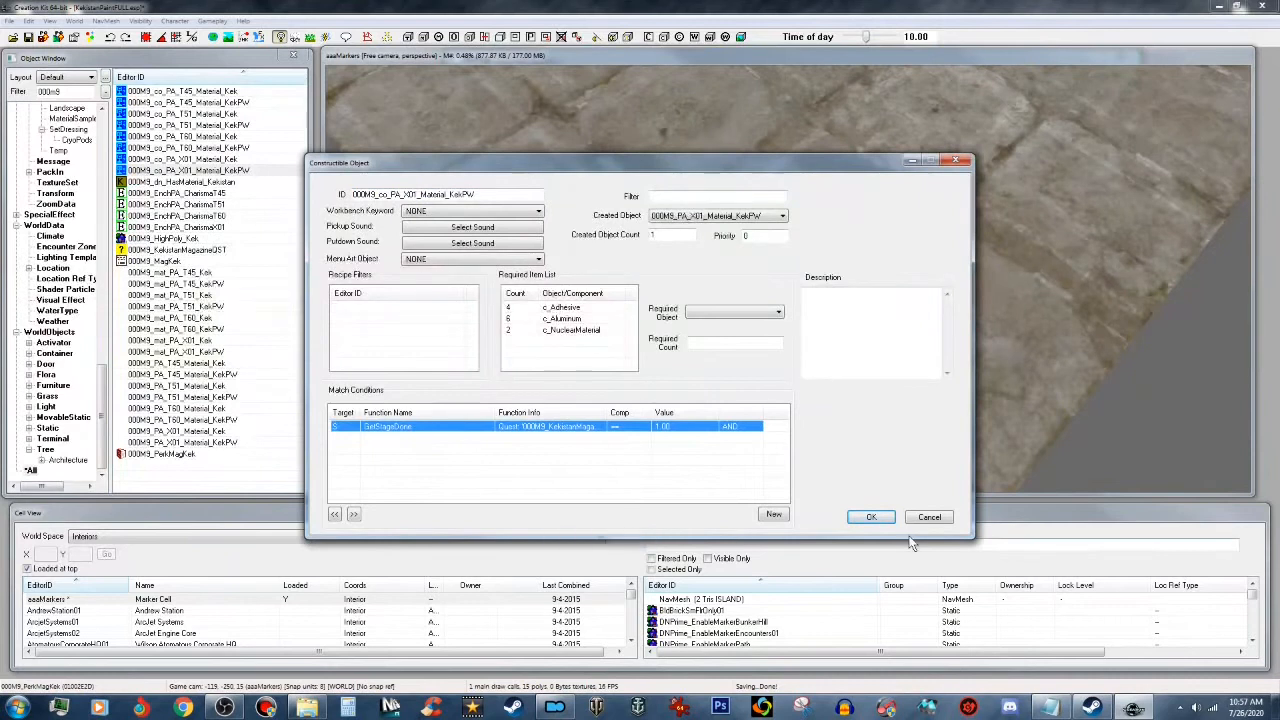
{"action": "left_click", "coordinate": [871, 516]}
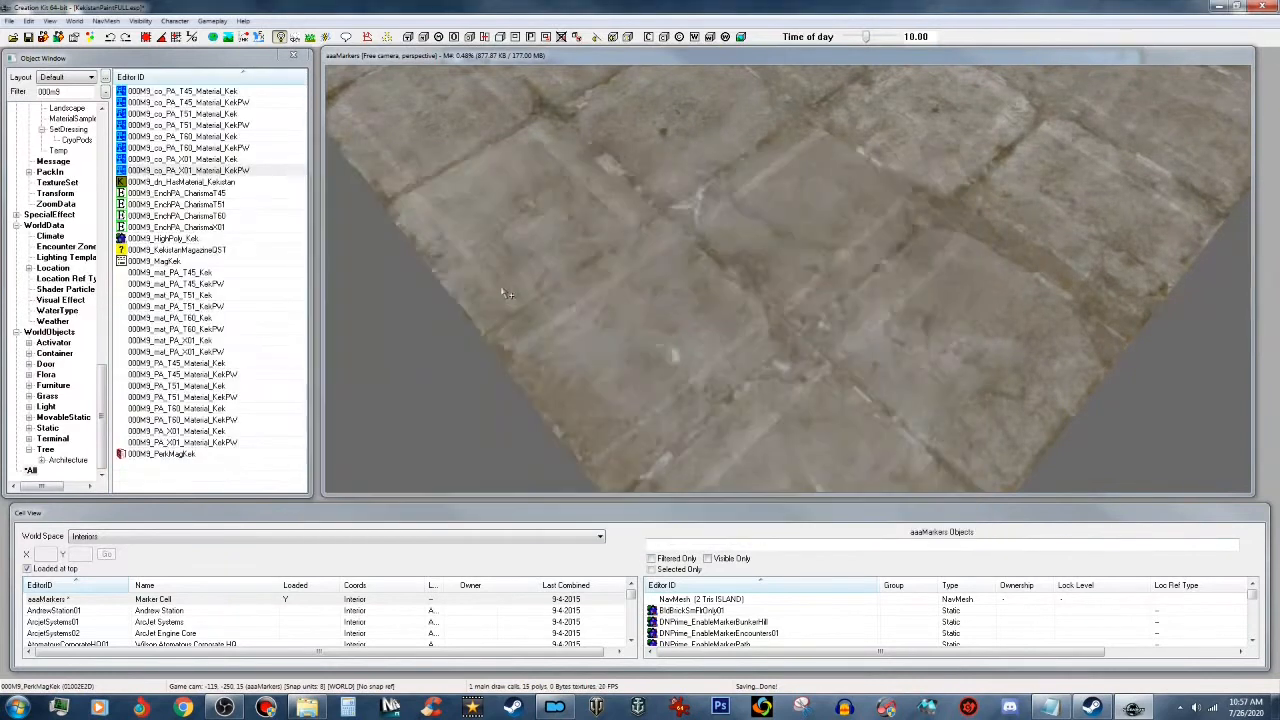
Step: Reopen the 000M9_co_PA_T60_Material_Kek recipe to check its match condition, and close it
{"action": "left_click", "coordinate": [216, 138]}
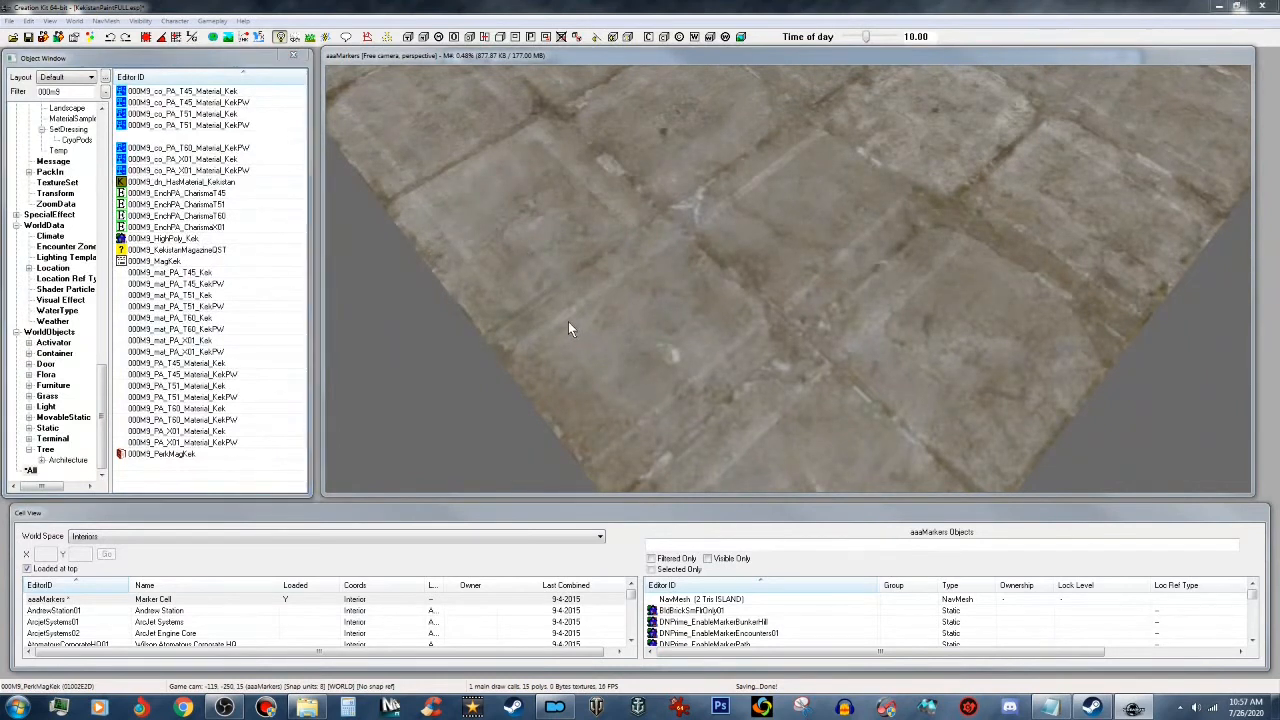
{"action": "key", "text": "Return"}
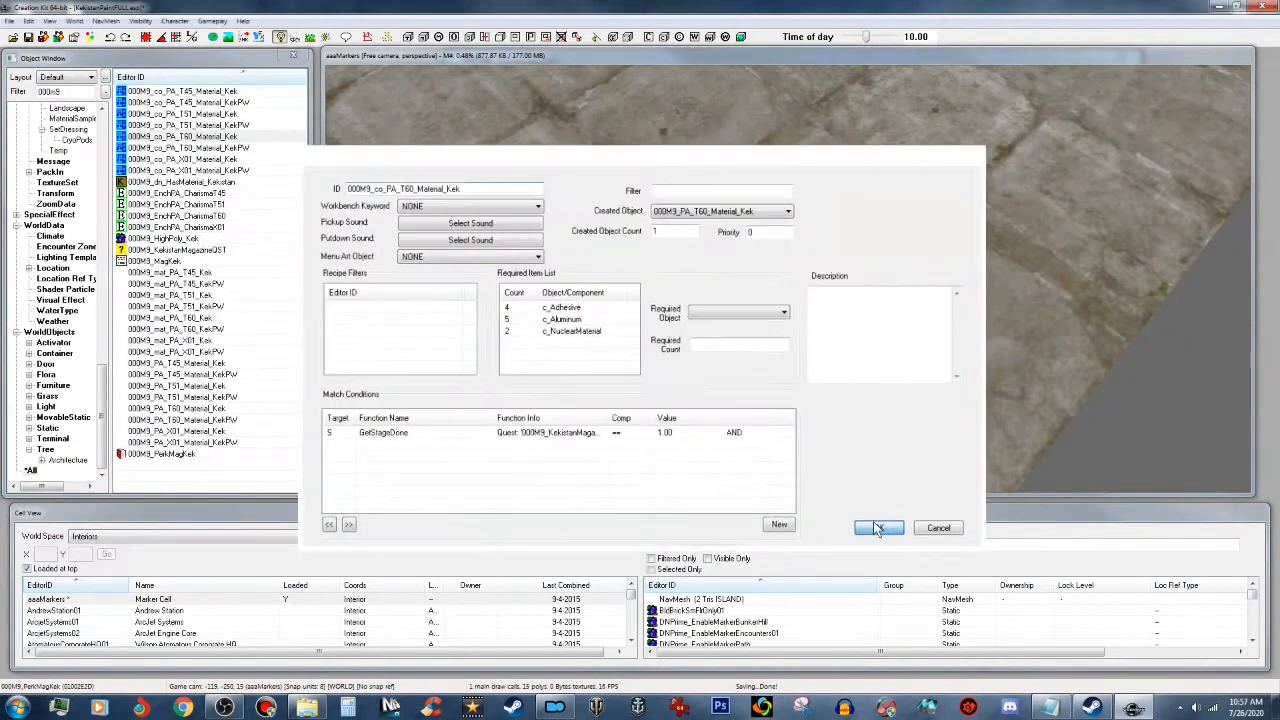
{"action": "left_click", "coordinate": [871, 518]}
Step: Find the interior cell BostonPublicLibrary02 (Boston Public Library) and load it into the render view
{"action": "left_click", "coordinate": [207, 57]}
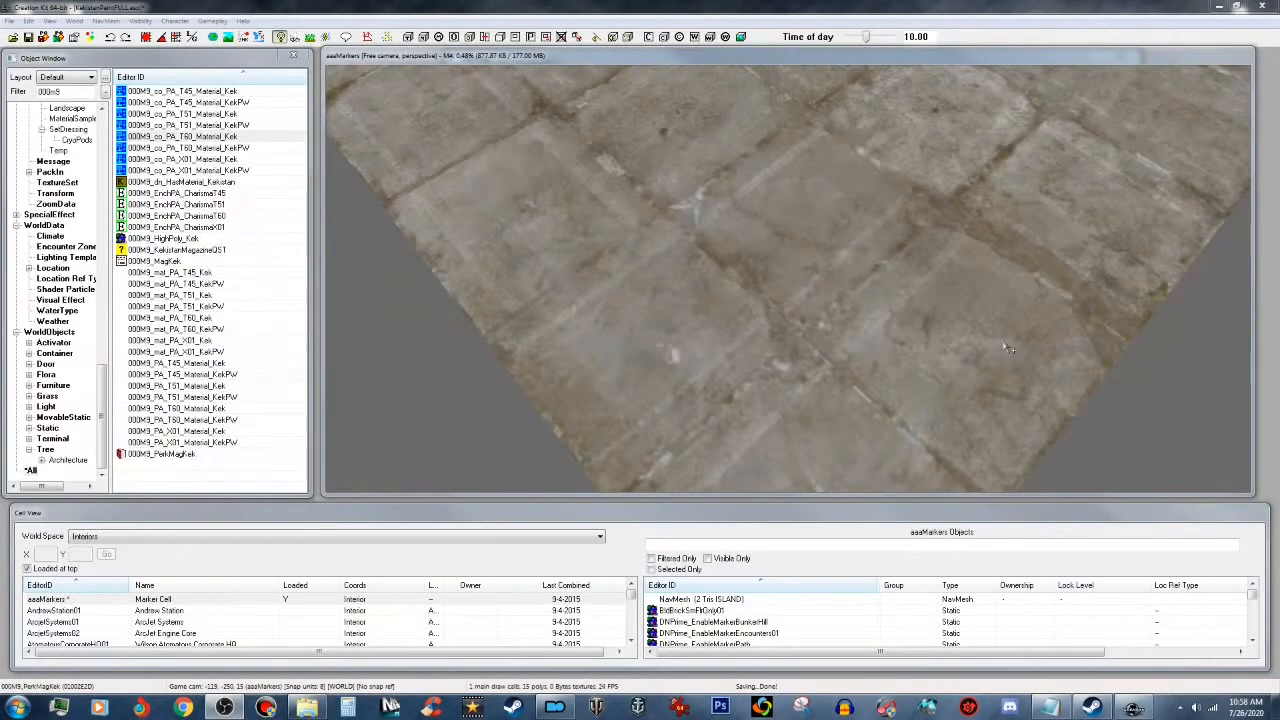
{"action": "left_click", "coordinate": [440, 576]}
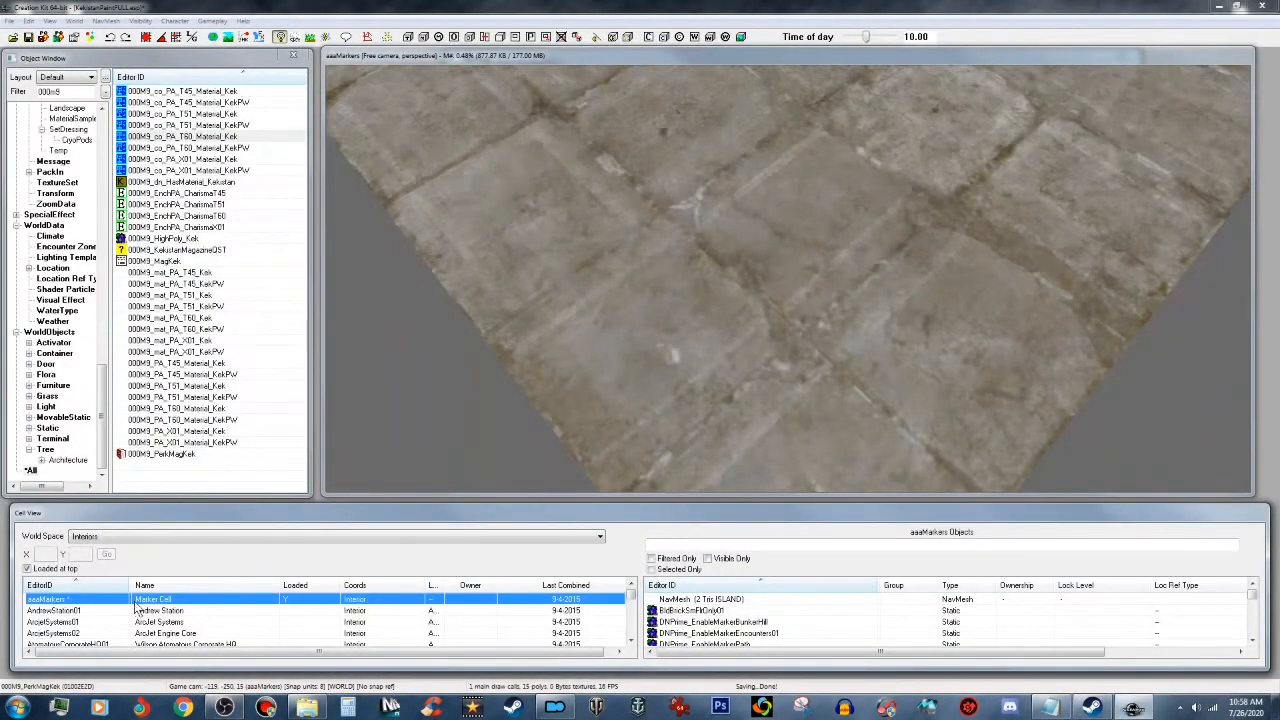
{"action": "scroll", "coordinate": [120, 623], "scroll_direction": "down", "scroll_amount": 1}
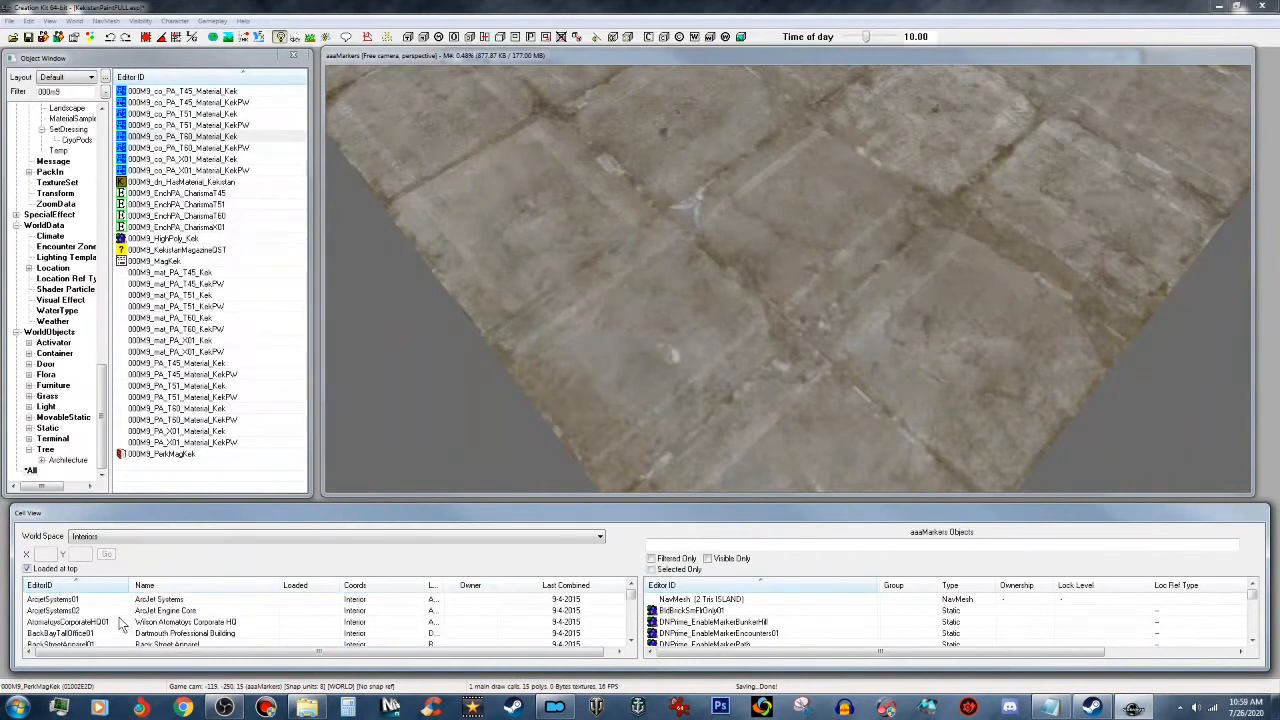
{"action": "scroll", "coordinate": [150, 620], "scroll_direction": "down", "scroll_amount": 3}
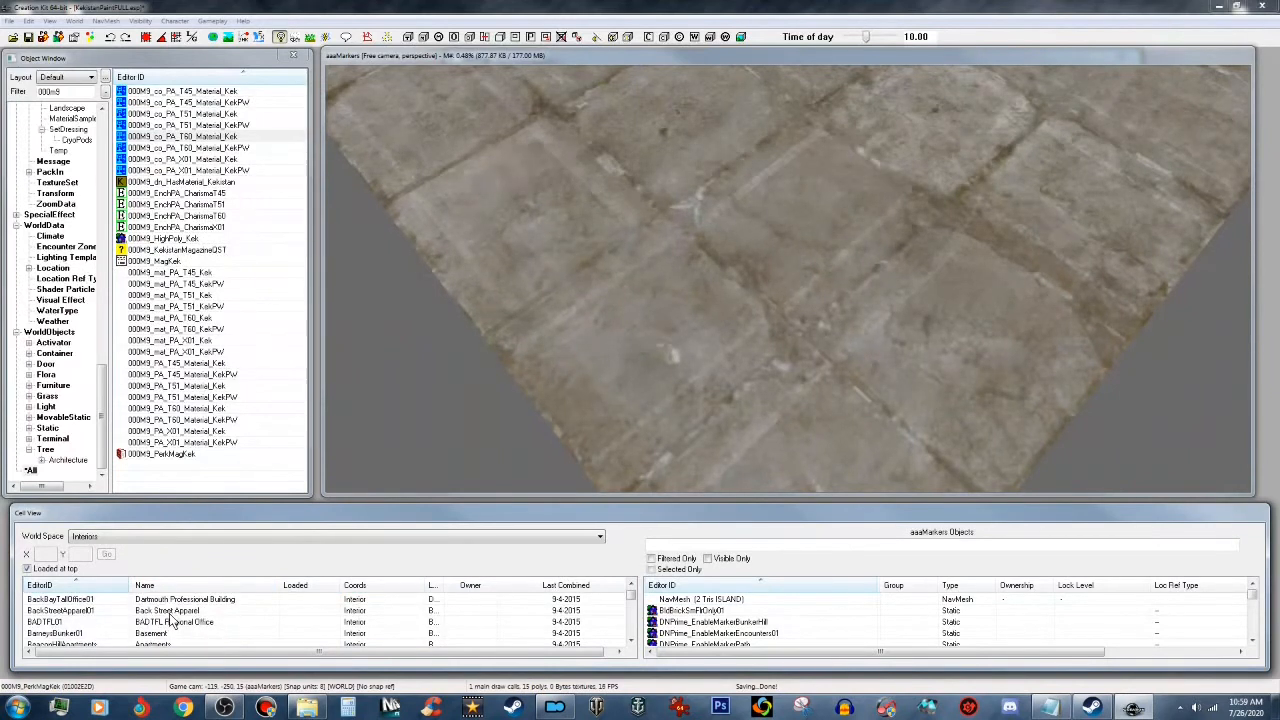
{"action": "scroll", "coordinate": [172, 621], "scroll_direction": "down", "scroll_amount": 1}
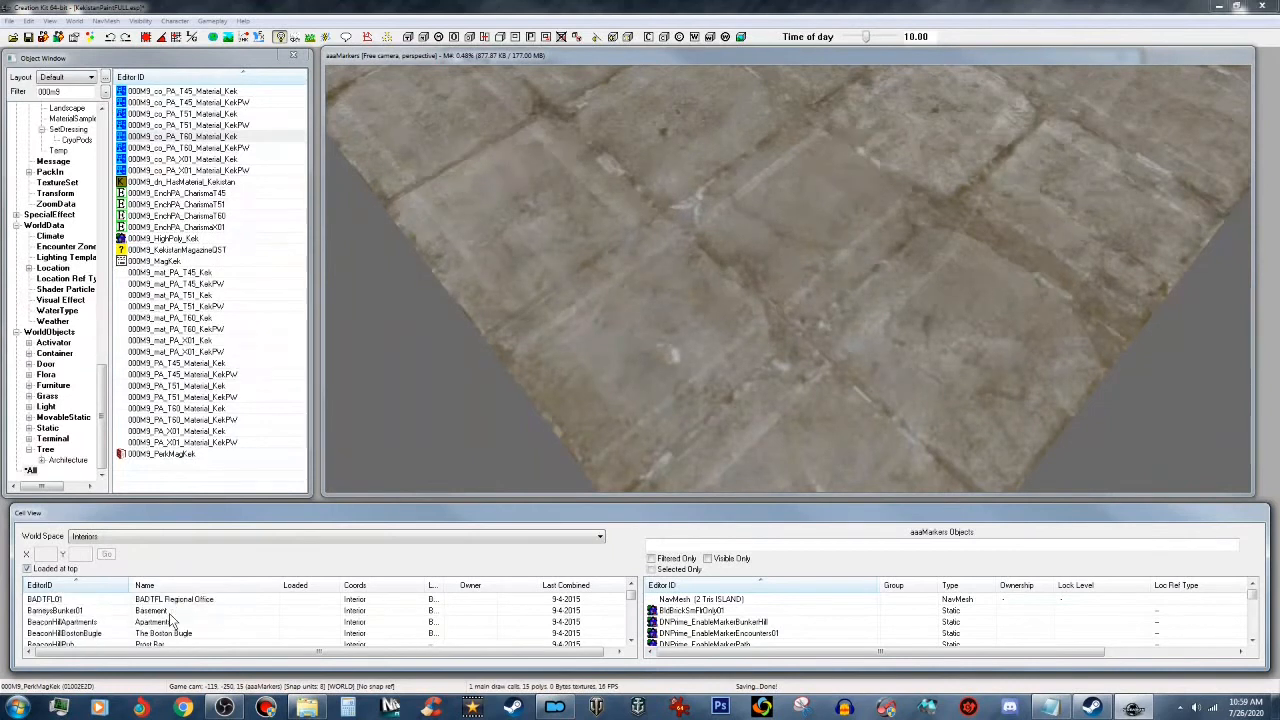
{"action": "scroll", "coordinate": [172, 621], "scroll_direction": "up", "scroll_amount": 1}
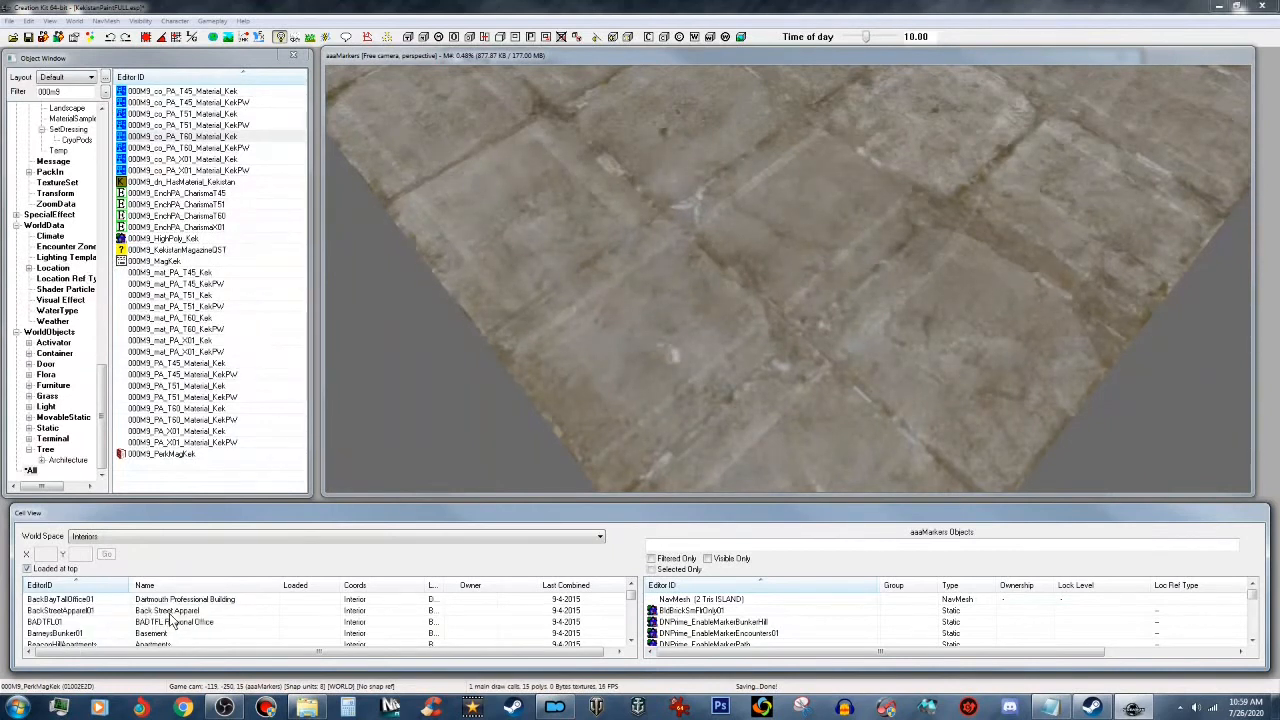
{"action": "scroll", "coordinate": [172, 621], "scroll_direction": "down", "scroll_amount": 3}
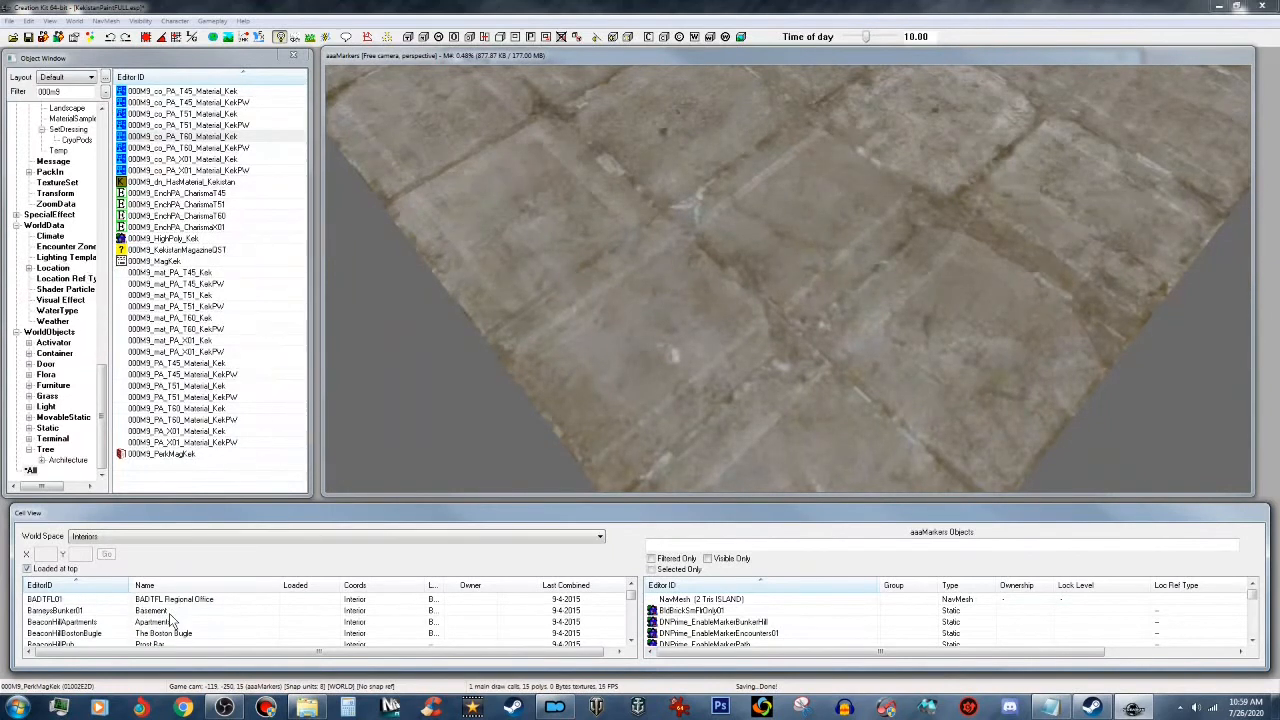
{"action": "scroll", "coordinate": [172, 621], "scroll_direction": "down", "scroll_amount": 1}
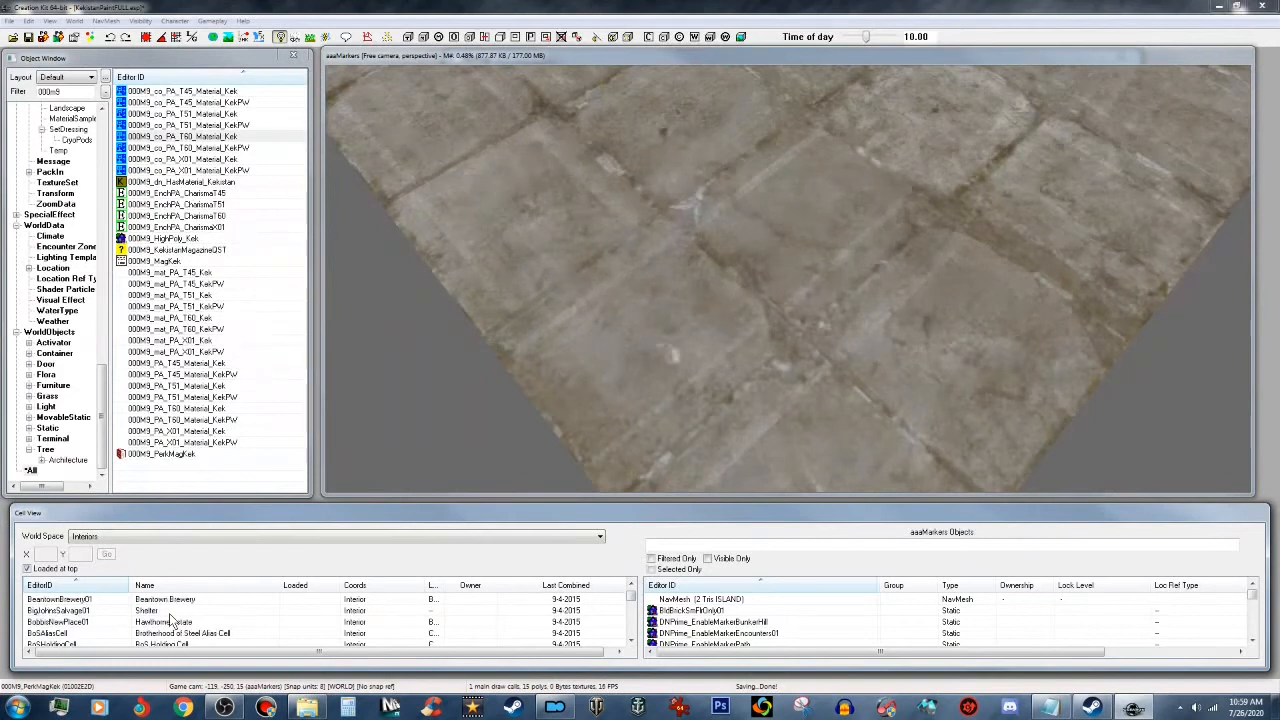
{"action": "scroll", "coordinate": [170, 617], "scroll_direction": "down", "scroll_amount": 3}
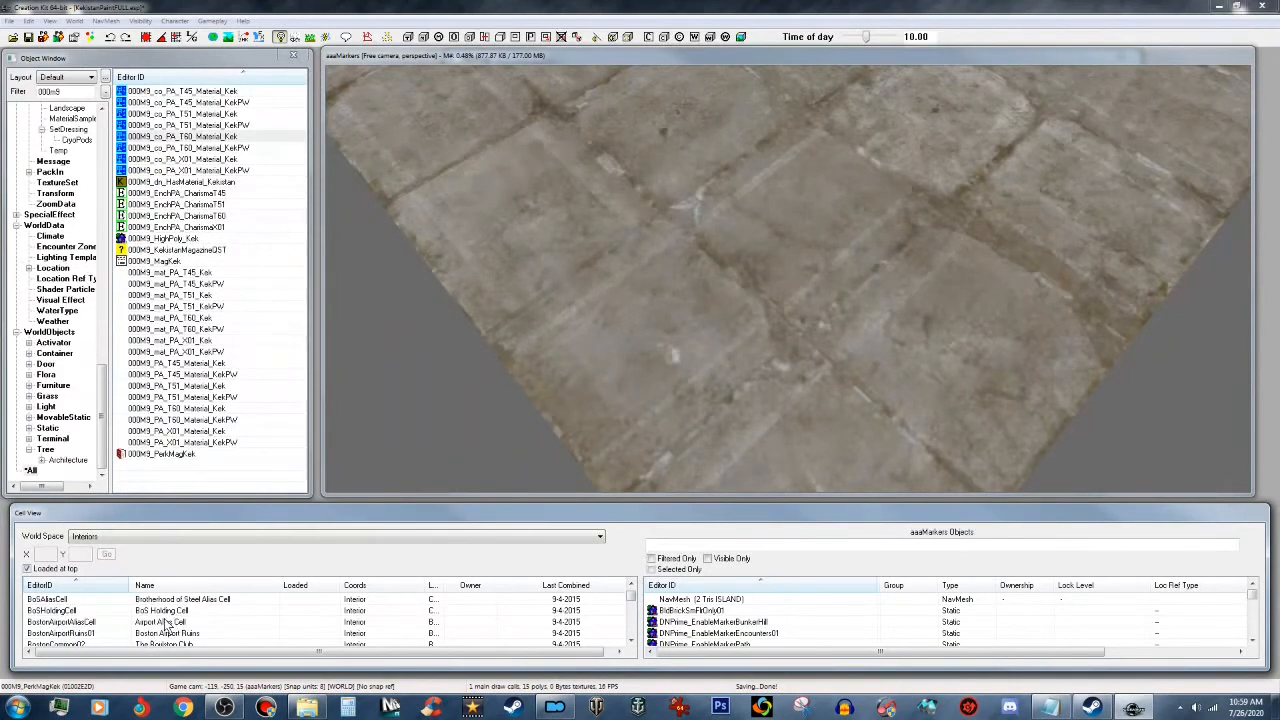
{"action": "scroll", "coordinate": [199, 637], "scroll_direction": "down", "scroll_amount": 5}
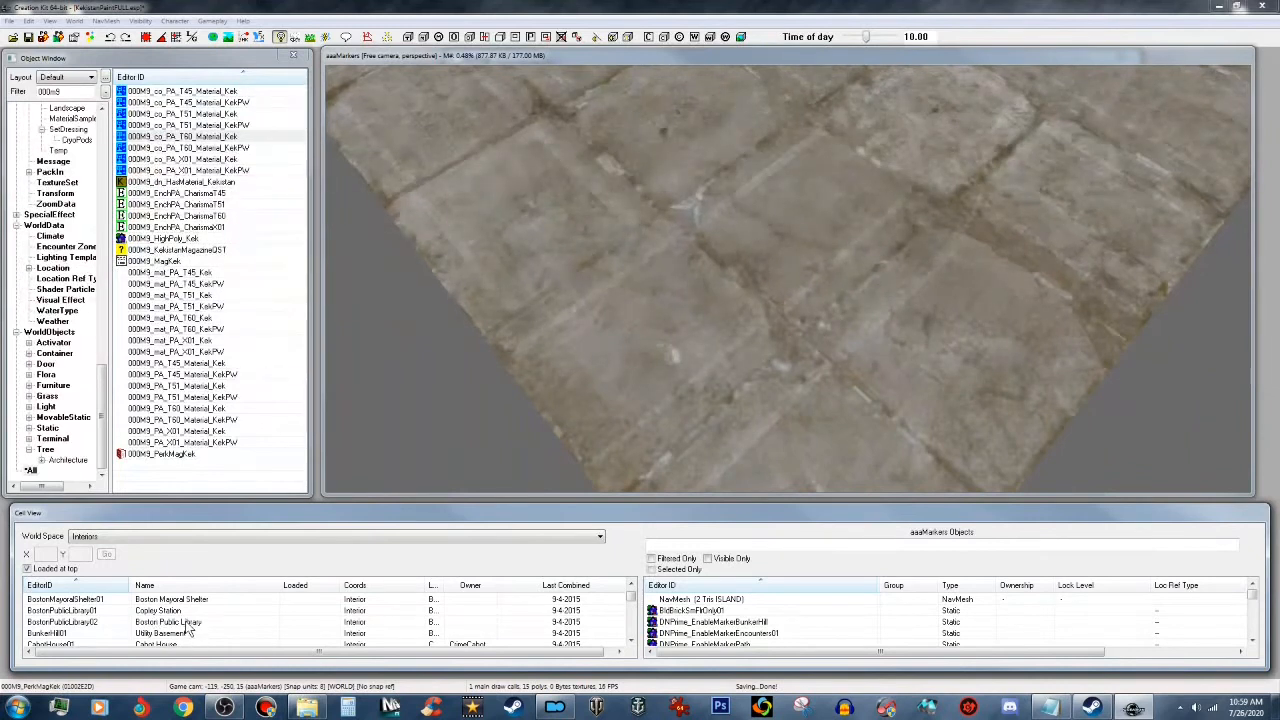
{"action": "left_click", "coordinate": [186, 623]}
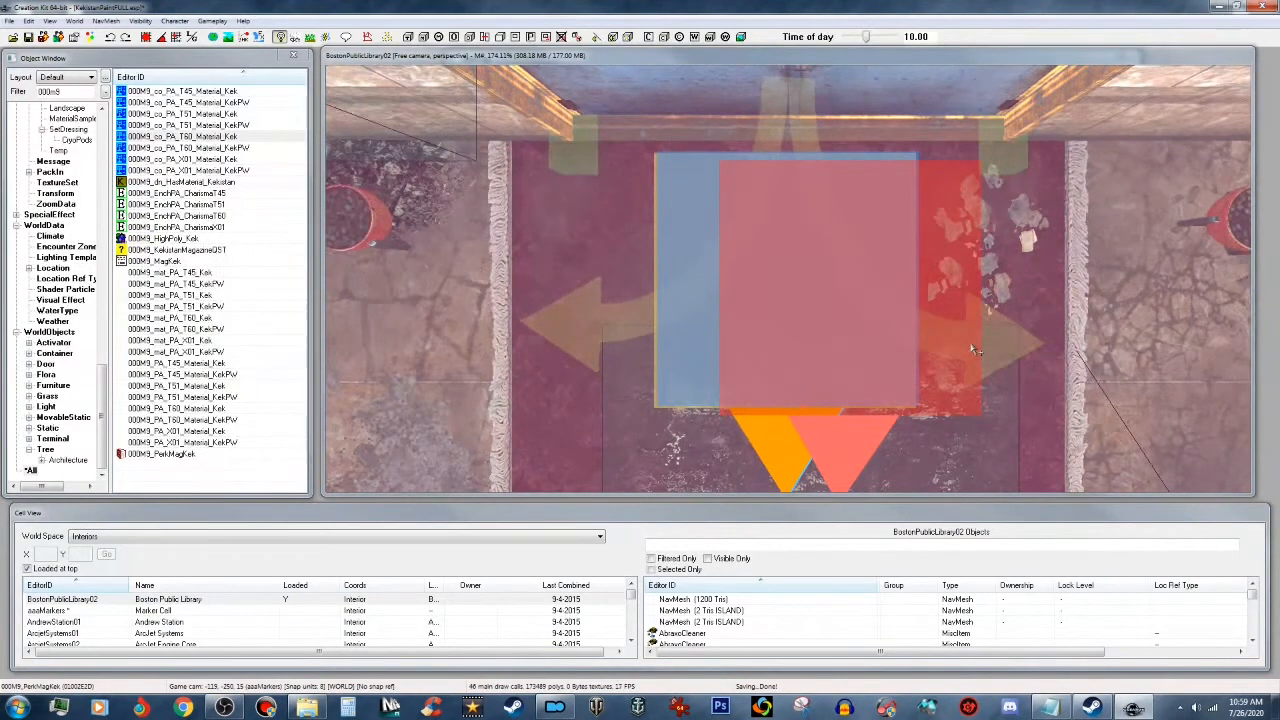
Step: Look around the Boston Public Library entrance area for a suitable spot for the magazine
{"action": "mouse_move", "coordinate": [968, 349]}
{"action": "middle_mouse_down"}
{"action": "mouse_move", "coordinate": [785, 349]}
{"action": "mouse_move", "coordinate": [884, 486]}
{"action": "mouse_move", "coordinate": [936, 136]}
{"action": "mouse_move", "coordinate": [968, 349]}
{"action": "middle_mouse_up"}
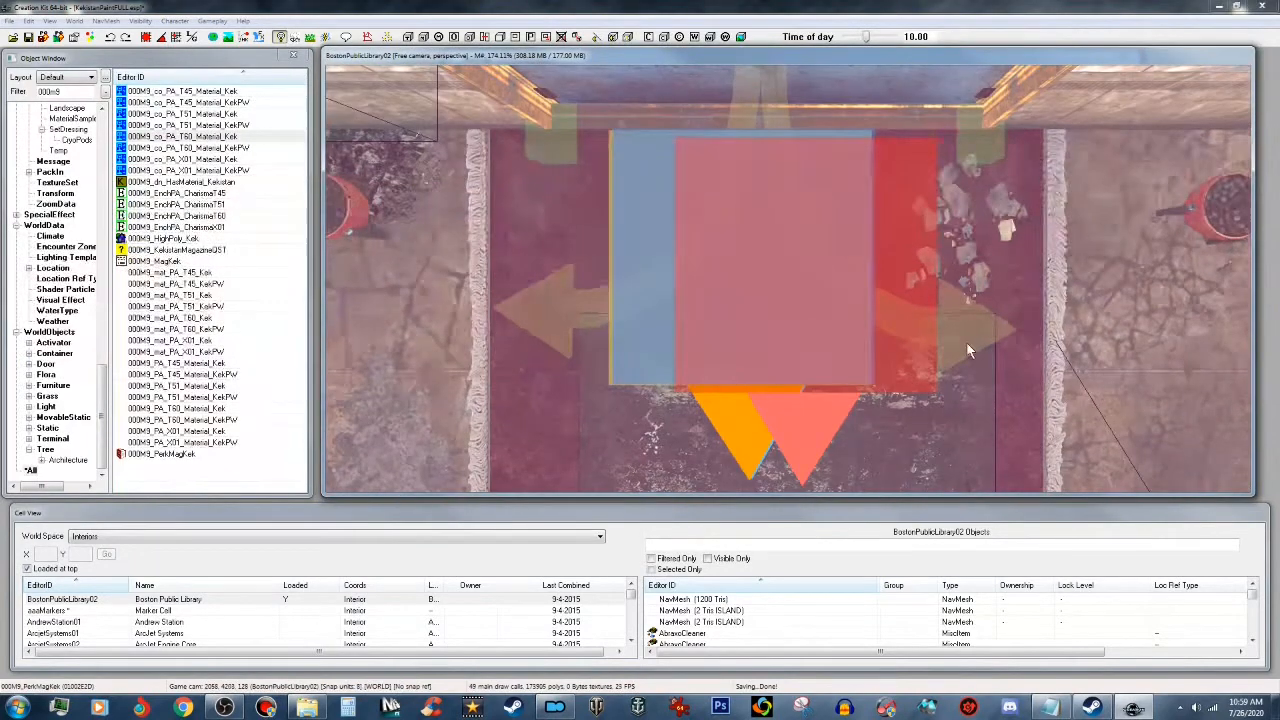
{"action": "scroll", "coordinate": [968, 349], "scroll_direction": "up", "scroll_amount": 5}
{"action": "scroll", "coordinate": [967, 350], "scroll_direction": "down", "scroll_amount": 3}
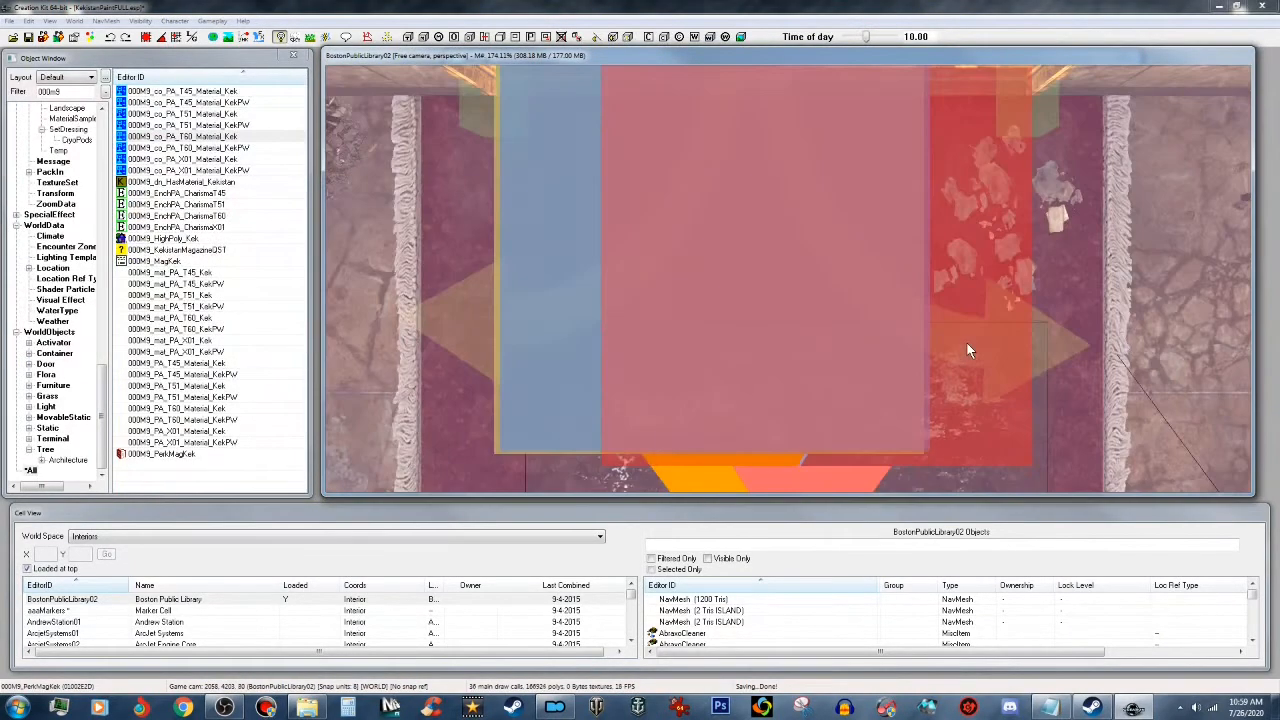
{"action": "left_click", "coordinate": [990, 267]}
{"action": "scroll", "coordinate": [989, 265], "scroll_direction": "down", "scroll_amount": 5}
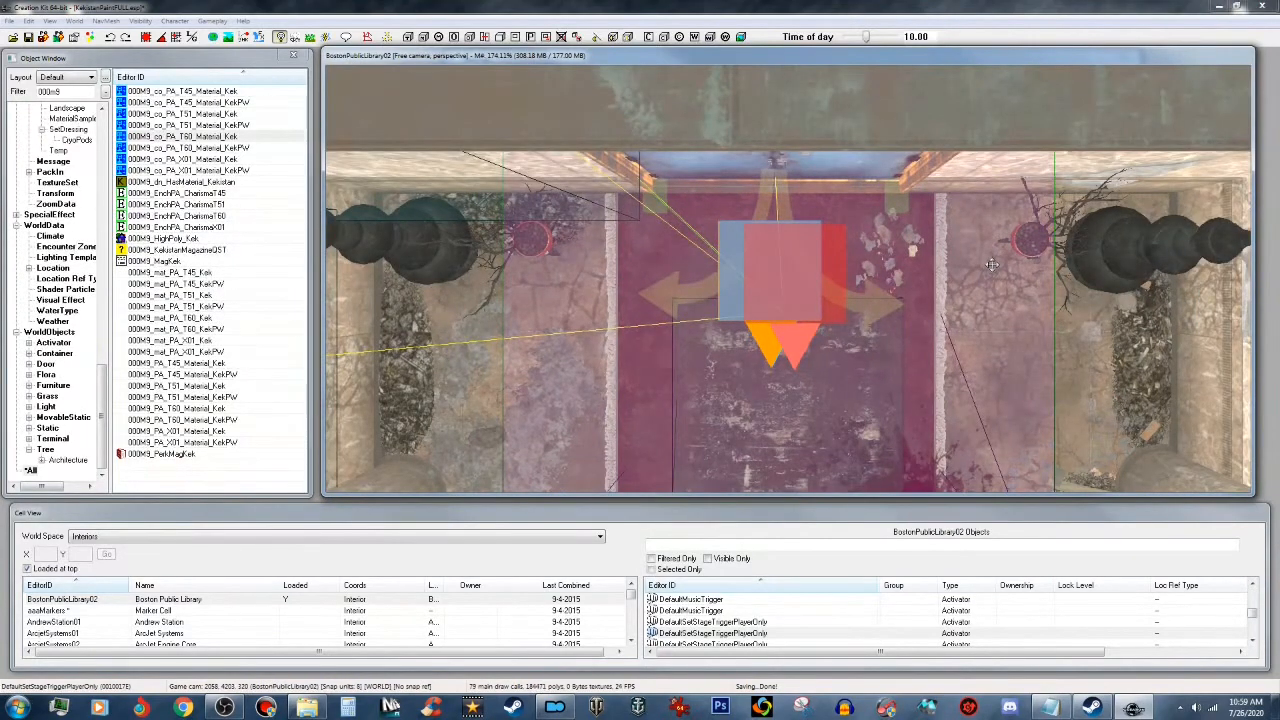
{"action": "middle_click_drag", "start_coordinate": [992, 264], "coordinate": [1110, 258], "text": "shift"}
{"action": "middle_click_drag", "start_coordinate": [934, 233], "coordinate": [1244, 211], "text": "shift"}
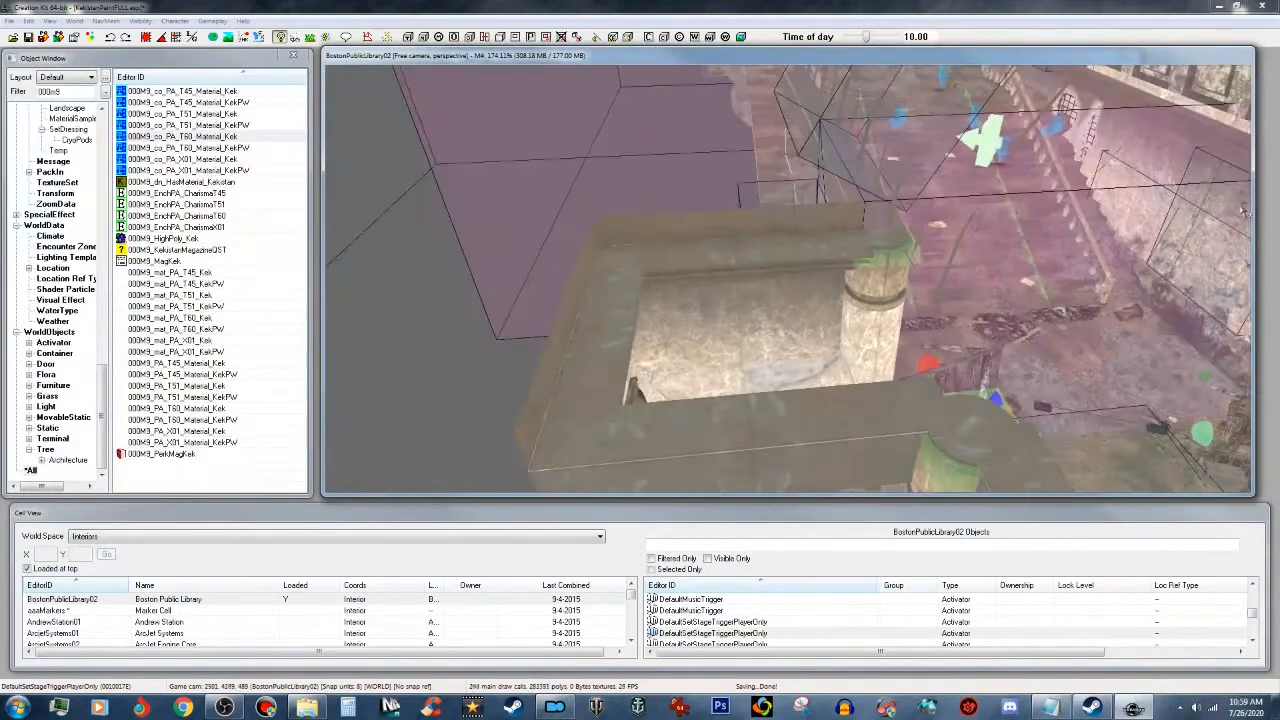
{"action": "middle_click_drag", "start_coordinate": [951, 170], "coordinate": [1276, 158], "text": "shift"}
{"action": "scroll", "coordinate": [1276, 158], "scroll_direction": "down", "scroll_amount": 5}
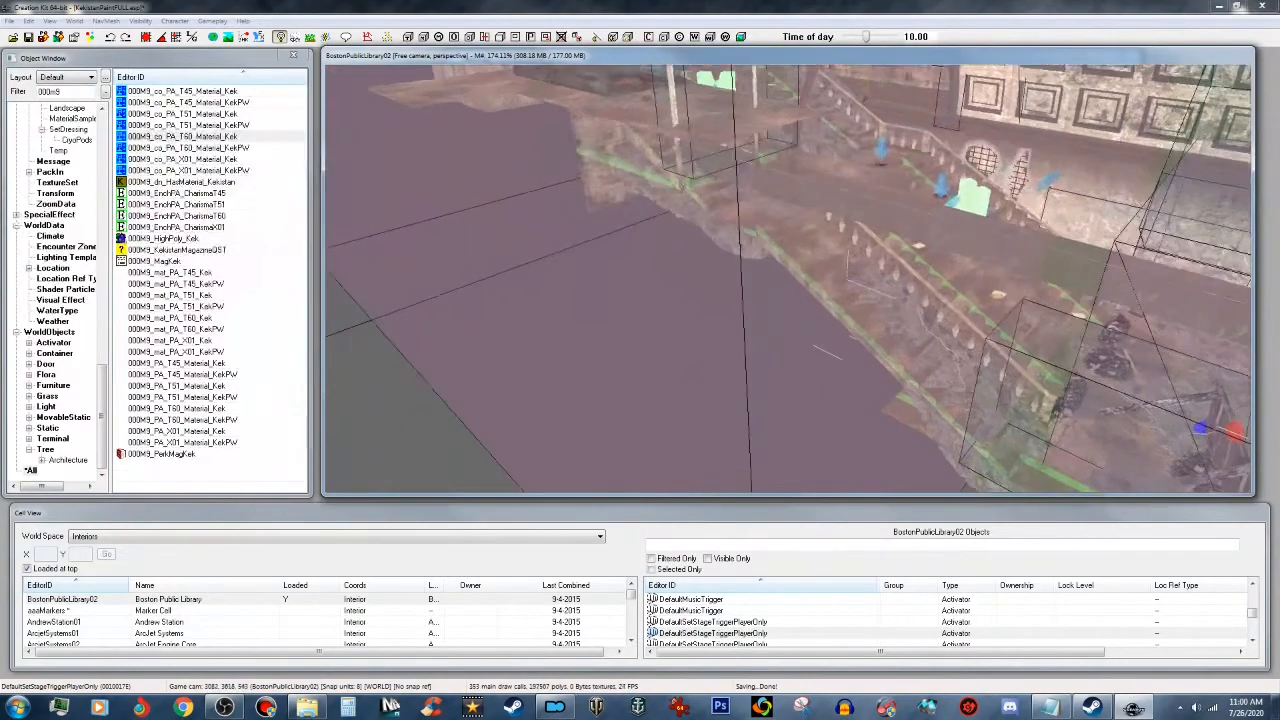
{"action": "middle_click_drag", "start_coordinate": [1193, 259], "coordinate": [873, 333], "text": "shift"}
{"action": "middle_click_drag", "start_coordinate": [898, 340], "coordinate": [783, 294]}
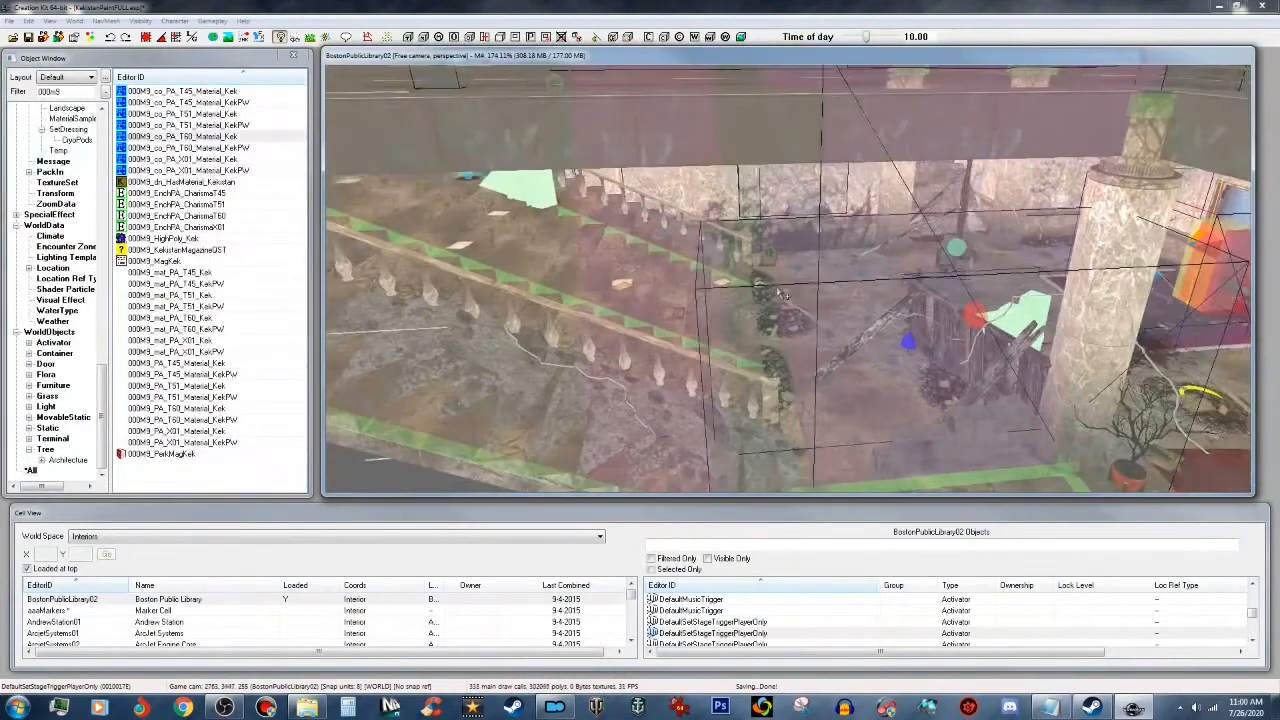
{"action": "scroll", "coordinate": [784, 293], "scroll_direction": "up", "scroll_amount": 5}
{"action": "middle_click_drag", "start_coordinate": [990, 262], "coordinate": [880, 290]}
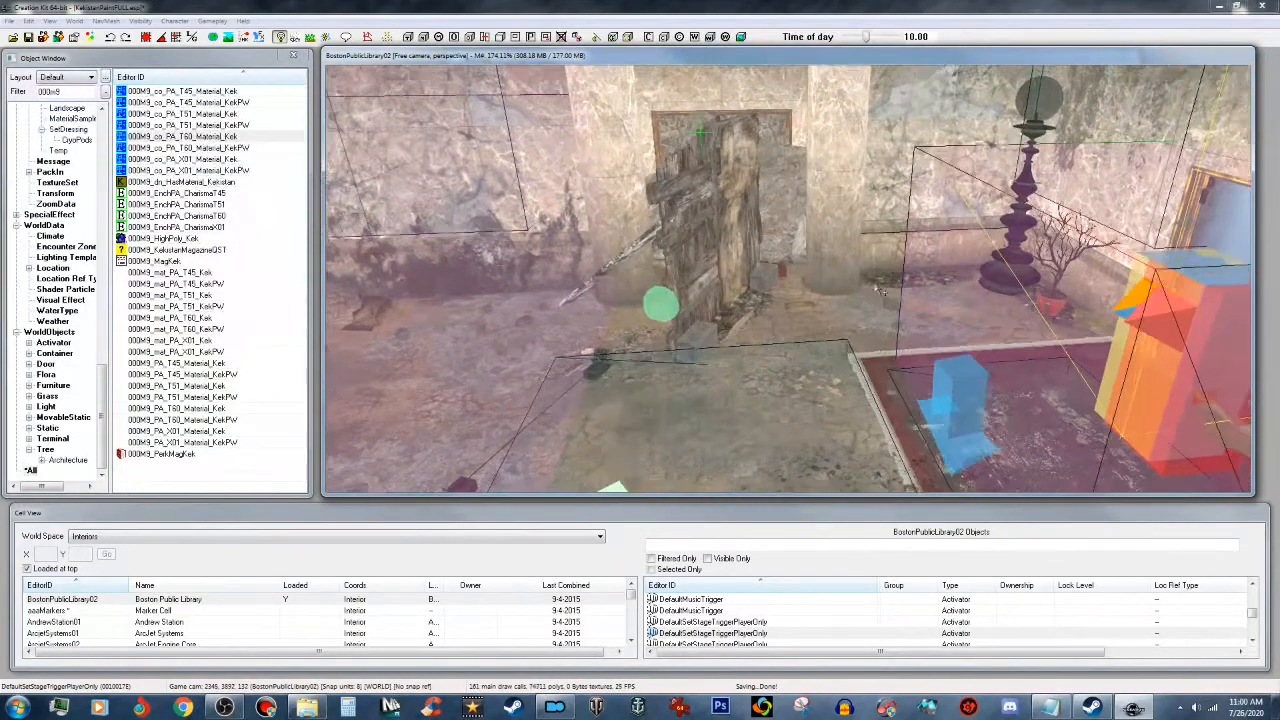
{"action": "scroll", "coordinate": [923, 323], "scroll_direction": "up", "scroll_amount": 5}
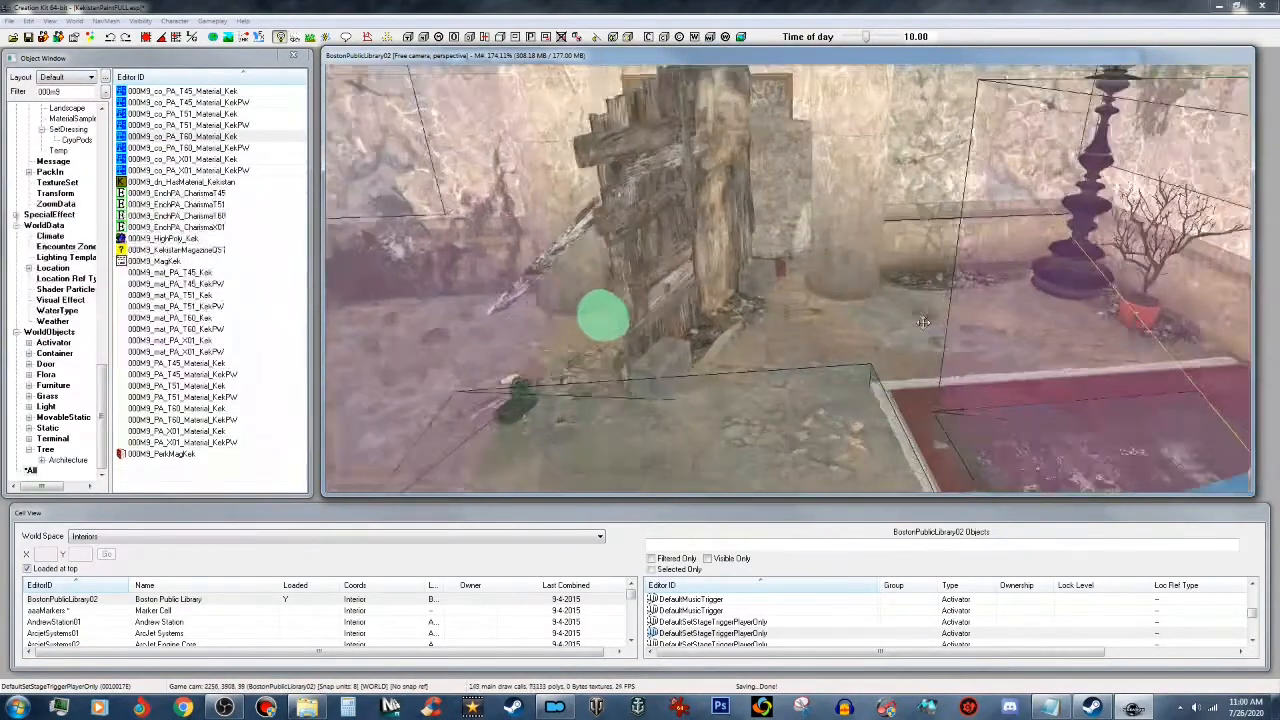
{"action": "middle_click_drag", "start_coordinate": [929, 316], "coordinate": [931, 318]}
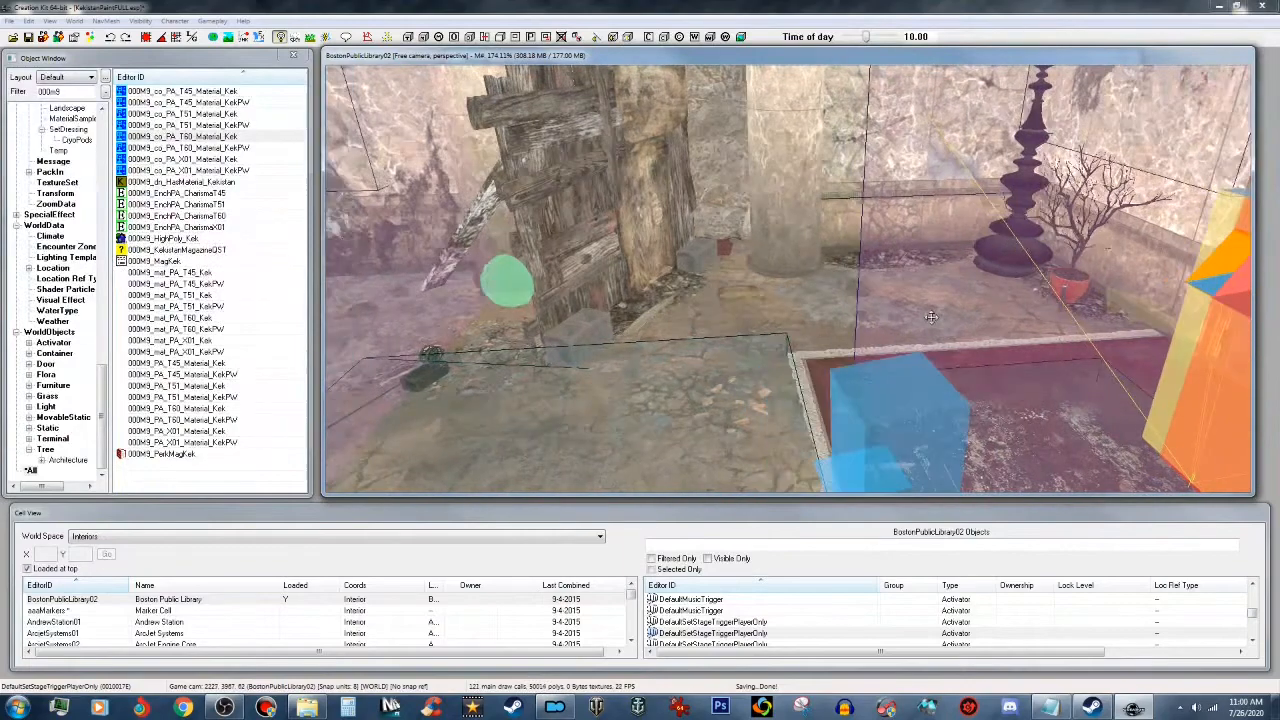
{"action": "left_click", "coordinate": [887, 414]}
{"action": "middle_click_drag", "start_coordinate": [887, 414], "coordinate": [806, 390]}
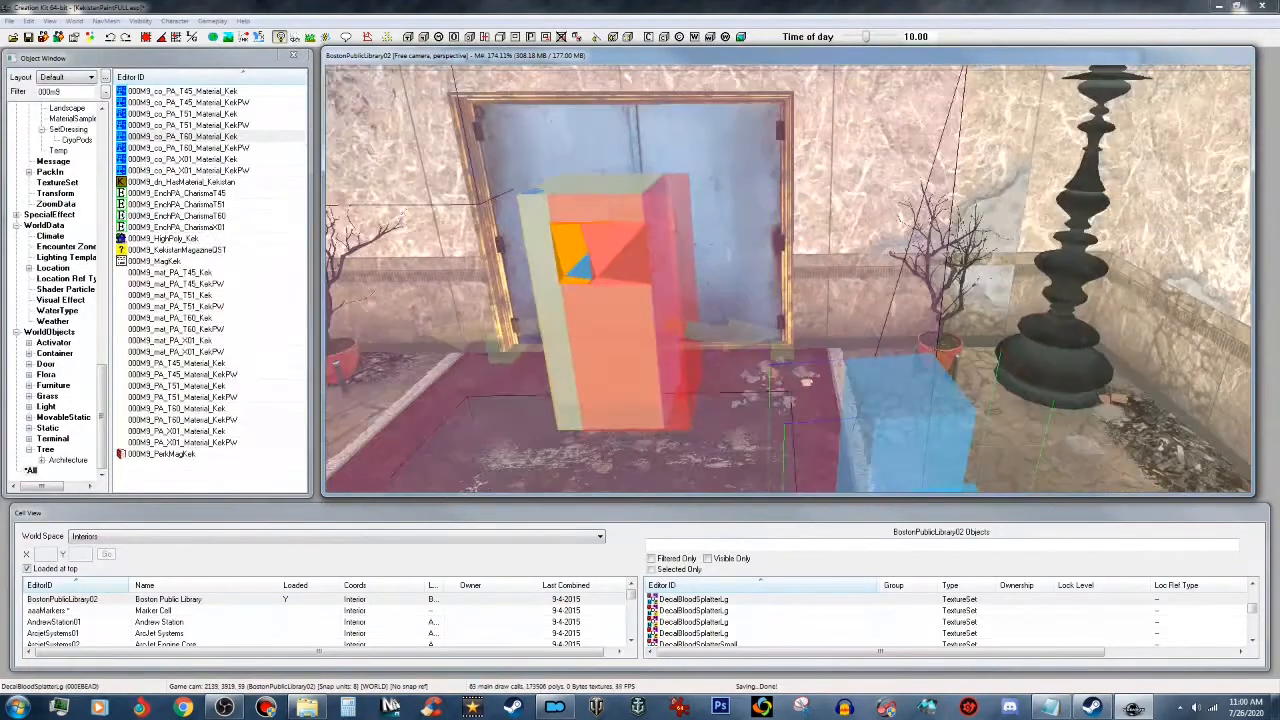
{"action": "middle_click_drag", "start_coordinate": [788, 293], "coordinate": [1003, 322]}
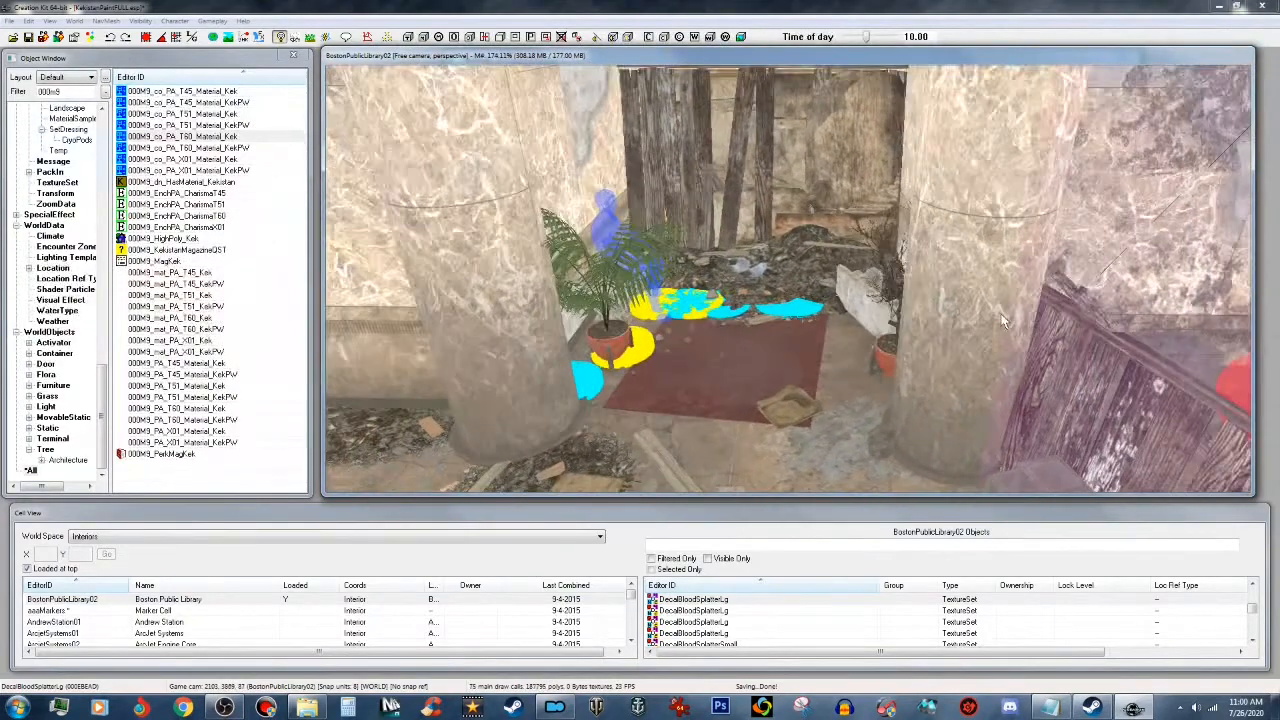
Step: Place the 000M9_PerkMagKek magazine on the end of the stone bench next to the rubble pile
{"action": "scroll", "coordinate": [930, 312], "scroll_direction": "up", "scroll_amount": 5}
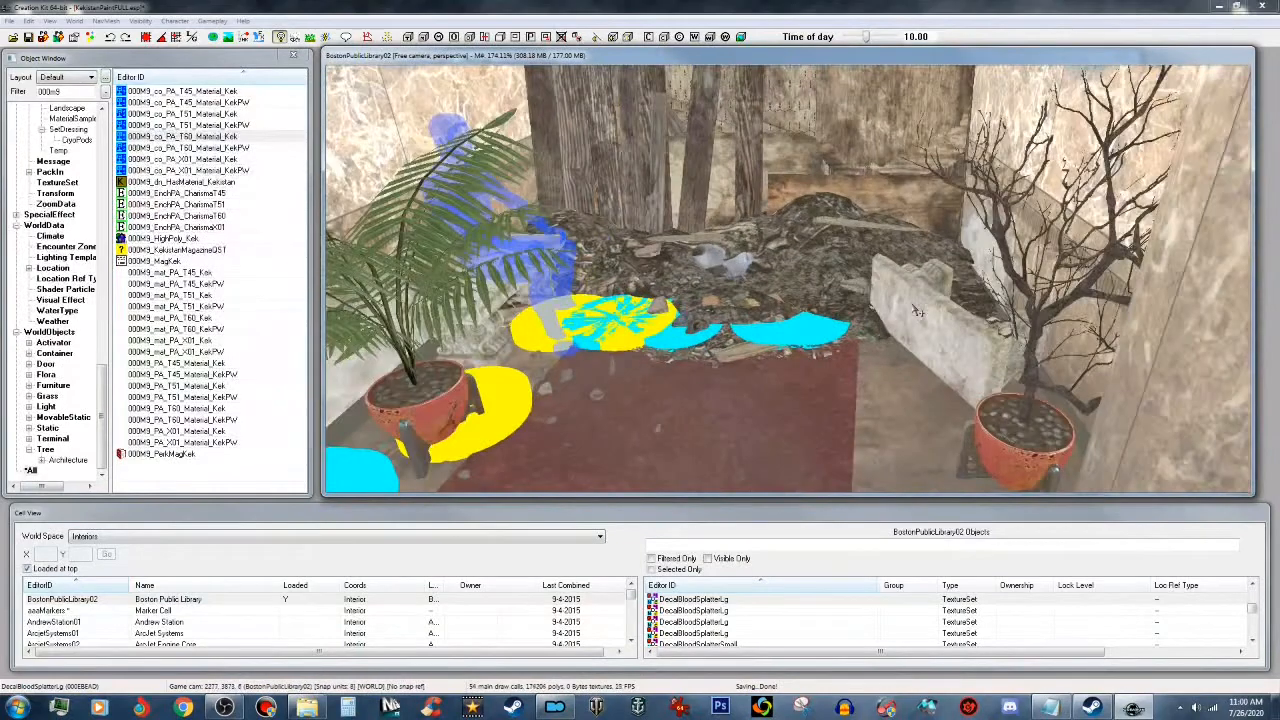
{"action": "middle_click_drag", "start_coordinate": [917, 311], "coordinate": [812, 334]}
{"action": "scroll", "coordinate": [815, 335], "scroll_direction": "up", "scroll_amount": 4}
{"action": "left_click", "coordinate": [598, 299]}
{"action": "middle_click_drag", "start_coordinate": [598, 299], "coordinate": [427, 288]}
{"action": "middle_click_drag", "start_coordinate": [611, 278], "coordinate": [586, 266]}
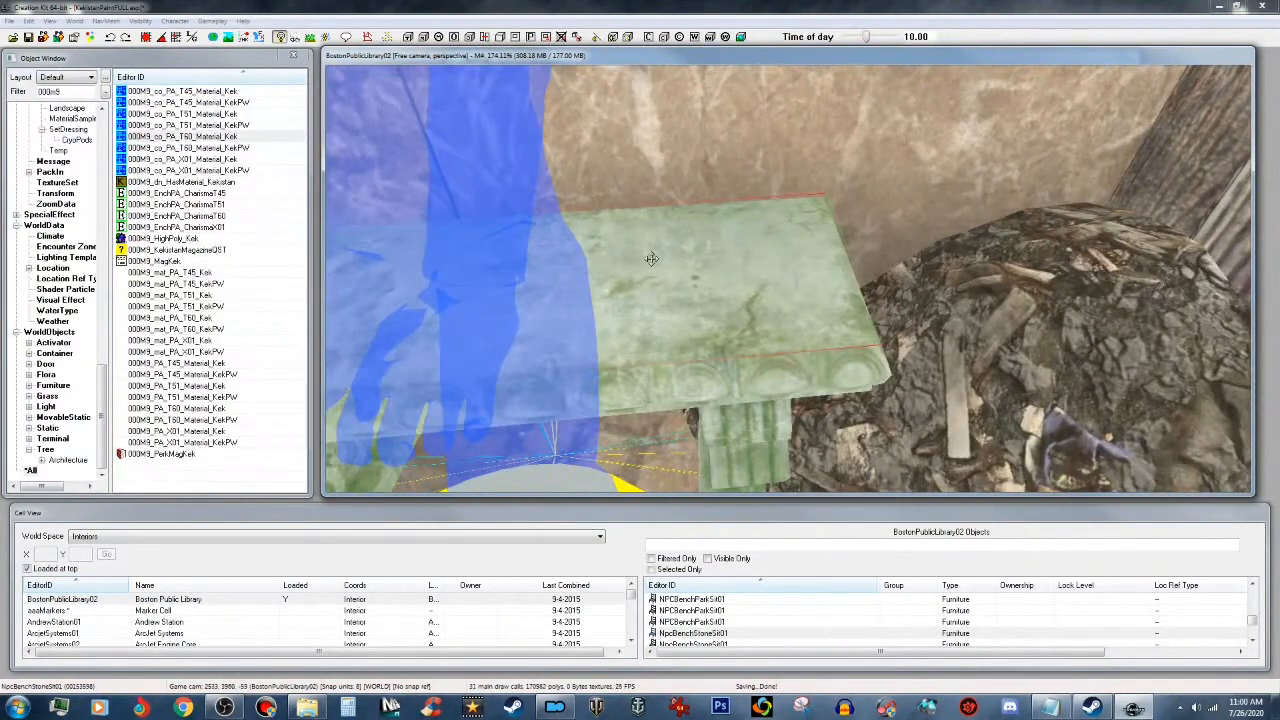
{"action": "left_click", "coordinate": [172, 455]}
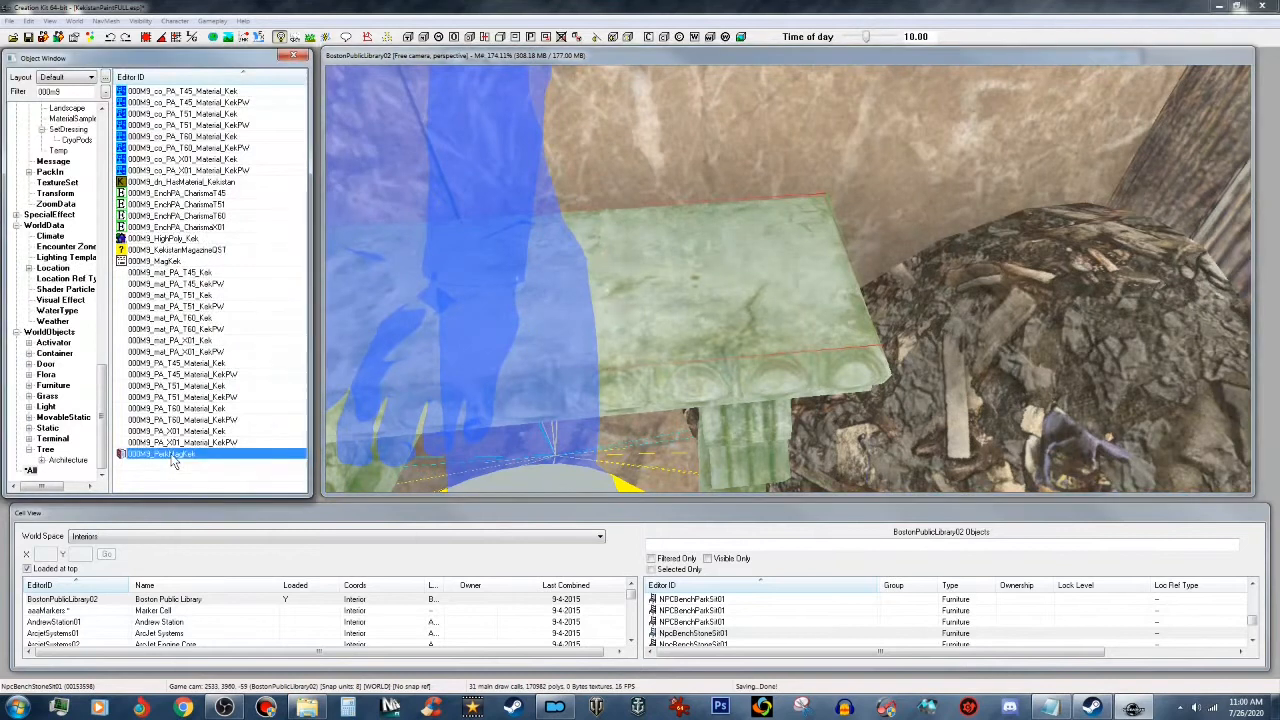
{"action": "left_click_drag", "start_coordinate": [172, 458], "coordinate": [768, 354]}
{"action": "left_click_drag", "start_coordinate": [770, 309], "coordinate": [763, 303]}
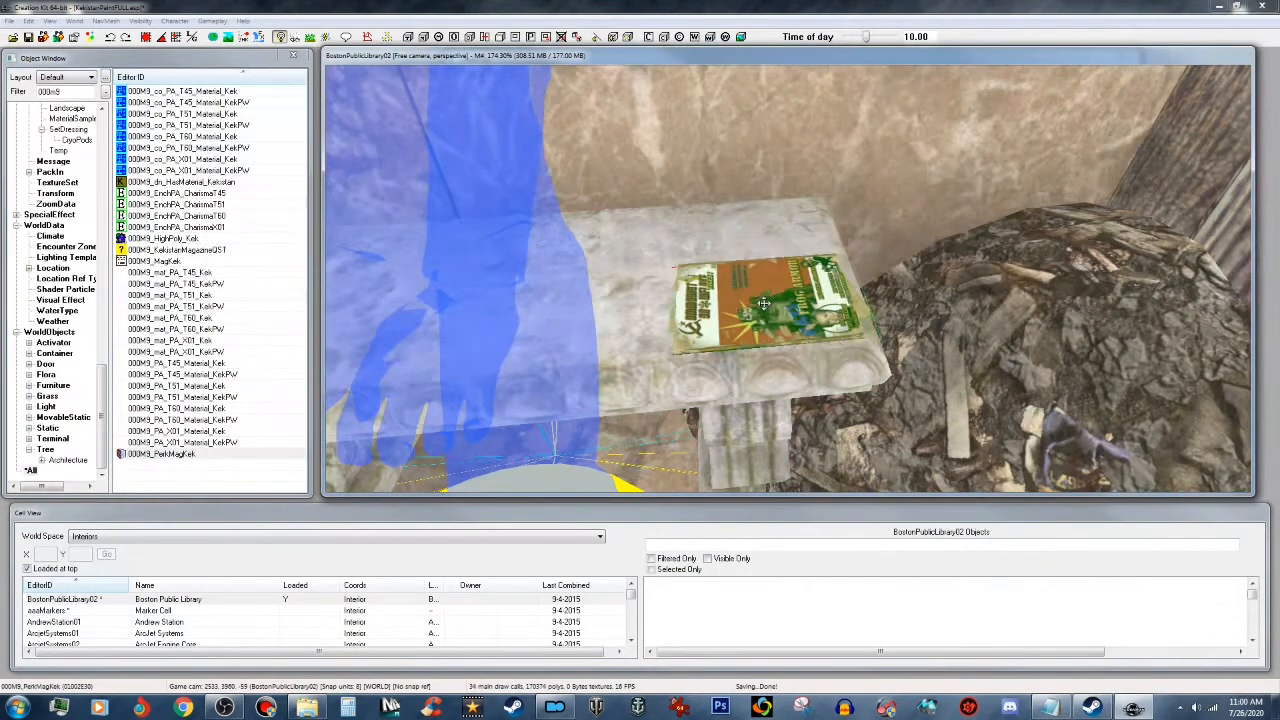
Step: Rotate the magazine to lie at an angle on the stone bench and adjust its height to rest on the bench top
{"action": "right_click_drag", "start_coordinate": [776, 303], "coordinate": [826, 303]}
{"action": "left_click_drag", "start_coordinate": [776, 297], "coordinate": [773, 259]}
{"action": "key", "text": "z"}
{"action": "middle_click_drag", "start_coordinate": [775, 246], "coordinate": [783, 119], "text": "shift"}
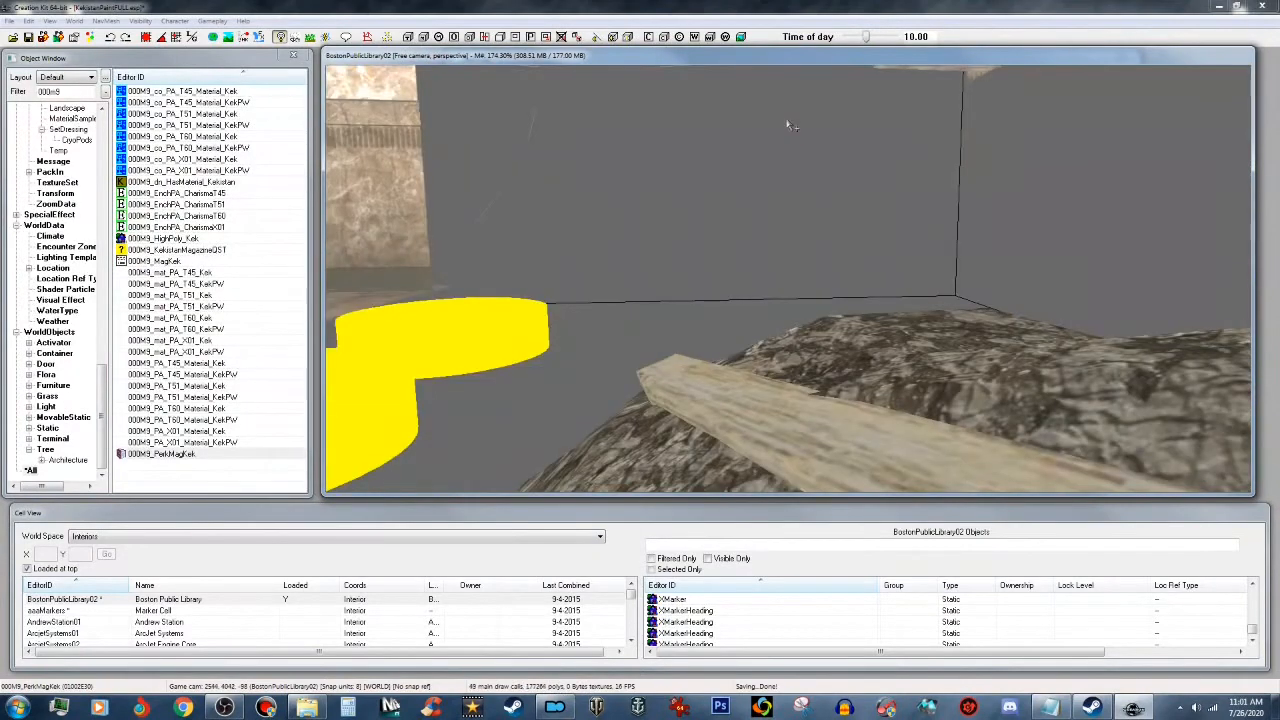
{"action": "middle_click_drag", "start_coordinate": [787, 121], "coordinate": [804, 105], "text": "shift"}
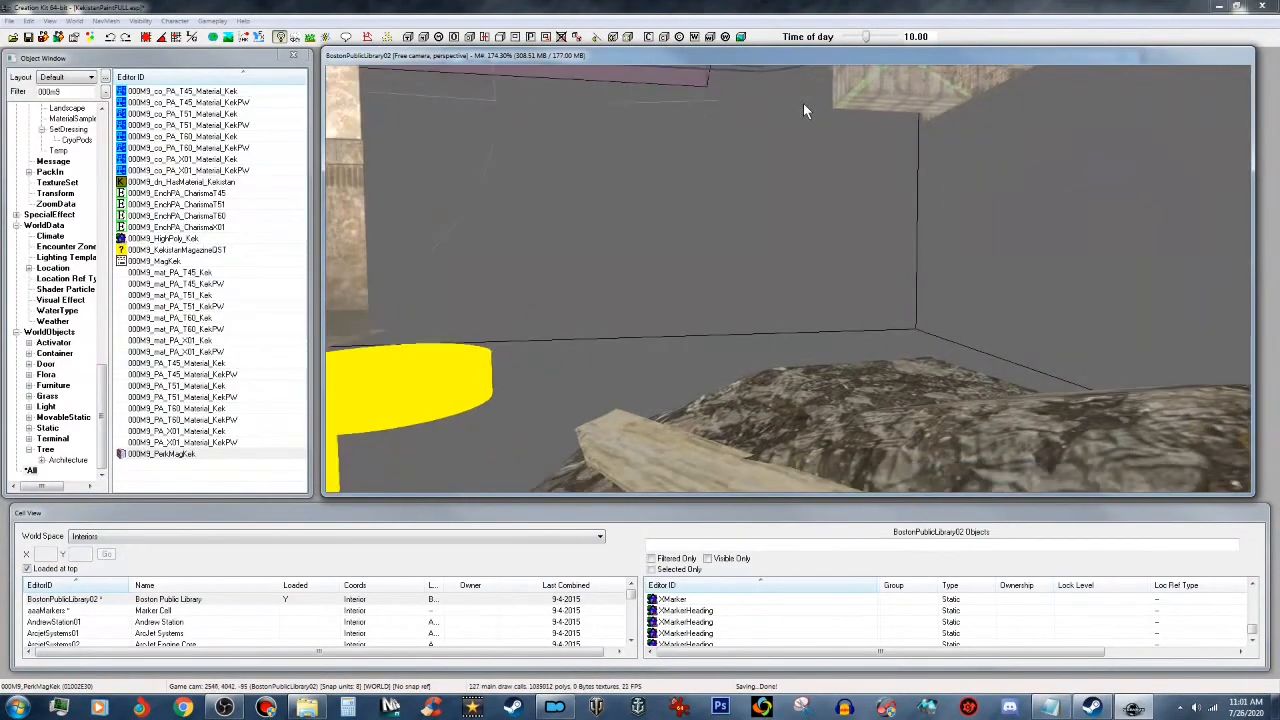
{"action": "scroll", "coordinate": [804, 105], "scroll_direction": "down", "scroll_amount": 1}
{"action": "left_click", "coordinate": [783, 306]}
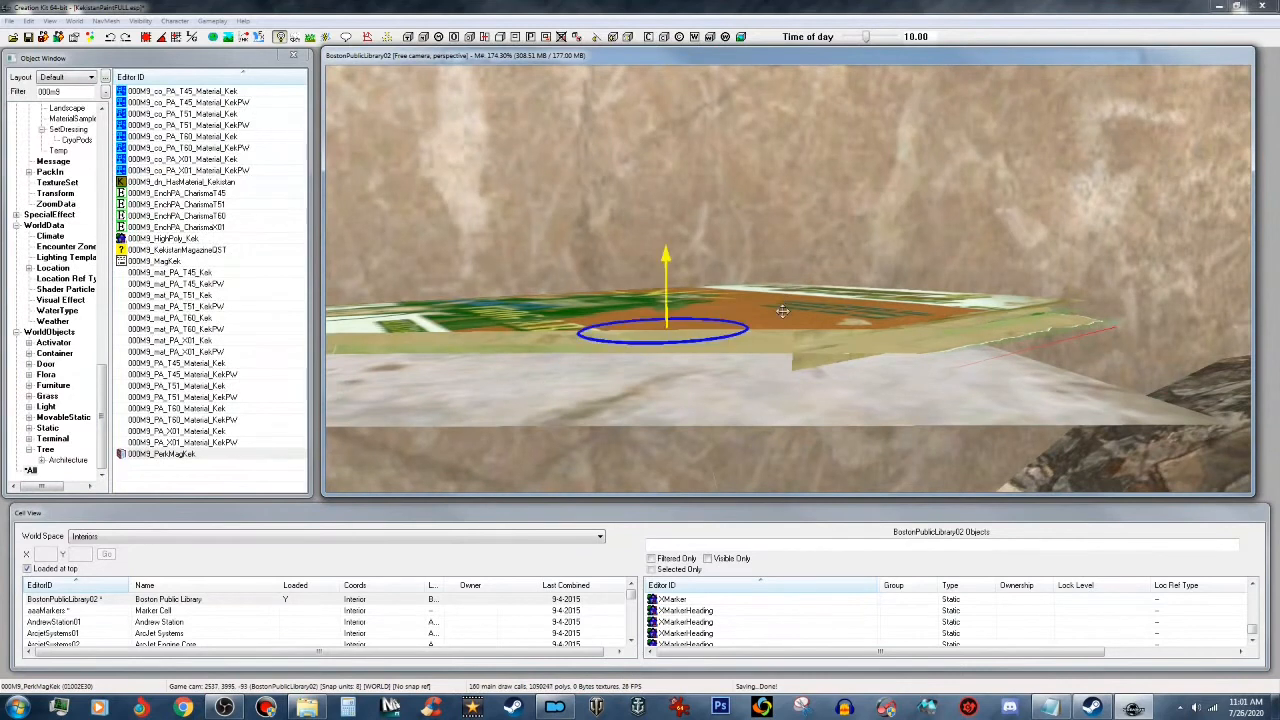
{"action": "left_click_drag", "start_coordinate": [782, 320], "coordinate": [782, 332]}
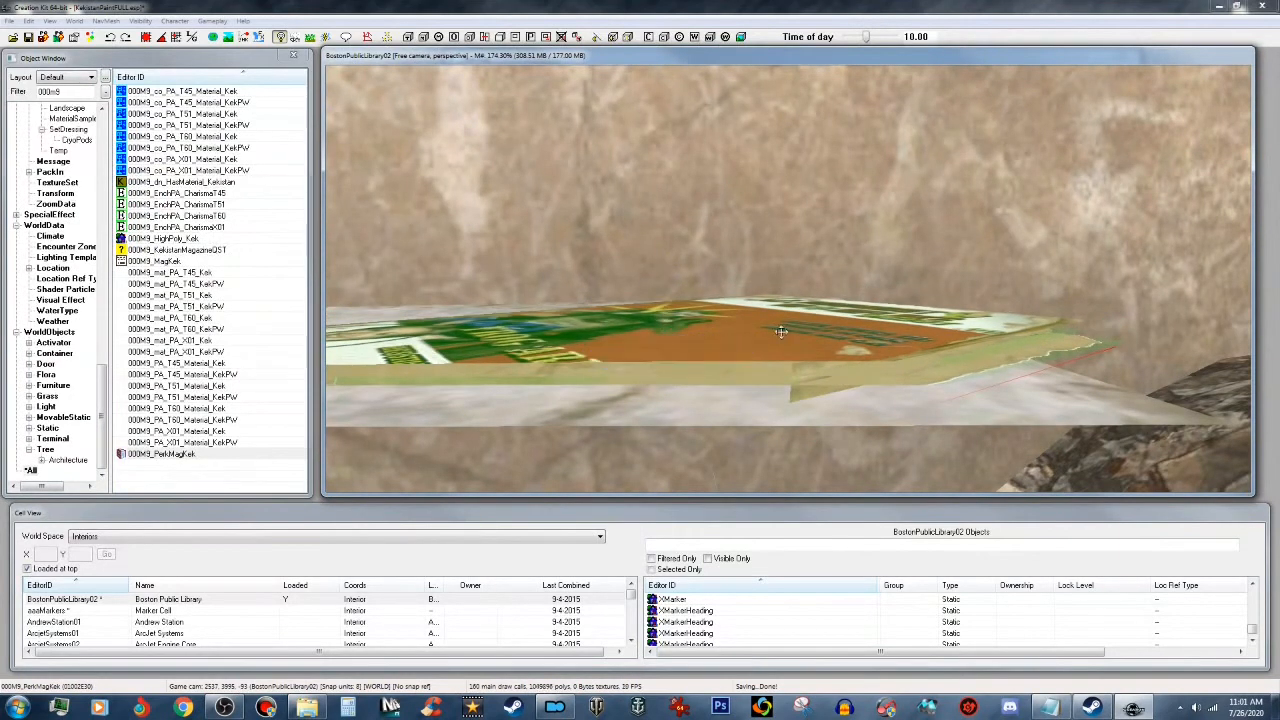
{"action": "scroll", "coordinate": [782, 332], "scroll_direction": "down", "scroll_amount": 1}
{"action": "middle_click_drag", "start_coordinate": [781, 331], "coordinate": [773, 432], "text": "shift"}
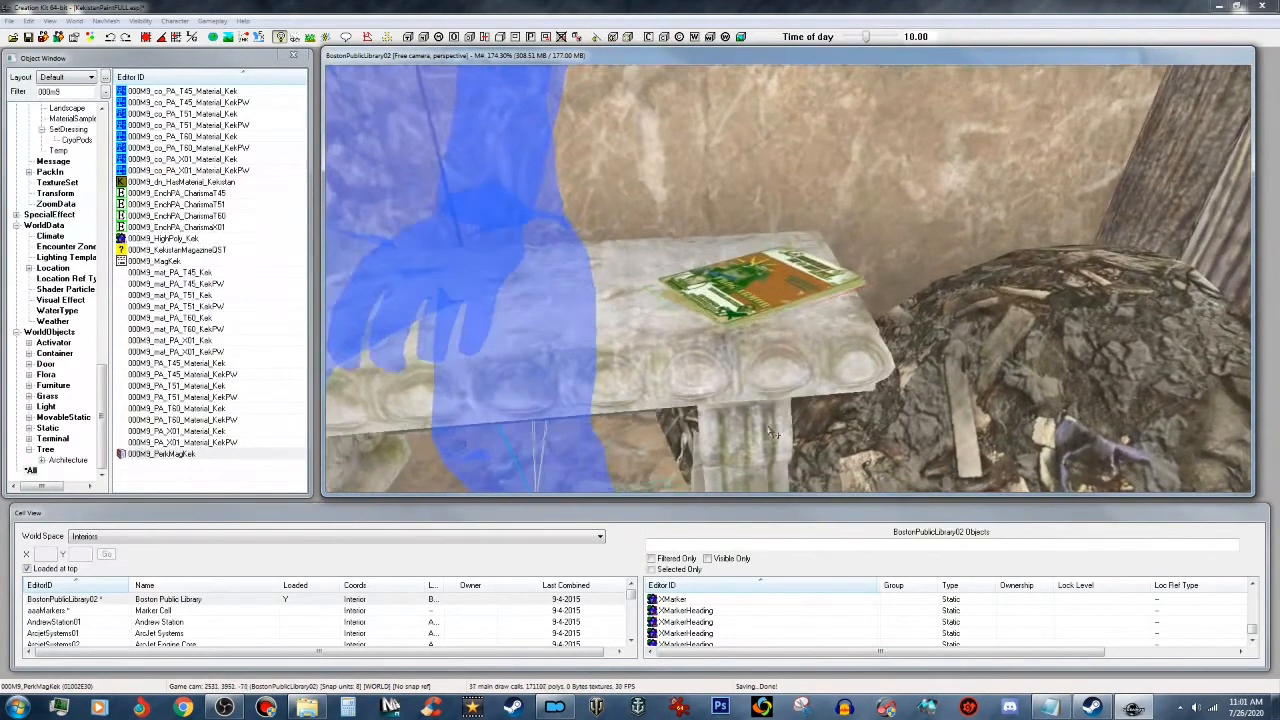
{"action": "middle_click_drag", "start_coordinate": [763, 291], "coordinate": [757, 345], "text": "shift"}
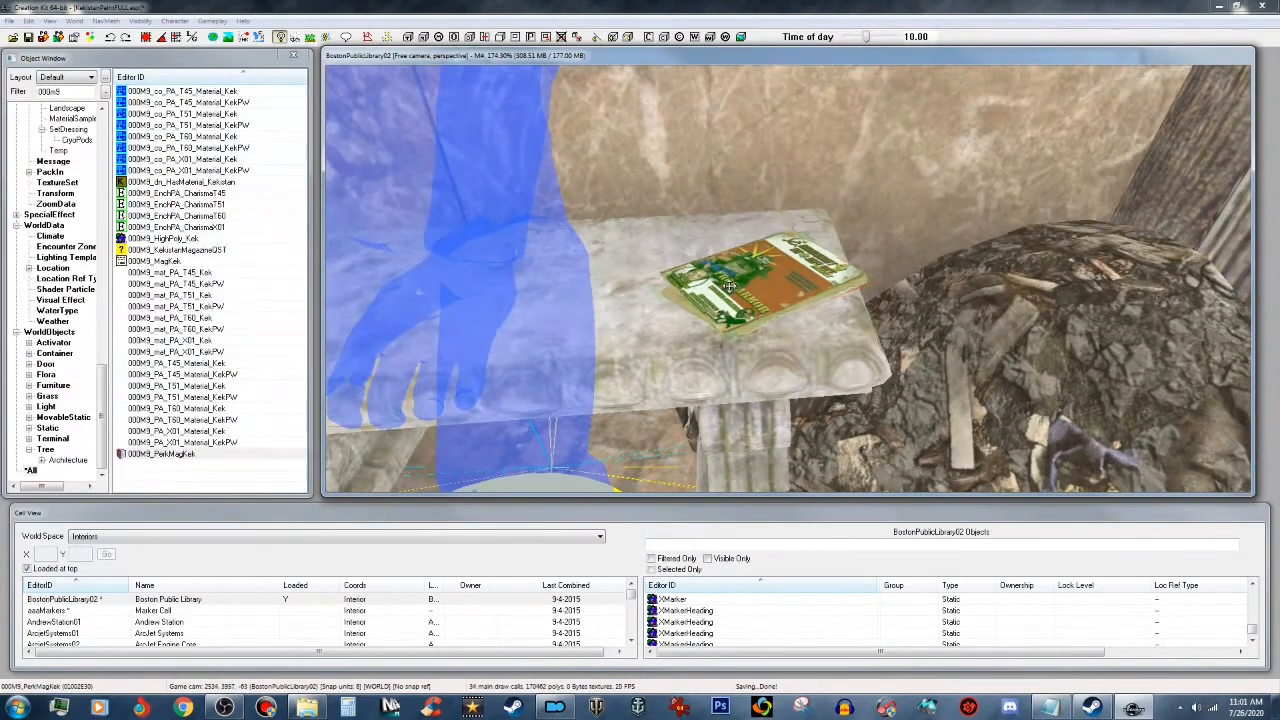
Step: Add the defaultdisablehavokonload script to the placed magazine's reference
{"action": "double_click", "coordinate": [803, 279]}
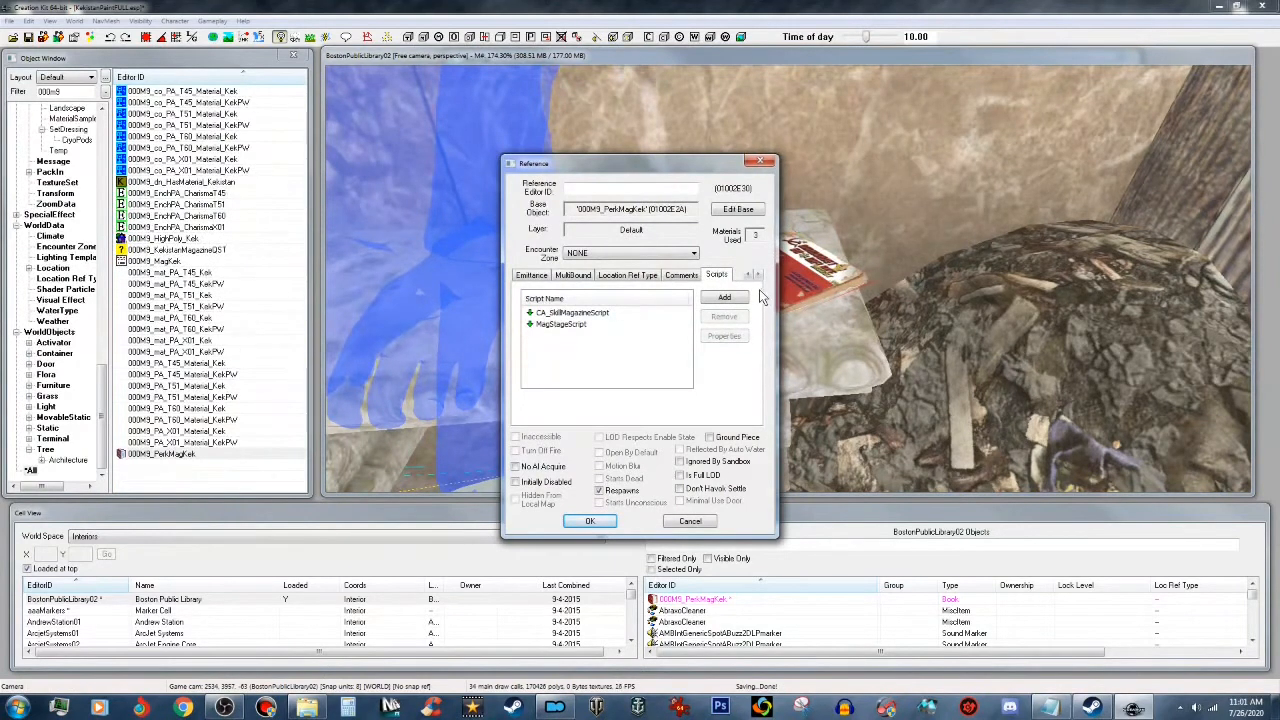
{"action": "left_click", "coordinate": [725, 300]}
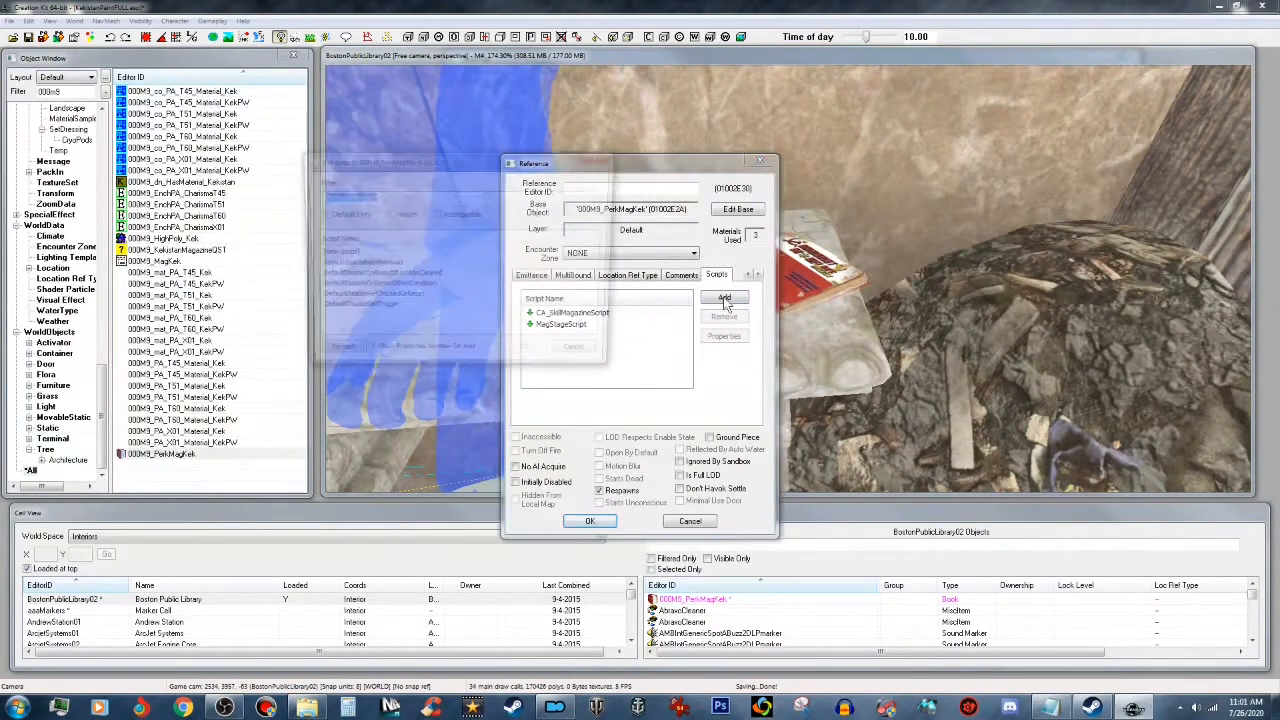
{"action": "left_click", "coordinate": [373, 266]}
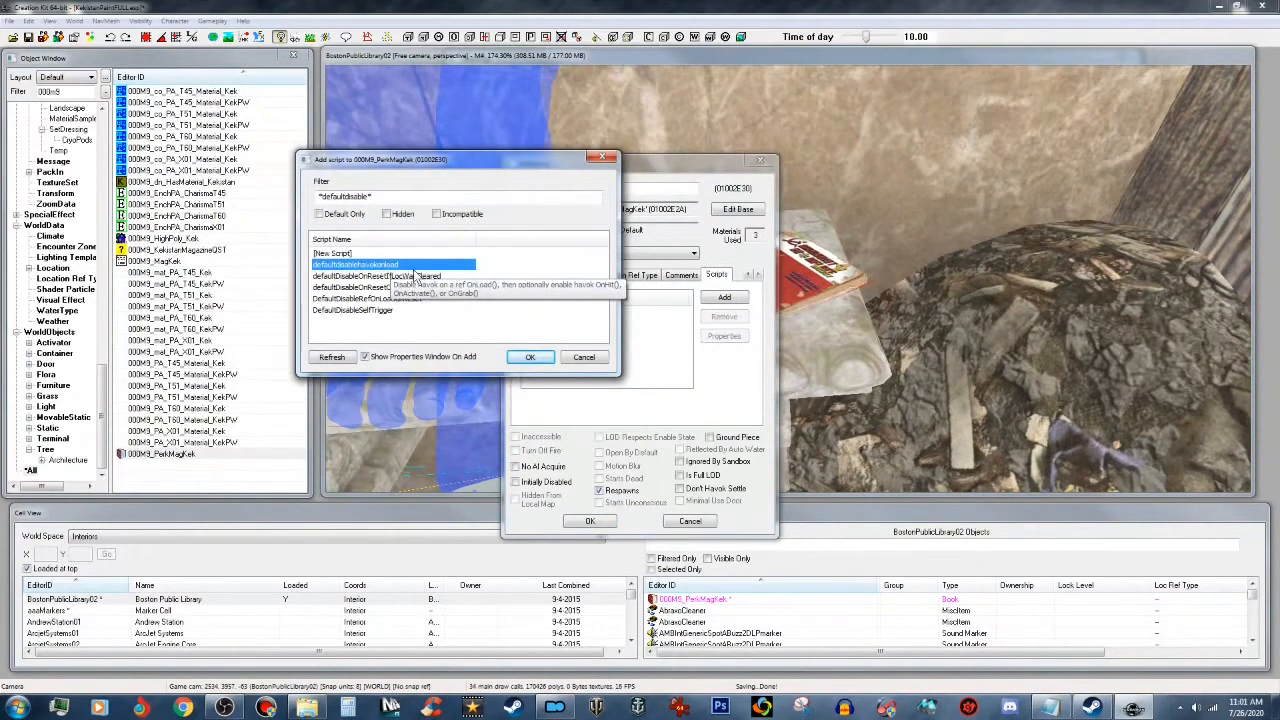
{"action": "left_click", "coordinate": [531, 358]}
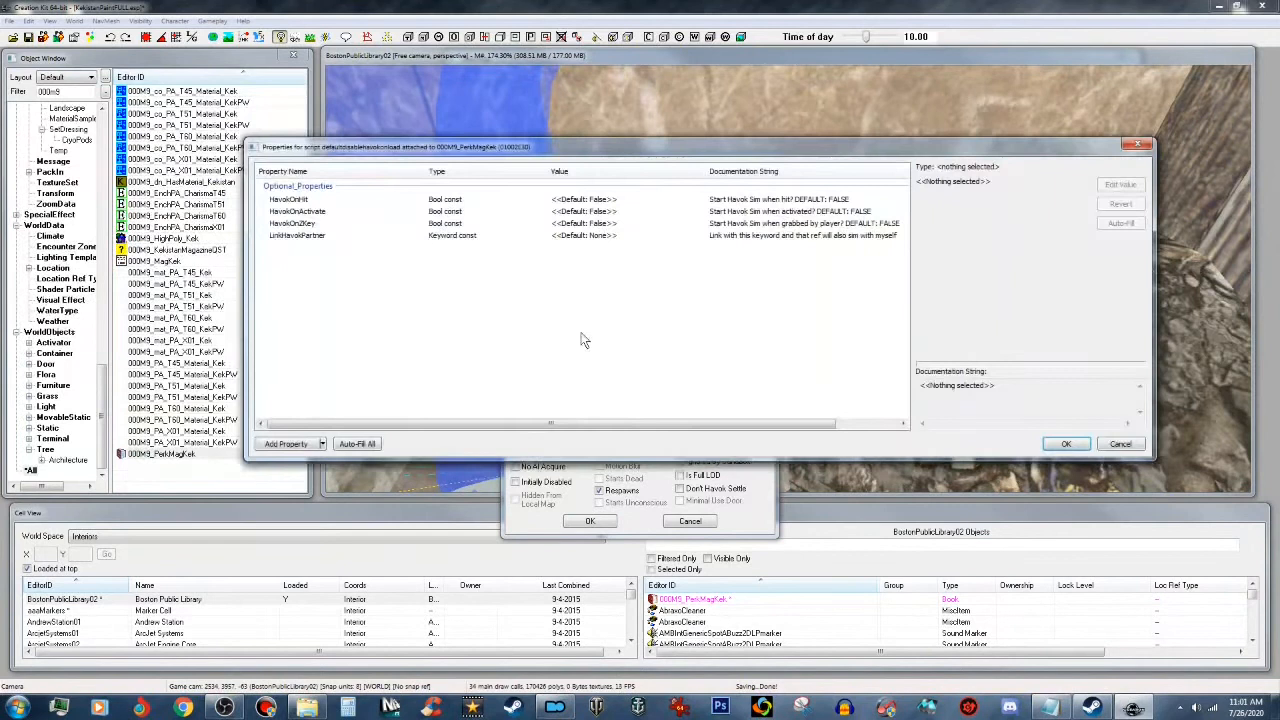
Step: Set the script's HavokOnHit, HavokOnActivate and HavokOnZKey properties explicitly to False and accept the magazine's reference settings
{"action": "left_click", "coordinate": [602, 200]}
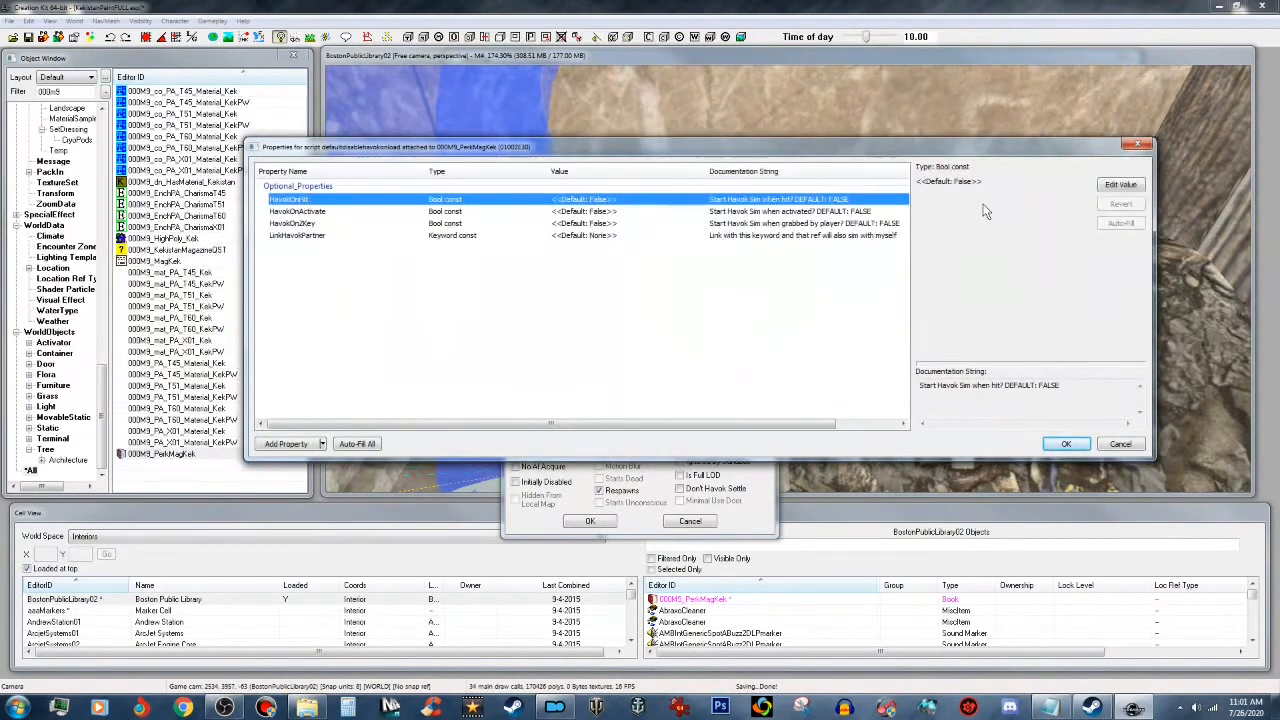
{"action": "left_click", "coordinate": [1120, 185]}
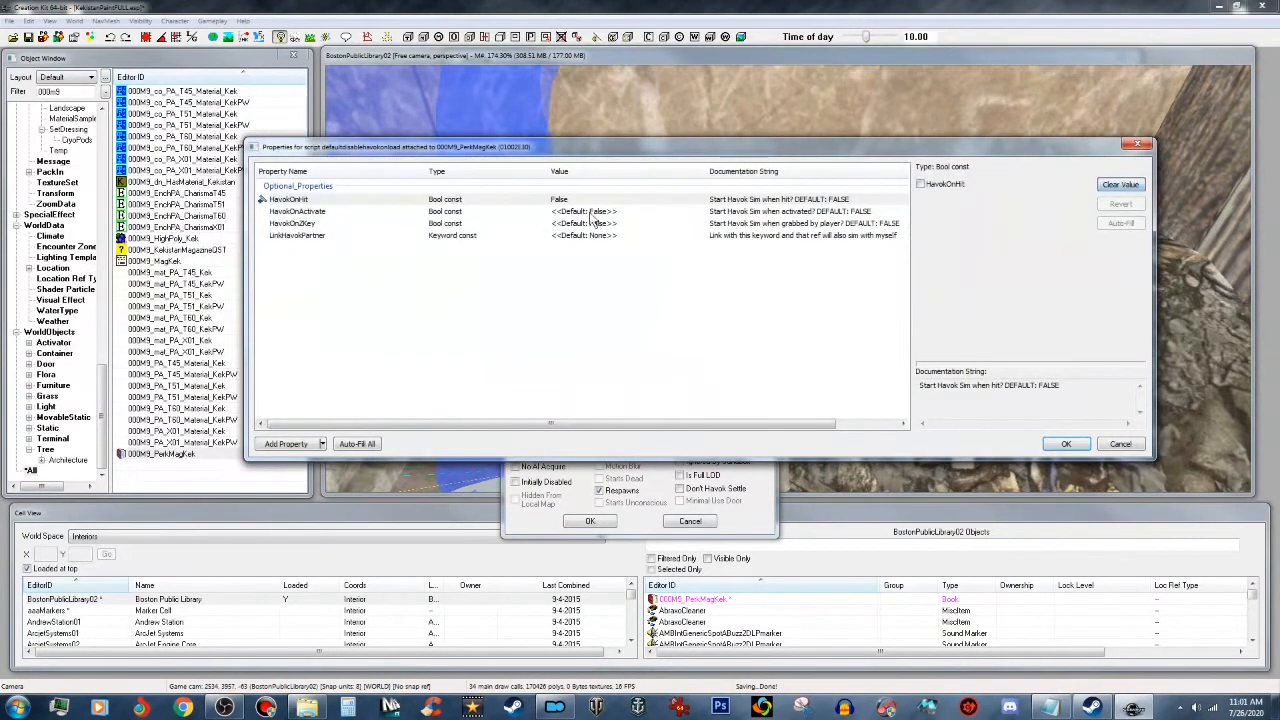
{"action": "left_click", "coordinate": [590, 213]}
{"action": "left_click", "coordinate": [1121, 185]}
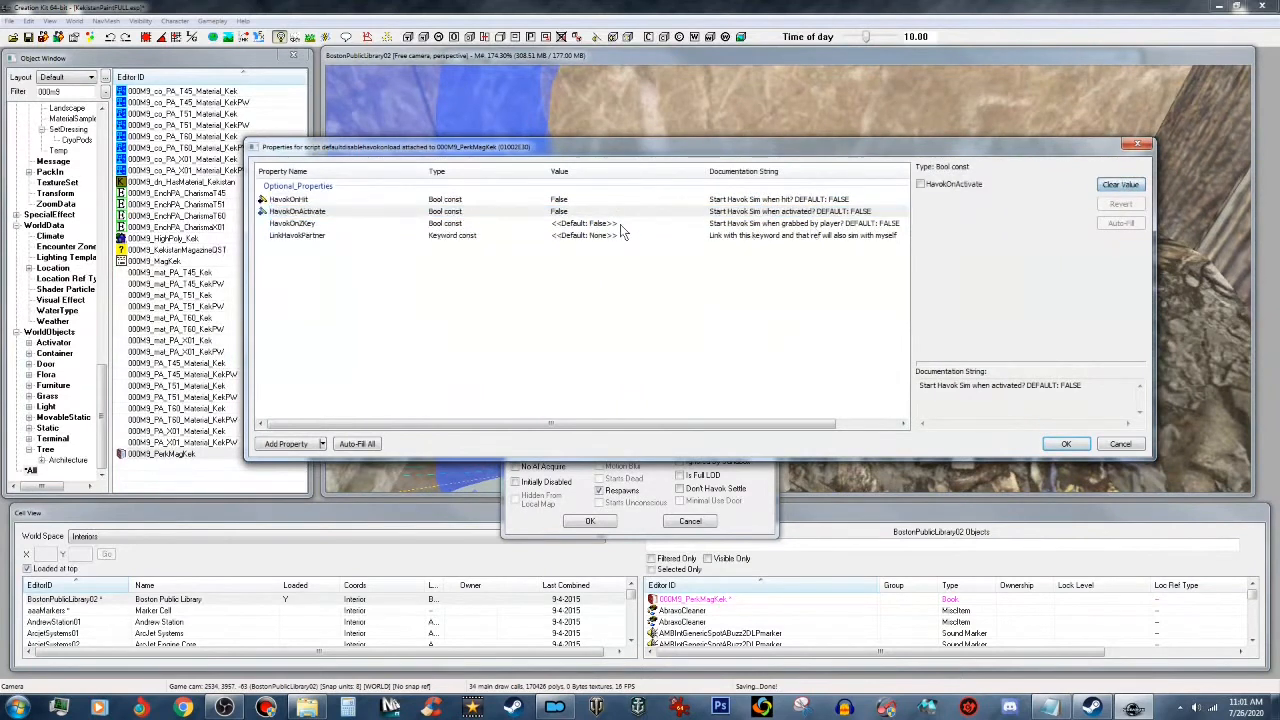
{"action": "left_click", "coordinate": [589, 224]}
{"action": "left_click", "coordinate": [1120, 185]}
{"action": "left_click", "coordinate": [1066, 445]}
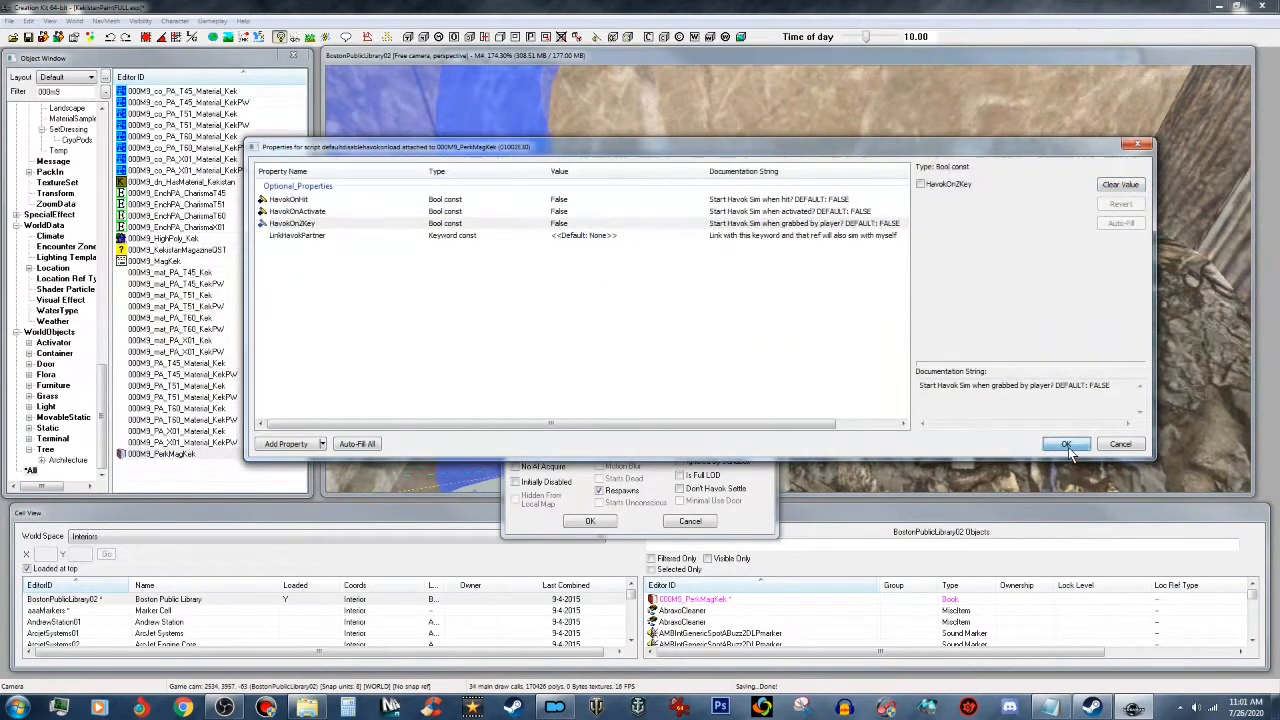
{"action": "left_click", "coordinate": [591, 522]}
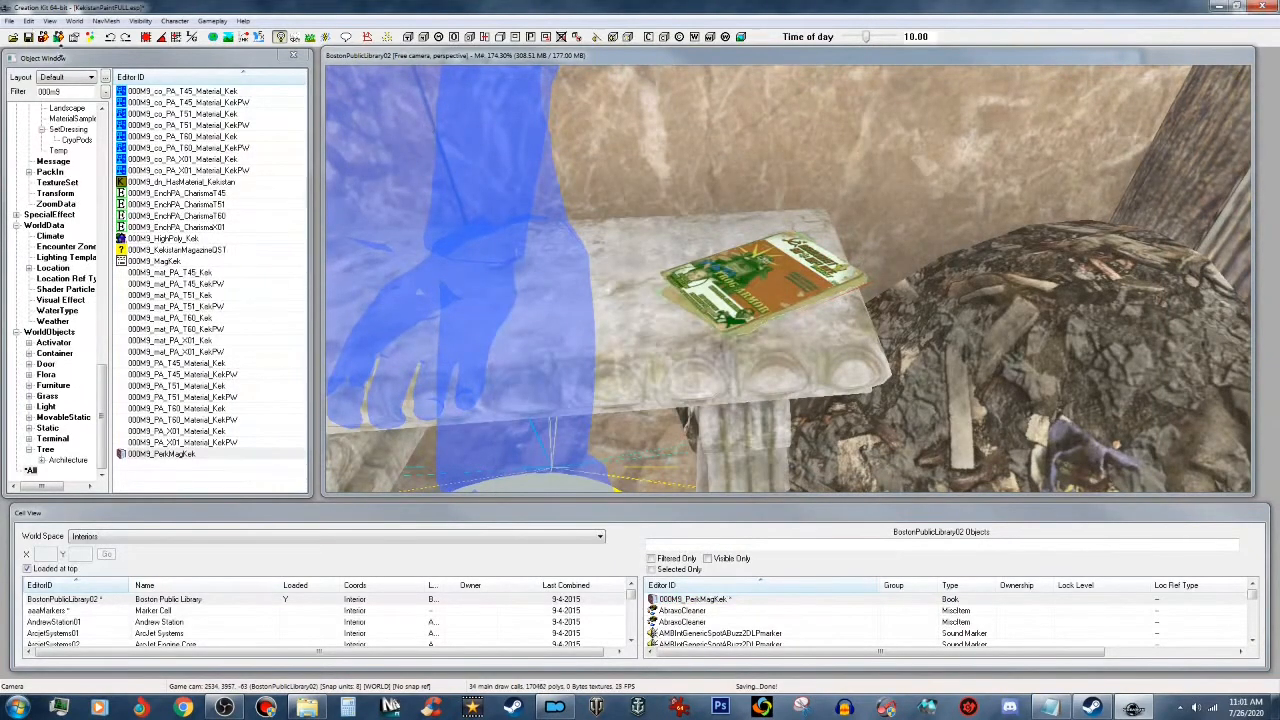
Step: Save the plugin with the magazine placed in the library cell, and review the surrounding area
{"action": "left_click", "coordinate": [30, 39]}
{"action": "middle_click_drag", "start_coordinate": [768, 248], "coordinate": [466, 229], "text": "shift"}
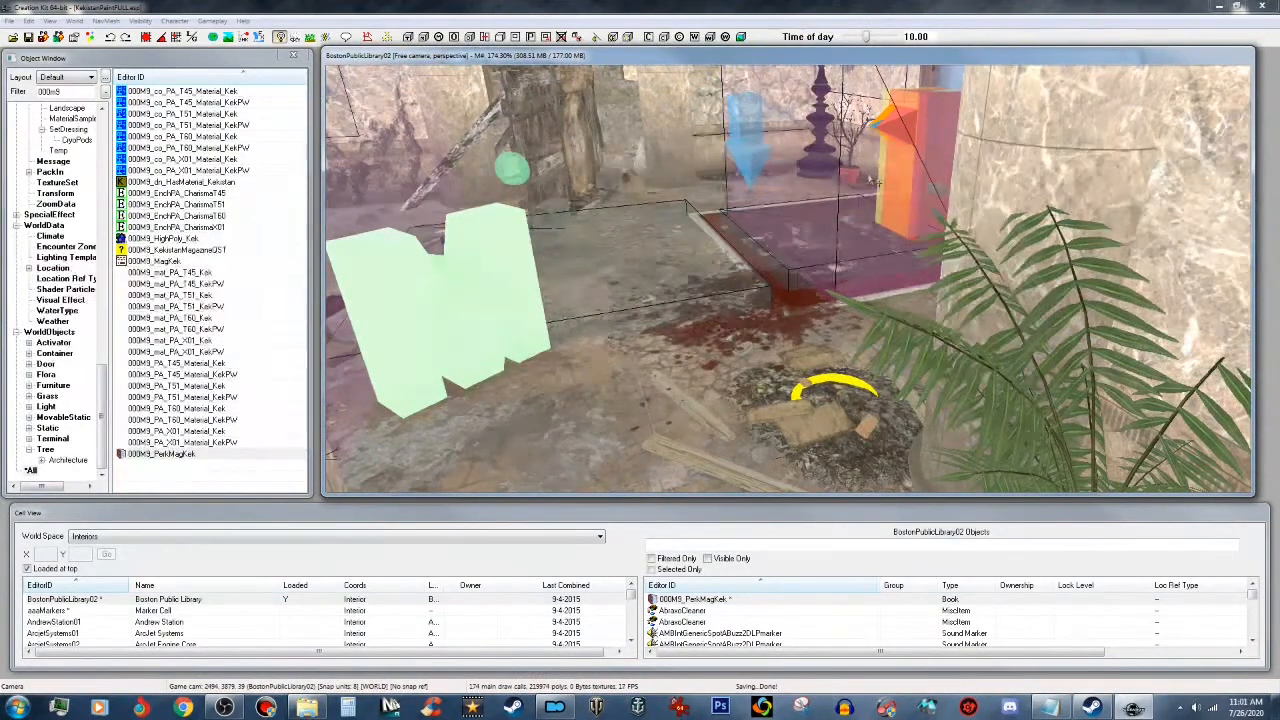
{"action": "mouse_move", "coordinate": [873, 192]}
{"action": "middle_mouse_down", "text": "shift"}
{"action": "mouse_move", "coordinate": [883, 196]}
{"action": "mouse_move", "coordinate": [863, 200]}
{"action": "middle_mouse_up", "text": "shift"}
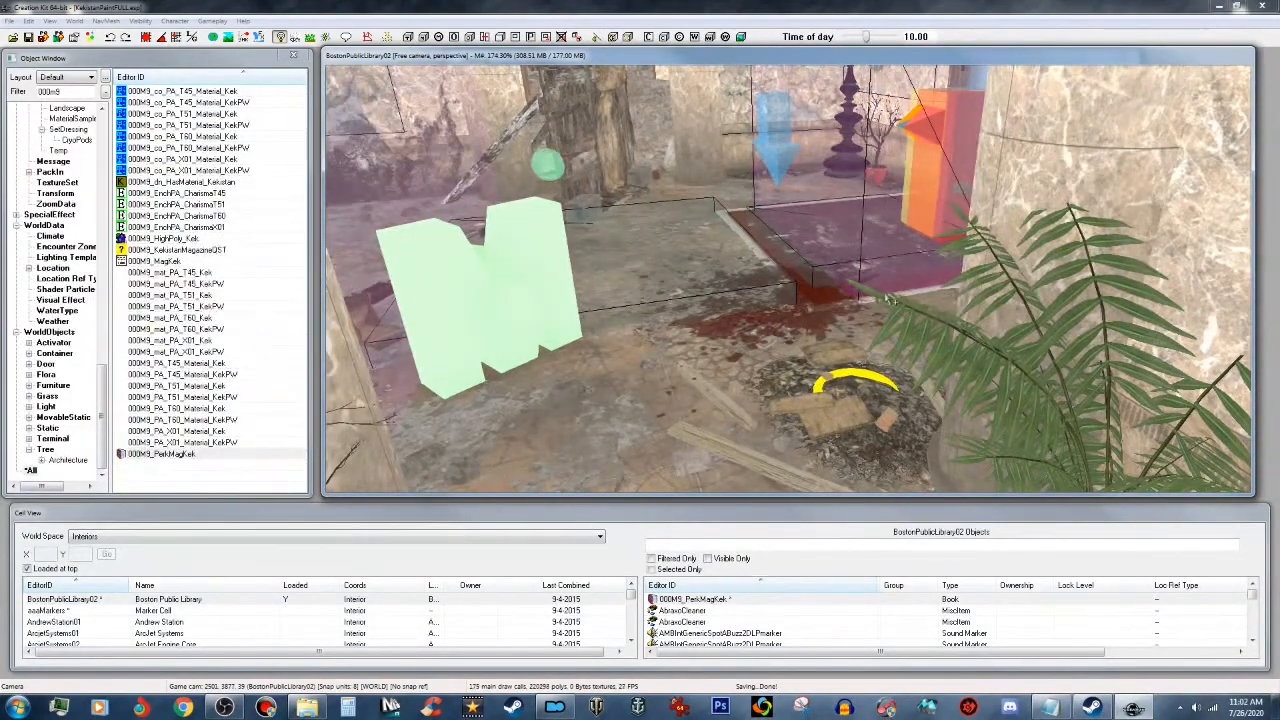
{"action": "middle_click_drag", "start_coordinate": [945, 307], "coordinate": [708, 281], "text": "shift"}
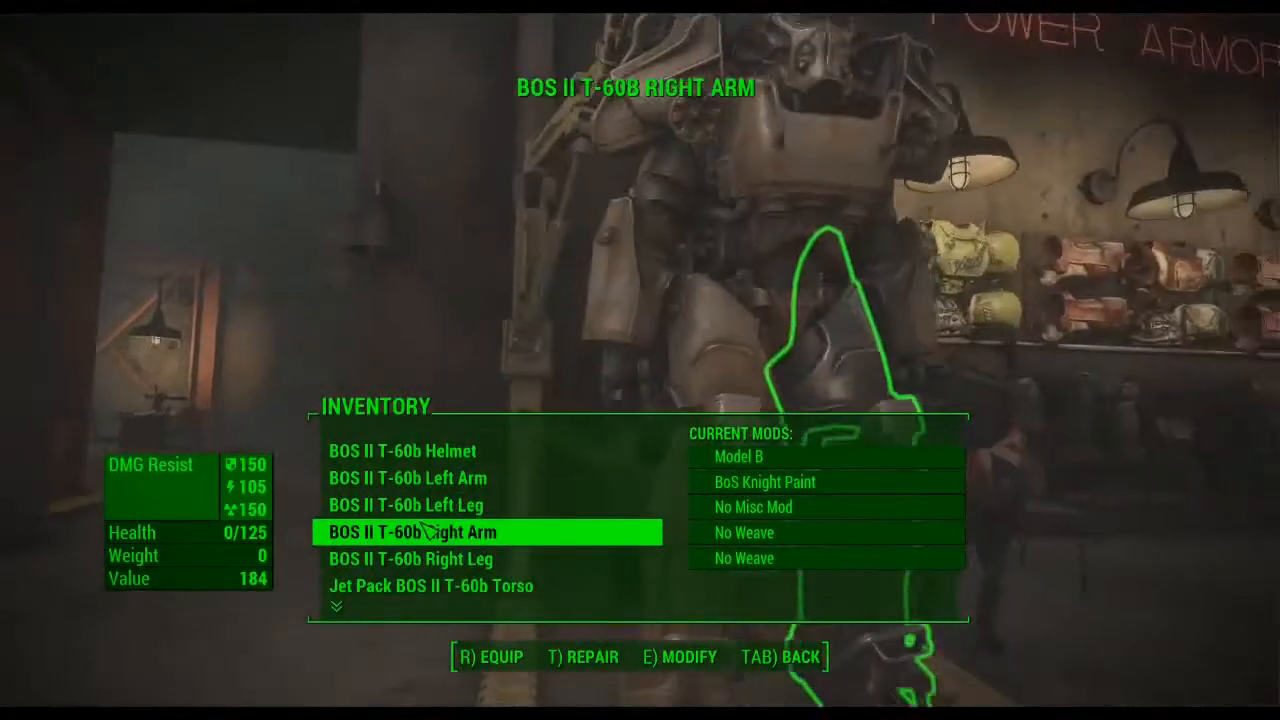
Step: Open the T-60 helmet's material mod slot and look through its paints and coatings for the Kekistan paints
{"action": "scroll", "coordinate": [455, 553], "scroll_direction": "down", "scroll_amount": 3}
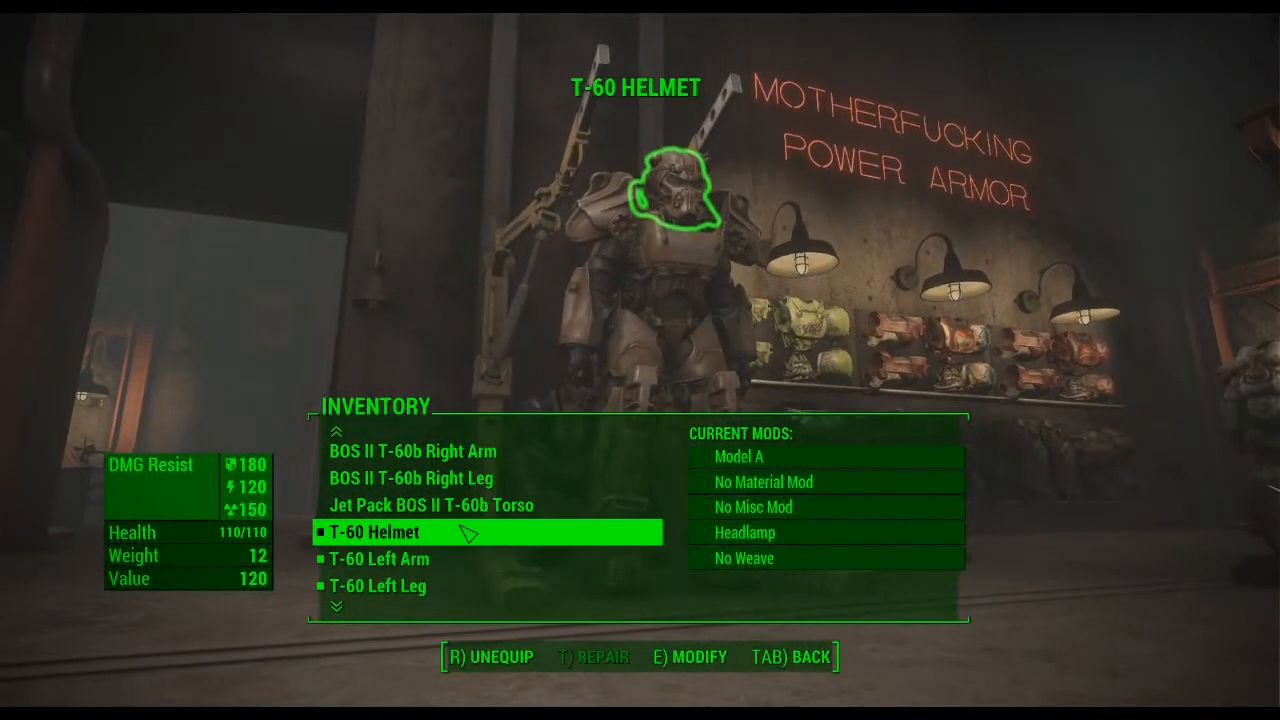
{"action": "left_click", "coordinate": [465, 533]}
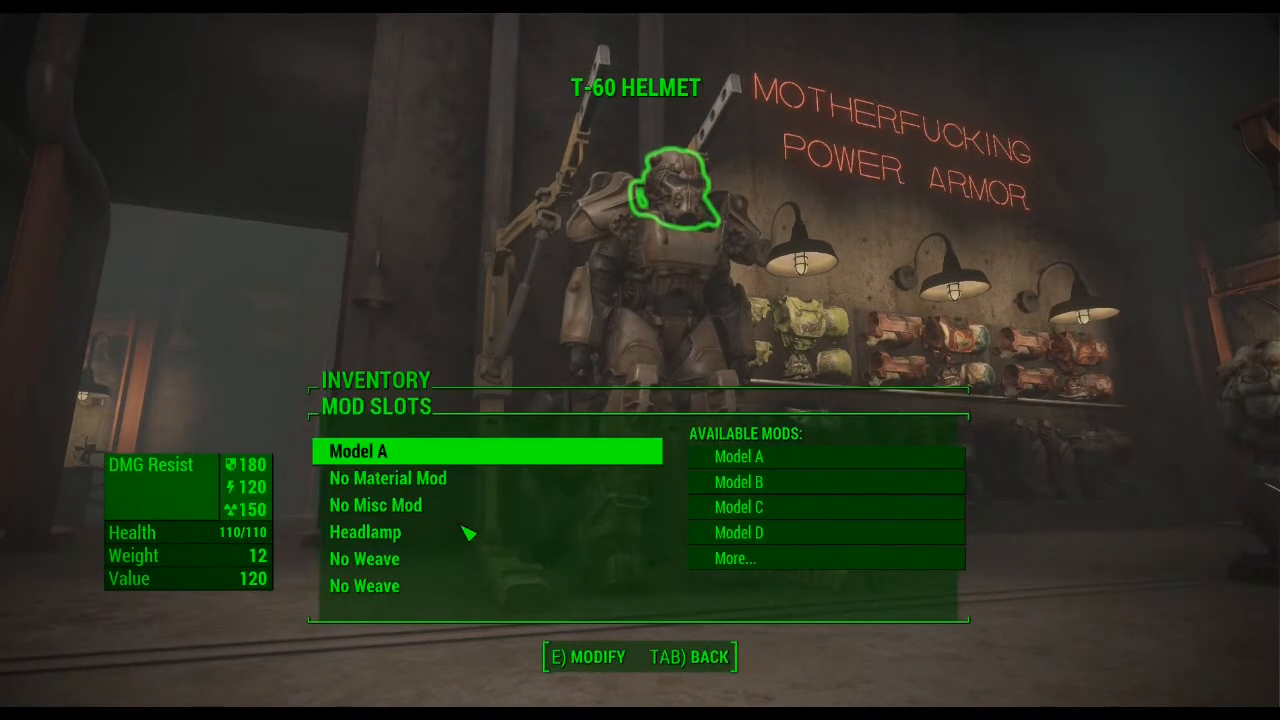
{"action": "key", "text": "Down"}
{"action": "key", "text": "e"}
{"action": "key", "text": "Down"}
{"action": "key", "text": "Down"}
{"action": "key", "text": "Down"}
{"action": "key", "text": "Down"}
{"action": "key", "text": "Down"}
{"action": "key", "text": "Down"}
{"action": "key", "text": "Down"}
{"action": "key", "text": "Down"}
{"action": "key", "text": "Down"}
{"action": "key", "text": "Down"}
{"action": "key", "text": "Down"}
{"action": "key", "text": "Down"}
{"action": "key", "text": "Down"}
{"action": "key", "text": "Down"}
{"action": "key", "text": "Down"}
{"action": "key", "text": "Down"}
{"action": "key", "text": "Down"}
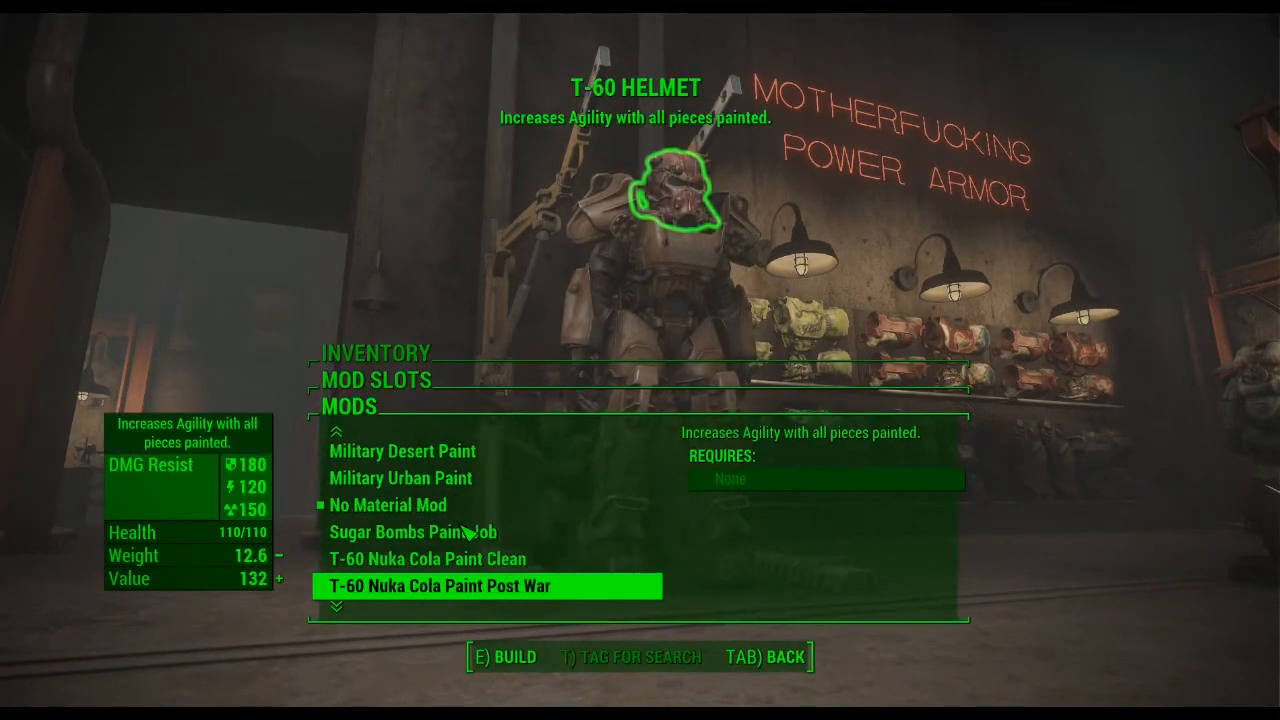
{"action": "key", "text": "Down"}
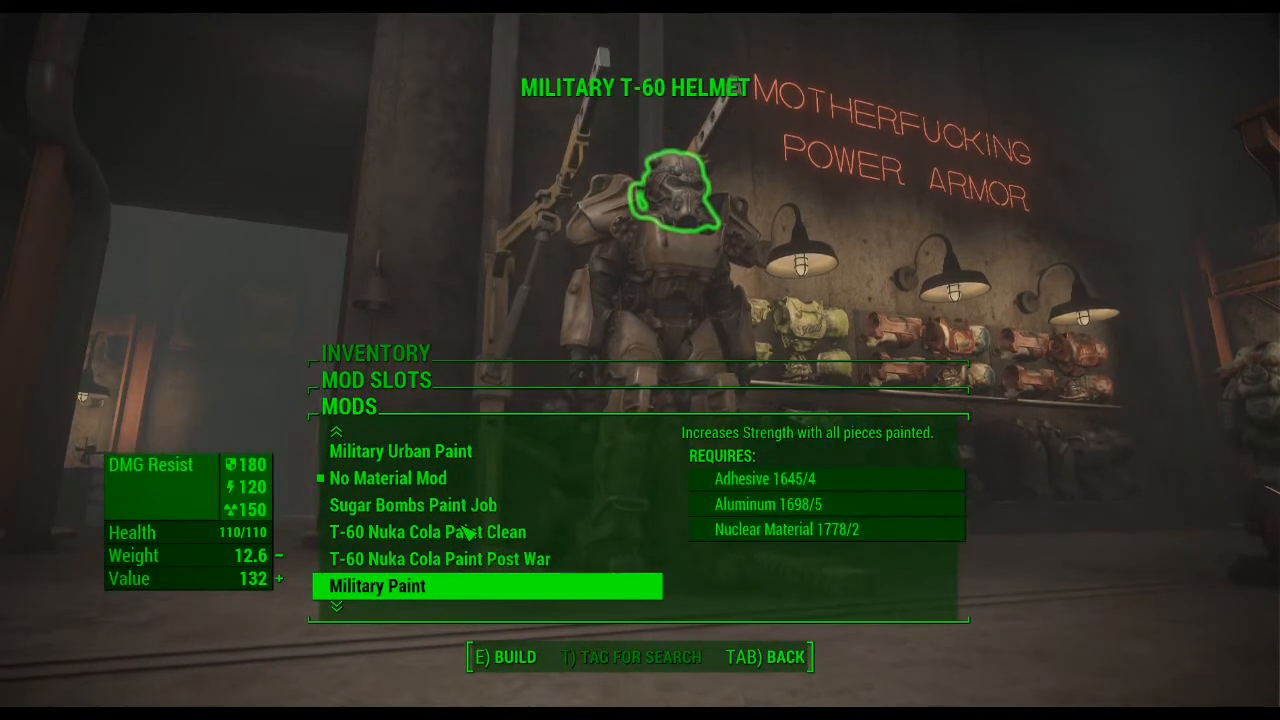
{"action": "key", "text": "Down"}
{"action": "key", "text": "Down"}
{"action": "key", "text": "Down"}
{"action": "key", "text": "Down"}
{"action": "key", "text": "Down"}
{"action": "key", "text": "Down"}
{"action": "key", "text": "Down"}
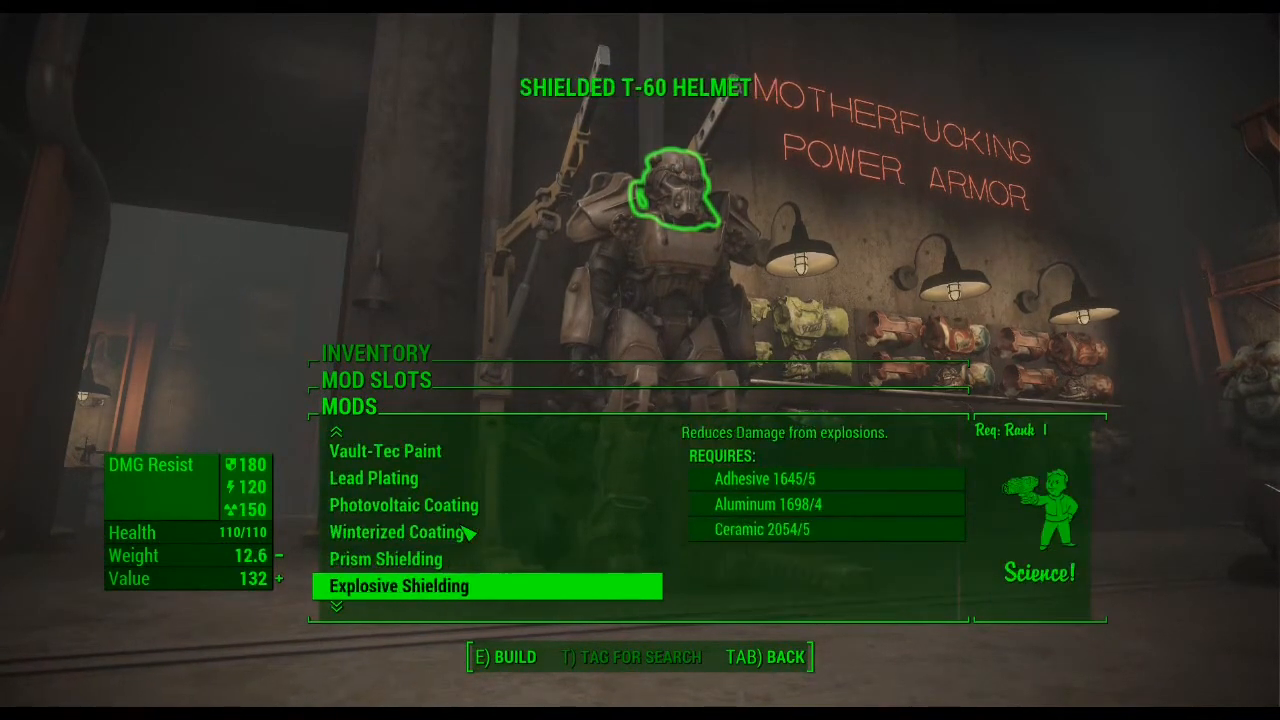
Step: Recheck the T-60 helmet's paint list around the Nuka Cola paints, and exit the power armor station without building anything
{"action": "key", "text": "Up"}
{"action": "key", "text": "Up"}
{"action": "key", "text": "Up"}
{"action": "key", "text": "Up"}
{"action": "key", "text": "Up"}
{"action": "key", "text": "Up"}
{"action": "key", "text": "Up"}
{"action": "key", "text": "Up"}
{"action": "key", "text": "Up"}
{"action": "key", "text": "Up"}
{"action": "key", "text": "Up"}
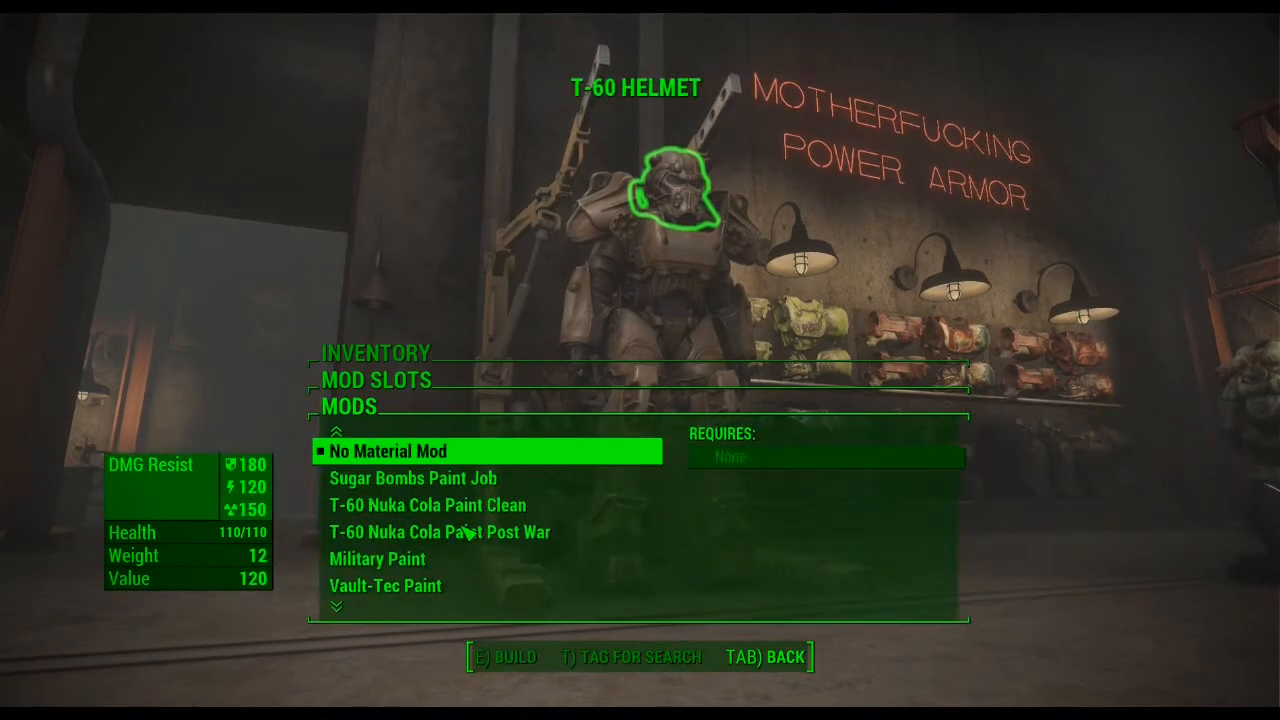
{"action": "key", "text": "Down"}
{"action": "key", "text": "Down"}
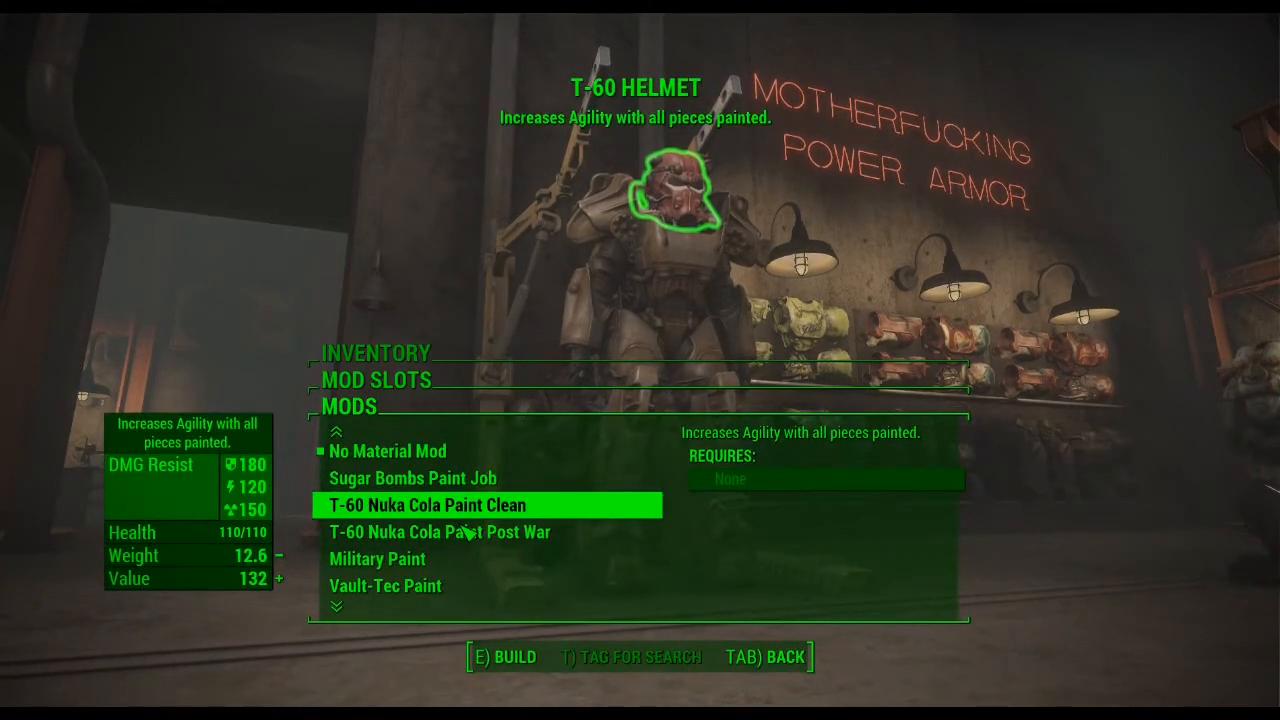
{"action": "key", "text": "Escape"}
{"action": "key", "text": "Escape"}
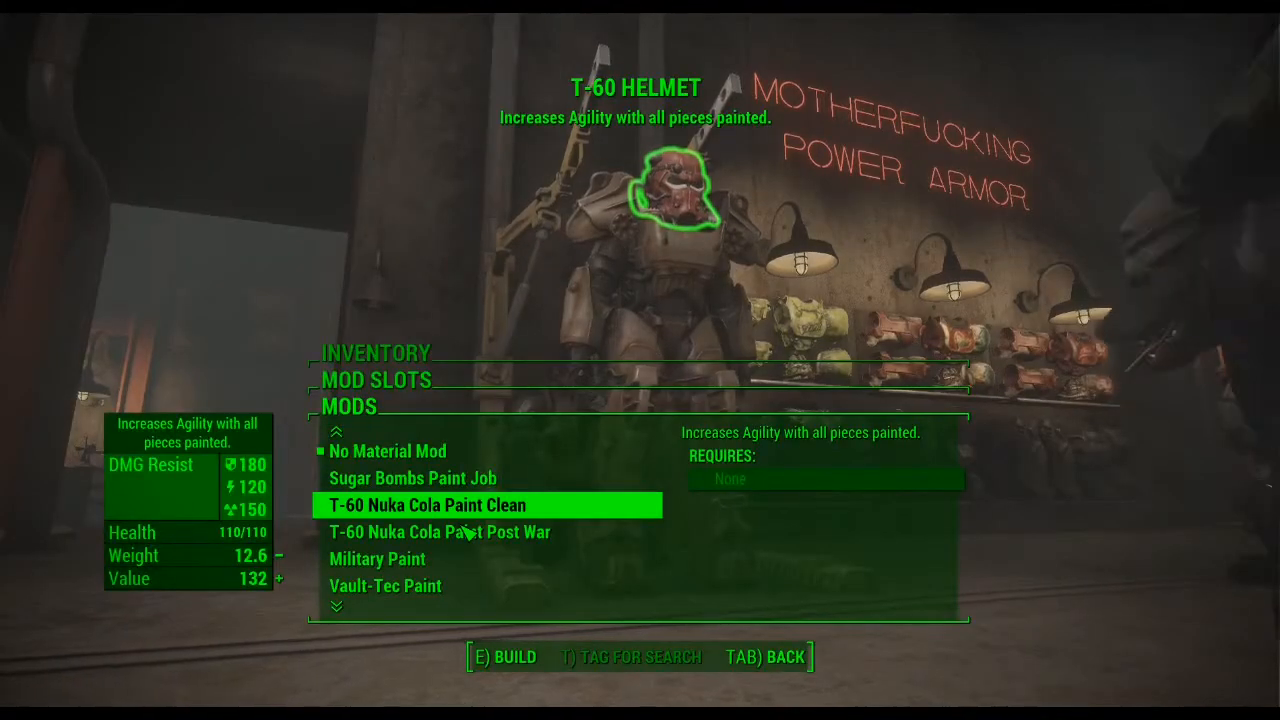
{"action": "key", "text": "Tab"}
{"action": "key", "text": "Tab"}
{"action": "key", "text": "Tab"}
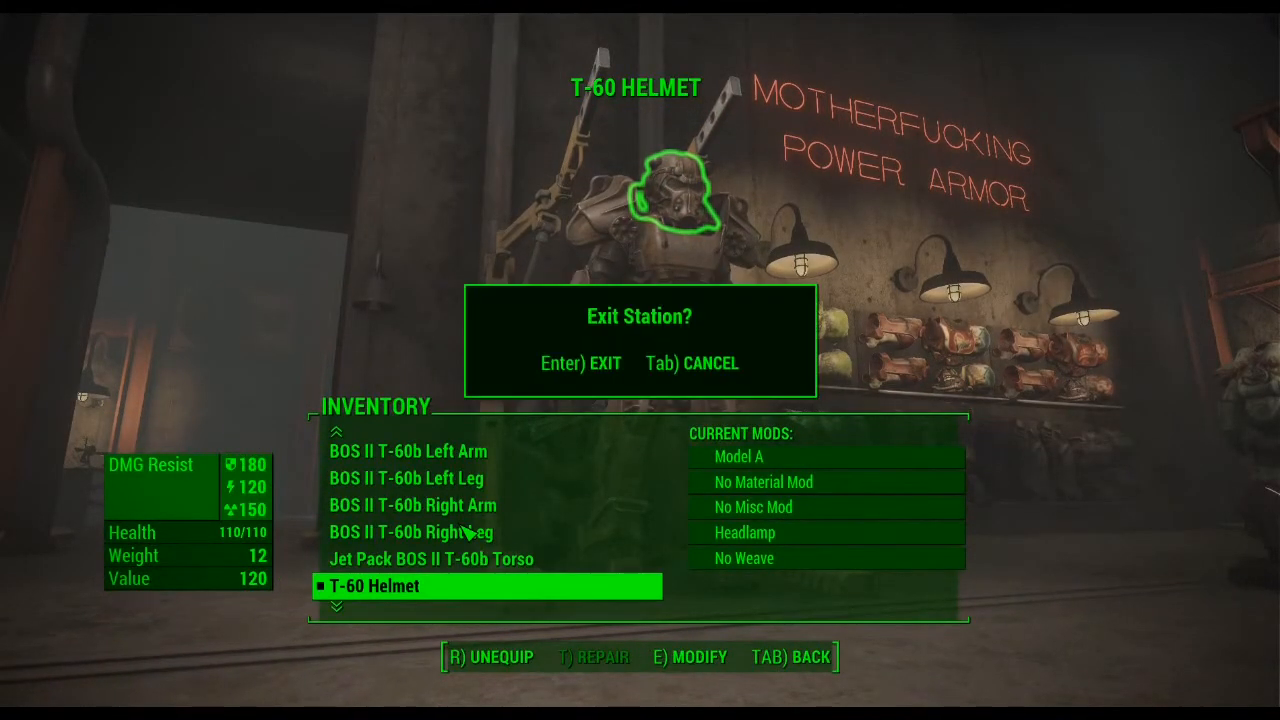
{"action": "left_click", "coordinate": [619, 366]}
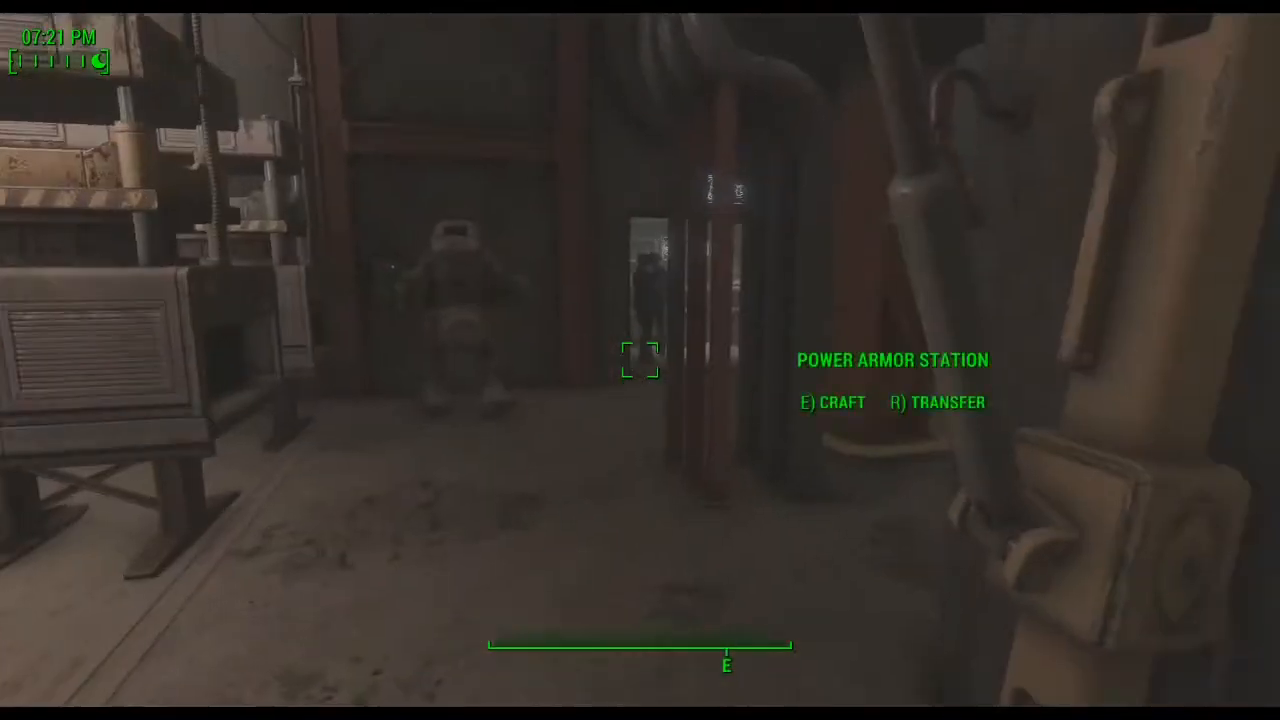
Step: Walk from the power armor station to the ladder, go up it and ready the weapon
{"action": "key", "text": "w"}
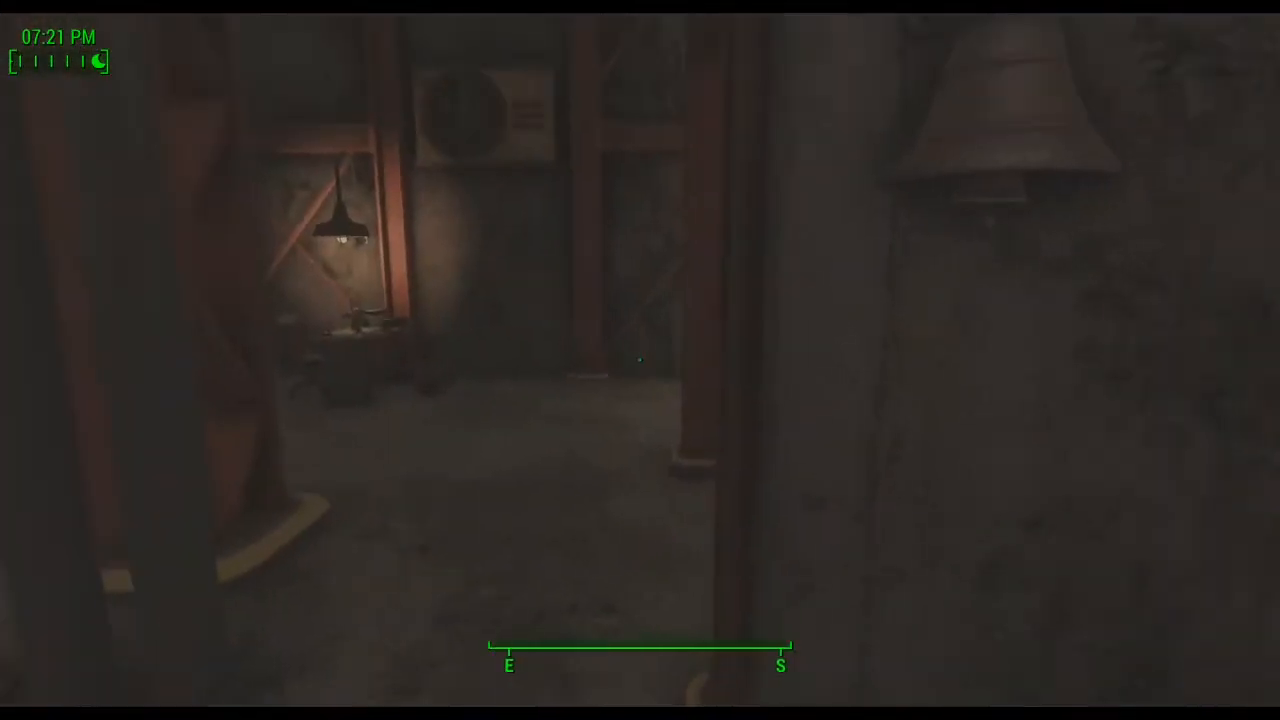
{"action": "key", "text": "w"}
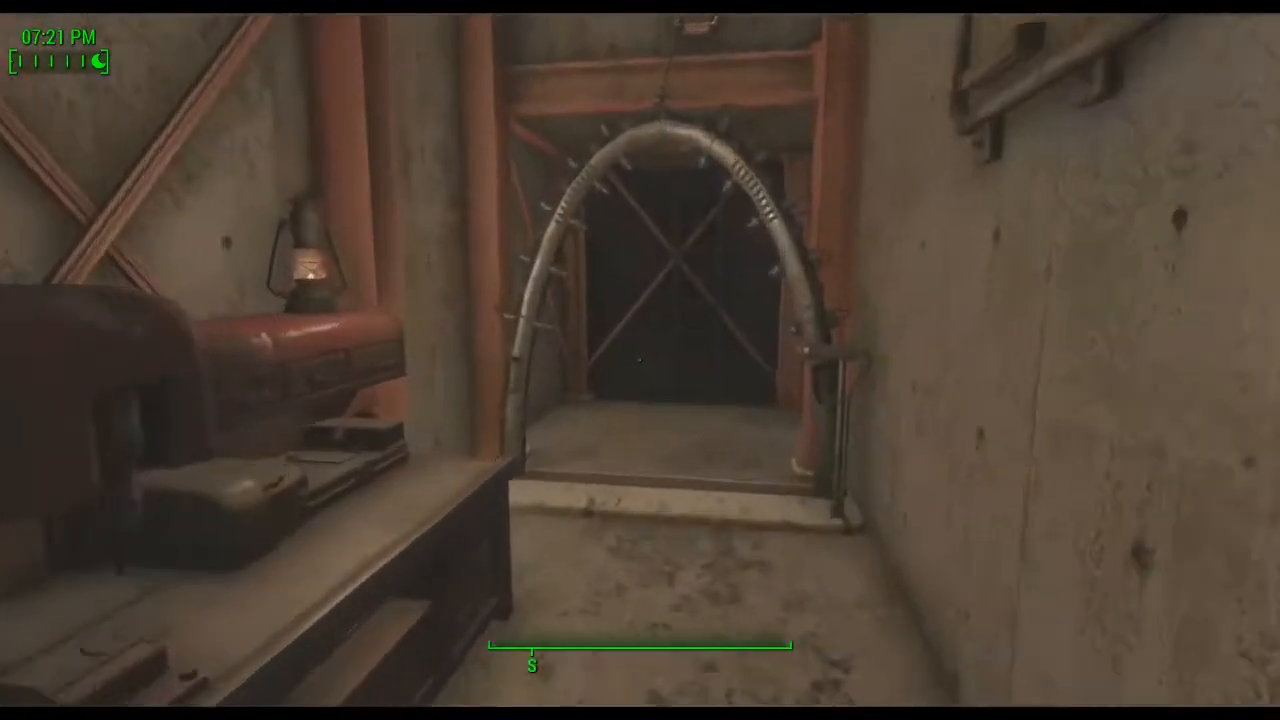
{"action": "key", "text": "w"}
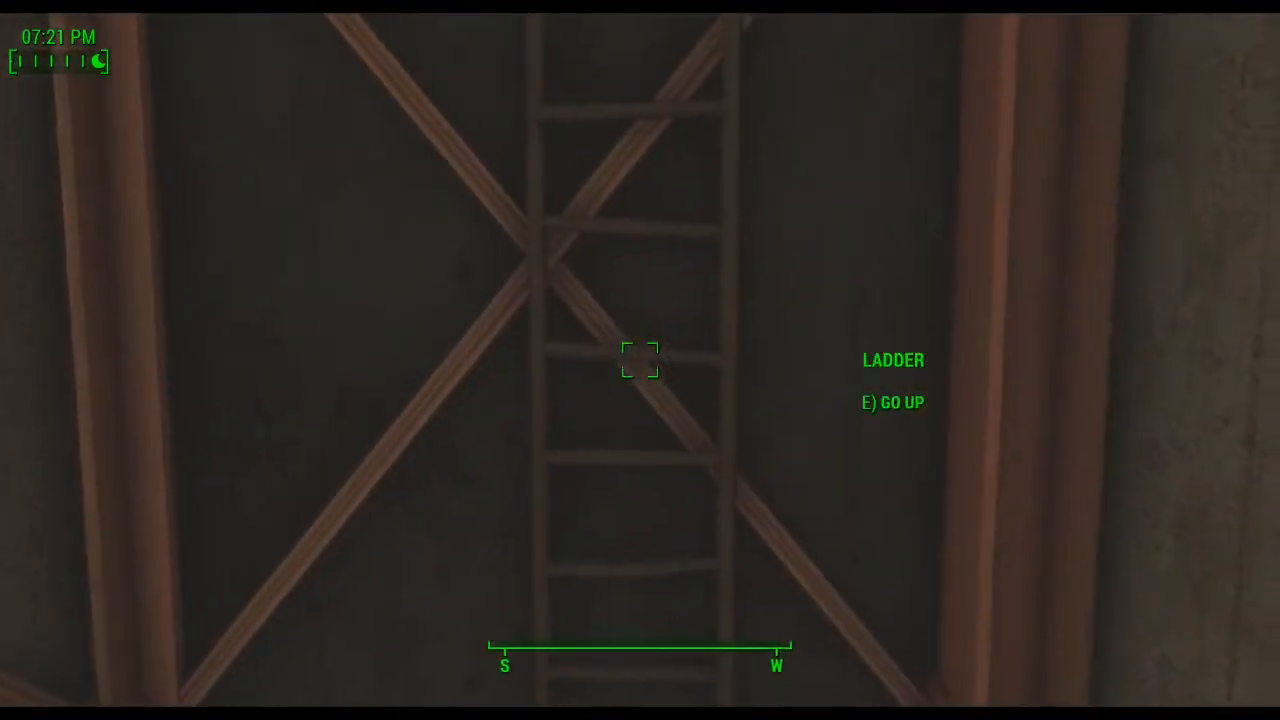
{"action": "key", "text": "e"}
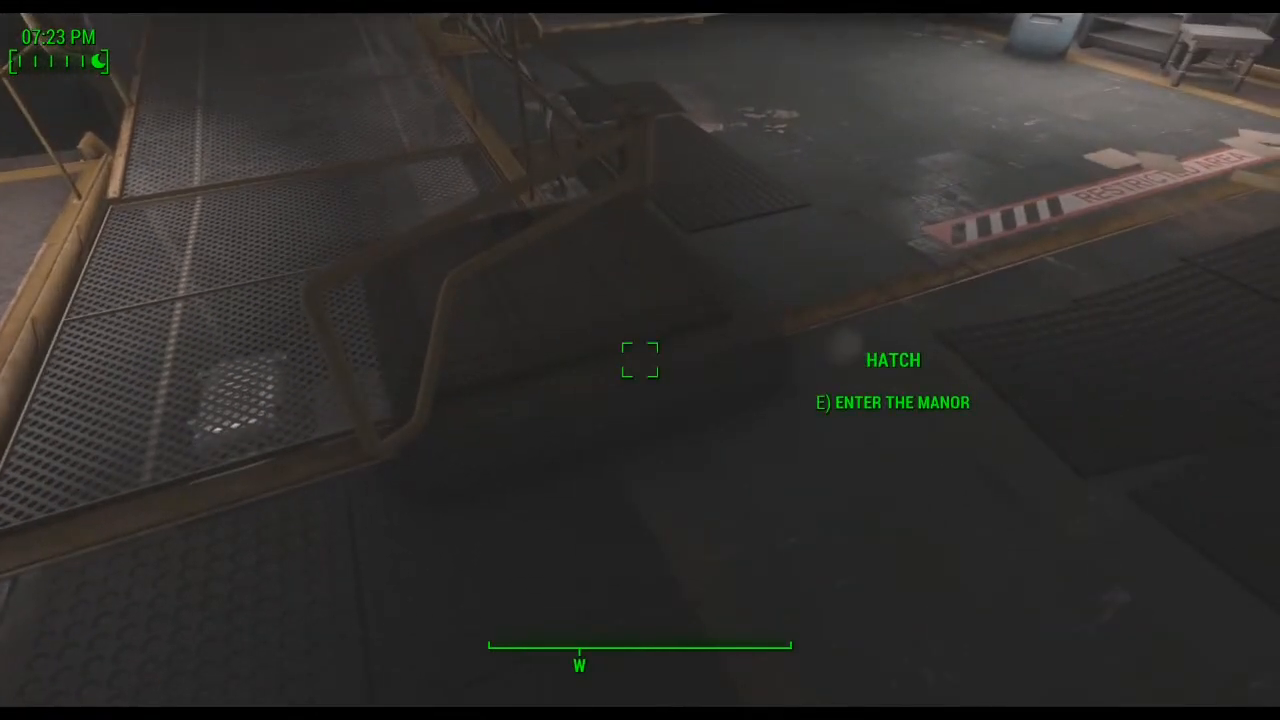
{"action": "key", "text": "e"}
{"action": "left_click", "coordinate": [630, 407]}
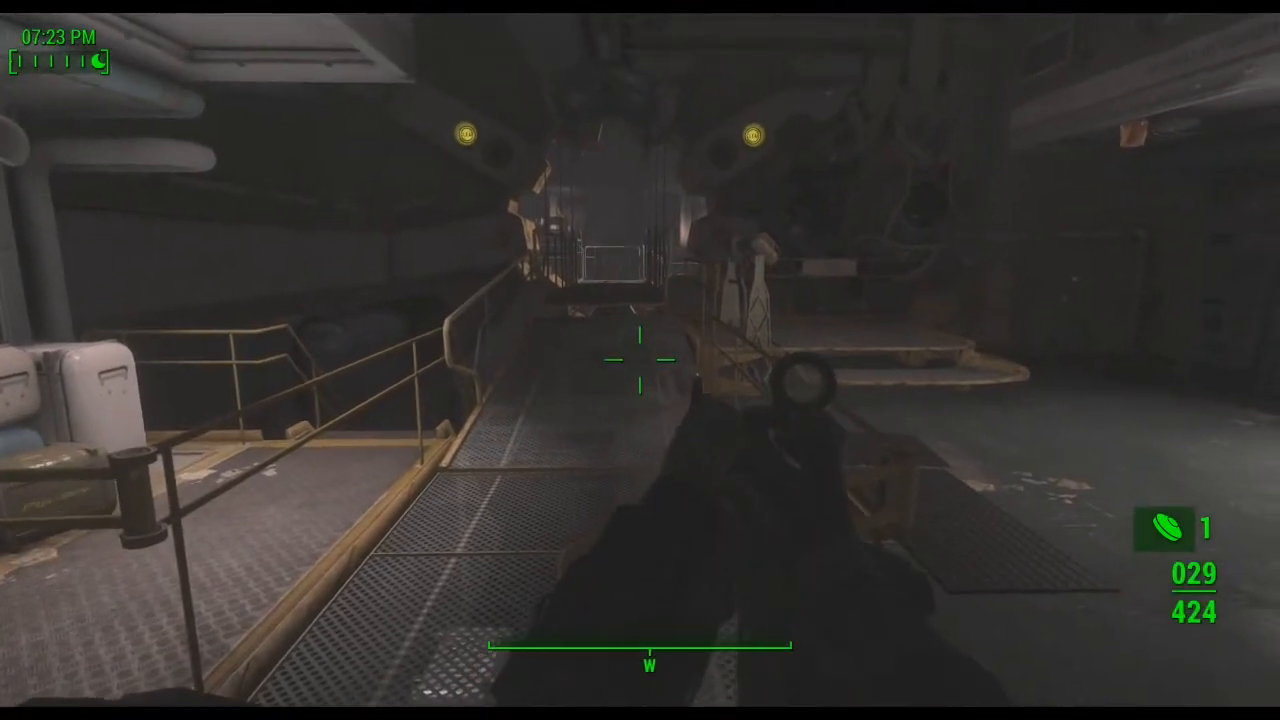
Step: Check the weapons inventory on the Pip-Boy and reload the readied rifle
{"action": "key", "text": "Tab"}
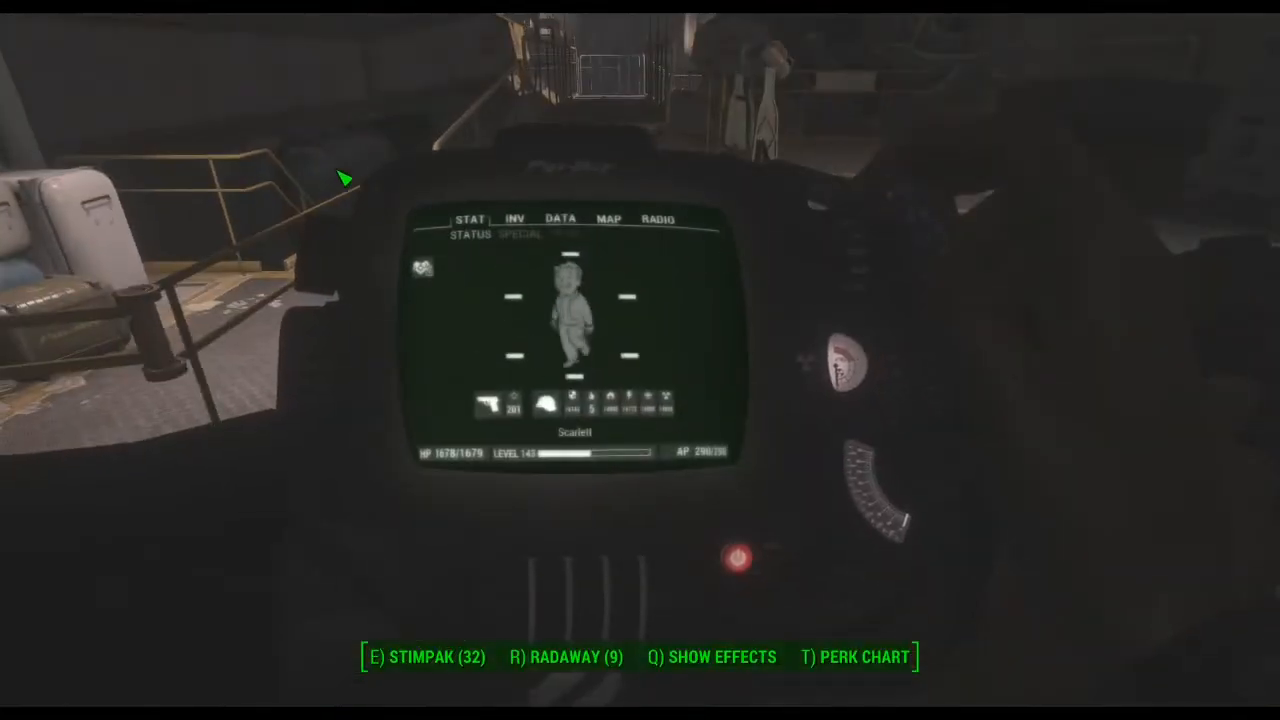
{"action": "left_click", "coordinate": [516, 219]}
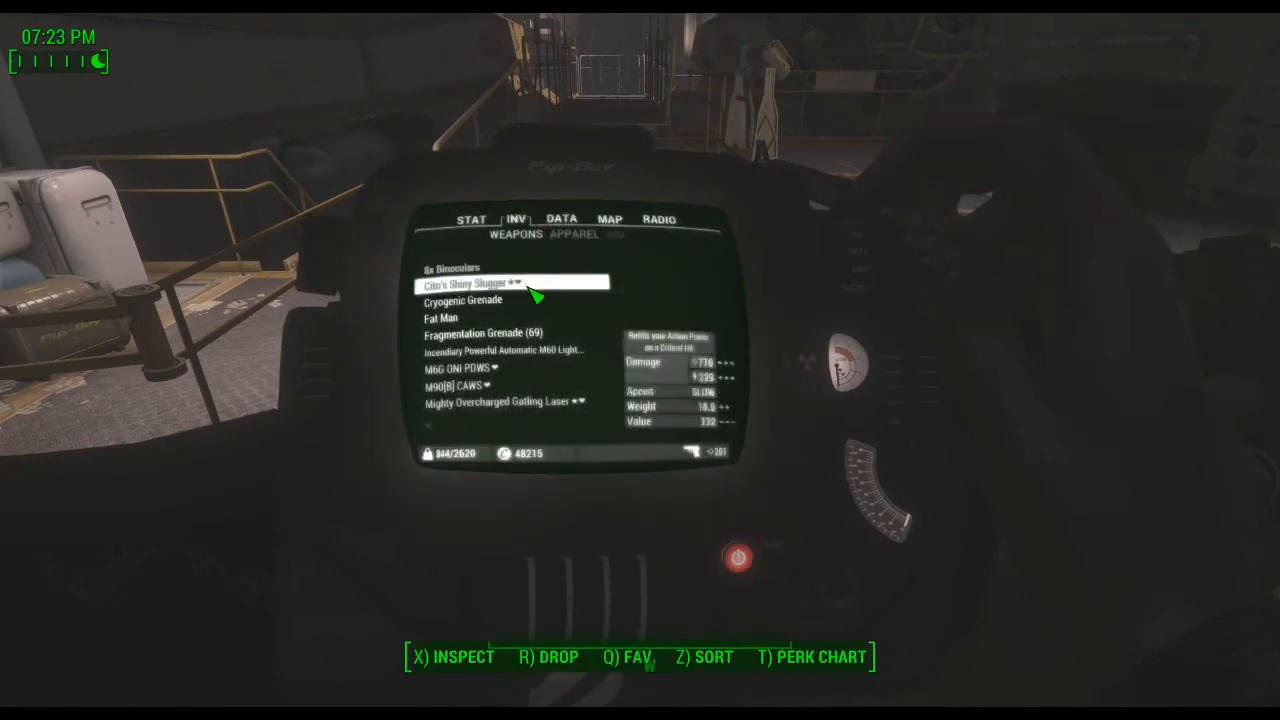
{"action": "key", "text": "Tab"}
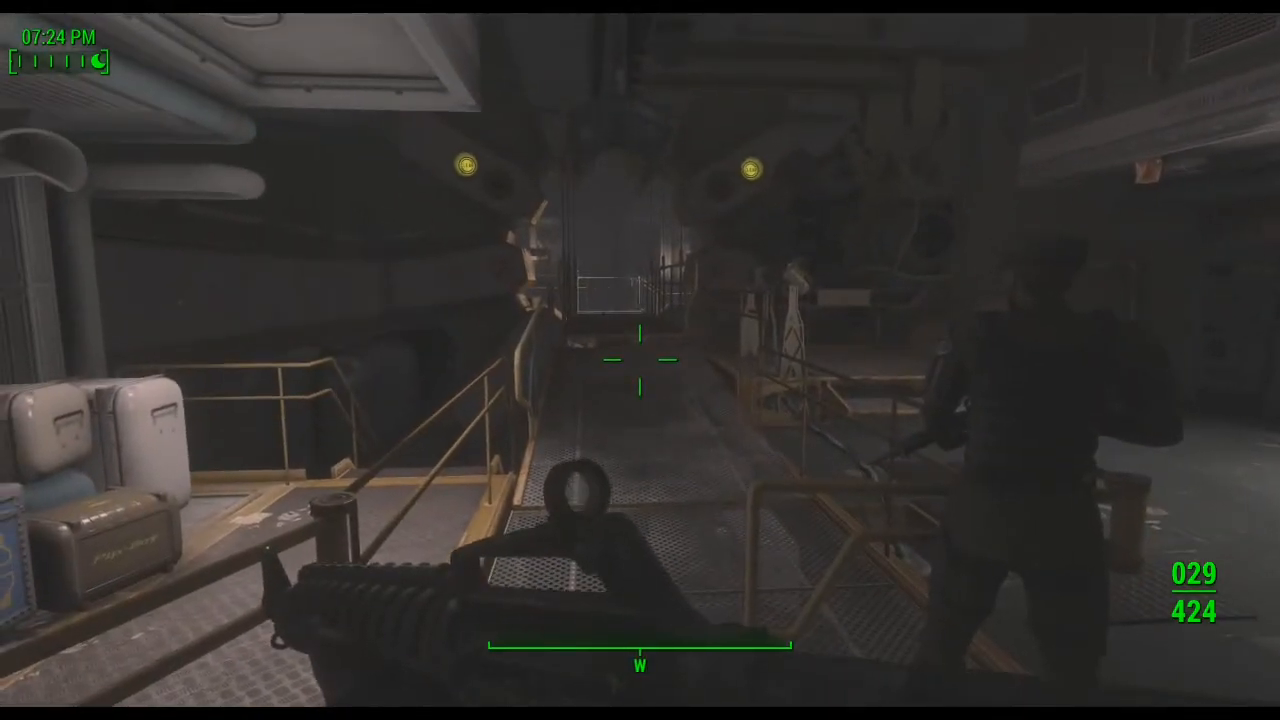
{"action": "key", "text": "r"}
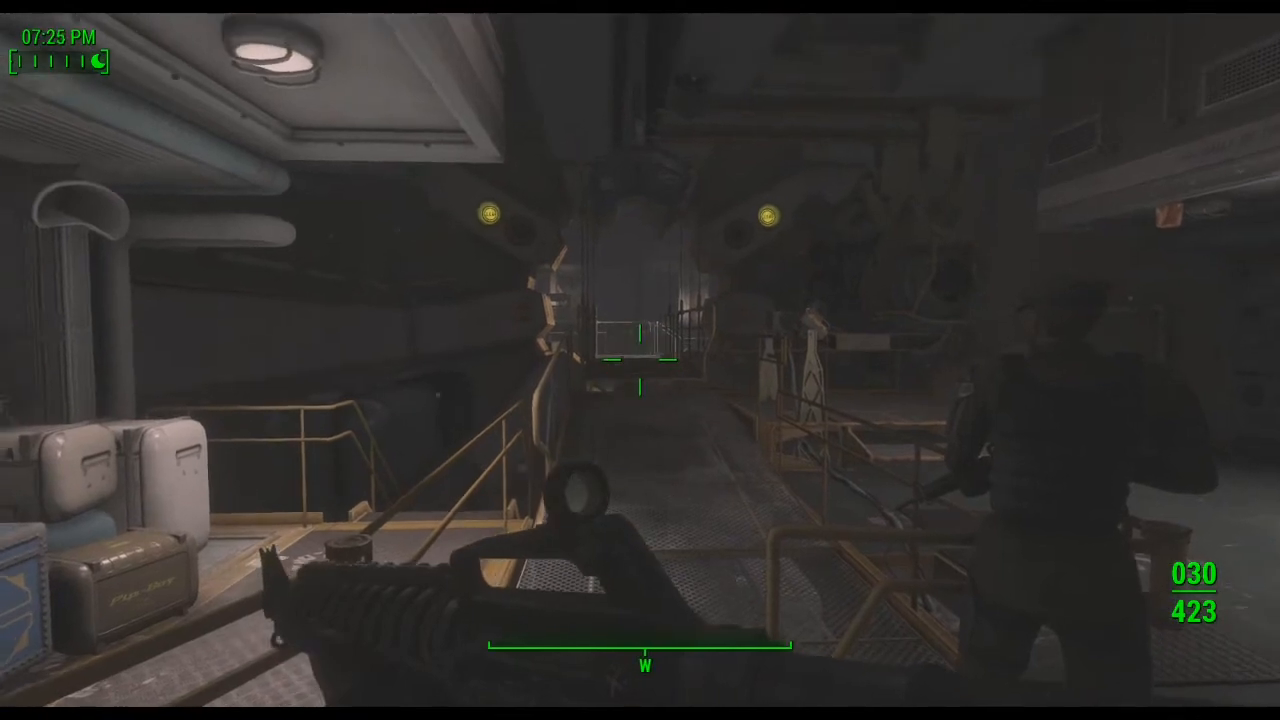
Step: Make sure No Fast Travel is OFF in the mod configuration's toggleable Survival Options, and return to the game
{"action": "key", "text": "Escape"}
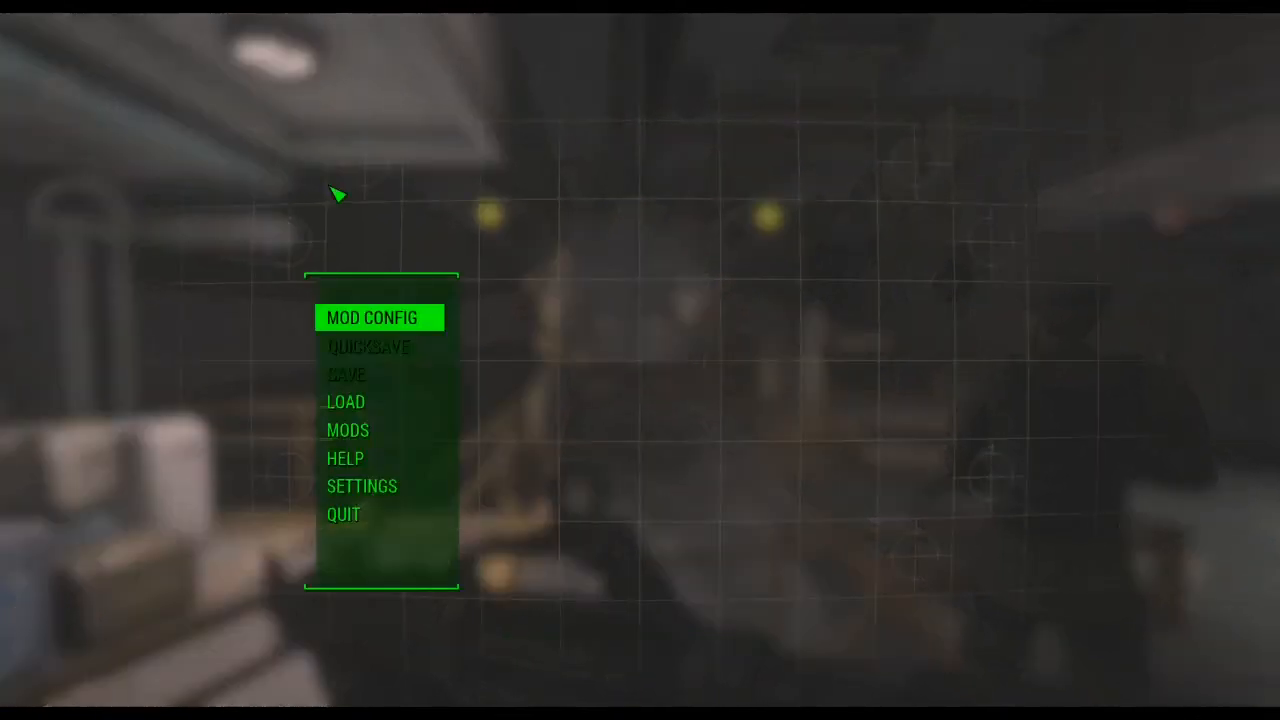
{"action": "left_click", "coordinate": [405, 320]}
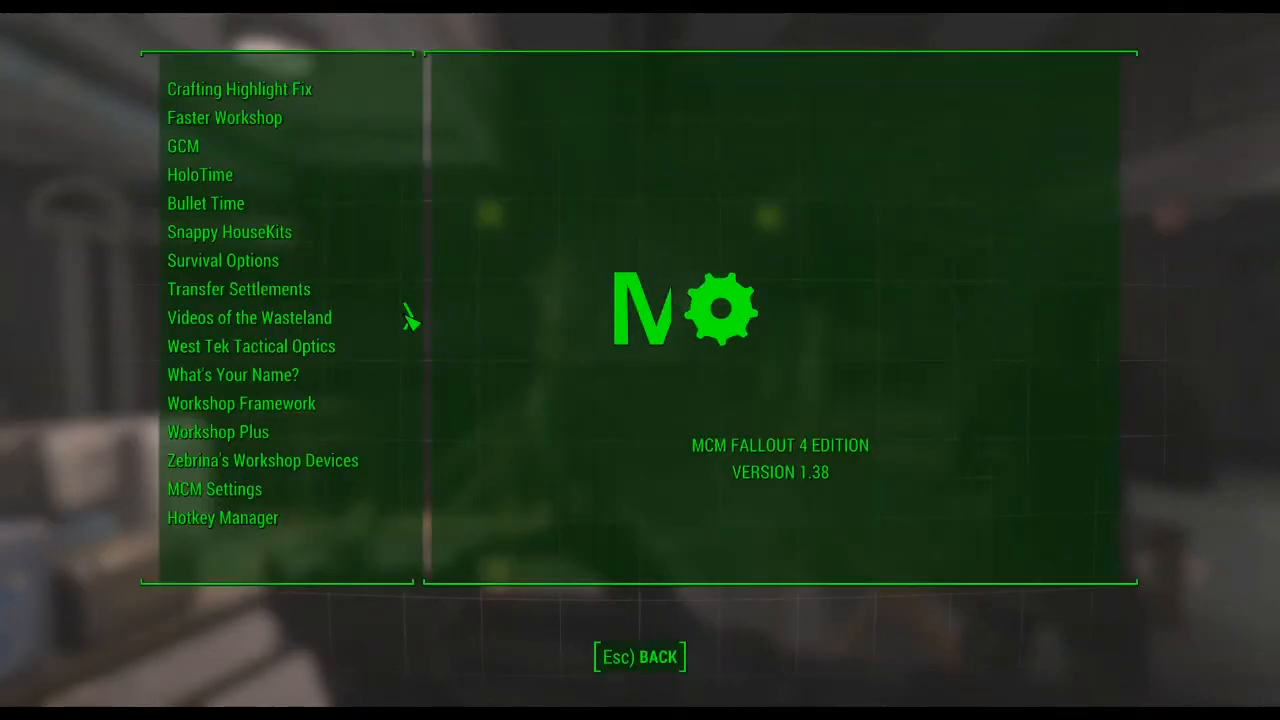
{"action": "left_click", "coordinate": [276, 264]}
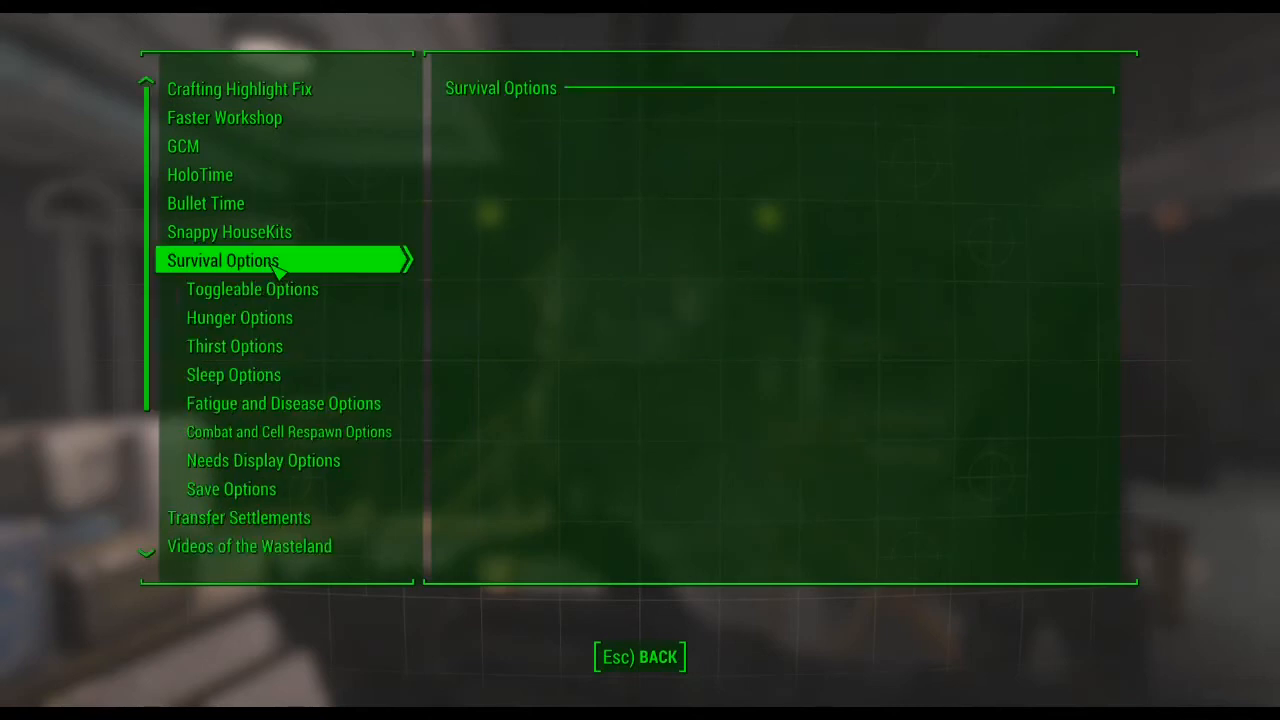
{"action": "left_click", "coordinate": [305, 300]}
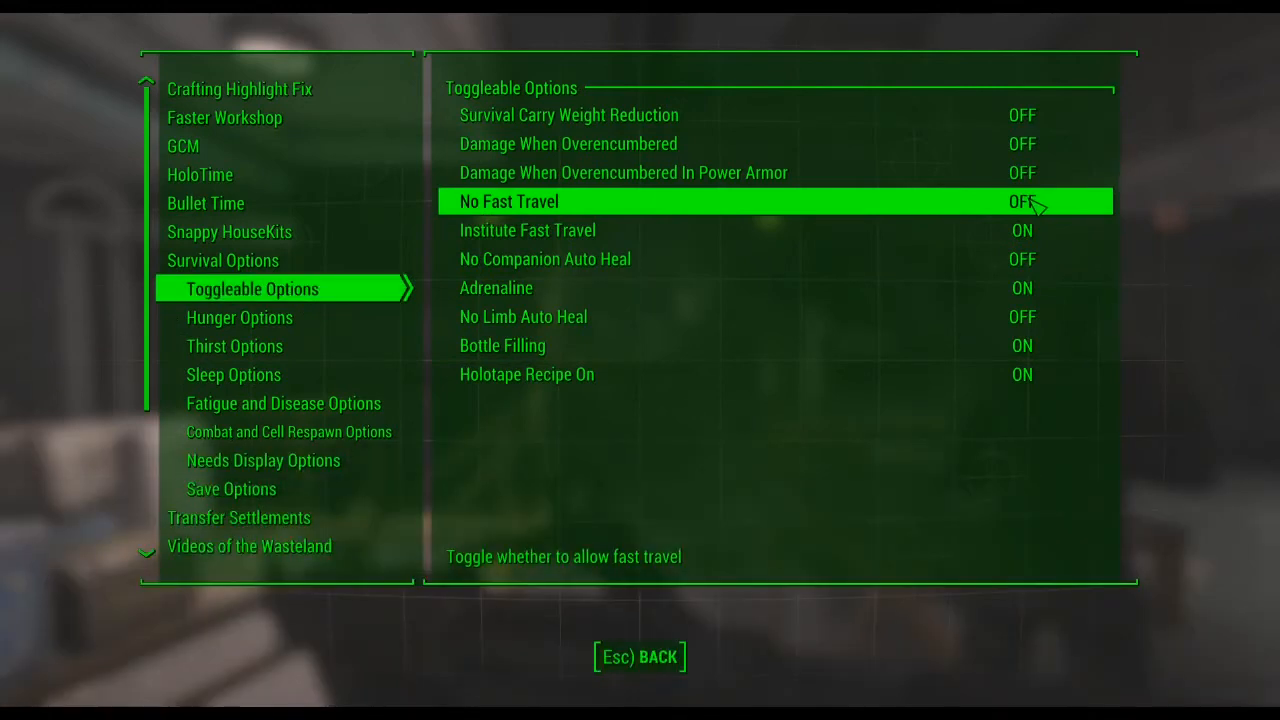
{"action": "key", "text": "Escape"}
{"action": "key", "text": "Escape"}
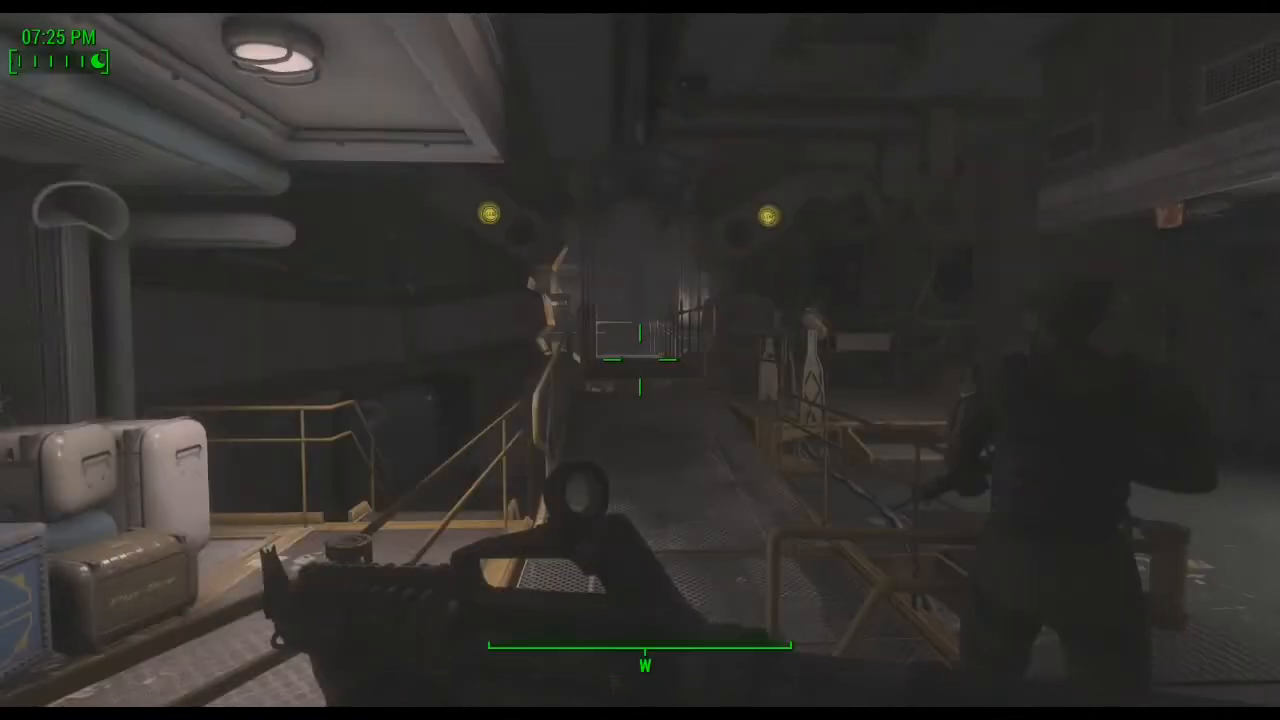
Step: Find Boston Public Library on the Commonwealth map and fast travel there
{"action": "key", "text": "m"}
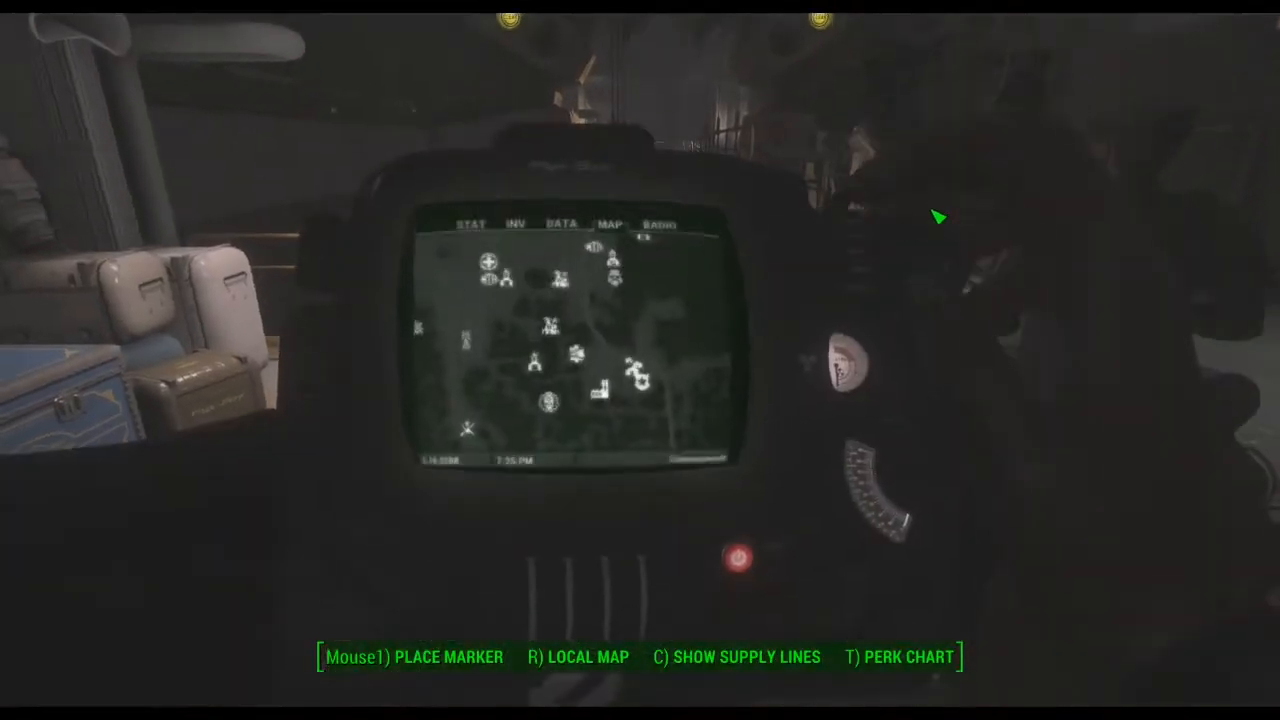
{"action": "left_click_drag", "start_coordinate": [623, 314], "coordinate": [709, 440]}
{"action": "left_click_drag", "start_coordinate": [655, 361], "coordinate": [631, 396]}
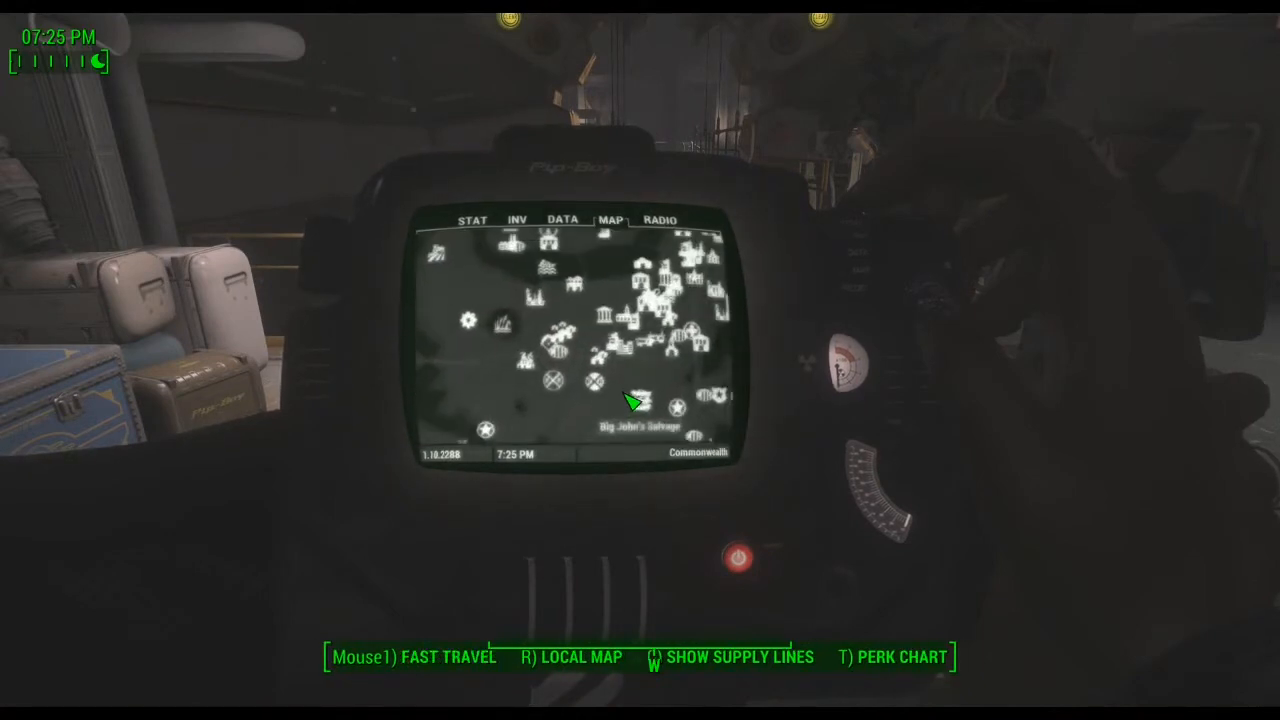
{"action": "left_click", "coordinate": [611, 326]}
{"action": "left_click", "coordinate": [590, 331]}
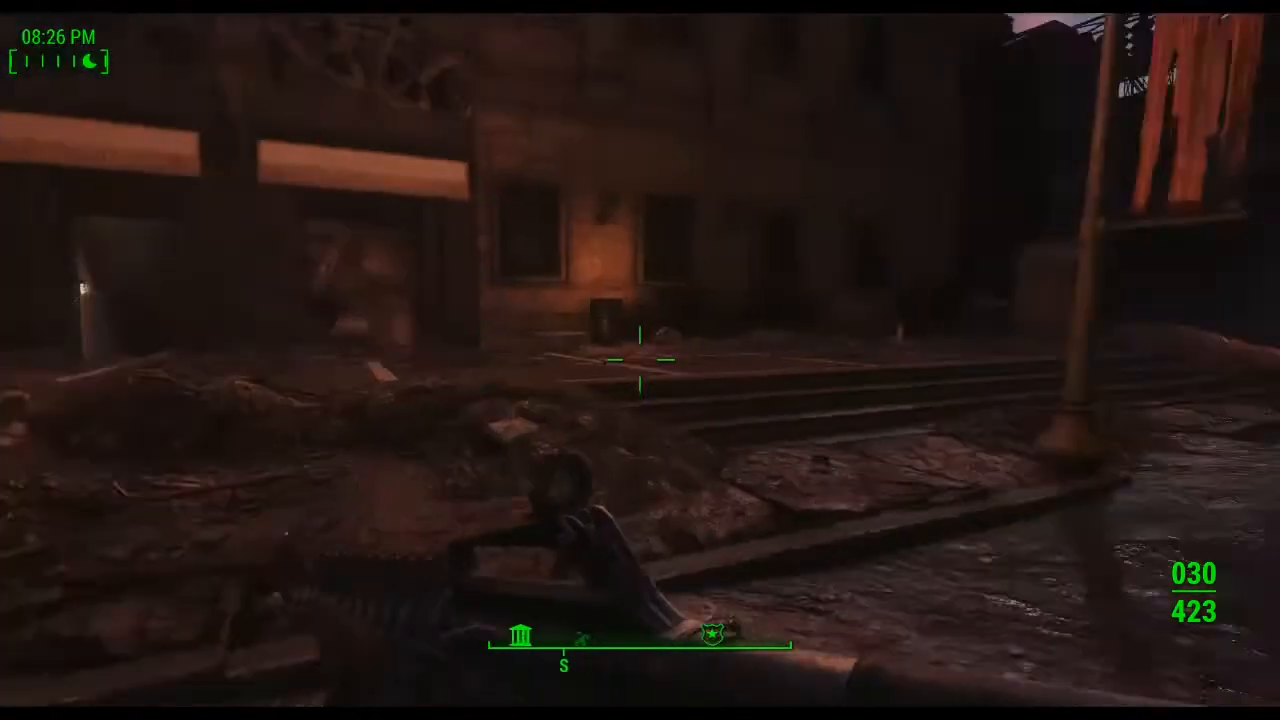
Step: Walk along the street and through the dark alley to the locked side door of Boston Public Library
{"action": "key", "text": "w"}
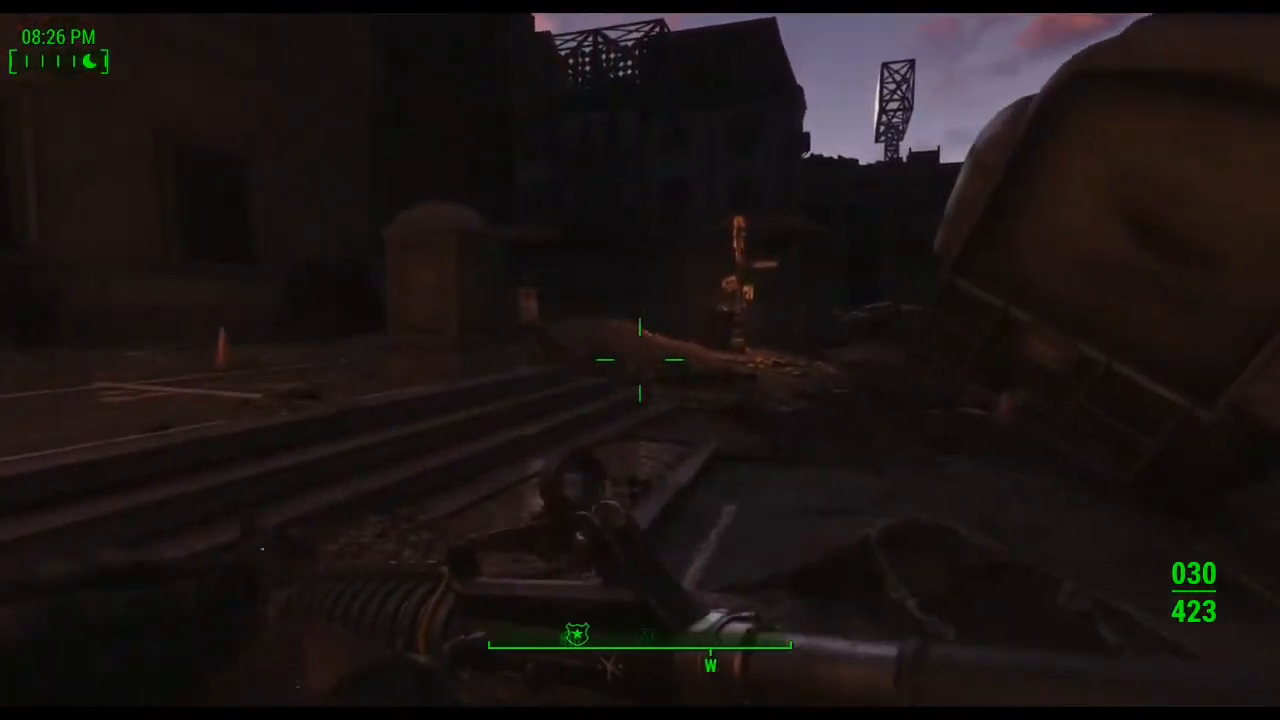
{"action": "key", "text": "w"}
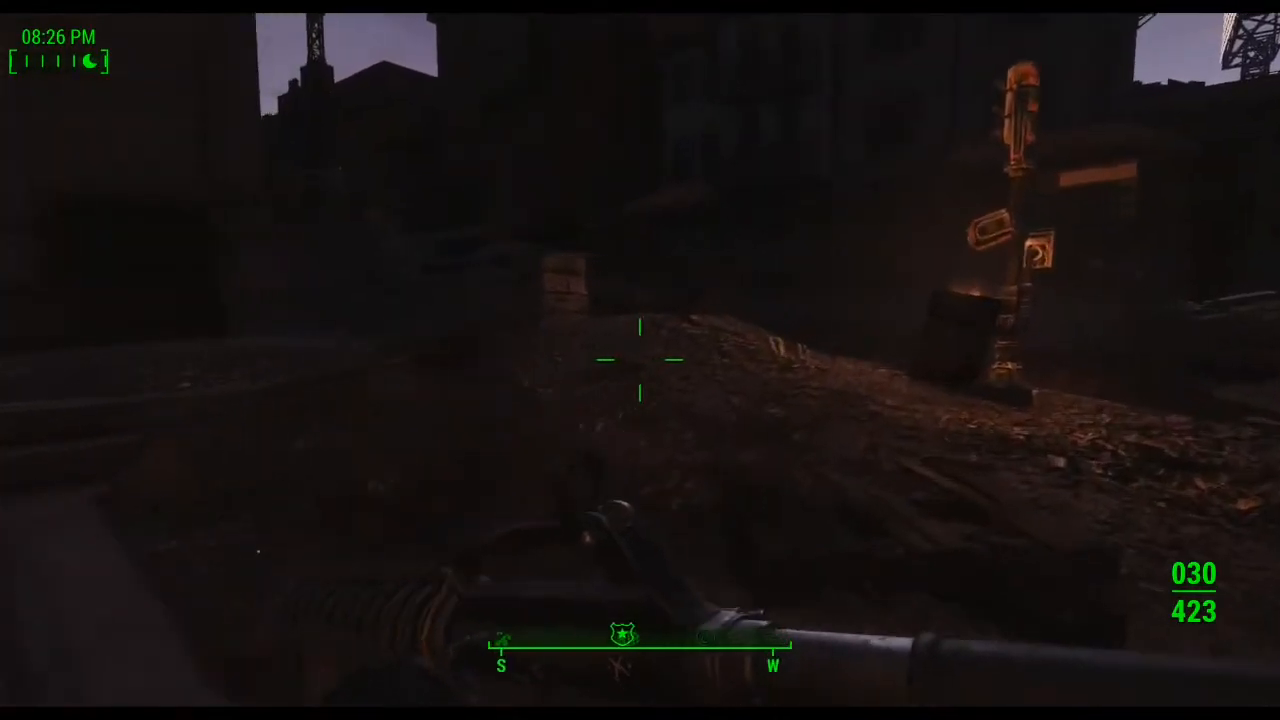
{"action": "key", "text": "w"}
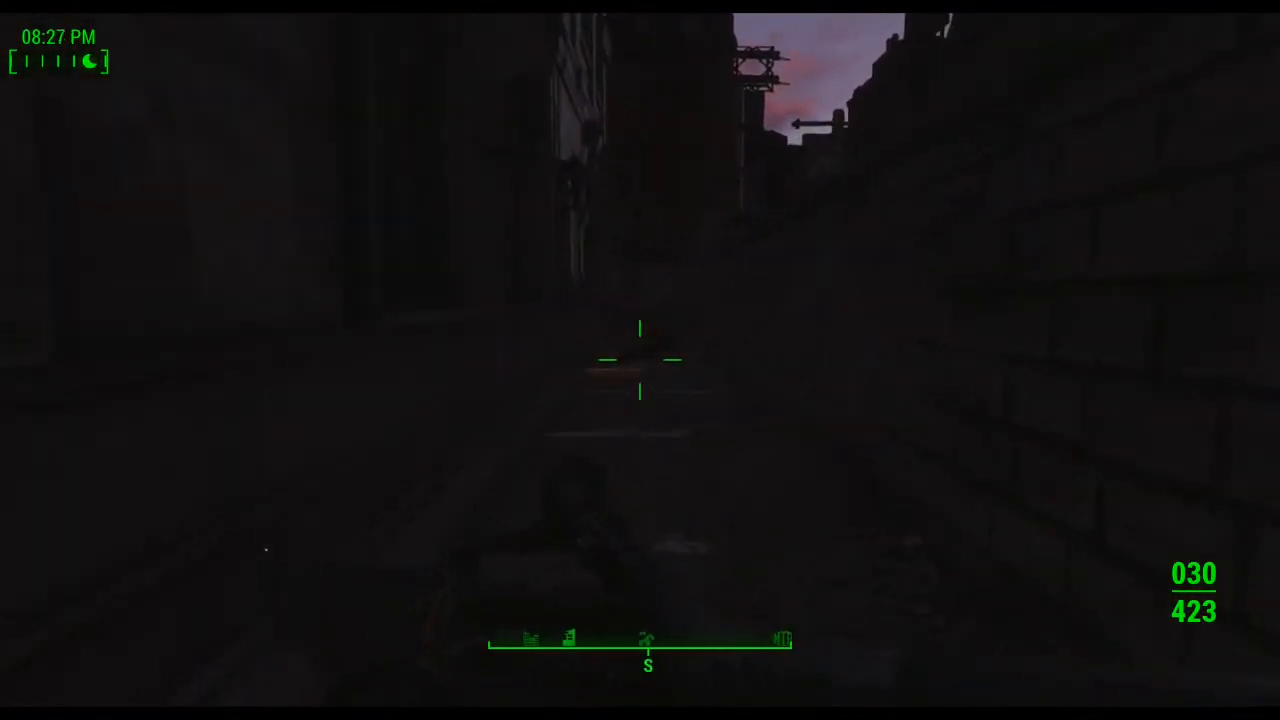
{"action": "key", "text": "w"}
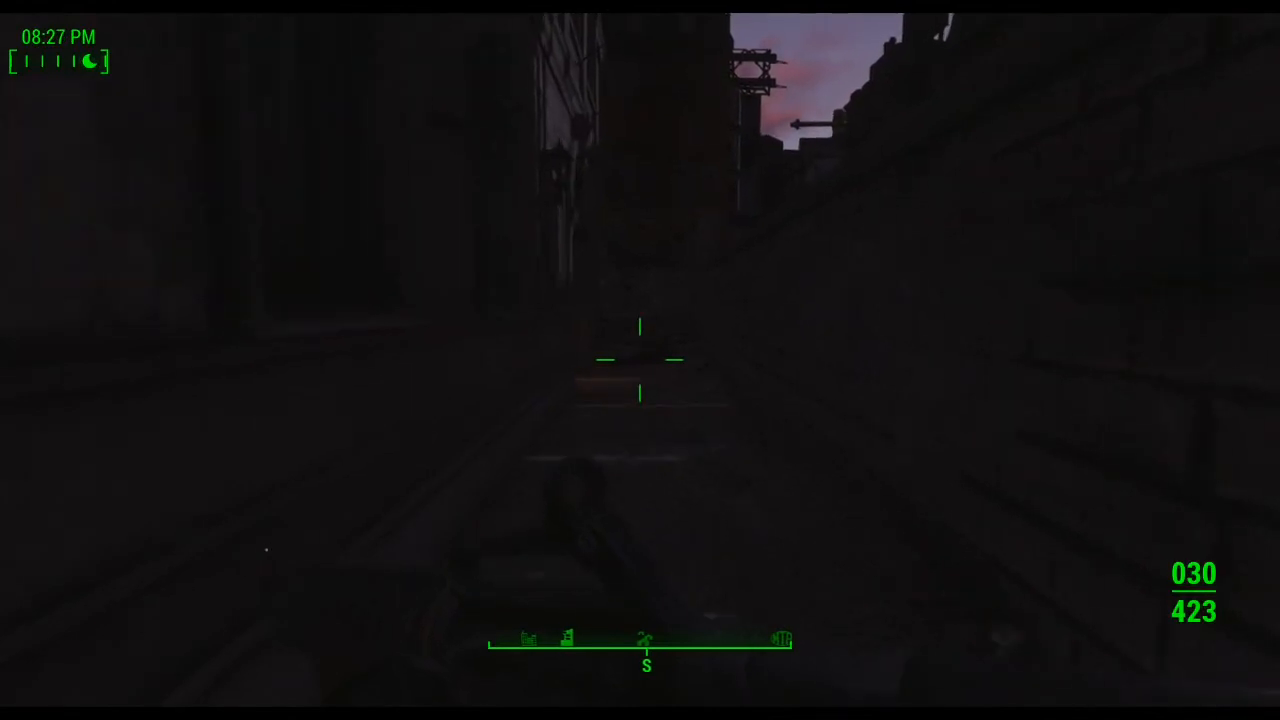
{"action": "key", "text": "w"}
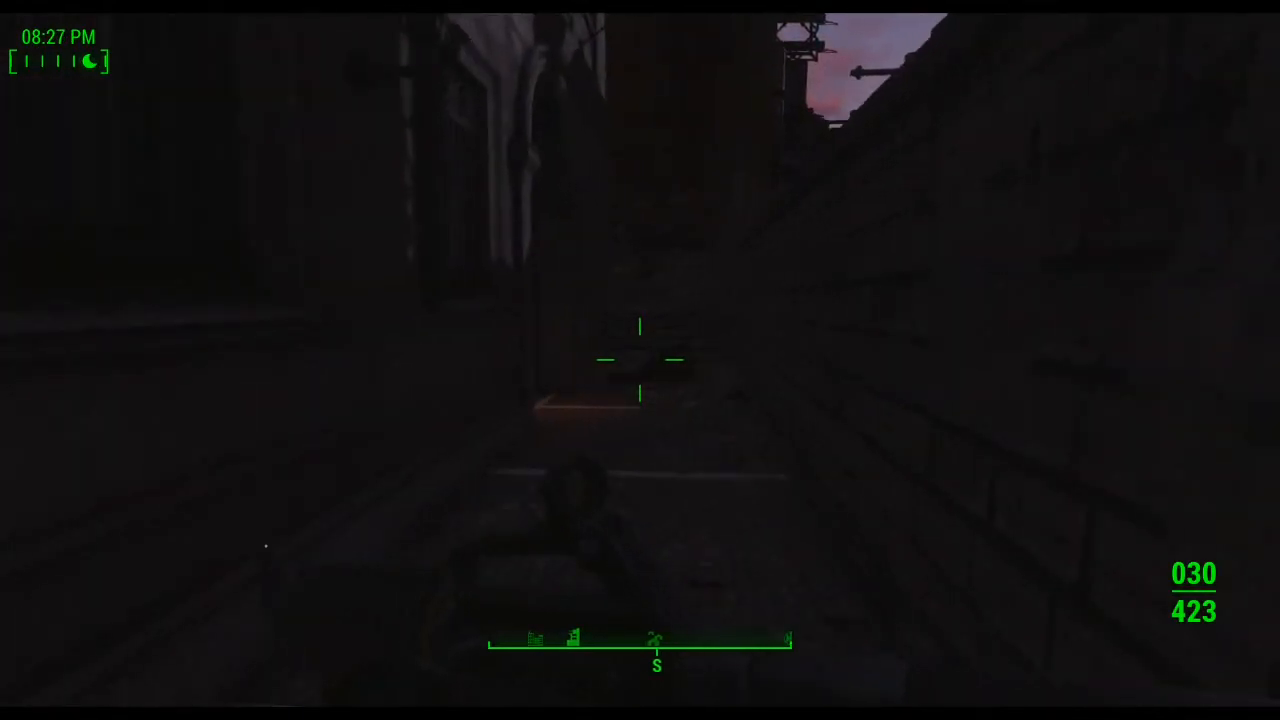
{"action": "key", "text": "w"}
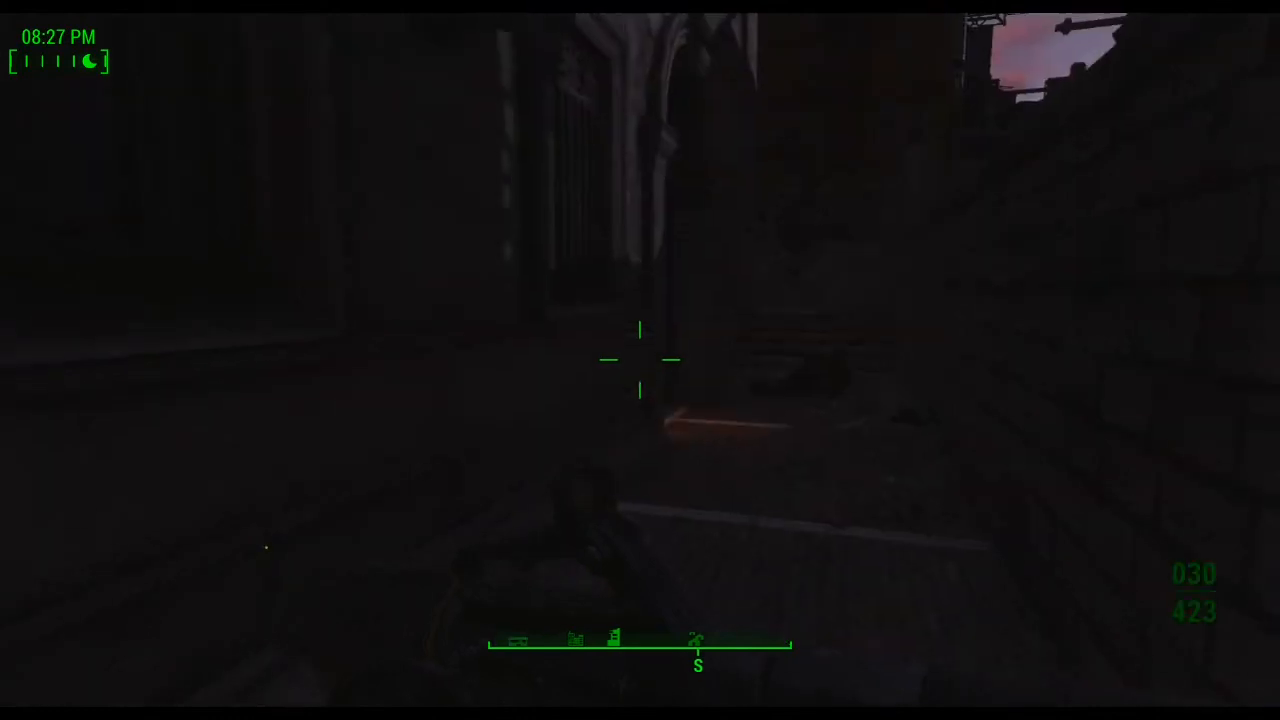
{"action": "key", "text": "w"}
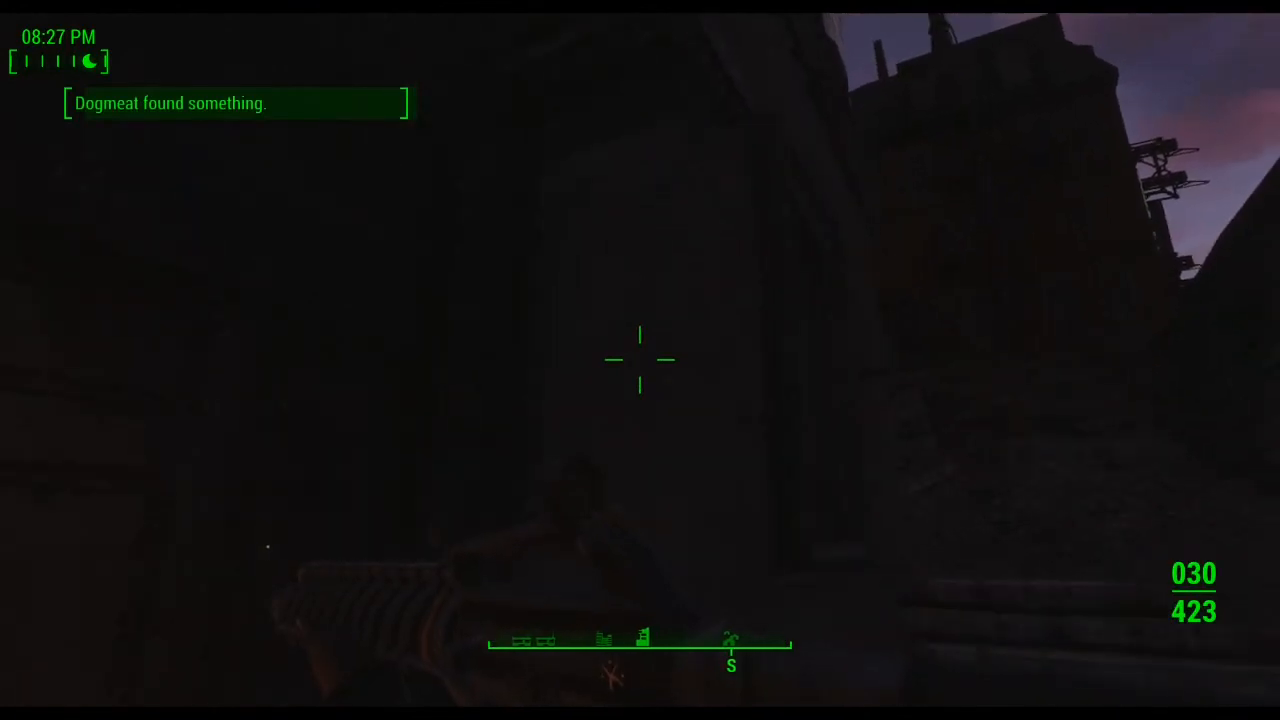
Step: Pick the Advanced lock on the side door and enter Boston Public Library
{"action": "key", "text": "e"}
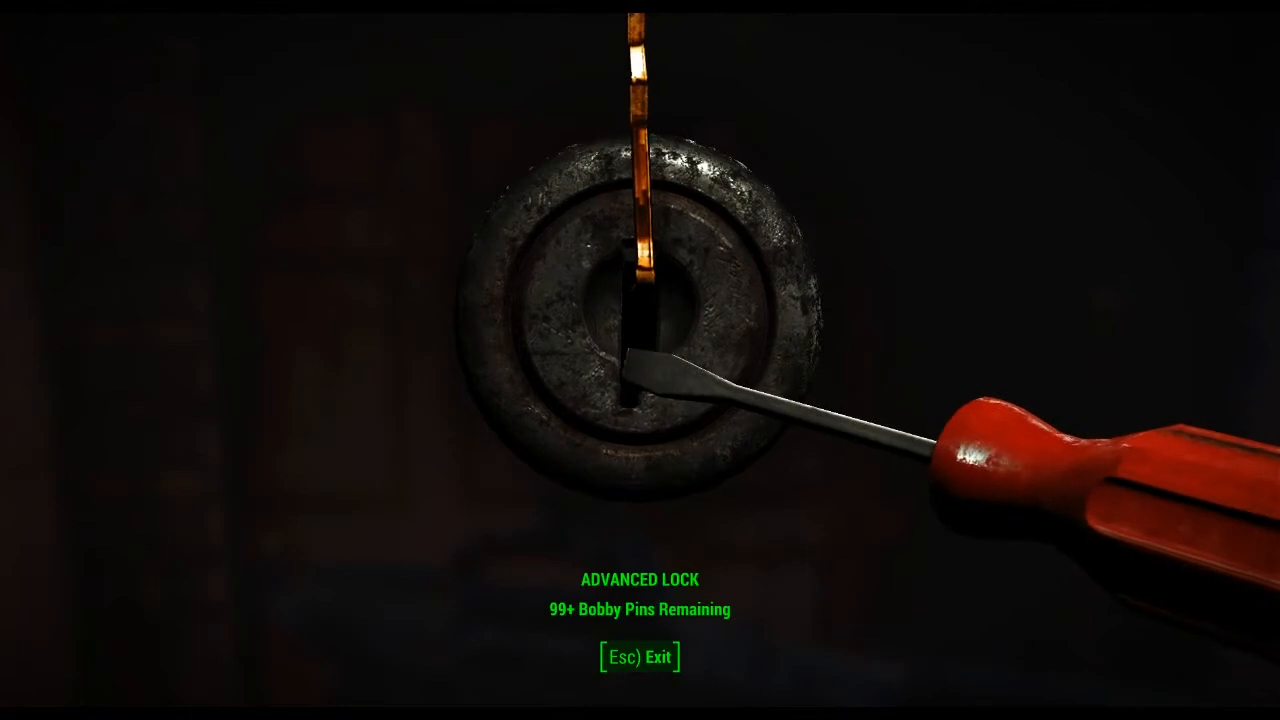
{"action": "key", "text": "d"}
{"action": "key", "text": "d"}
{"action": "key", "text": "d"}
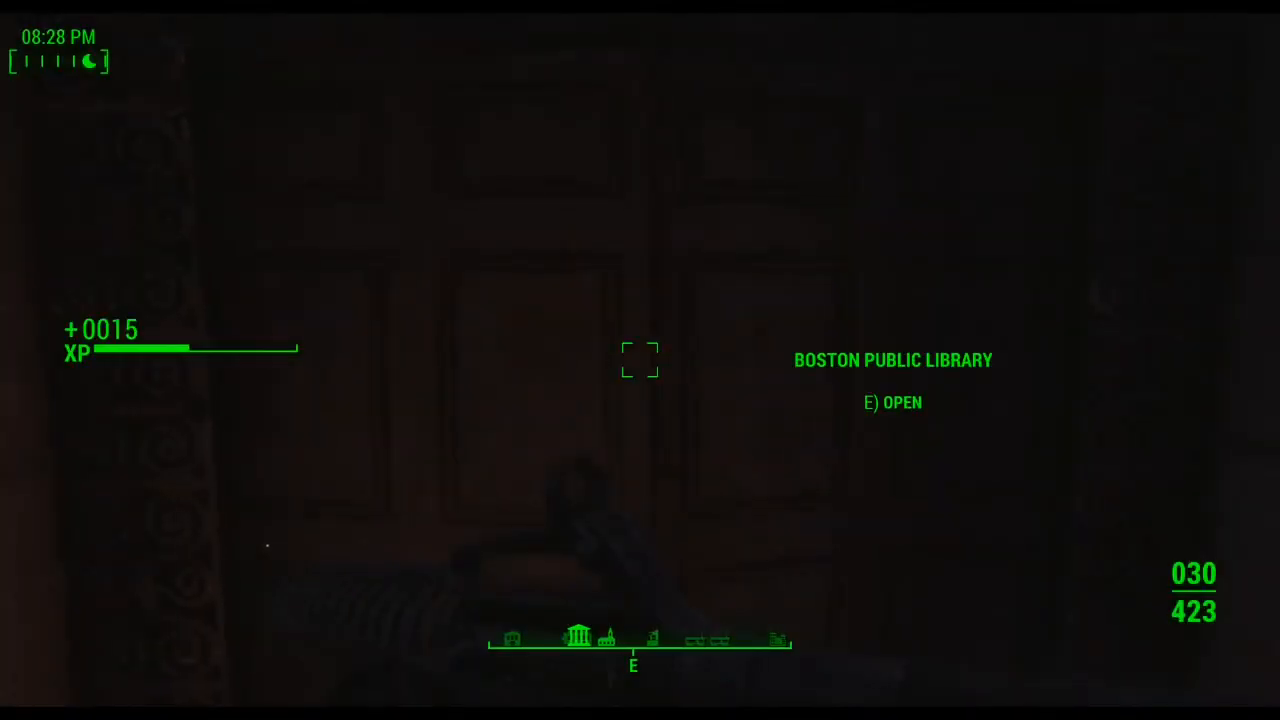
{"action": "key", "text": "e"}
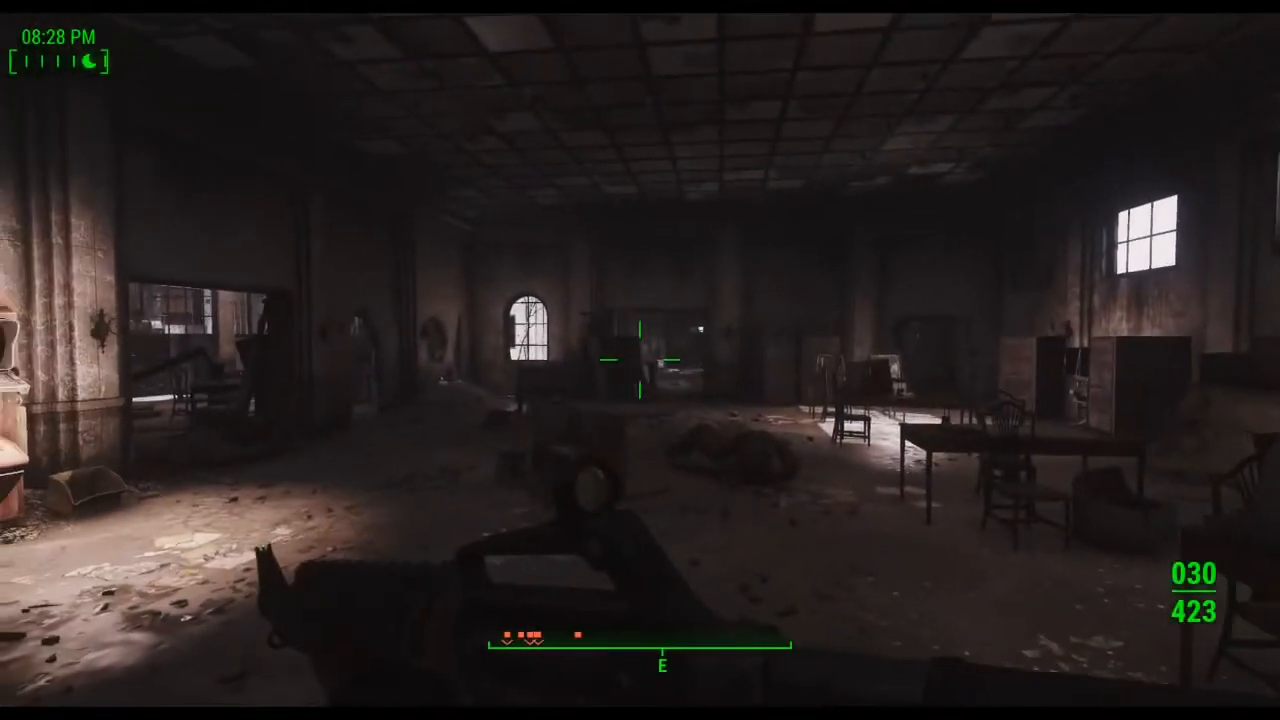
Step: Switch to third-person view and look around the library's entry hall among the reading tables
{"action": "key", "text": "w"}
{"action": "key", "text": "d"}
{"action": "key", "text": "v"}
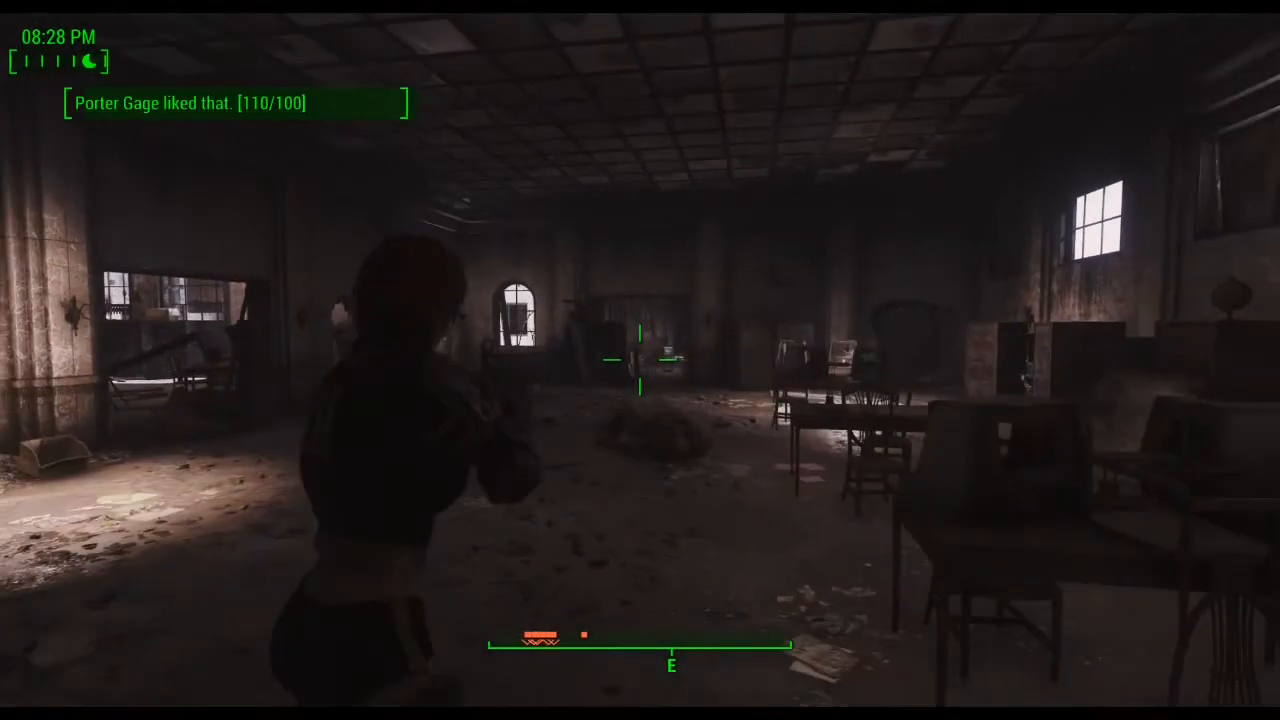
{"action": "key", "text": "s"}
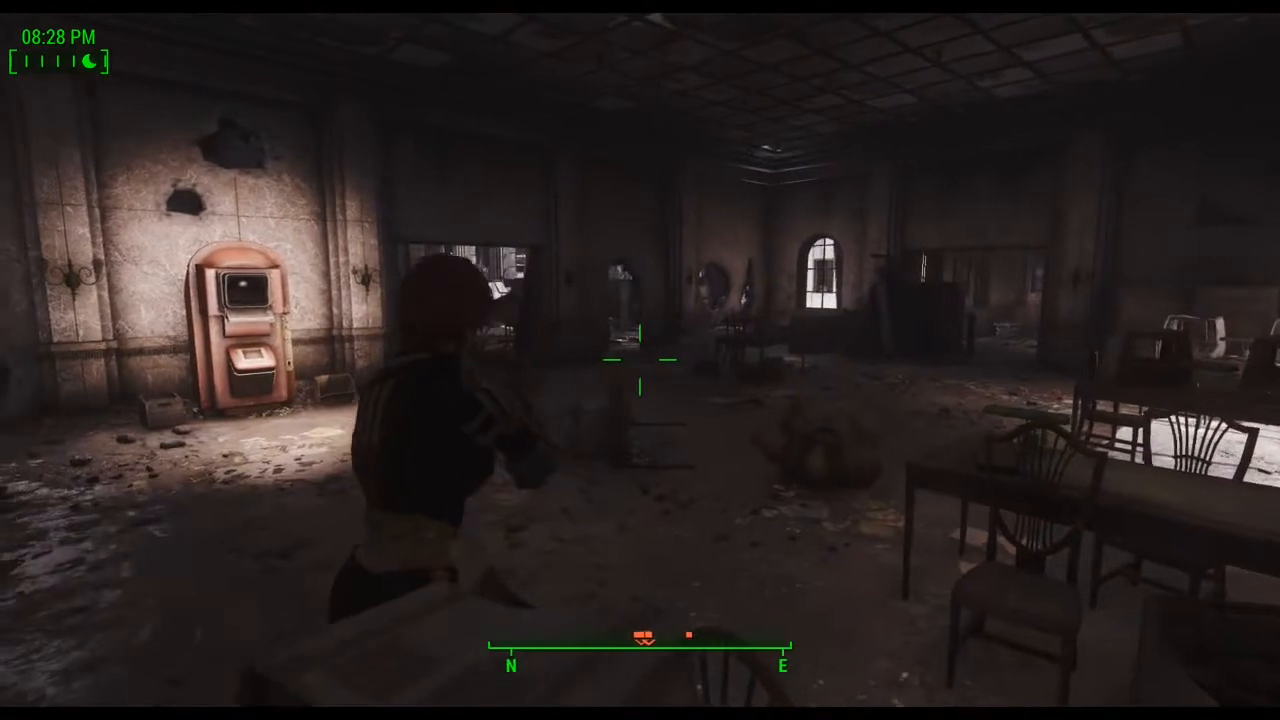
{"action": "key", "text": "w"}
{"action": "key", "text": "w"}
{"action": "key", "text": "d"}
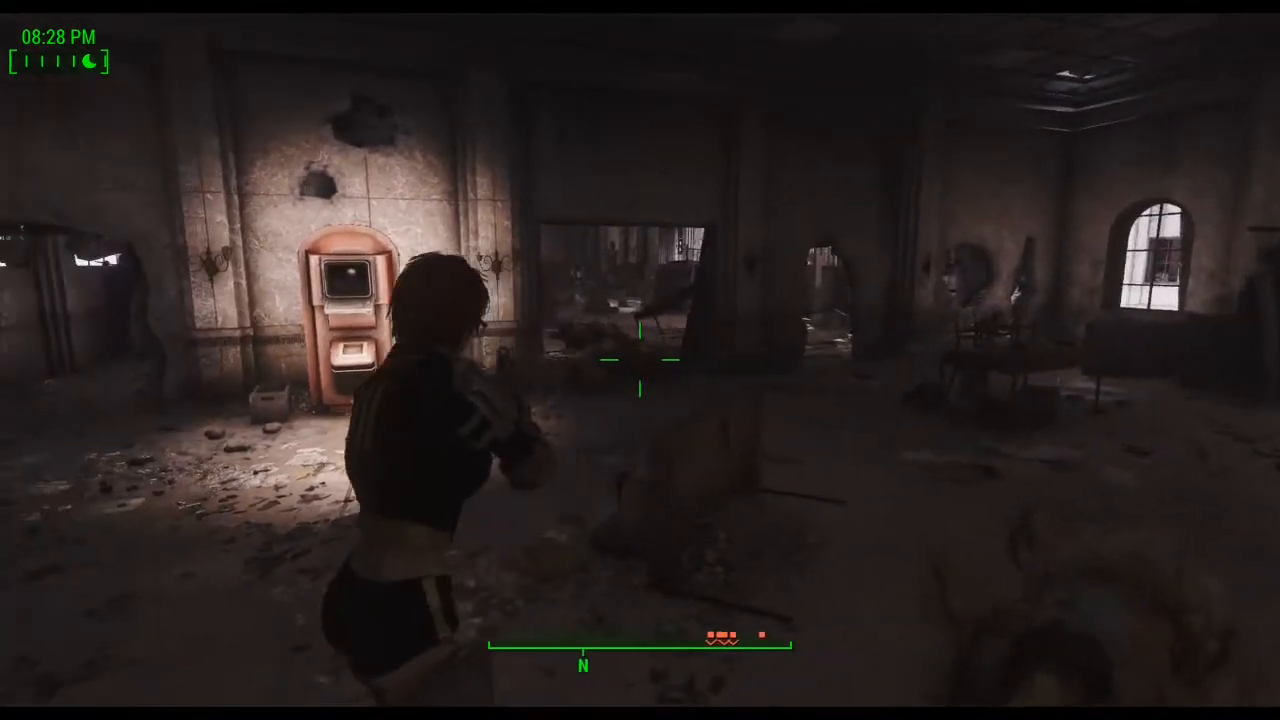
{"action": "key", "text": "d"}
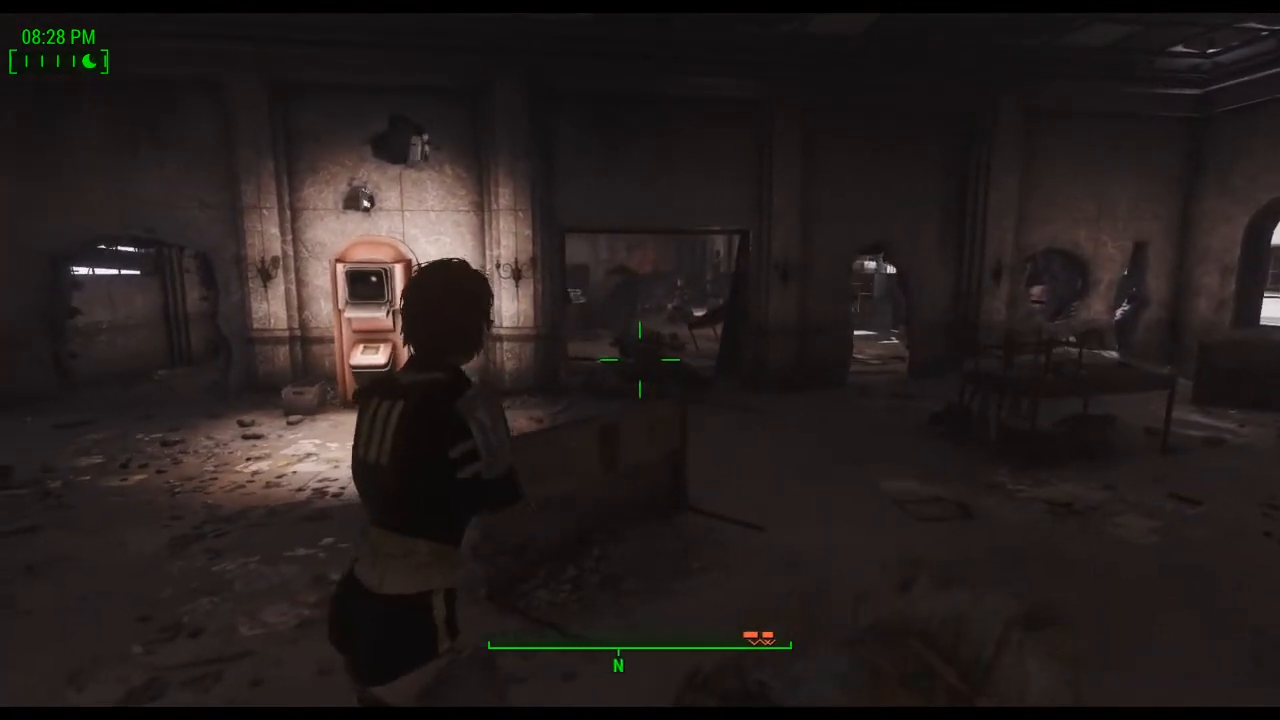
Step: Cross the entry hall to the doorway on its east side and head down the corridor beyond
{"action": "key", "text": "w"}
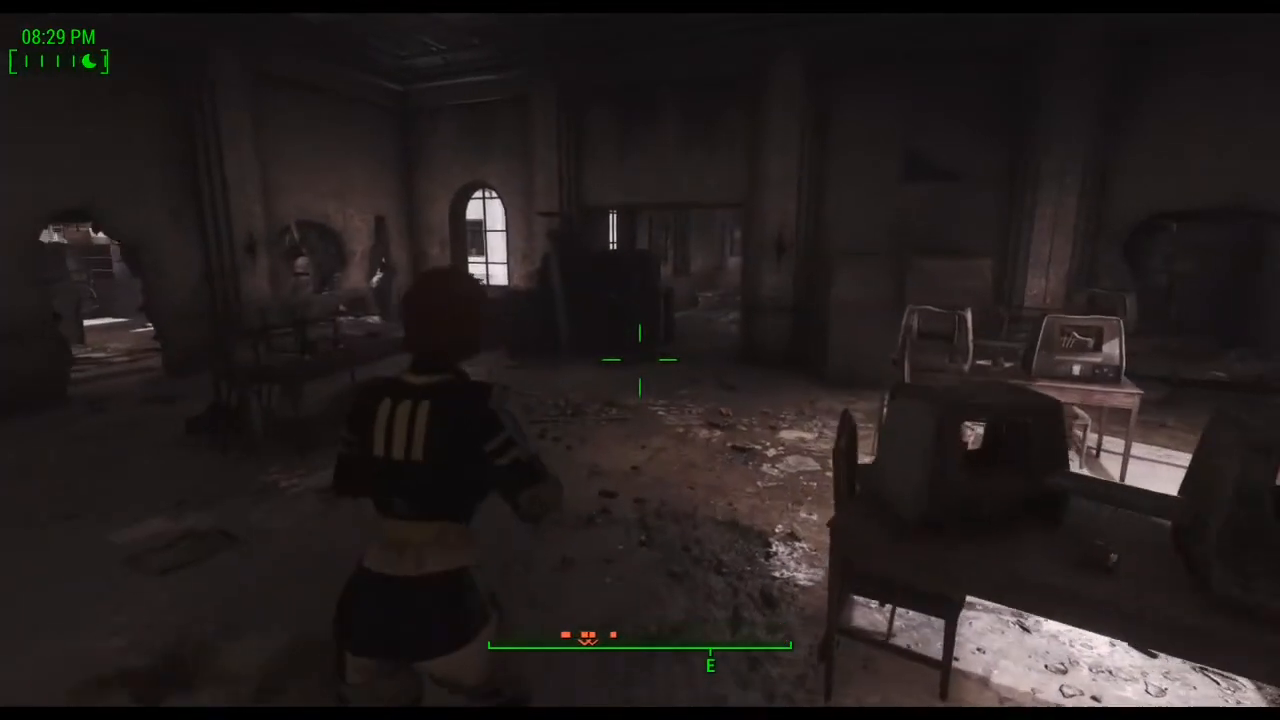
{"action": "key", "text": "w"}
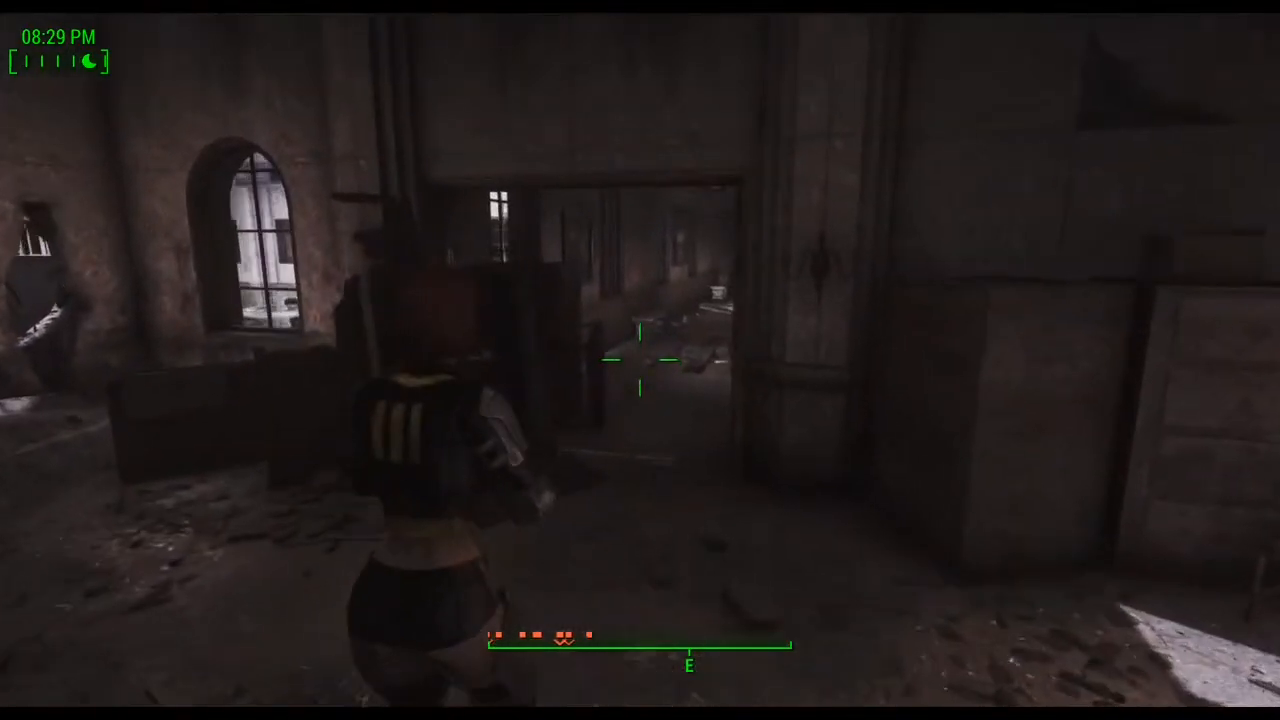
{"action": "key", "text": "w"}
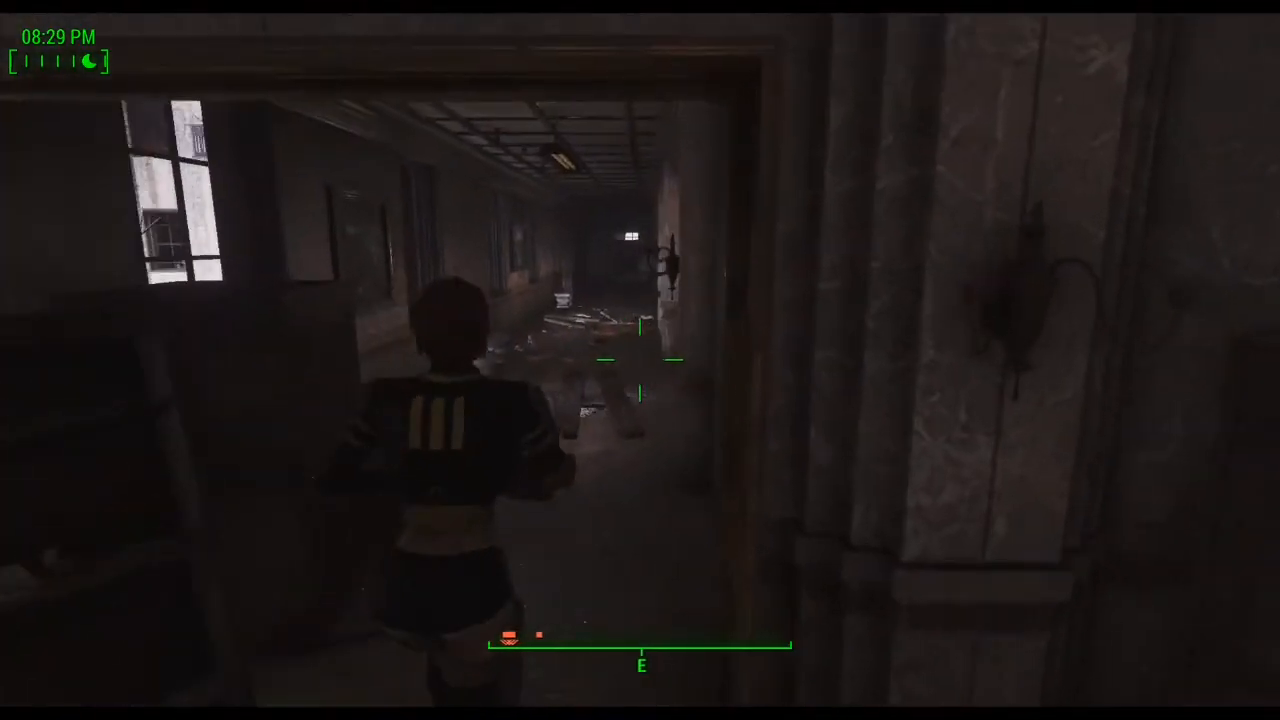
{"action": "key", "text": "w"}
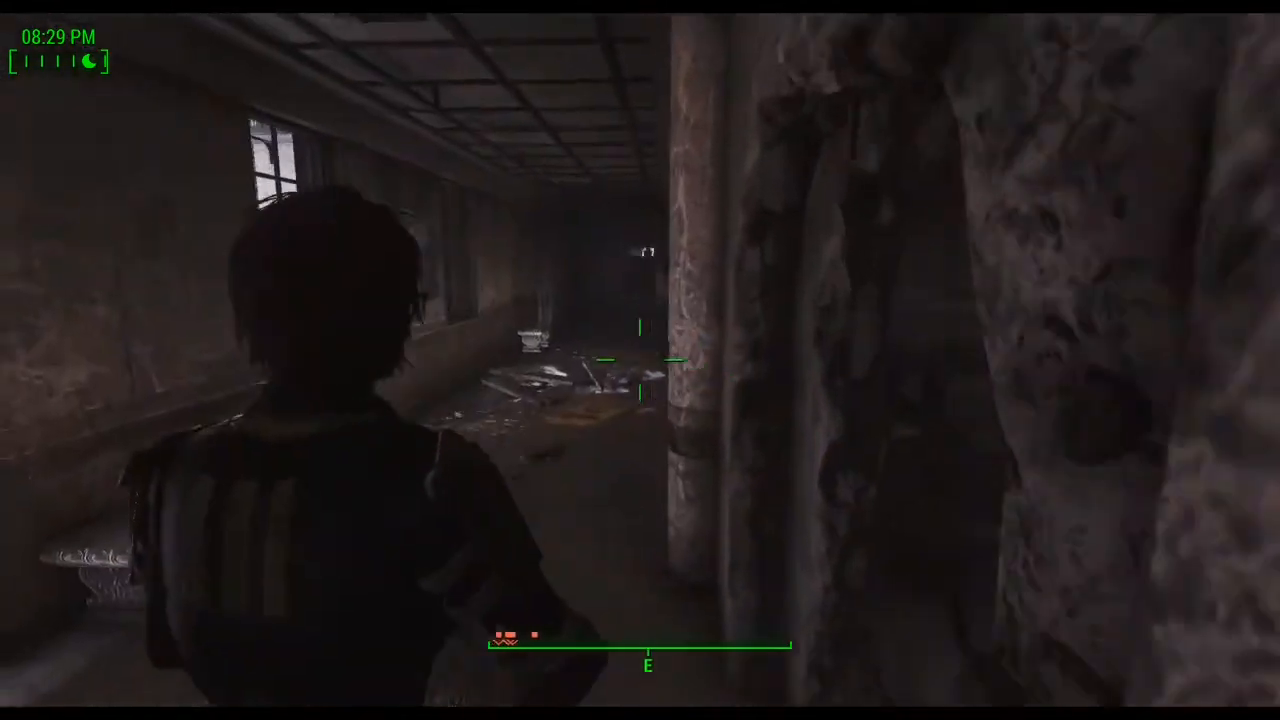
{"action": "key", "text": "w"}
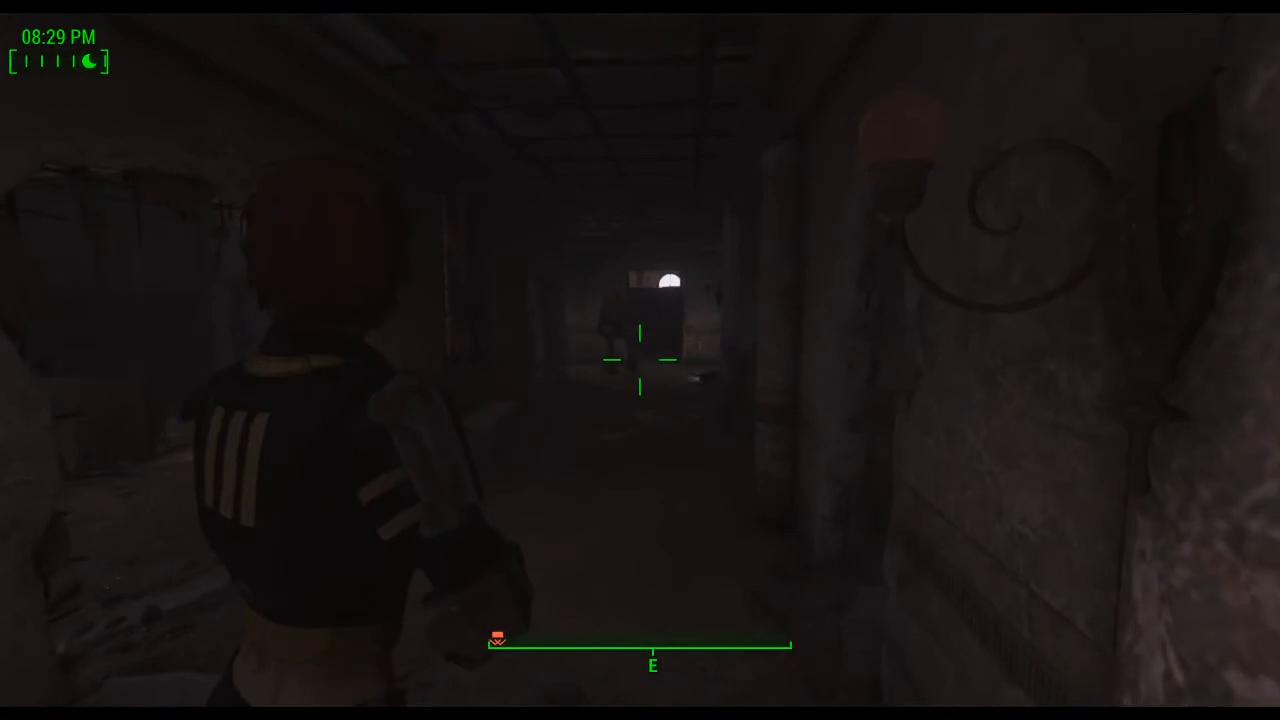
Step: Aim the rifle down the dark corridor and shoot the enemy at its far end
{"action": "right_click", "coordinate": [640, 360]}
{"action": "left_click", "coordinate": [640, 360]}
{"action": "left_click", "coordinate": [640, 360]}
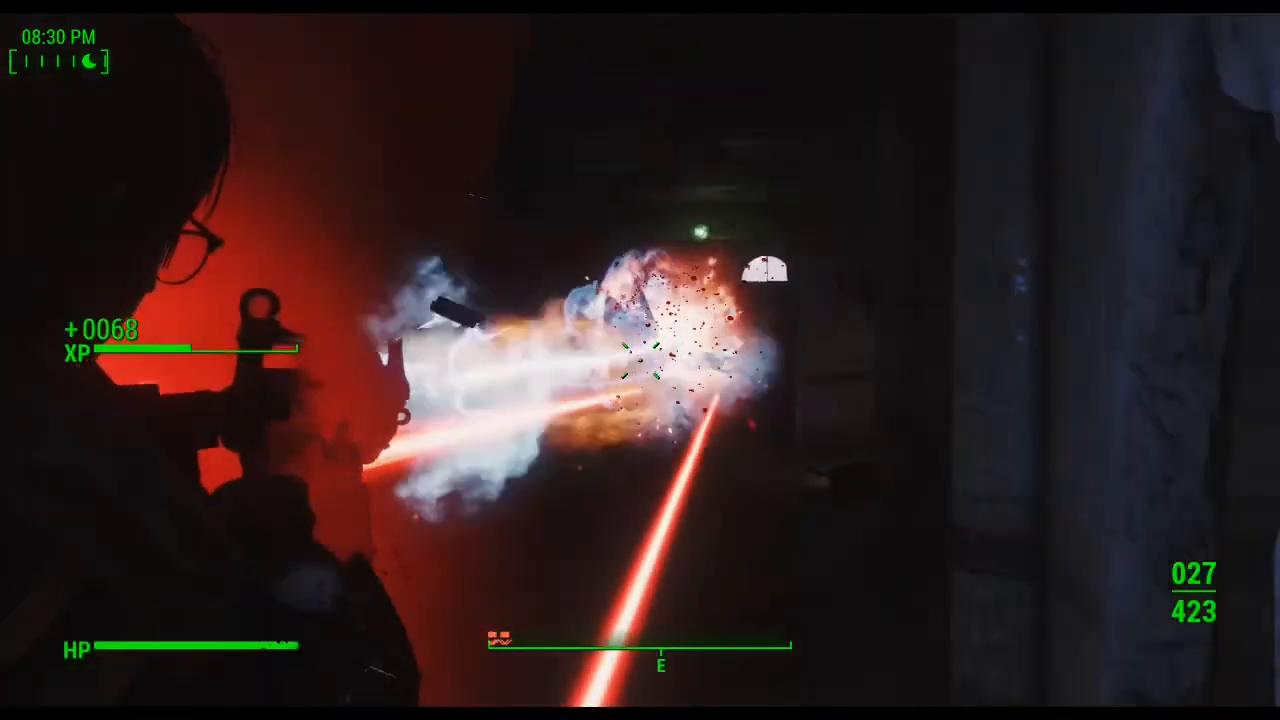
{"action": "left_click", "coordinate": [640, 360]}
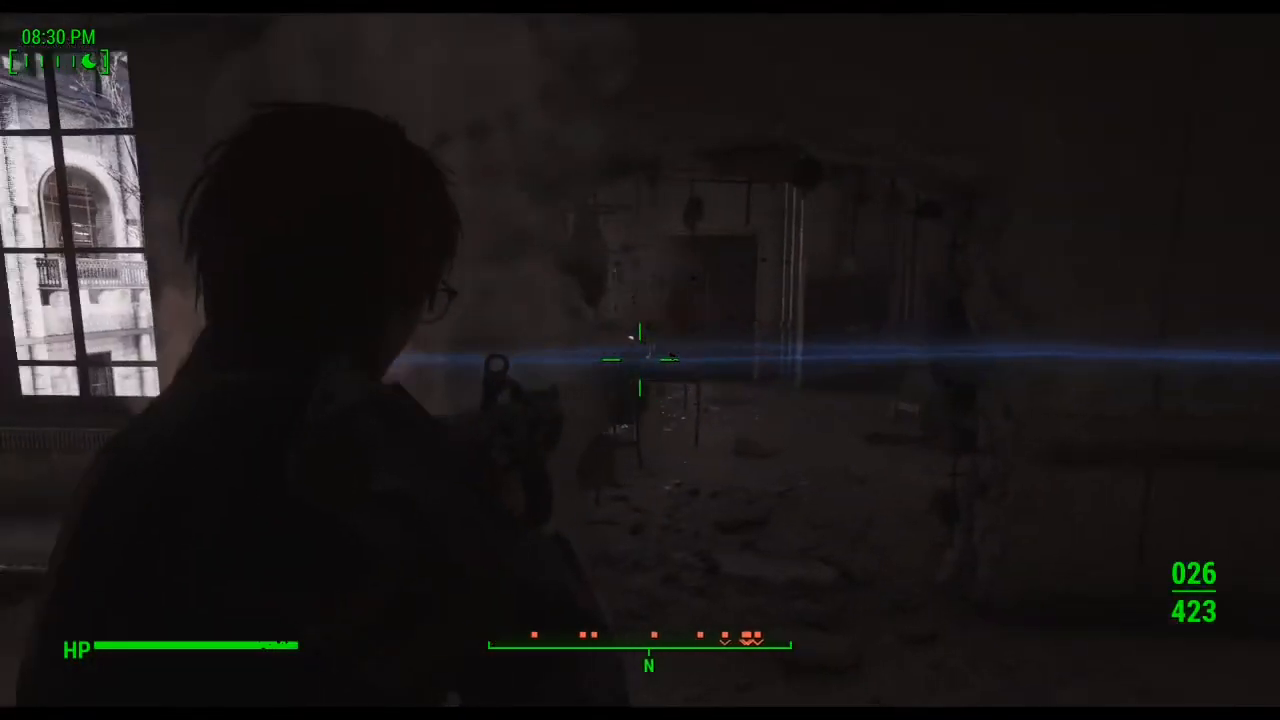
Step: Continue east to the corridor's end and enter the room with the filing cabinets and arched windows
{"action": "key", "text": "d"}
{"action": "key", "text": "w"}
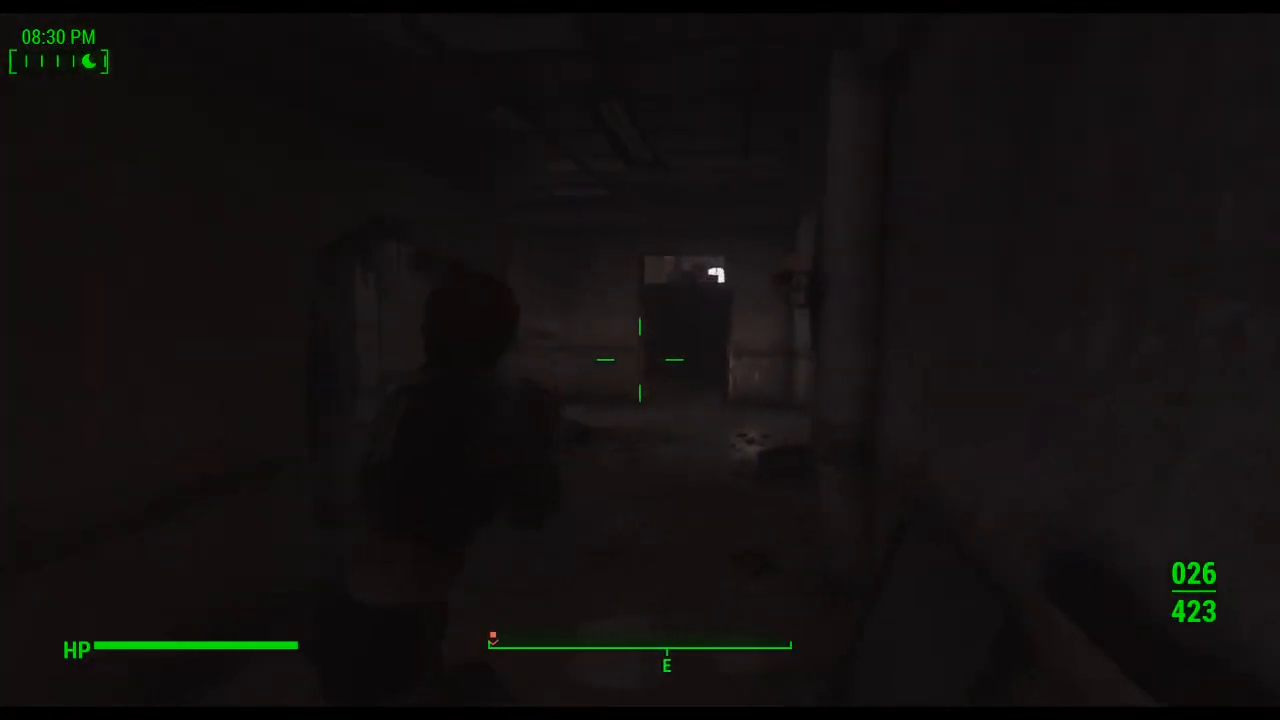
{"action": "key", "text": "w"}
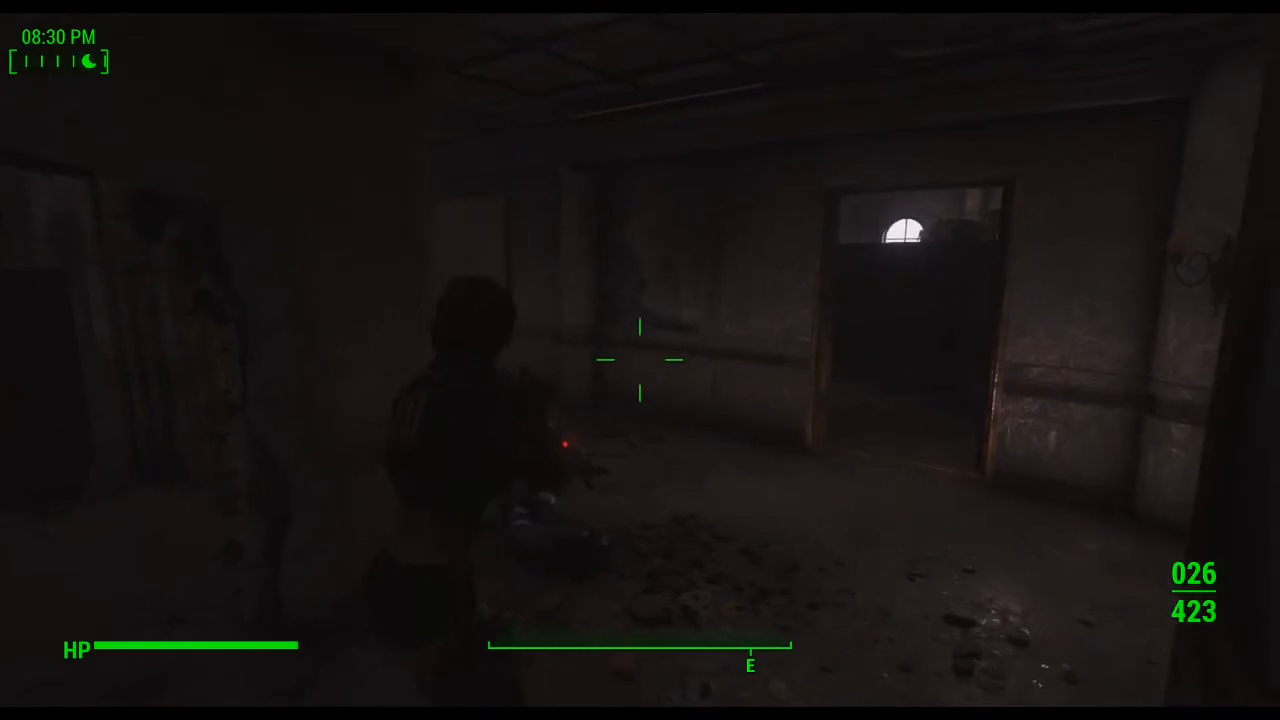
{"action": "key", "text": "w"}
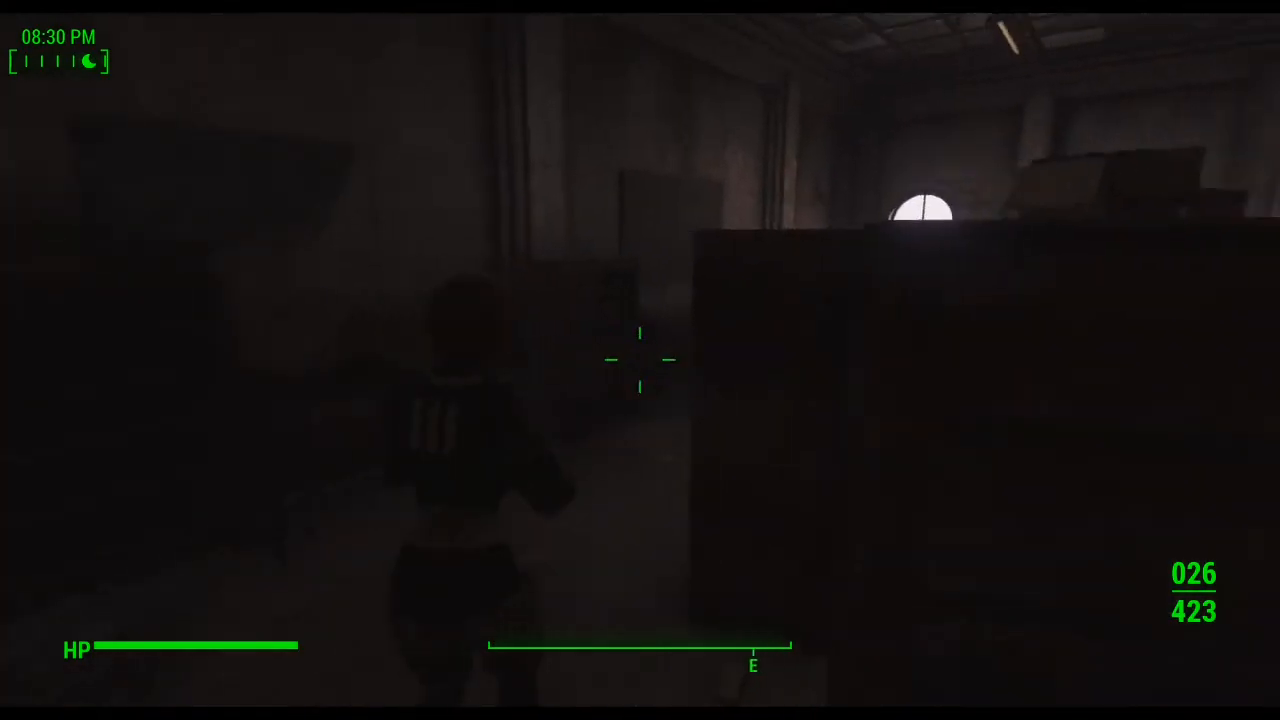
{"action": "key", "text": "w"}
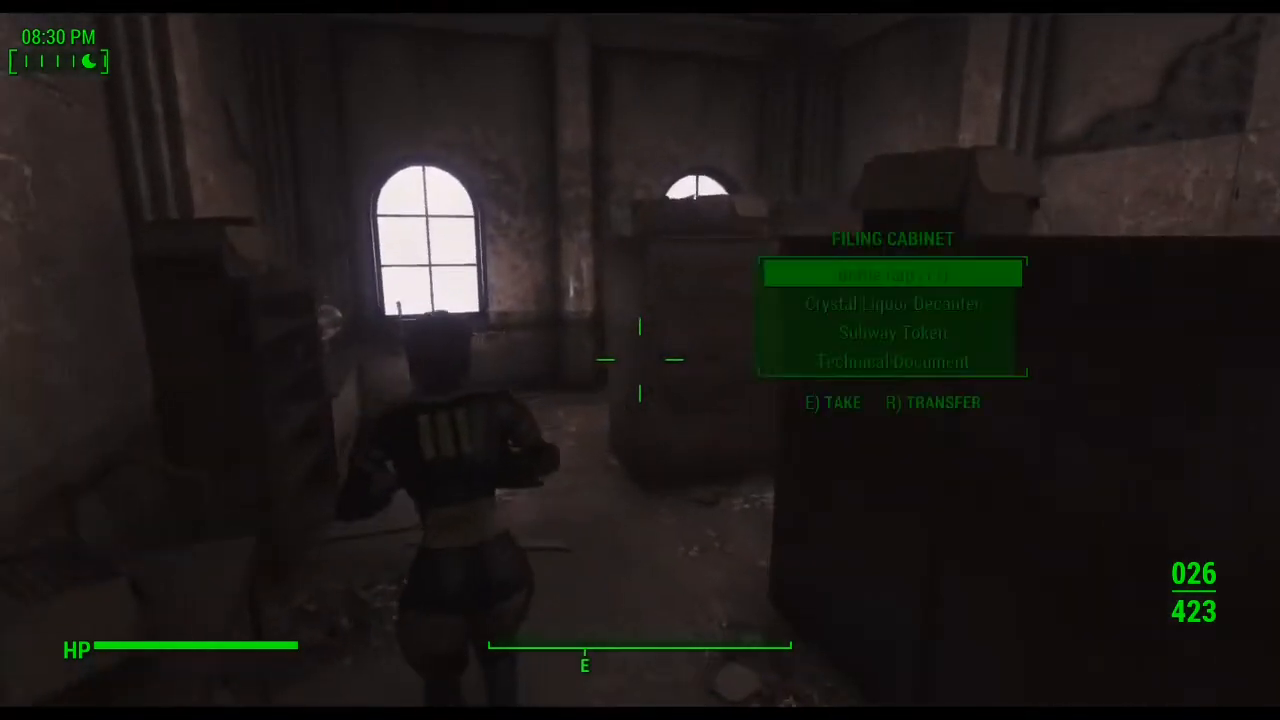
Step: Leave the filing cabinet room by its west doorway and follow the corridor north toward the enemies
{"action": "key", "text": "w"}
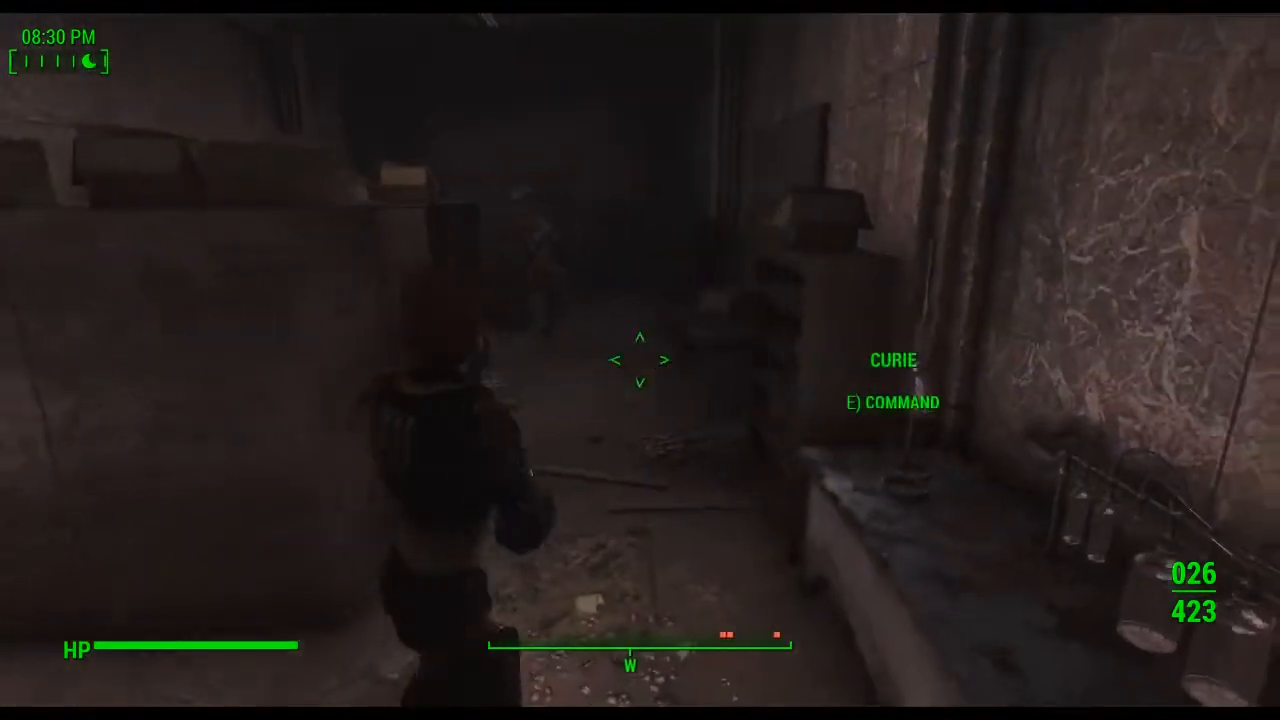
{"action": "key", "text": "w"}
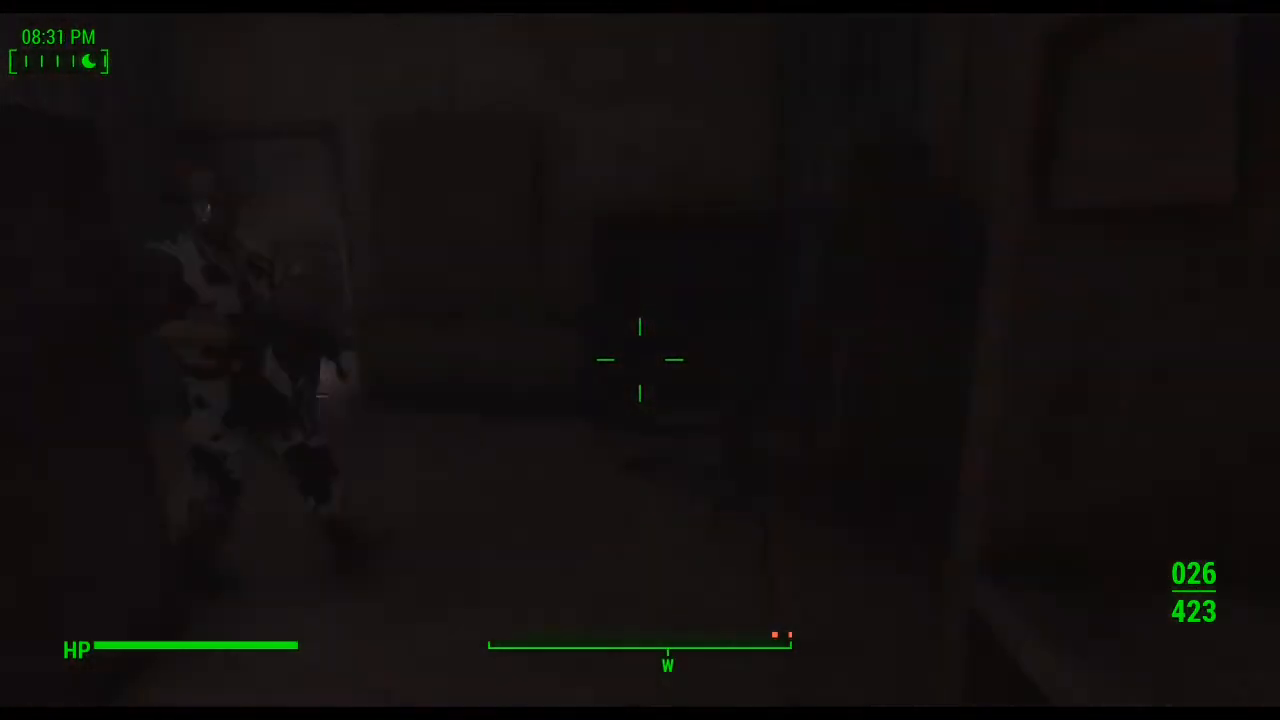
{"action": "key", "text": "w"}
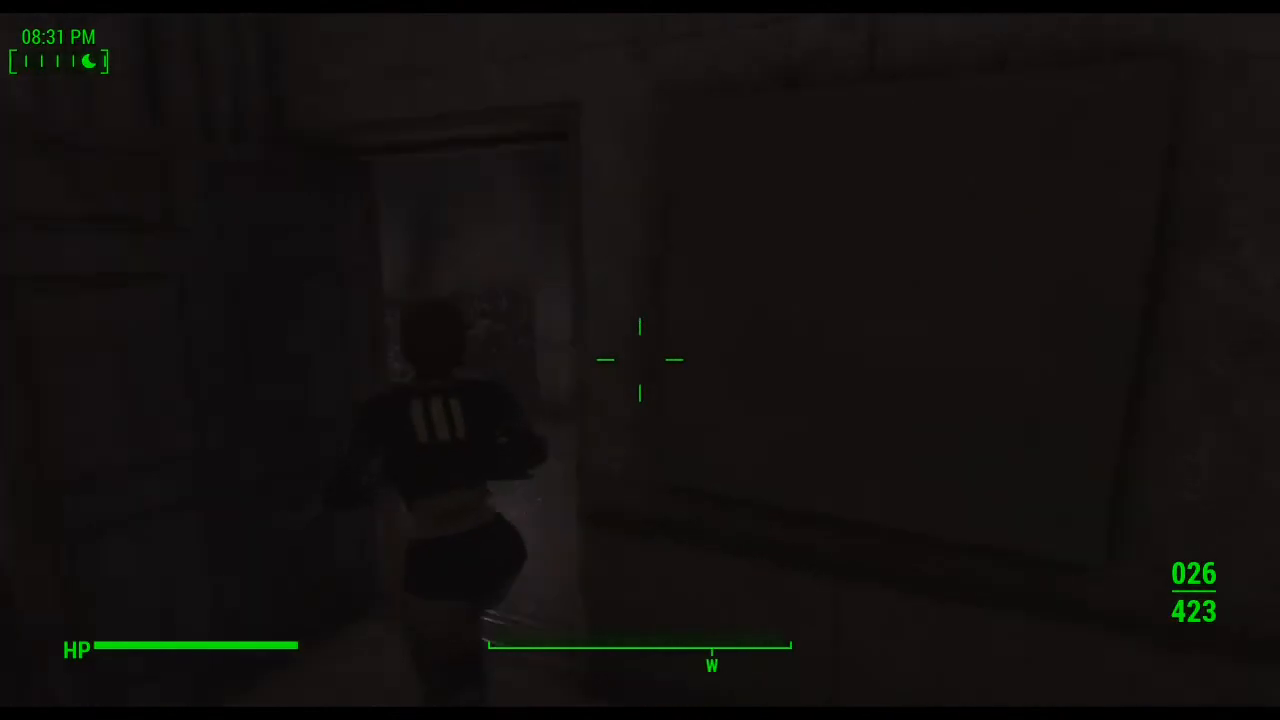
{"action": "key", "text": "w"}
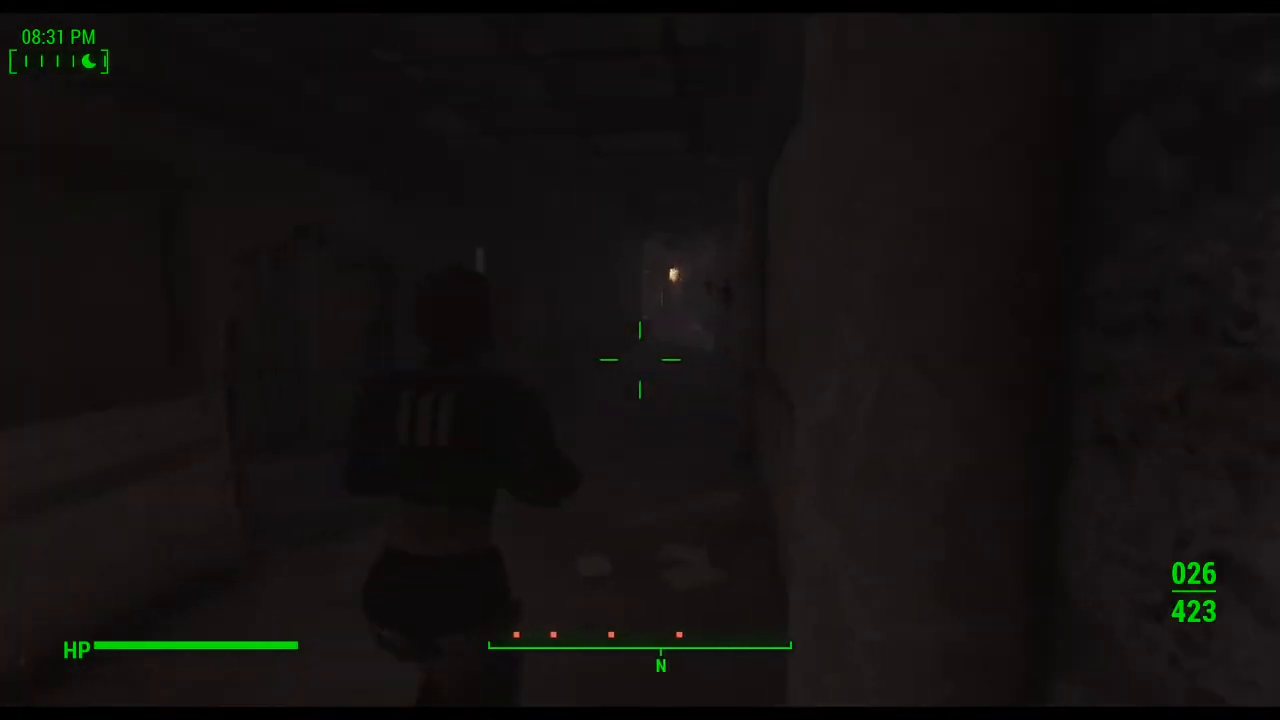
{"action": "key", "text": "w"}
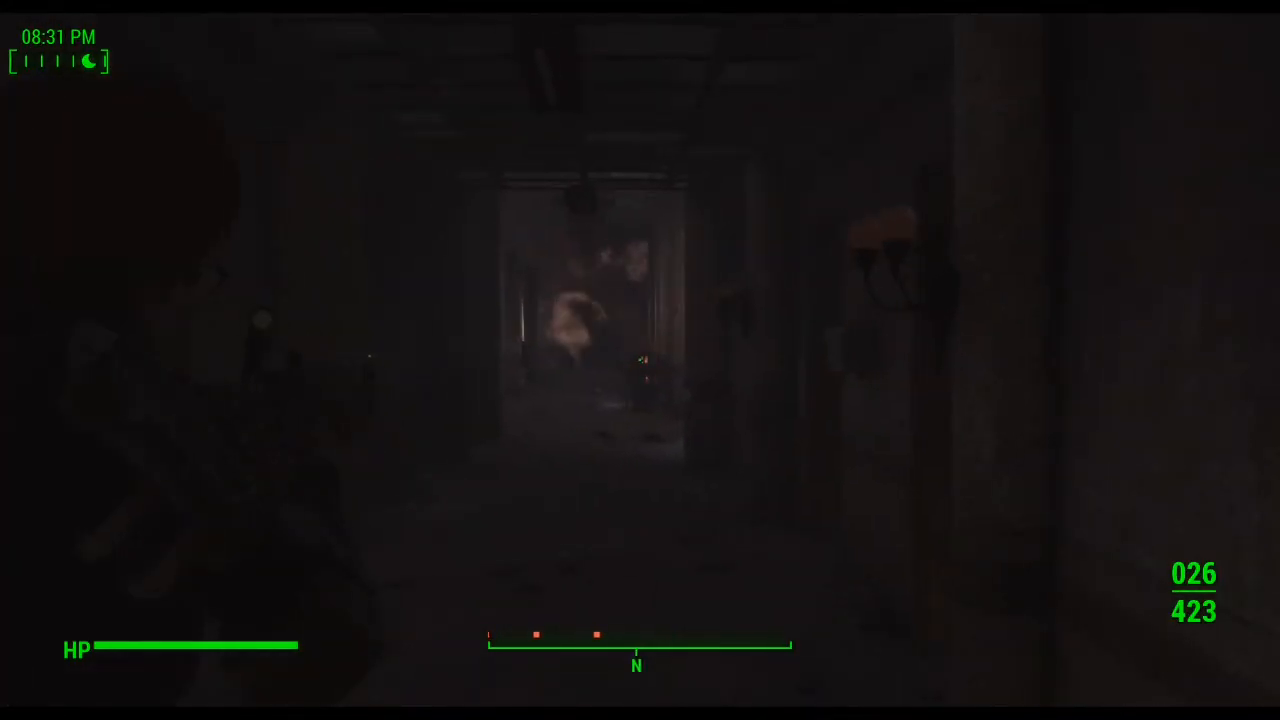
{"action": "key", "text": "w"}
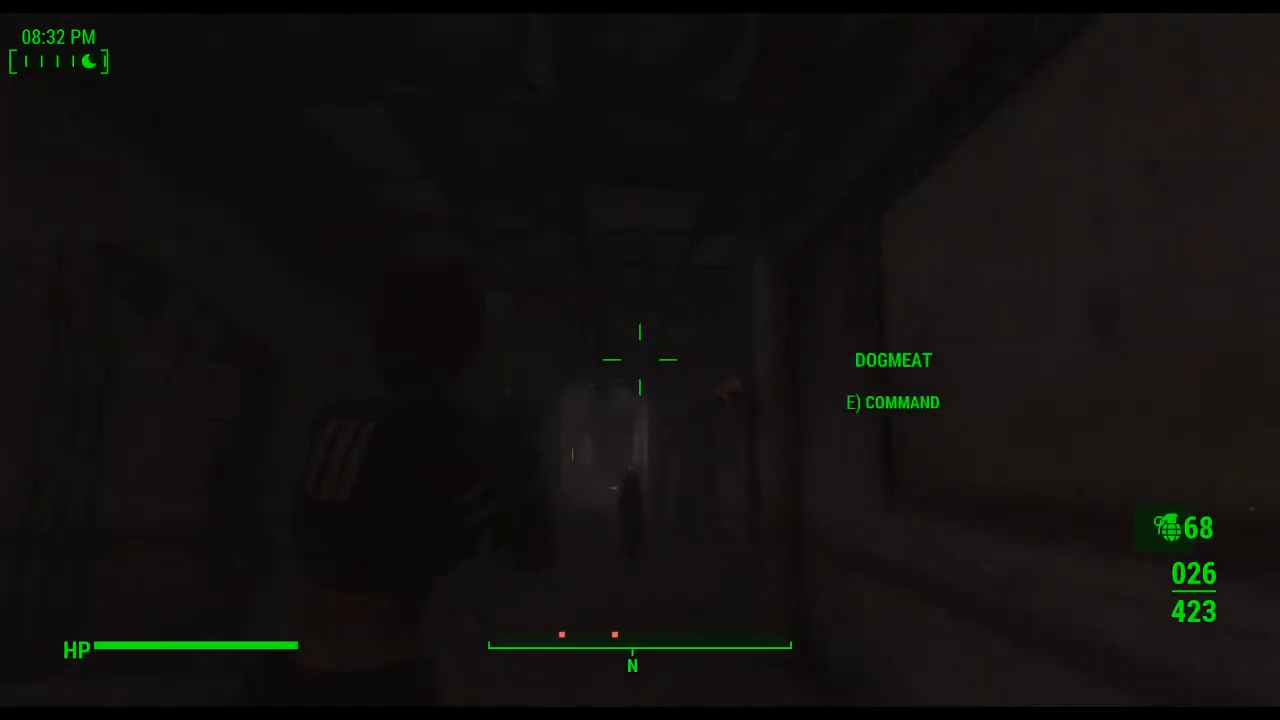
Step: Advance to the corridor's end and throw a grenade at the super mutants beyond the balustrade
{"action": "key", "text": "w"}
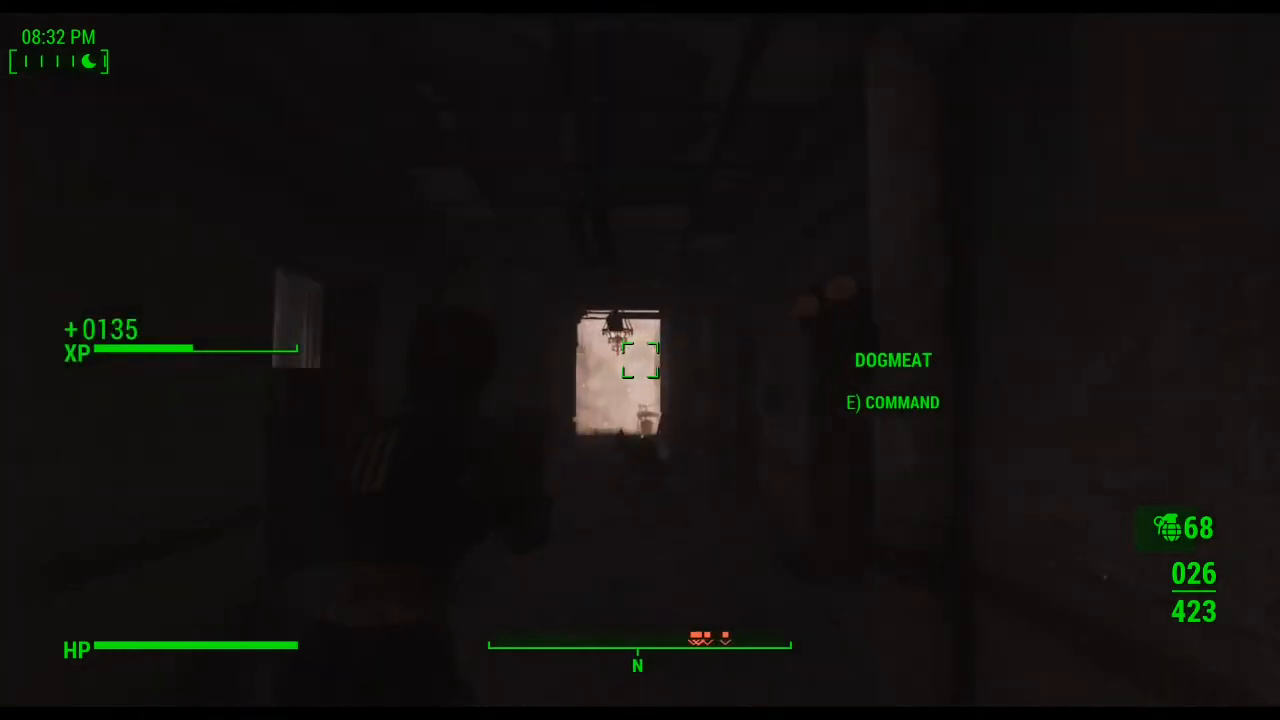
{"action": "key", "text": "w"}
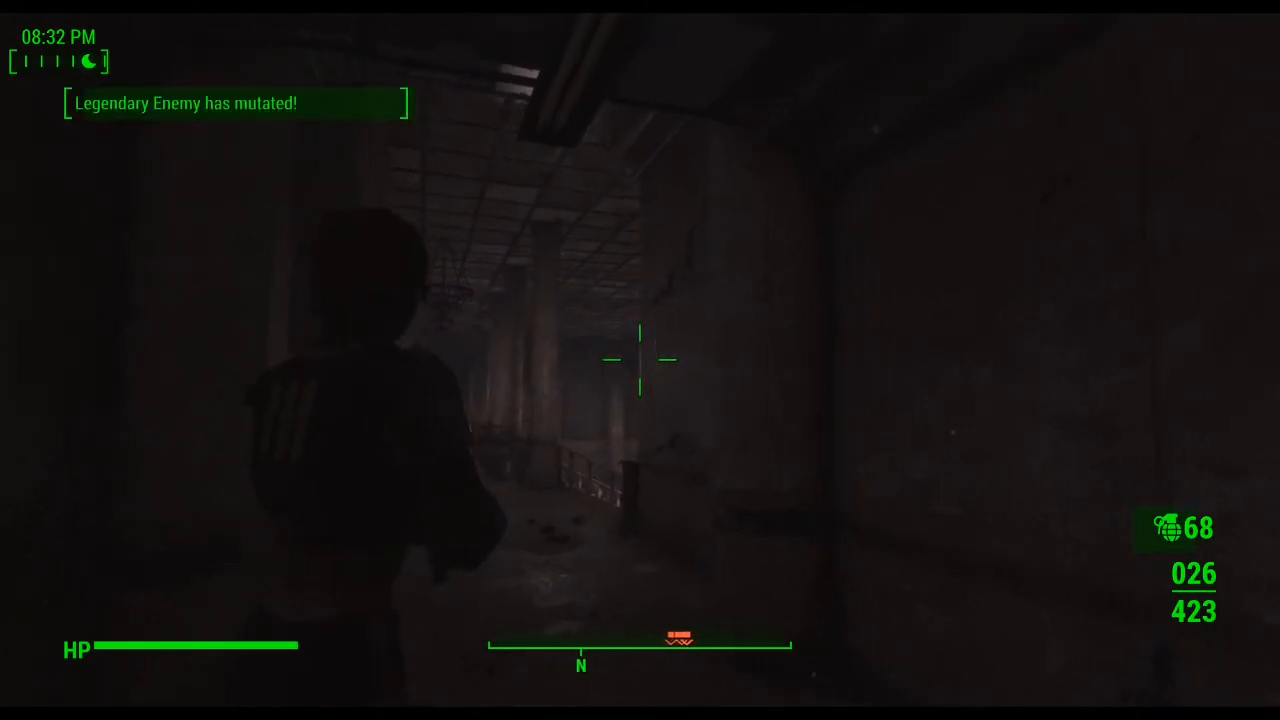
{"action": "key", "text": "alt"}
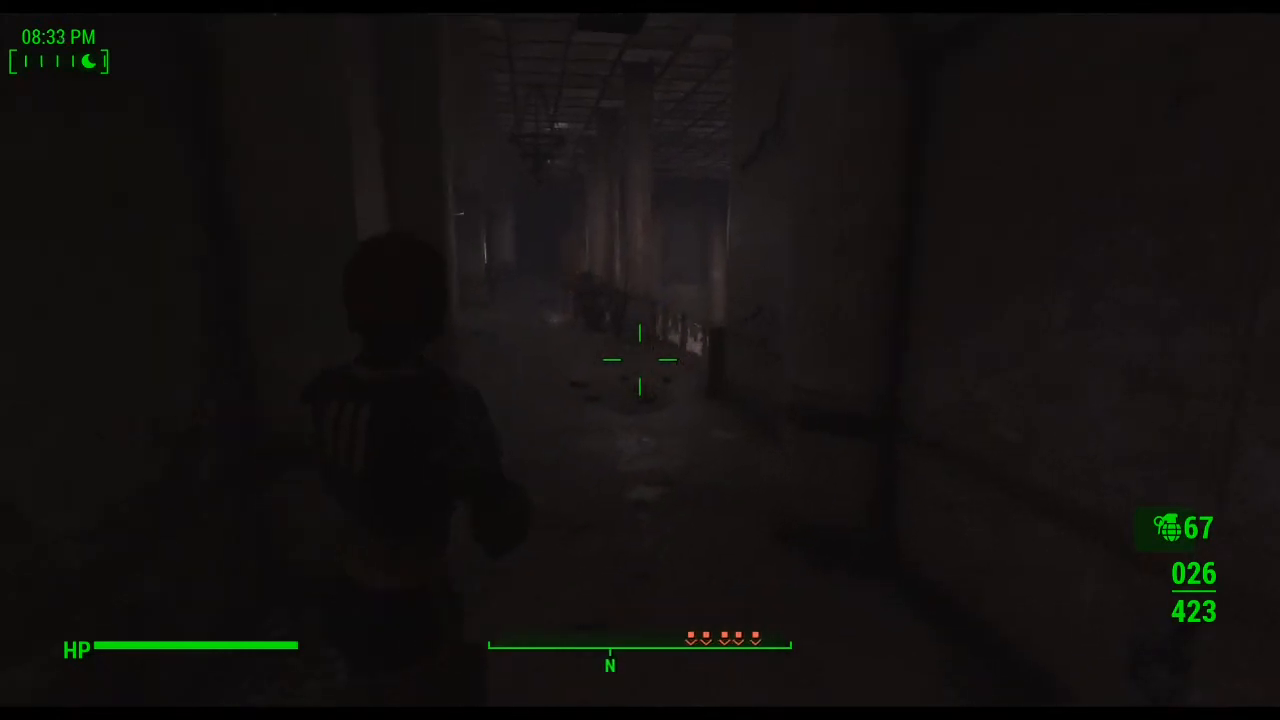
{"action": "key", "text": "w"}
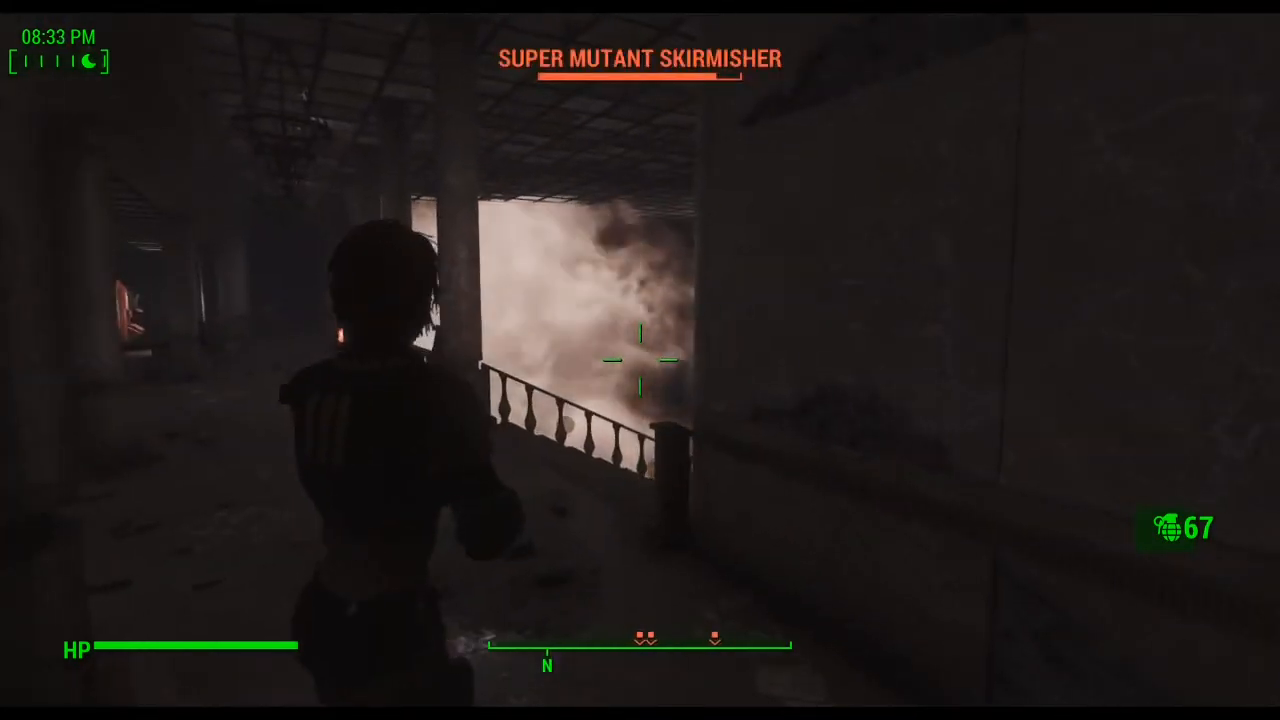
Step: Throw another grenade at the super mutants beyond the balustrade and advance to the top of the stairs above the hall
{"action": "key", "text": "alt"}
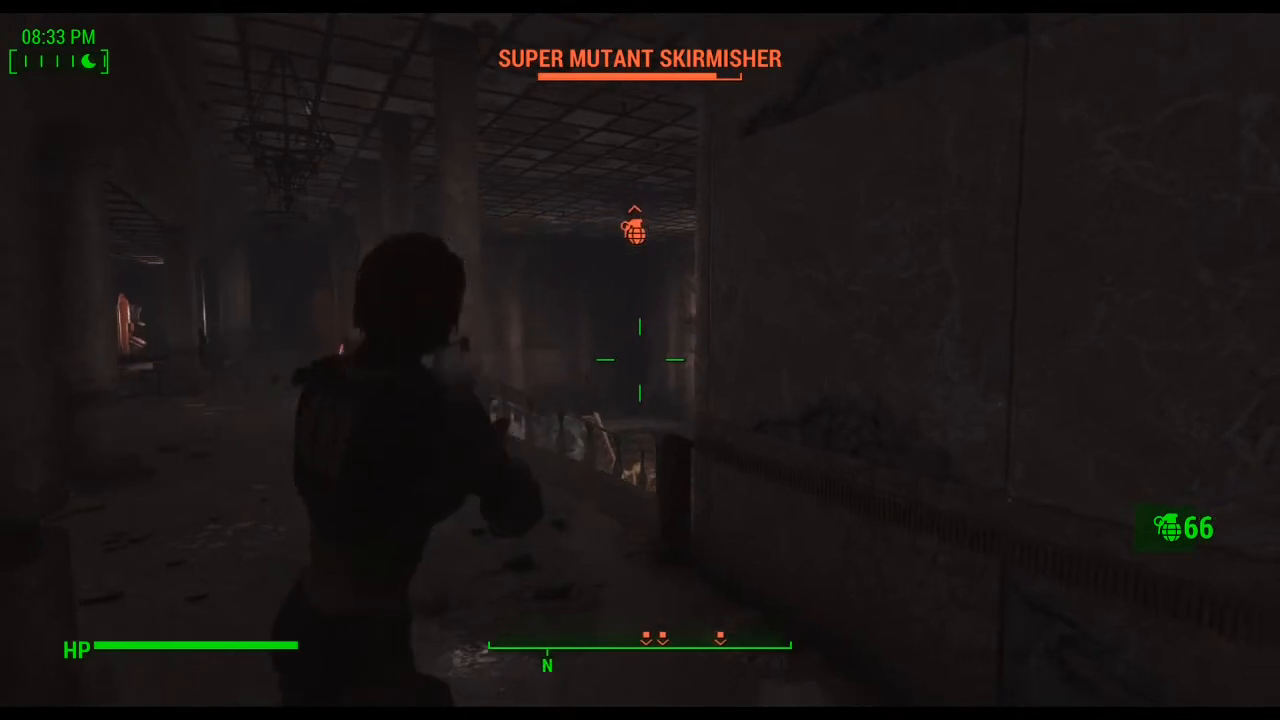
{"action": "key", "text": "d"}
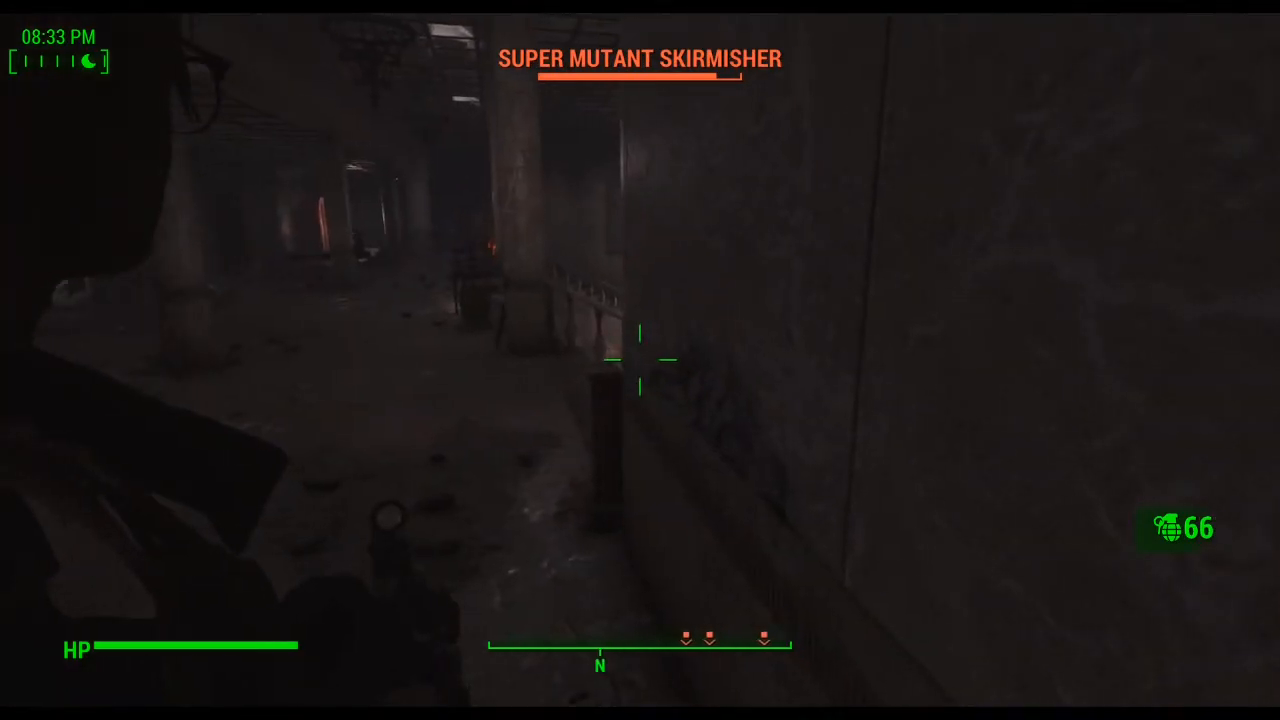
{"action": "key", "text": "w"}
Step: Aim down the staircase and shoot the super mutants below, including the Legendary Super Mutant Brute
{"action": "right_click", "coordinate": [640, 360]}
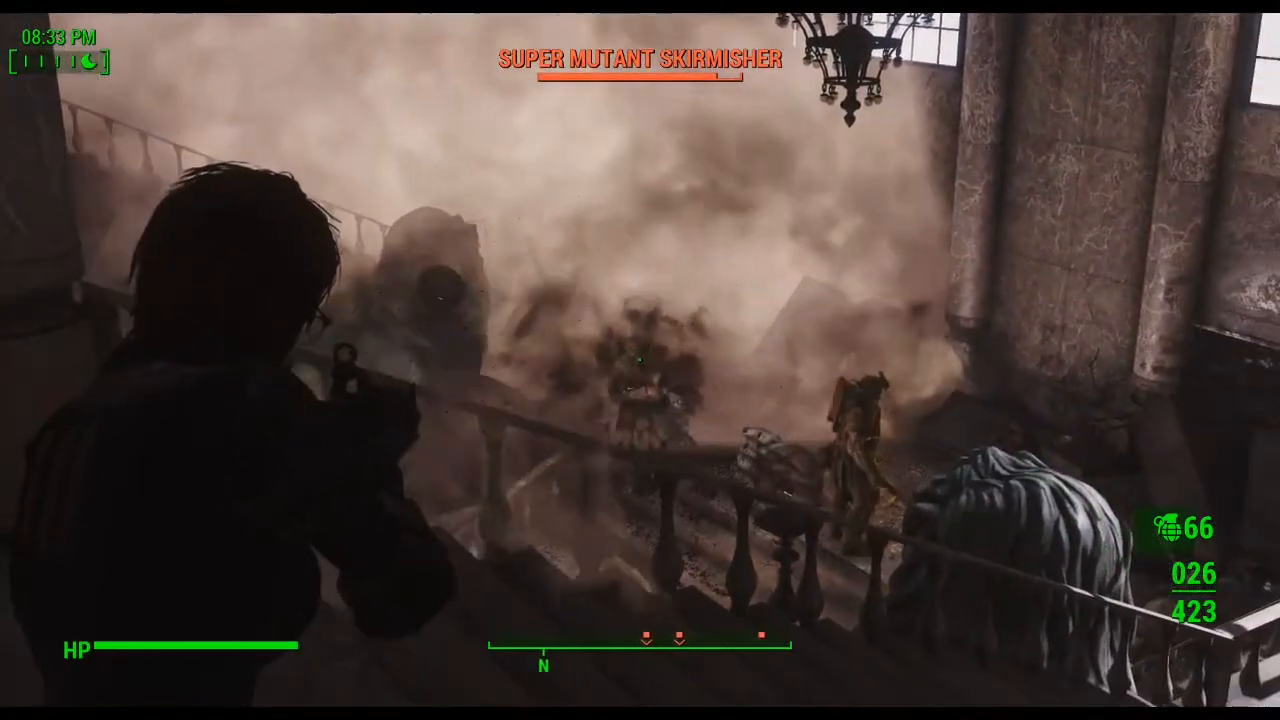
{"action": "left_click", "coordinate": [640, 360]}
{"action": "left_click", "coordinate": [640, 360]}
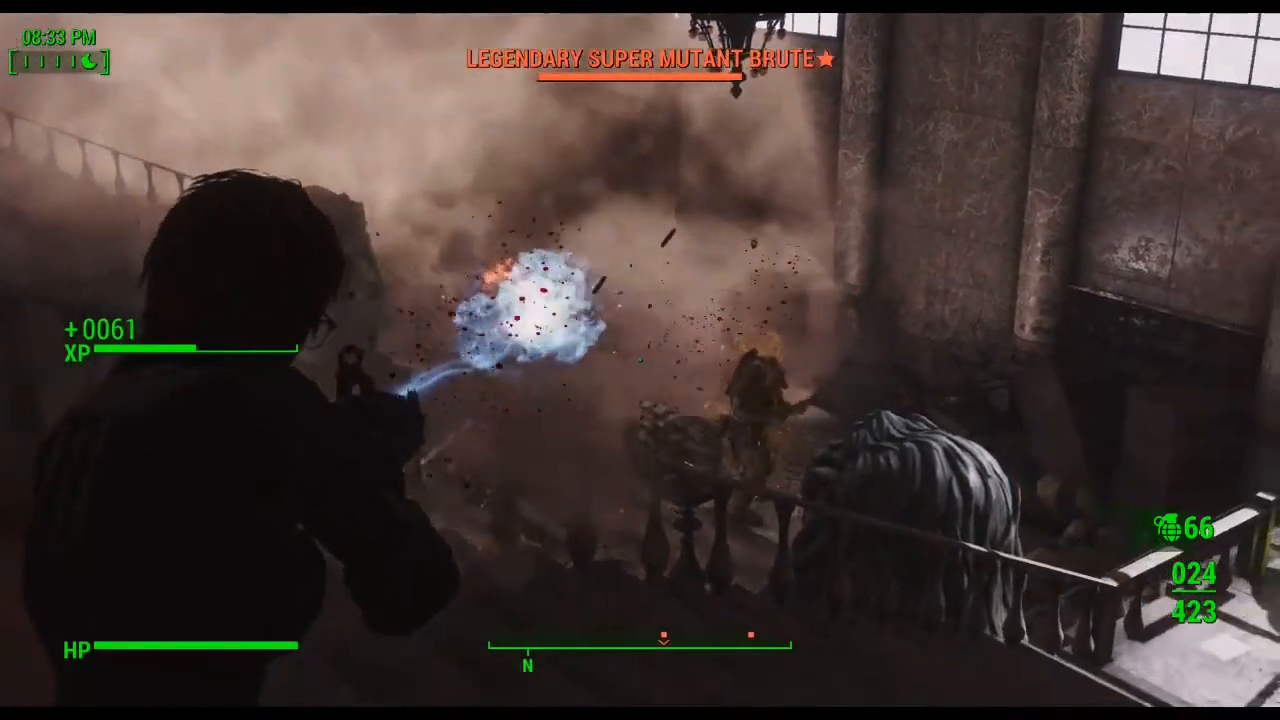
{"action": "left_click", "coordinate": [640, 360]}
{"action": "left_click", "coordinate": [640, 360]}
{"action": "left_click", "coordinate": [640, 360]}
{"action": "left_click", "coordinate": [640, 360]}
{"action": "left_click", "coordinate": [640, 360]}
{"action": "left_click", "coordinate": [640, 360]}
{"action": "left_click", "coordinate": [640, 360]}
{"action": "left_click", "coordinate": [640, 360]}
{"action": "left_click", "coordinate": [640, 360]}
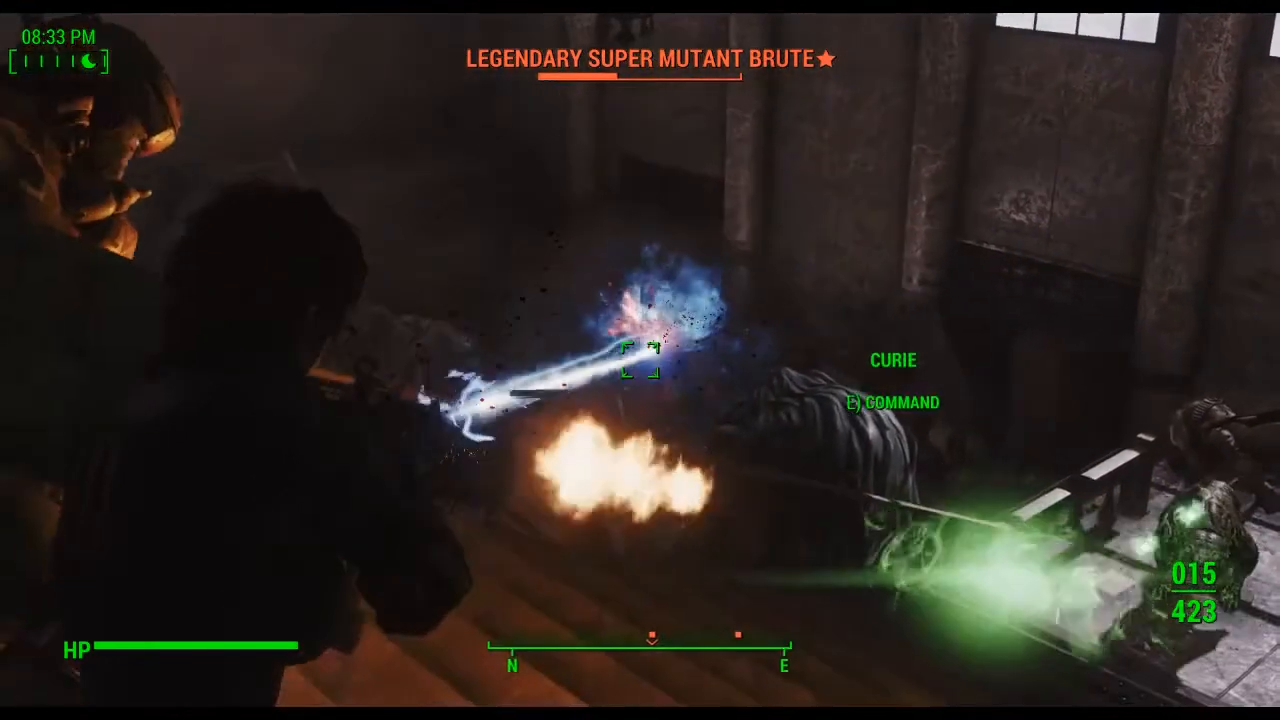
{"action": "left_click", "coordinate": [640, 360]}
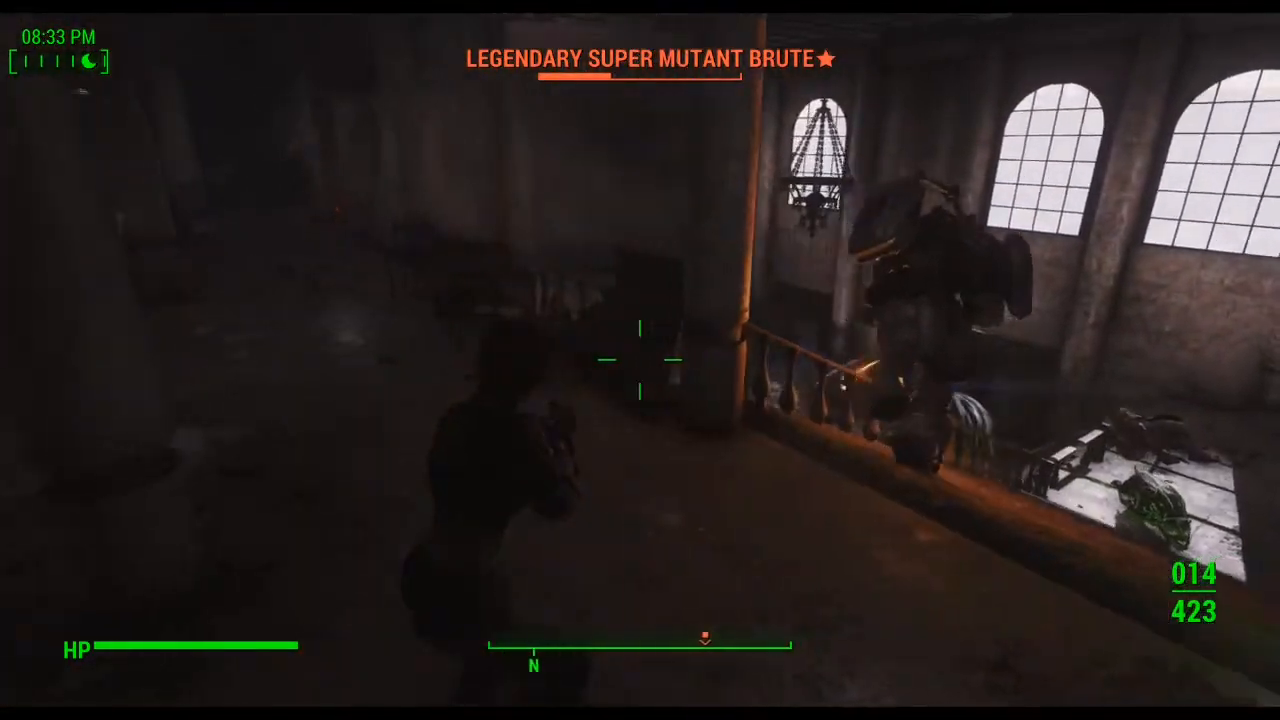
Step: Run north along the balcony past the fire, descend the stairs east and throw a grenade at the super mutants
{"action": "key", "text": "w"}
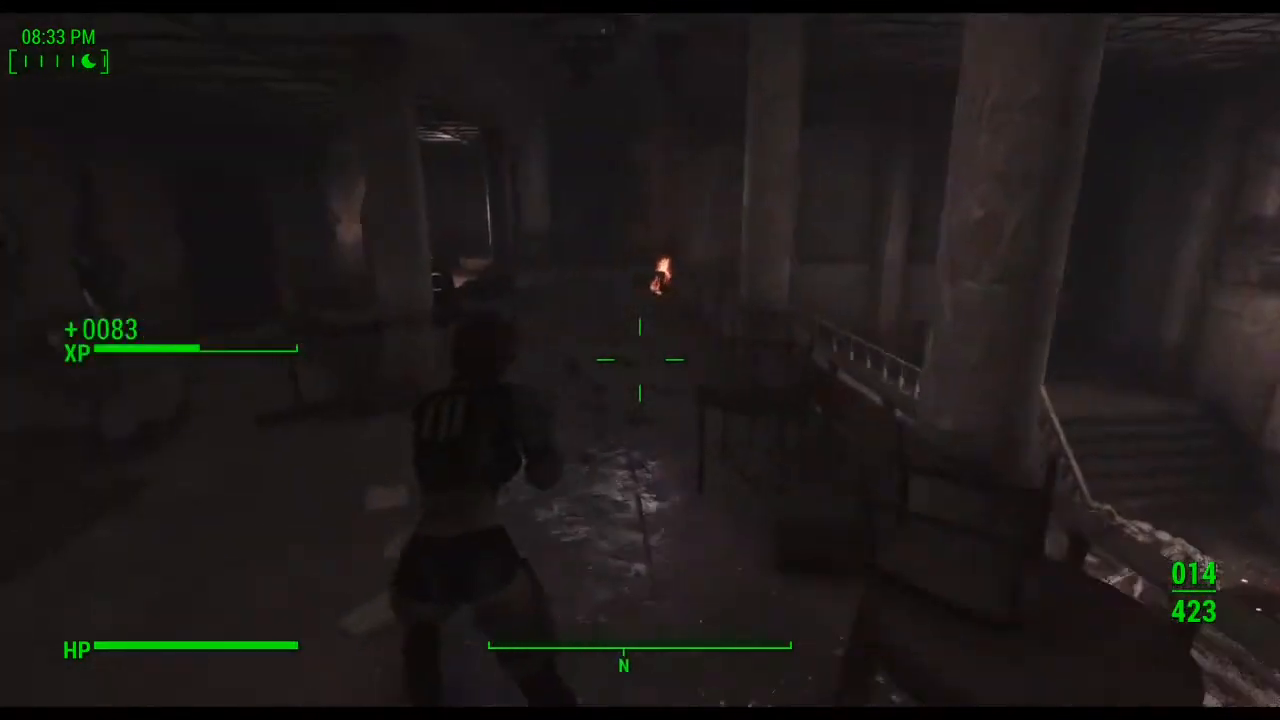
{"action": "key", "text": "w"}
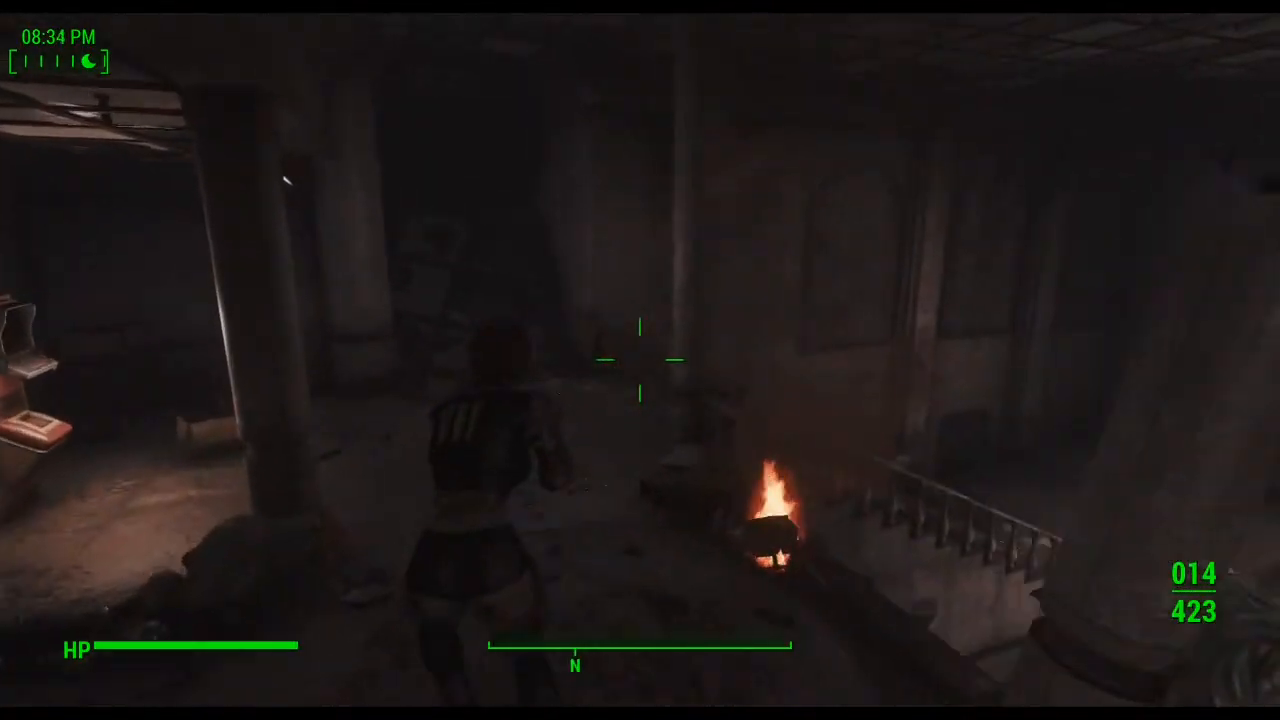
{"action": "key", "text": "w"}
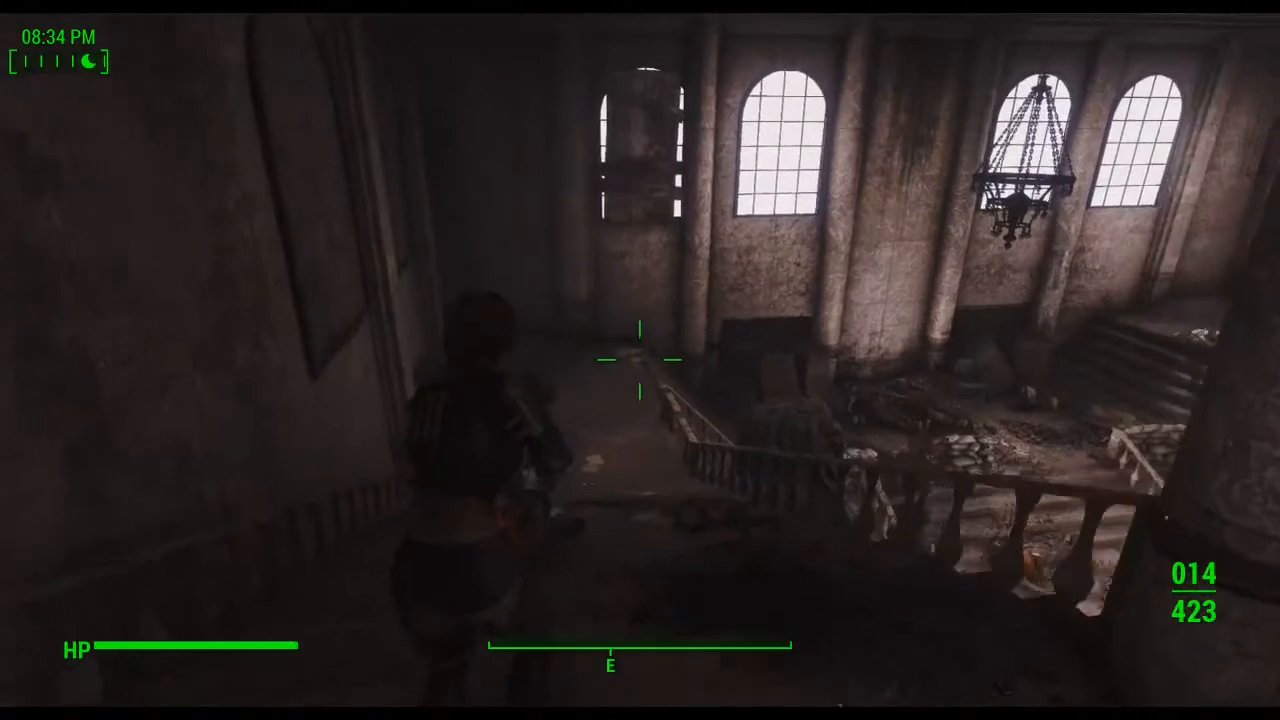
{"action": "key", "text": "w"}
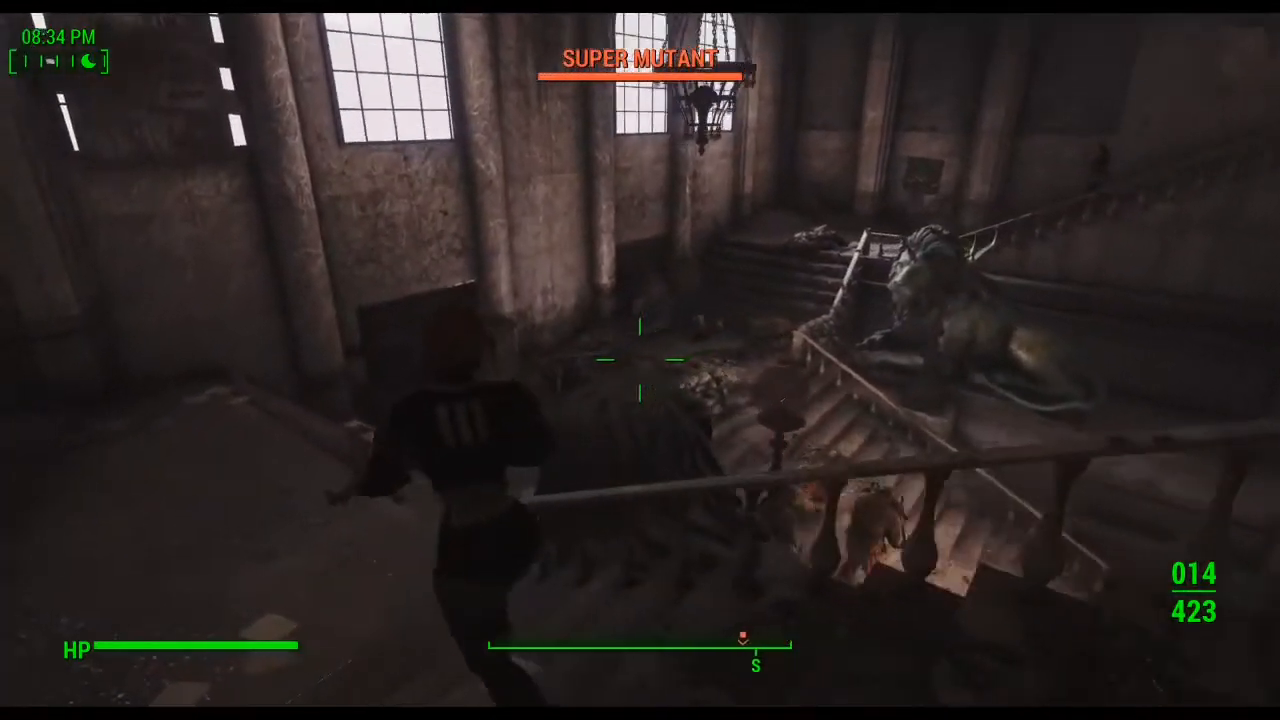
{"action": "key", "text": "w"}
{"action": "key", "text": "alt"}
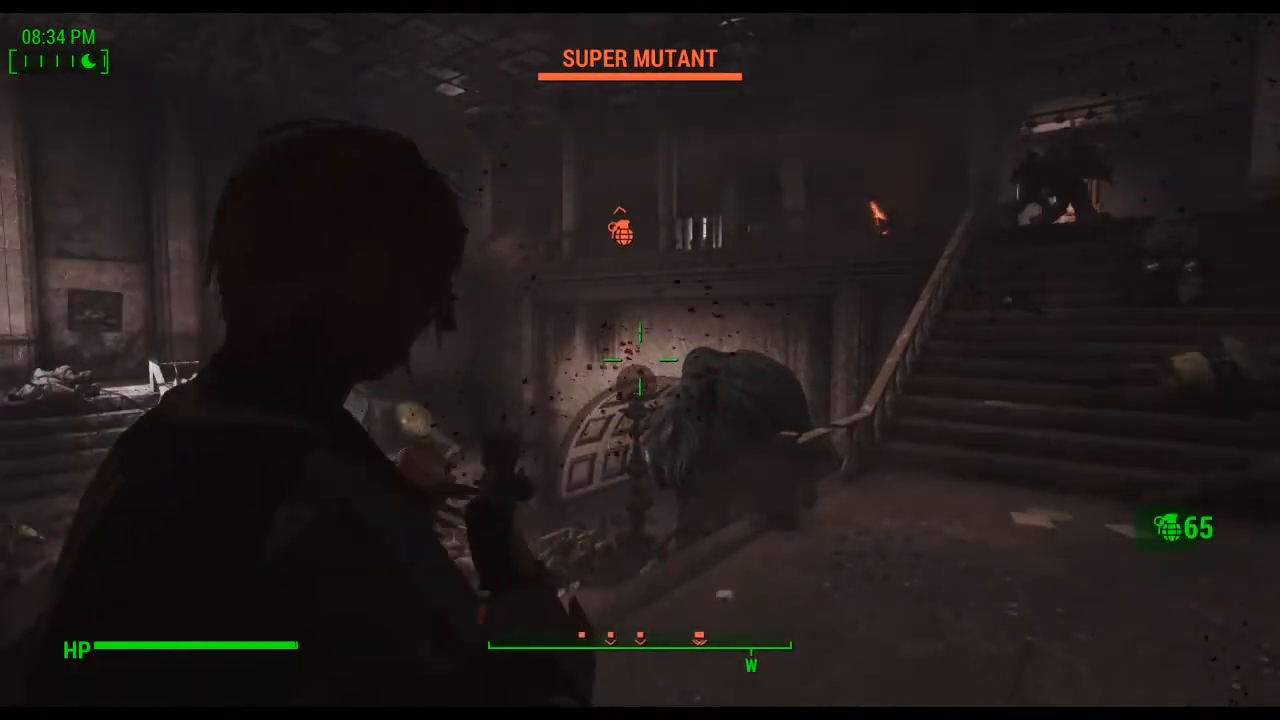
Step: Retreat west up the stairs to the balcony and return east to a firing position over the hall
{"action": "key", "text": "w"}
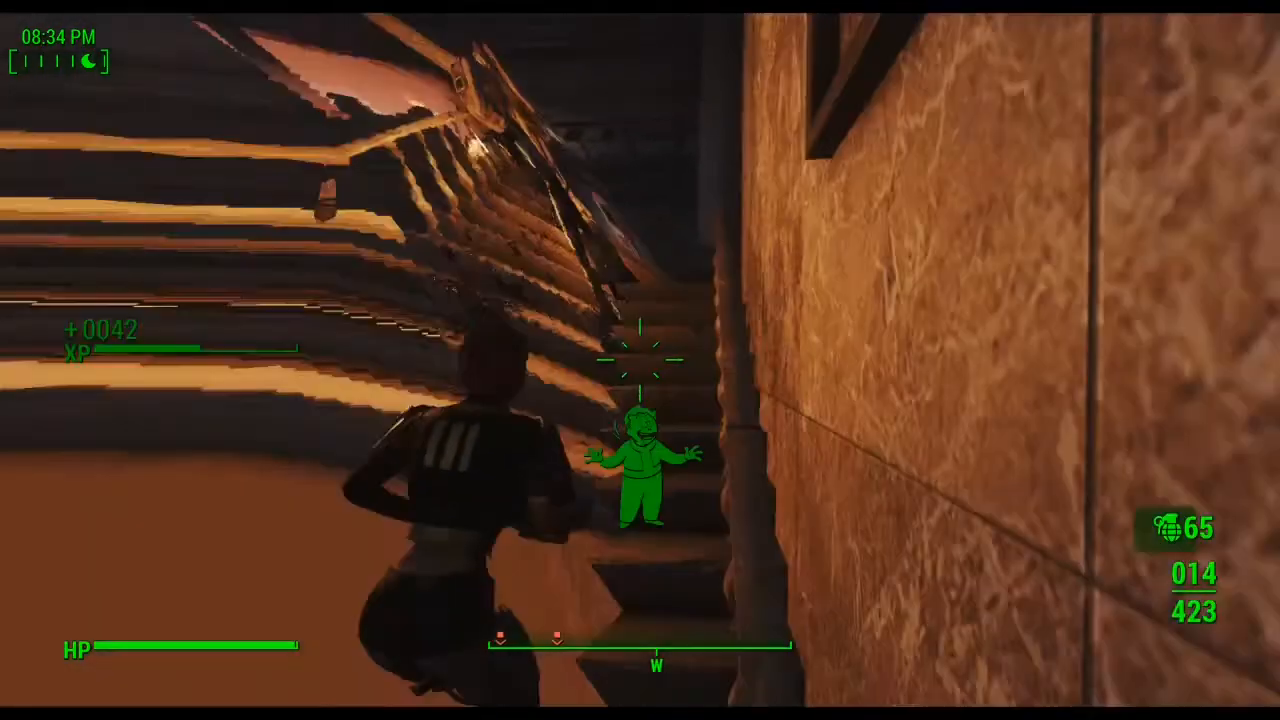
{"action": "key", "text": "w"}
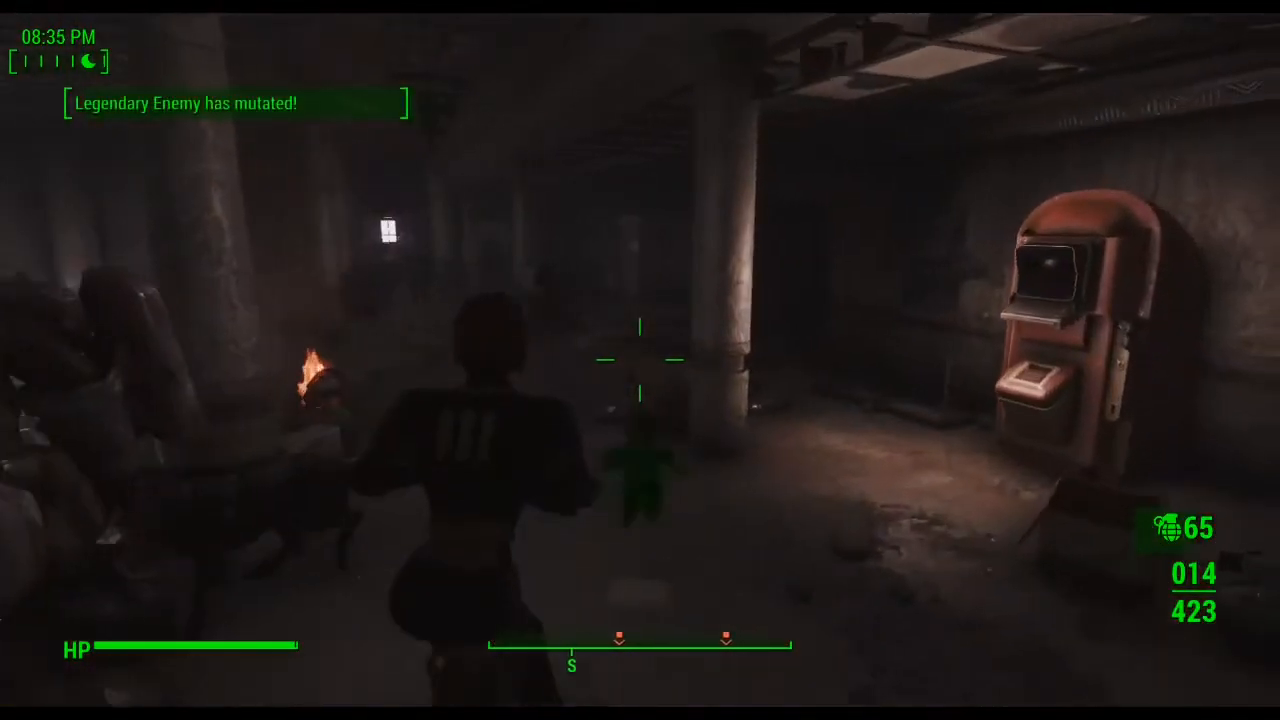
{"action": "key", "text": "d"}
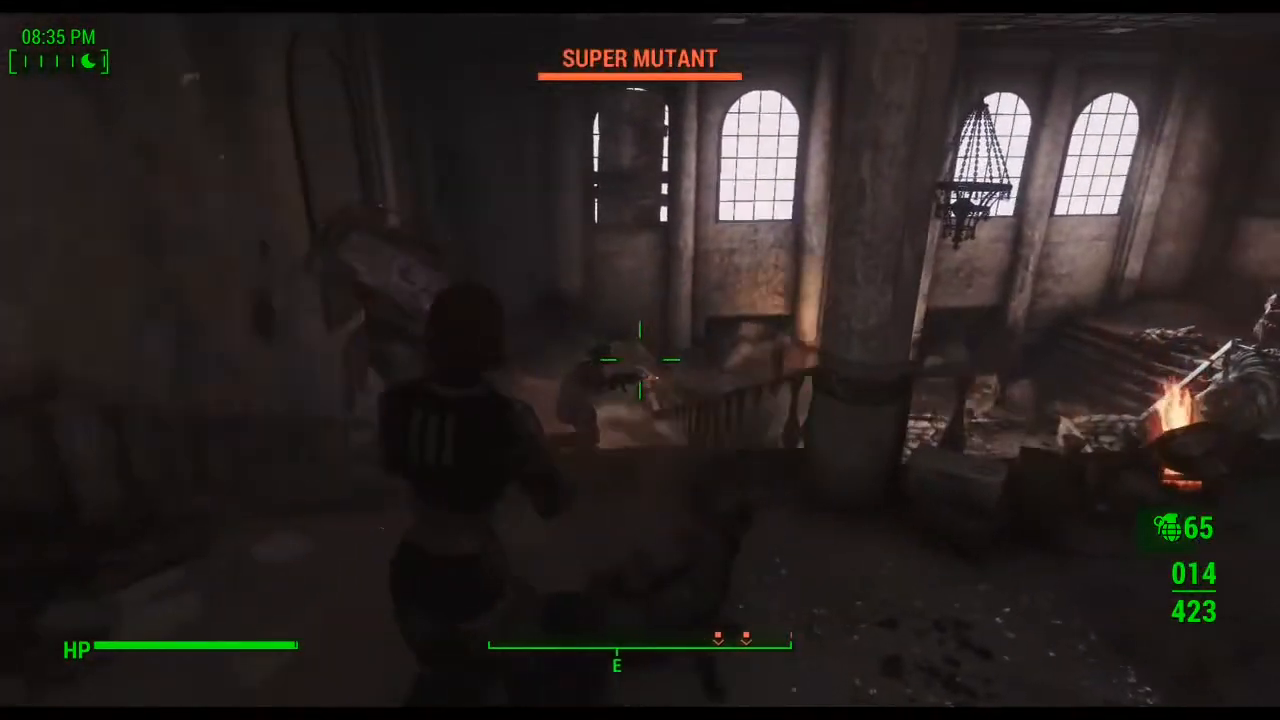
{"action": "key", "text": "w"}
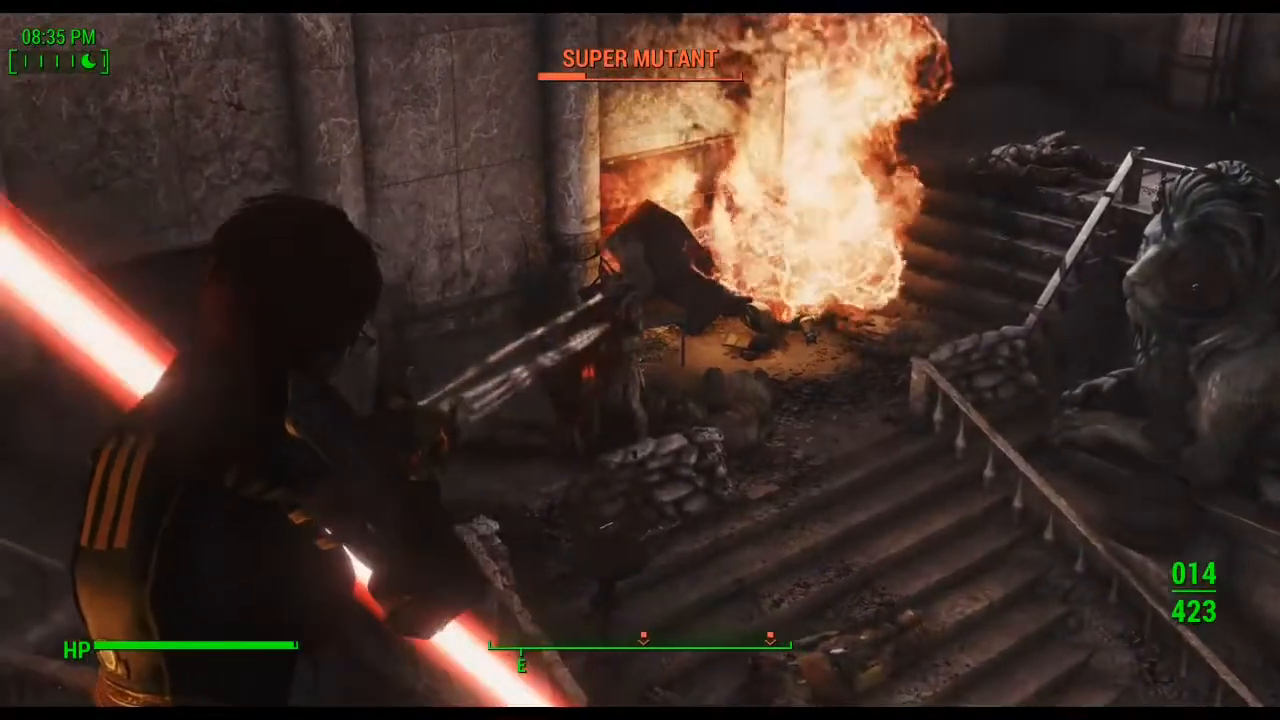
Step: Shoot the super mutant and the Super Mutant Enforcer near the burning furniture at the foot of the stairs
{"action": "left_click", "coordinate": [640, 360]}
{"action": "left_click", "coordinate": [640, 360]}
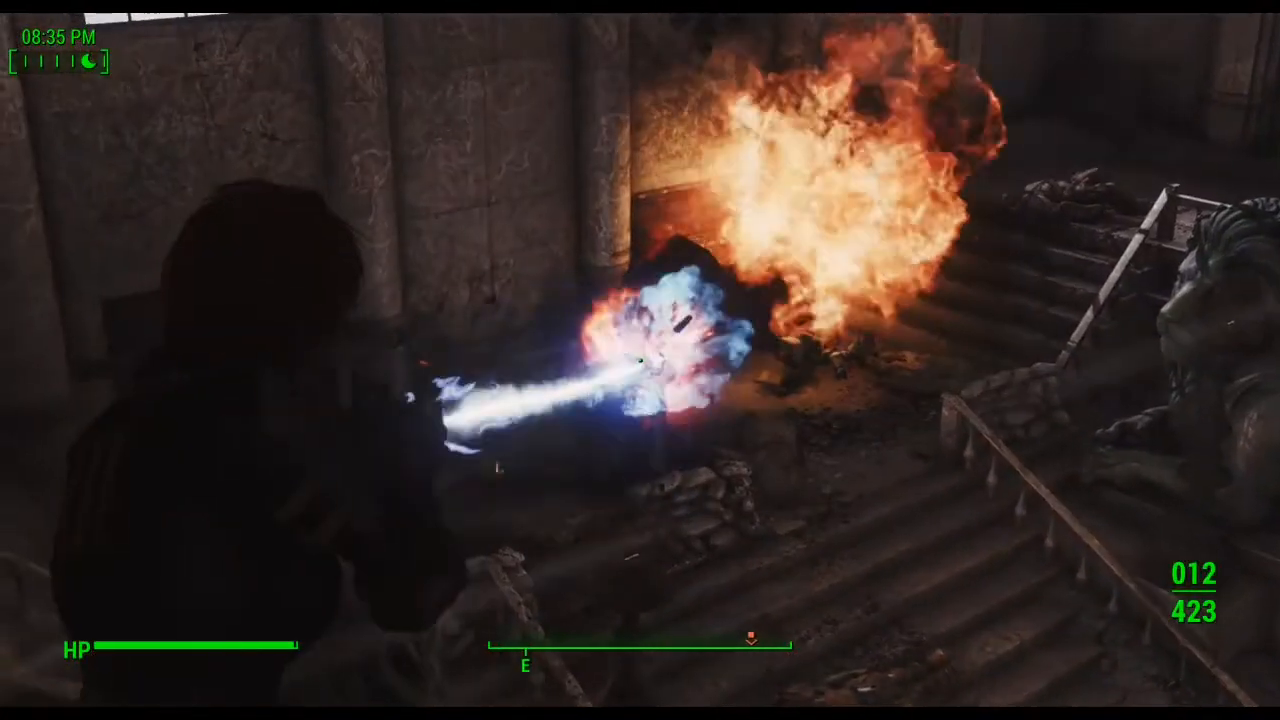
{"action": "left_click", "coordinate": [640, 360]}
{"action": "left_click", "coordinate": [640, 360]}
{"action": "left_click", "coordinate": [640, 360]}
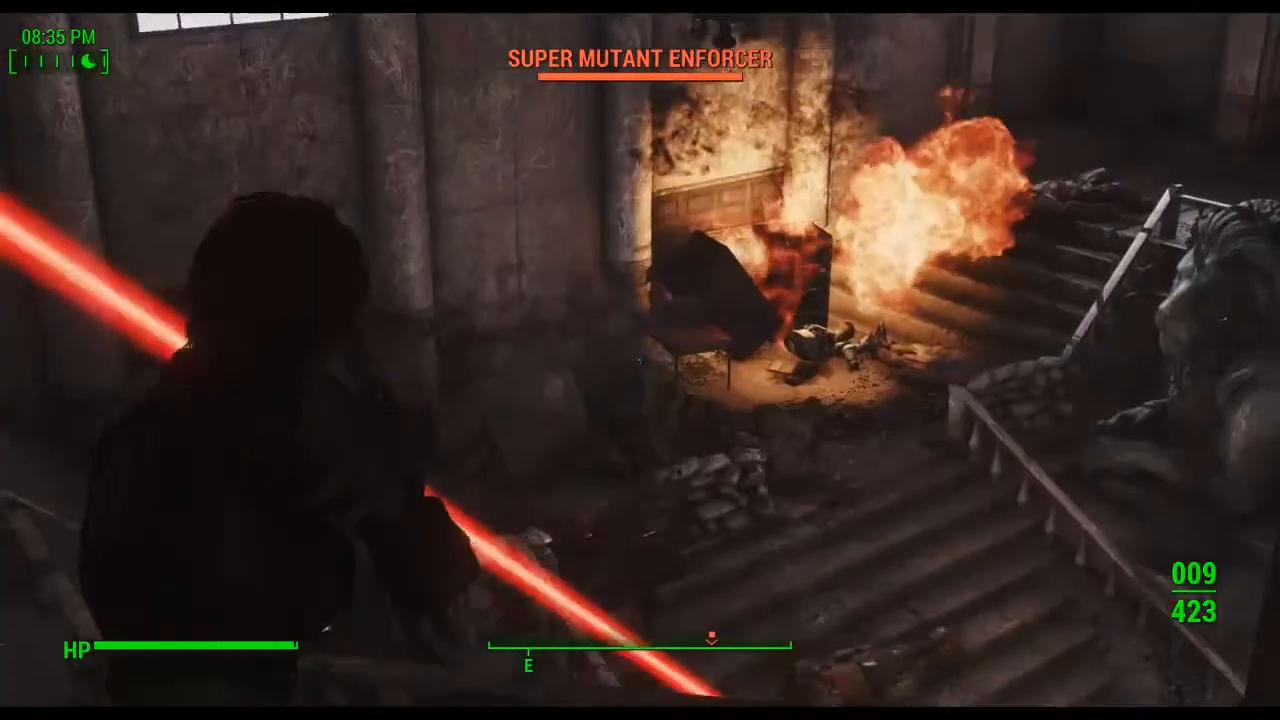
{"action": "left_click", "coordinate": [640, 360]}
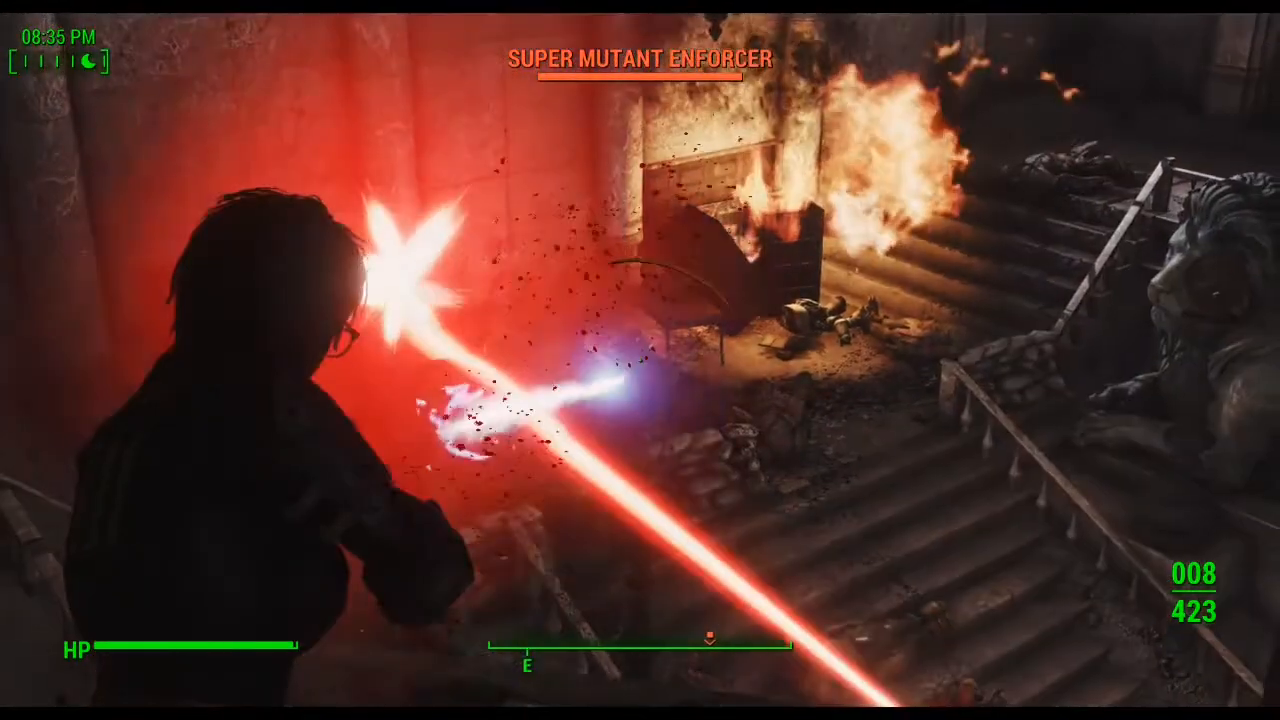
{"action": "left_click", "coordinate": [640, 360]}
{"action": "left_click", "coordinate": [640, 360]}
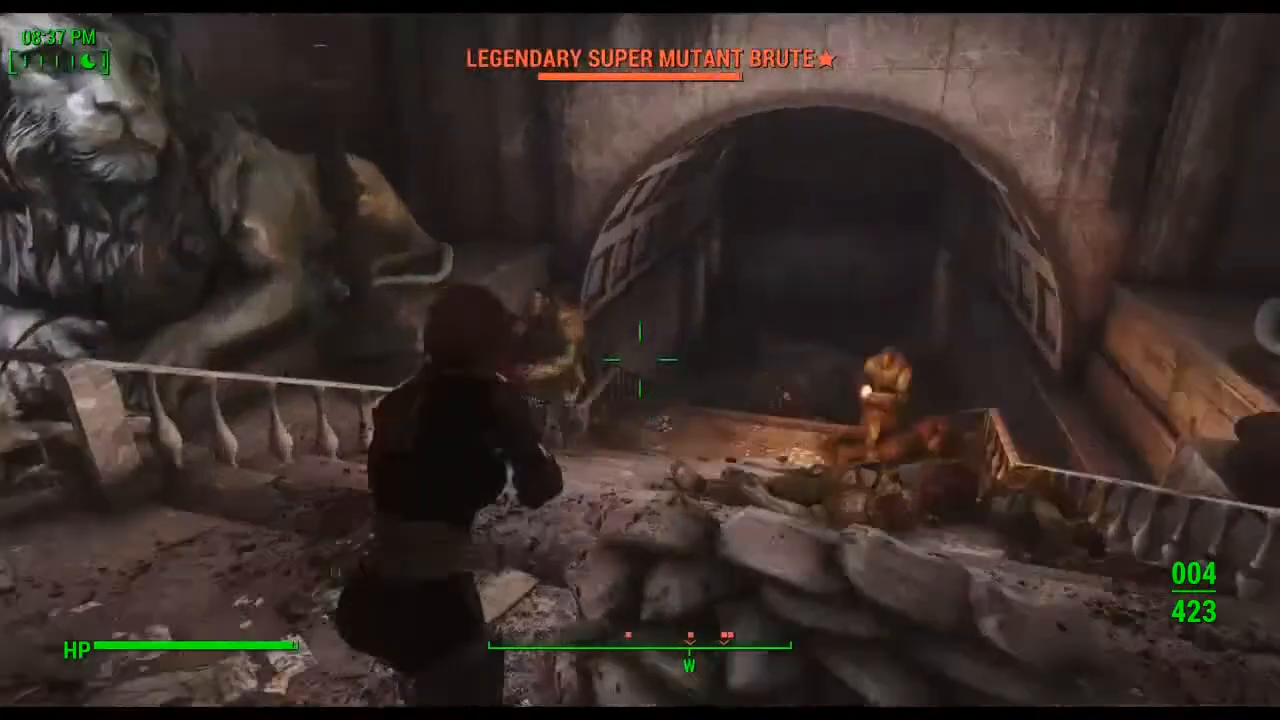
Step: Shoot the Legendary Super Mutant Brute and the Legendary Super Mutant Butcher at the arched passage to the west
{"action": "left_click", "coordinate": [640, 360]}
{"action": "left_click", "coordinate": [640, 360]}
{"action": "left_click", "coordinate": [640, 360]}
{"action": "left_click", "coordinate": [640, 360]}
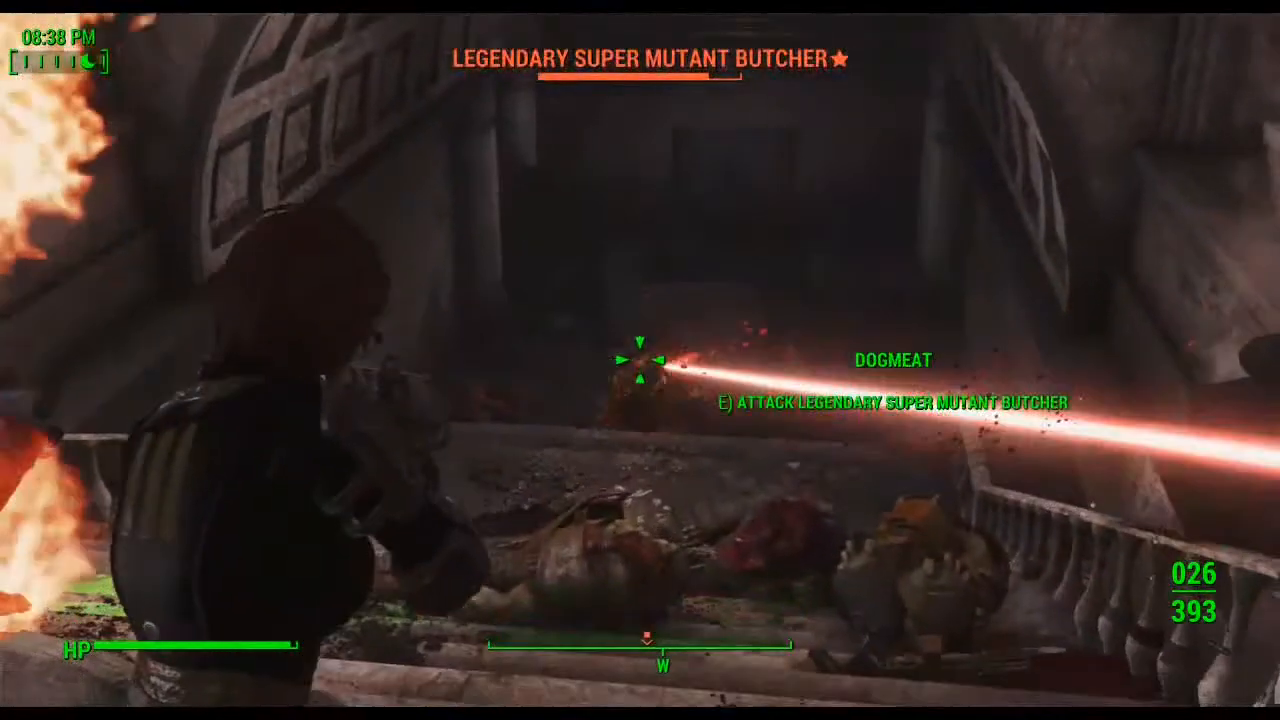
{"action": "left_click", "coordinate": [640, 360]}
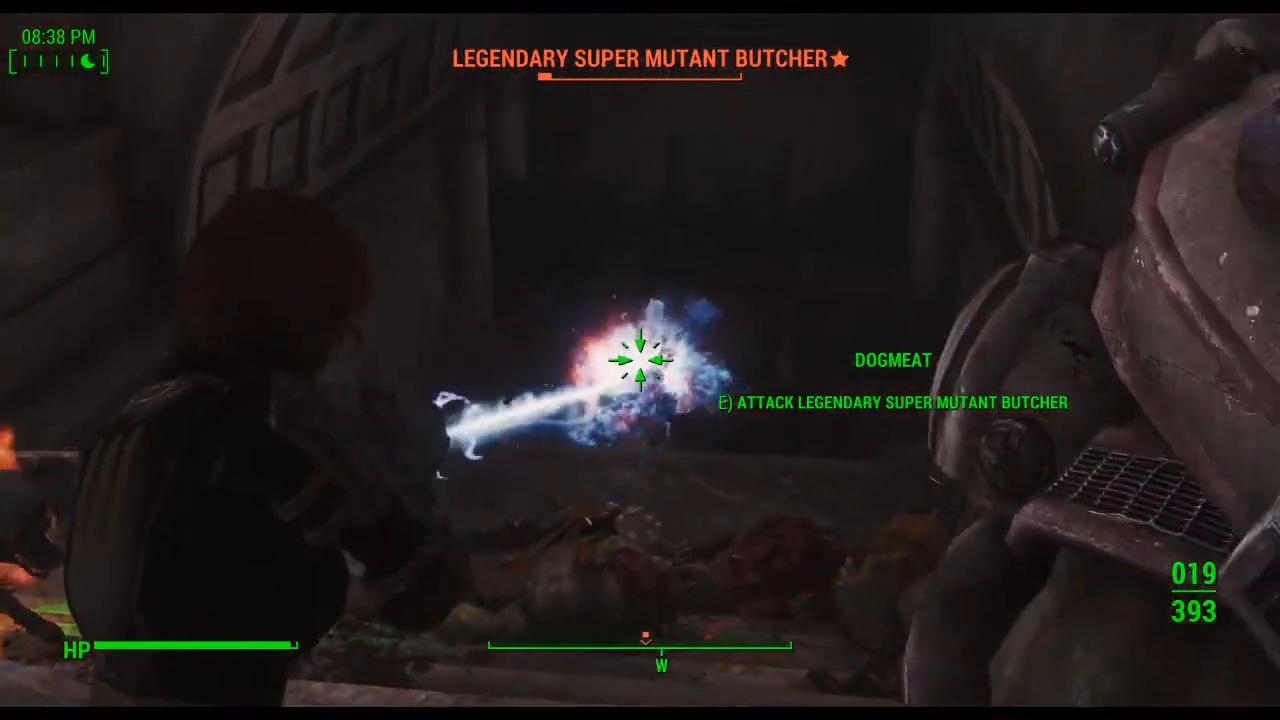
{"action": "left_click", "coordinate": [640, 360]}
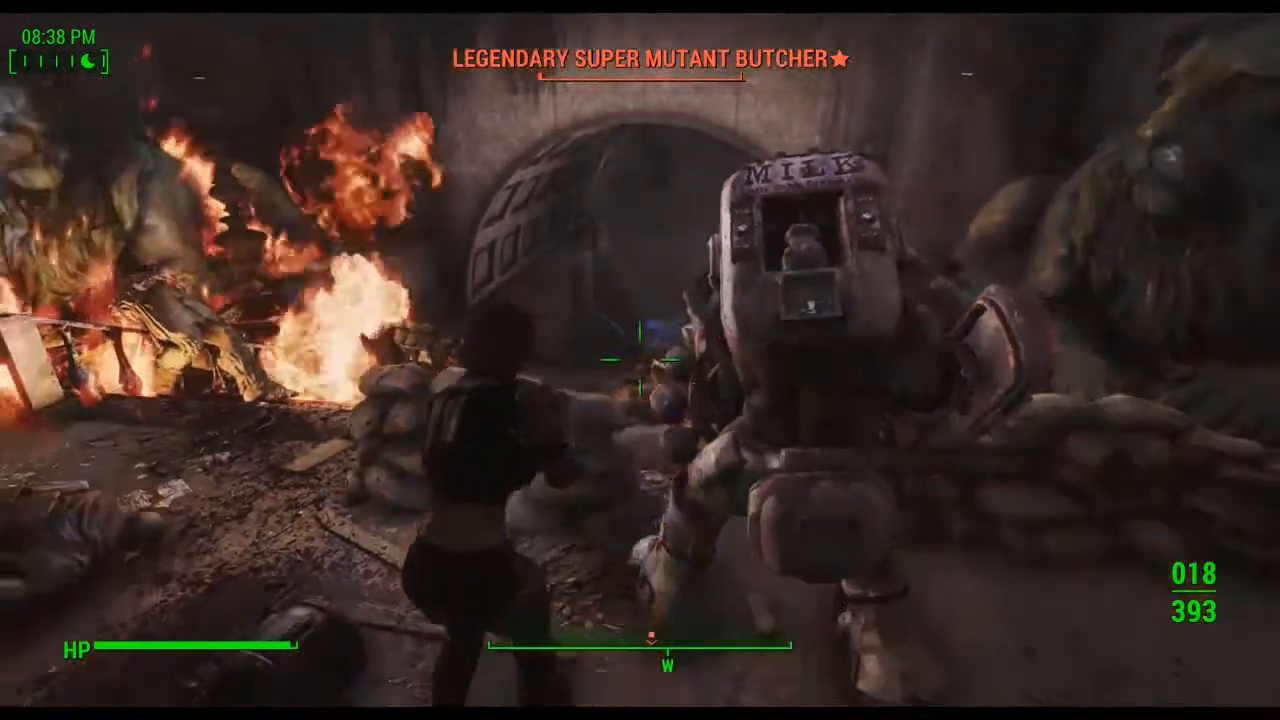
Step: Advance west past Dogmeat onto the steps below the arch and switch to first-person view
{"action": "key", "text": "w"}
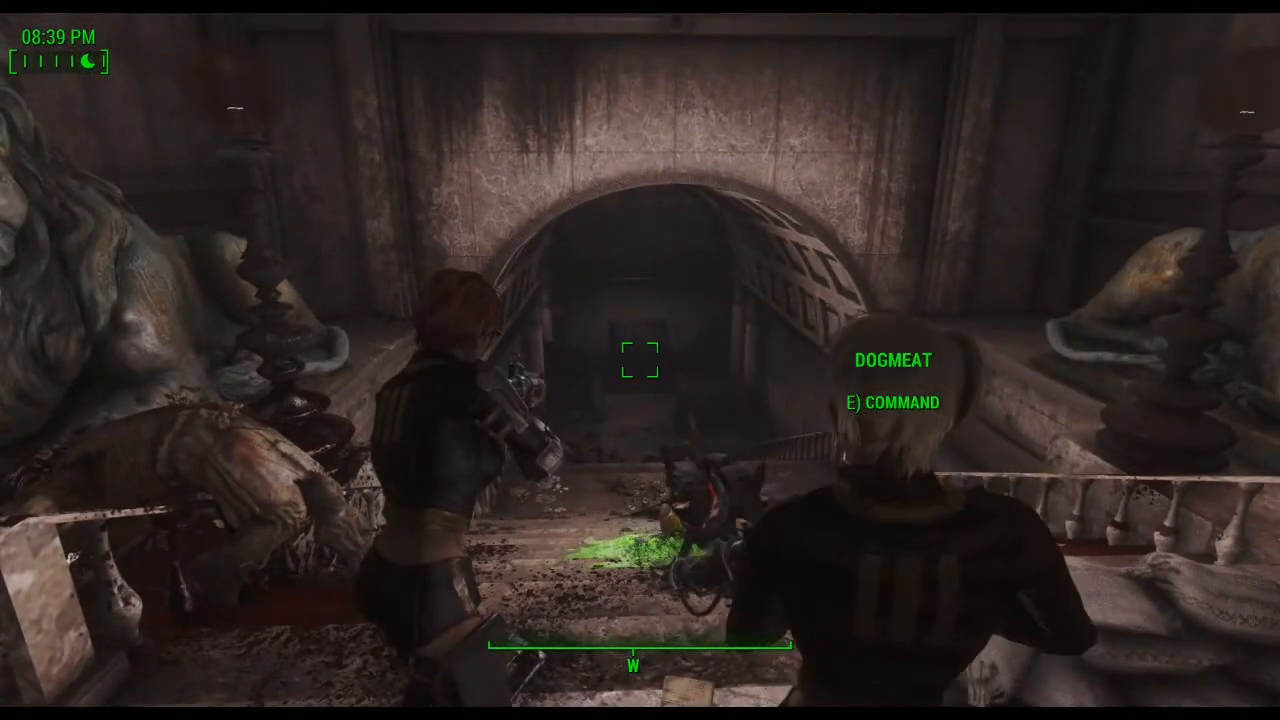
{"action": "key", "text": "w"}
{"action": "key", "text": "w"}
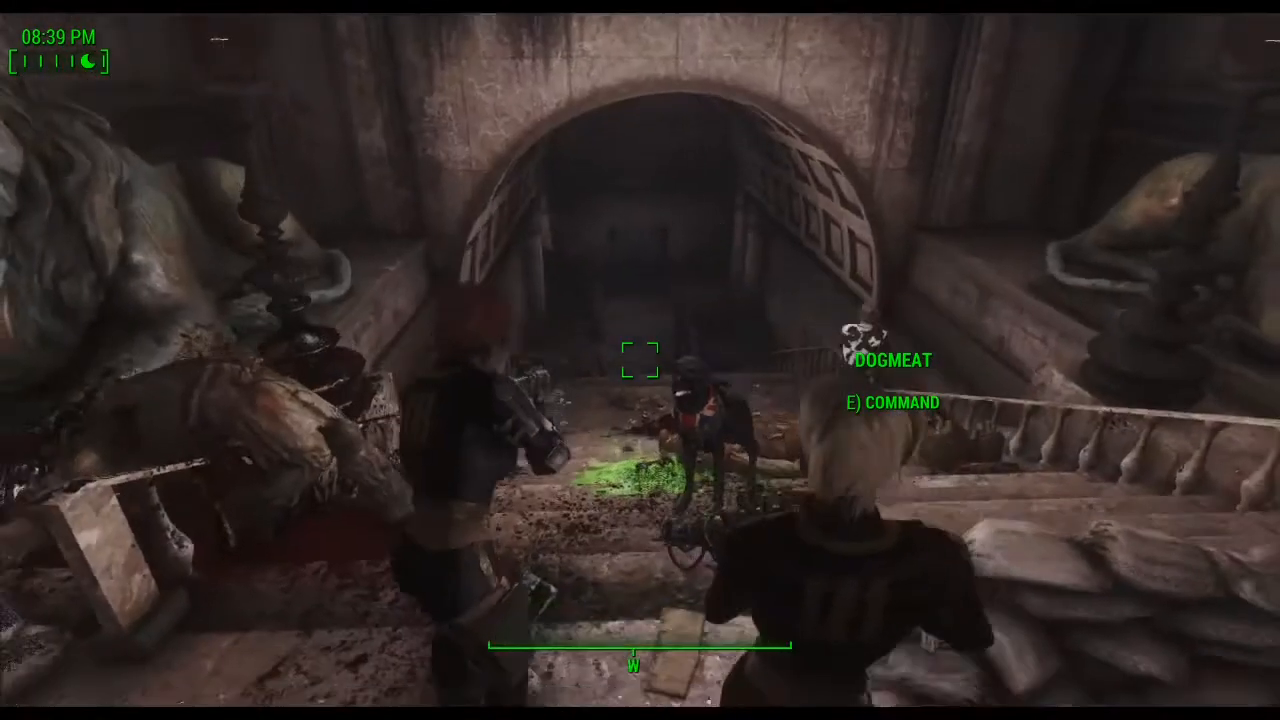
{"action": "key", "text": "w"}
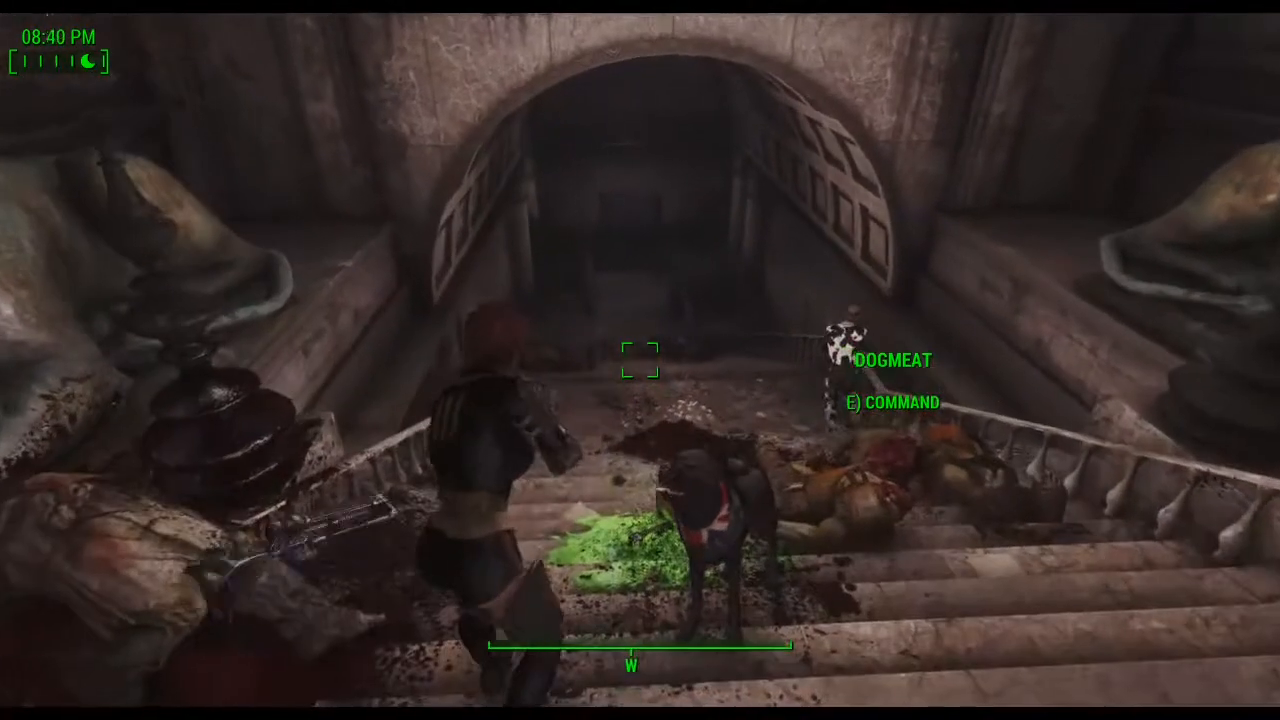
{"action": "key", "text": "v"}
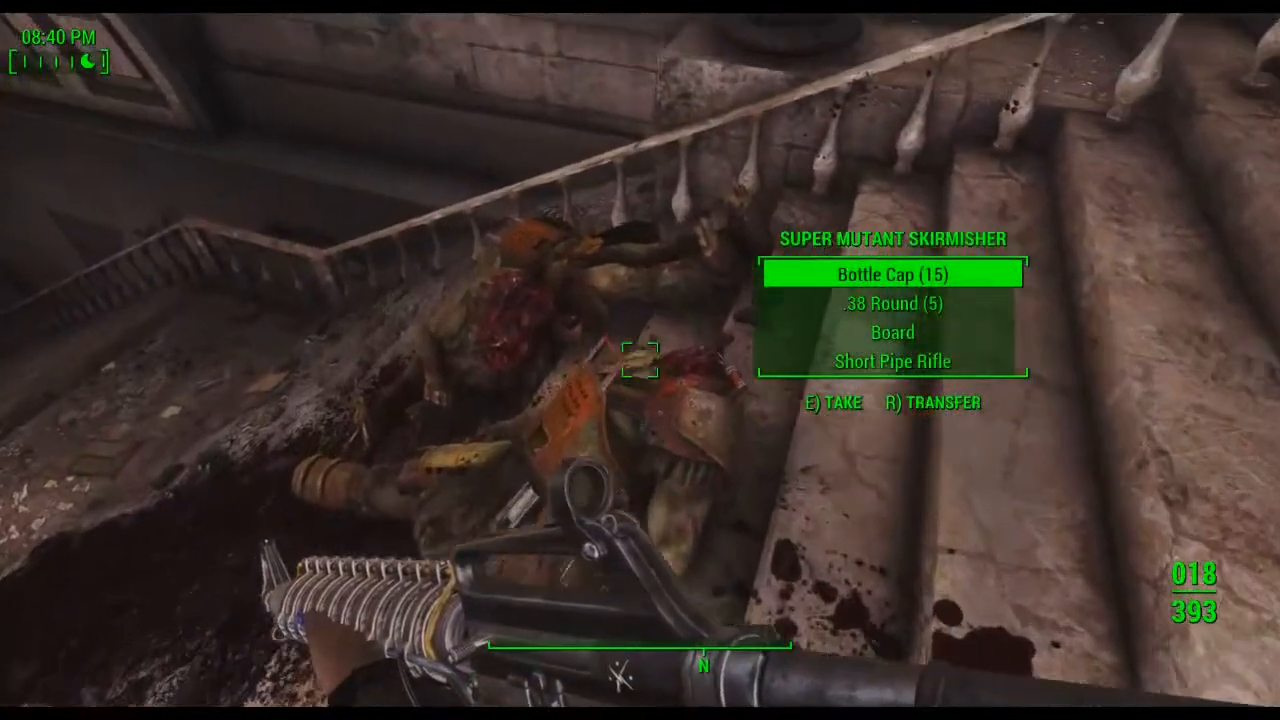
Step: Descend the steps west under the arch to the lower floor by the metal double doors, with the flashlight on
{"action": "key", "text": "w"}
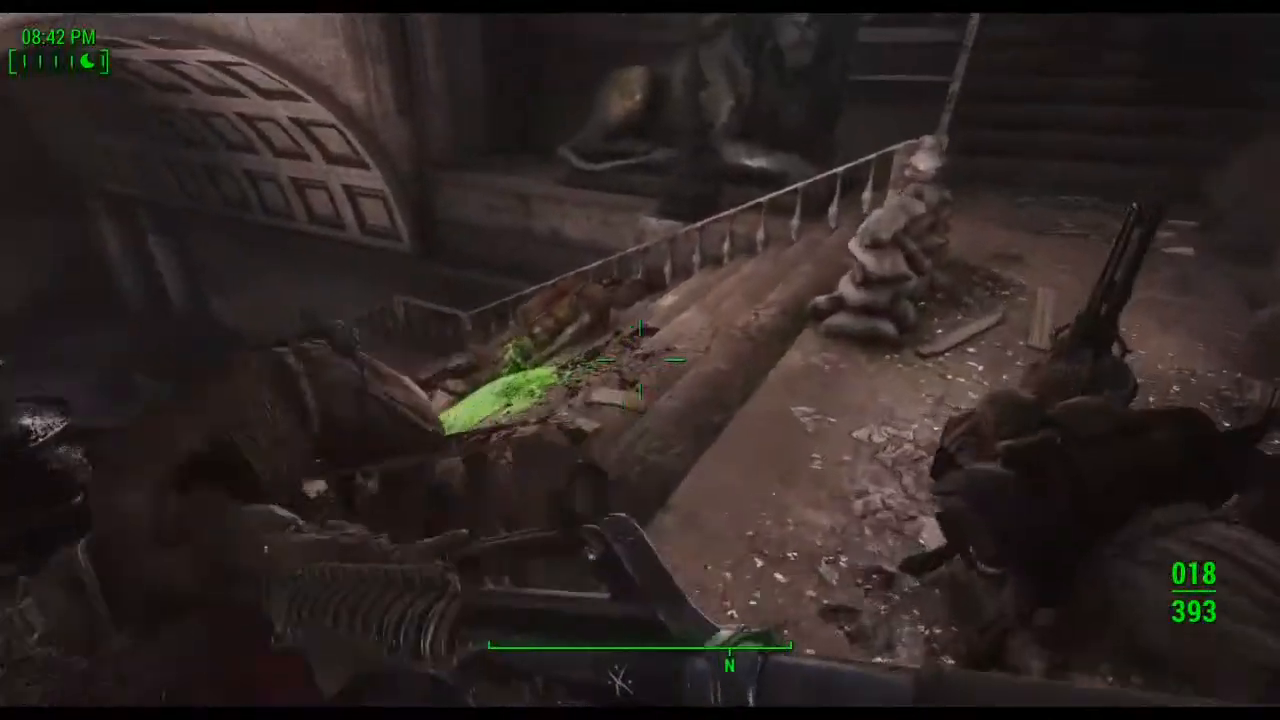
{"action": "key", "text": "w"}
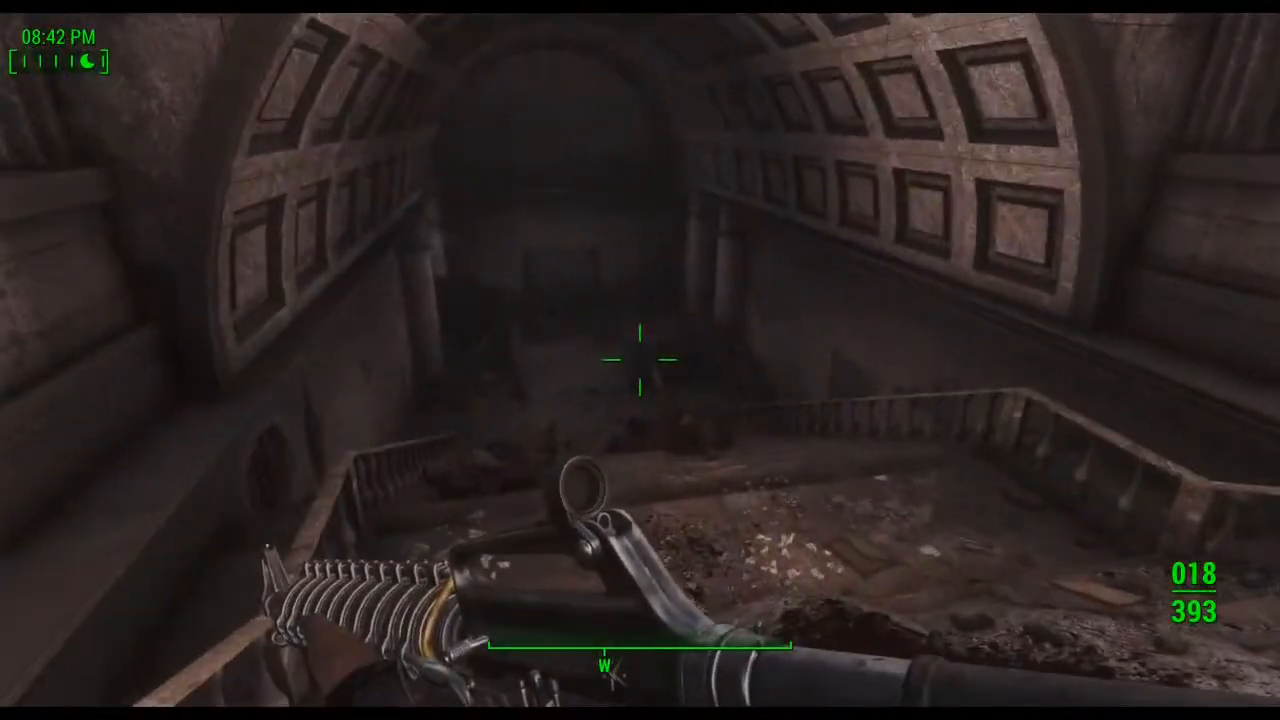
{"action": "key", "text": "w"}
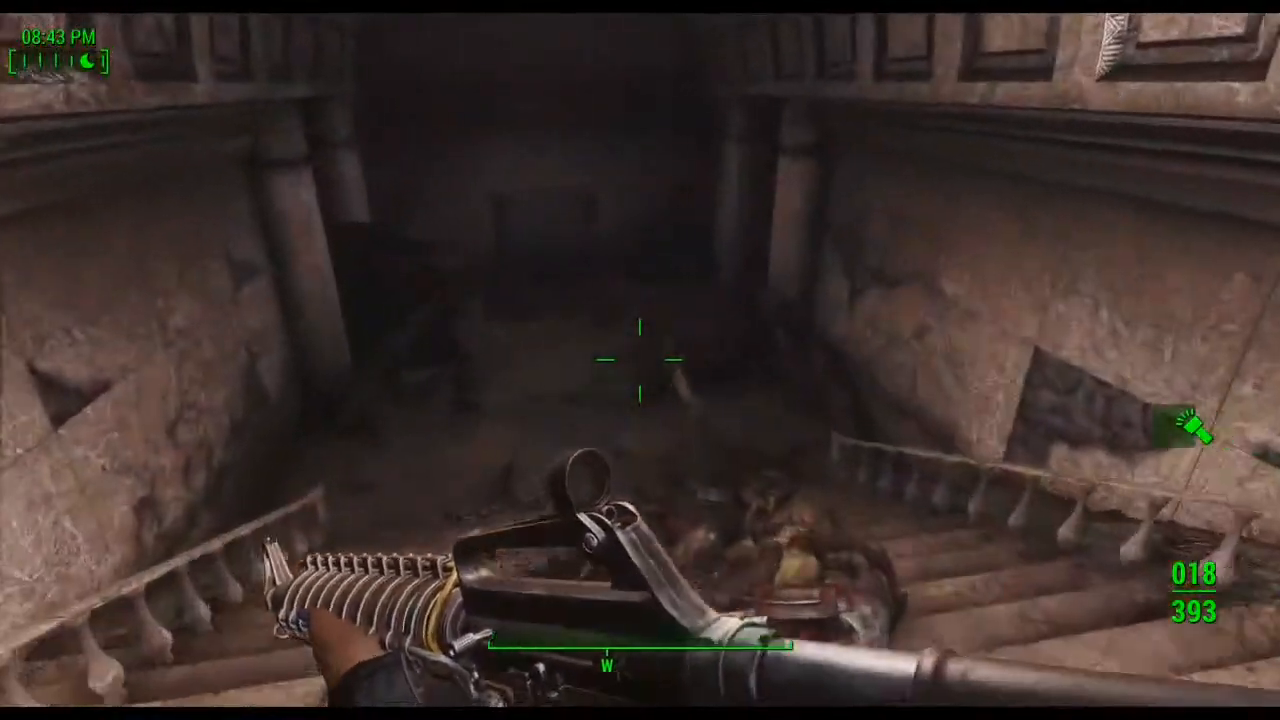
{"action": "key", "text": "w"}
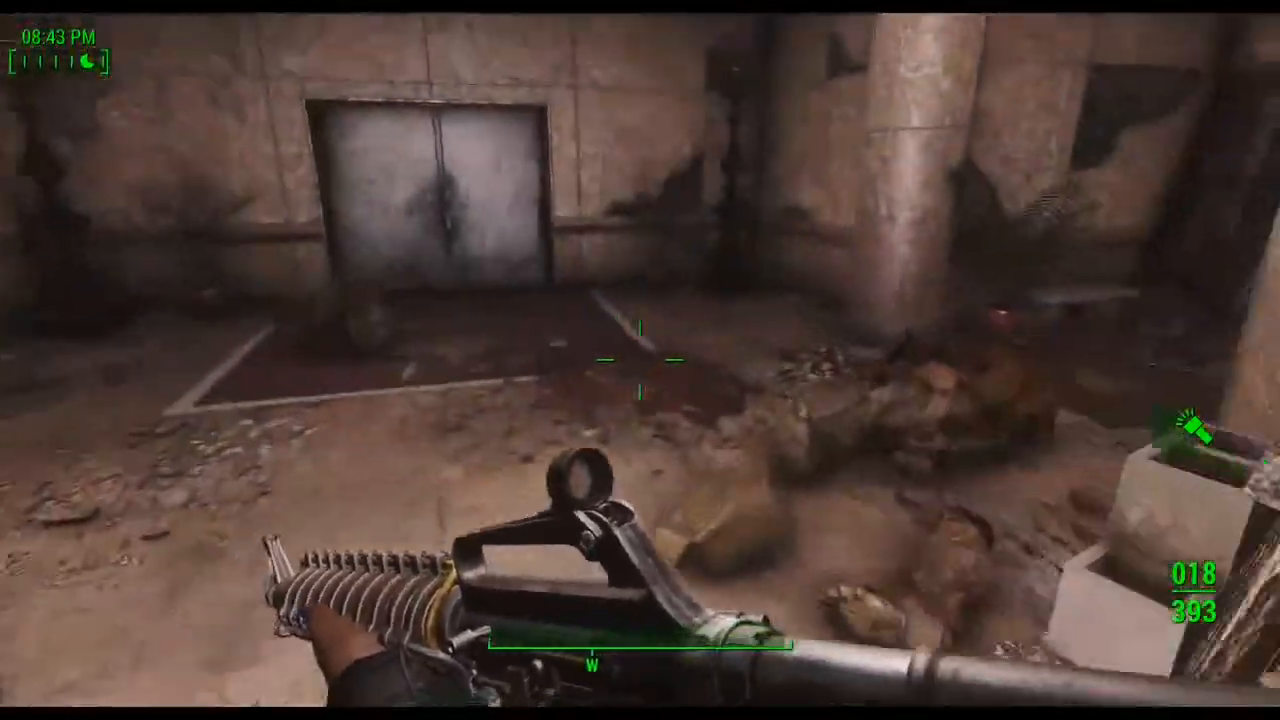
Step: Go to the stone bench in the corner and read and take the Communist Snowflake Digest
{"action": "key", "text": "w"}
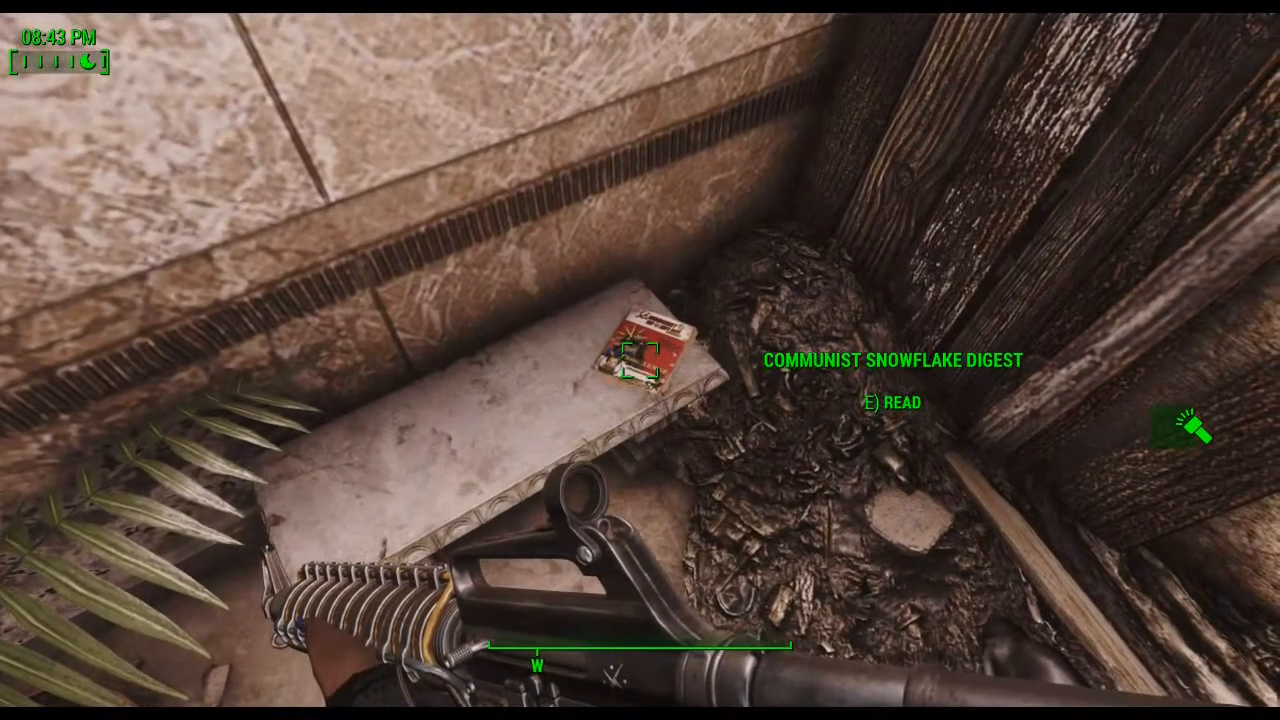
{"action": "key", "text": "e"}
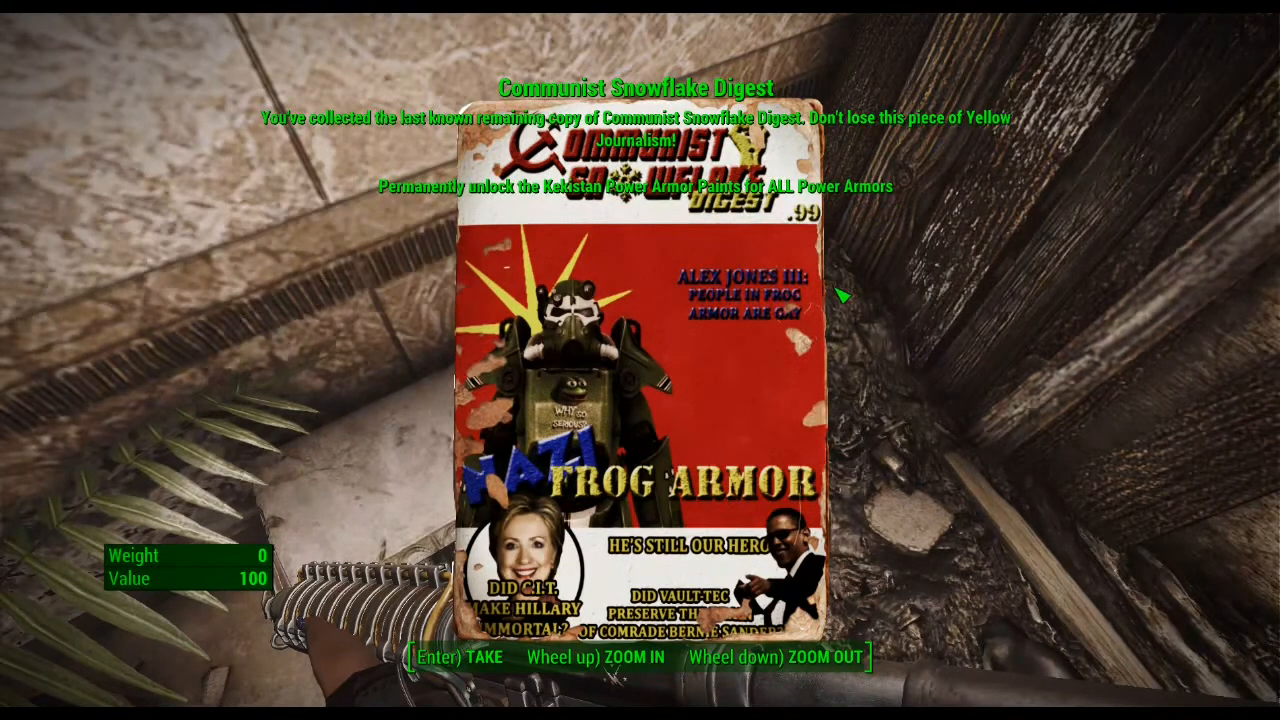
{"action": "key", "text": "Return"}
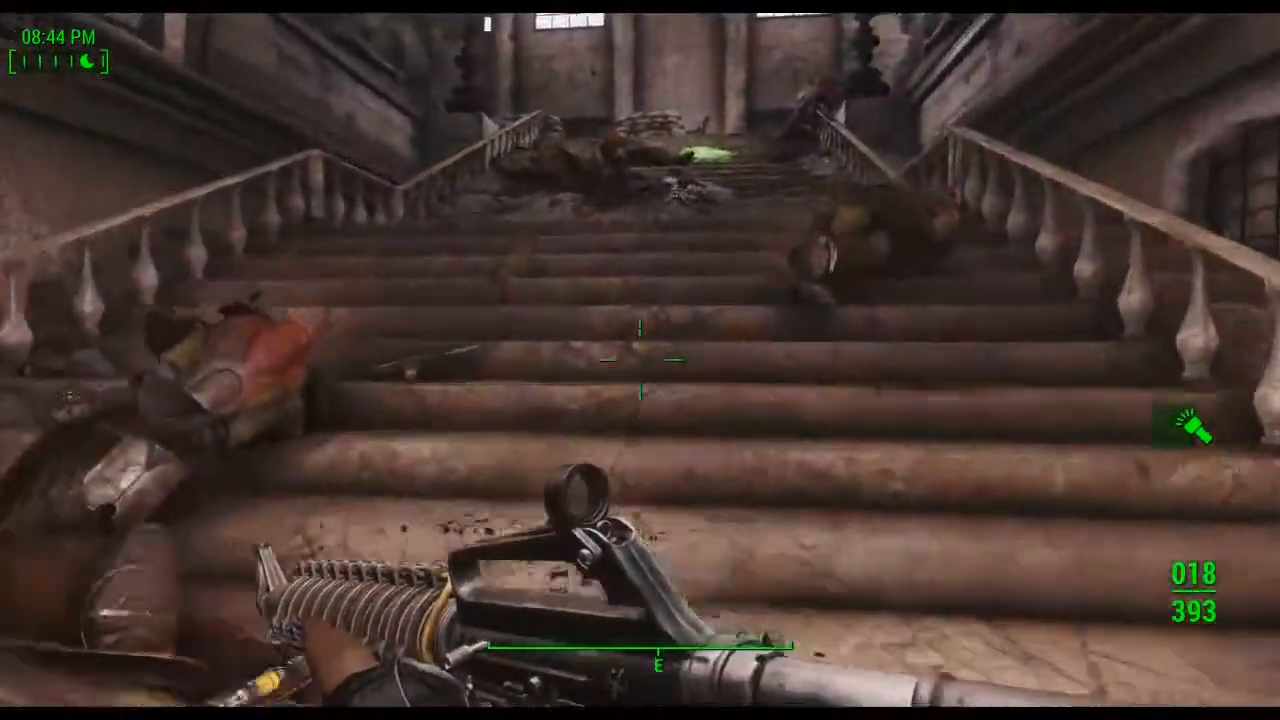
Step: Climb the stairs east, take the short flight north onto the landing facing the west staircase, and turn the flashlight off
{"action": "key", "text": "w"}
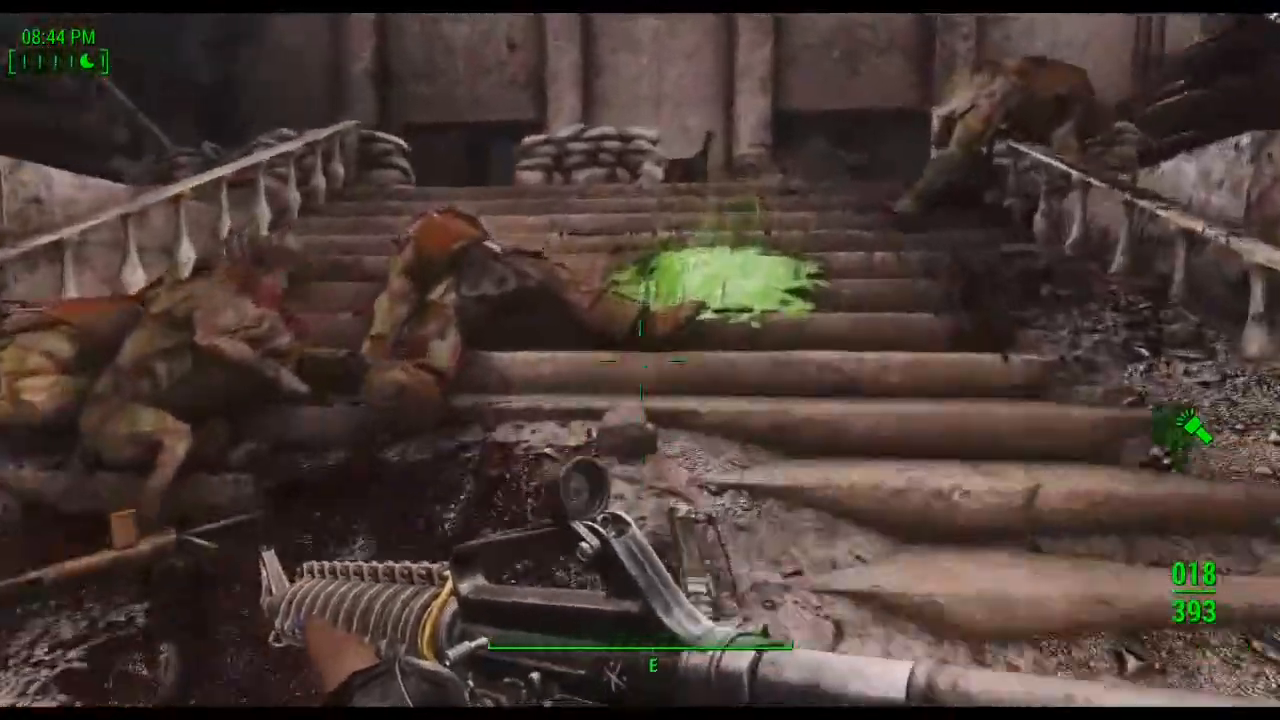
{"action": "key", "text": "w"}
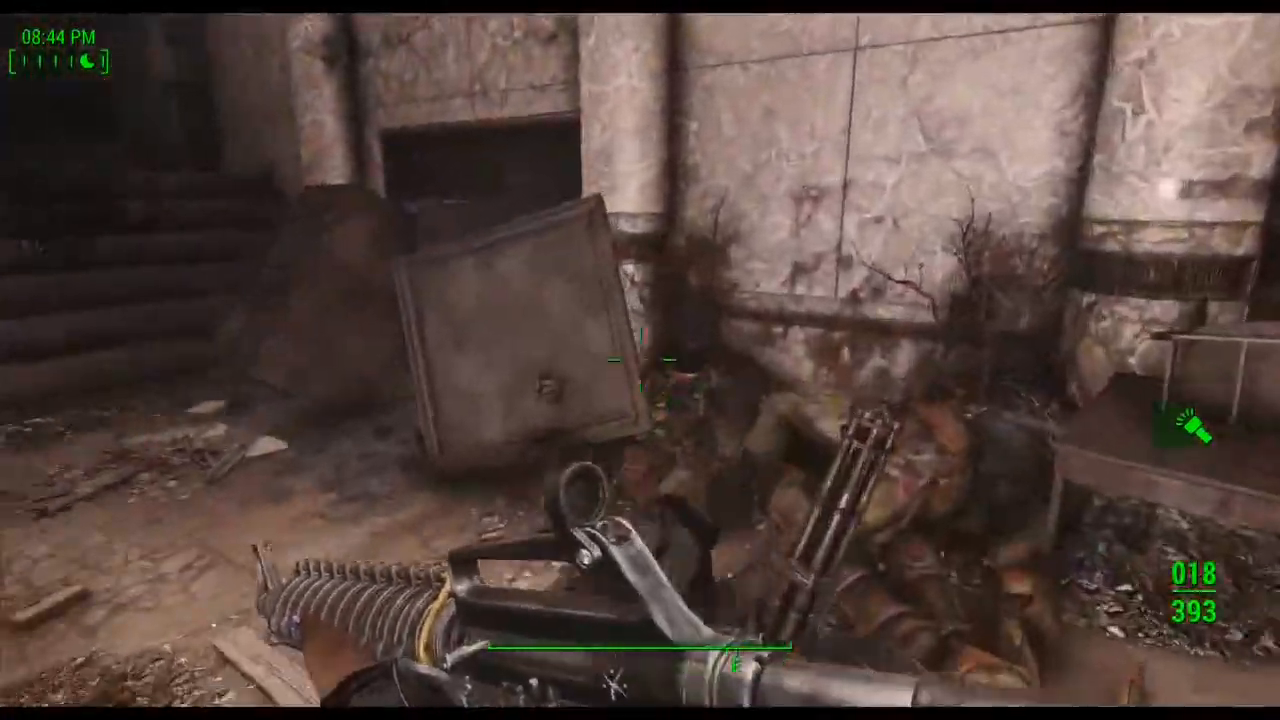
{"action": "key", "text": "w"}
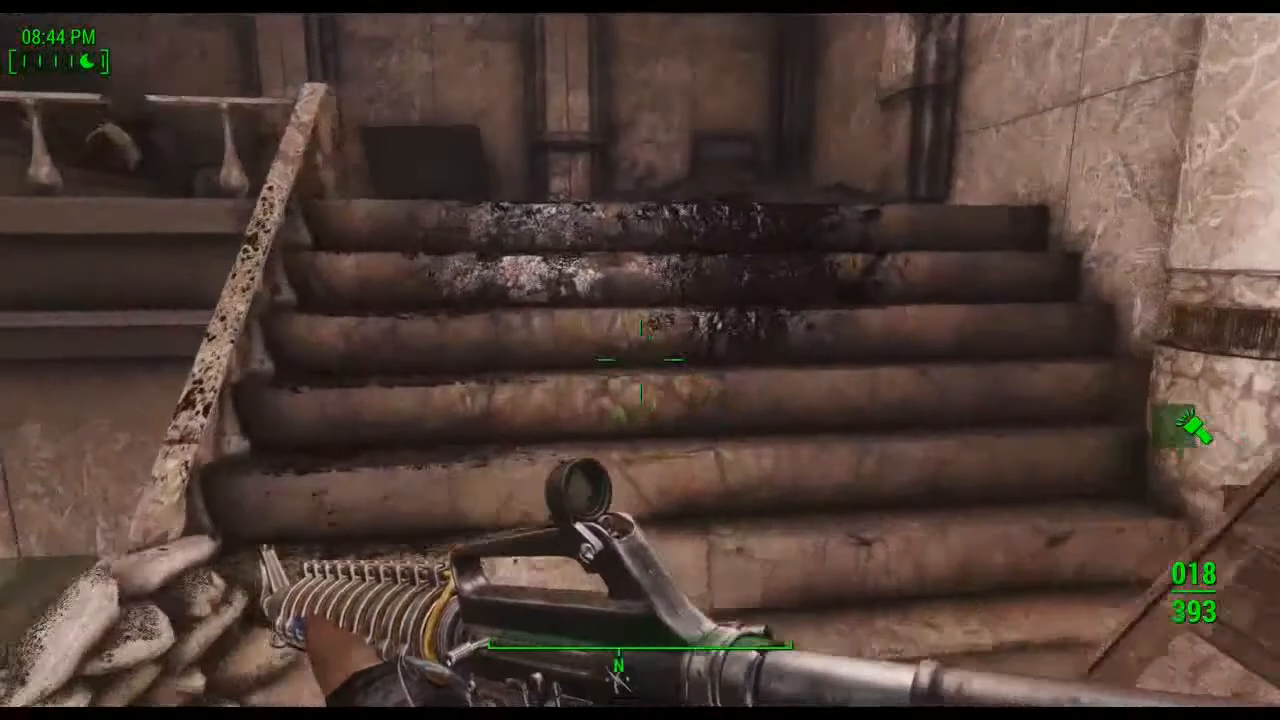
{"action": "key", "text": "w"}
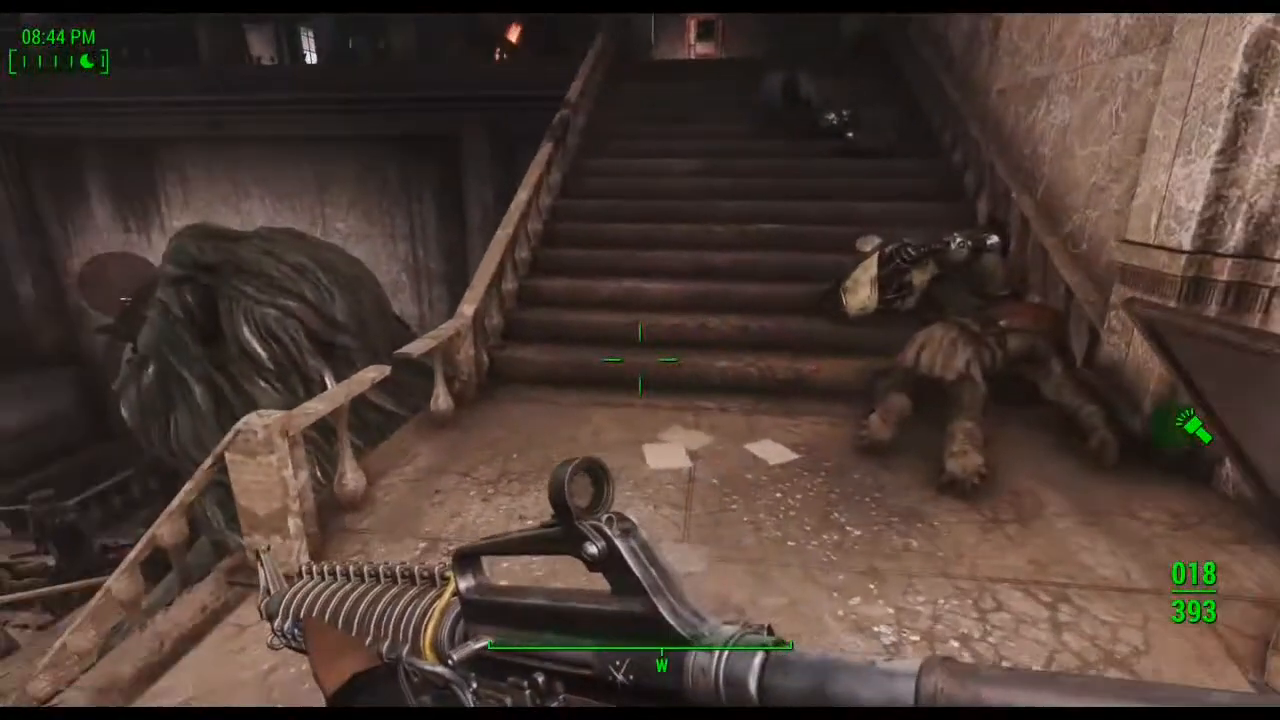
{"action": "key", "text": "Tab"}
{"action": "key", "text": "w"}
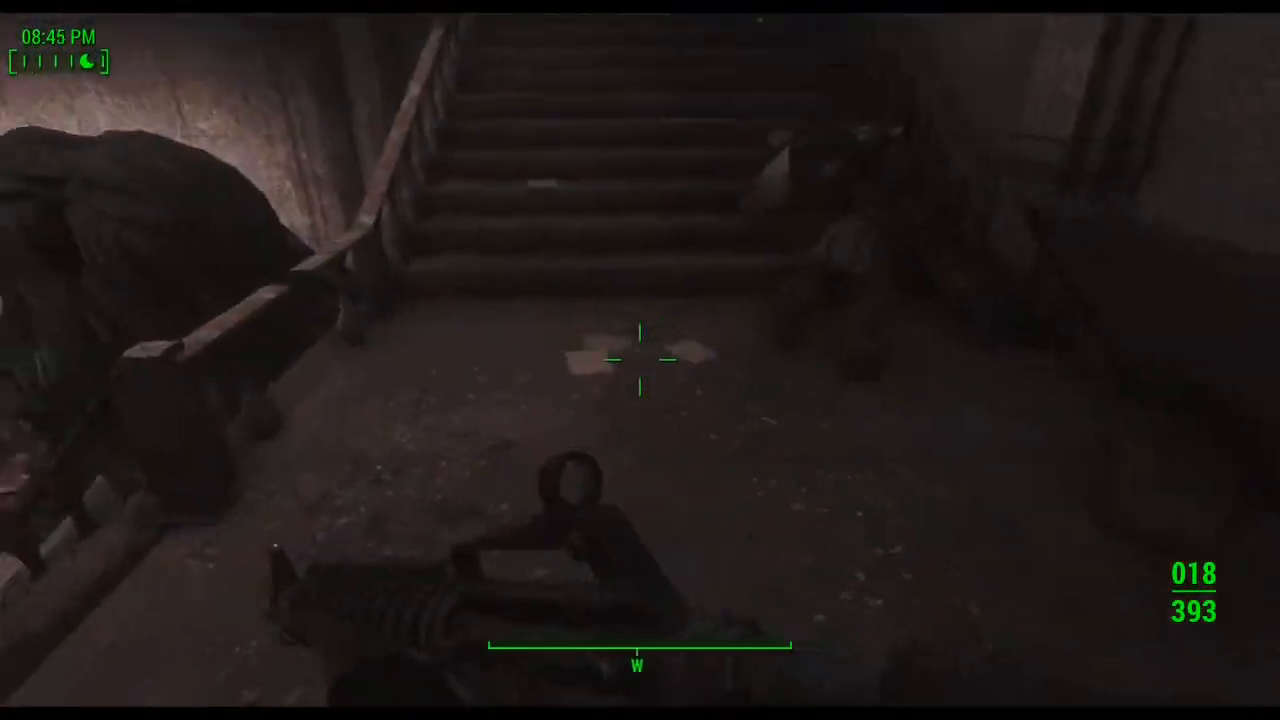
Step: Equip the Pocket Manor from the weapons in the Pip-Boy inventory and put the Pip-Boy away
{"action": "key", "text": "Tab"}
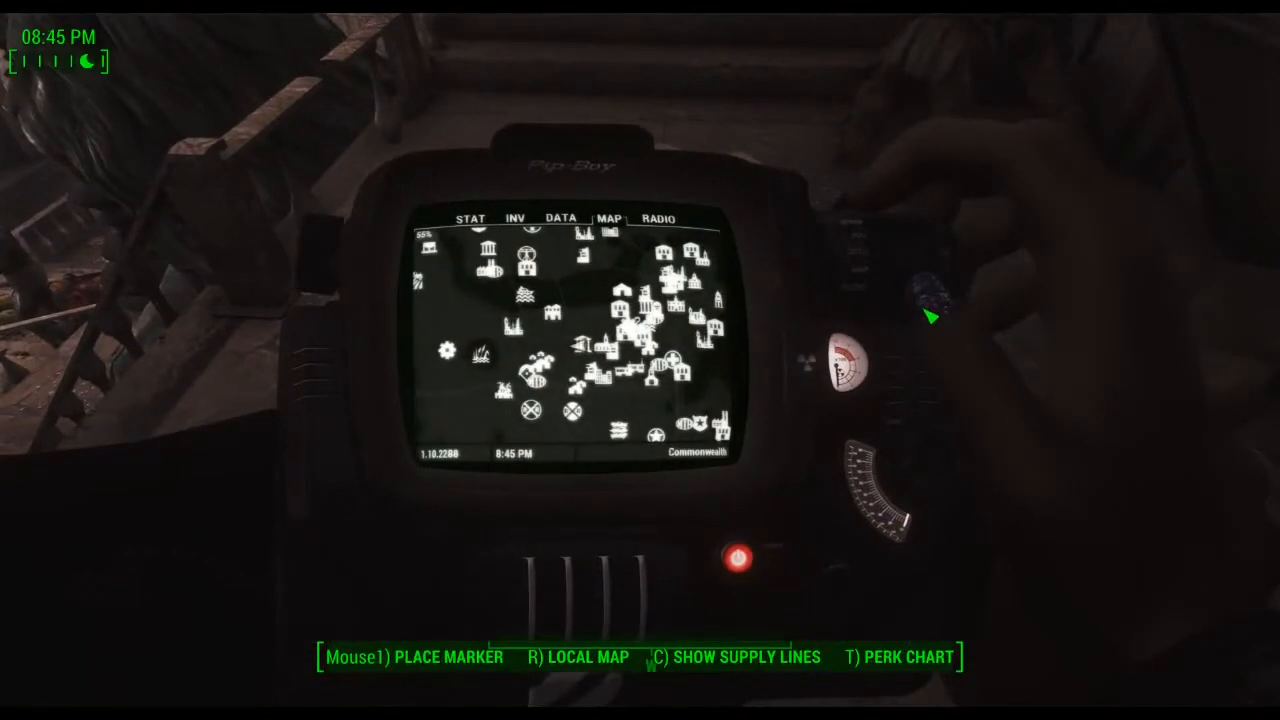
{"action": "left_click", "coordinate": [517, 222]}
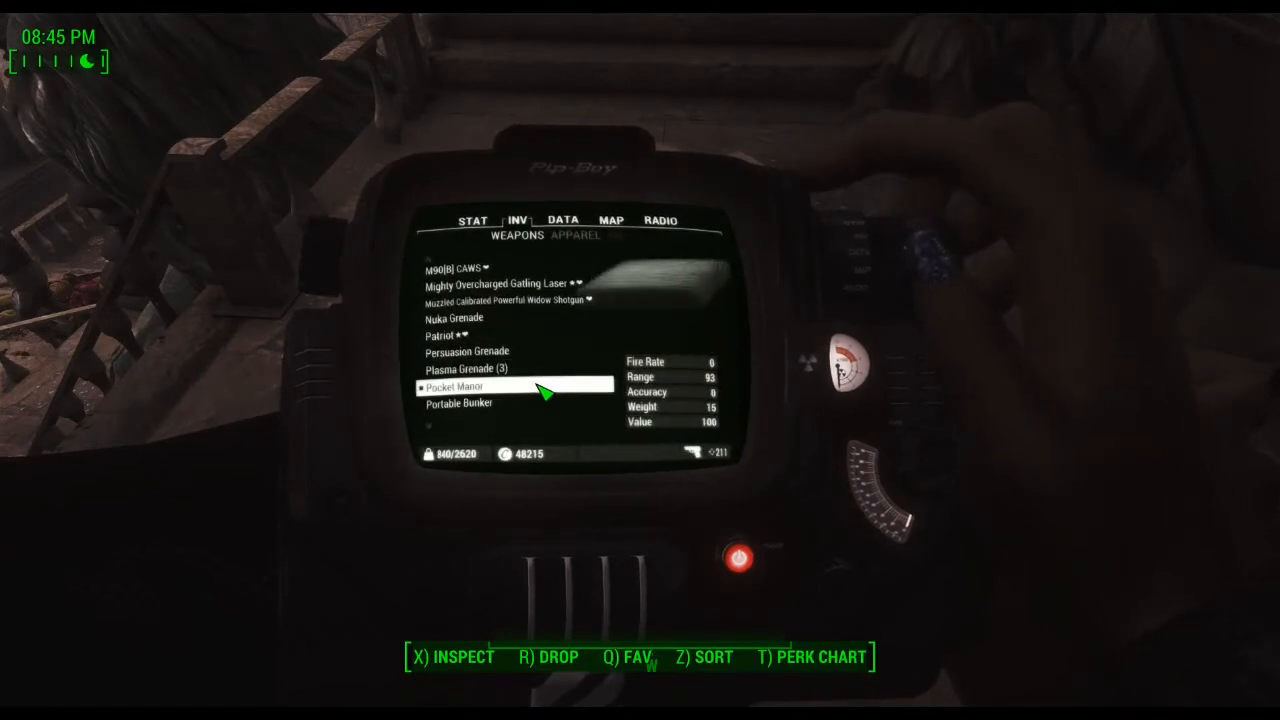
{"action": "key", "text": "Tab"}
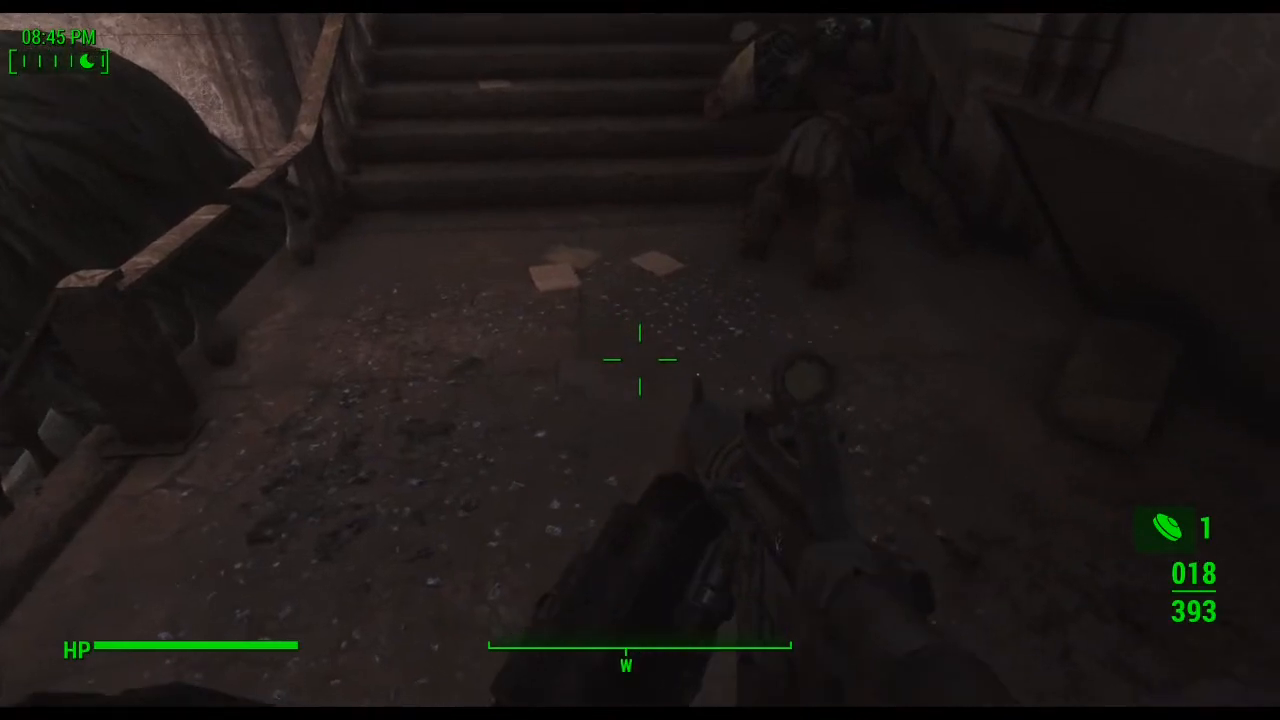
Step: Throw the Pocket Manor onto the landing floor and use its hatch to go to the manor
{"action": "key", "text": "g"}
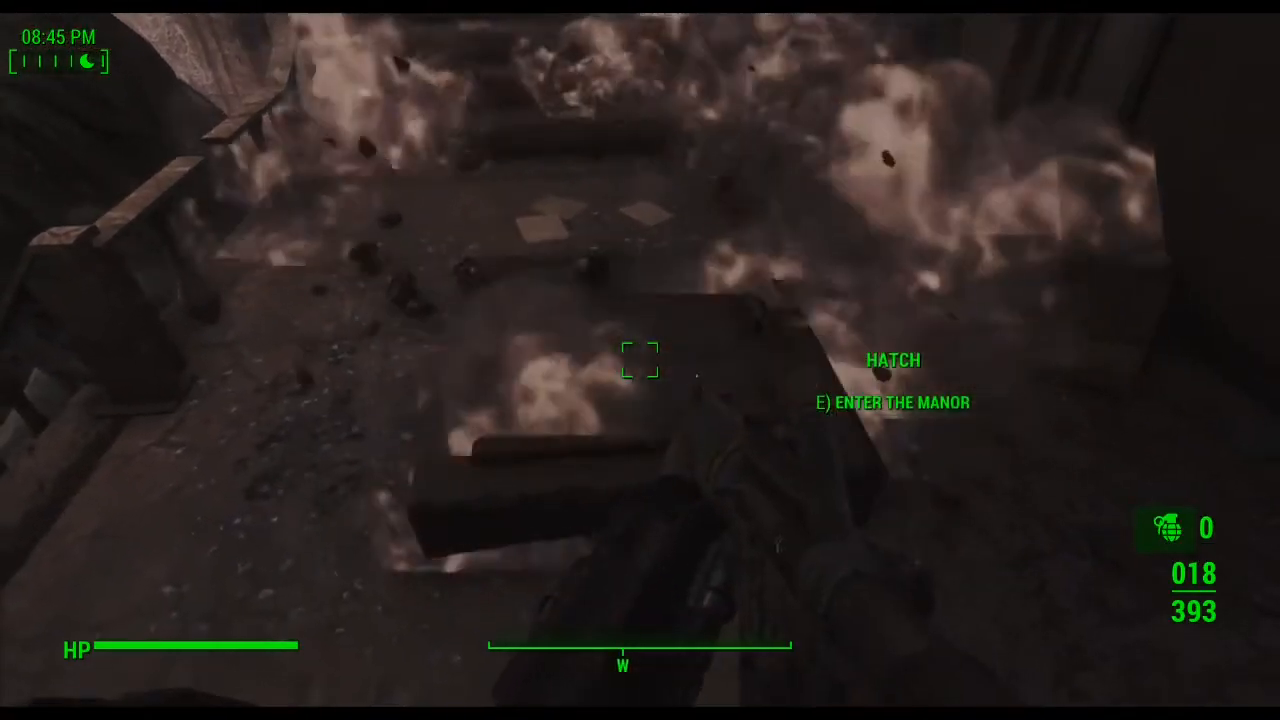
{"action": "key", "text": "alt"}
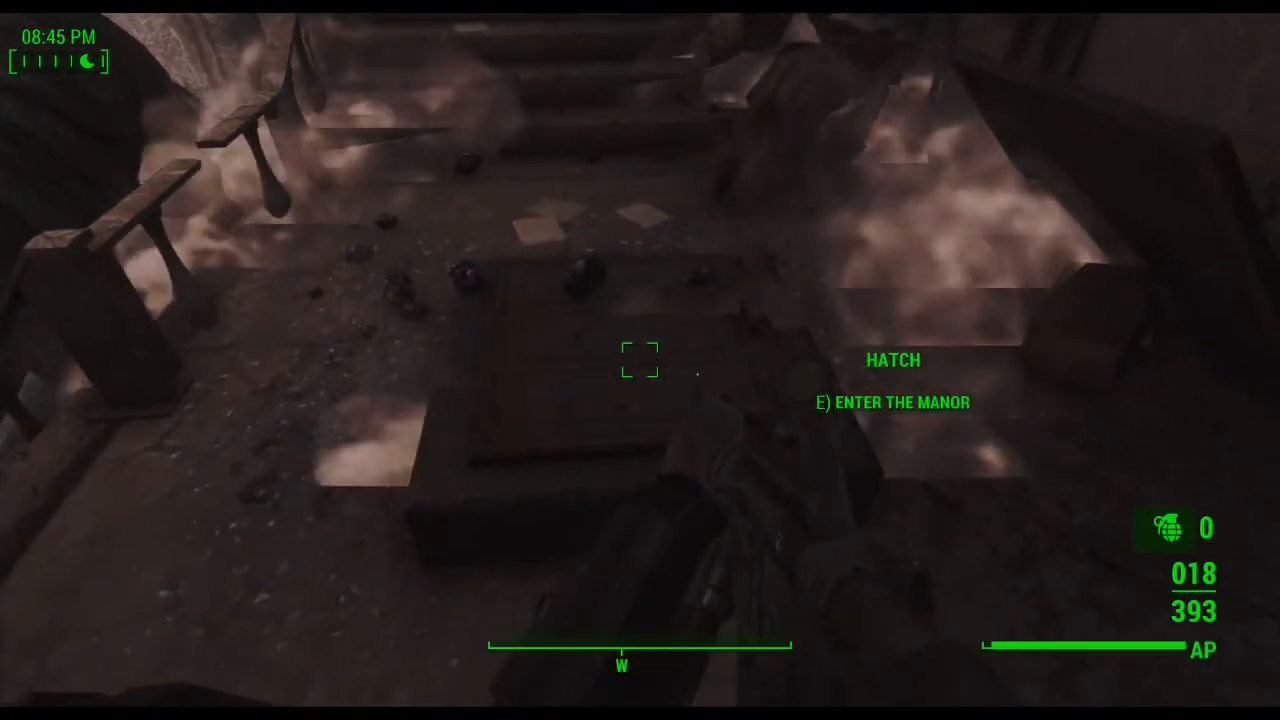
{"action": "key", "text": "e"}
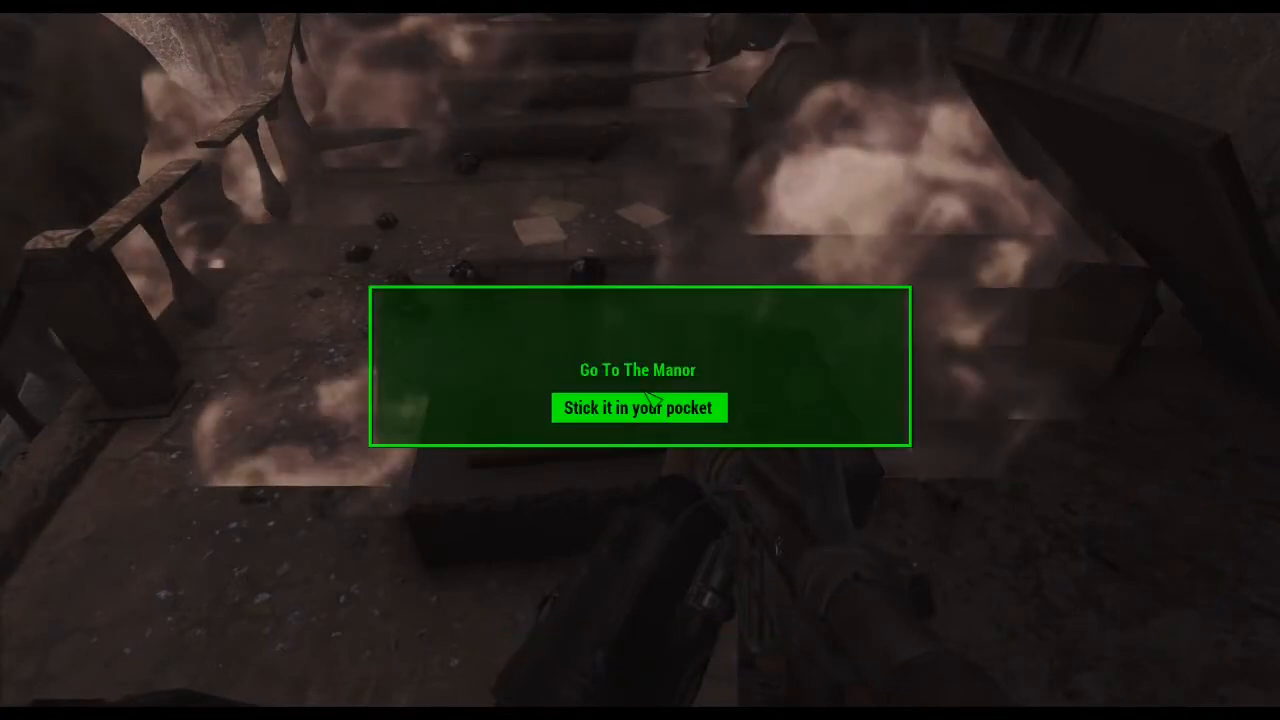
{"action": "left_click", "coordinate": [600, 369]}
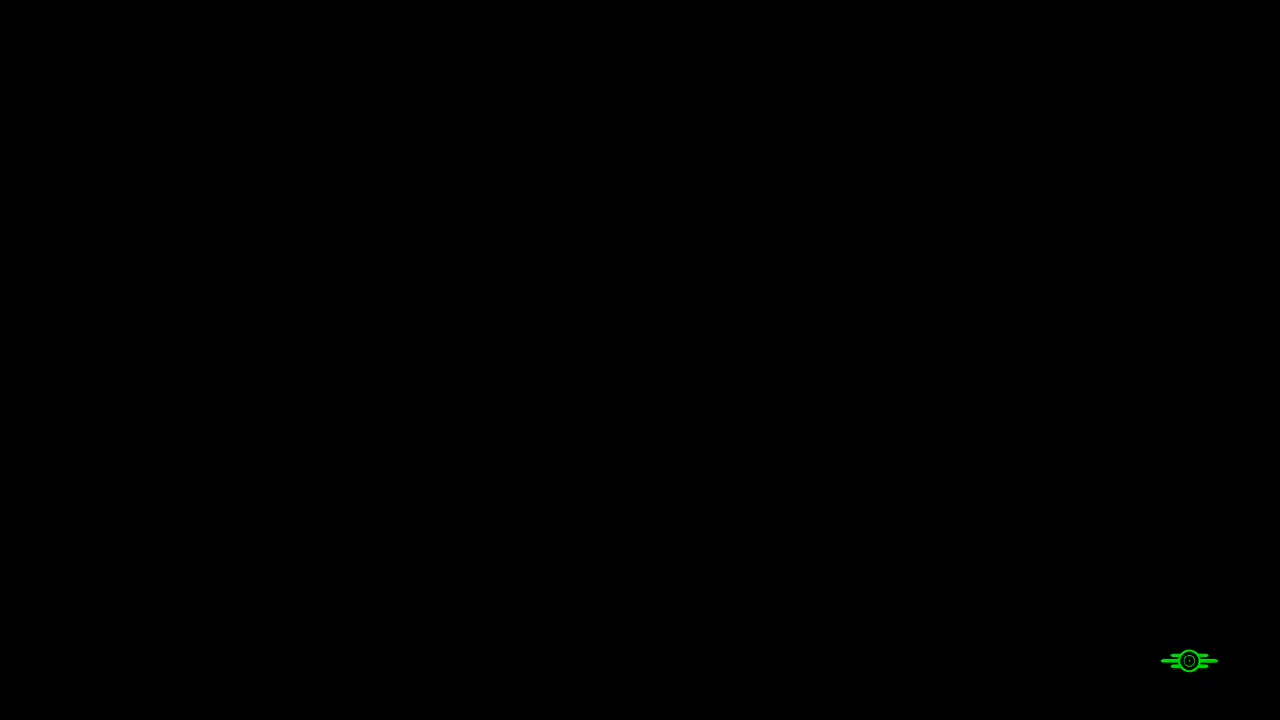